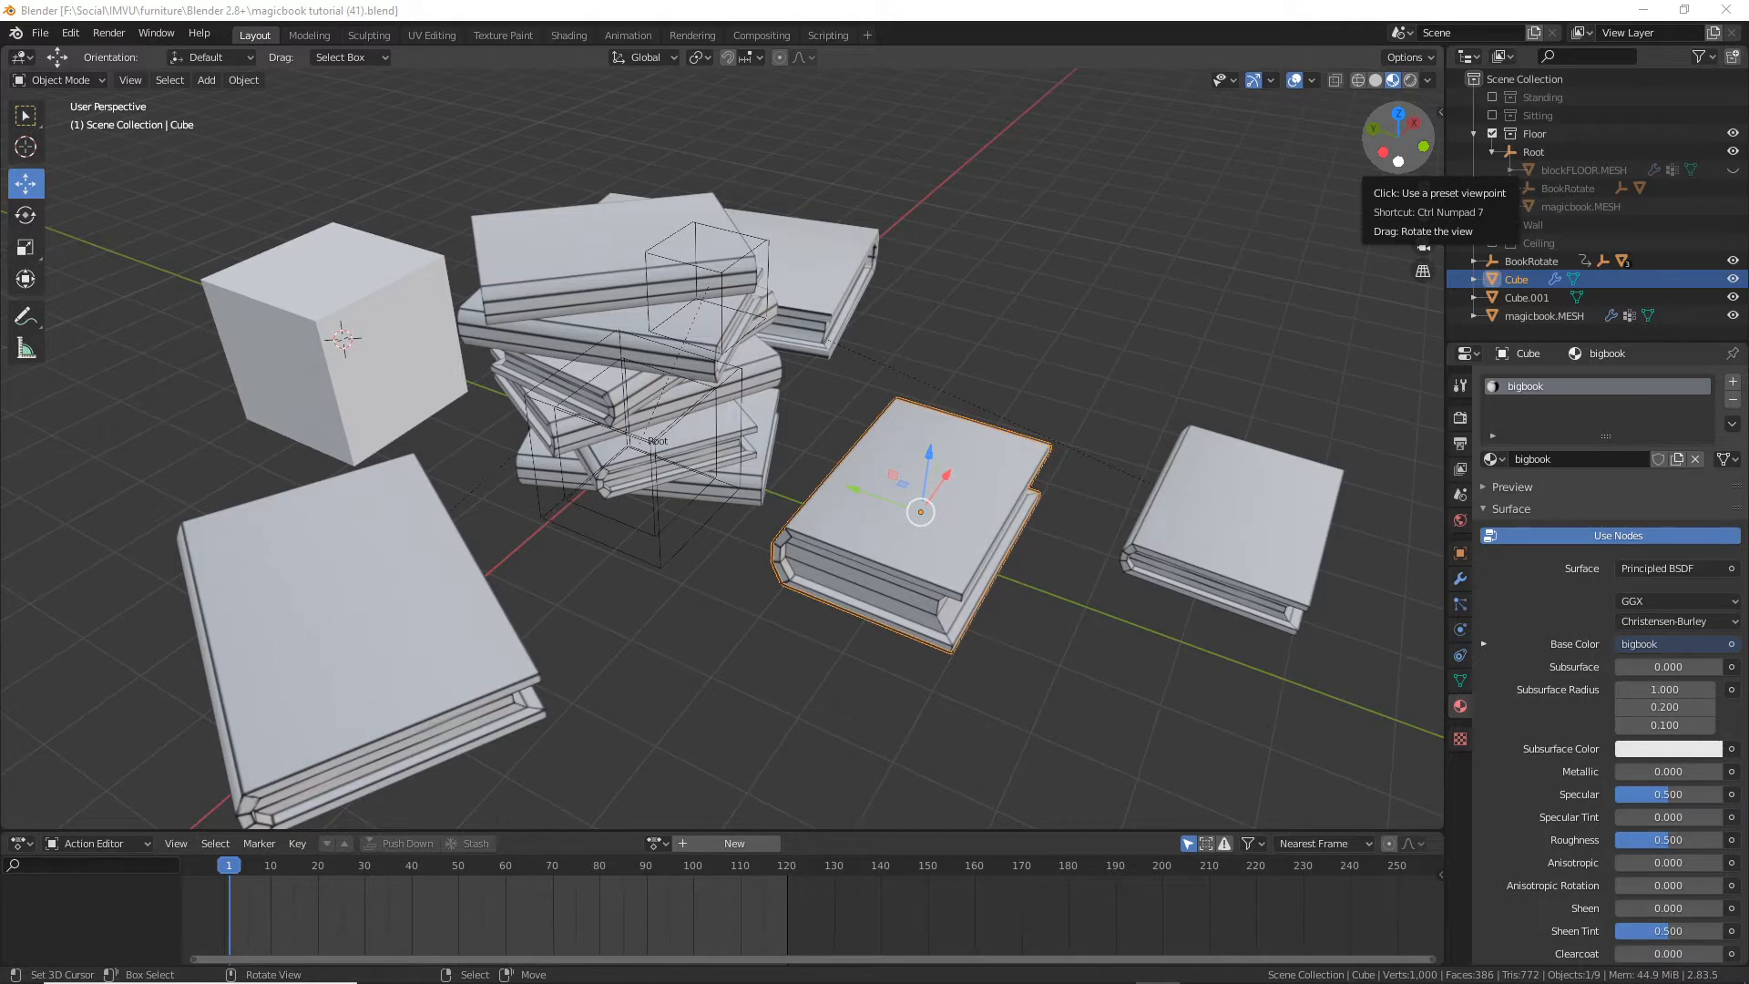
left_click(883, 15)
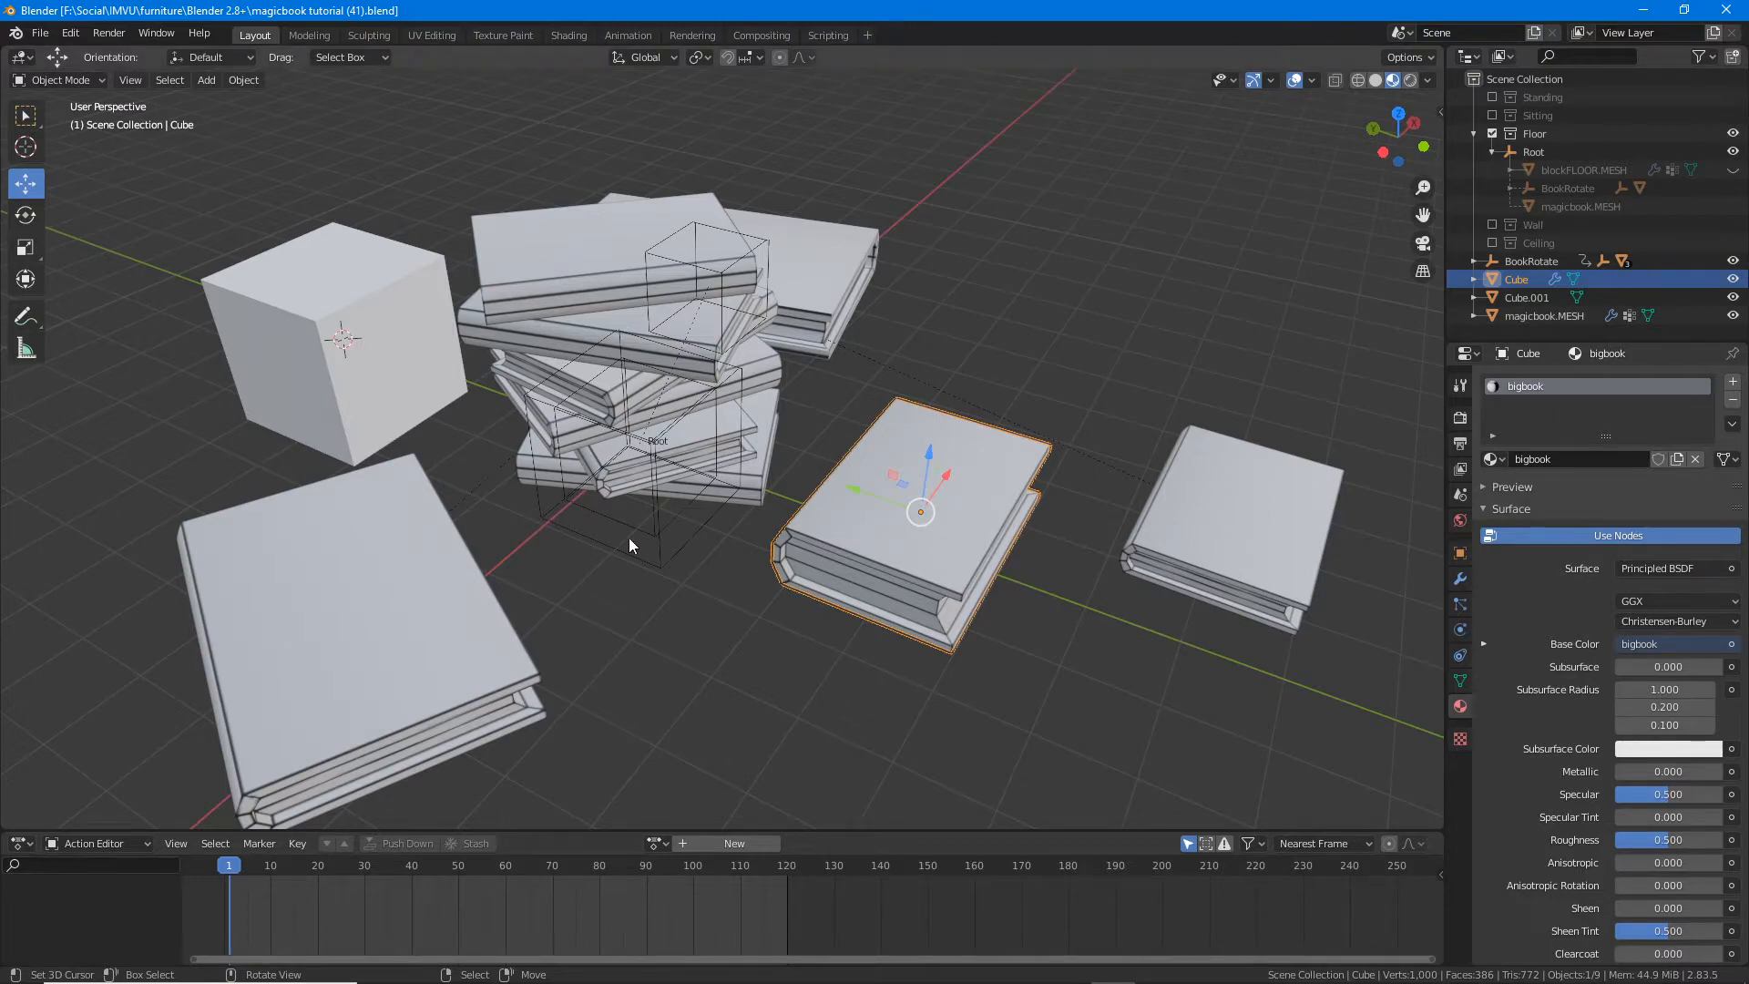
middle_click_drag(761, 620, 800, 614)
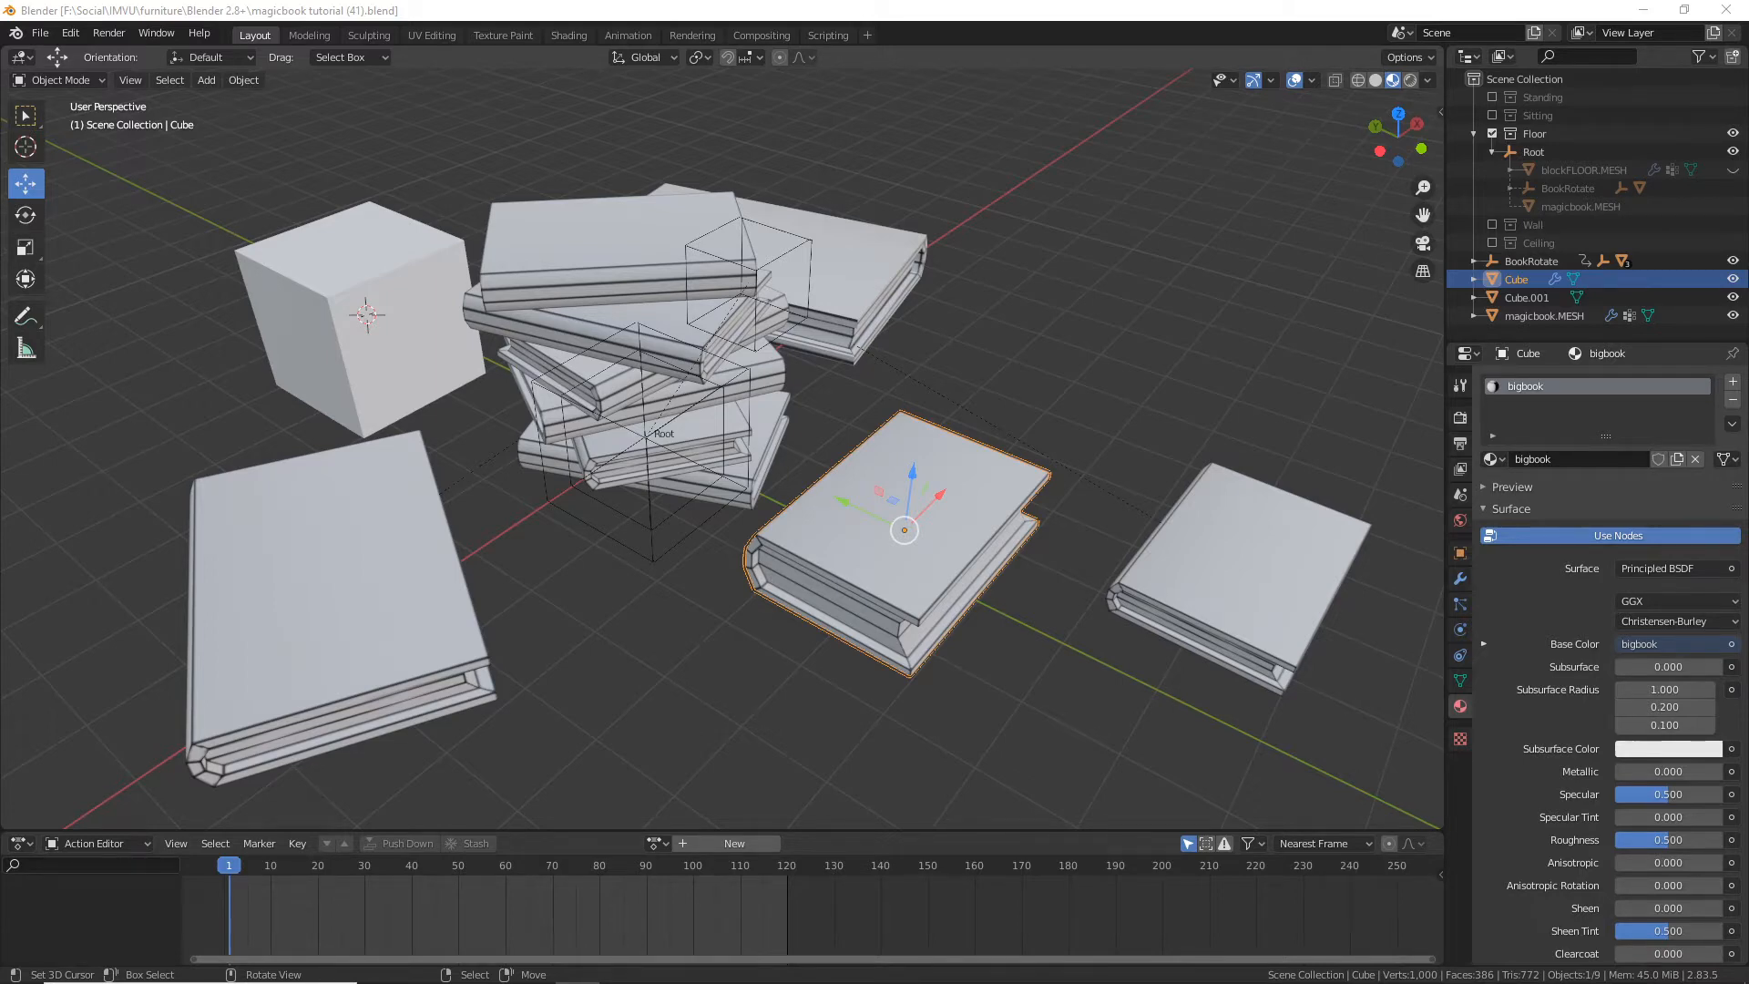
left_click(807, 20)
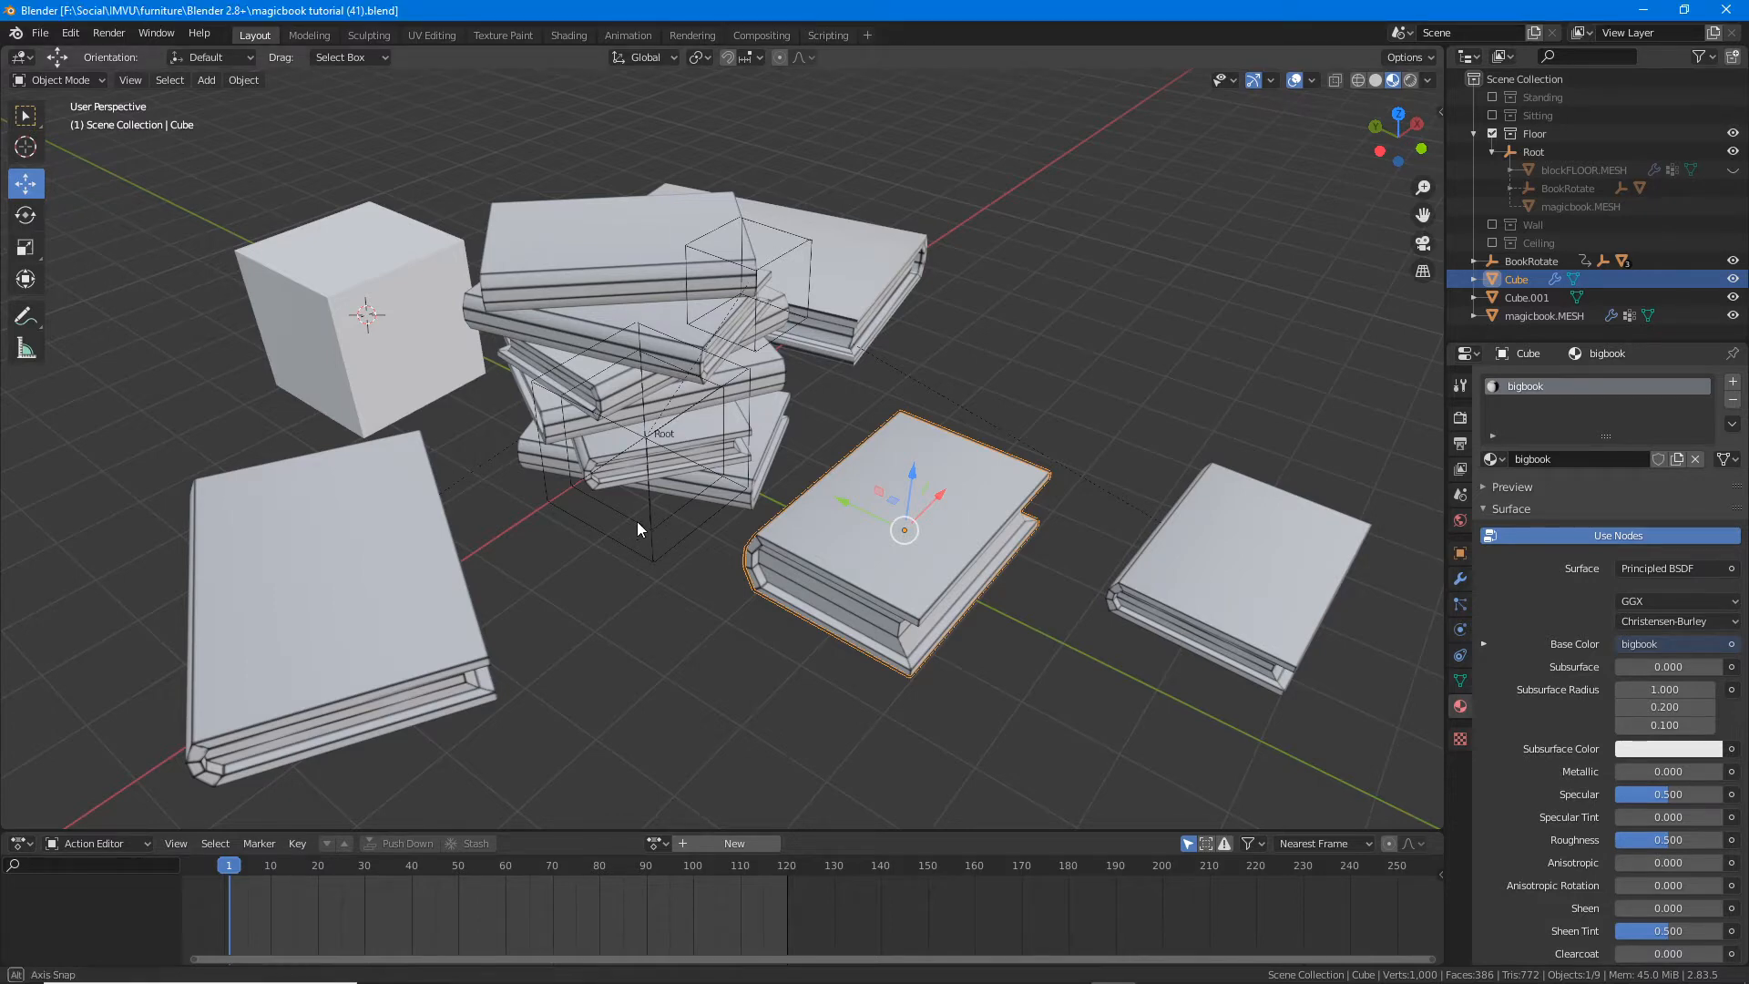
Step: Try to move the separate thick book that uses the bigbook material
middle_click_drag(637, 526, 676, 481)
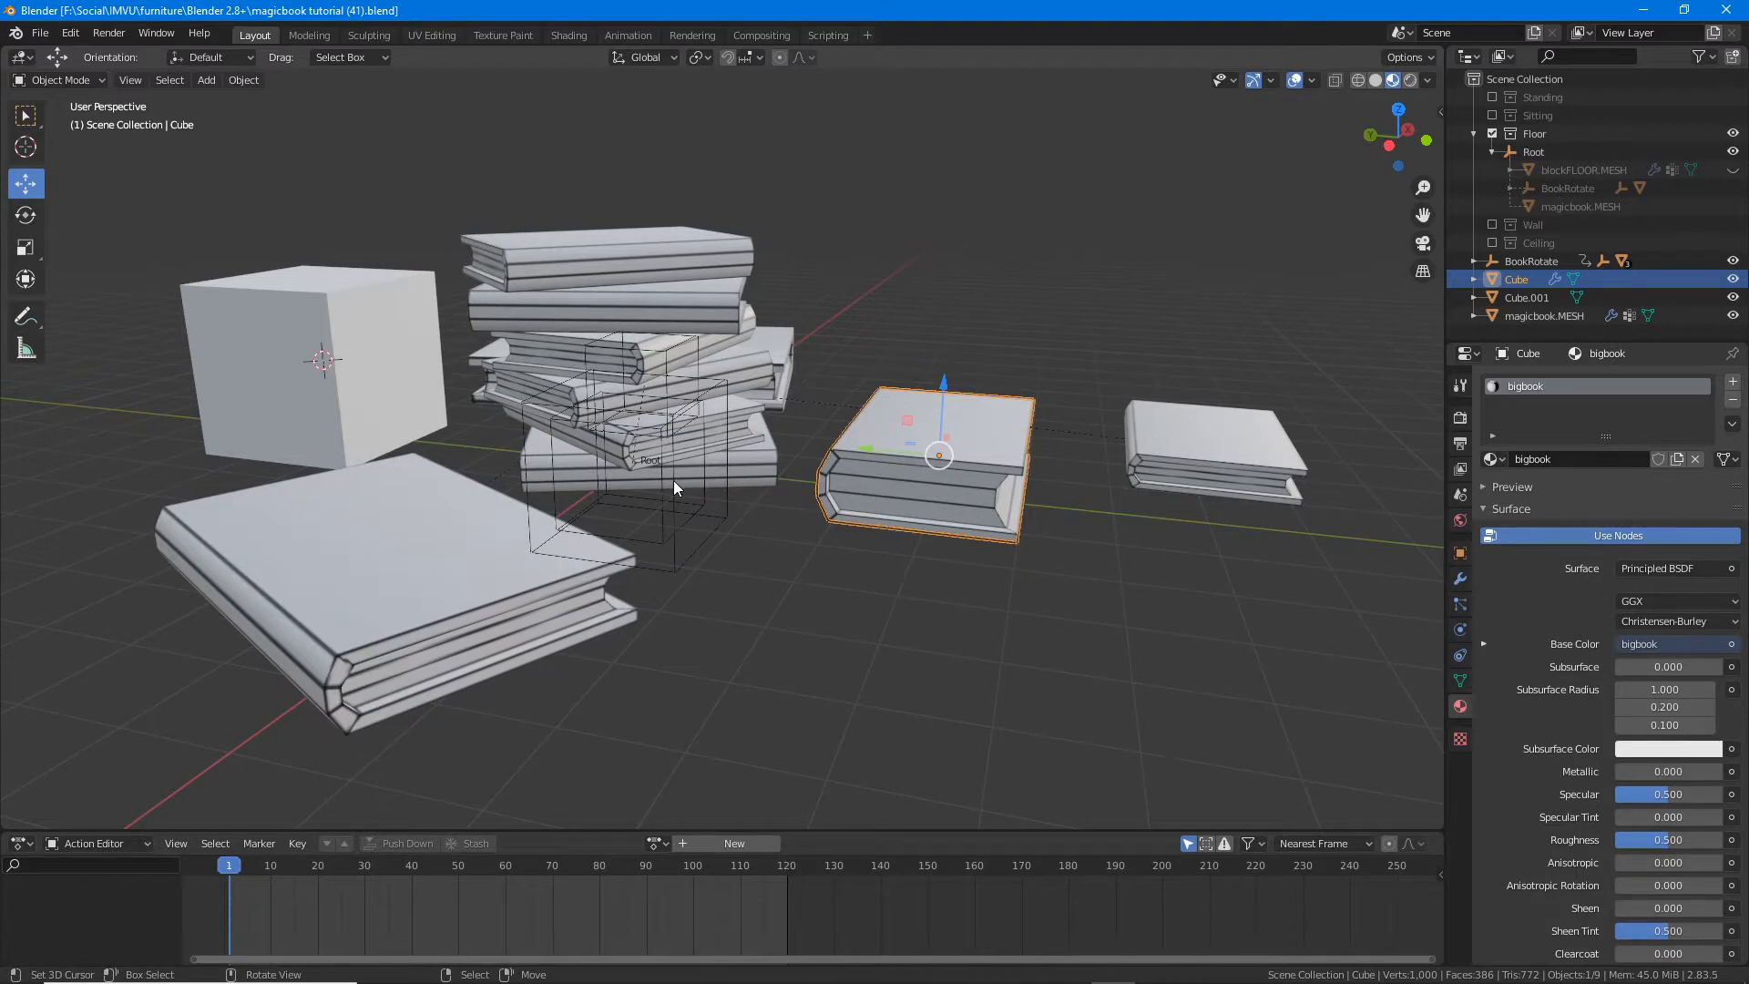
middle_click_drag(748, 488, 730, 506)
scroll(730, 506, "up", 1)
middle_click_drag(898, 574, 932, 533)
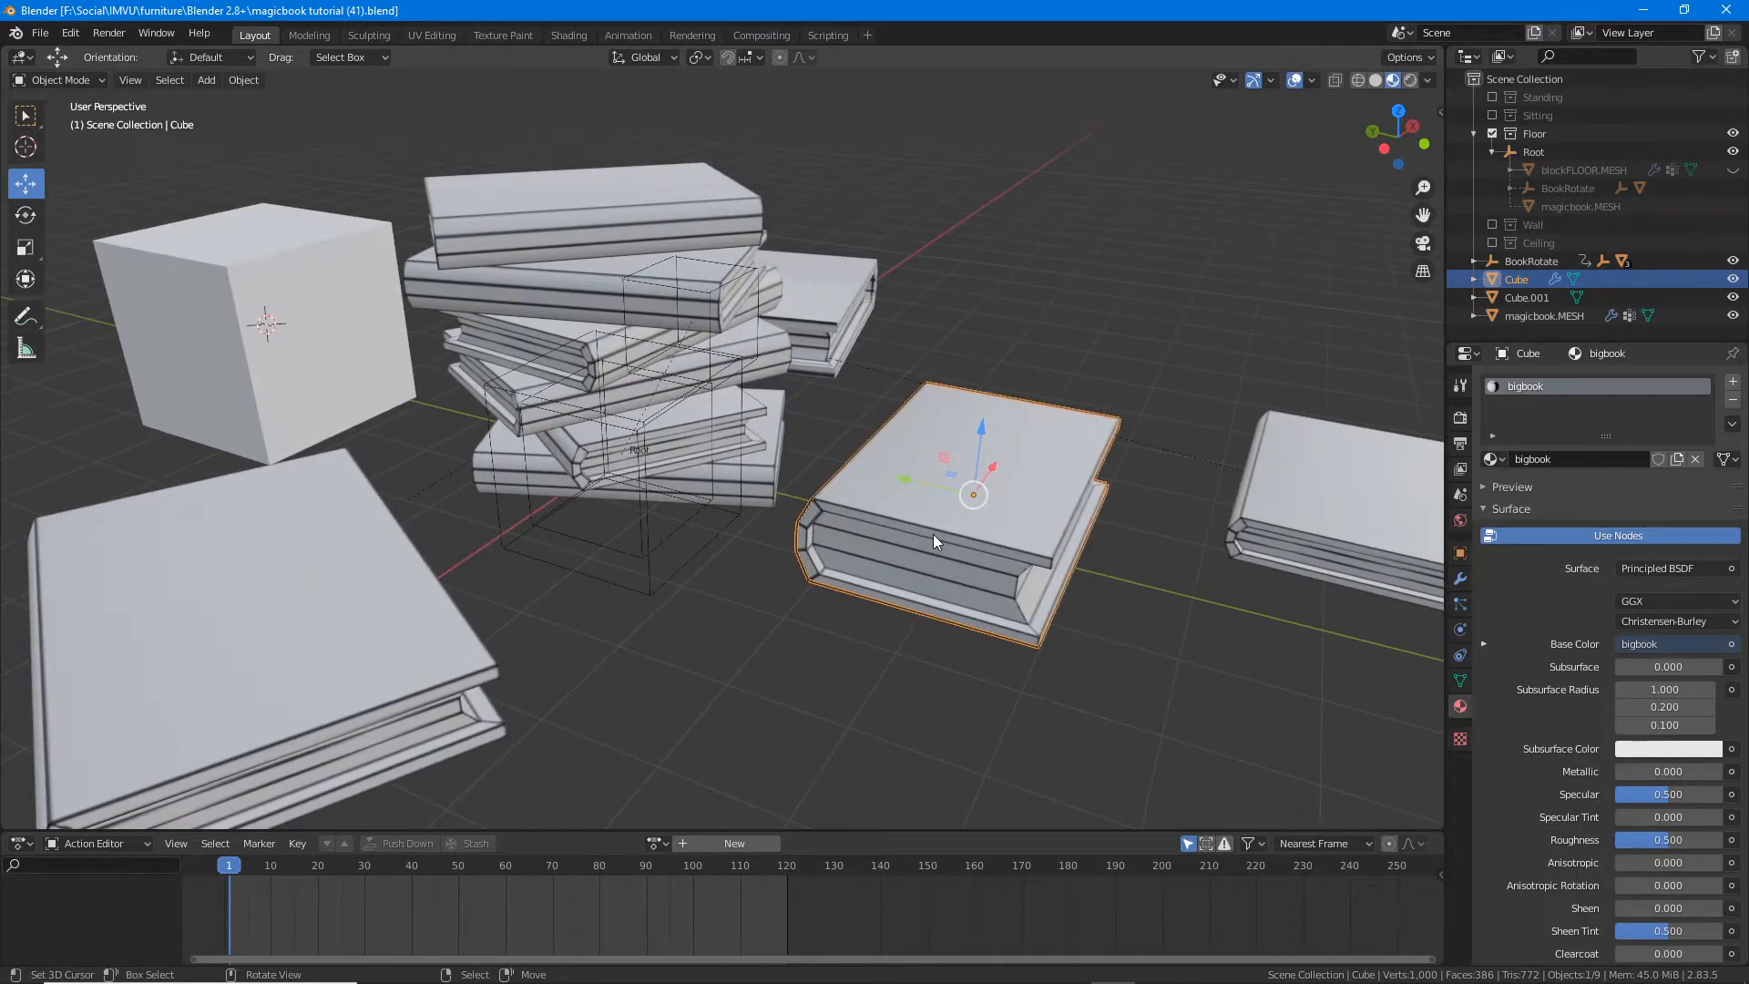
key("g")
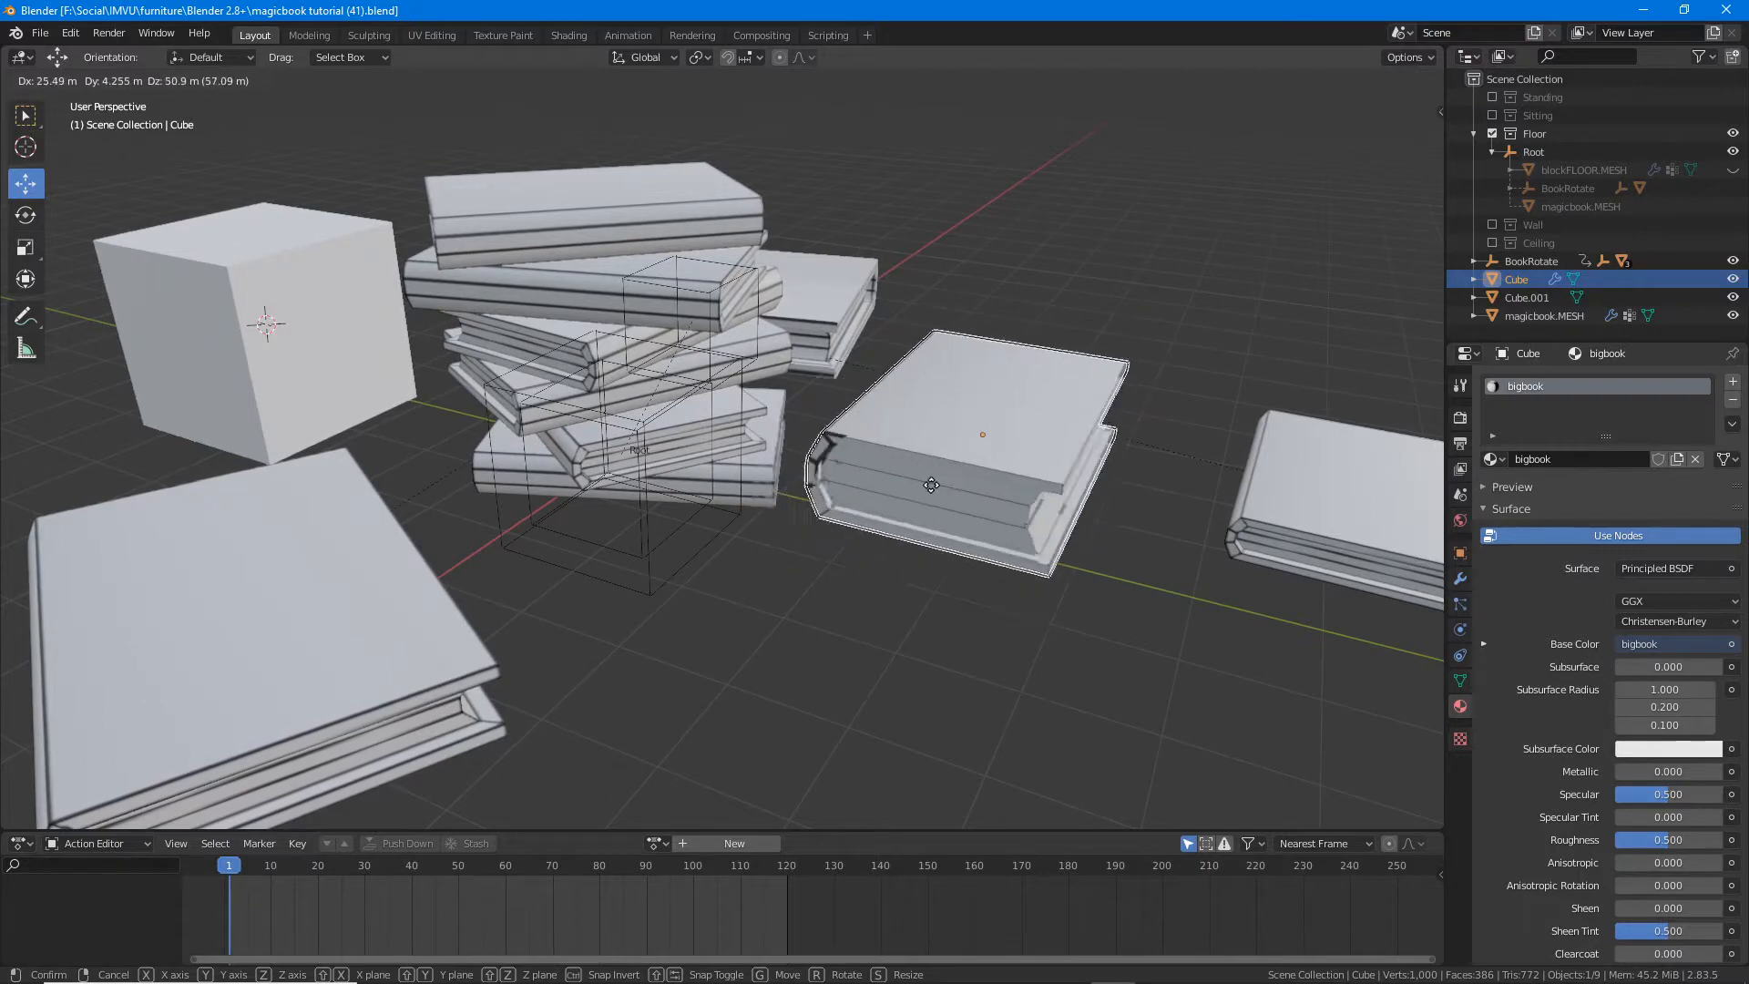
left_click(937, 499)
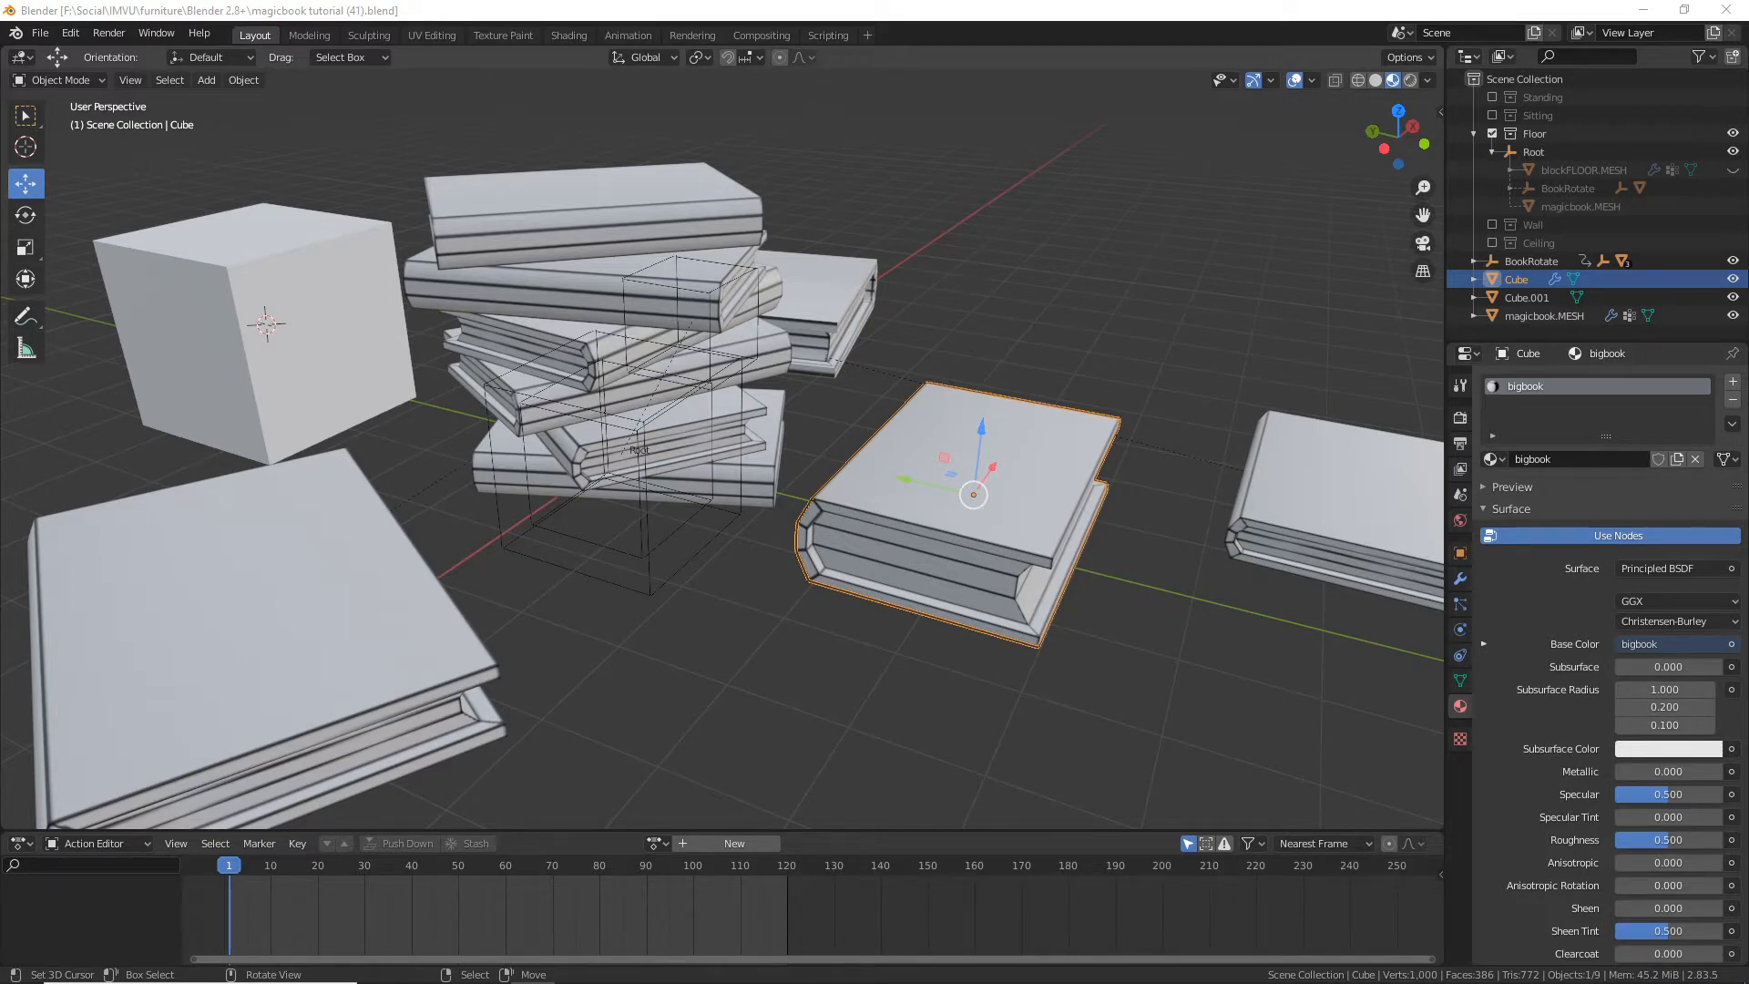
left_click(1037, 8)
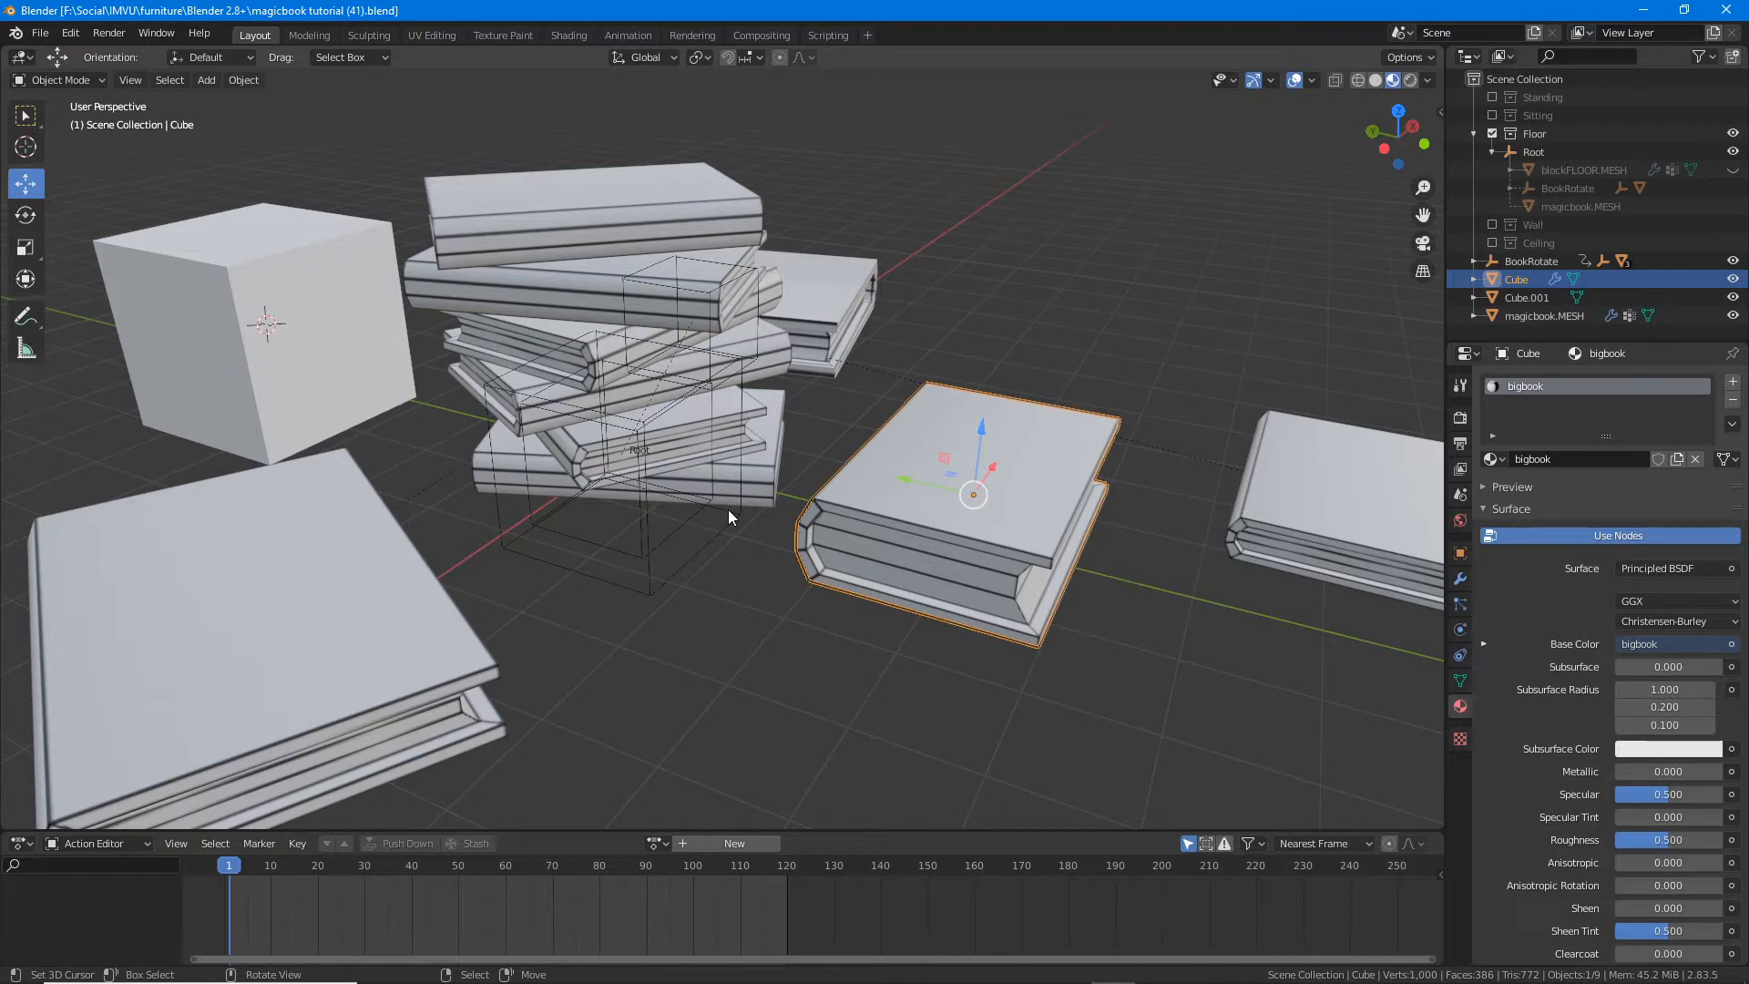
Step: Open the stacked books mesh in Edit Mode and select the whole top book by growing the selection from one face
middle_click_drag(756, 488, 716, 392)
left_click(634, 301)
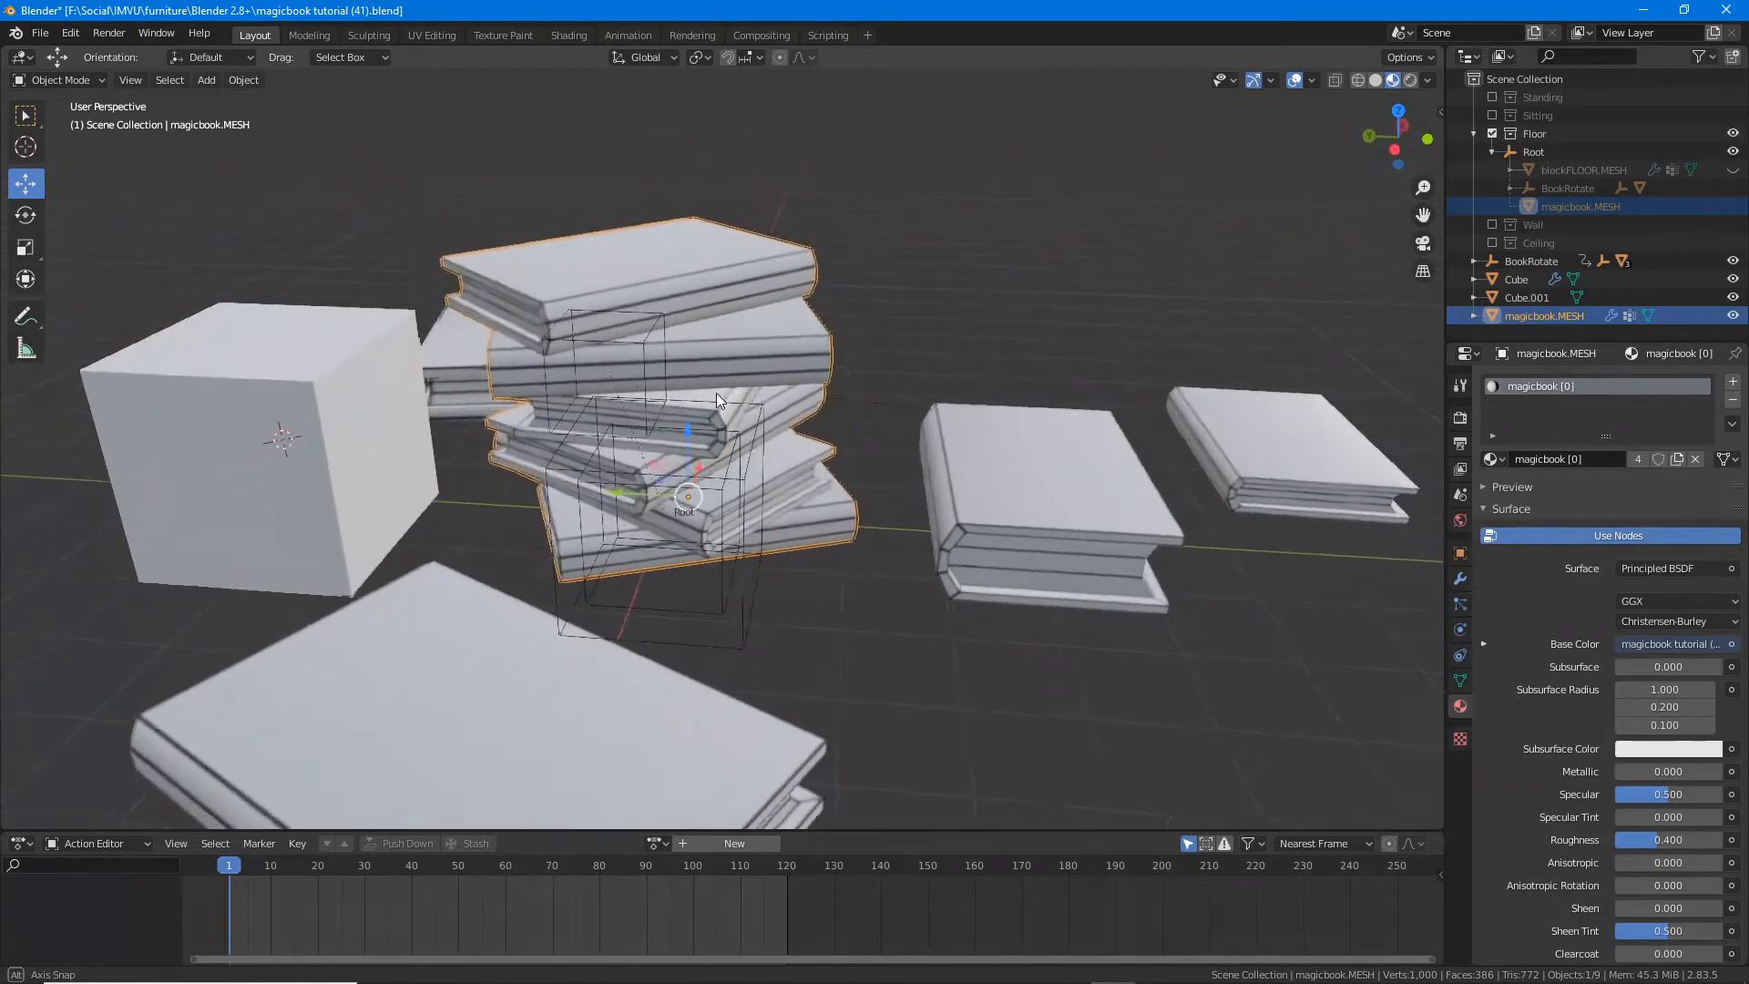
key("Tab")
left_click(538, 313)
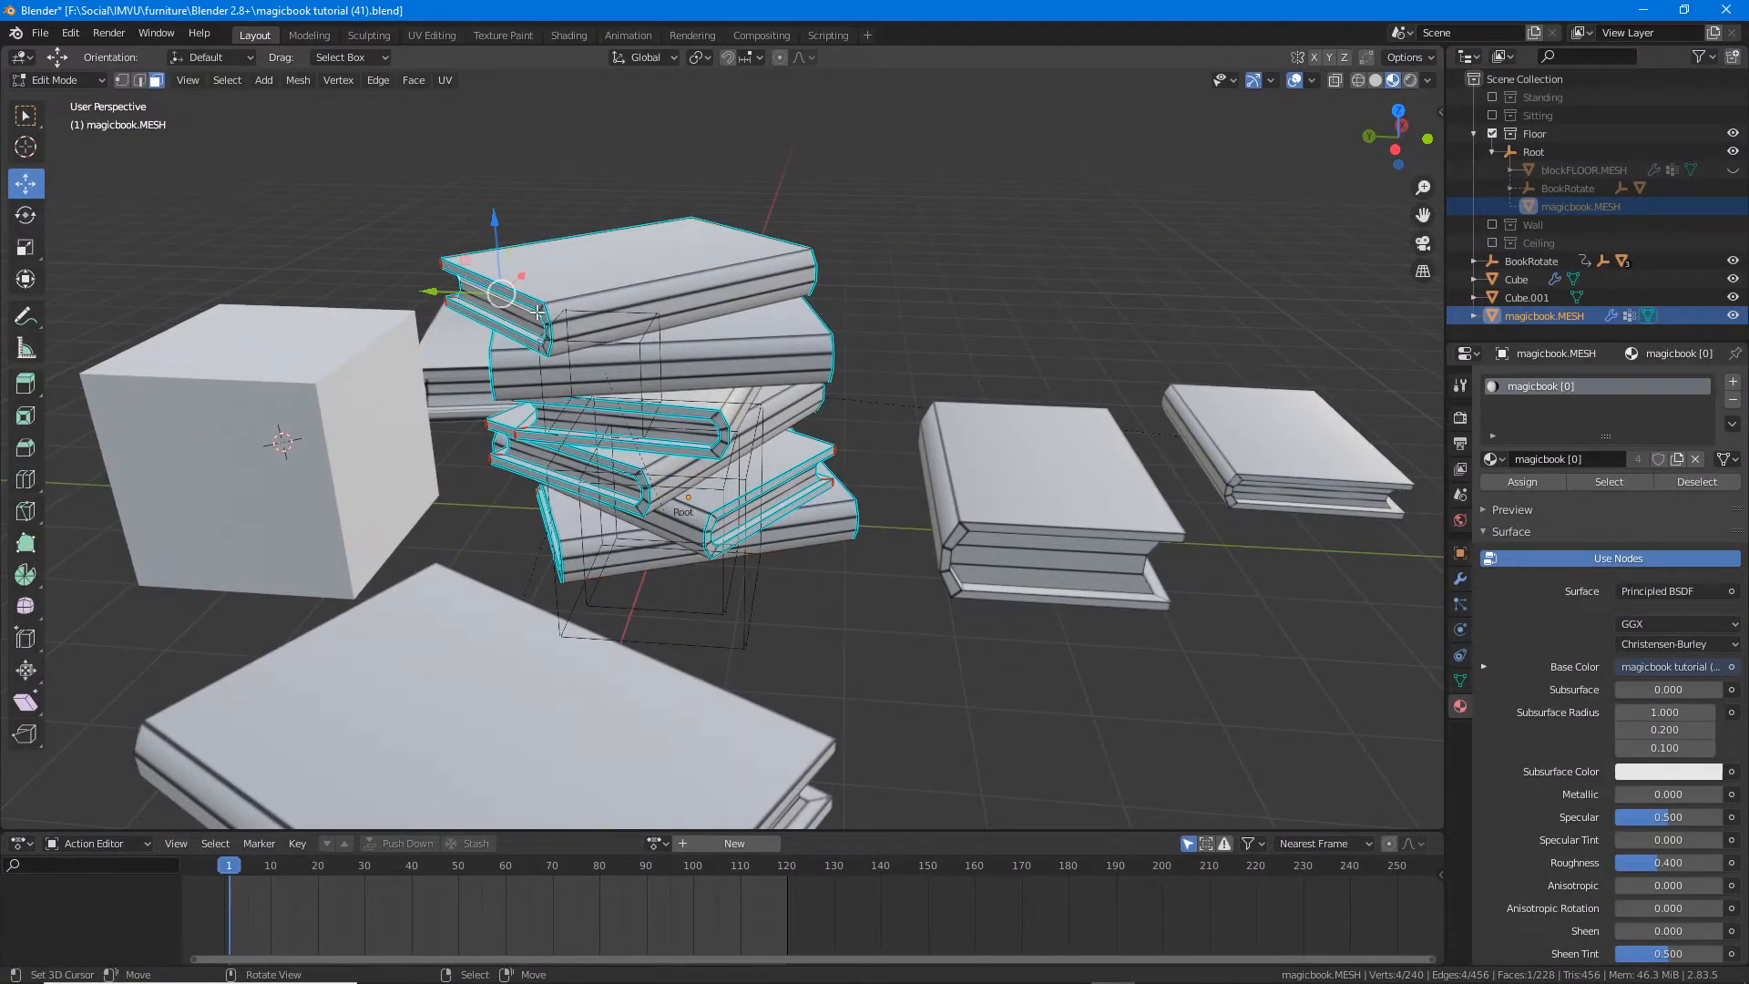
scroll(537, 313, "up", 2)
middle_click_drag(539, 314, 563, 322)
key("ctrl+KP_Add")
key("ctrl+KP_Add")
key("ctrl+KP_Add")
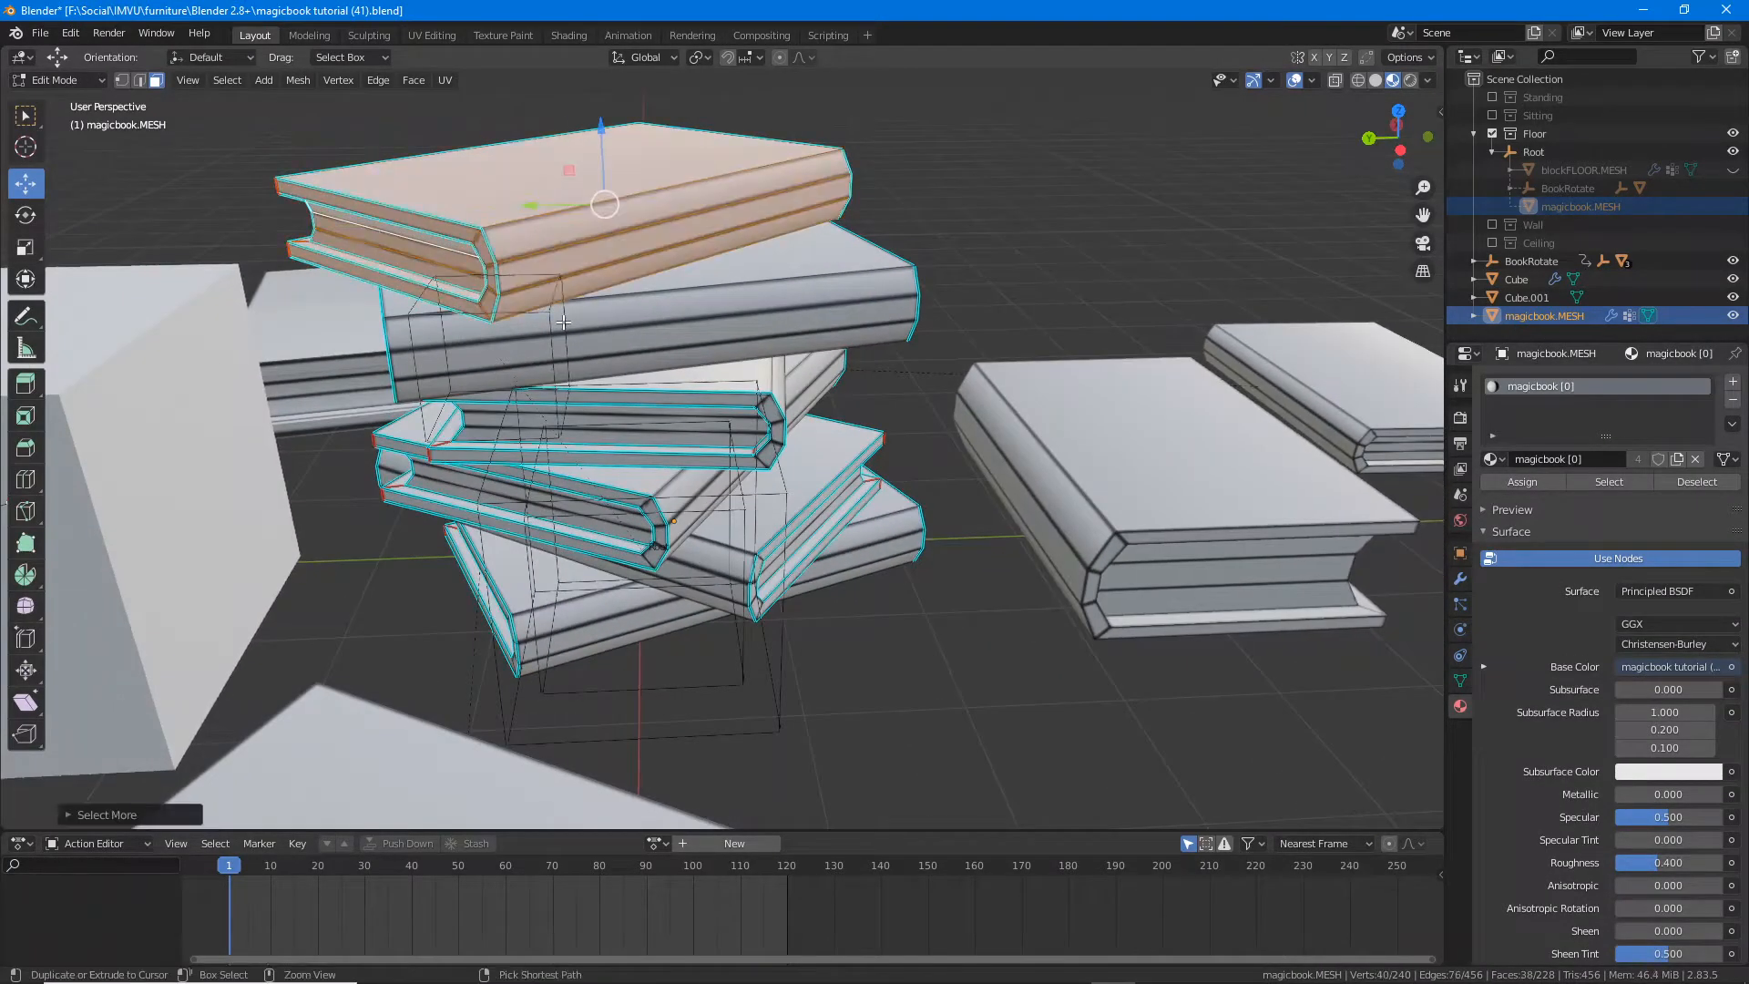
Step: Inspect the book stack in wireframe and solid shading, and return the viewport to Material Preview
left_click(1358, 80)
mouse_move(802, 473)
middle_mouse_down()
mouse_move(820, 483)
mouse_move(766, 565)
middle_mouse_up()
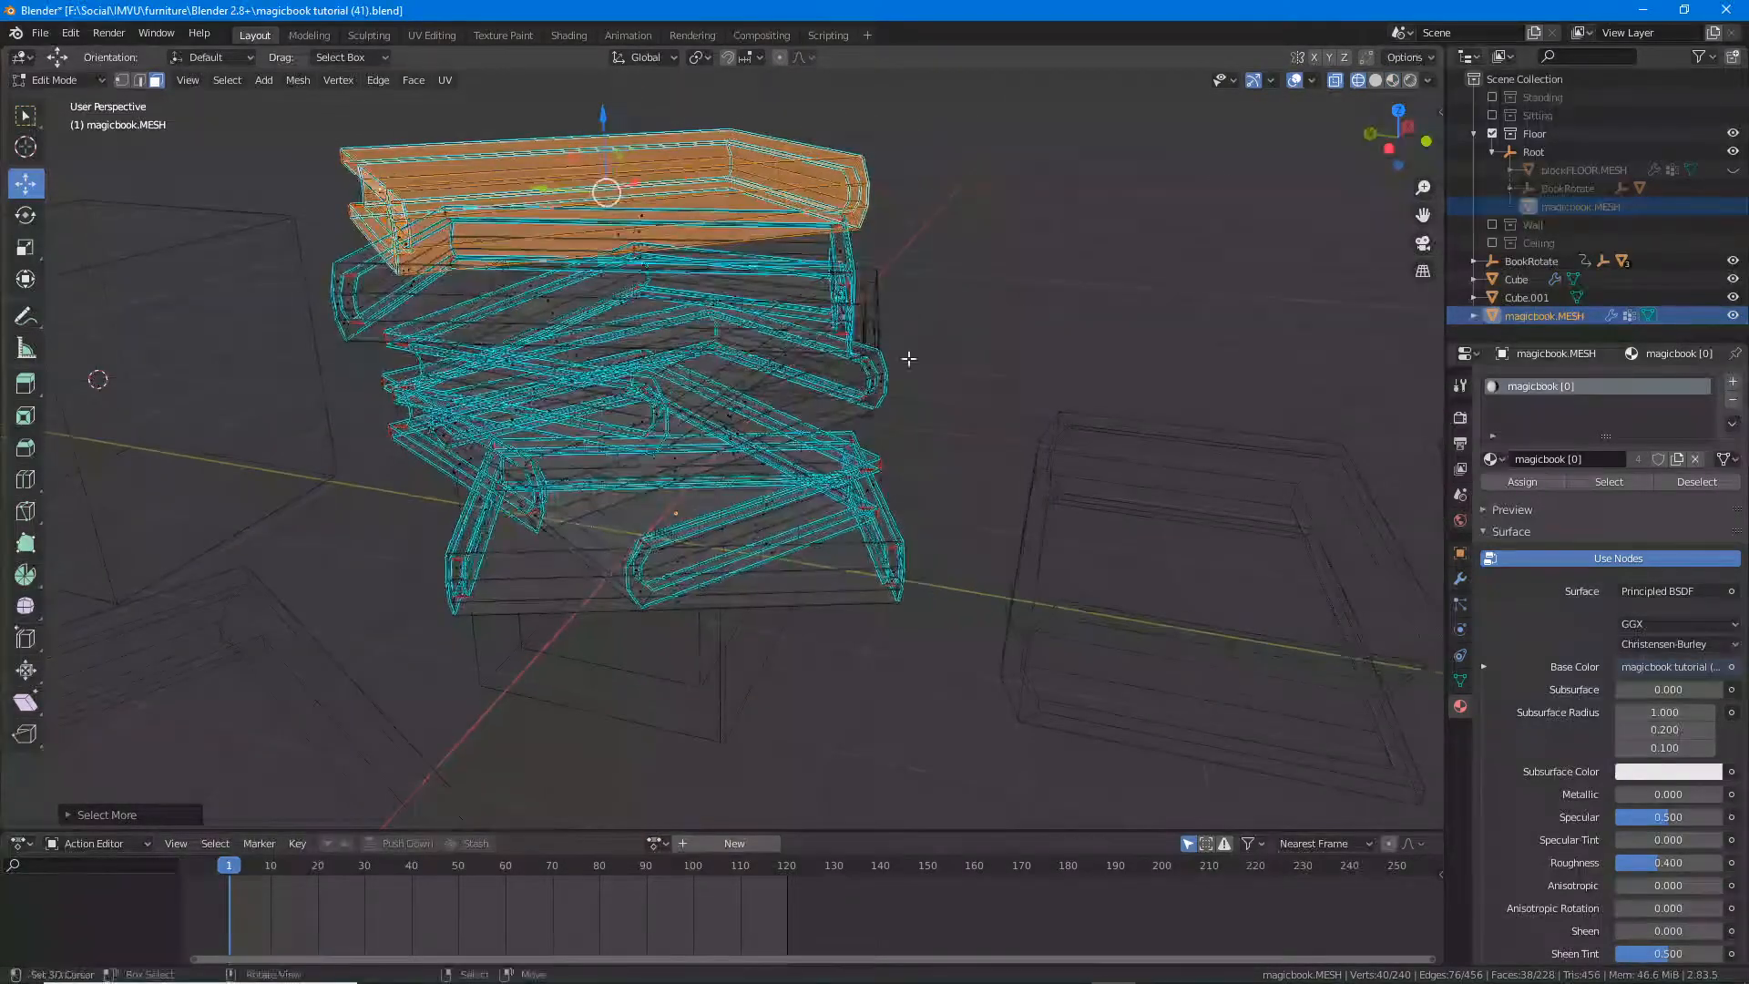
left_click(1375, 80)
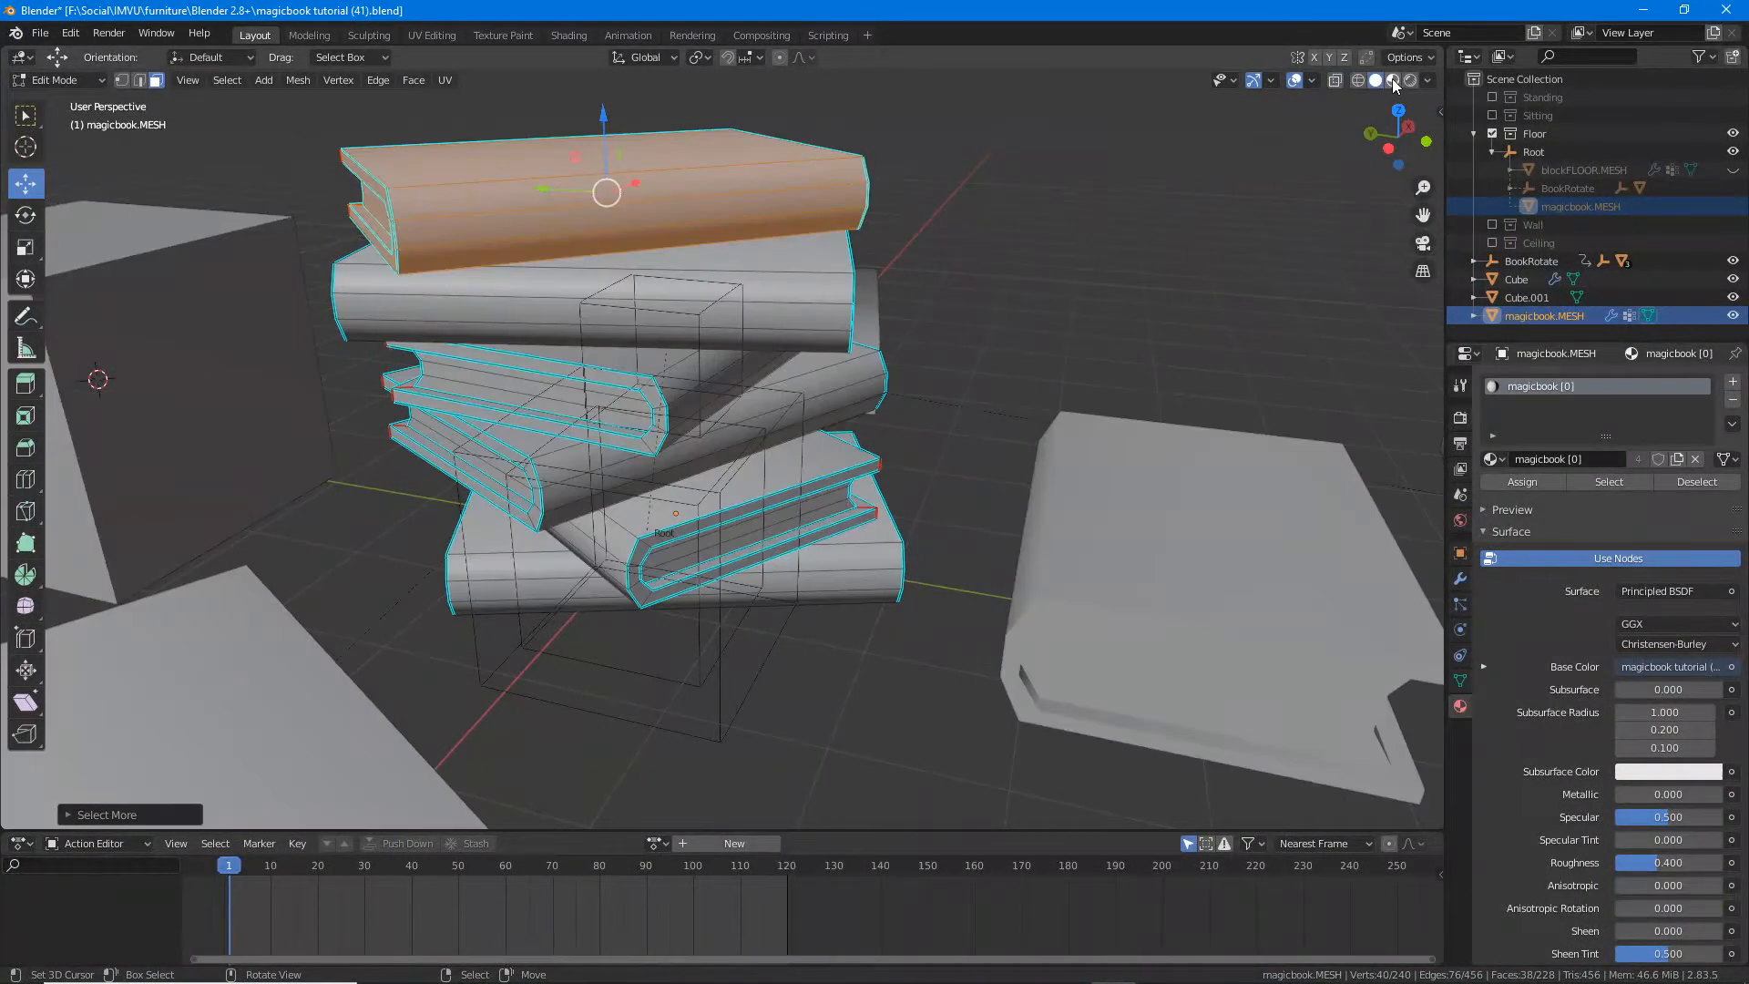
left_click(1393, 81)
middle_click_drag(866, 237, 773, 224)
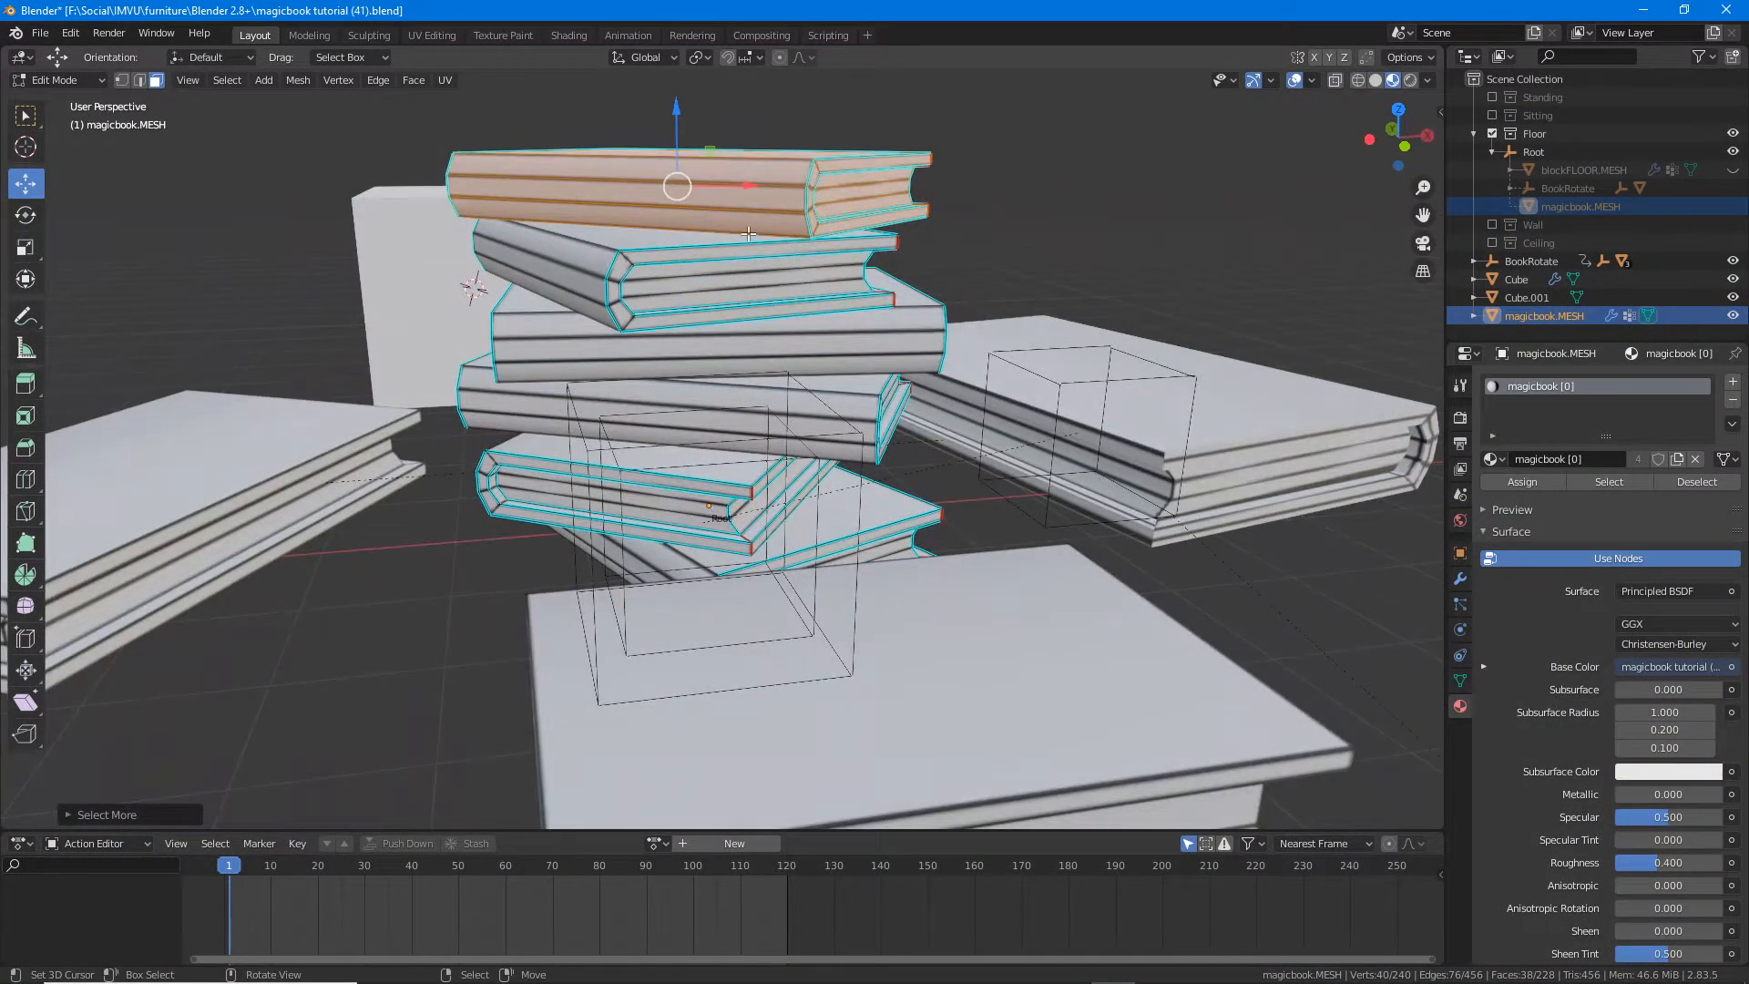
Step: Examine the book stack and the surrounding separate books from several sides
scroll(588, 358, "down", 3)
mouse_move(588, 364)
middle_mouse_down()
mouse_move(580, 379)
mouse_move(611, 389)
middle_mouse_up()
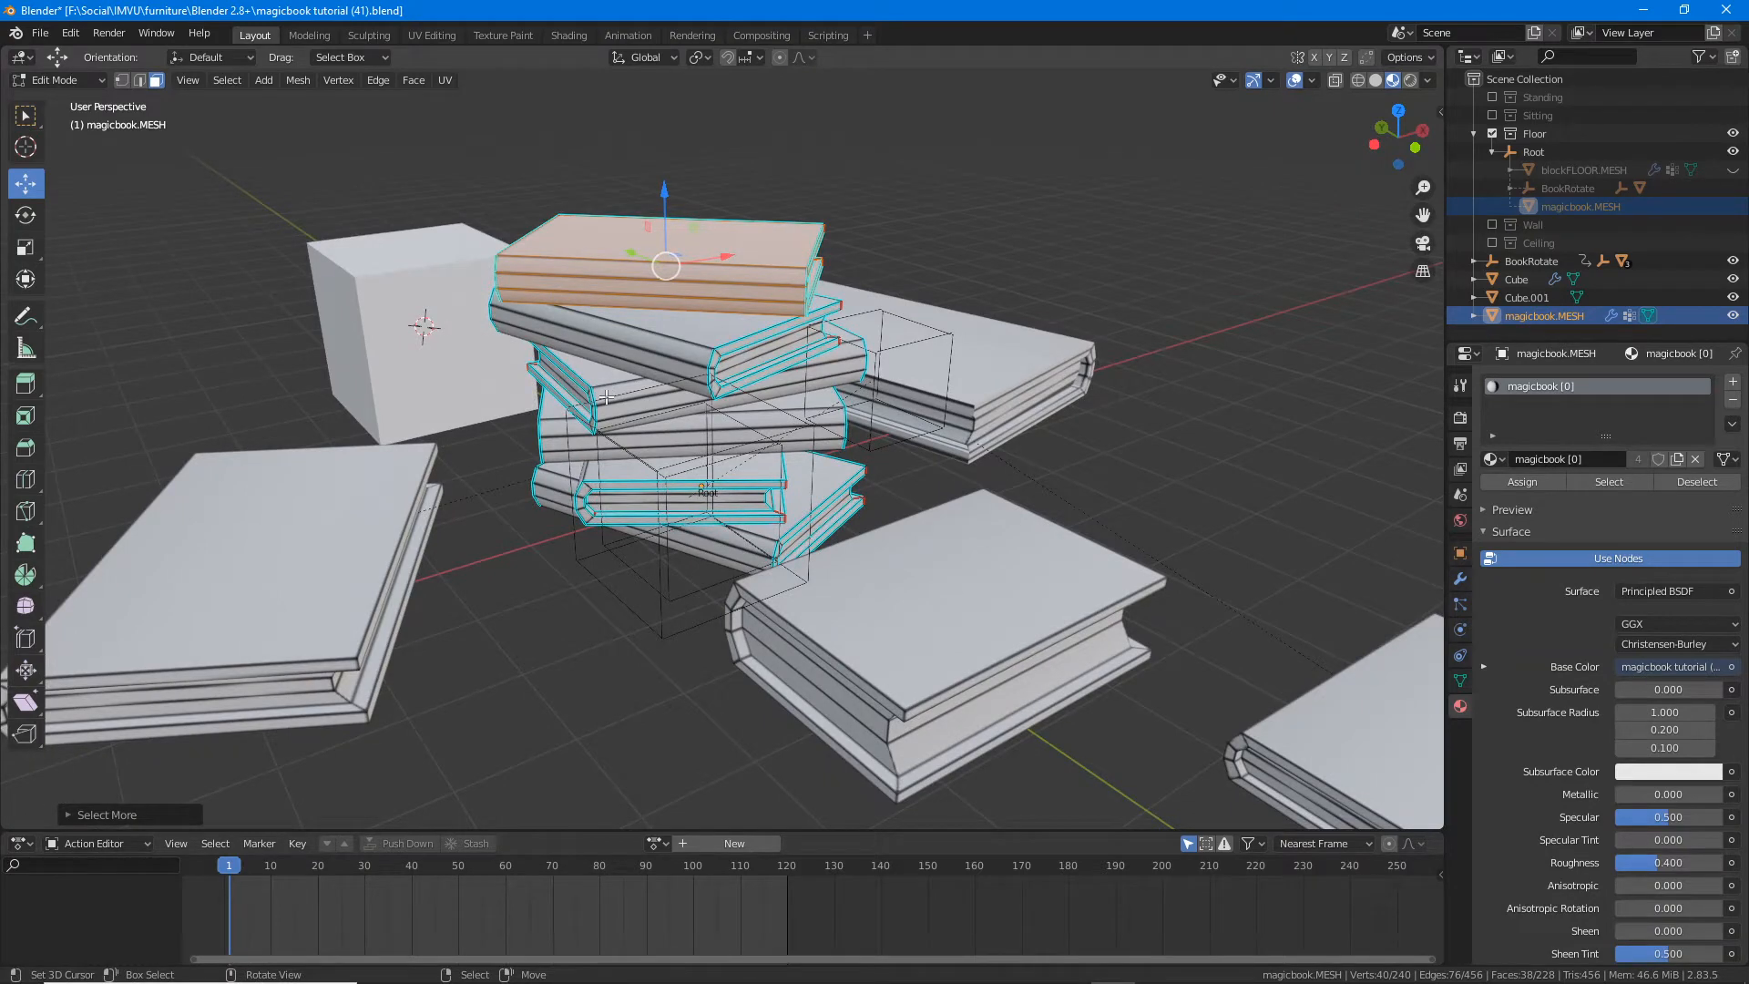
middle_click_drag(662, 397, 688, 477)
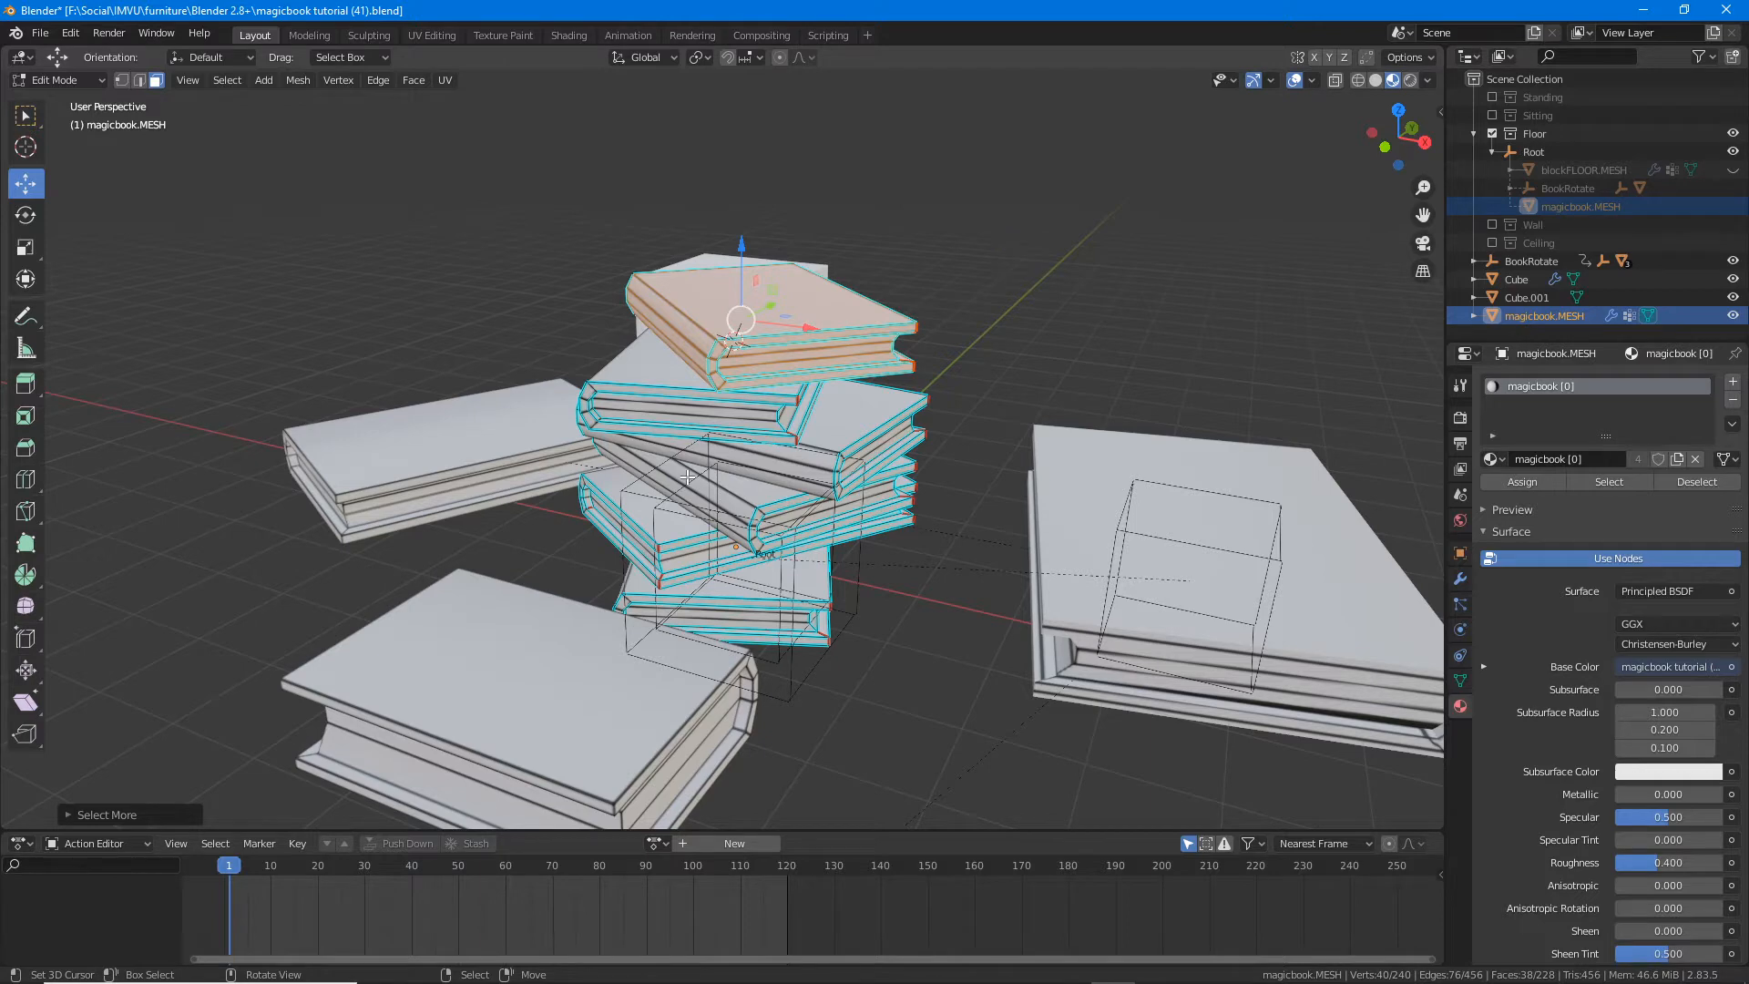
middle_click_drag(591, 552, 742, 375)
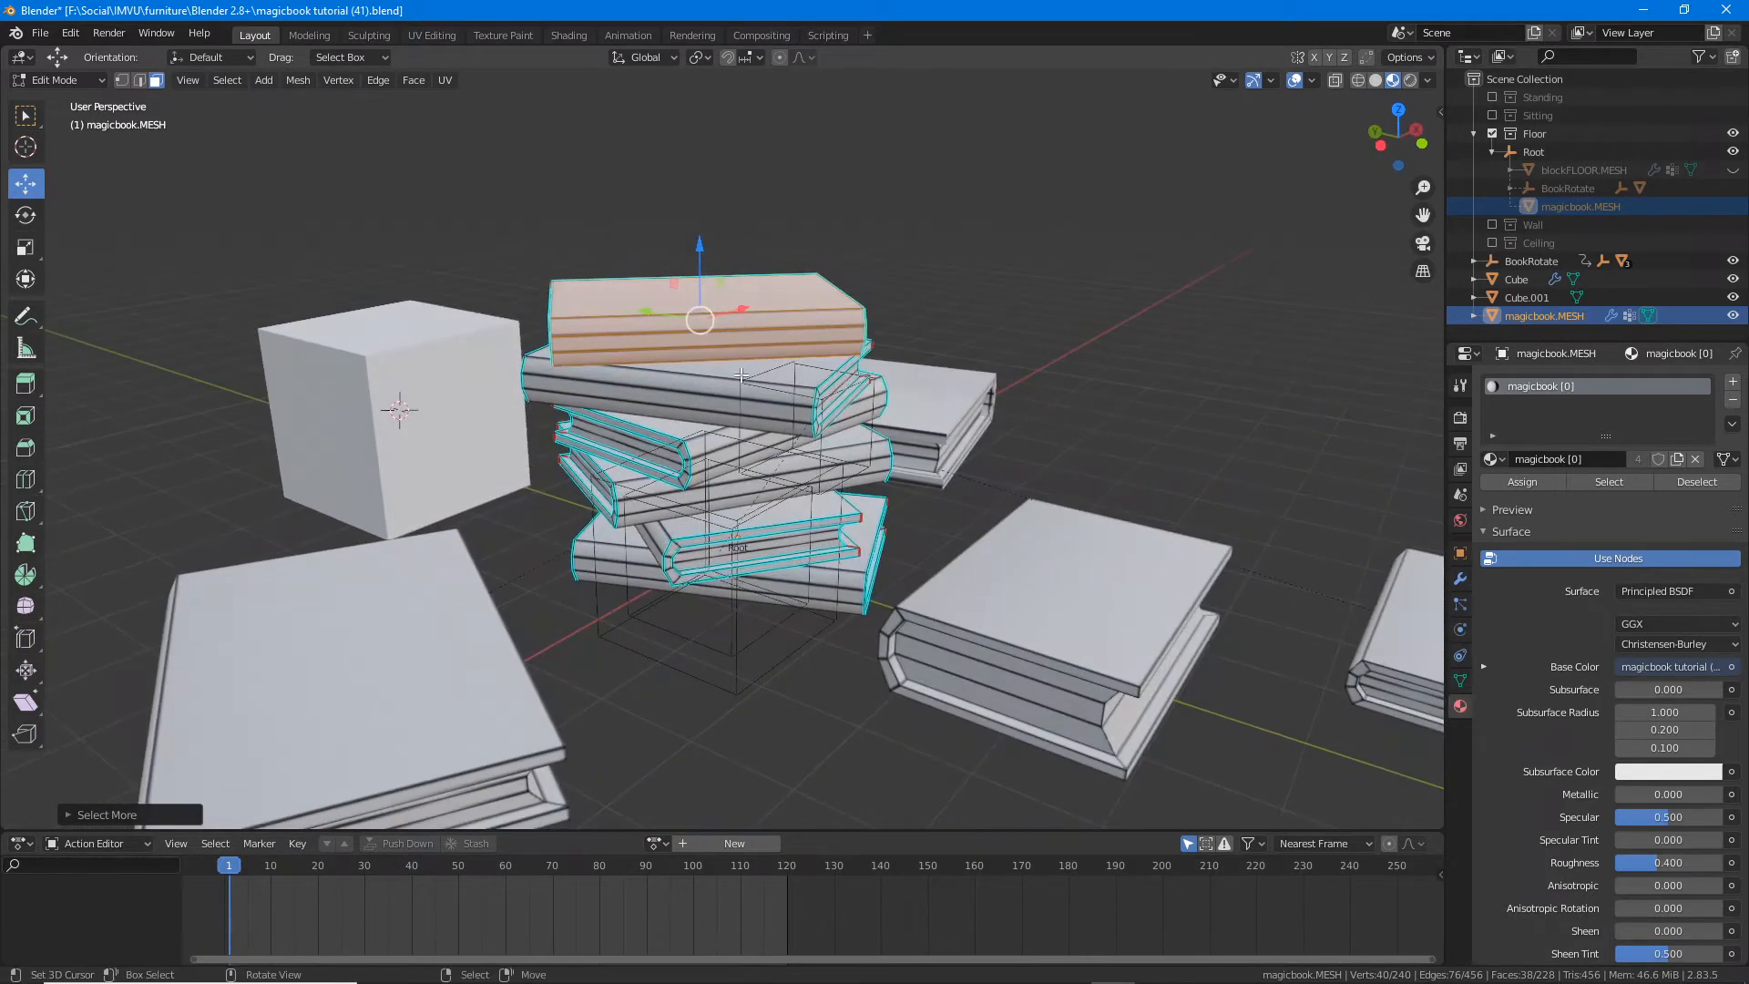
middle_click_drag(724, 604, 652, 596)
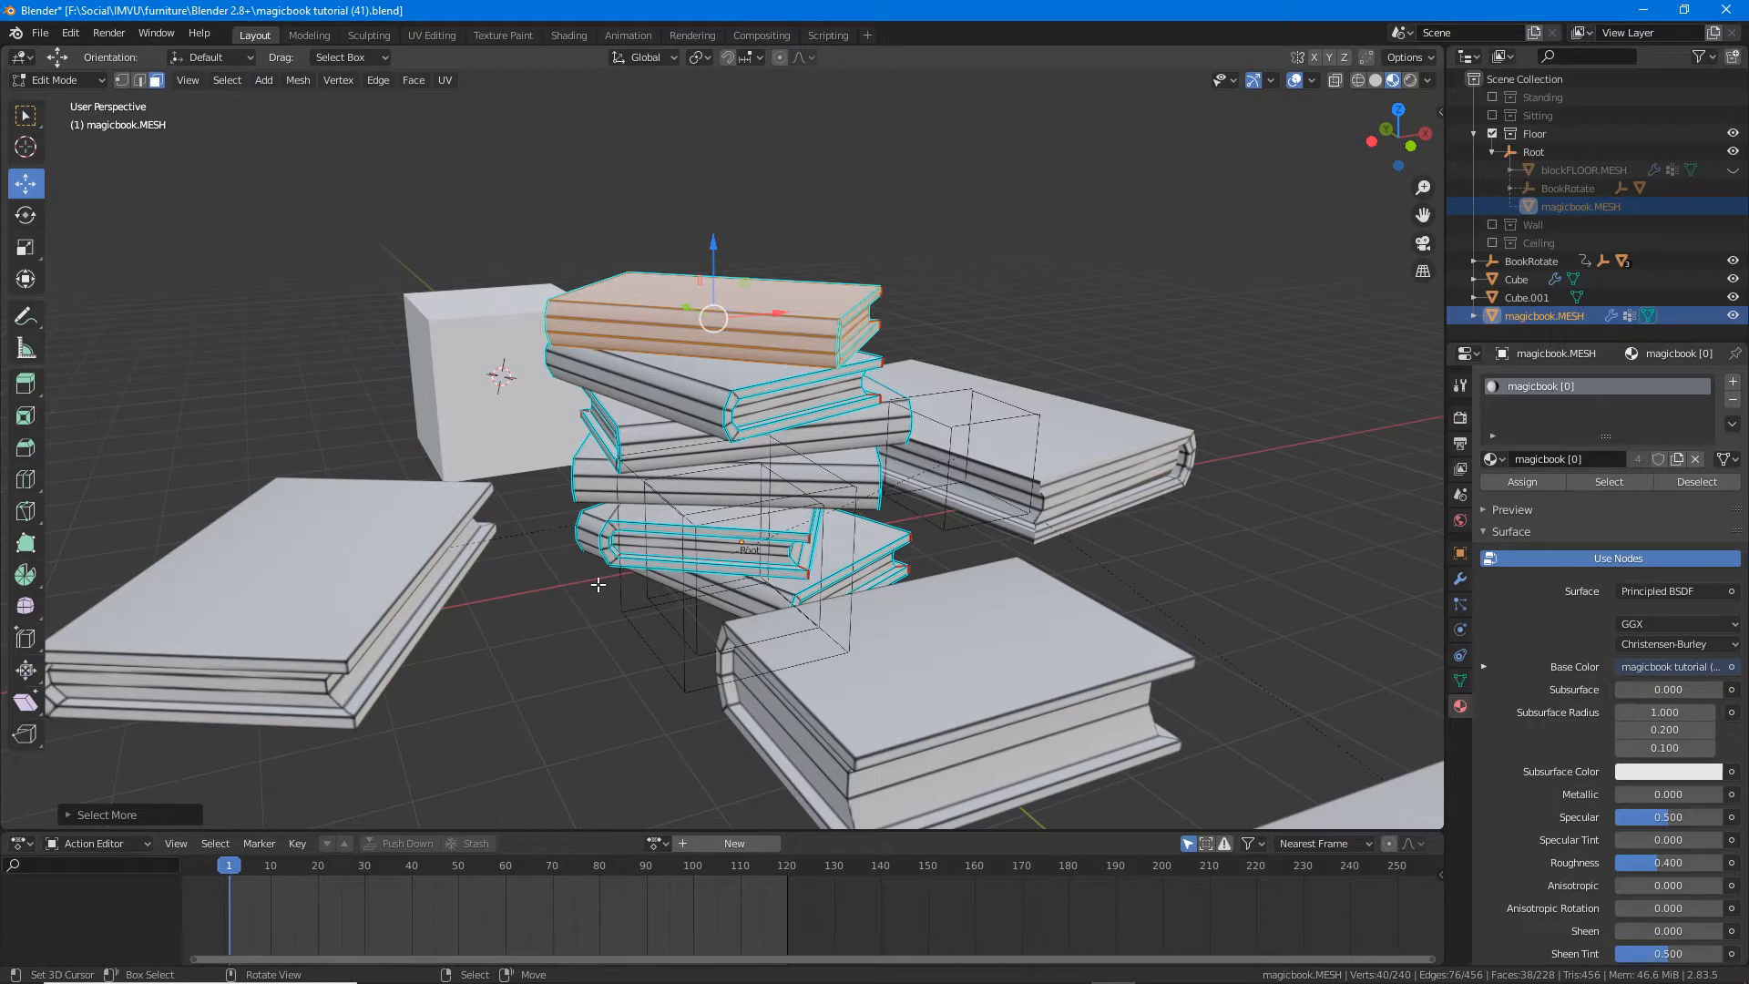
middle_click_drag(595, 583, 675, 594)
scroll(579, 340, "up", 1)
scroll(580, 341, "up", 1)
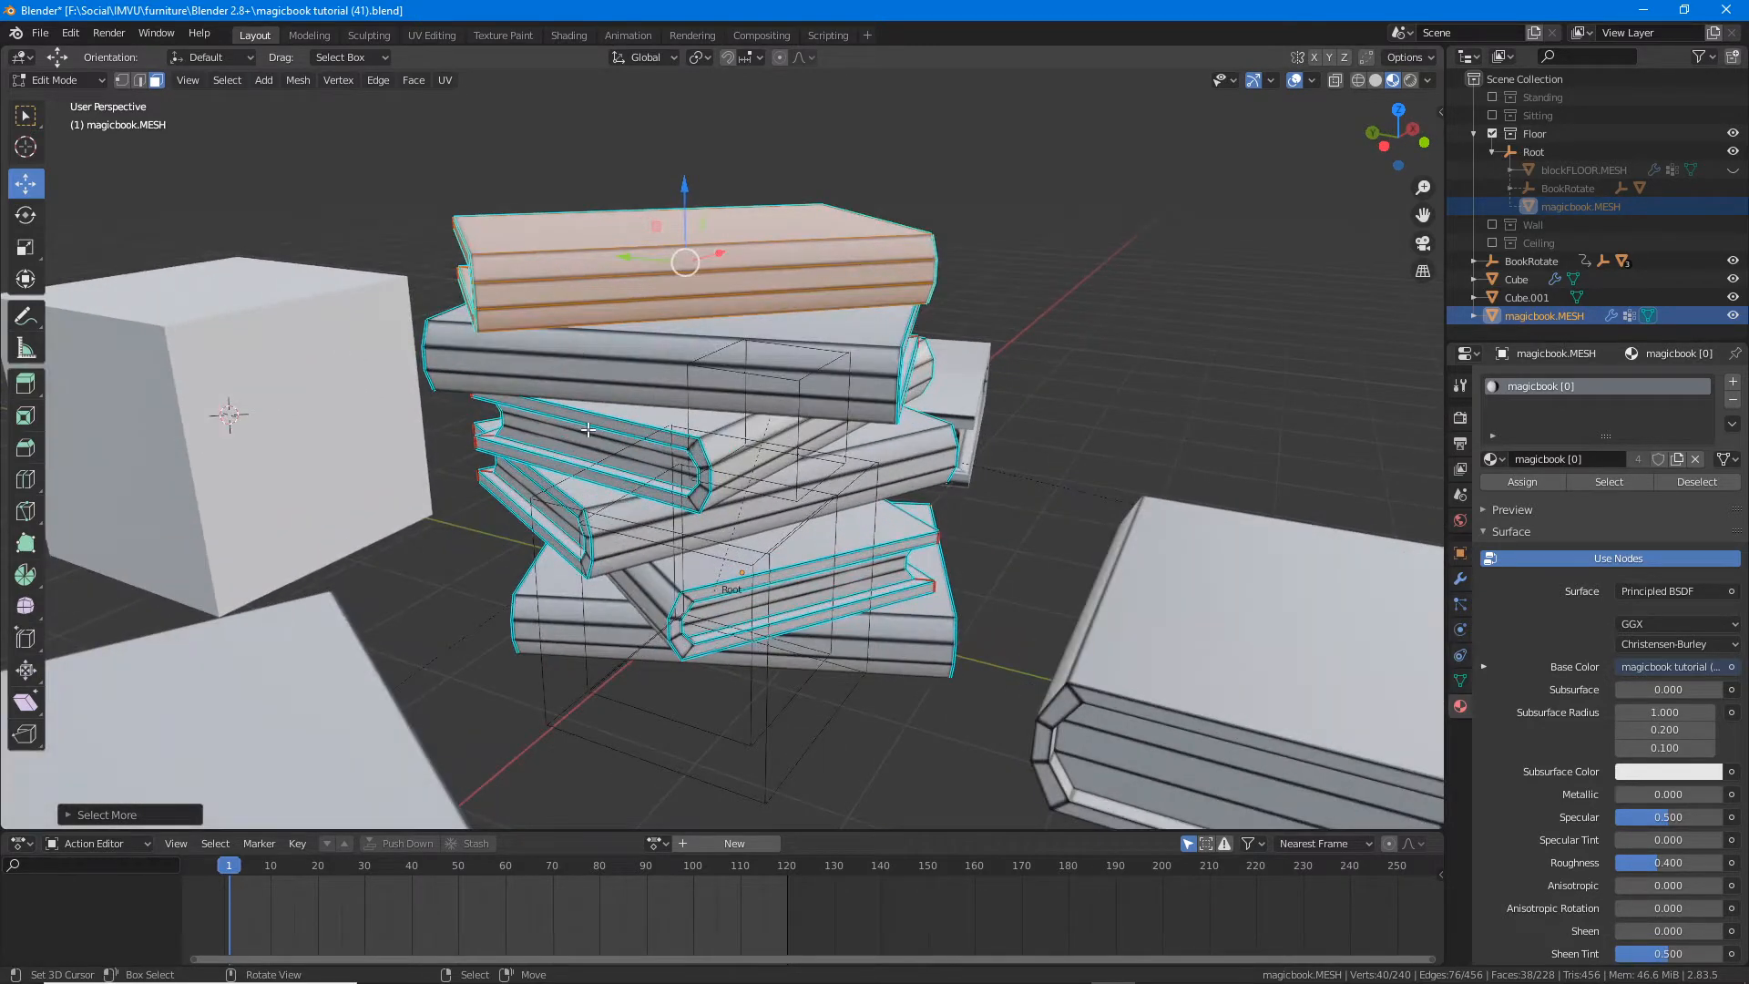
scroll(592, 432, "up", 1)
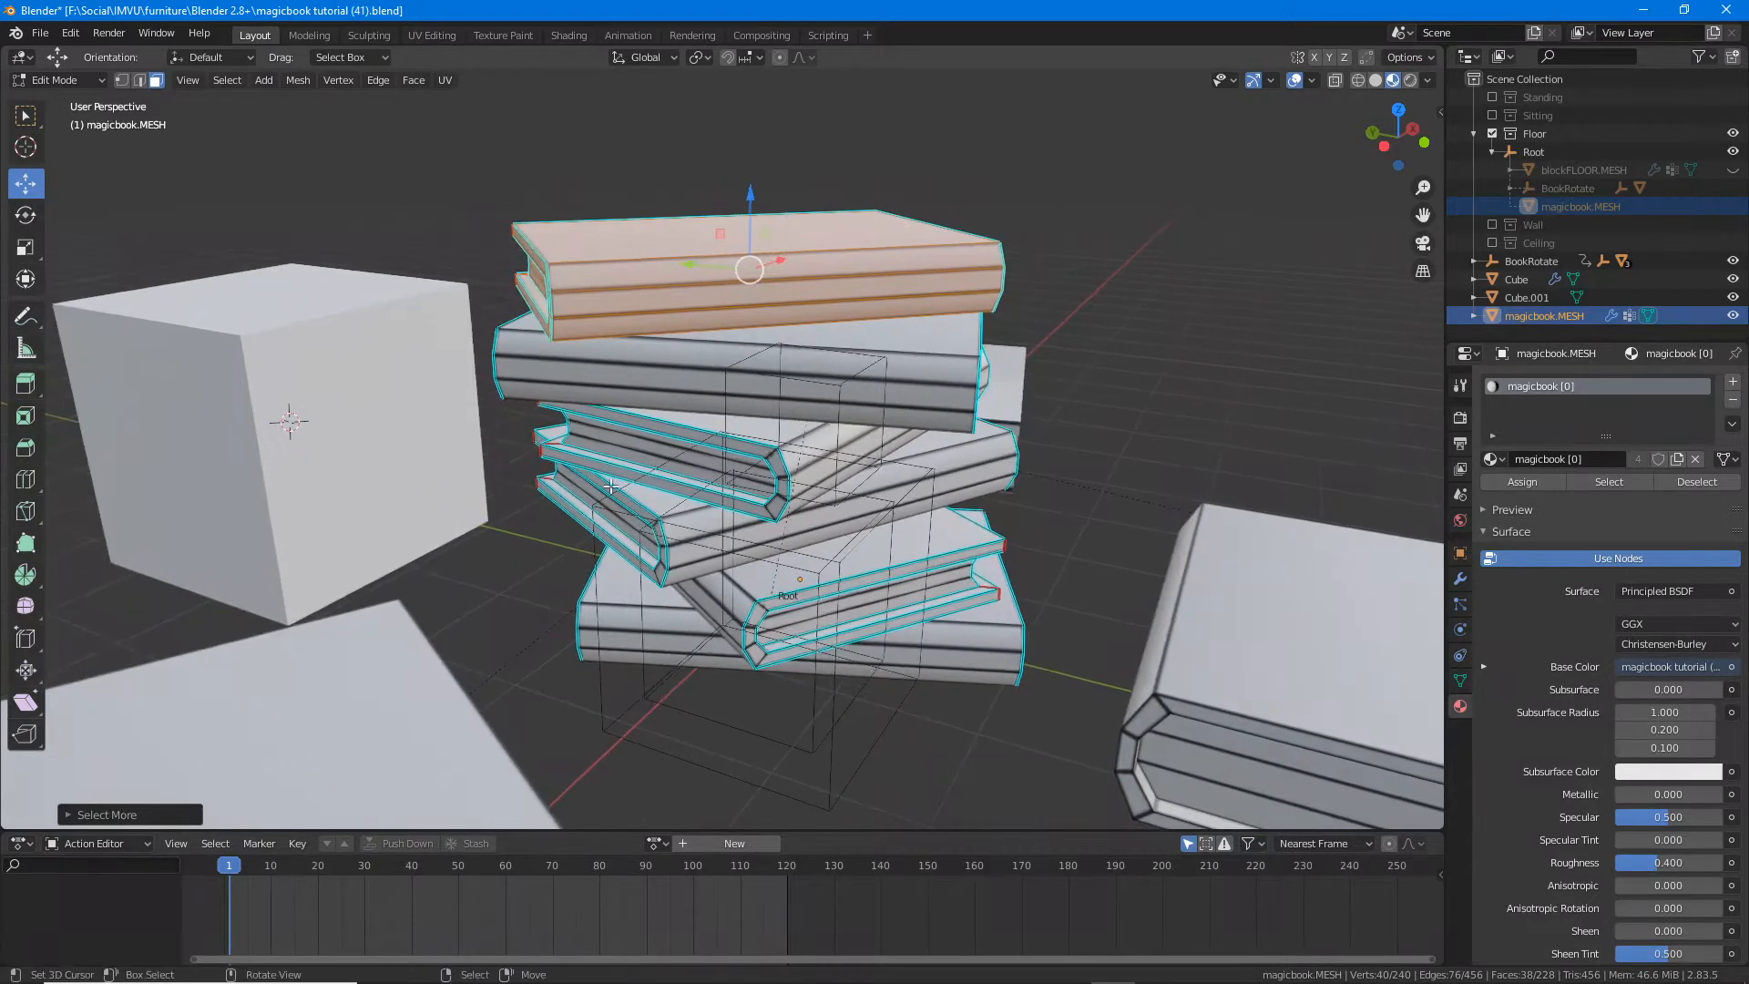
middle_click_drag(571, 403, 770, 480)
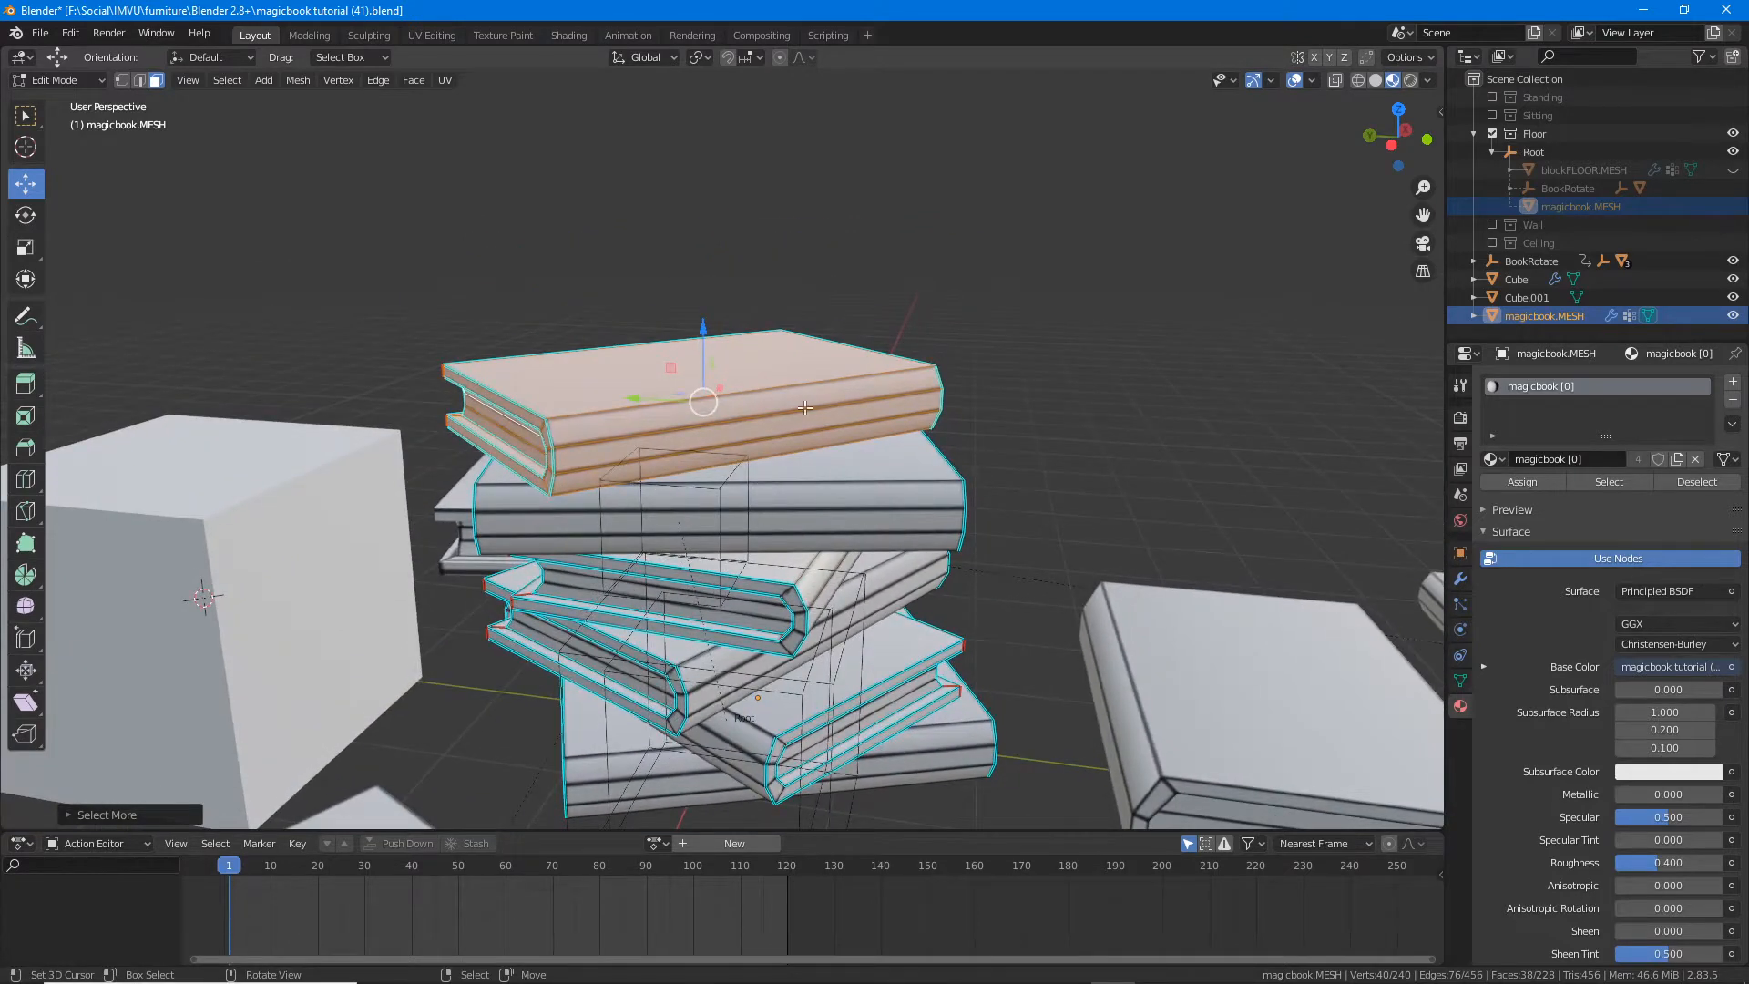
Step: Try to lift the selected top book off the stack, and return to Object Mode
key("g")
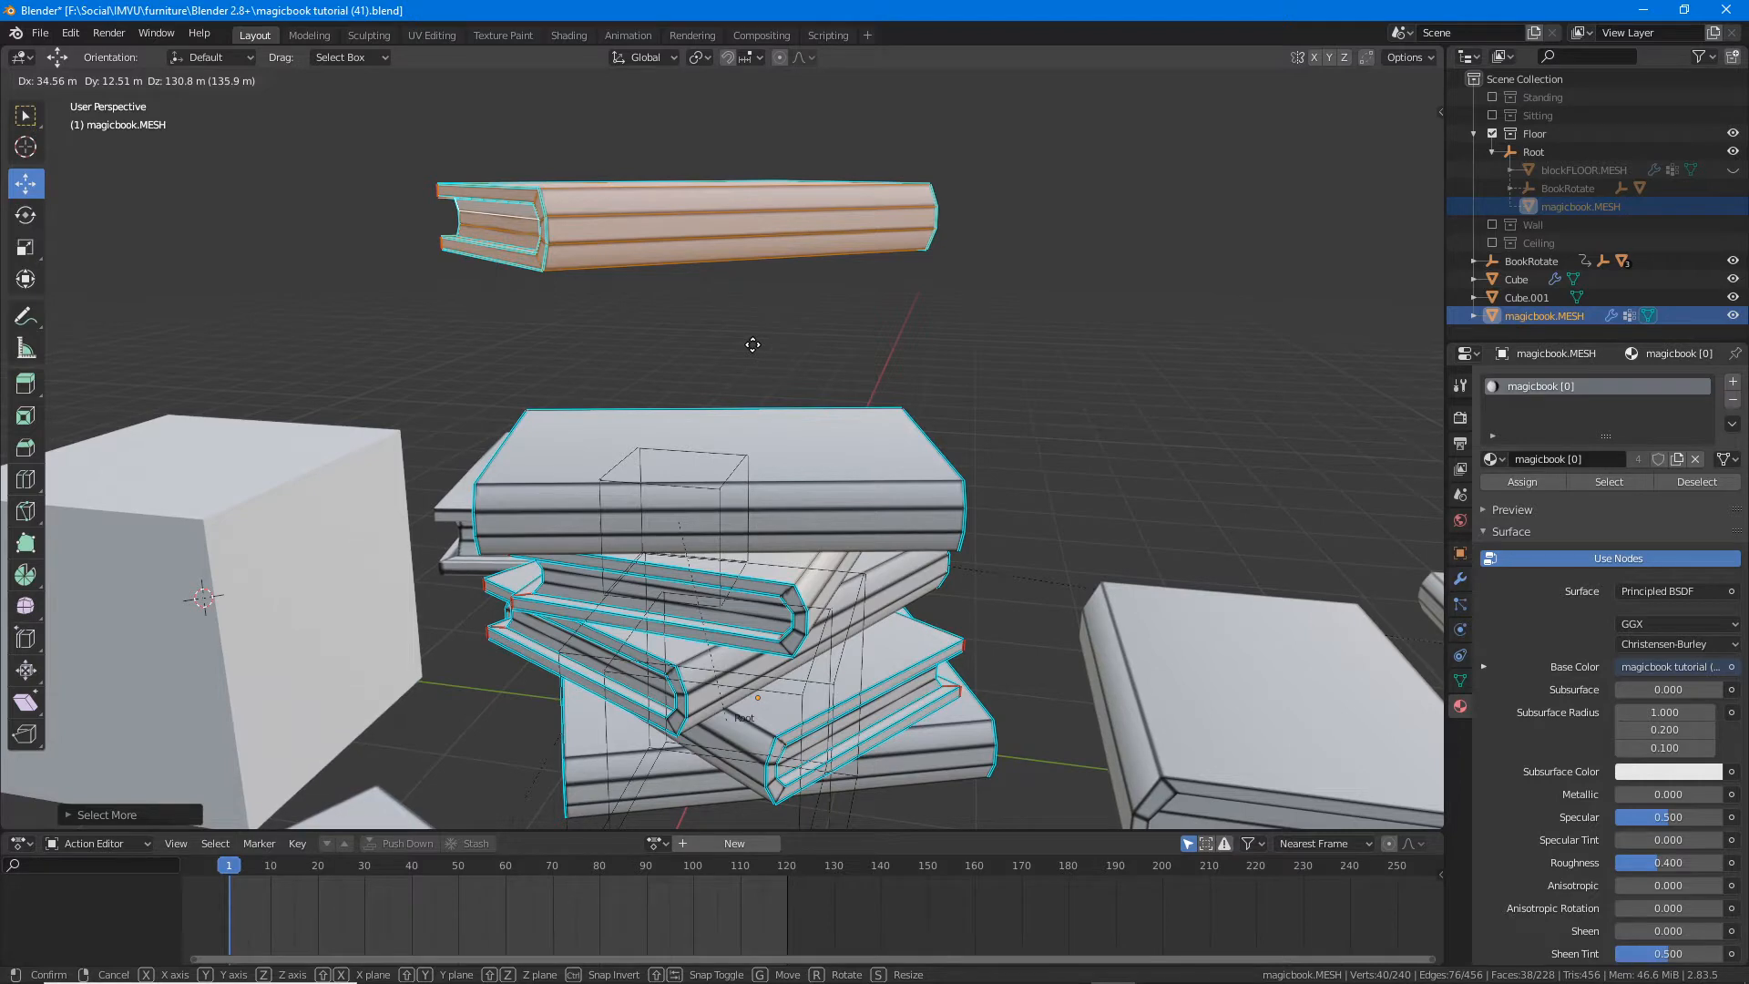
right_click(757, 365)
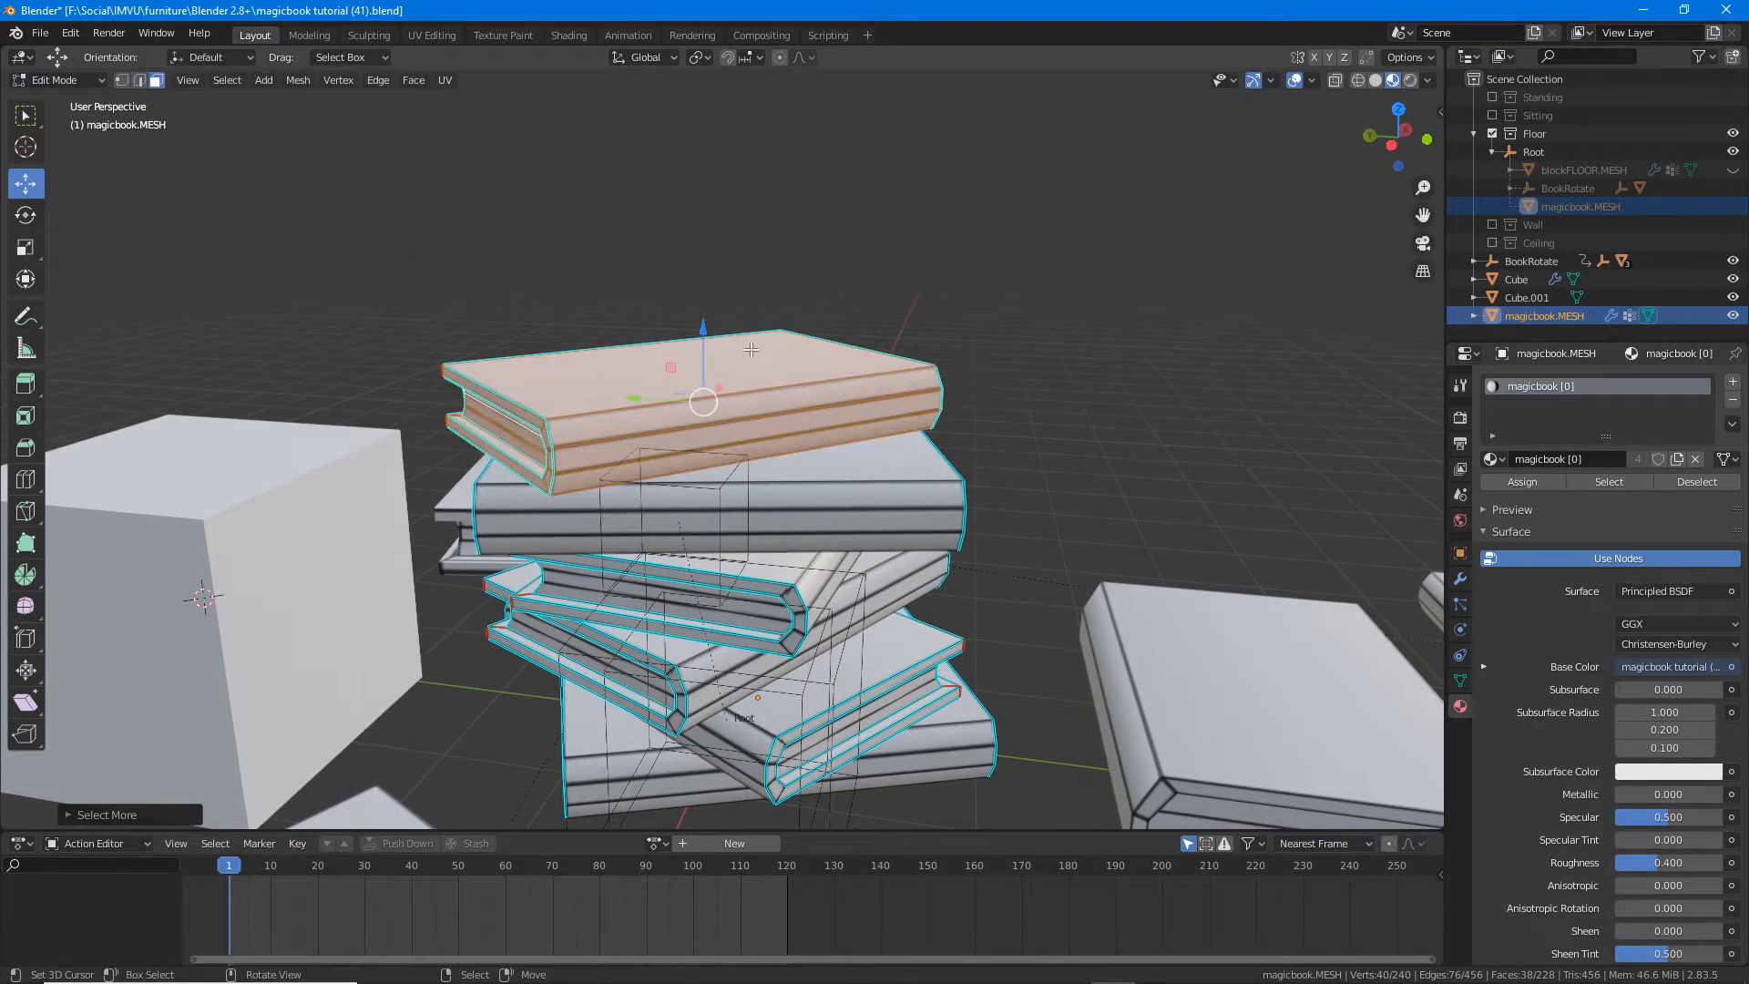
key("Tab")
middle_click_drag(761, 415, 856, 481)
scroll(640, 425, "up", 3)
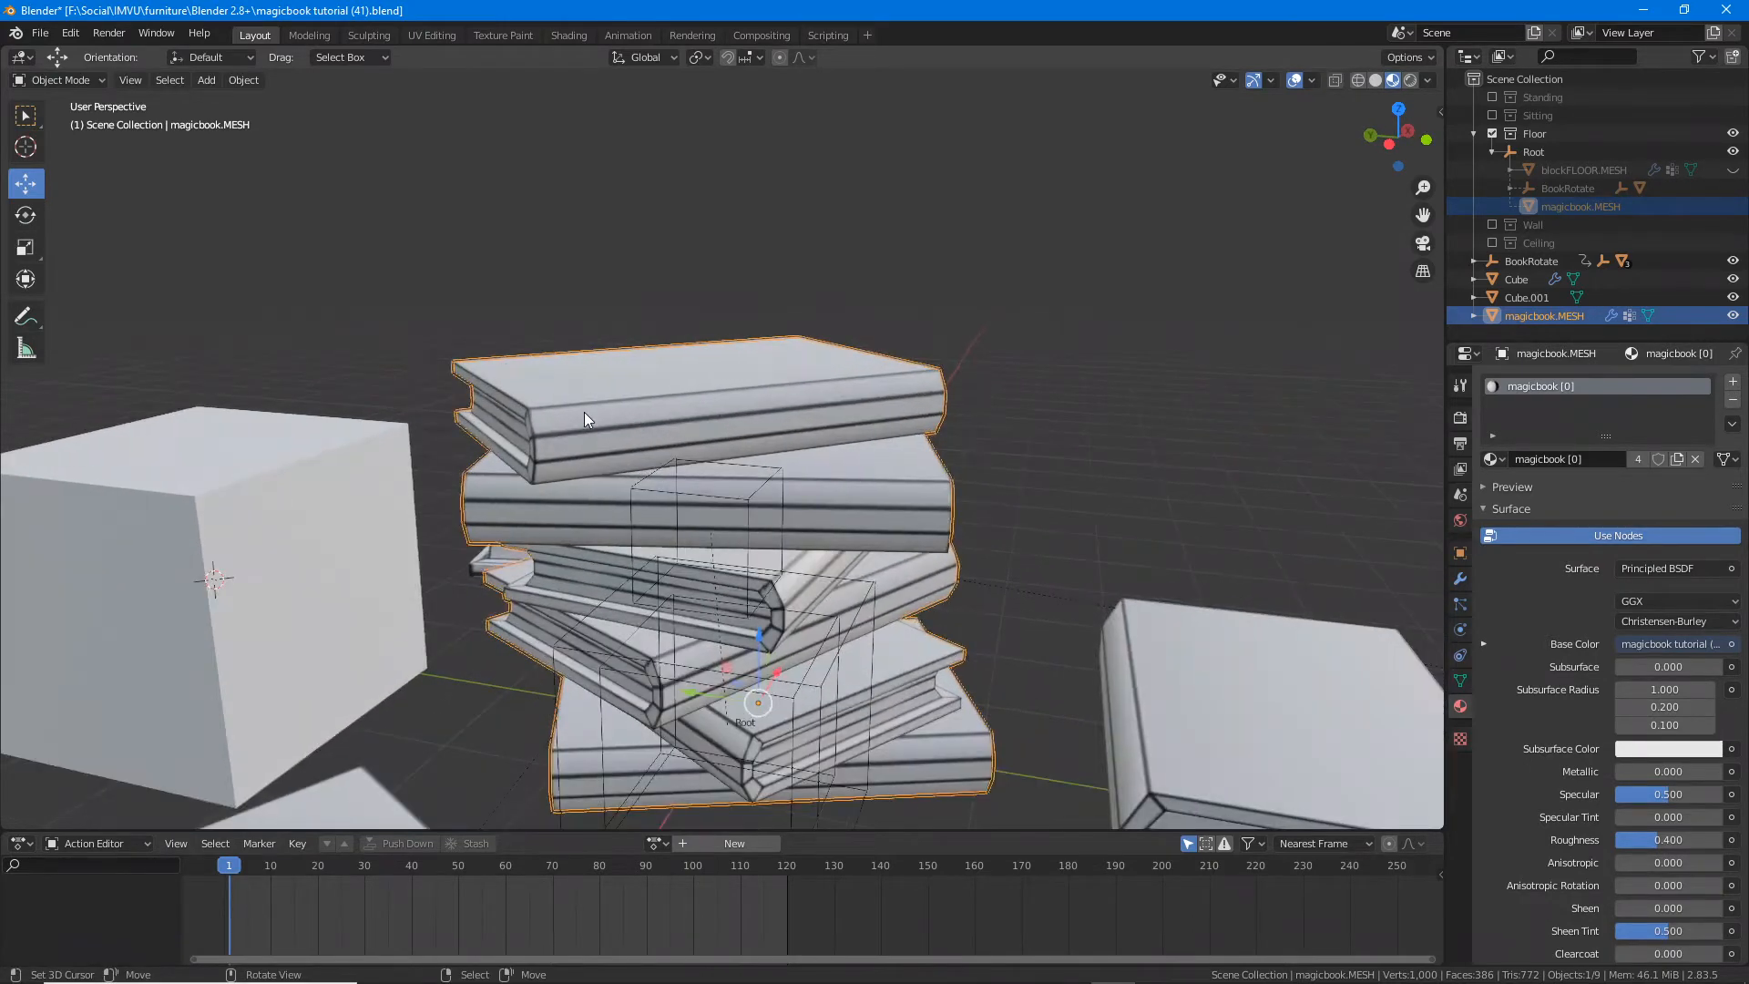
Step: Select one spine face of the top book in Edit Mode and look up the Select More command and its shortcut
key("Tab")
left_click(562, 415)
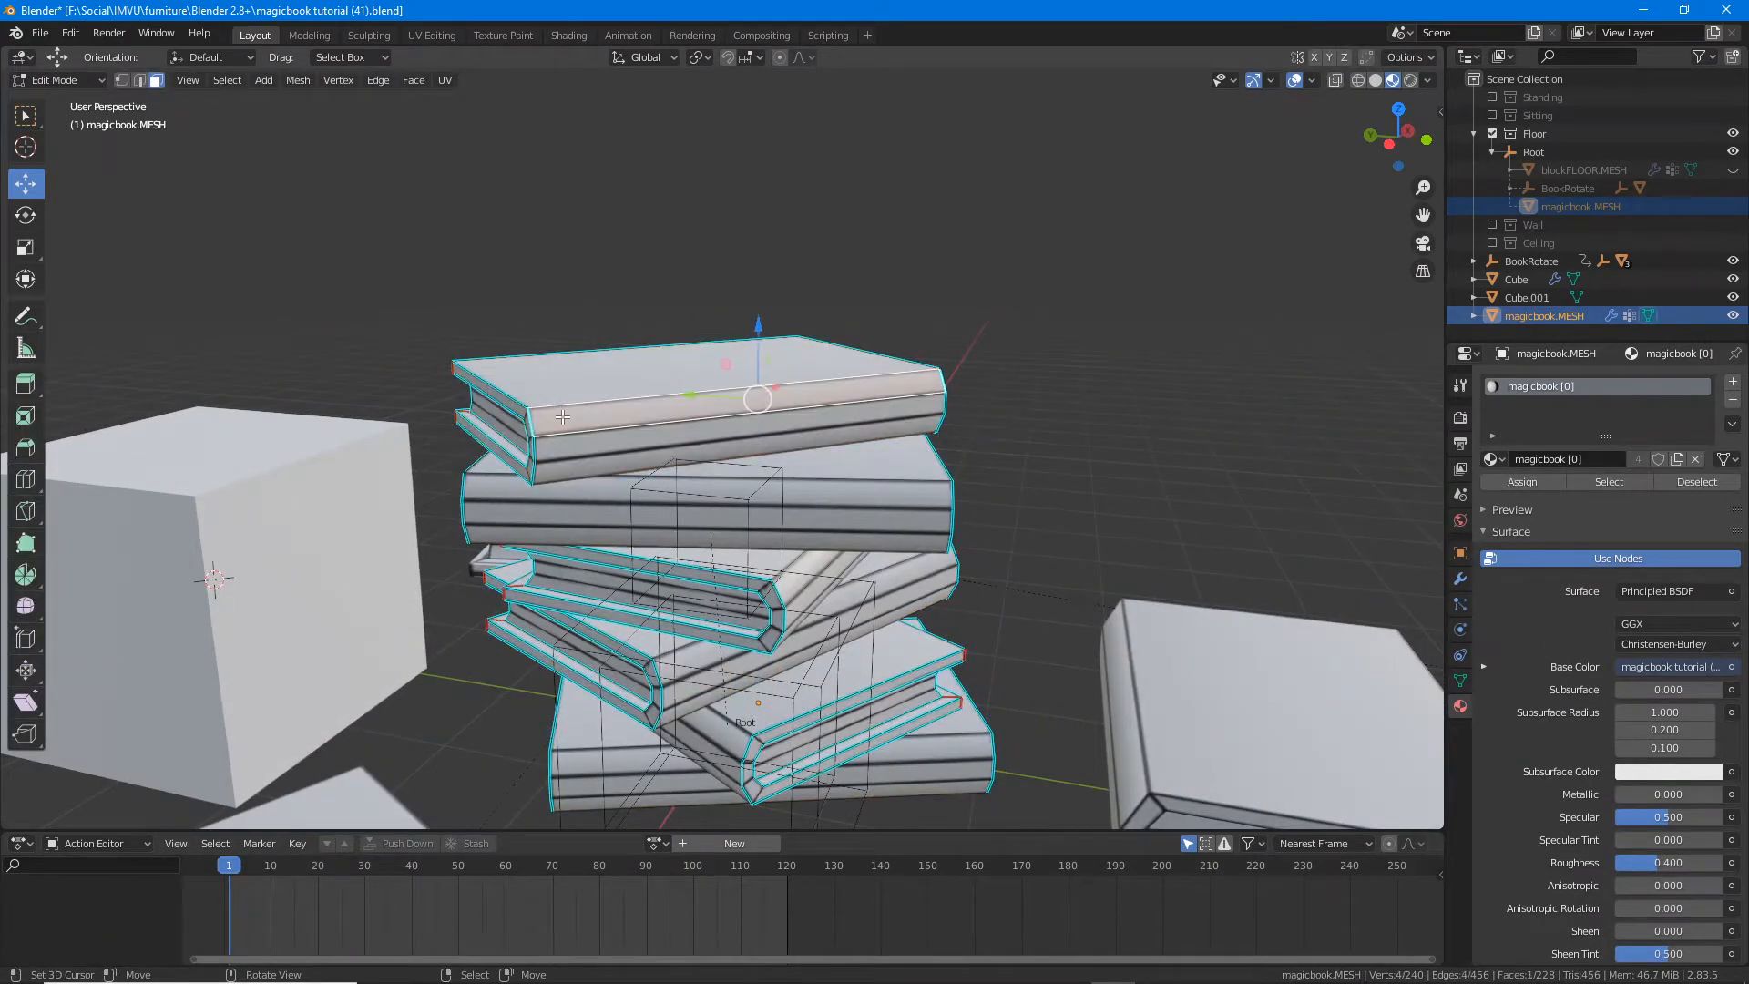
left_click(226, 81)
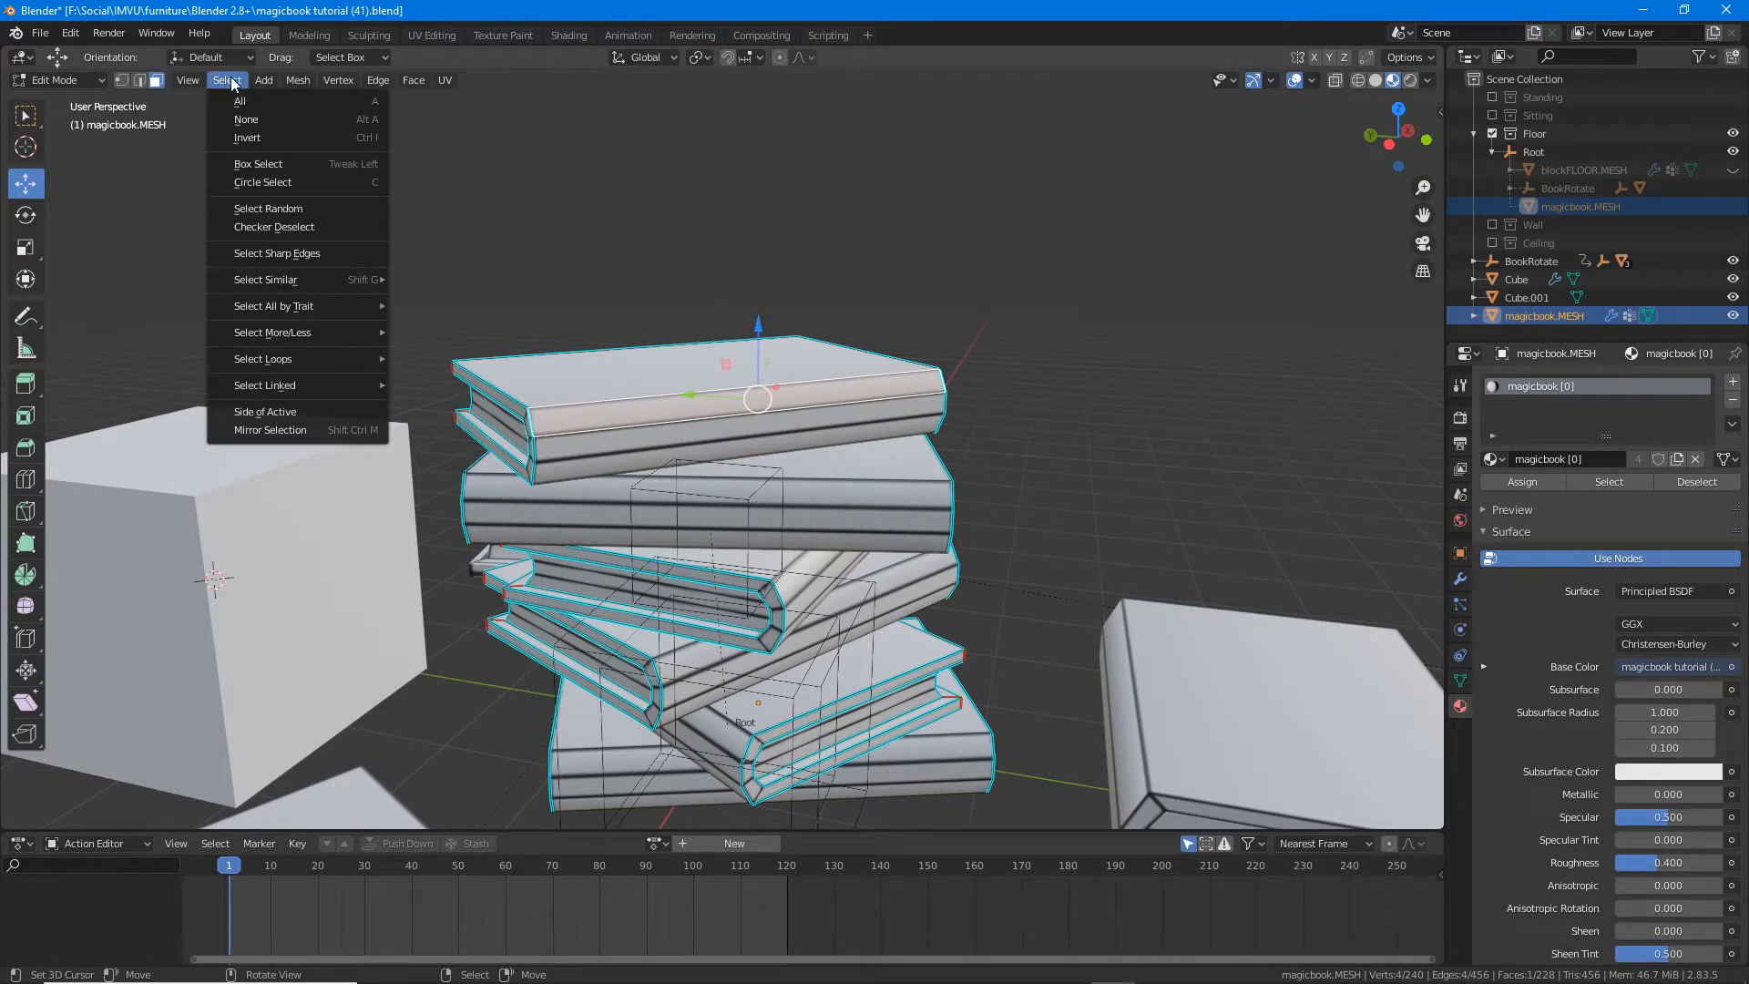
mouse_move(284, 337)
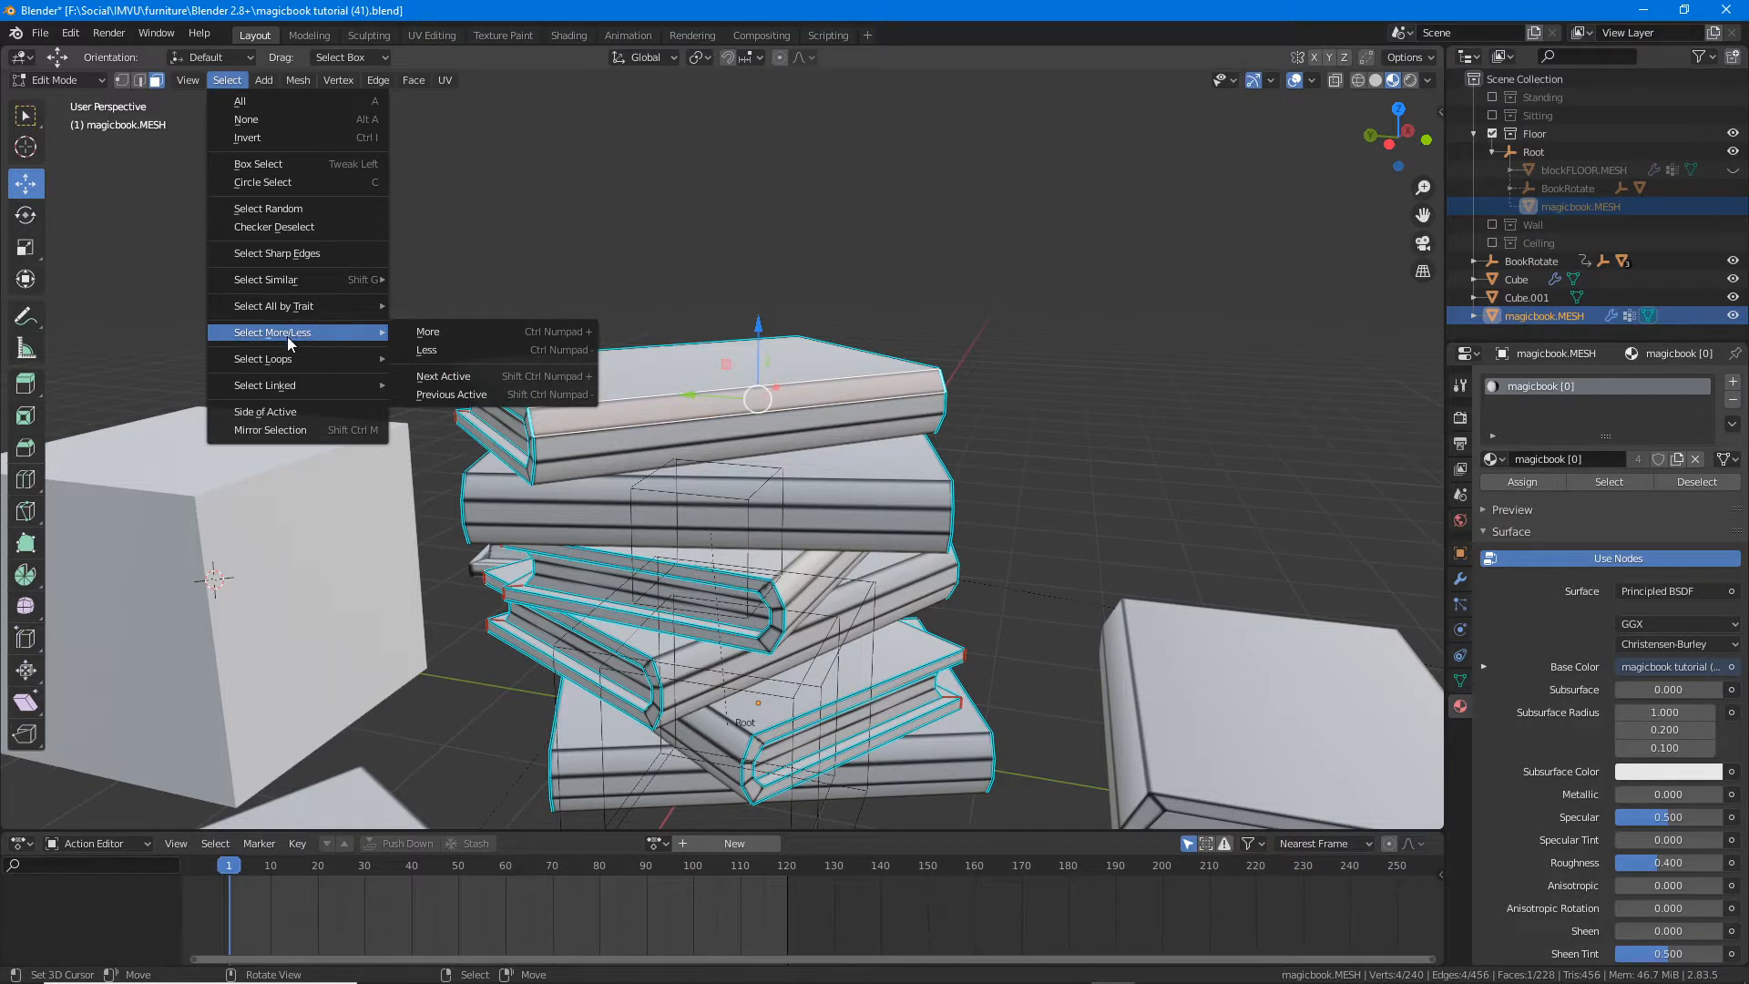
key("ctrl+2")
left_click_drag(415, 344, 594, 346)
left_click_drag(213, 98, 248, 98)
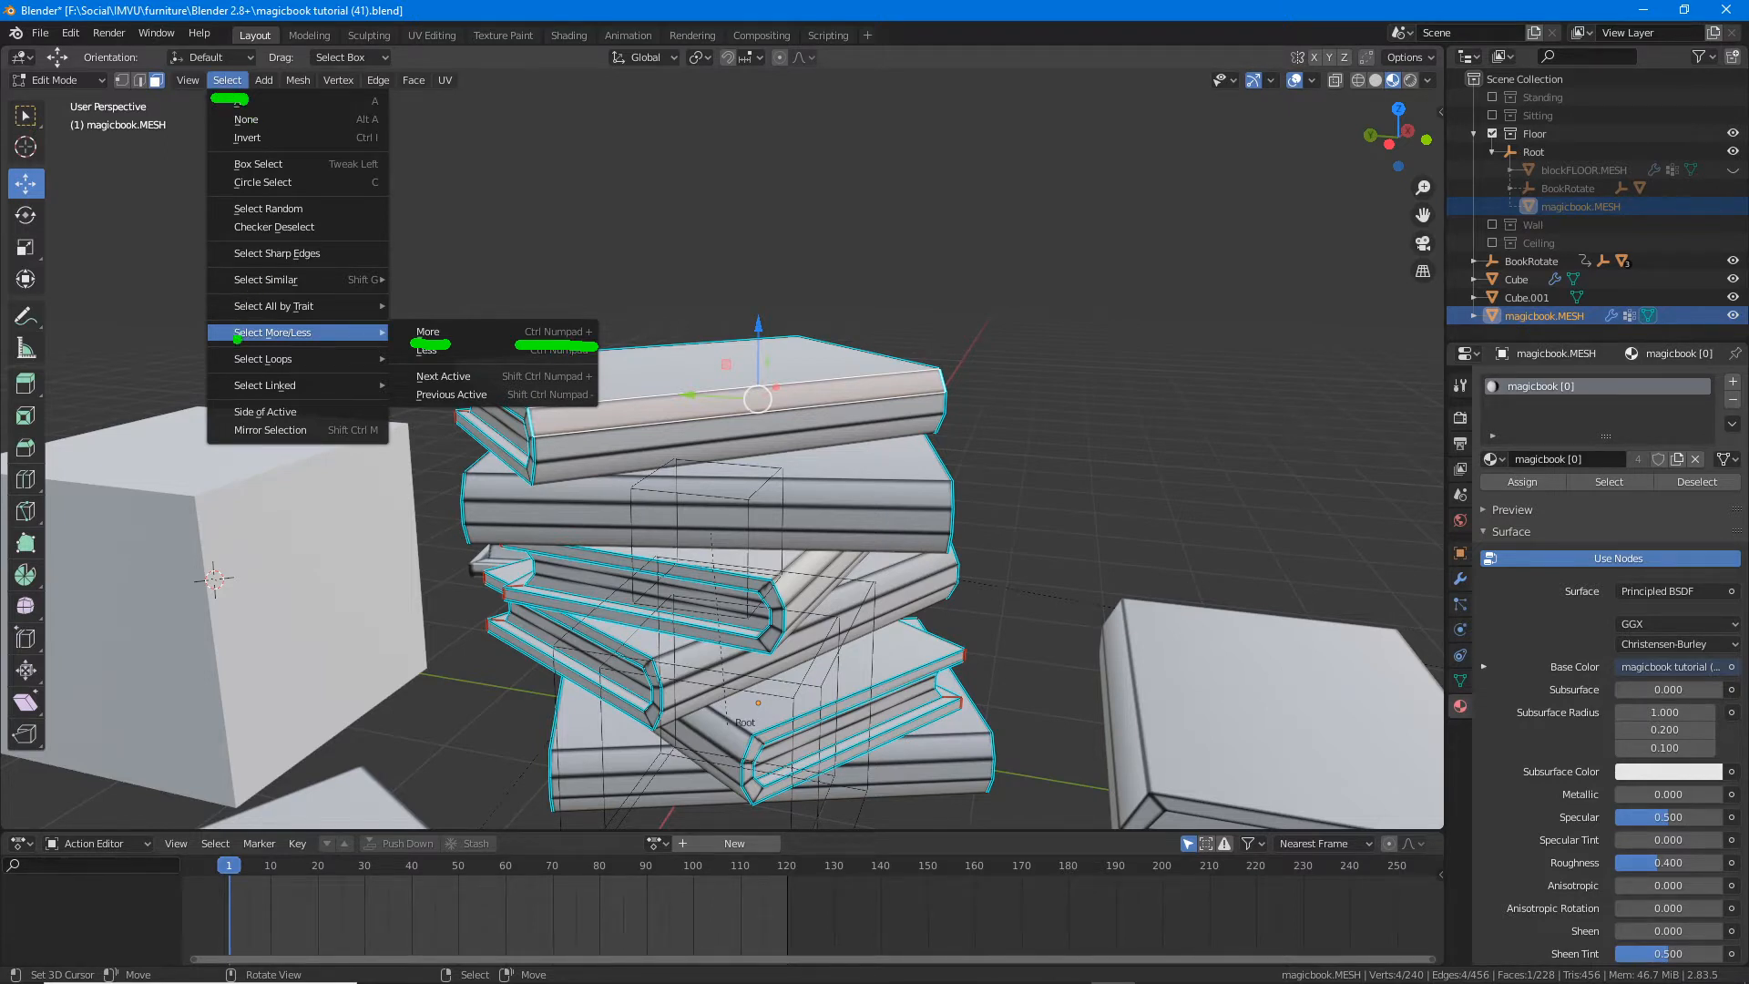
left_click_drag(232, 352, 320, 357)
key("Escape")
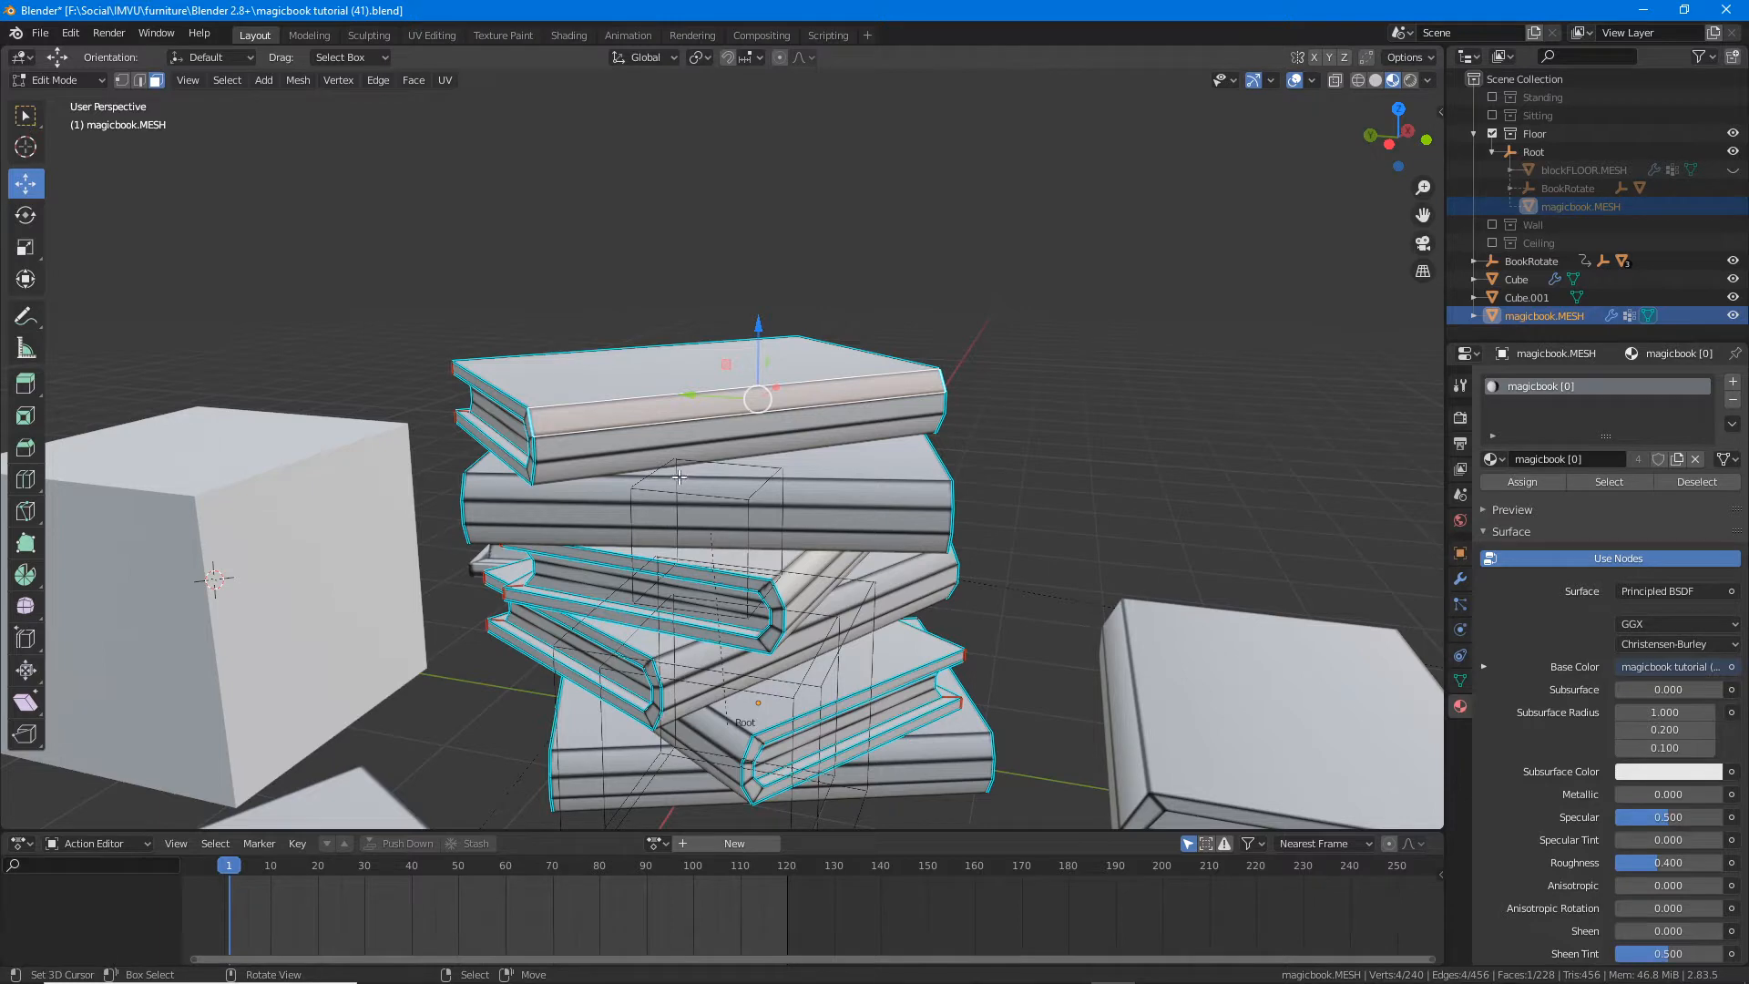
Step: Grow the face selection with Select More until it covers the whole top book
key("ctrl+KP_Add")
key("ctrl+KP_Add")
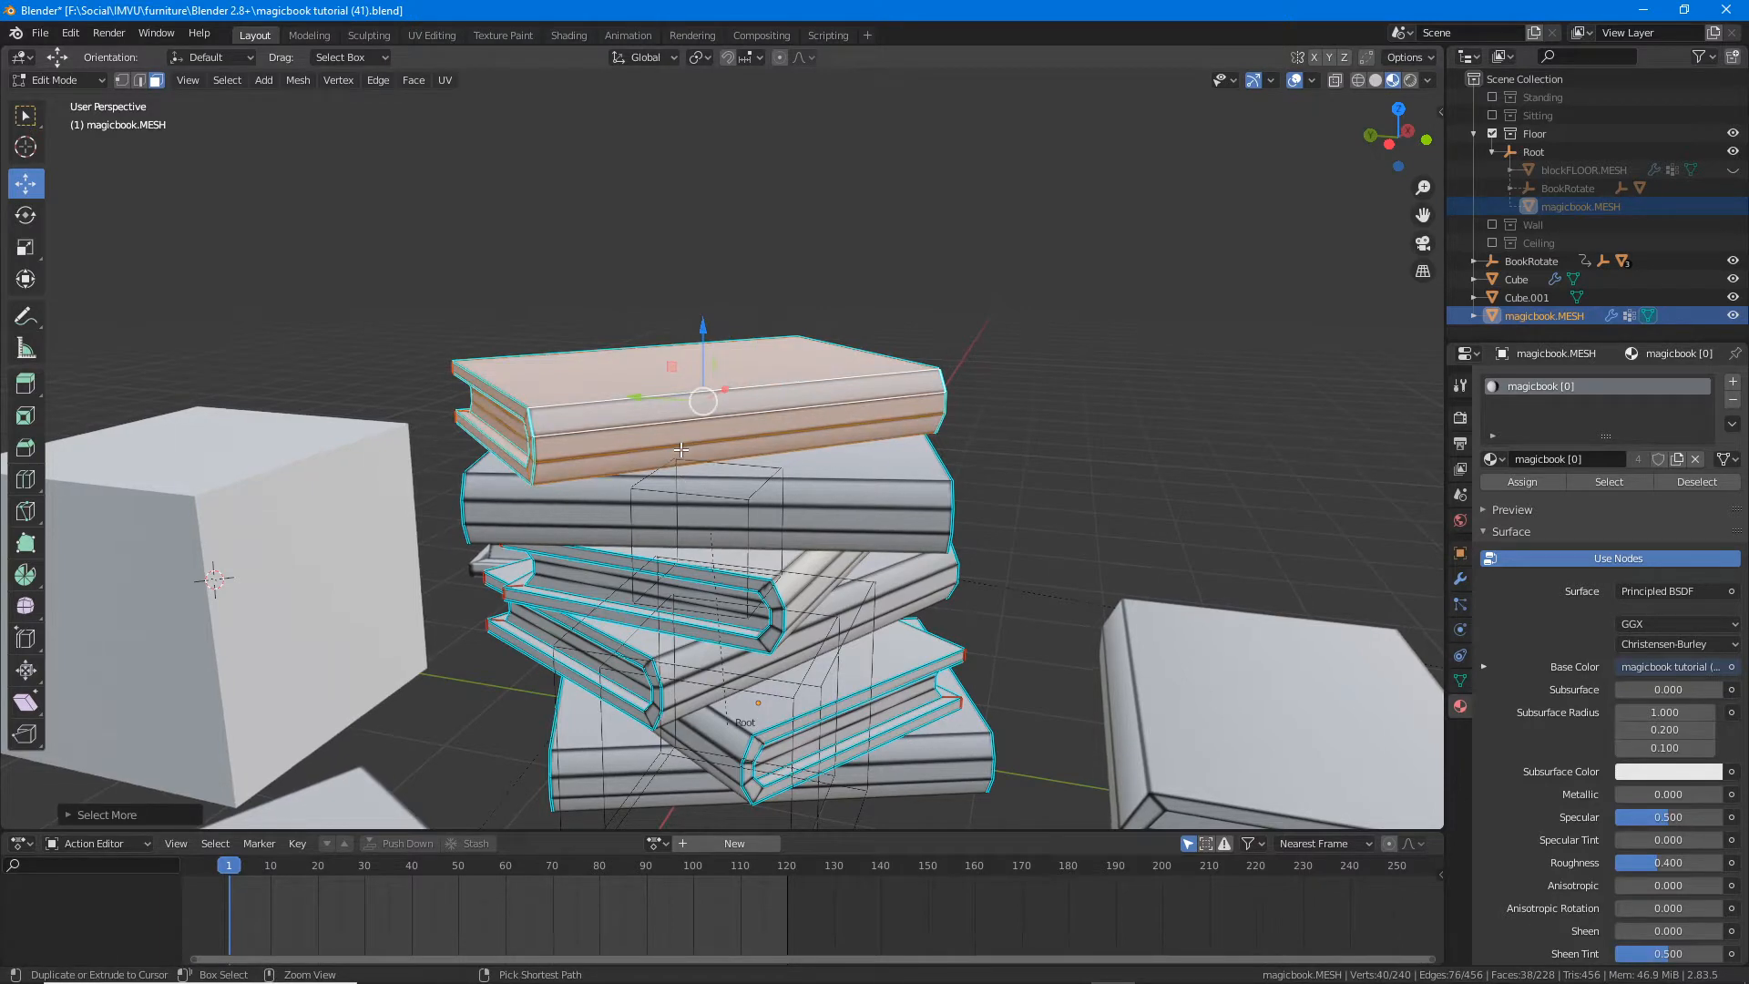
middle_click_drag(632, 497, 564, 476)
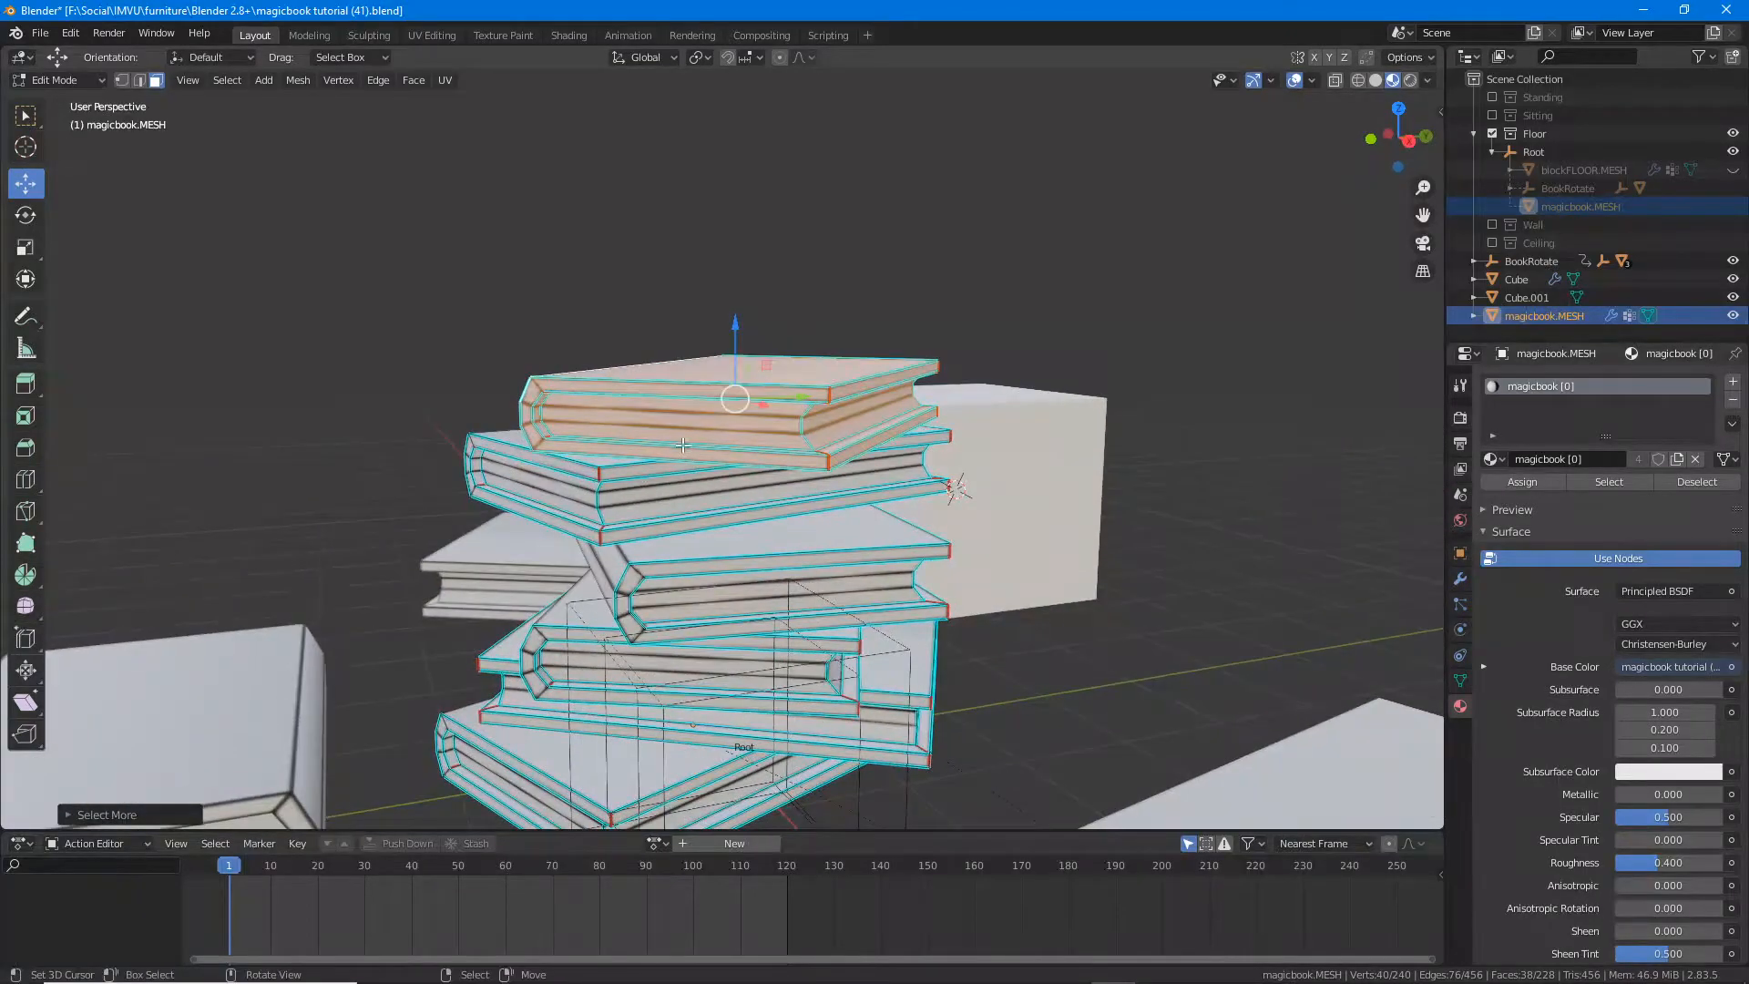
middle_click_drag(682, 446, 702, 448)
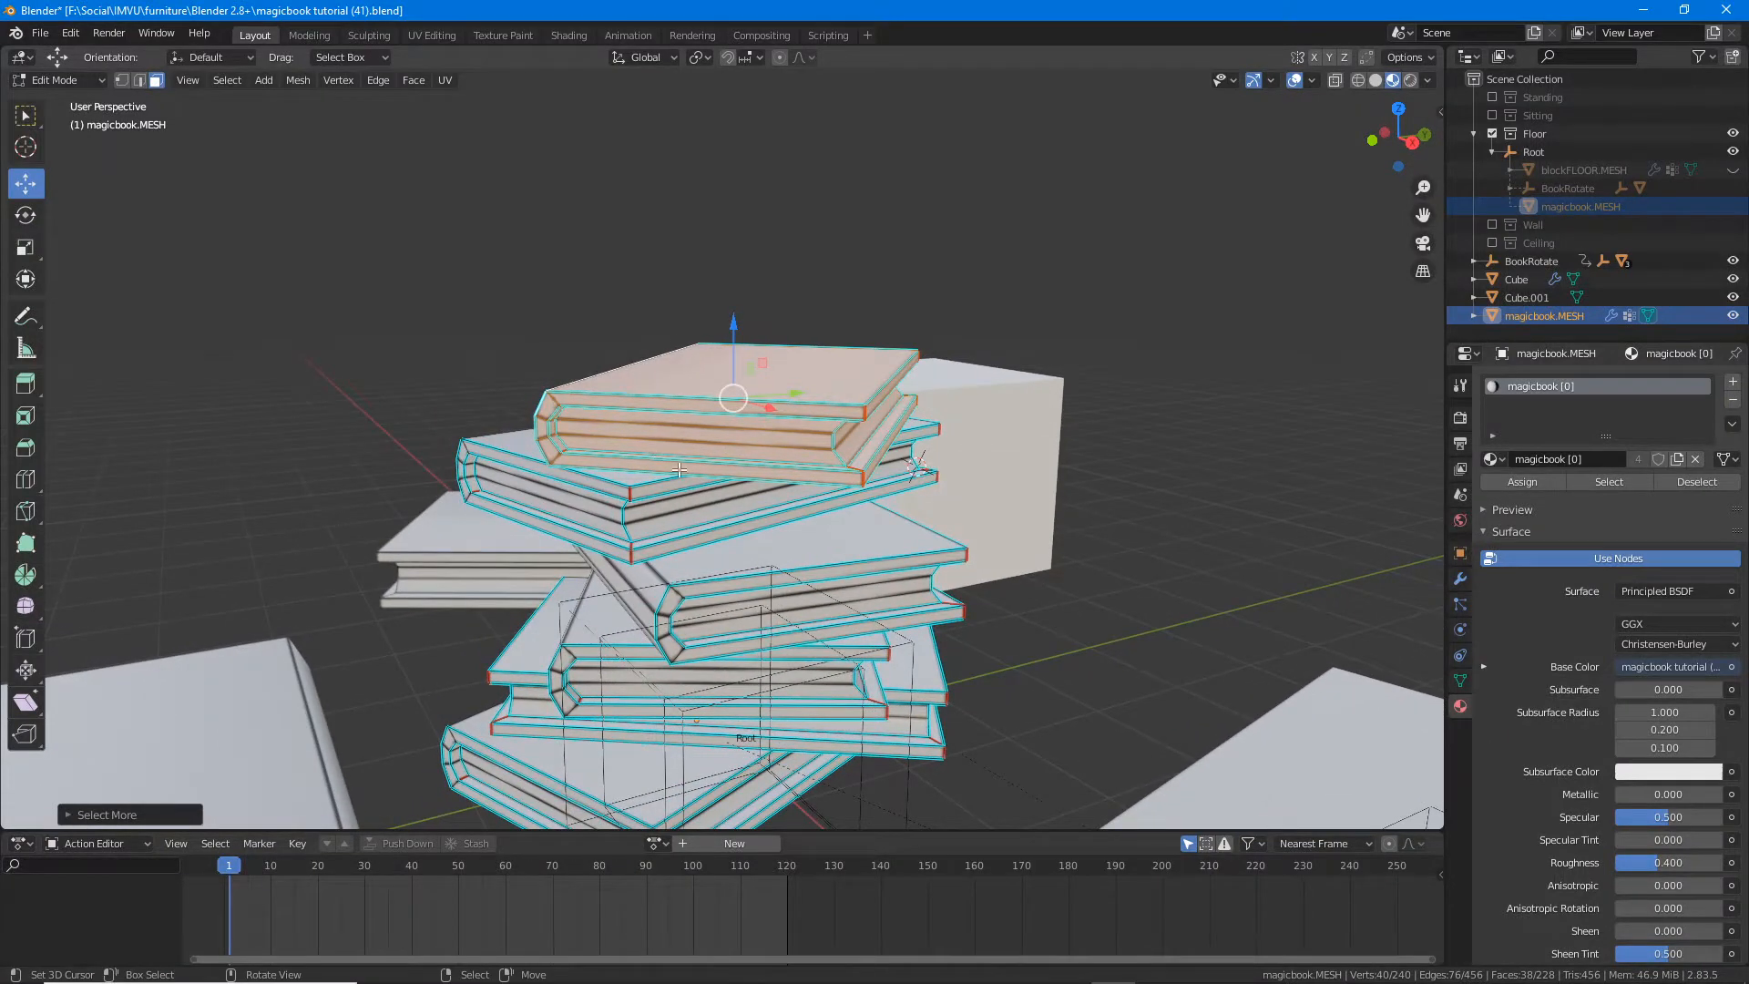
Step: Clear the selection and select a single face on another book lower in the stack
key("alt+a")
left_click(697, 566)
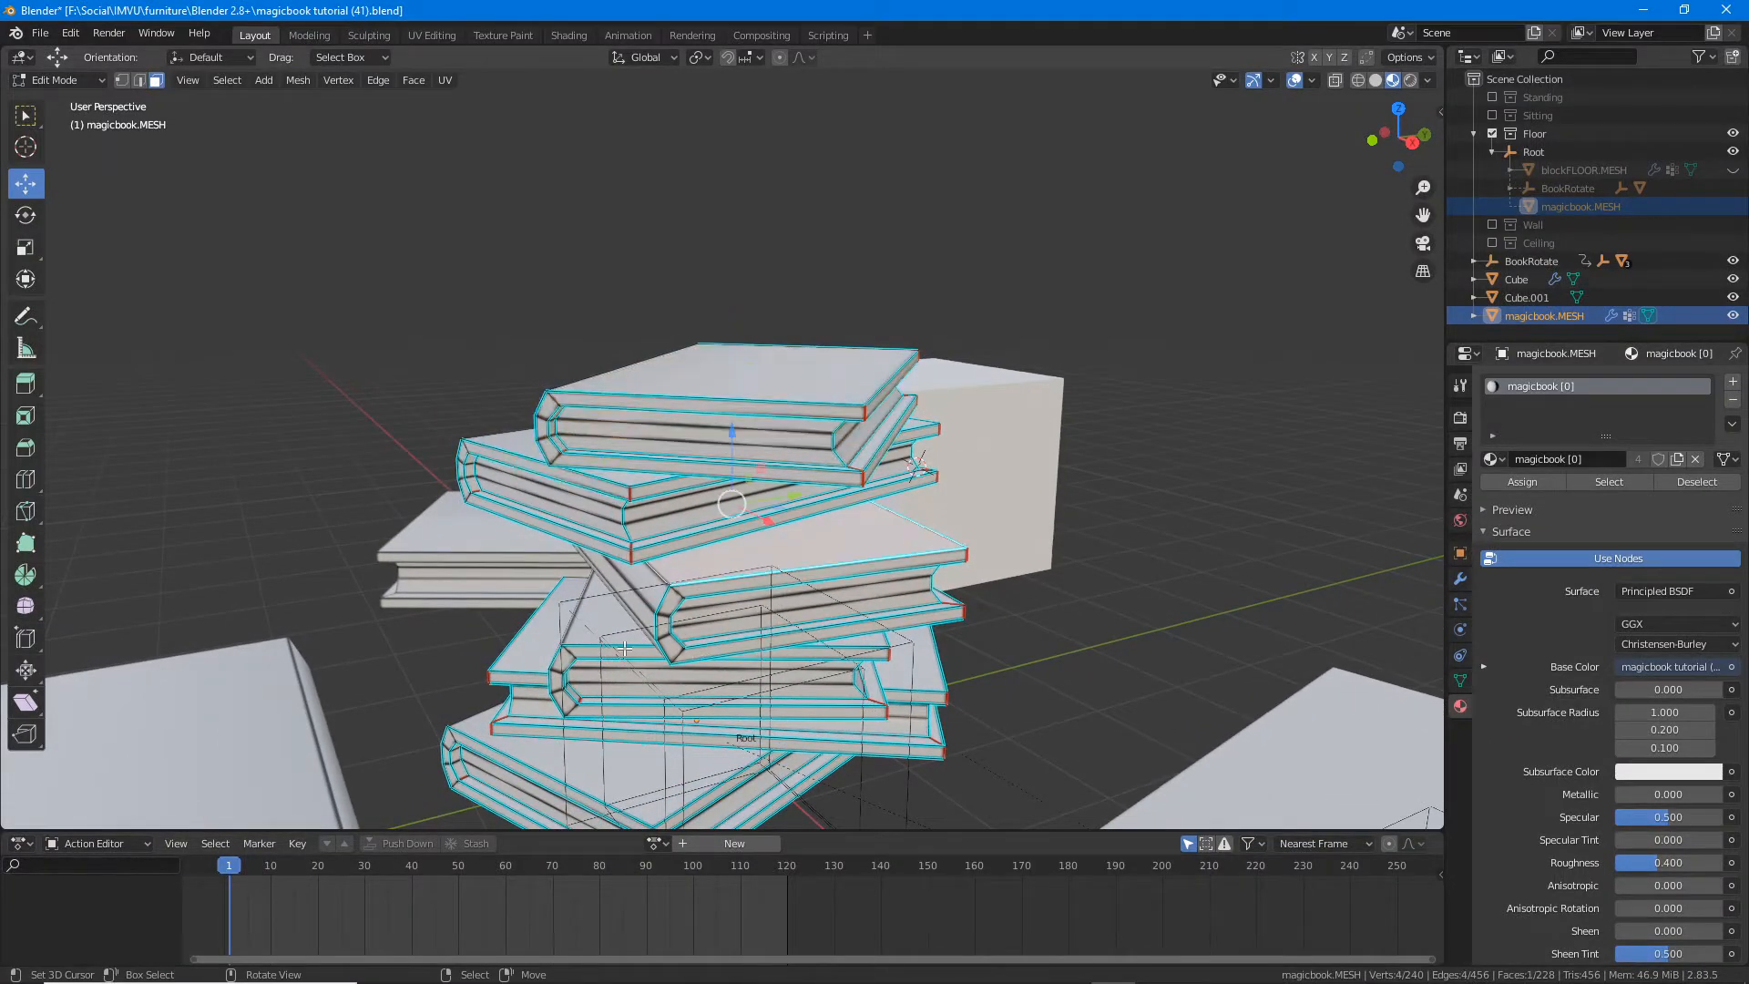
middle_click_drag(445, 702, 730, 589)
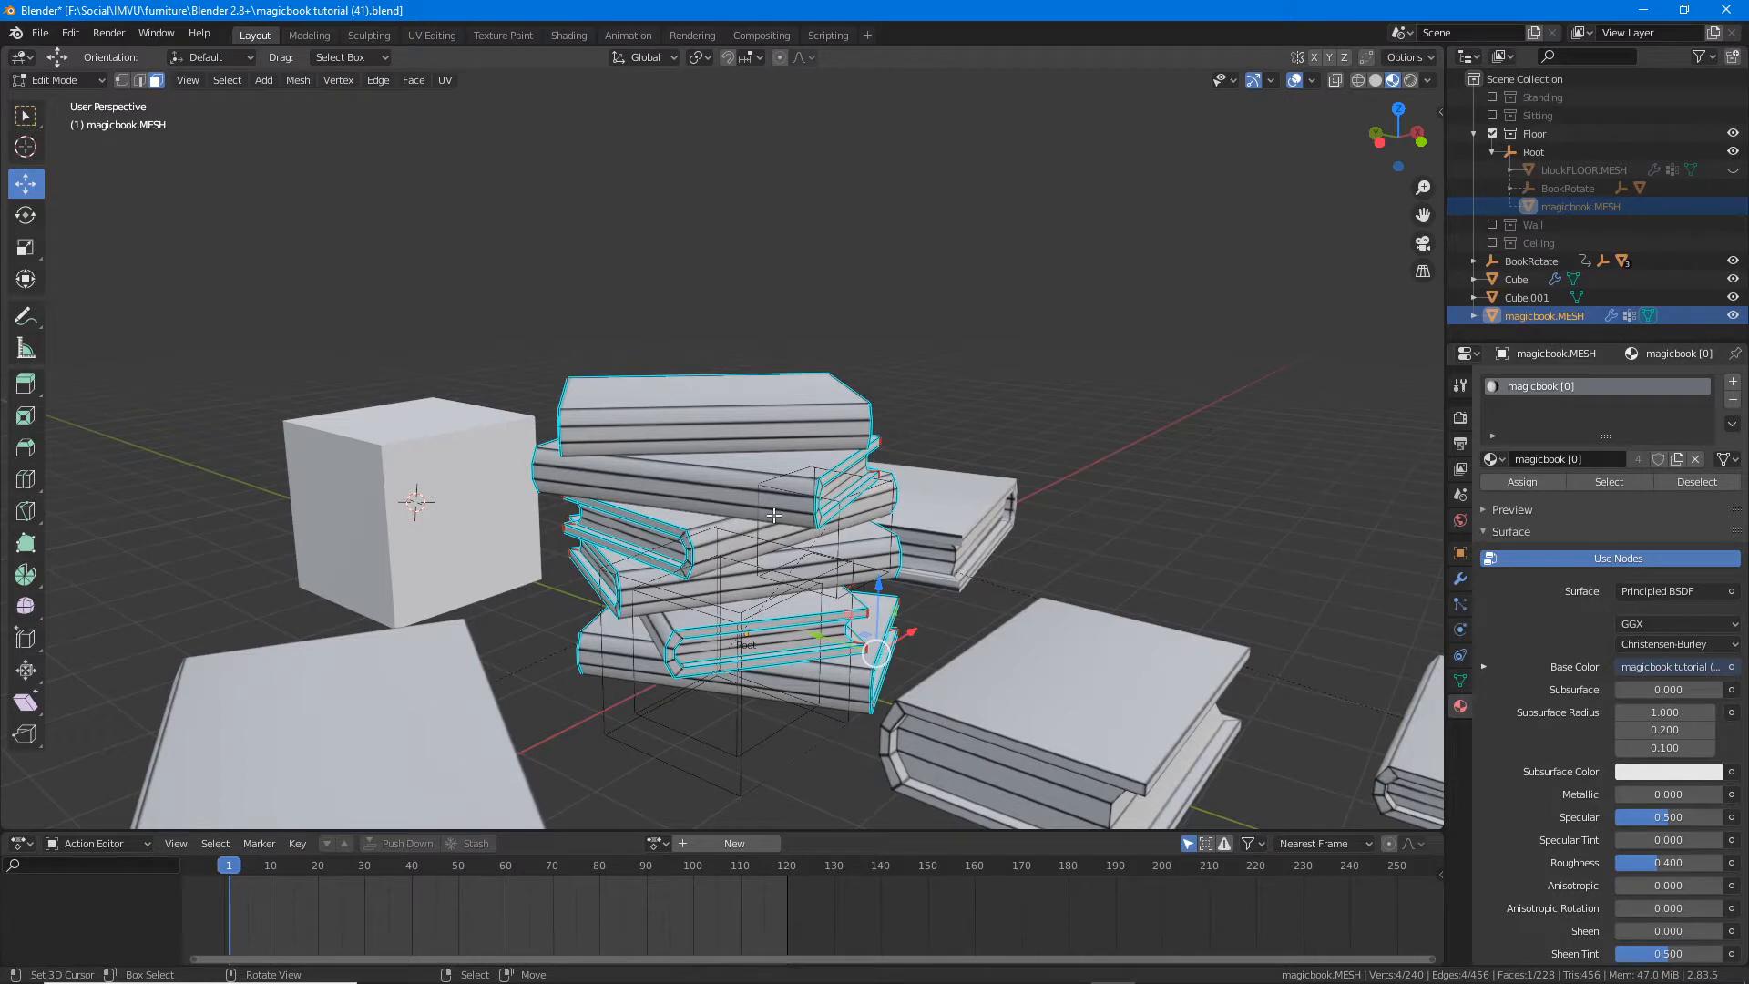
scroll(774, 516, "down", 3)
middle_click_drag(773, 516, 788, 474)
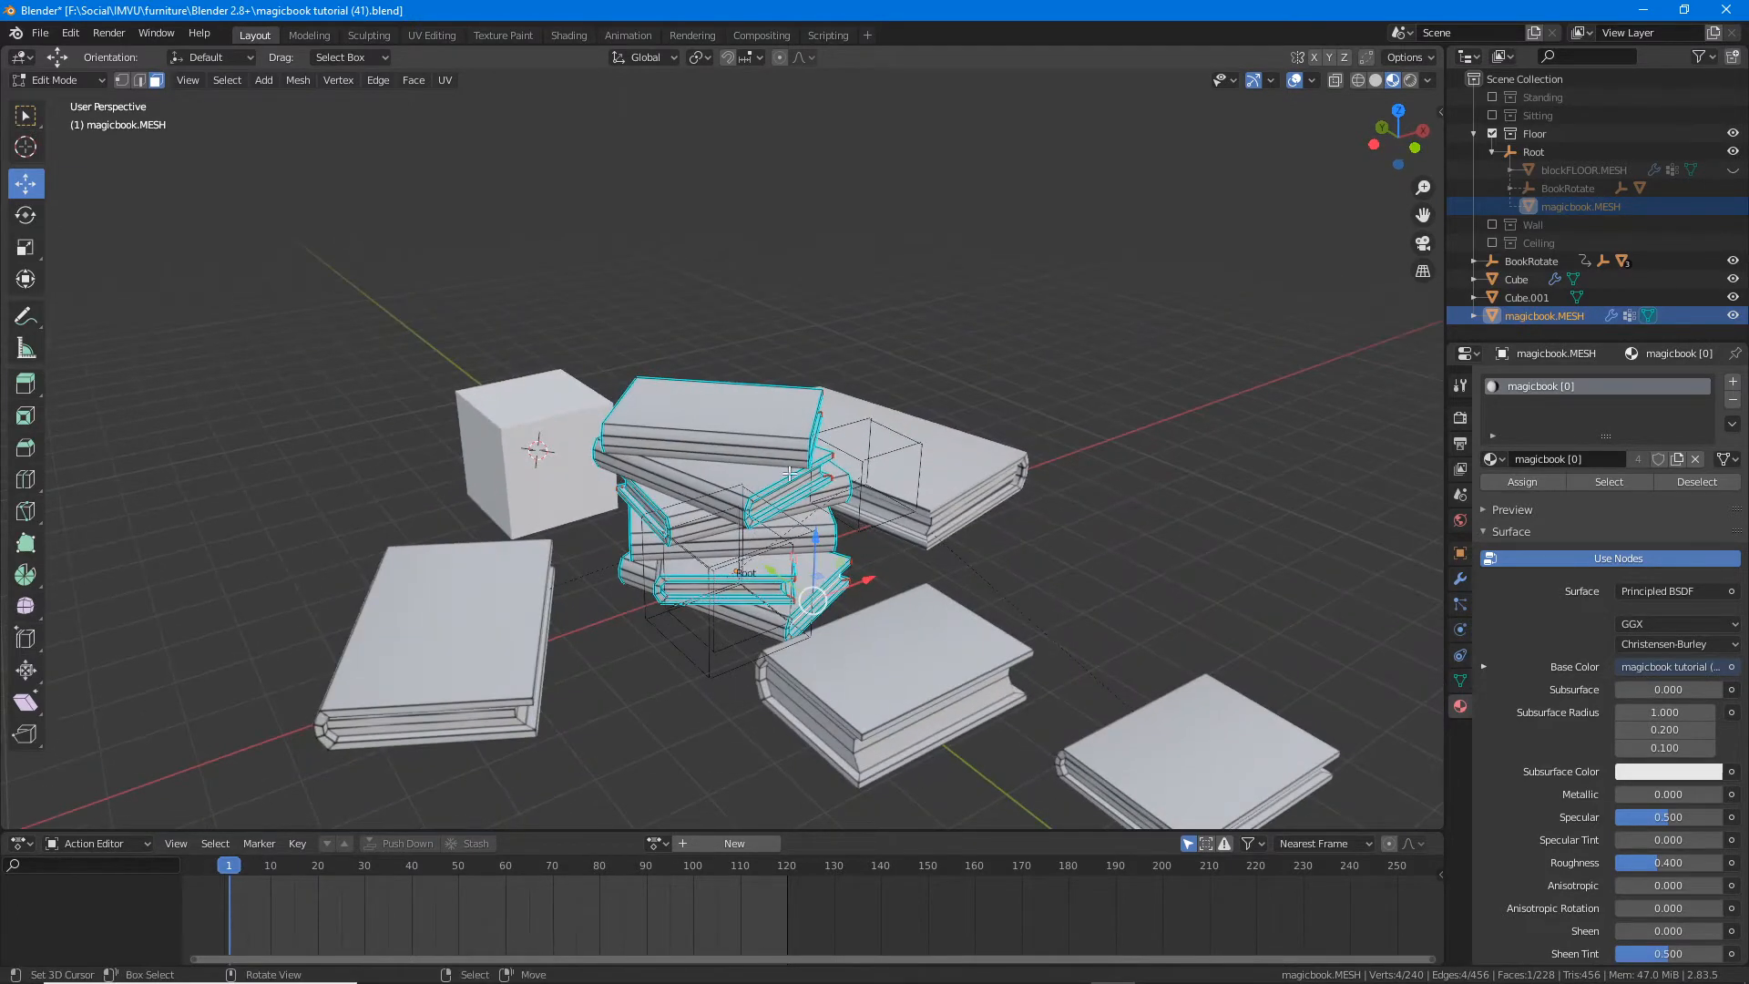
Step: Select single faces on books in the middle of the stack, and clear the face selection
left_click(738, 439)
left_click(756, 535)
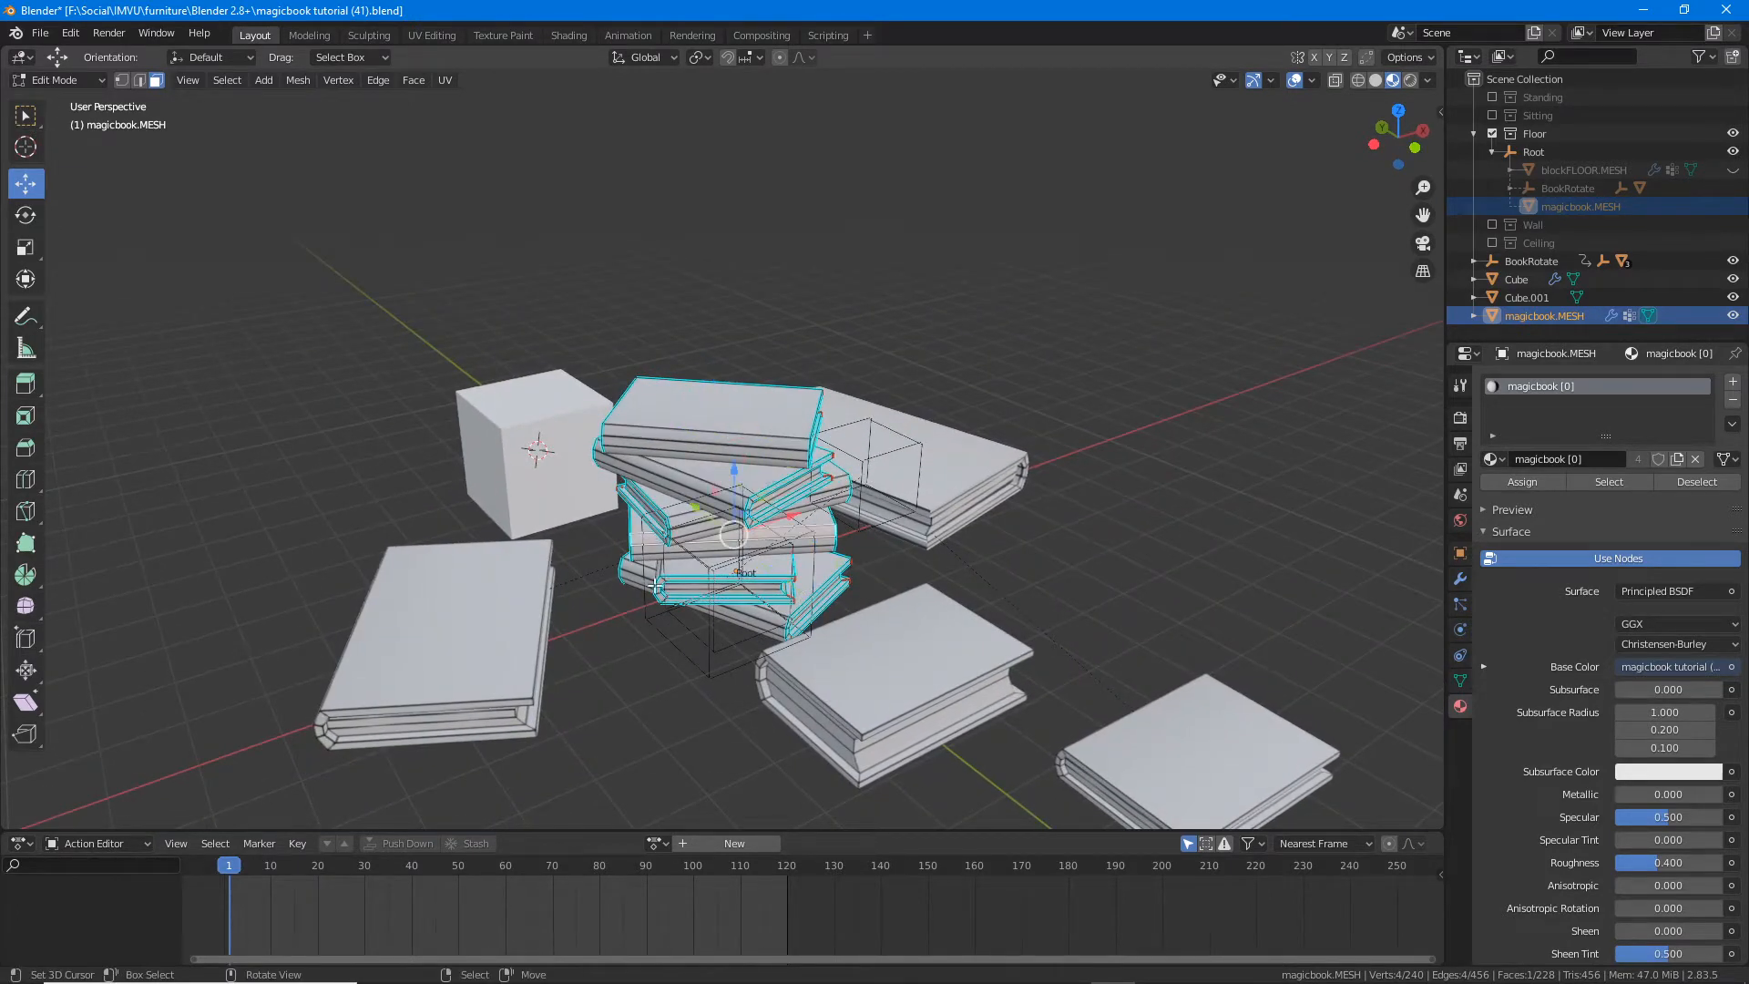
left_click(643, 574)
left_click(524, 639)
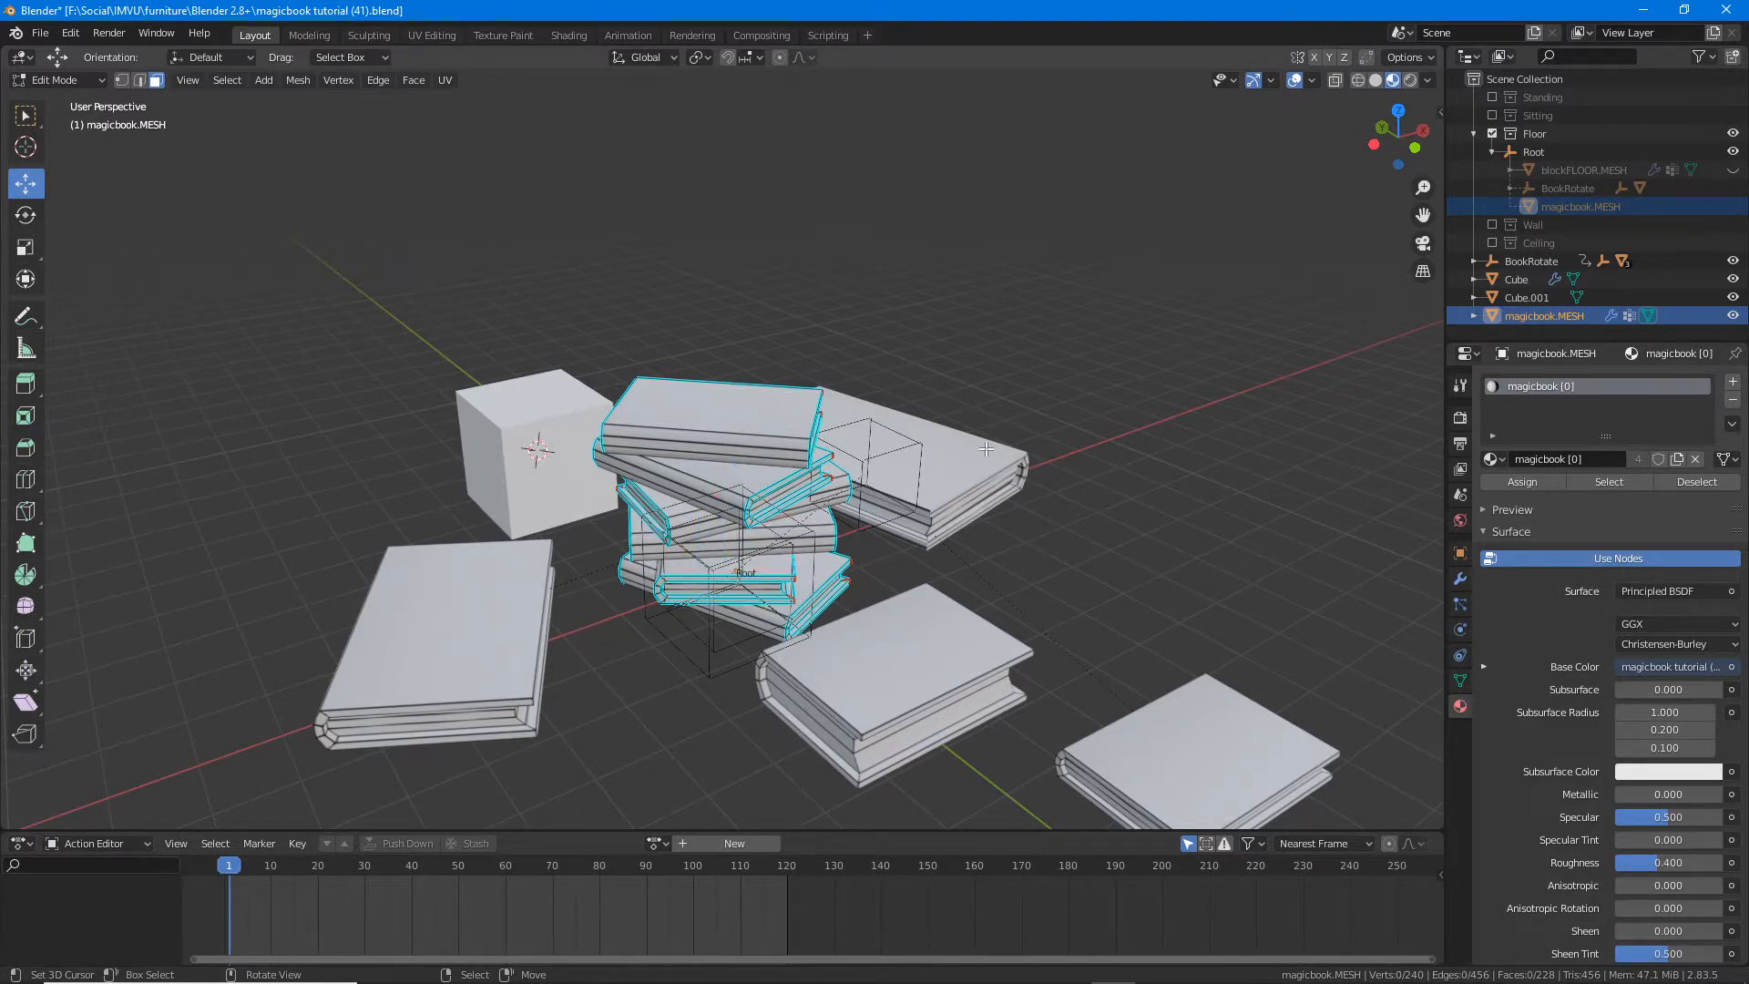
middle_click_drag(856, 588, 839, 580)
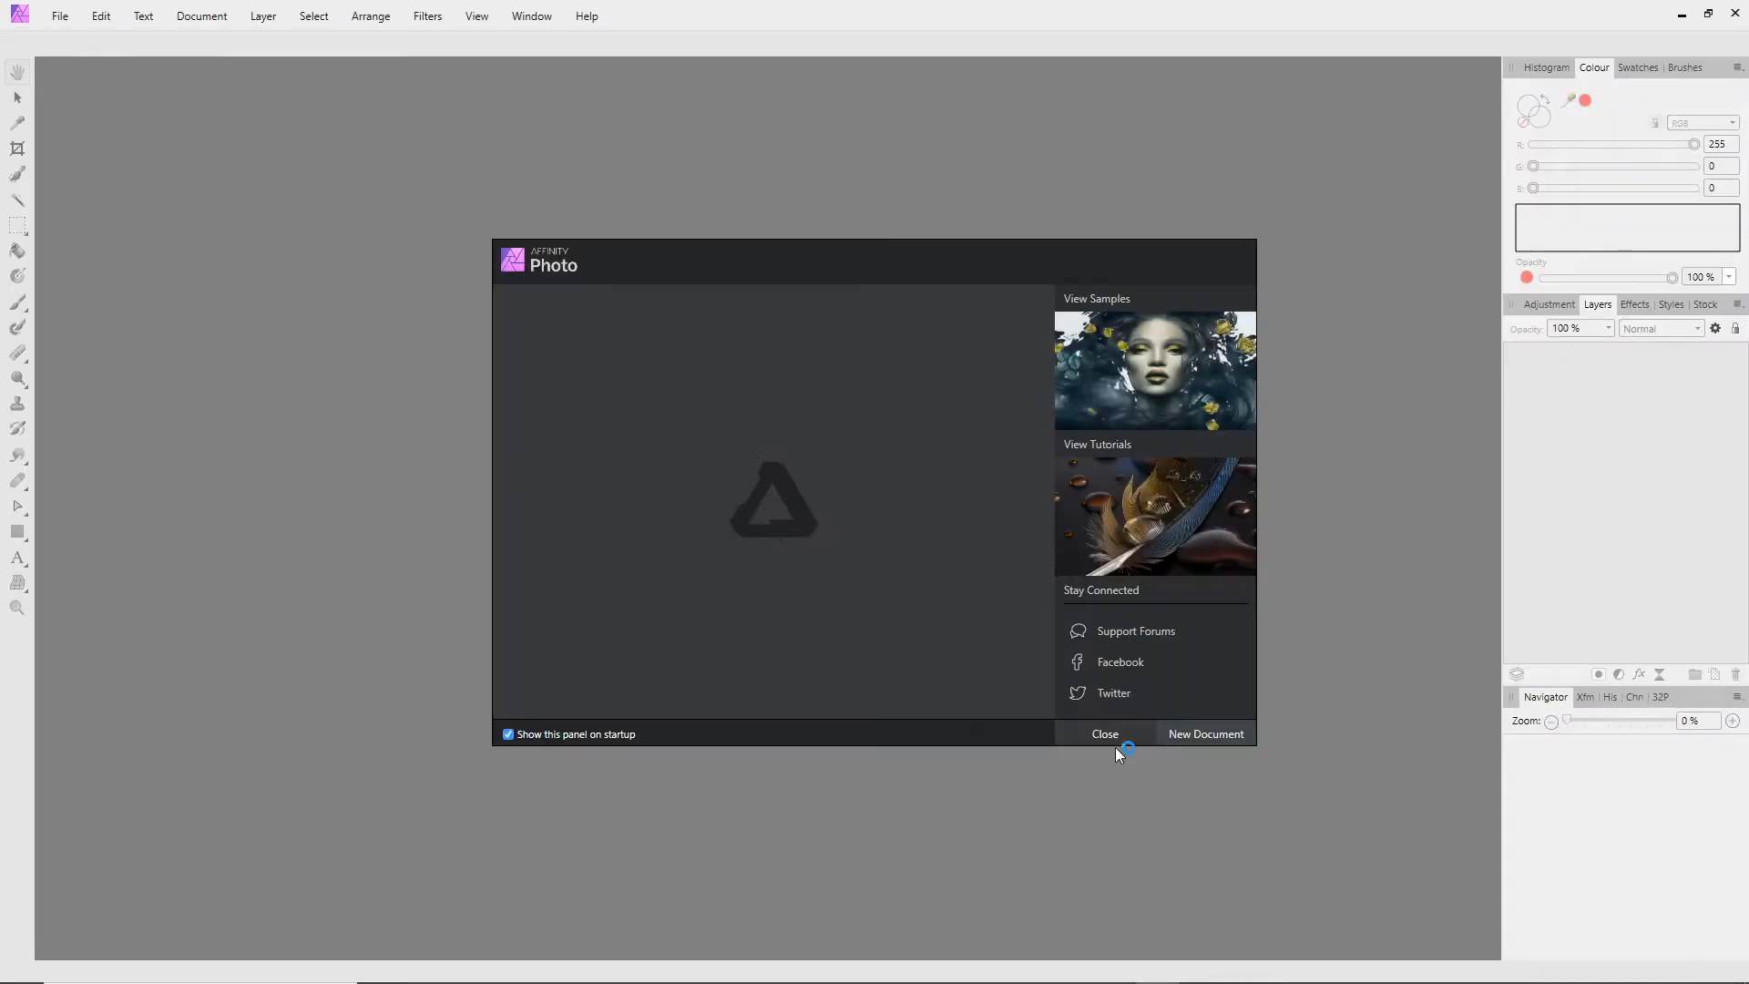
Step: Switch to Affinity Photo, dismiss the welcome panel, and create a new 512 x 256 px document
left_click(1108, 734)
left_click(62, 19)
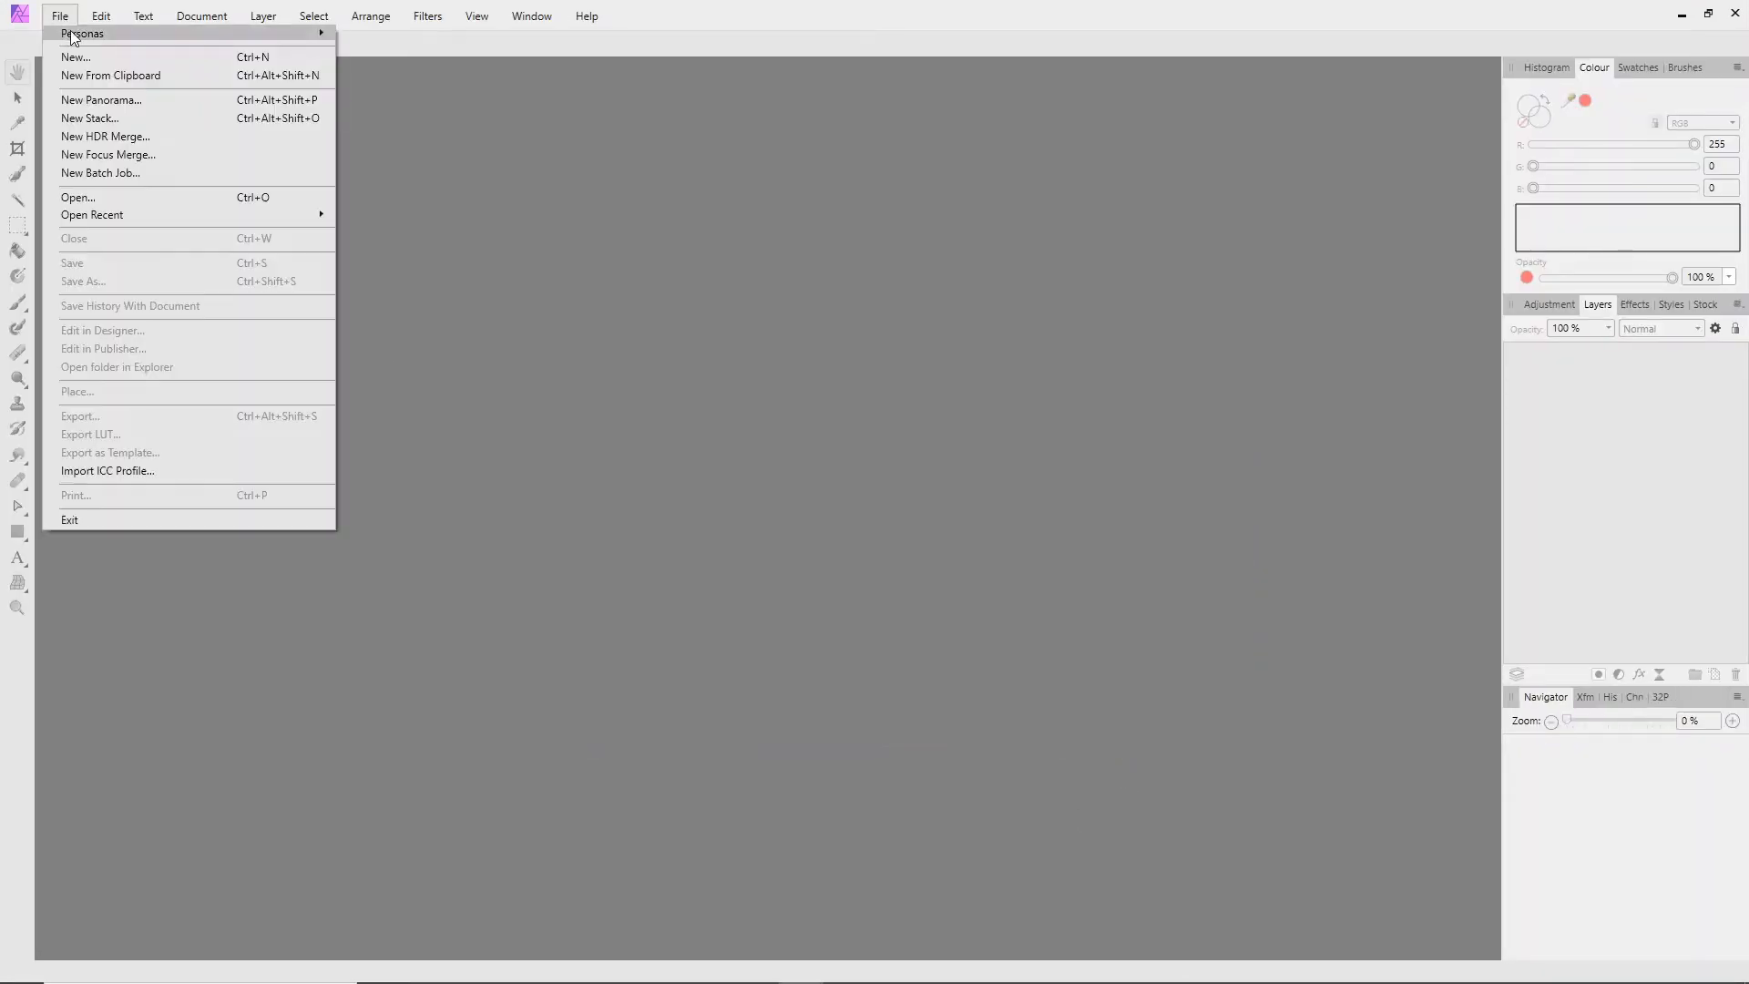
left_click(85, 55)
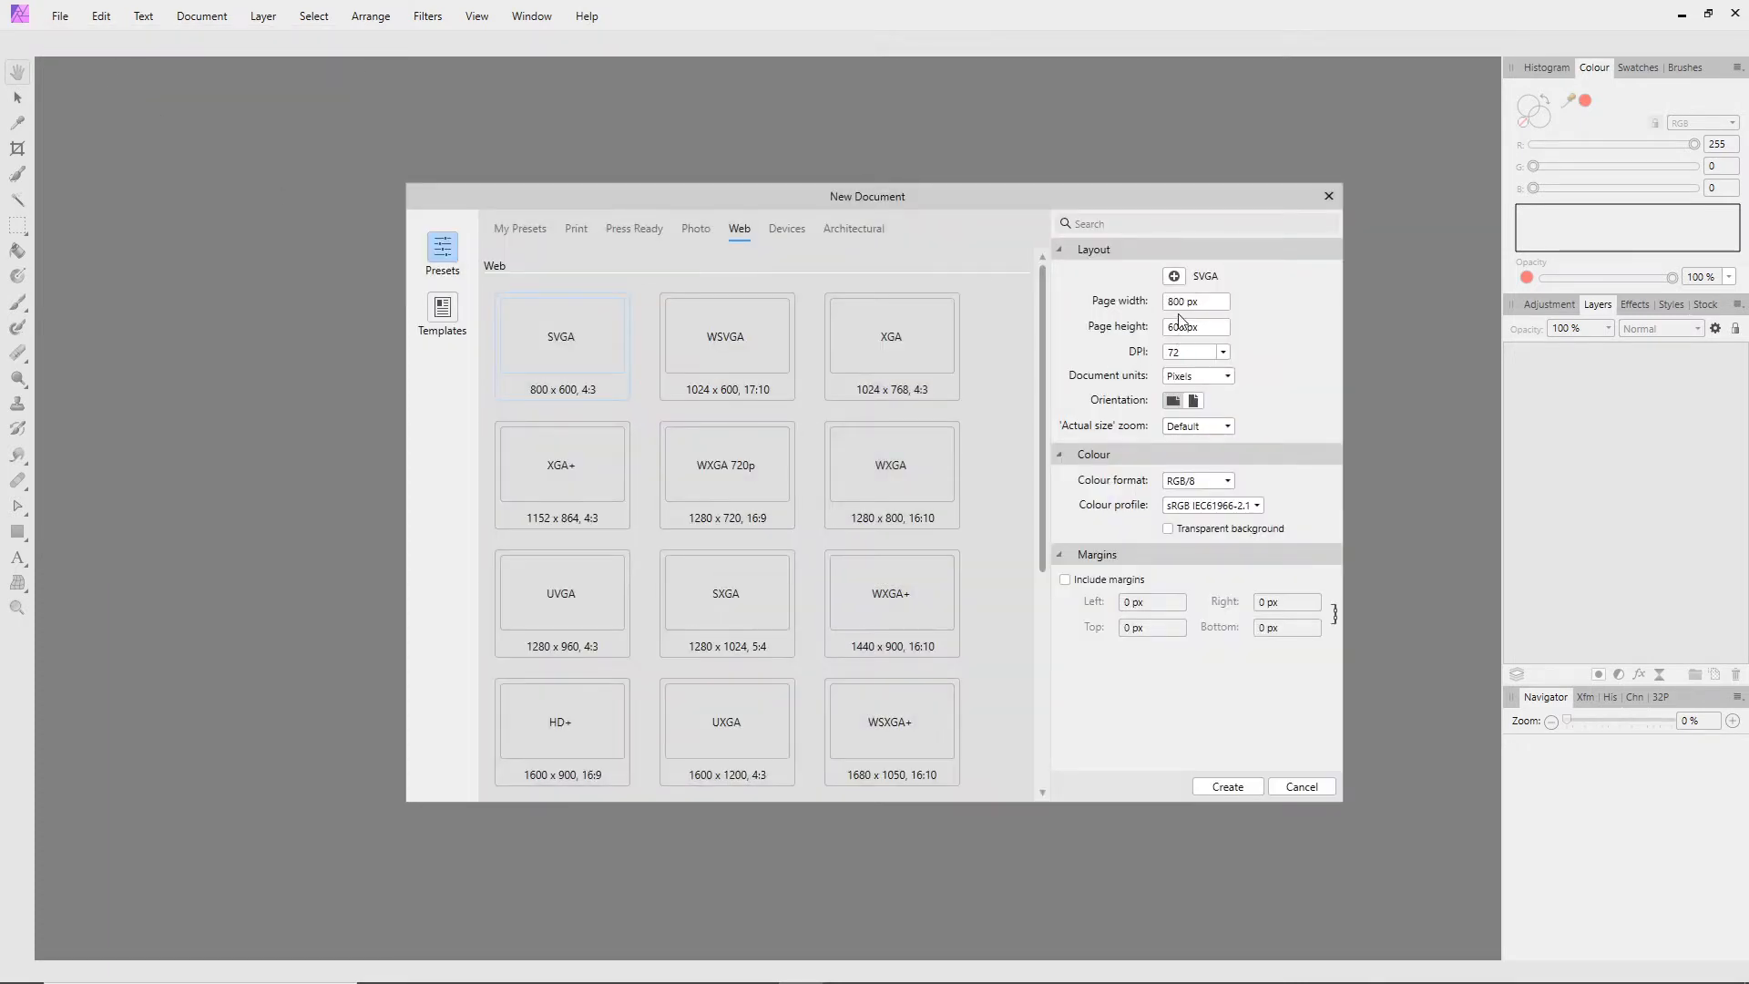
left_click(1176, 301)
type("512")
left_click(1177, 326)
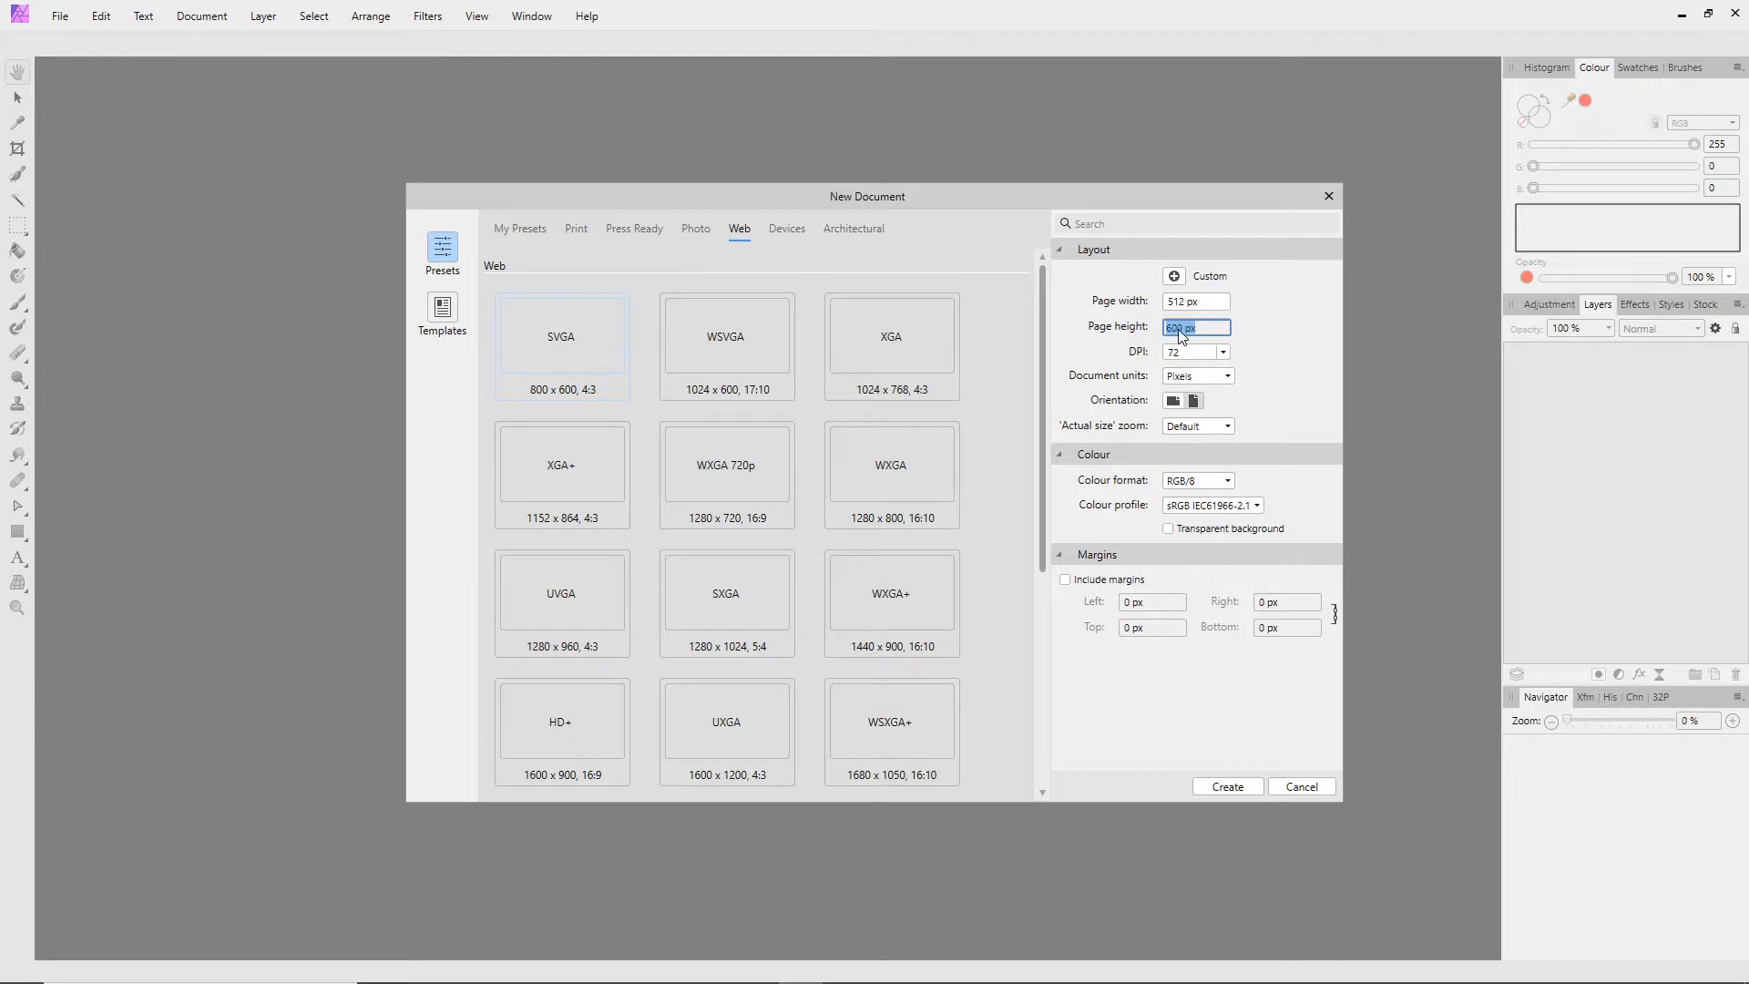
type("25")
left_click(1228, 789)
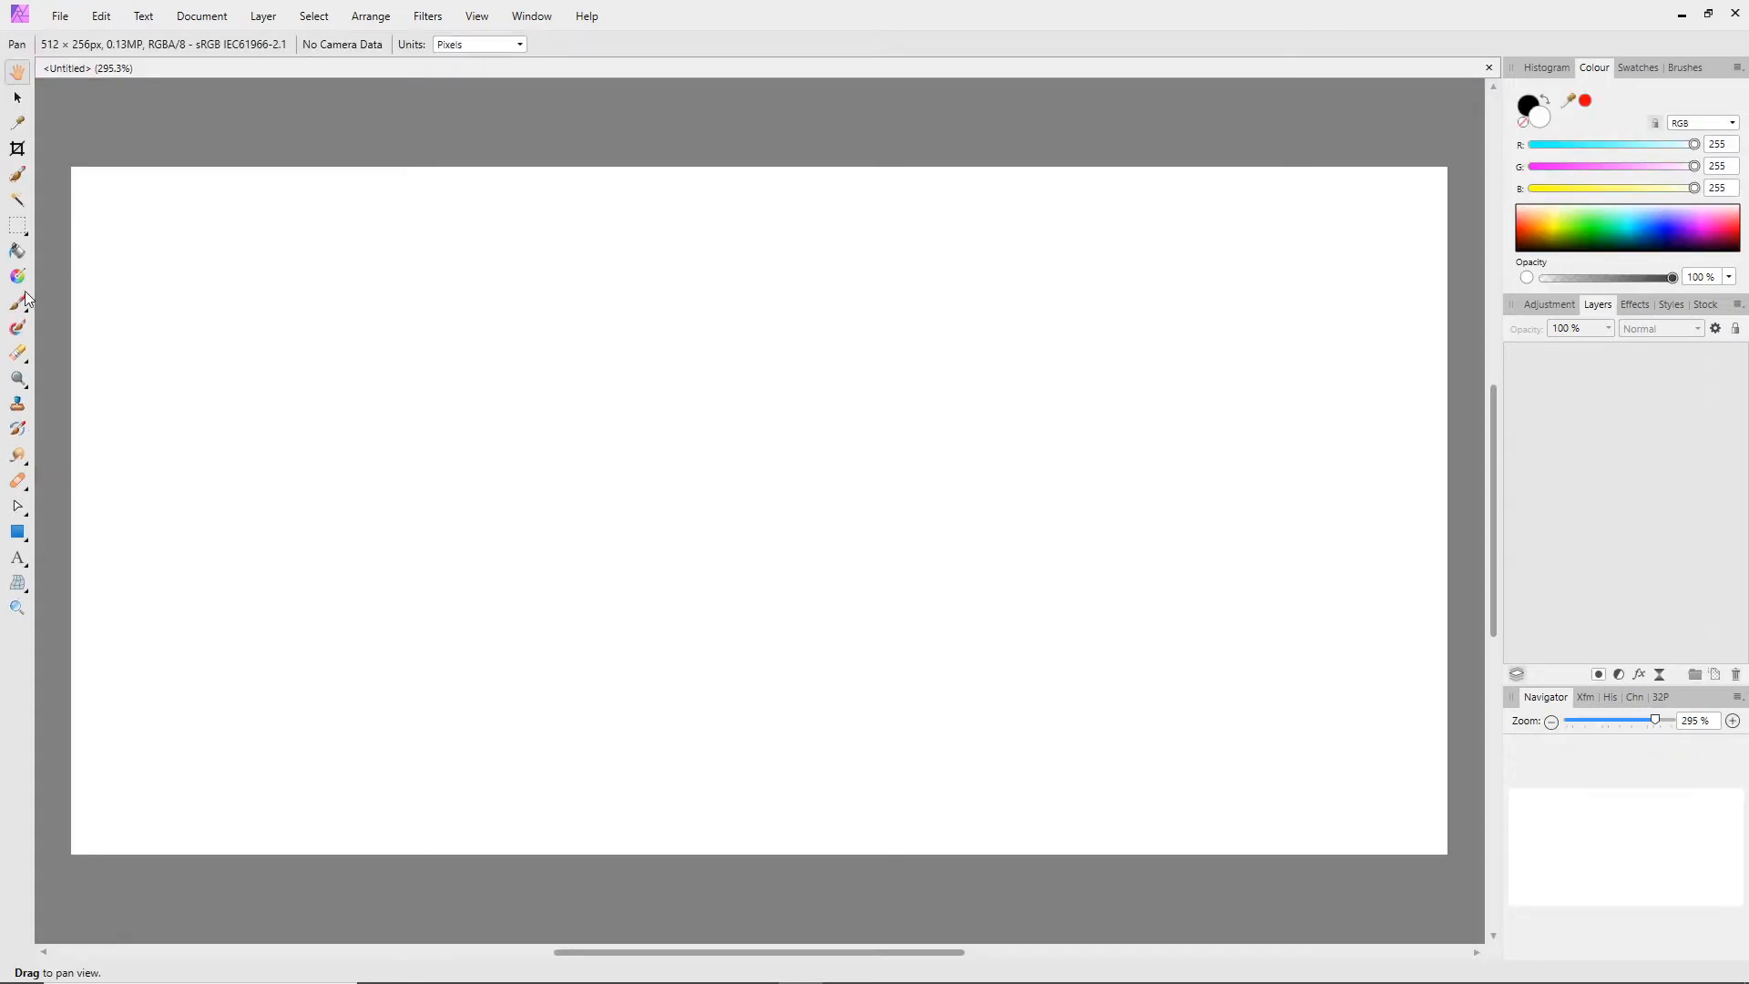
Step: Flood fill the blank canvas with magenta (R 255, G 0, B 255)
left_click(19, 254)
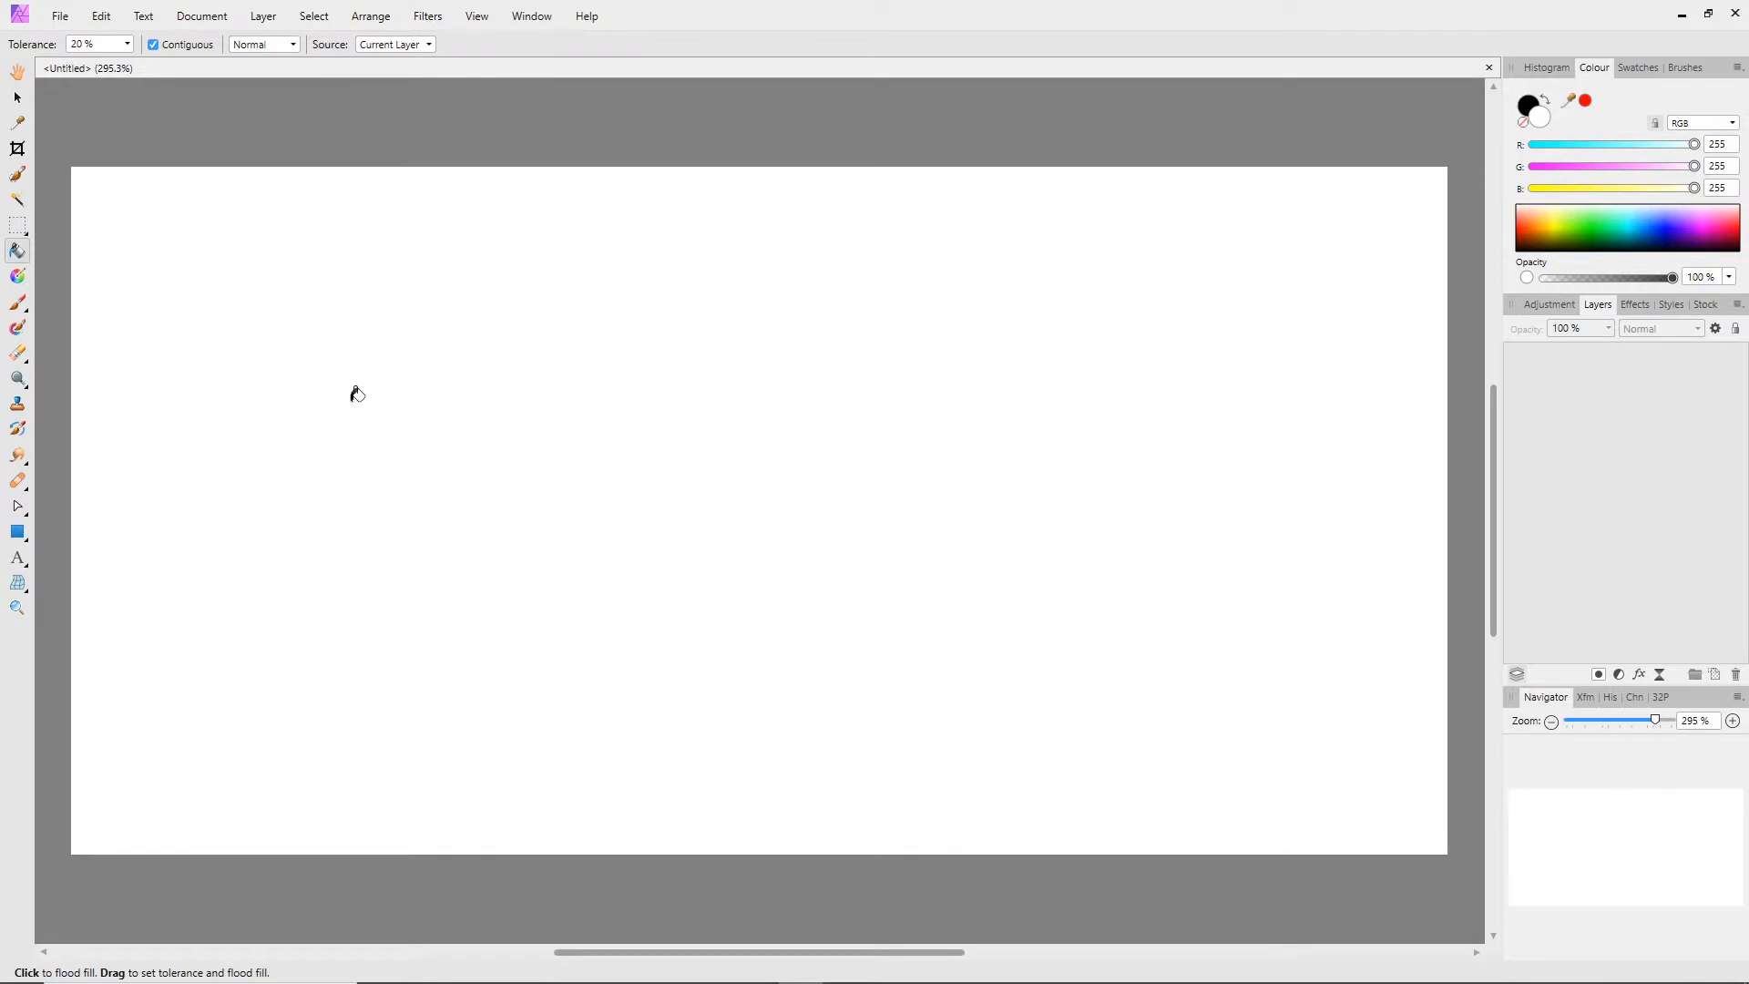
left_click(356, 393)
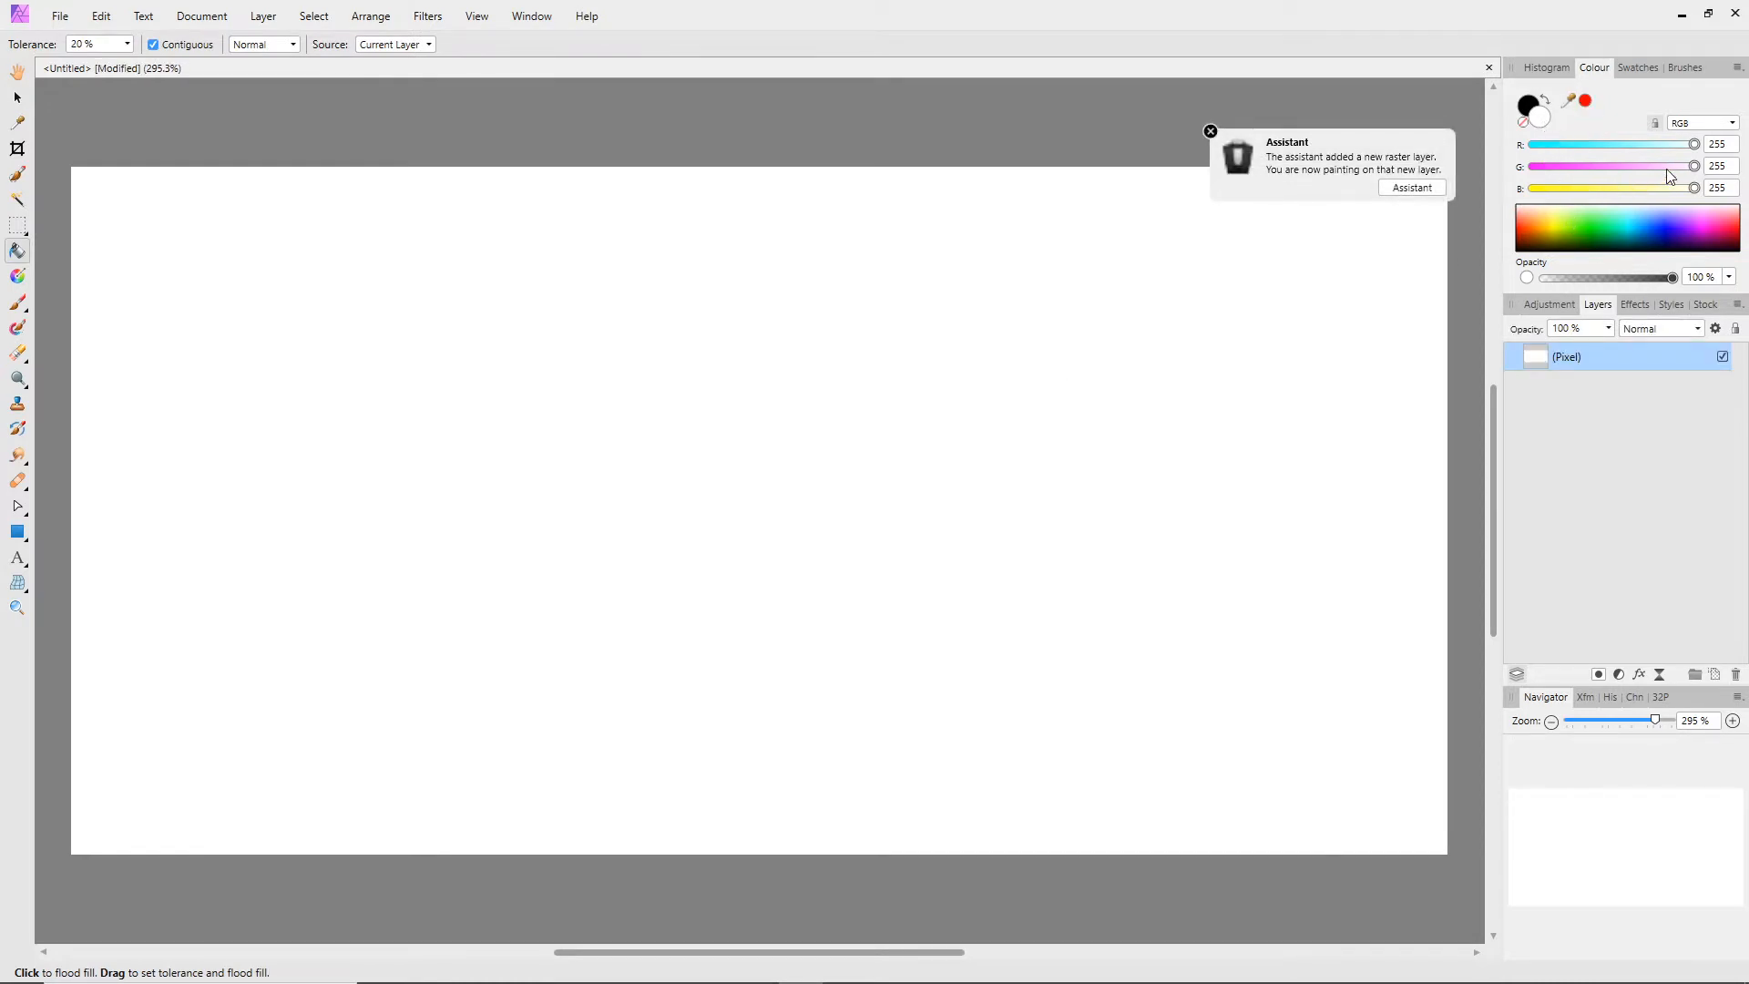
left_click_drag(1696, 168, 1540, 167)
left_click(1175, 355)
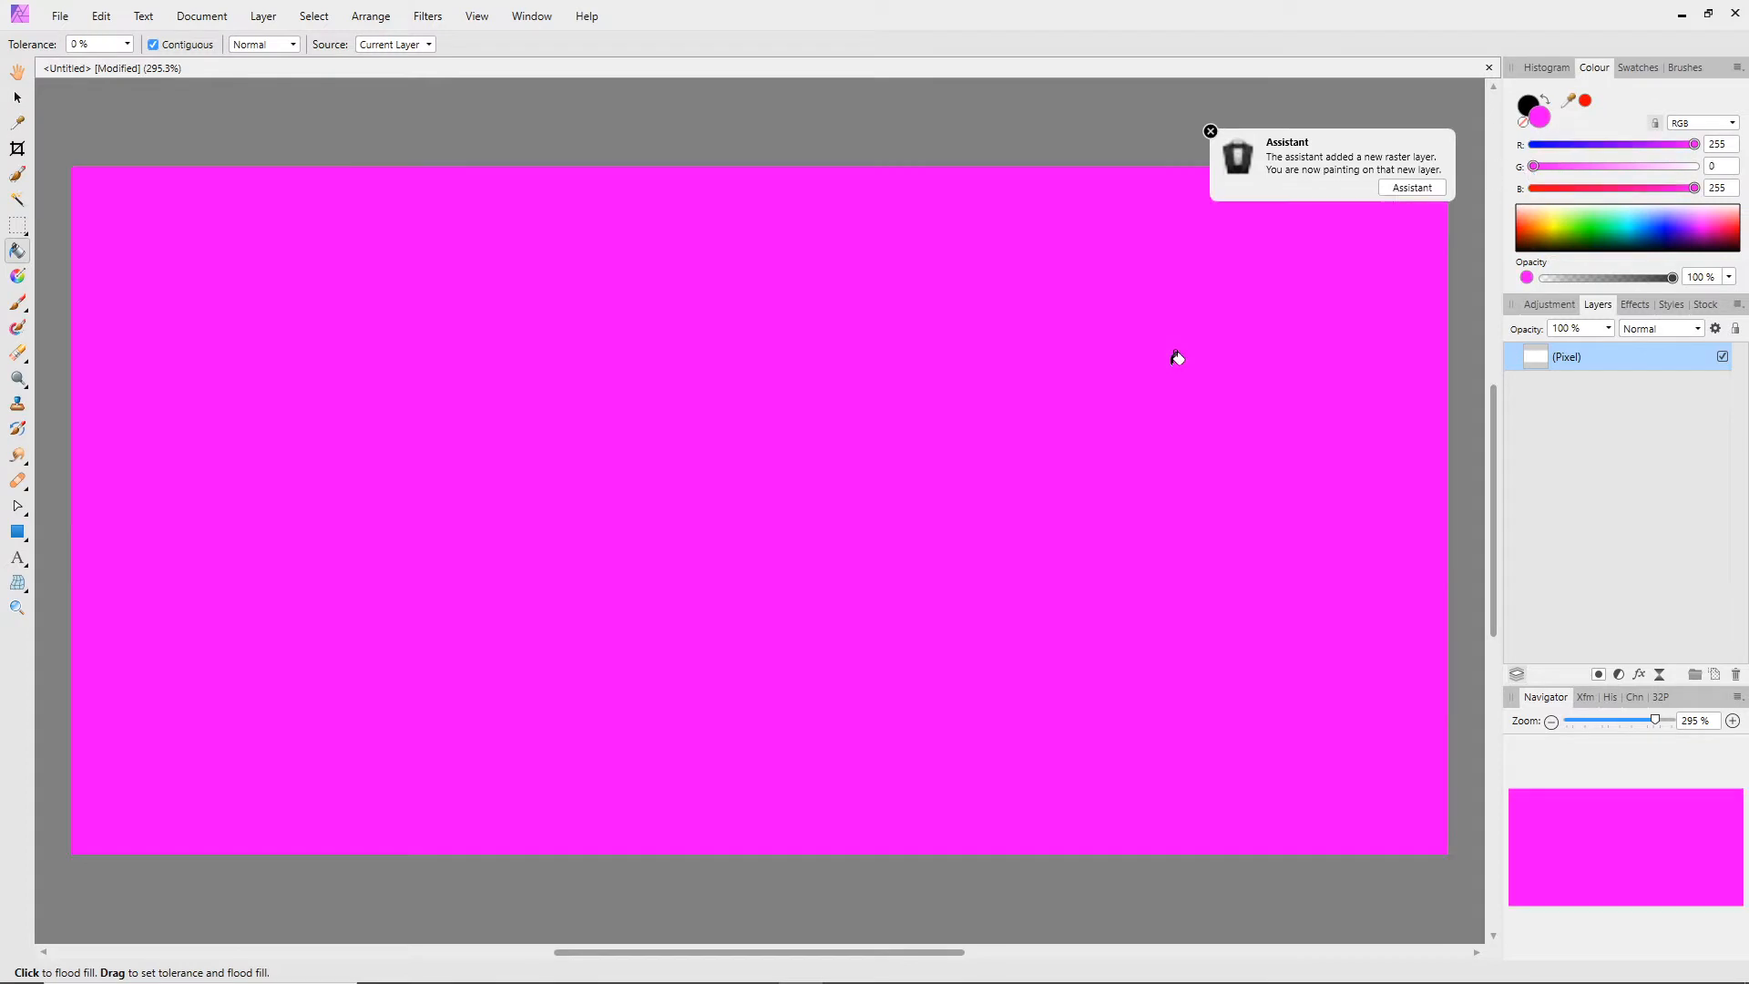
Step: Start saving the magenta document under a new name and browse to the Social > IMVU folder on the DATA (F:) drive
left_click(60, 15)
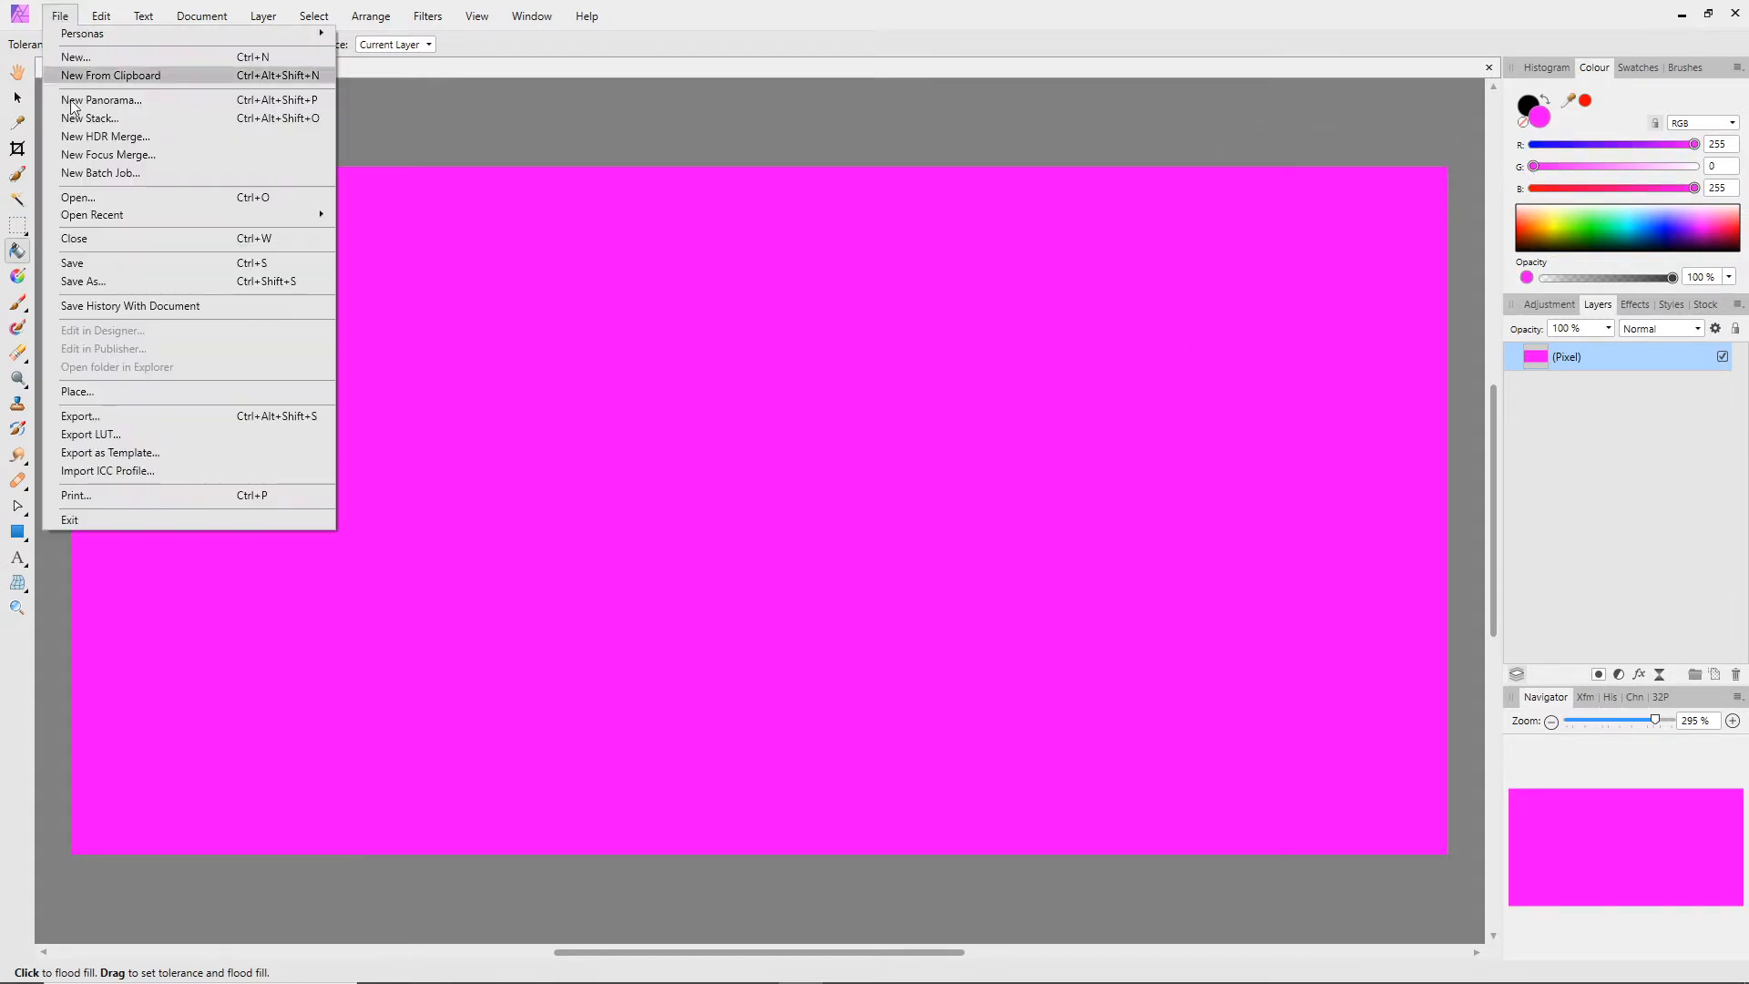
left_click(90, 284)
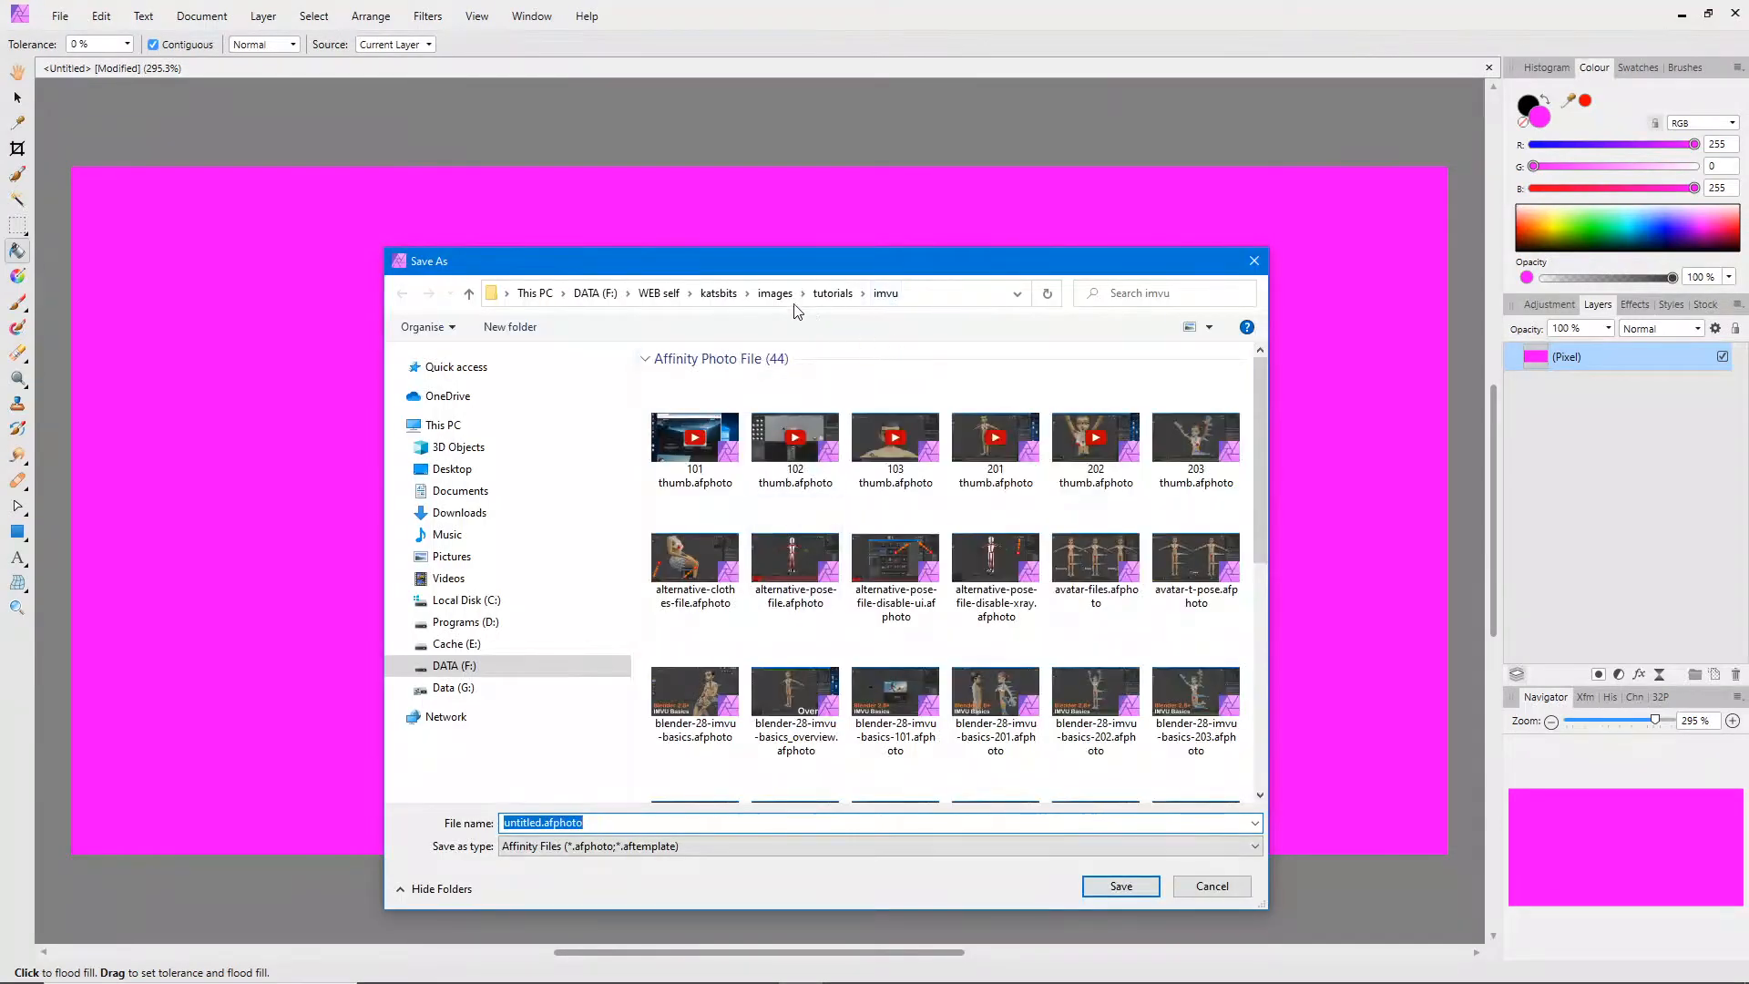
left_click(628, 293)
left_click(690, 292)
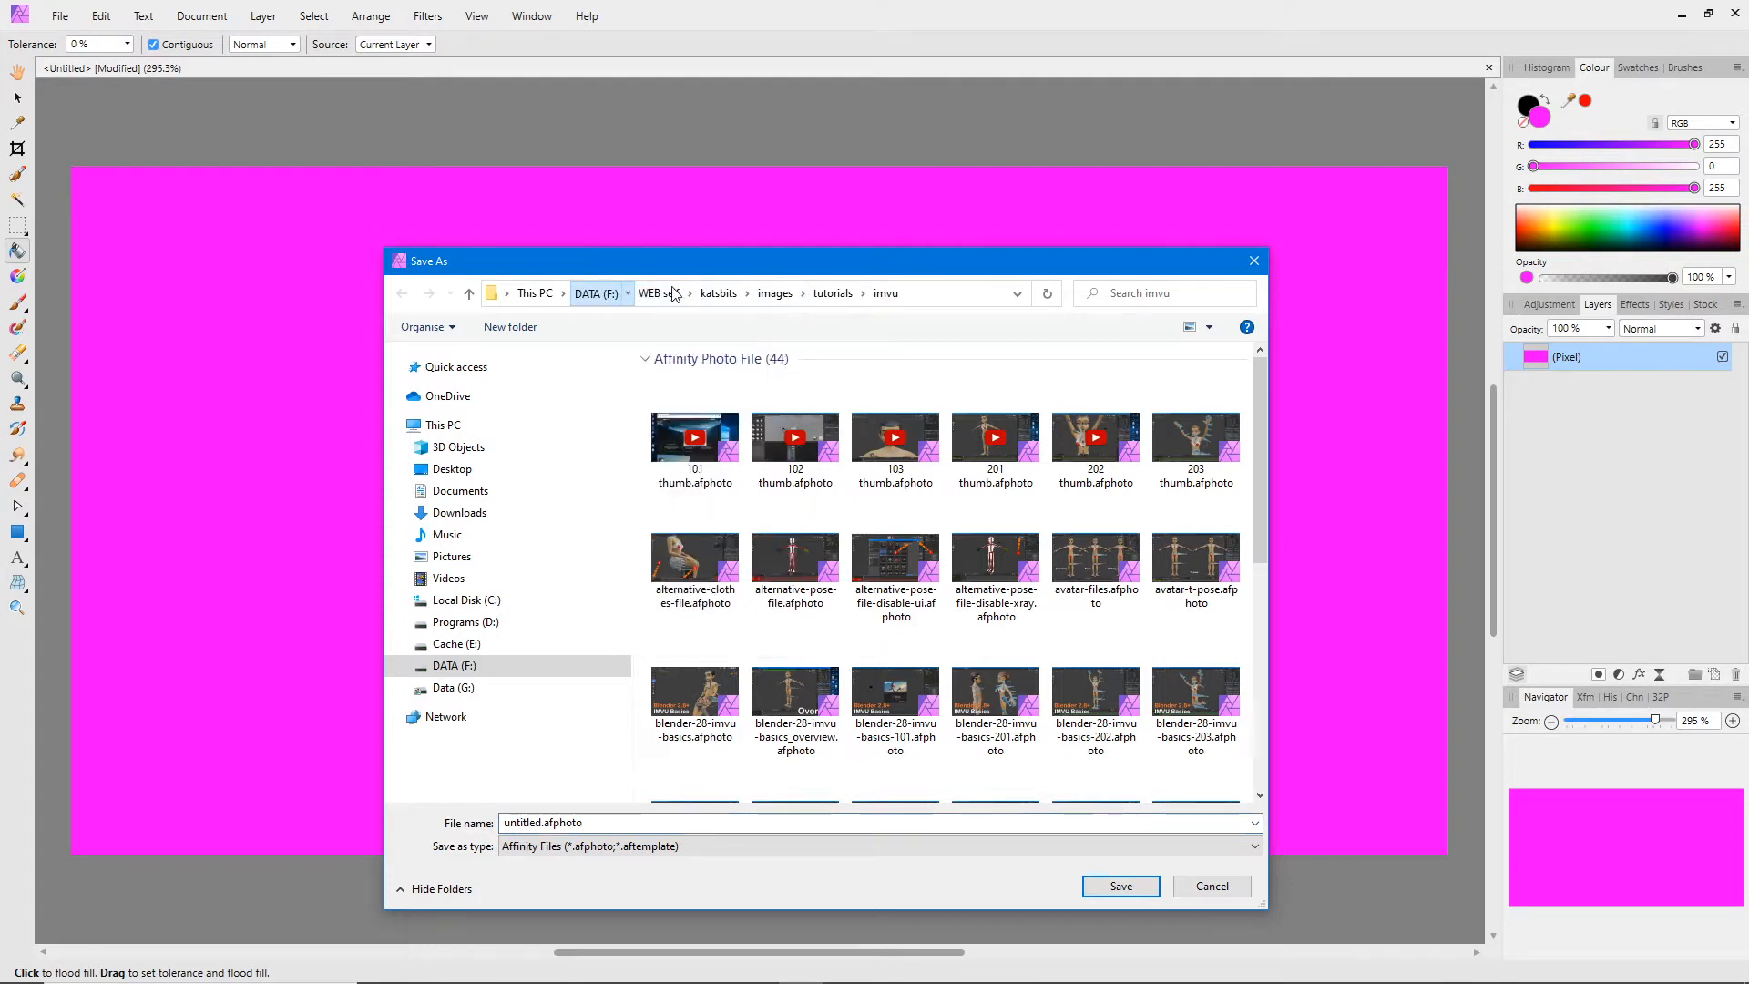
mouse_move(628, 292)
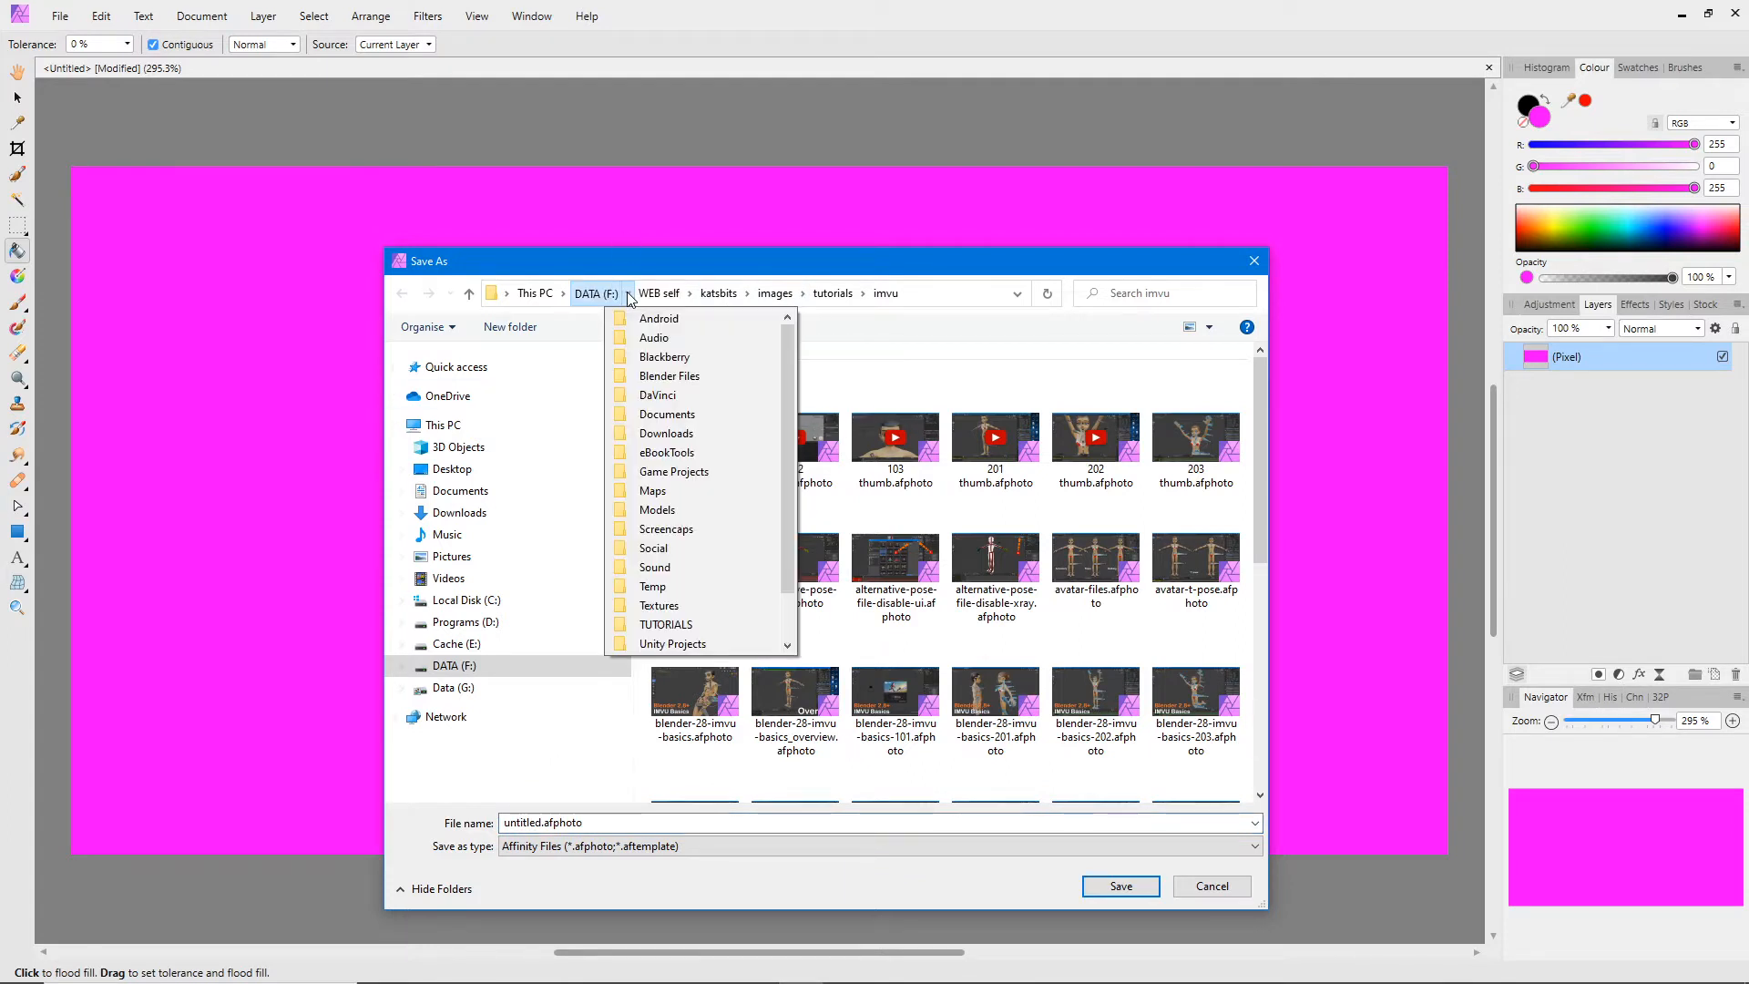
left_click(657, 551)
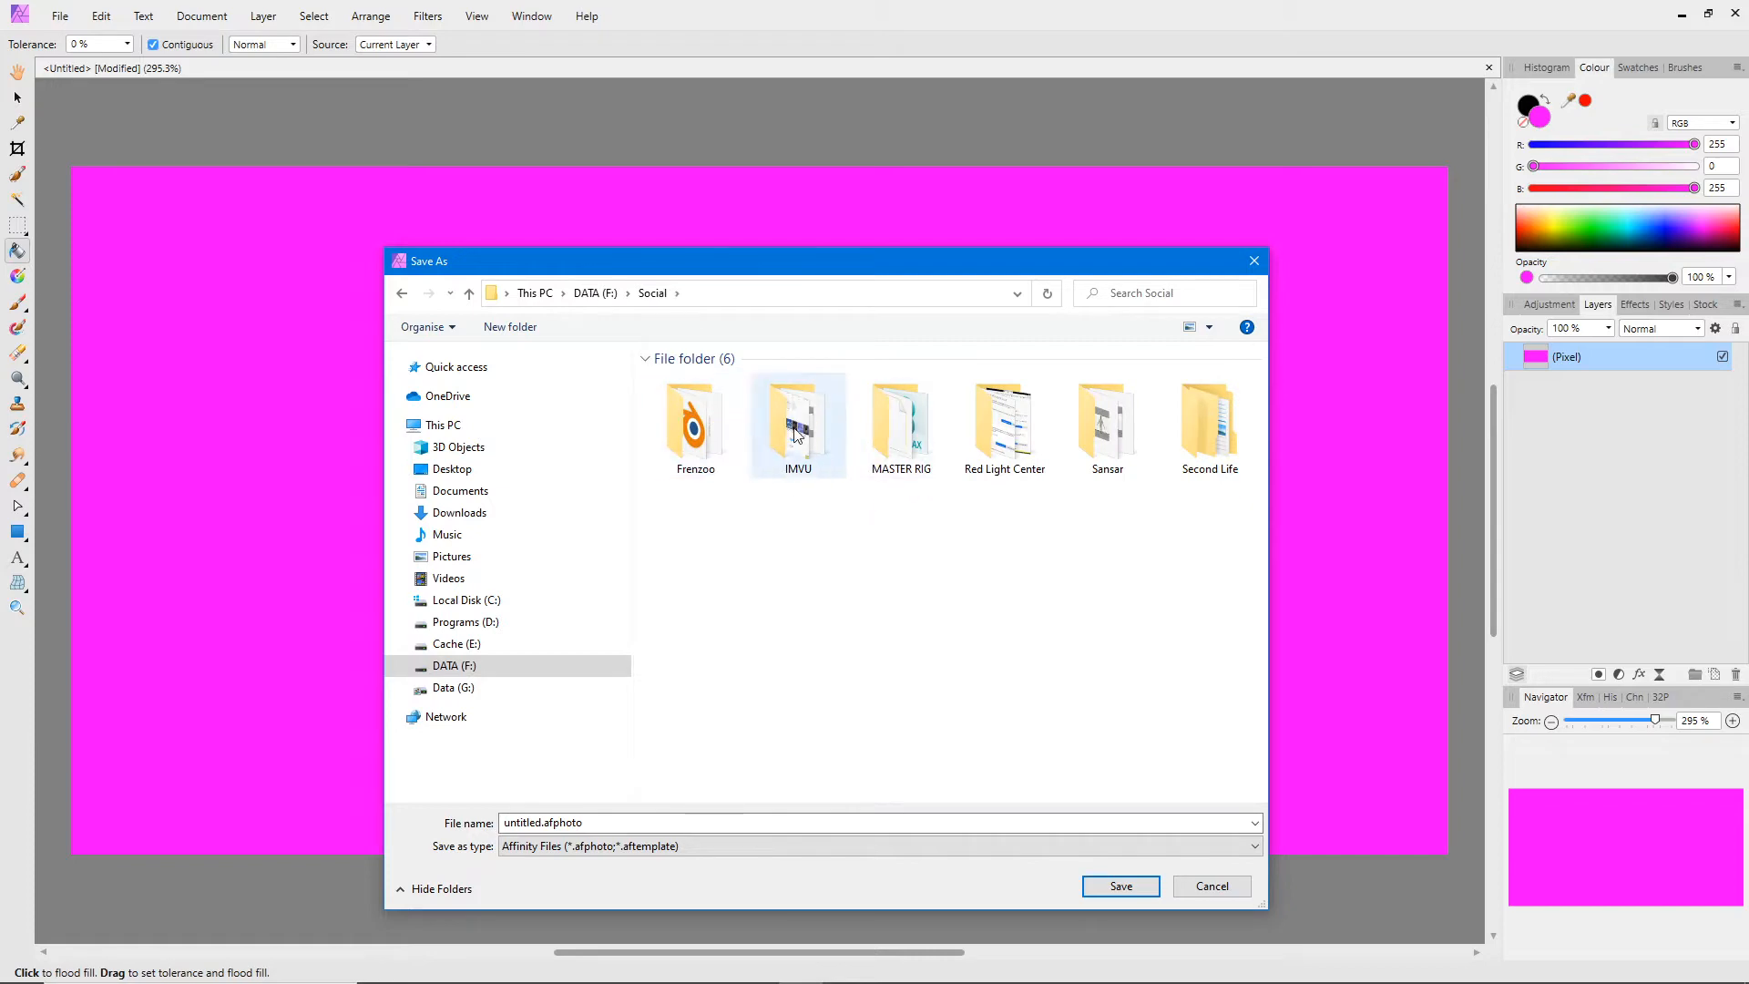
double_click(795, 434)
scroll(854, 555, "down", 5)
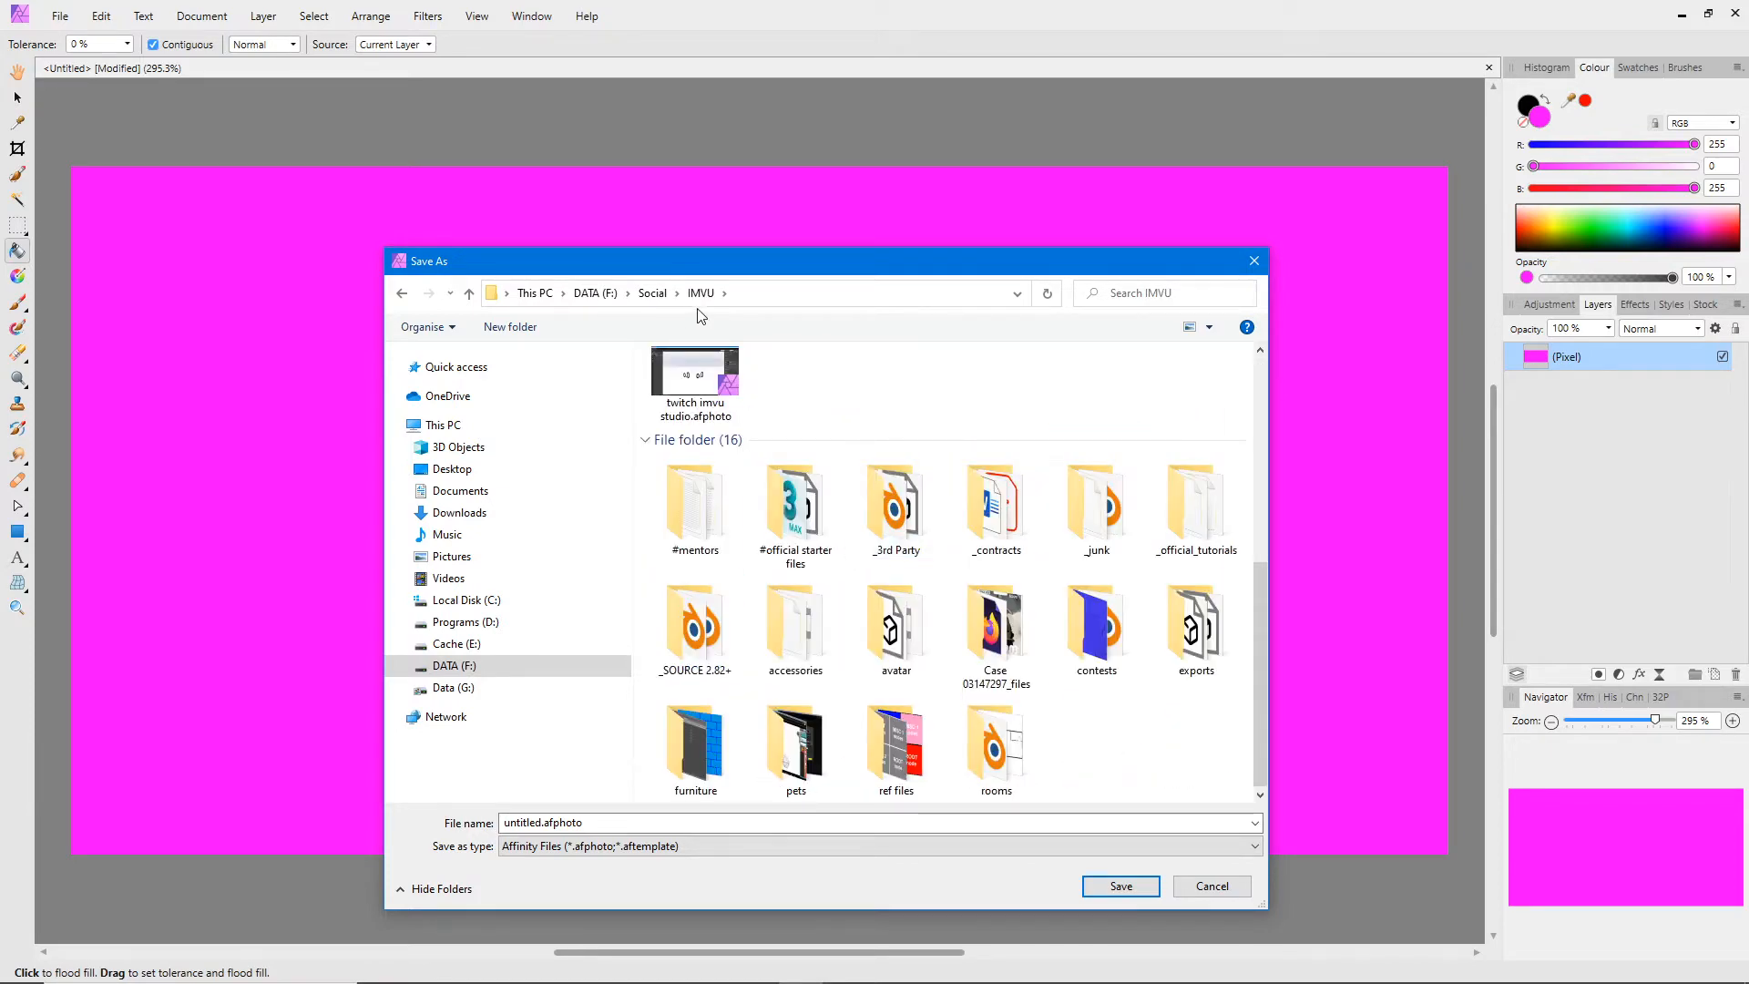
left_click(724, 292)
left_click(761, 473)
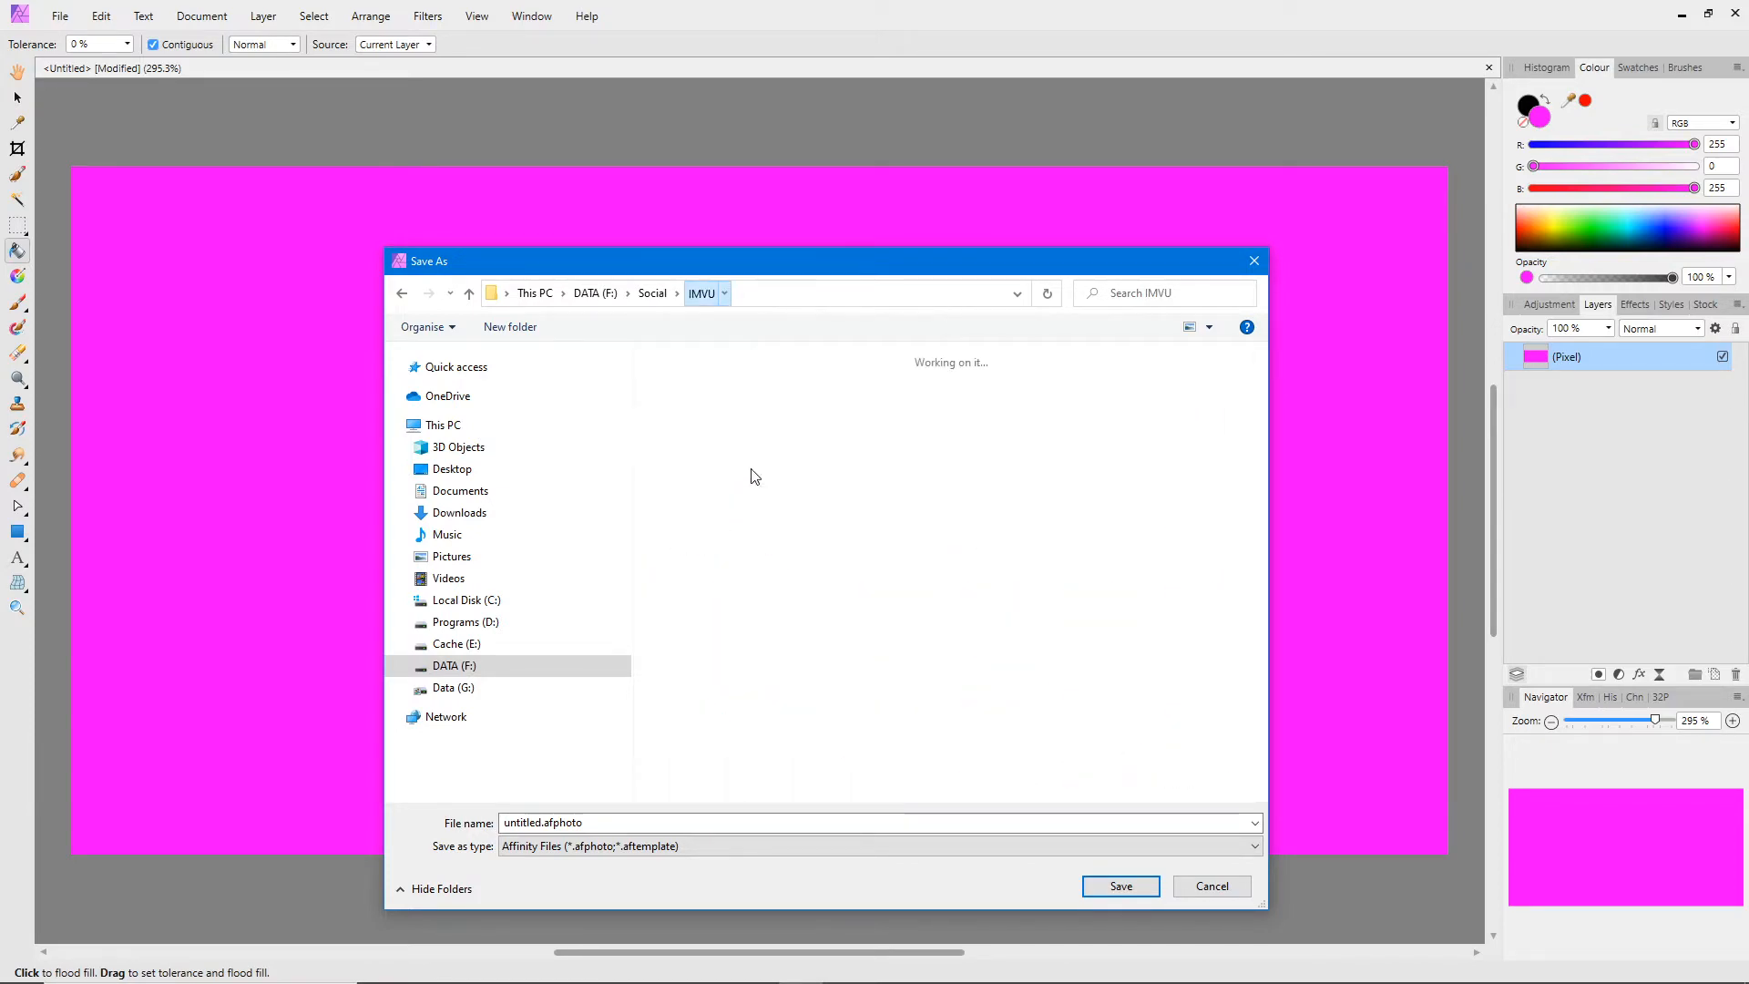
left_click(775, 293)
left_click(808, 338)
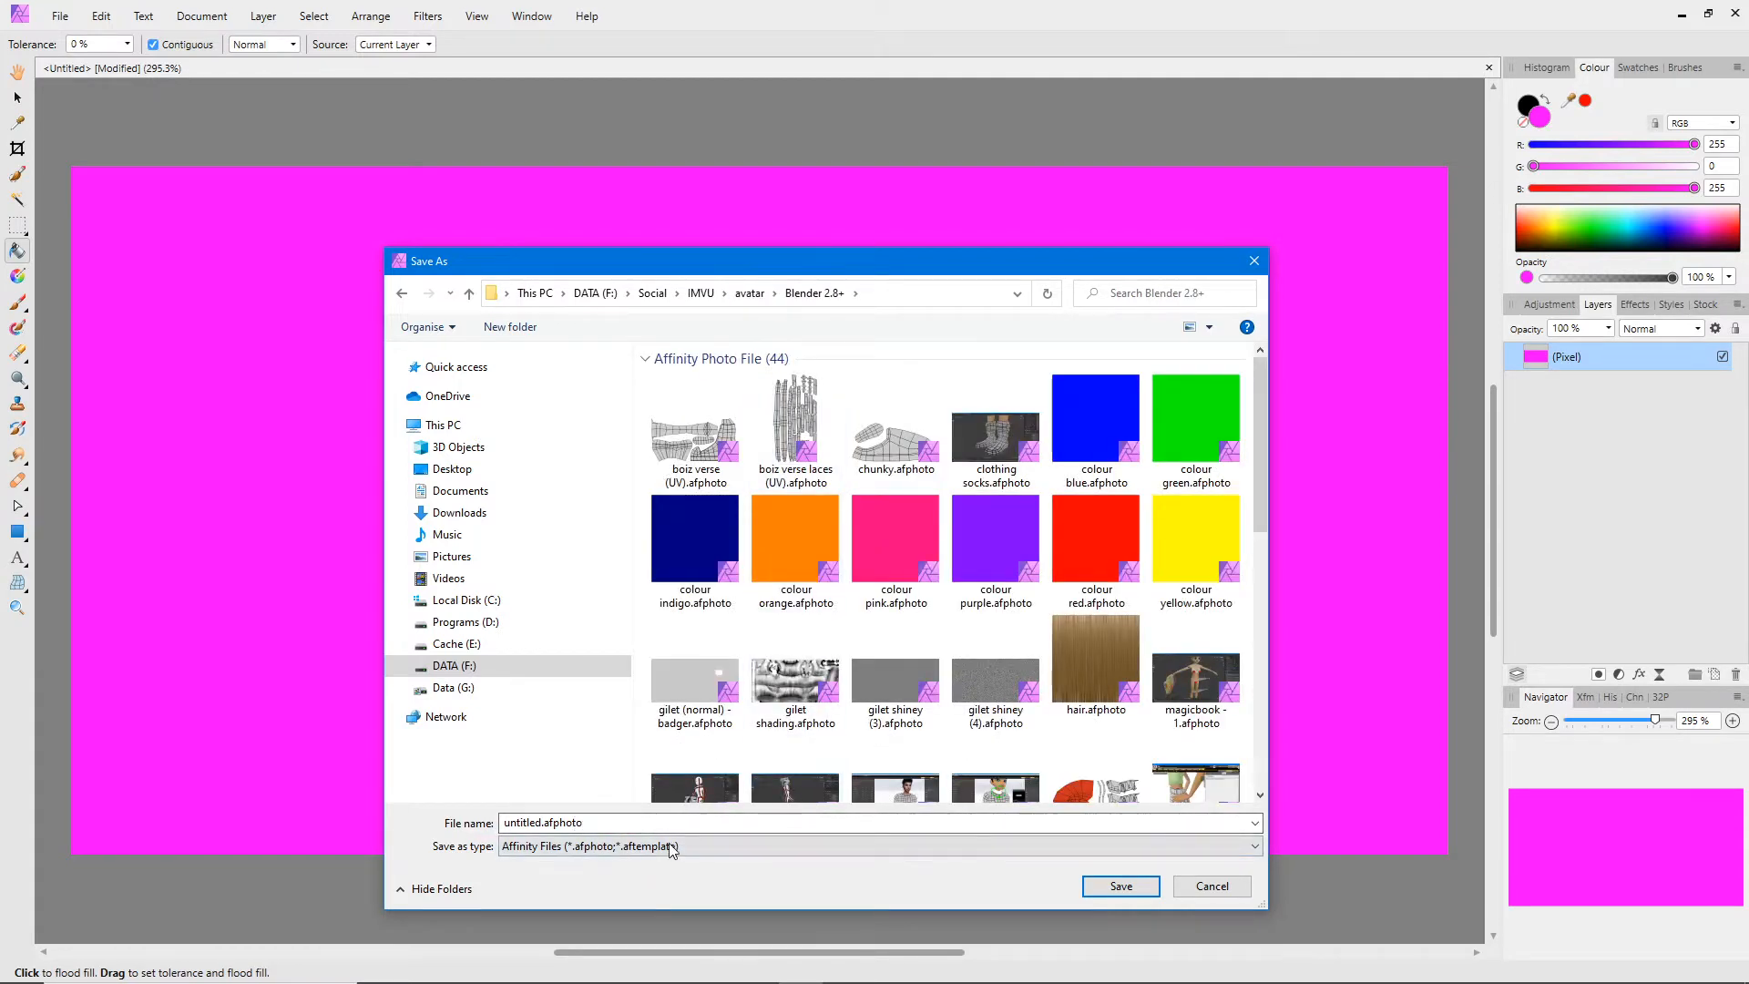
left_click(616, 823)
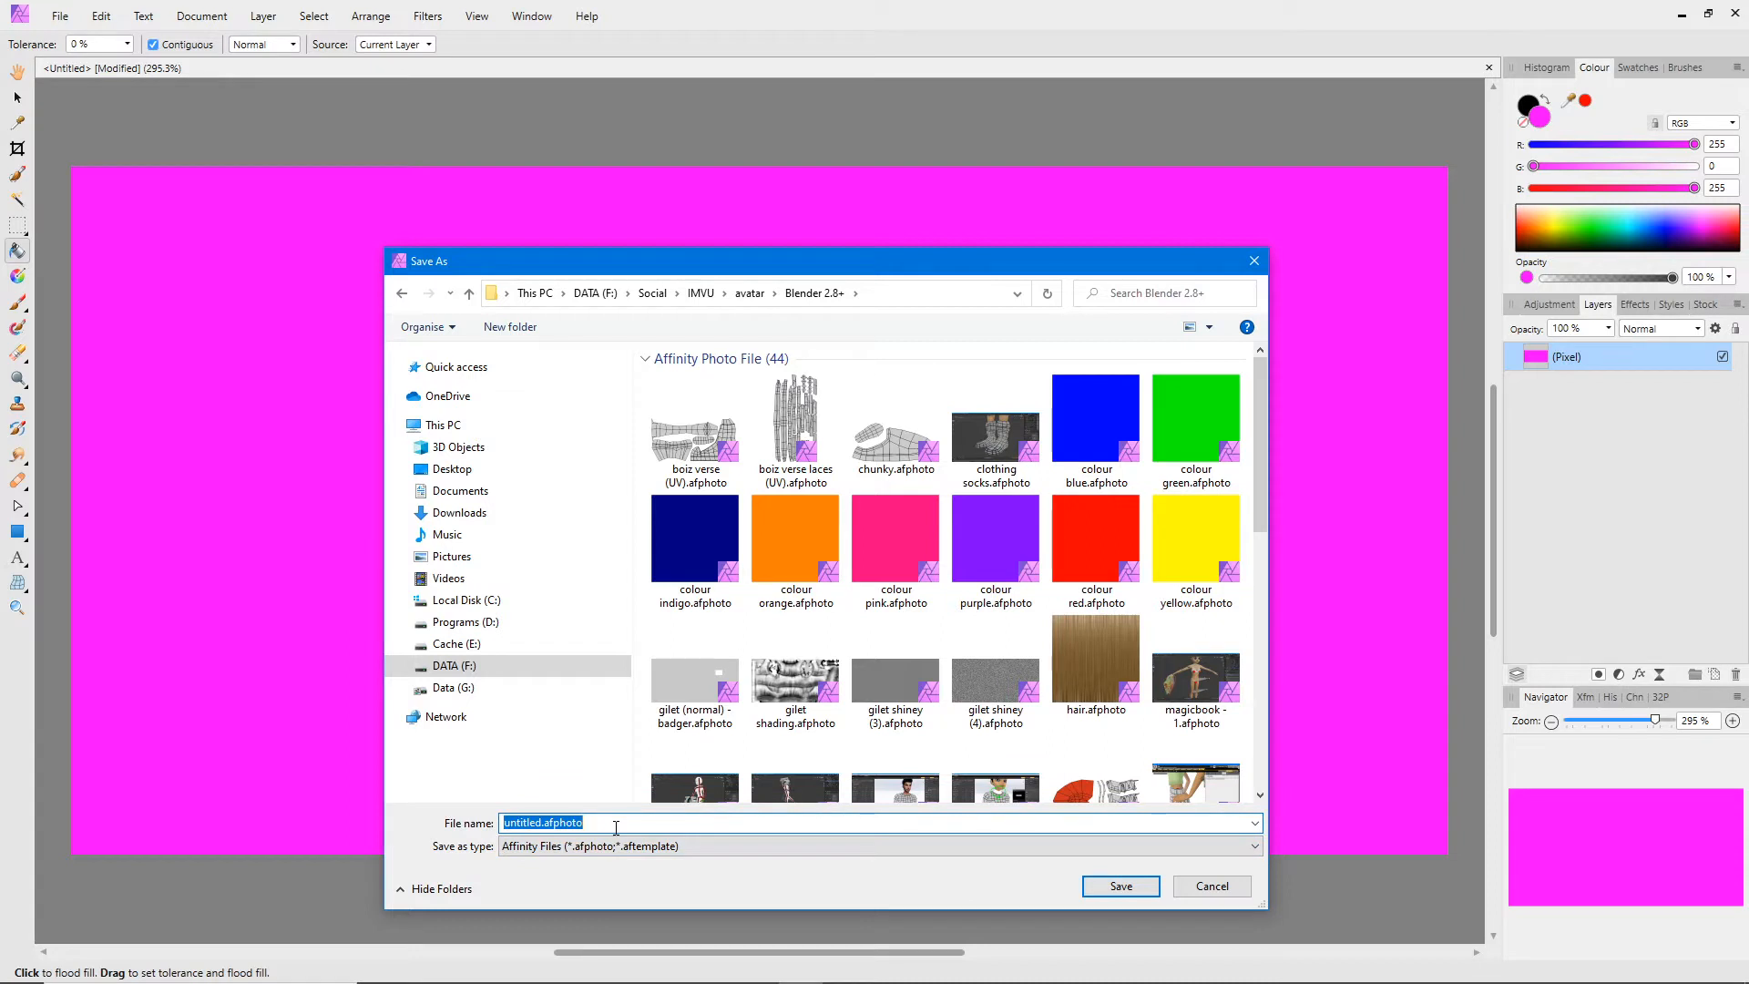
Step: Save the magenta document as magicbook 1 in the IMVU > furniture > Blender 2.8+ folder
left_click(721, 295)
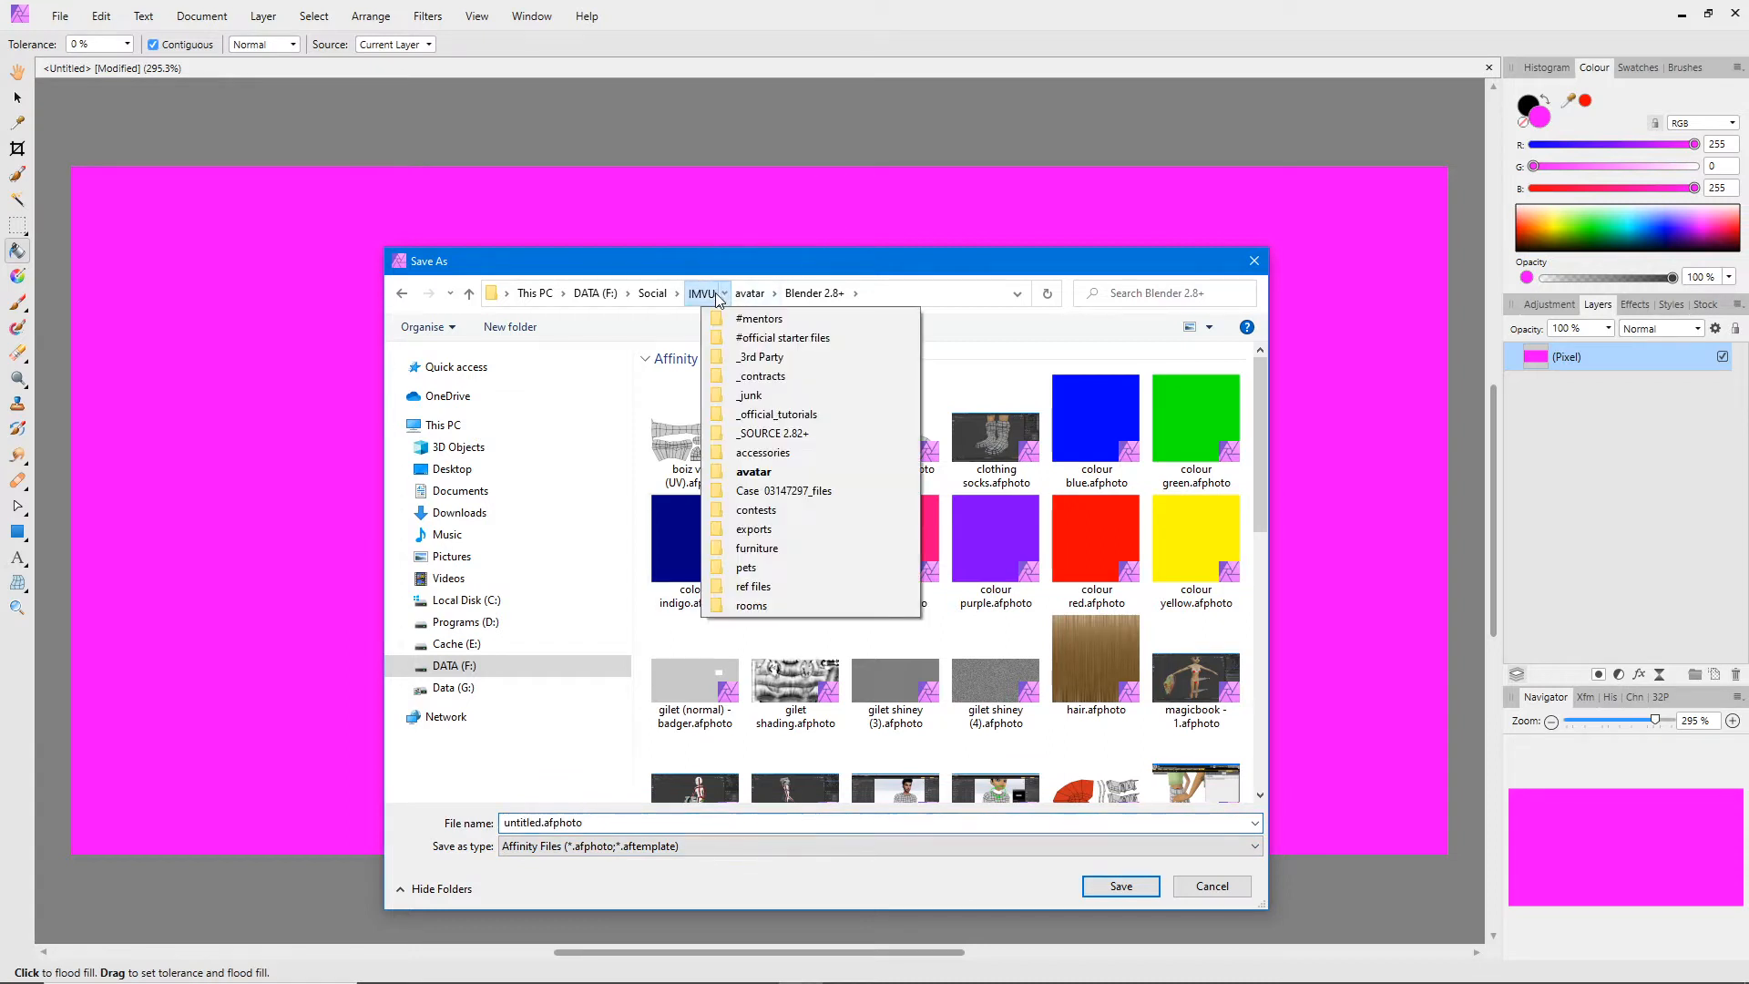
left_click(757, 548)
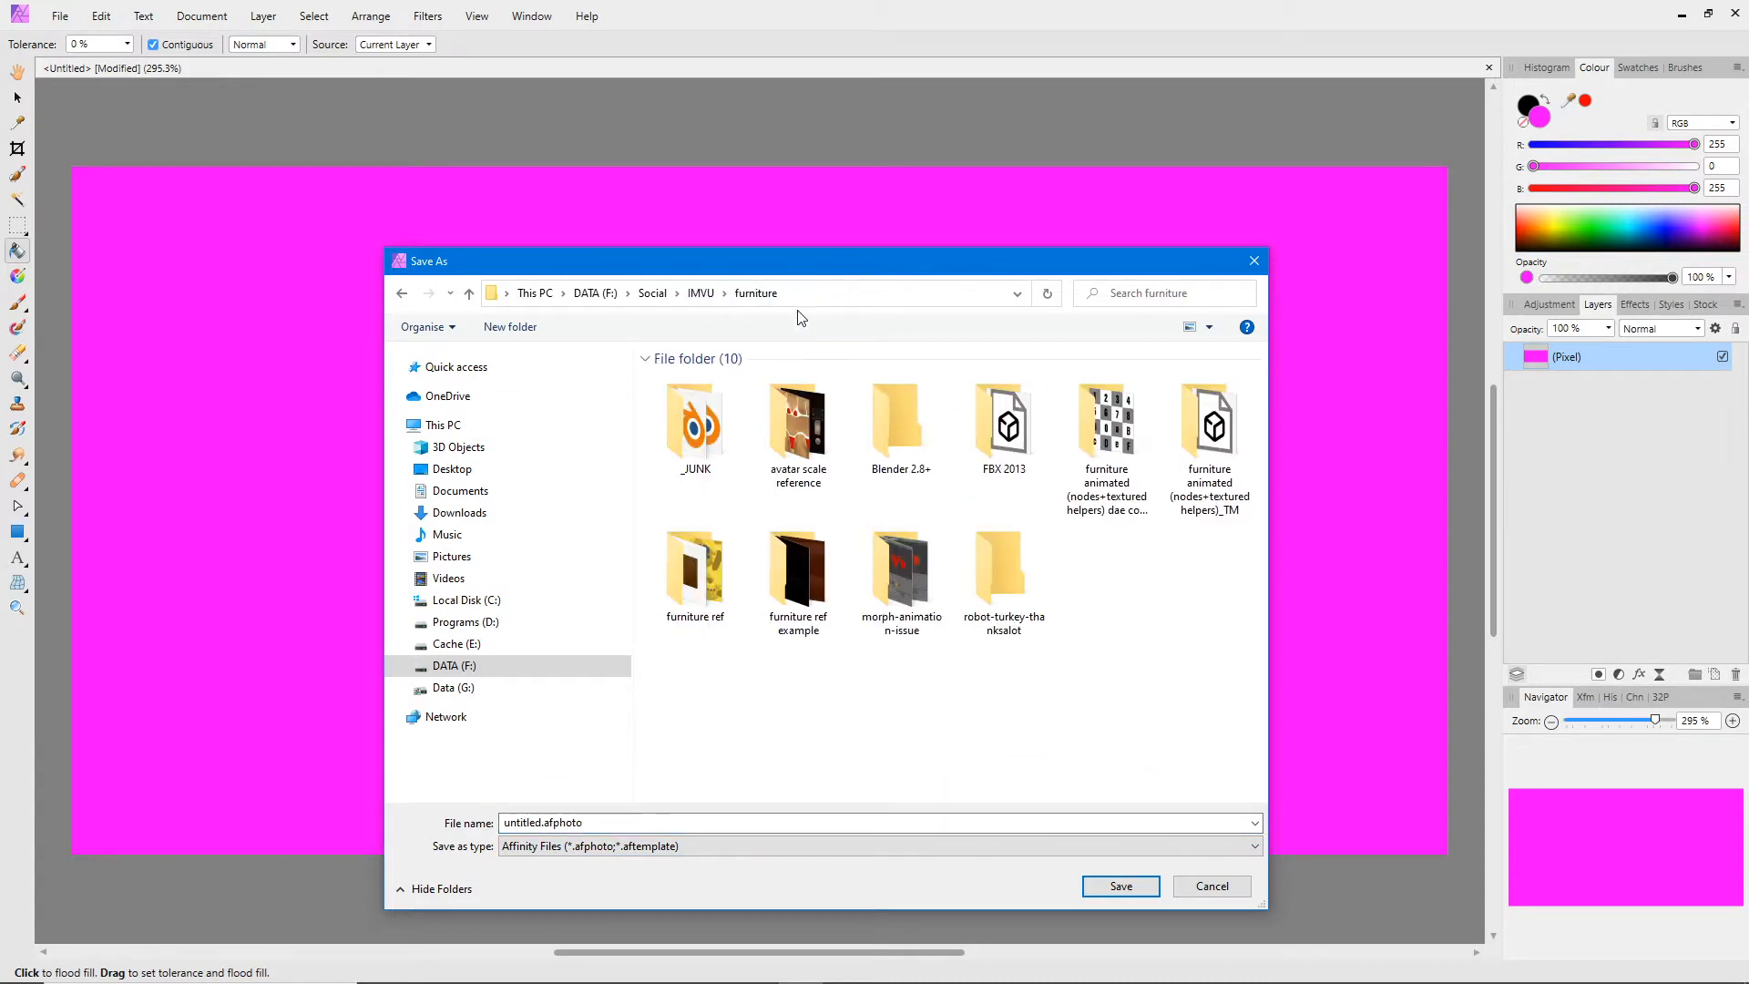
left_click(788, 293)
left_click(814, 364)
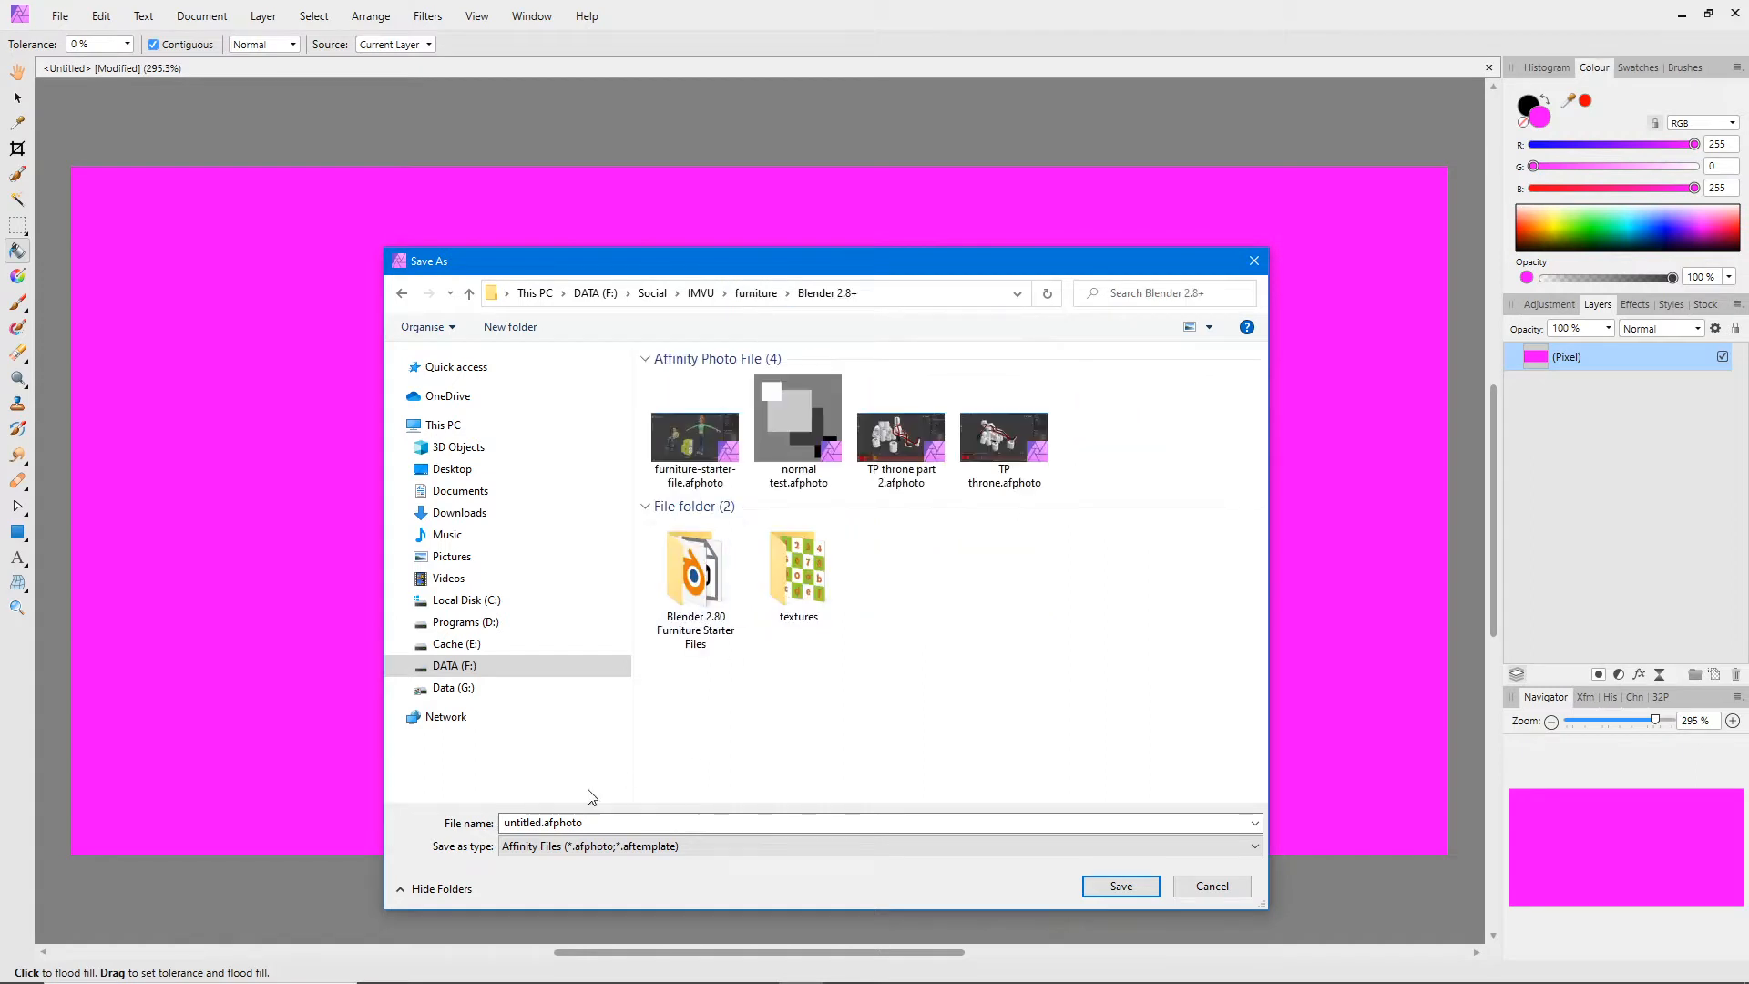
double_click(615, 823)
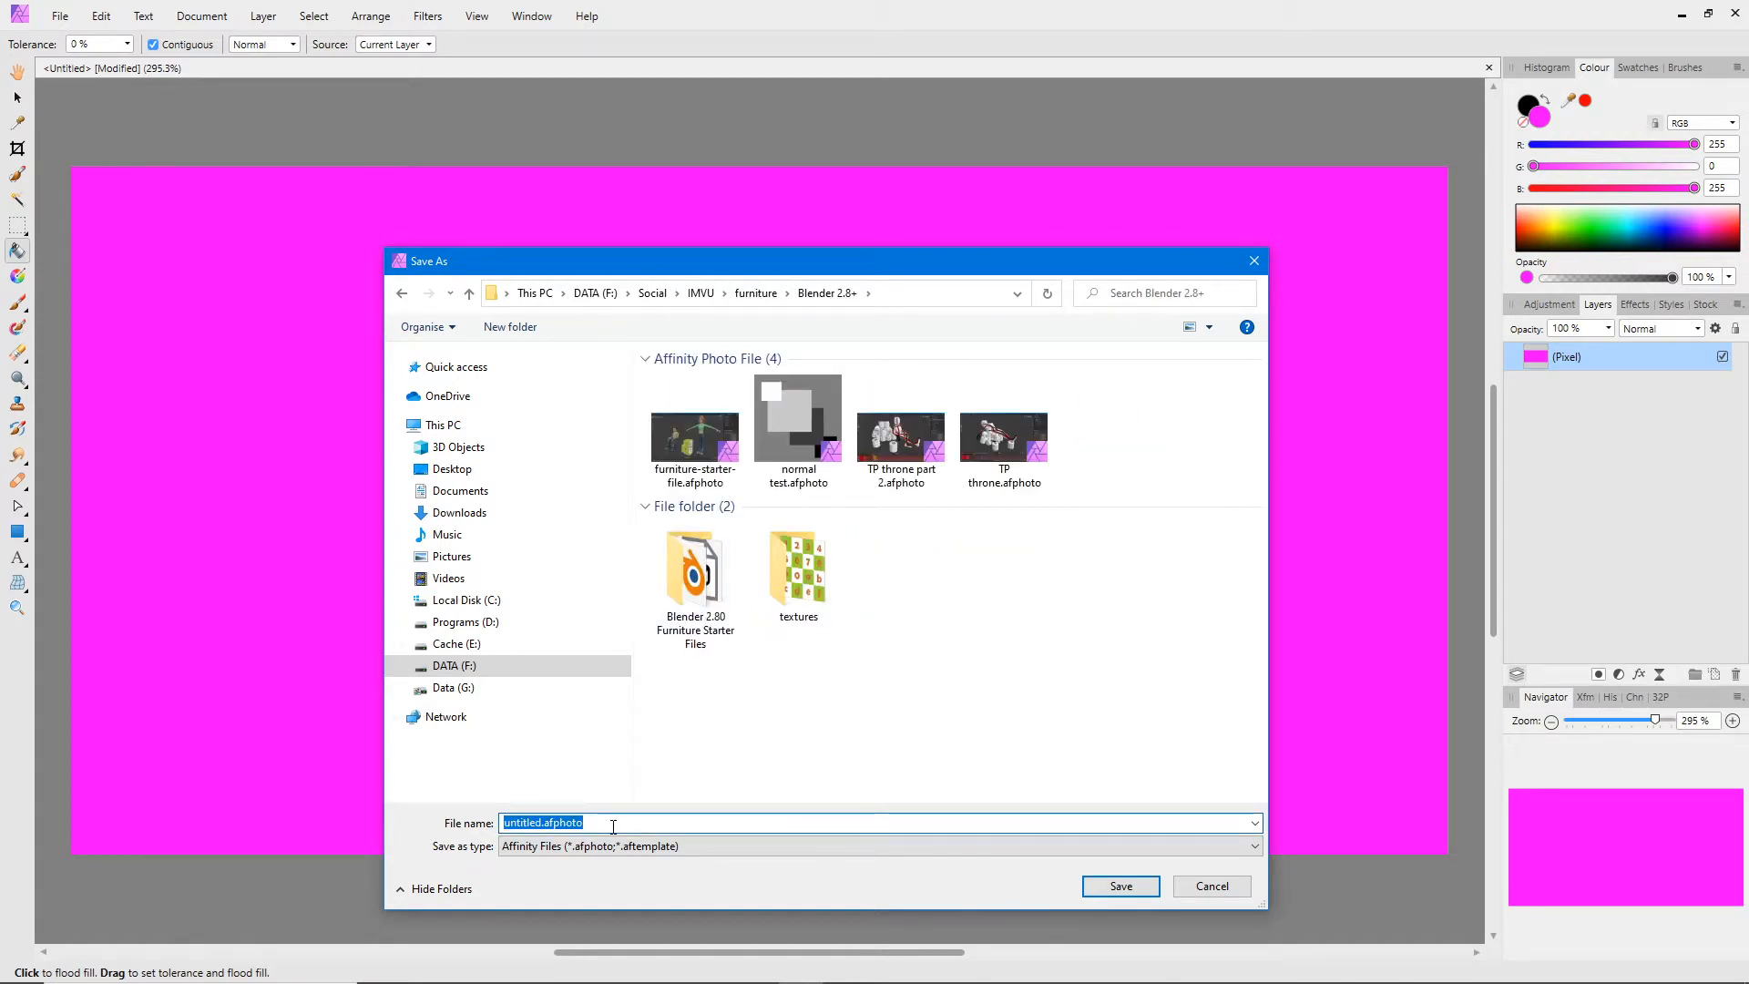
type("magicbook")
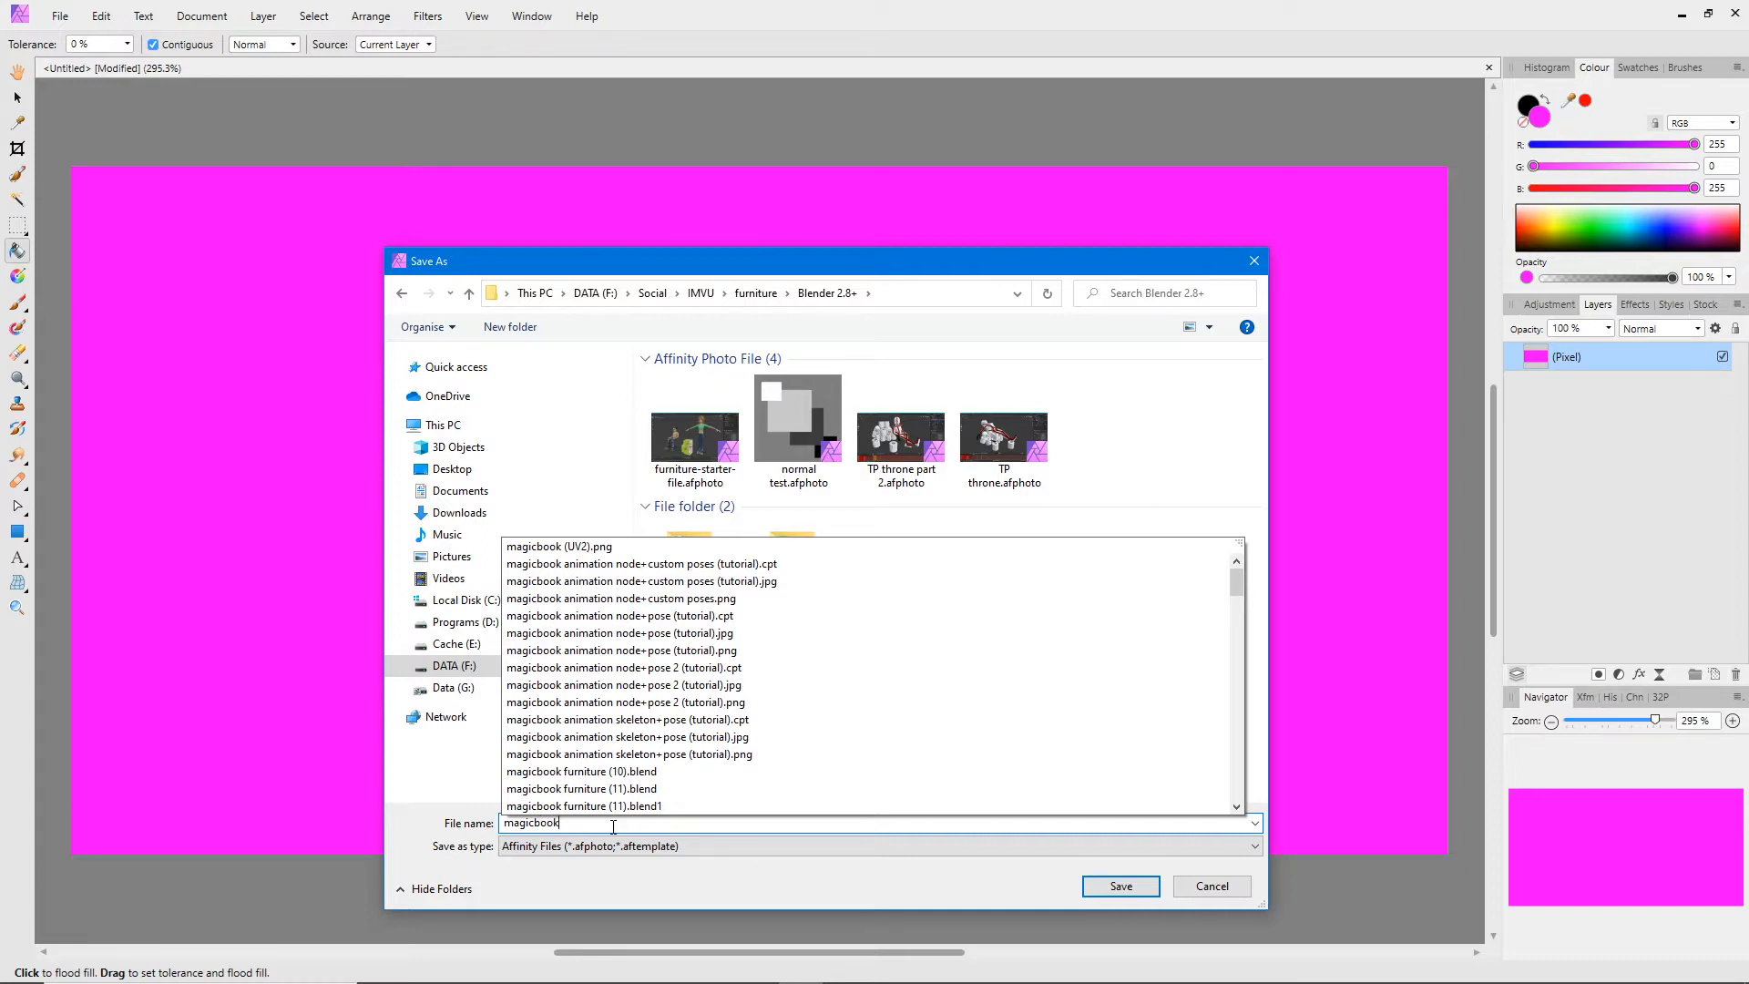
type(" 1")
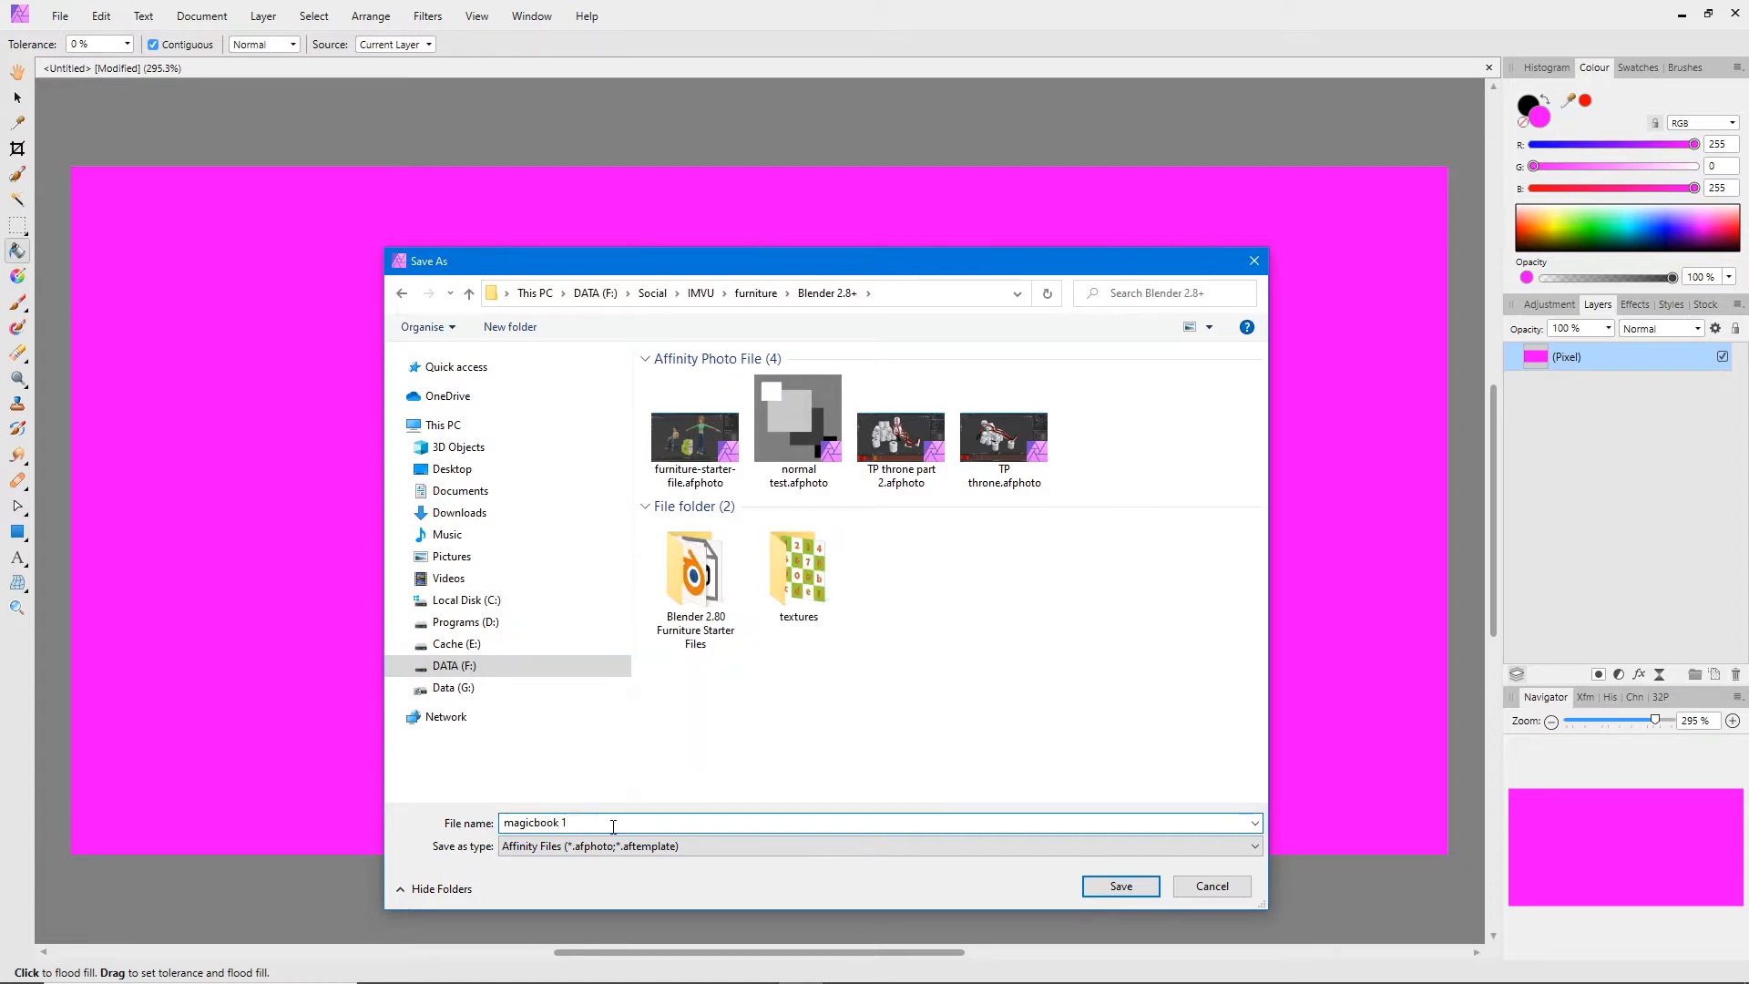
left_click(1098, 889)
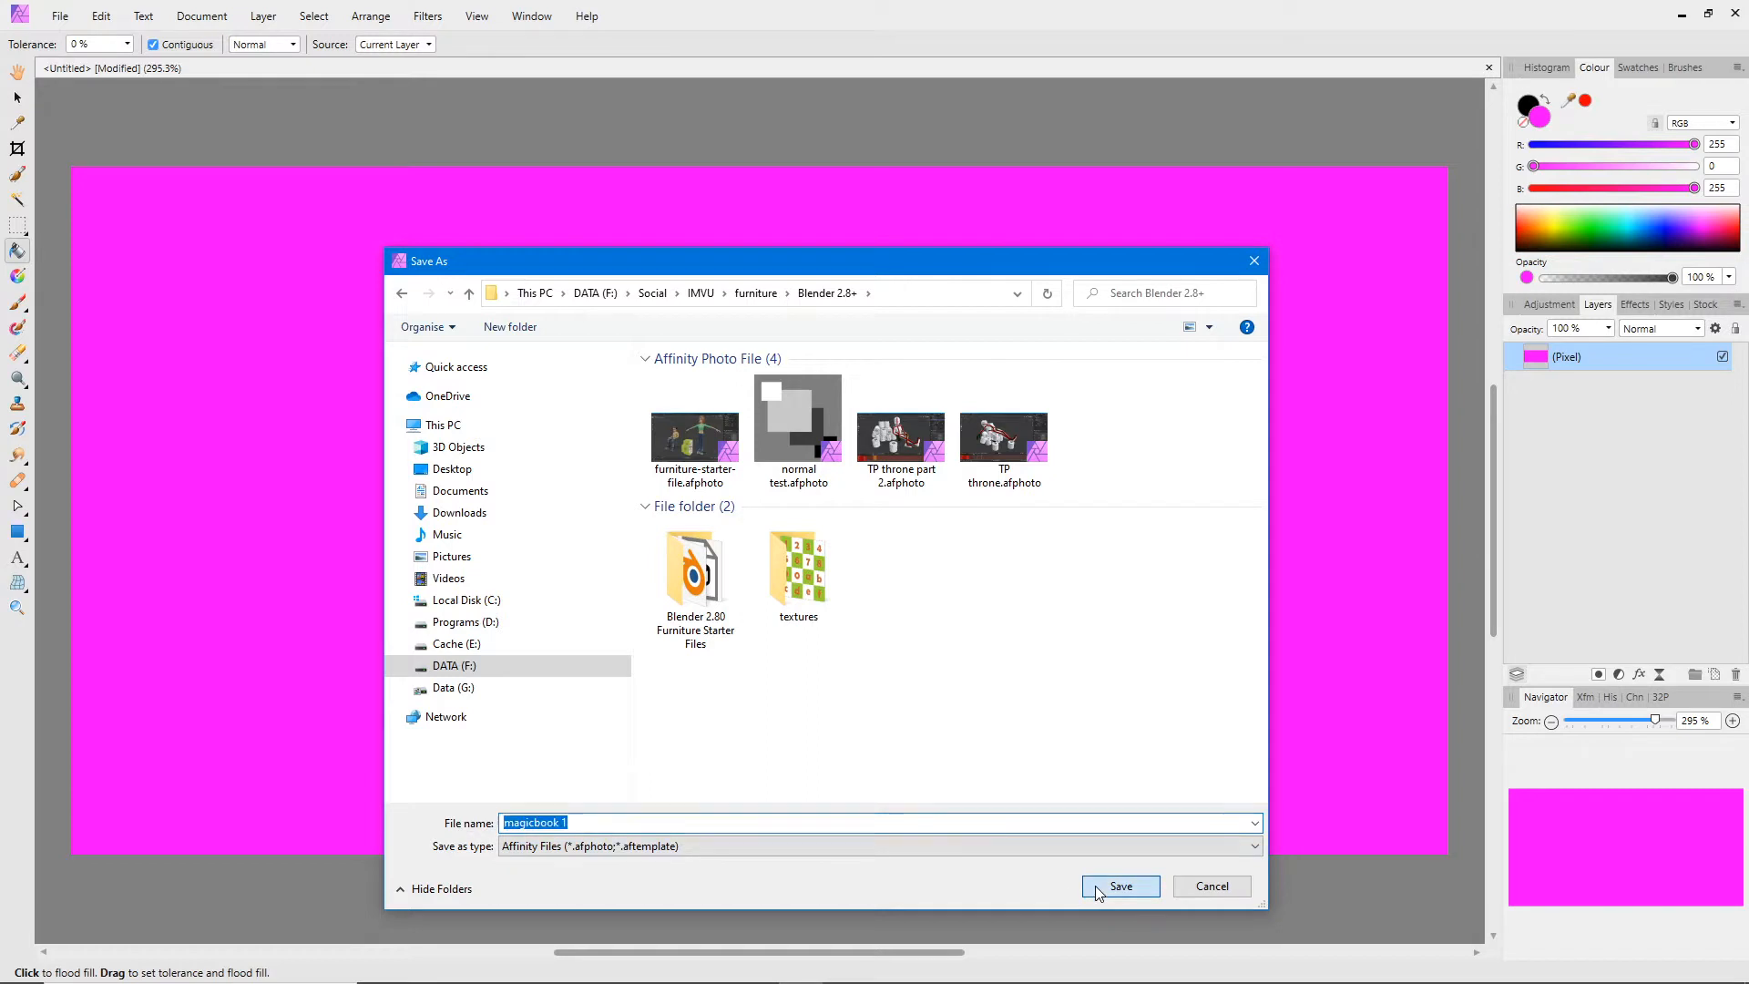
Step: Flood fill the canvas with red (R 255, G 0, B 0) and save it as magicbook 2 in the same folder
left_click_drag(1696, 187, 1519, 198)
left_click(1173, 483)
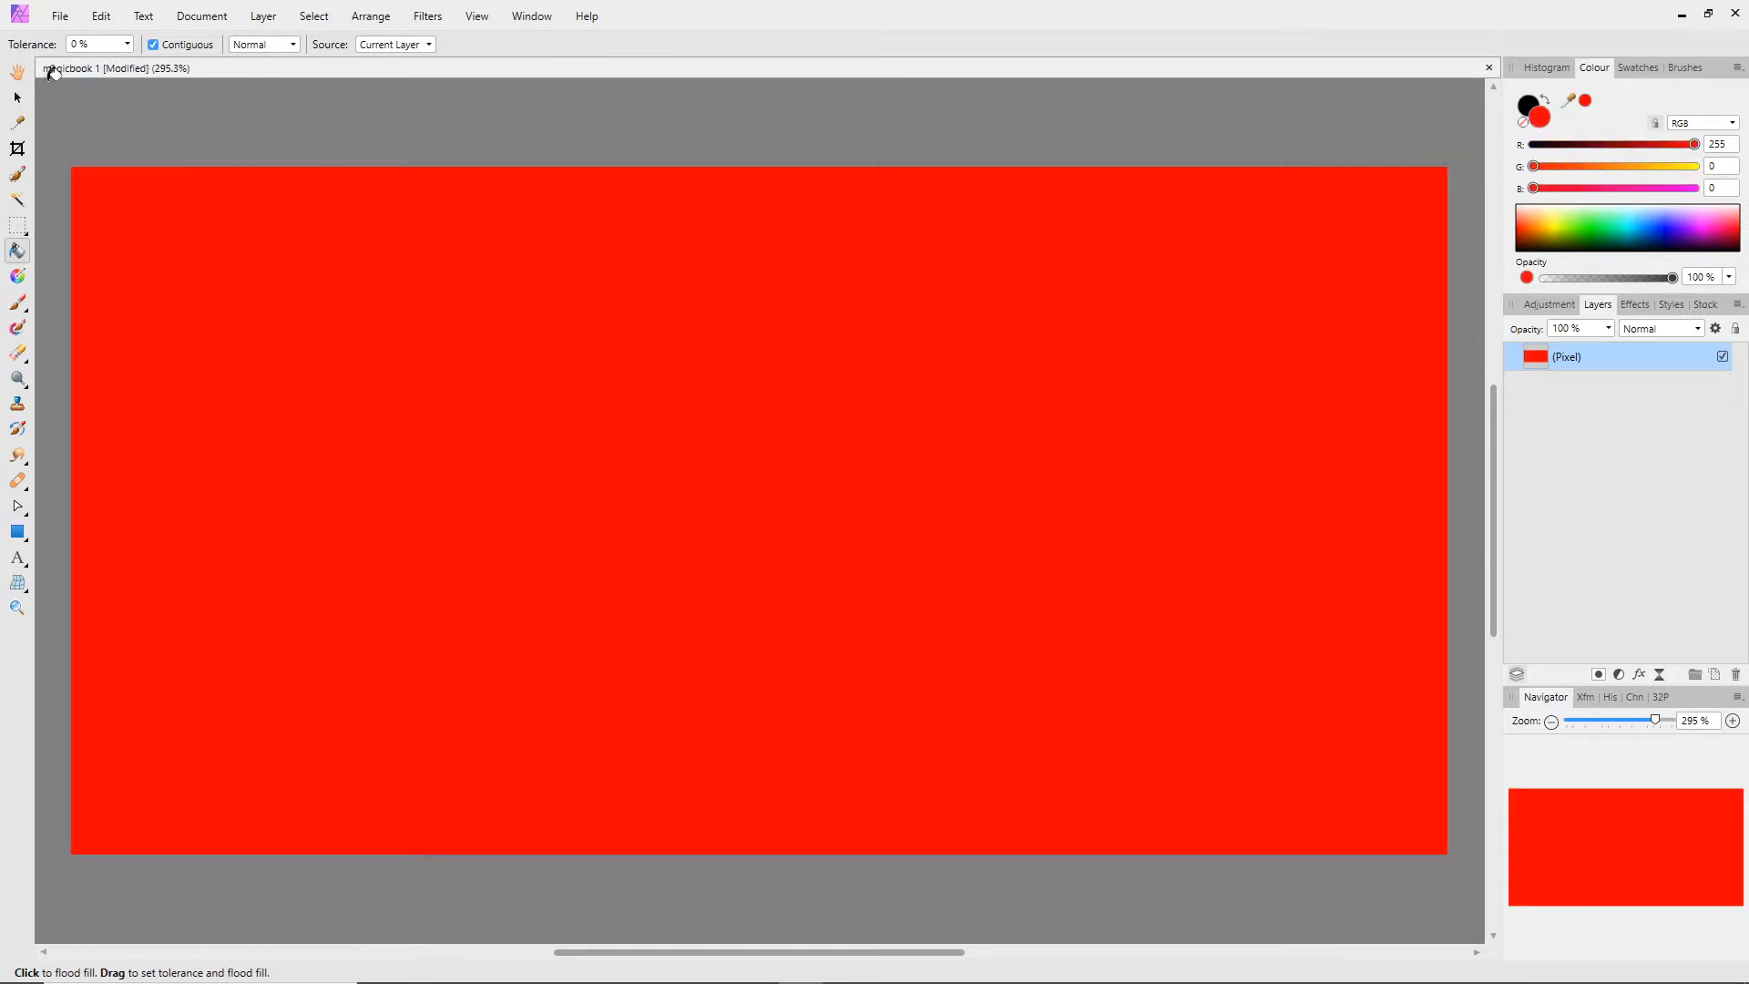
left_click(60, 15)
left_click(78, 281)
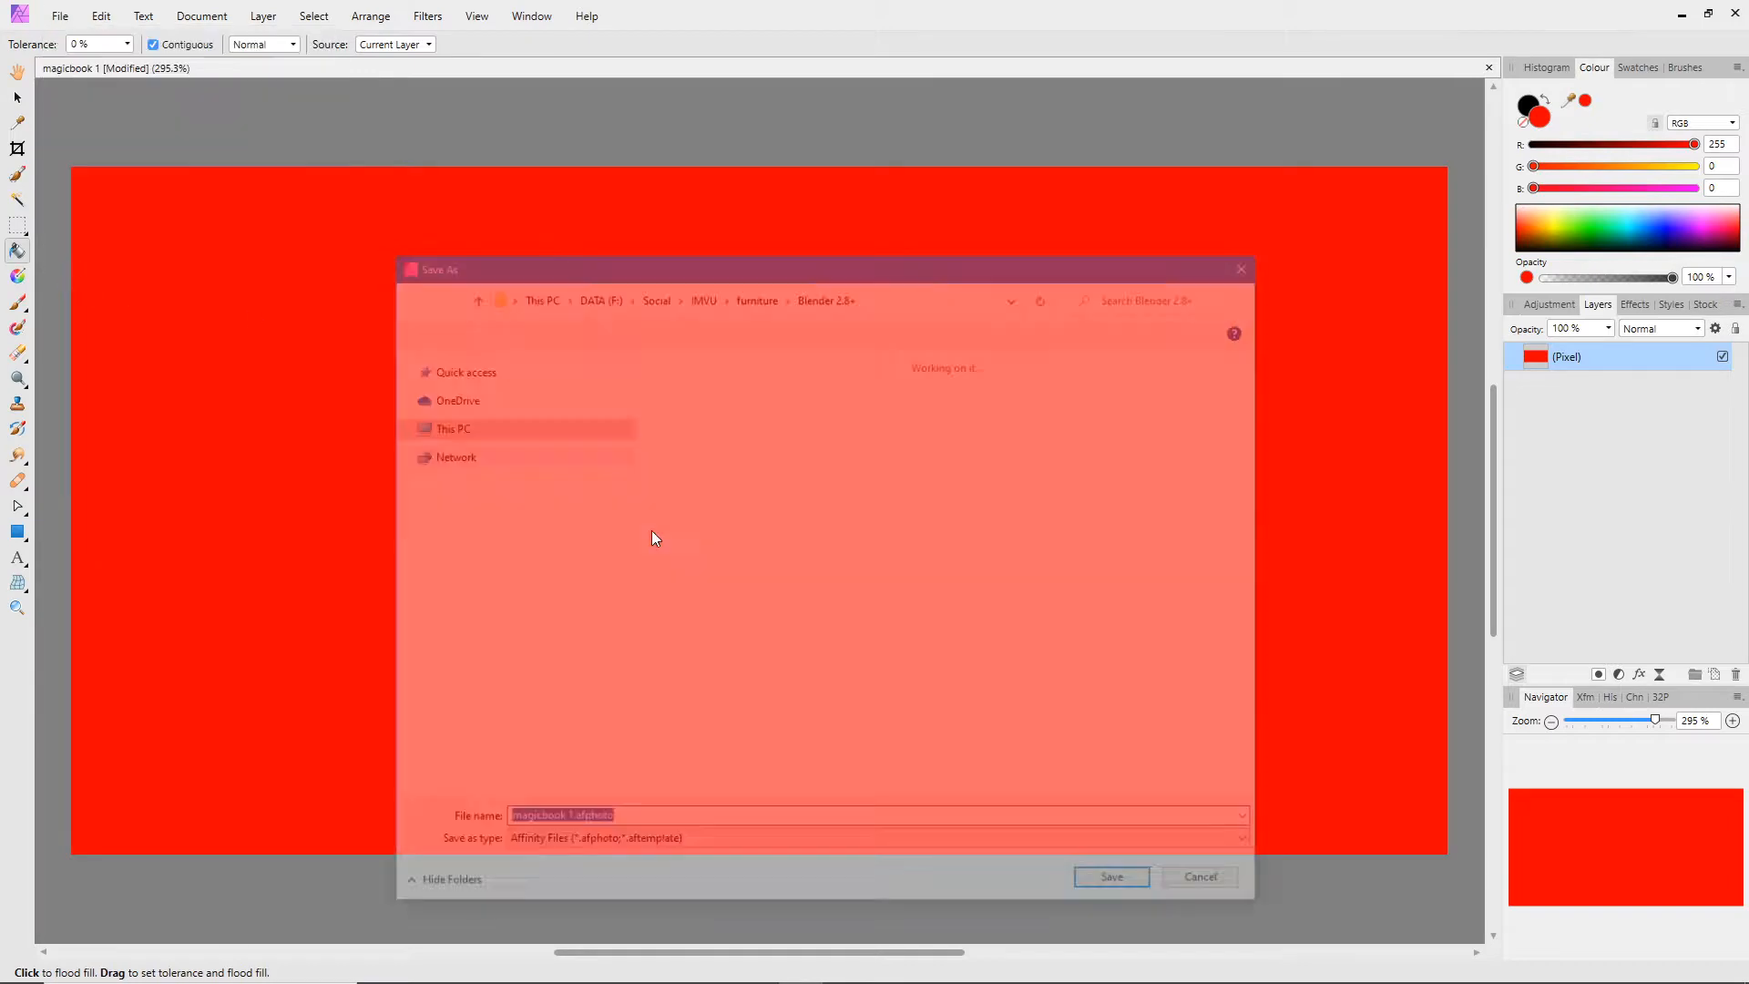
left_click_drag(563, 823, 684, 823)
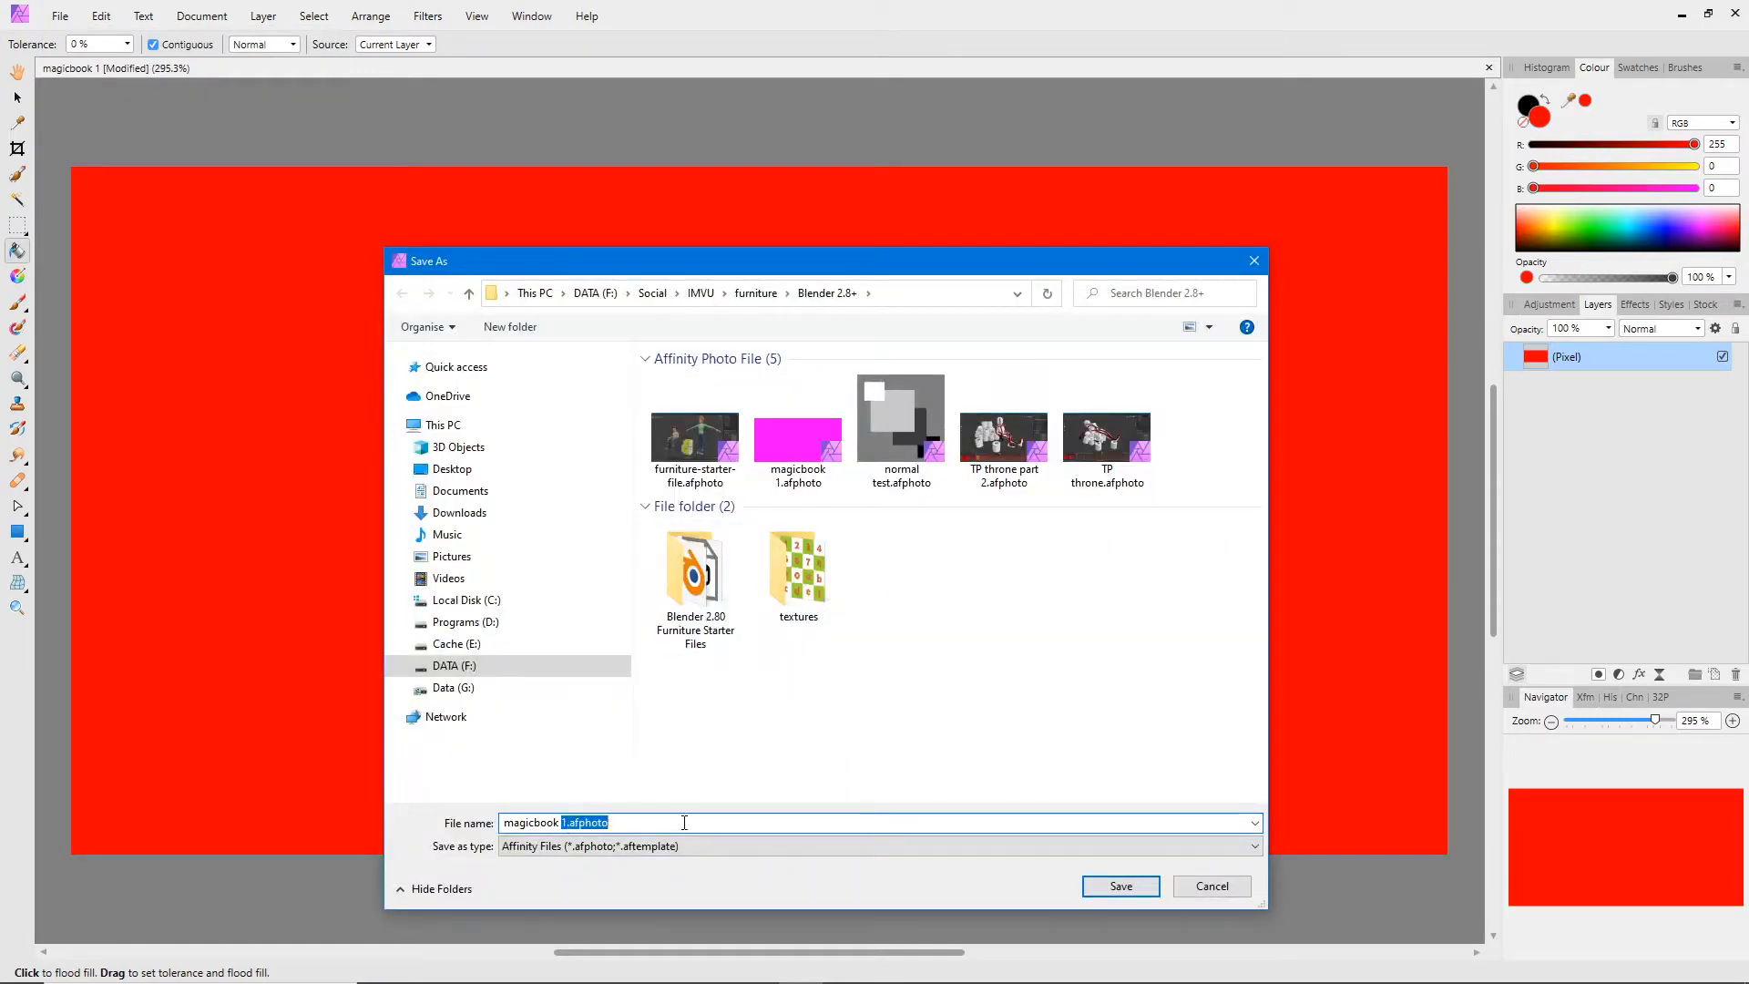
type("2")
left_click(1120, 887)
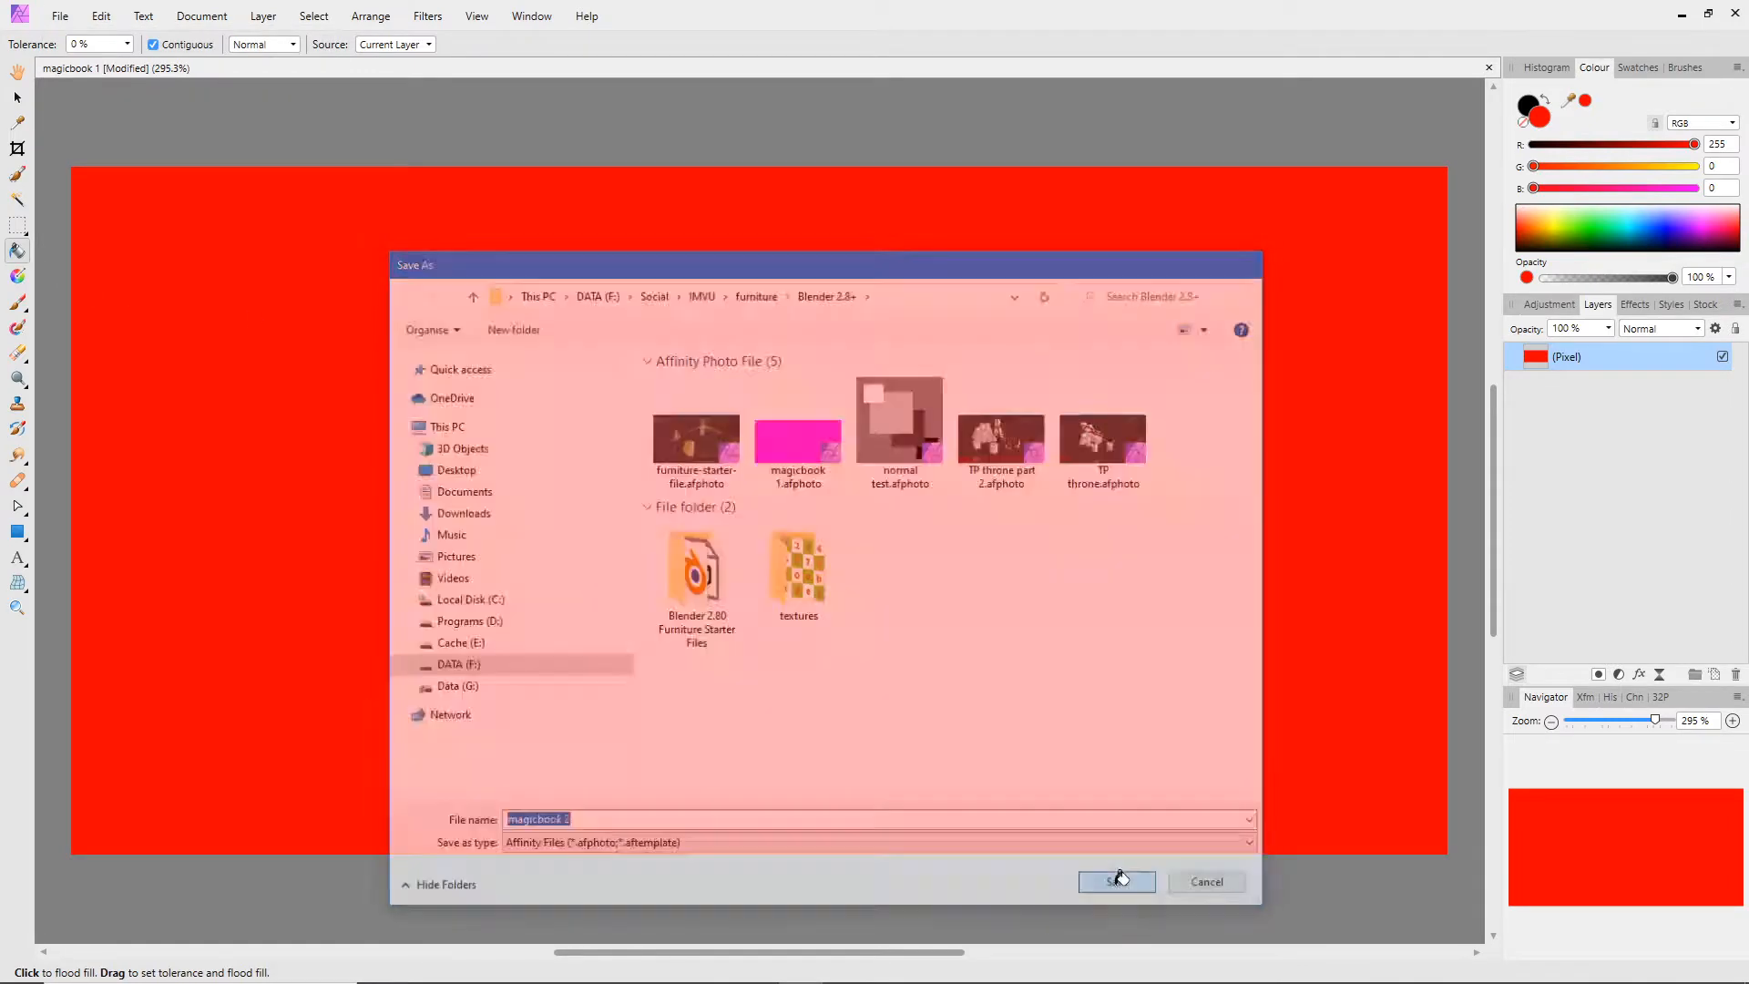
Step: Flood fill the canvas with olive green (R 104, G 125, B 0) and save it as magicbook 3 in the same folder
left_click_drag(1694, 145, 1612, 167)
left_click(1035, 357)
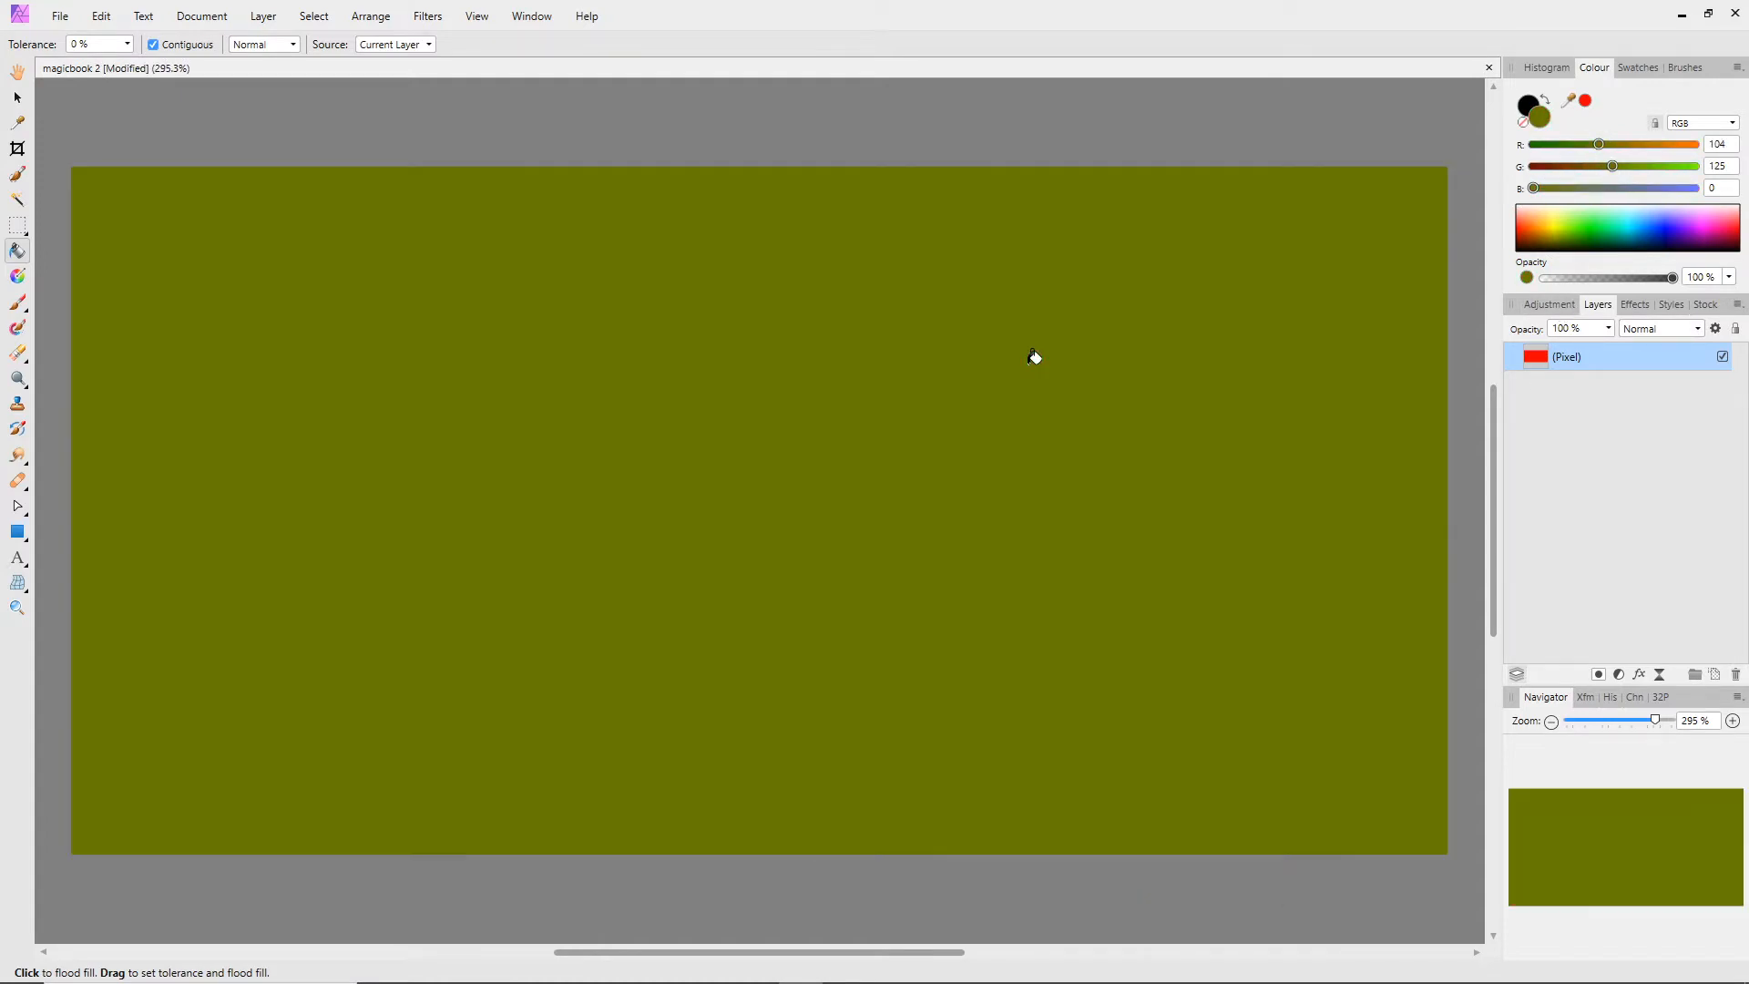
left_click(59, 15)
left_click(84, 281)
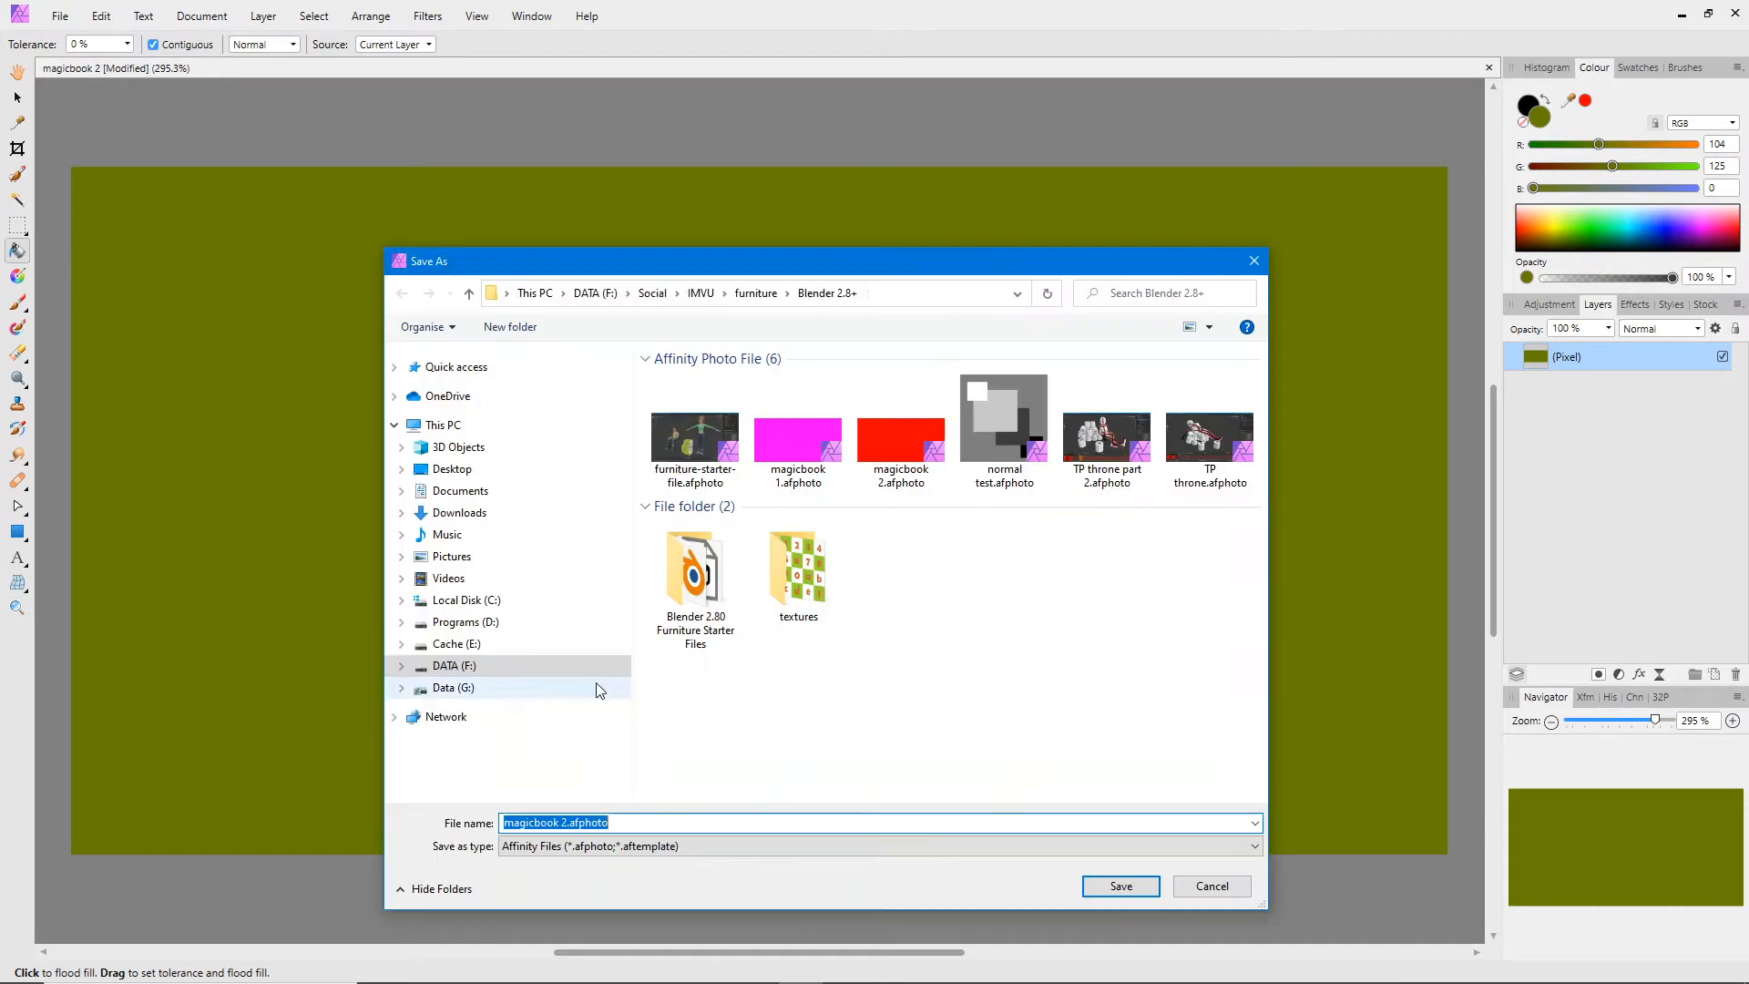
left_click(563, 821)
left_click_drag(563, 822, 799, 818)
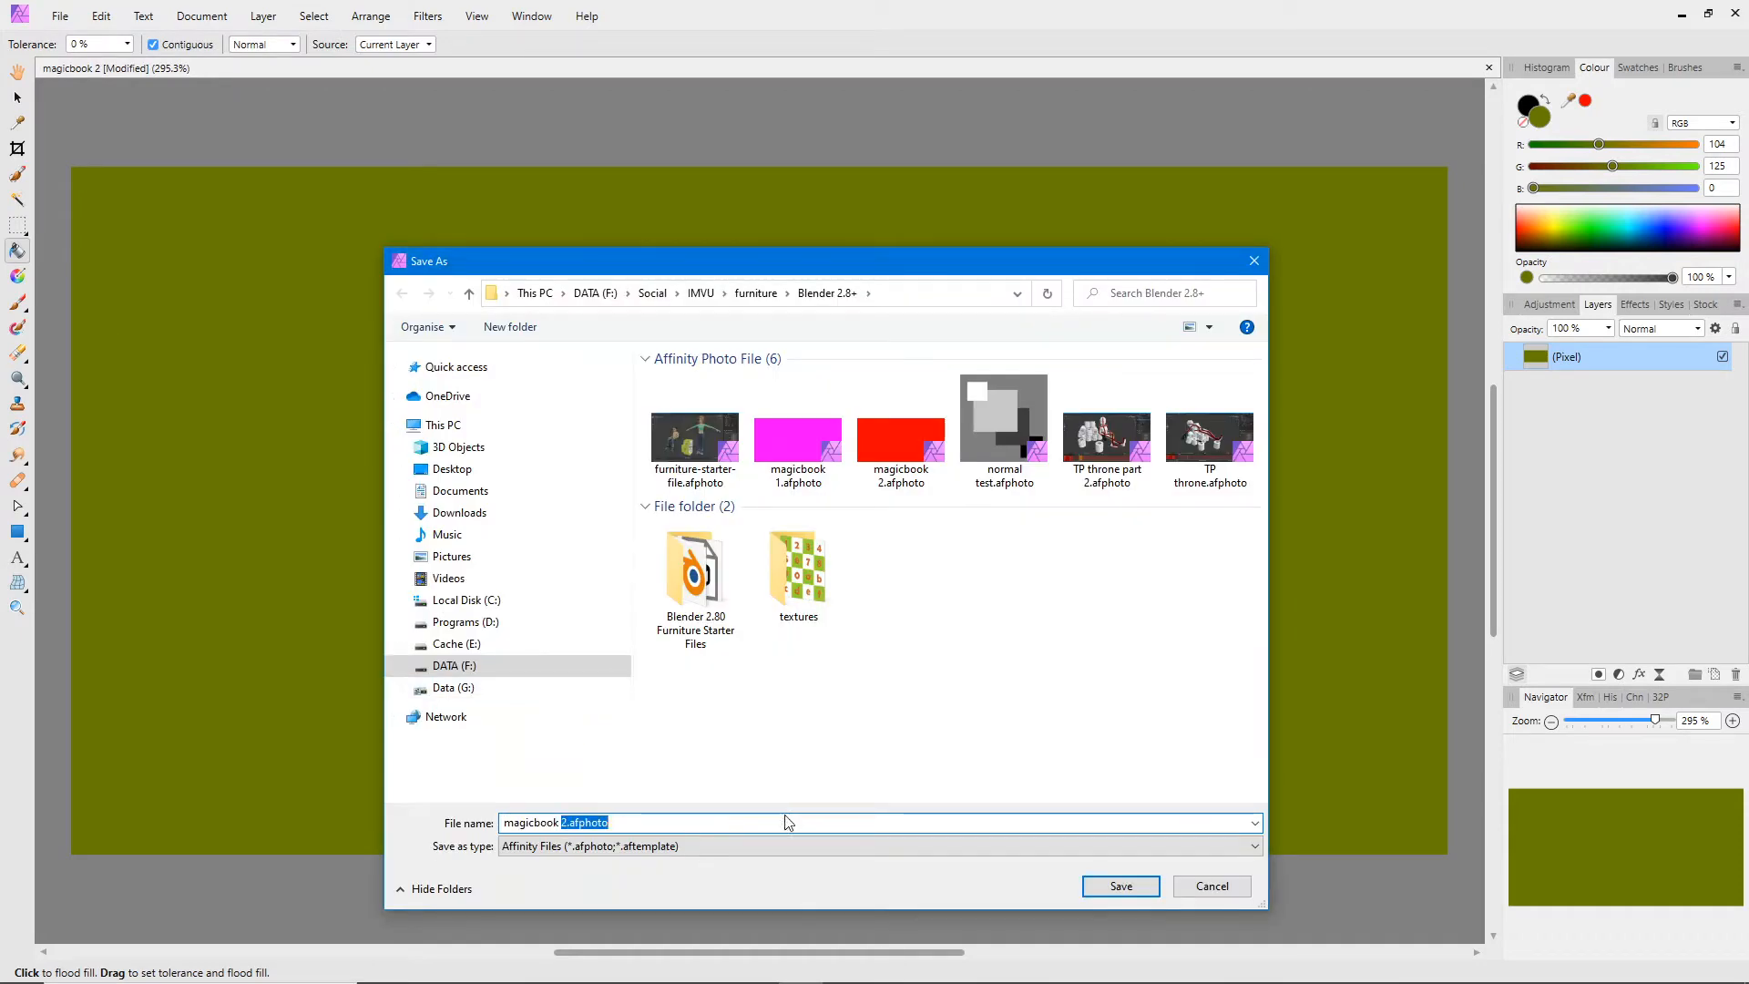
type("3")
left_click(1119, 885)
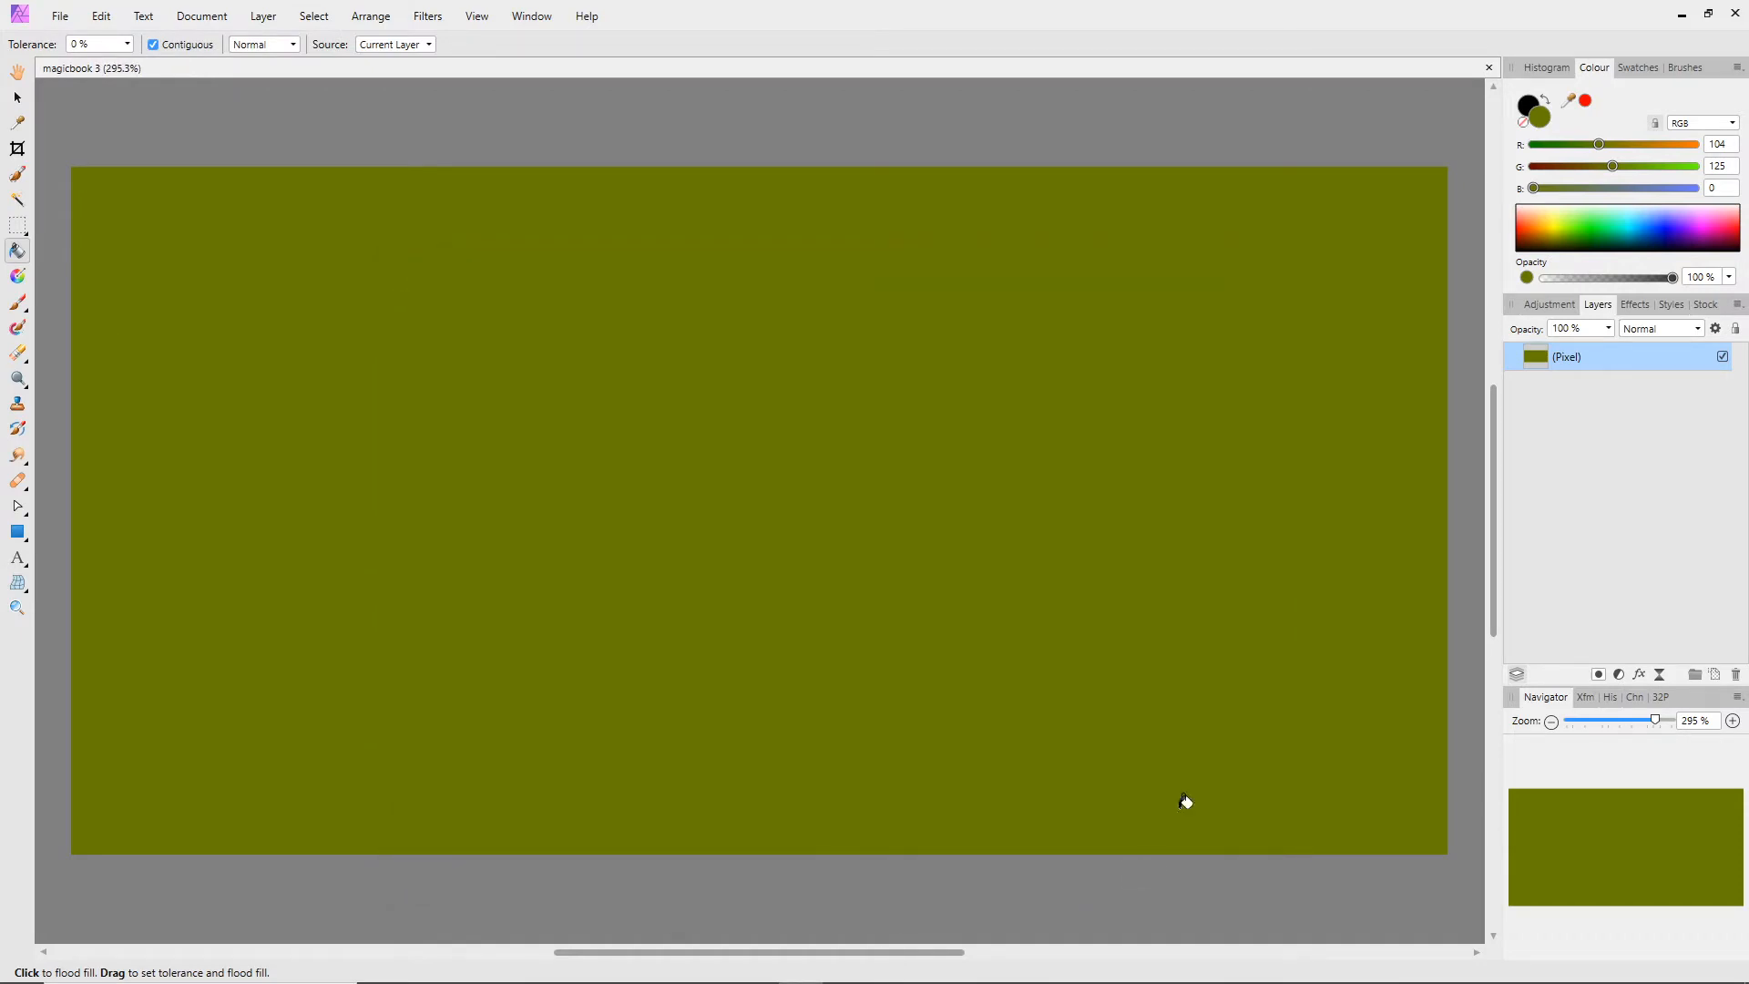
Step: Flood fill the canvas with purple (R 104, G 46, B 134) and save it as magicbook 4 in the same folder
left_click_drag(1534, 187, 1563, 166)
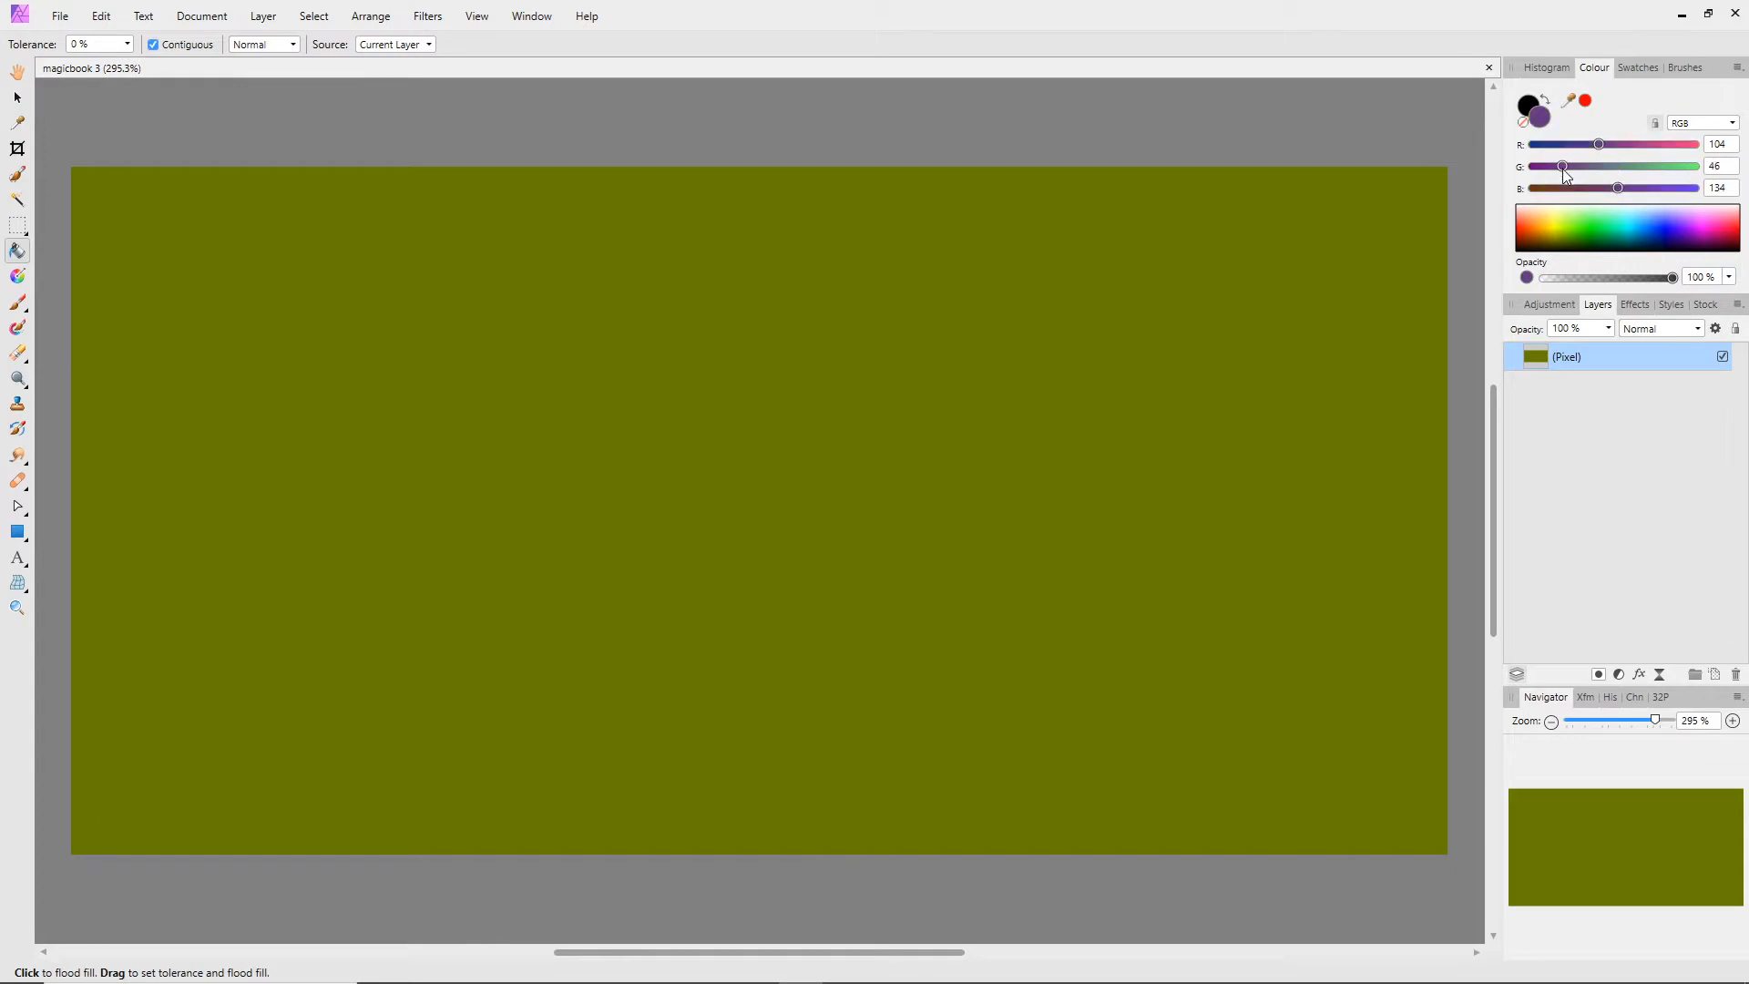
left_click(1155, 308)
left_click(60, 15)
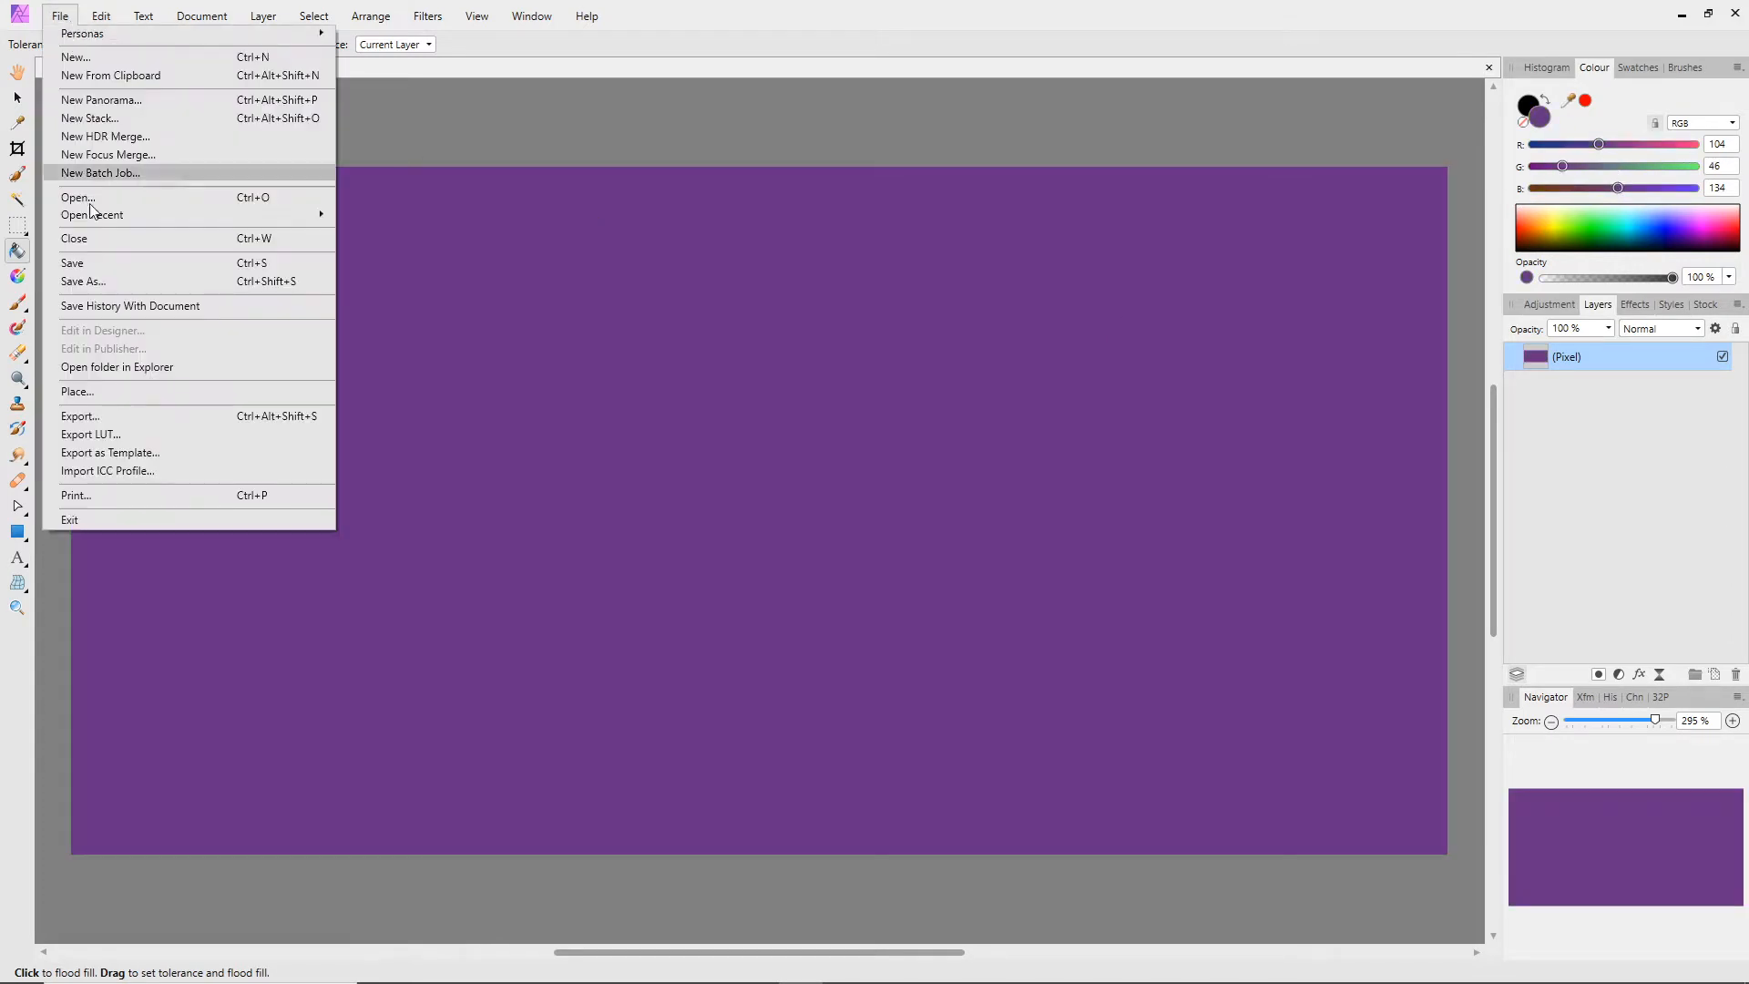
left_click(102, 280)
type("magicbook 4")
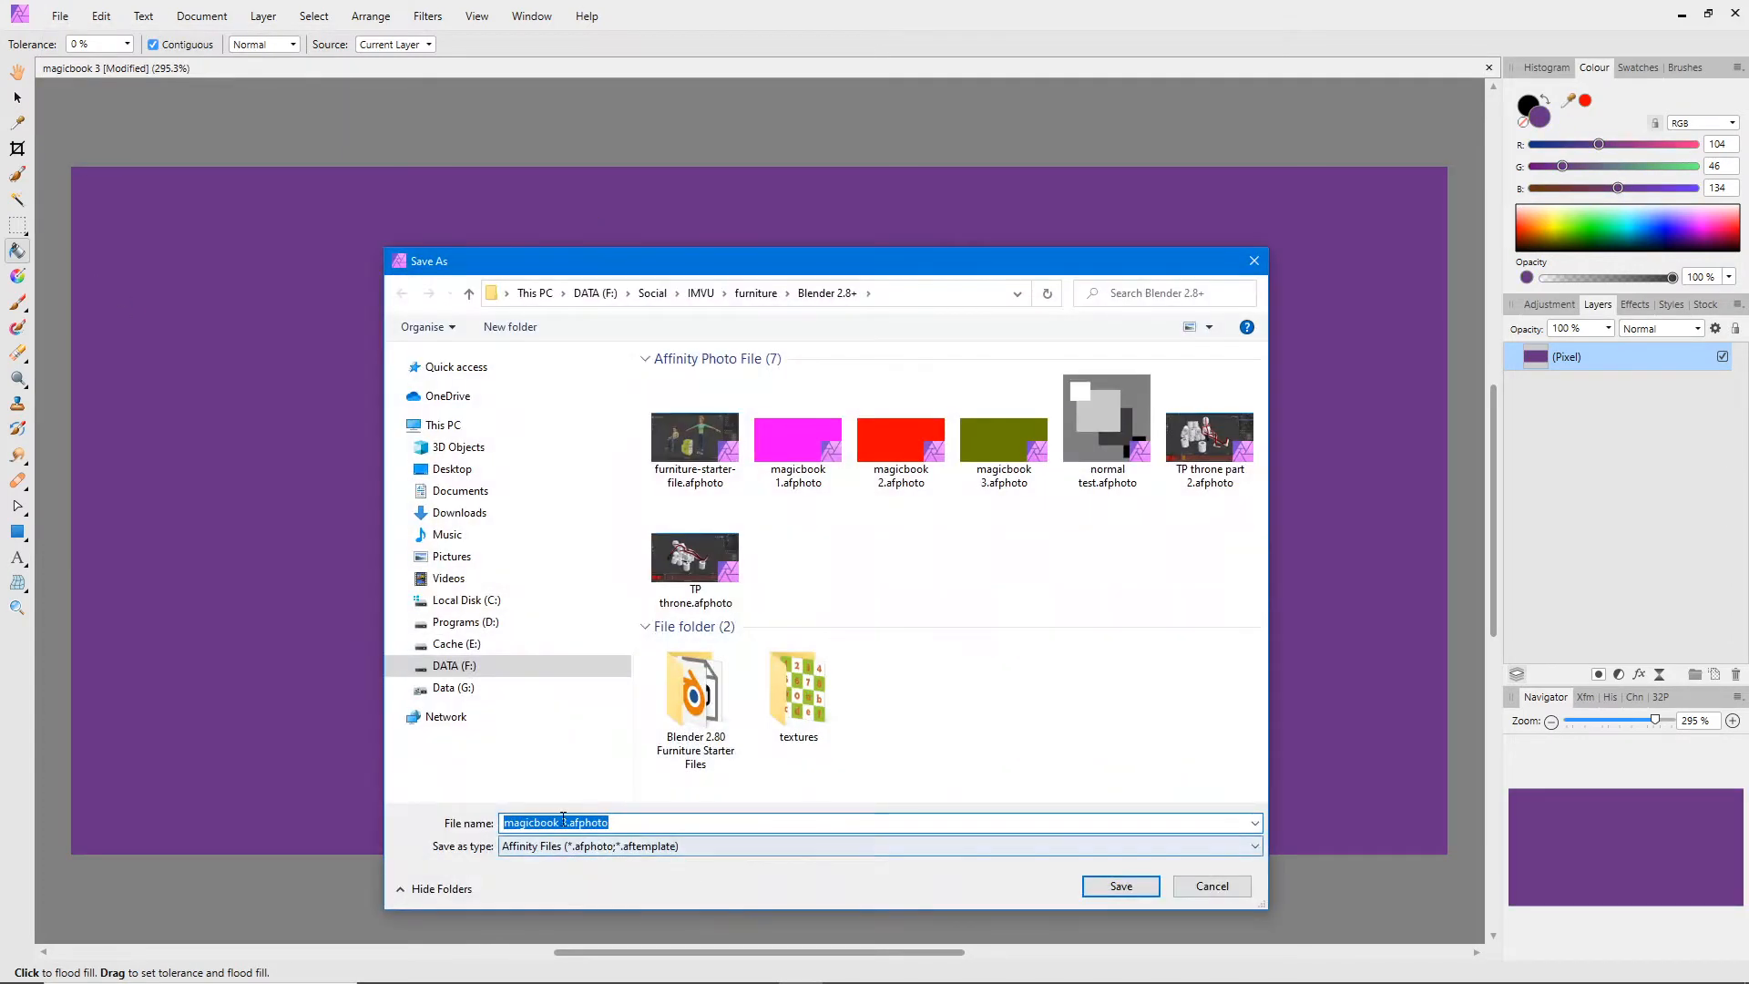
left_click(1121, 885)
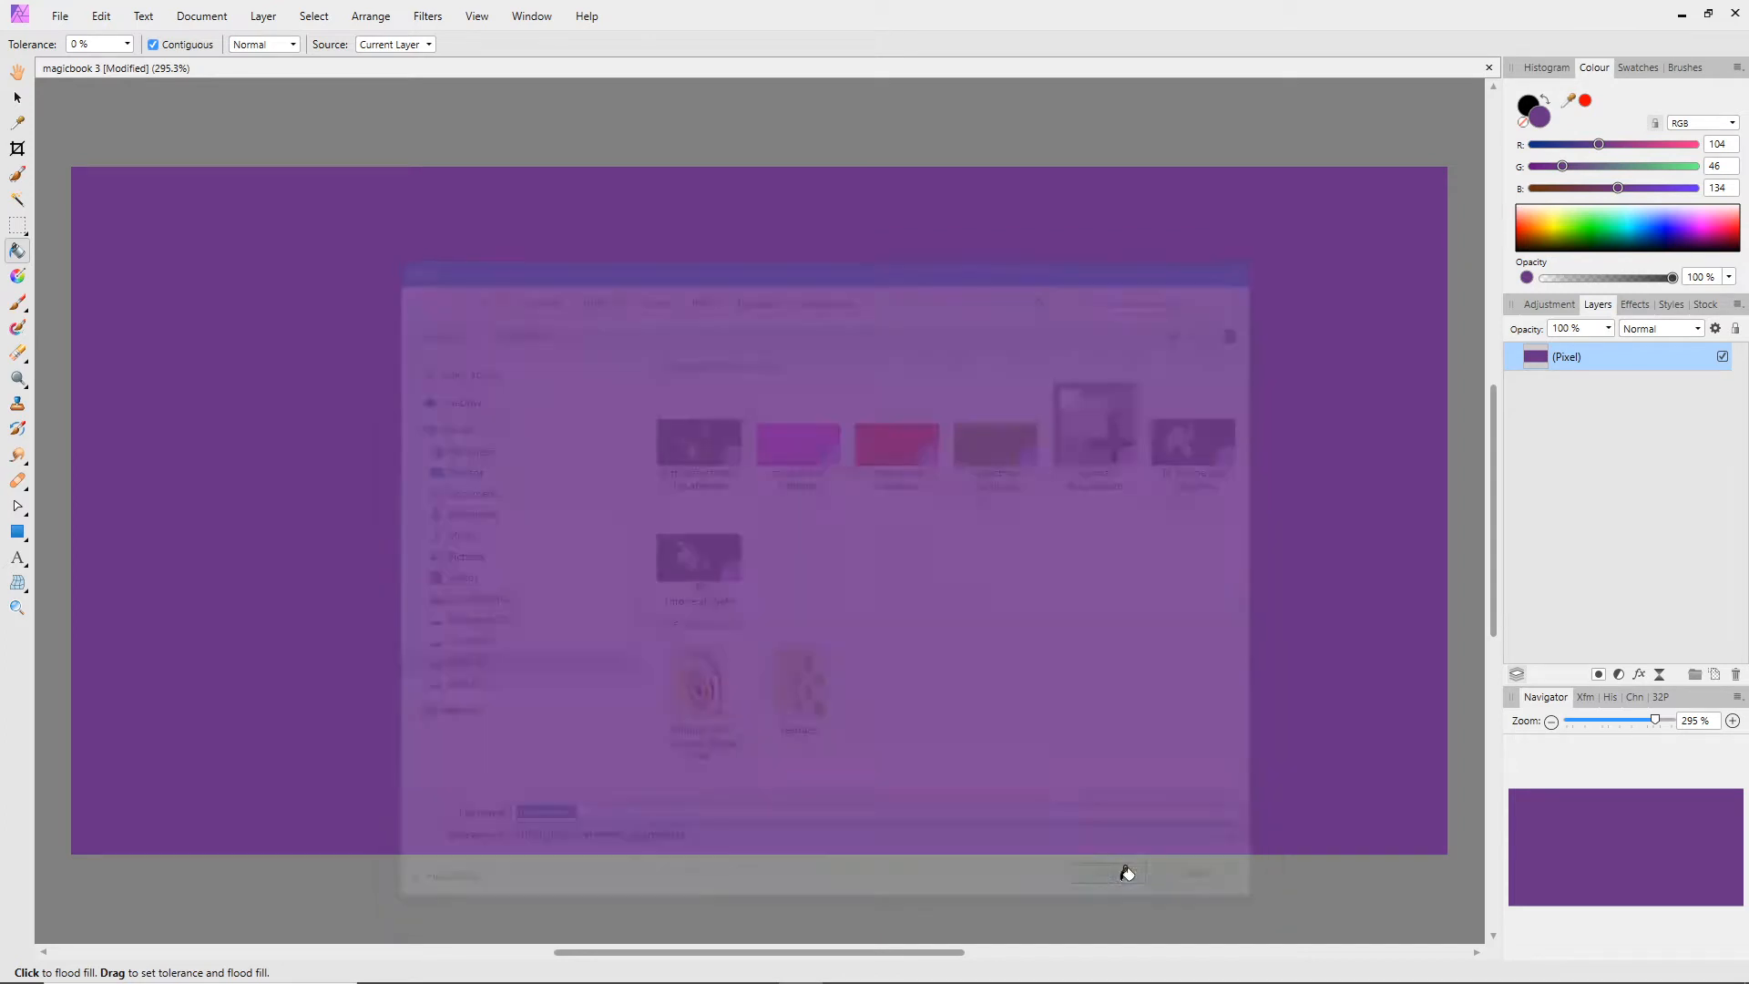
Step: Flood fill the canvas with dark blue (R 22, G 46, B 134) and save it as magicbook 5 in the same folder
left_click_drag(1599, 145, 1551, 151)
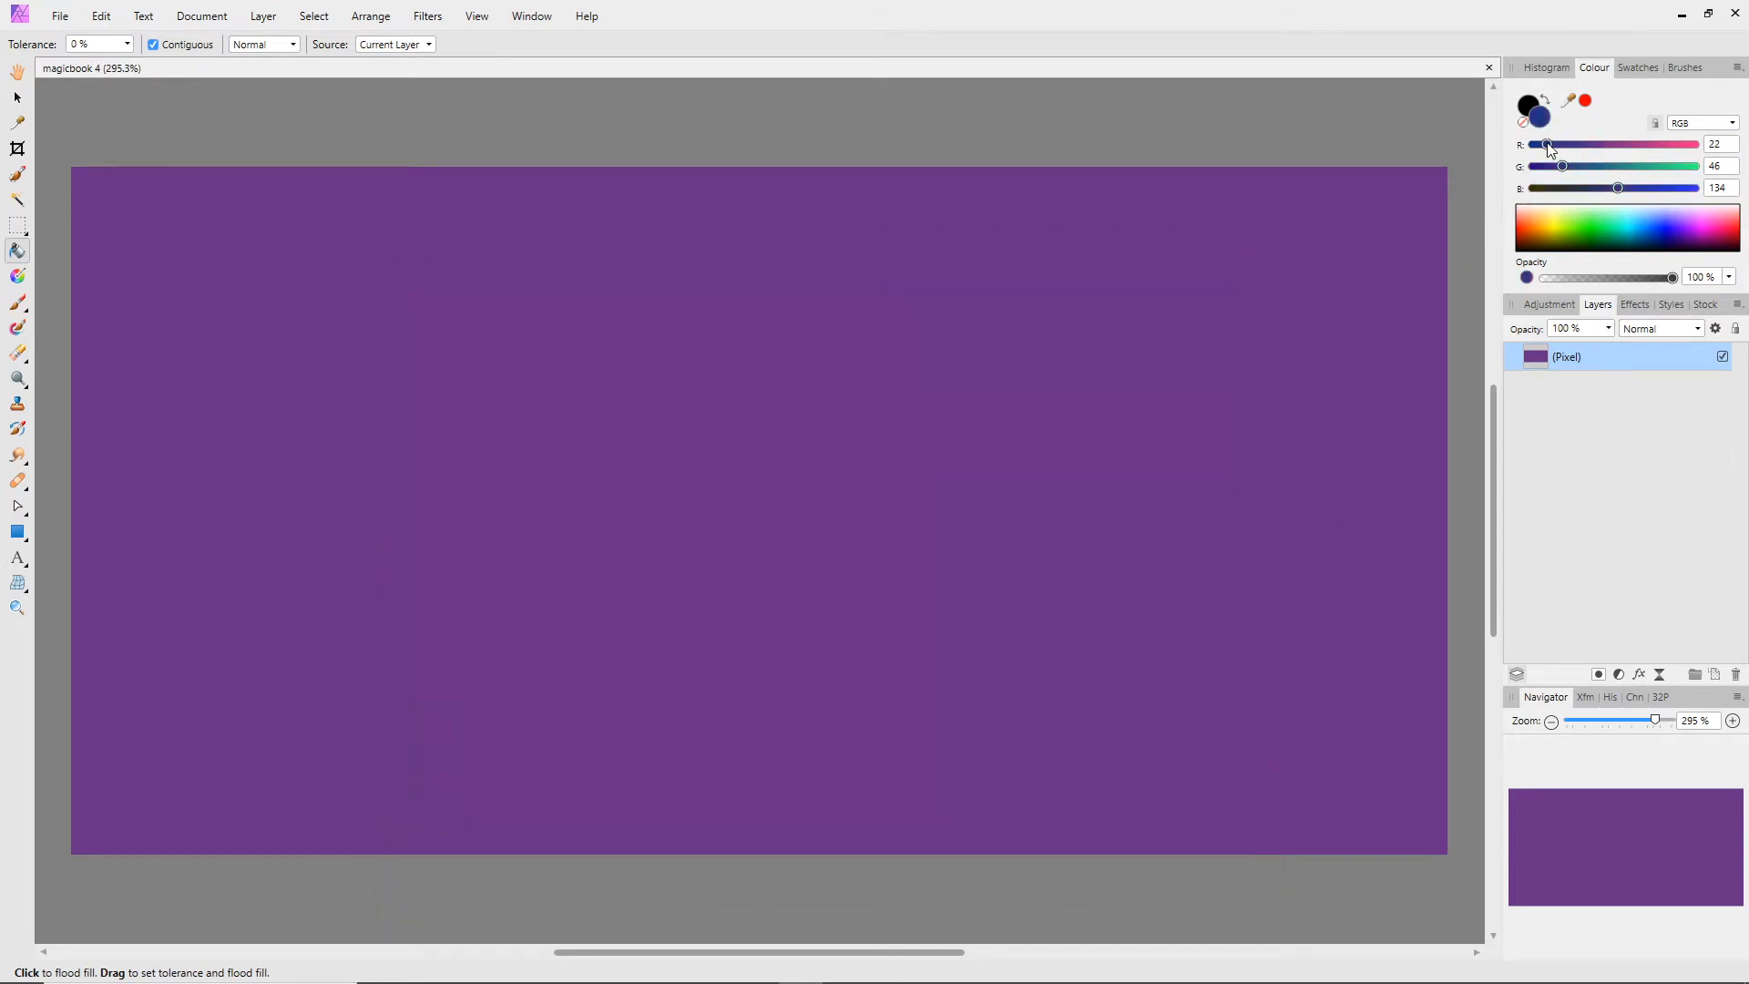
left_click(1064, 313)
left_click(60, 15)
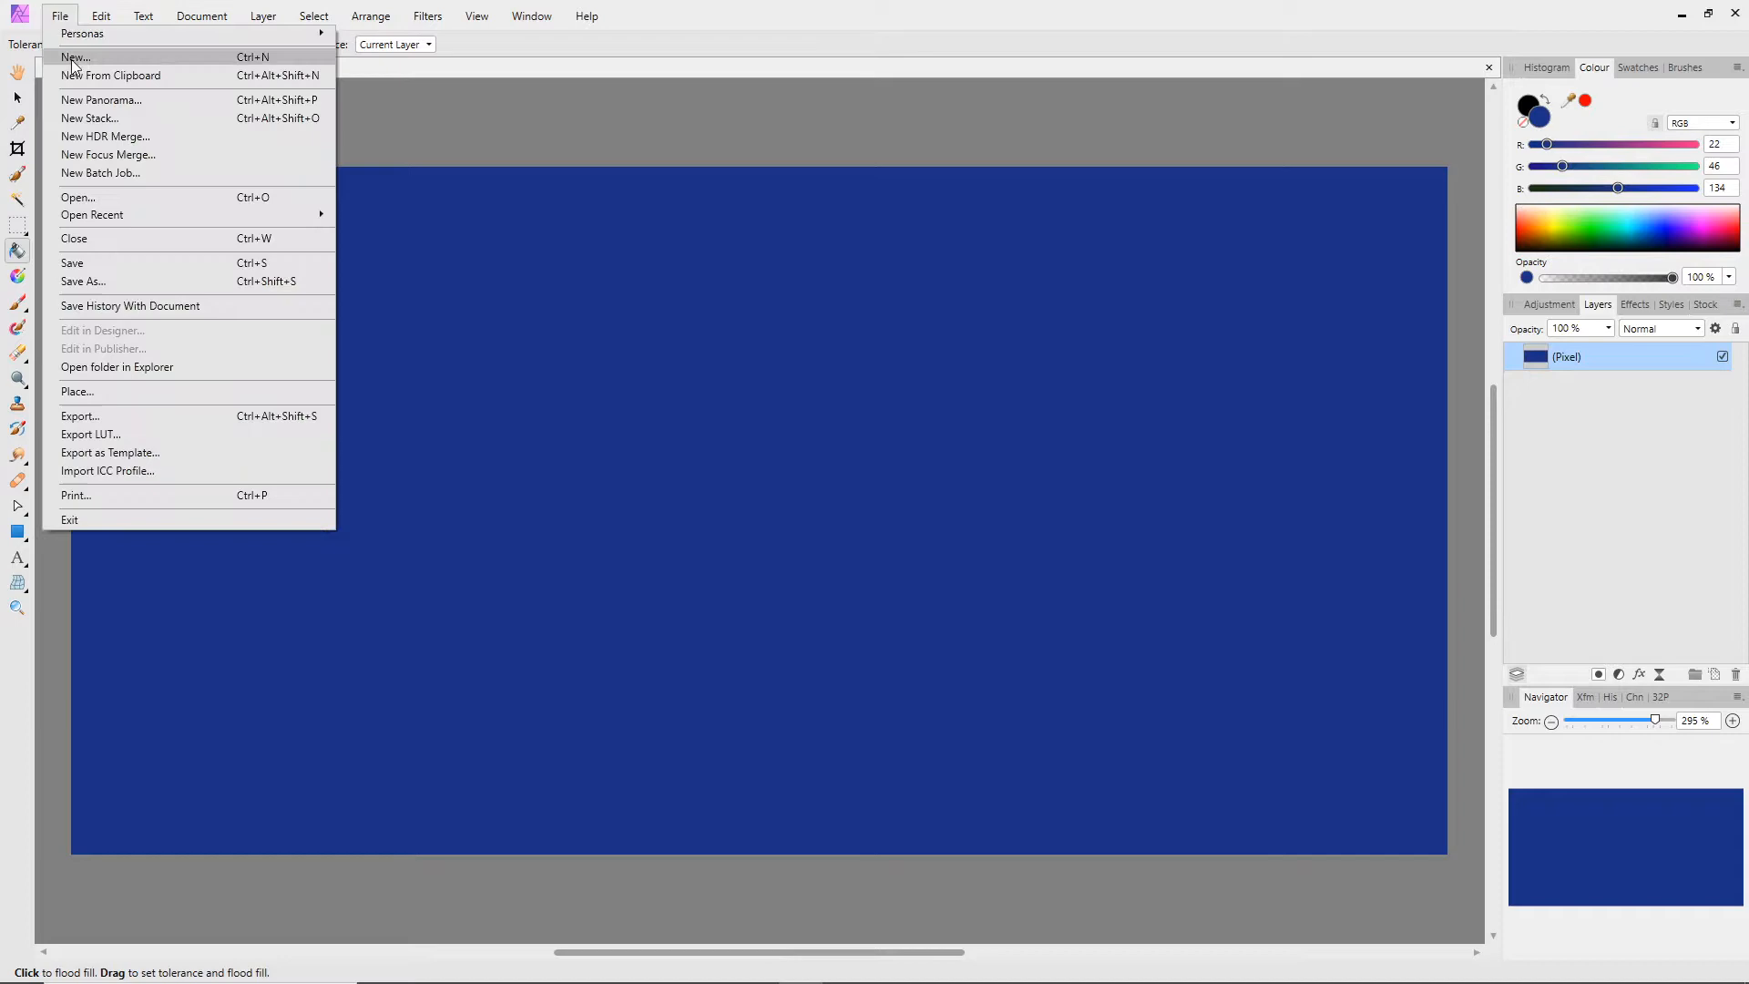
left_click(100, 286)
left_click_drag(559, 822, 795, 829)
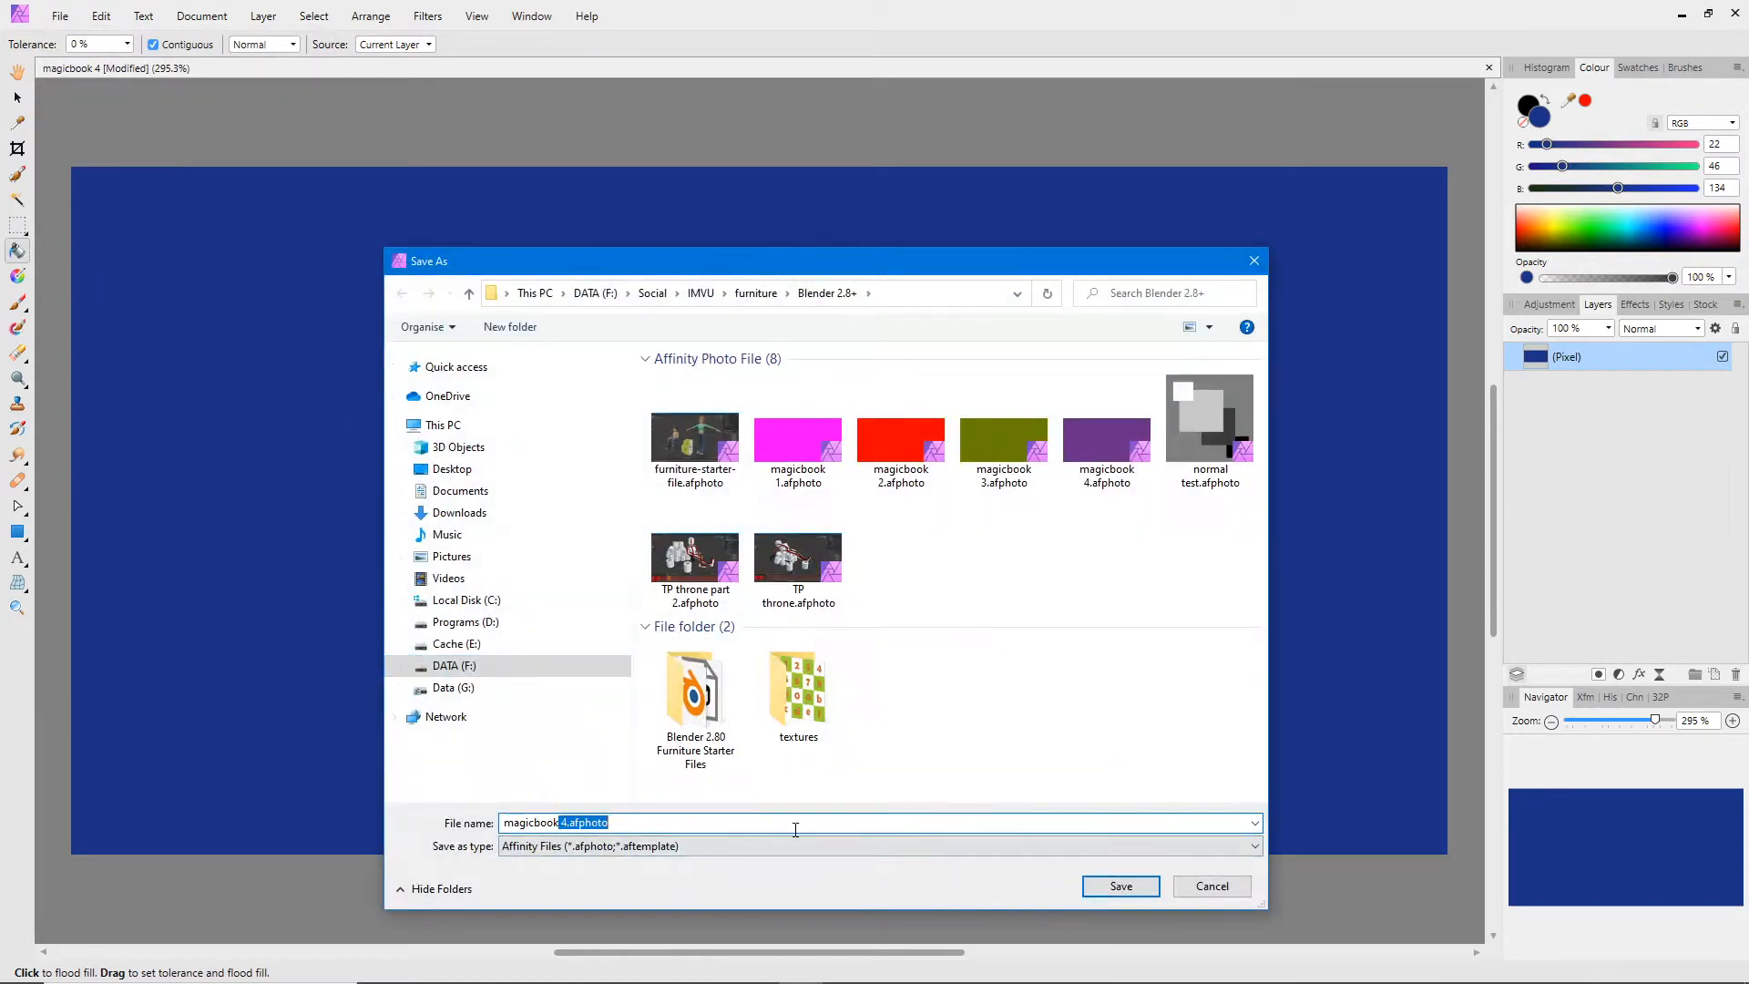
type("5")
left_click(1120, 886)
Step: Flood fill the canvas with bright green (R 22, G 241, B 134) and save it as magicbook 6 in the same folder
left_click_drag(1563, 168, 1677, 167)
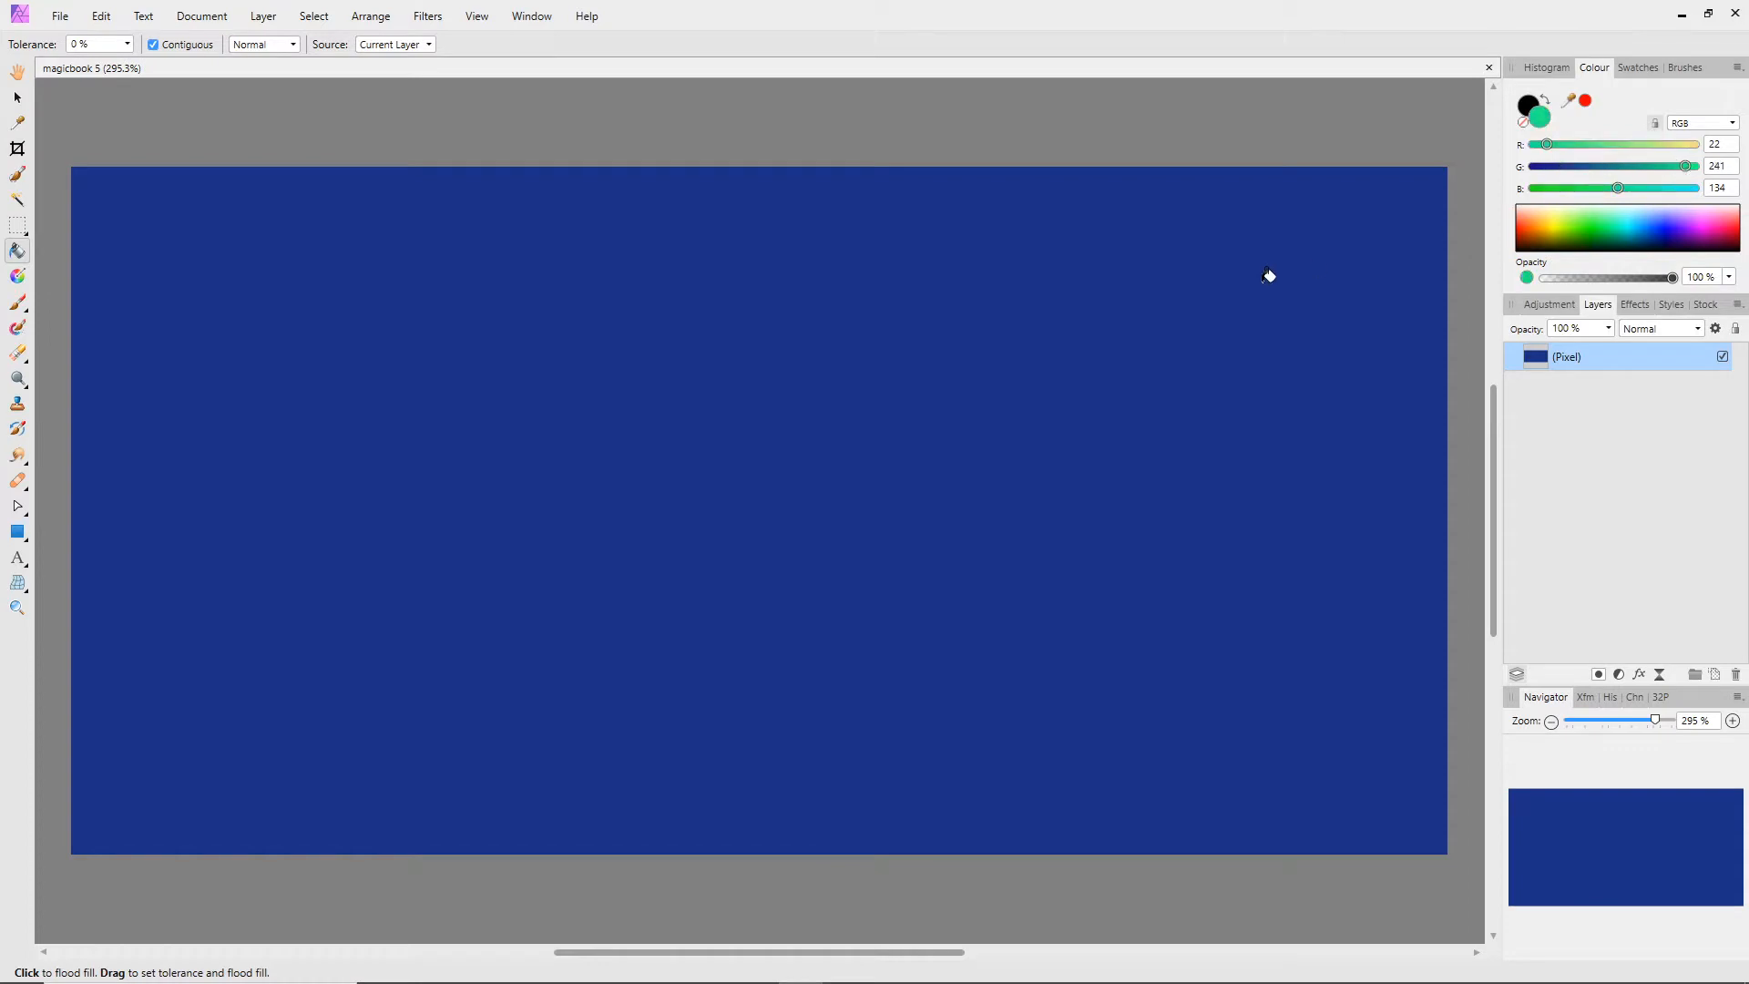
left_click(1268, 275)
left_click(60, 16)
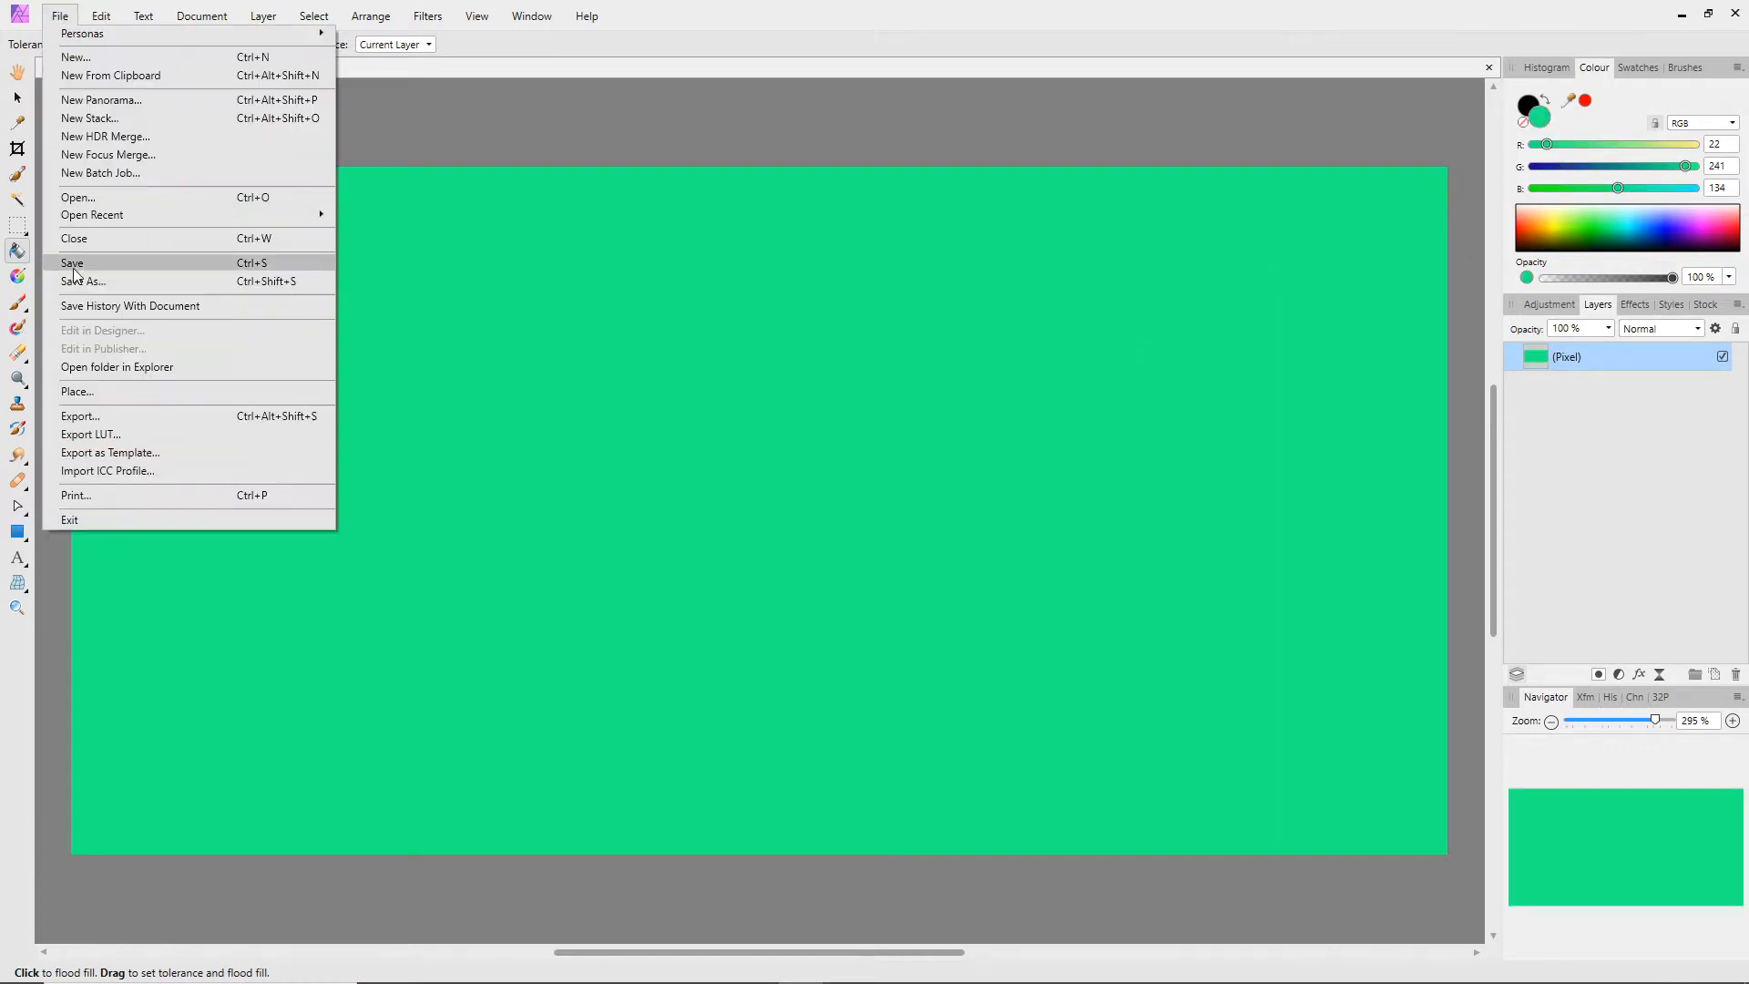
left_click(77, 281)
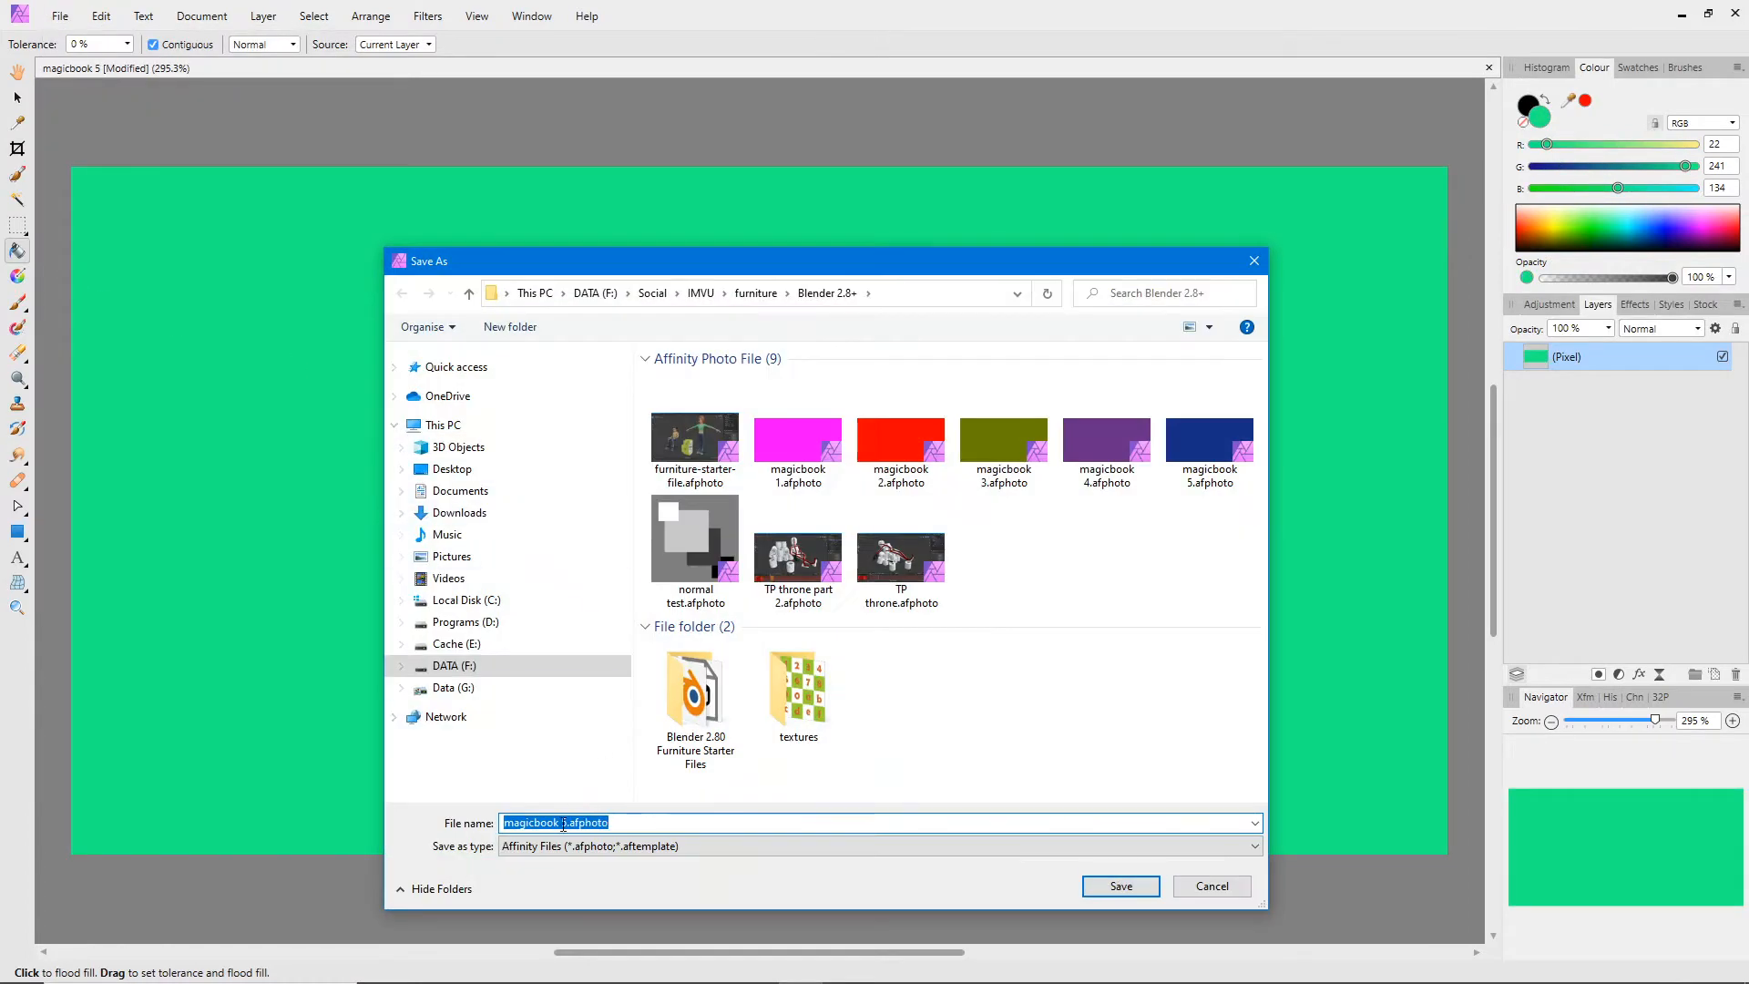
left_click_drag(563, 824, 784, 838)
type("6")
left_click(1130, 881)
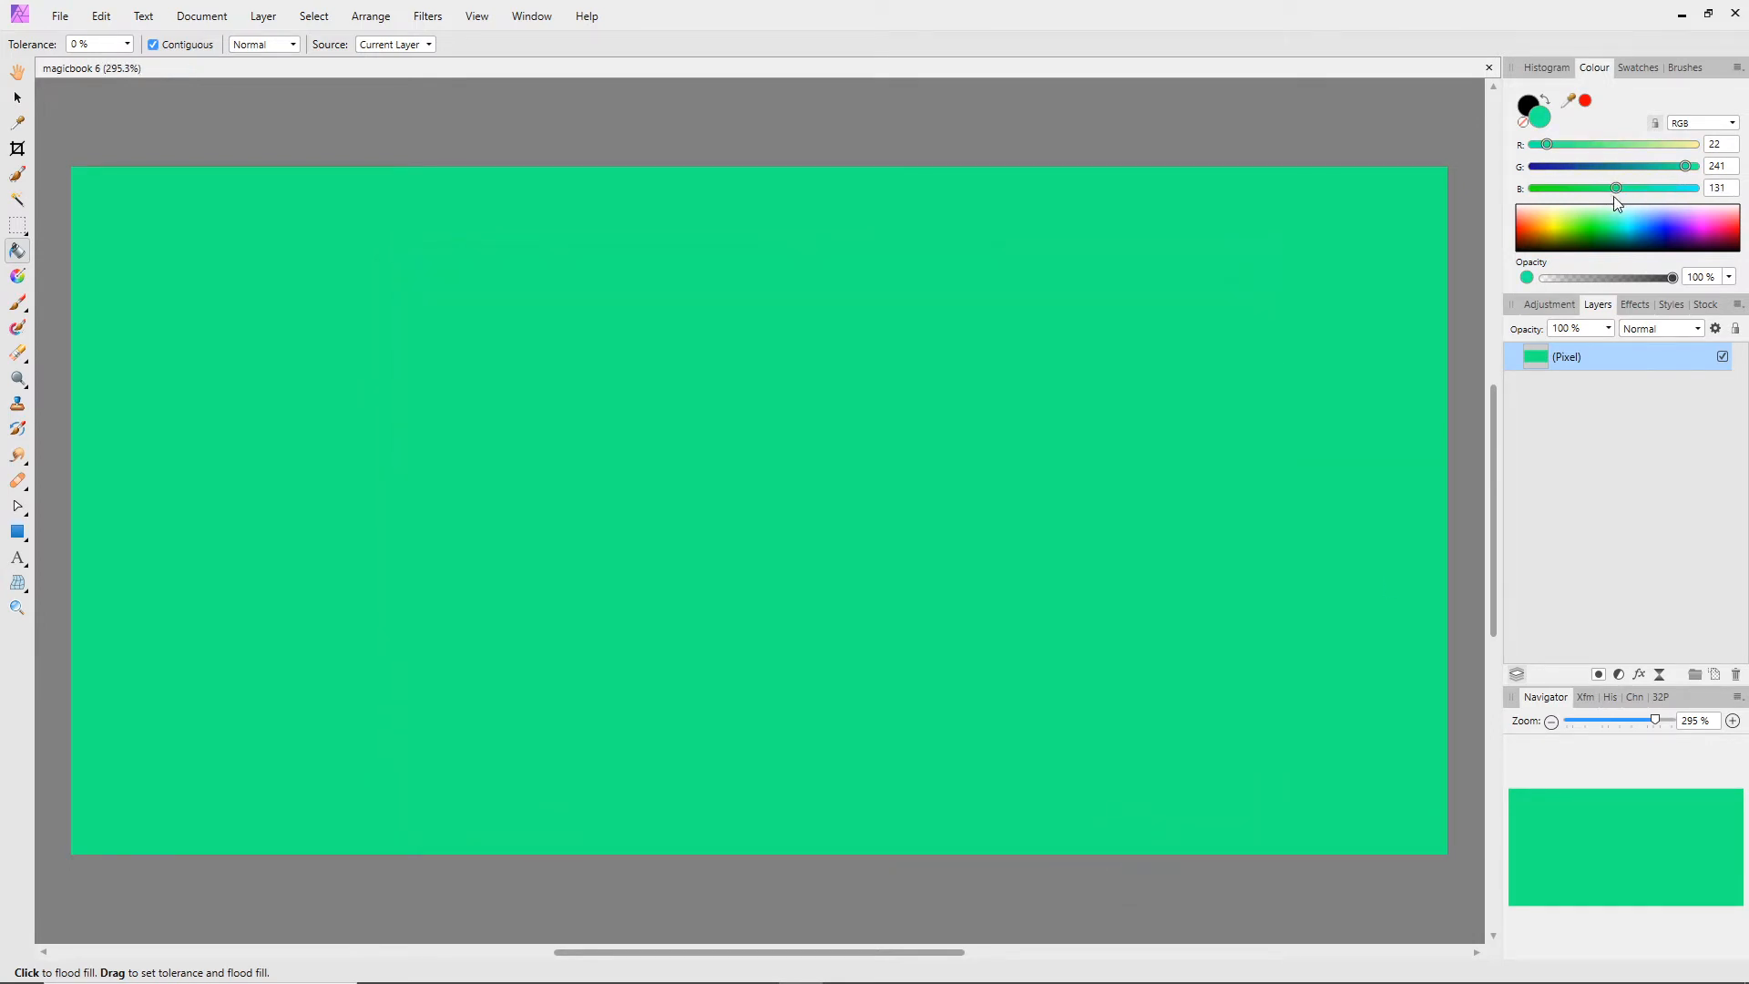
Step: Flood fill the canvas with pale green (R 194, G 241, B 182) and save it as magicbook 7 in the same folder
left_click_drag(1547, 143, 1675, 144)
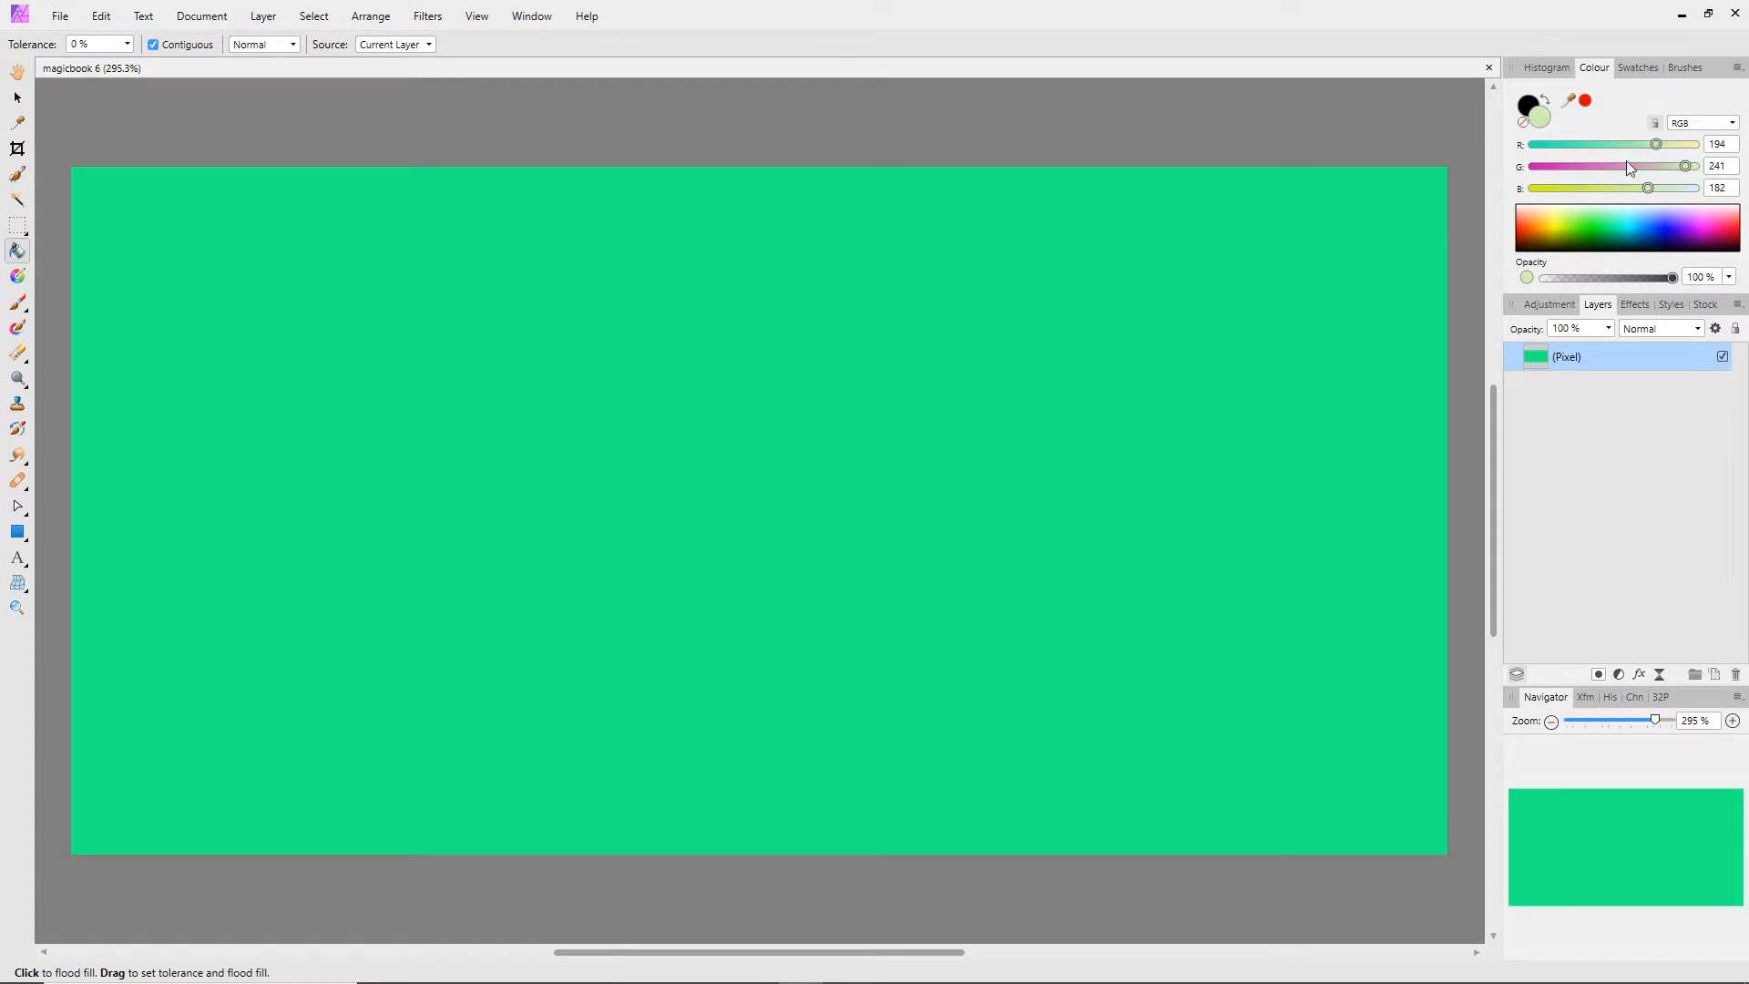
left_click(1139, 278)
left_click(60, 16)
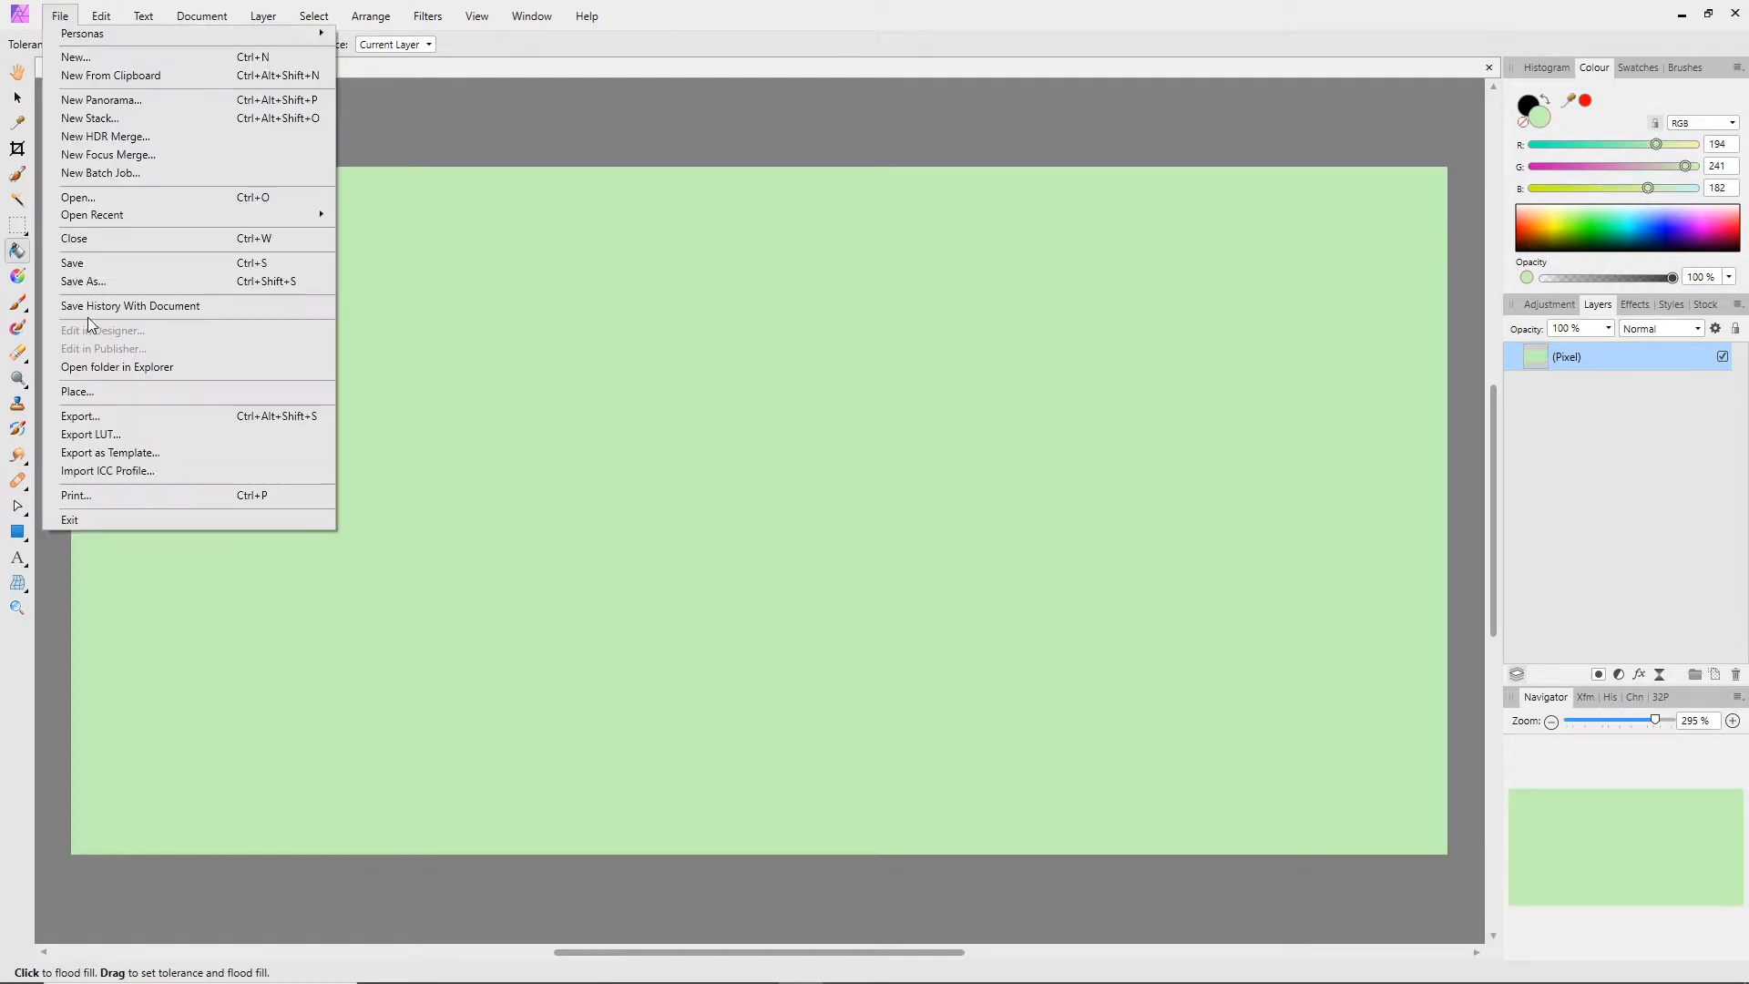
left_click(82, 281)
left_click(567, 822)
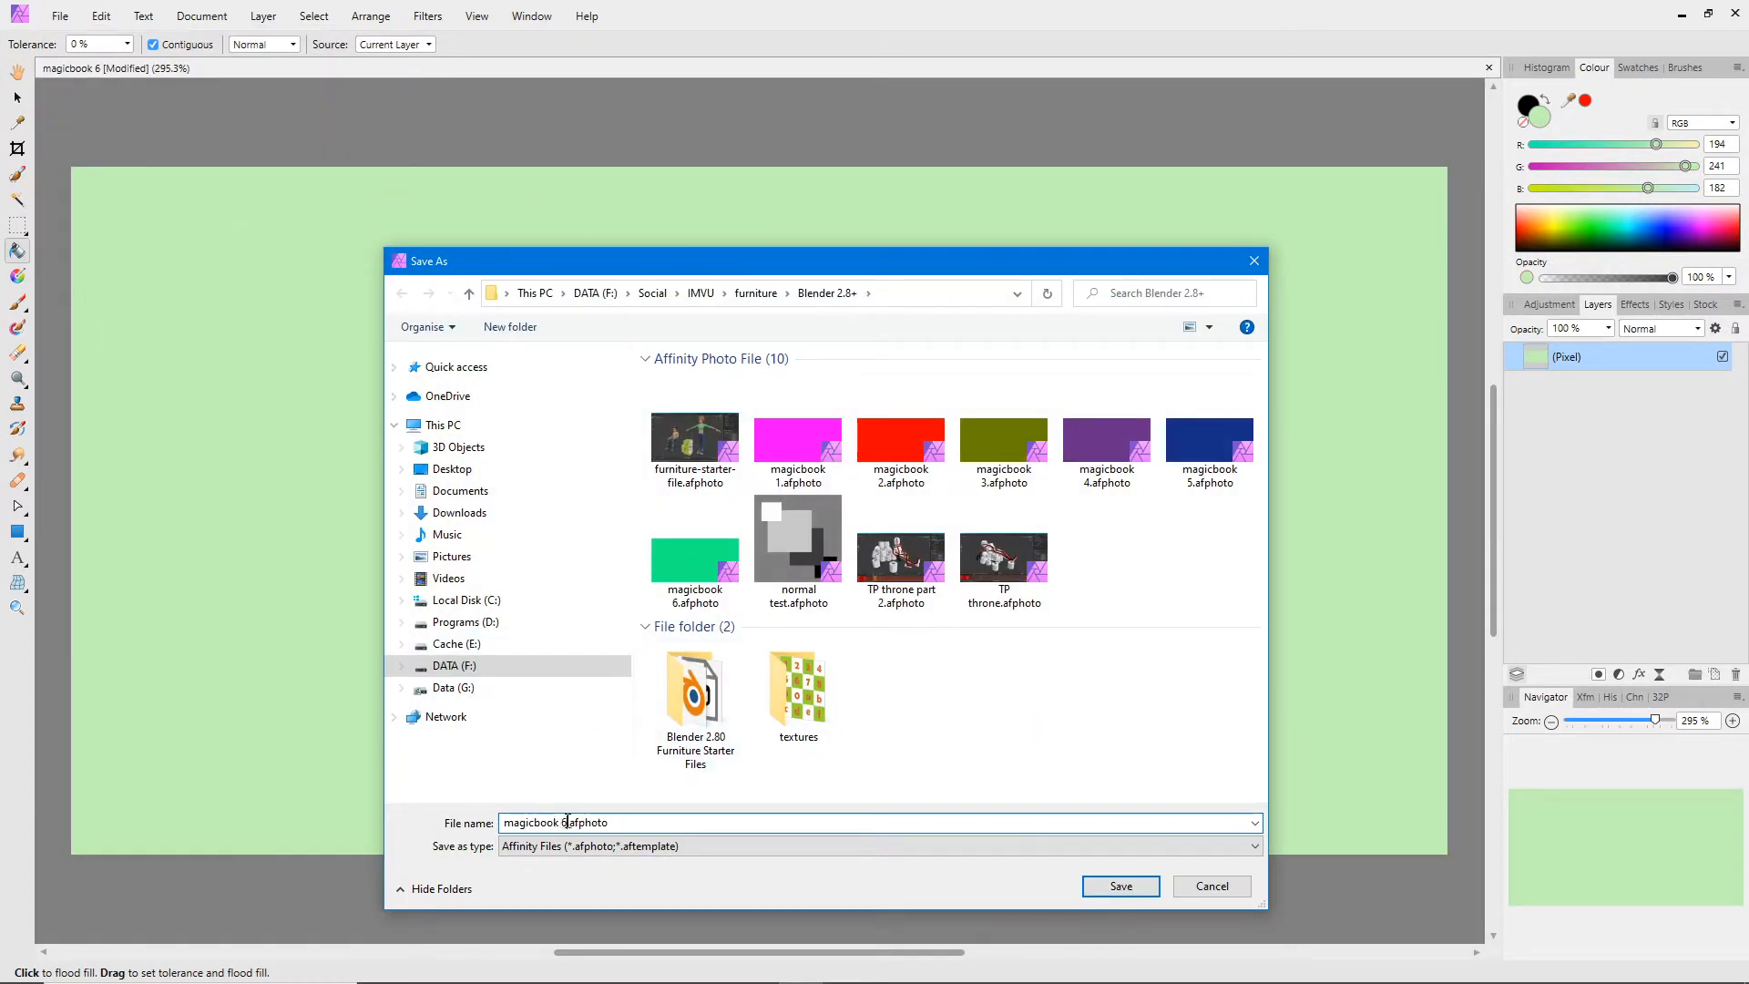
left_click_drag(559, 821, 620, 821)
type("7")
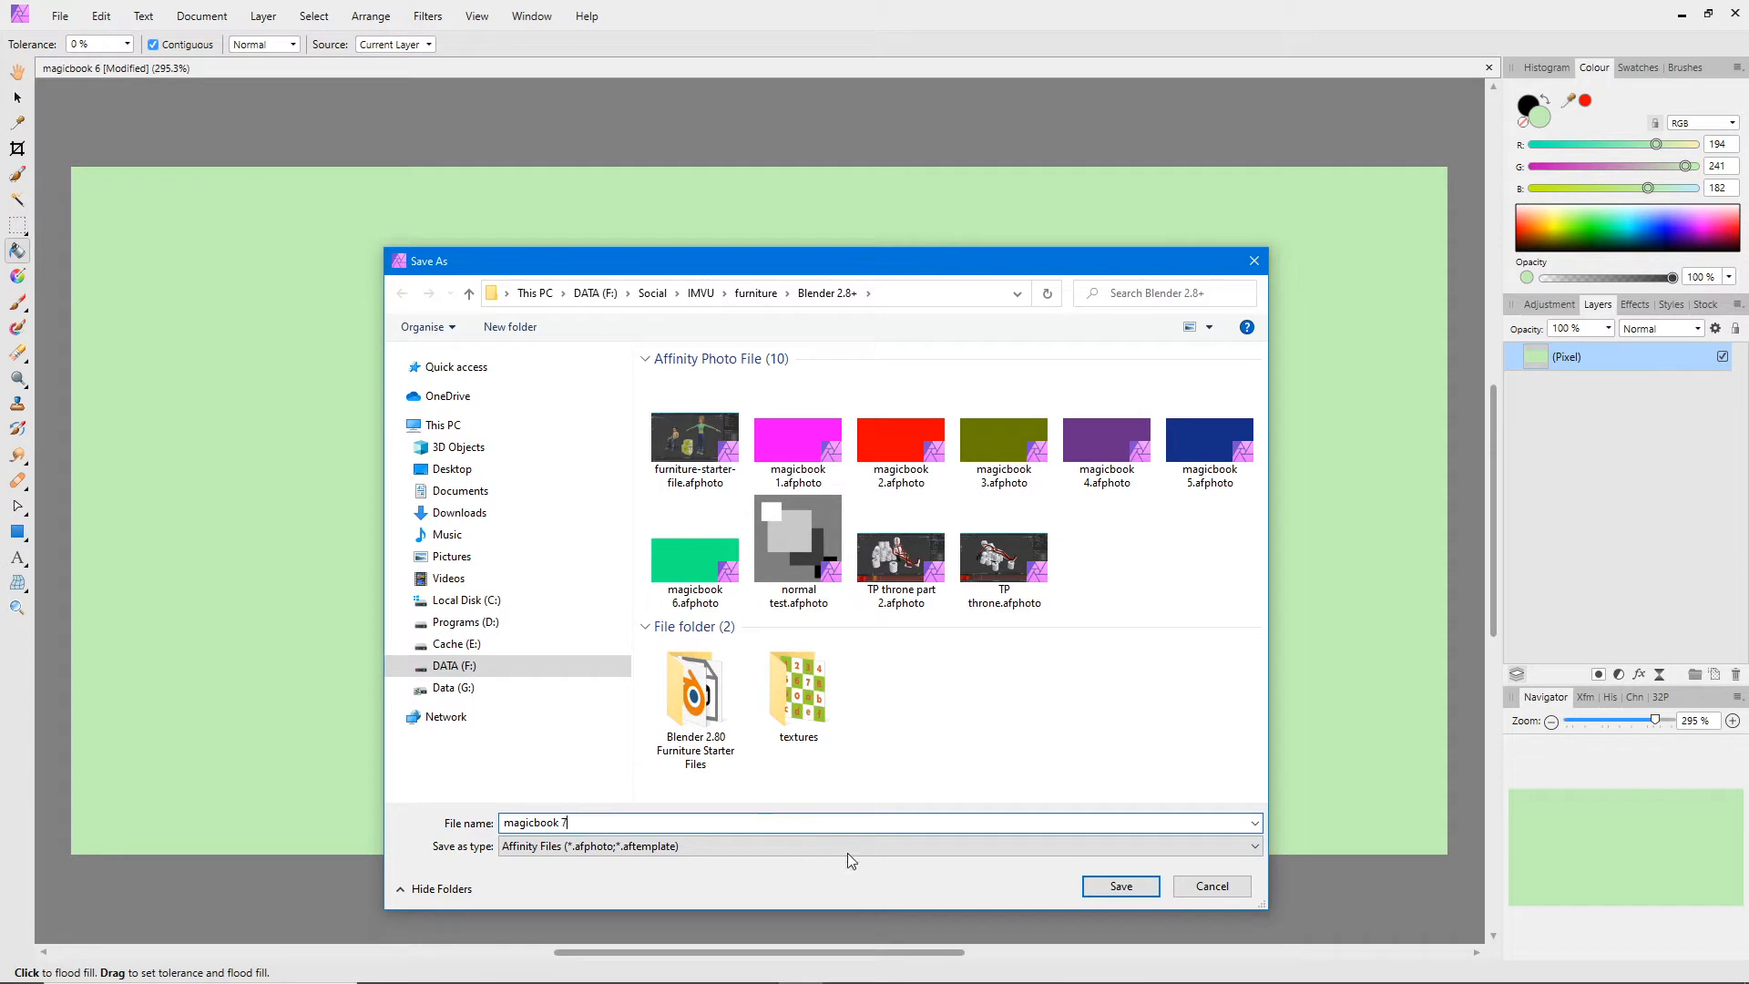
left_click(1123, 886)
Step: Flood fill the canvas with orange (R 229, G 105, B 37) and save it as magicbook 8 in the same folder
left_click_drag(1647, 187, 1560, 188)
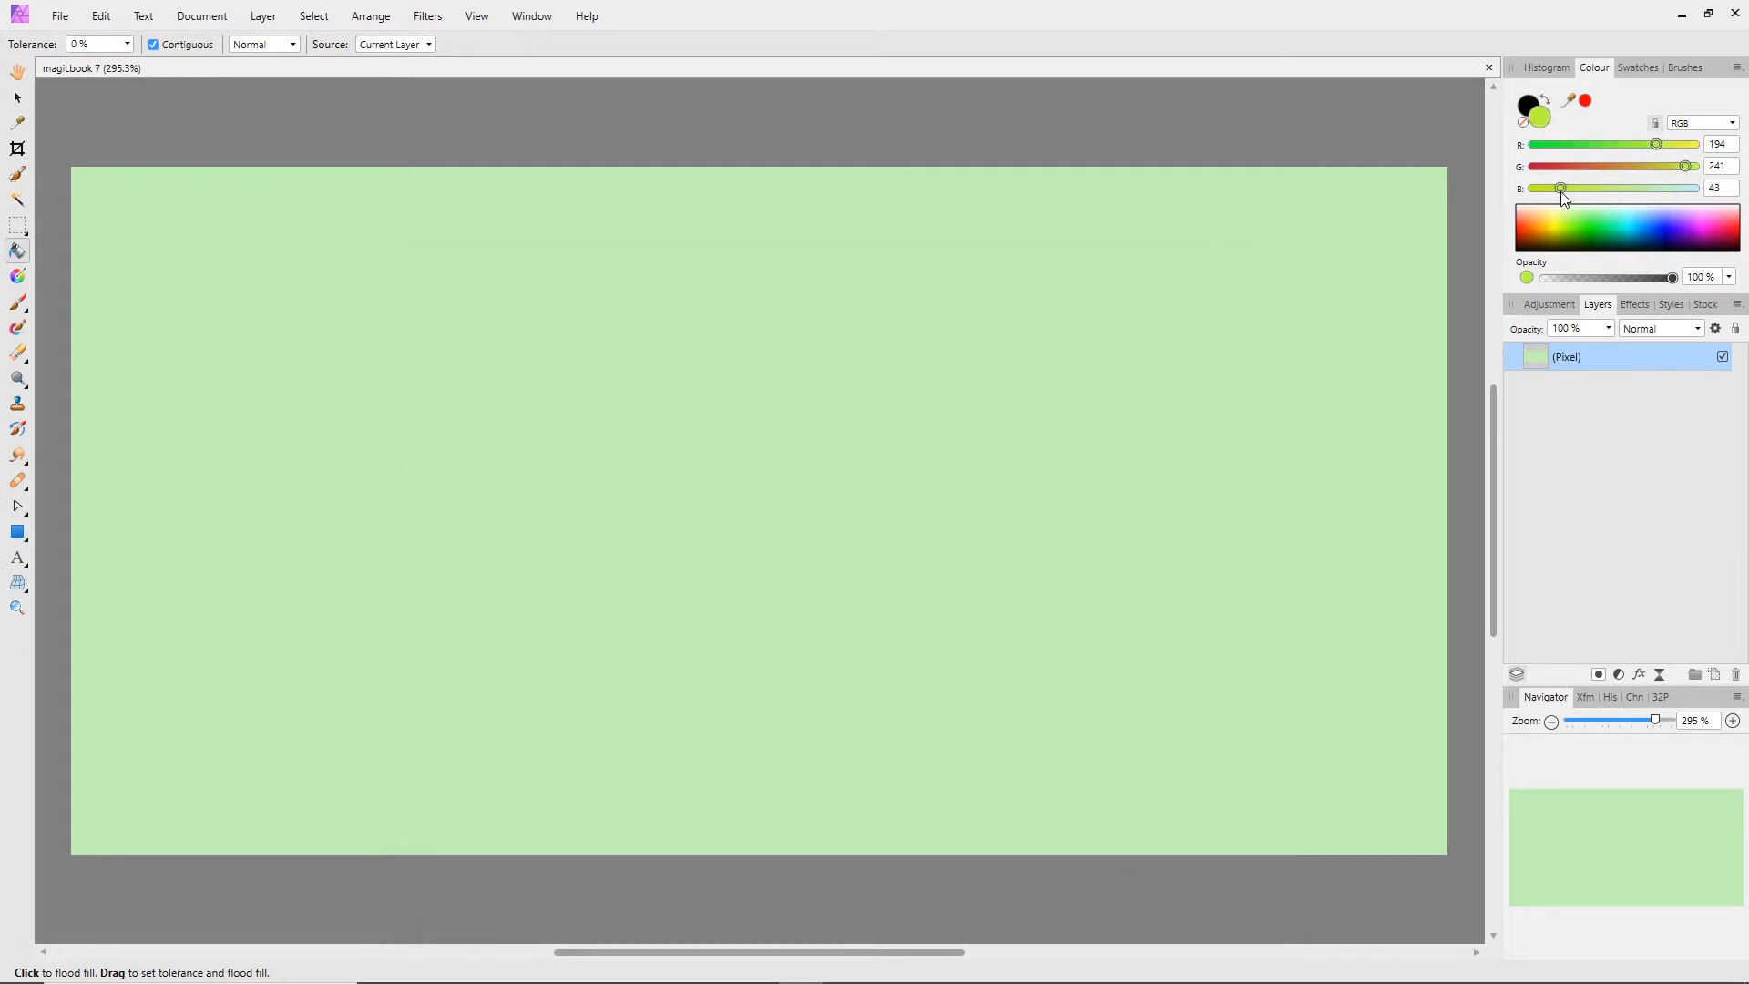
left_click_drag(1684, 167, 1601, 166)
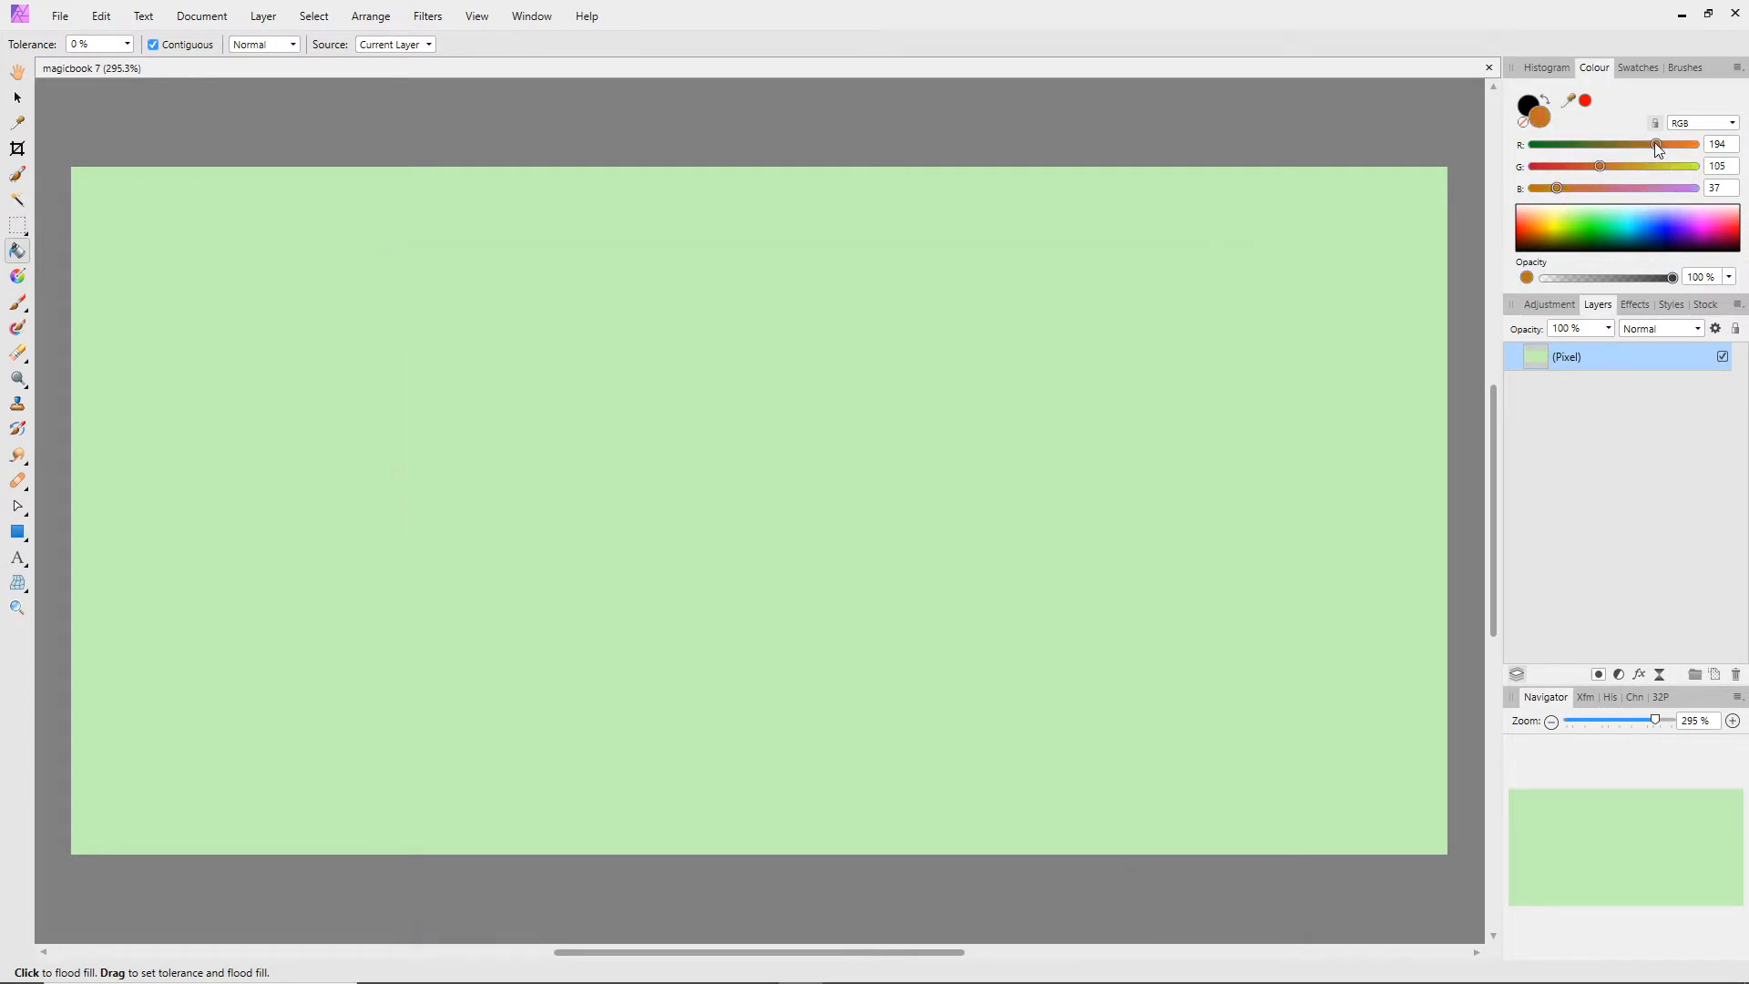
left_click(1090, 312)
left_click(57, 18)
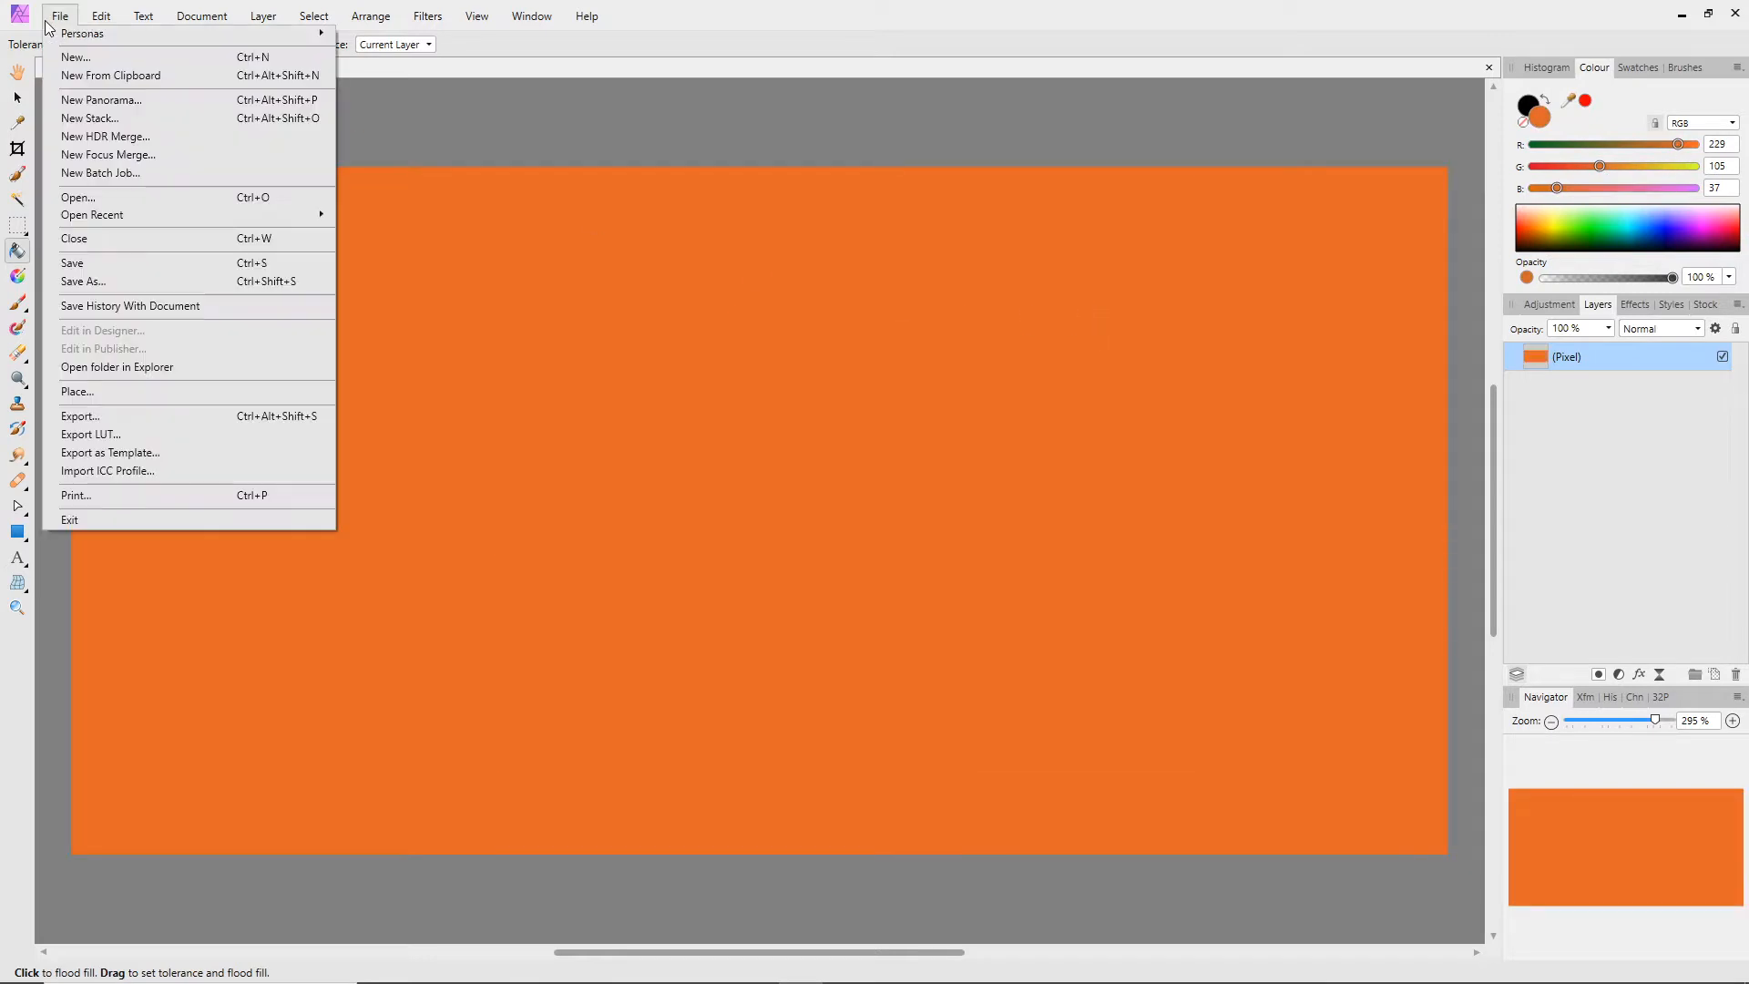
left_click(83, 281)
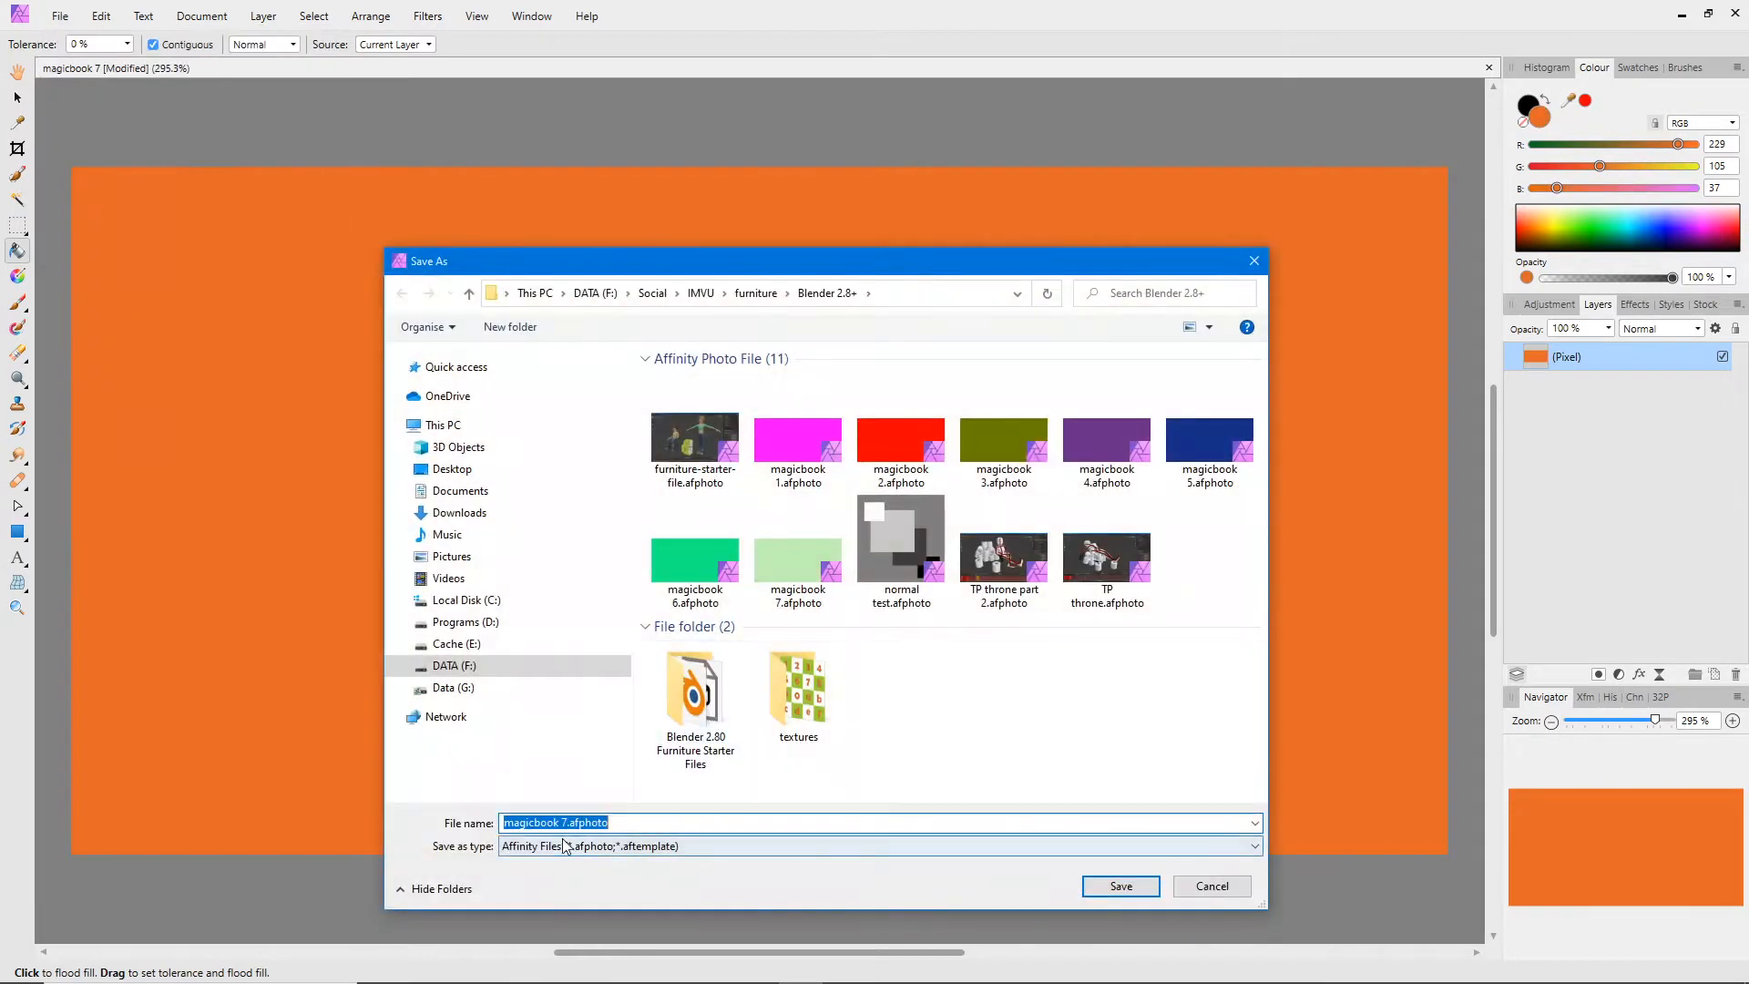
left_click_drag(562, 823, 793, 823)
type("8")
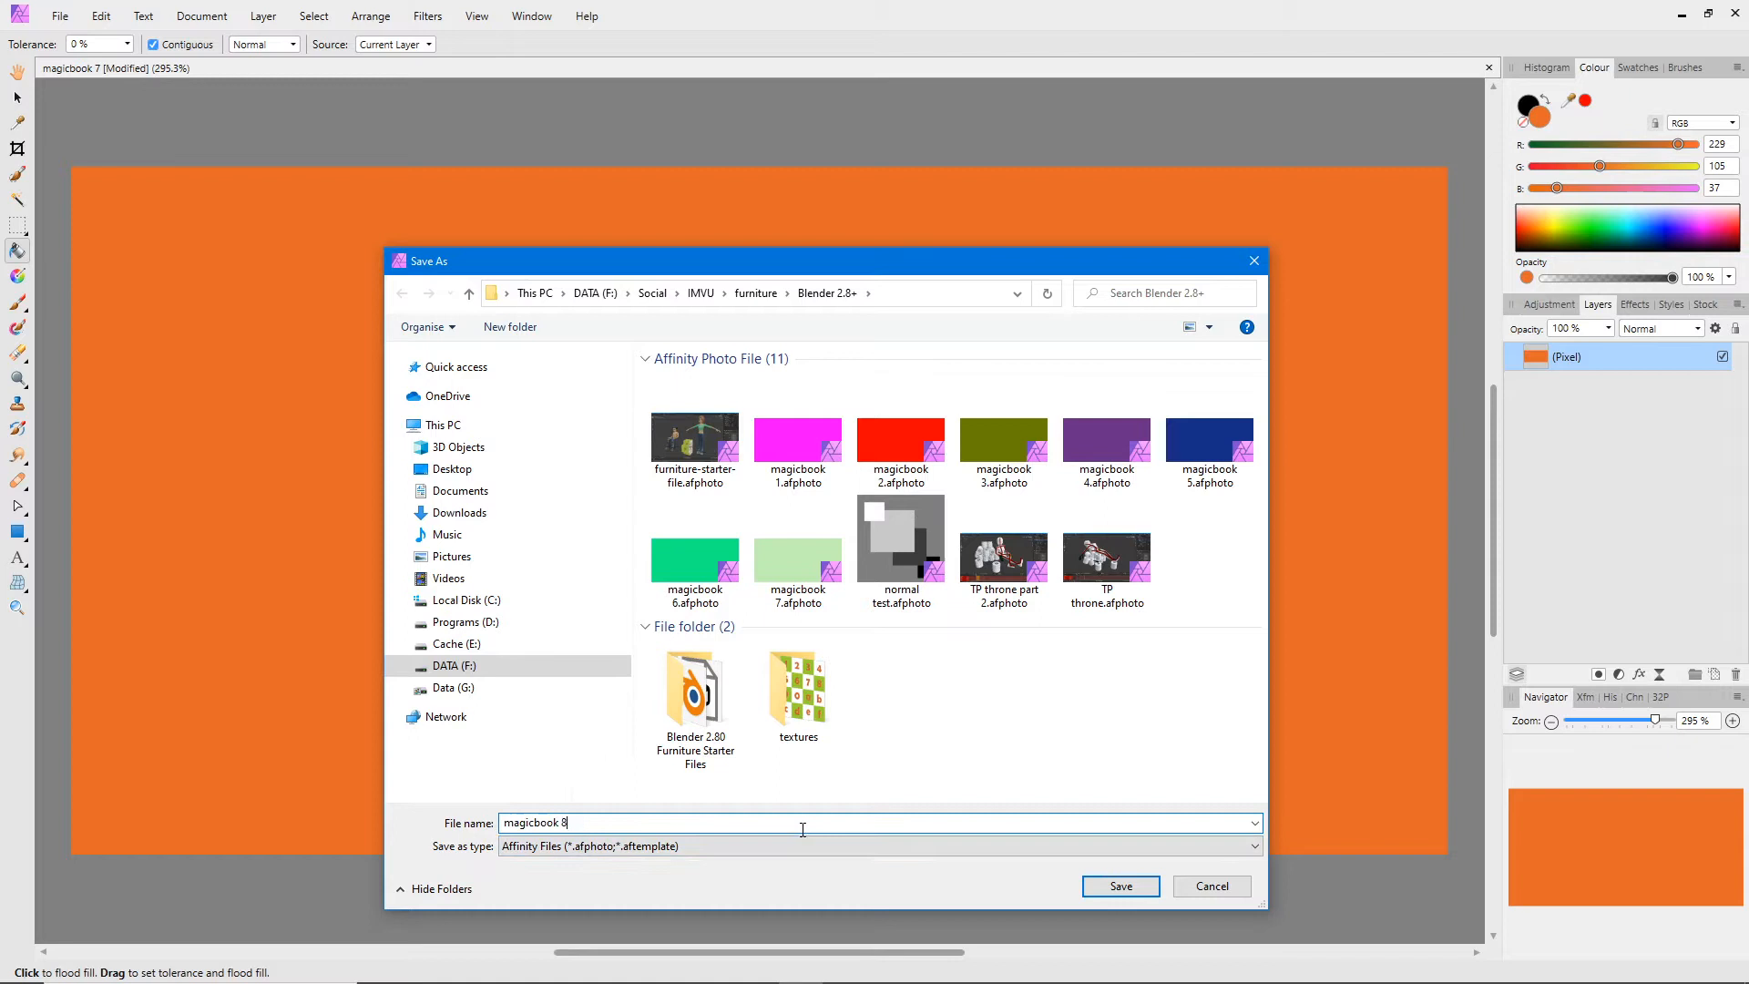
left_click(1126, 878)
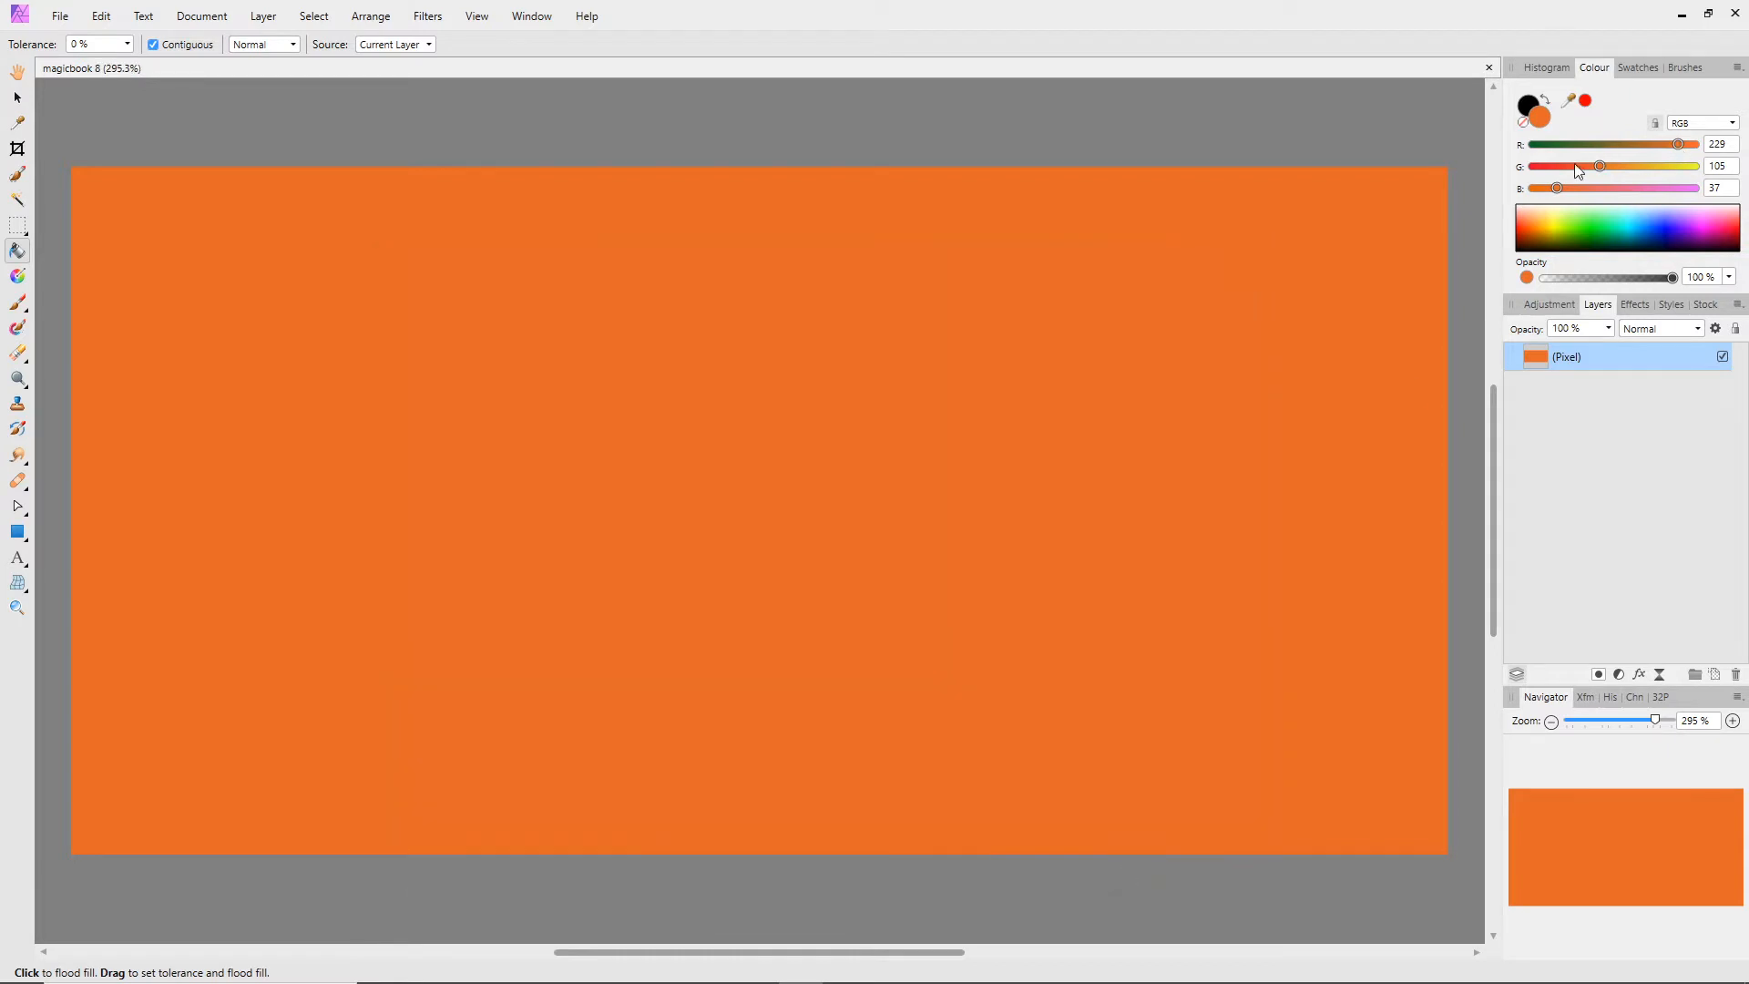
Step: Flood fill the canvas with yellow (R 229, G 255, B 37) and save it as magicbook 9 in the same folder
left_click_drag(1600, 166, 1694, 167)
left_click(883, 430)
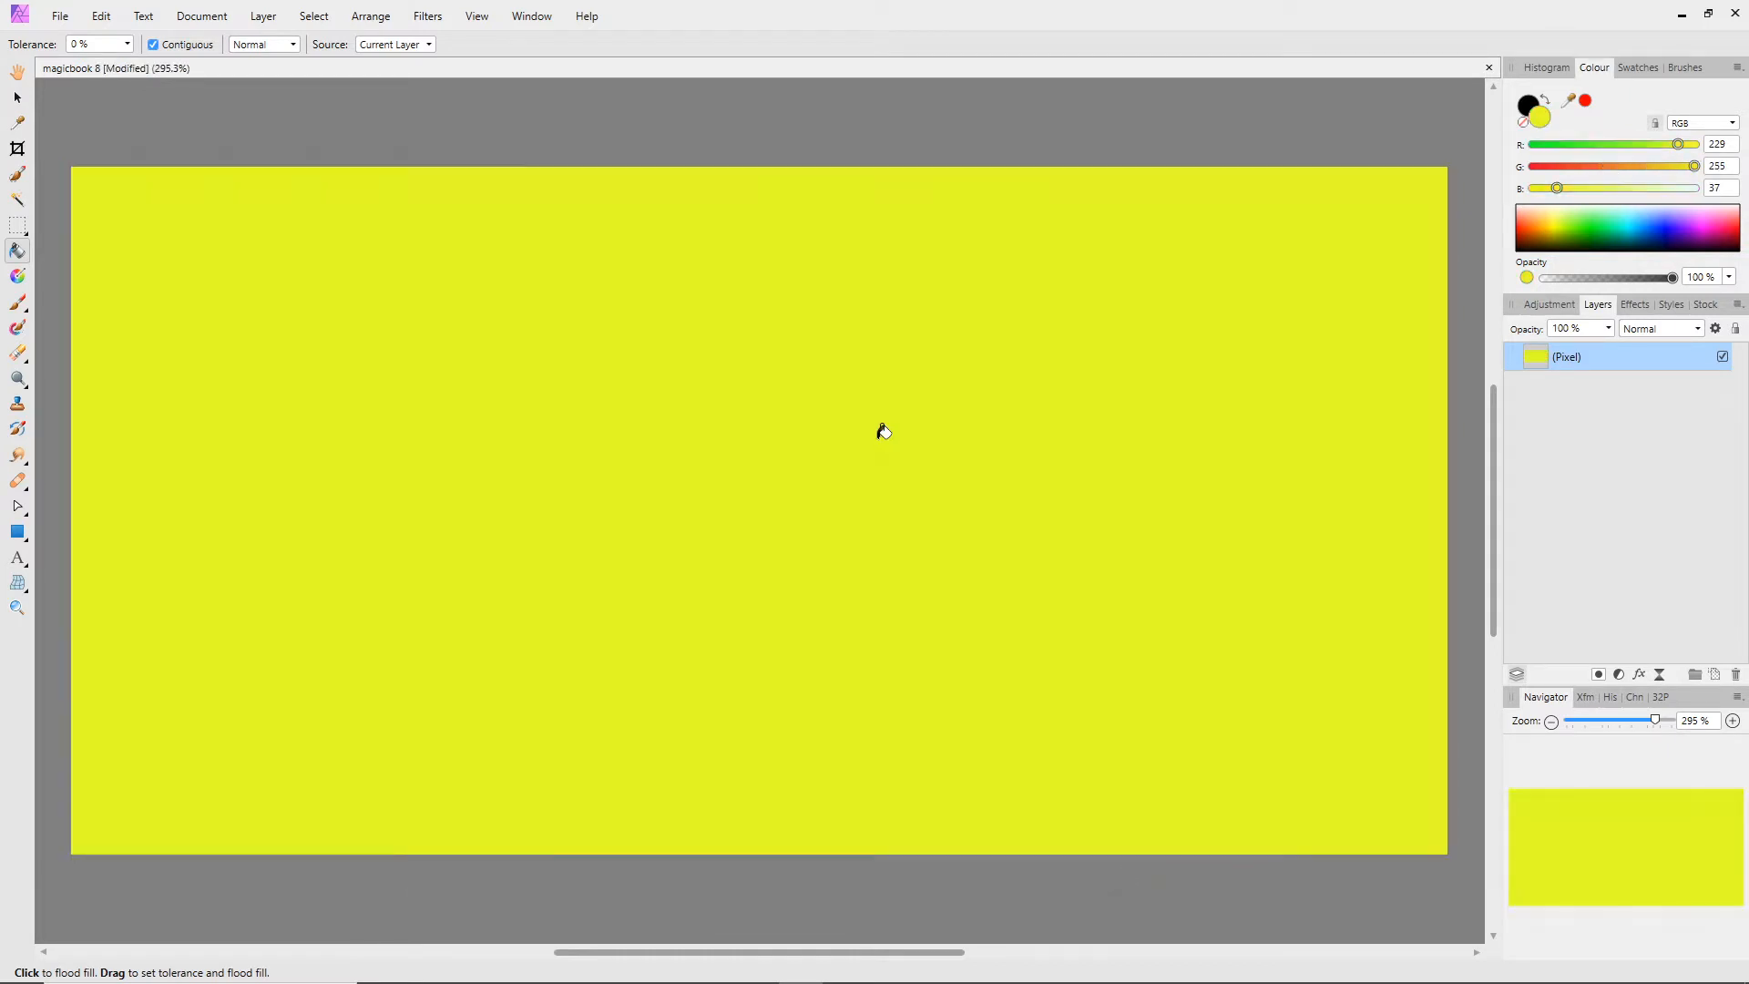
left_click(60, 15)
left_click(80, 282)
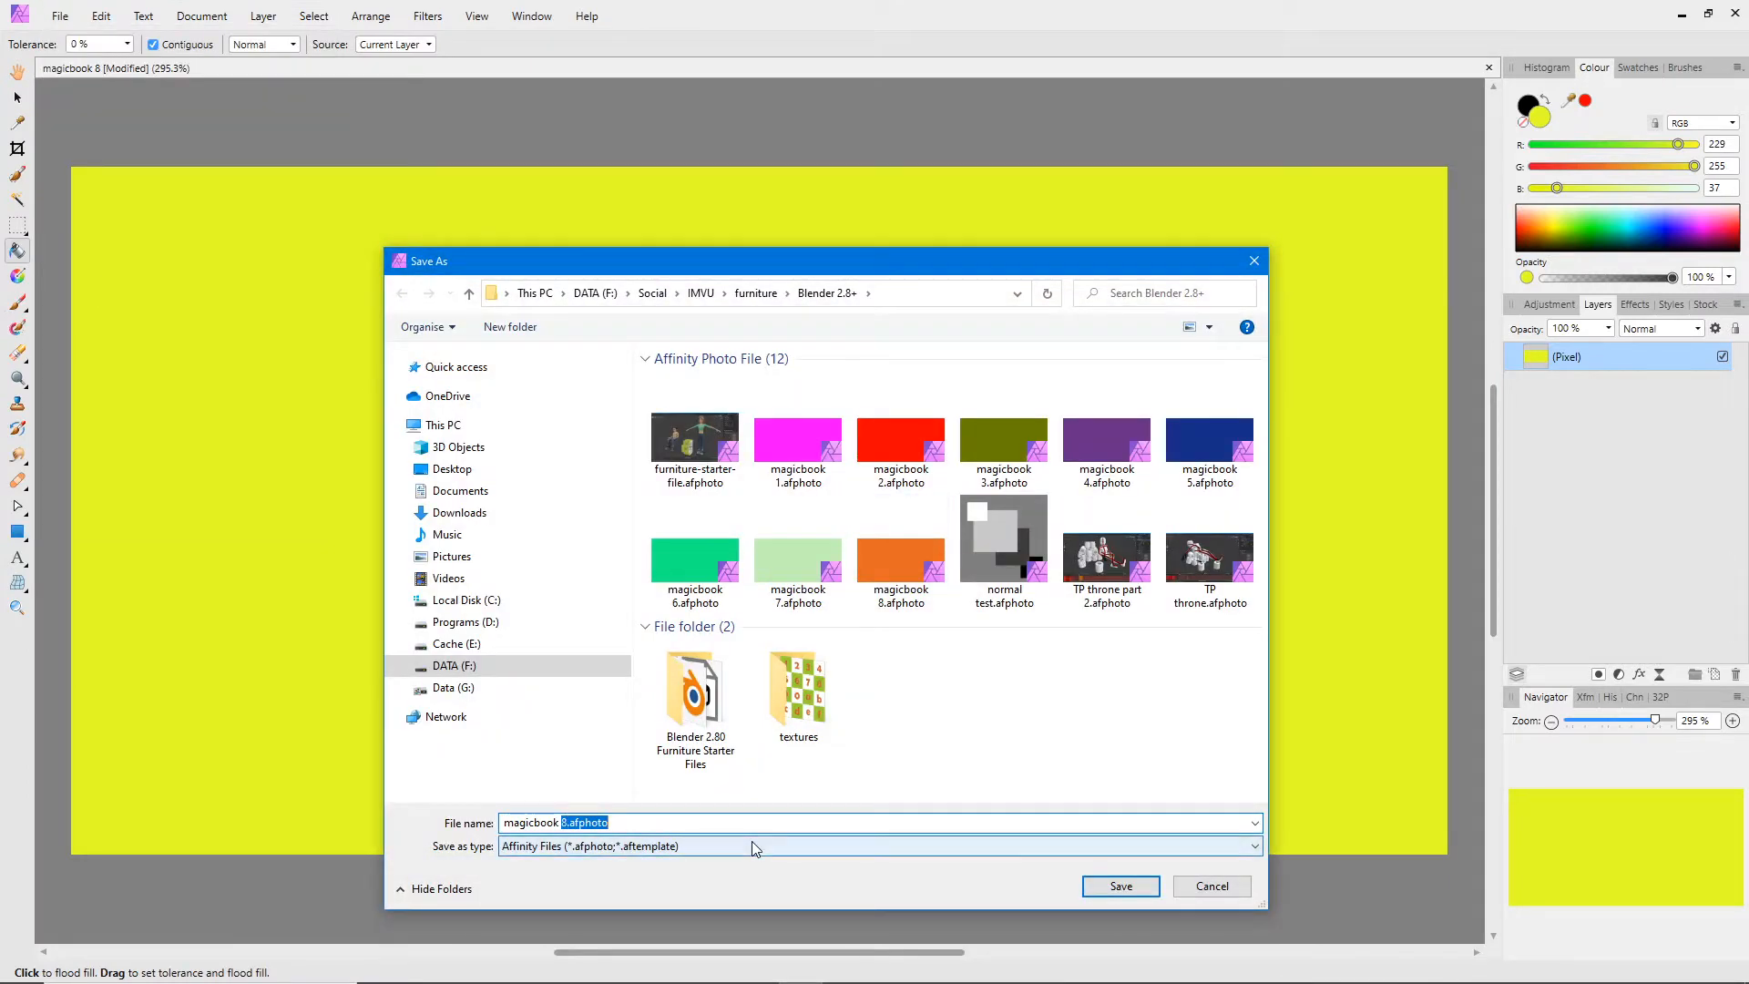
left_click(1121, 886)
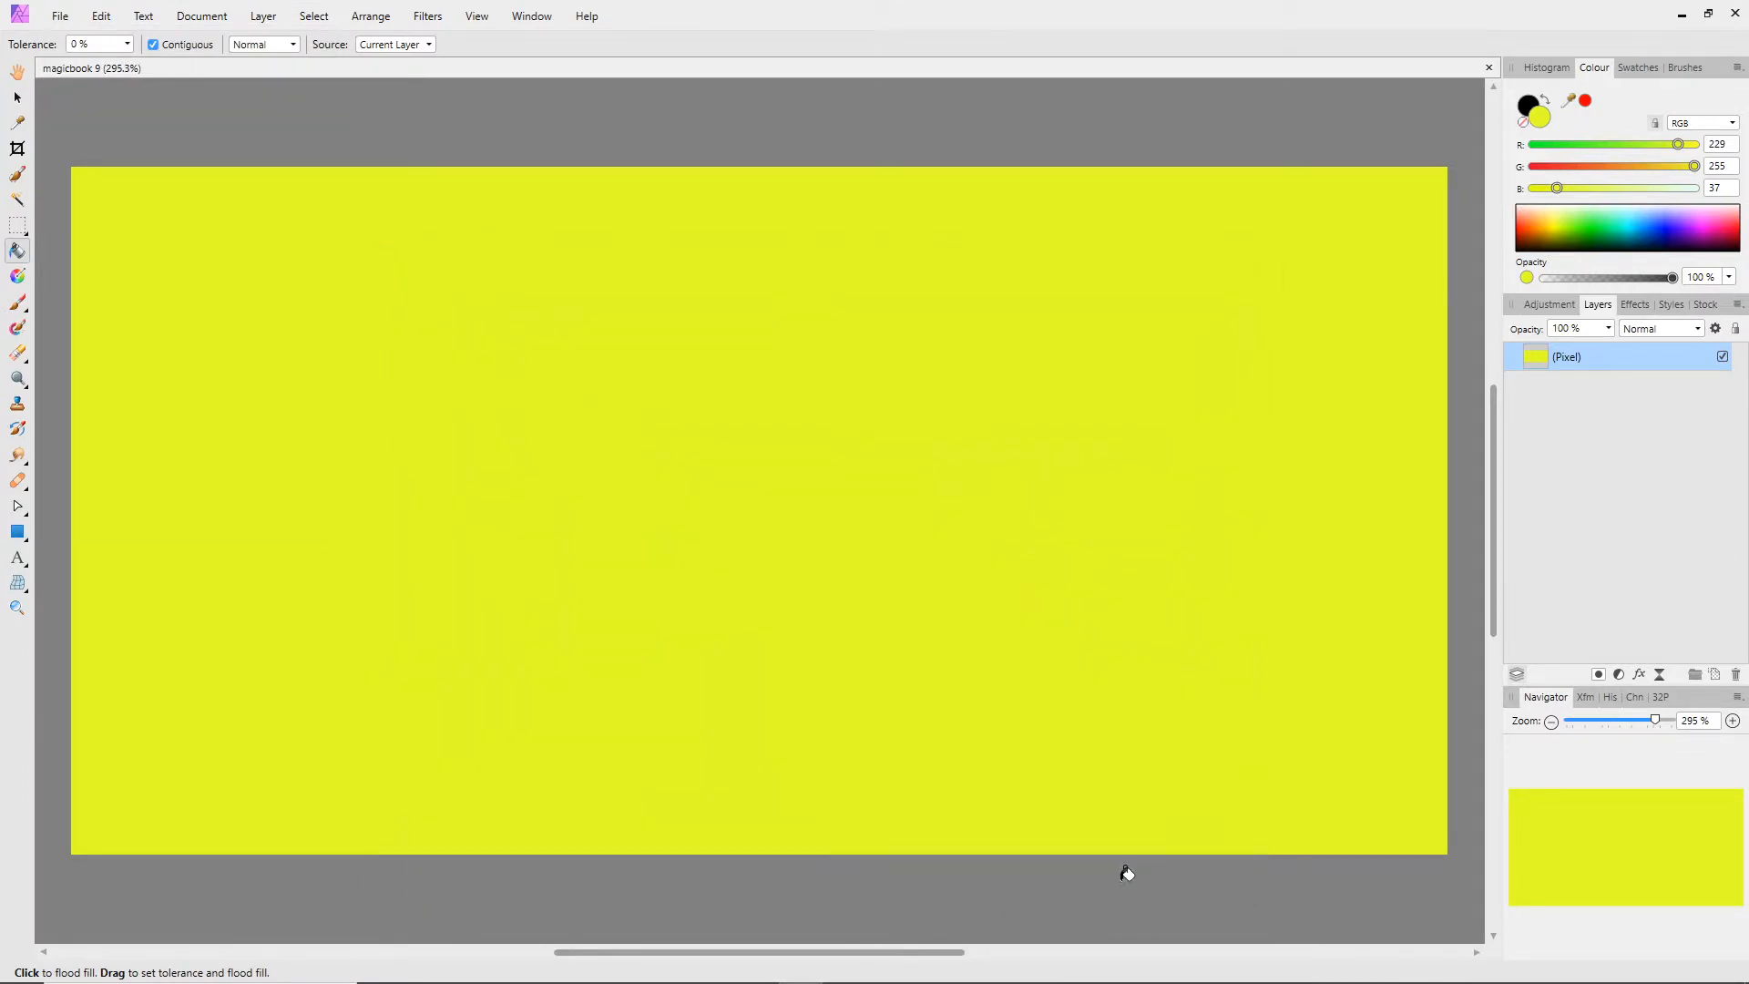
Step: Export the yellow document as a 512 x 256 px PNG named magicbook 9.png in the Blender 2.8+ folder
left_click(59, 16)
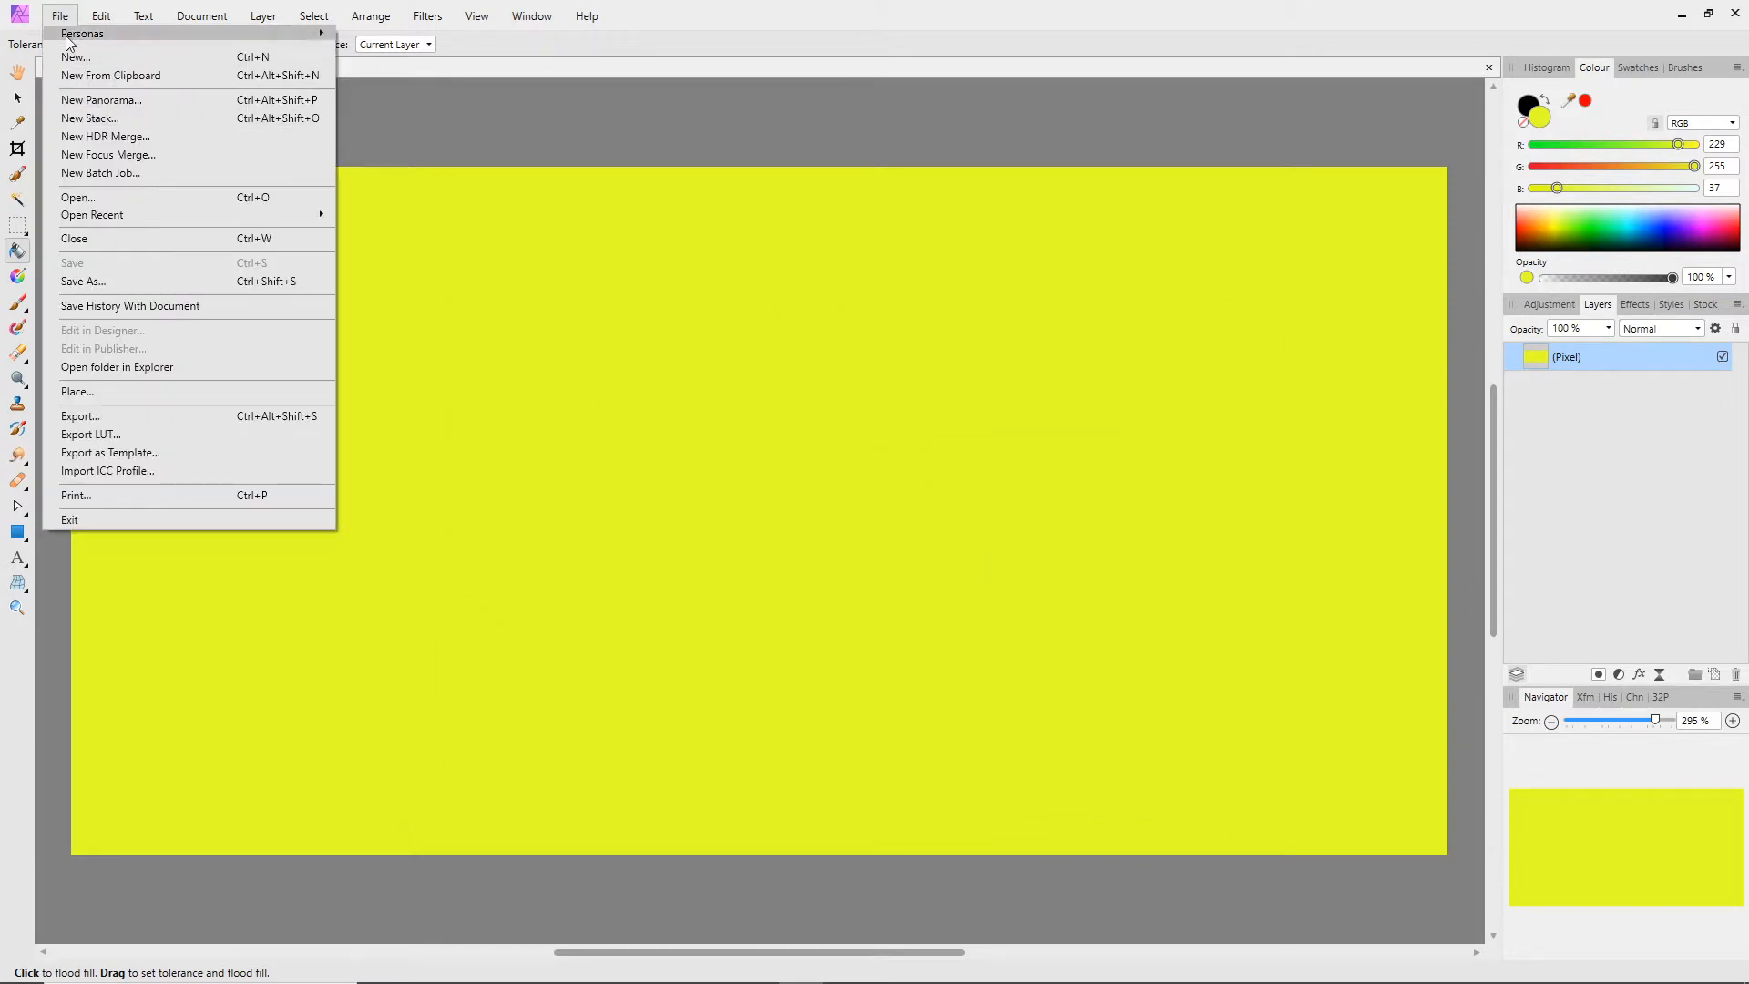
left_click(80, 416)
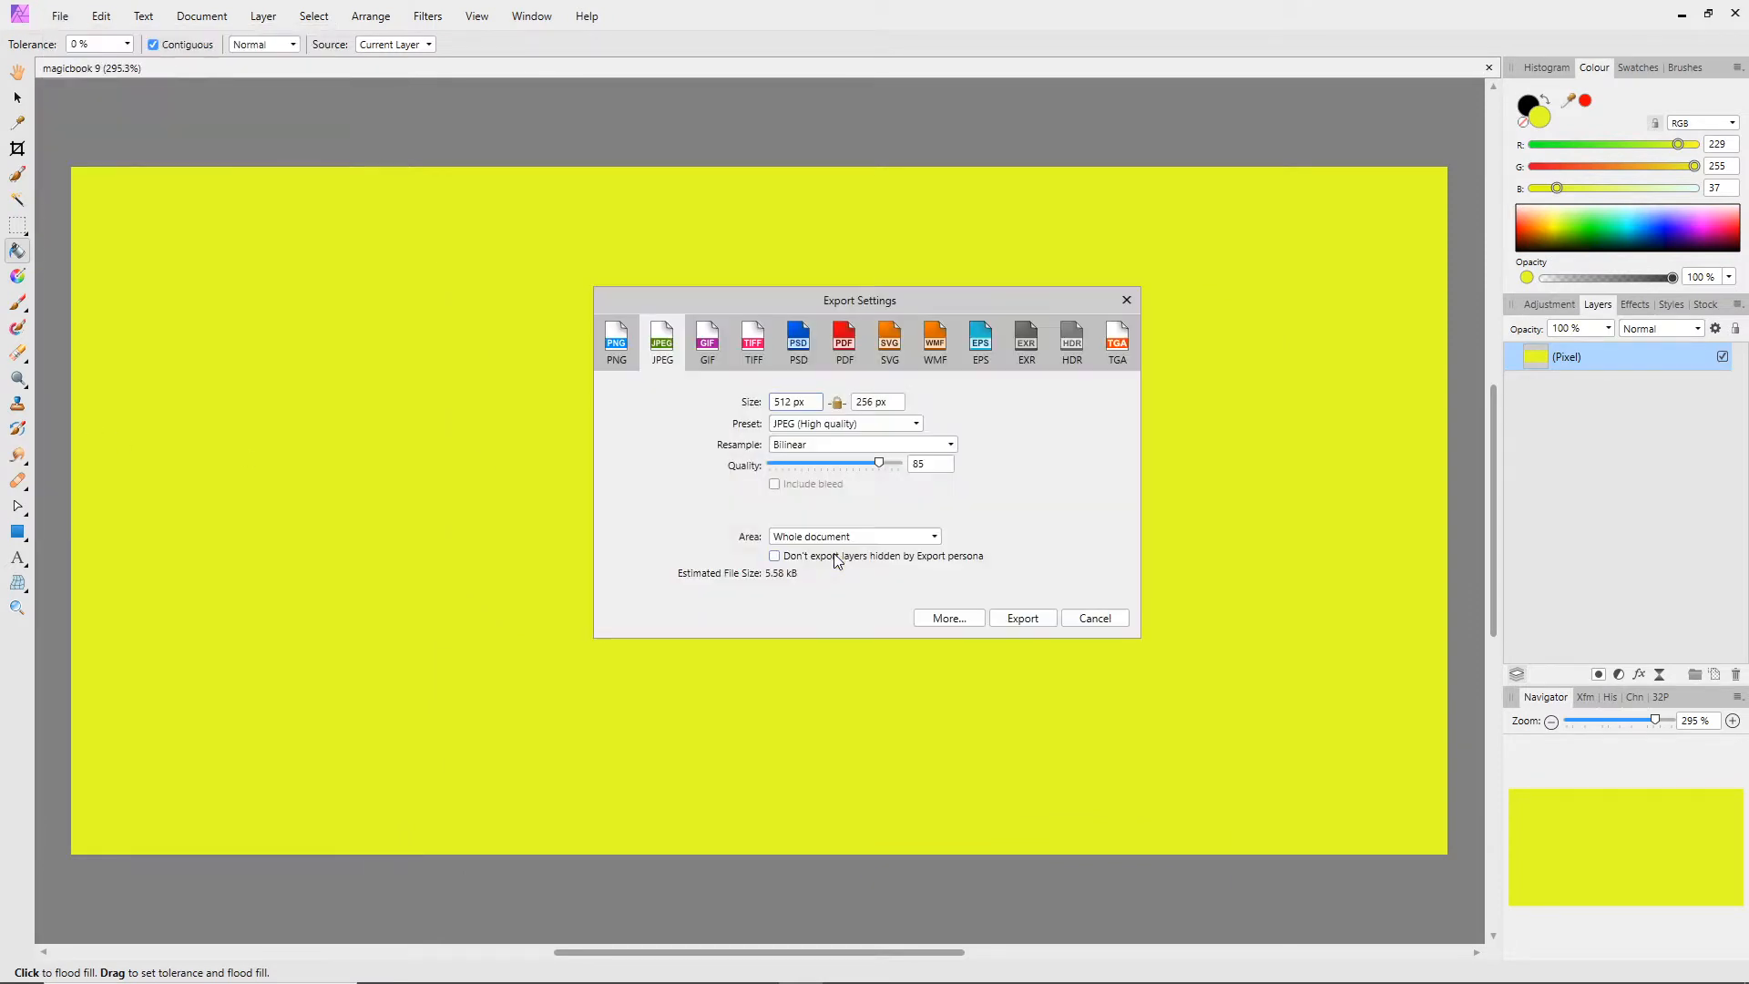
left_click(618, 345)
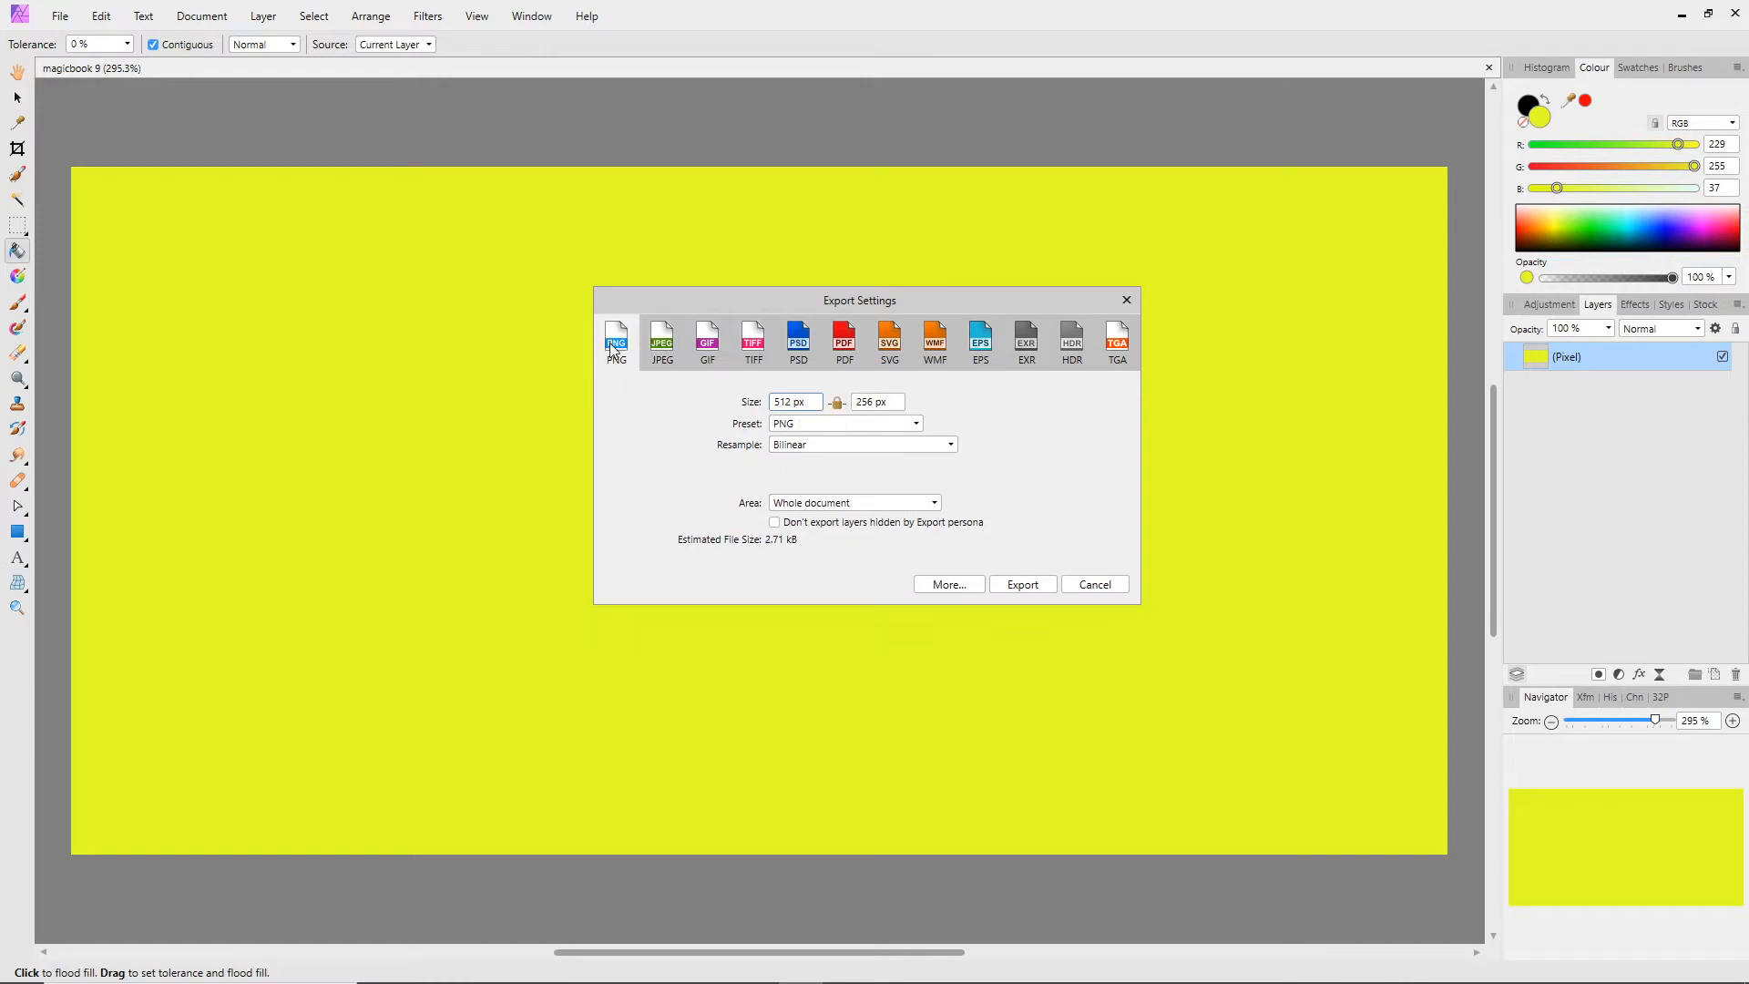
left_click(1026, 587)
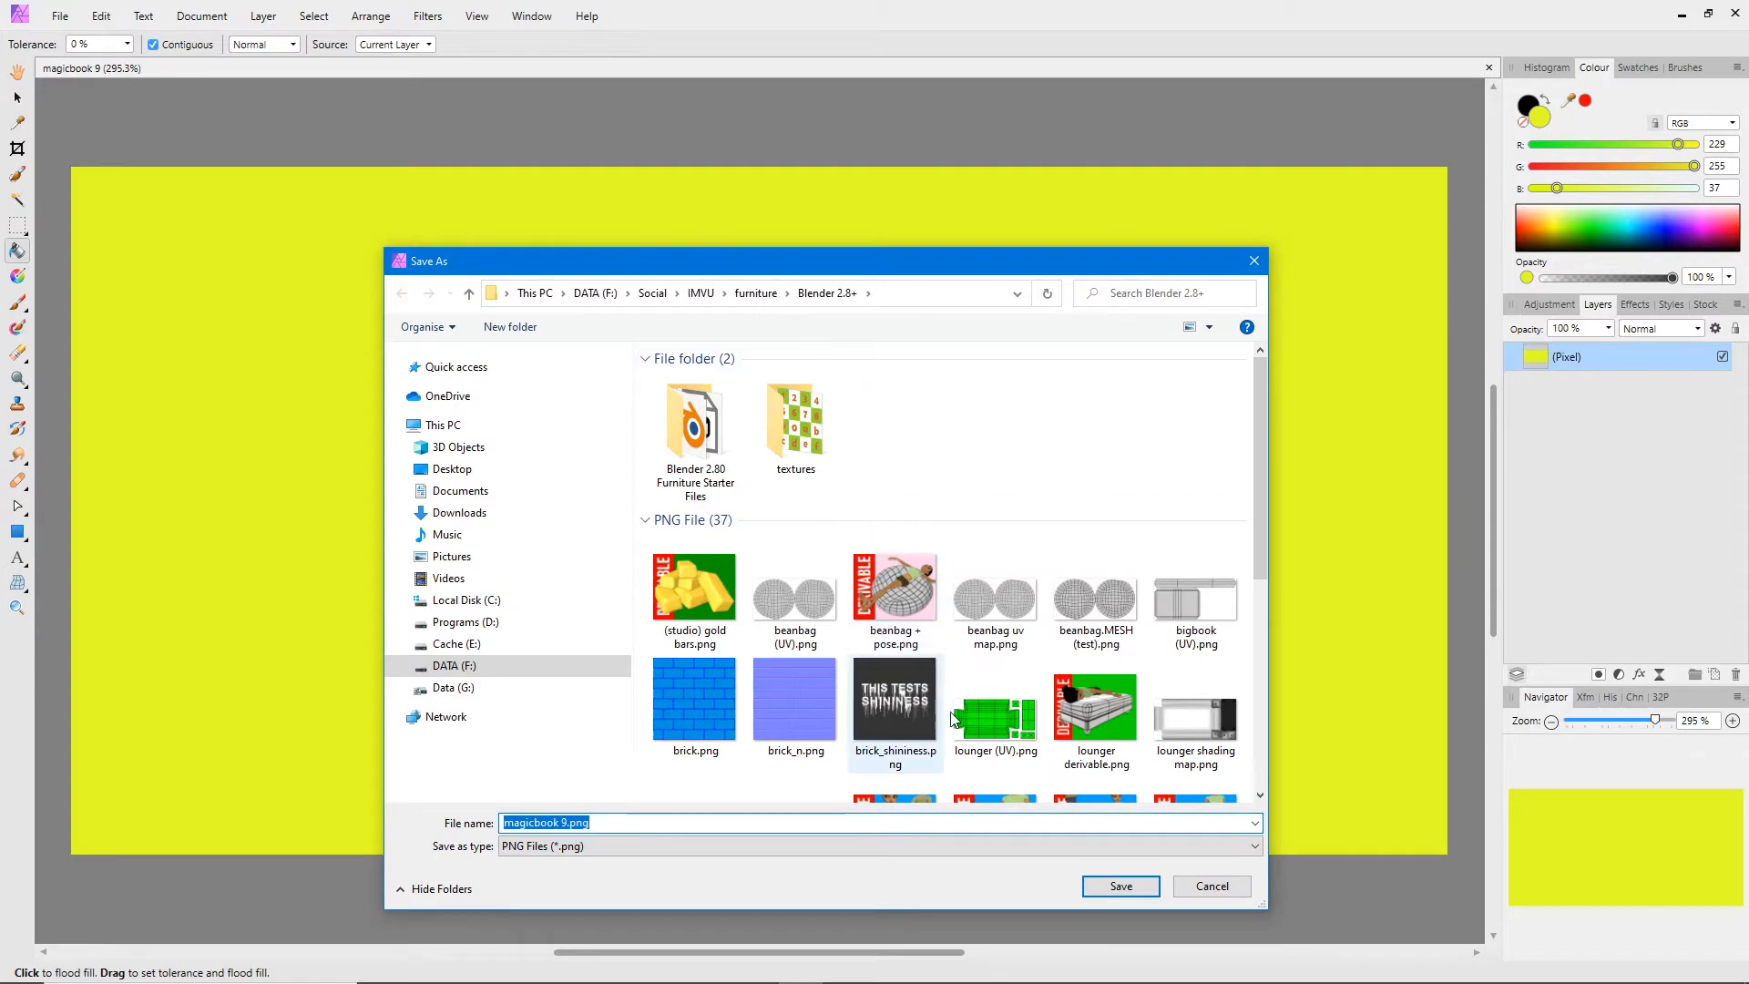
left_click(1121, 886)
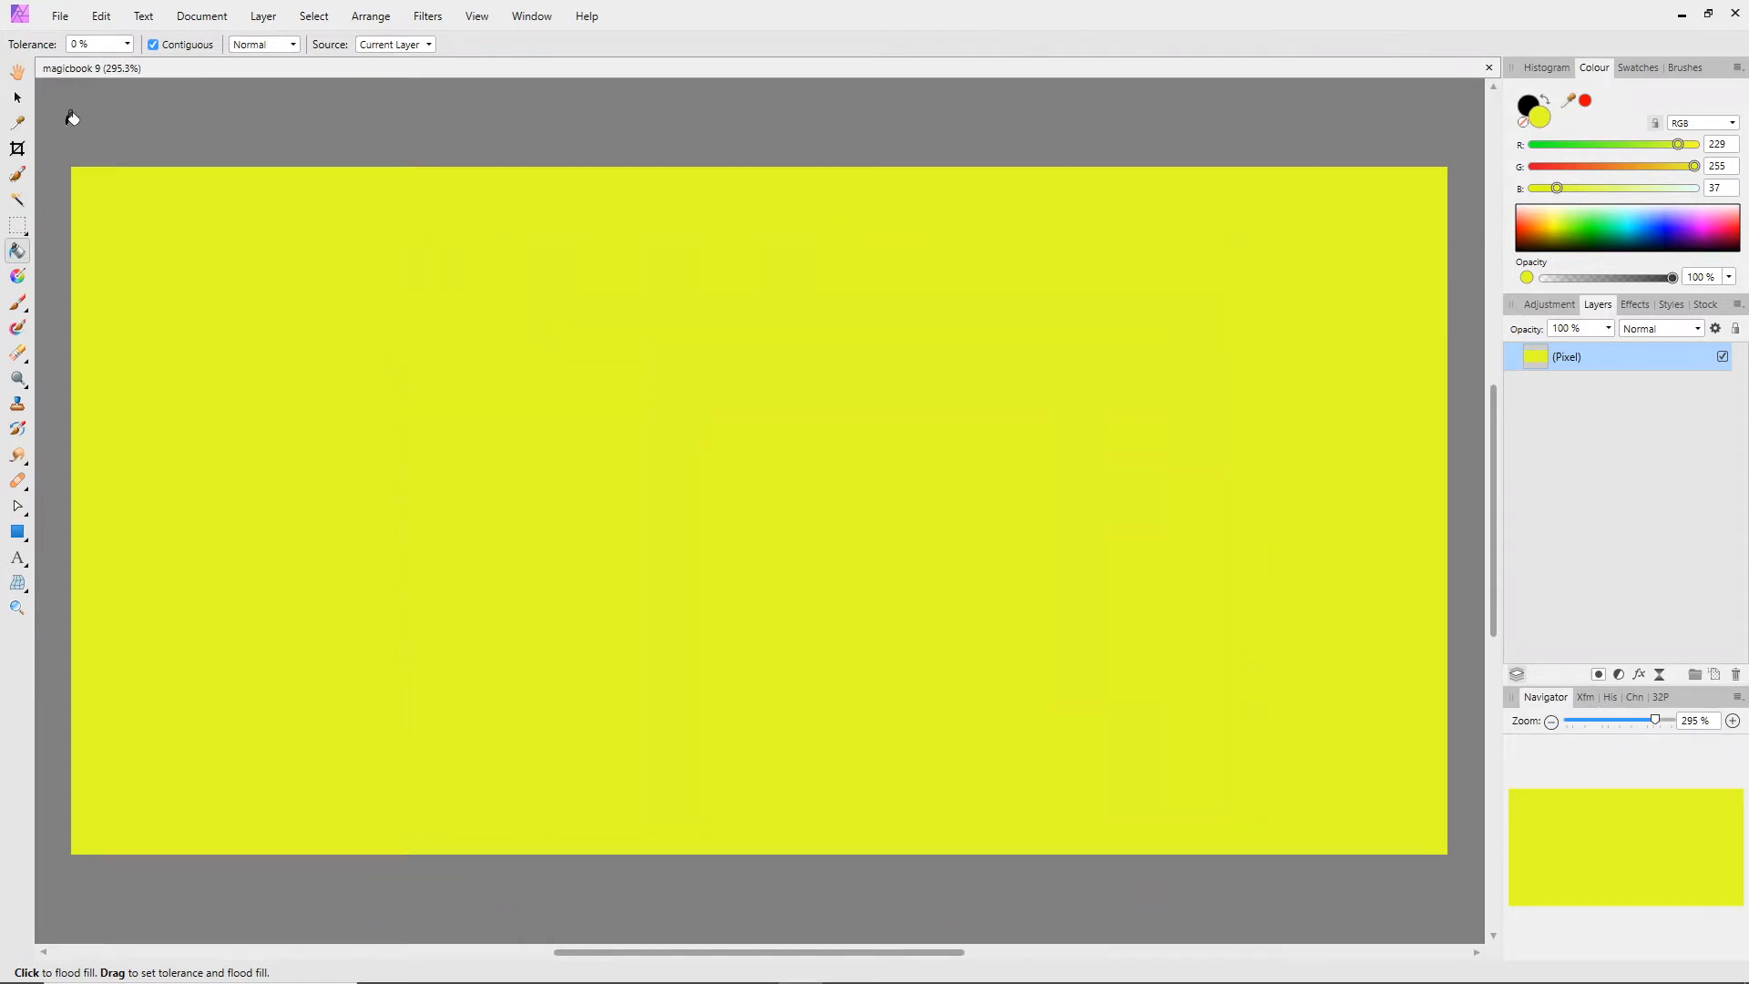
Step: Reopen the recent documents magicbook 8, magicbook 7 and magicbook 6 alongside magicbook 9
left_click(16, 97)
left_click(59, 15)
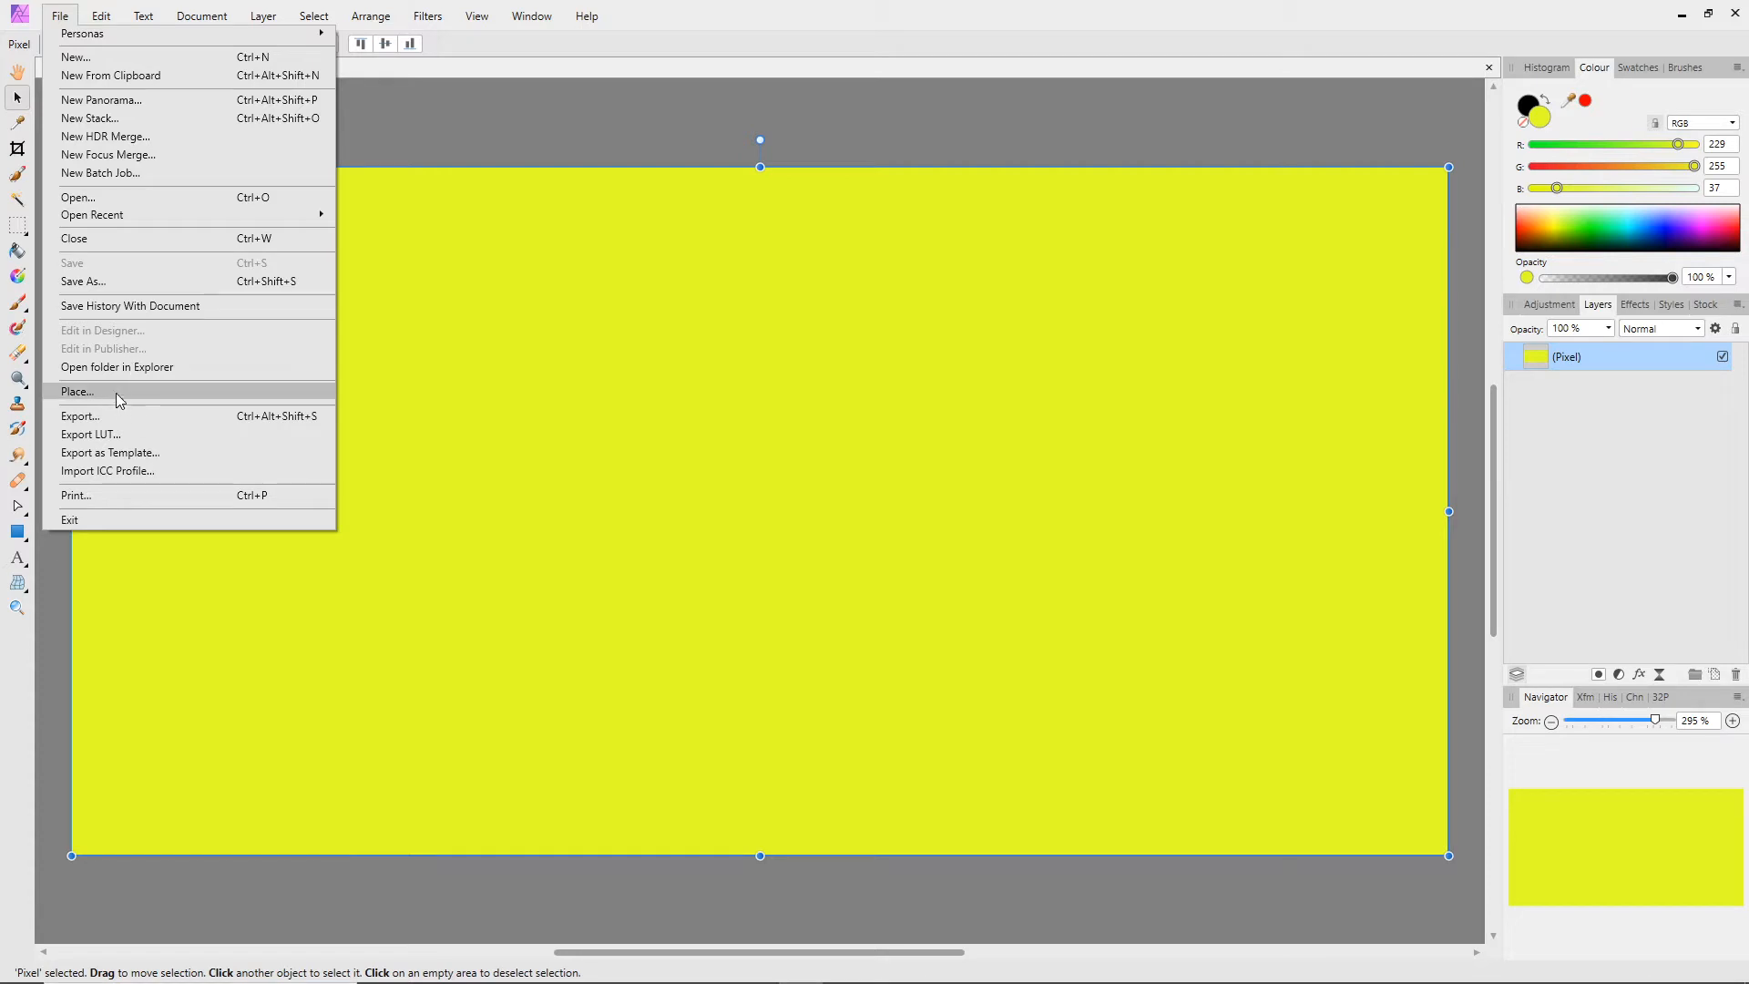
mouse_move(121, 216)
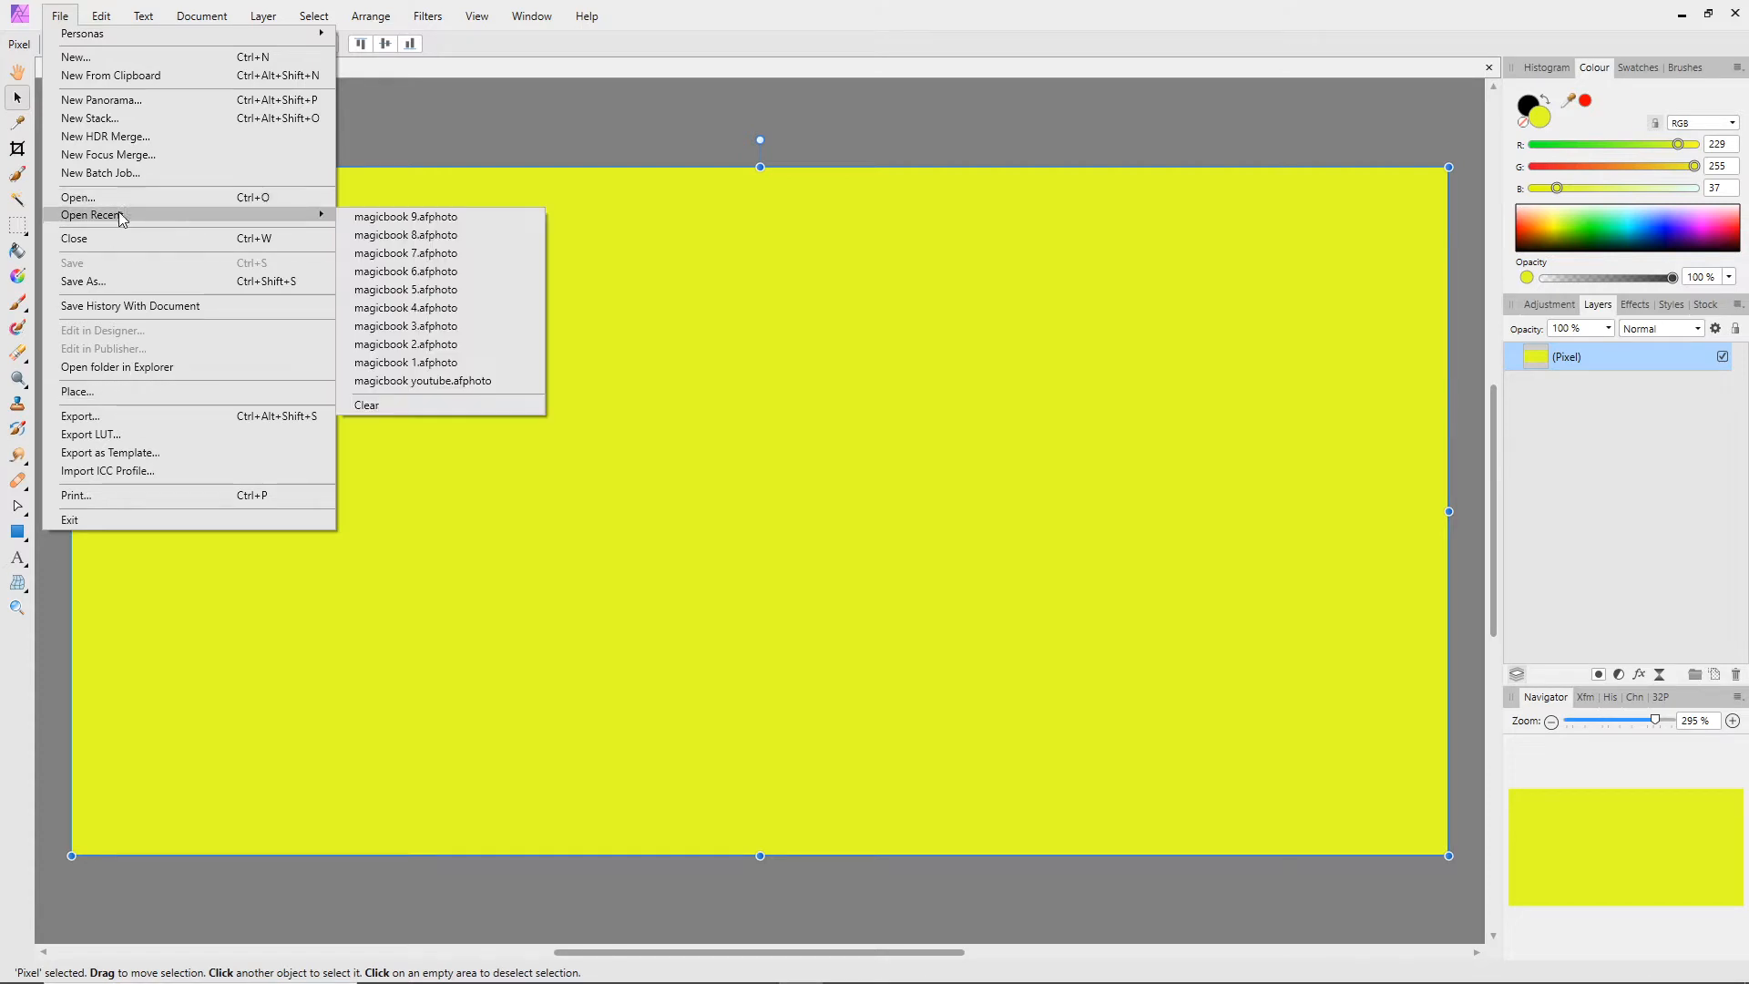
left_click(405, 235)
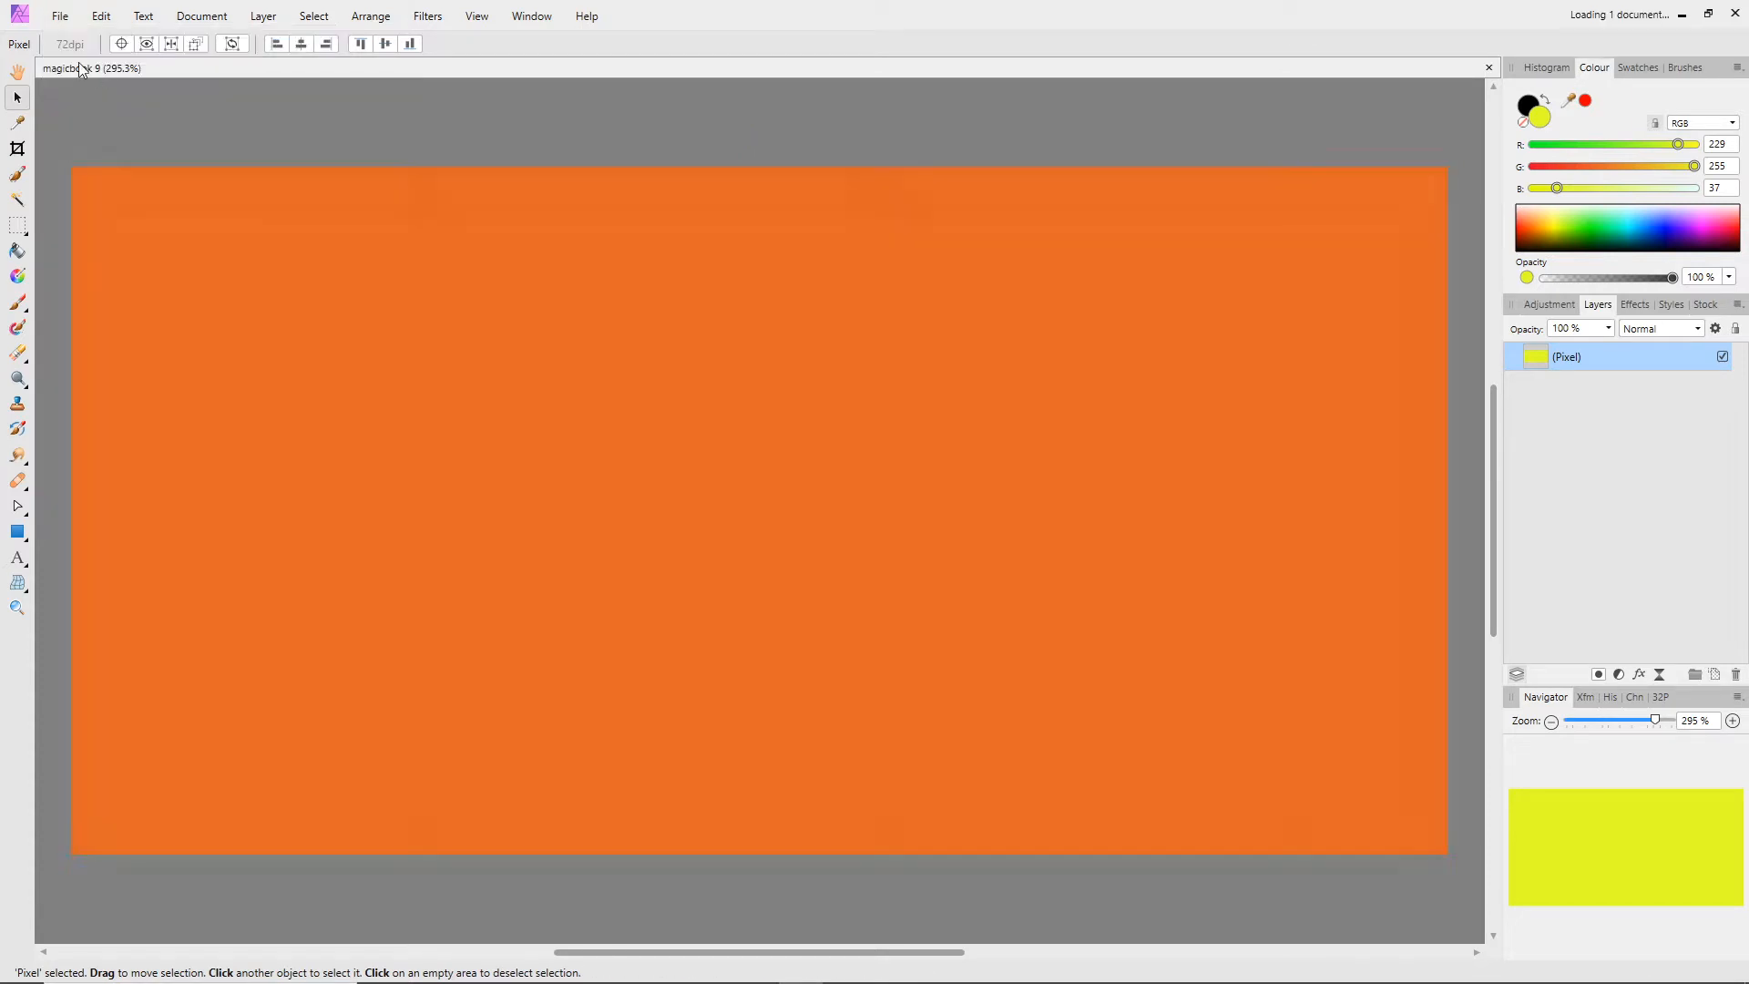
left_click(60, 15)
mouse_move(96, 219)
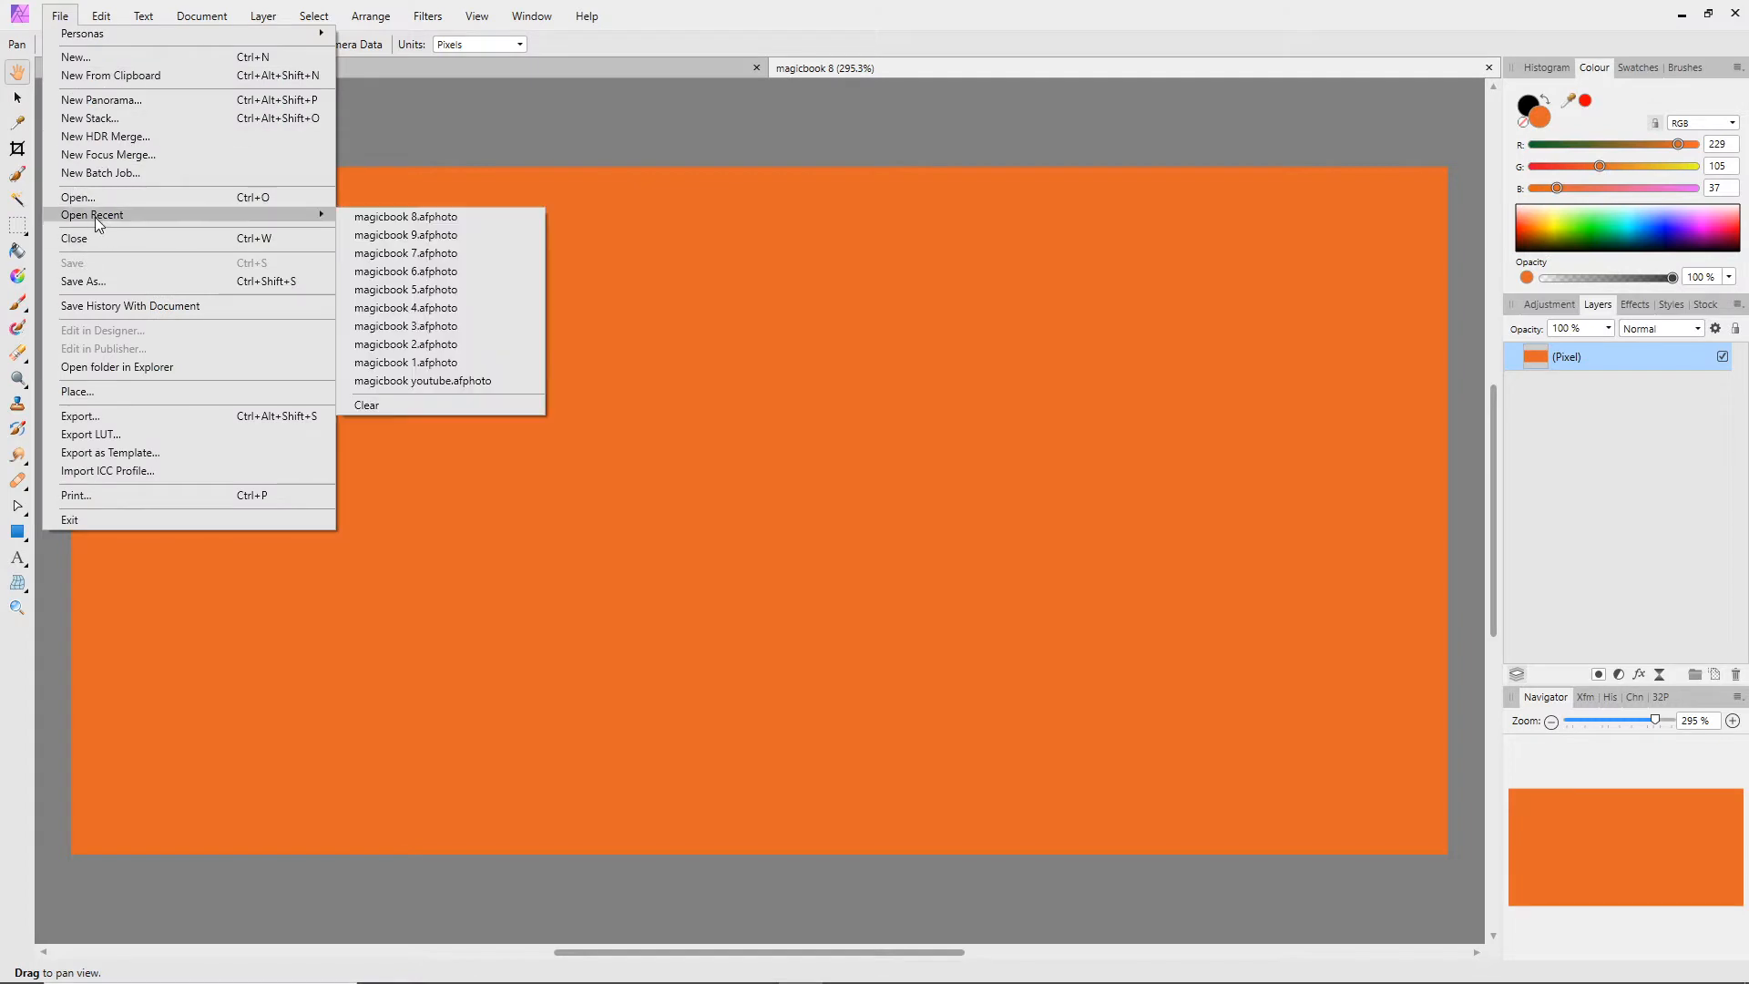
left_click(436, 234)
left_click(60, 15)
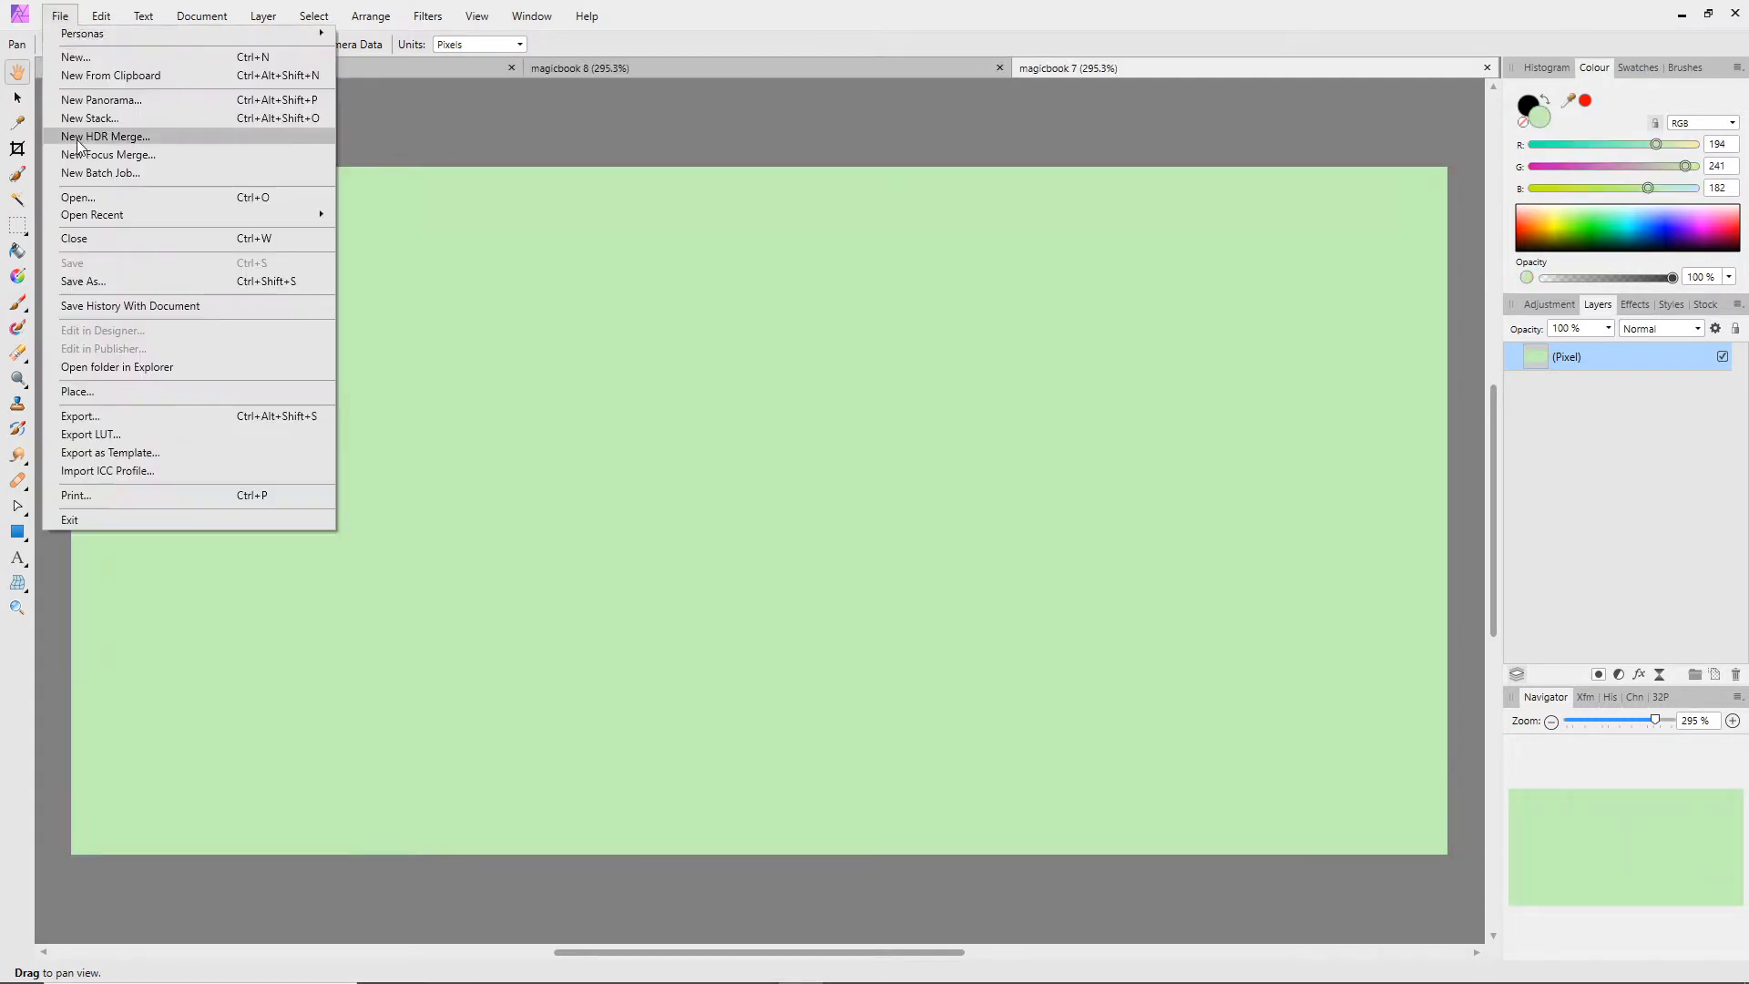
mouse_move(88, 216)
left_click(405, 271)
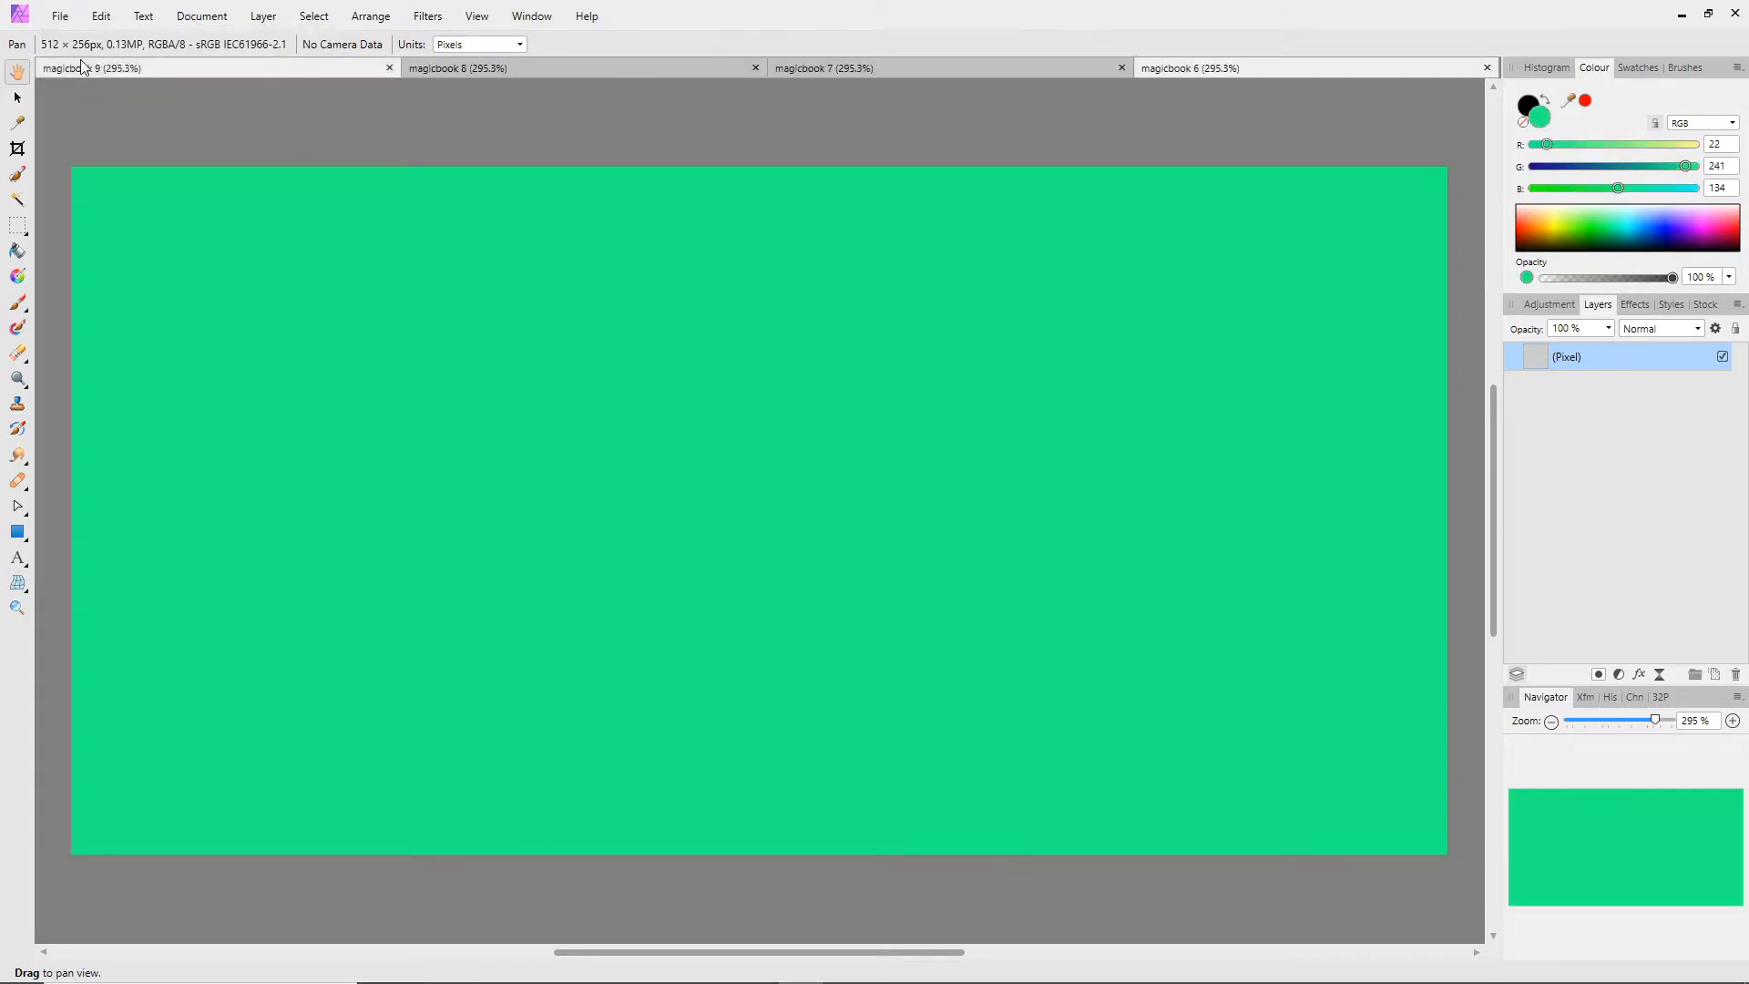
Step: Reopen the recent documents magicbook 5, magicbook 4 and magicbook 3 alongside the ones already open
left_click(60, 15)
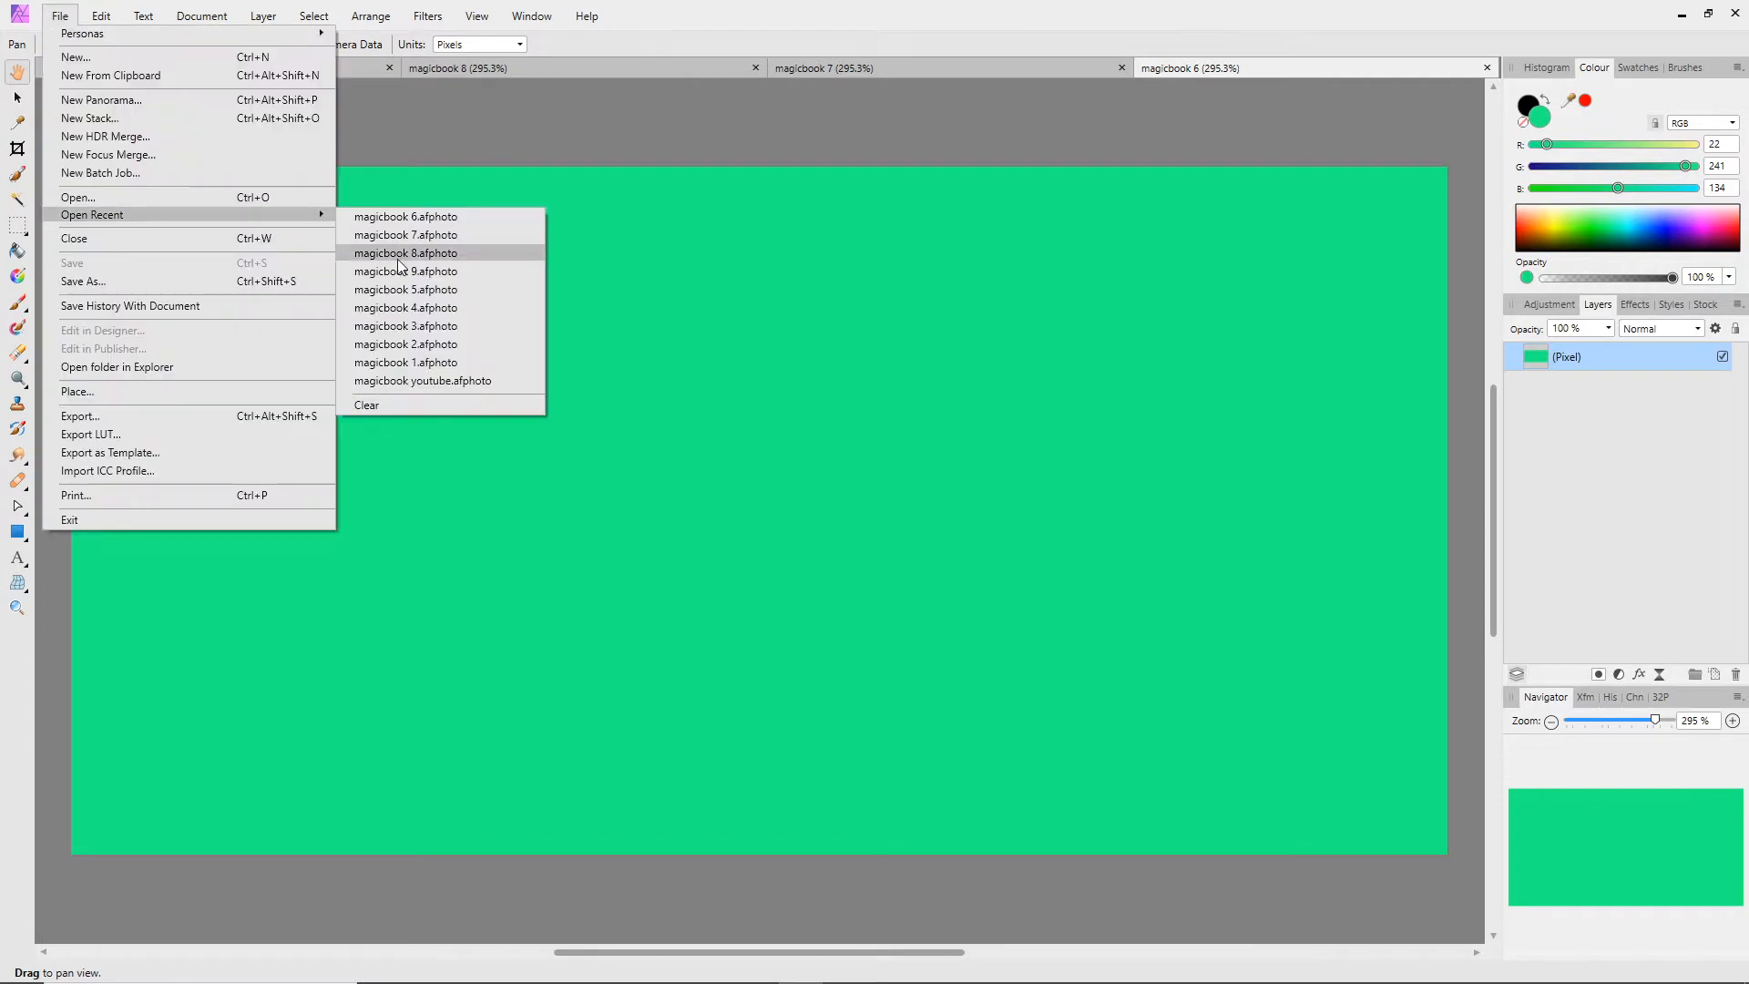
left_click(401, 290)
left_click(60, 16)
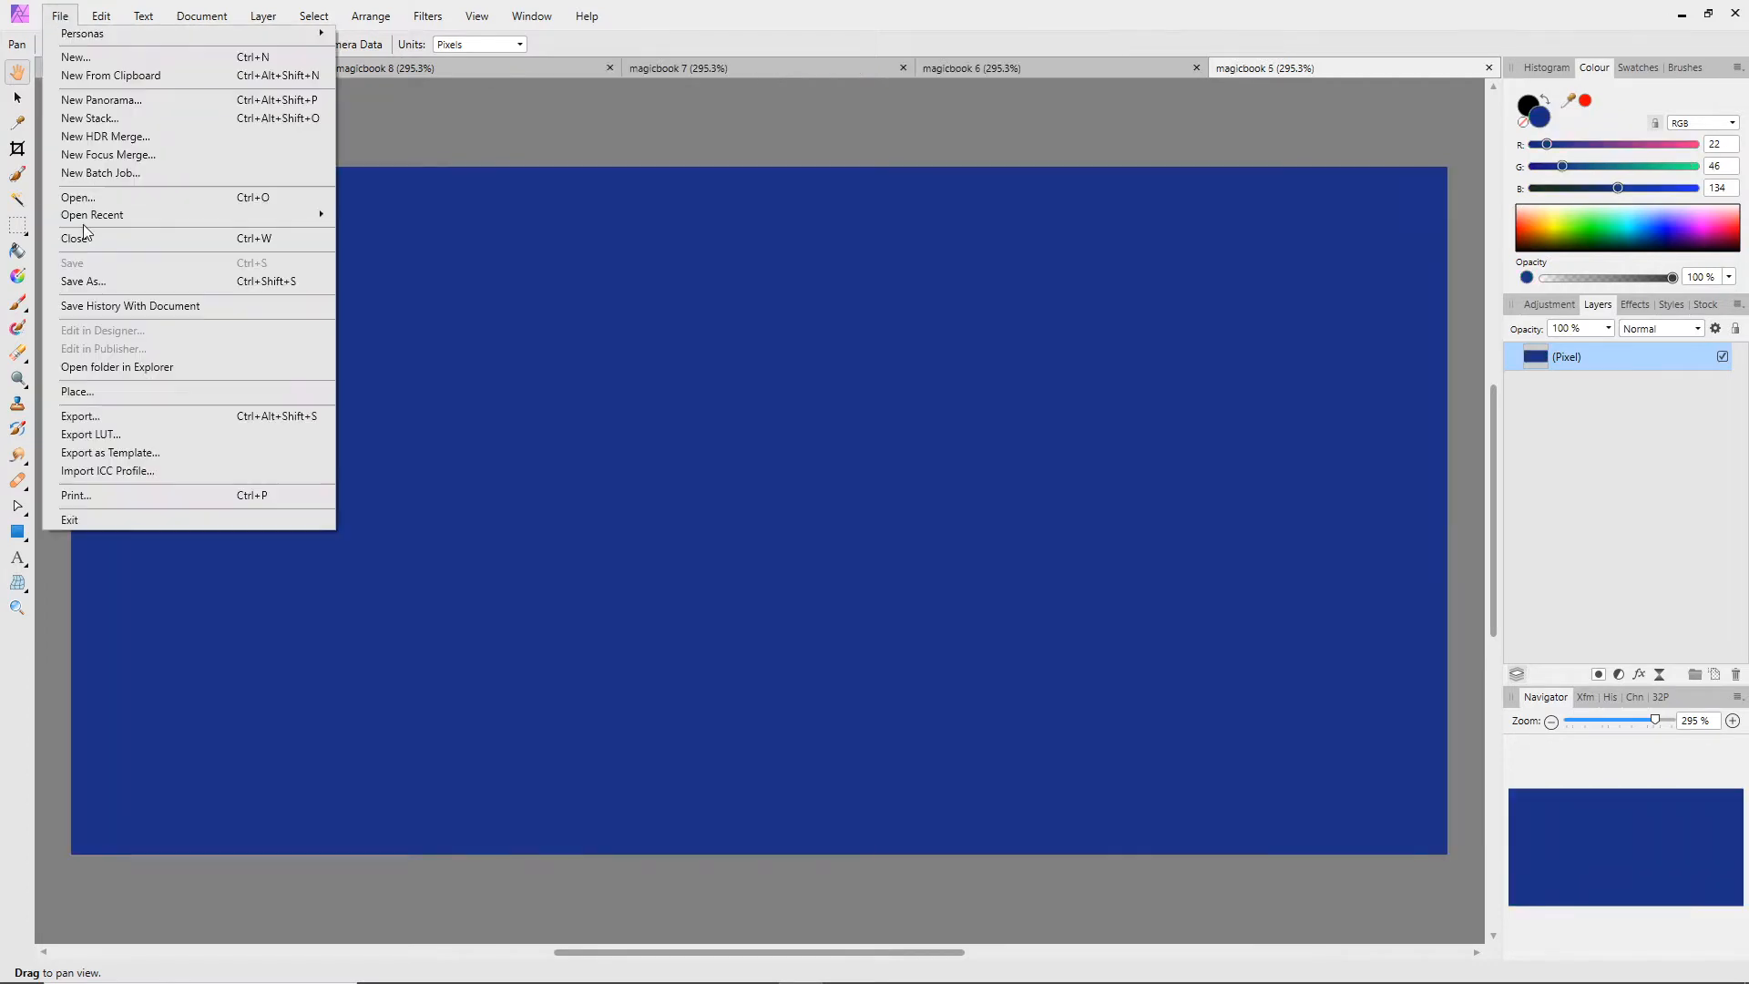
mouse_move(242, 217)
left_click(406, 308)
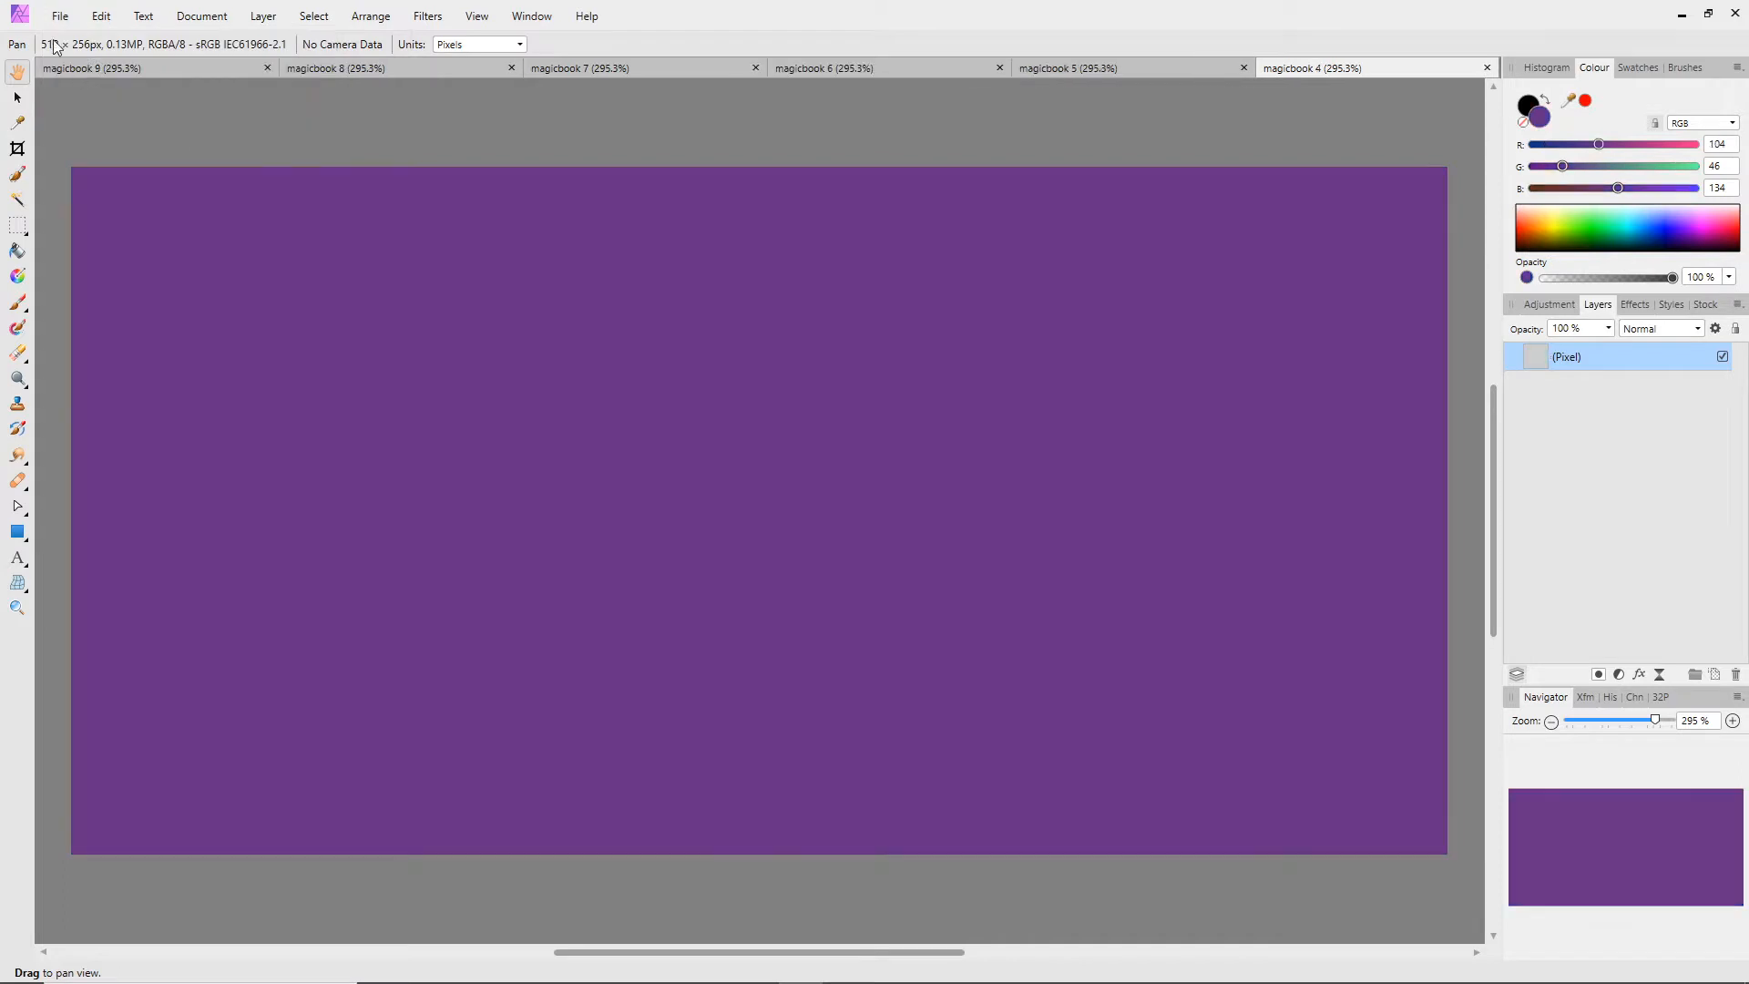
left_click(61, 16)
mouse_move(90, 217)
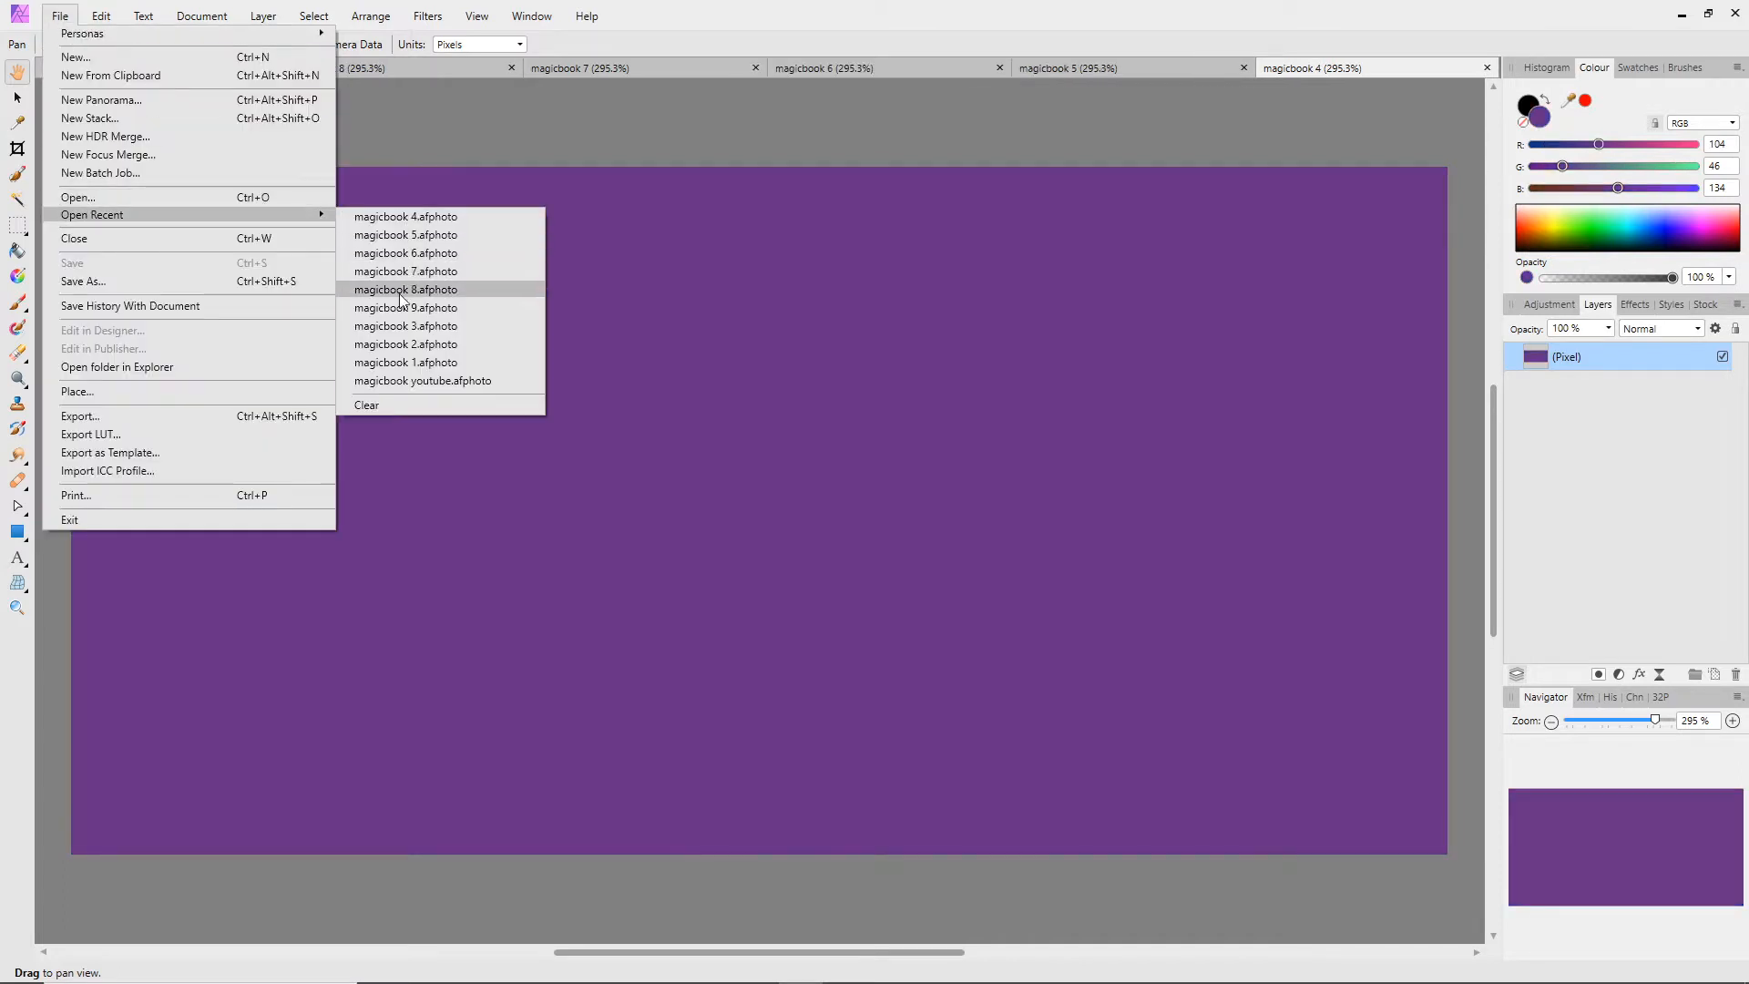
left_click(401, 328)
Step: Reopen the recent documents magicbook 2 and magicbook 1
left_click(60, 15)
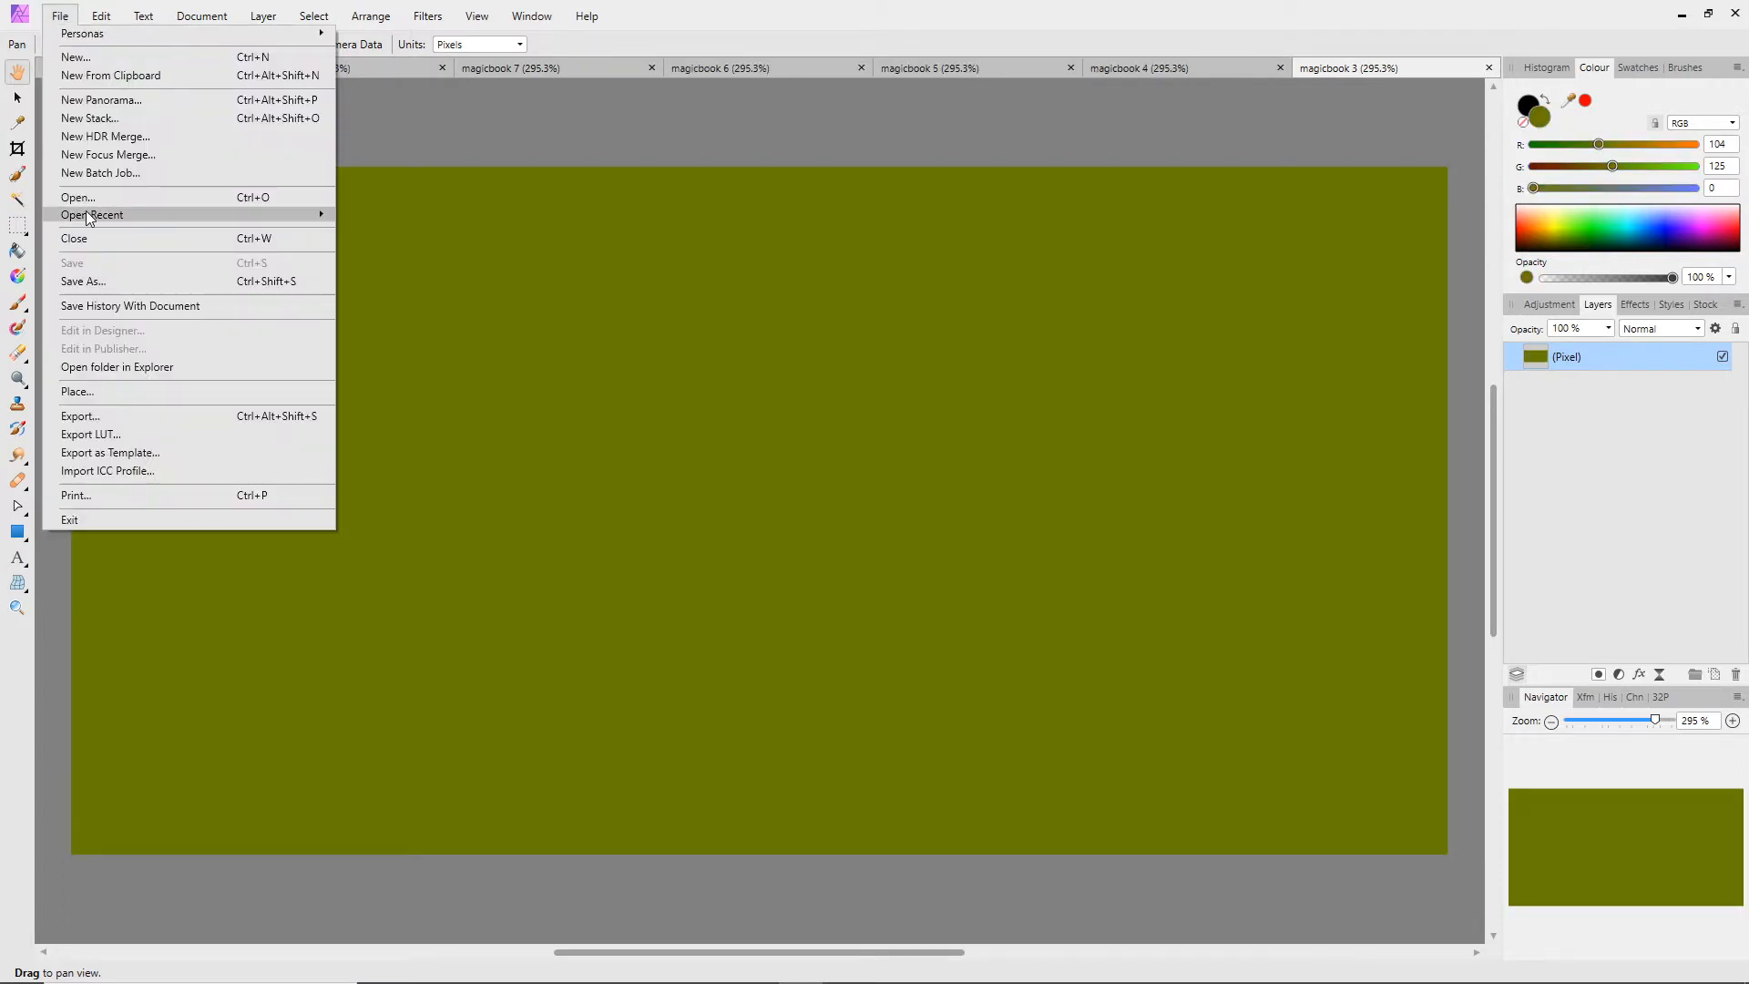
mouse_move(90, 217)
left_click(410, 344)
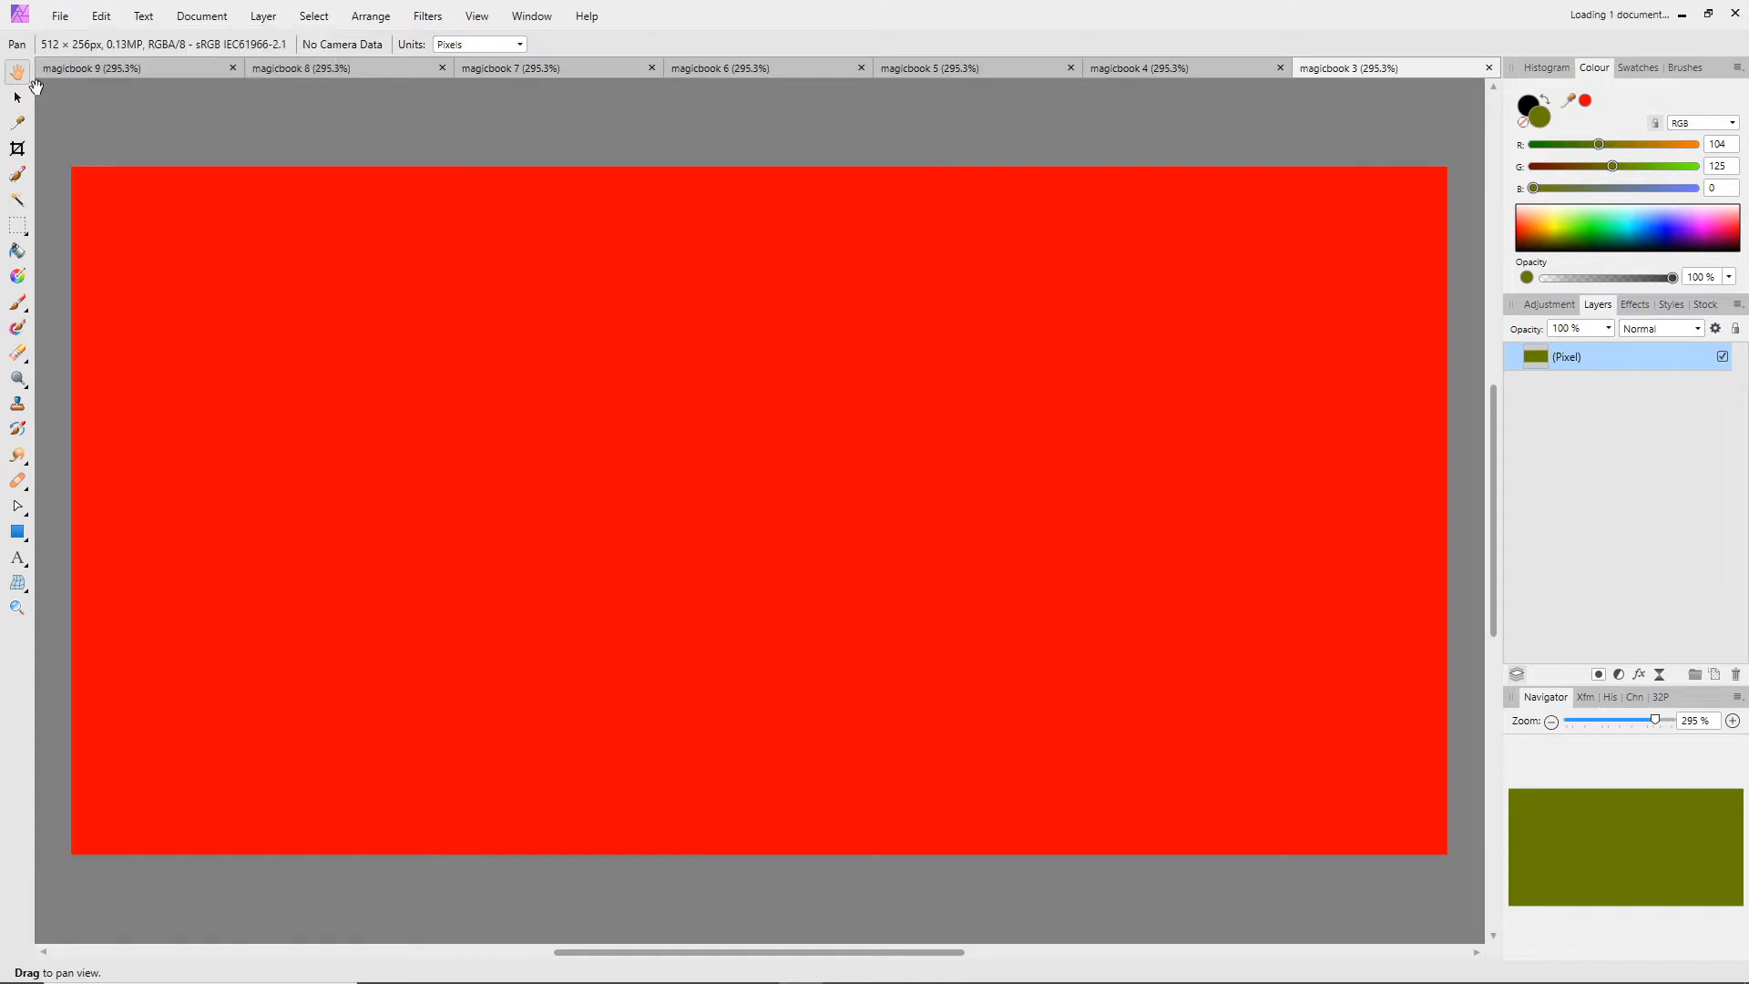
left_click(61, 16)
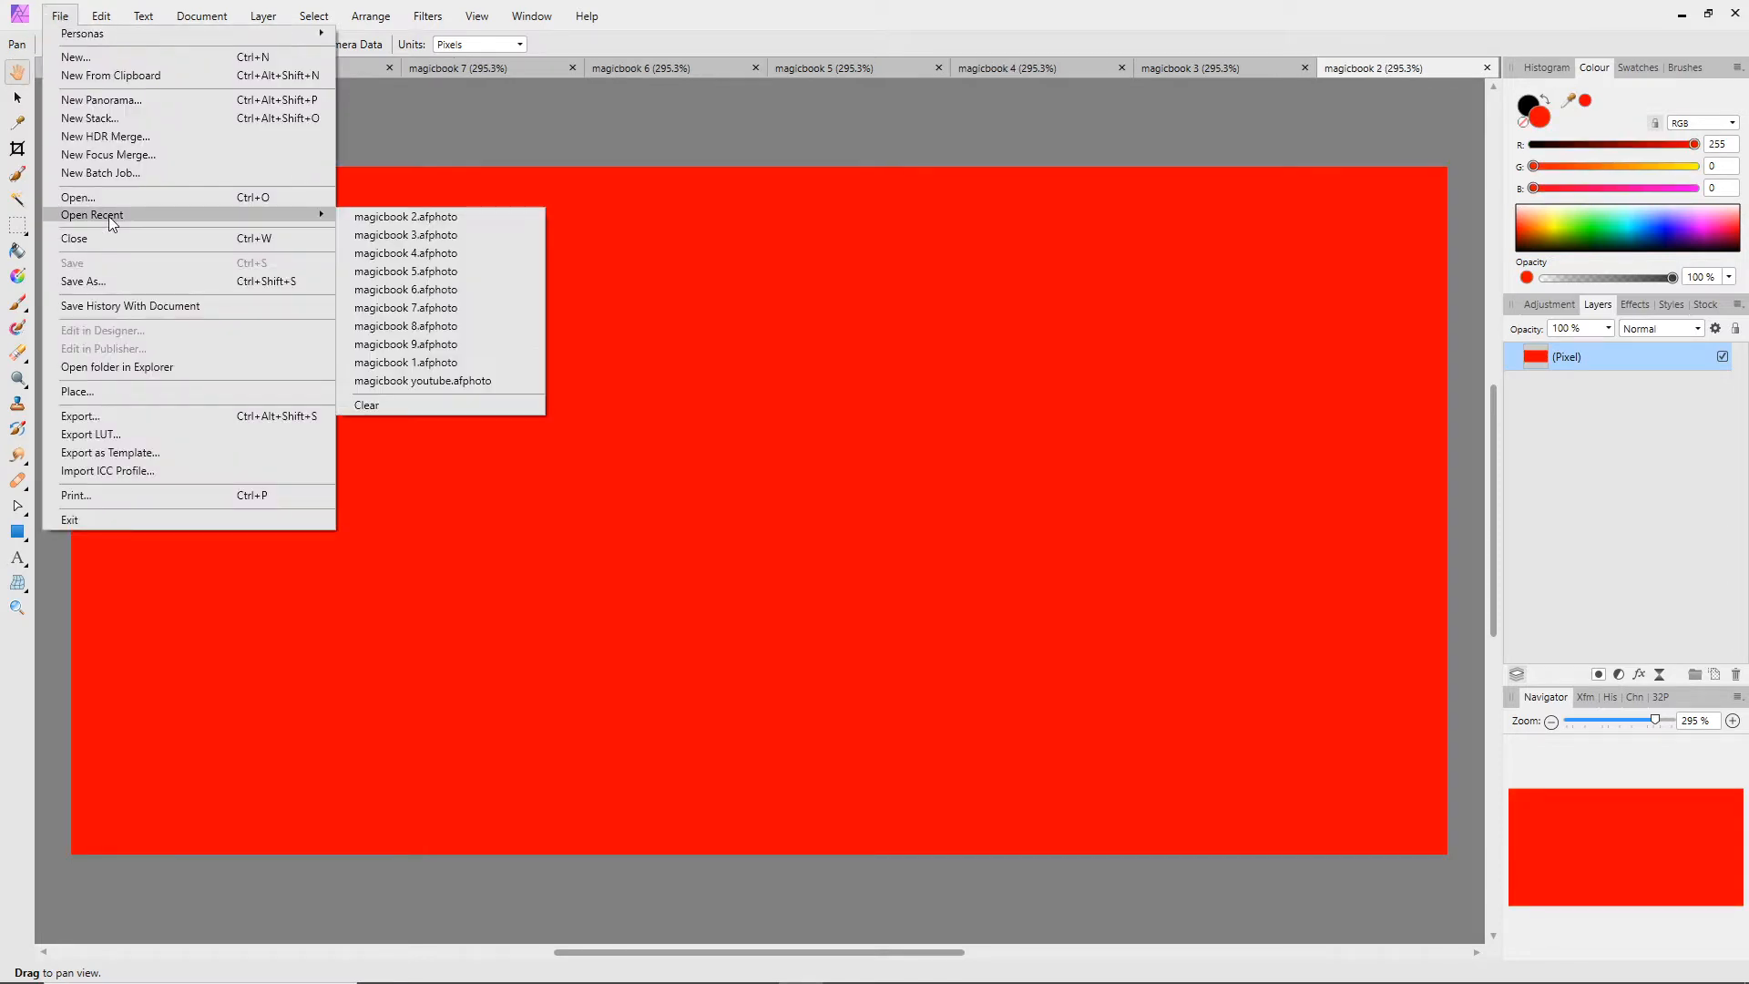
left_click(410, 363)
Step: Export the magenta document as a PNG named magicbook 1.png in the Blender 2.8+ folder and close the document
left_click(61, 15)
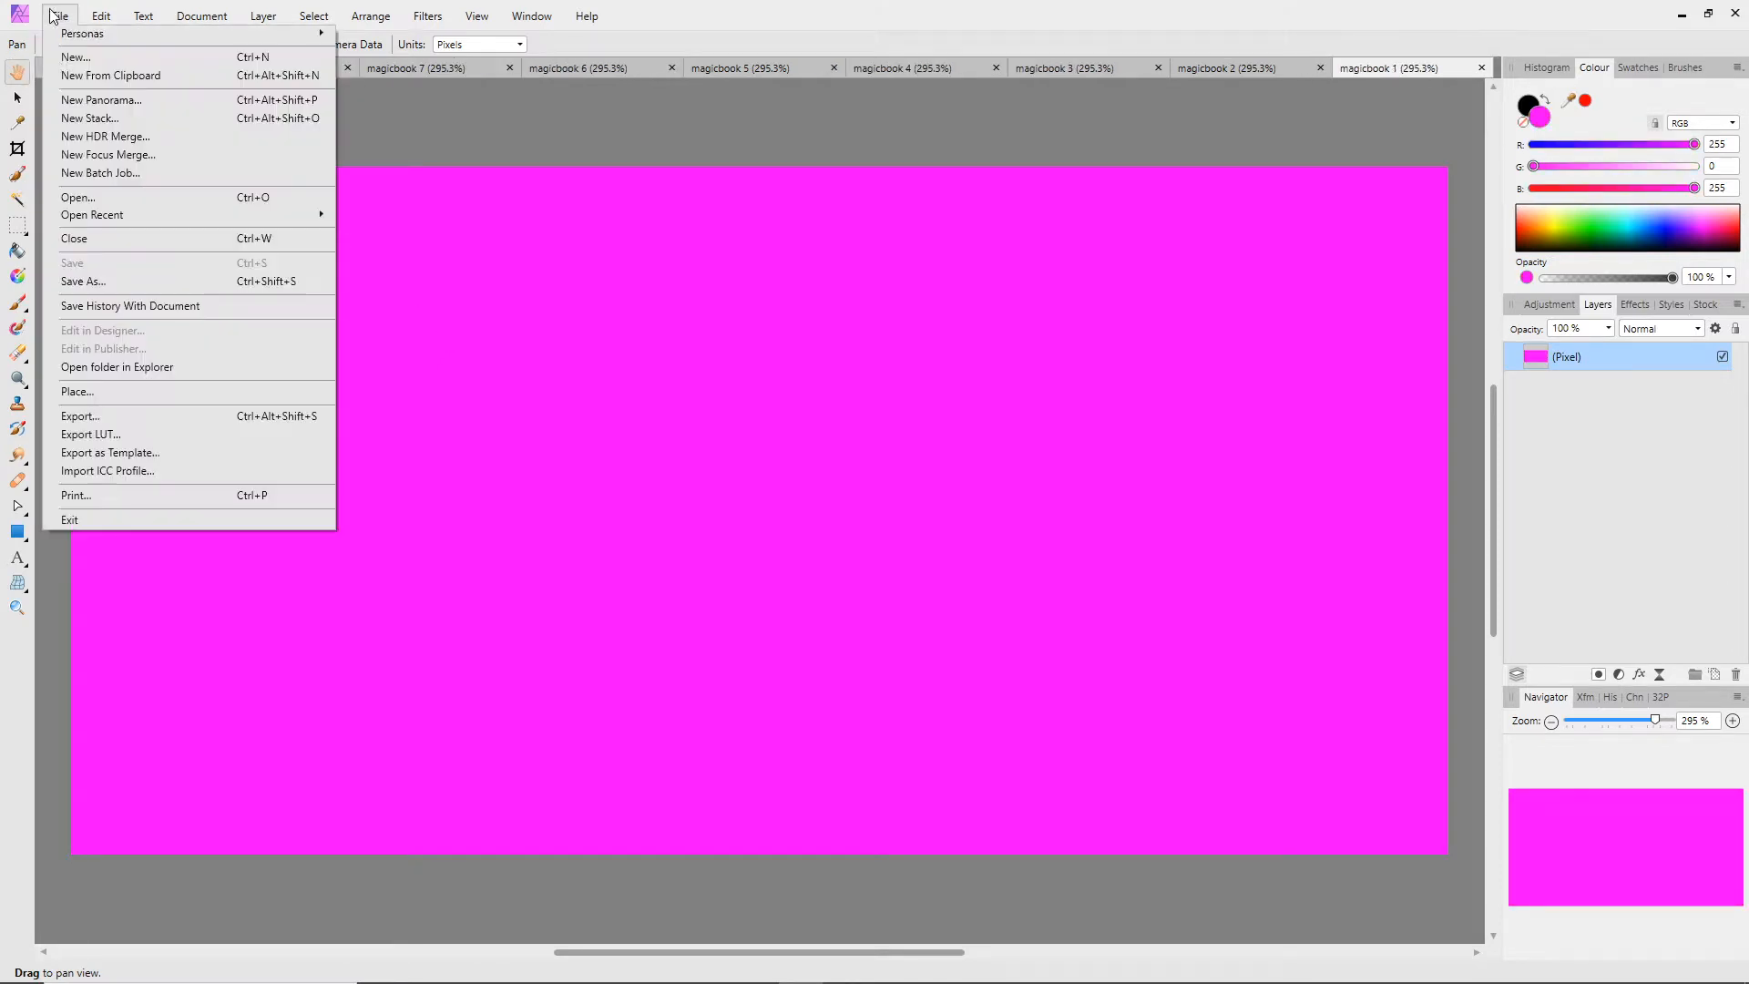
left_click(82, 413)
left_click(1019, 613)
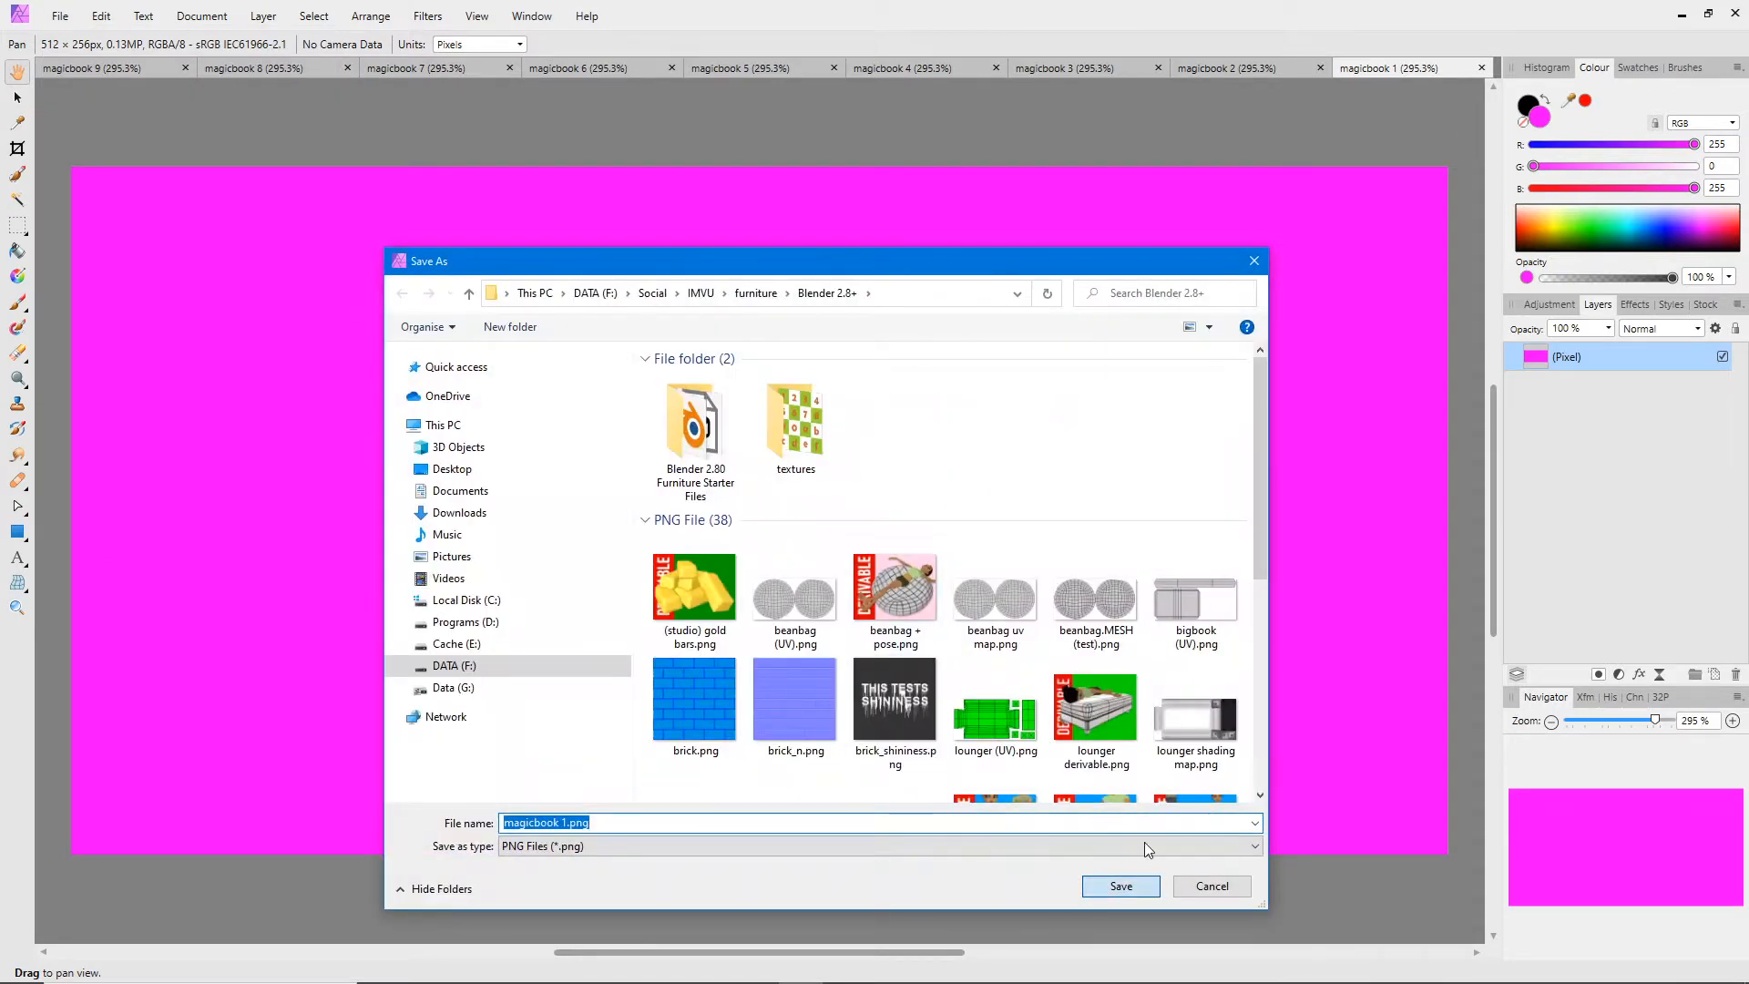
key("Return")
left_click(1481, 68)
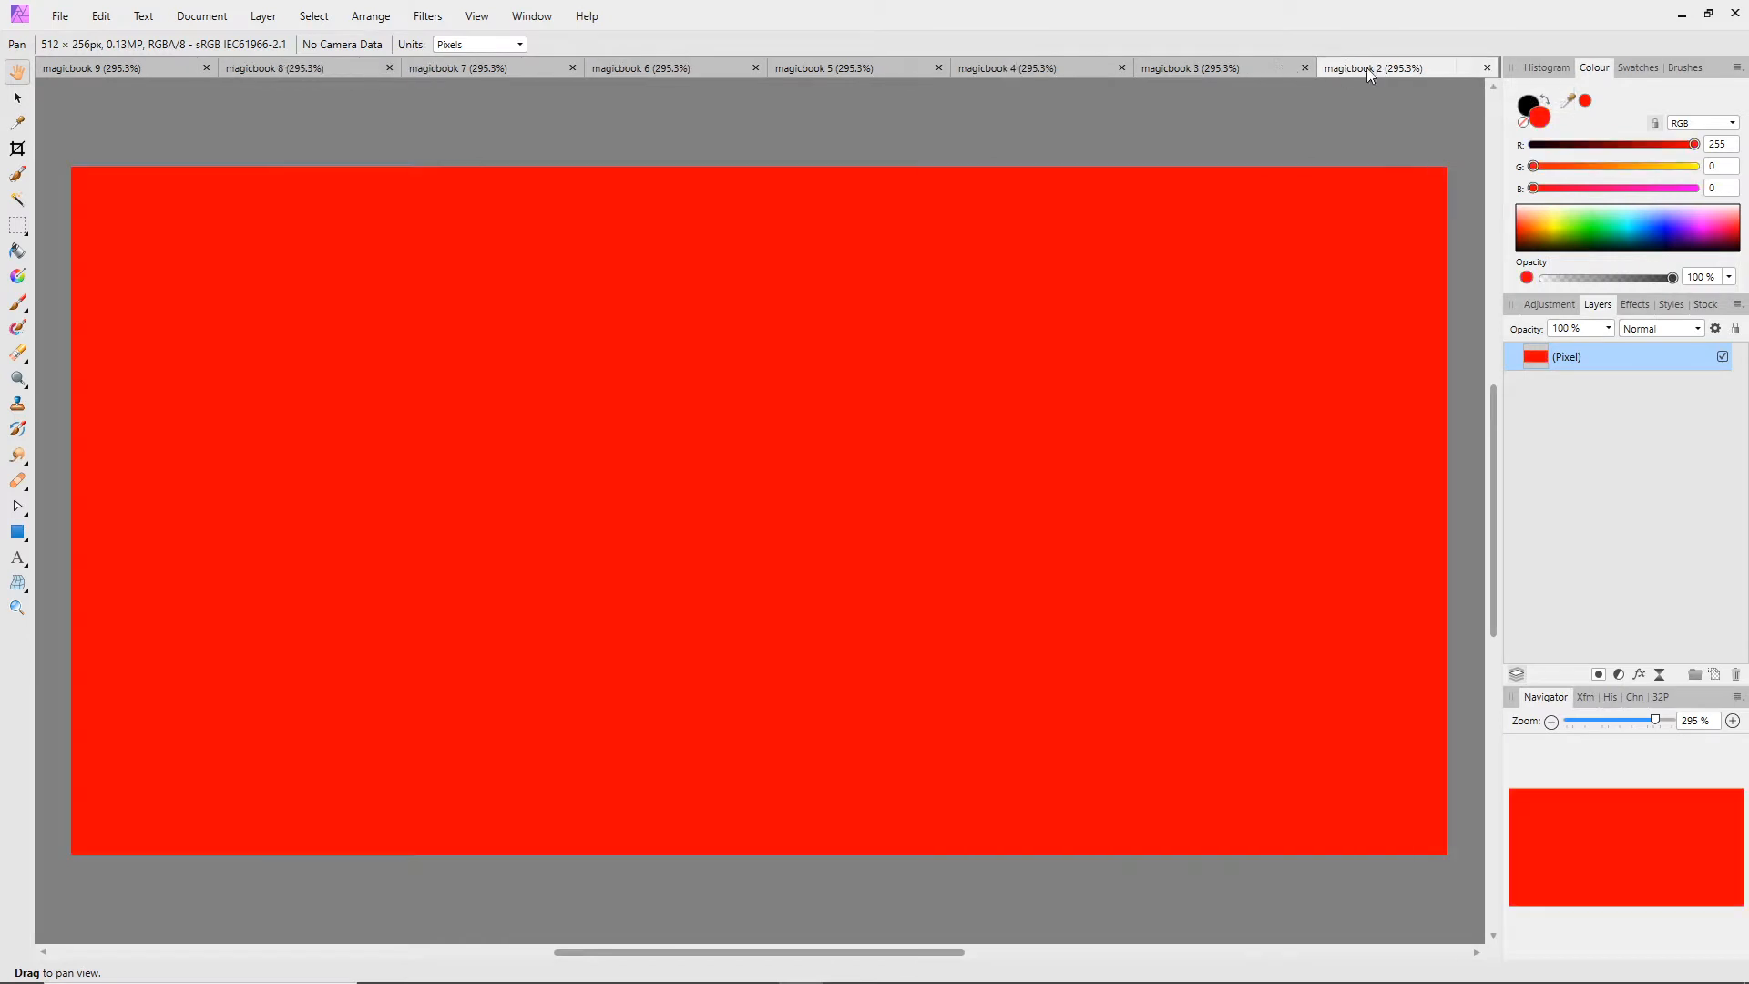
Step: Export the red document as a 512 x 256 px PNG named magicbook 2.png in the Blender 2.8+ folder and close it
left_click(60, 16)
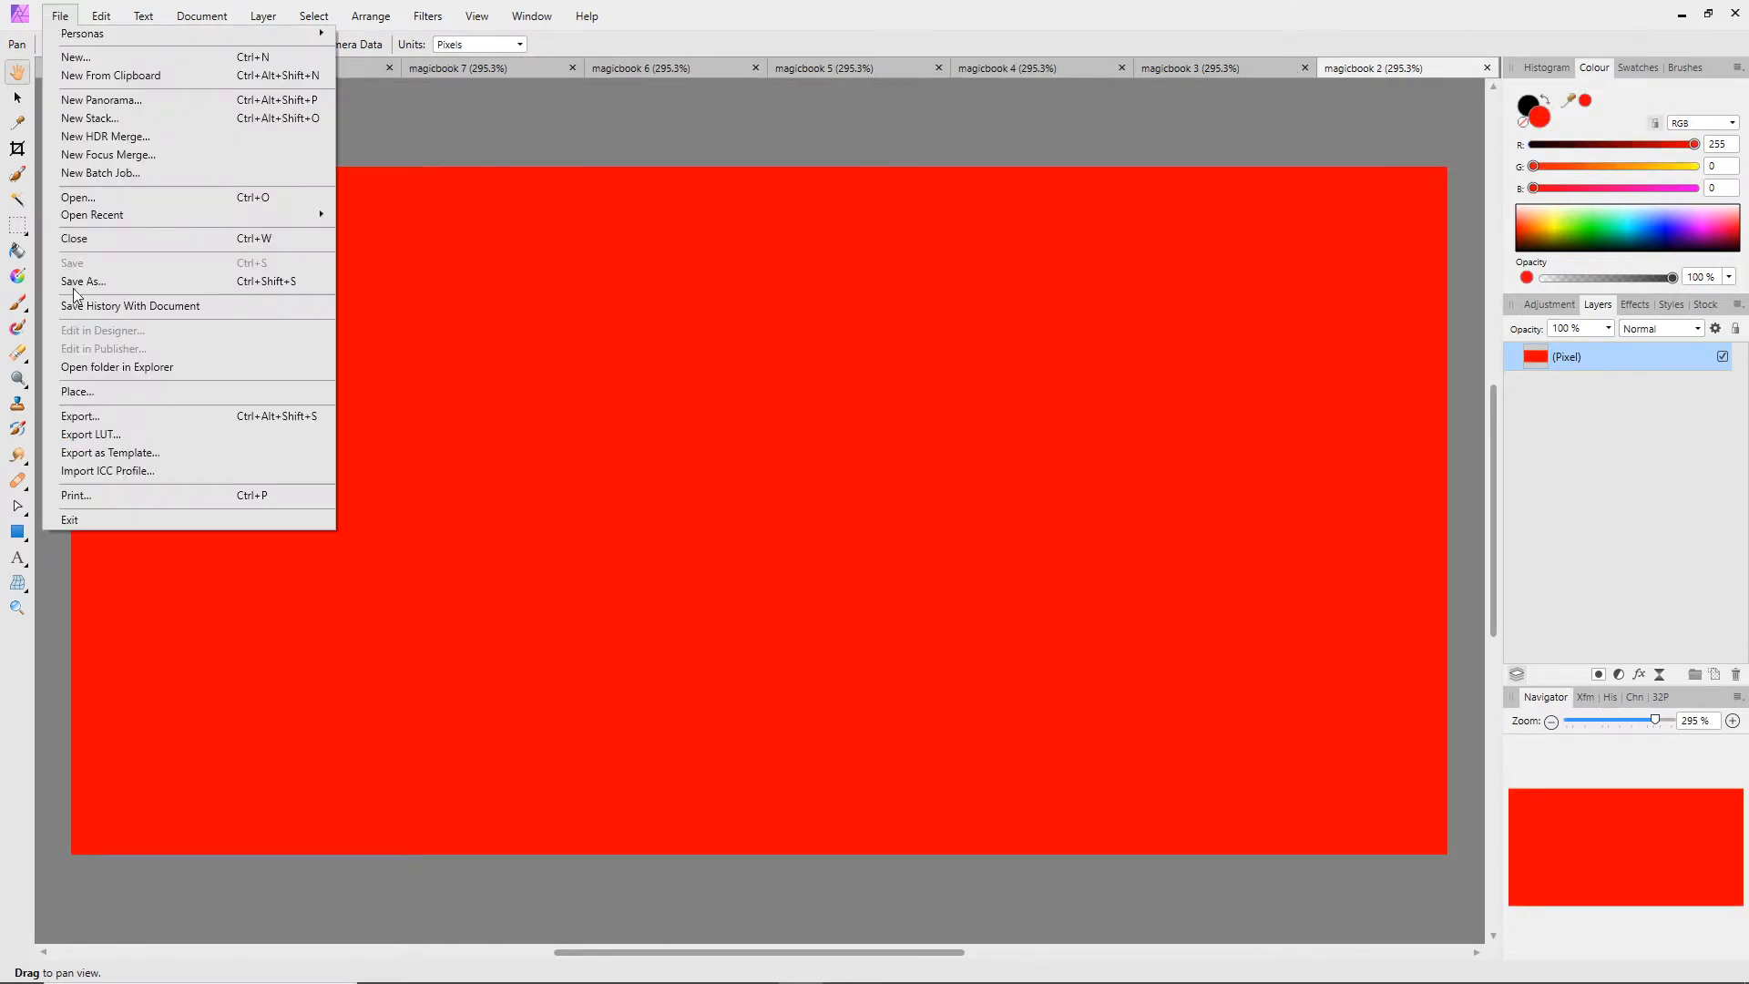
left_click(91, 417)
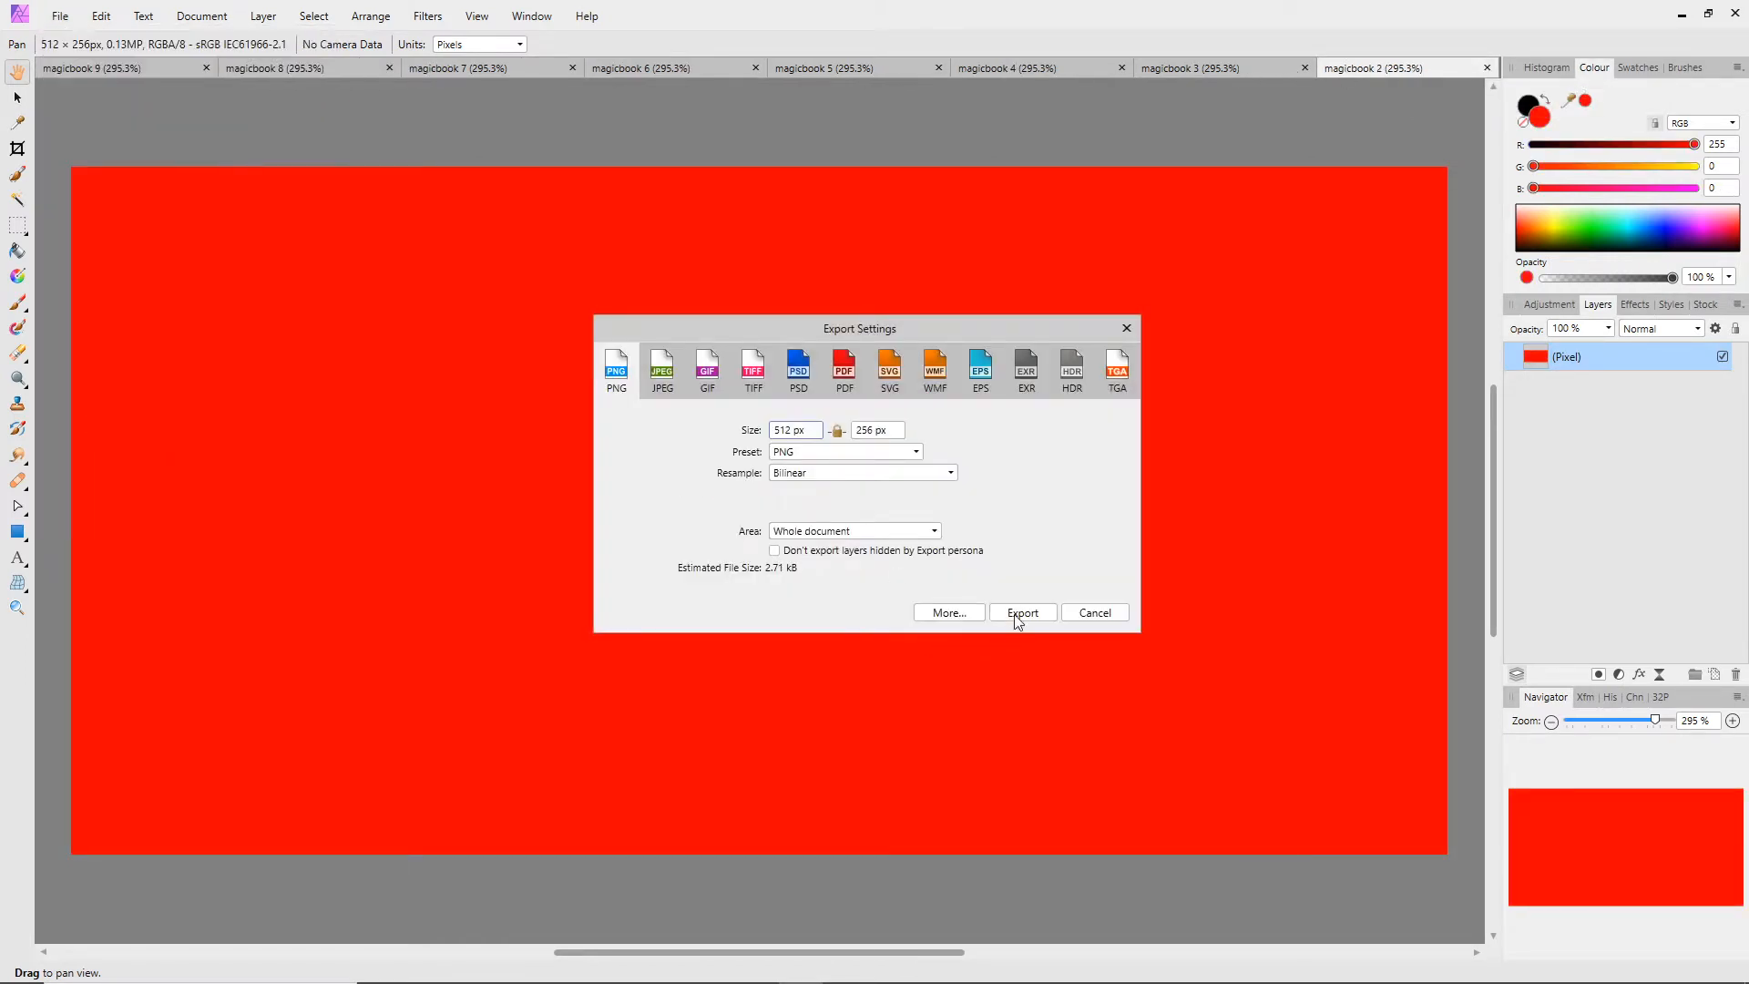
left_click(1019, 613)
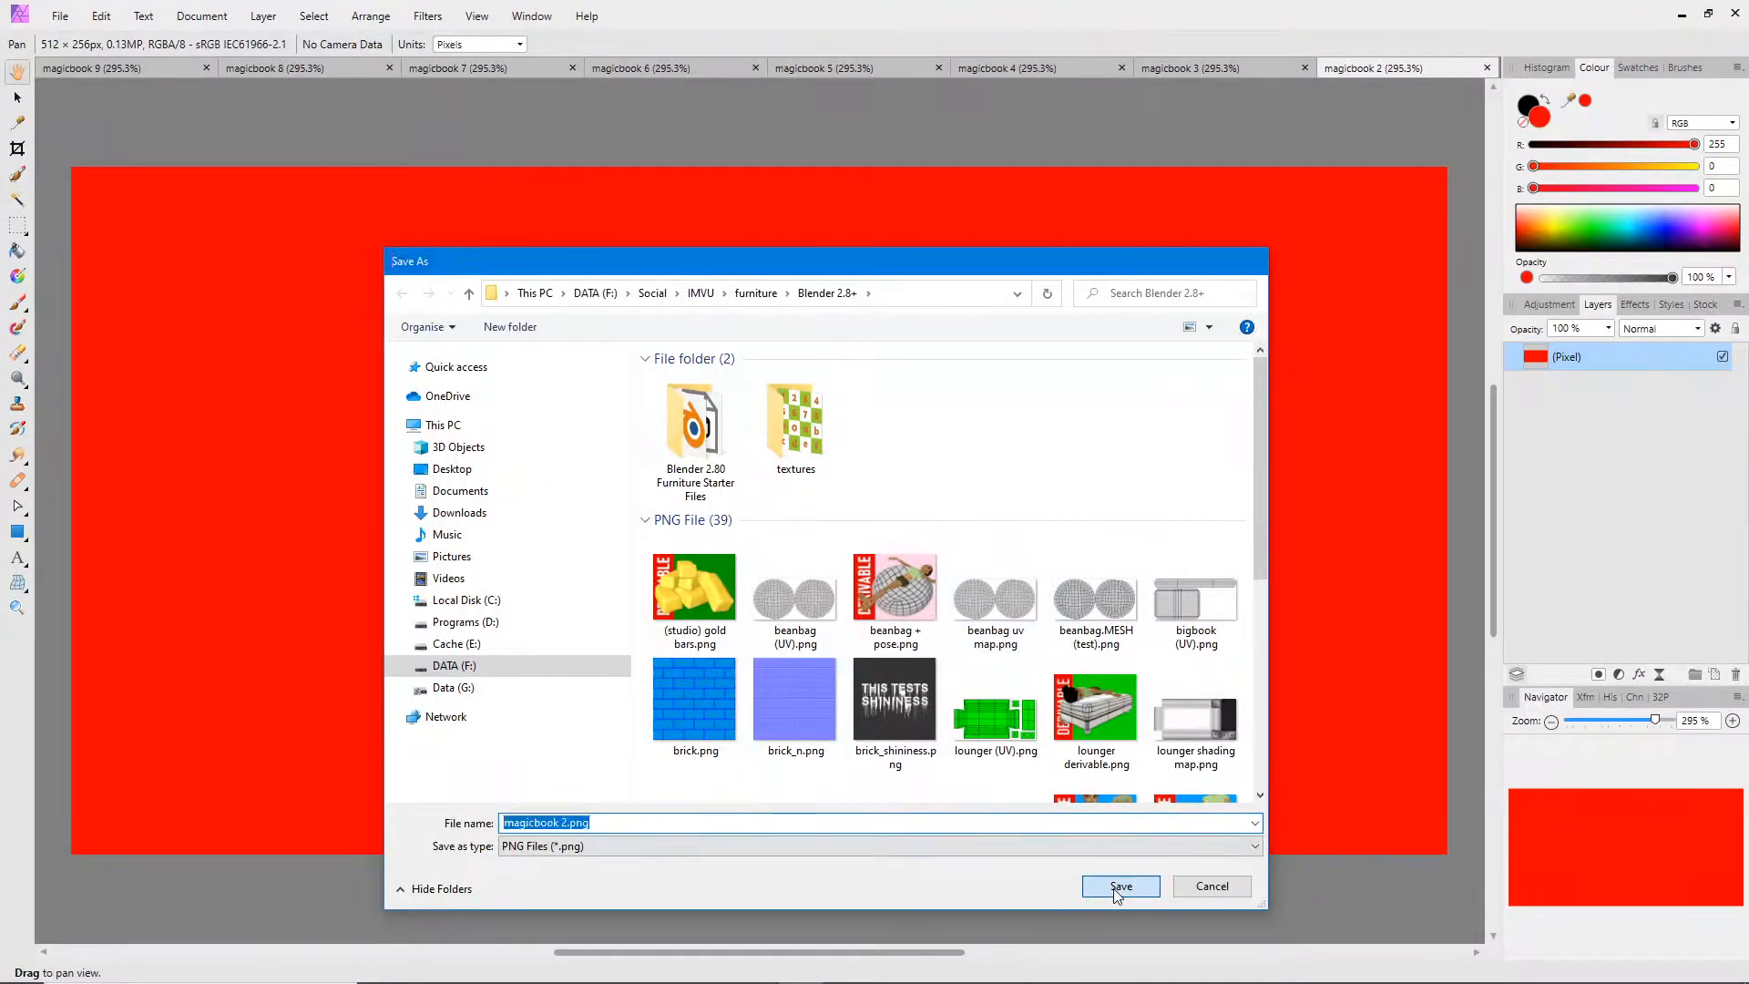
left_click(1118, 891)
left_click(1486, 68)
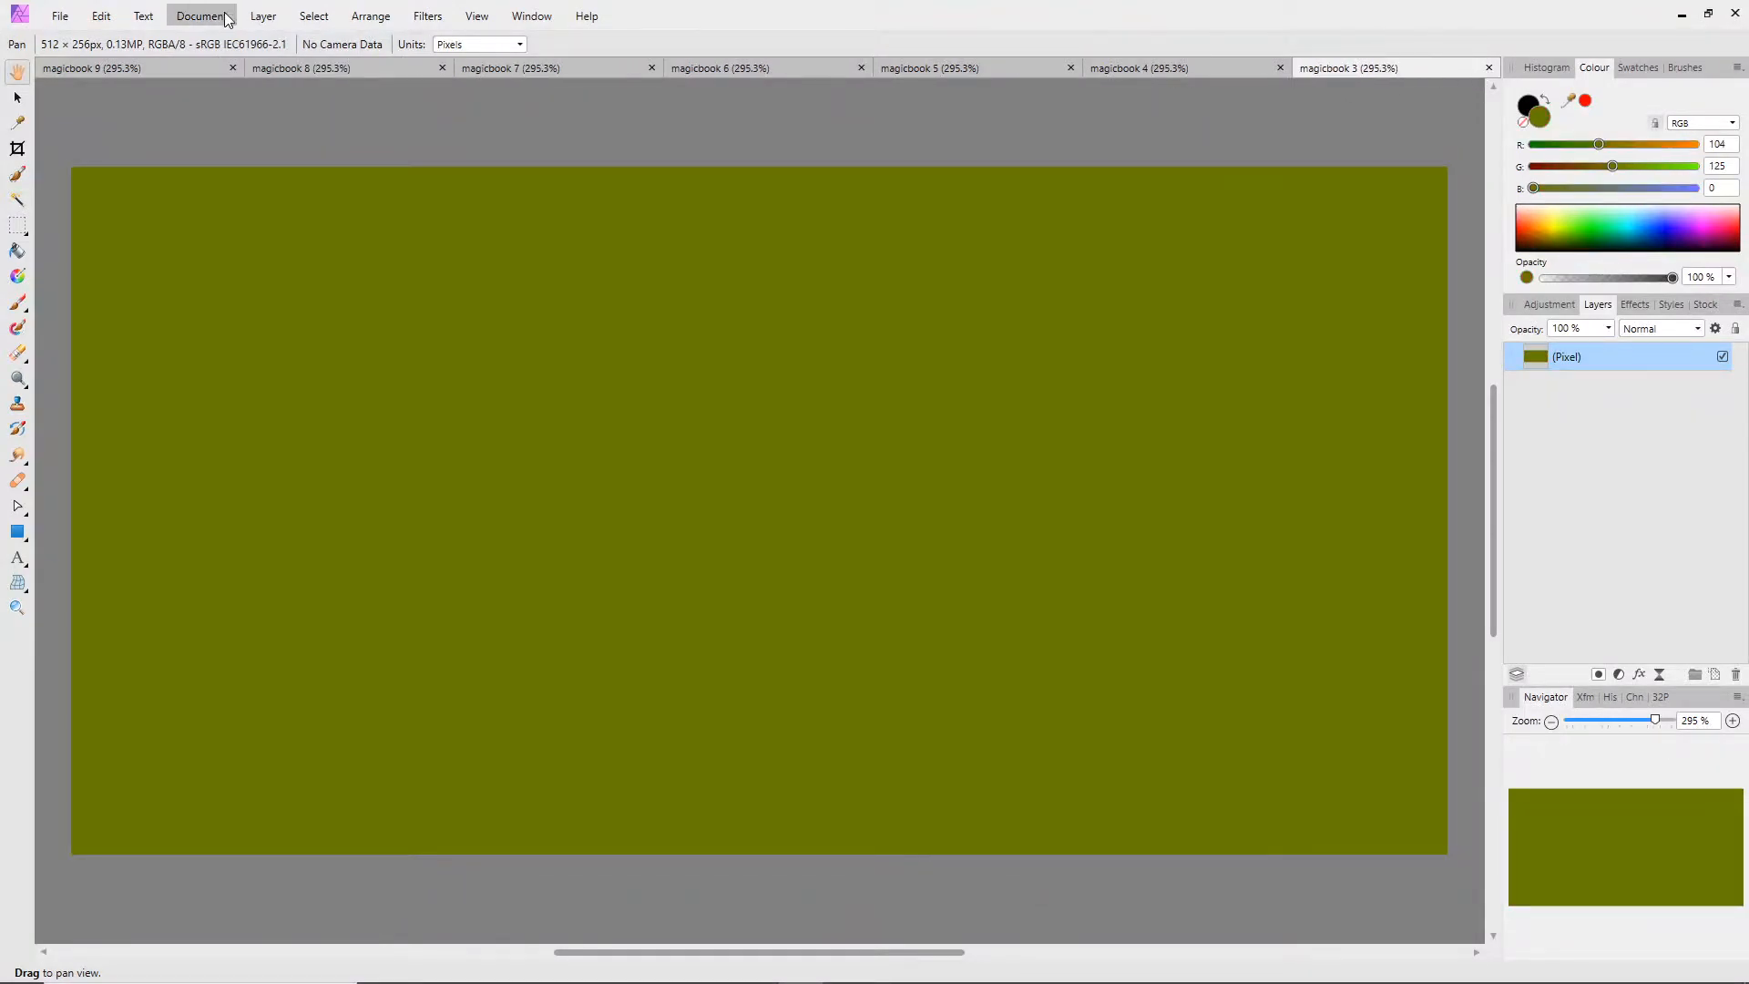
Step: Export the olive document as a PNG named magicbook 3.png in the Blender 2.8+ folder and close the document
left_click(59, 15)
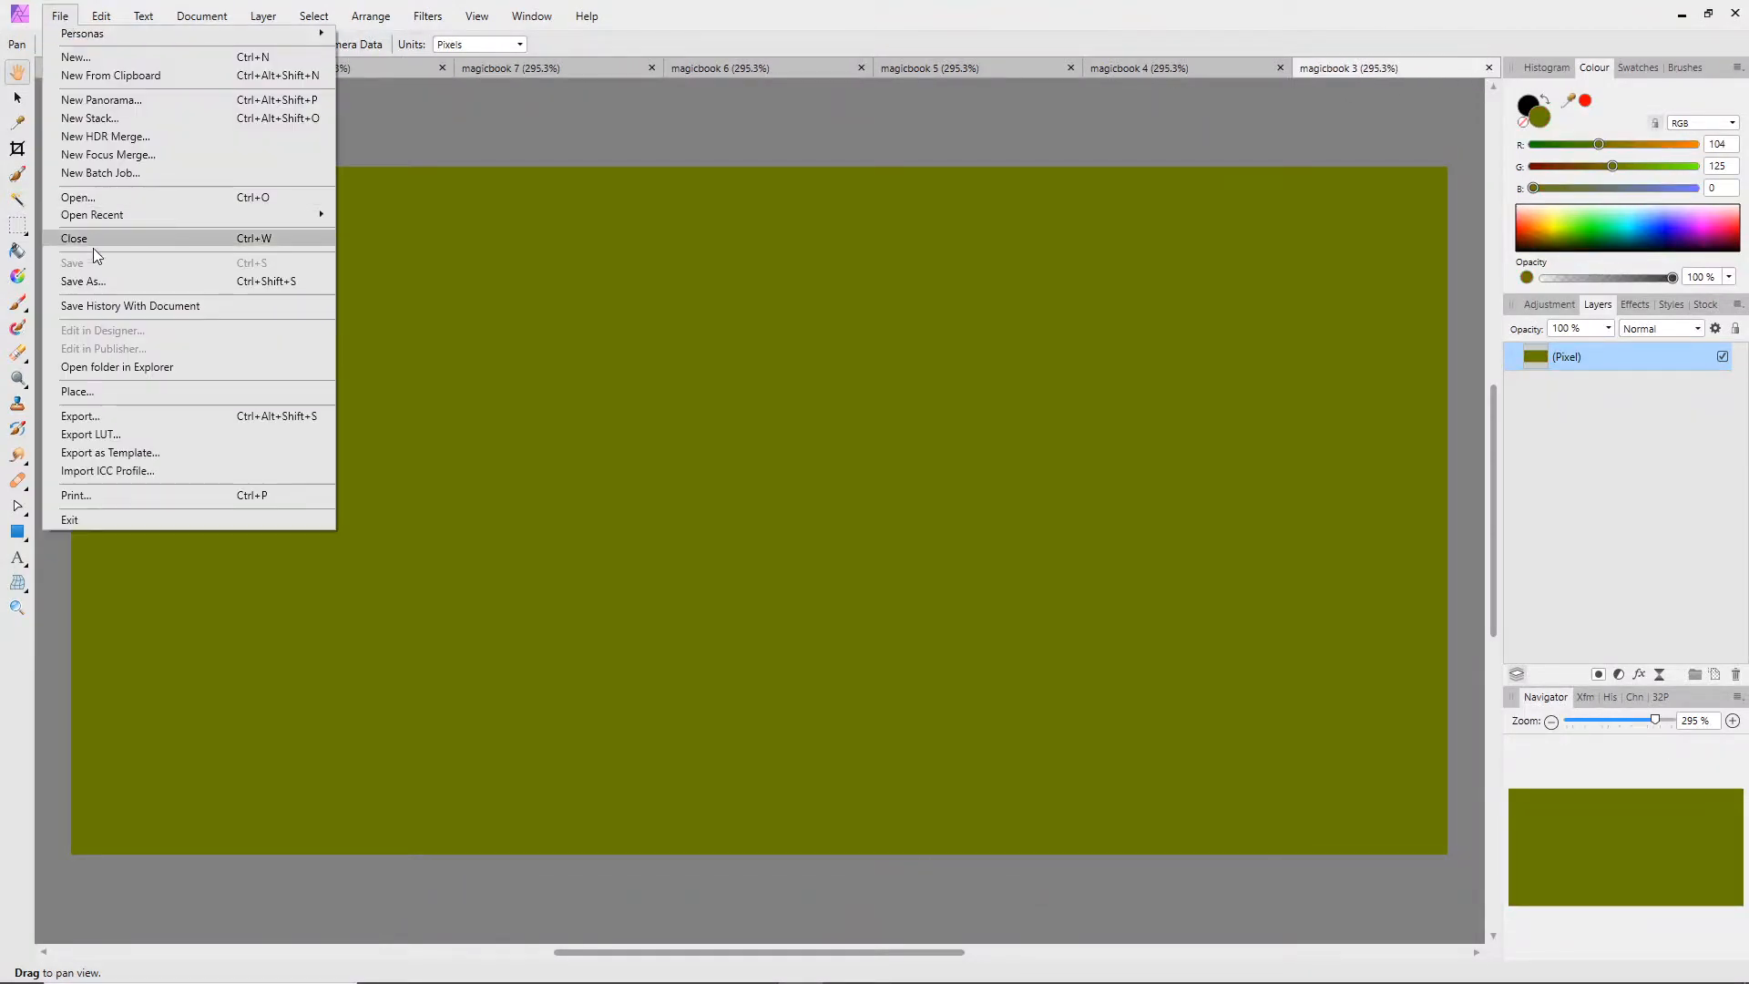
left_click(102, 419)
left_click(1023, 613)
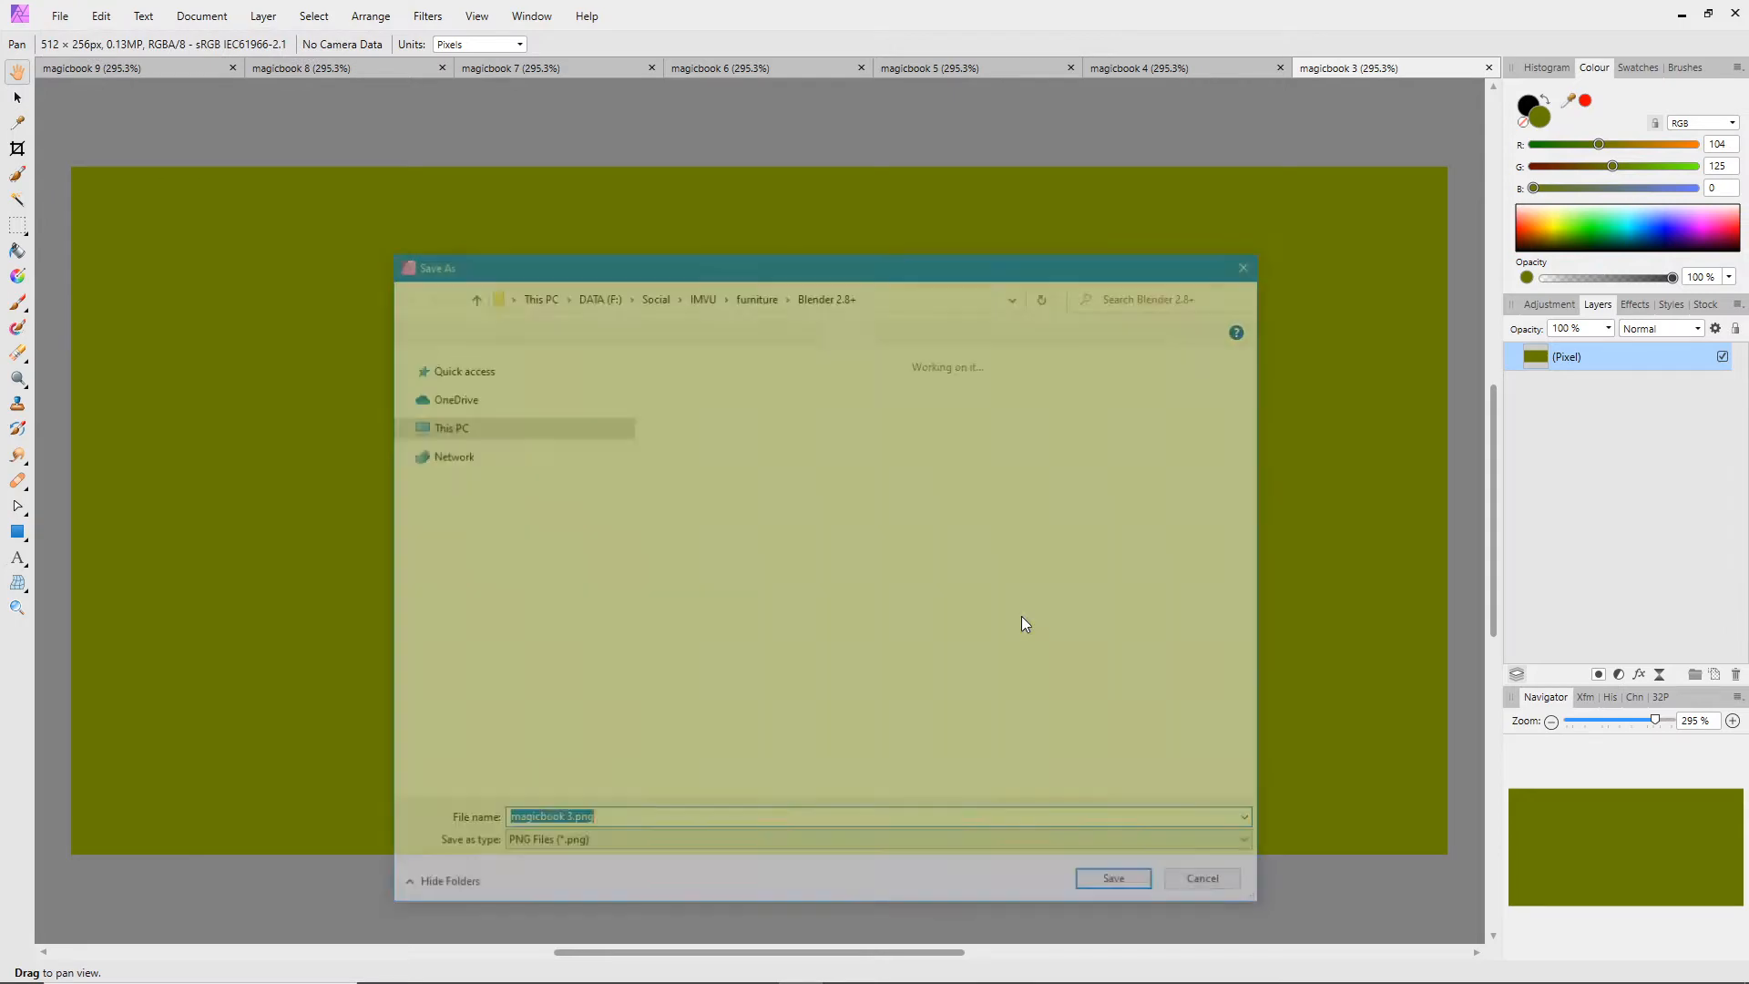
left_click(1121, 888)
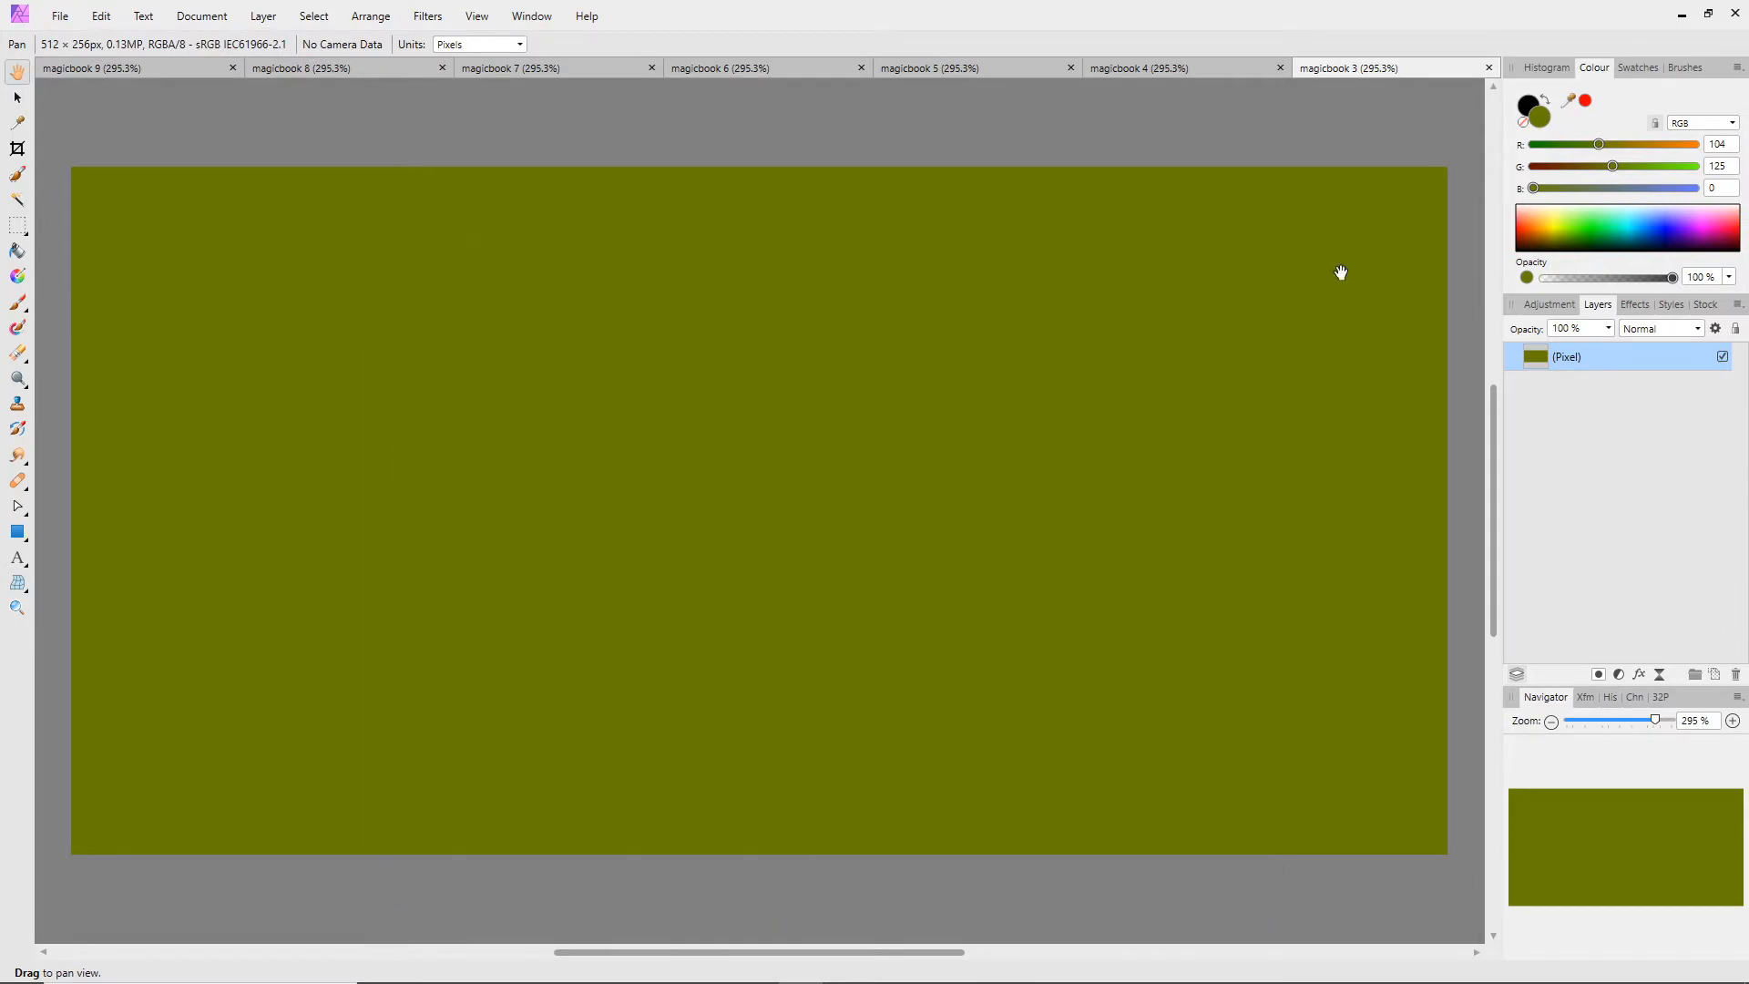
left_click(1489, 68)
Step: Export the purple document as a 512 x 256 px PNG named magicbook 4.png in the Blender 2.8+ folder and close it
left_click(59, 16)
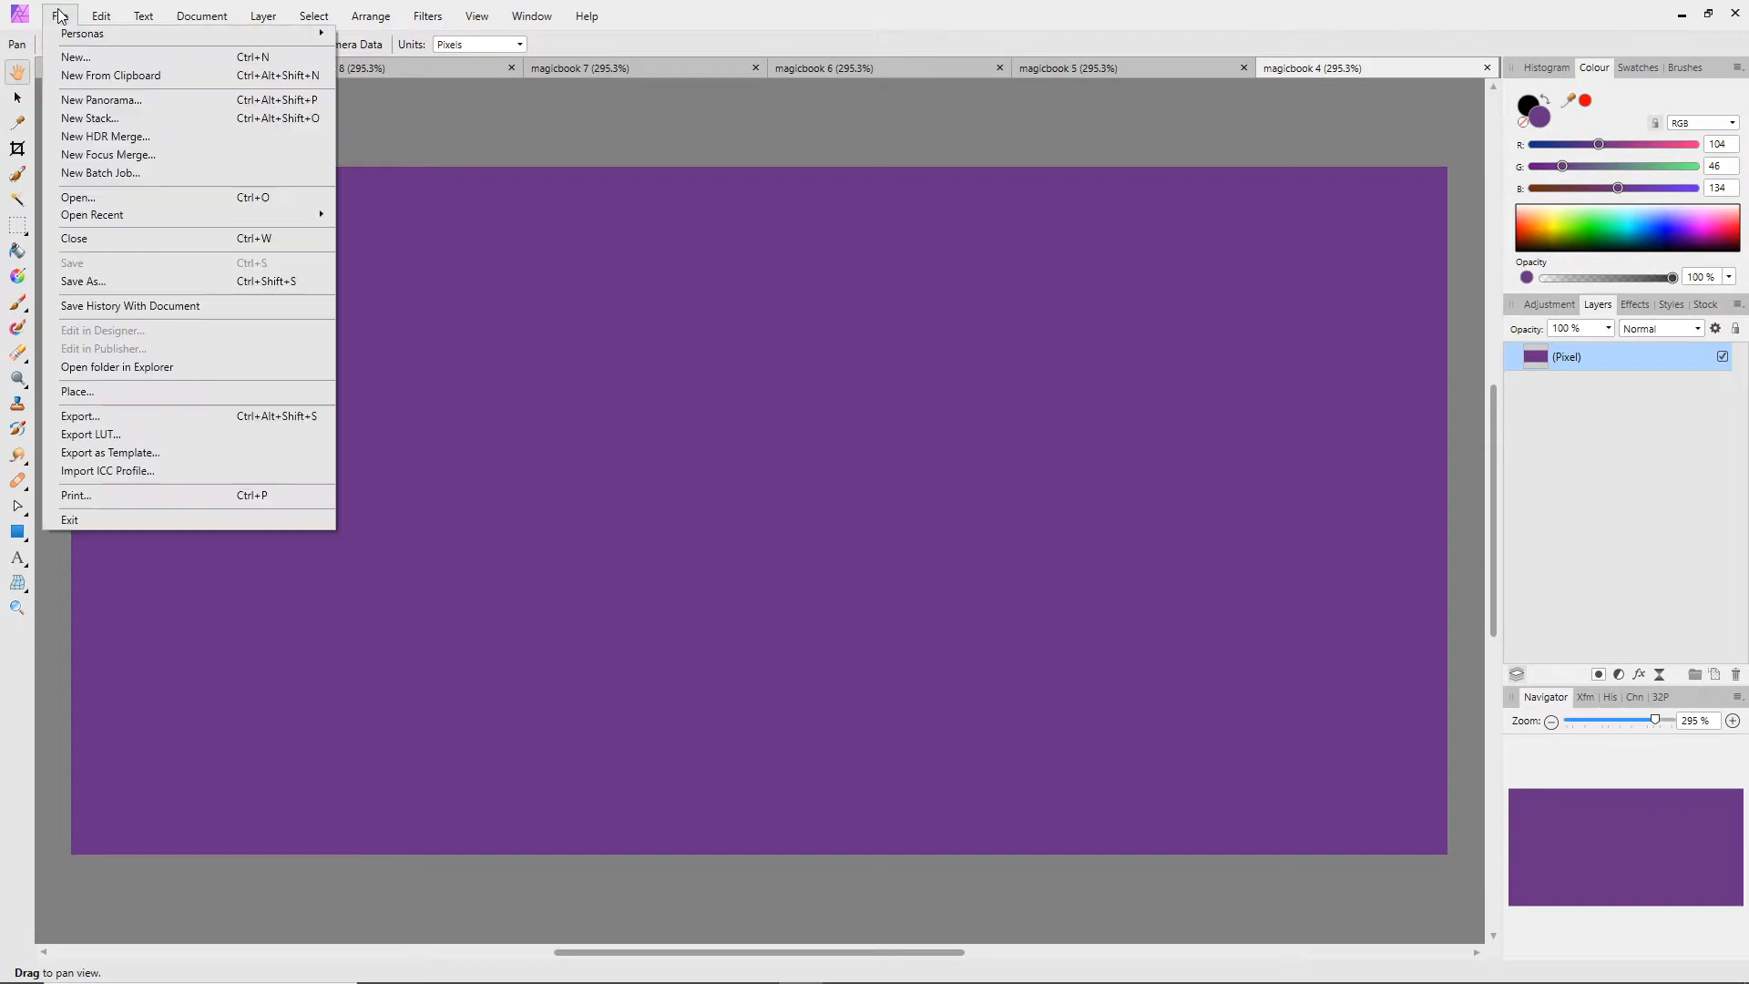
left_click(82, 416)
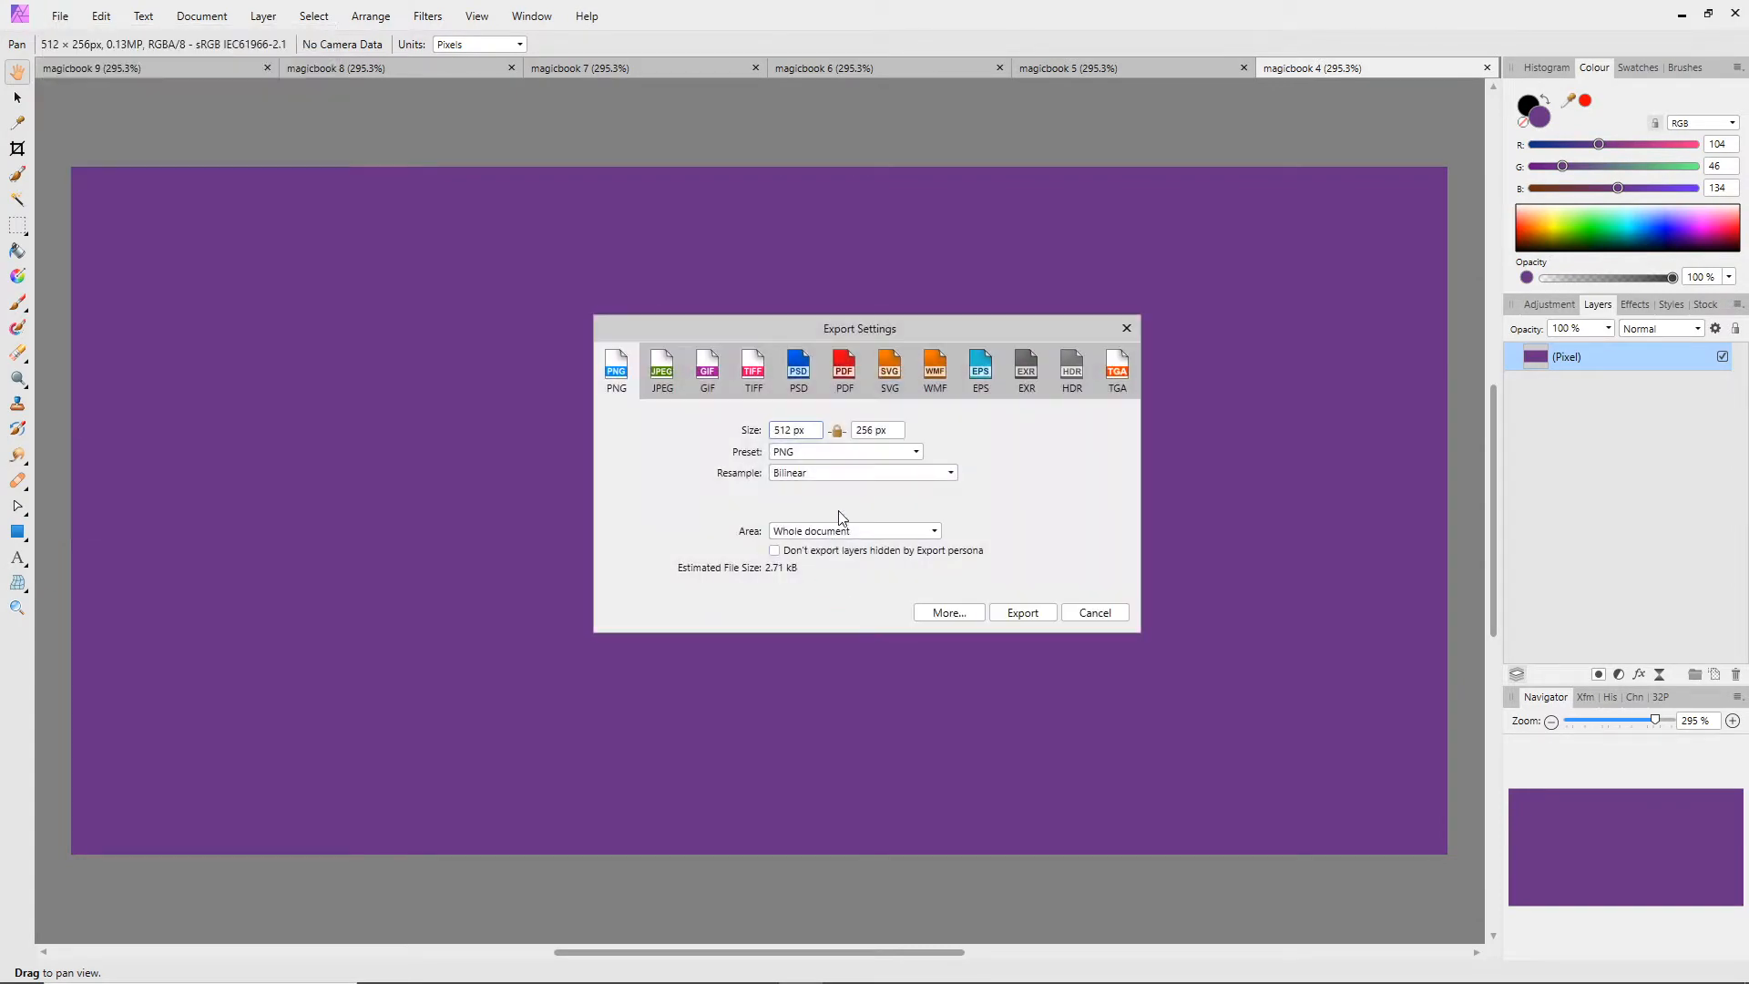
left_click(1022, 612)
left_click(1122, 887)
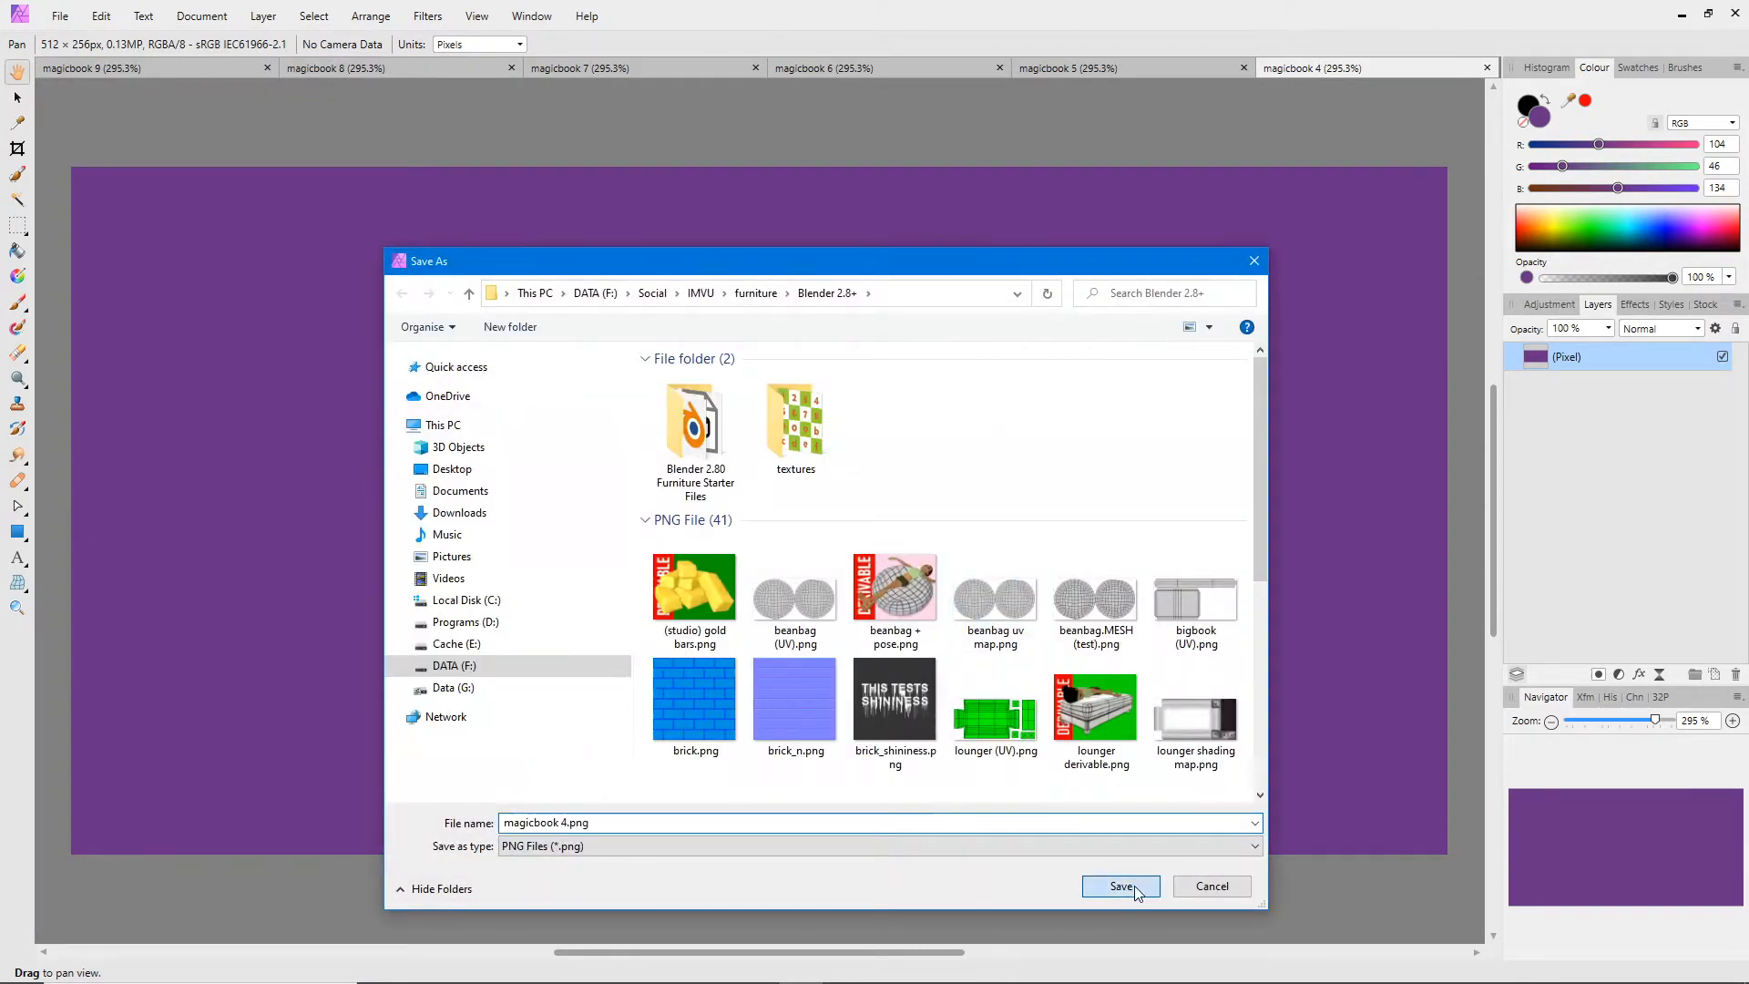
left_click(1490, 67)
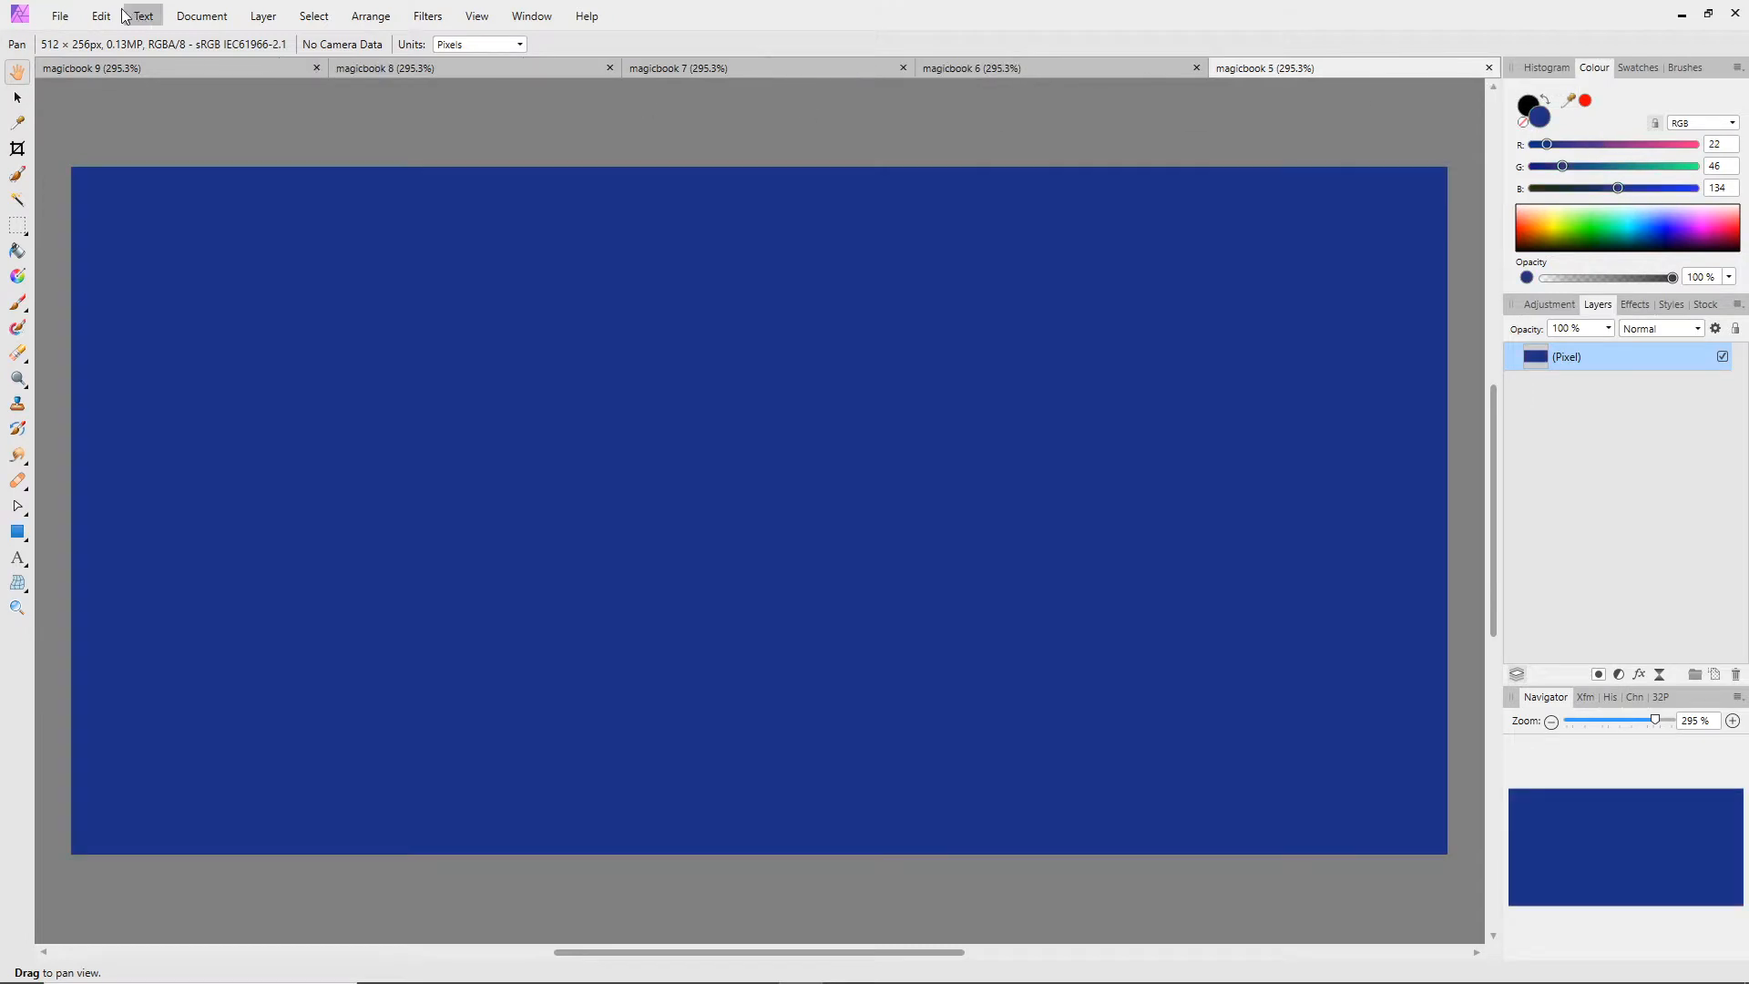
Step: Export the dark blue document as a PNG named magicbook 5.png in the Blender 2.8+ folder and close the document
left_click(59, 15)
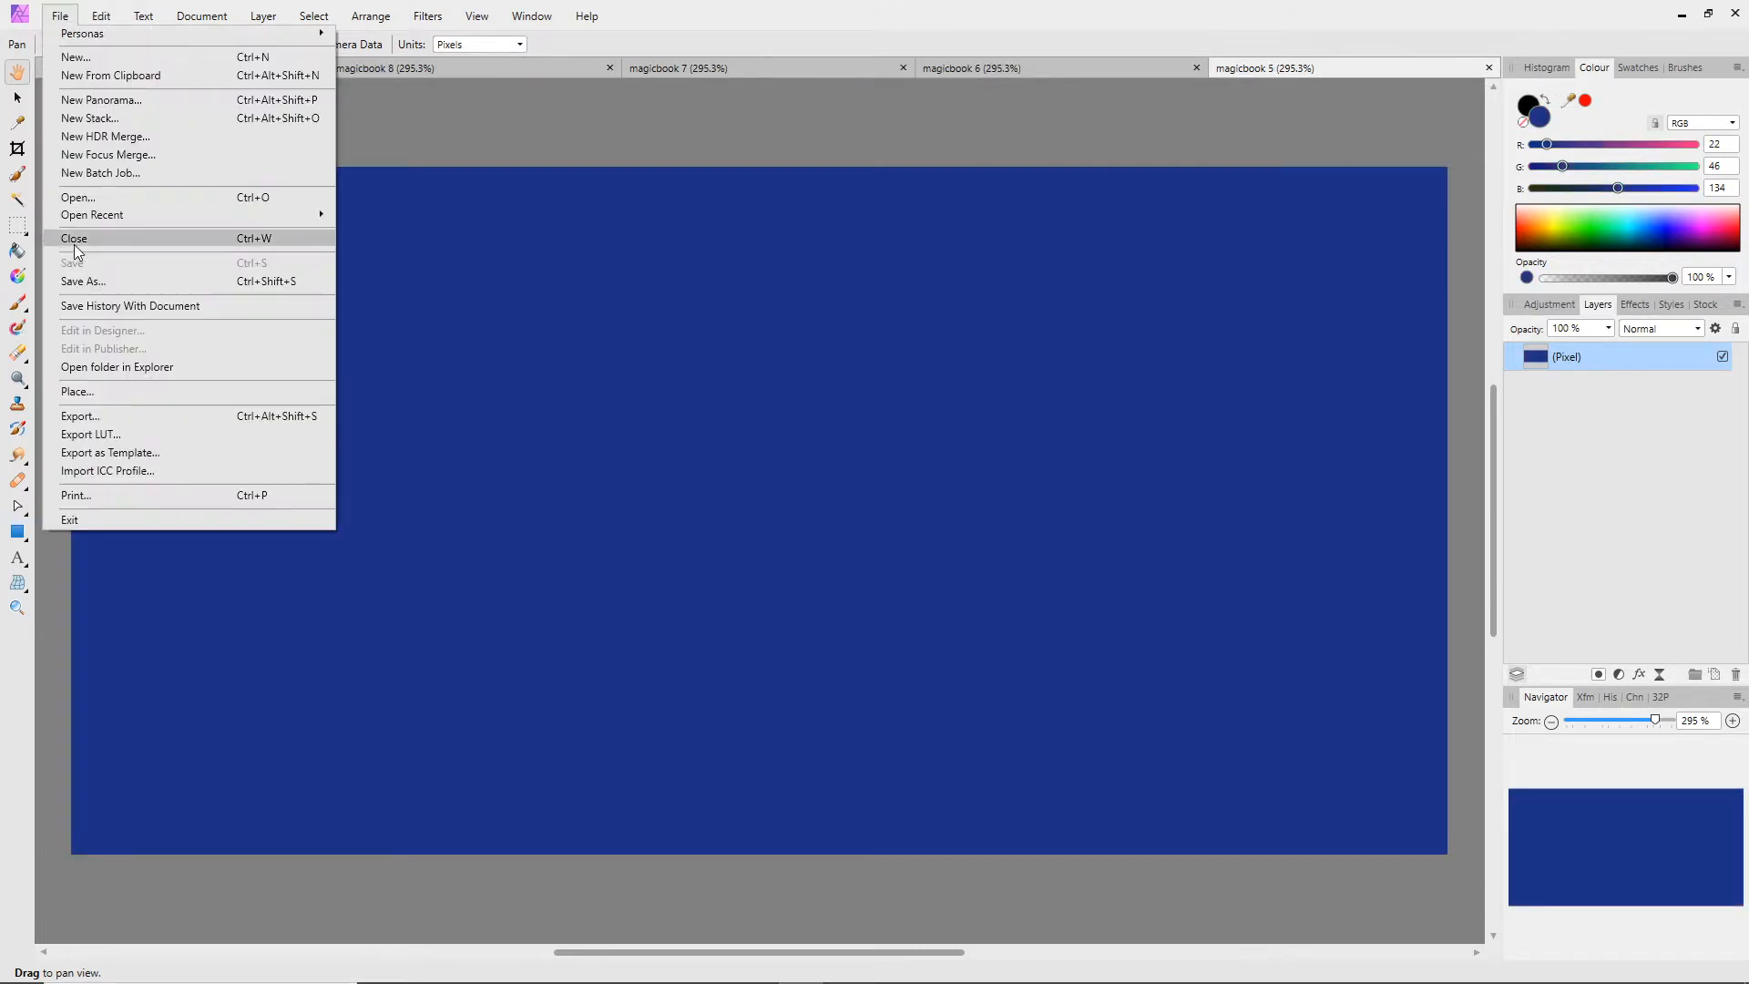
left_click(81, 416)
left_click(1023, 611)
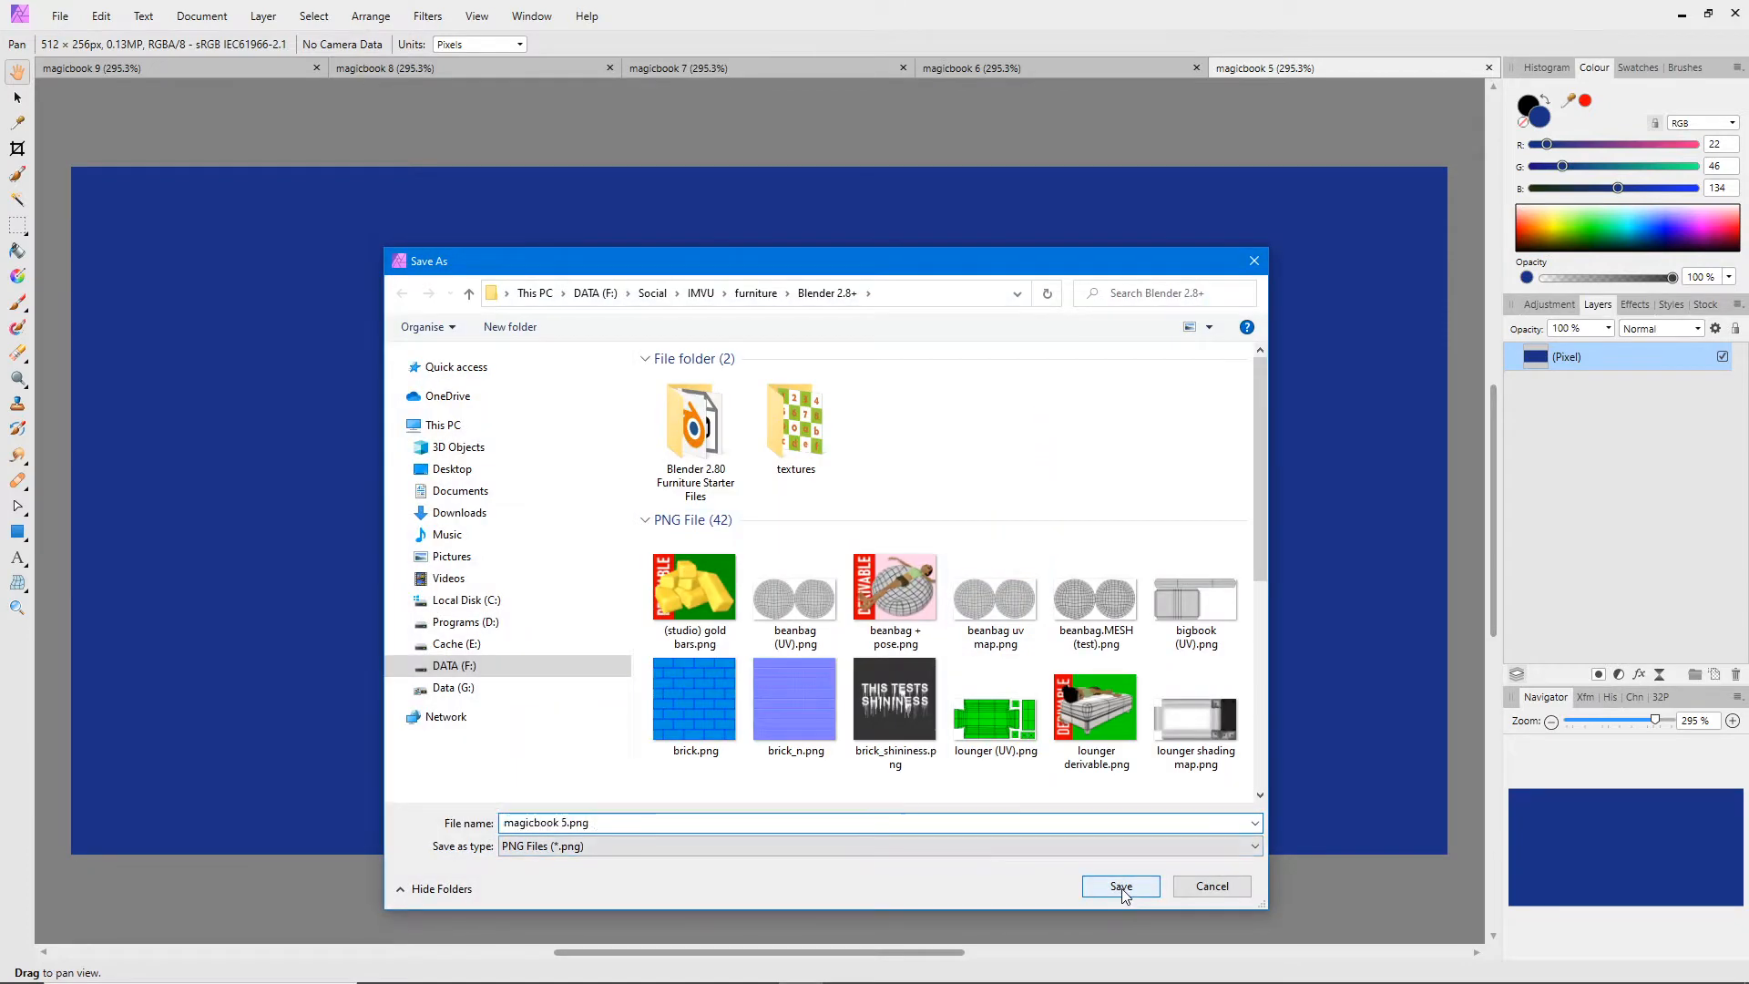
left_click(1120, 886)
left_click(1489, 68)
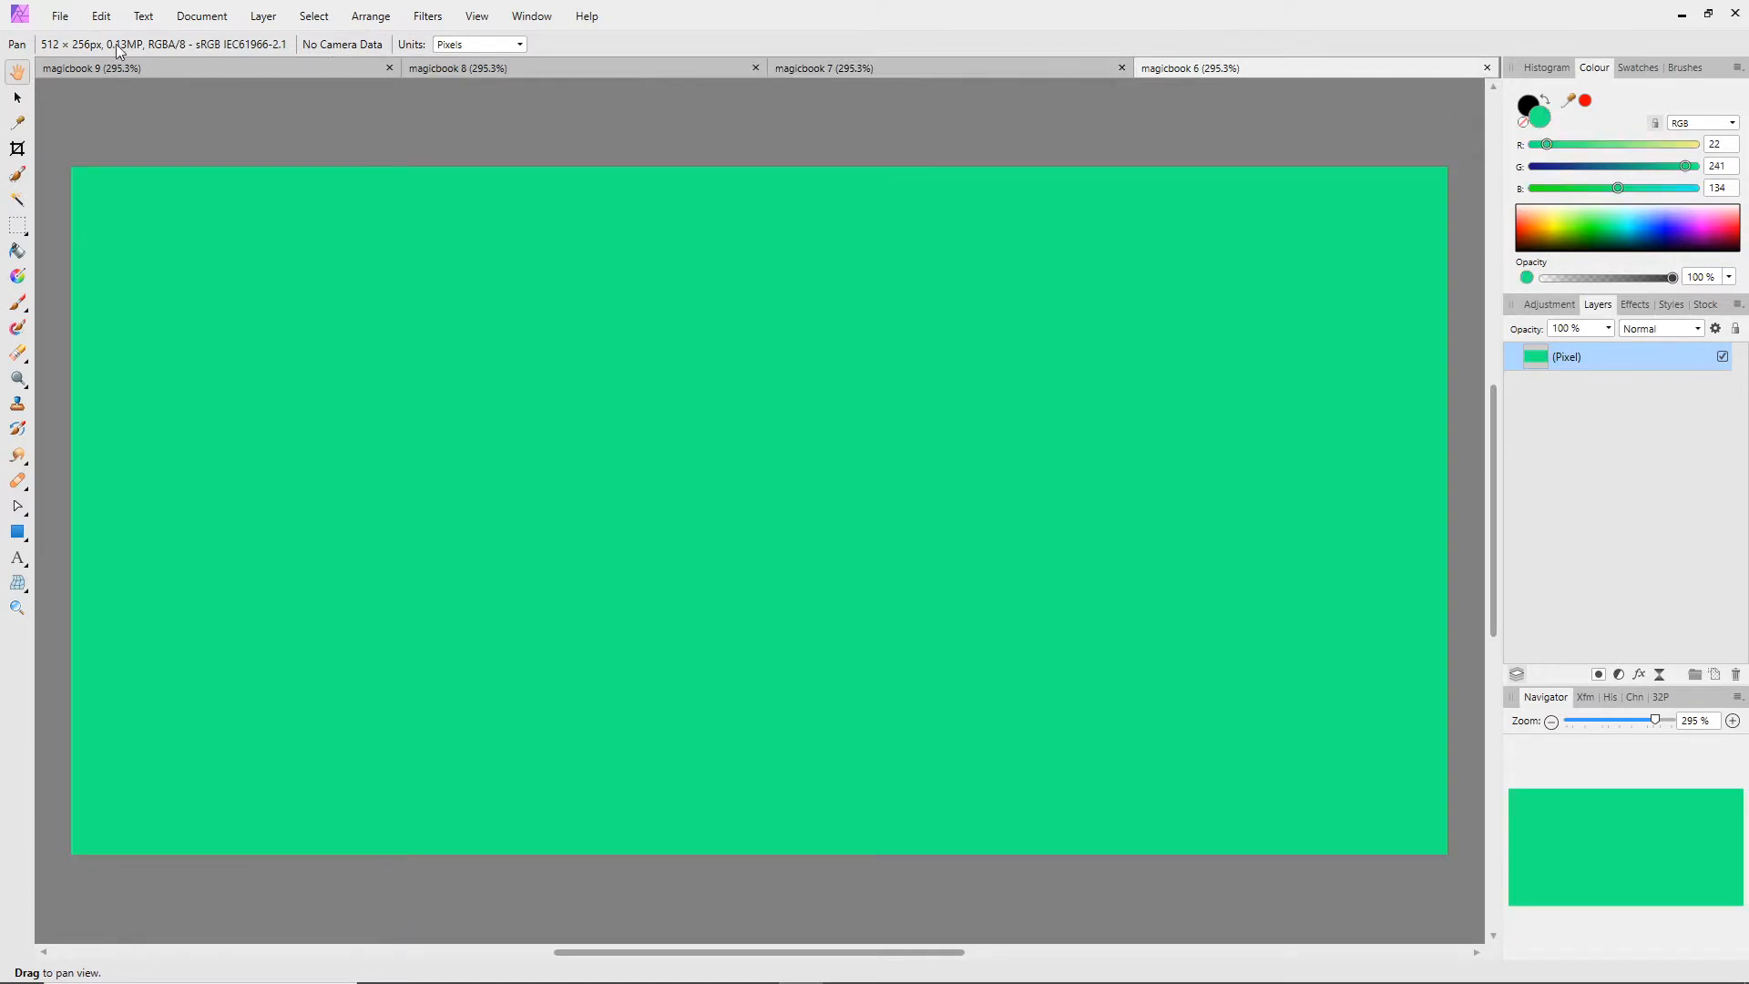
Step: Export the bright green document as a PNG named magicbook 6.png in the Blender 2.8+ folder and close the document
left_click(60, 16)
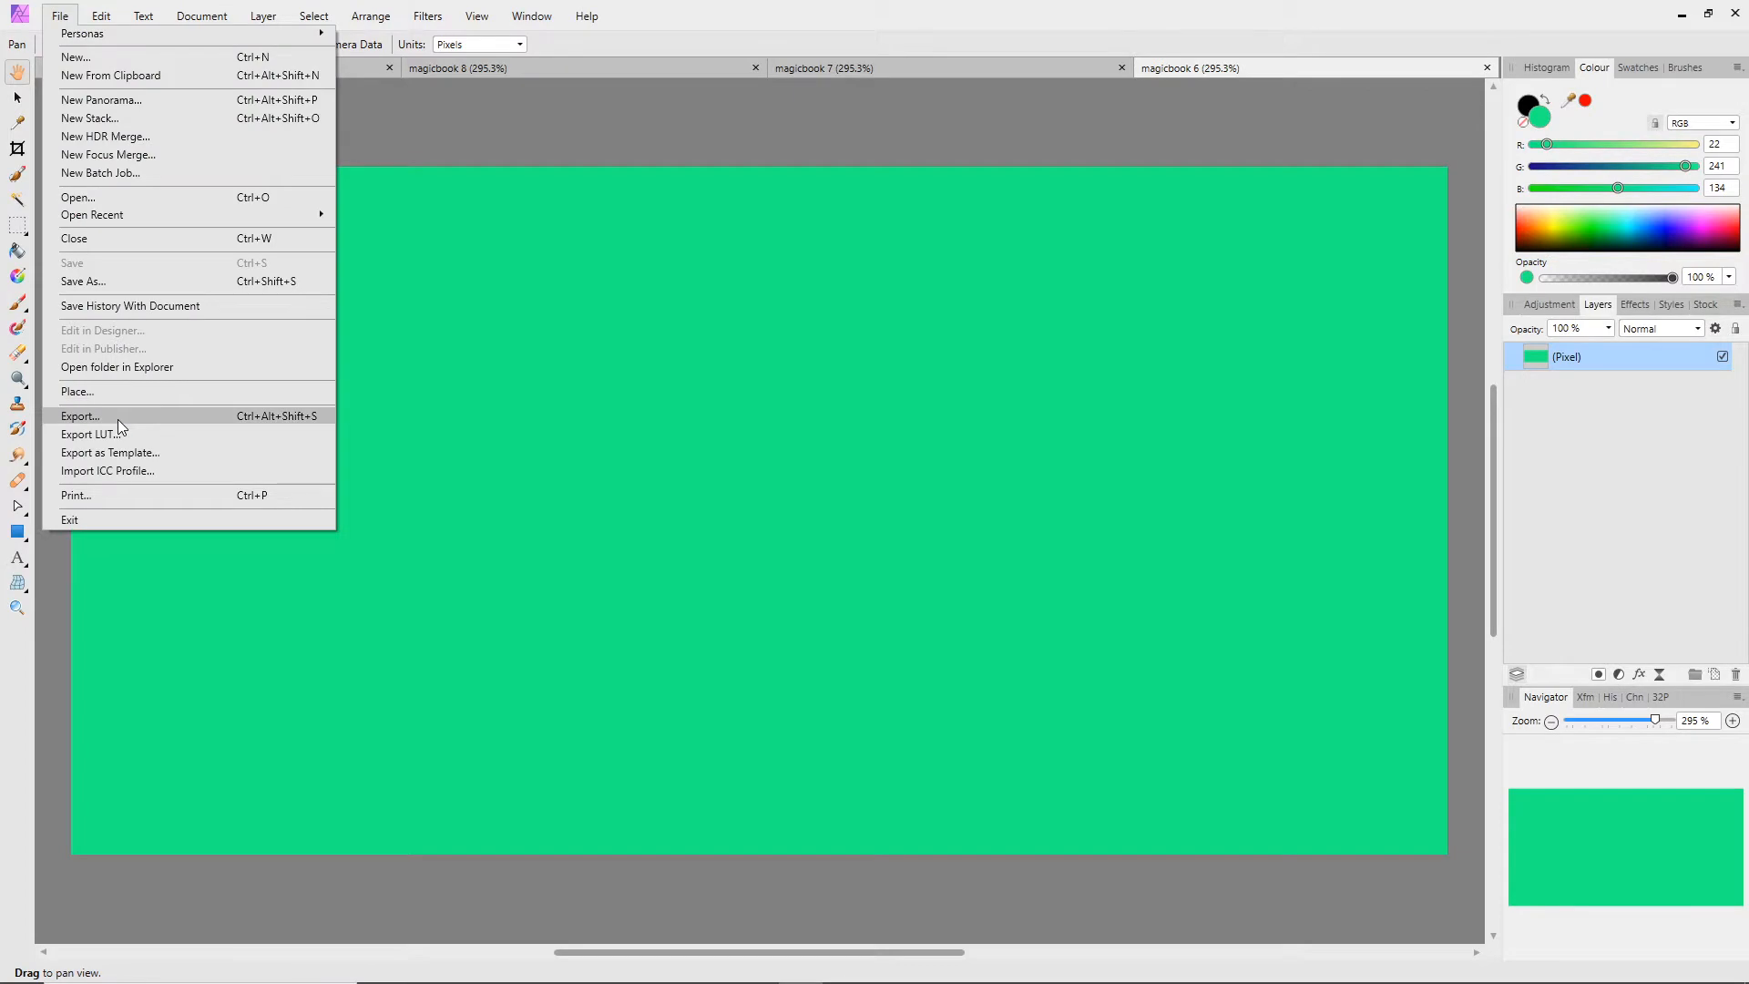
left_click(82, 416)
left_click(1022, 613)
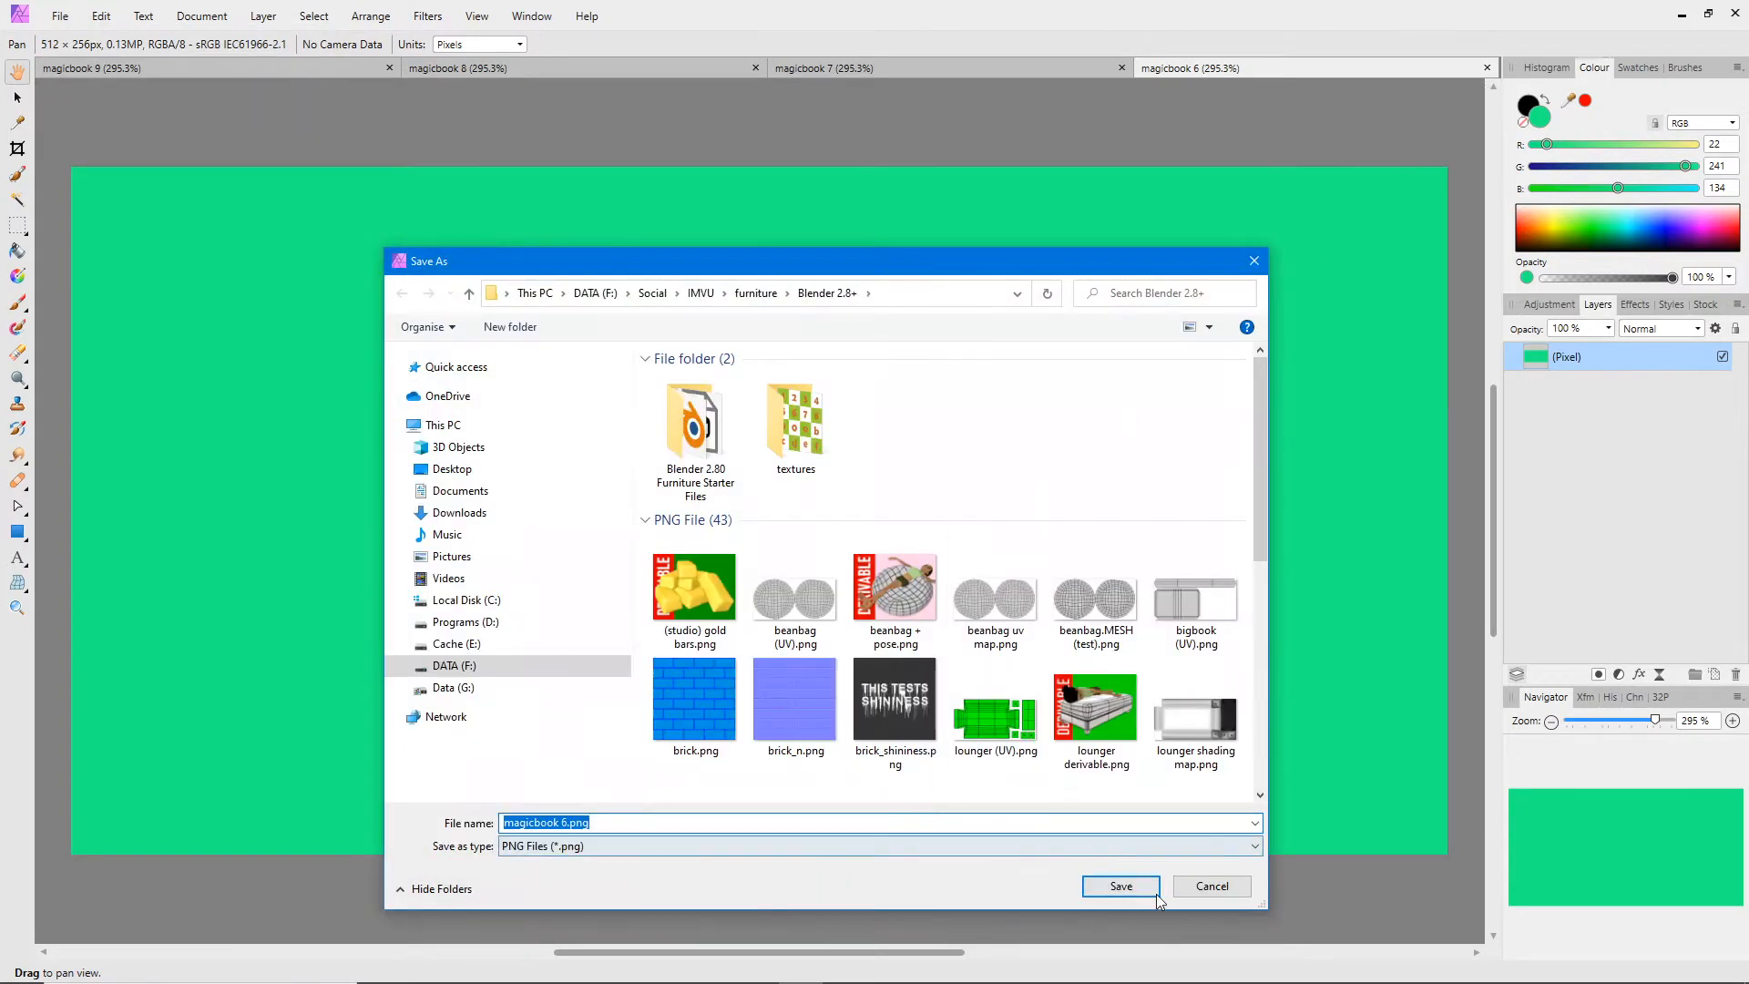
left_click(1153, 893)
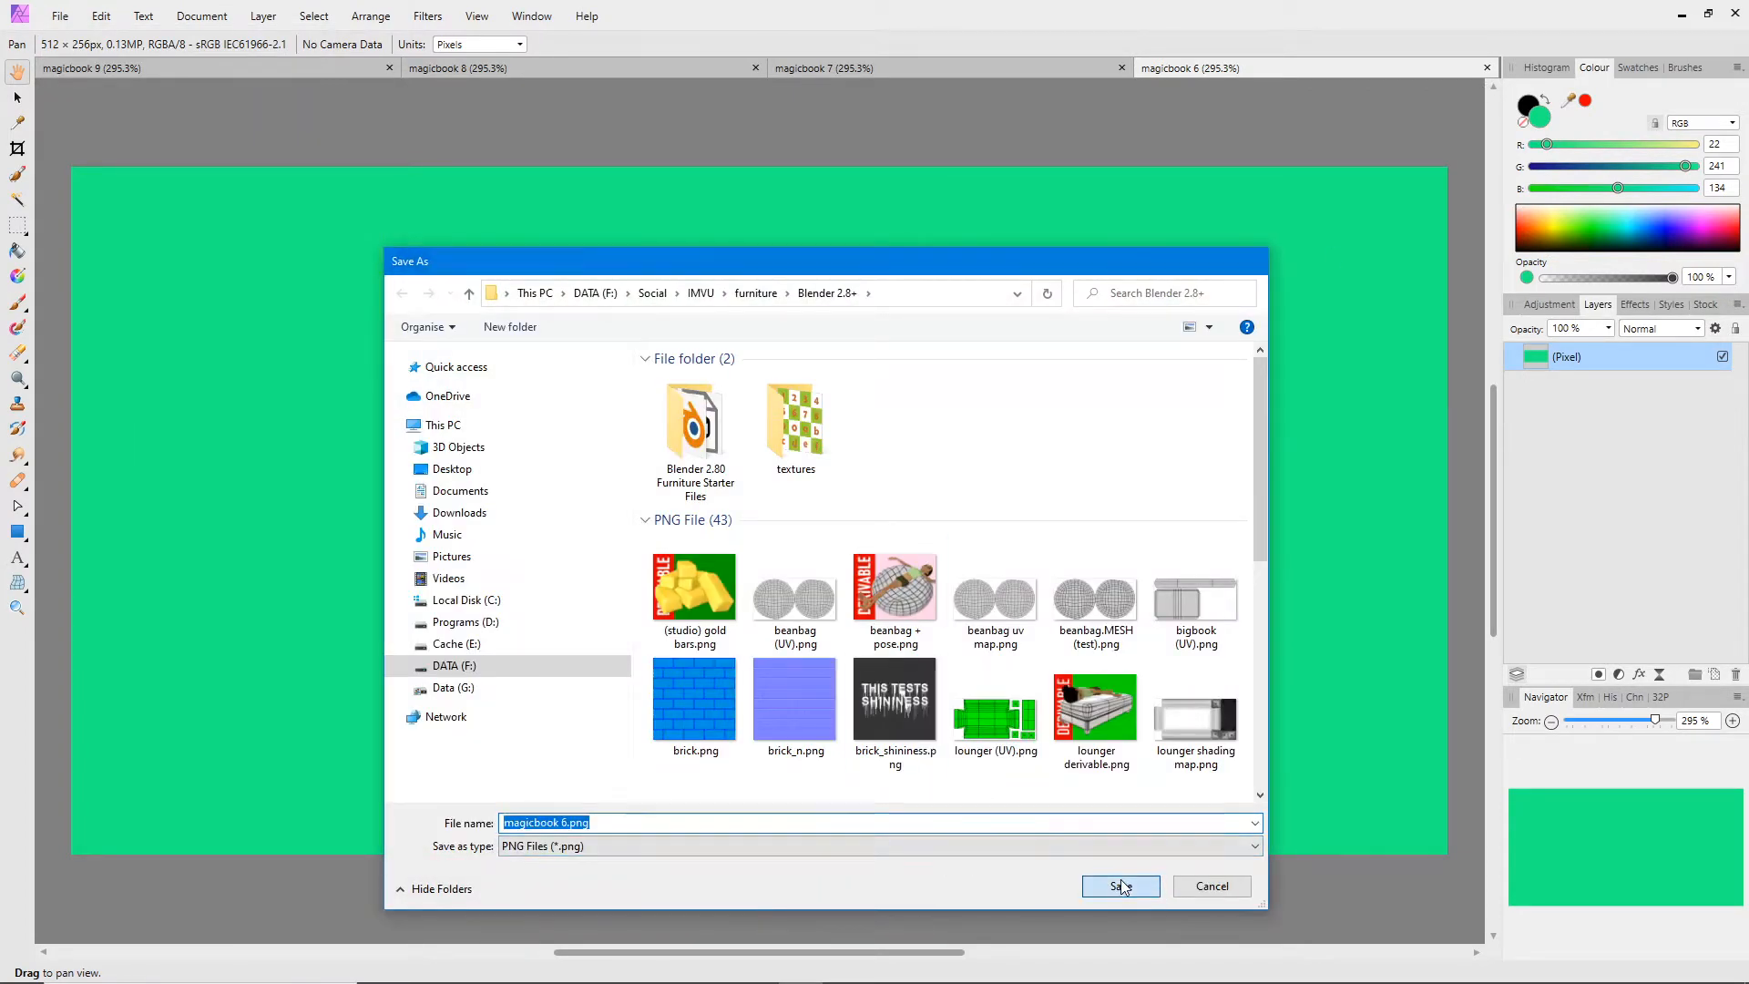
left_click(1487, 69)
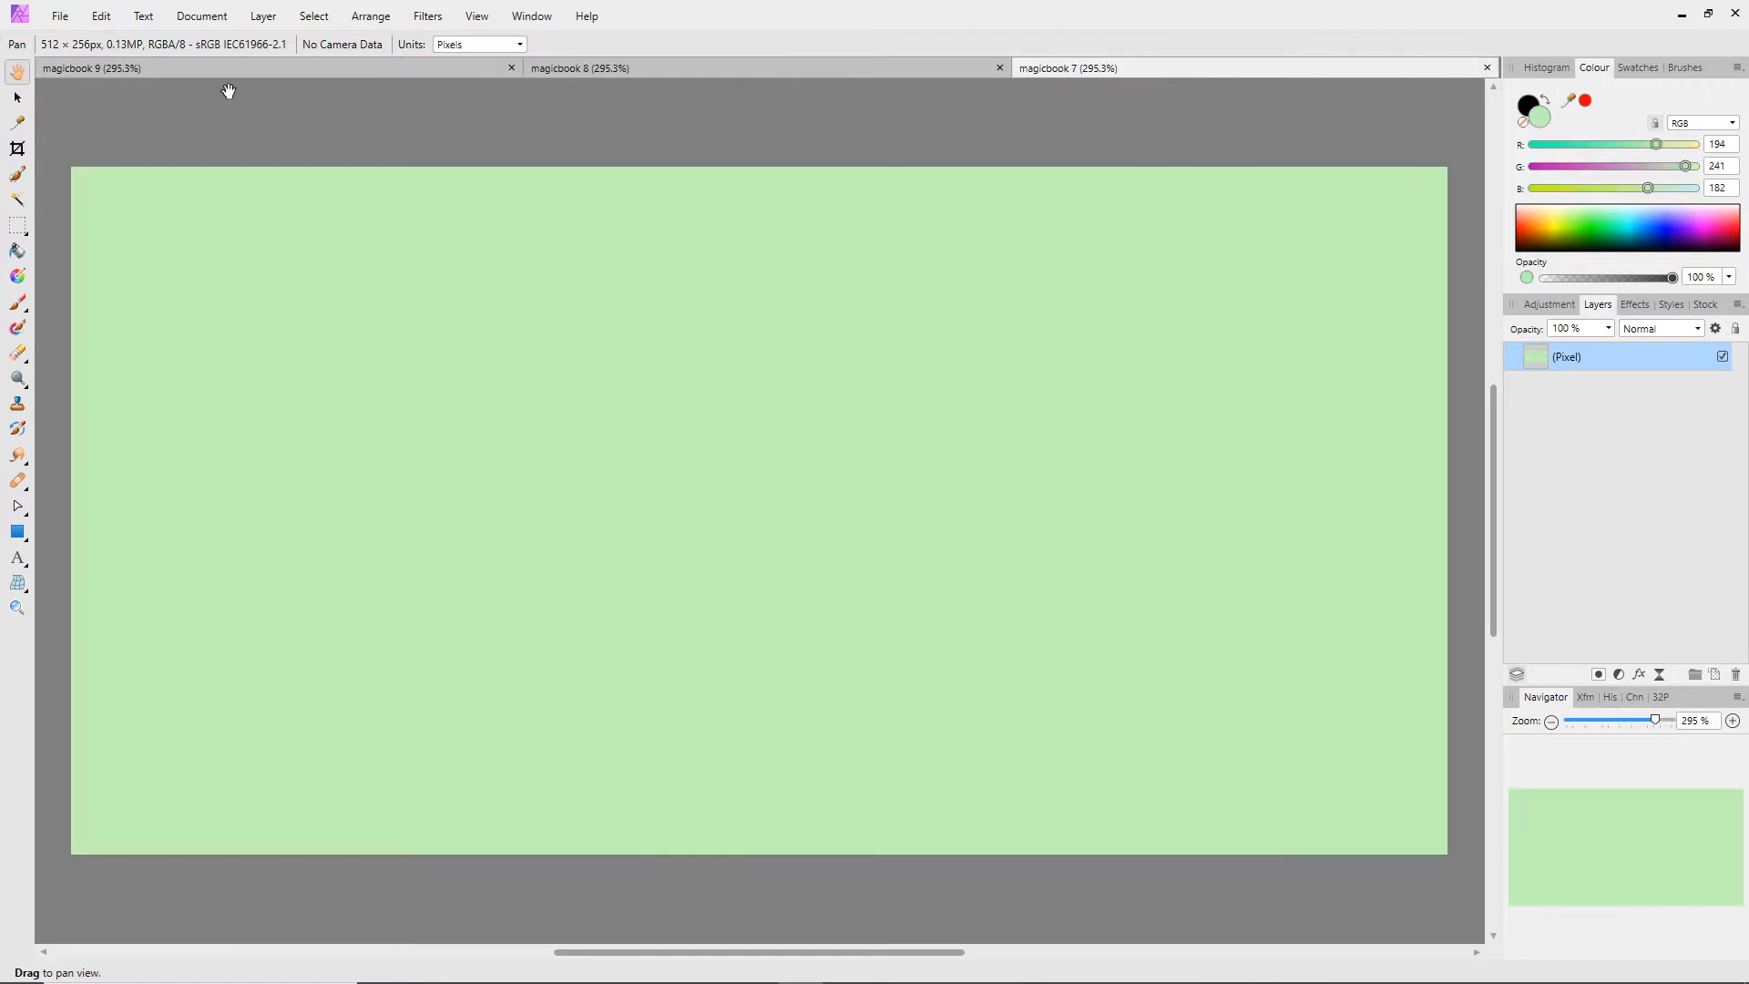
Step: Export the pale green document as a 512 x 256 px PNG named magicbook 7.png in the Blender 2.8+ folder and close it
left_click(62, 16)
left_click(71, 421)
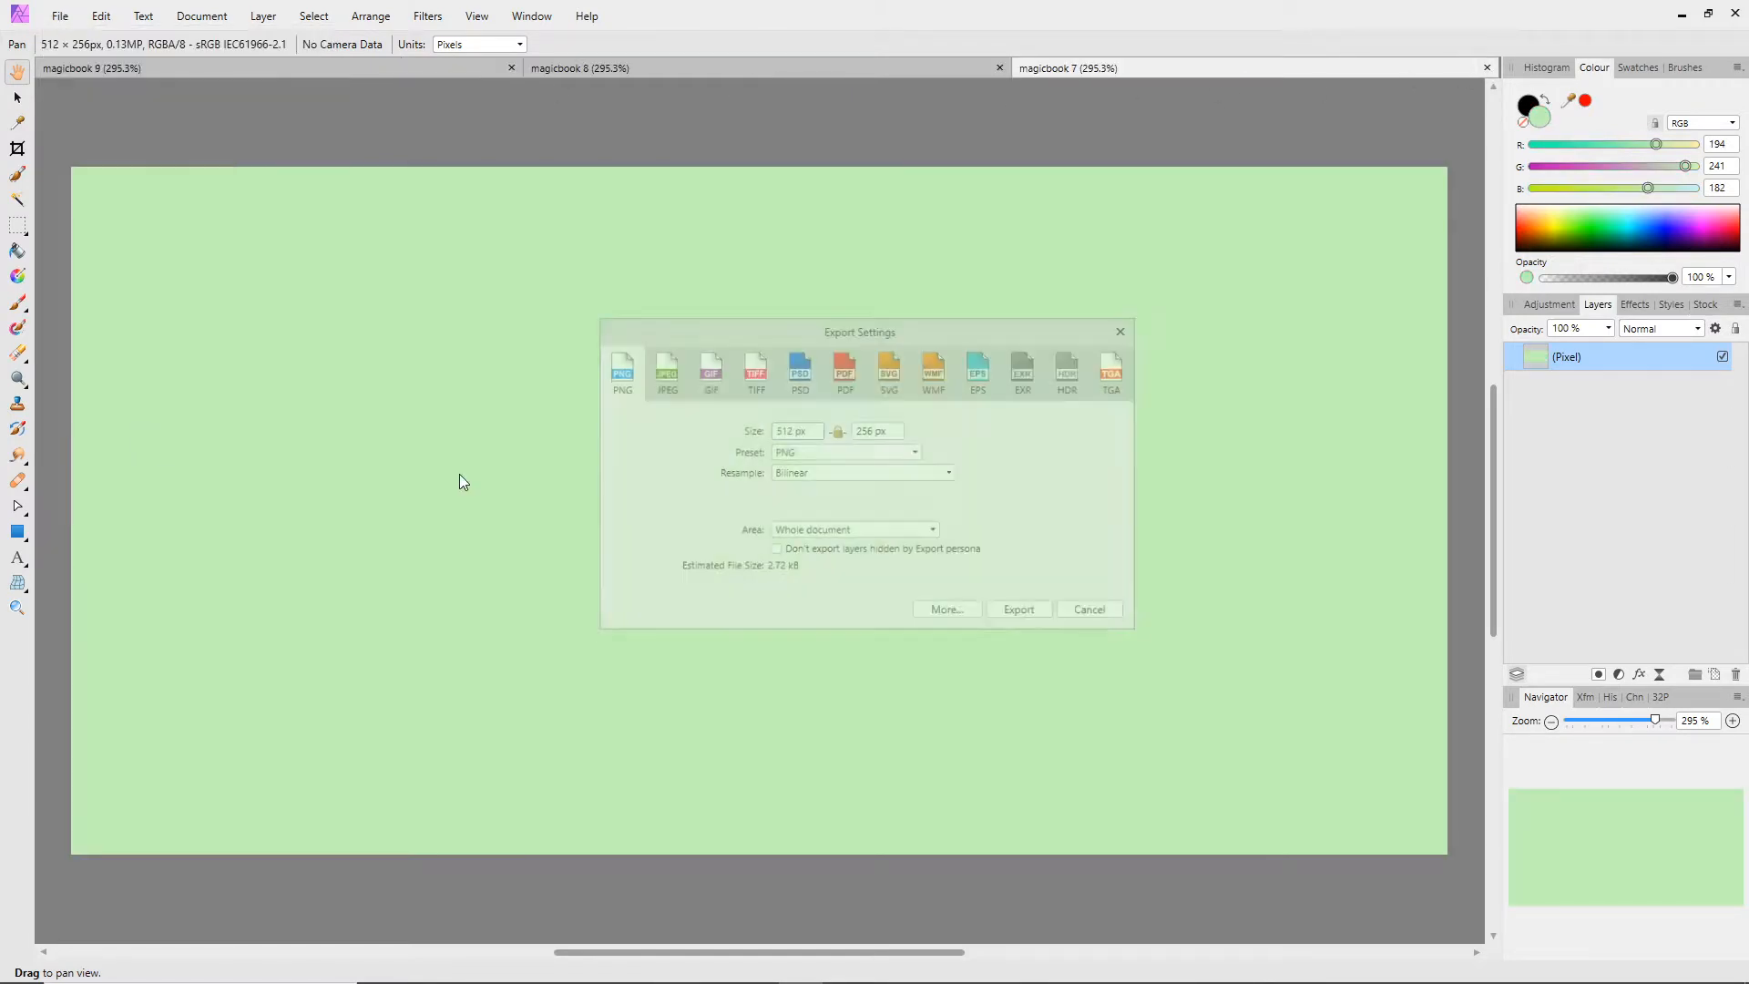
left_click(1023, 613)
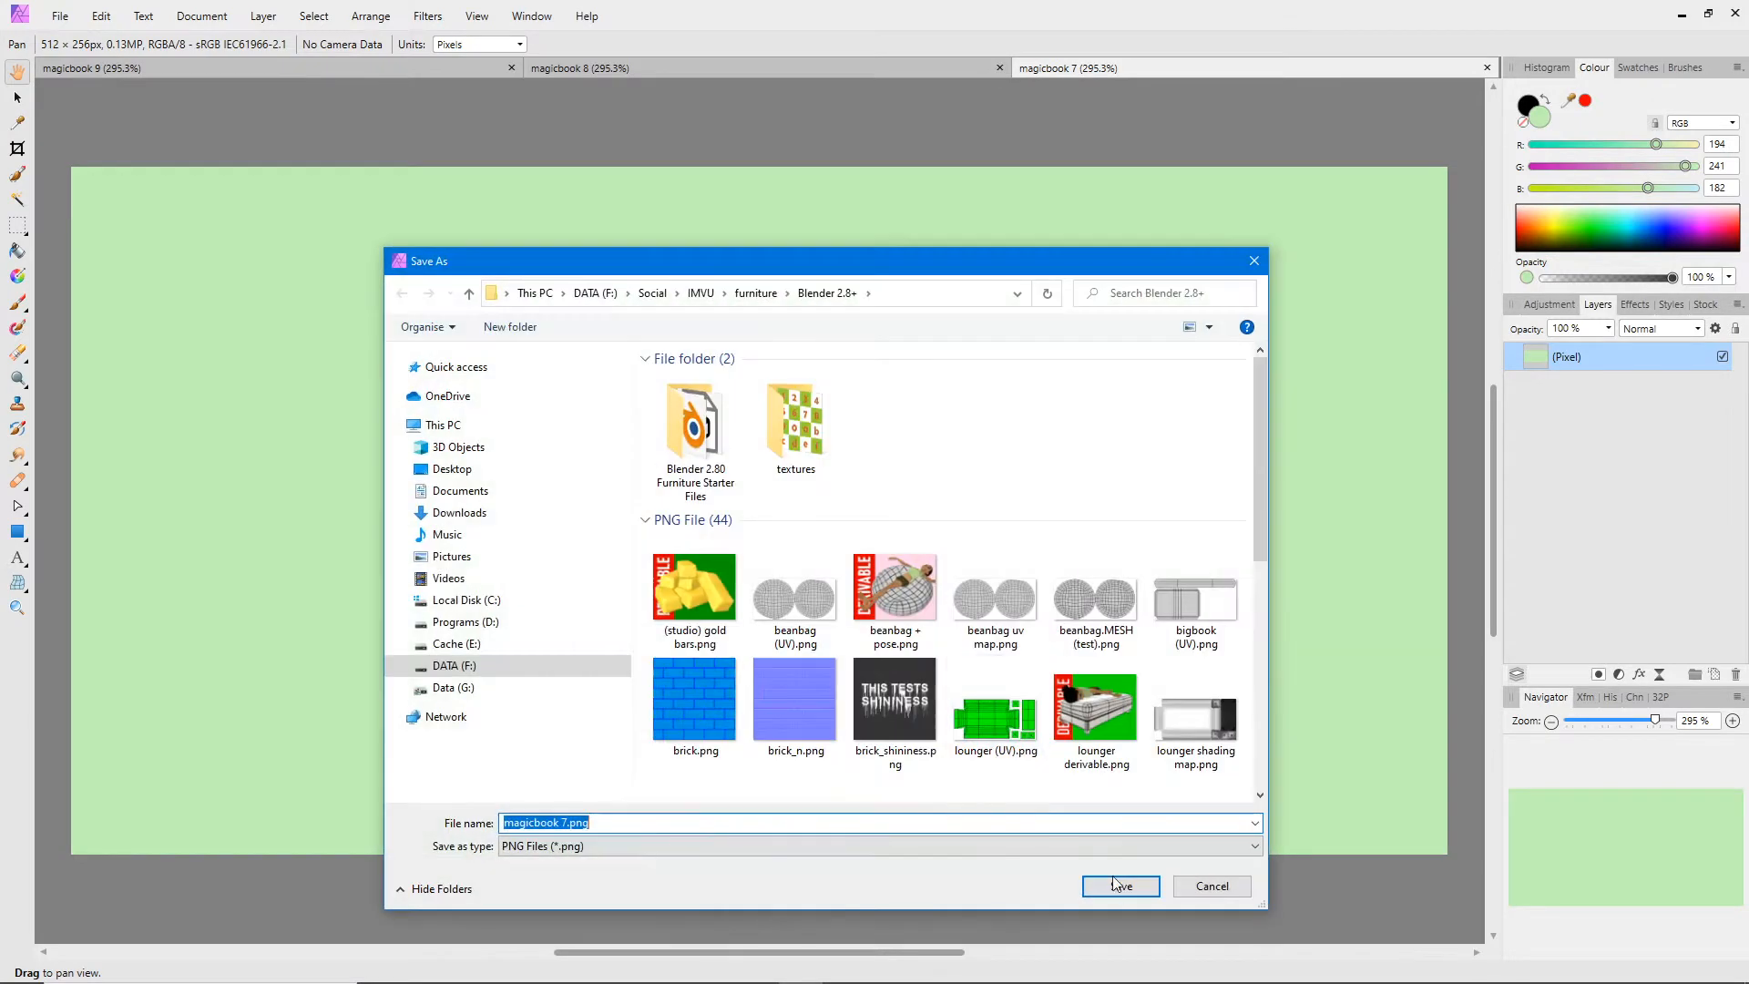
key("Return")
left_click(1488, 68)
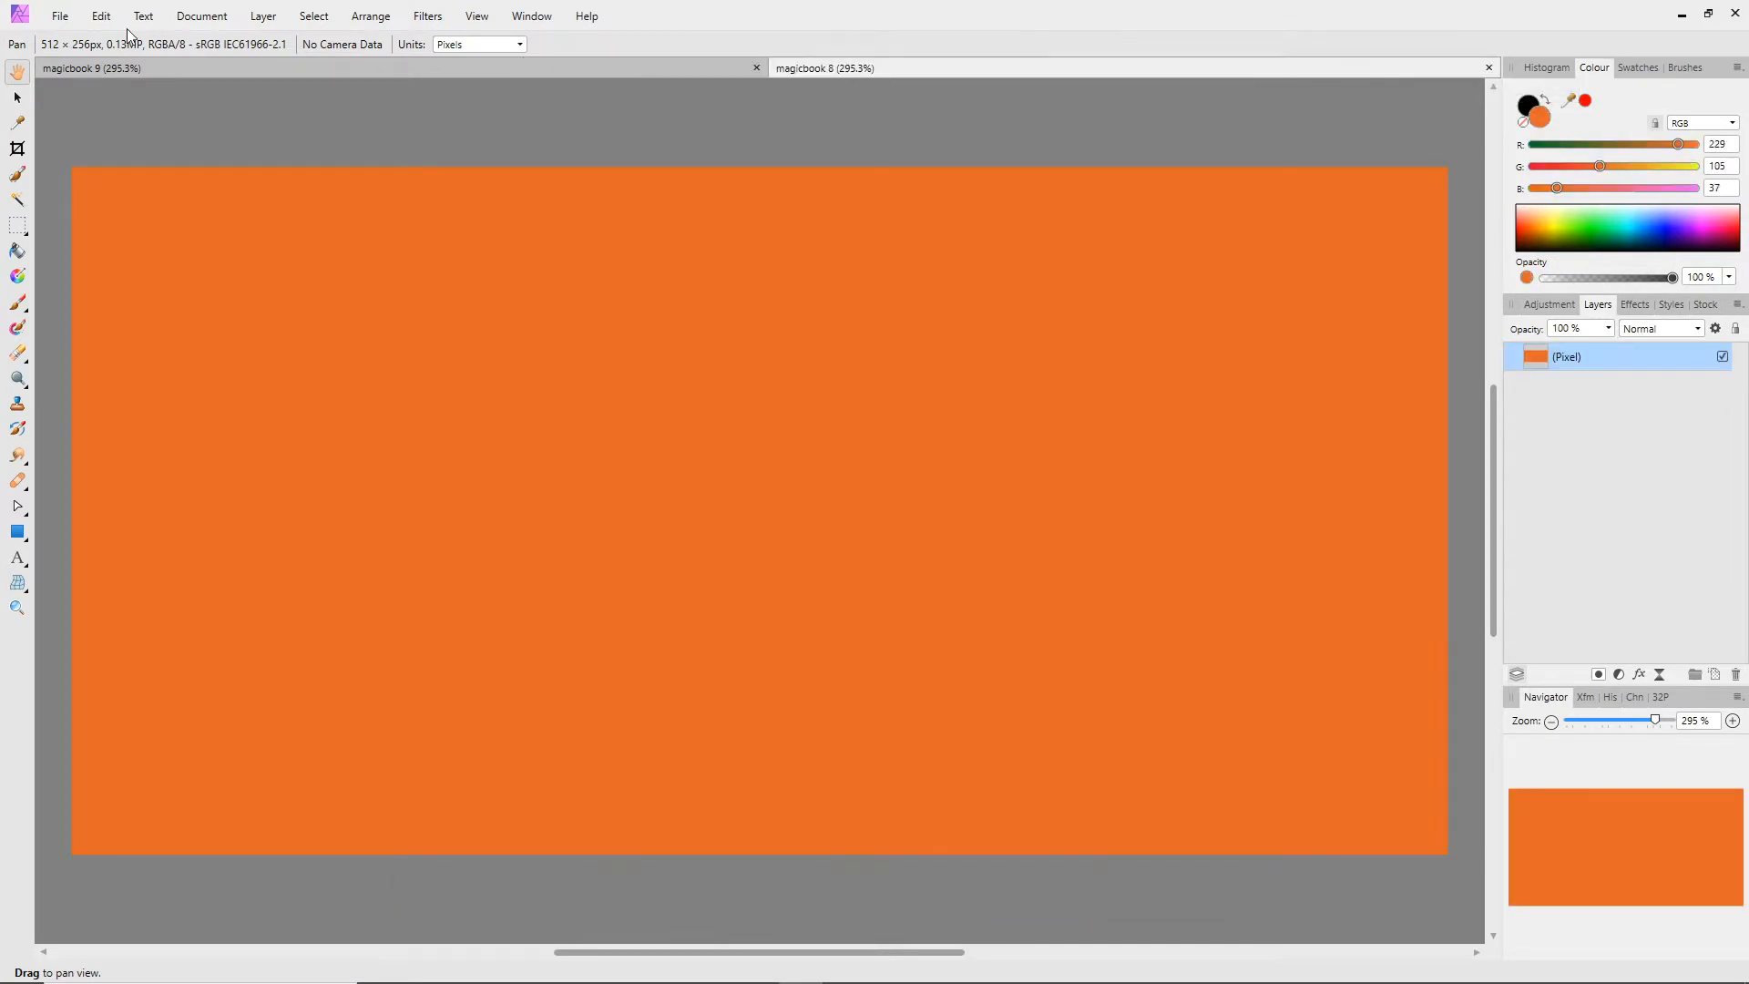
Step: Export the orange magicbook 8 document as a PNG under its own name and close the document
left_click(60, 17)
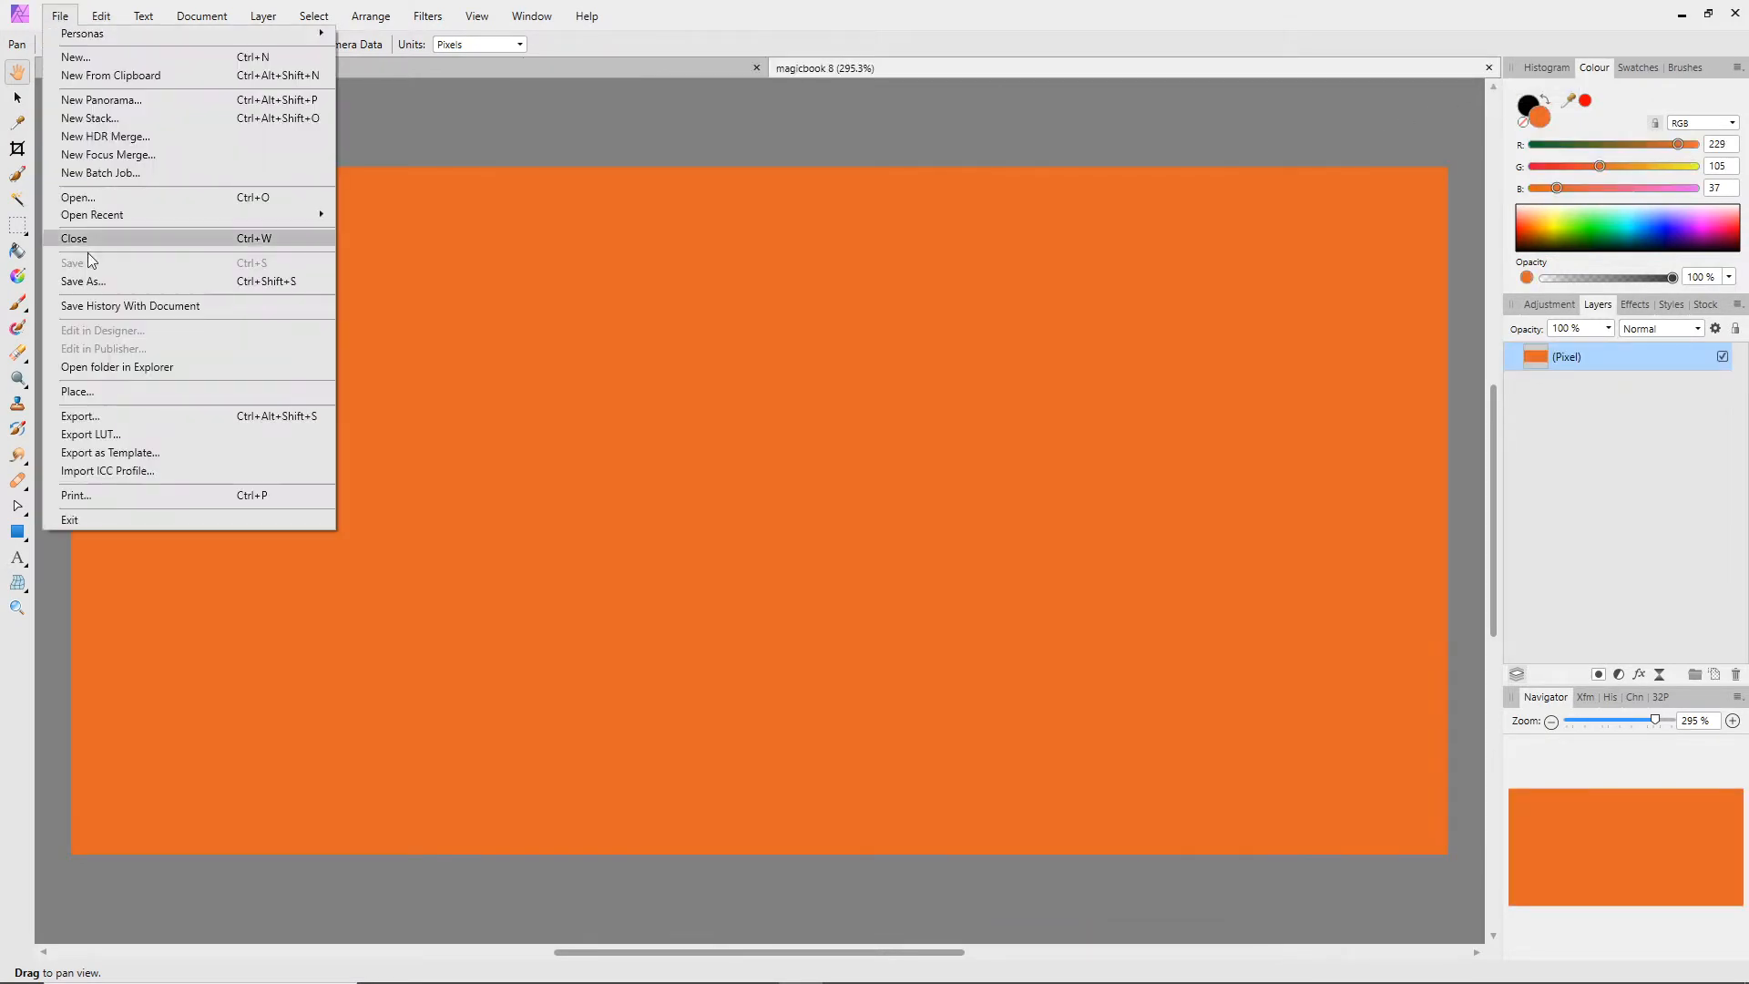
left_click(90, 424)
left_click(1022, 613)
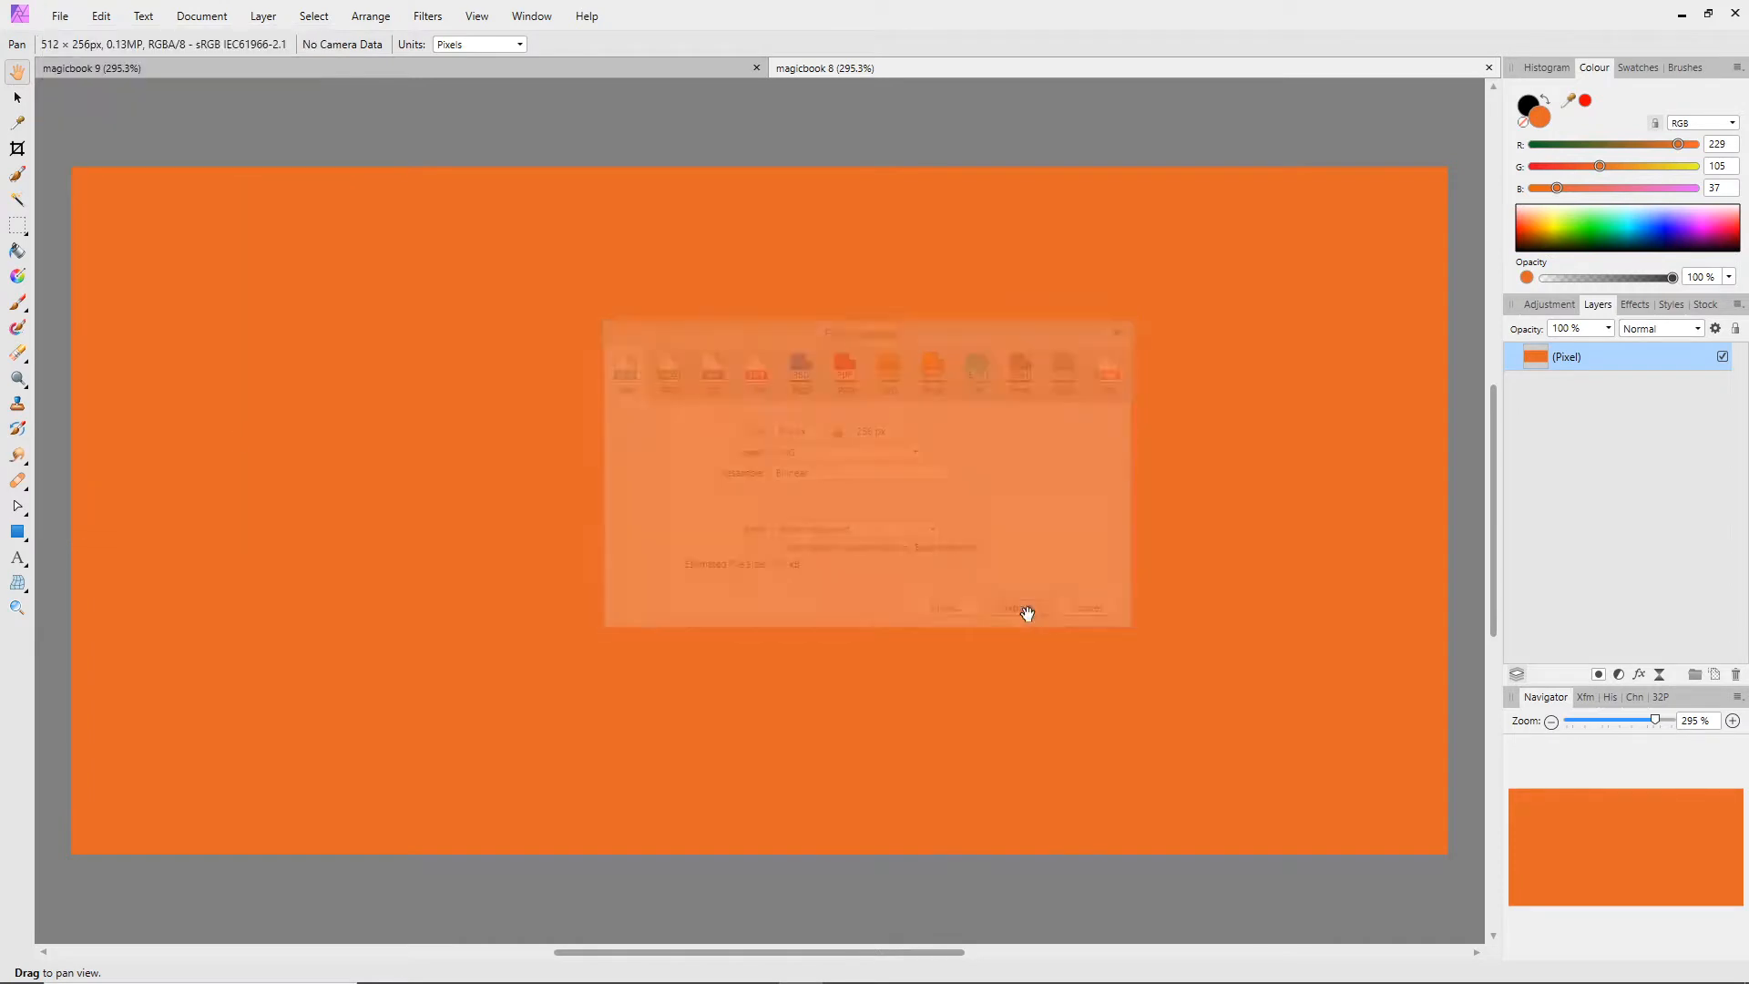
left_click(1122, 887)
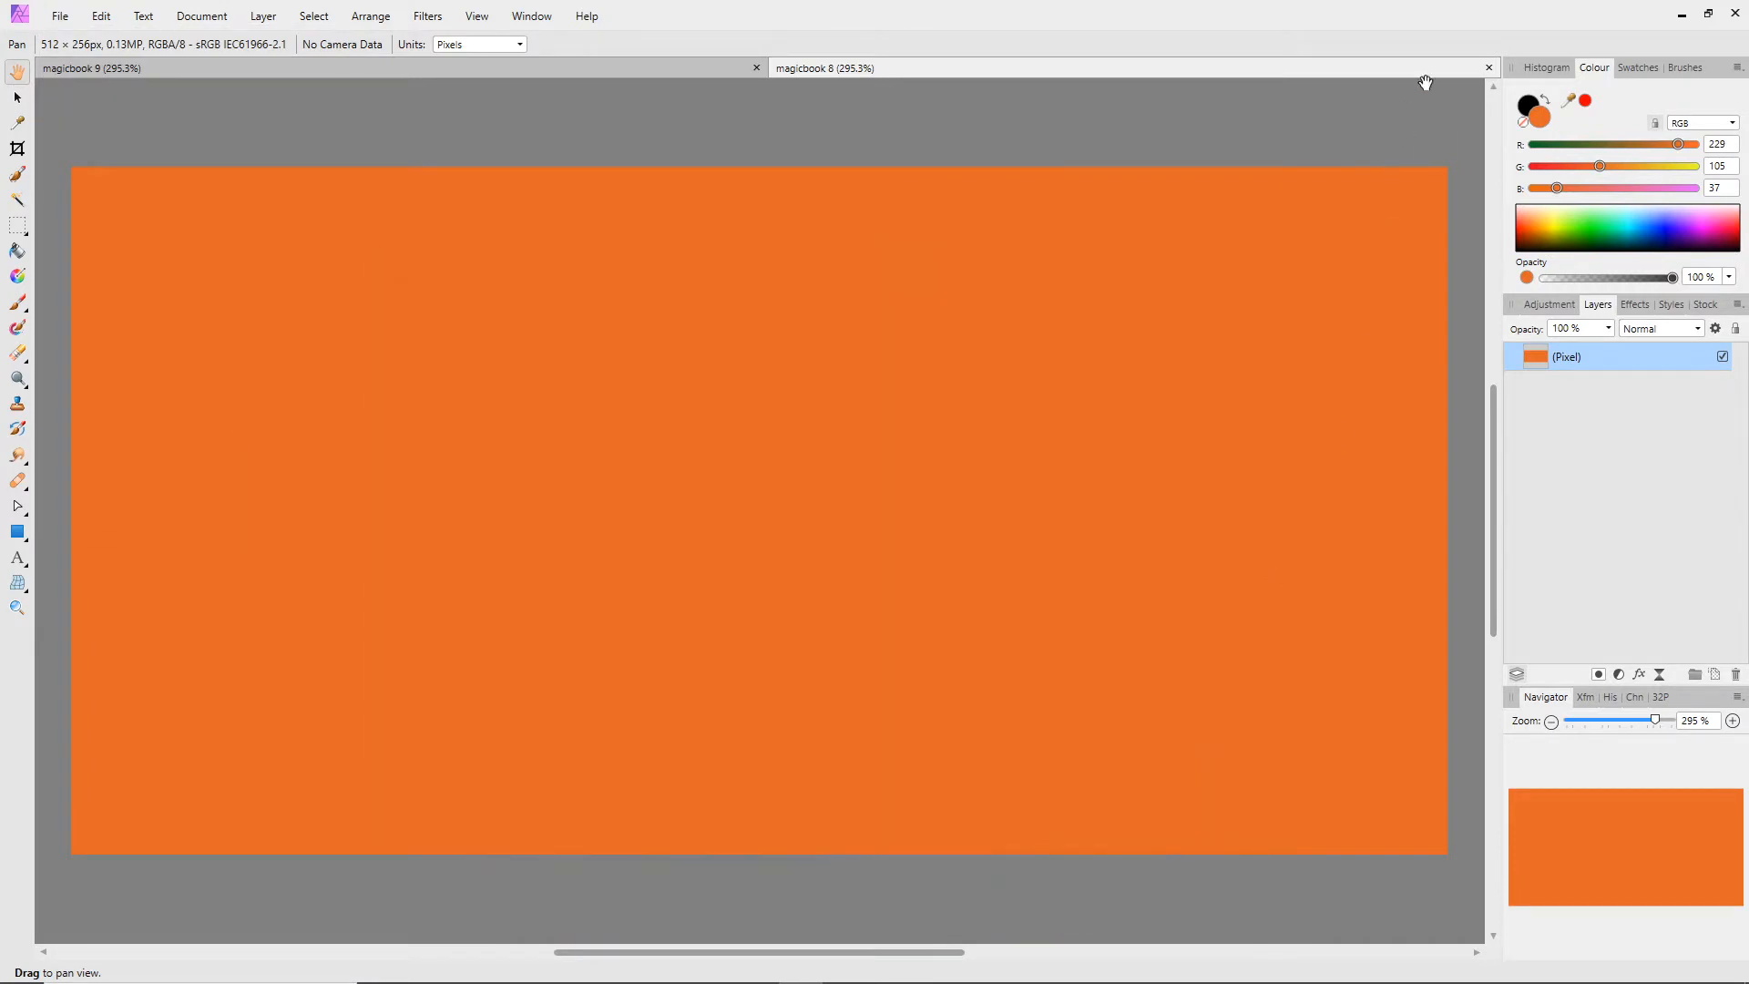
left_click(1489, 67)
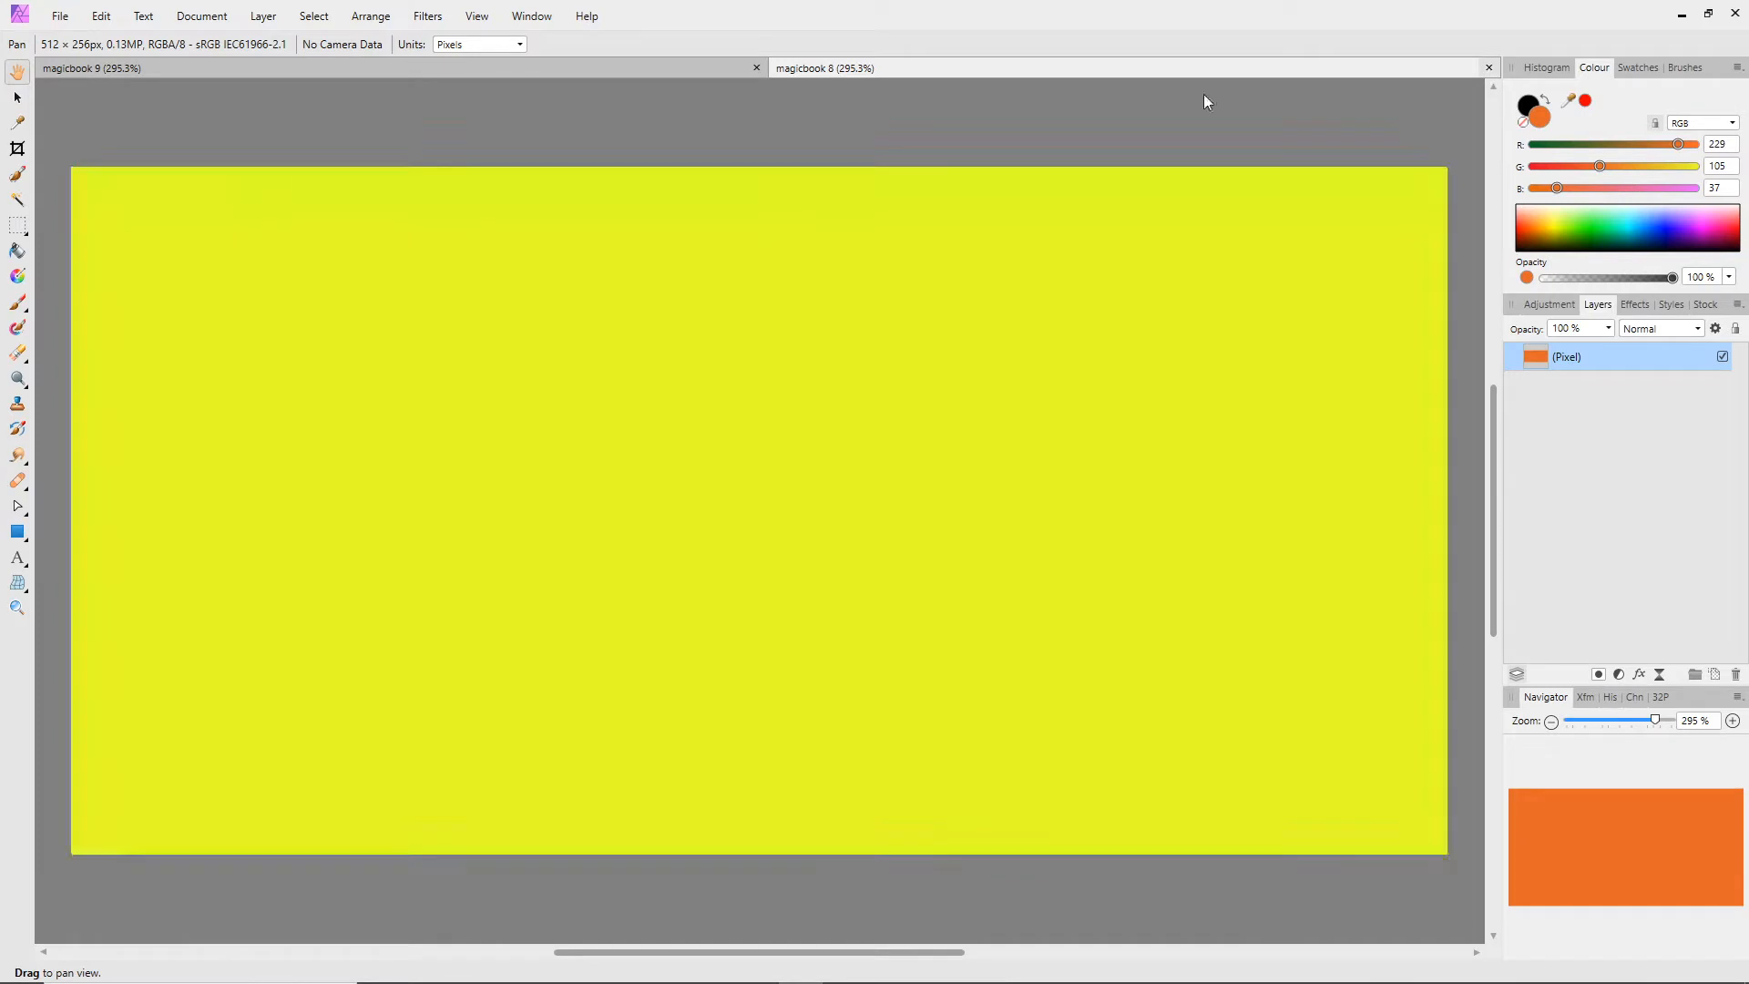
Step: Export the yellow document as a 512 x 256 px PNG named magicbook 9.png, replacing the existing file, close it and return to Blender
left_click(57, 17)
left_click(97, 417)
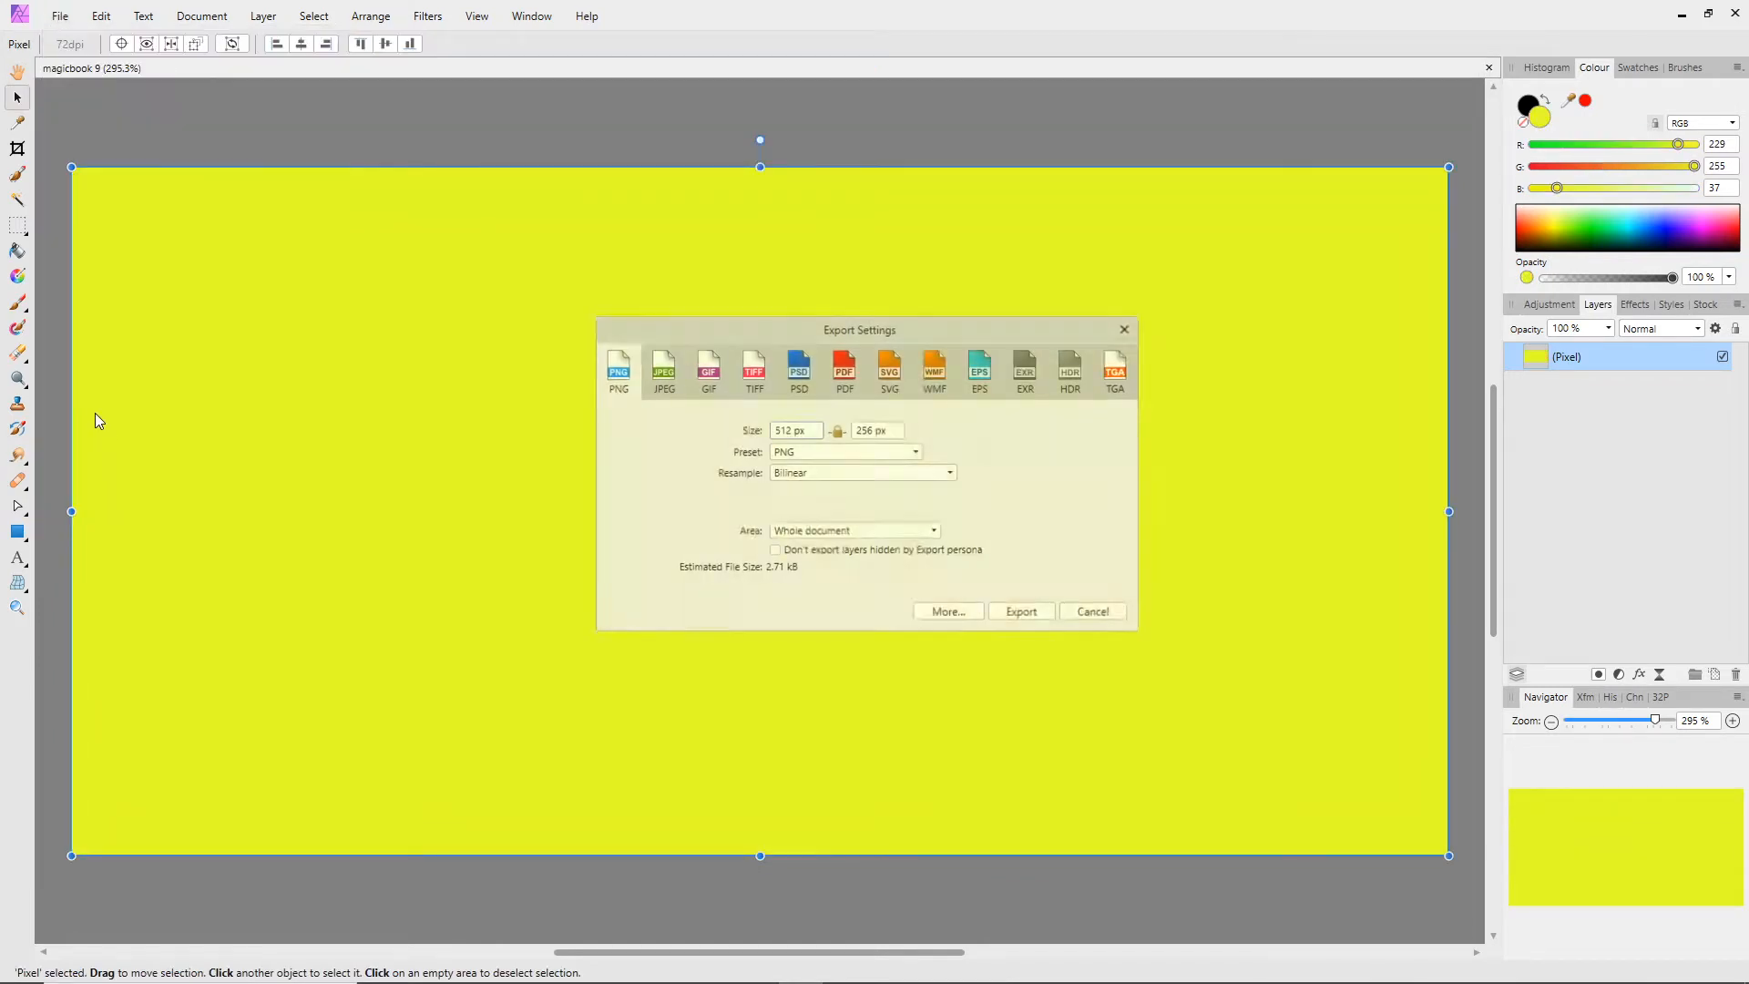
left_click(1024, 614)
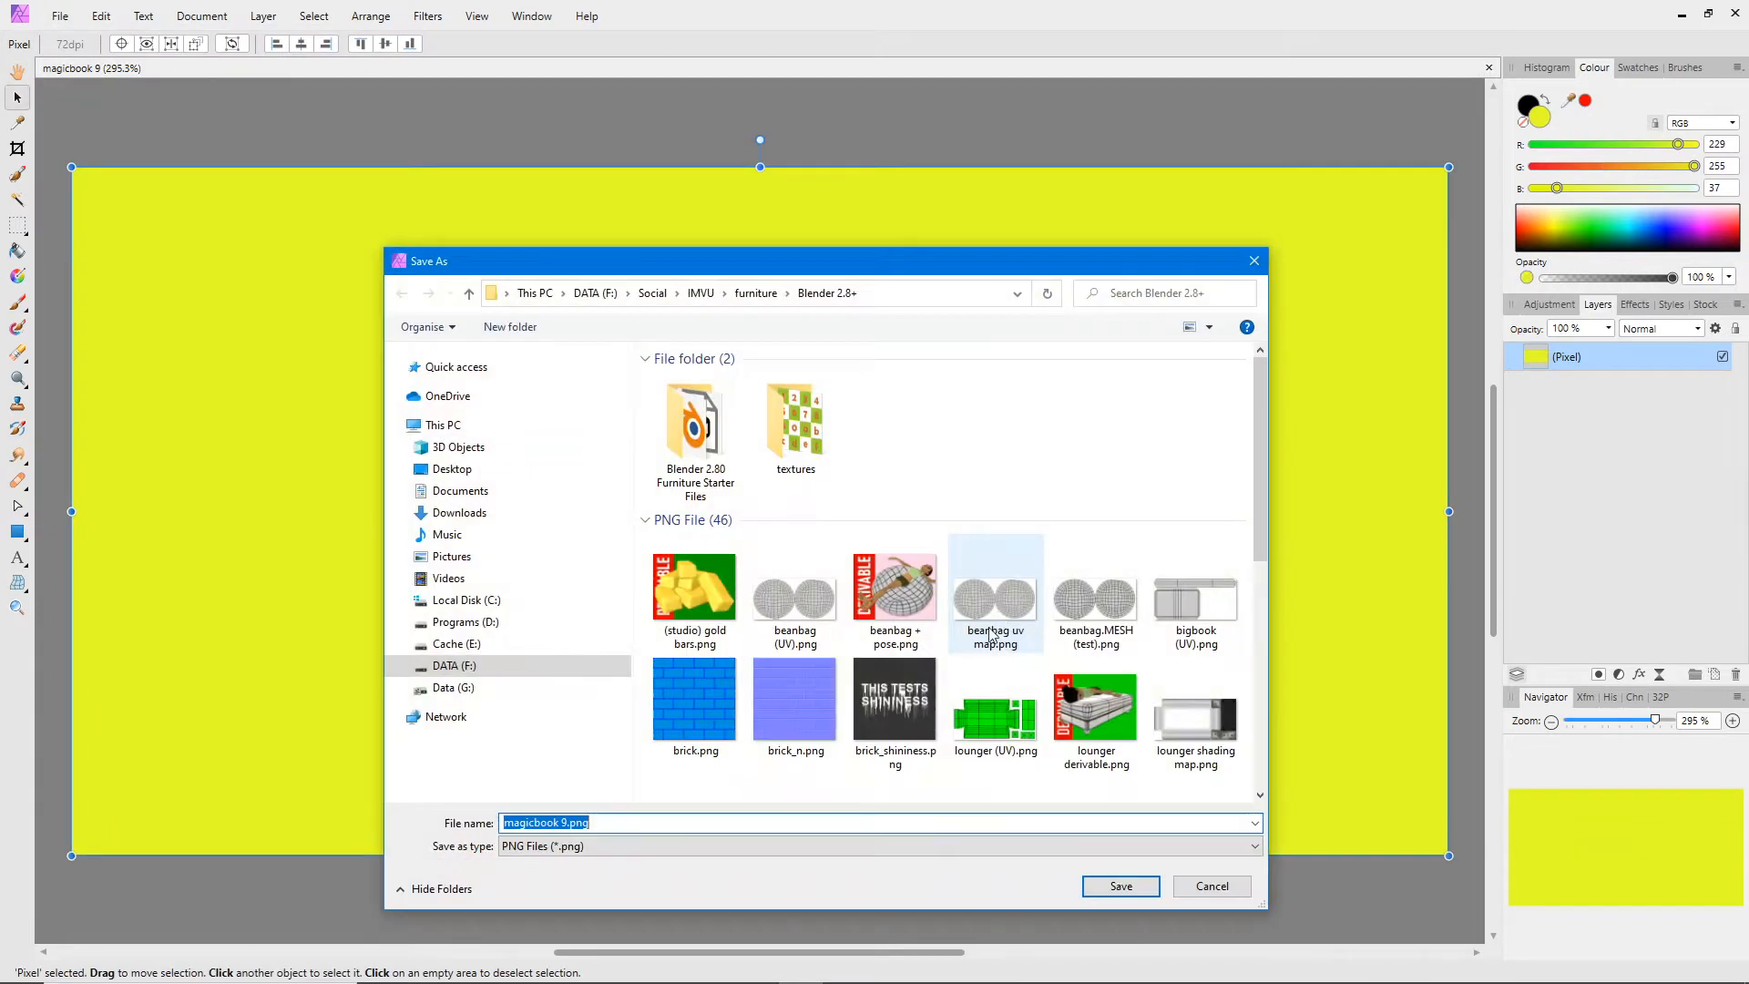
left_click(1121, 886)
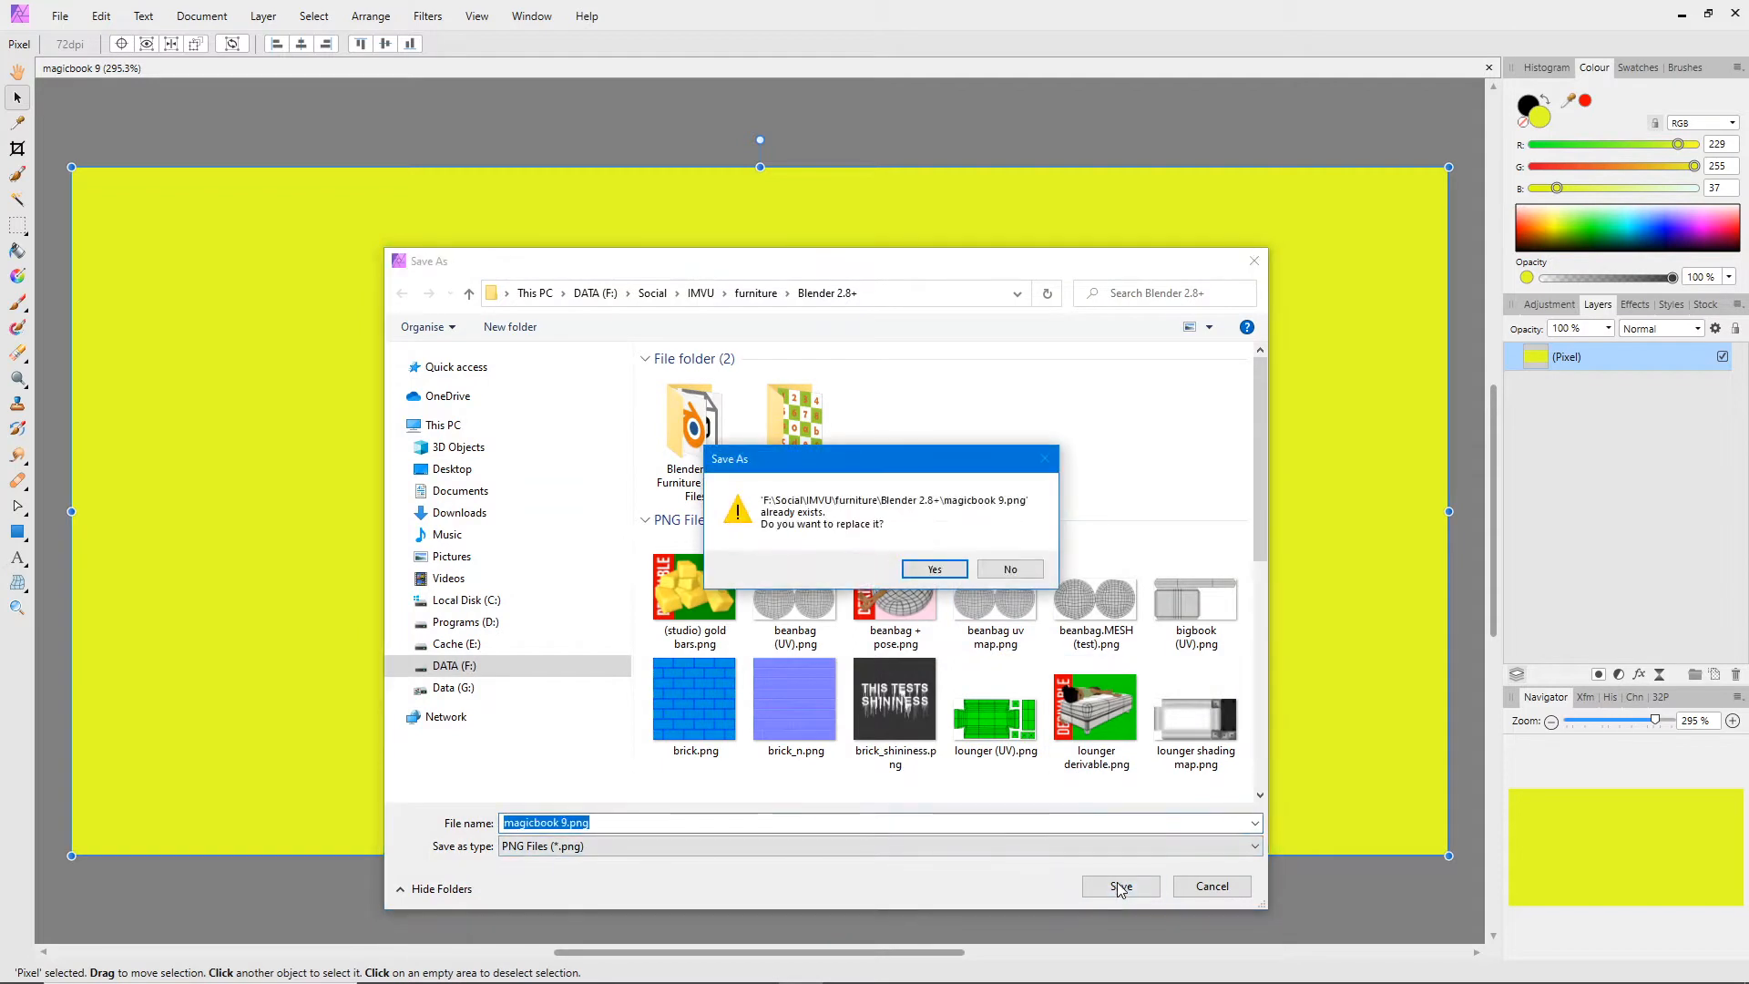
left_click(934, 569)
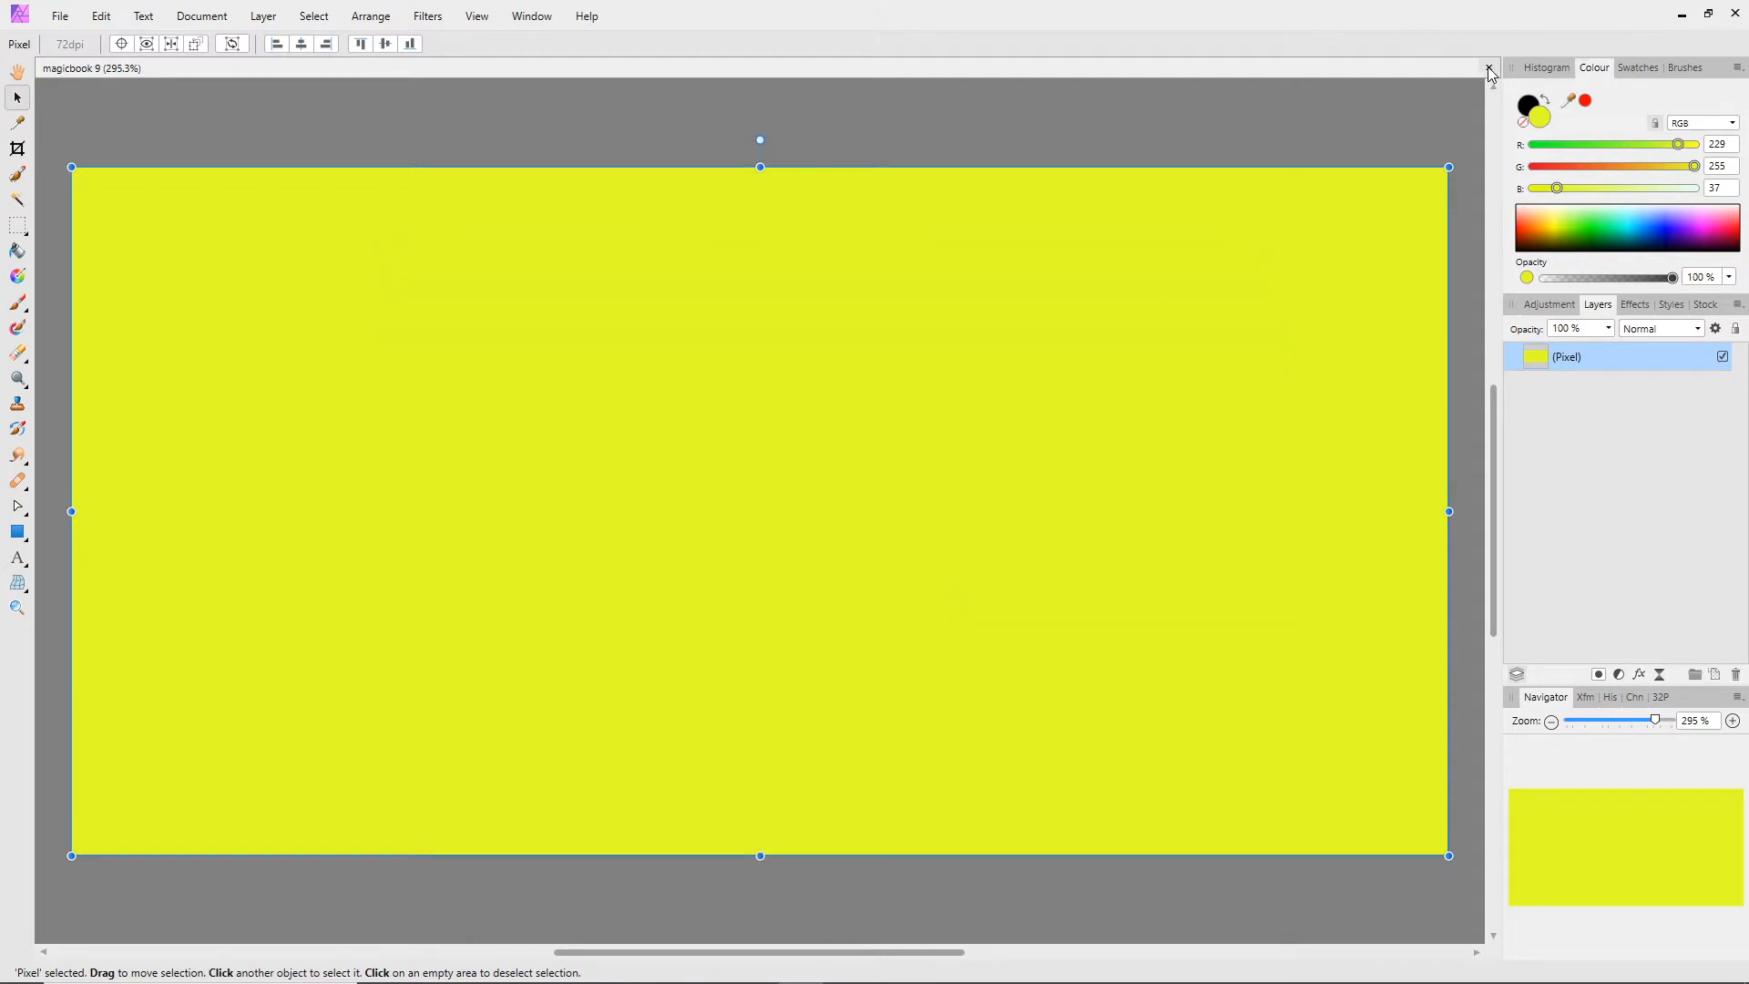
left_click(1488, 68)
left_click(1680, 15)
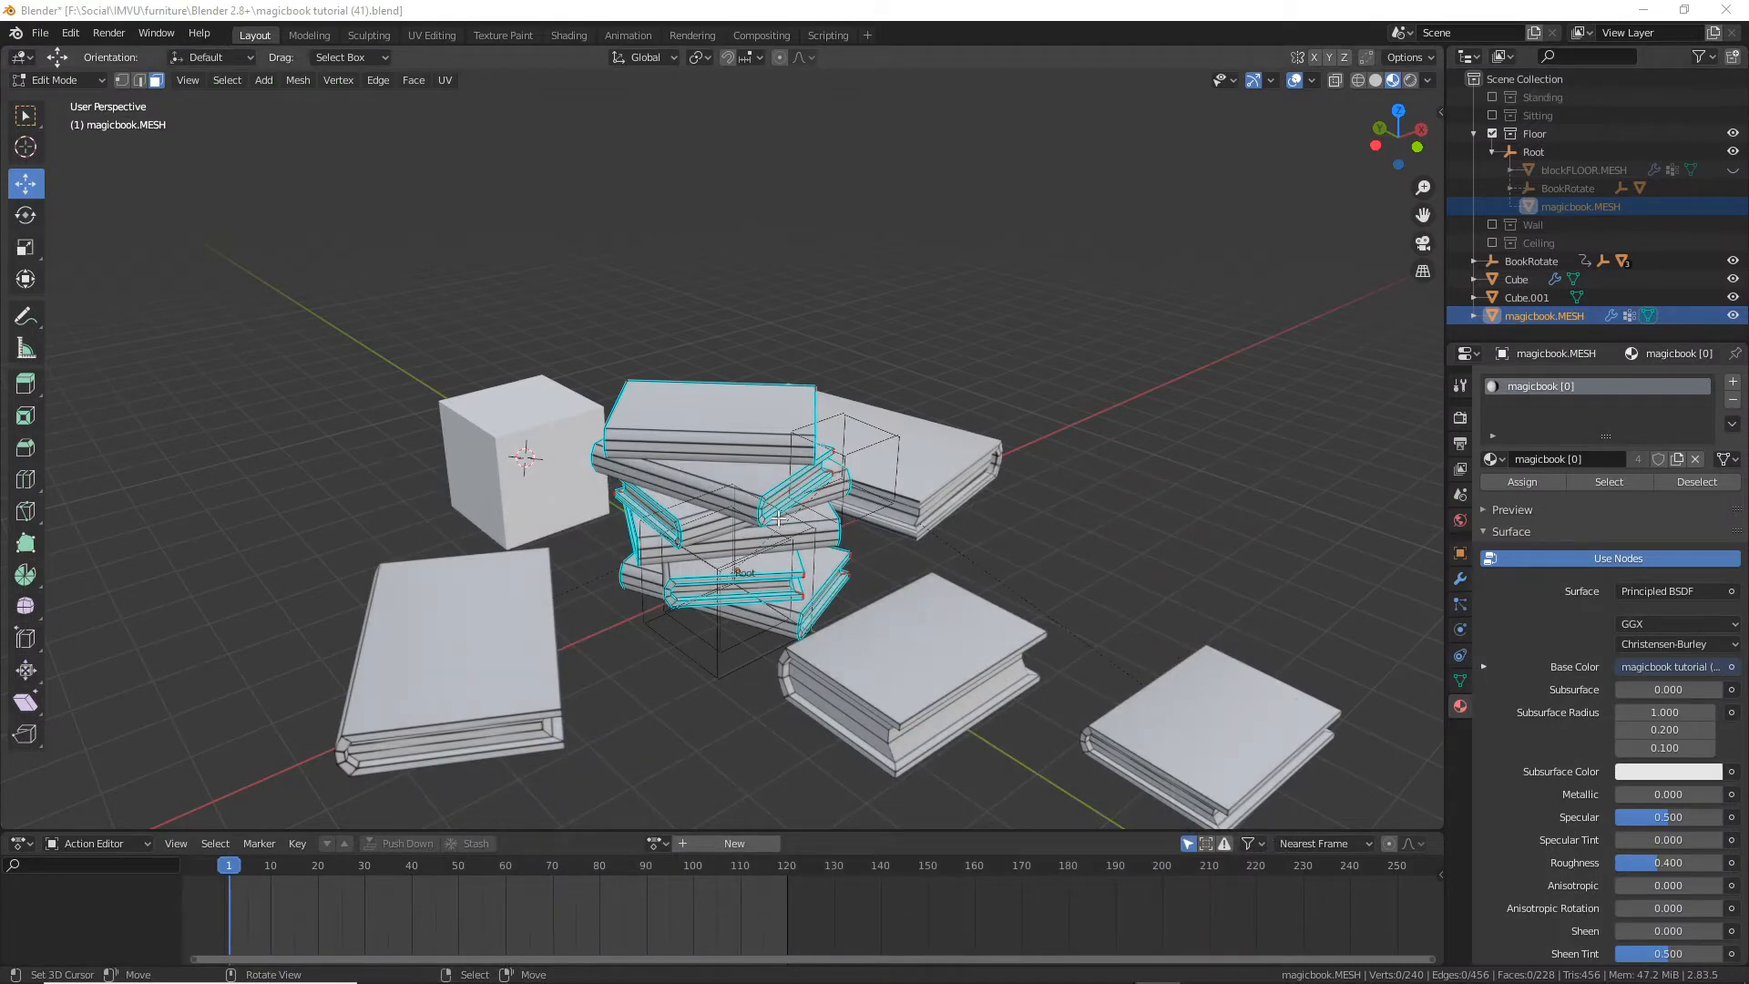
Step: Inspect the stacked books mesh from several sides in Edit Mode and review the available interaction modes
middle_click_drag(754, 574, 583, 436)
scroll(566, 396, "up", 2)
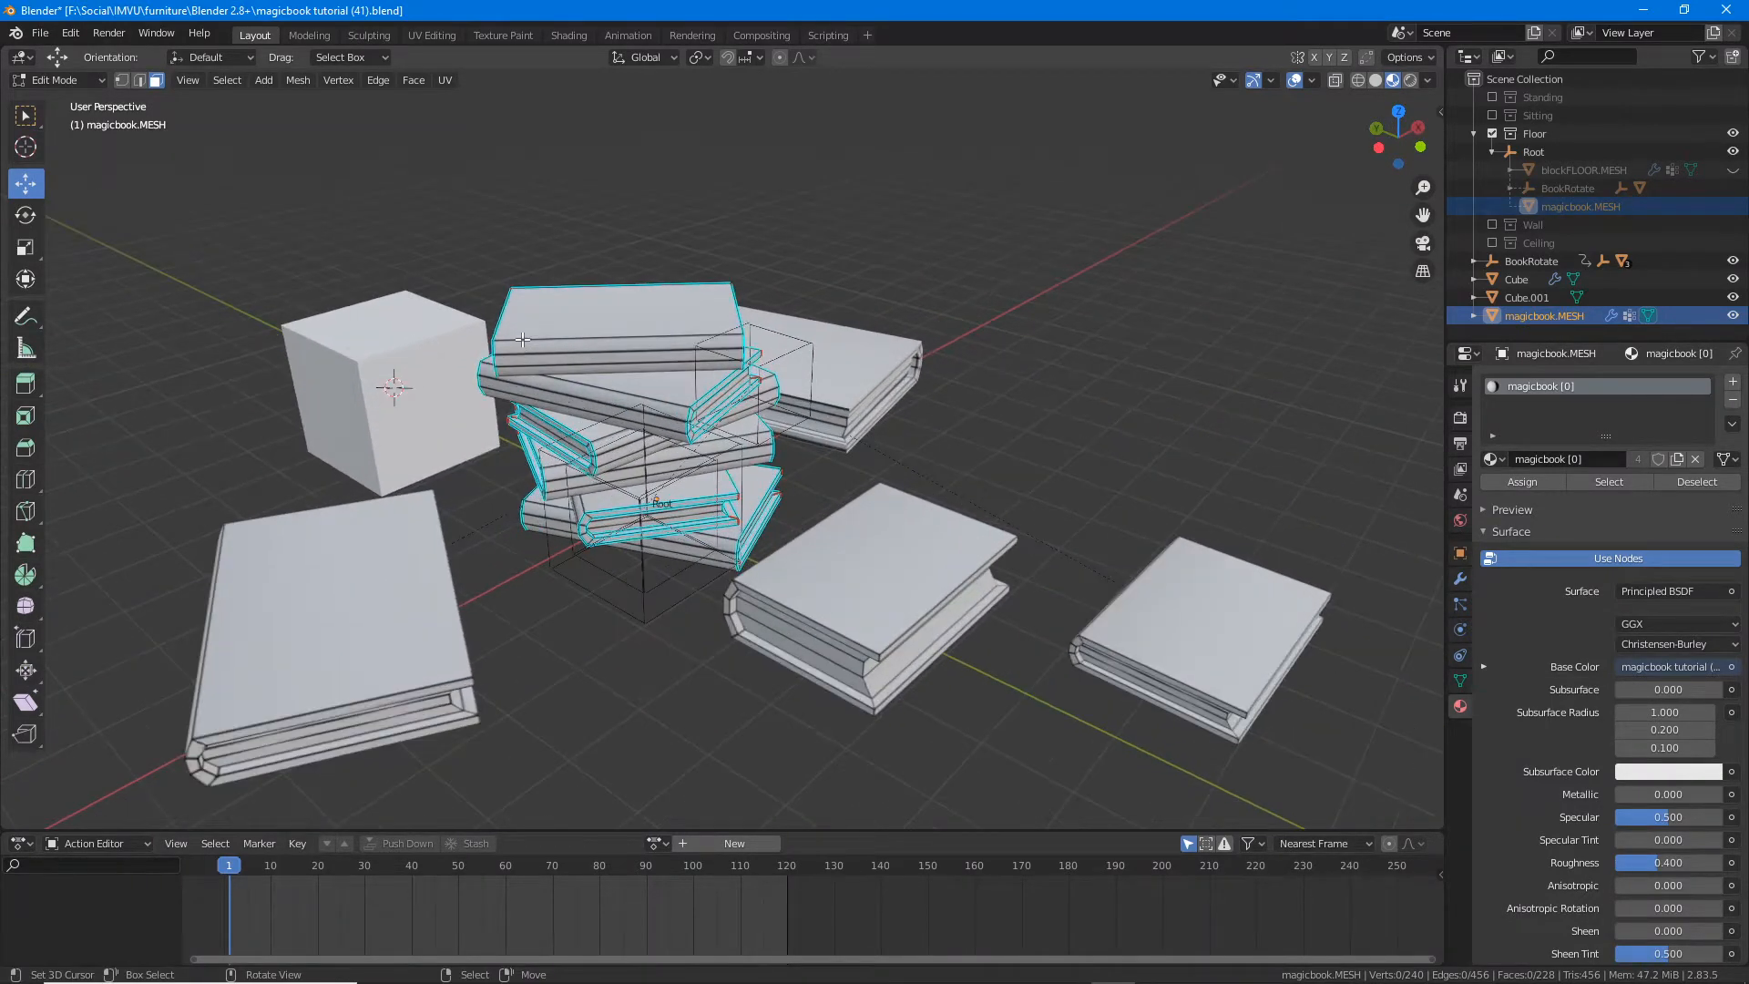
left_click(522, 338)
middle_click_drag(522, 339, 683, 428)
left_click(705, 499)
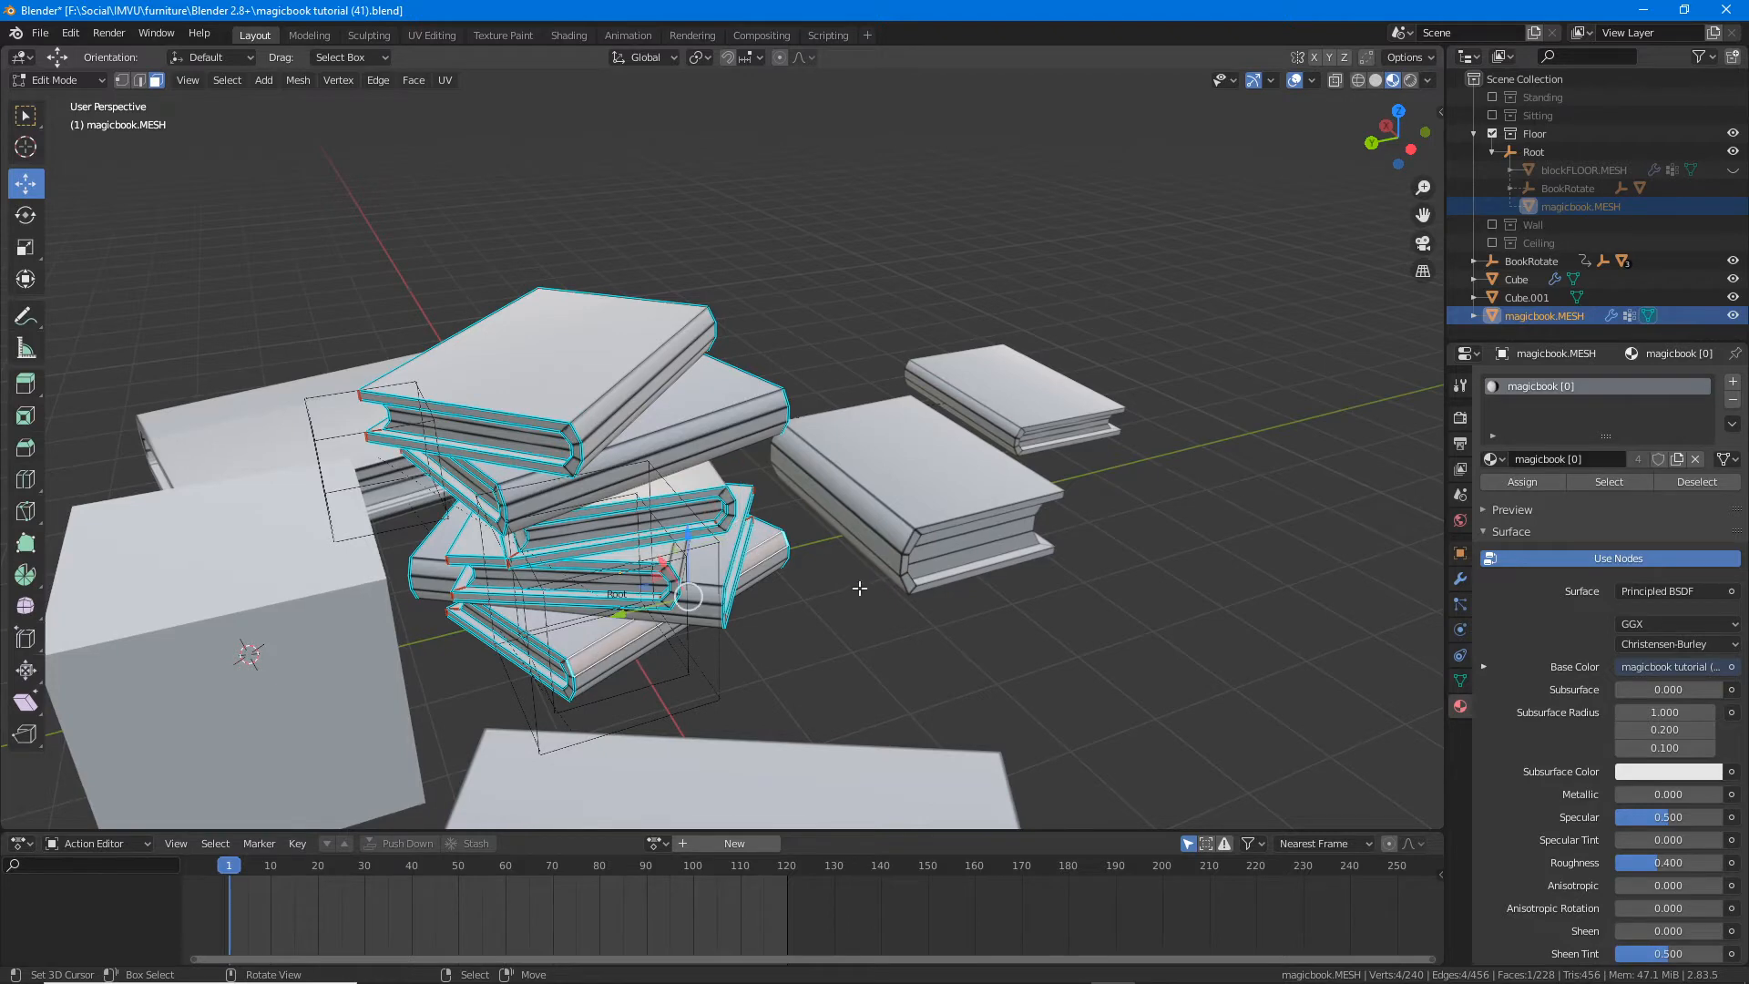
middle_click_drag(857, 586, 708, 592)
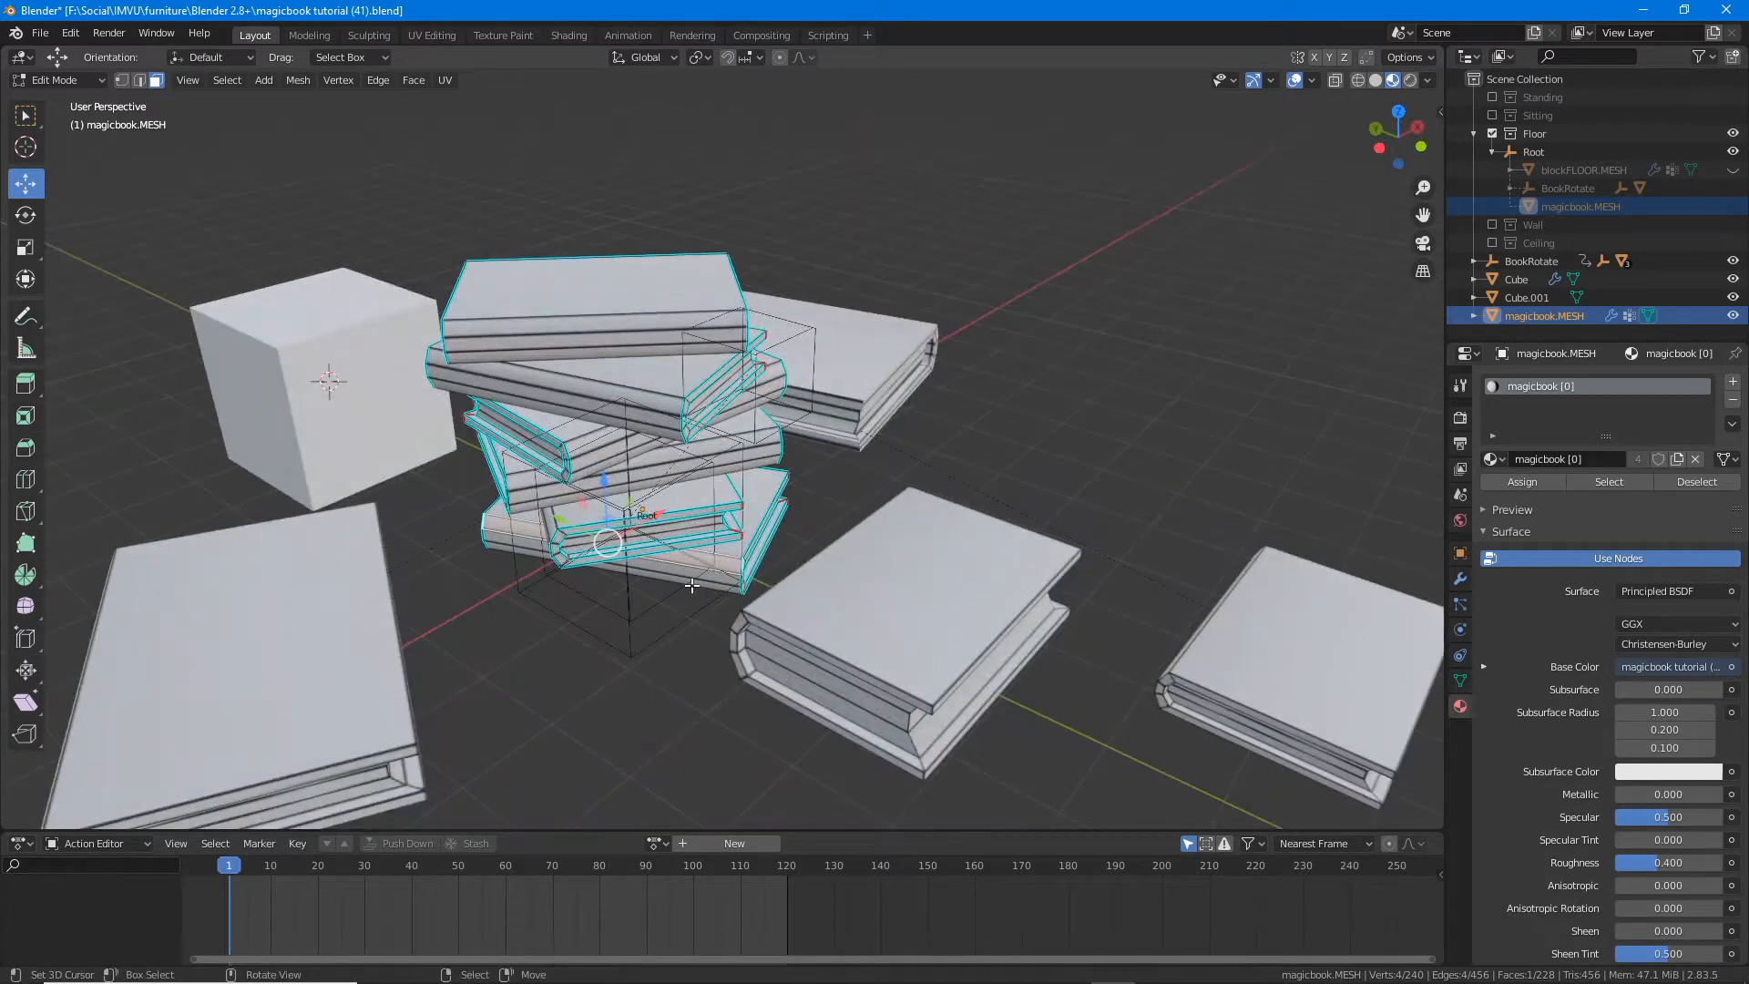
key("ctrl+Tab")
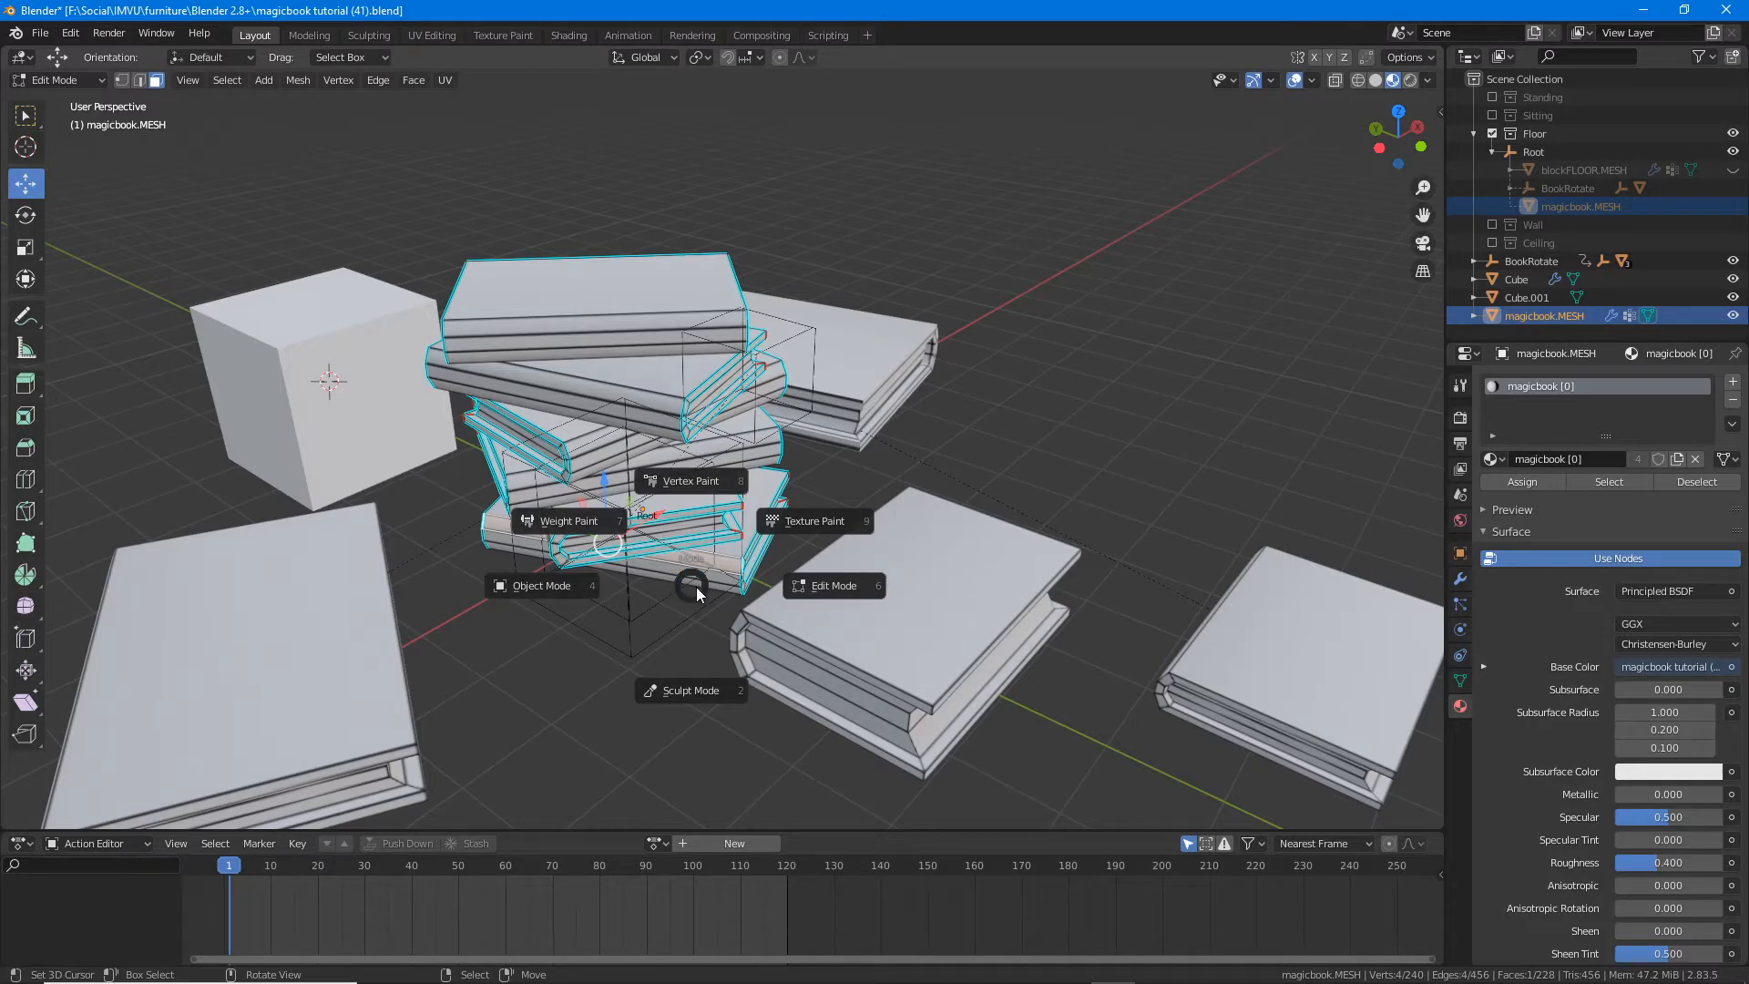
key("Escape")
left_click(57, 80)
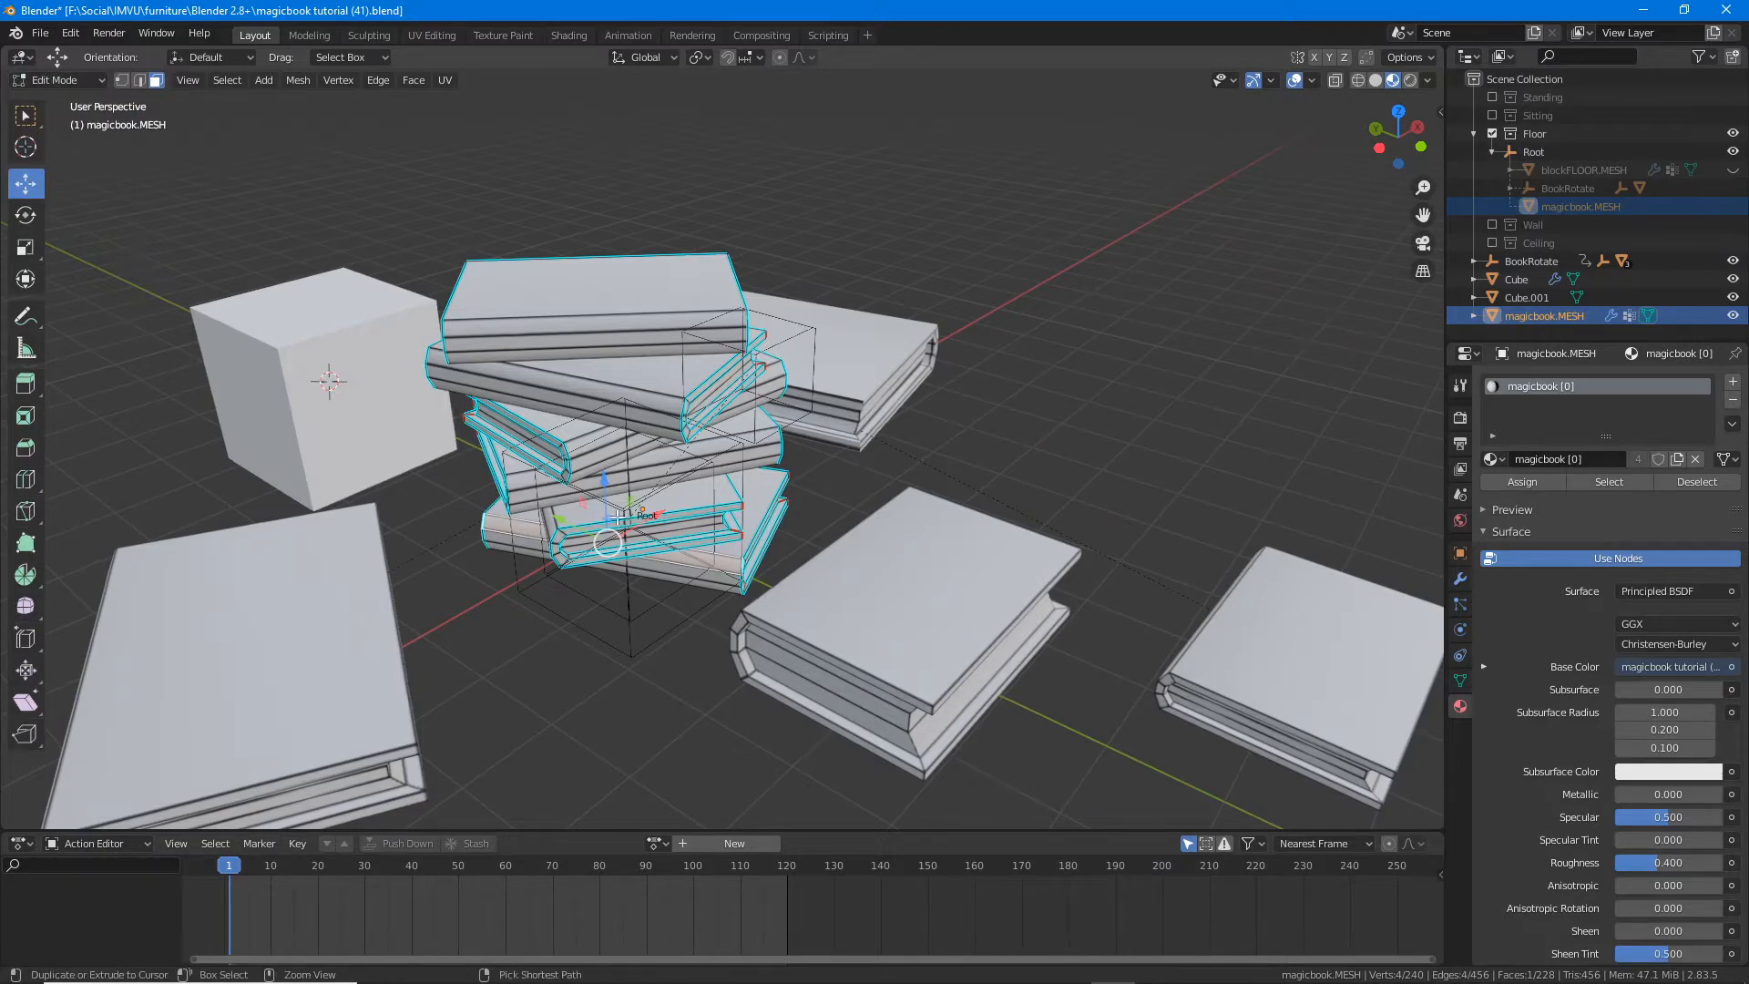
key("ctrl+Tab")
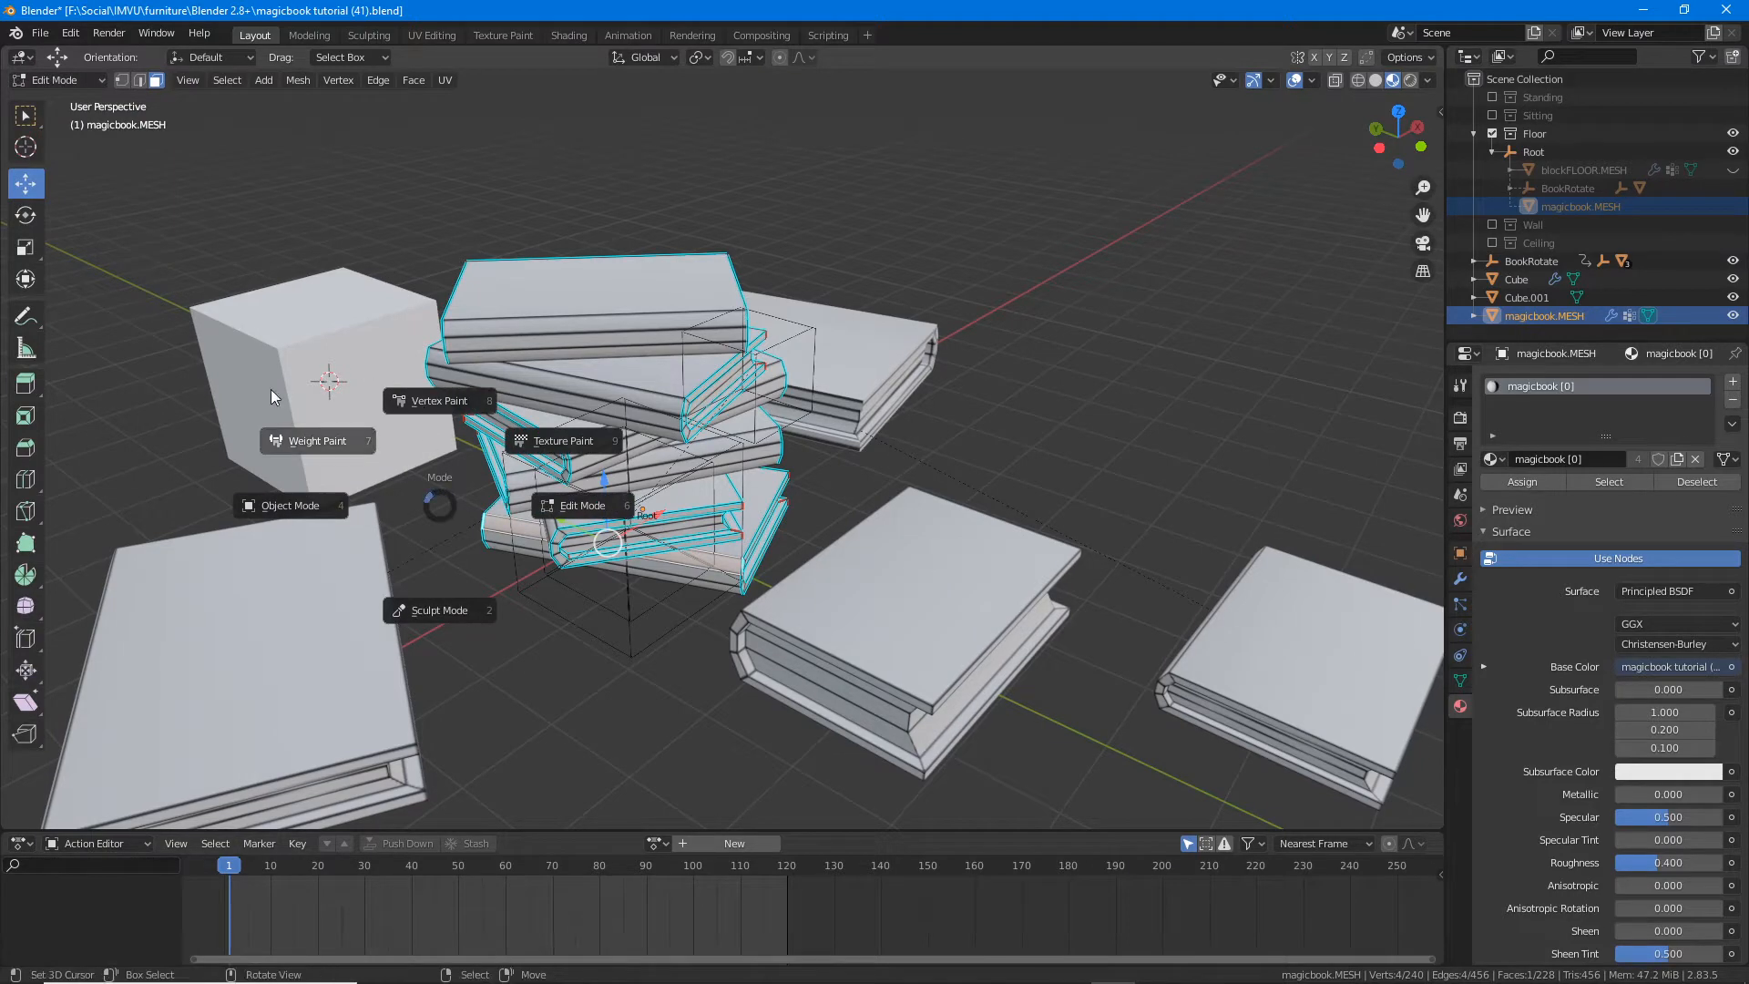
mouse_move(255, 369)
left_mouse_down()
mouse_move(496, 743)
mouse_move(363, 338)
left_mouse_up()
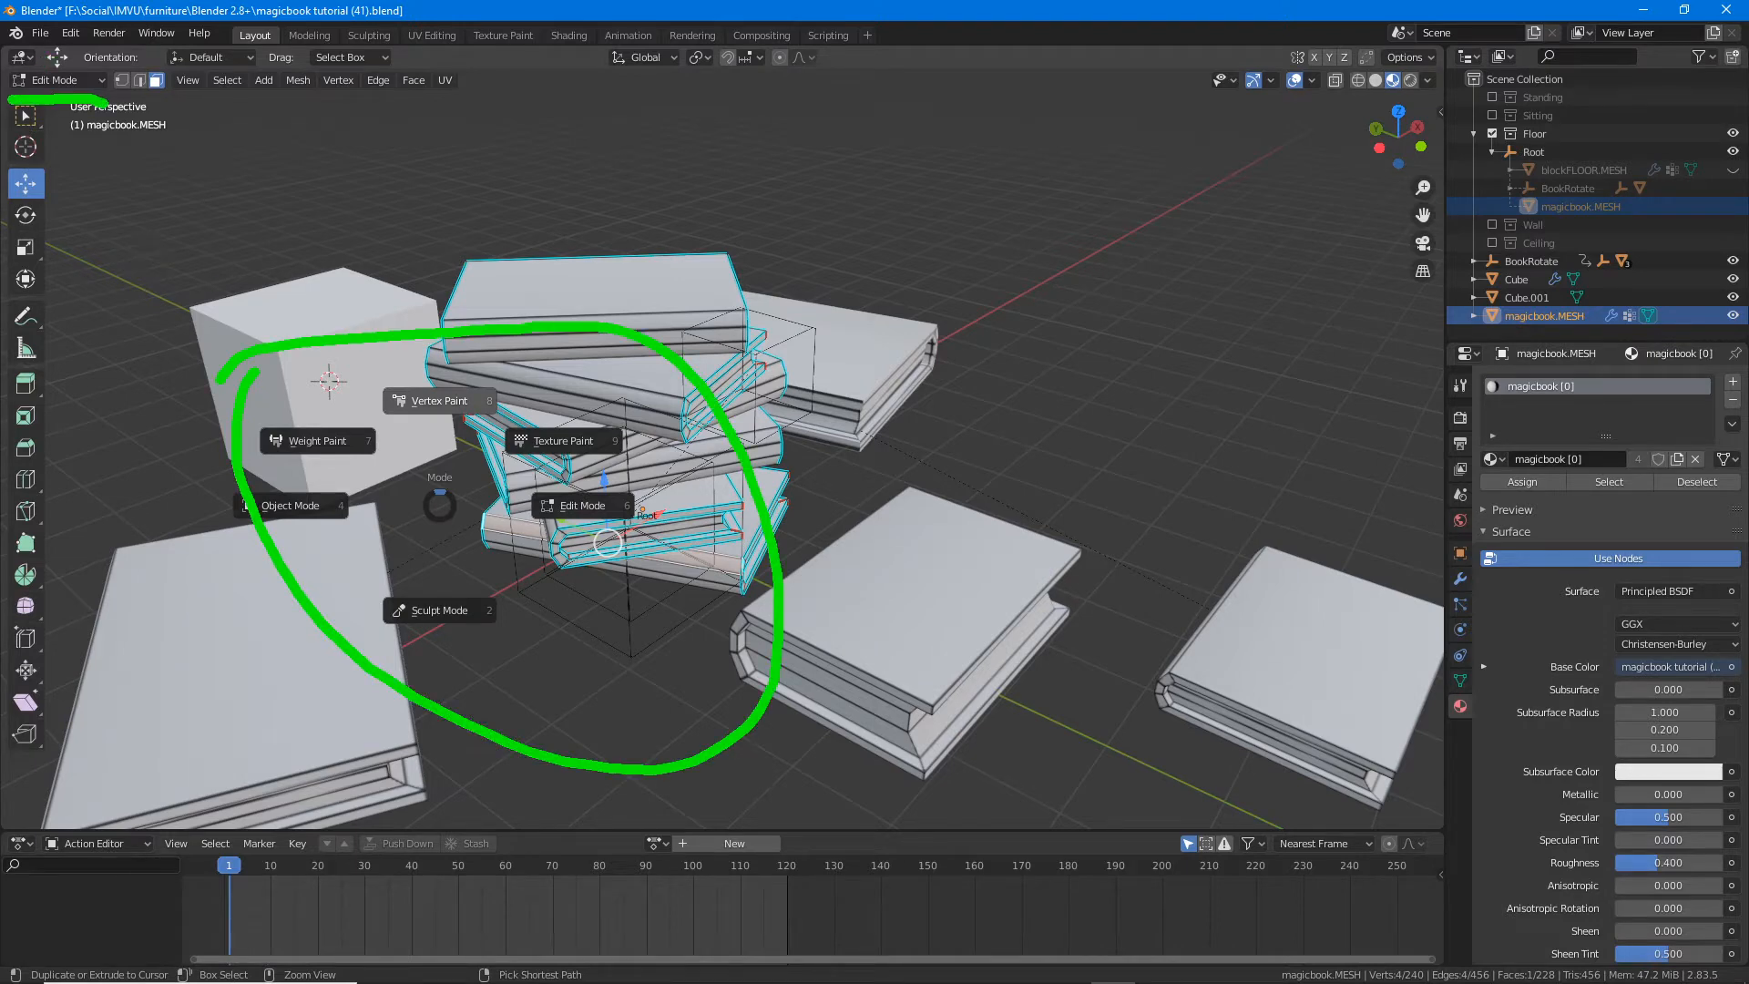
left_click_drag(259, 325, 89, 113)
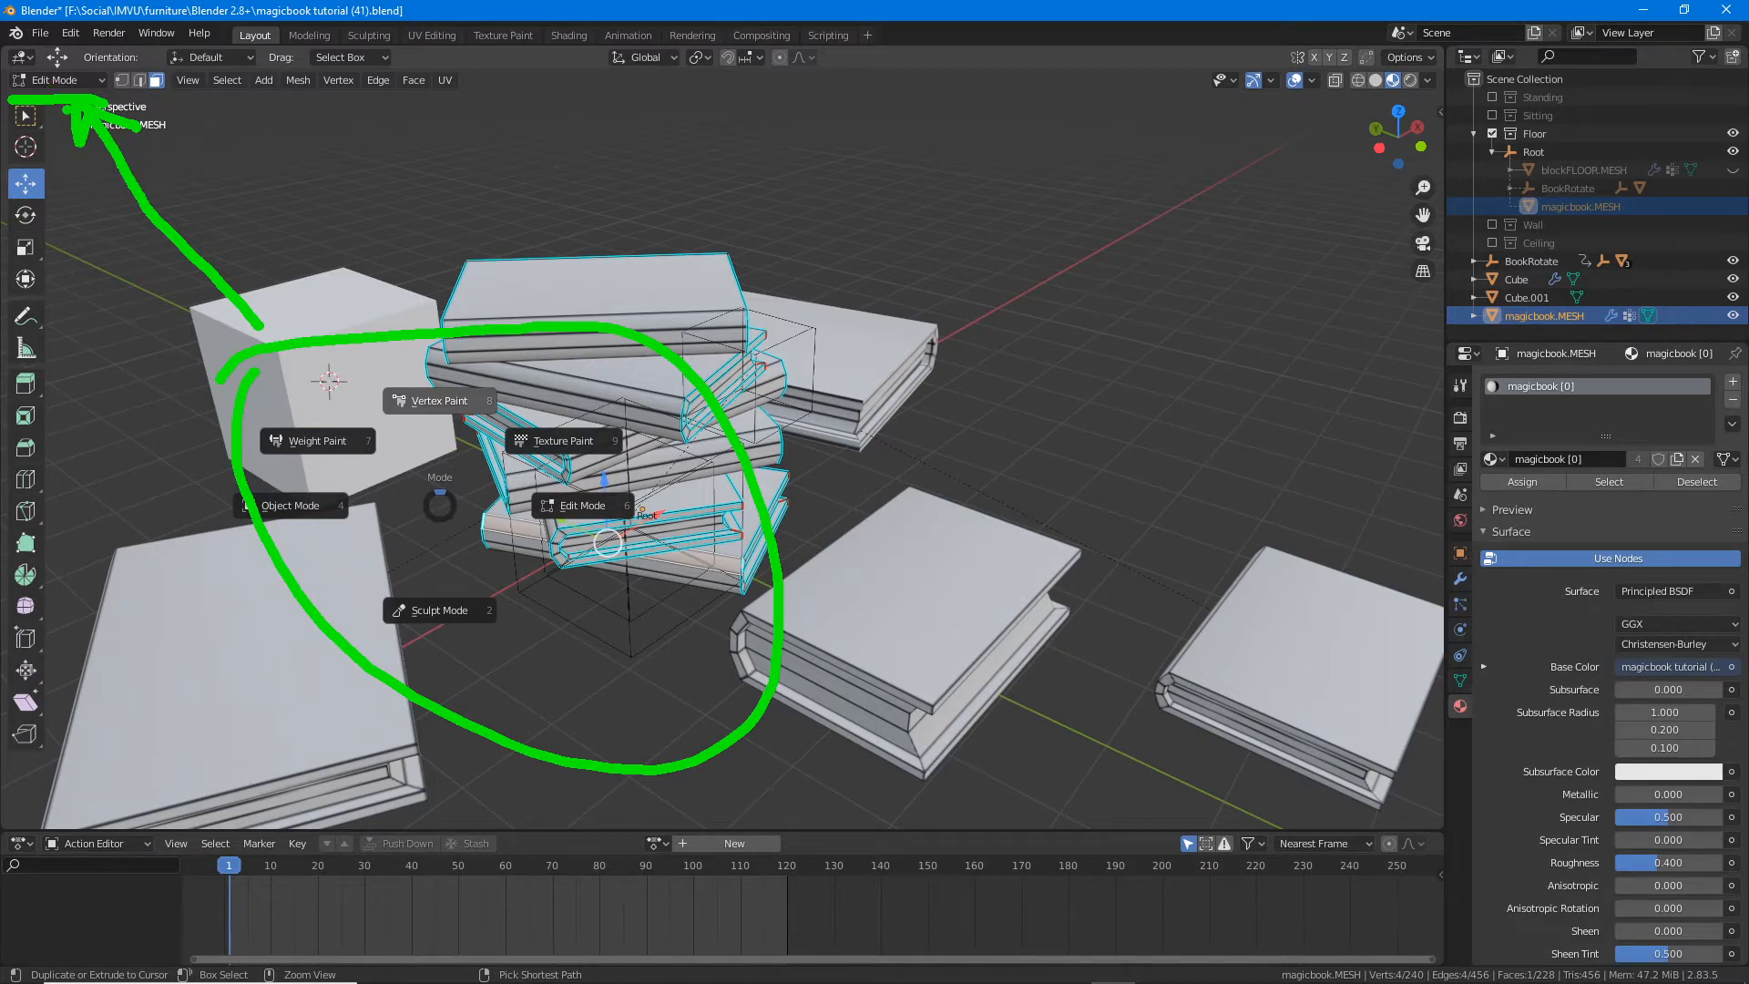
key("Escape")
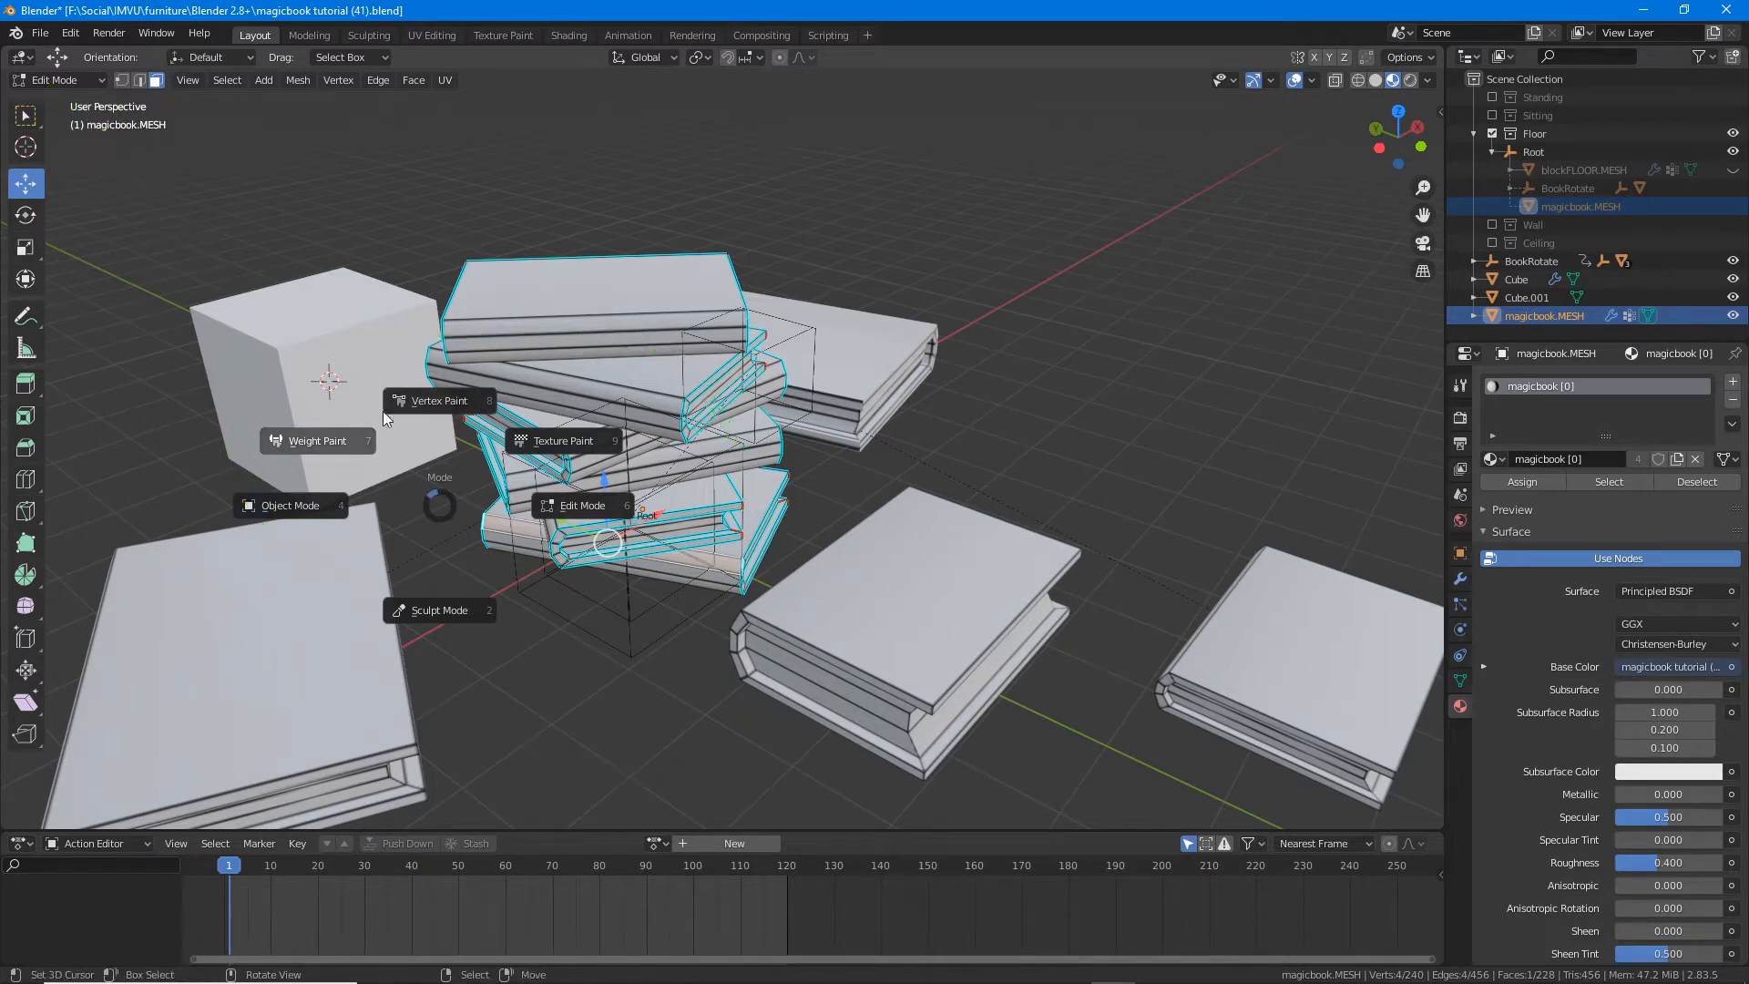
Step: Switch the stacked books mesh to Object Mode
left_click(60, 80)
left_click(60, 84)
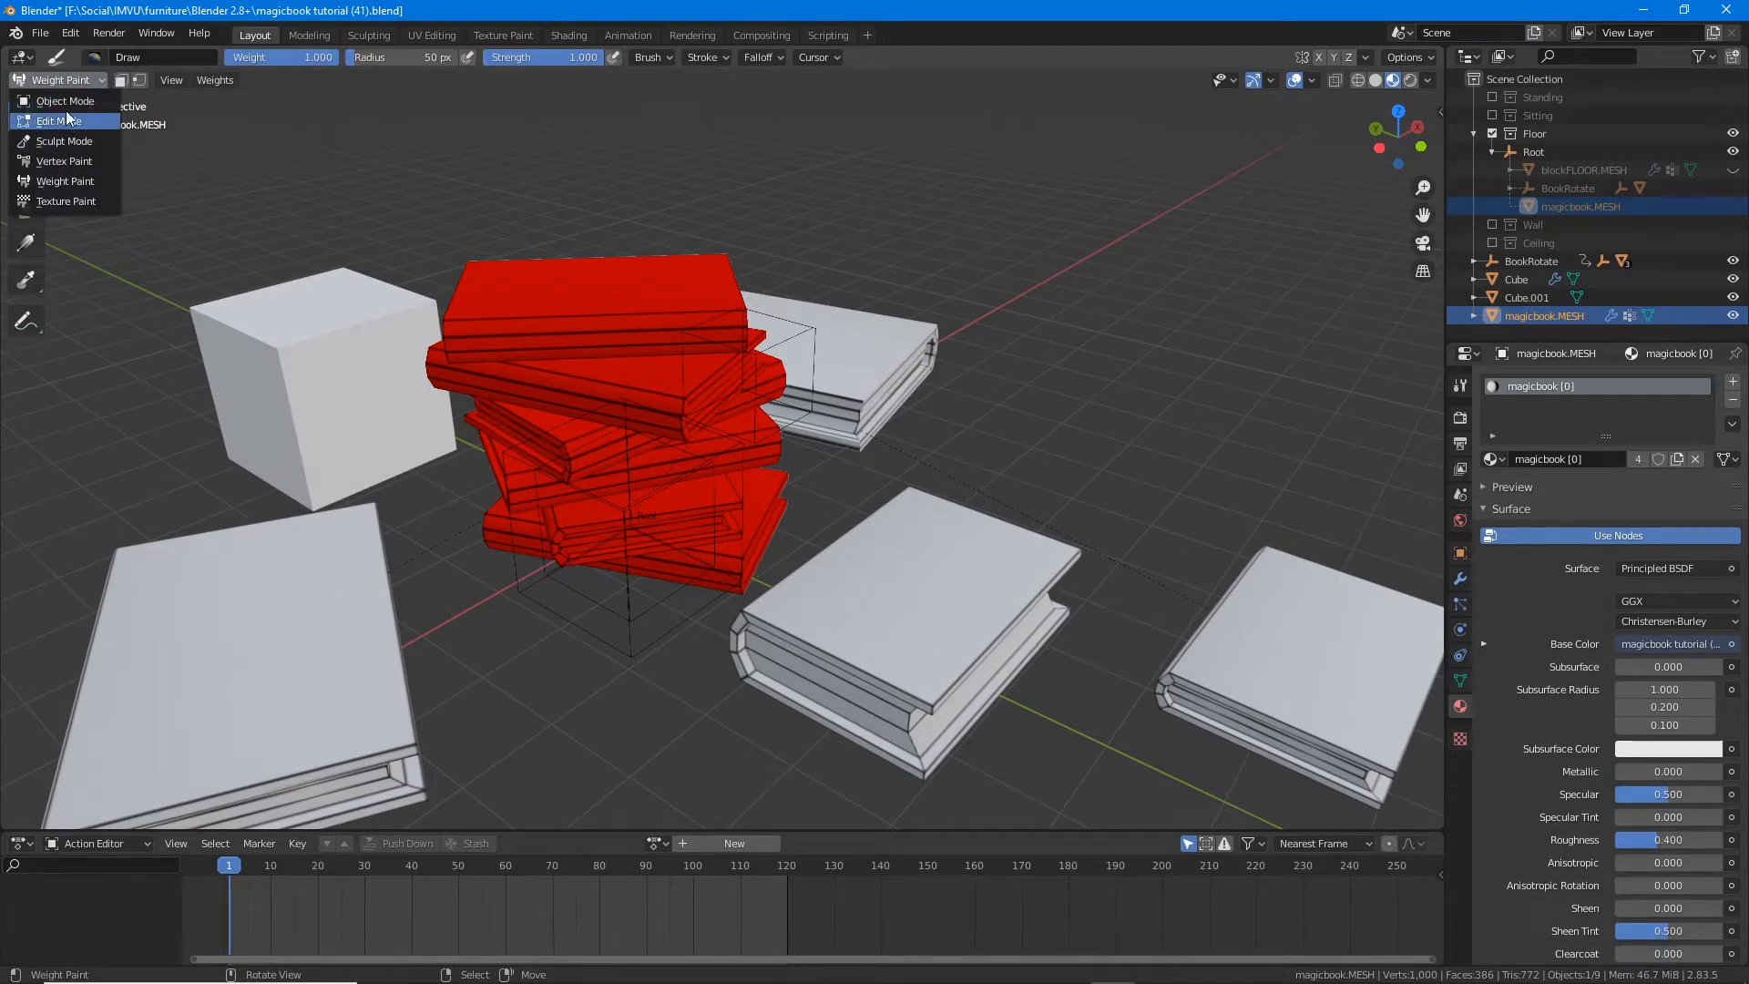
left_click(67, 101)
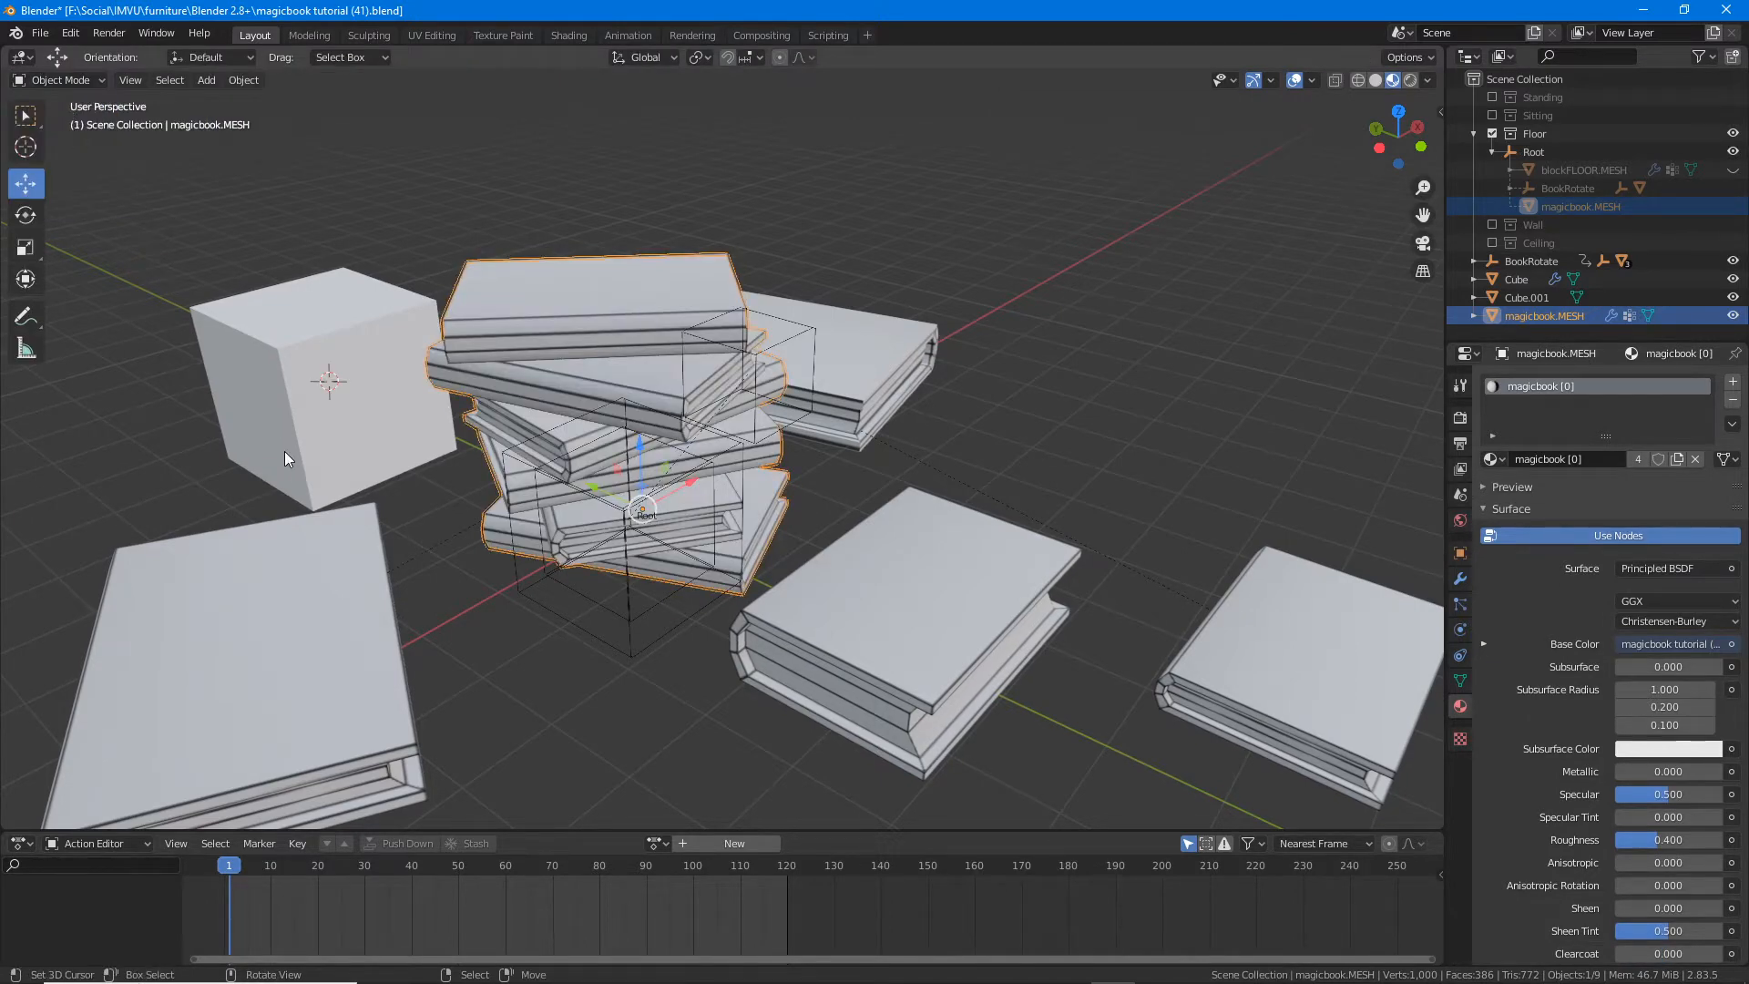
key("ctrl+Tab")
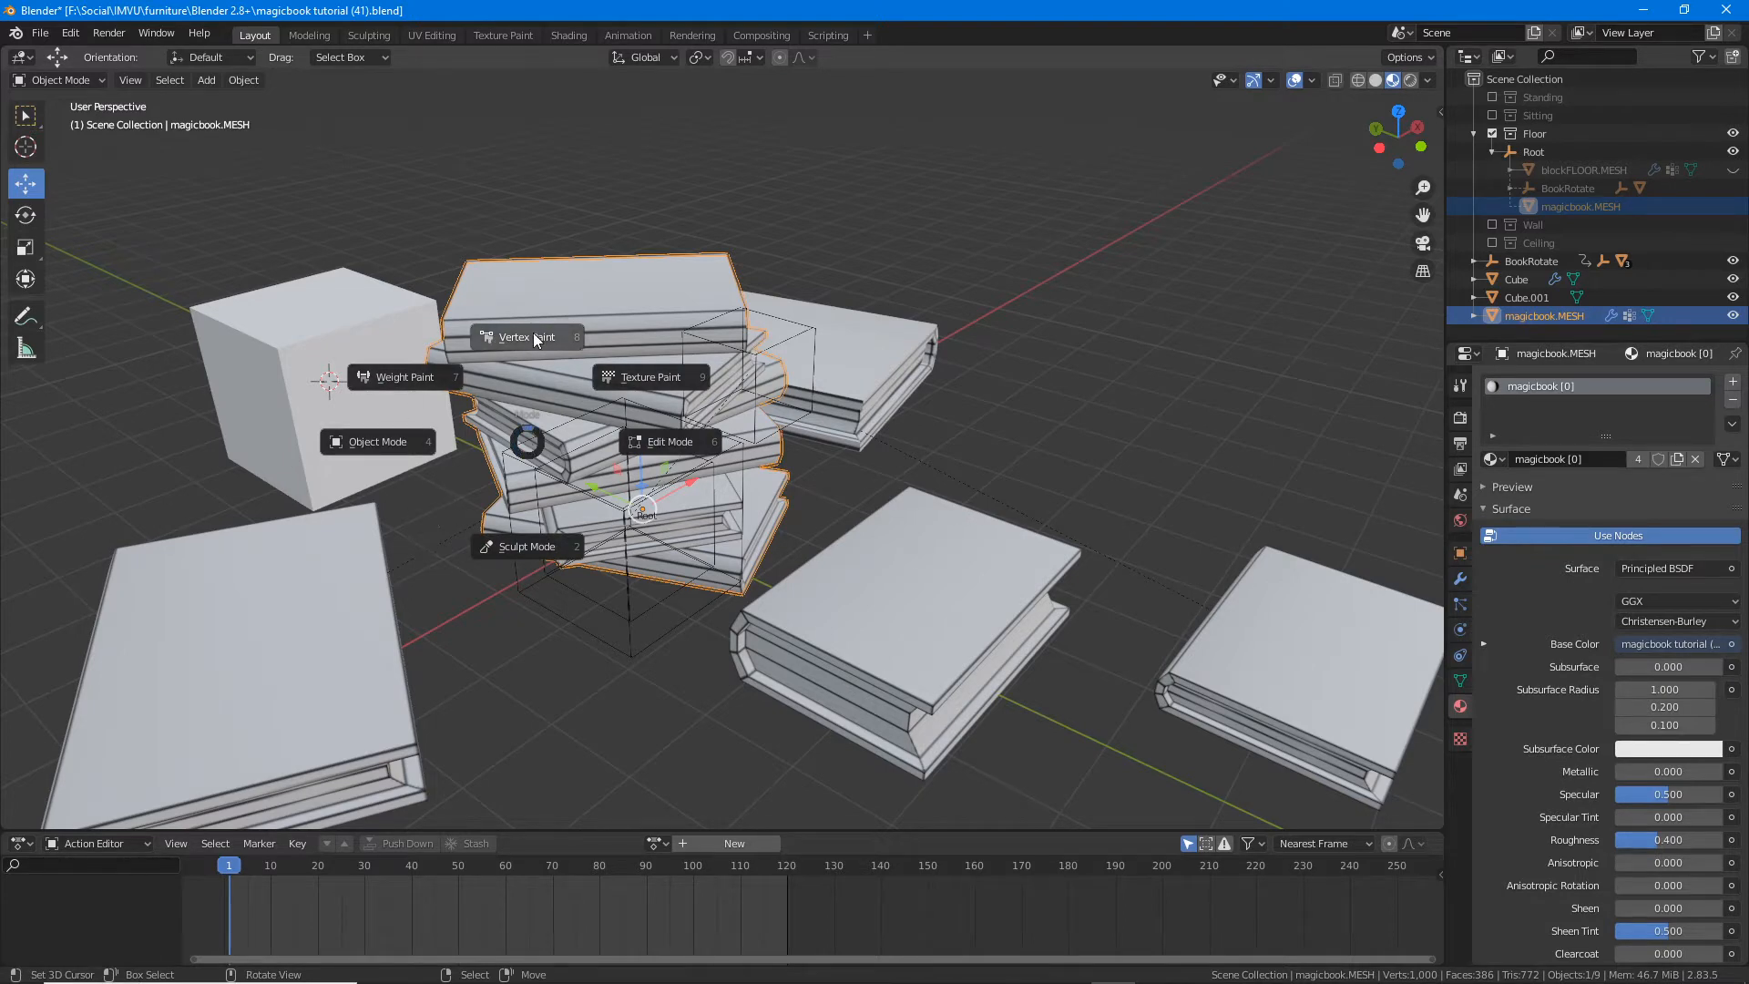
left_click(374, 450)
Step: Select the loose books, the big book and the stacked books mesh in turn to check which material each one uses
middle_click_drag(373, 441, 331, 534)
left_click(331, 543)
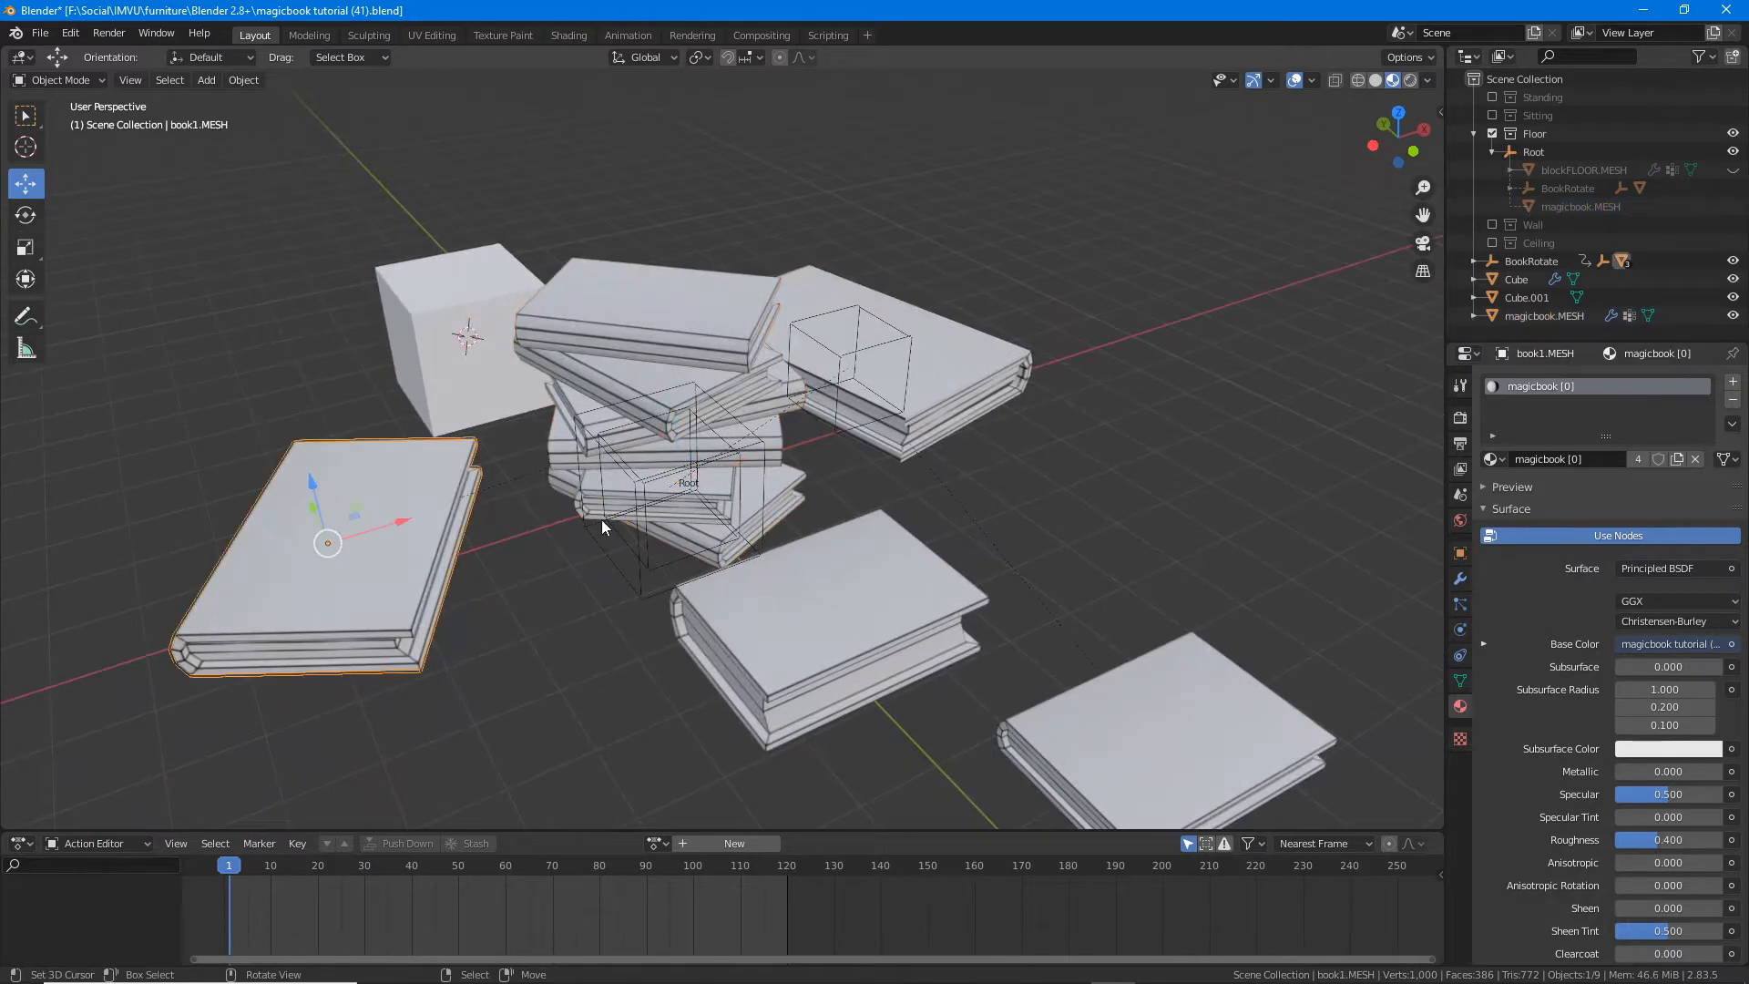
left_click(938, 320)
left_click(907, 594)
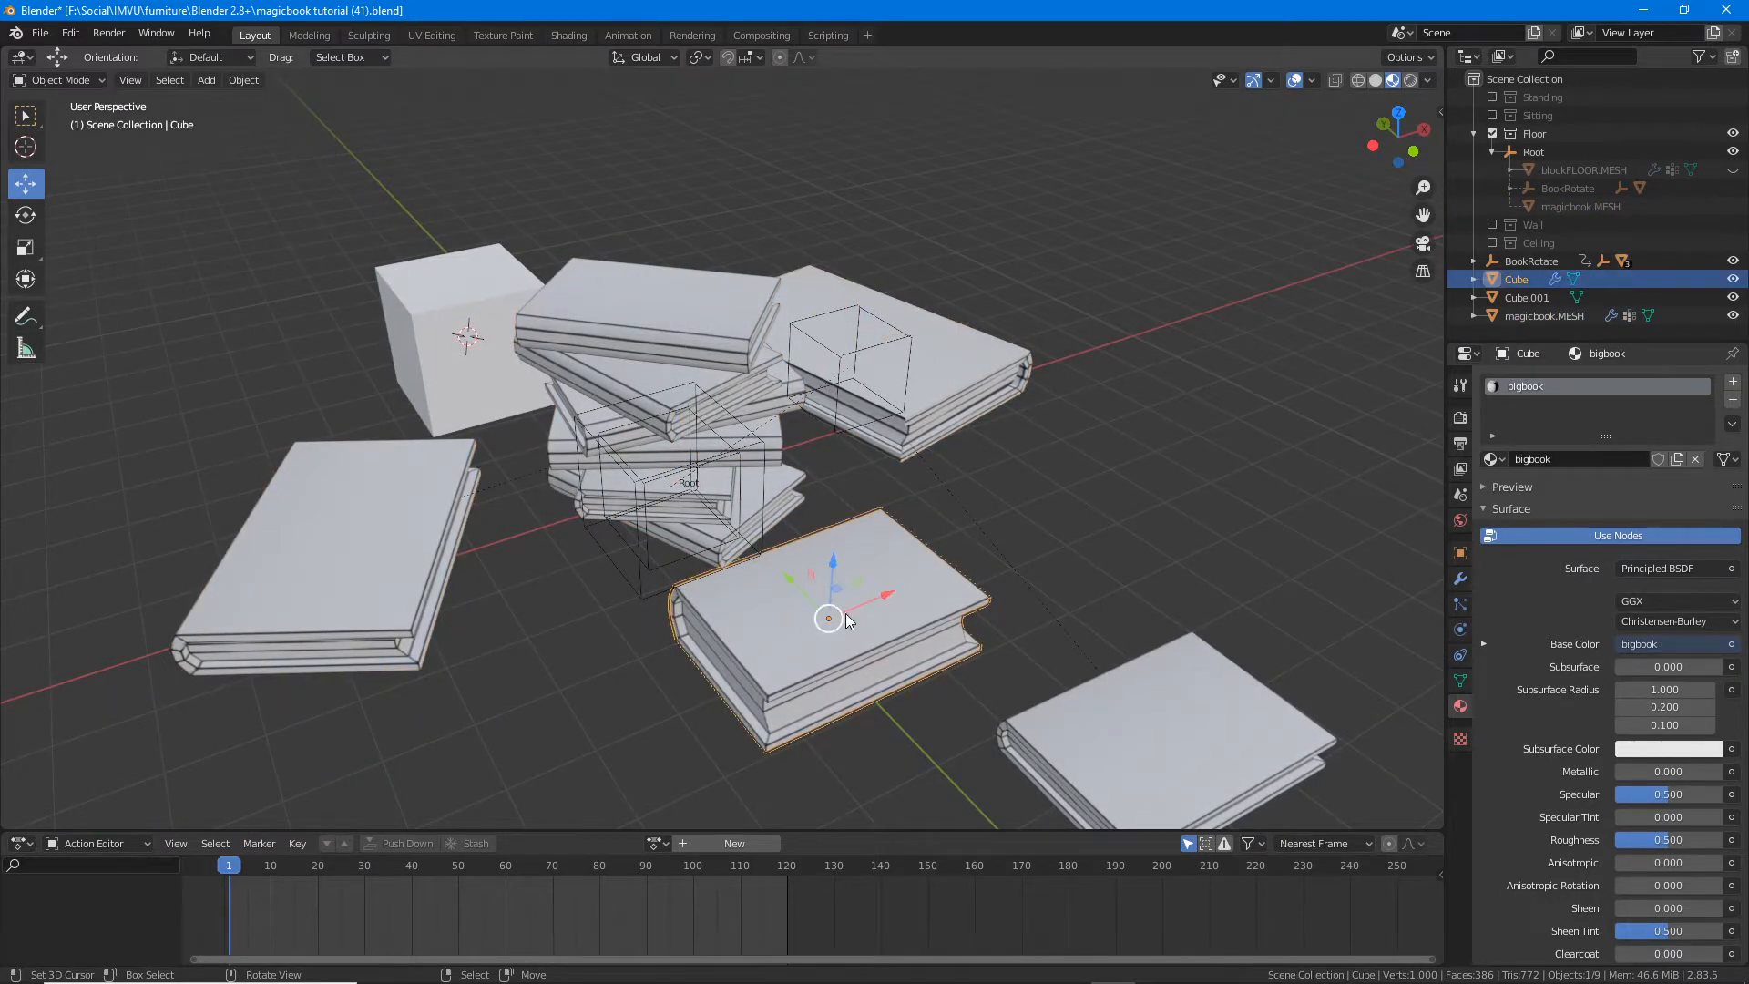
mouse_move(836, 613)
left_mouse_down()
mouse_move(828, 504)
mouse_move(890, 524)
mouse_move(807, 602)
mouse_move(827, 586)
mouse_move(827, 614)
left_mouse_up()
left_click(1139, 729)
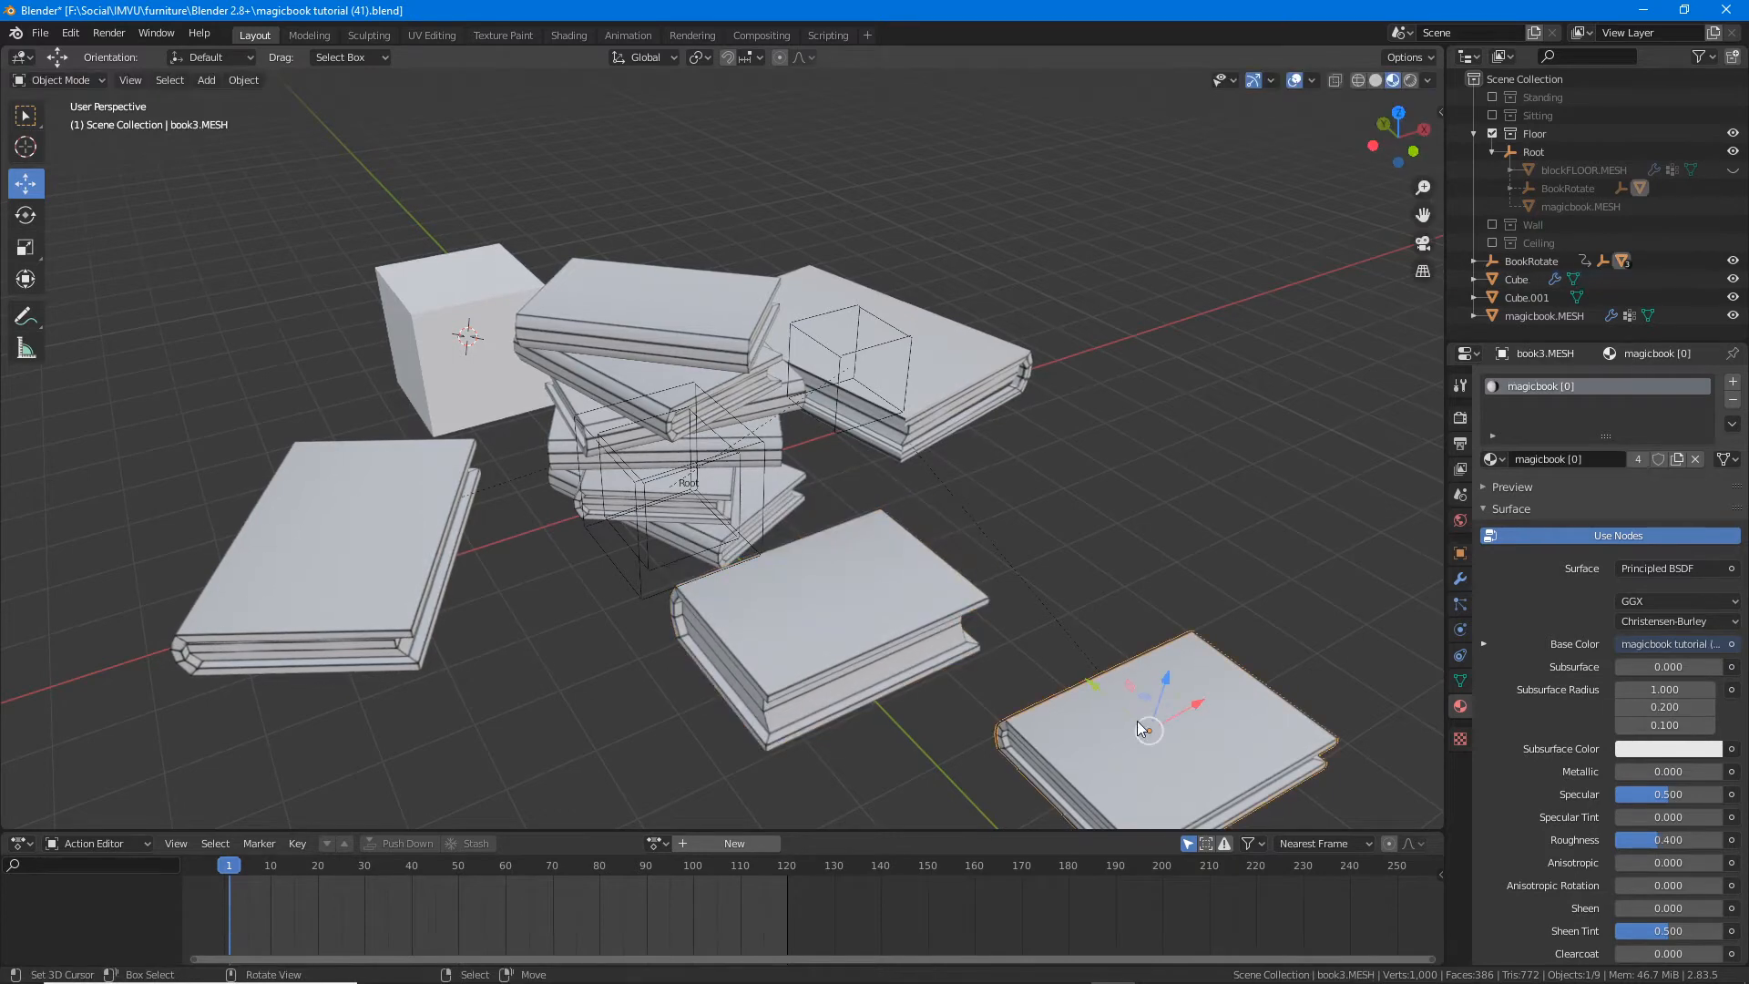
left_click(889, 346)
left_click(961, 337)
right_click(572, 316)
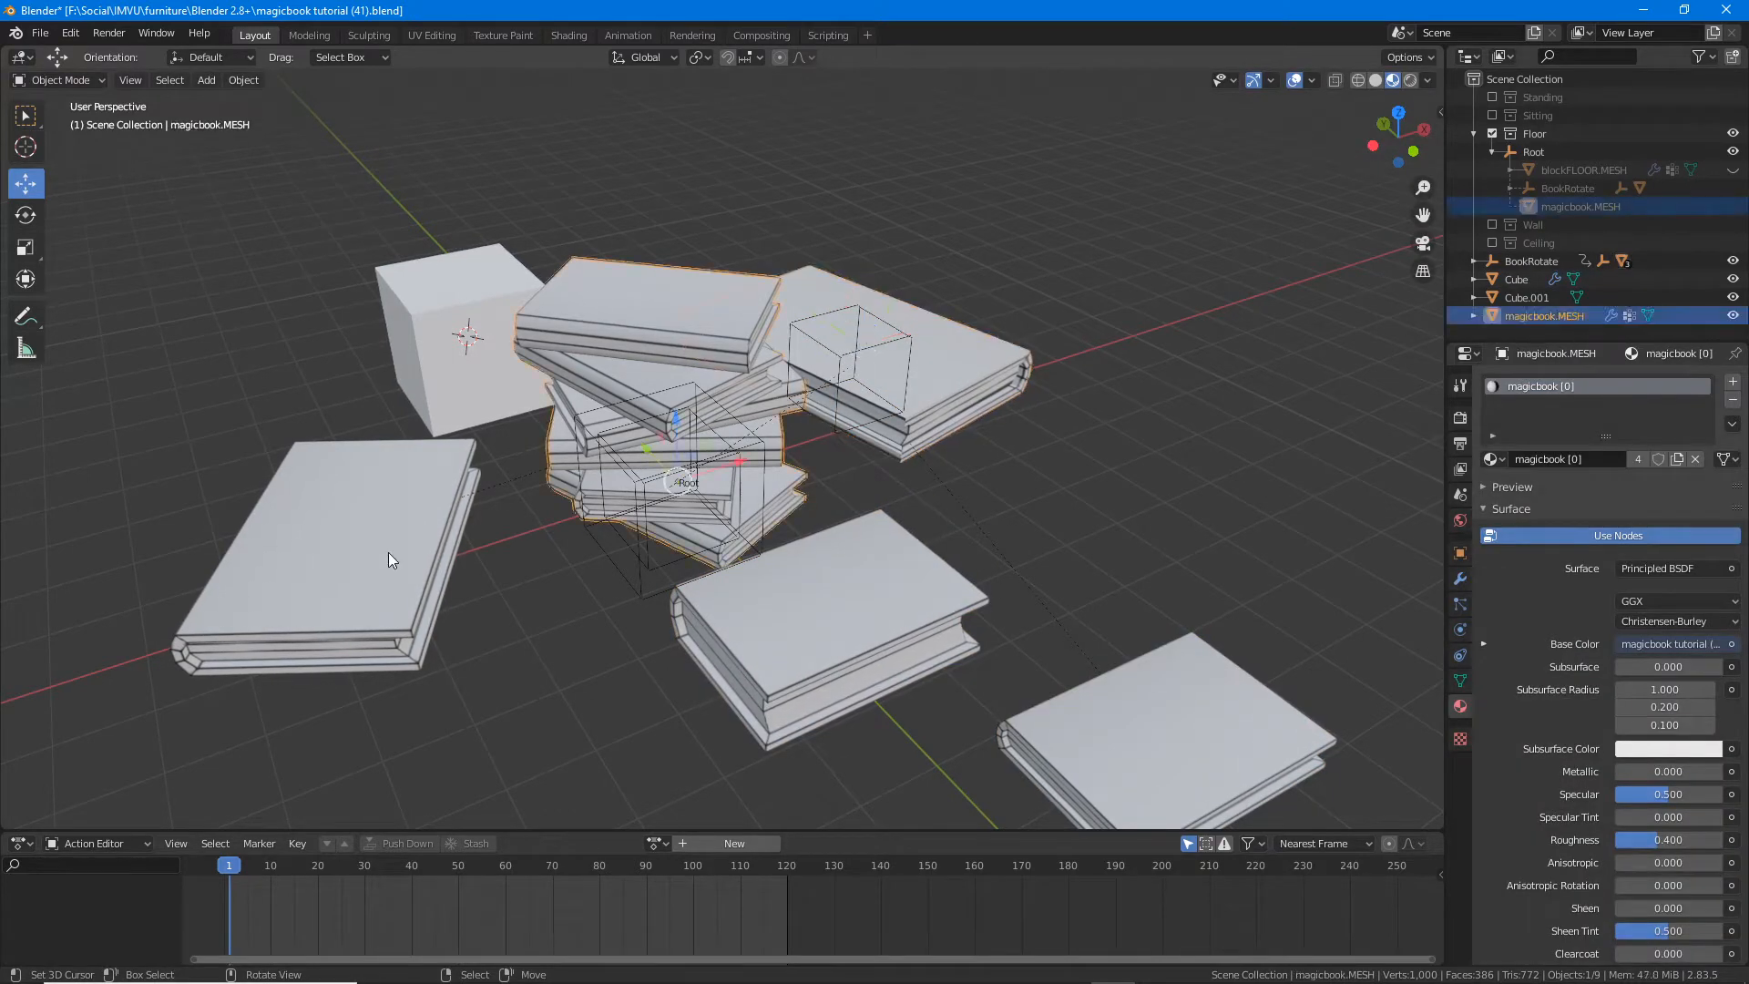
right_click(388, 552)
middle_click_drag(447, 579, 452, 580)
middle_click_drag(619, 616, 603, 565, "shift")
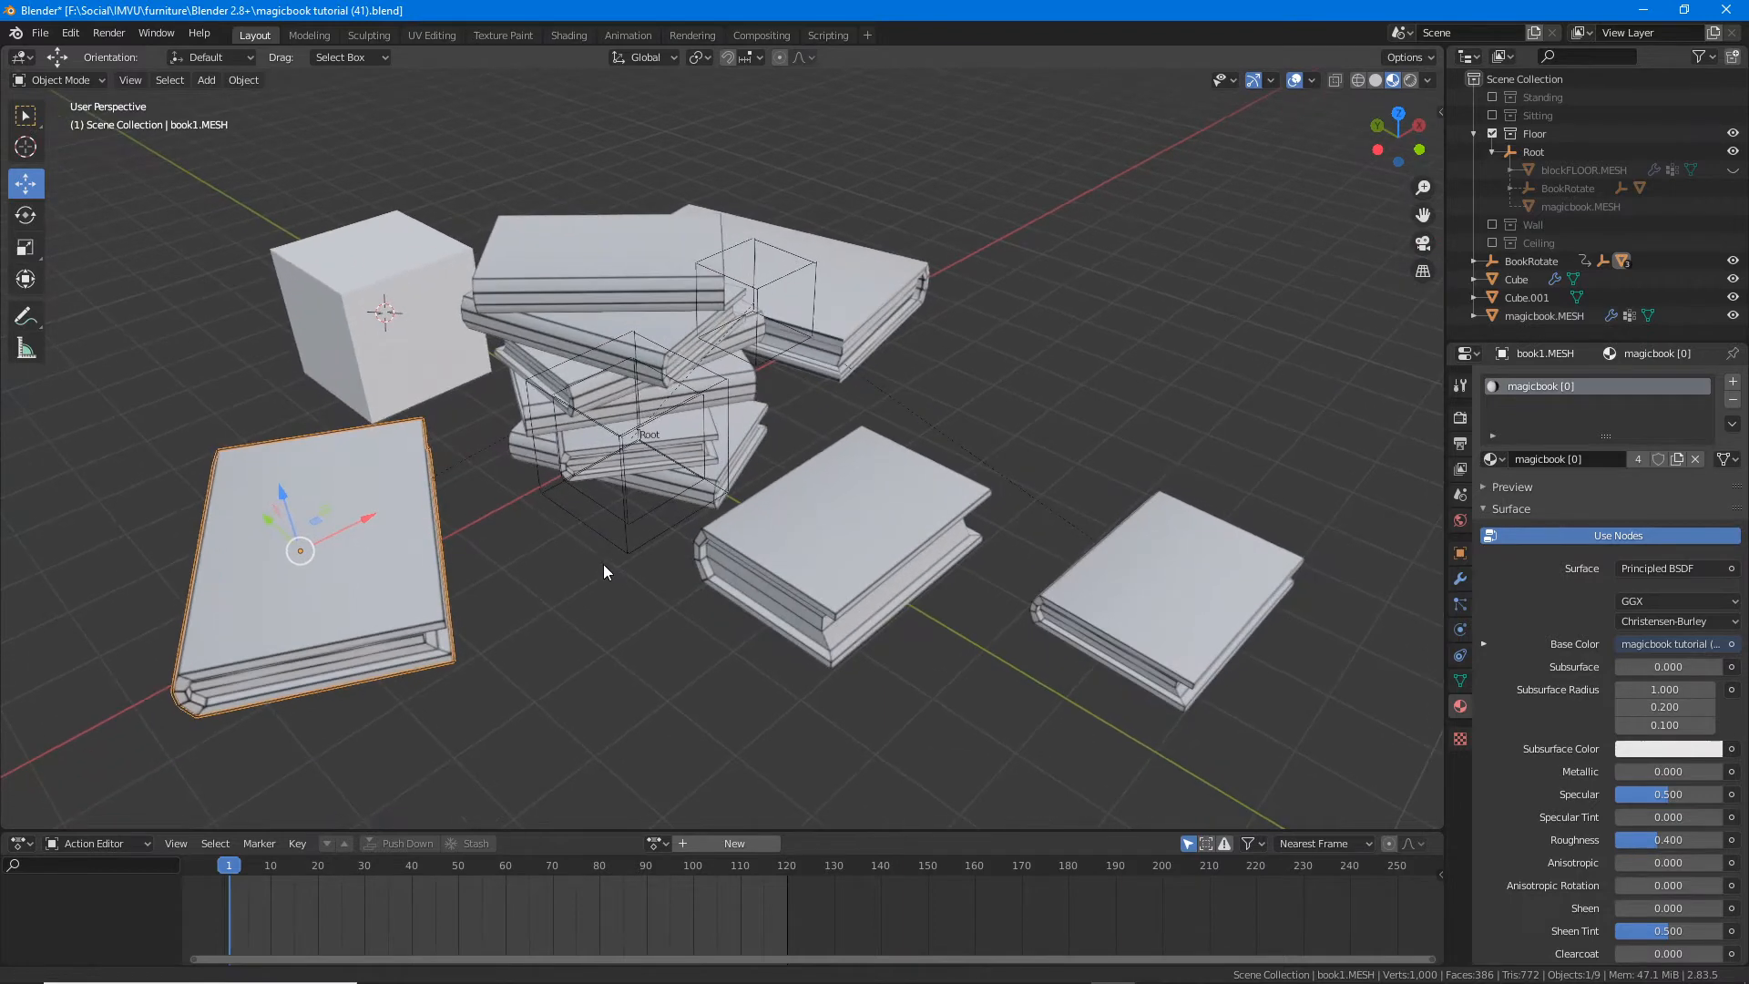
right_click(825, 304)
right_click(636, 273)
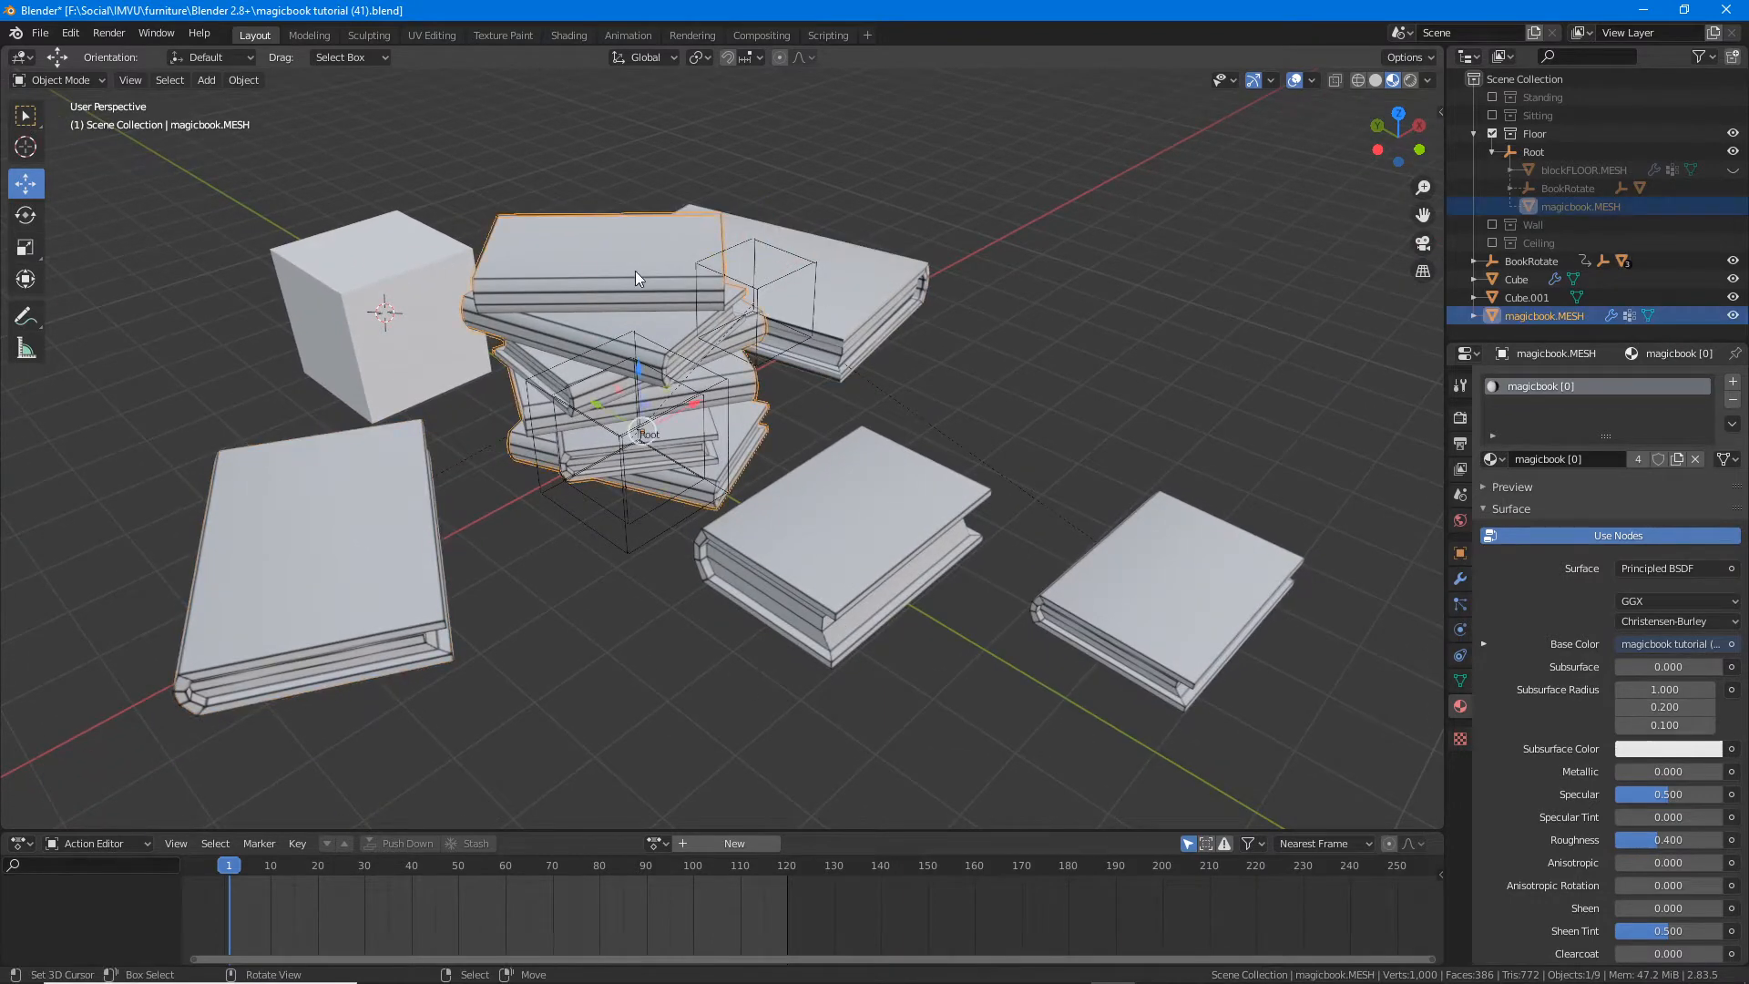
Step: Select the three loose magic books together, and finish with only the stacked books mesh magicbook.MESH selected
right_click(377, 597)
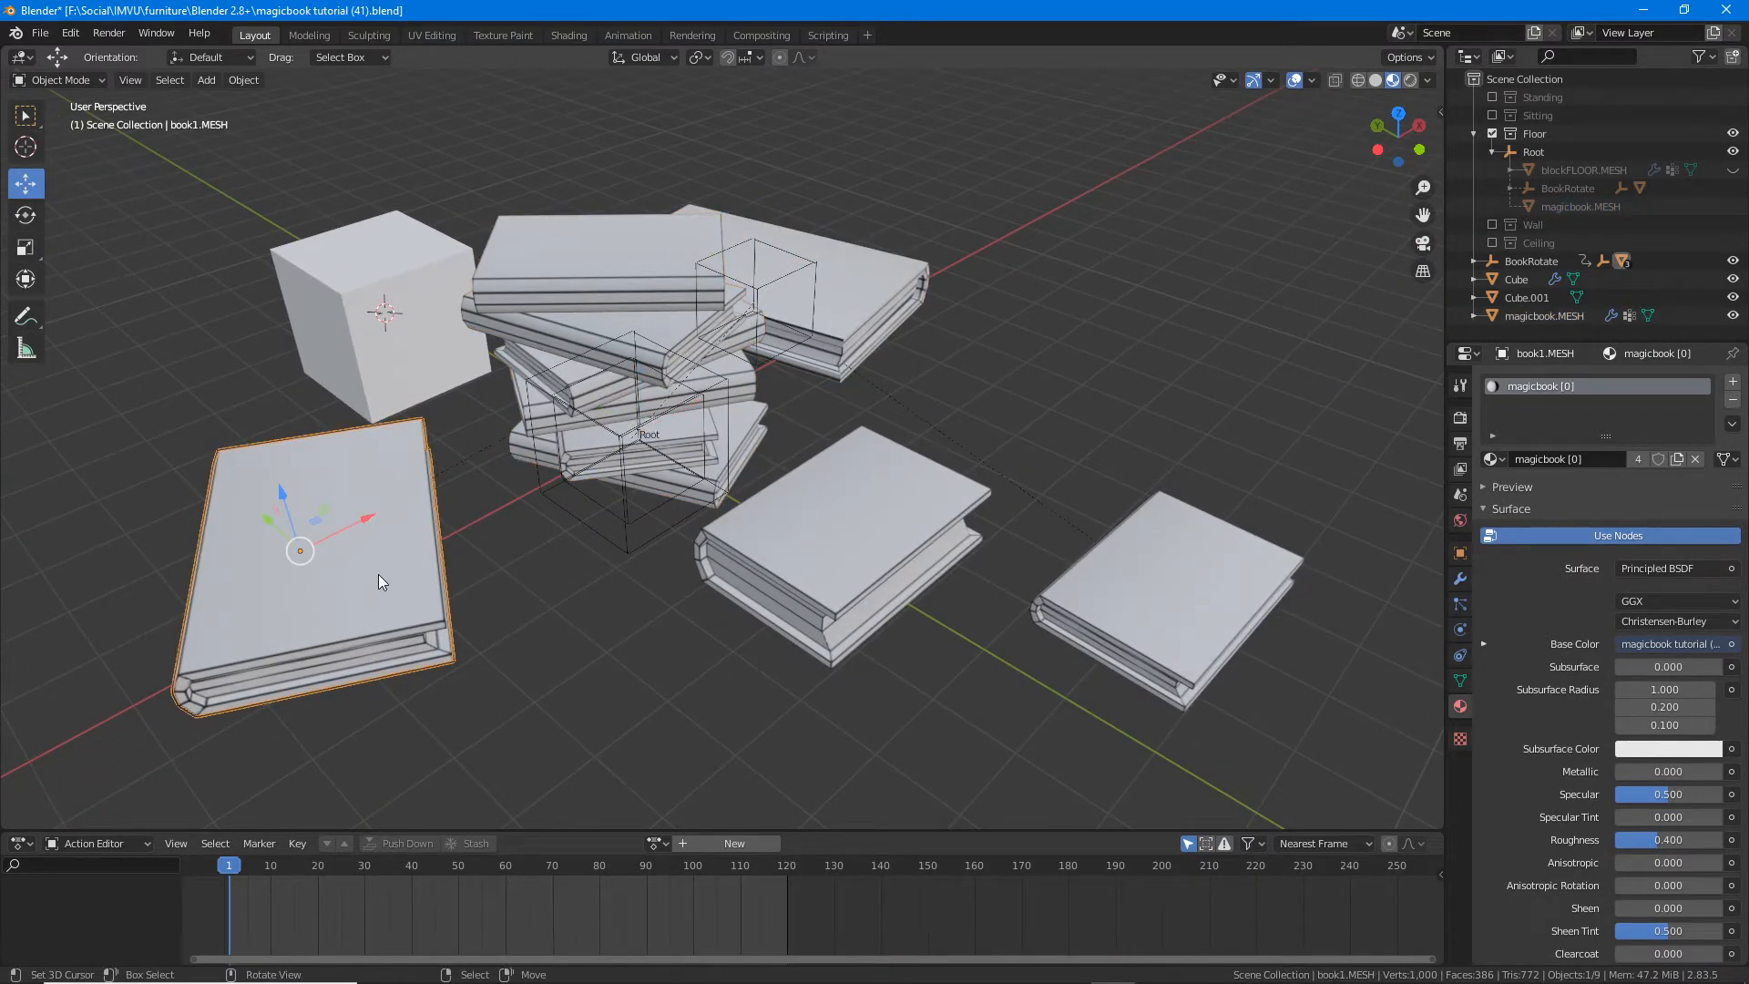
right_click(887, 274, "shift")
right_click(1193, 559, "shift")
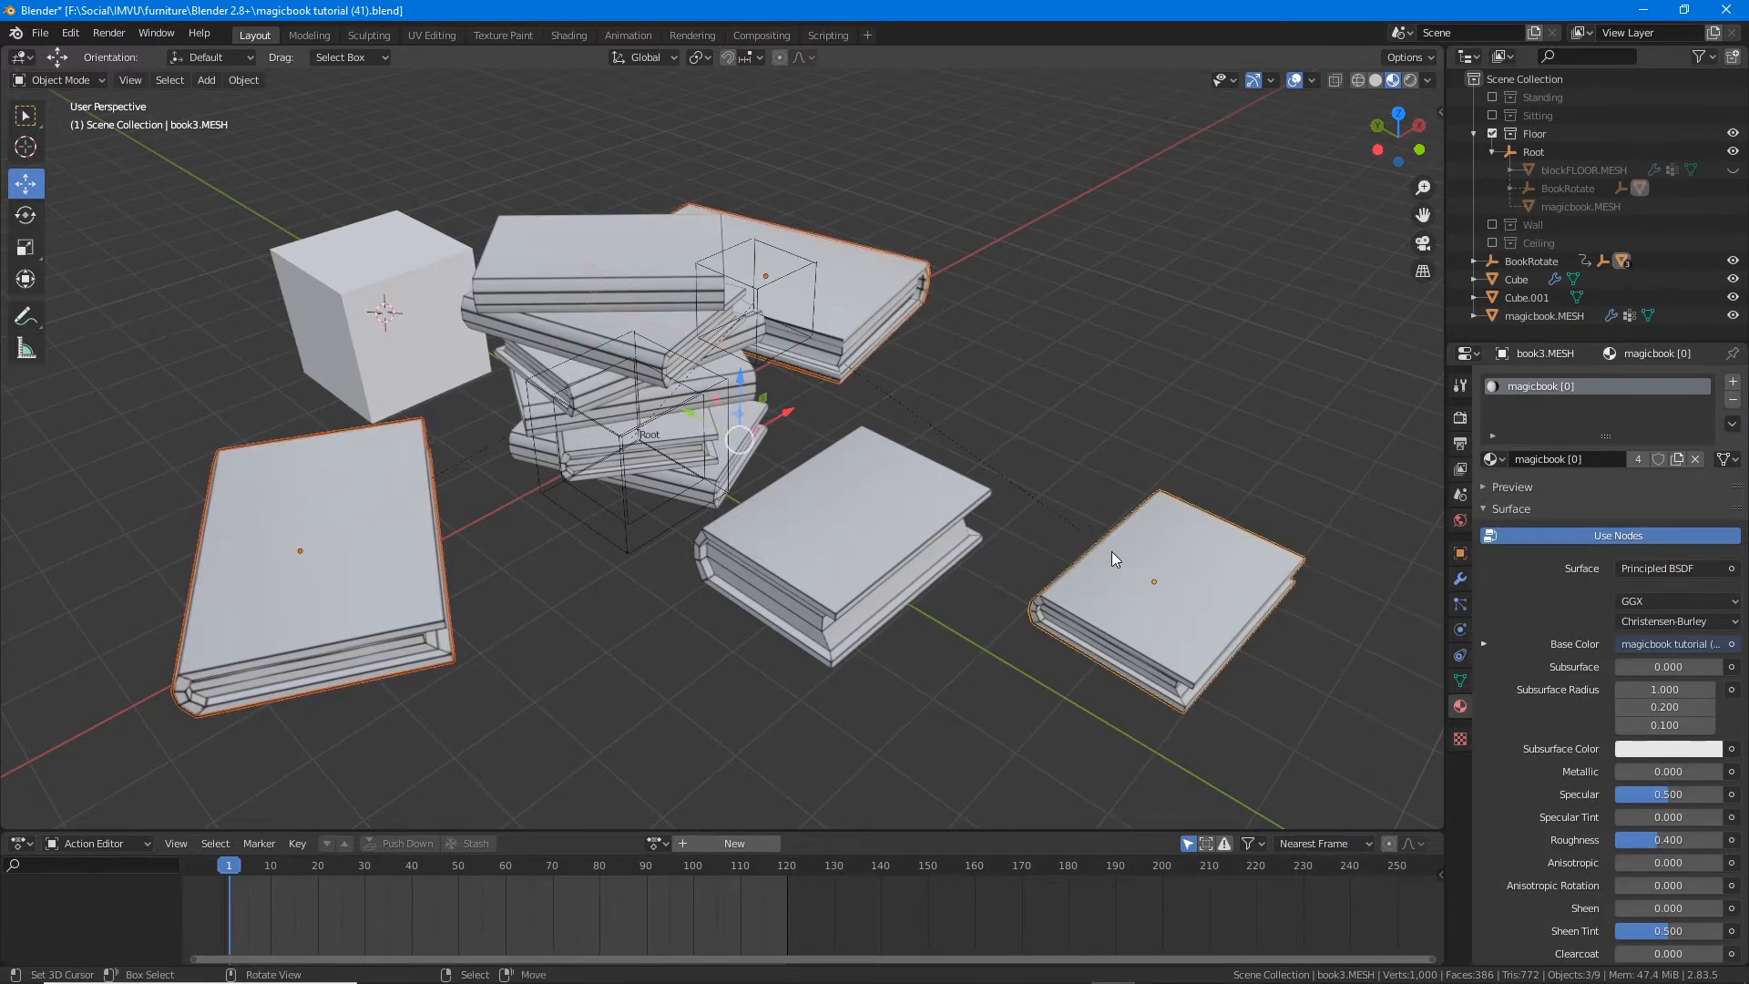
right_click(511, 280)
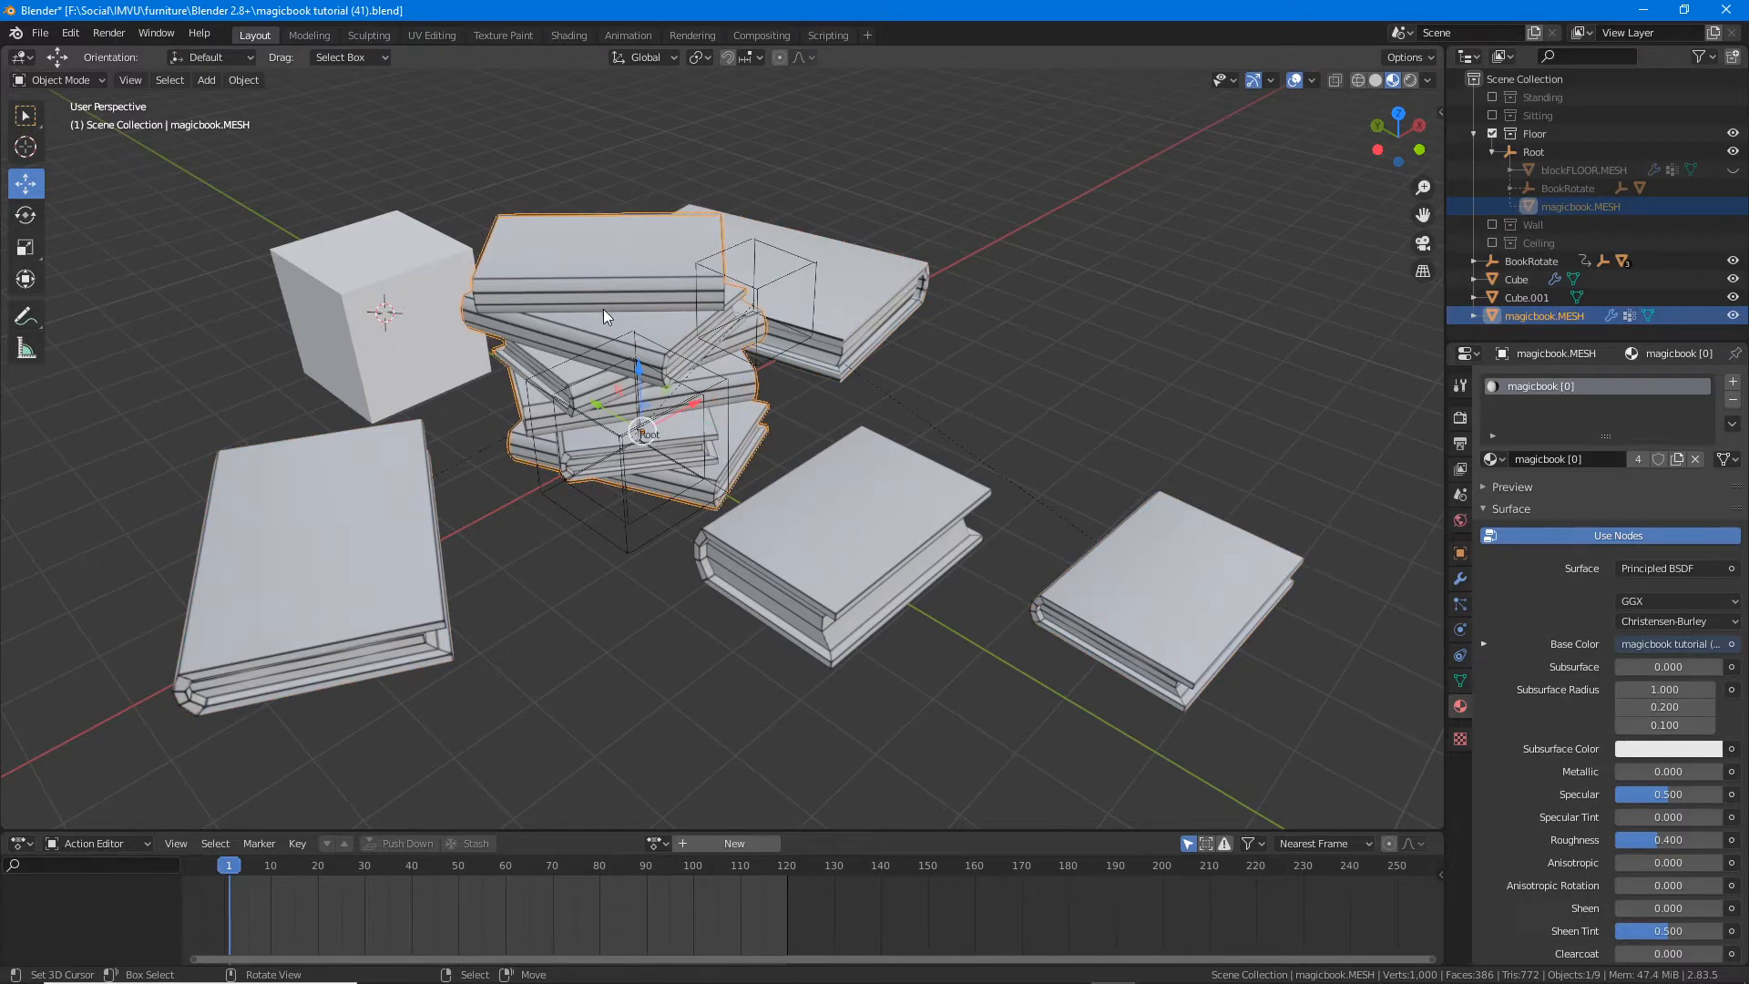
key("g")
mouse_move(1492, 415)
left_mouse_down()
mouse_move(1590, 401)
mouse_move(1563, 355)
mouse_move(1474, 404)
mouse_move(1508, 415)
left_mouse_up()
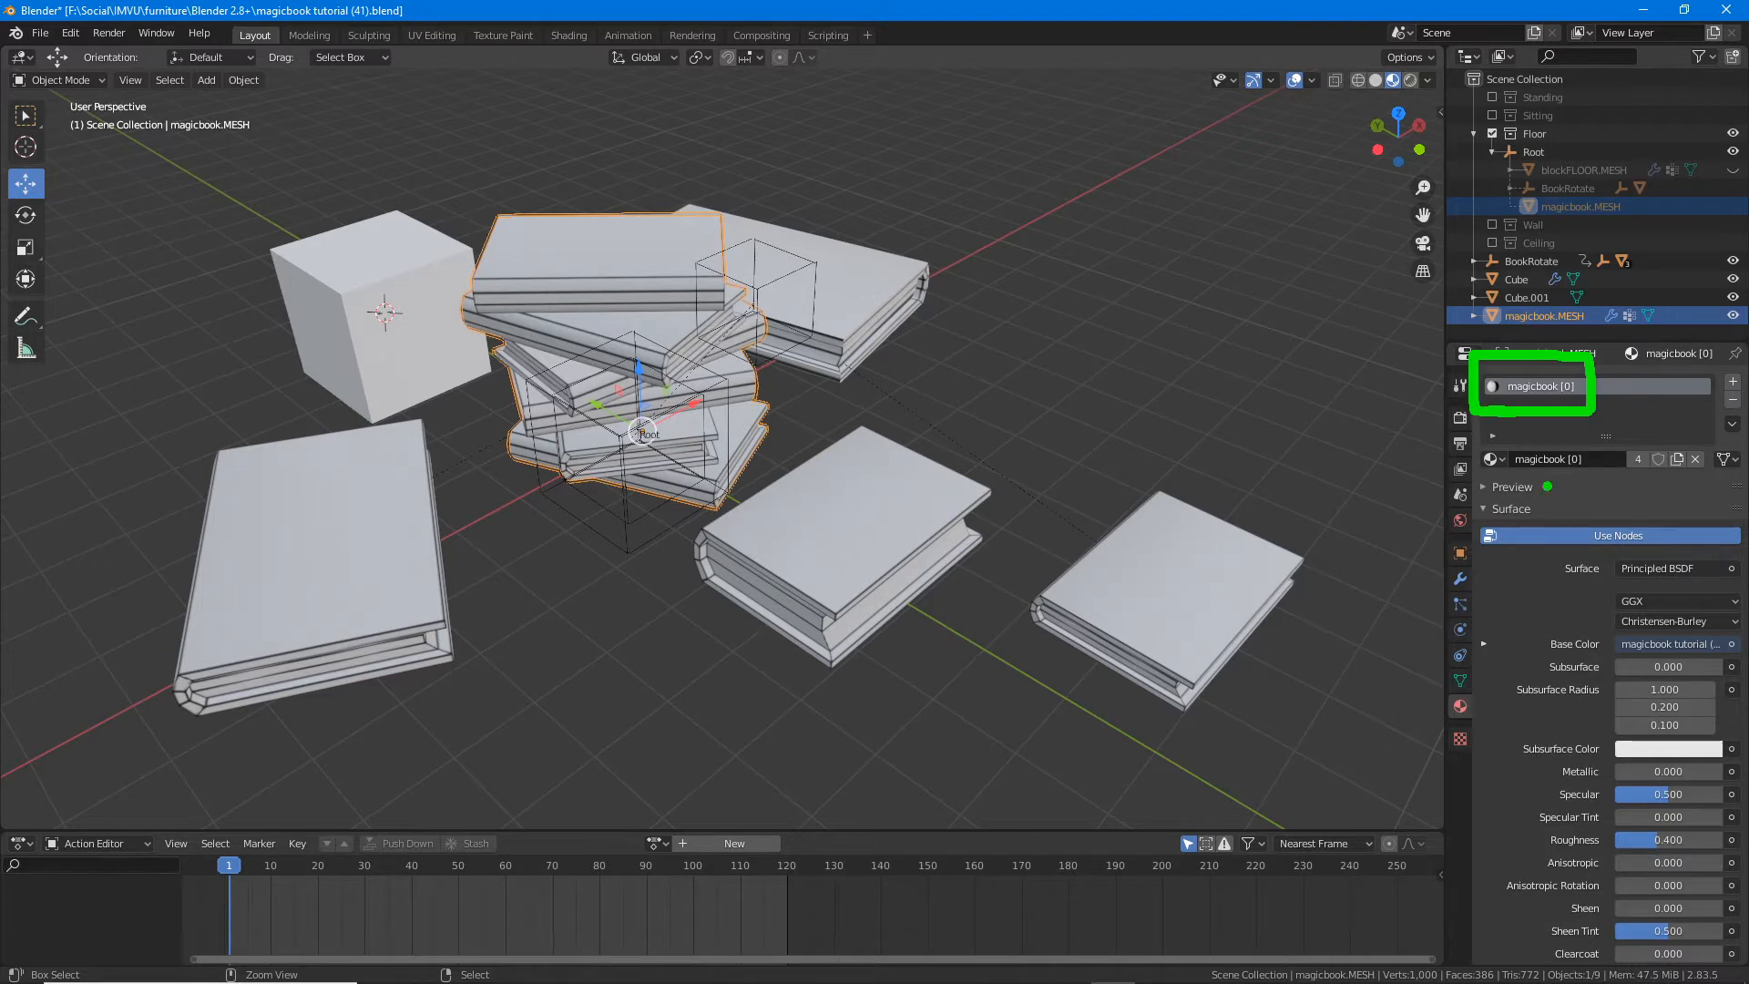
left_click_drag(1480, 479, 1608, 478)
key("Escape")
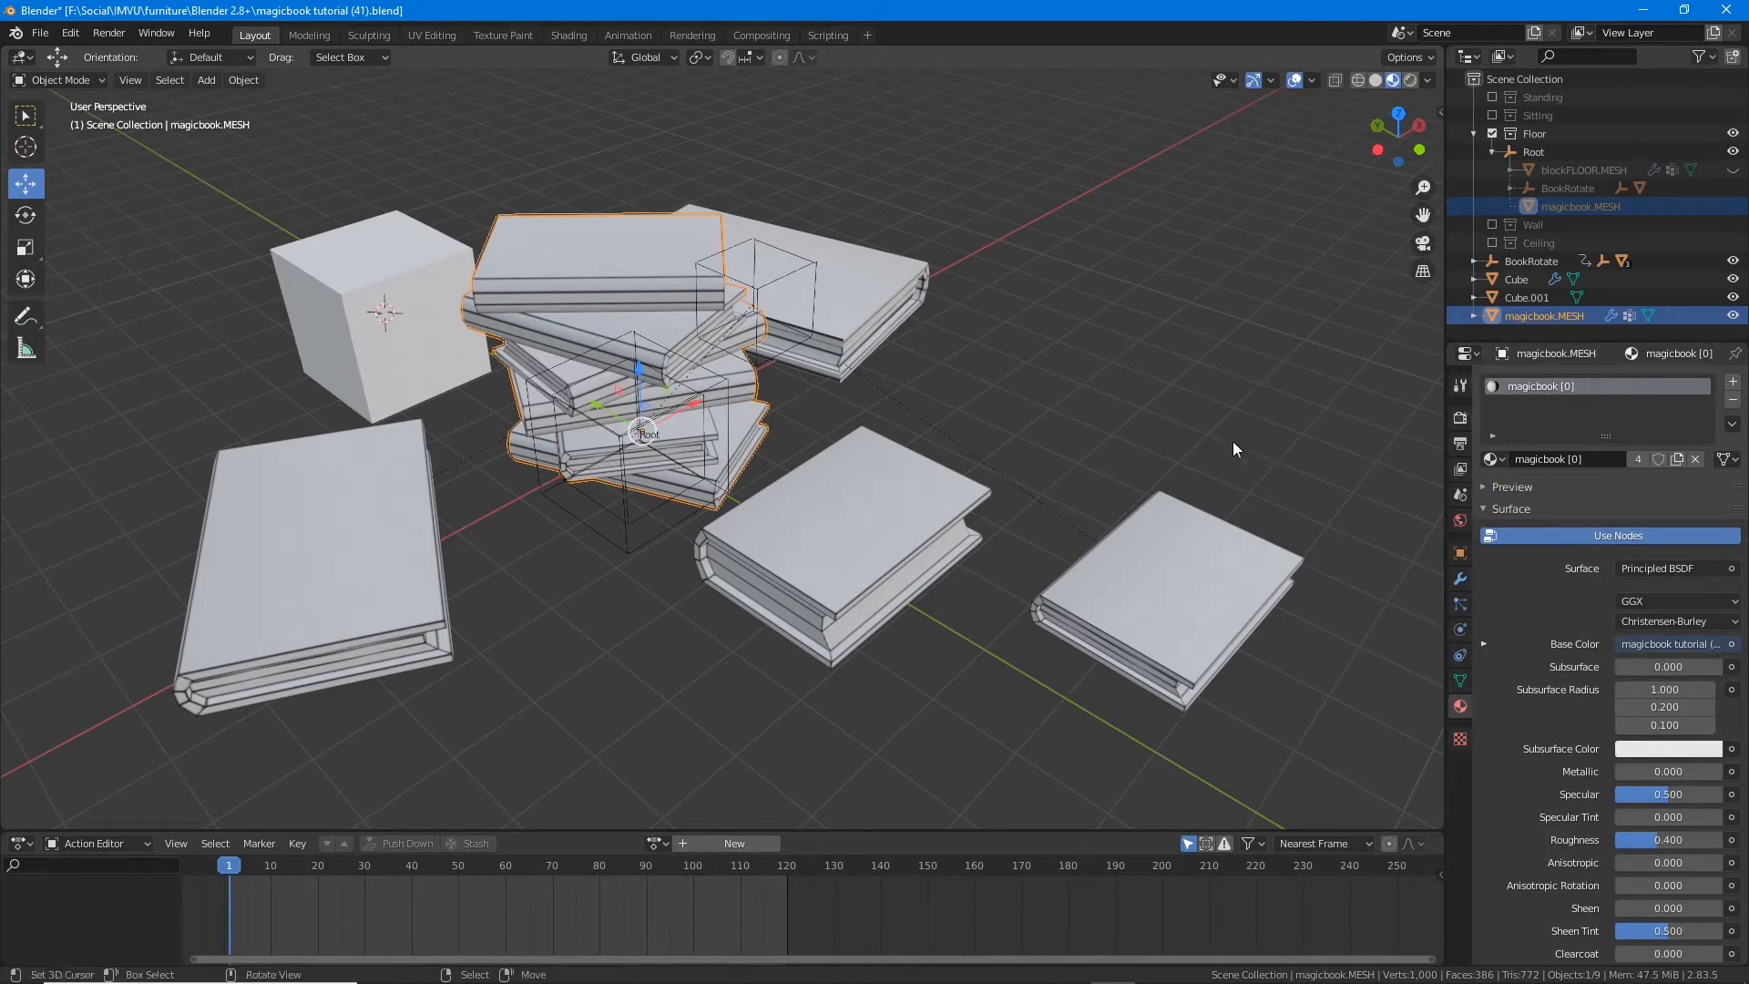
Step: Open the Shading workspace with the stacked books mesh selected to show its magicbook [0] material nodes
left_click(569, 35)
middle_click_drag(756, 377, 718, 254)
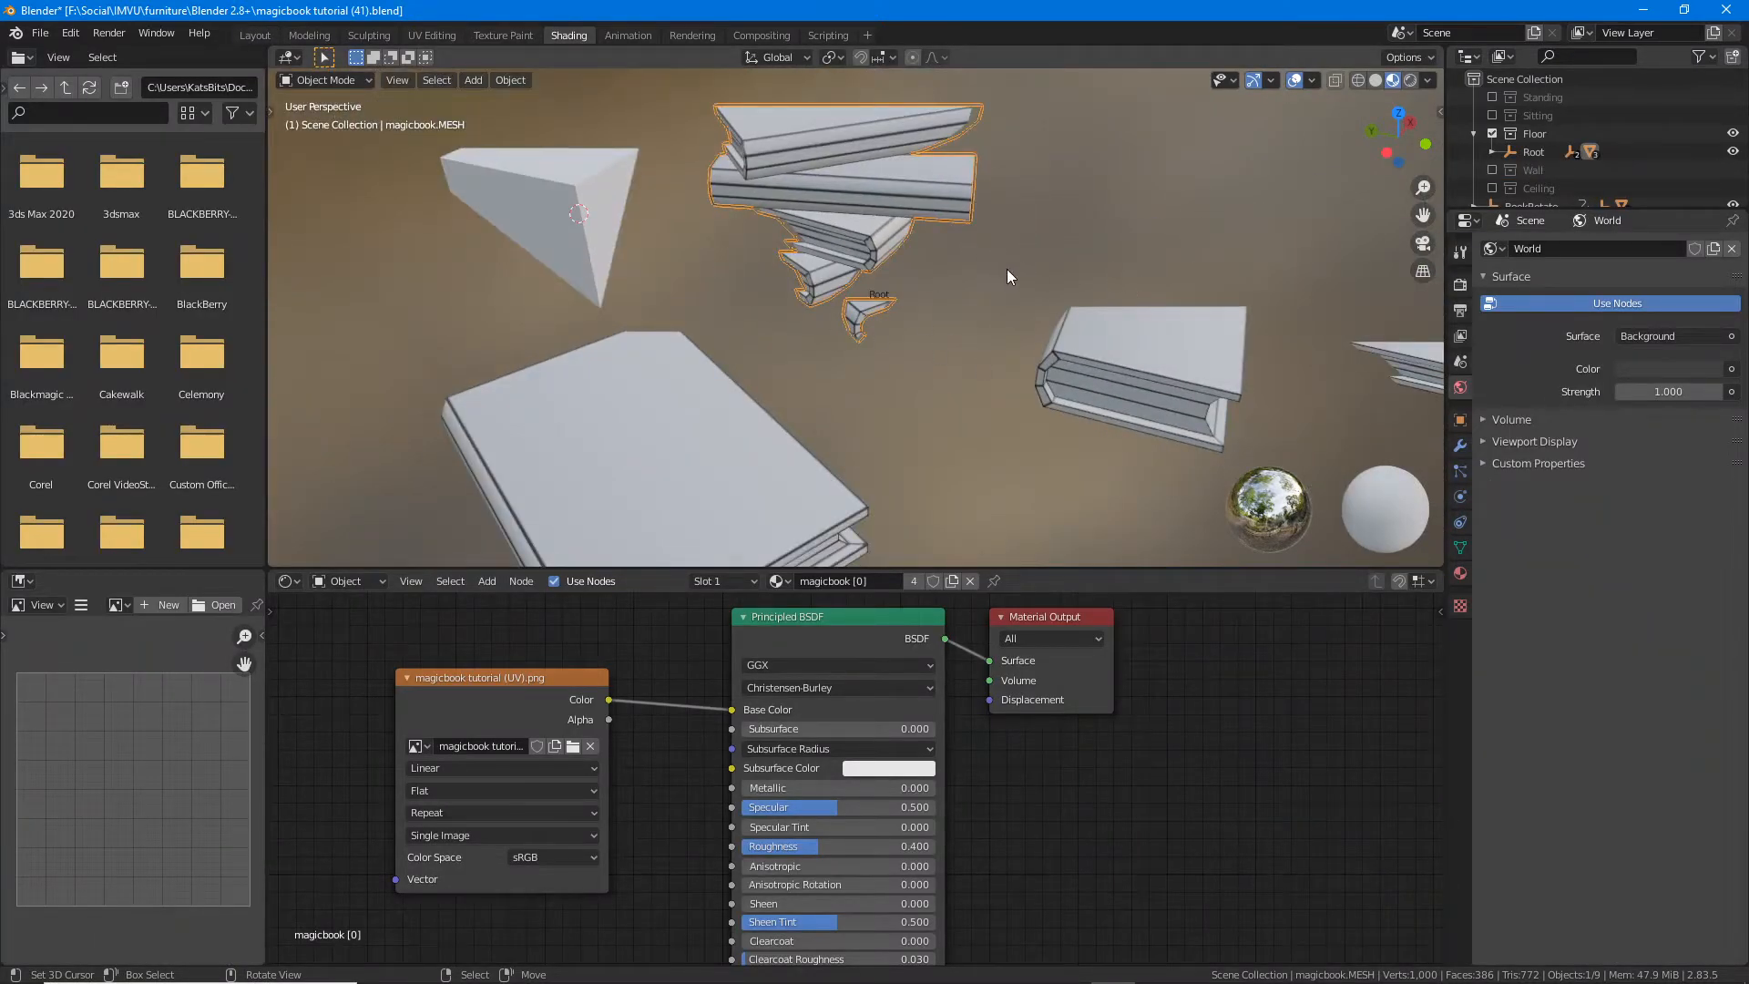
key("ctrl+2")
left_click_drag(1310, 95, 1310, 155)
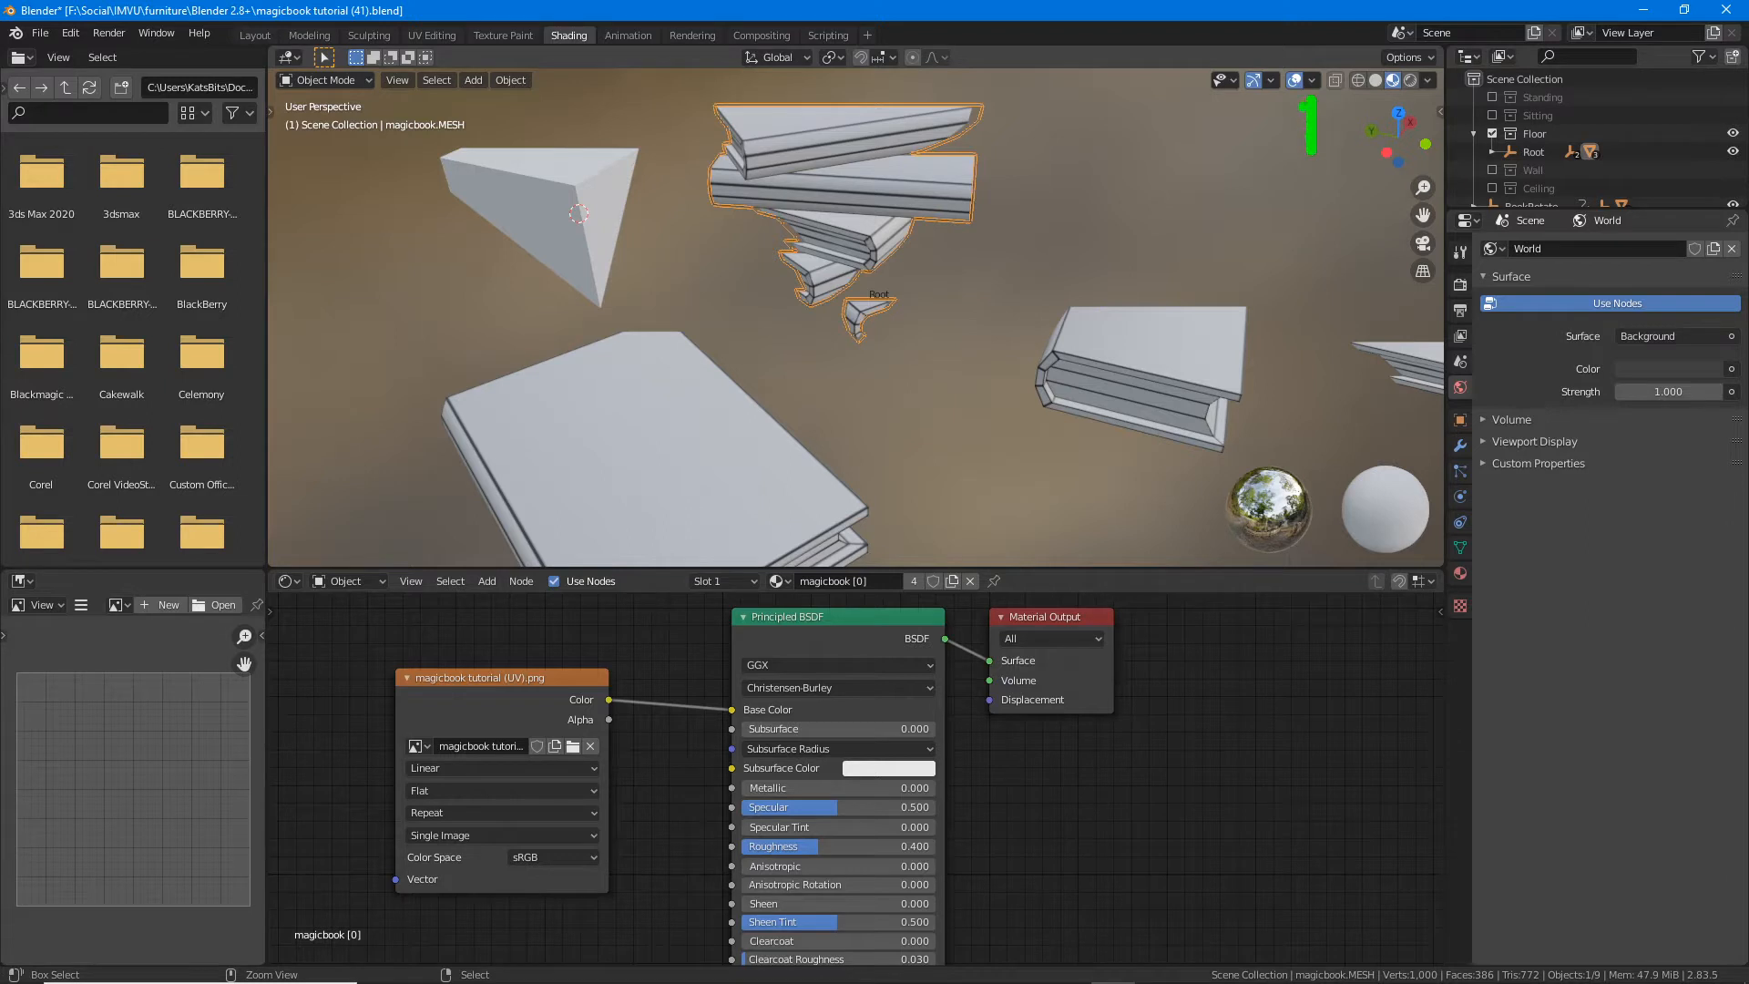
key("ctrl+z")
Step: Set the grid scale in the Shading viewport's overlays to 100
left_click(1314, 80)
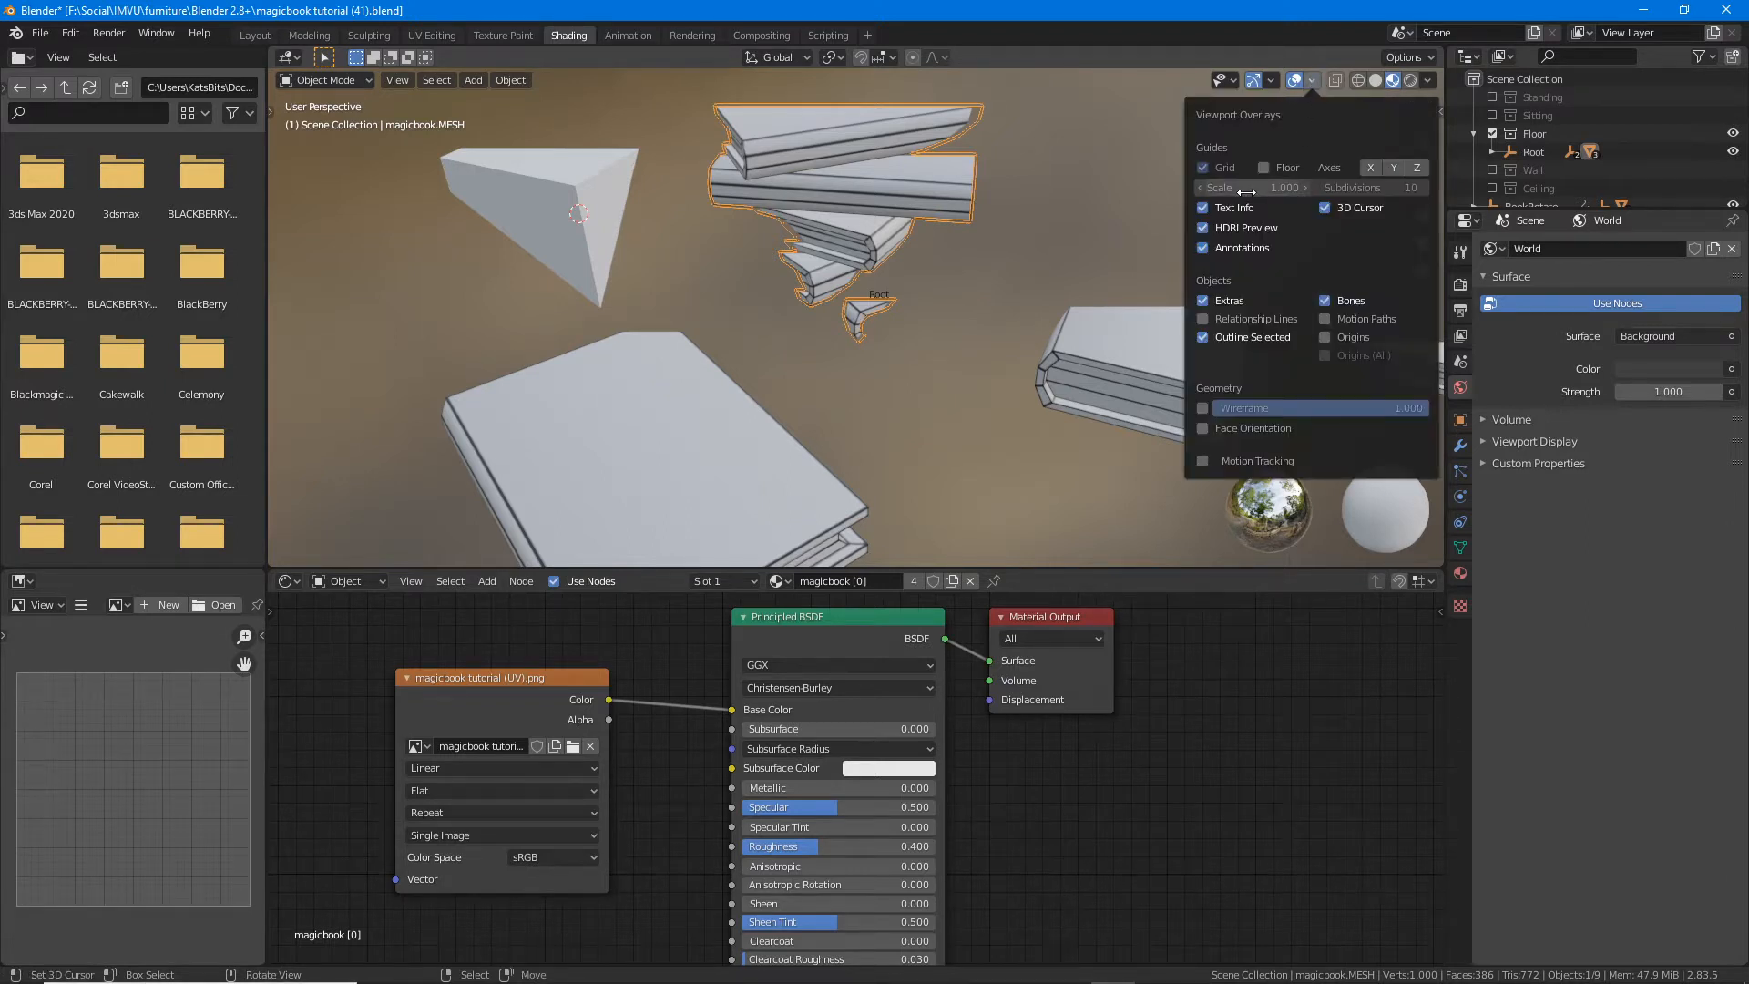
left_click(1295, 187)
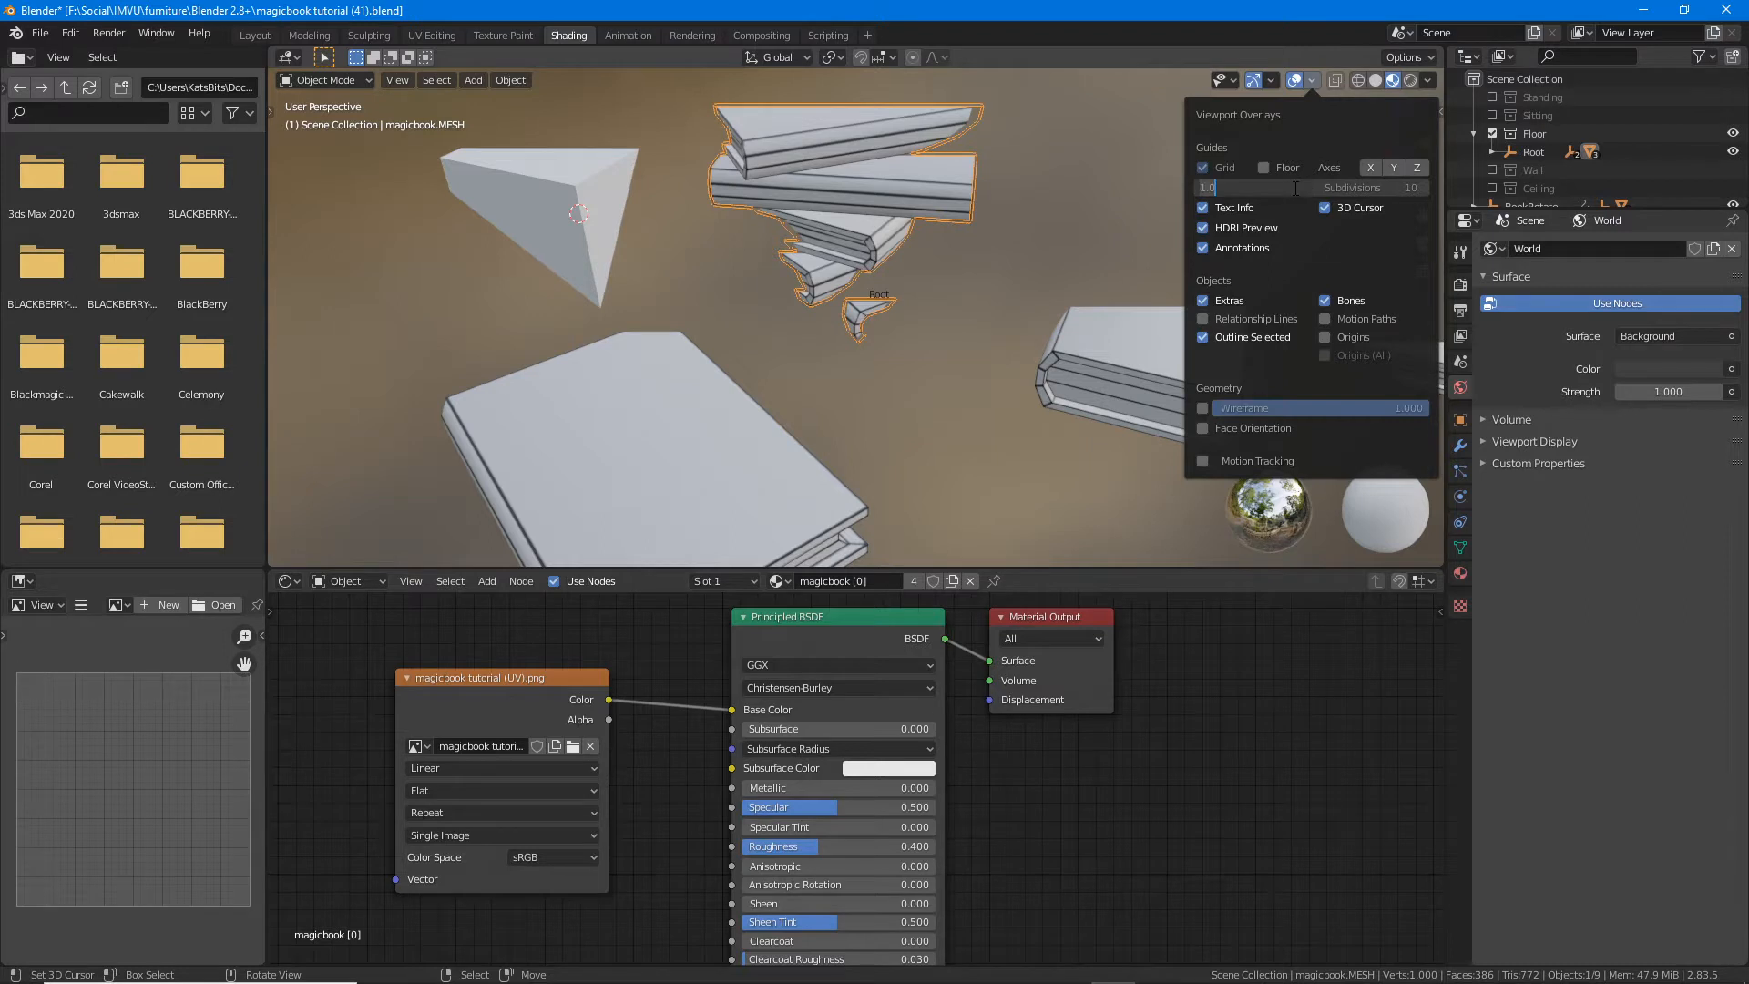
type("100")
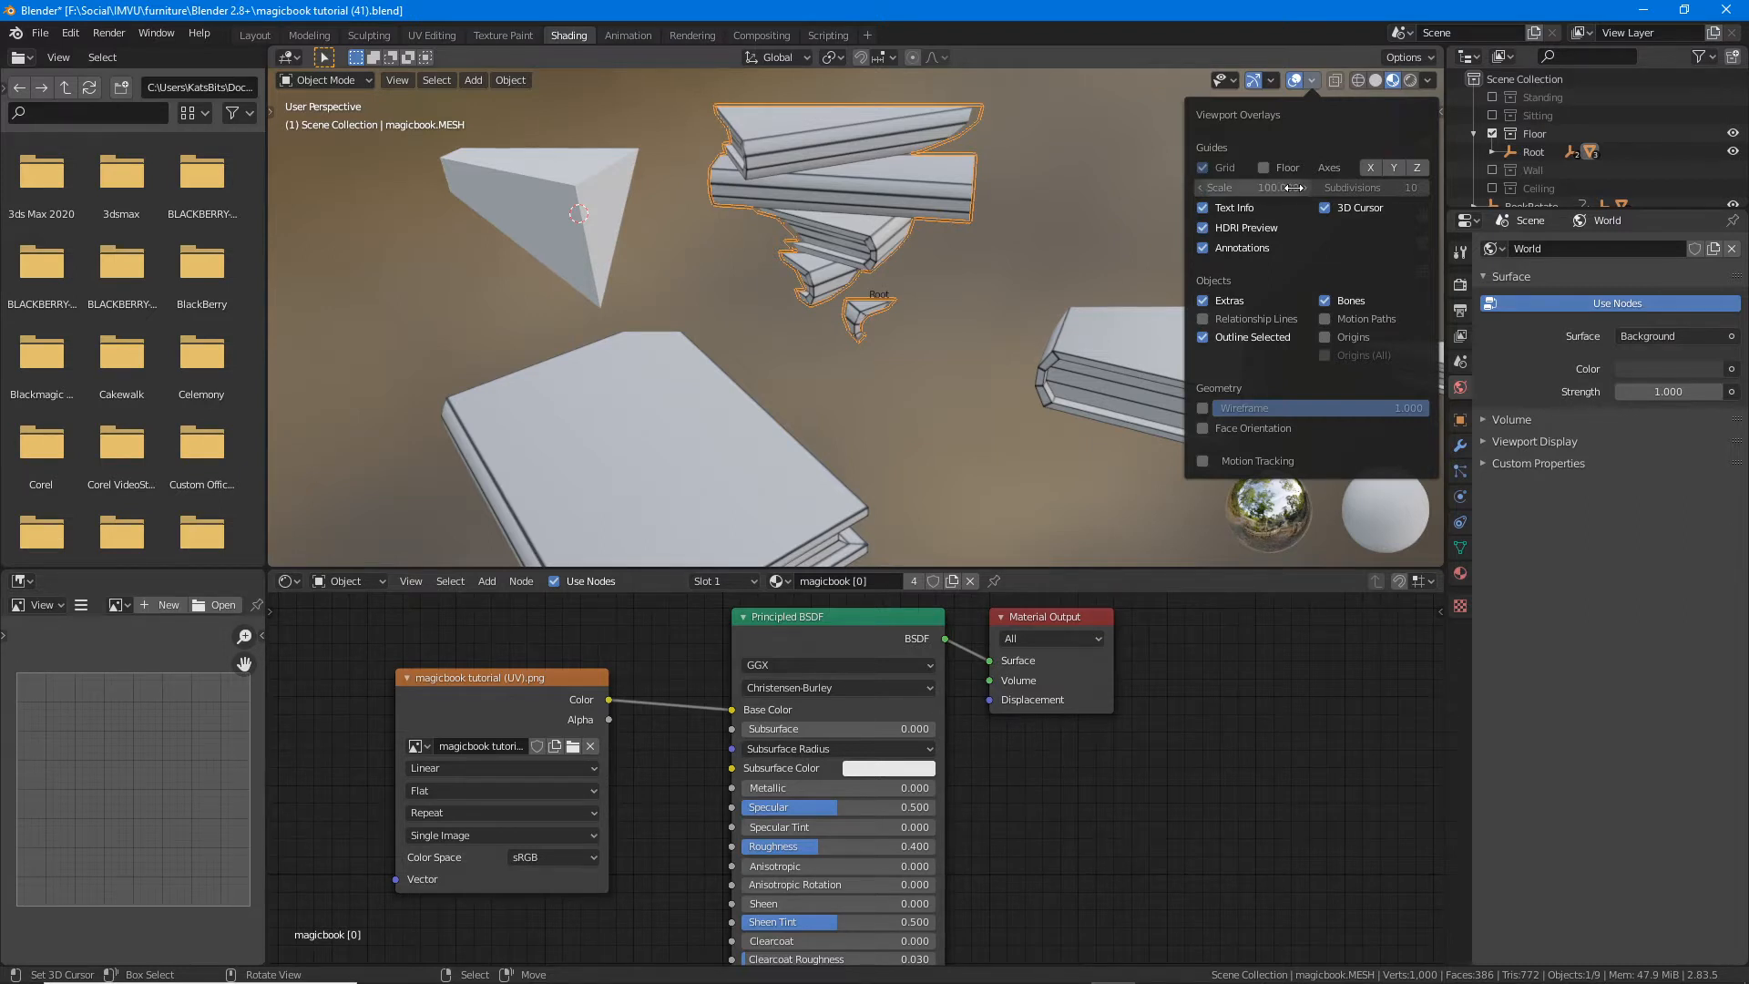
key("Return")
Step: Show the Shading viewport's view settings and set the clip end distance to 2500 m
left_click(397, 81)
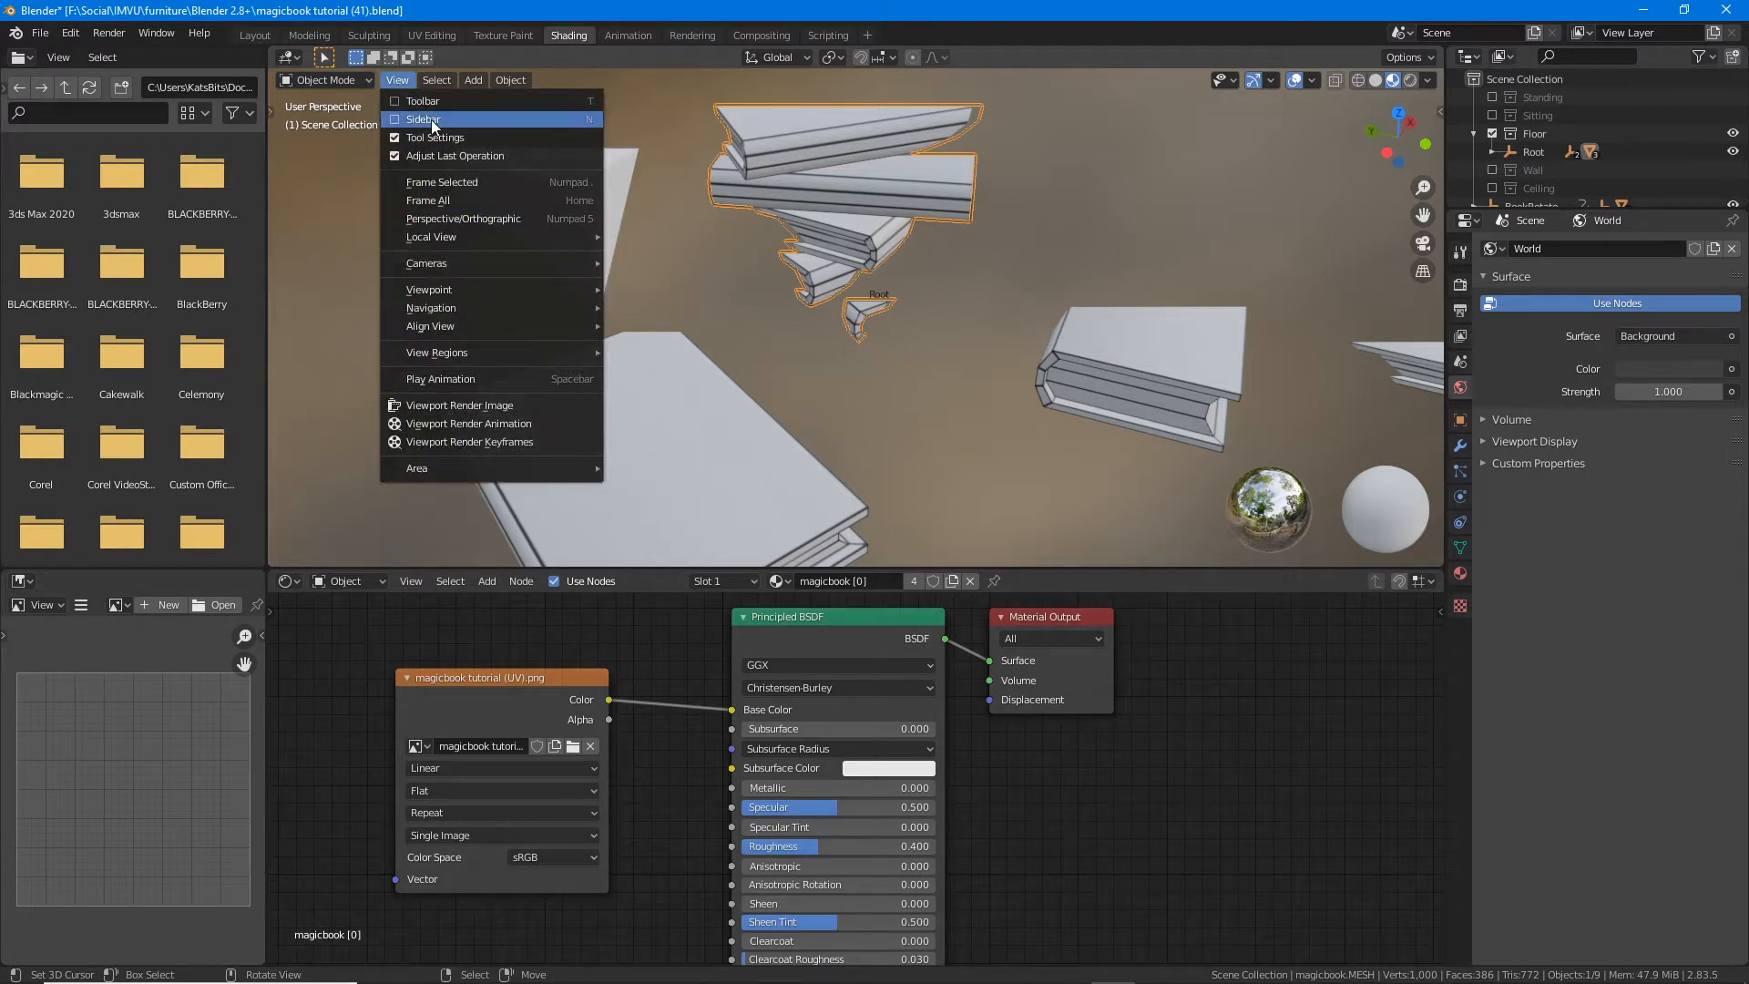
left_click_drag(394, 134, 447, 138)
left_click(422, 118)
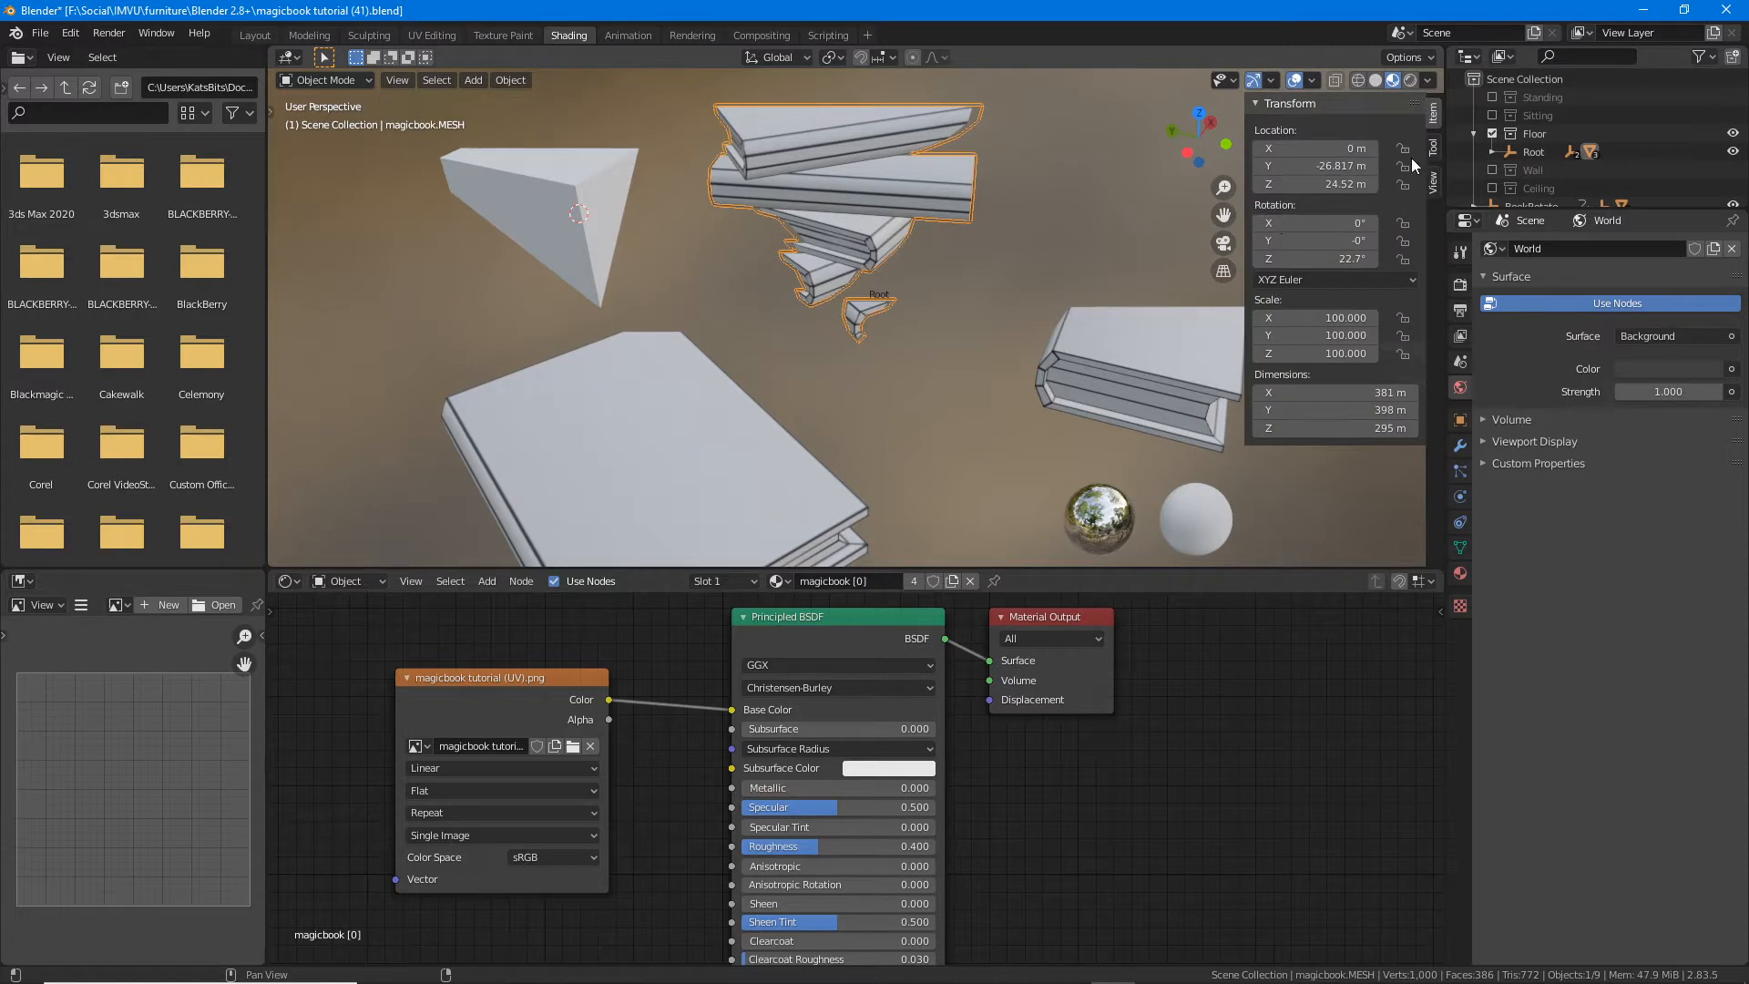
left_click(1434, 184)
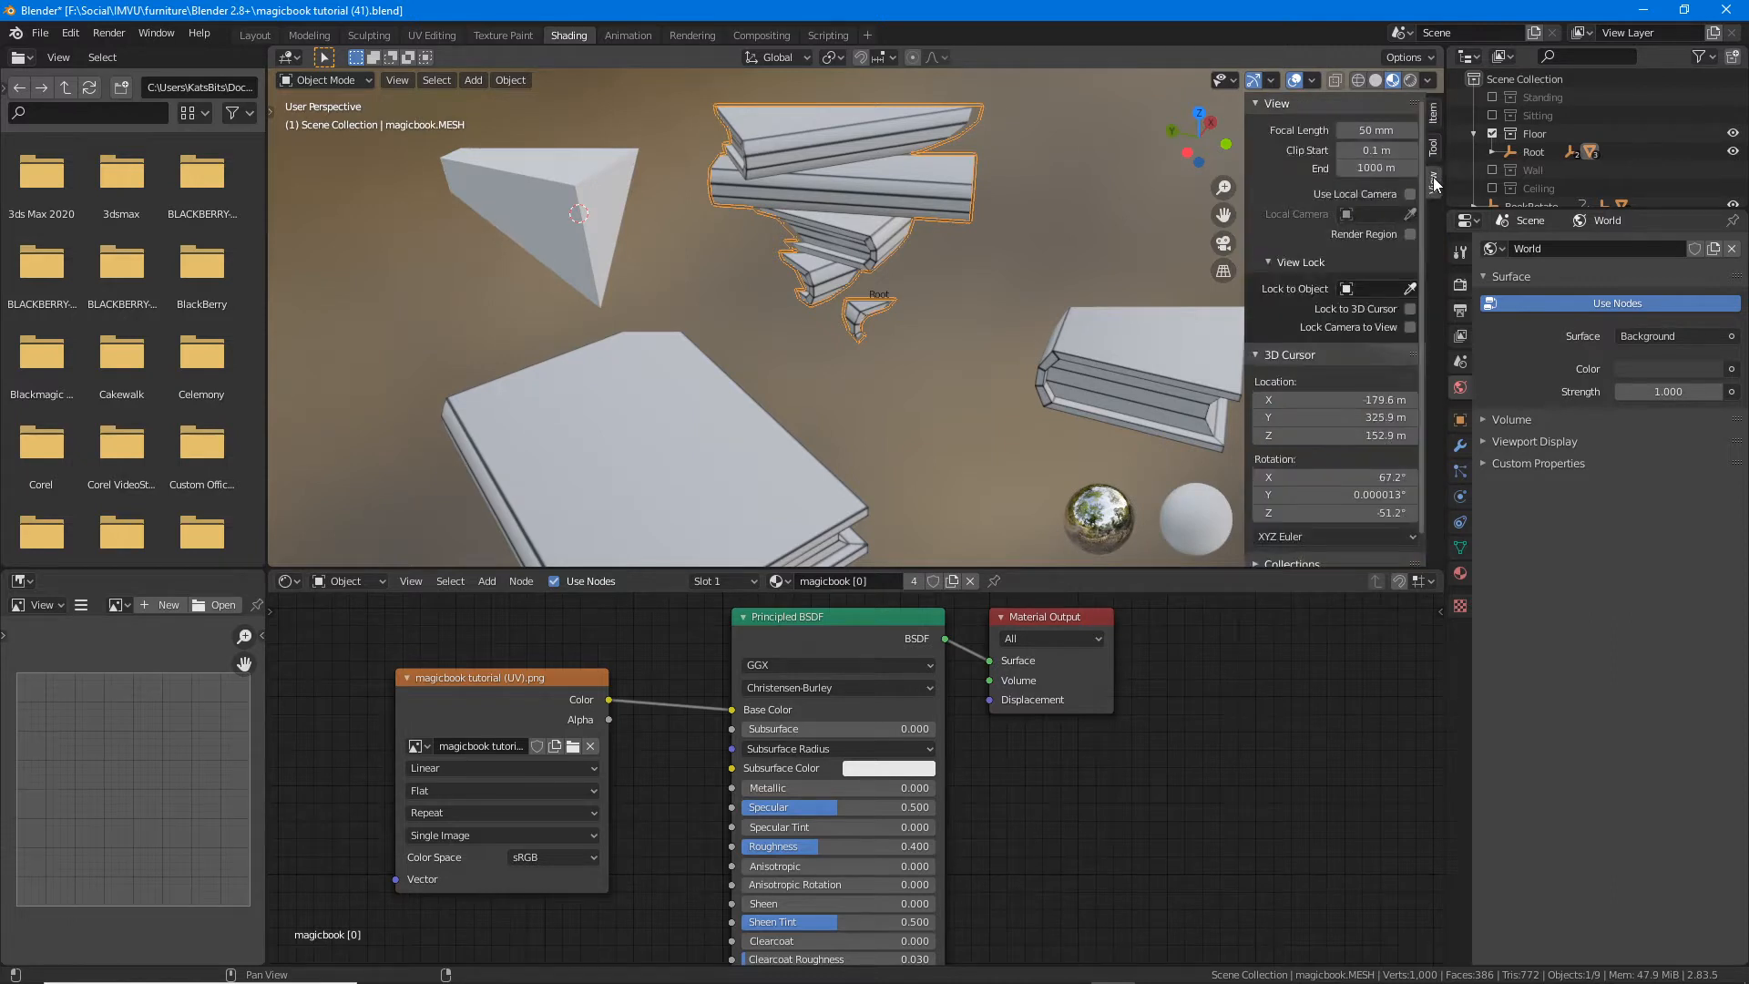
left_click(1365, 168)
left_click(1335, 168)
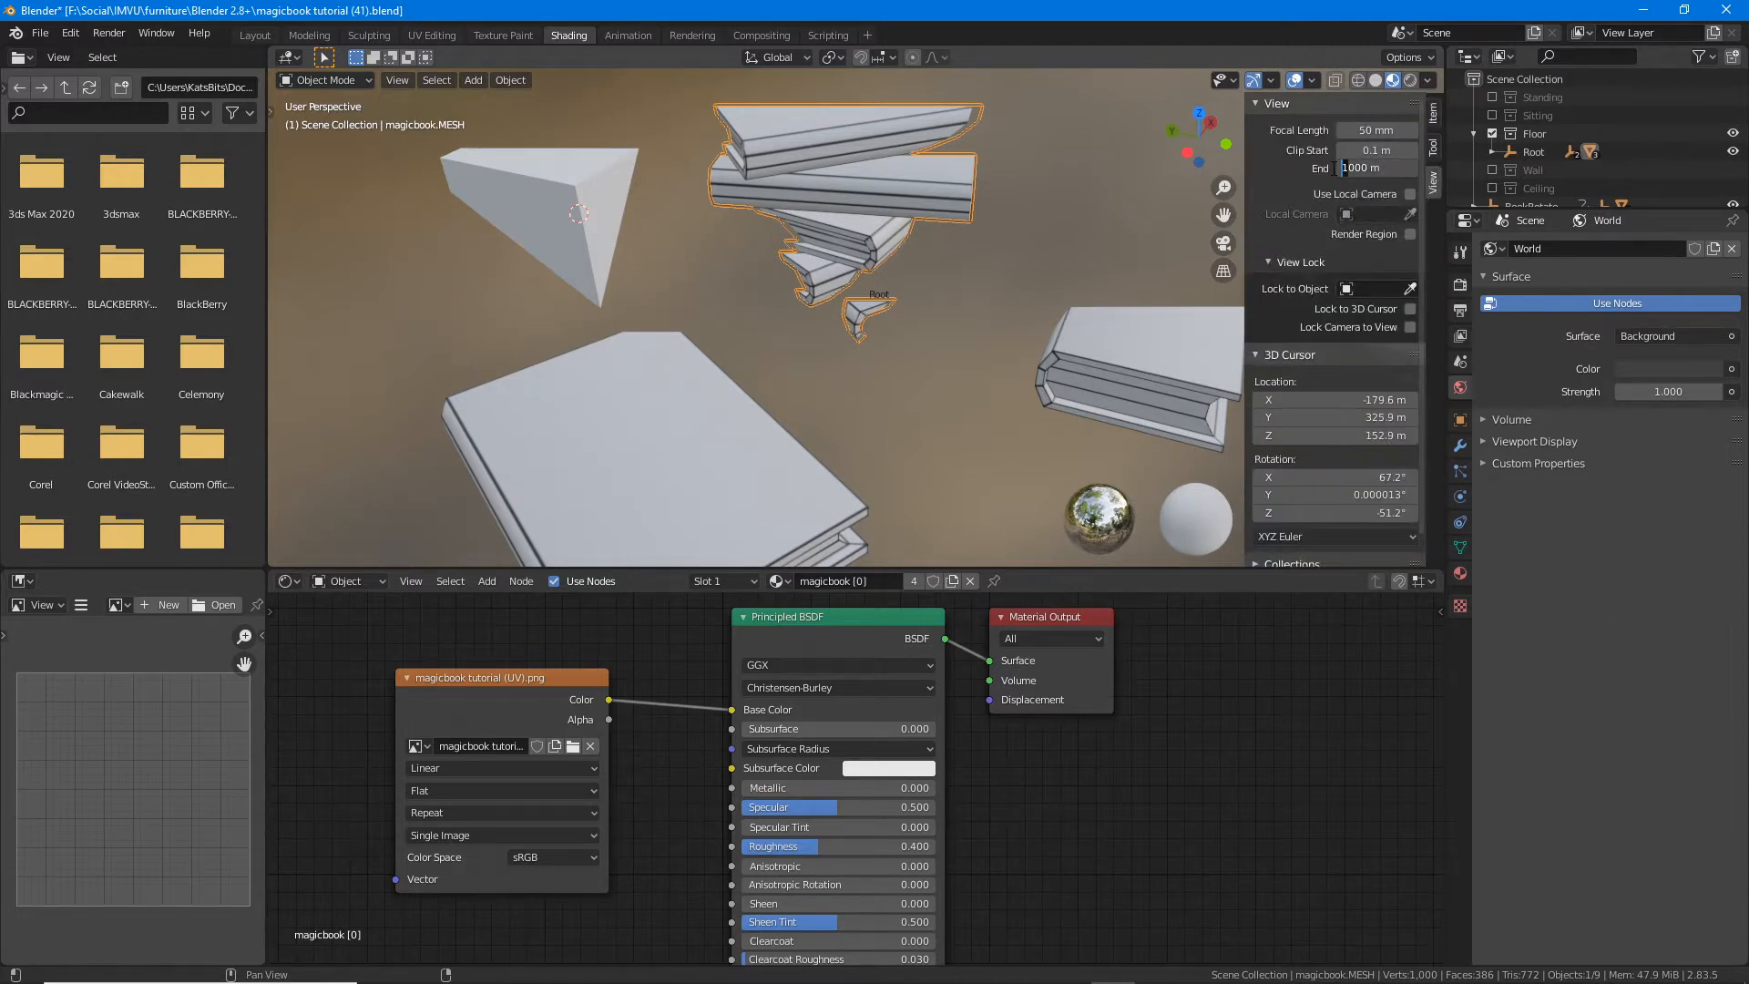
key("Delete")
key("Delete")
type("25")
key("Return")
Step: Set the viewport's clip start distance to 1 m and hide the sidebar
left_click(1367, 150)
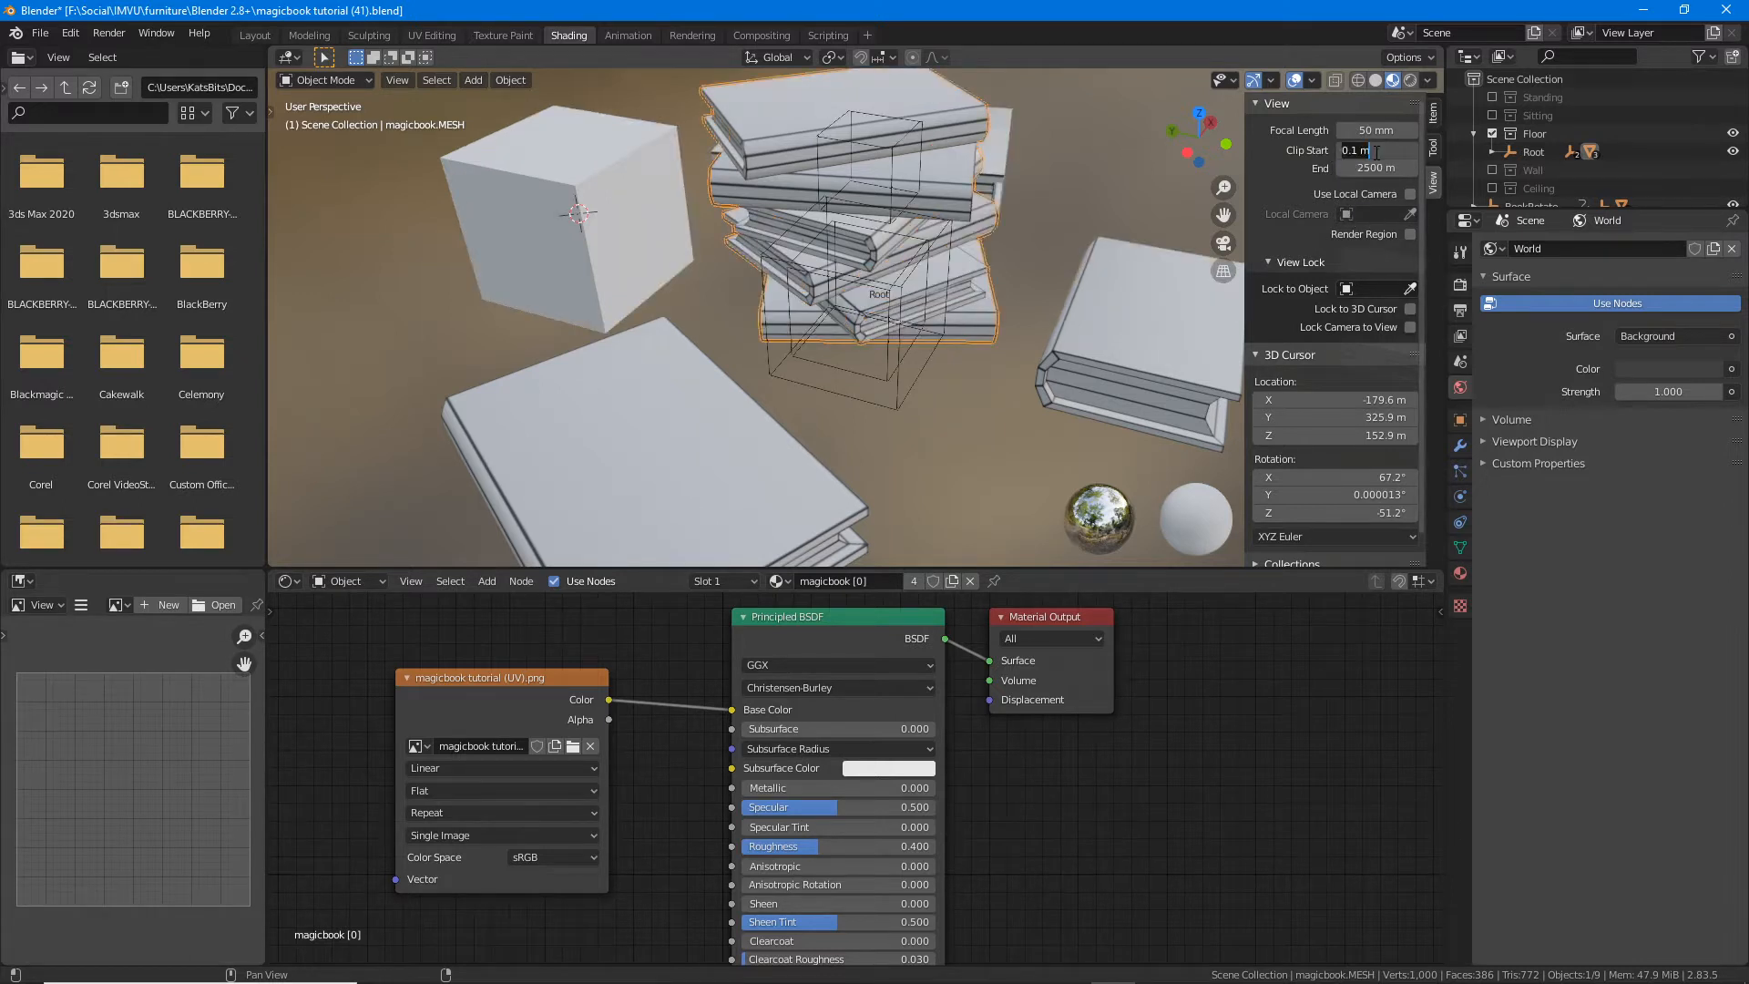
type("1")
key("Return")
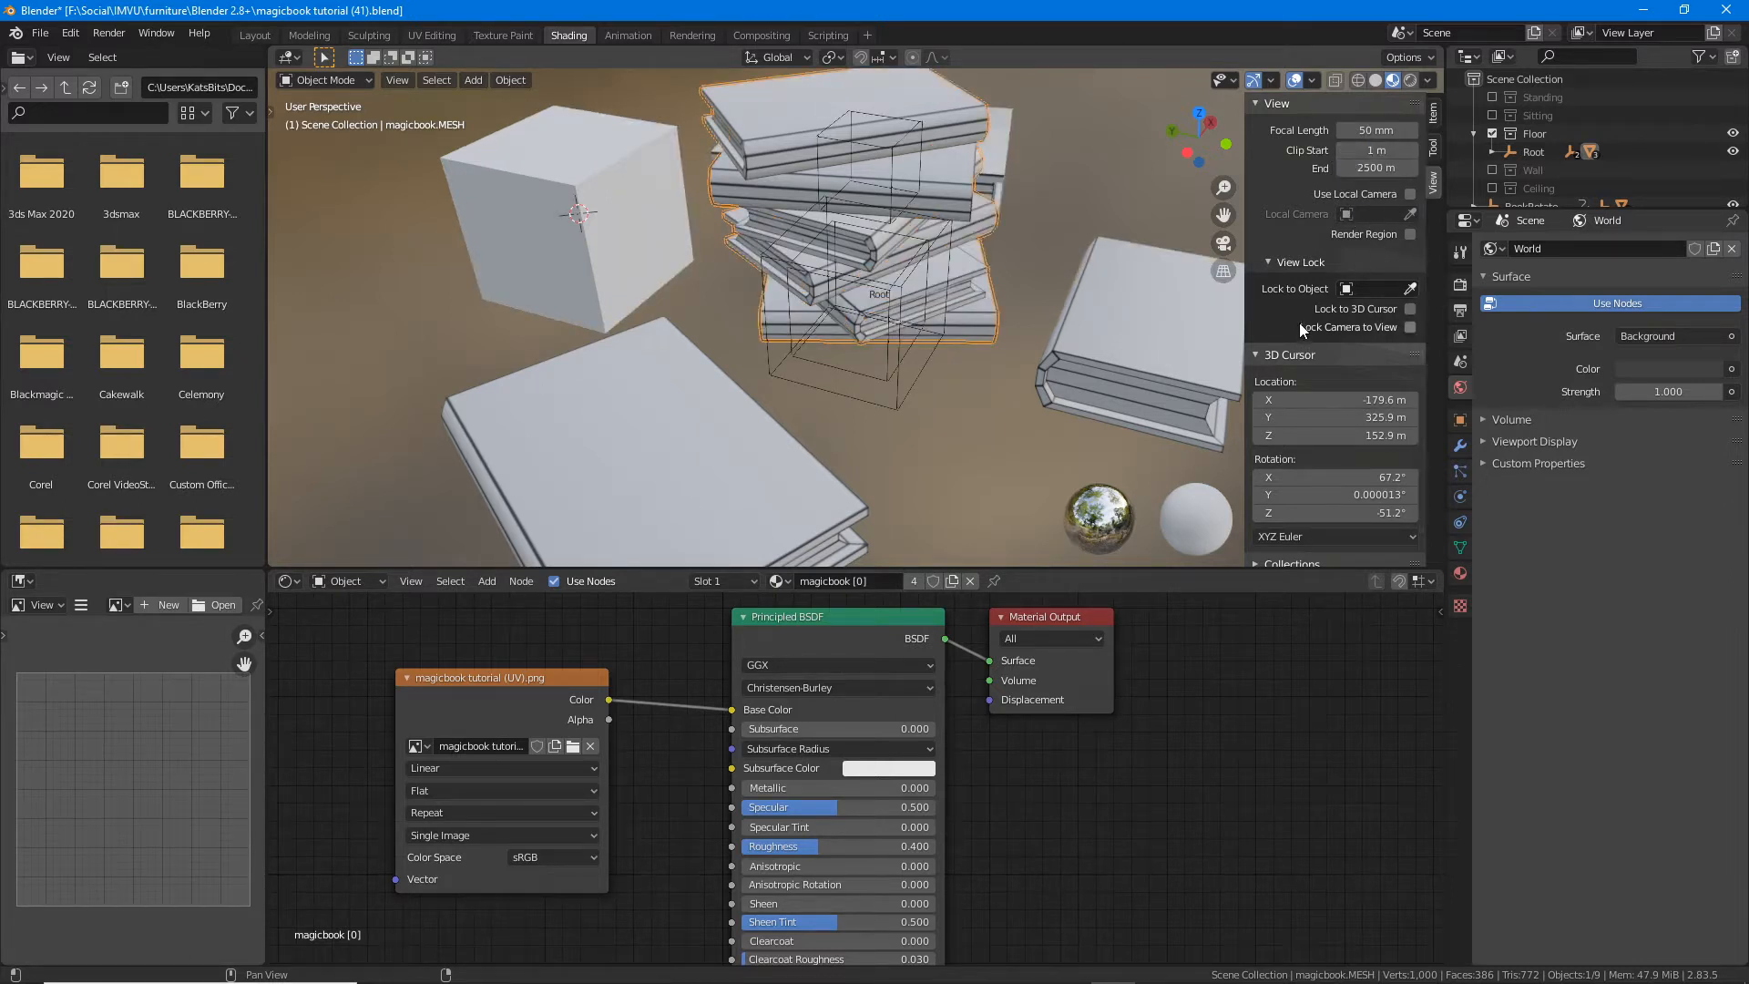
left_click(396, 81)
left_click(414, 119)
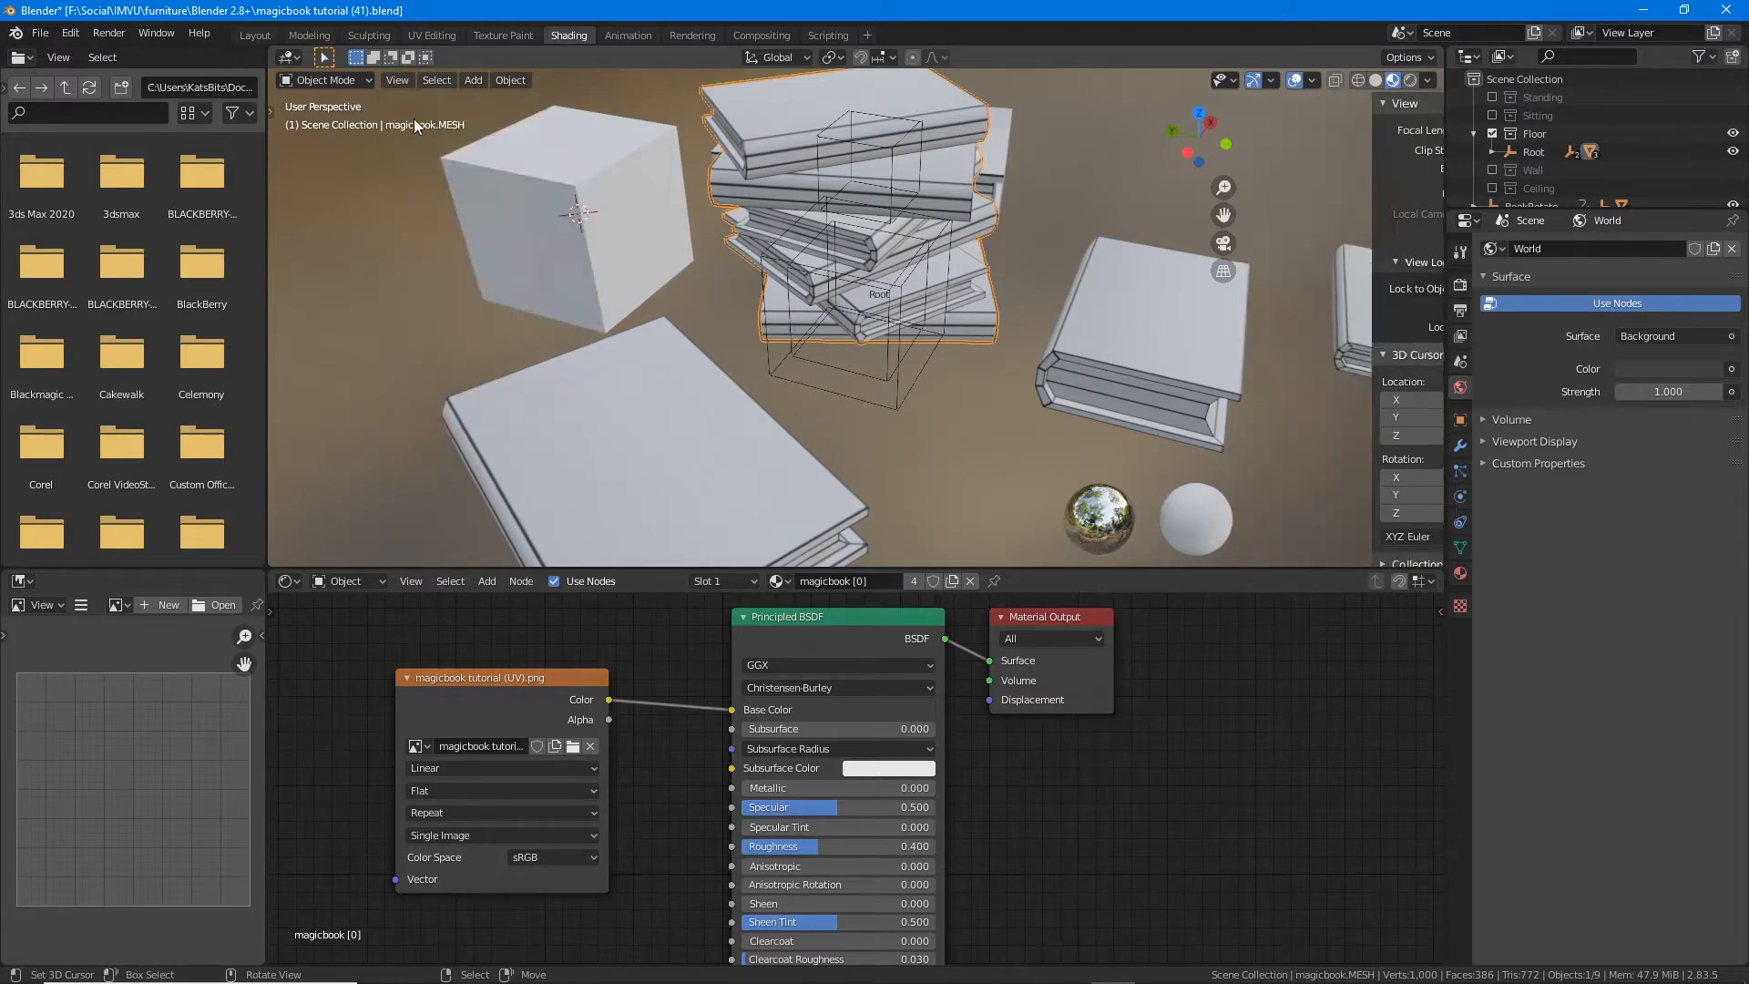
Step: Select the big book, the loose magic books and the stacked books mesh in turn to compare their material nodes
scroll(942, 359, "down", 3)
middle_click_drag(942, 358, 889, 324)
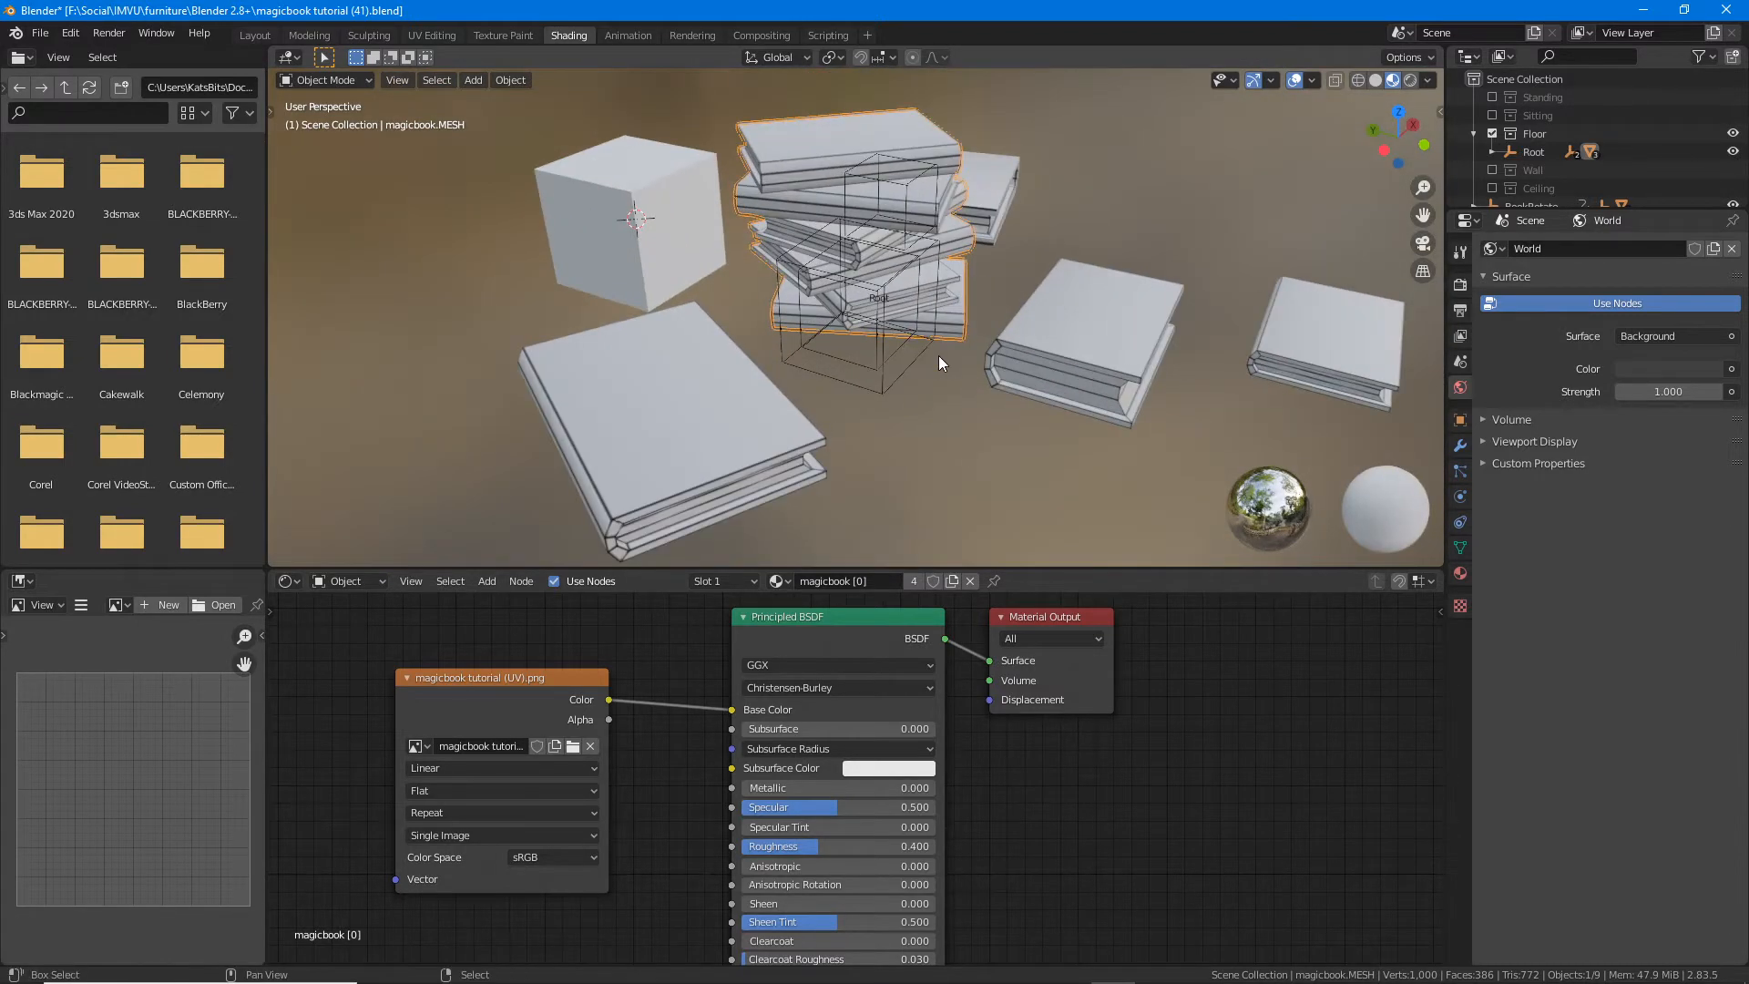
scroll(938, 355, "up", 2)
left_click(649, 393)
middle_click_drag(648, 393, 801, 373)
left_click(987, 171)
left_click(1013, 328)
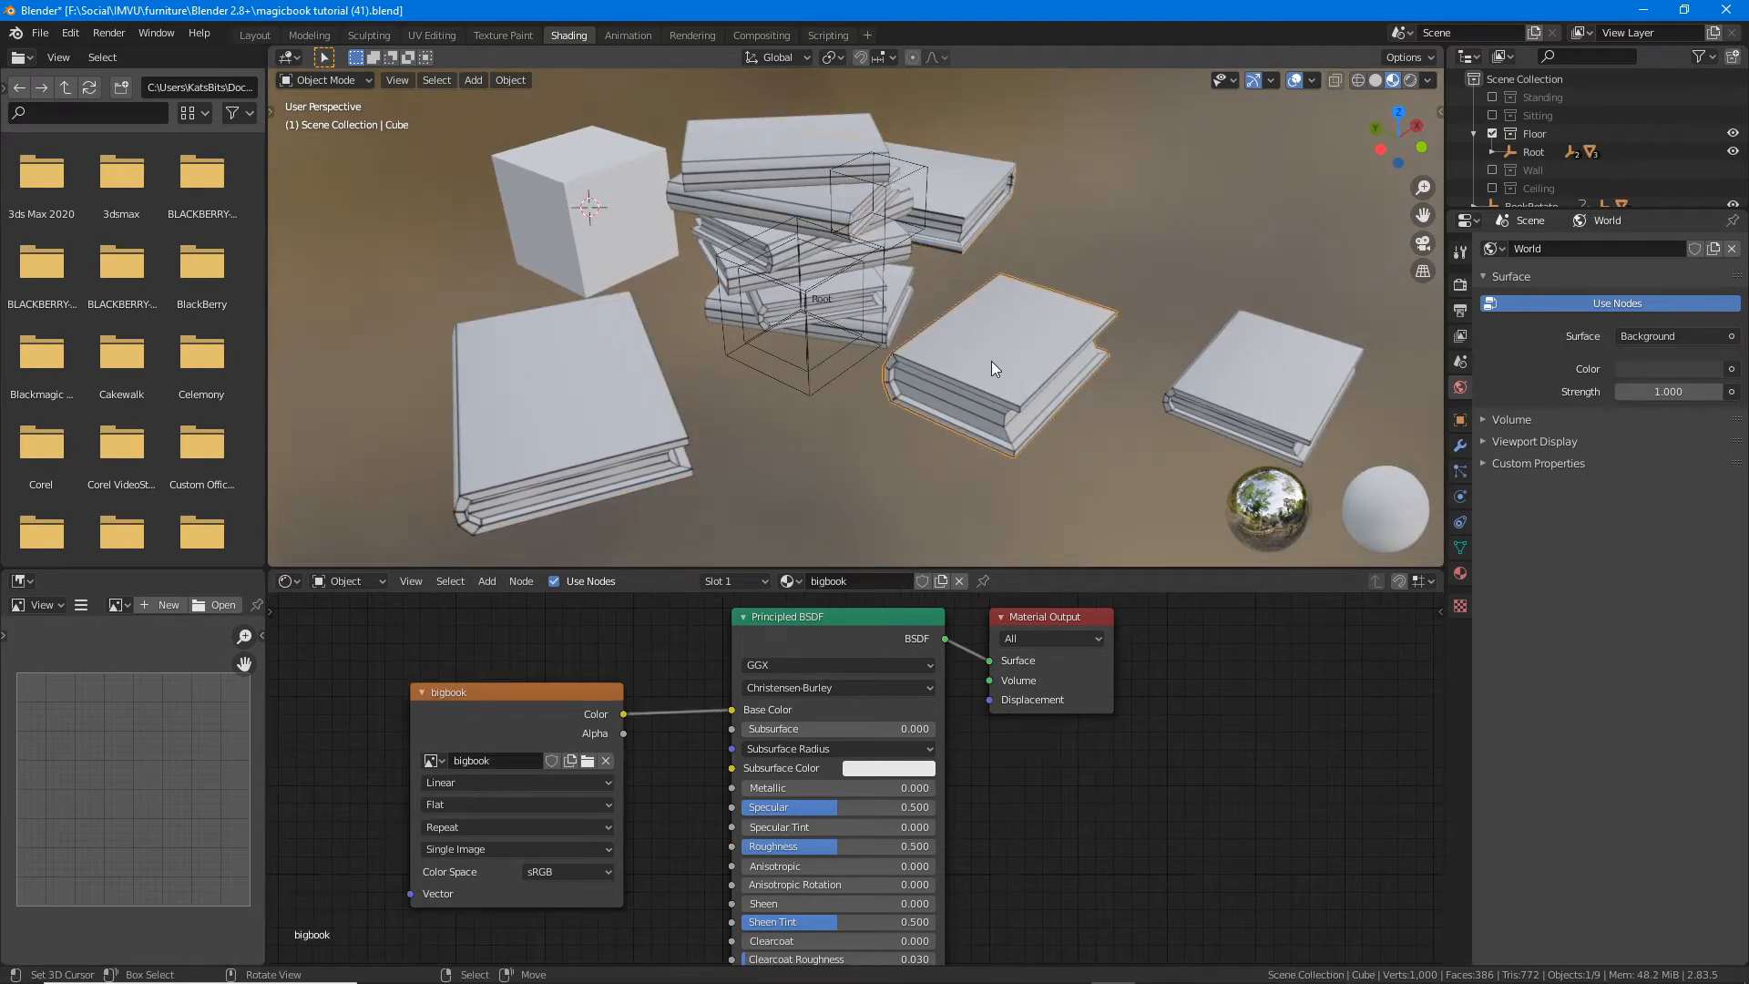
key("ctrl+2")
left_click_drag(952, 347, 1009, 354)
key("Escape")
right_click(975, 202)
right_click(1247, 376)
right_click(642, 441)
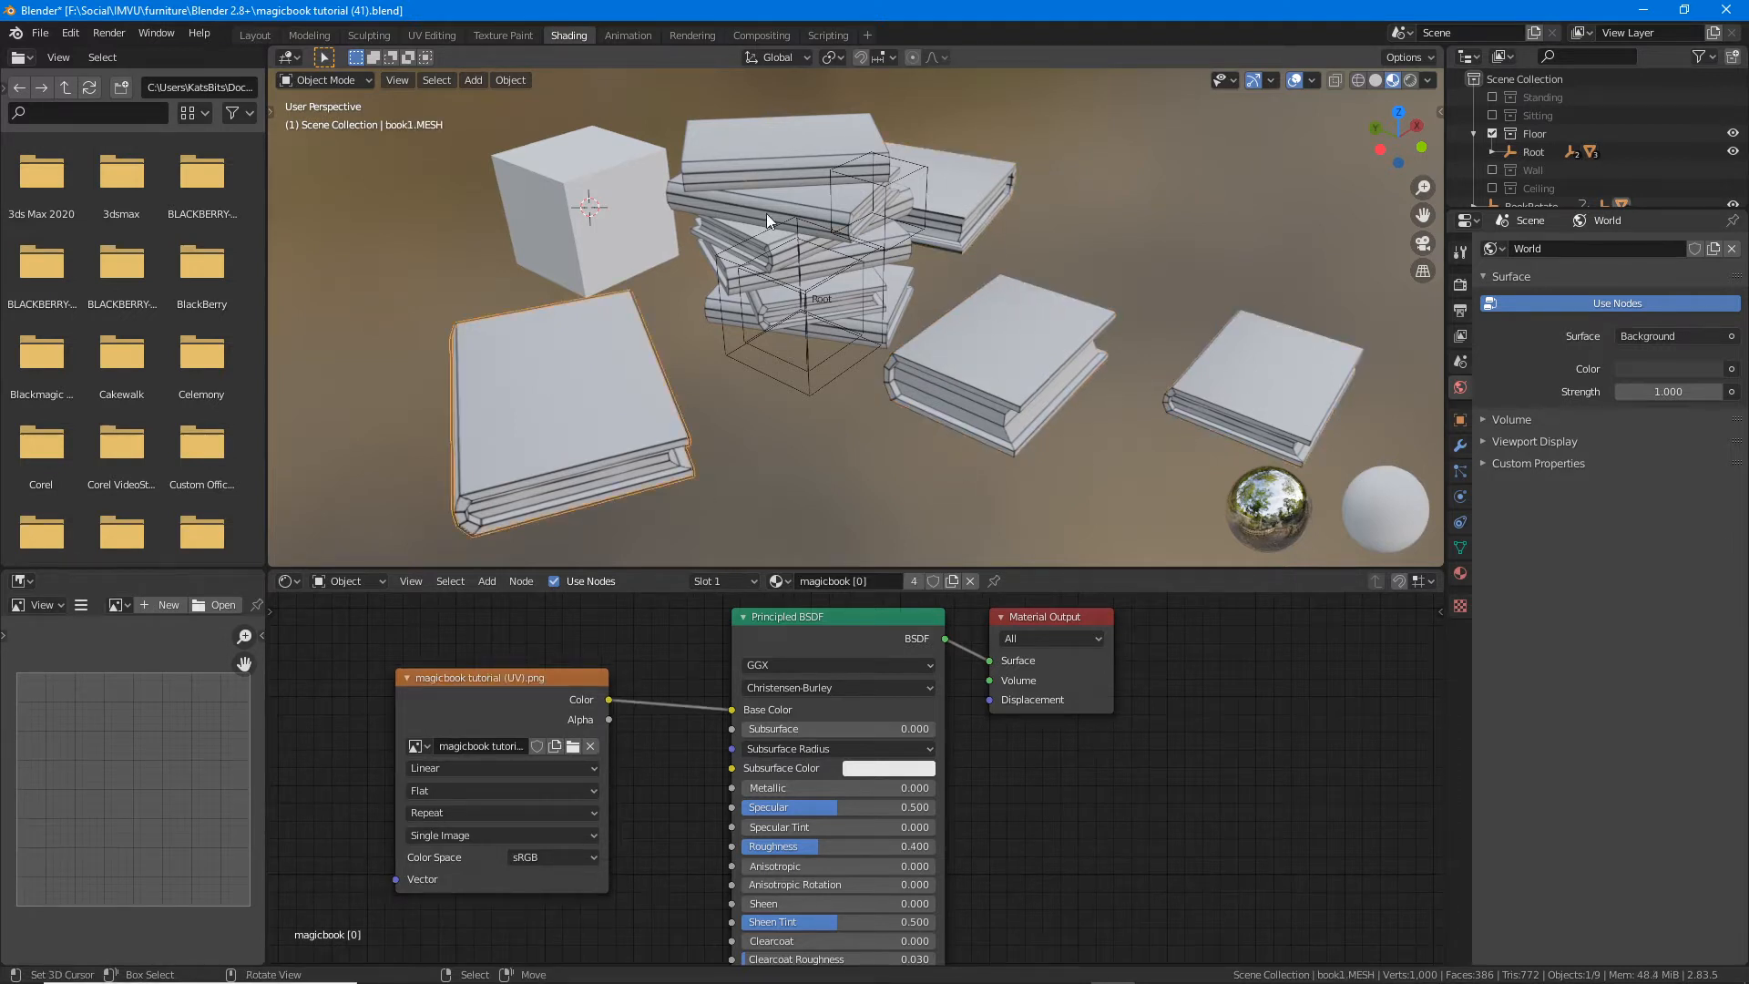
right_click(768, 171)
right_click(981, 188)
right_click(1199, 352)
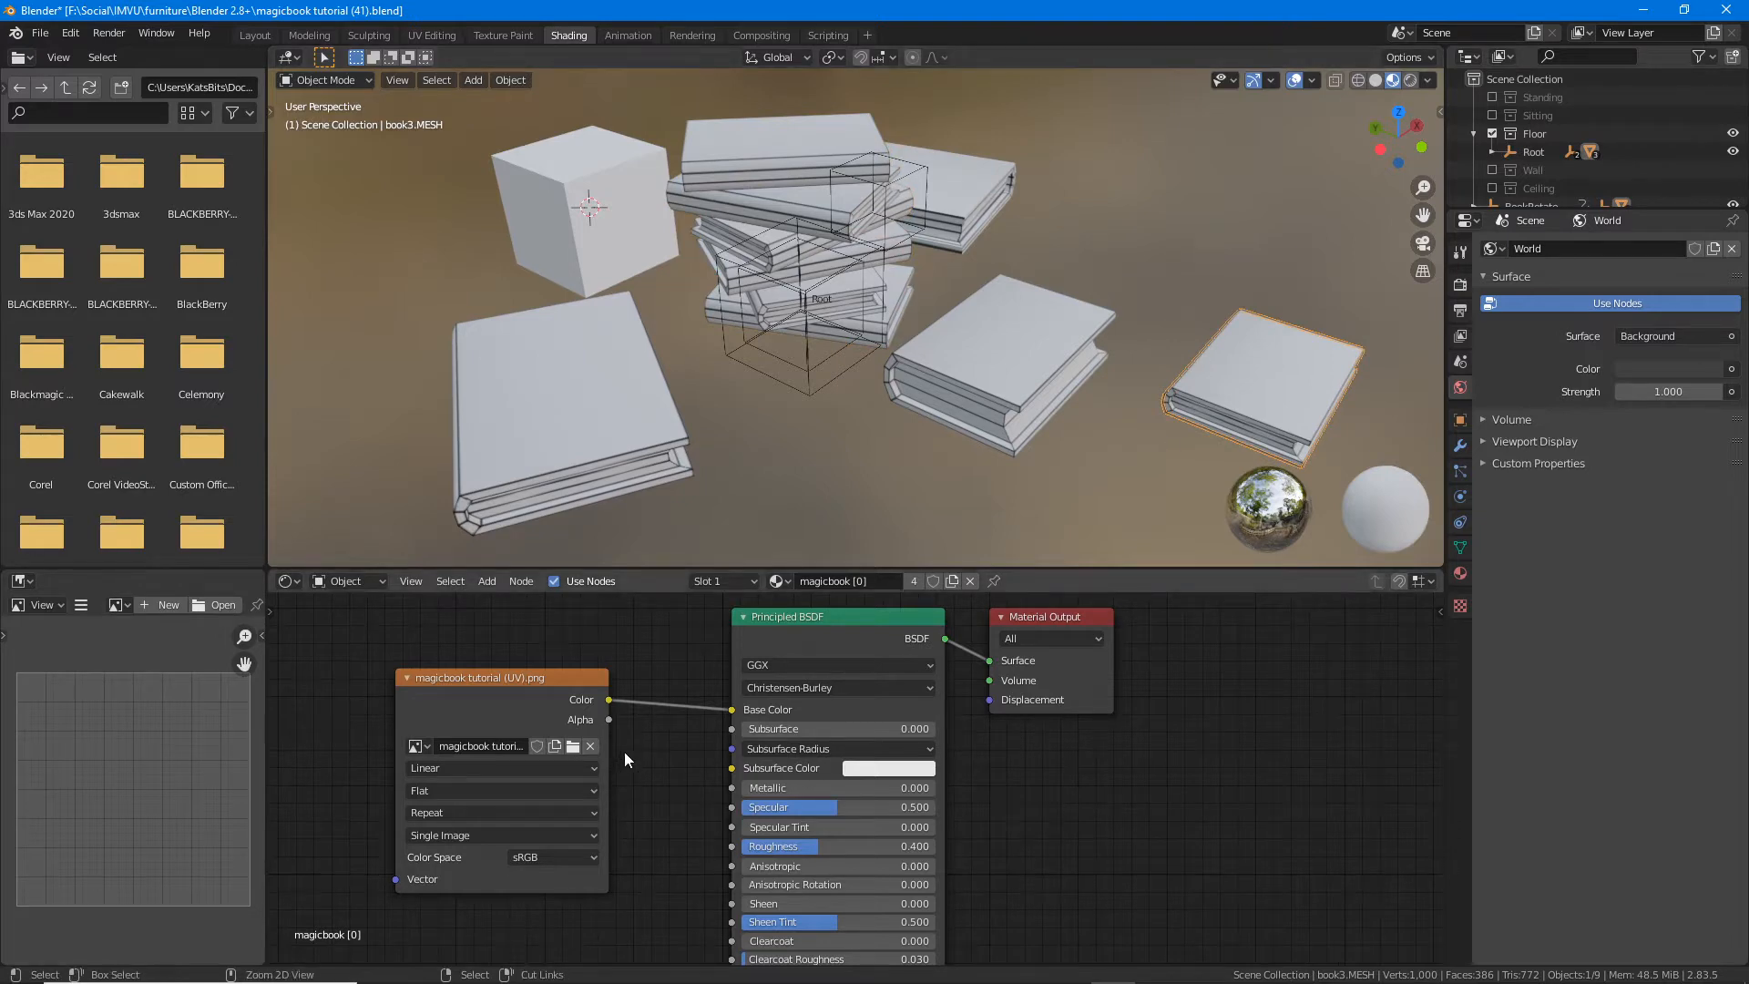
mouse_move(366, 720)
left_mouse_down()
mouse_move(401, 704)
mouse_move(412, 736)
left_mouse_up()
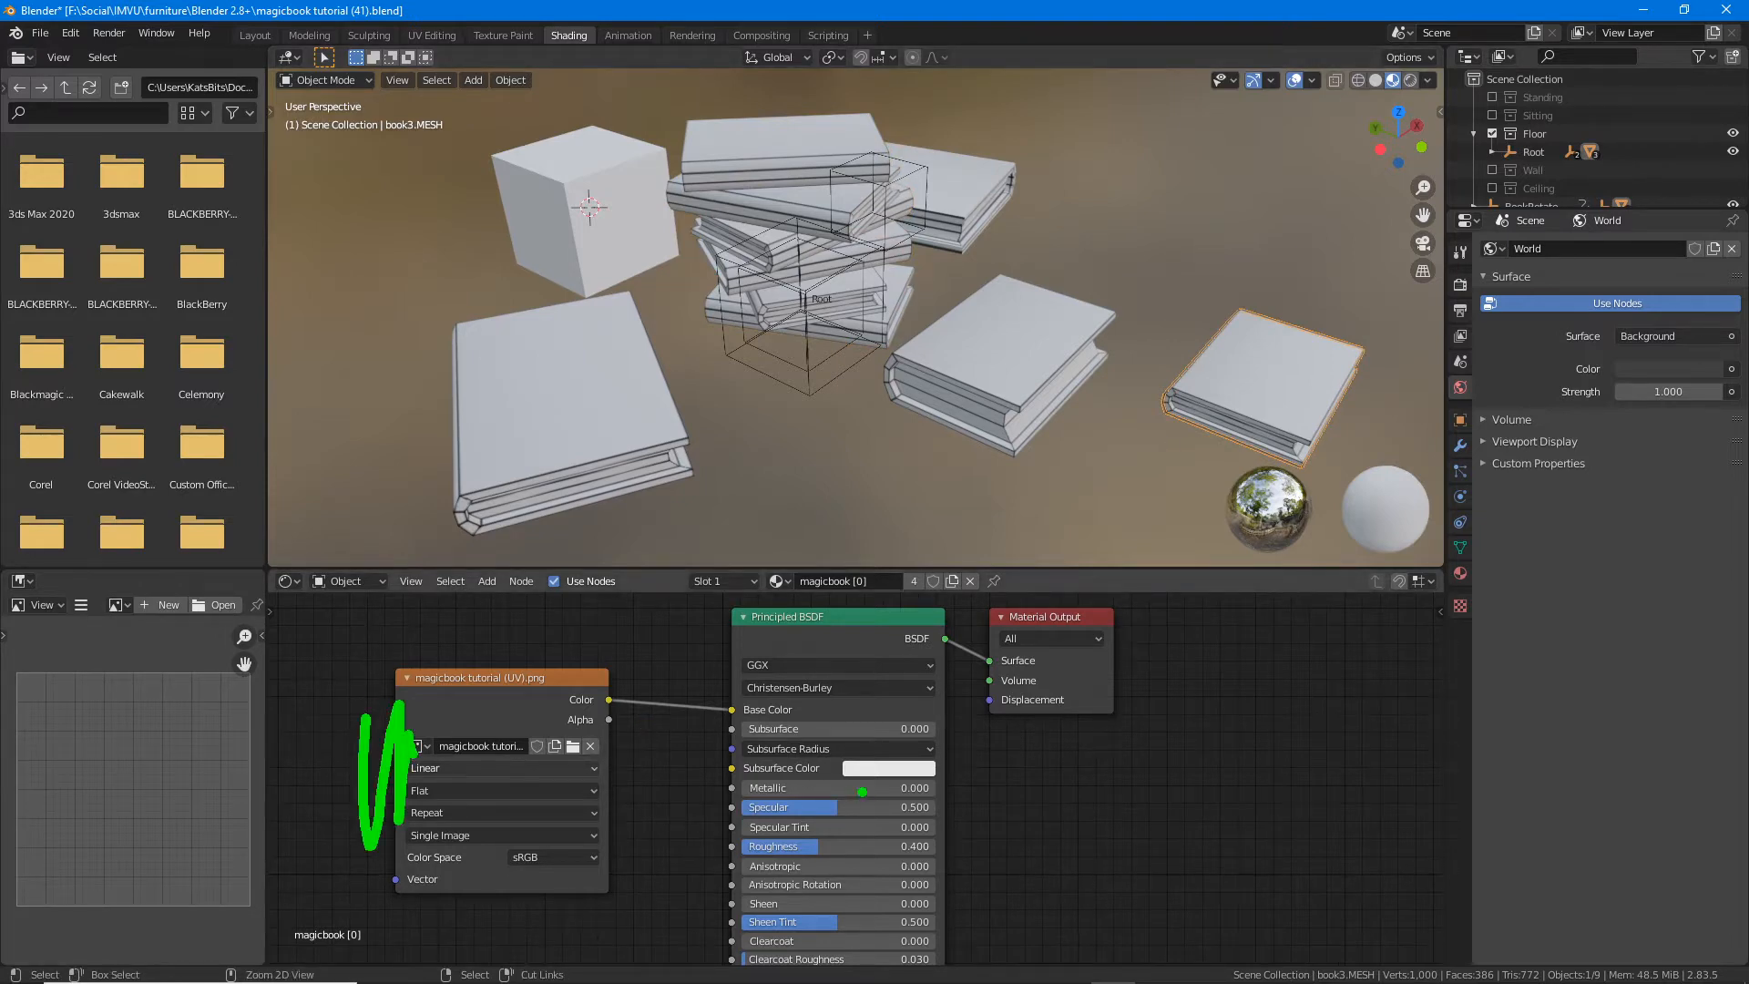
left_click_drag(718, 729, 761, 836)
left_click_drag(988, 708, 1066, 785)
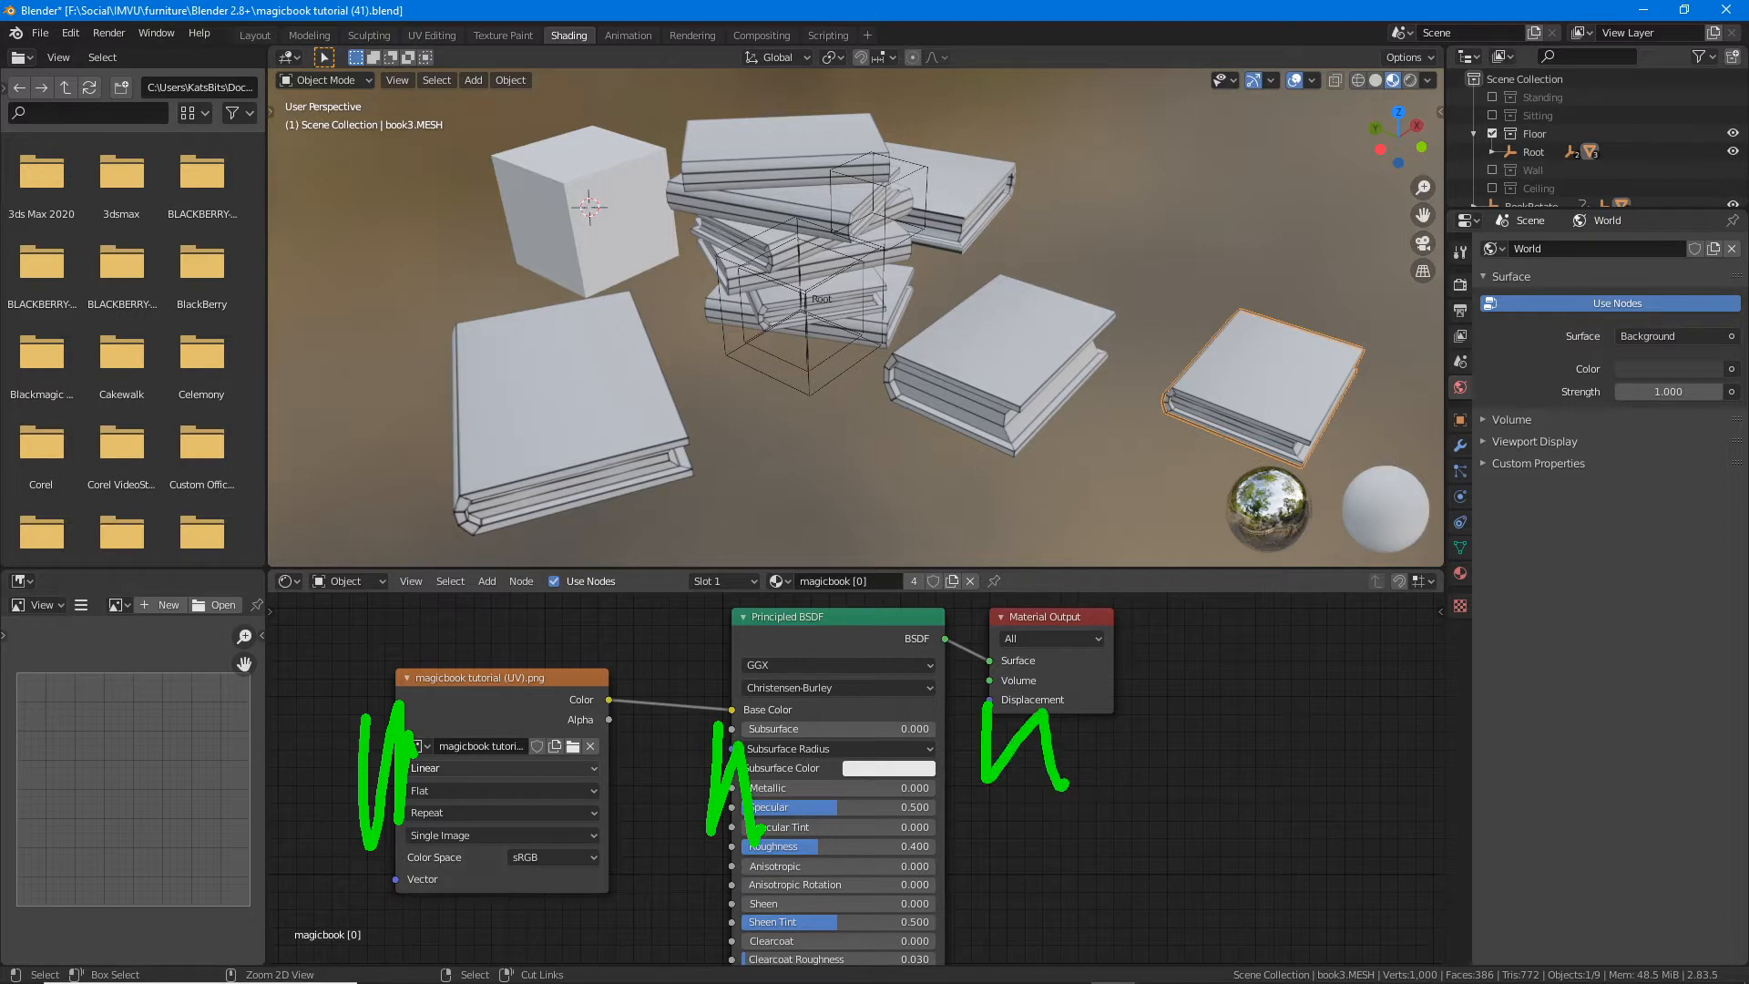
key("Escape")
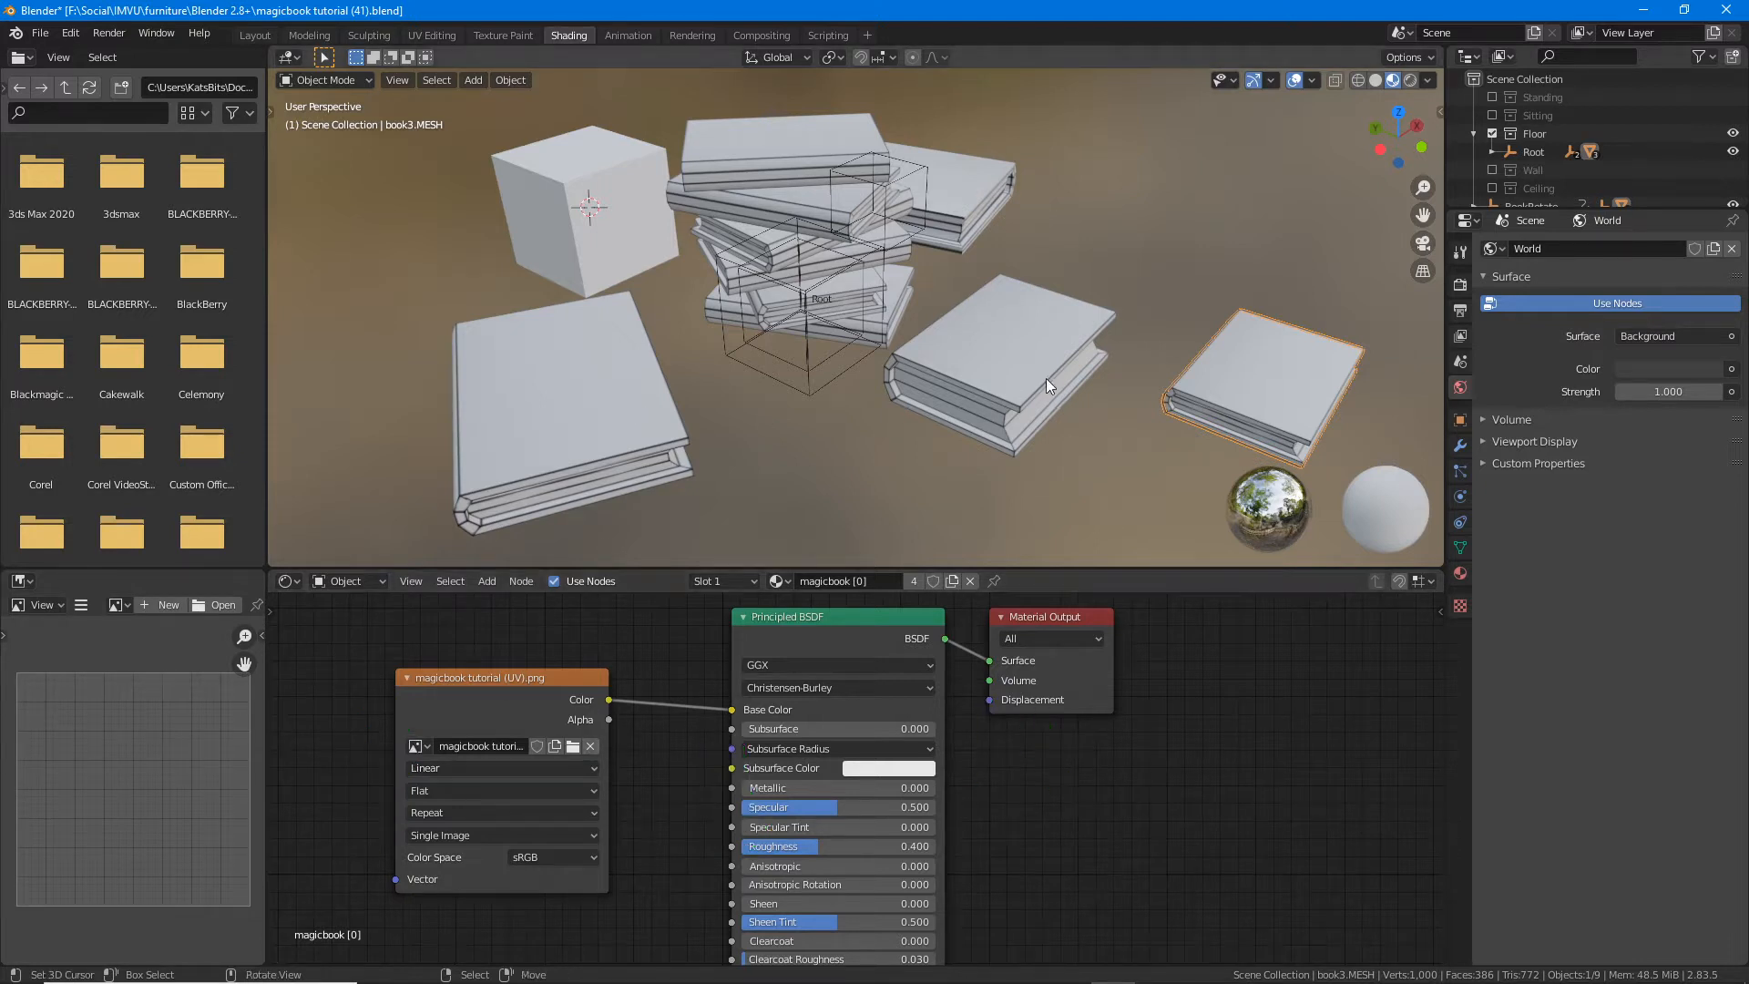
Step: Check the material nodes of the three loose magic books in turn, and finish with only book1.MESH selected
right_click(951, 167)
right_click(587, 422)
right_click(1190, 404)
right_click(989, 168)
right_click(602, 406)
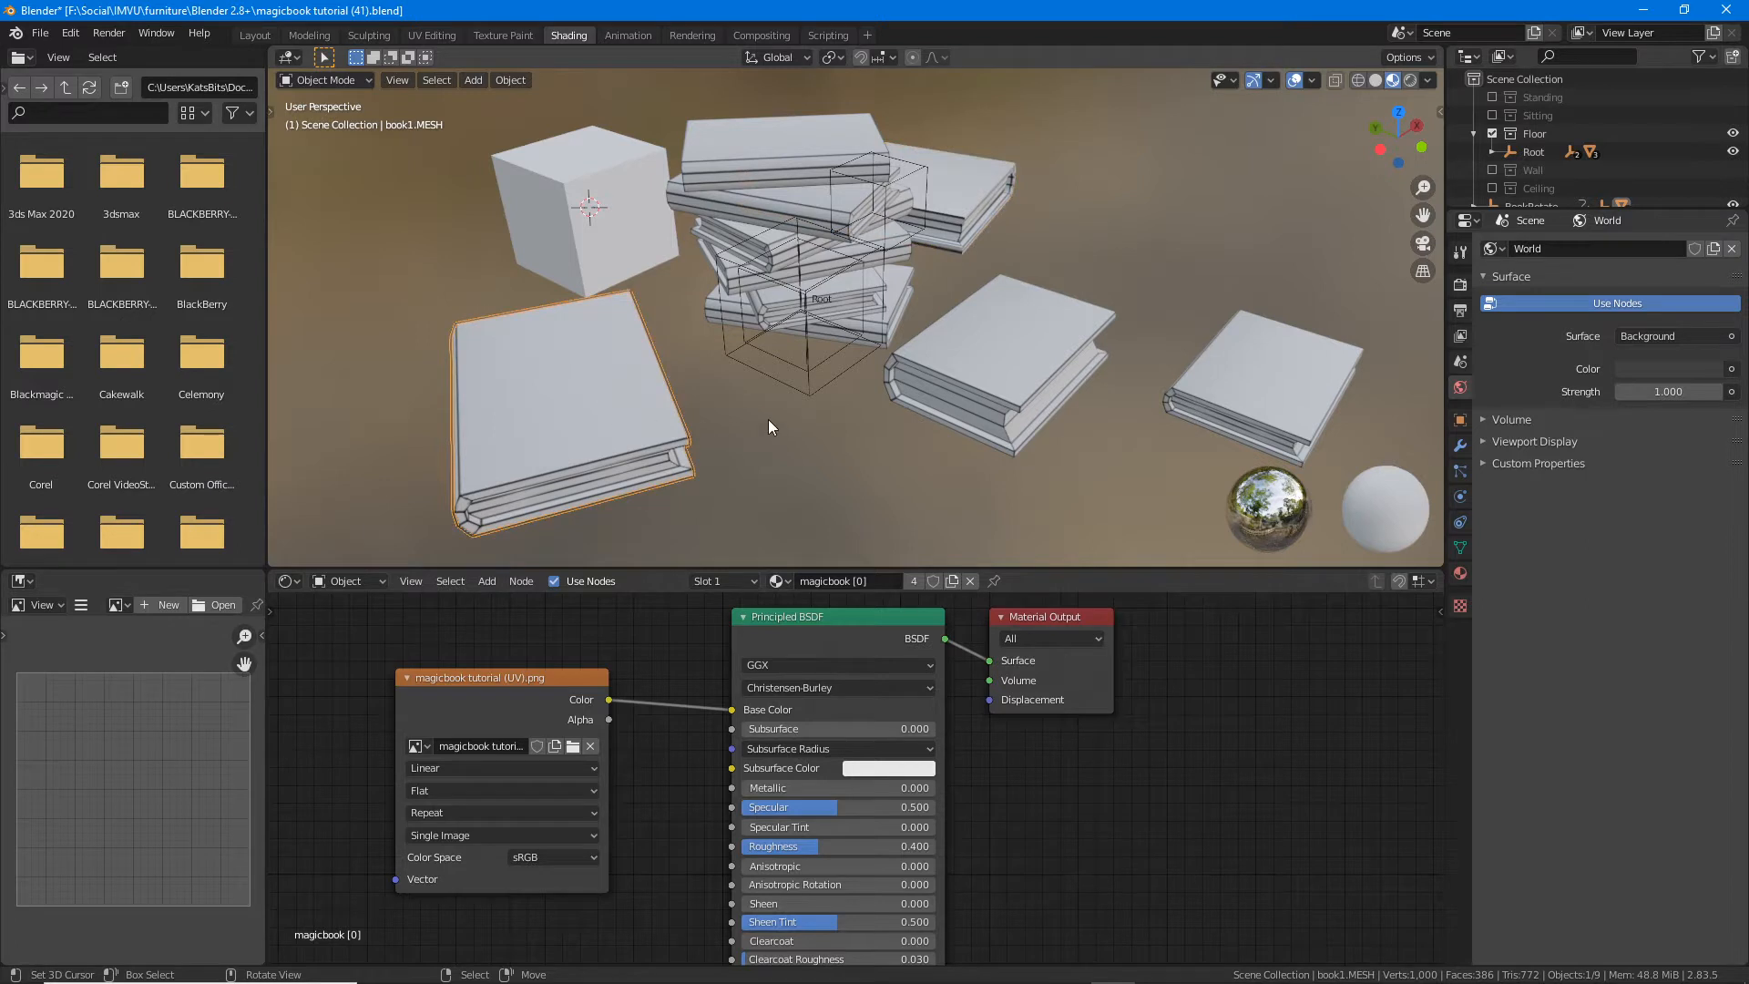
right_click(998, 166)
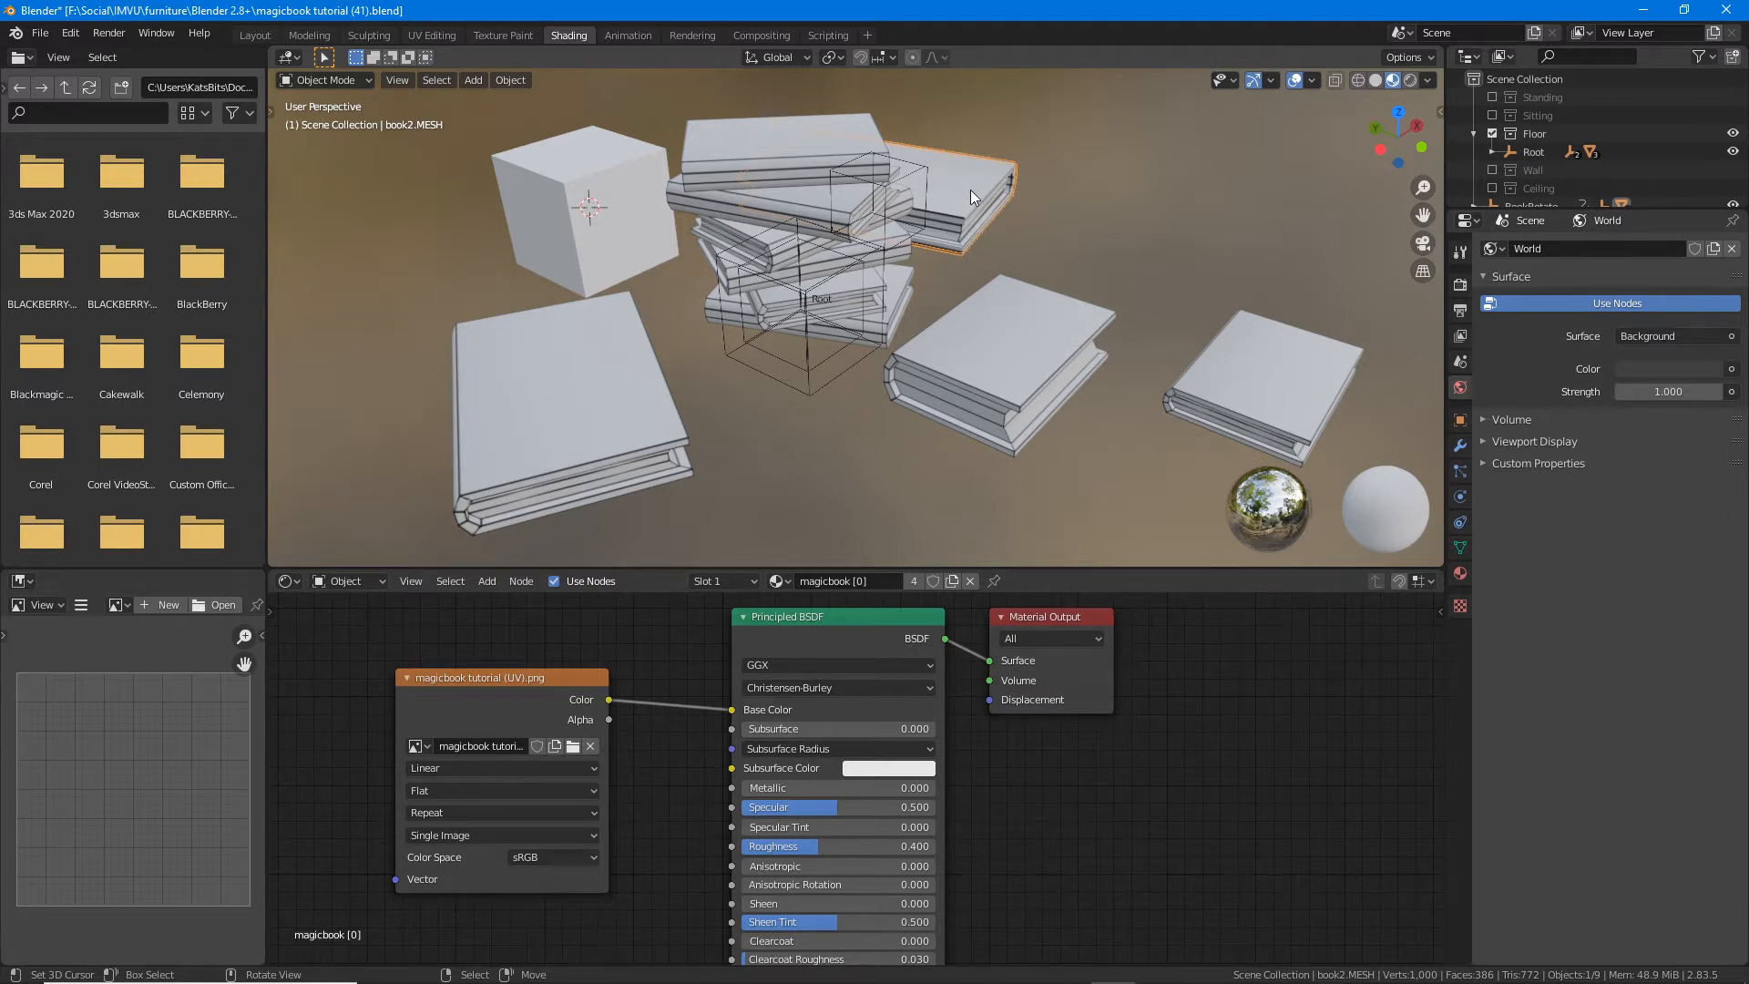
right_click(524, 437)
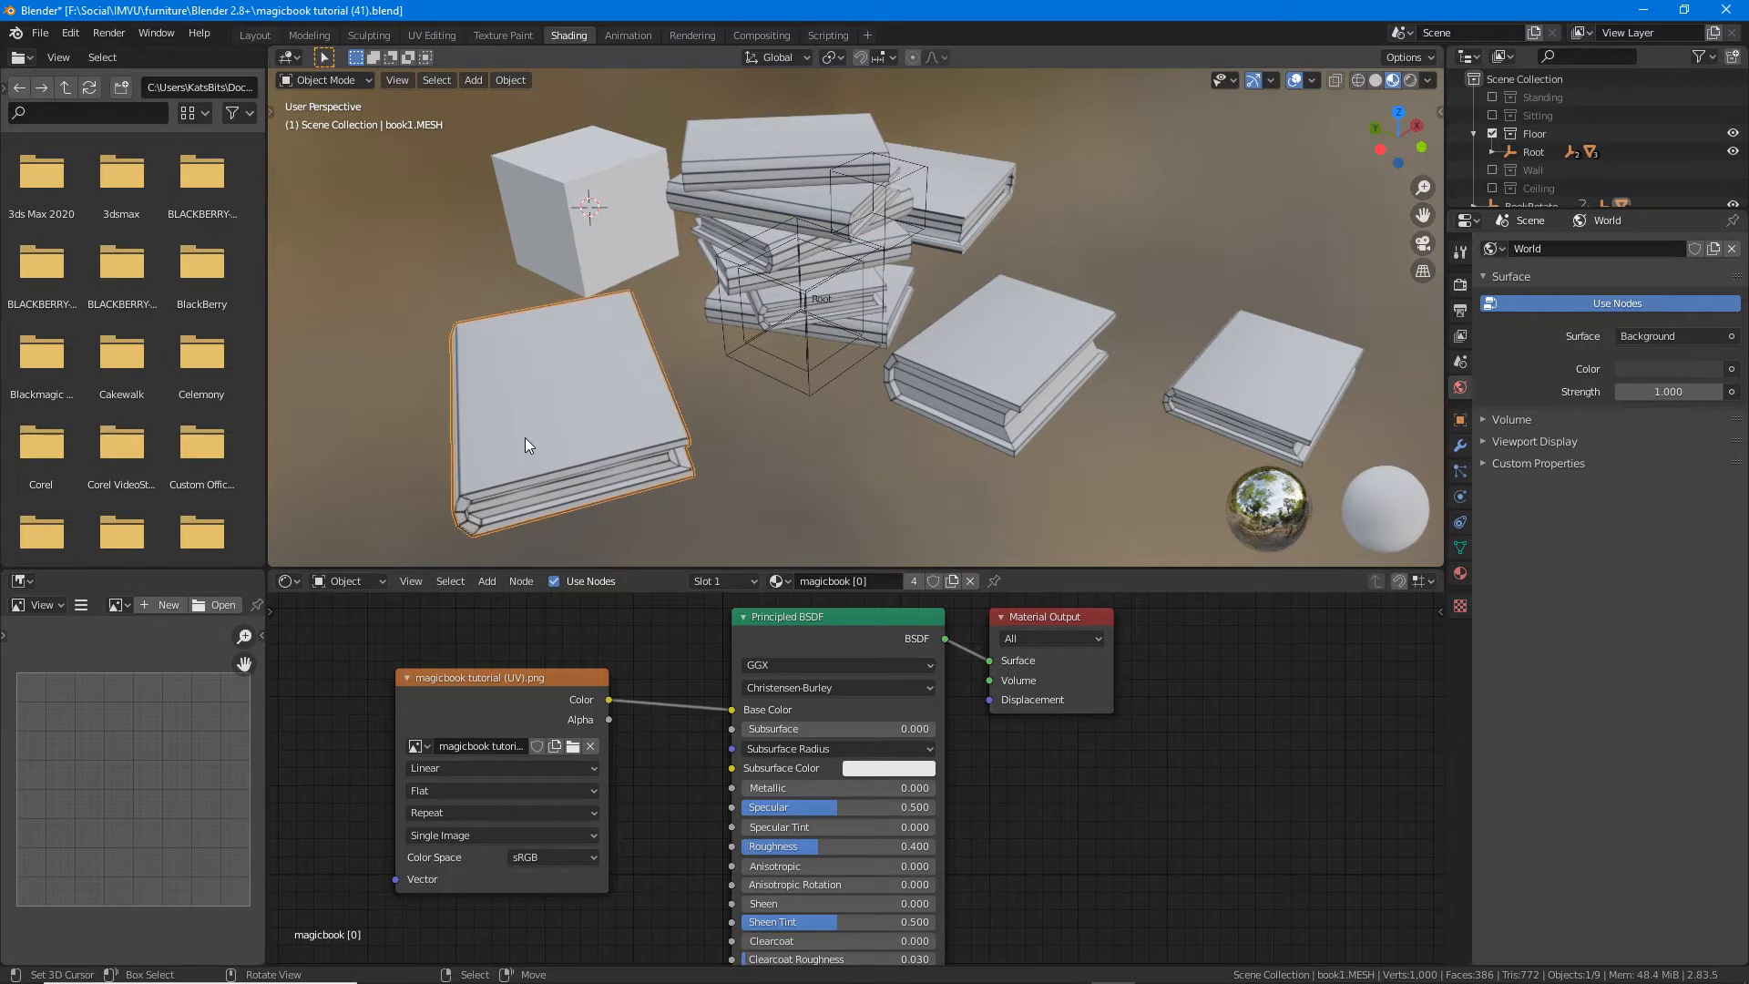
right_click(955, 184, "shift")
right_click(574, 446)
Step: Display the material properties of the selected book1.MESH in place of the world settings
mouse_move(1429, 588)
left_mouse_down()
mouse_move(1479, 553)
mouse_move(1424, 555)
left_mouse_up()
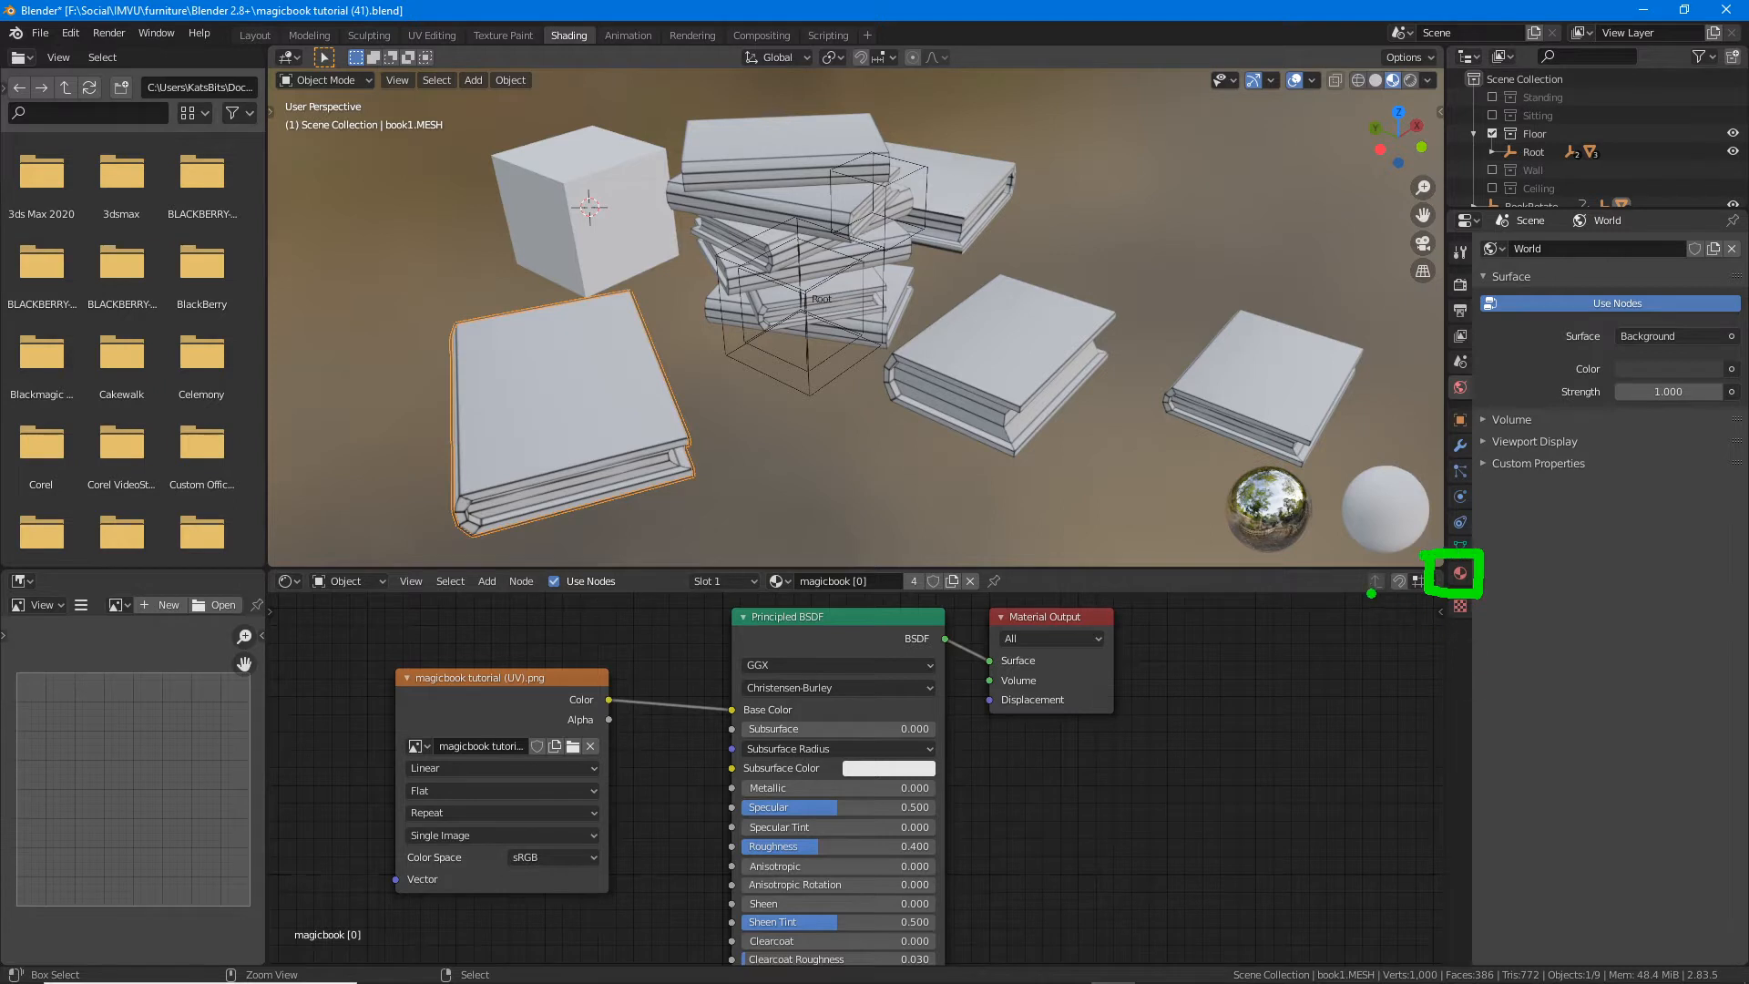
left_click_drag(1334, 586, 1417, 588)
left_click_drag(1417, 588, 1400, 609)
key("Escape")
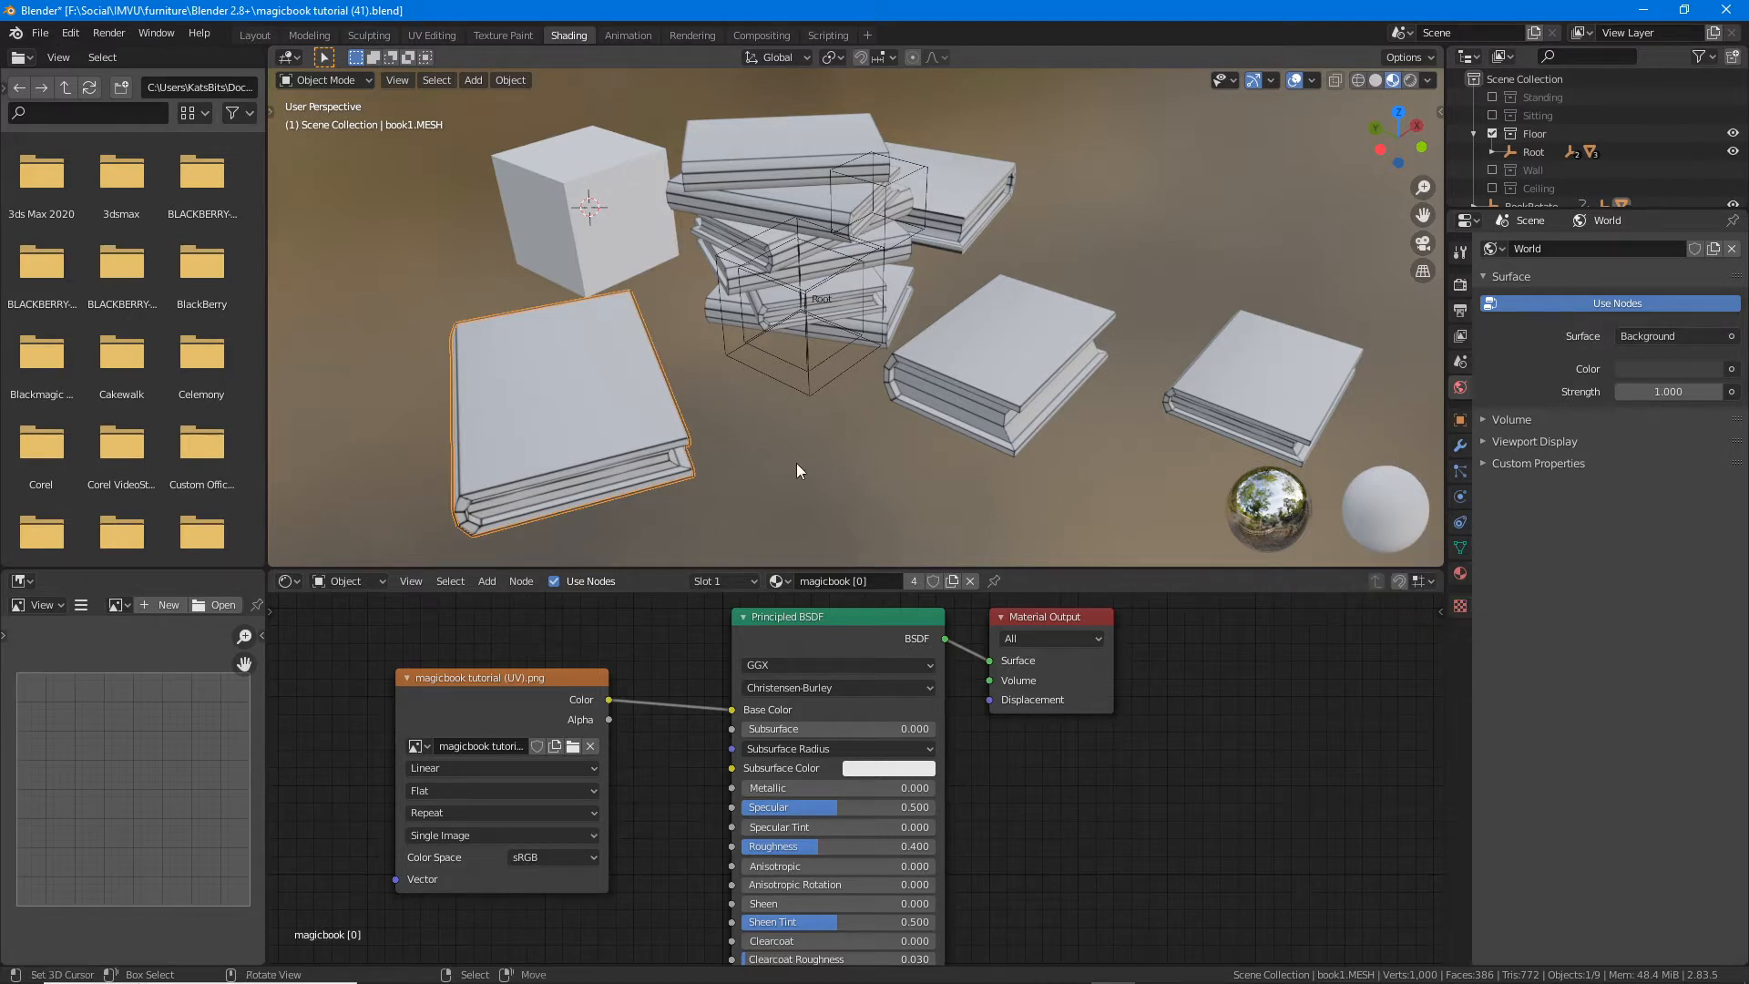
left_click(1460, 572)
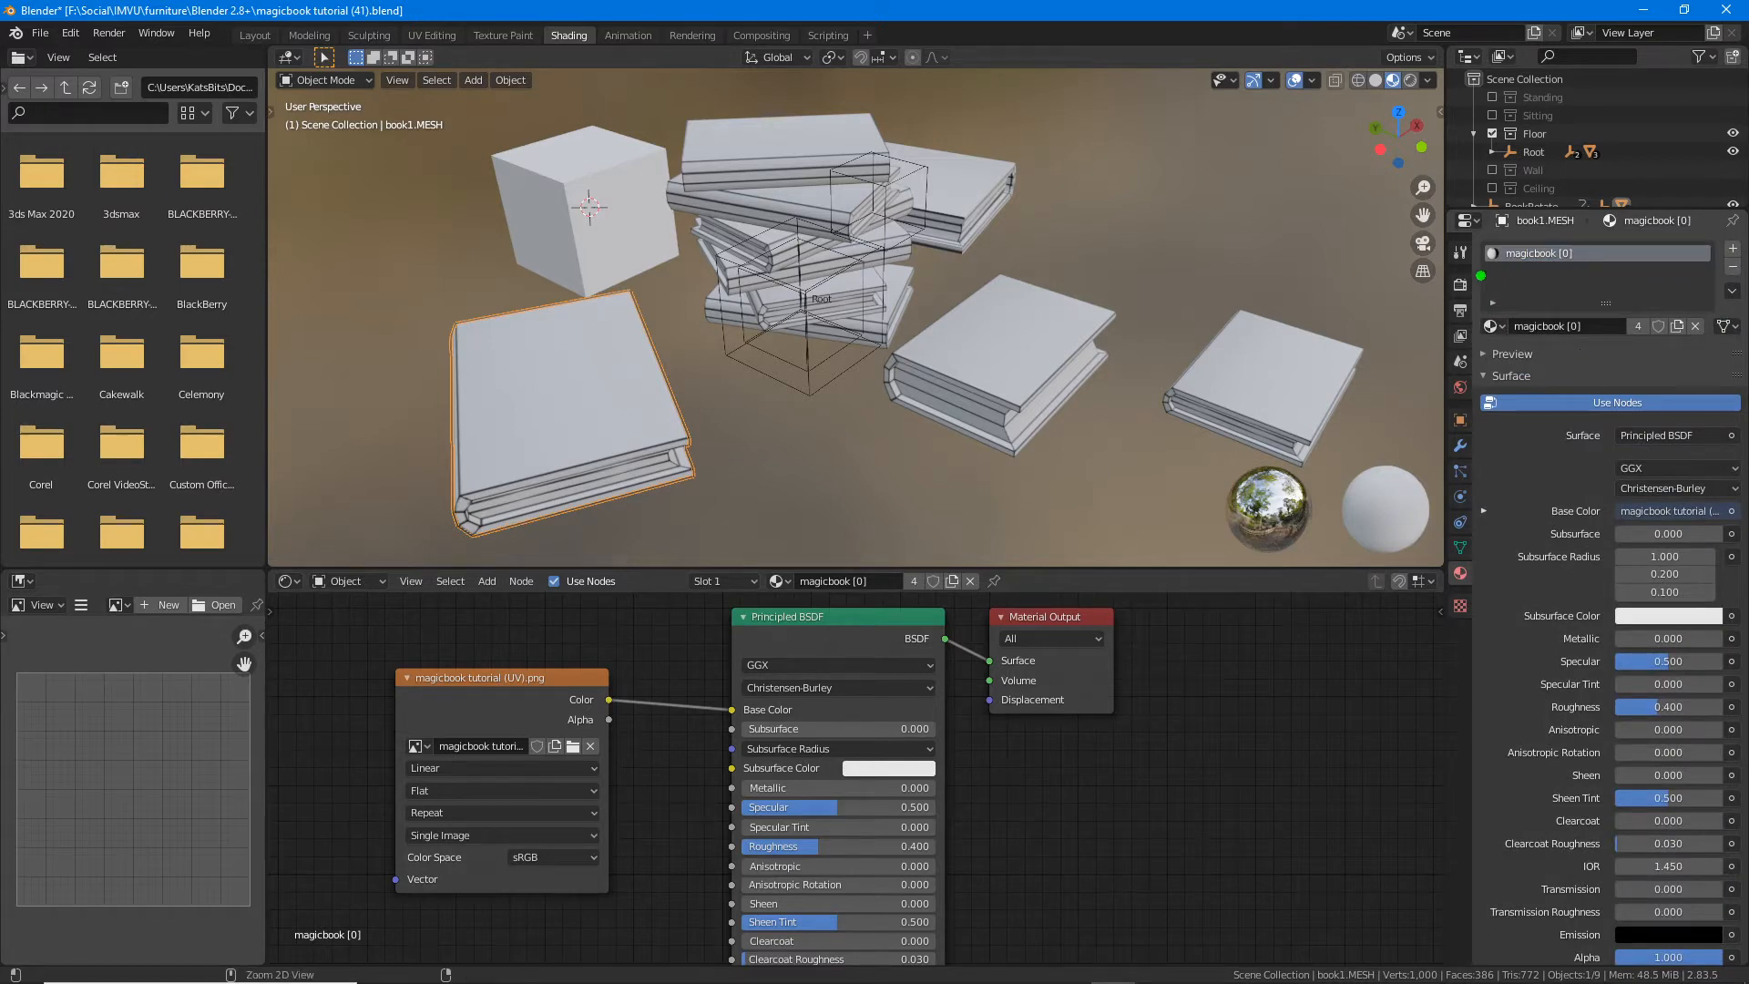
mouse_move(1471, 232)
left_mouse_down()
mouse_move(1469, 308)
mouse_move(1466, 264)
left_mouse_up()
left_click(1548, 353)
left_click_drag(1484, 342, 1586, 344)
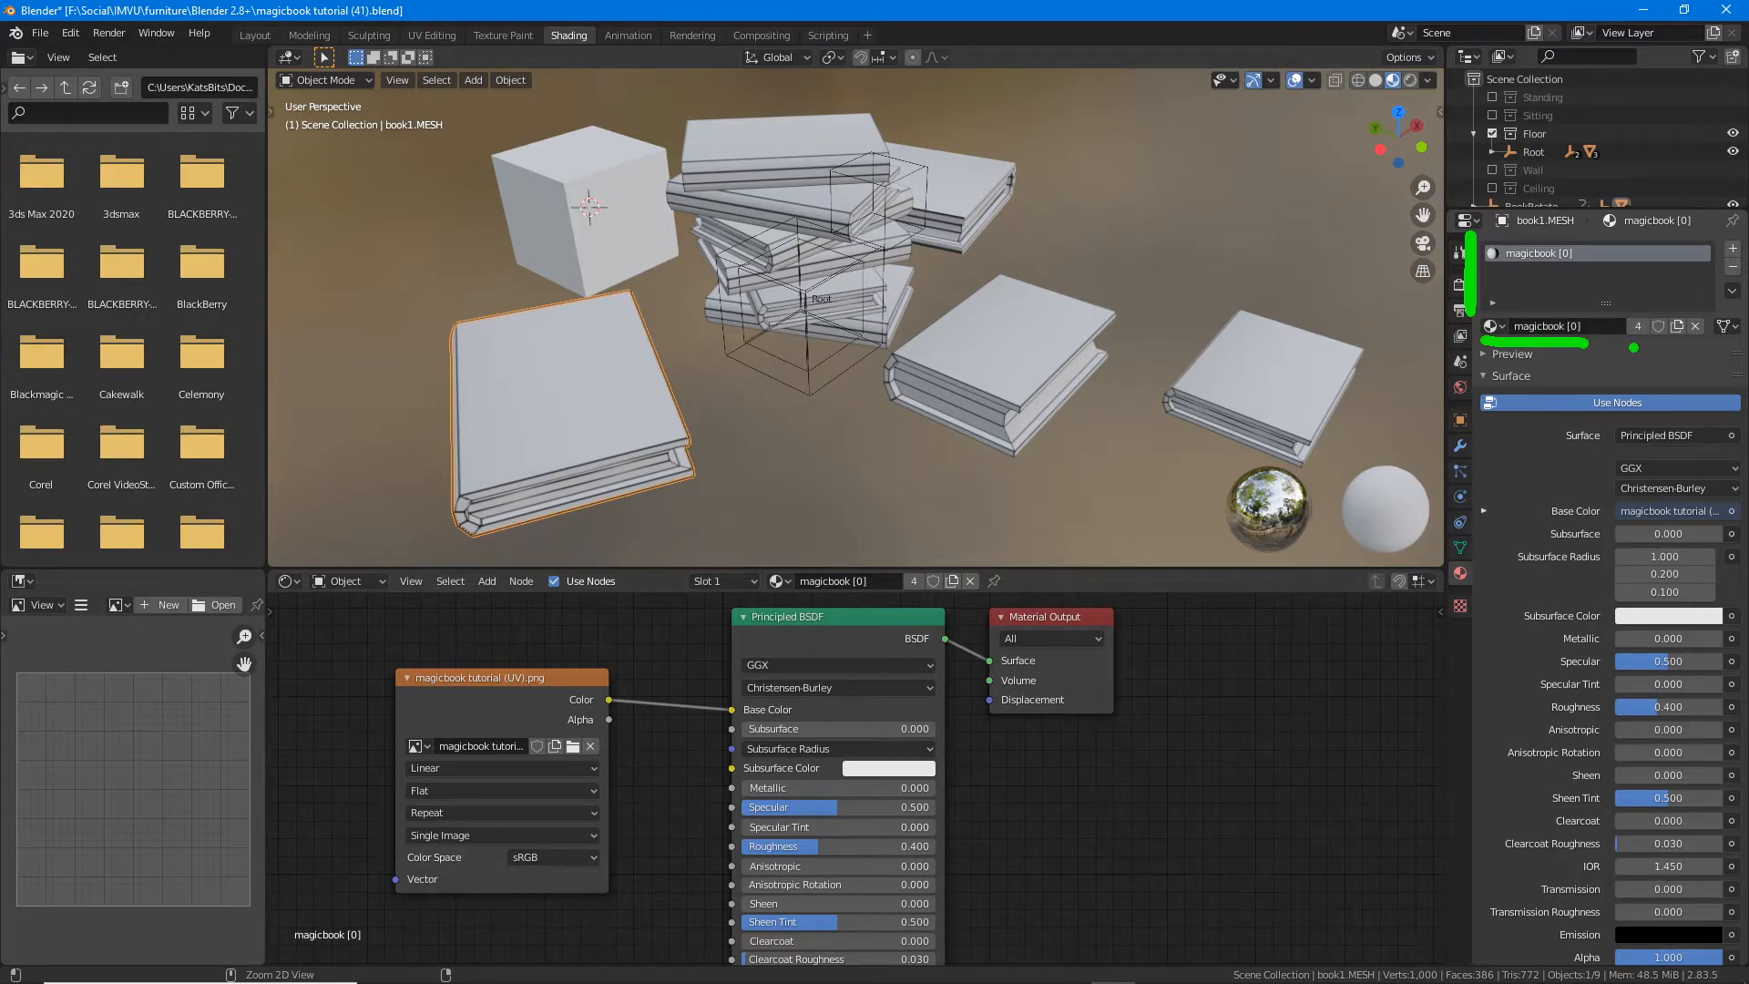
left_click_drag(1633, 348, 1640, 437)
mouse_move(1619, 377)
left_mouse_down()
mouse_move(1634, 347)
mouse_move(1656, 390)
left_mouse_up()
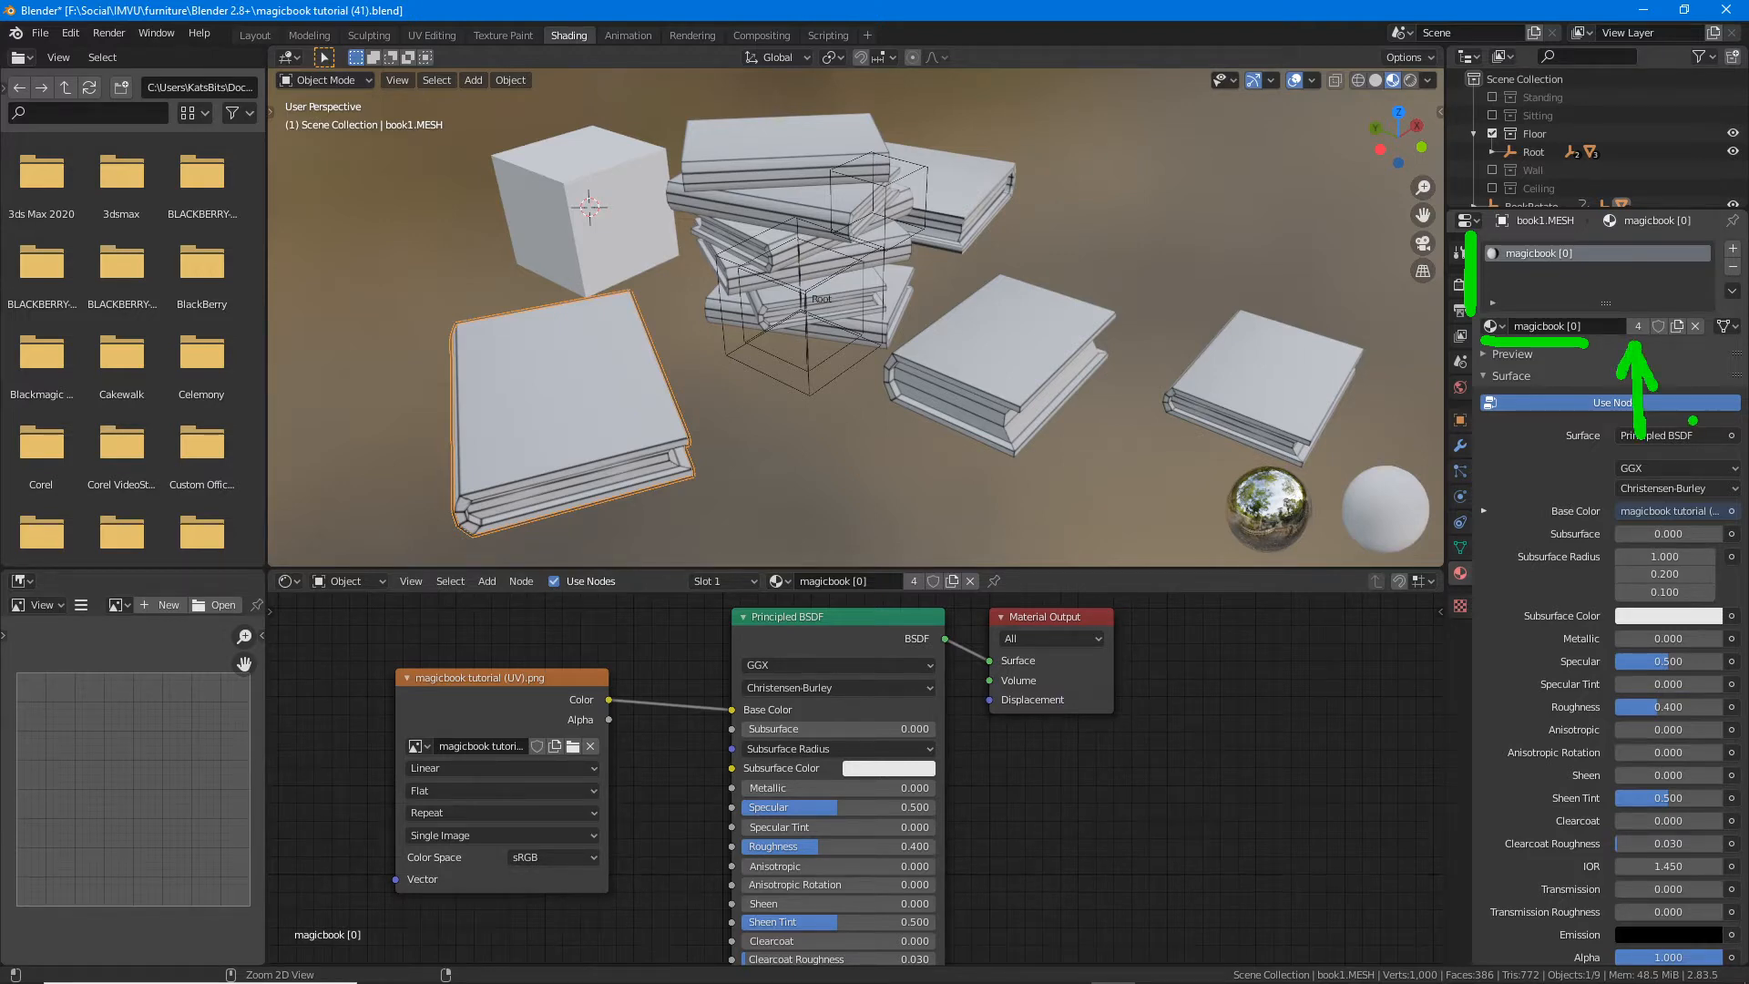
mouse_move(1609, 314)
left_mouse_down()
mouse_move(1609, 347)
mouse_move(1664, 297)
mouse_move(1615, 301)
left_mouse_up()
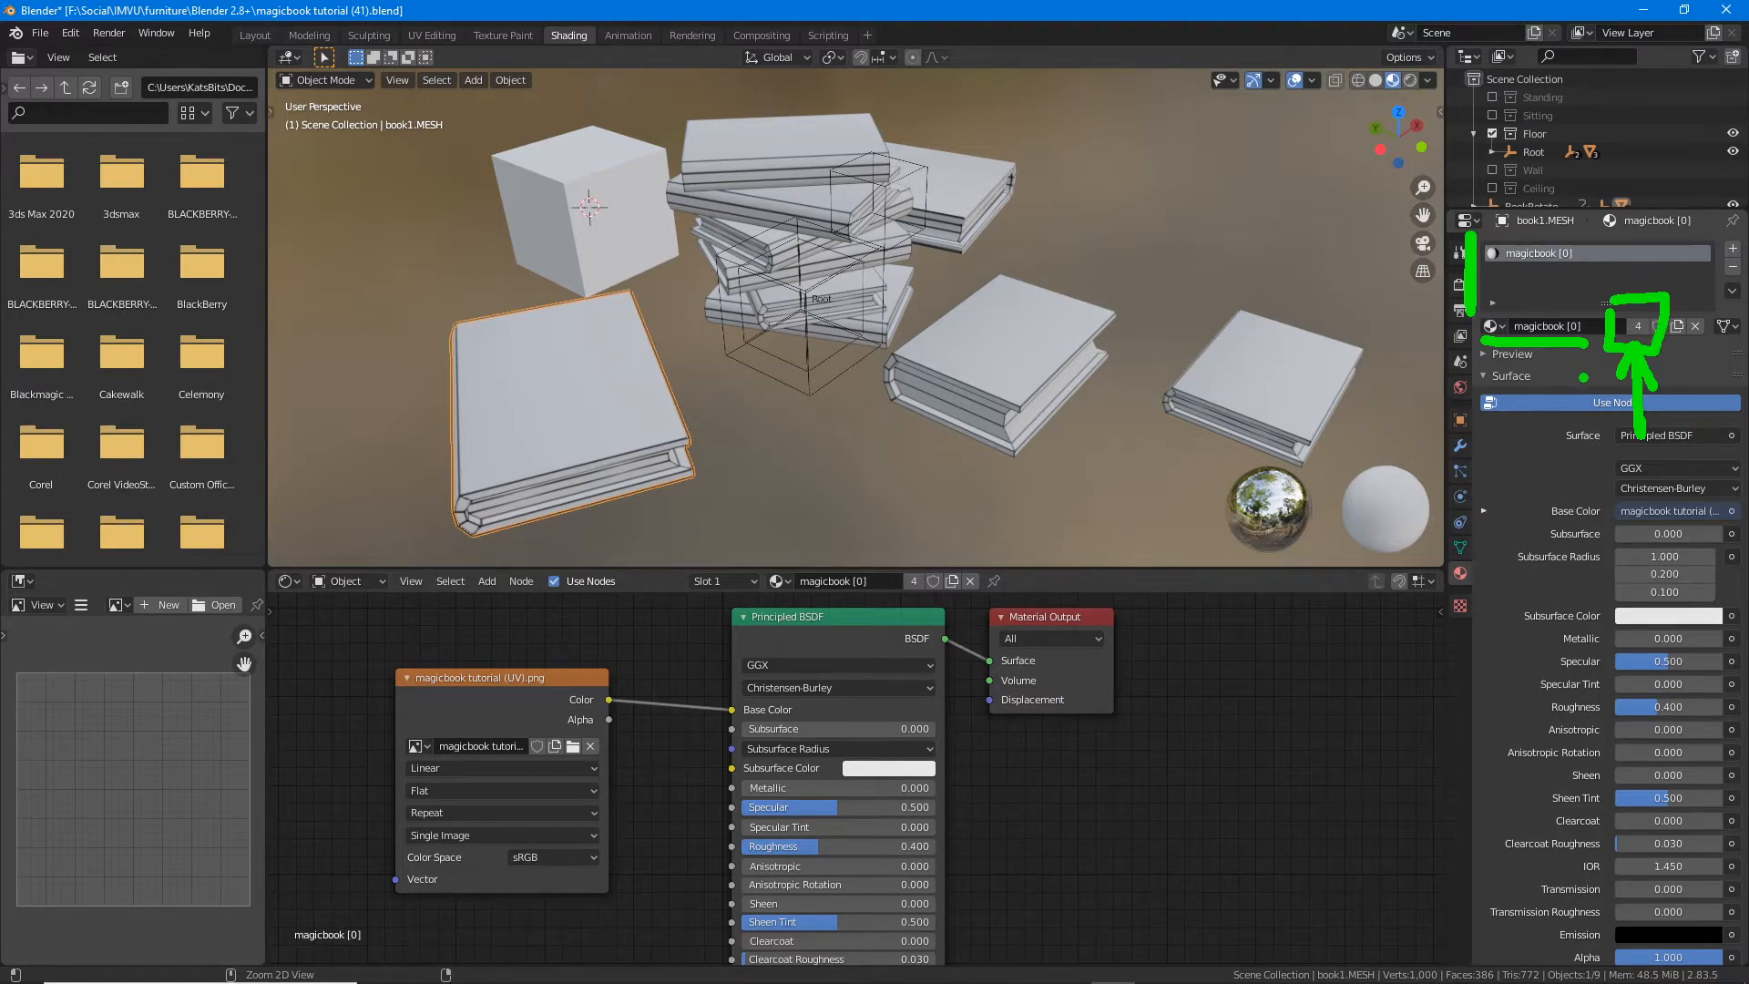
mouse_move(837, 652)
left_mouse_down()
mouse_move(654, 734)
mouse_move(689, 688)
left_mouse_up()
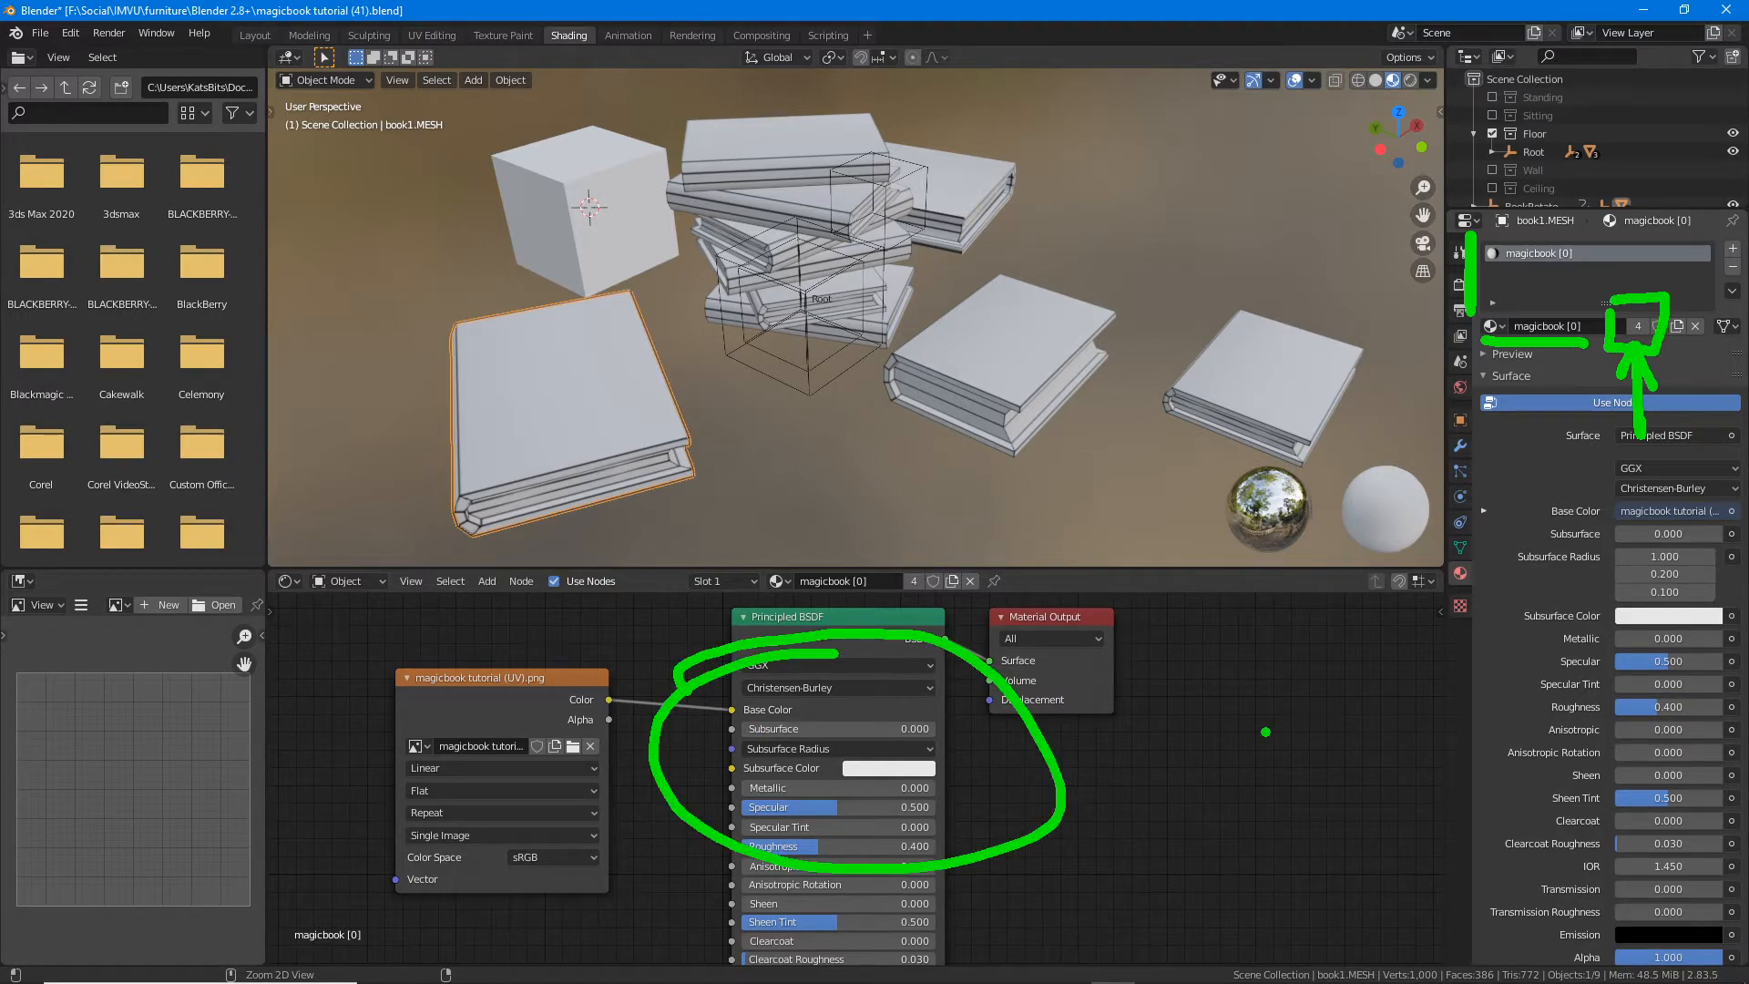
mouse_move(1637, 215)
left_mouse_down()
mouse_move(1630, 252)
mouse_move(1701, 250)
mouse_move(1652, 293)
left_mouse_up()
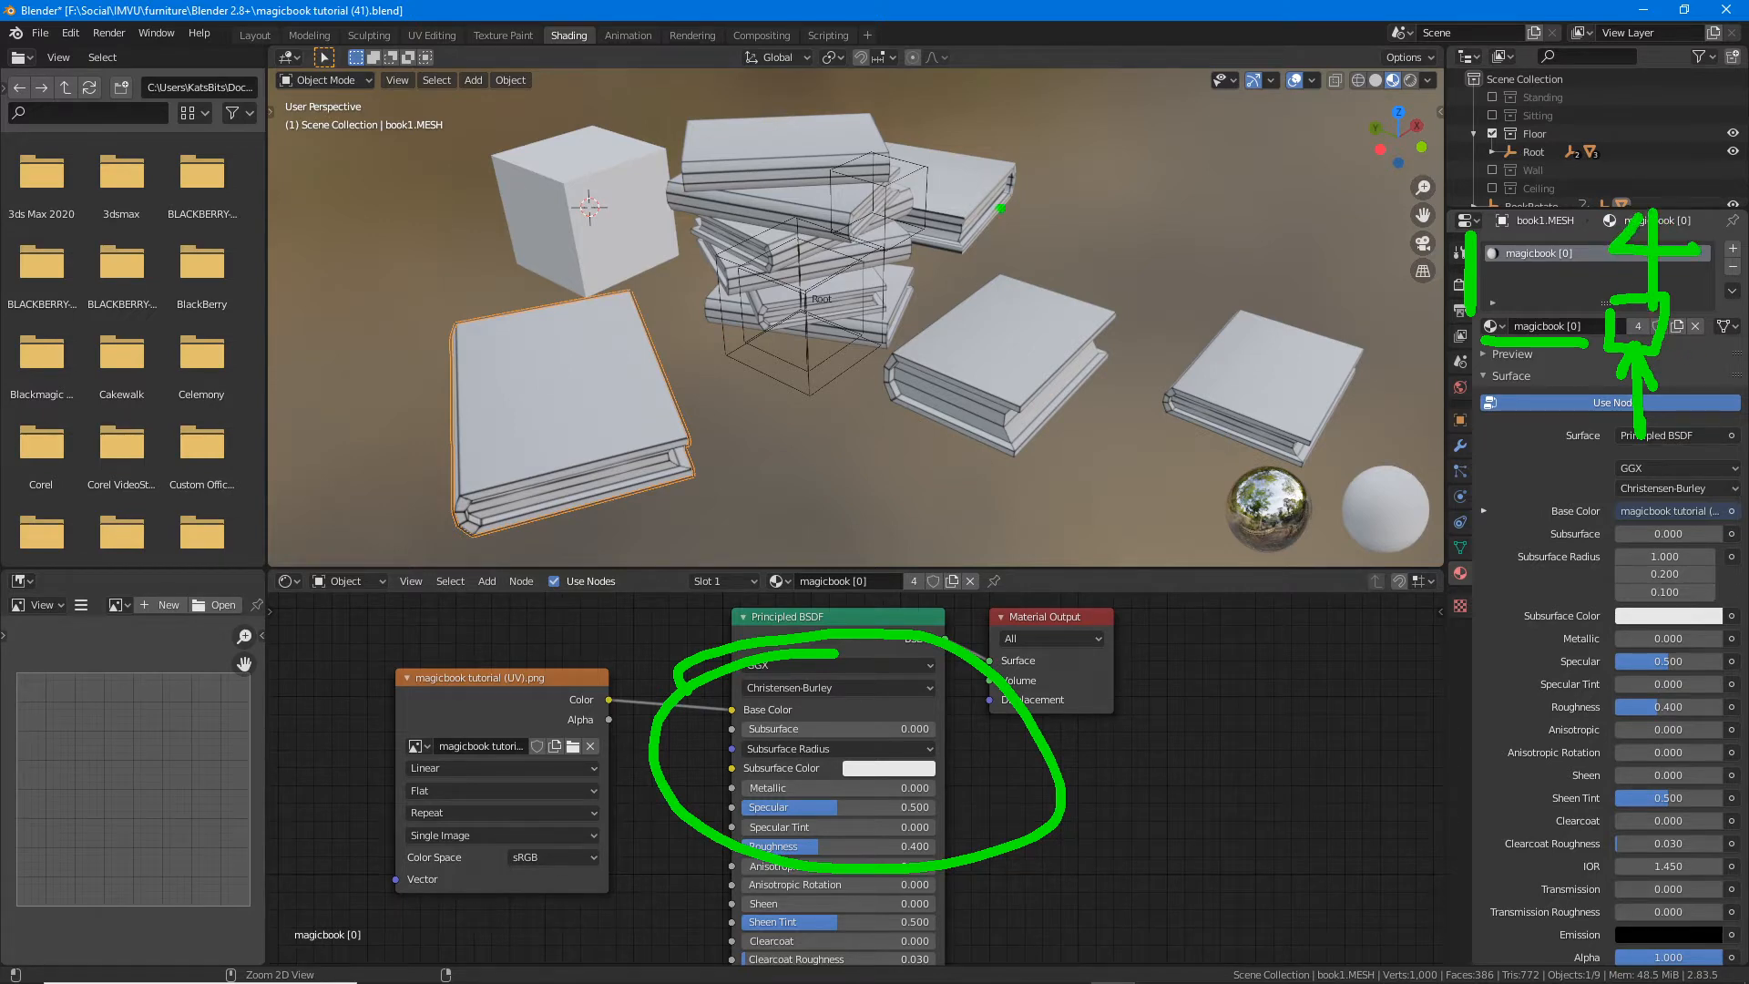
left_click_drag(783, 160, 784, 239)
left_click_drag(944, 139, 988, 170)
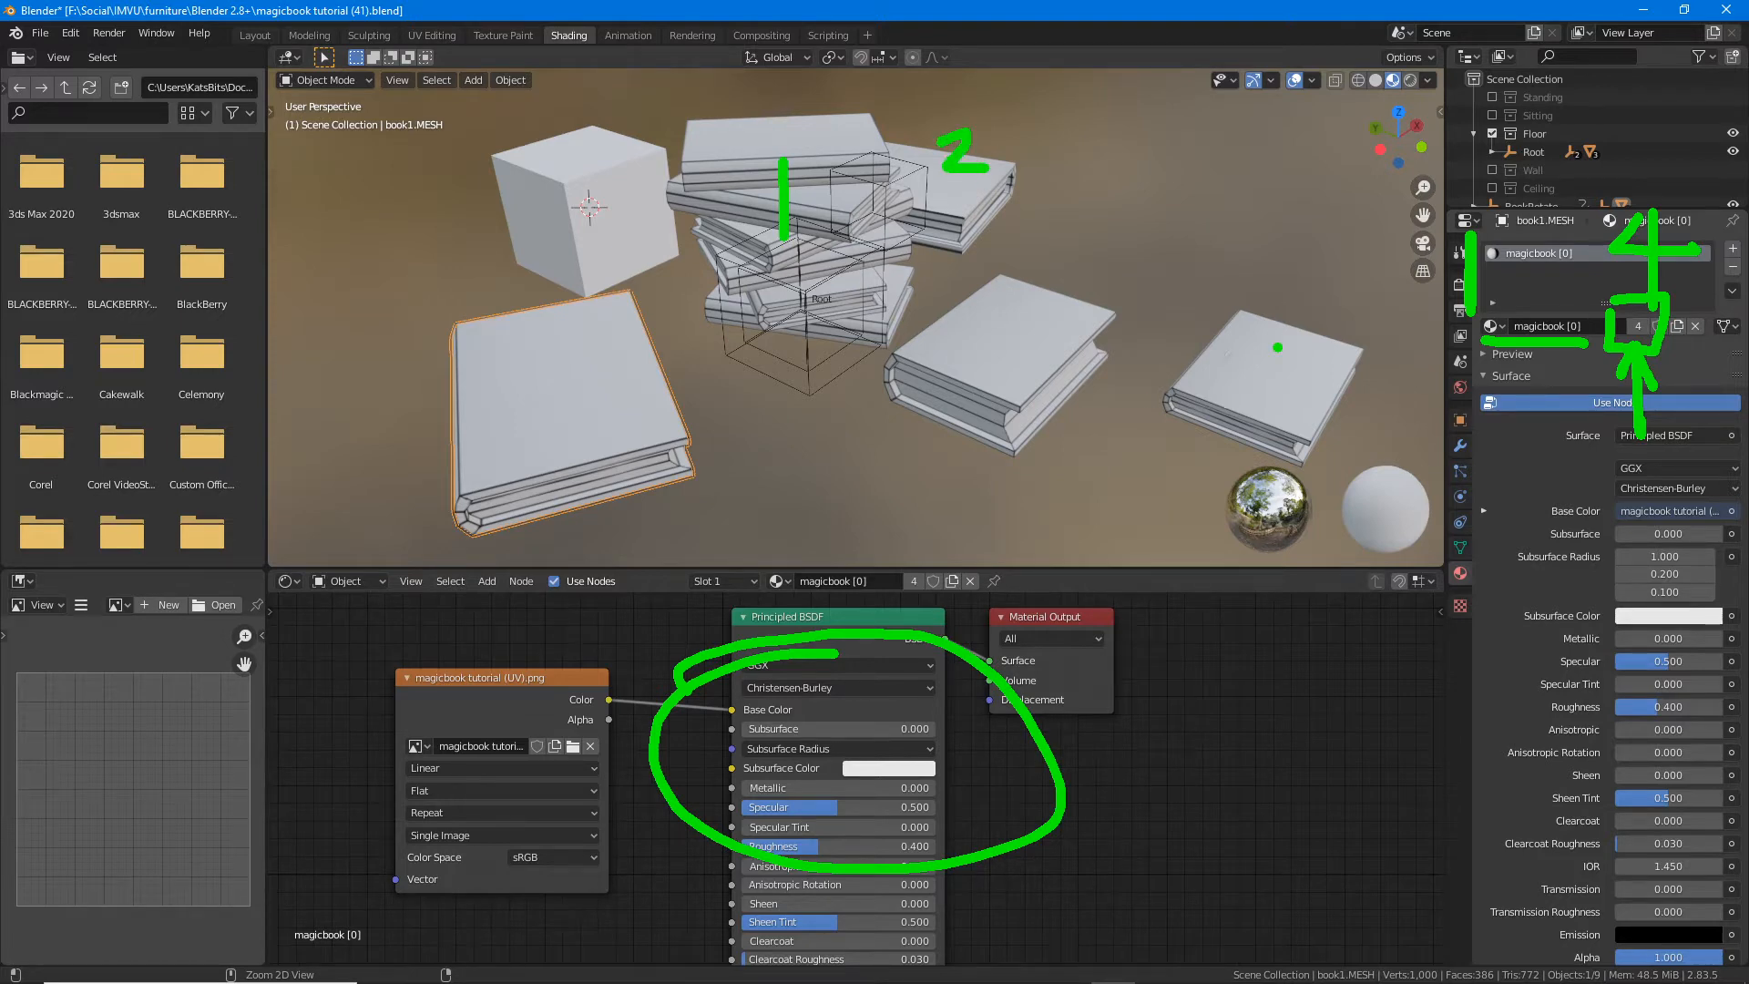
mouse_move(1258, 326)
left_mouse_down()
mouse_move(1241, 395)
mouse_move(1219, 400)
left_mouse_up()
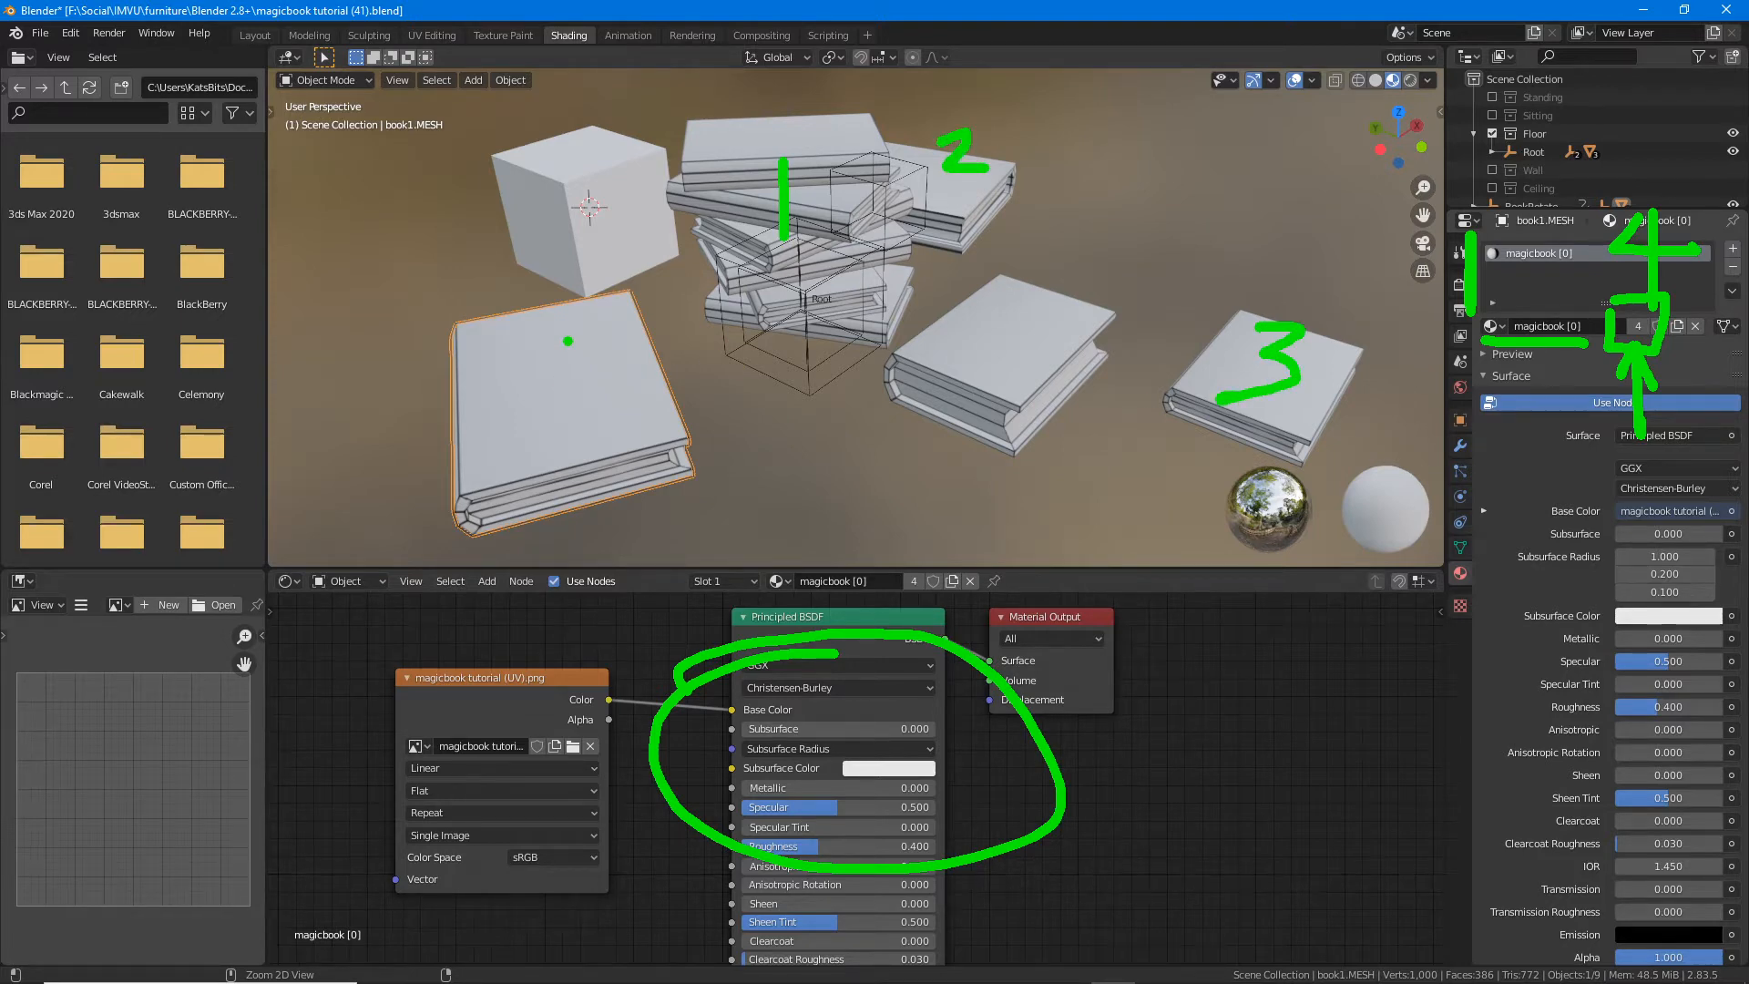
mouse_move(571, 341)
left_mouse_down()
mouse_move(641, 376)
mouse_move(577, 355)
mouse_move(575, 460)
left_mouse_up()
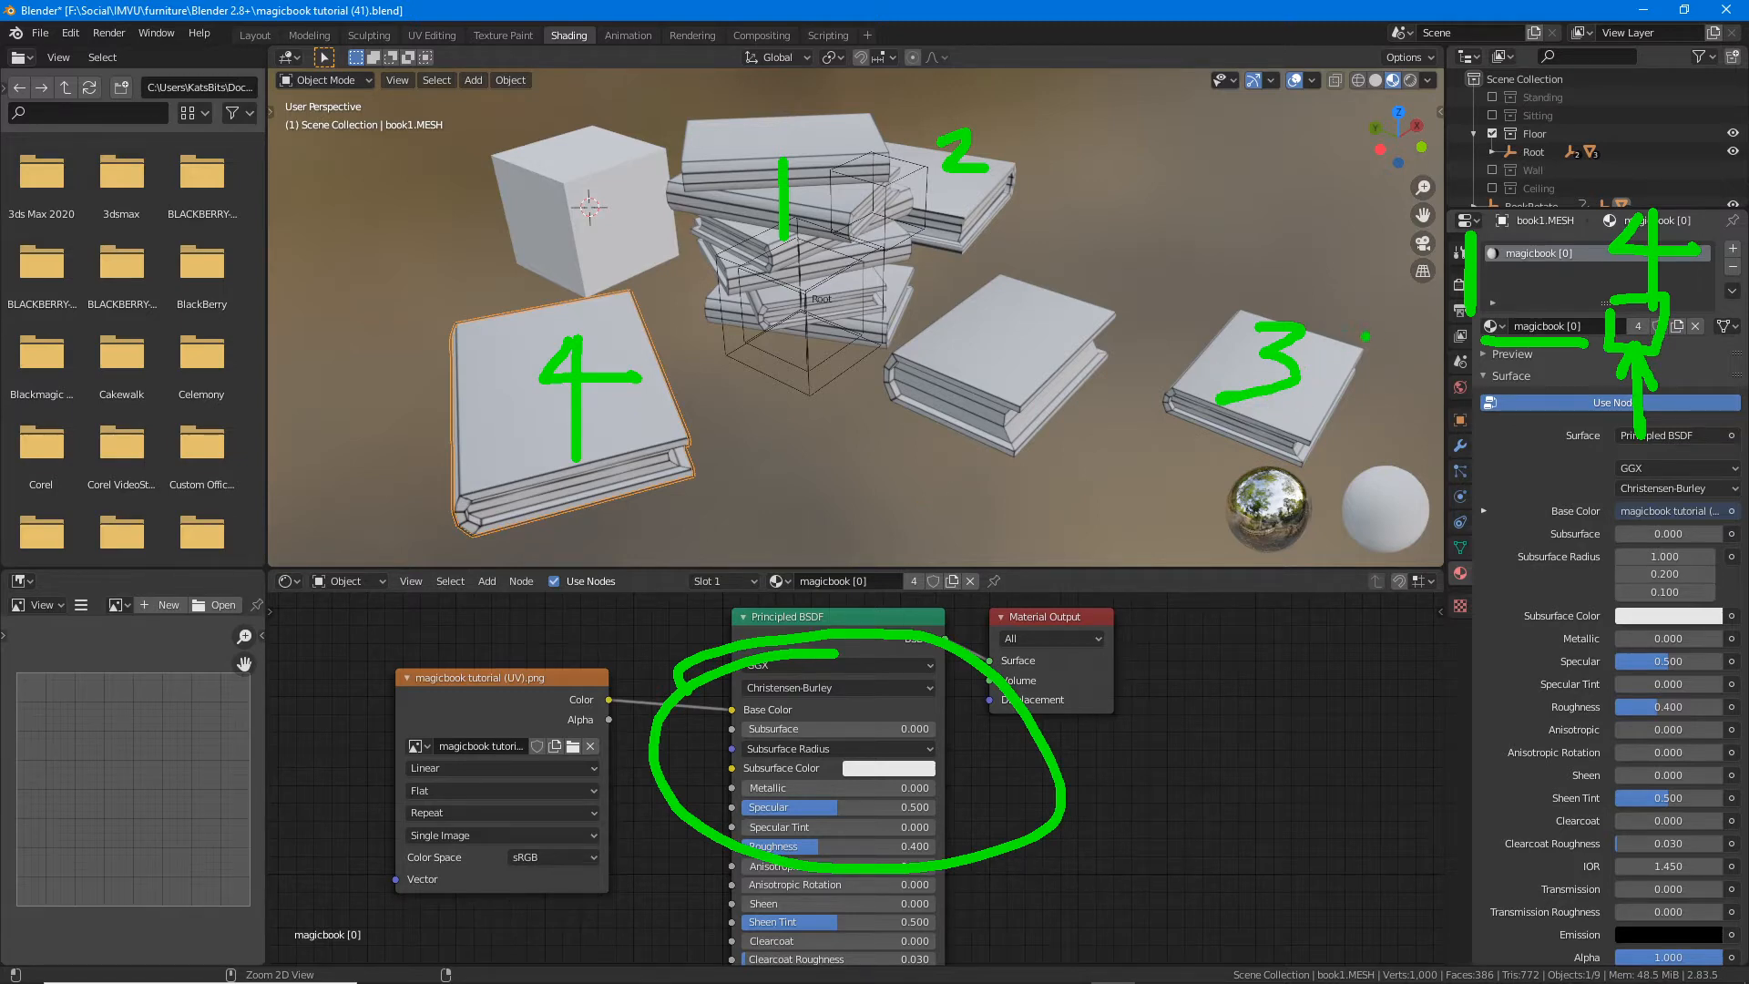
mouse_move(1325, 364)
left_mouse_down()
mouse_move(1462, 328)
mouse_move(1423, 366)
left_mouse_up()
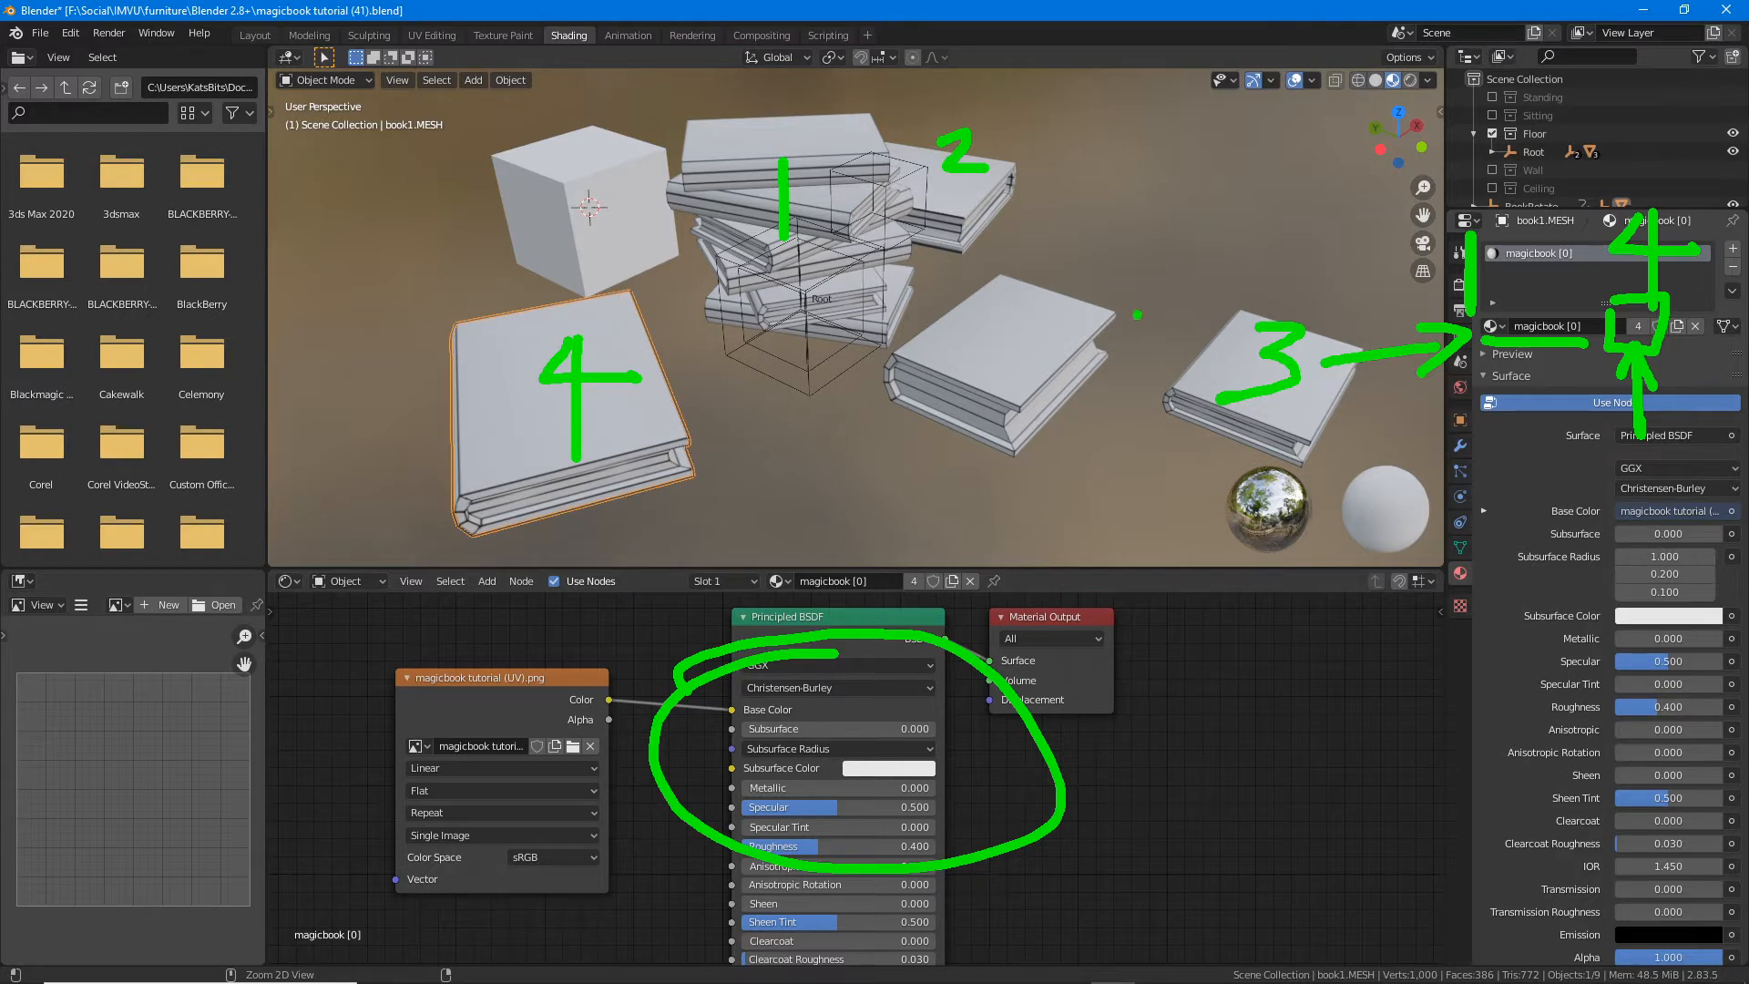
key("Escape")
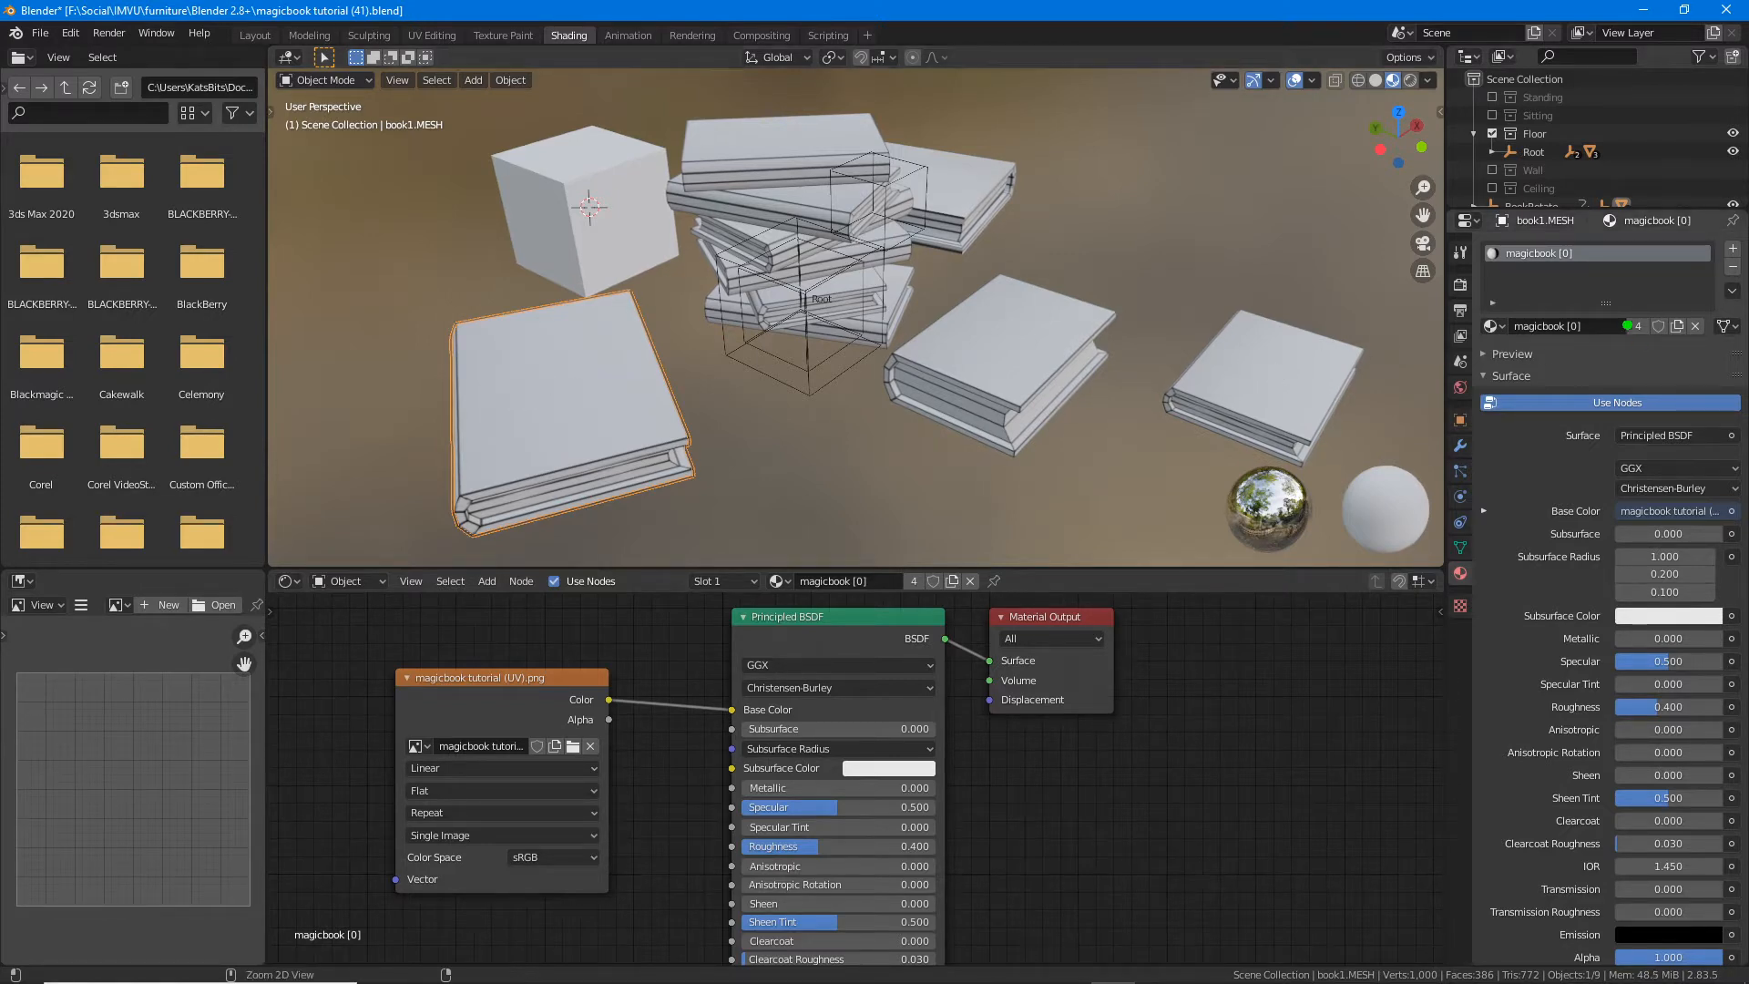
mouse_move(1637, 350)
left_mouse_down()
mouse_move(1637, 407)
mouse_move(1642, 373)
left_mouse_up()
mouse_move(1620, 315)
left_mouse_down()
mouse_move(1660, 351)
mouse_move(1618, 301)
mouse_move(1626, 325)
left_mouse_up()
key("Escape")
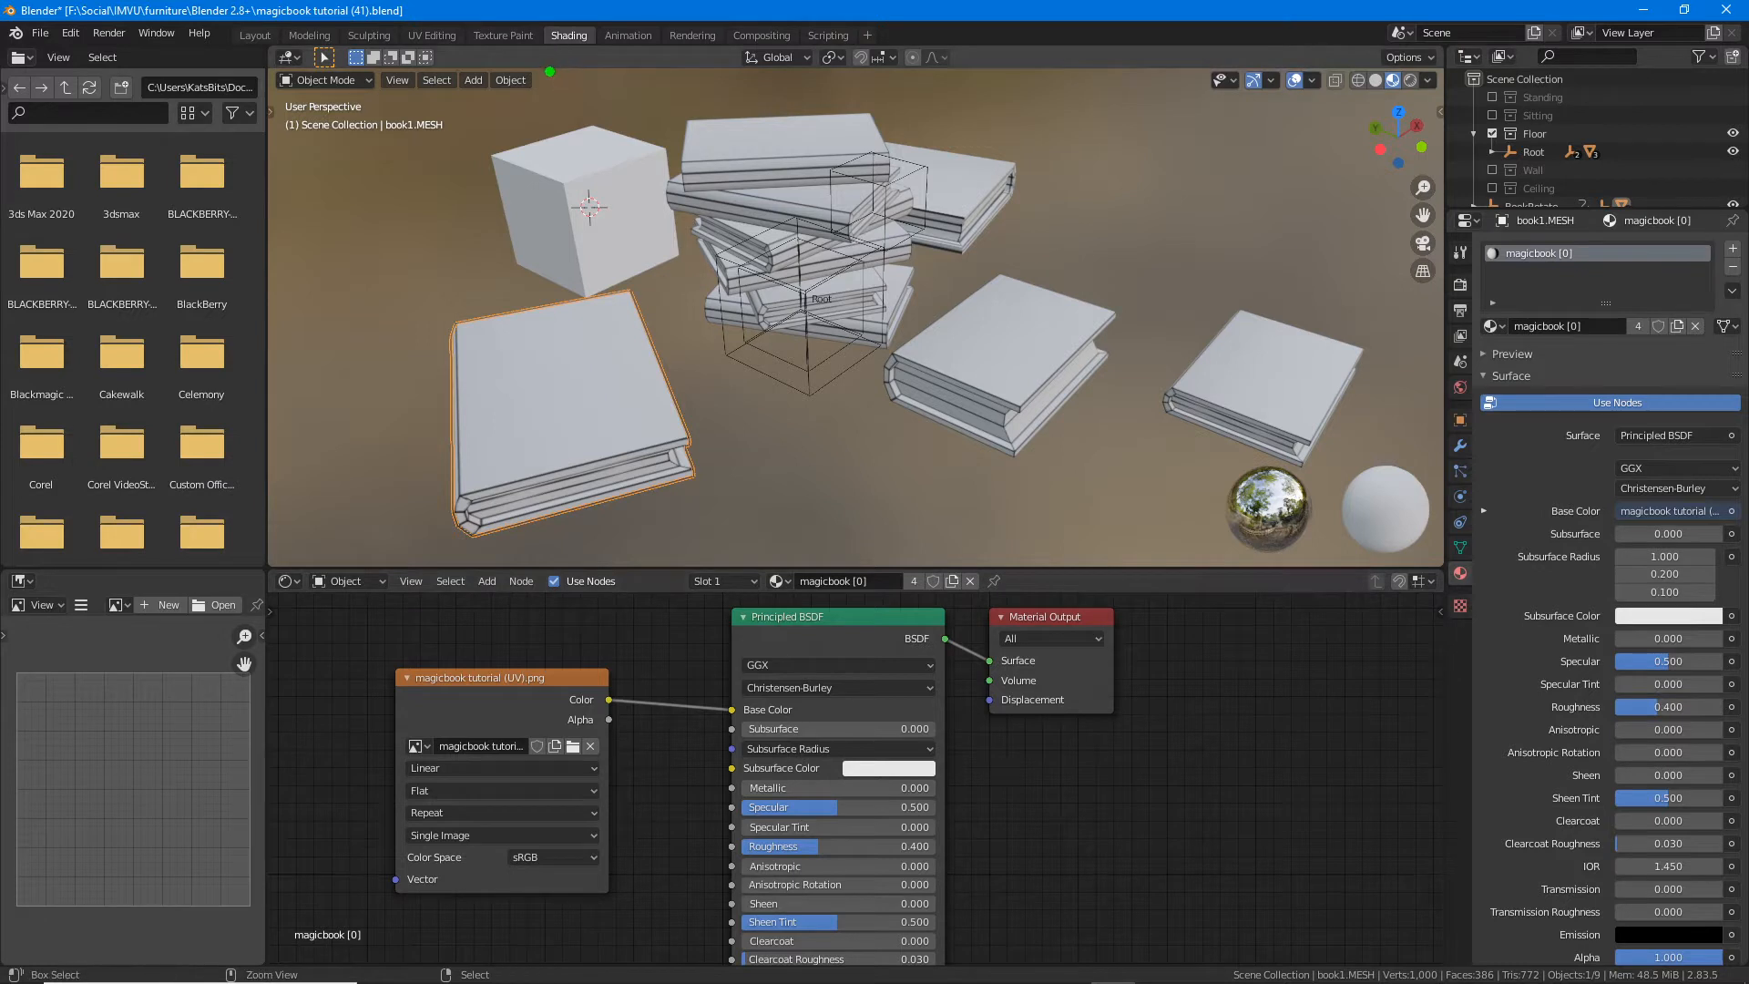
left_click_drag(544, 56, 601, 61)
mouse_move(372, 783)
left_mouse_down()
mouse_move(378, 749)
mouse_move(392, 814)
left_mouse_up()
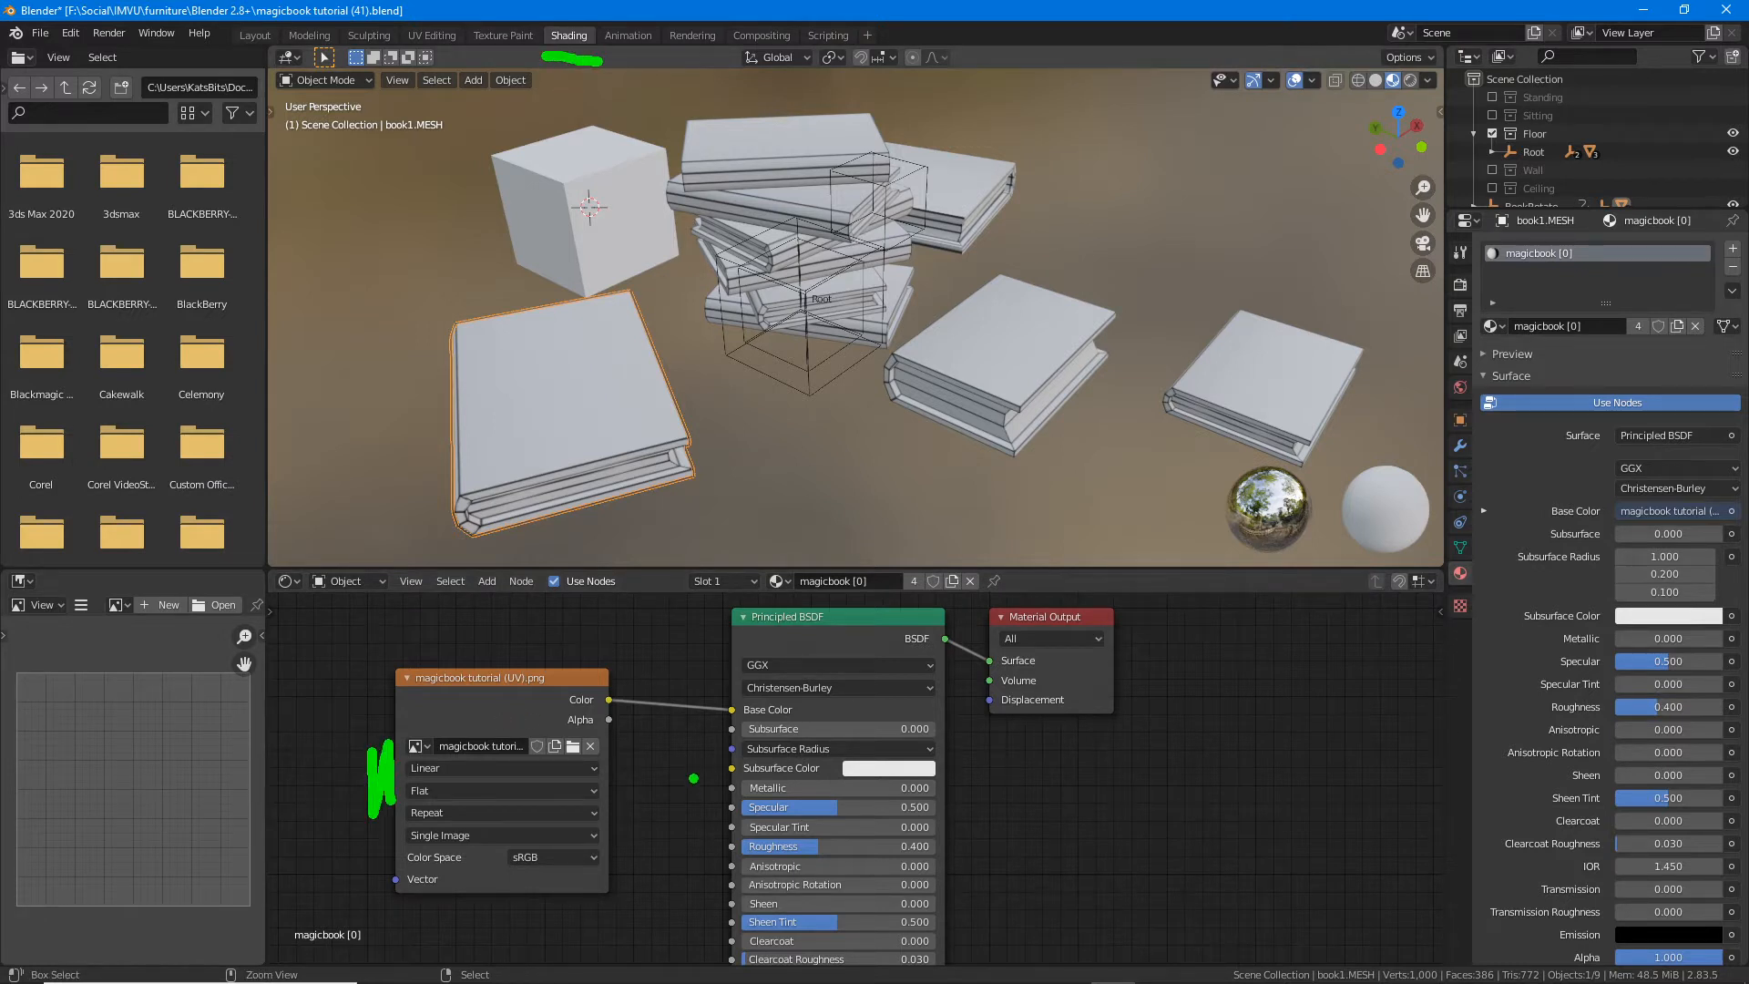
left_click_drag(691, 757, 721, 829)
left_click_drag(971, 665, 989, 724)
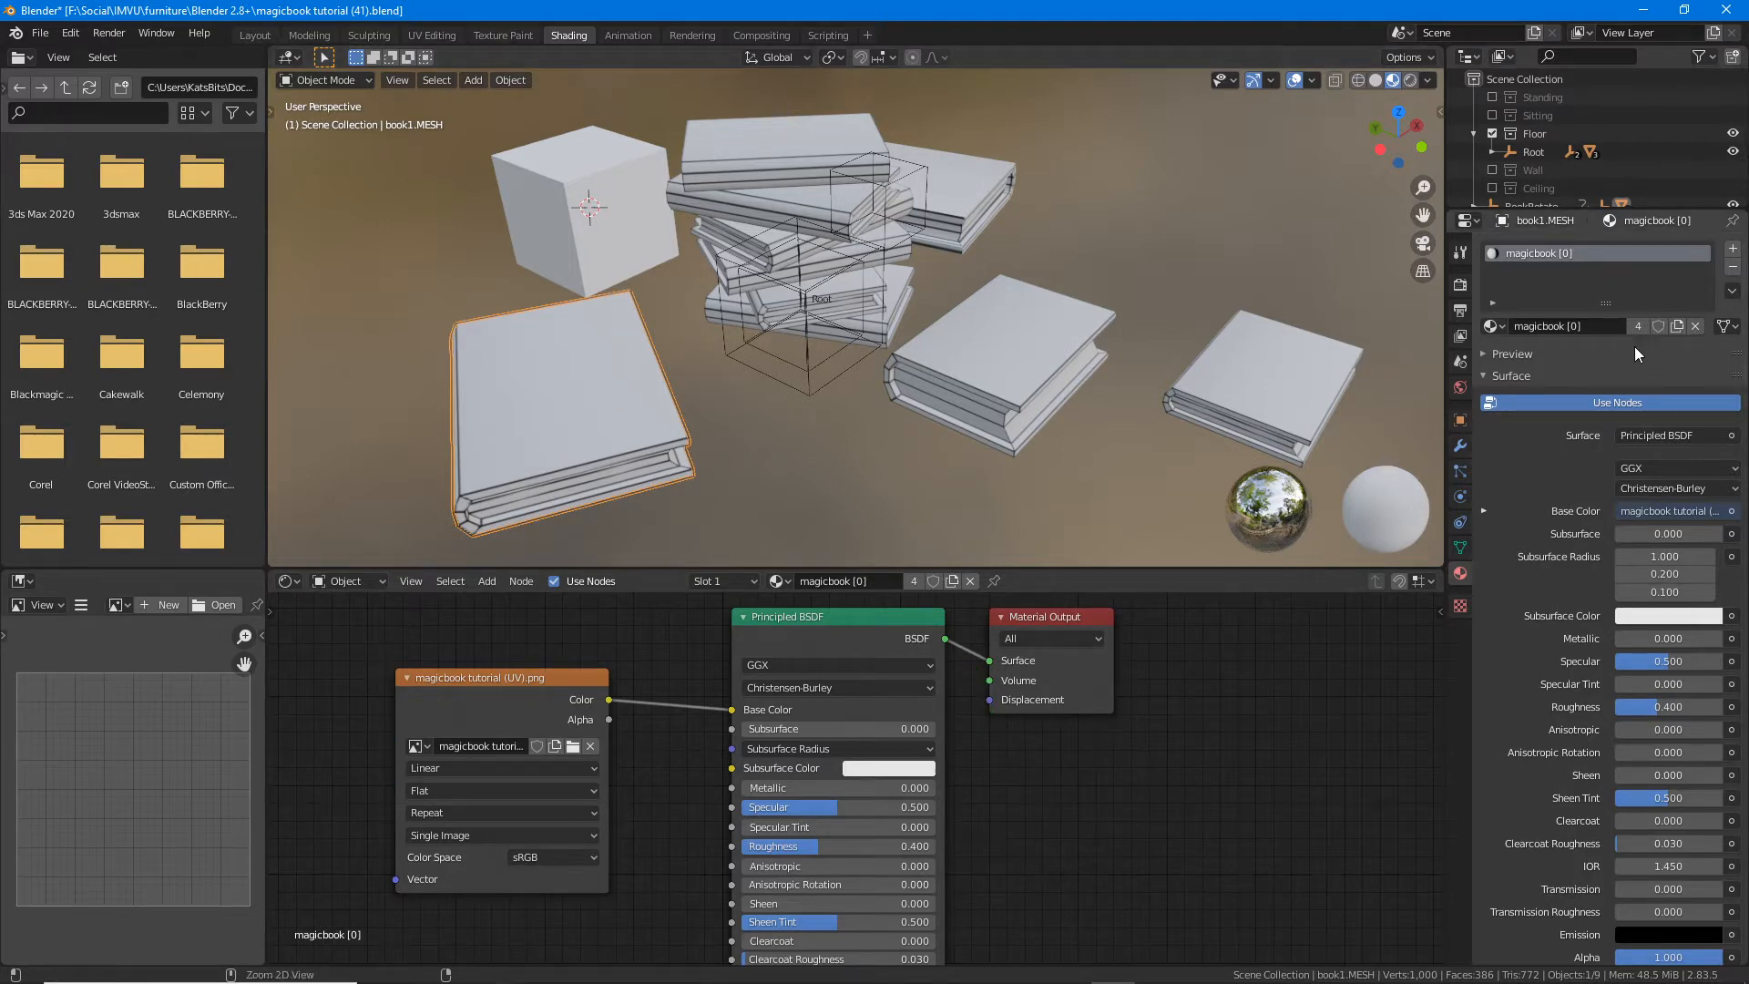
mouse_move(1618, 308)
left_mouse_down()
mouse_move(1654, 354)
mouse_move(1614, 308)
left_mouse_up()
key("Escape")
key("ctrl+2")
left_click_drag(1494, 274, 1590, 274)
left_click_drag(1479, 265, 1476, 322)
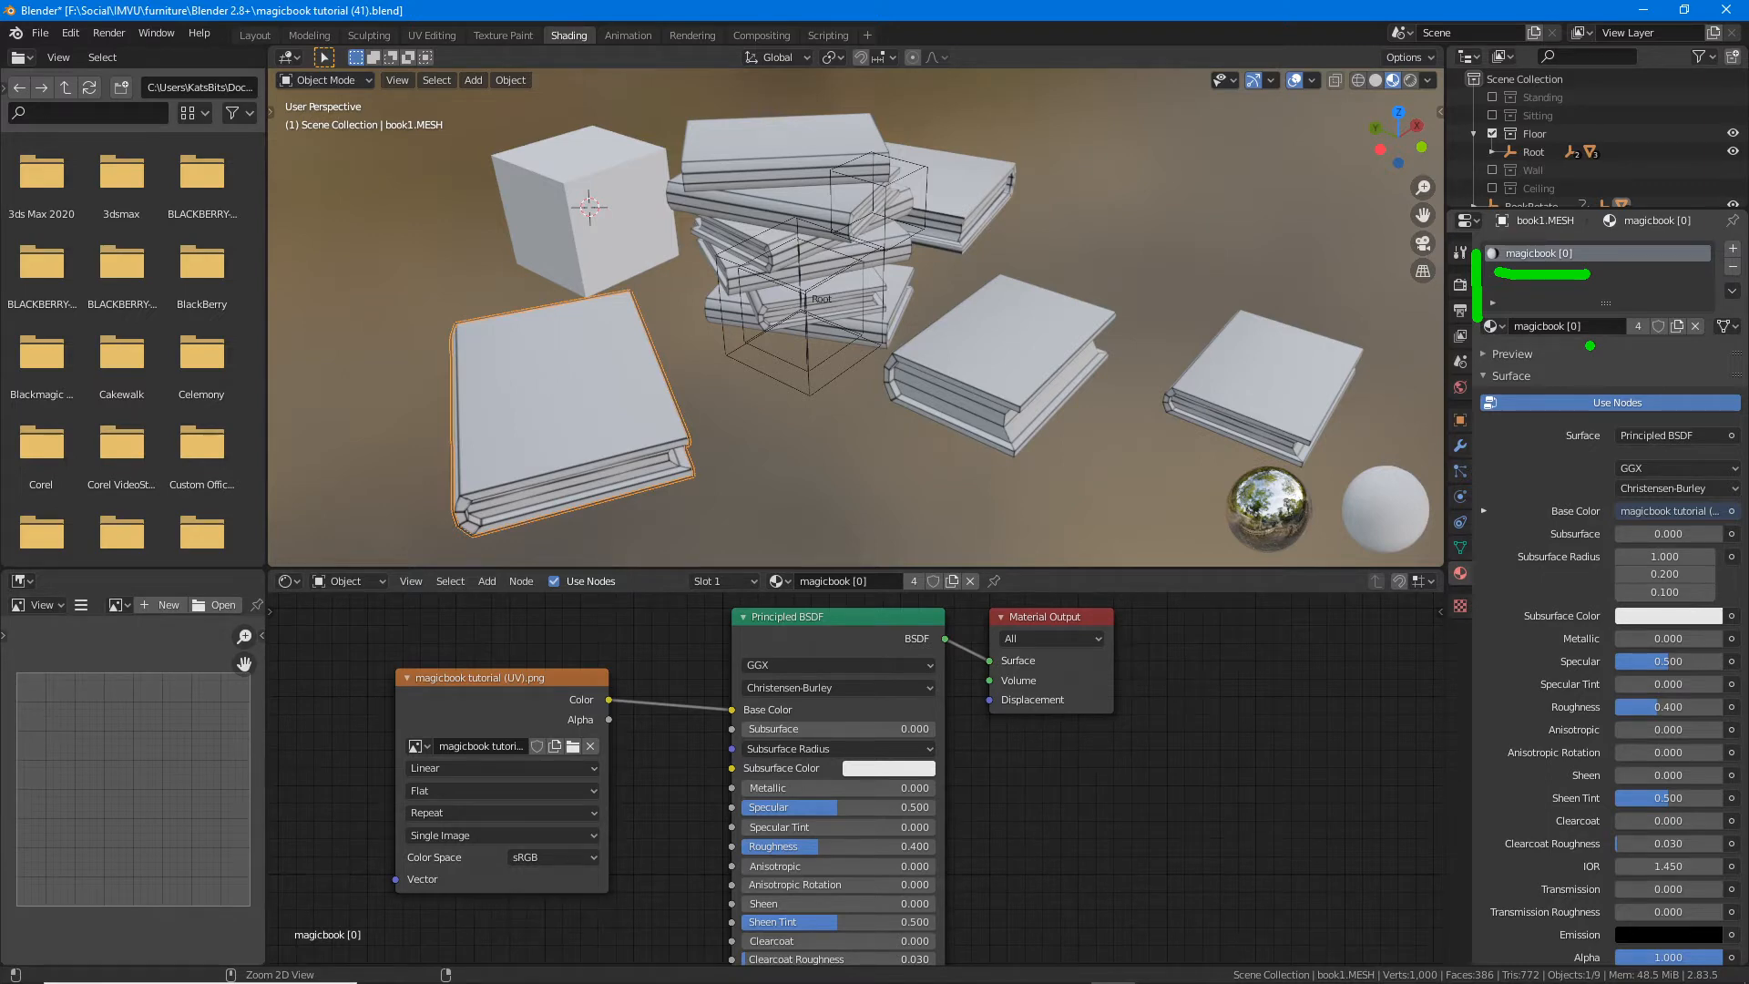
key("Escape")
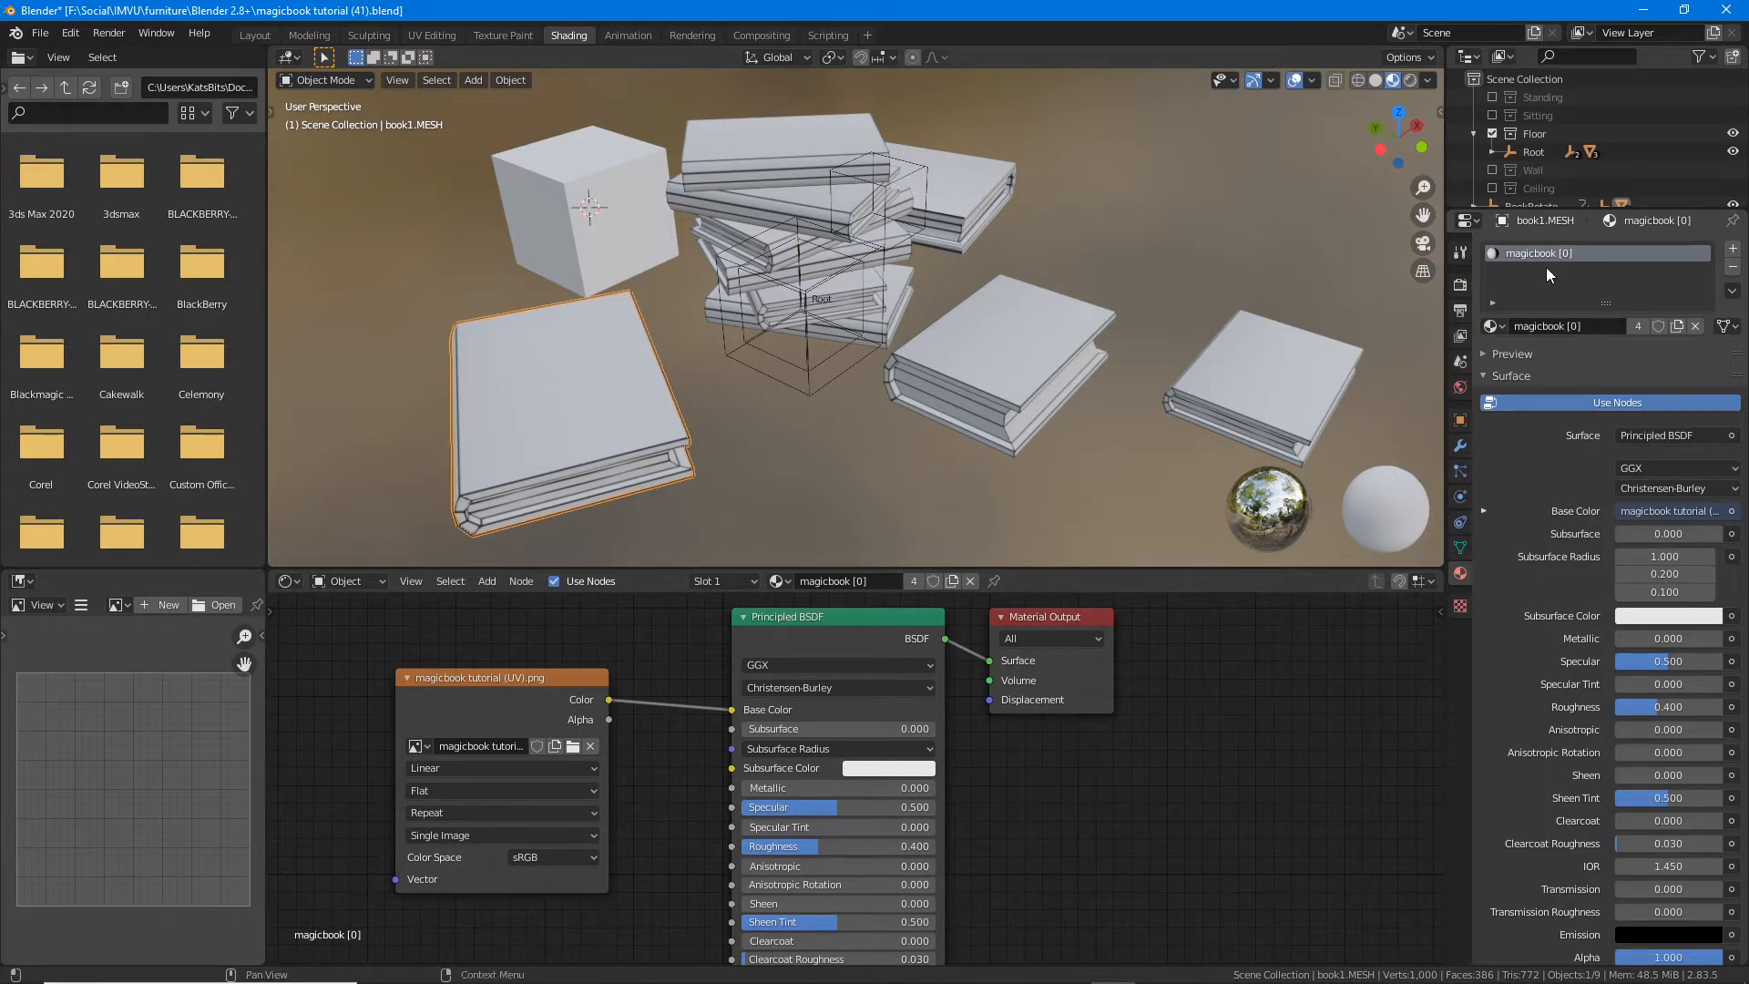
Step: Make the shared magicbook [0] material a single-user copy for the selected book1.MESH
left_click(1637, 326)
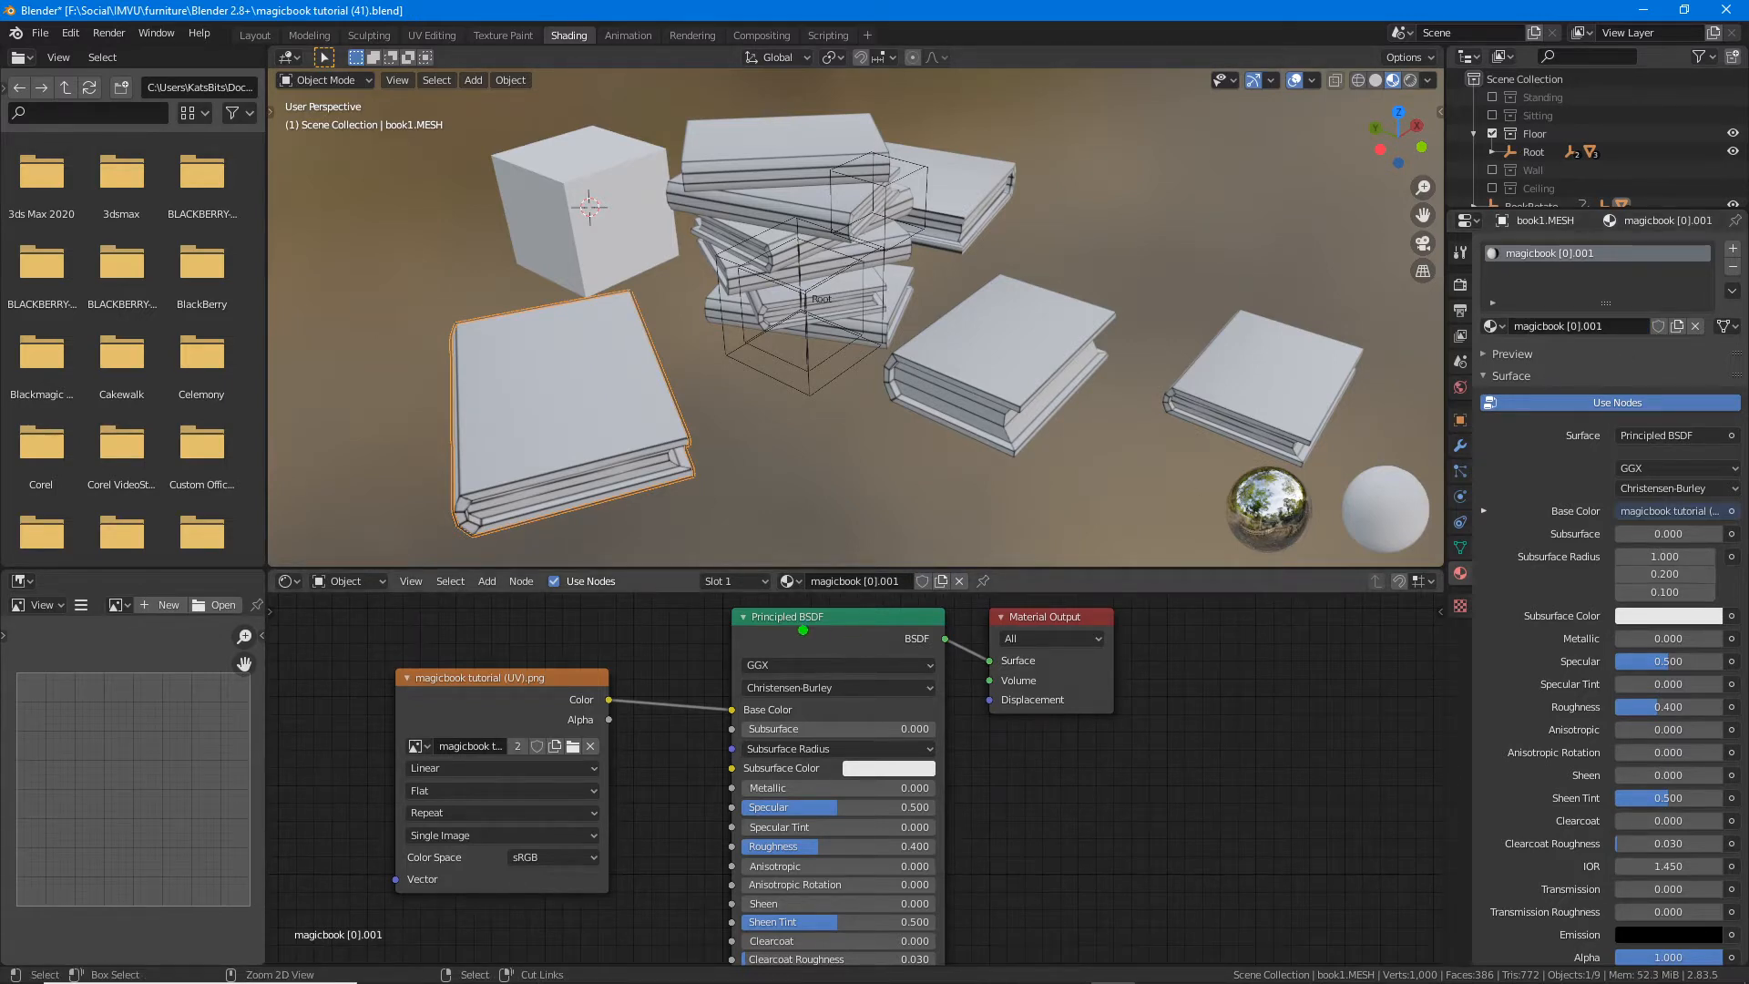
left_click_drag(799, 601, 927, 605)
left_click_drag(1507, 343, 1636, 350)
left_click_drag(1490, 266, 1613, 275)
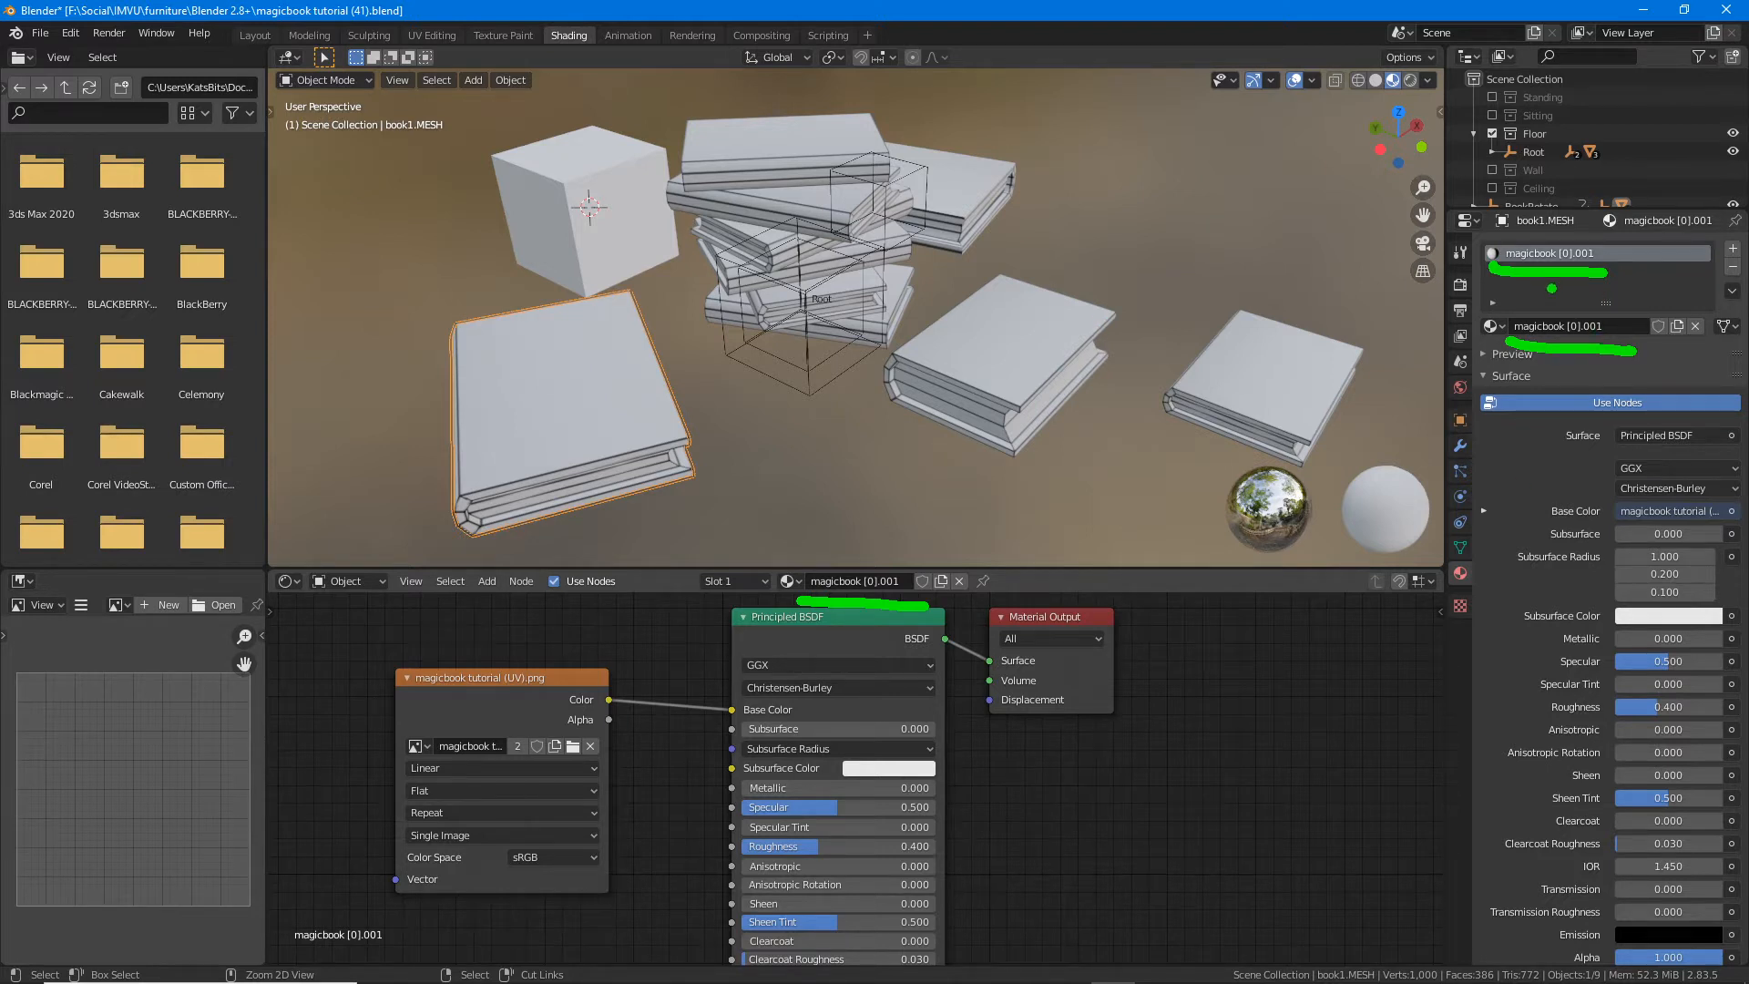
key("Escape")
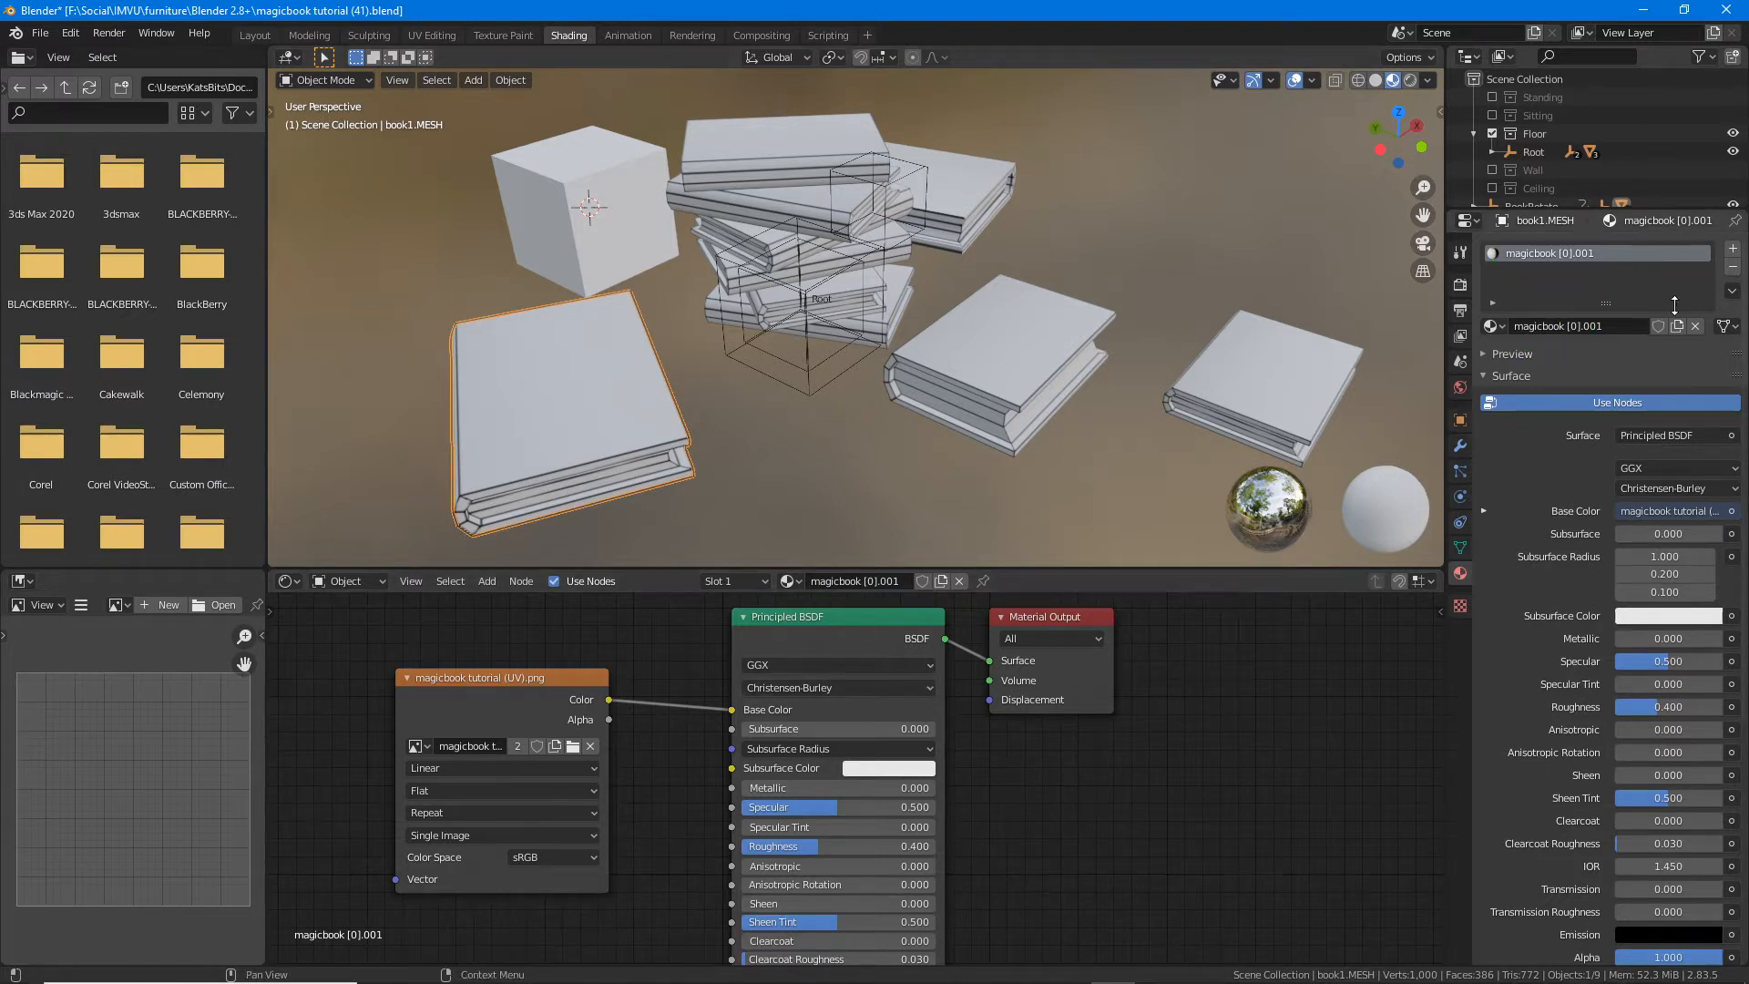
Step: Rename book1.MESH's copied material as magicbook [1]
left_click(1588, 326)
left_click(1568, 326)
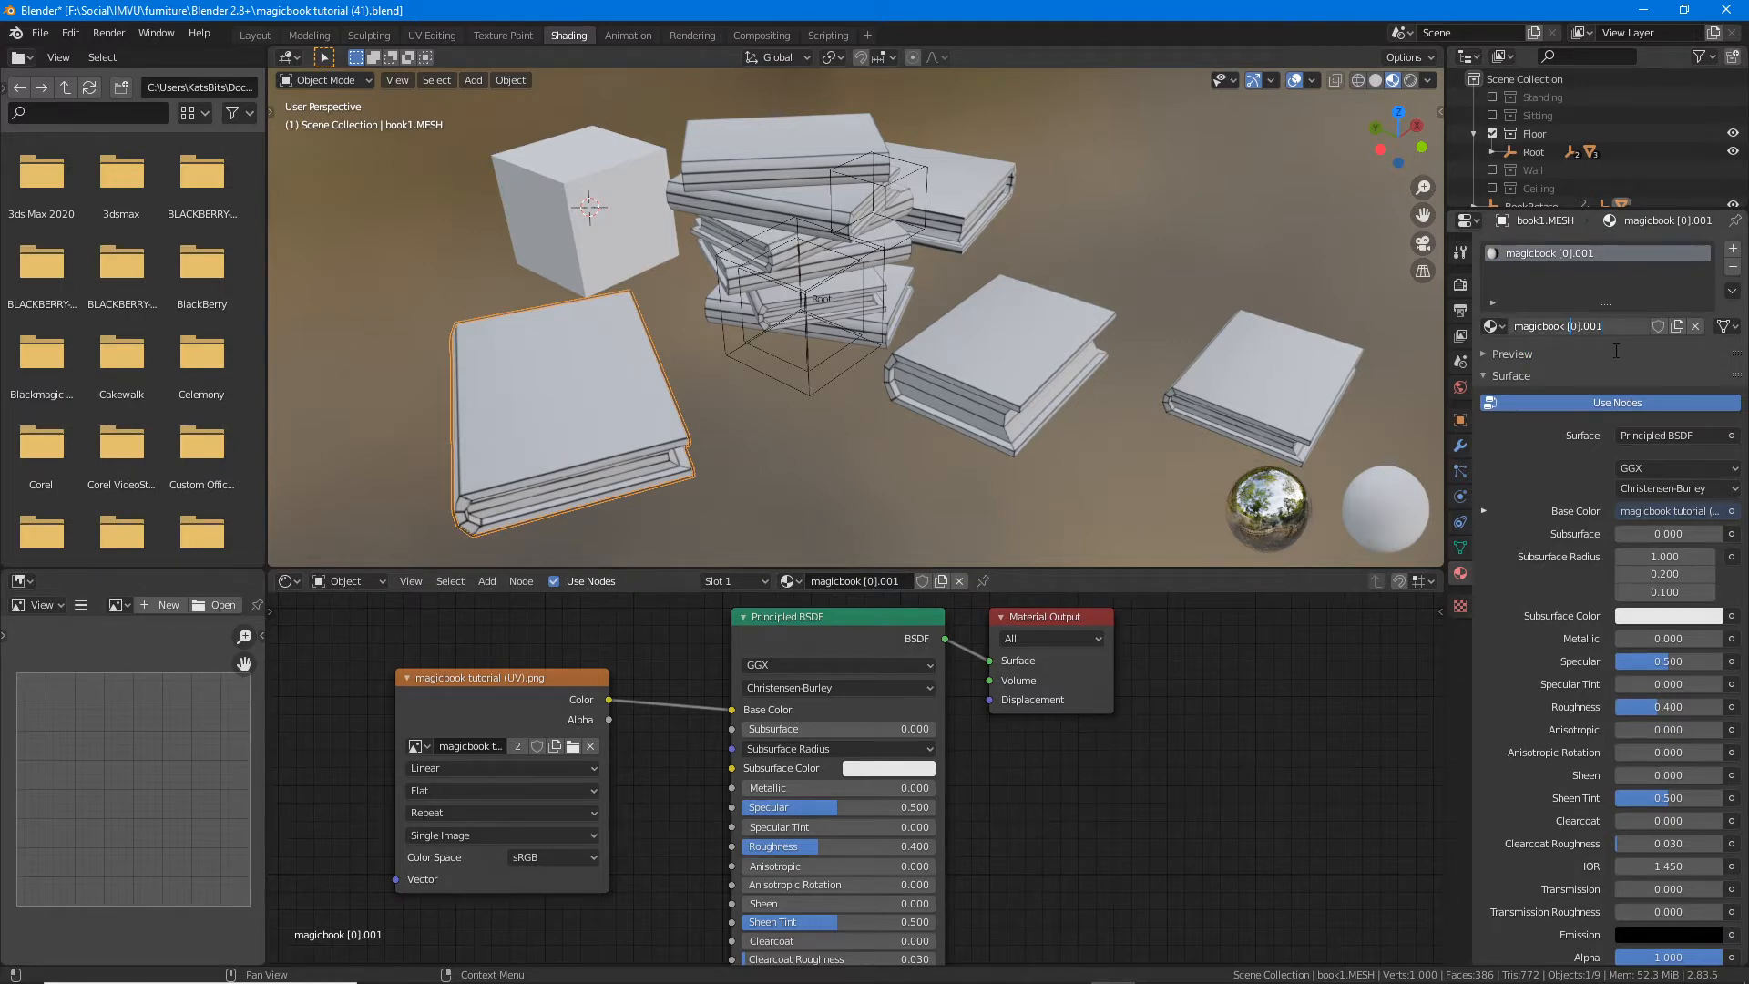
key("Delete")
type("1")
key("BackSpace")
key("BackSpace")
key("BackSpace")
key("BackSpace")
key("Return")
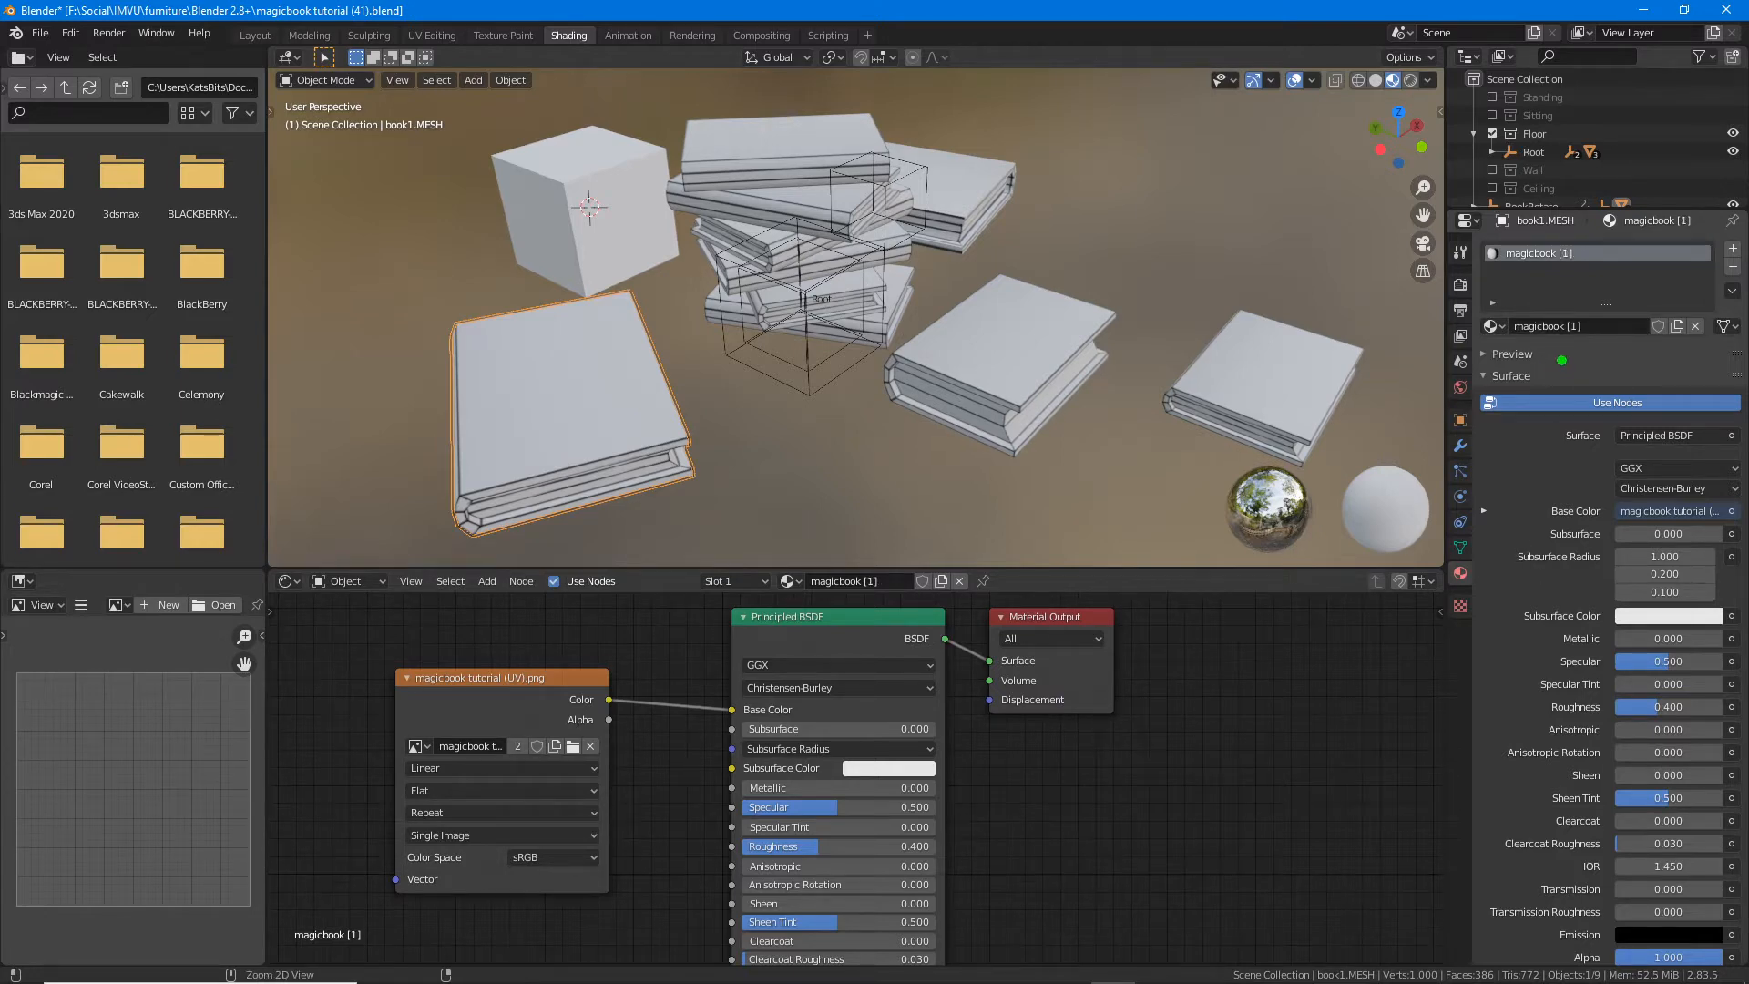
left_click_drag(1503, 345, 1576, 346)
left_click_drag(1507, 266, 1586, 265)
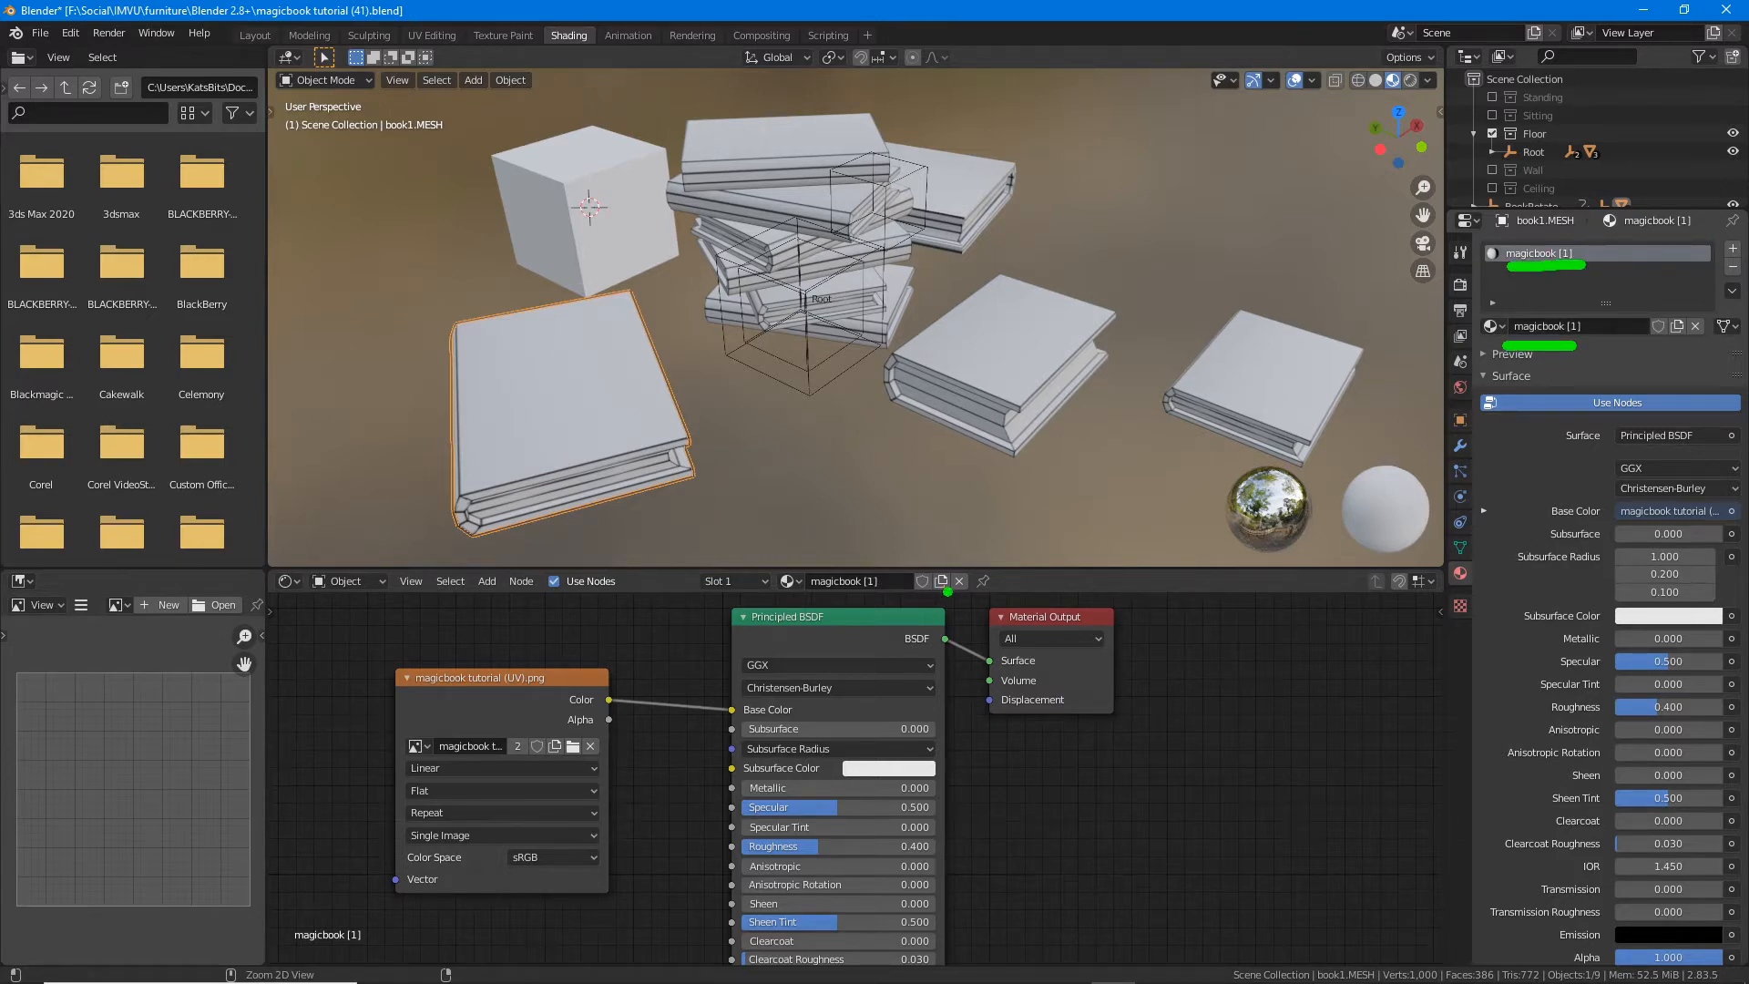
left_click_drag(804, 594, 892, 597)
key("Escape")
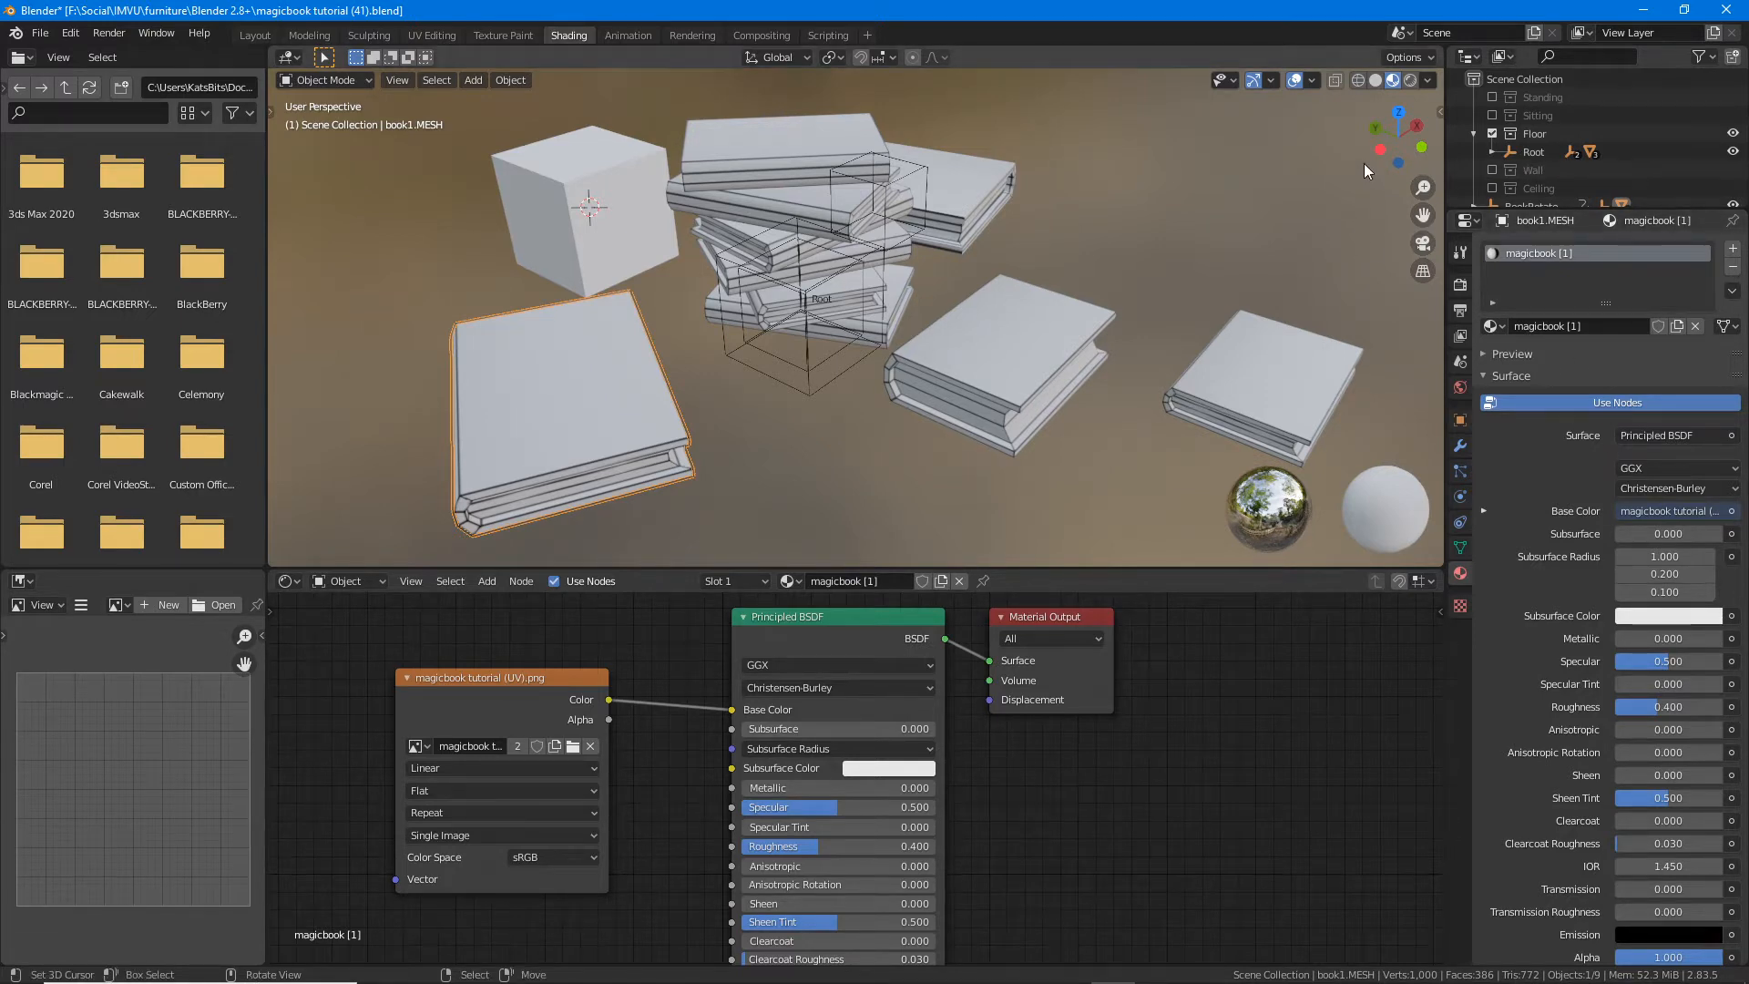
Step: Switch the 3D viewport to solid shading and set the viewport display colour of magicbook [1] to green
left_click_drag(1374, 102, 1374, 162)
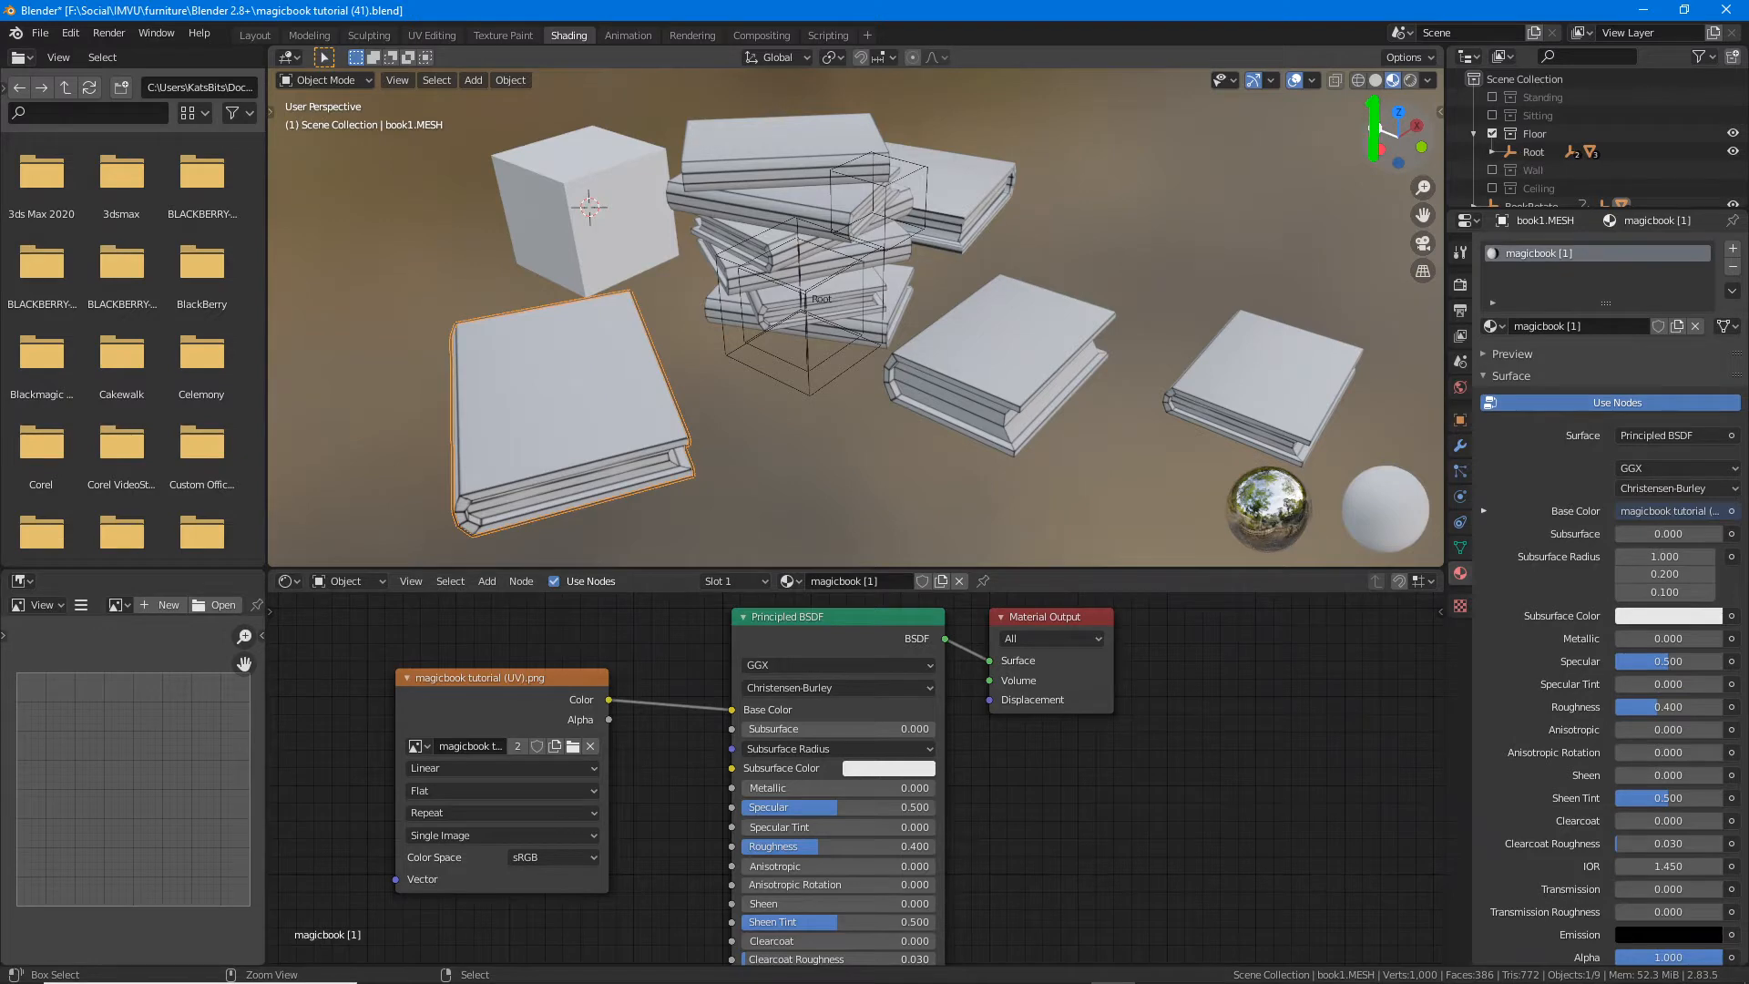
left_click(1375, 80)
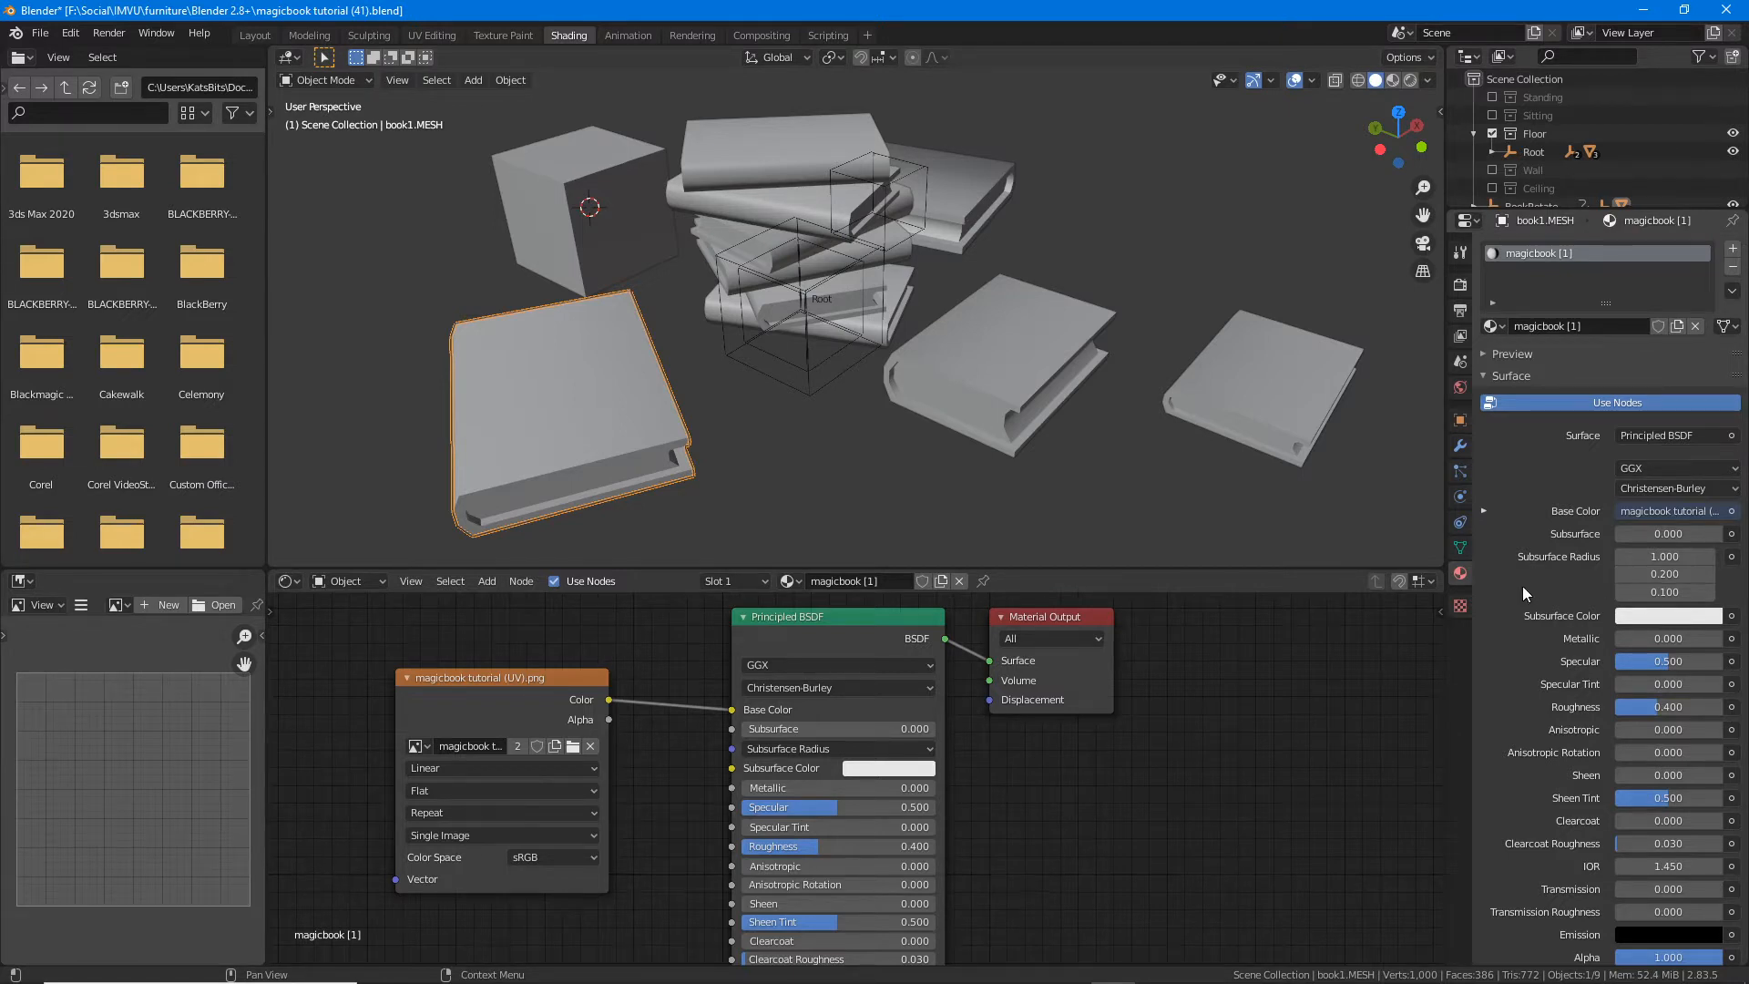
scroll(1523, 592, "down", 8)
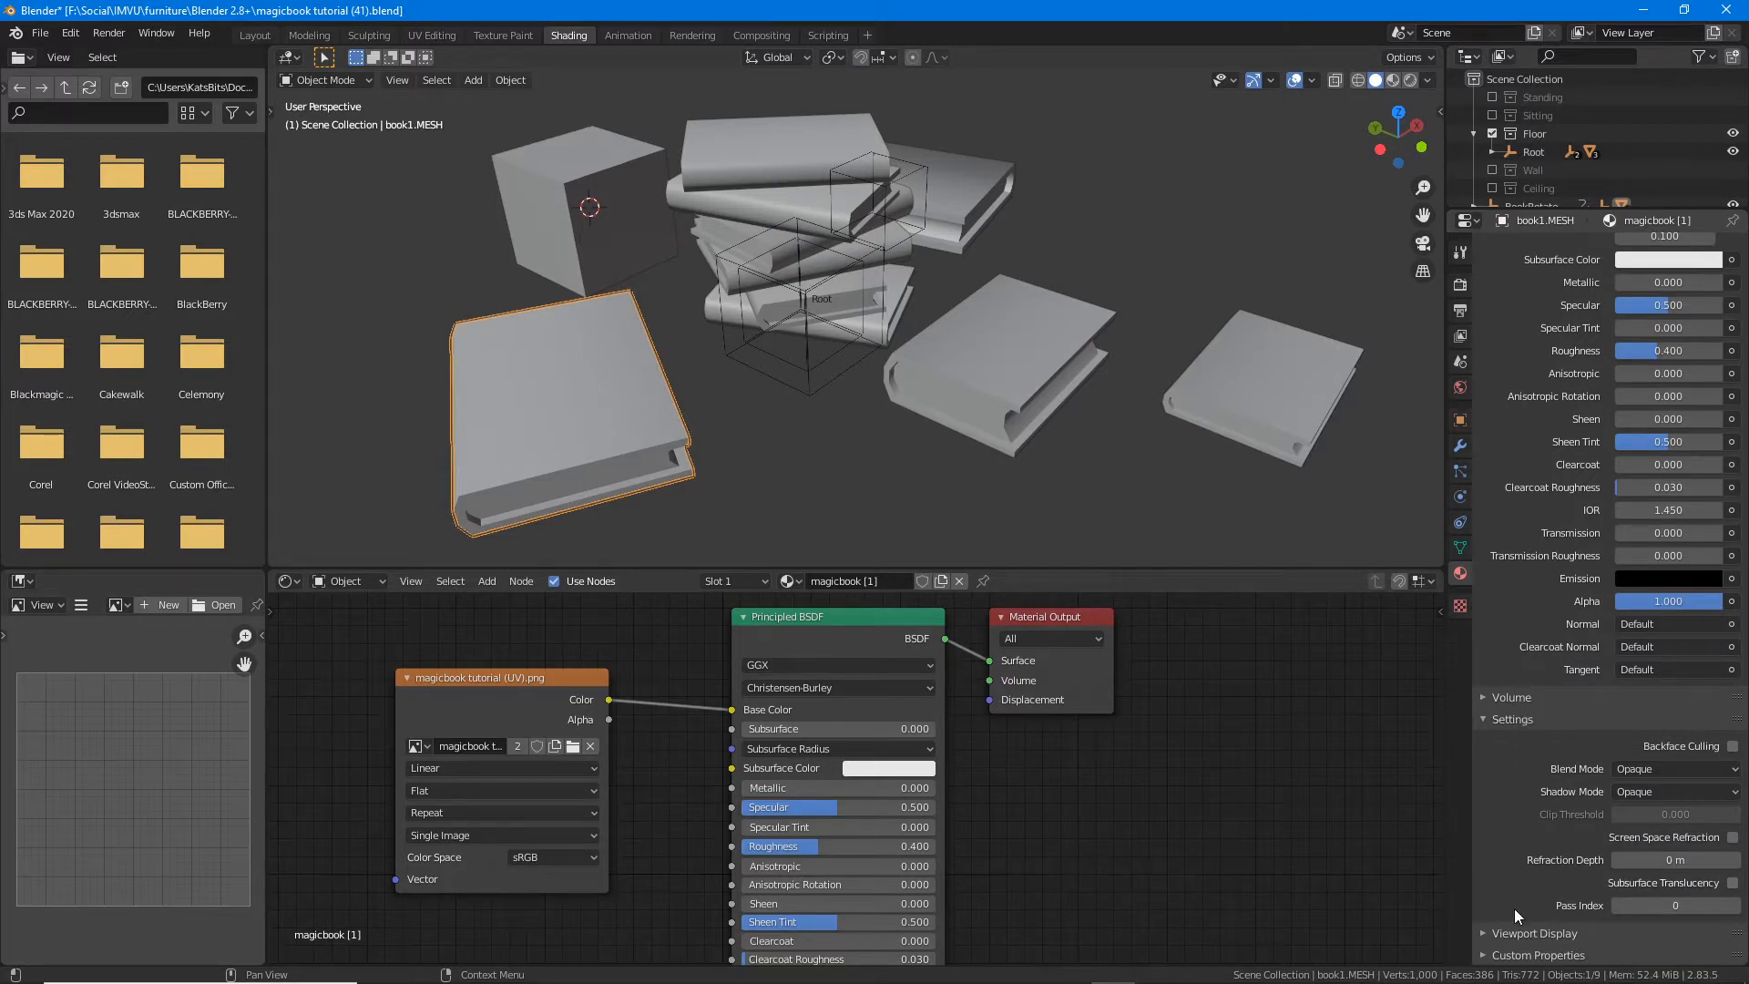
left_click_drag(1478, 951, 1590, 947)
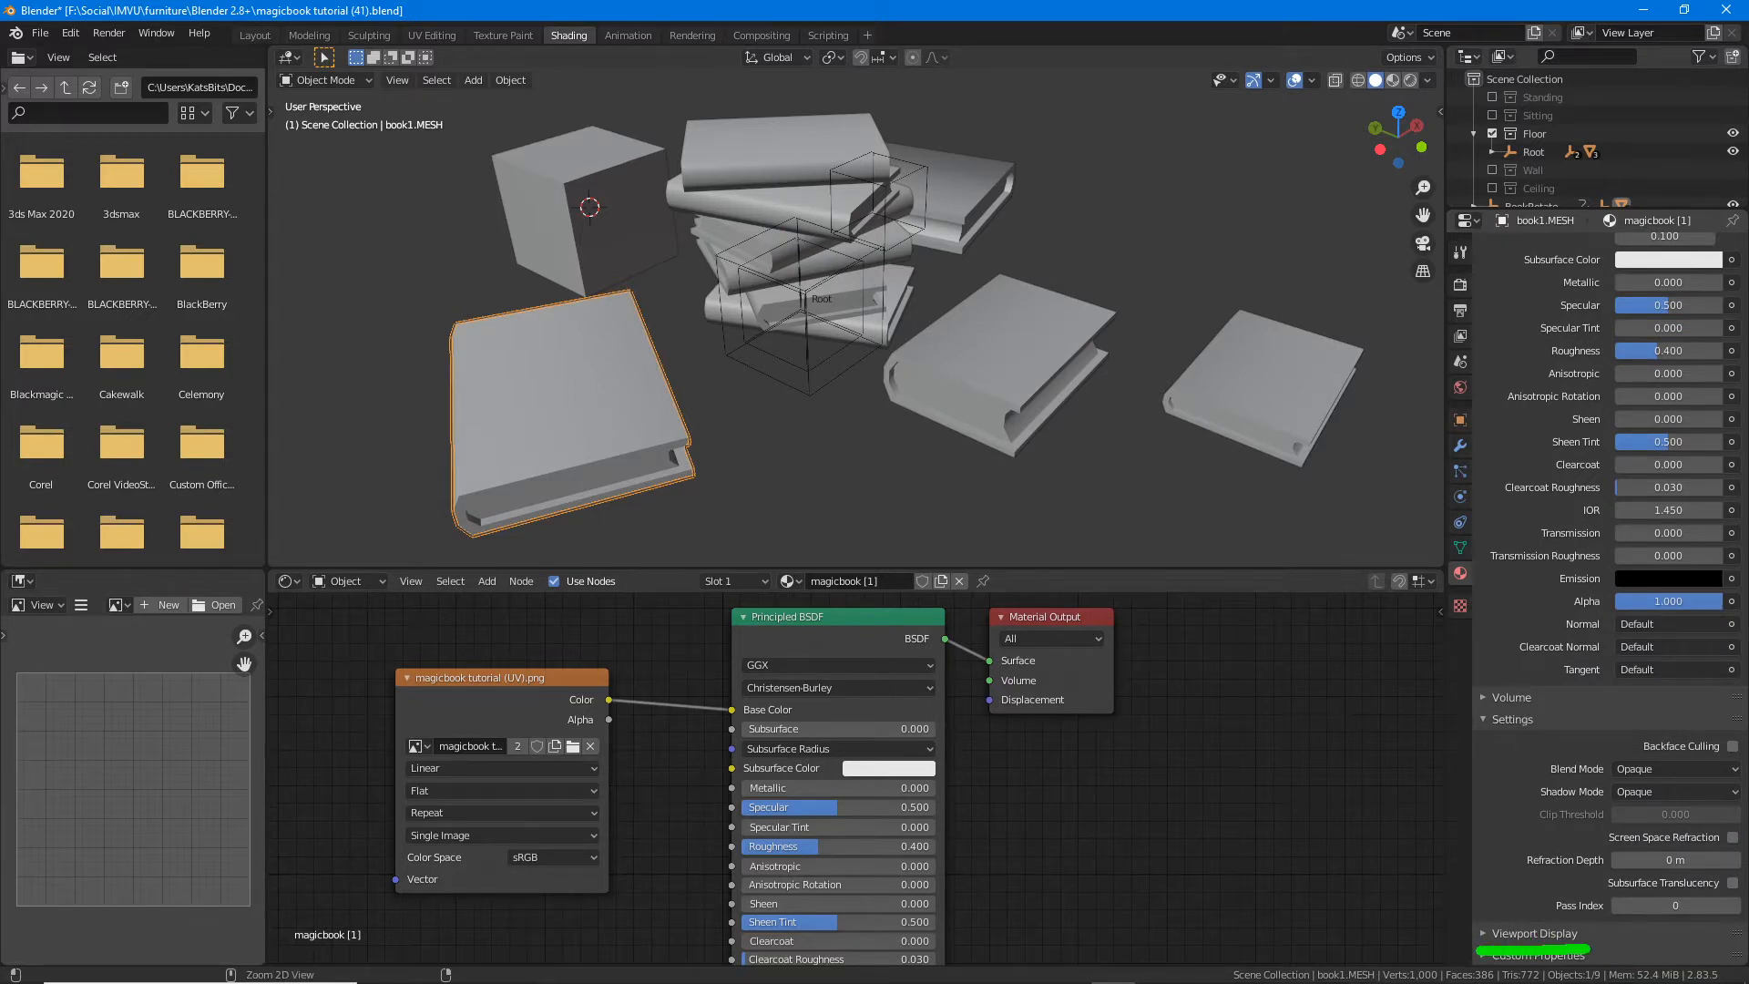
key("Escape")
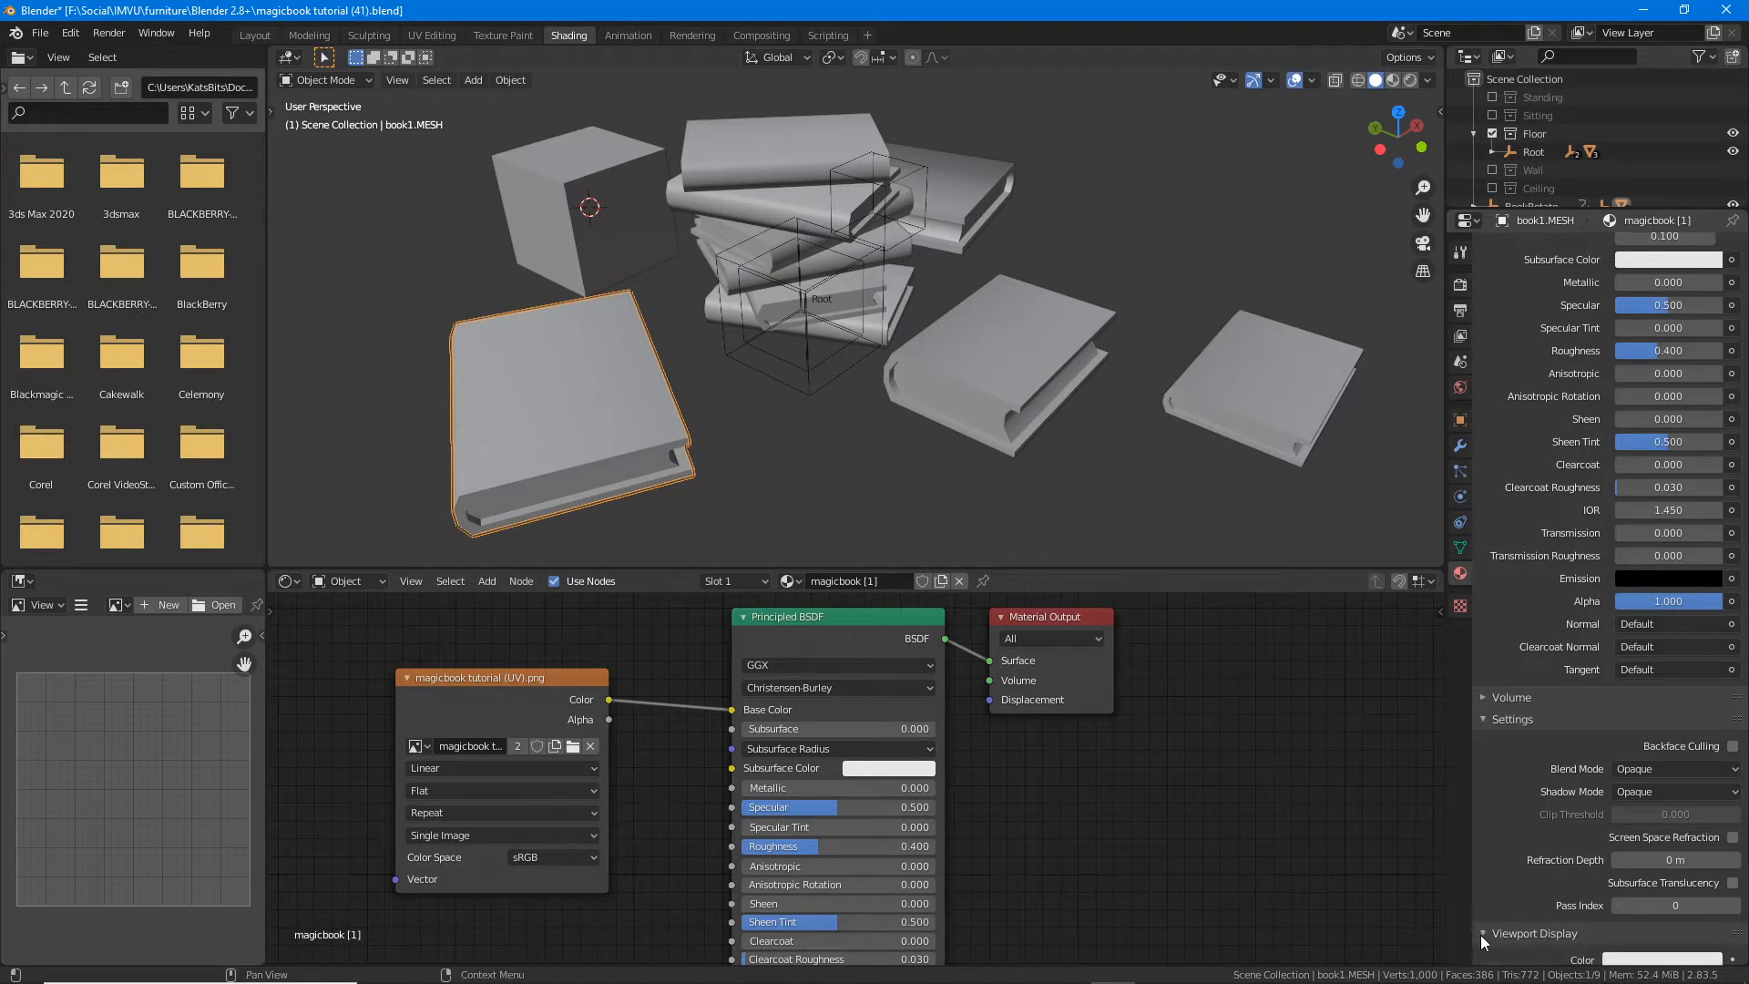
left_click(1485, 934)
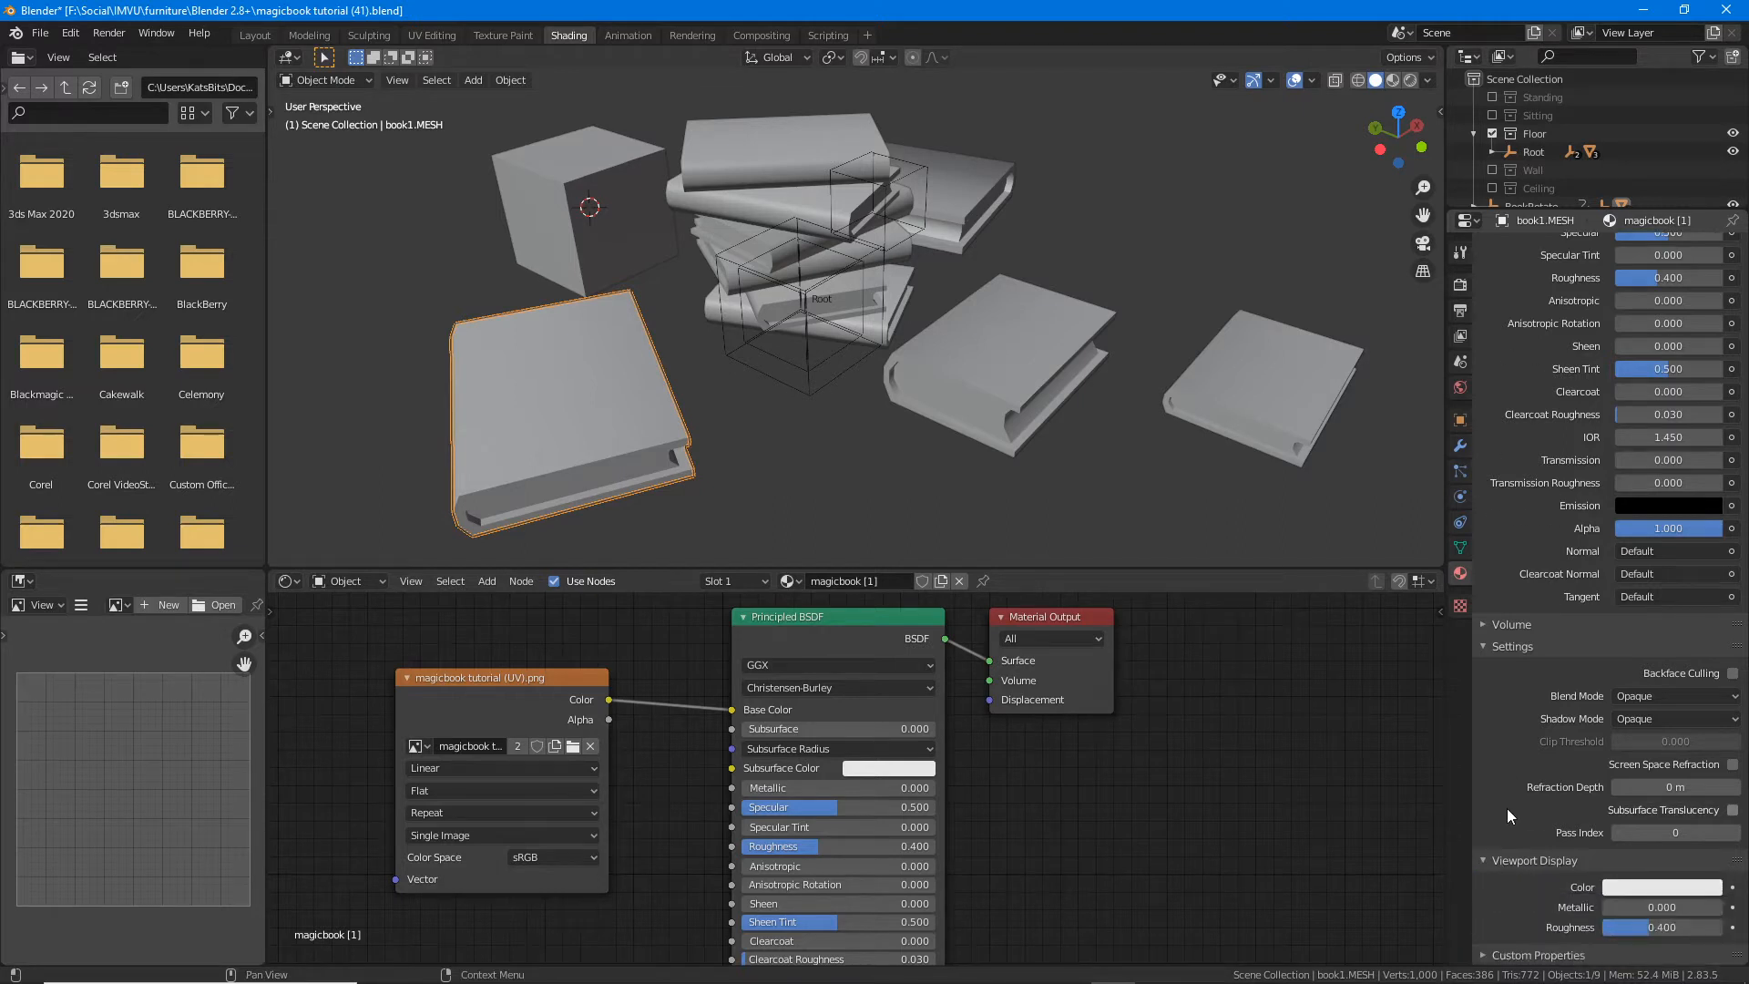
left_click(1653, 889)
left_click_drag(1627, 692, 1590, 677)
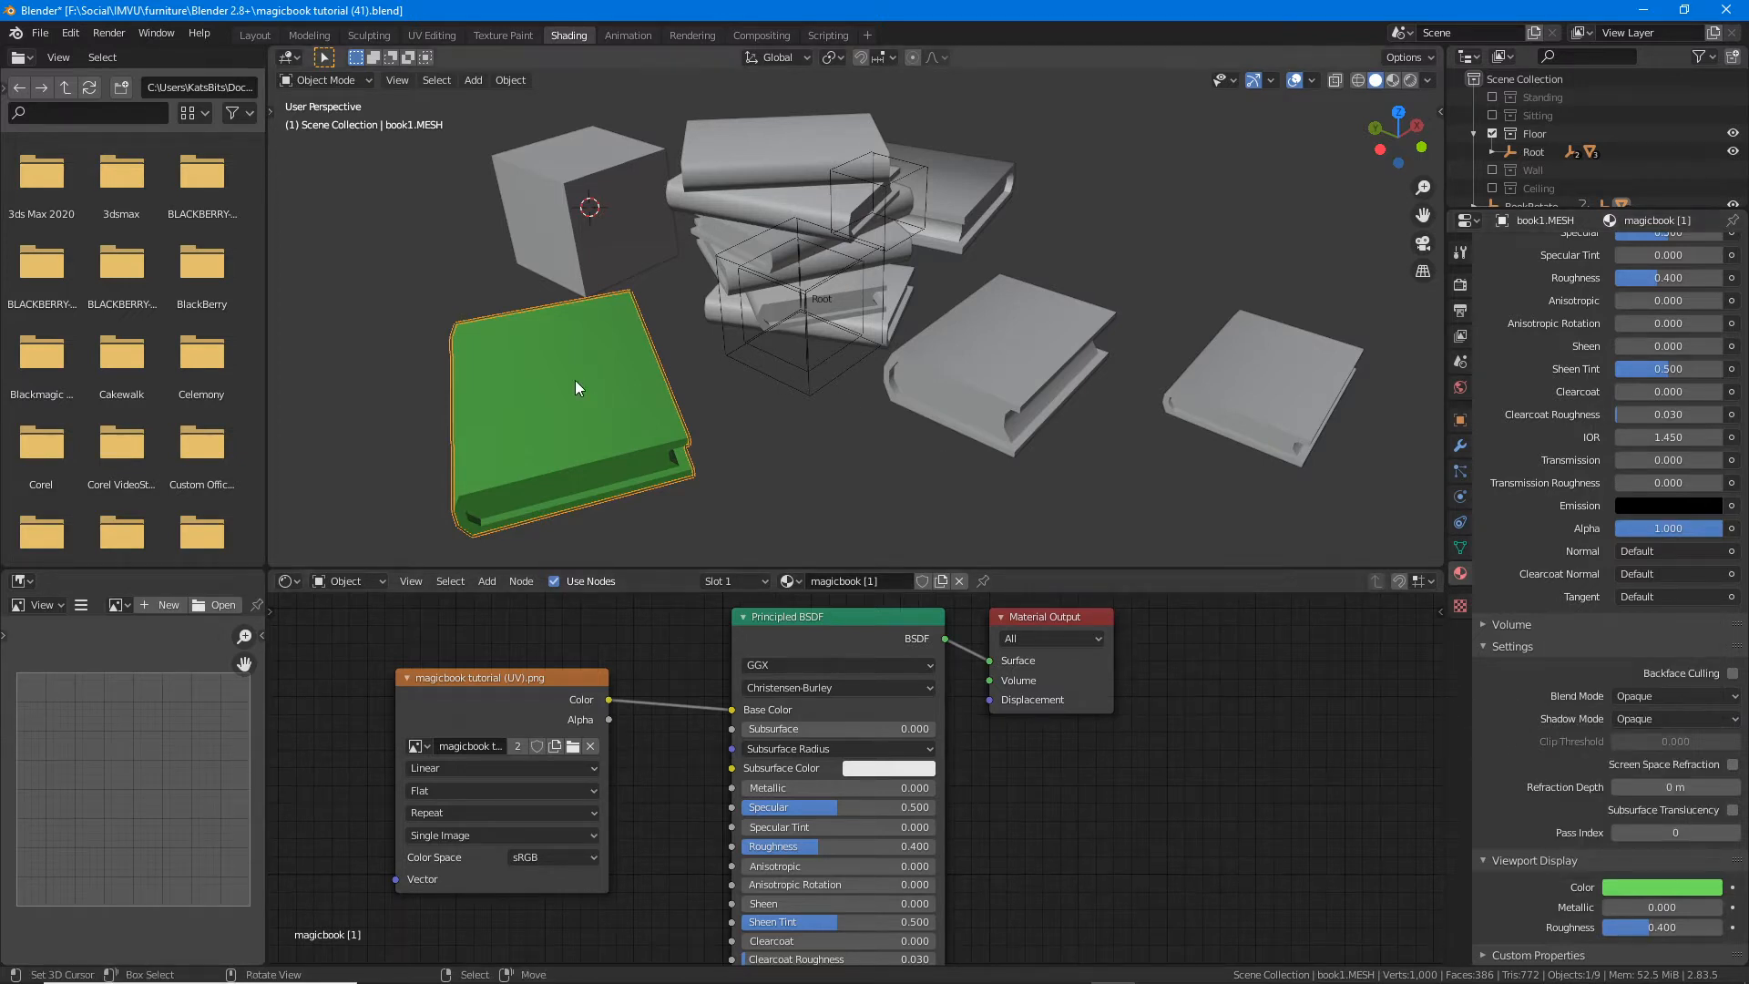
left_click_drag(549, 351, 598, 460)
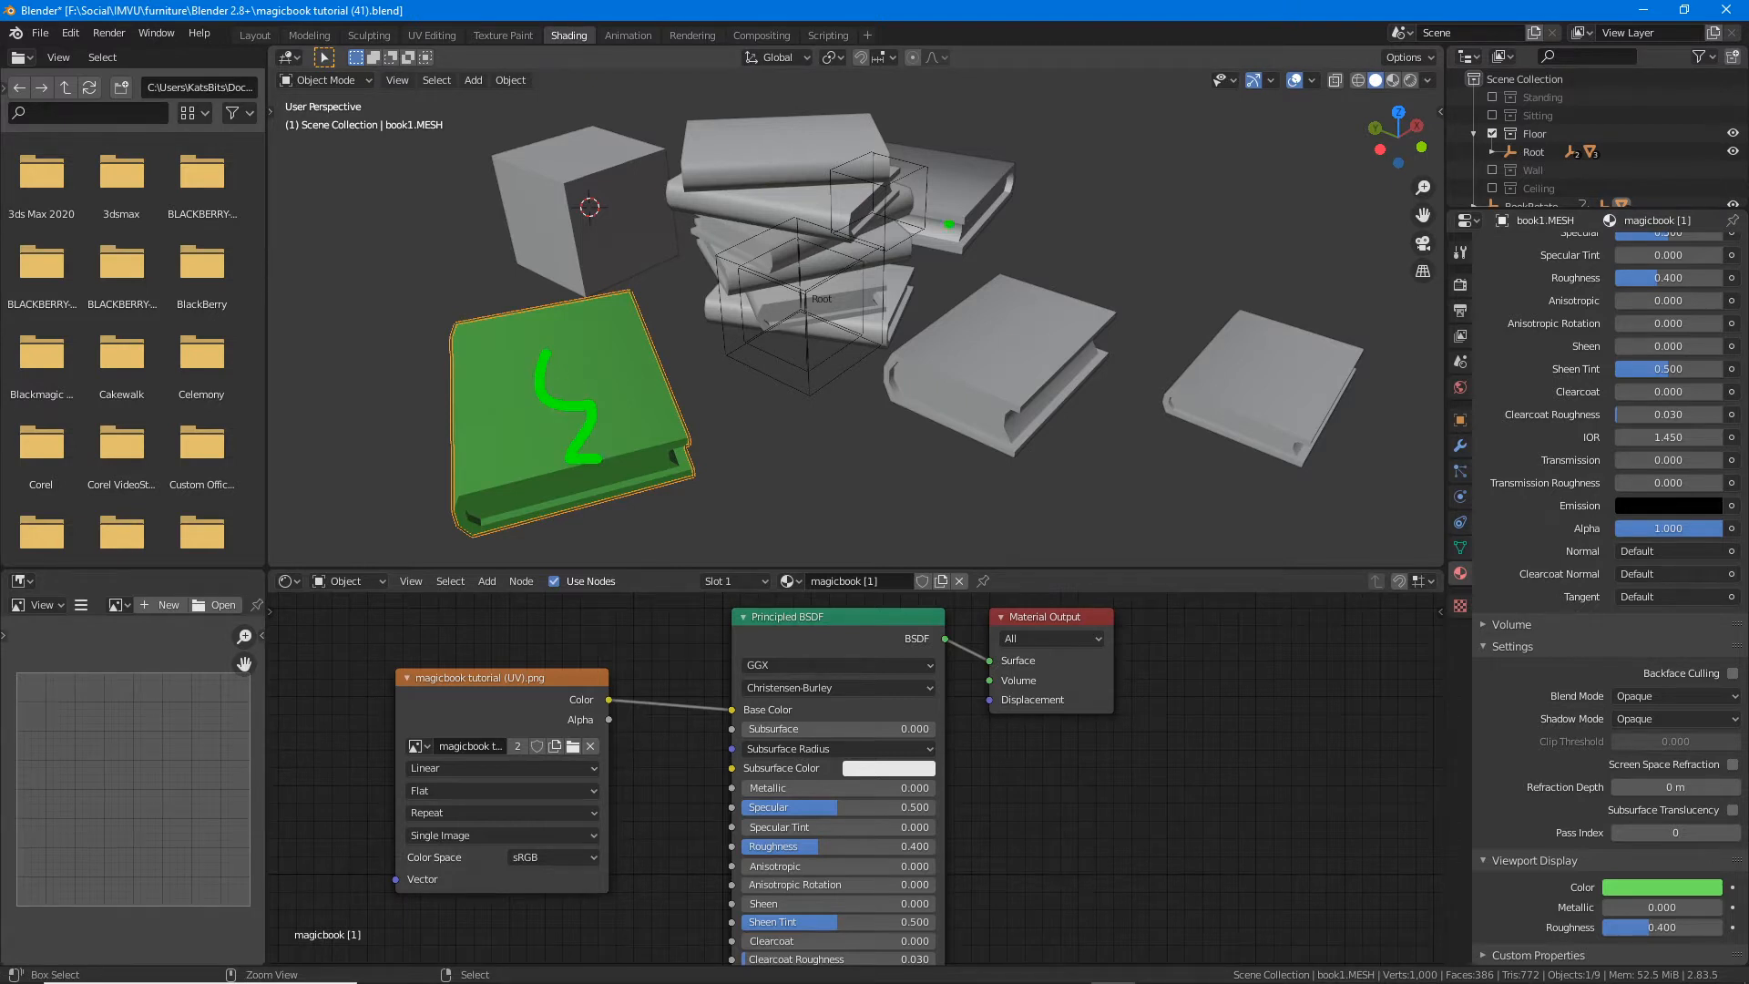
mouse_move(958, 169)
left_mouse_down()
mouse_move(1031, 208)
mouse_move(1090, 364)
mouse_move(1150, 362)
left_mouse_up()
mouse_move(772, 173)
left_mouse_down()
mouse_move(869, 248)
mouse_move(799, 278)
left_mouse_up()
key("Escape")
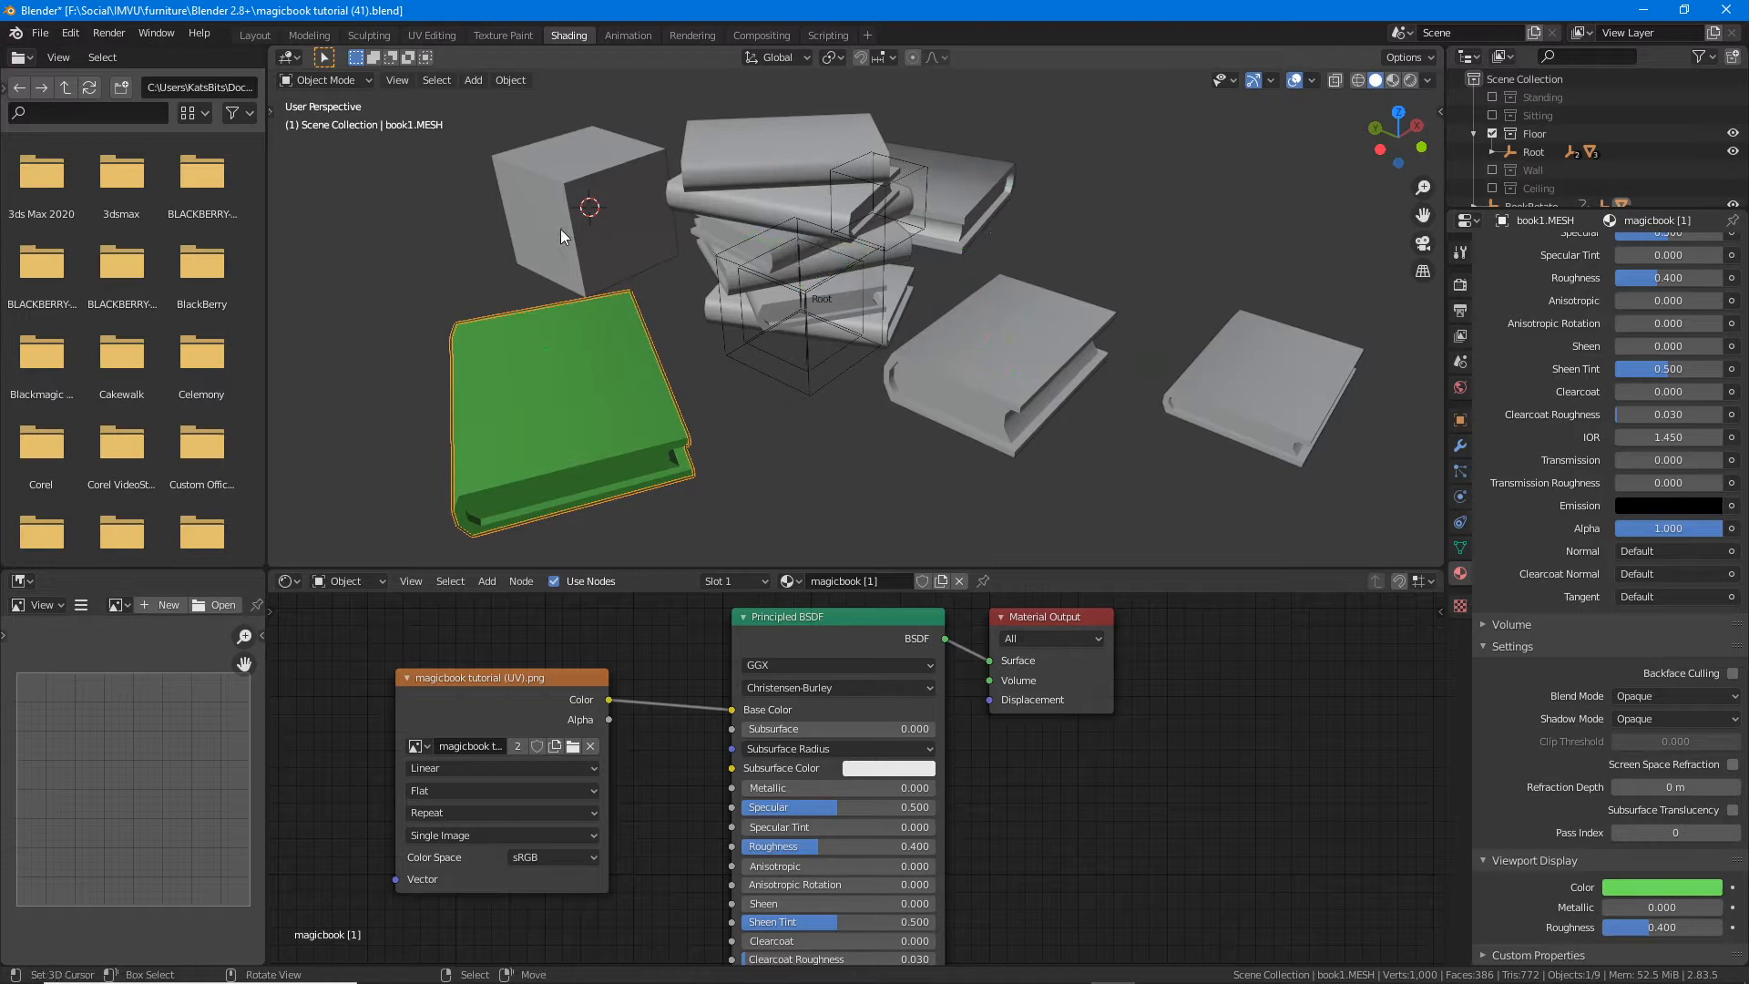
Step: Select the stacked books mesh and set the viewport display colour of its magicbook [0] material to purple
left_click(760, 168)
scroll(1534, 416, "up", 5)
scroll(1533, 414, "up", 3)
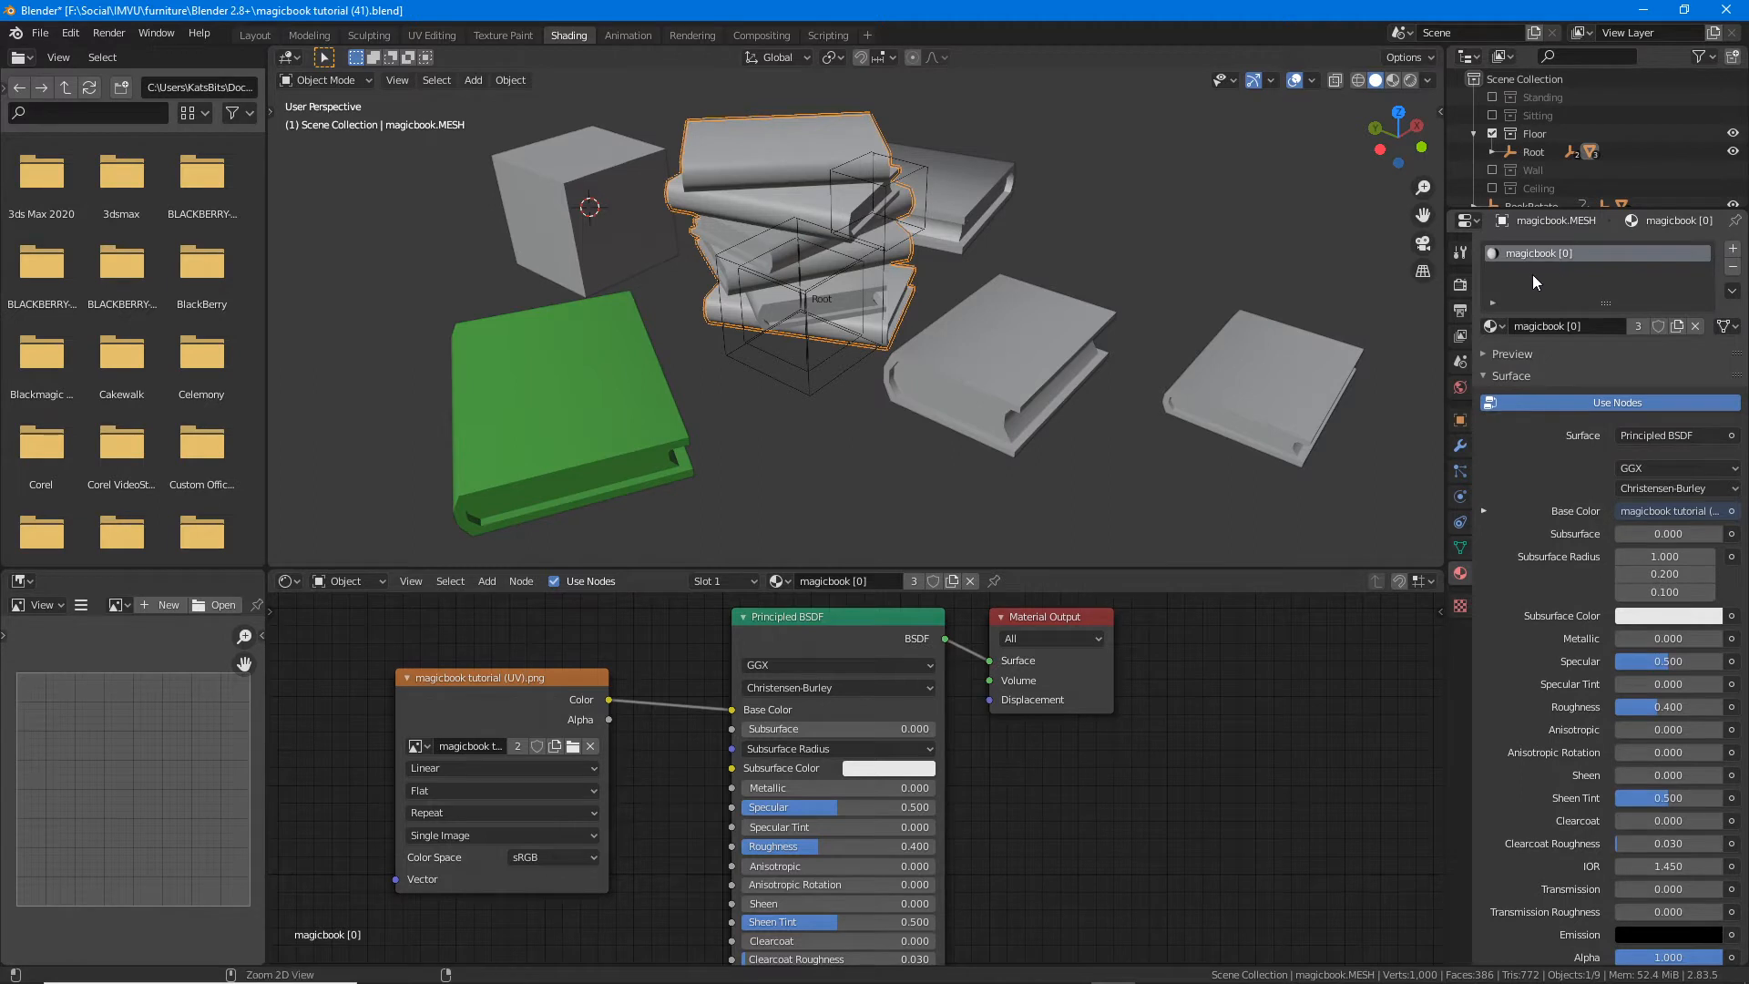
left_click_drag(1500, 271, 1582, 274)
left_click_drag(1503, 347, 1582, 347)
key("Escape")
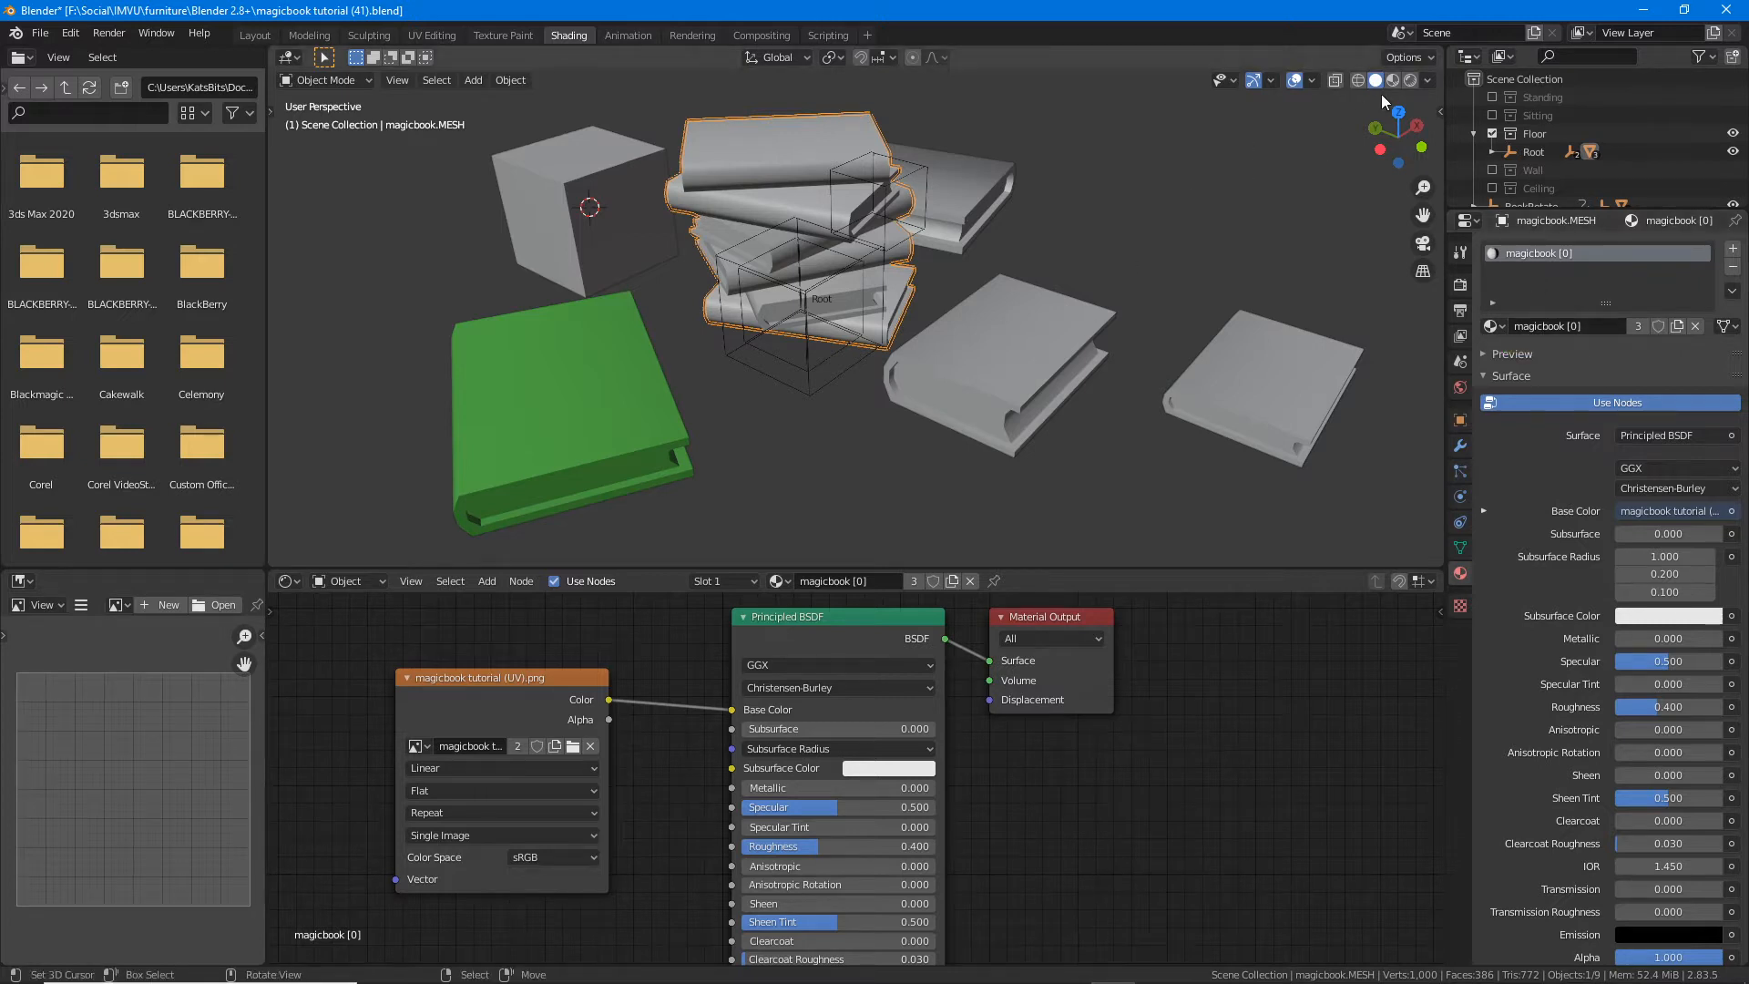
scroll(1597, 368, "down", 10)
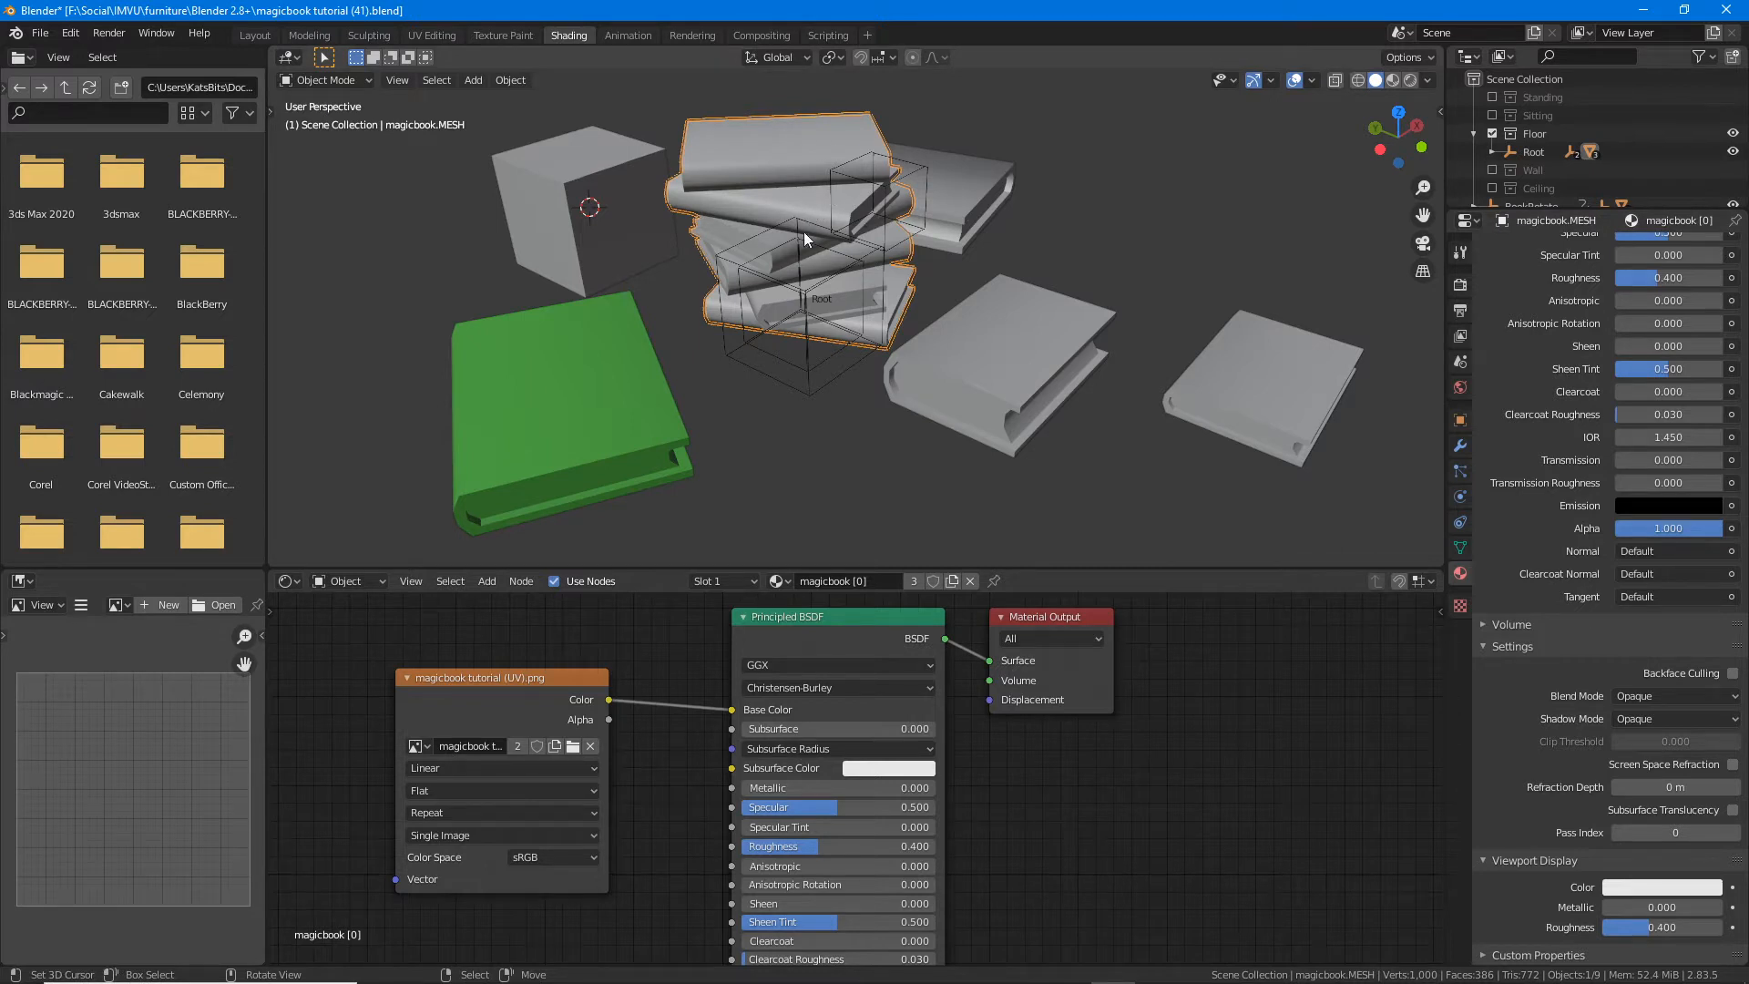
left_click(1643, 888)
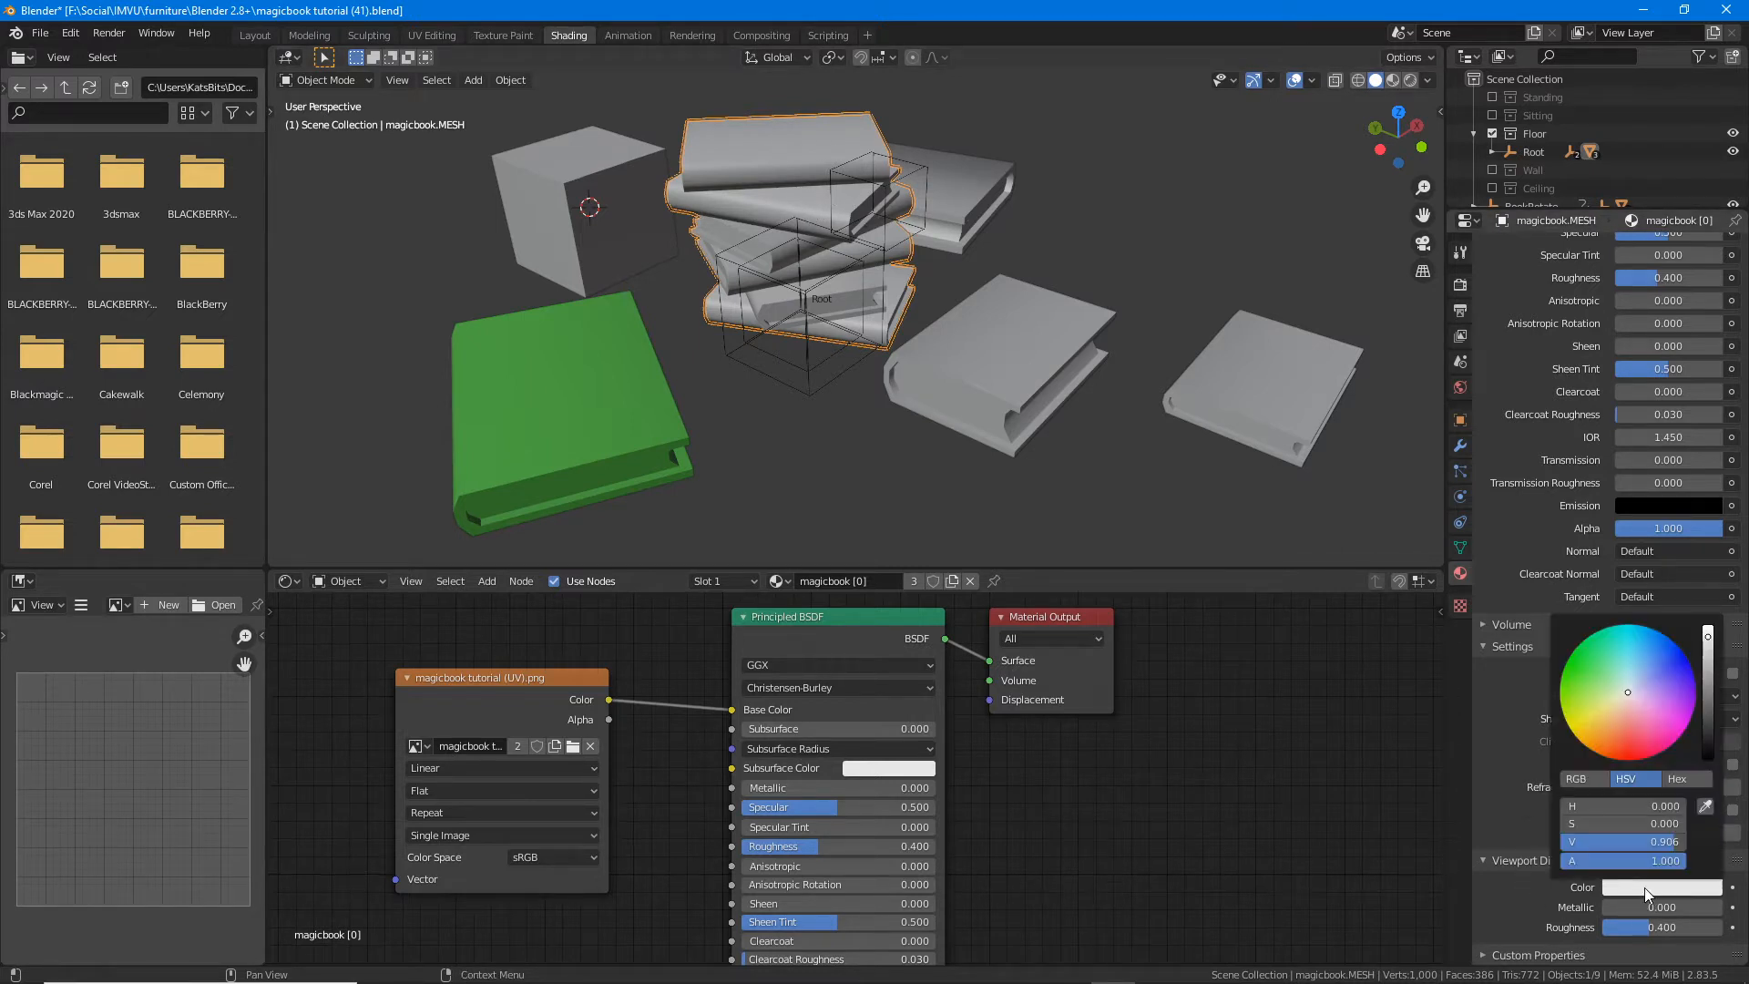
mouse_move(1625, 694)
left_mouse_down()
mouse_move(1685, 670)
mouse_move(1683, 720)
mouse_move(1684, 683)
mouse_move(1624, 648)
mouse_move(1611, 682)
mouse_move(1576, 688)
mouse_move(1672, 654)
mouse_move(1640, 737)
mouse_move(1620, 666)
mouse_move(1585, 688)
mouse_move(1648, 645)
mouse_move(1675, 715)
mouse_move(1672, 675)
mouse_move(1653, 689)
mouse_move(1680, 690)
left_mouse_up()
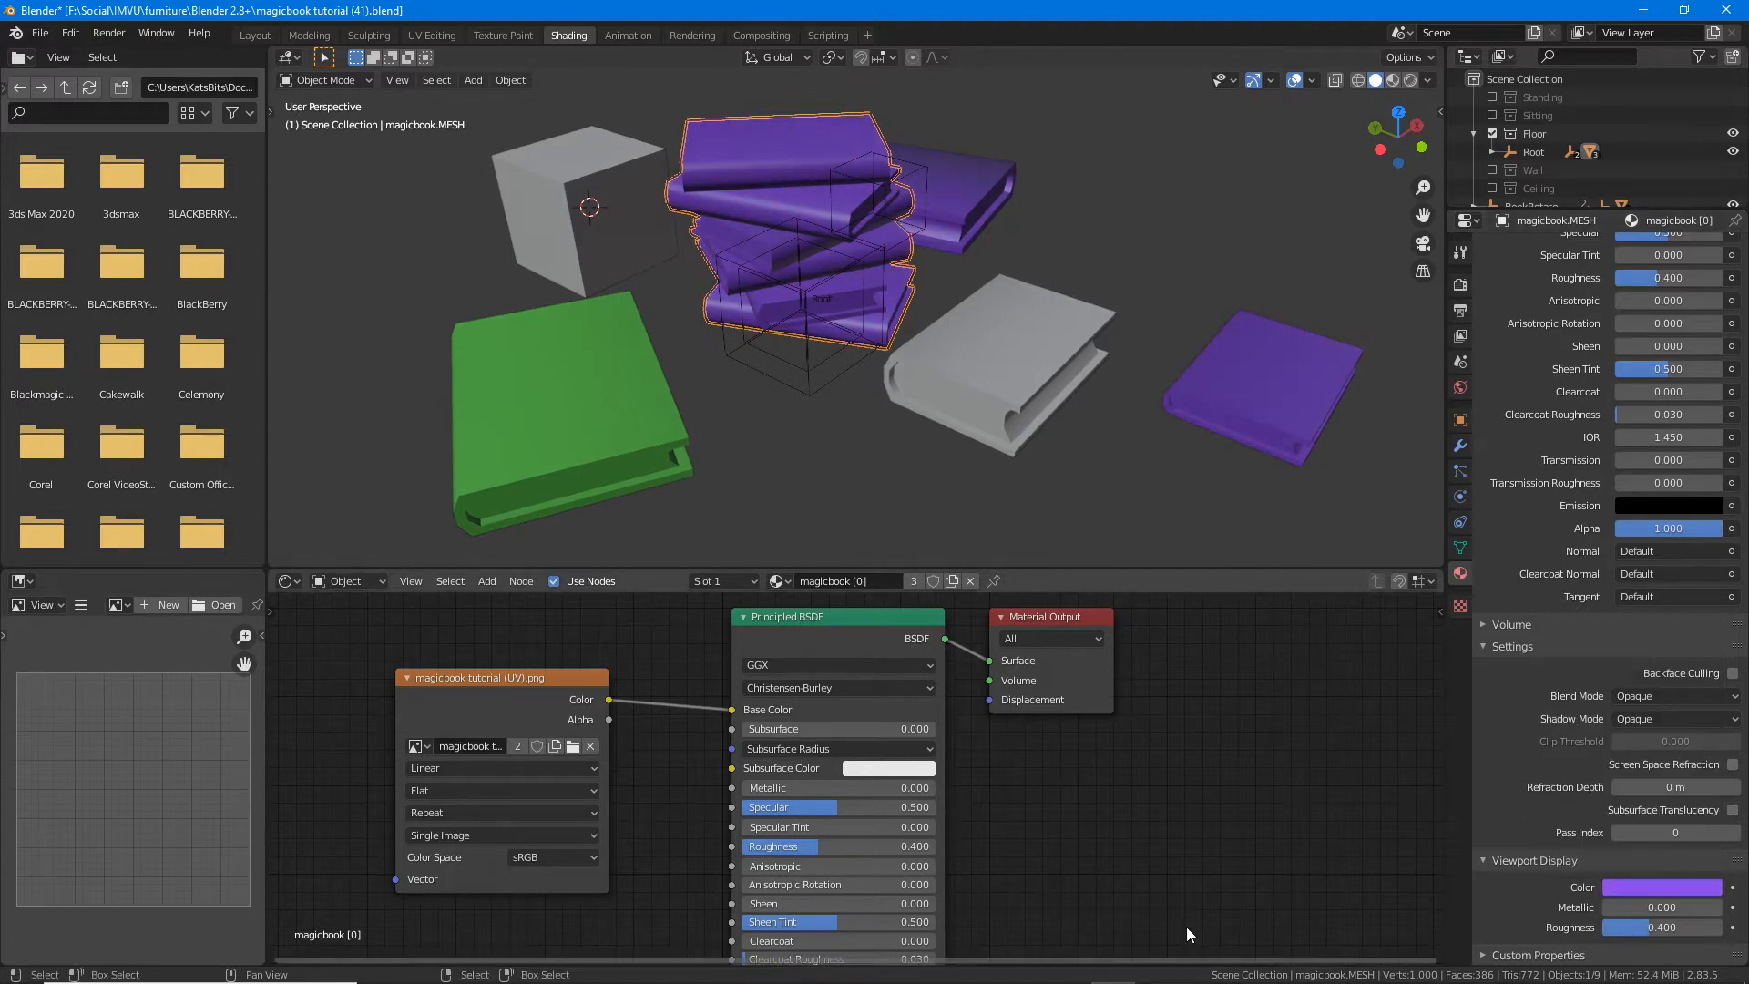
scroll(1588, 708, "up", 5)
scroll(1588, 708, "up", 6)
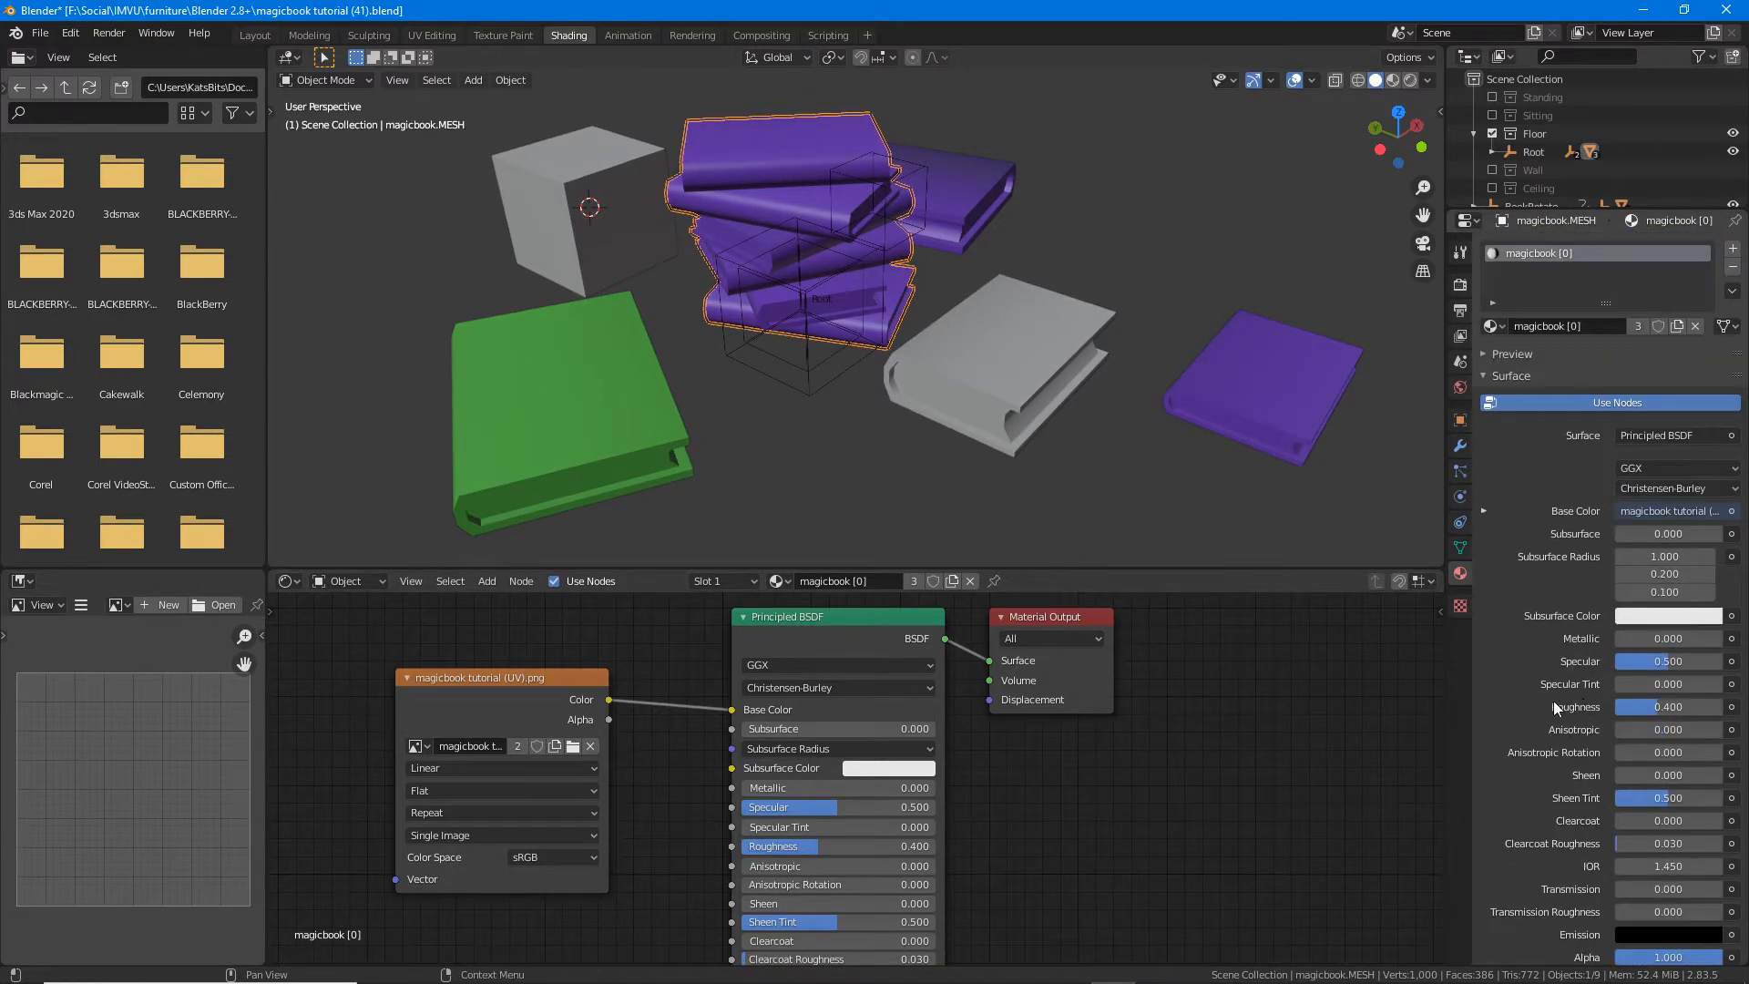
Step: Select book2.MESH behind the stack and make its shared magicbook [0] material a single-user copy
left_click(976, 193)
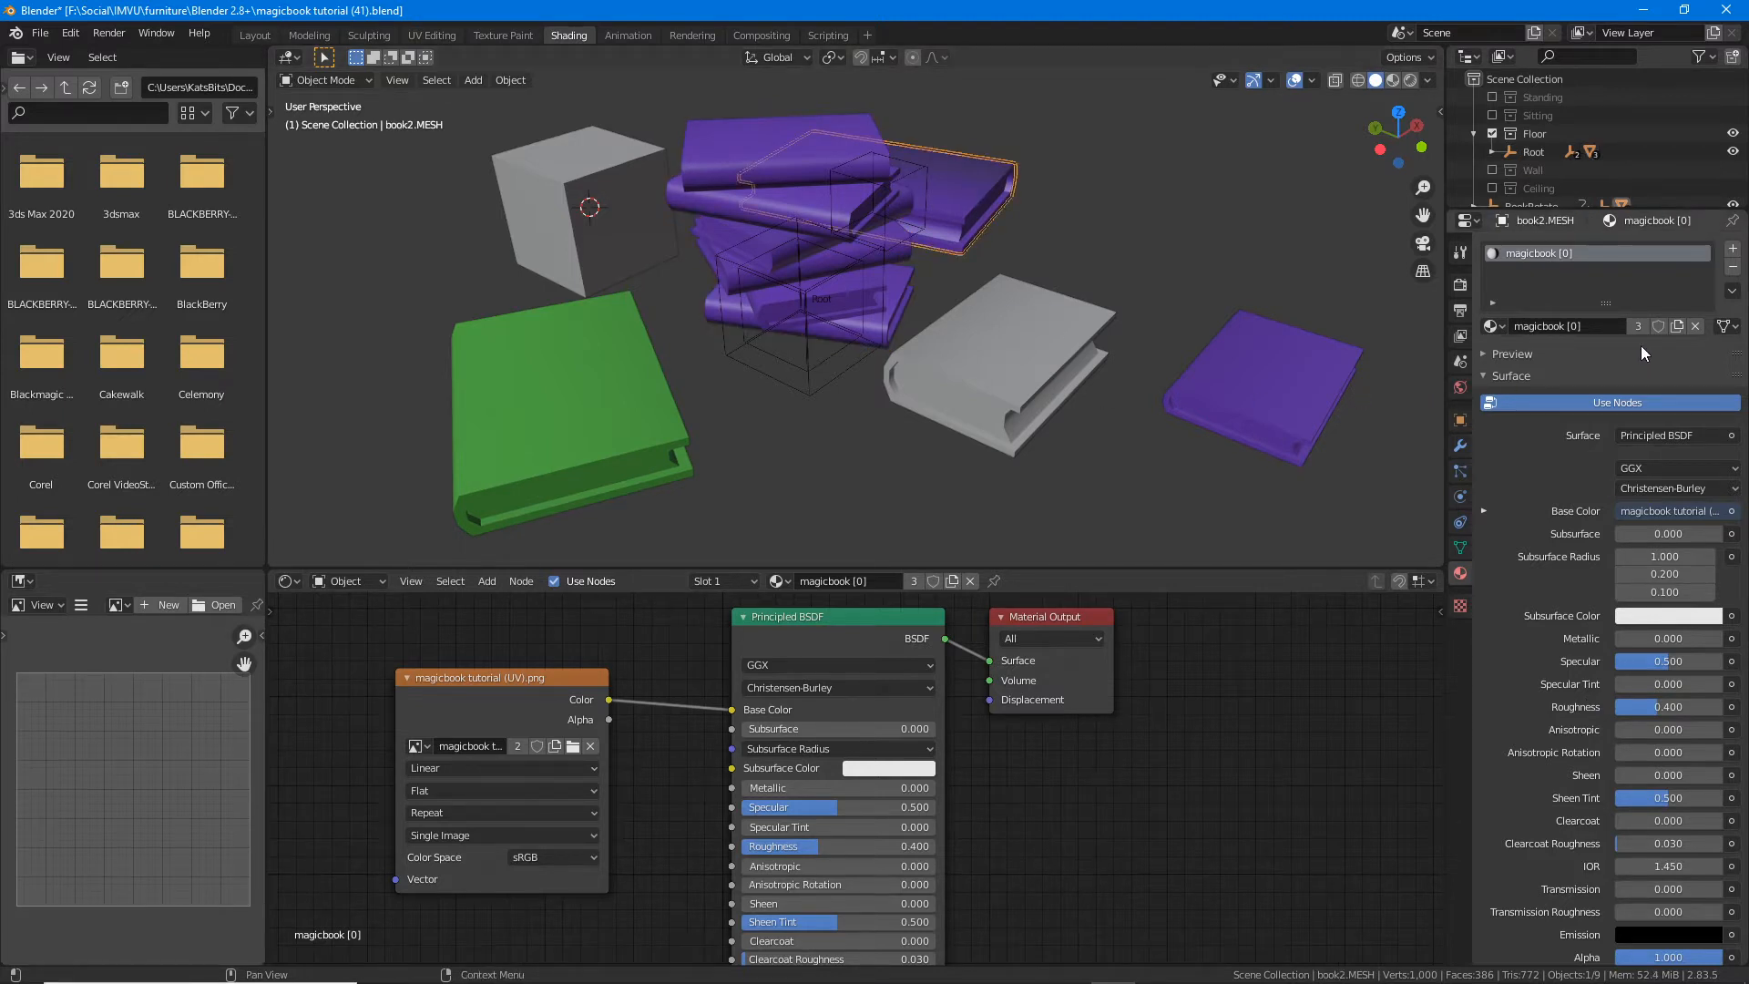
mouse_move(1619, 315)
left_mouse_down()
mouse_move(1622, 354)
mouse_move(1656, 307)
mouse_move(1620, 313)
mouse_move(1637, 424)
left_mouse_up()
mouse_move(1639, 353)
left_mouse_down()
mouse_move(1627, 372)
mouse_move(1663, 392)
left_mouse_up()
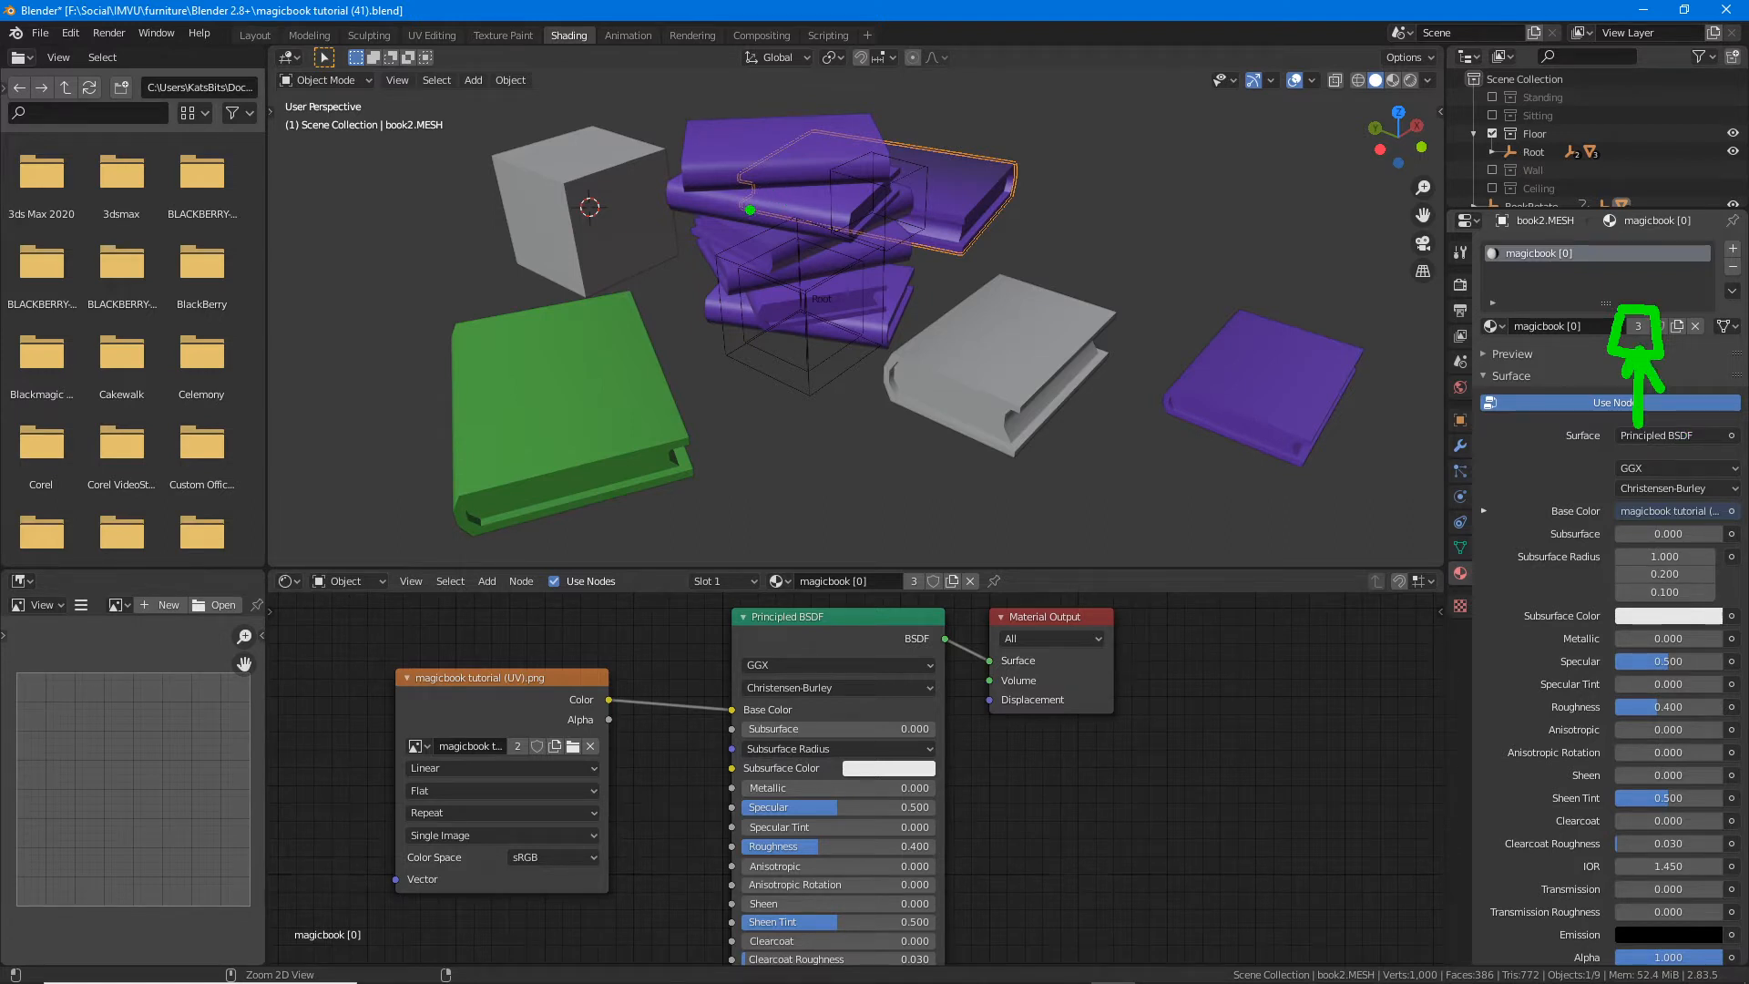
left_click_drag(749, 211, 753, 282)
mouse_move(917, 151)
left_mouse_down()
mouse_move(913, 196)
mouse_move(949, 195)
left_mouse_up()
mouse_move(1262, 319)
left_mouse_down()
mouse_move(1285, 355)
mouse_move(1266, 396)
left_mouse_up()
key("Escape")
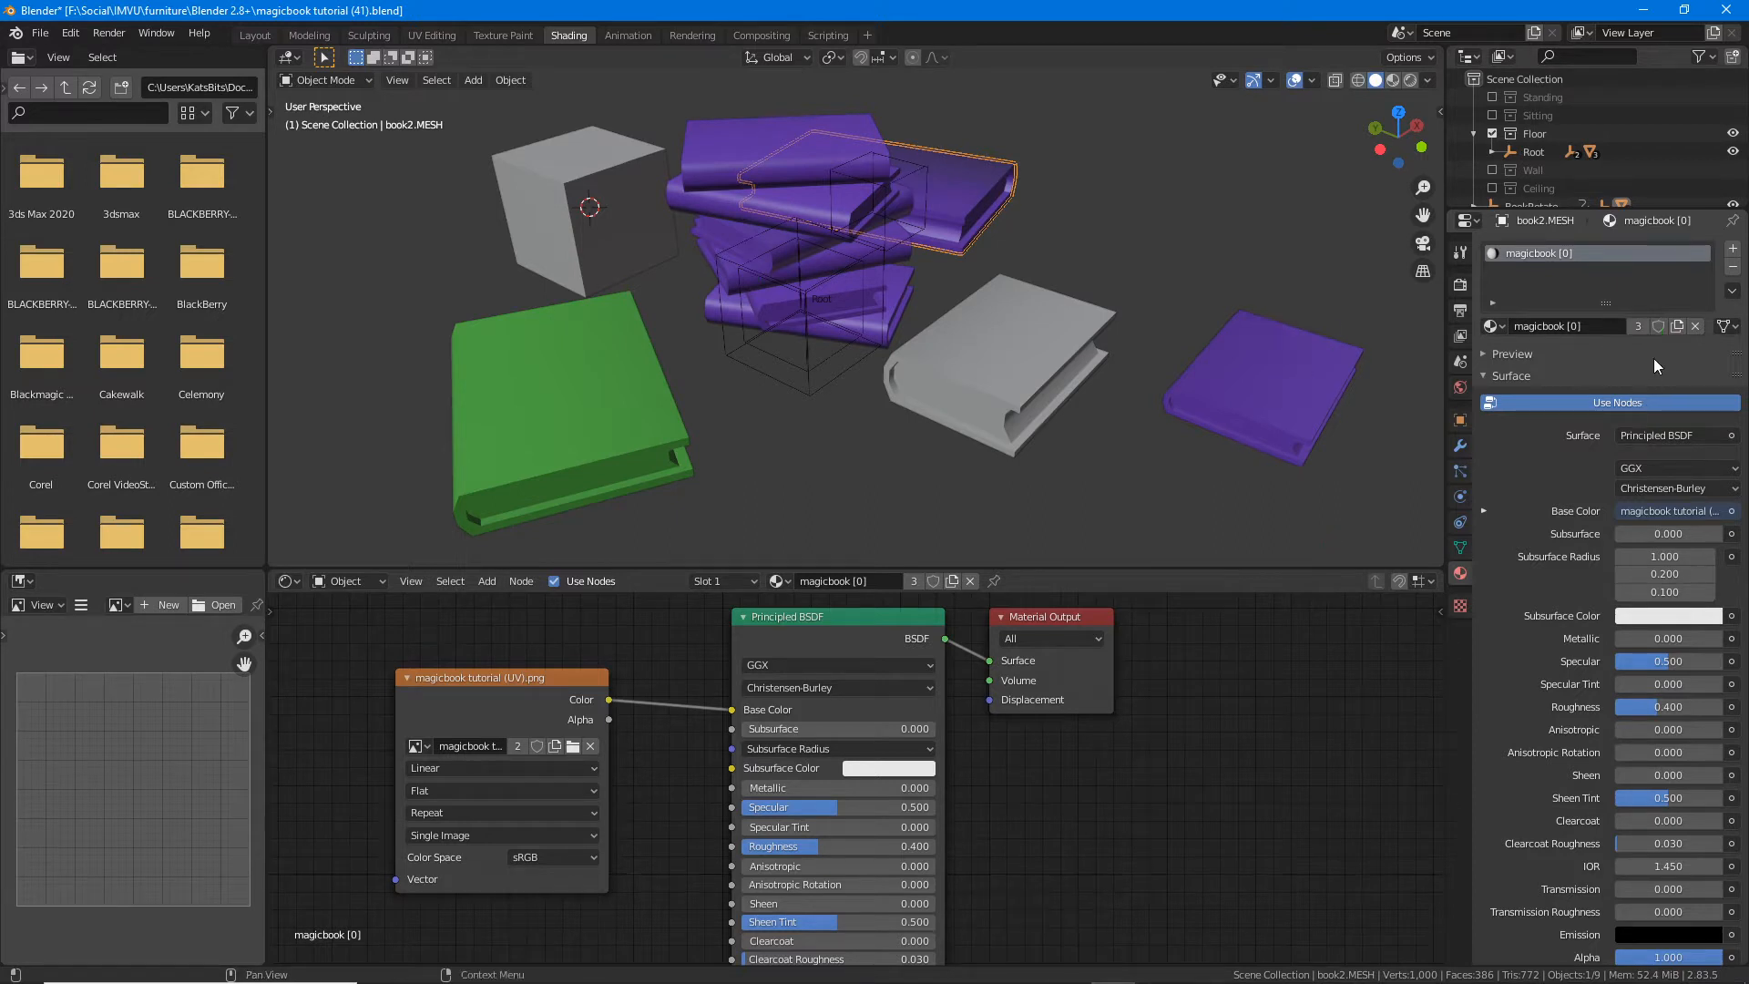
left_click(1639, 326)
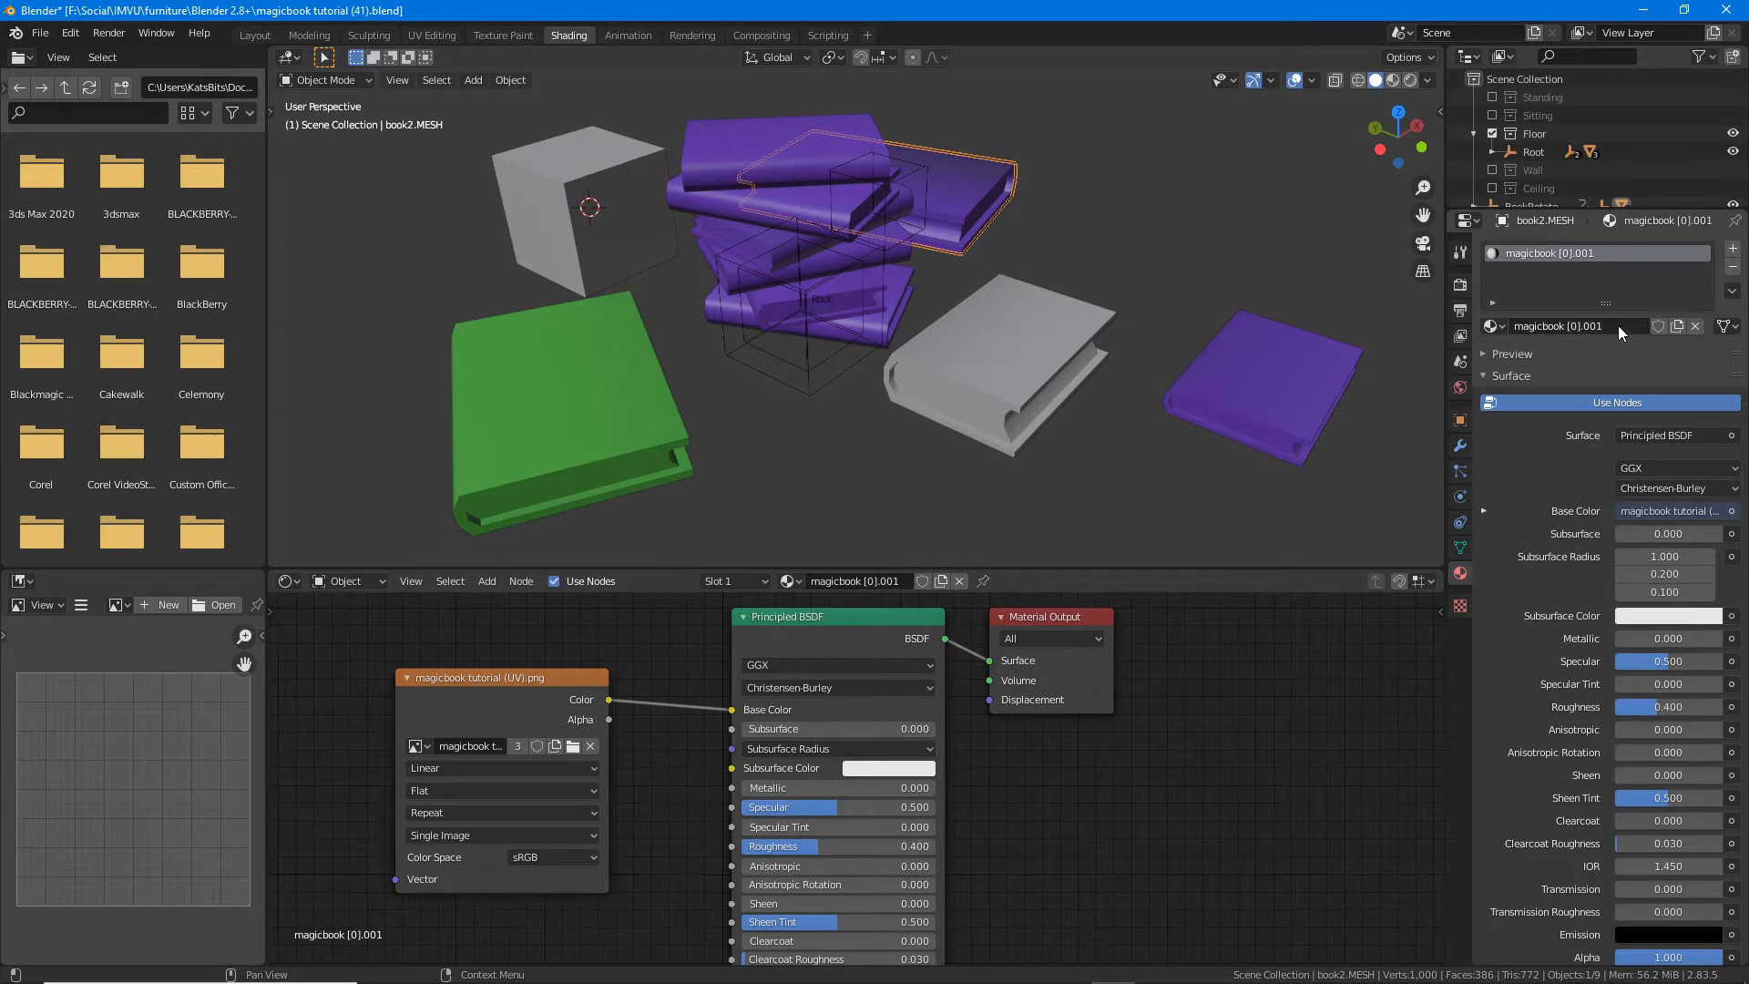
Step: Rename book2.MESH's copied material as magicbook [2]
double_click(1618, 326)
key("BackSpace")
key("BackSpace")
key("BackSpace")
key("BackSpace")
key("BackSpace")
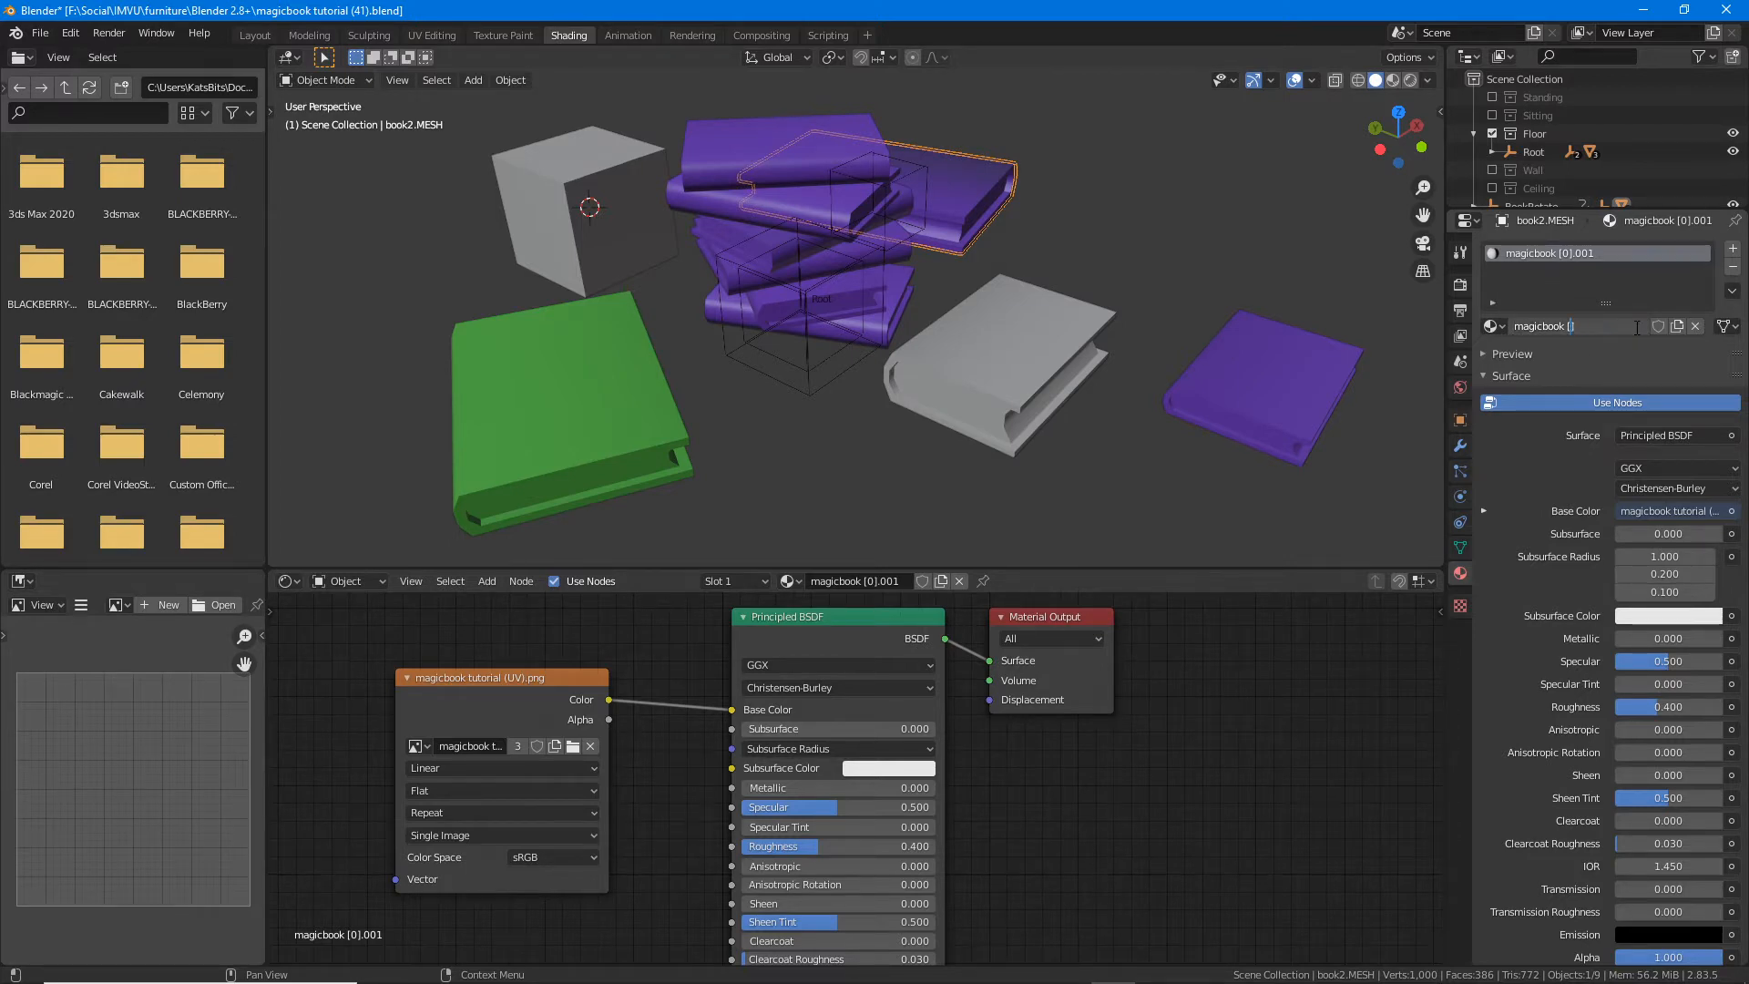
type("2")
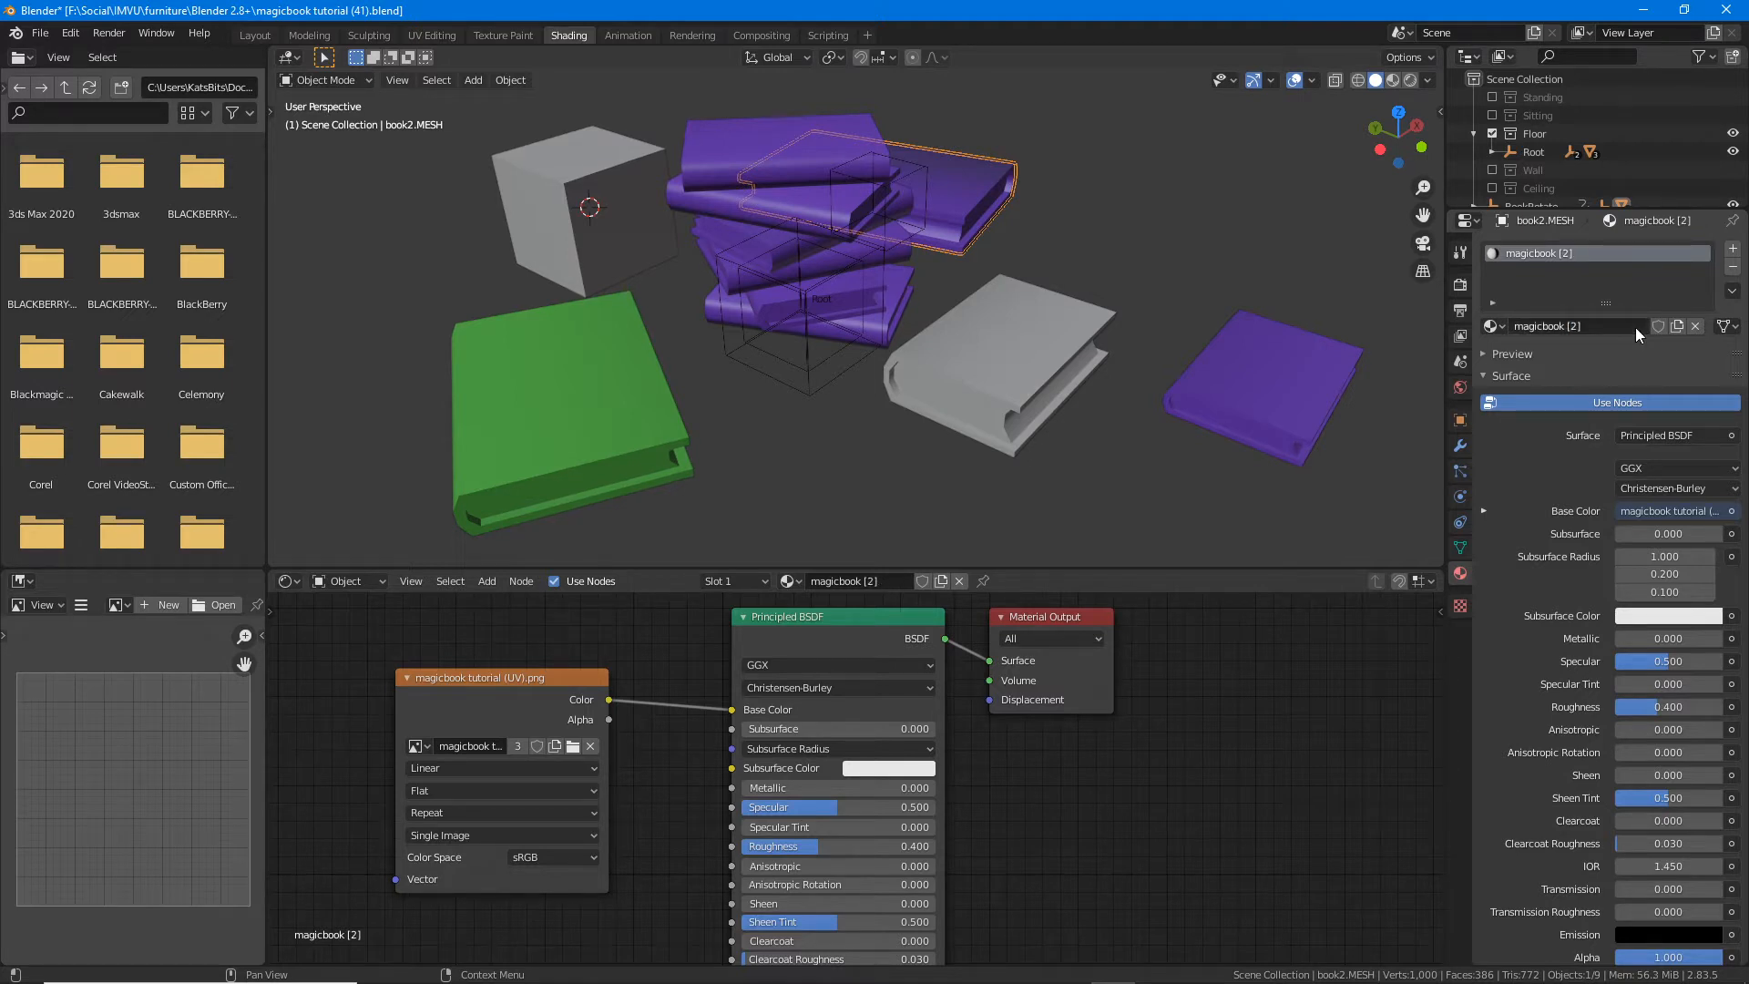
key("Return")
left_click_drag(1509, 344, 1573, 343)
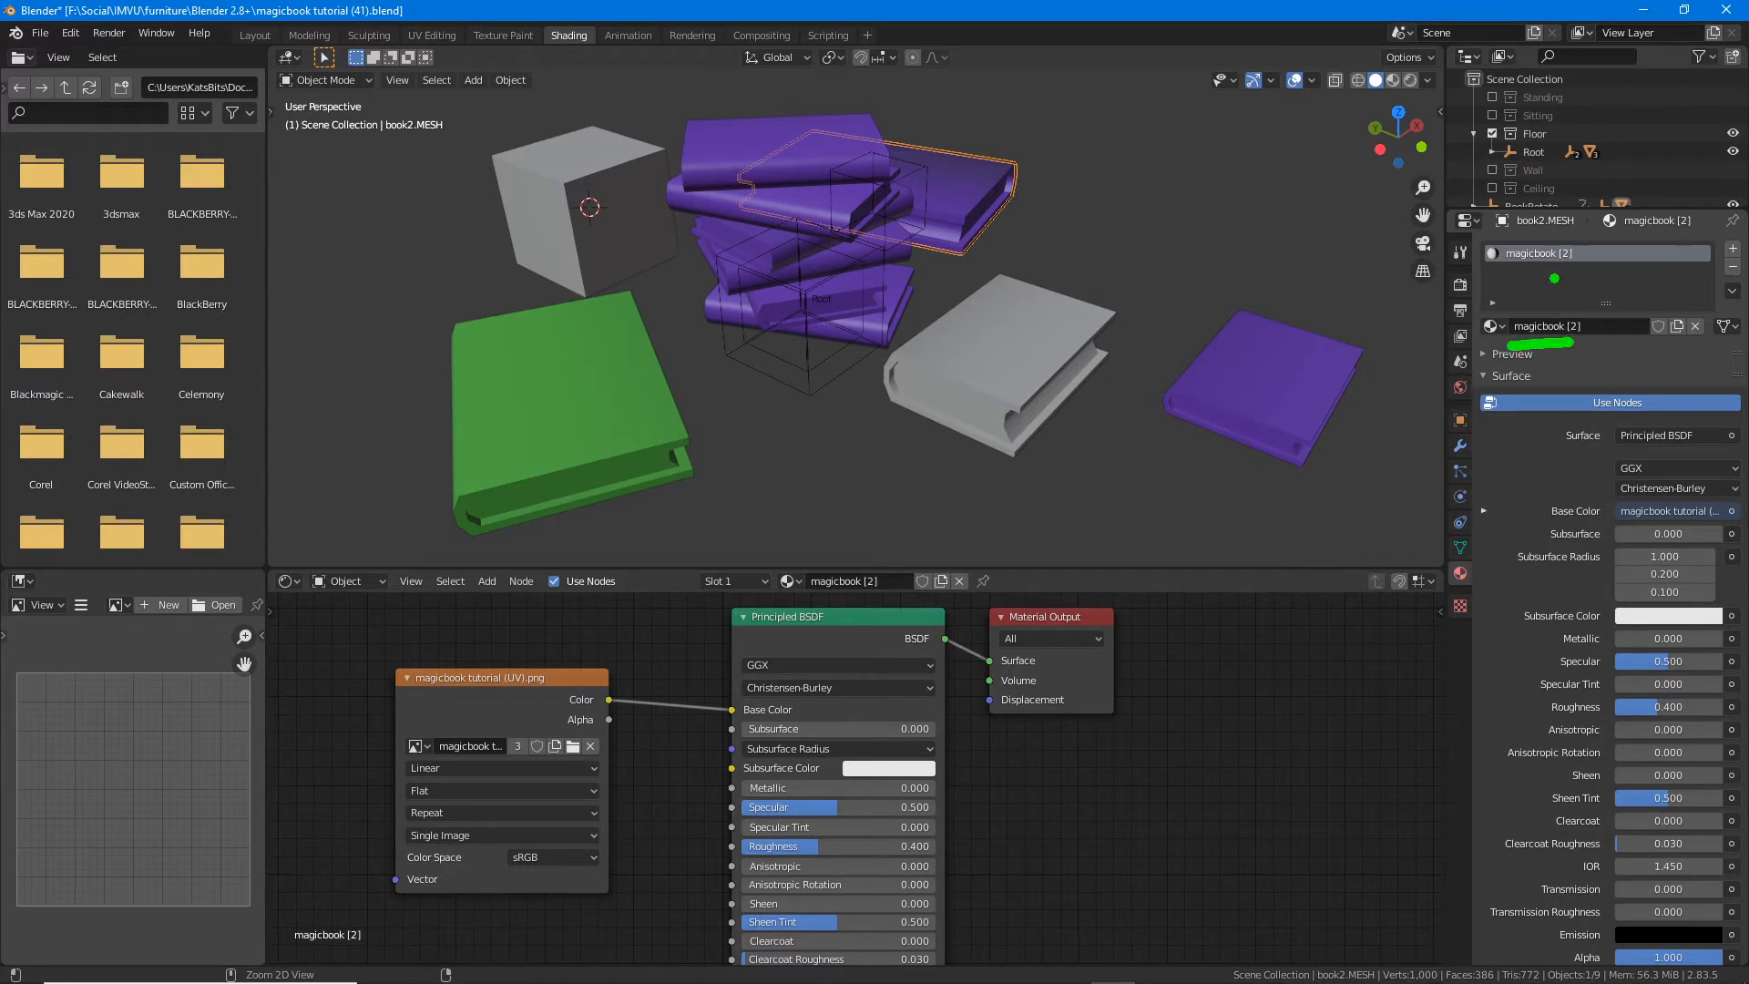
left_click_drag(1518, 270, 1593, 275)
left_click_drag(802, 595, 906, 599)
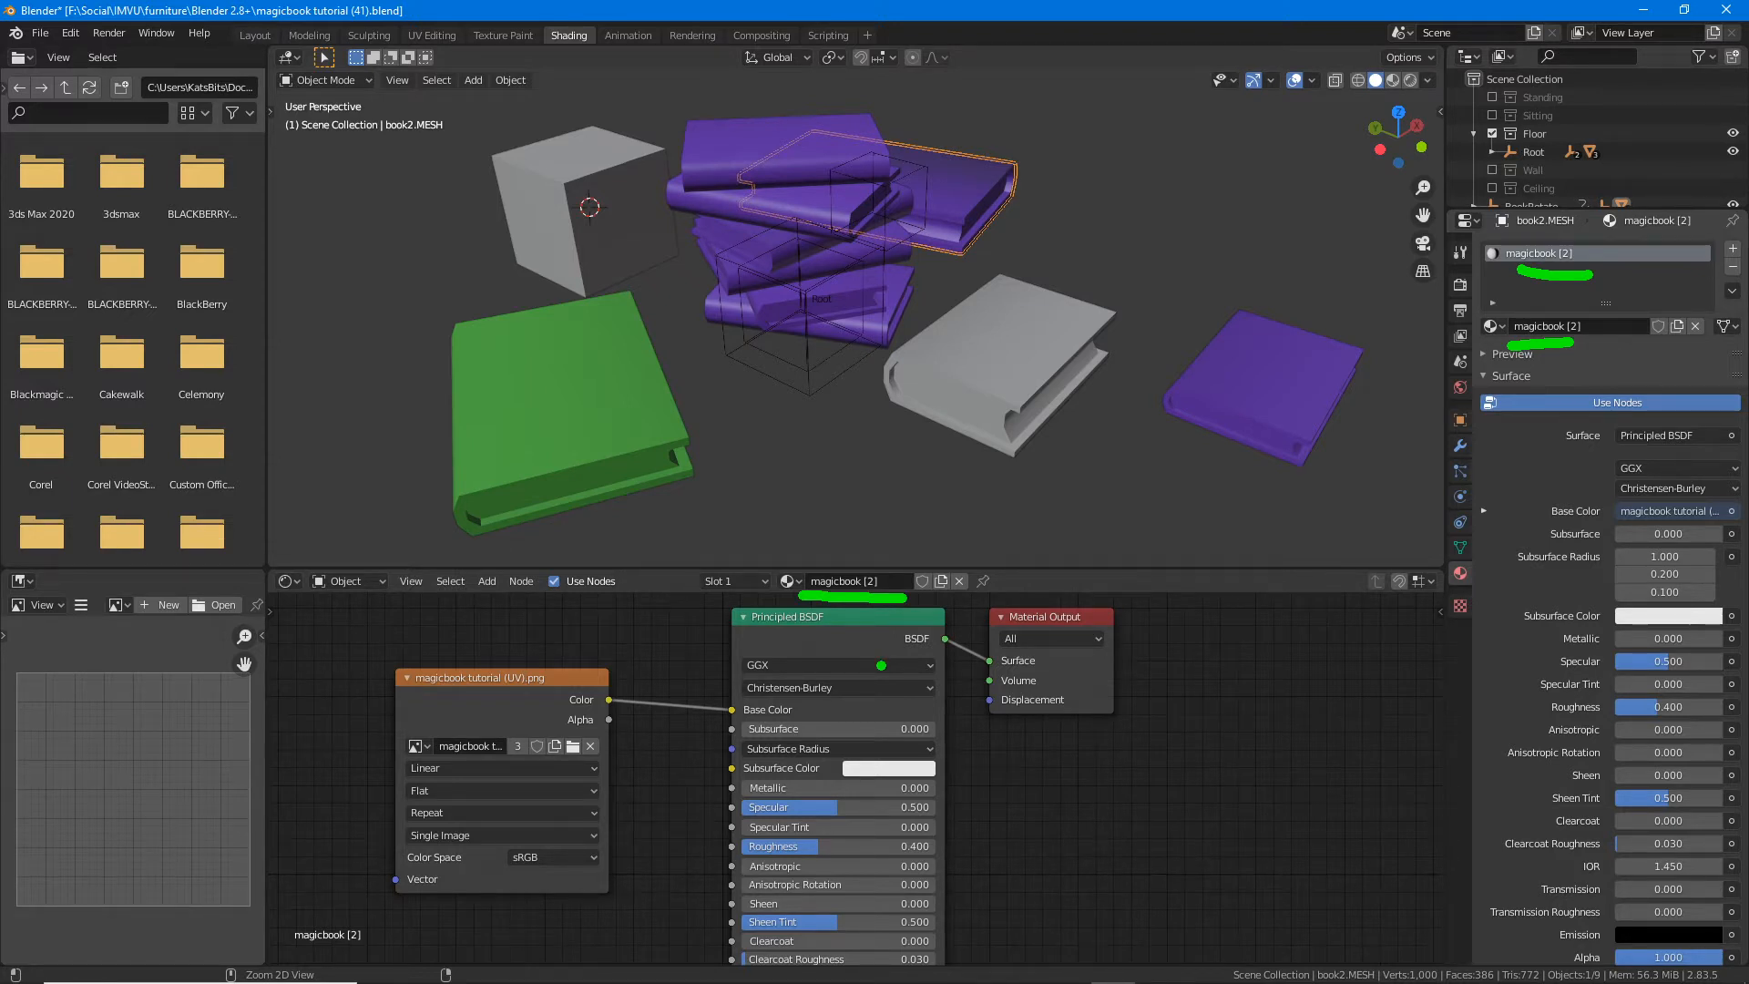
key("Escape")
Step: Set the viewport display colour of book2.MESH's magicbook [2] material to red
scroll(1658, 818, "down", 10)
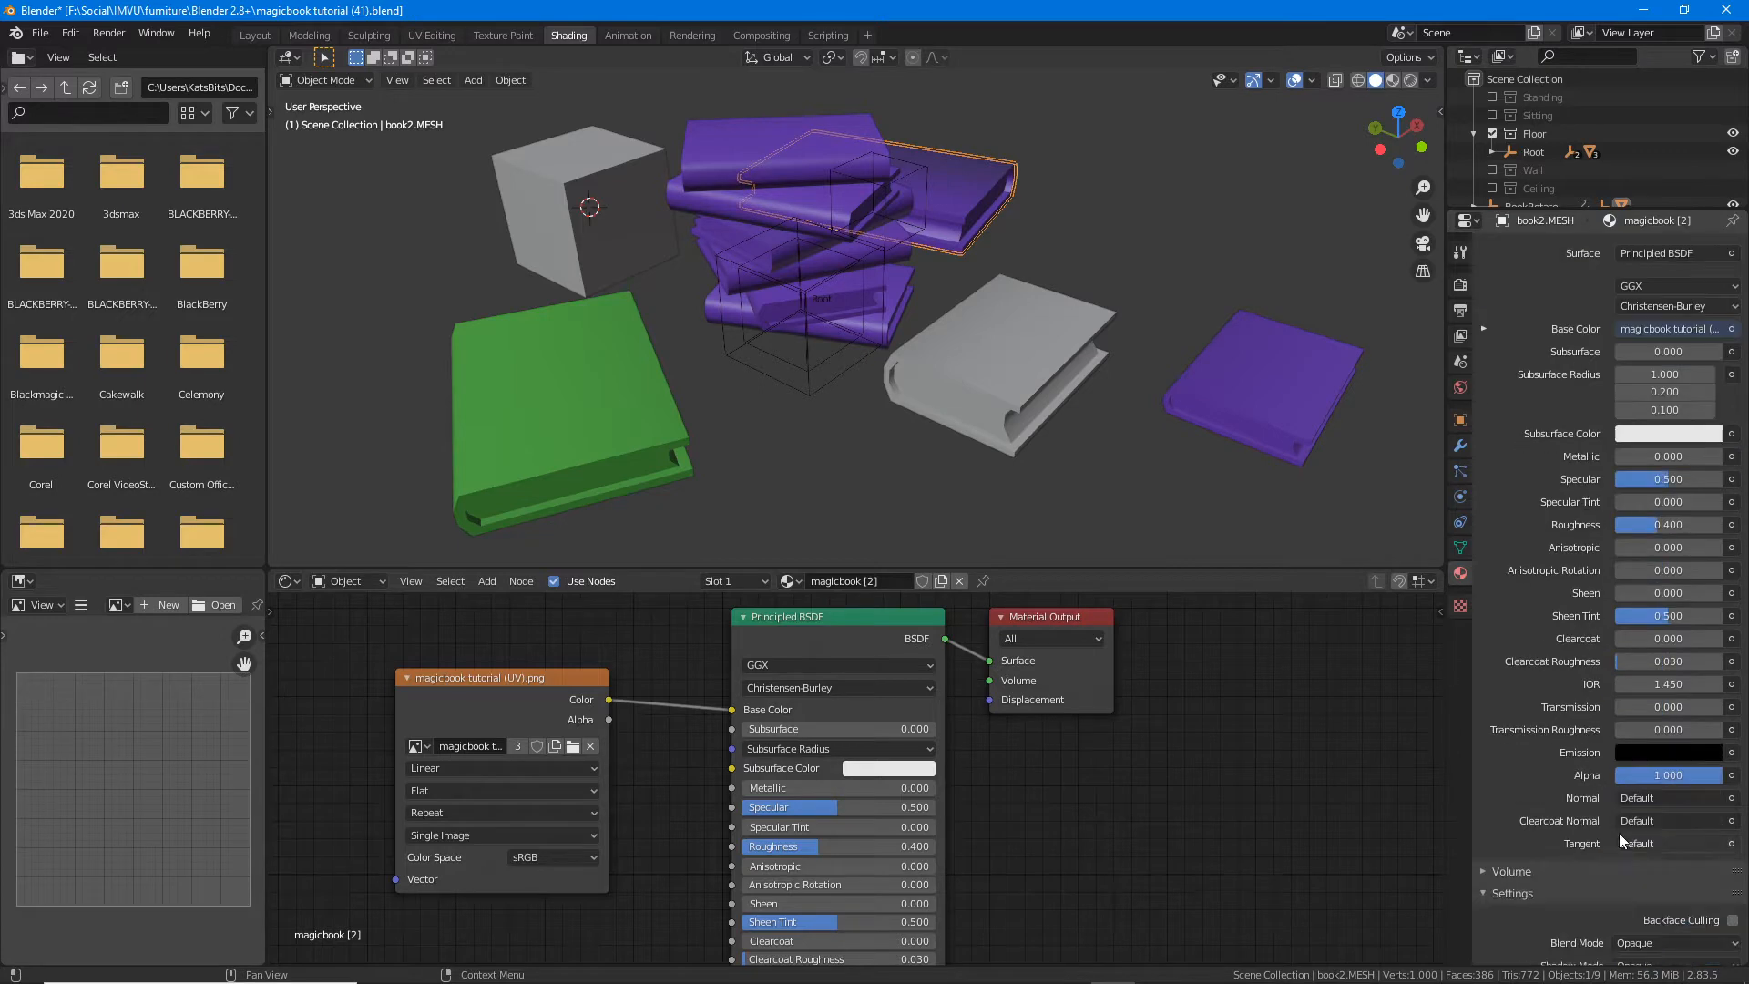
left_click(1651, 888)
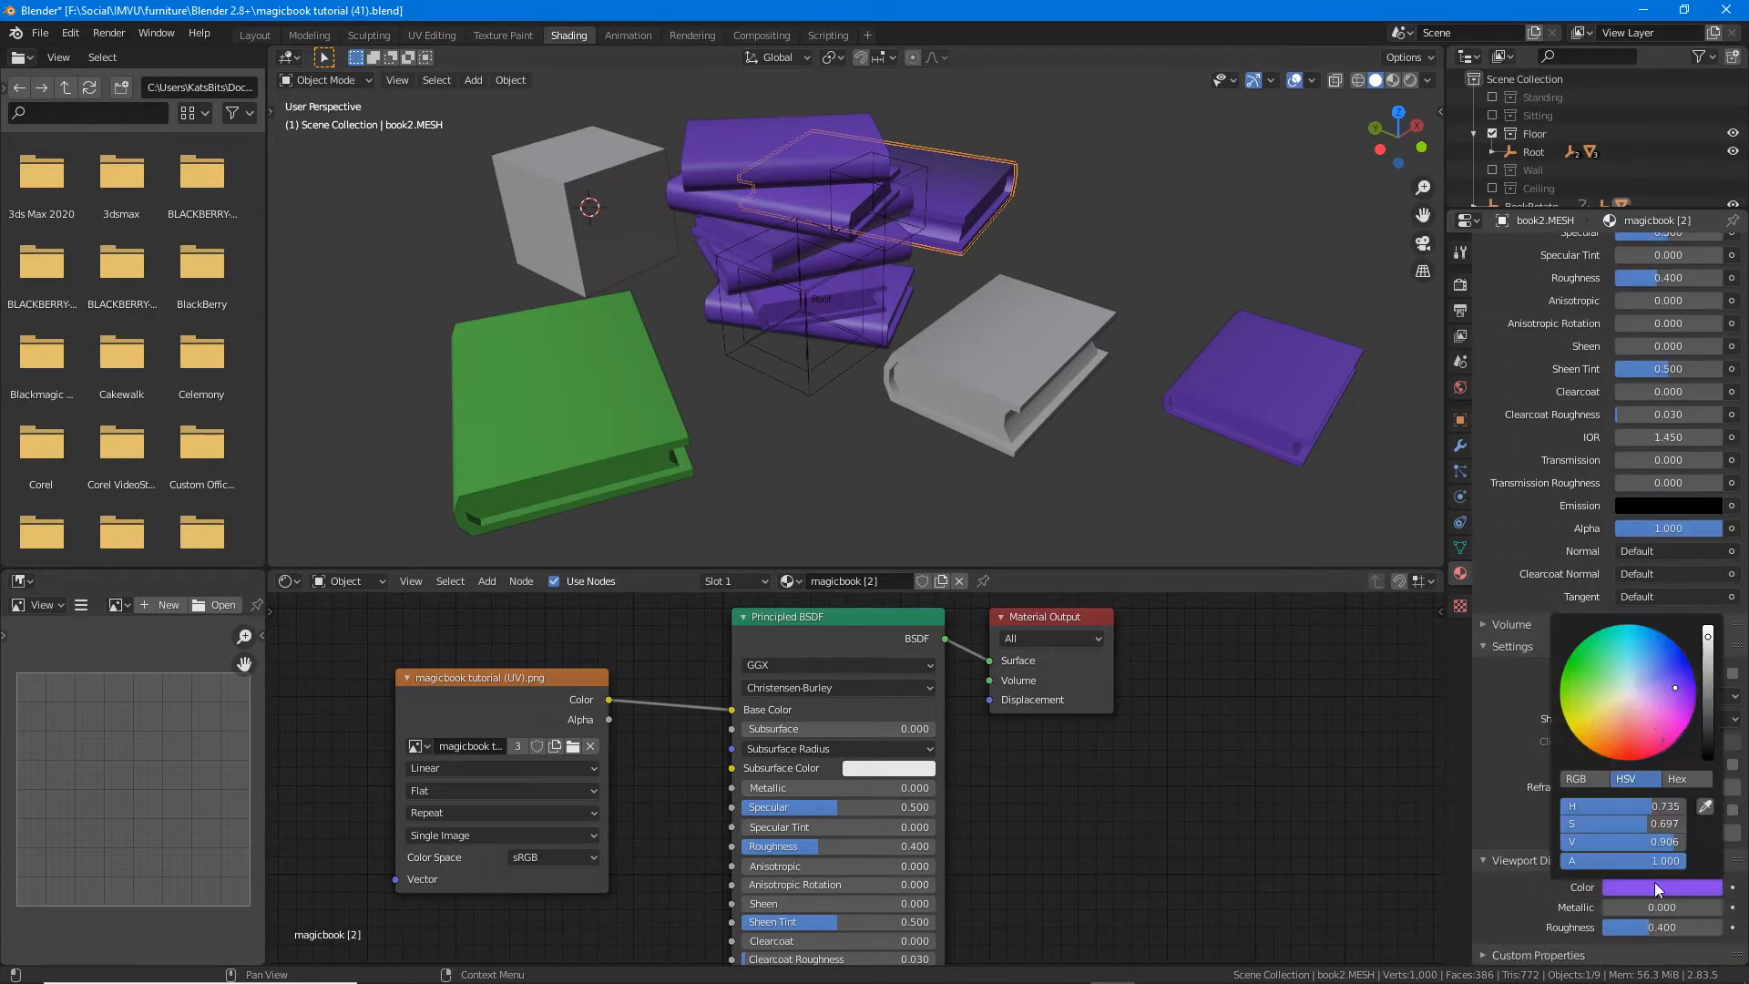
left_click_drag(1659, 685, 1638, 741)
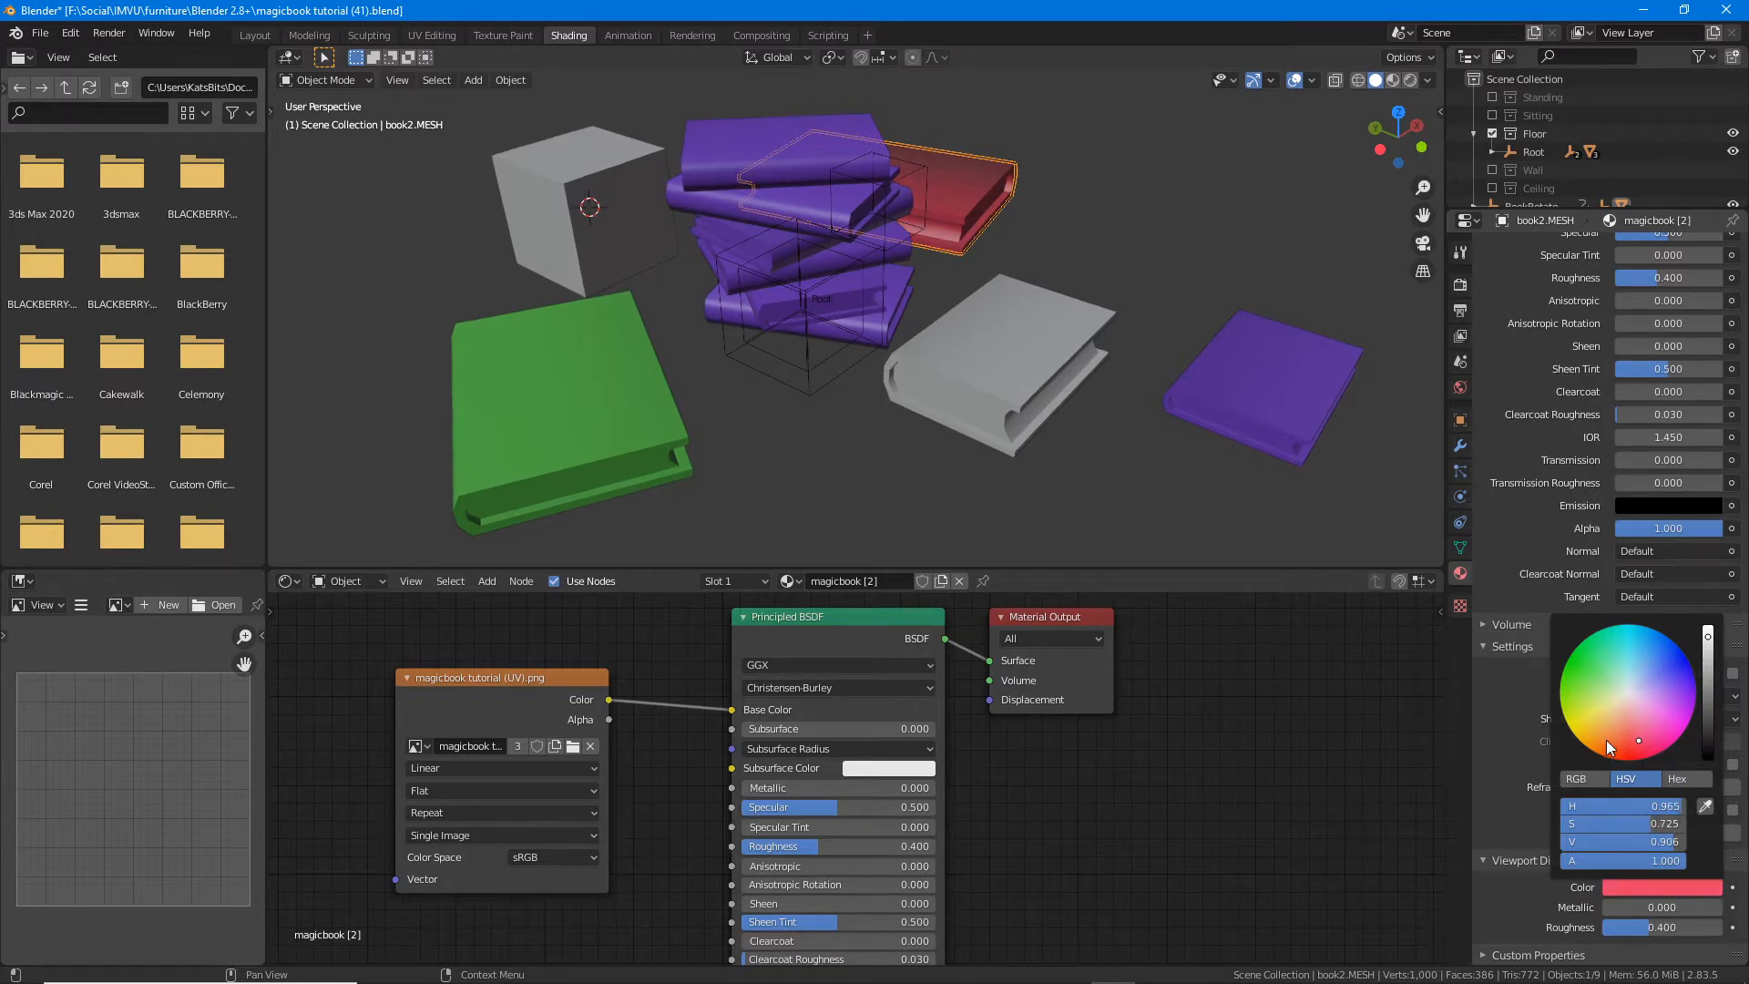
mouse_move(992, 284)
middle_mouse_down()
mouse_move(845, 281)
mouse_move(984, 291)
middle_mouse_up()
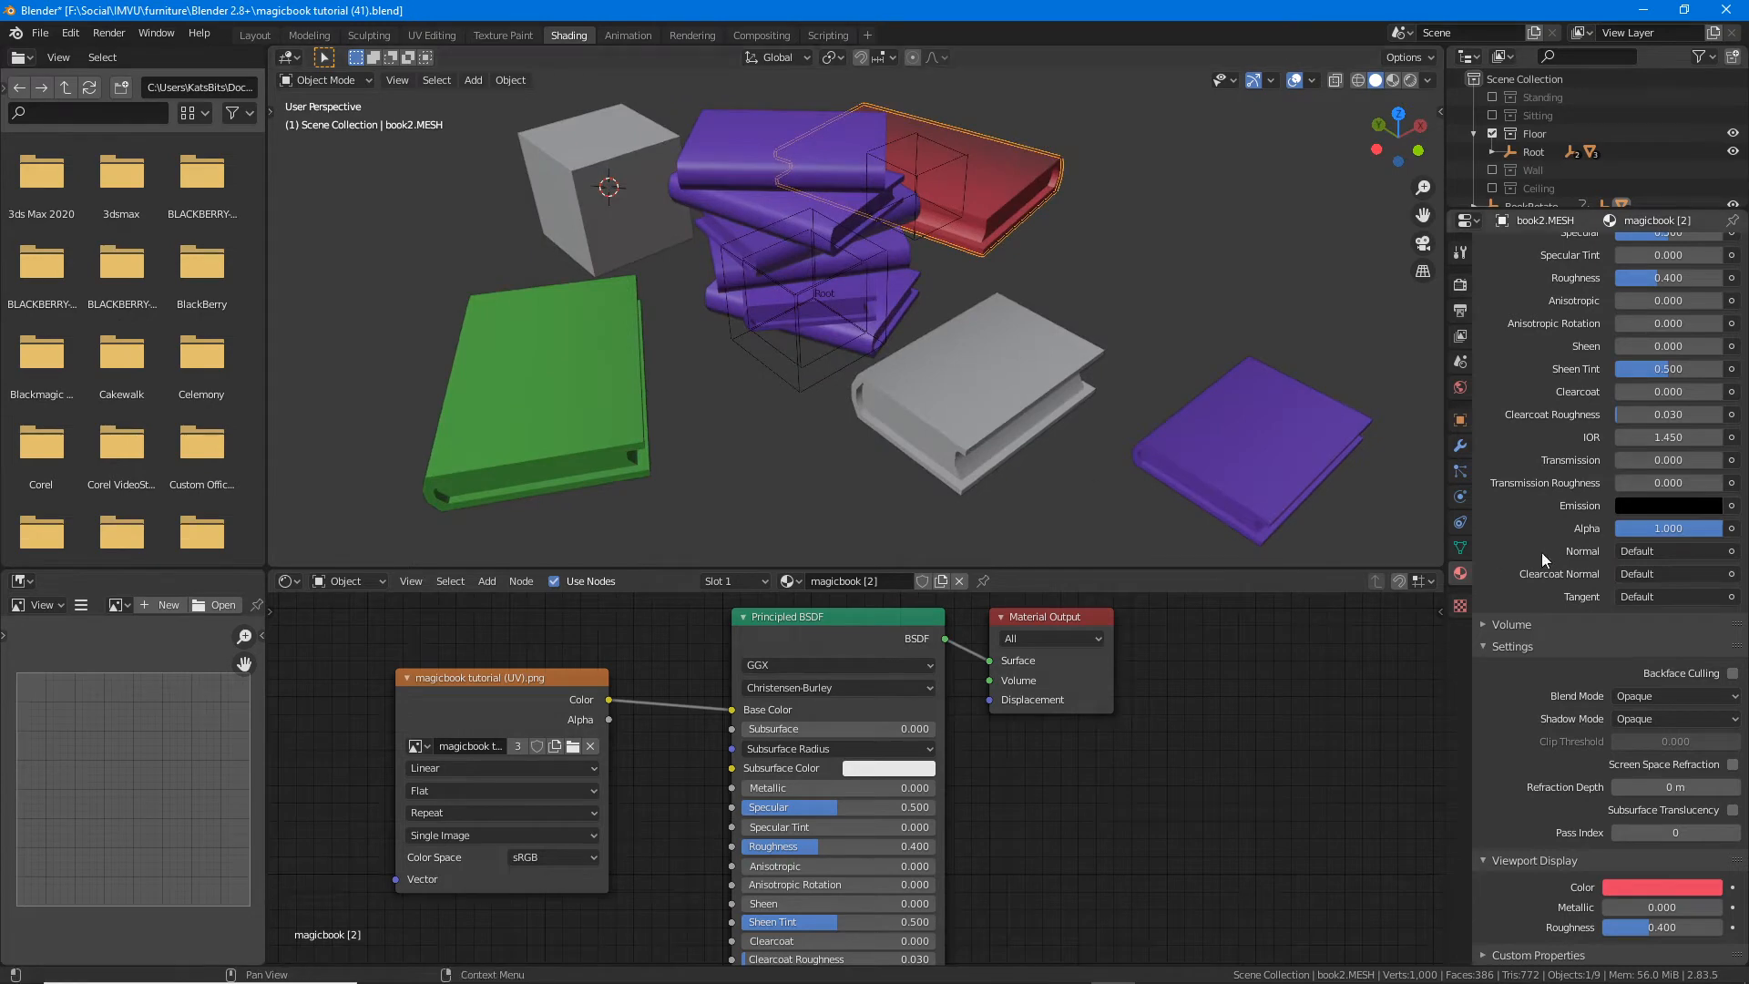
scroll(1548, 547, "up", 10)
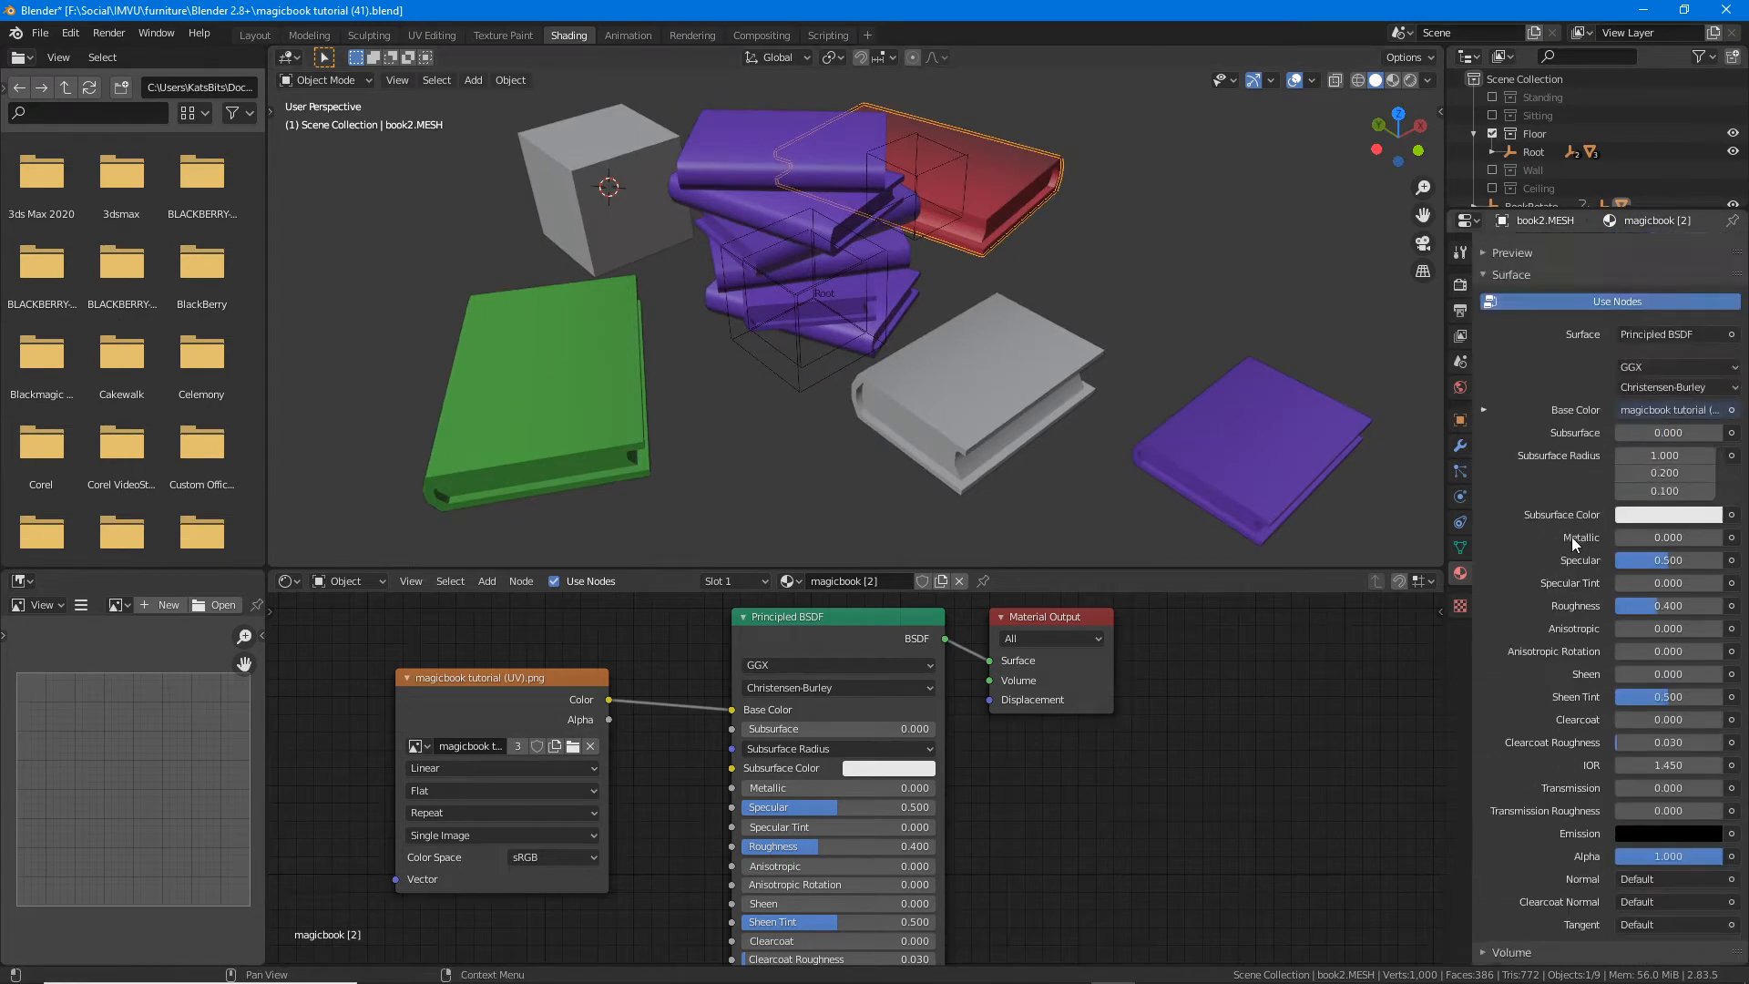
Step: Select the purple book3.MESH beside the stack and make its shared magicbook [0] material a single-user copy
left_click(1241, 416)
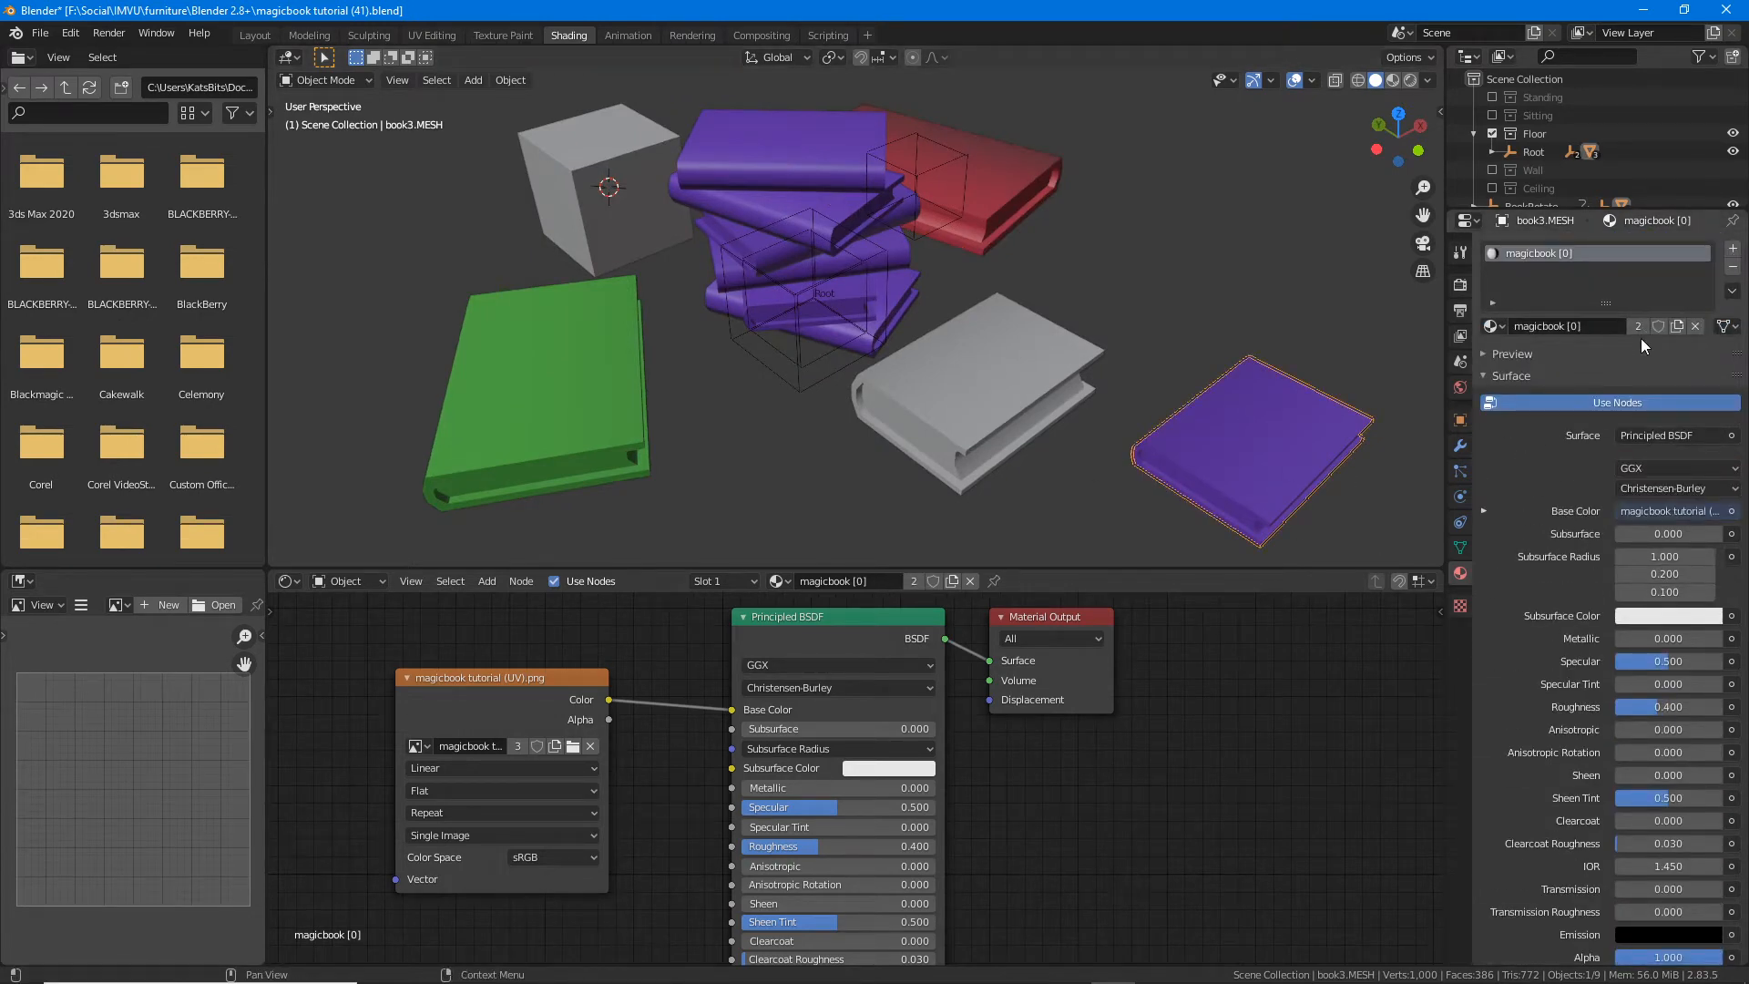
key("ctrl+2")
mouse_move(1620, 312)
left_mouse_down()
mouse_move(1612, 353)
mouse_move(1652, 306)
mouse_move(1620, 305)
left_mouse_up()
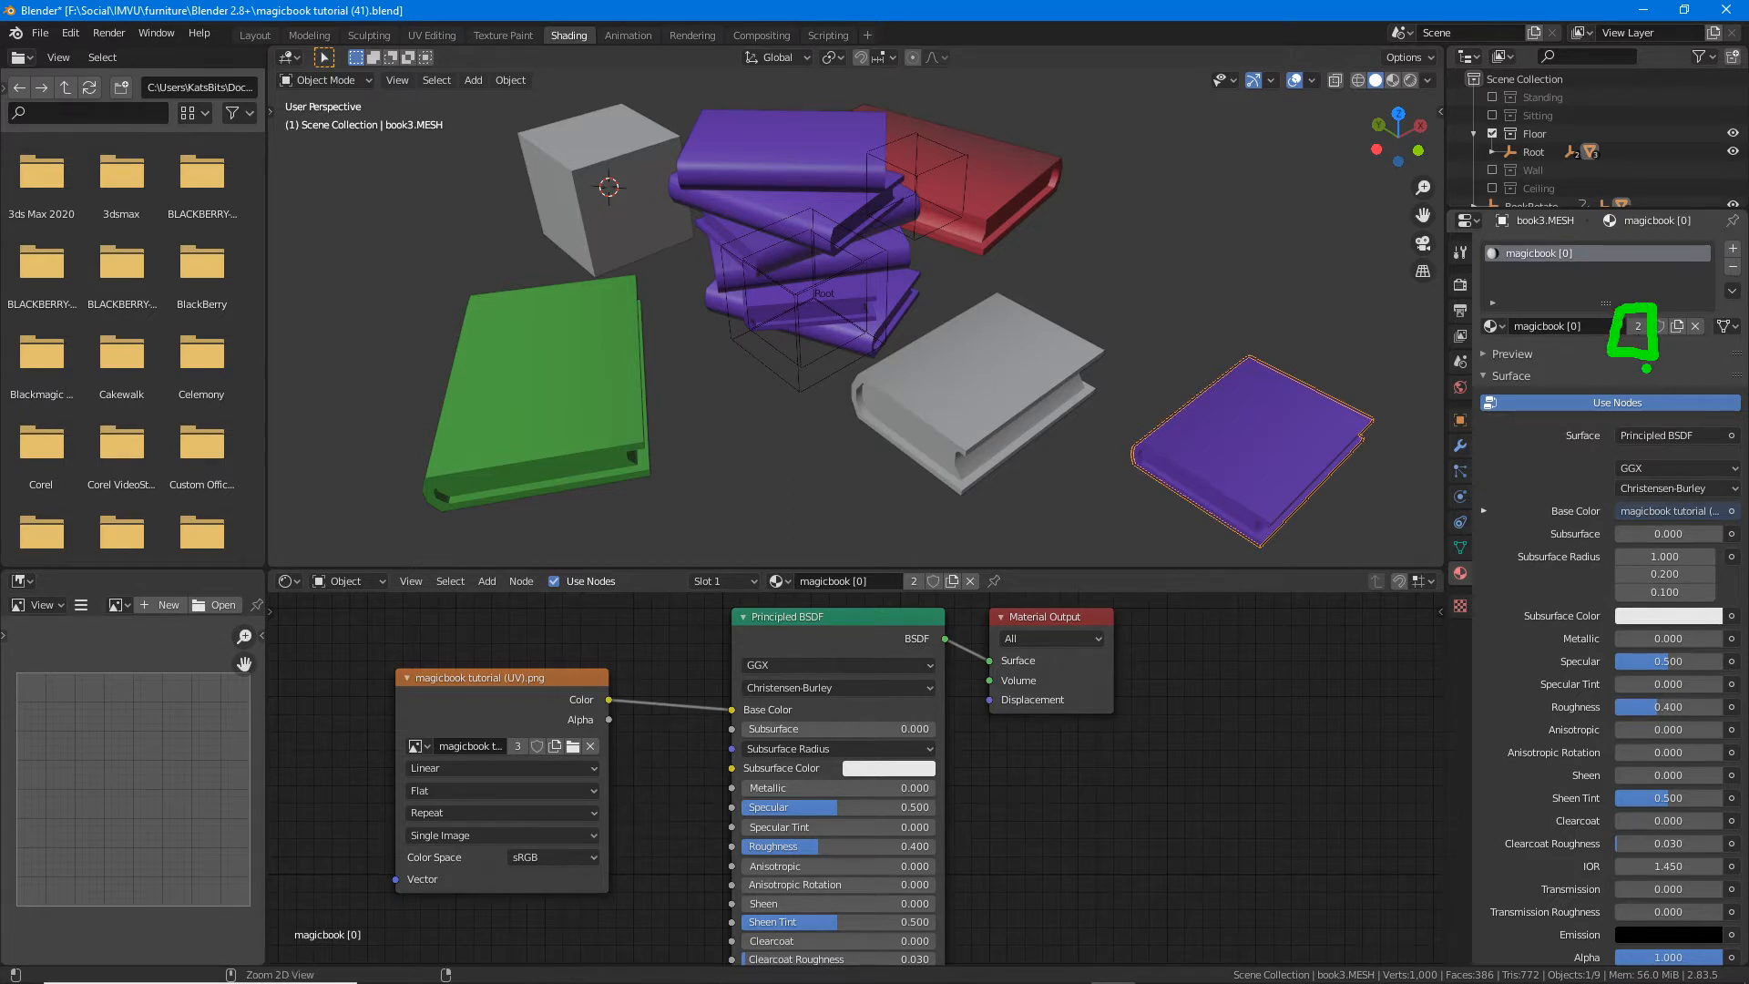
key("Escape")
left_click(1638, 325)
Step: Rename book3.MESH's copied material as magicbook [3]
left_click(1621, 326)
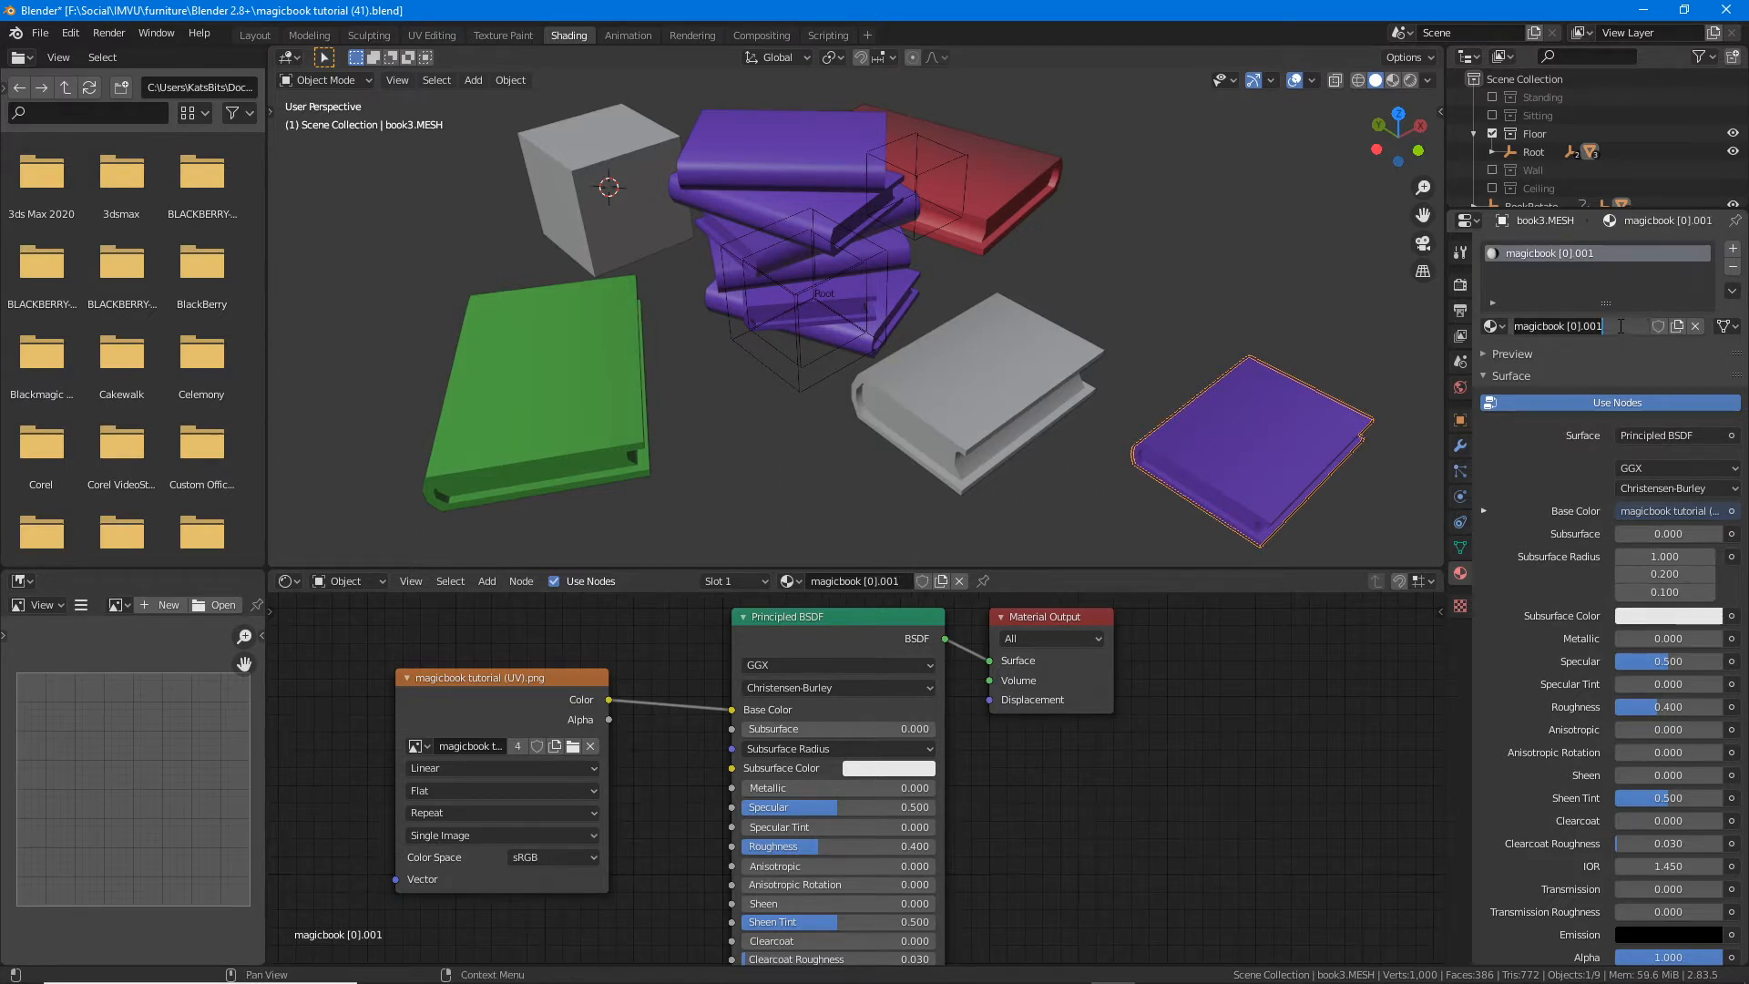
left_click(1636, 327)
key("BackSpace")
key("BackSpace")
key("BackSpace")
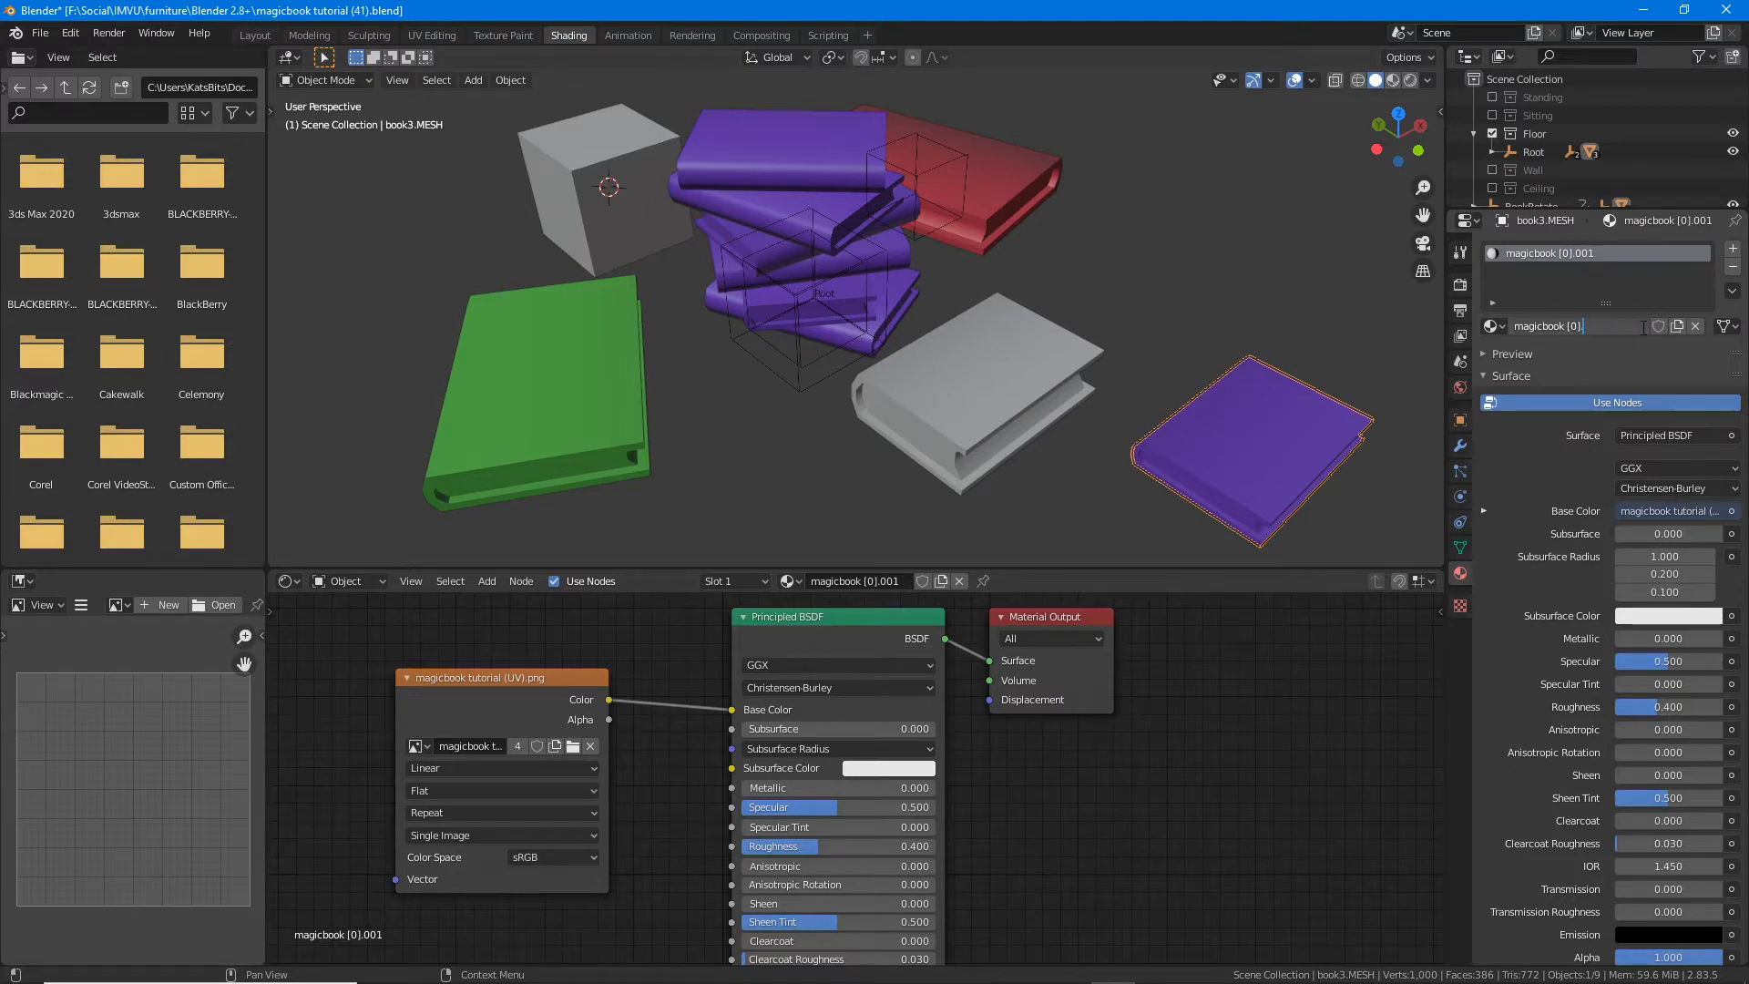
key("Left")
key("BackSpace")
type("3")
key("Return")
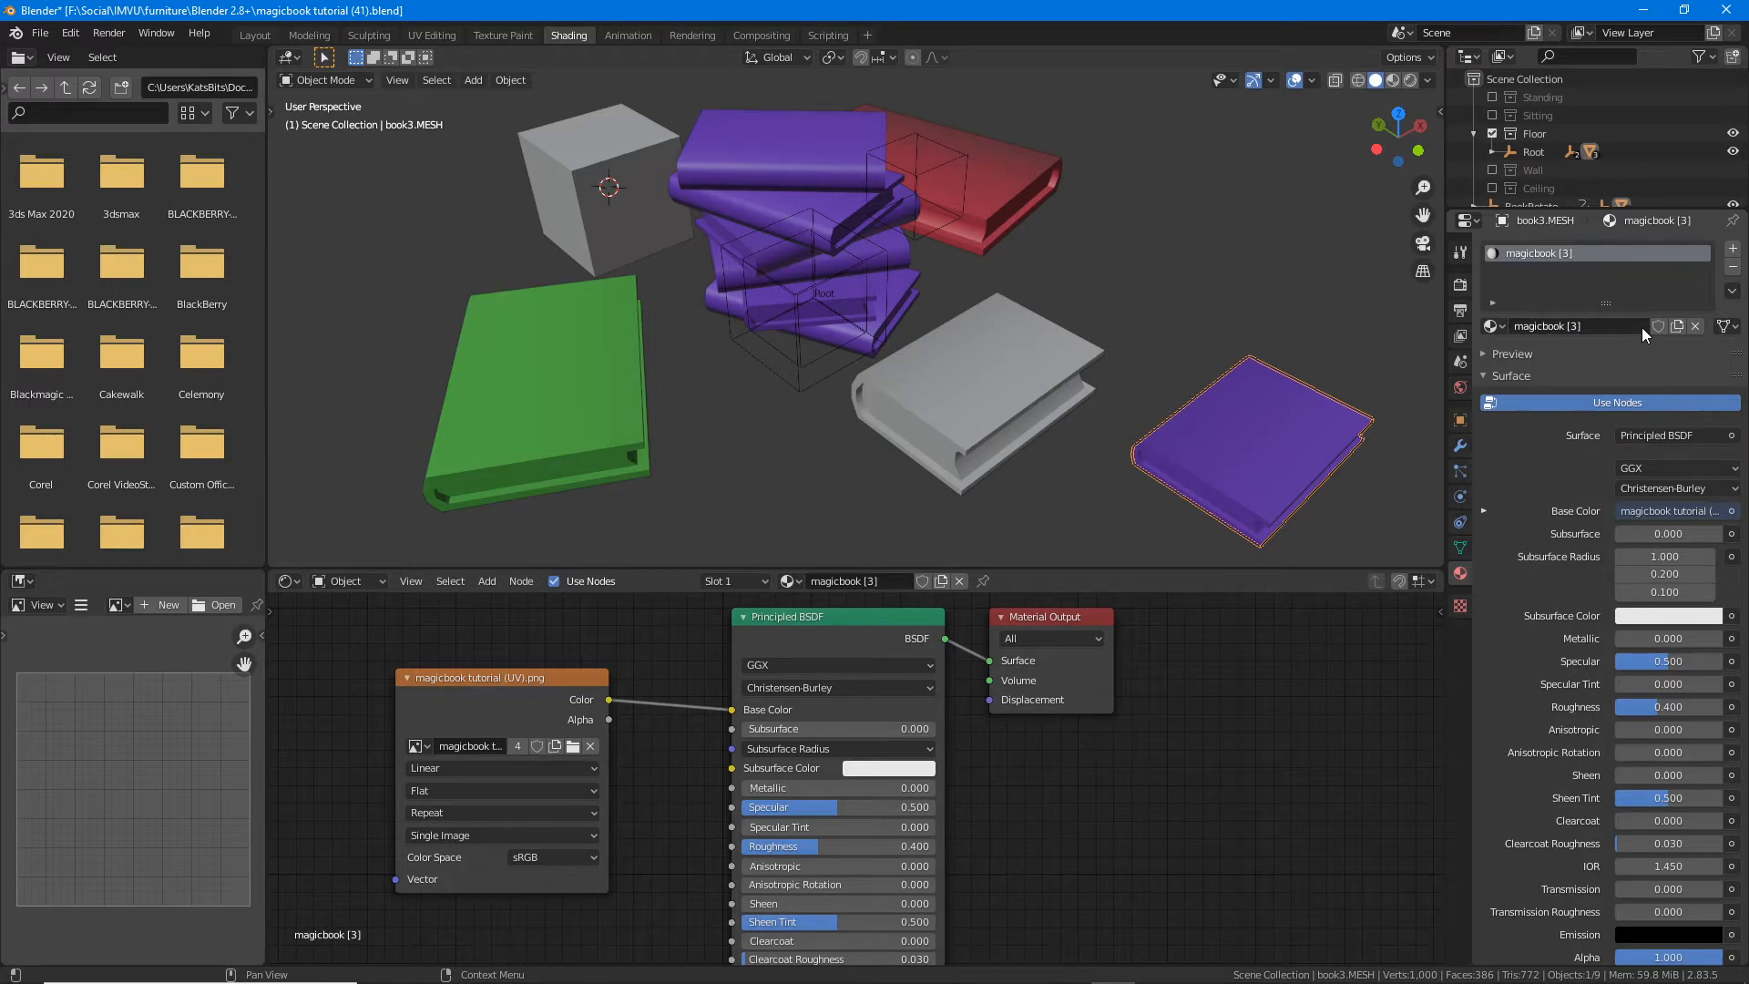
Step: Set the viewport display colour of book3.MESH's magicbook [3] material to yellow
scroll(1611, 754, "down", 10)
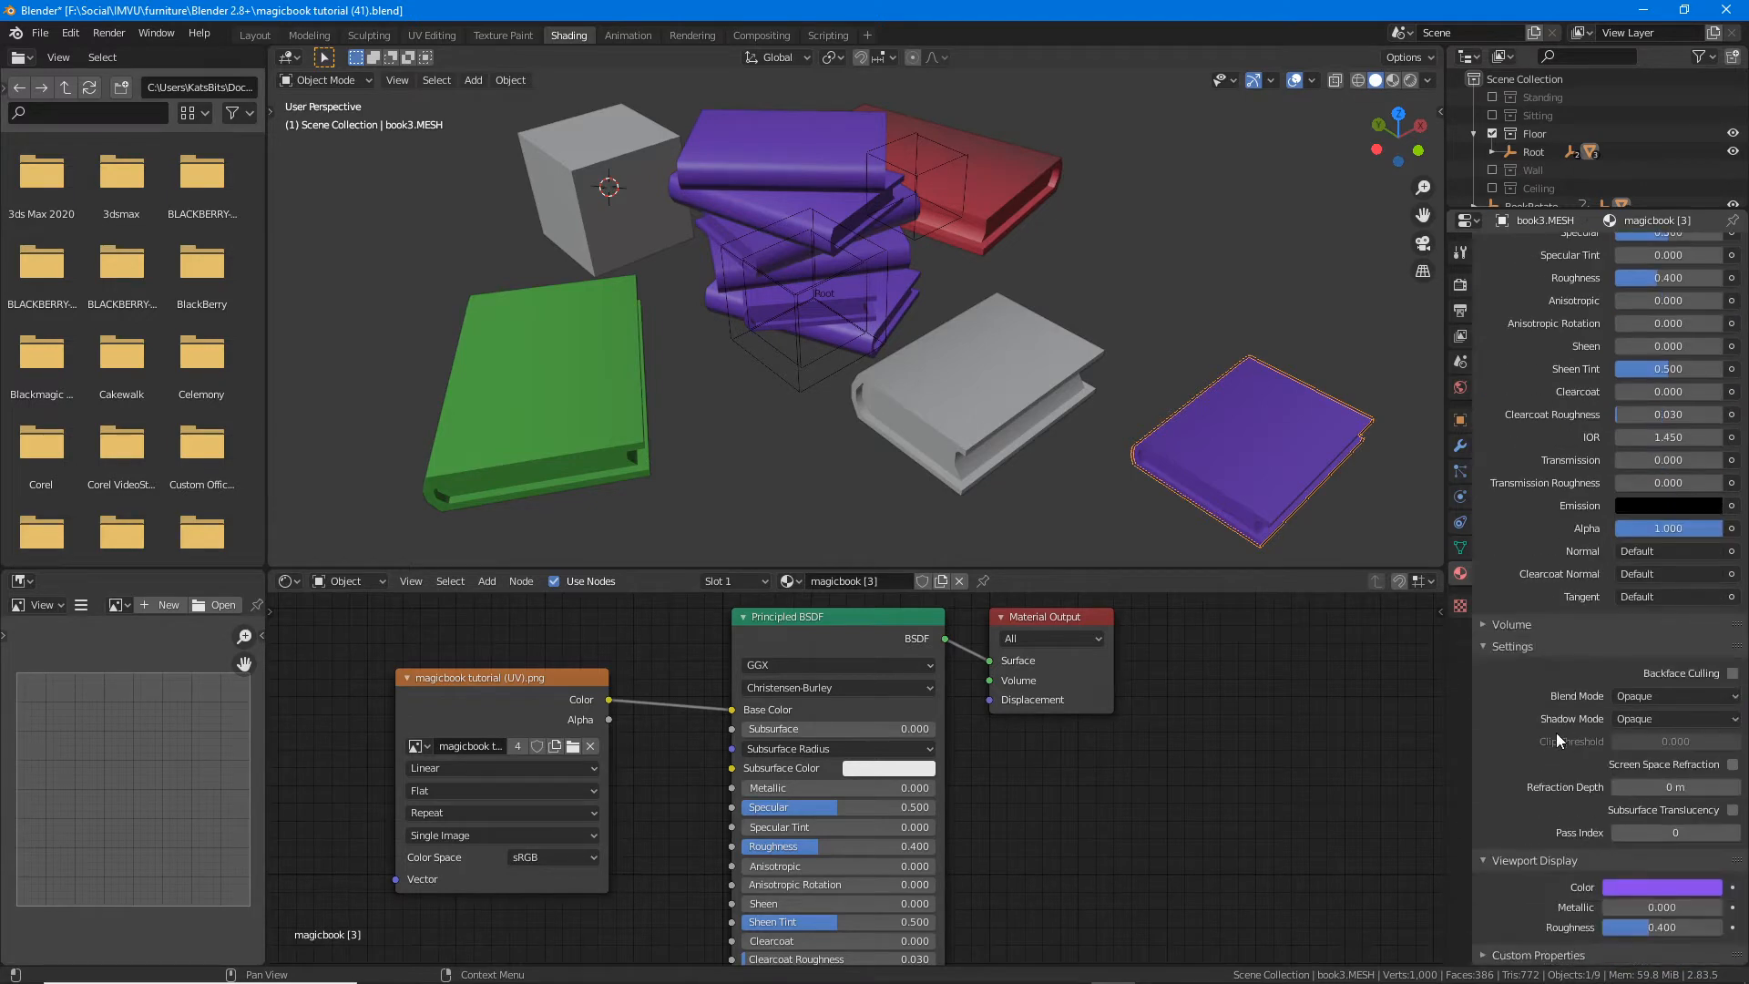
left_click(1631, 887)
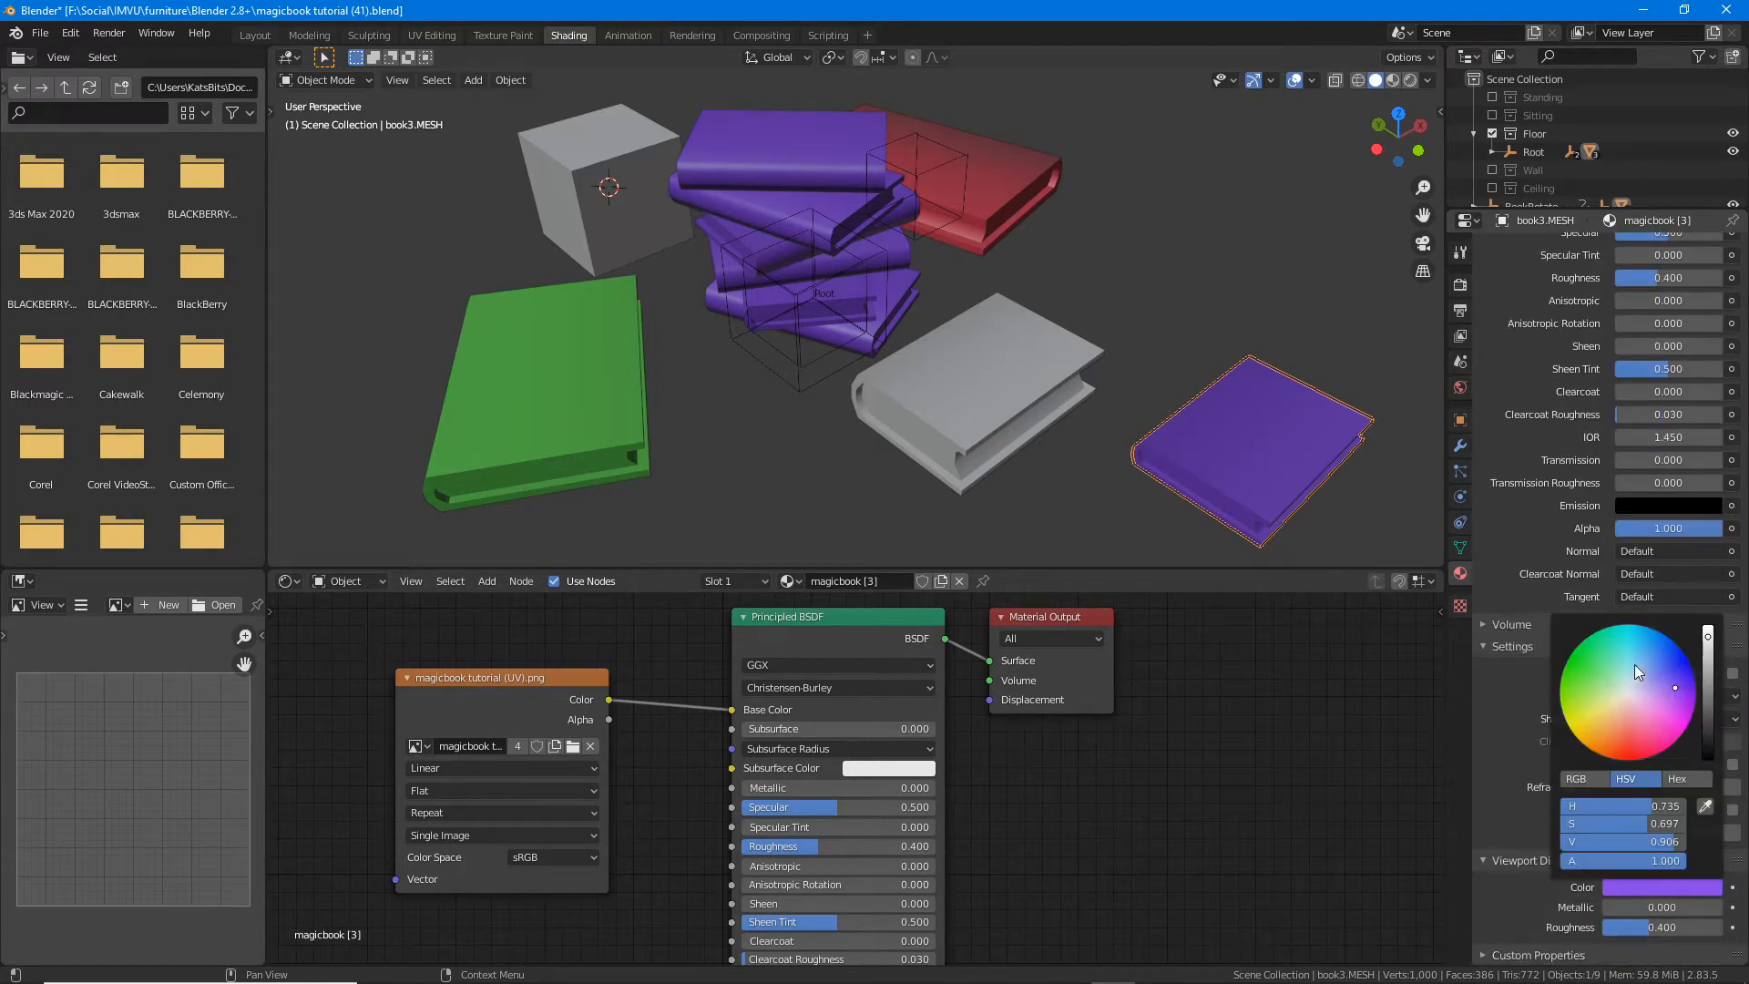
left_click_drag(1671, 690, 1571, 731)
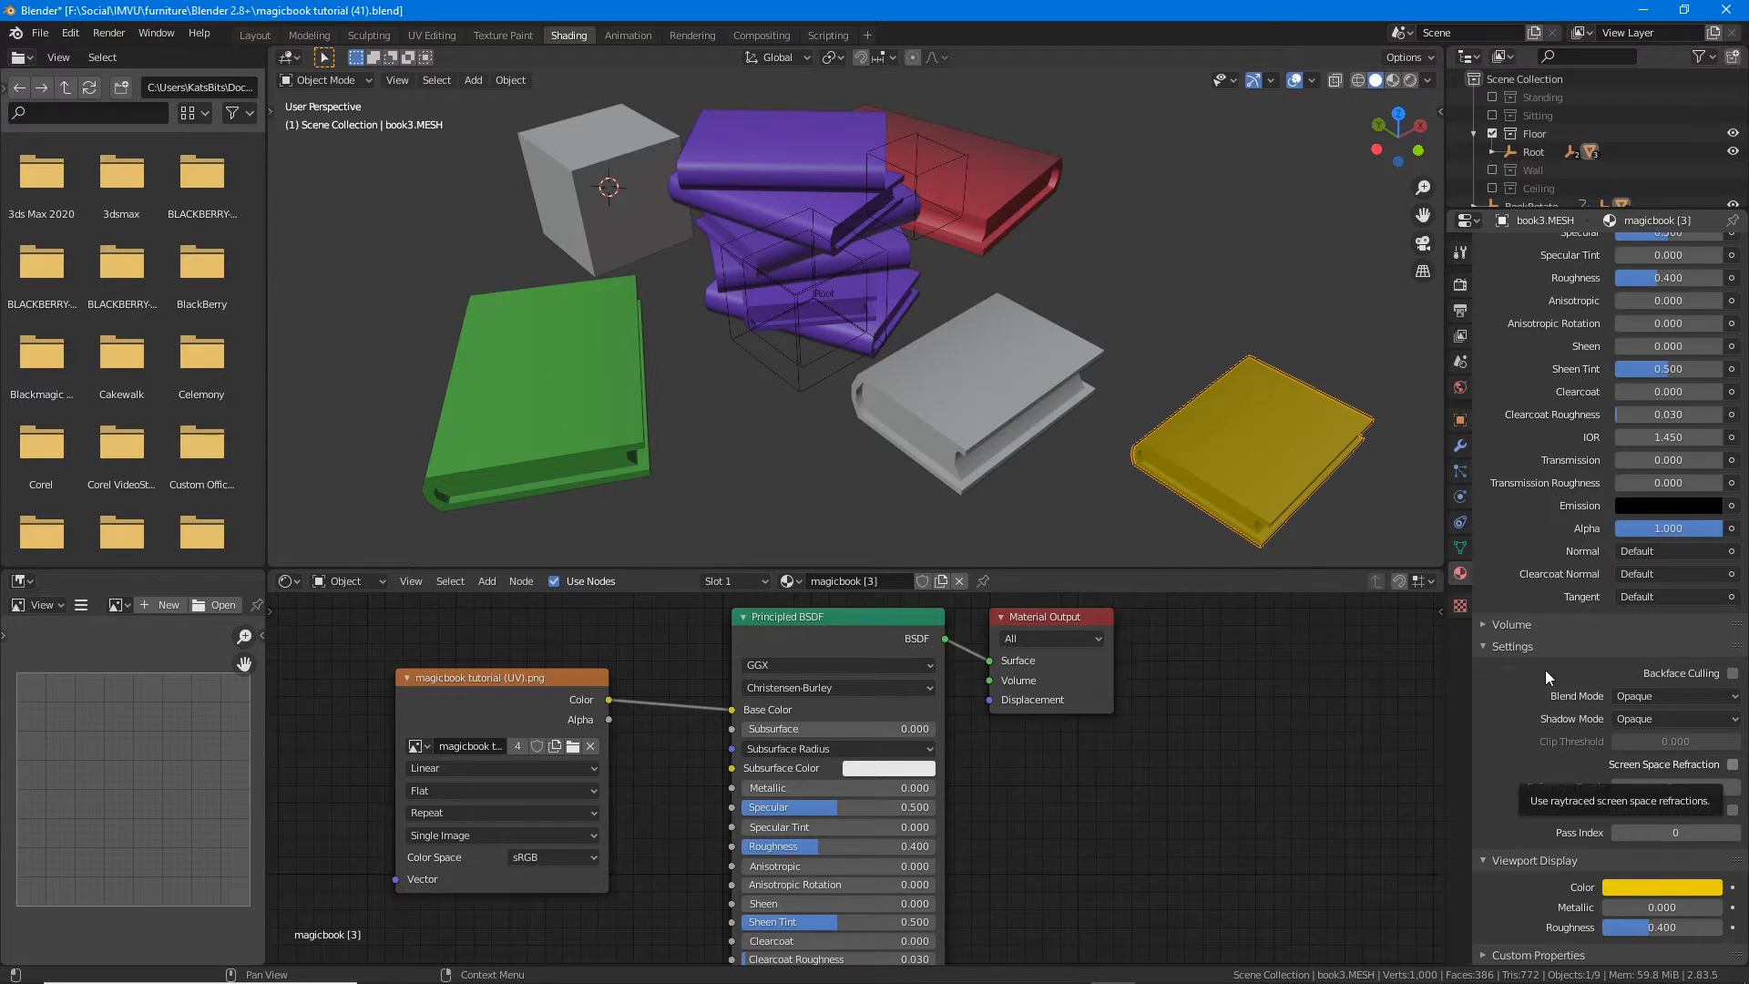
scroll(1562, 363, "up", 10)
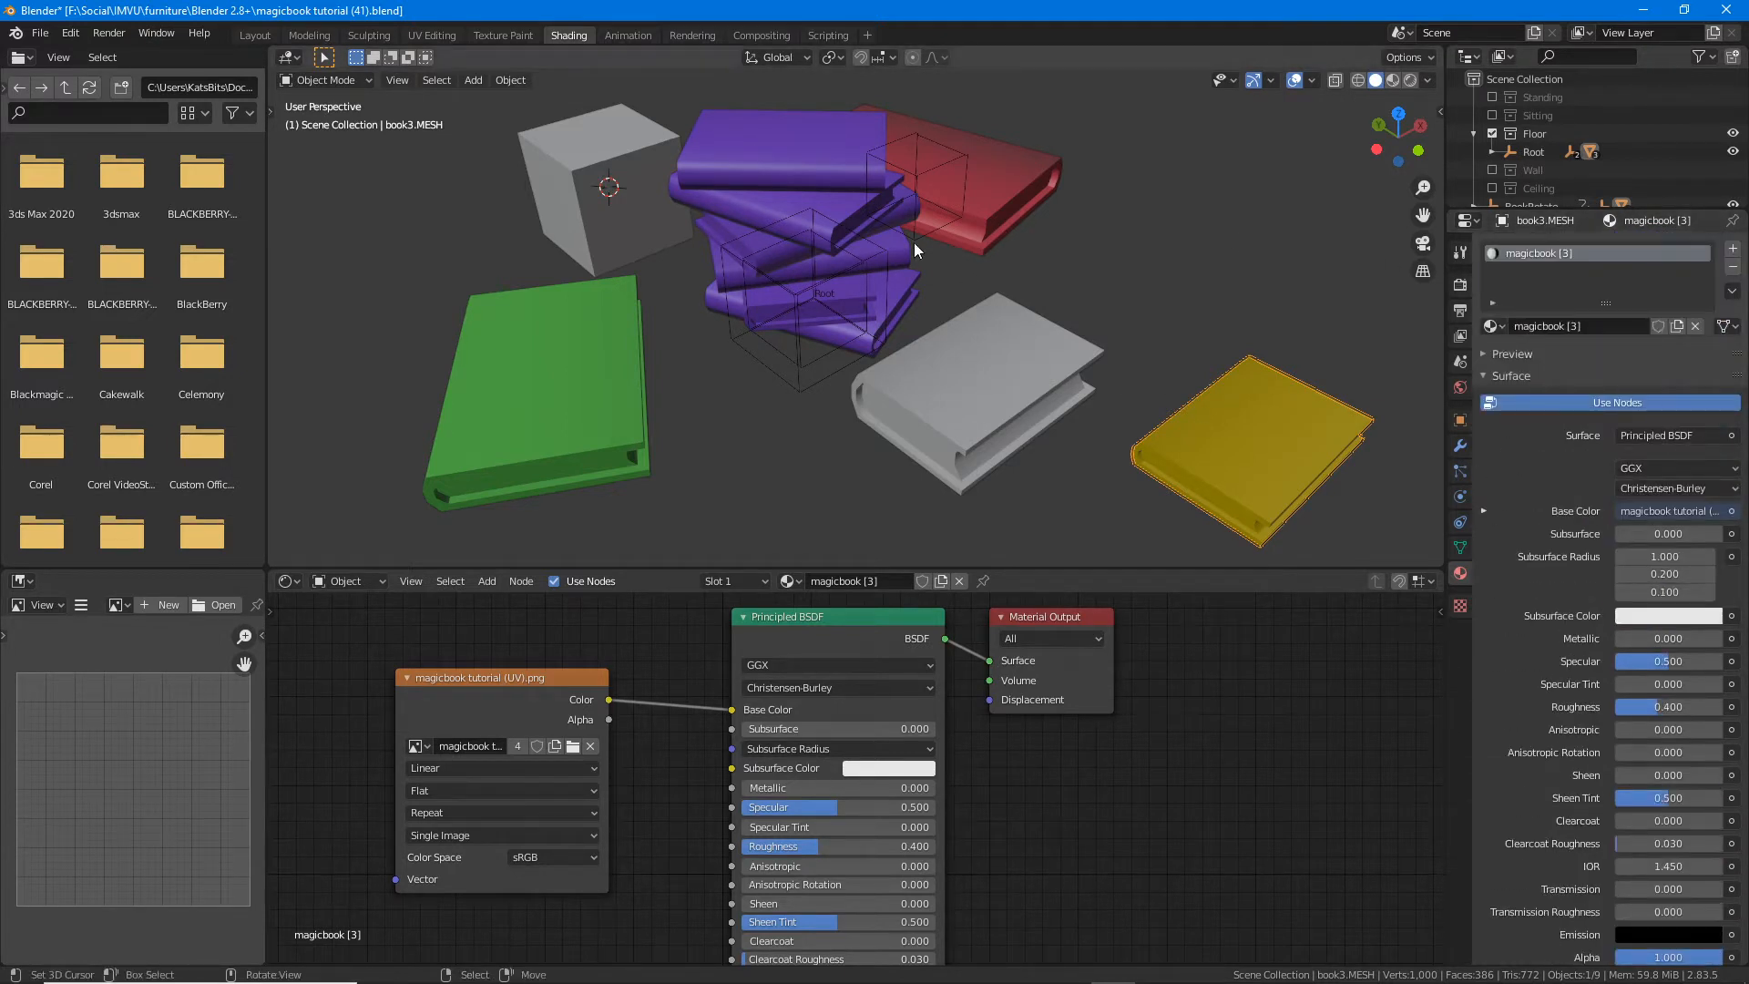
Step: Select the stack and each coloured book in turn to examine which material each mesh uses
left_click(730, 156)
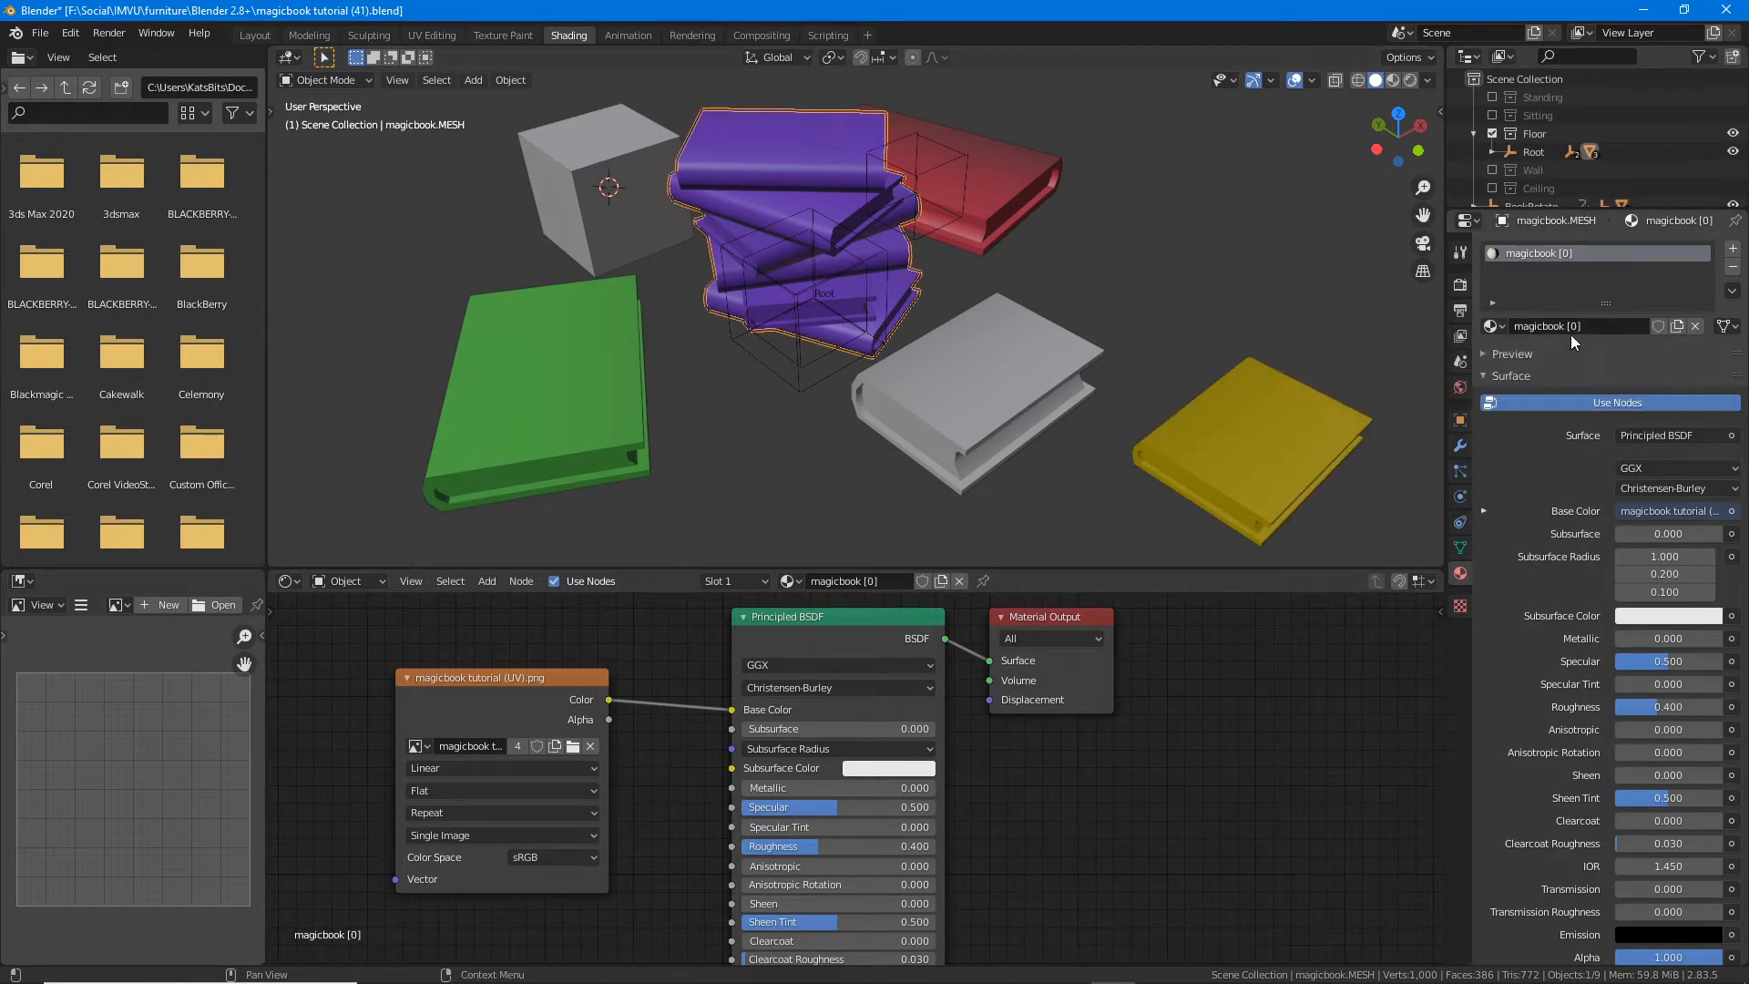
left_click(1015, 177)
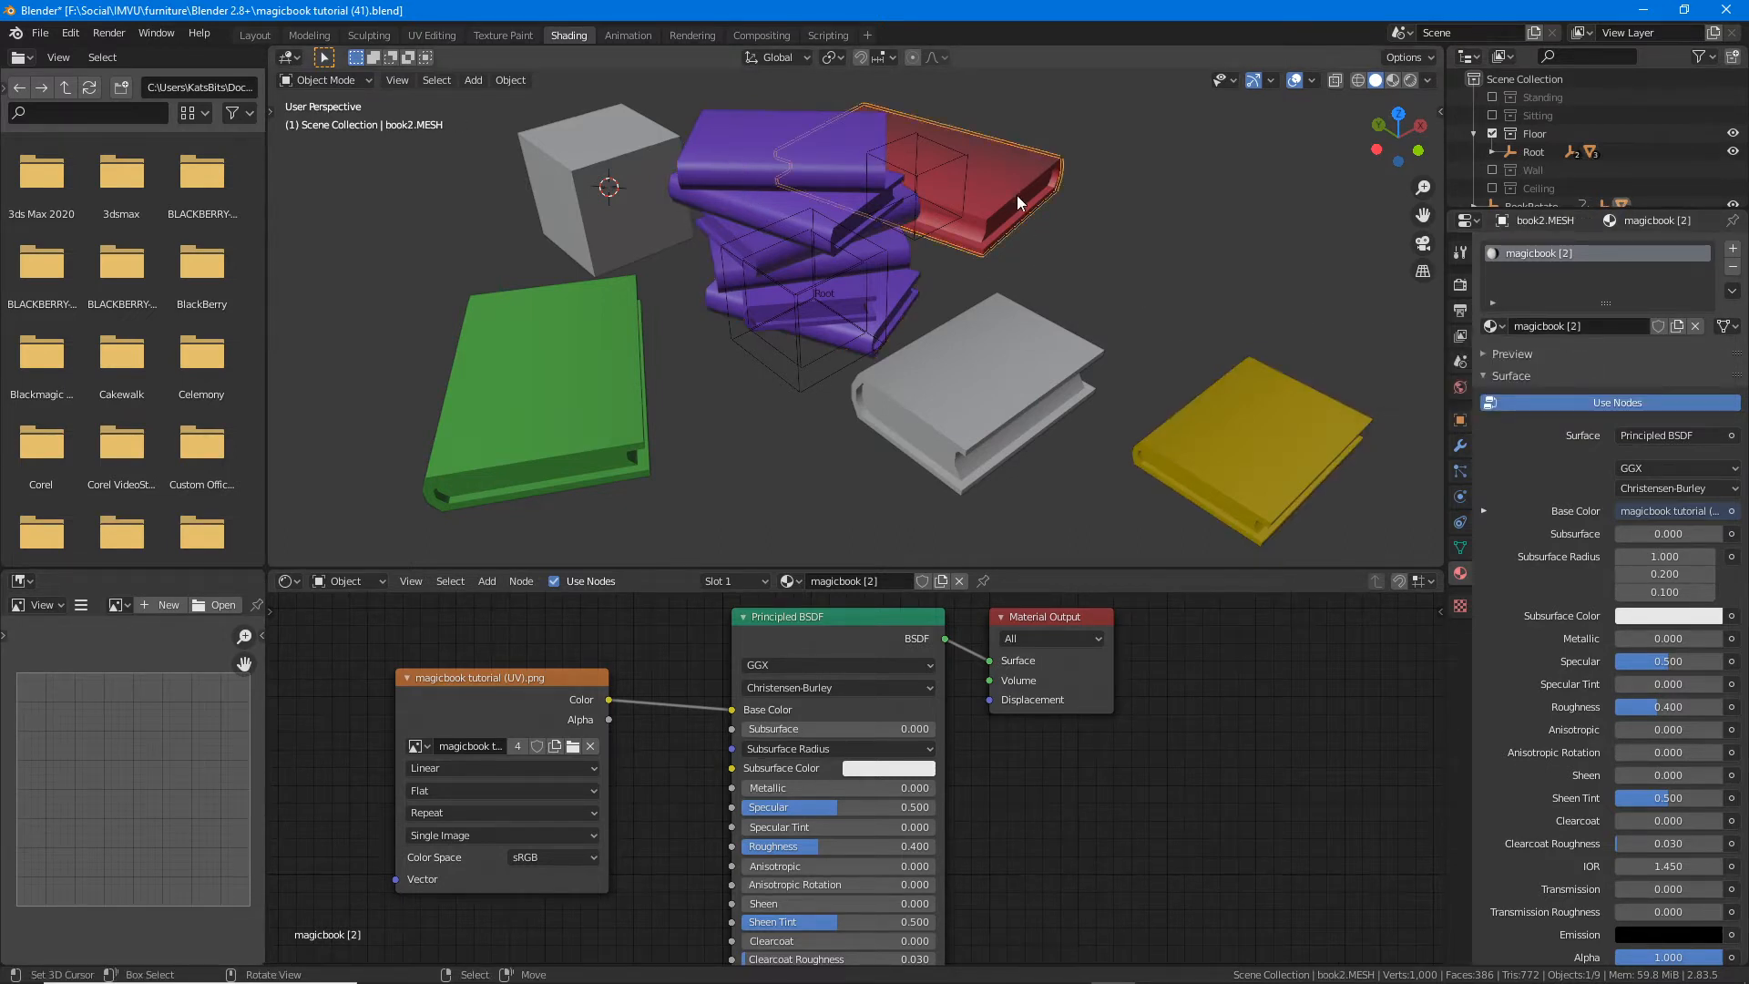
left_click(564, 337)
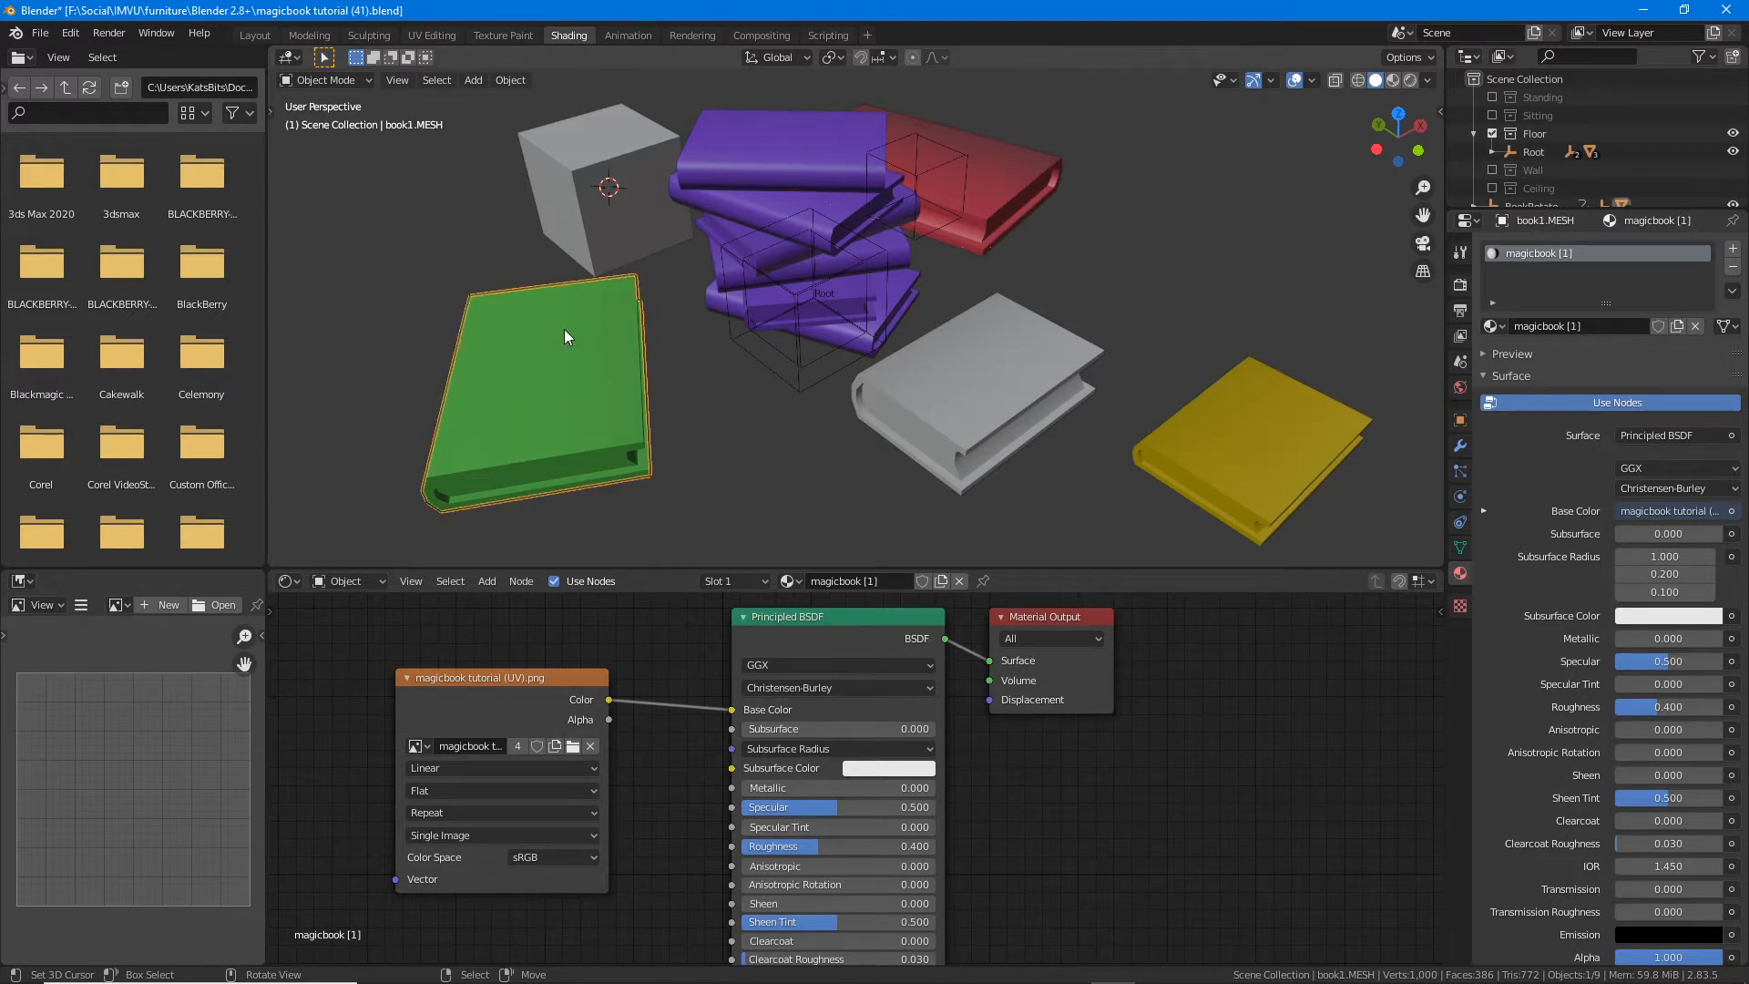
left_click(1013, 182)
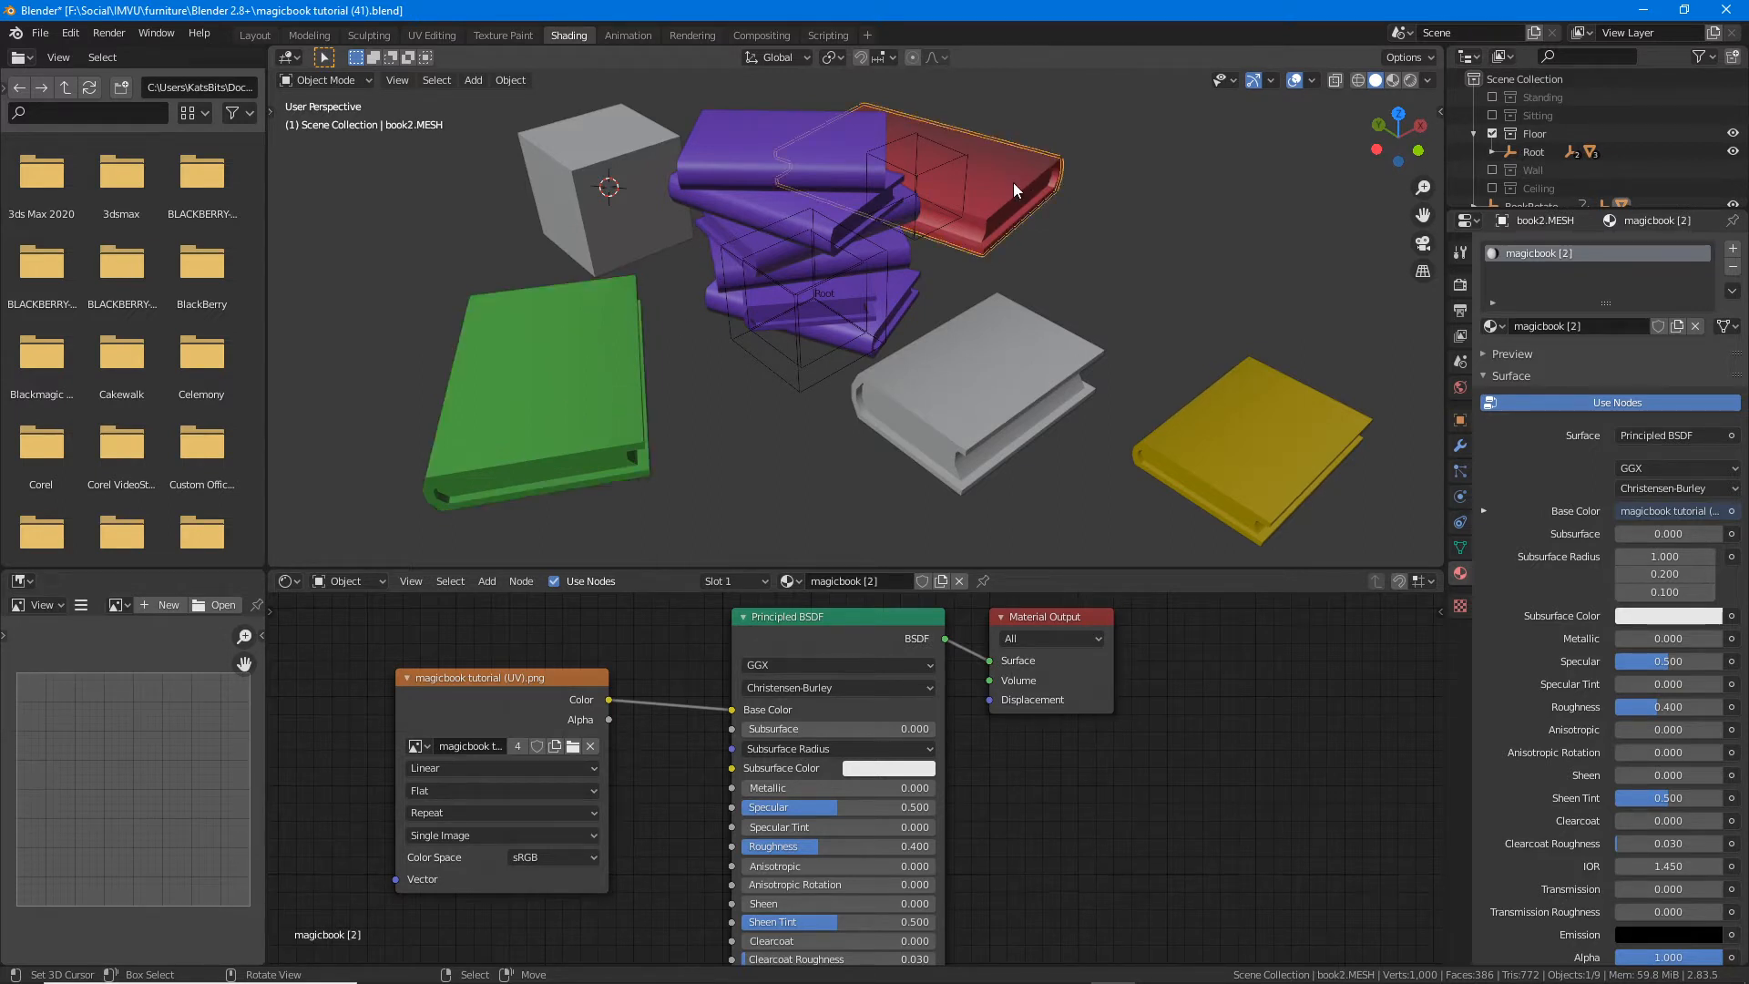
left_click(1265, 435)
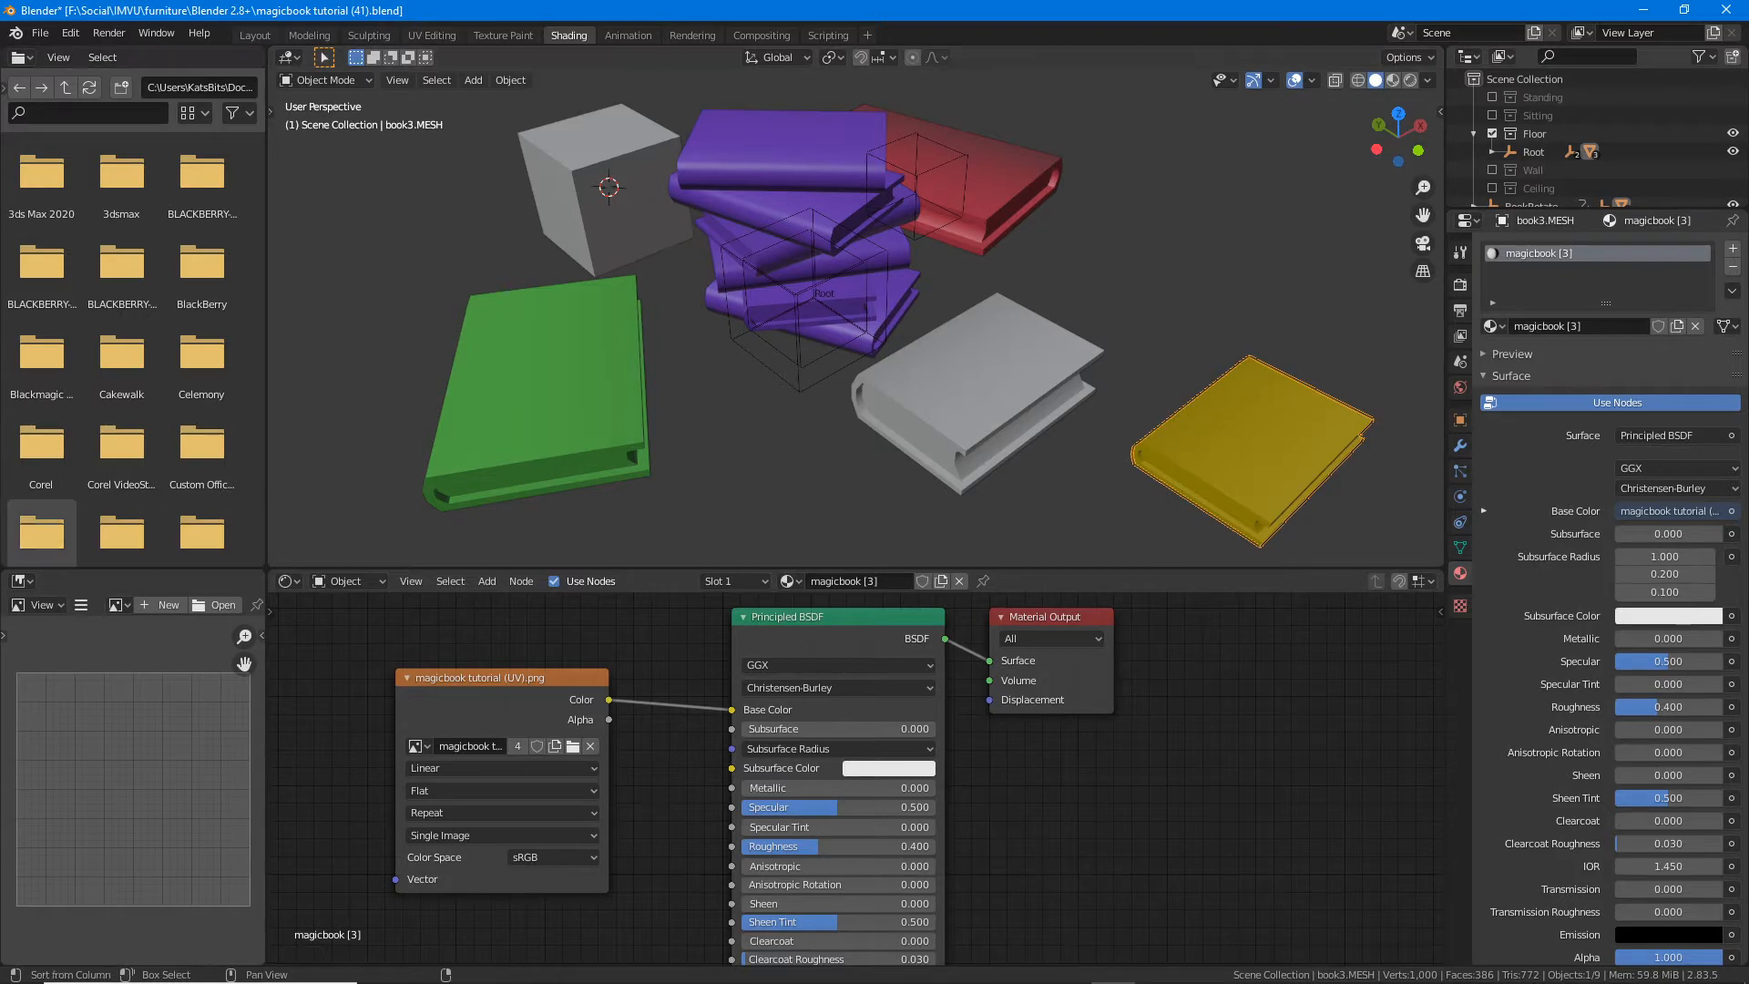
key("alt+Tab")
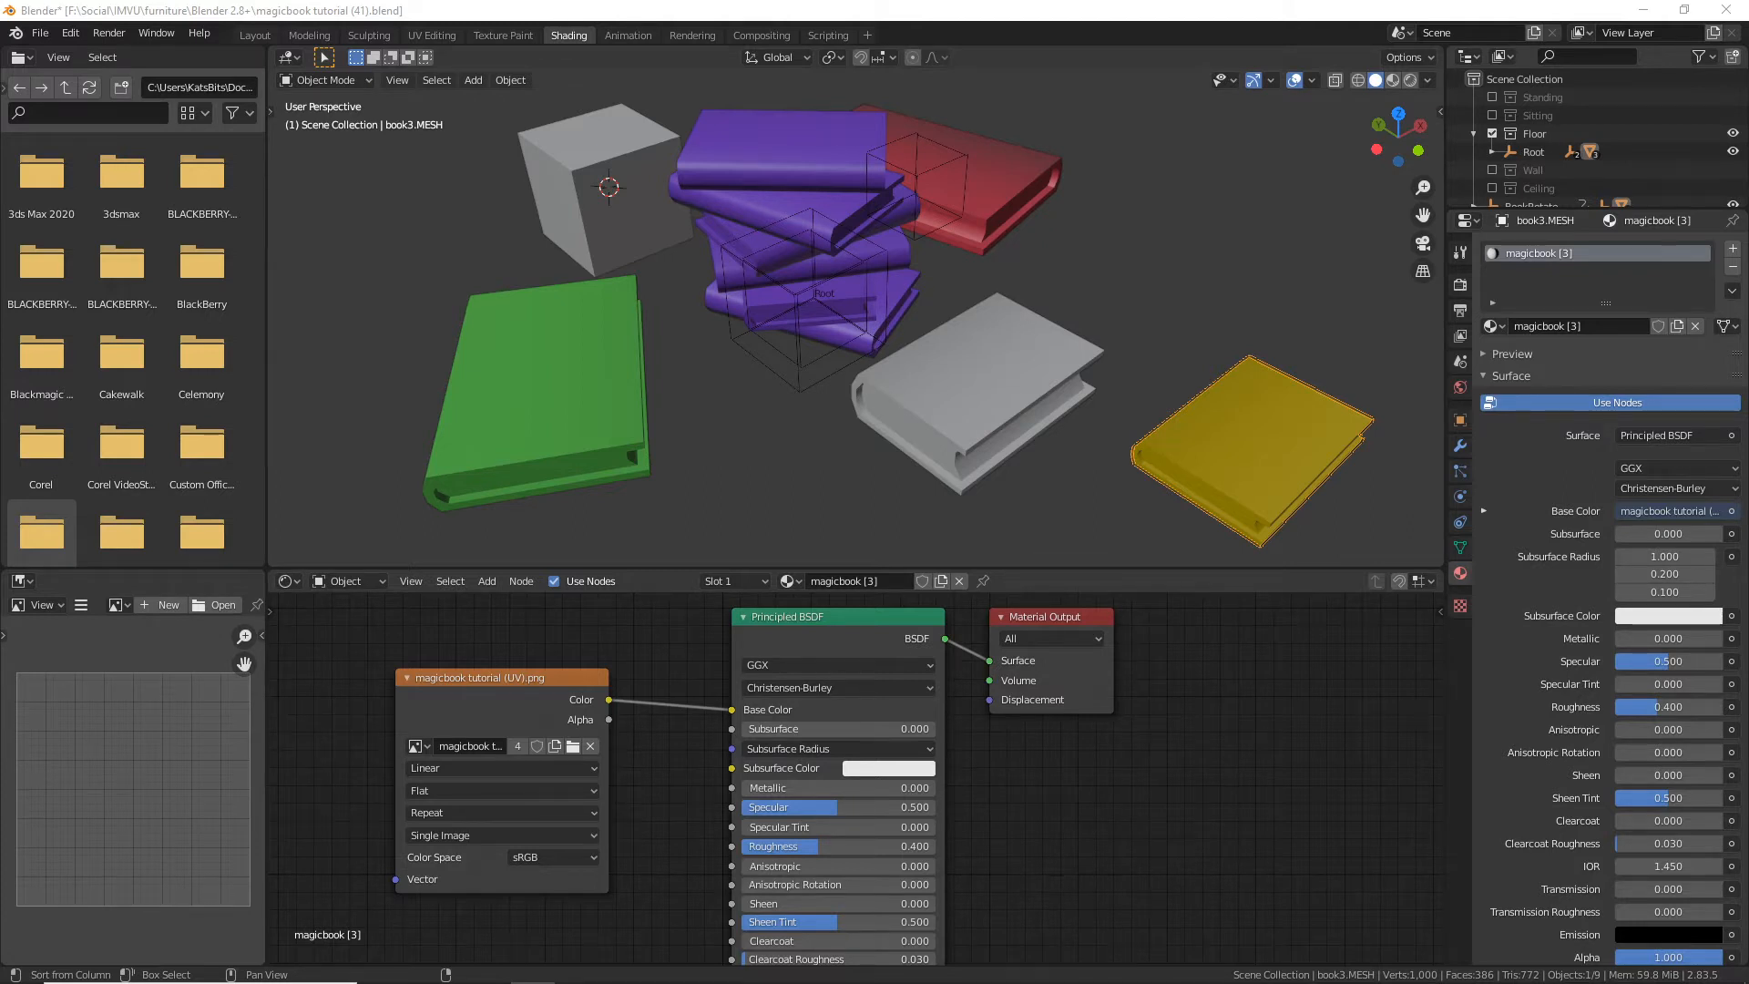
left_click(1052, 13)
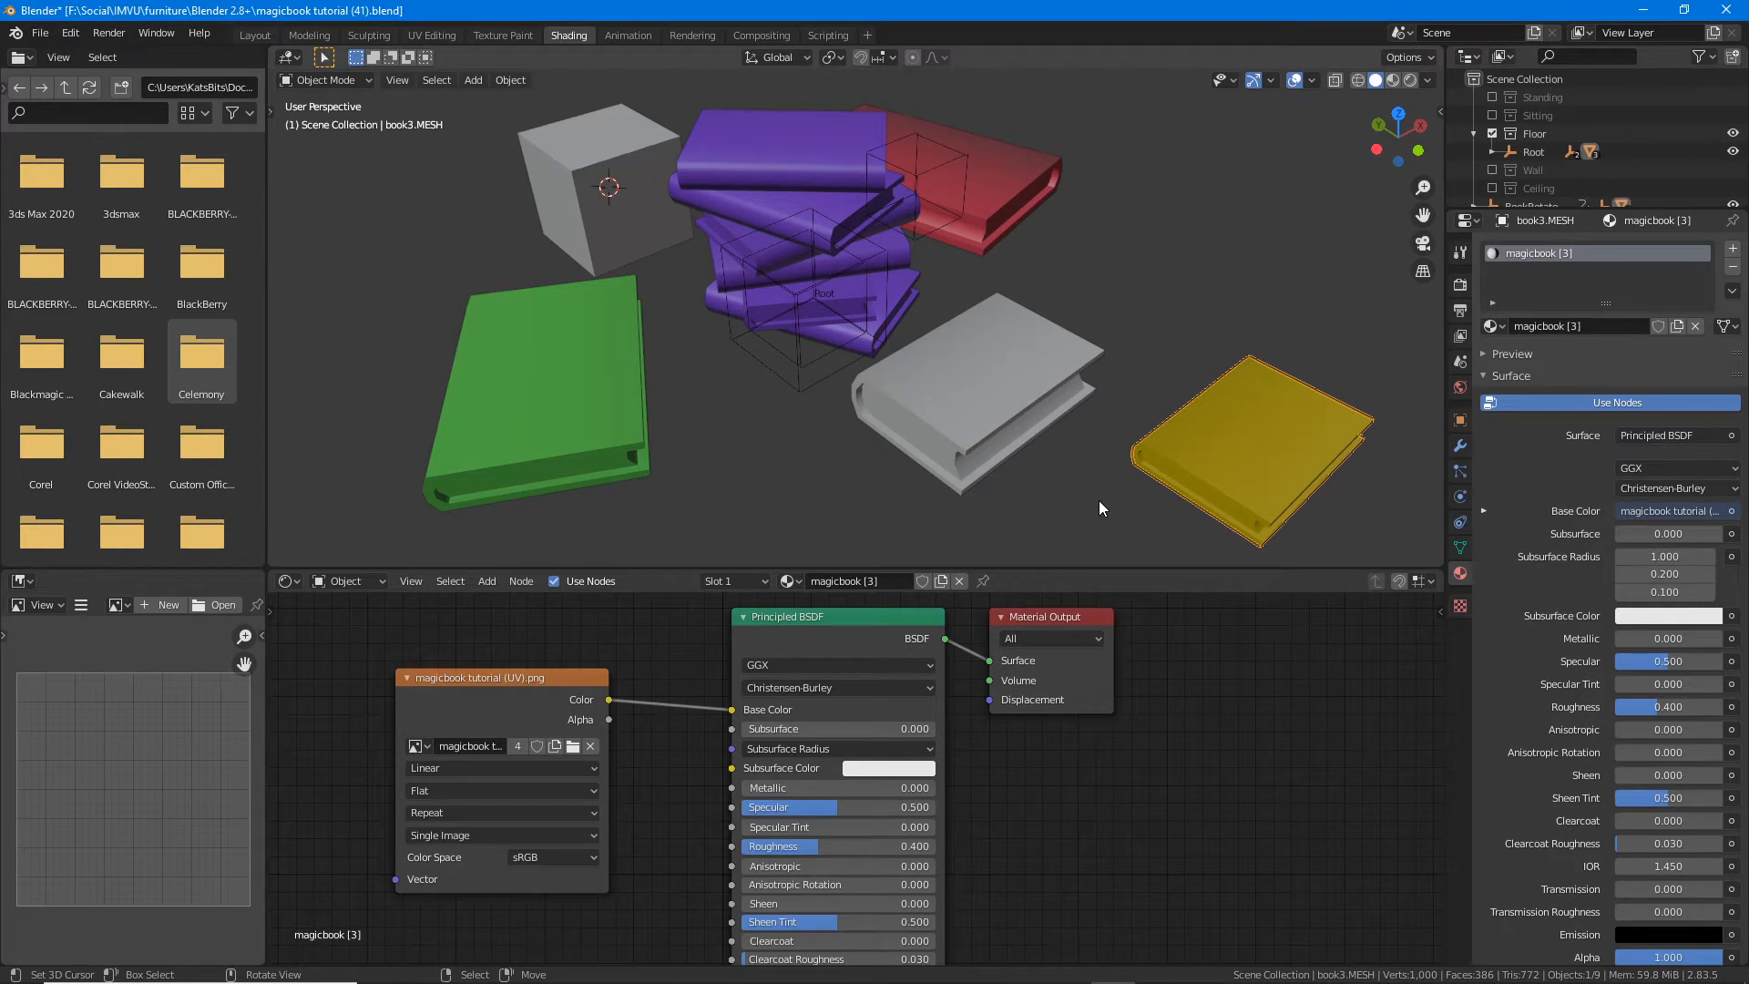
Step: Go through the stack and coloured books again, examining the user count of the image in their texture node
left_click(747, 171)
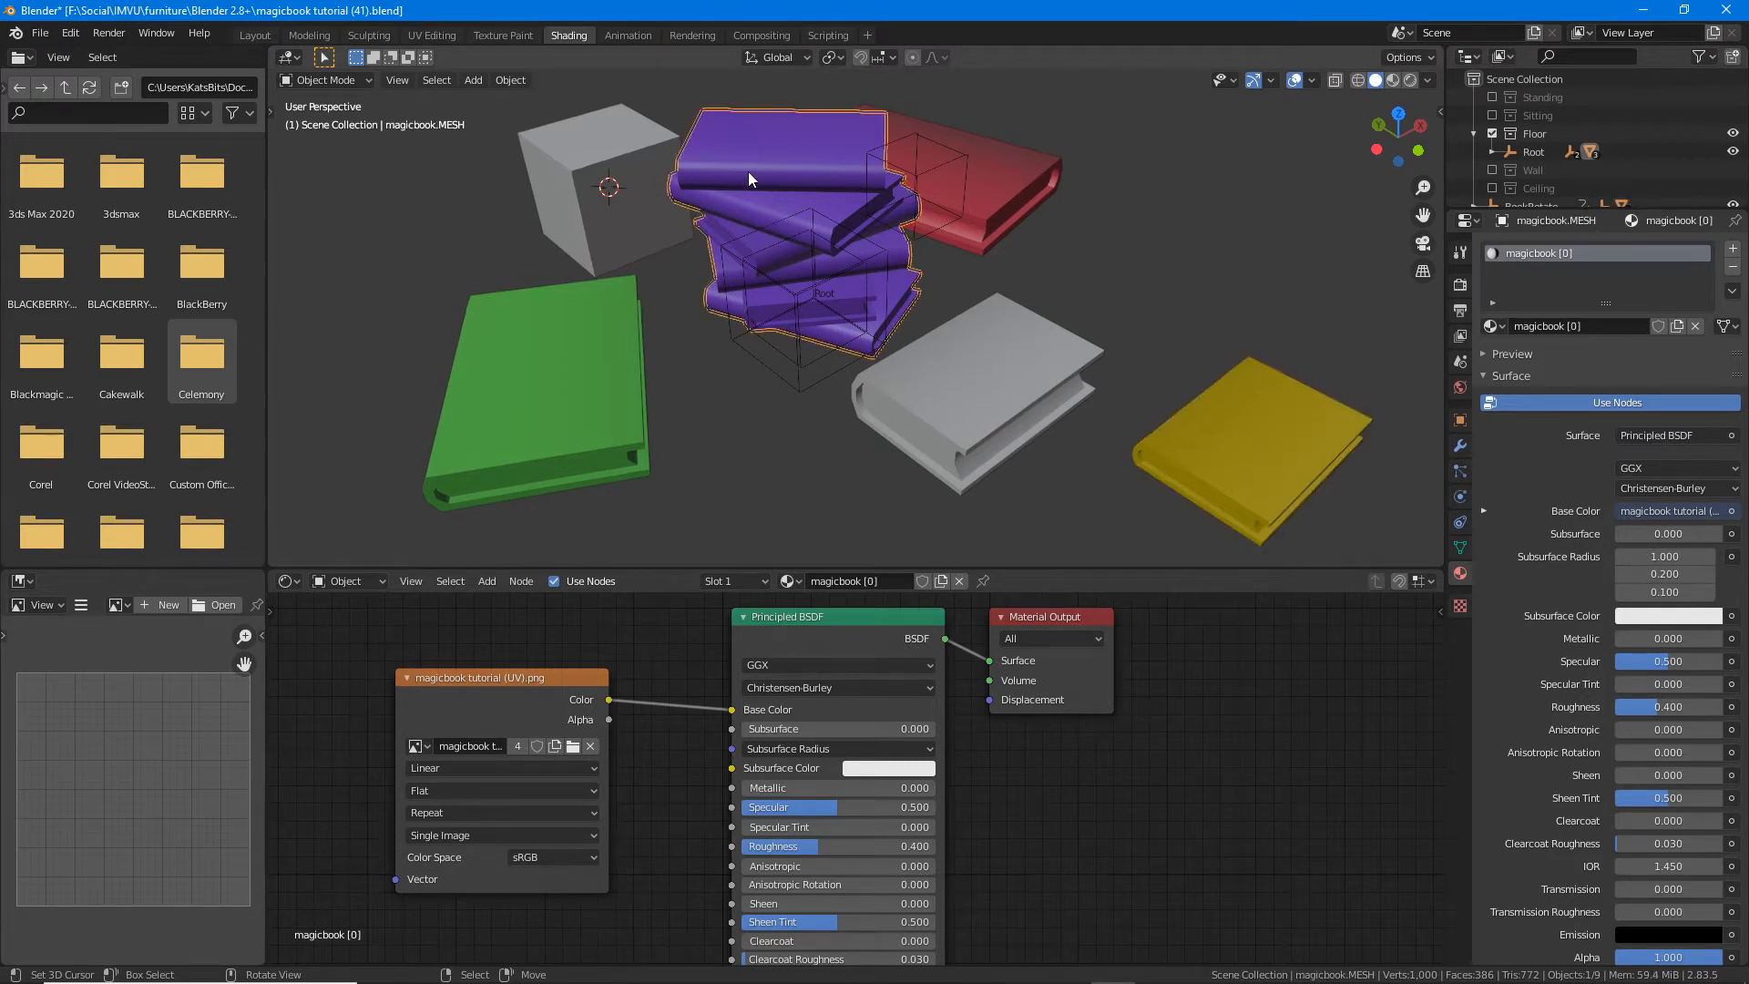
left_click(988, 184)
left_click(608, 383)
left_click(1243, 482)
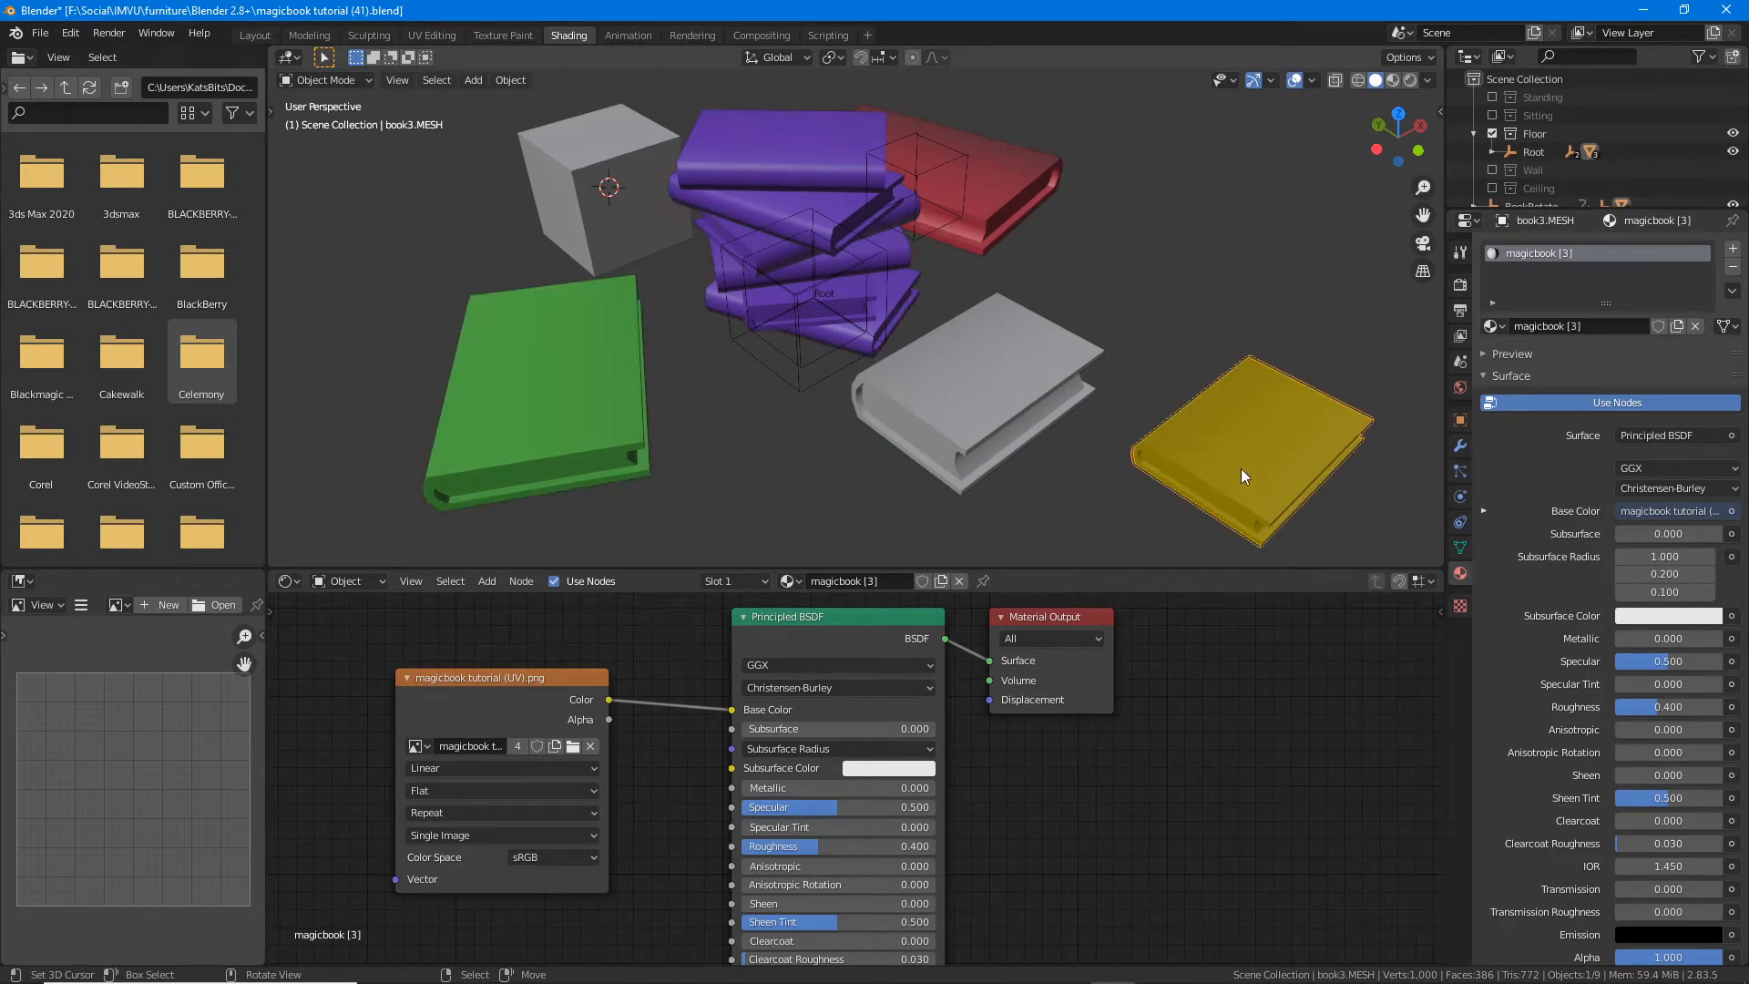
left_click(1036, 157)
left_click(785, 161)
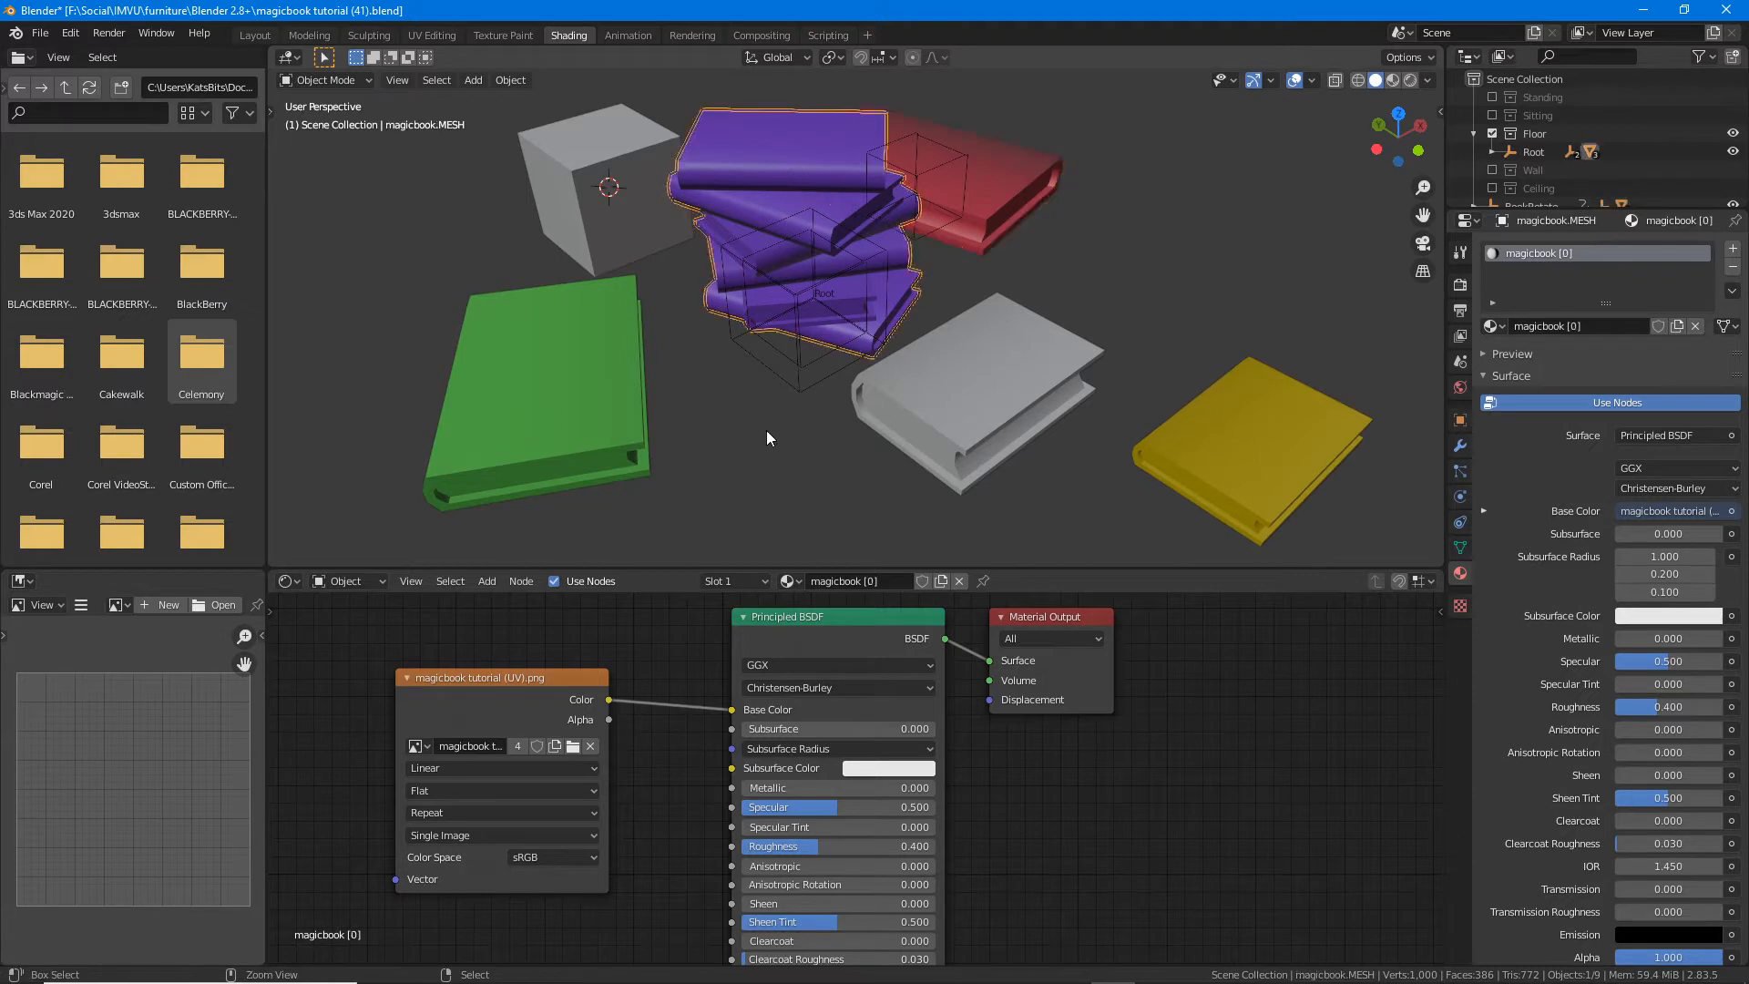
mouse_move(497, 729)
left_mouse_down()
mouse_move(549, 779)
mouse_move(550, 724)
mouse_move(493, 726)
left_mouse_up()
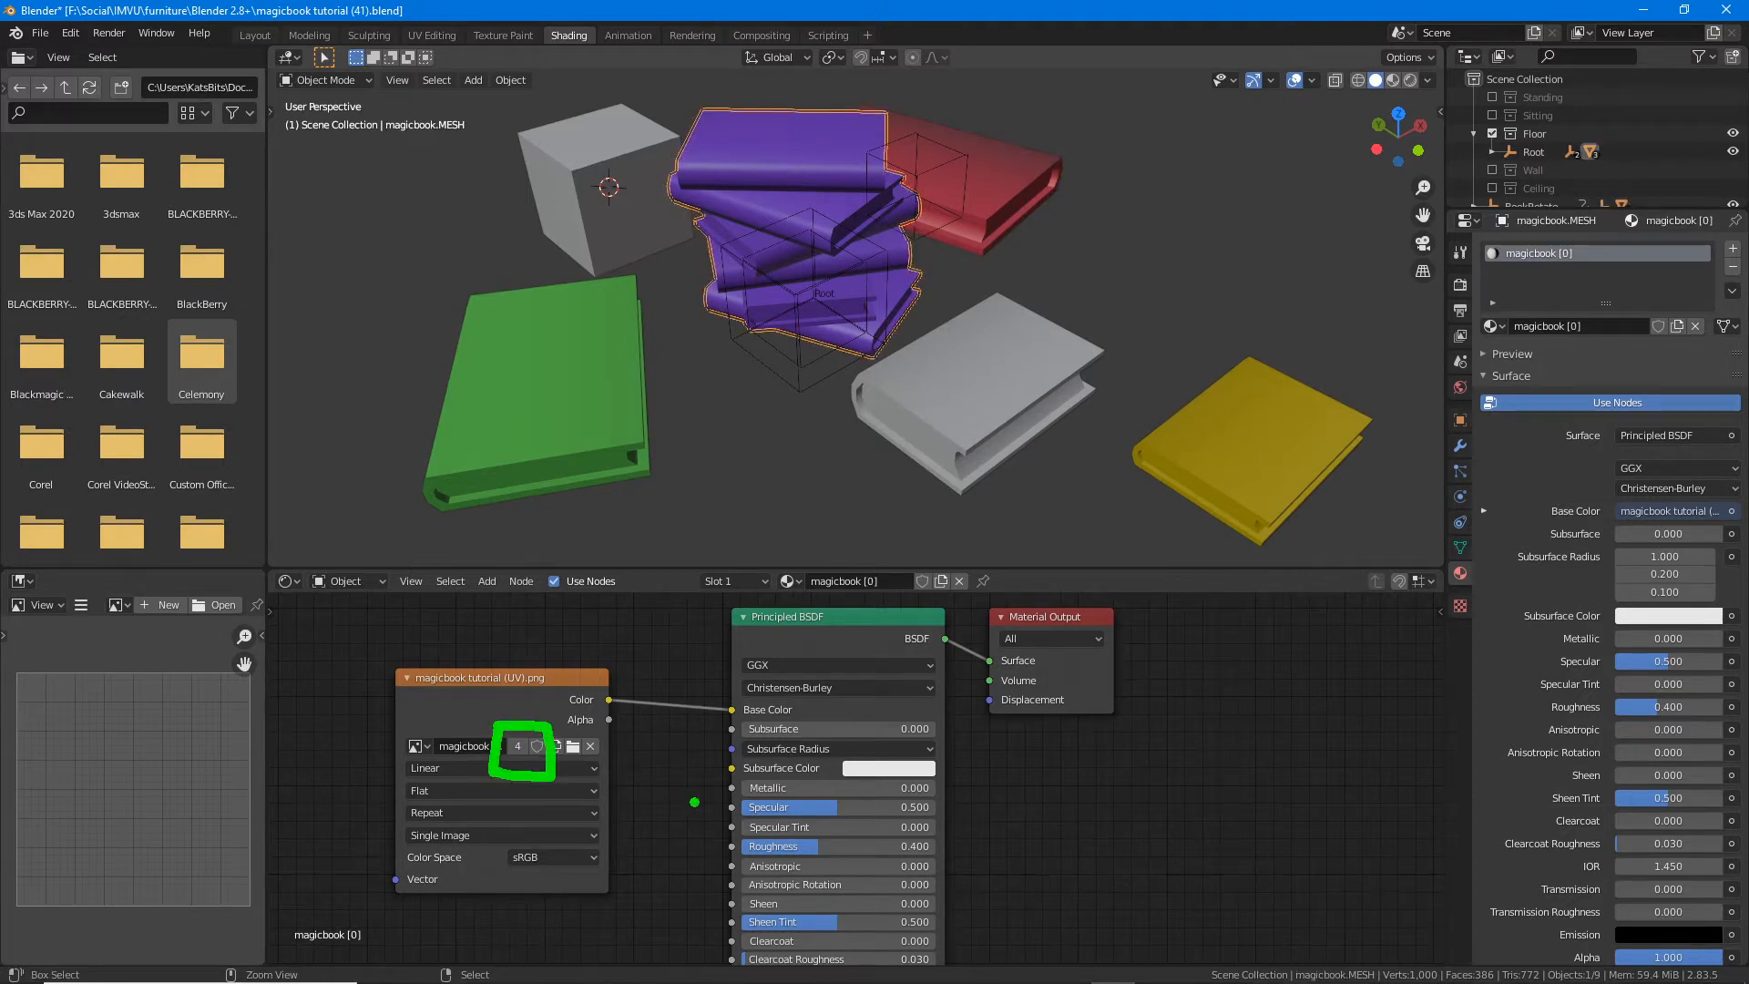
key("Escape")
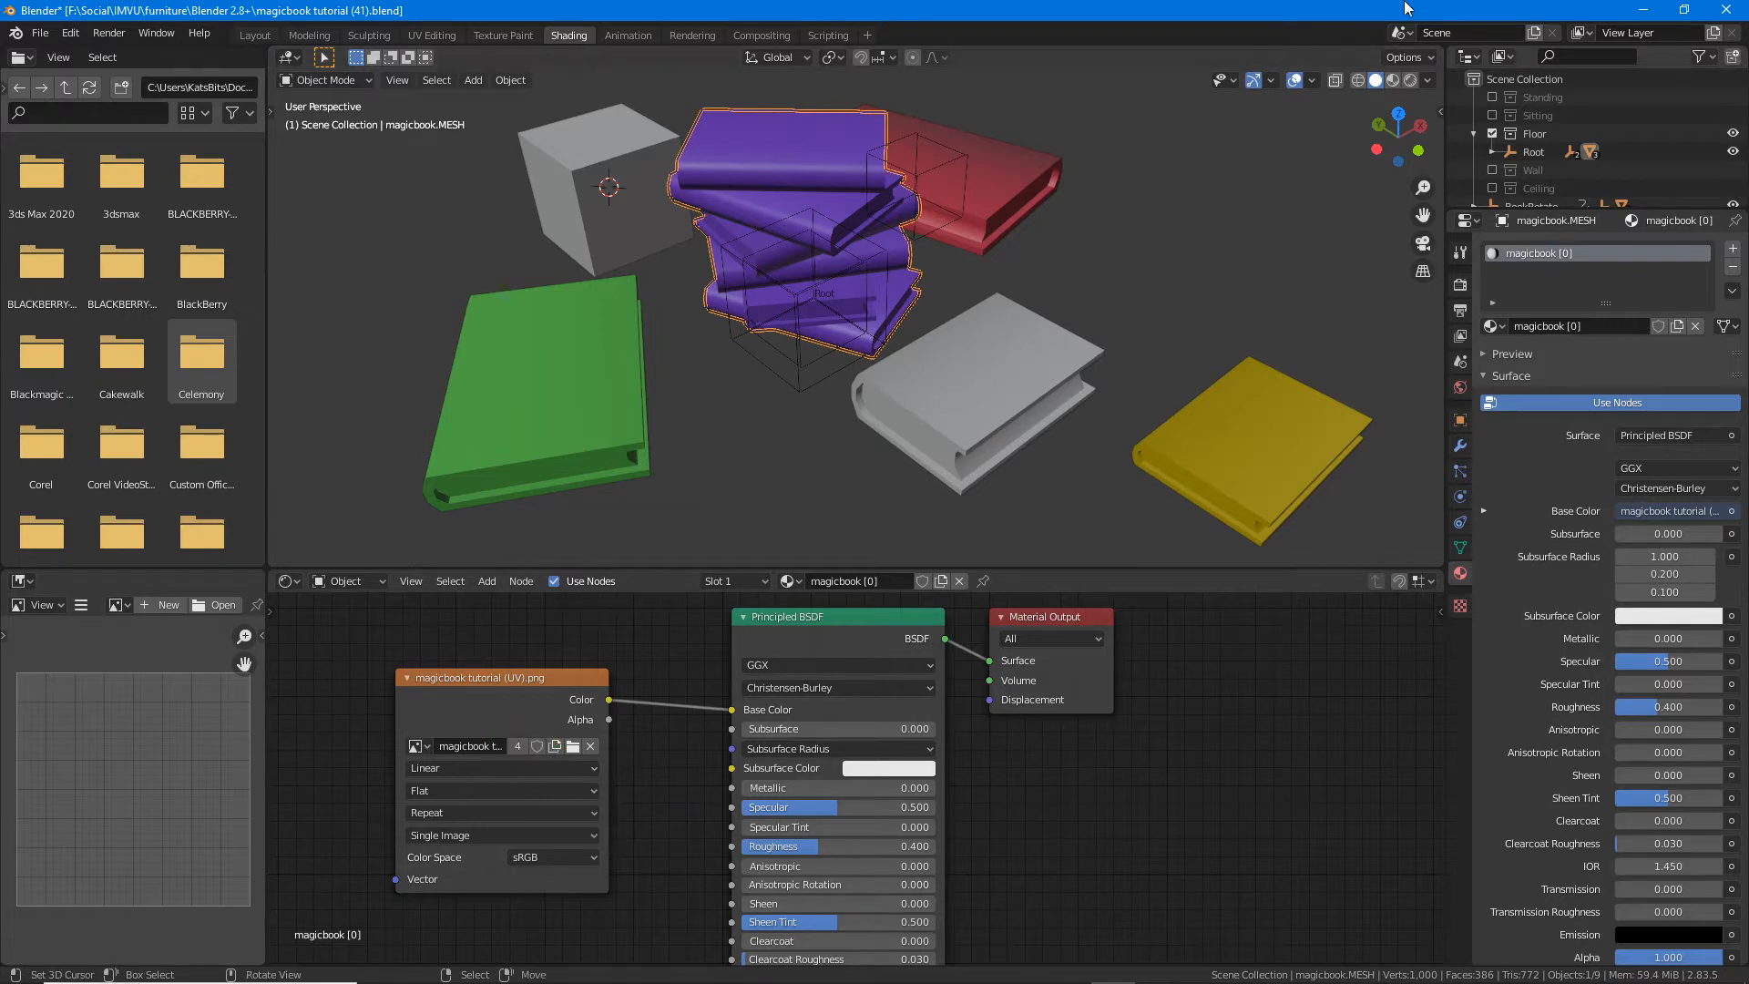
Step: Switch the viewport to Material Preview and make the image texture of book1.MESH's magicbook [1] material a single-user copy
left_click(1391, 82)
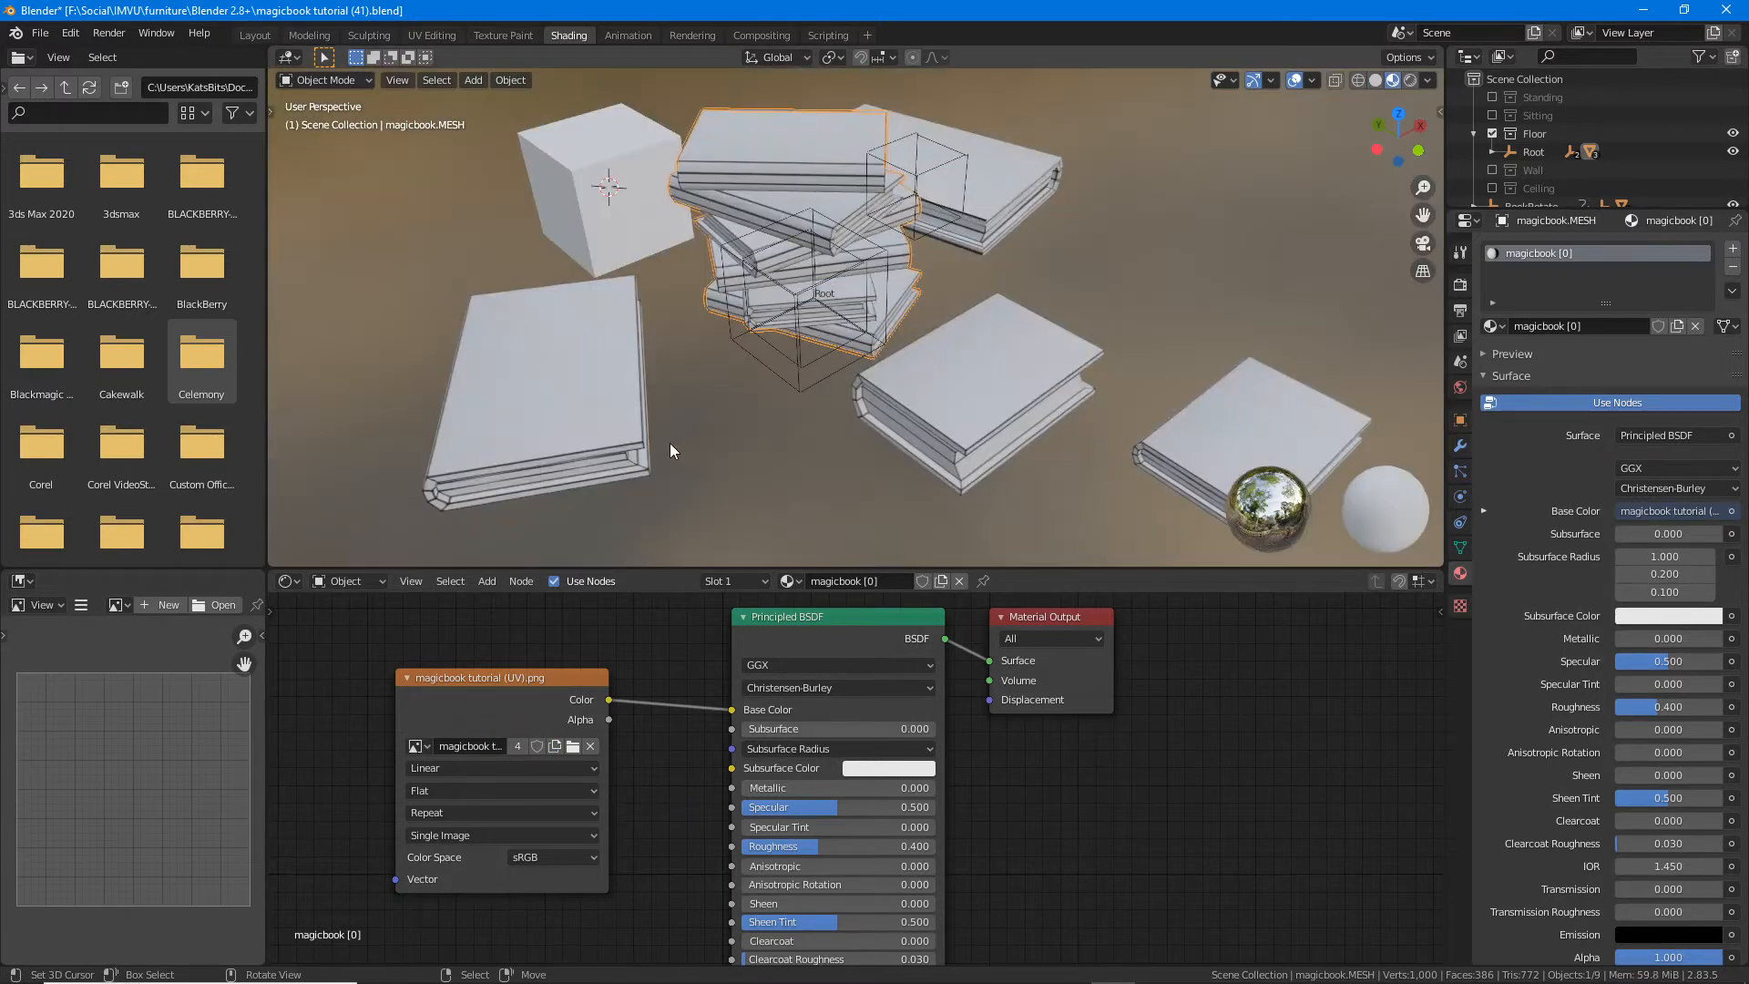
middle_click_drag(506, 436, 660, 446)
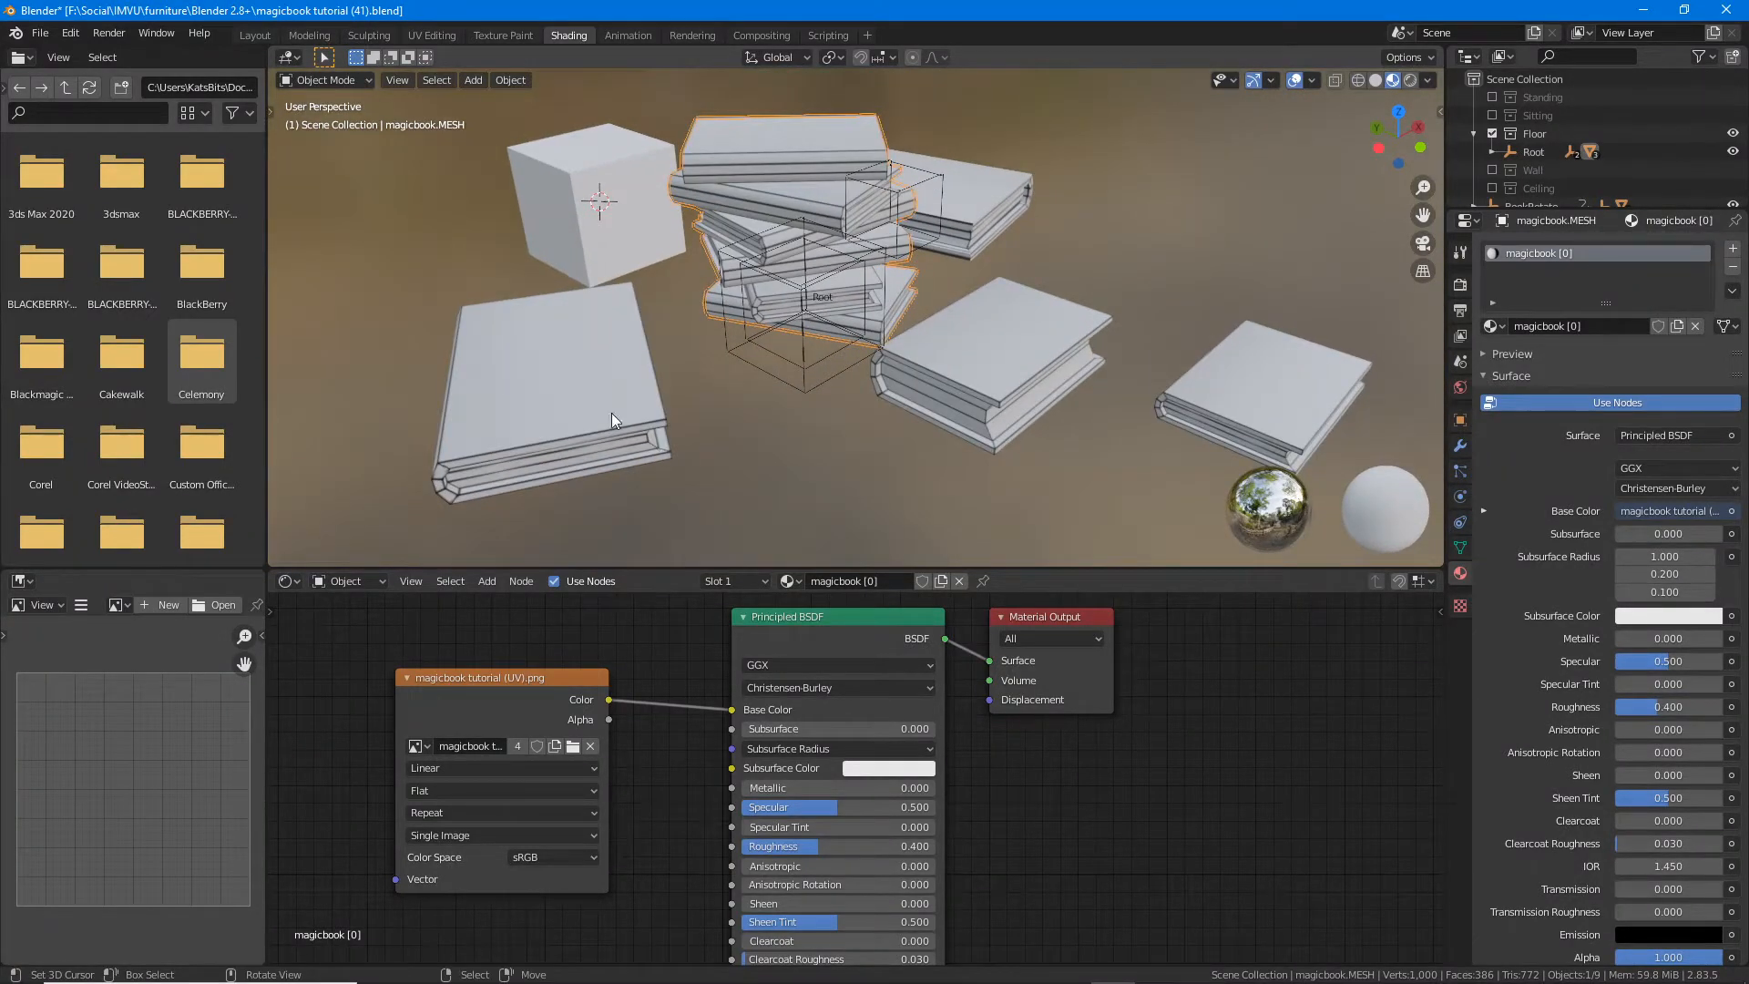
left_click(574, 401)
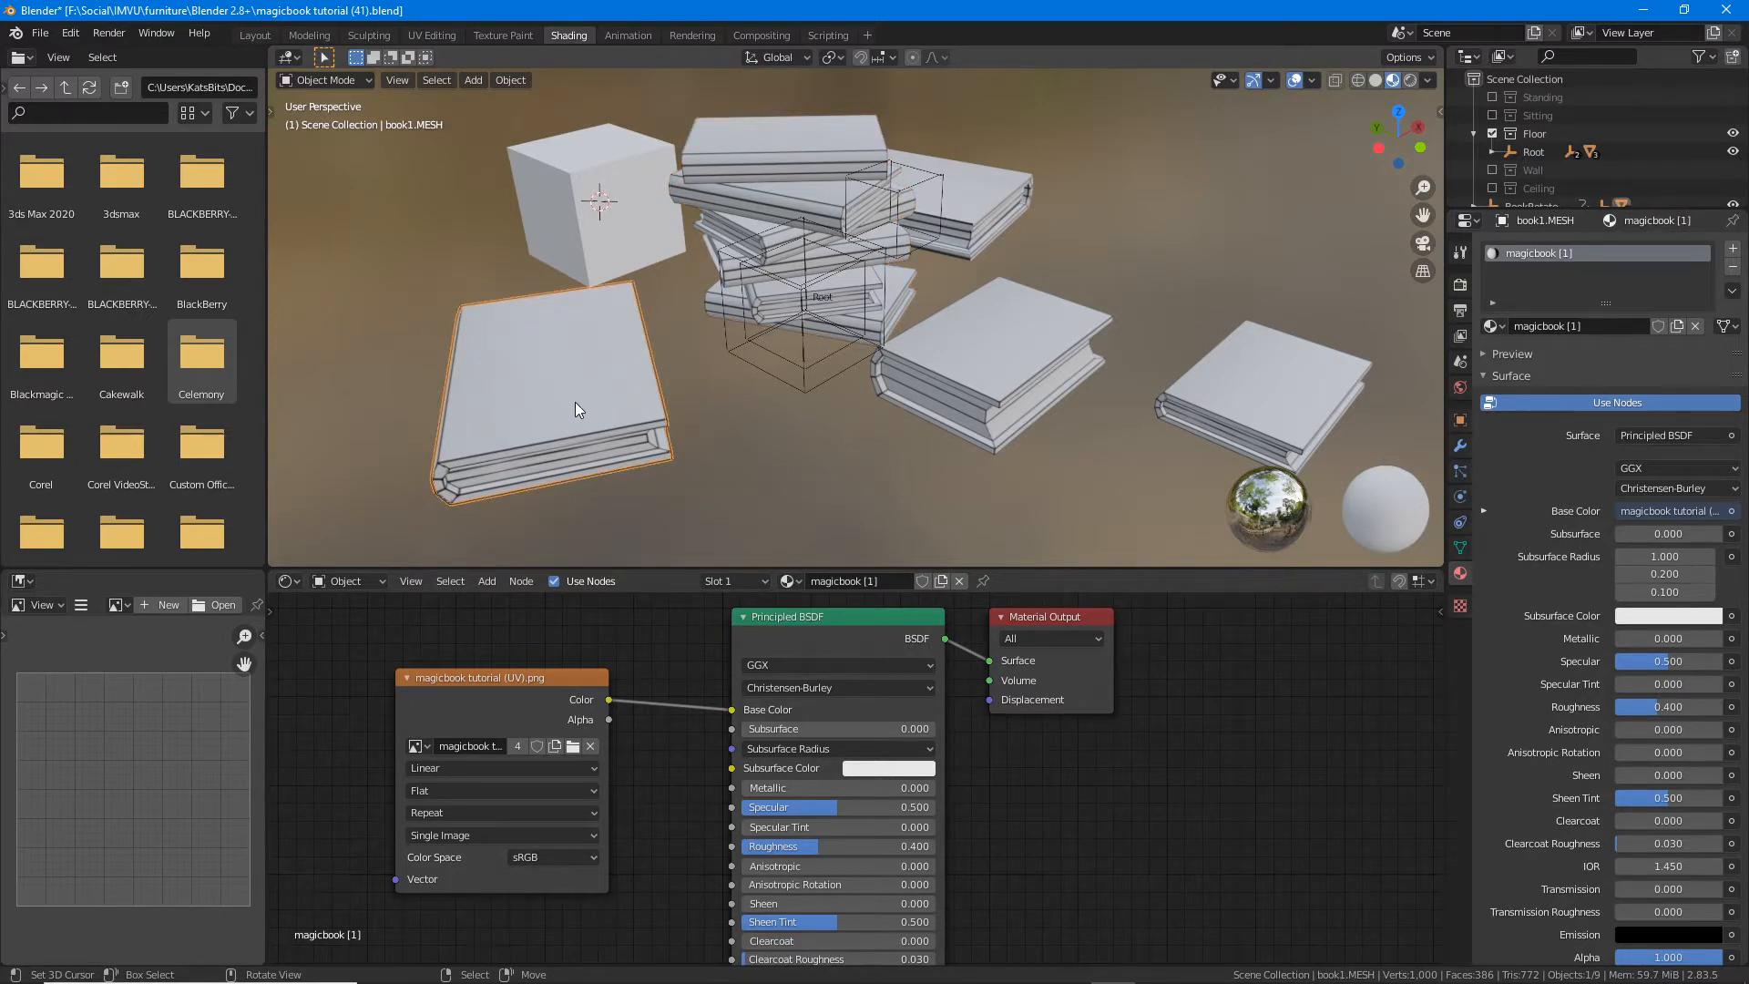
left_click(516, 745)
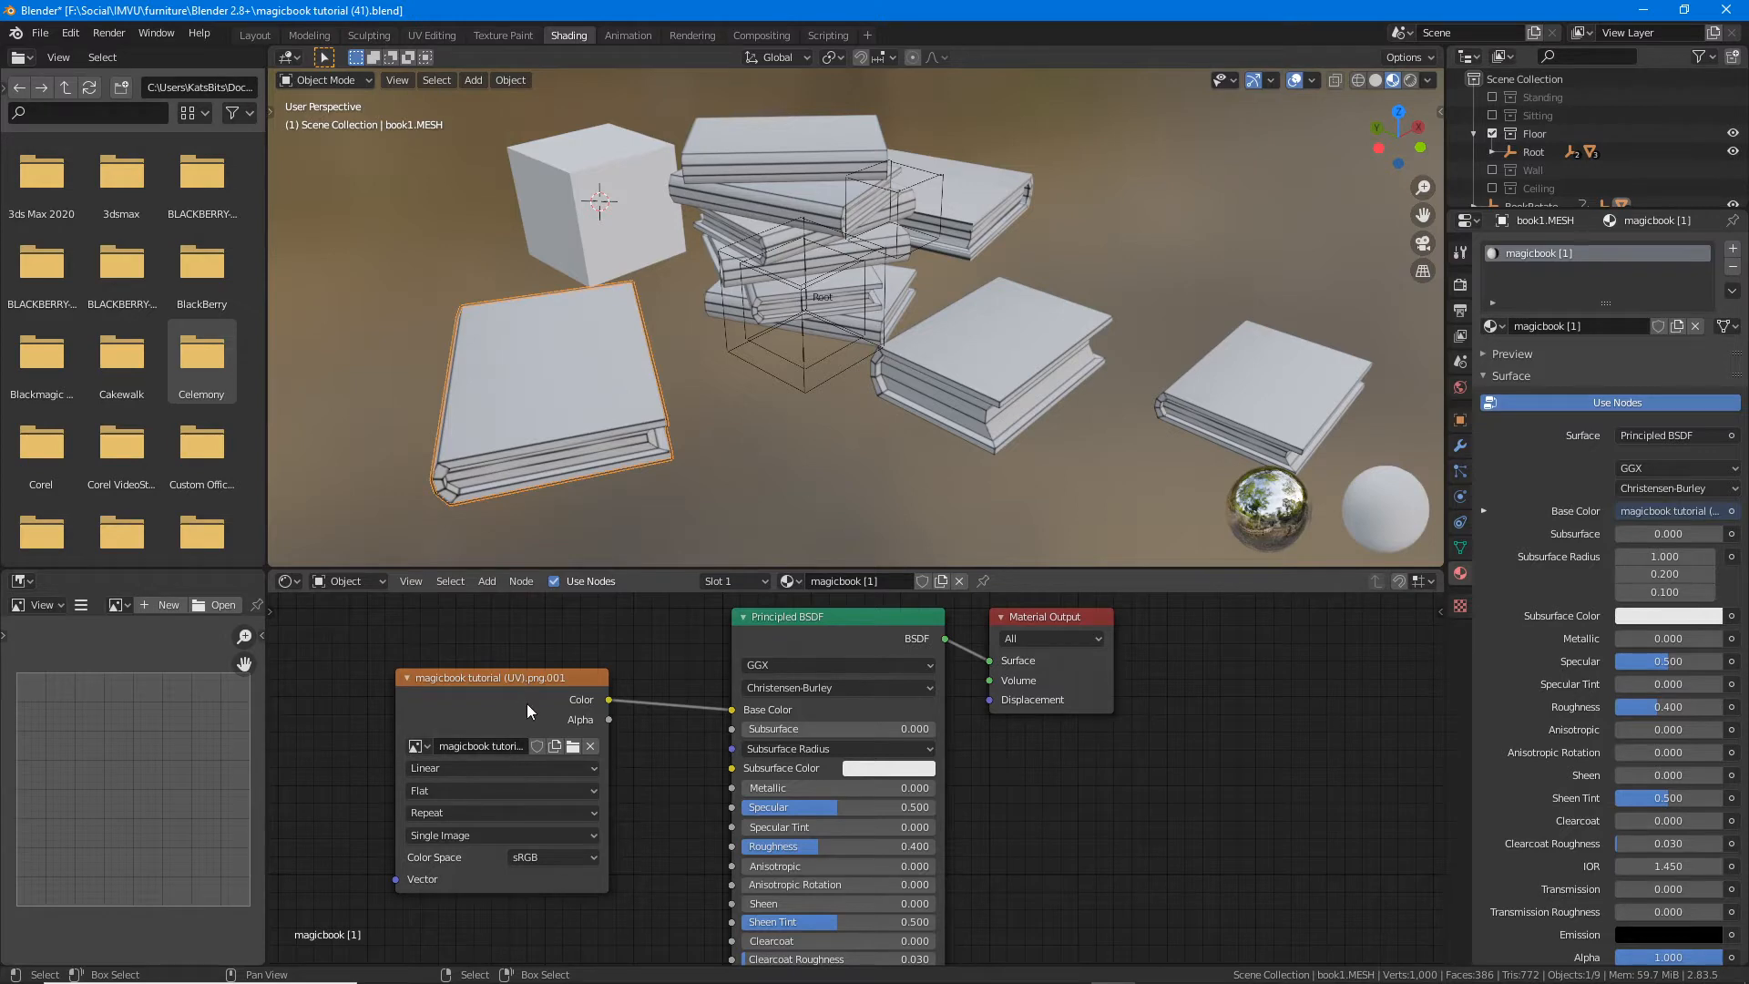
key("ctrl+2")
left_click_drag(497, 695, 585, 698)
key("Escape")
Step: Load magicbook 1.png from the Blender 2.8+ folder as the image in book1.MESH's texture node
left_click(572, 746)
scroll(1022, 533, "down", 2)
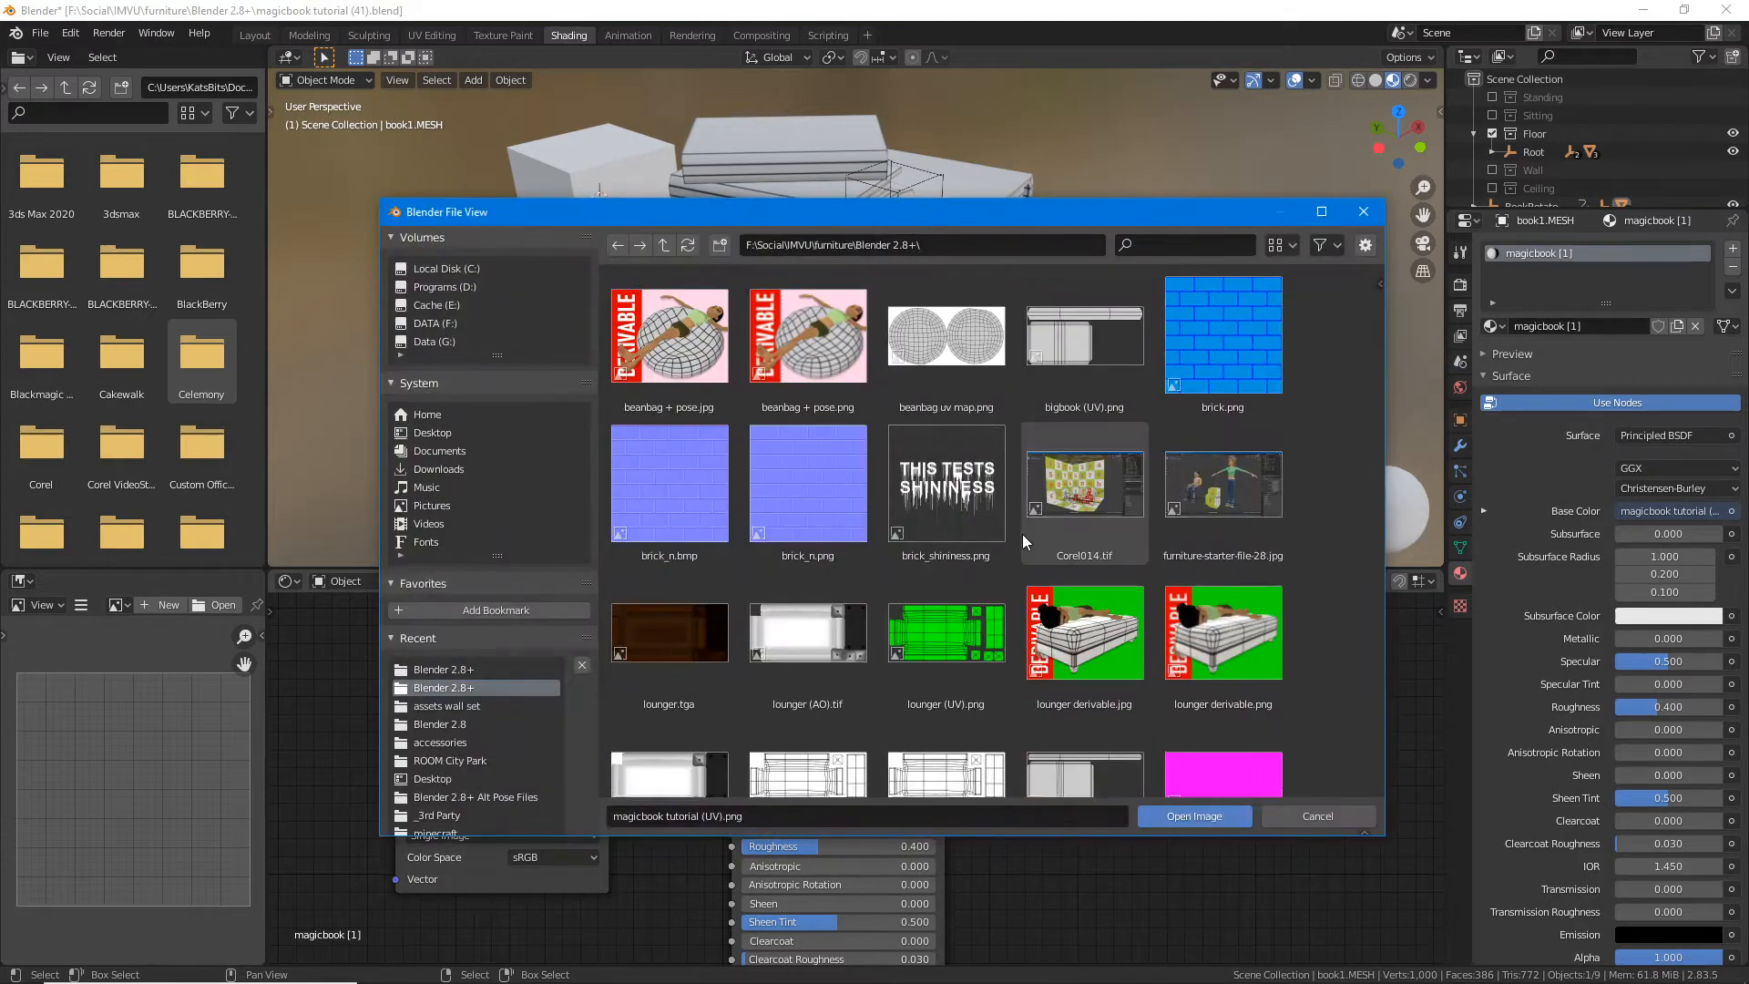
scroll(973, 494, "up", 2)
scroll(973, 494, "up", 1)
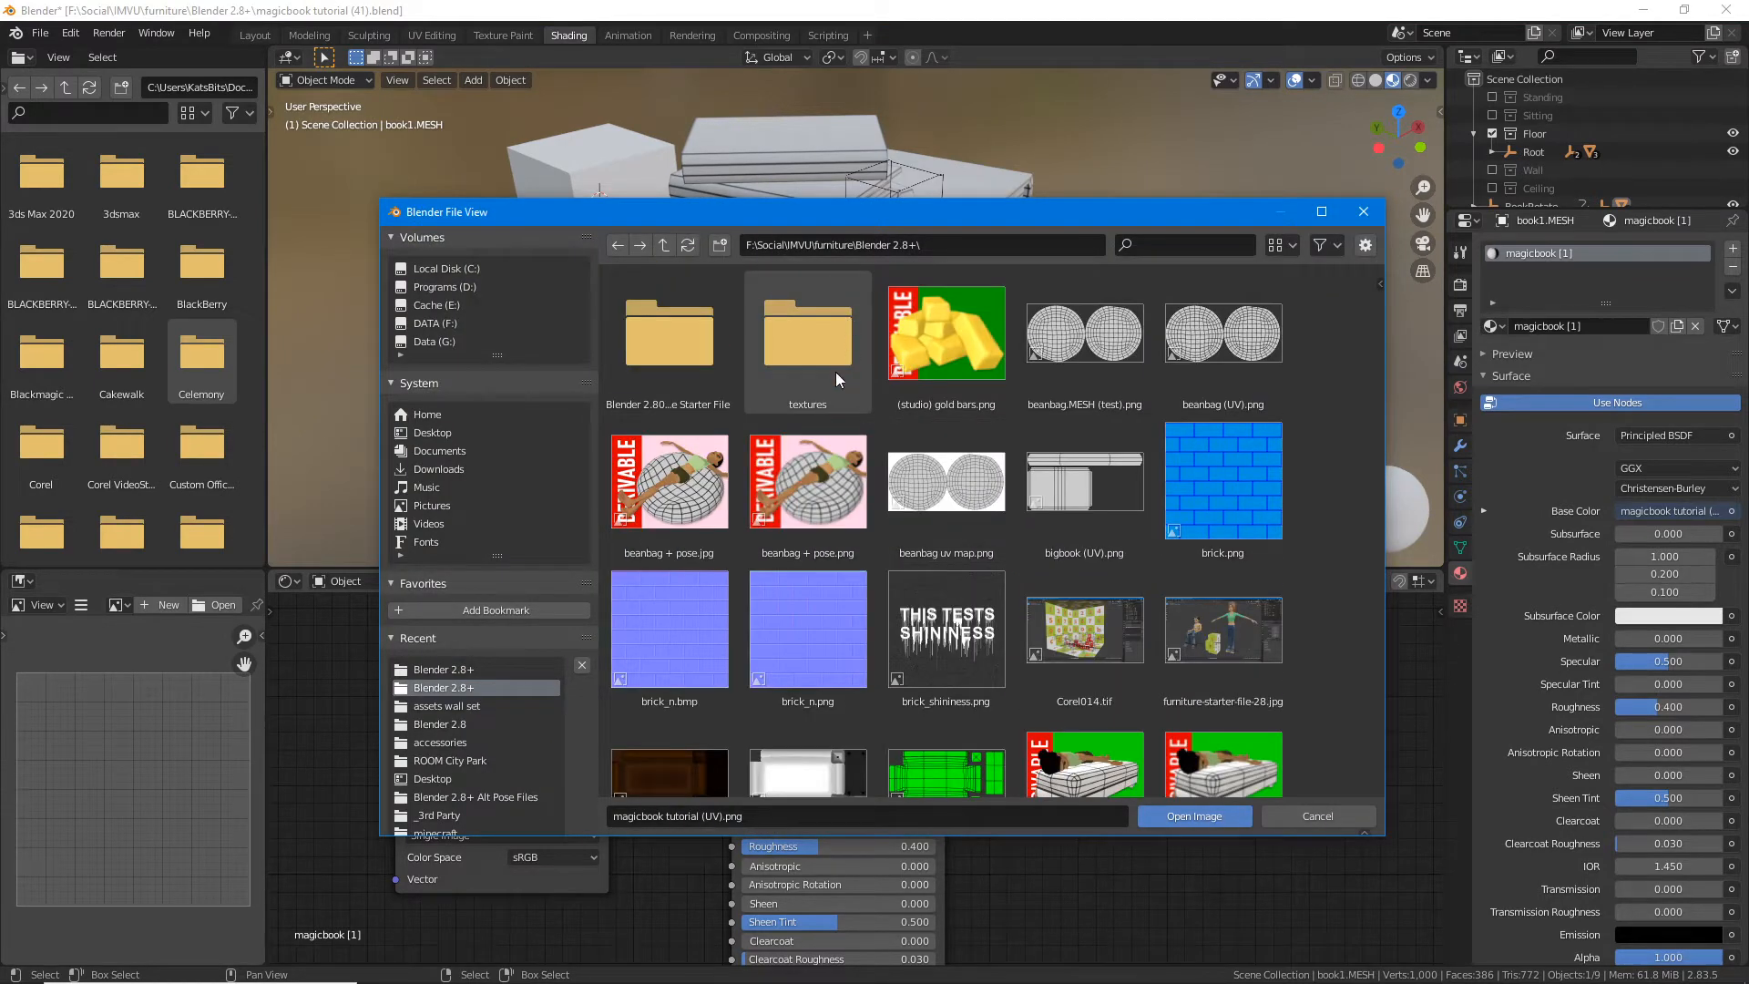
scroll(869, 503, "down", 12)
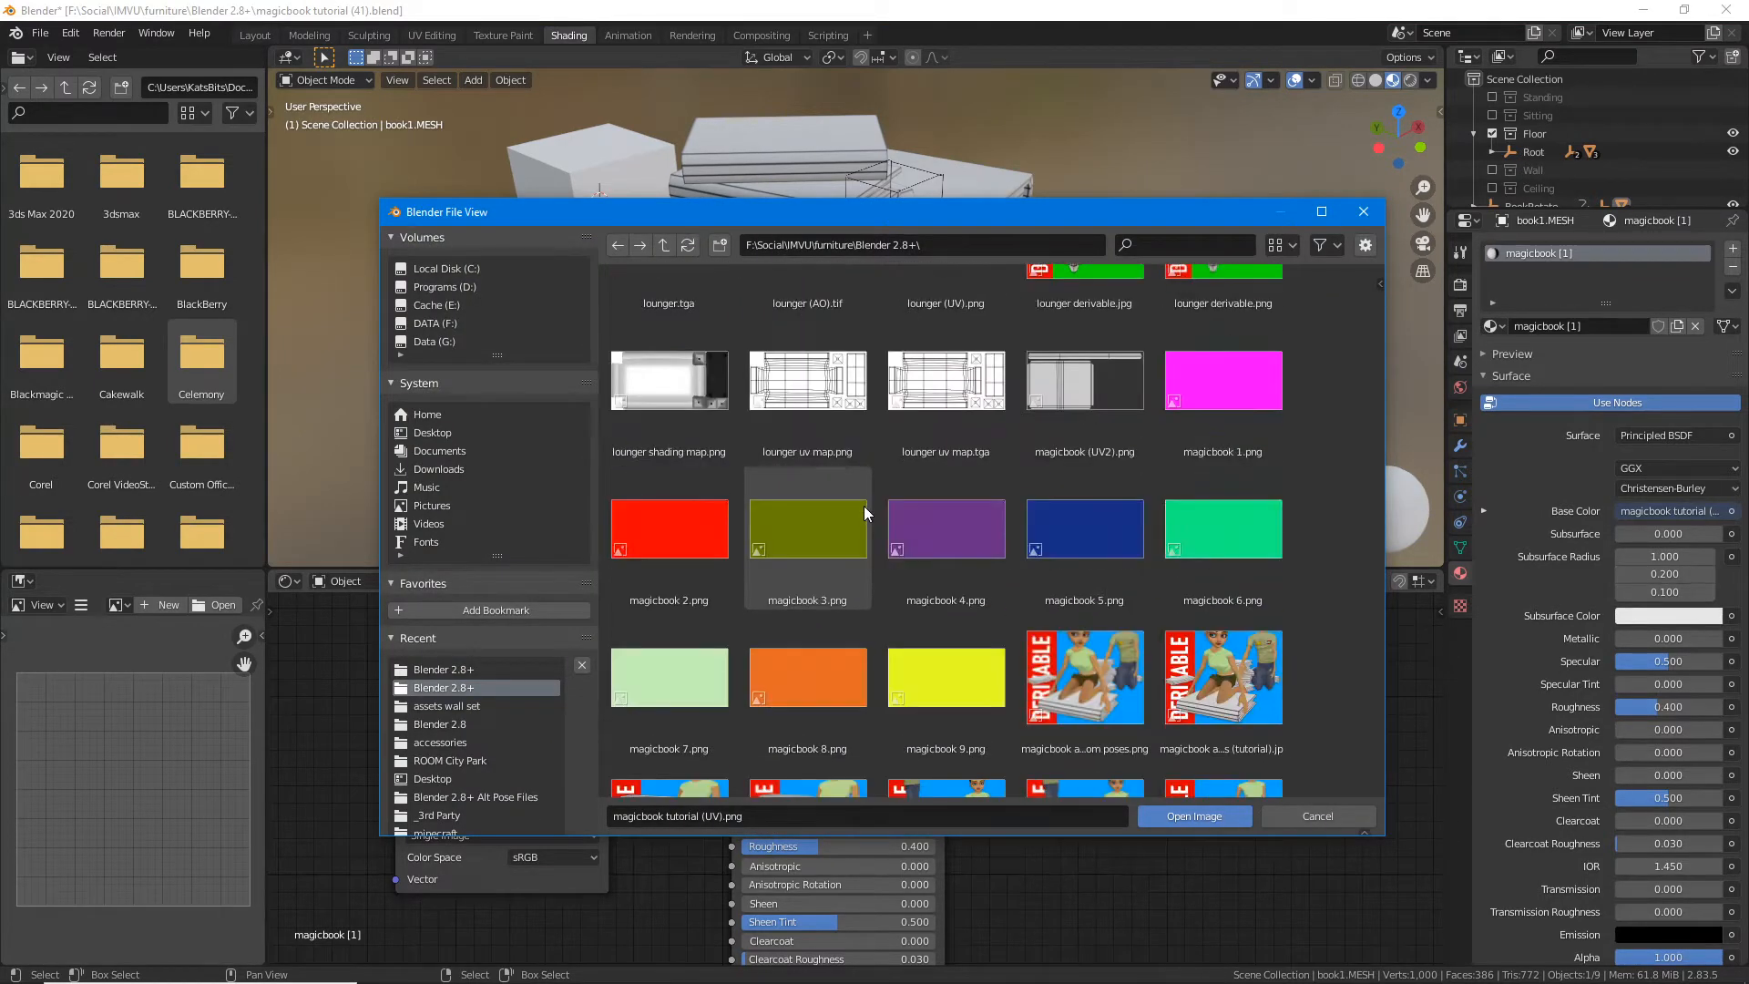
scroll(874, 503, "up", 1)
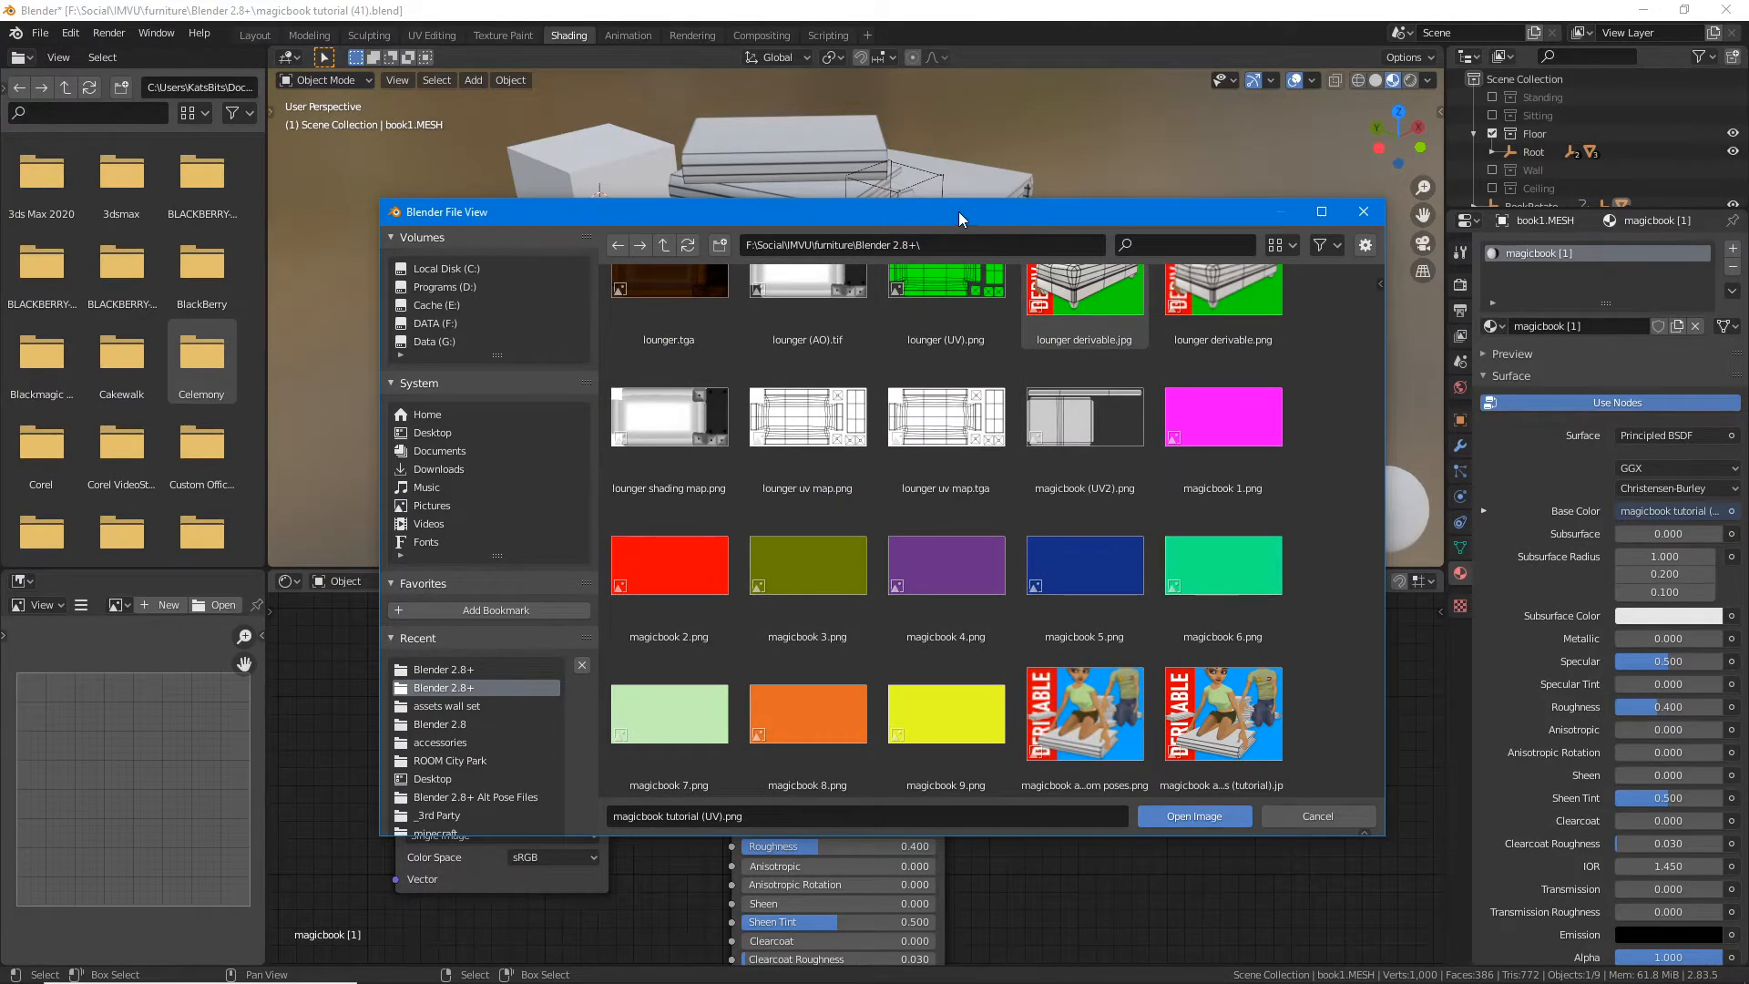
mouse_move(883, 215)
left_mouse_down()
mouse_move(1226, 239)
mouse_move(718, 255)
mouse_move(915, 207)
left_mouse_up()
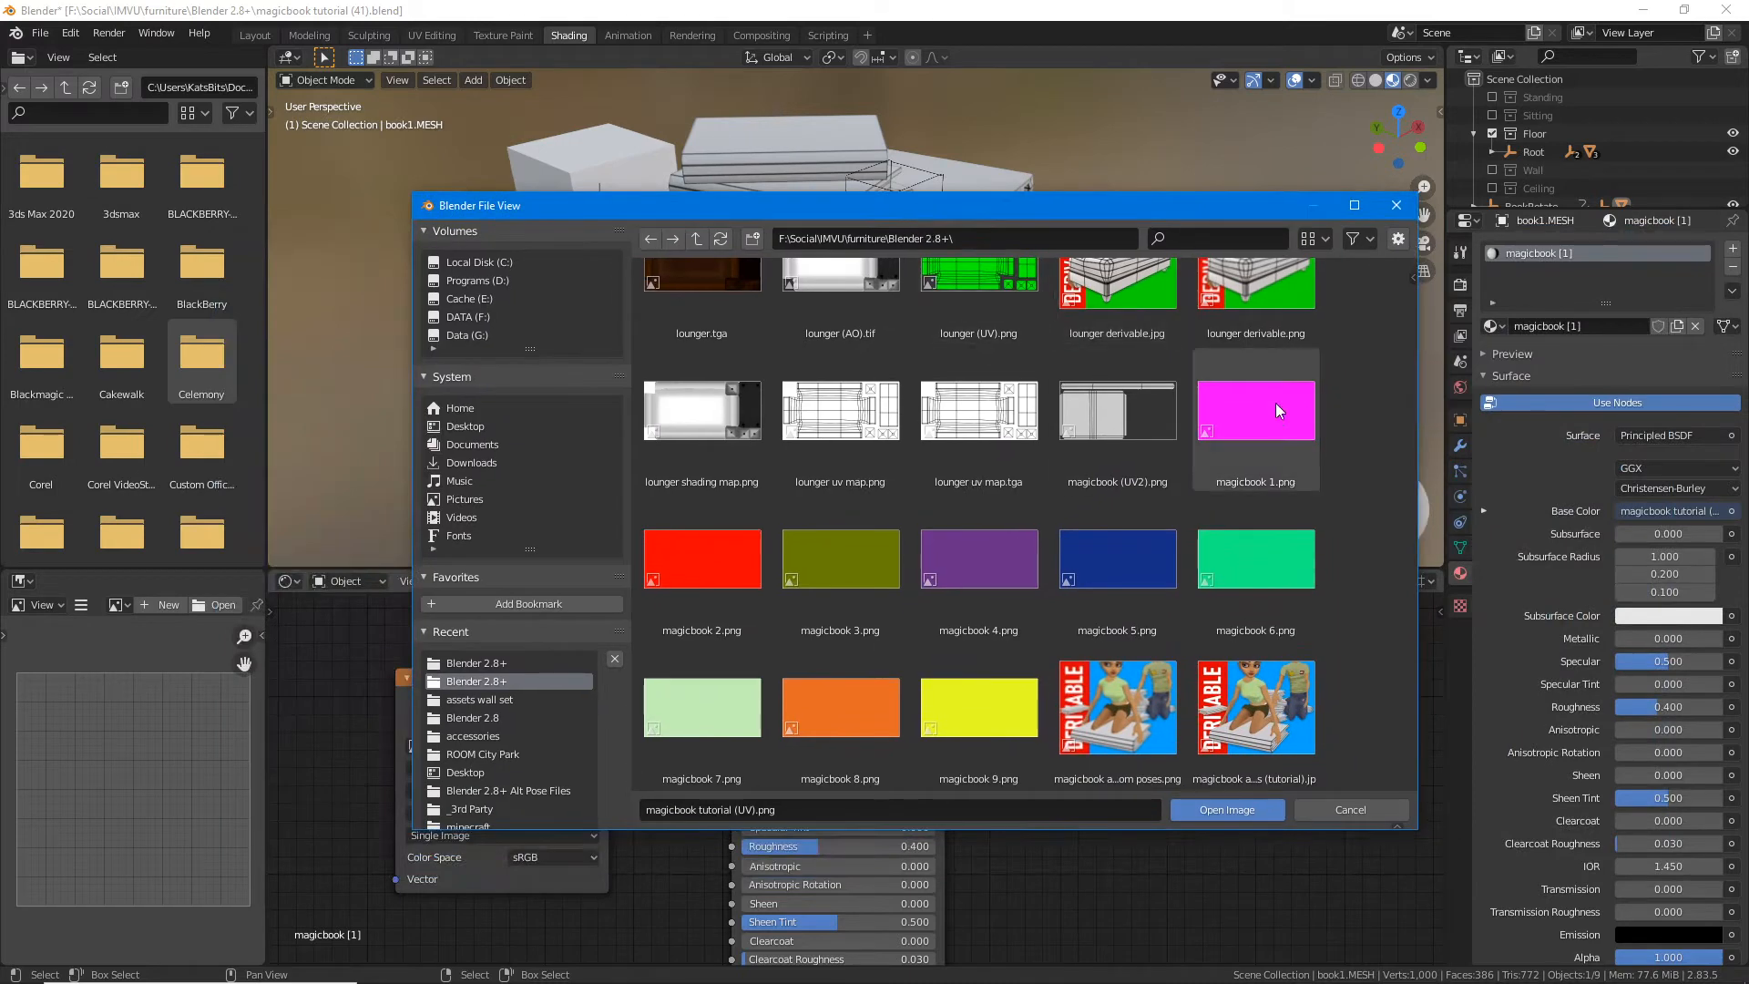
left_click(1261, 413)
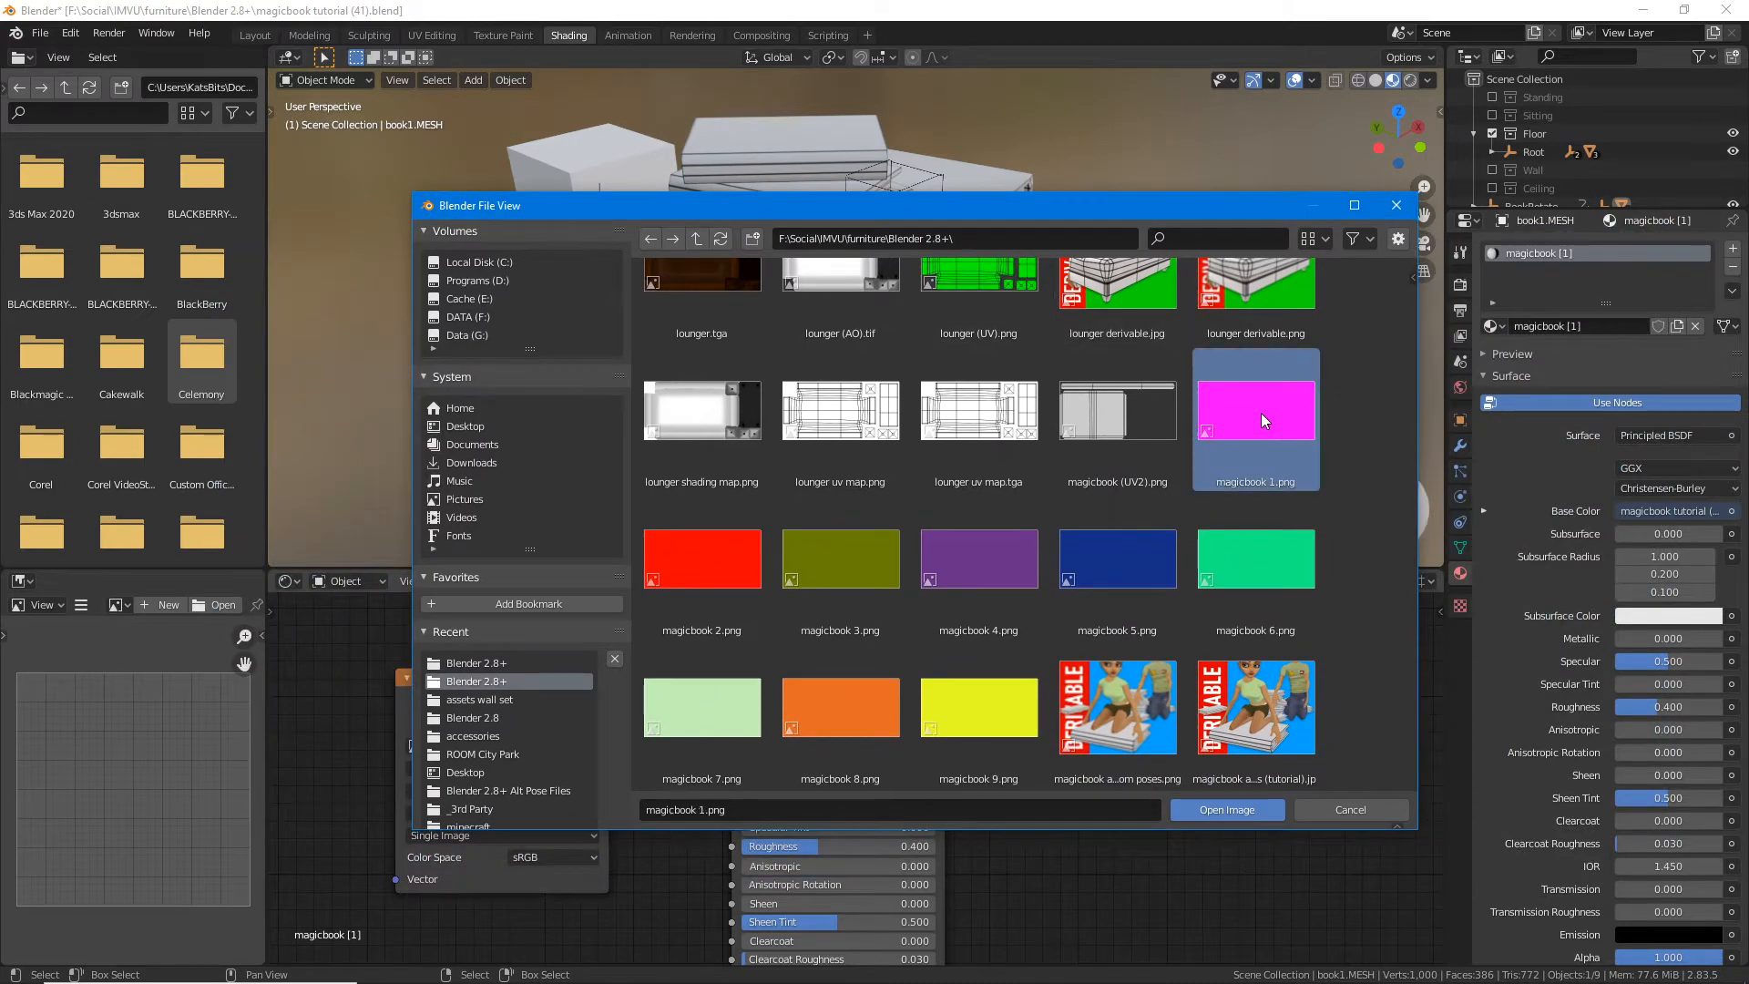
left_click(1227, 810)
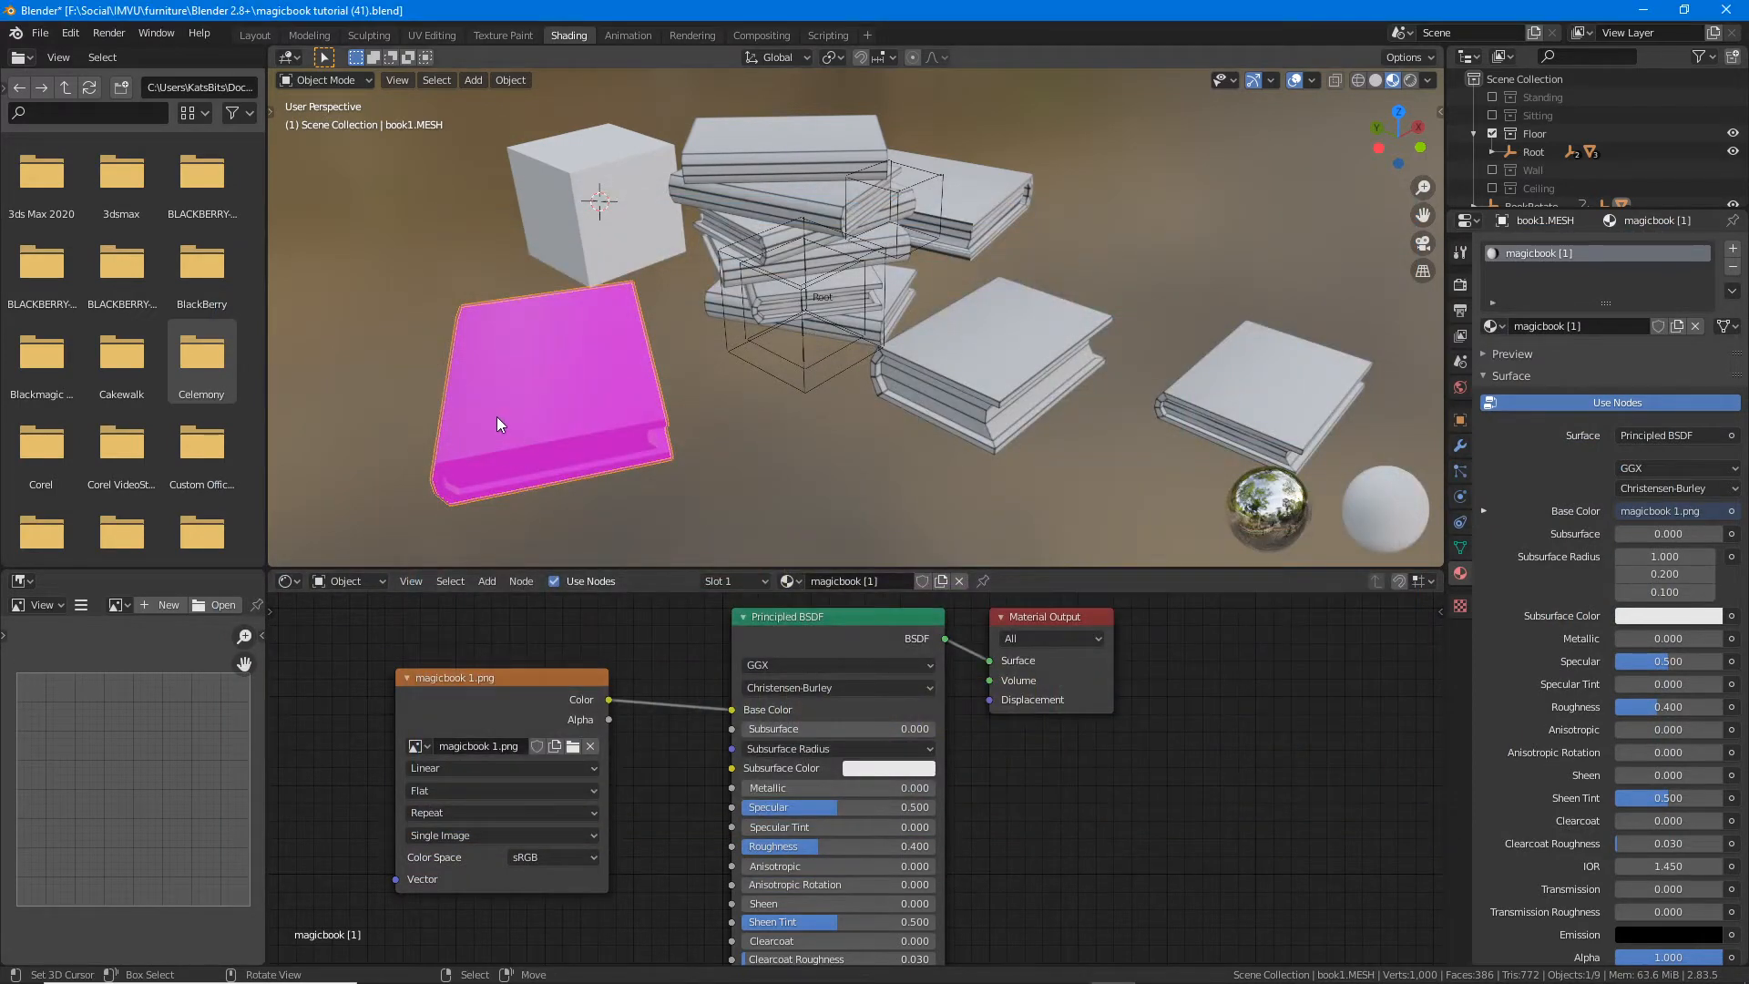
Step: Make the image texture of book2.MESH's magicbook [2] material a single-user copy
middle_click_drag(496, 417, 662, 430)
middle_click_drag(762, 402, 830, 236)
left_click(904, 161)
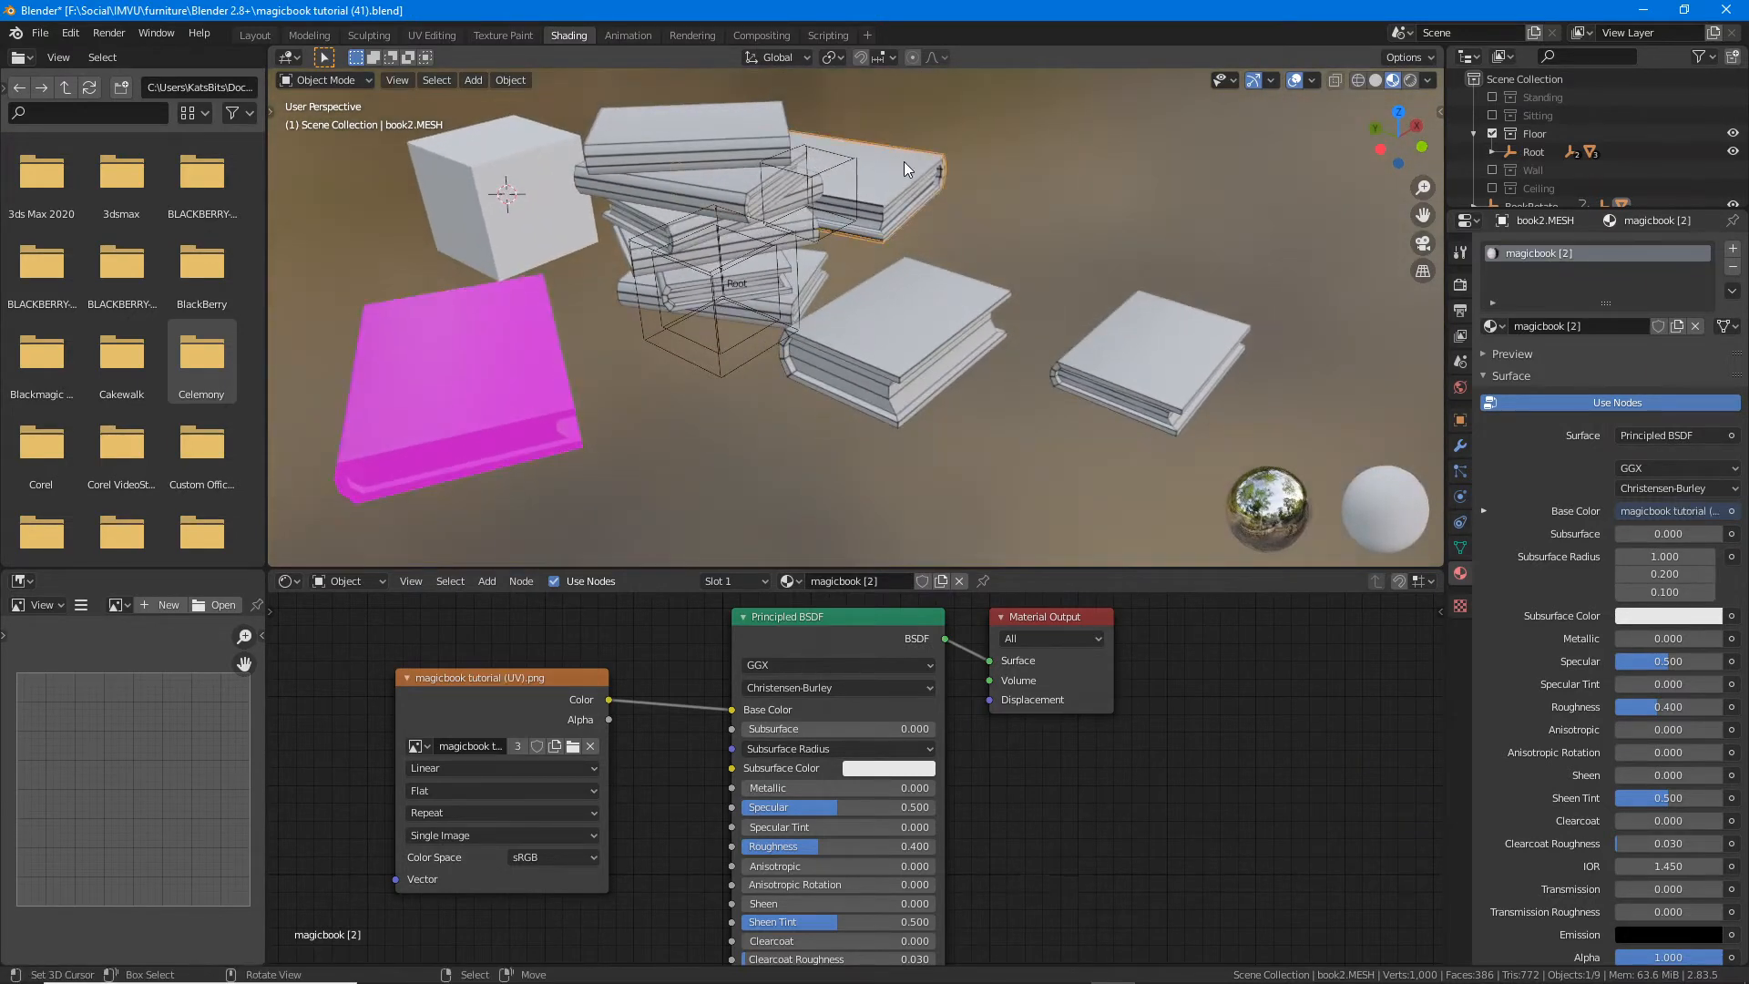
middle_click_drag(975, 235, 909, 288)
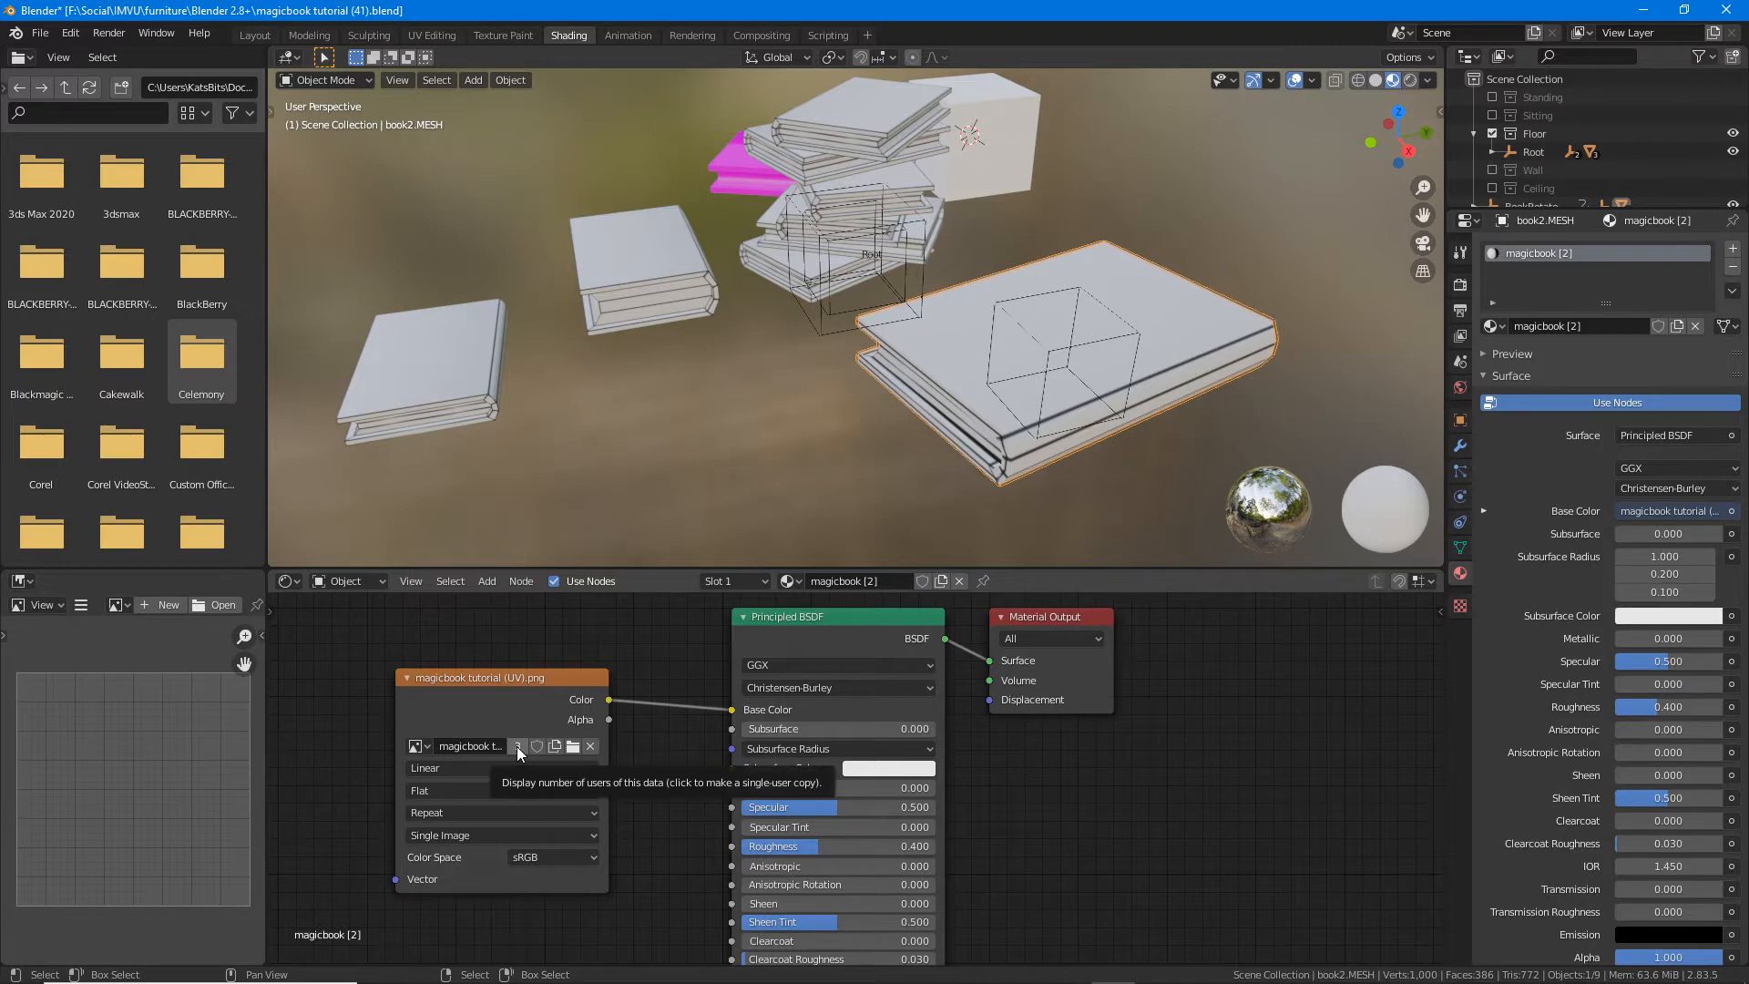
key("ctrl+2")
mouse_move(498, 730)
left_mouse_down()
mouse_move(495, 757)
mouse_move(544, 724)
mouse_move(500, 727)
left_mouse_up()
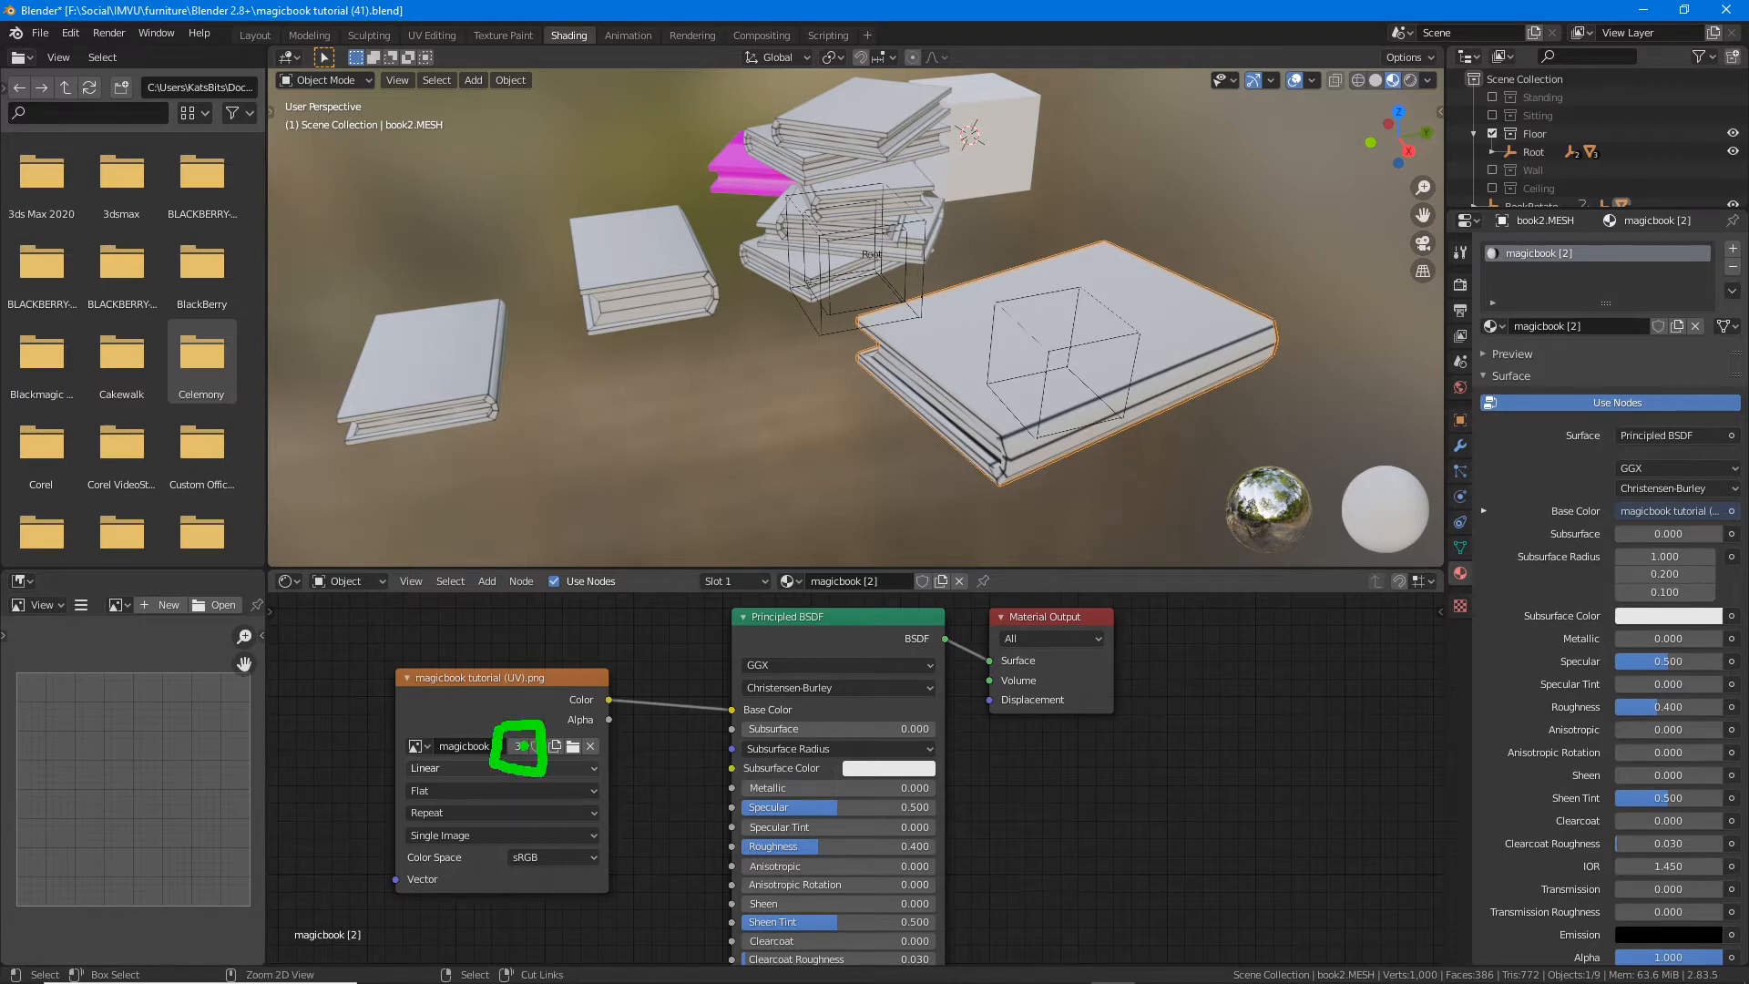
key("Escape")
left_click(517, 747)
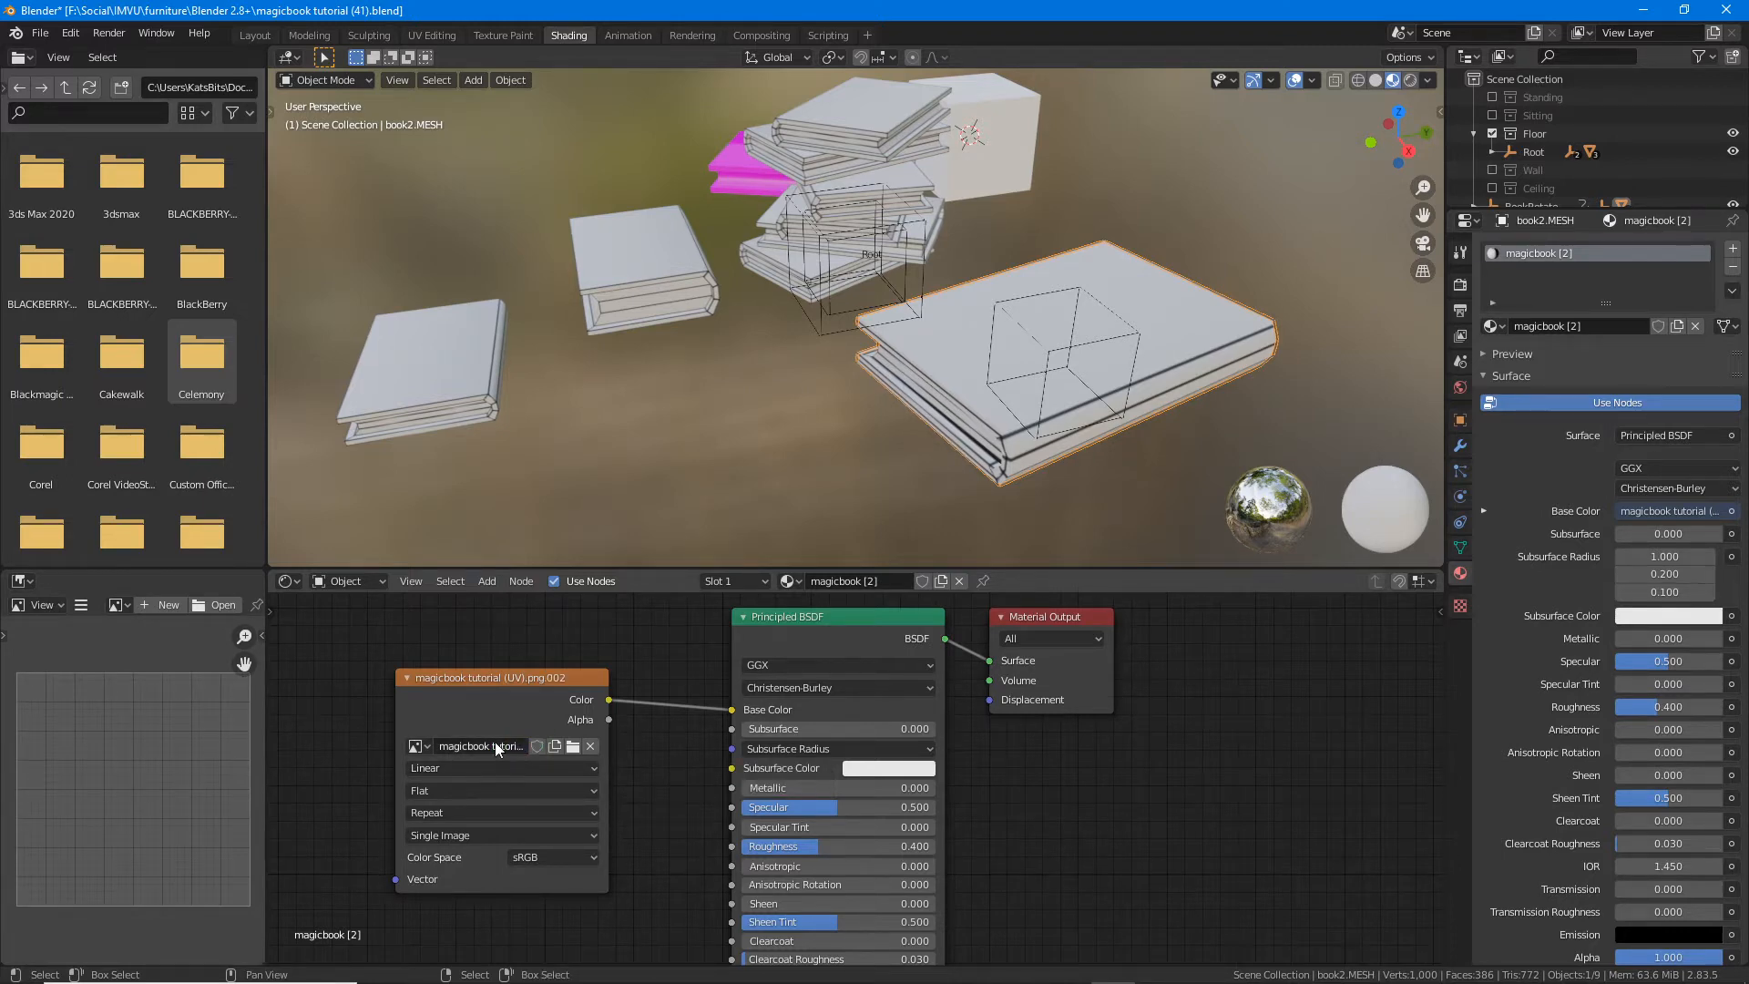
Step: Load magicbook 2.png from the Blender 2.8+ folder as the image in book2.MESH's texture node
key("ctrl+2")
mouse_move(574, 760)
left_mouse_down()
mouse_move(571, 812)
mouse_move(566, 778)
left_mouse_up()
left_click_drag(576, 763, 589, 795)
key("Escape")
left_click(572, 746)
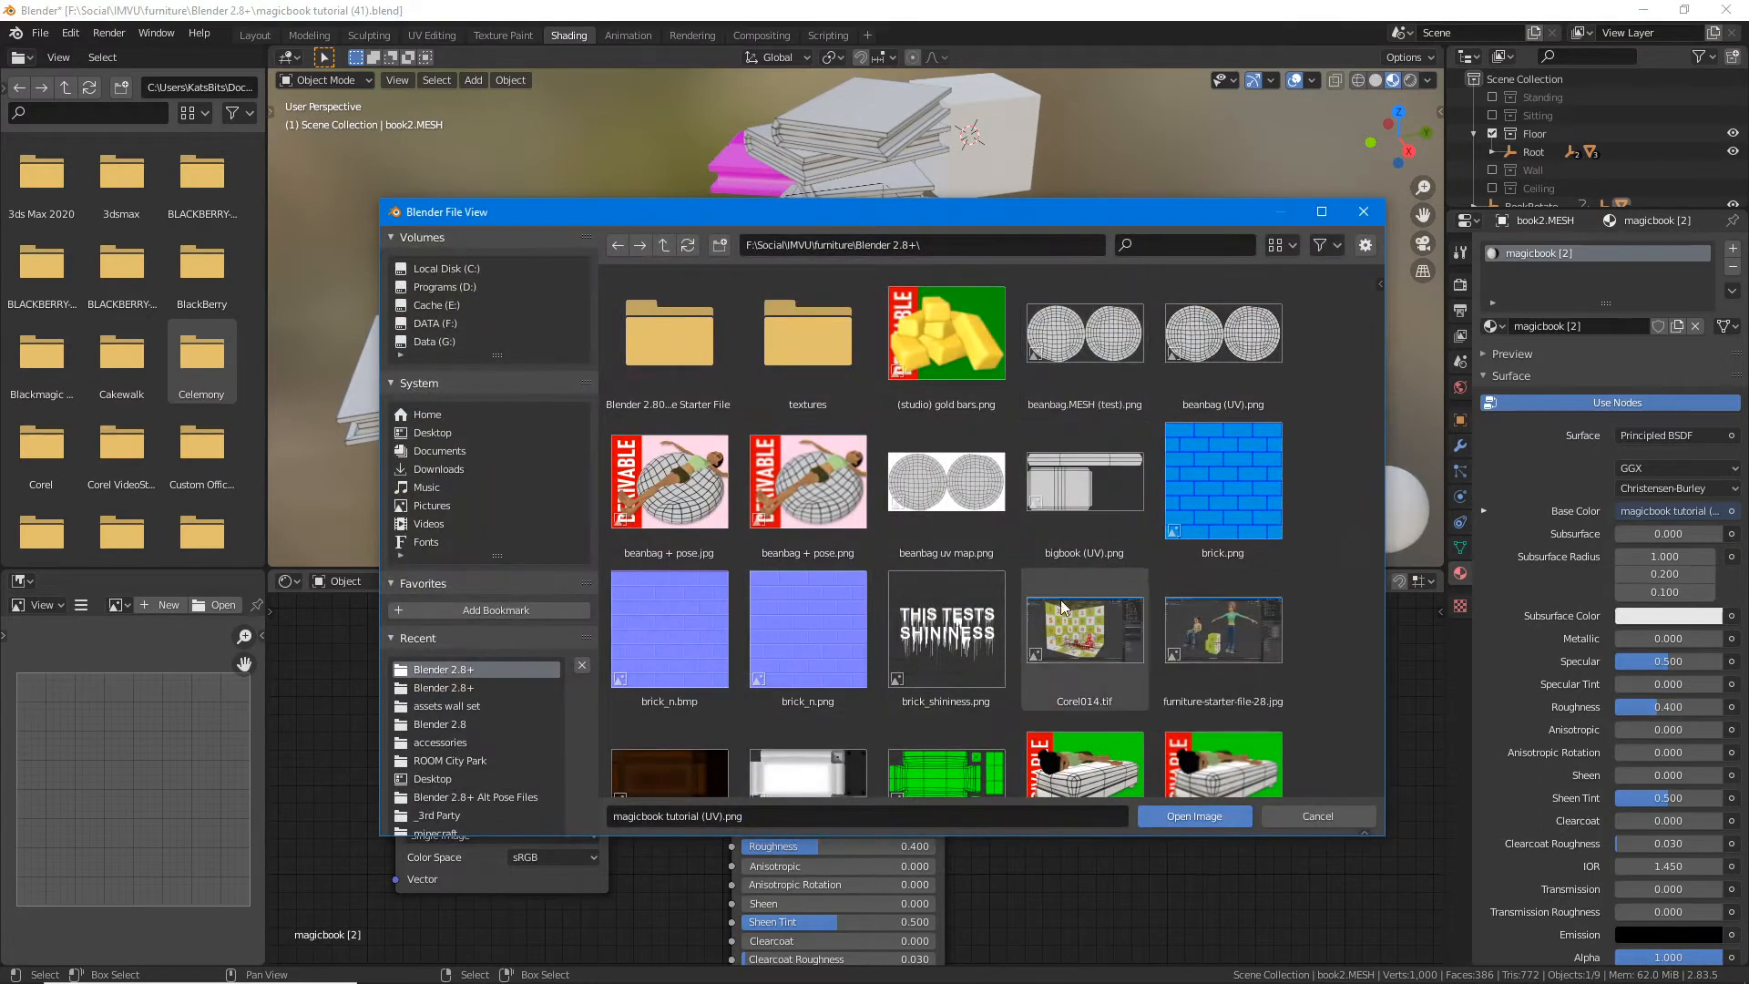
scroll(1002, 631, "down", 8)
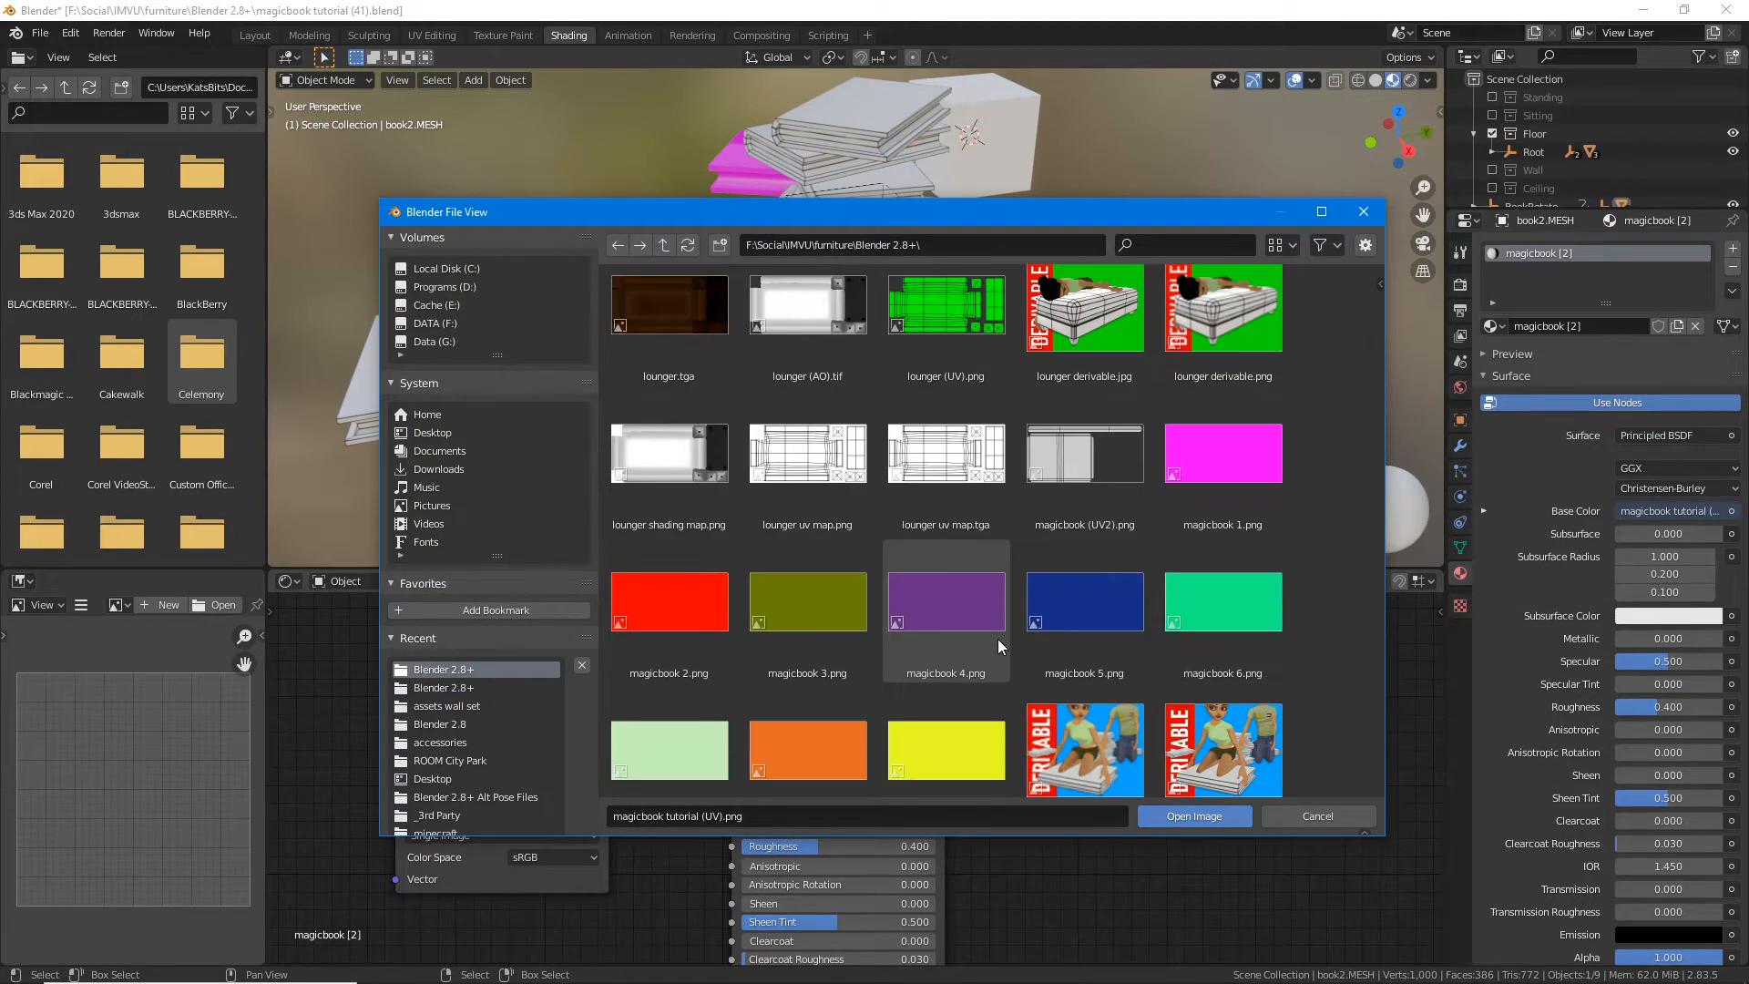
left_click(710, 627)
left_click(1194, 816)
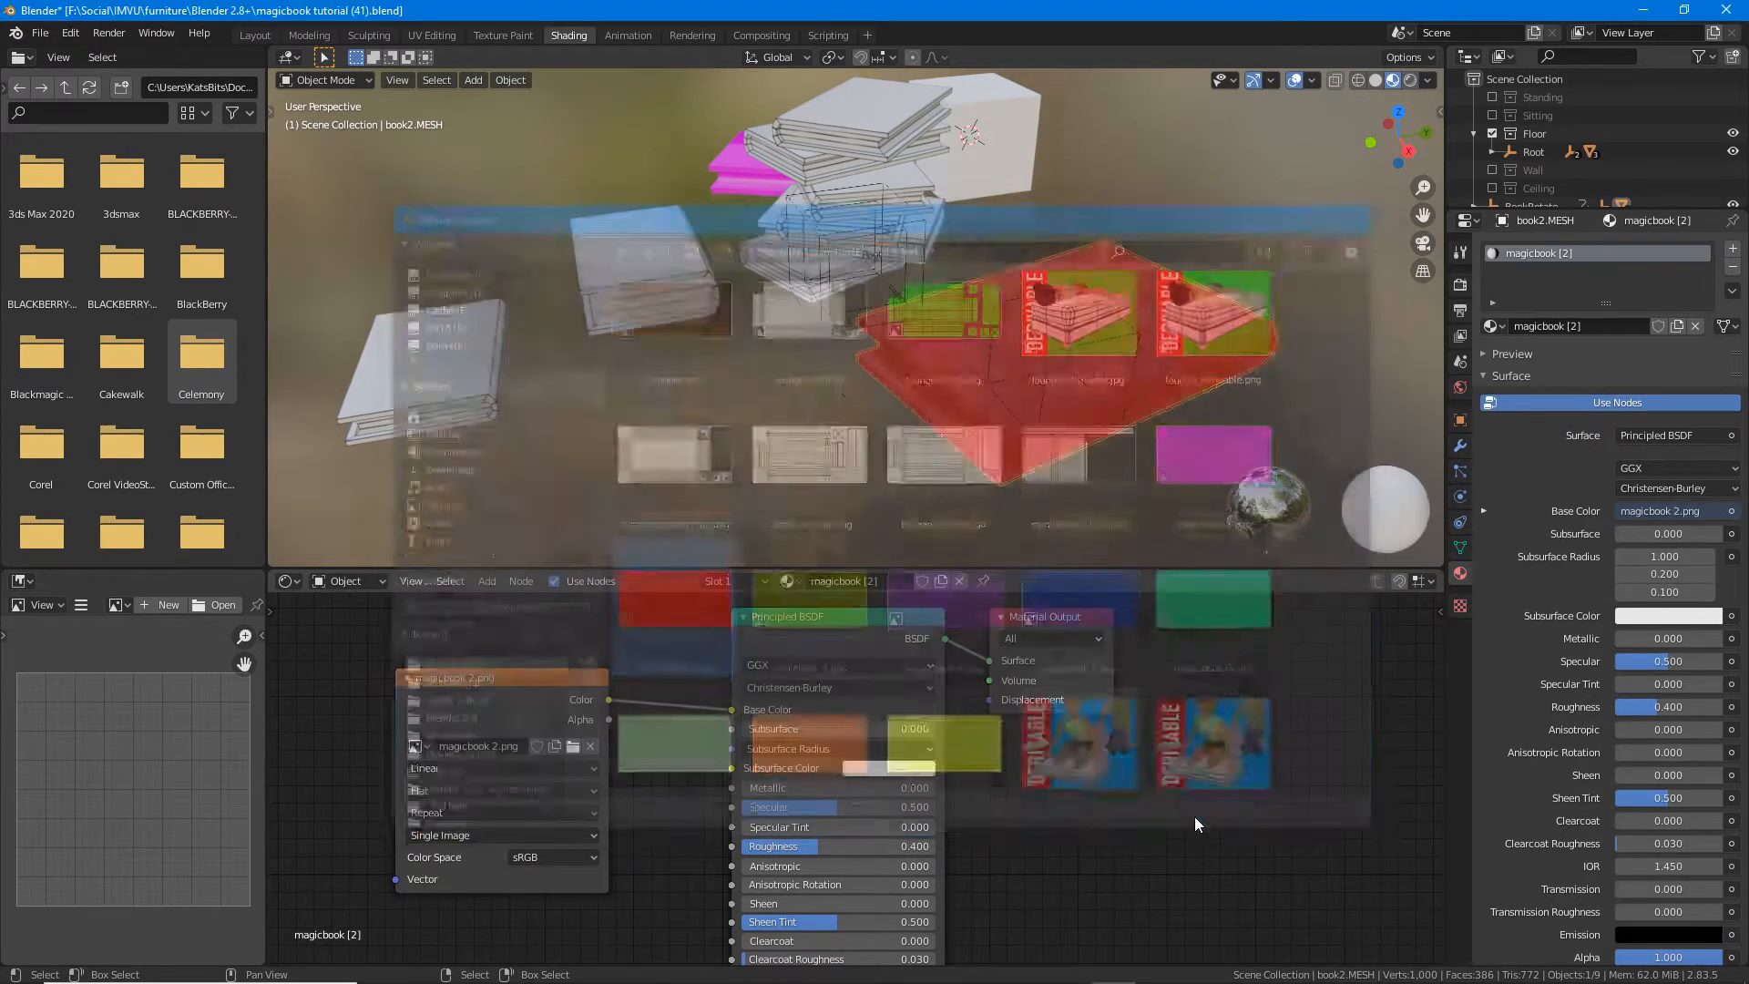
Step: Make the image texture of book3.MESH's magicbook [3] material a single-user copy
middle_click_drag(843, 376, 1106, 373)
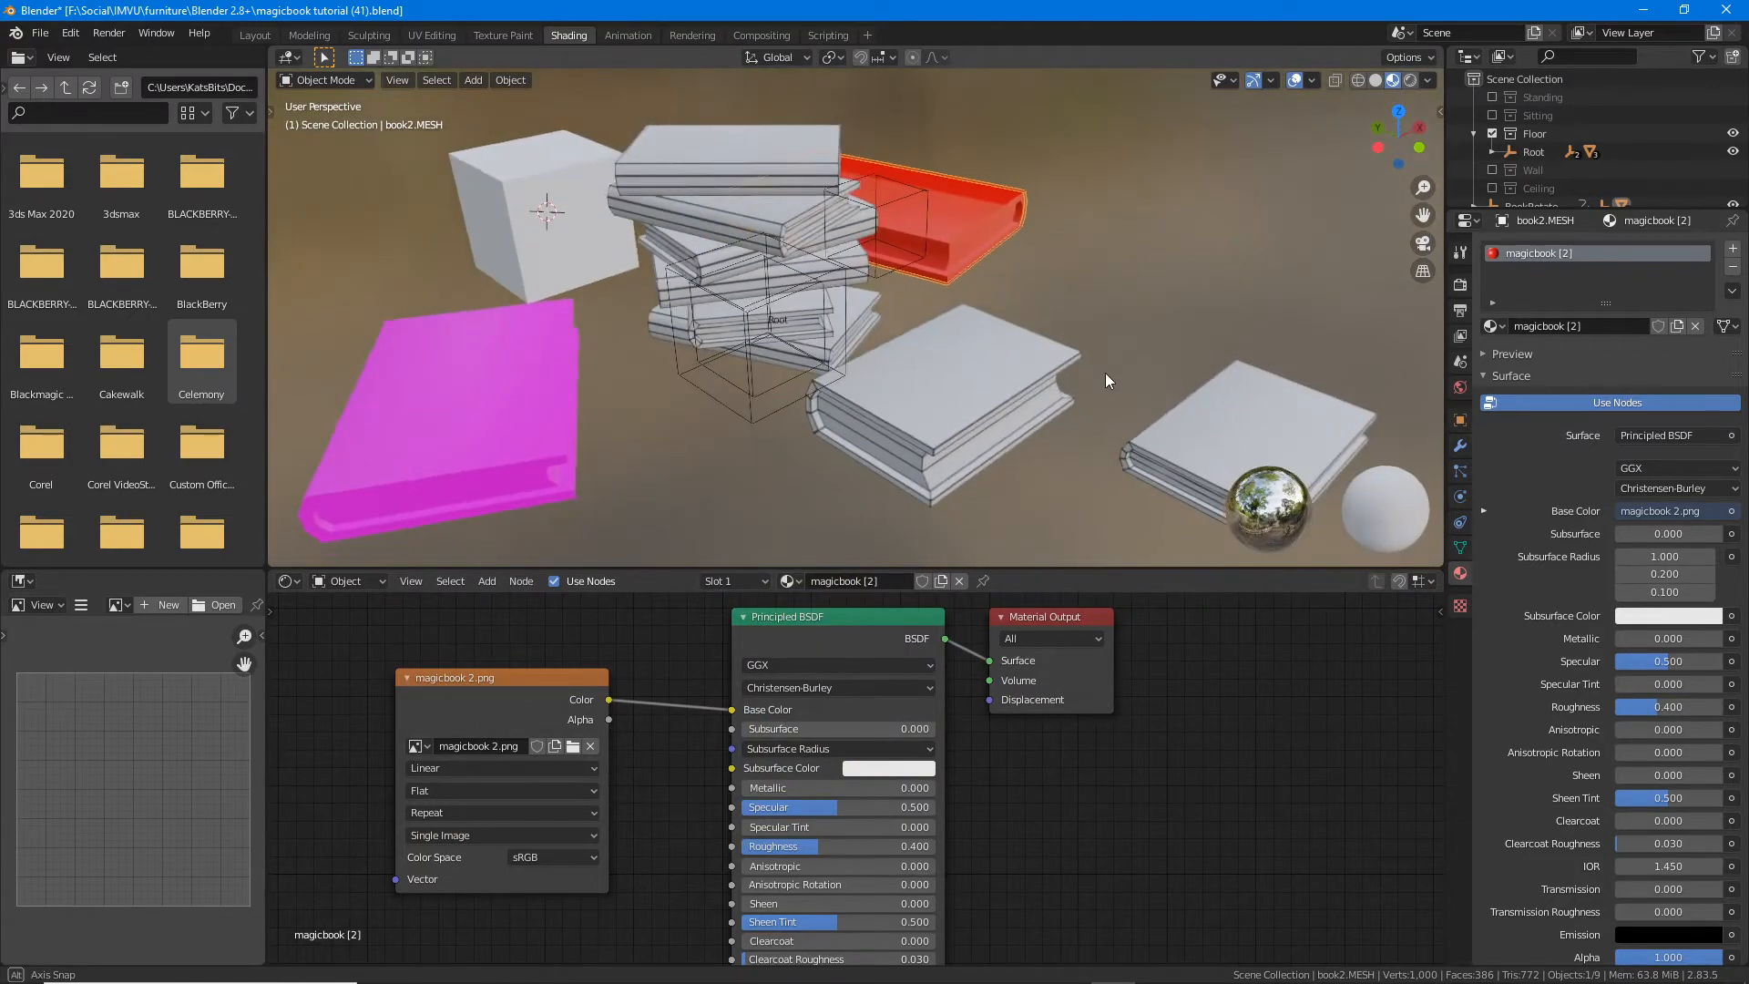
left_click(1205, 437)
middle_click_drag(1122, 467, 1084, 419, "shift")
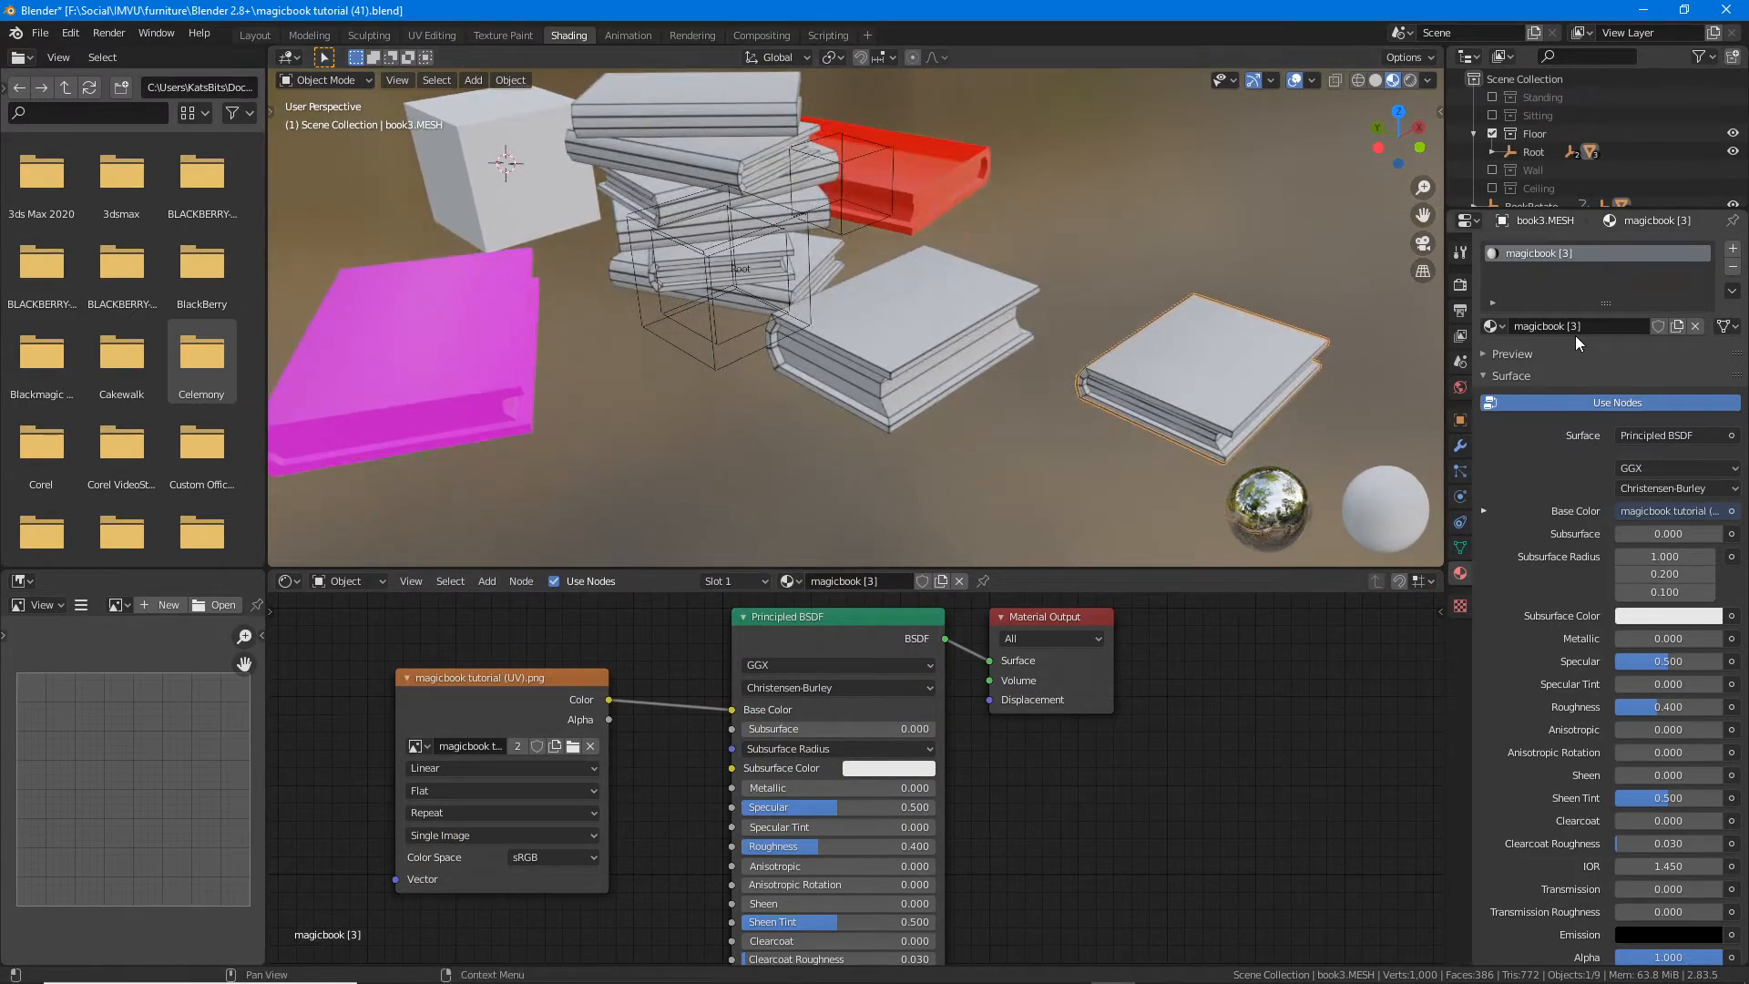
left_click(518, 746)
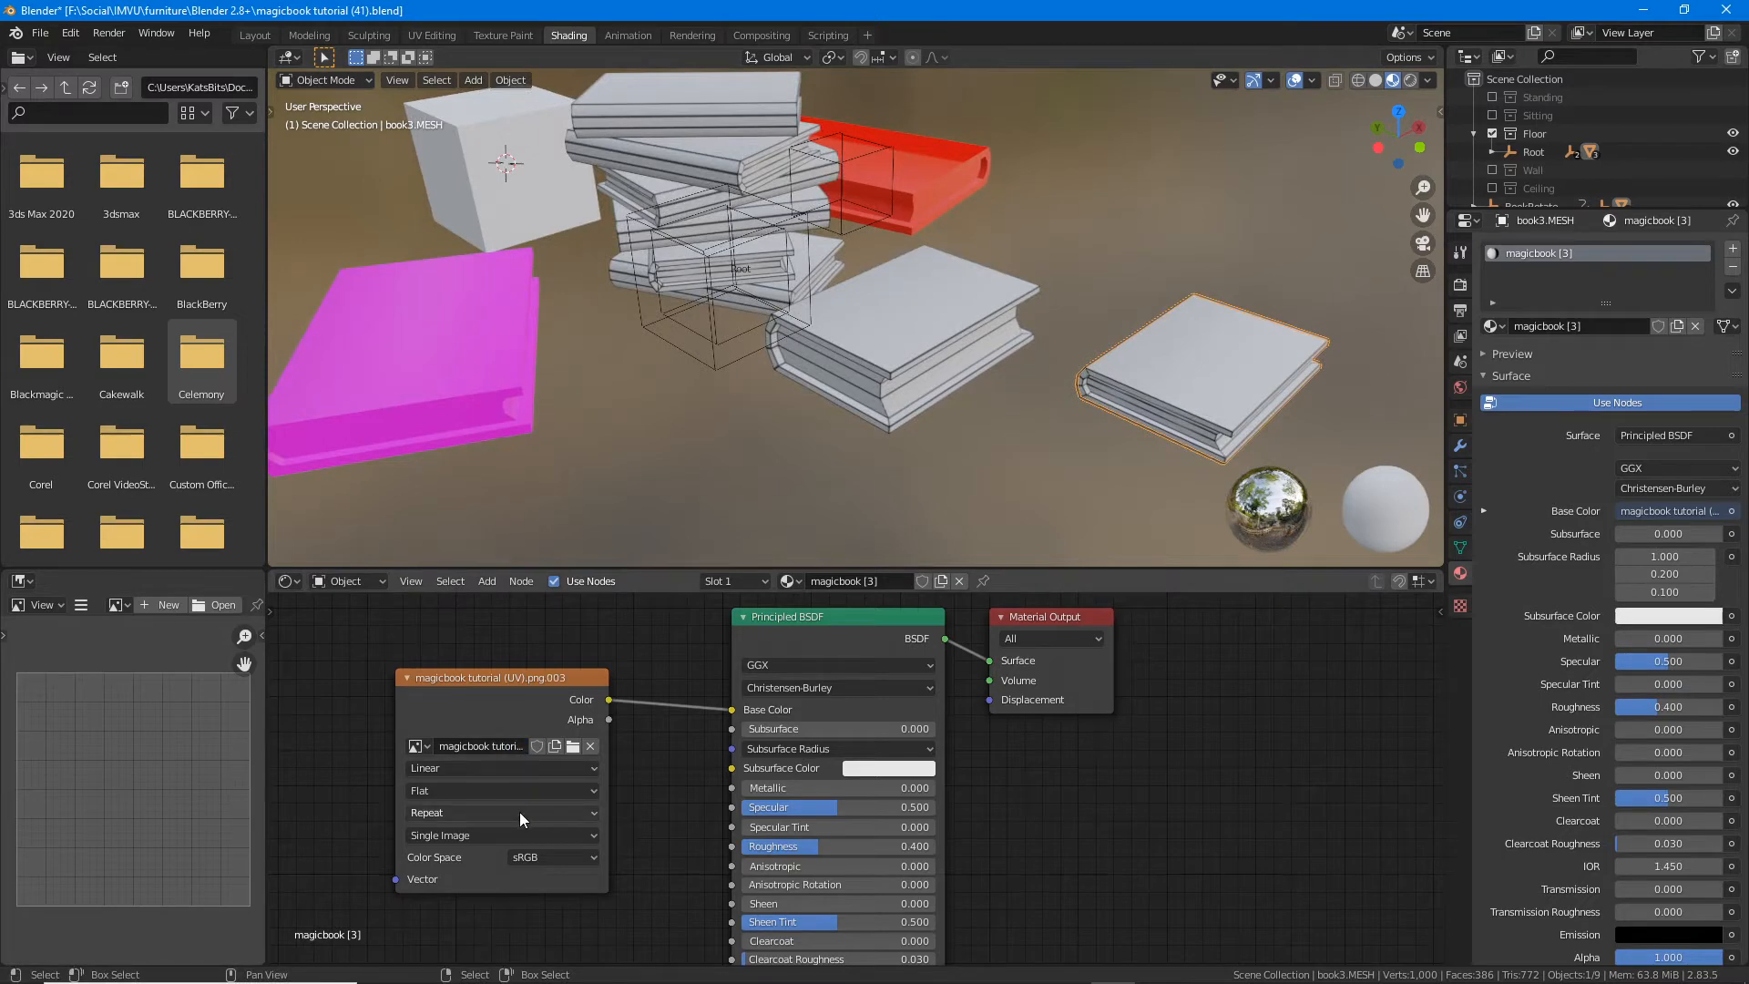
Step: Load magicbook 3.png from the Blender 2.8+ folder as the image in book3.MESH's texture node
left_click(574, 746)
scroll(801, 606, "down", 10)
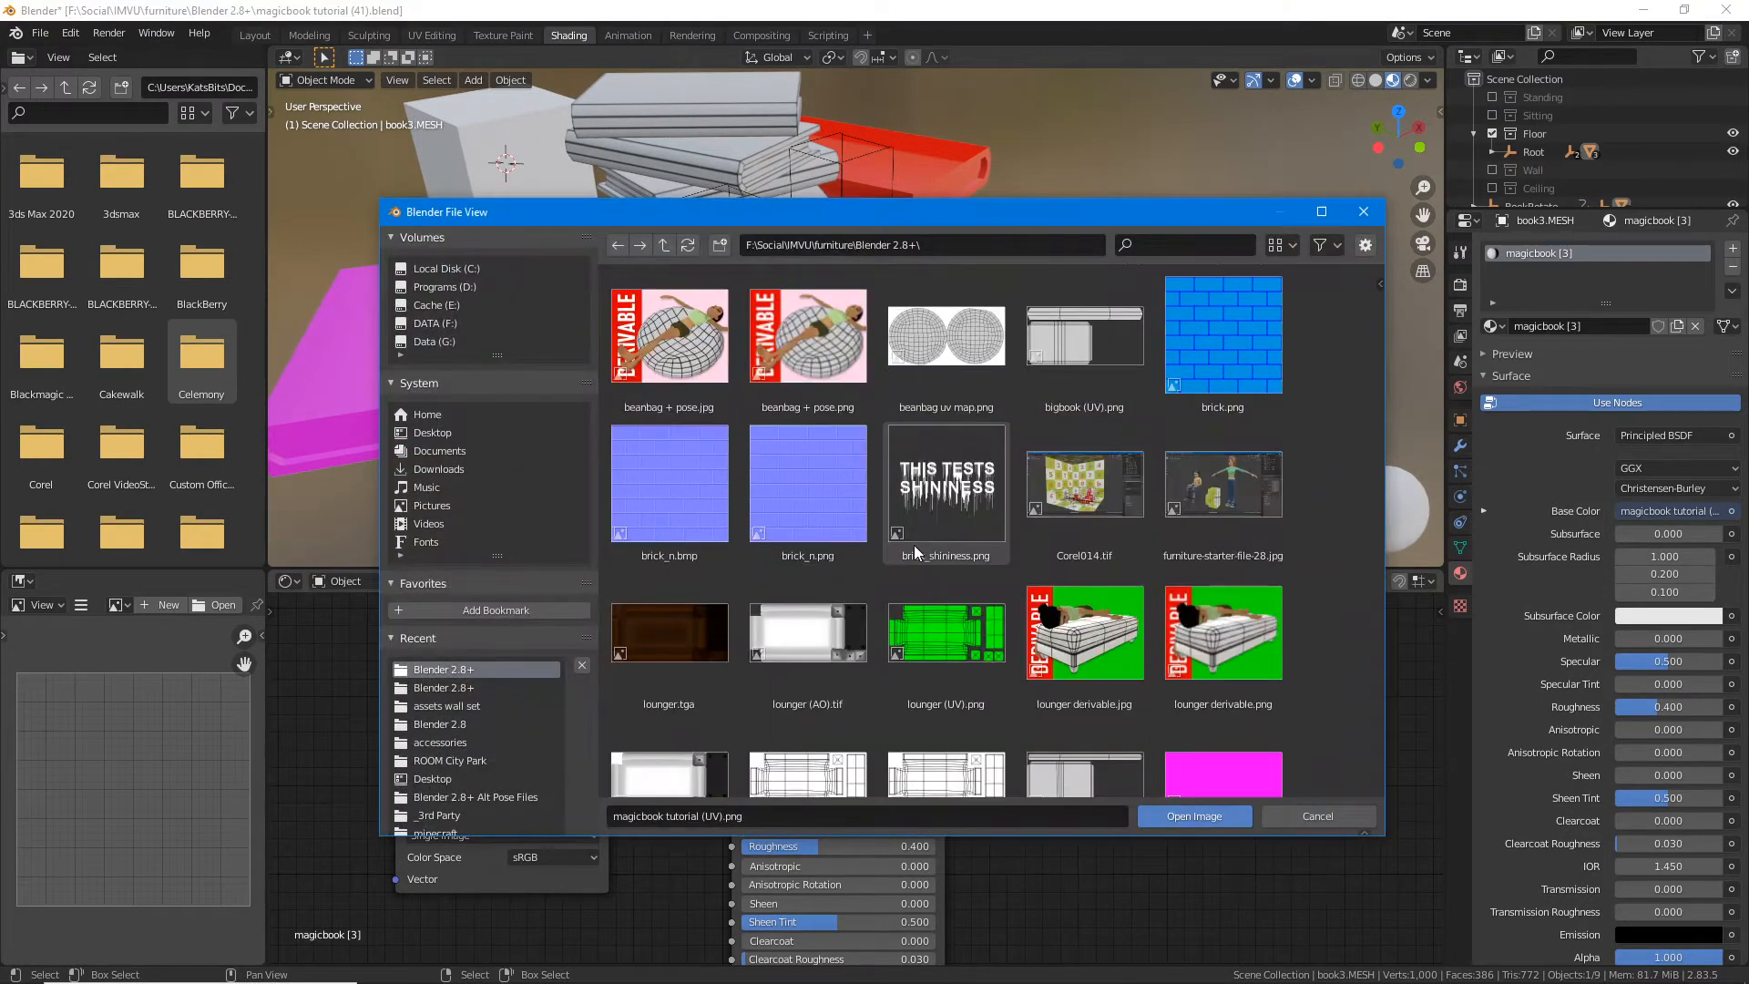
left_click(822, 557)
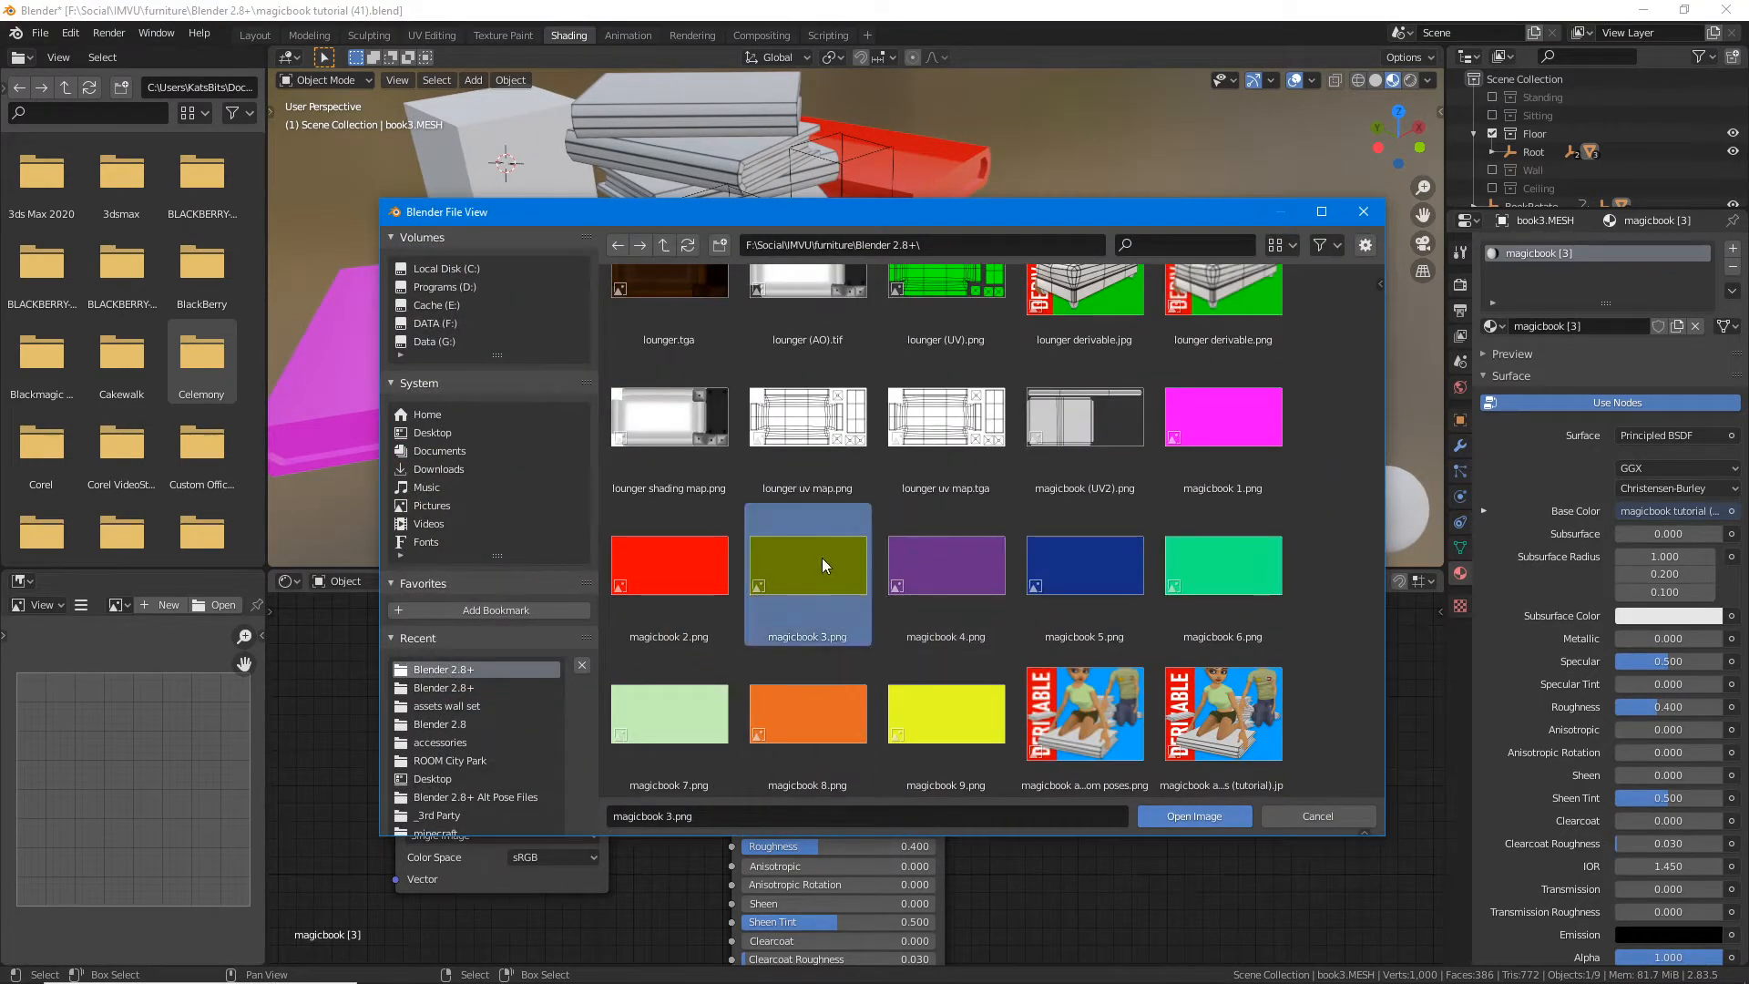
left_click(1194, 814)
Step: Look through the list of available images in book3.MESH's texture node, examining the magicbook entries and their numbered copies
middle_click_drag(964, 368, 856, 309)
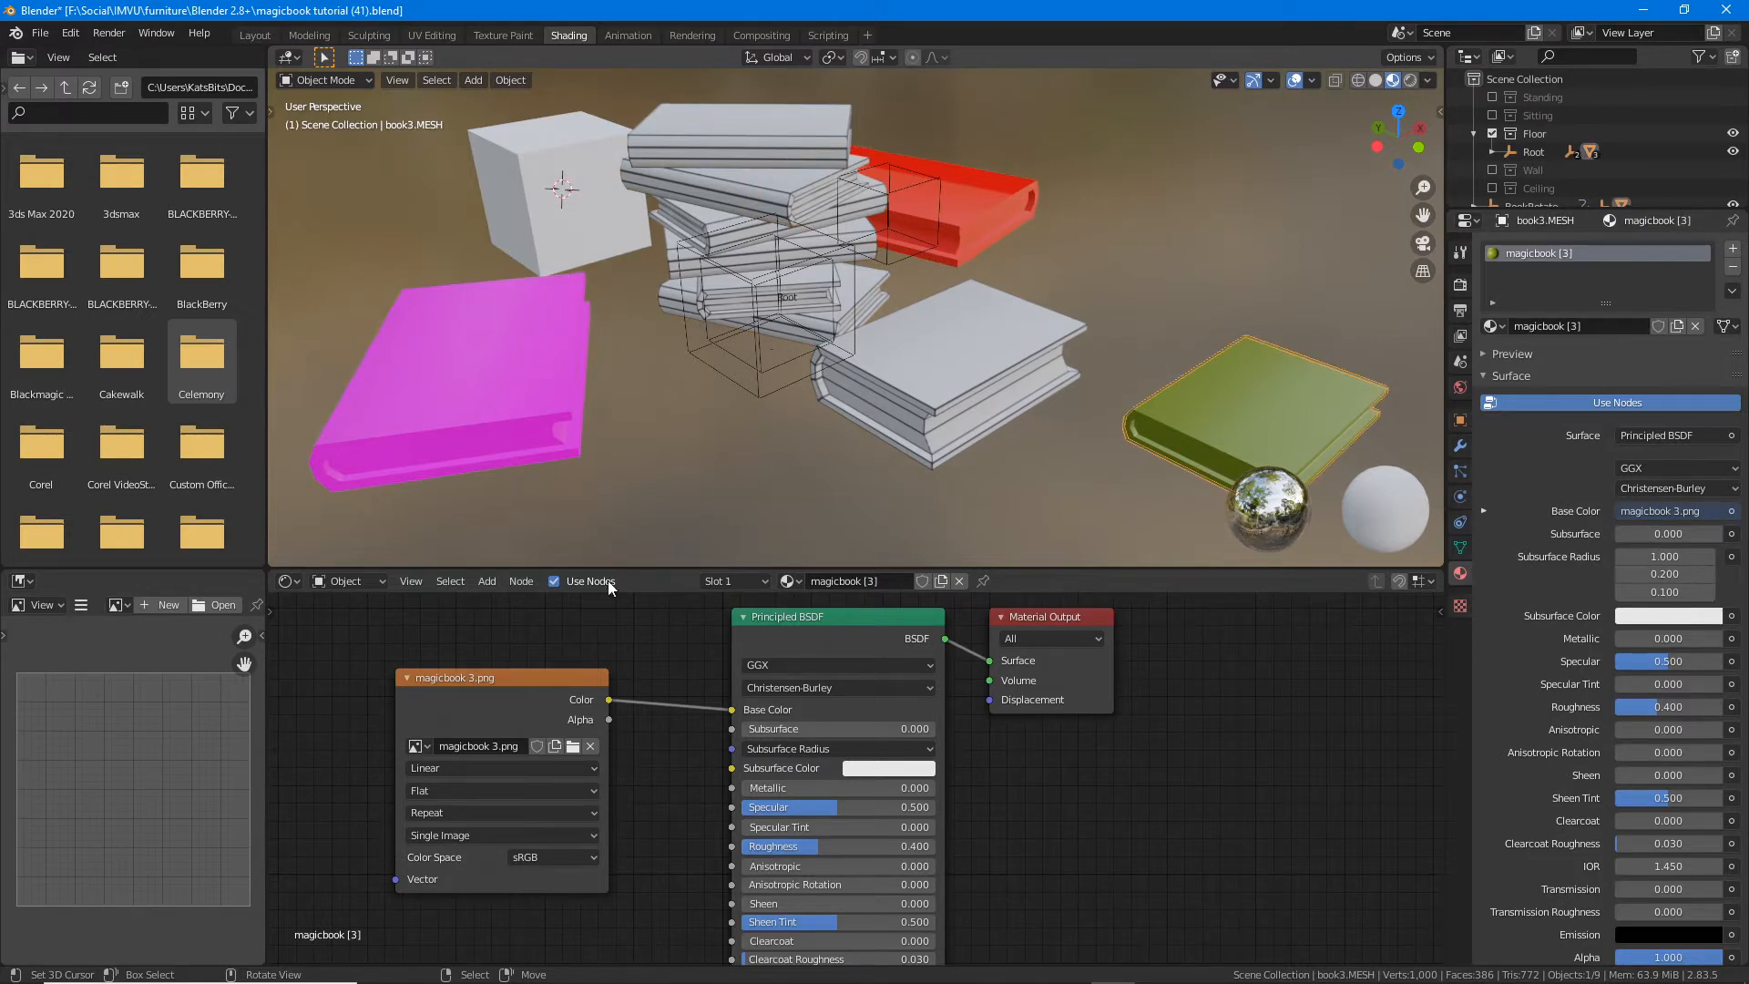
left_click(421, 746)
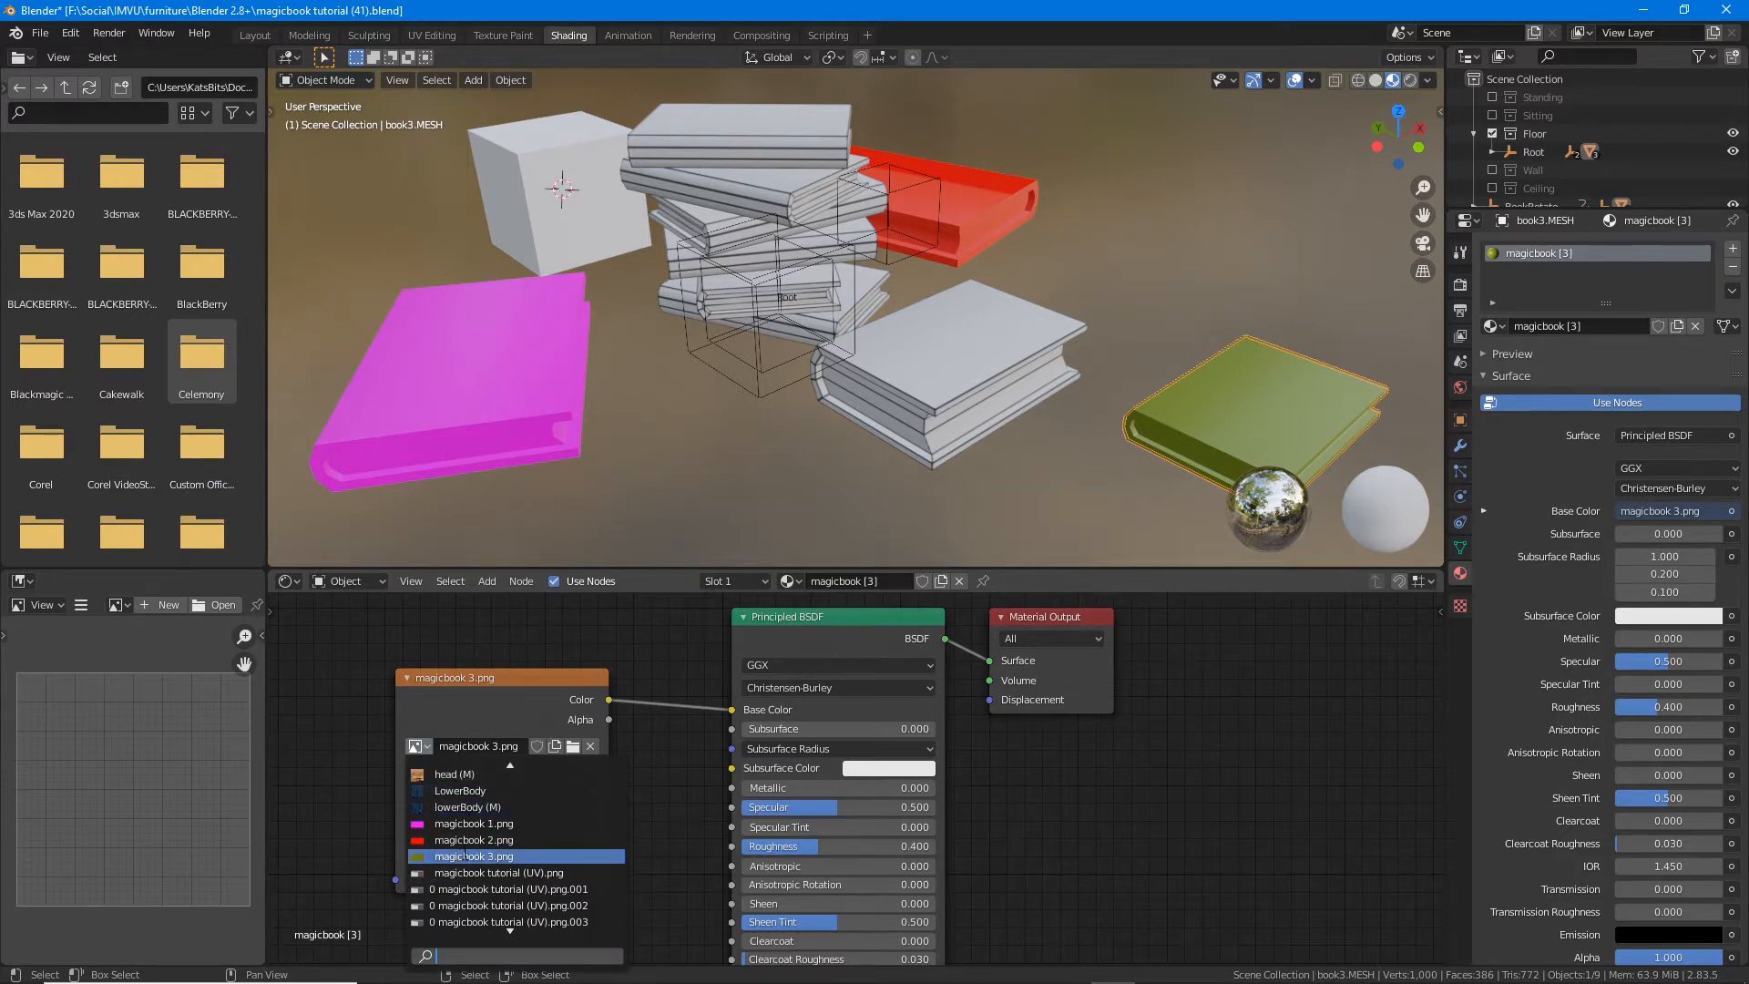
scroll(480, 858, "down", 10)
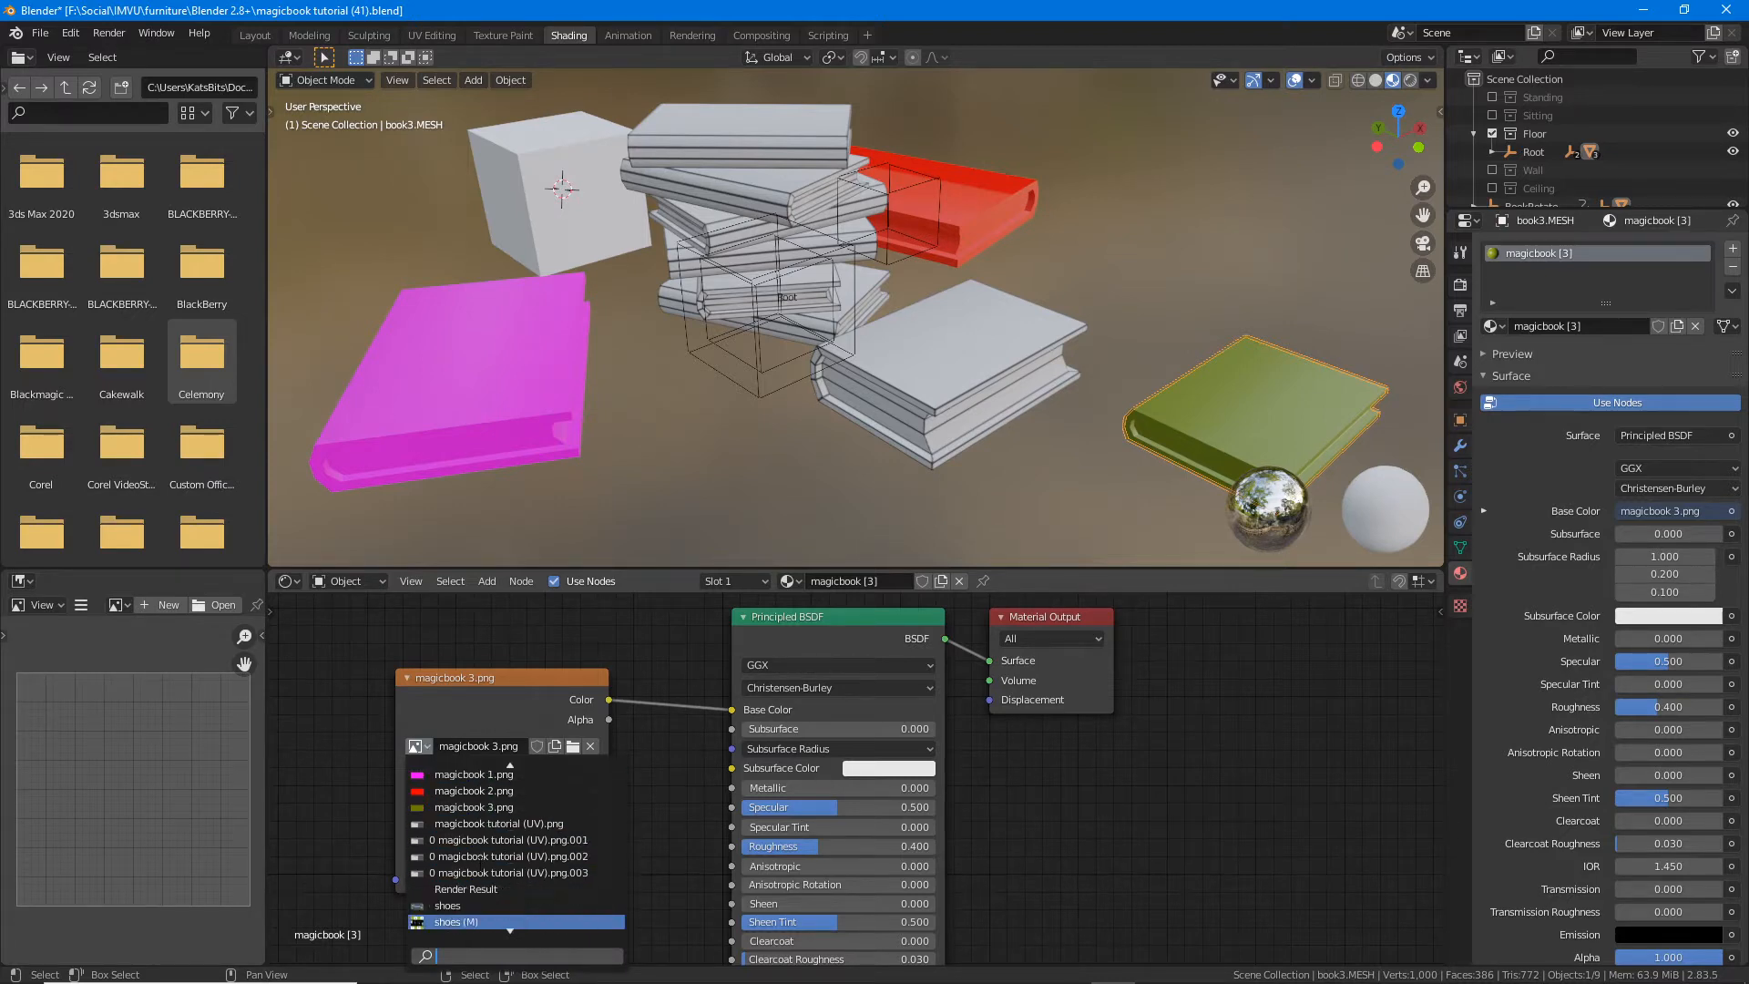
scroll(479, 862, "up", 20)
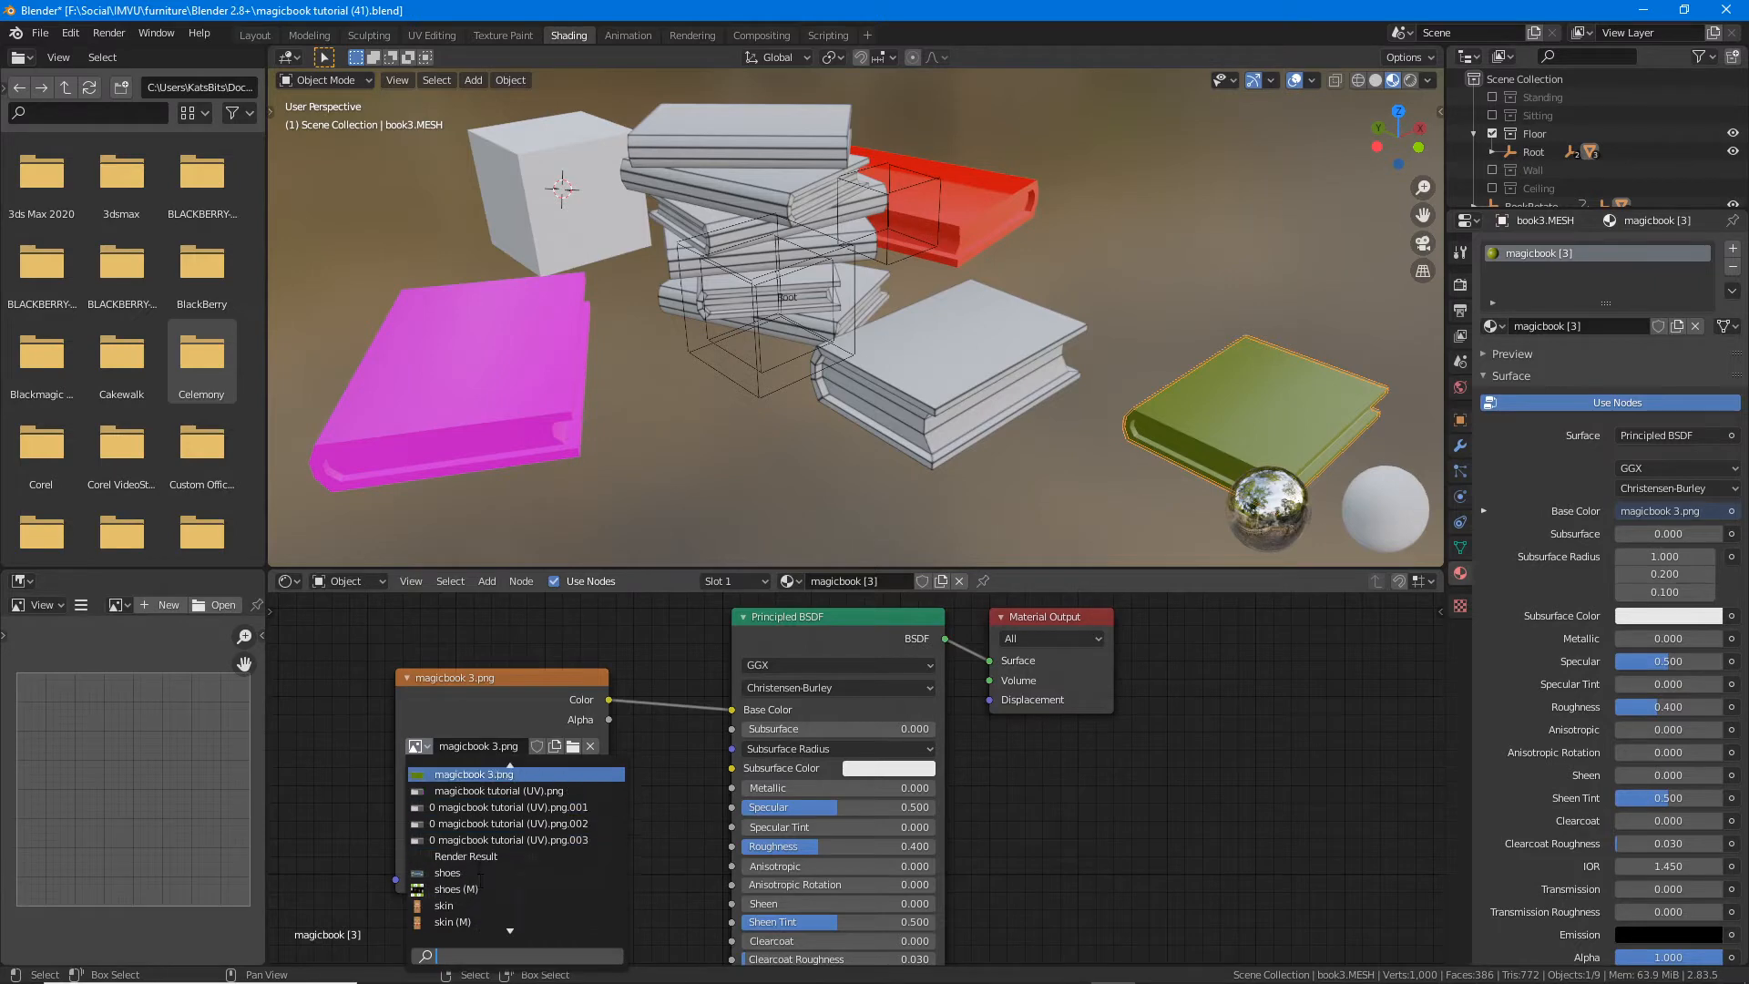
scroll(480, 864, "down", 18)
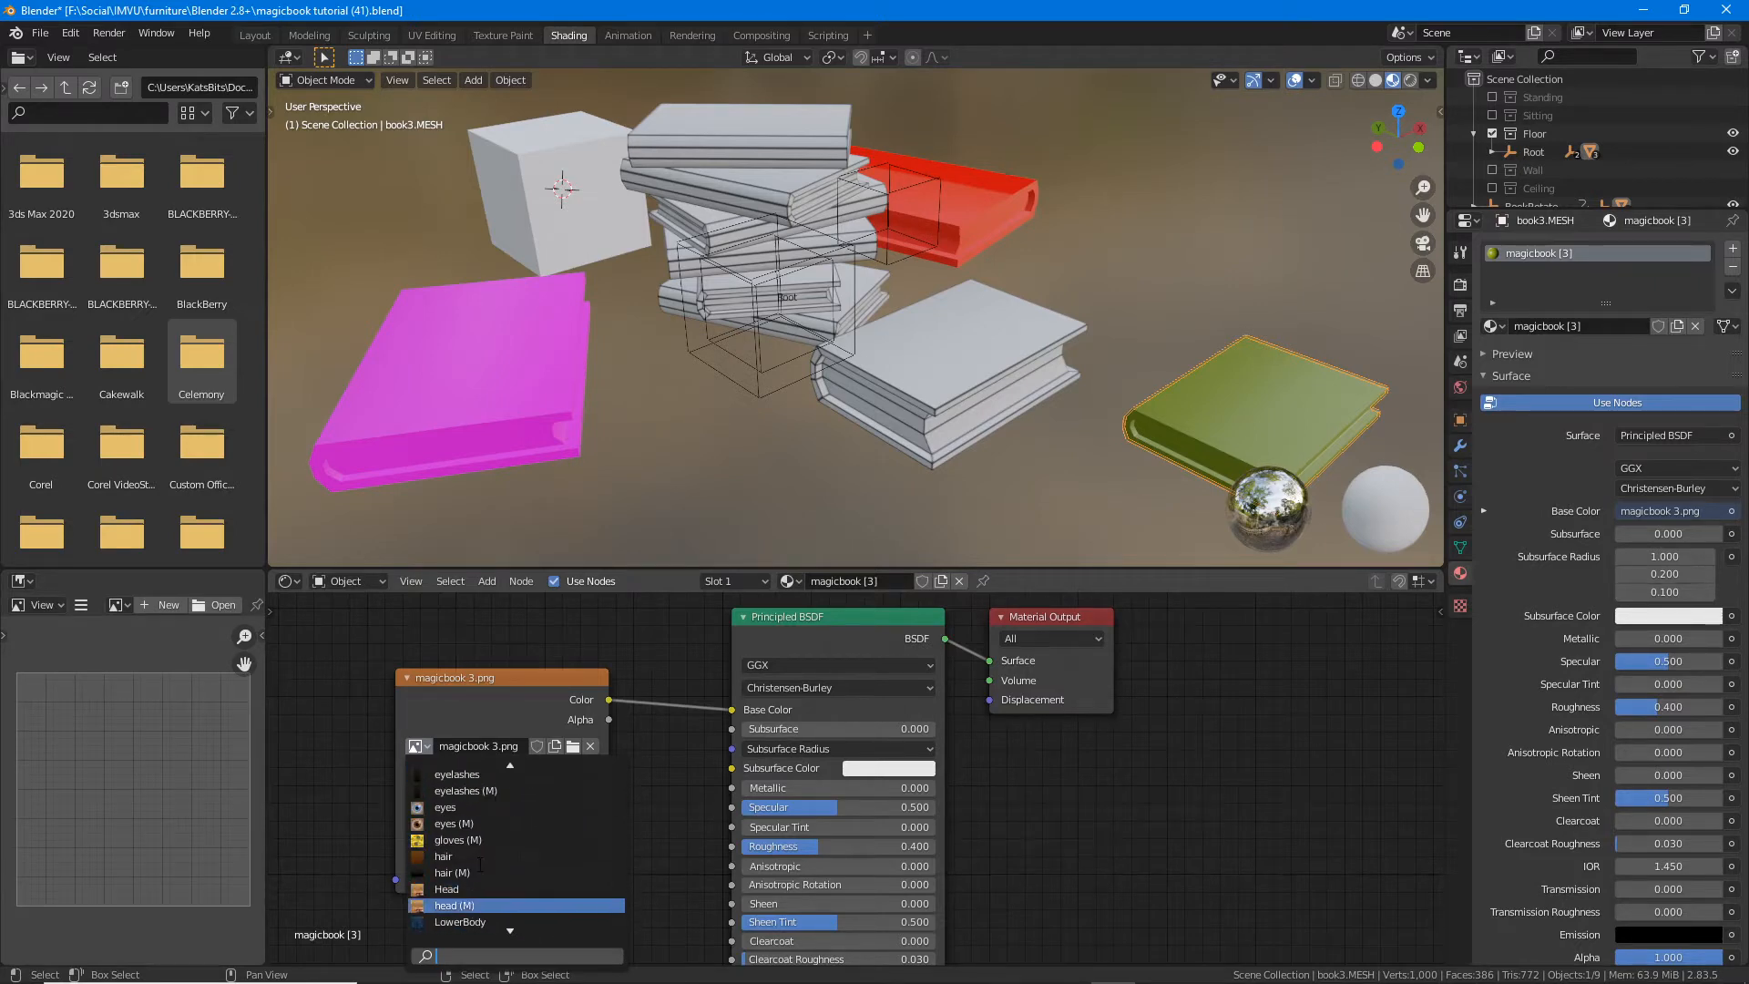
scroll(480, 856, "down", 1)
scroll(480, 856, "up", 8)
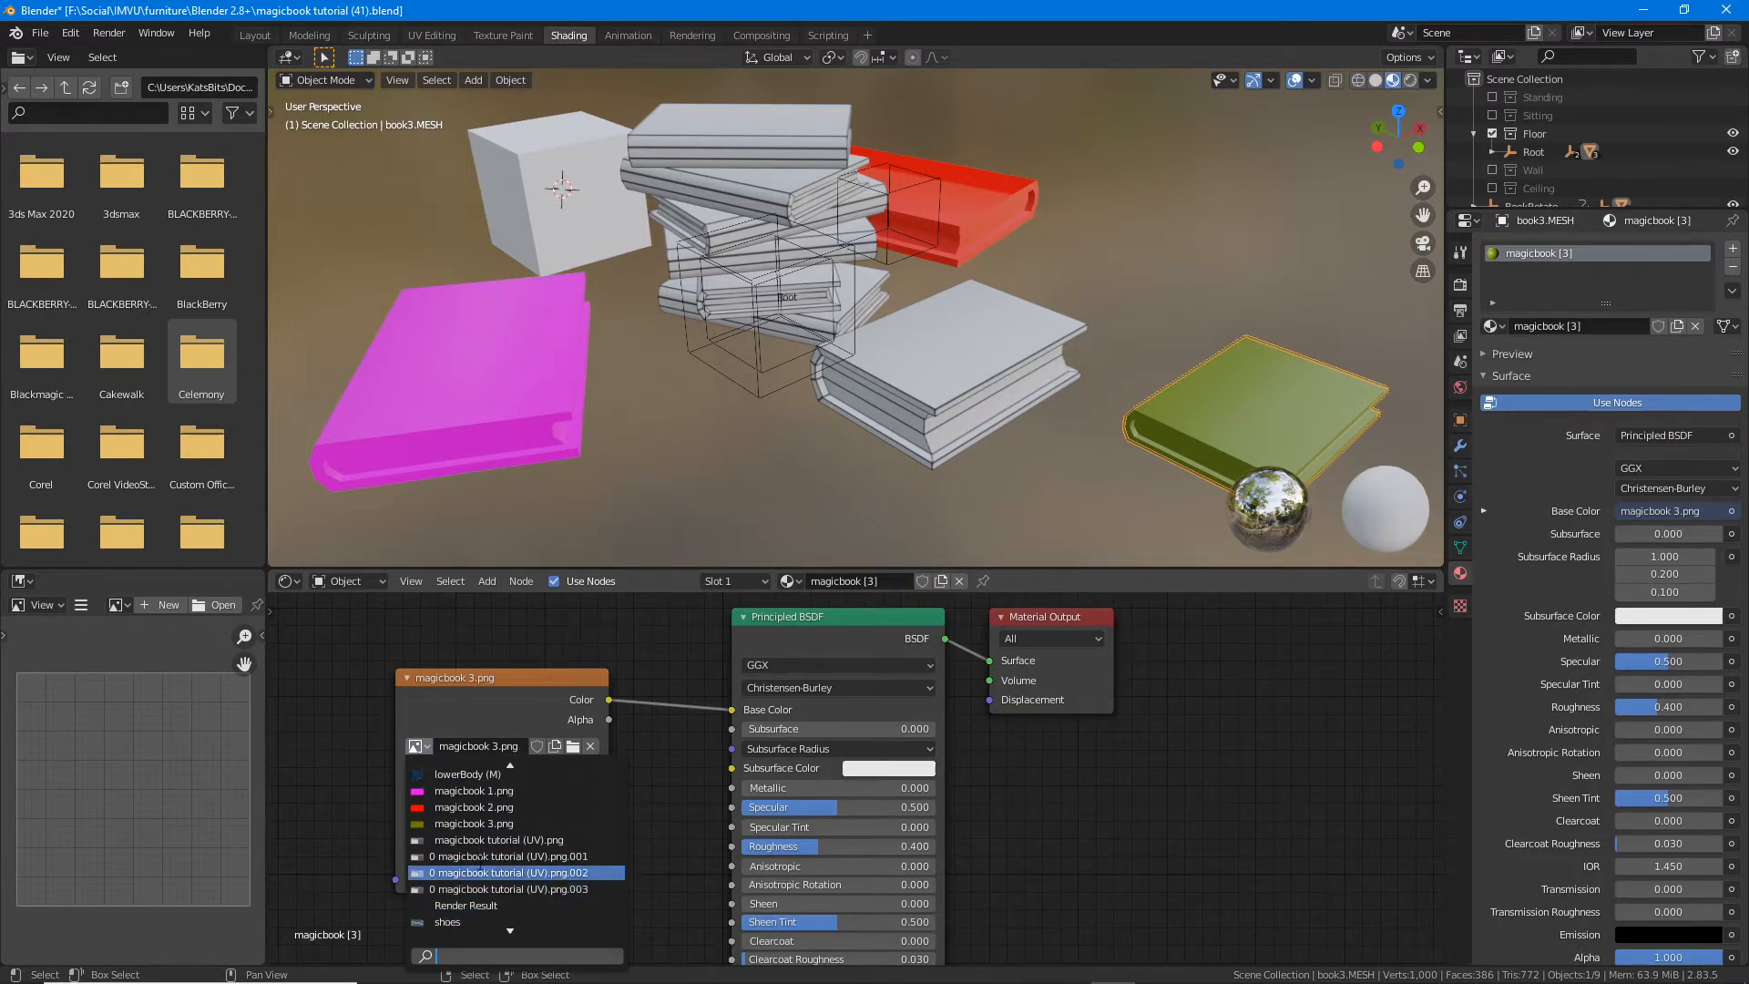
scroll(480, 856, "down", 1)
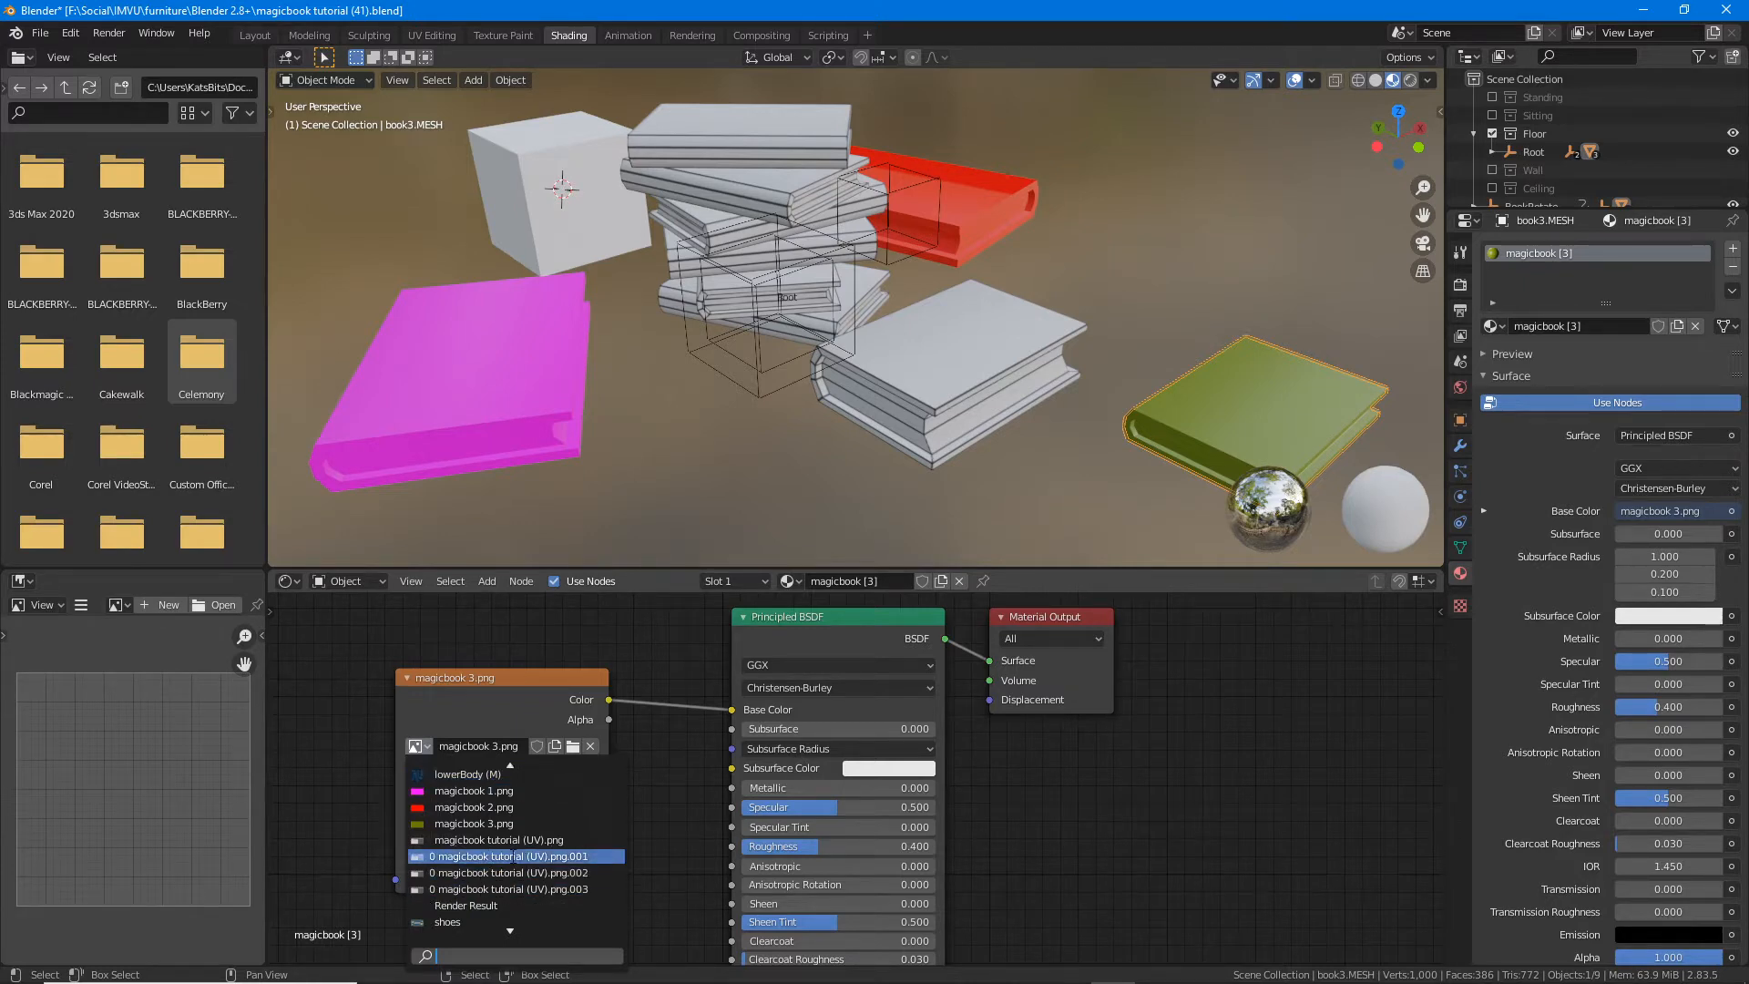
left_click(510, 678)
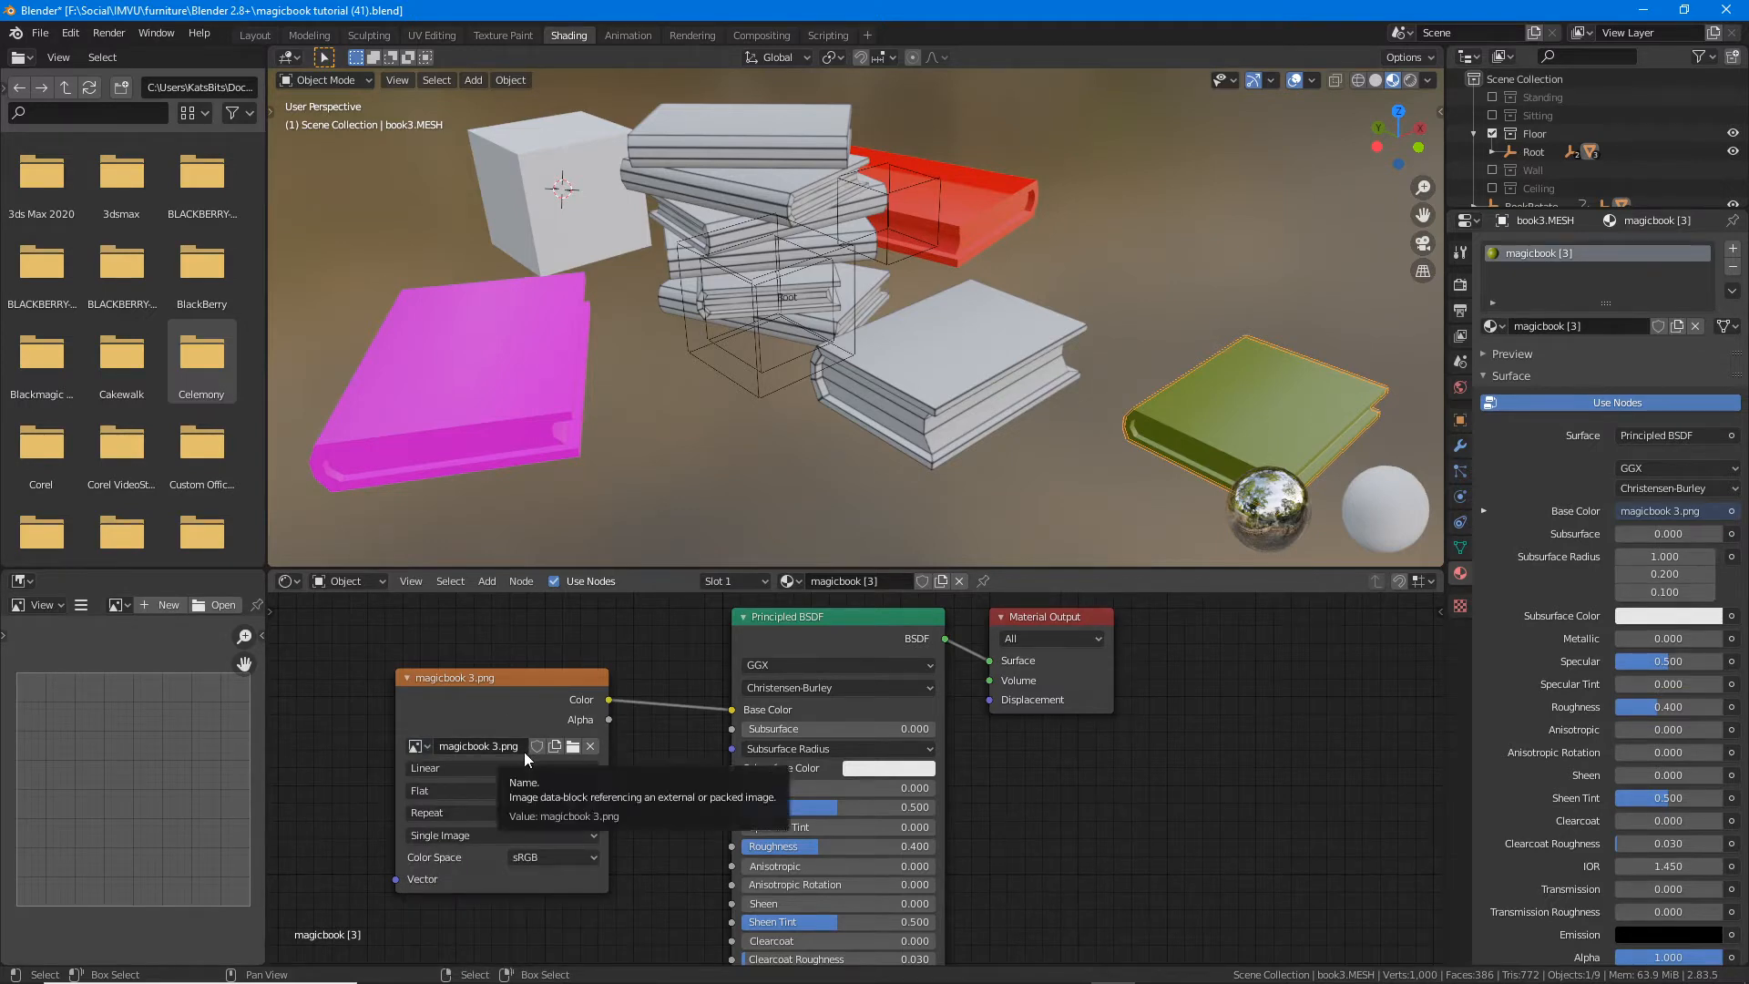
Step: Select the book stack magicbook.MESH and examine the magicbook tutorial (UV).png copies in its texture node's image list
left_click(712, 150)
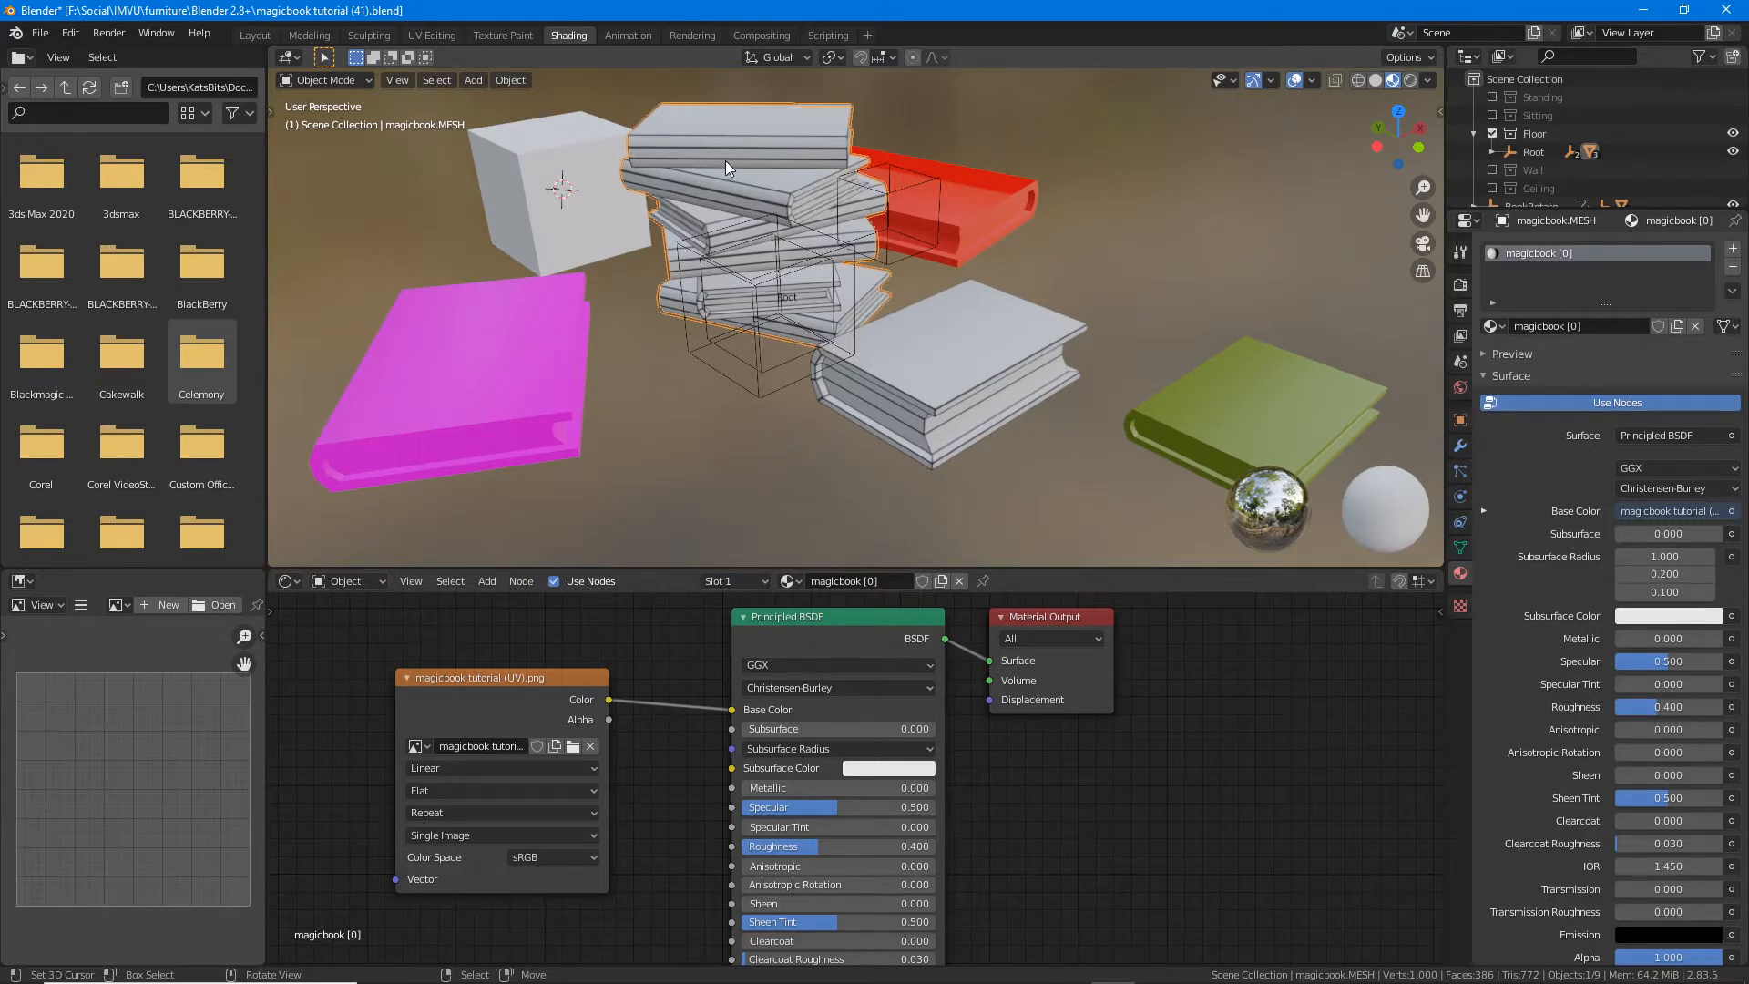
left_click(417, 746)
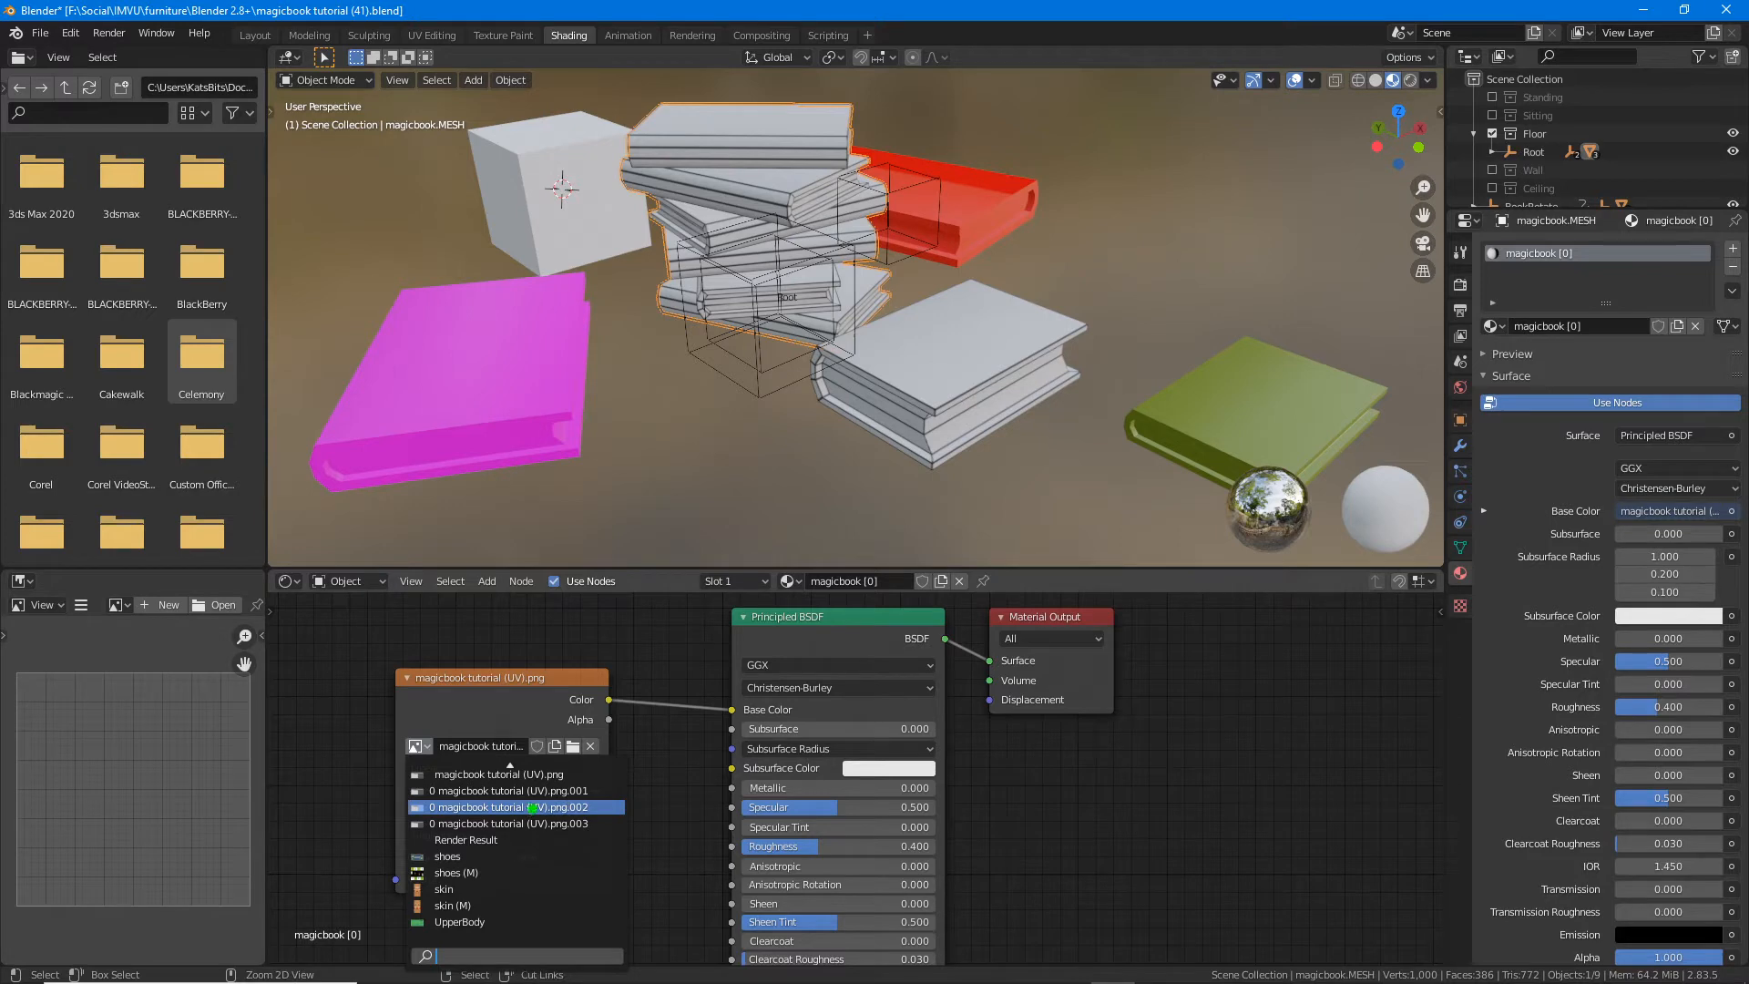
left_click_drag(533, 807, 601, 817)
left_click_drag(538, 822, 601, 825)
left_click(481, 680)
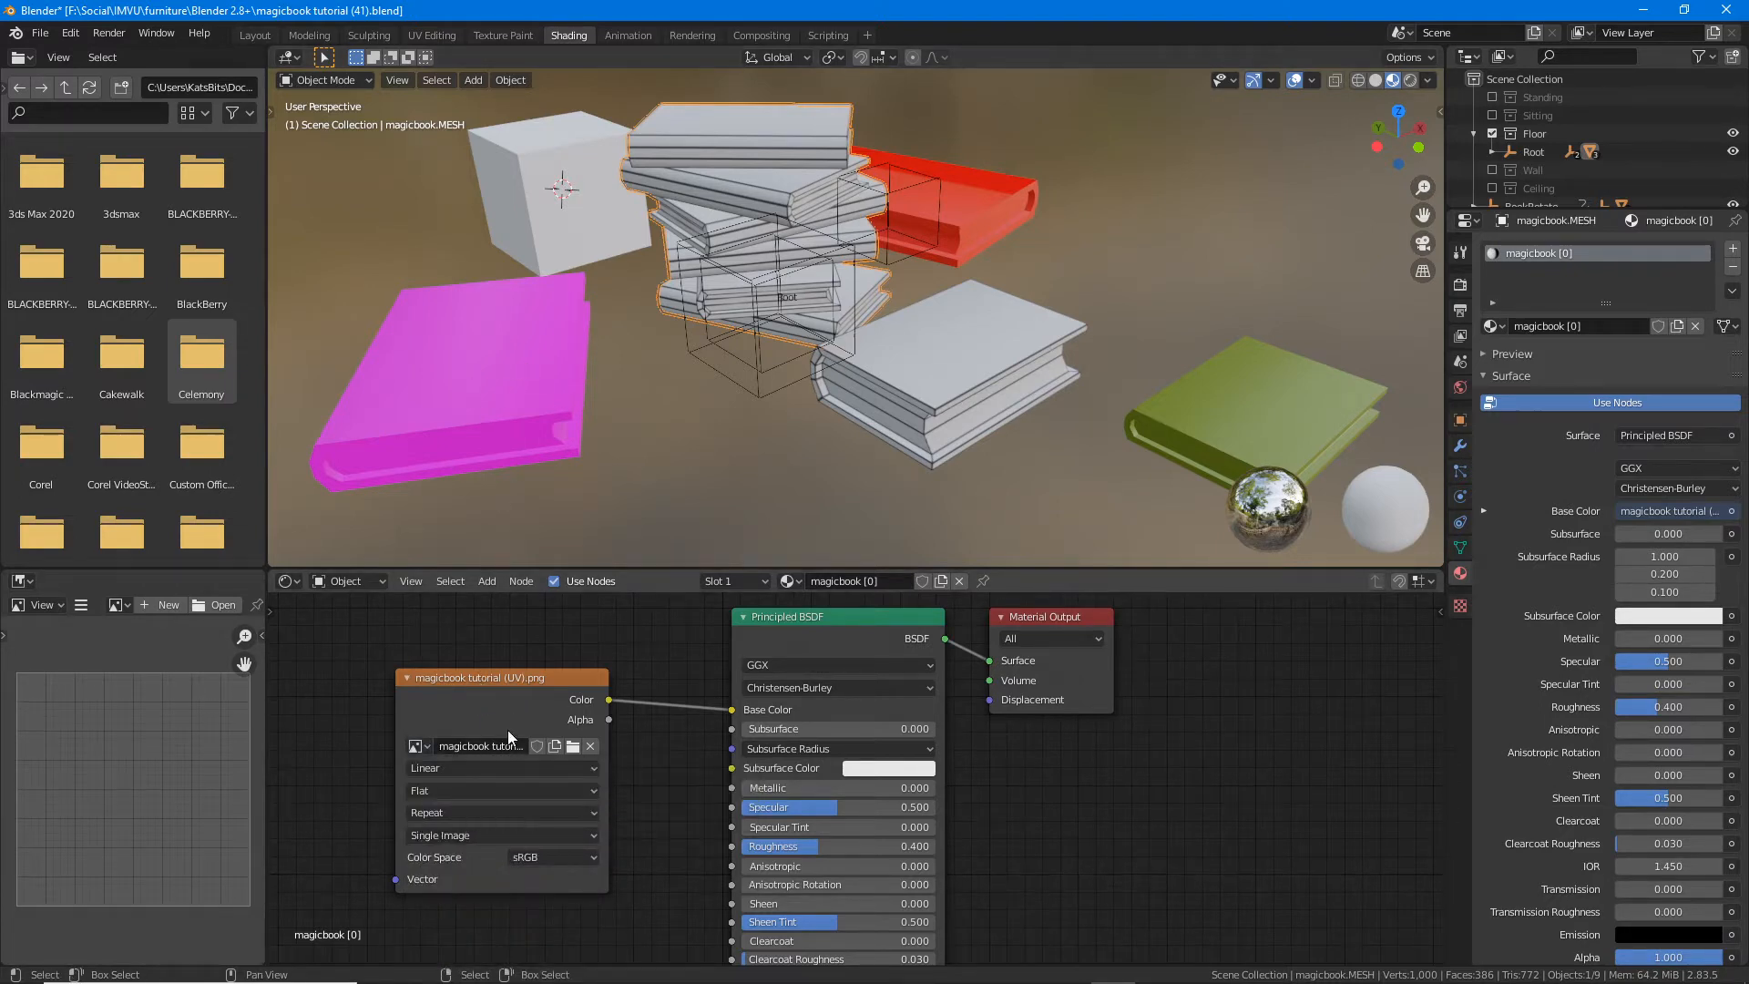
mouse_move(651, 98)
left_mouse_down()
mouse_move(916, 192)
mouse_move(643, 99)
left_mouse_up()
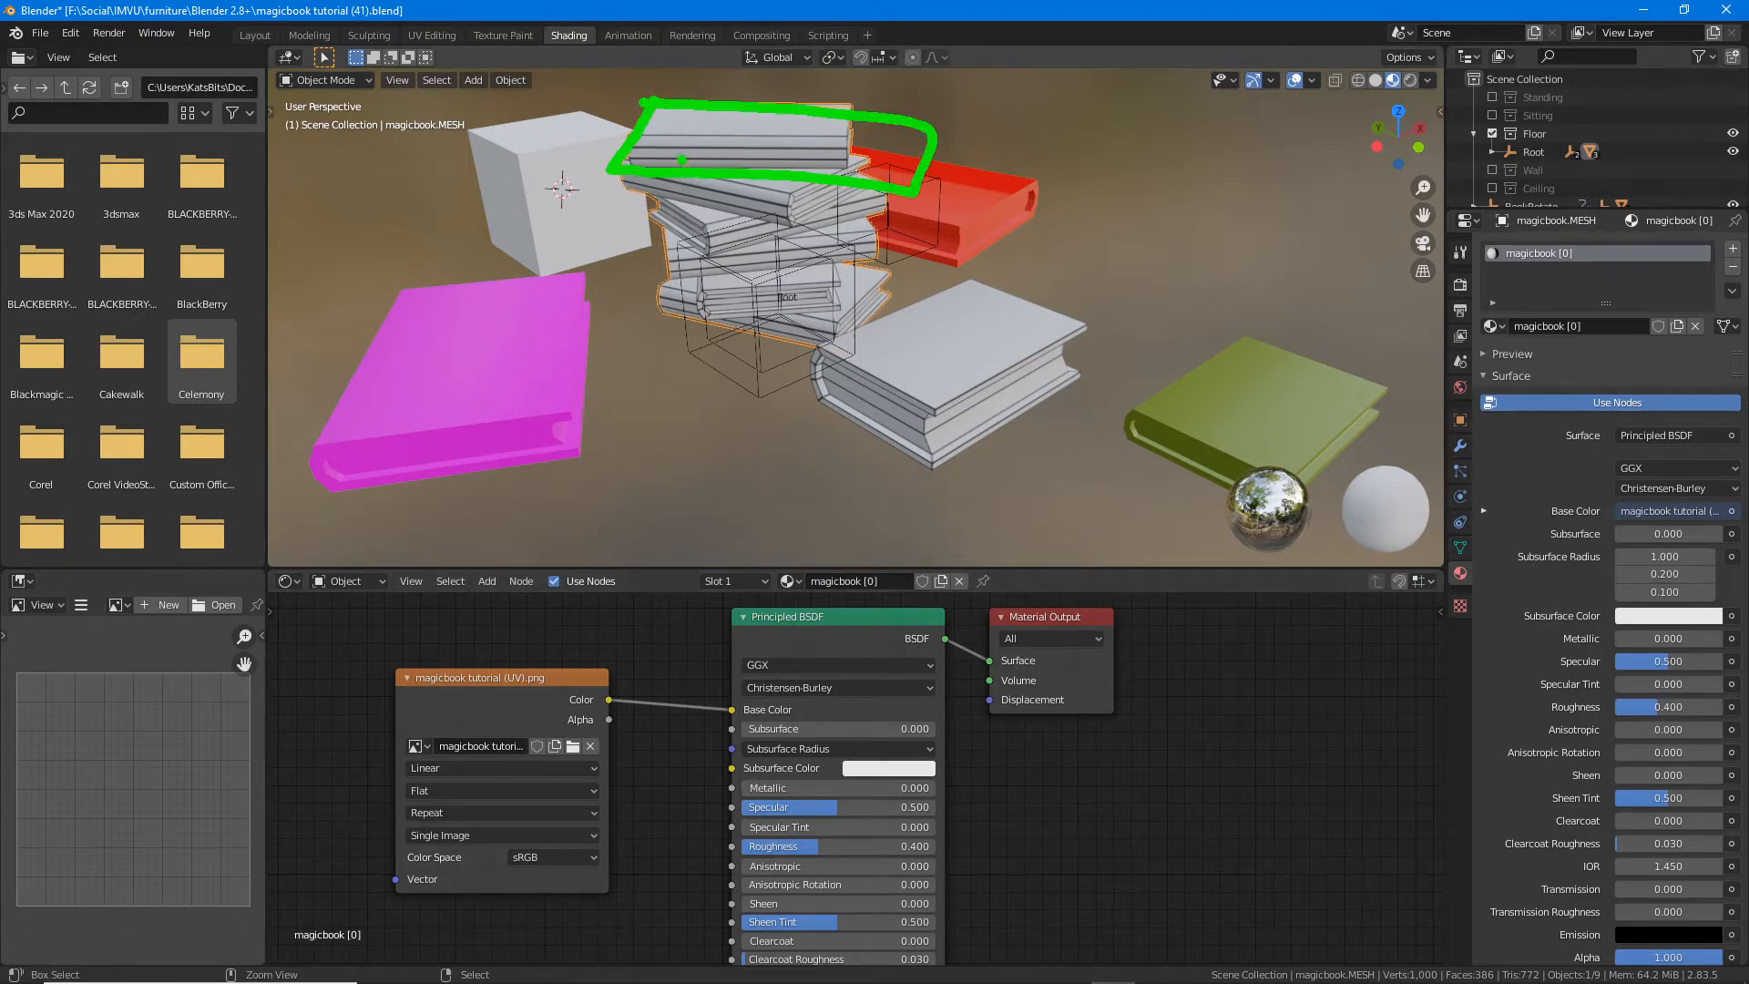
mouse_move(681, 160)
left_mouse_down()
mouse_move(734, 182)
mouse_move(865, 170)
left_mouse_up()
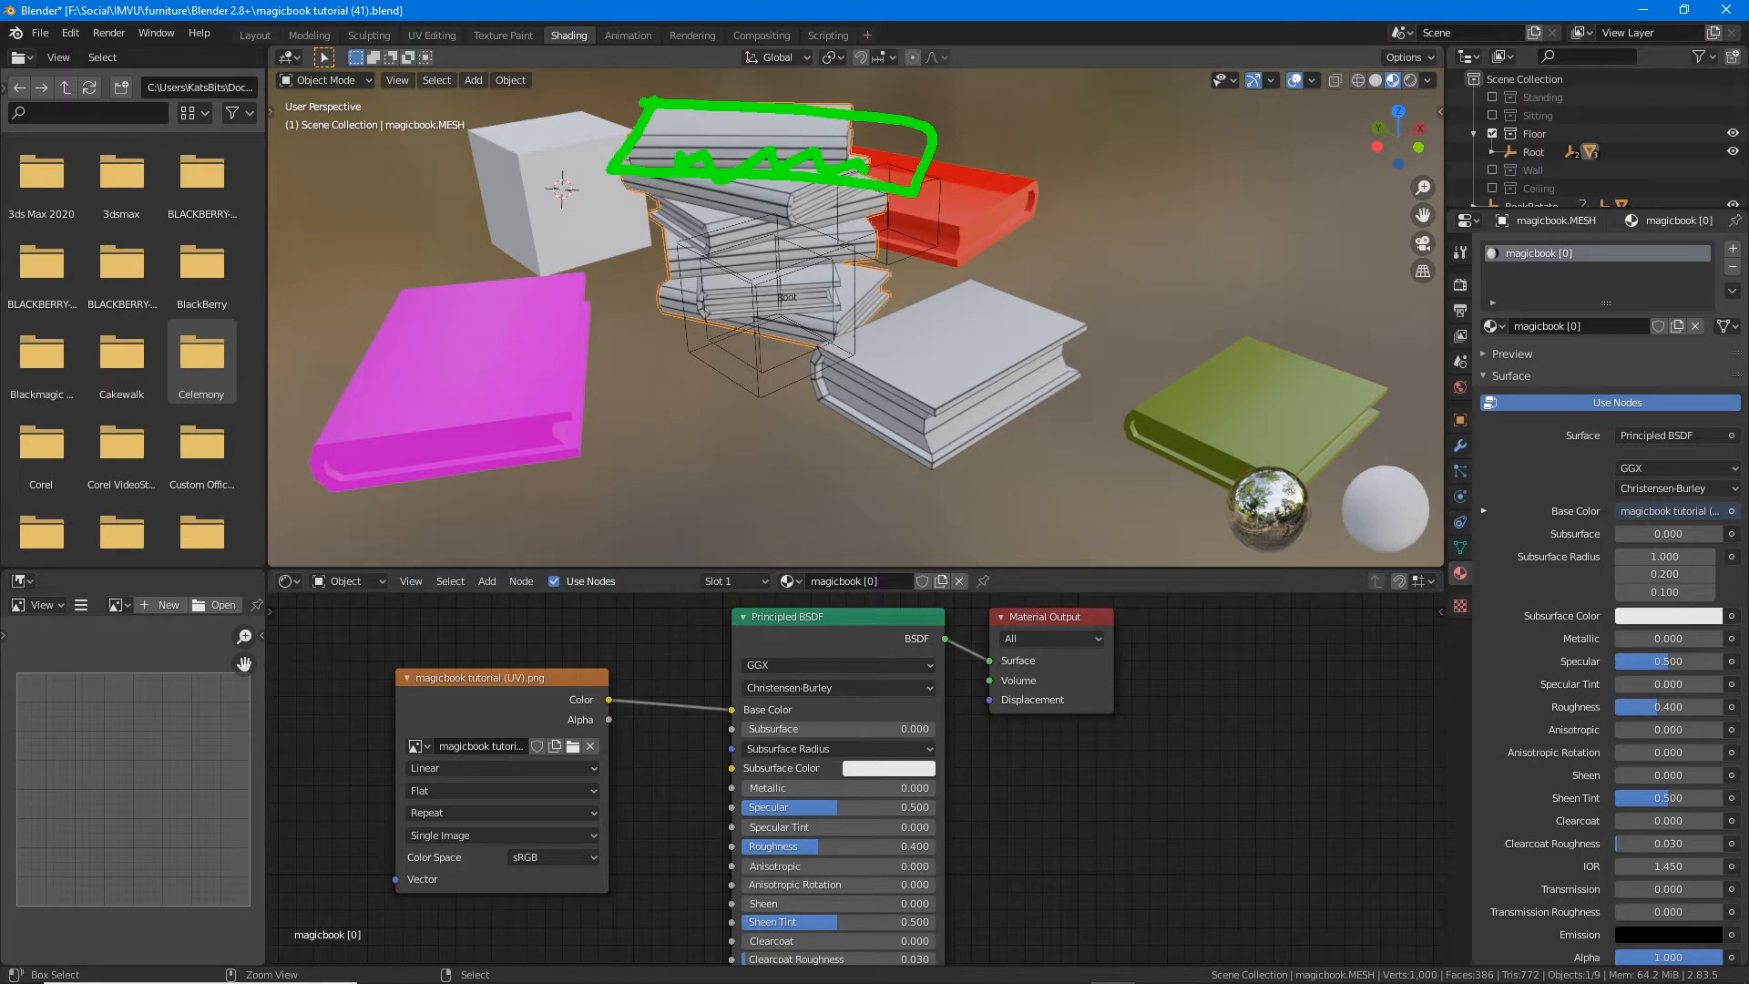
left_click_drag(568, 767, 570, 863)
mouse_move(557, 790)
left_mouse_down()
mouse_move(566, 767)
mouse_move(588, 788)
left_mouse_up()
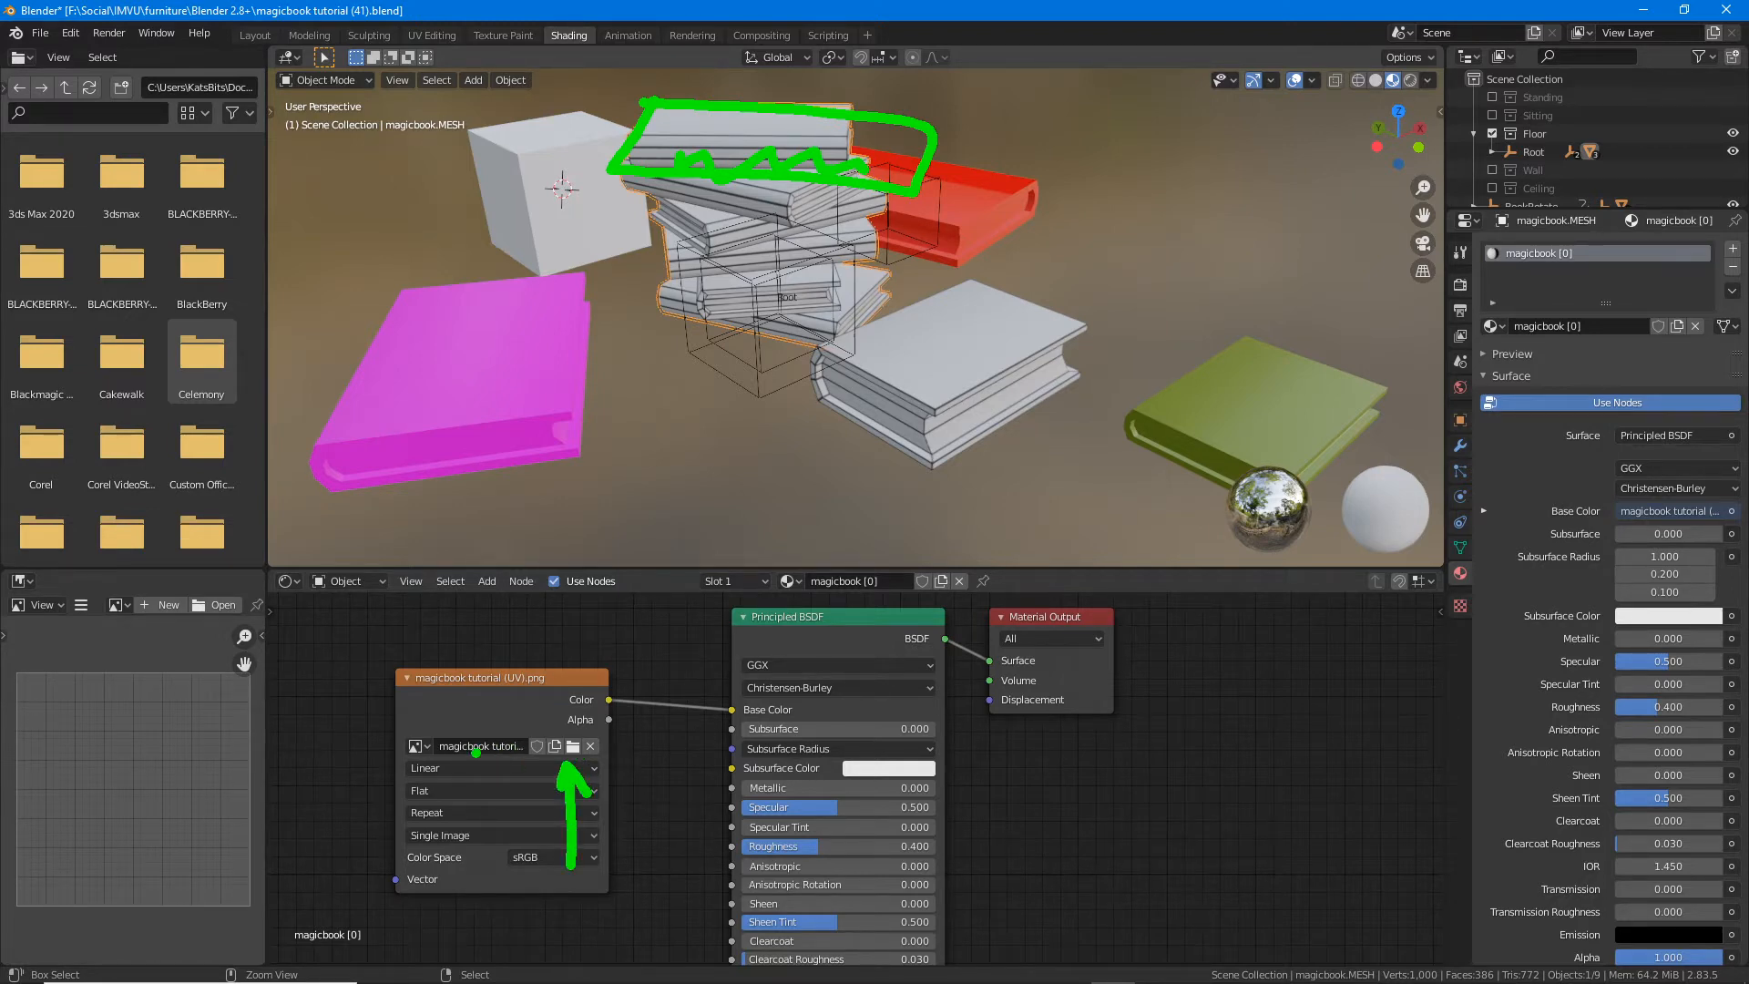
mouse_move(668, 131)
left_mouse_down()
mouse_move(672, 152)
mouse_move(684, 142)
left_mouse_up()
left_click_drag(685, 151, 778, 146)
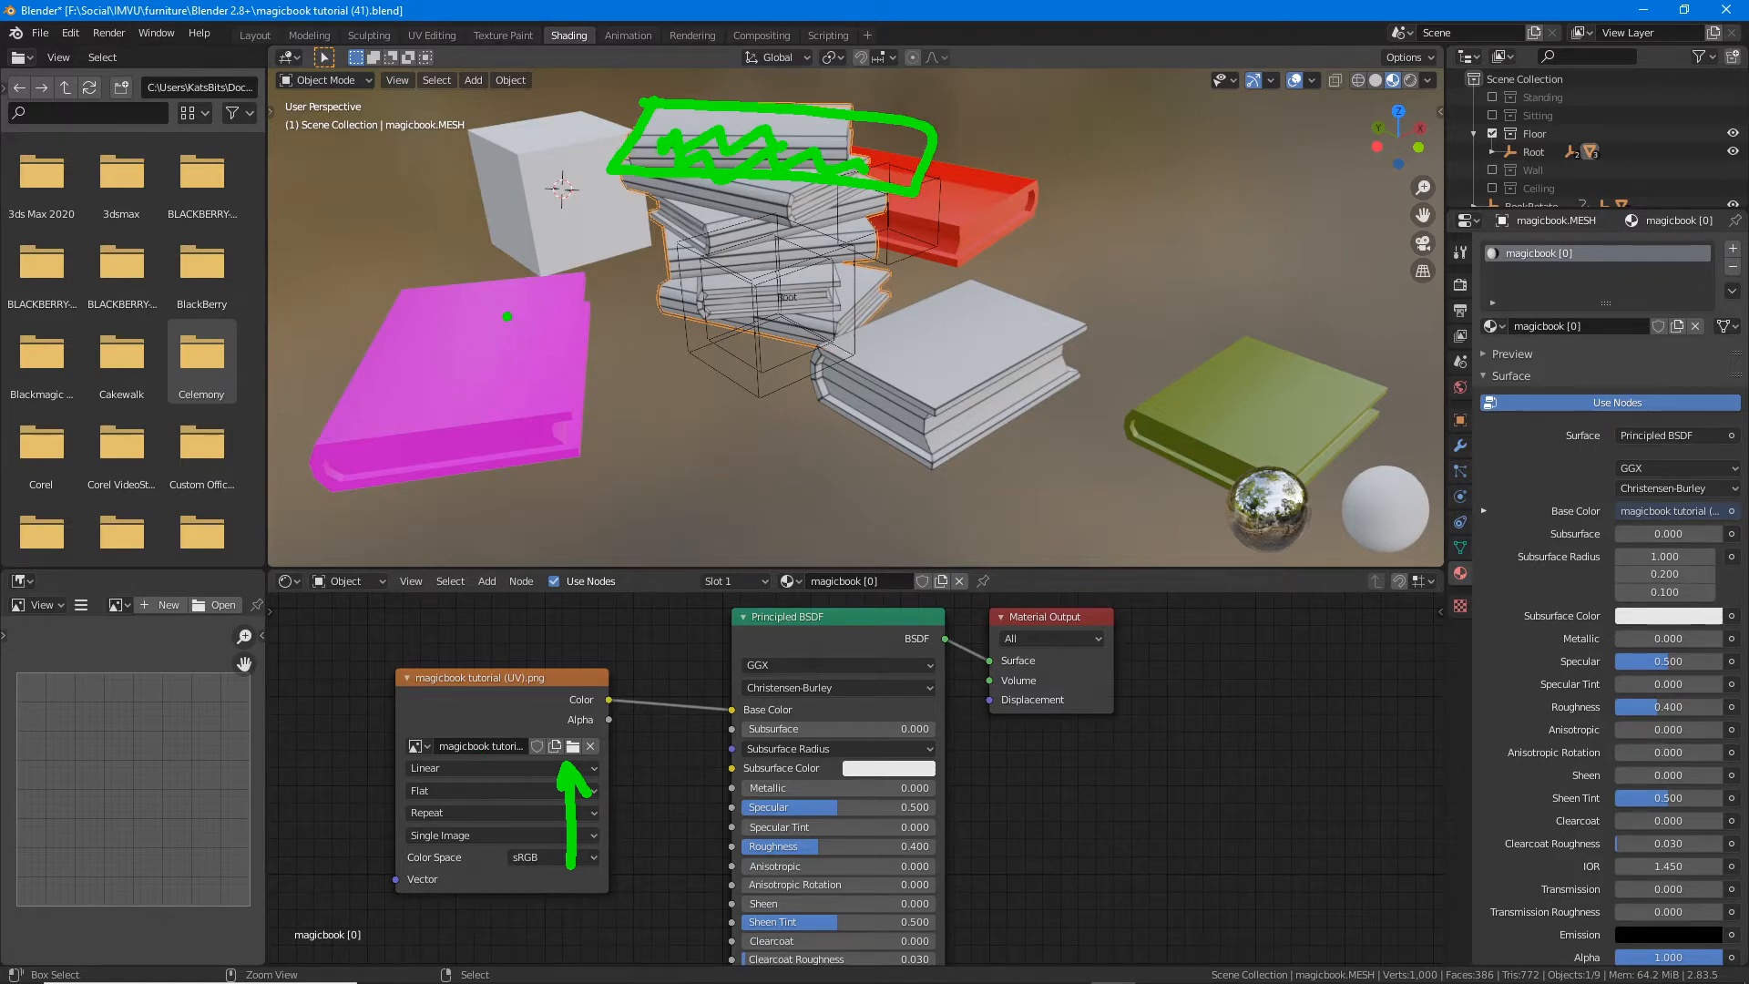
left_click_drag(516, 314, 545, 421)
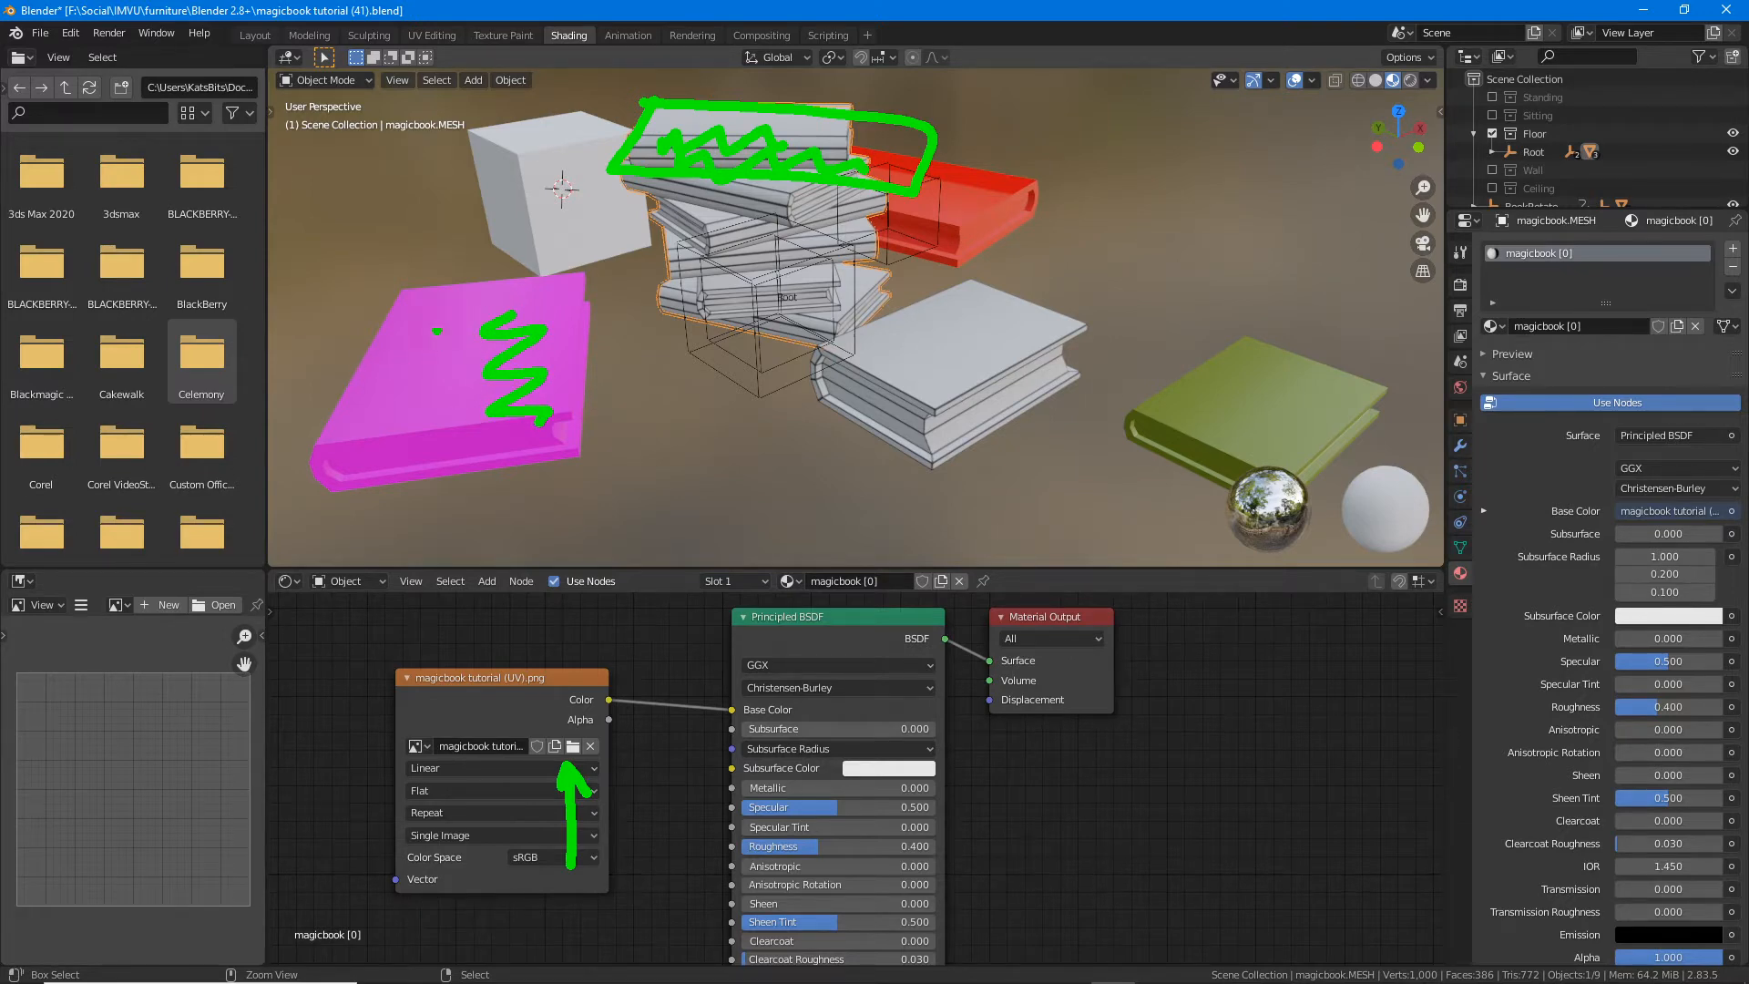
left_click_drag(435, 318, 407, 421)
mouse_move(462, 295)
left_mouse_down()
mouse_move(401, 419)
mouse_move(415, 437)
left_mouse_up()
mouse_move(692, 128)
left_mouse_down()
mouse_move(719, 137)
mouse_move(704, 286)
left_mouse_up()
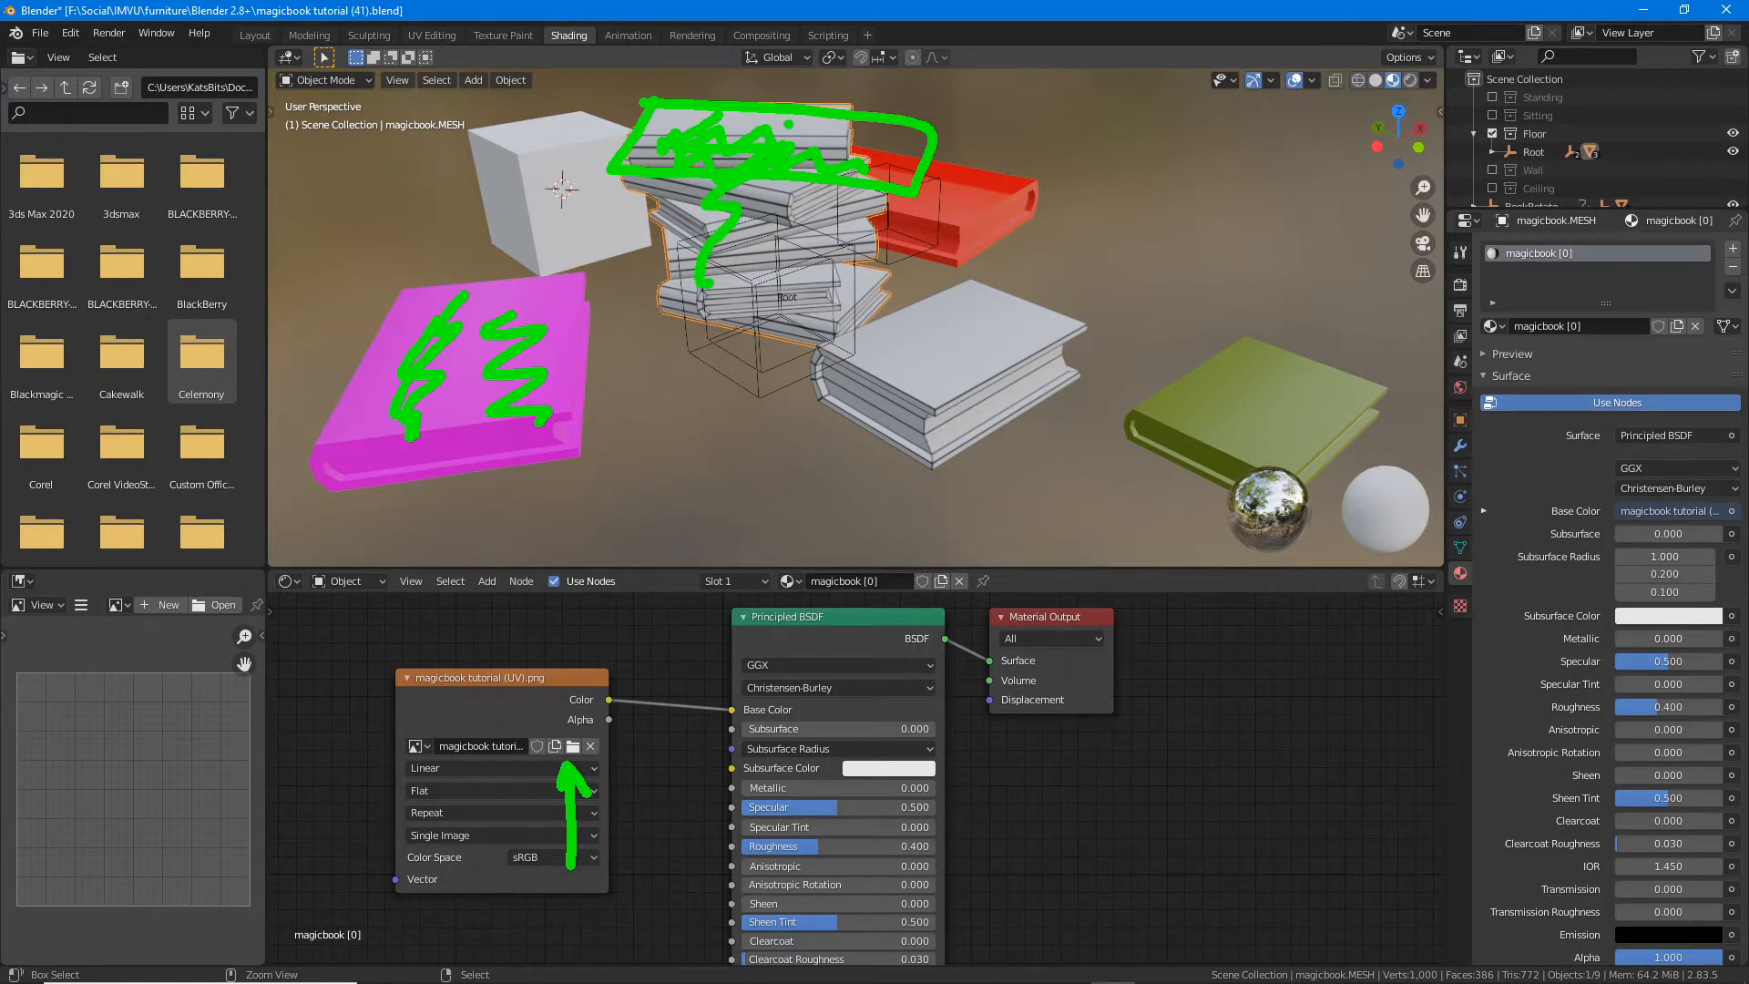
left_click_drag(720, 196, 752, 293)
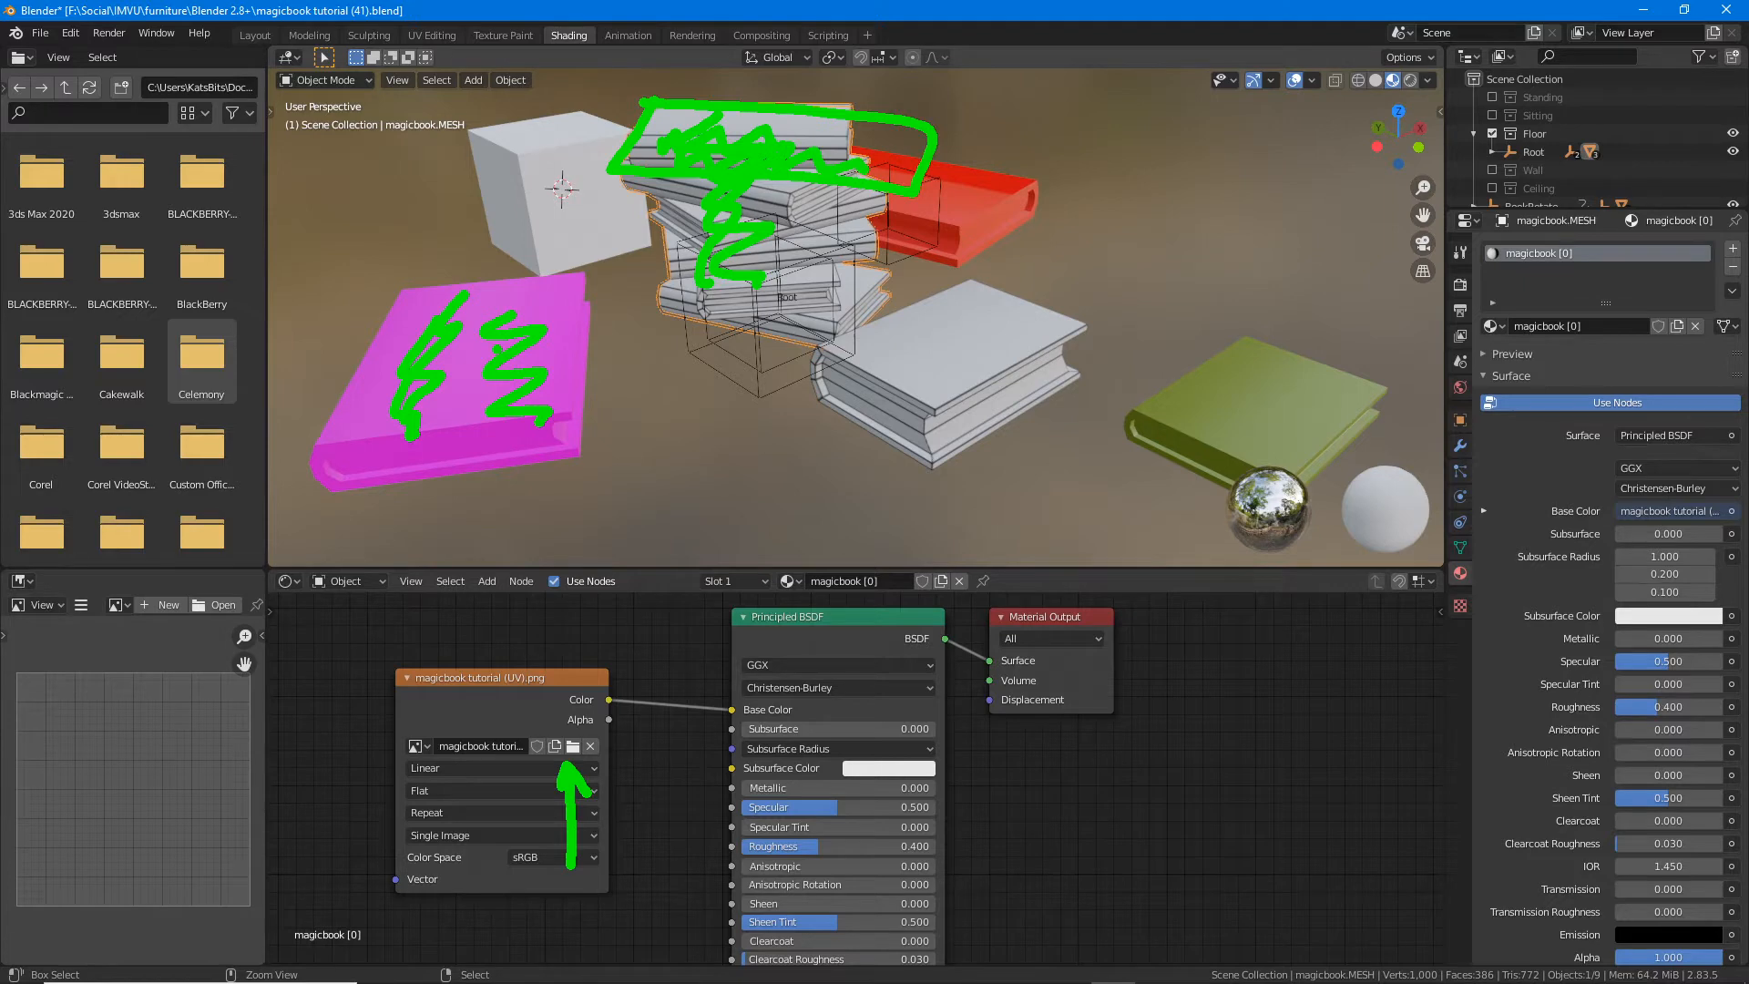
key("Escape")
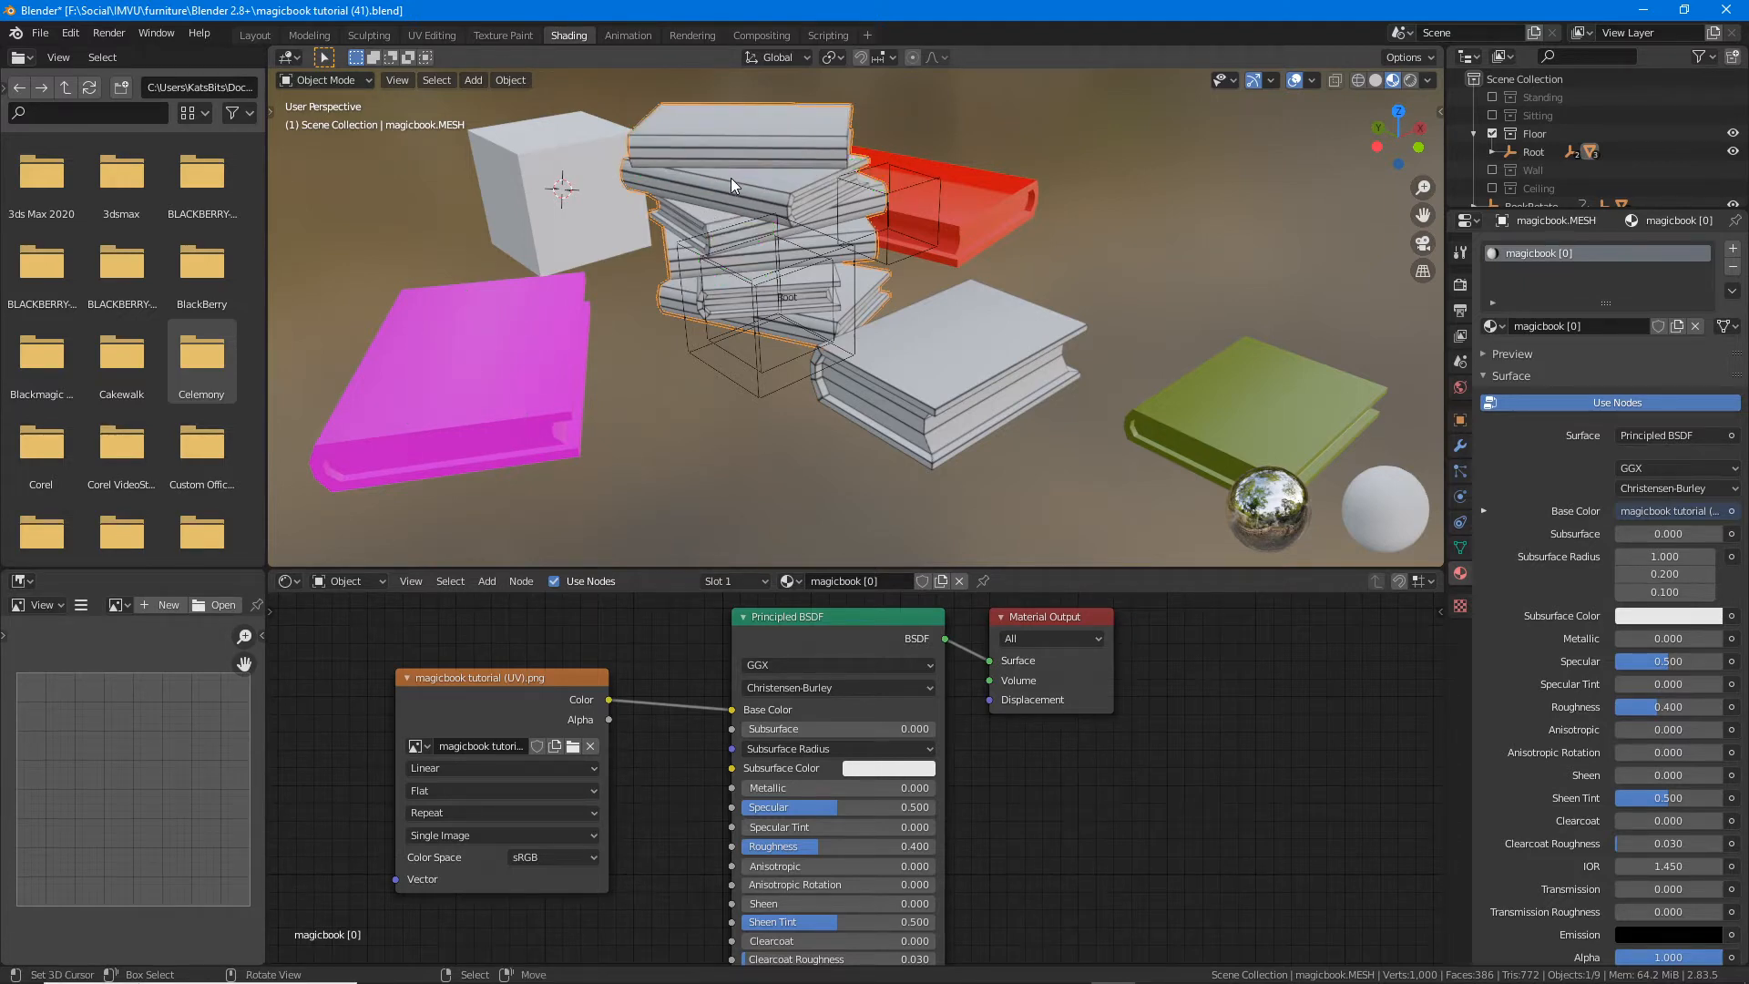
Step: Select the single coloured books one after another to examine each one's material and texture nodes
middle_click_drag(594, 391, 597, 347)
left_click(590, 355)
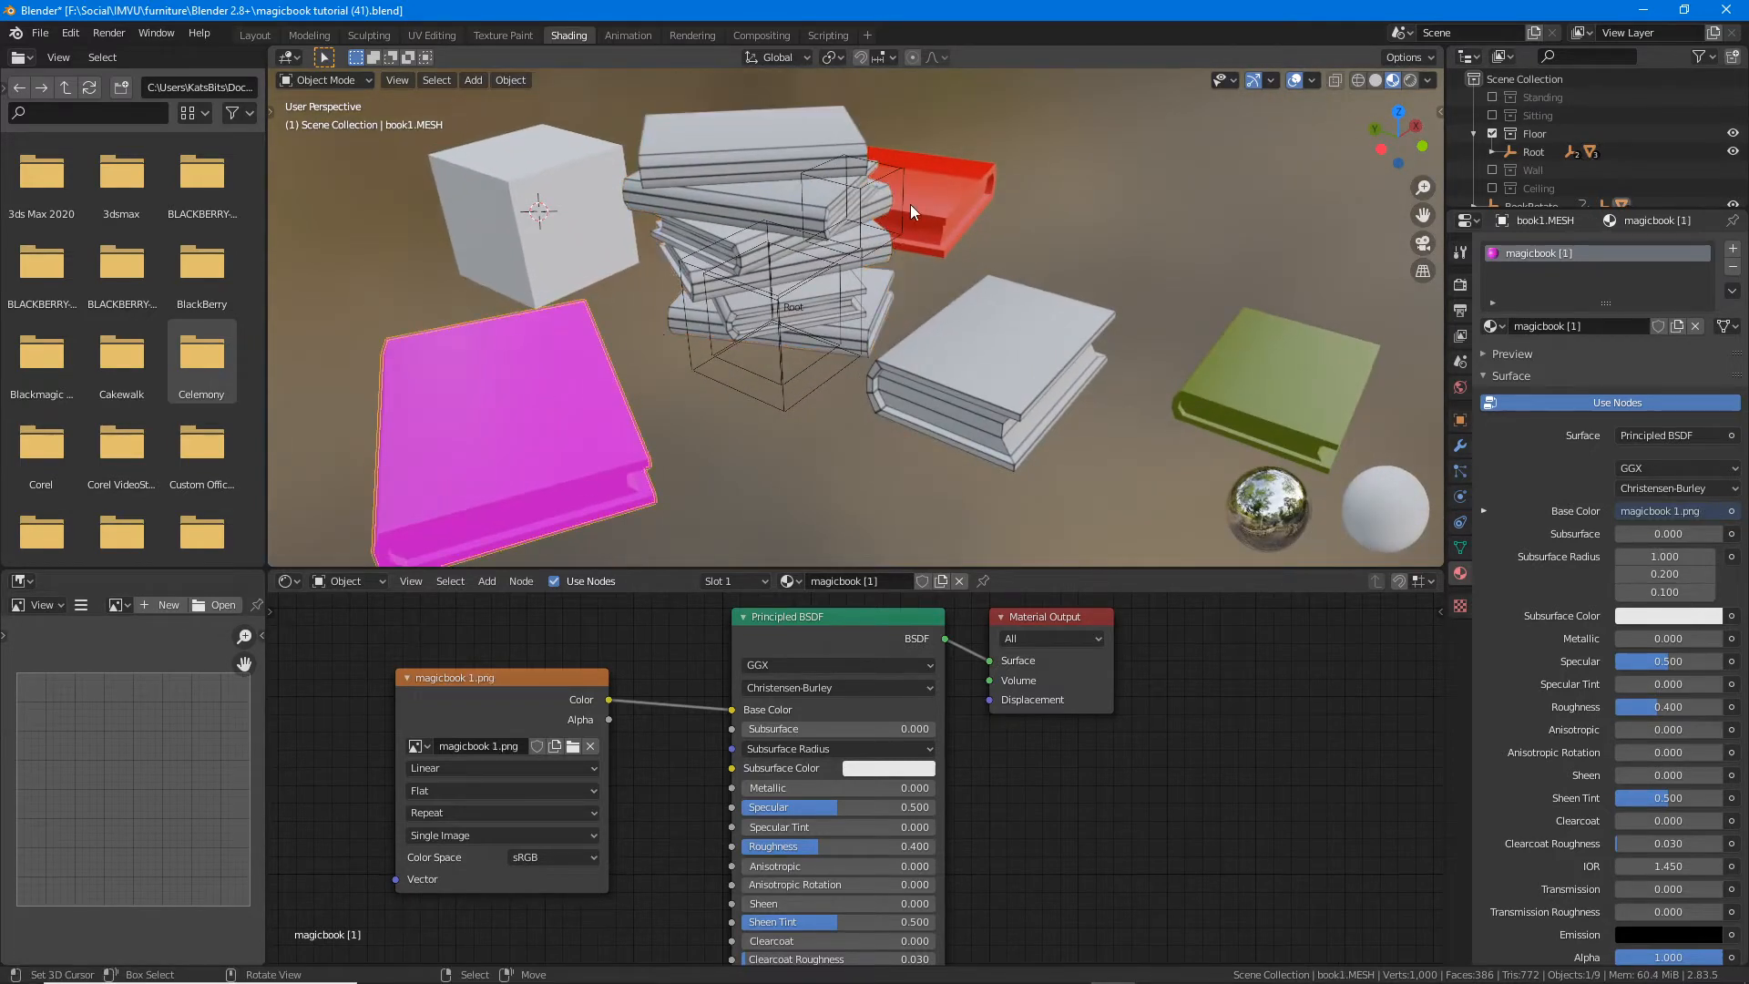
left_click(910, 204)
left_click(1234, 404)
left_click(648, 450)
Step: Select the stacked books mesh and enter Edit Mode on it
left_click(762, 198)
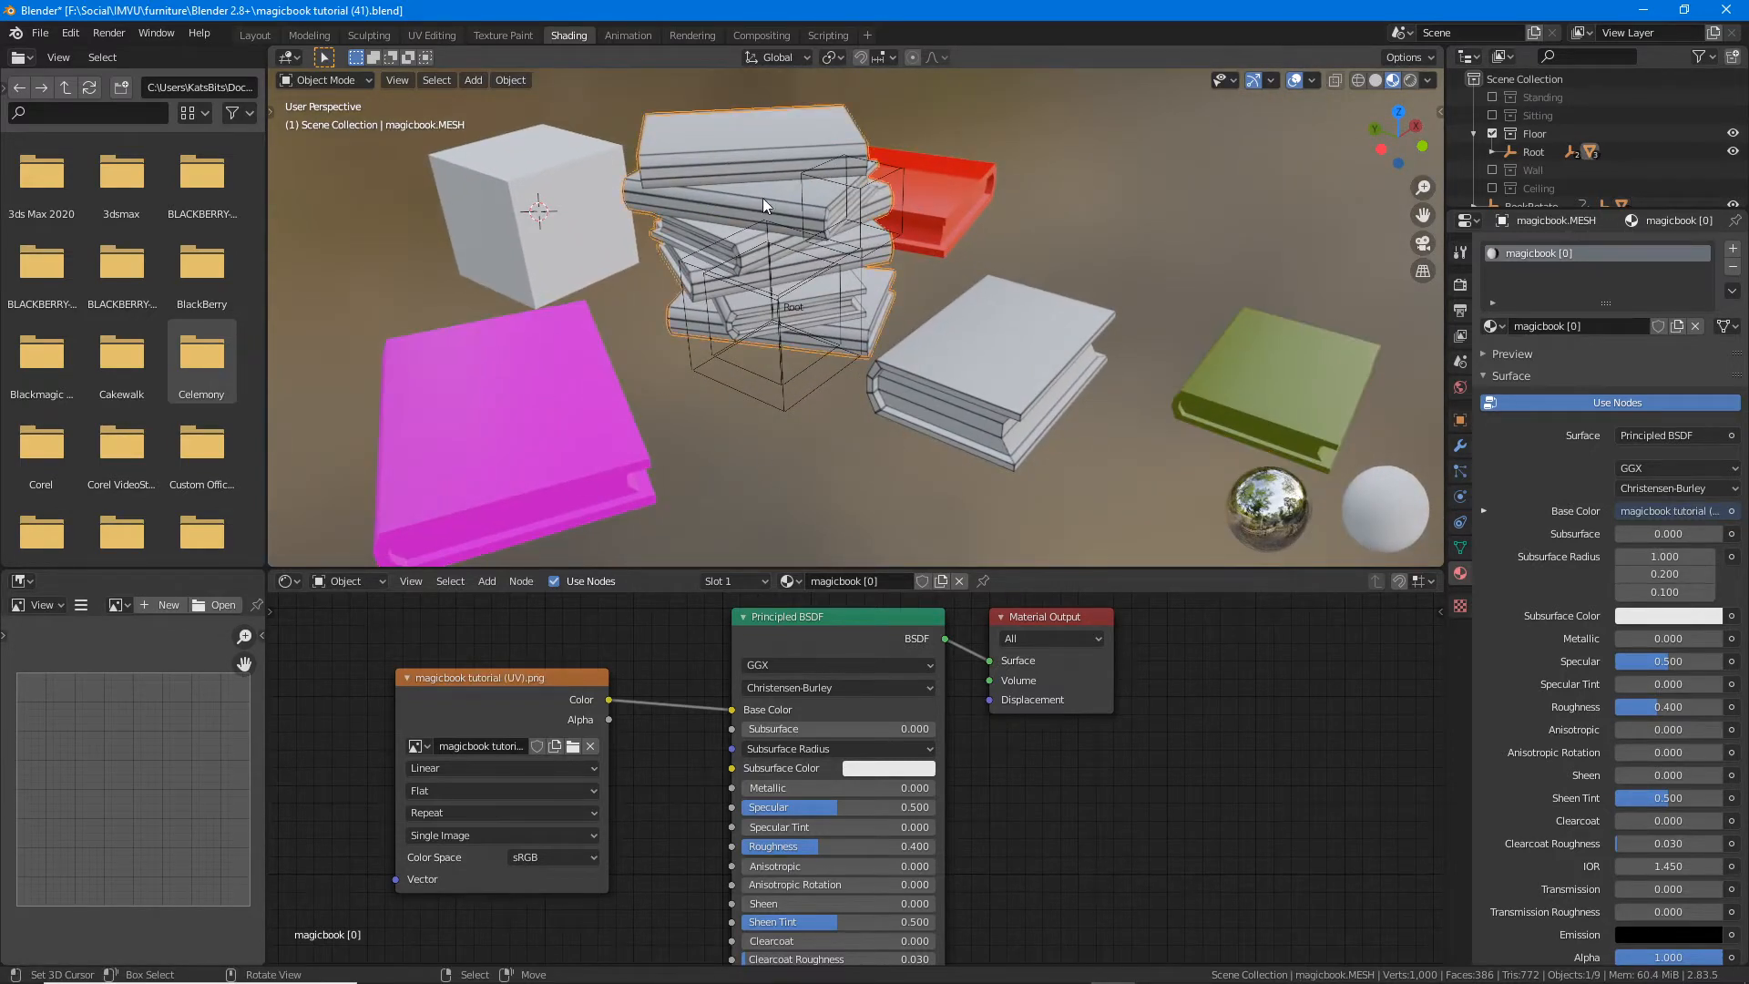
scroll(725, 368, "up", 4)
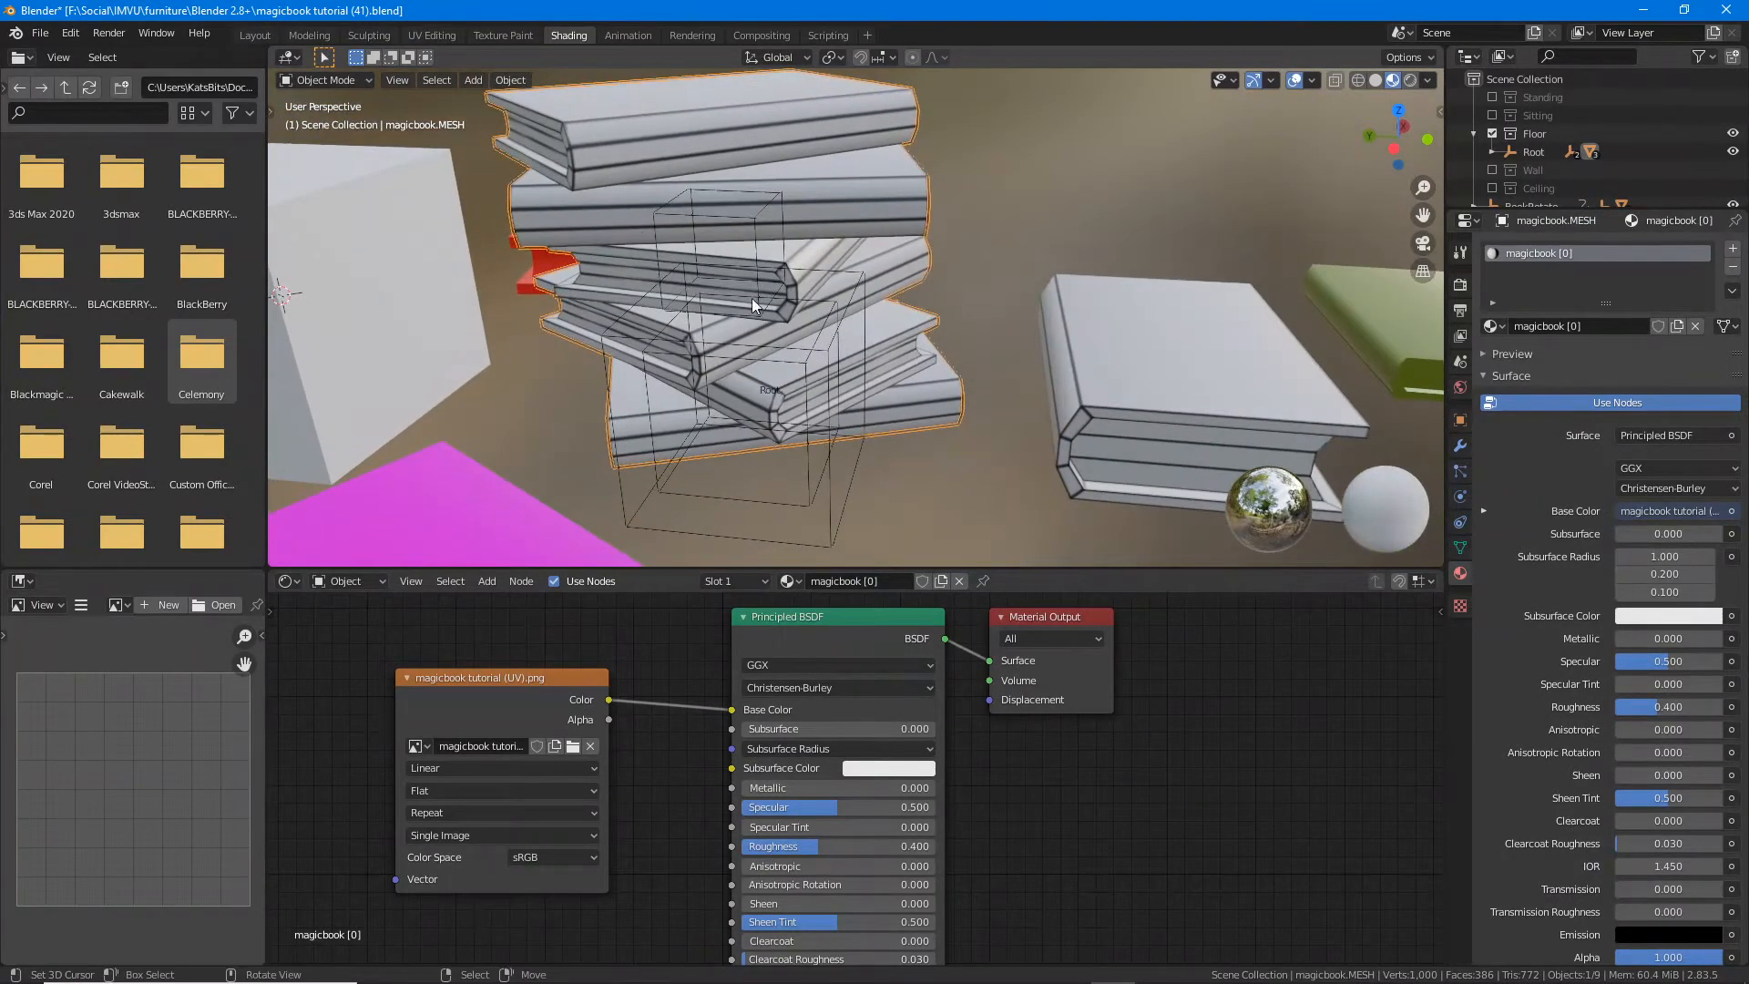
middle_click_drag(636, 247, 715, 315, "shift")
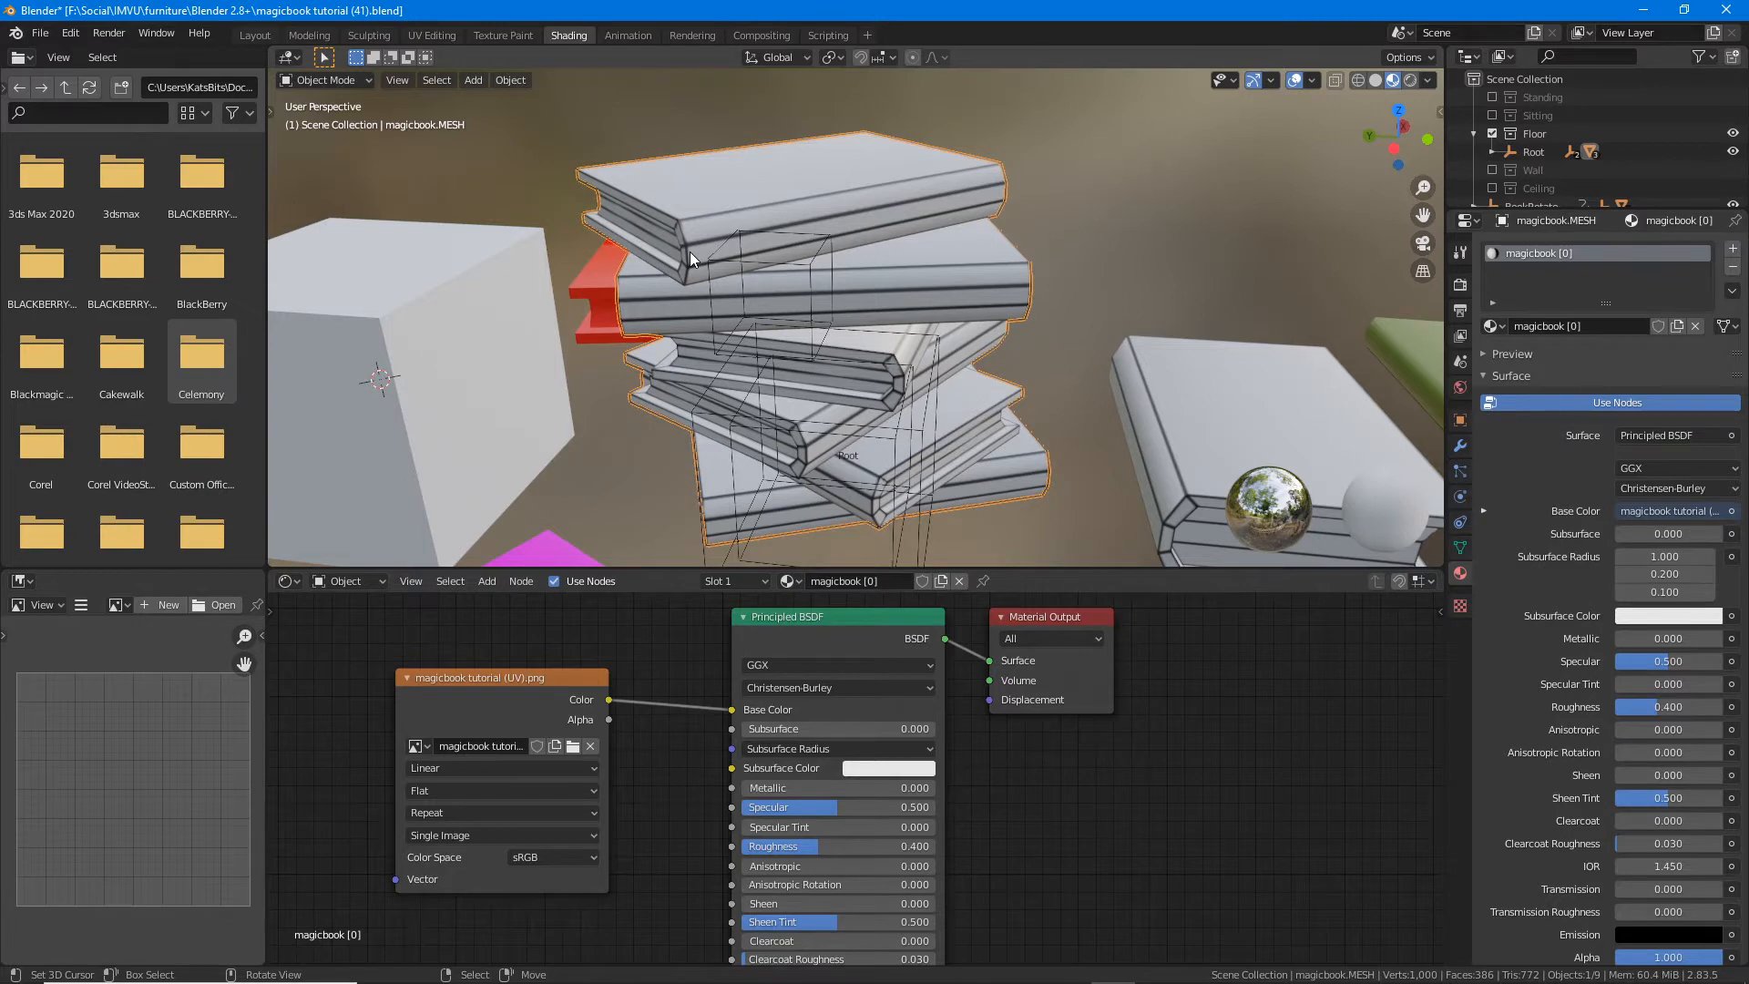
middle_click_drag(816, 303, 794, 287)
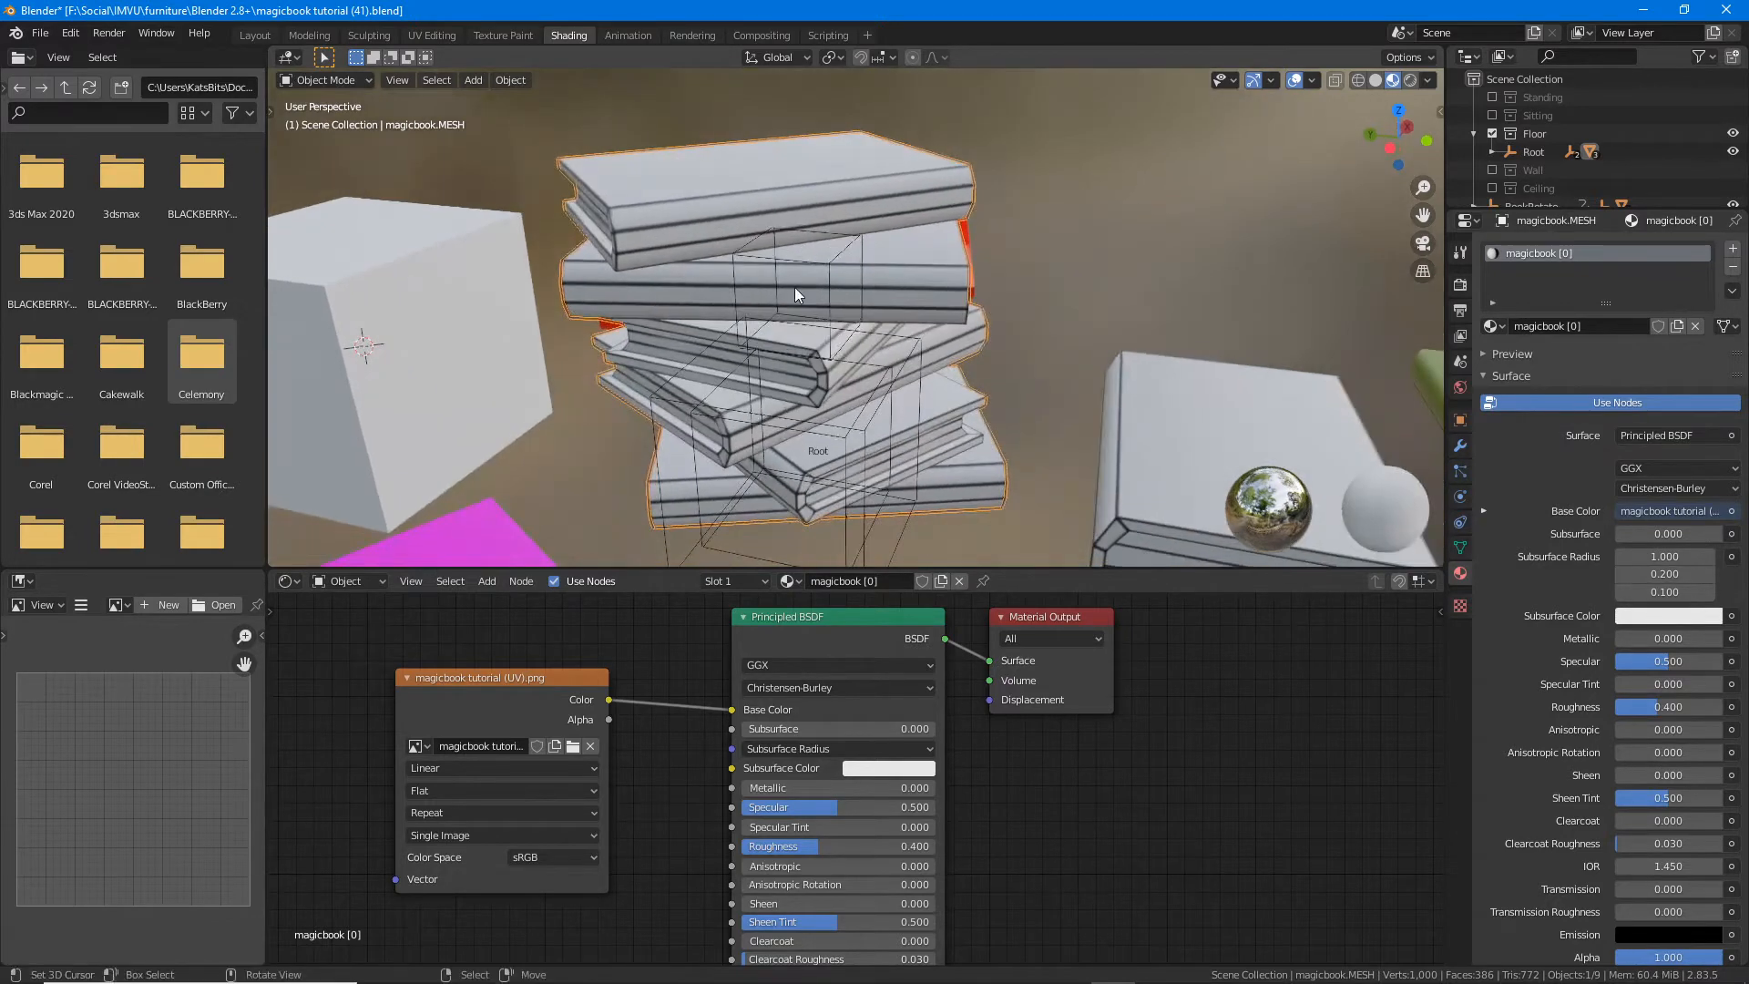
left_click(321, 80)
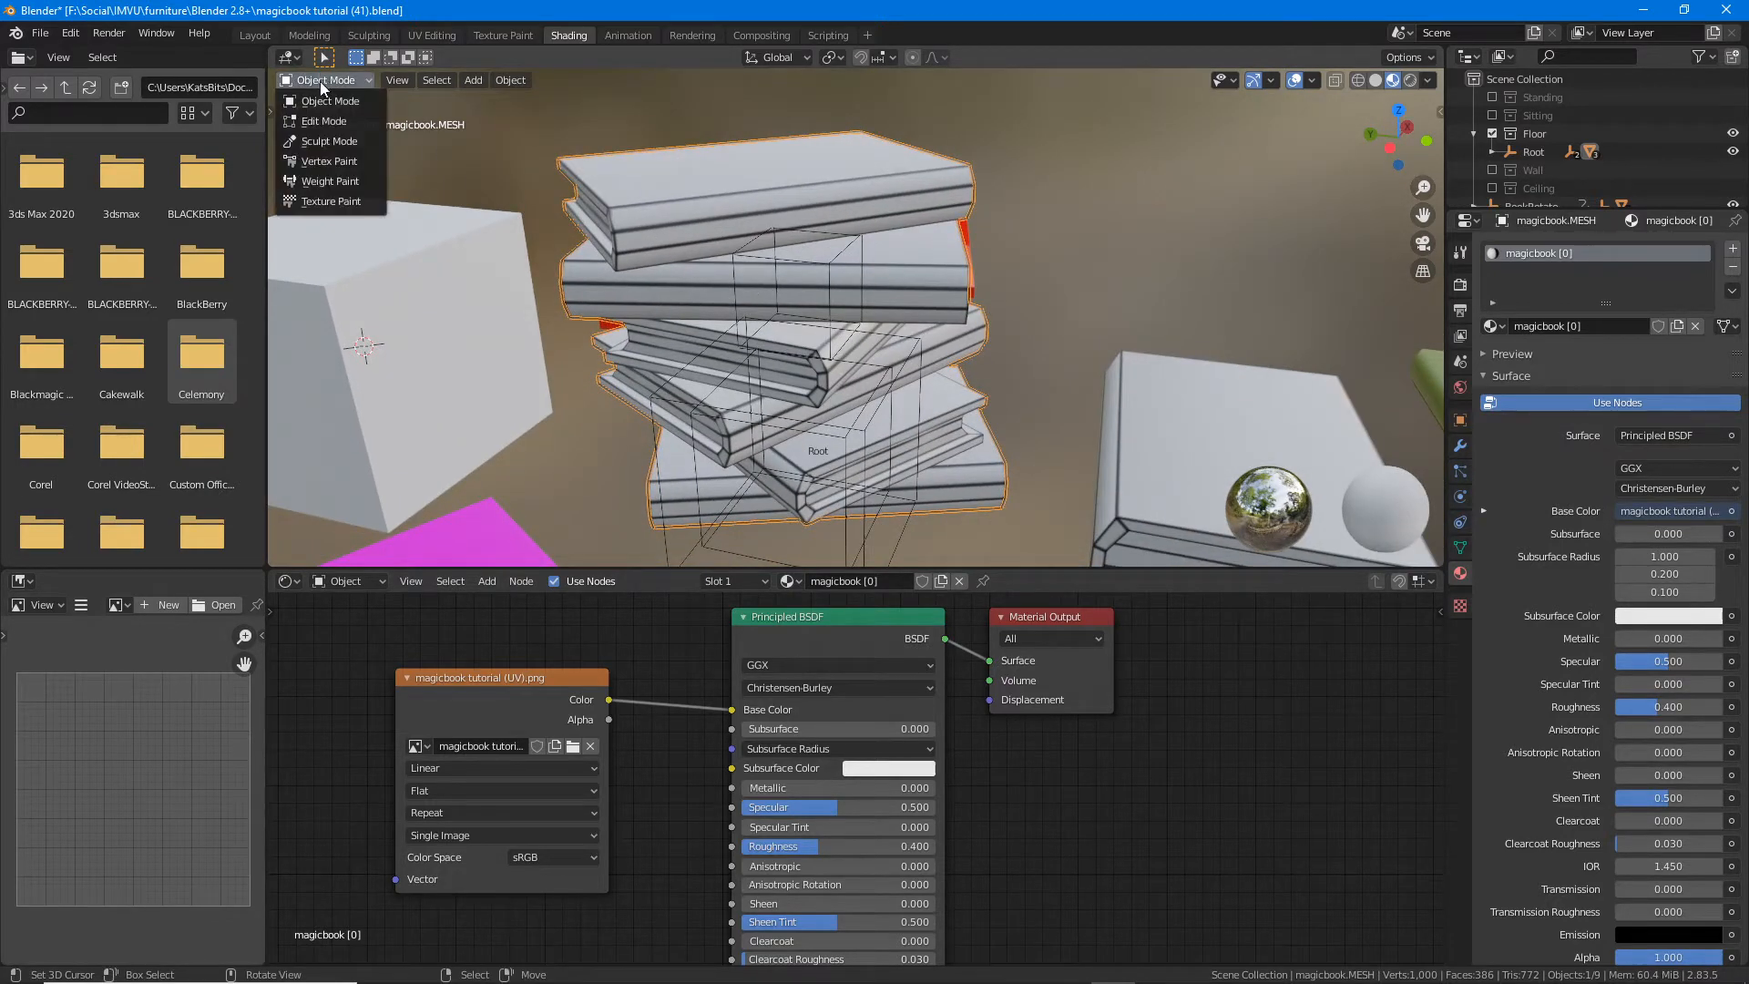
left_click(321, 121)
middle_click_drag(693, 301, 820, 337)
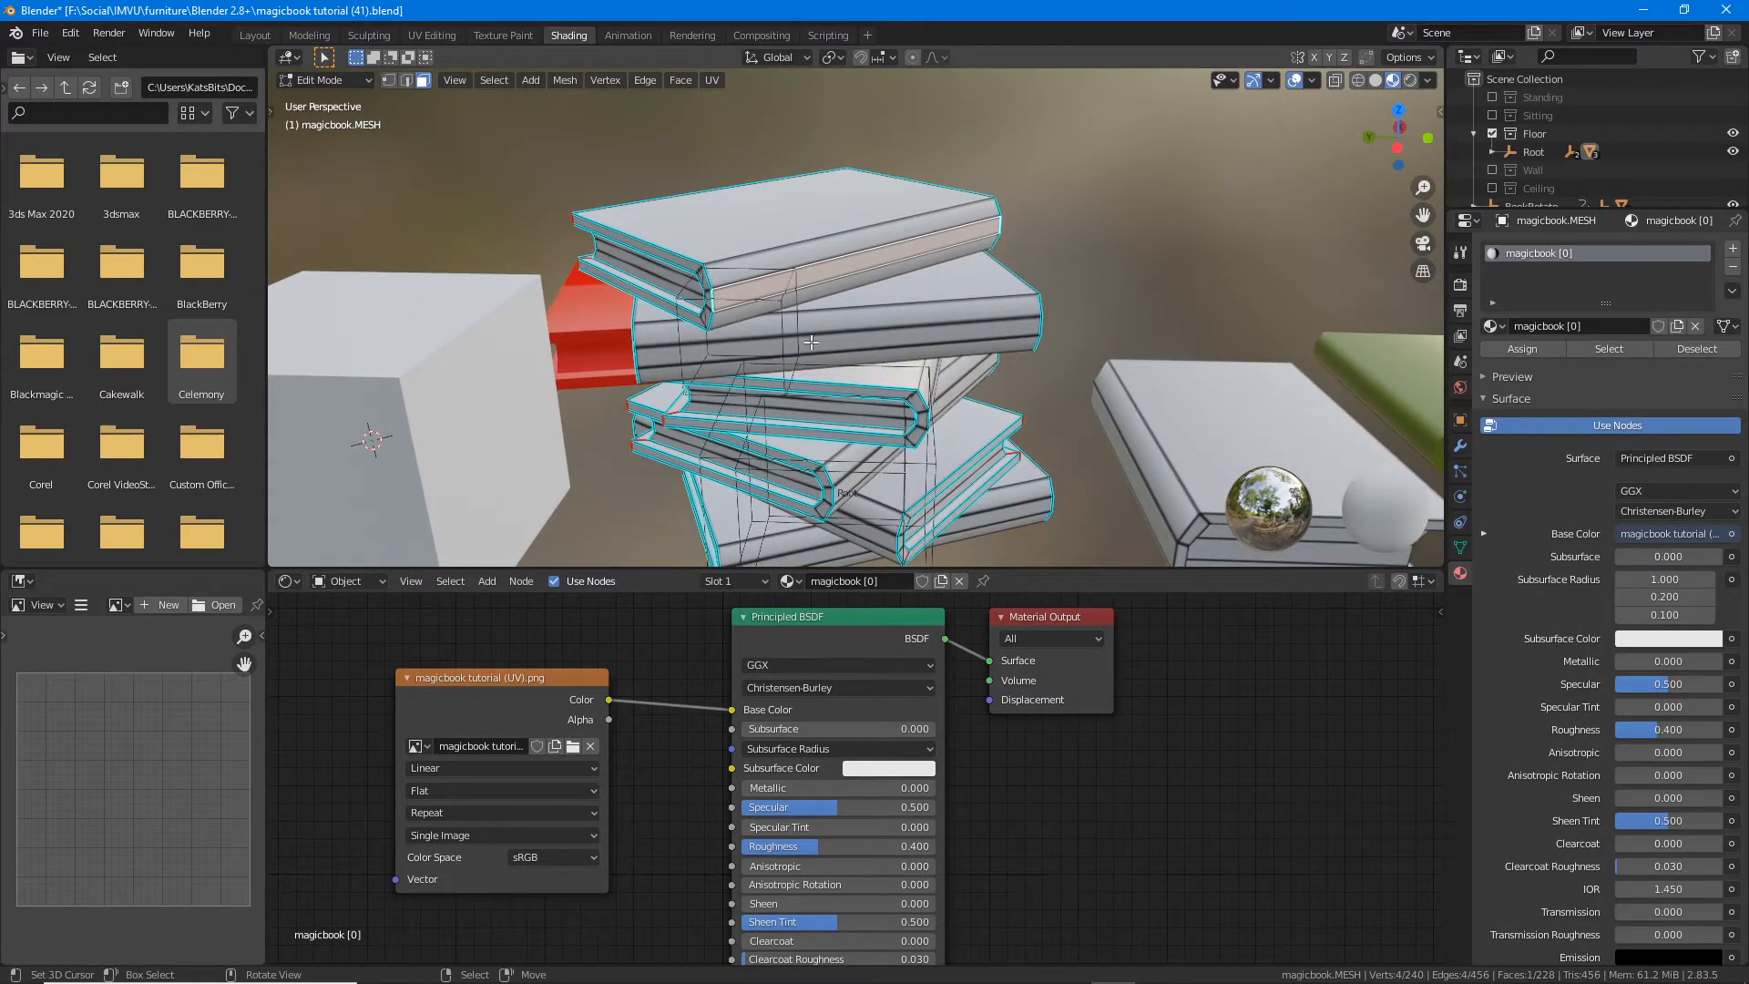
left_click(498, 81)
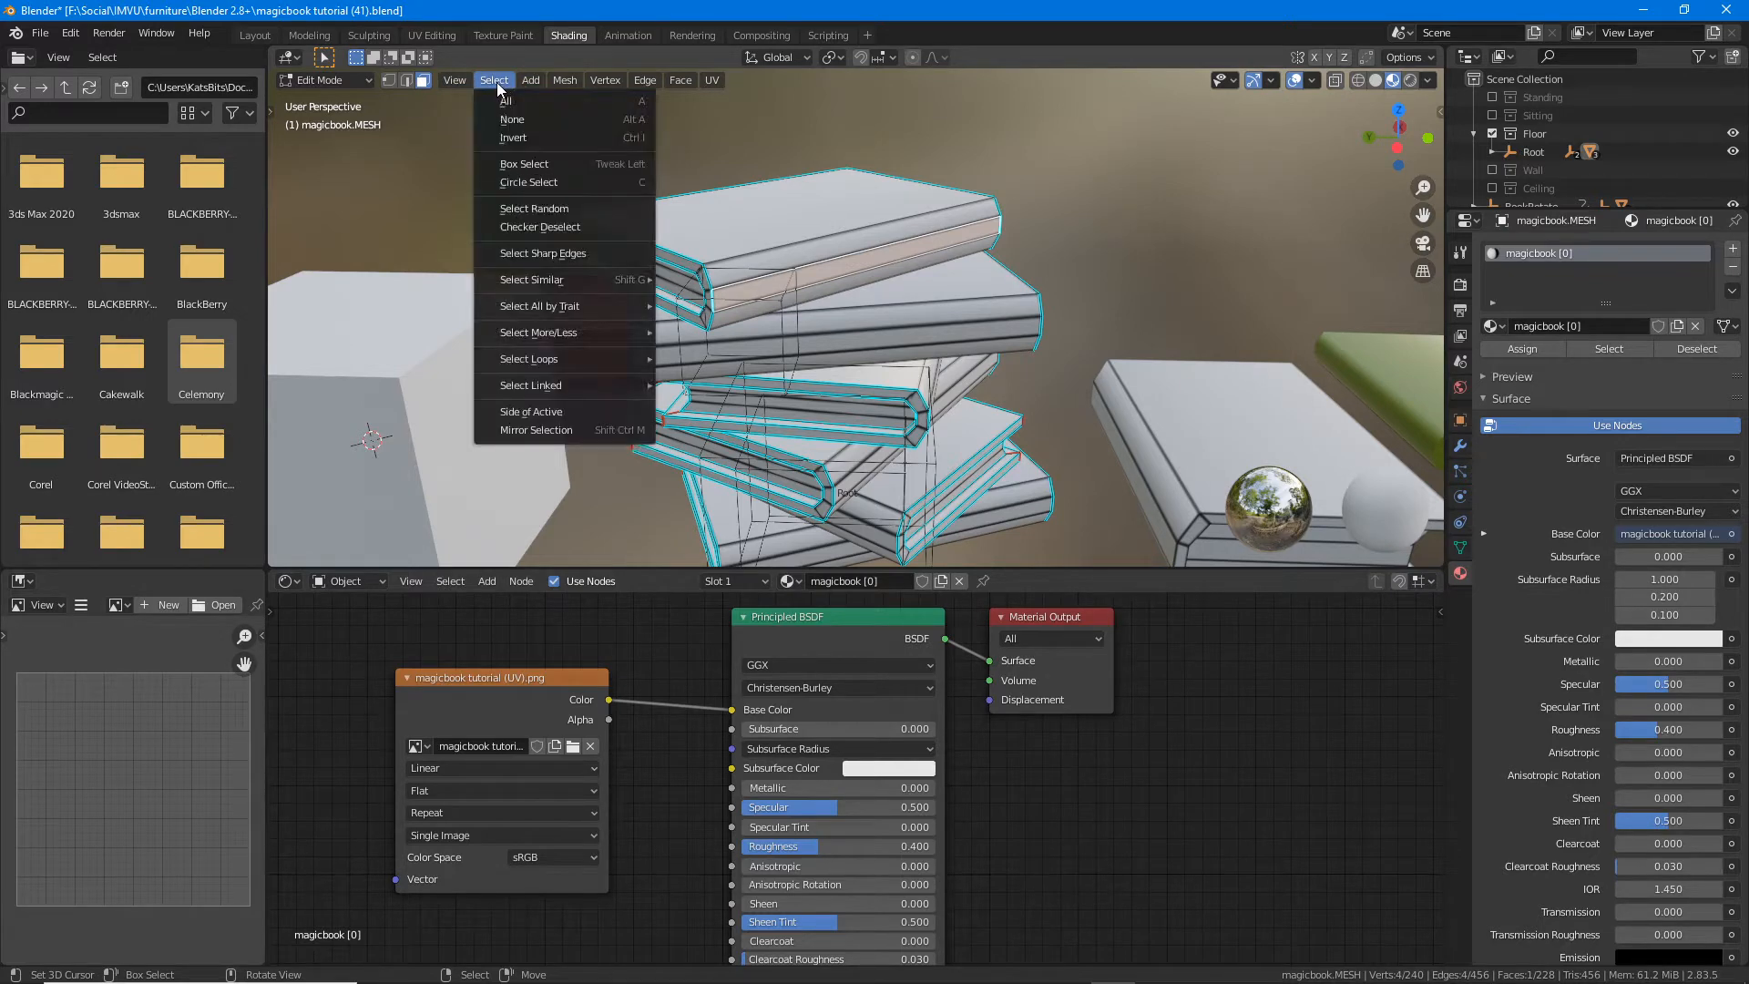
mouse_move(538, 332)
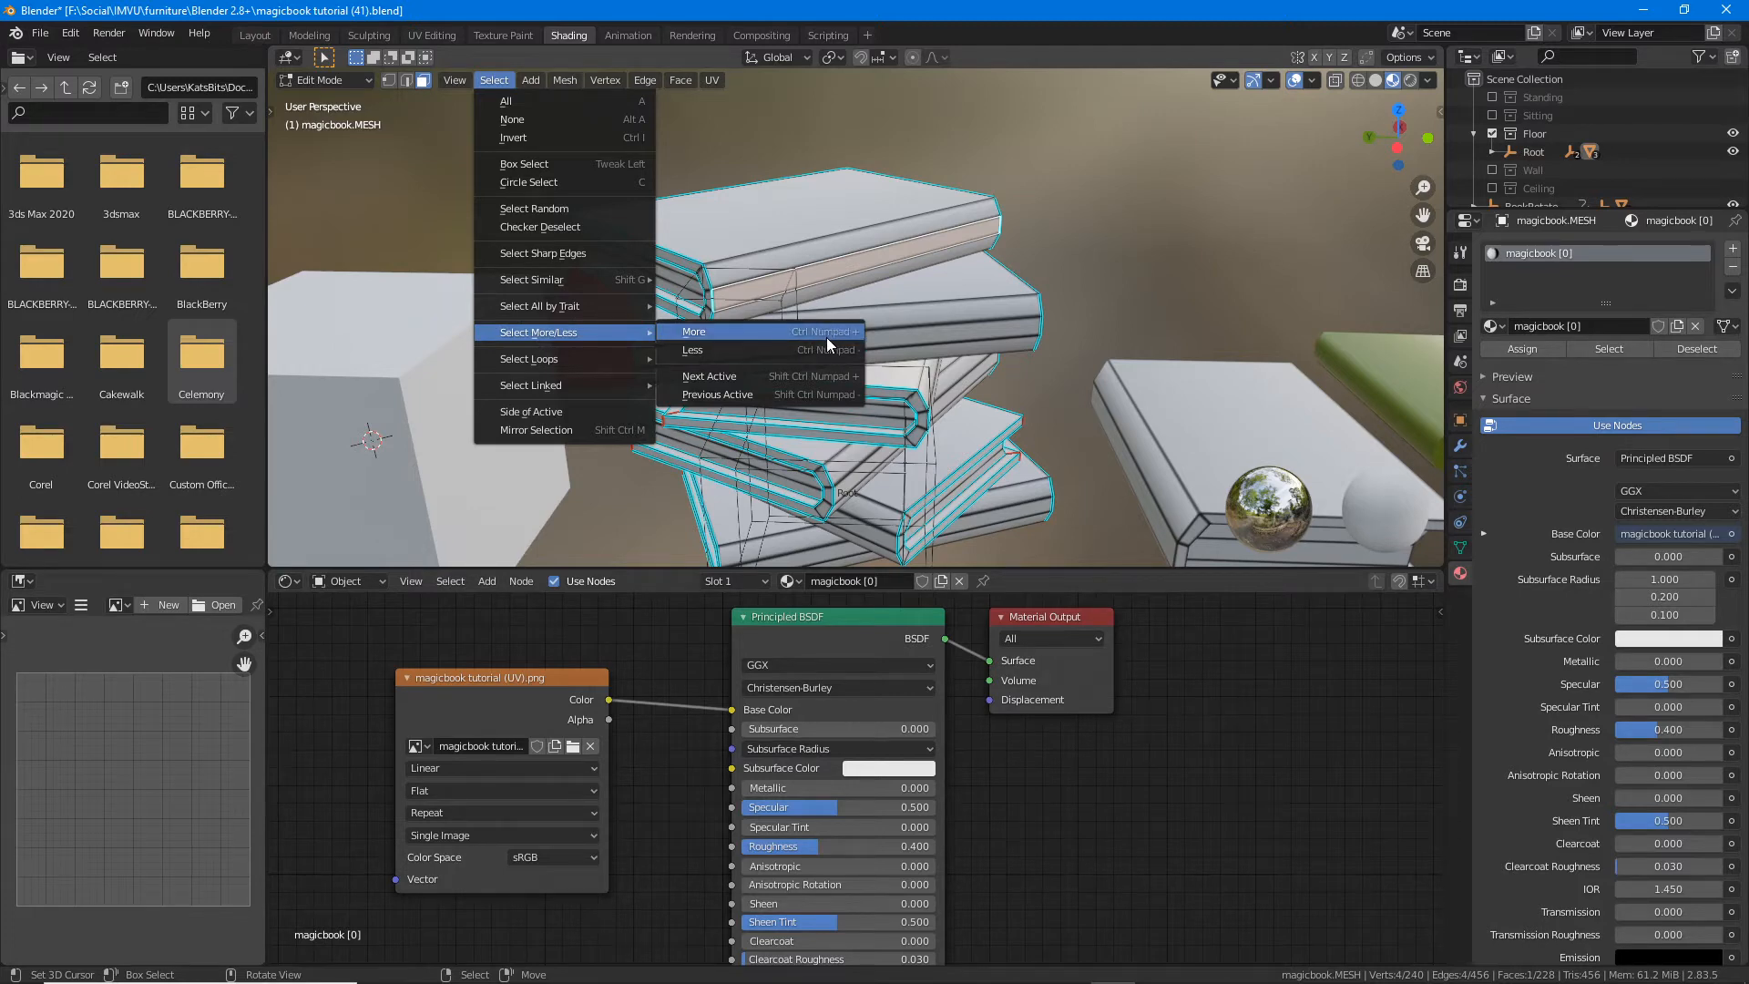
key("ctrl+2")
left_click_drag(789, 347, 870, 350)
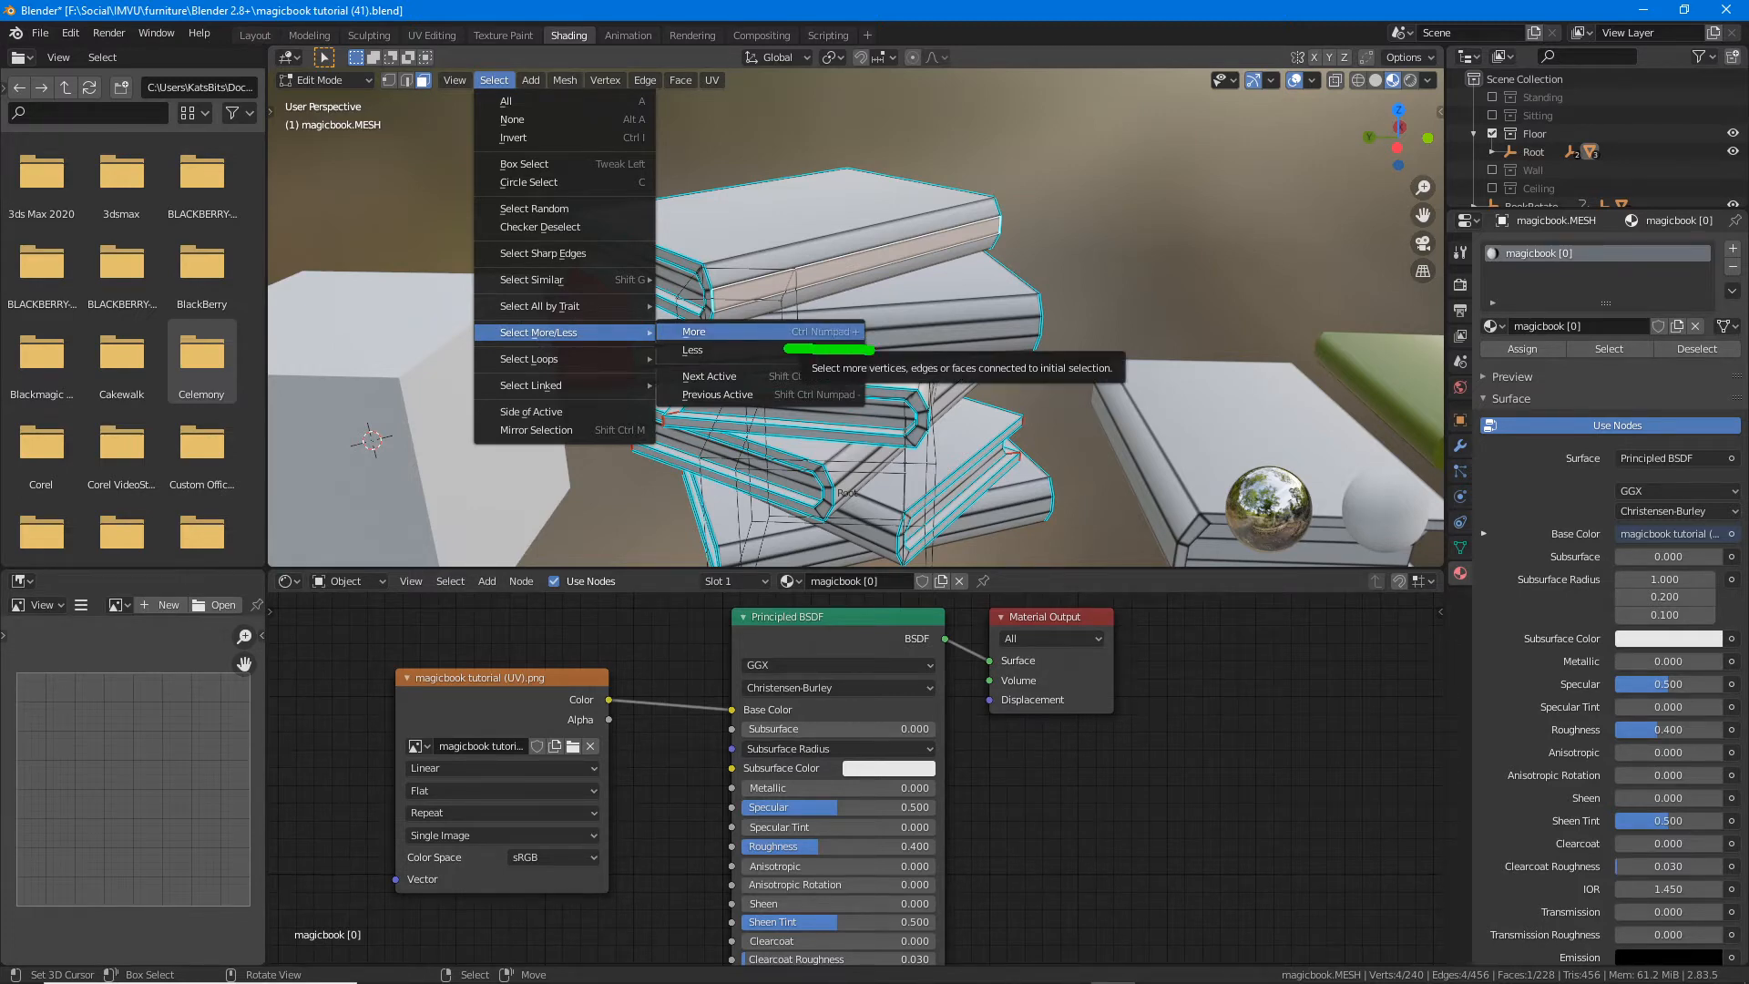
left_click_drag(665, 348, 745, 349)
left_click_drag(501, 338, 583, 351)
left_click_drag(489, 112, 537, 110)
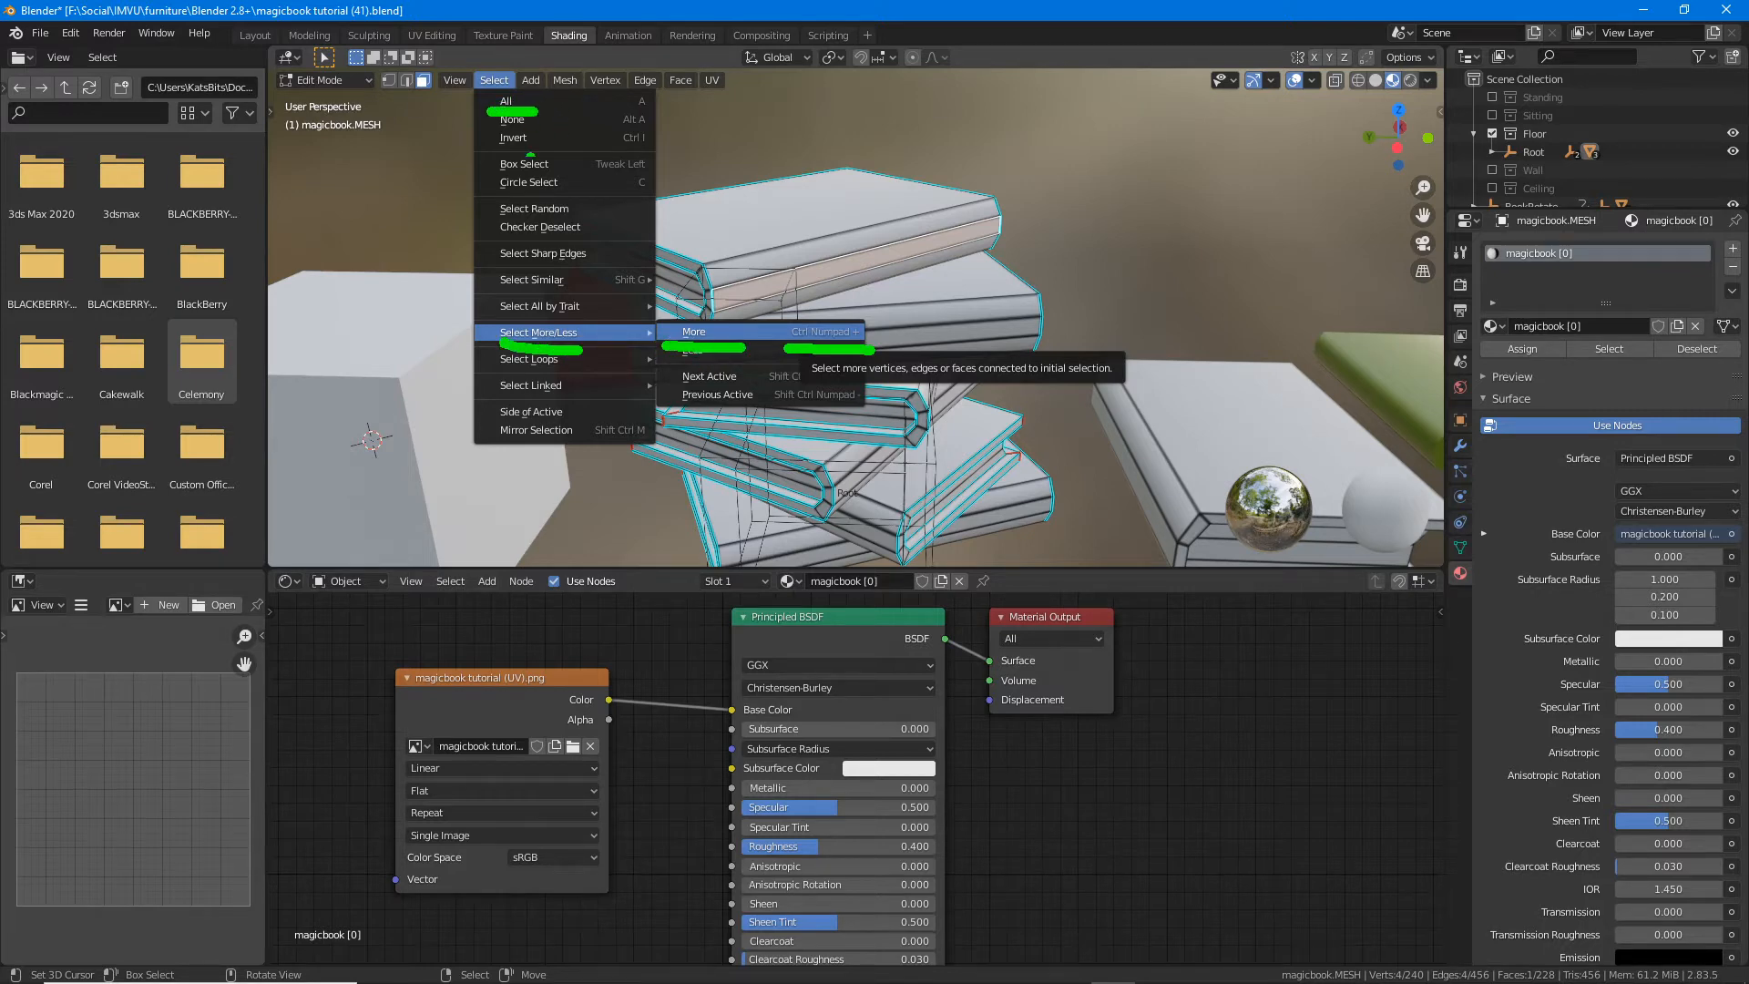
key("Escape")
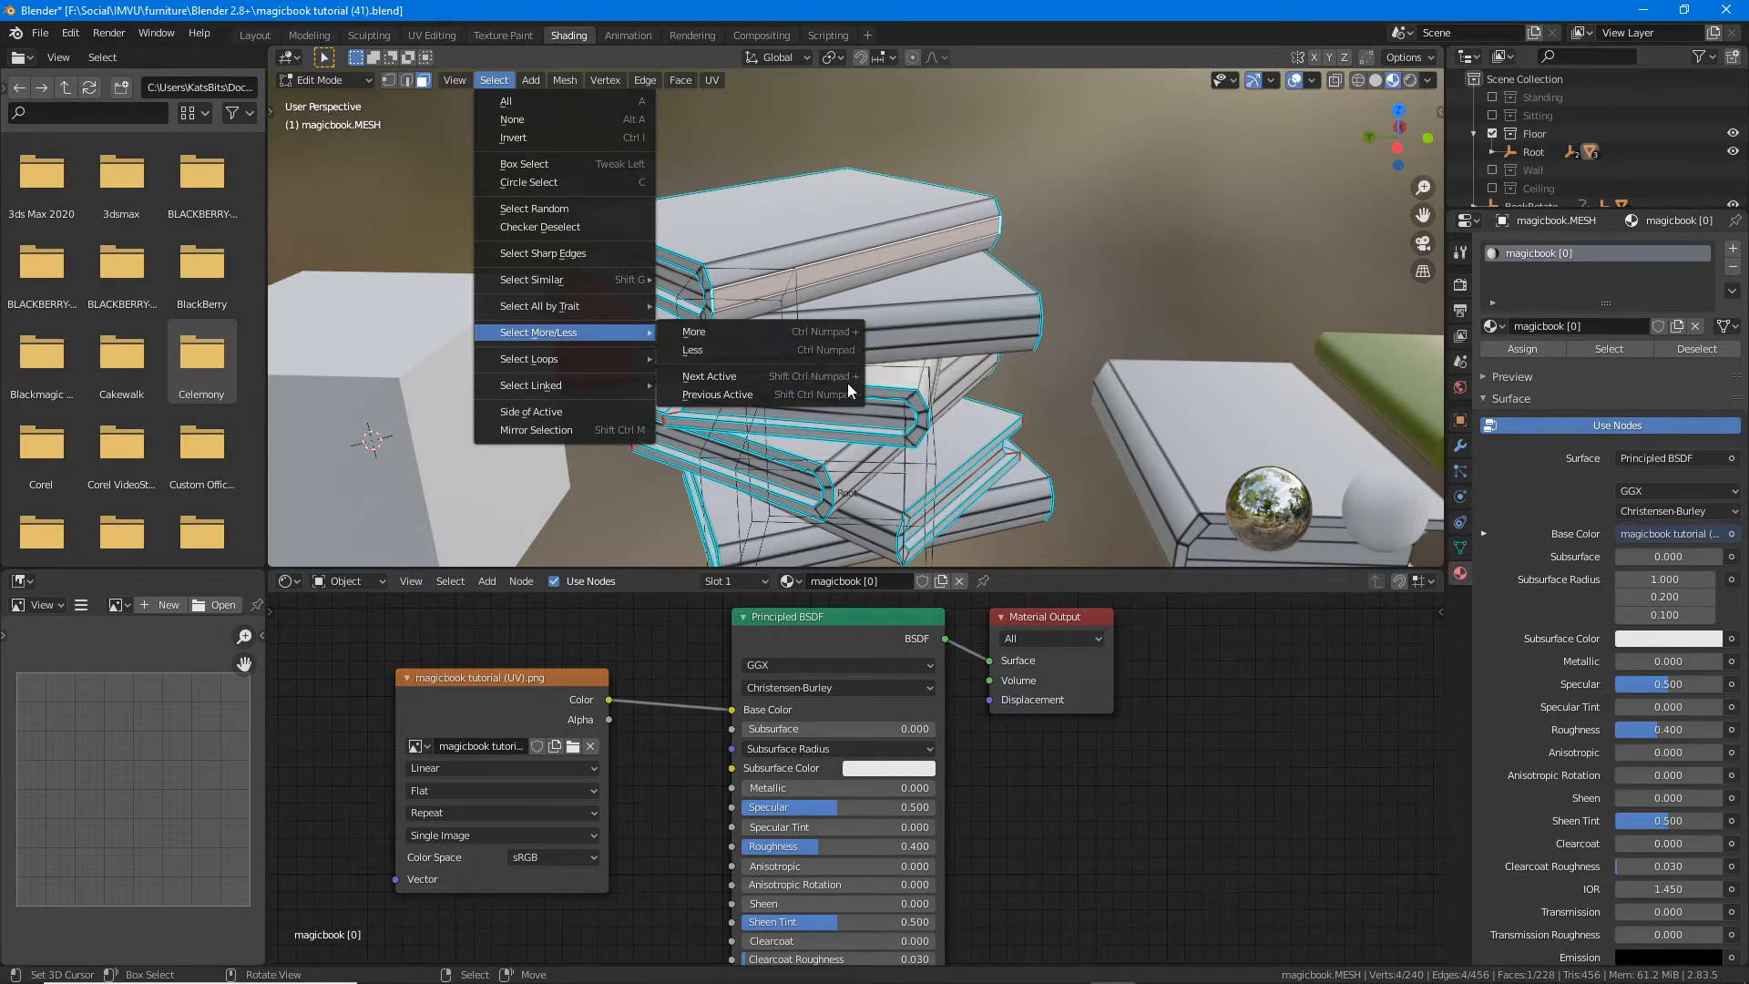
key("Escape")
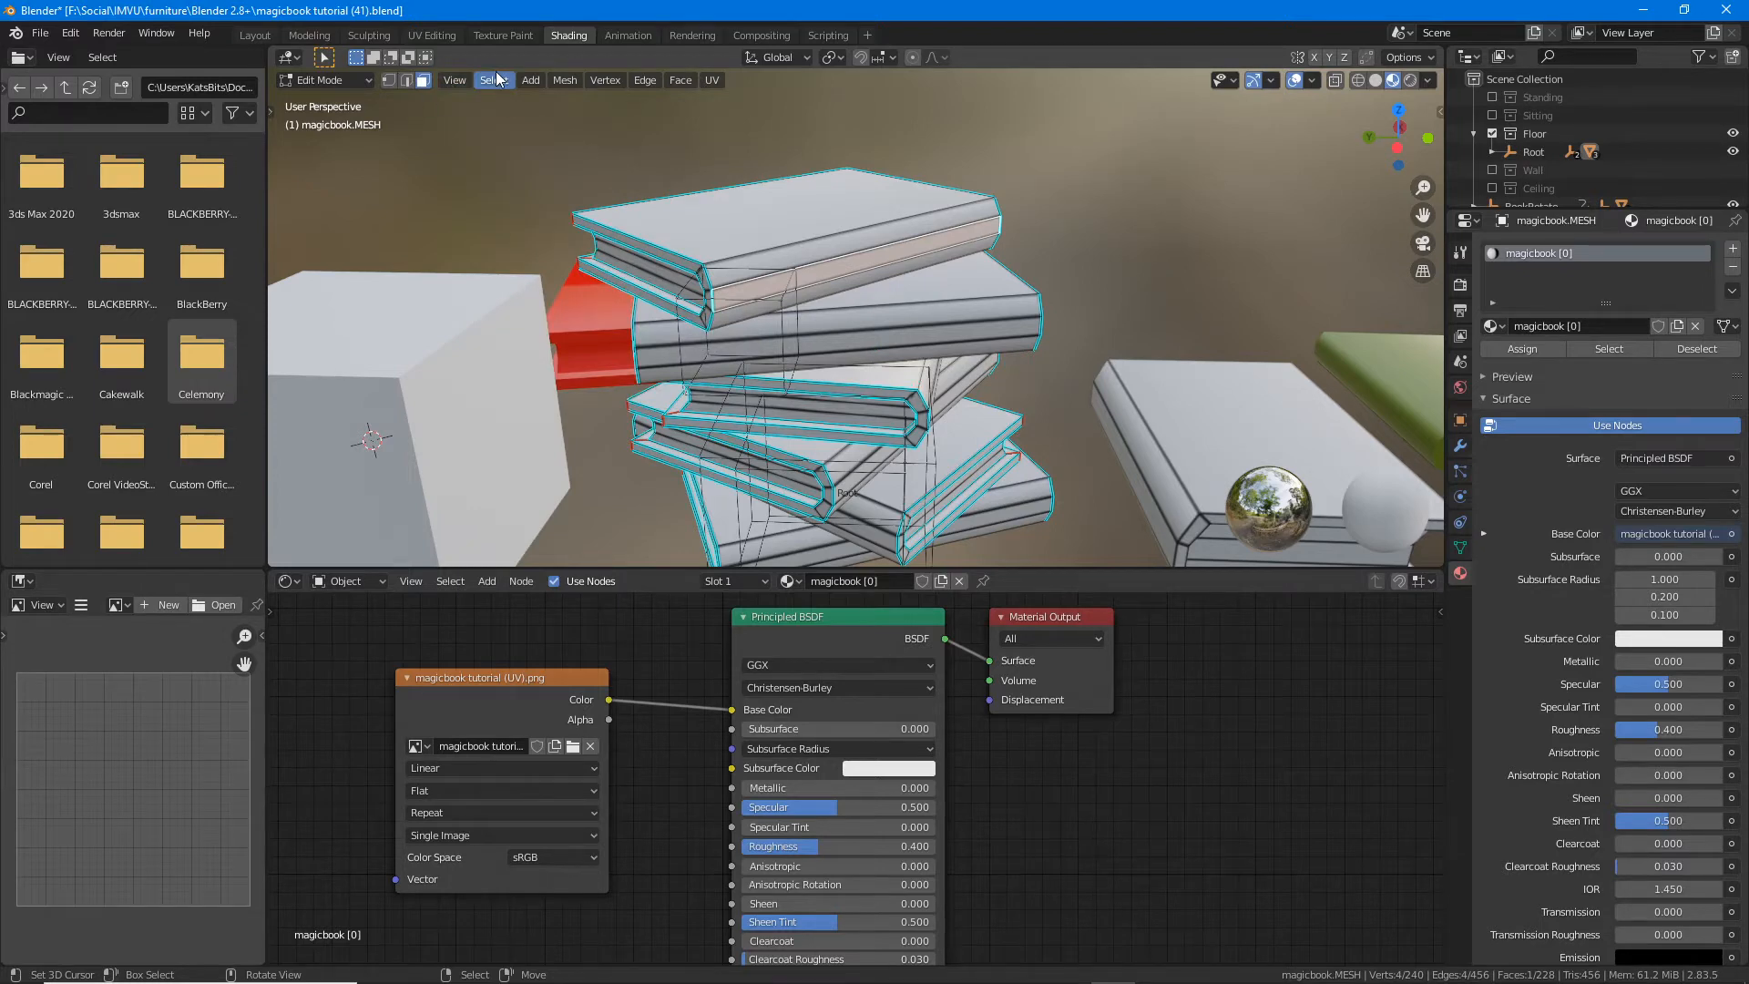
left_click(454, 79)
key("Escape")
Step: Grow the selection with Select More until the whole top book is selected, and show the scene in wireframe
left_click(494, 79)
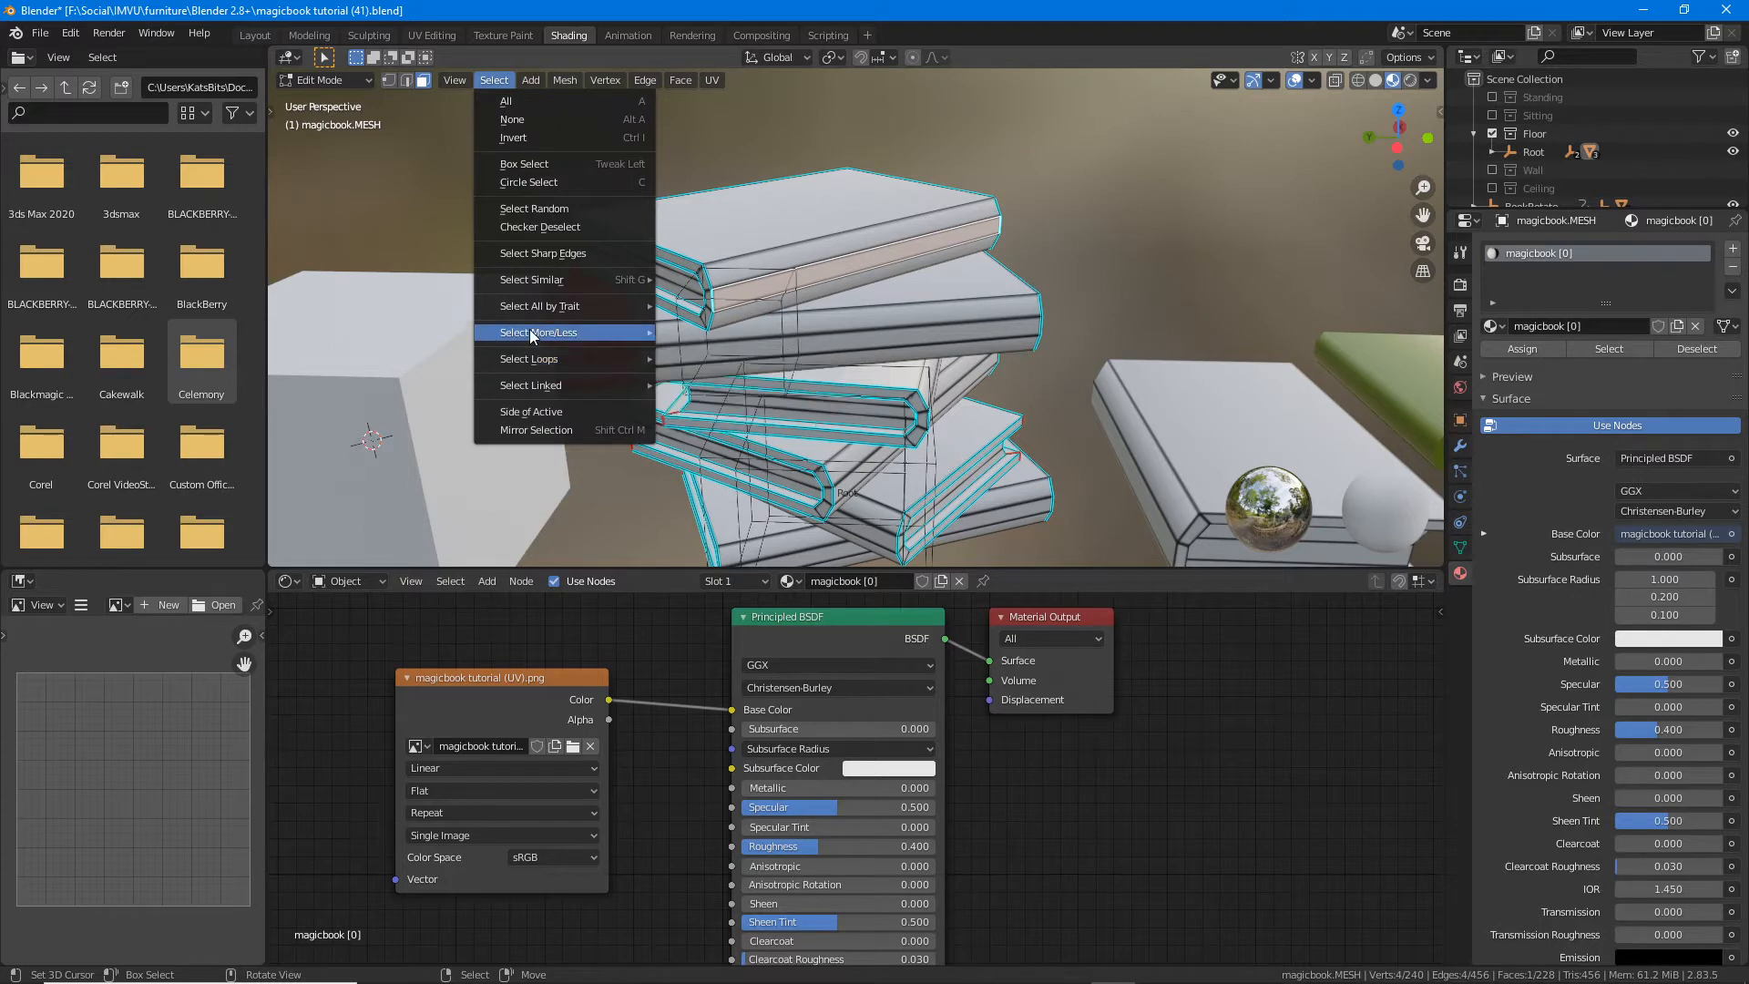
mouse_move(528, 331)
left_click(695, 333)
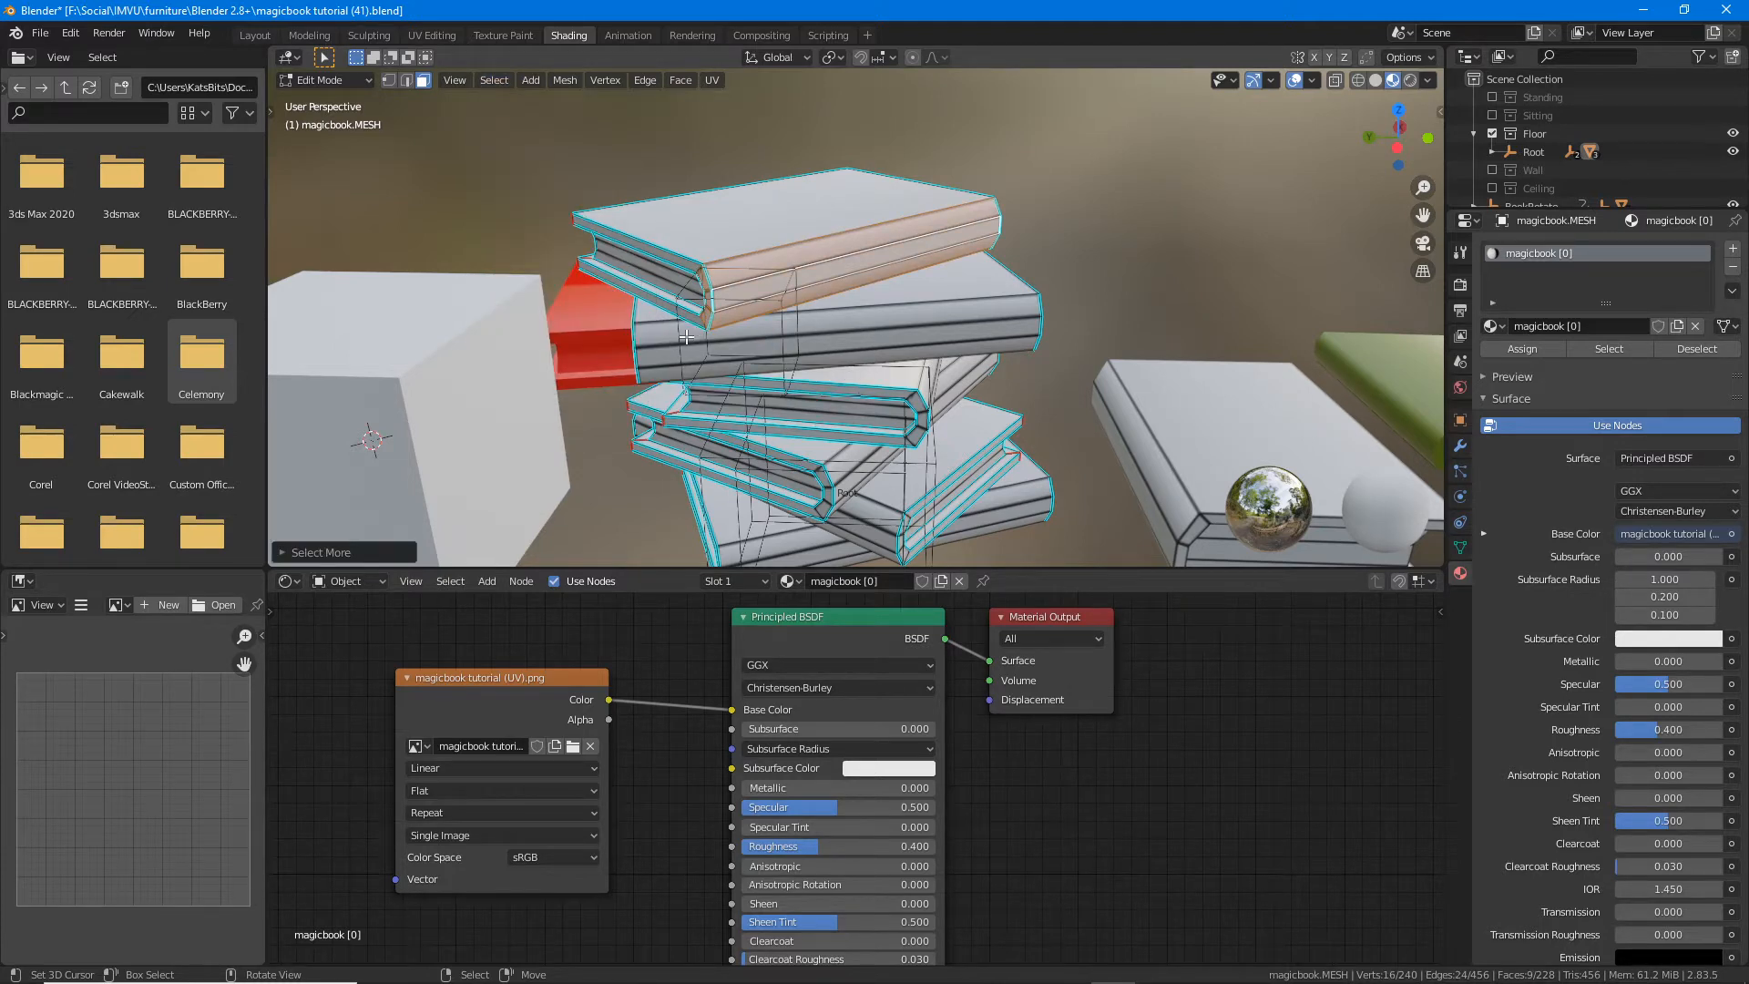
key("ctrl+KP_Add")
key("ctrl+KP_Add")
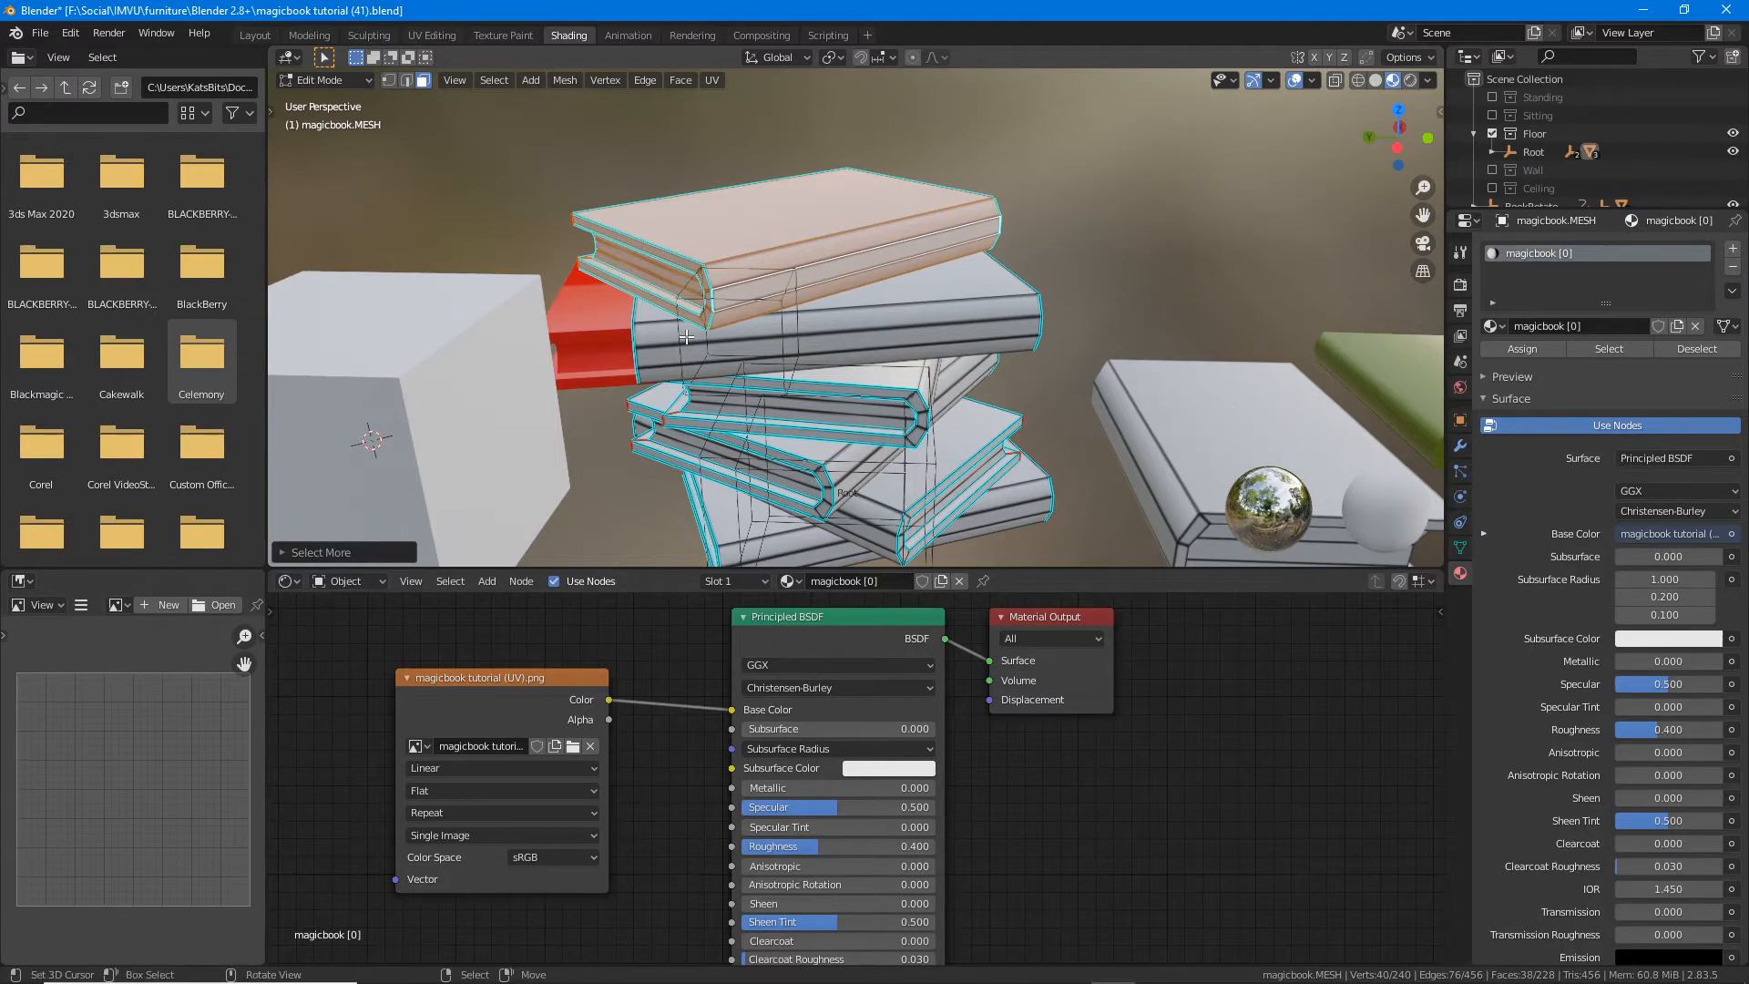
left_click(1358, 80)
middle_click_drag(774, 322, 757, 363)
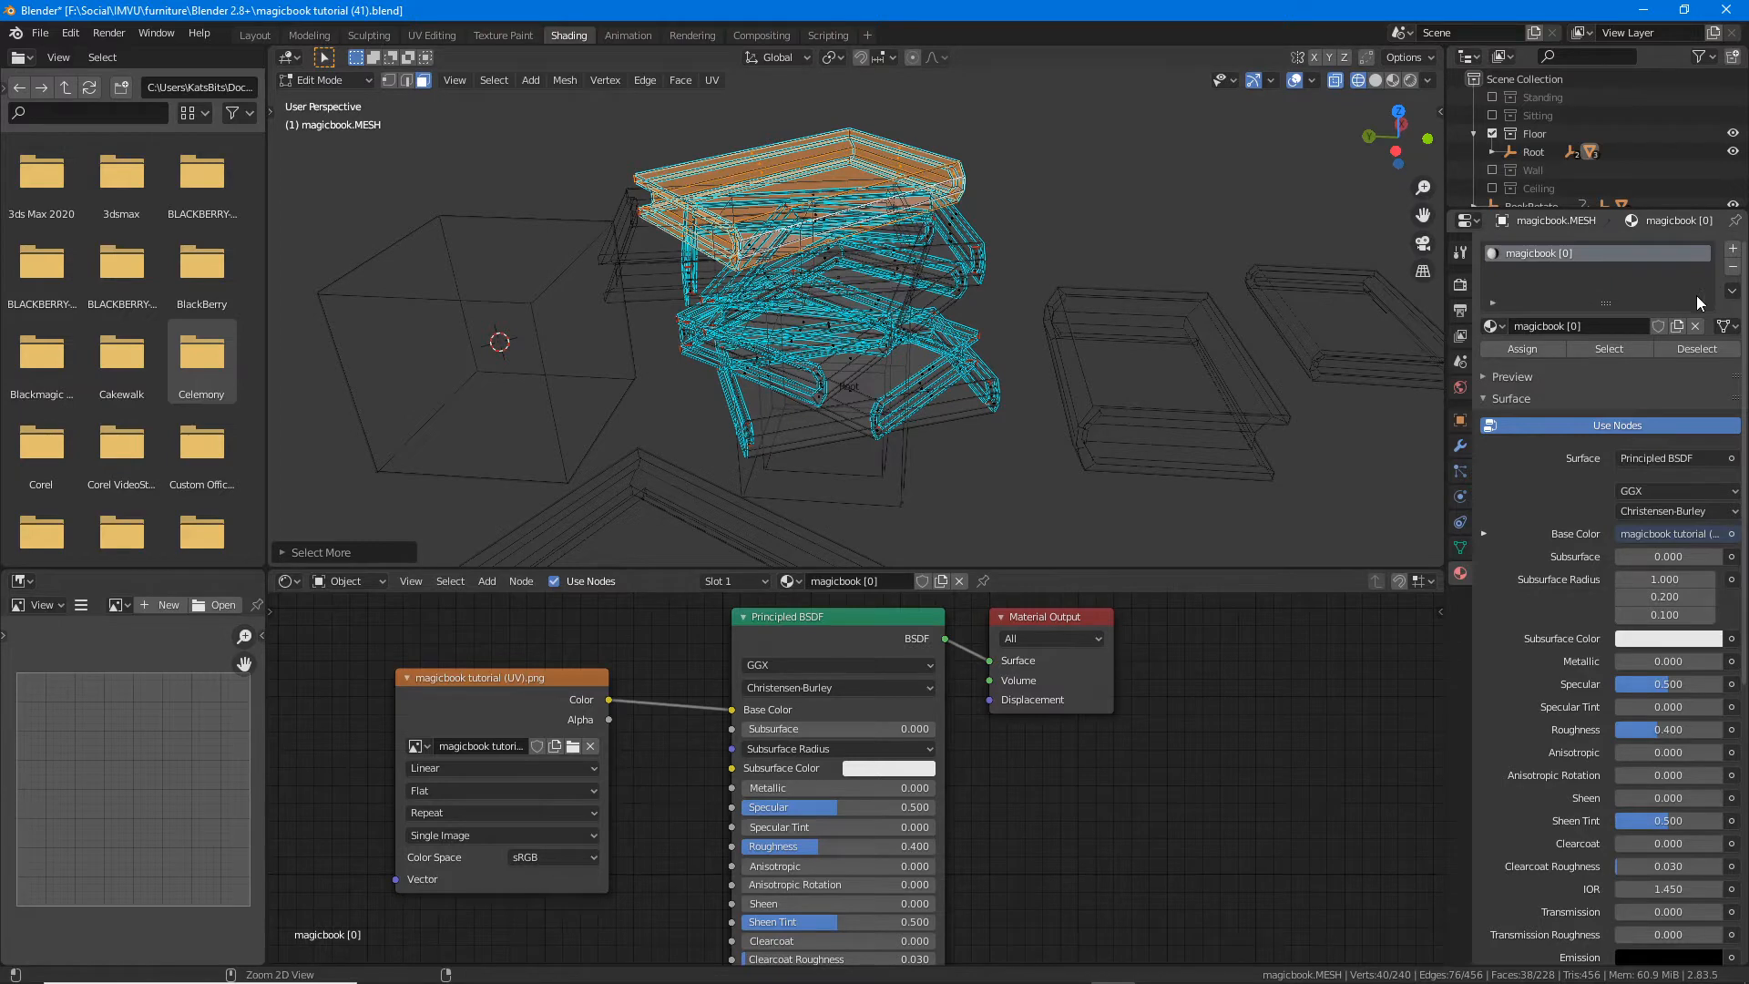
mouse_move(1720, 246)
left_mouse_down()
mouse_move(1744, 270)
mouse_move(1729, 237)
left_mouse_up()
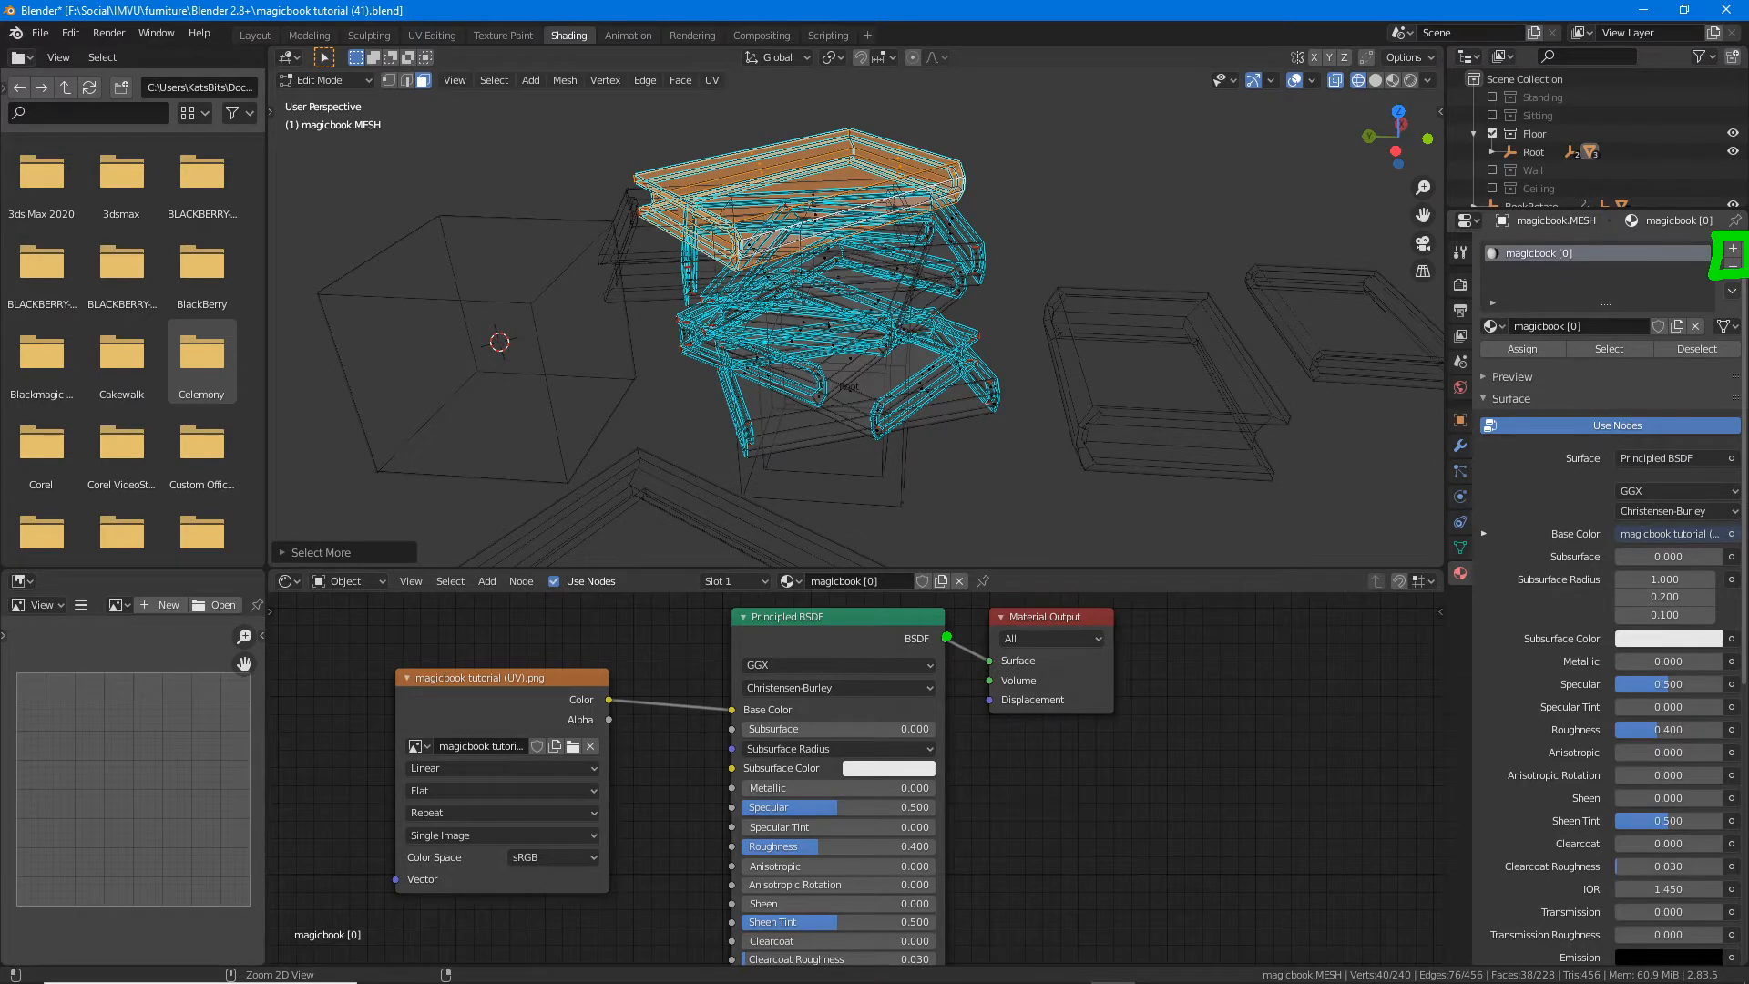
mouse_move(624, 138)
left_mouse_down()
mouse_move(608, 452)
mouse_move(991, 484)
mouse_move(1036, 117)
mouse_move(650, 98)
mouse_move(621, 146)
left_mouse_up()
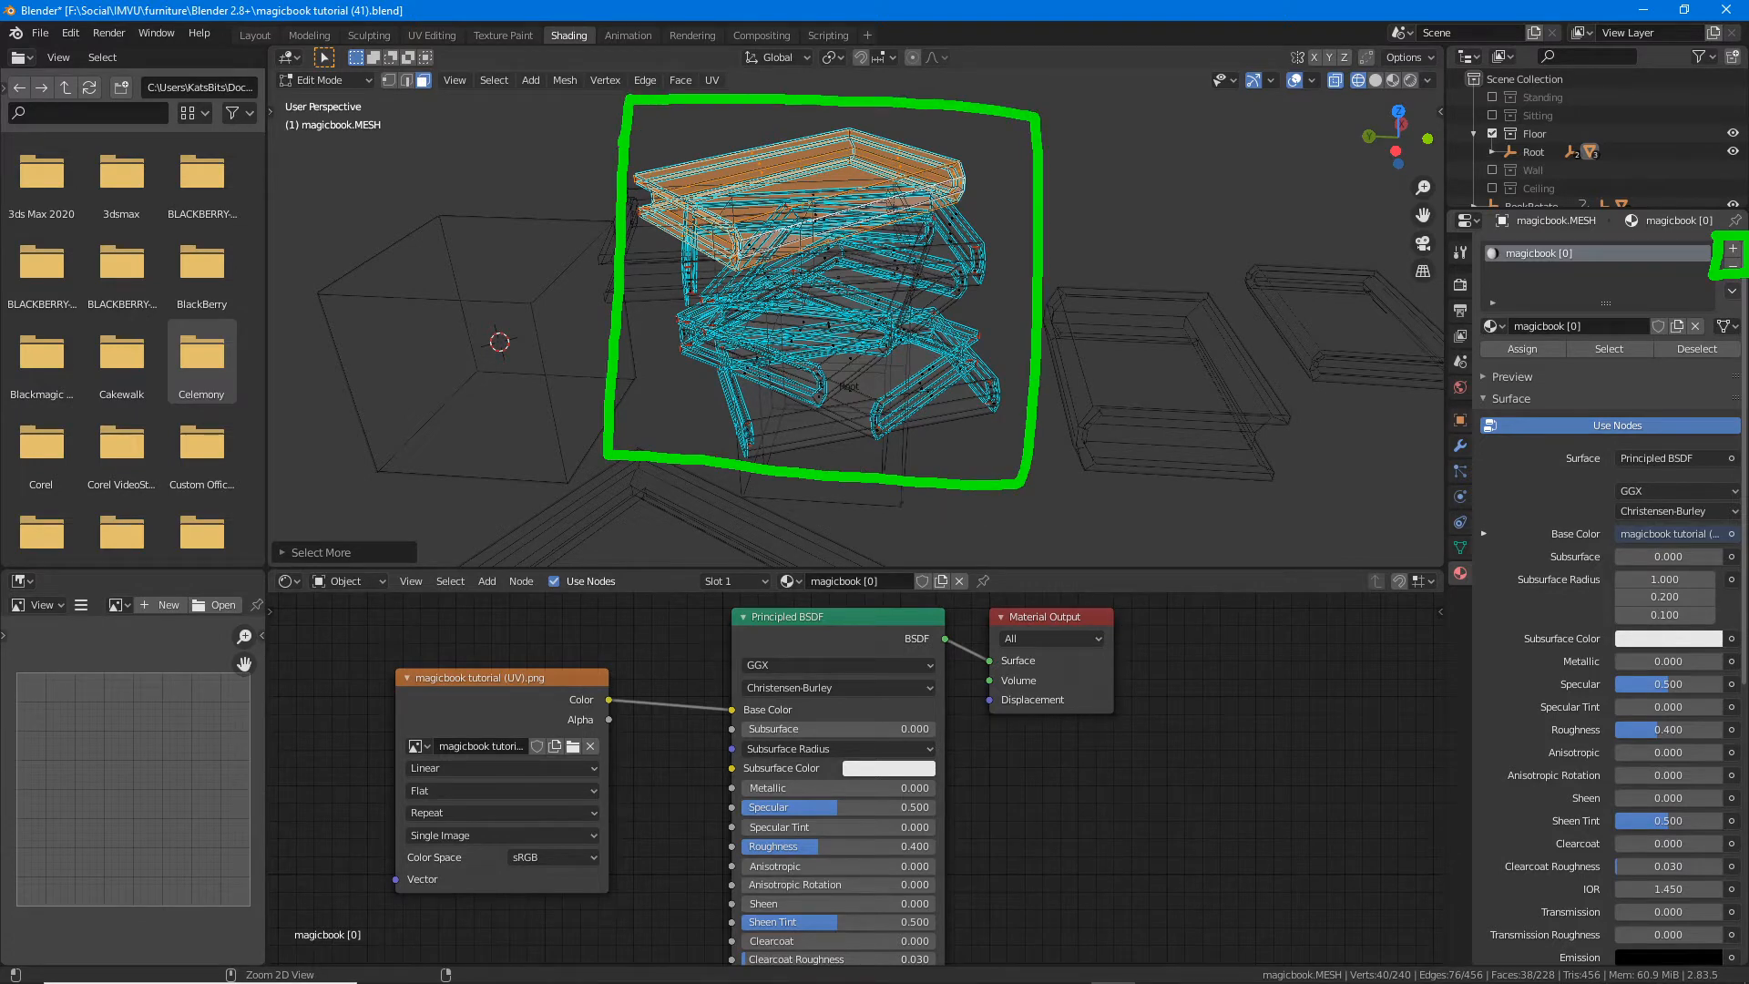
left_click_drag(988, 177, 1059, 170)
left_click_drag(991, 228, 1045, 220)
left_click_drag(988, 308, 1052, 311)
left_click_drag(989, 363, 1055, 368)
mouse_move(990, 419)
left_mouse_down()
mouse_move(1054, 442)
mouse_move(1008, 412)
mouse_move(993, 366)
mouse_move(1014, 380)
left_mouse_up()
left_click_drag(996, 299, 981, 309)
left_click_drag(980, 309, 1002, 319)
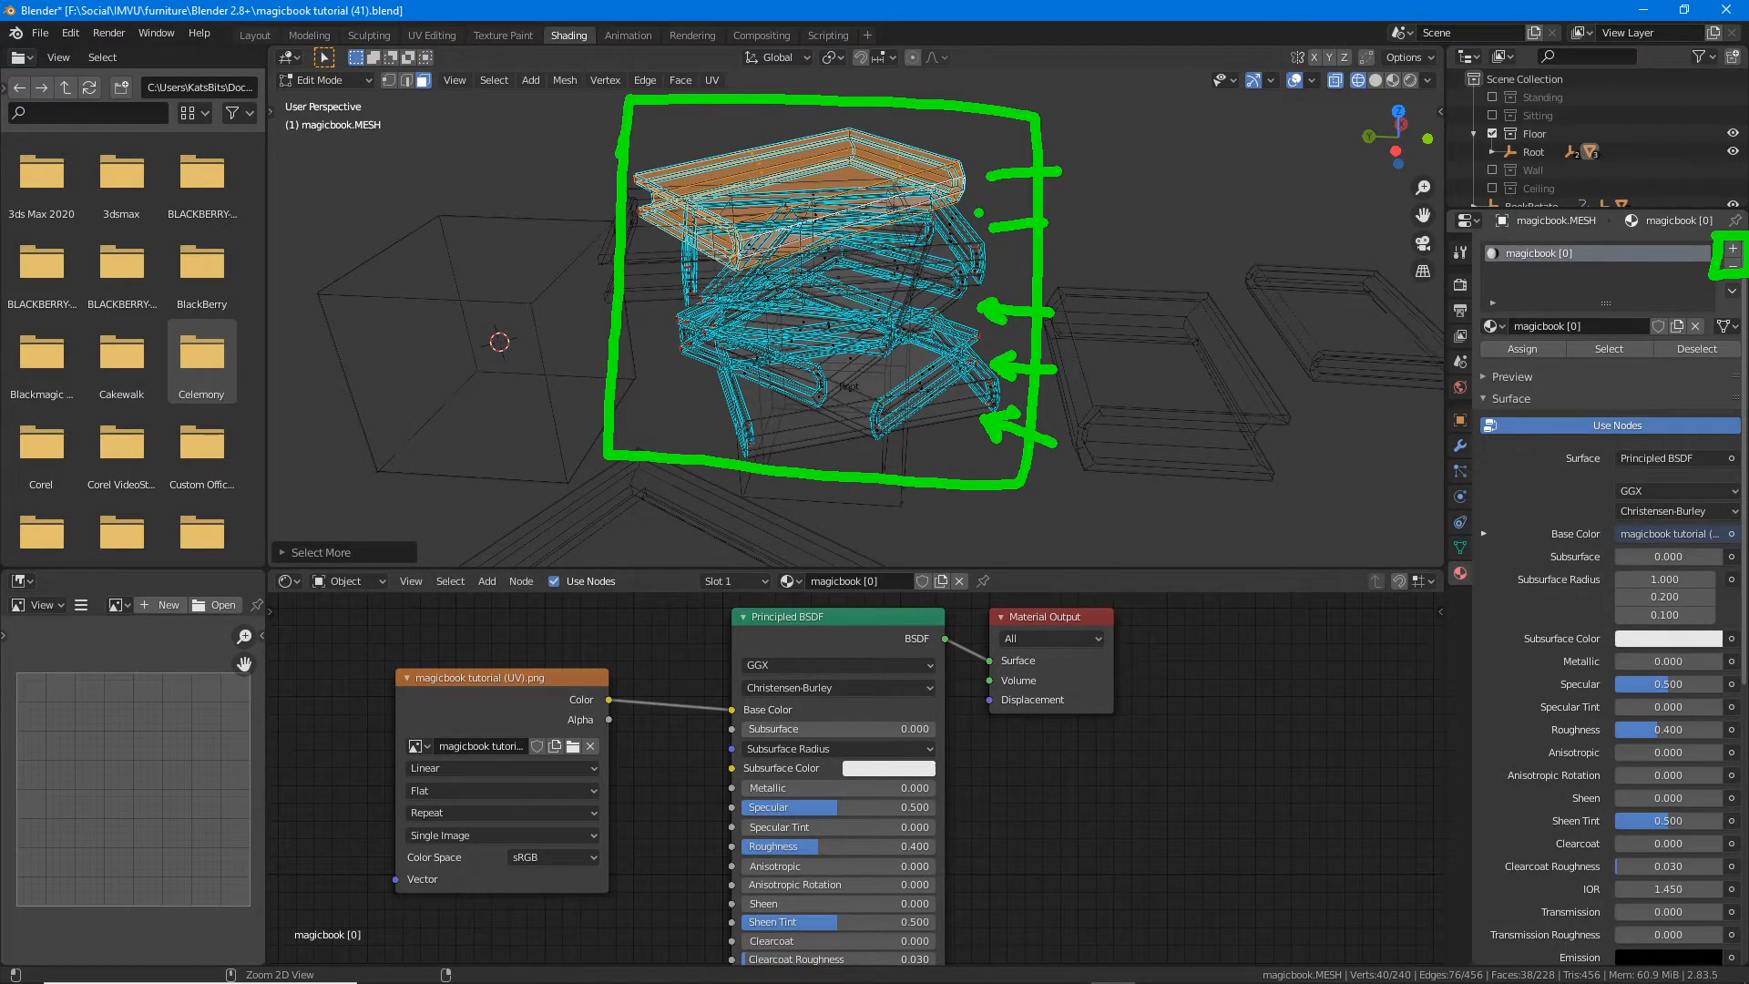
mouse_move(1004, 213)
left_mouse_down()
mouse_move(983, 225)
mouse_move(999, 239)
left_mouse_up()
left_click_drag(1009, 159, 987, 172)
left_click_drag(987, 173, 1004, 192)
key("Escape")
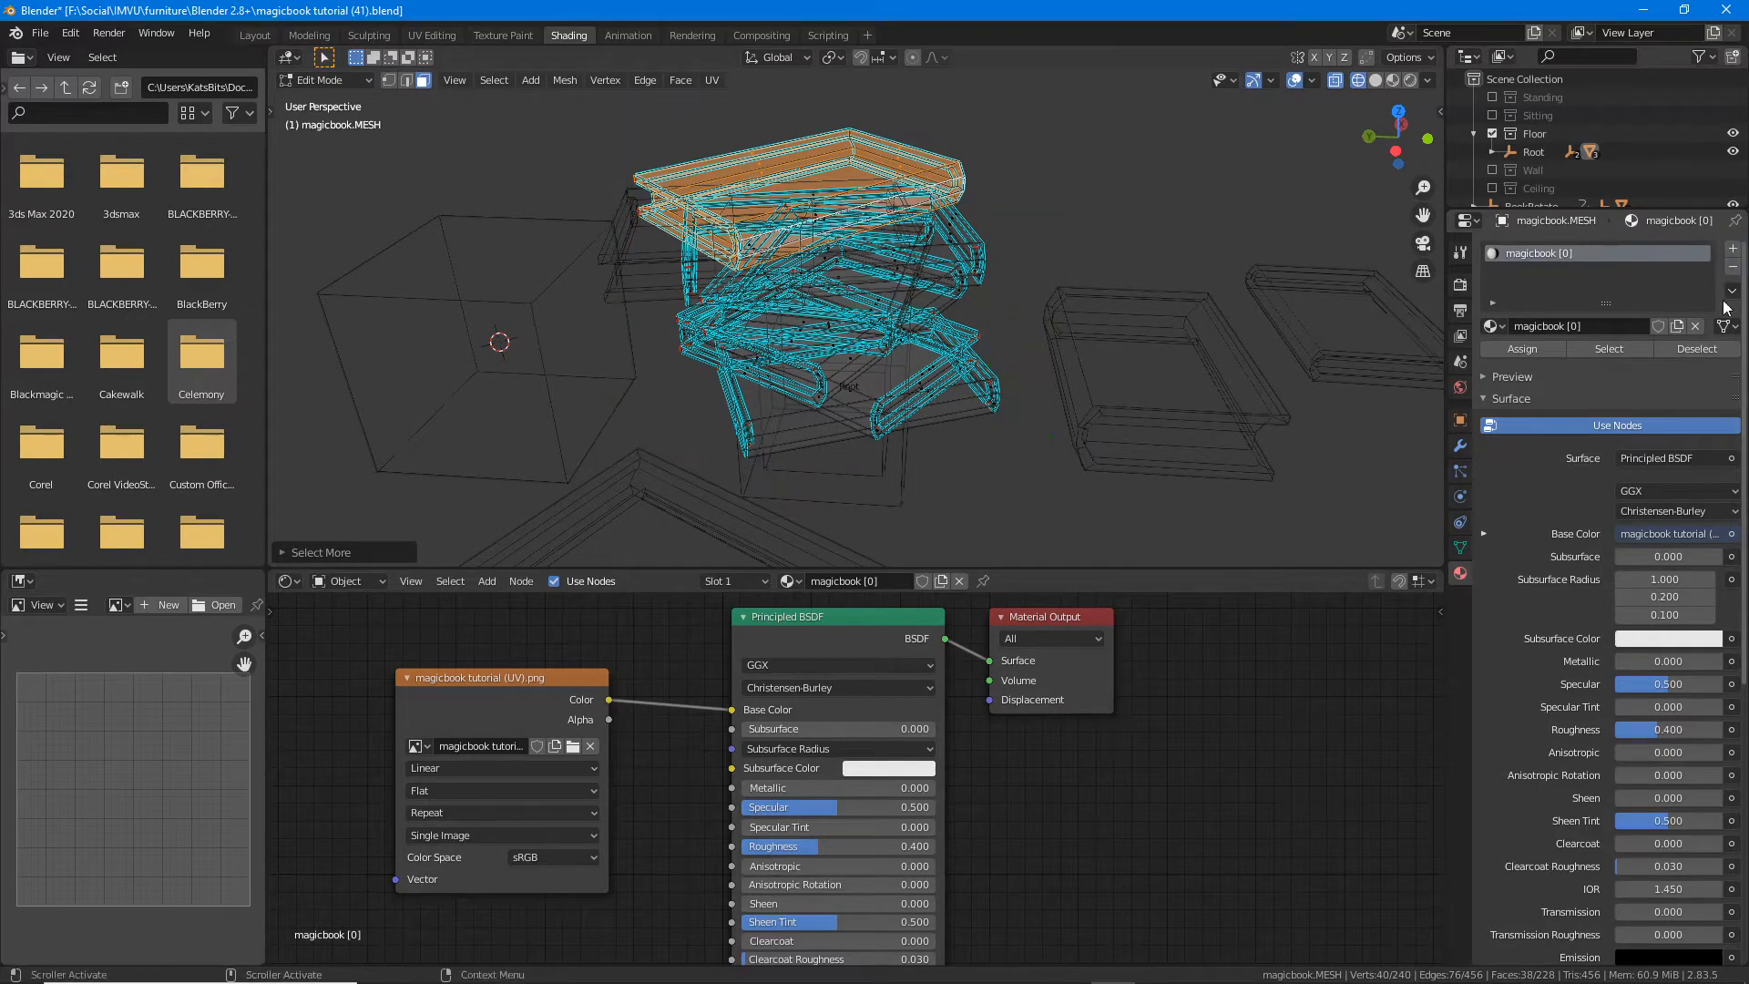
Step: Add a second material slot to the book stack and show the scene in solid shading, framed on the selected book
left_click(1735, 250)
left_click(1377, 79)
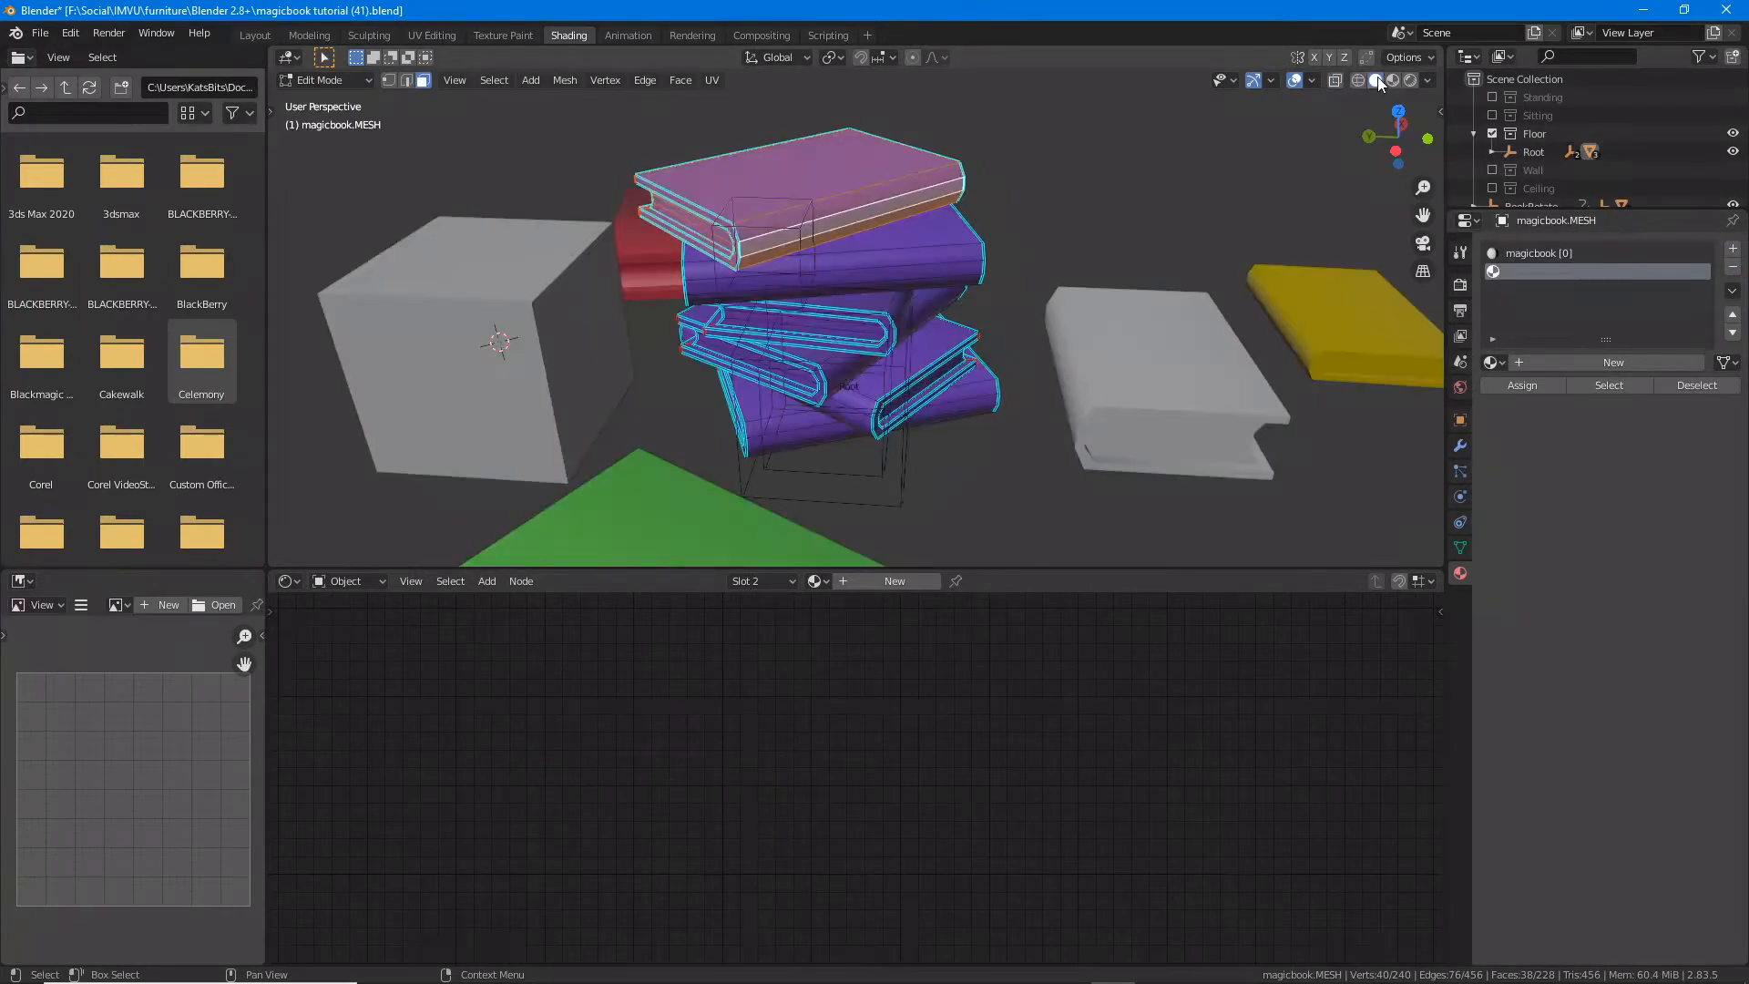
key("KP_Decimal")
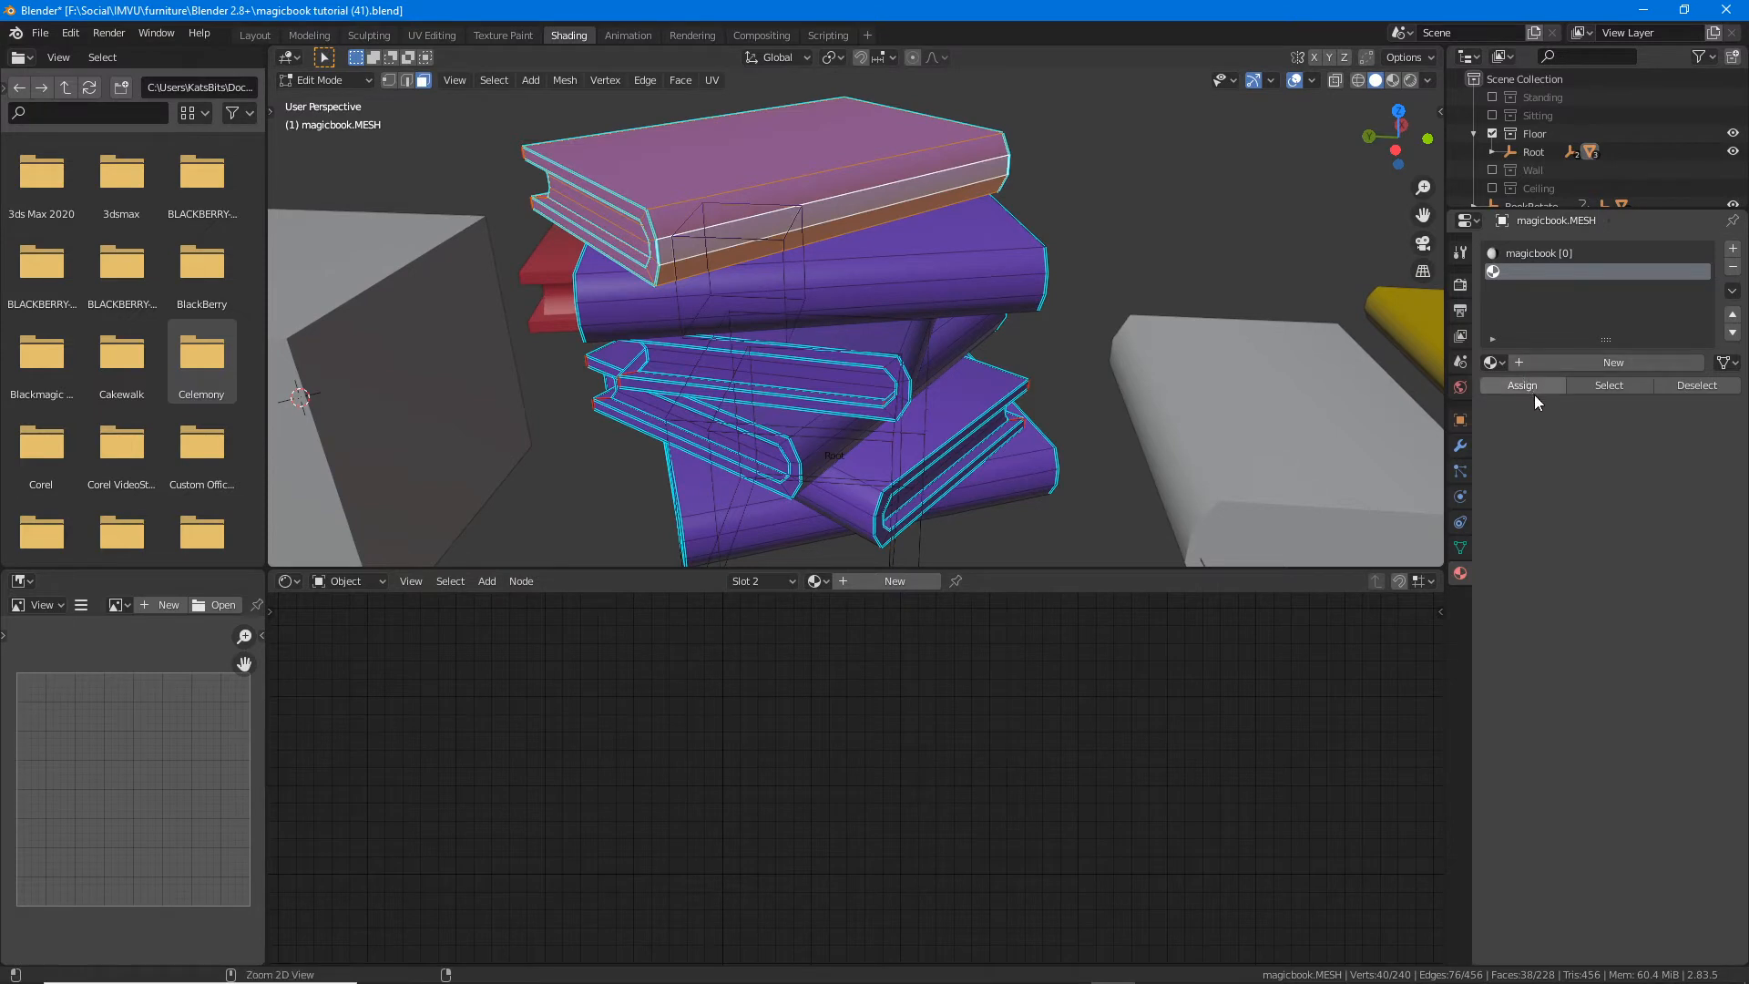
Step: Assign the top book's selected faces to the new empty material slot
left_click_drag(1499, 289, 1587, 290)
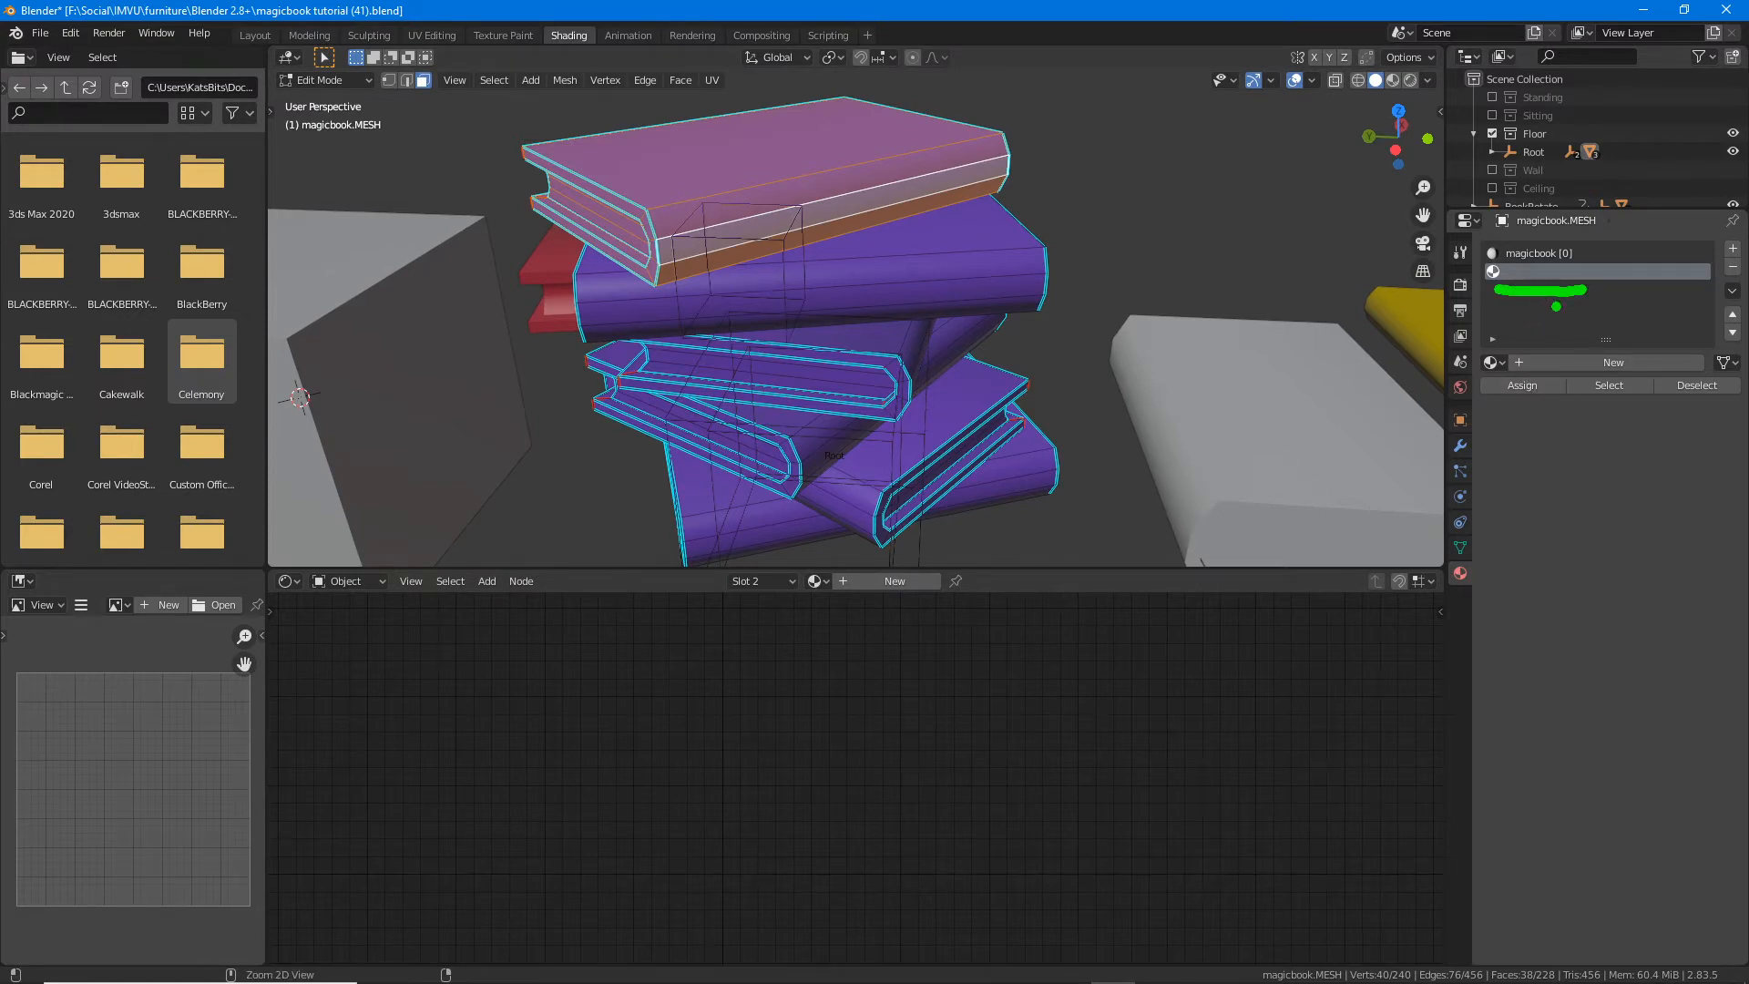
left_click_drag(1496, 406, 1544, 407)
key("Escape")
left_click(1523, 385)
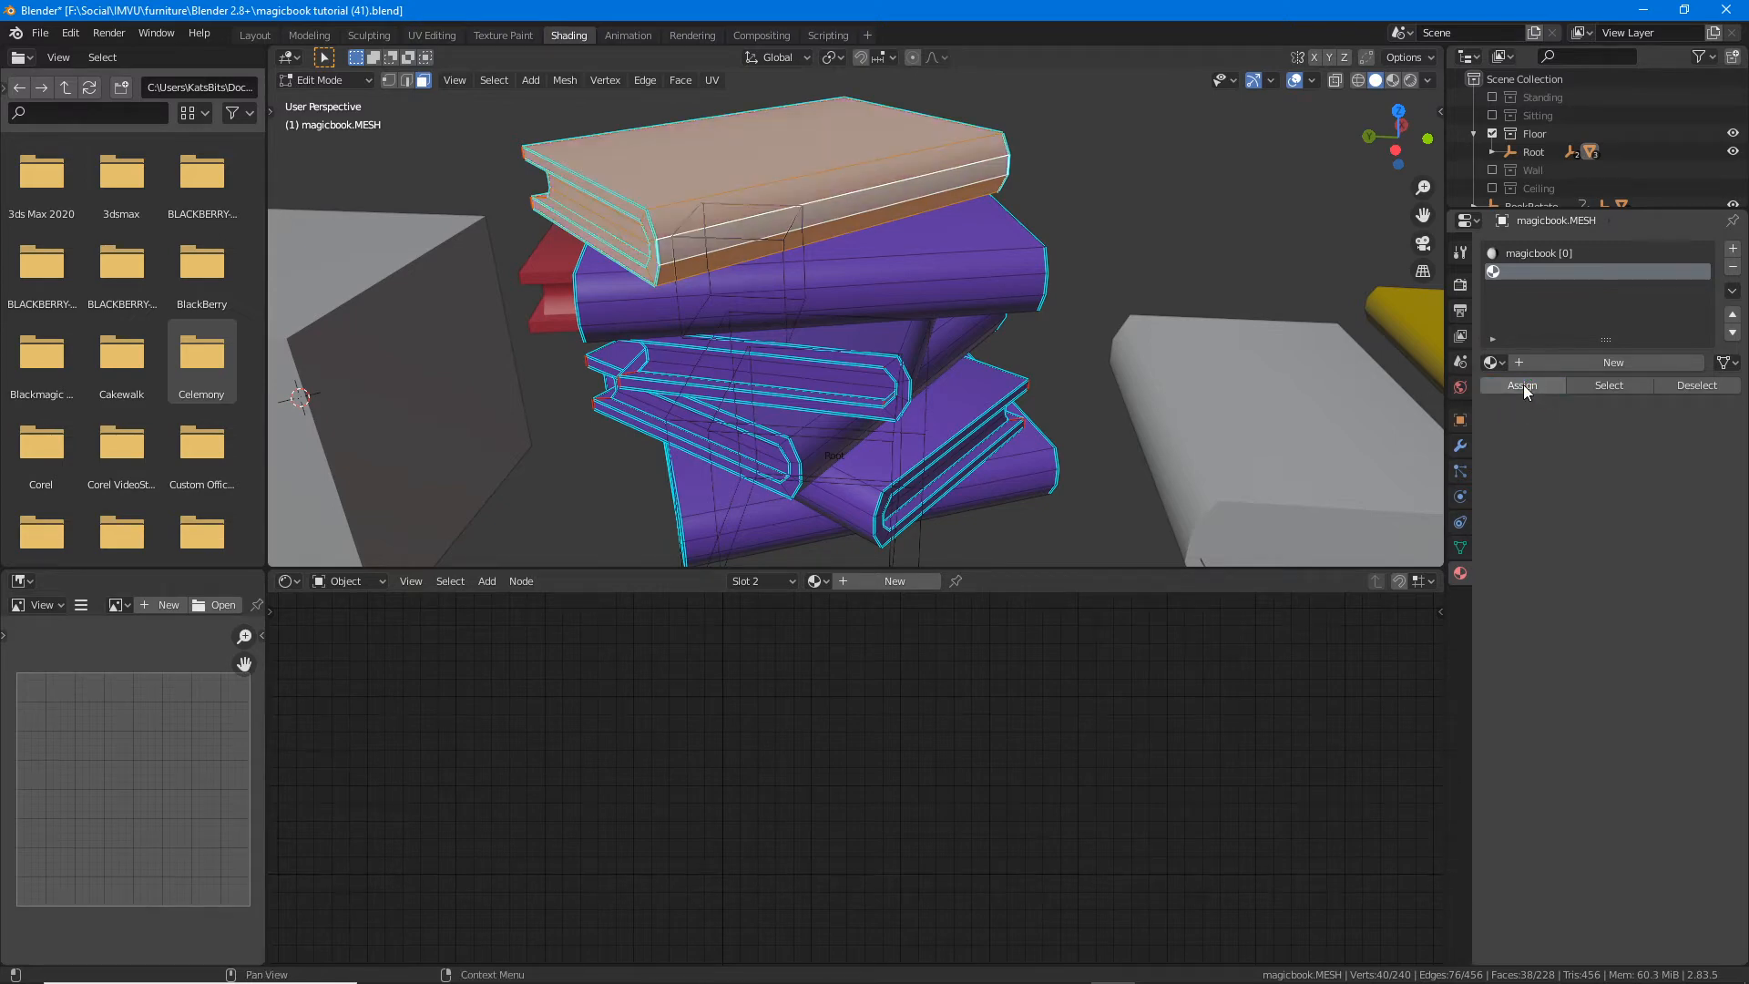
middle_click_drag(747, 219, 706, 257)
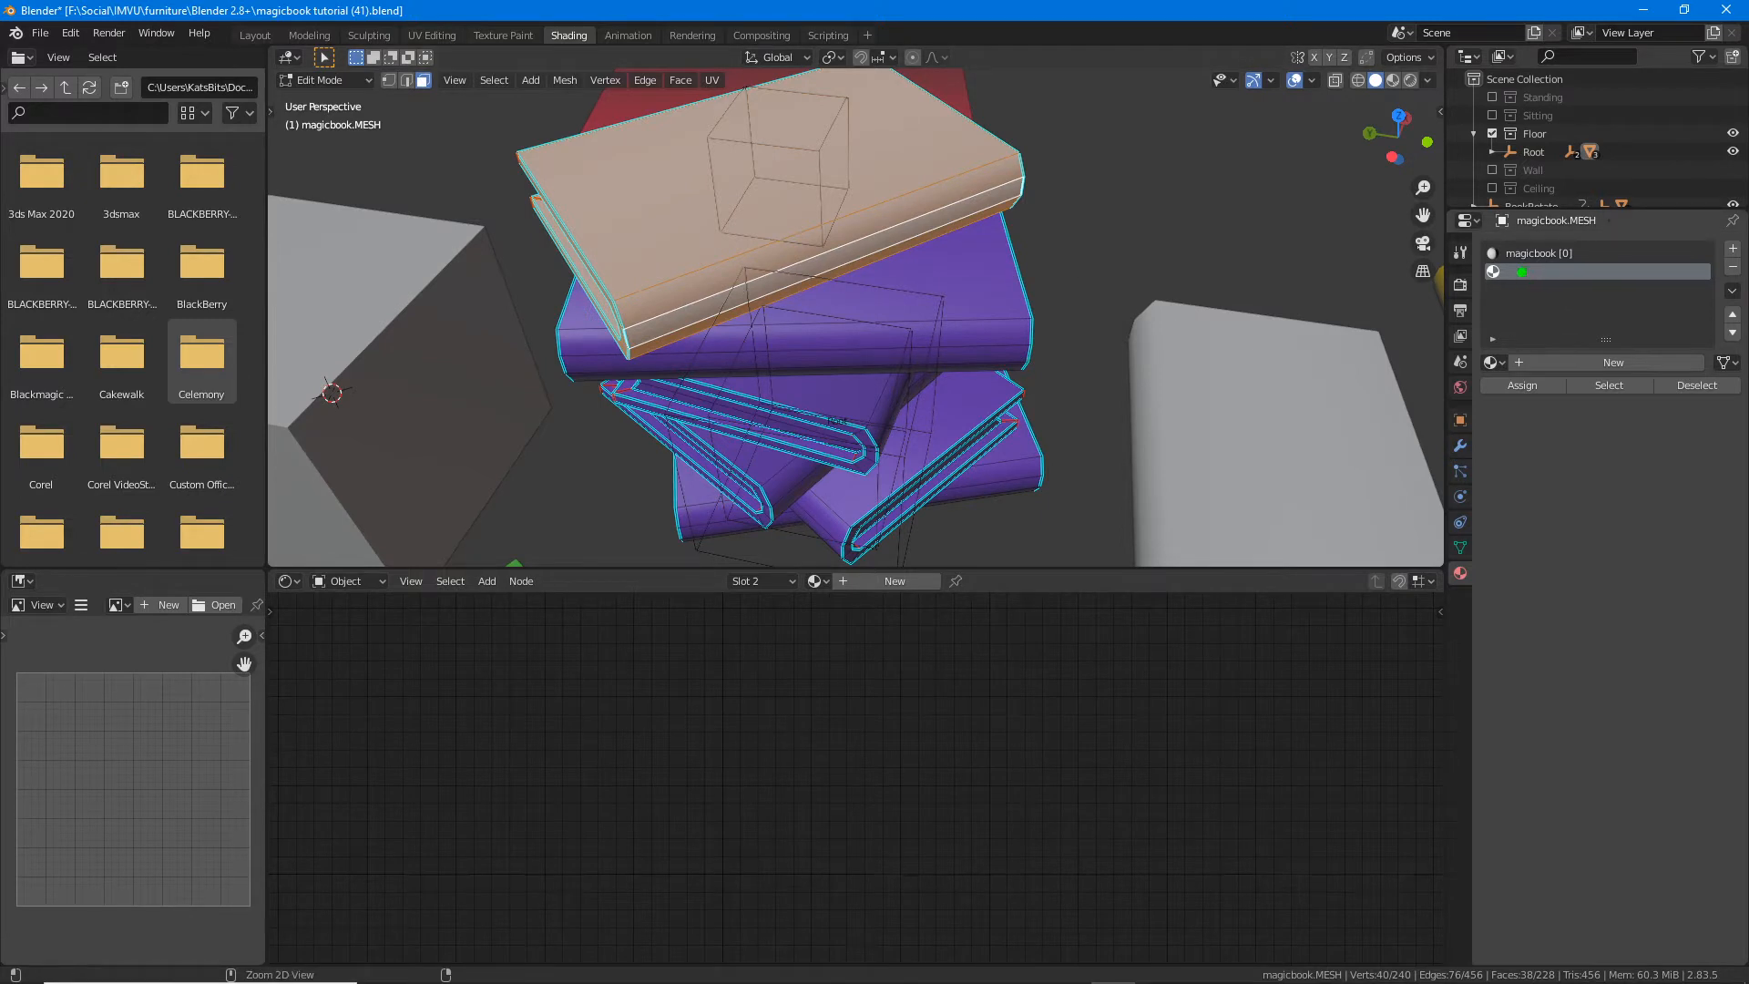
Step: Create a new material in the second, empty slot
left_click_drag(1521, 273, 1608, 278)
left_click_drag(1518, 379, 1678, 381)
key("Escape")
left_click(1609, 361)
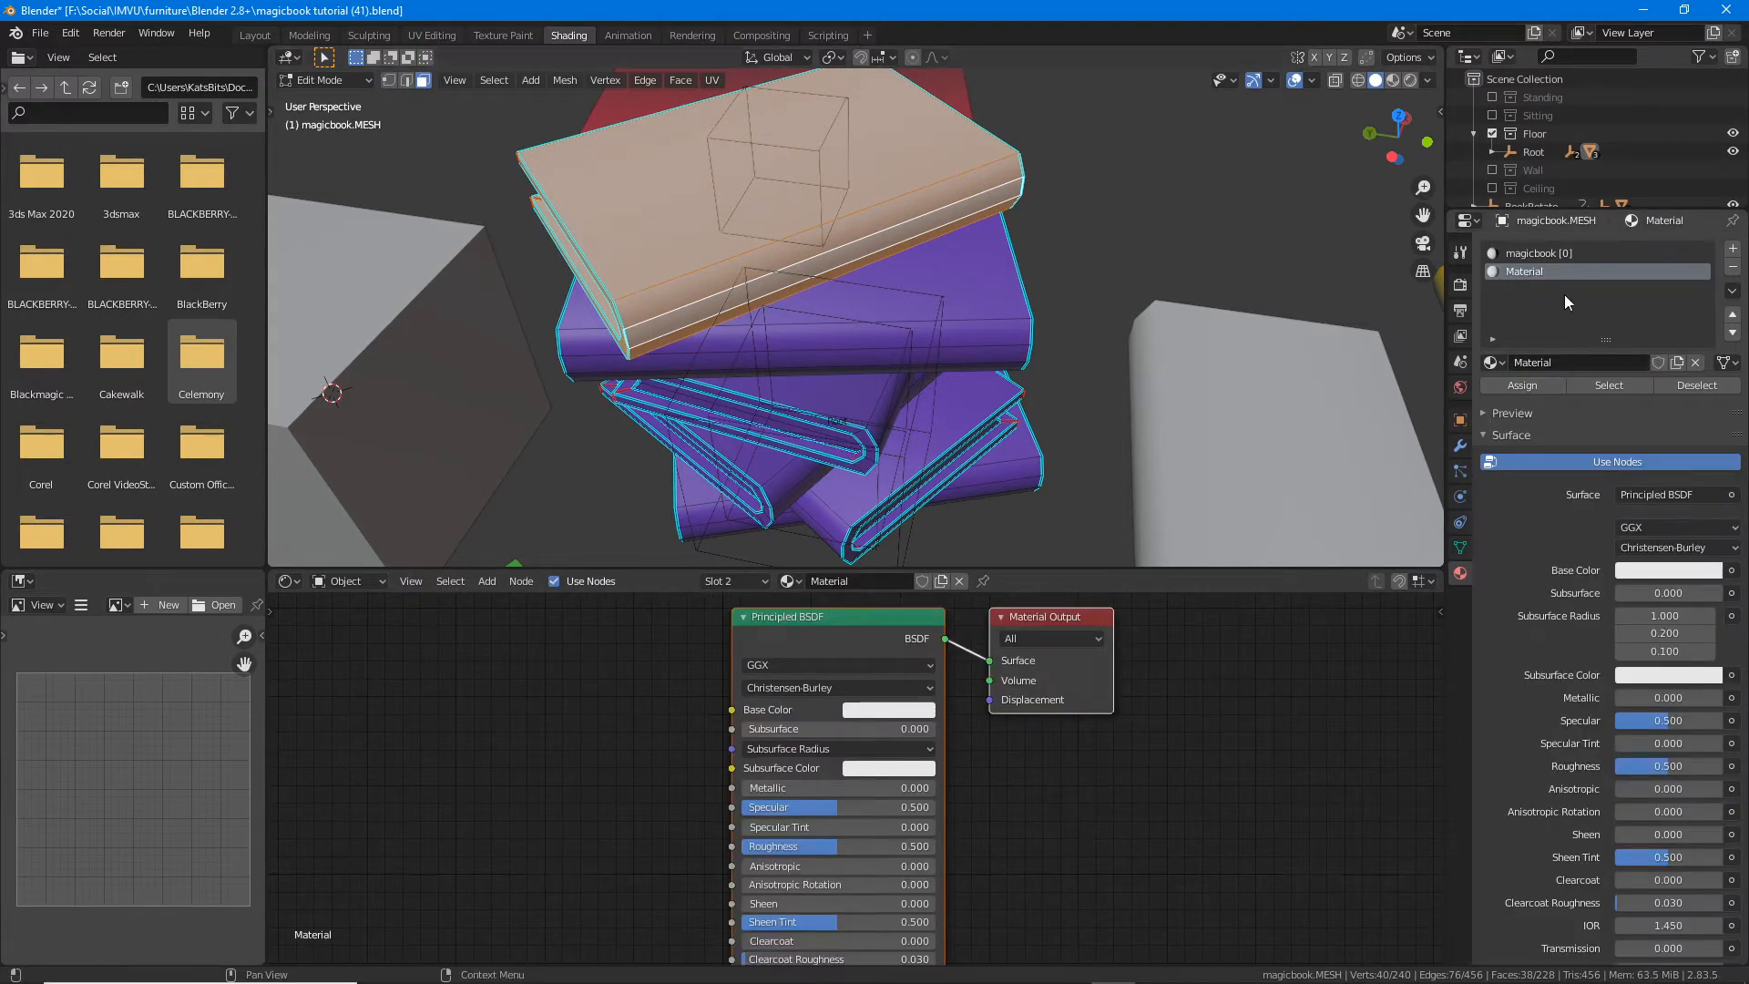
Step: Set the new material's viewport display colour to yellow-green
scroll(1534, 463, "down", 10)
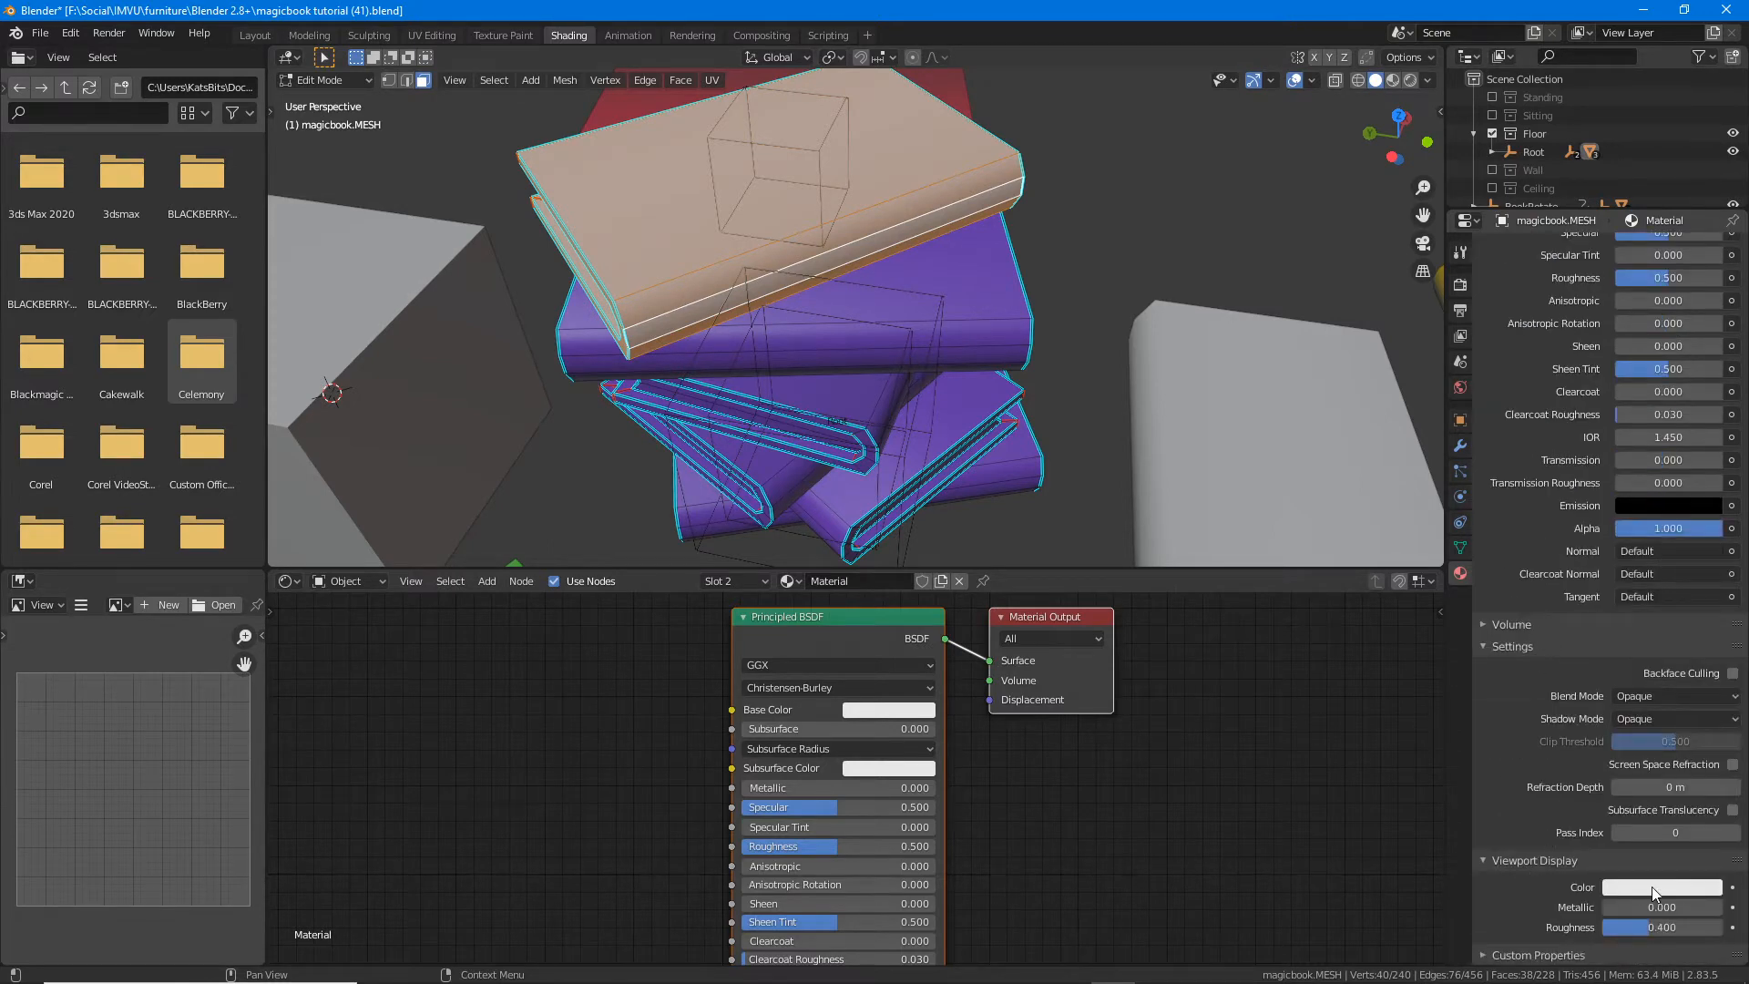
left_click(1656, 889)
mouse_move(1637, 727)
left_mouse_down()
mouse_move(1656, 738)
mouse_move(1687, 679)
mouse_move(1611, 626)
mouse_move(1583, 696)
mouse_move(1605, 725)
mouse_move(1586, 703)
left_mouse_up()
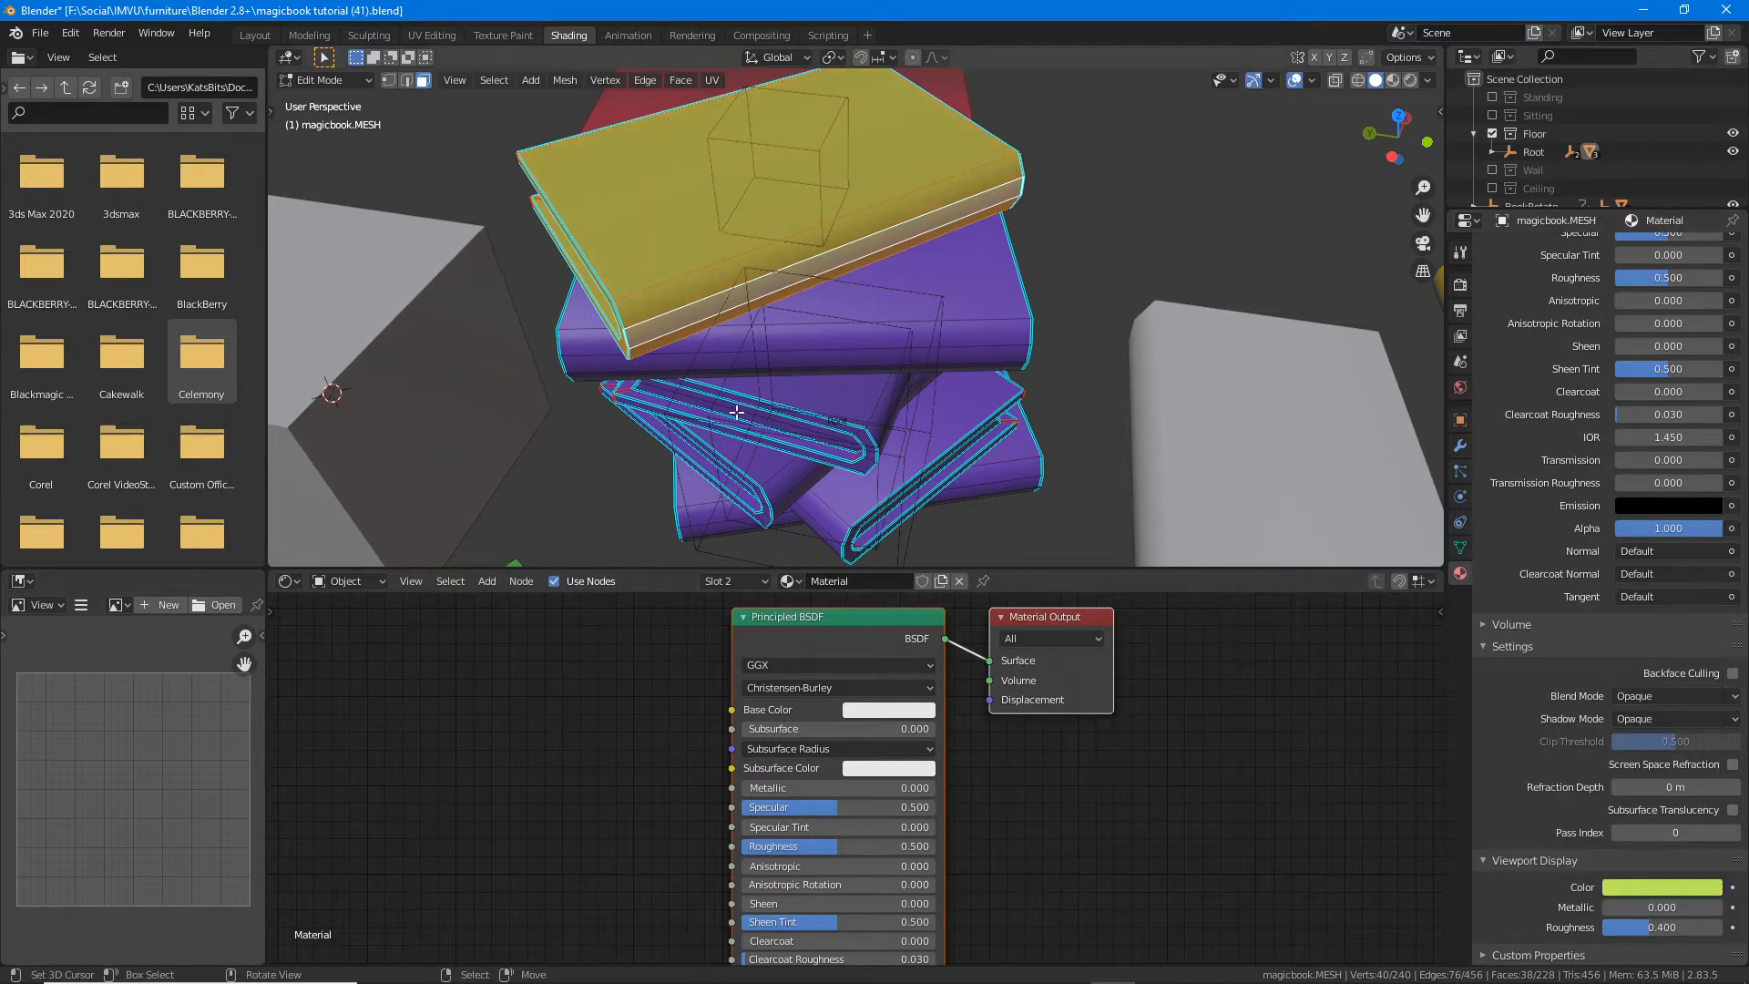
middle_click_drag(736, 413, 658, 238)
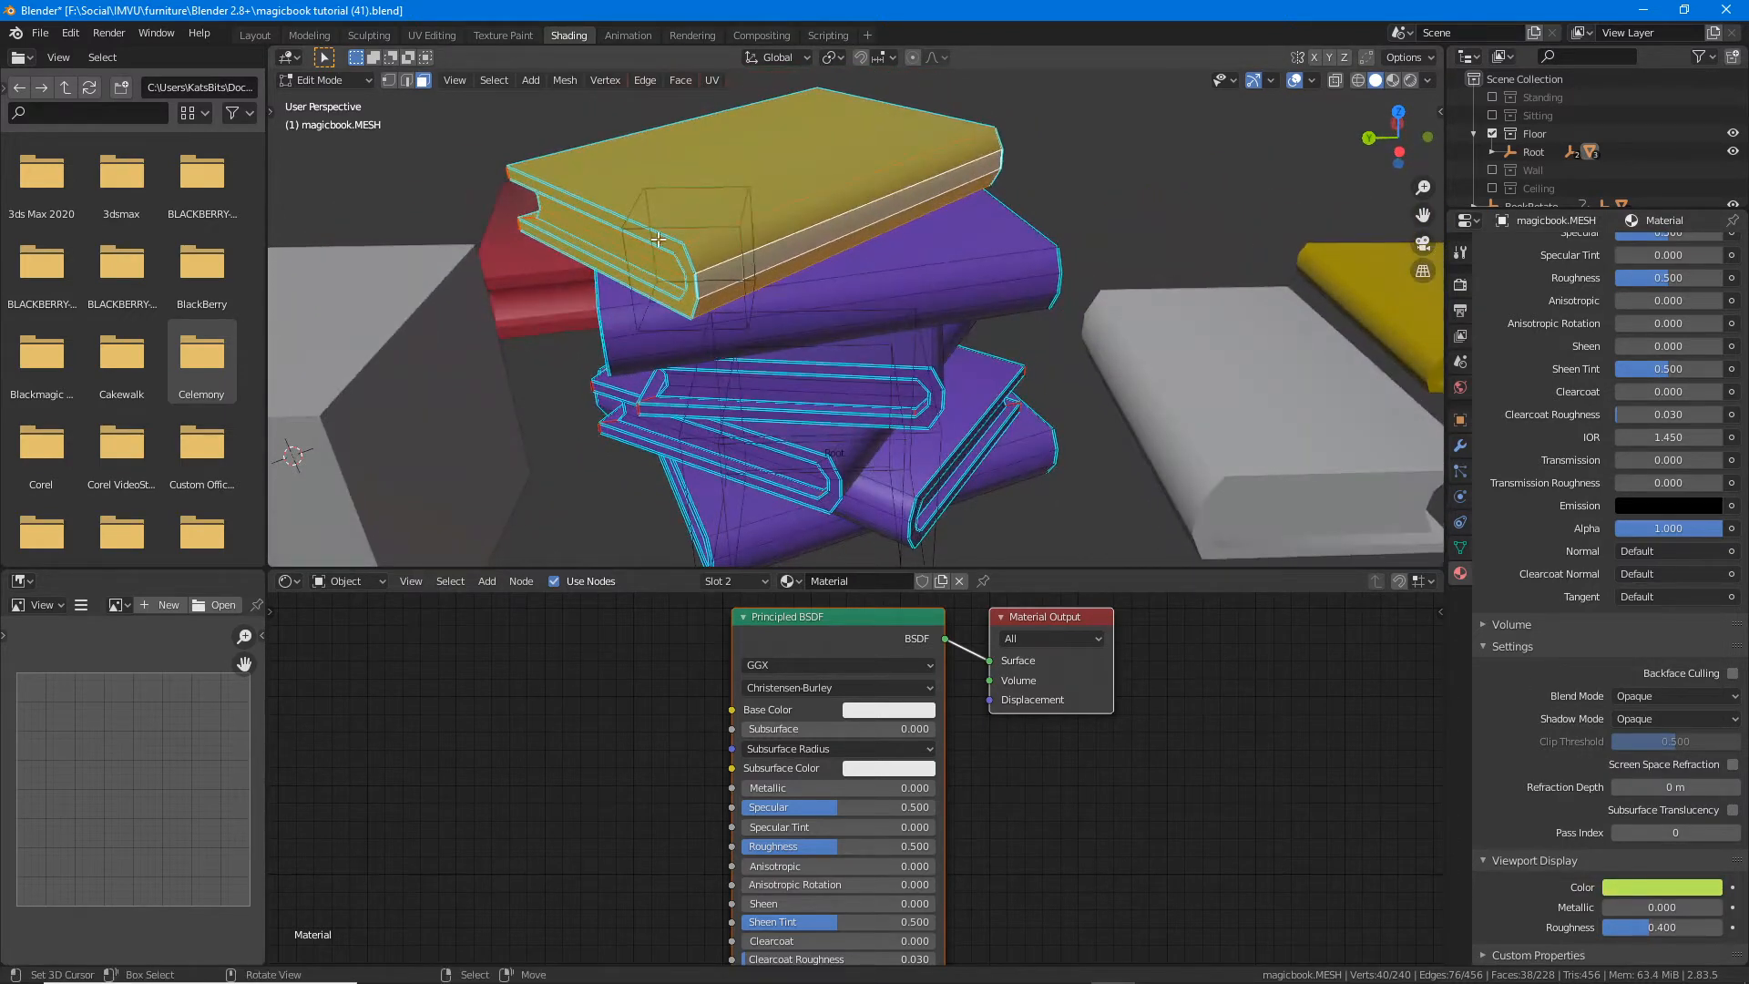
middle_click_drag(901, 385, 814, 273)
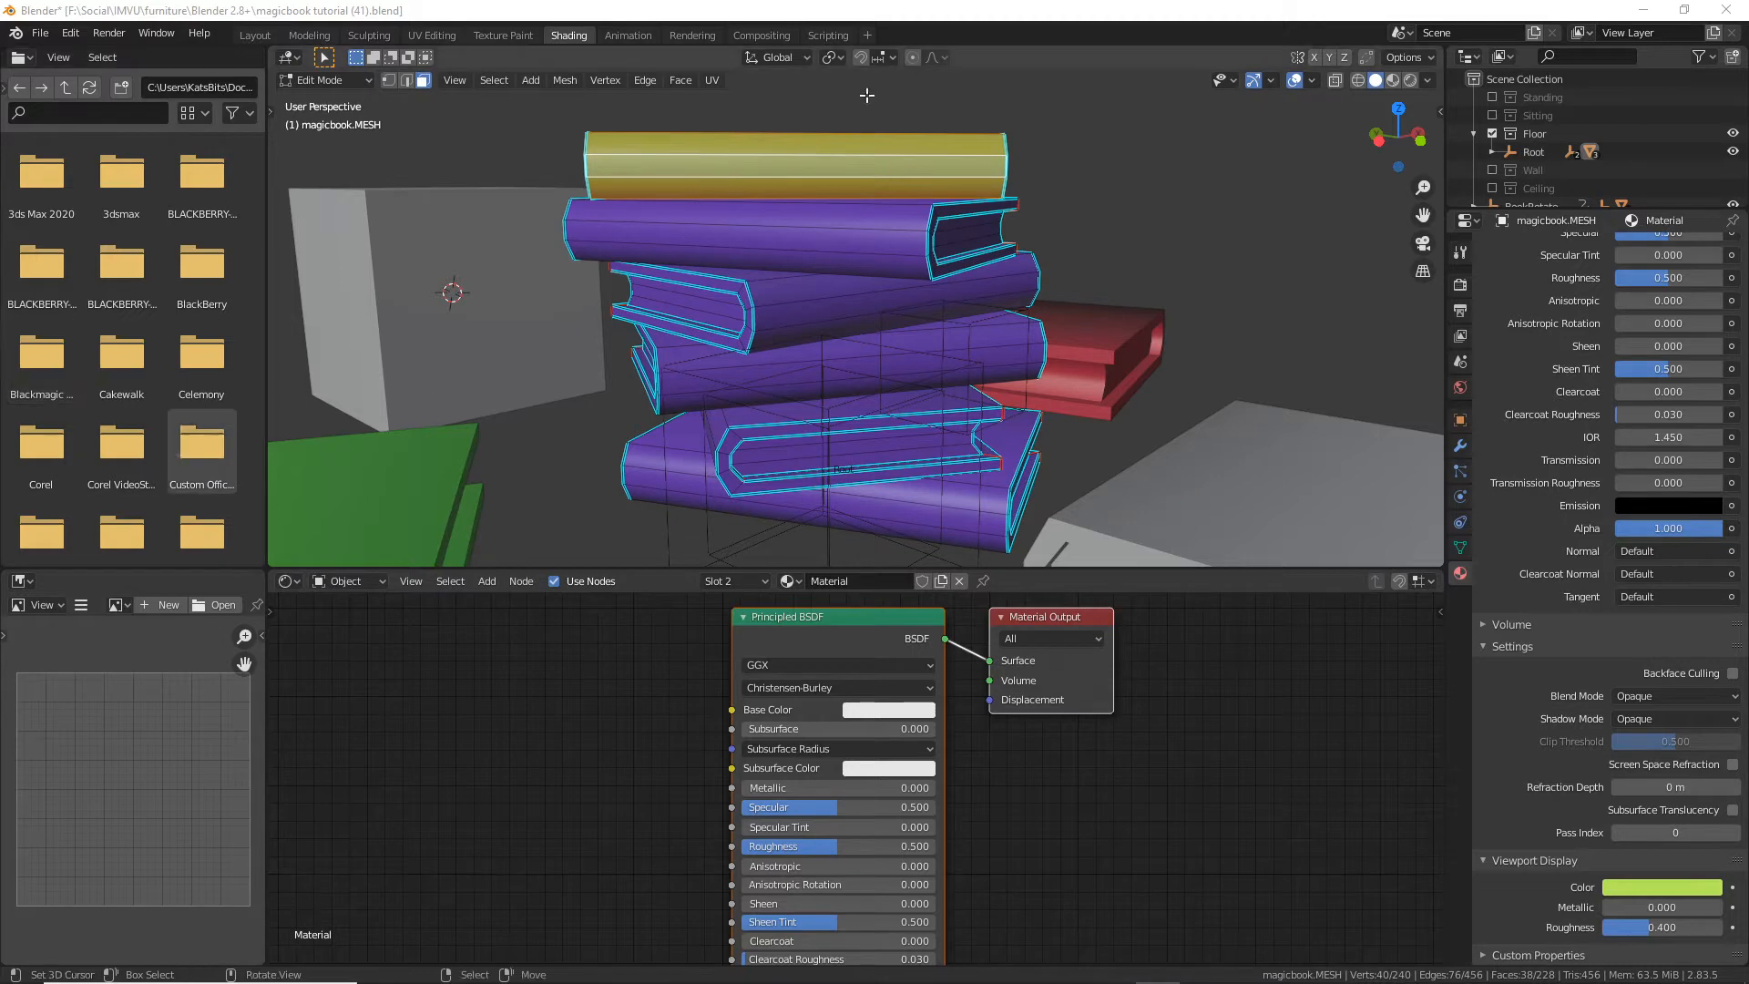
middle_click_drag(822, 282, 897, 246)
left_click(899, 246)
left_click(814, 303)
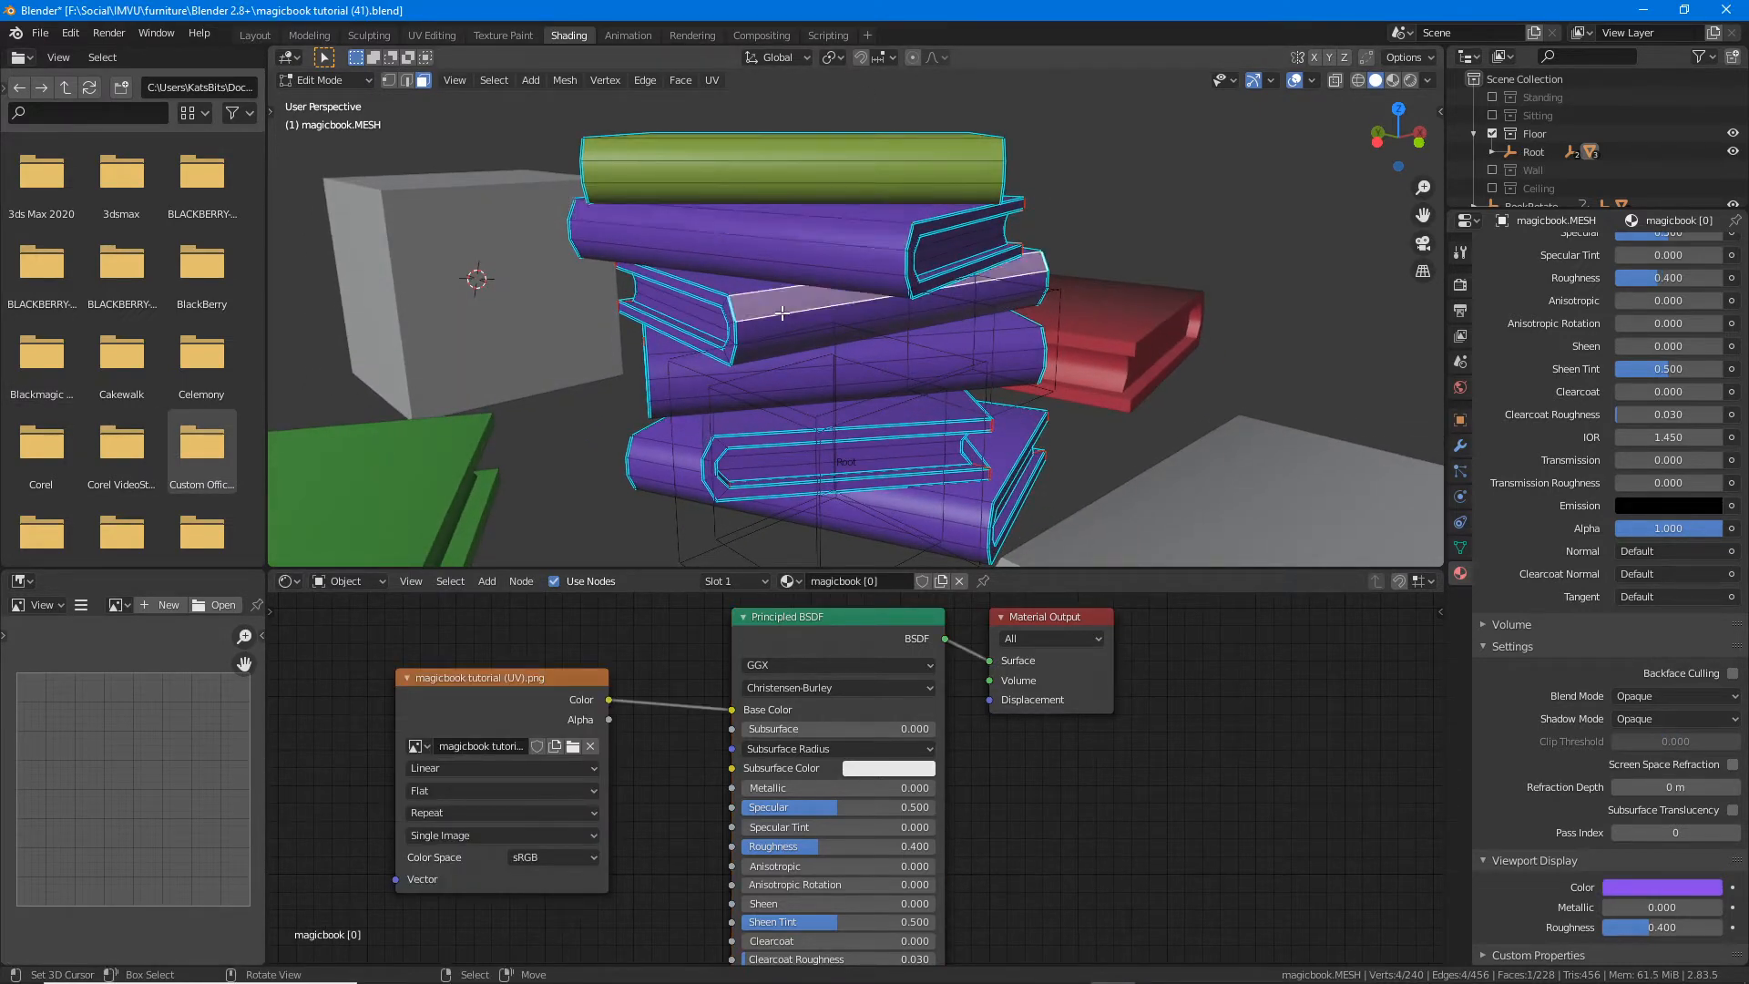
left_click(716, 374)
left_click(681, 449)
left_click(729, 458)
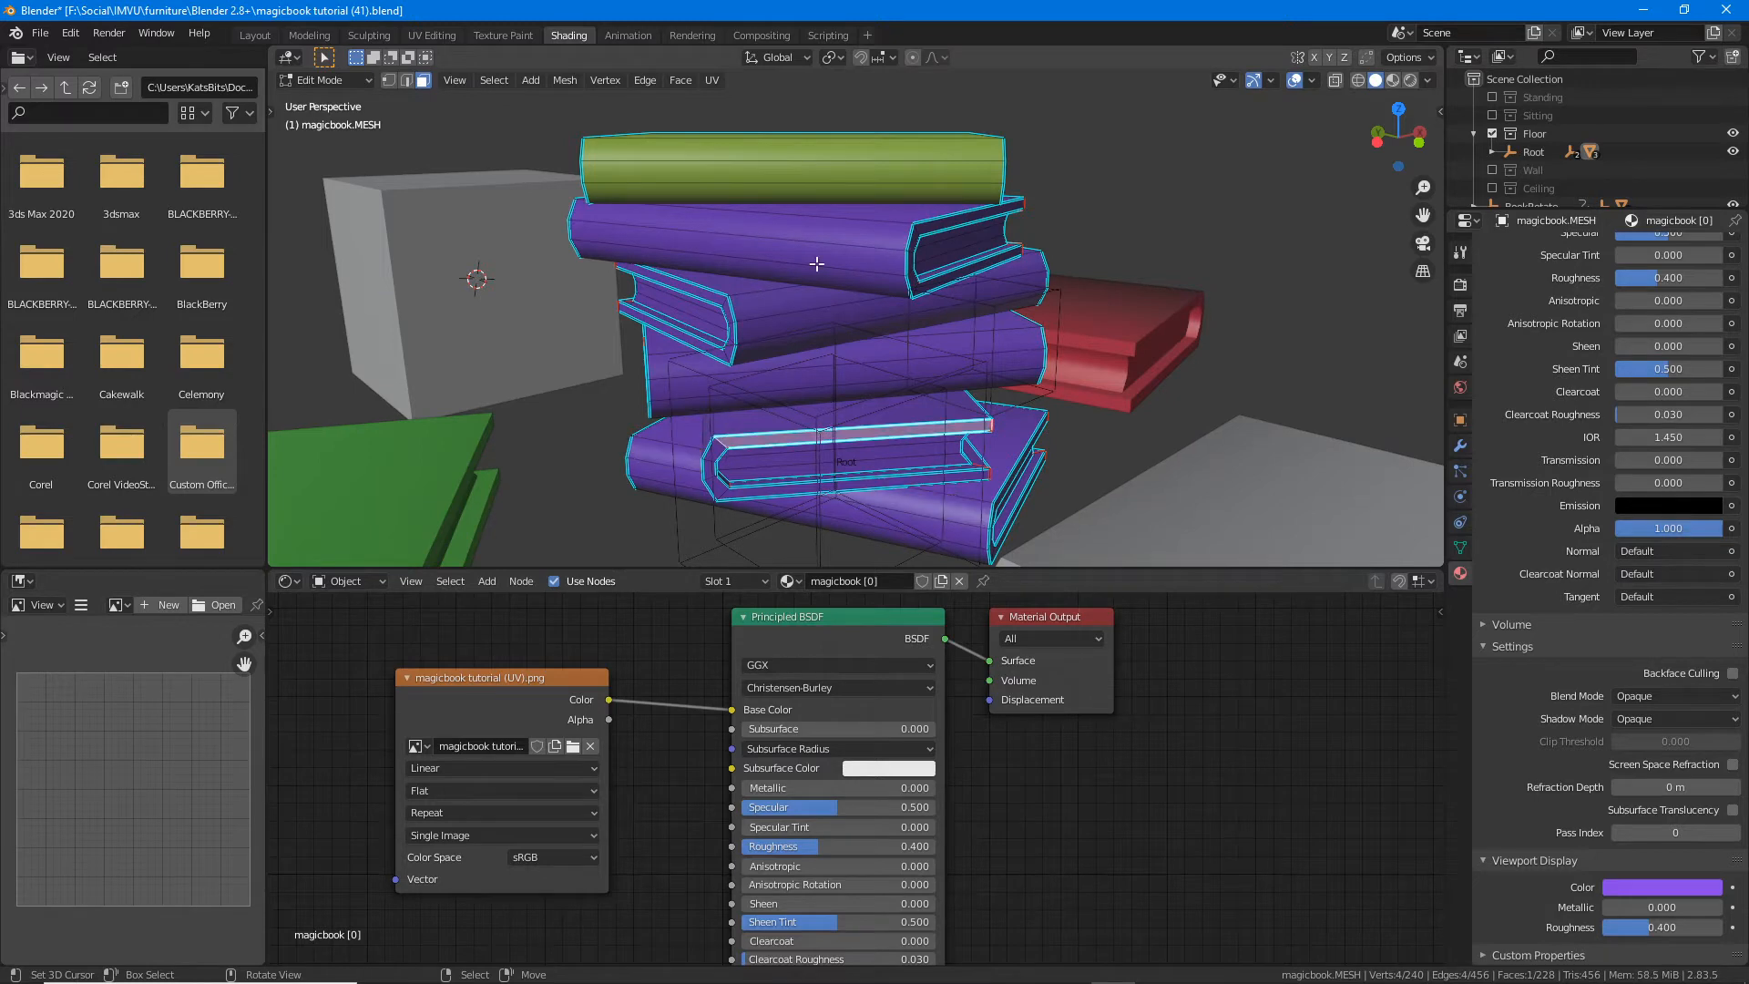
Step: Select the whole second book from the top by growing the selection from one spine face, and check it in wireframe shading
left_click(885, 228)
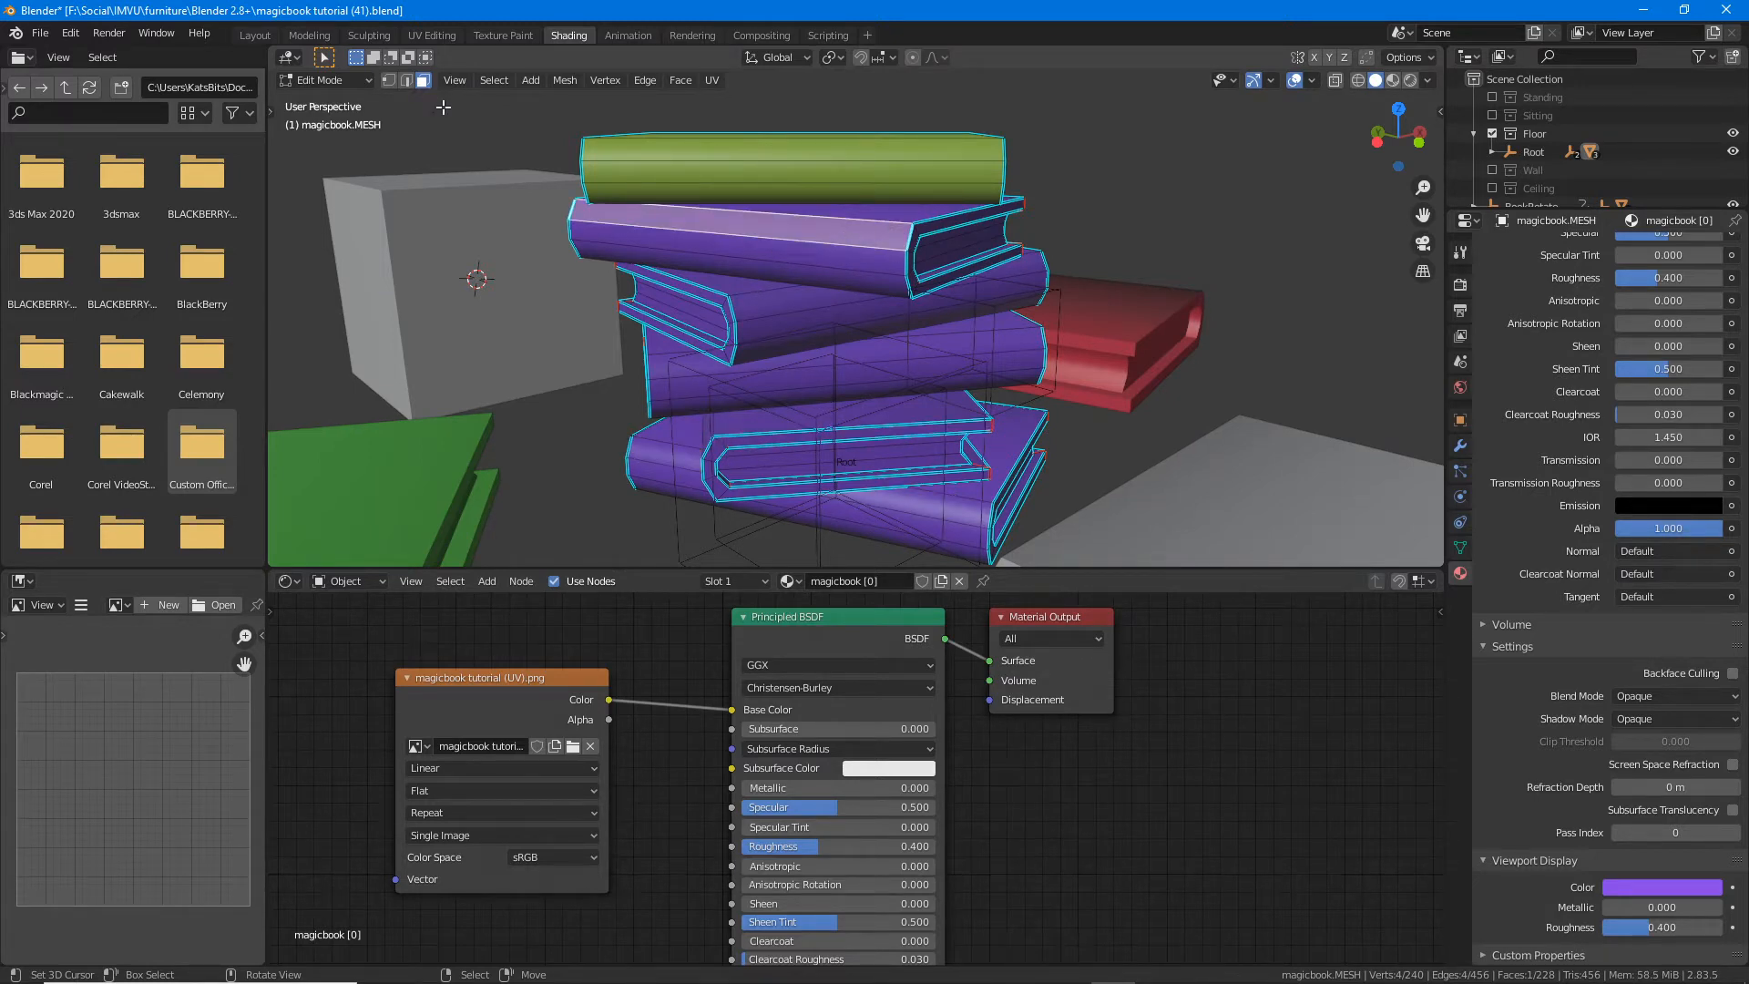
key("ctrl+KP_Add")
key("ctrl+KP_Add")
key("ctrl+KP_Add")
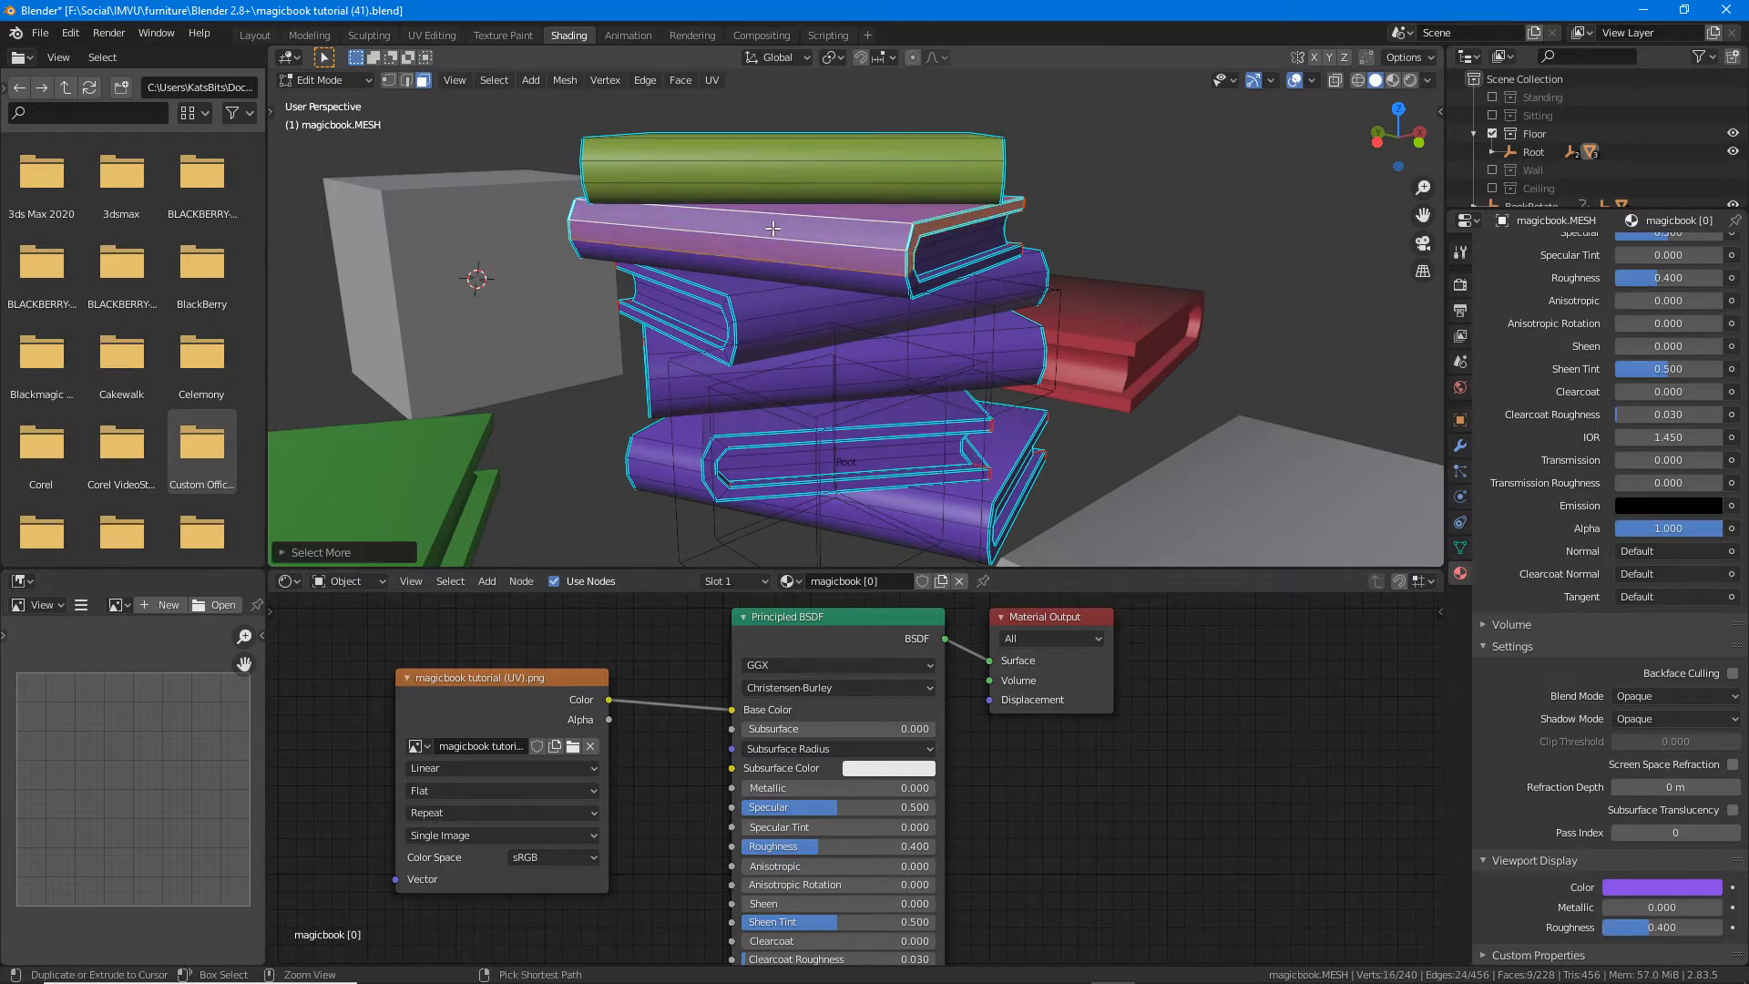
left_click(1358, 80)
middle_click_drag(805, 300, 1045, 333)
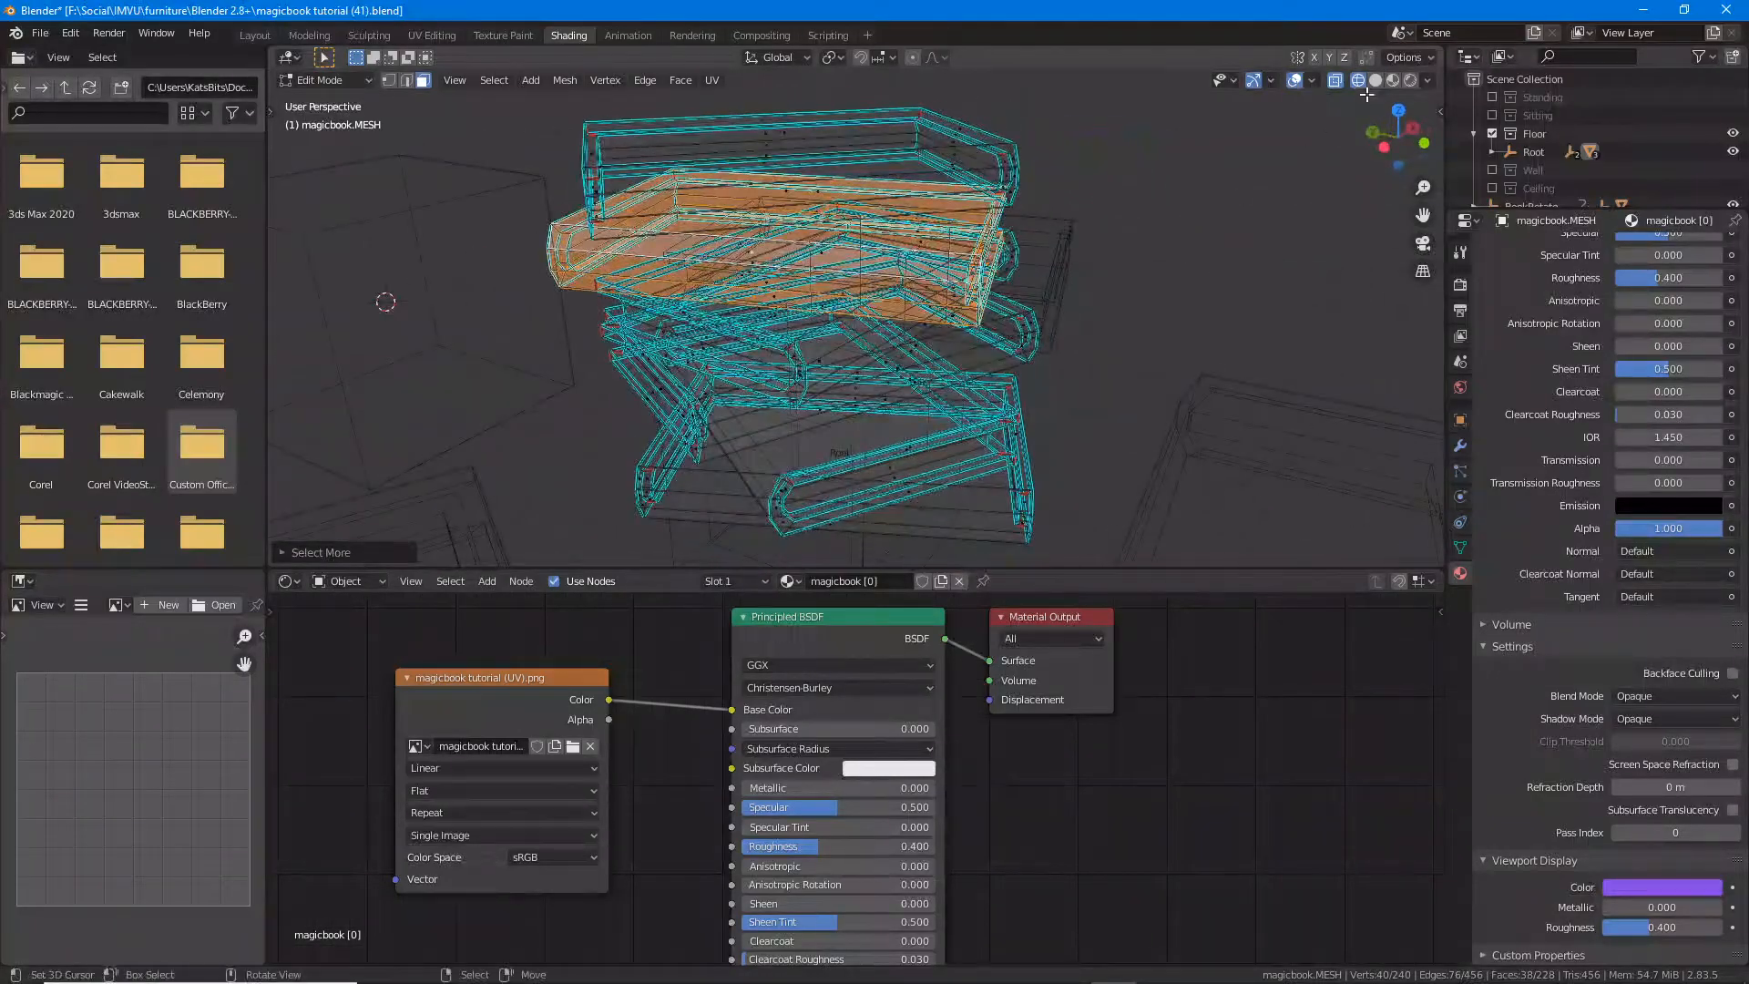
left_click(1376, 80)
Step: Add a third material slot and assign the second book's selected faces to it
scroll(1631, 401, "up", 10)
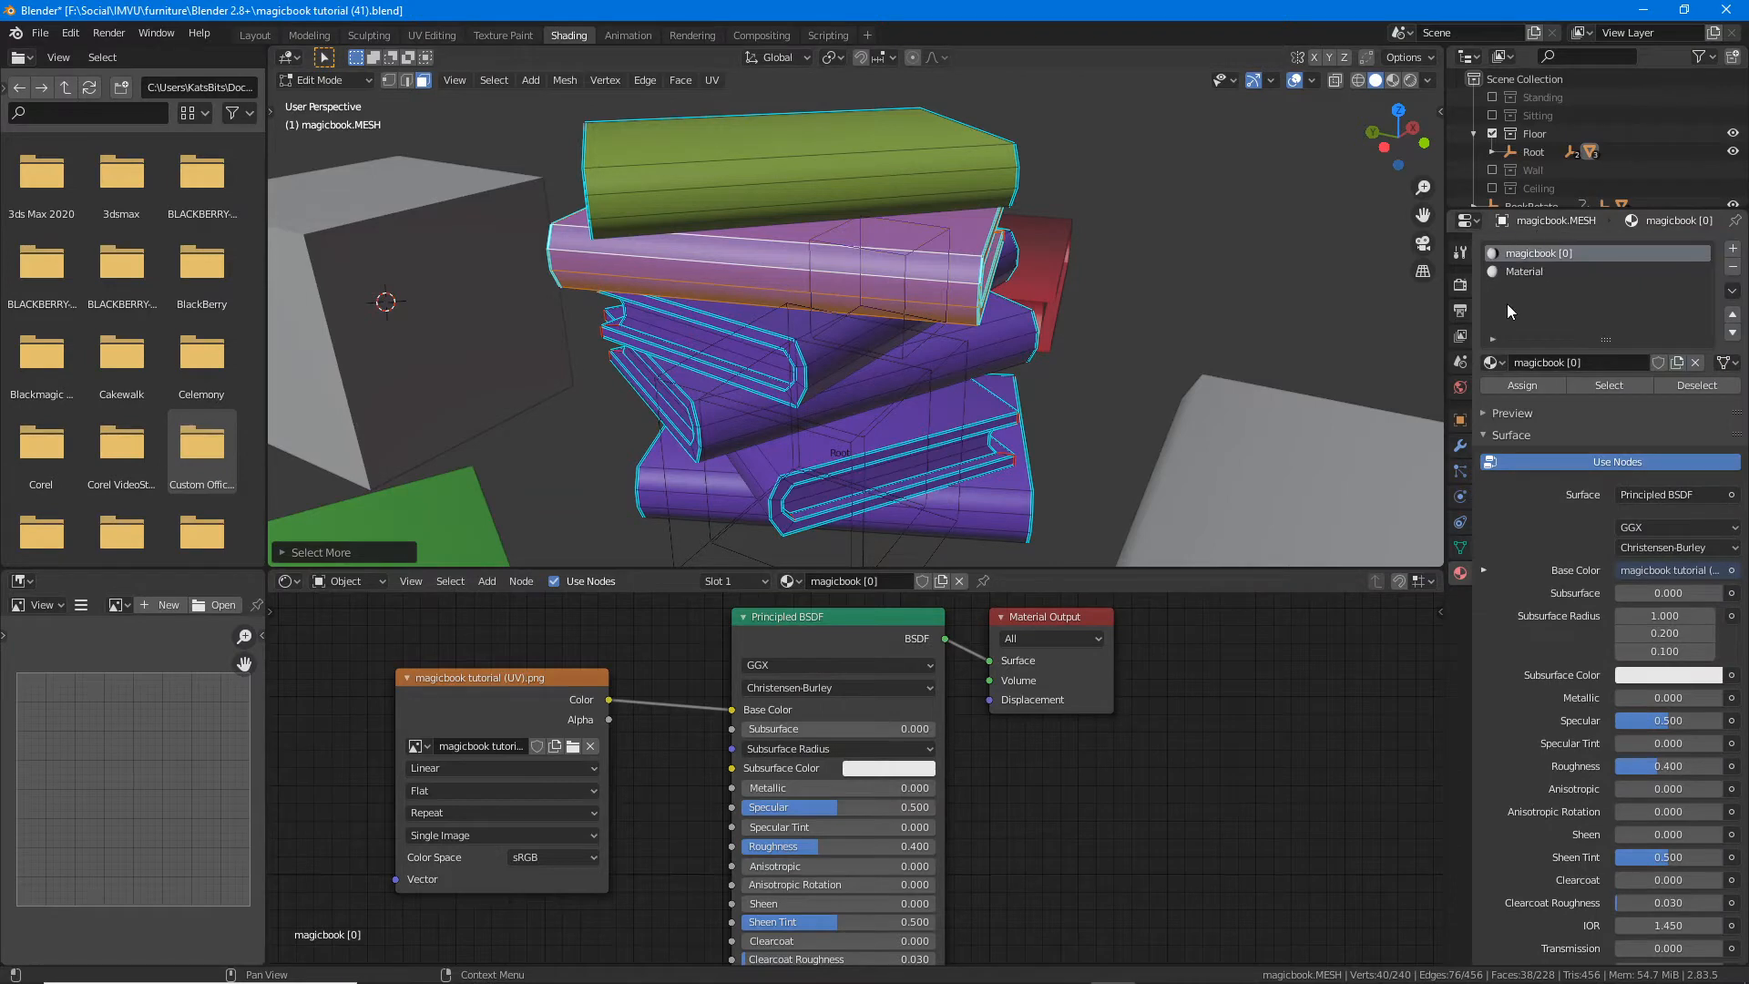
mouse_move(1719, 256)
left_mouse_down()
mouse_move(1714, 272)
mouse_move(1744, 224)
mouse_move(1724, 226)
left_mouse_up()
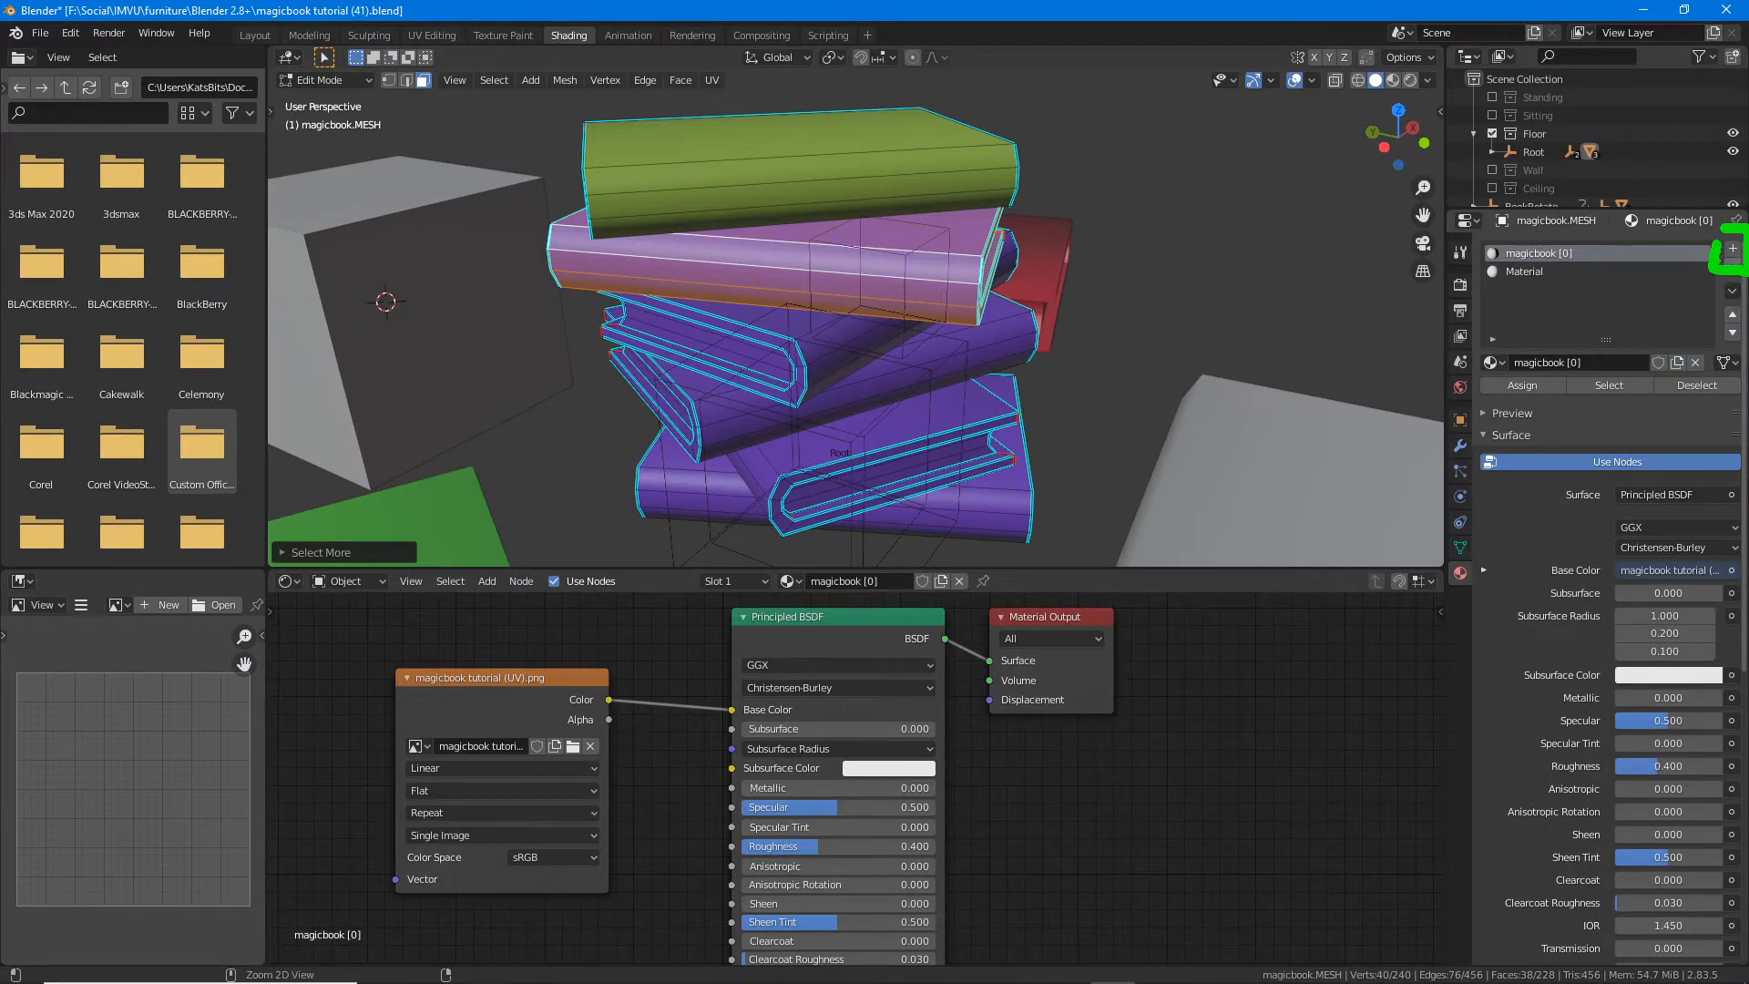
left_click(1733, 248)
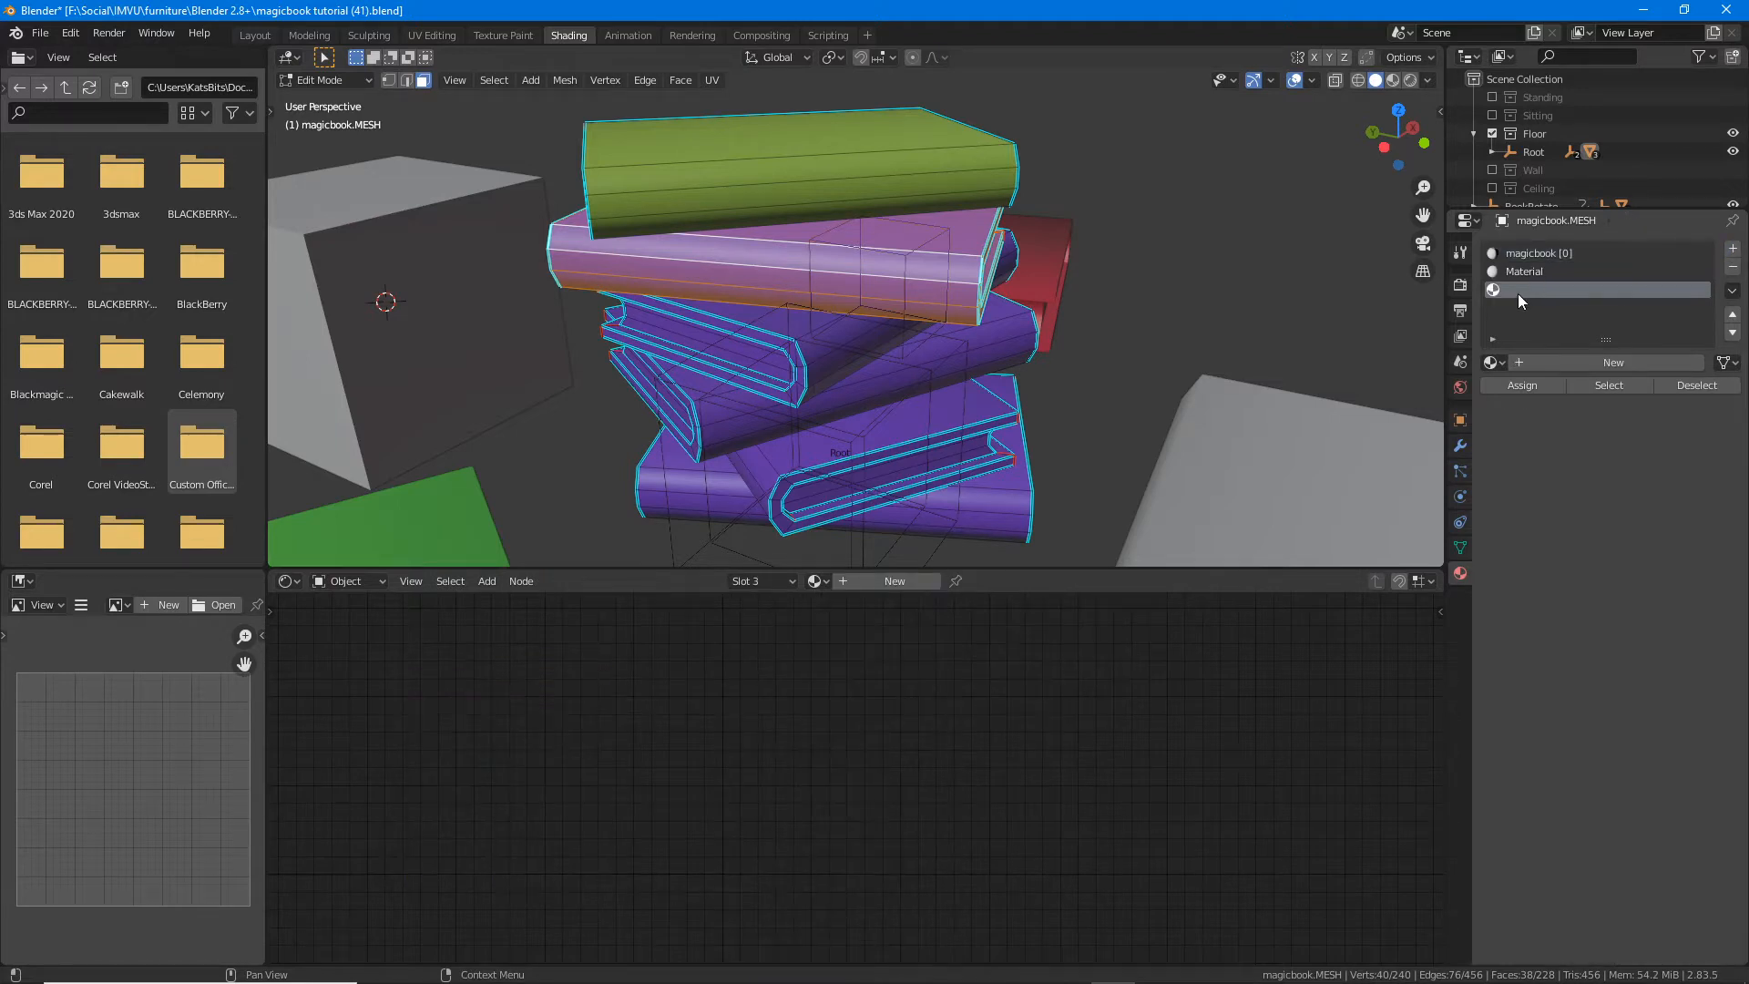
left_click(1523, 386)
middle_click_drag(683, 286, 629, 310)
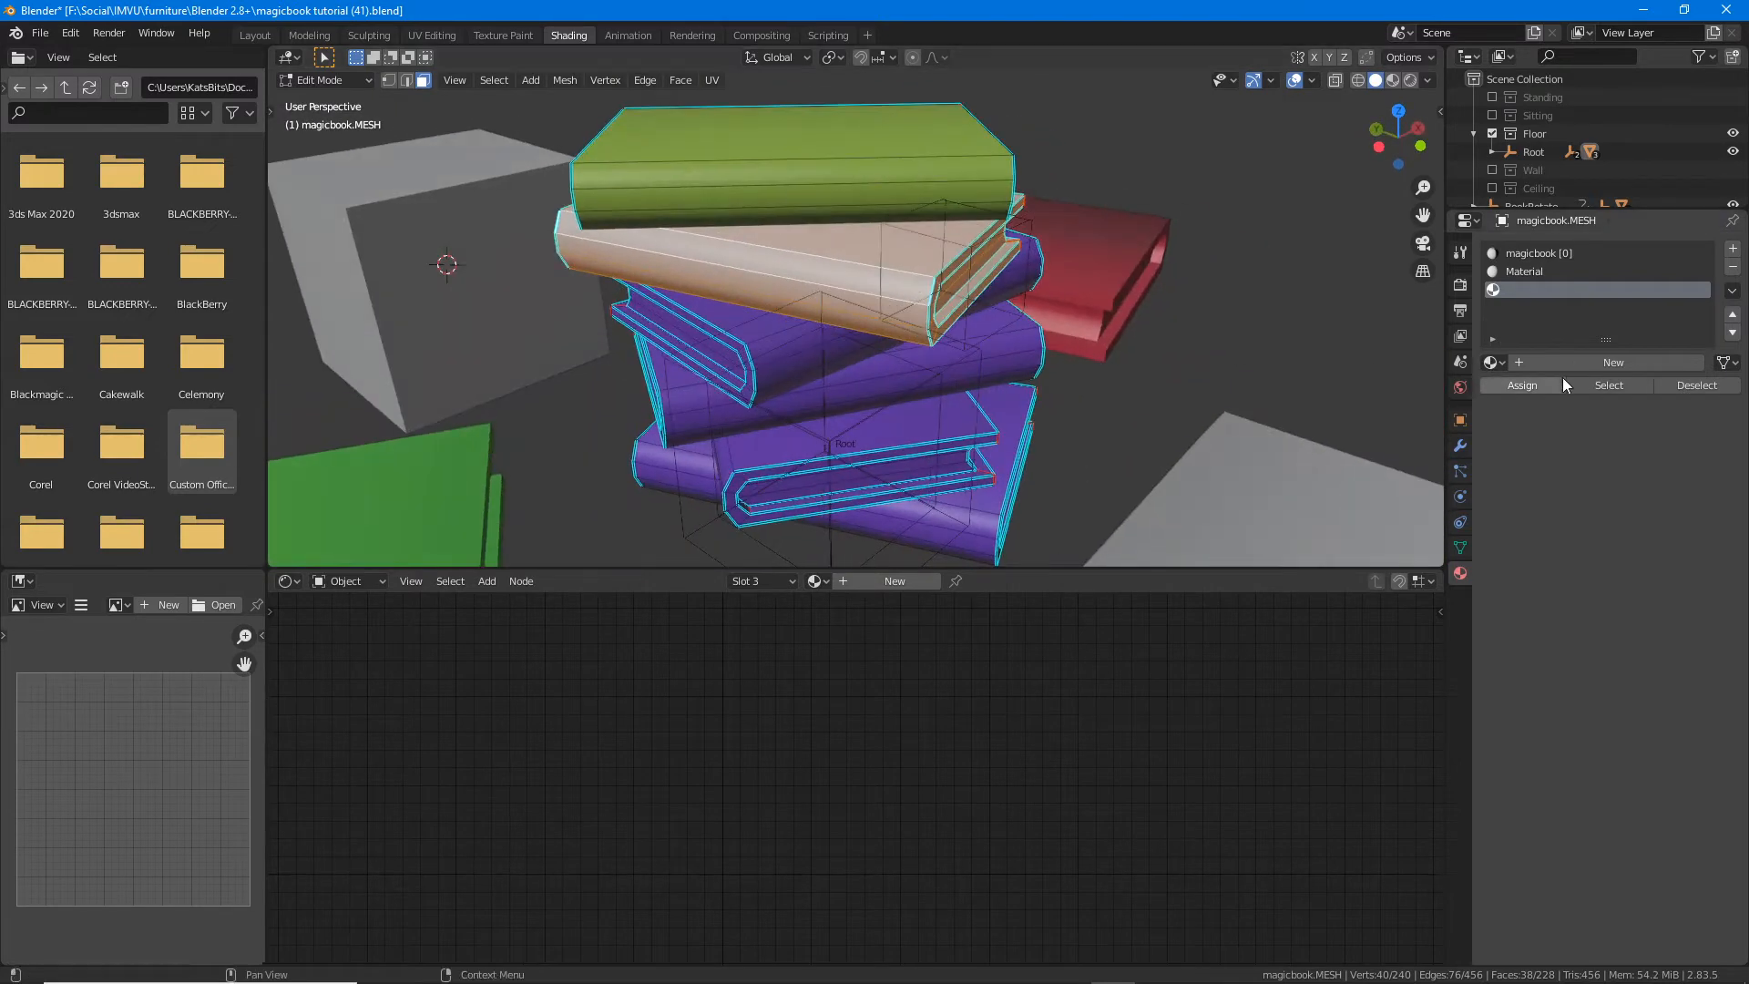
Step: Create a new material in the third slot and set its viewport display colour to orange-yellow
left_click(1622, 362)
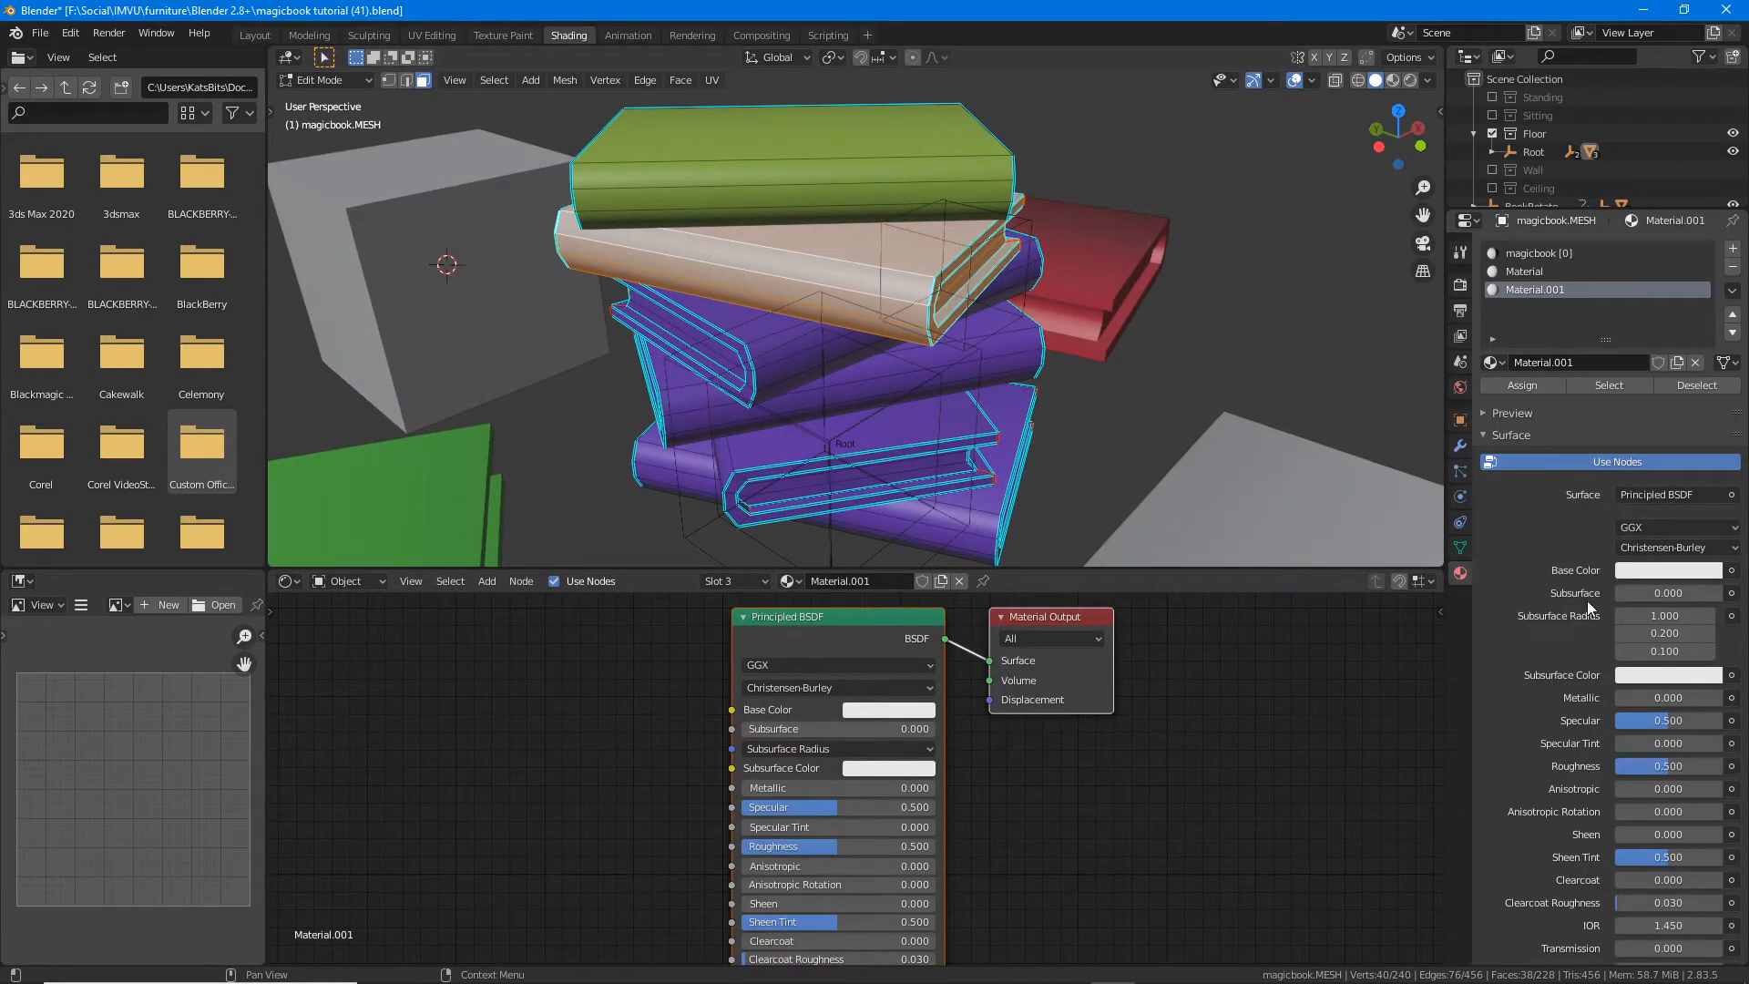
scroll(1567, 637, "down", 10)
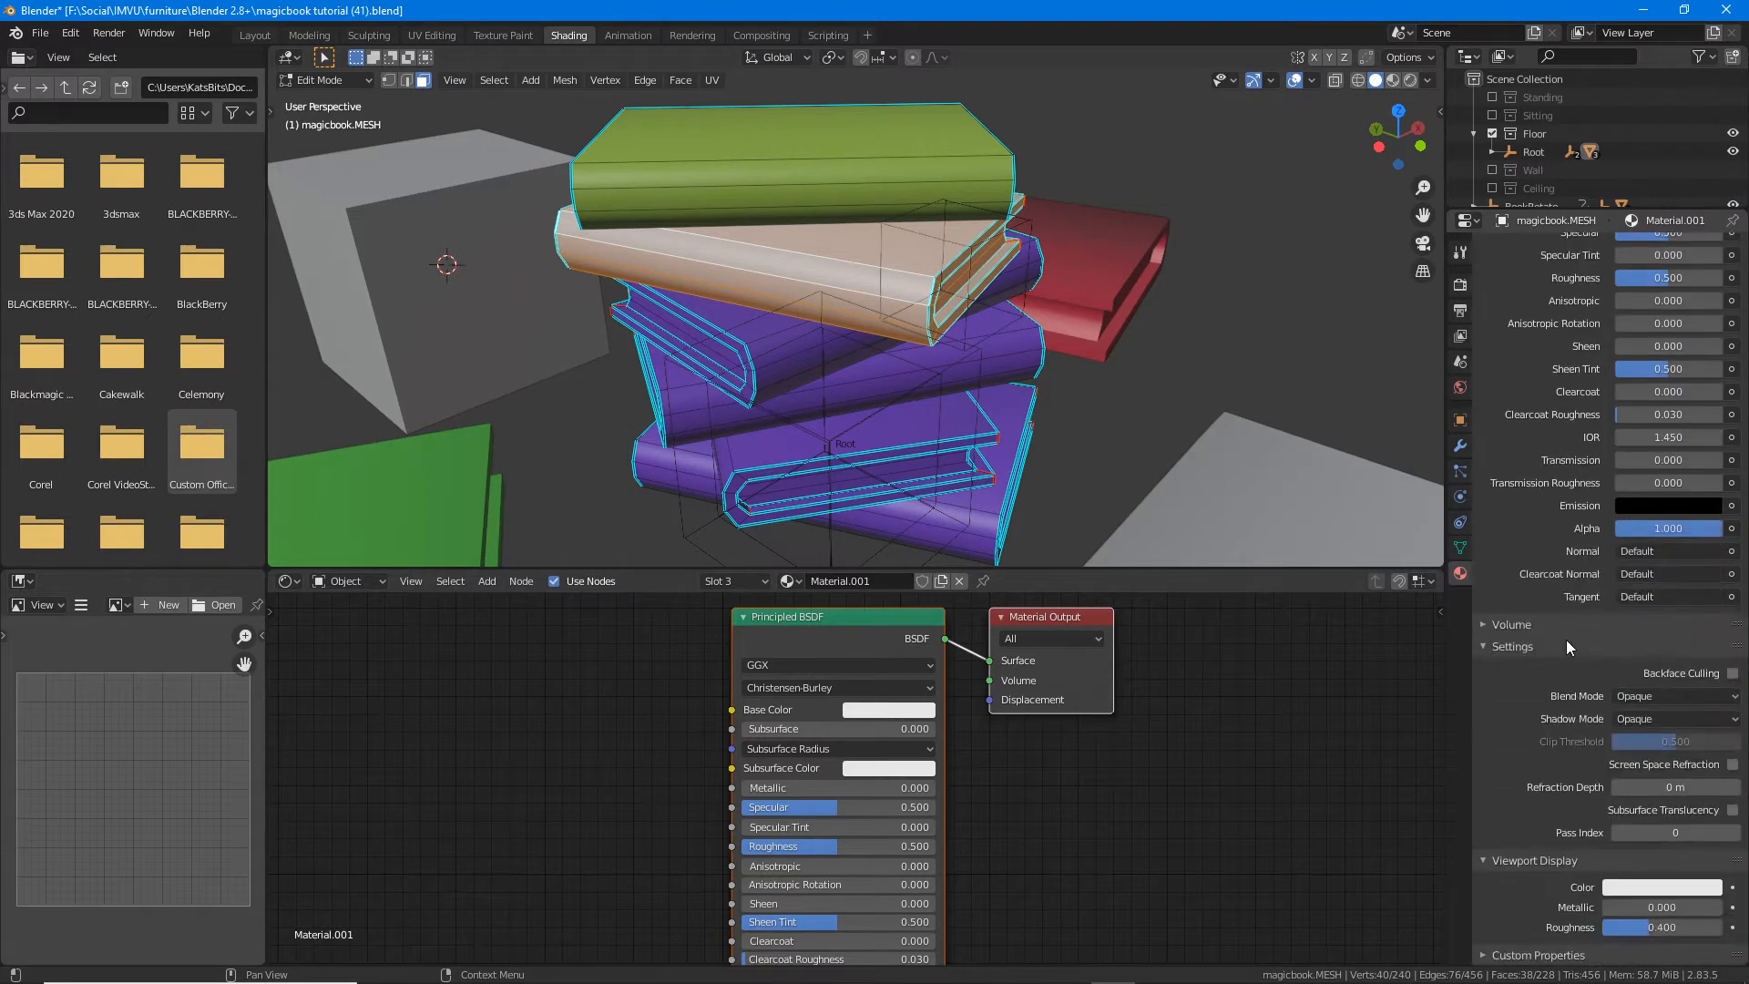
left_click(1620, 885)
mouse_move(1633, 707)
left_mouse_down()
mouse_move(1639, 656)
mouse_move(1664, 635)
mouse_move(1604, 628)
mouse_move(1580, 727)
left_mouse_up()
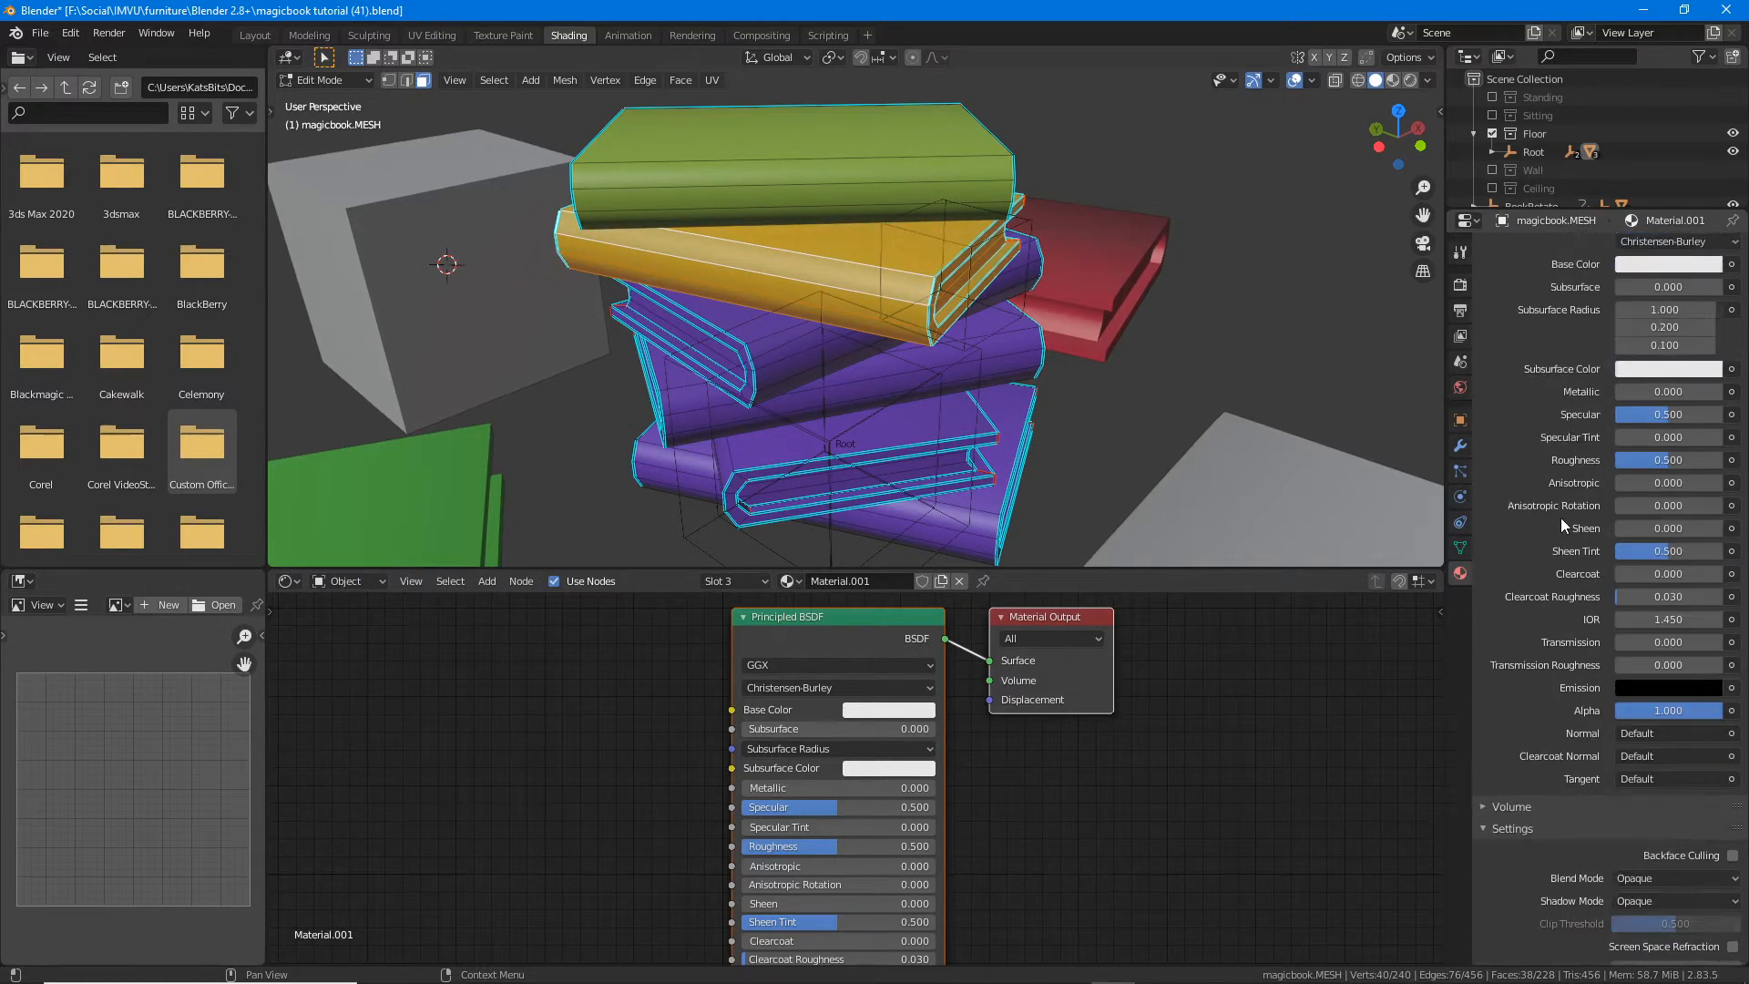
scroll(1561, 517, "up", 8)
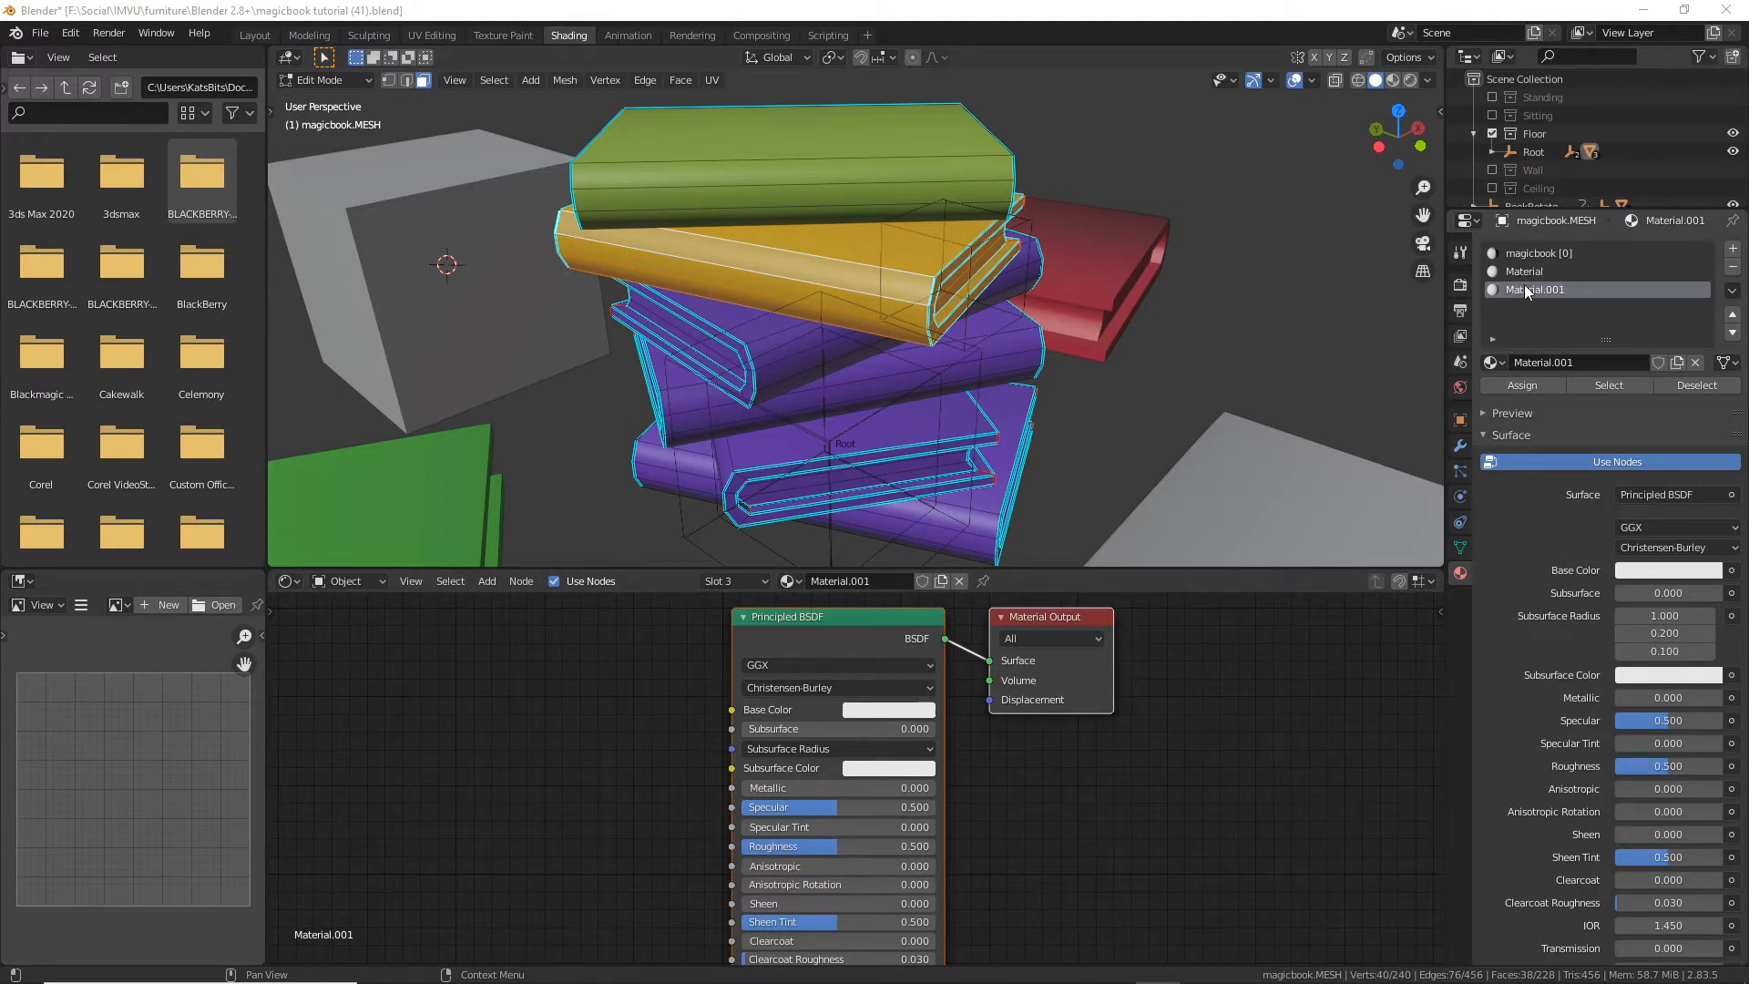
Step: Grow a selection from a small face at the third book's spine end and inspect its extent in wireframe shading
middle_click_drag(747, 300, 777, 315)
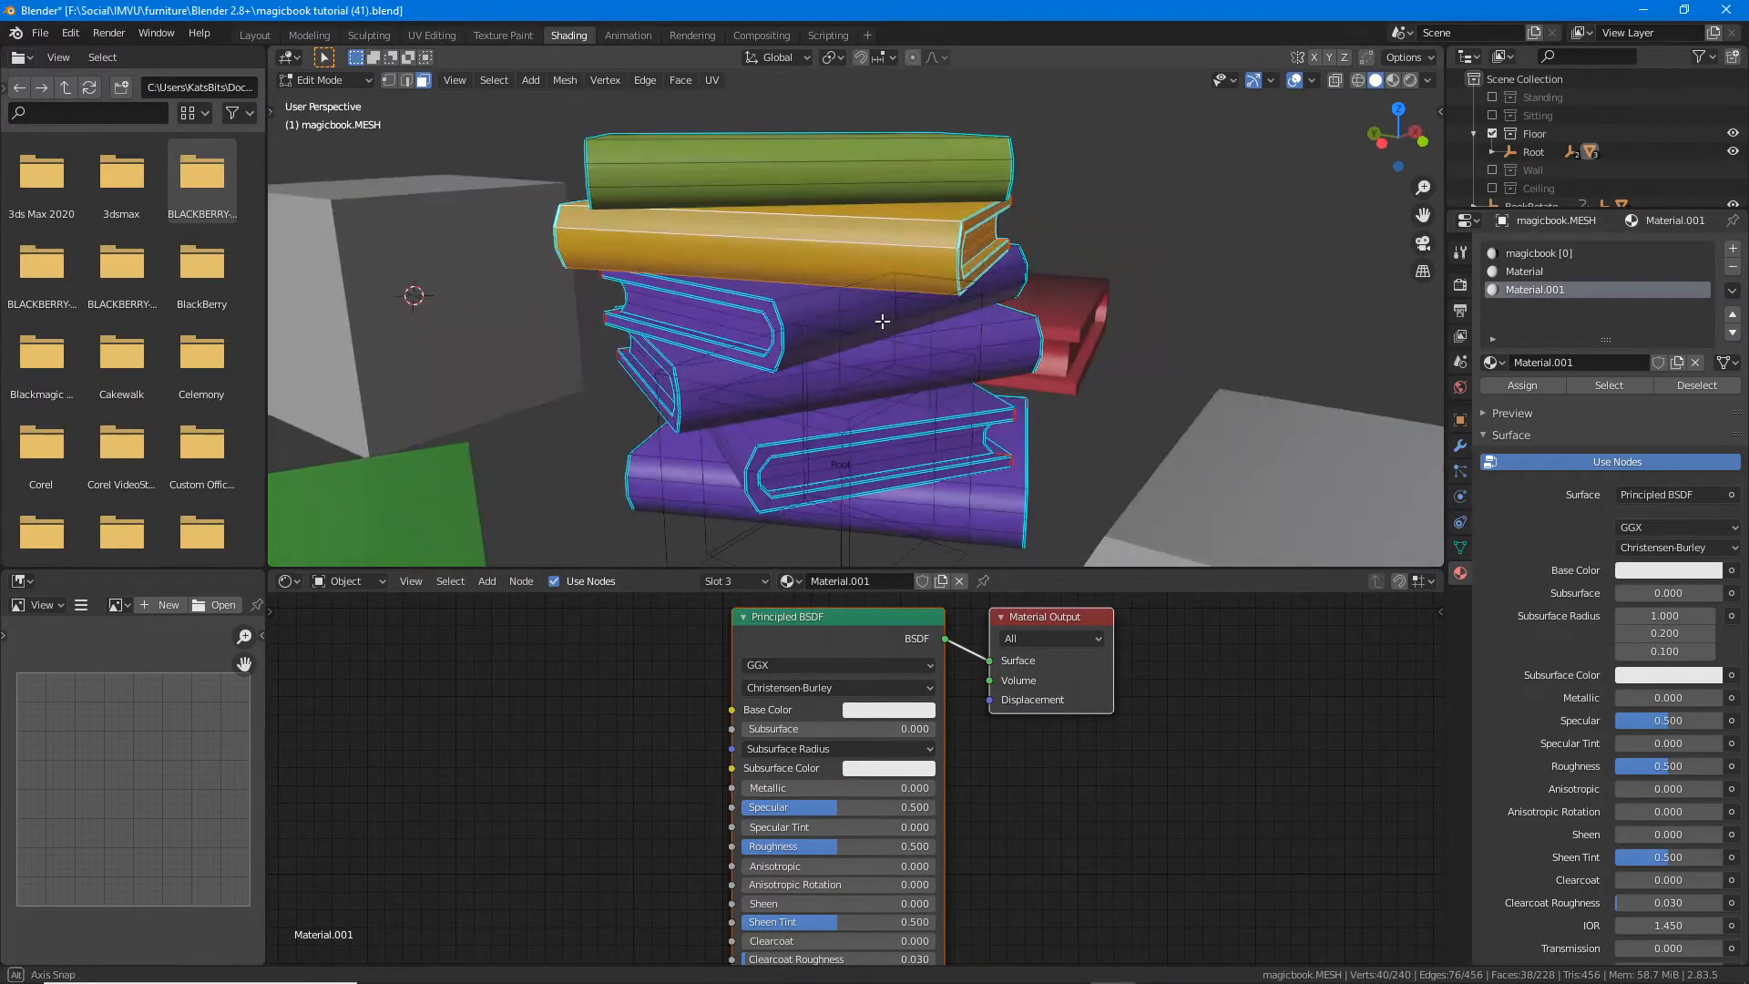
left_click(768, 317)
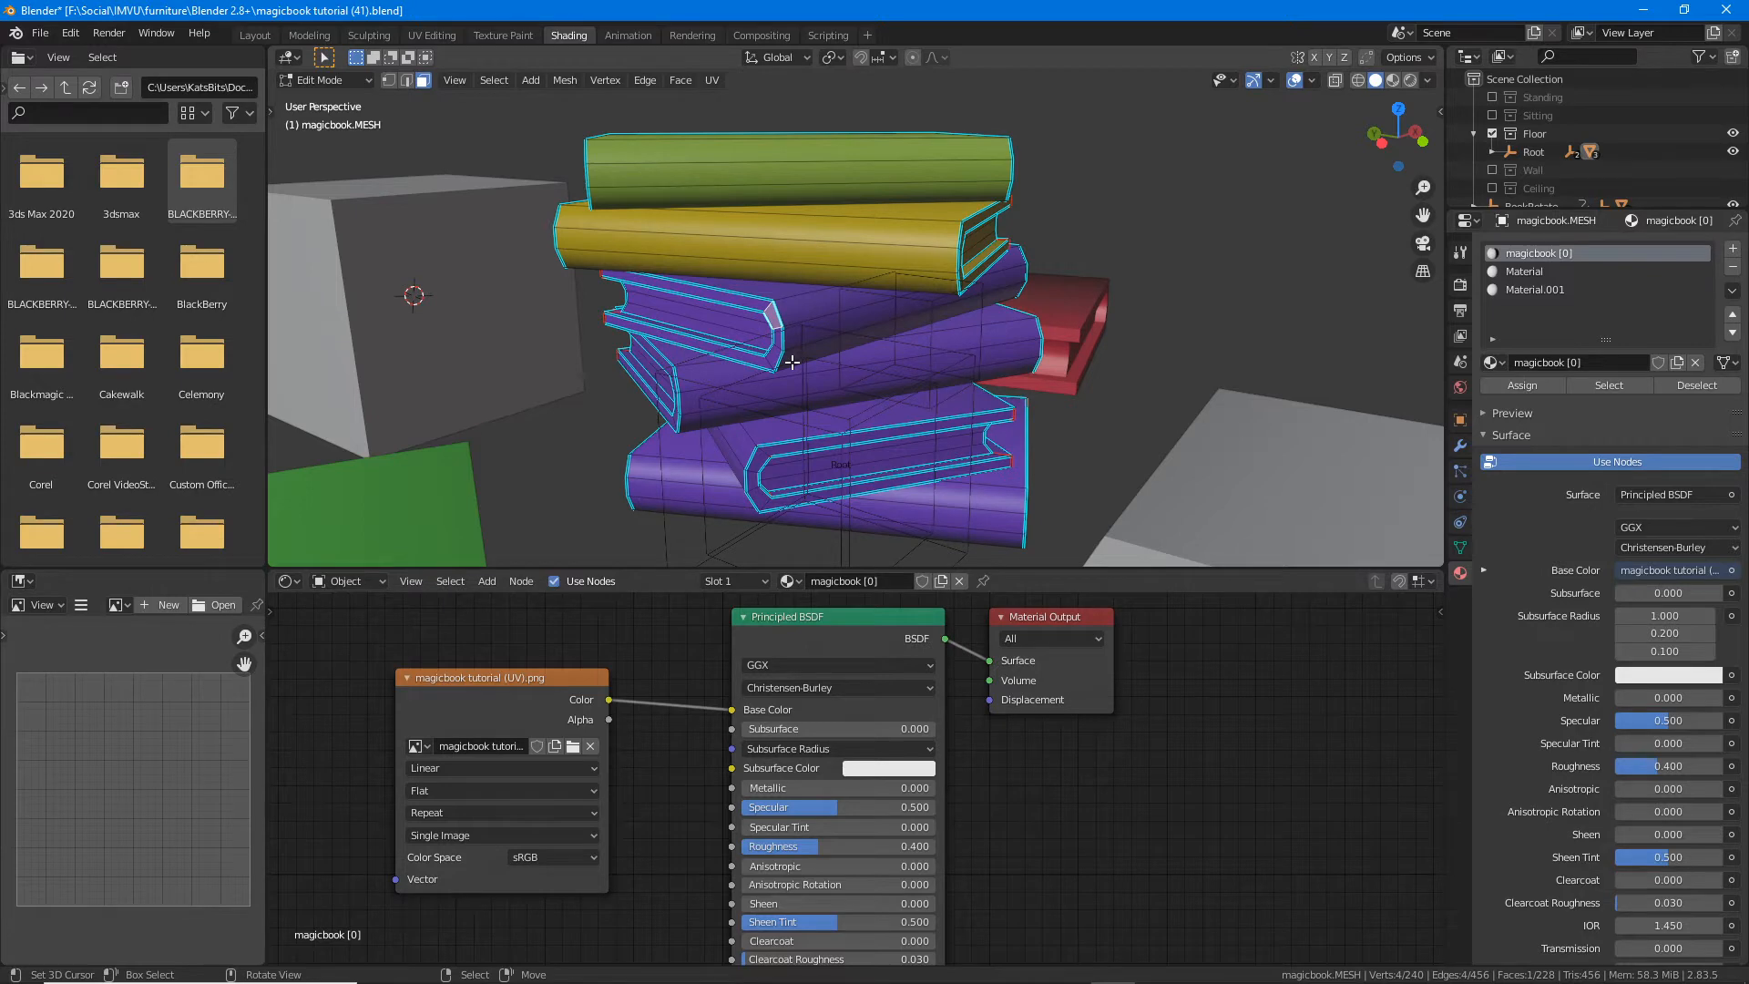
key("ctrl+KP_Add")
key("ctrl+KP_Add")
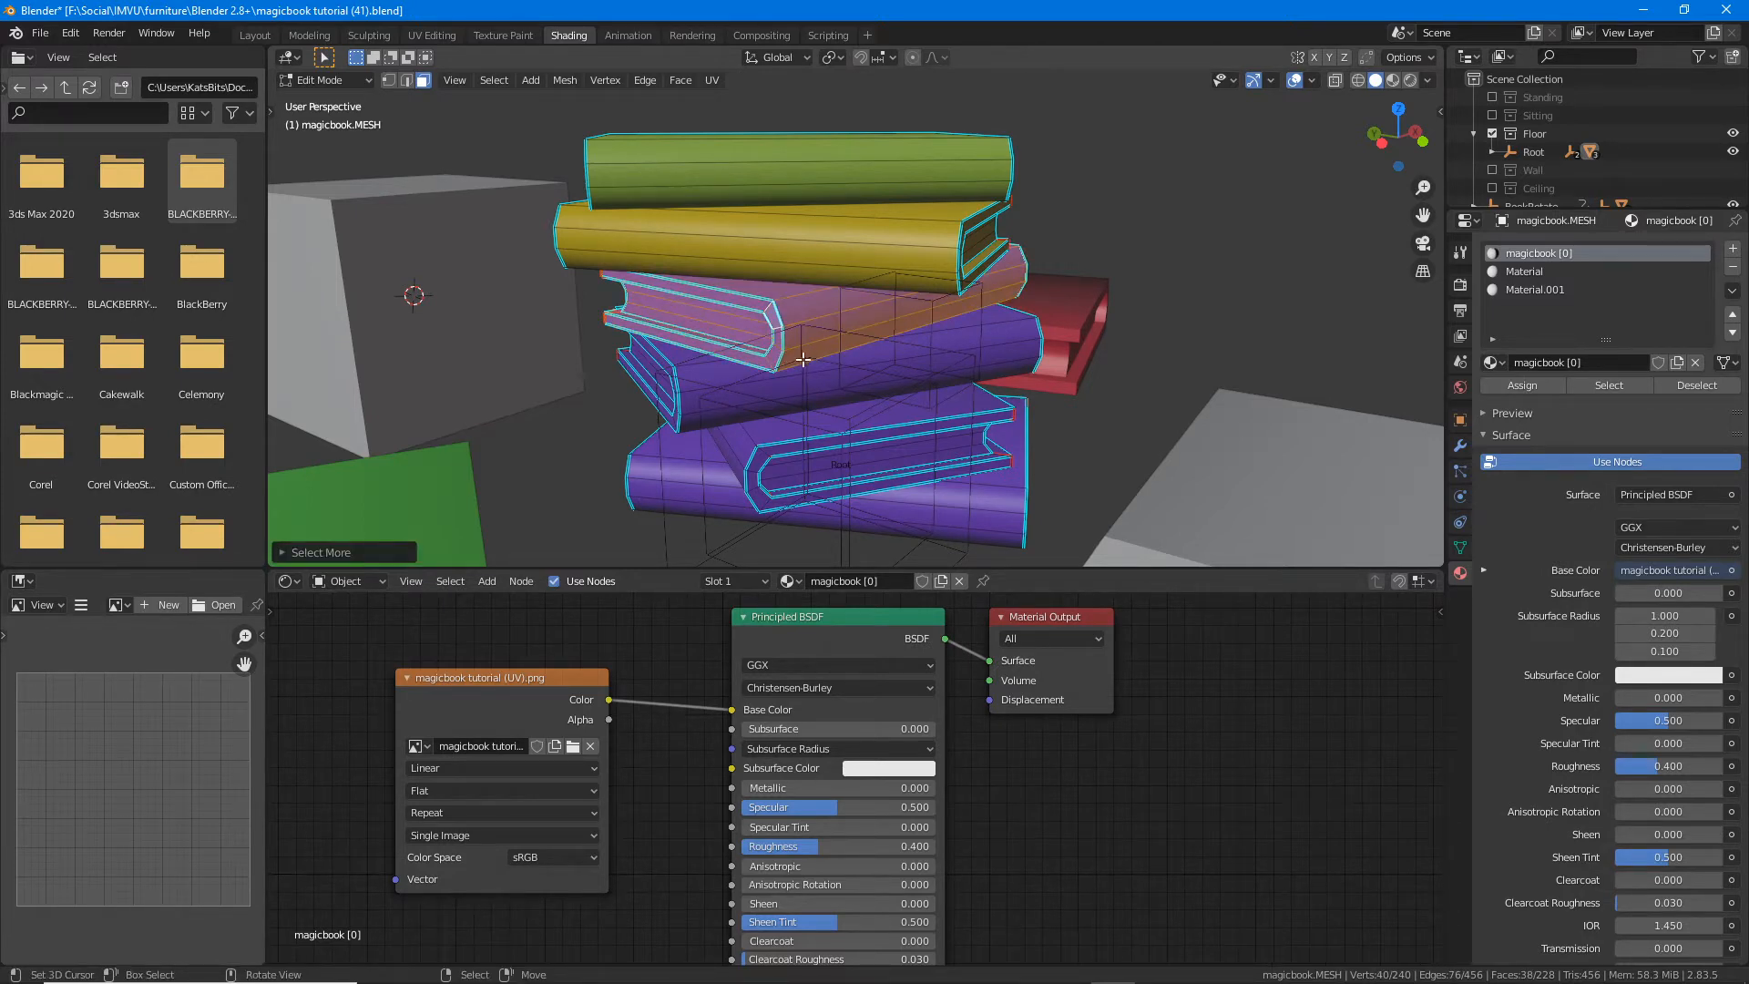
middle_click_drag(765, 354, 805, 311)
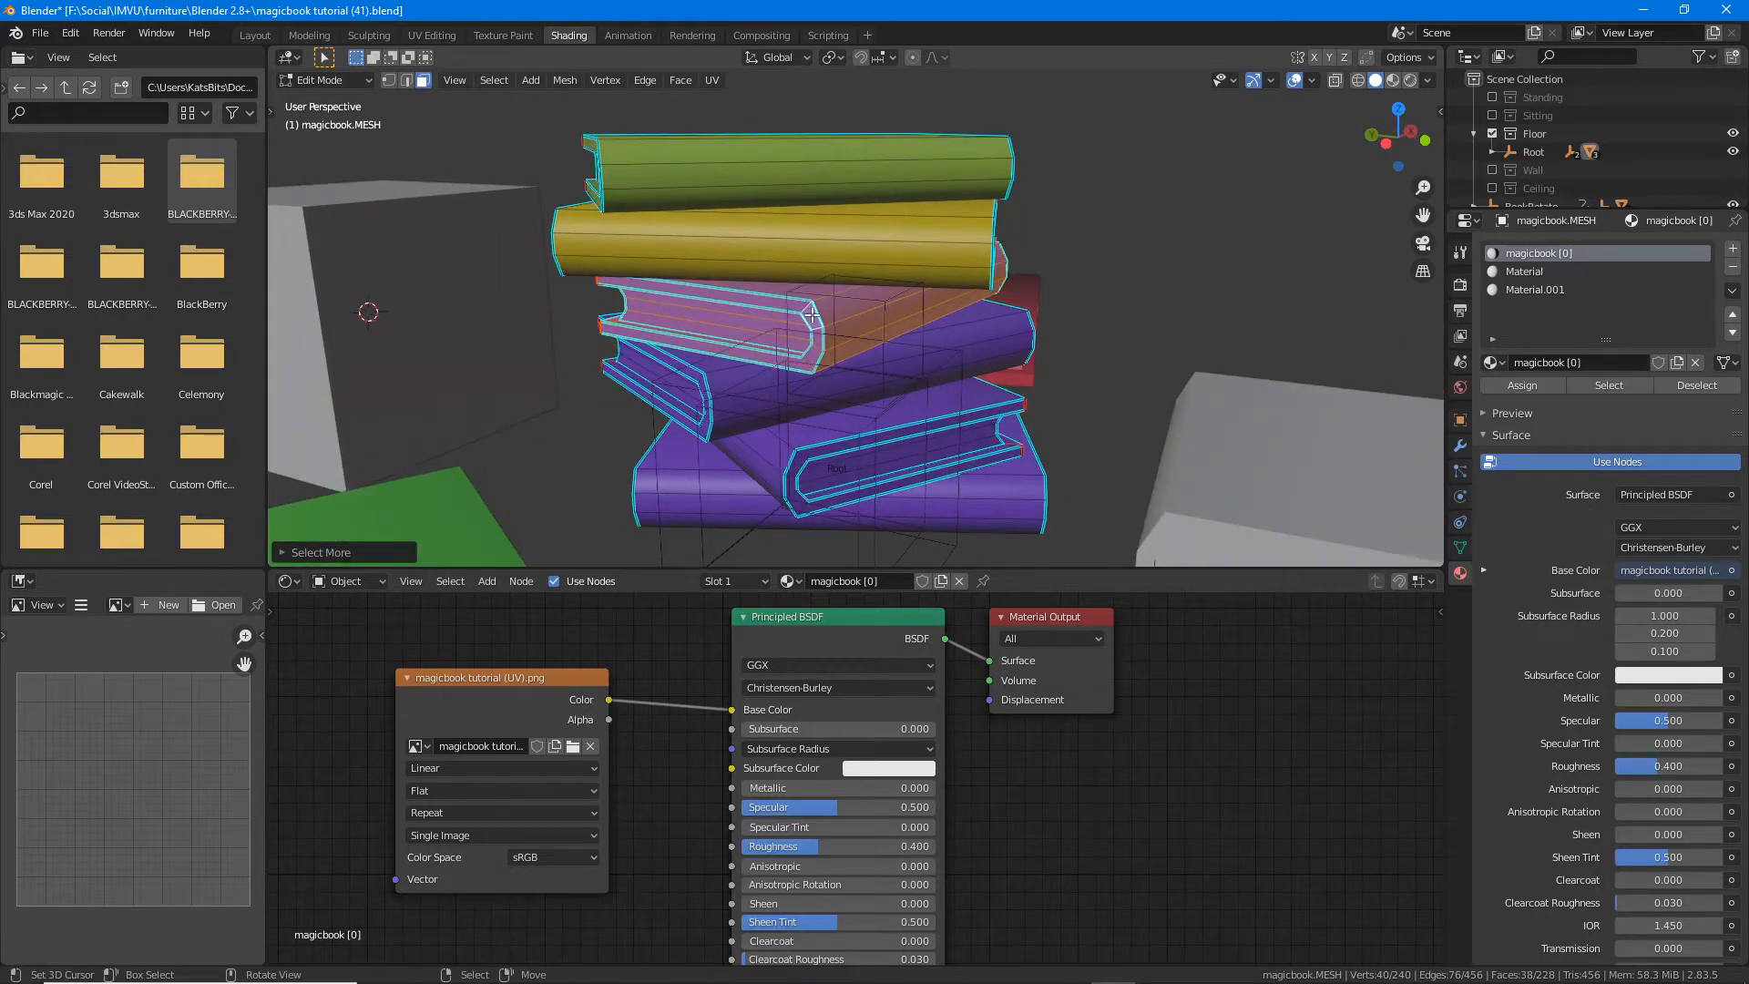
scroll(811, 315, "up", 1)
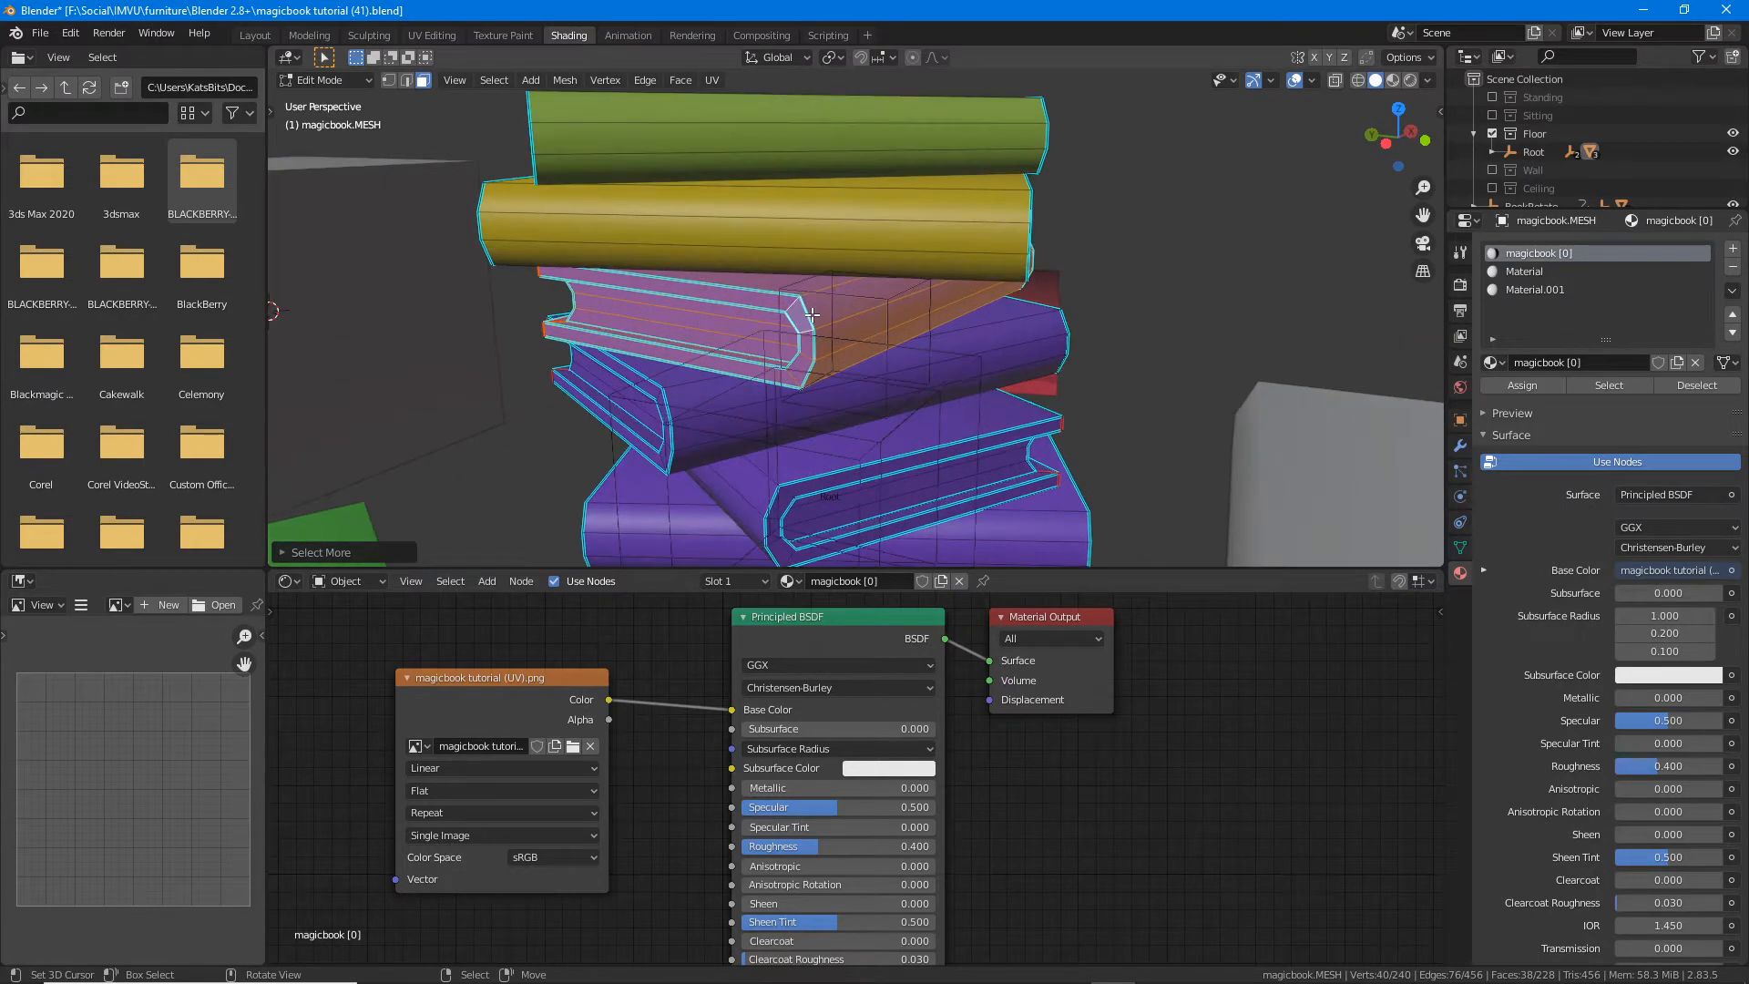
left_click(1358, 80)
mouse_move(1157, 347)
middle_mouse_down()
mouse_move(839, 326)
mouse_move(1175, 325)
middle_mouse_up()
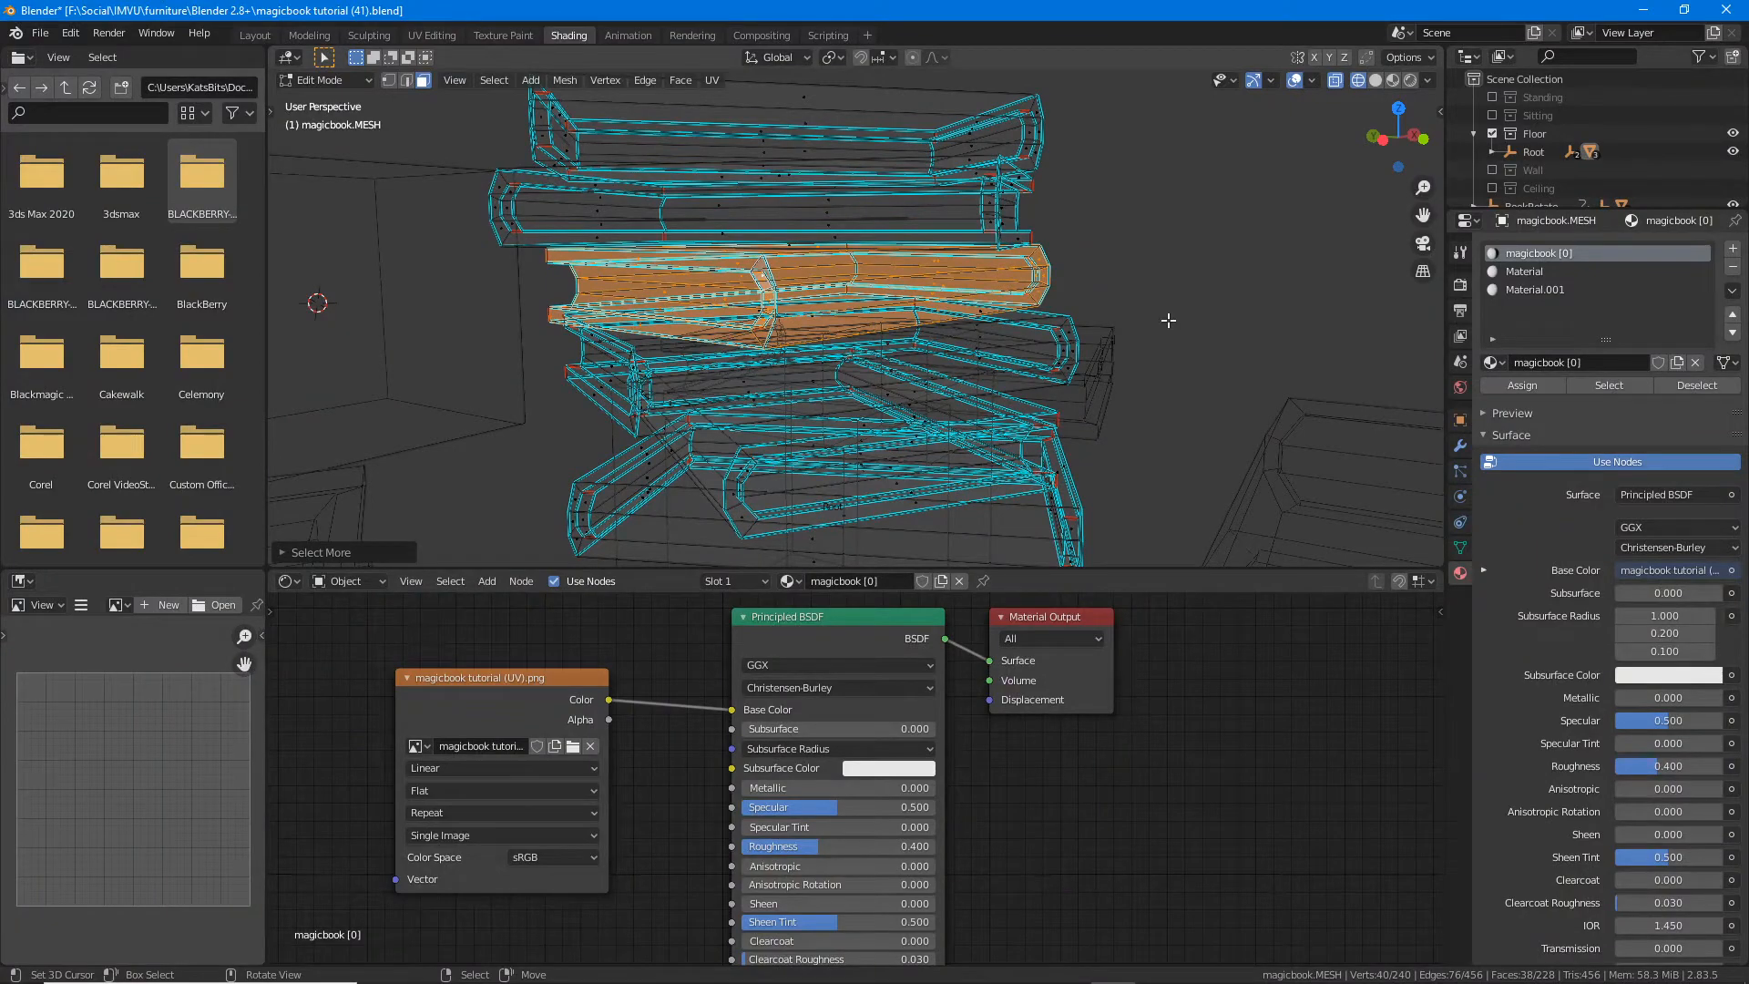
middle_click_drag(869, 279, 962, 196)
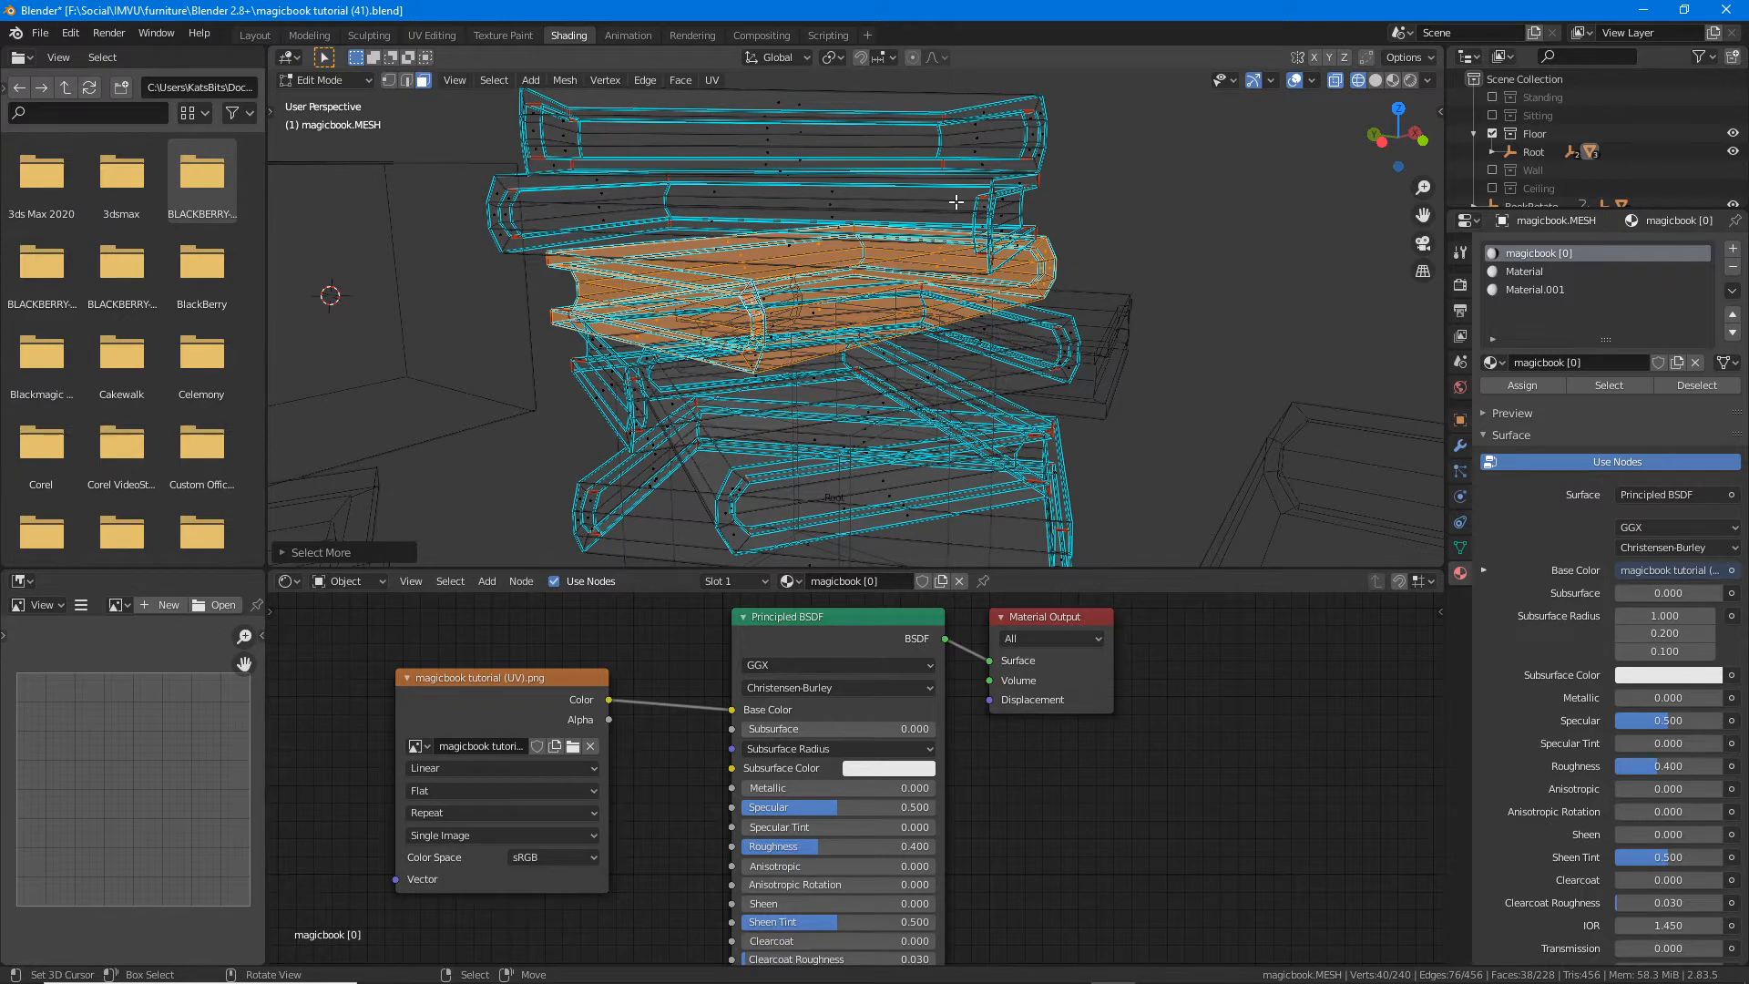
left_click(1376, 79)
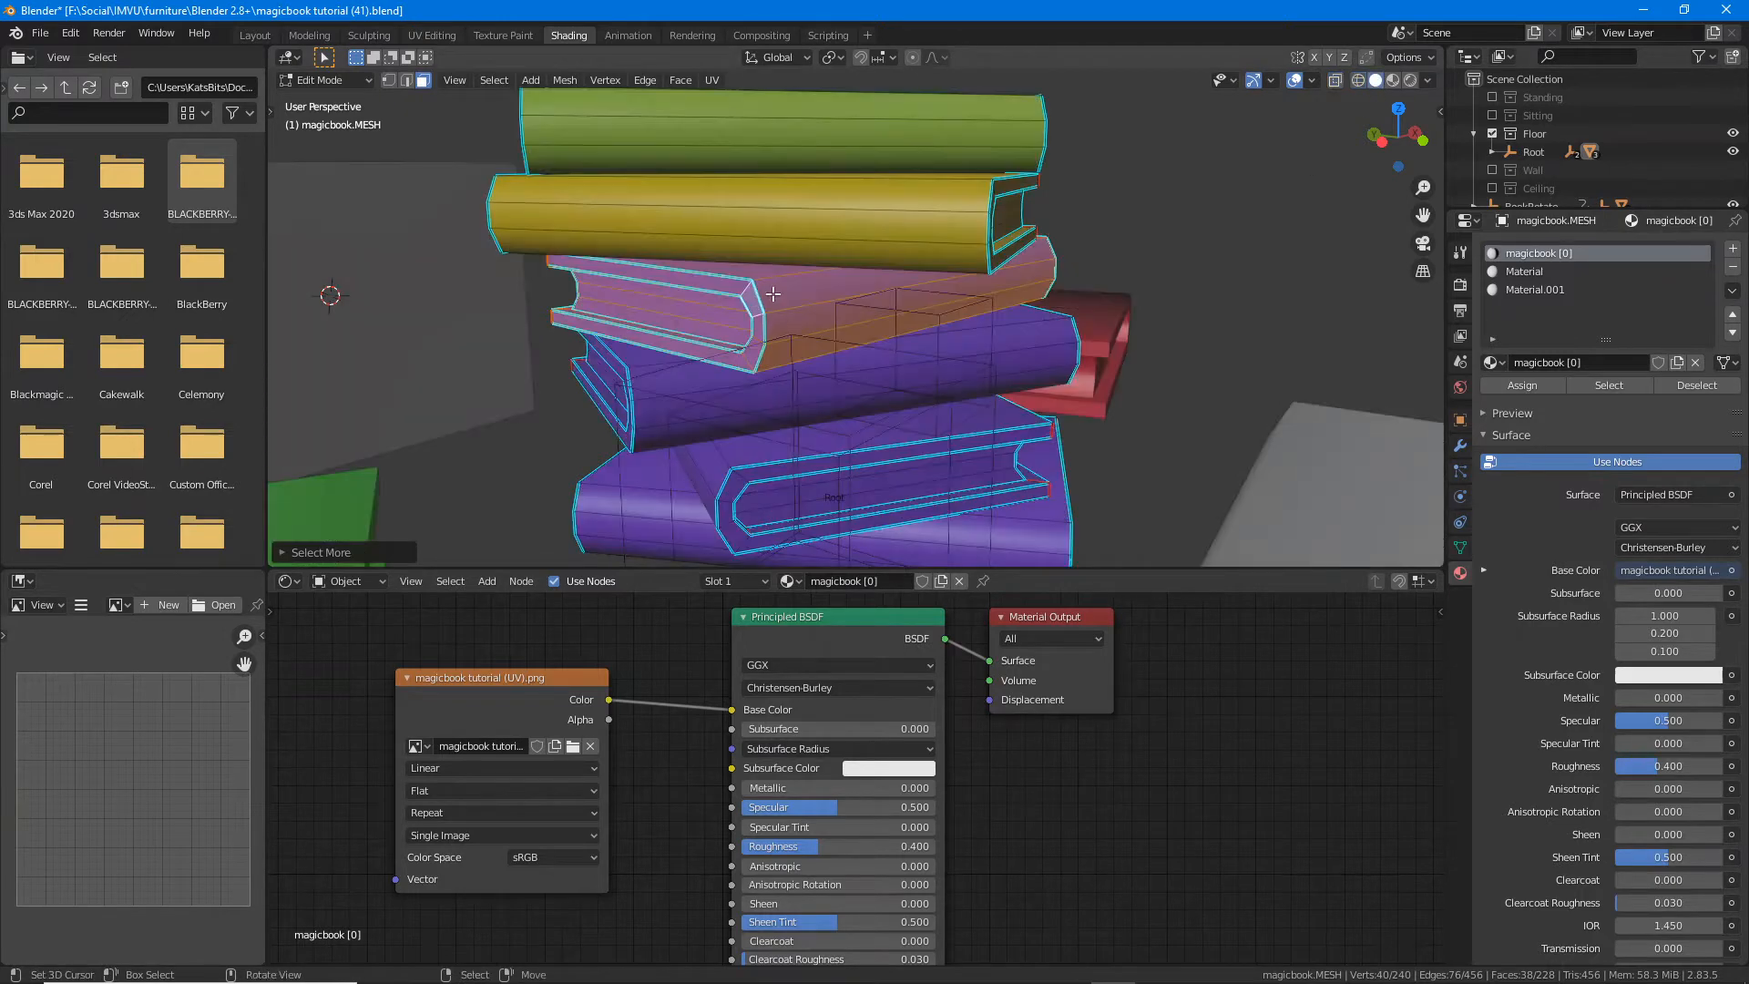
Step: Clear the selection and select the whole third book by growing outward from one of its long spine faces
key("alt+a")
left_click(783, 323)
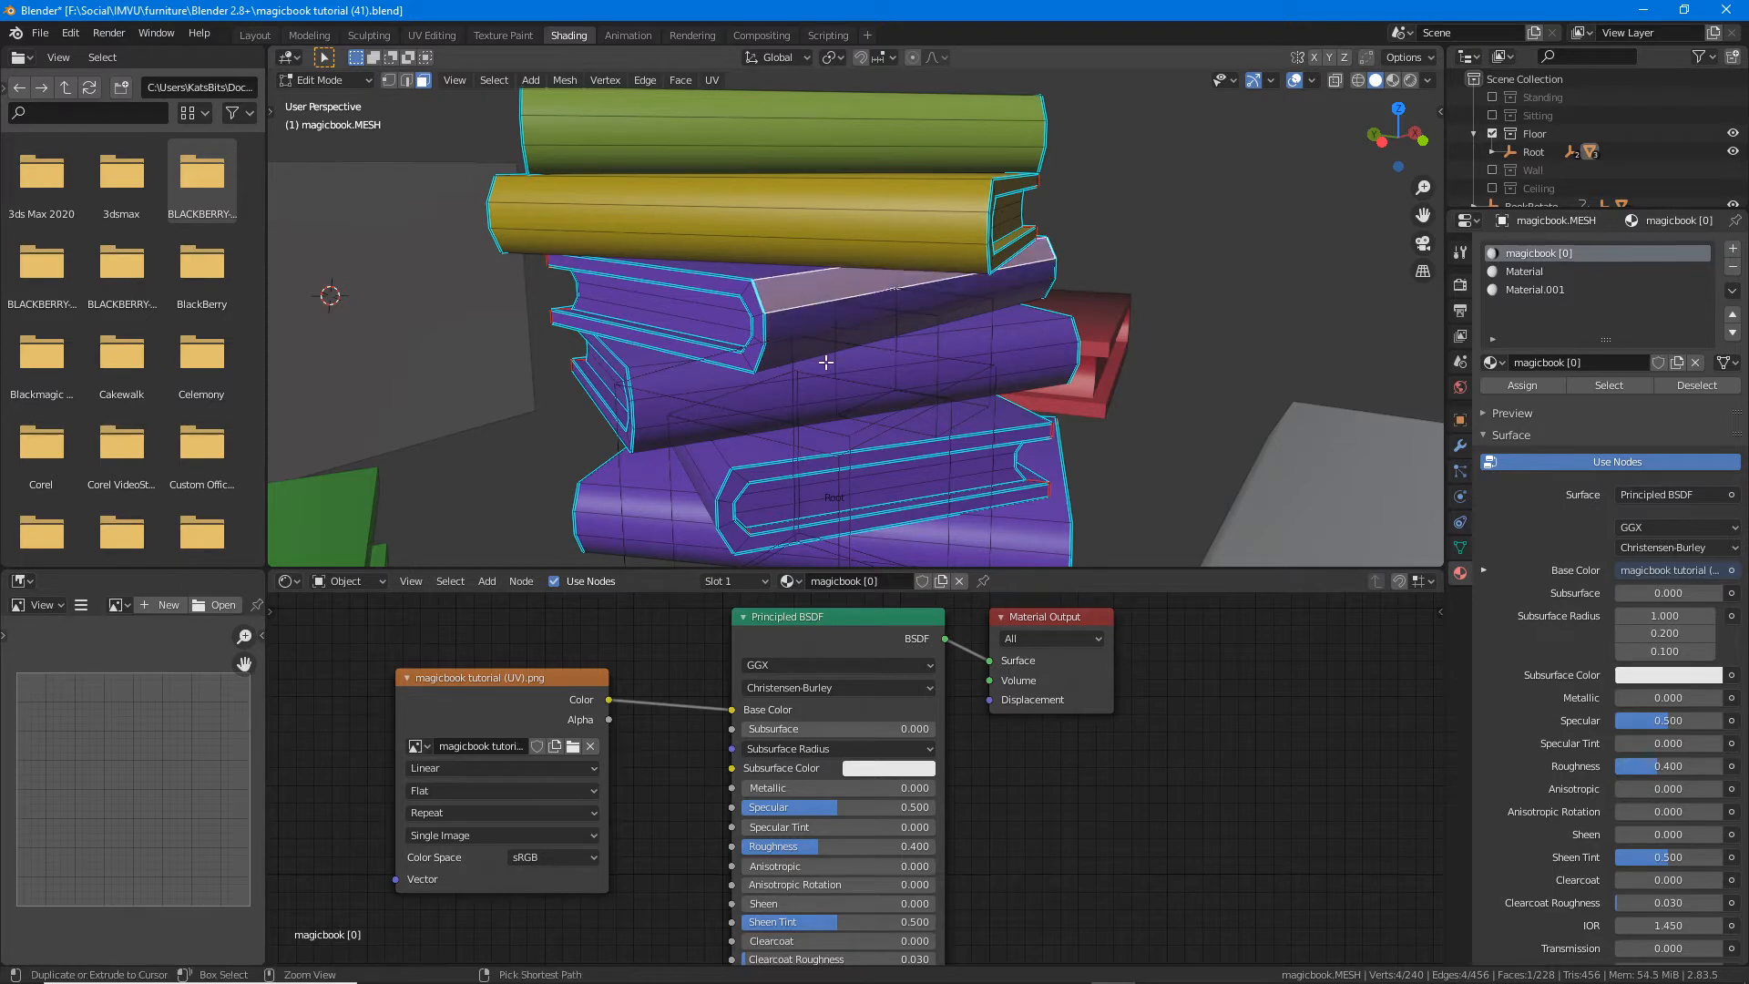
key("ctrl+KP_Add")
key("ctrl+KP_Add")
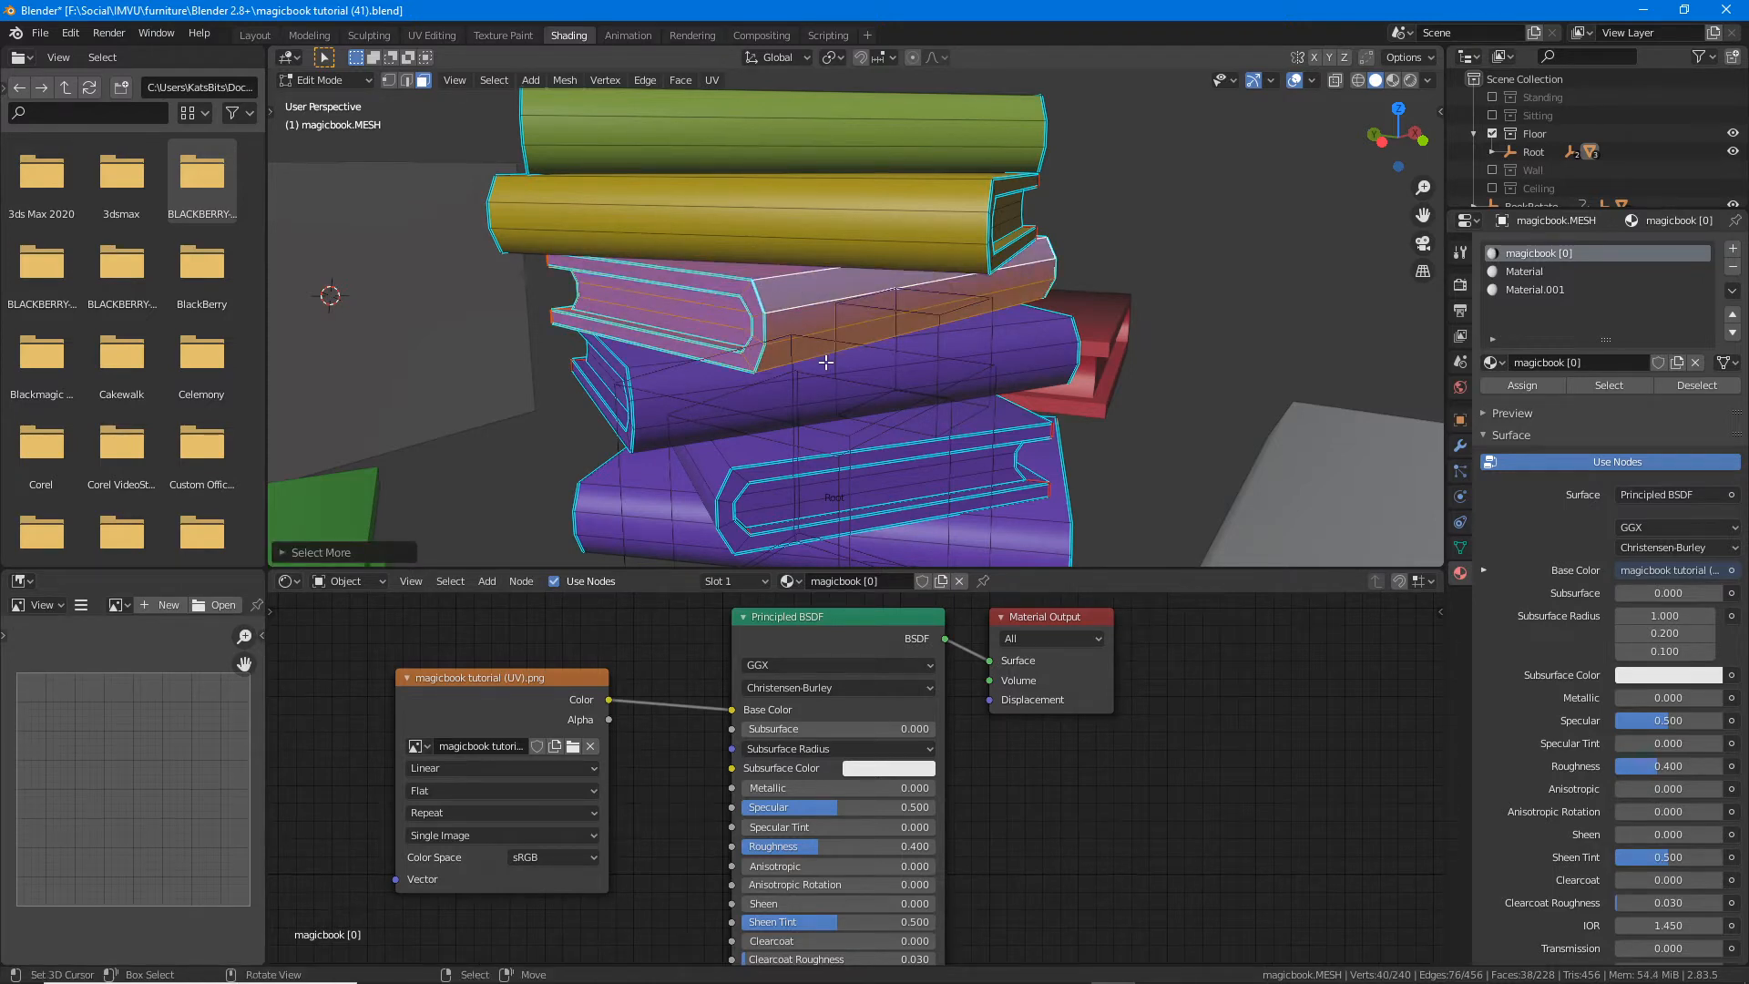
middle_click_drag(607, 382, 1017, 363)
middle_click_drag(623, 333, 803, 346)
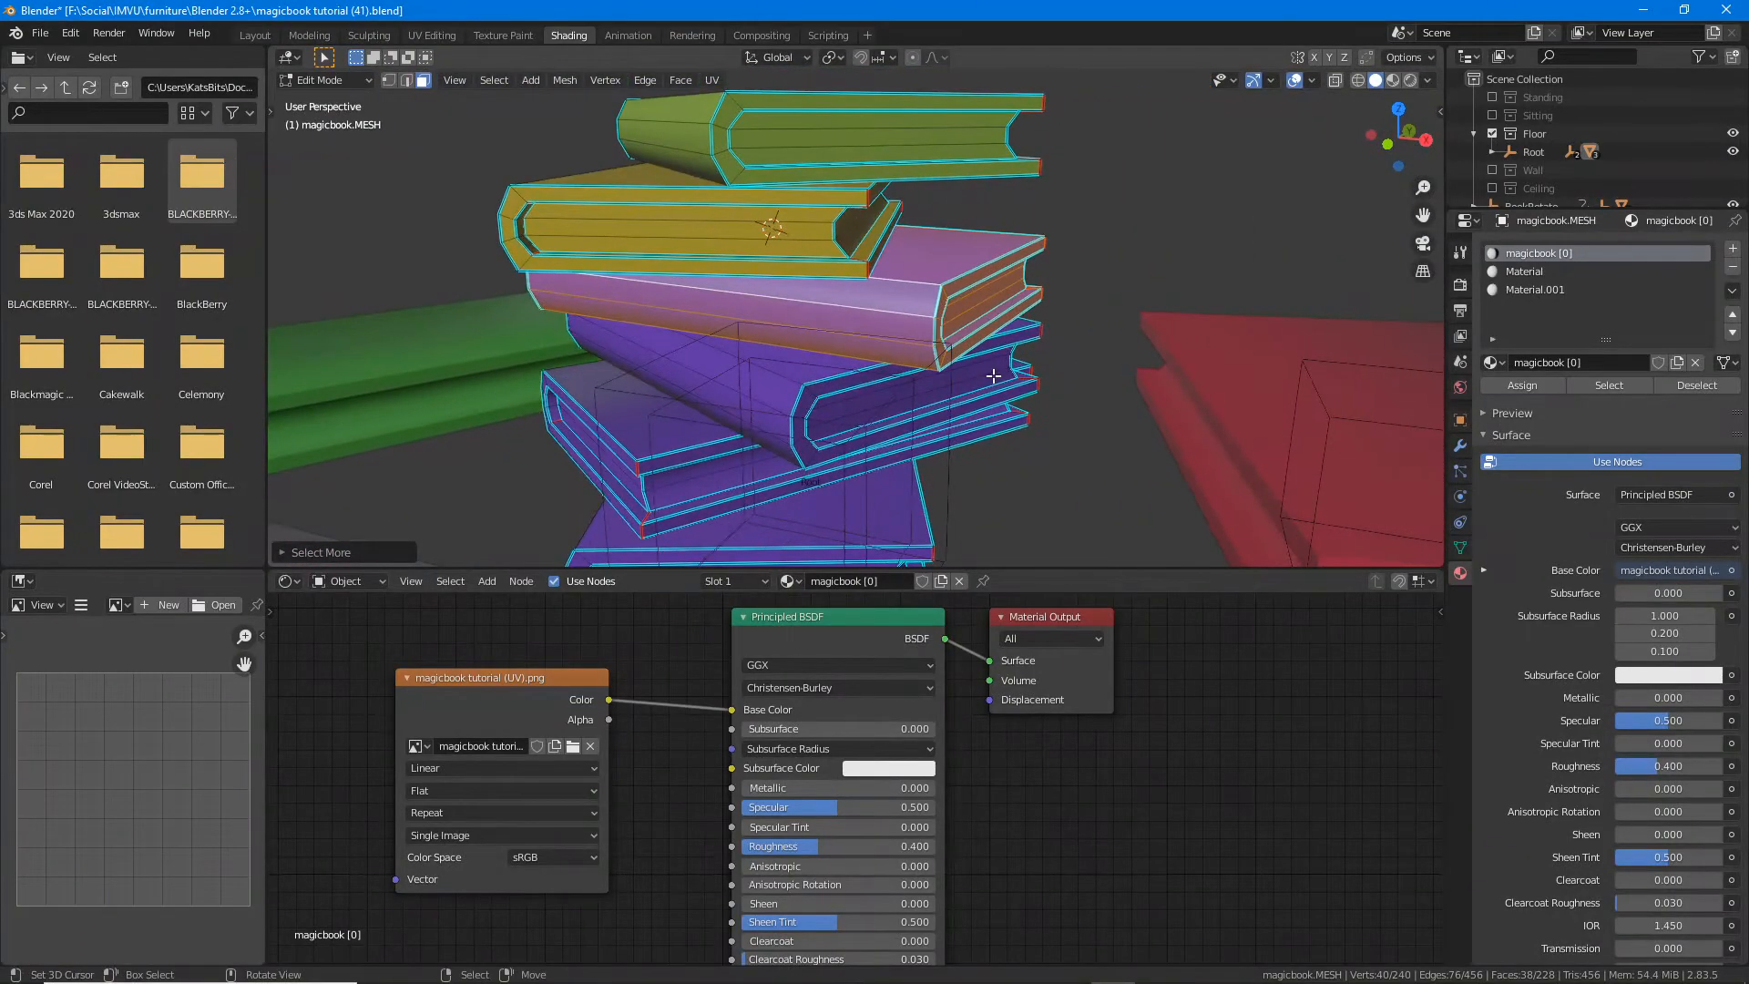
Step: Add a fourth material slot and assign the third book's selected faces to it
key("ctrl+2")
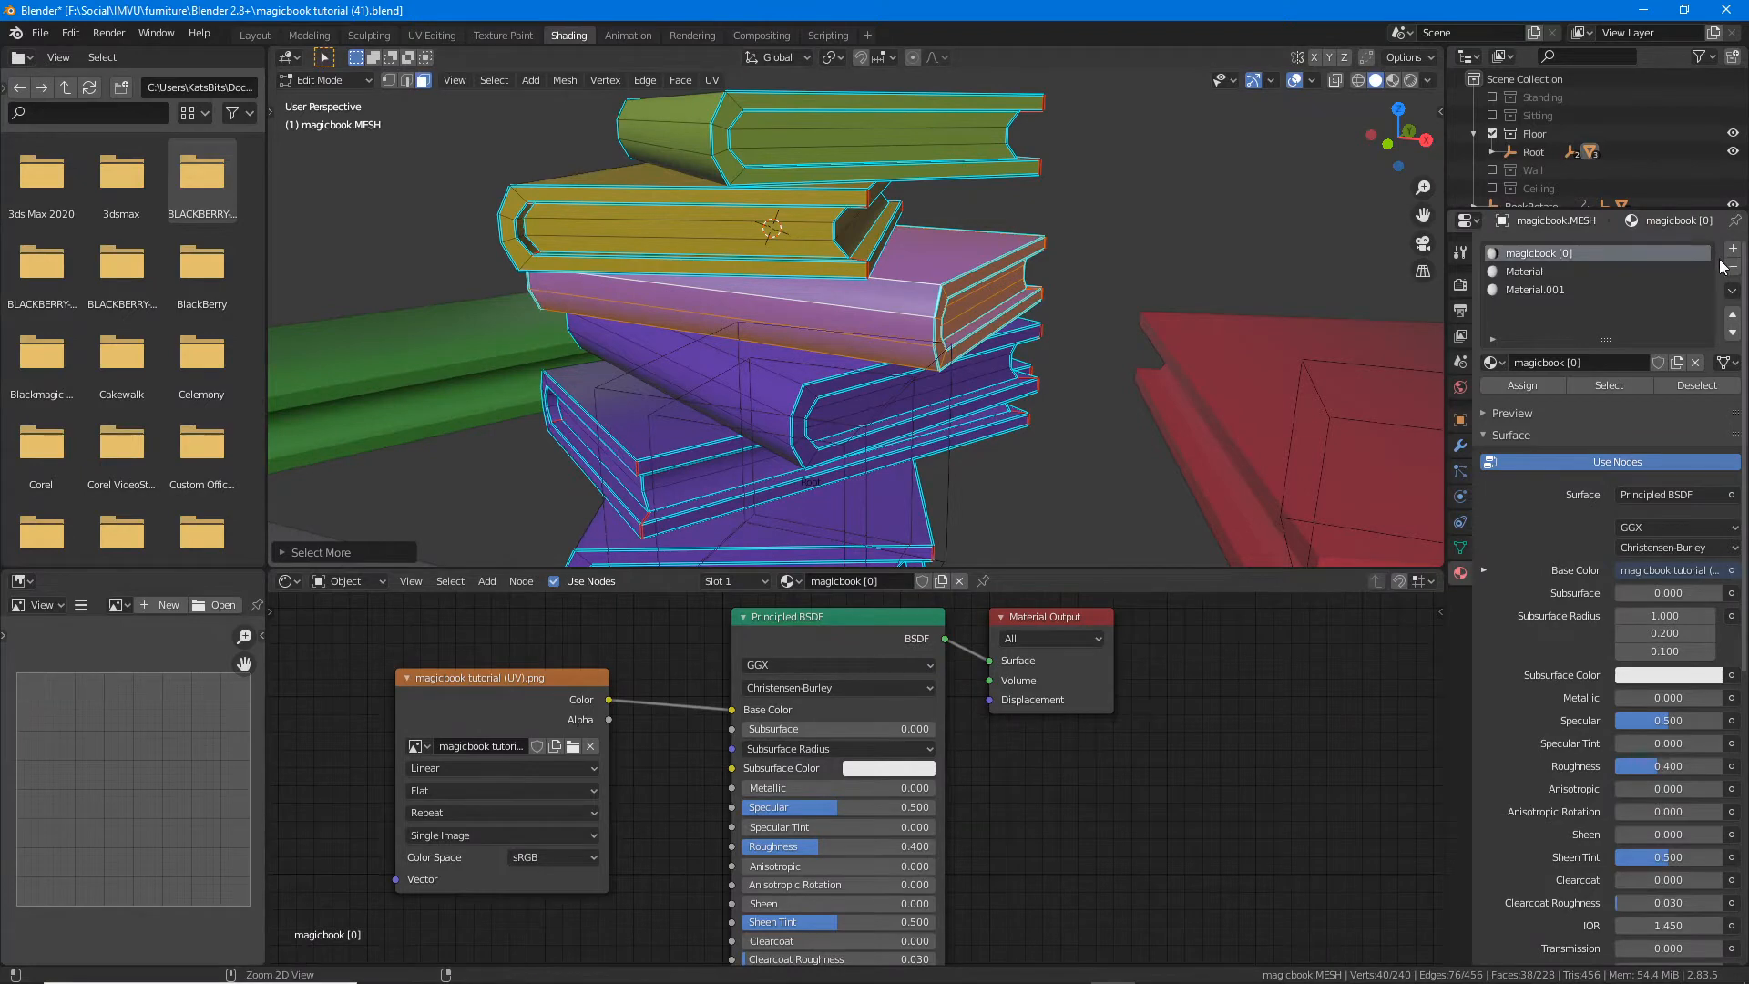
mouse_move(1714, 237)
left_mouse_down()
mouse_move(1743, 276)
mouse_move(1707, 238)
left_mouse_up()
key("Escape")
left_click(1733, 248)
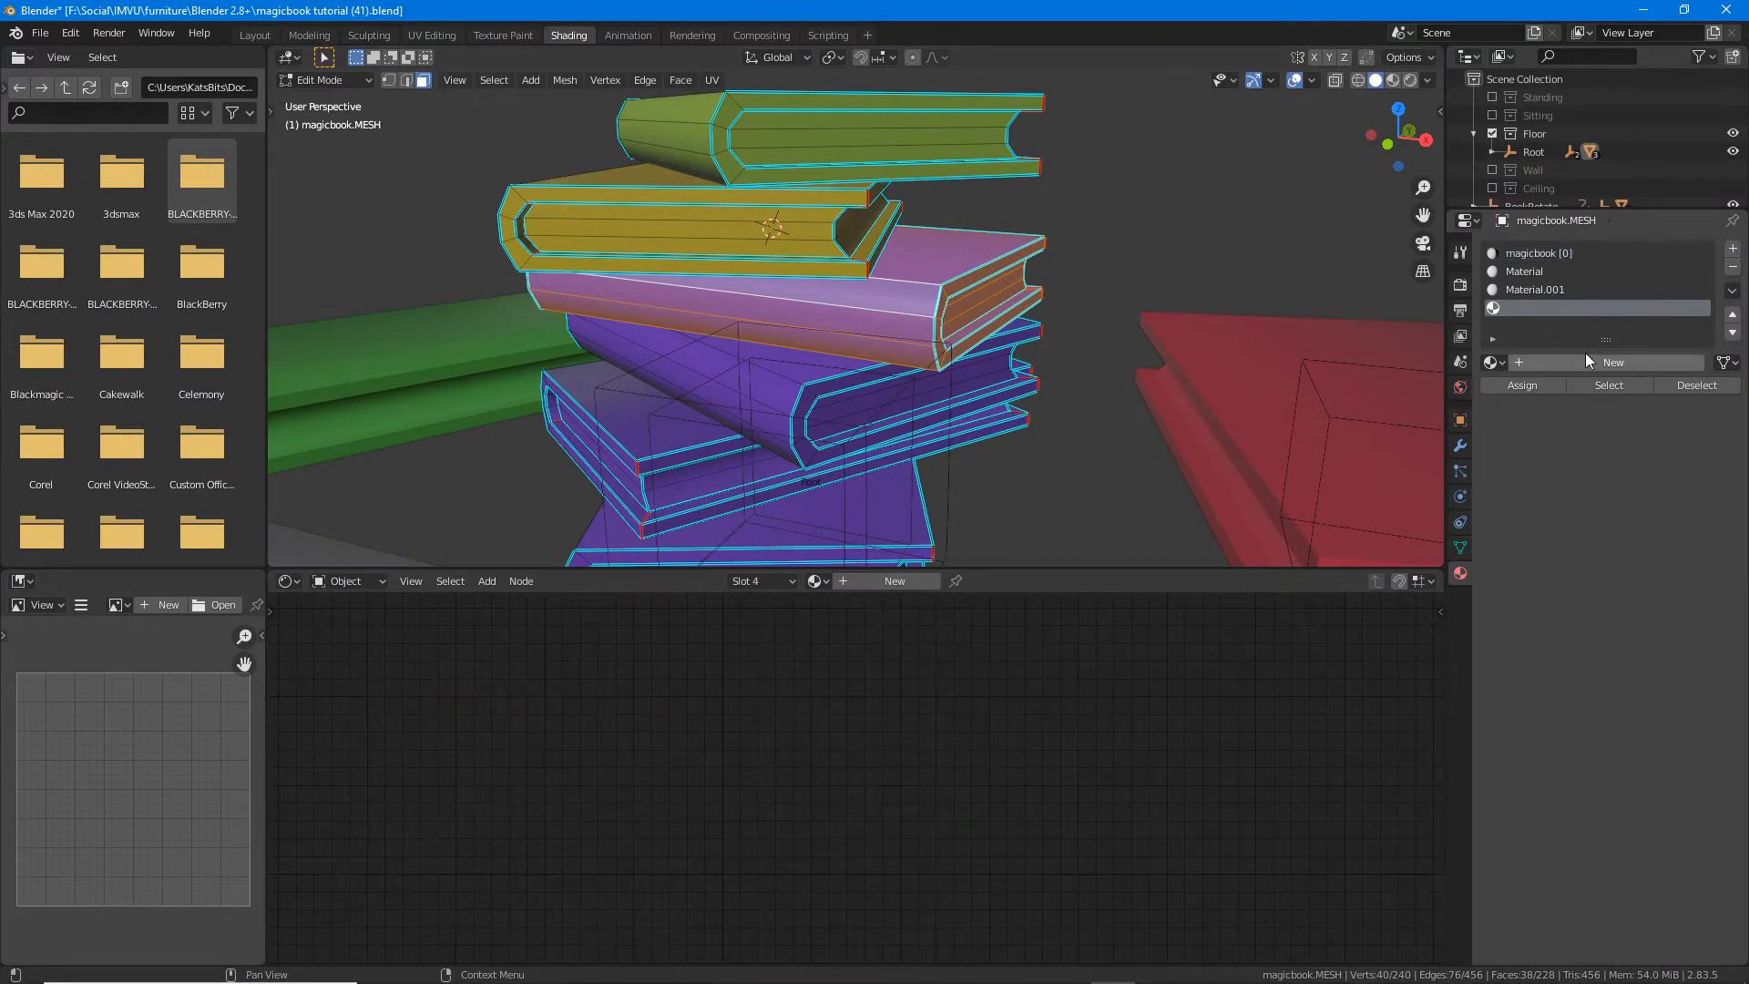
left_click(1533, 388)
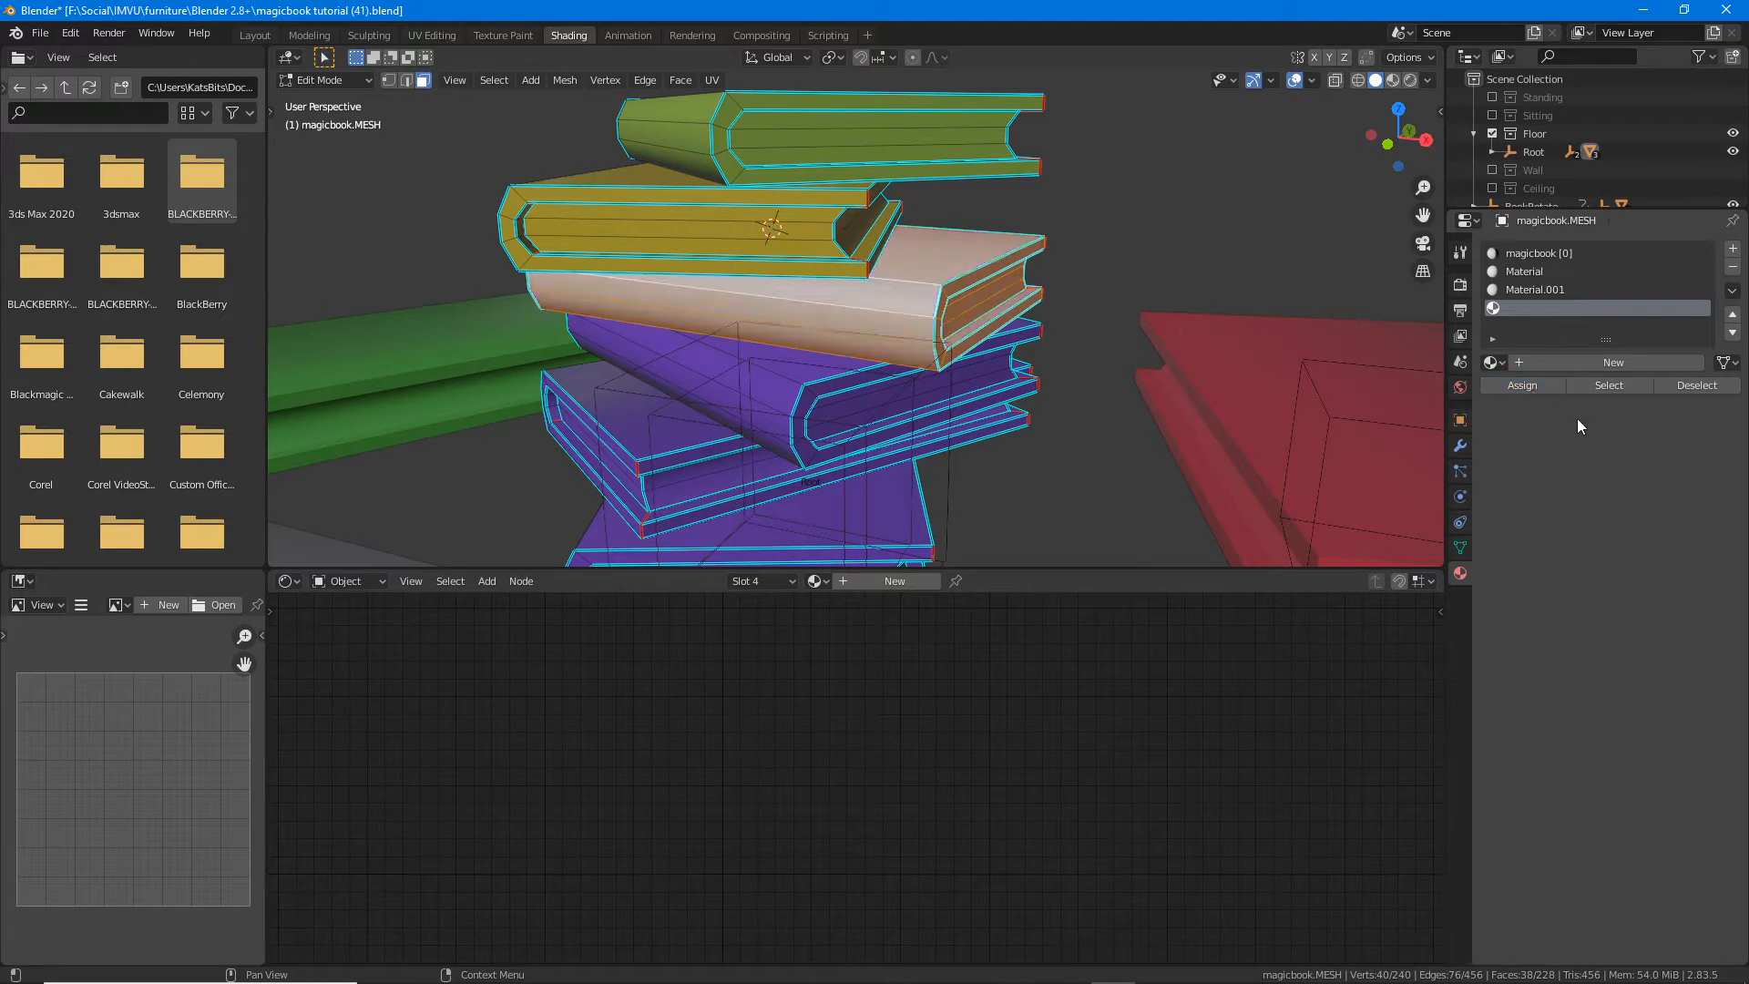
Step: Create a new material in the fourth slot and set its viewport display colour to bright pink
left_click(1621, 360)
scroll(1627, 670, "down", 3)
scroll(1627, 670, "down", 6)
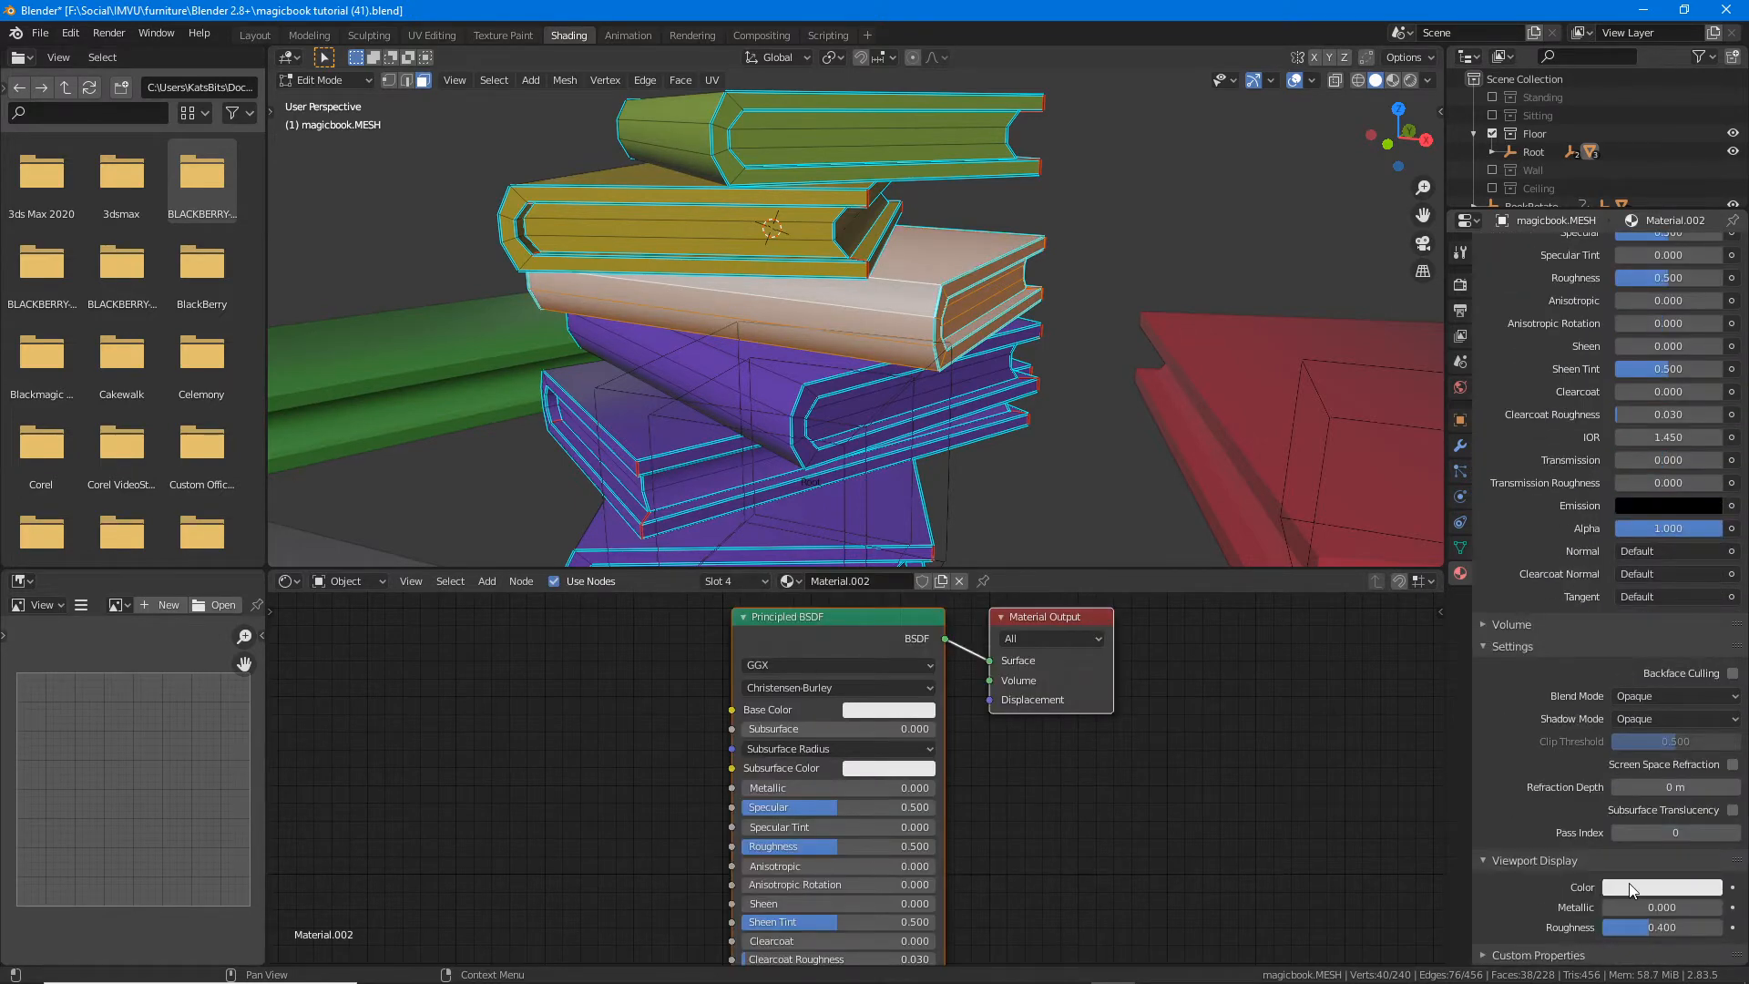
left_click(1628, 883)
left_click(1660, 668)
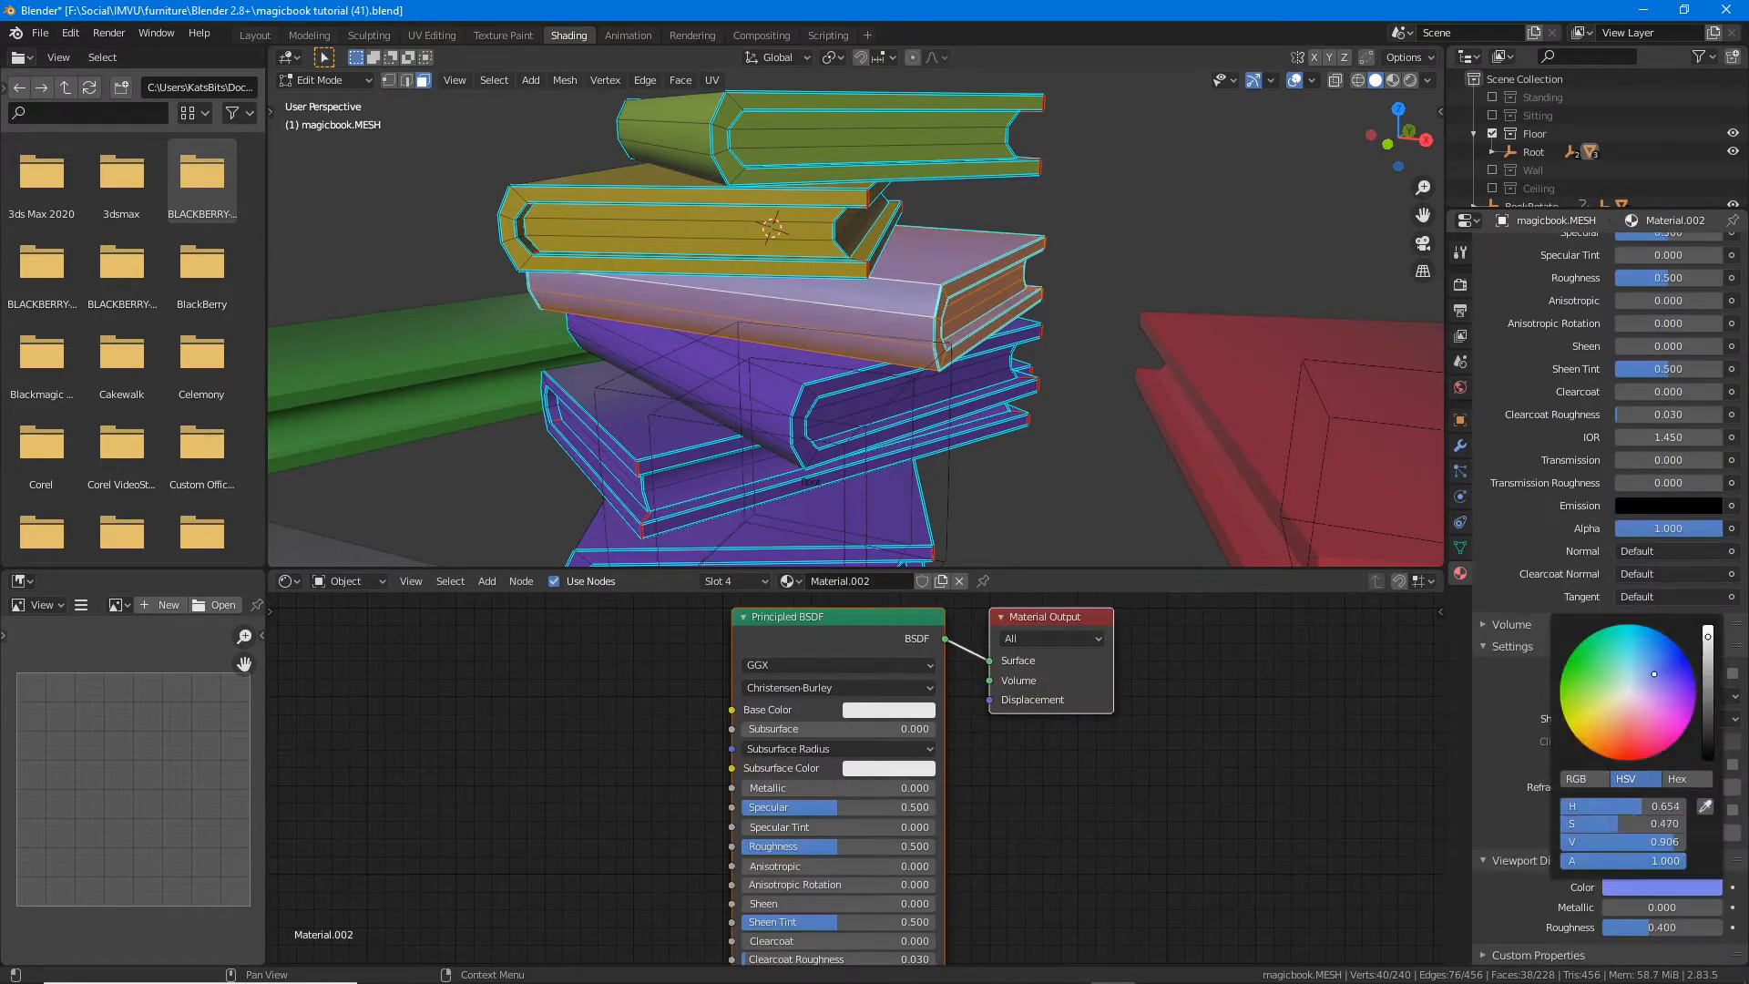
left_click(1708, 629)
left_click_drag(1652, 691, 1655, 716)
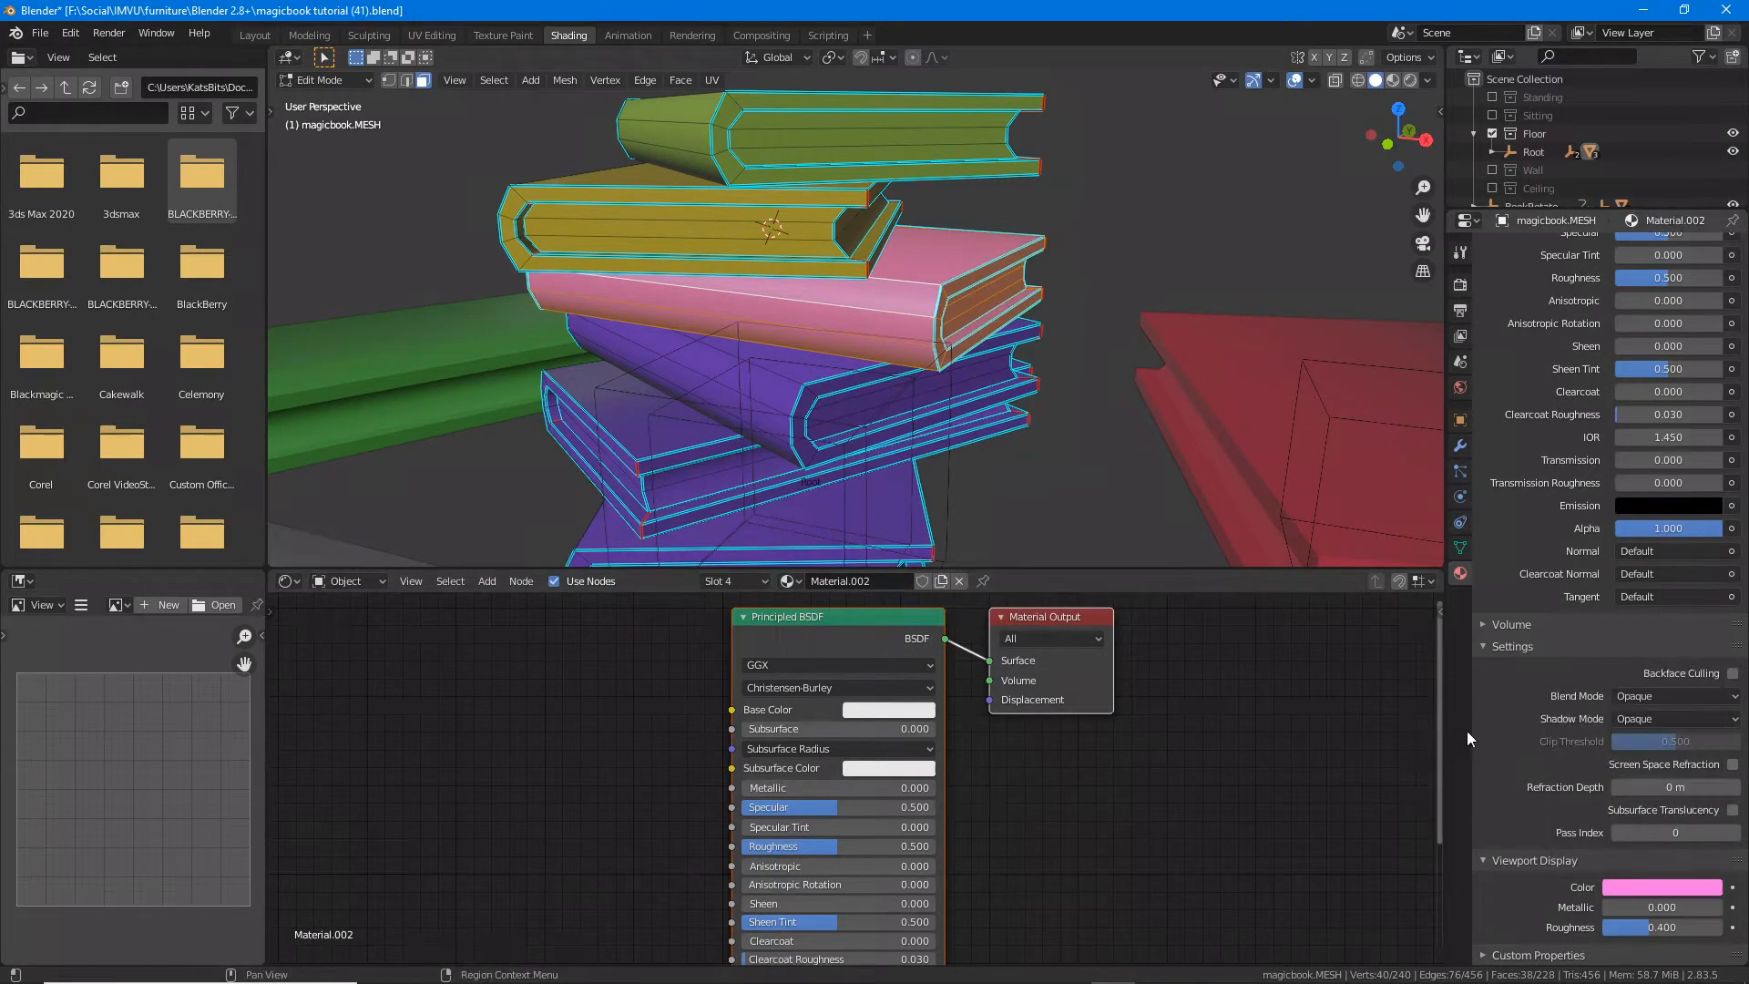
scroll(1565, 559, "up", 12)
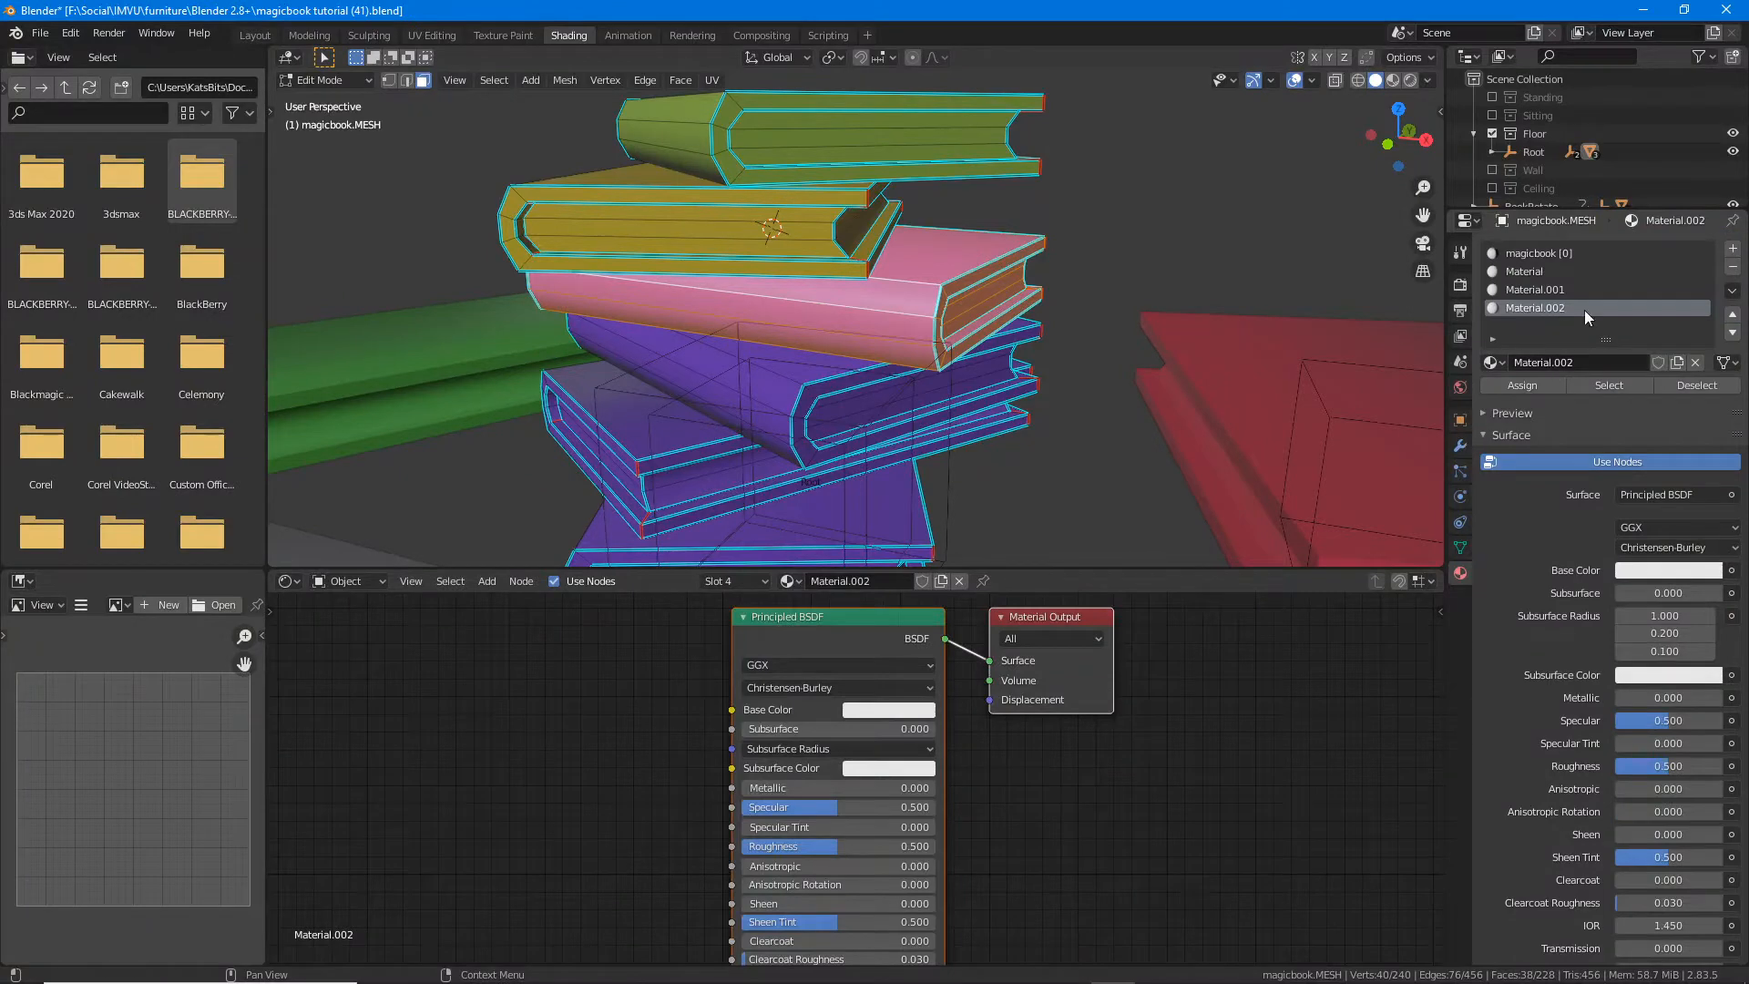
Step: Select the whole fourth book from the top by growing the selection from one of its faces
middle_click_drag(749, 350, 768, 351)
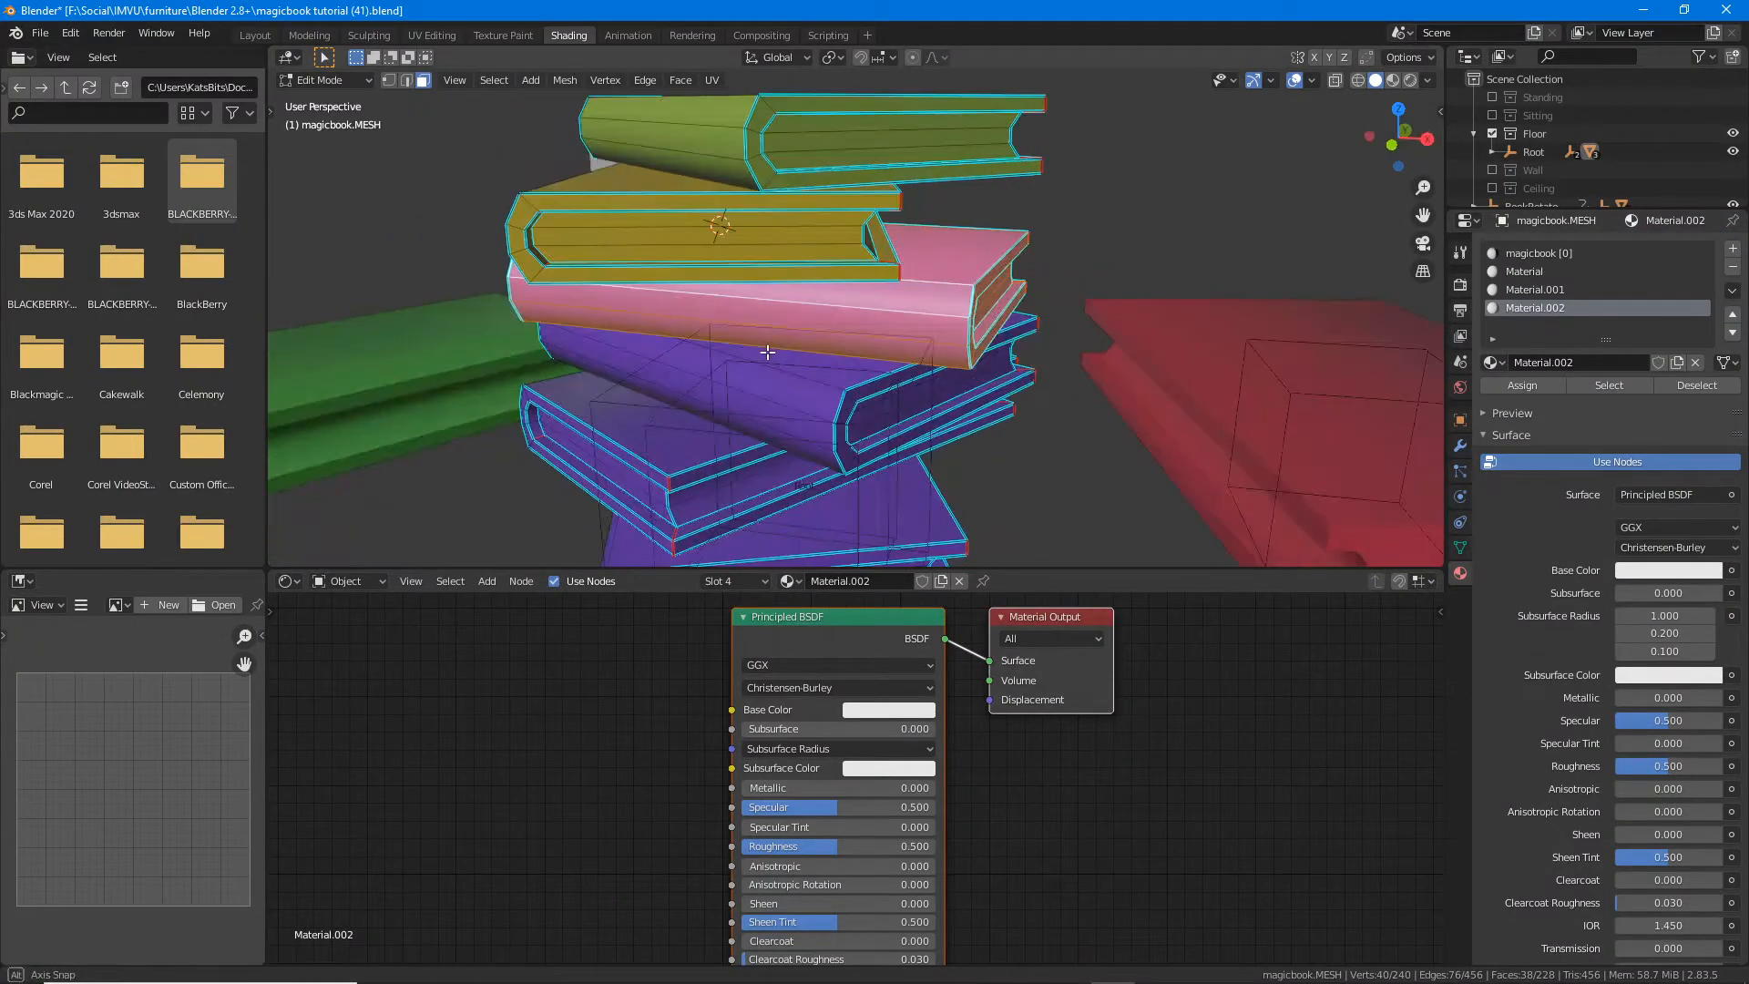
right_click(830, 403)
key("ctrl+KP_Add")
key("ctrl+KP_Add")
key("ctrl+KP_Add")
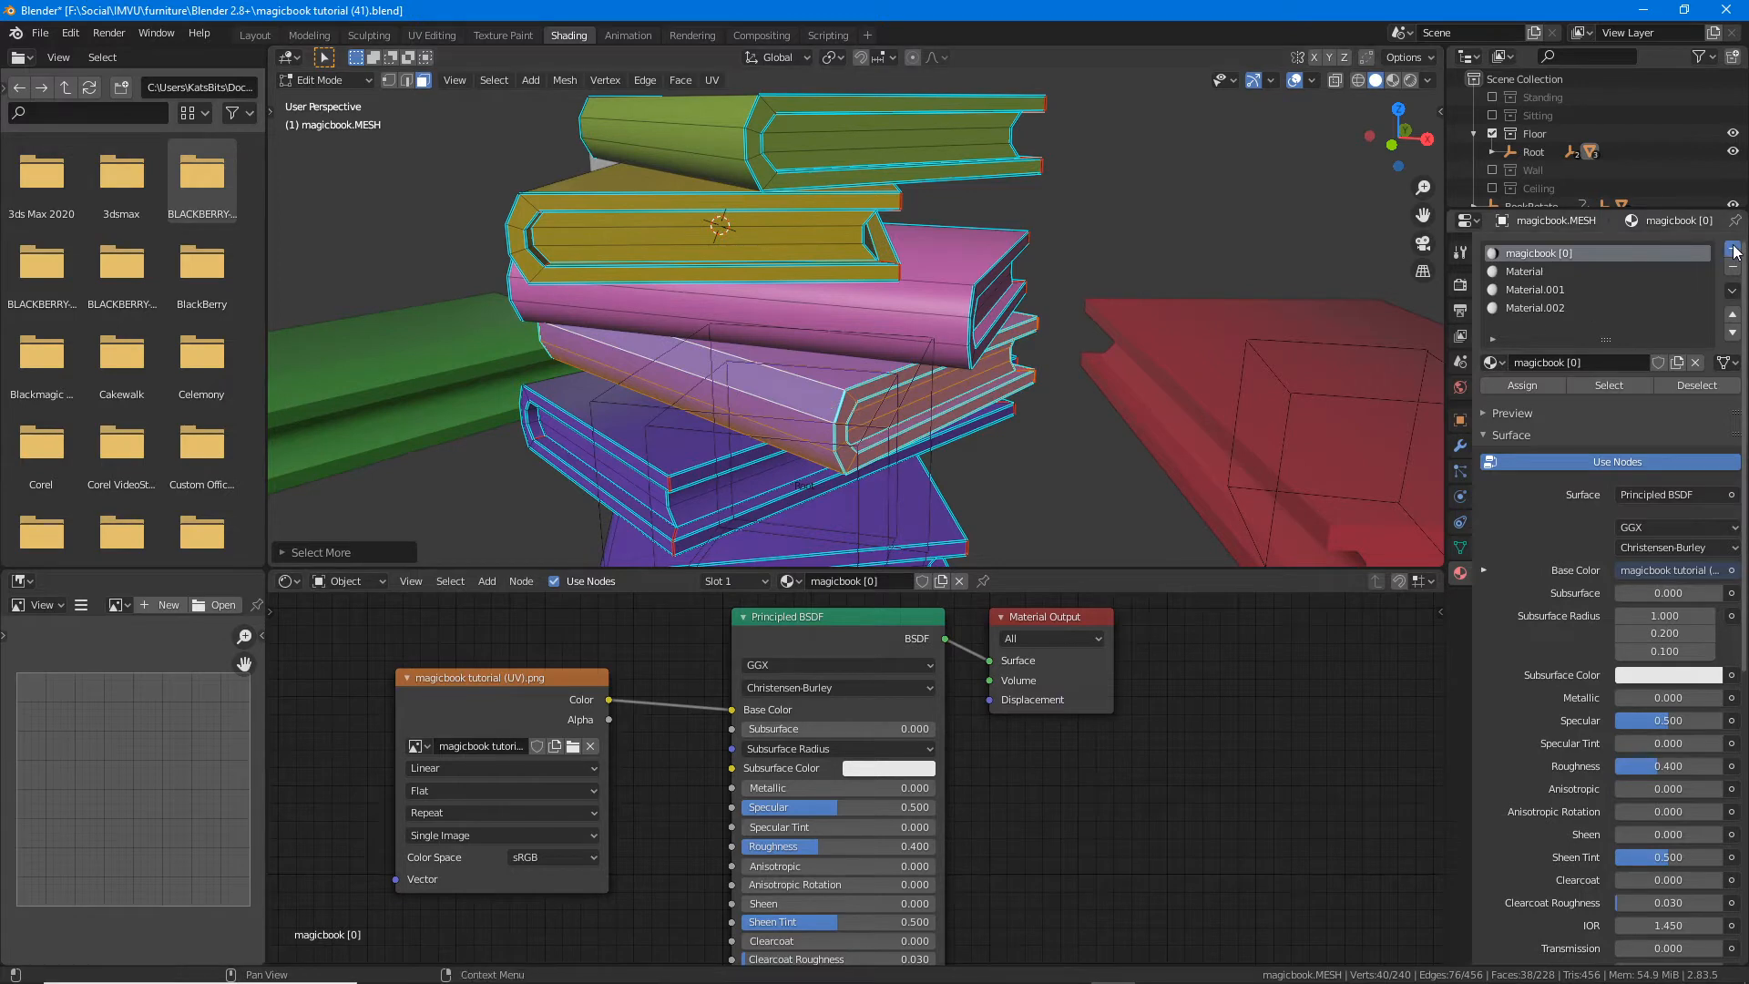
Step: Assign the fourth book's selected faces to a new material in a fifth slot and set its viewport display colour to red
left_click(1732, 247)
left_click(1510, 386)
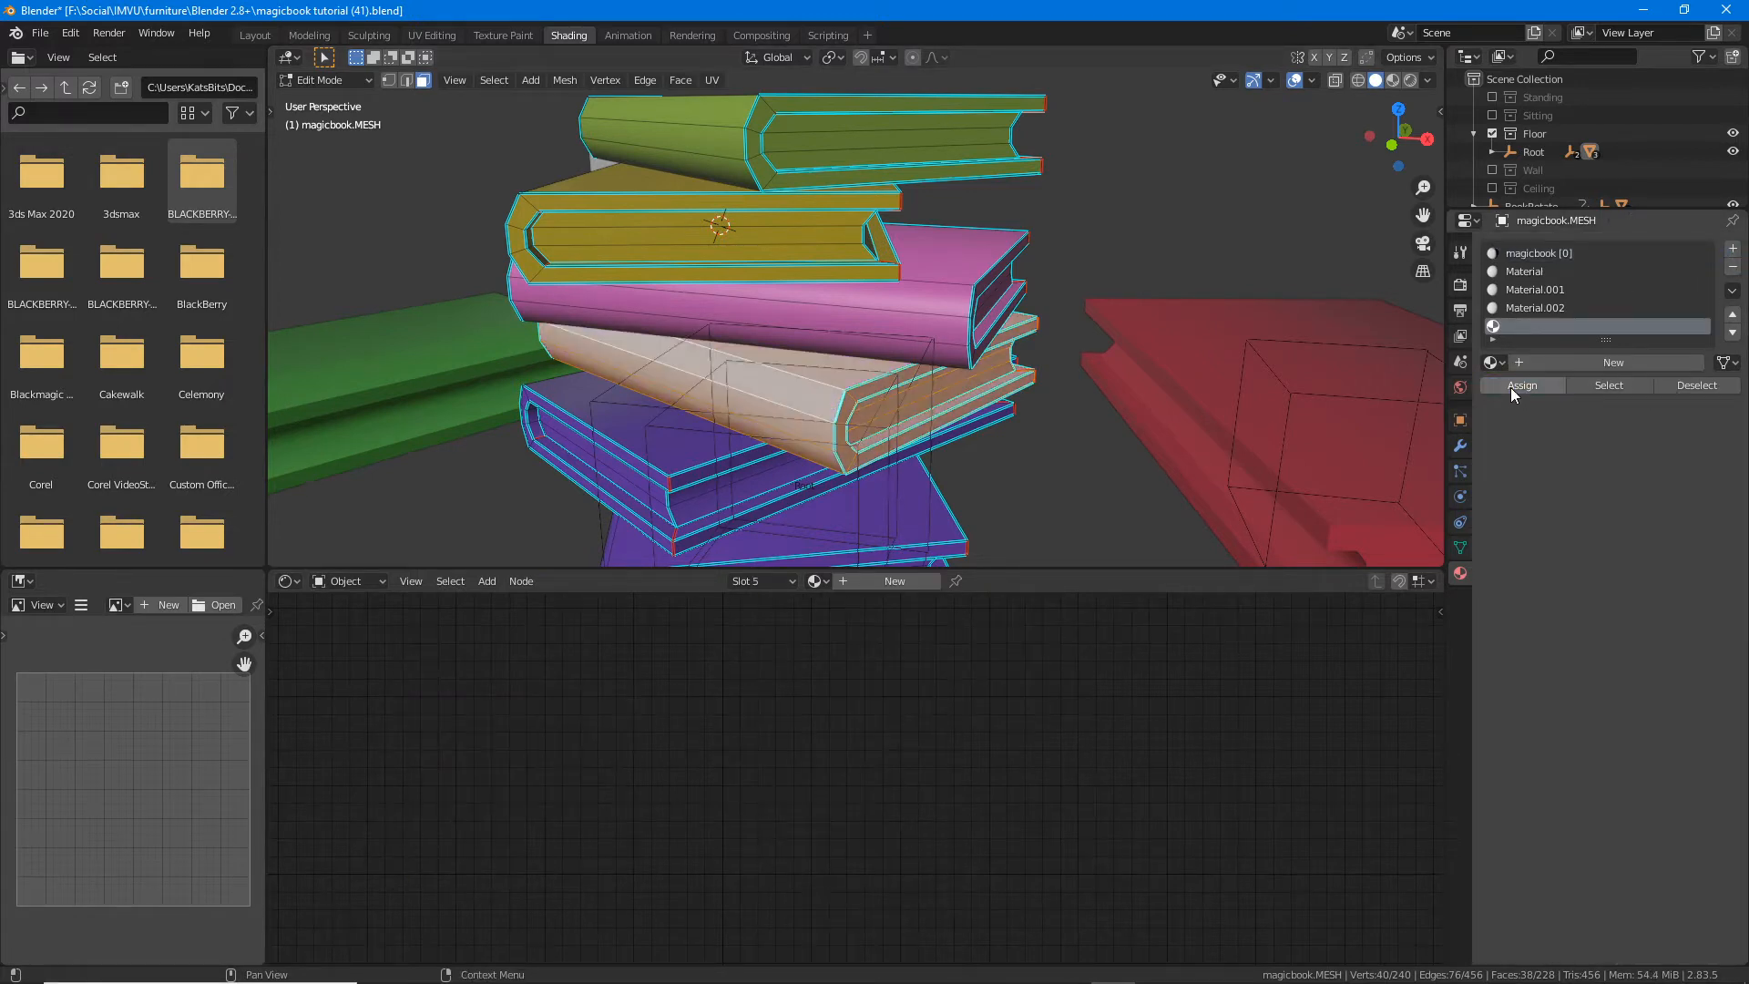
left_click(1615, 360)
scroll(1633, 659, "down", 10)
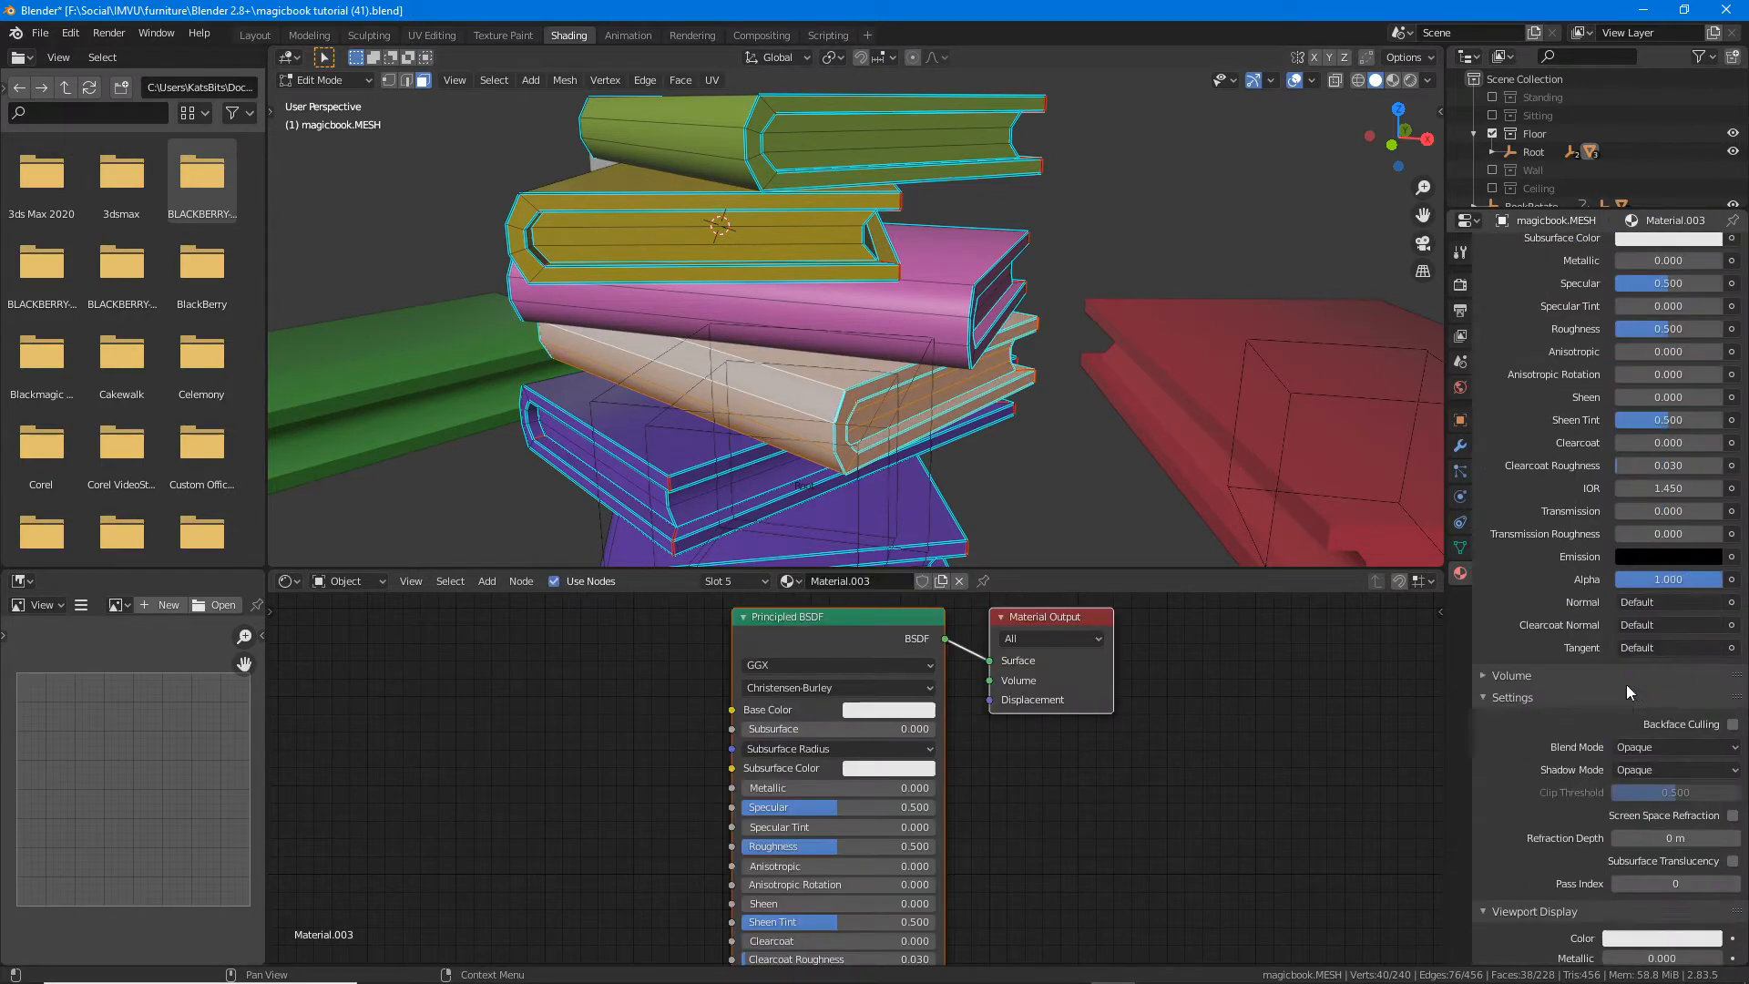
left_click(1635, 888)
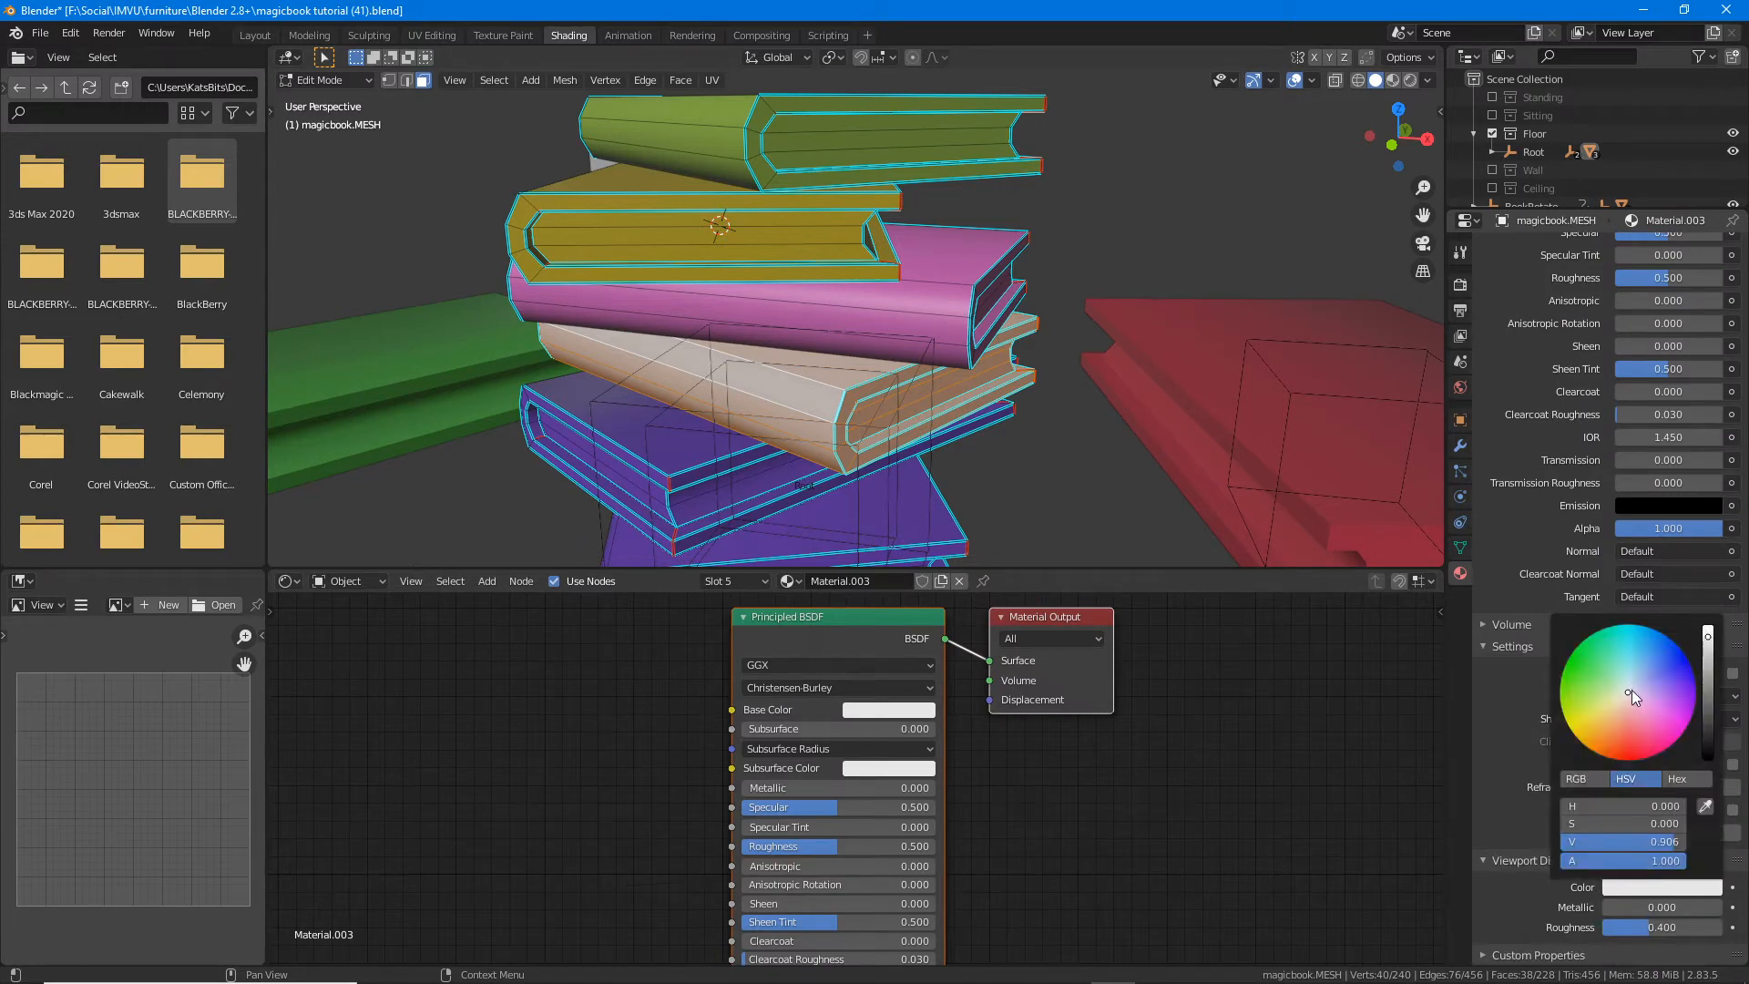
left_click_drag(1630, 692, 1628, 743)
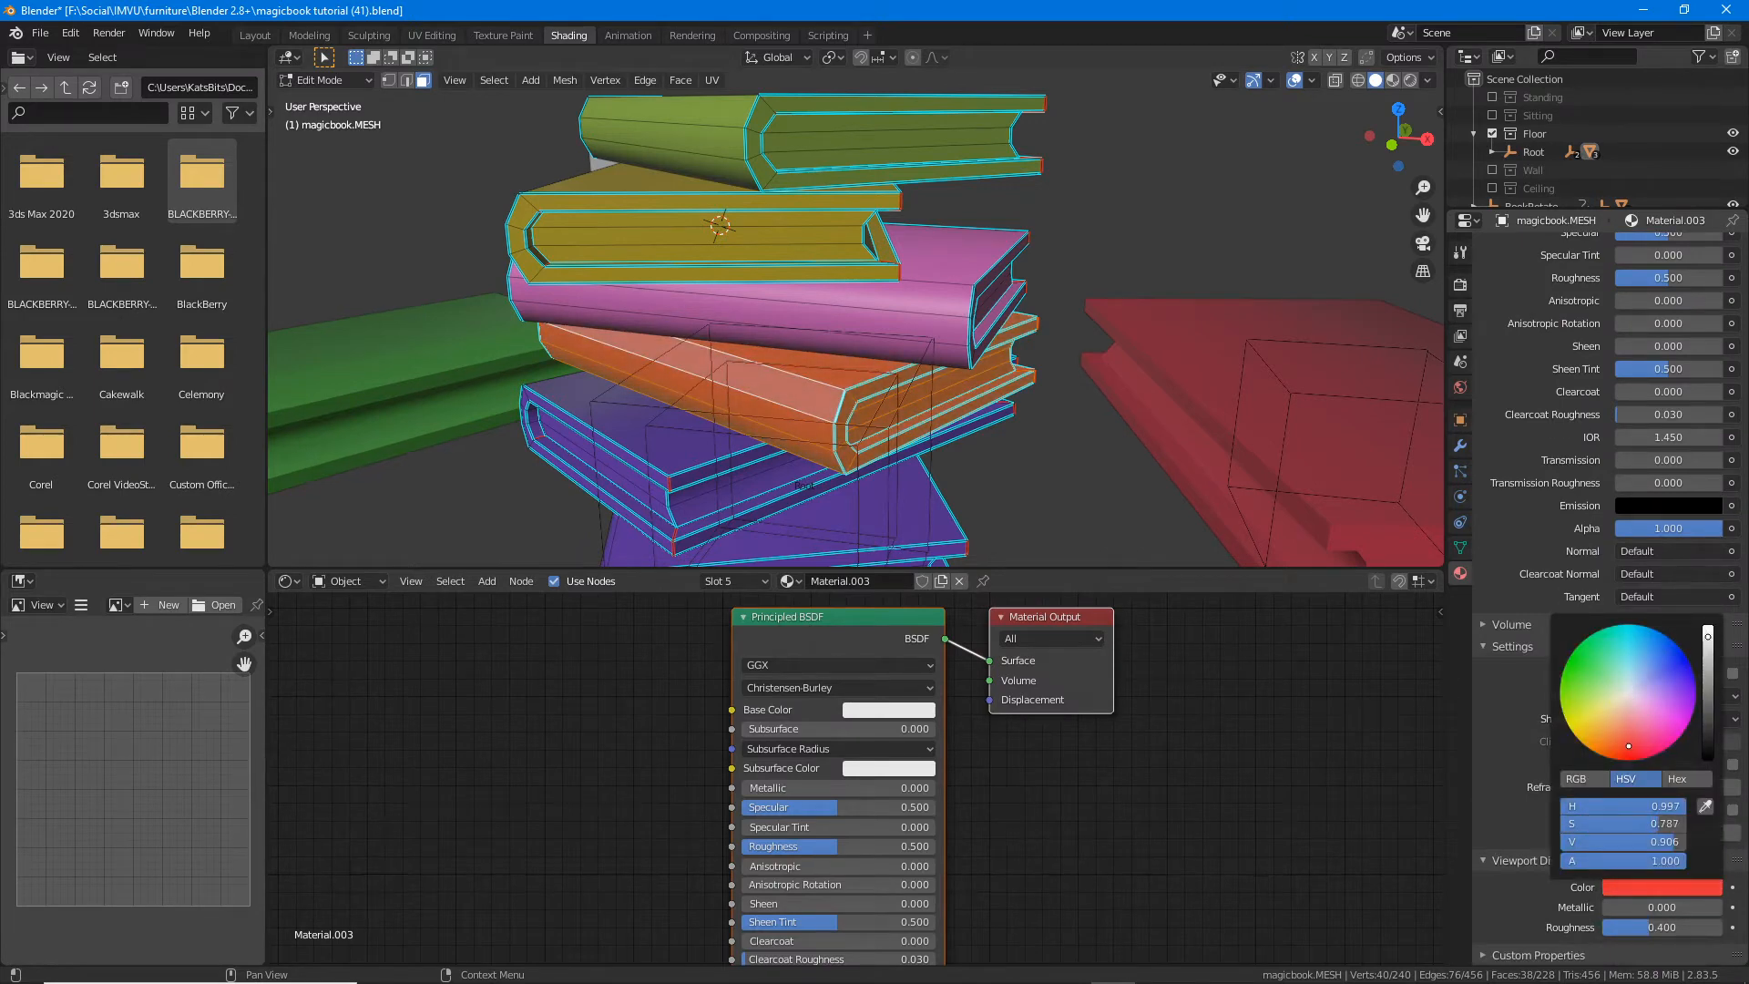
scroll(1585, 373, "up", 12)
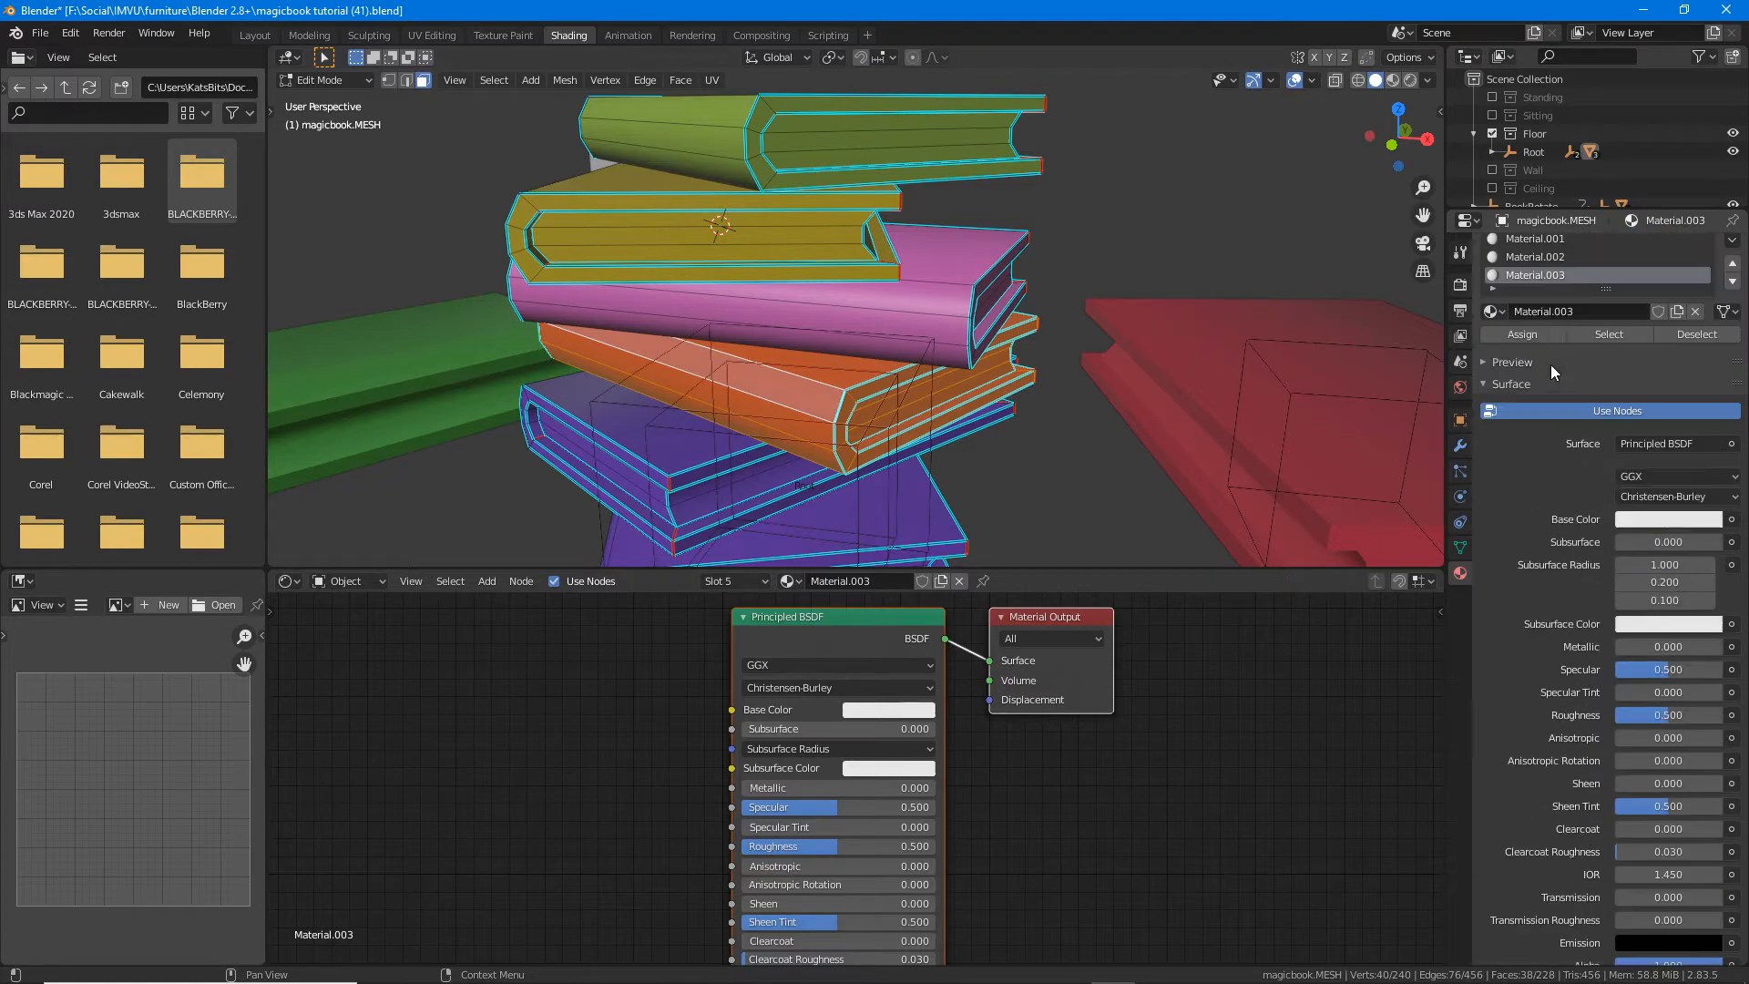
Step: Select the whole fifth book from the top by growing the selection from one of its cover-edge faces
middle_click_drag(851, 396, 937, 368)
scroll(844, 395, "down", 2)
right_click(749, 469)
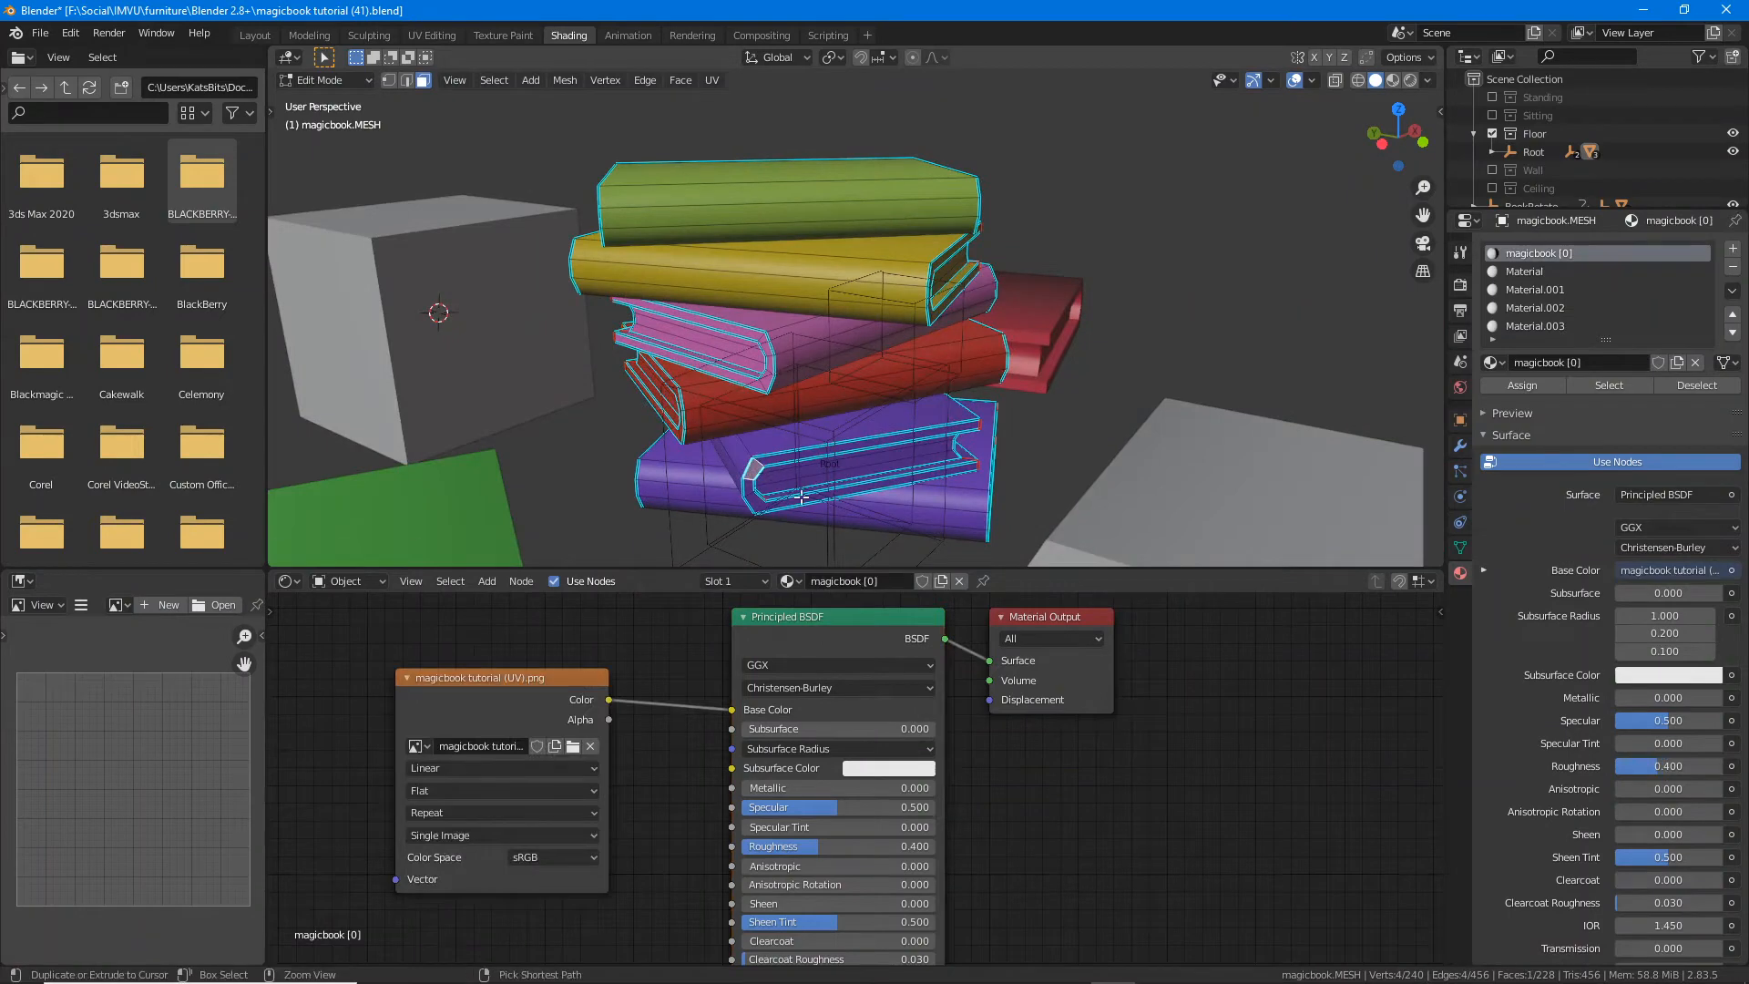
key("ctrl+KP_Add")
key("ctrl+KP_Add")
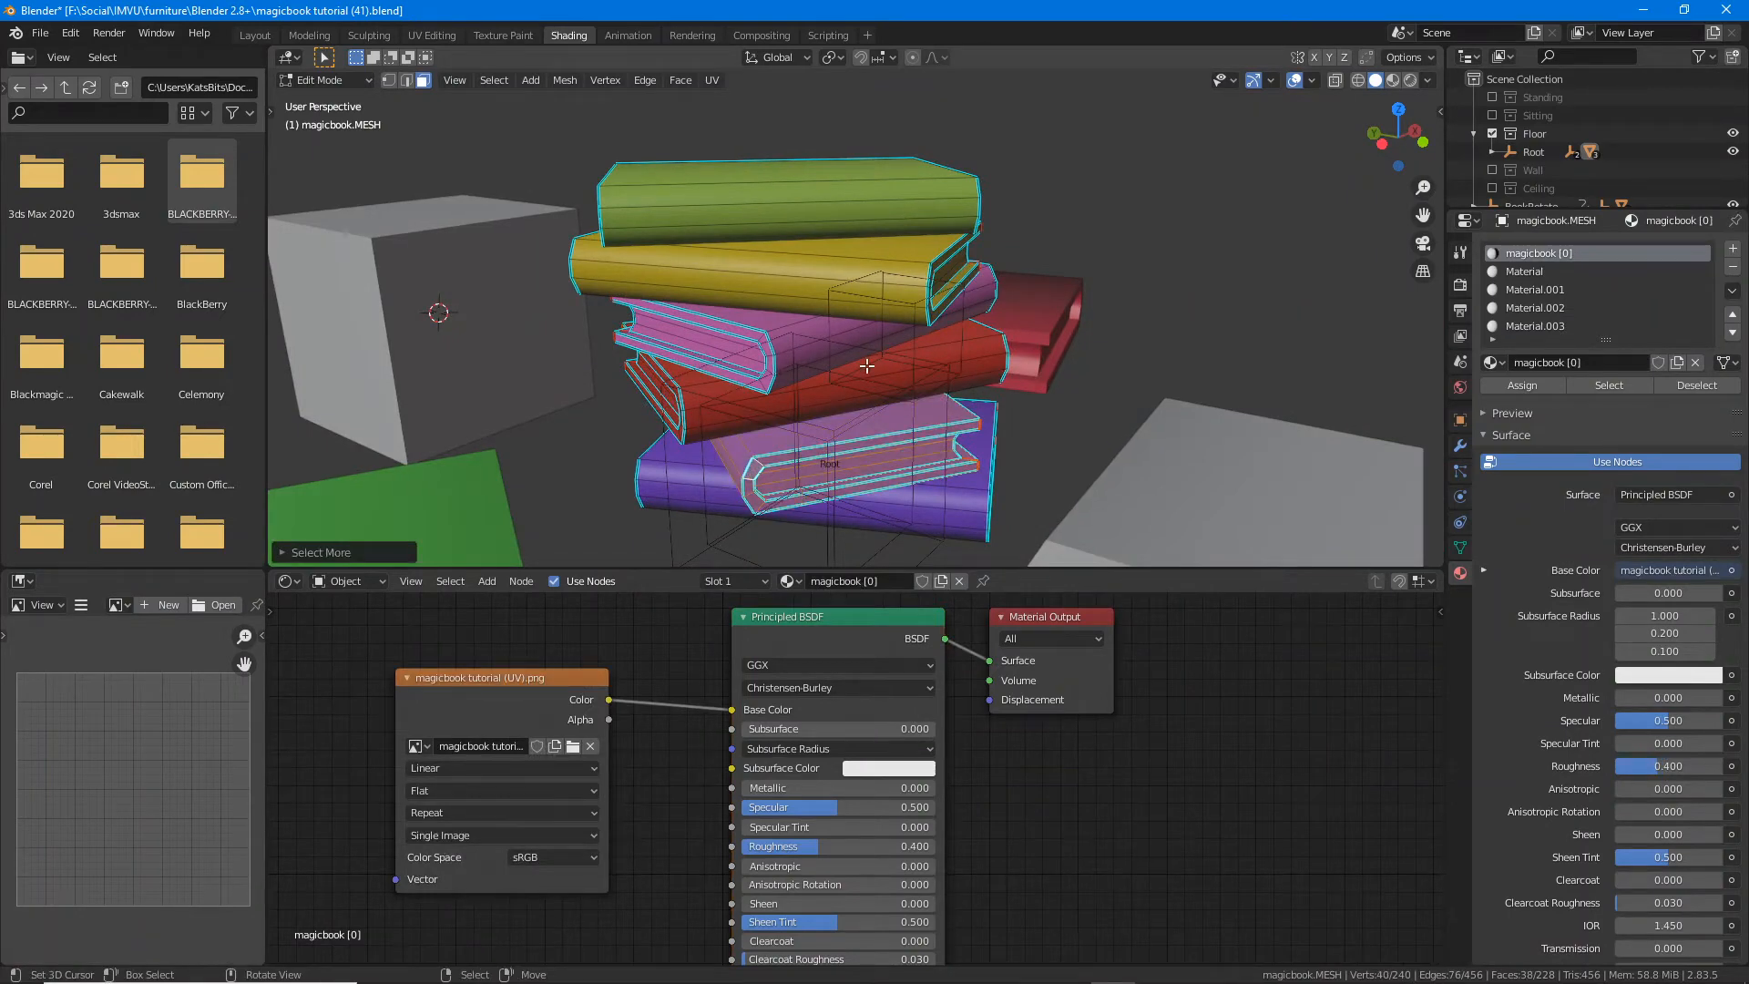
Step: Assign the fifth book's selected faces to a new material in a sixth slot and set its viewport display colour to orange
middle_click_drag(923, 376, 847, 375)
left_click(1733, 248)
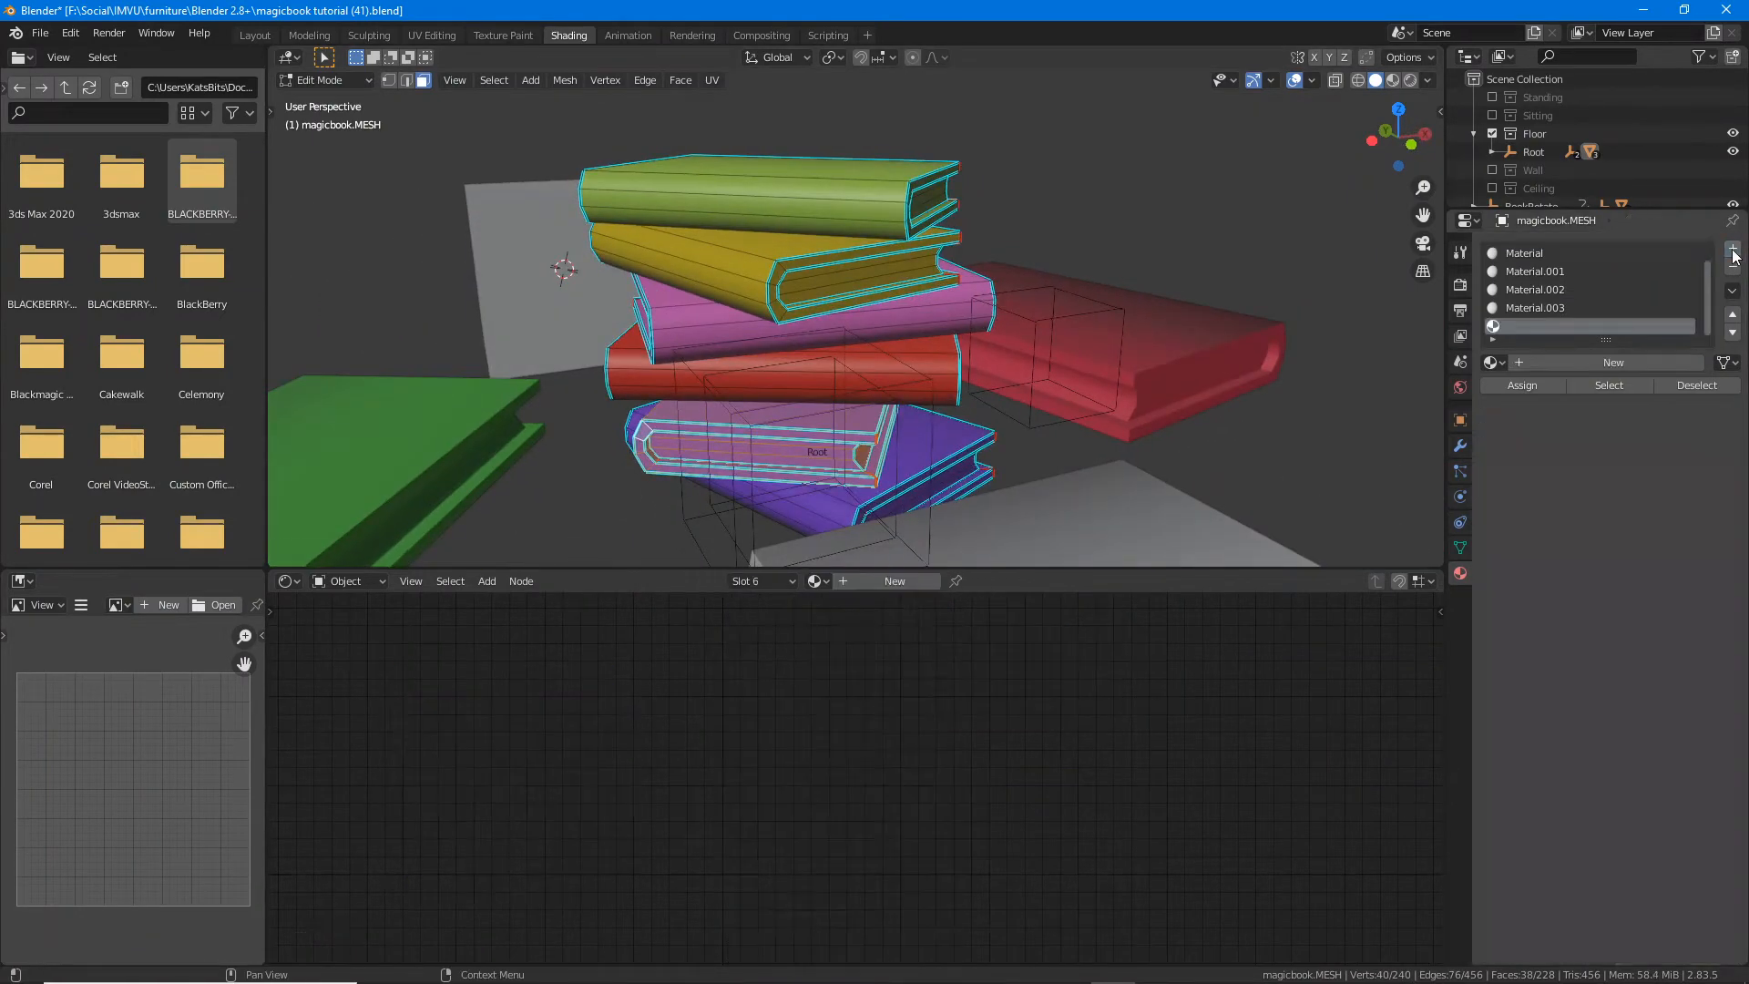
left_click(1531, 388)
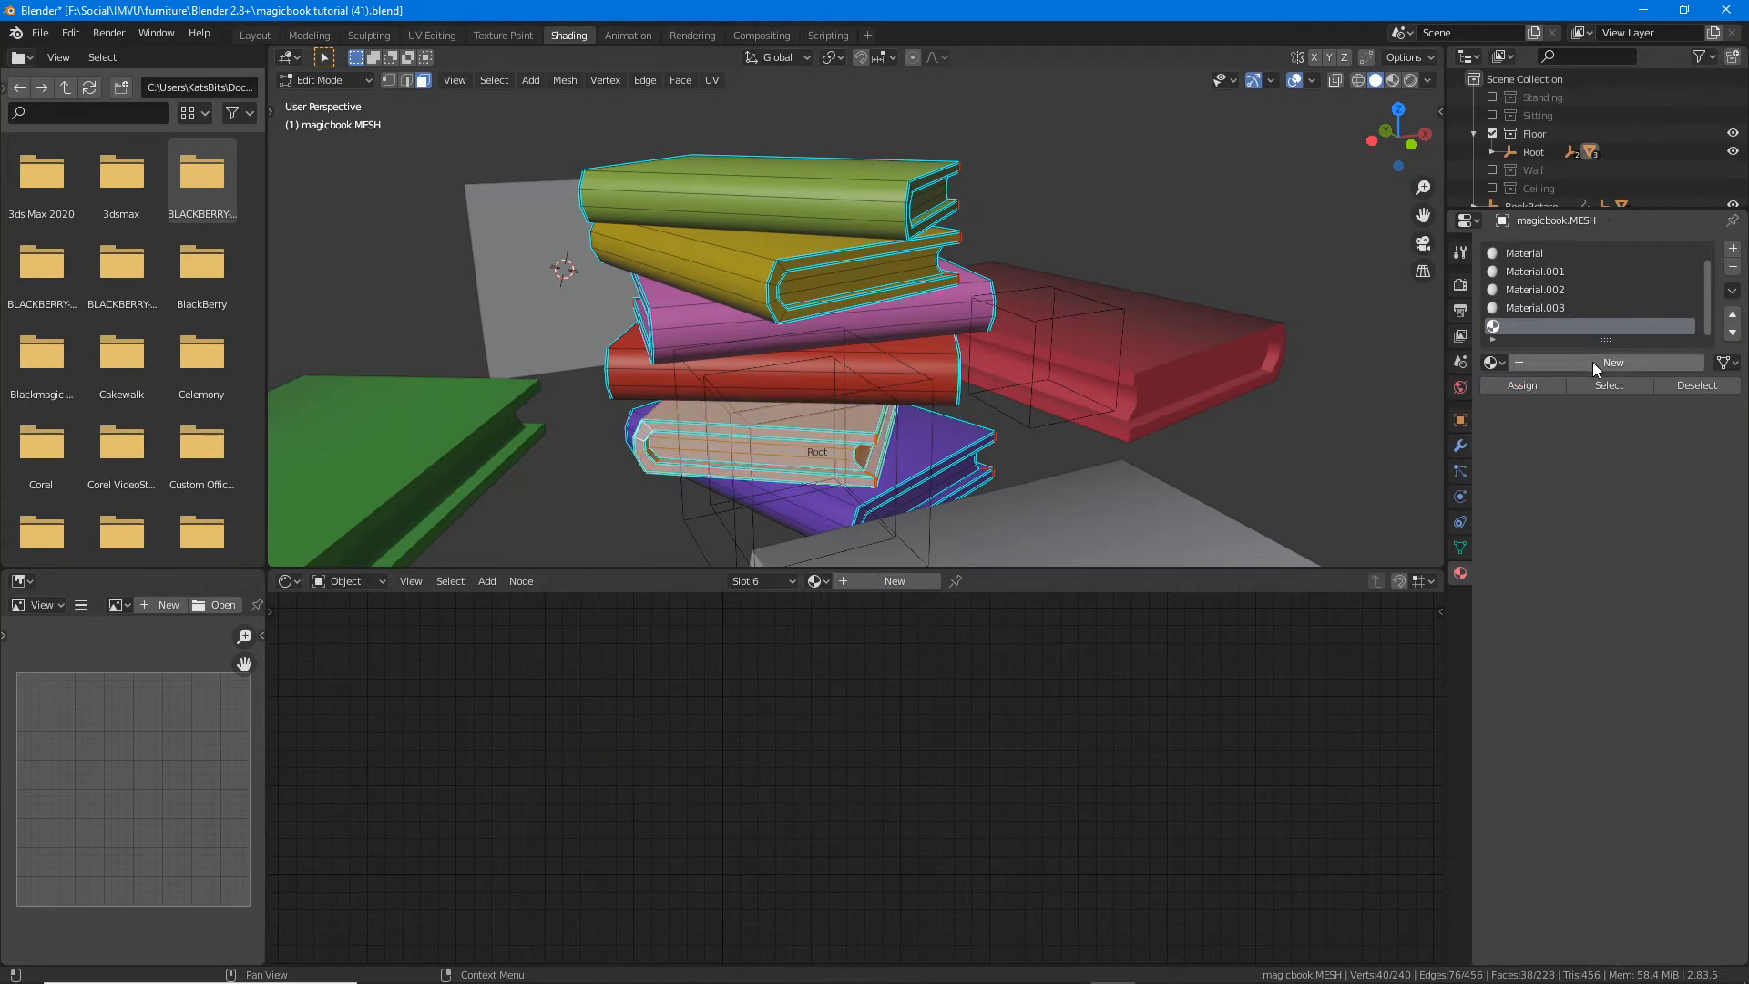
left_click(1593, 363)
scroll(1554, 680, "down", 10)
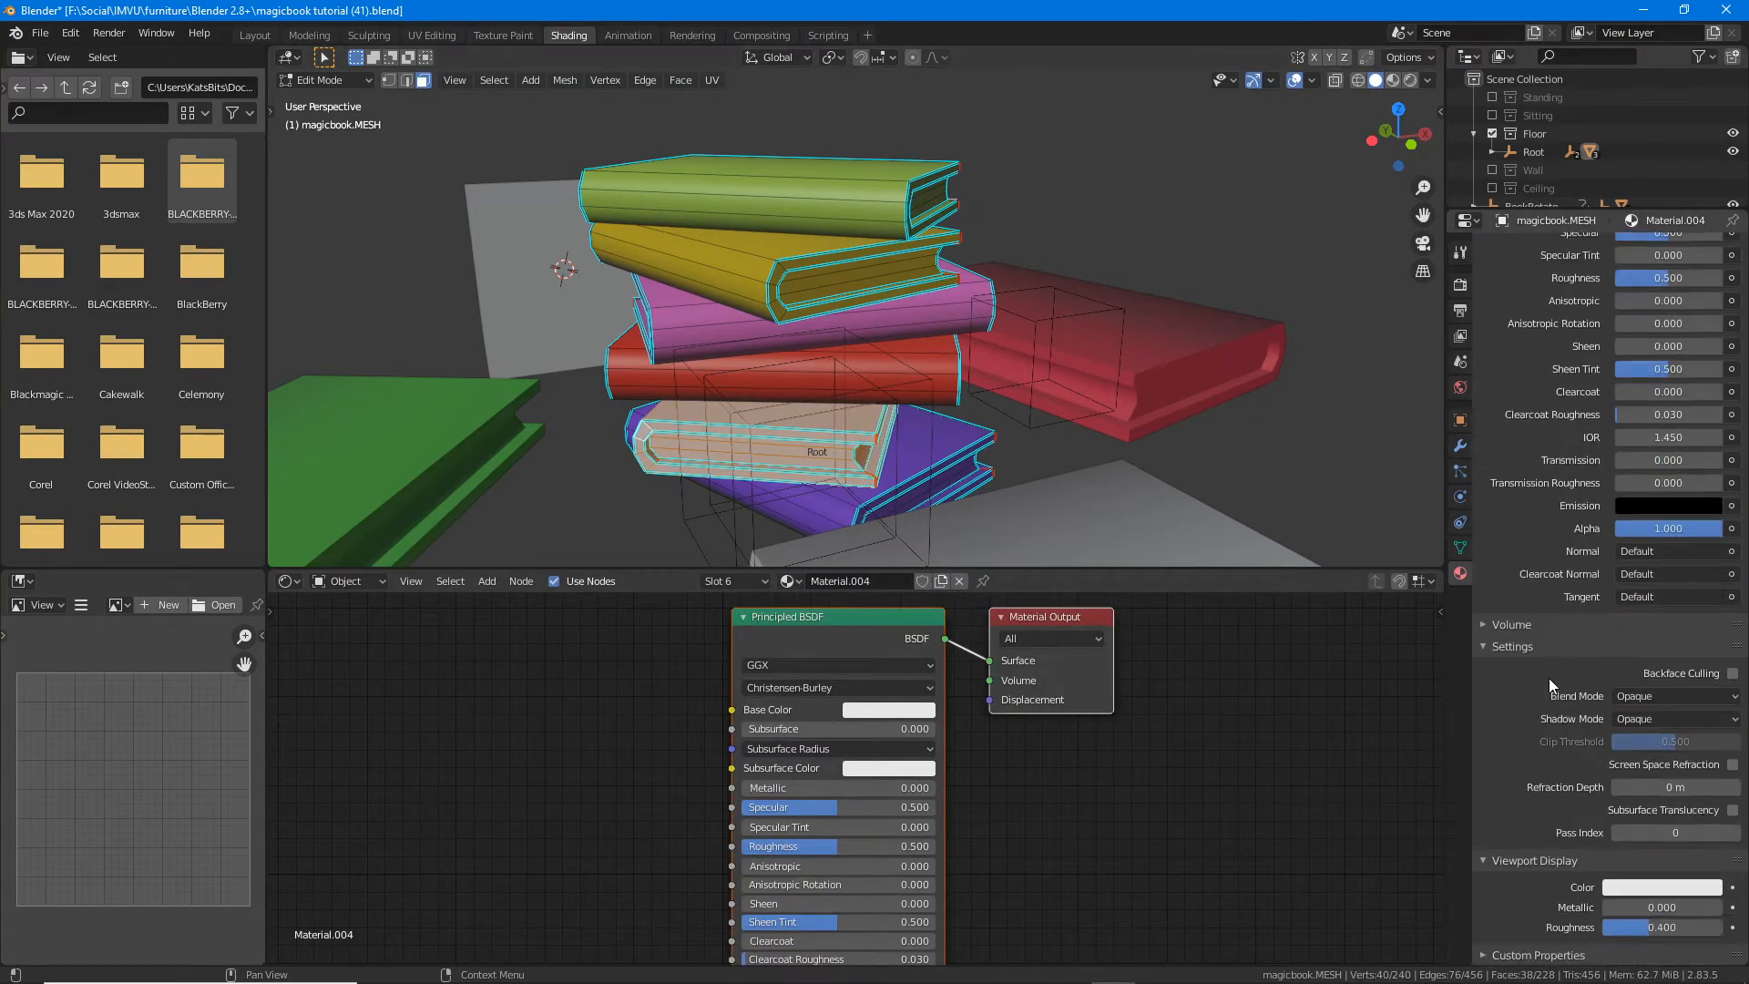
left_click(1660, 888)
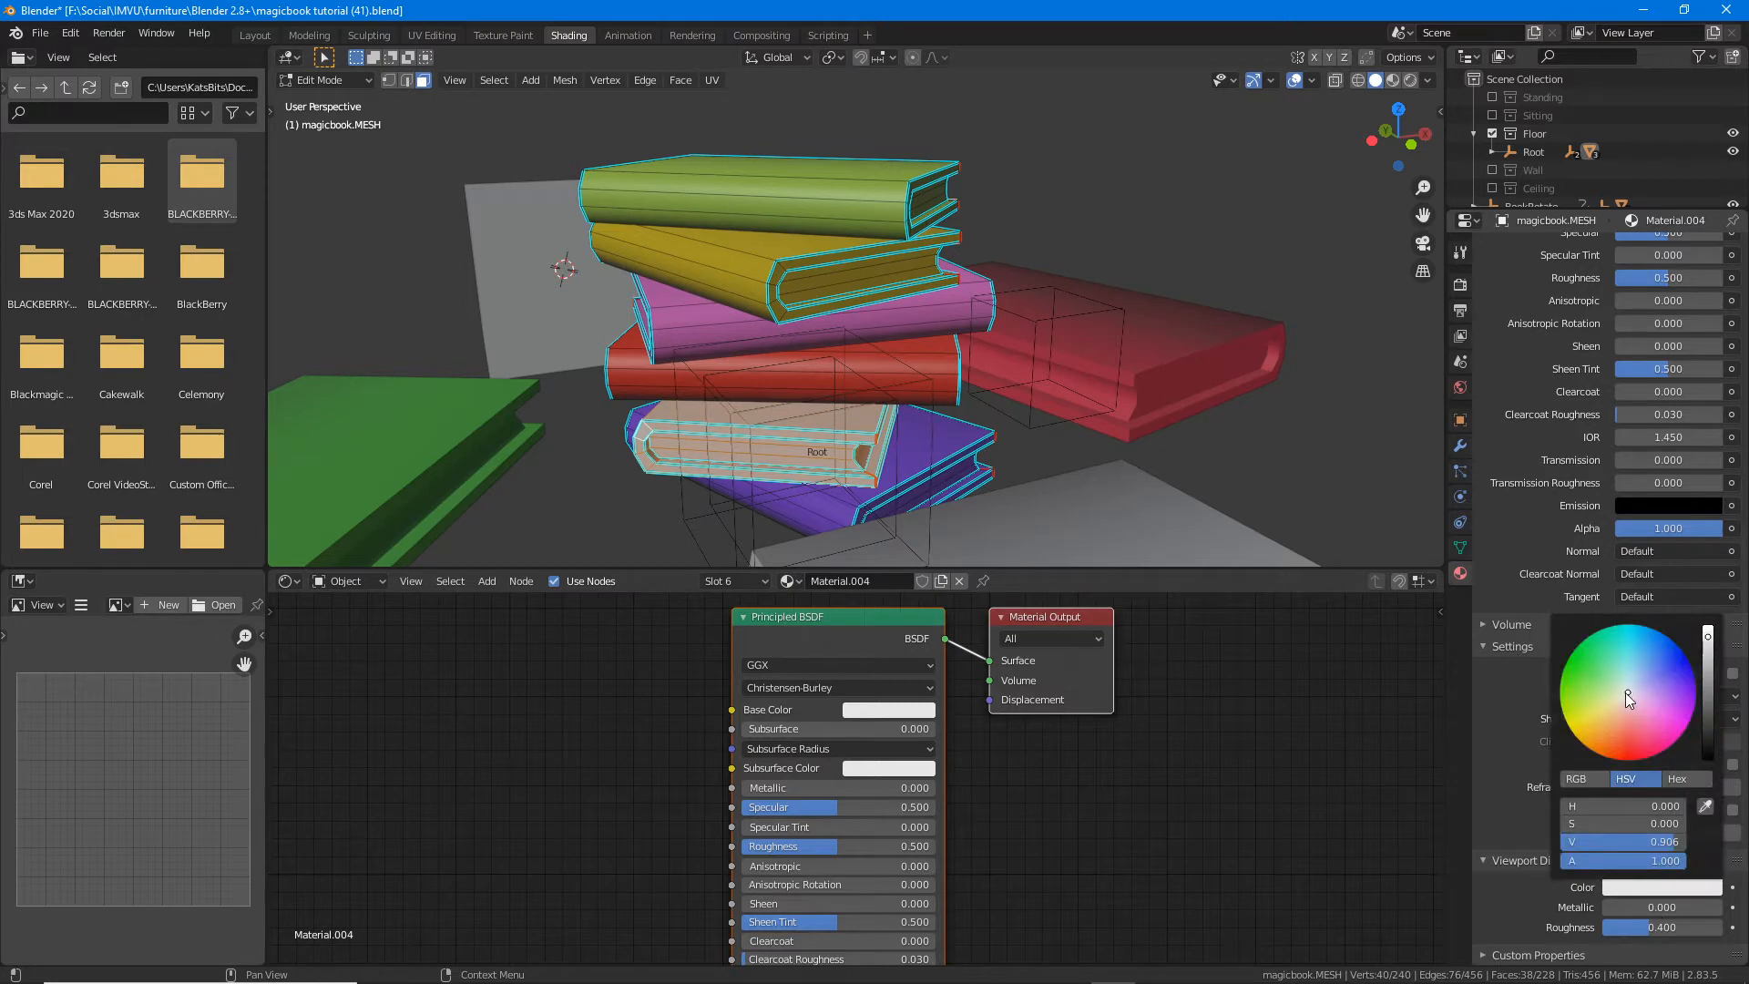
mouse_move(1628, 695)
left_mouse_down()
mouse_move(1661, 719)
mouse_move(1632, 743)
mouse_move(1596, 735)
left_mouse_up()
Step: Expand the material preview and enlarge the material slot list until all six slots fit
middle_click_drag(663, 341, 861, 369)
scroll(1554, 385, "up", 10)
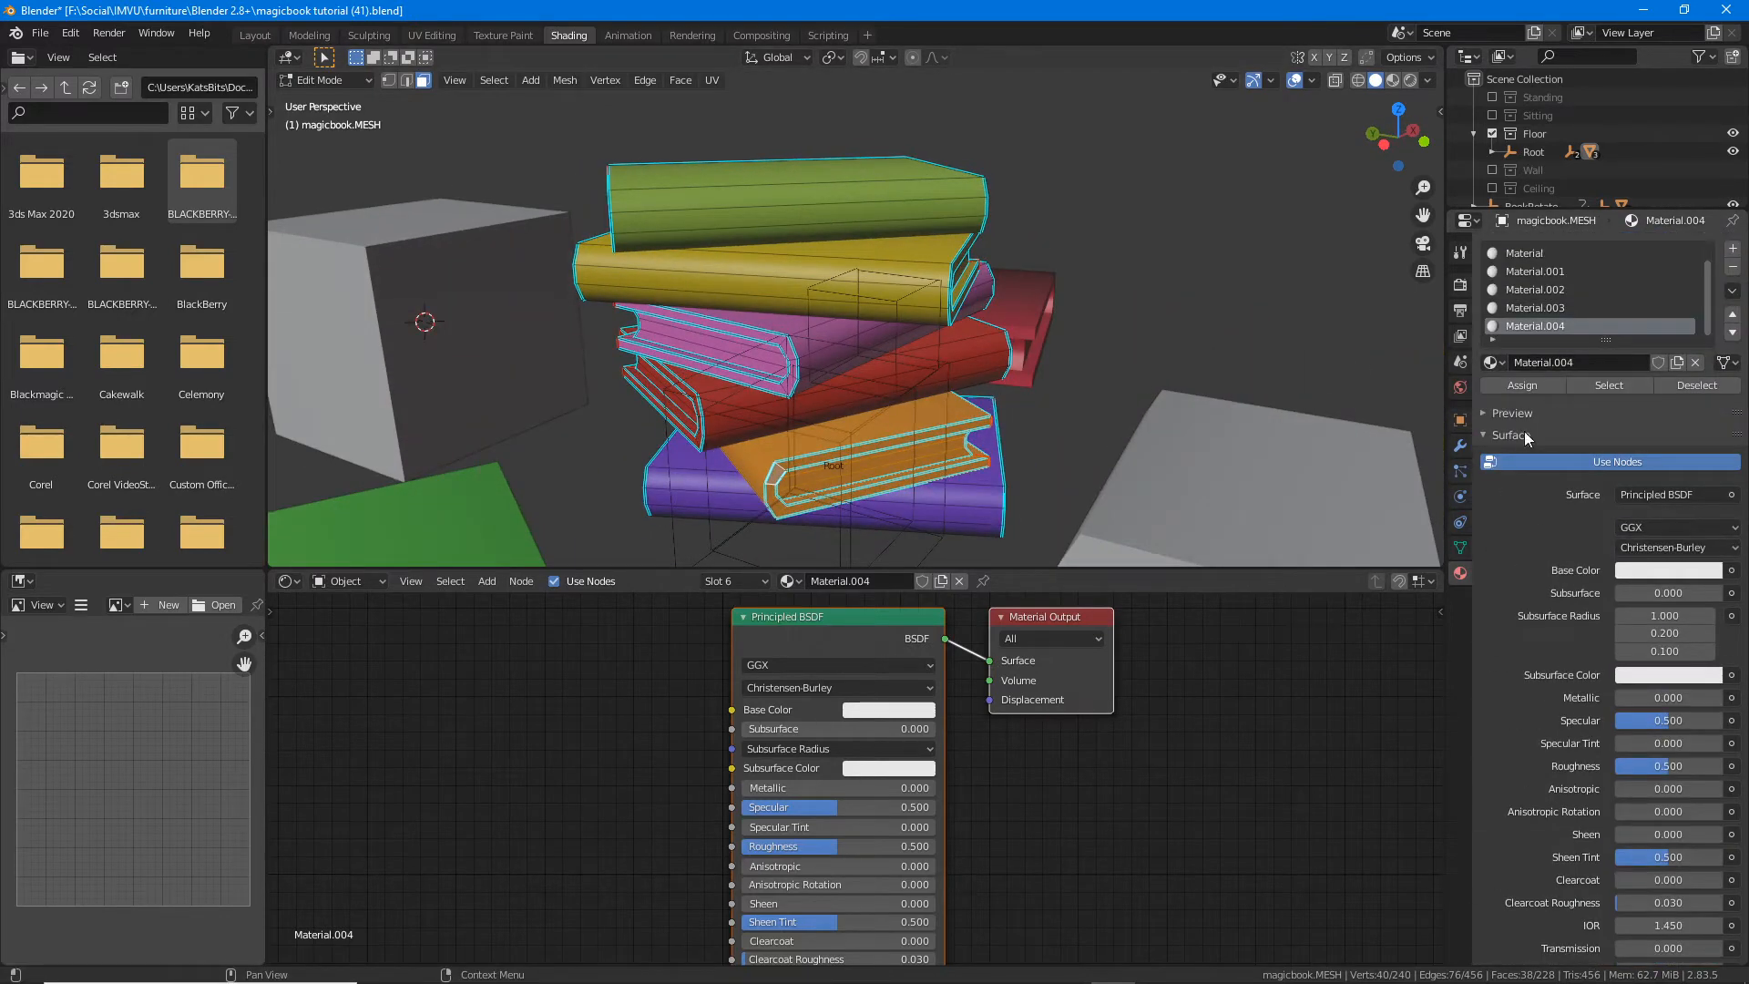
left_click(1483, 415)
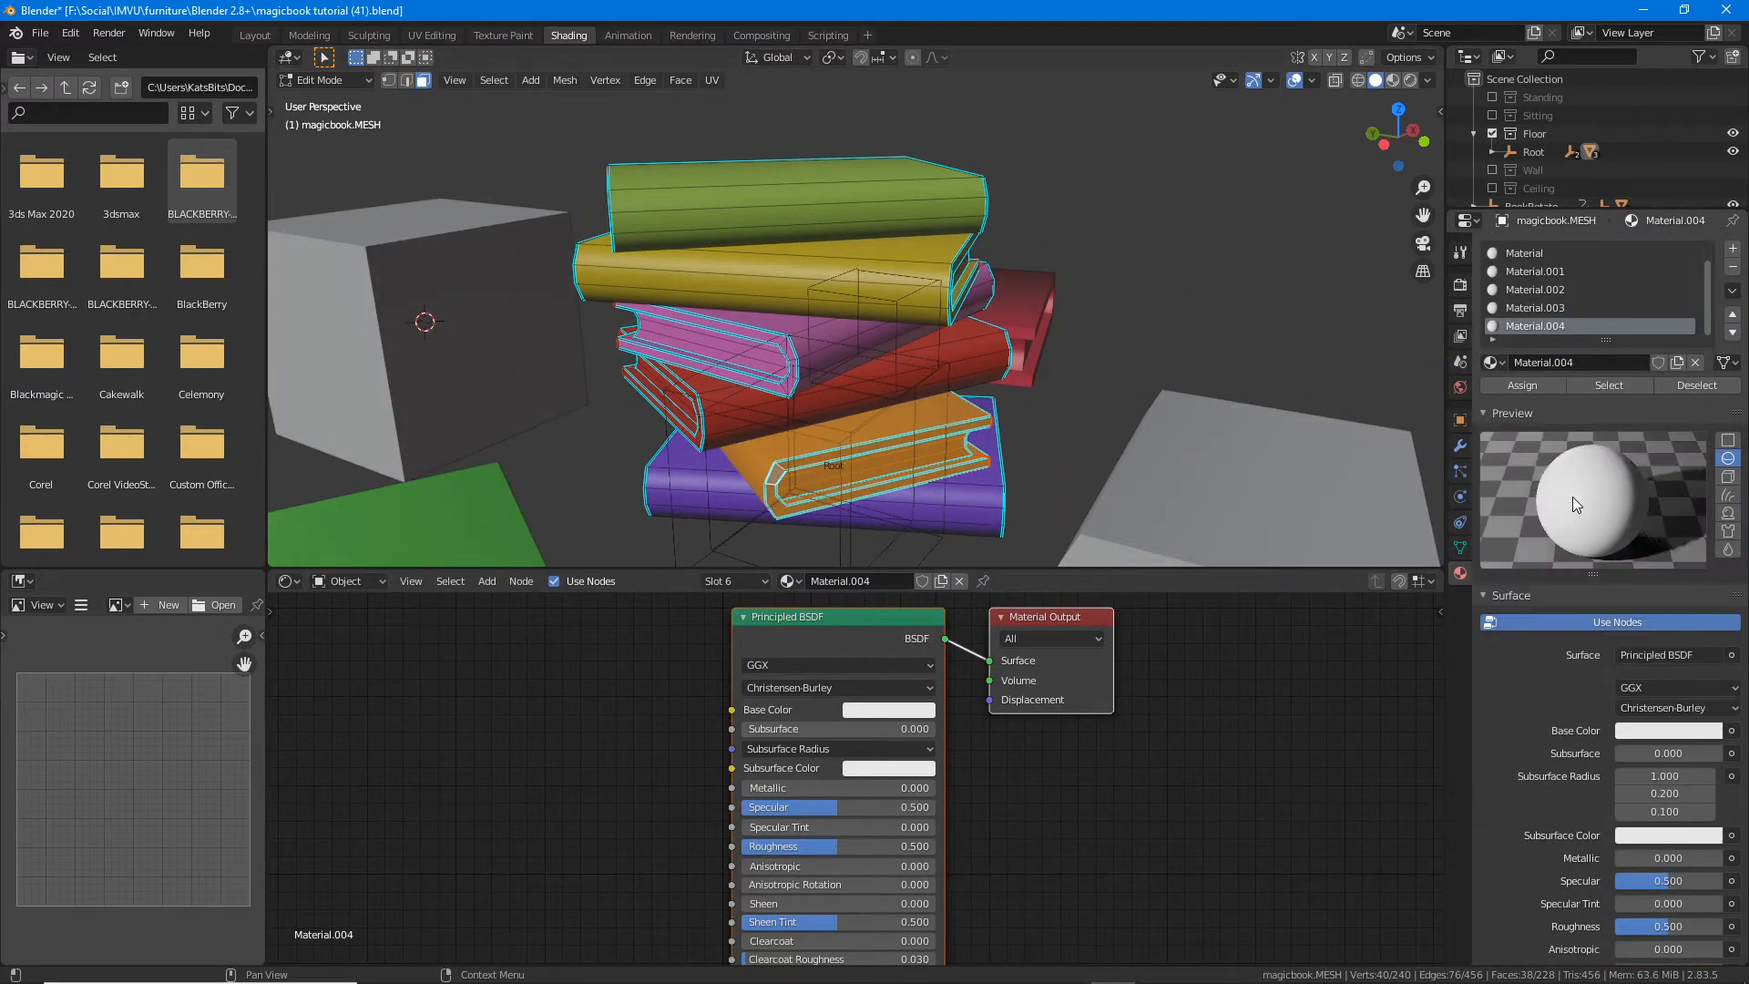
middle_click_drag(802, 401, 822, 355)
scroll(1590, 300, "up", 1)
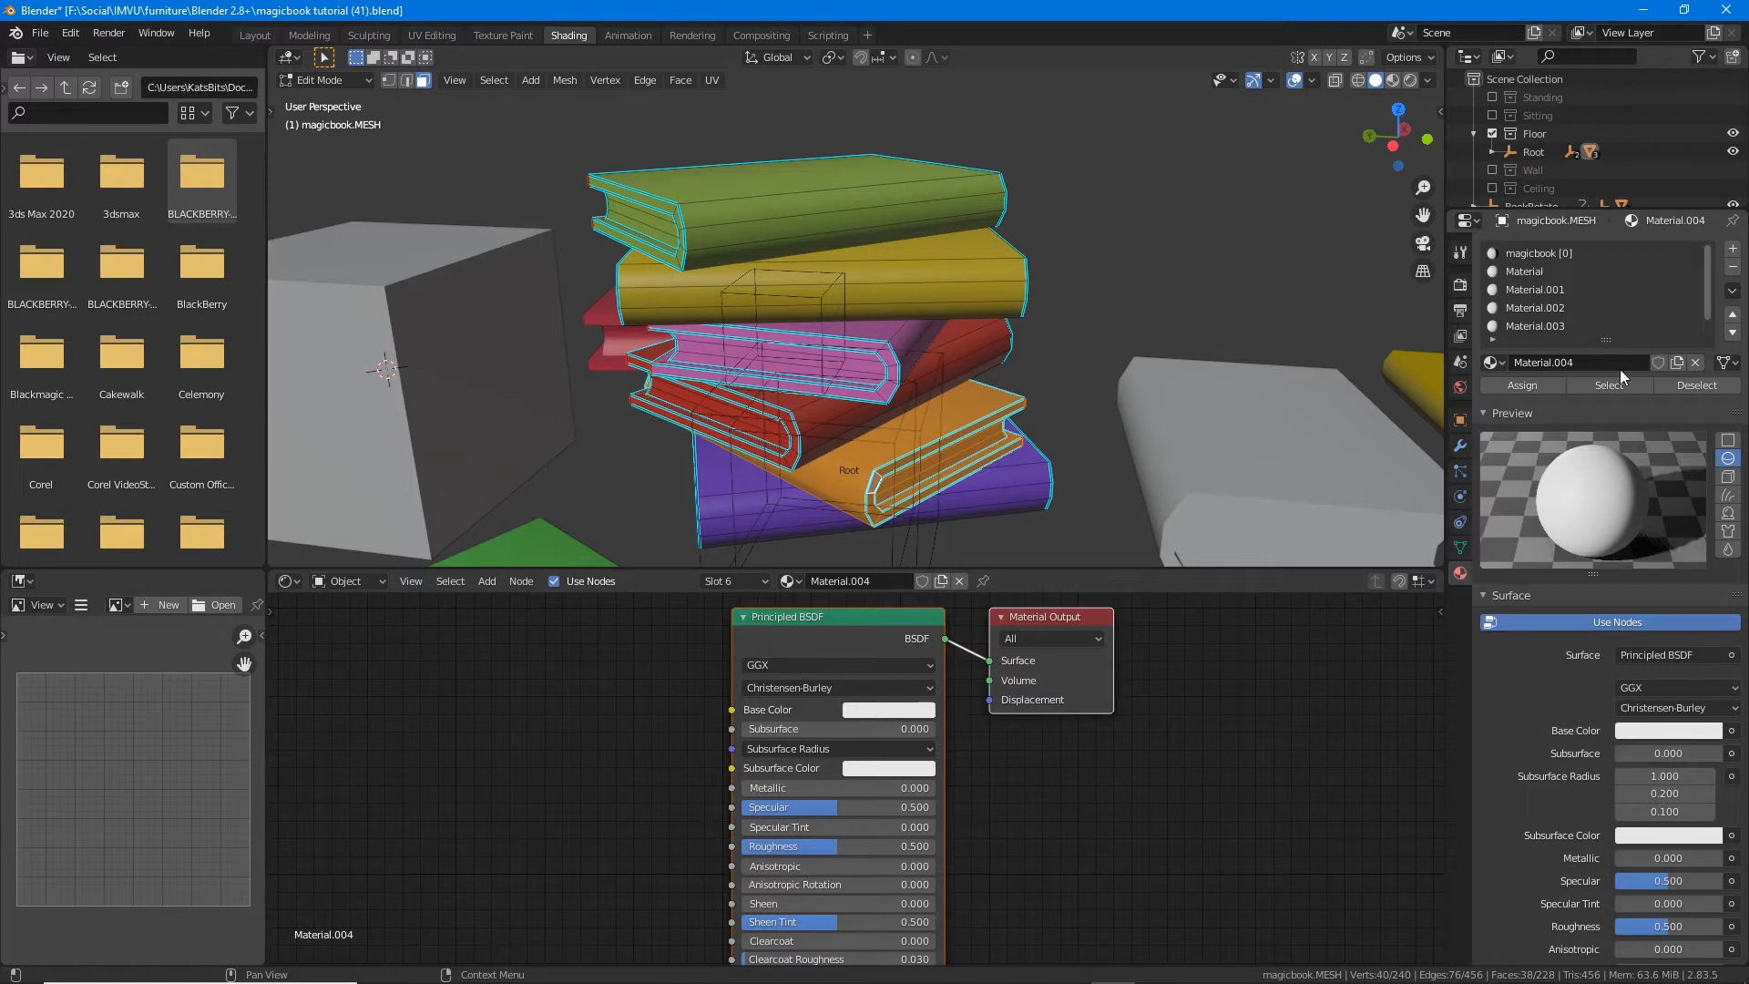
mouse_move(1589, 330)
left_mouse_down()
mouse_move(1591, 364)
mouse_move(1633, 326)
mouse_move(1591, 326)
mouse_move(1608, 402)
left_mouse_up()
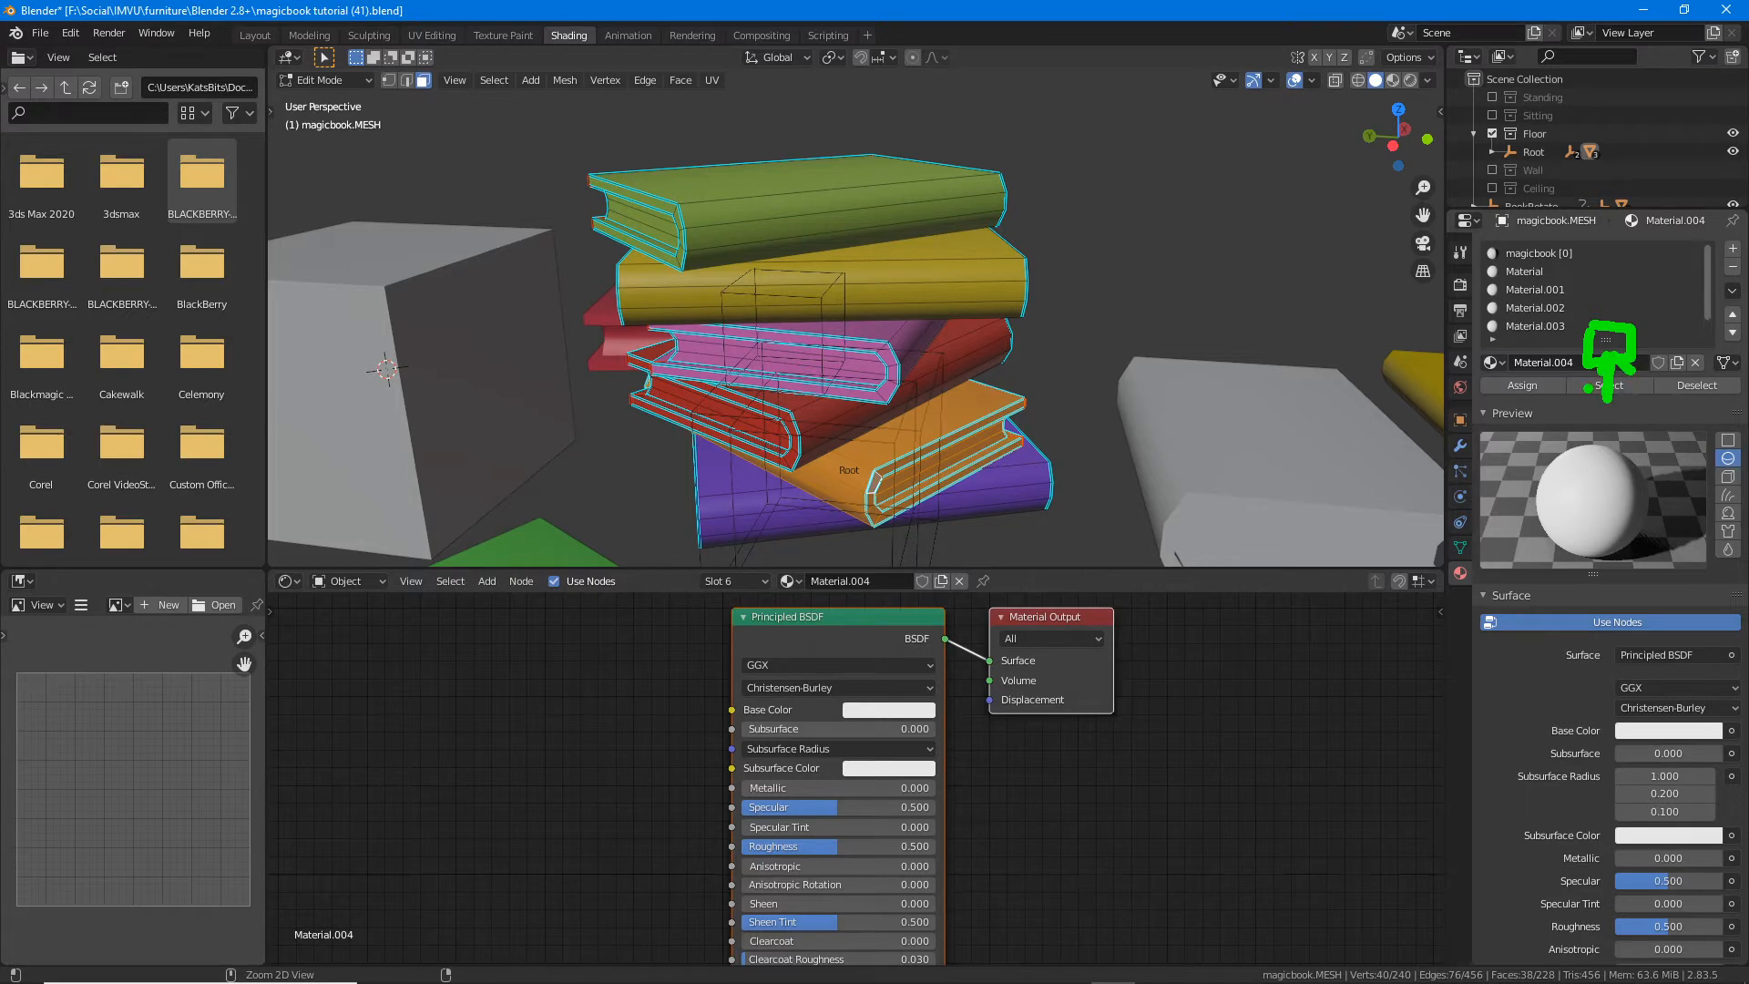
key("Escape")
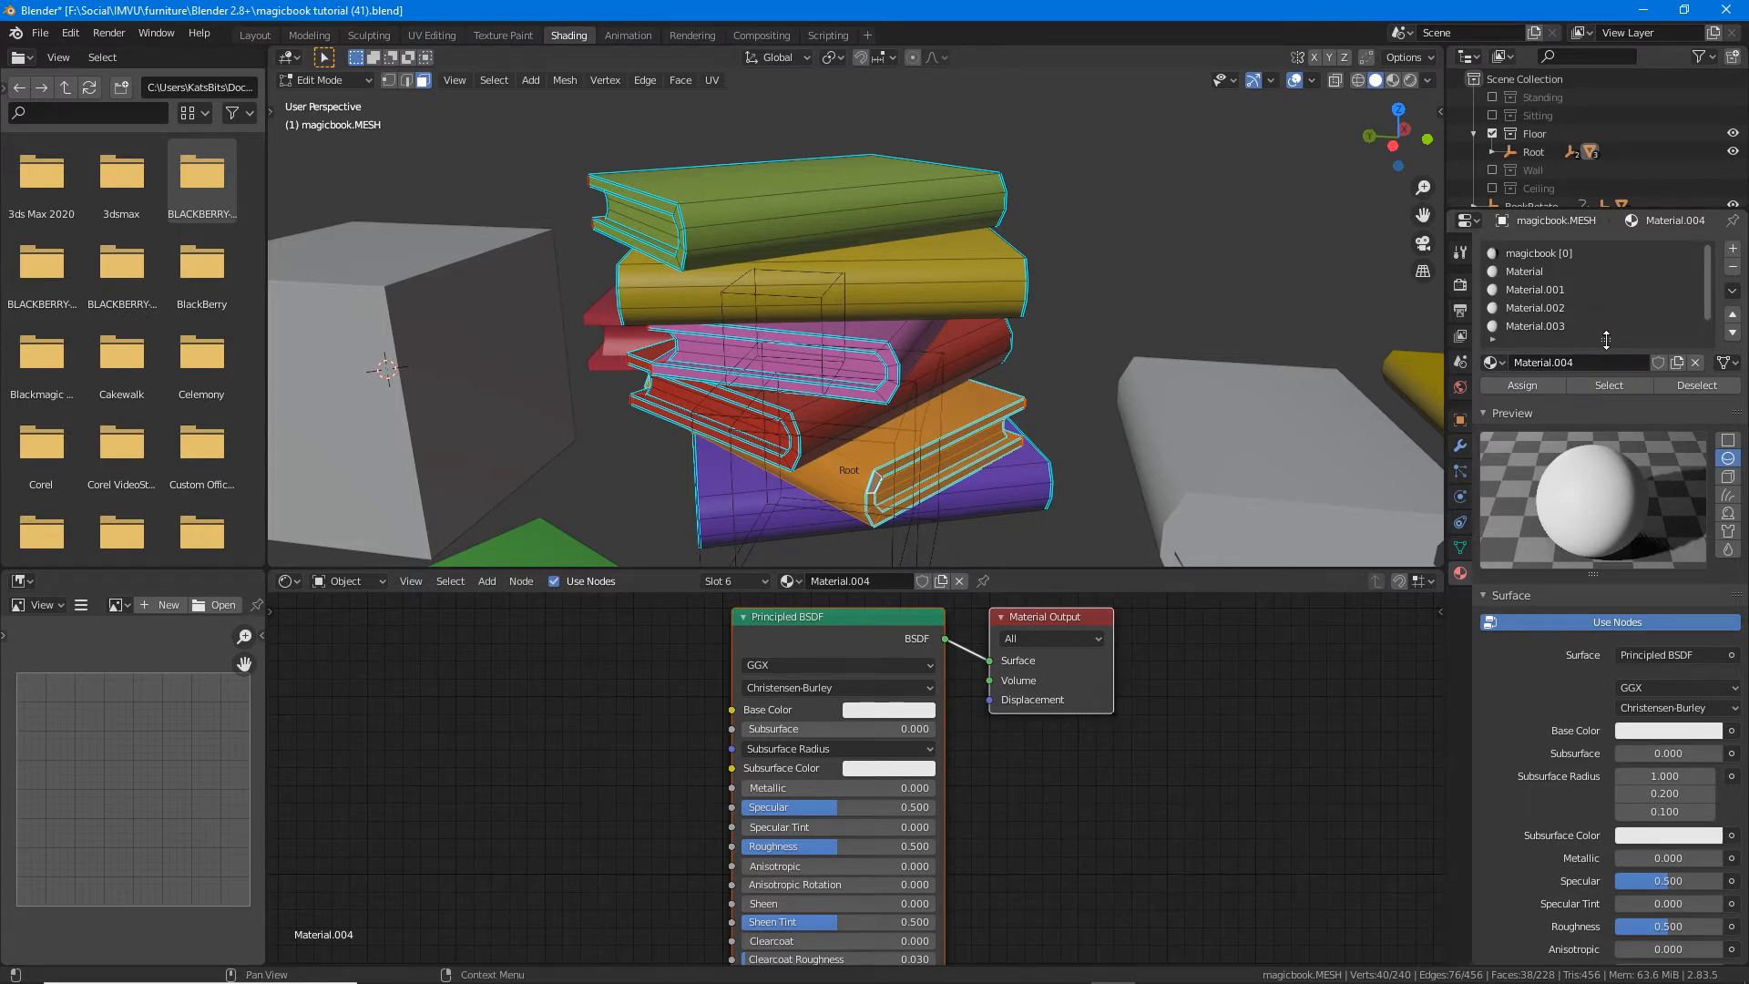
scroll(1606, 340, "down", 1)
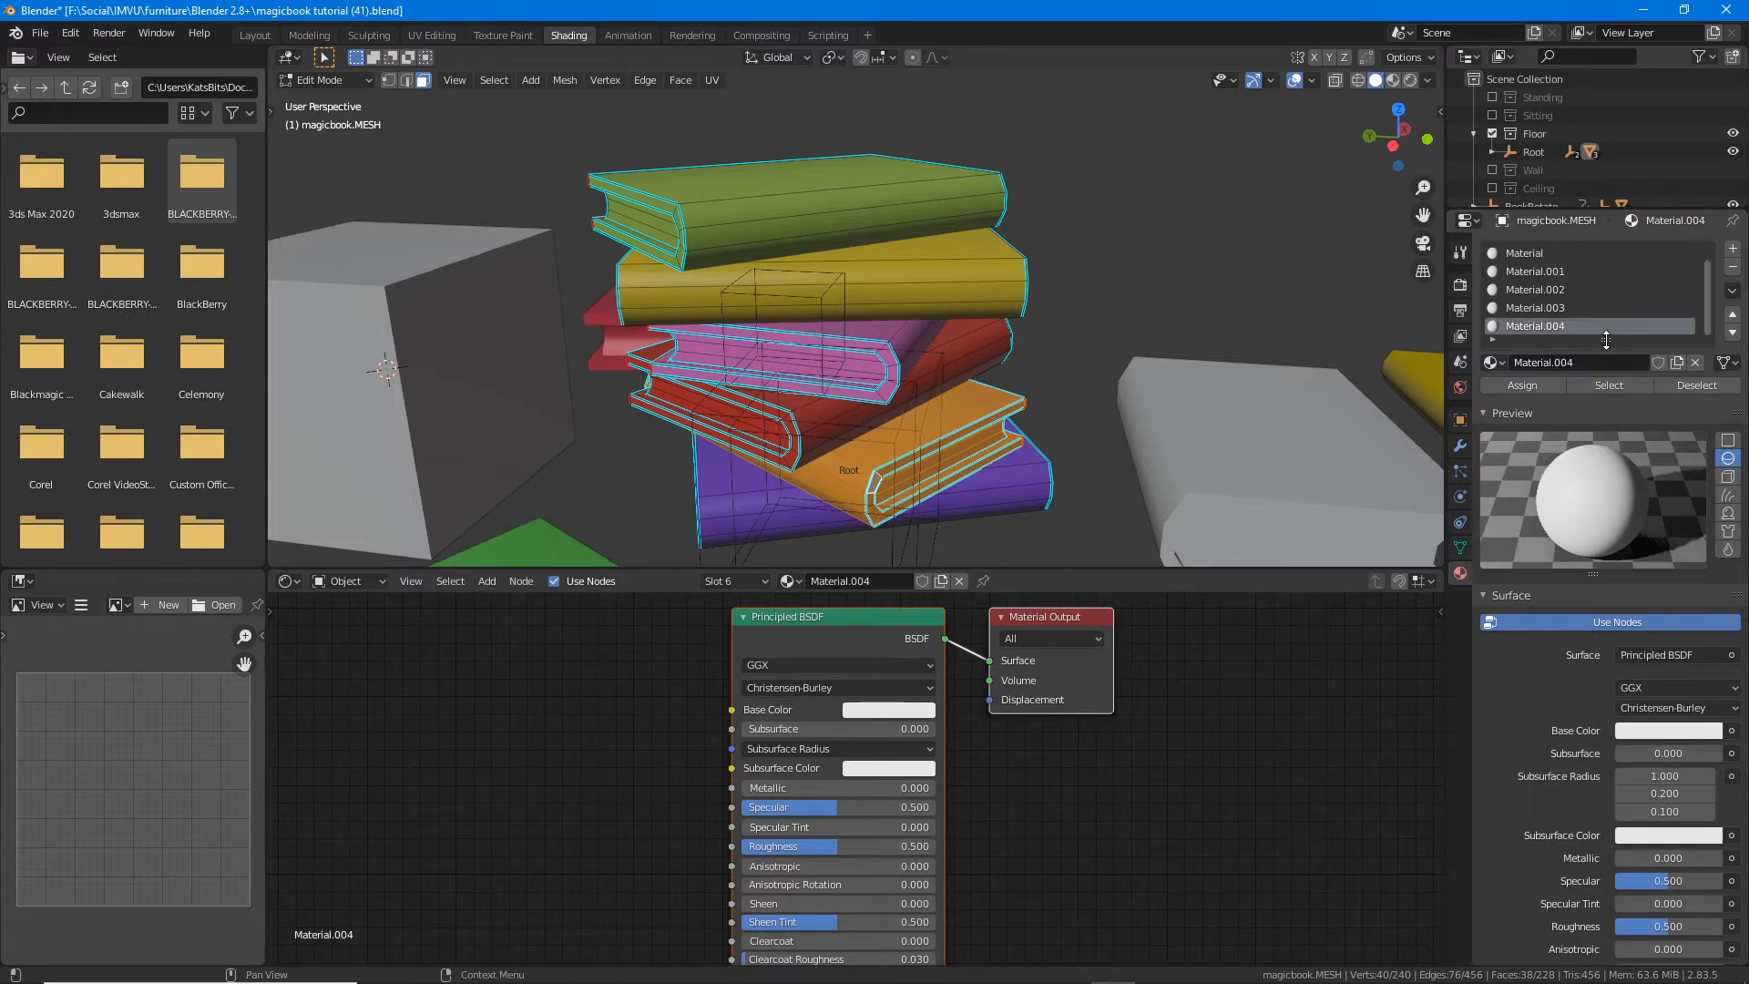
left_click_drag(1606, 340, 1609, 376)
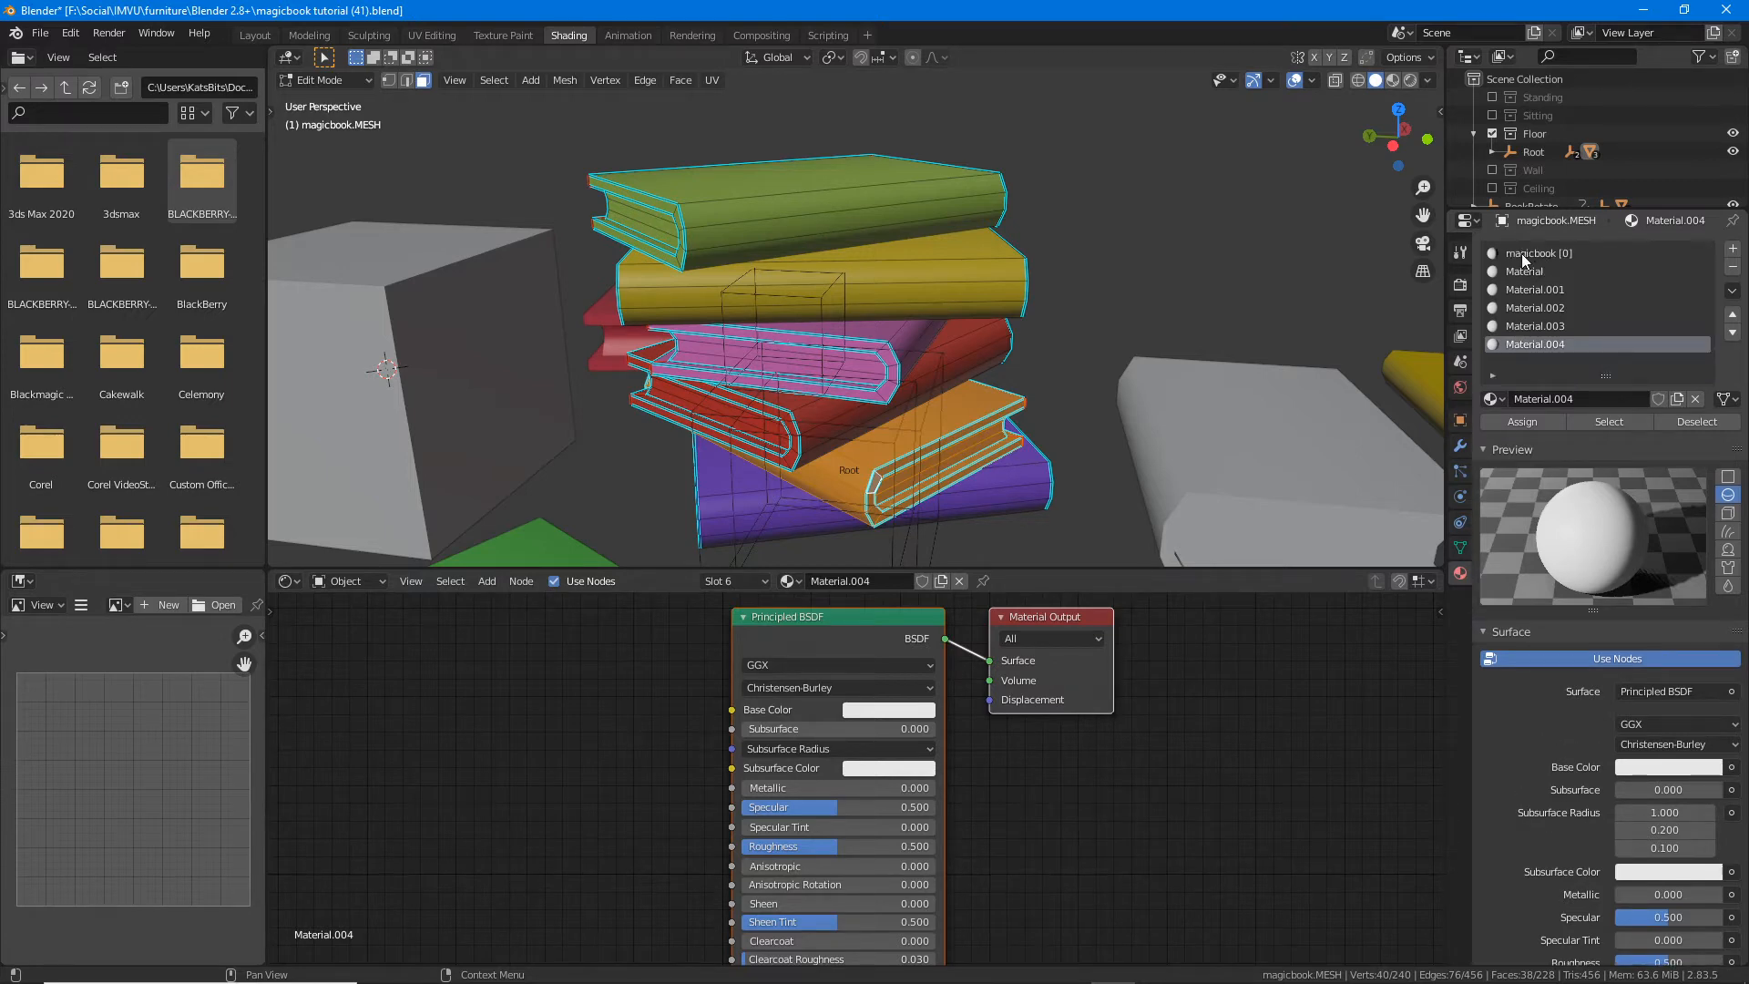
Step: Select a cover face of the bottom book and examine its magicbook [0] material slot
middle_click_drag(920, 346, 972, 339)
left_click(1581, 255)
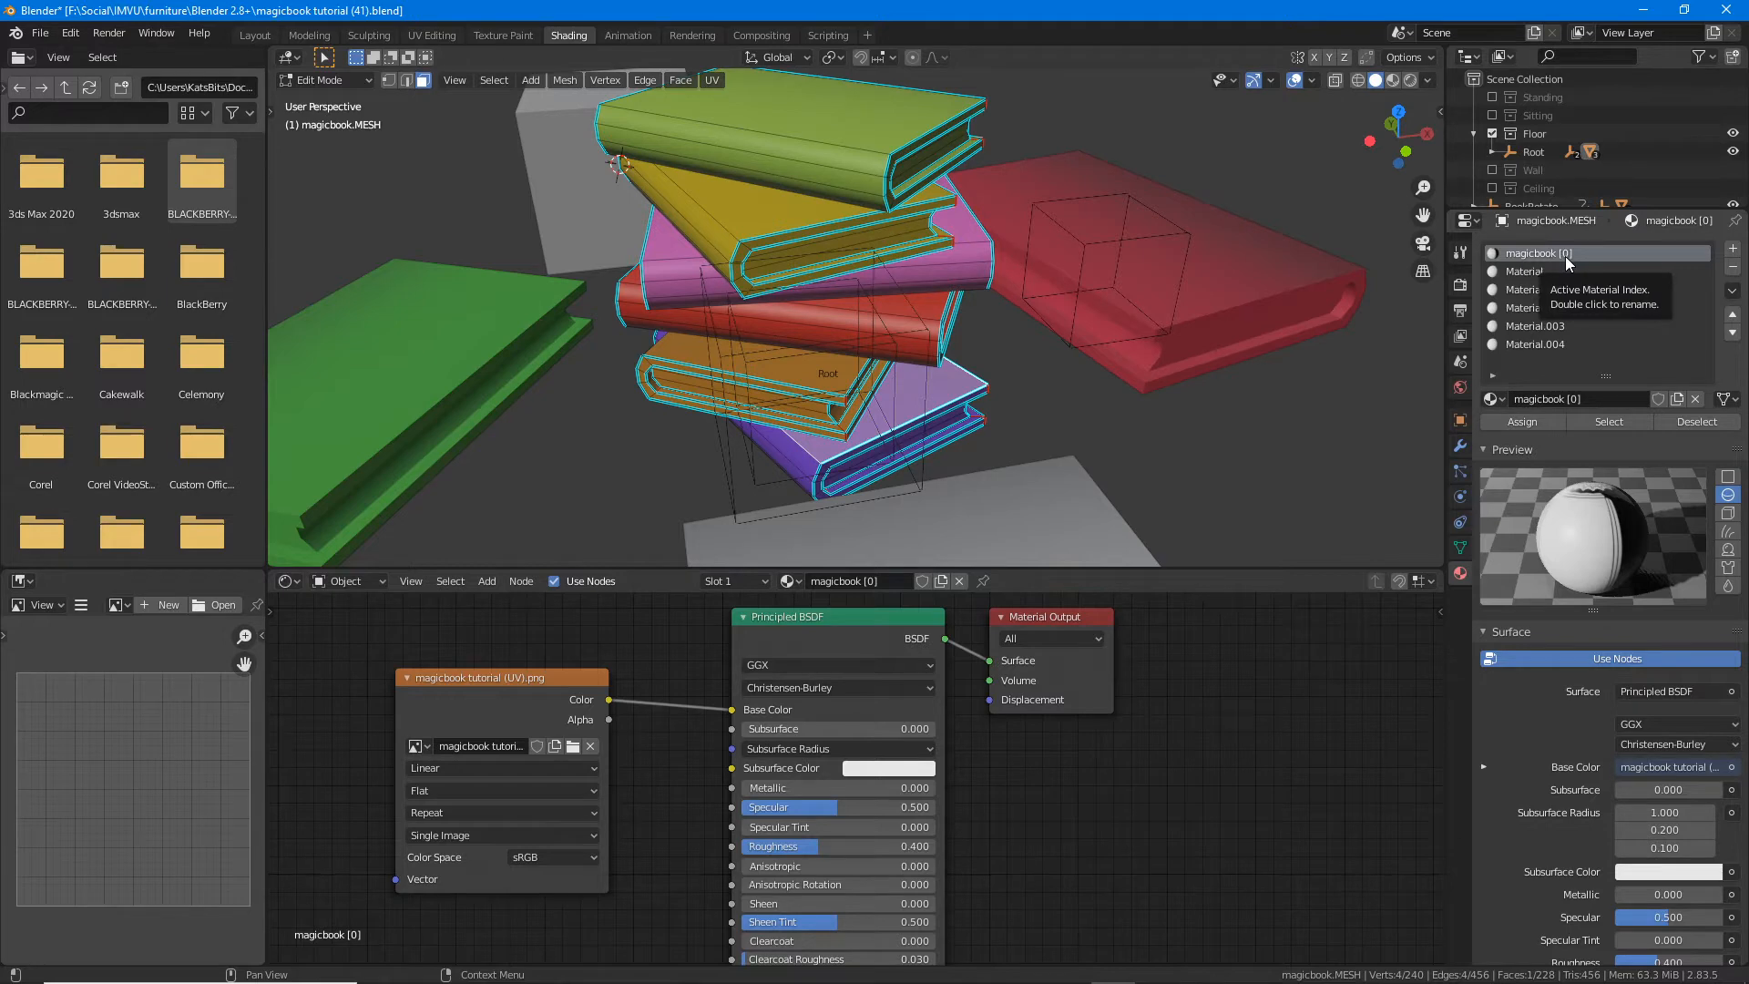
middle_click_drag(1086, 360, 1066, 362)
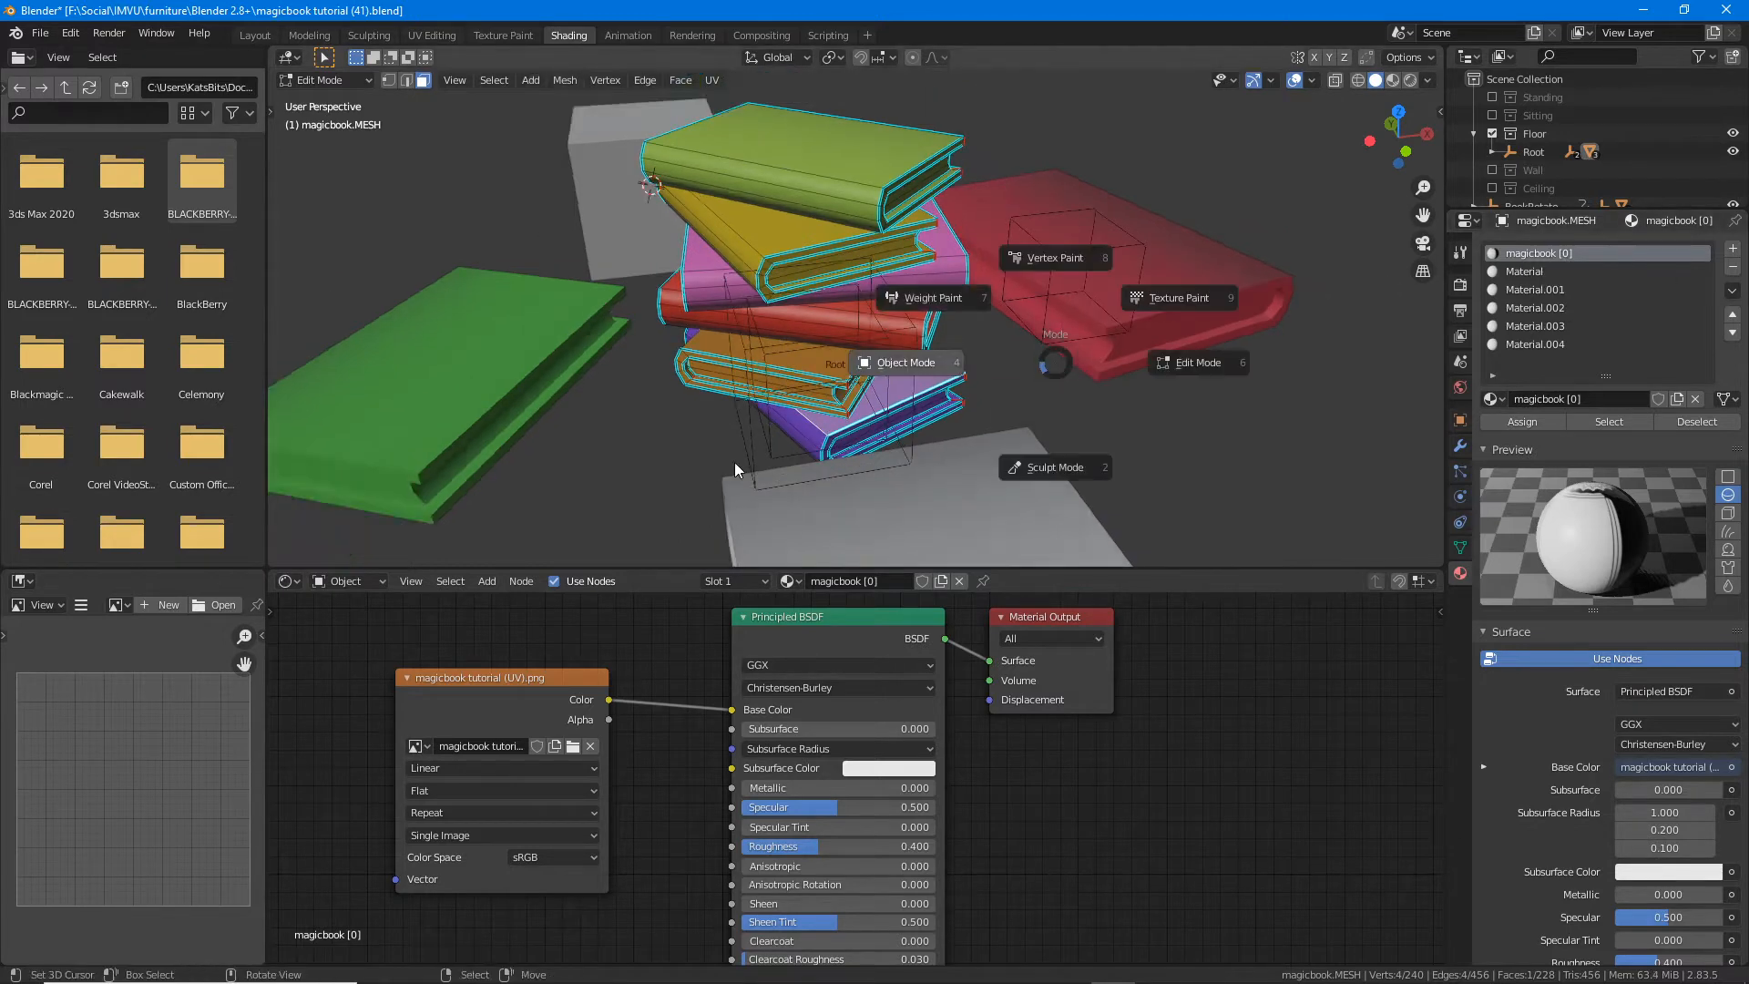
Step: Switch to Object Mode and select the loose books and the stack in turn to compare their material slots
left_click(911, 370)
left_click(471, 404)
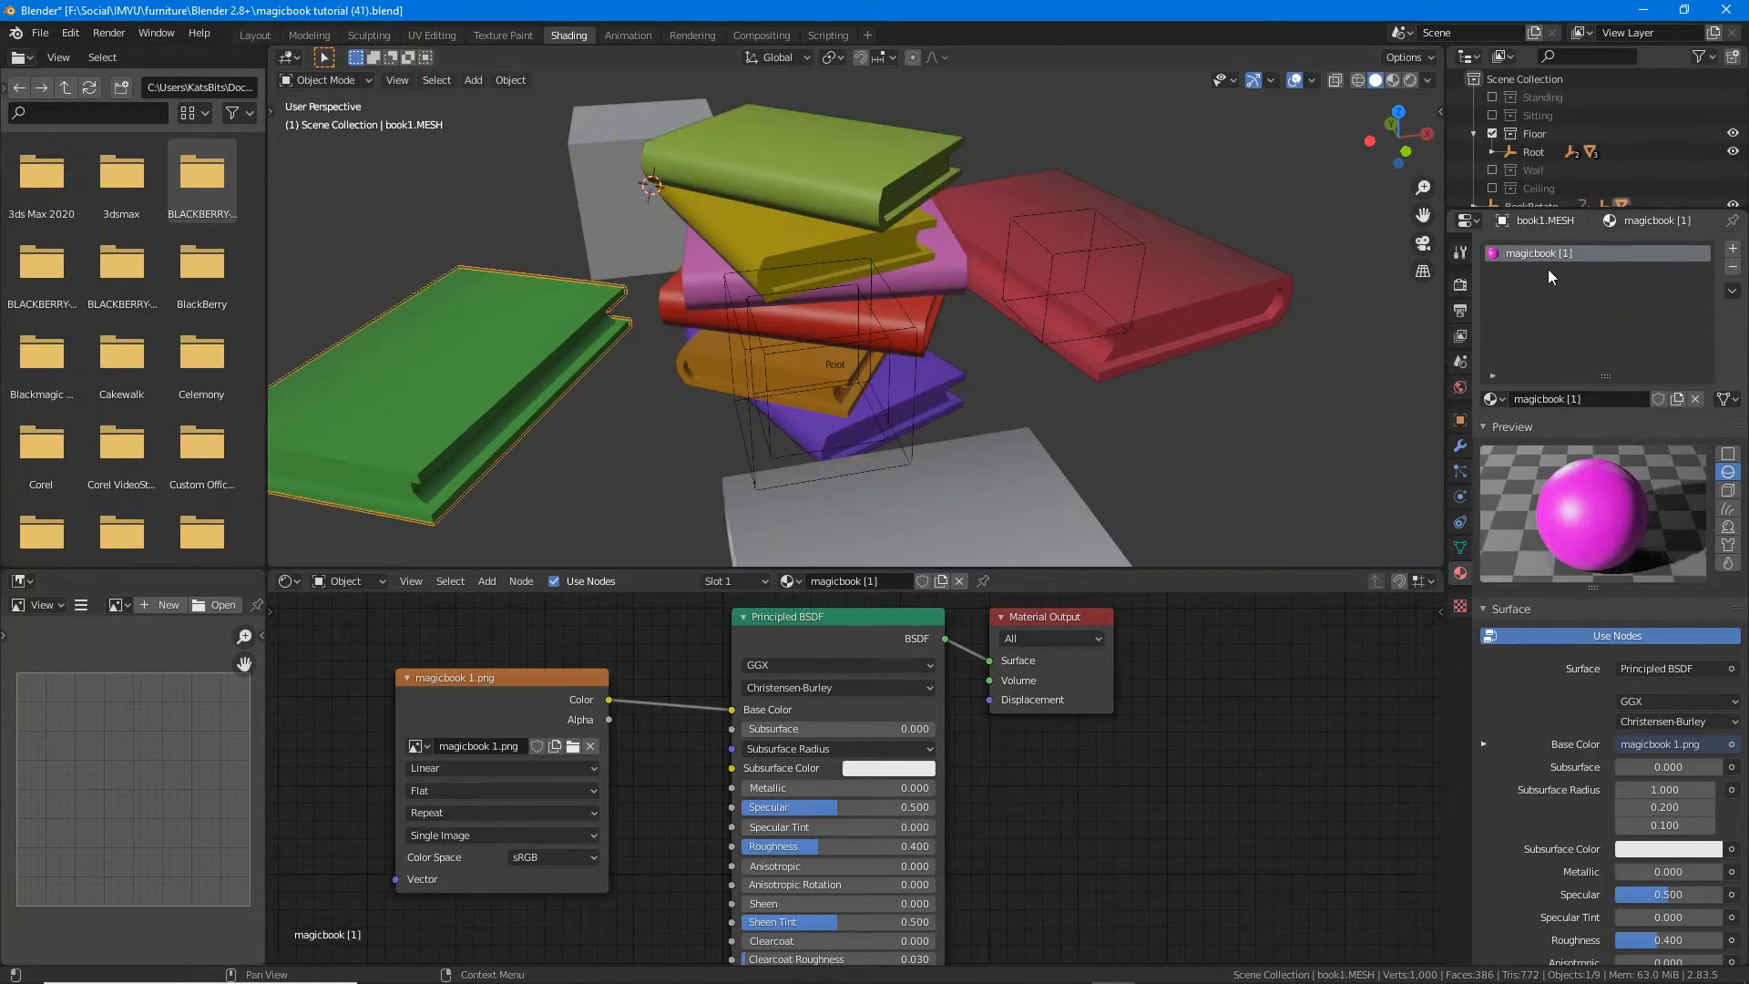
left_click(1112, 295)
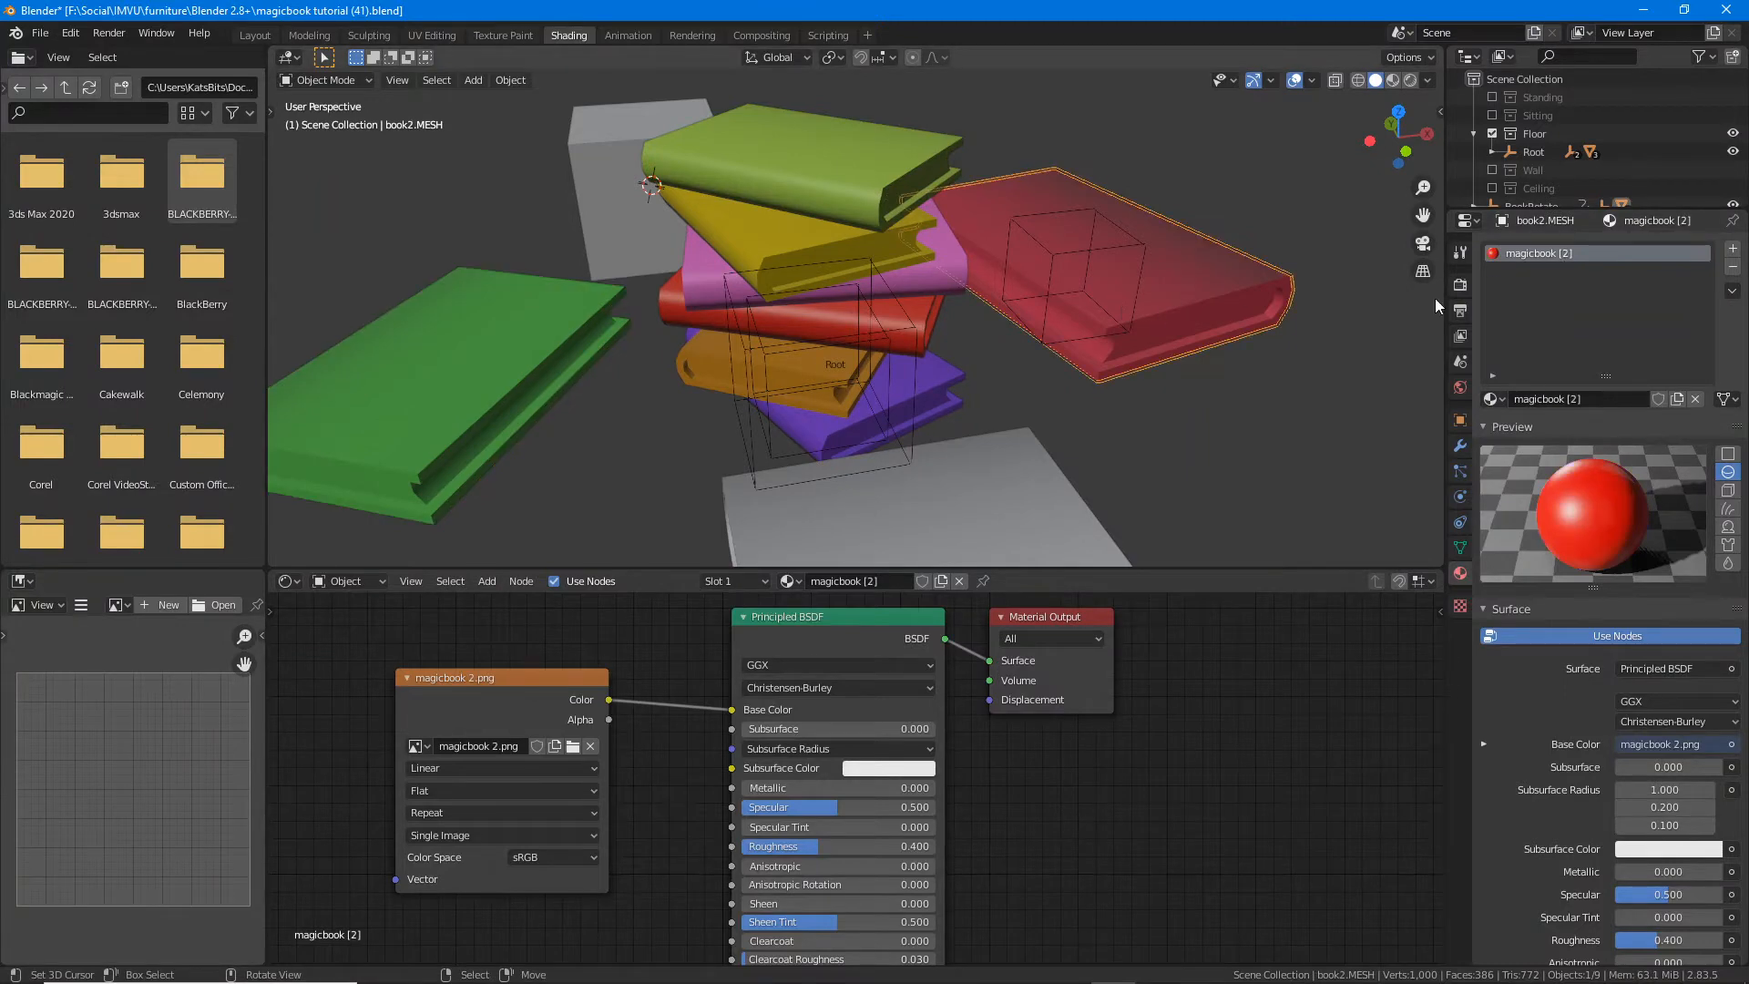
left_click(1042, 479)
middle_click_drag(1046, 476, 1270, 505)
left_click(1270, 505)
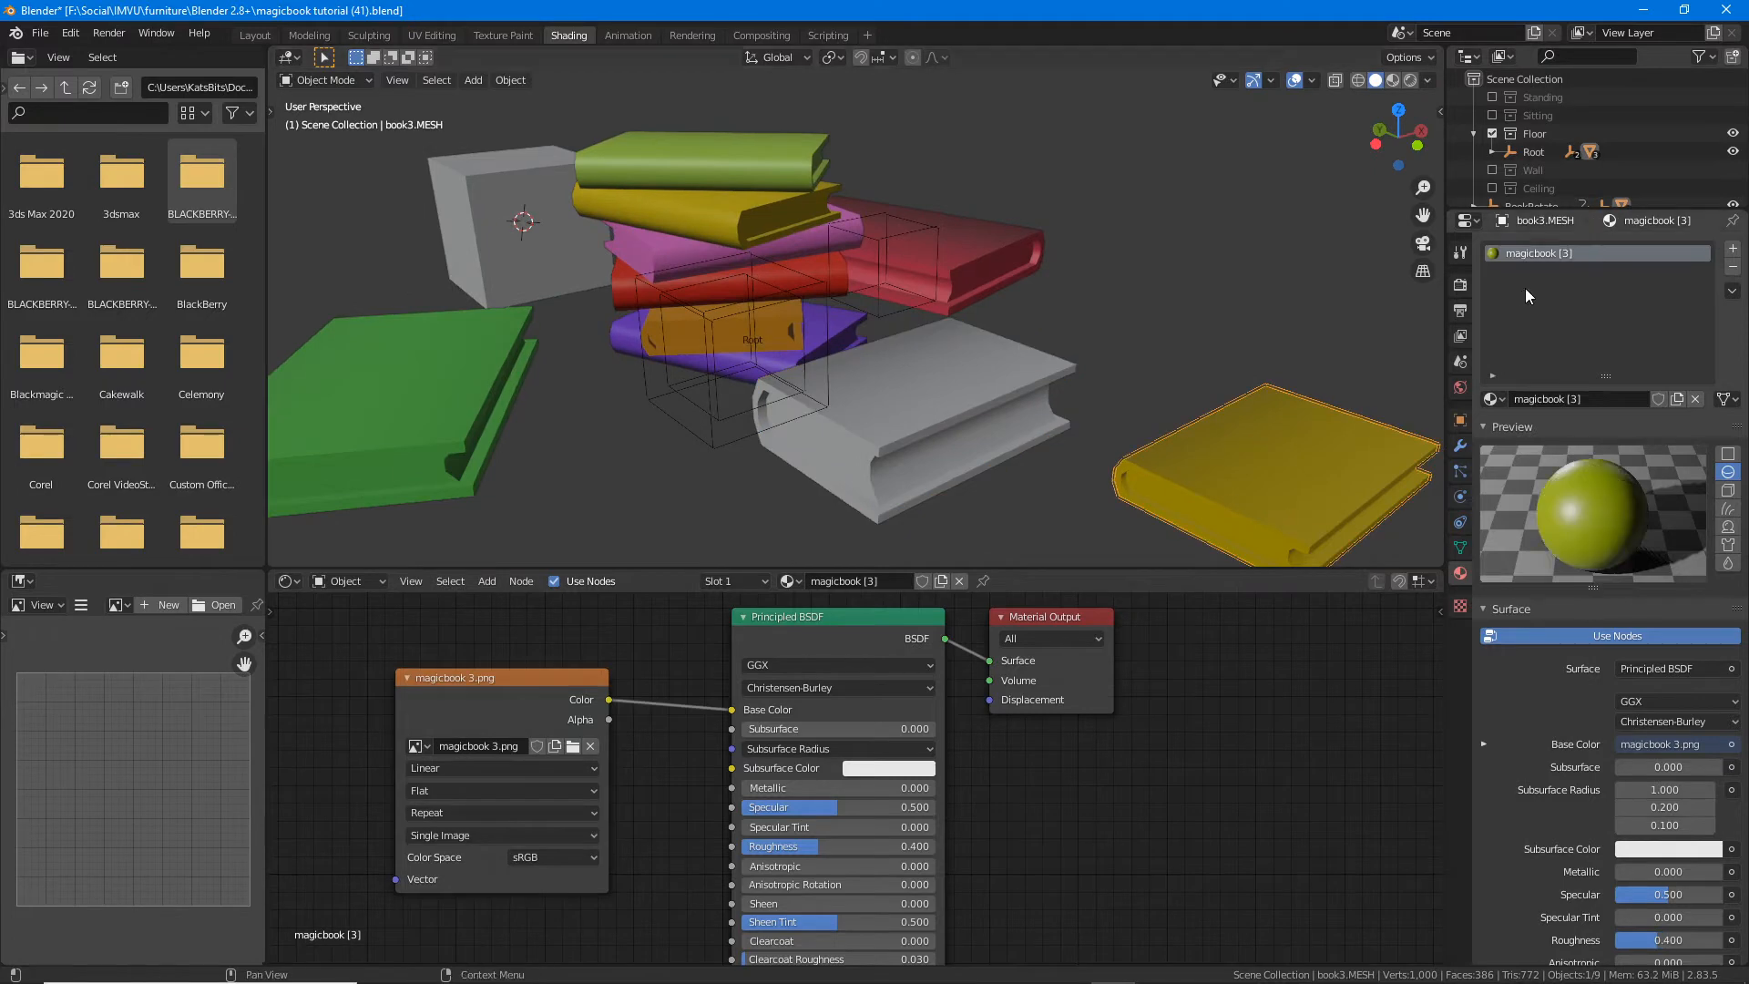
scroll(1022, 414, "up", 3)
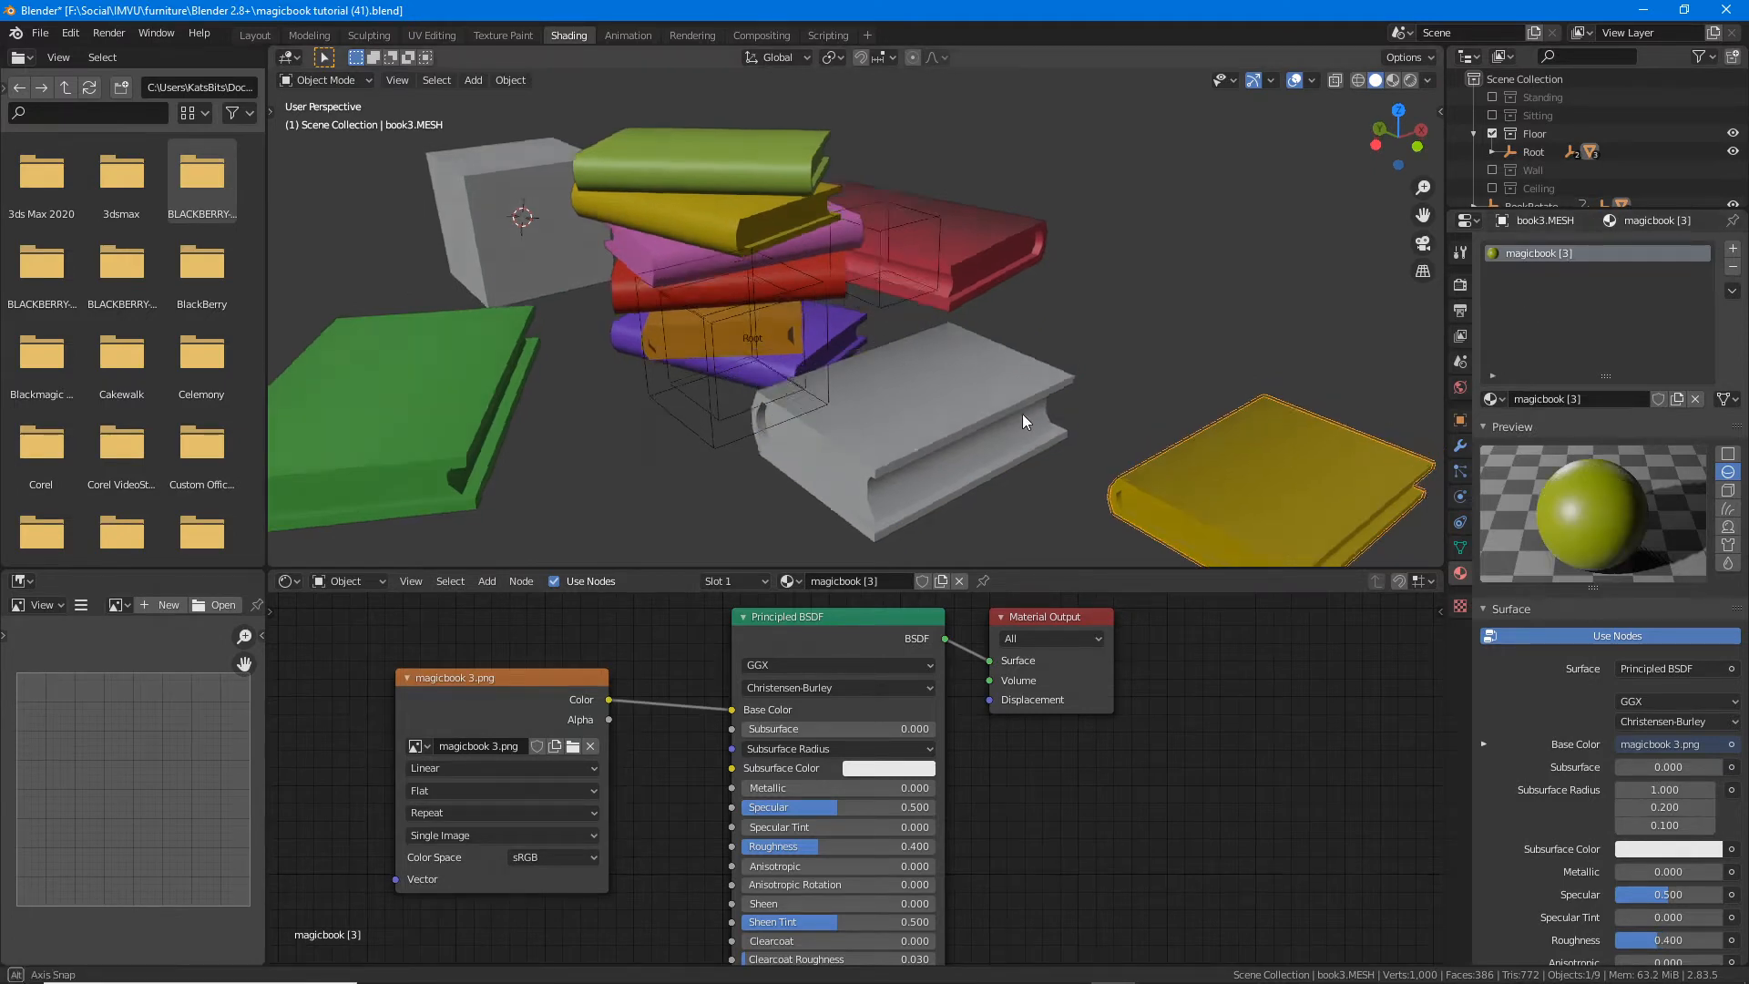
left_click(720, 140)
middle_click_drag(720, 139, 1022, 366)
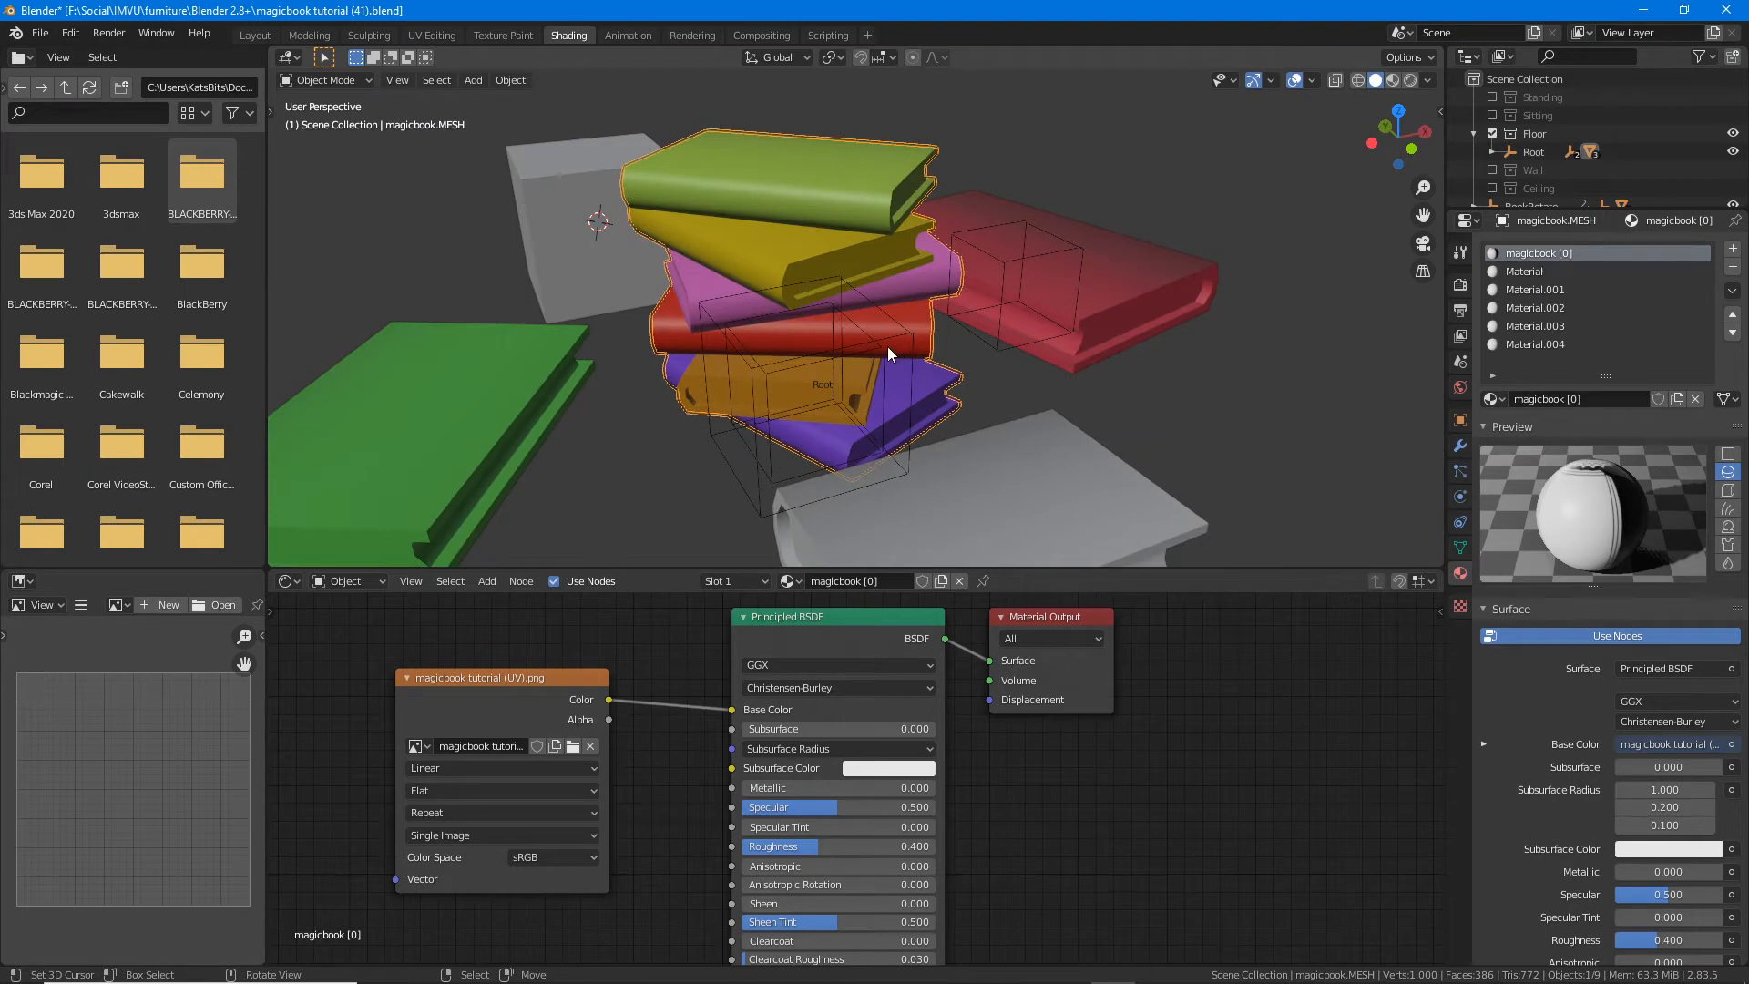
Step: Return the stack to Edit Mode and select a face on the top green book and one on the orange book to check their materials
key("Tab")
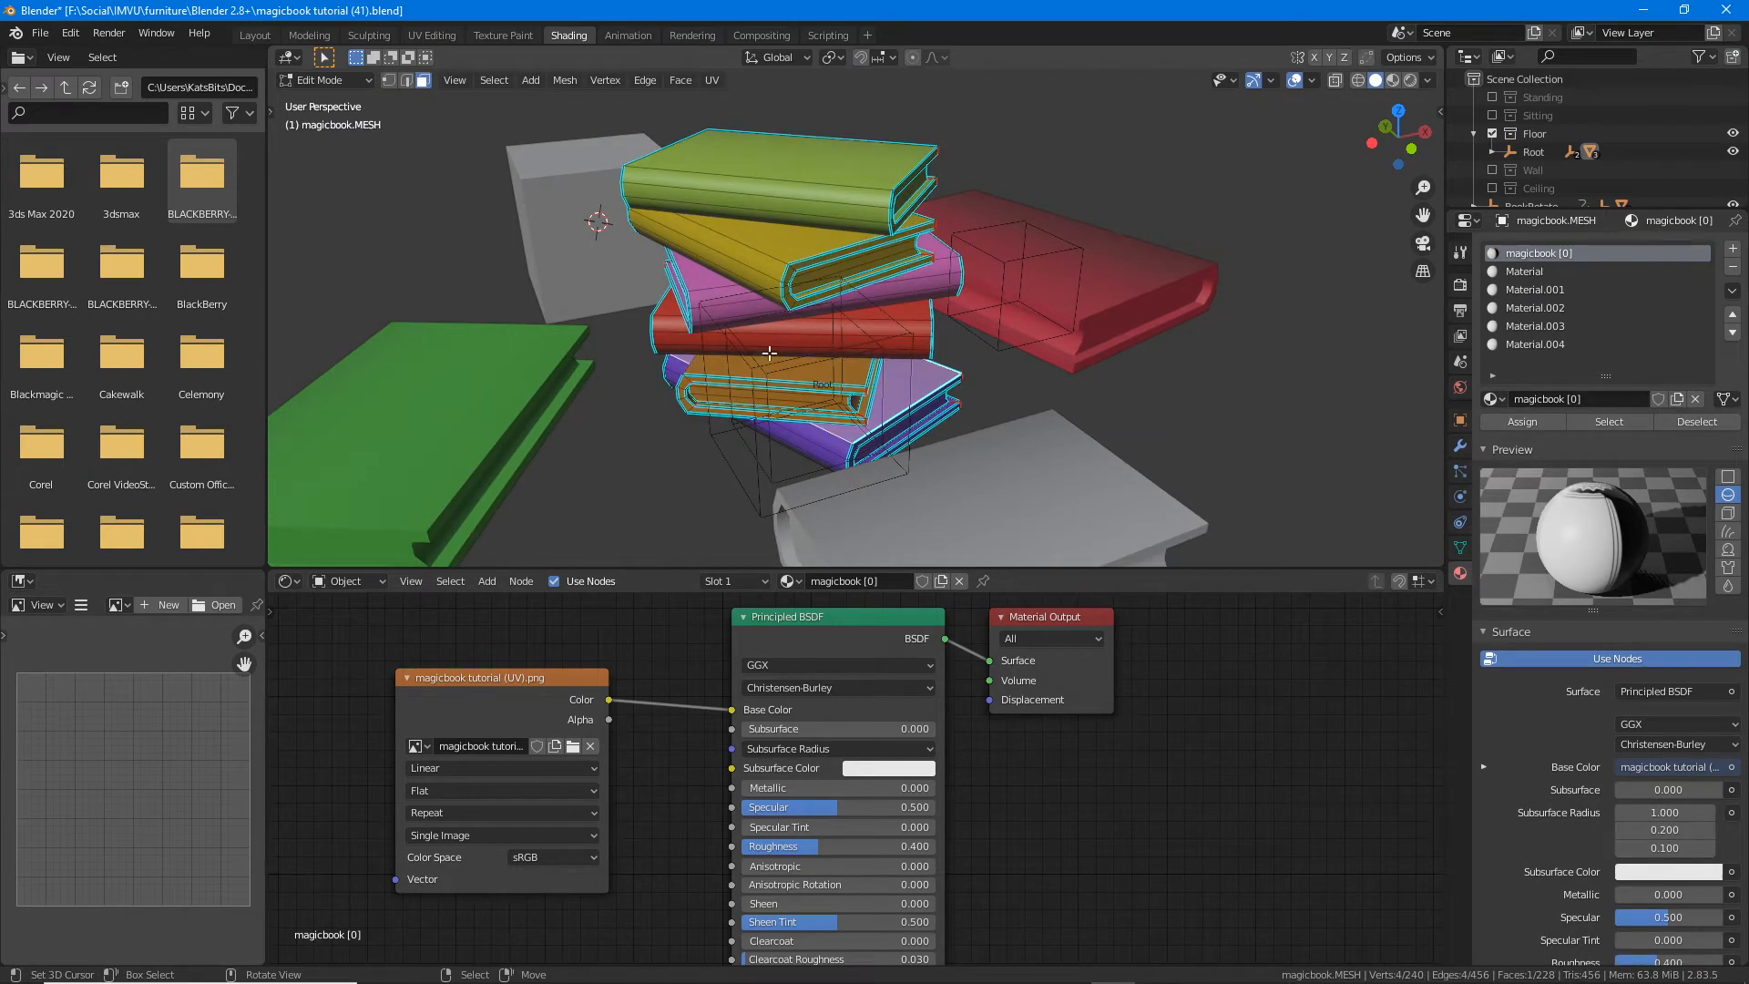
middle_click_drag(770, 352, 947, 373)
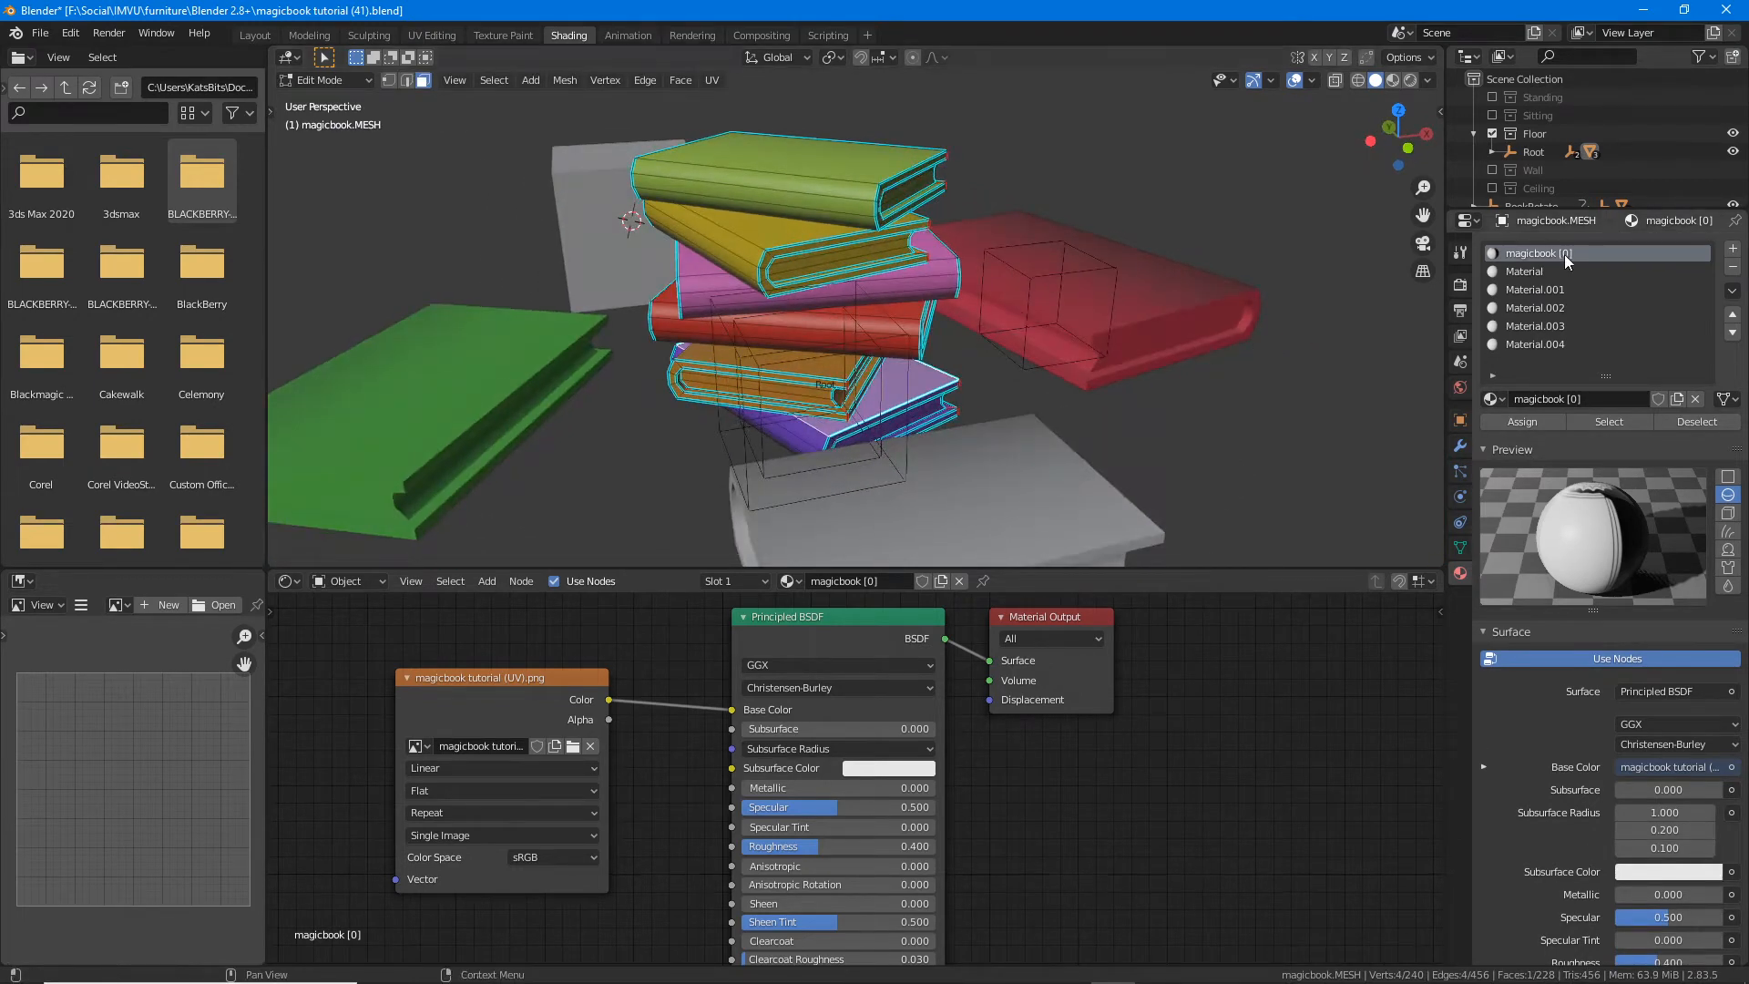
left_click(820, 173)
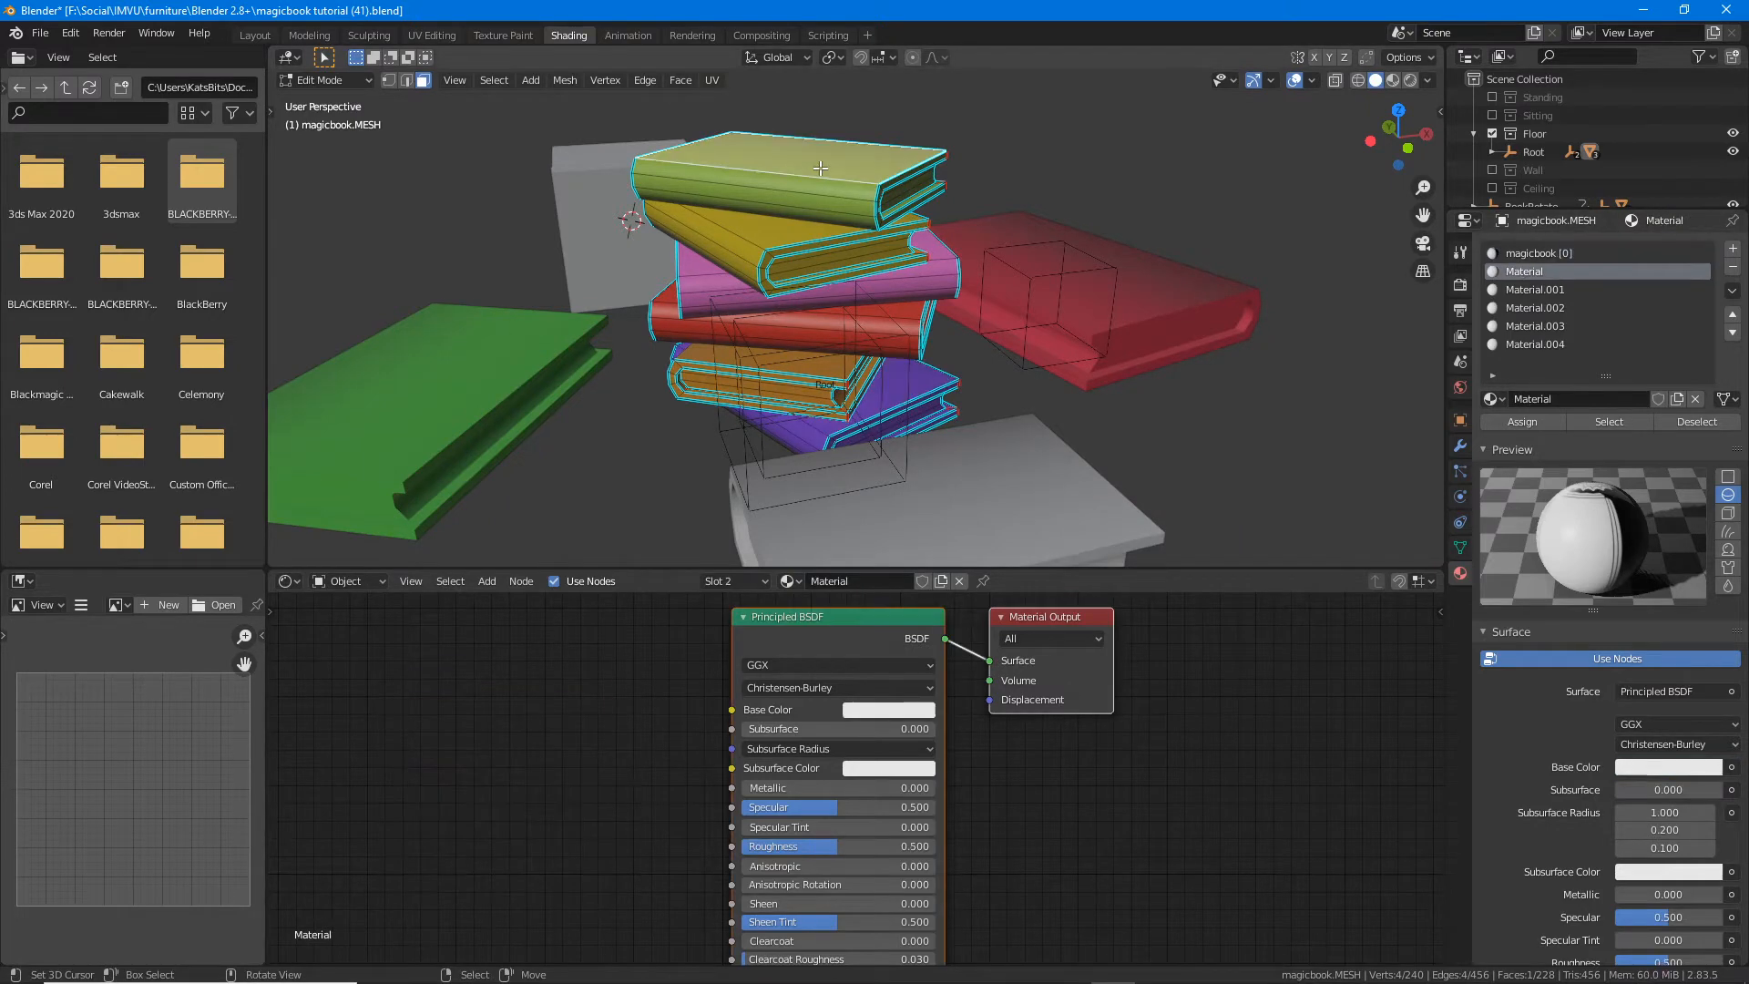
left_click(682, 379)
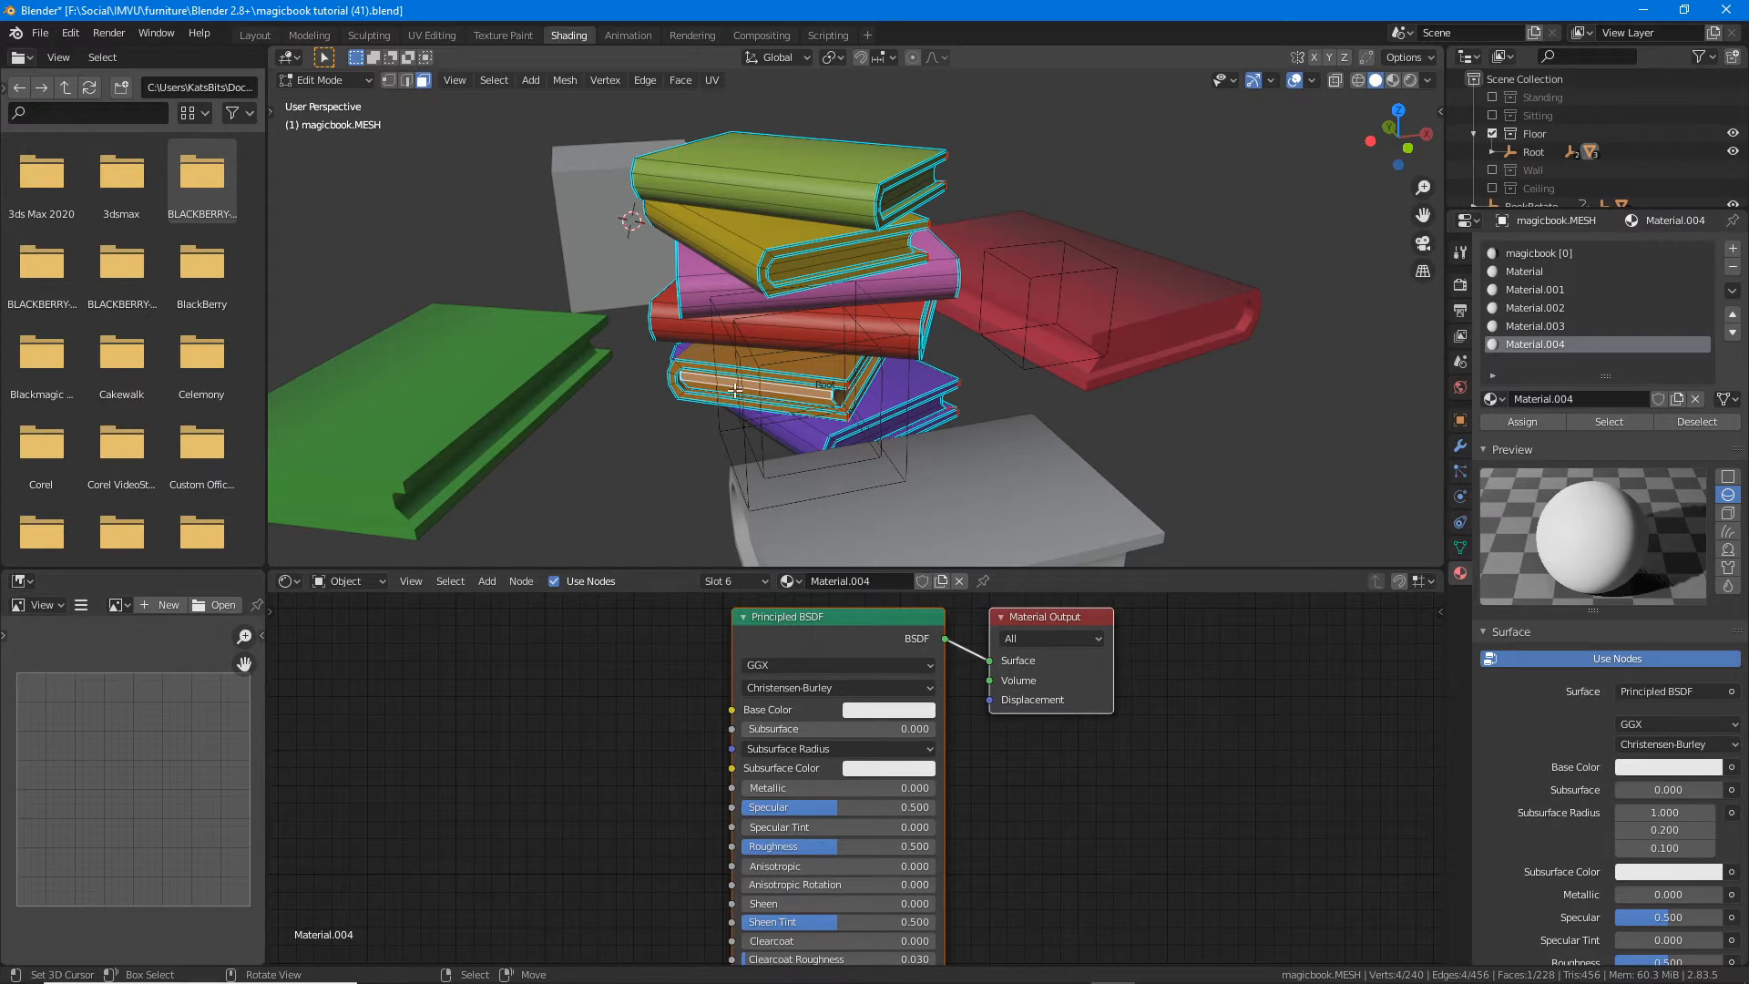
scroll(774, 391, "up", 5)
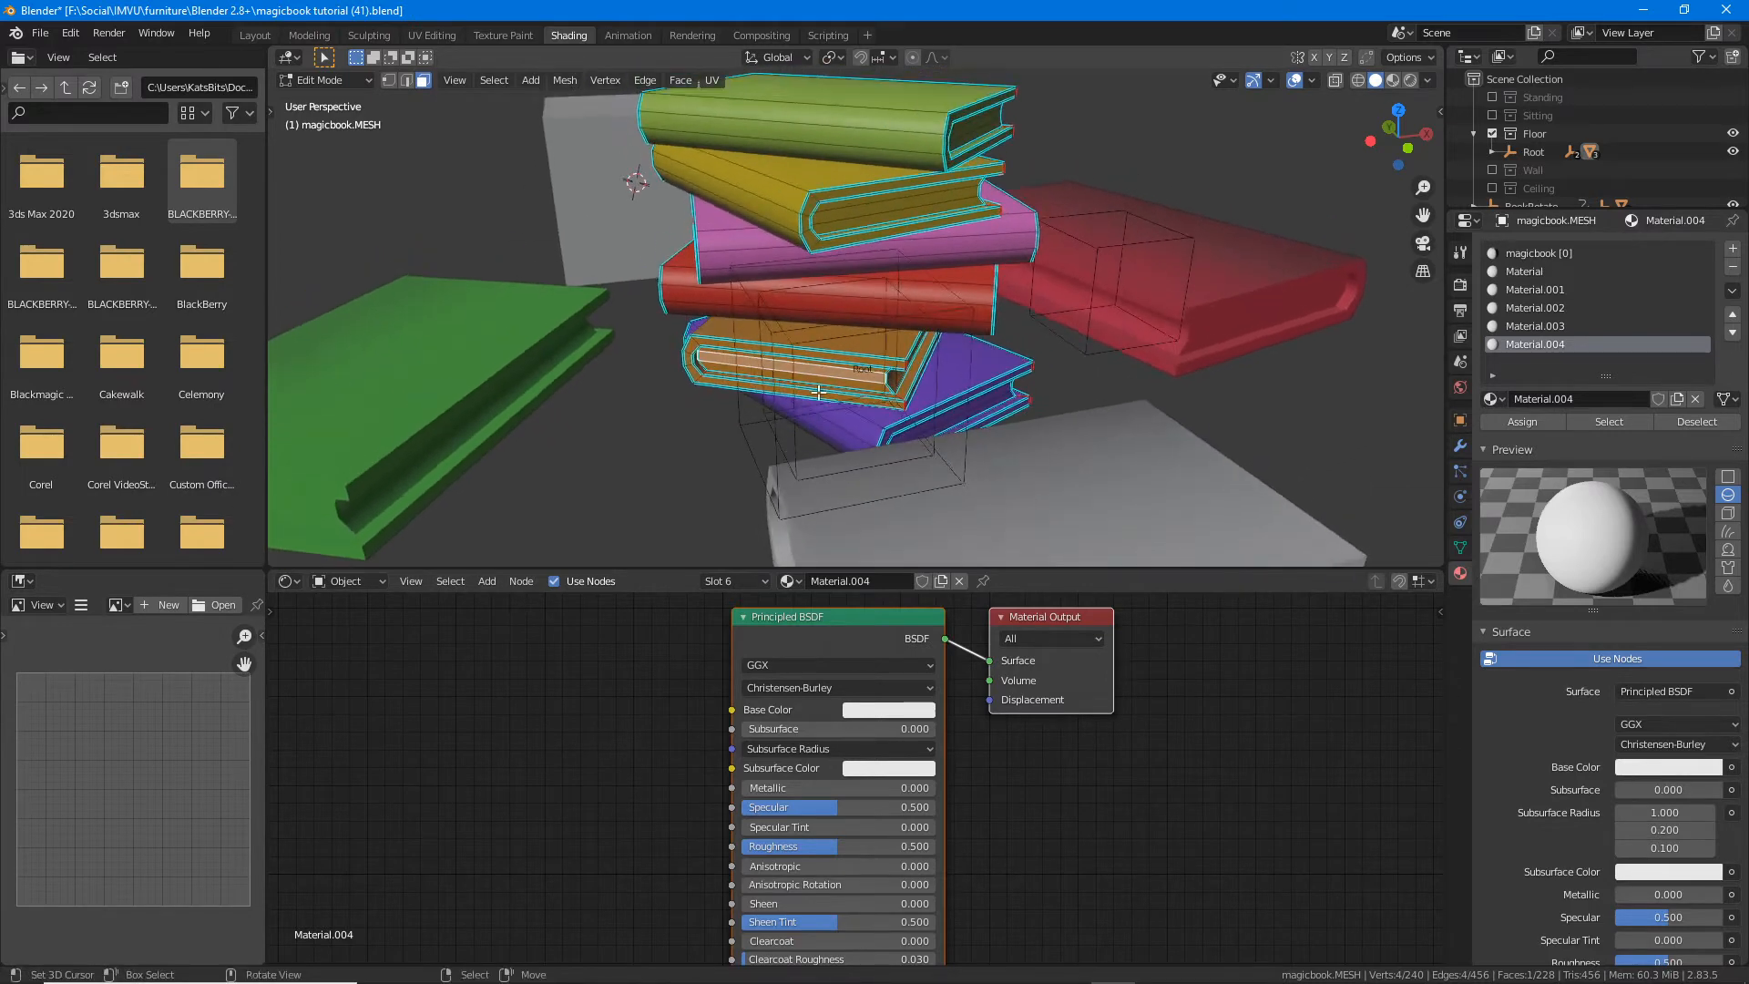
middle_click_drag(832, 406, 673, 477)
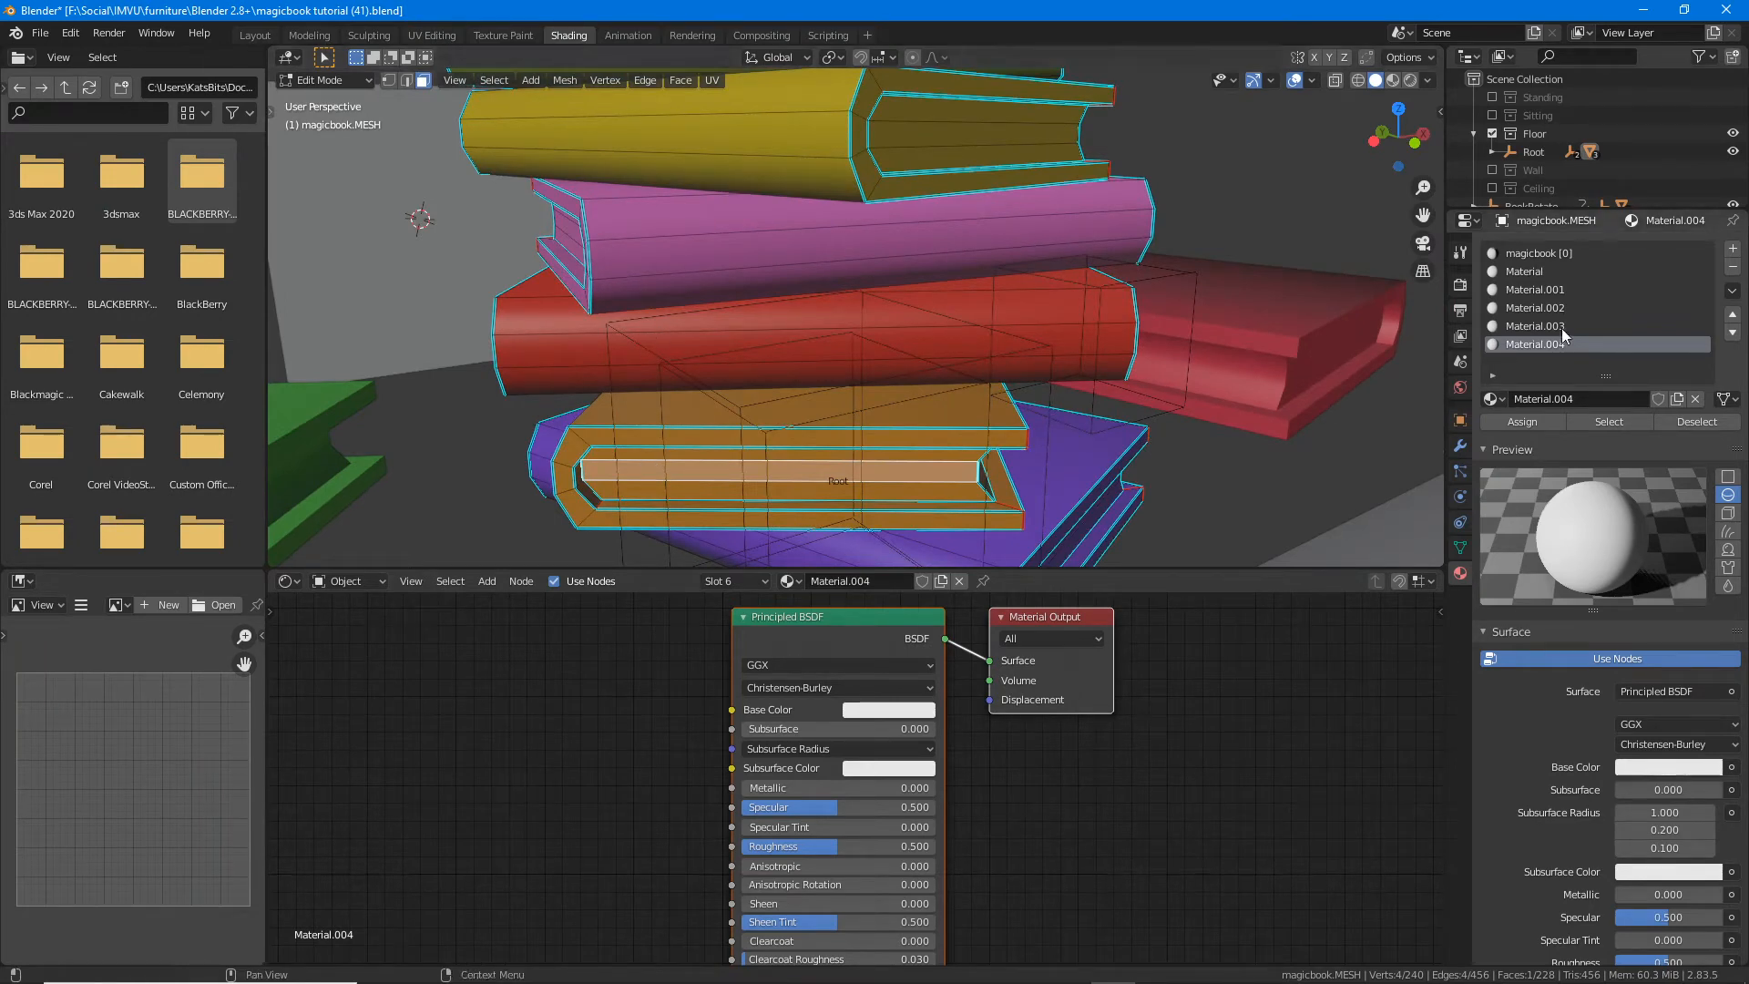
Step: Select one face each on the red, pink, yellow, green and bottom purple books to check which material slot each uses
left_click_drag(1473, 365, 1602, 362)
mouse_move(1457, 358)
left_mouse_down()
mouse_move(1056, 430)
mouse_move(1074, 454)
left_mouse_up()
left_click(1019, 314)
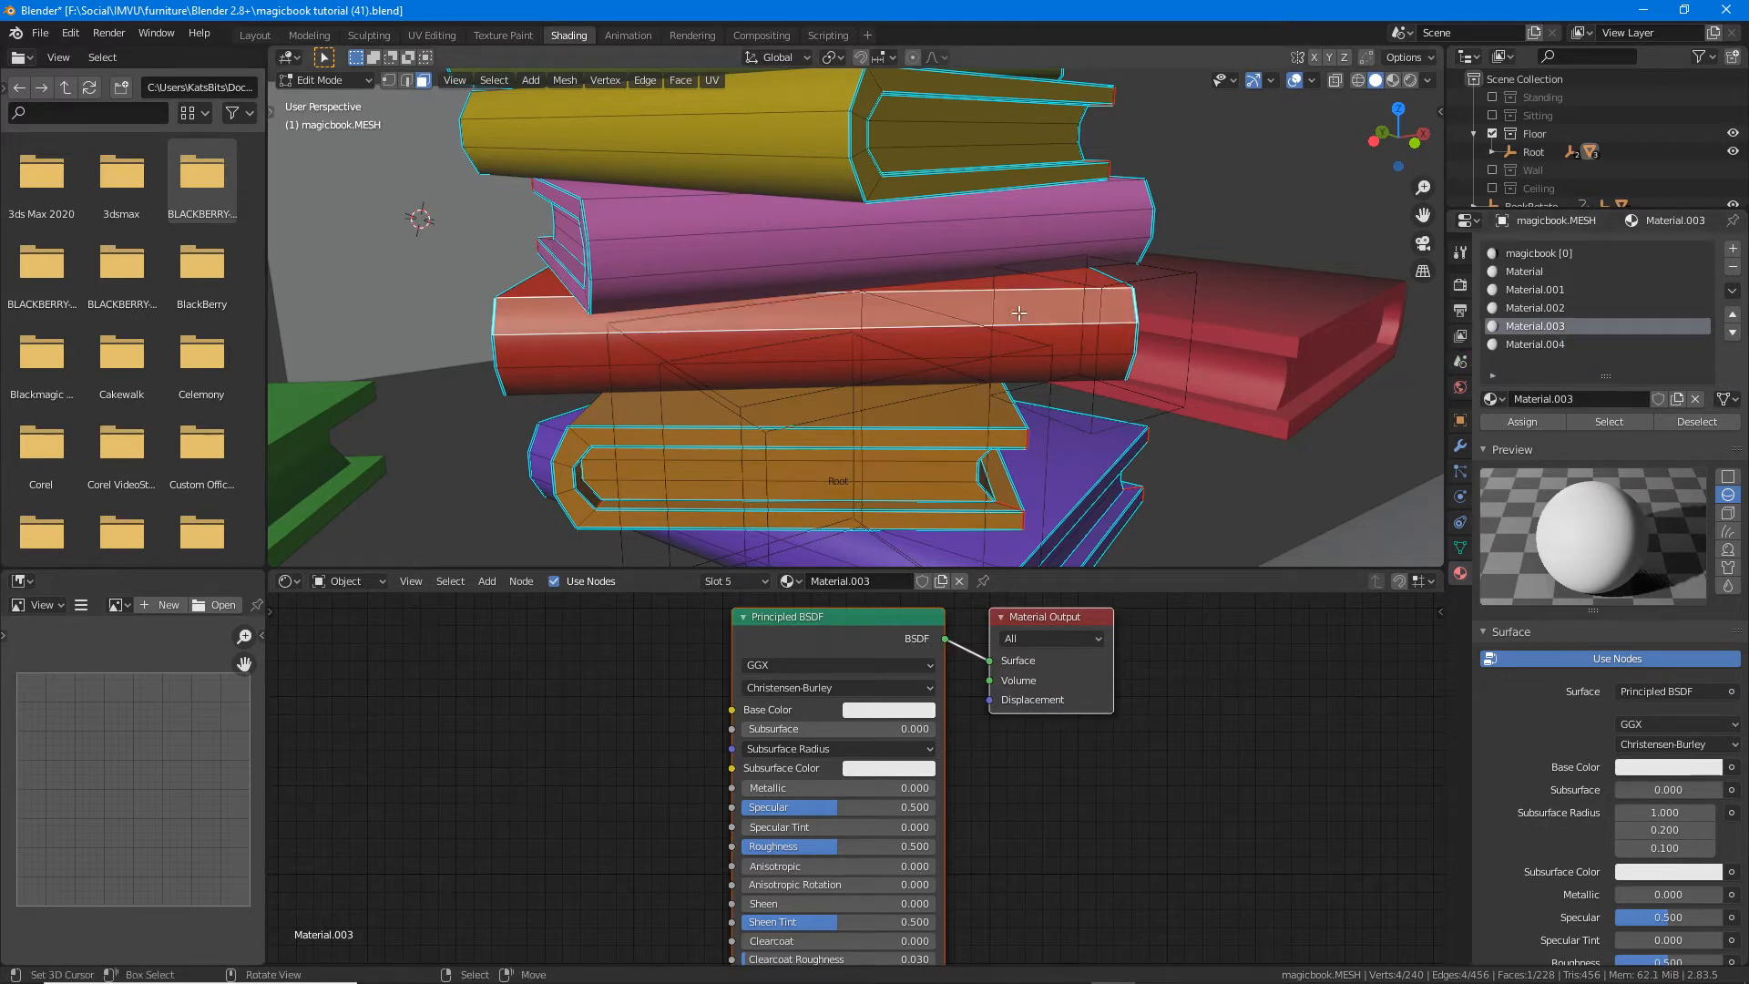
left_click(1082, 221)
middle_click_drag(1238, 246, 867, 238)
left_click(834, 284)
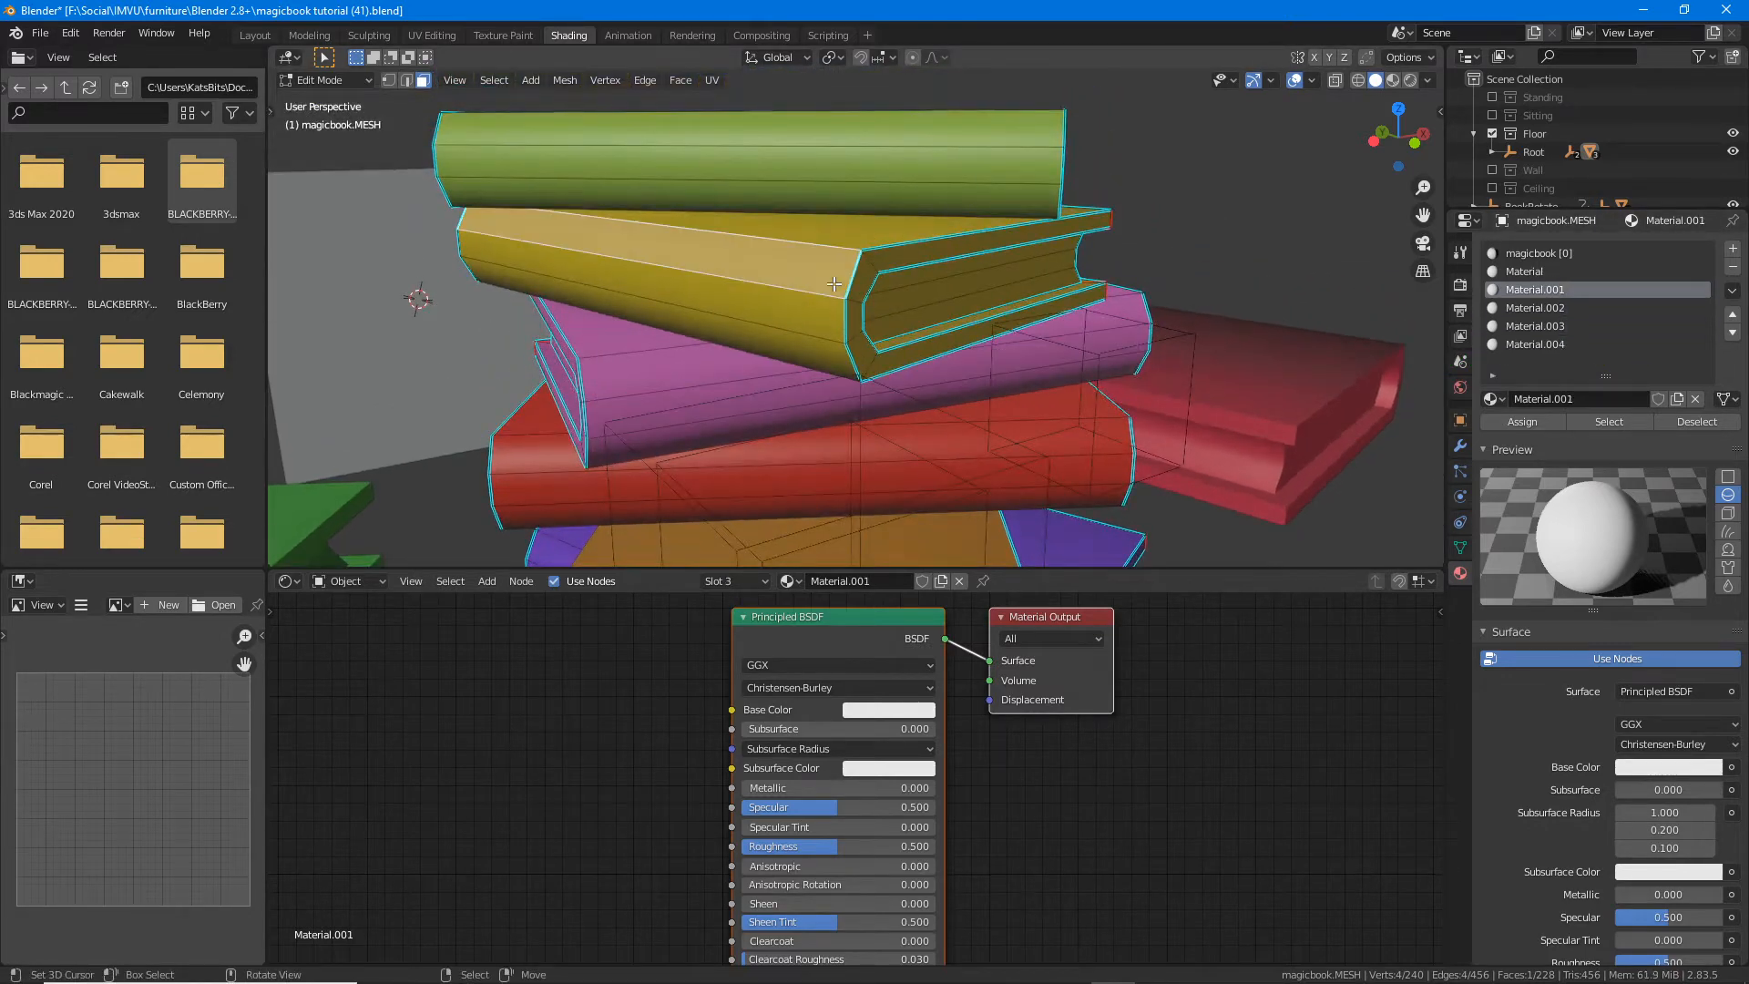
left_click(925, 161)
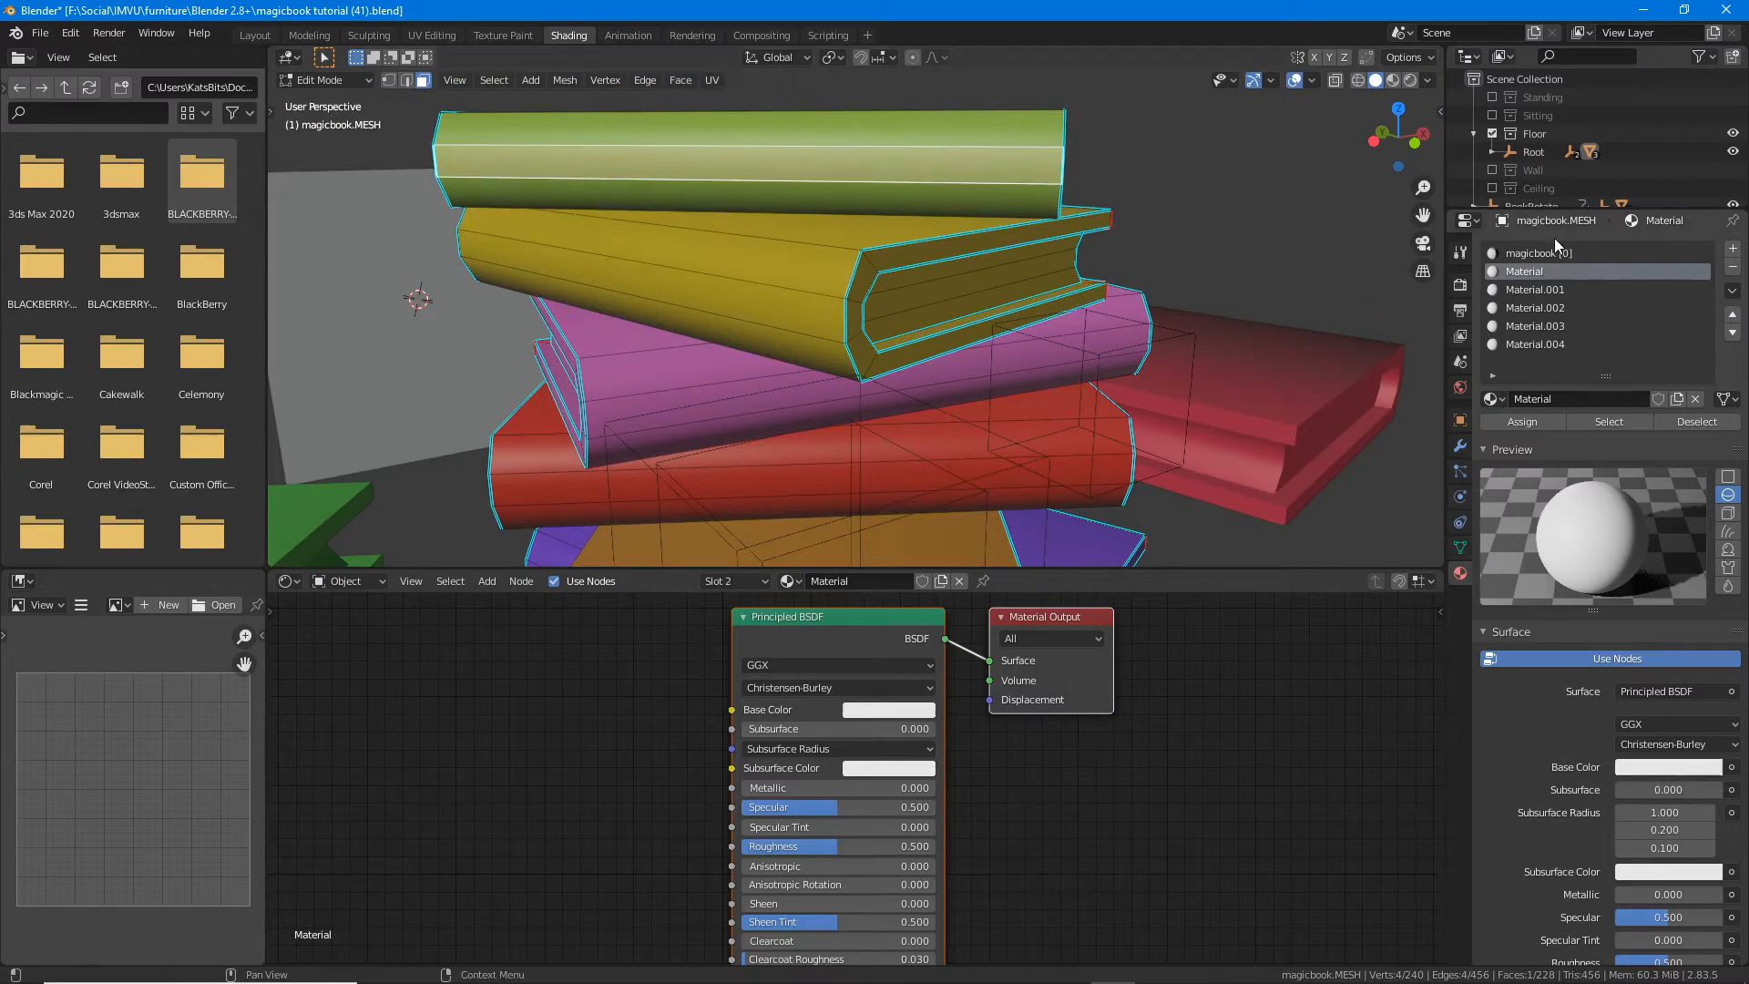
middle_click_drag(1105, 390, 1097, 234, "shift")
middle_click_drag(1095, 324, 1089, 255, "shift")
left_click(929, 463)
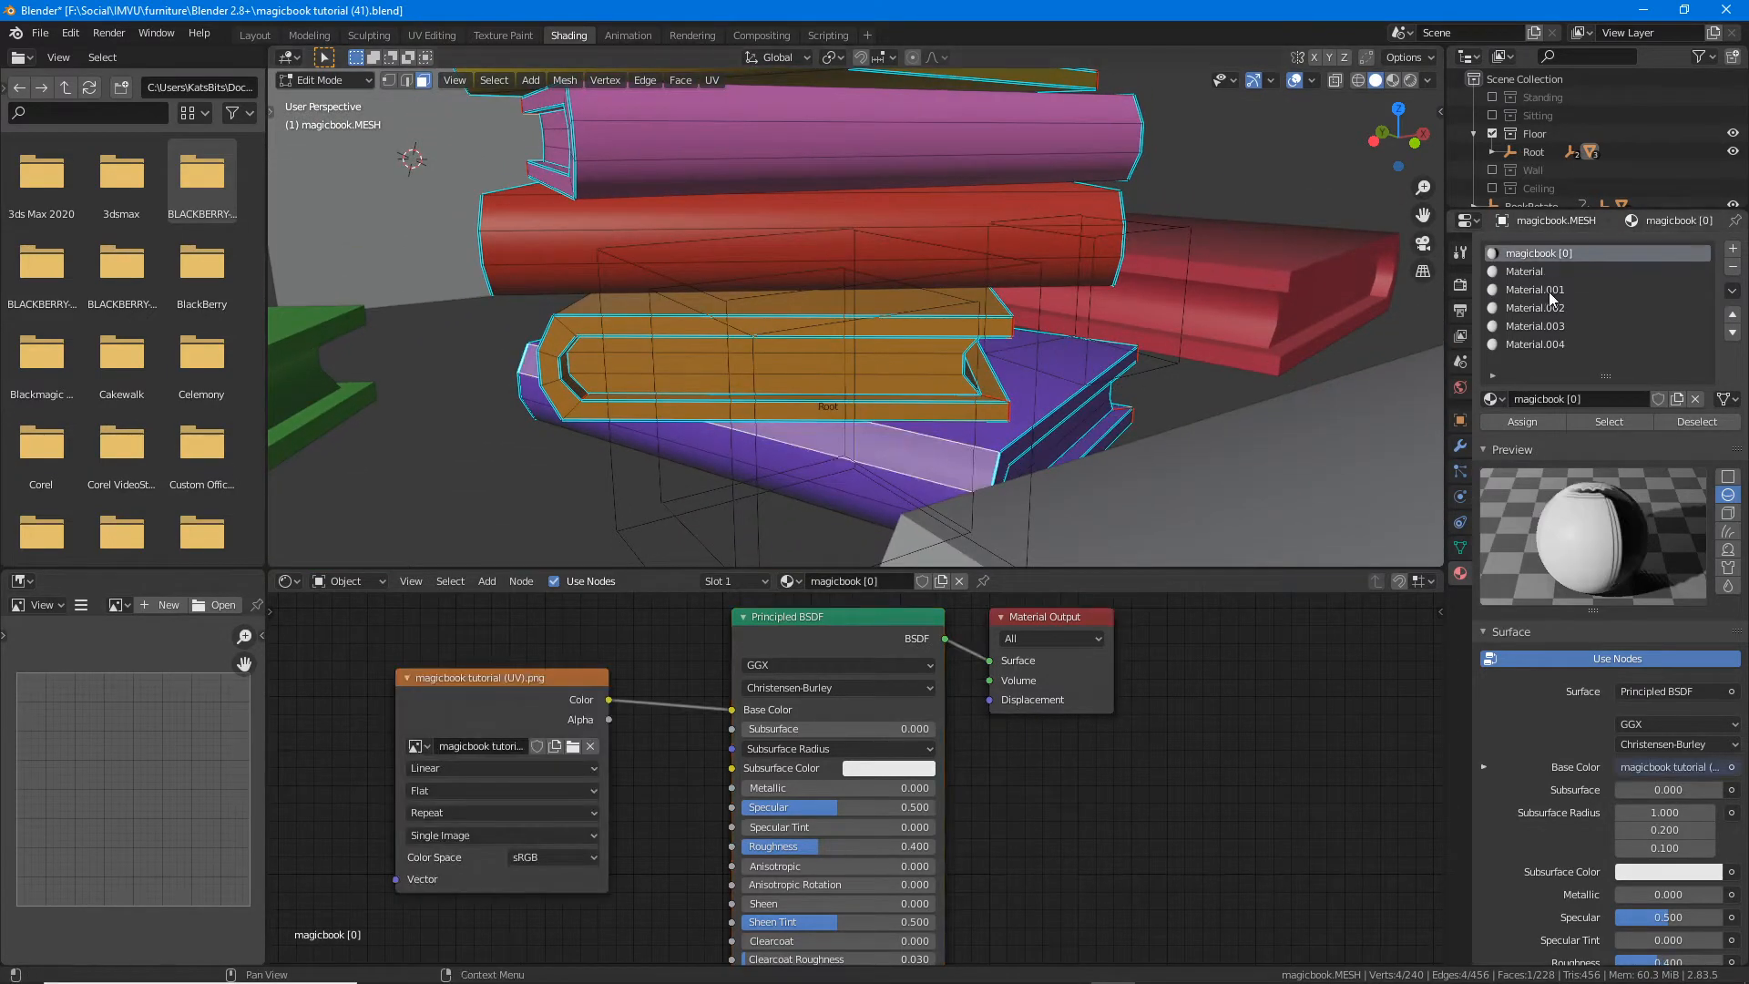
Step: Rename the orange book's material, Material.004, as magicbook [4]
left_click(1663, 350)
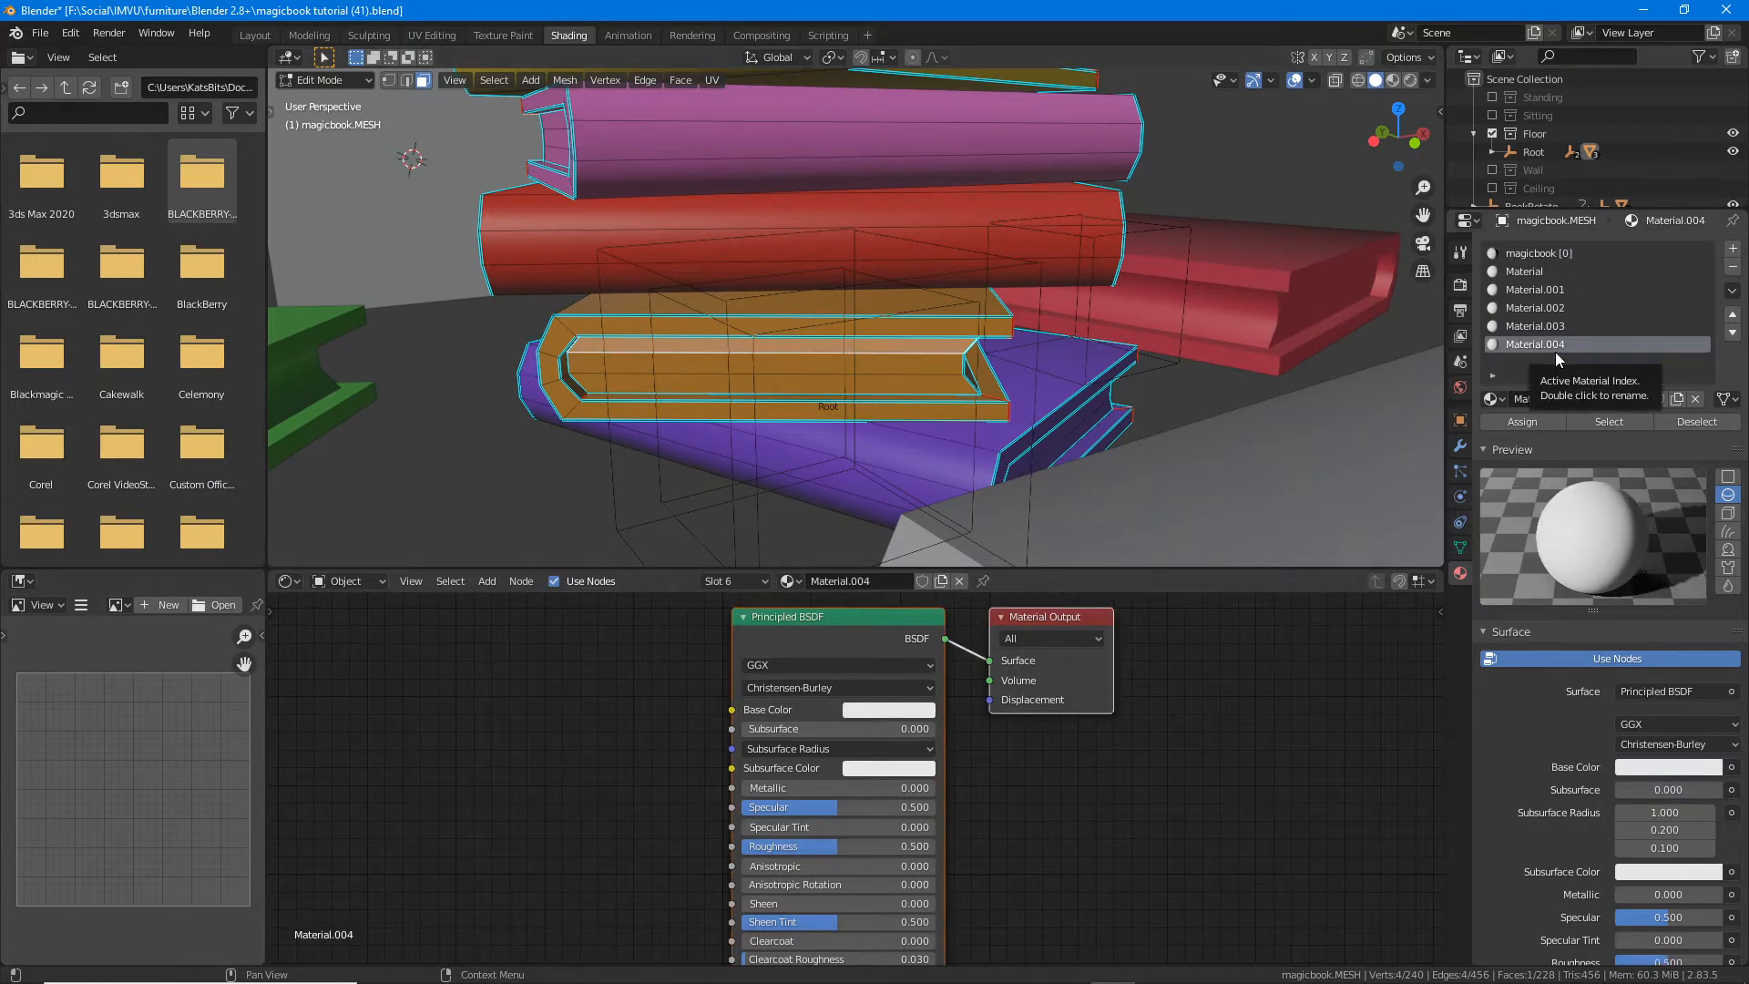
double_click(1598, 401)
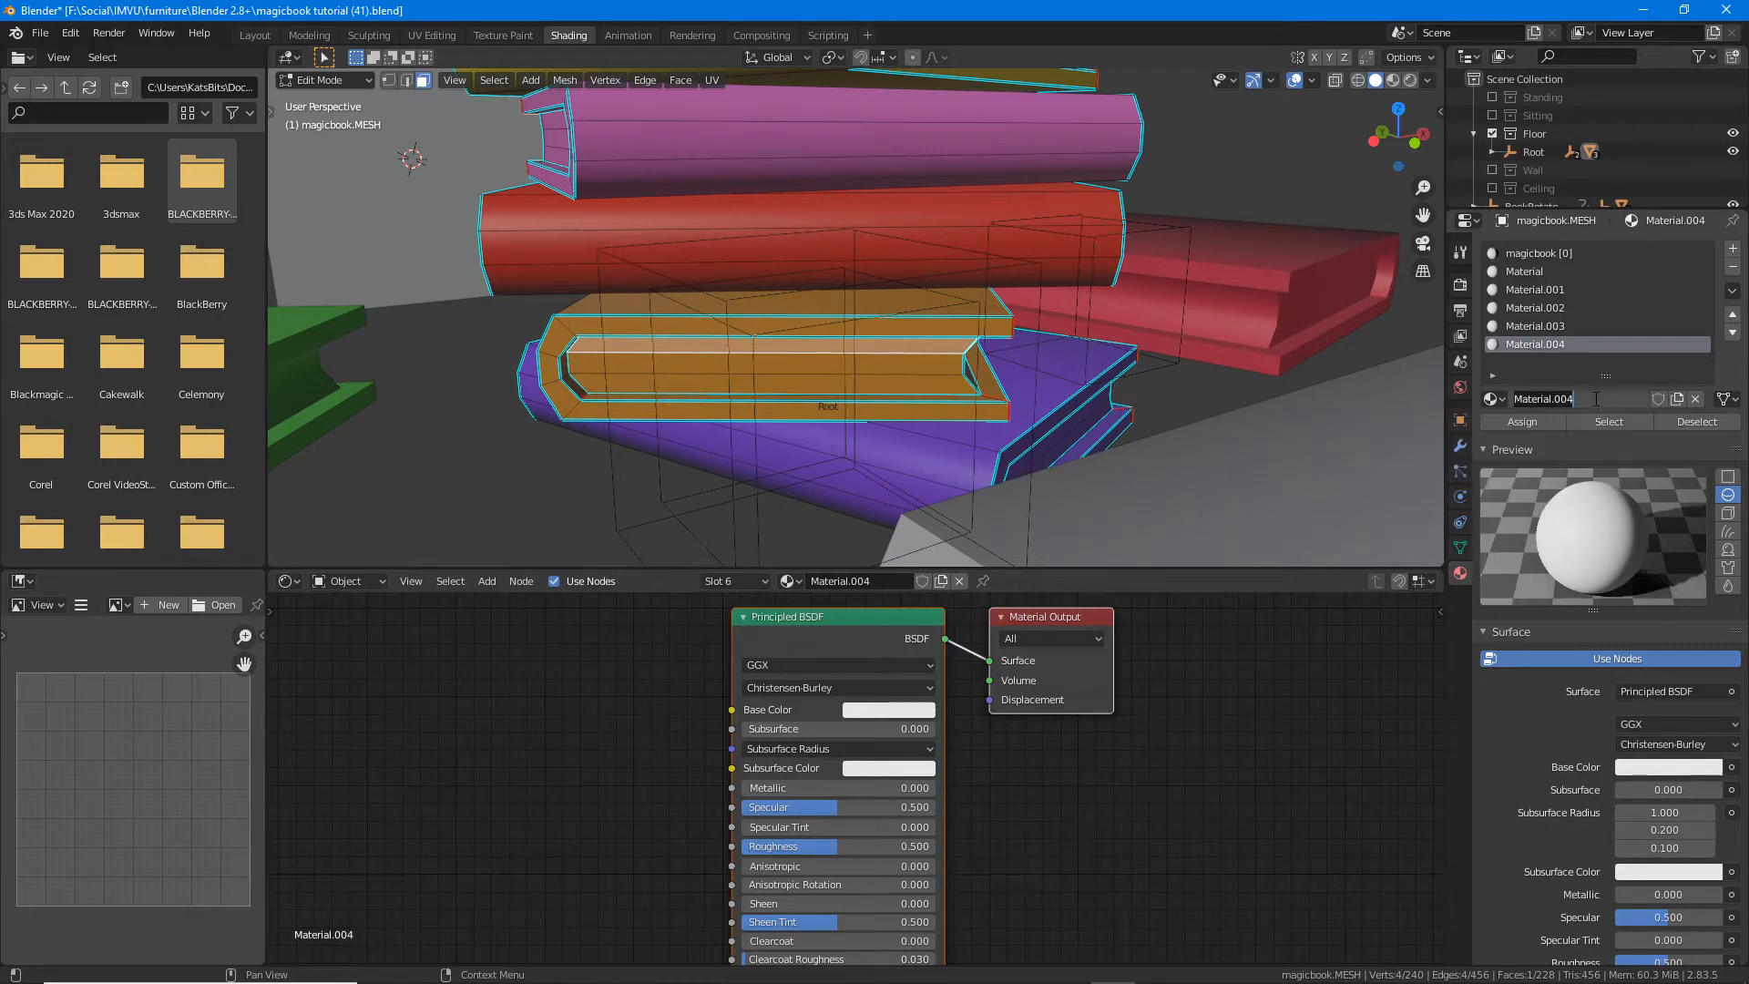
type("magicbook [4]")
key("Return")
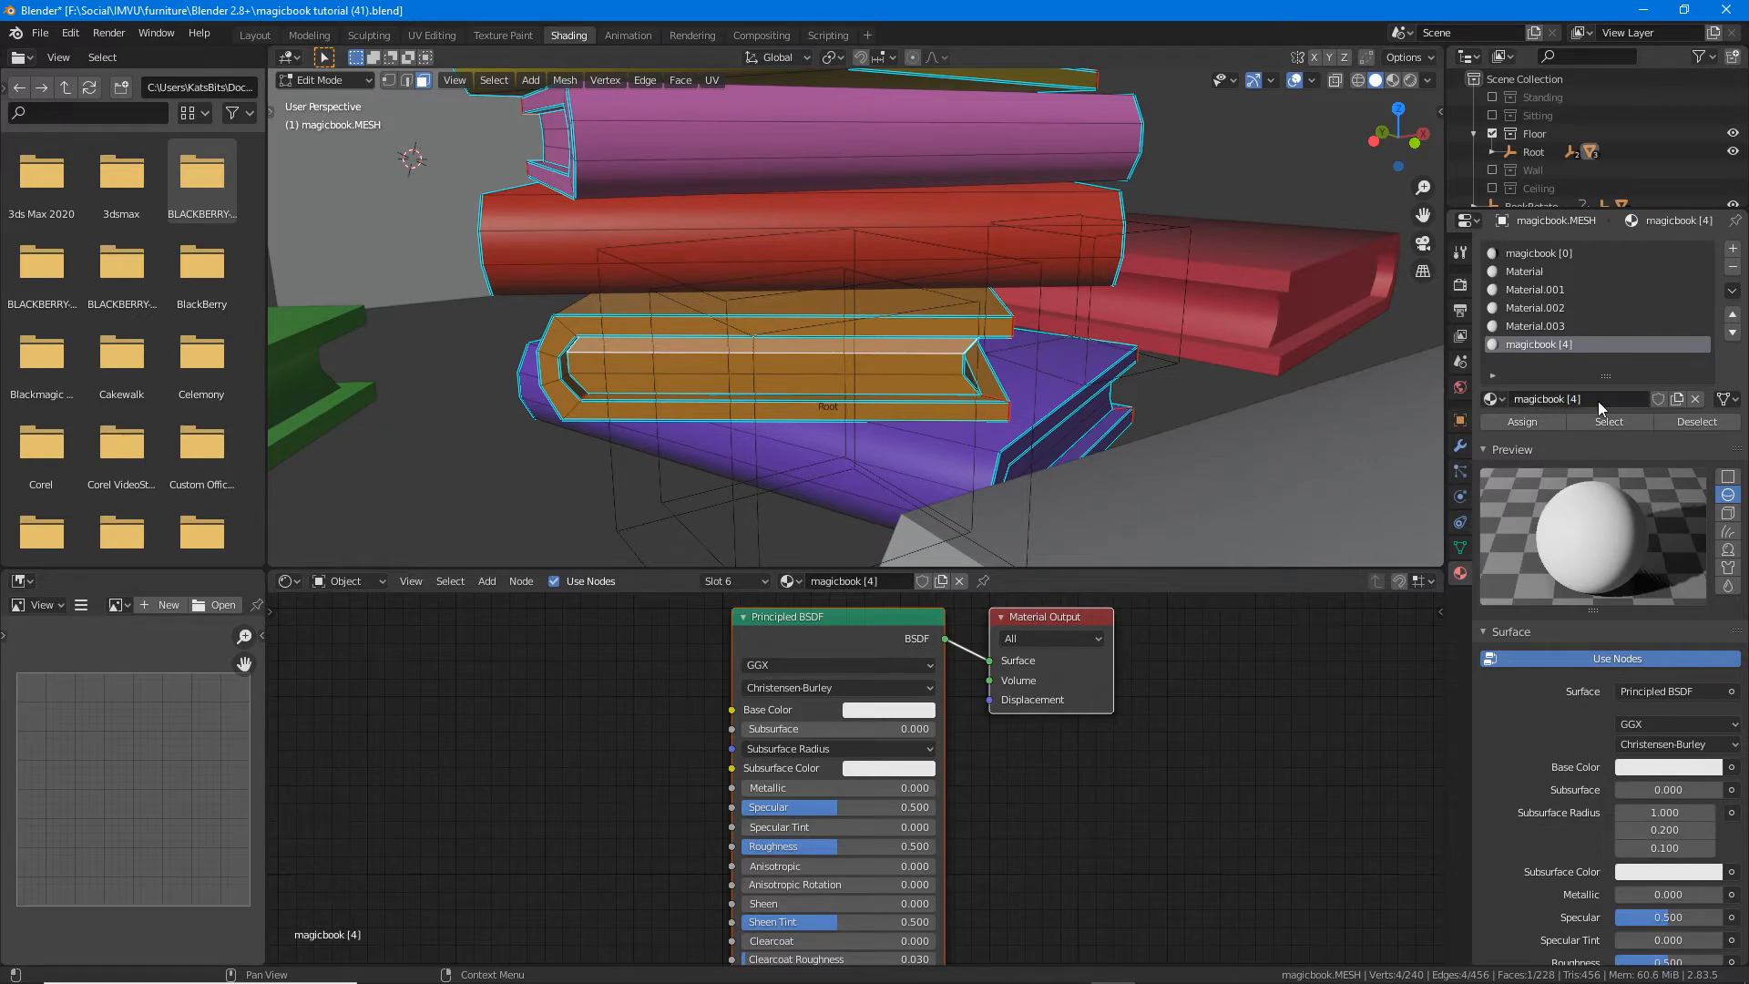
Step: Select a face on the stack's red book and rename its material as magicbook [5]
left_click(1037, 247, "alt")
middle_click_drag(1037, 247, 1004, 296)
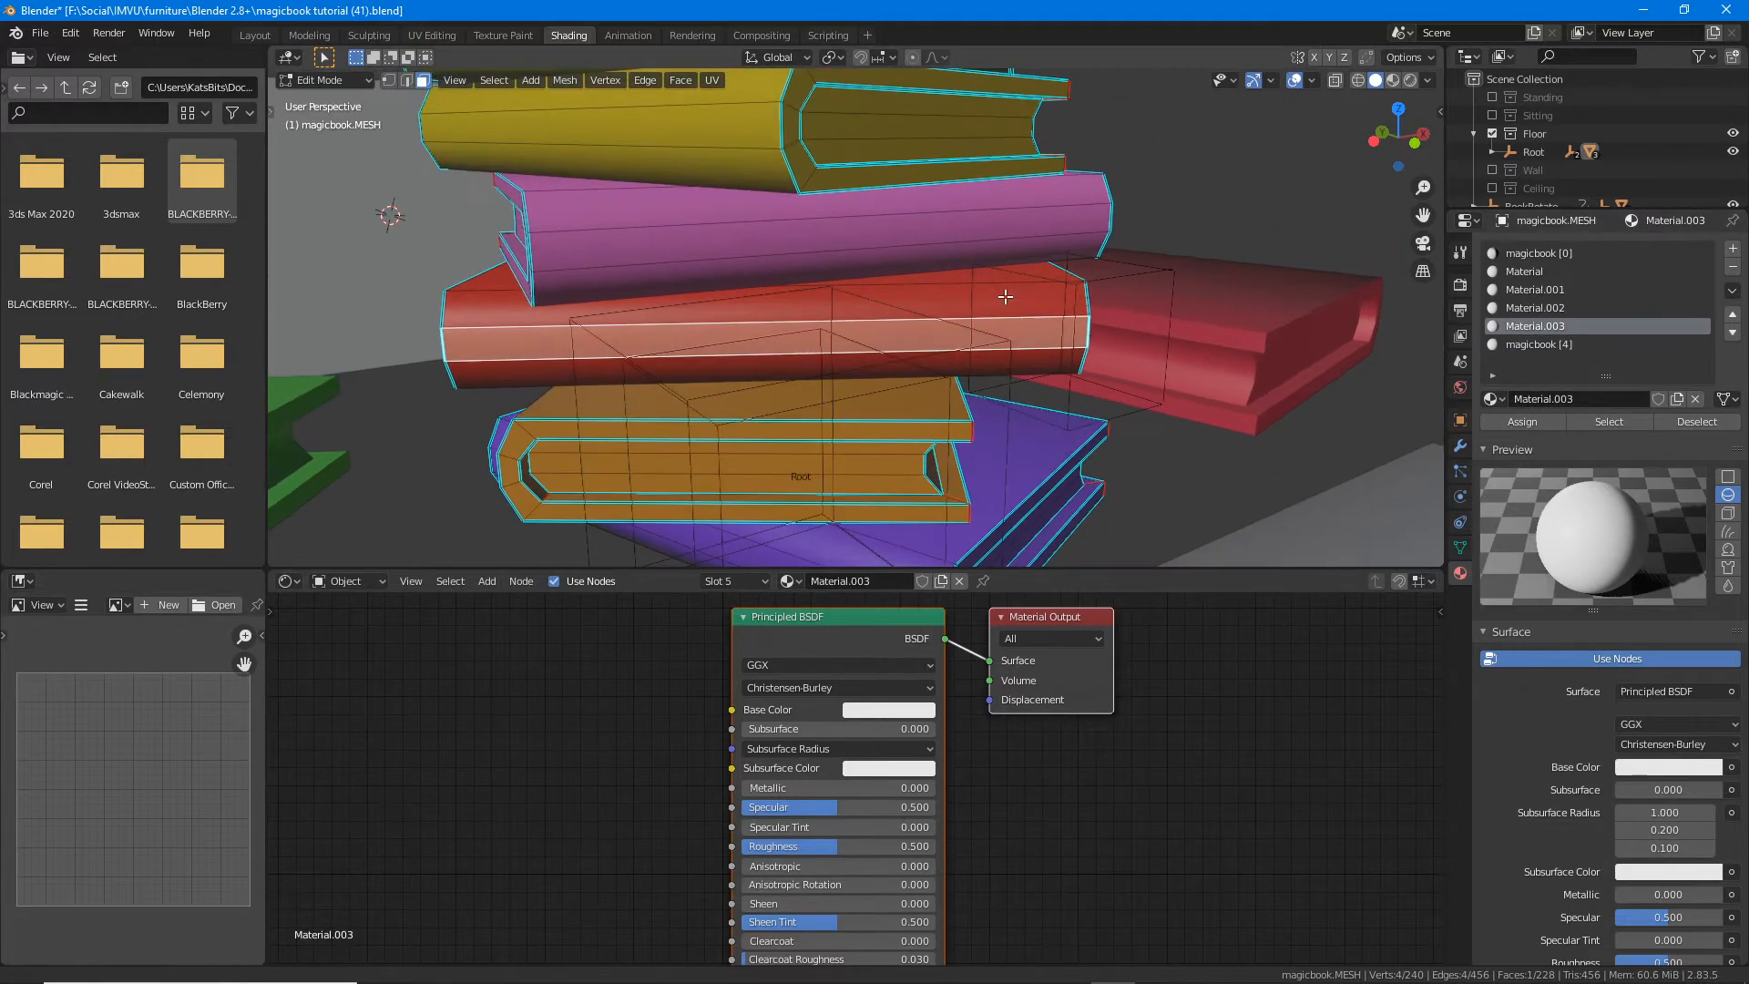
double_click(1592, 399)
type("m")
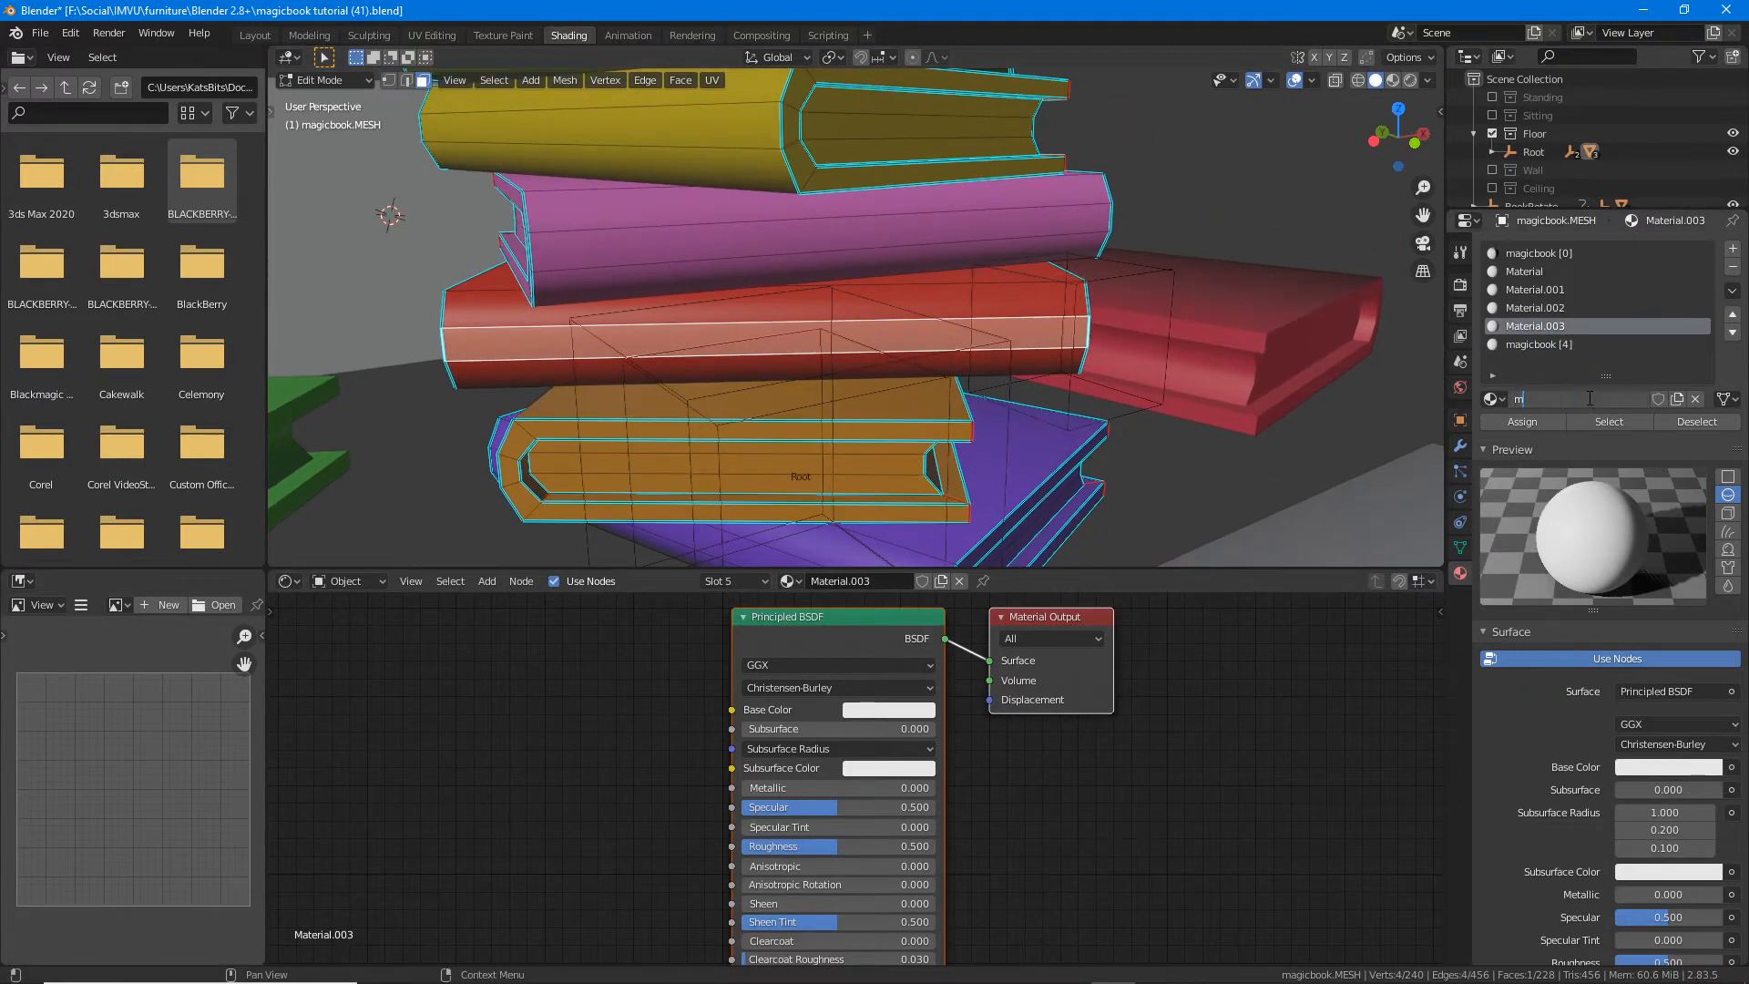
type("agicbook [5]")
key("Return")
Step: Select a face on the pink book and rename its material as magicbook [6]
left_click(1068, 246)
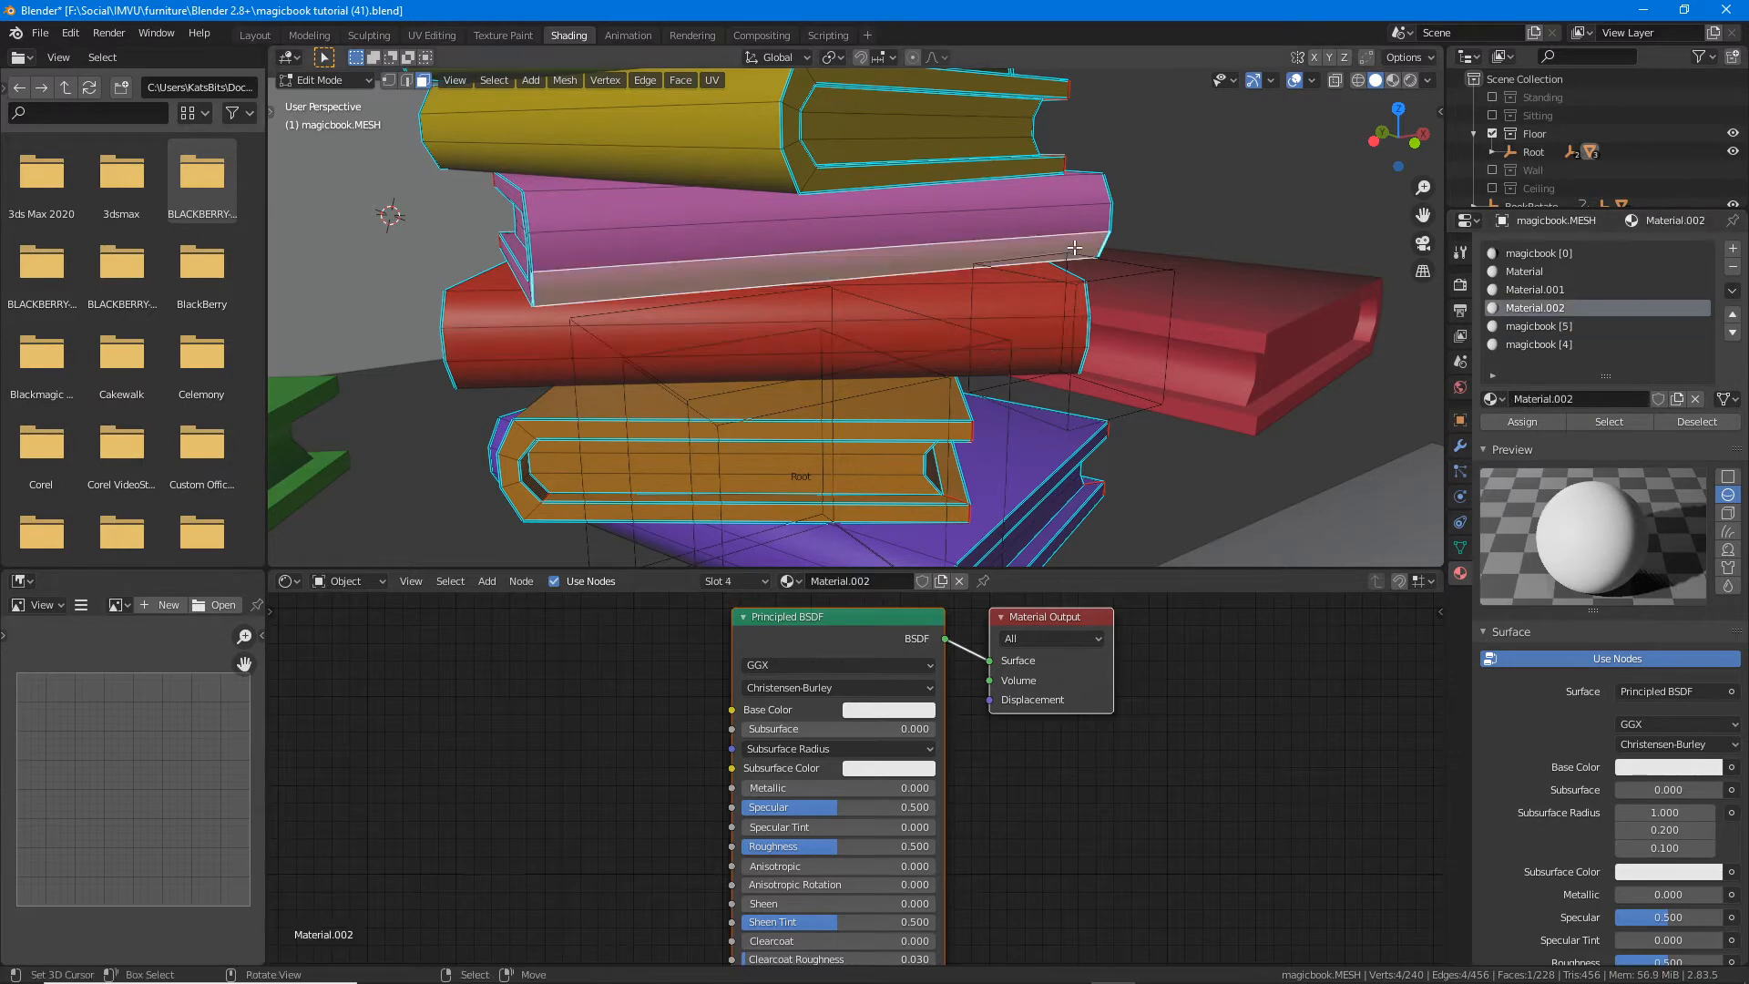
double_click(1594, 398)
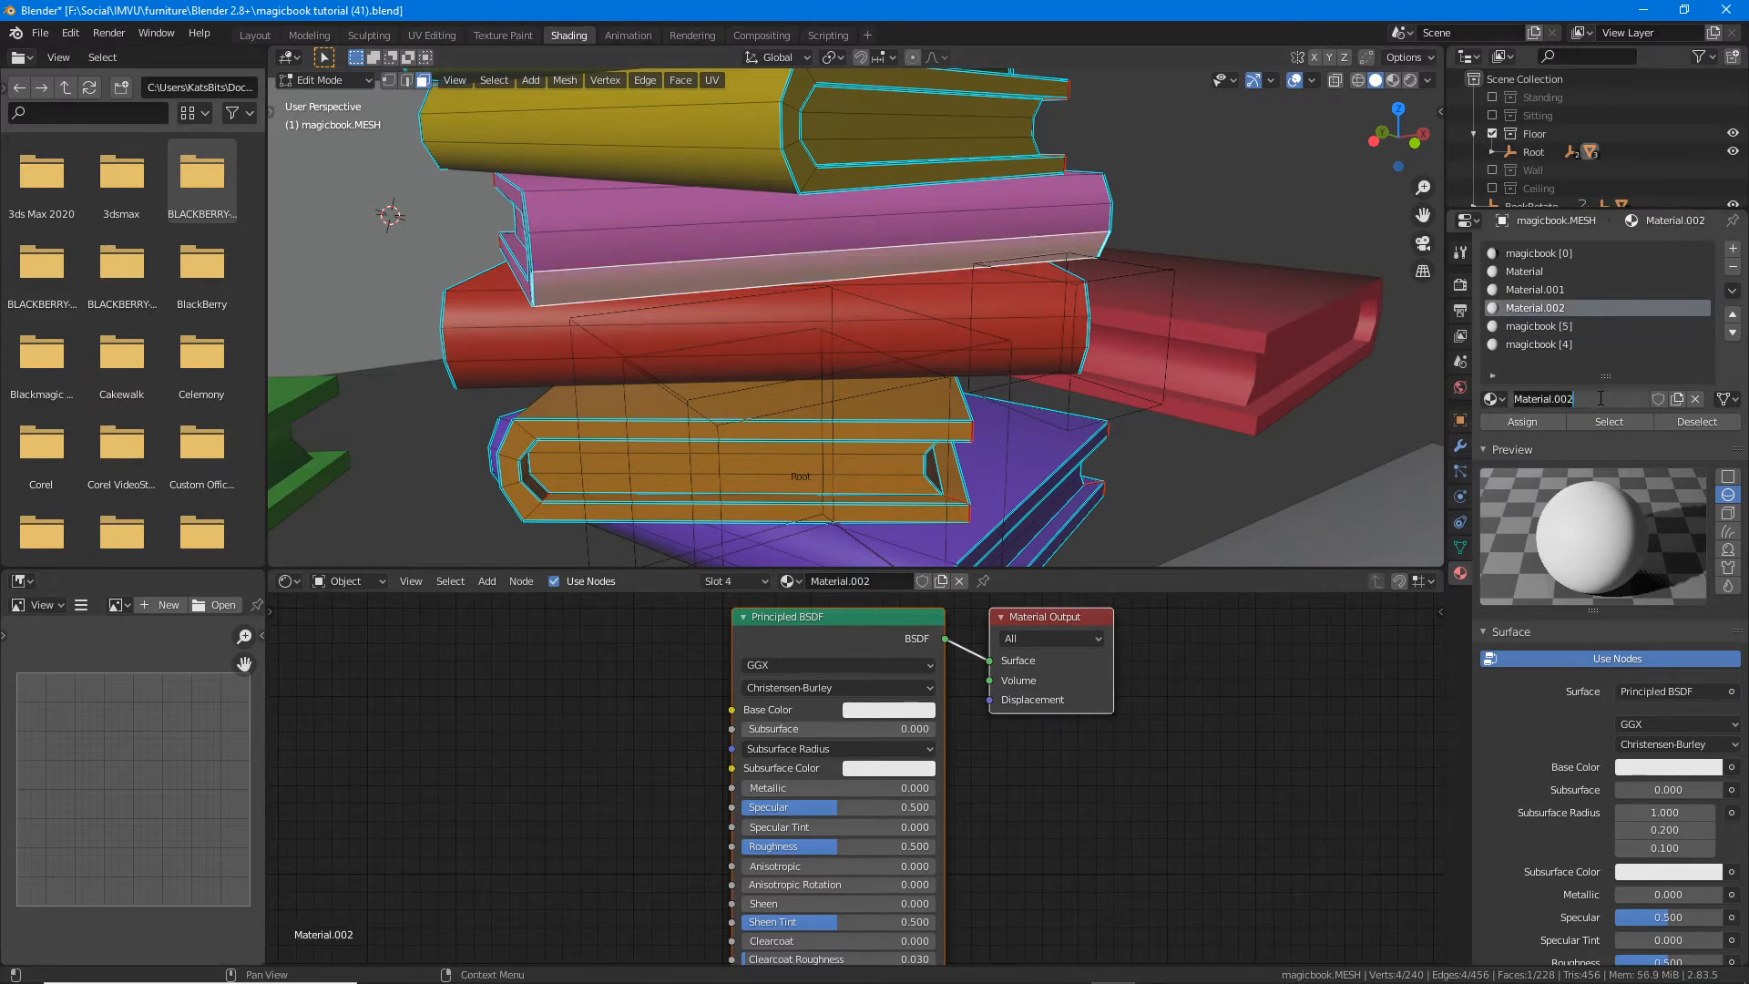
type("magicbook [6]")
key("Return")
Step: Select a face on the yellow book and rename its material as magicbook [7]
middle_click_drag(1374, 387, 826, 385)
left_click(825, 385)
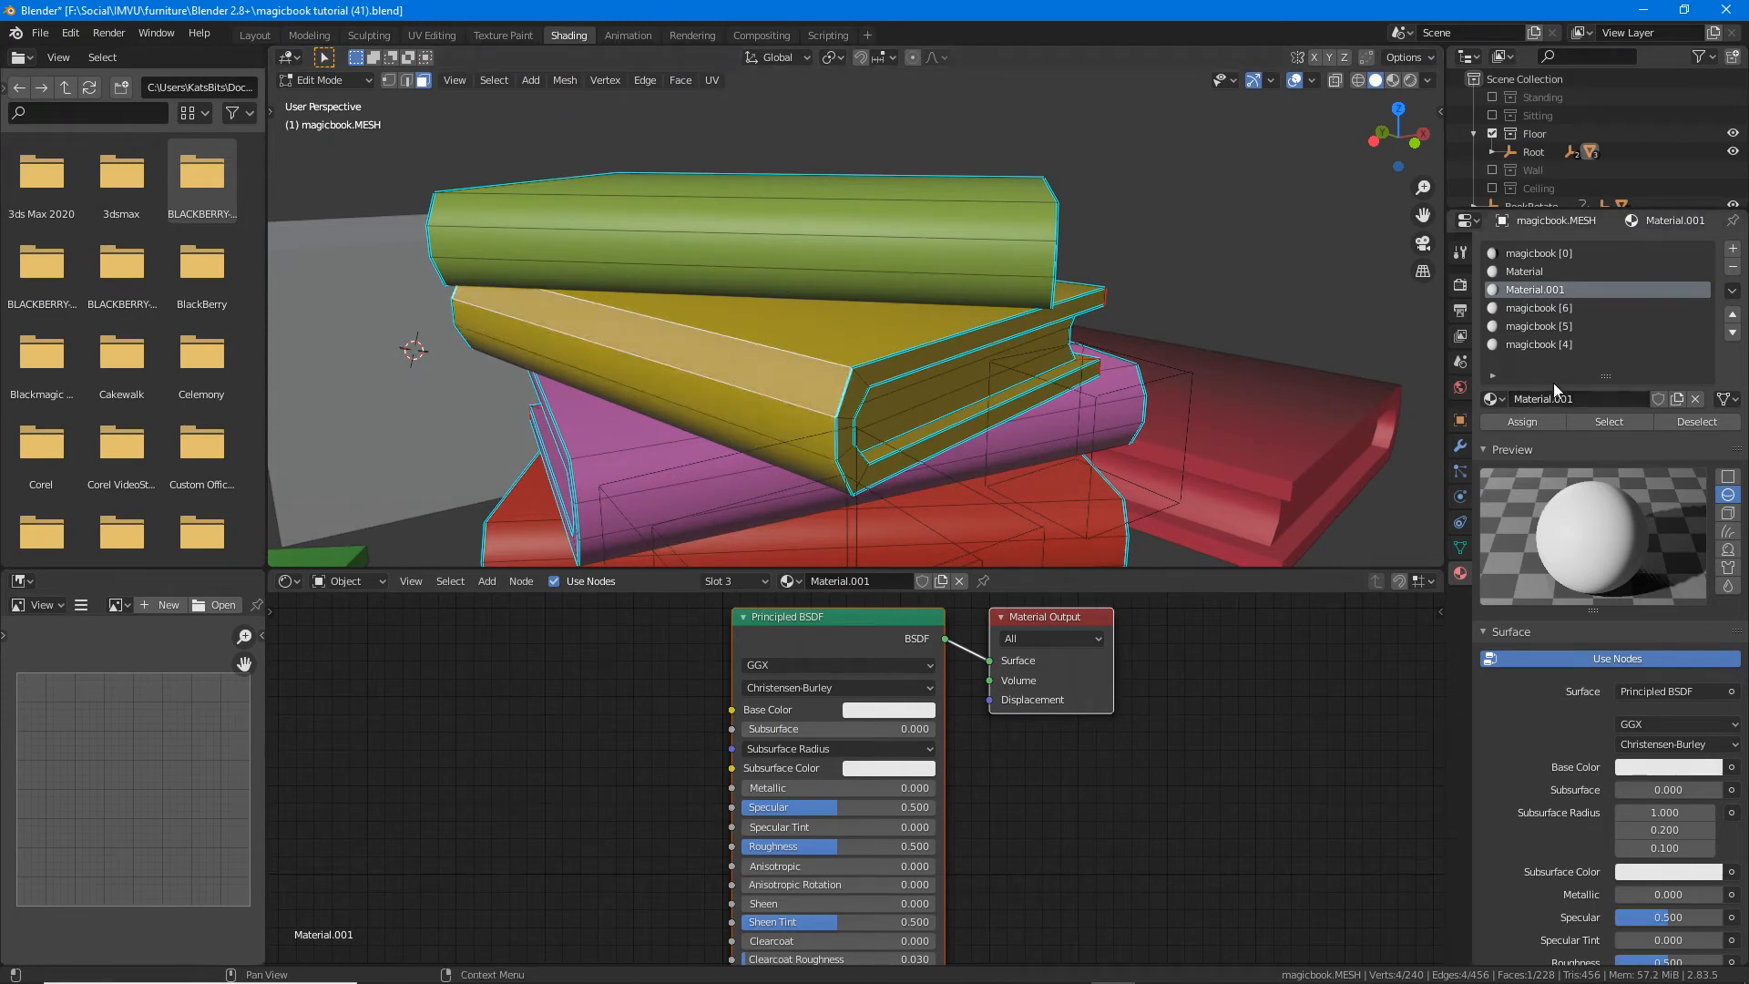
left_click(1596, 401)
type("magicbook [7]")
key("Return")
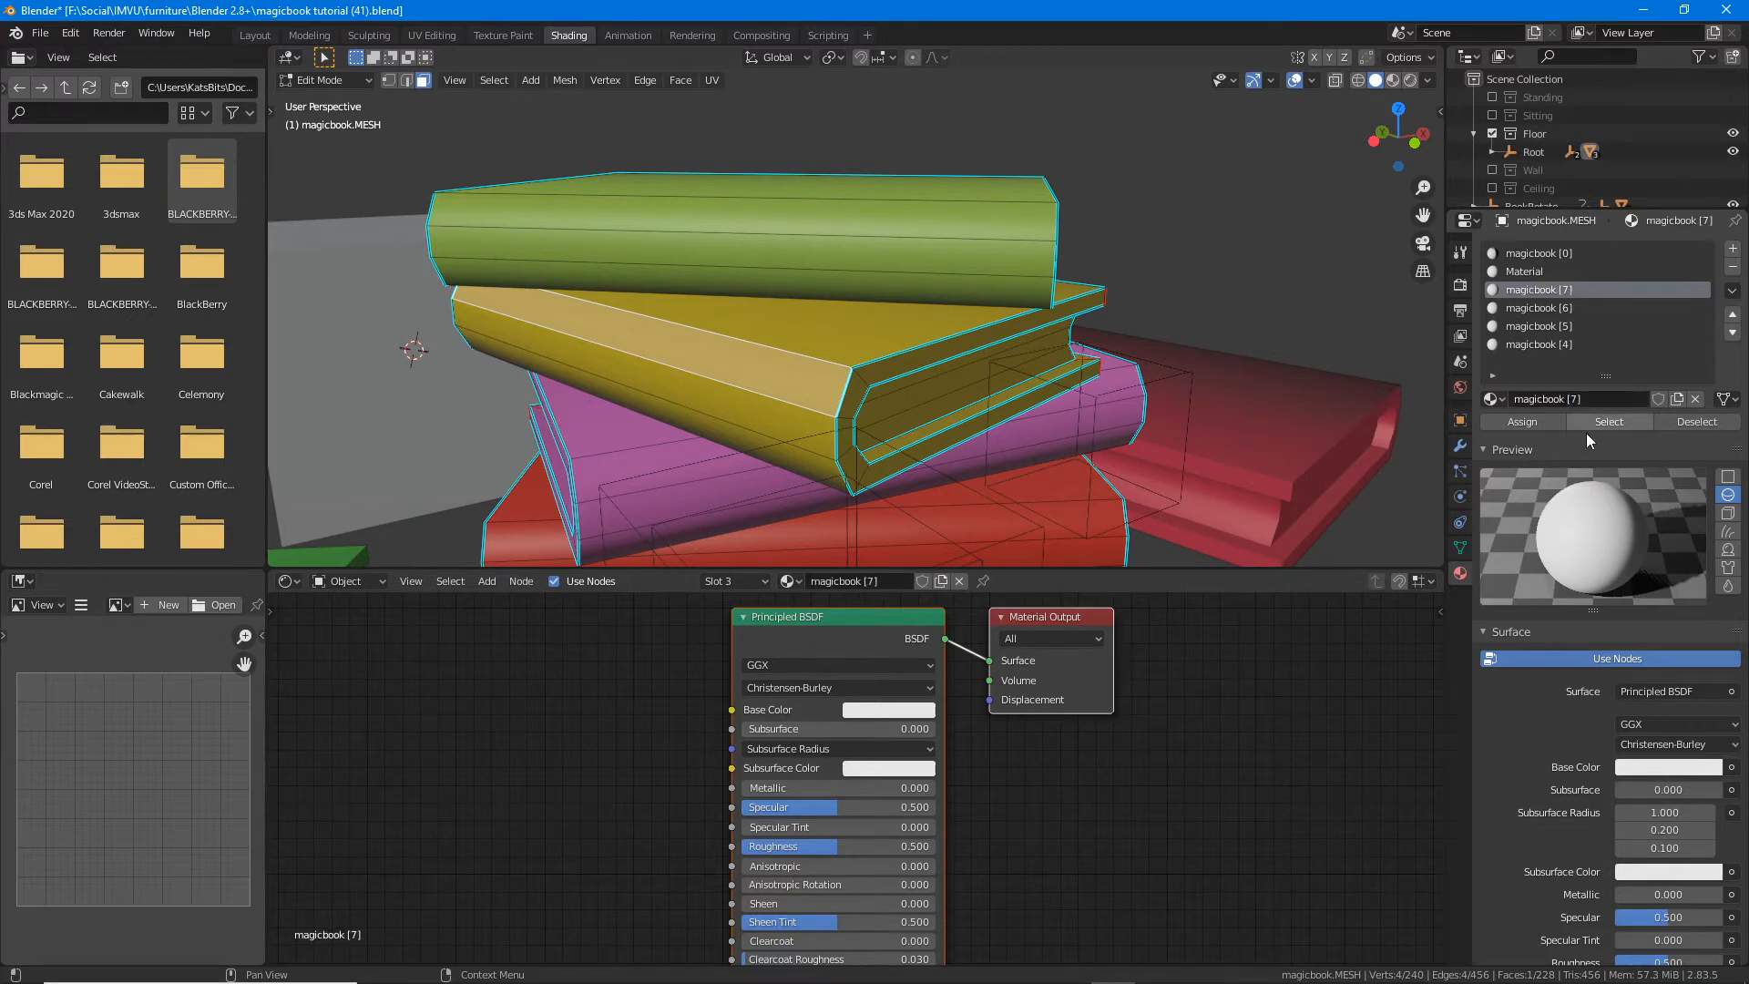
Step: Rename the top green book's material, the slot named Material, as magicbook [8]
left_click(1539, 271)
left_click(1572, 401)
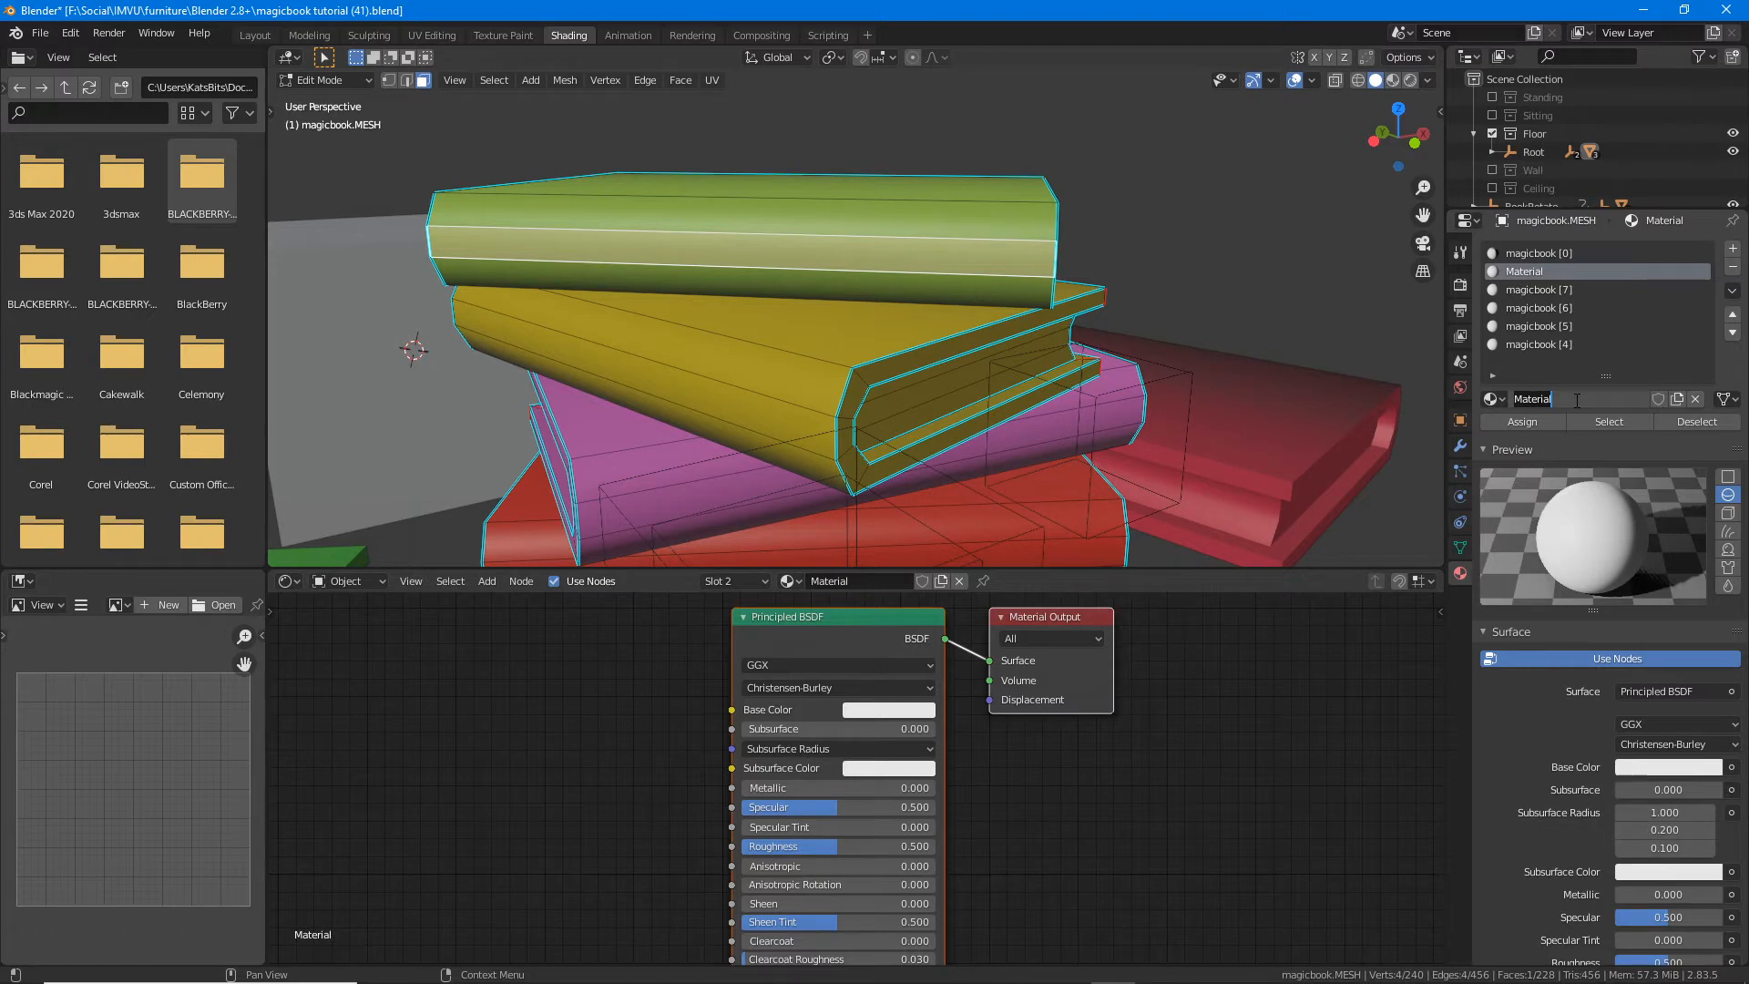
type("magicboo")
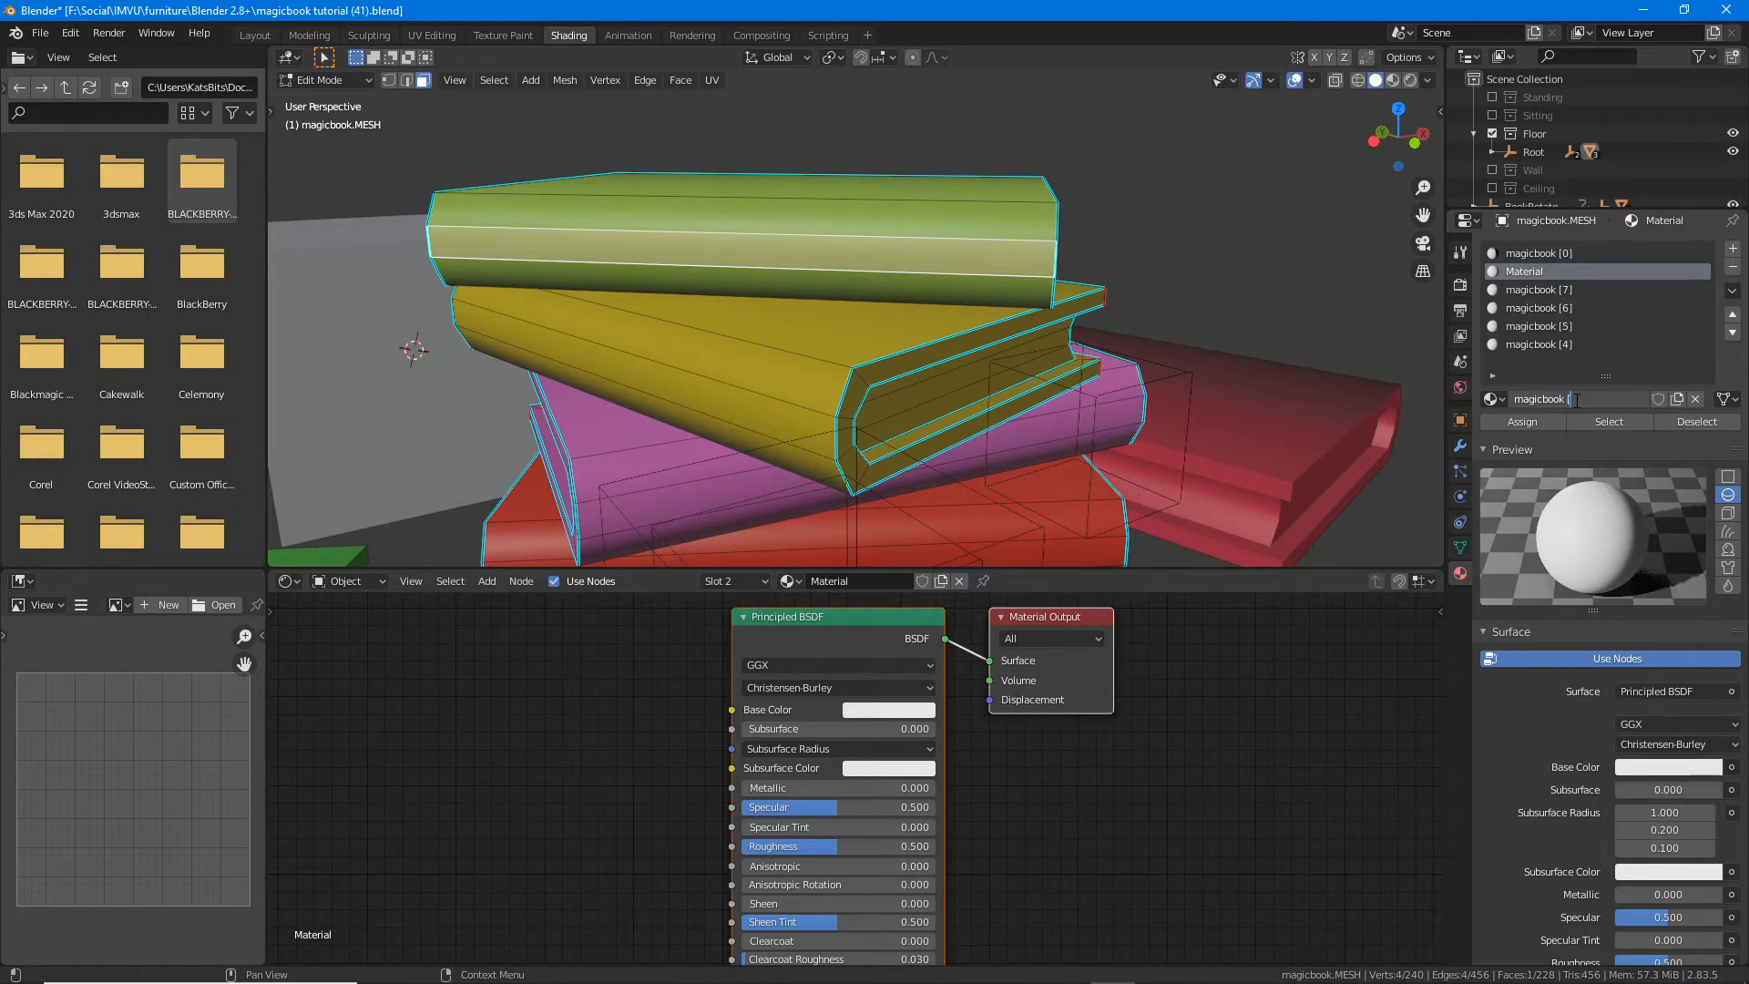
type("k [8]")
key("Return")
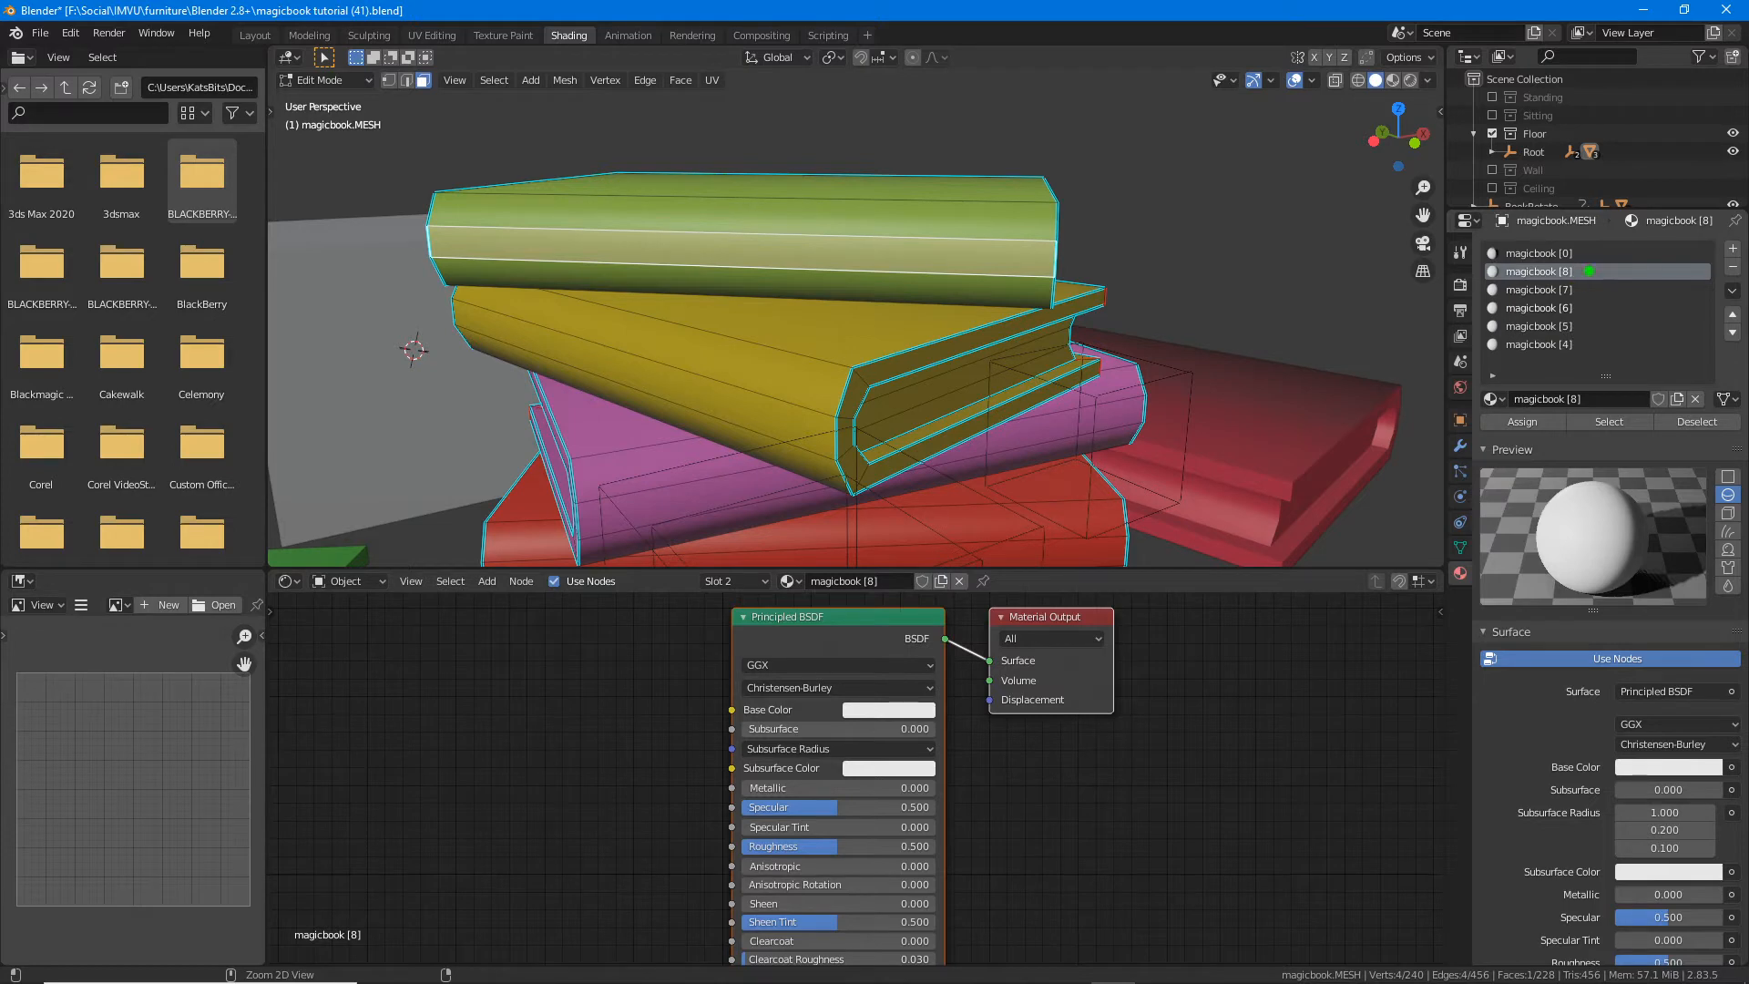
mouse_move(1585, 255)
left_mouse_down()
mouse_move(1627, 253)
mouse_move(1593, 348)
mouse_move(1615, 326)
left_mouse_up()
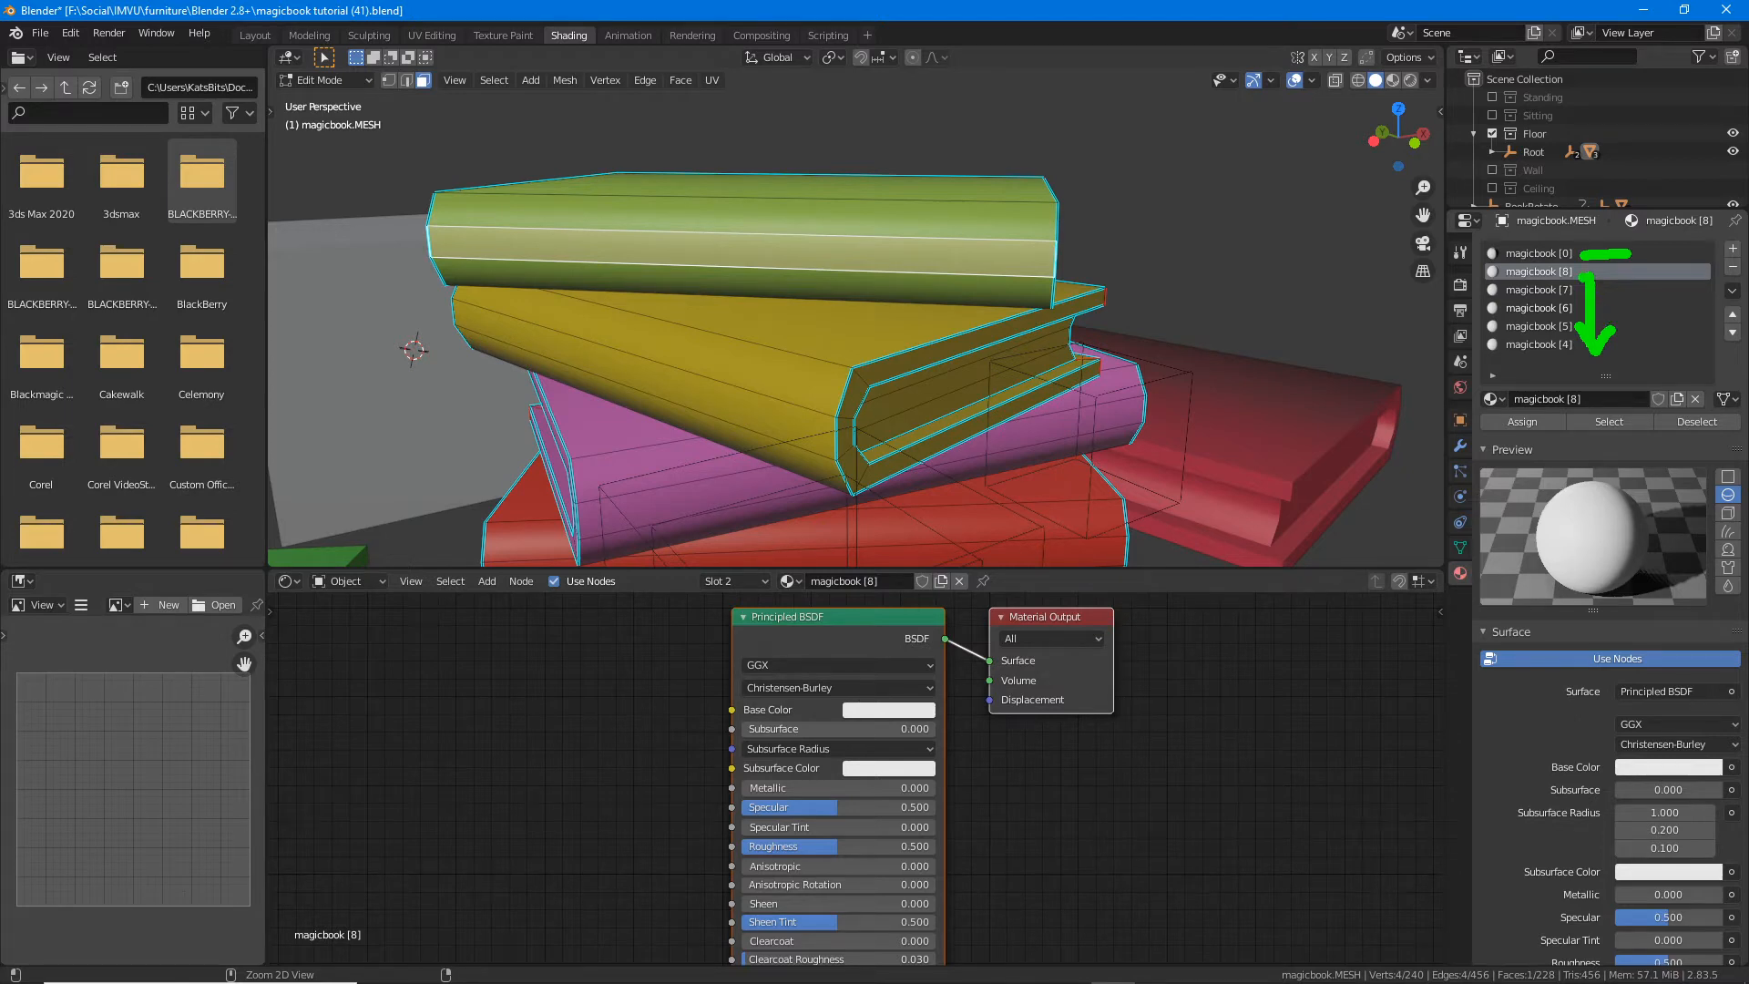
key("Escape")
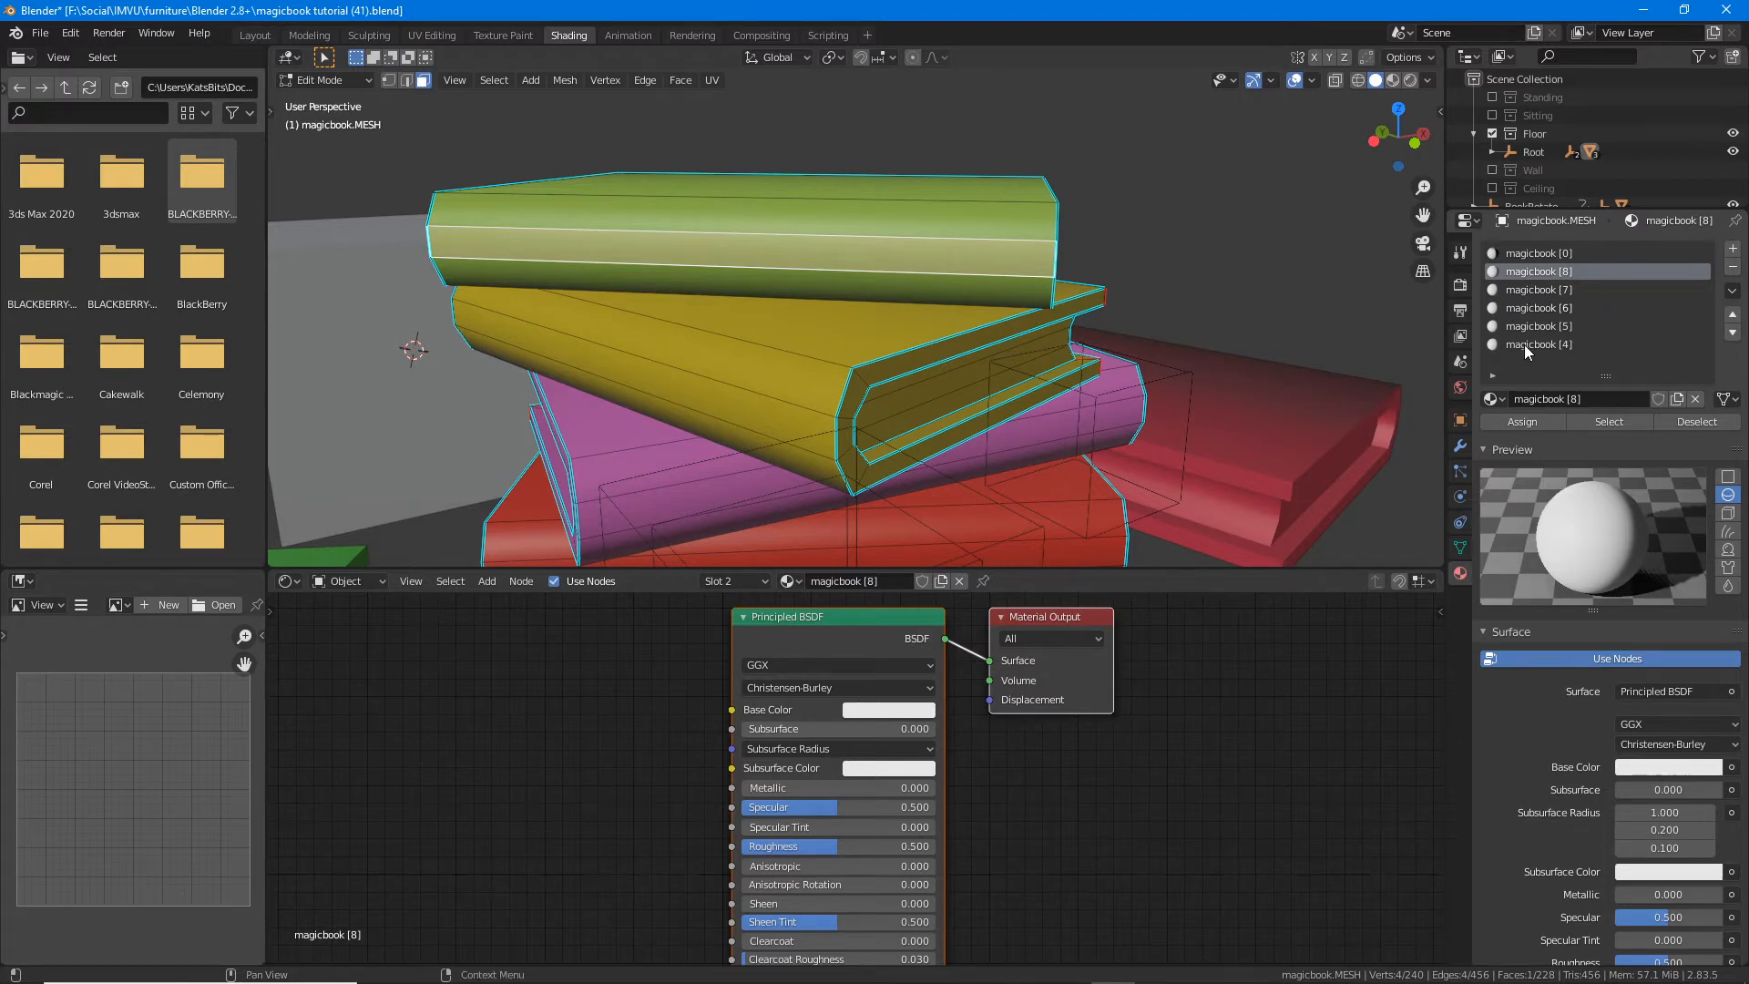
Step: Move the magicbook [4] material slot up so it sits directly below magicbook [0]
left_click(1527, 347)
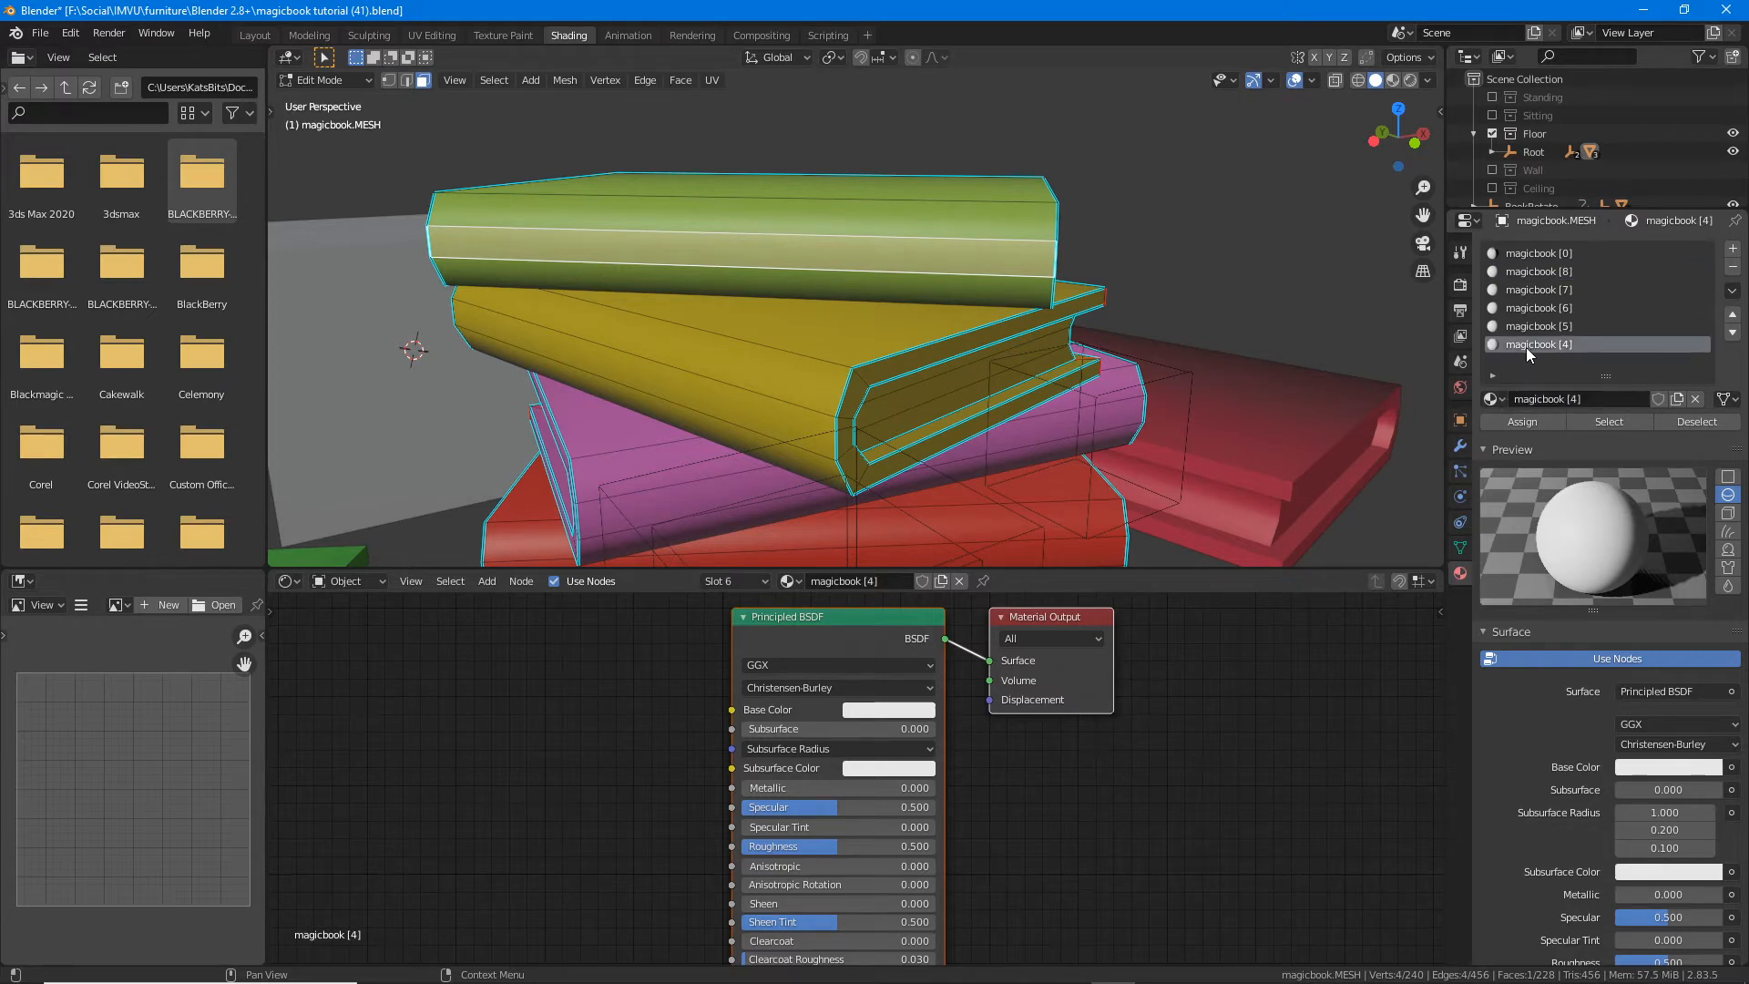
mouse_move(1715, 339)
left_mouse_down()
mouse_move(1710, 302)
mouse_move(1746, 360)
mouse_move(1746, 299)
mouse_move(1712, 298)
left_mouse_up()
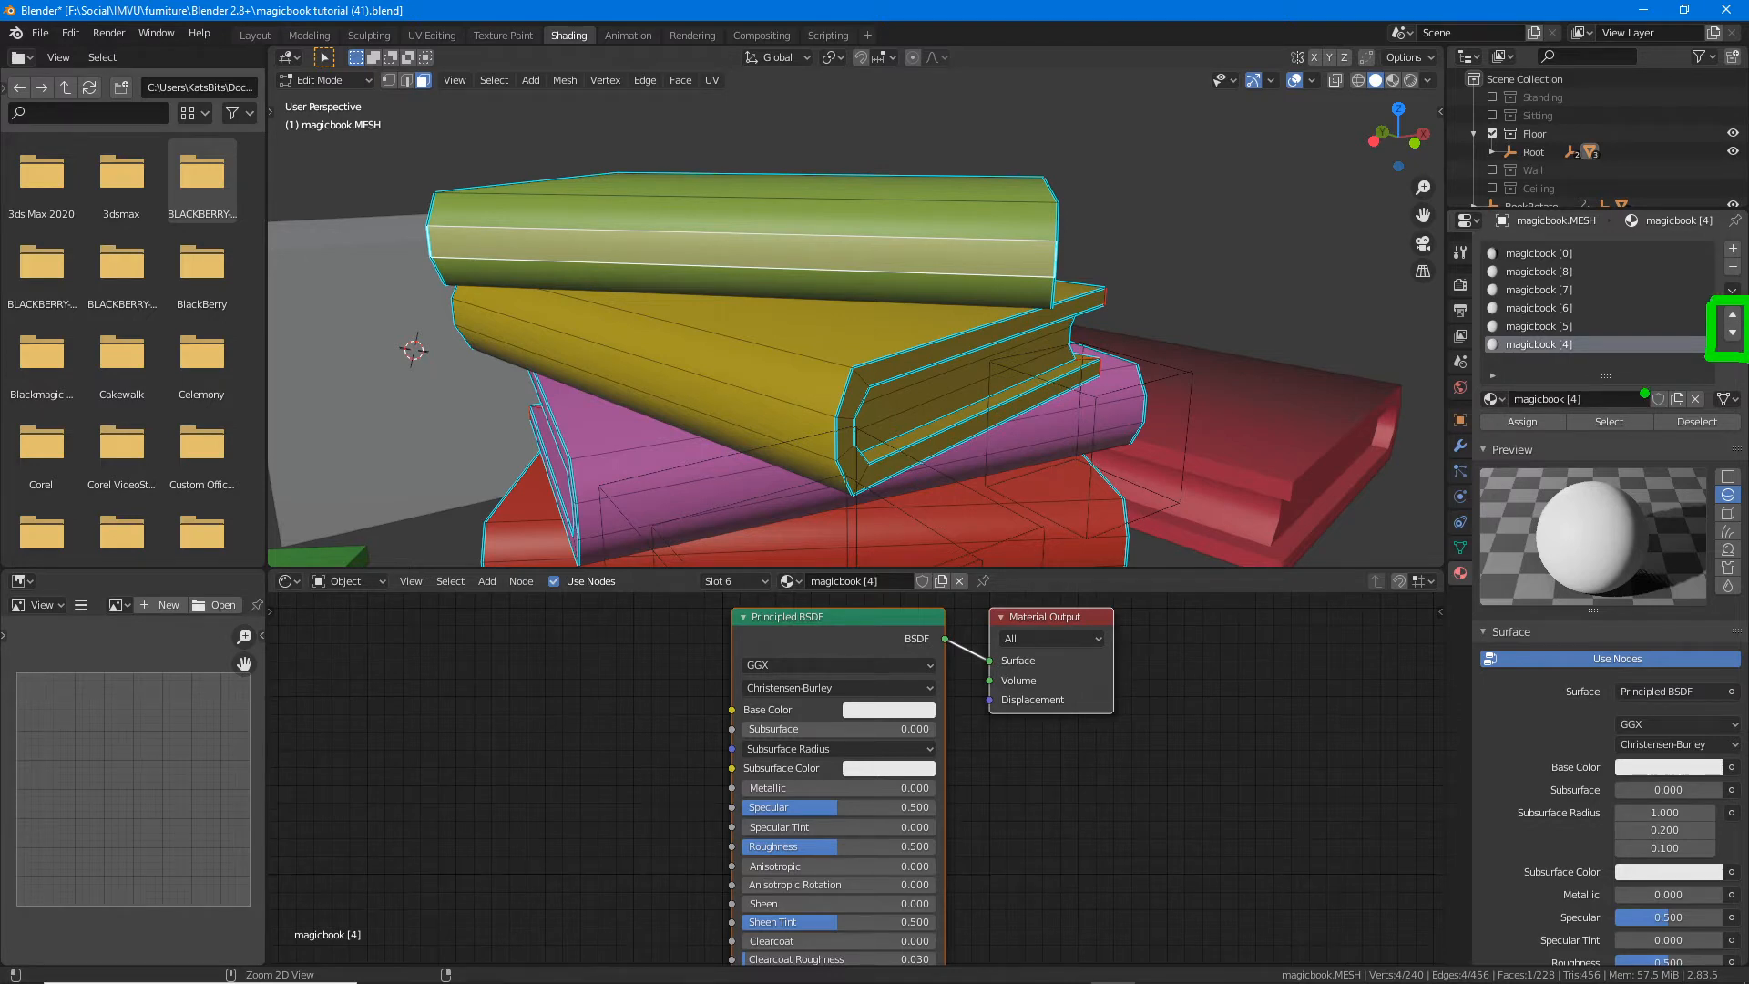
key("Escape")
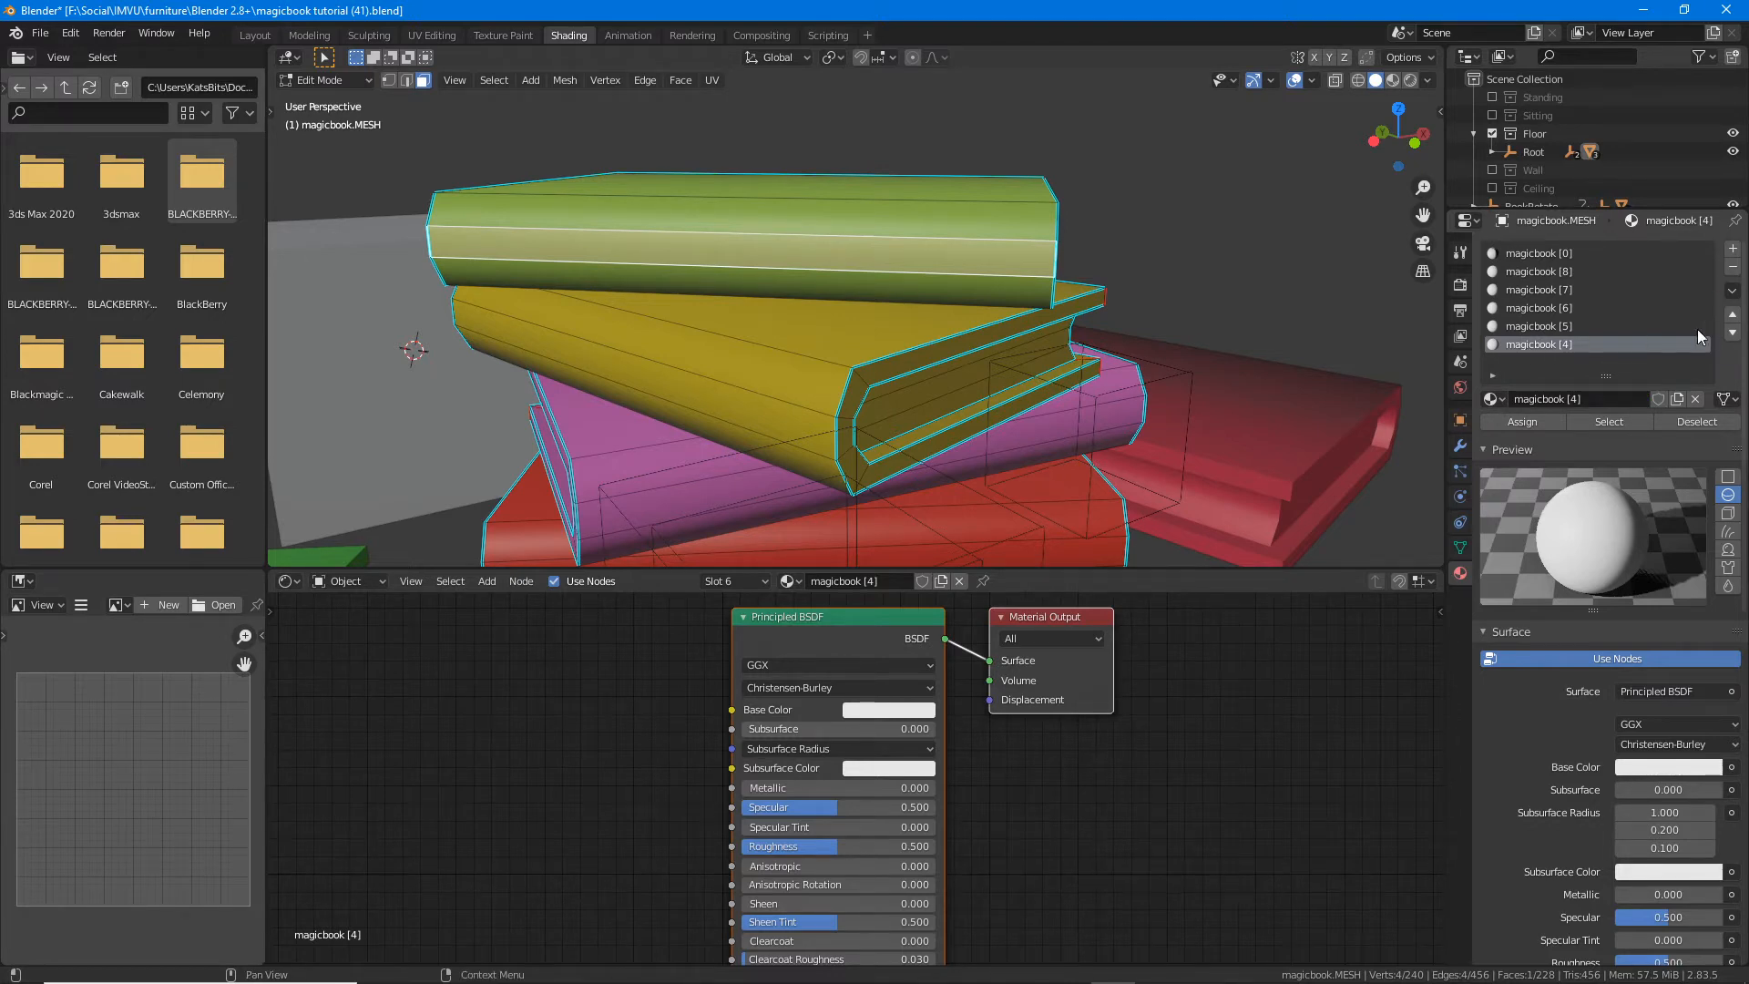
left_click(1732, 315)
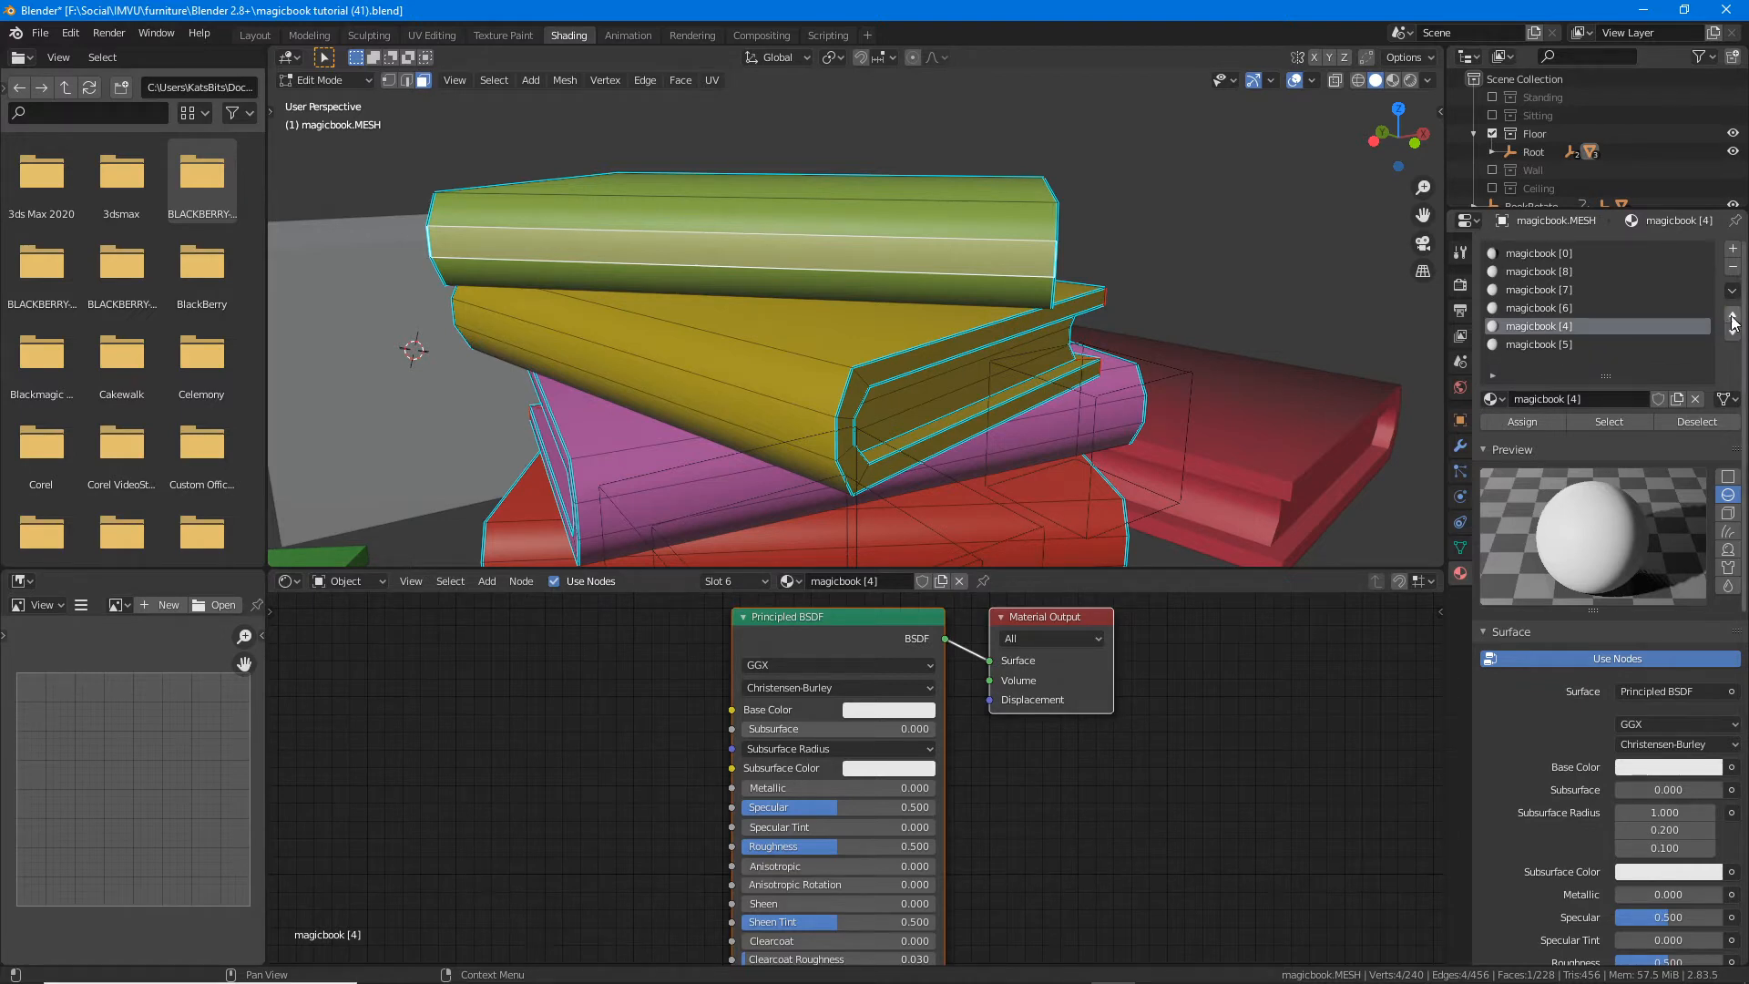
left_click(1731, 315)
left_click(1733, 316)
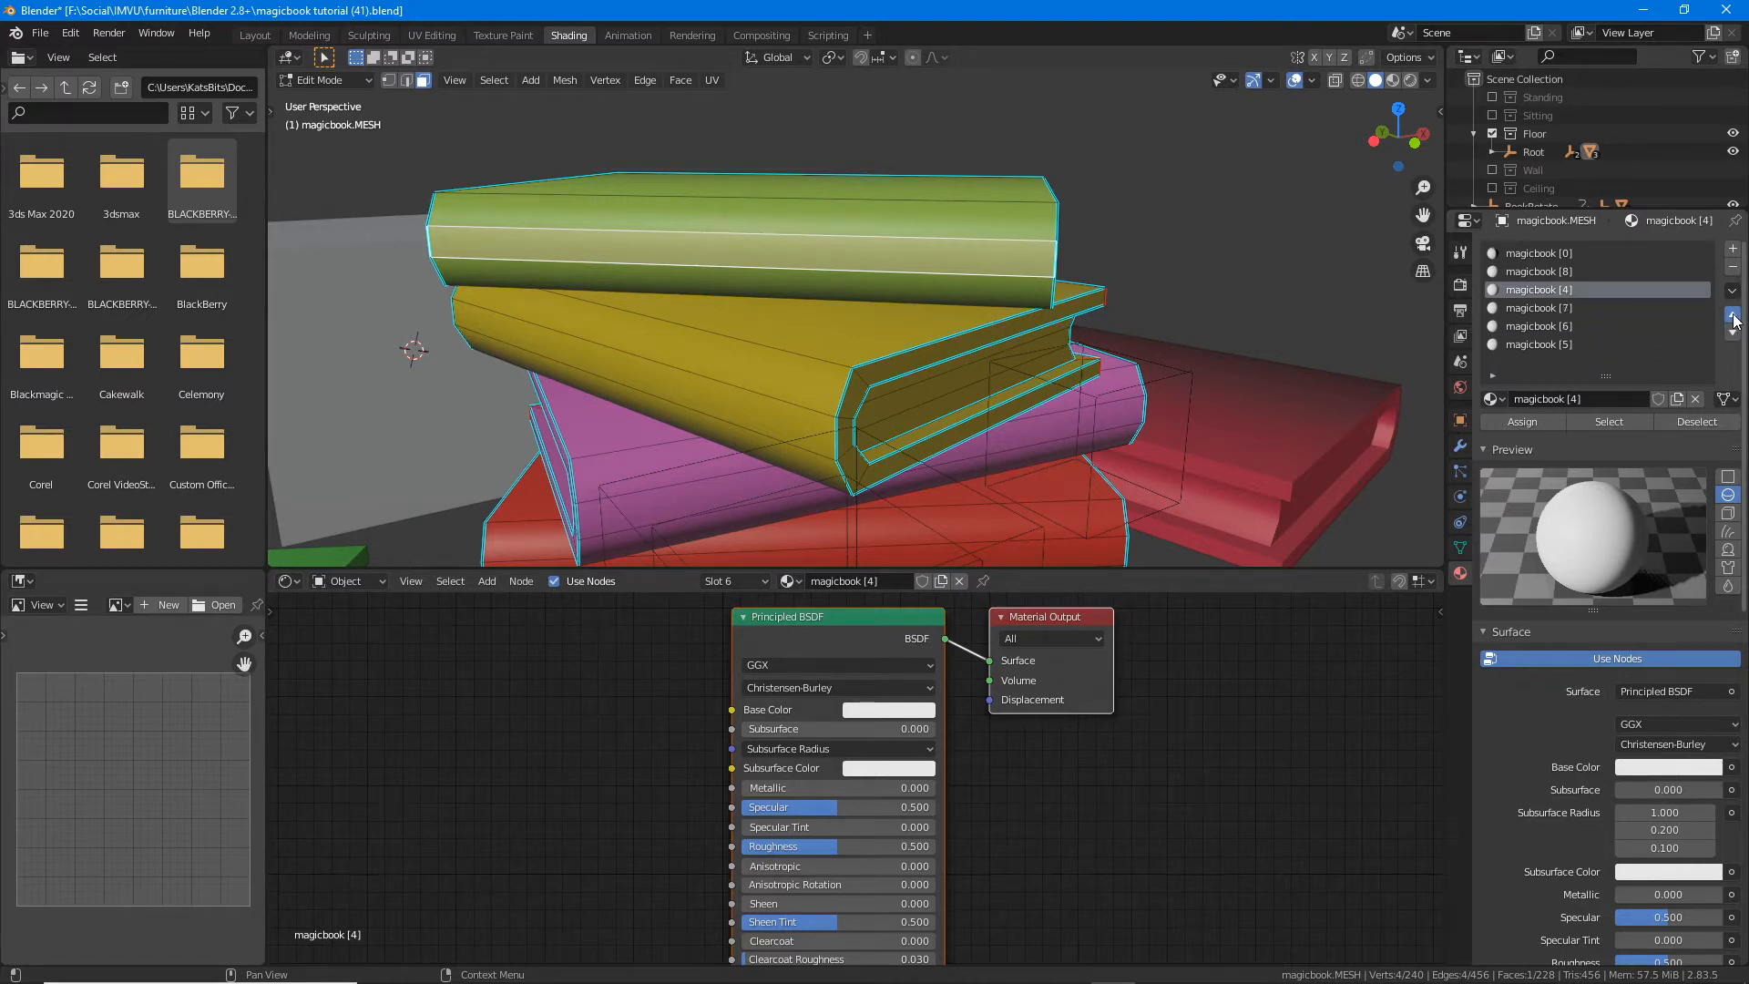
left_click(1732, 315)
Step: Reorder the magicbook [5] material slot so it sits directly below magicbook [4]
left_click(1551, 345)
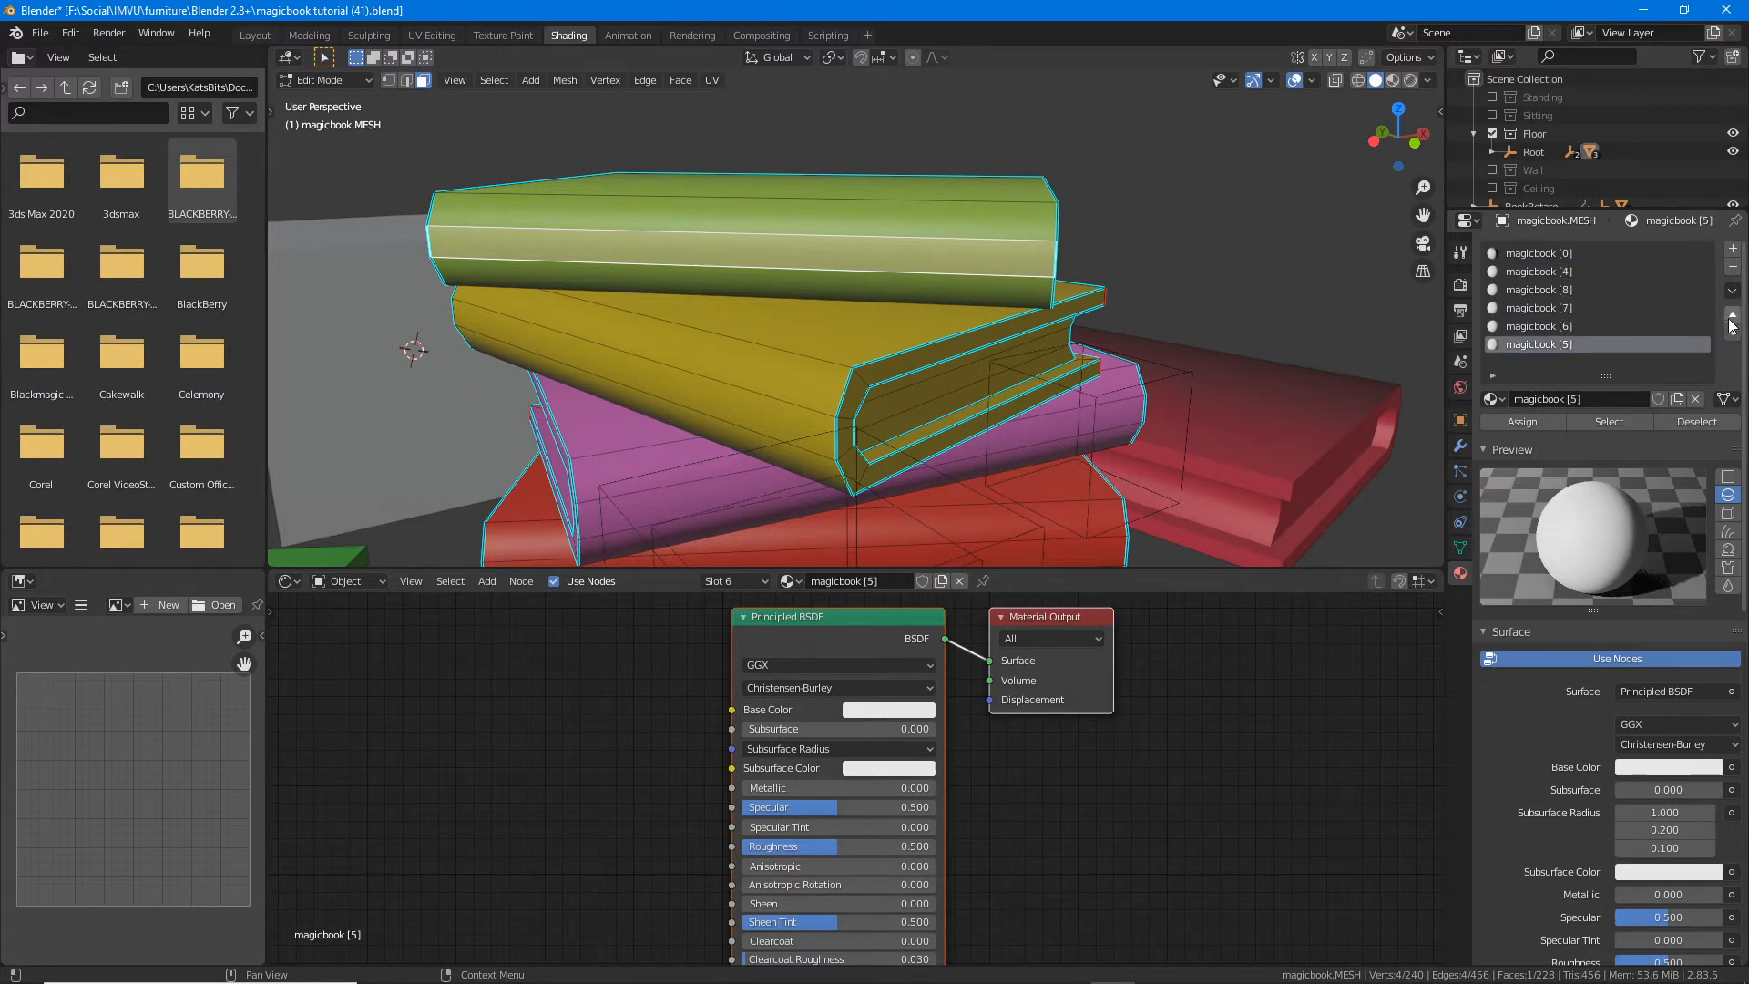
left_click(1733, 315)
left_click(1733, 315)
left_click(1732, 315)
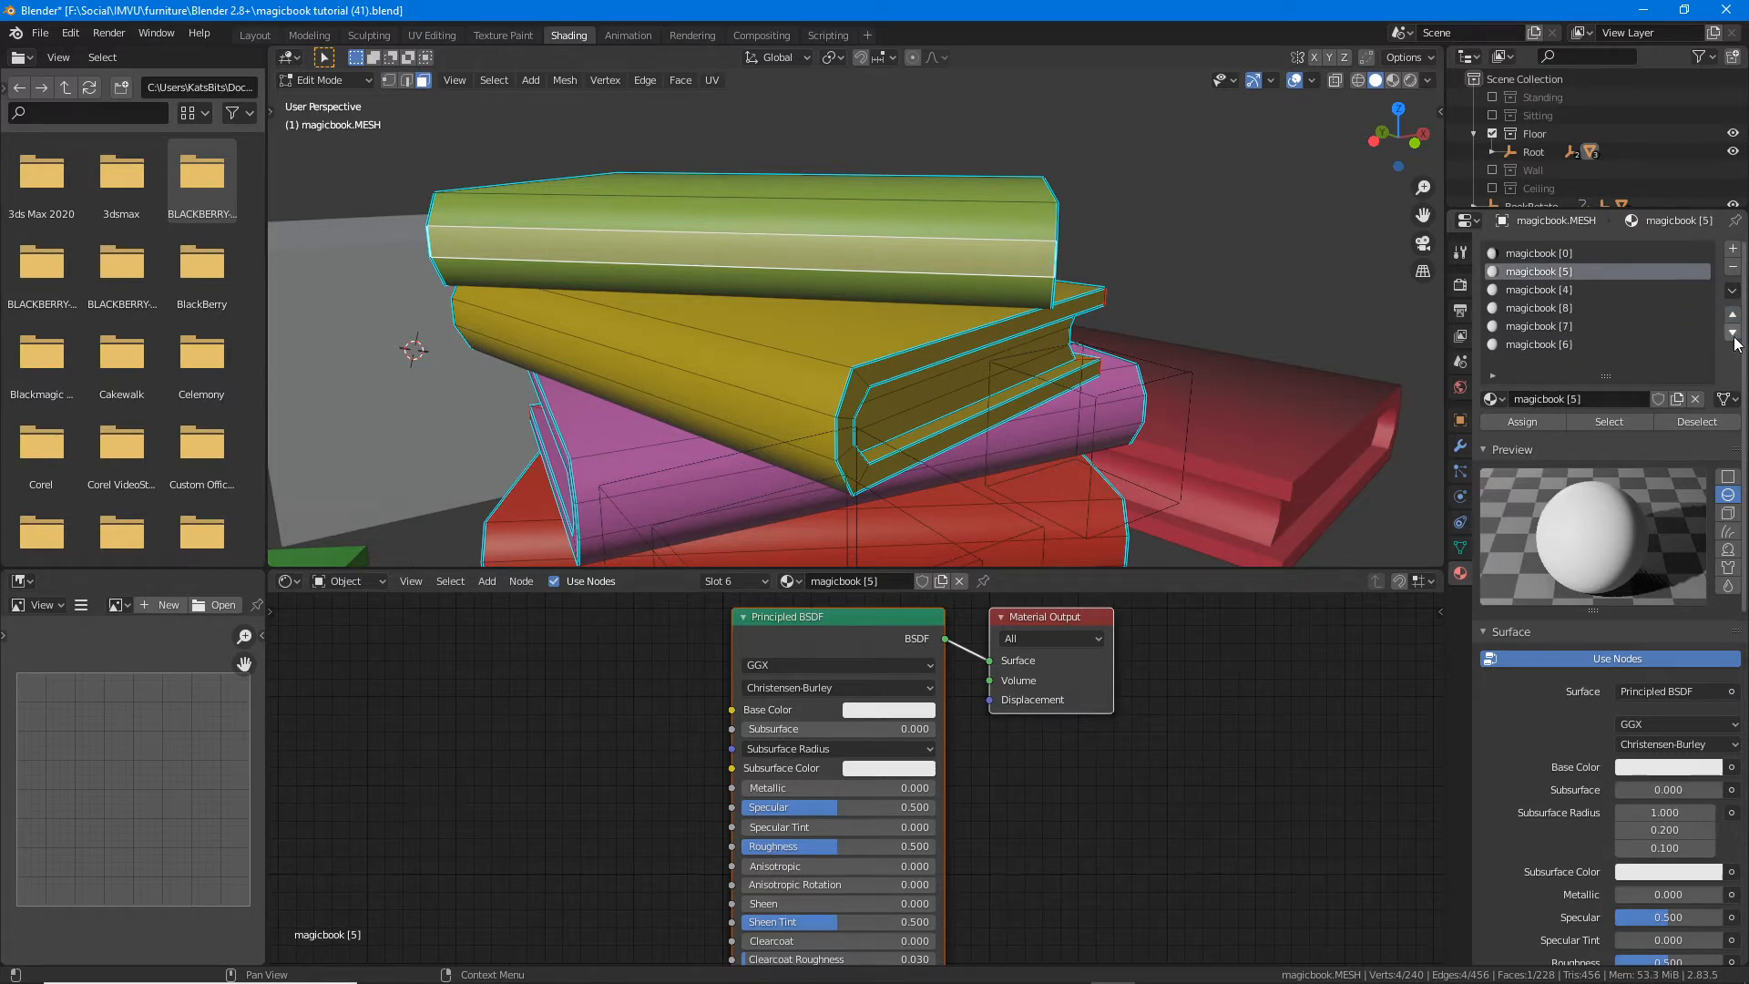
Step: Move the magicbook [8] slot to the end of the material list and magicbook [7] directly above it
left_click(1552, 309)
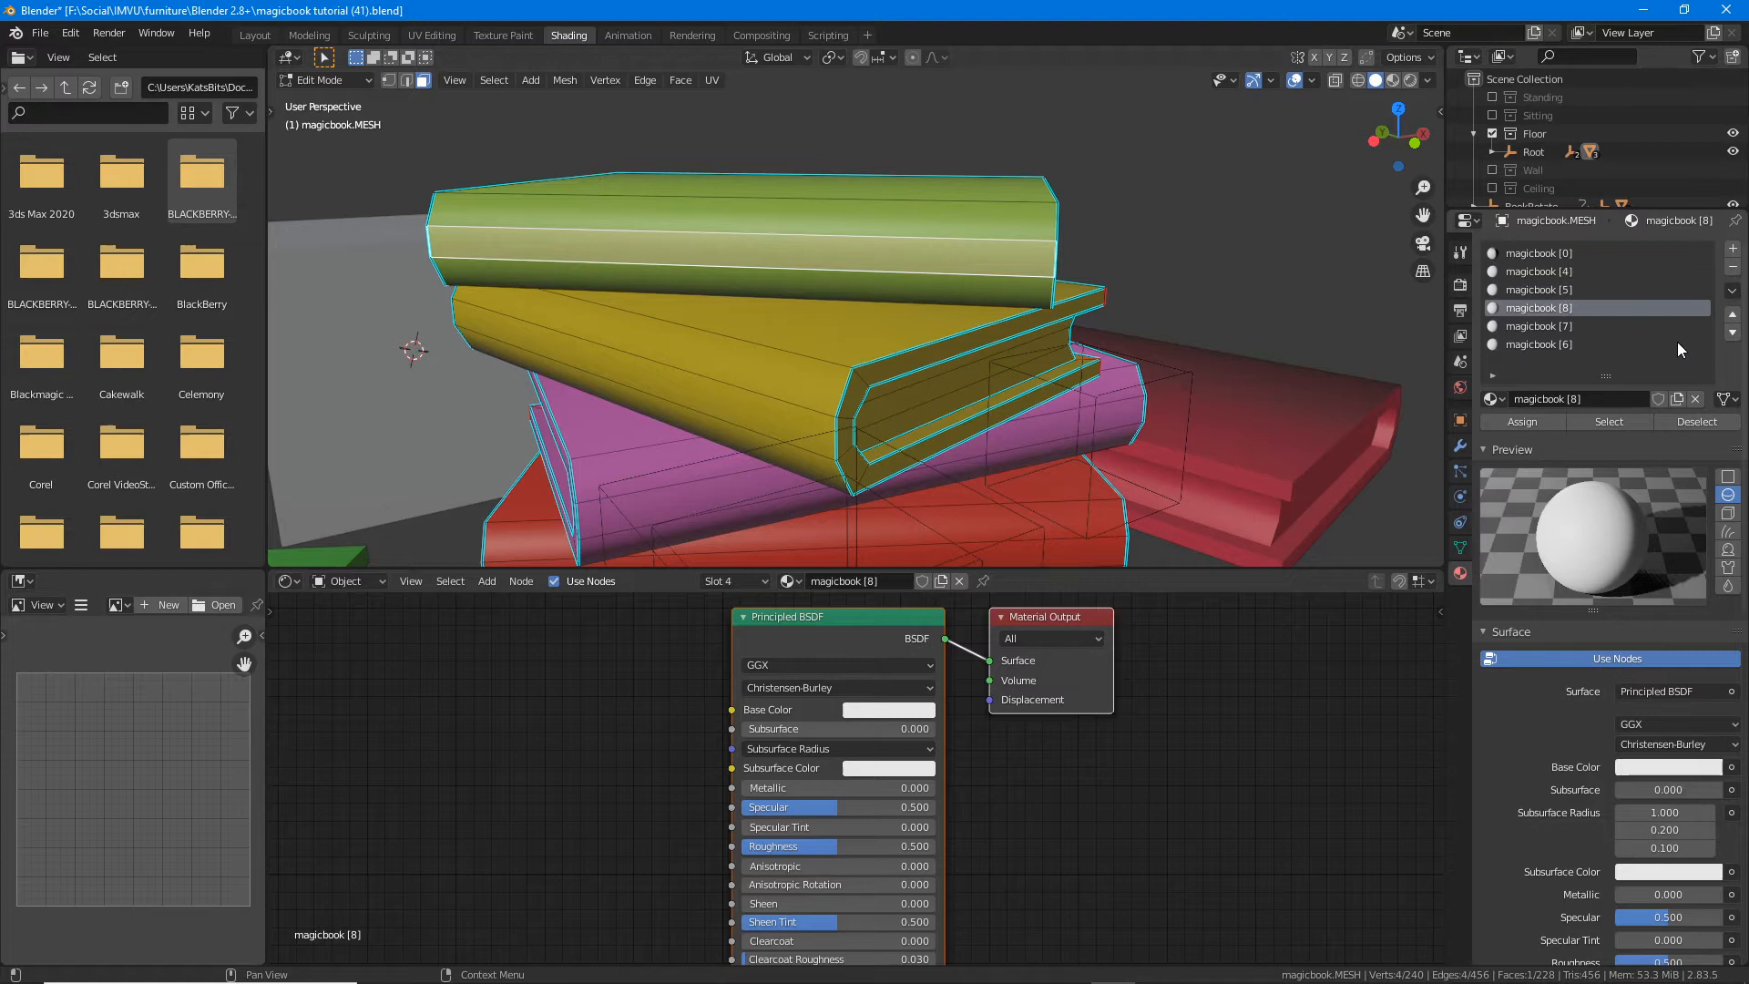
left_click(1733, 333)
left_click(1732, 332)
left_click(1550, 309)
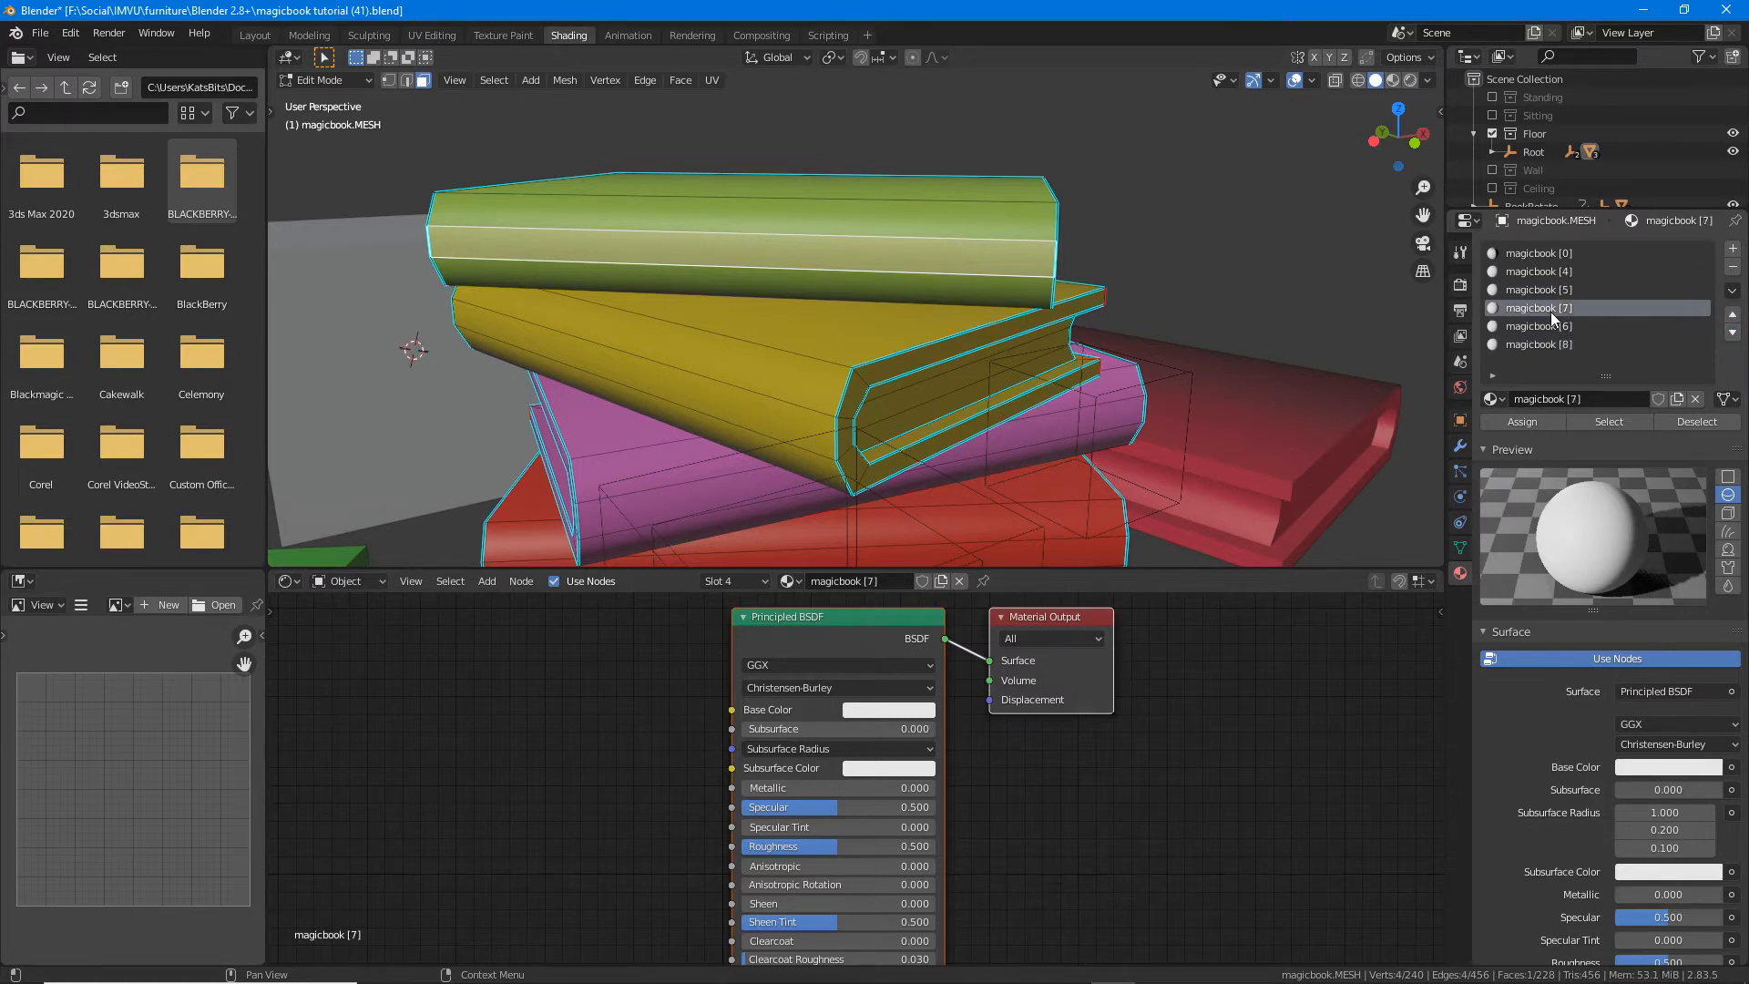
left_click(1733, 332)
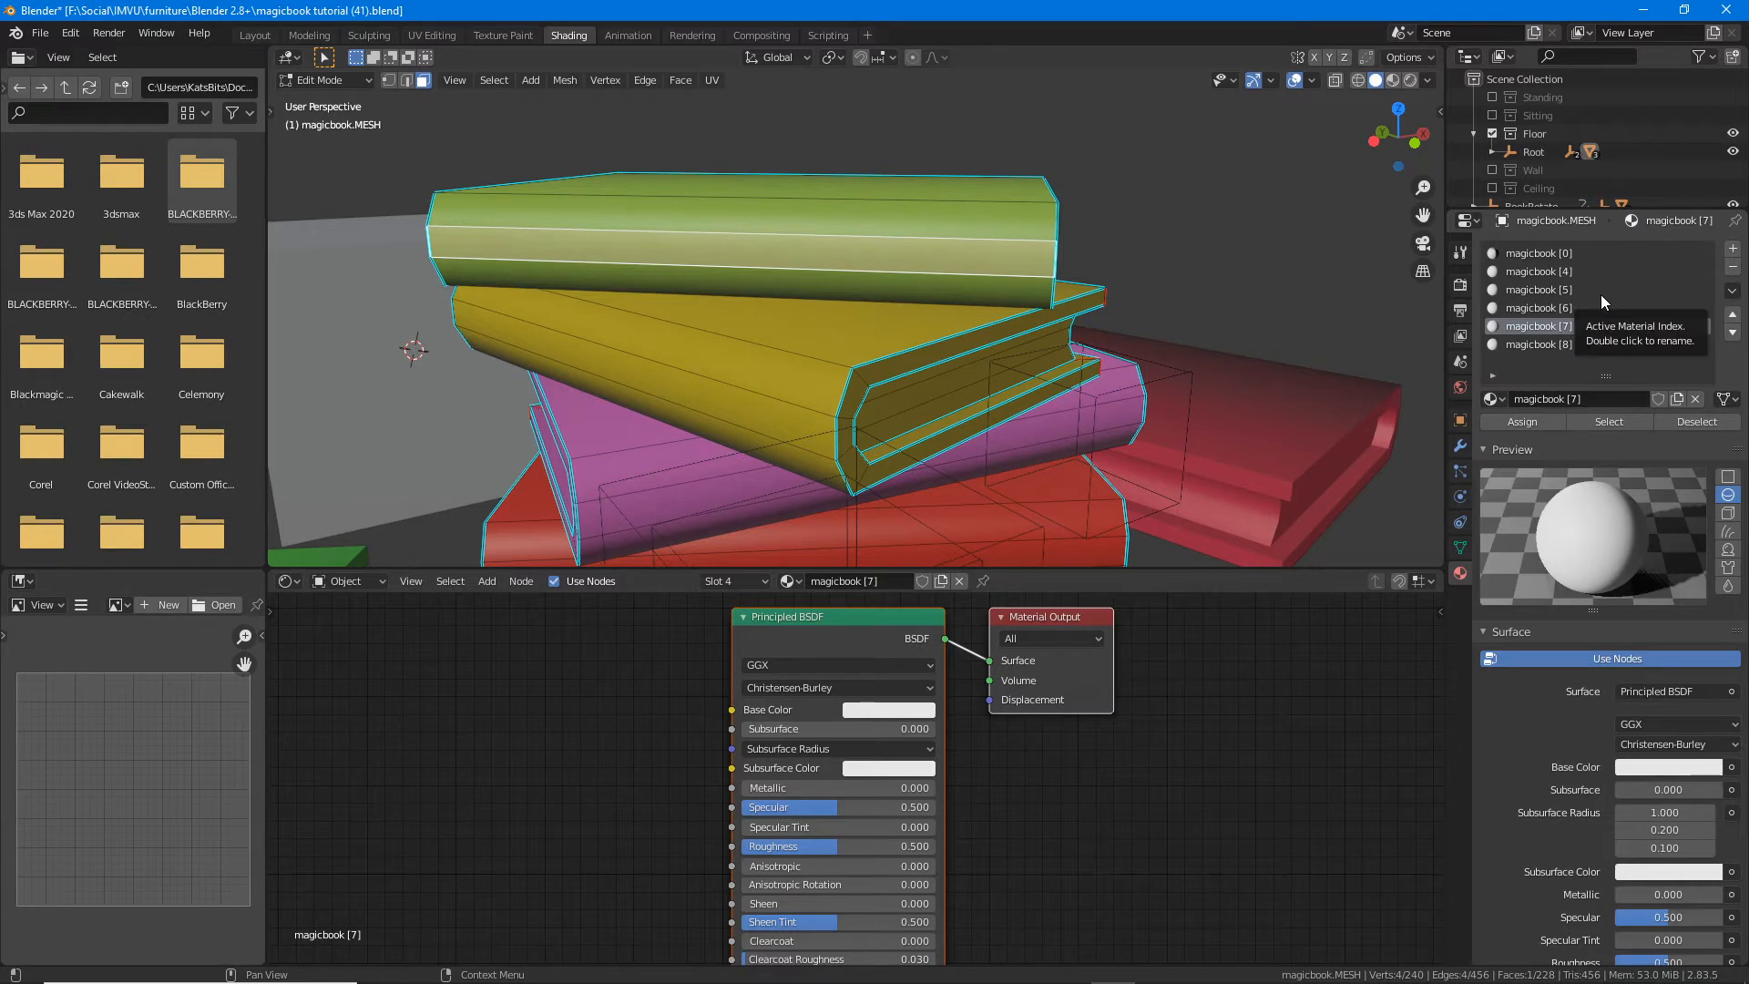
Step: Return the book stack to Object Mode and display the scene in Material Preview shading
scroll(724, 355, "down", 2)
middle_click_drag(723, 355, 768, 249)
scroll(666, 227, "down", 2)
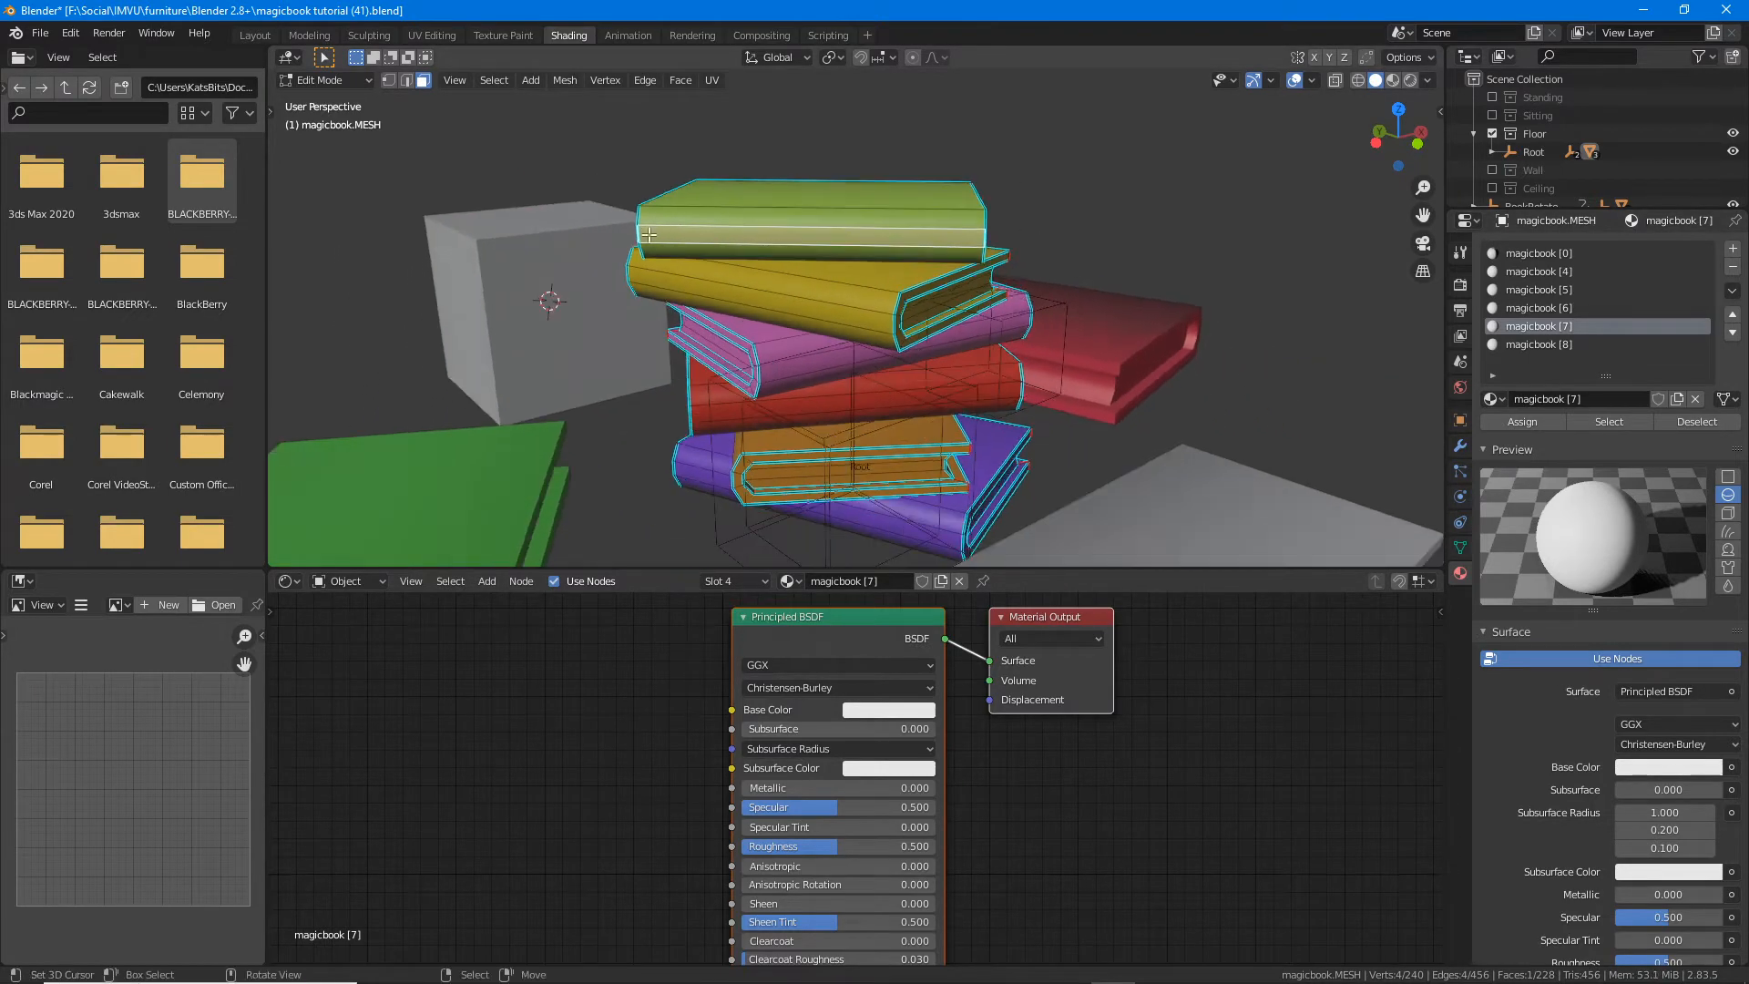
left_click(329, 82)
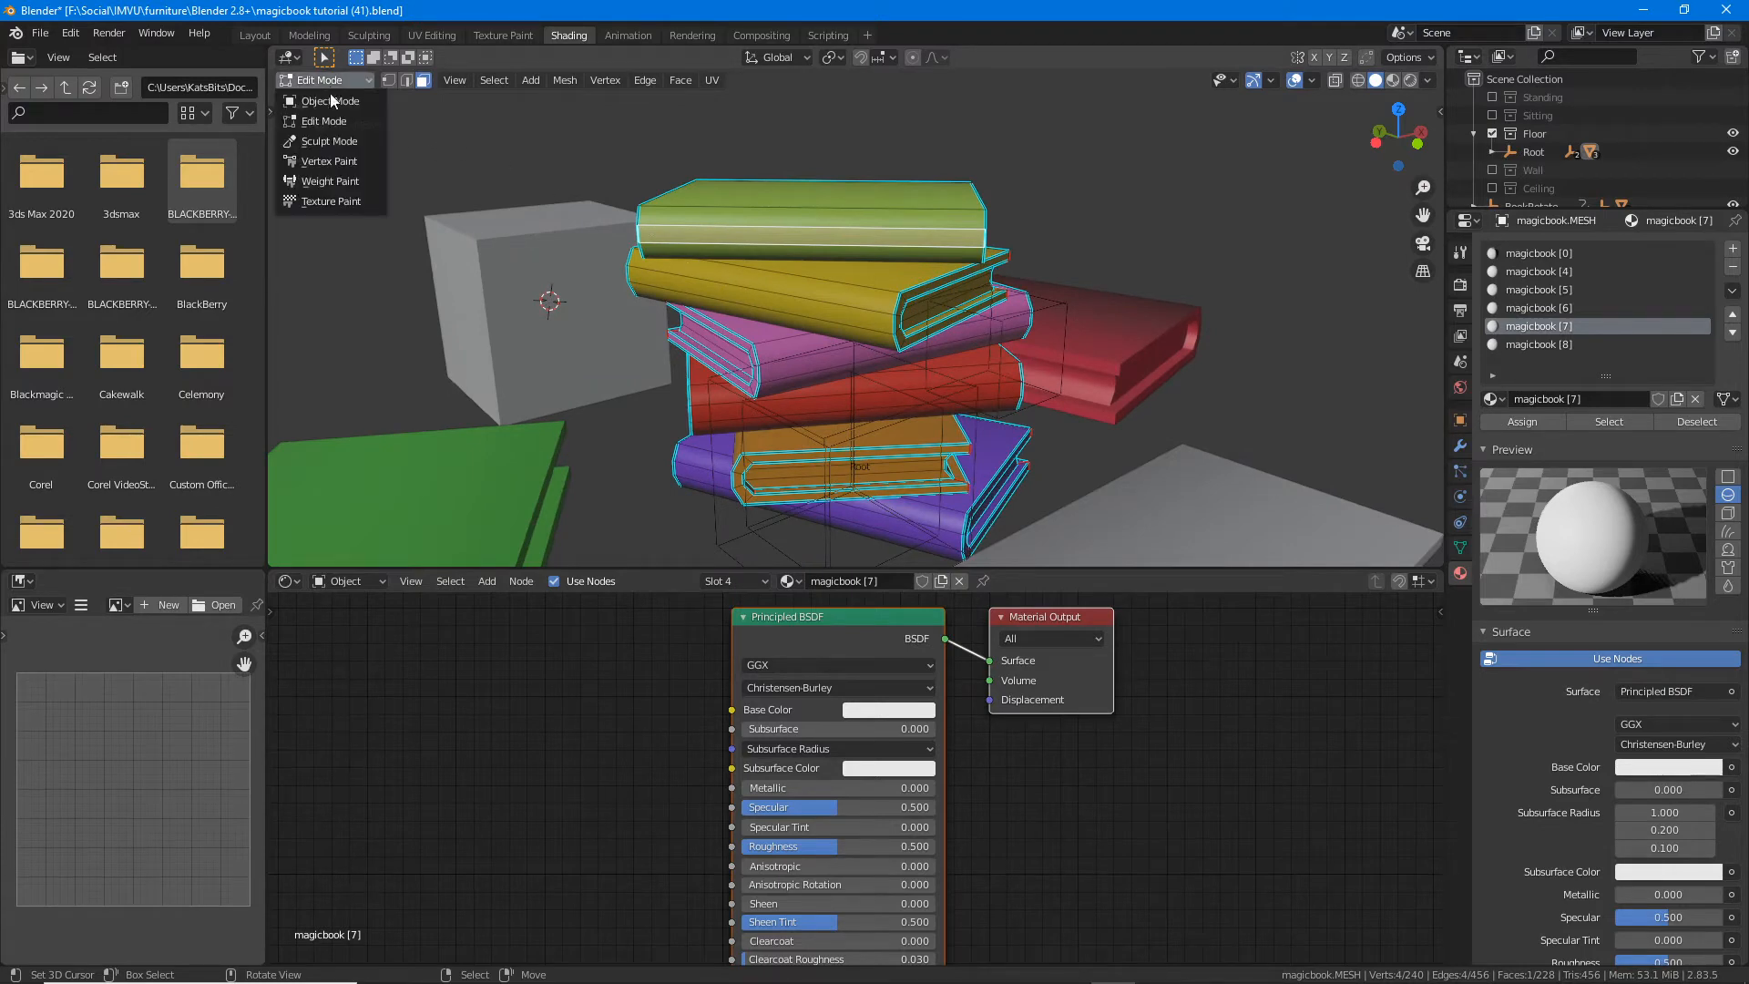
left_click(330, 103)
middle_click_drag(969, 358, 981, 374)
left_click(1392, 81)
scroll(878, 441, "down", 2)
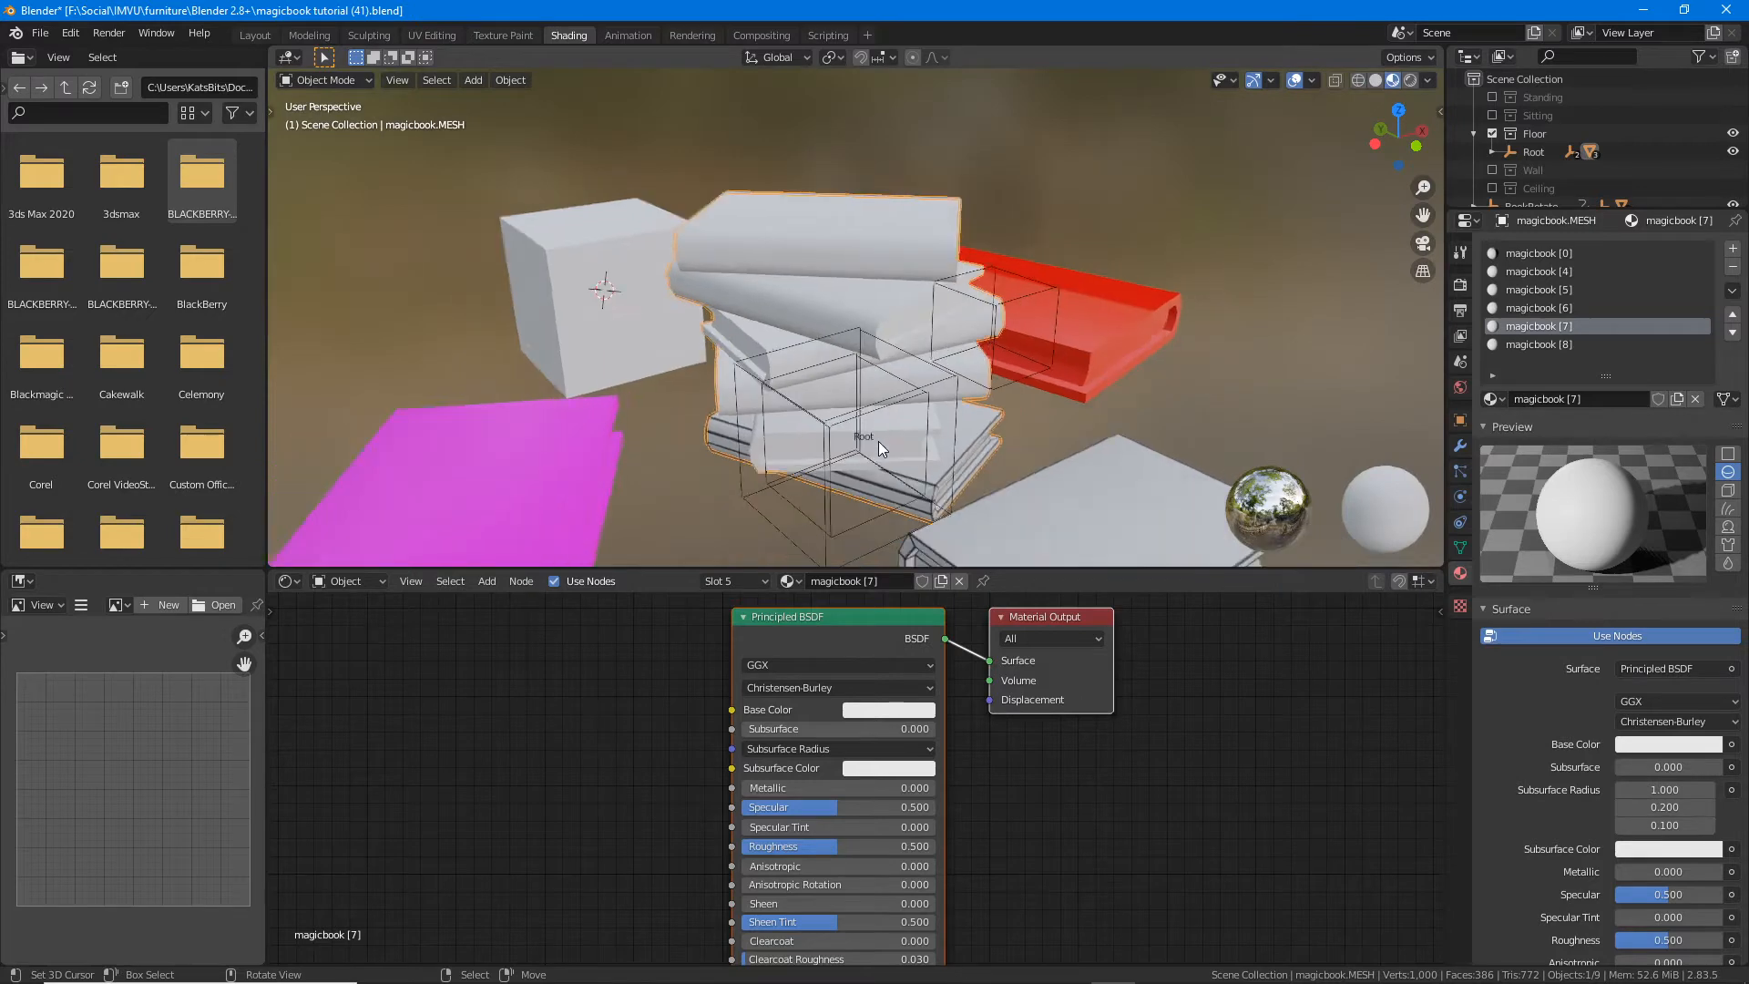
mouse_move(813, 439)
middle_mouse_down("shift")
mouse_move(828, 375)
mouse_move(969, 380)
mouse_move(791, 381)
middle_mouse_up("shift")
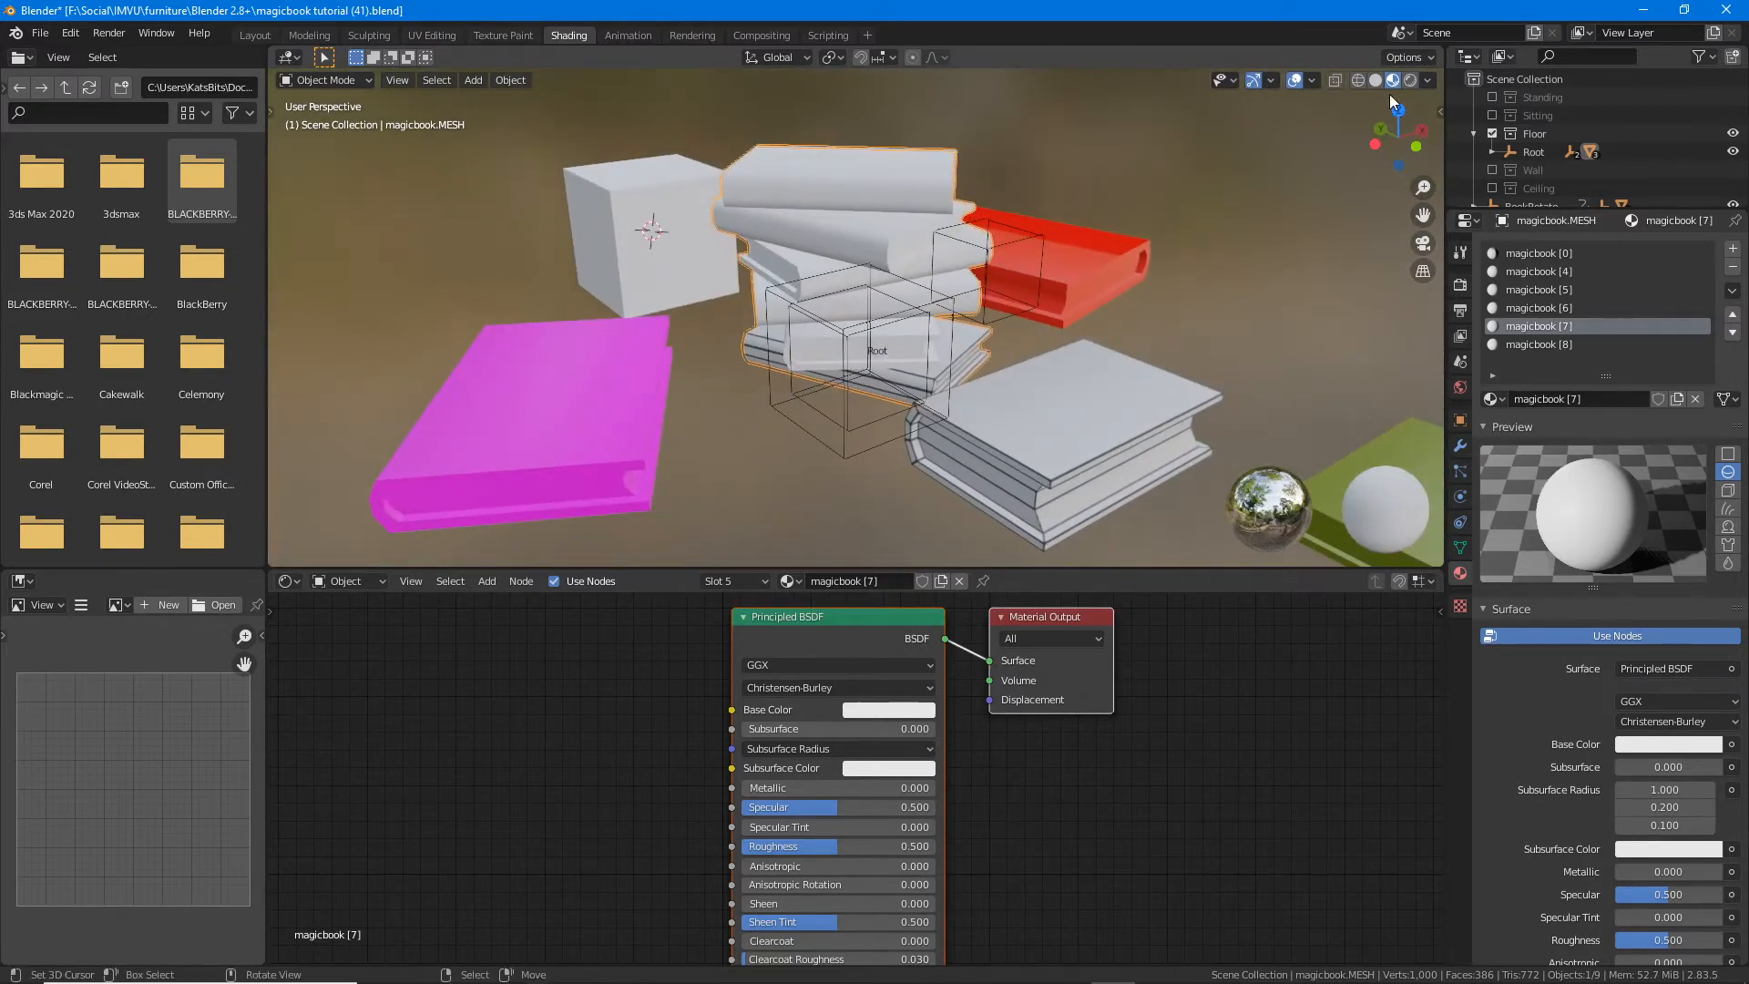
mouse_move(1394, 108)
left_mouse_down()
mouse_move(1393, 166)
mouse_move(1385, 116)
mouse_move(1405, 117)
left_mouse_up()
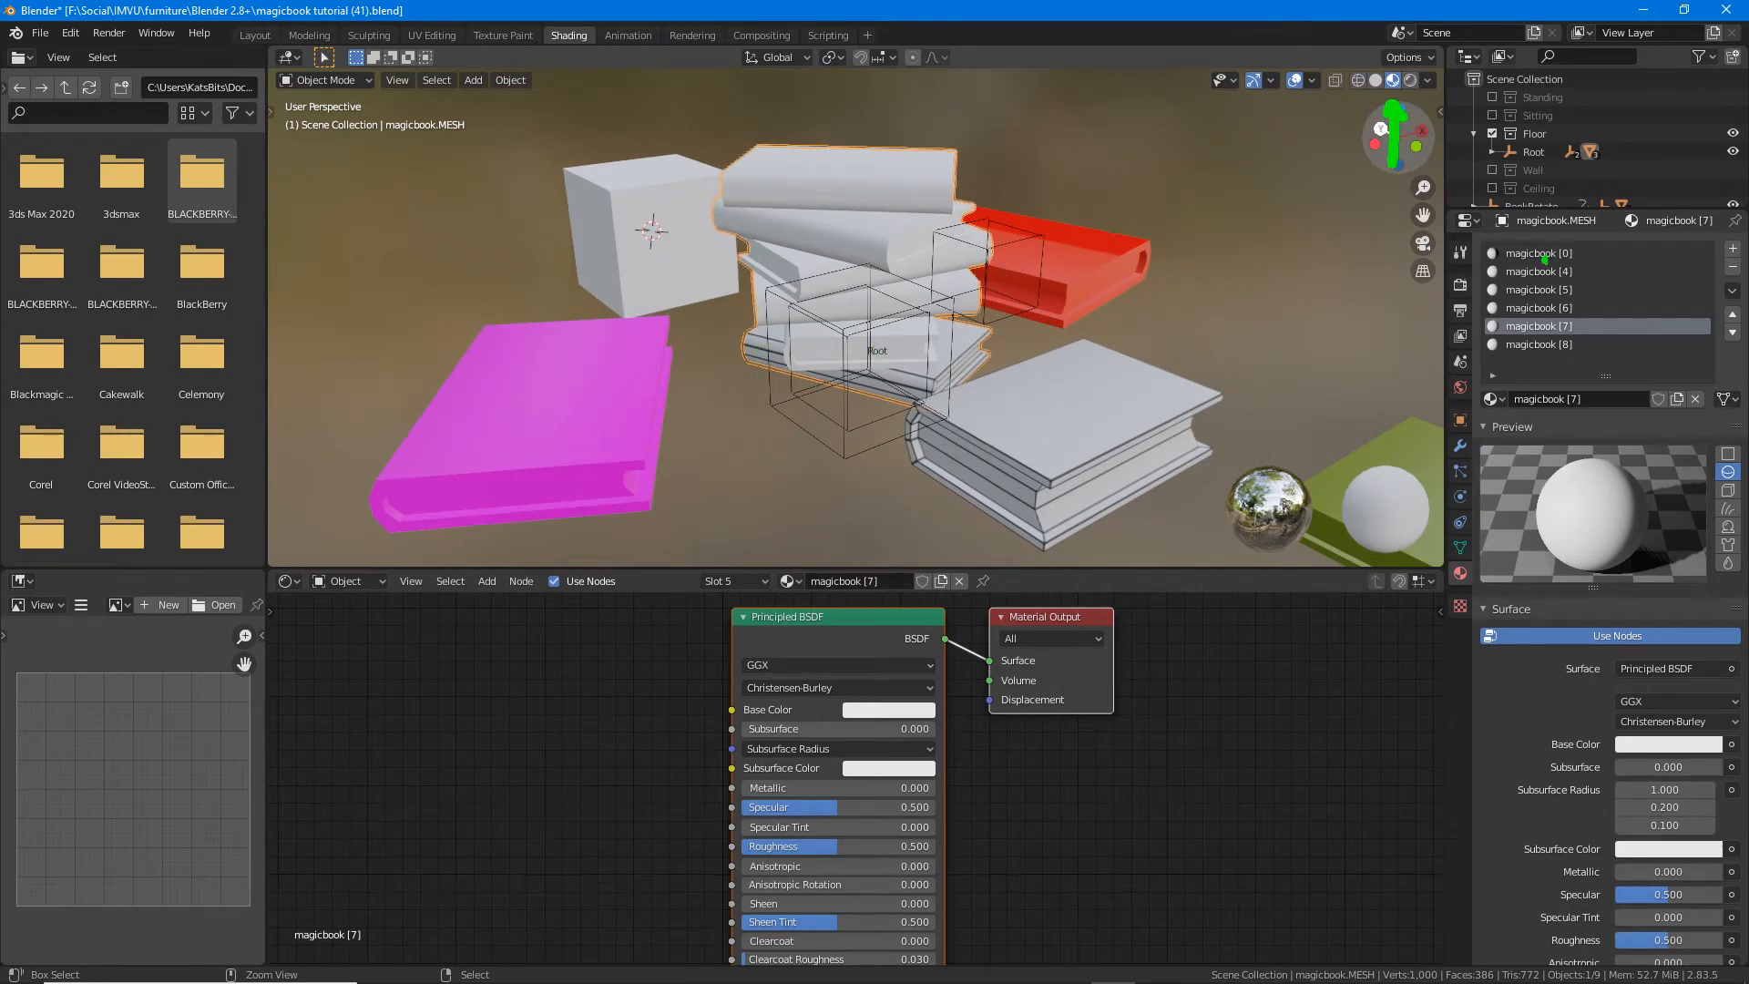
left_click_drag(1488, 271, 1582, 271)
mouse_move(994, 336)
left_mouse_down()
mouse_move(945, 376)
mouse_move(974, 343)
left_mouse_up()
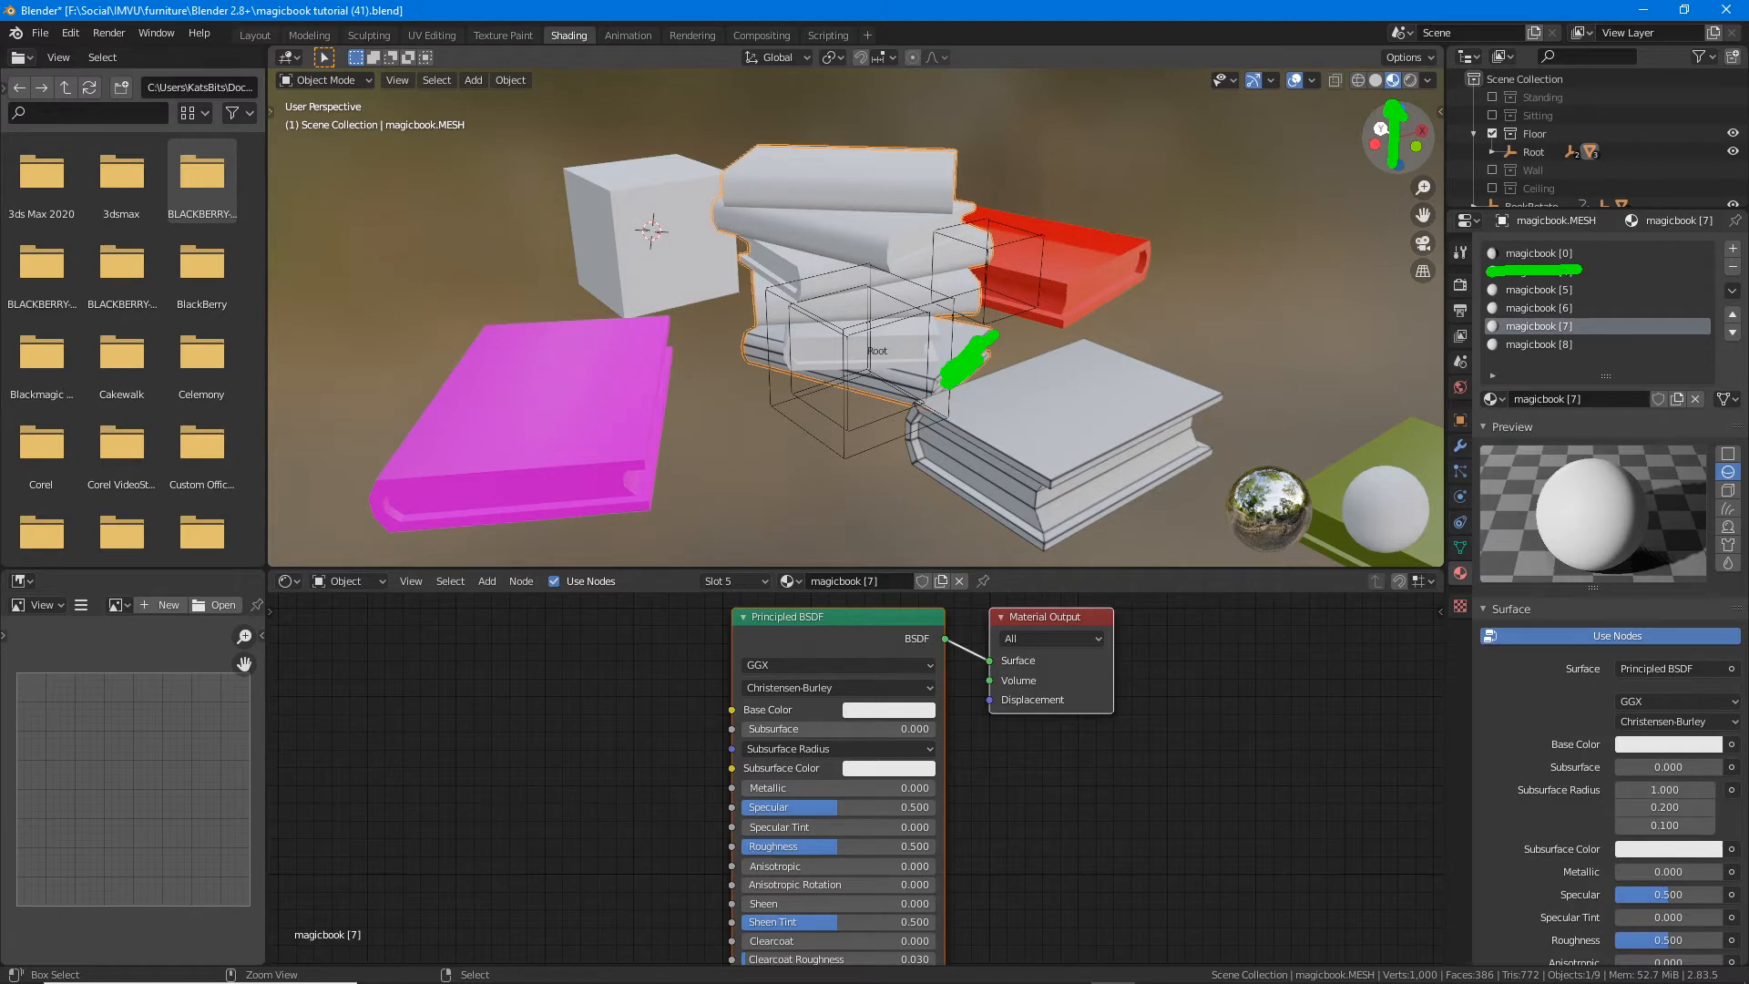
left_click_drag(944, 381, 933, 399)
mouse_move(798, 343)
left_mouse_down()
mouse_move(845, 345)
mouse_move(840, 282)
mouse_move(772, 233)
mouse_move(809, 187)
mouse_move(850, 187)
left_mouse_up()
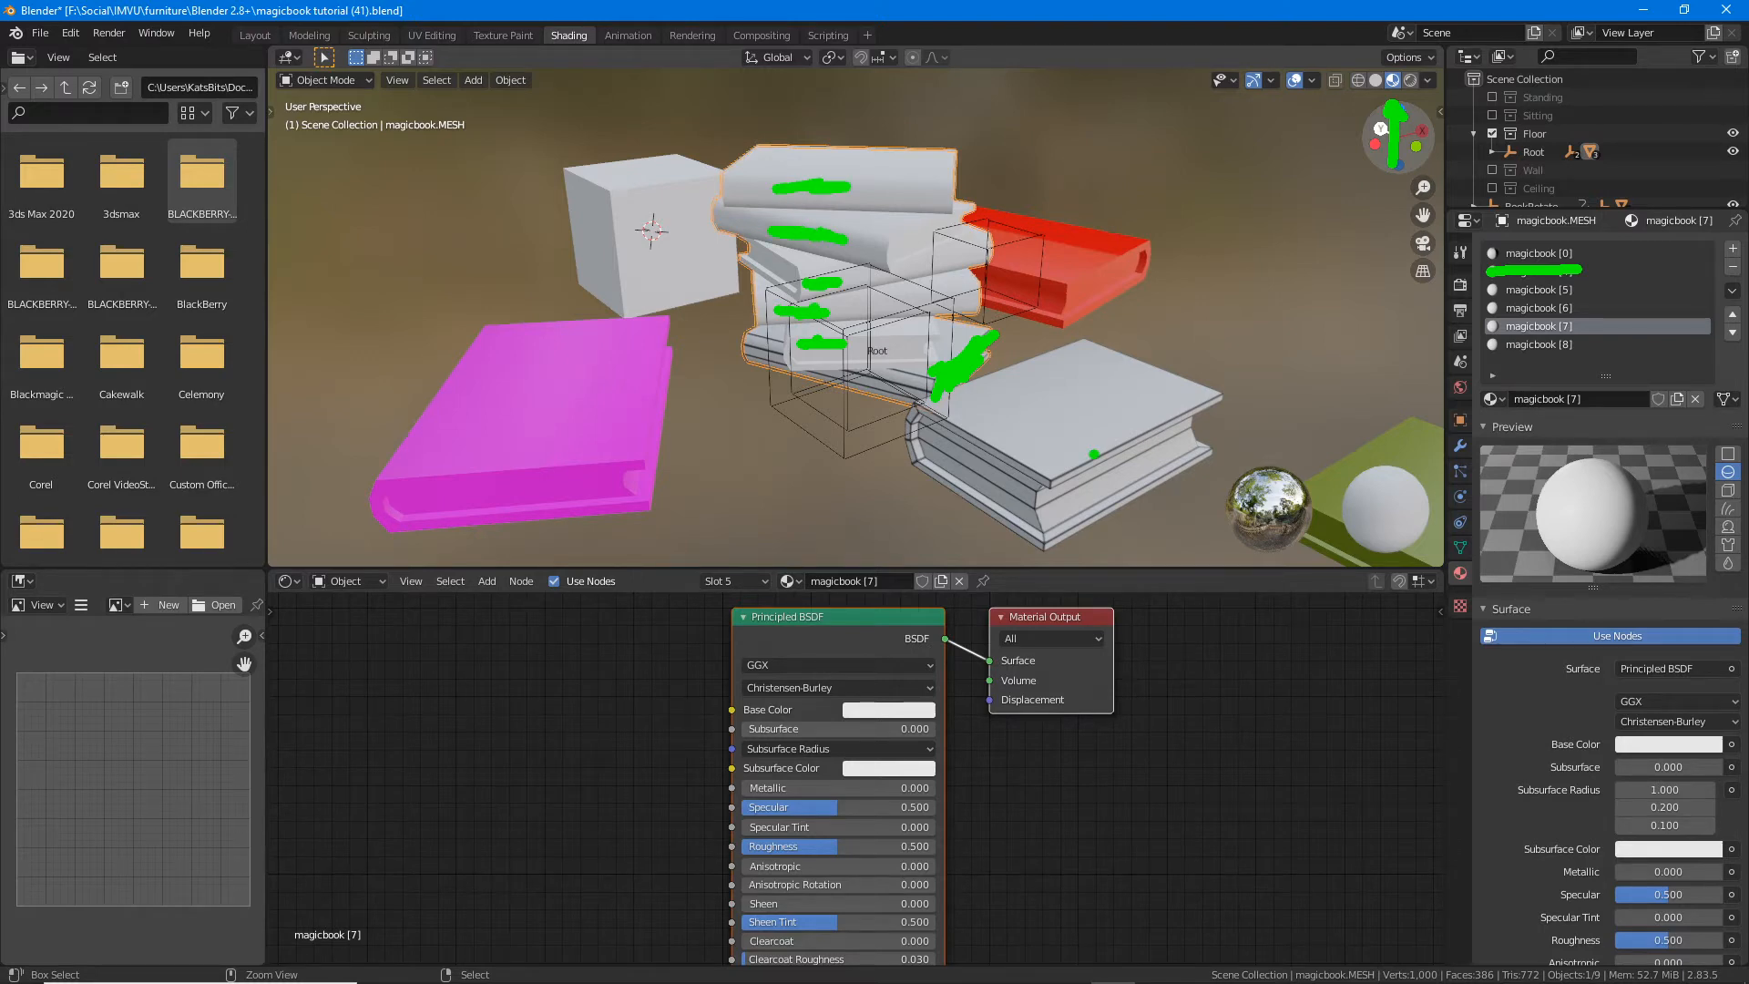
mouse_move(614, 368)
left_mouse_down()
mouse_move(586, 394)
mouse_move(634, 425)
left_mouse_up()
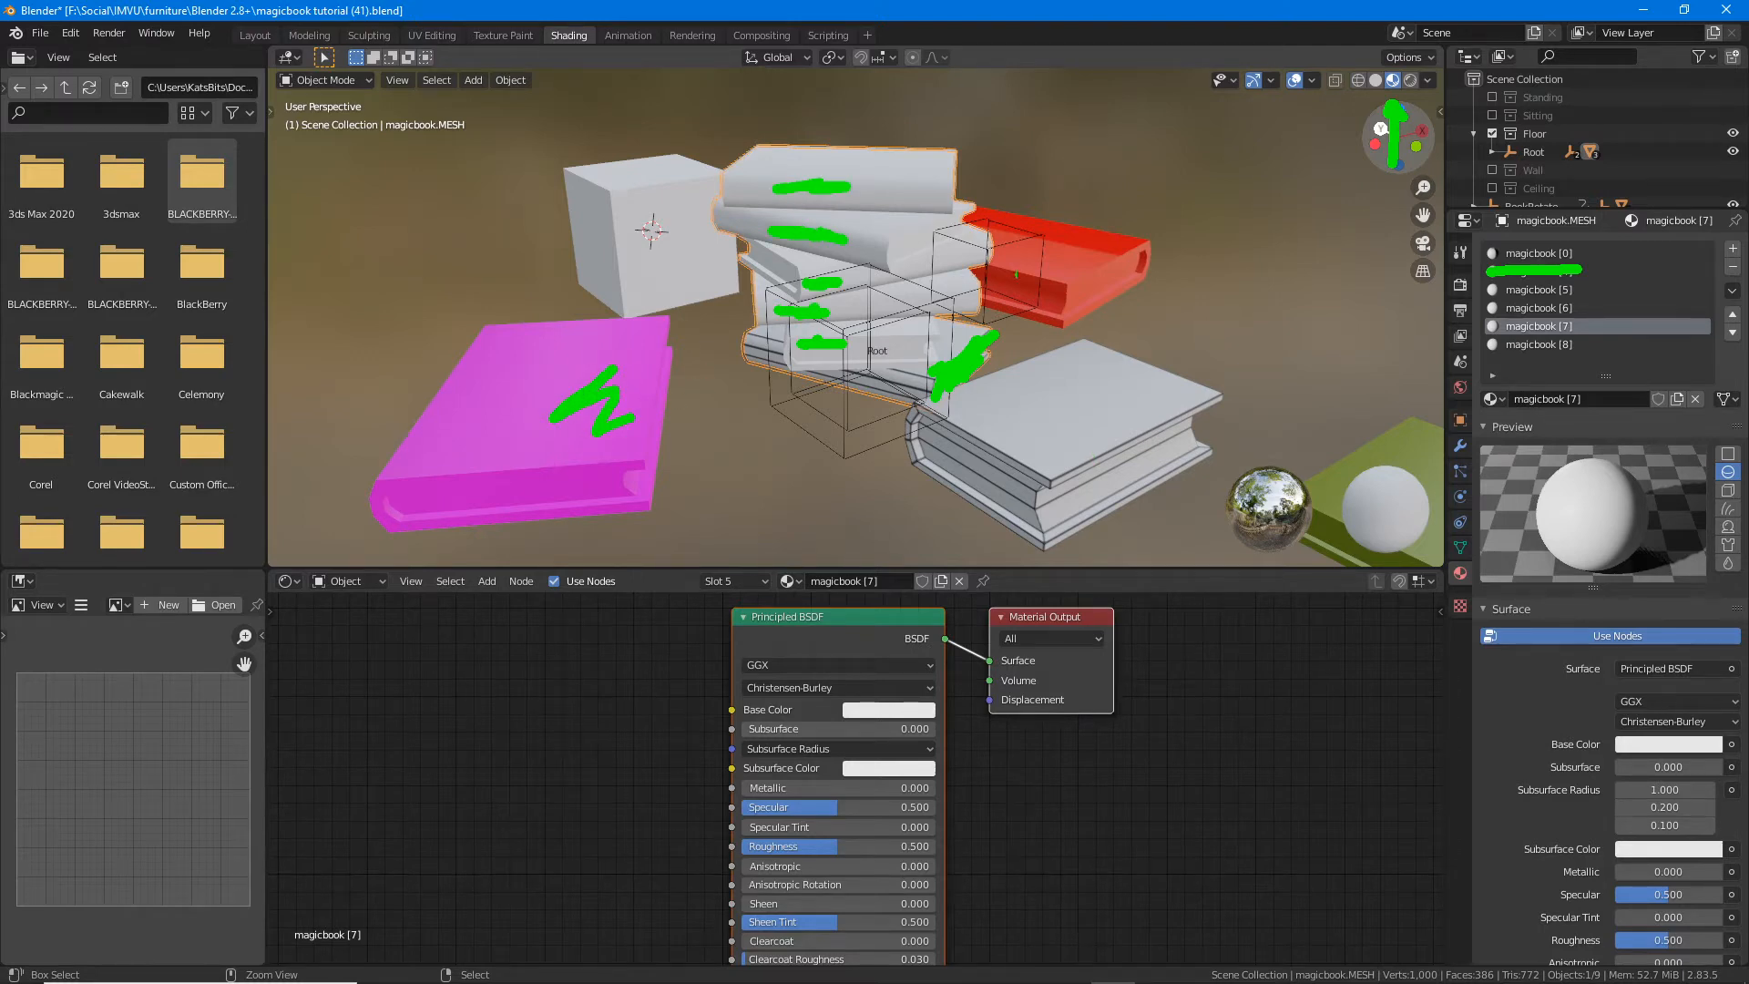
left_click_drag(1051, 273, 1109, 262)
left_click_drag(1321, 461, 1337, 490)
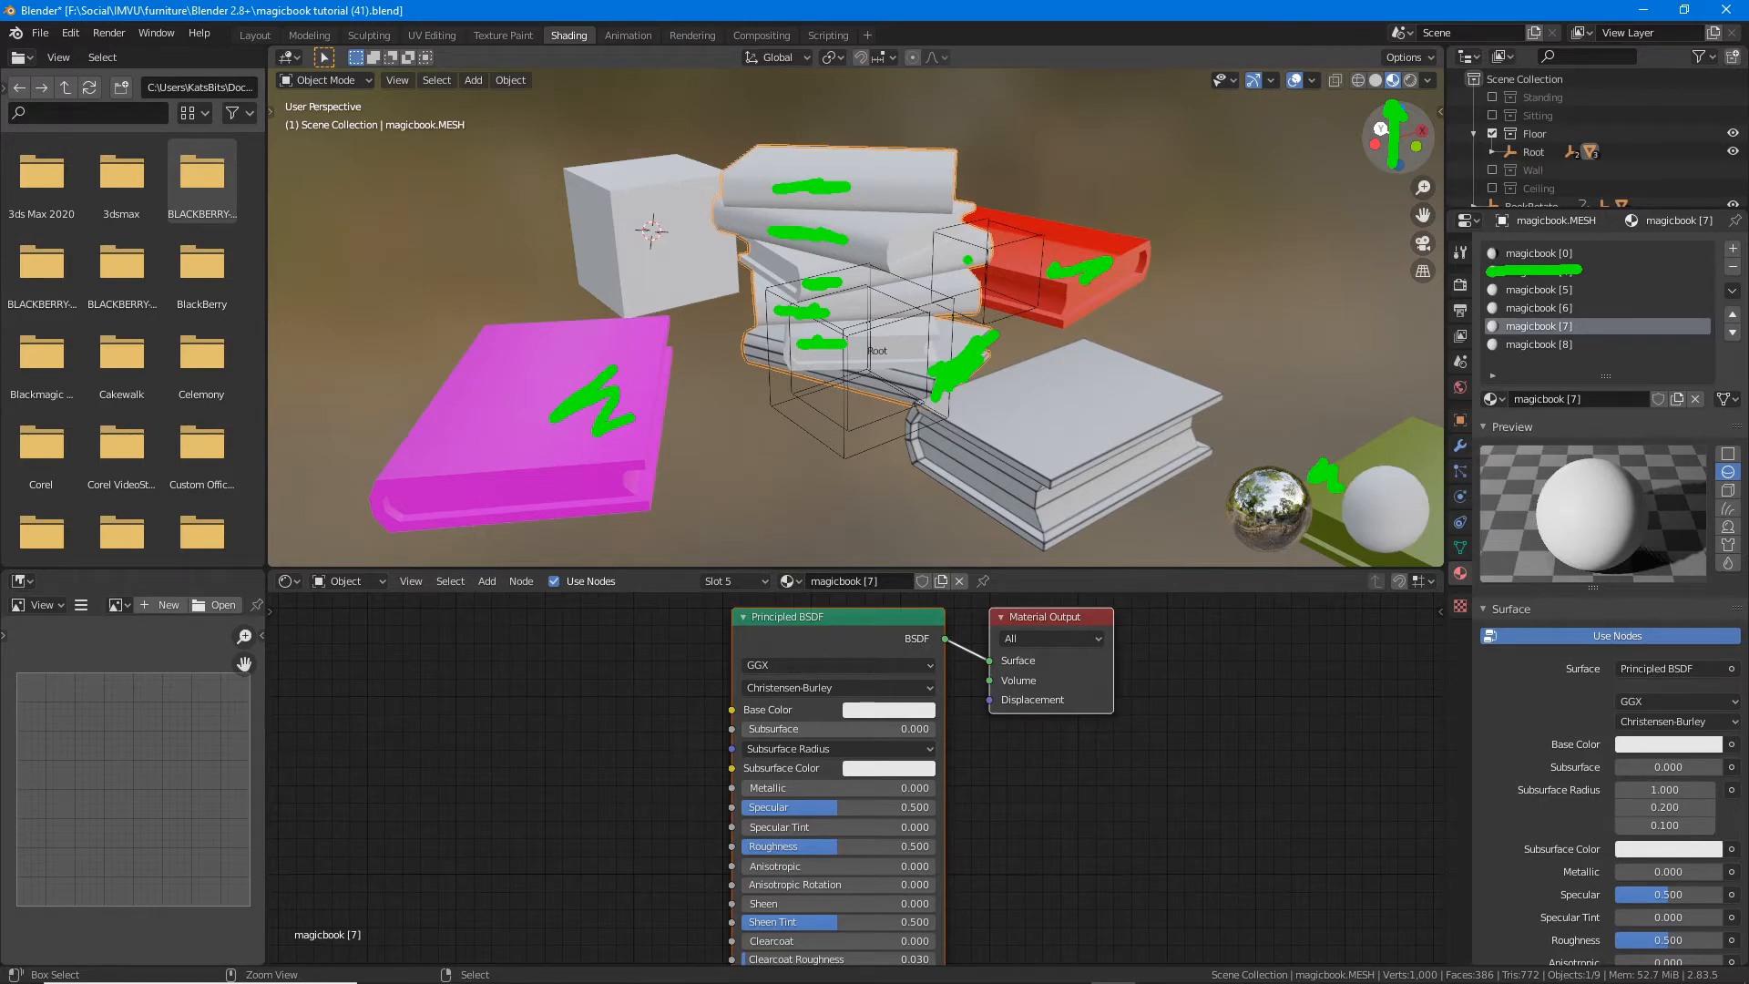
key("Escape")
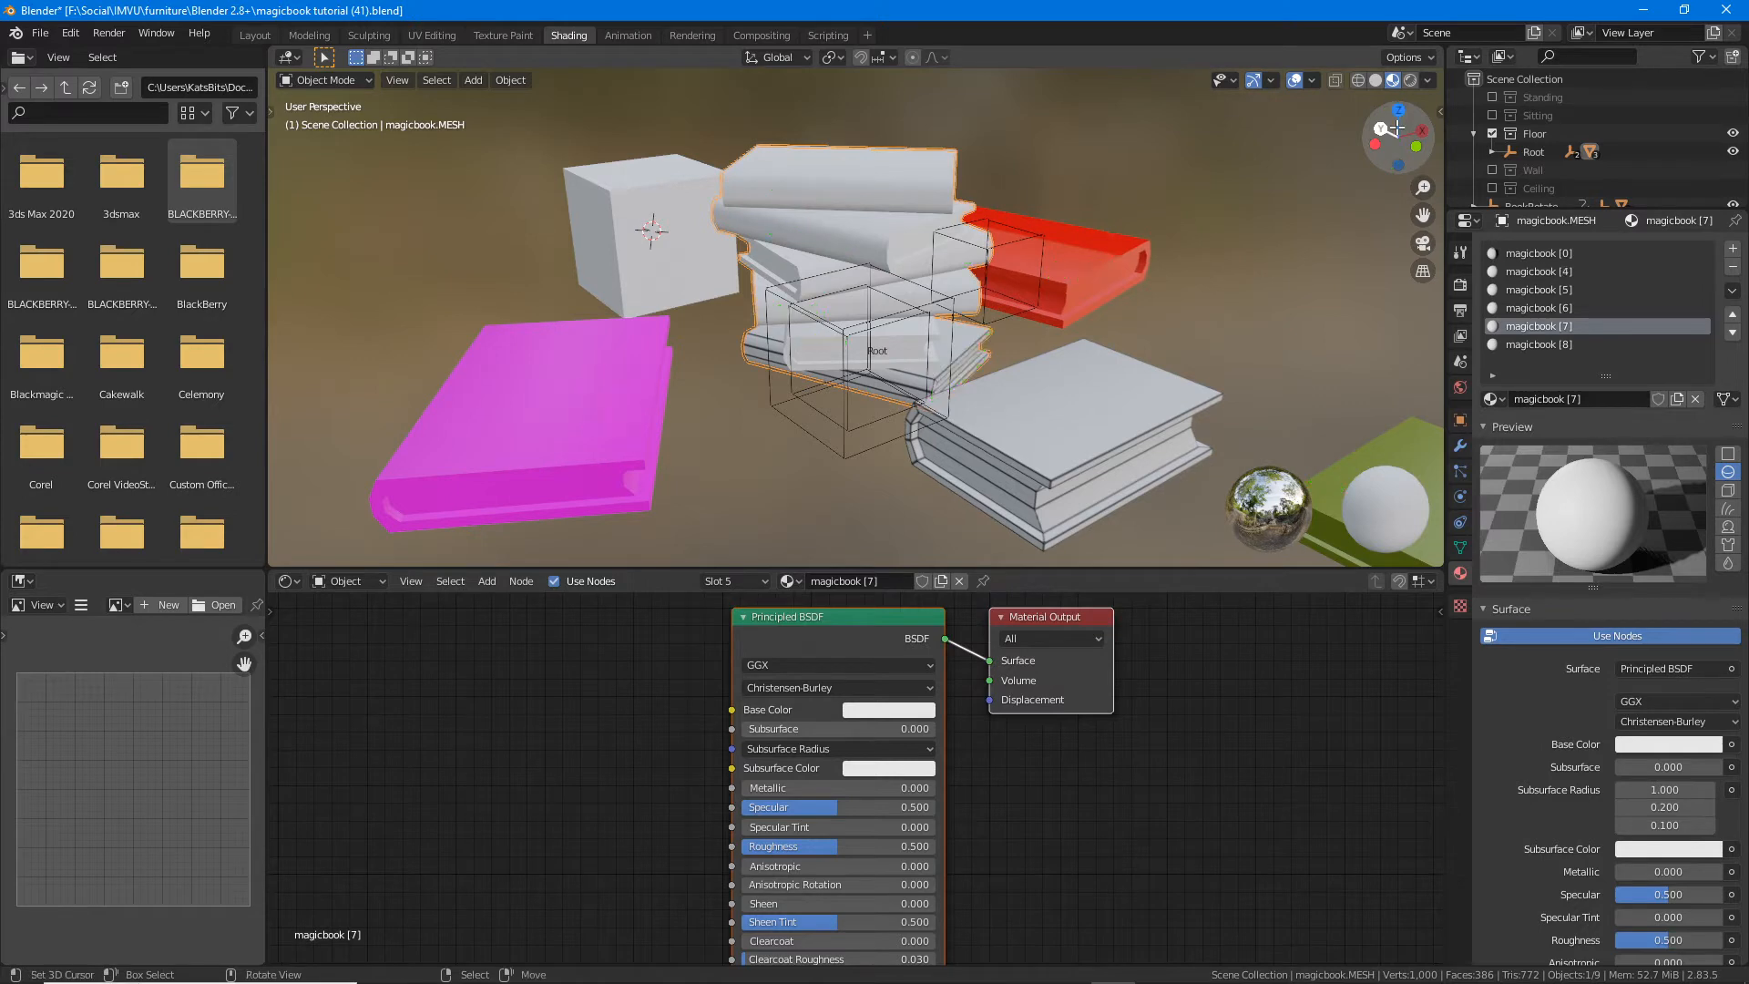
middle_click_drag(887, 649, 899, 669)
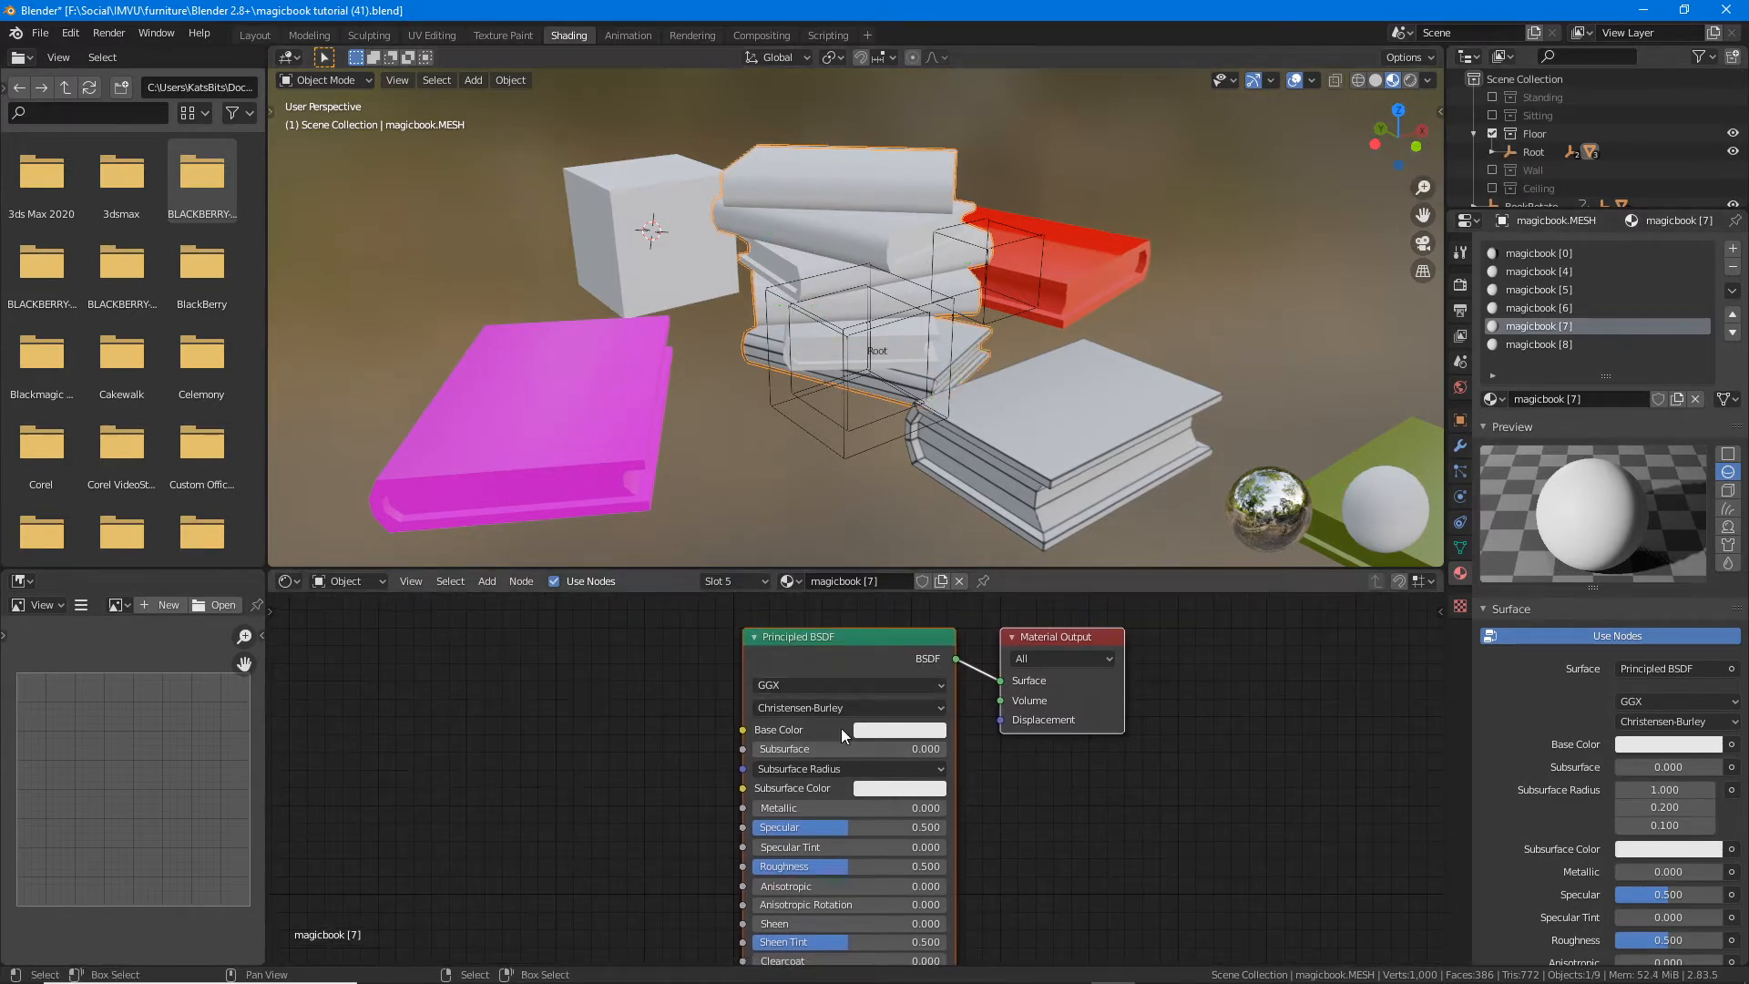
Step: Examine the magenta book's material nodes, focusing on how its image texture connects to the Principled BSDF
left_click(566, 441)
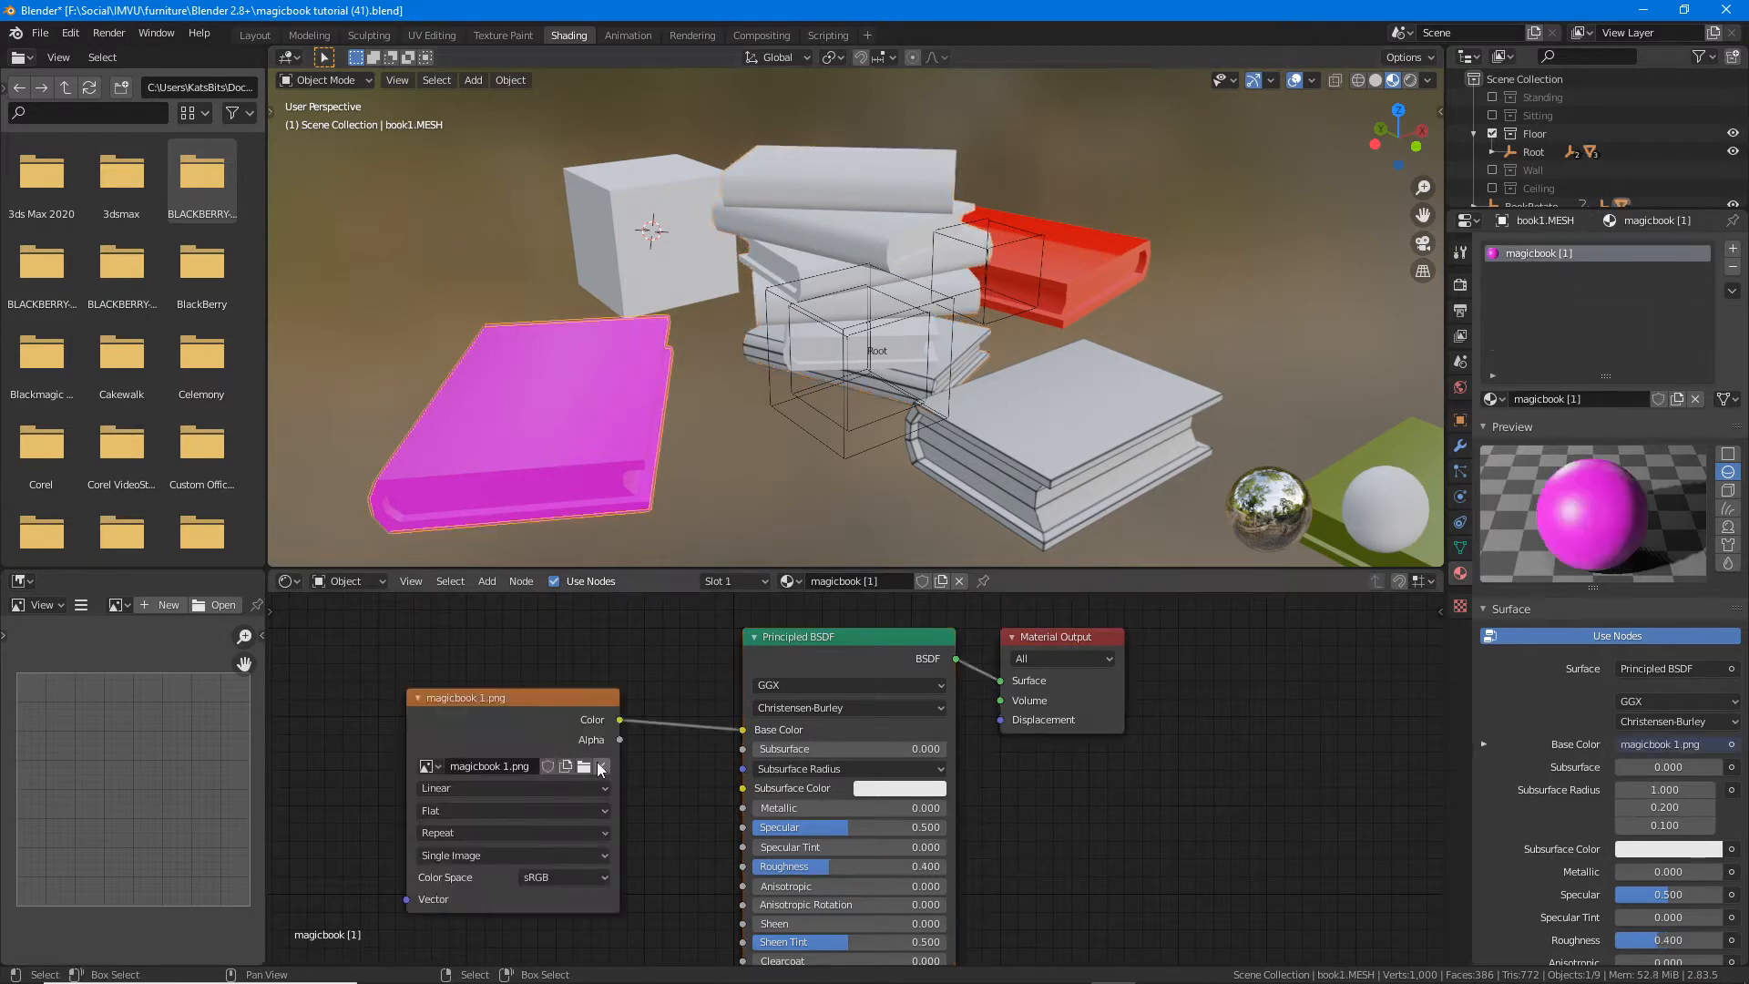
mouse_move(379, 683)
left_mouse_down()
mouse_move(376, 898)
mouse_move(615, 933)
mouse_move(665, 699)
mouse_move(385, 673)
left_mouse_up()
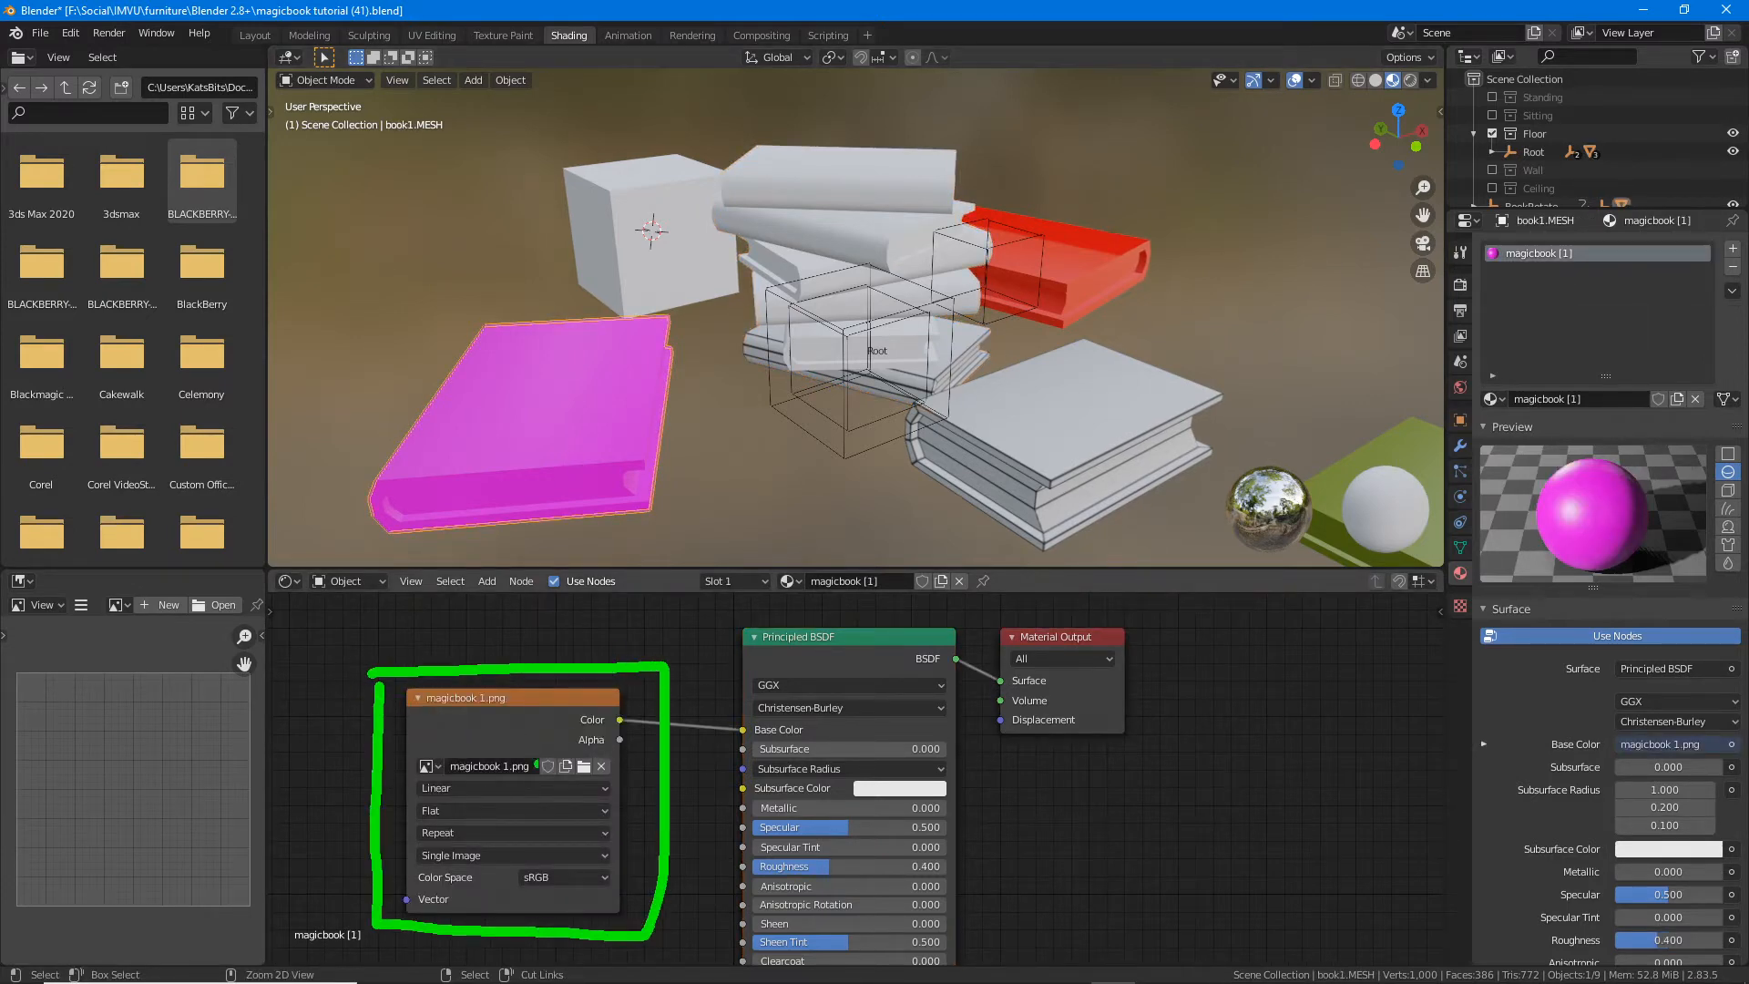
mouse_move(635, 721)
left_mouse_down()
mouse_move(736, 729)
mouse_move(719, 743)
left_mouse_up()
mouse_move(736, 622)
left_mouse_down()
mouse_move(727, 687)
mouse_move(1017, 616)
mouse_move(1155, 645)
mouse_move(1155, 792)
left_mouse_up()
left_click_drag(699, 679, 727, 718)
left_click_drag(752, 675, 725, 715)
left_click_drag(1137, 763, 1166, 820)
left_click_drag(1166, 820, 1191, 780)
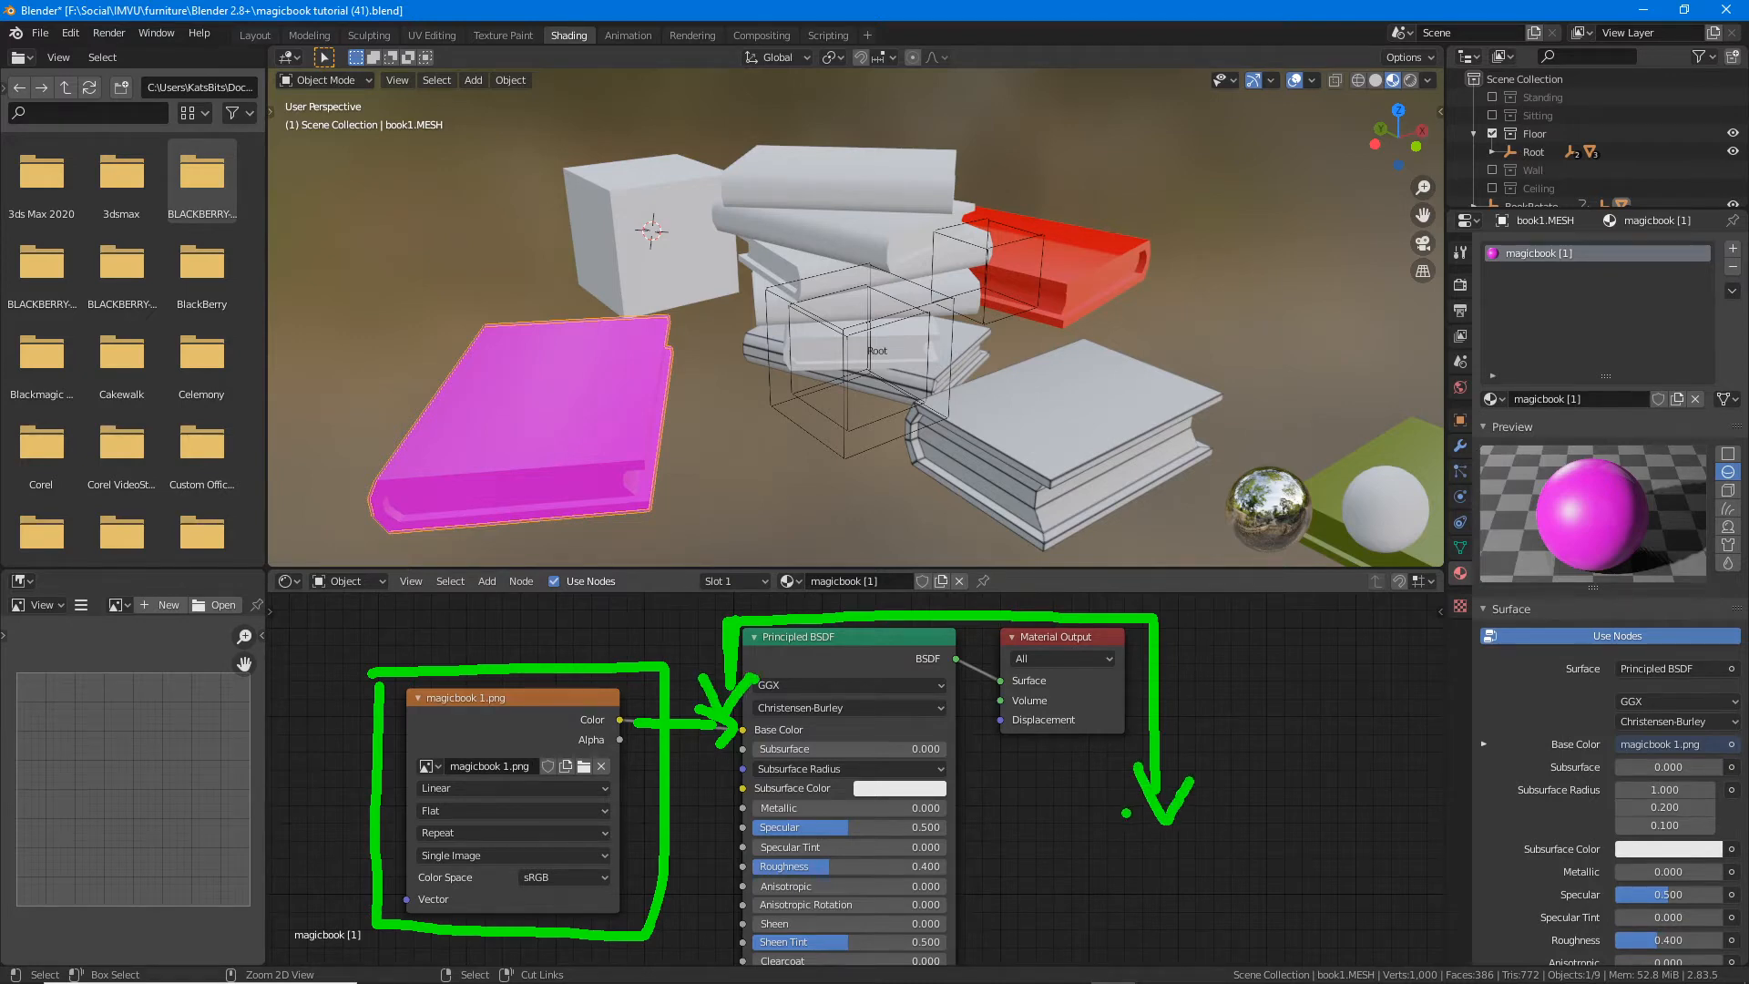
mouse_move(439, 663)
left_mouse_down()
mouse_move(503, 640)
mouse_move(634, 683)
left_mouse_up()
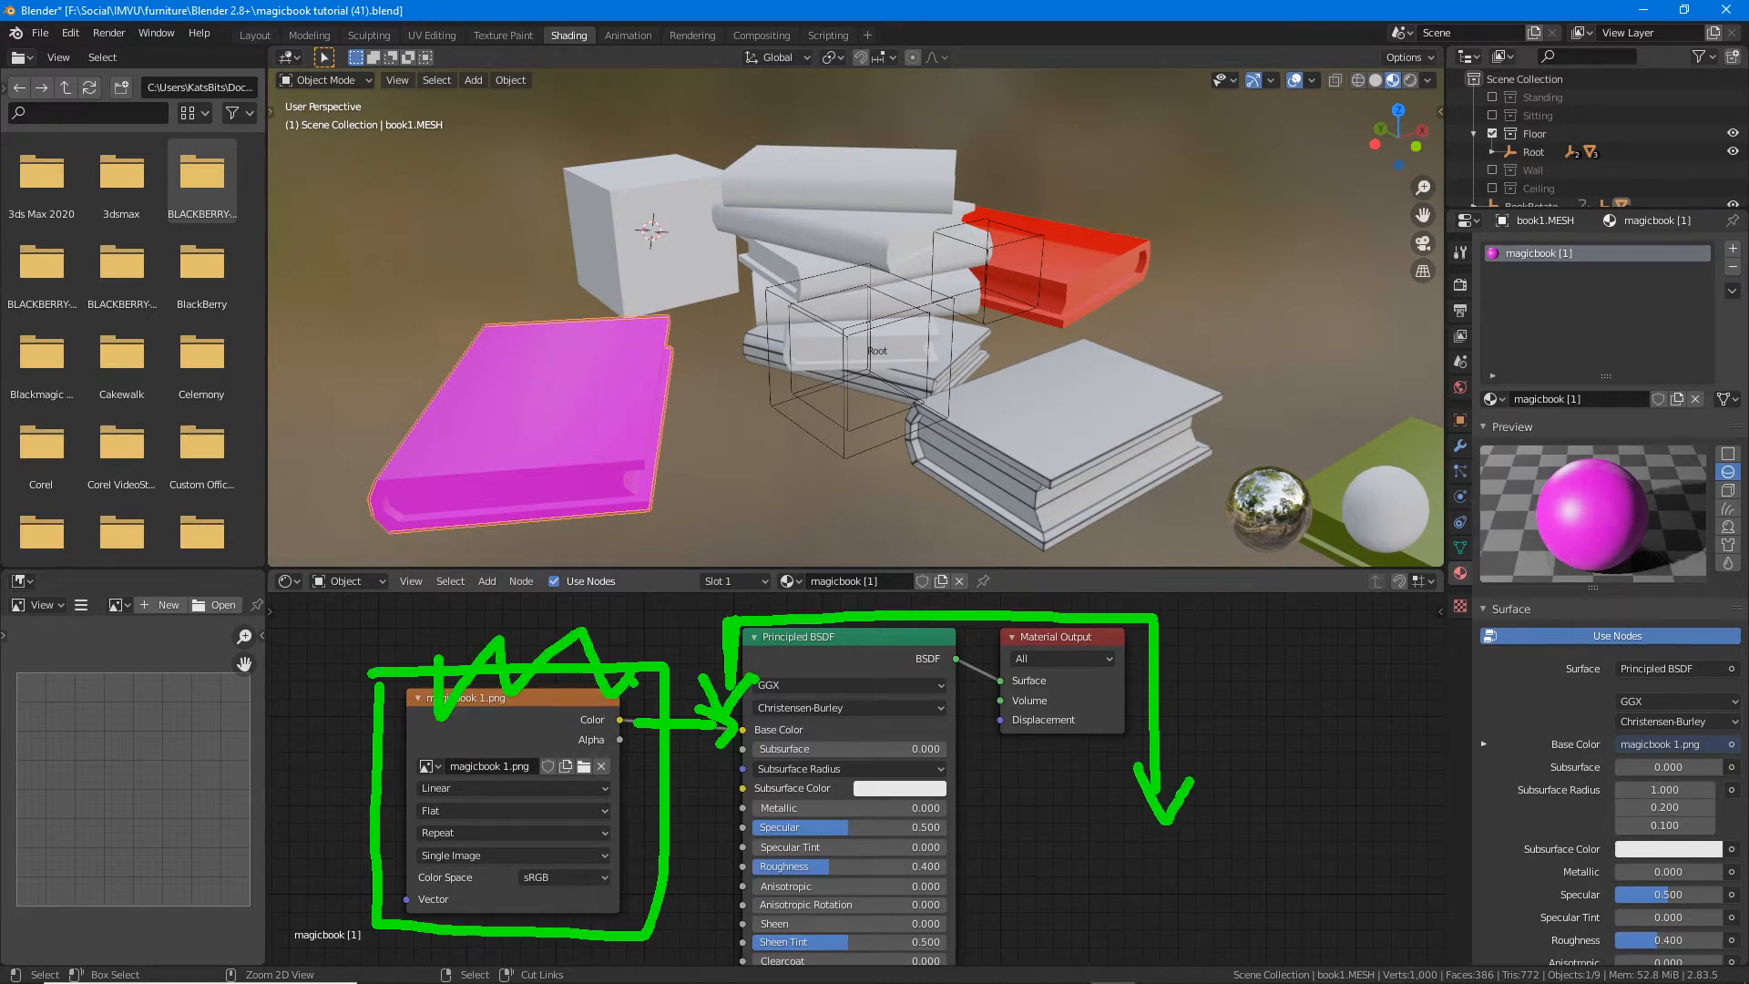
key("Escape")
Step: Select the book stack and compare the node setups of its materials from magicbook [0] to magicbook [8]
left_click(827, 217)
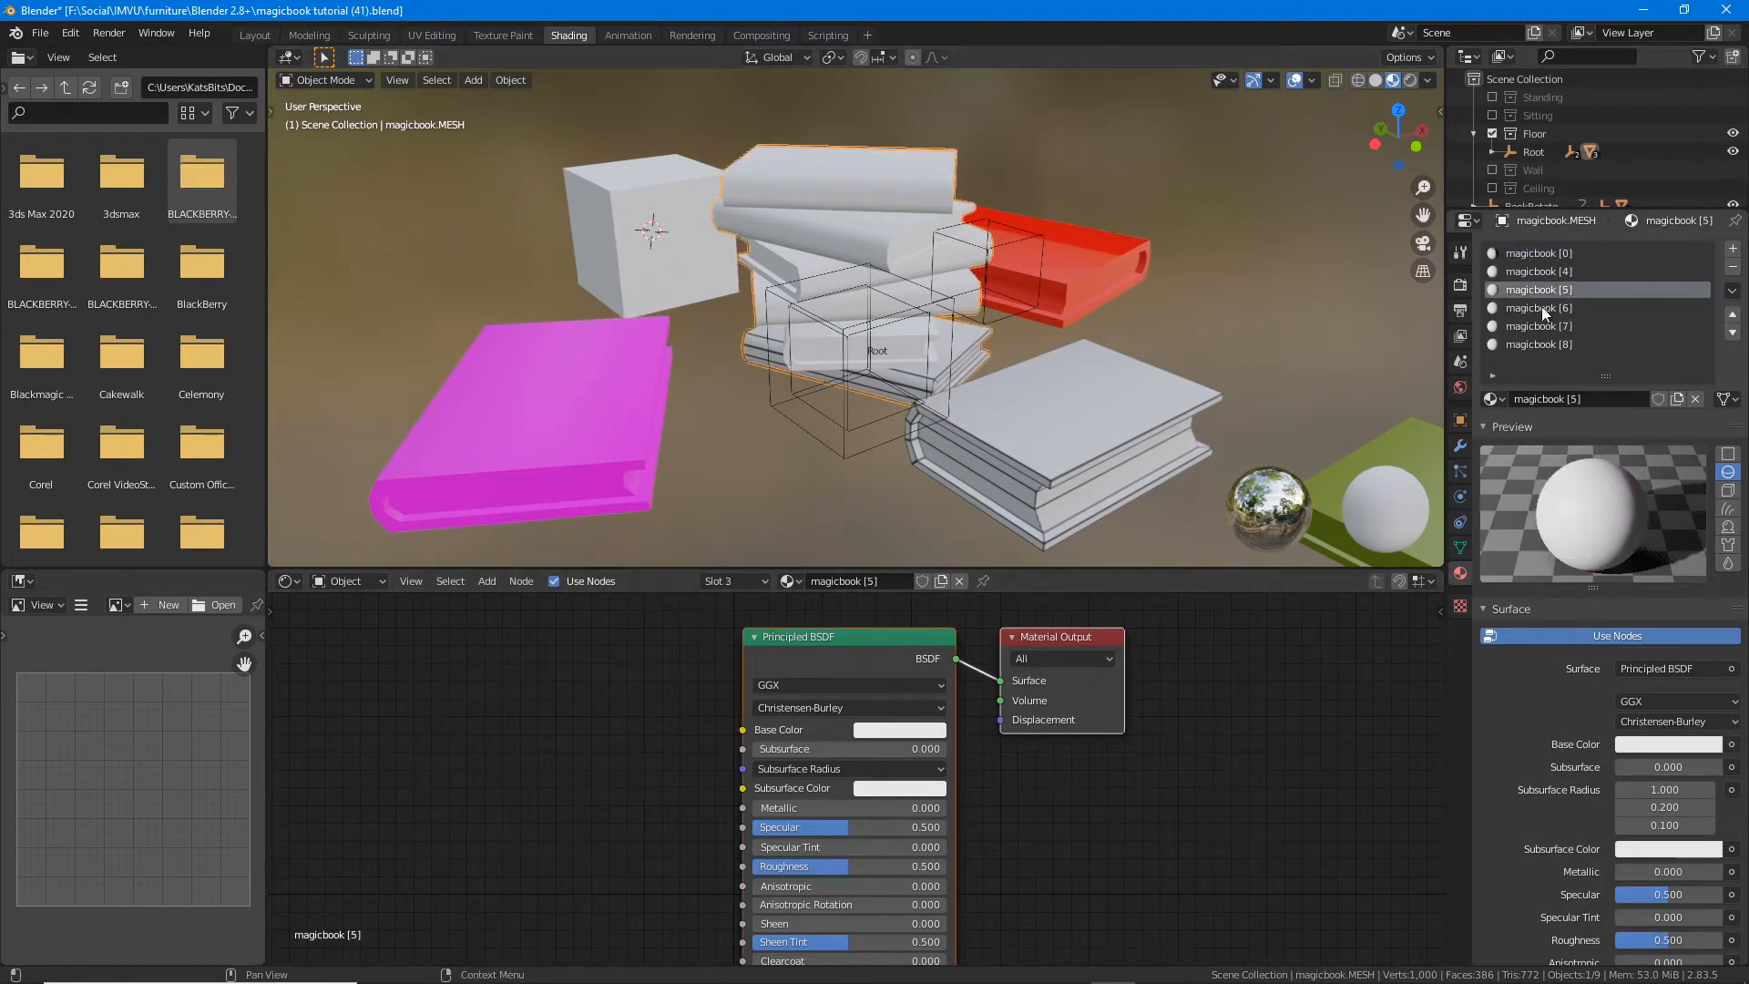
left_click(1540, 346)
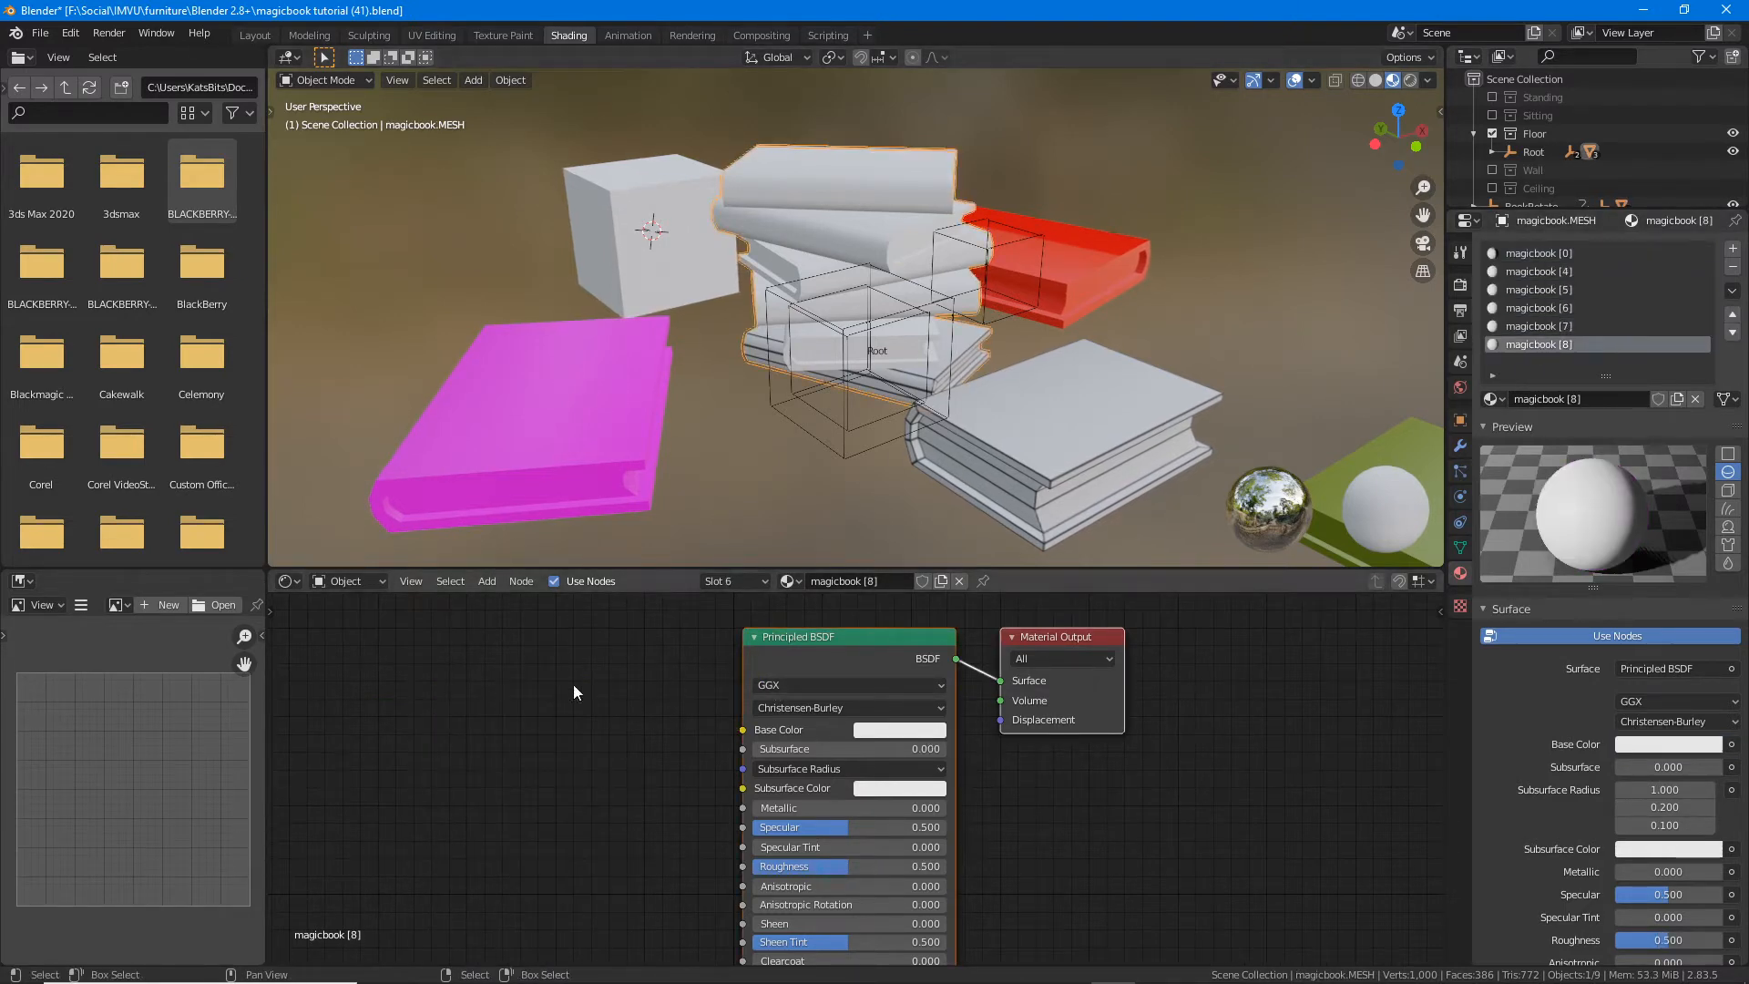
left_click(1539, 255)
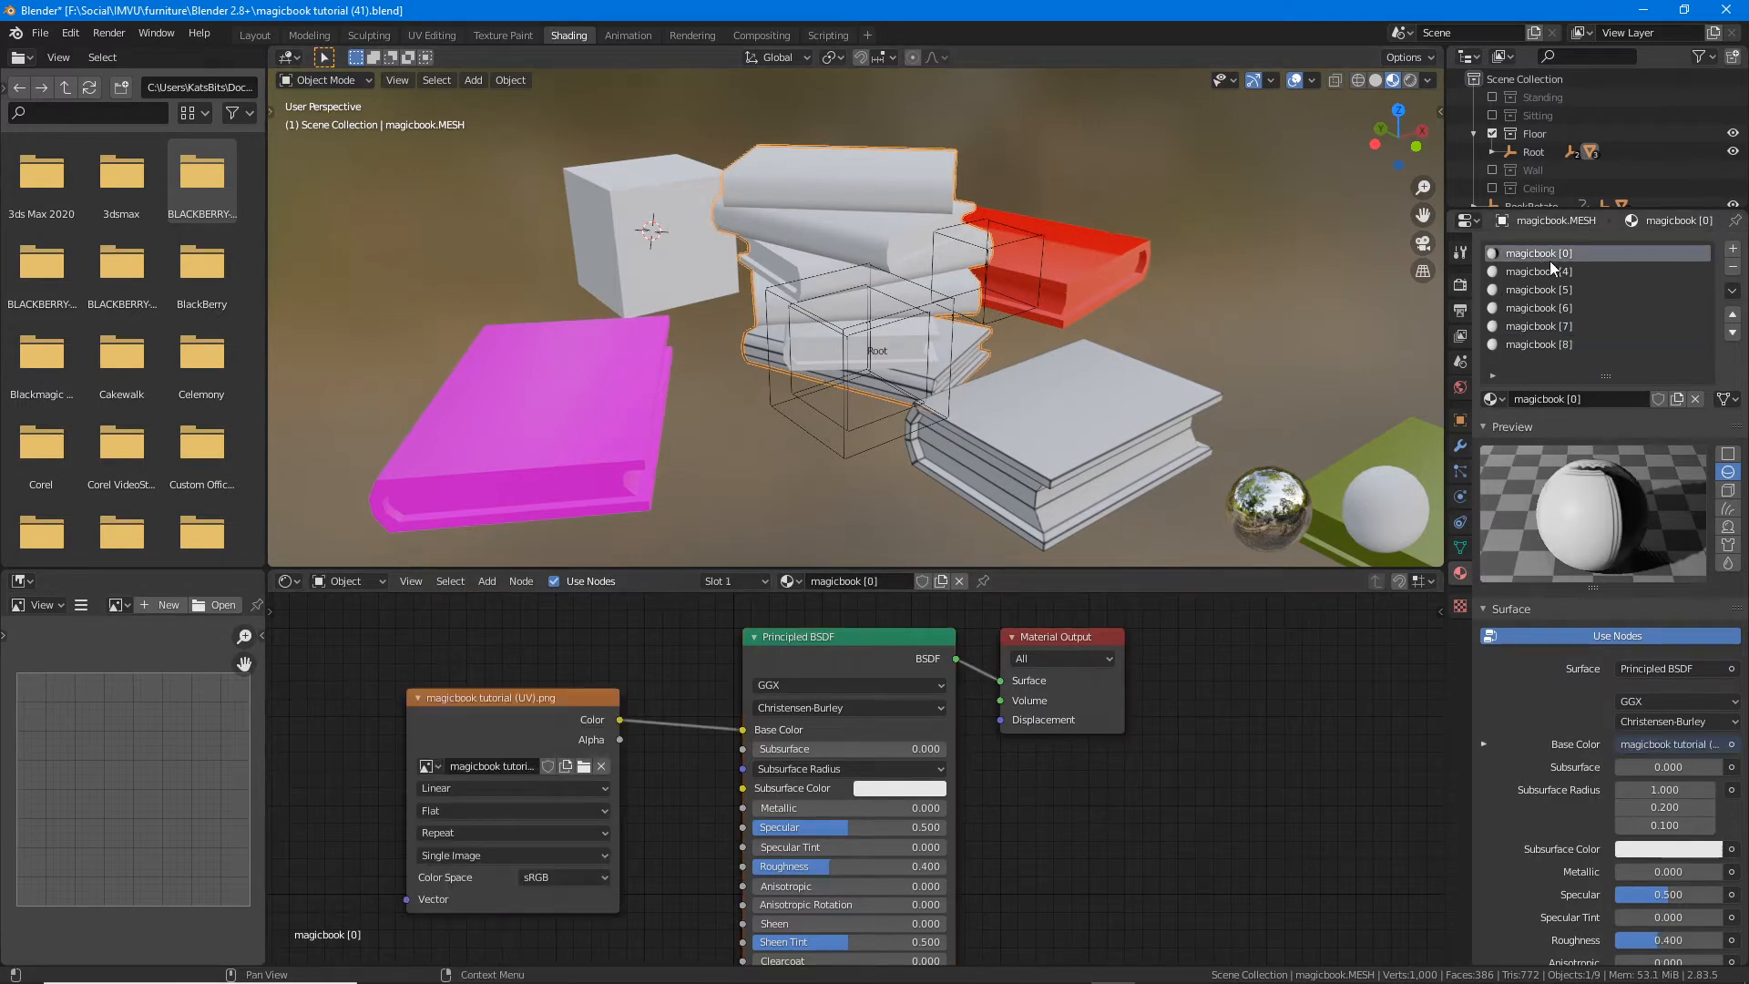
left_click(1540, 274)
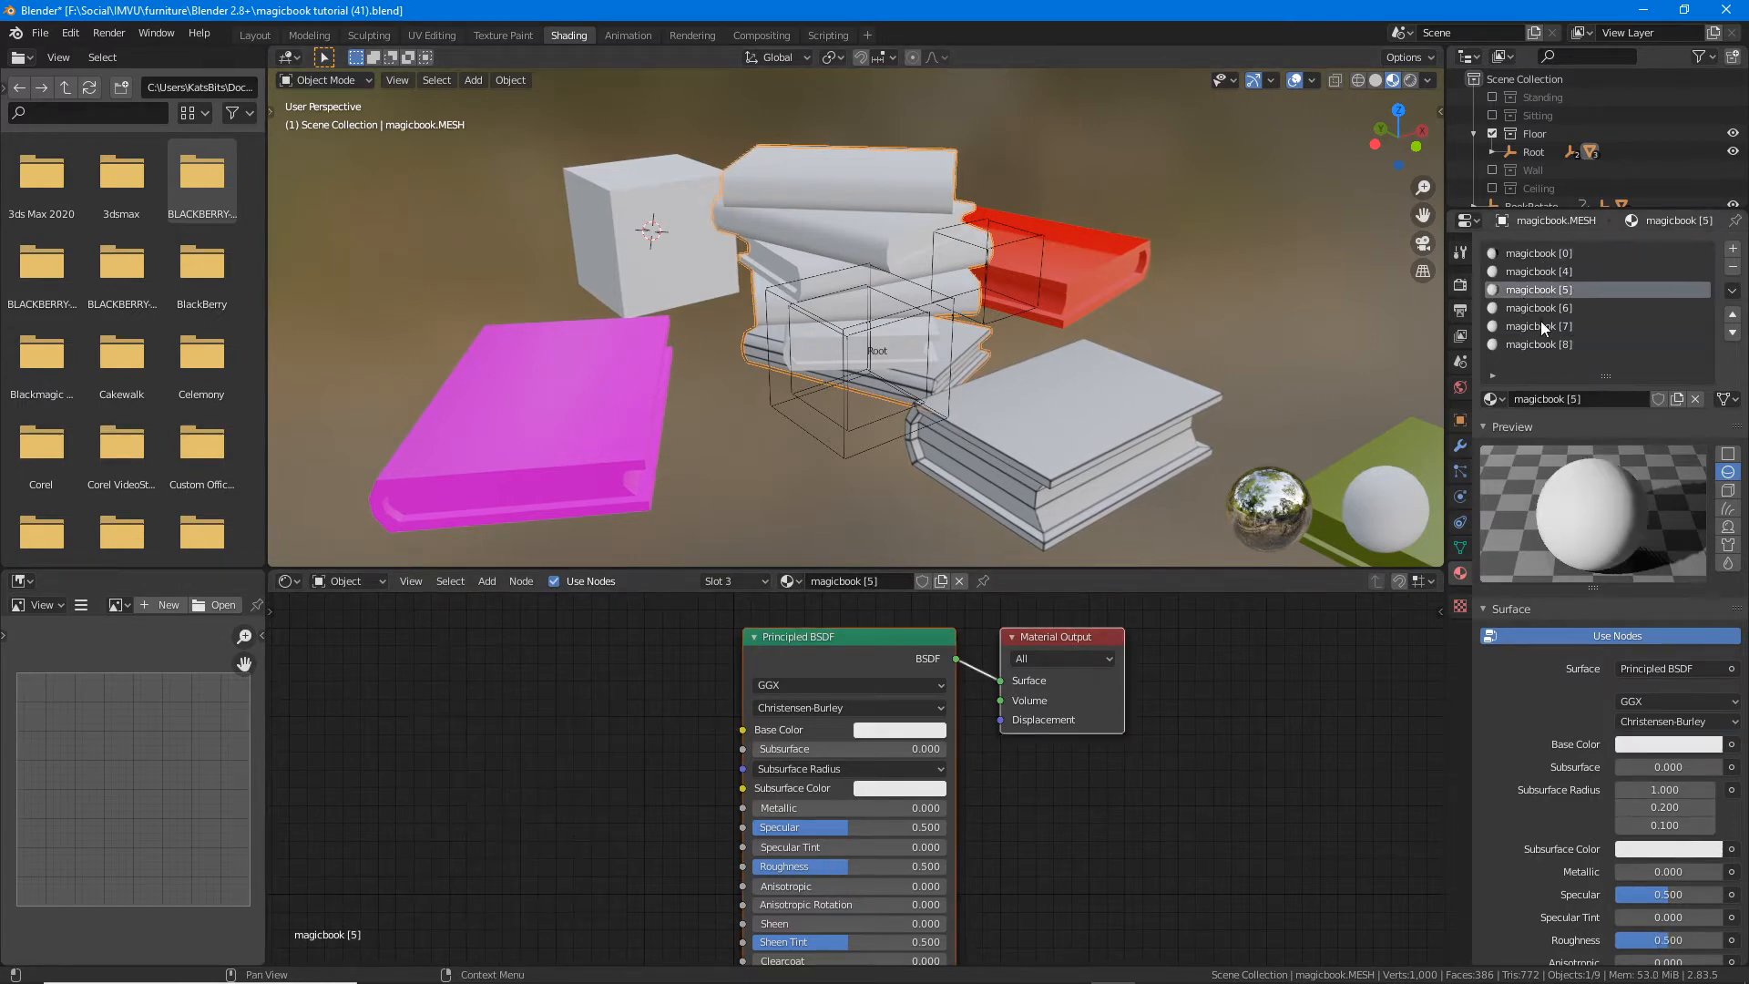
left_click(1542, 345)
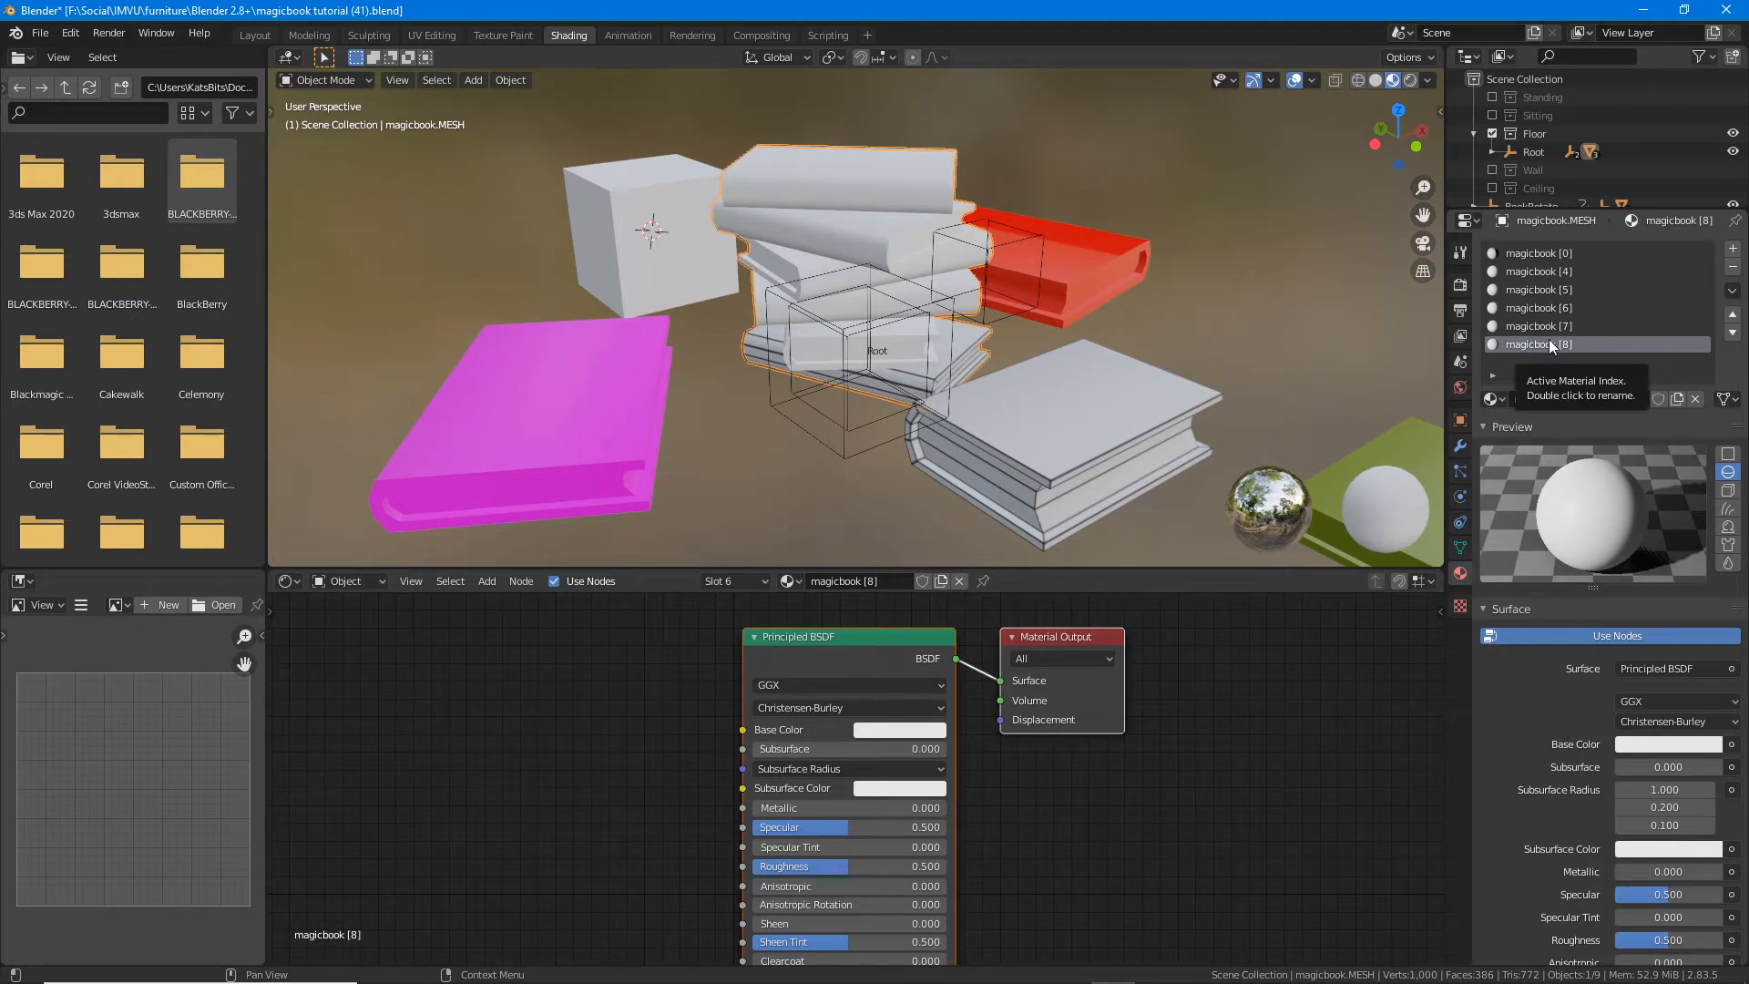
Step: Add an Image Texture node to the magicbook [4] material and place it before the Principled BSDF node
left_click(1540, 271)
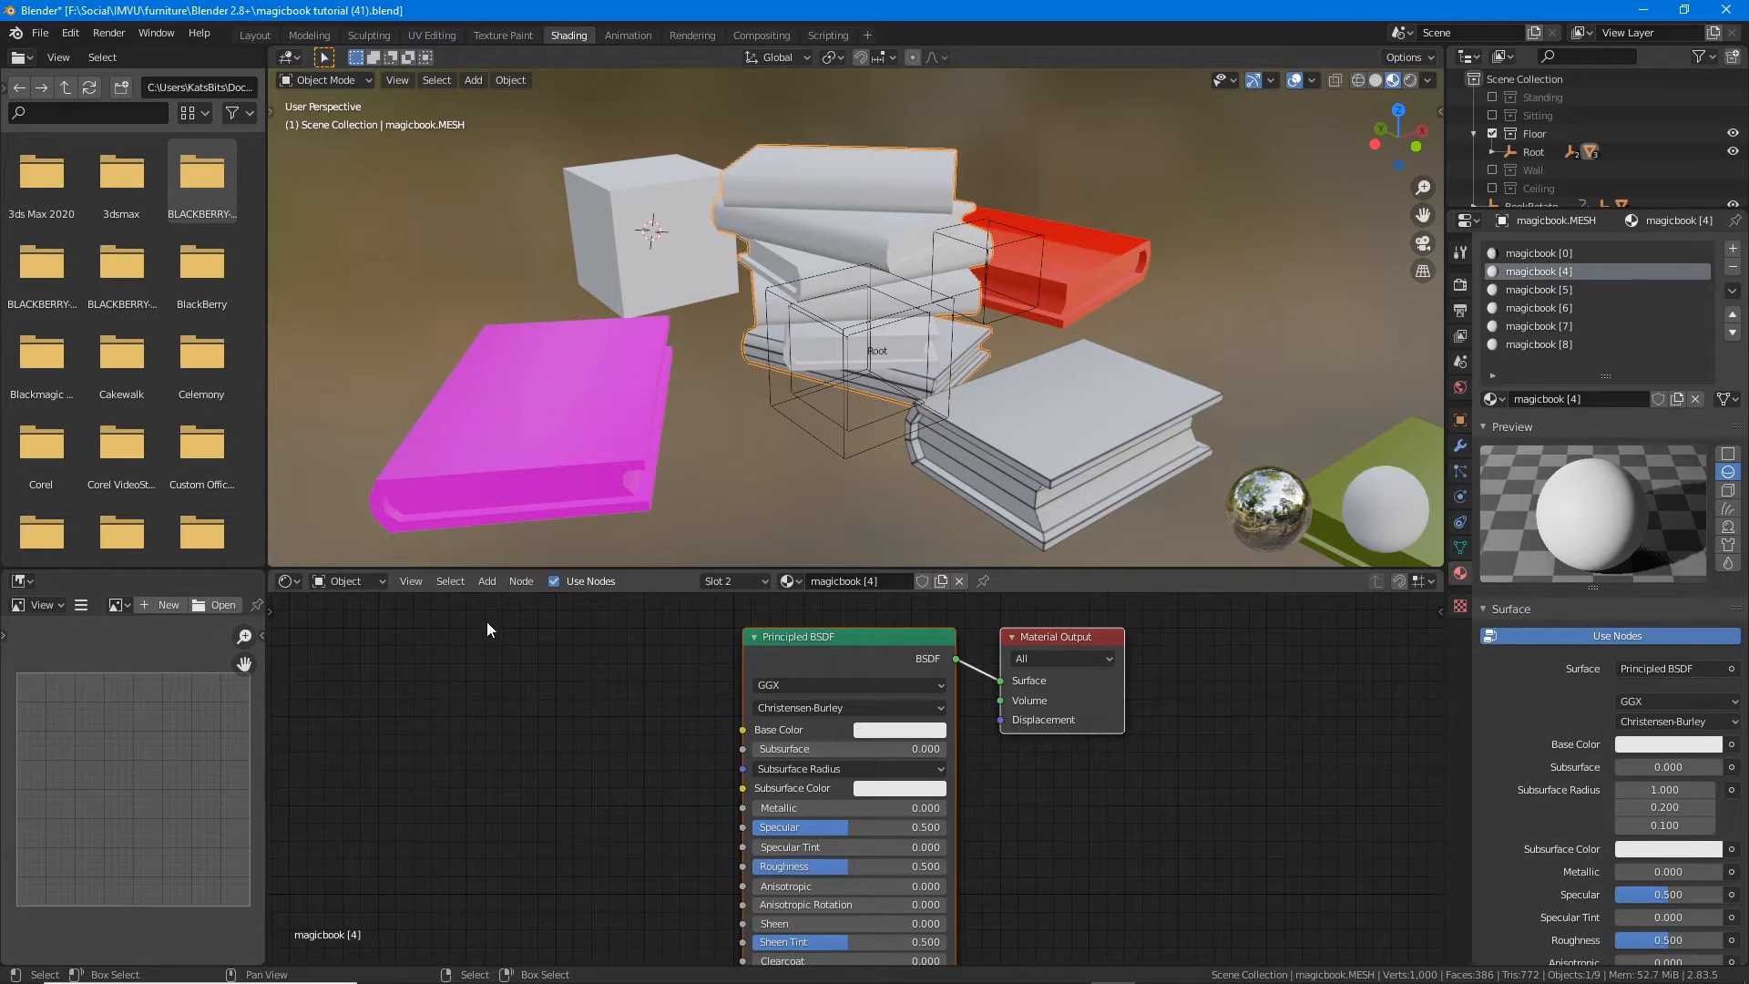
key("ctrl")
left_click(485, 583)
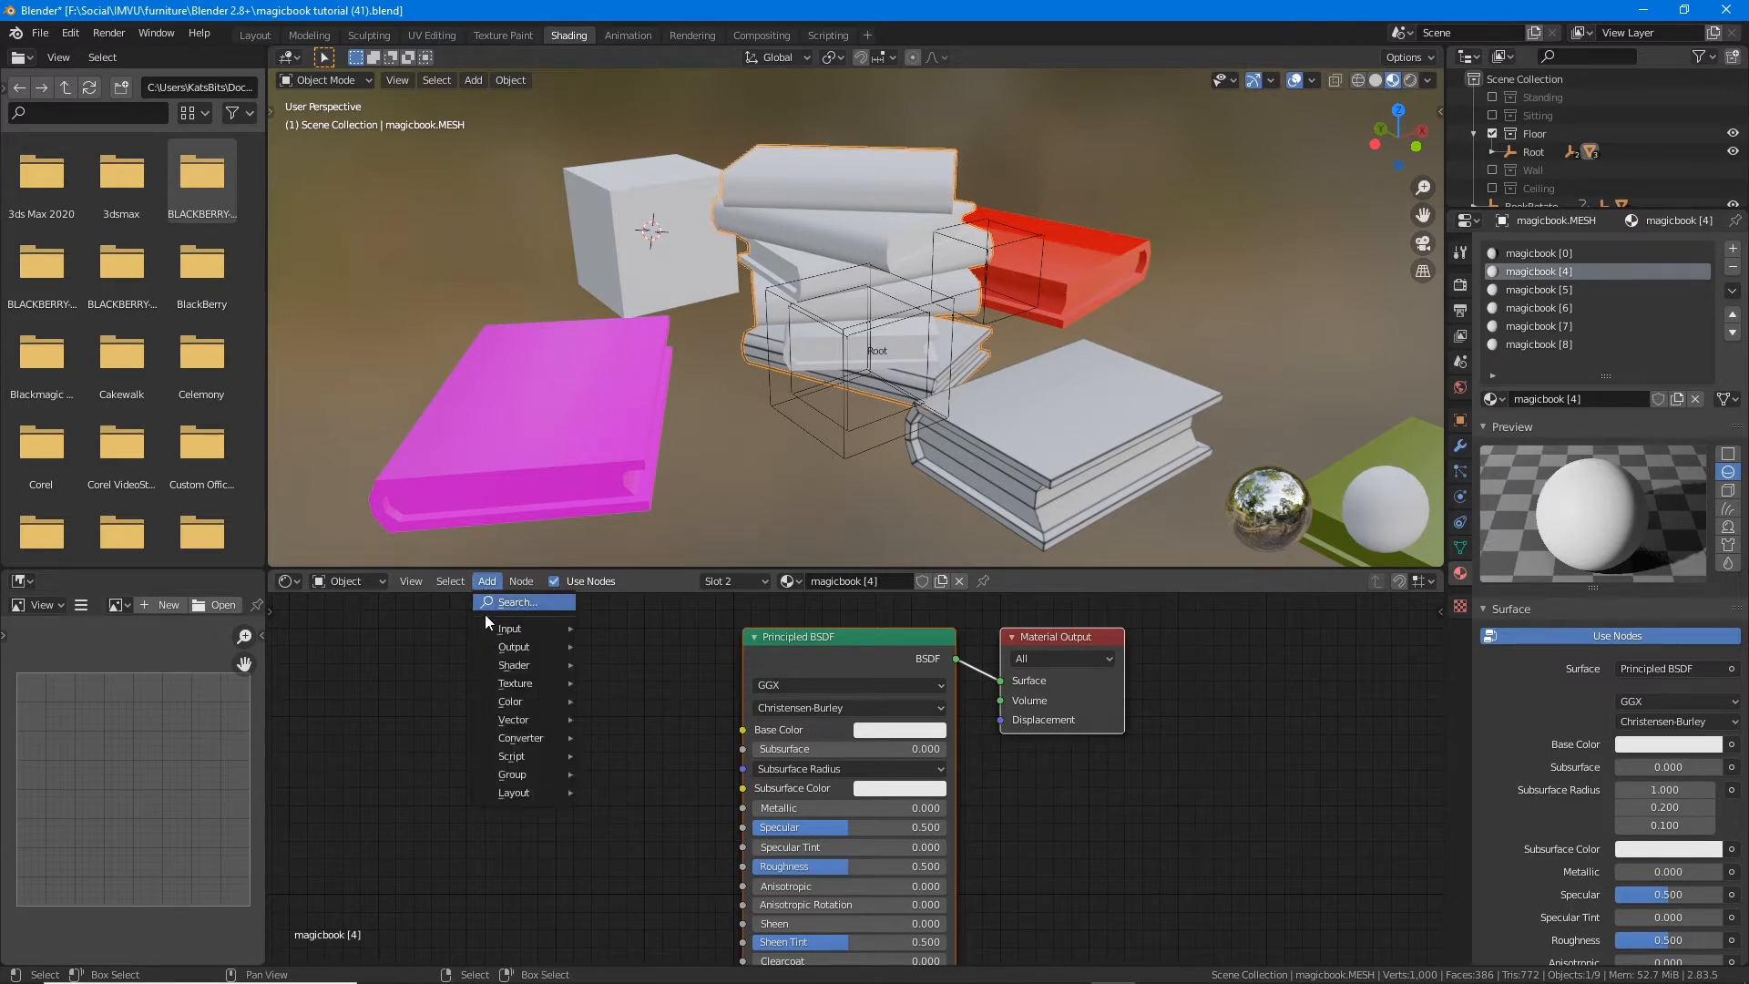
mouse_move(503, 689)
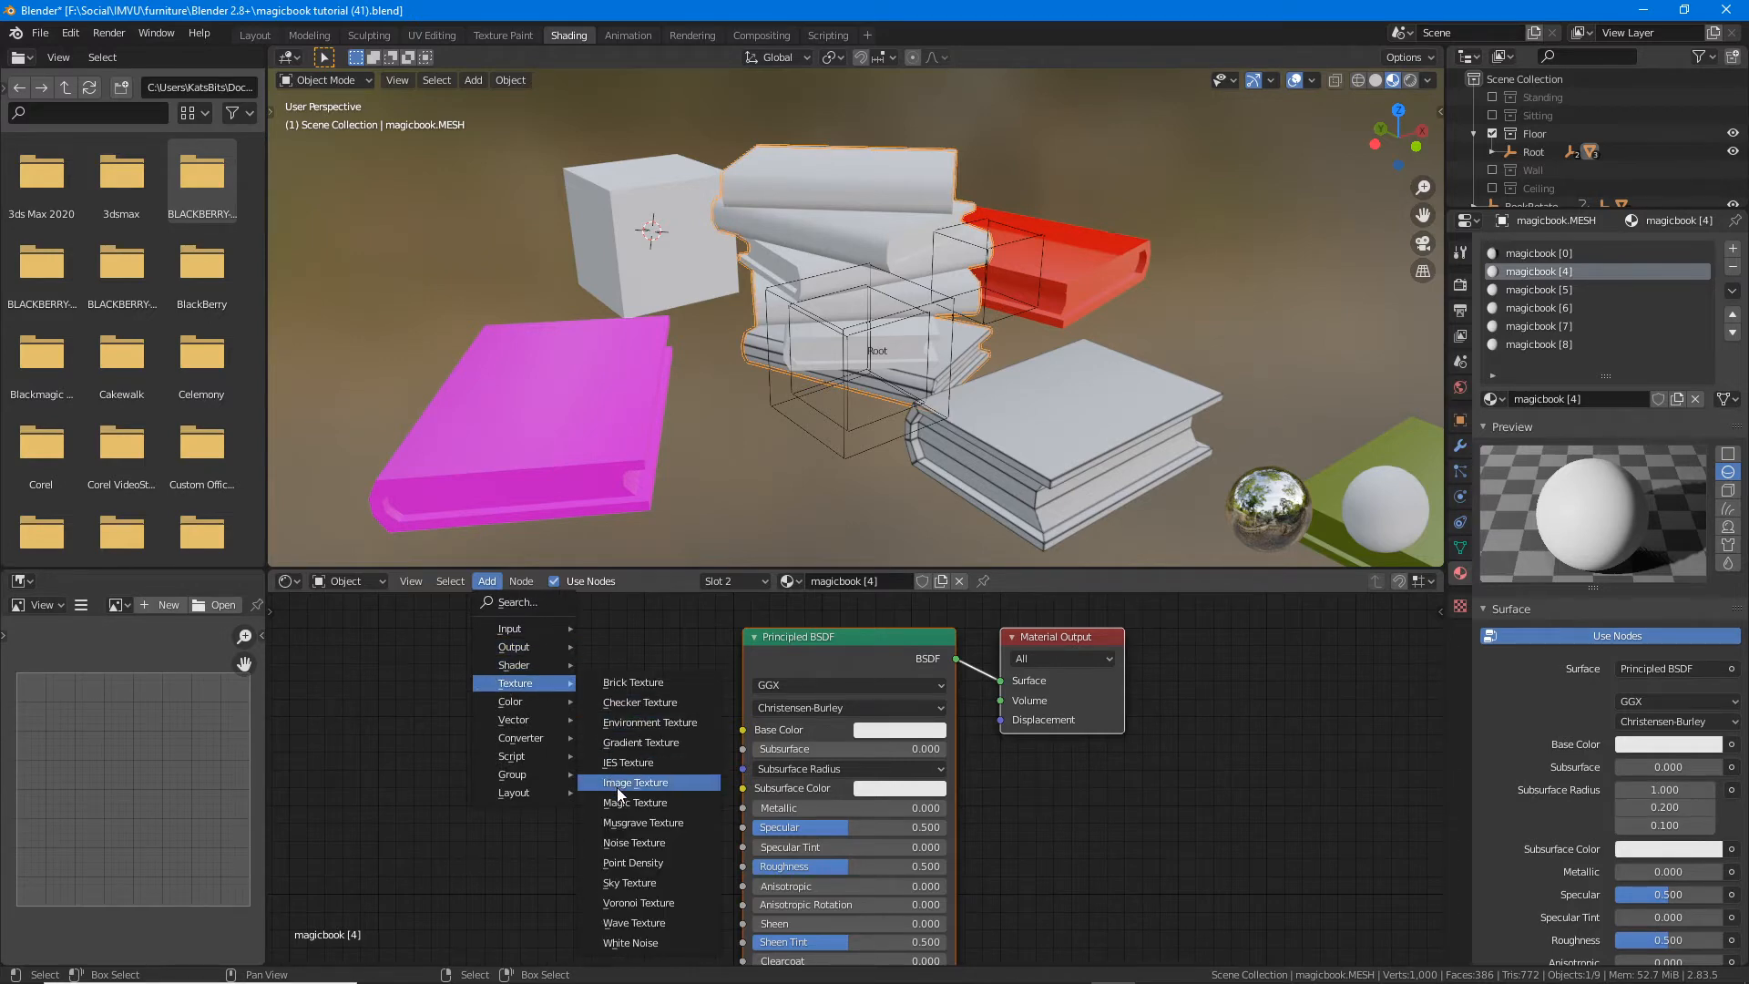
key("ctrl+2")
left_click_drag(598, 801, 672, 798)
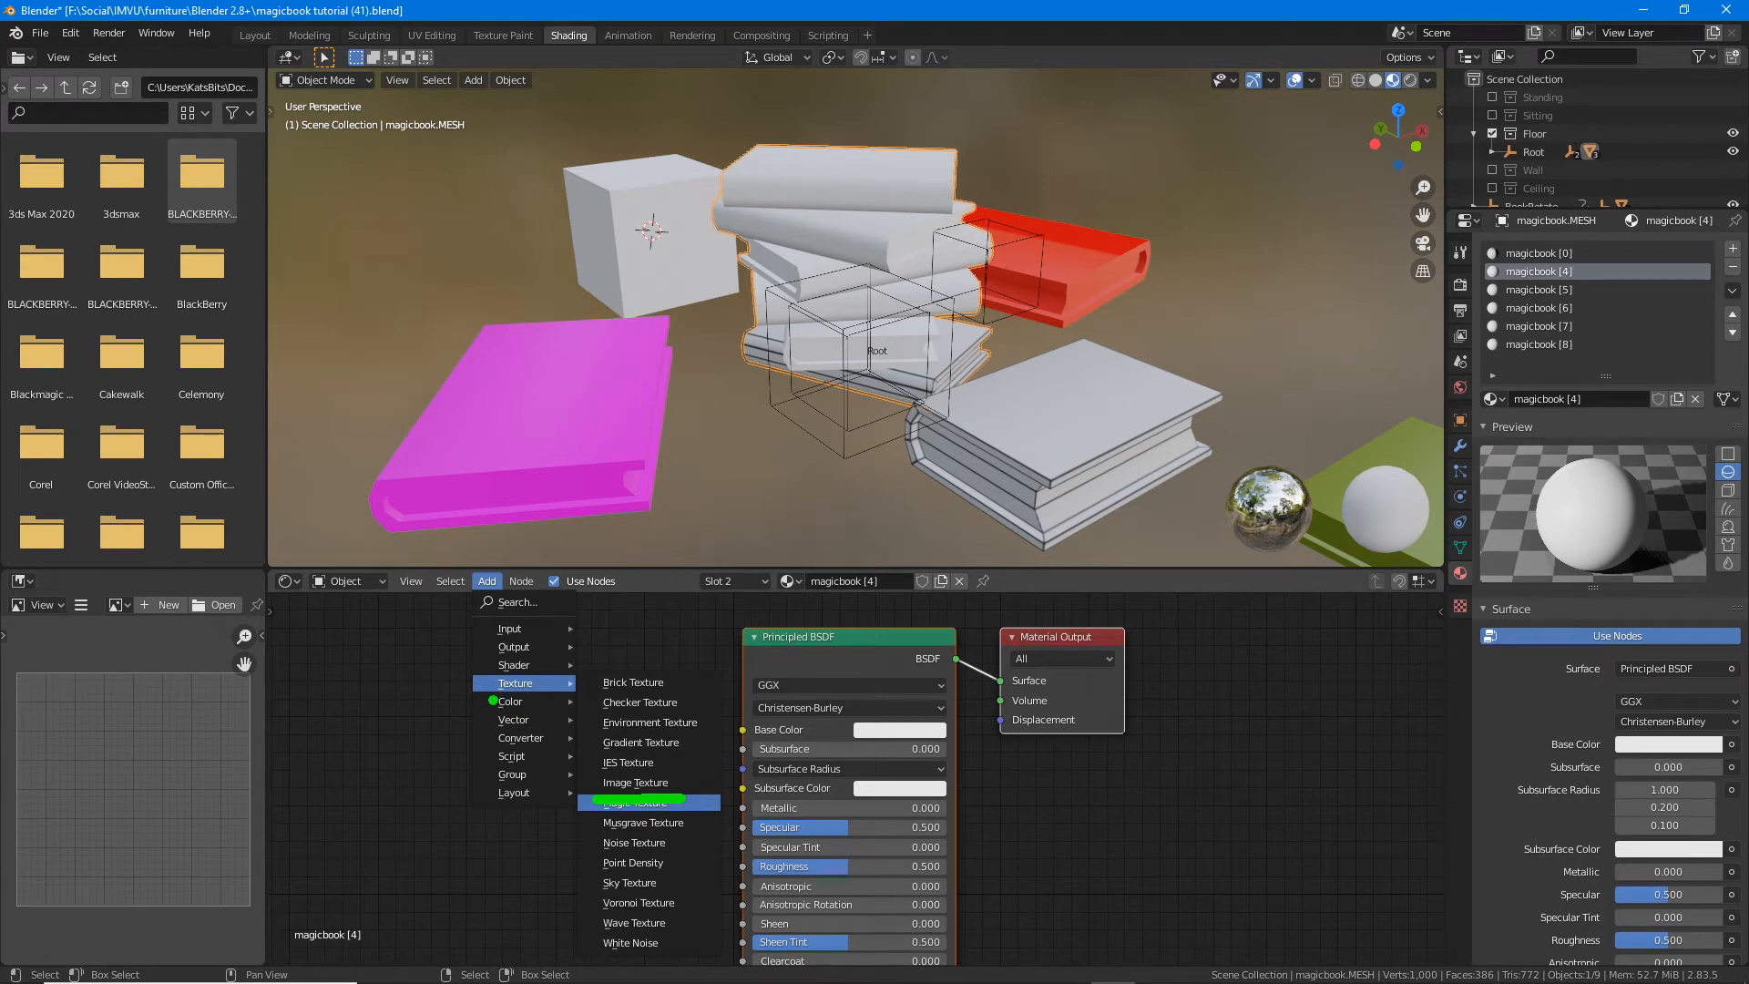
left_click_drag(492, 701, 552, 701)
key("Escape")
left_click(631, 784)
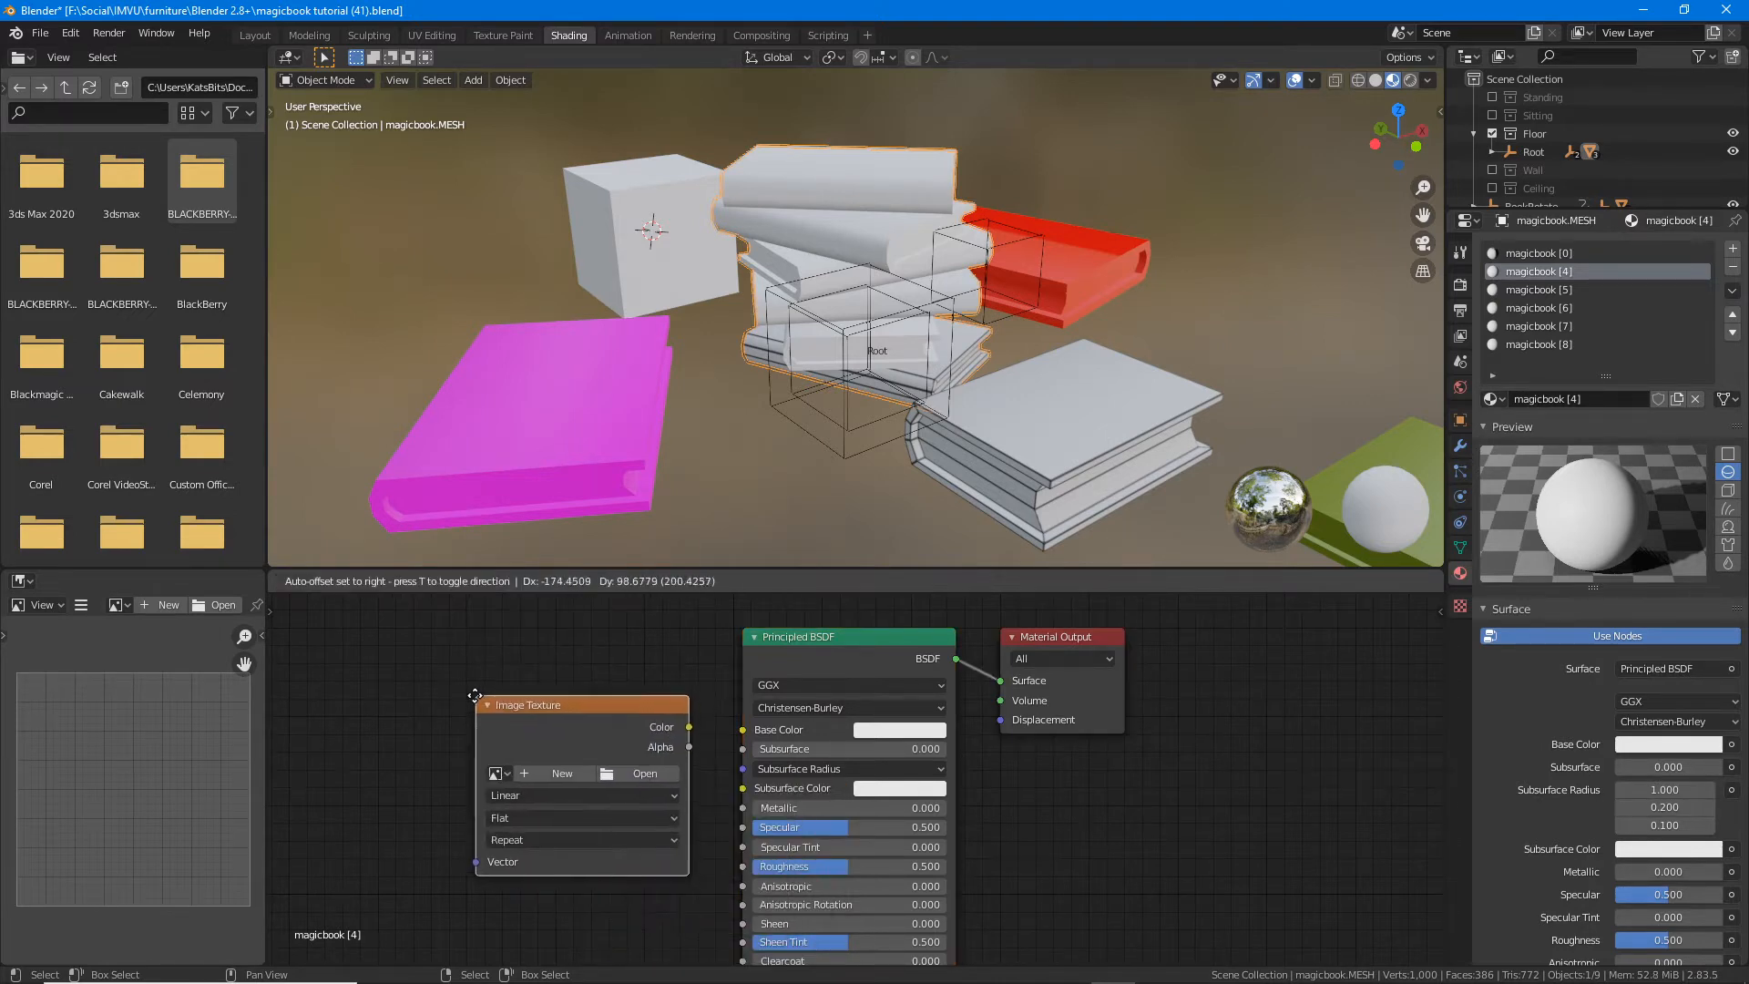
left_click(397, 680)
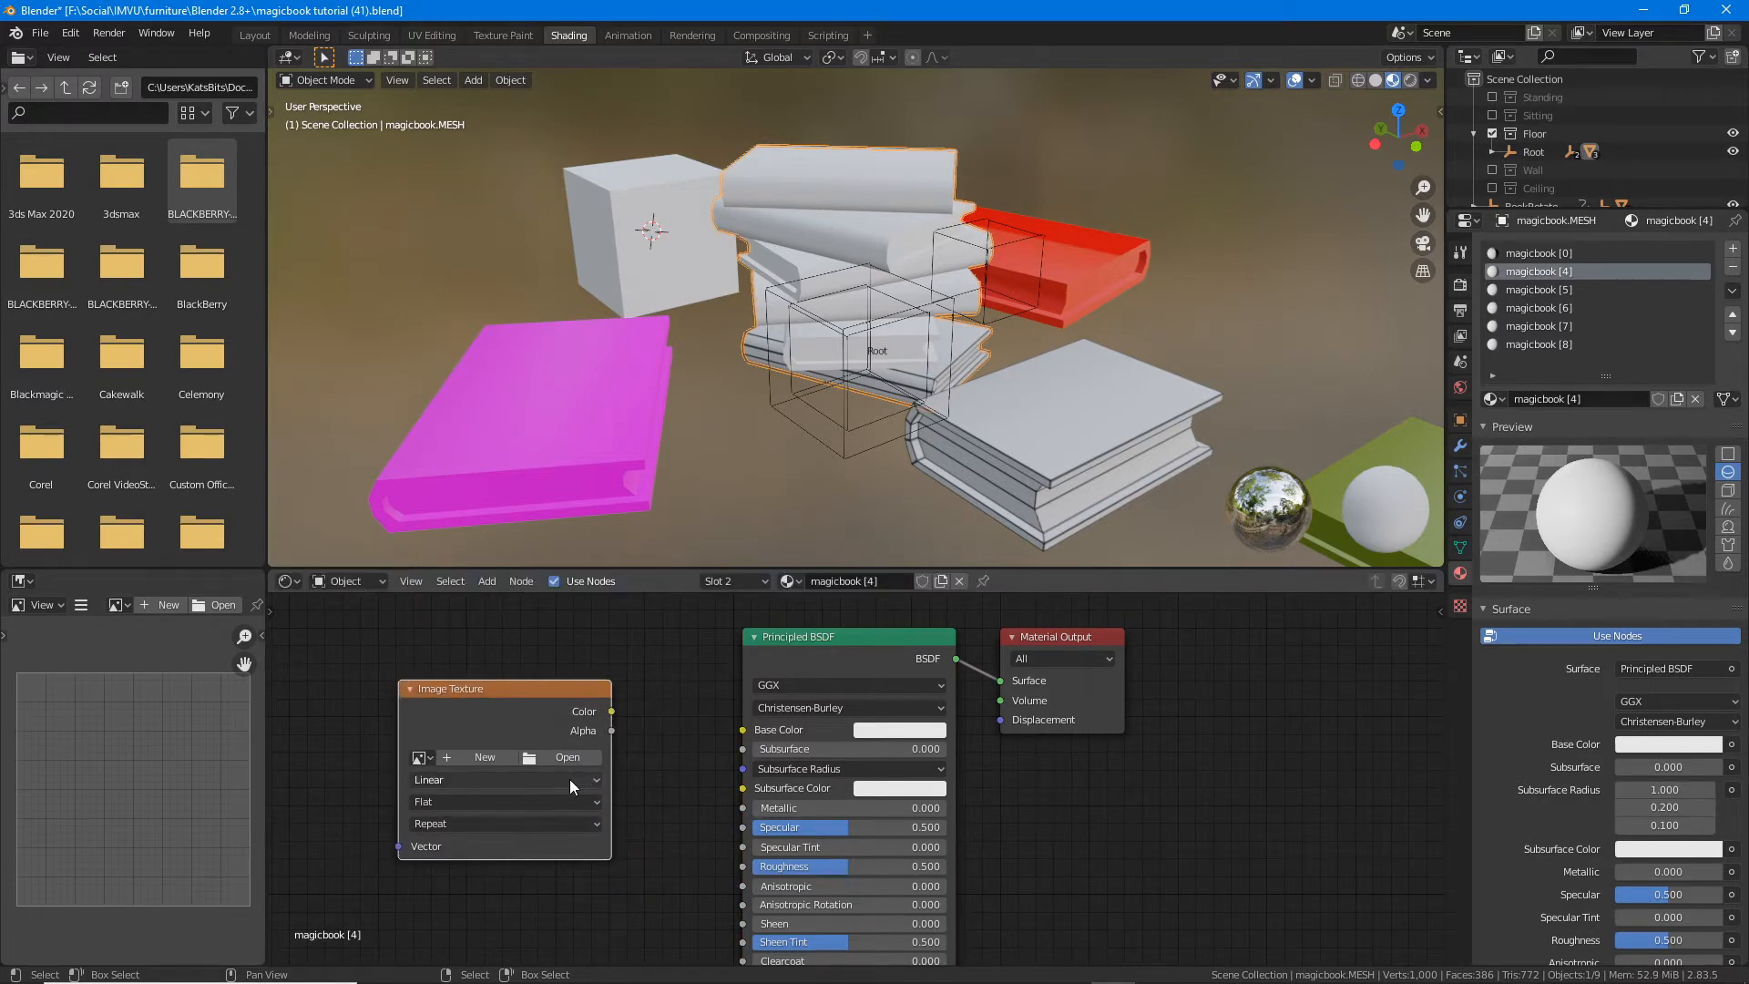
Step: Load magicbook 4.png into the Image Texture node of the magicbook [4] material
key("ctrl+2")
left_click_drag(542, 777, 612, 781)
left_click(567, 756)
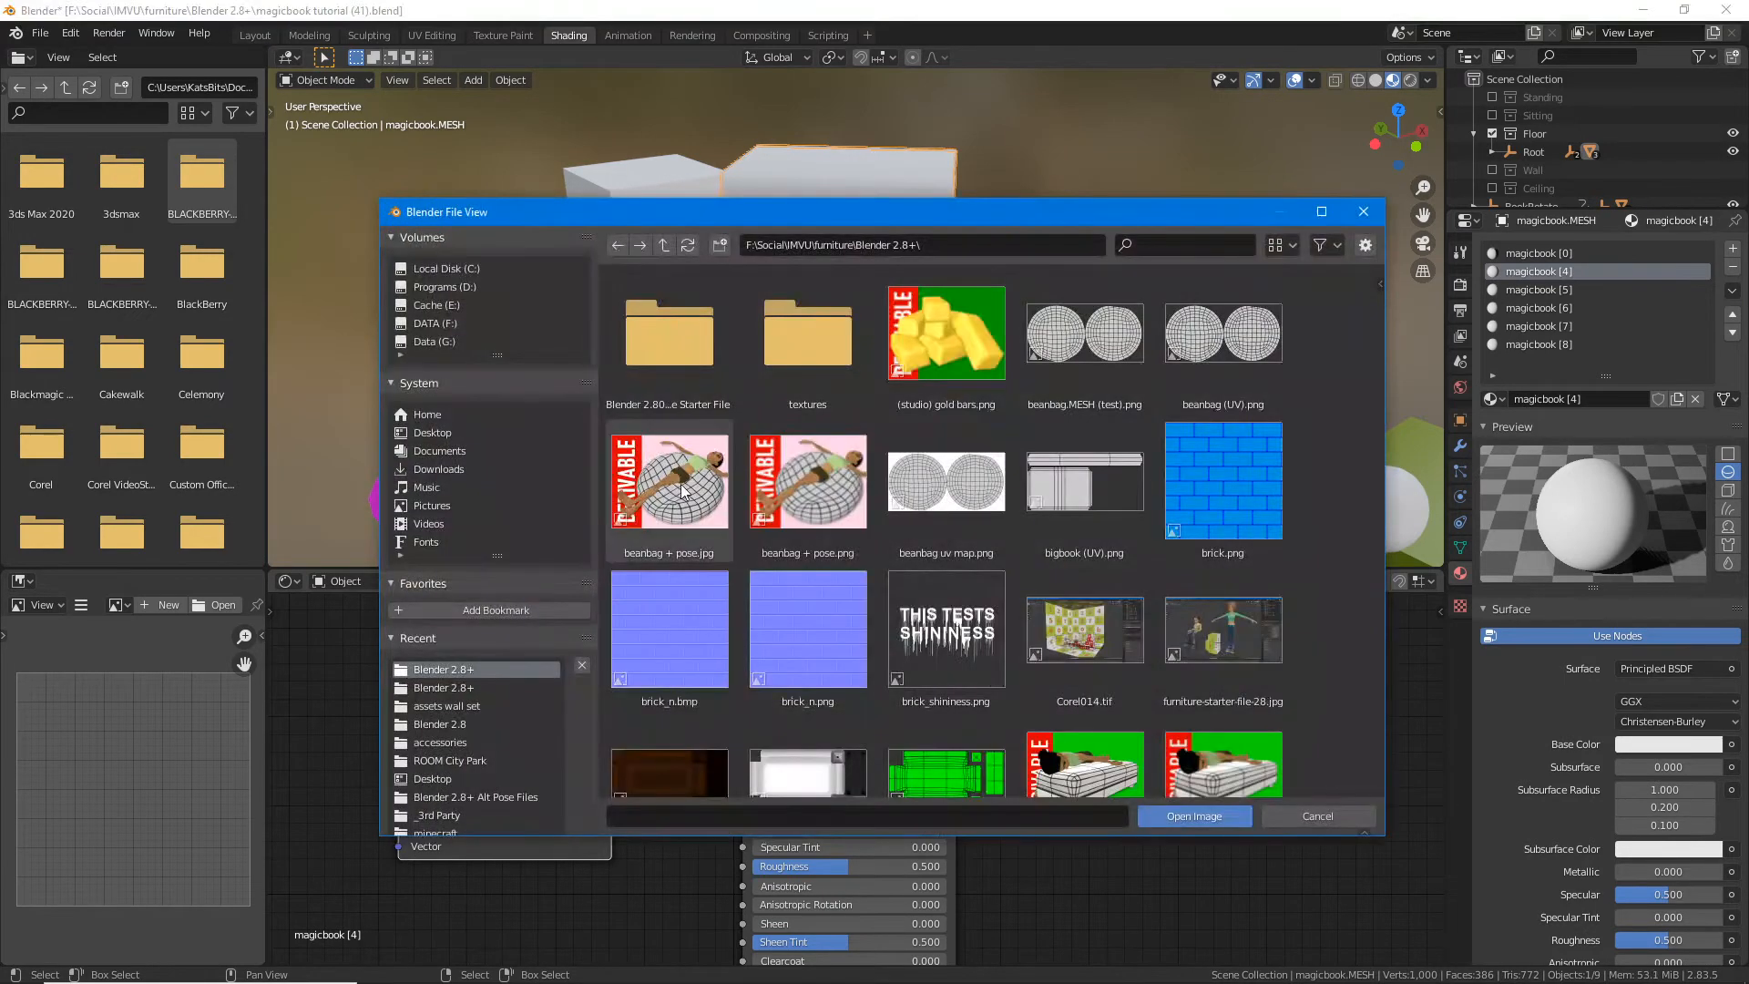
scroll(941, 563, "down", 10)
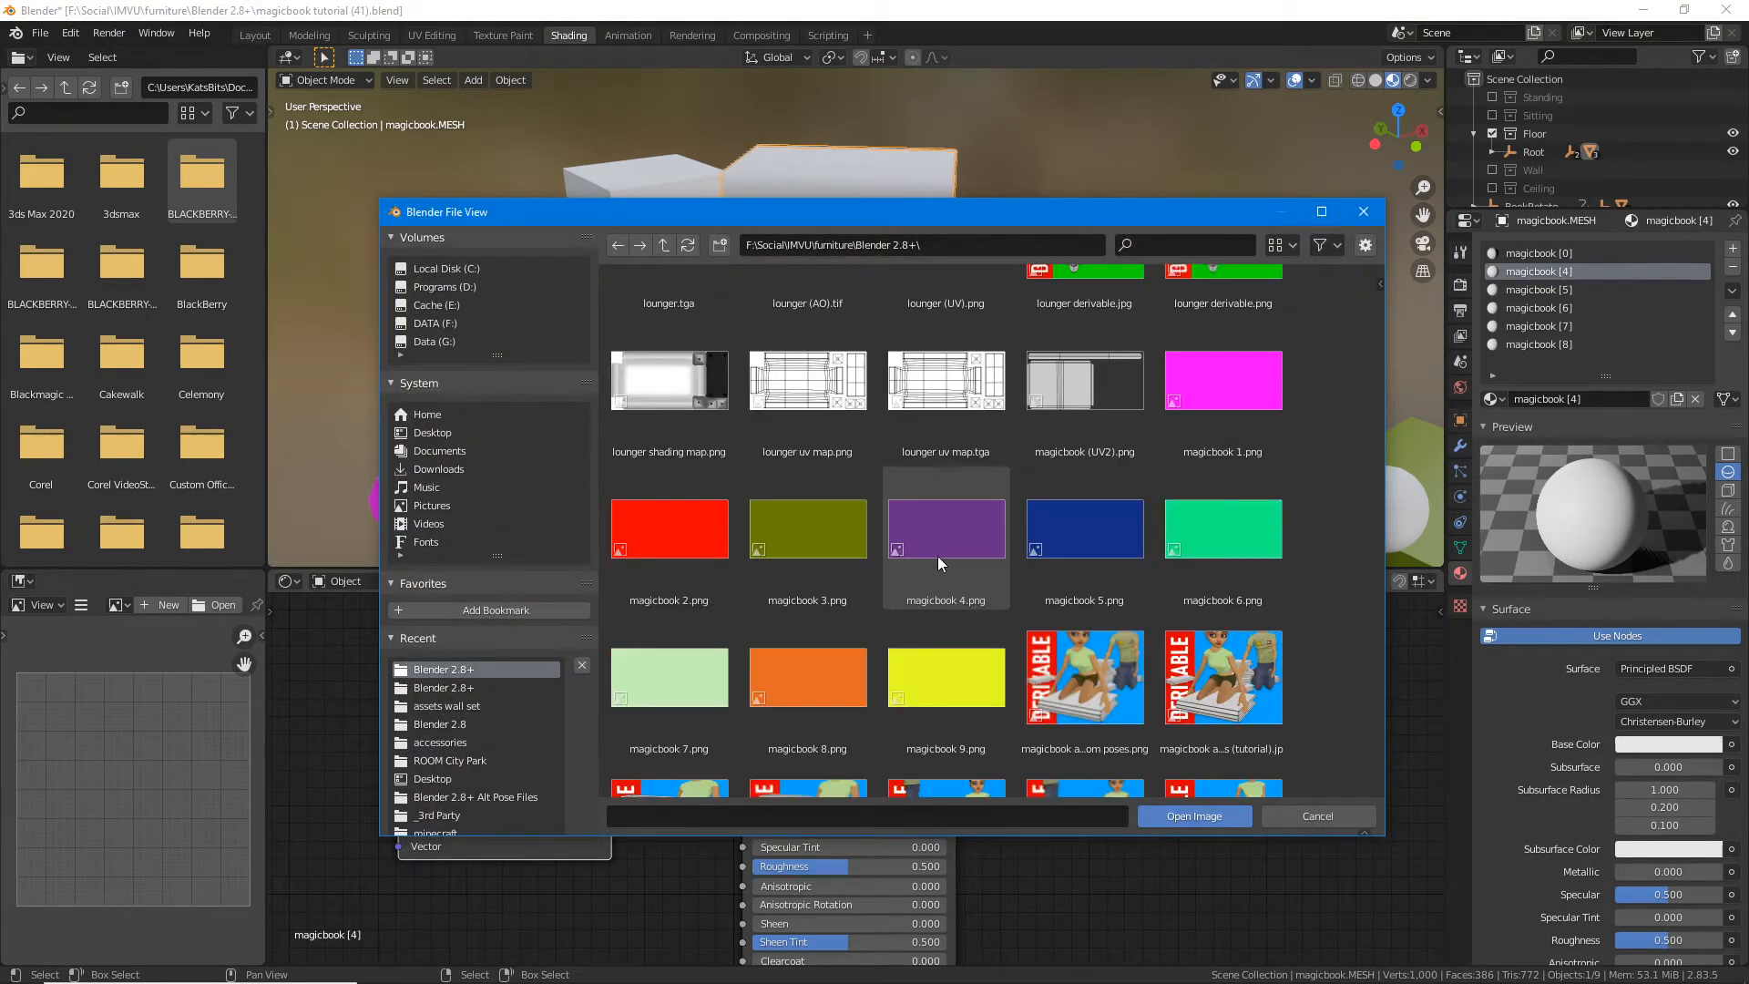
left_click(950, 535)
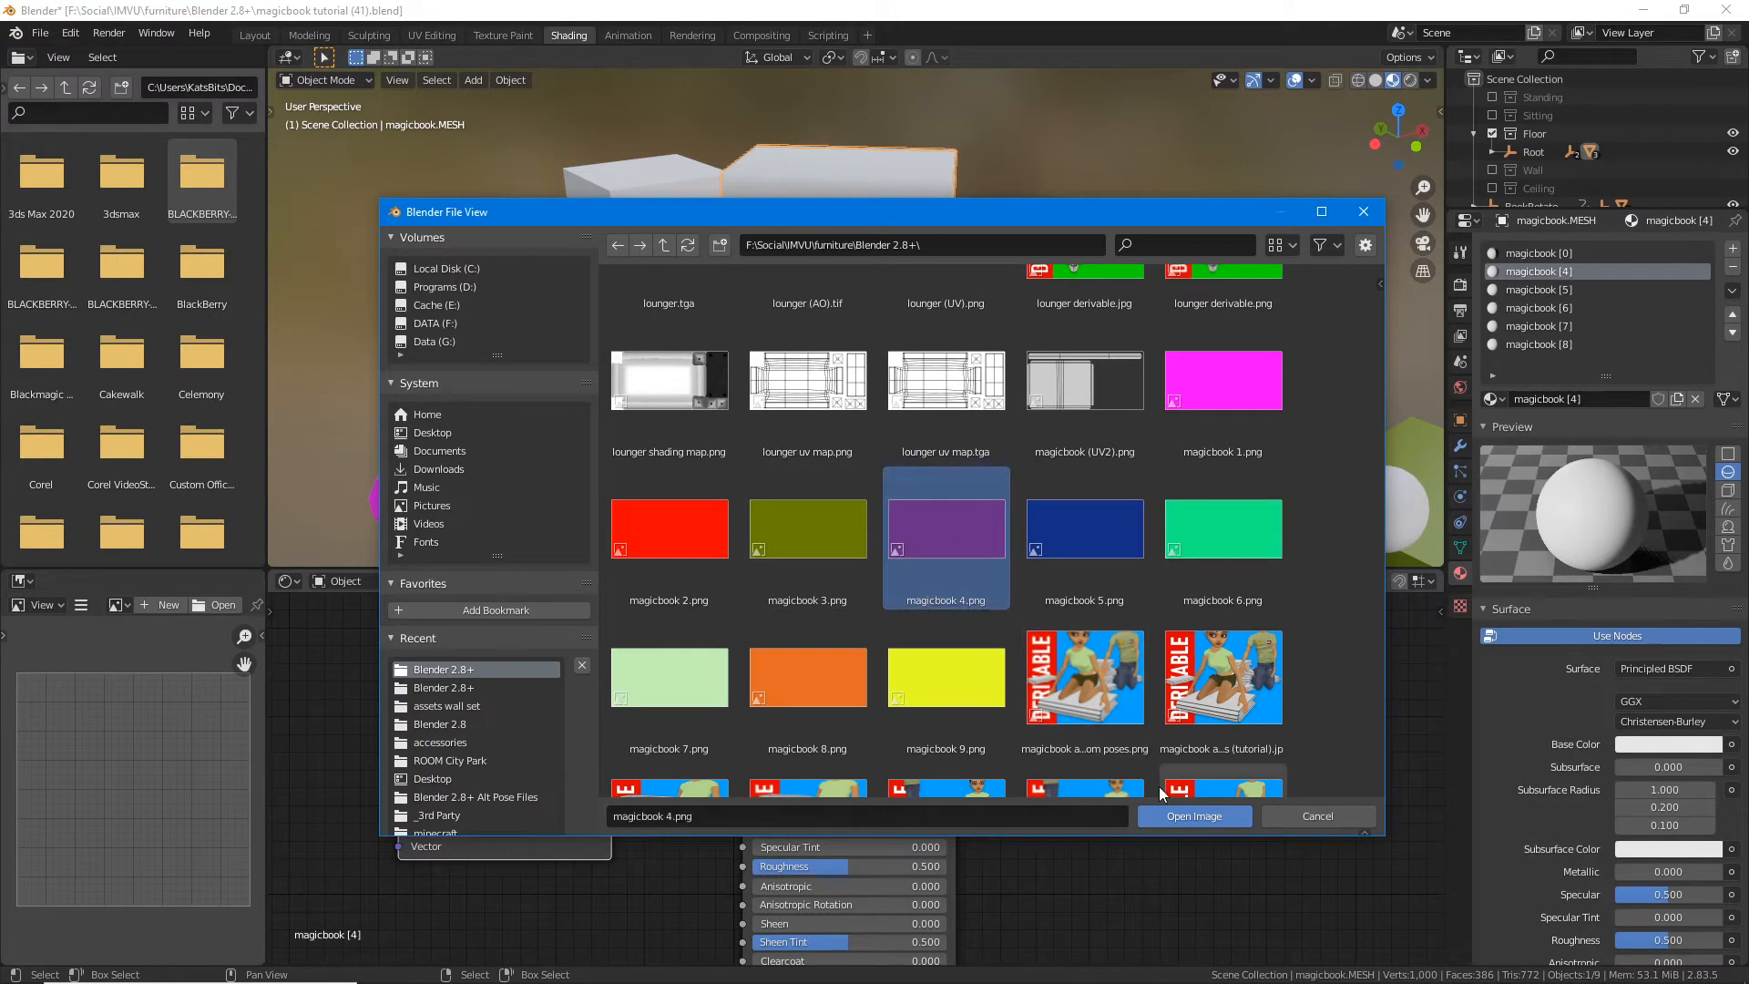
left_click(1189, 814)
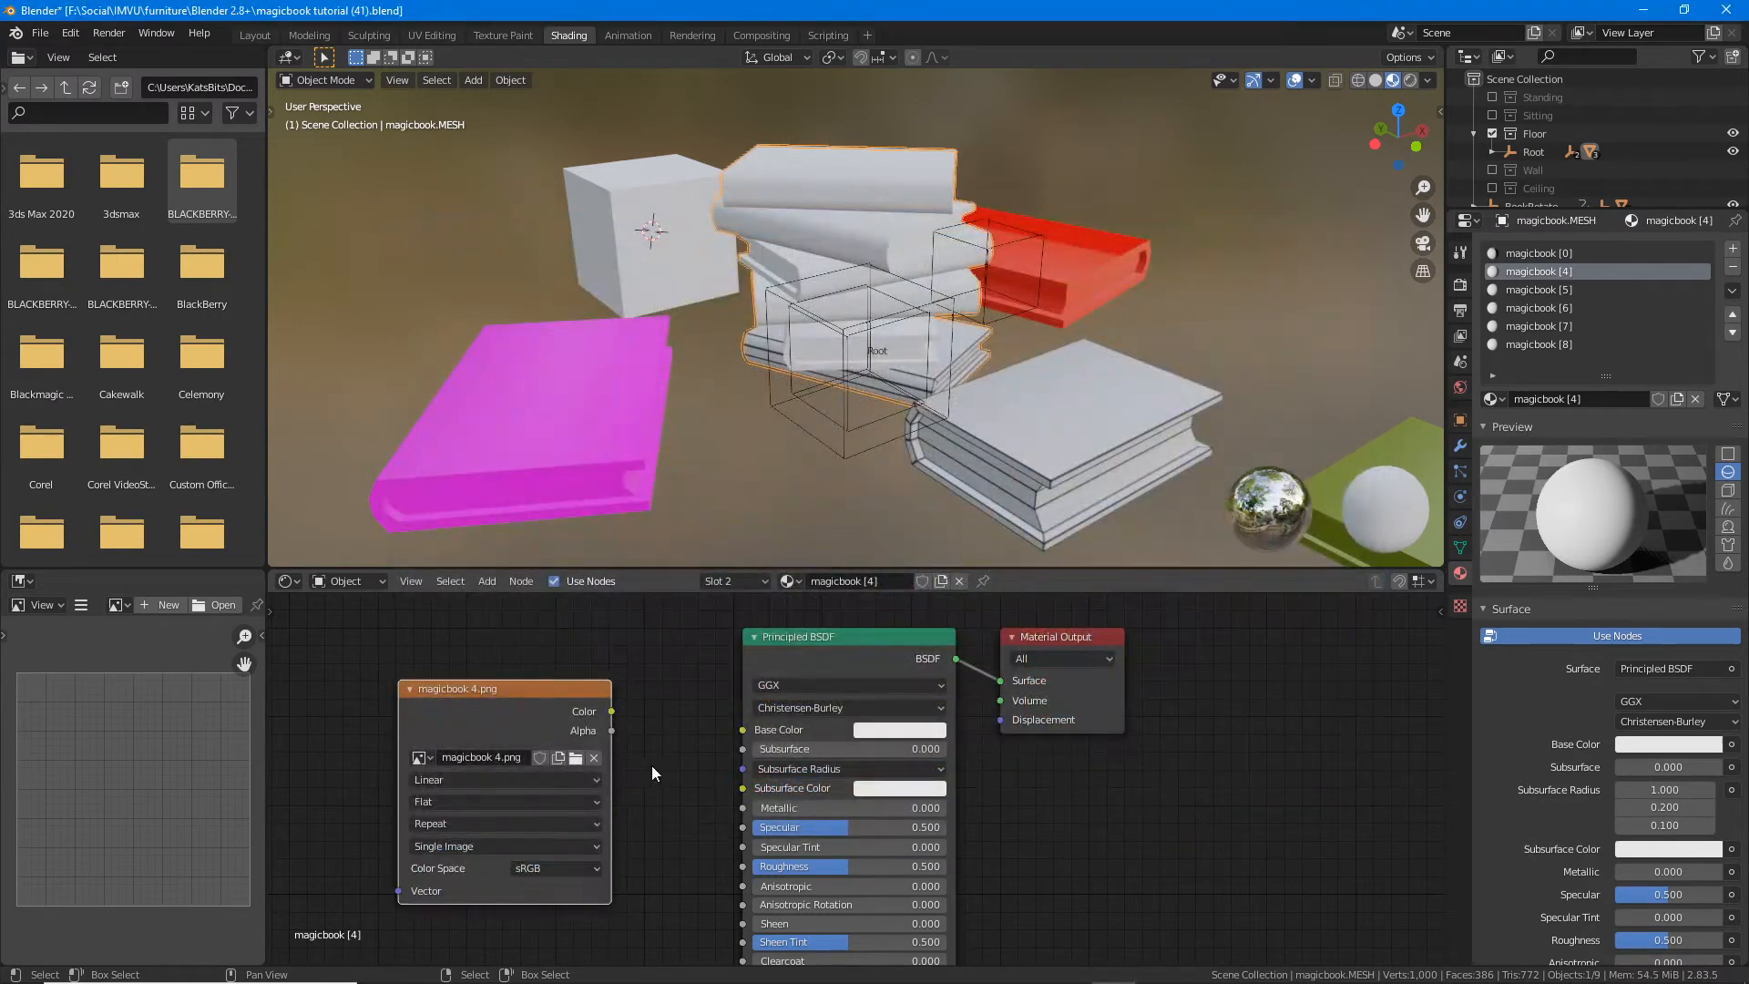
Step: Connect the magicbook 4.png texture's Color output to the Base Color input of the Principled BSDF
key("ctrl+2")
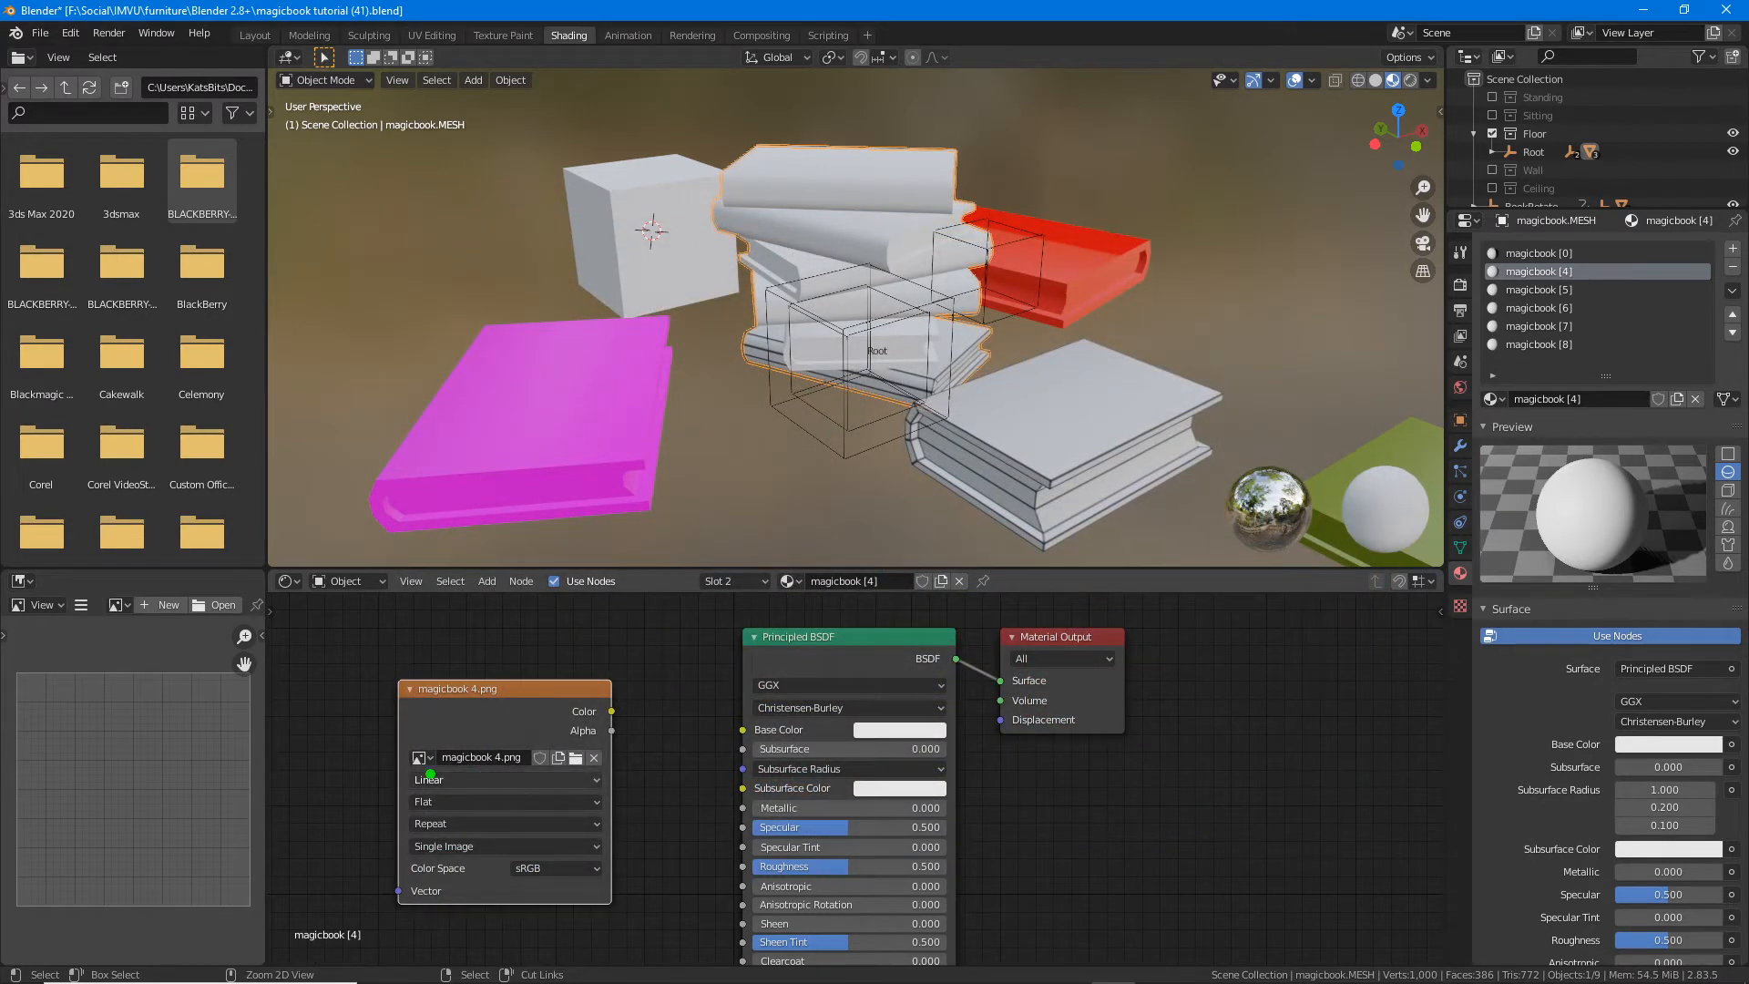
left_click_drag(430, 774, 526, 774, "shift")
left_click_drag(420, 704, 517, 709)
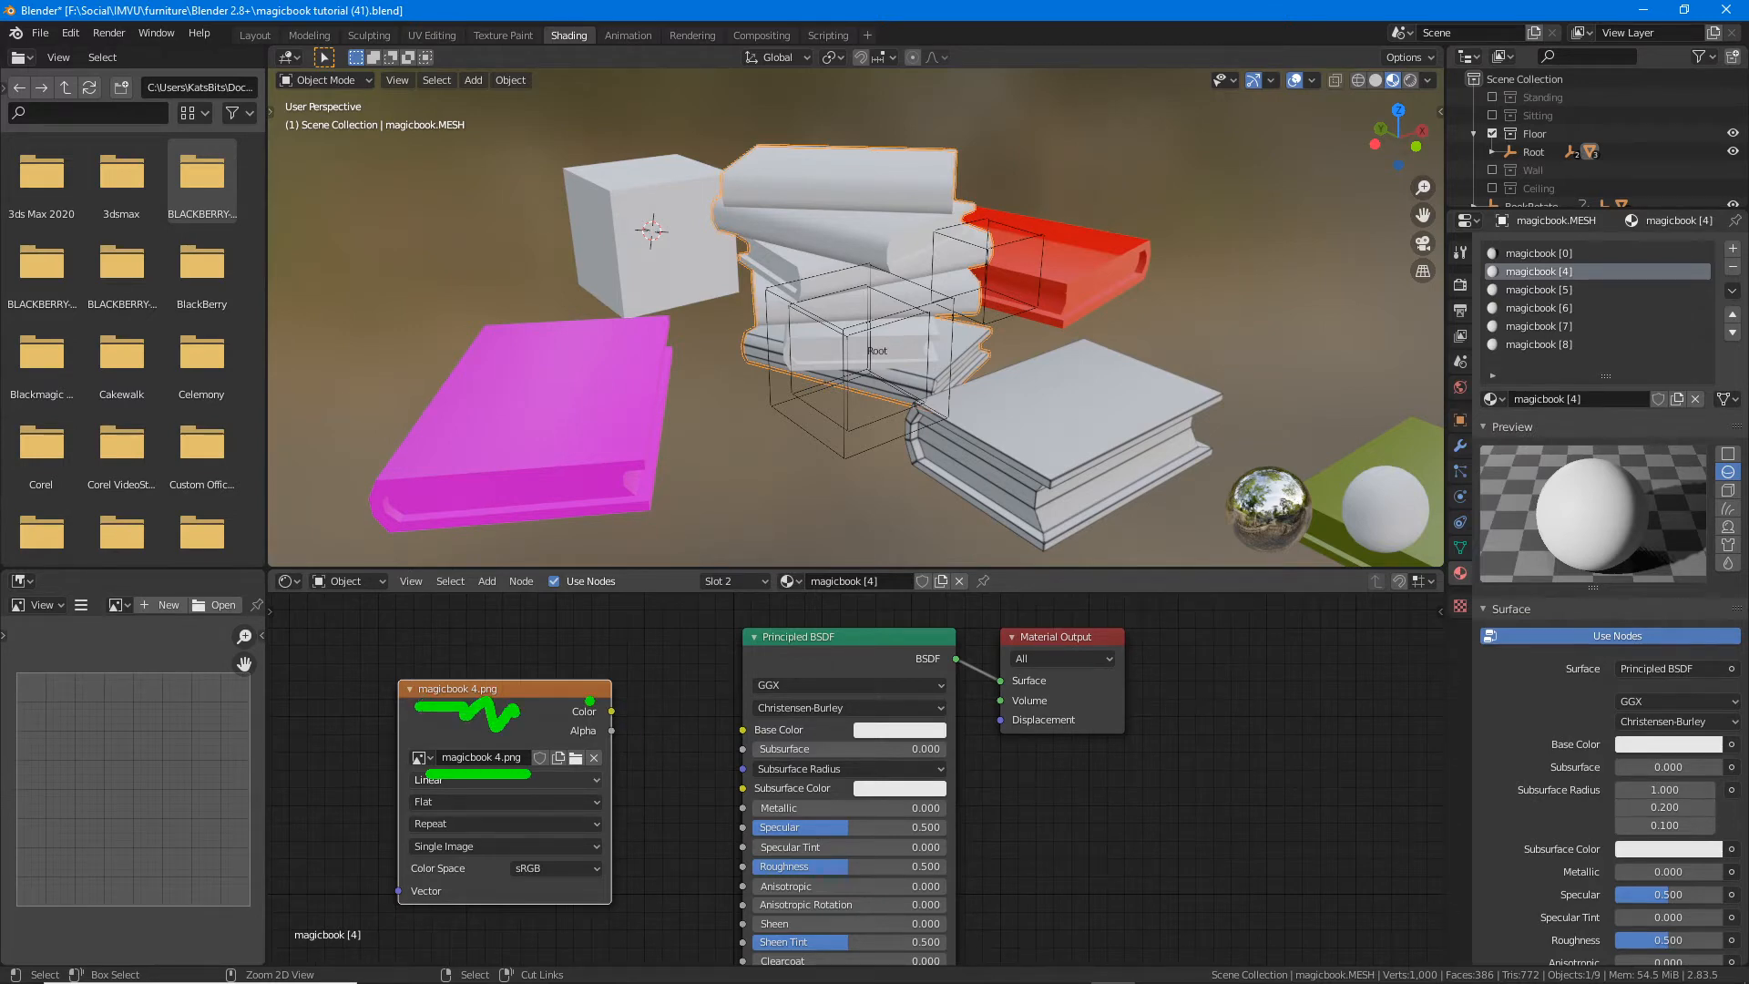
mouse_move(628, 715)
left_mouse_down()
mouse_move(727, 728)
mouse_move(712, 752)
left_mouse_up()
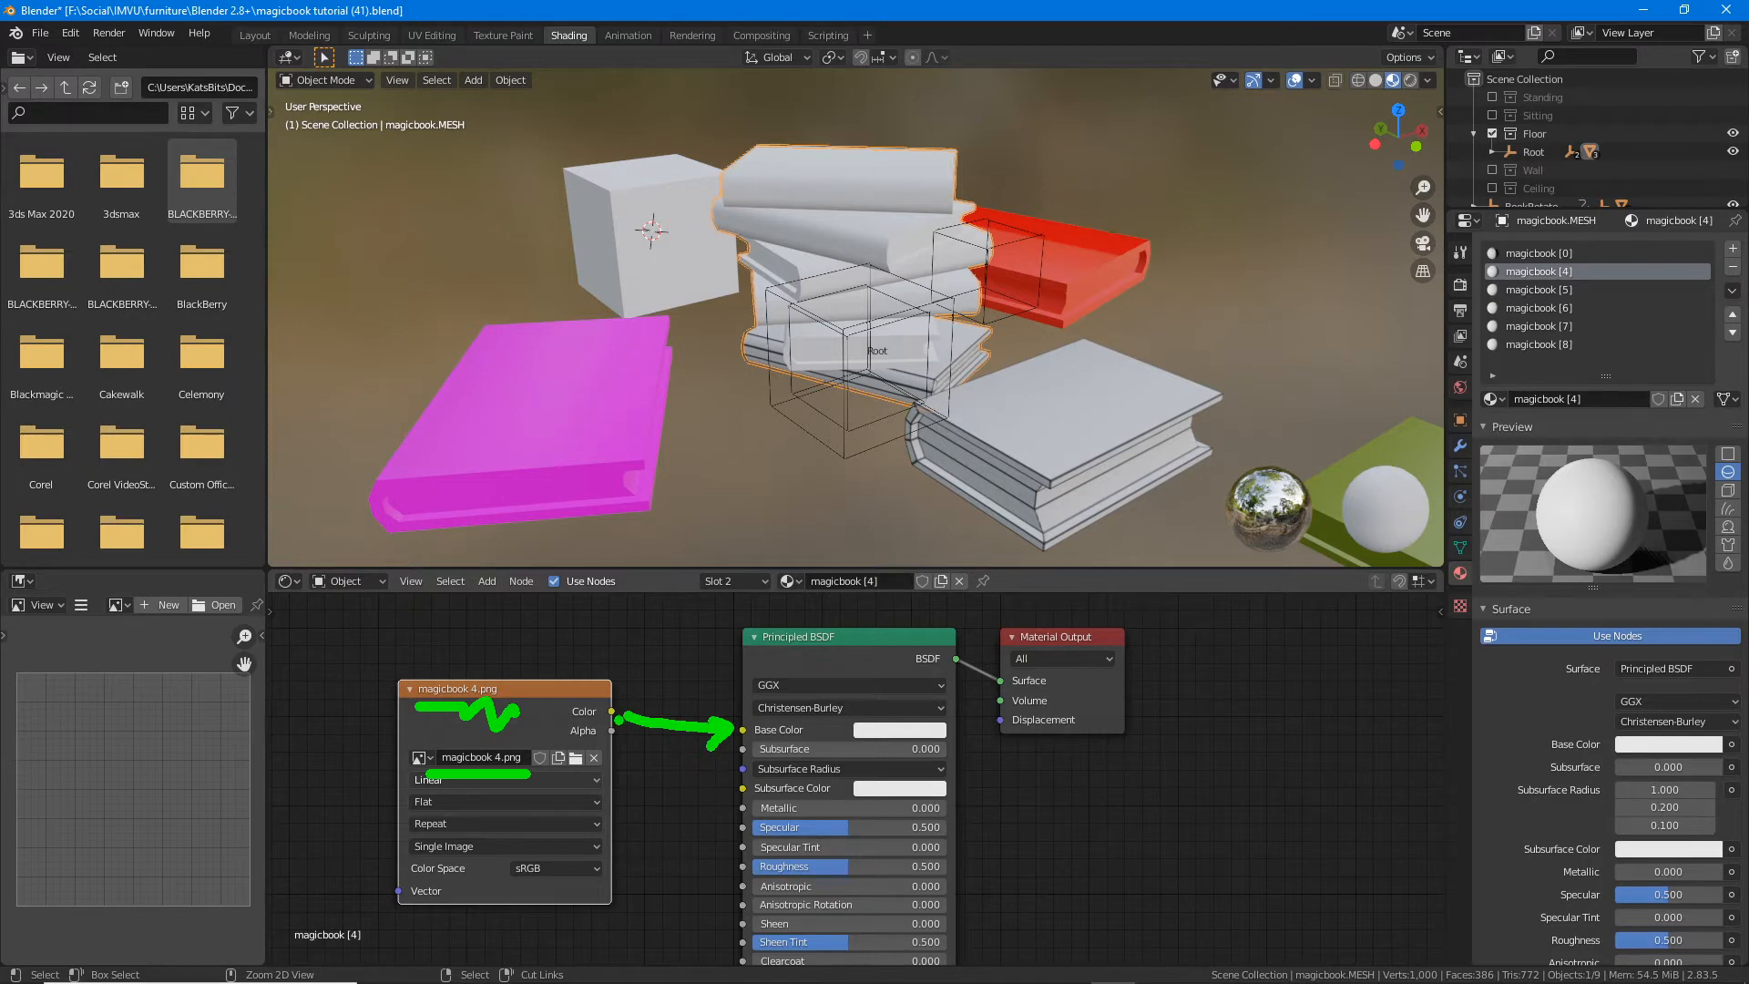
left_click_drag(600, 709, 621, 700)
left_click_drag(739, 712, 752, 730)
key("Escape")
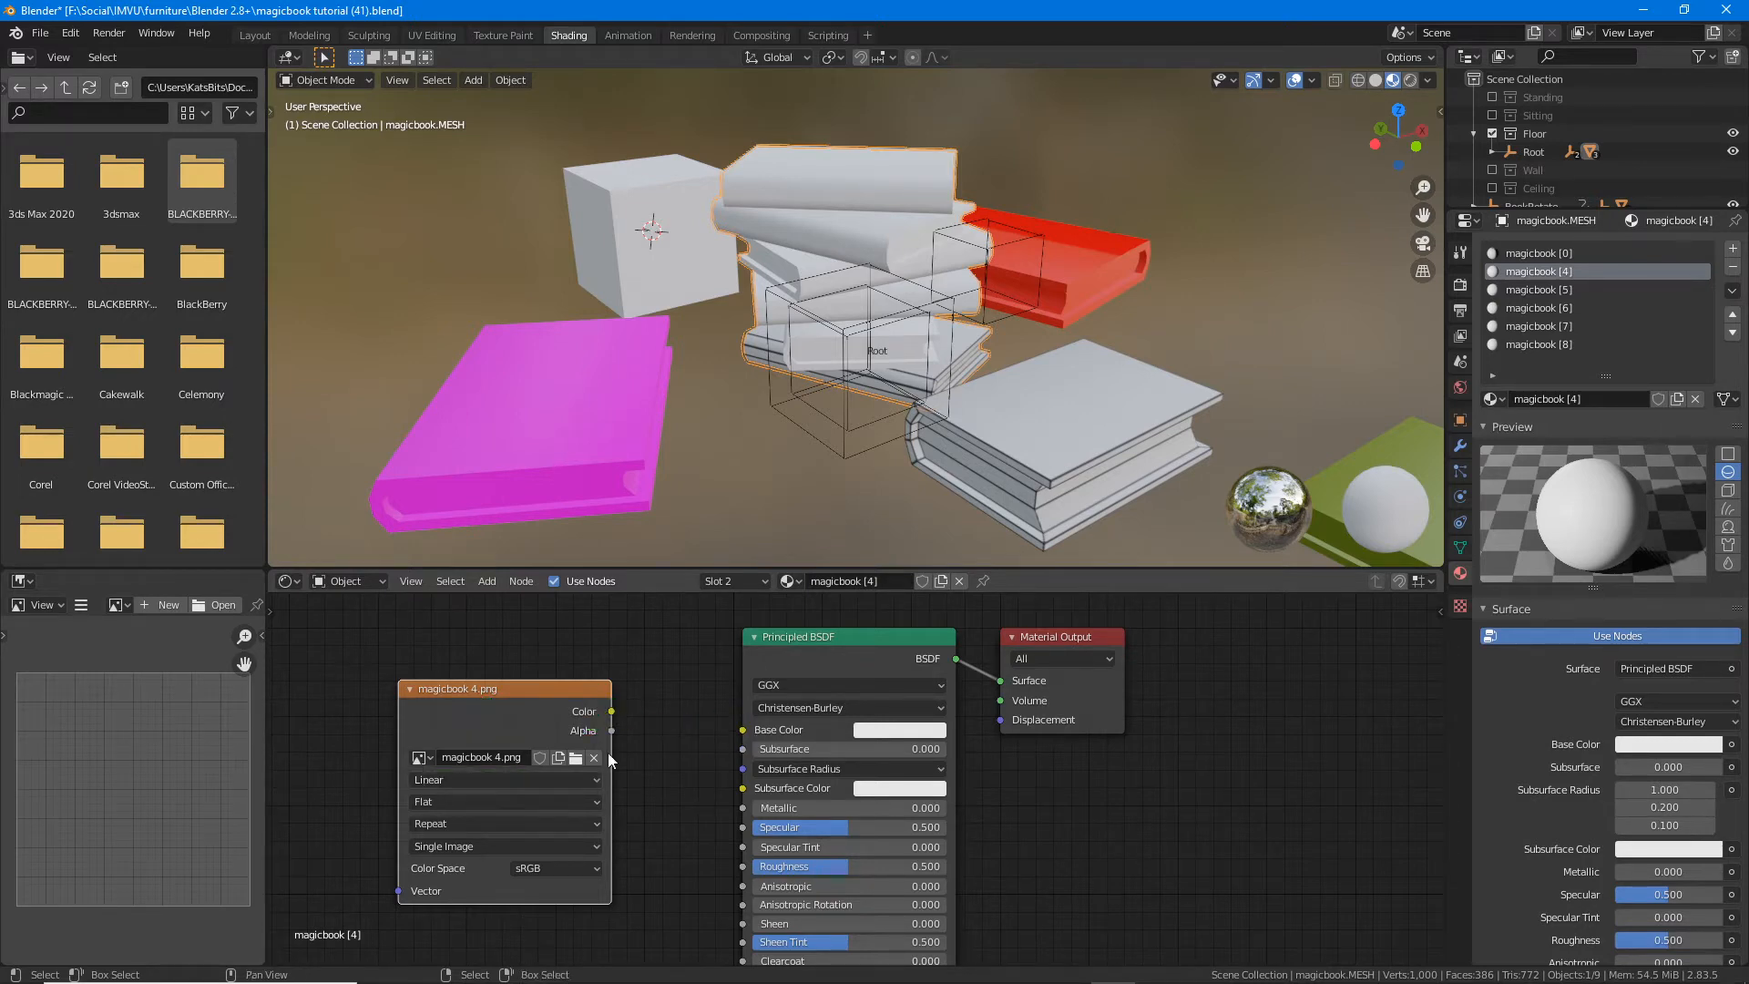
left_click_drag(614, 712, 743, 730)
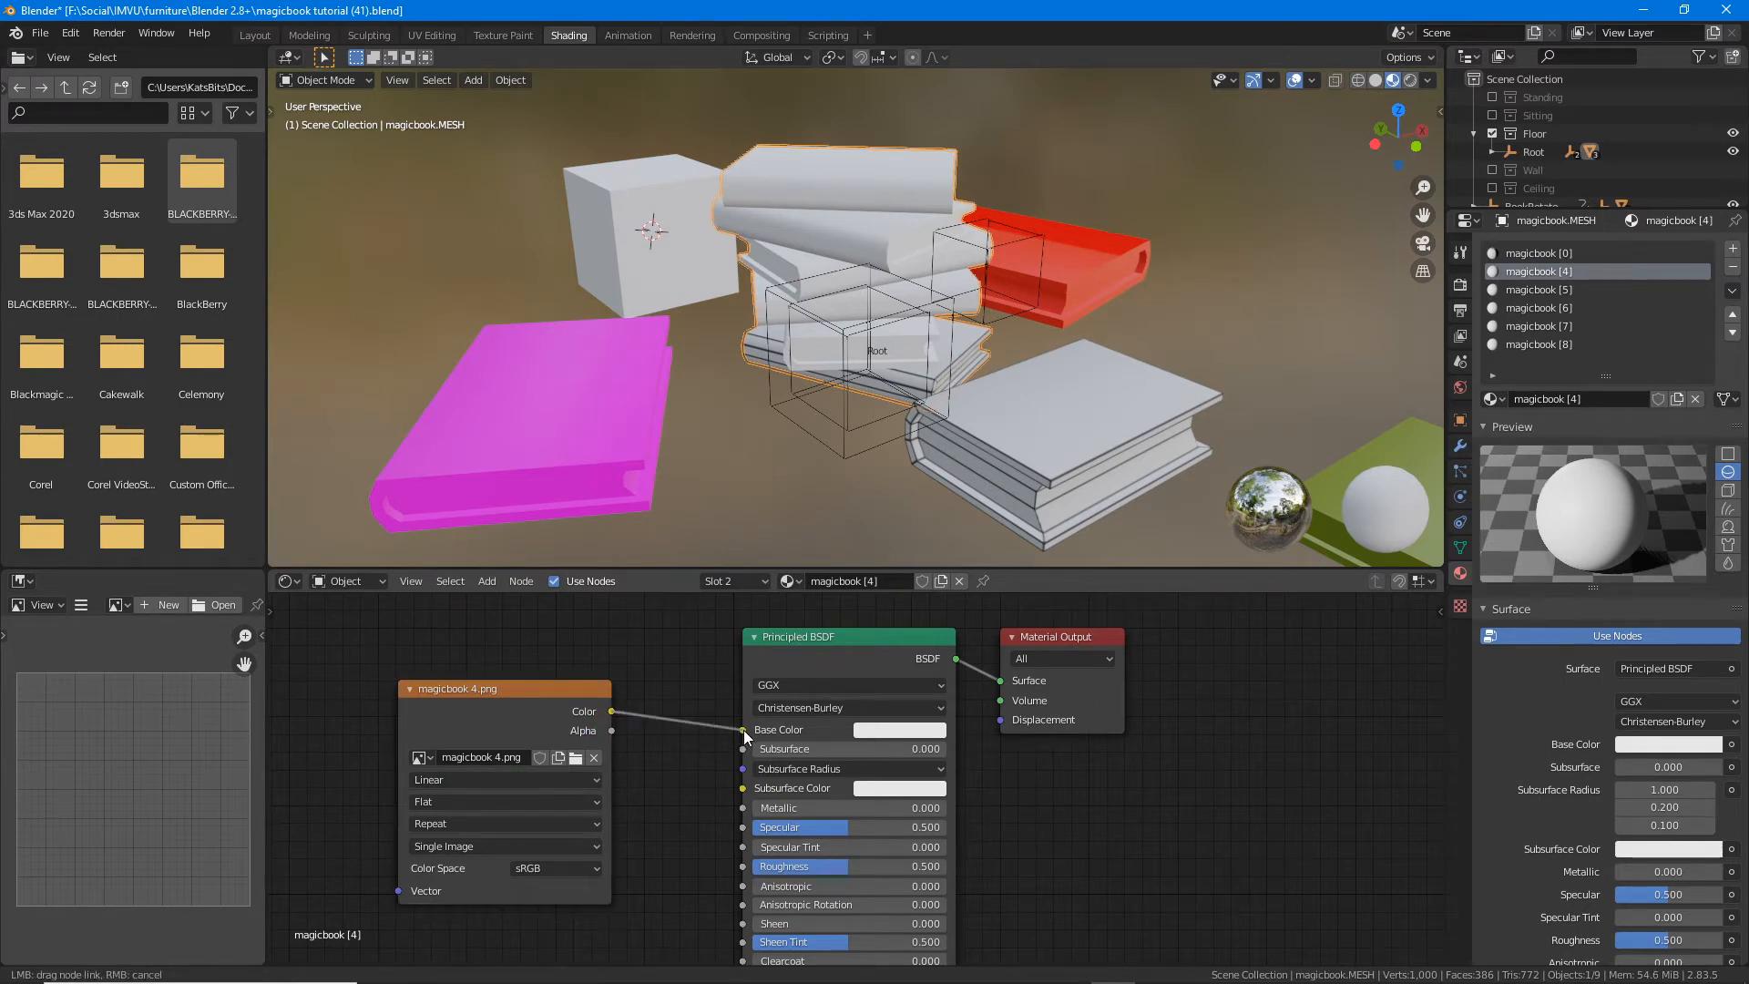
left_click_drag(743, 730, 743, 730)
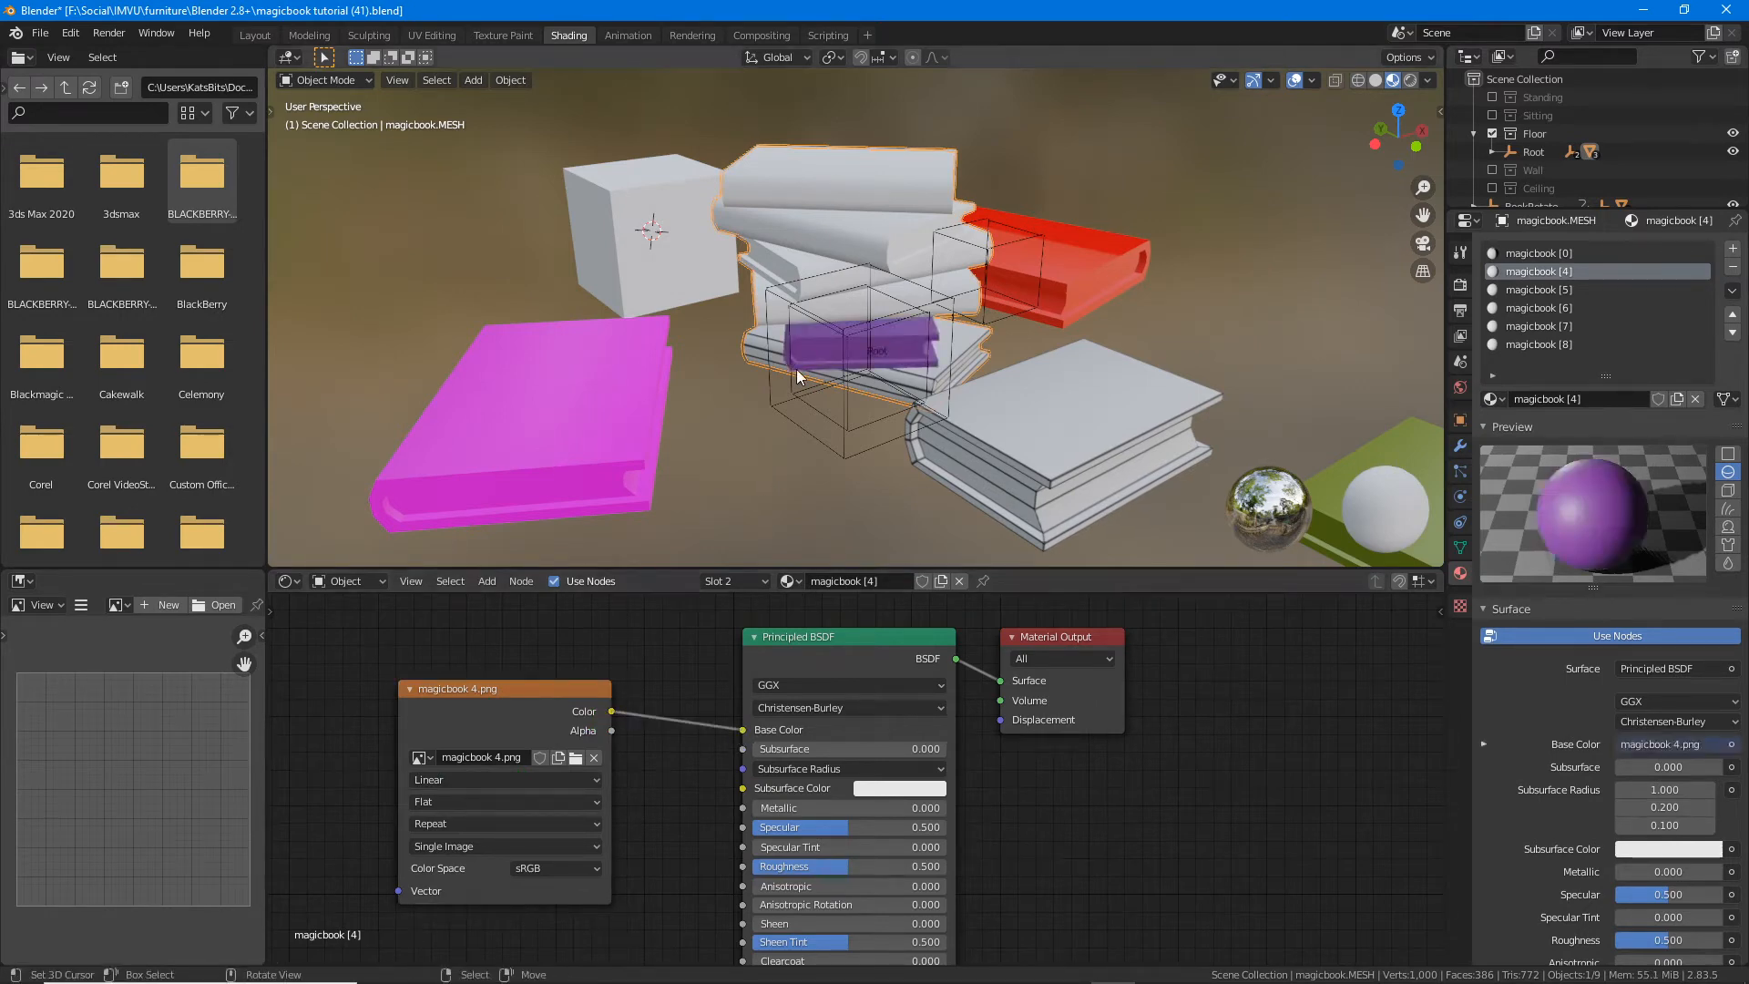
Step: Add an Image Texture node to the magicbook [5] material and place it before the Principled BSDF node
scroll(794, 377, "up", 2)
scroll(794, 377, "up", 1)
middle_click_drag(794, 377, 835, 379)
scroll(833, 373, "down", 5)
middle_click_drag(840, 293, 802, 349, "shift")
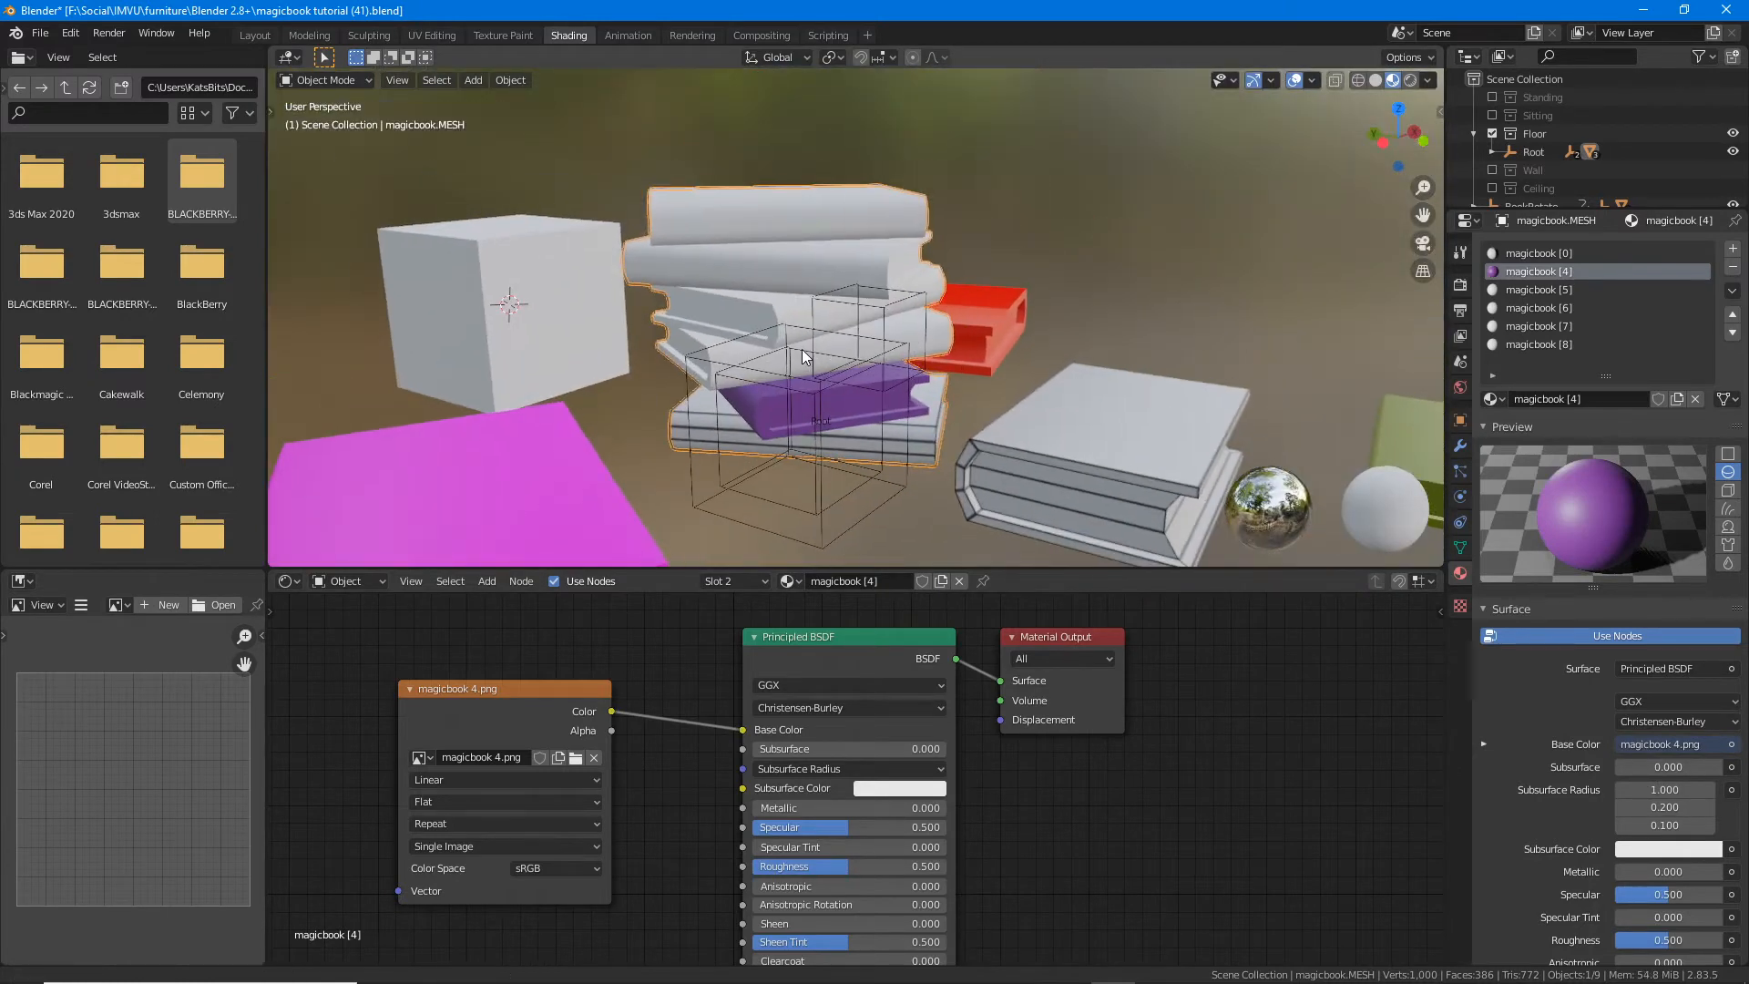
scroll(796, 363, "up", 2)
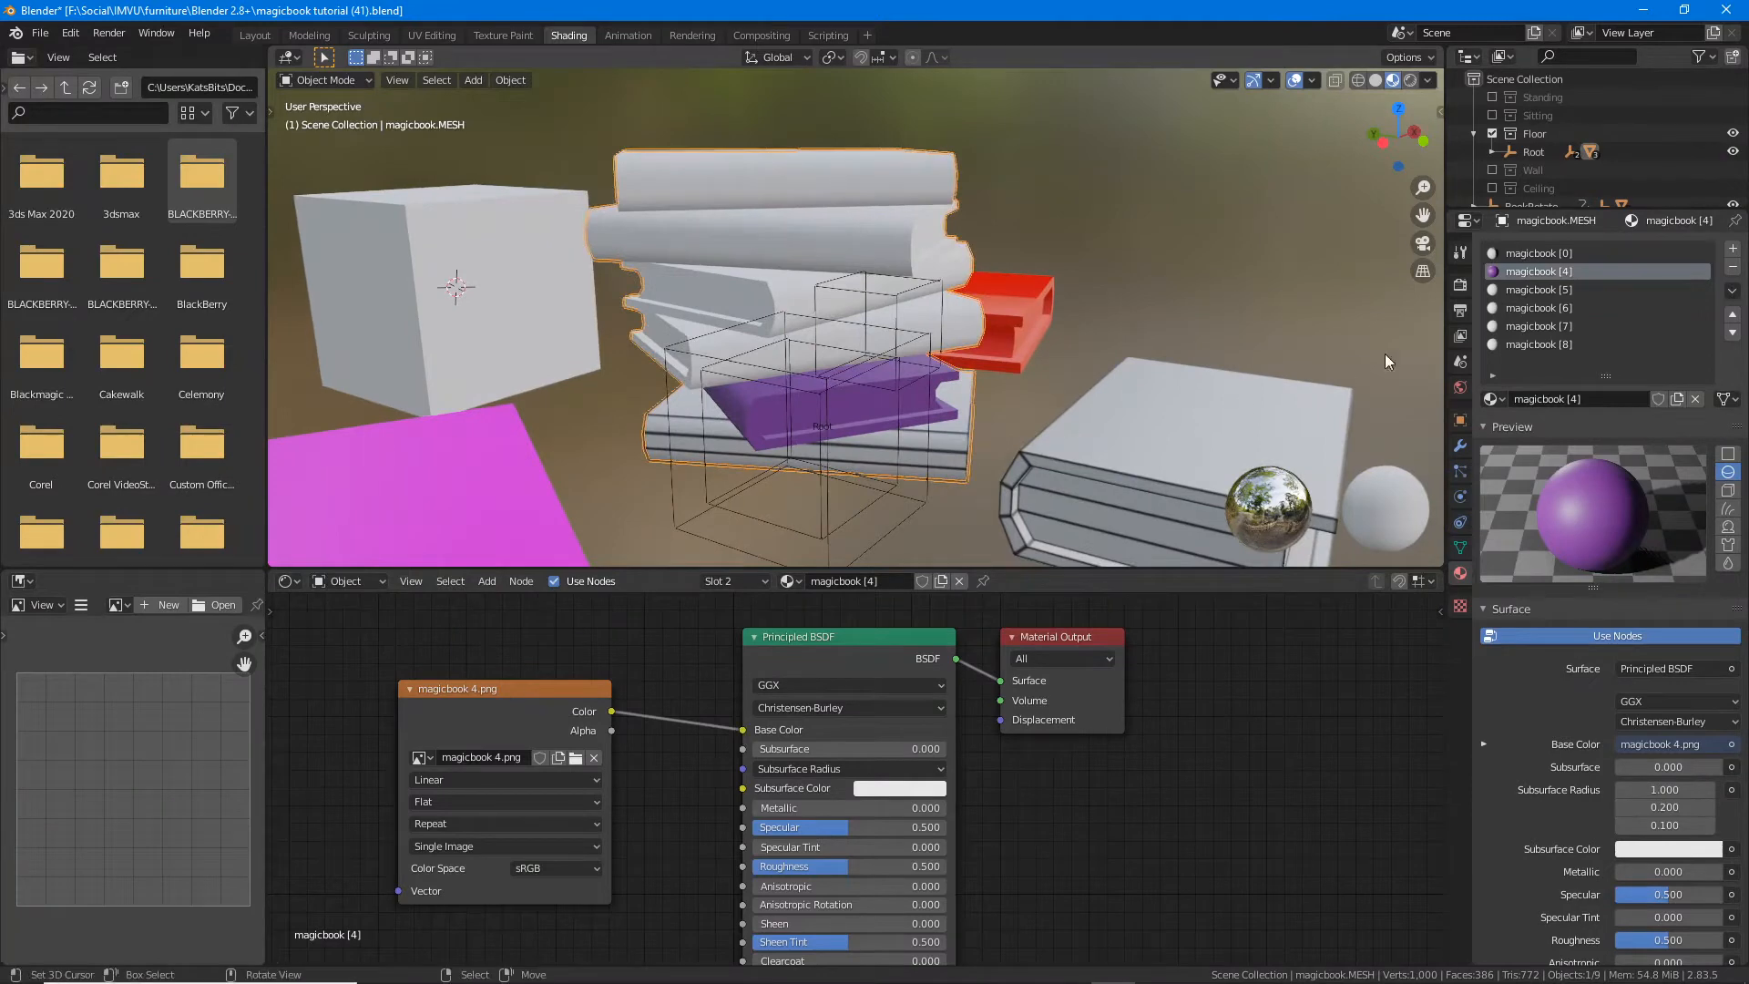
left_click(1530, 289)
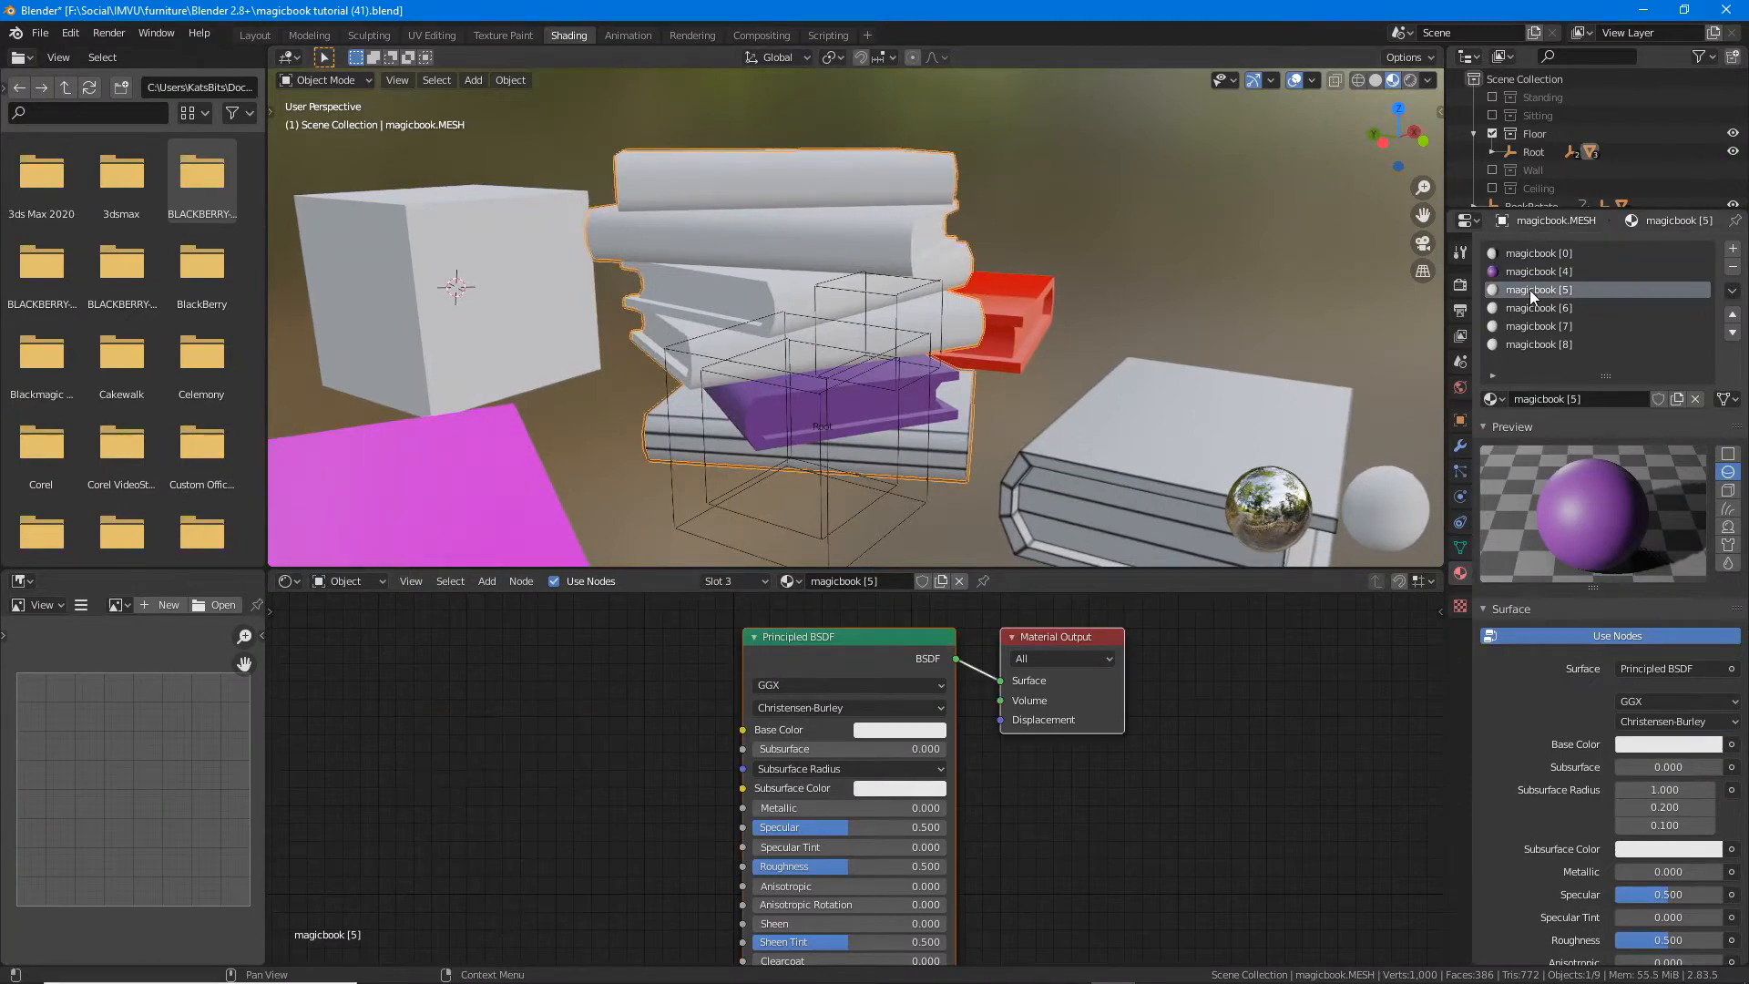
left_click(488, 583)
mouse_move(520, 684)
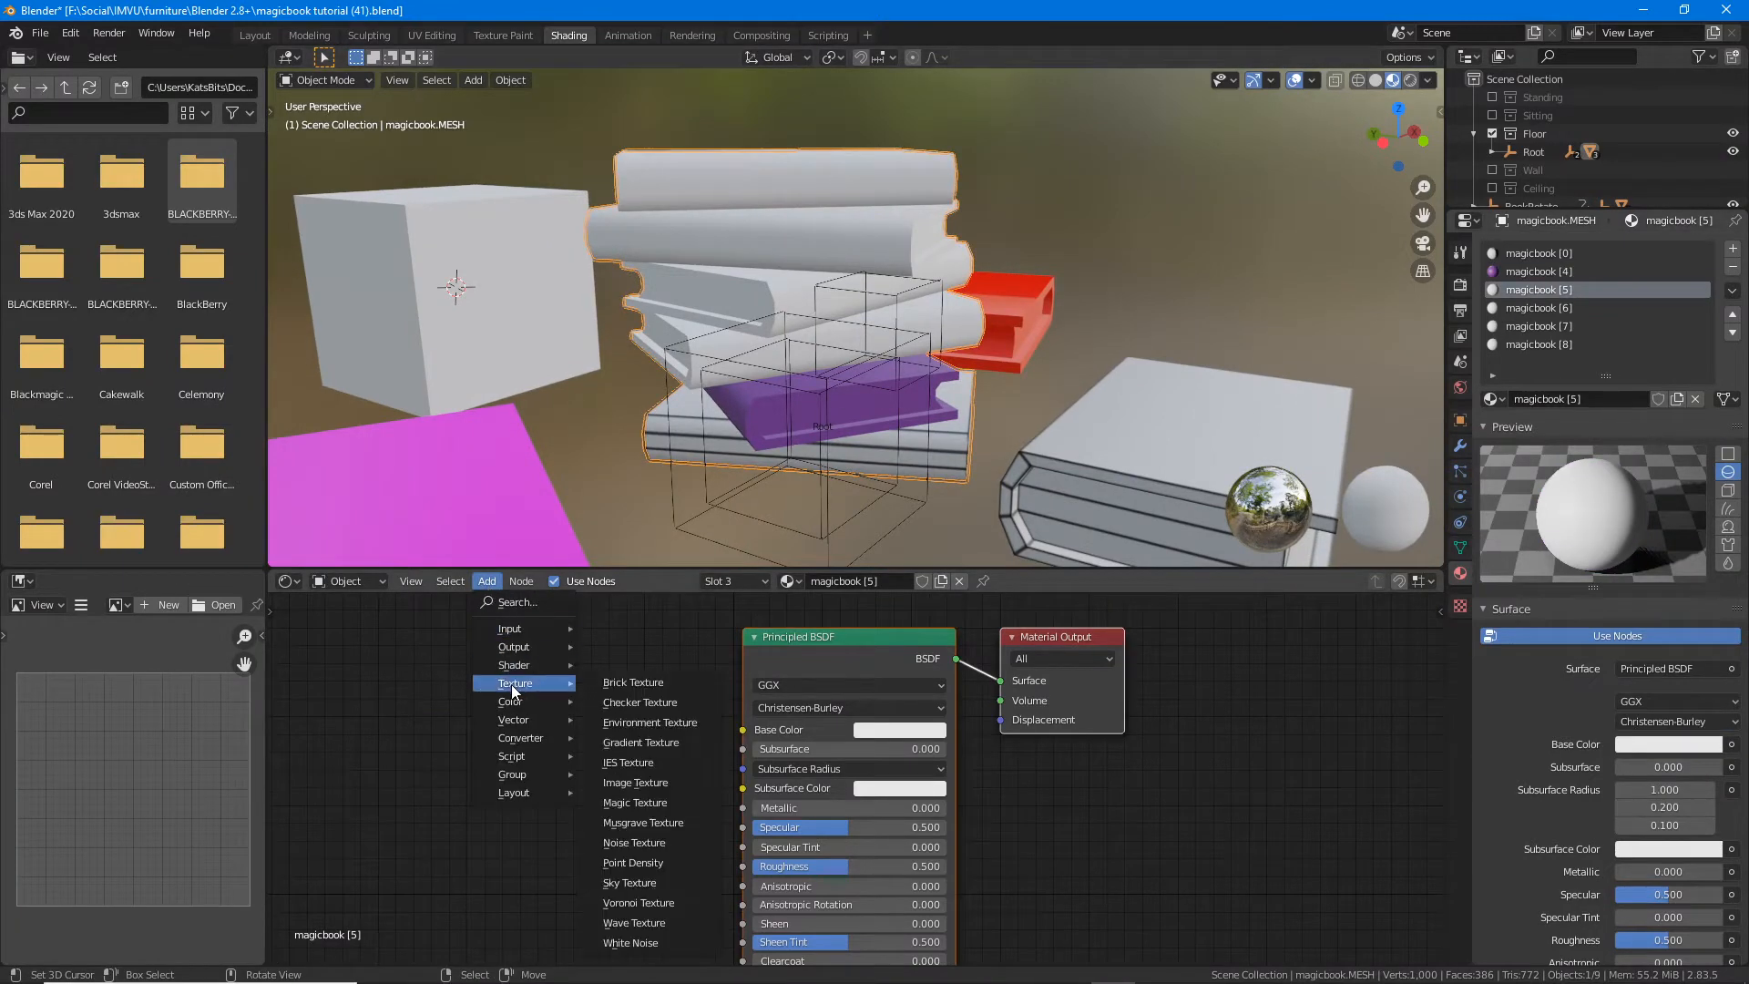
left_click(623, 786)
left_click(604, 776)
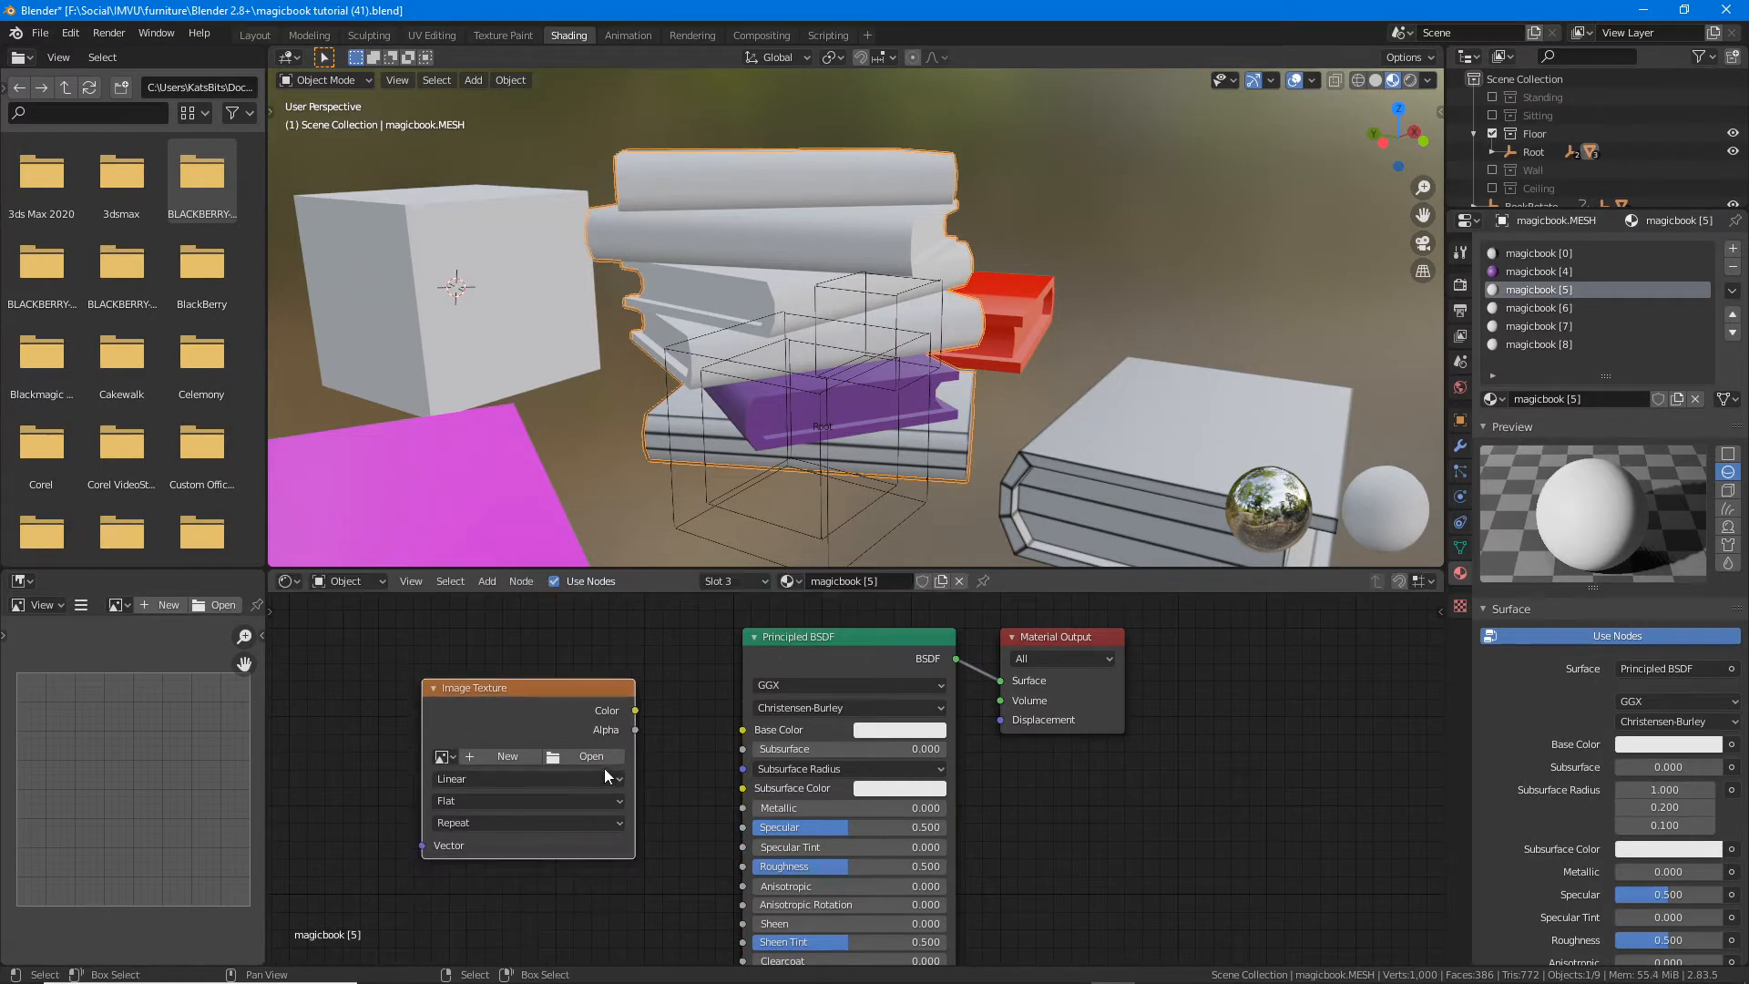
Step: Load magicbook 5.png into the magicbook [5] Image Texture node and link its Color output to Base Color
left_click(581, 756)
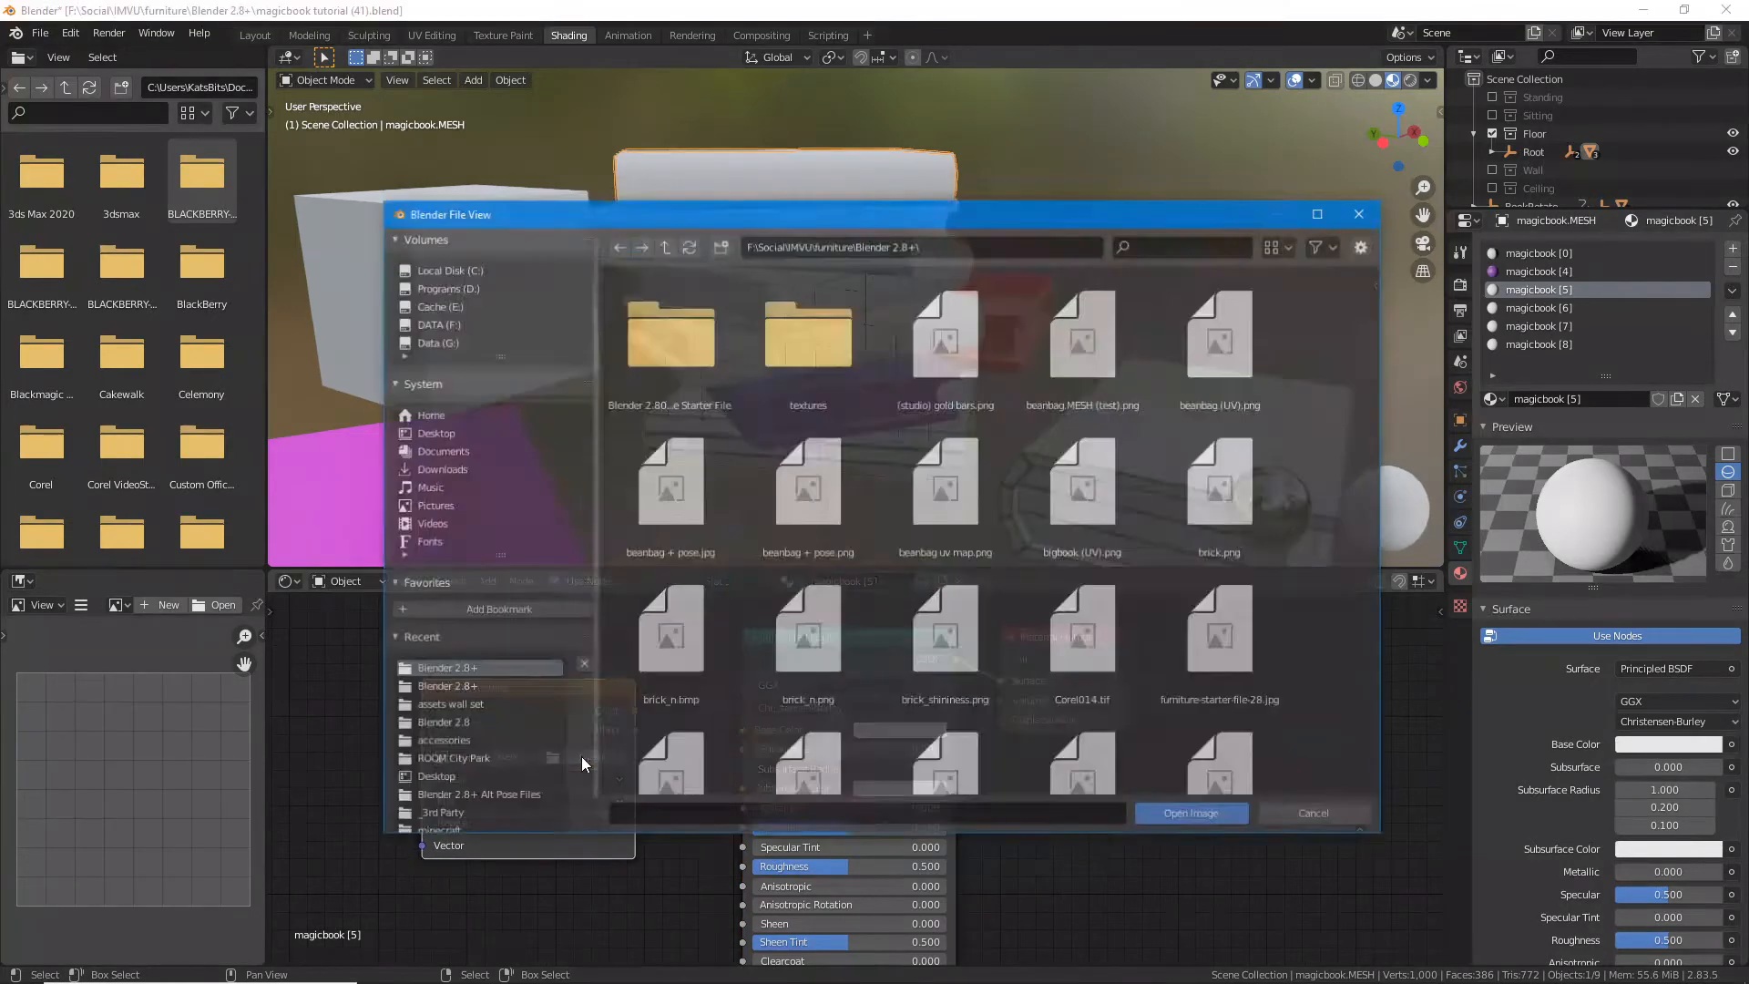
scroll(1027, 627, "down", 8)
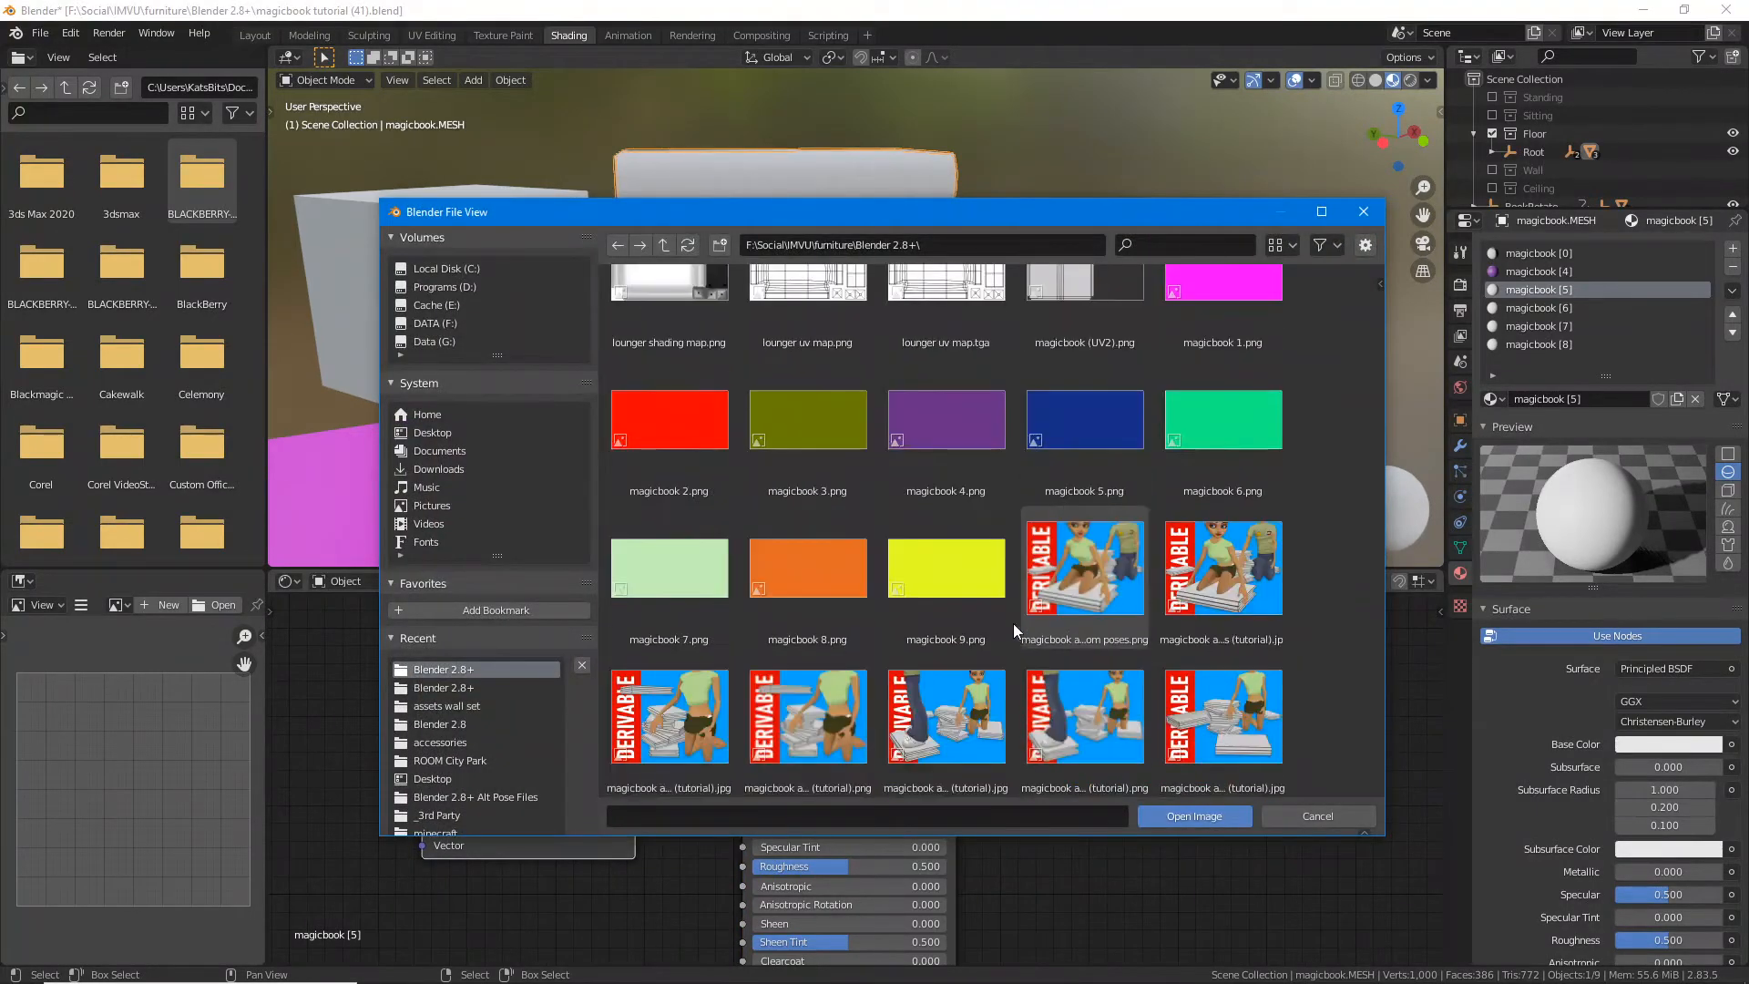
left_click(1088, 423)
left_click(1197, 815)
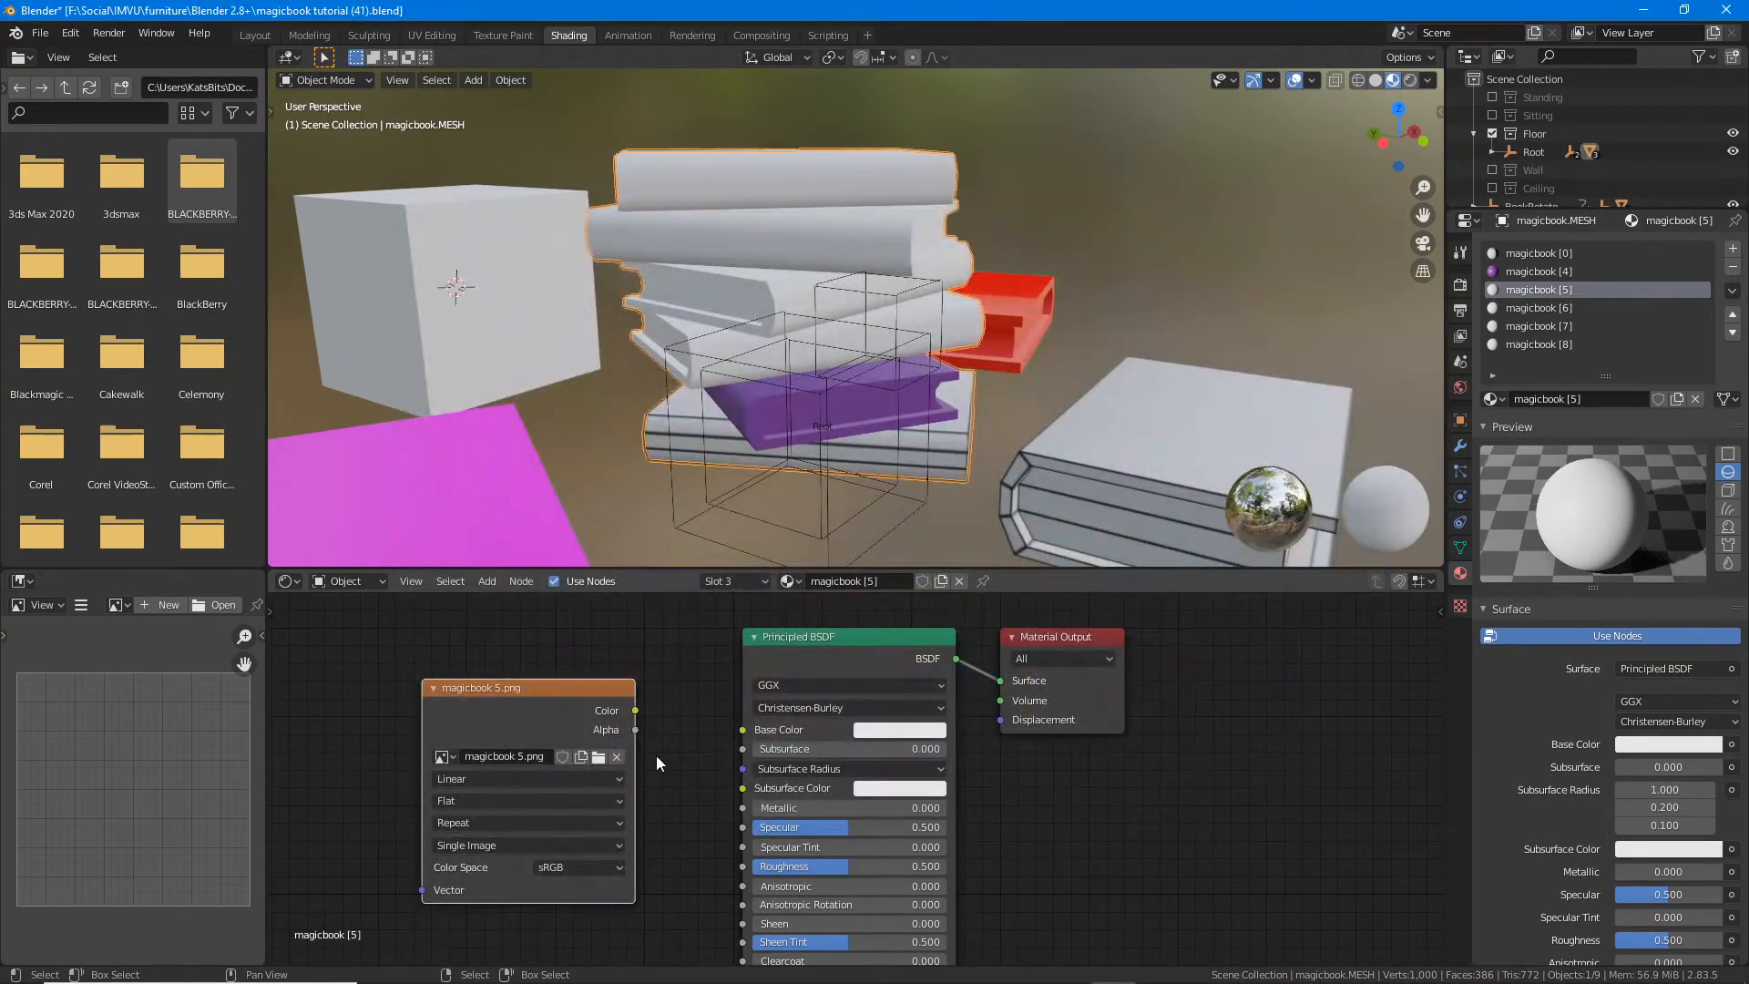
left_click_drag(635, 711, 743, 730)
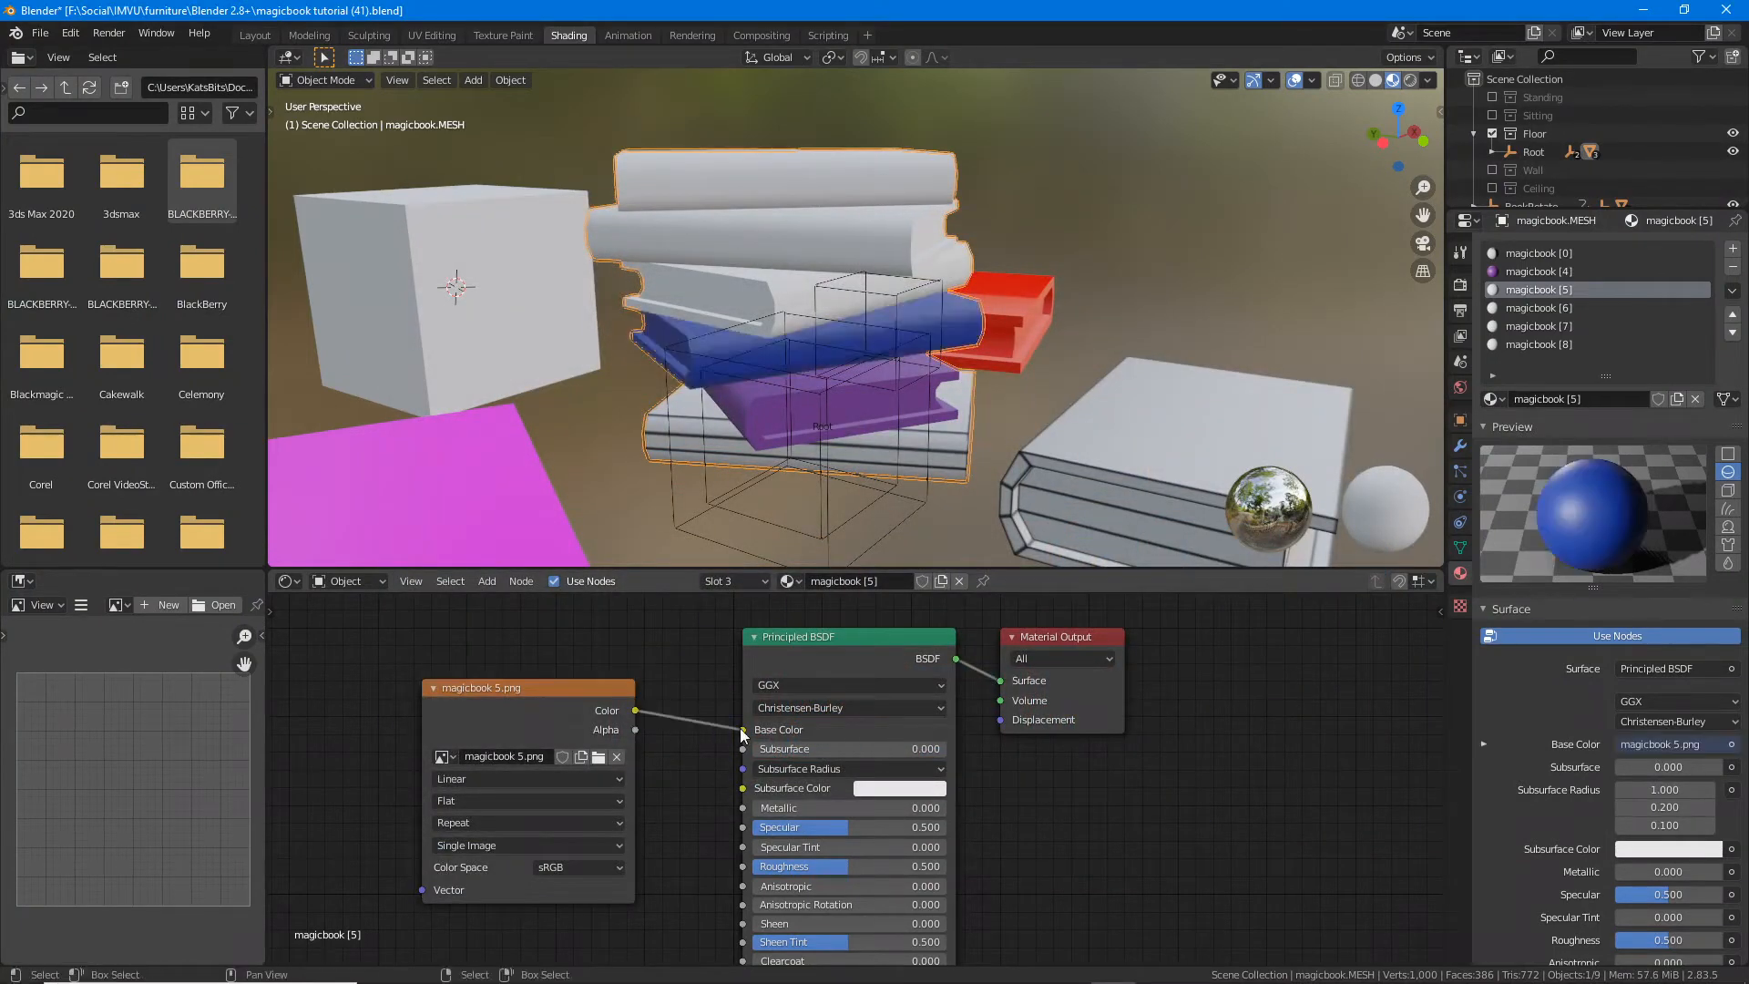
Step: Add an Image Texture node to the magicbook [6] material and place it before the Principled BSDF node
left_click(1532, 308)
left_click(487, 581)
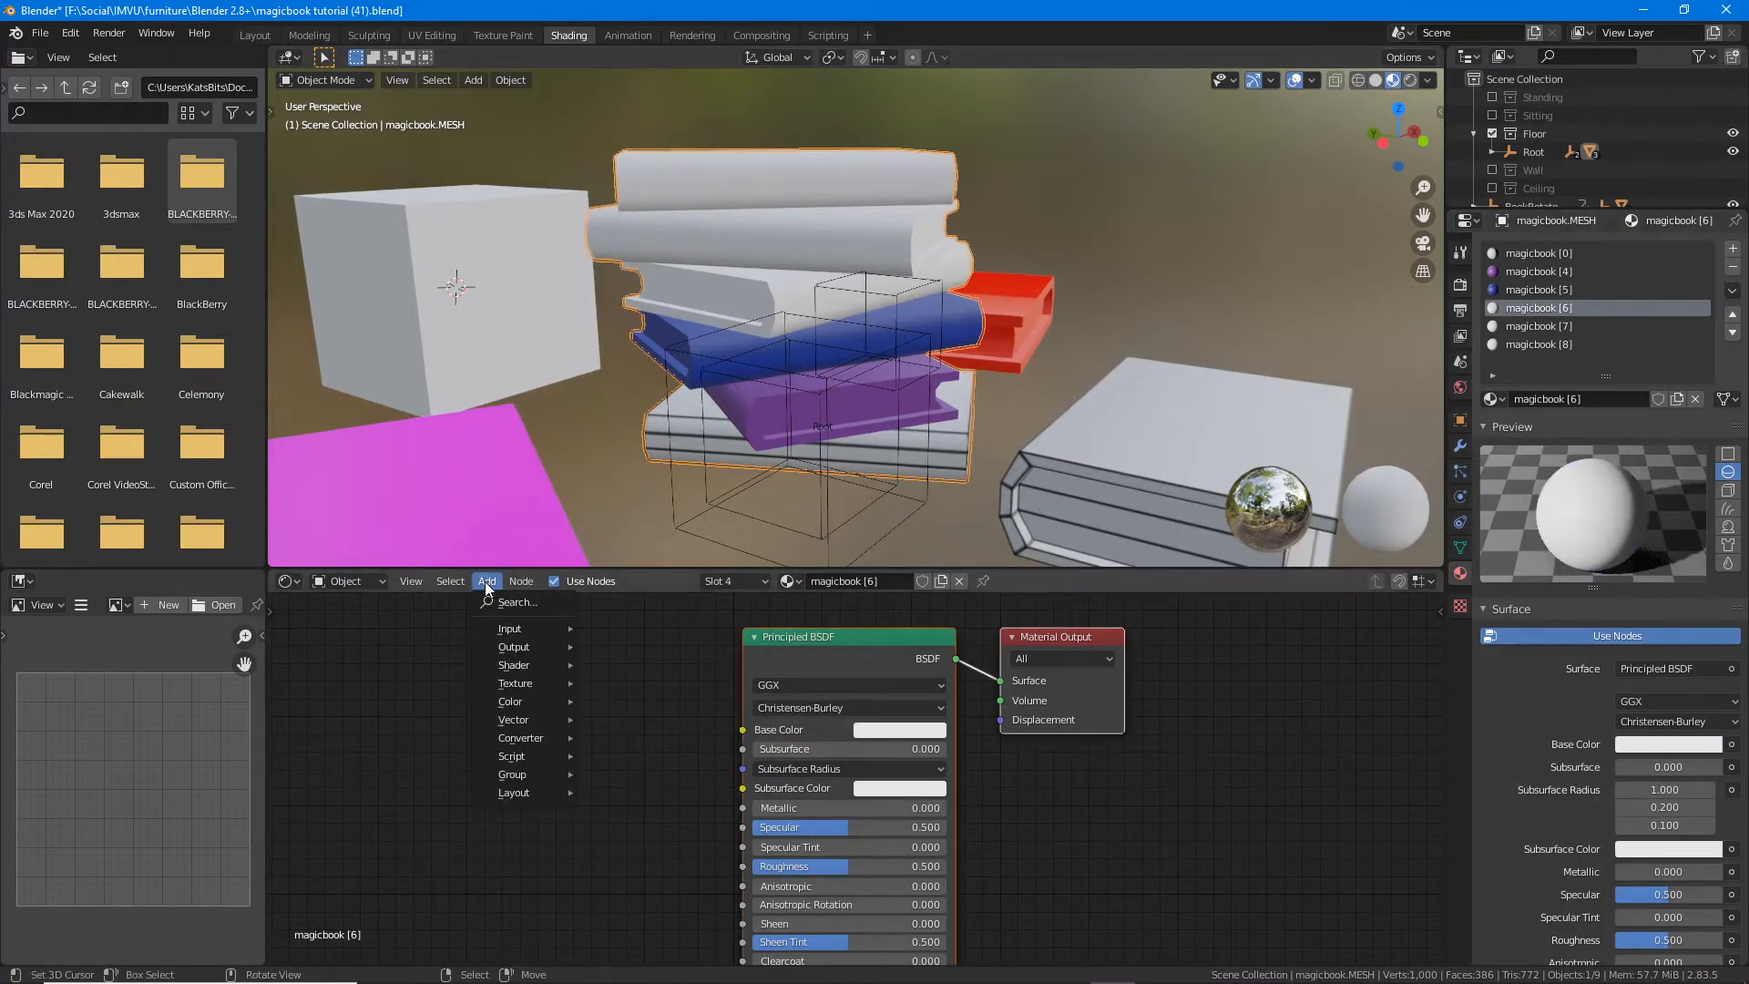
mouse_move(510, 680)
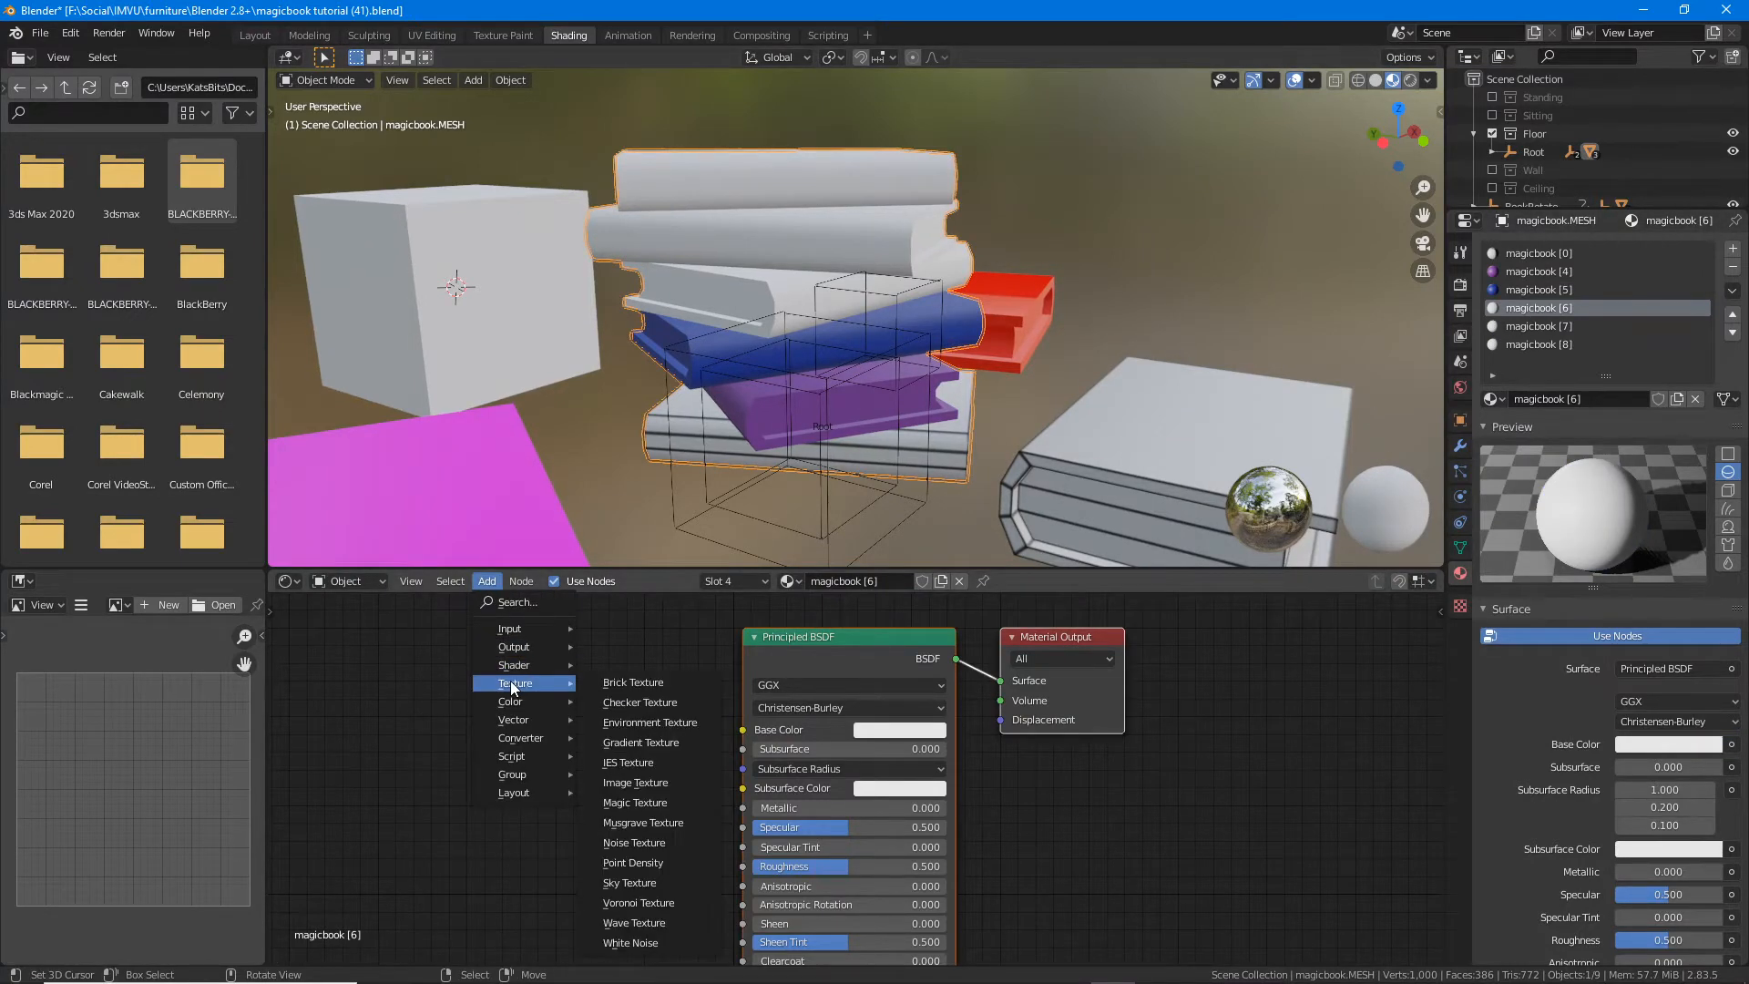
left_click(629, 778)
left_click(416, 693)
Step: Load magicbook 6.png into the magicbook [6] Image Texture node and link its Color output to Base Color
left_click(590, 770)
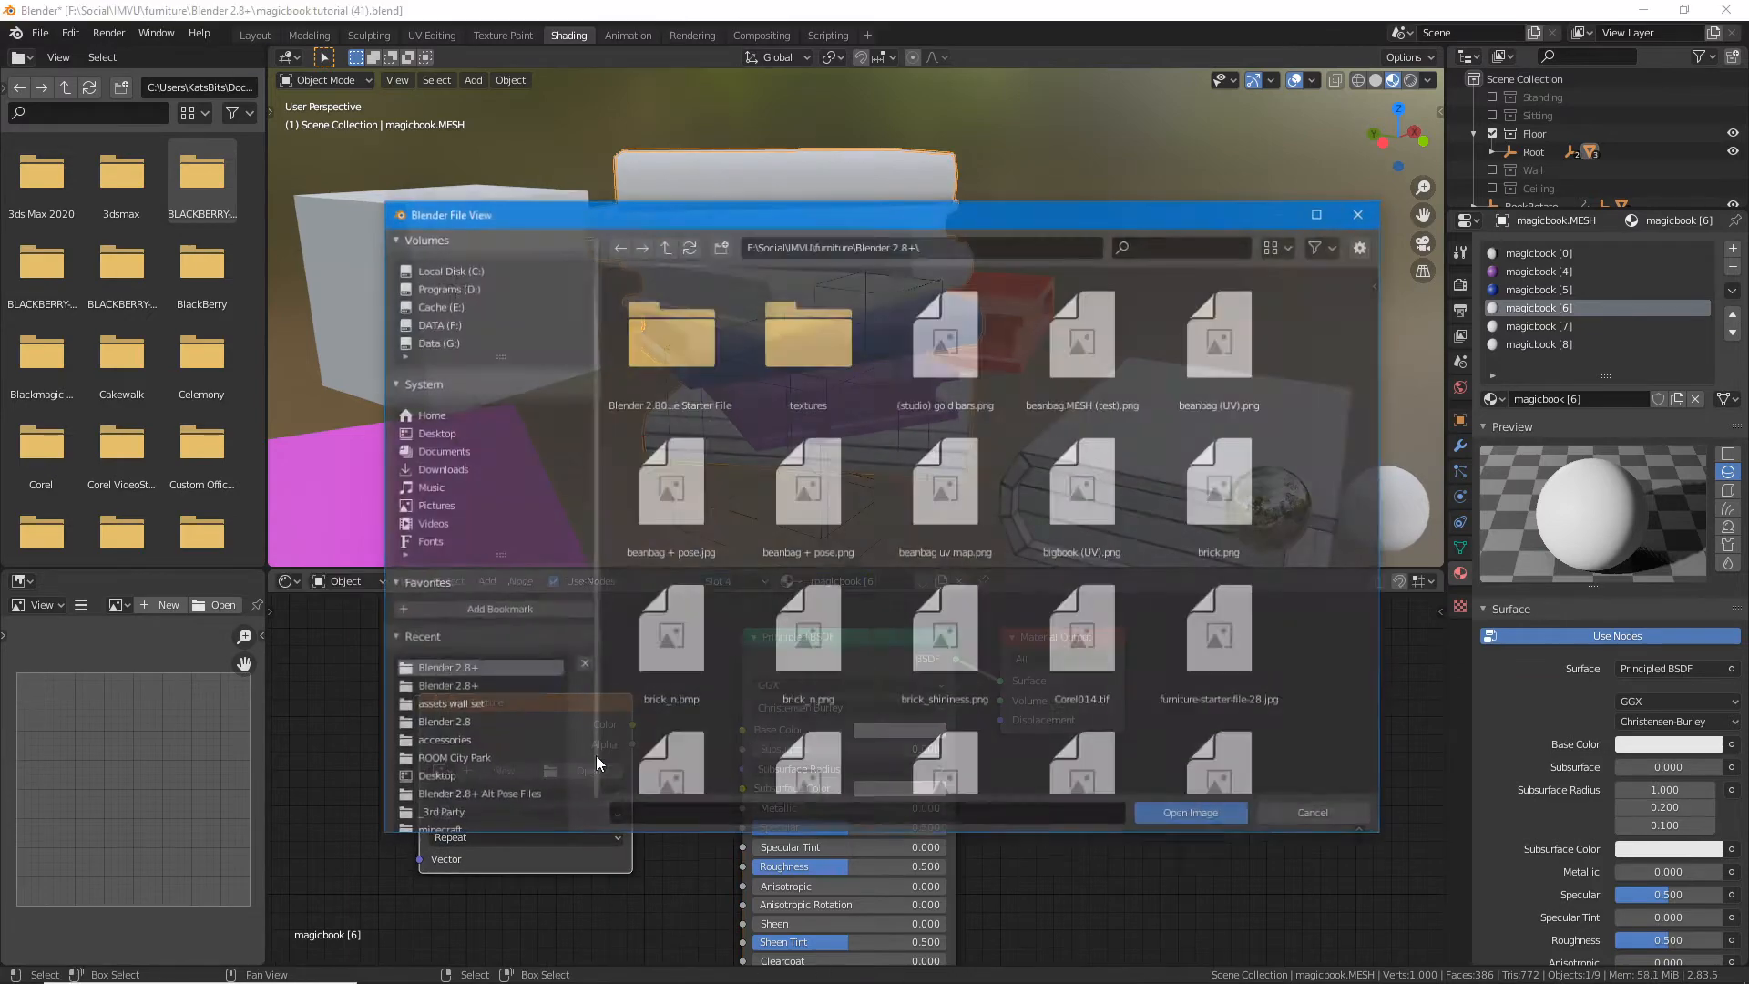
scroll(875, 628, "down", 12)
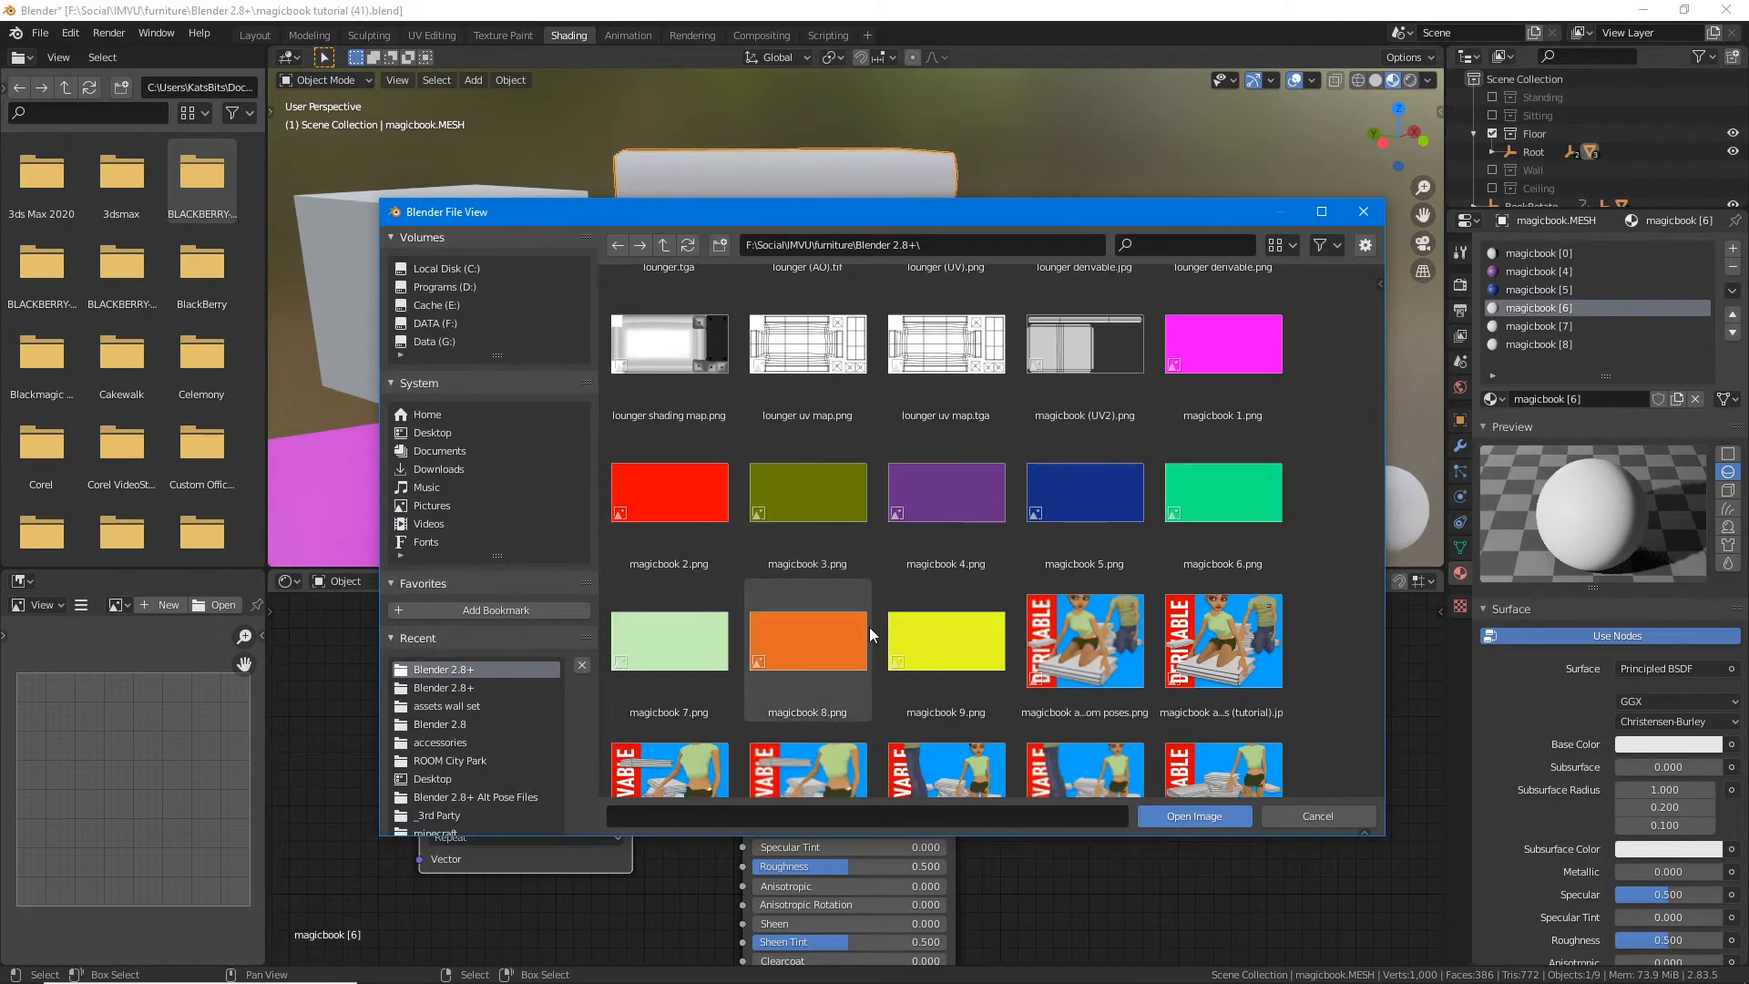
left_click(1223, 492)
left_click(1189, 815)
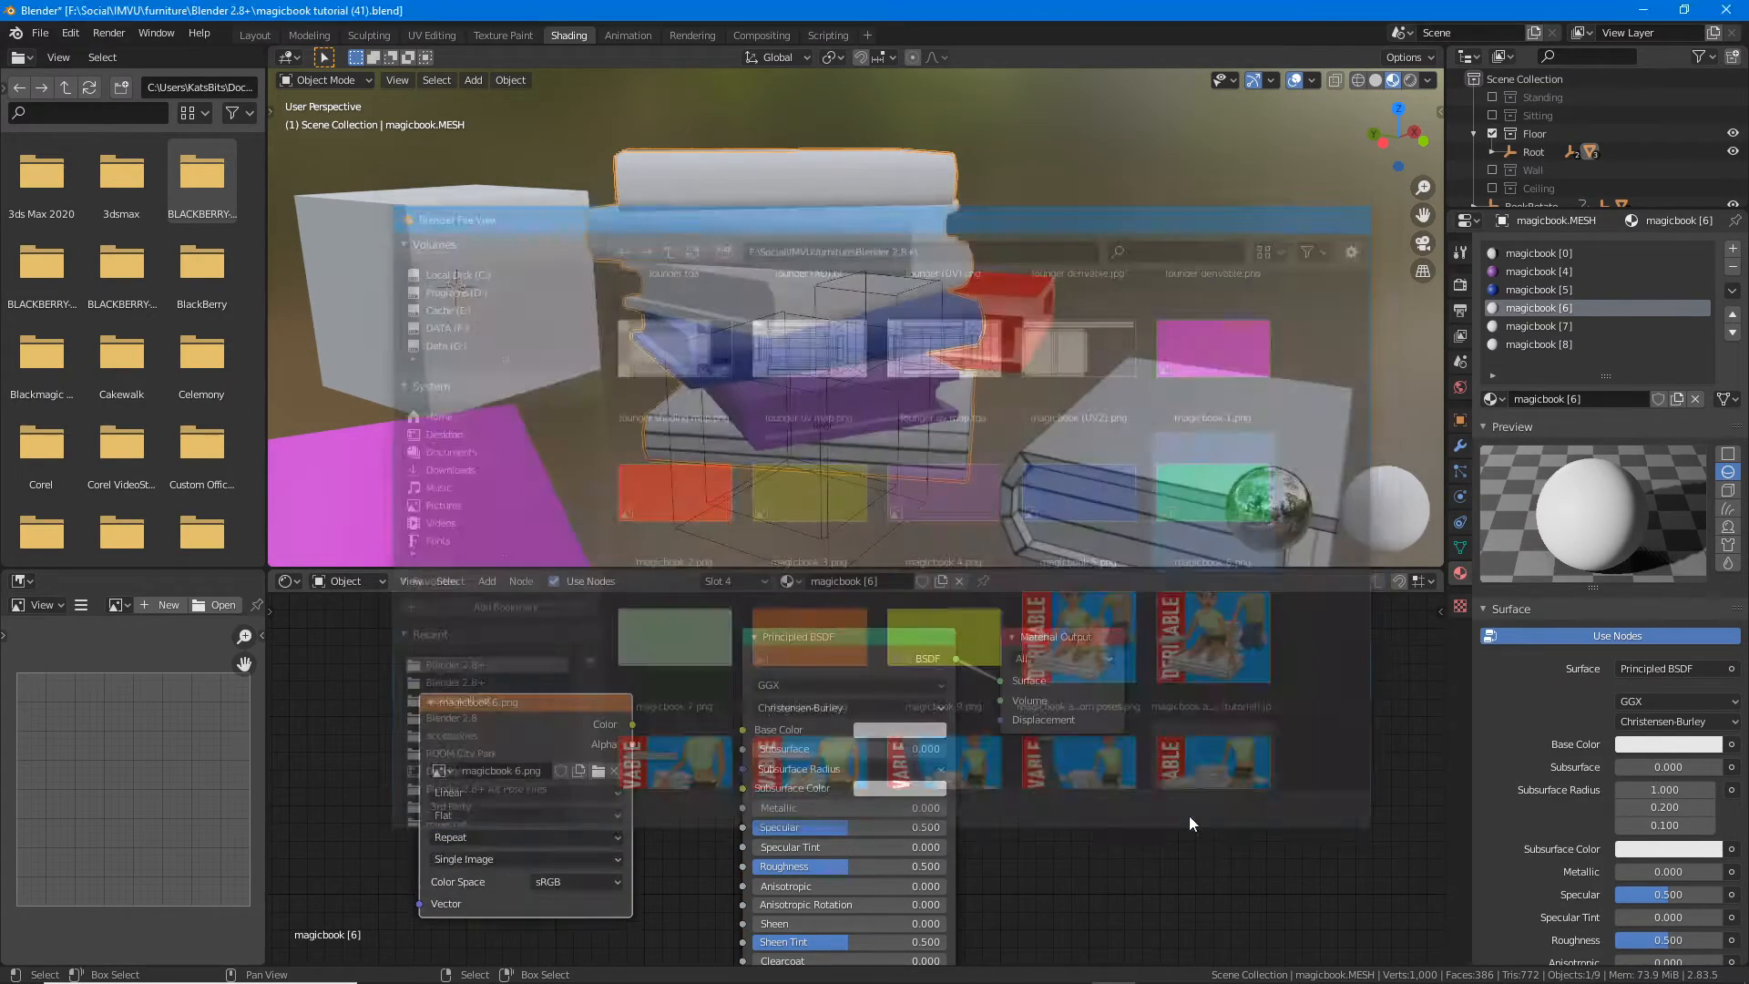
left_click_drag(632, 724, 743, 729)
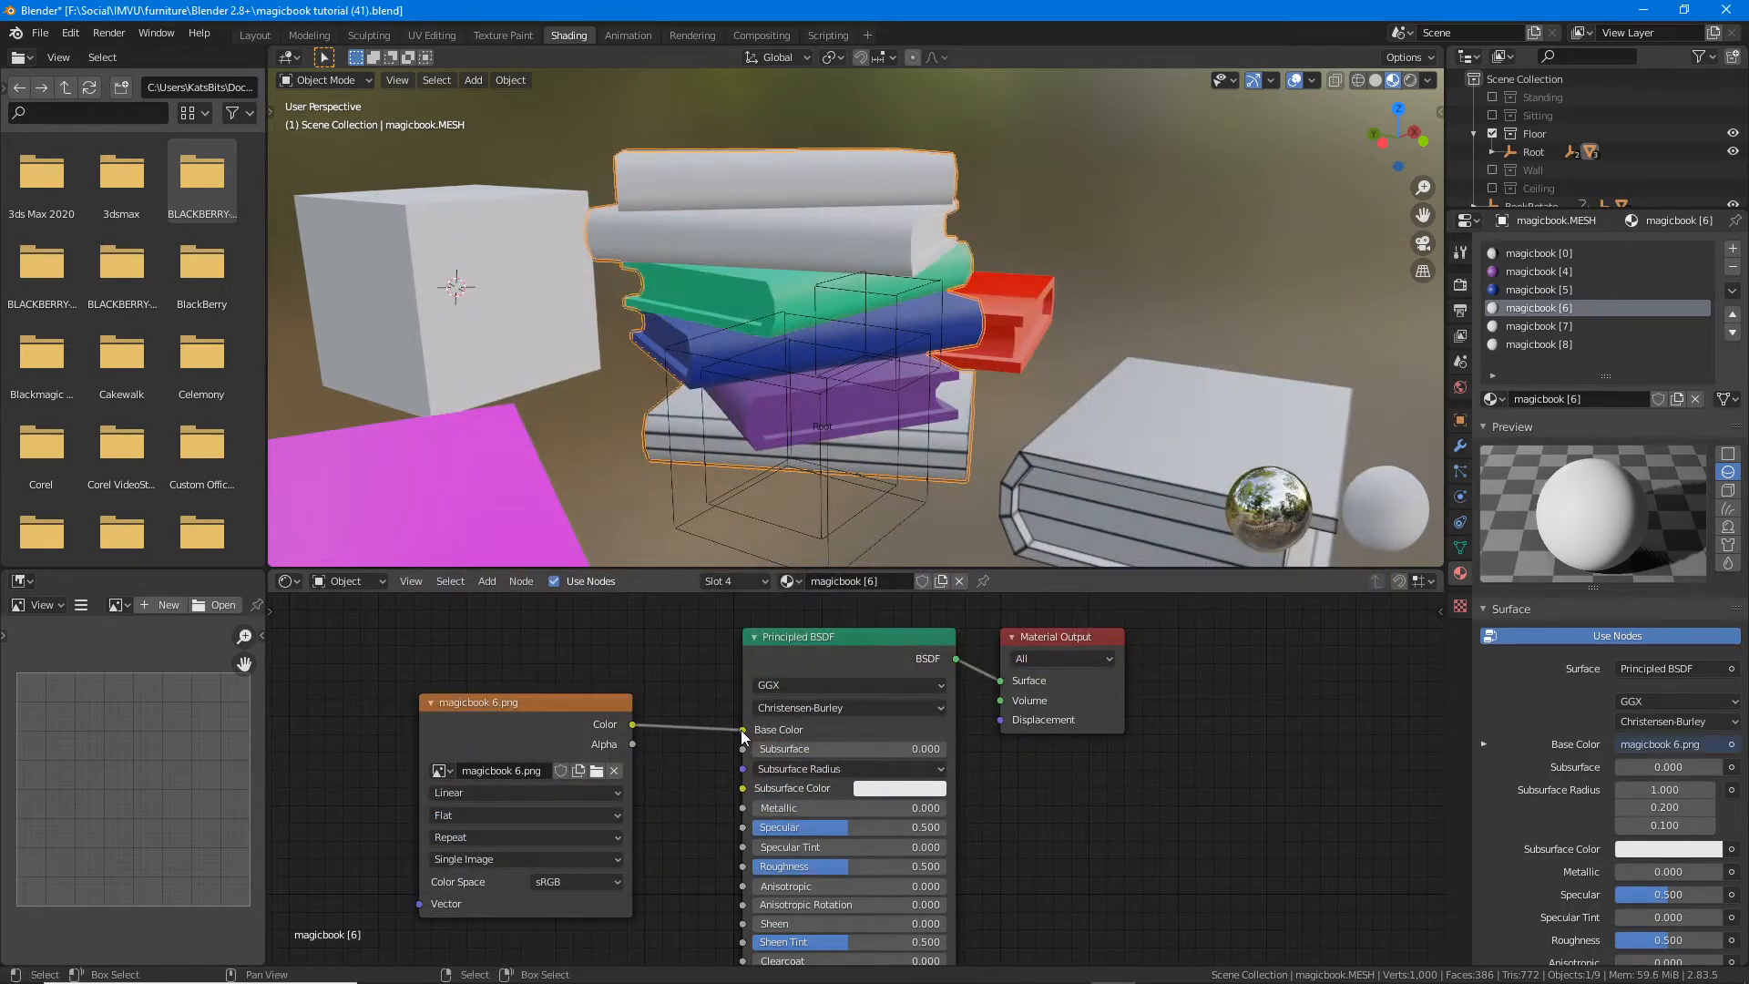
Step: Add an Image Texture node to the magicbook [7] material and place it before the Principled BSDF node
left_click(1549, 326)
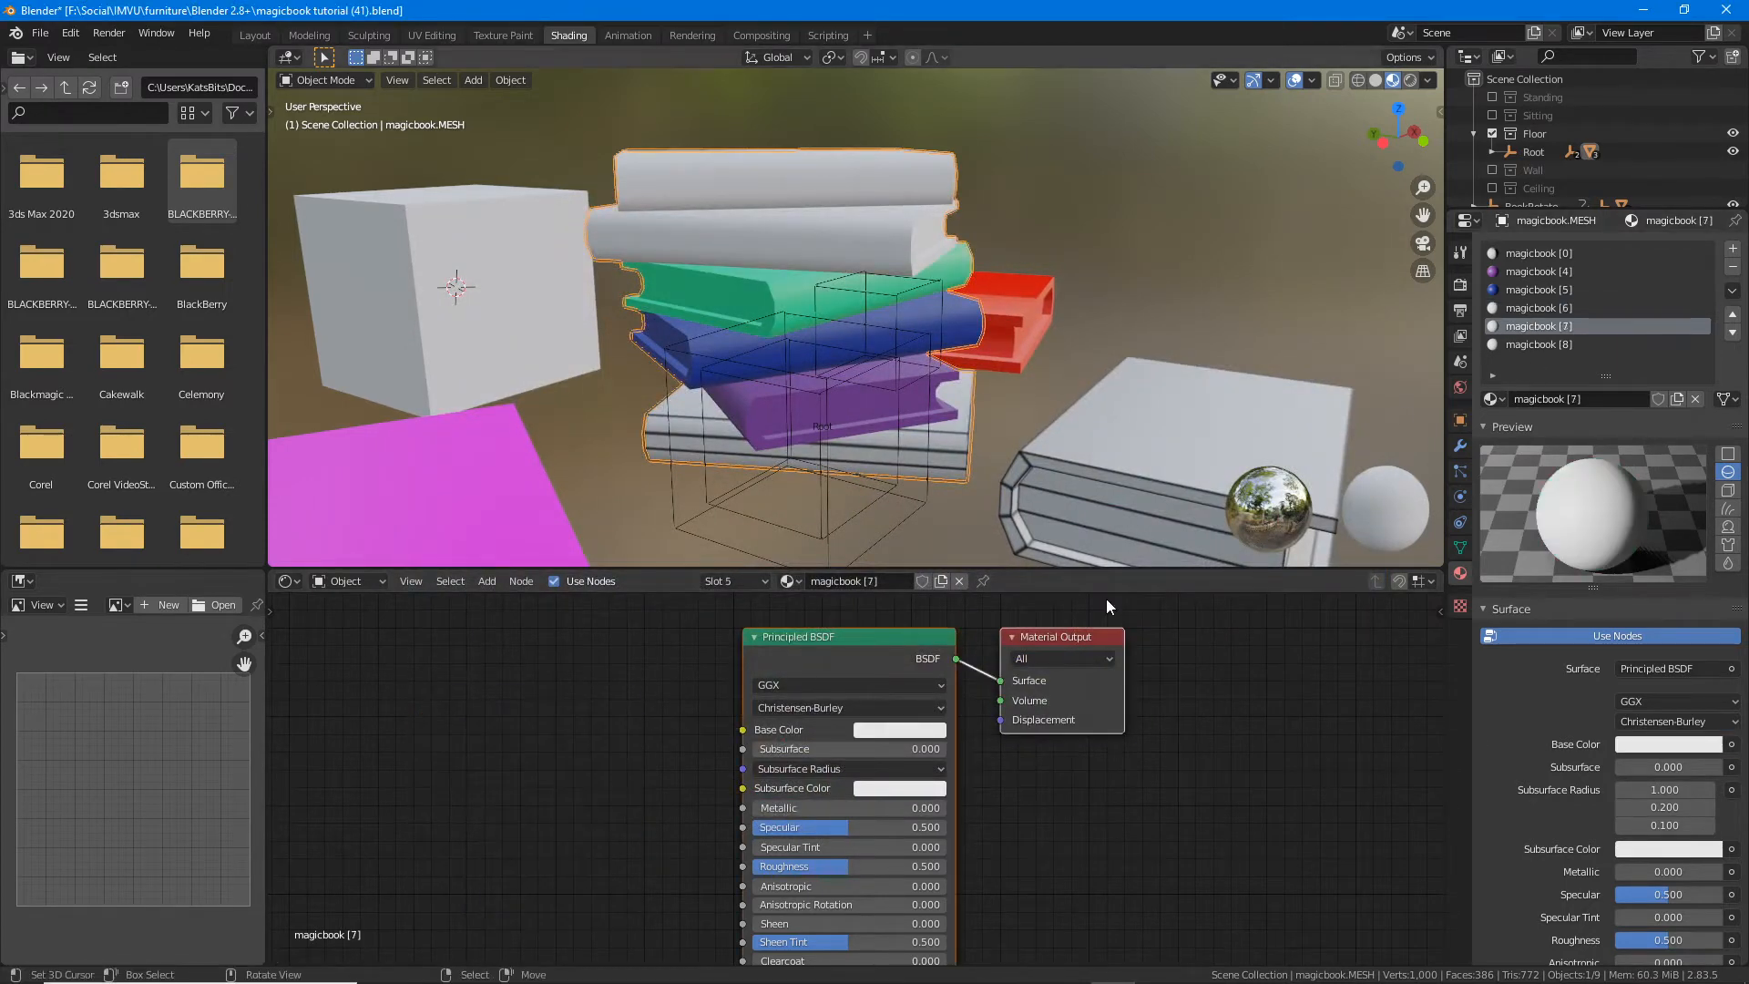
left_click(484, 581)
mouse_move(510, 682)
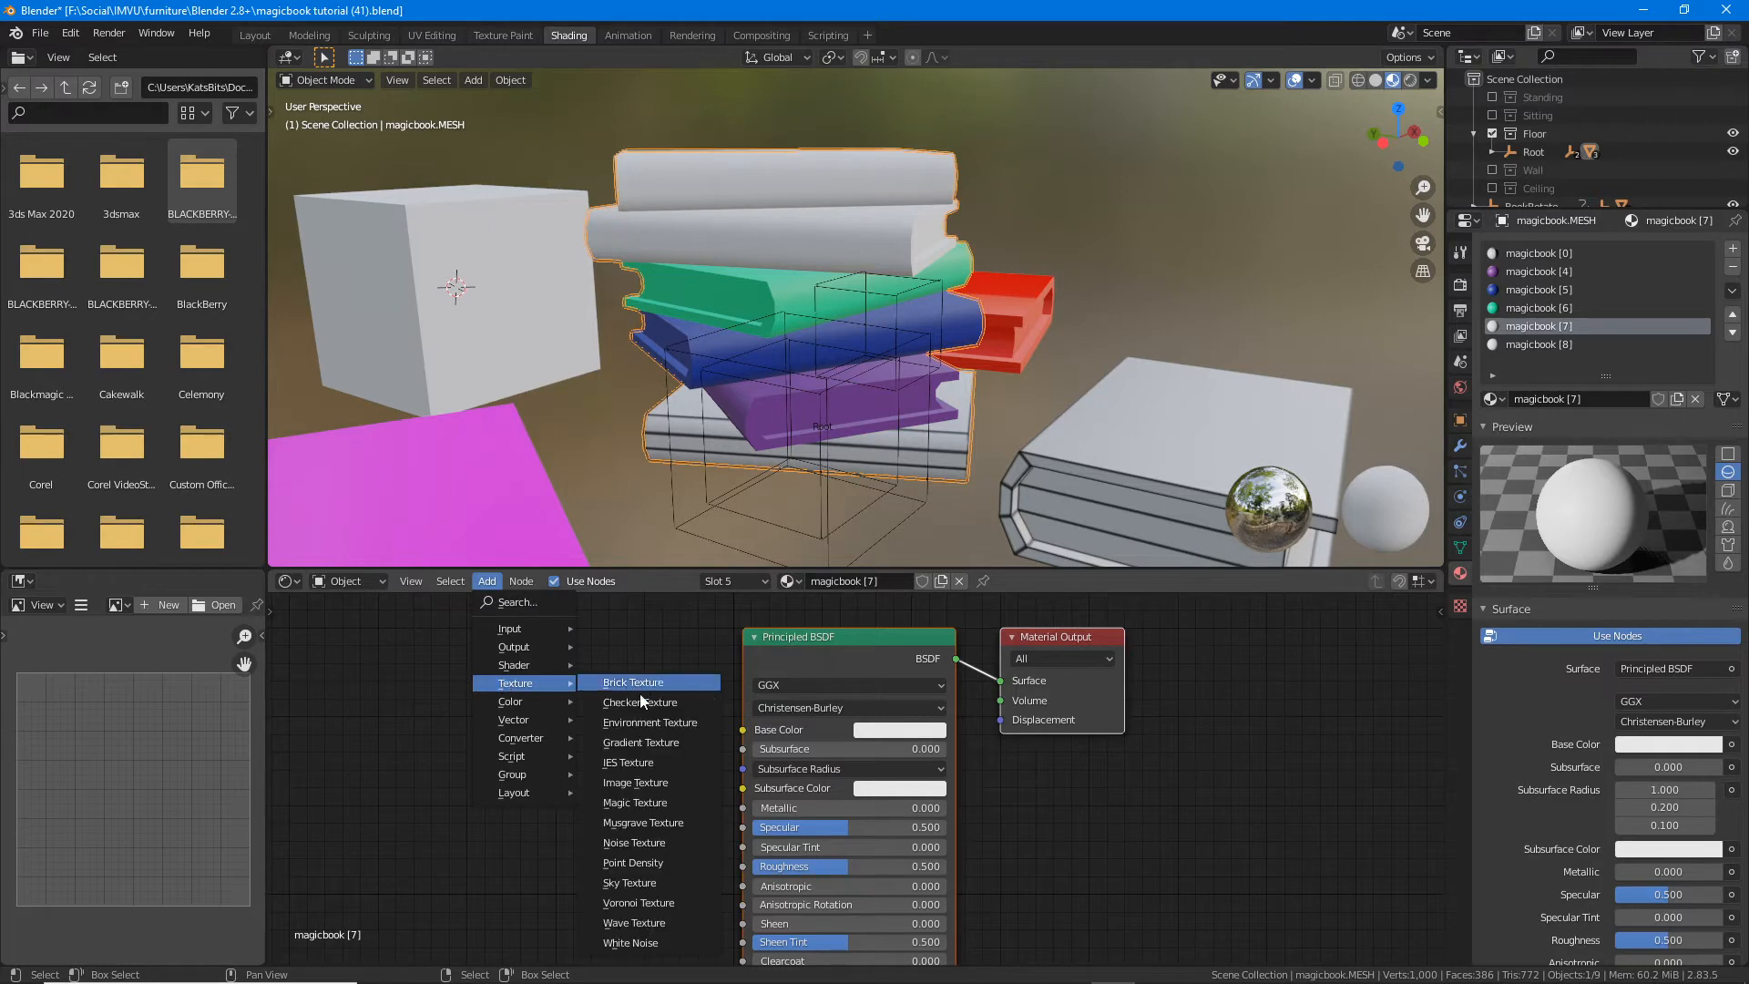
left_click(639, 783)
left_click(475, 705)
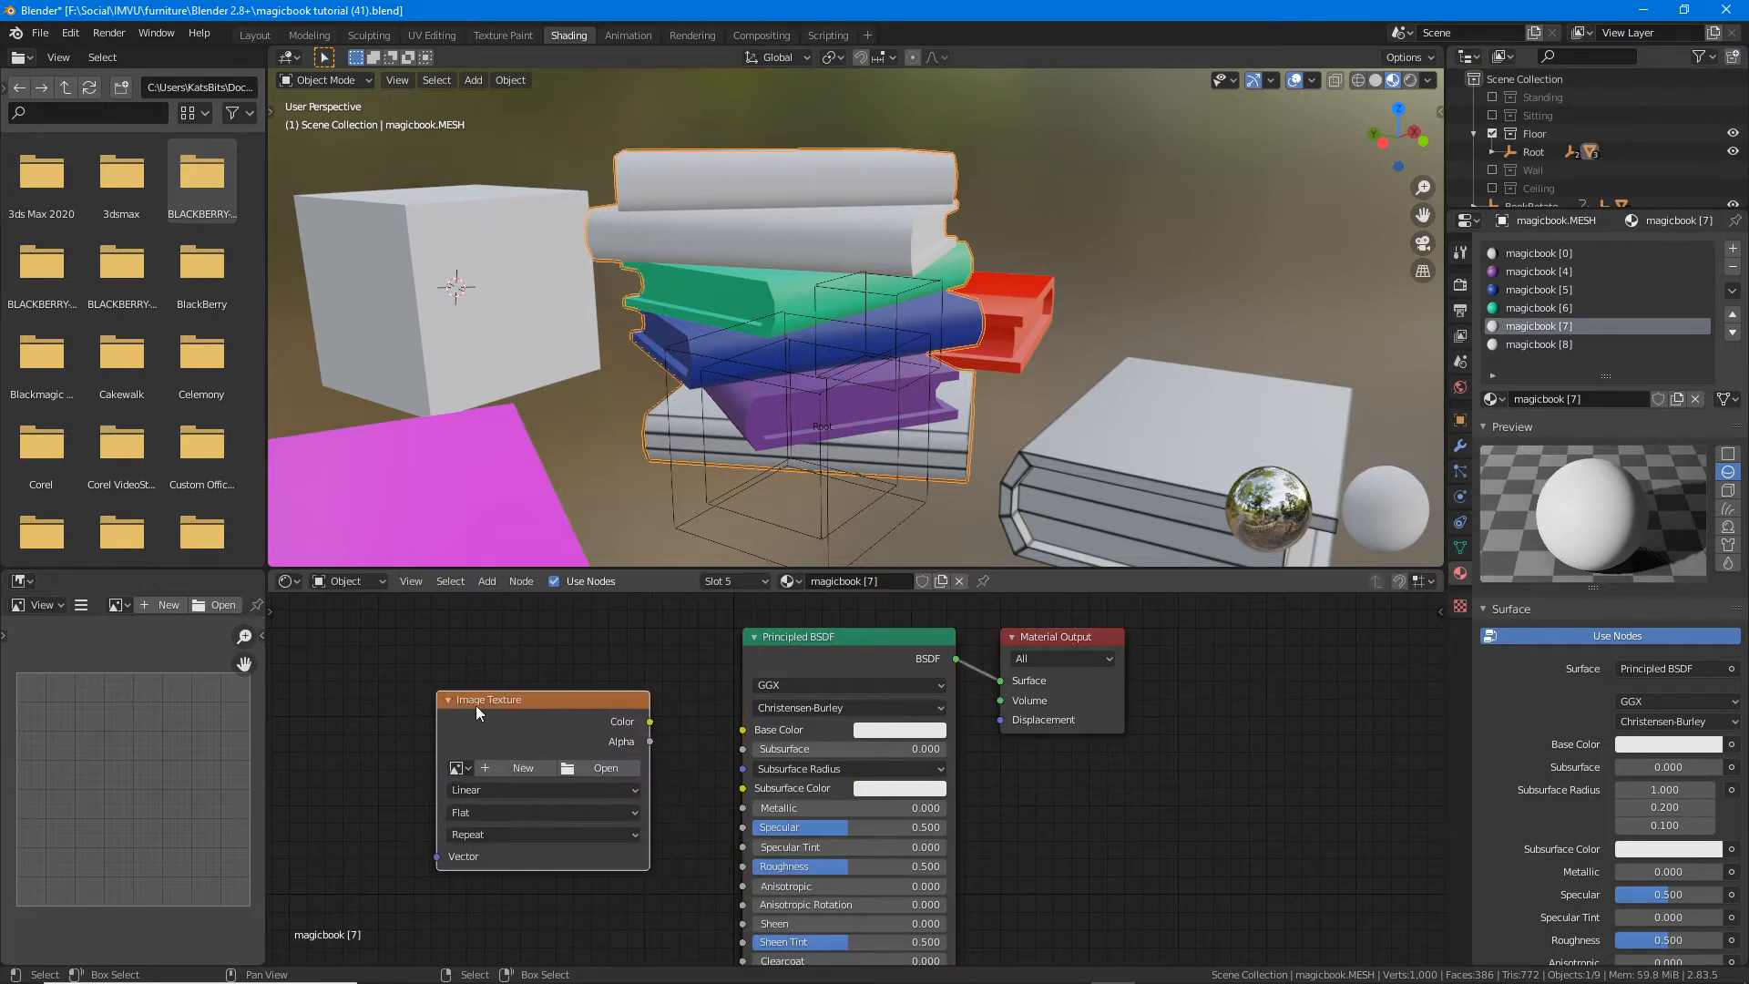
Step: Load magicbook 7.png into the magicbook [7] Image Texture node and link its Color output to Base Color
left_click(567, 767)
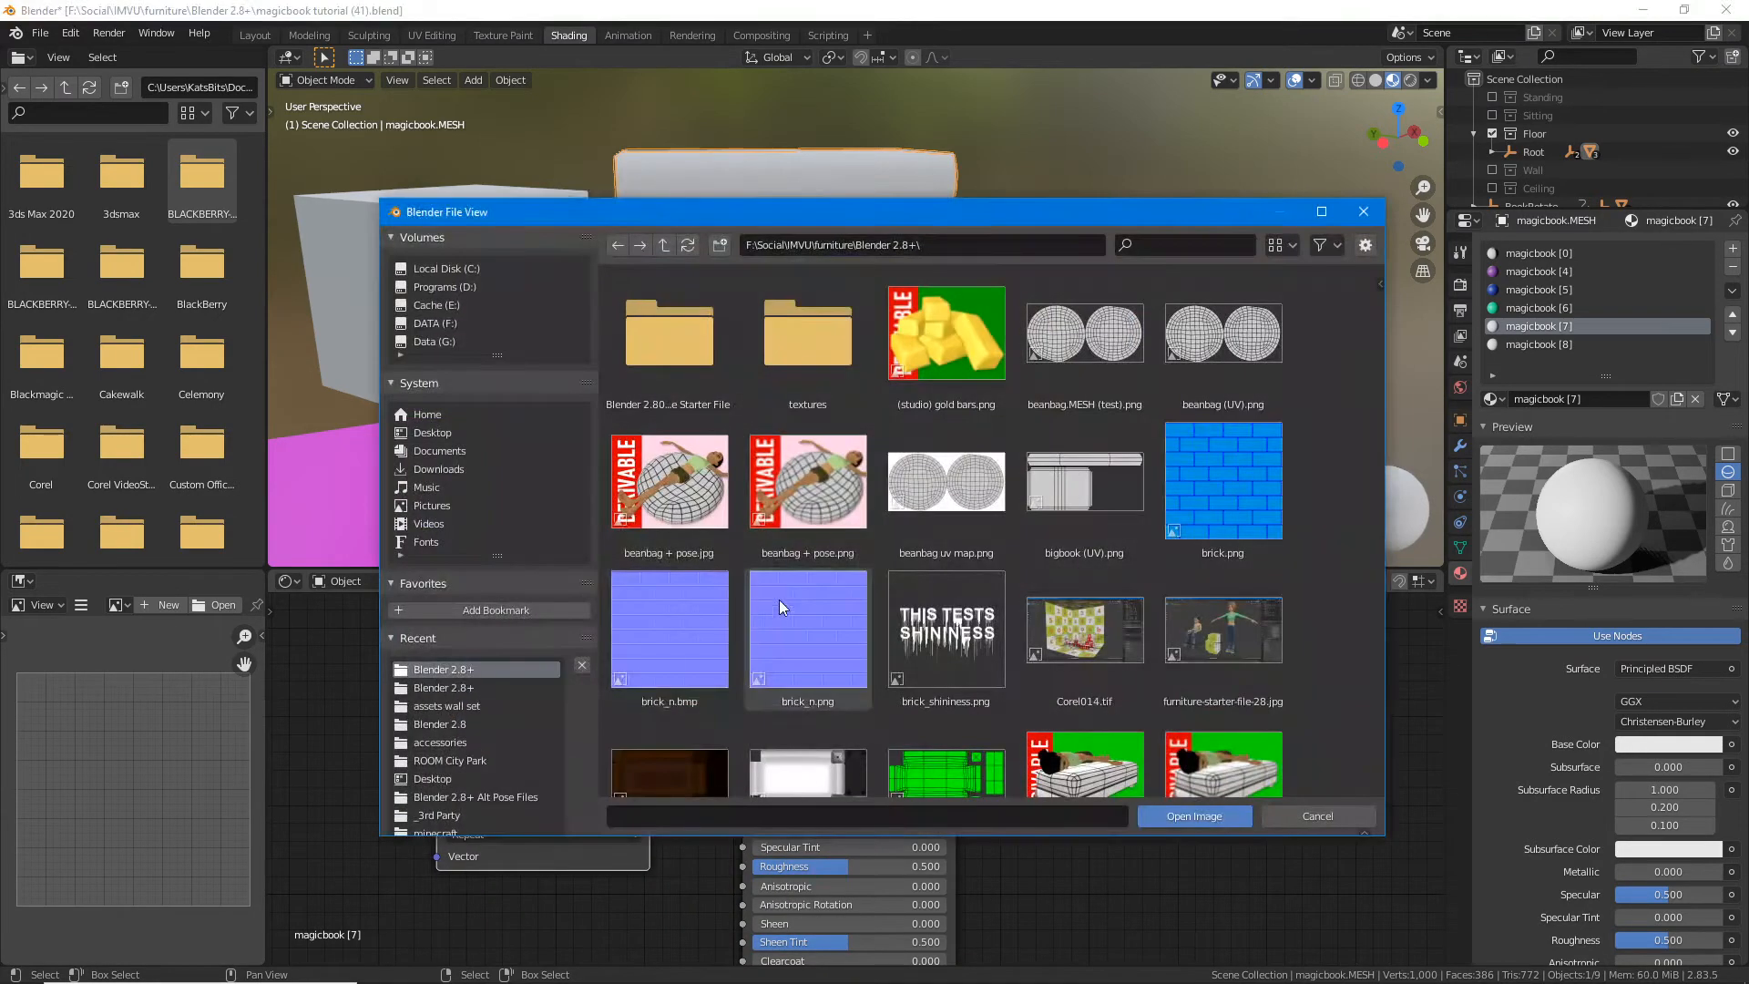
scroll(975, 600, "down", 6)
scroll(947, 613, "down", 1)
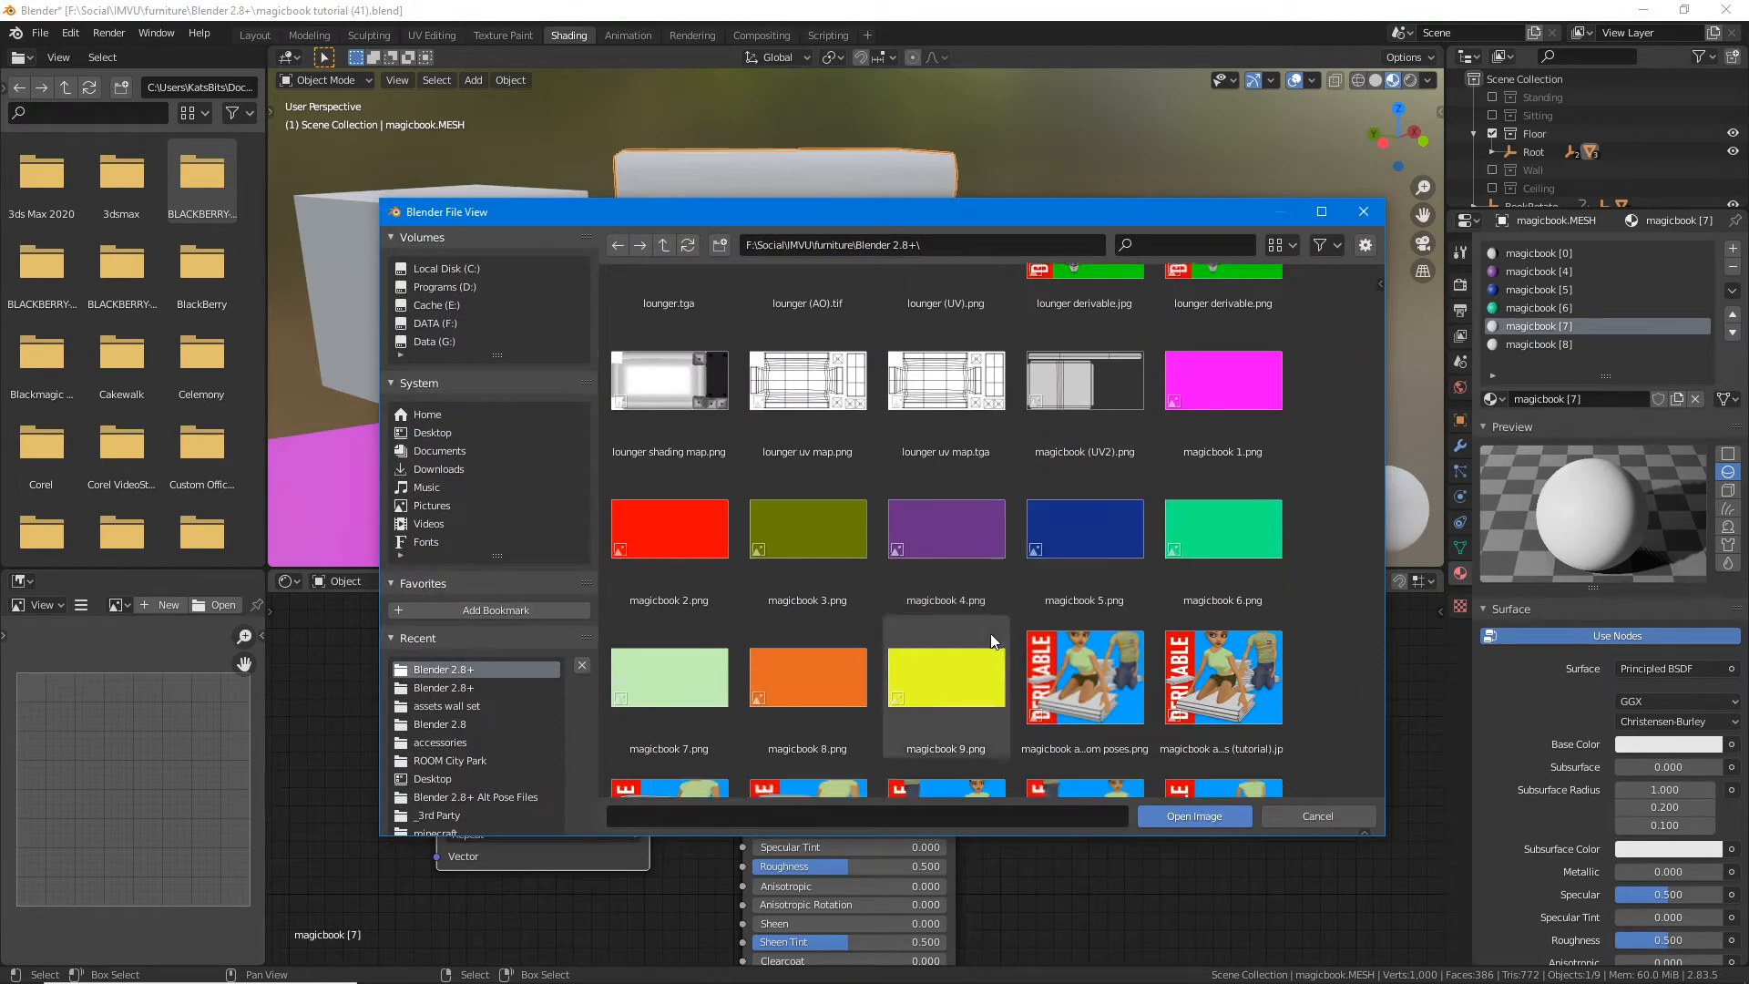
left_click(661, 672)
left_click(1166, 813)
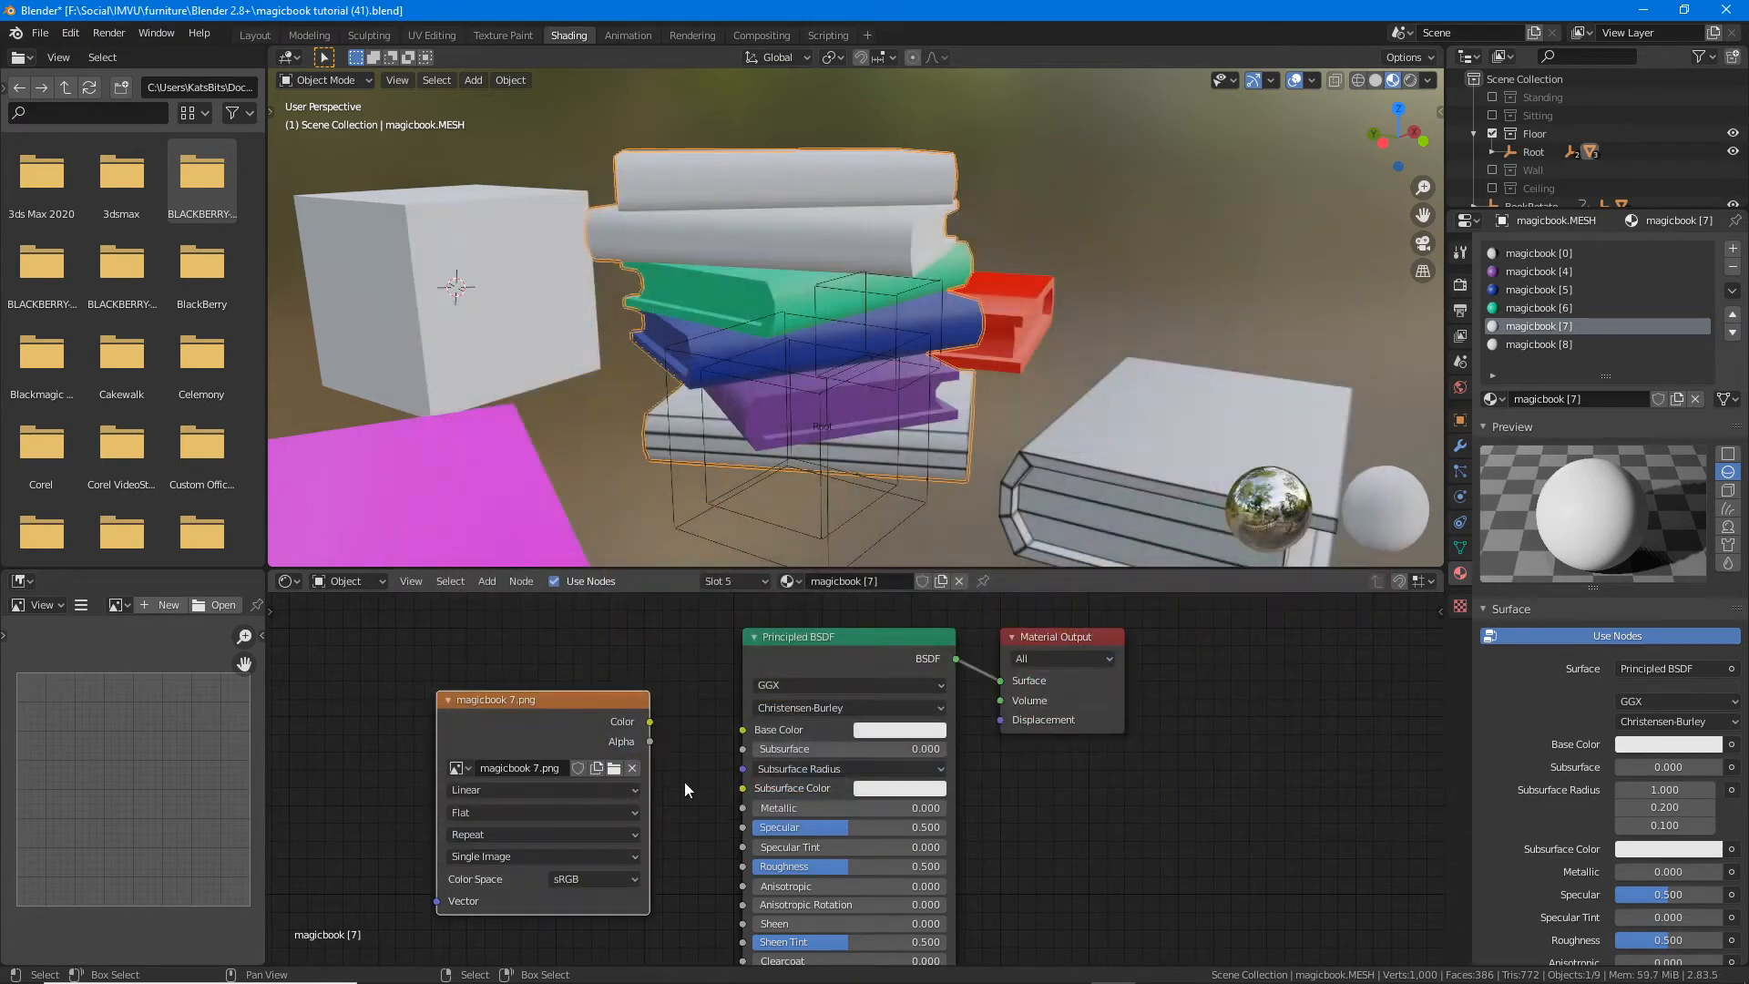
left_click_drag(650, 722, 743, 729)
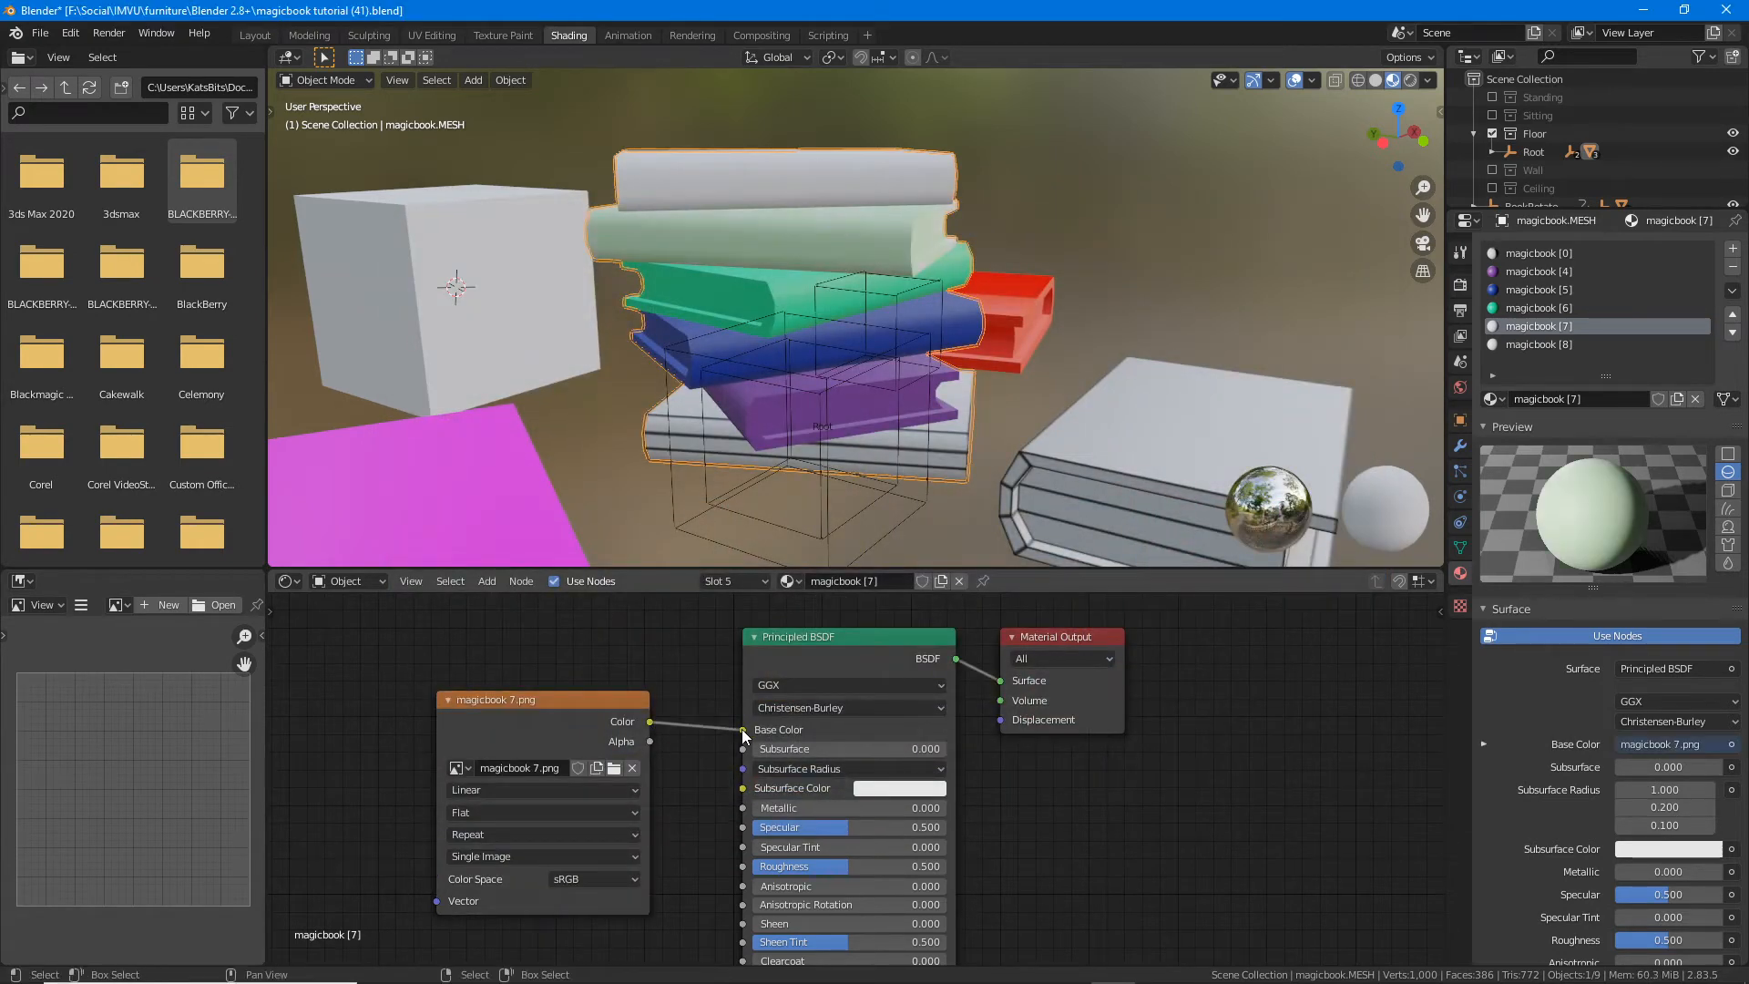
Step: Add an Image Texture node to the magicbook [8] material and place it before the Principled BSDF node
mouse_move(811, 301)
middle_mouse_down()
mouse_move(823, 347)
mouse_move(827, 328)
middle_mouse_up()
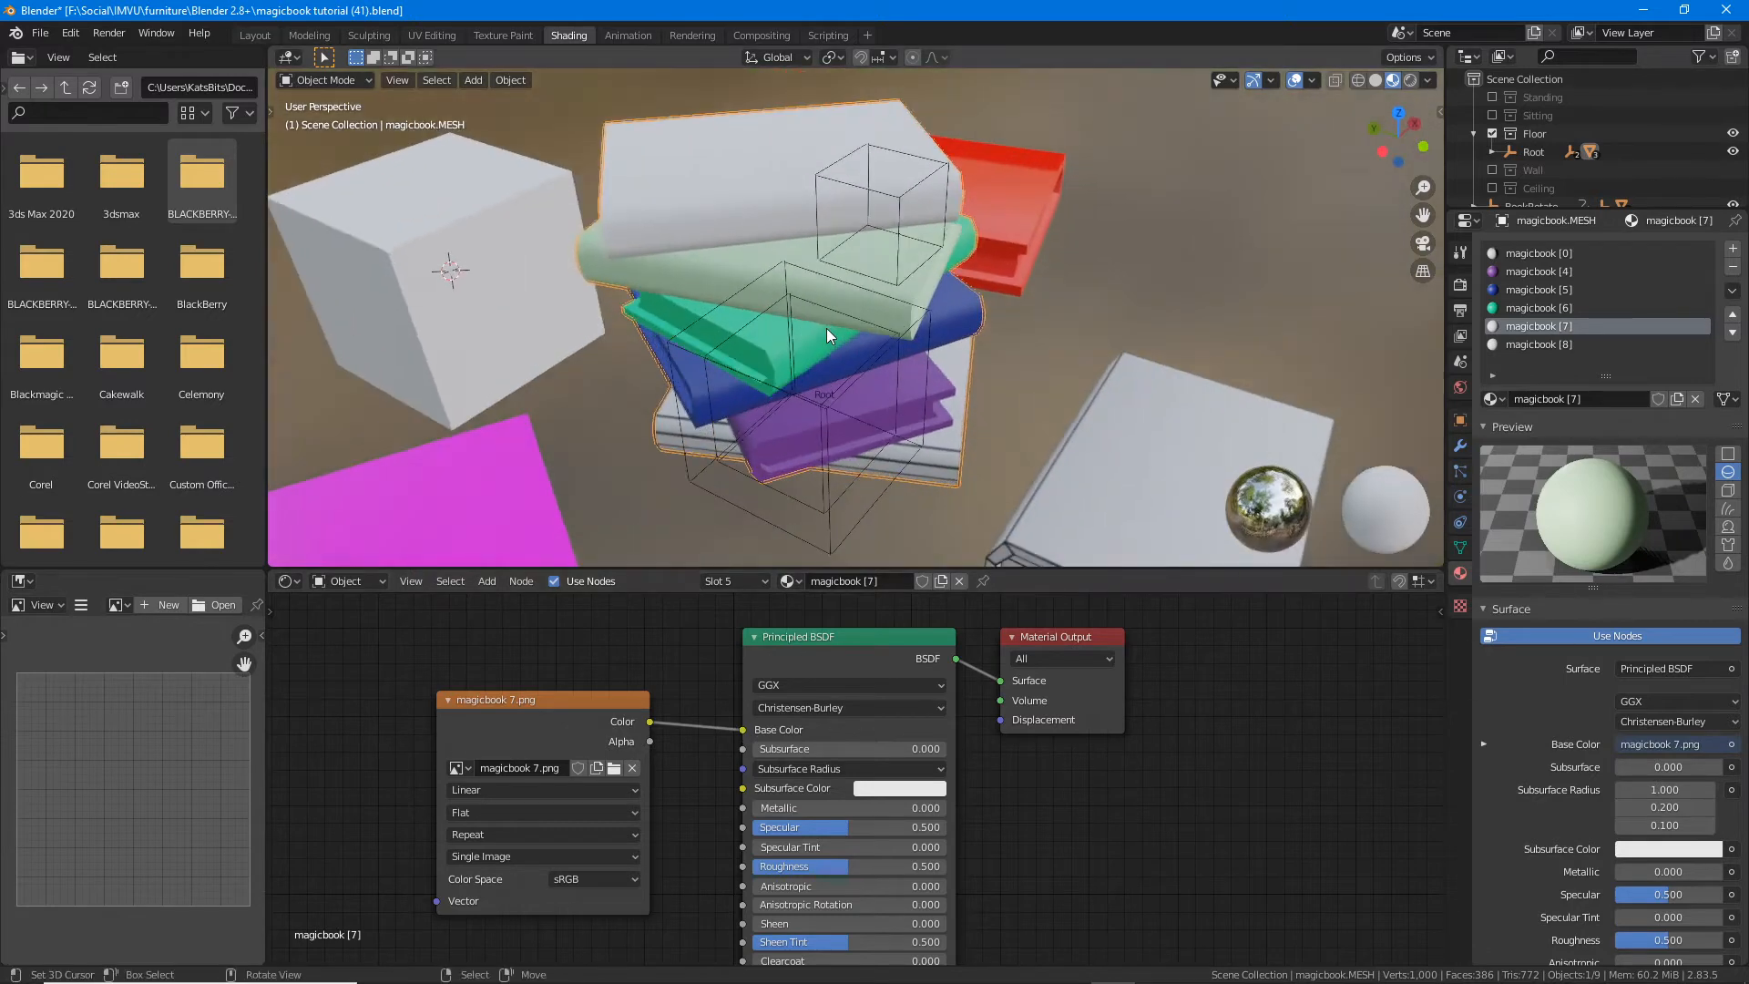
left_click(1539, 344)
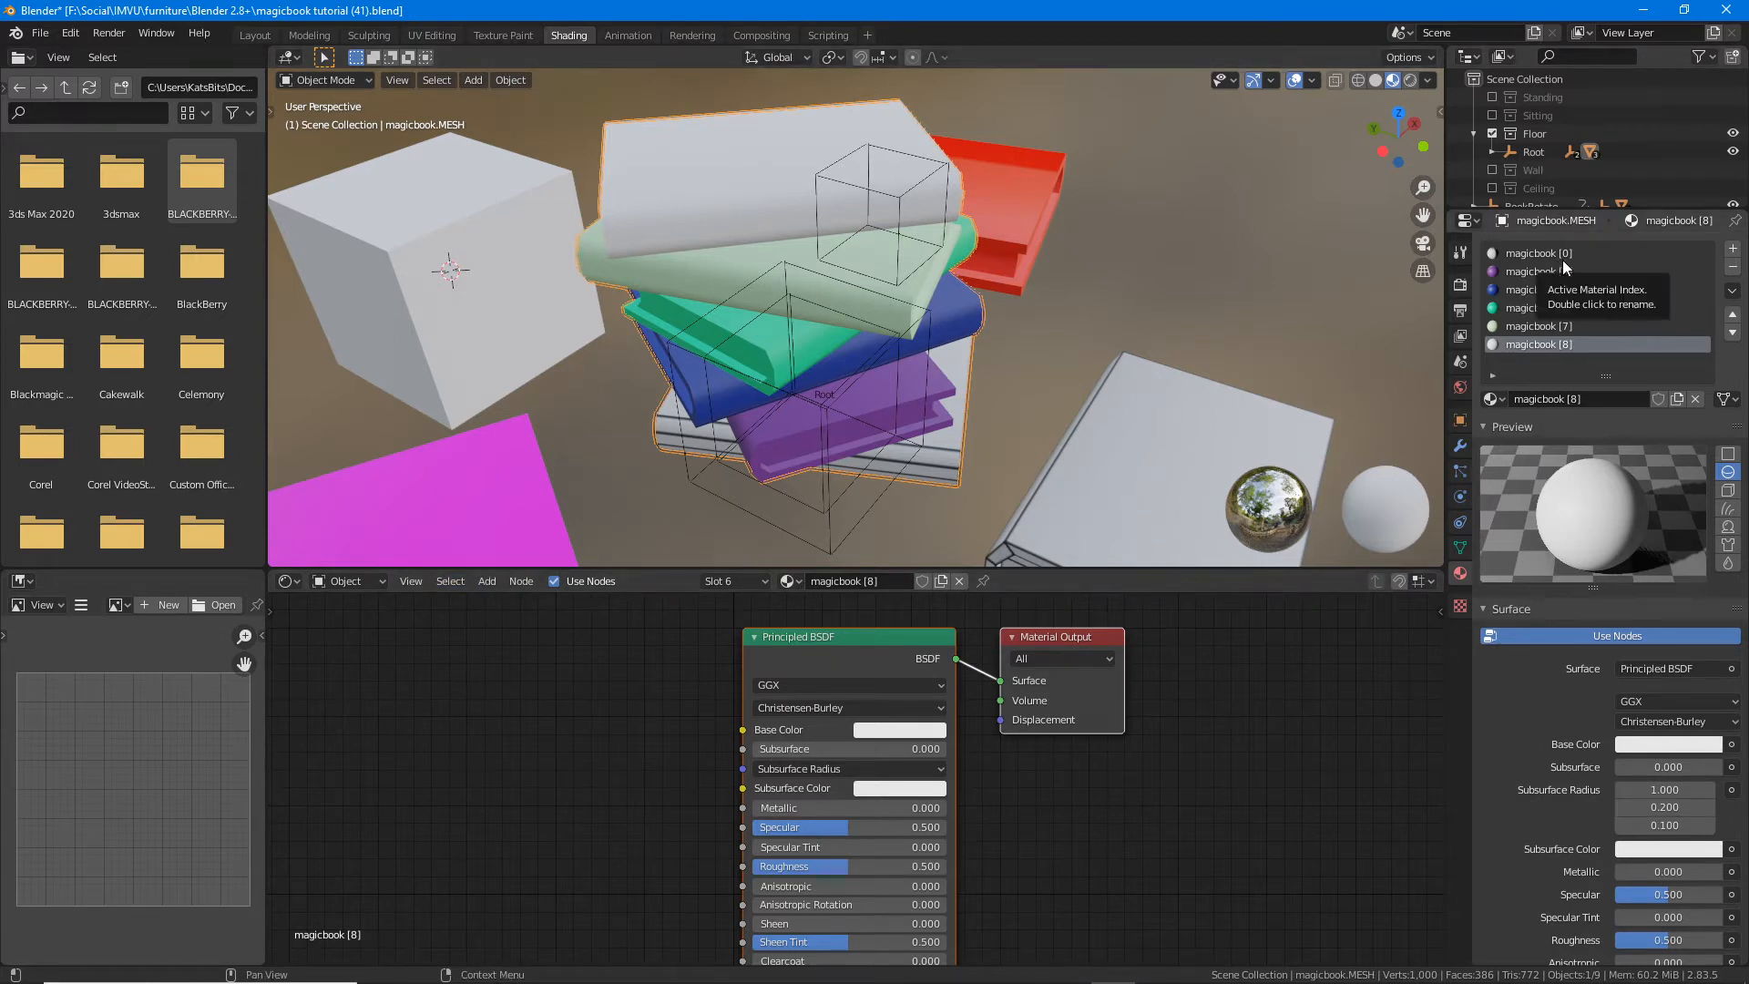
left_click(486, 580)
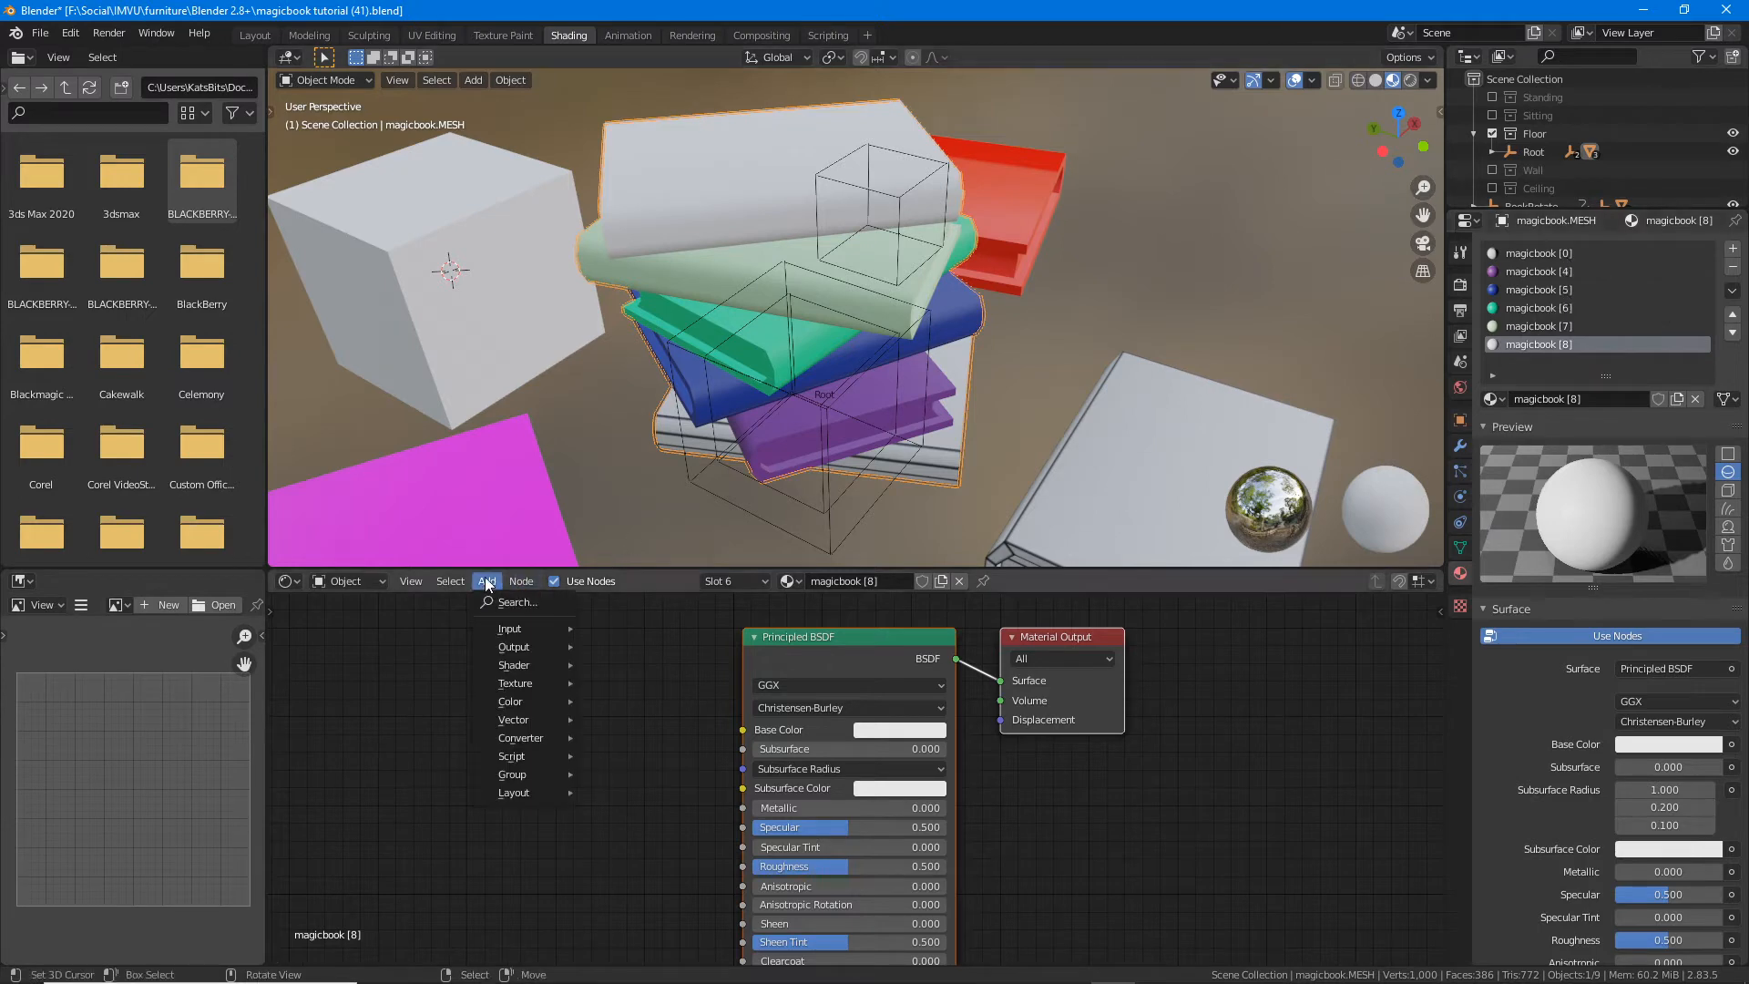
mouse_move(500, 686)
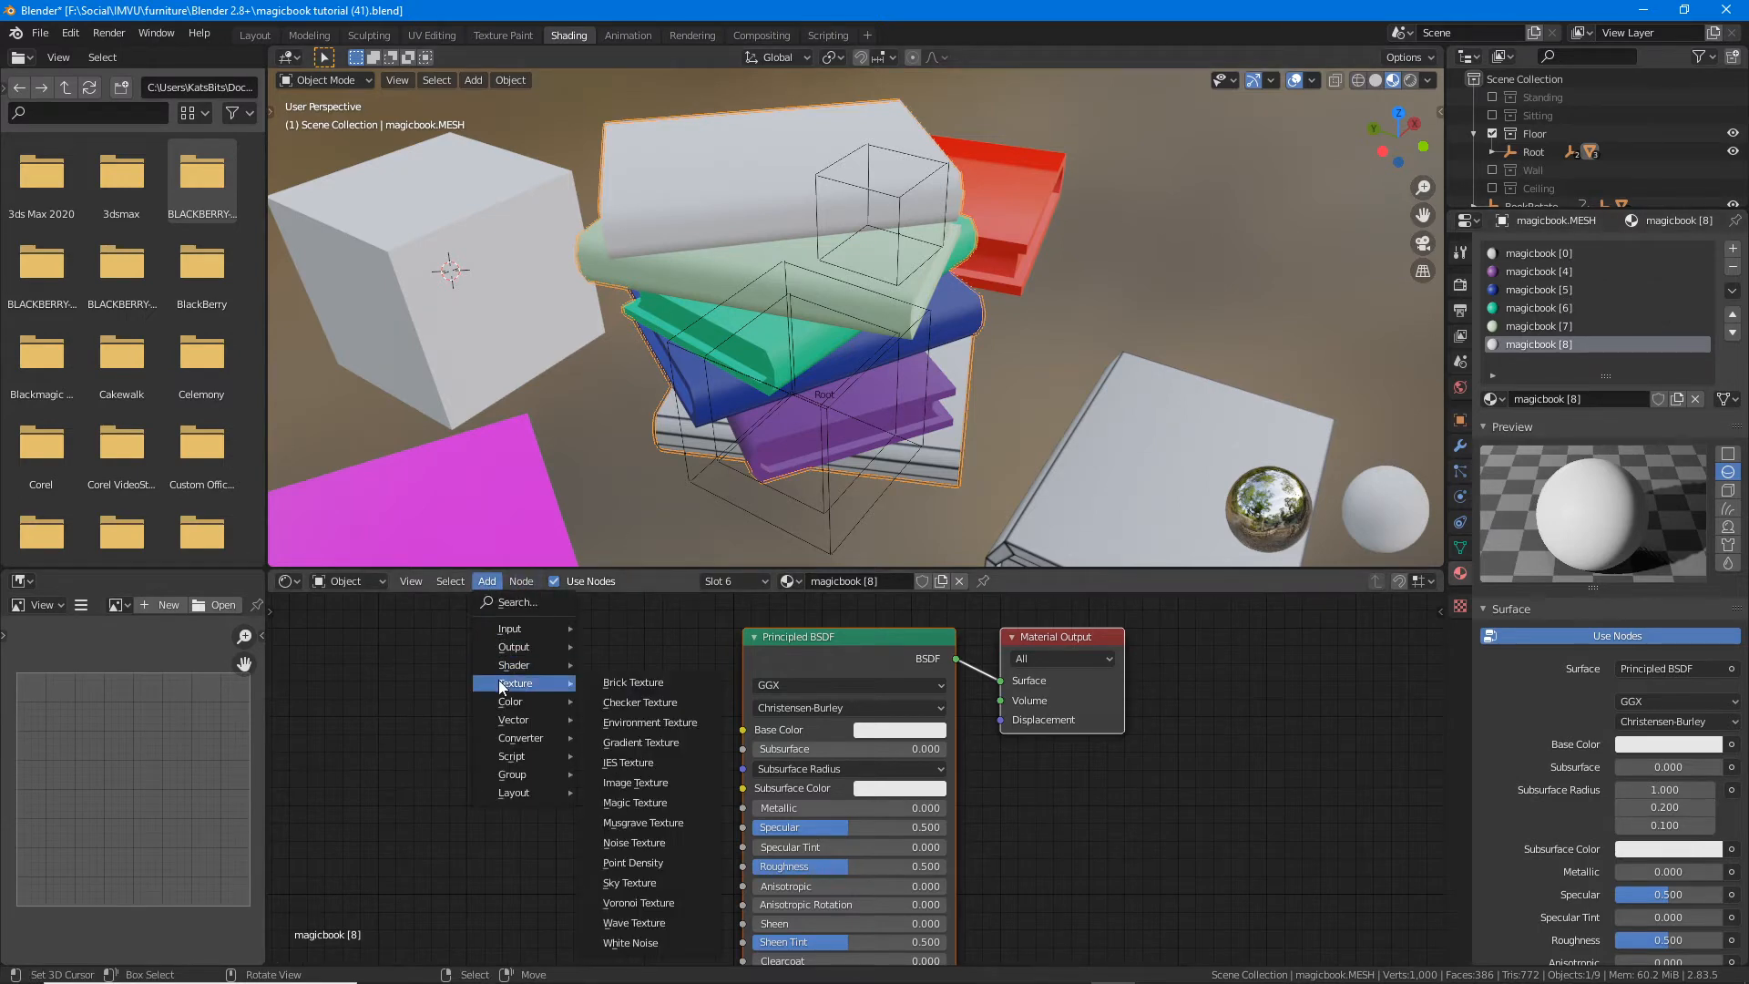
left_click(648, 784)
left_click(576, 768)
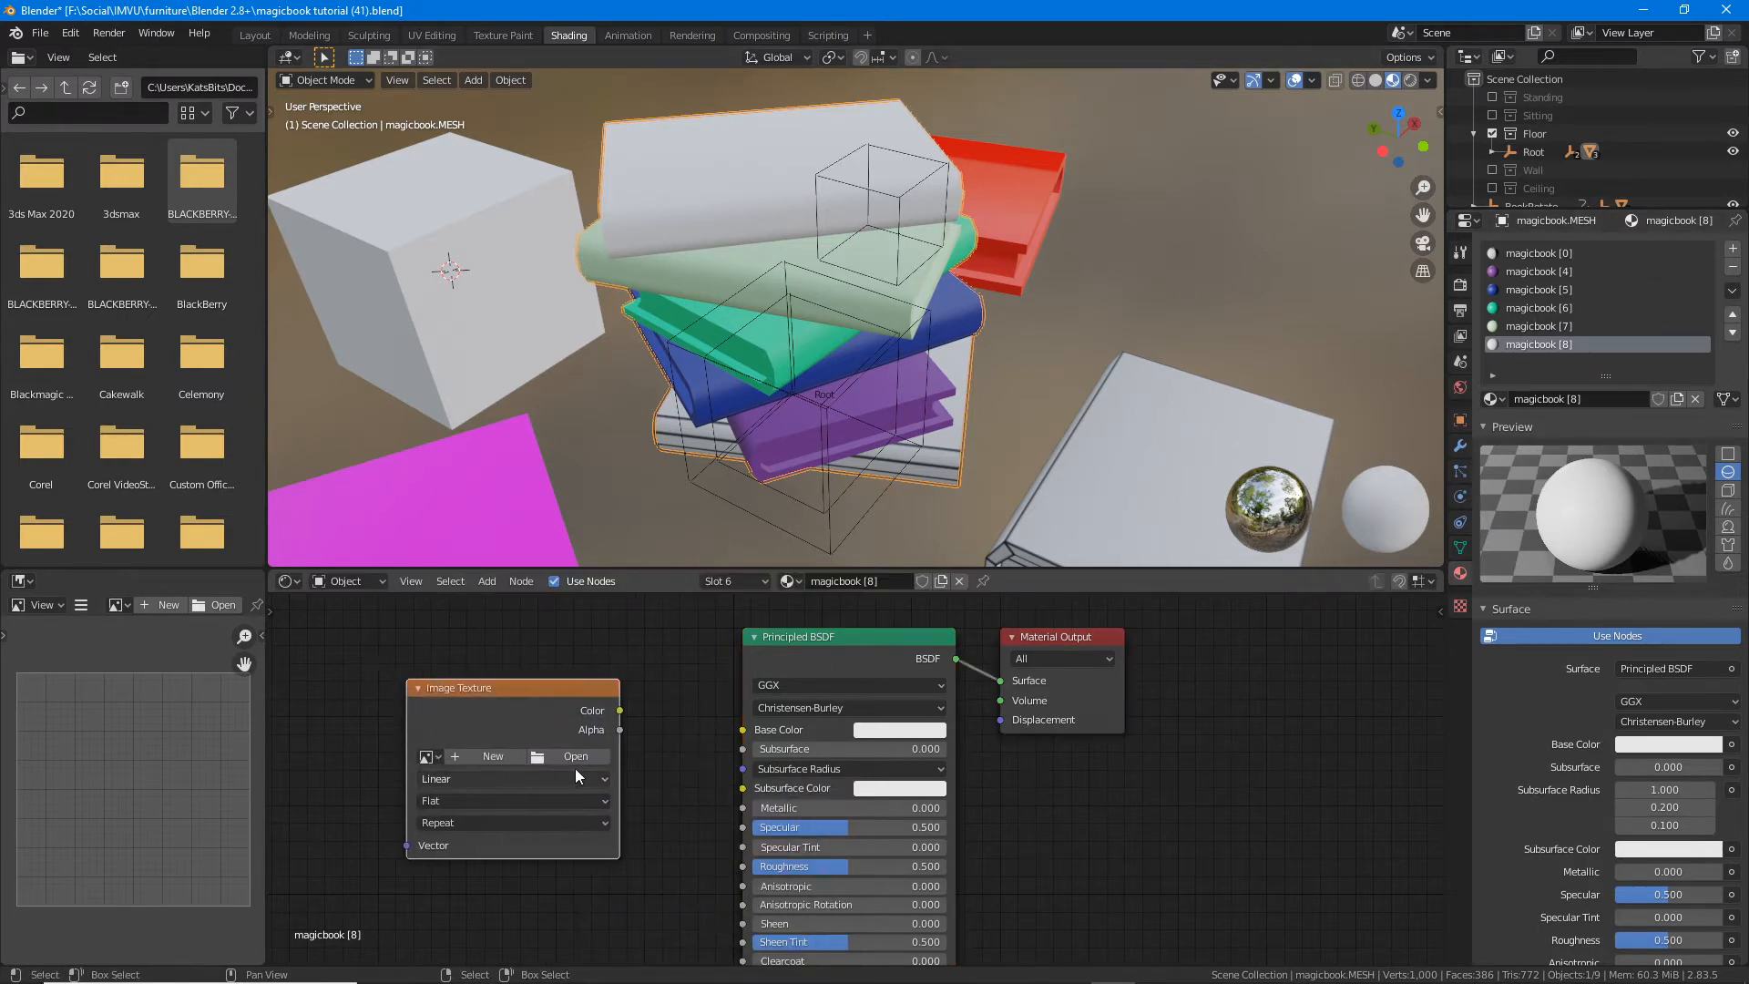
Step: Load magicbook 8.png into the magicbook [8] Image Texture node and link its Color output to Base Color
left_click(571, 756)
scroll(889, 544, "down", 10)
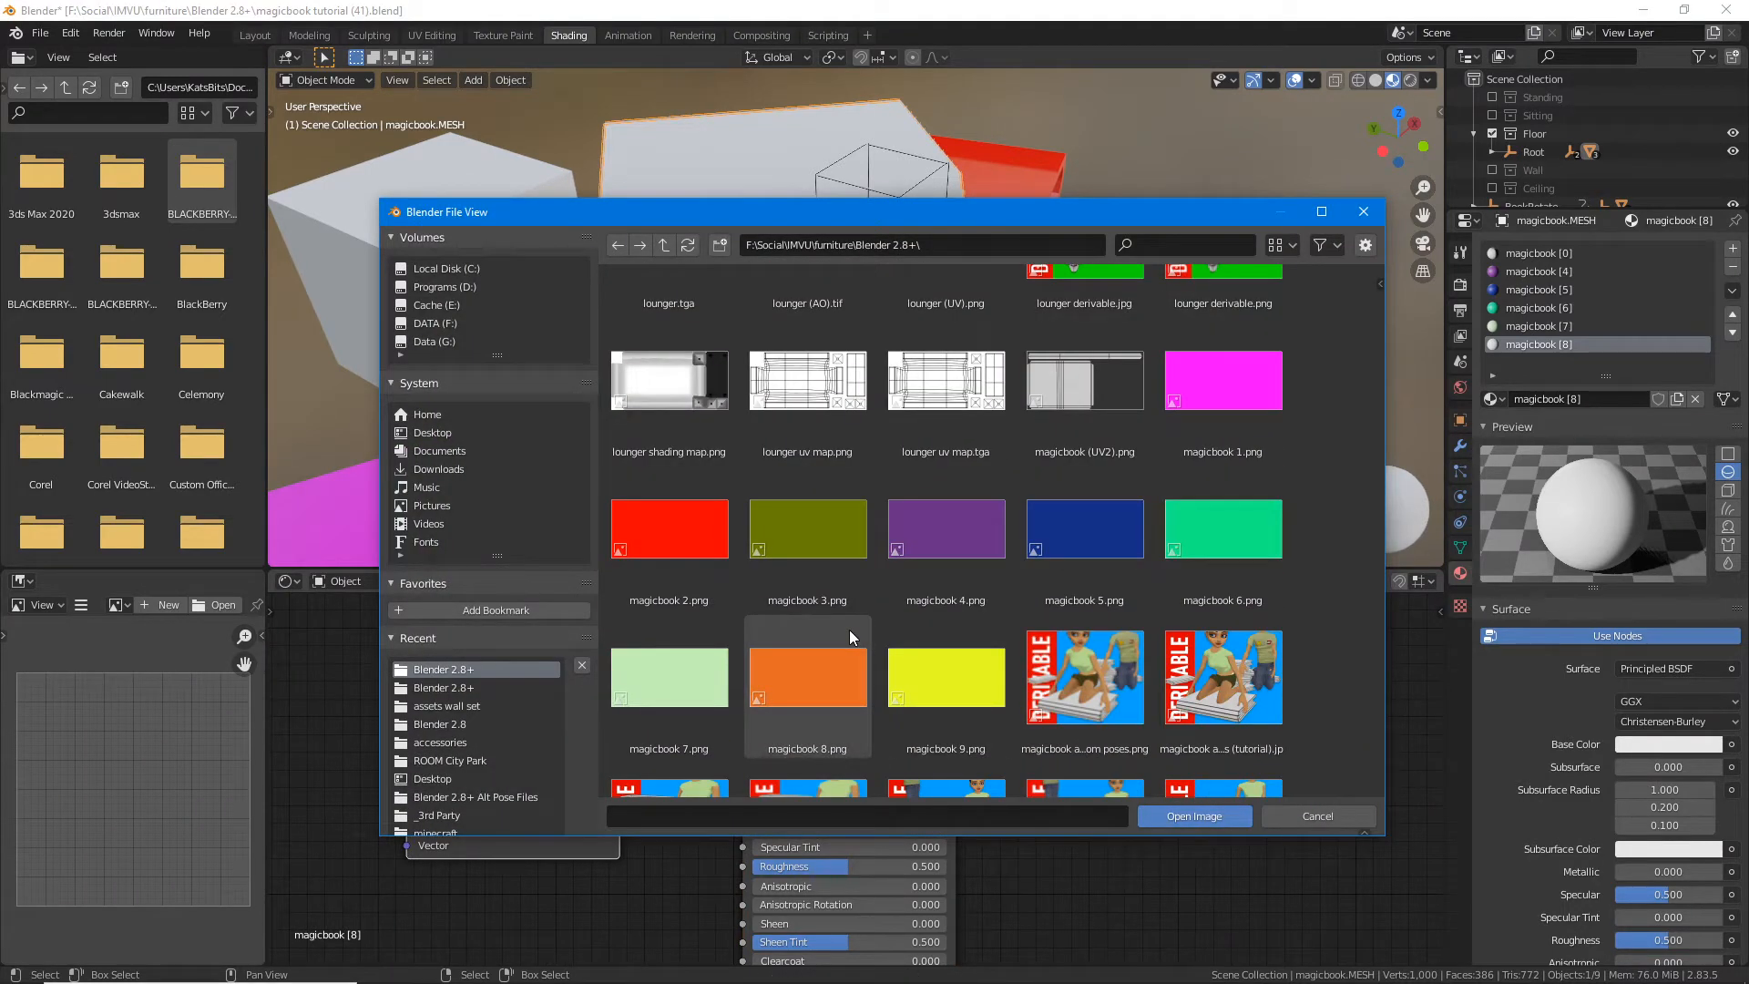
left_click(816, 678)
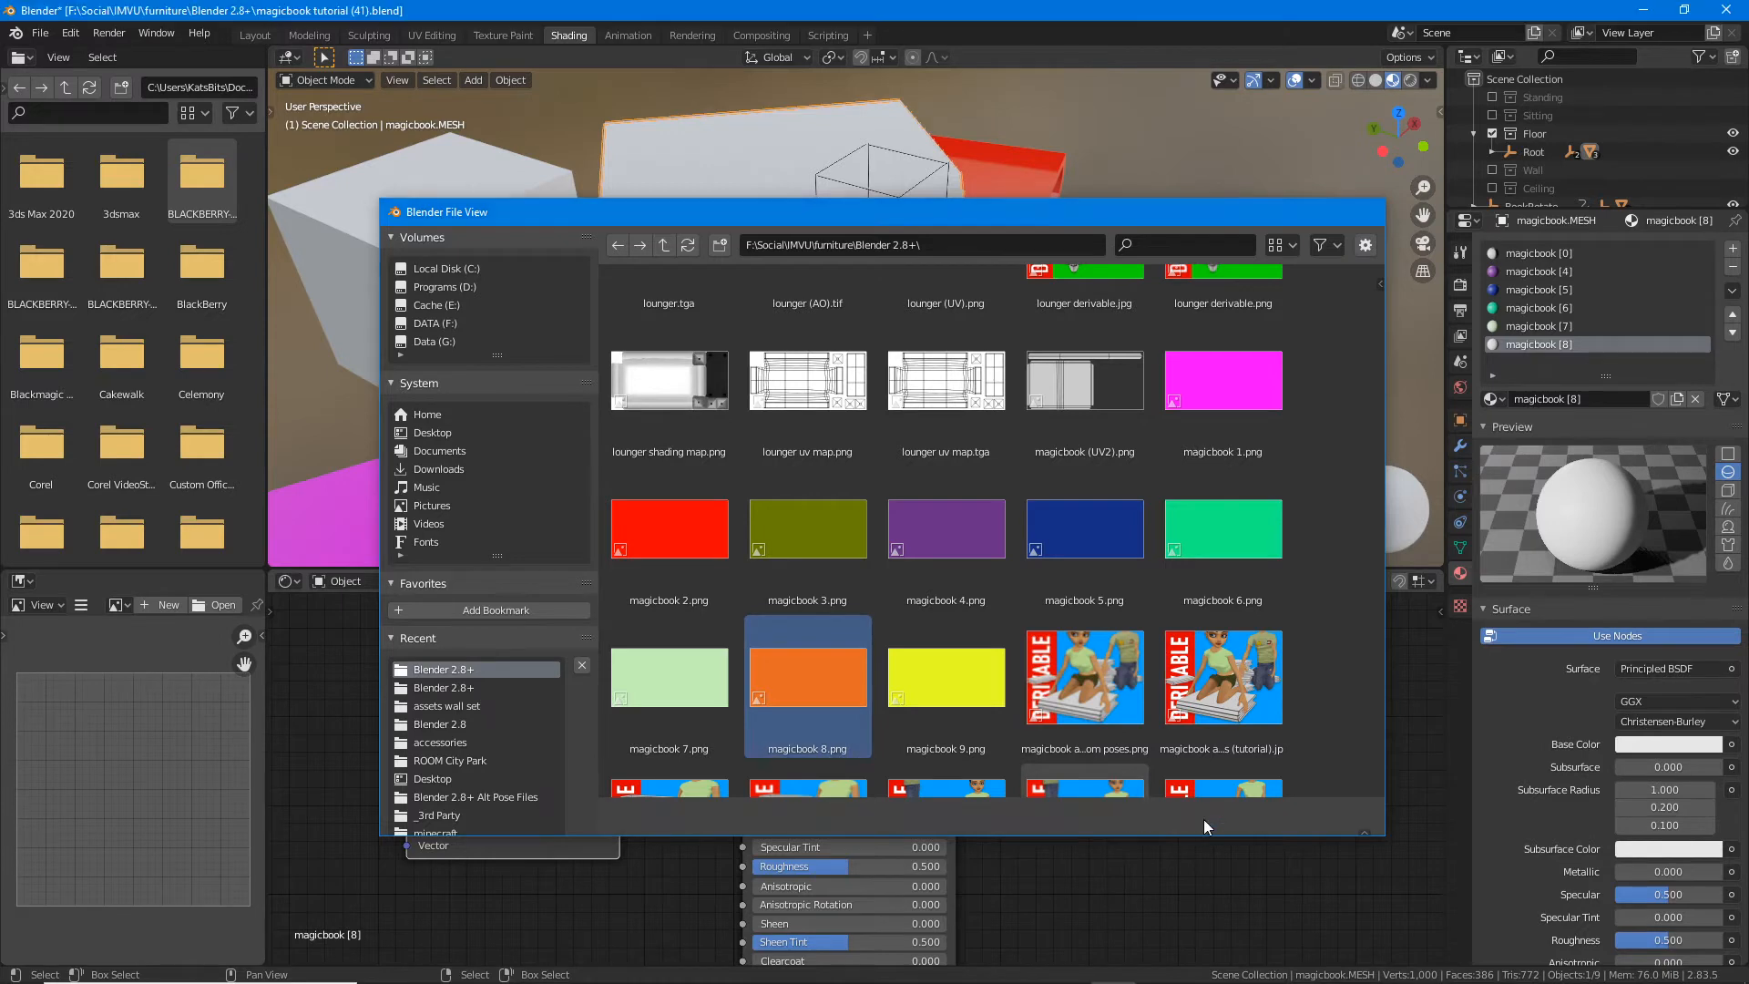
left_click(1202, 817)
left_click_drag(621, 711, 742, 730)
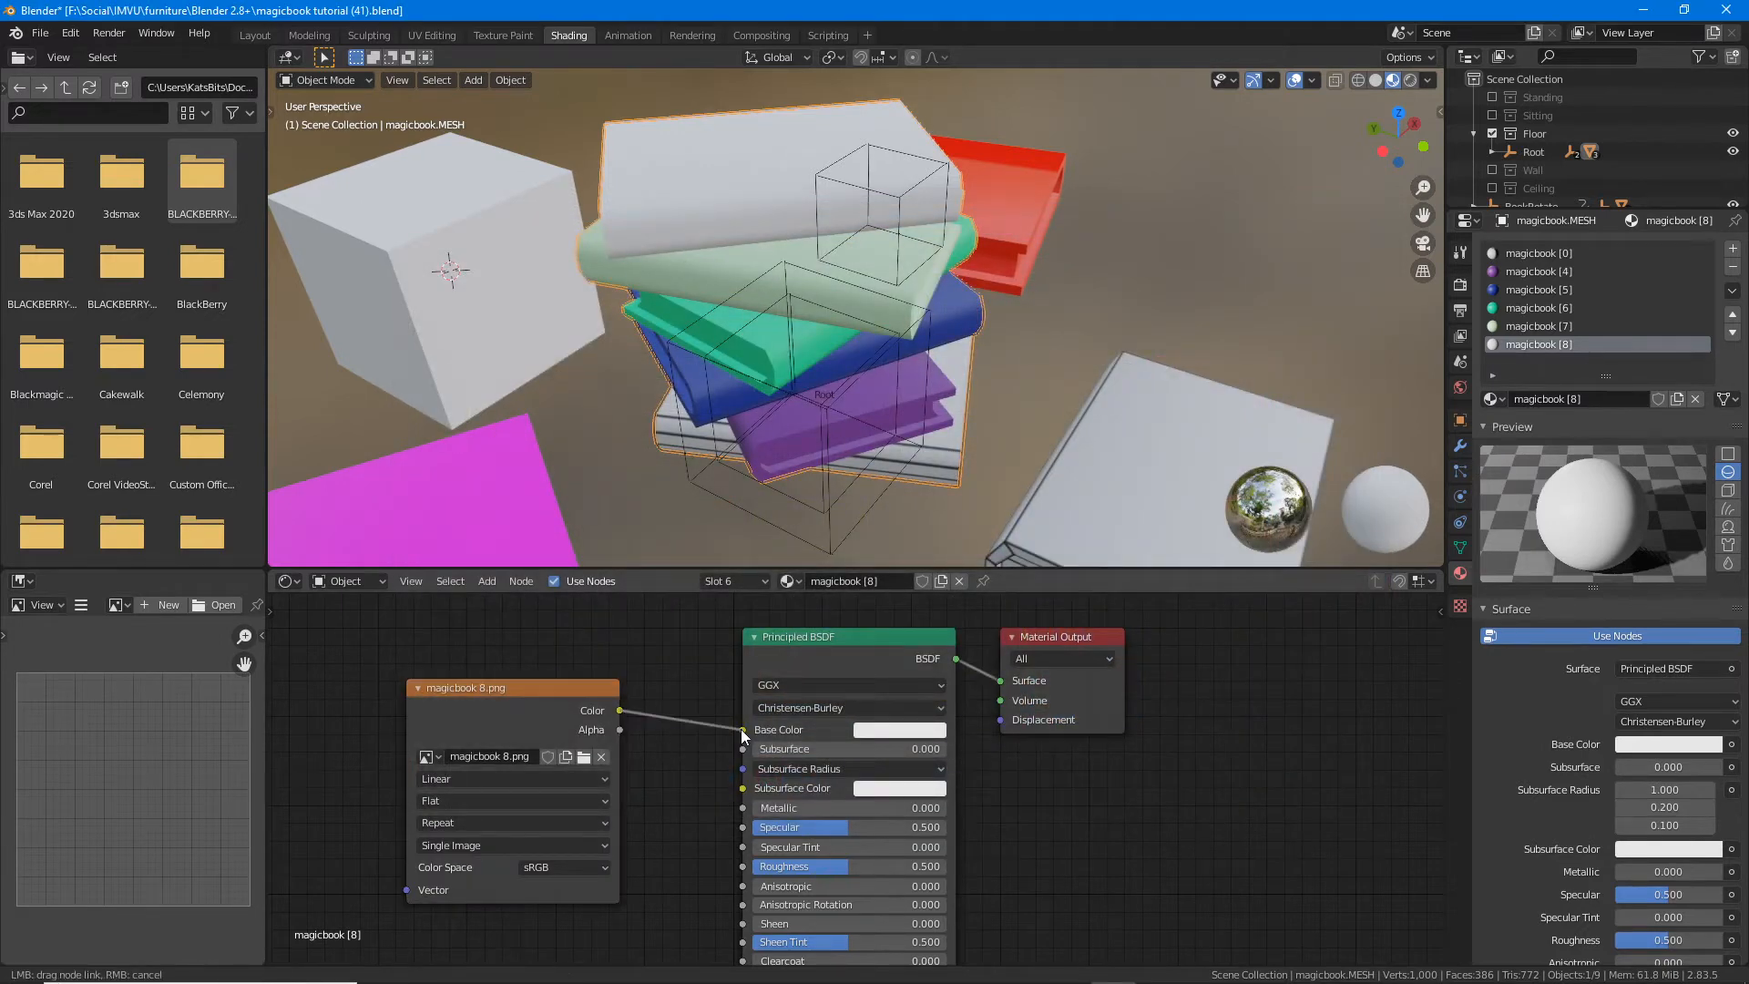
middle_click_drag(783, 382, 920, 328)
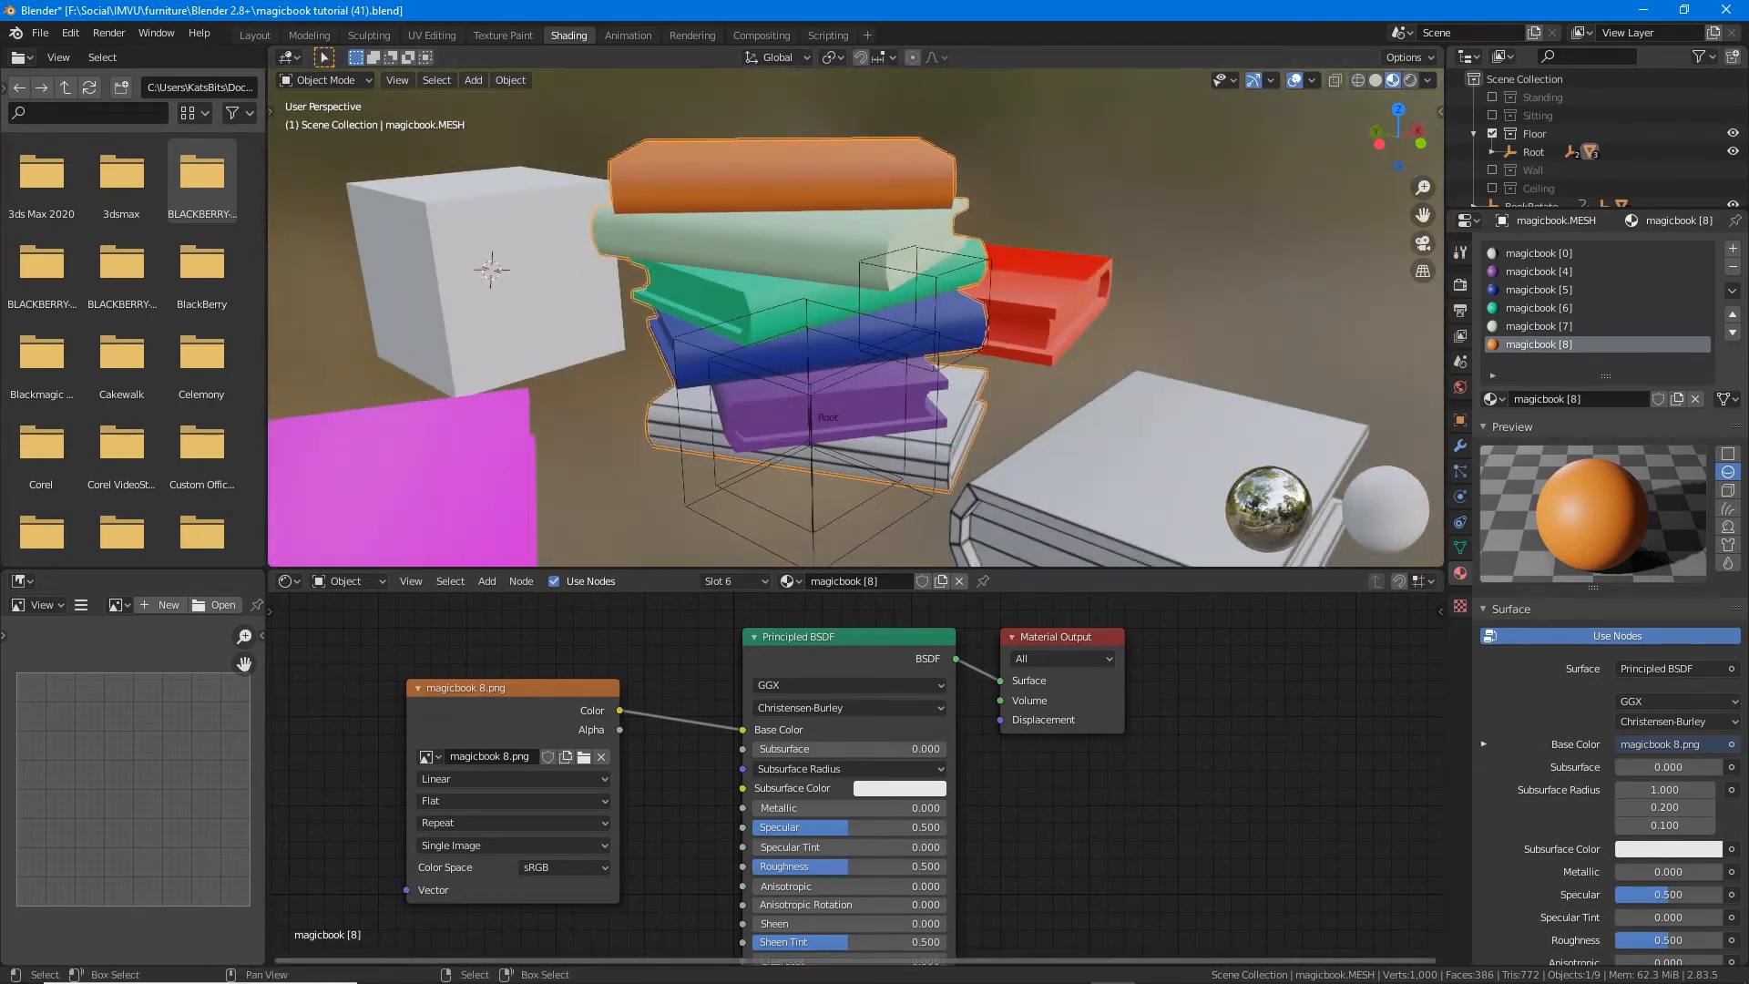
Step: Switch to Affinity Photo and open the recent document magicbook 9.afphoto
left_click(804, 968)
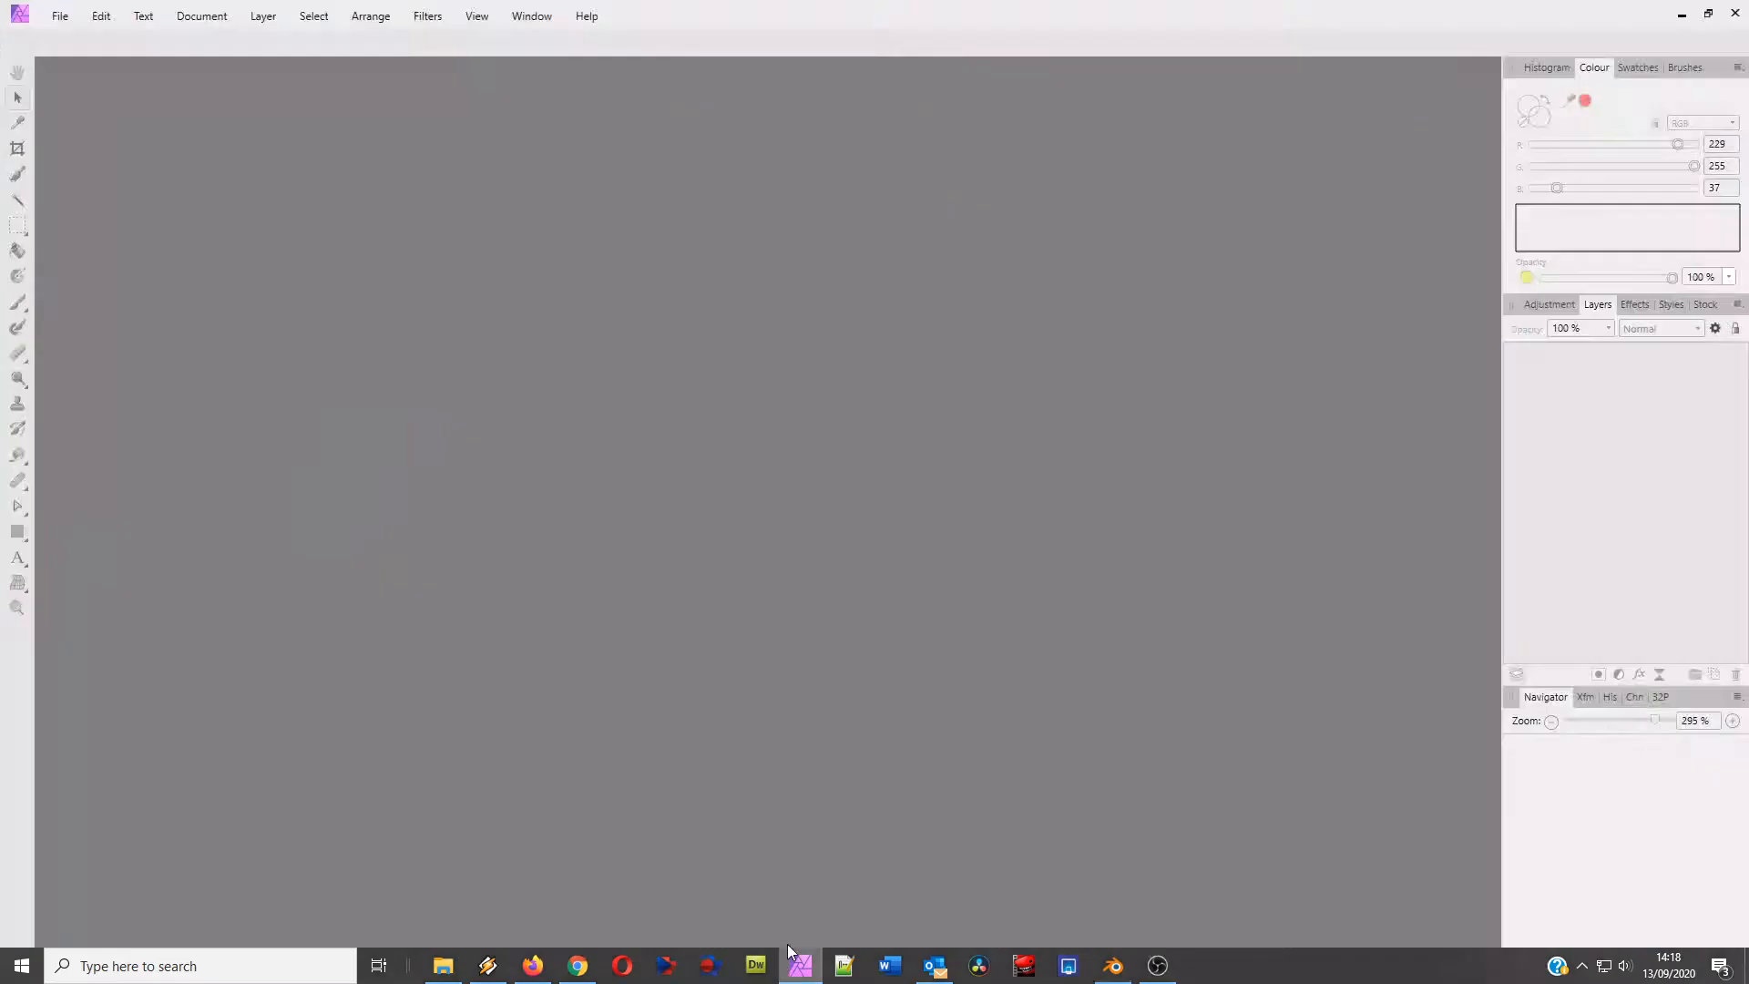
left_click(61, 17)
mouse_move(117, 219)
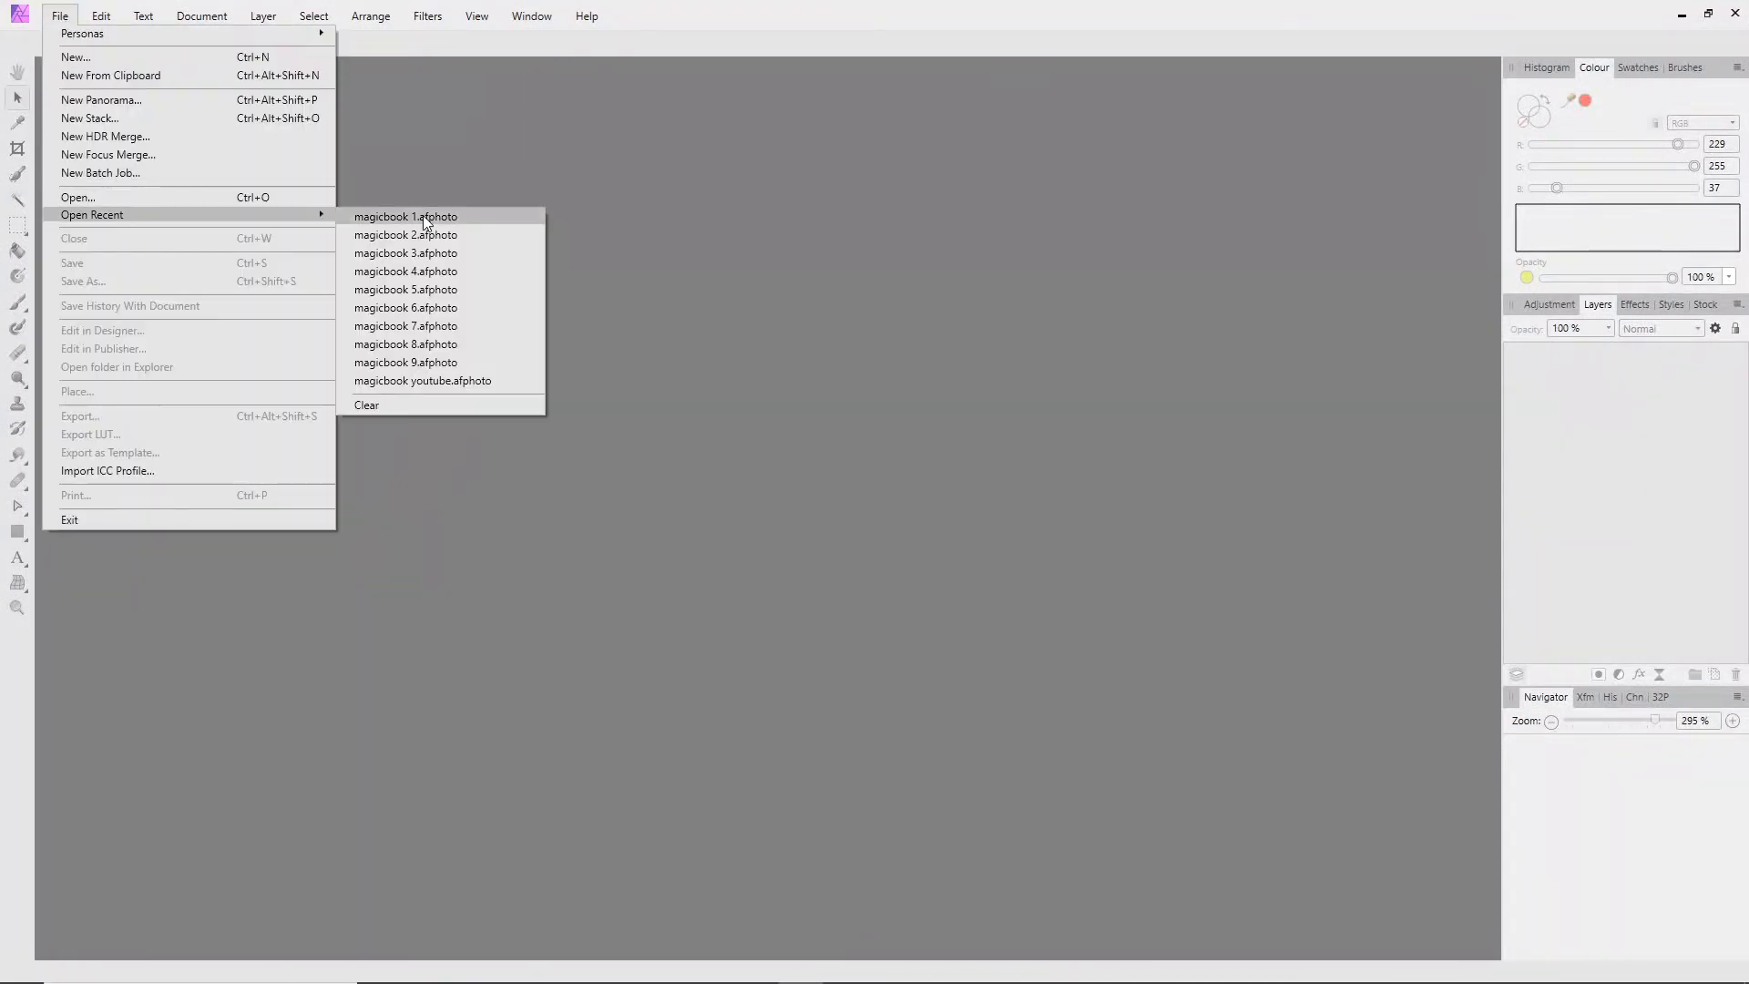
left_click(425, 362)
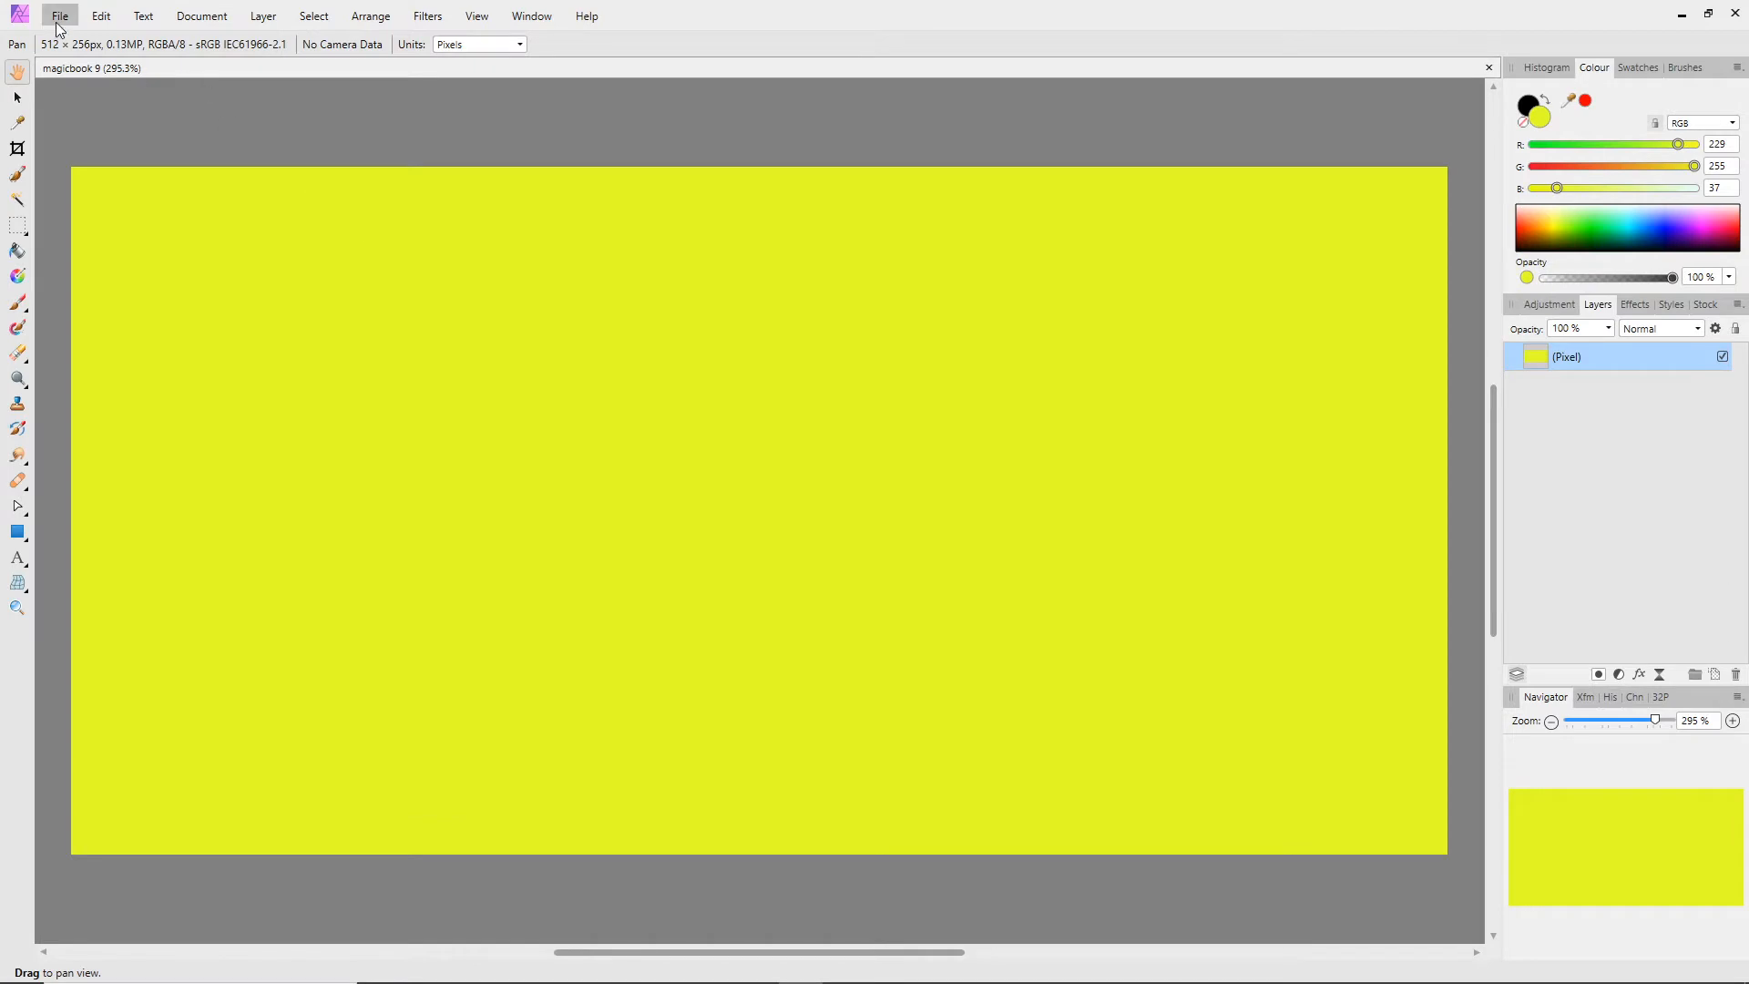
Step: Export the yellow image as a 512 × 256 px PNG named magicbook 0 in the Blender 2.8+ folder
left_click(57, 22)
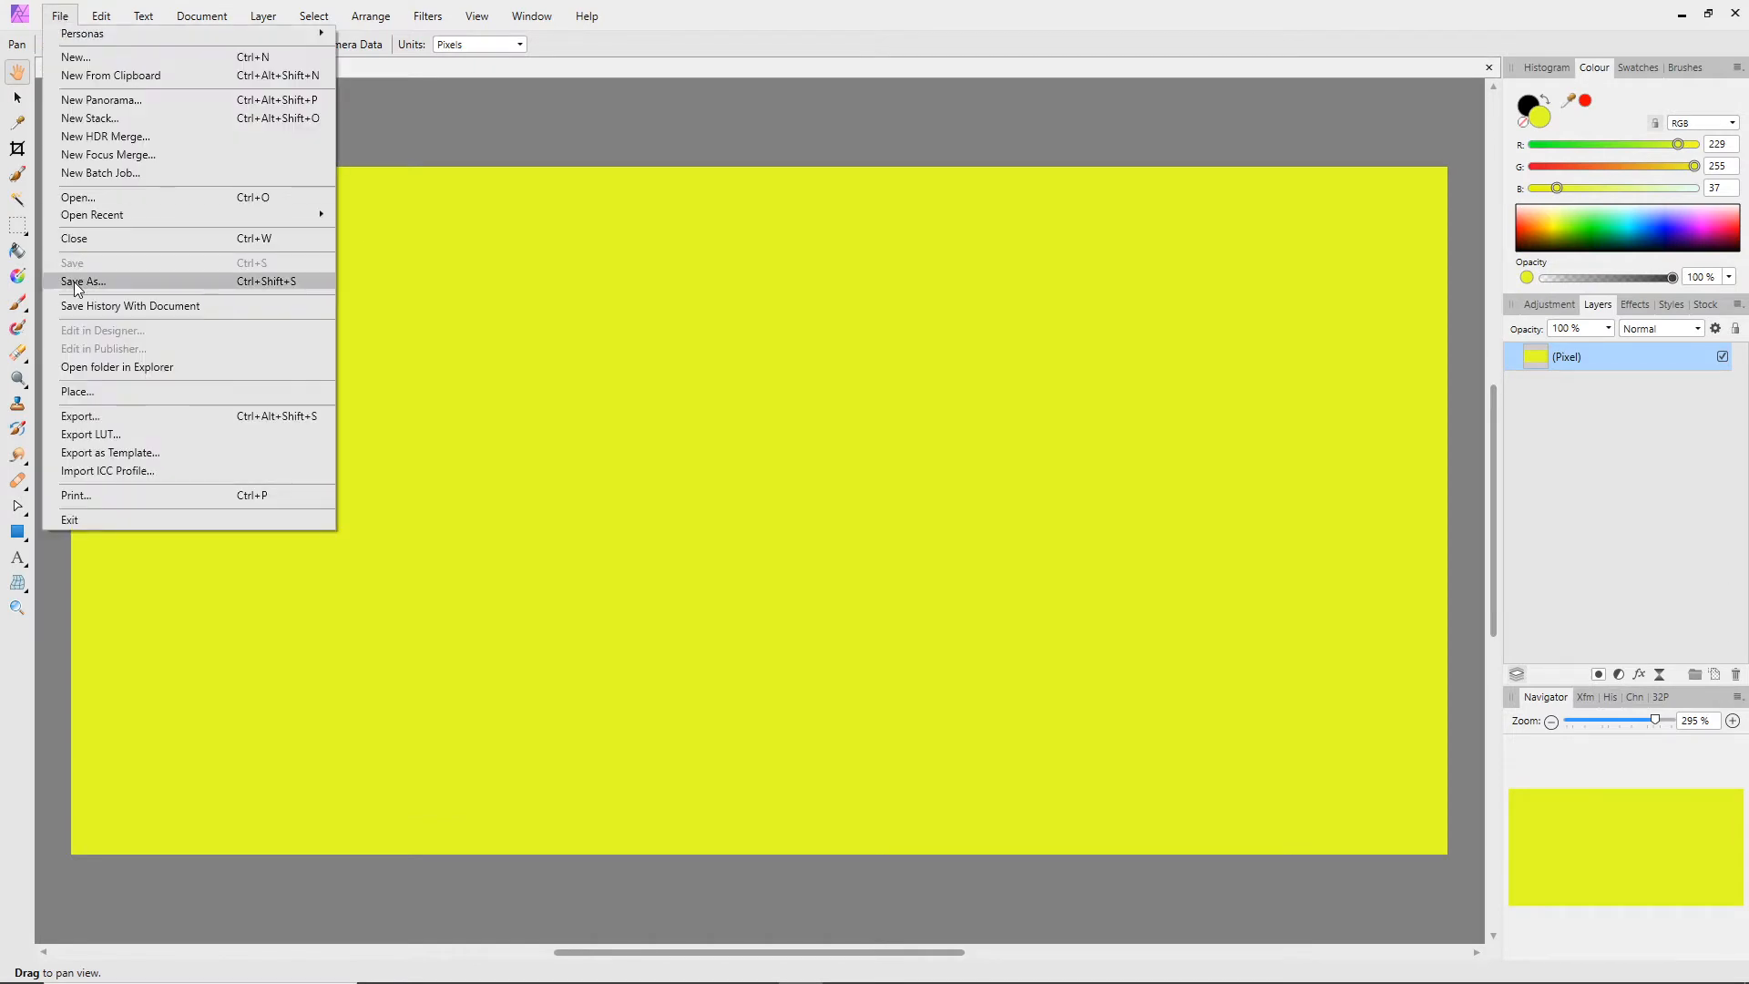
left_click(92, 419)
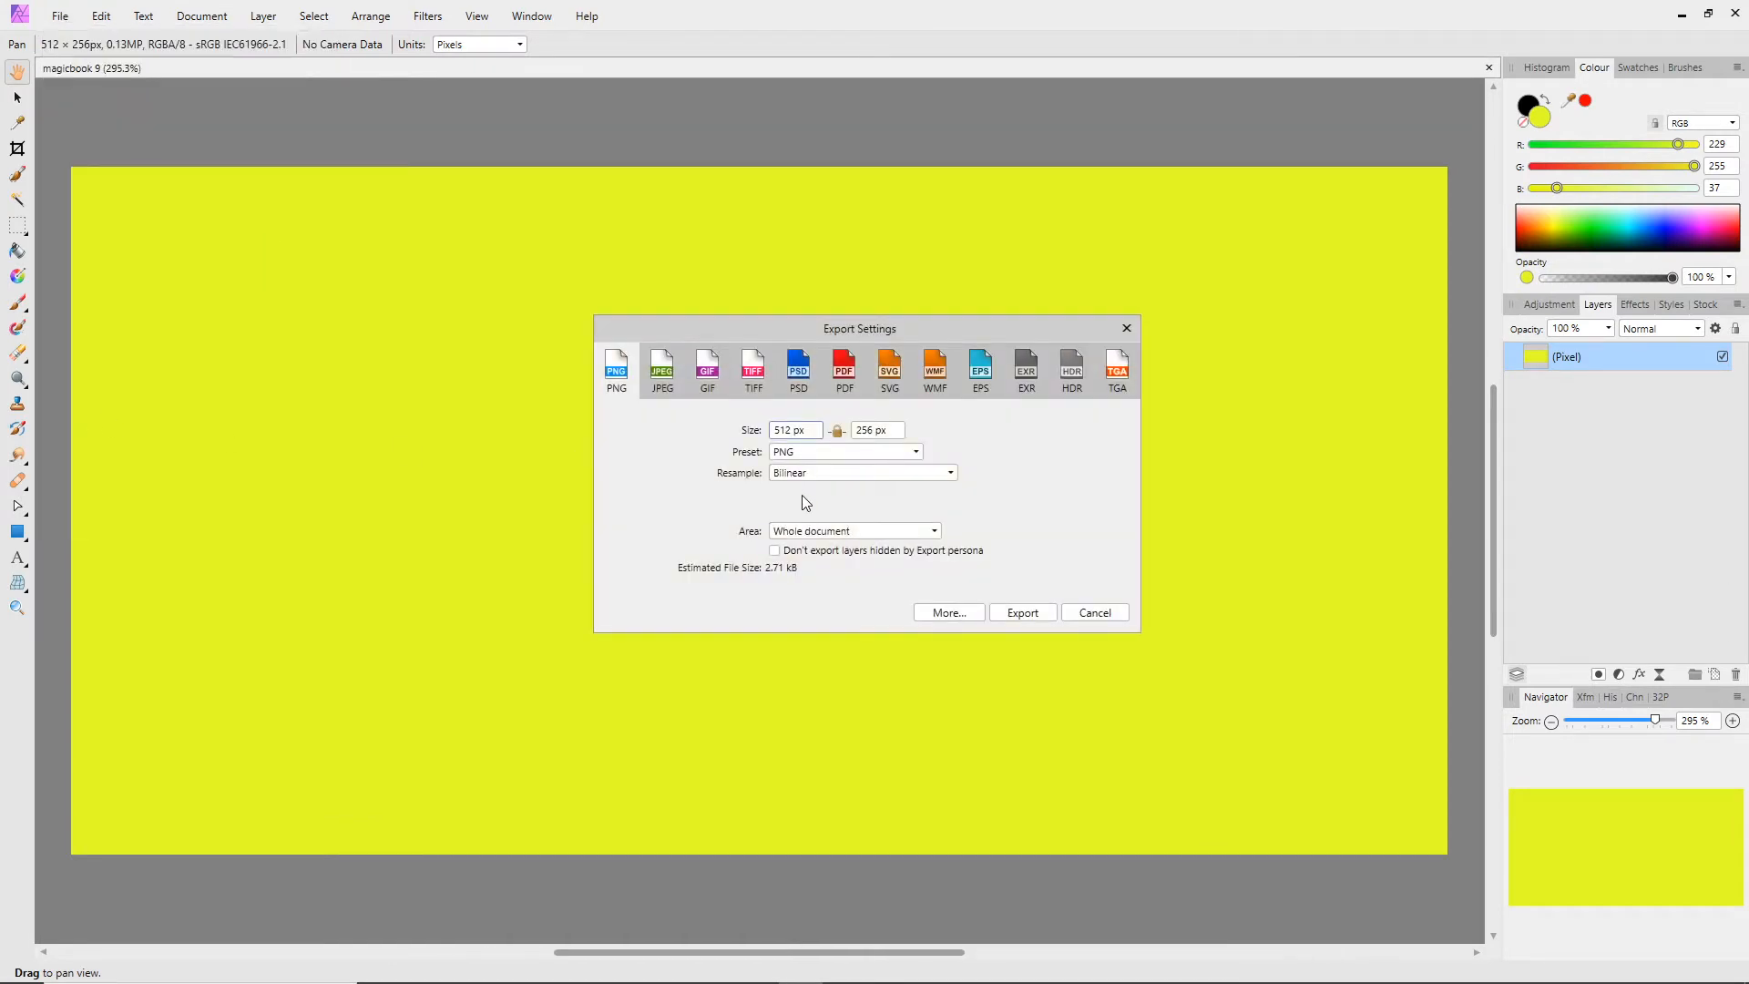
left_click(1022, 612)
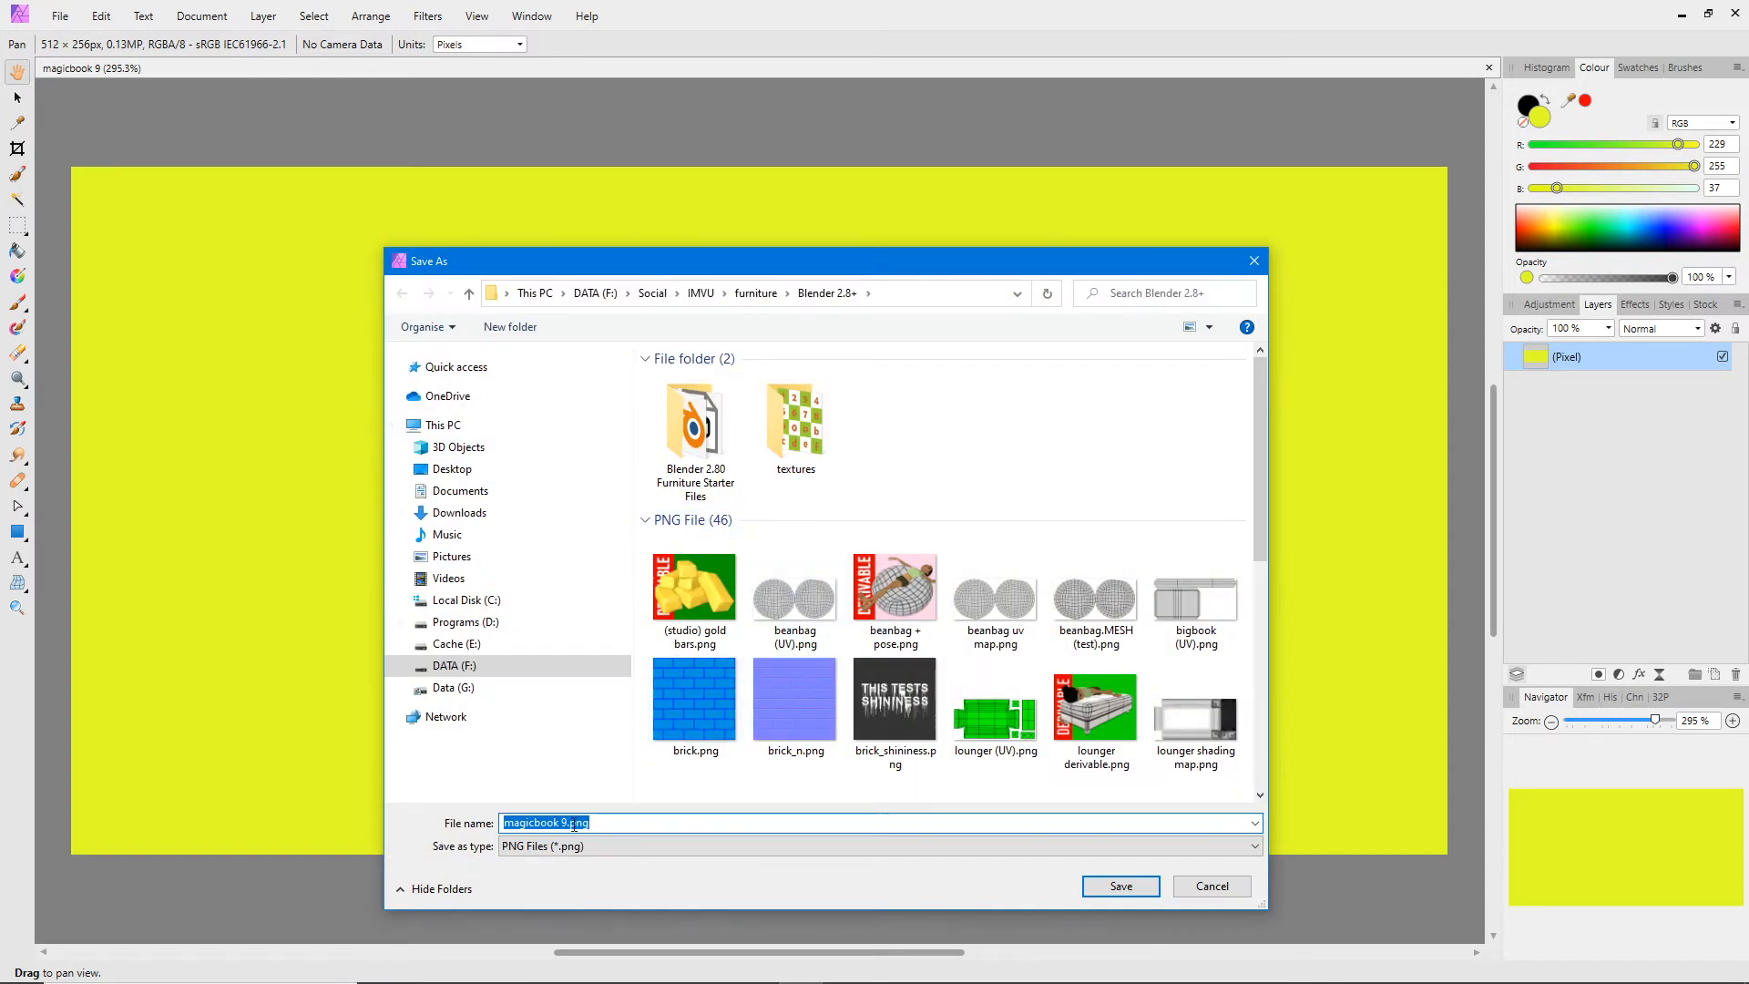
left_click_drag(561, 823, 744, 824)
type("0")
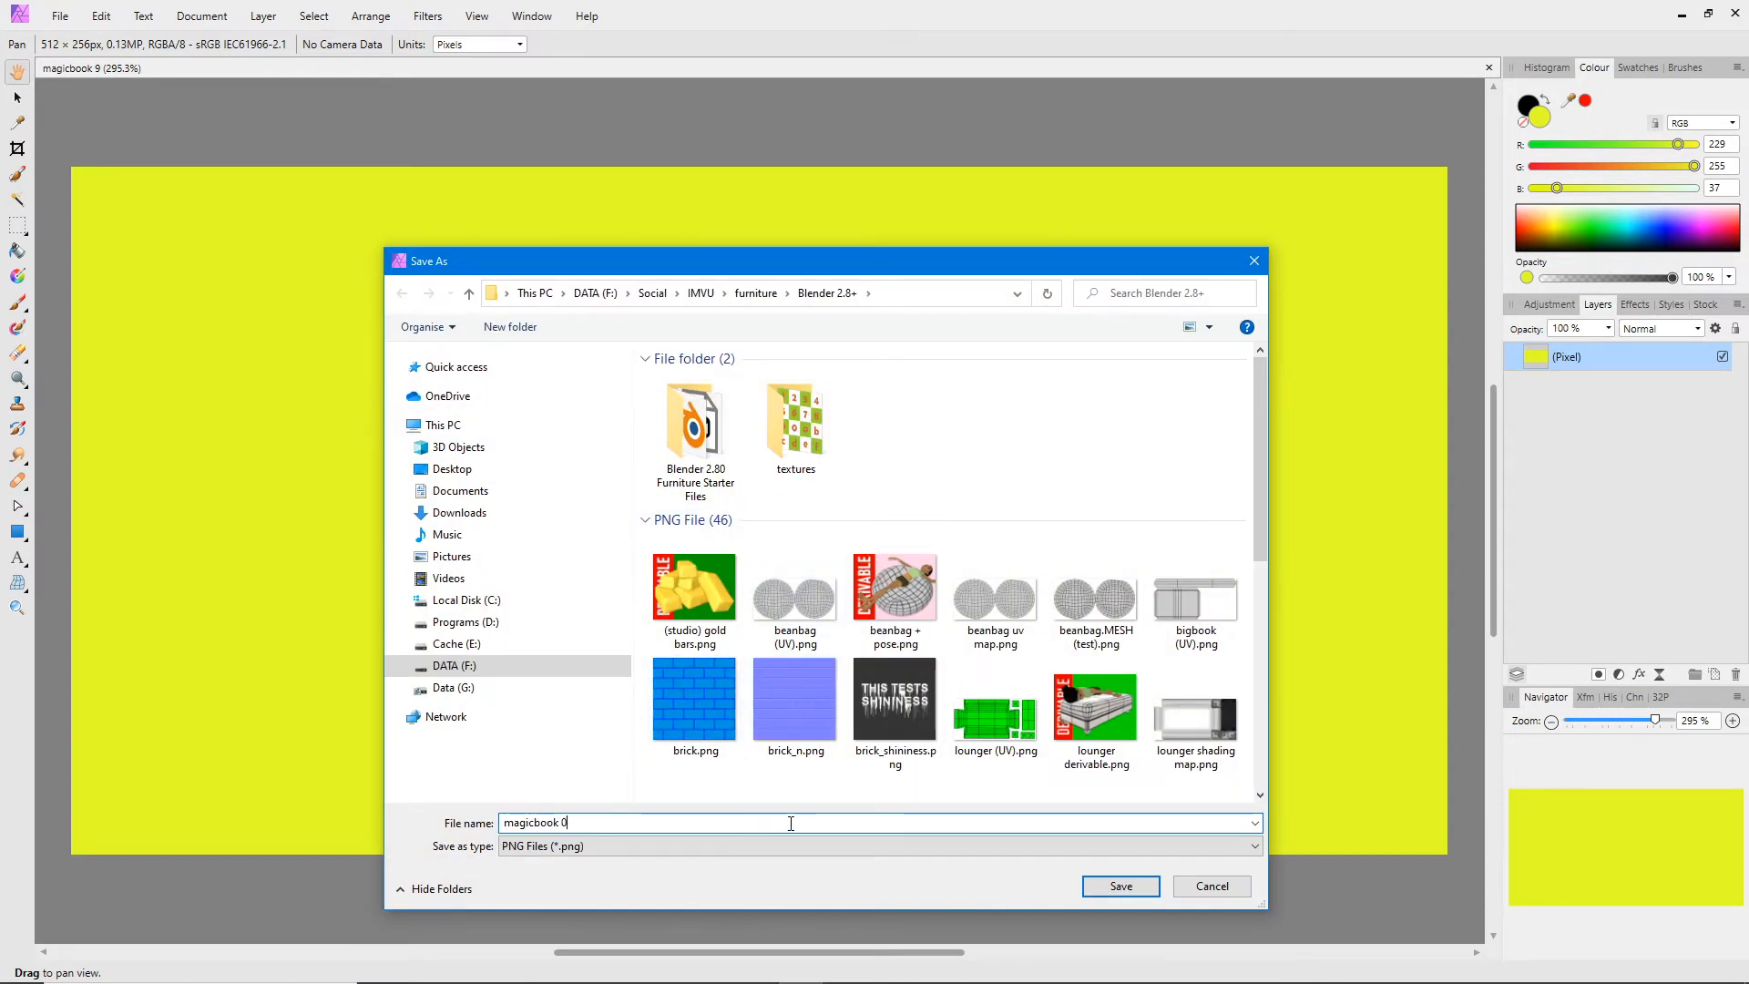
left_click(1129, 887)
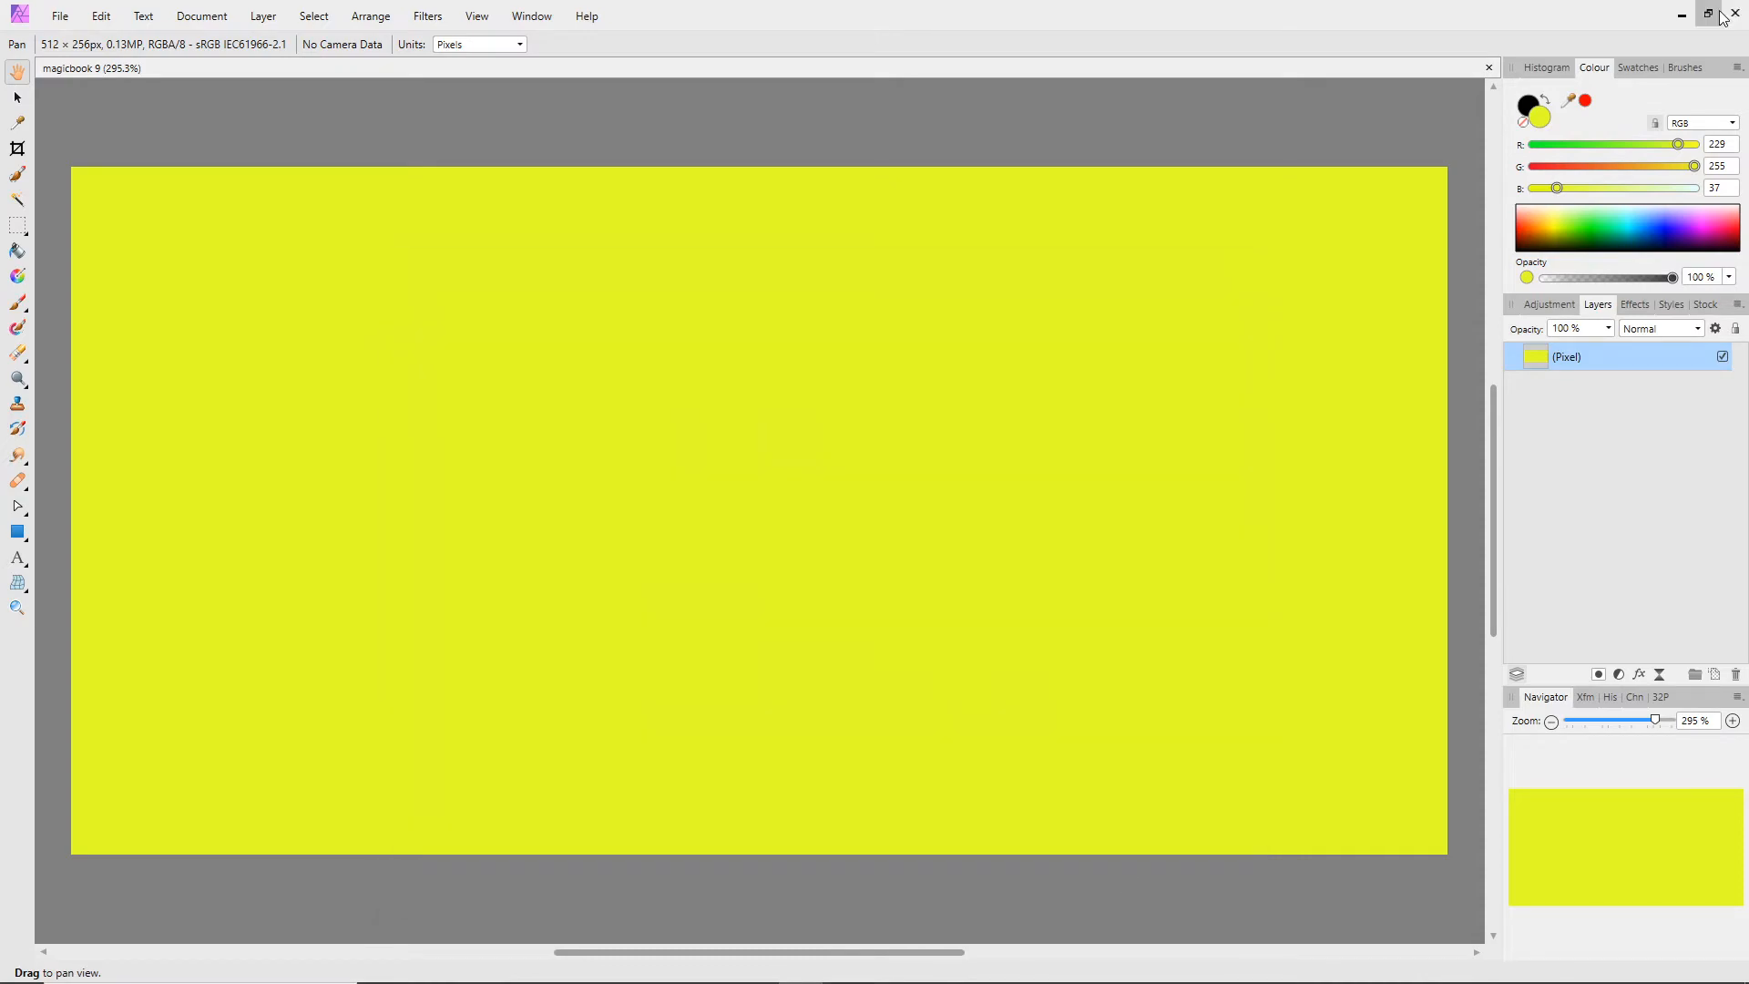
Step: Return to Blender and select the magicbook [0] material of the book stack
left_click(1680, 16)
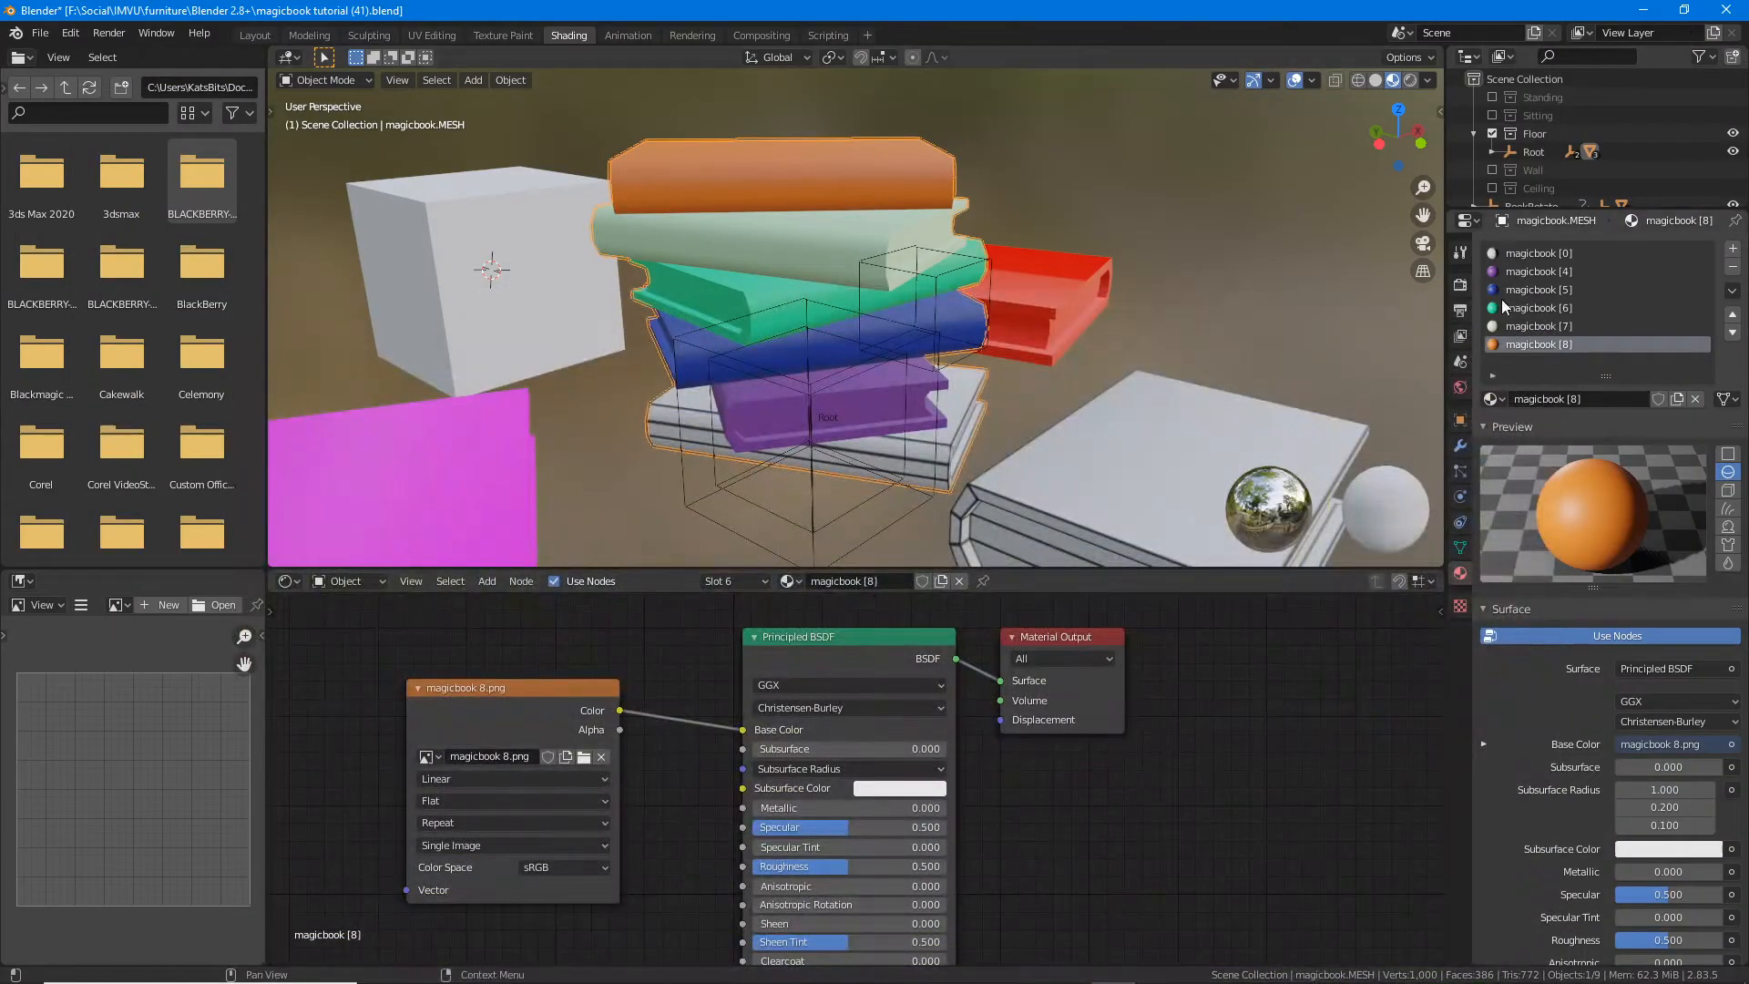
left_click(1537, 254)
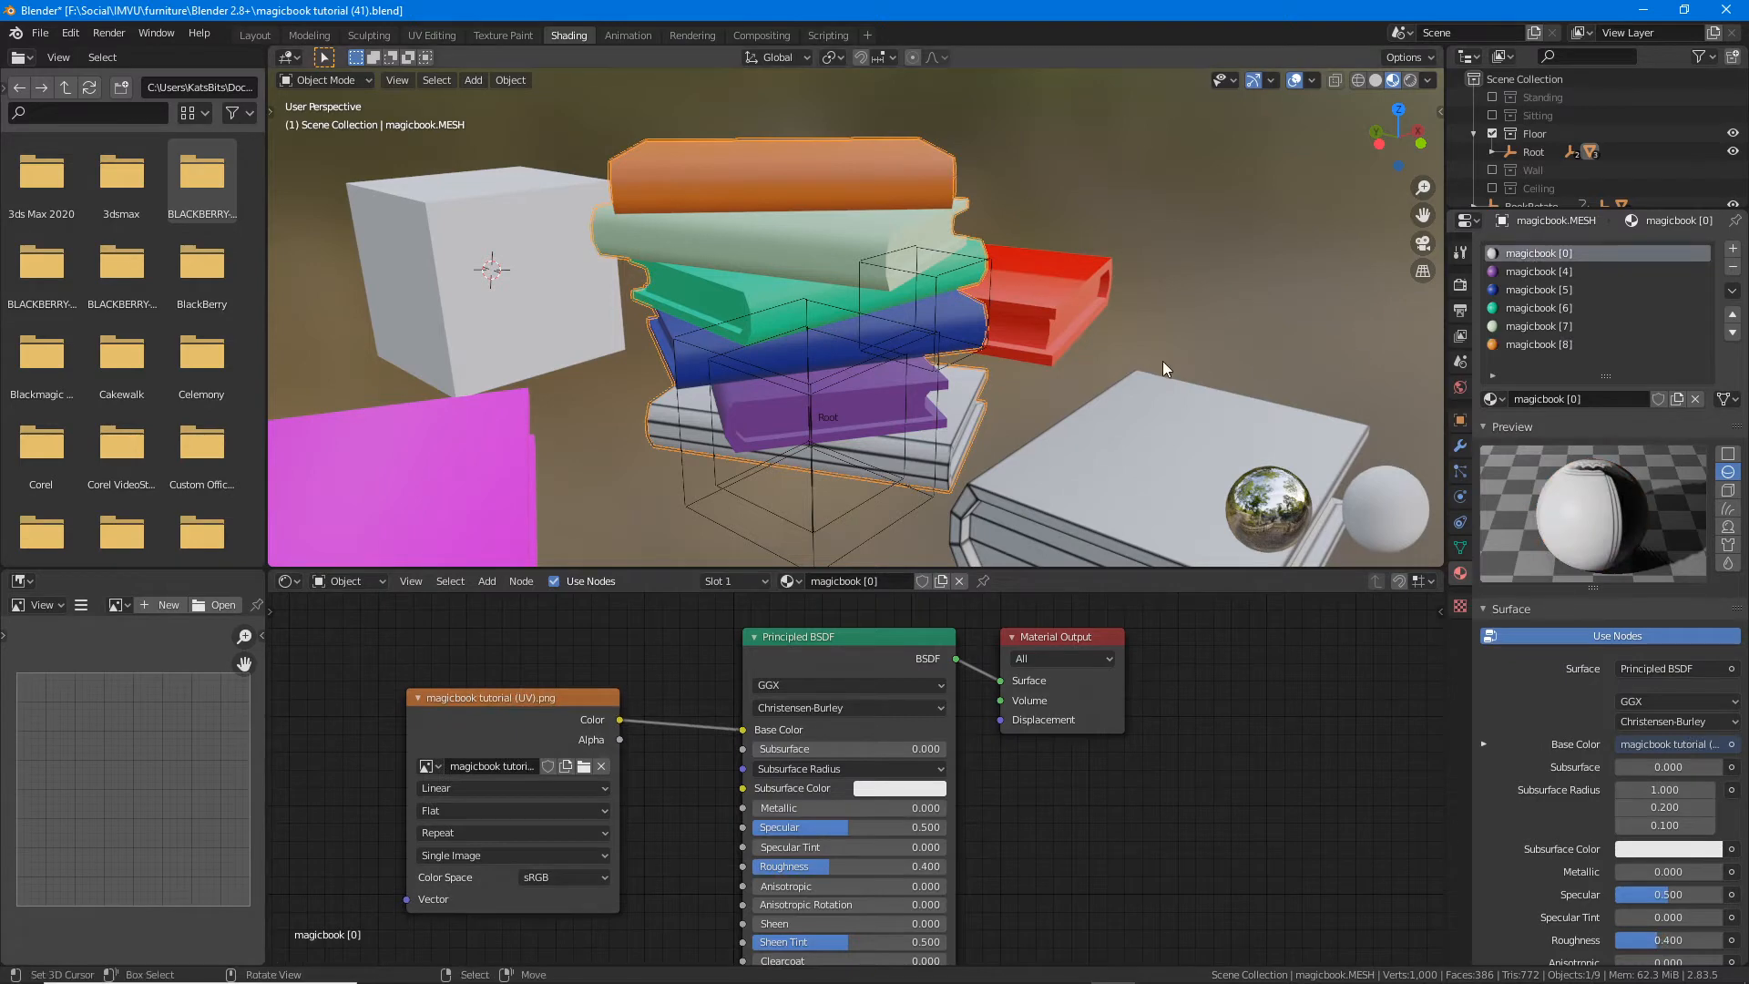
middle_click_drag(1162, 361, 1013, 308)
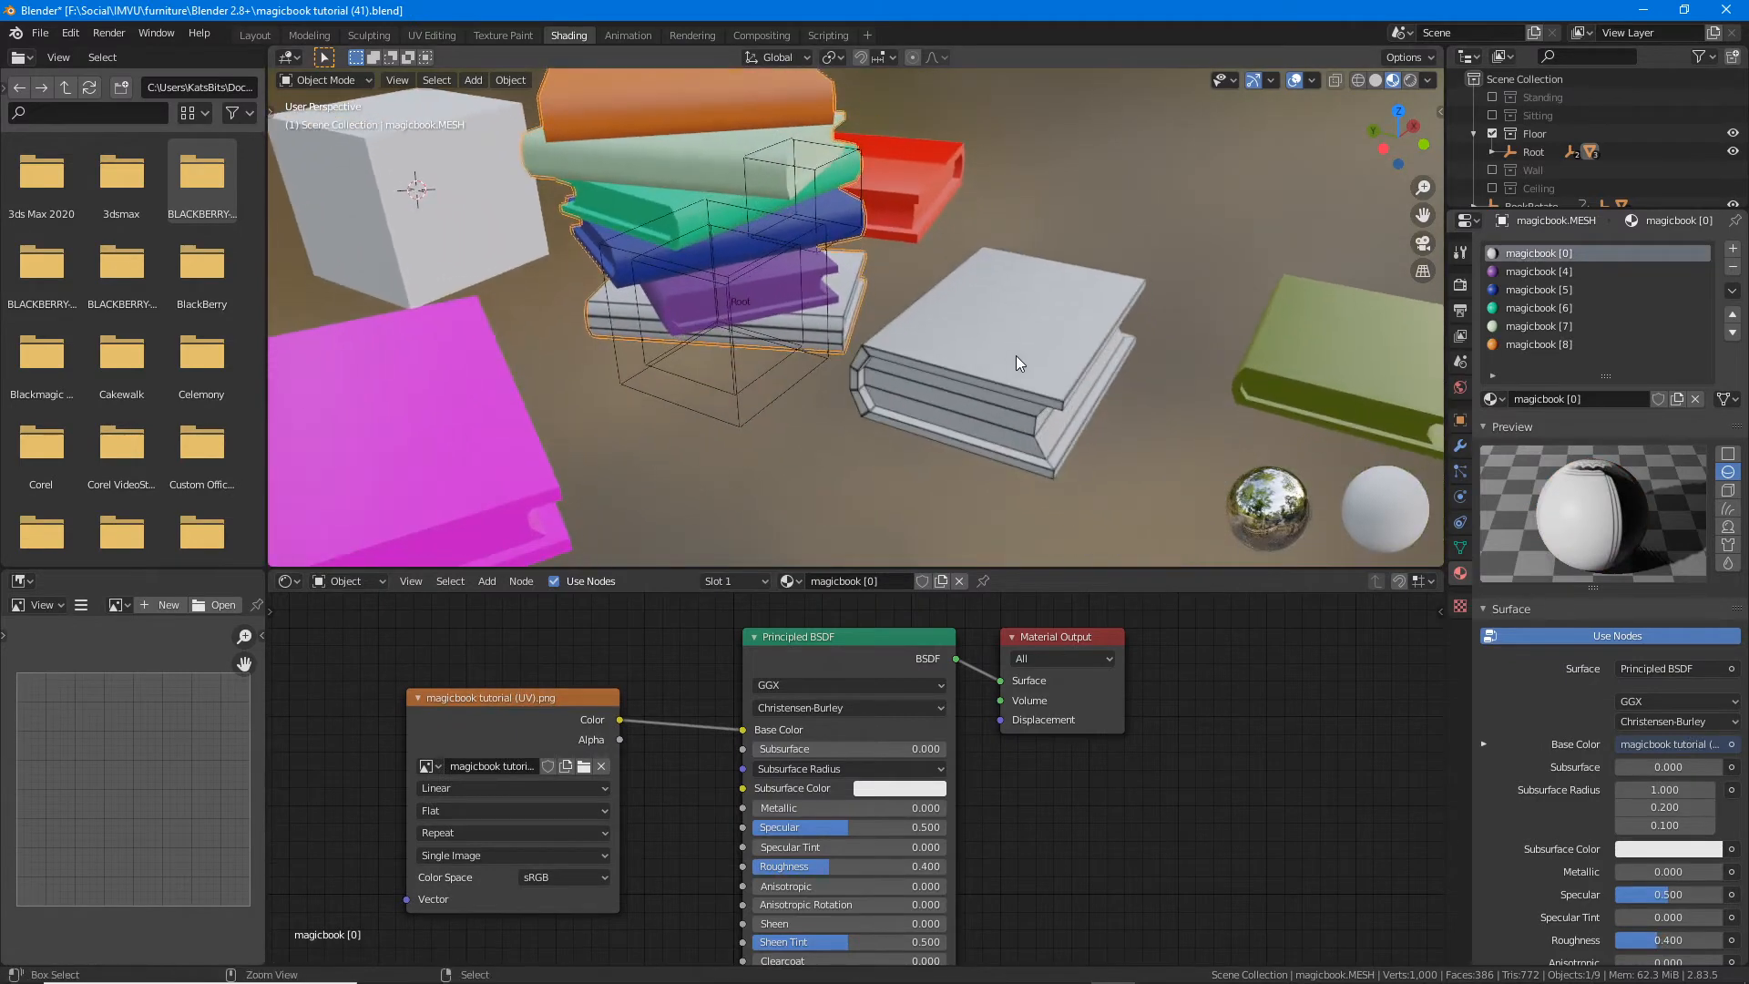
left_click_drag(1024, 311, 973, 394)
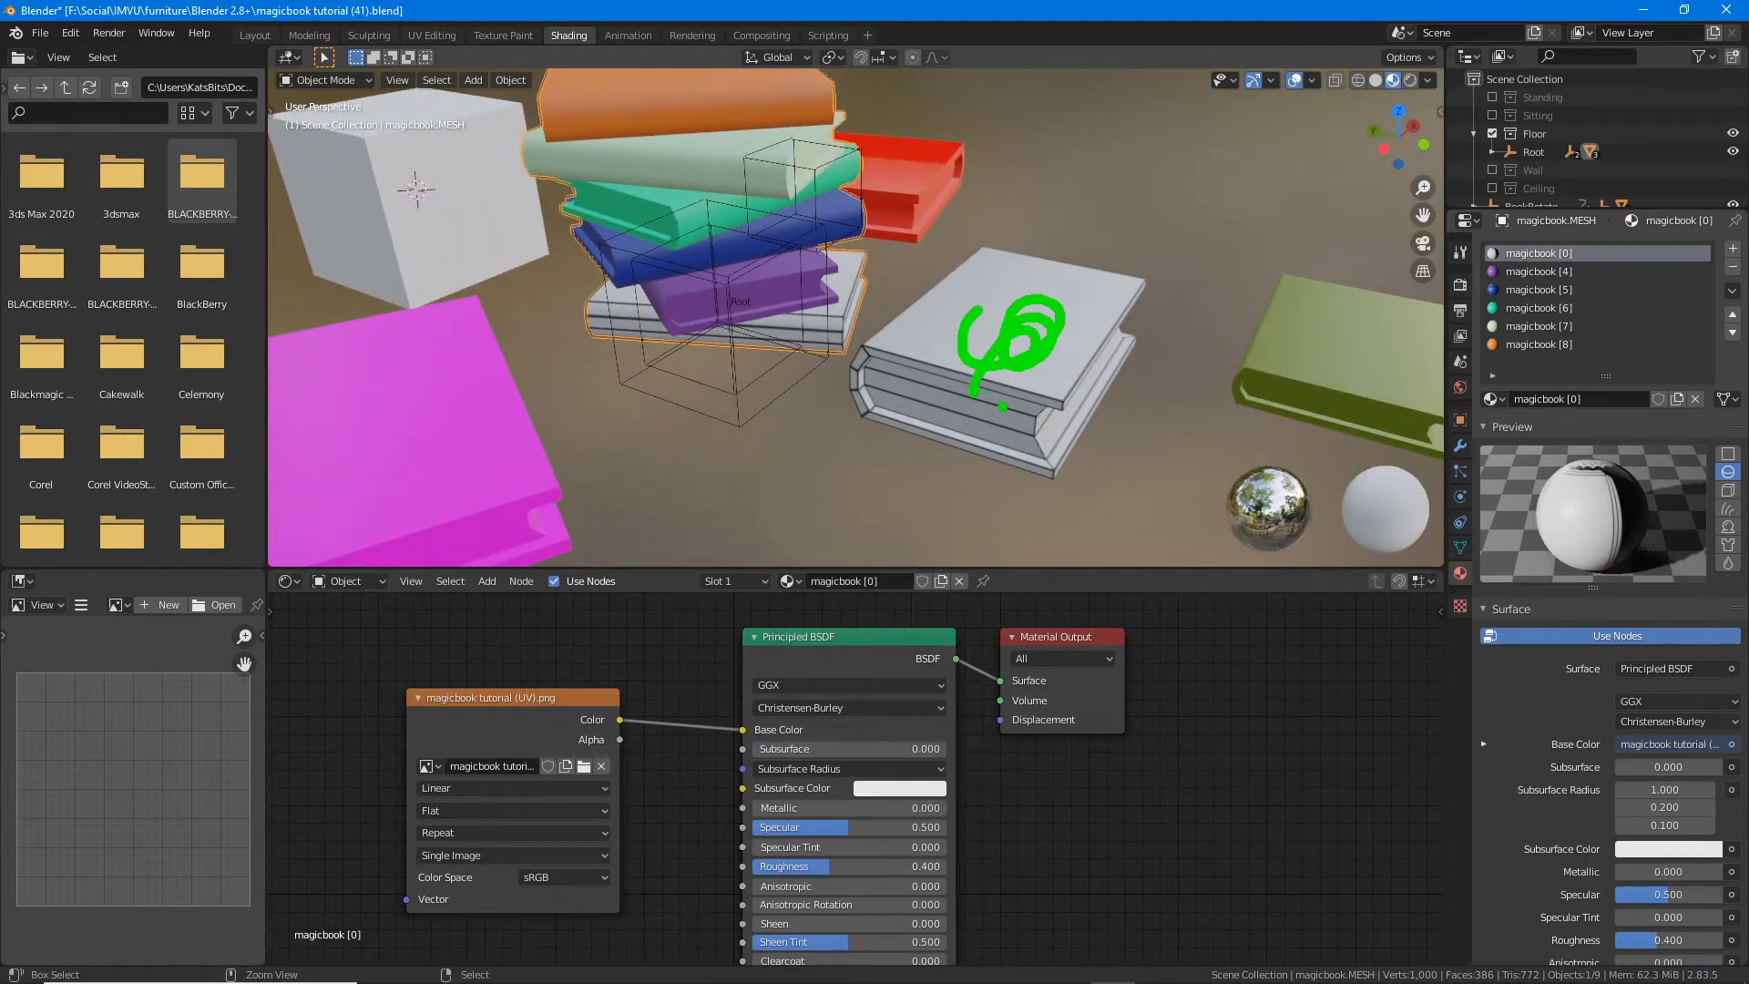
key("ctrl+z")
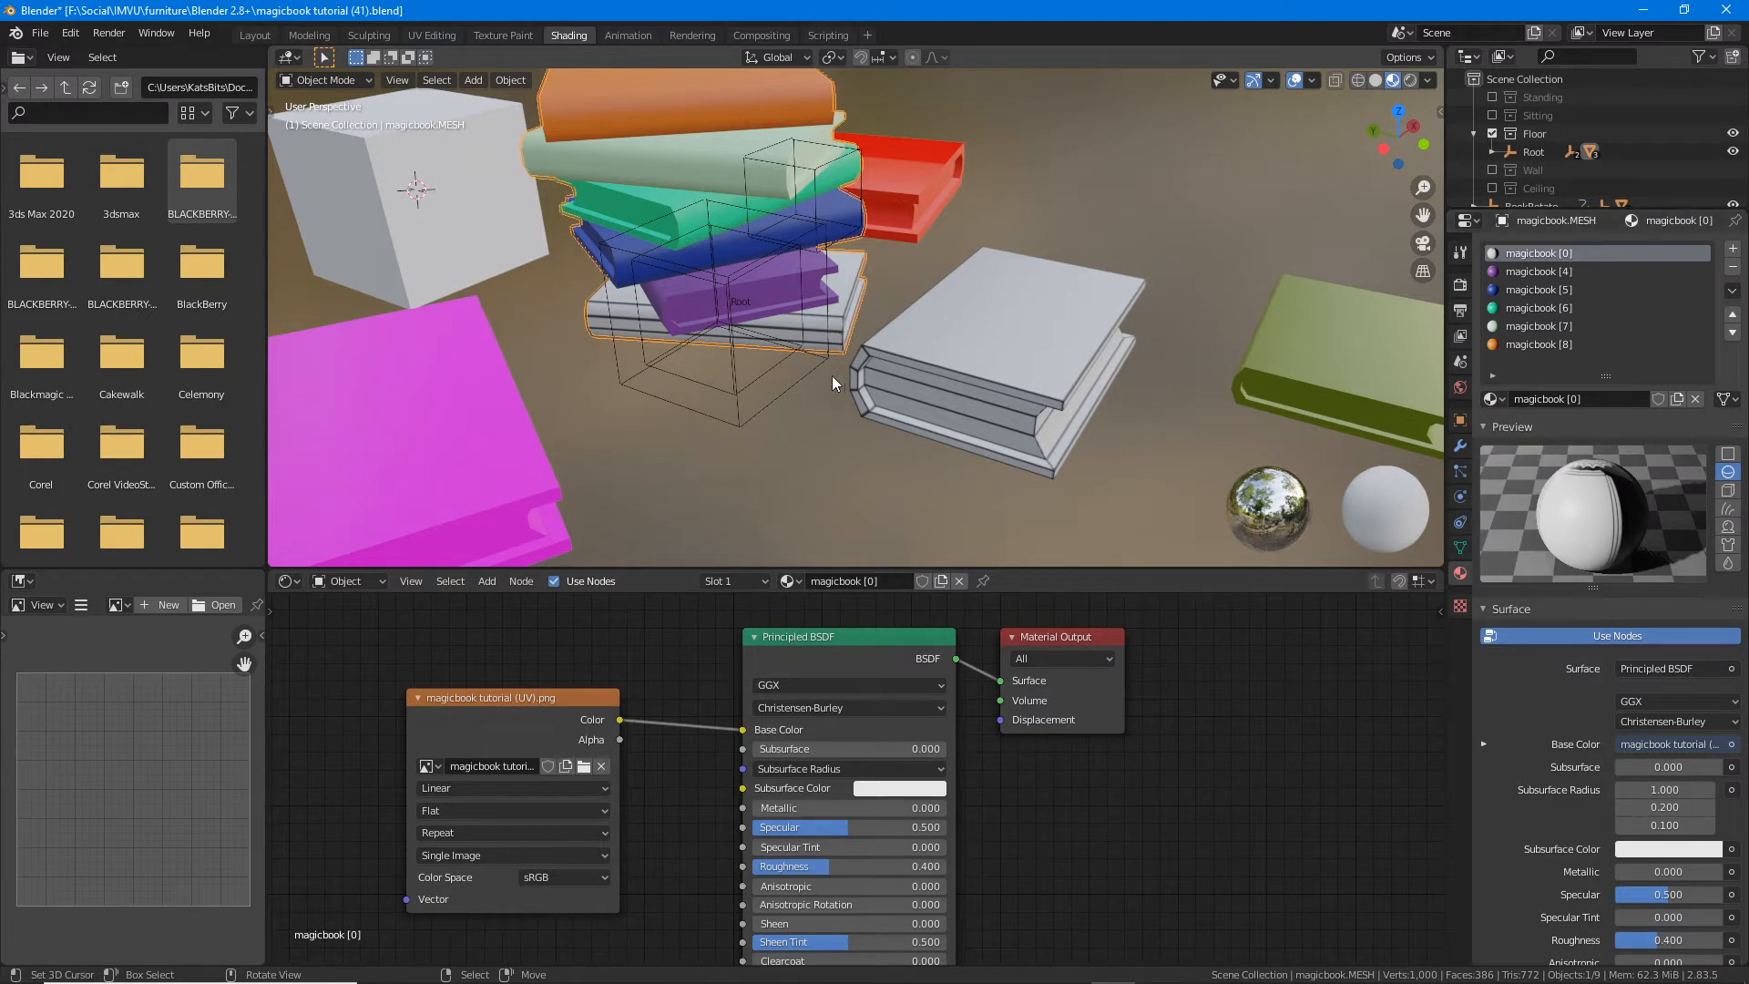
left_click(584, 768)
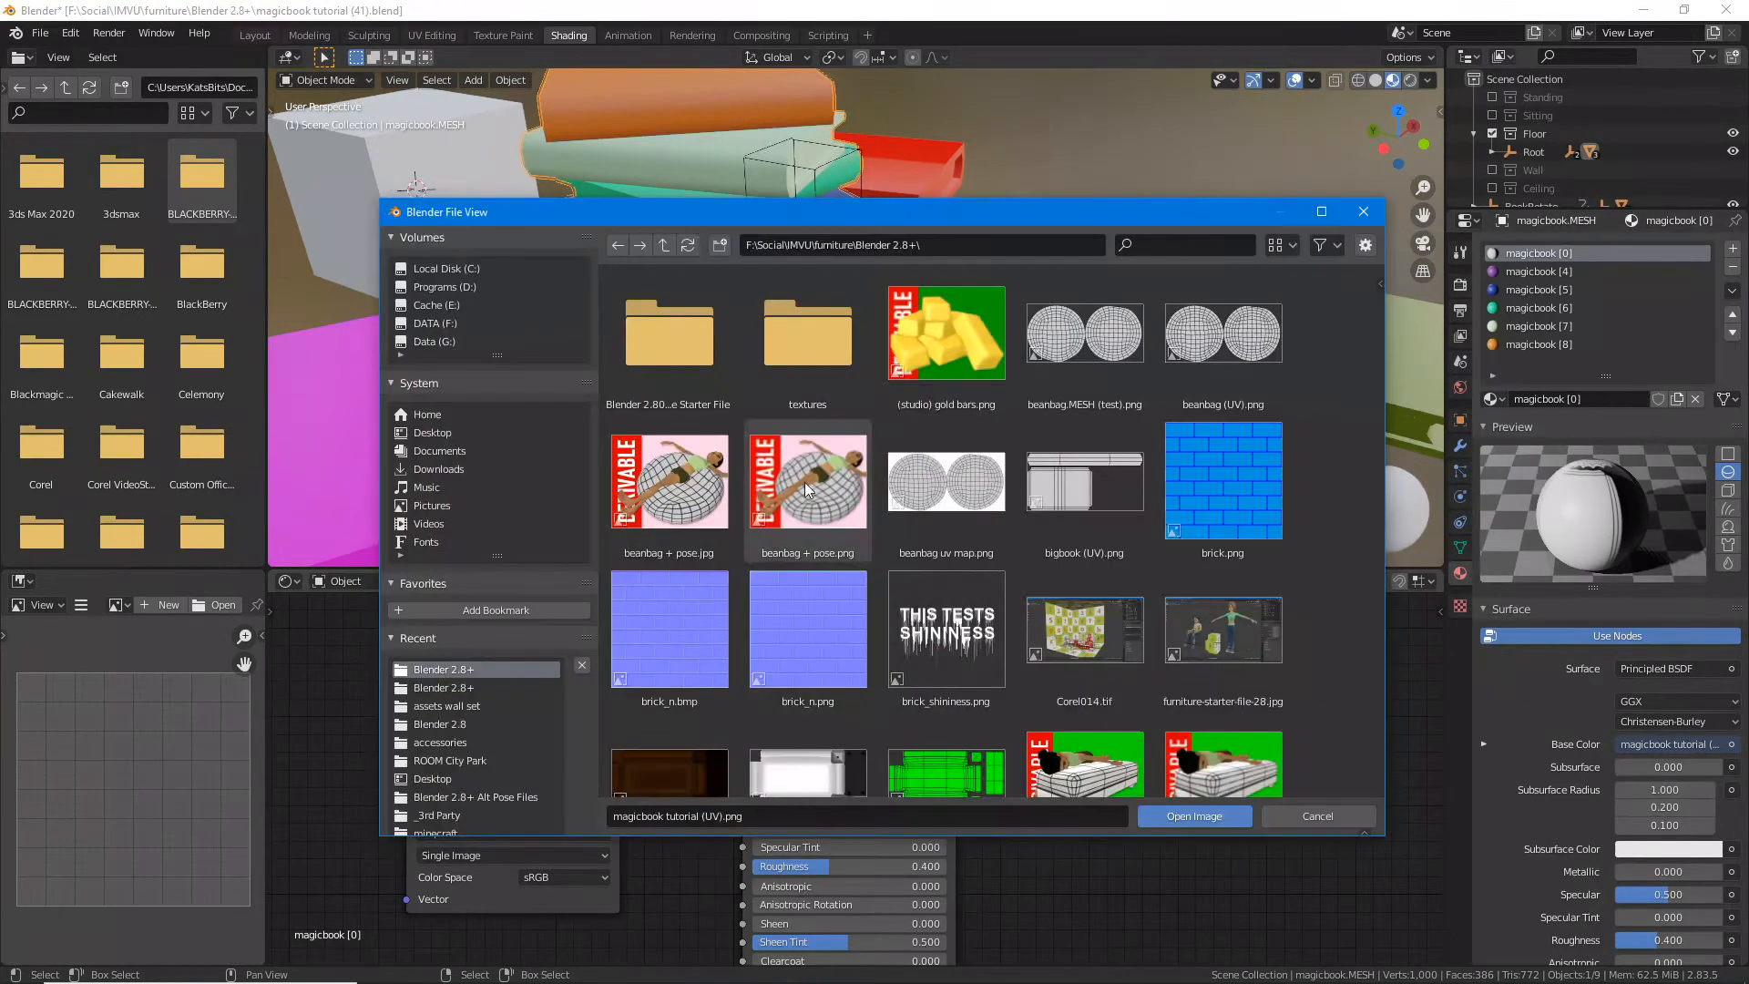
scroll(1074, 560, "down", 3)
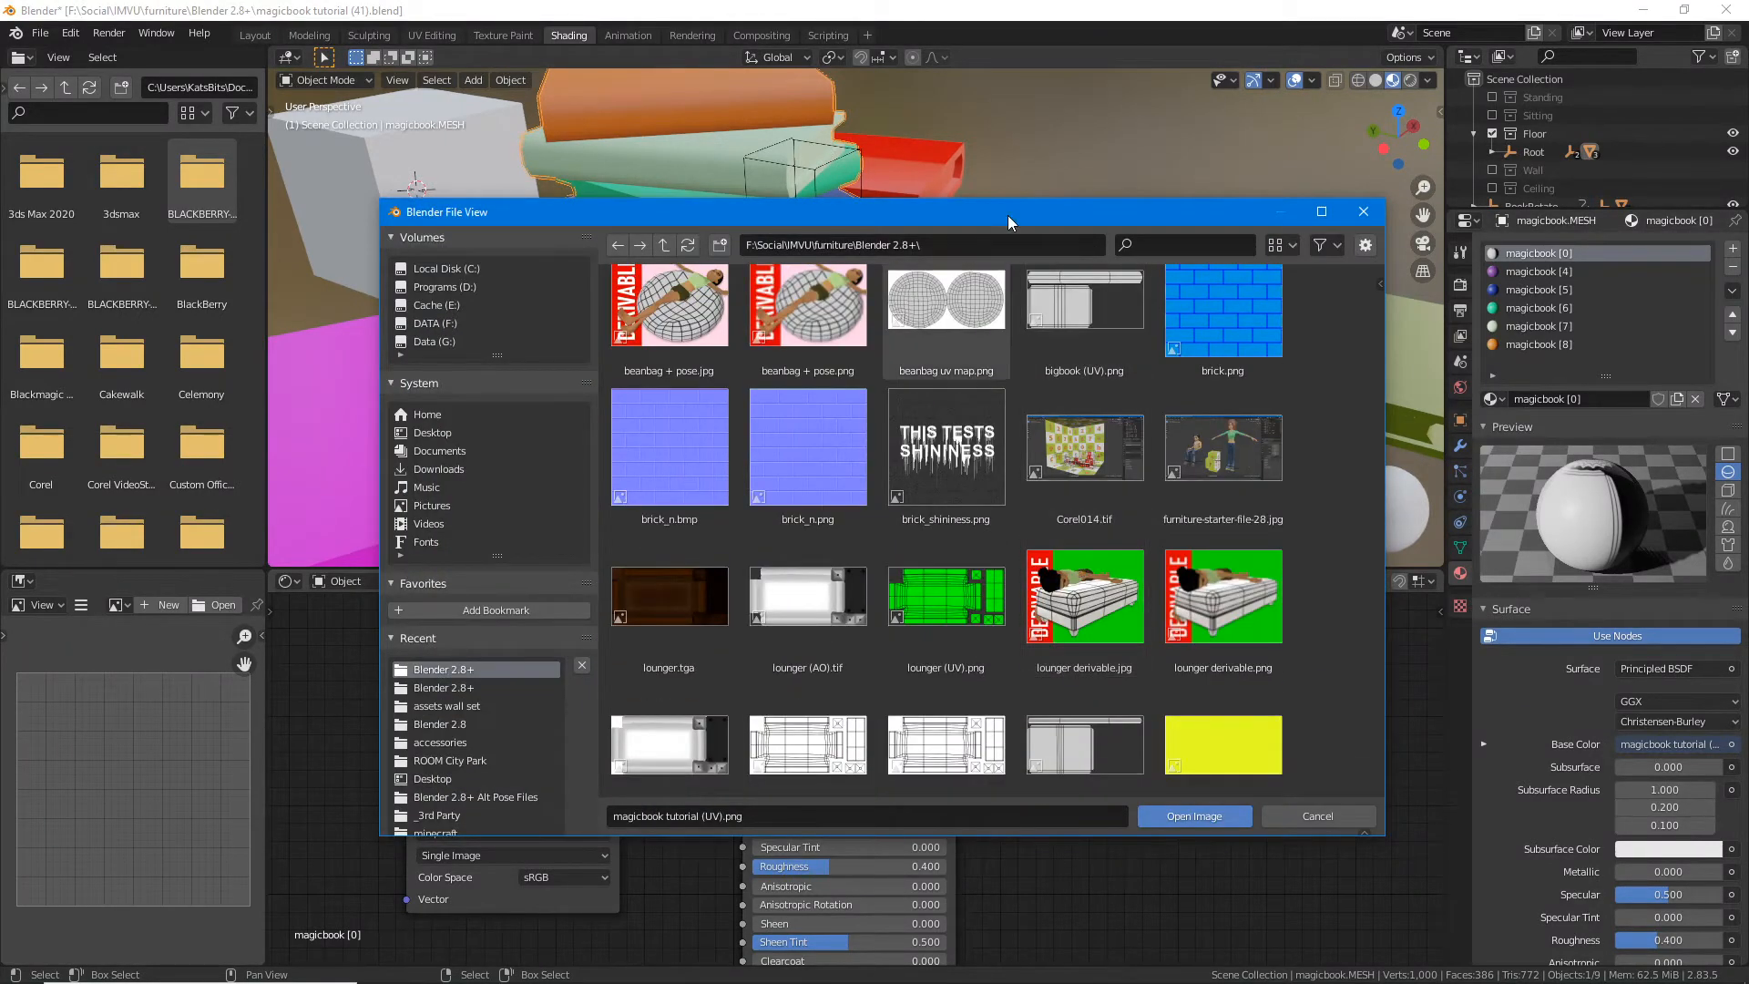
left_click(1364, 213)
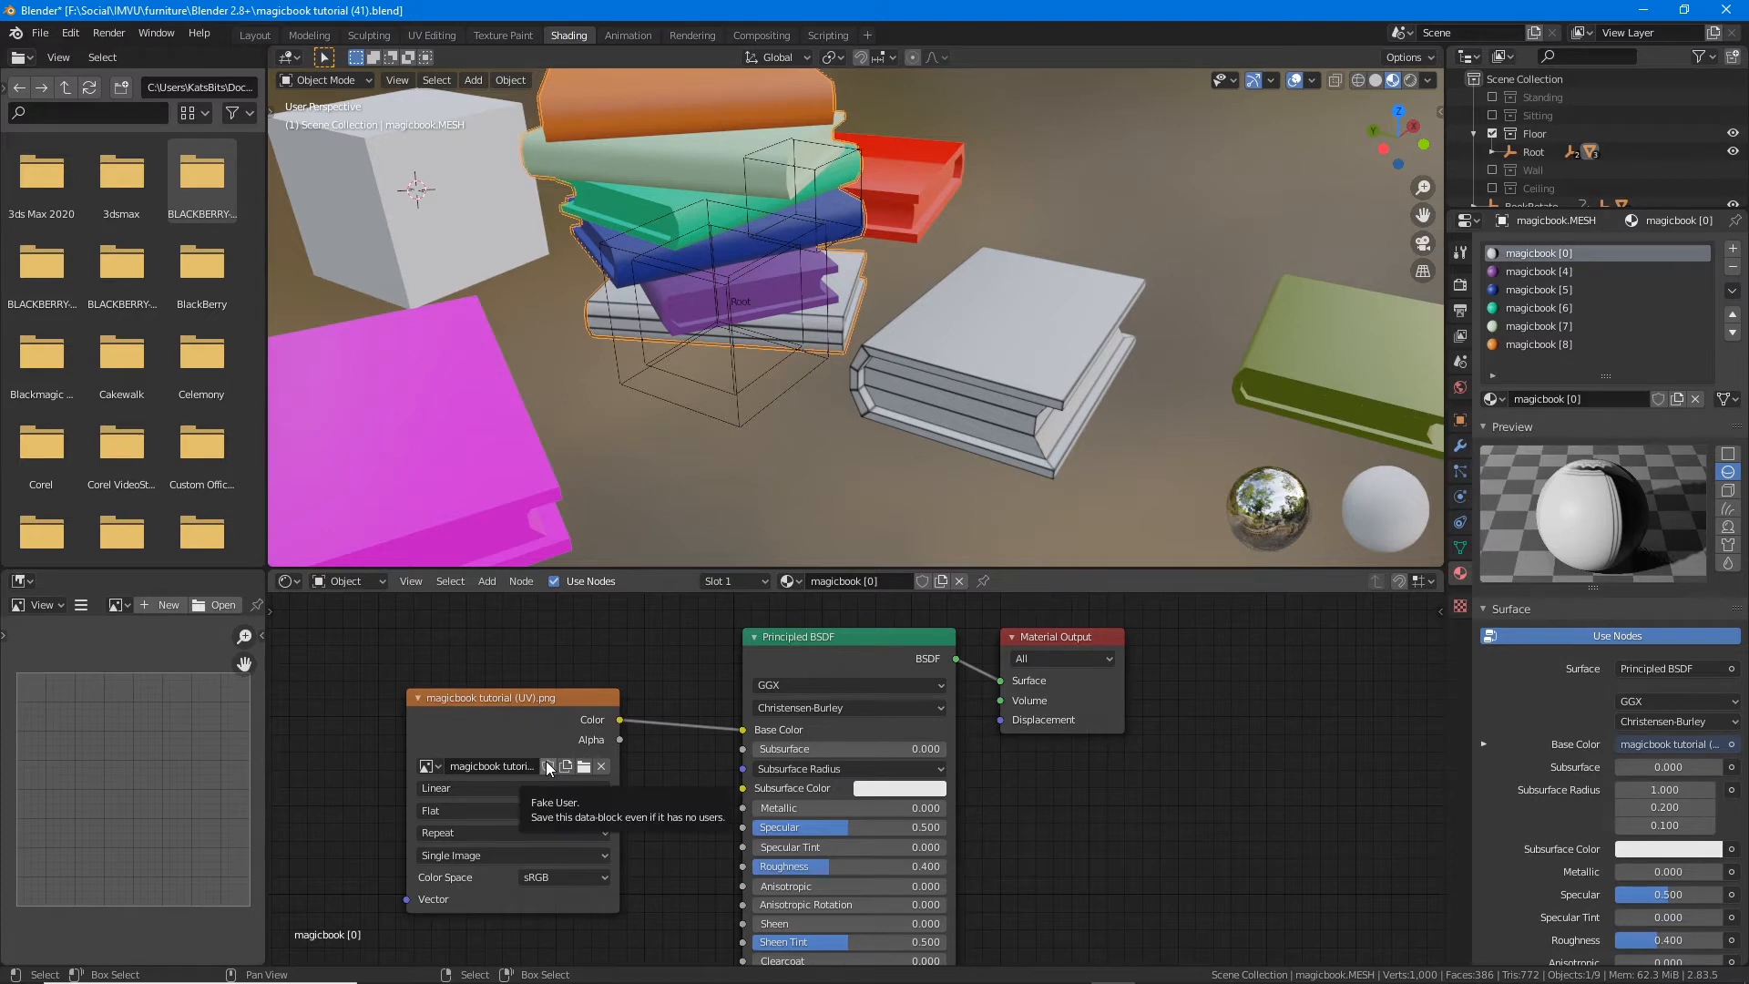
left_click(1041, 346)
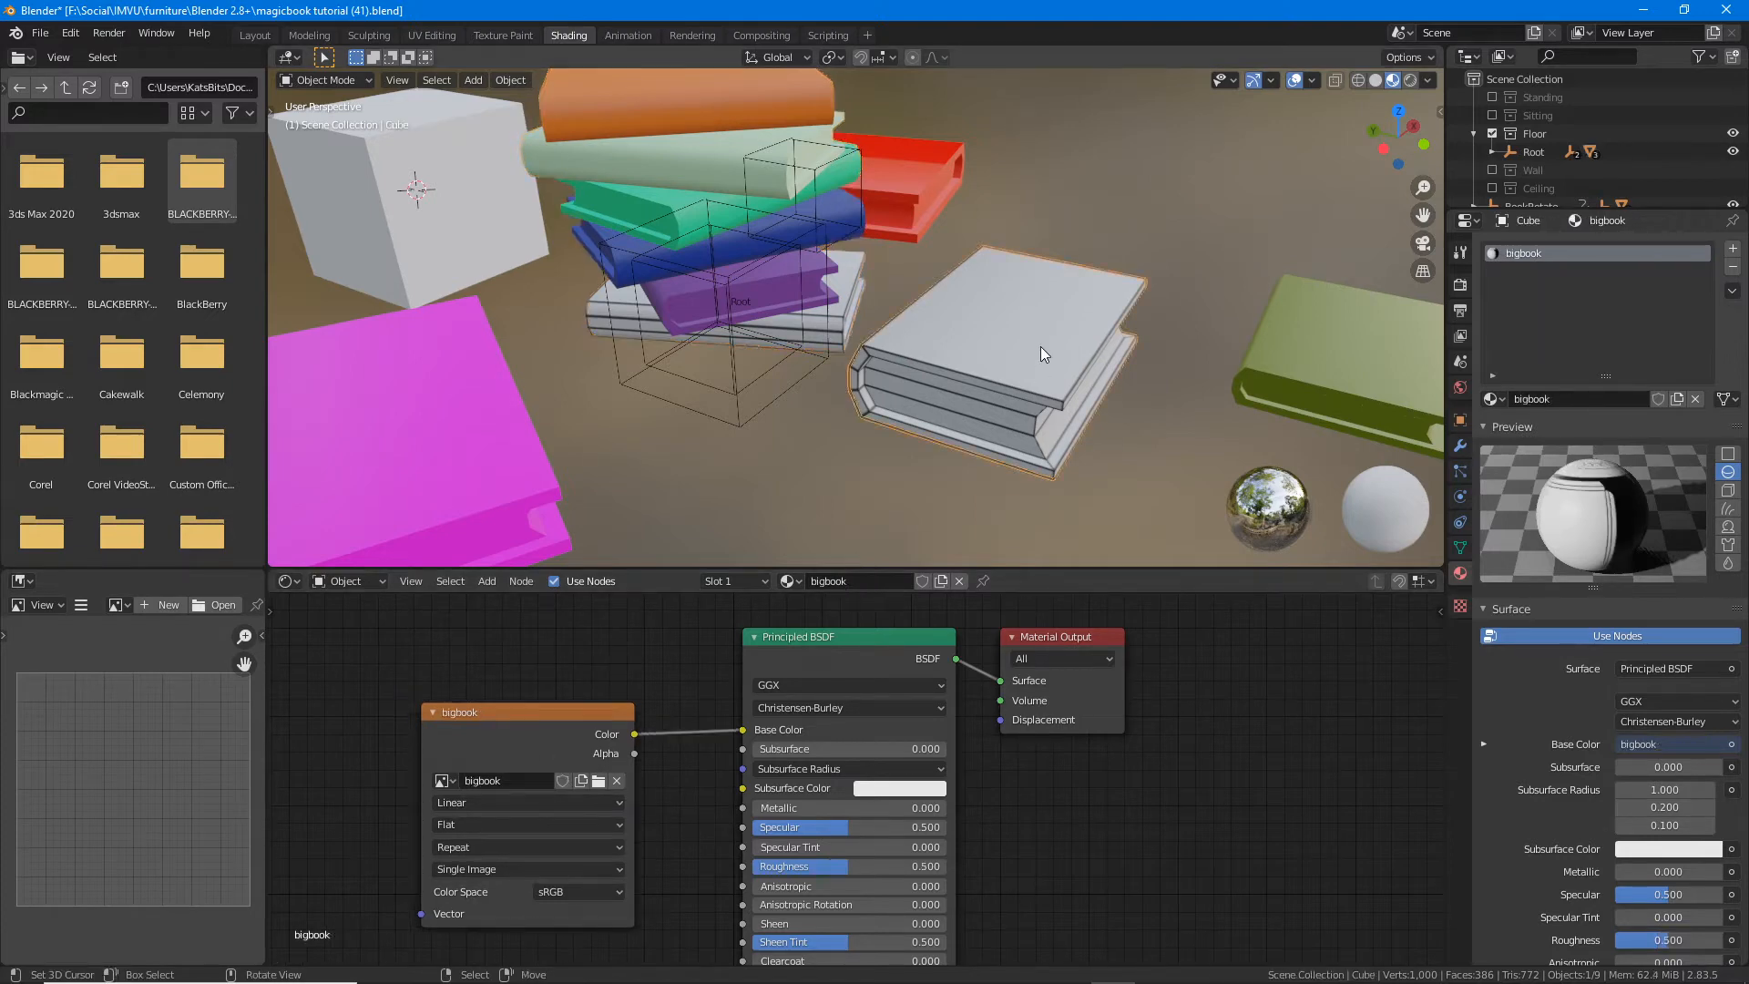
left_click(852, 264)
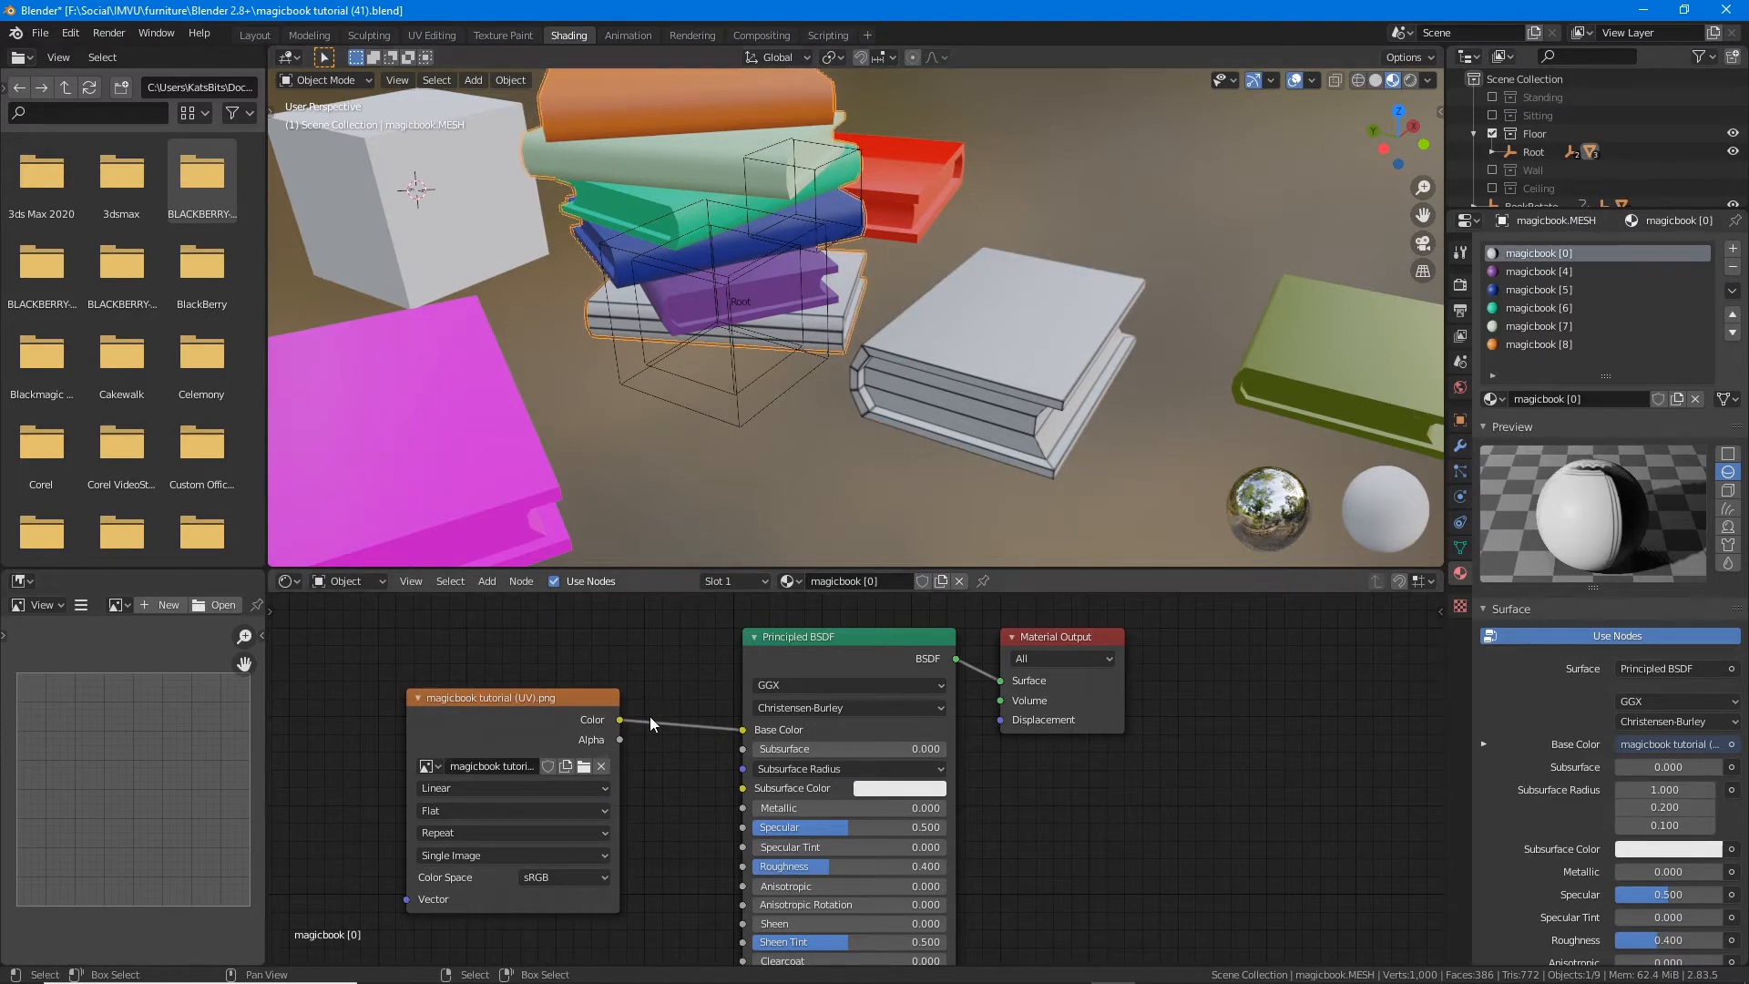
Step: Load magicbook 0.png into the Image Texture node of the book stack's magicbook [0] material
left_click(590, 763)
scroll(876, 468, "down", 5)
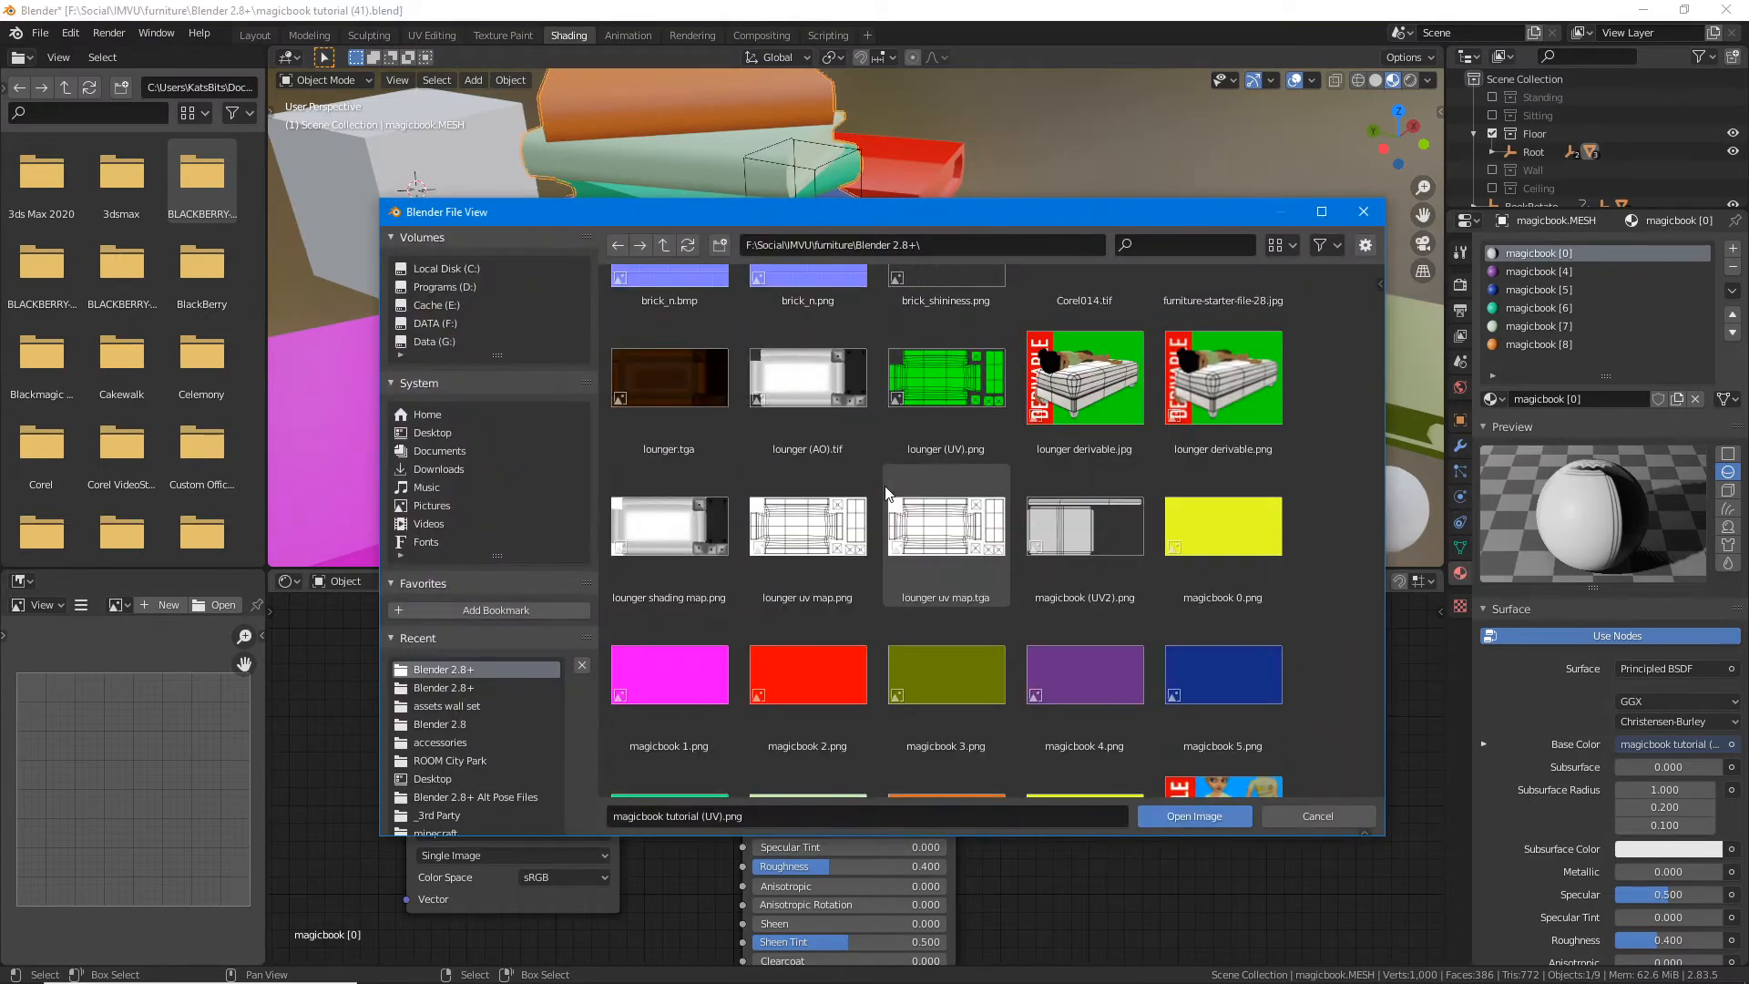
left_click(1216, 517)
left_click(1197, 816)
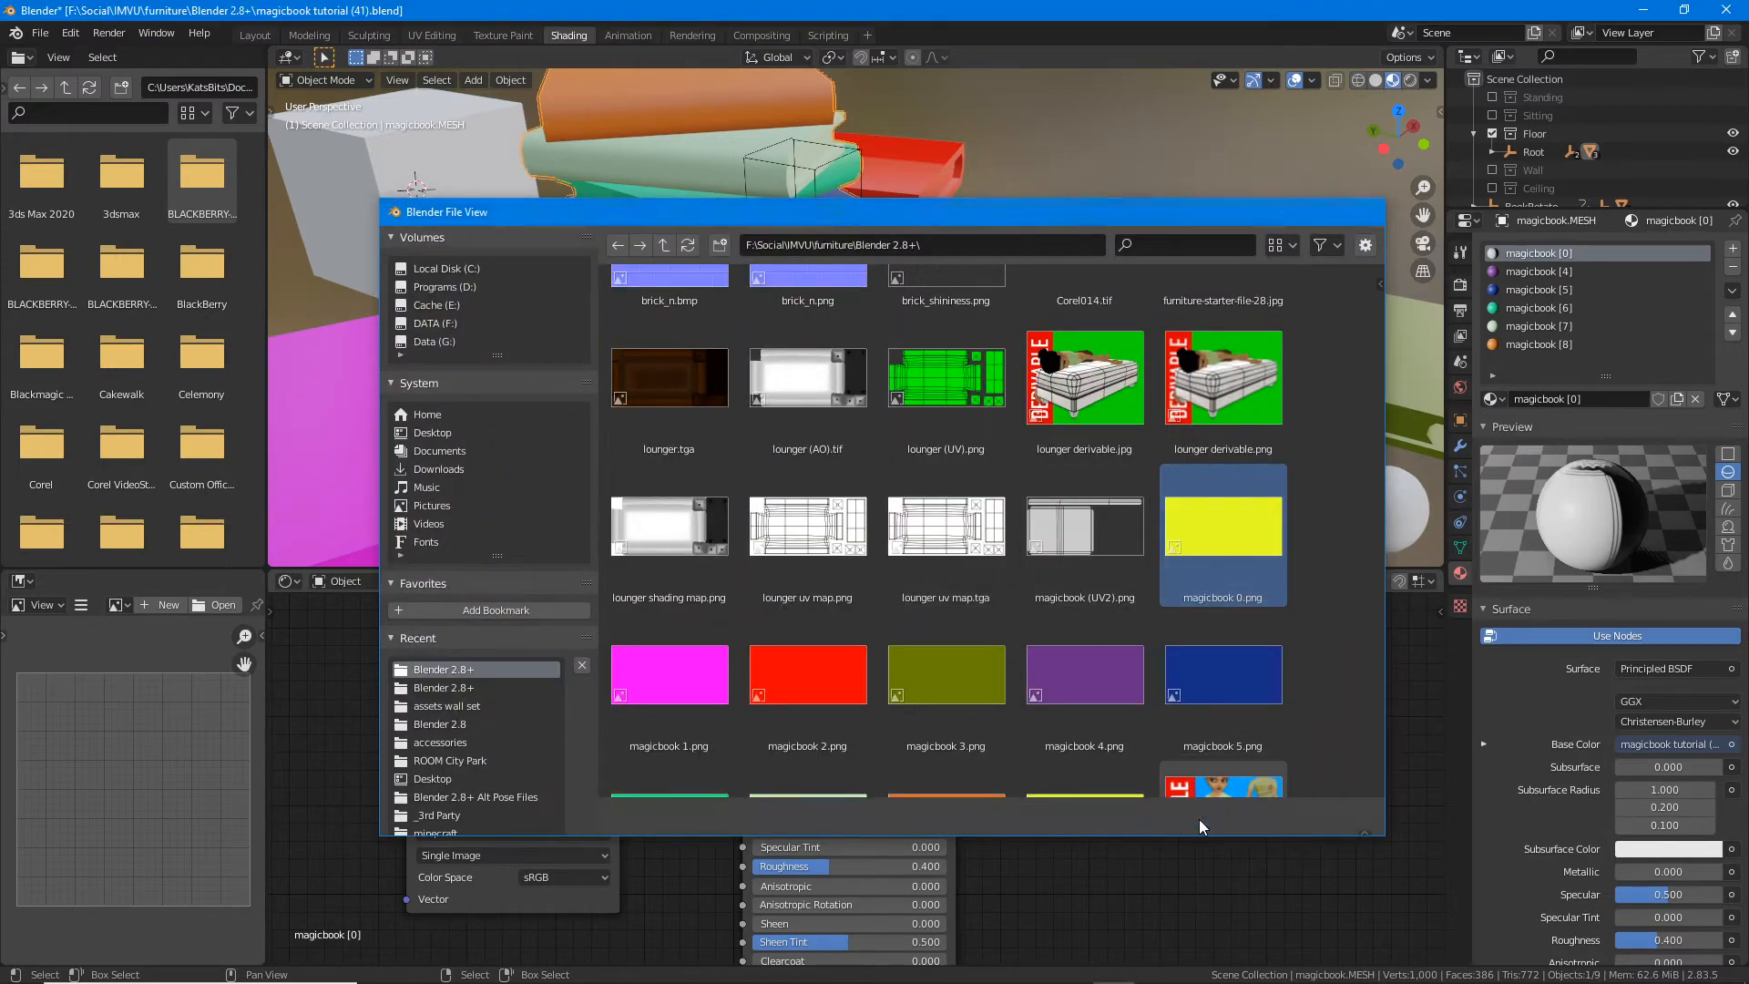
scroll(840, 360, "up", 3)
middle_click_drag(784, 368, 747, 406)
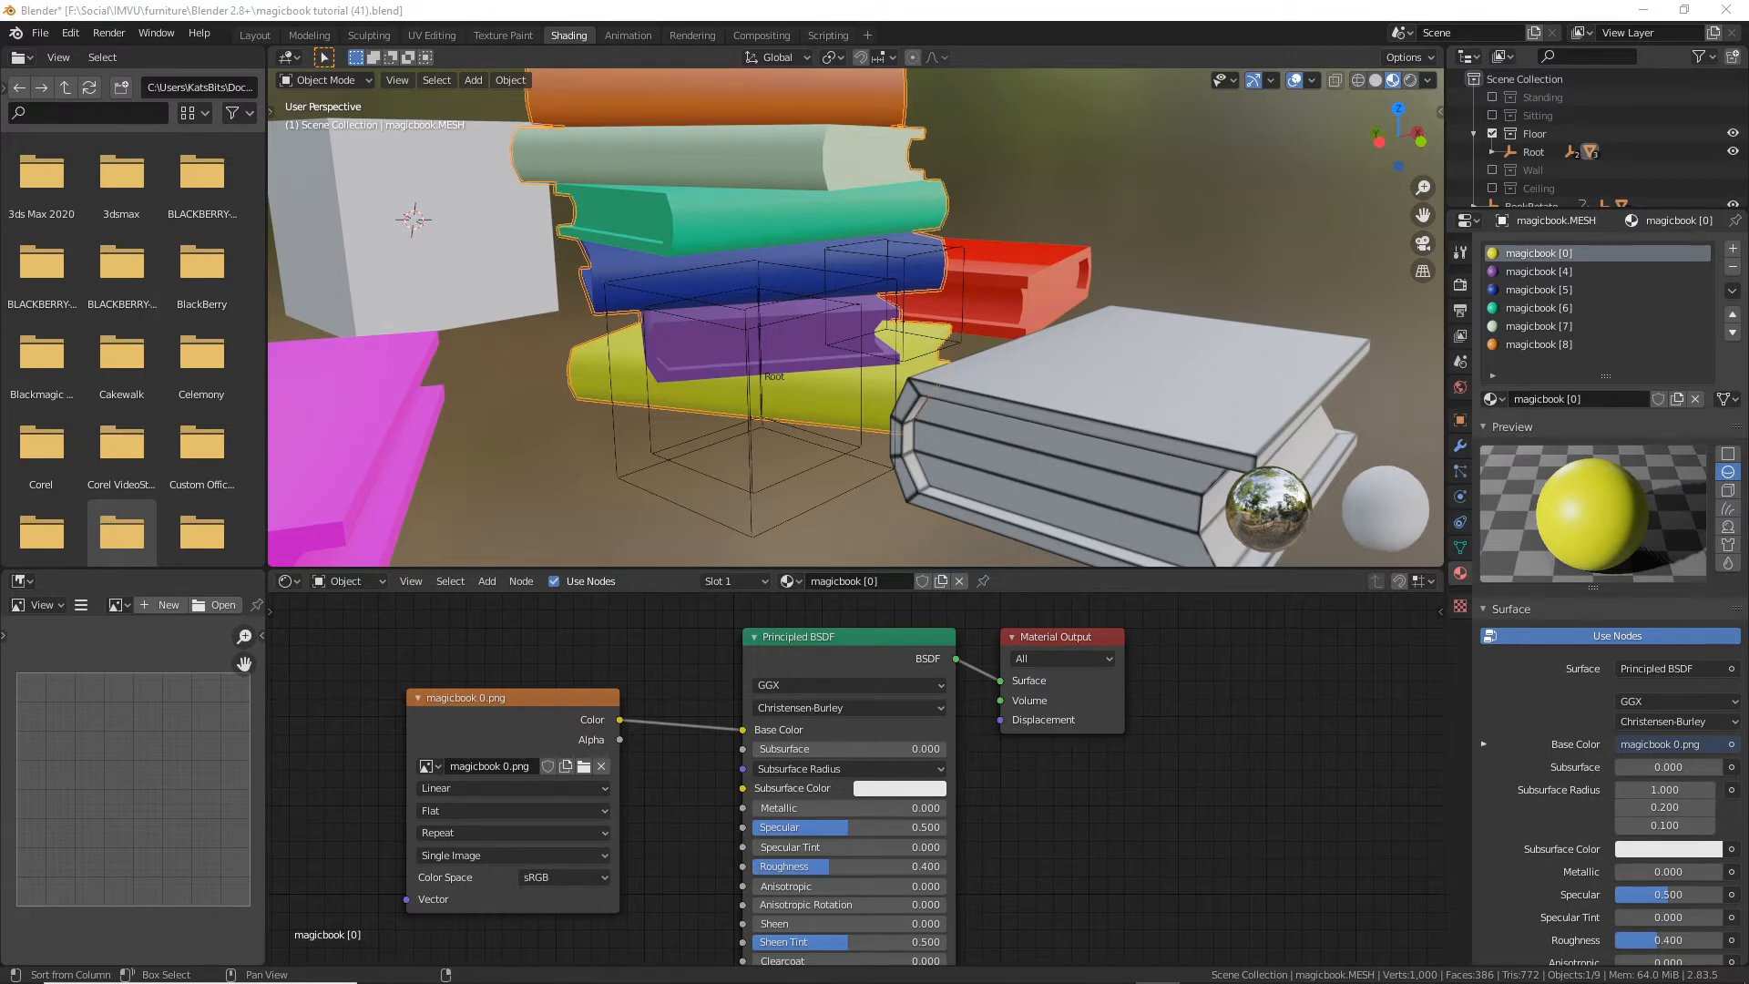
Step: Examine the coloured book stack and the magenta book's cover and spine from several angles
scroll(596, 397, "down", 6)
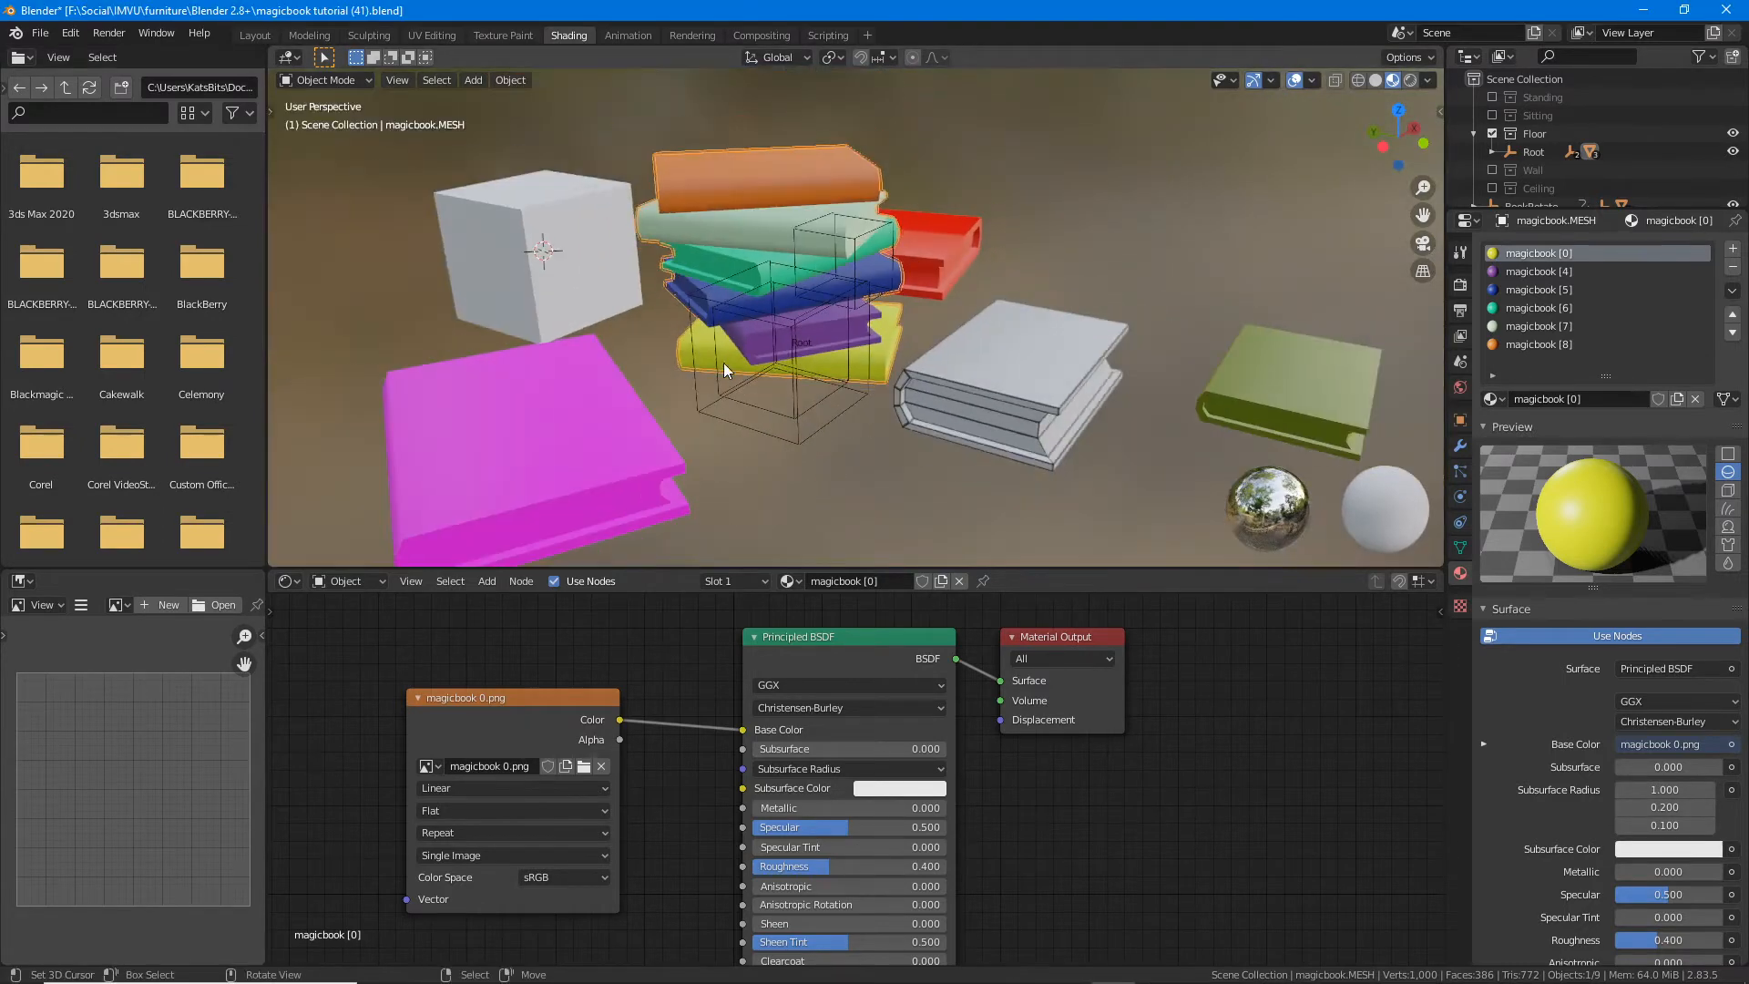
middle_click_drag(723, 362, 760, 376)
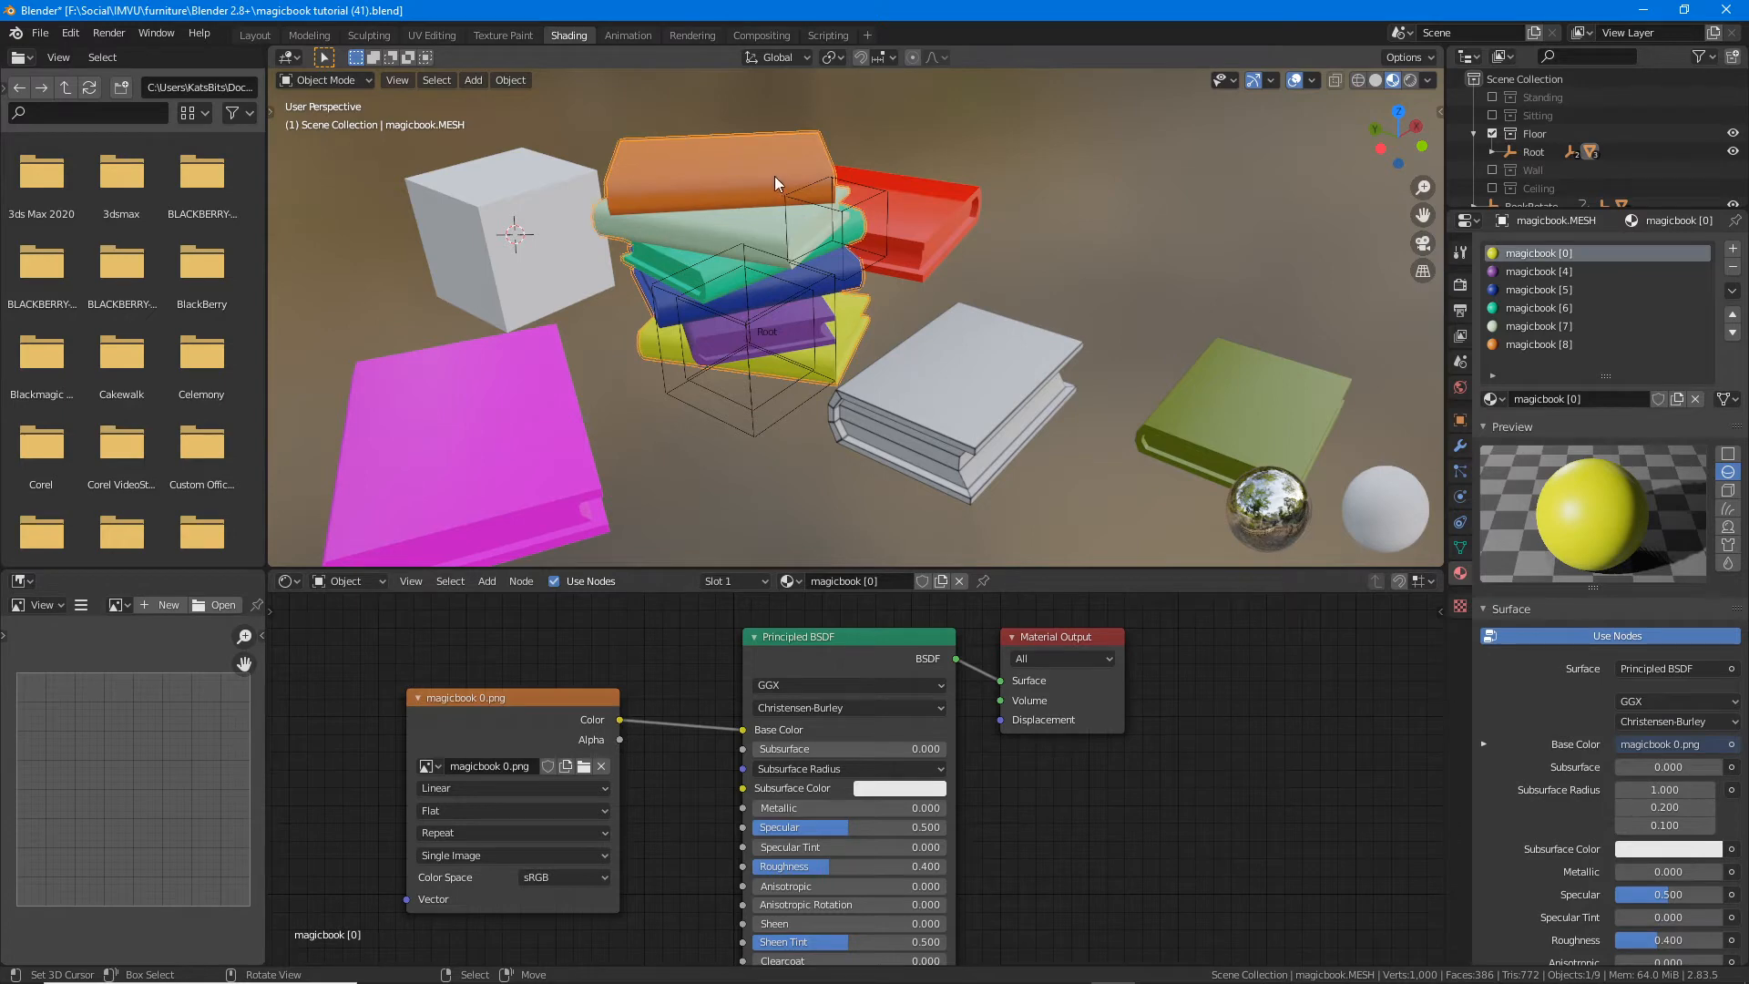
middle_click_drag(818, 306, 829, 332)
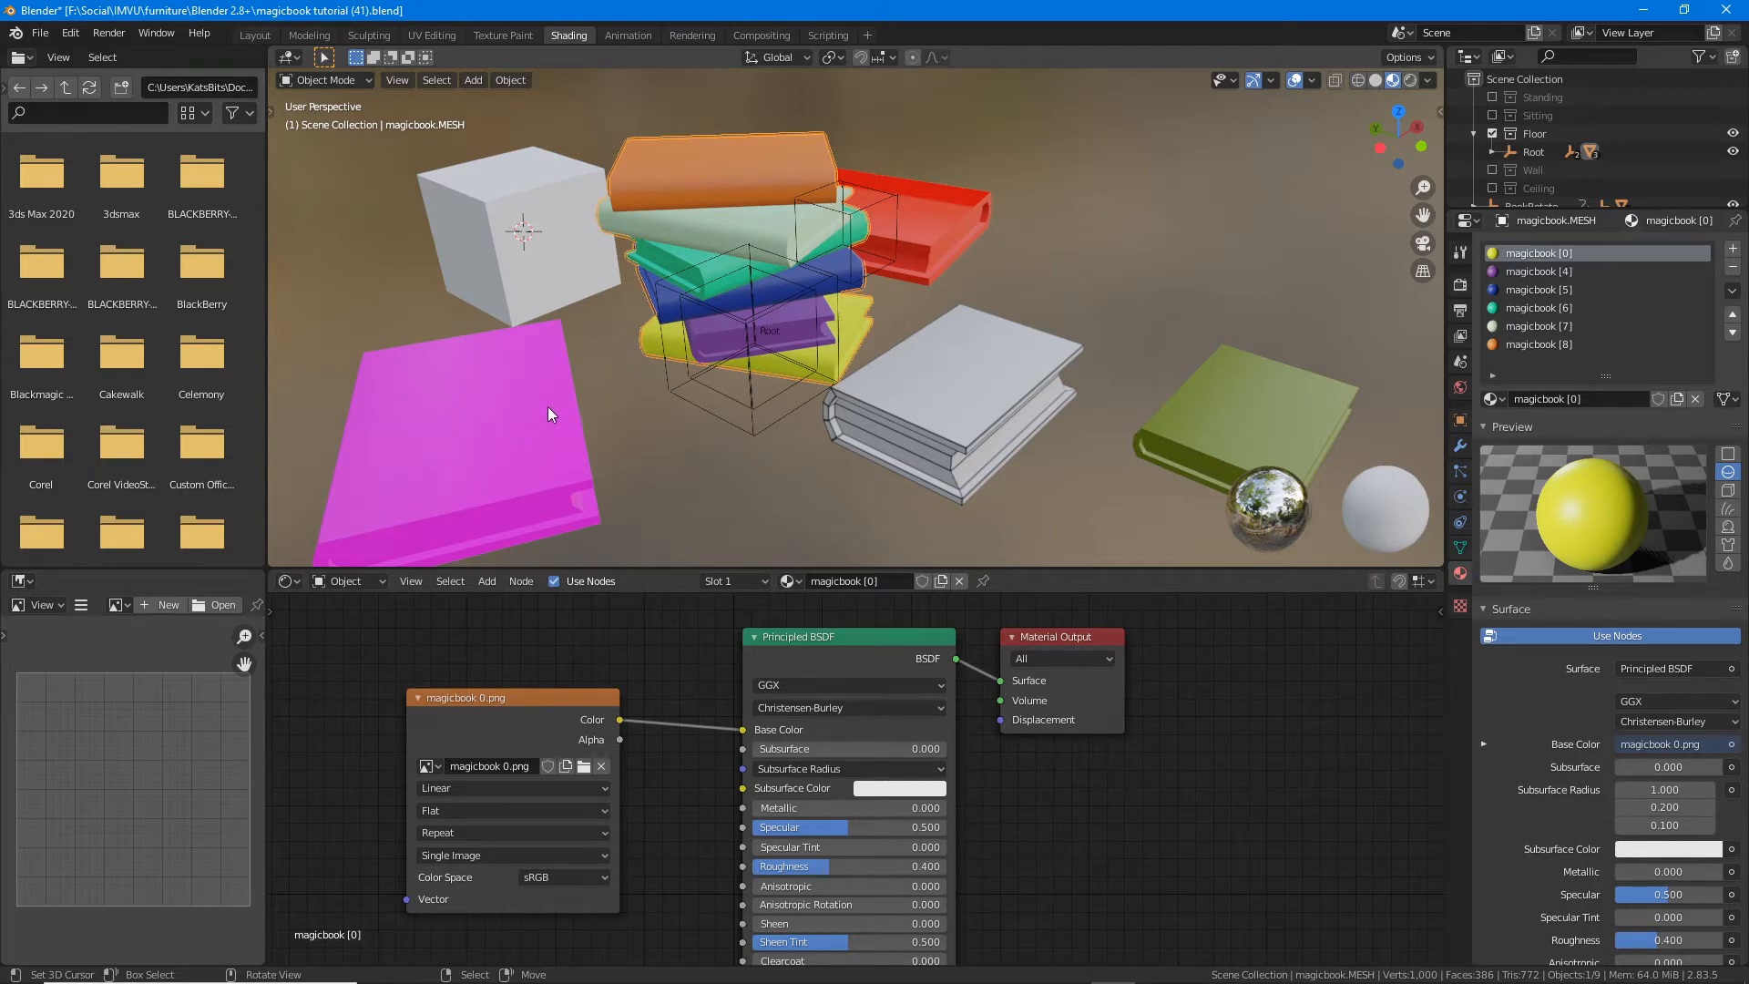
mouse_move(460, 361)
left_mouse_down()
mouse_move(492, 471)
mouse_move(469, 496)
left_mouse_up()
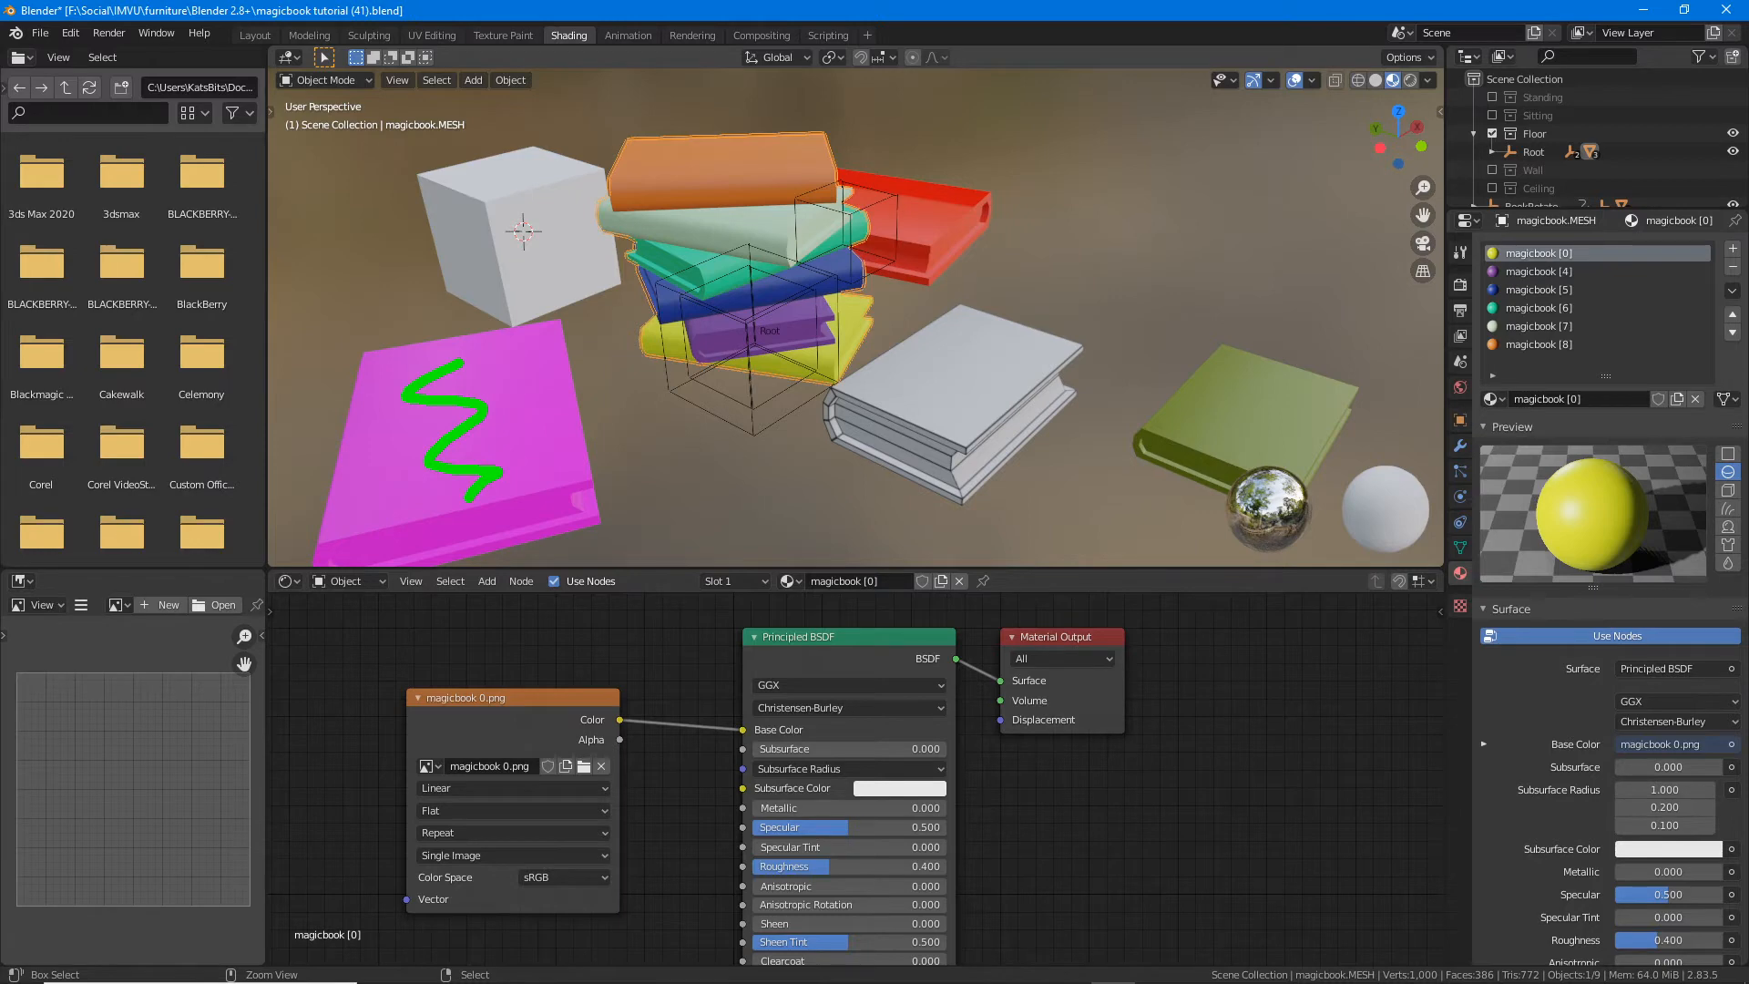
left_click_drag(650, 176, 802, 175)
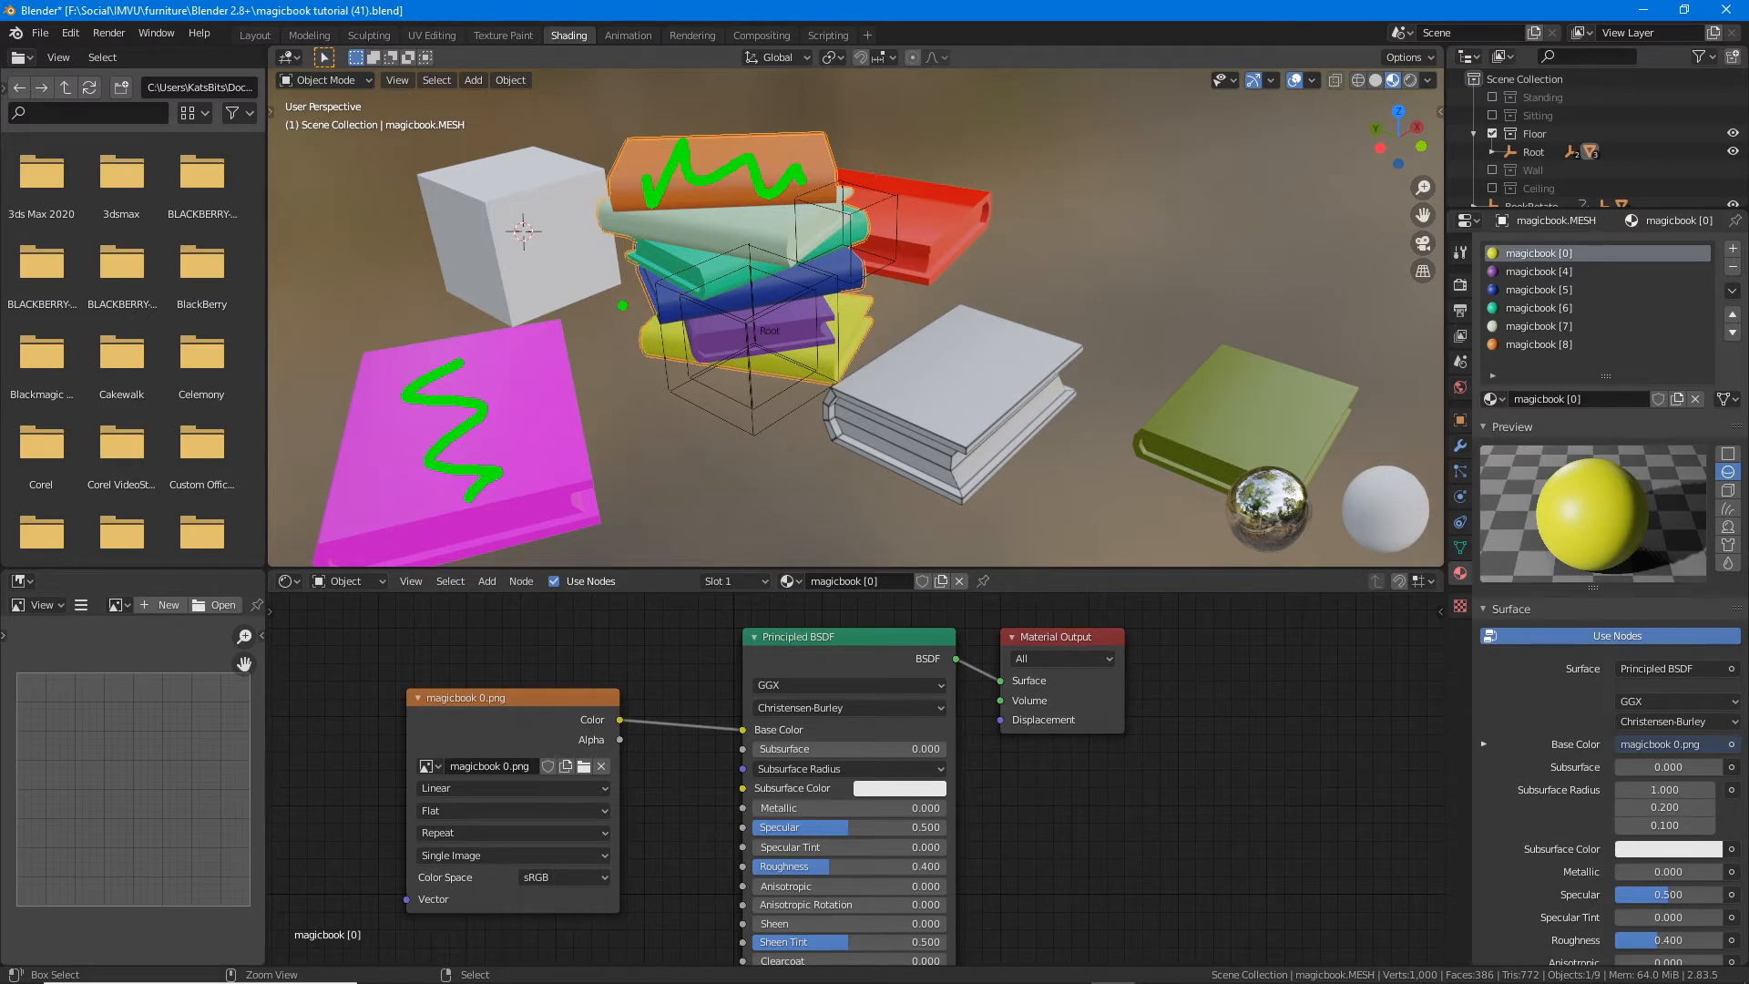
key("ctrl+z")
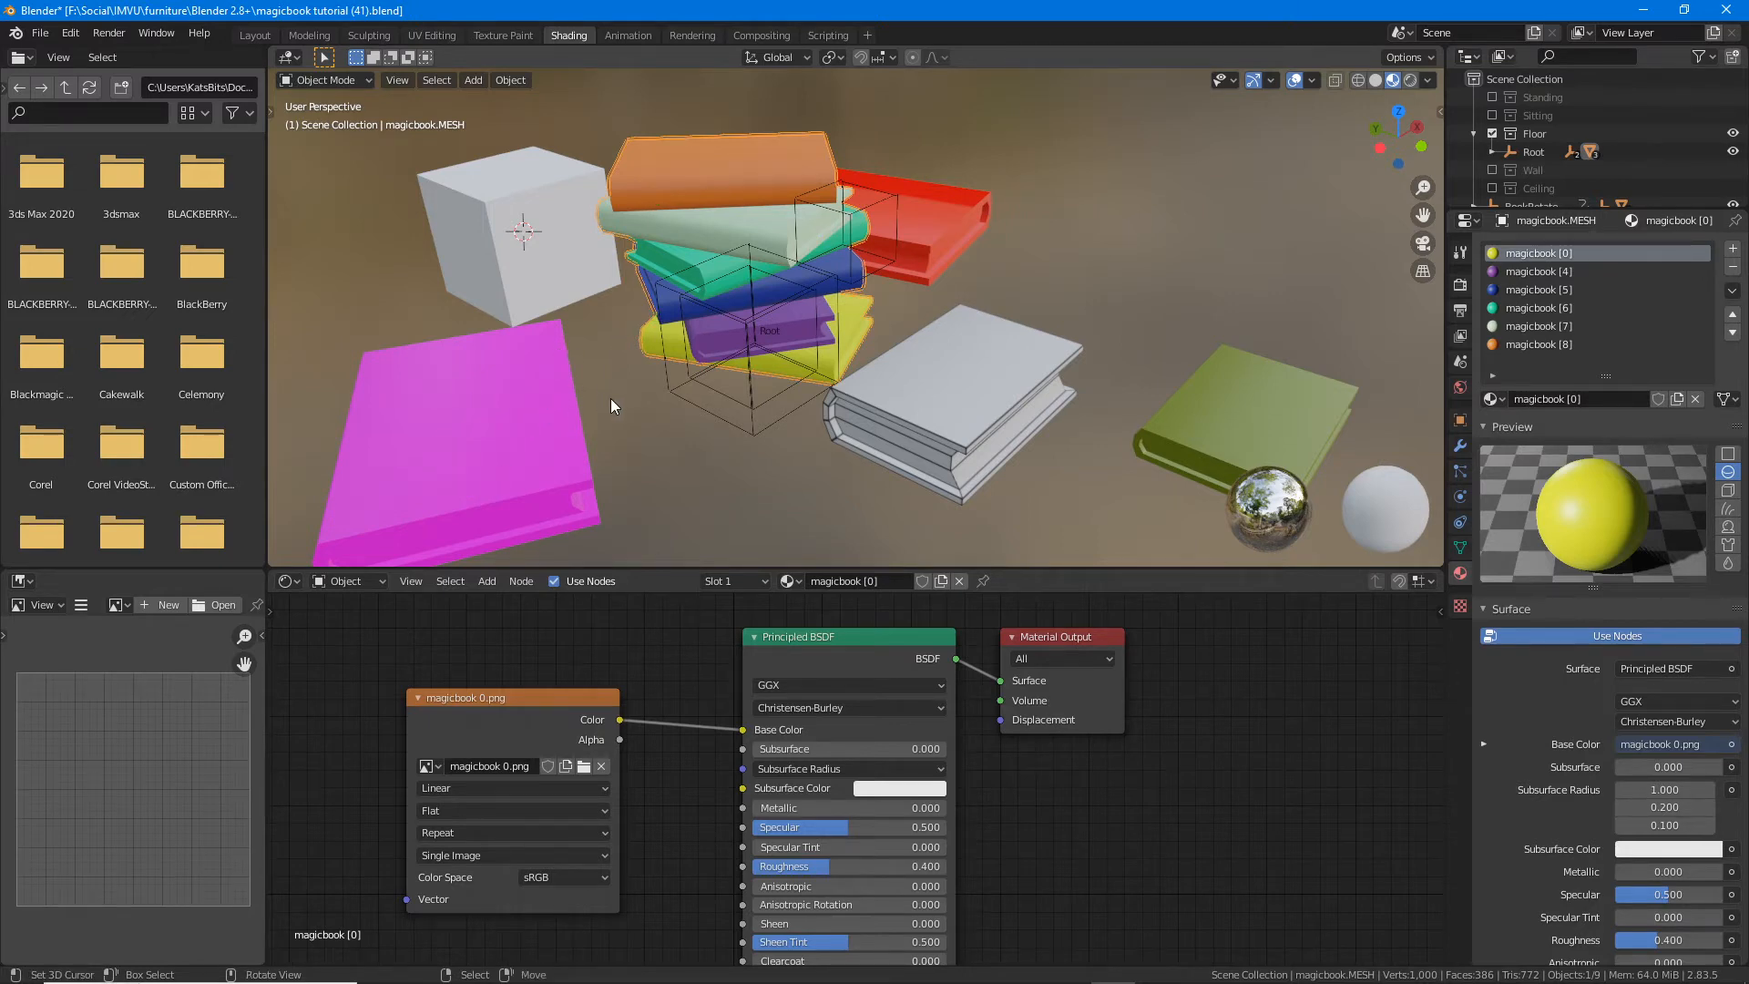
mouse_move(610, 397)
middle_mouse_down()
mouse_move(540, 392)
mouse_move(588, 387)
middle_mouse_up()
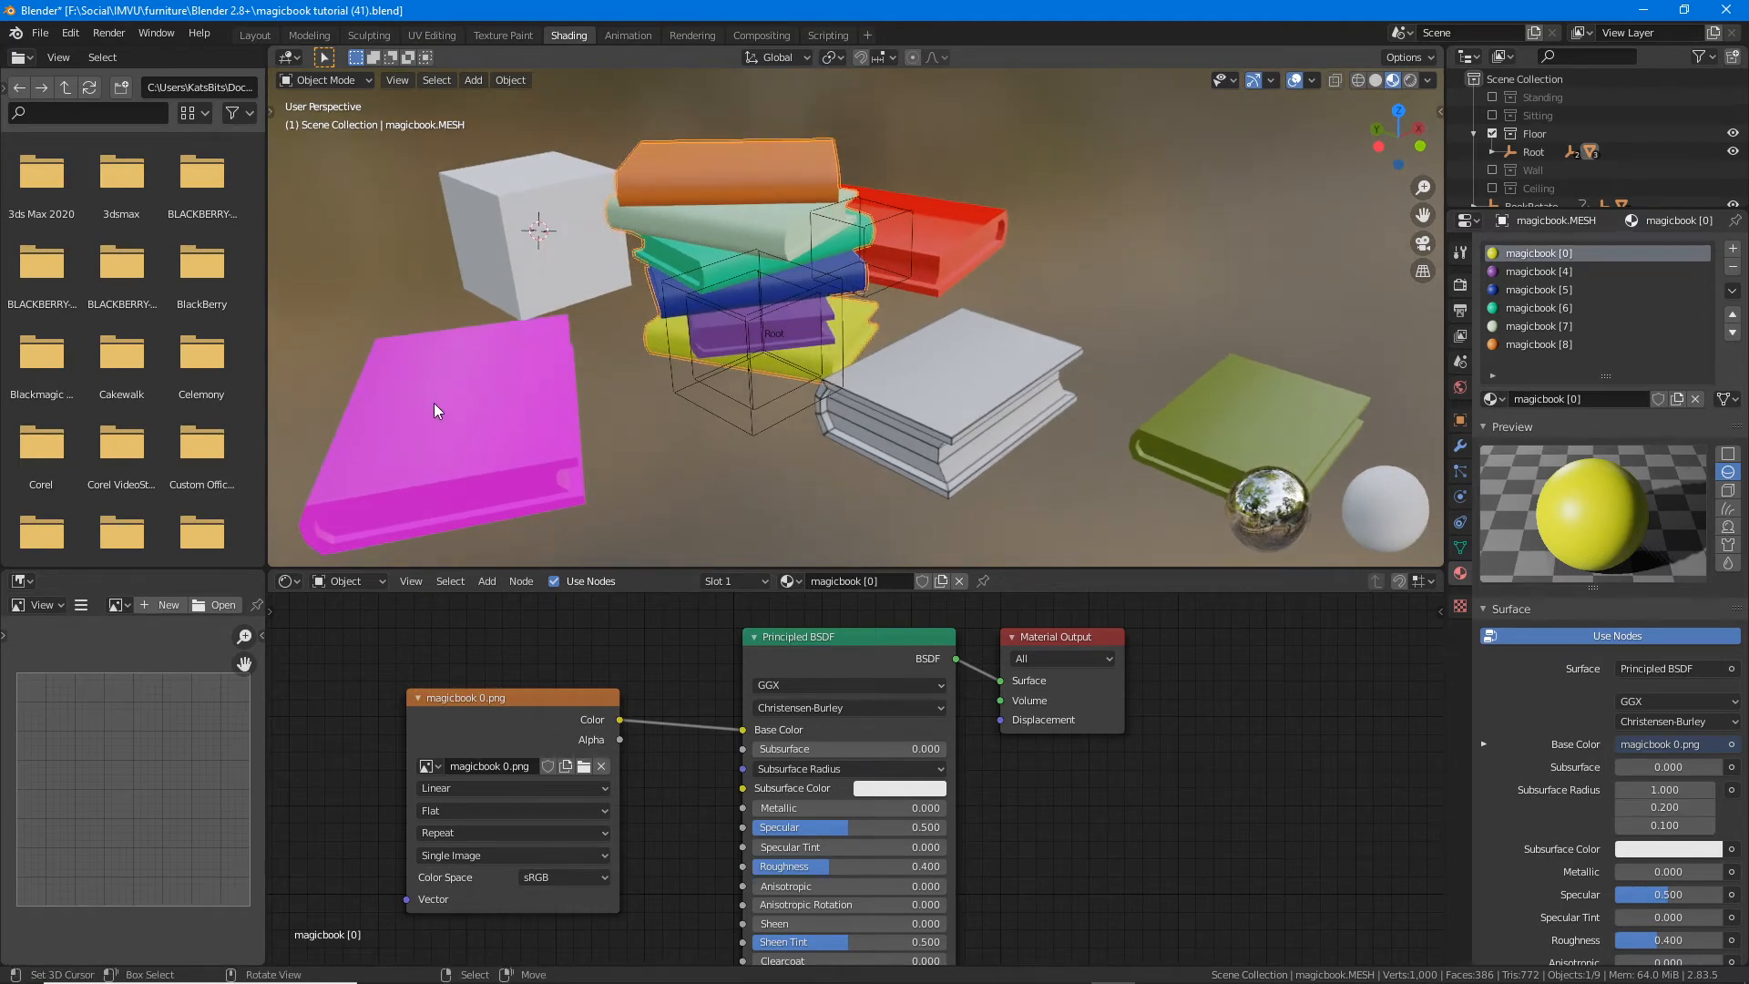
scroll(434, 402, "up", 2)
middle_click_drag(565, 465, 503, 387)
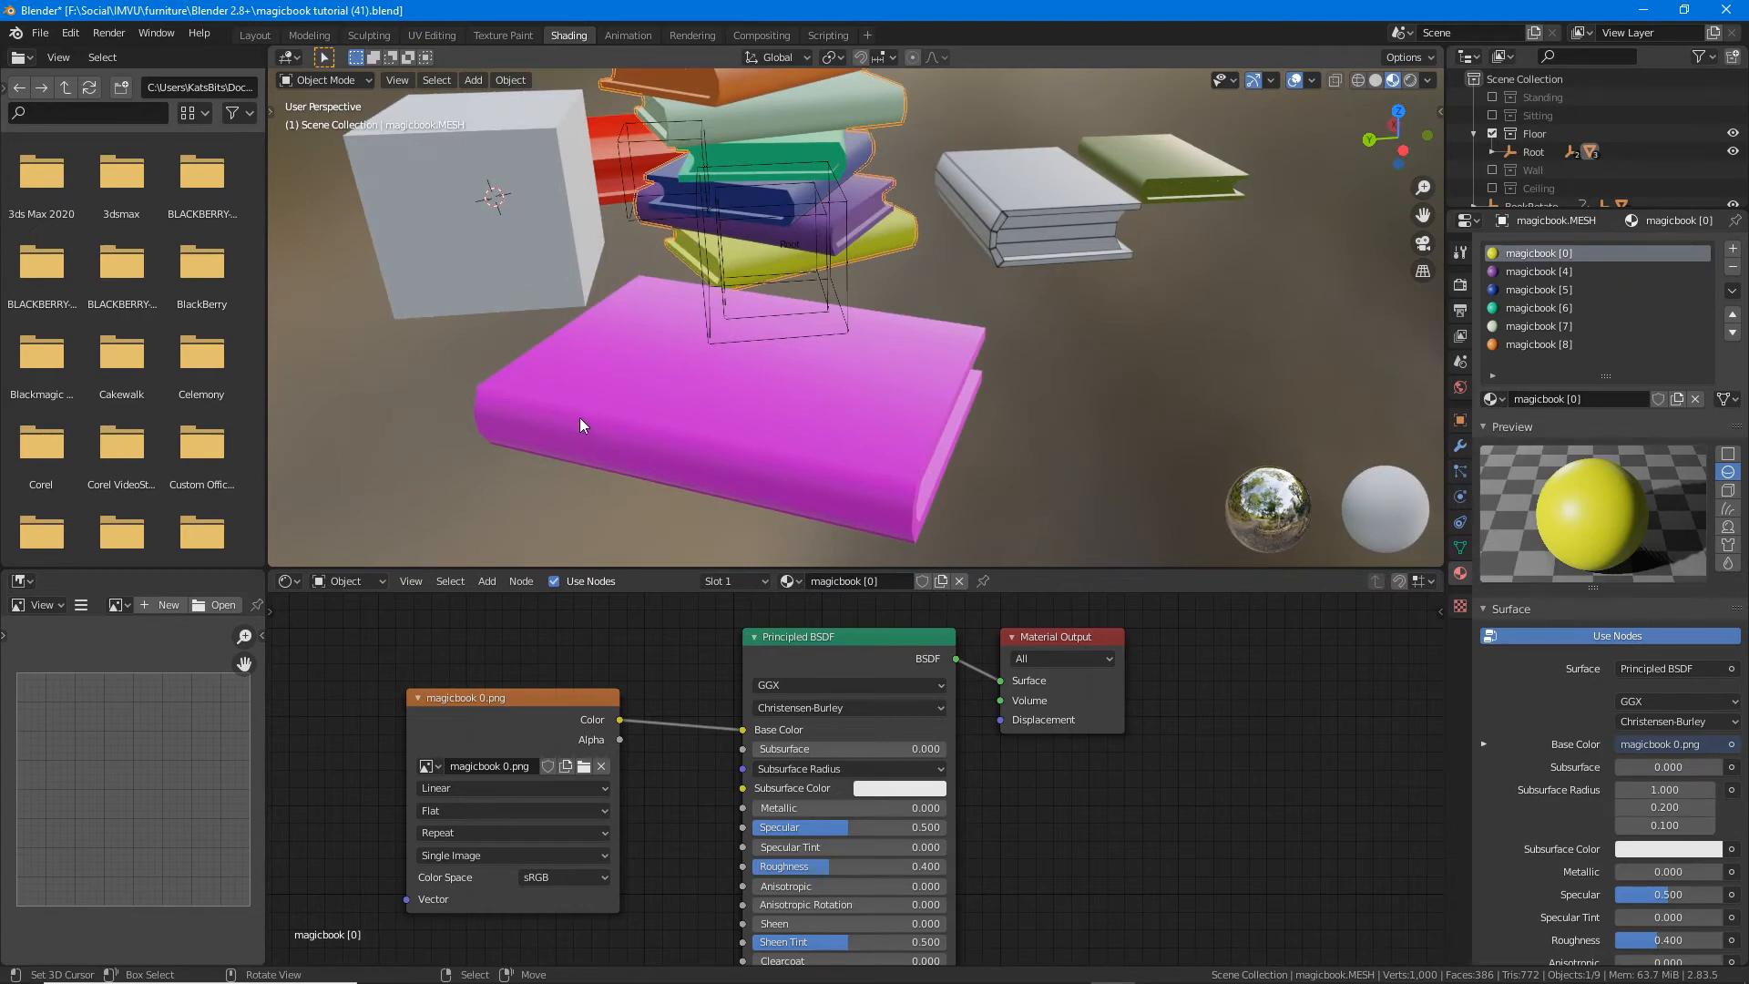
mouse_move(484, 388)
left_mouse_down()
mouse_move(623, 309)
mouse_move(640, 279)
left_mouse_up()
mouse_move(663, 277)
left_mouse_down()
mouse_move(947, 317)
mouse_move(907, 498)
mouse_move(860, 542)
left_mouse_up()
left_click_drag(706, 432, 717, 527)
left_click_drag(618, 391, 599, 476)
left_click_drag(511, 392, 503, 456)
mouse_move(522, 444)
left_mouse_down()
mouse_move(531, 426)
mouse_move(570, 451)
mouse_move(594, 432)
left_mouse_up()
left_click_drag(625, 449, 819, 503)
mouse_move(649, 335)
left_mouse_down()
mouse_move(701, 387)
mouse_move(780, 342)
mouse_move(820, 401)
mouse_move(875, 390)
left_mouse_up()
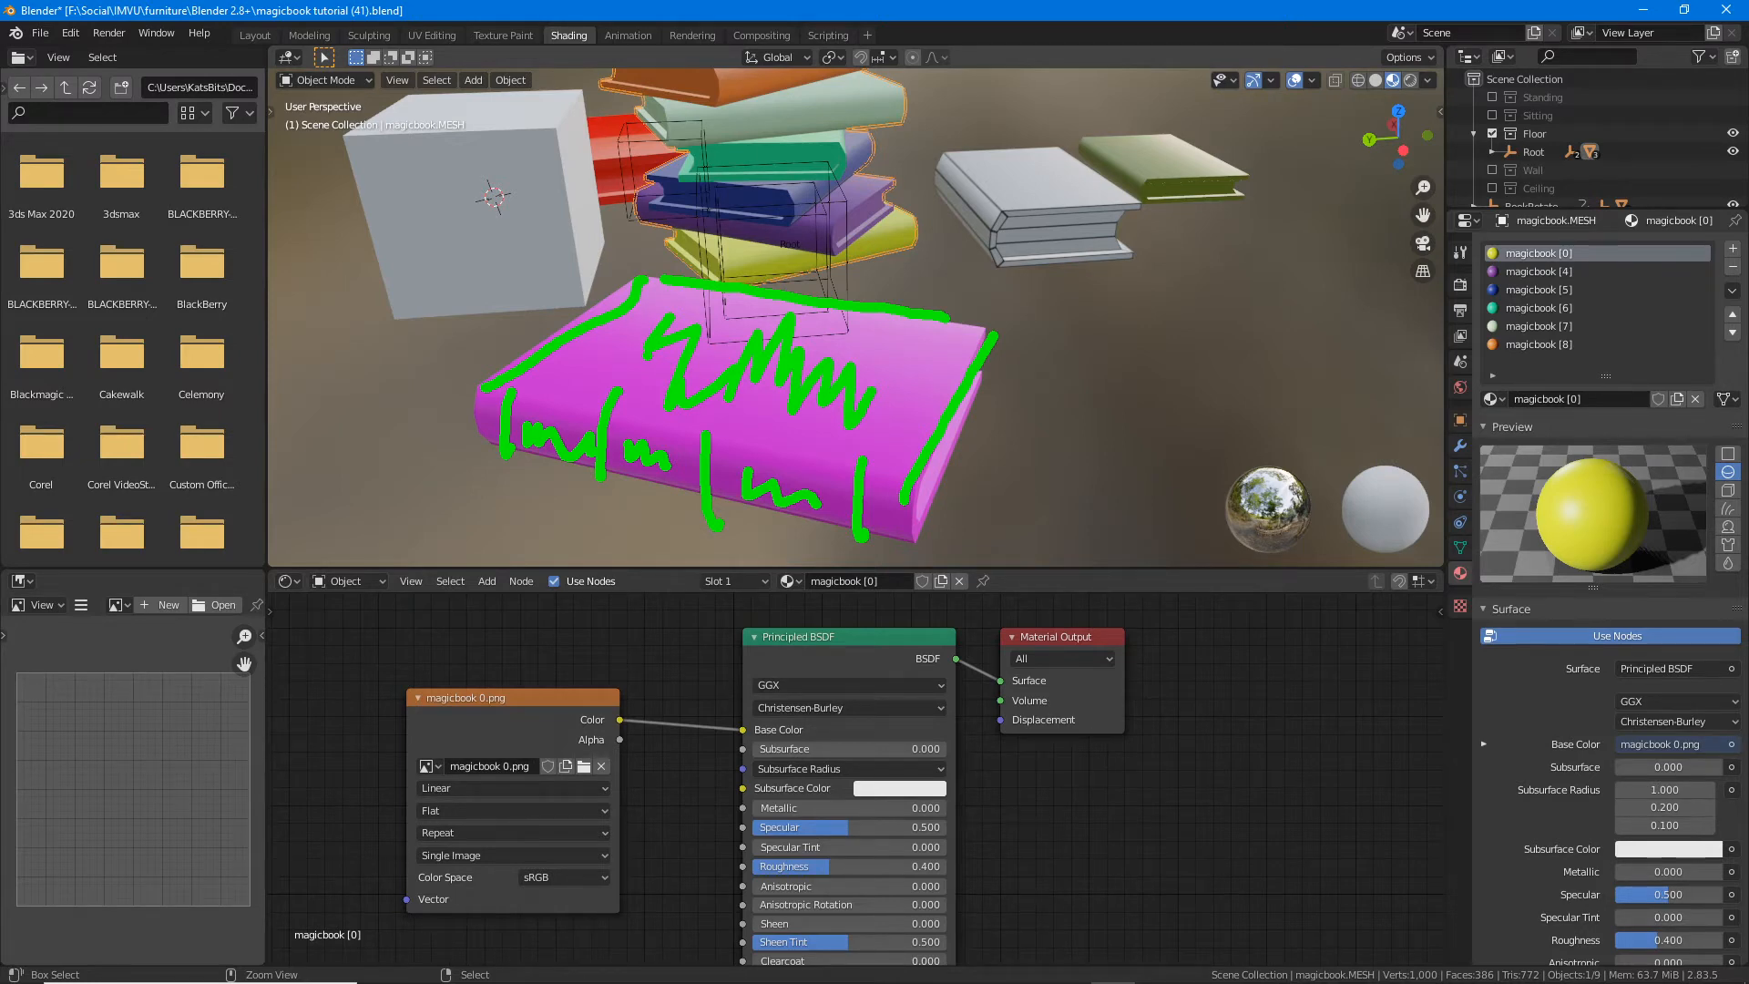
left_click_drag(740, 466, 744, 474)
key("Escape")
scroll(707, 381, "down", 3)
middle_click_drag(707, 380, 713, 343)
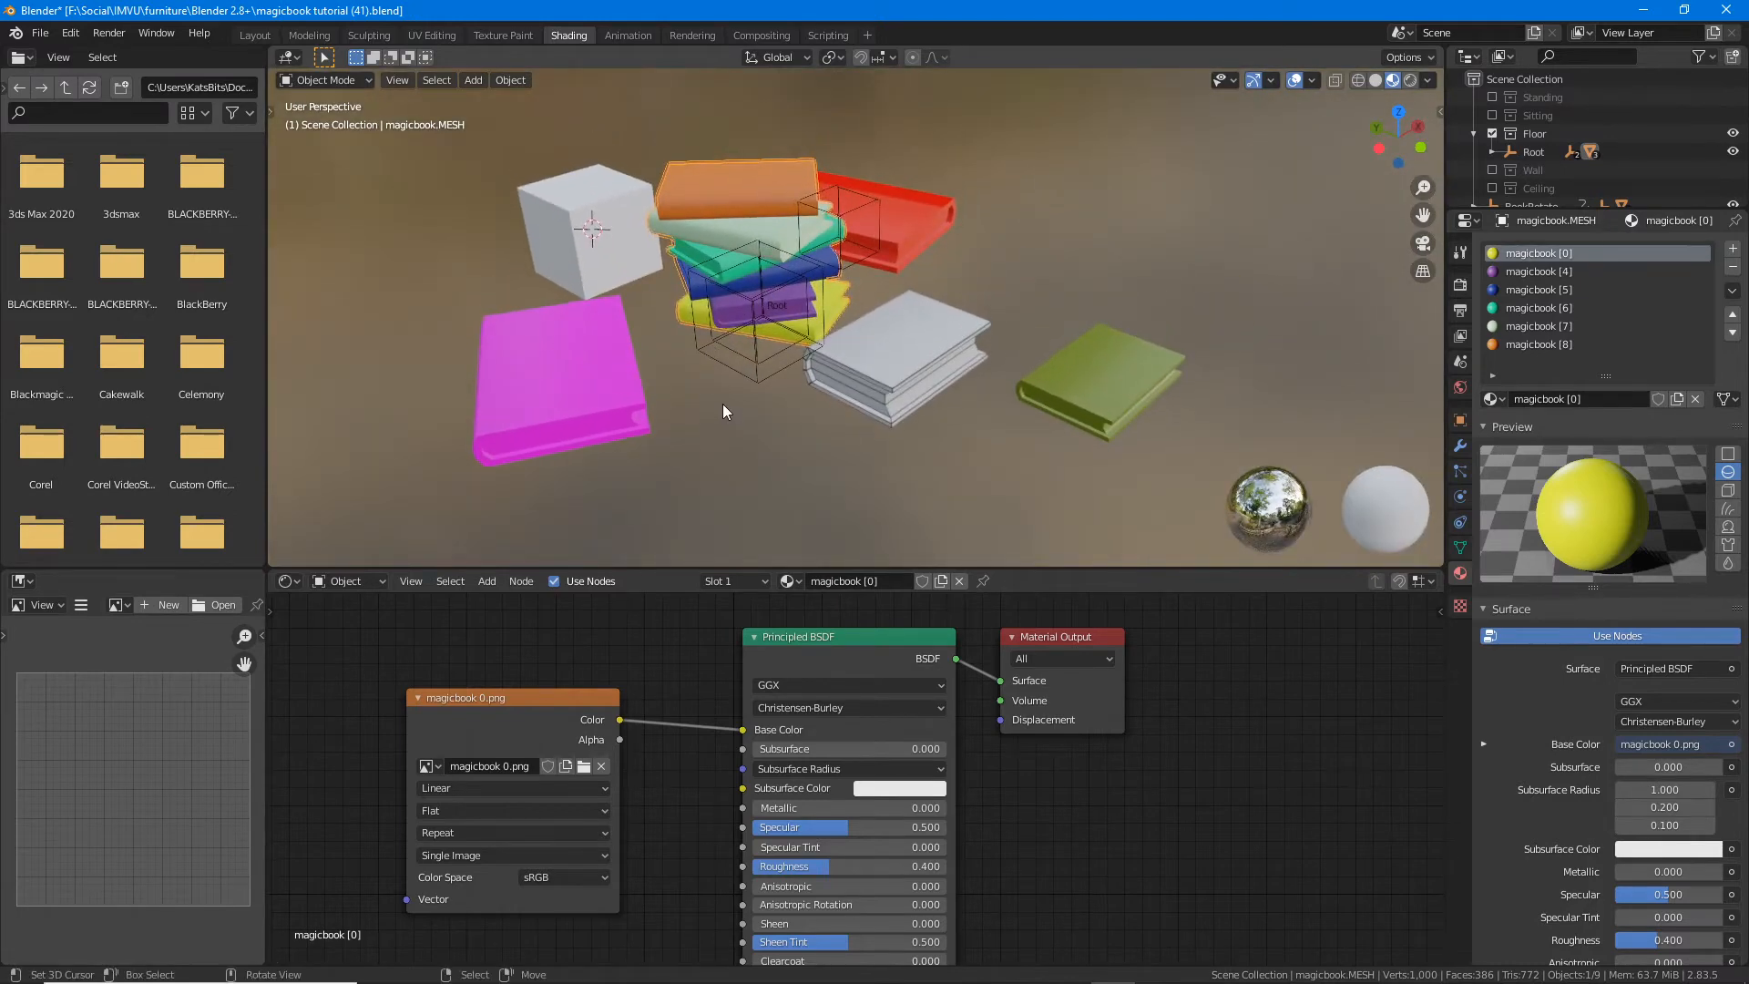
scroll(723, 403, "up", 2)
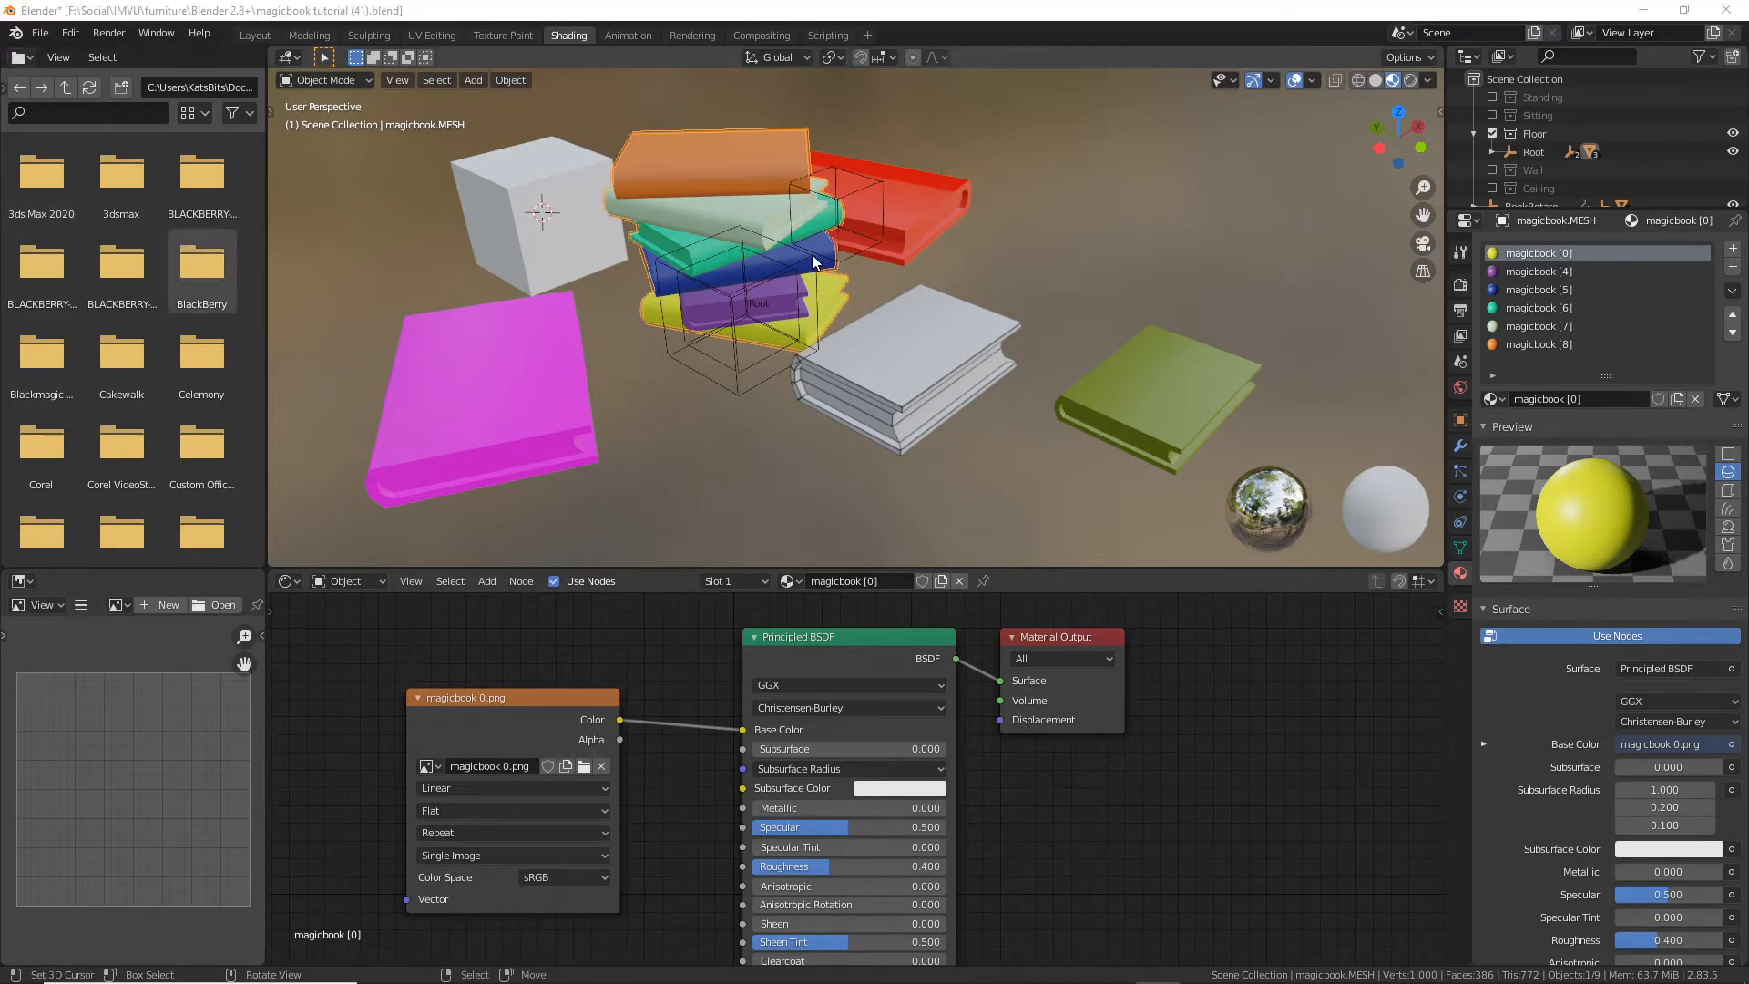
mouse_move(813, 261)
middle_mouse_down()
mouse_move(823, 243)
mouse_move(822, 273)
mouse_move(813, 260)
middle_mouse_up()
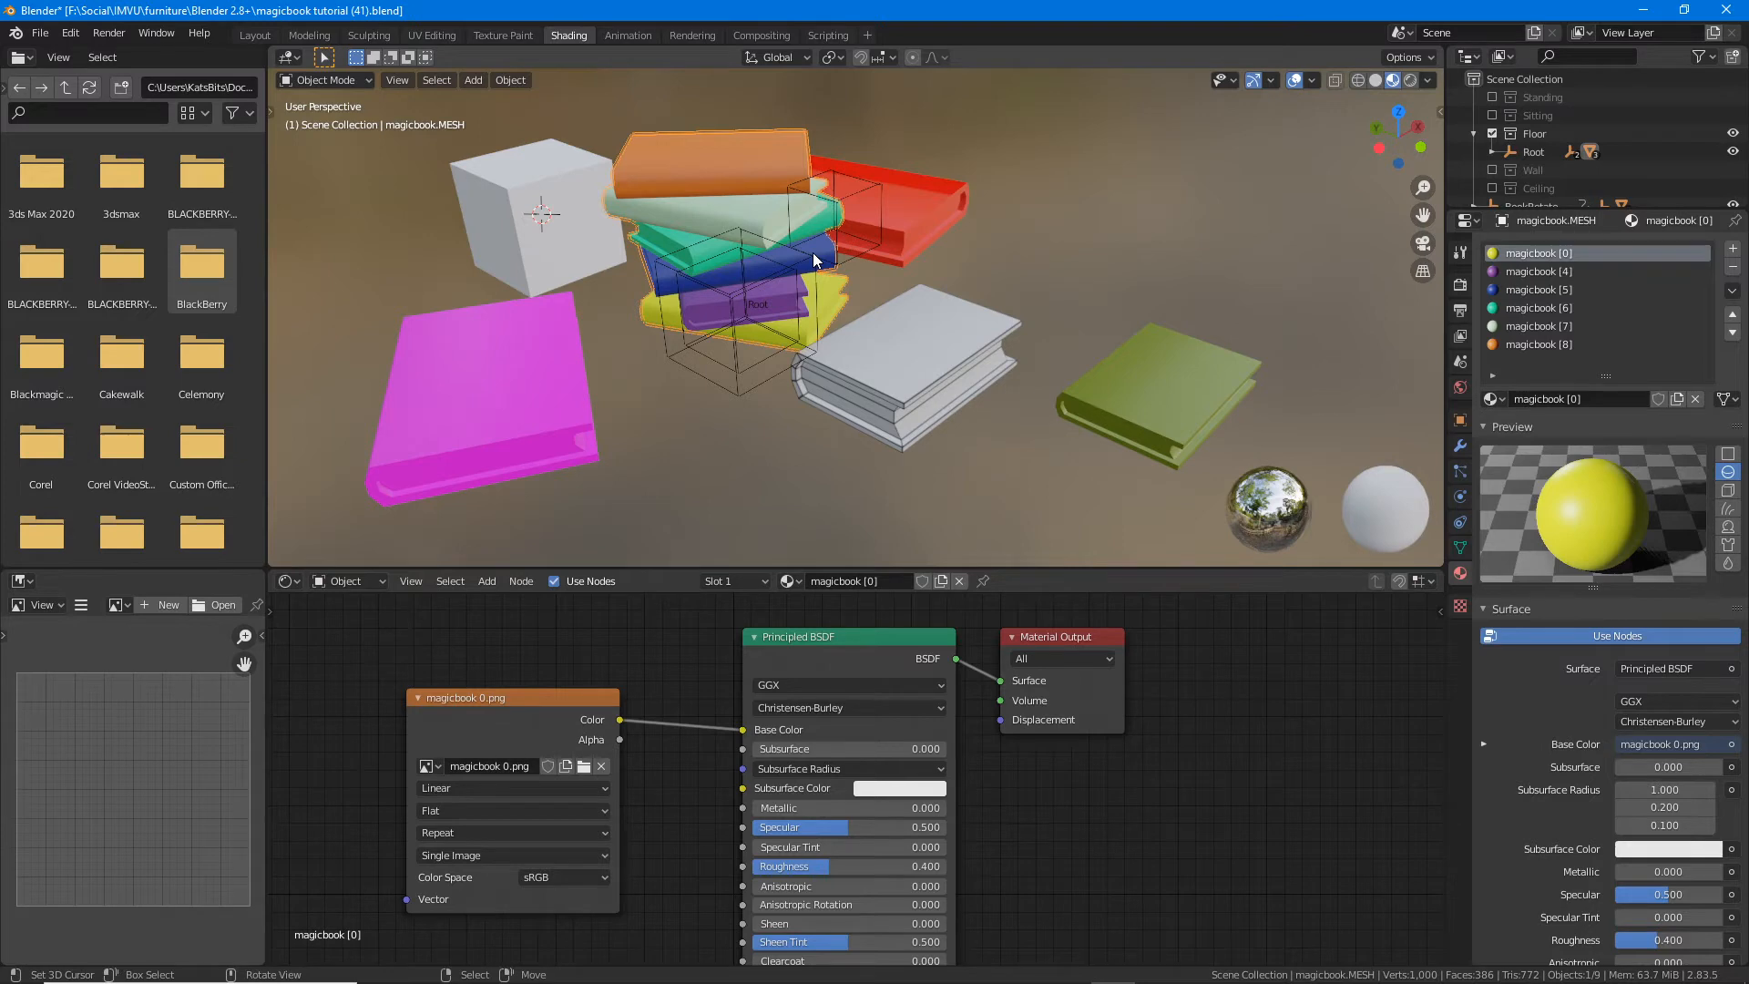
middle_click_drag(660, 369, 723, 375)
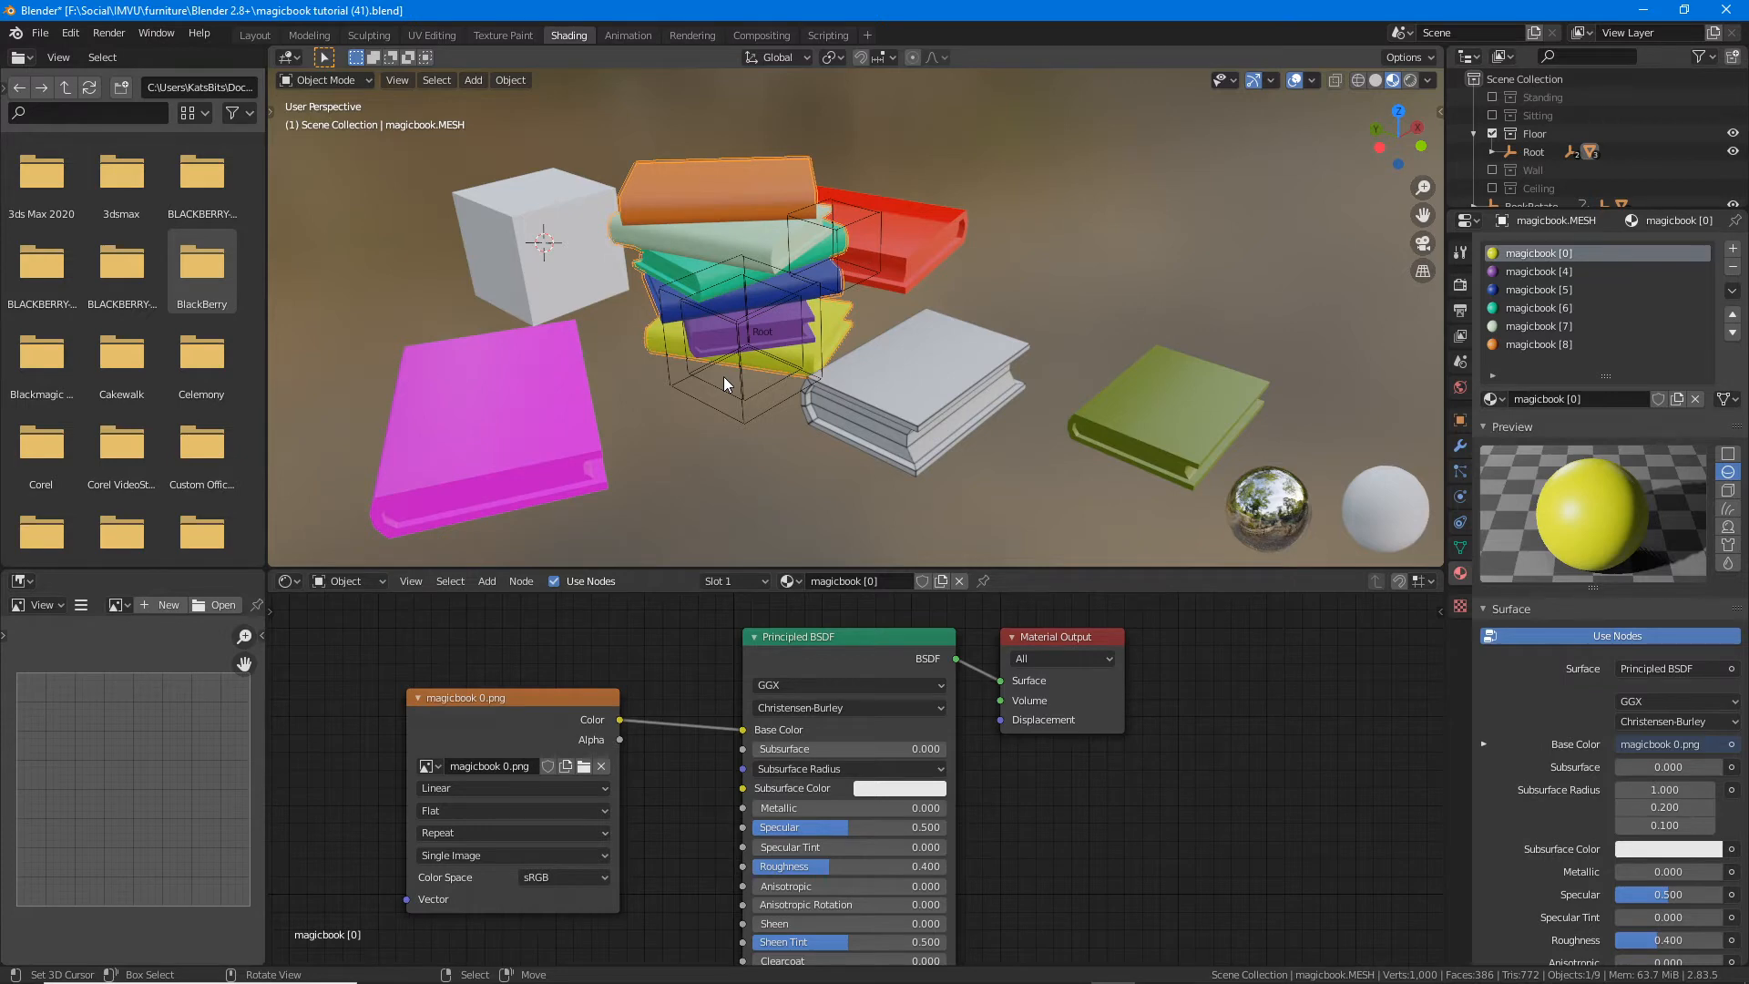
Step: Save the scene as a new file named magicbook tutorial (42).blend
left_click(40, 33)
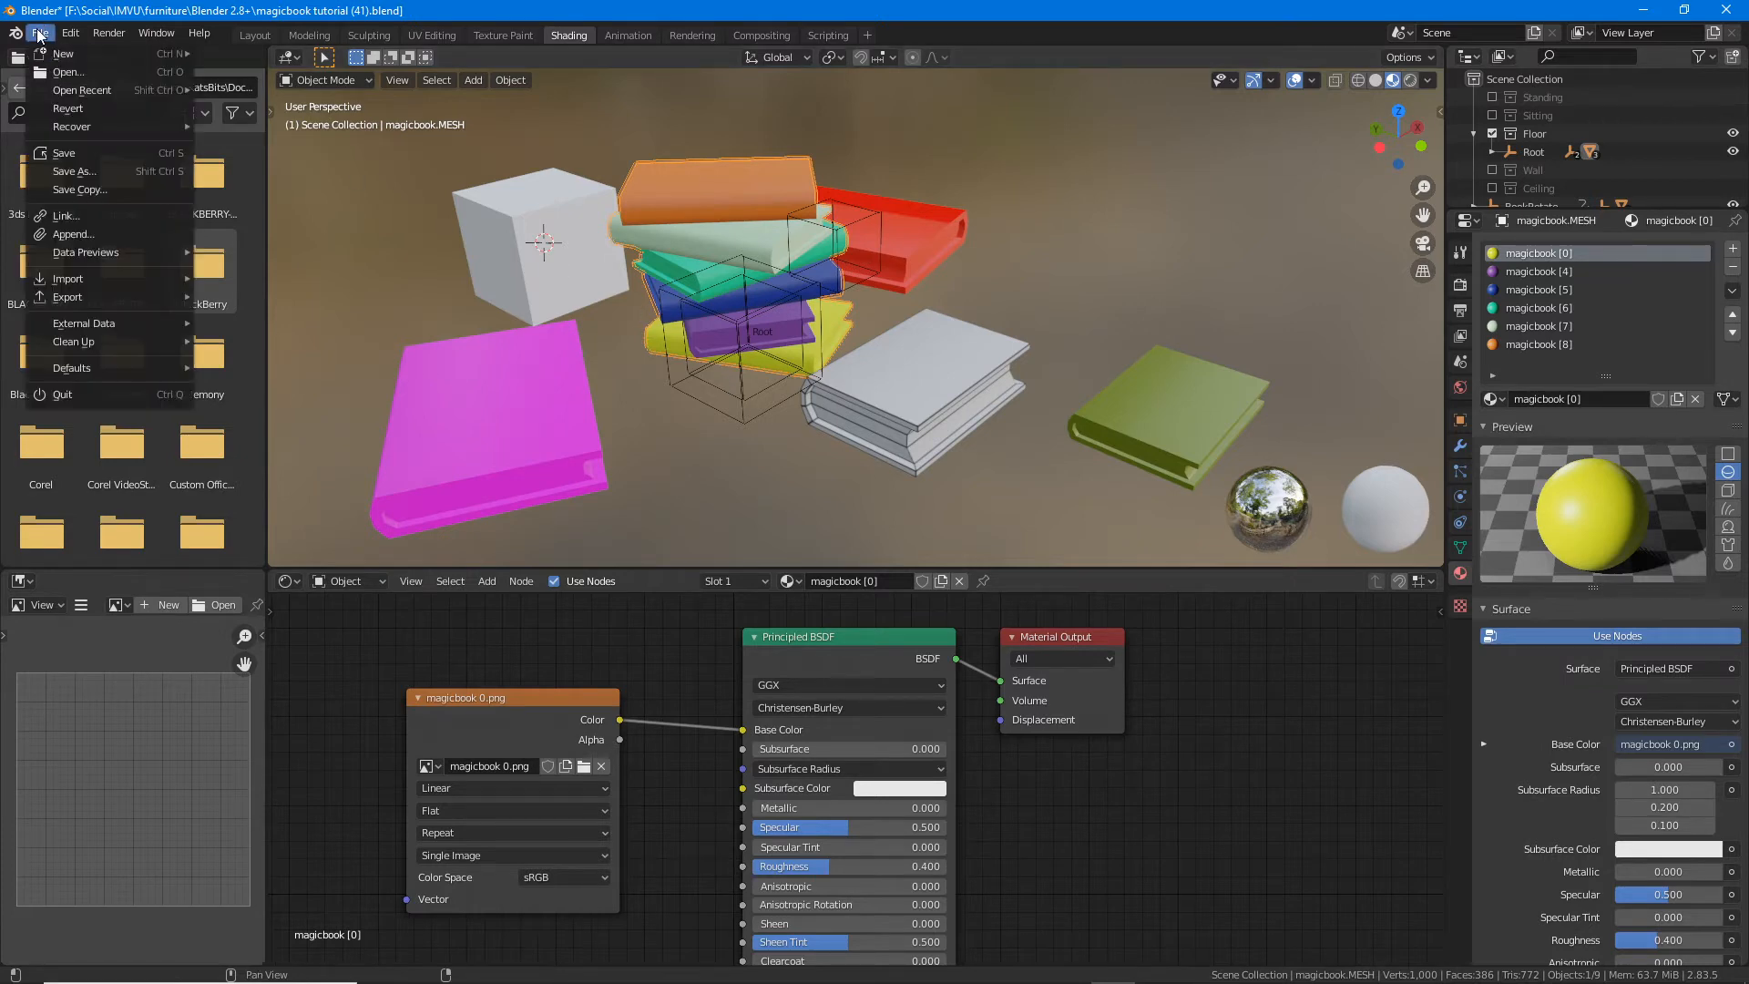
left_click(75, 171)
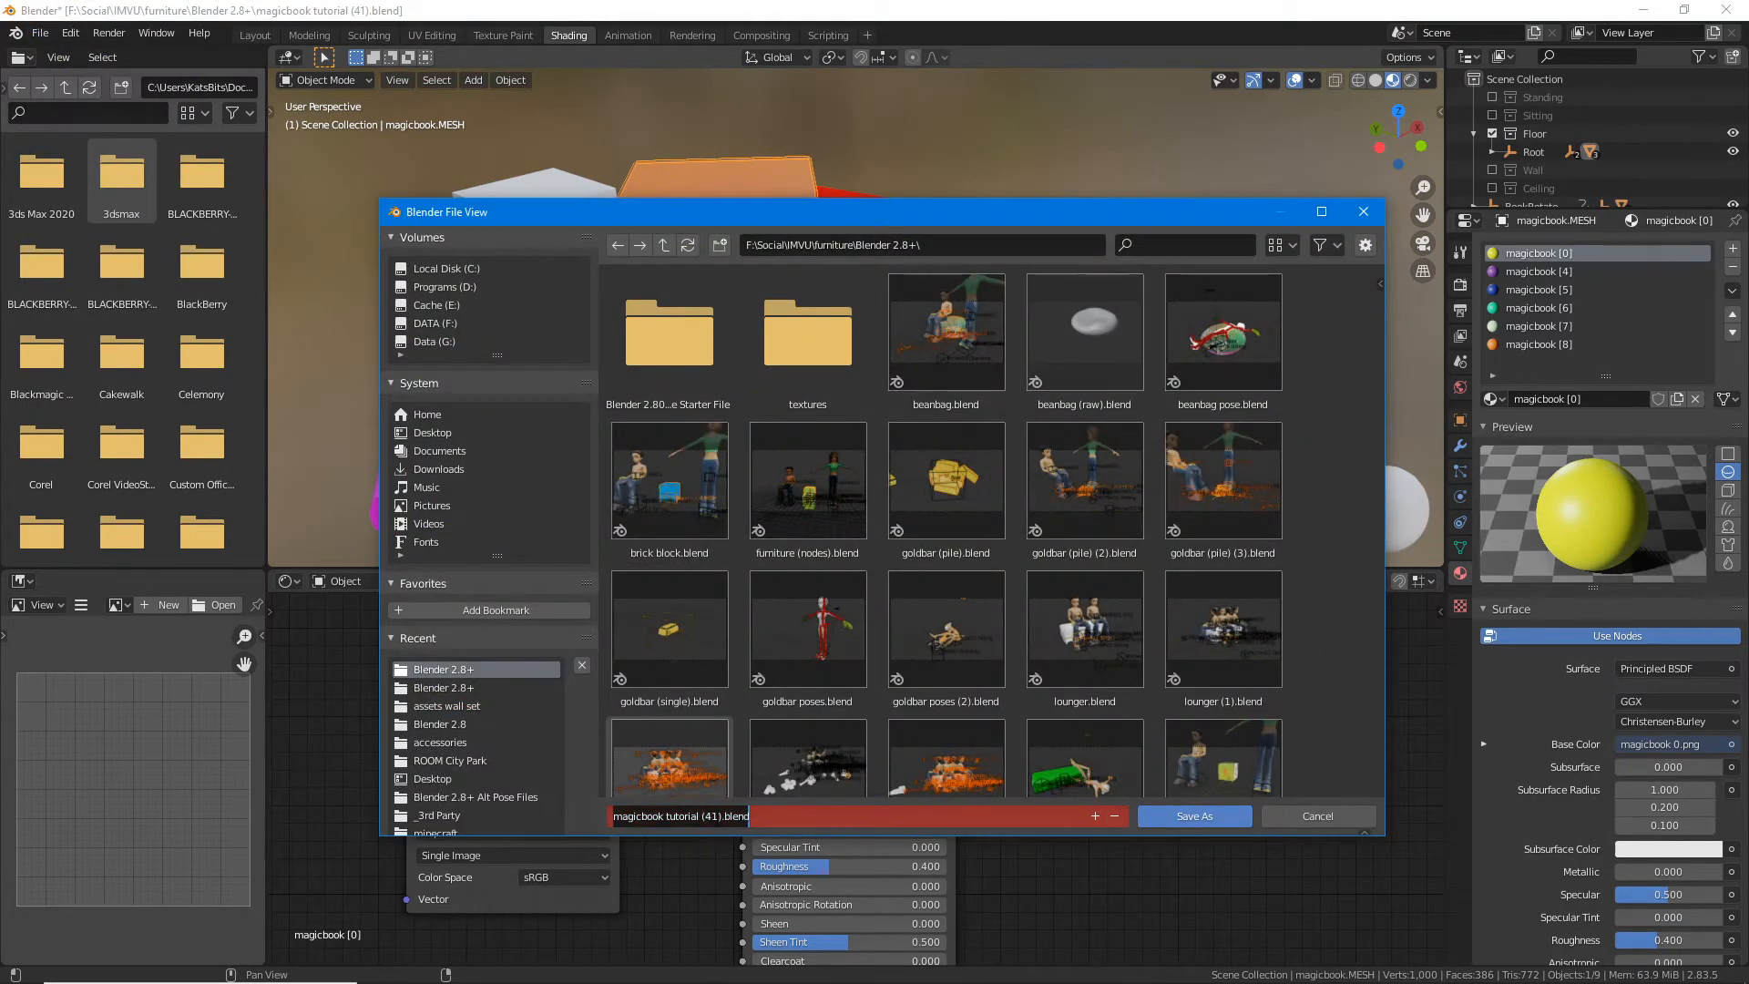
type("2")
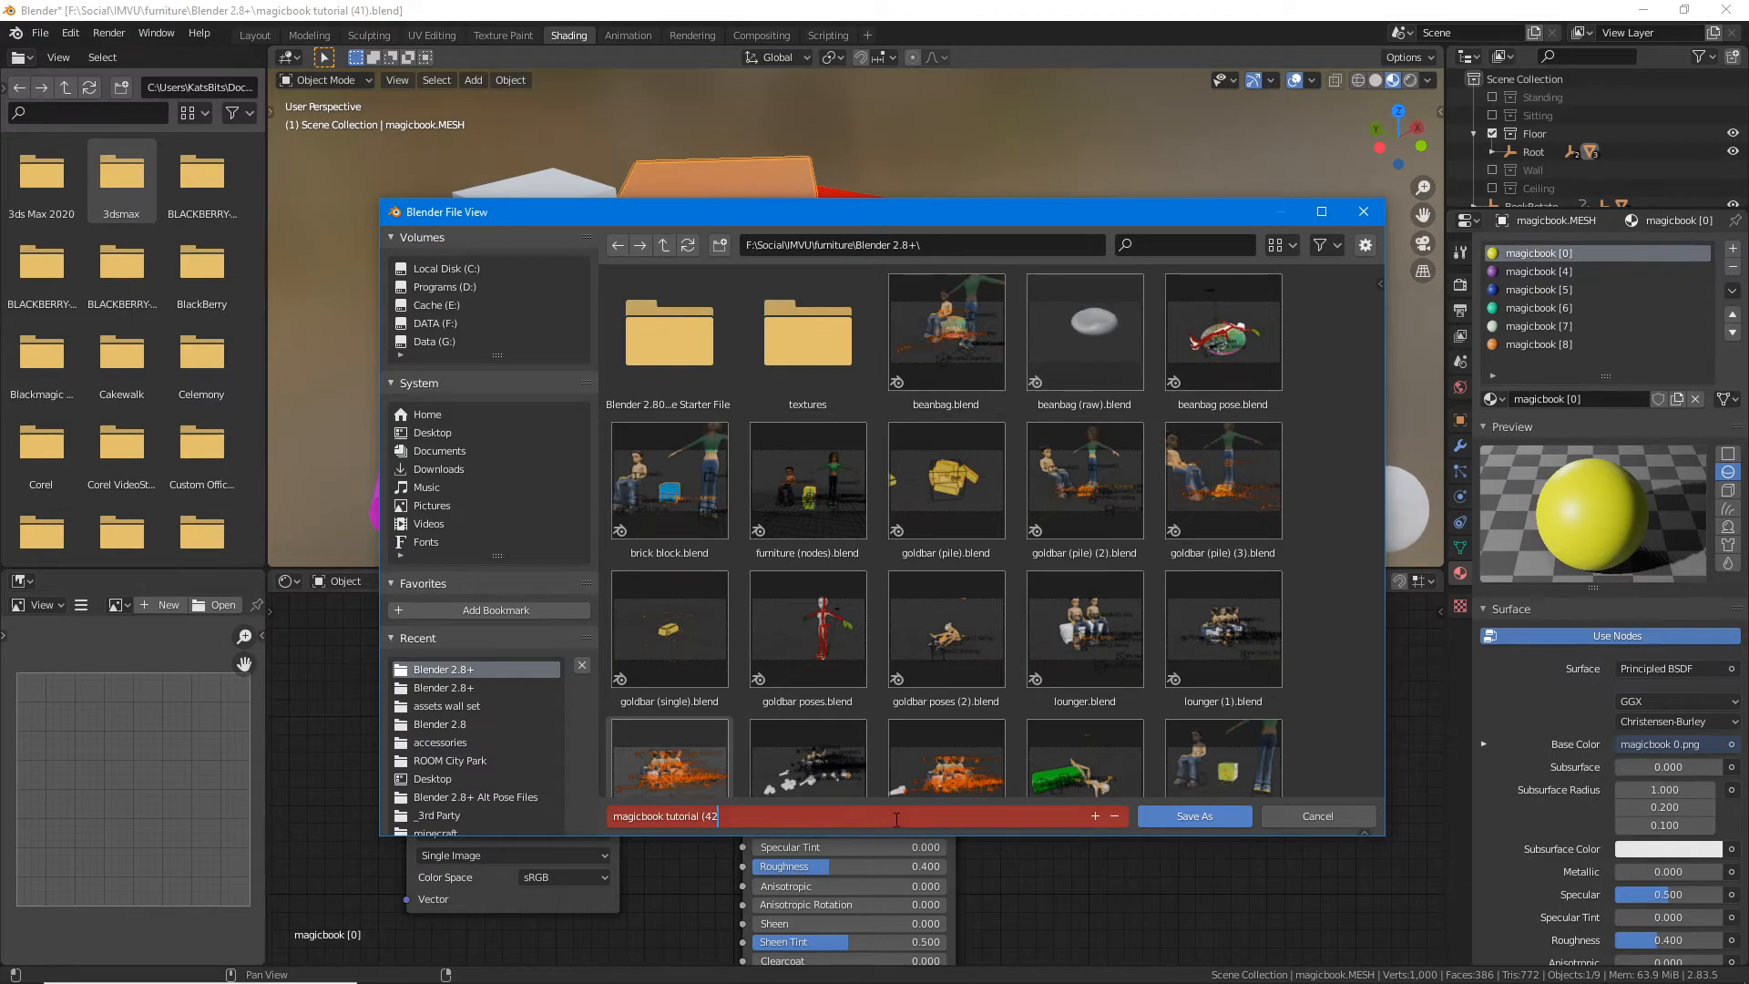
type(")")
key("Return")
left_click(1194, 815)
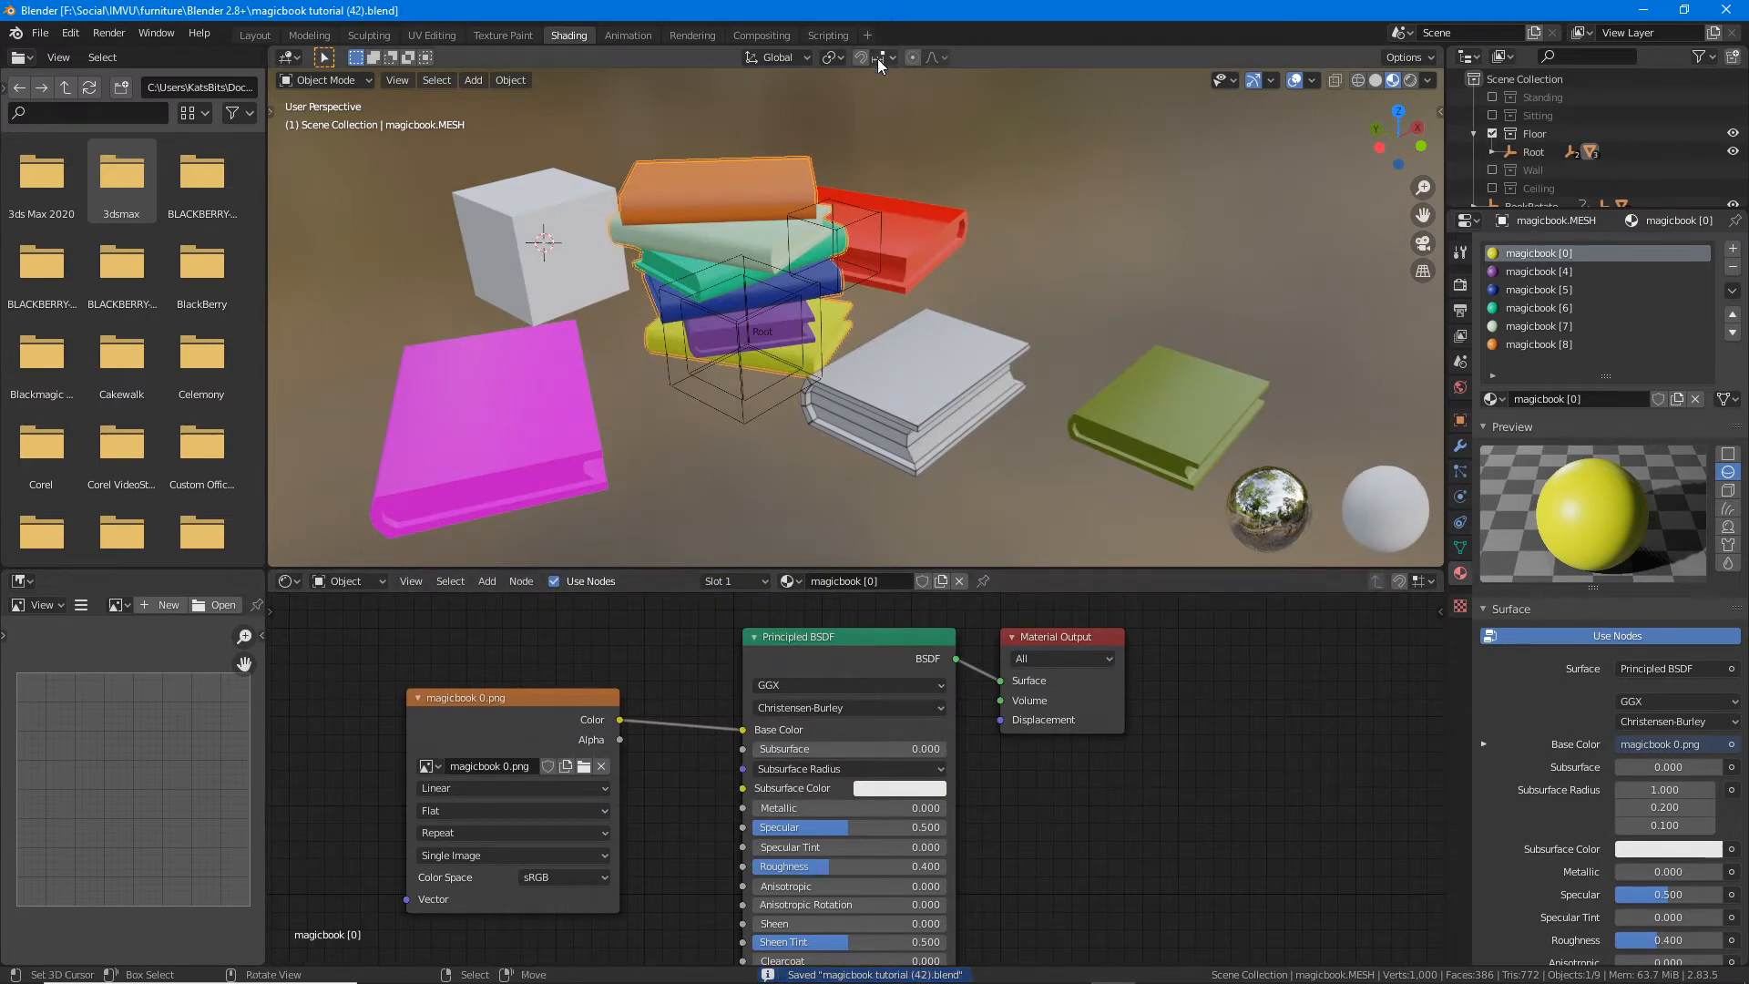
Step: Start a second Blender 2.83 instance from the desktop and fit its window to the left half of the screen
left_click(1684, 14)
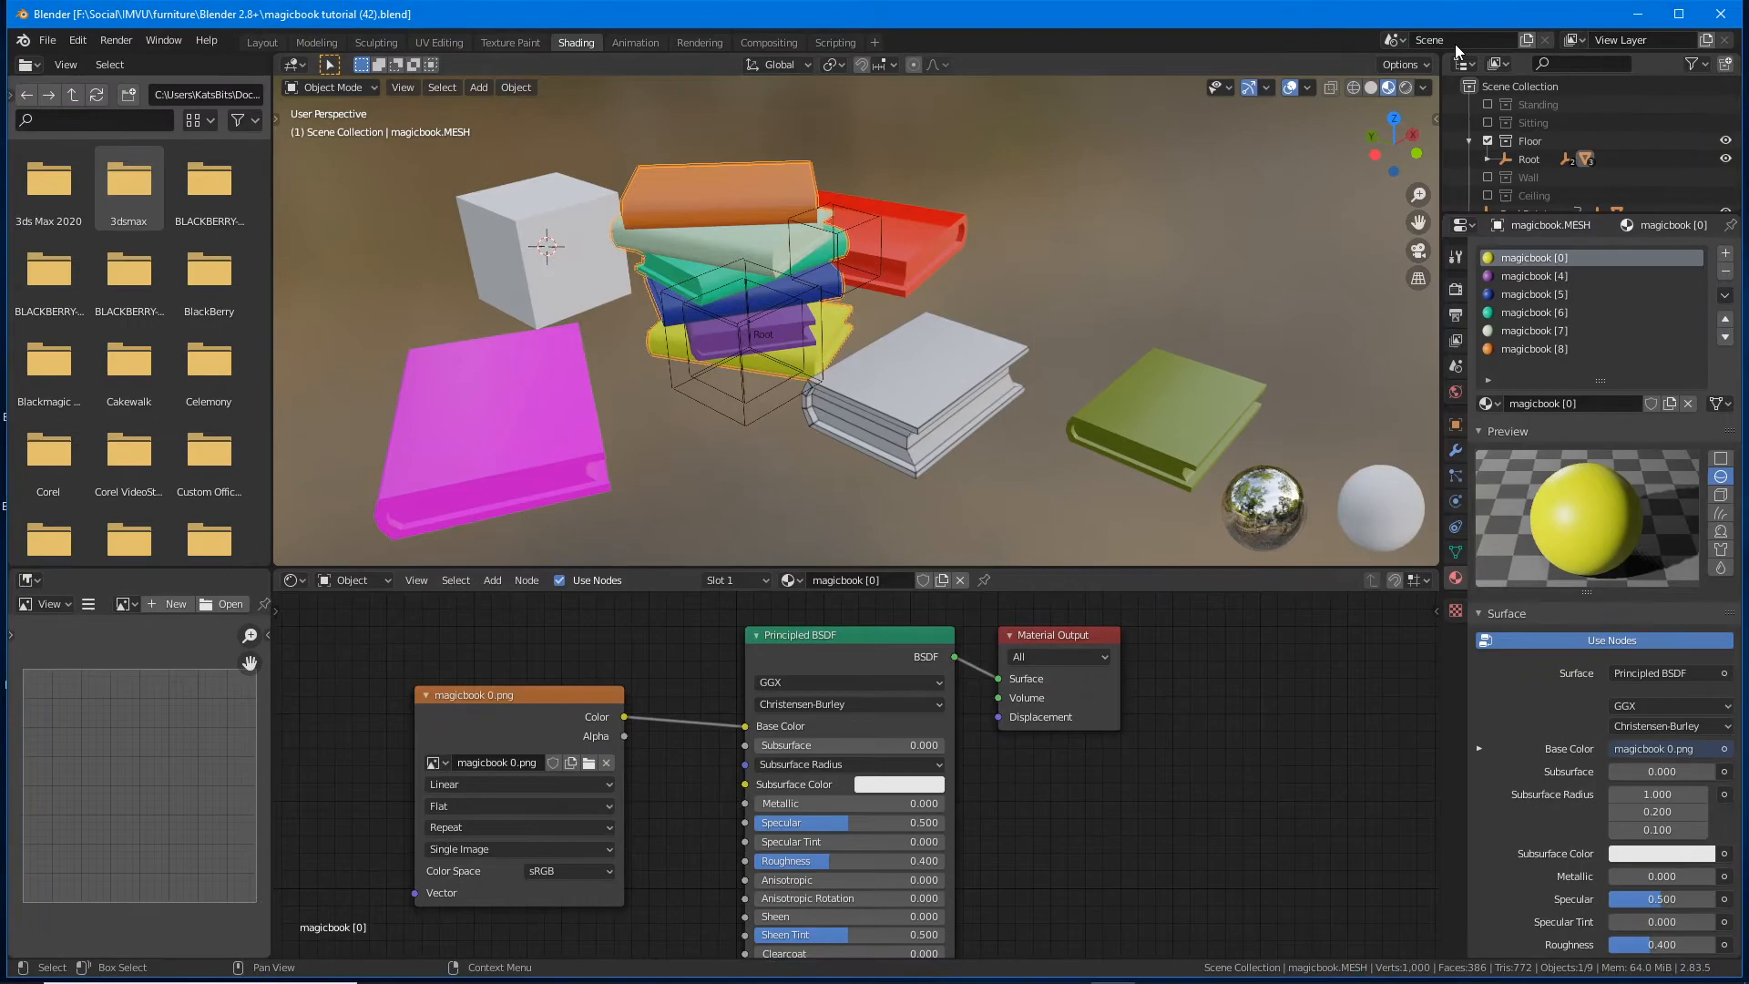
left_click(1676, 13)
left_click(1655, 10)
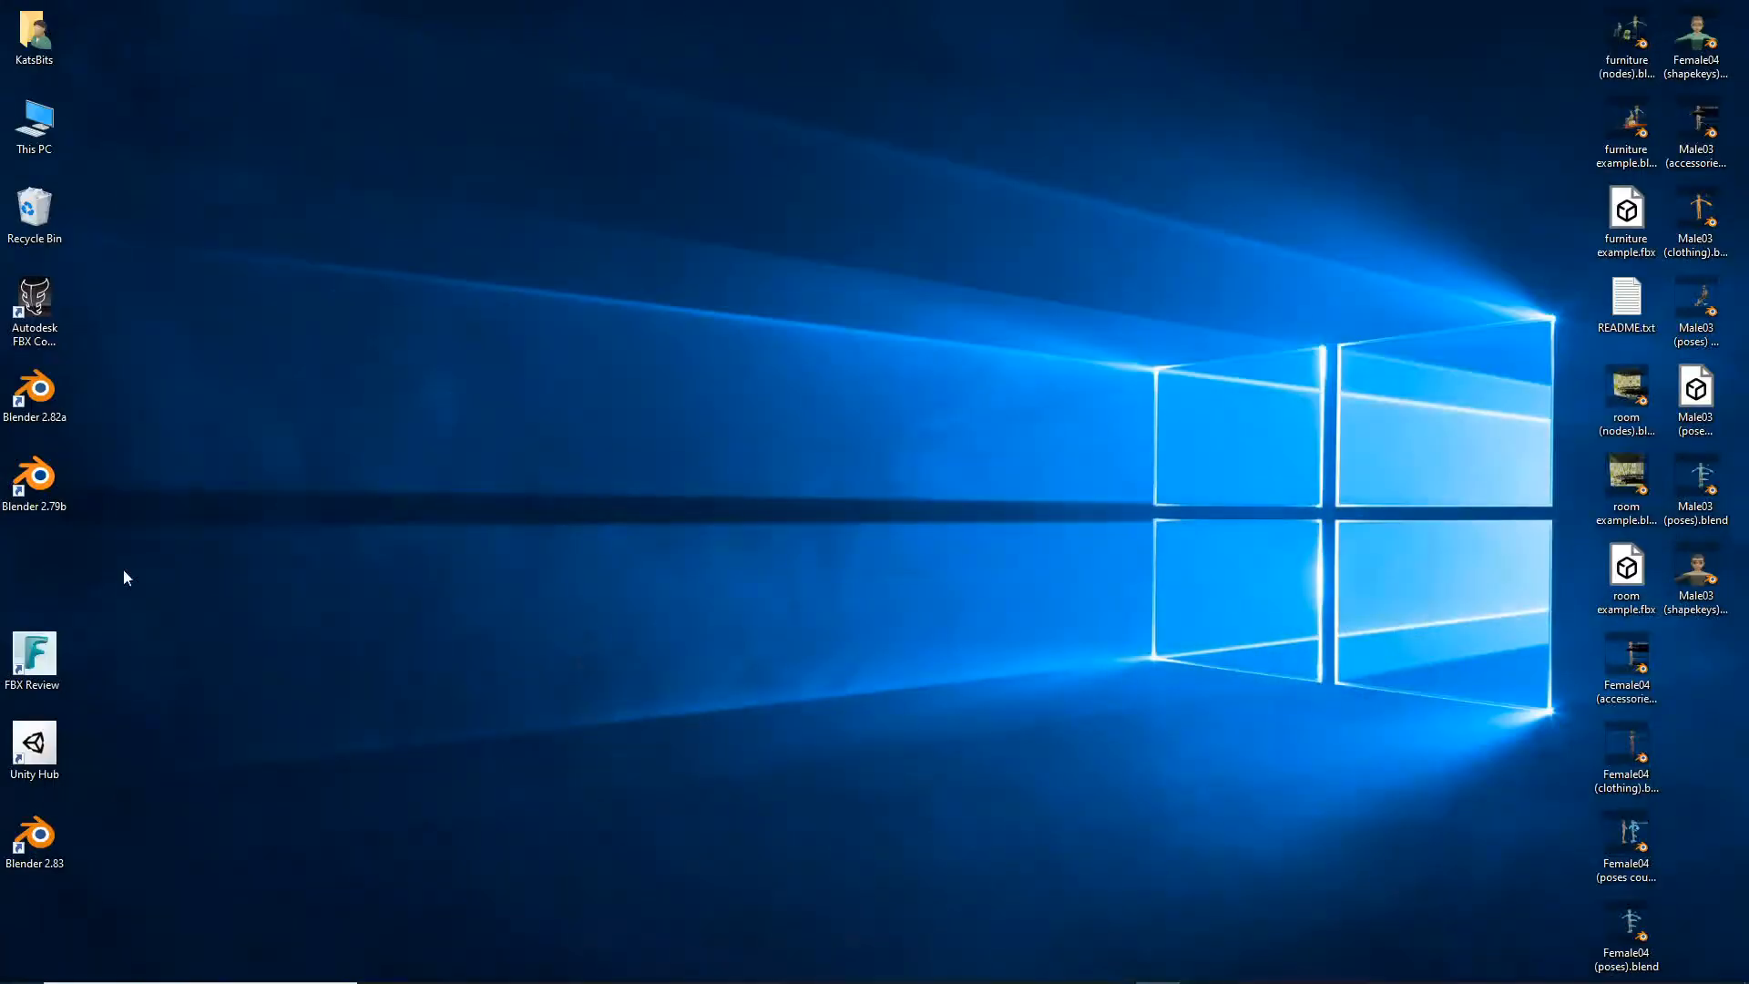
left_click(37, 843)
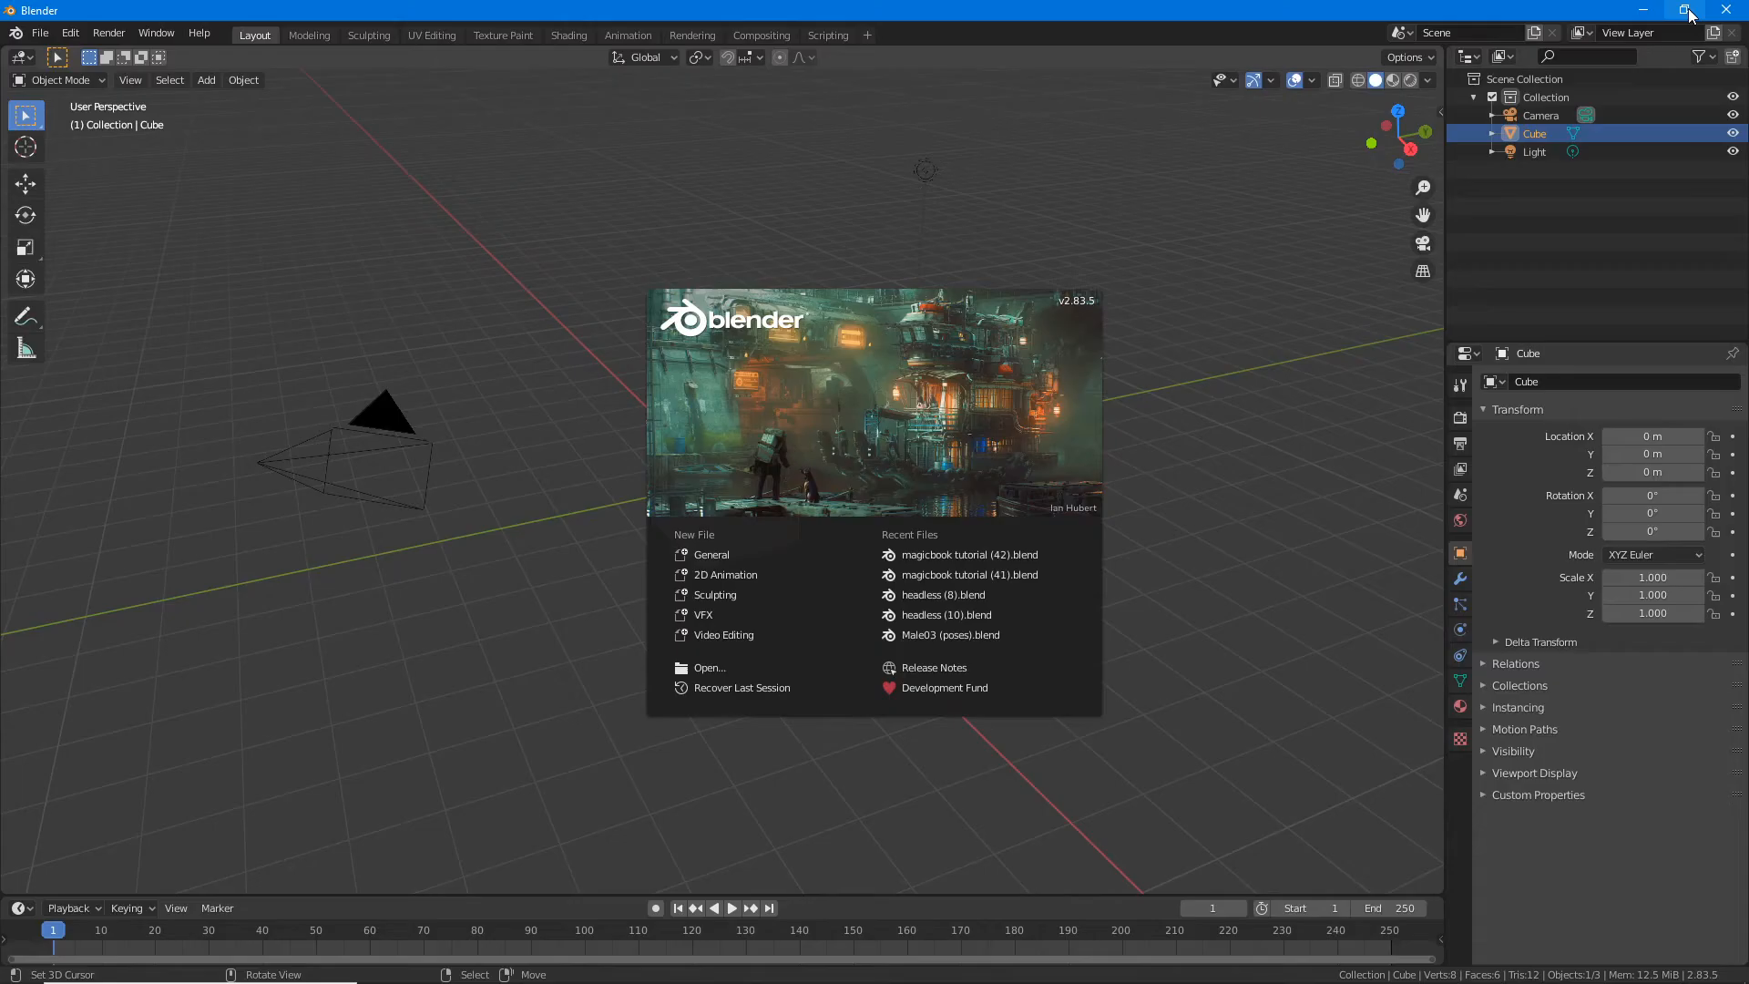
left_click(1690, 16)
left_click_drag(1727, 173, 915, 190)
Step: Open the recent file magicbook tutorial (41).blend in the second Blender instance
left_click(40, 47)
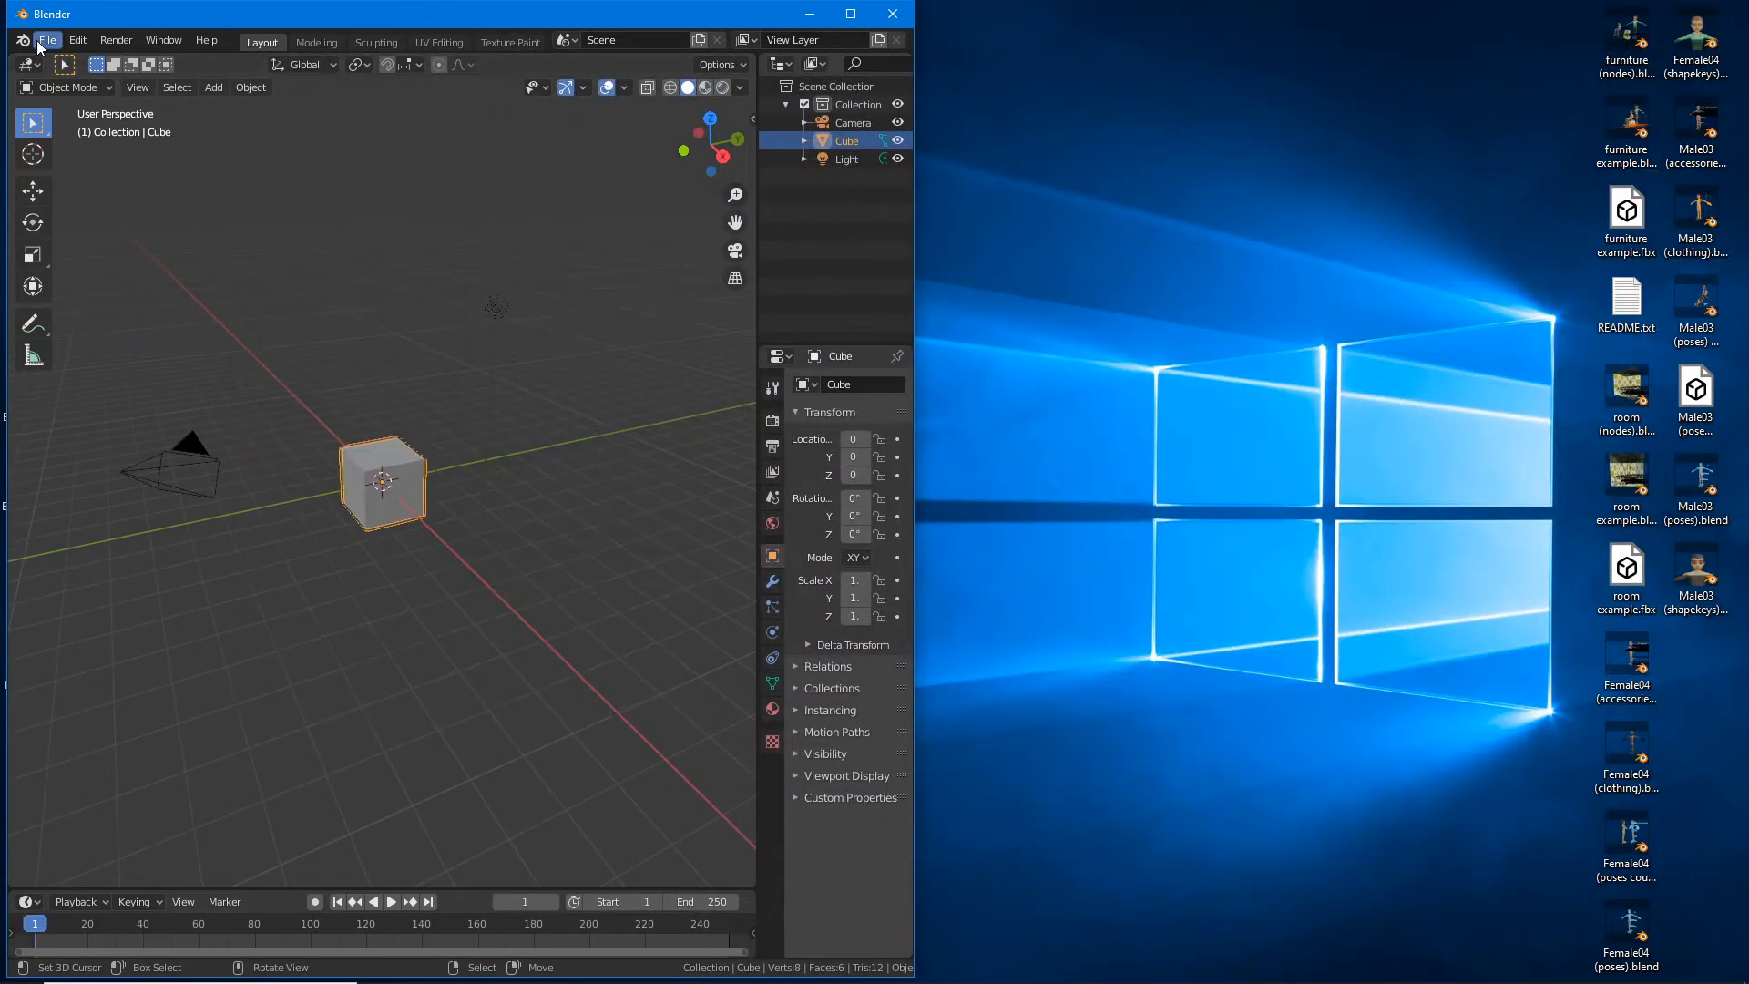
left_click(39, 46)
mouse_move(93, 95)
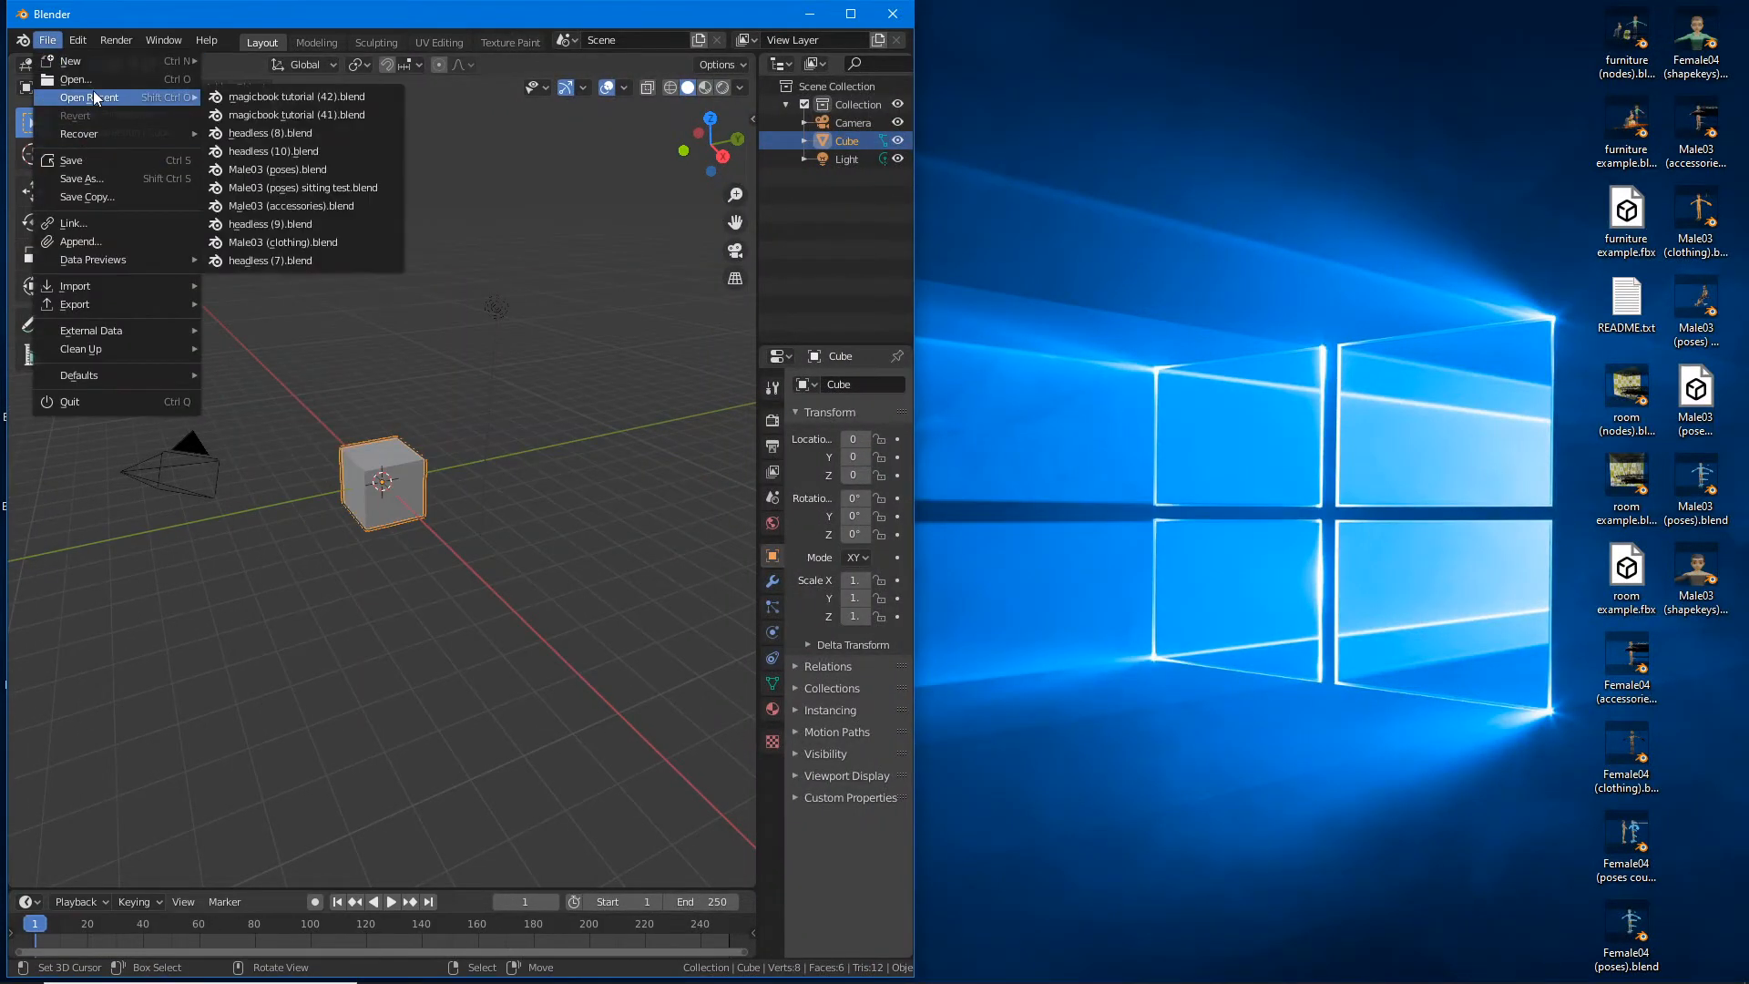
left_click(295, 113)
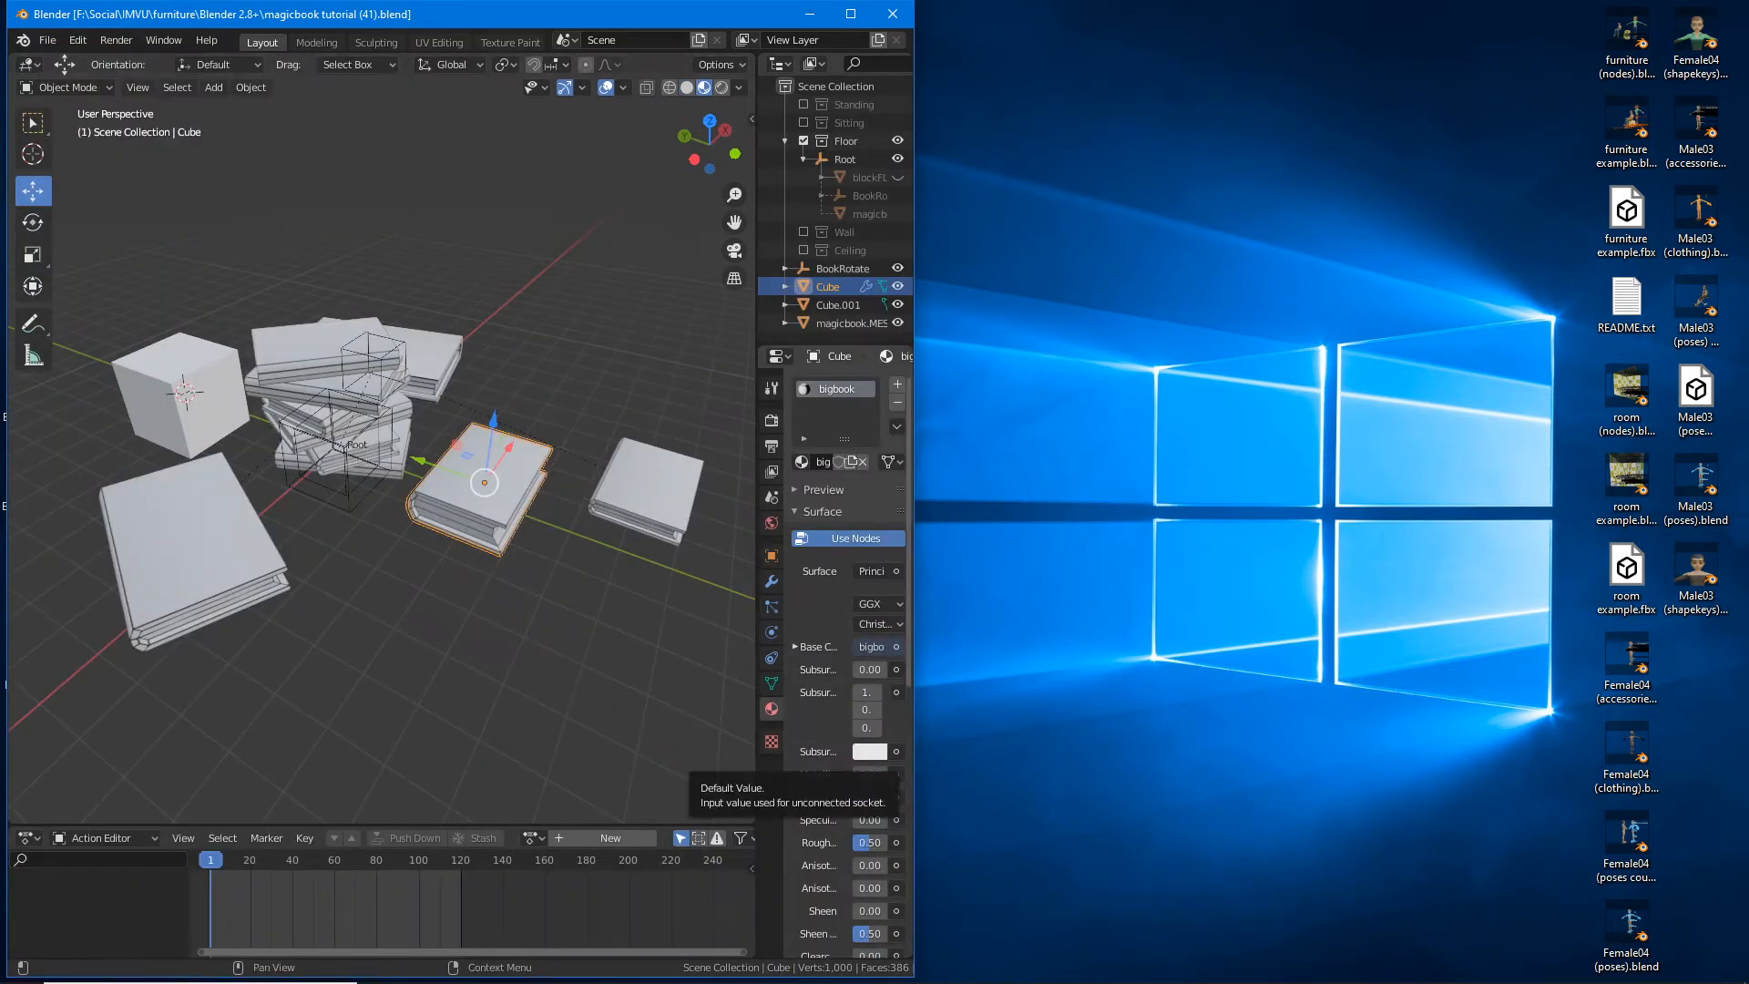
Step: Bring back the magicbook tutorial (42) window and narrow it to sit beside the magicbook tutorial (41) window
mouse_move(1114, 968)
left_click(1090, 900)
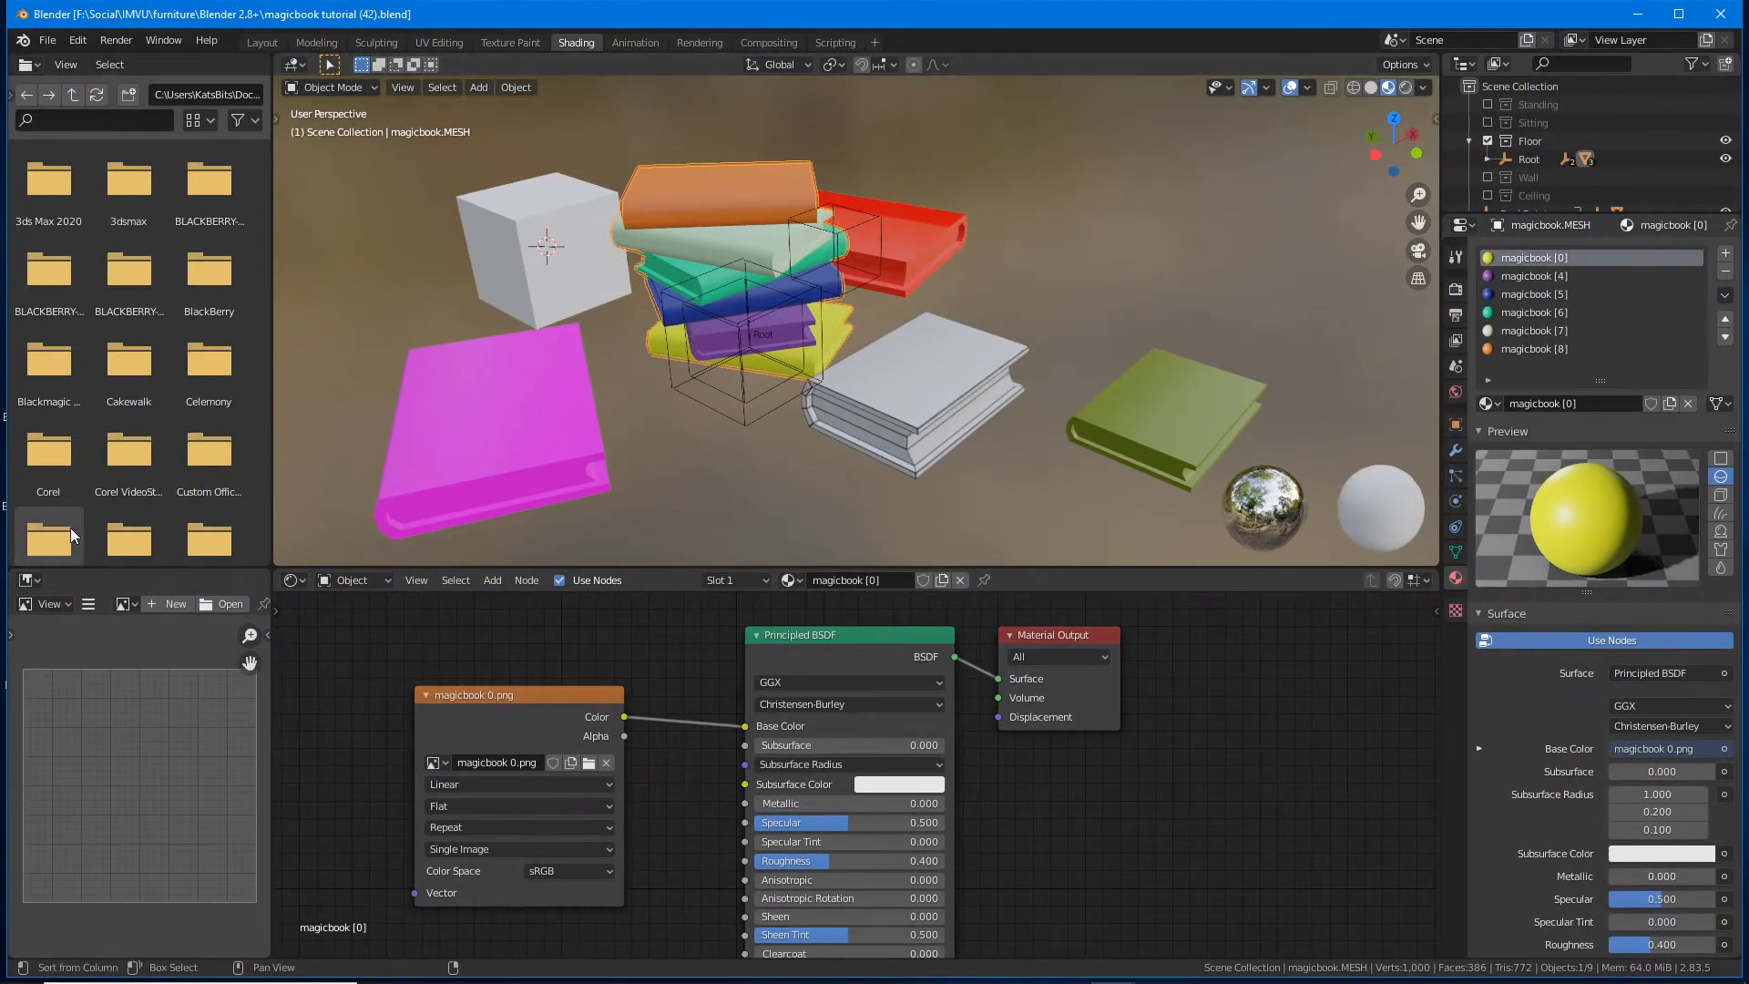
left_click_drag(7, 526, 911, 522)
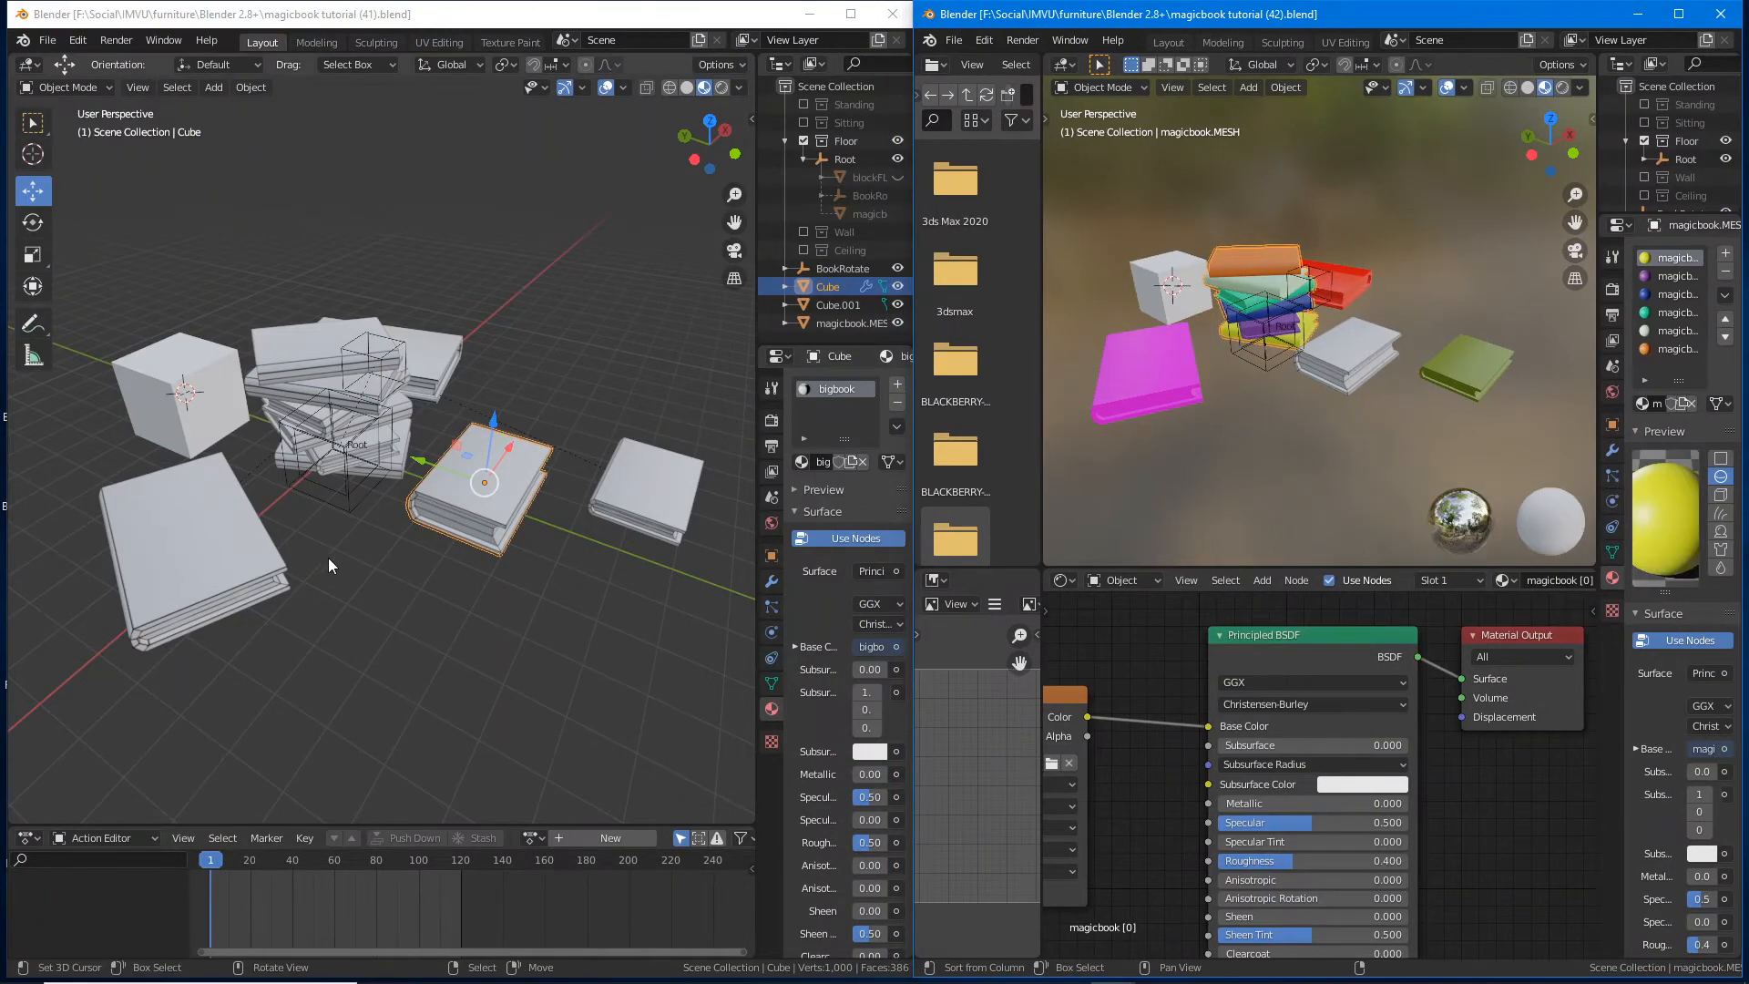
Step: Inspect the untextured books in the magicbook tutorial (41) scene, selecting different books to check their material slots
scroll(320, 555, "up", 2)
middle_click_drag(314, 560, 512, 529)
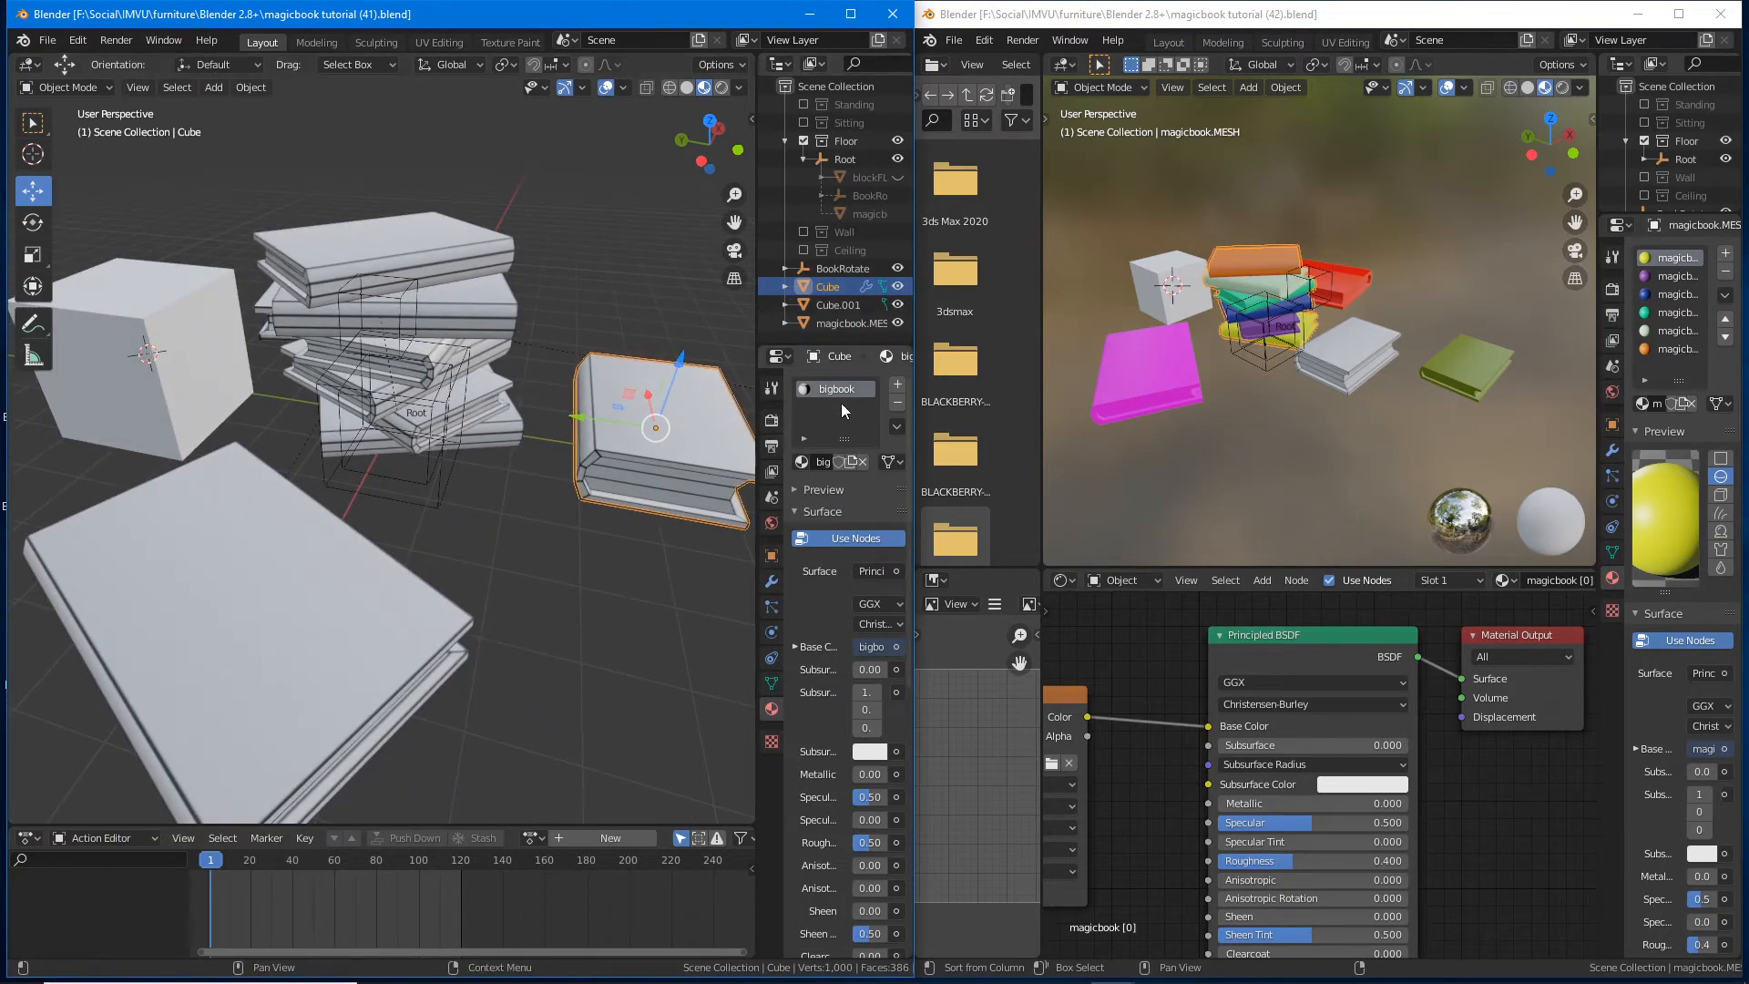
left_click(454, 226)
left_click(658, 436)
left_click(396, 593)
middle_click_drag(570, 384, 400, 485, "shift")
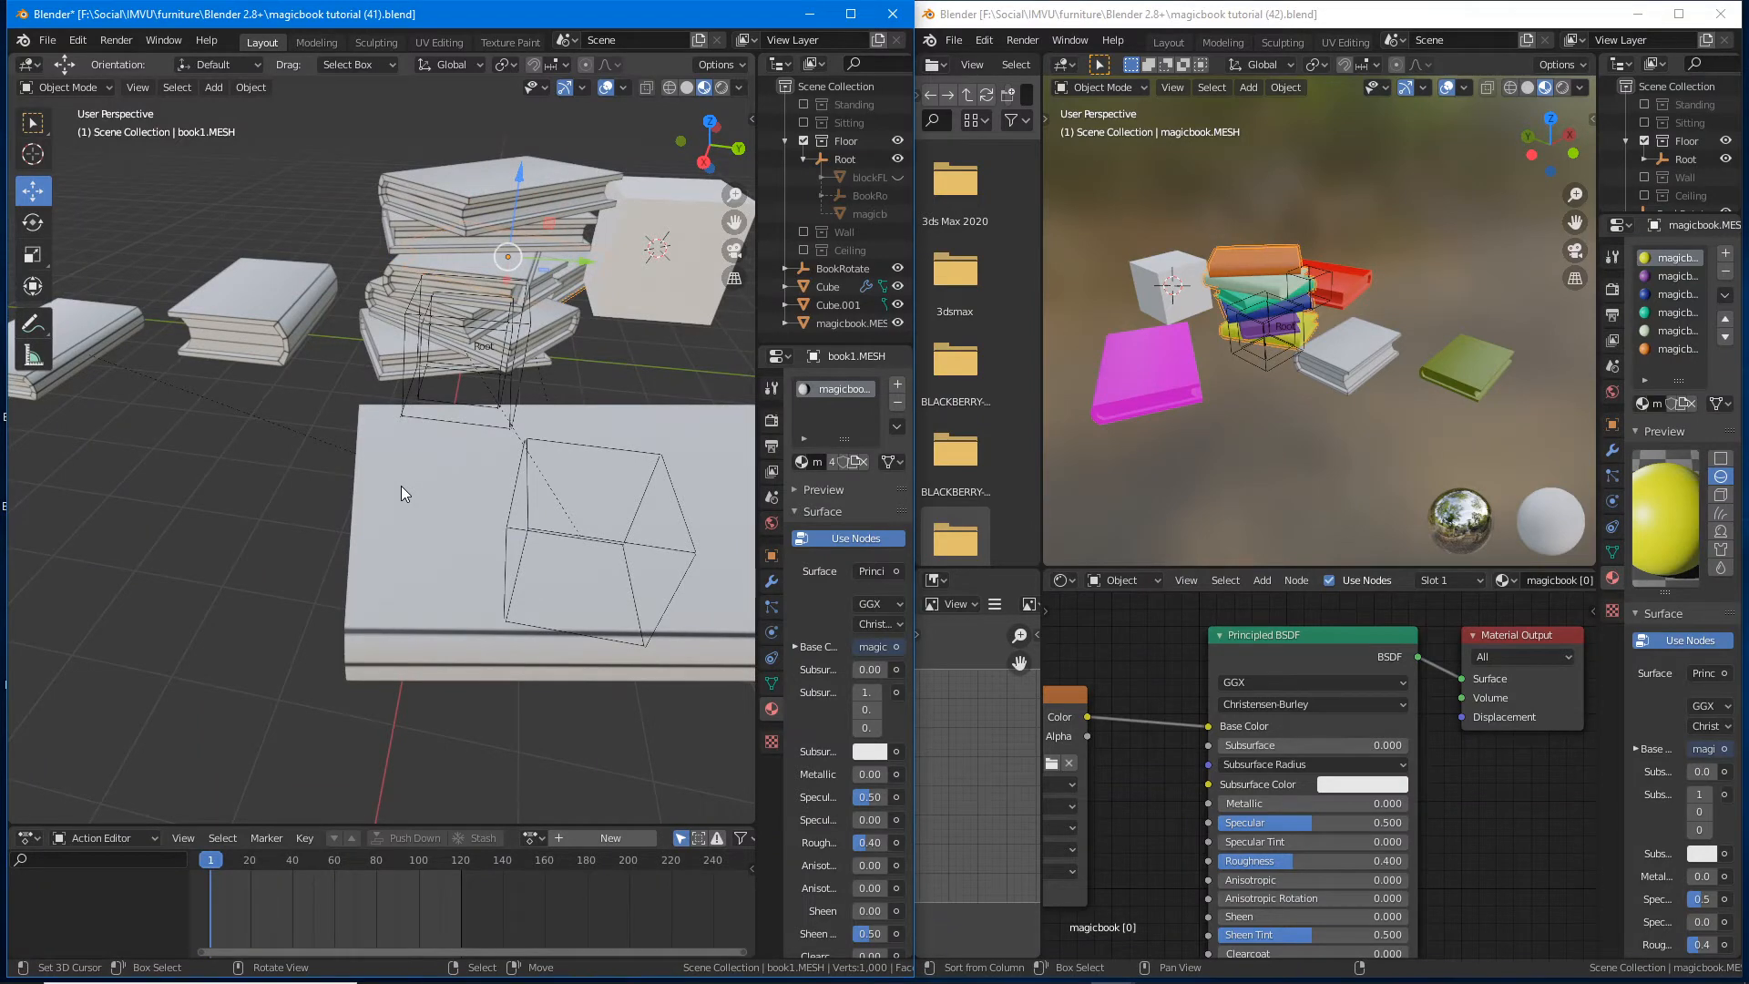
Step: Select the stacked books' mesh in the magicbook tutorial (41) scene and show all its faces in the UV Editing workspace
middle_click_drag(365, 481, 477, 490)
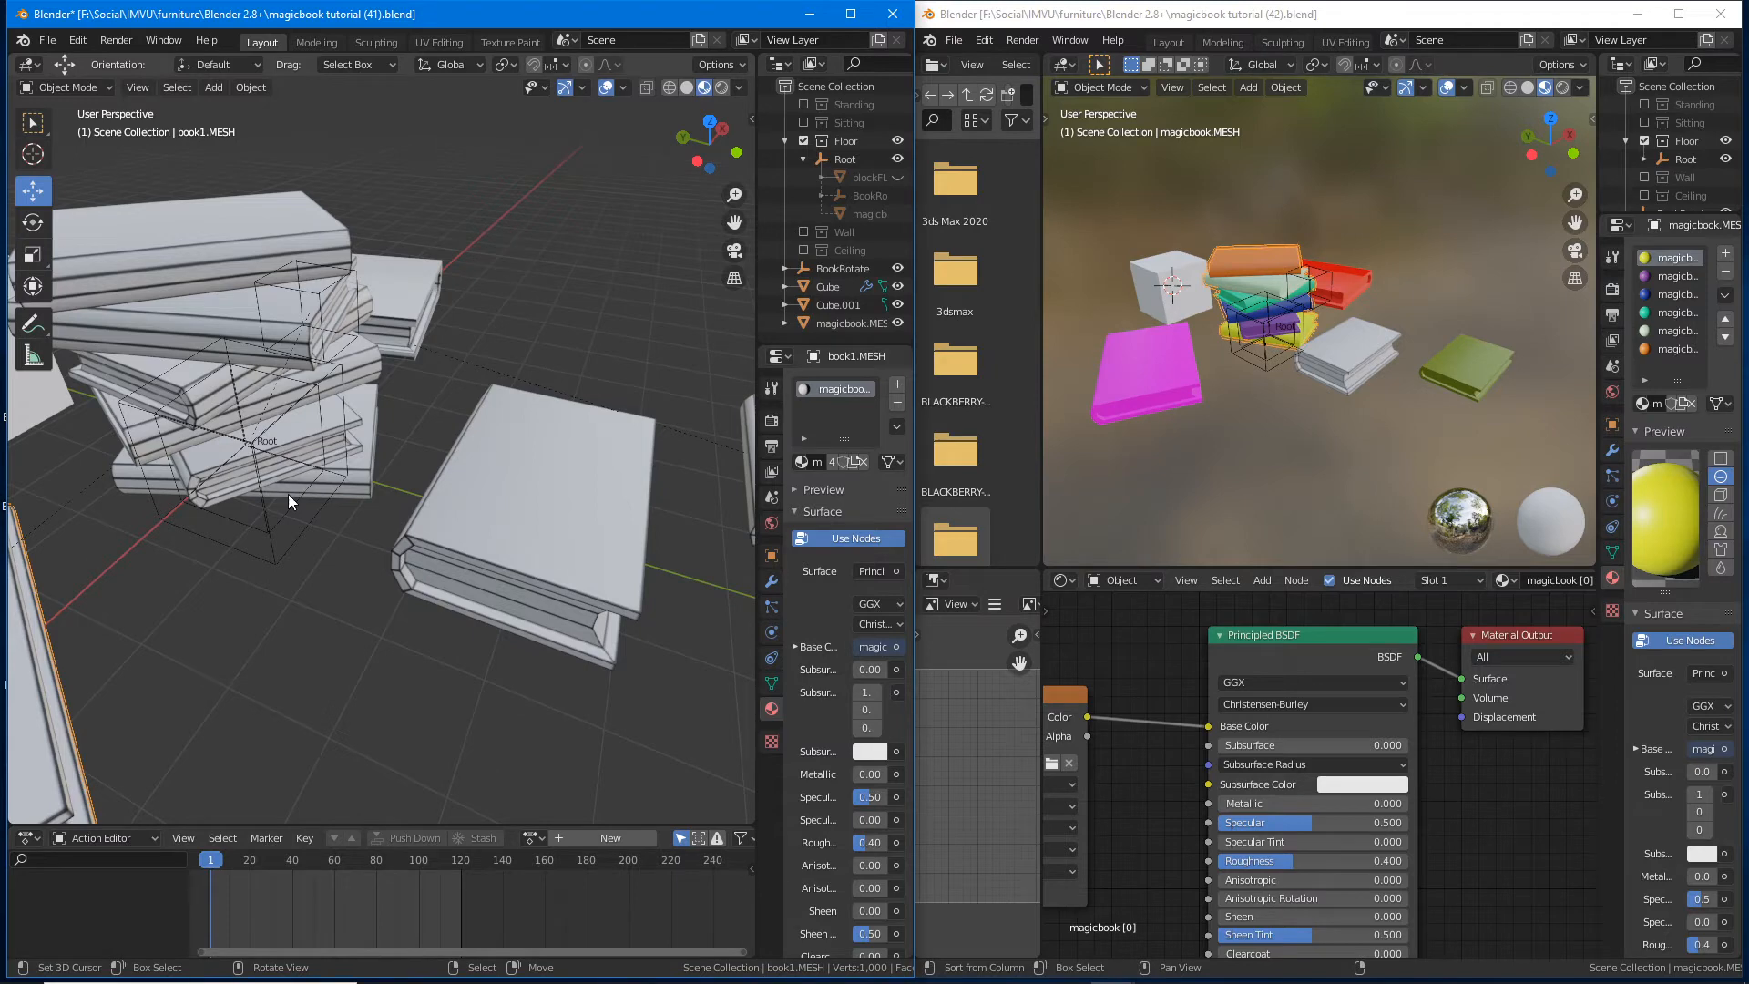
middle_click_drag(215, 484, 345, 226, "shift")
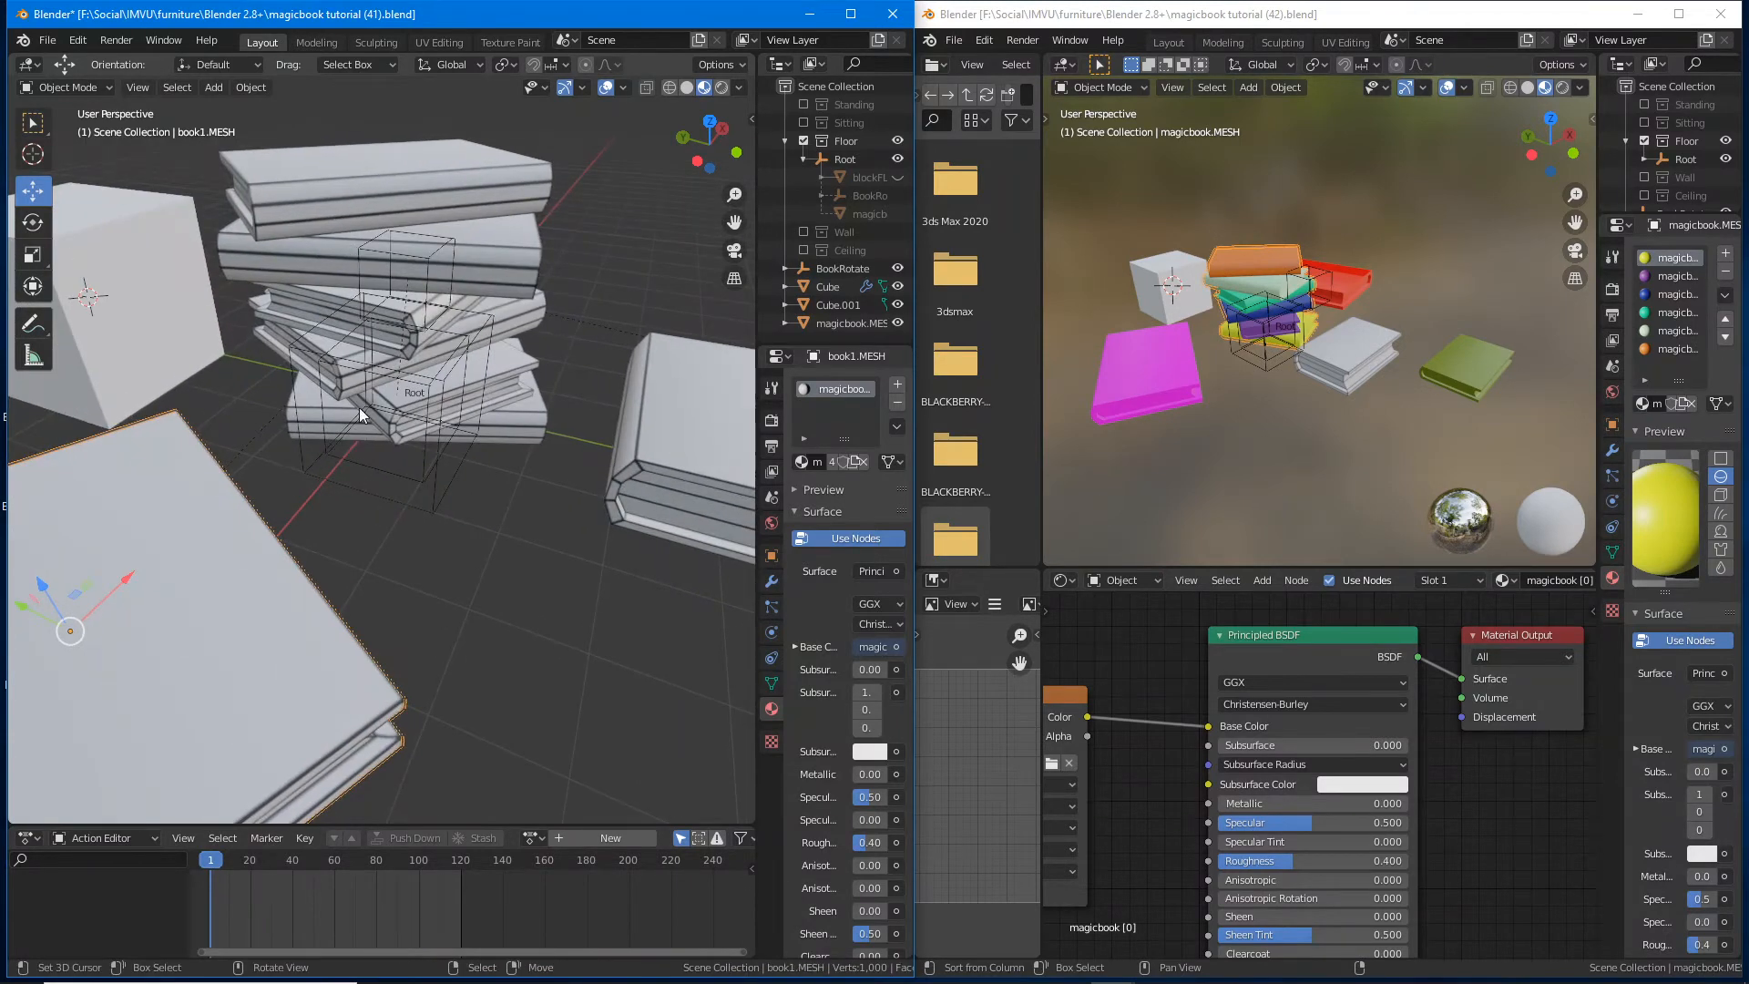
middle_click_drag(359, 407, 462, 512)
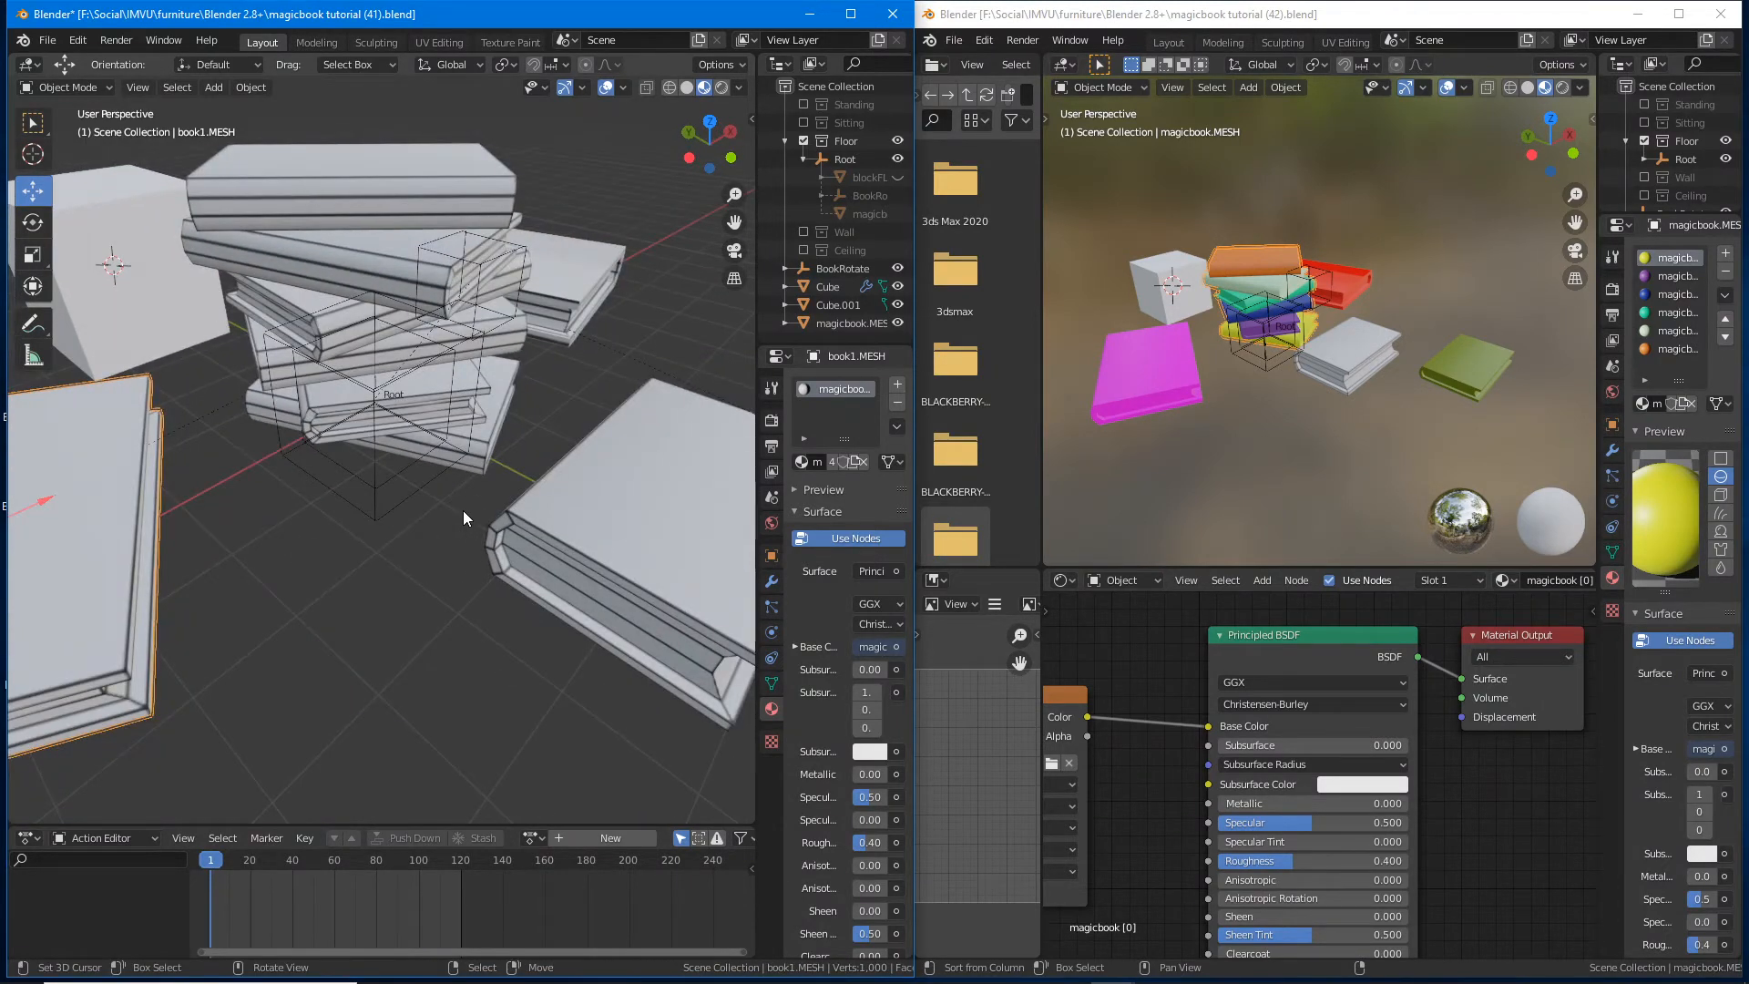
middle_click_drag(407, 518, 386, 412)
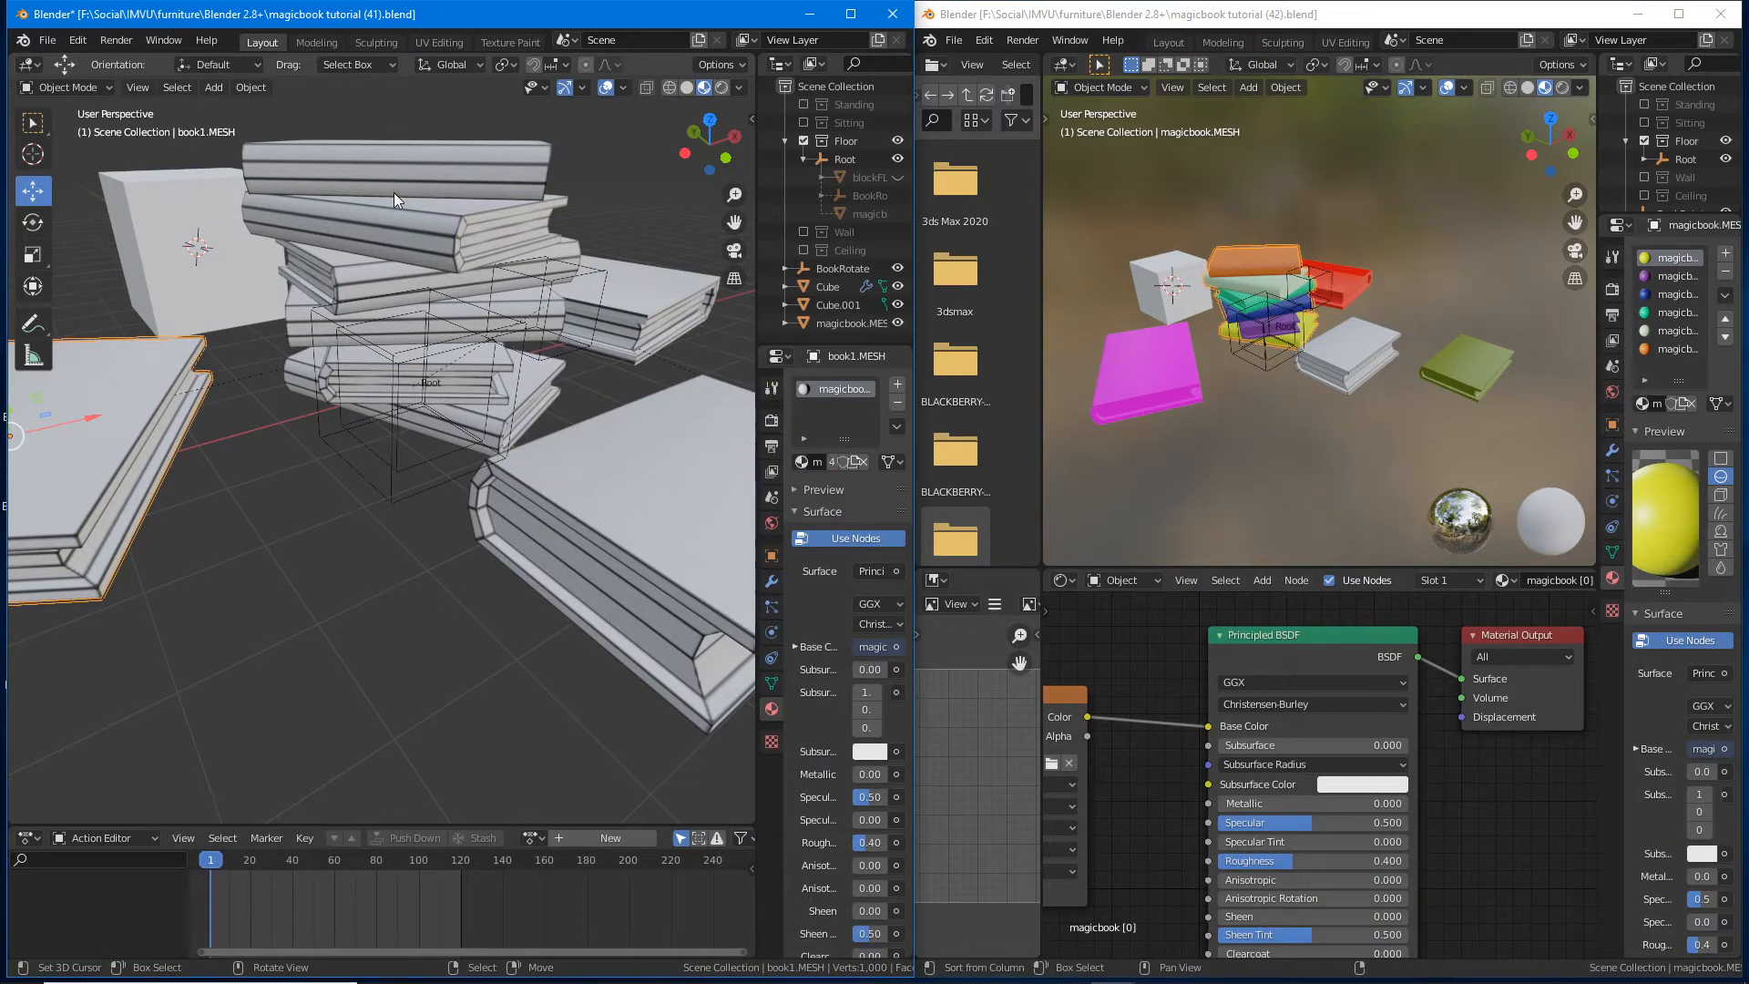
middle_click_drag(363, 341, 429, 469)
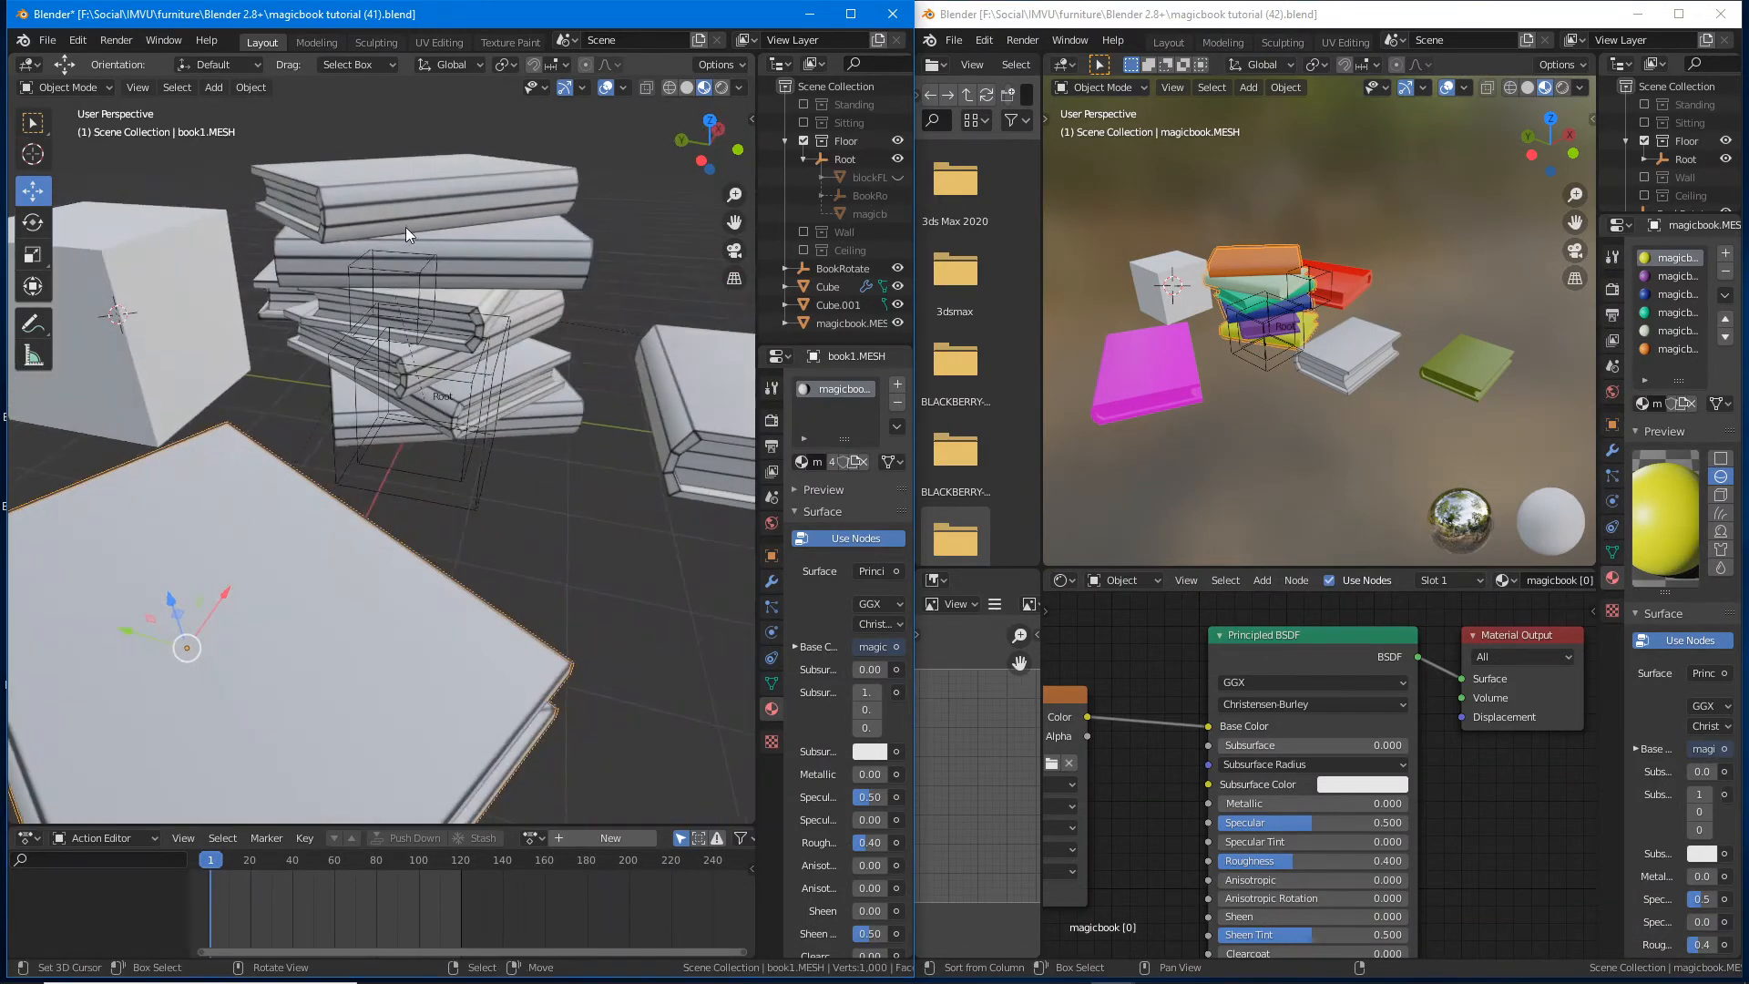
left_click(383, 202)
scroll(523, 415, "up", 2)
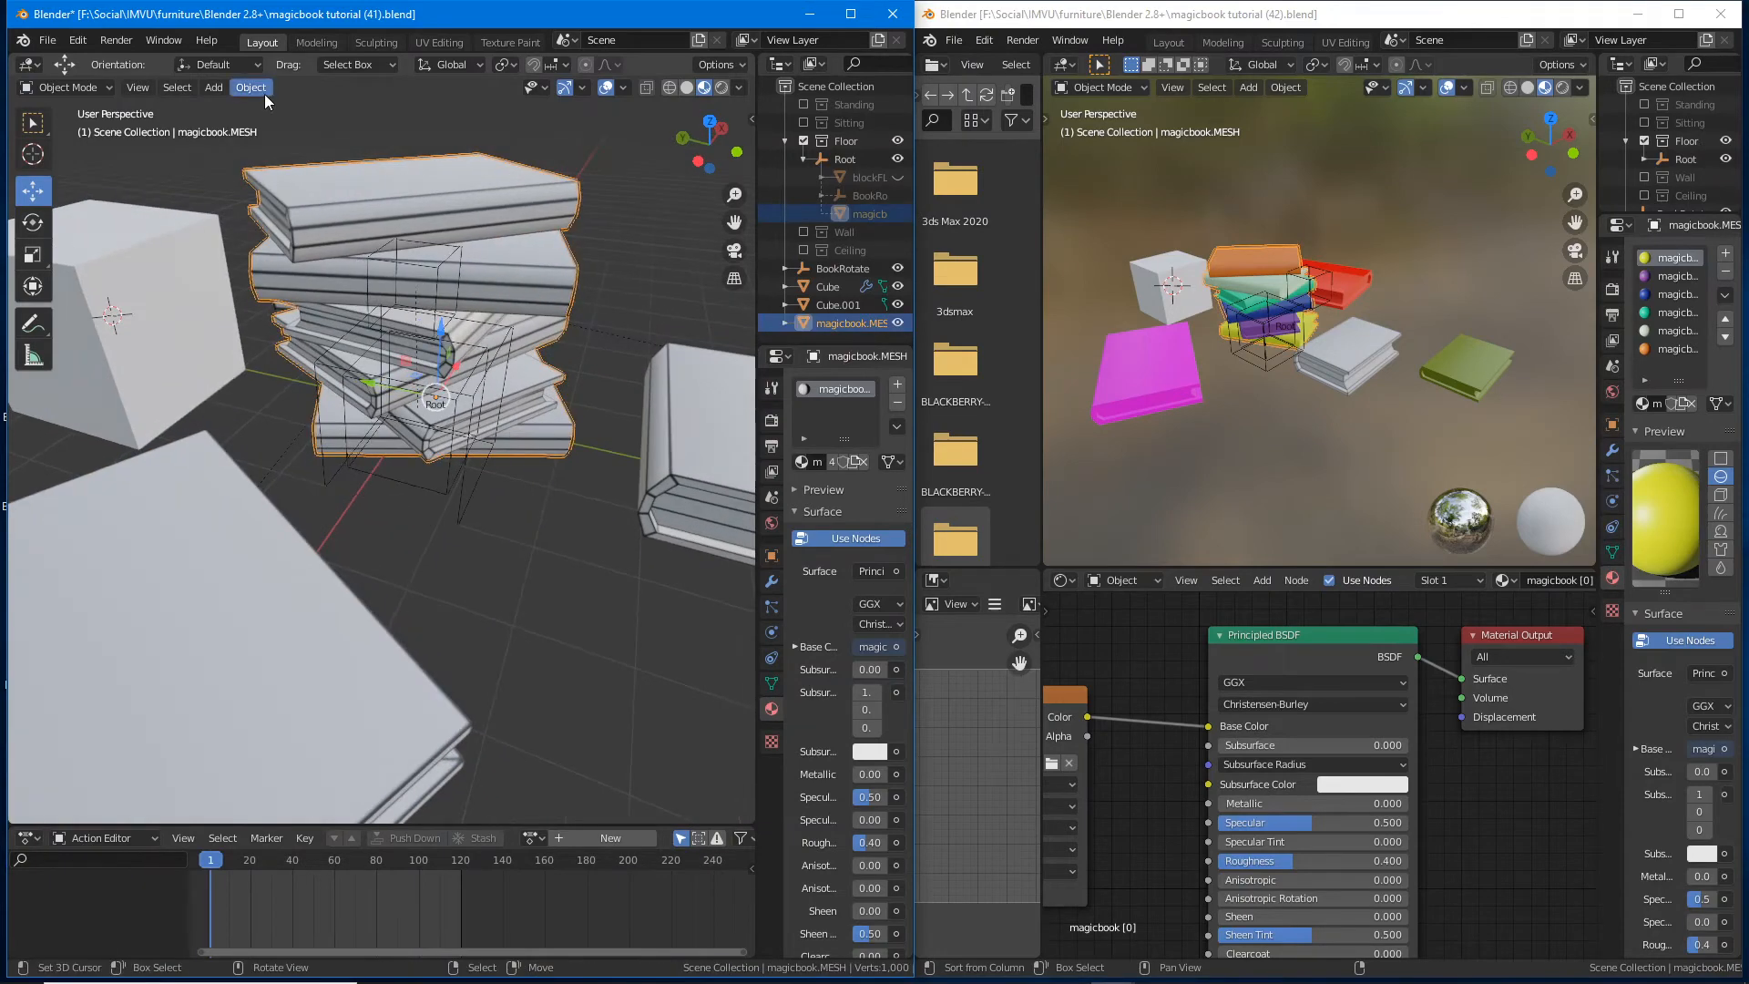
left_click(435, 44)
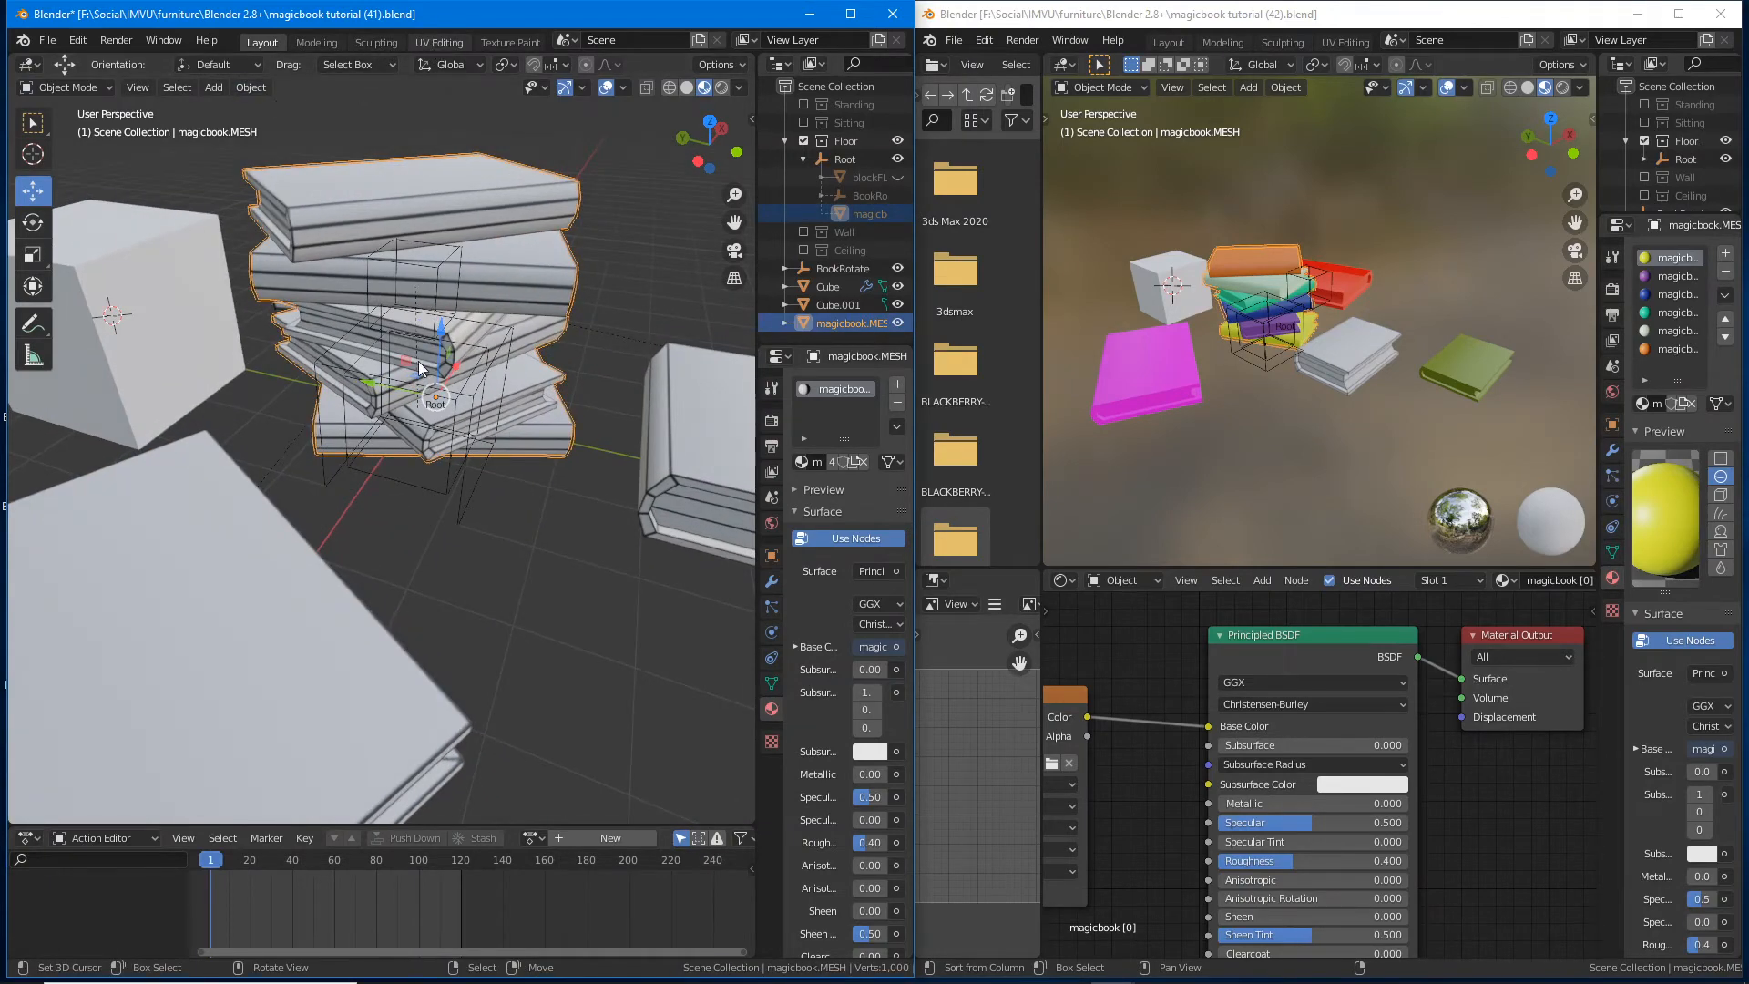
scroll(579, 522, "down", 6)
scroll(580, 522, "up", 1)
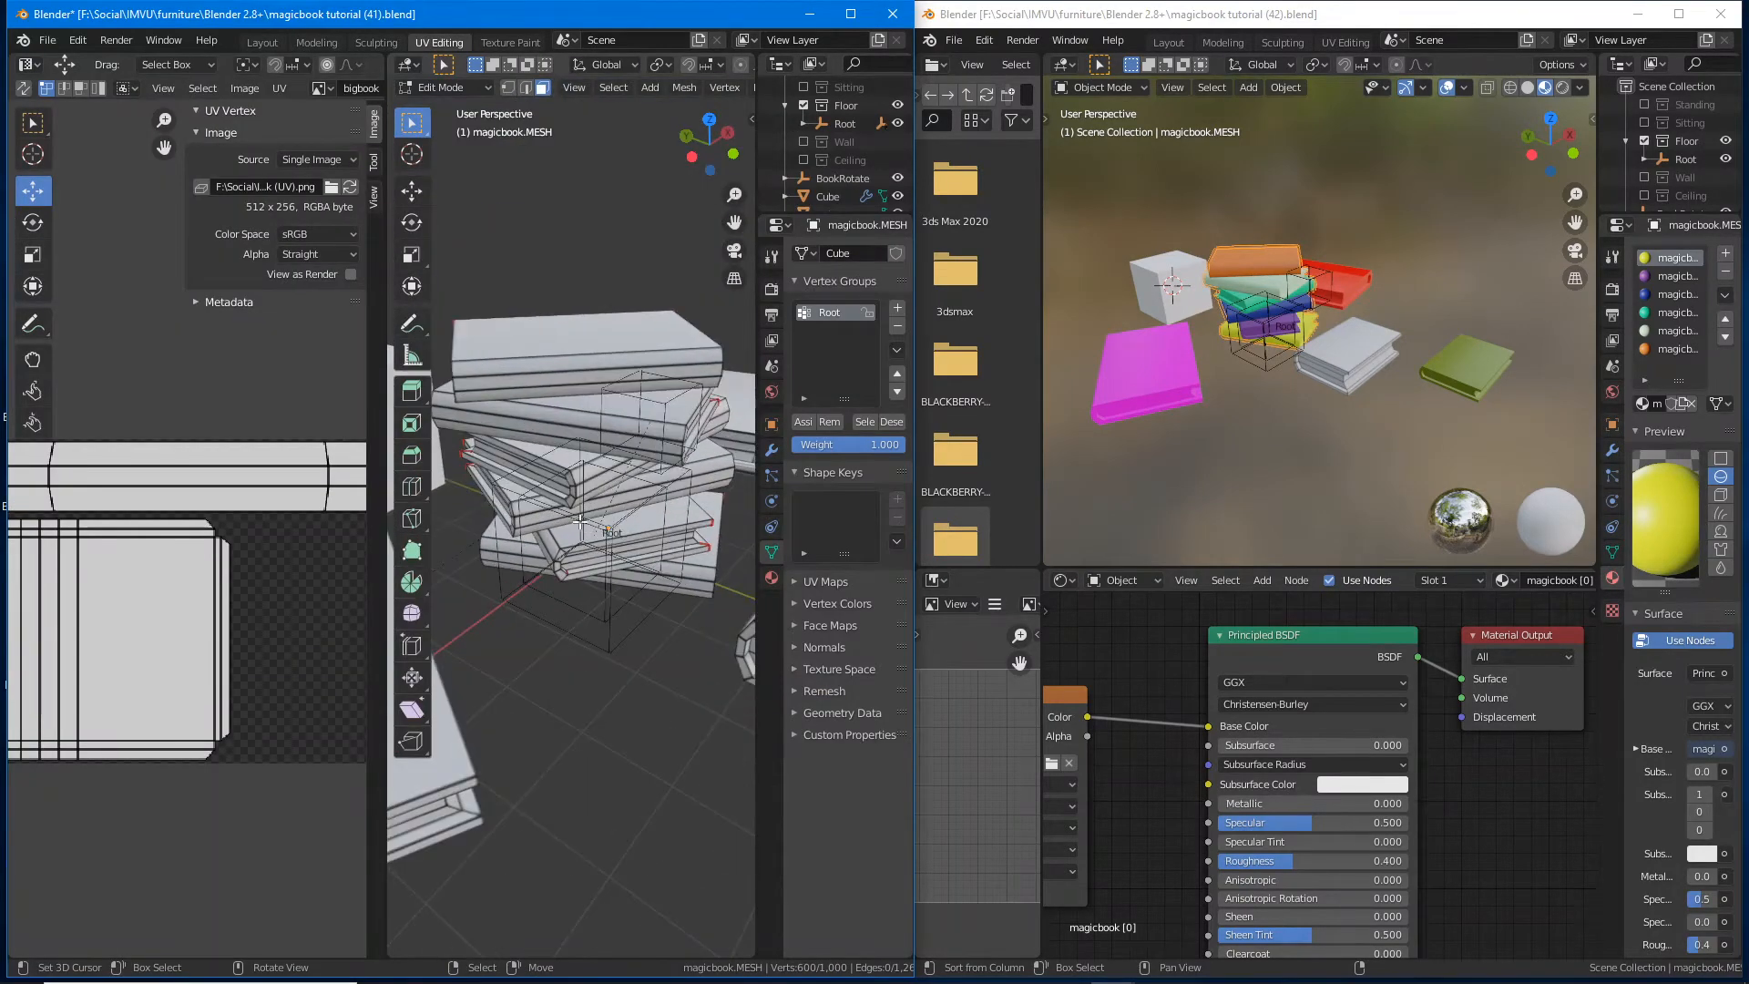
left_click(552, 355, "alt")
key("a")
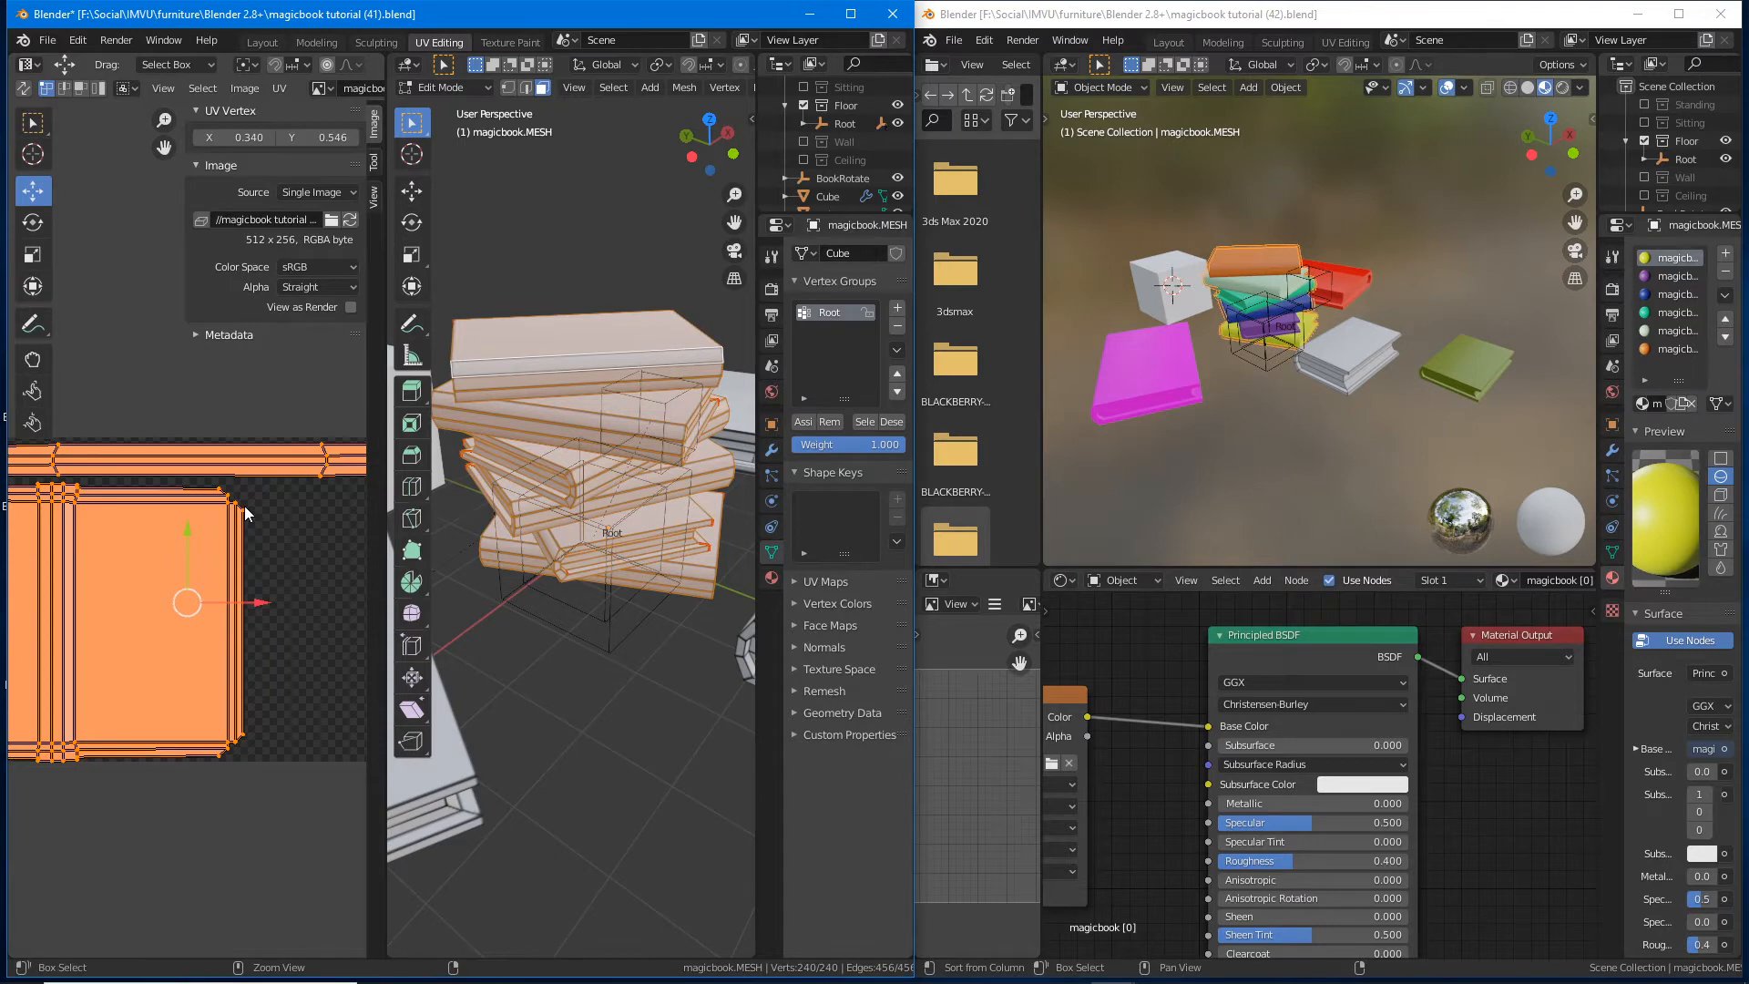
Step: Maximize the UV editor and deselect all the book UVs
key("ctrl+space")
scroll(244, 505, "up", 1)
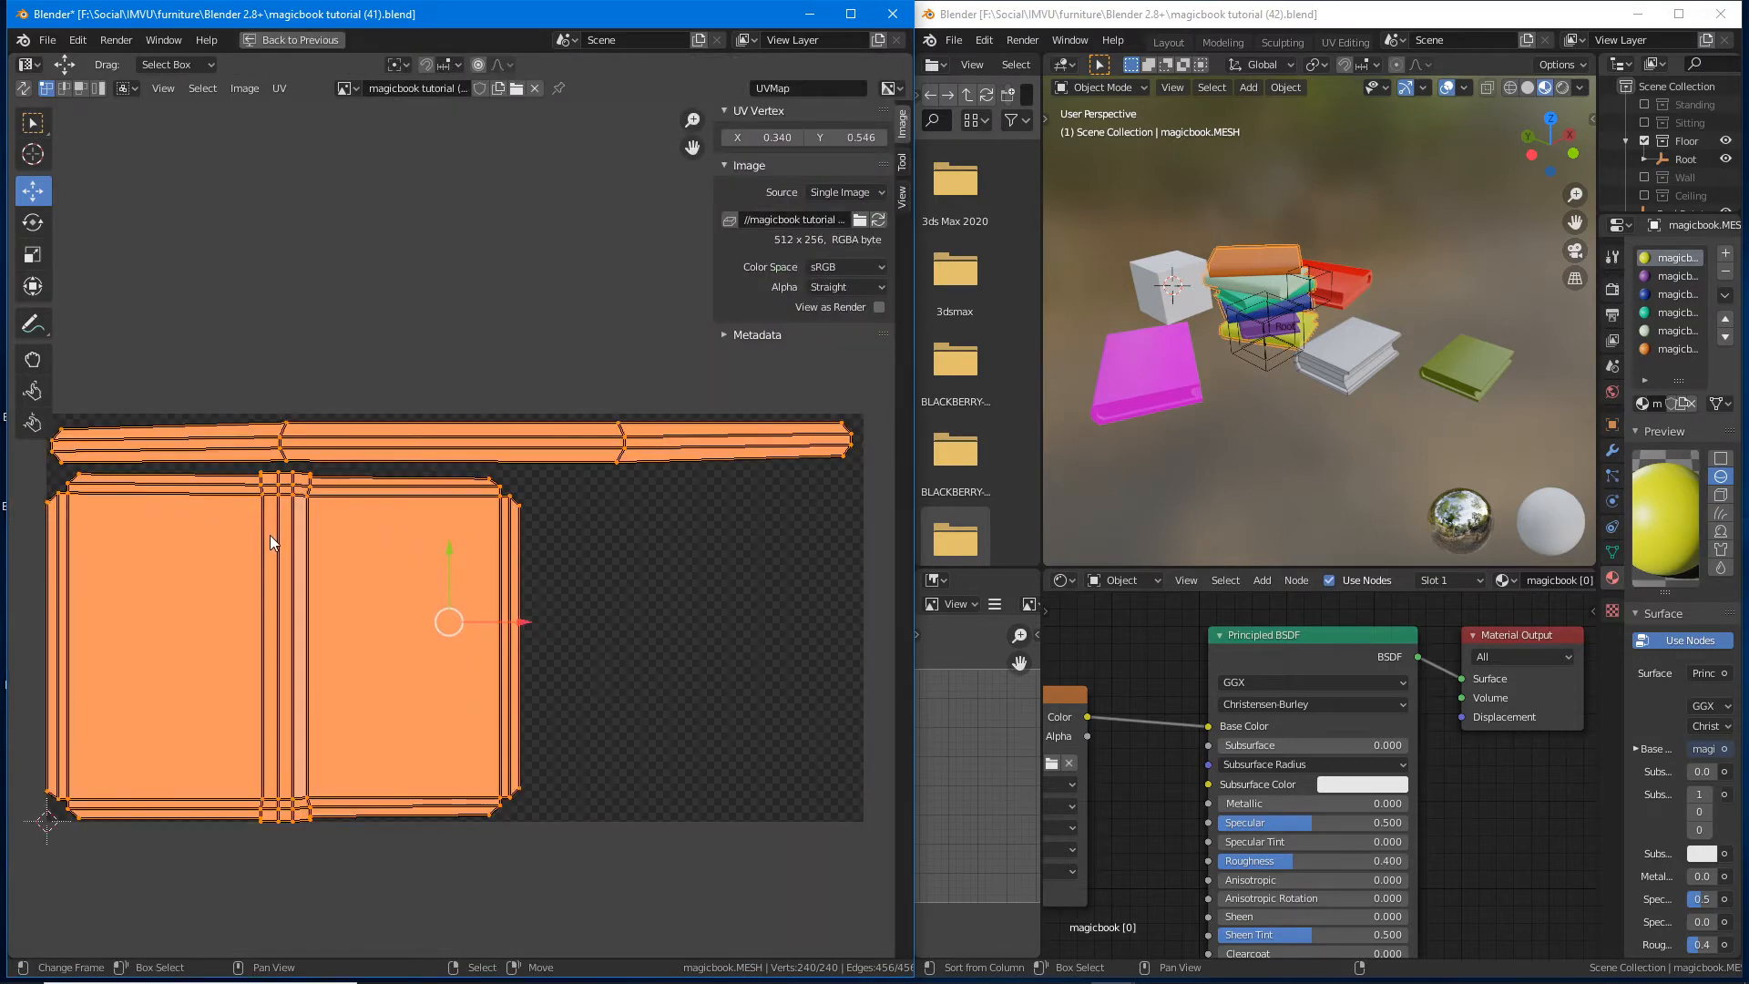
middle_click_drag(287, 534, 318, 486)
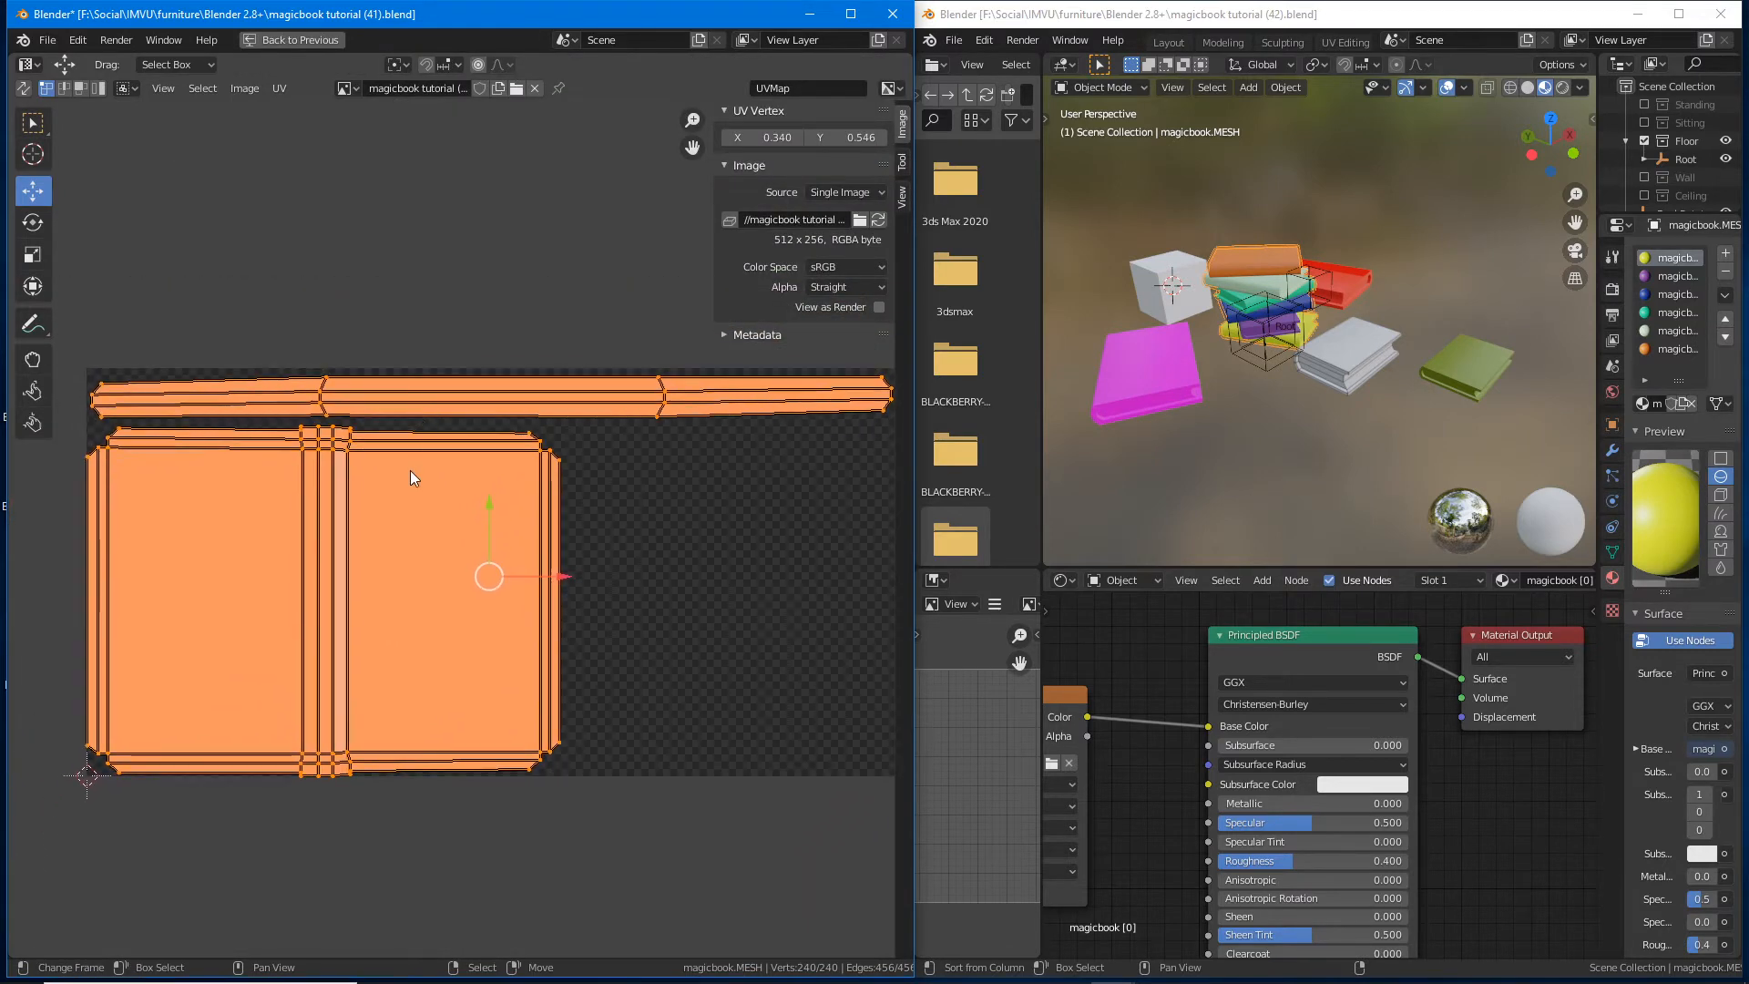
key("alt+a")
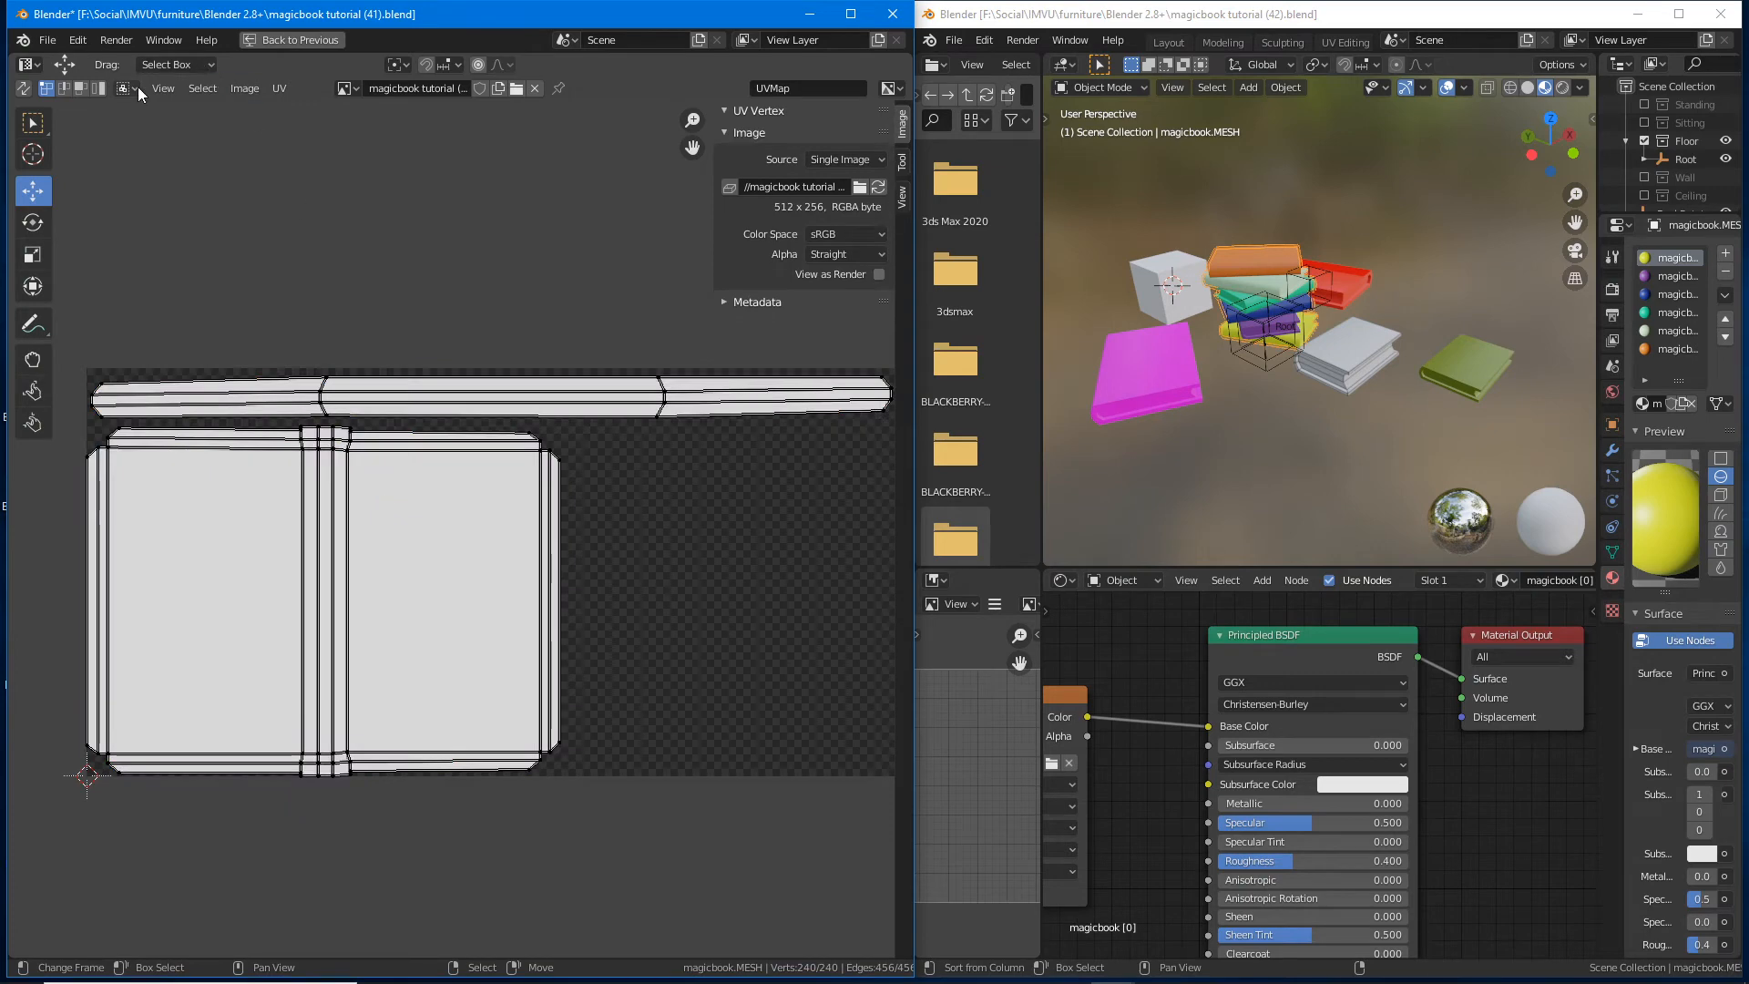
Step: Move two of the overlapping book cover islands off the image to form a row directly below it
left_click(370, 512)
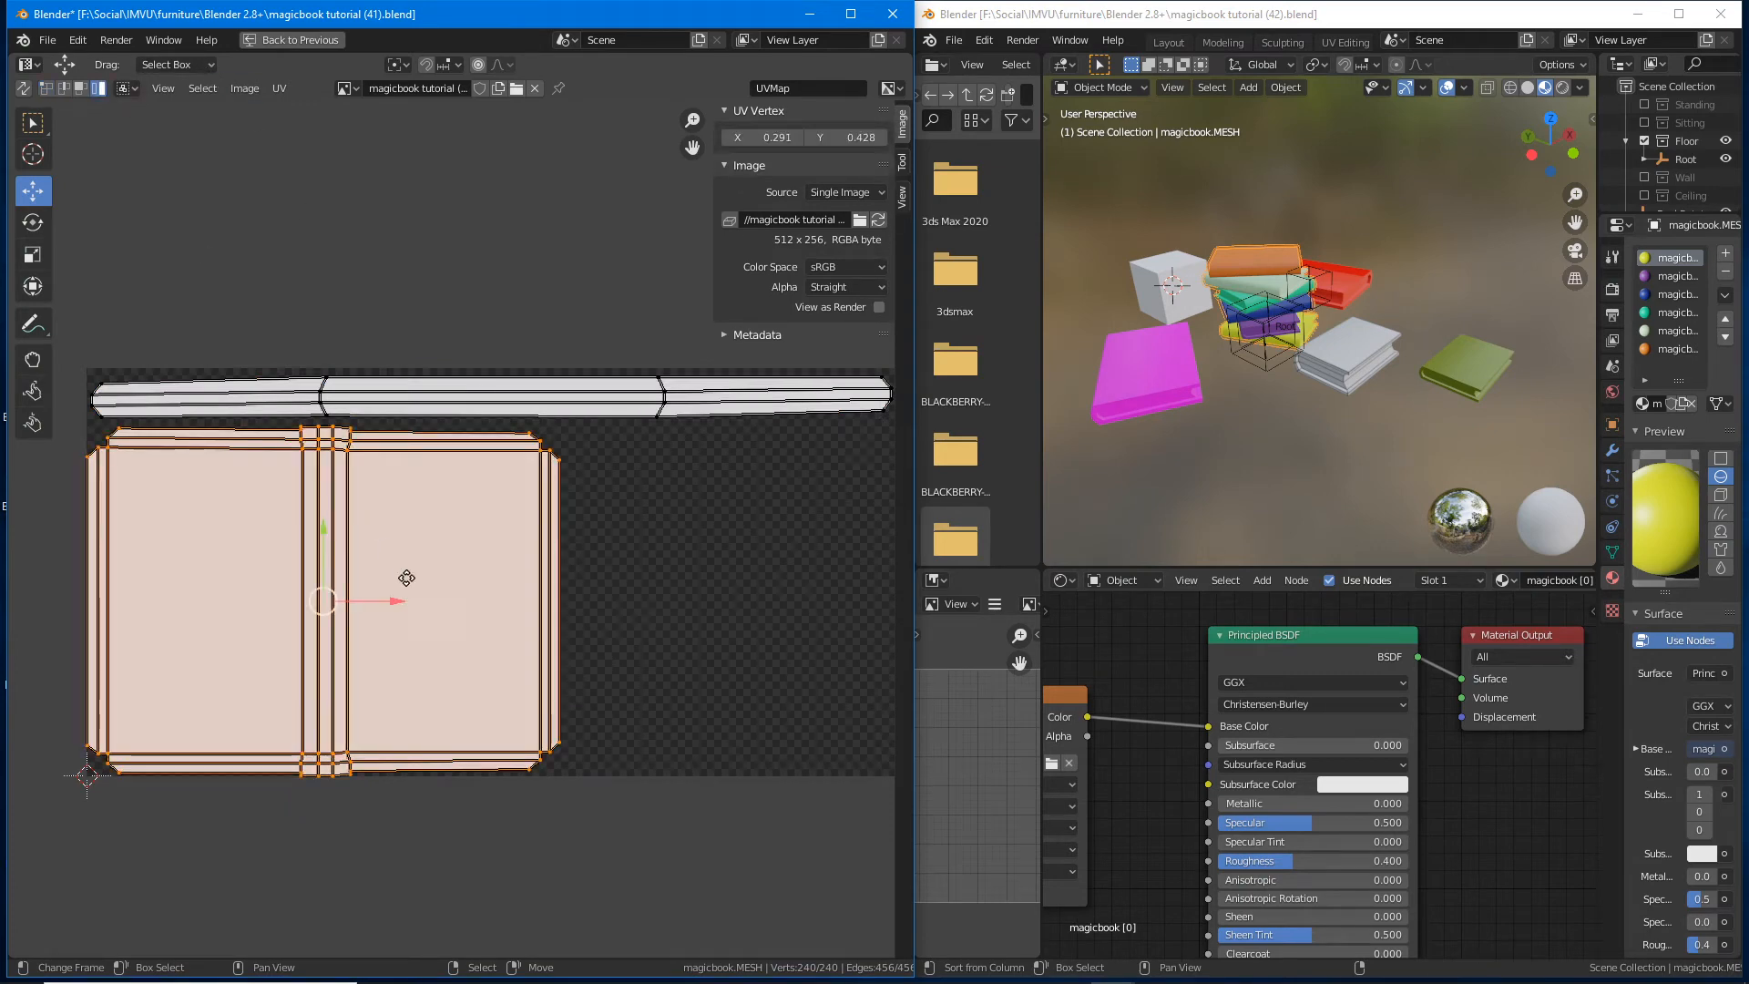
middle_click_drag(401, 586, 409, 348)
scroll(410, 350, "down", 2)
middle_click_drag(387, 422, 310, 251)
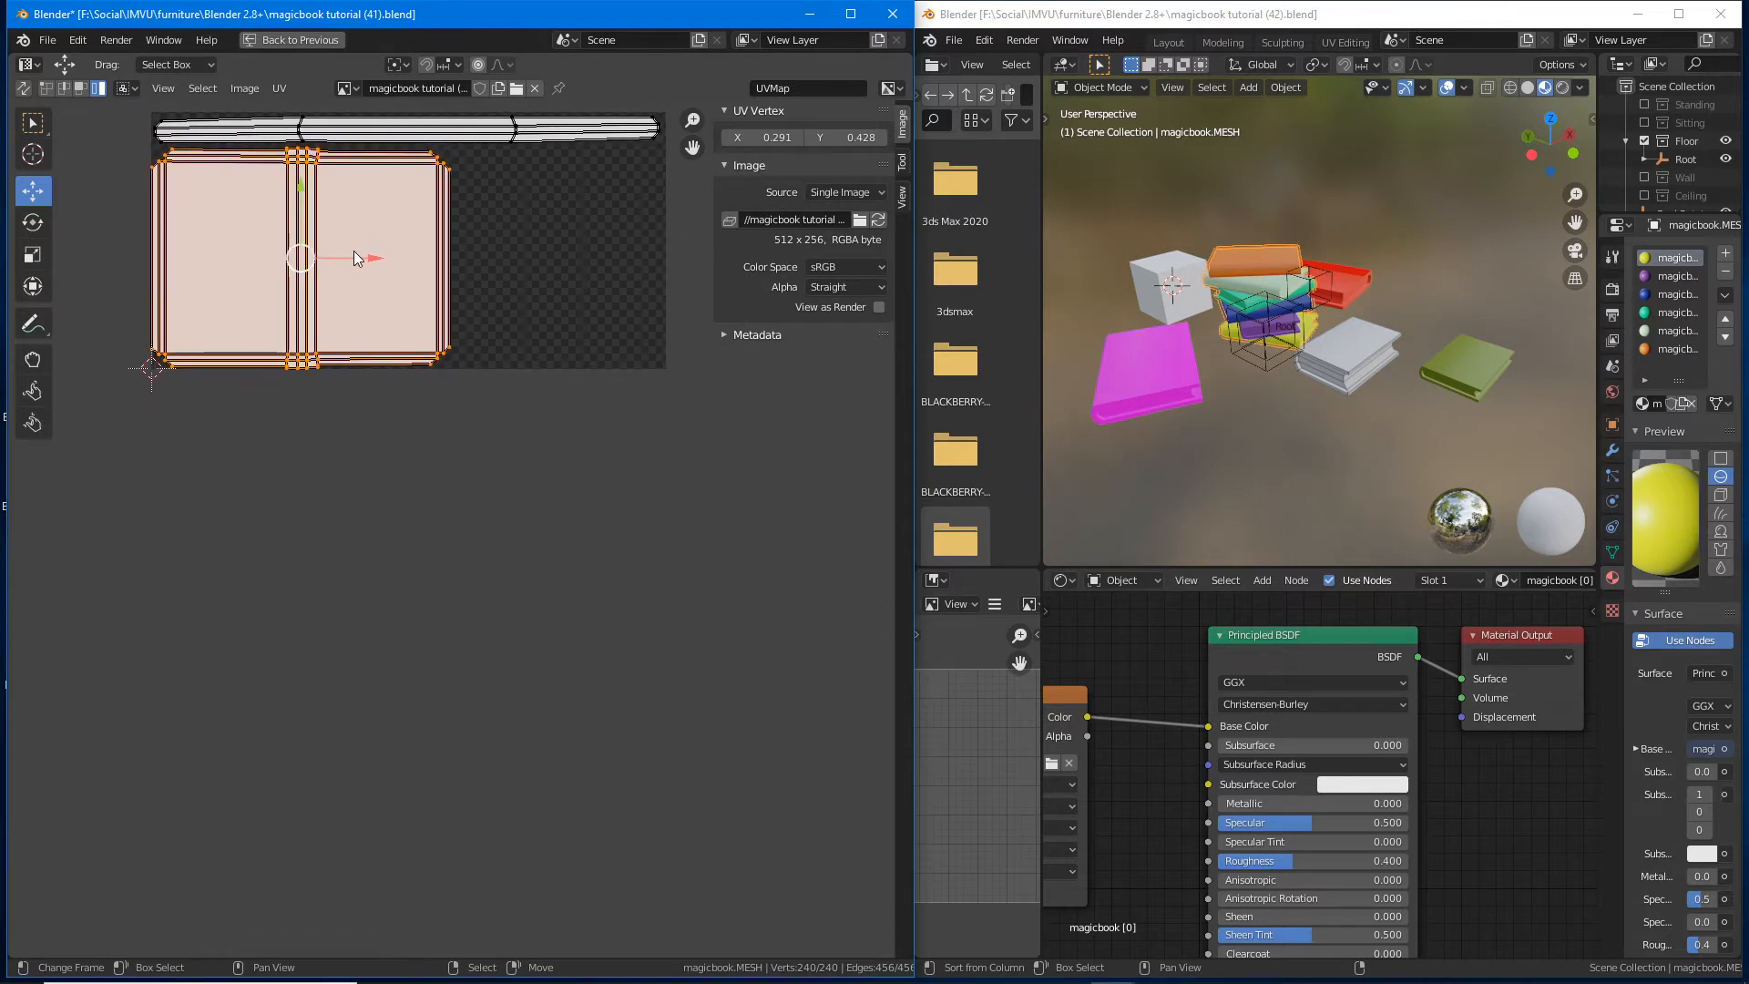
key("g")
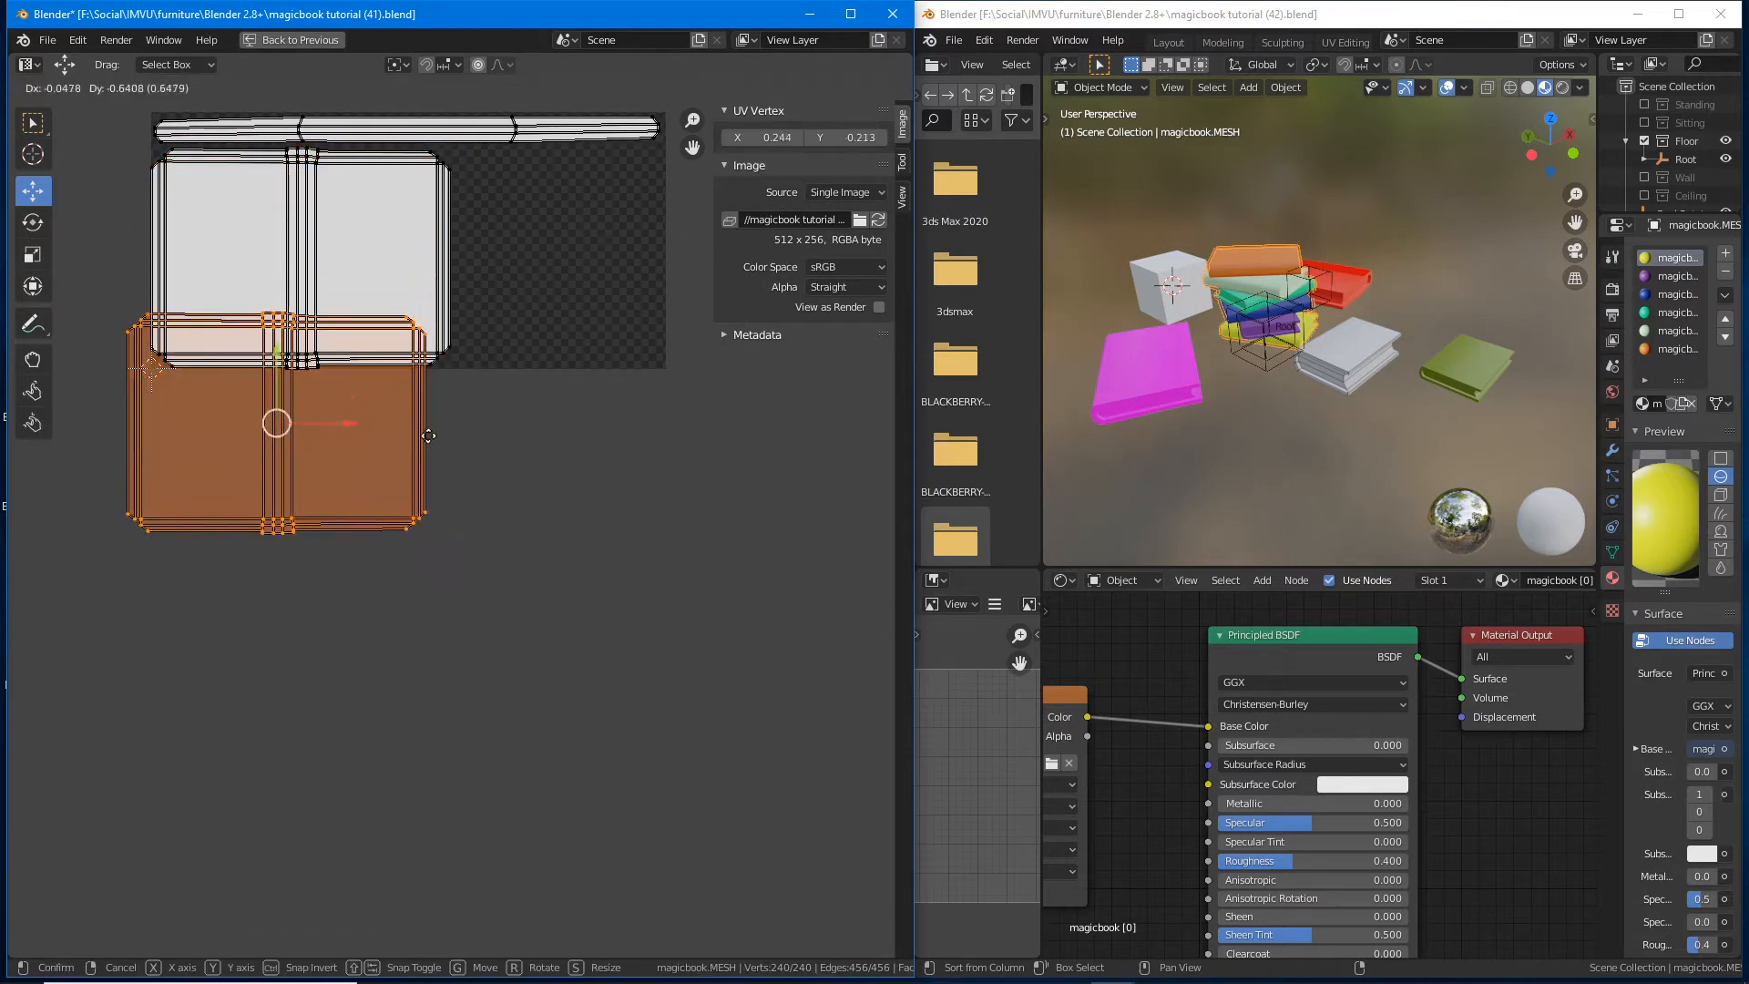
left_click(453, 506)
left_click(371, 244)
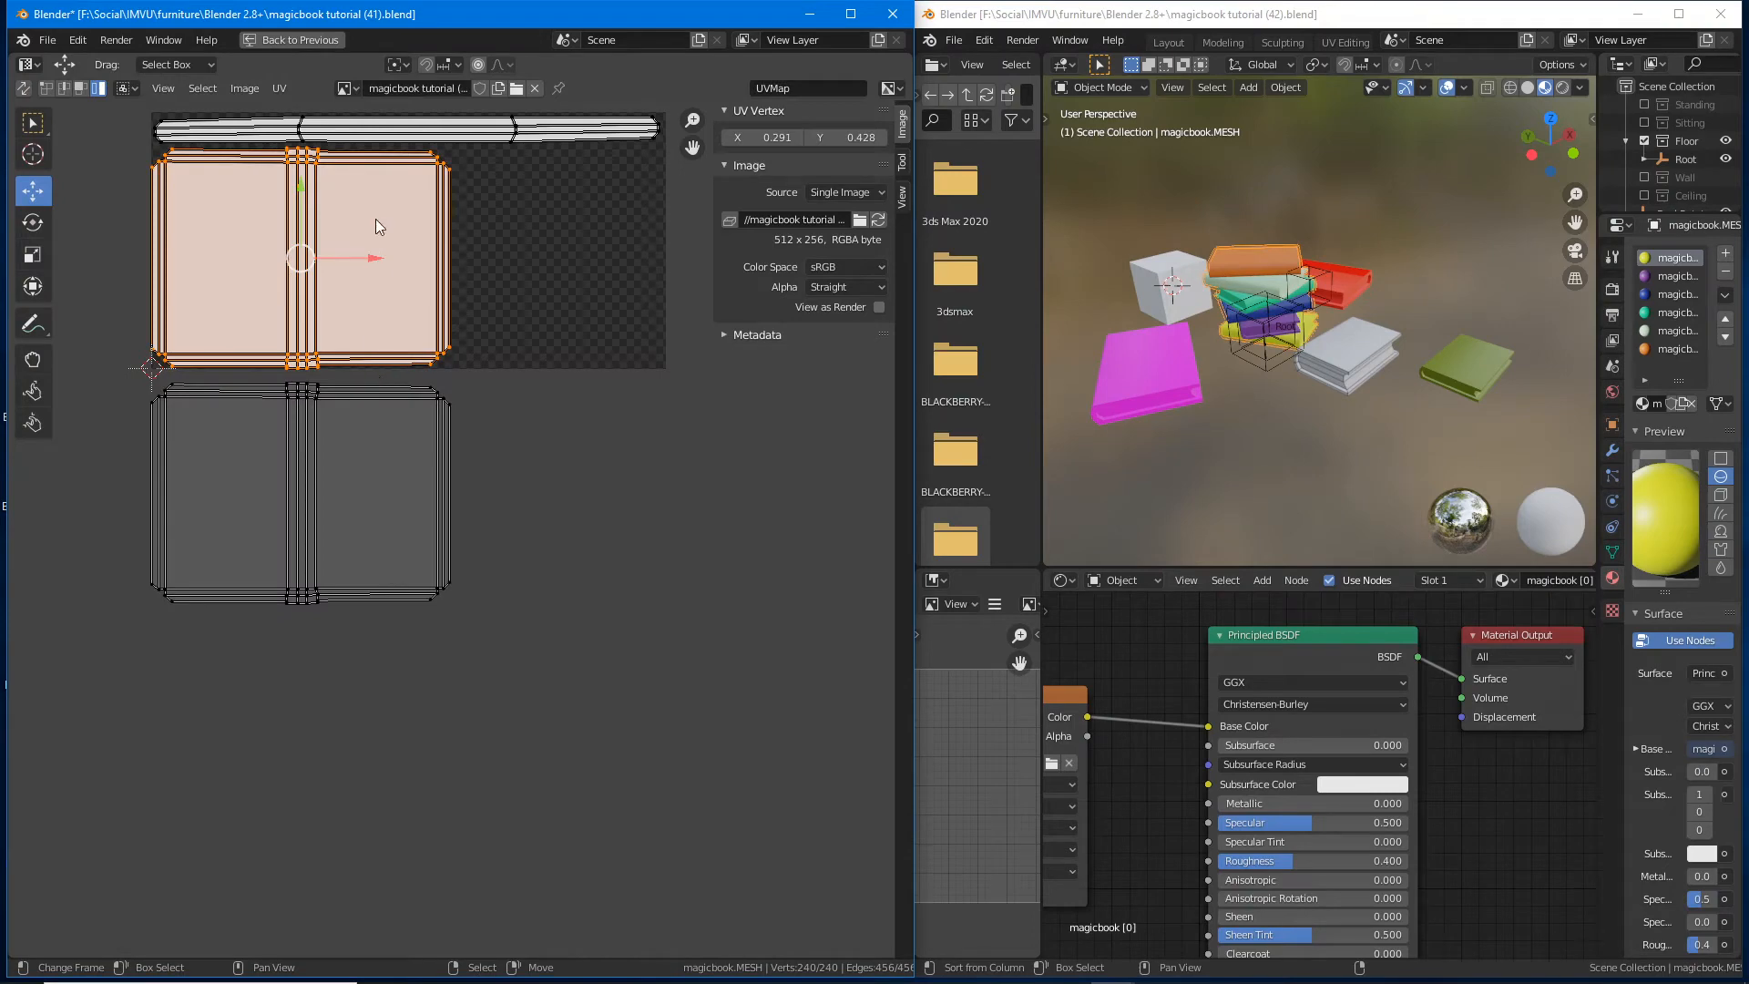
key("g")
left_click(709, 452)
Step: Move two more overlapping cover islands from the image into a second row below the first
left_click(446, 259)
key("g")
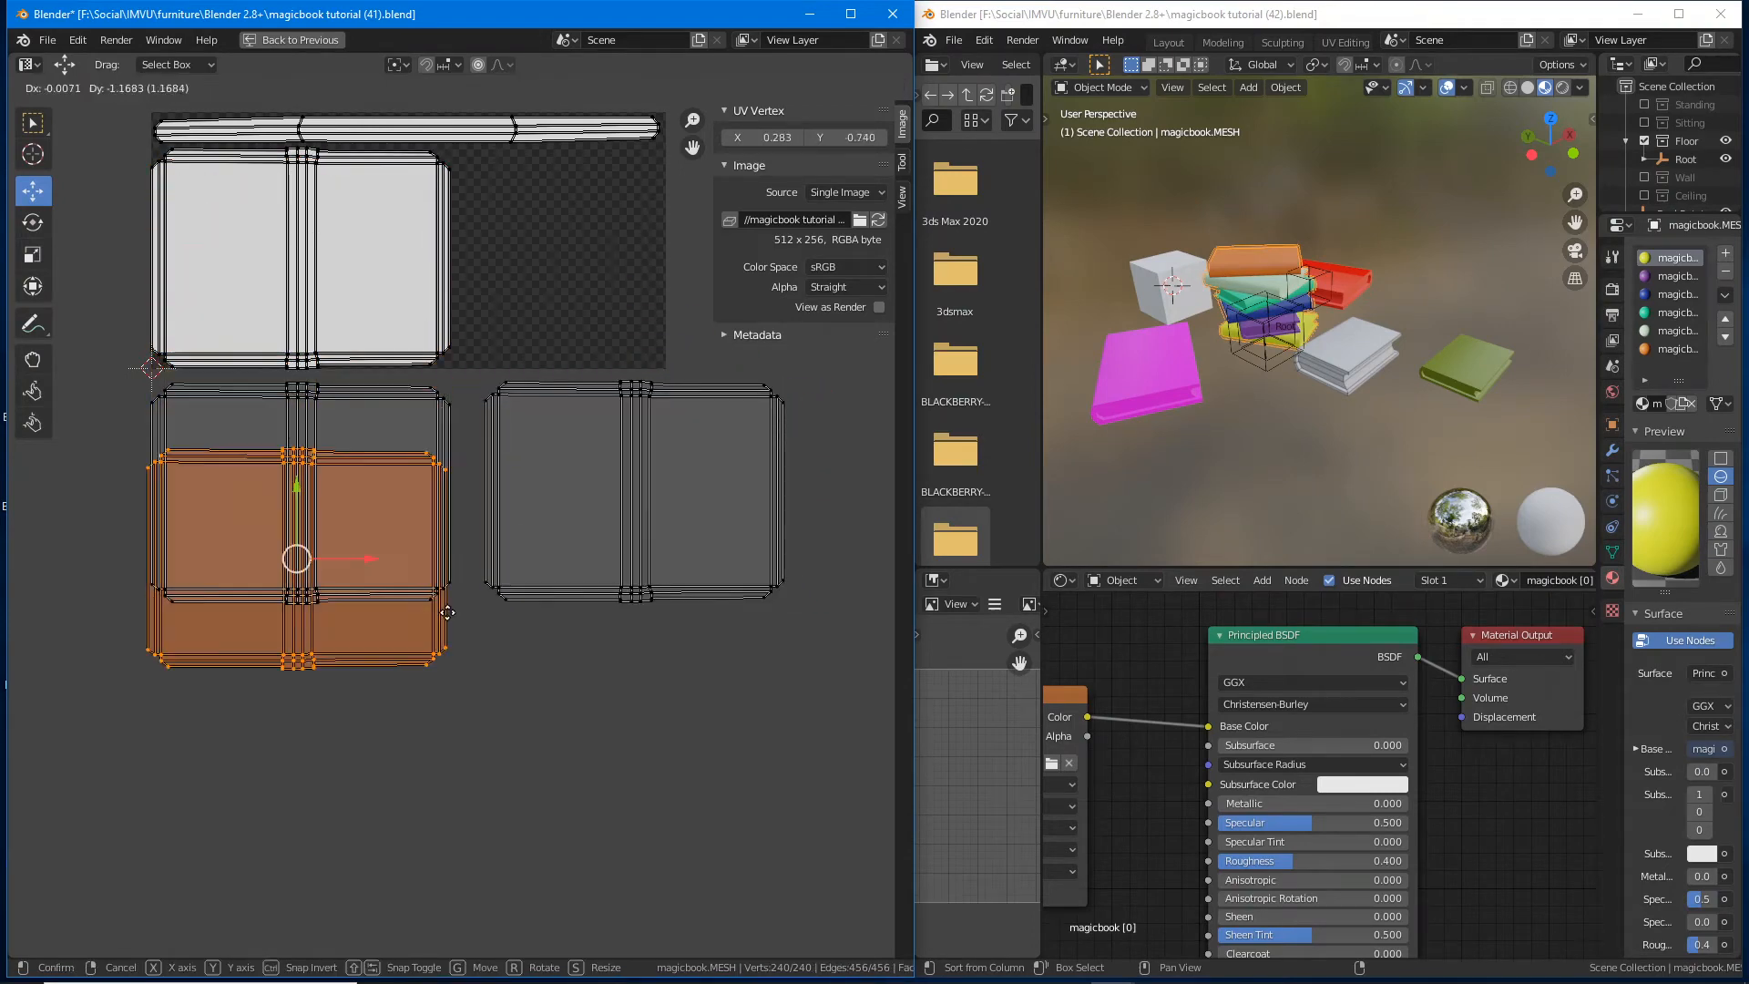
left_click(444, 784)
left_click(396, 264)
key("g")
left_click(726, 739)
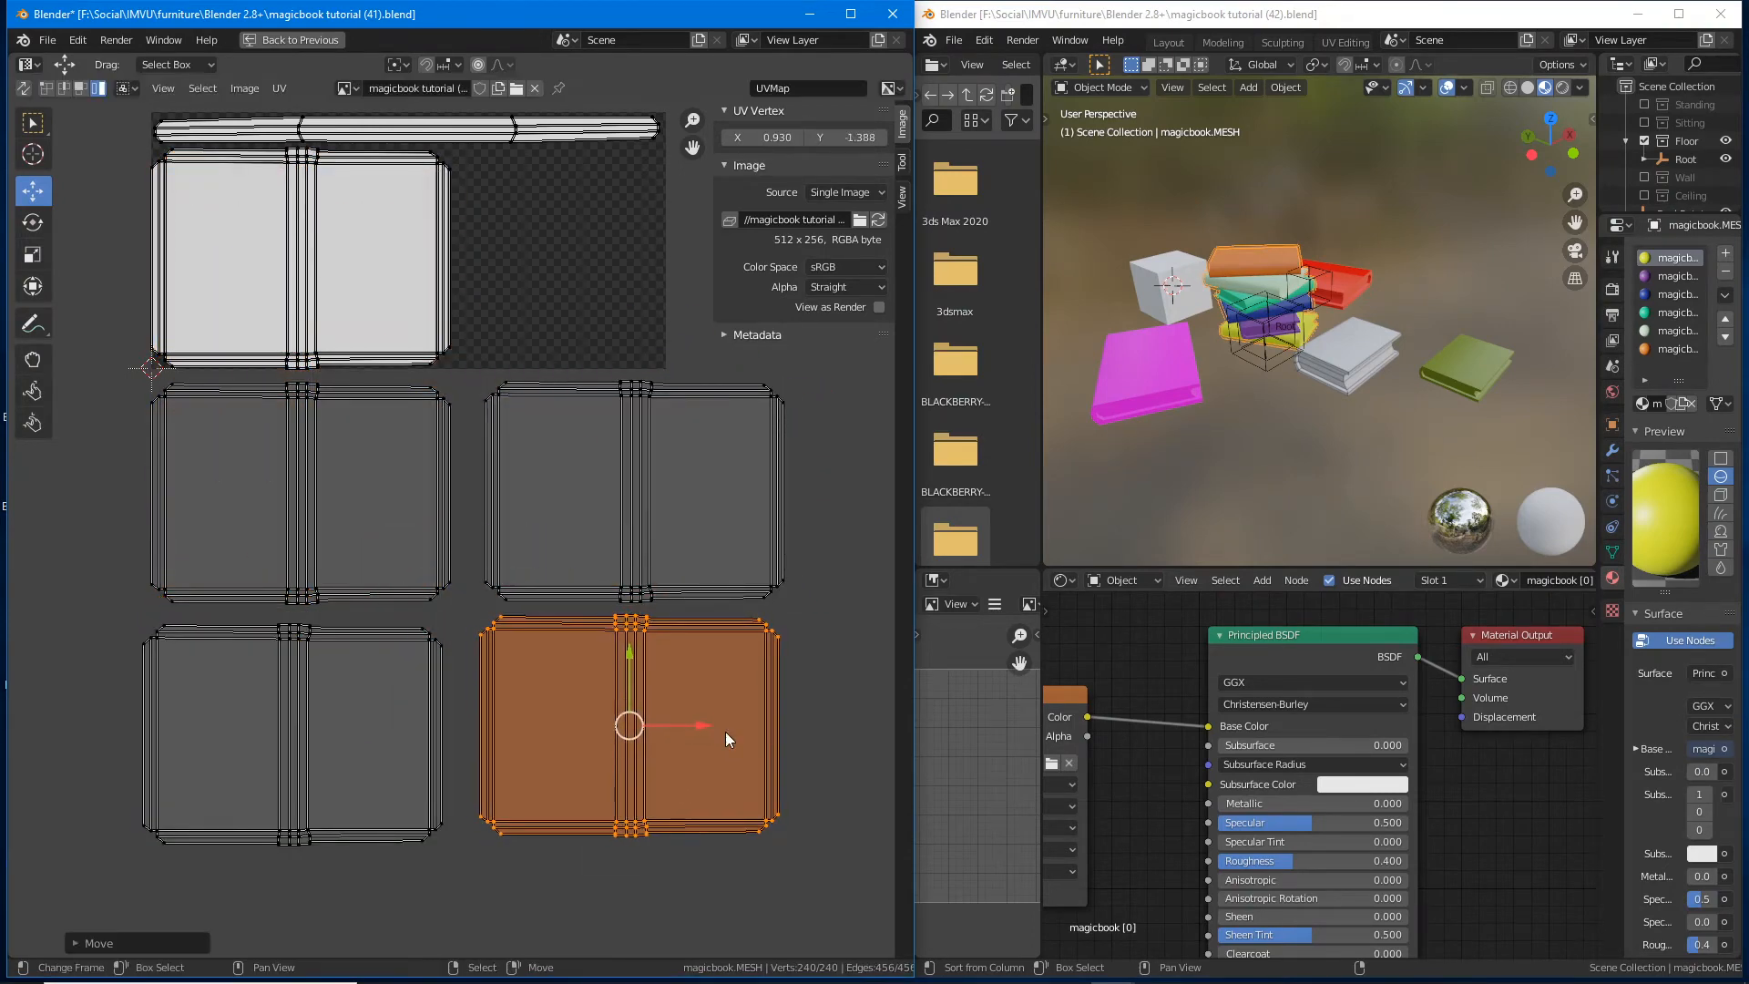
Step: Move another two overlapping cover islands from the image into a third row beneath the others
left_click(351, 258)
key("g")
left_click(370, 779)
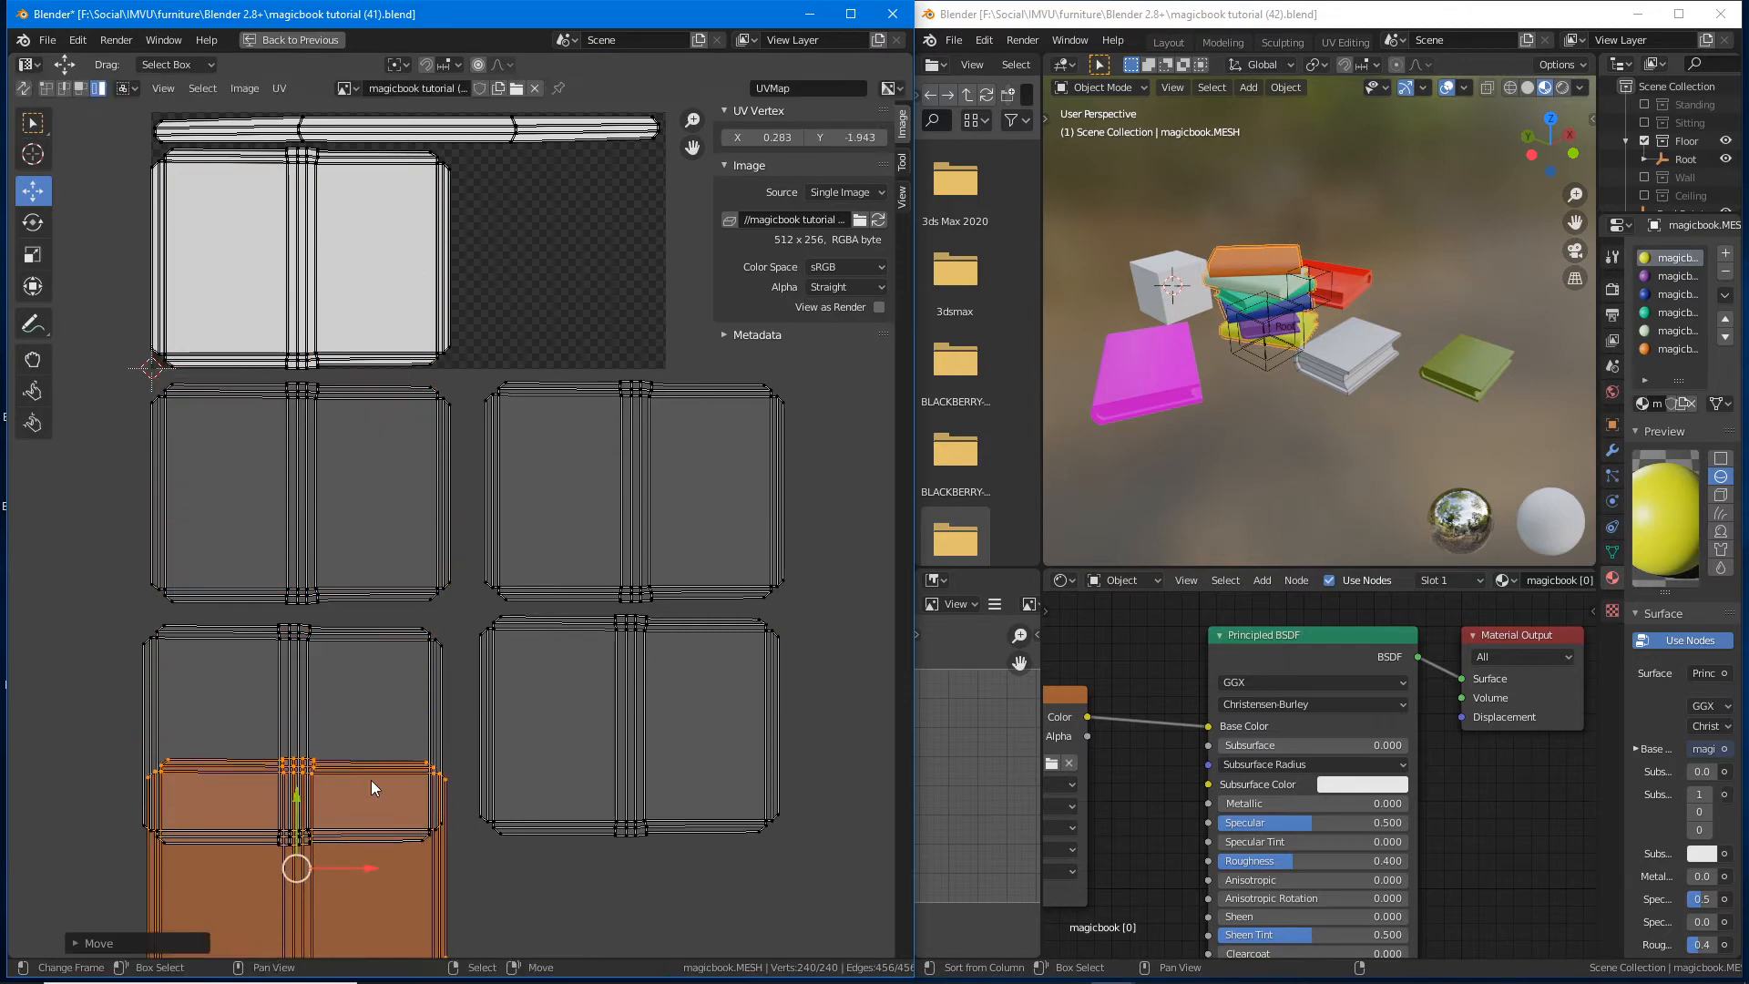
key("g")
left_click(403, 840)
scroll(522, 762, "down", 3)
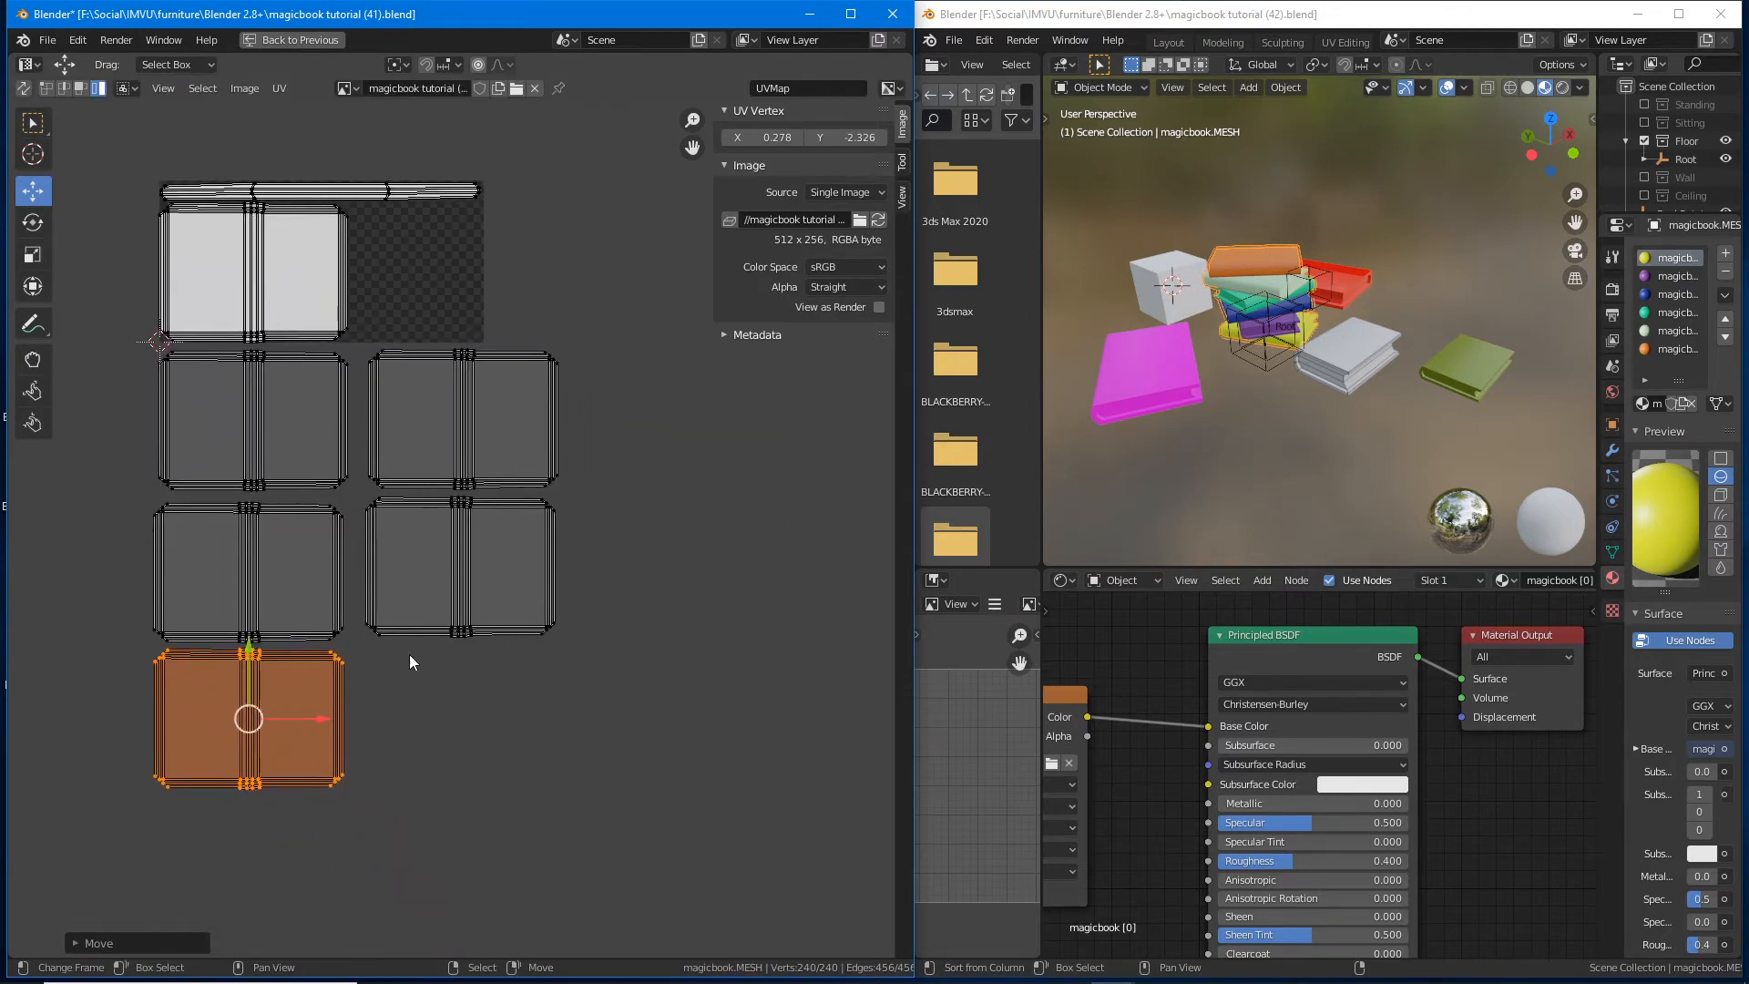
left_click(265, 281)
key("g")
left_click(460, 714)
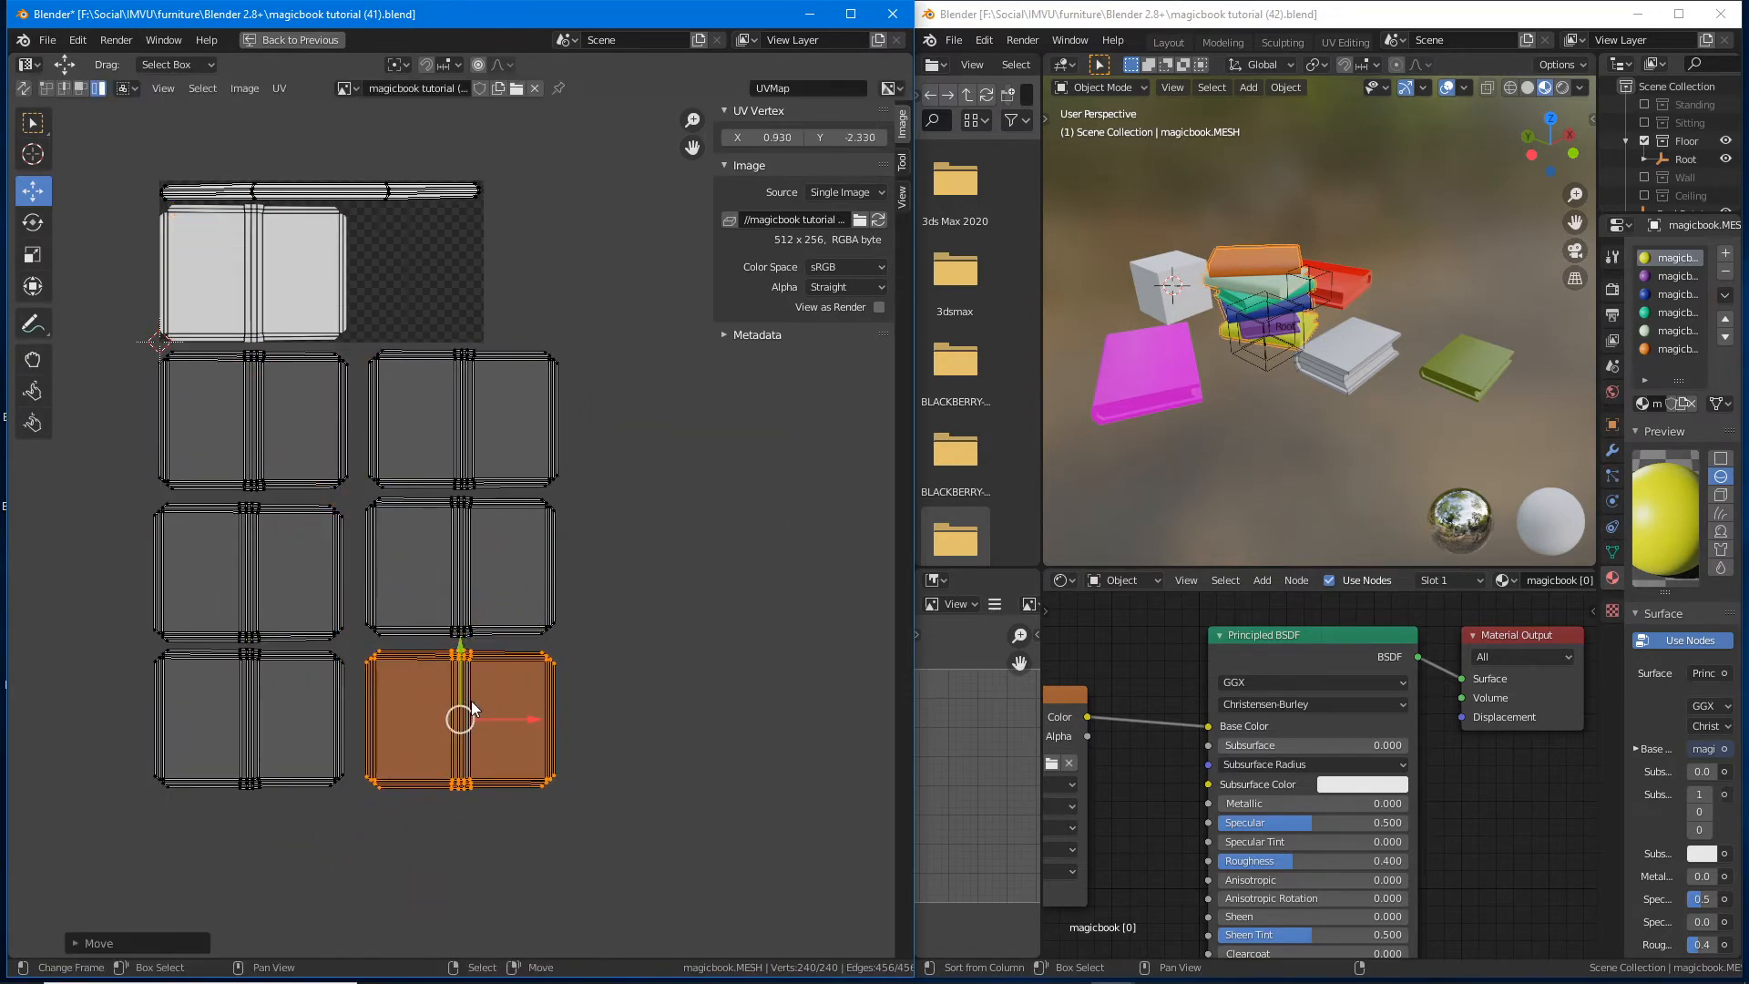
Step: Clear the UV selection and examine the spread-out cover islands against the image area
key("alt+a")
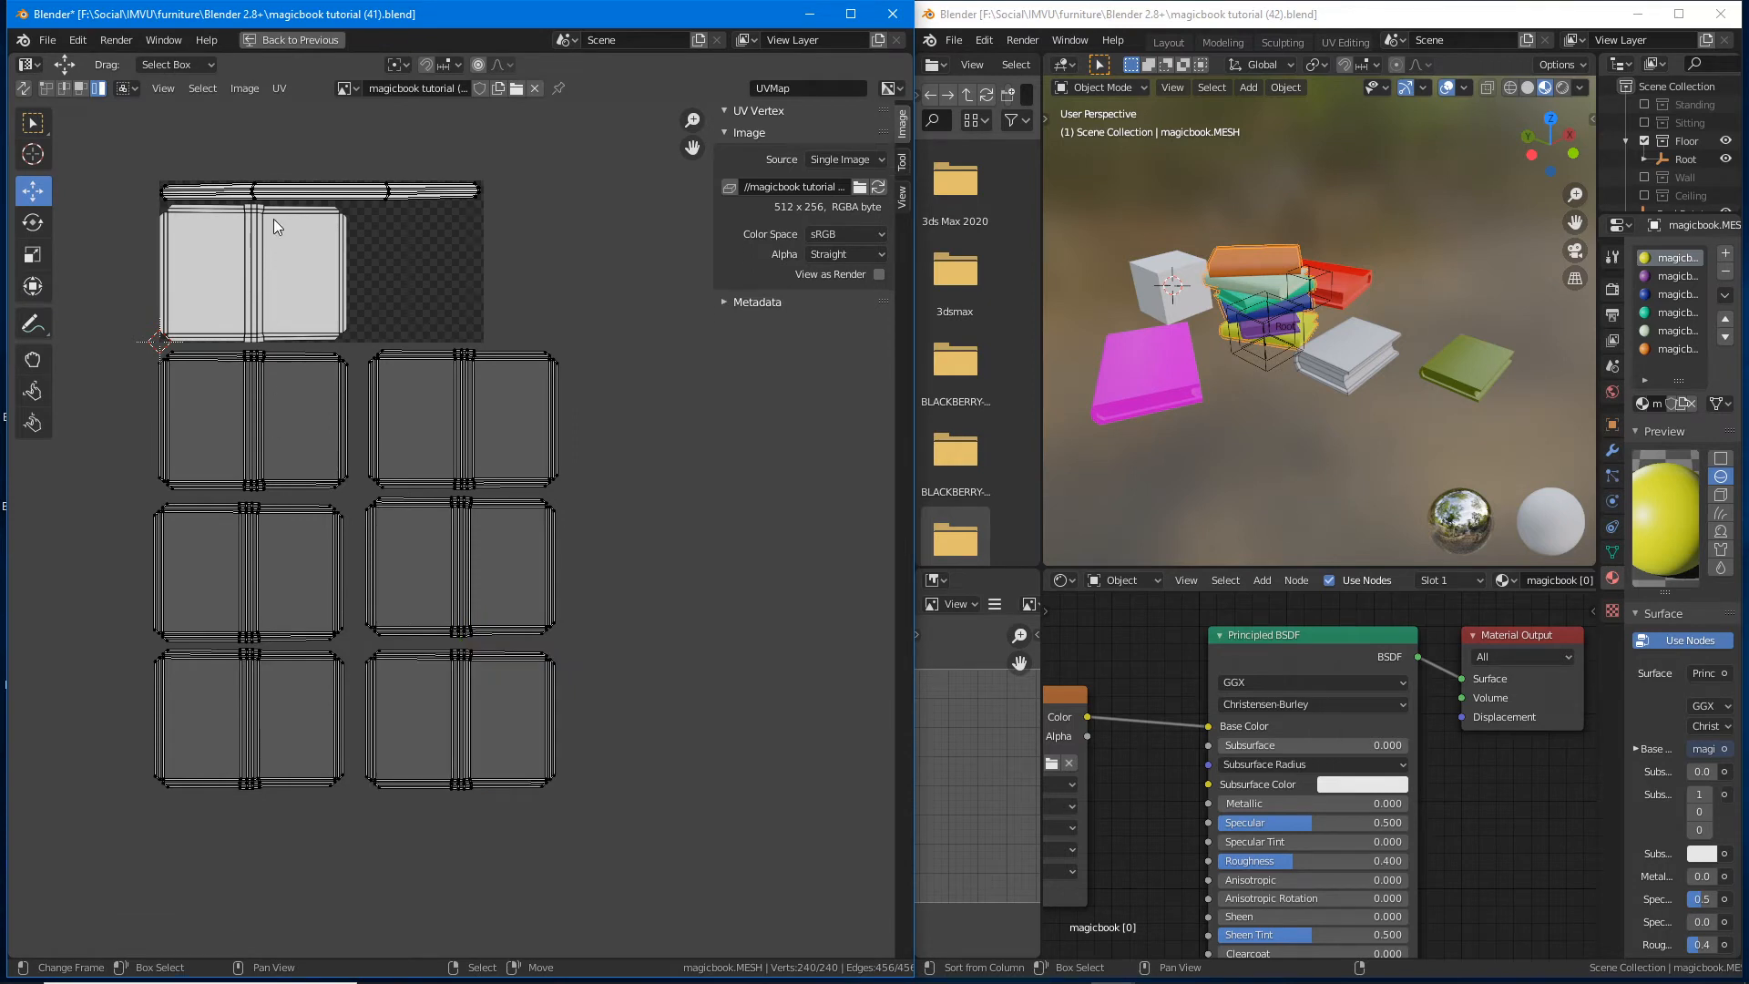
right_click(294, 206)
key("alt+a")
scroll(320, 379, "up", 1)
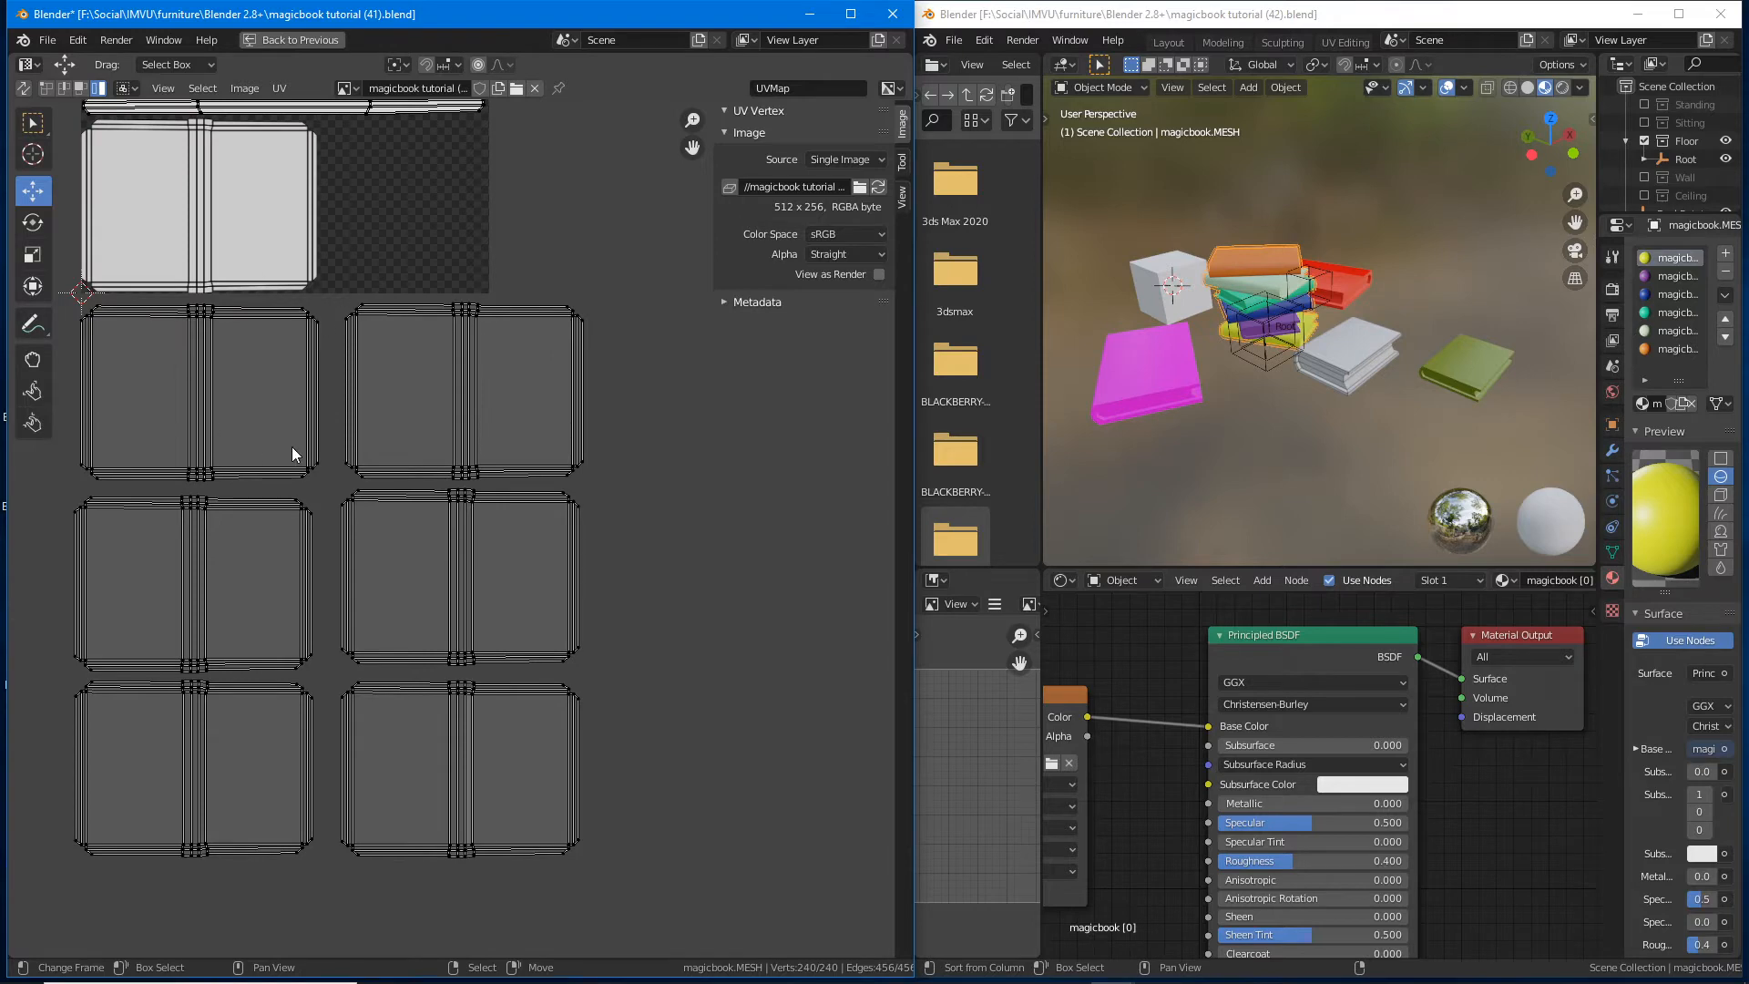
middle_click_drag(235, 583, 268, 614)
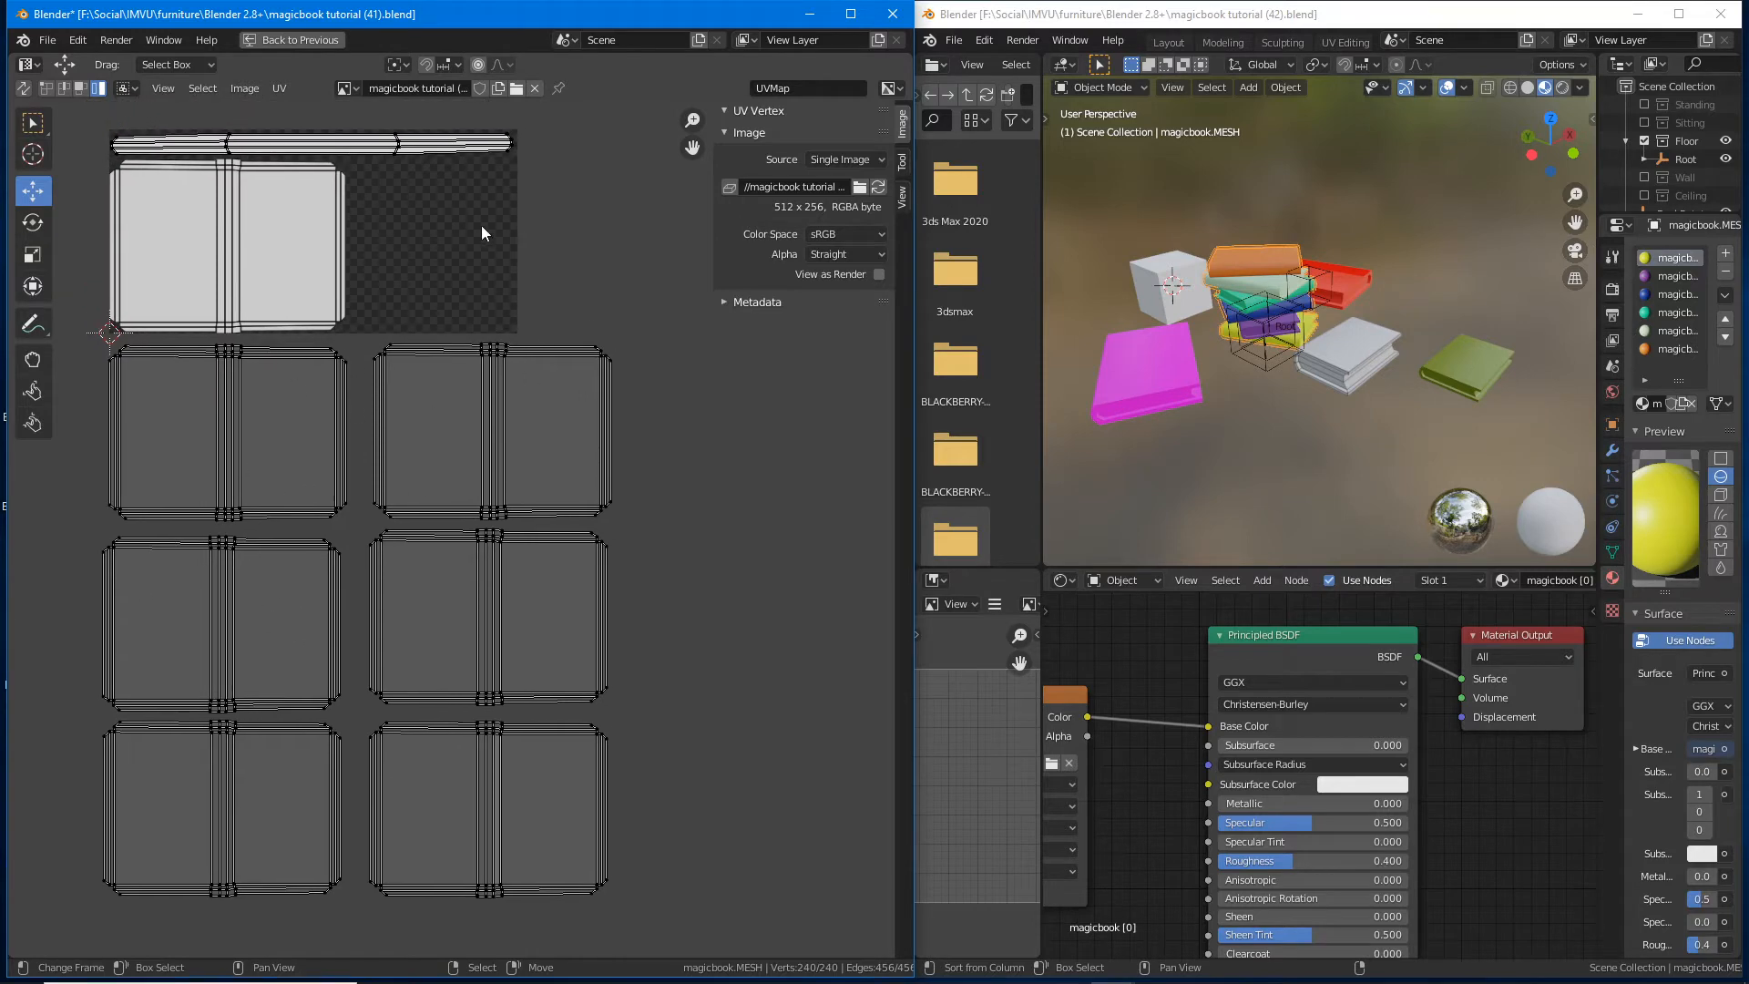
Step: Restore the split layout, maximize the 3D viewport, and examine how the texture falls on the stacked books
left_click(293, 40)
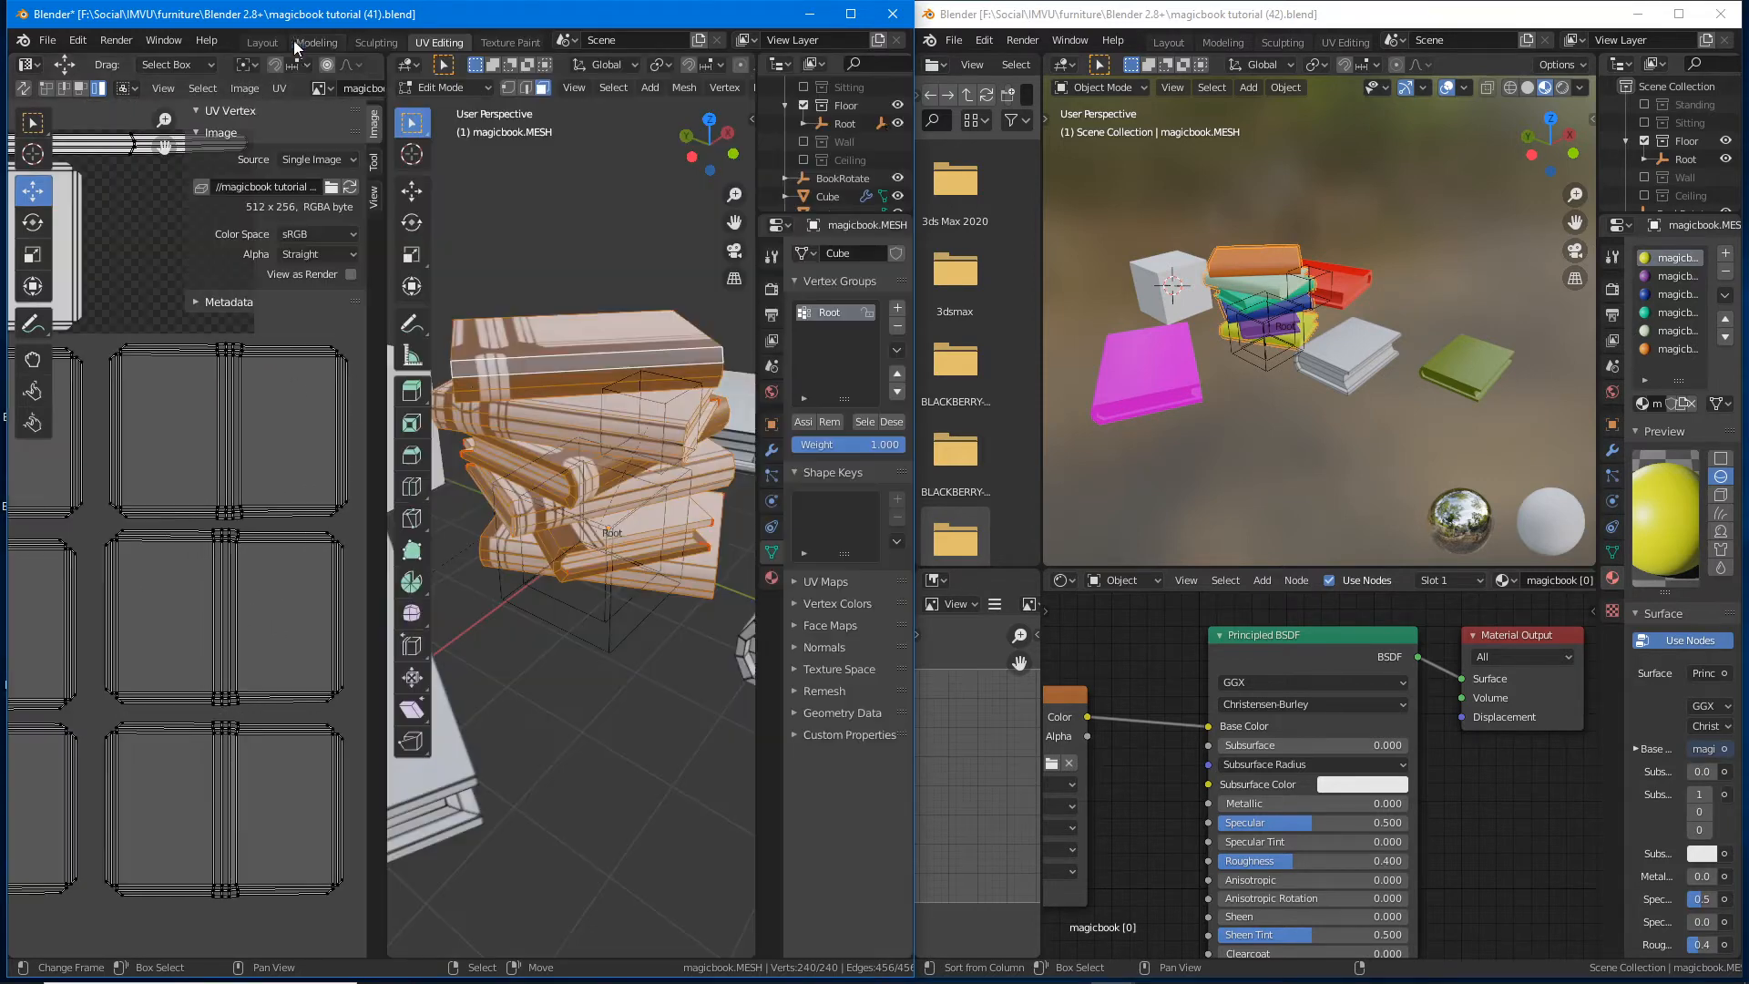
middle_click_drag(545, 464, 583, 445)
scroll(575, 387, "up", 2)
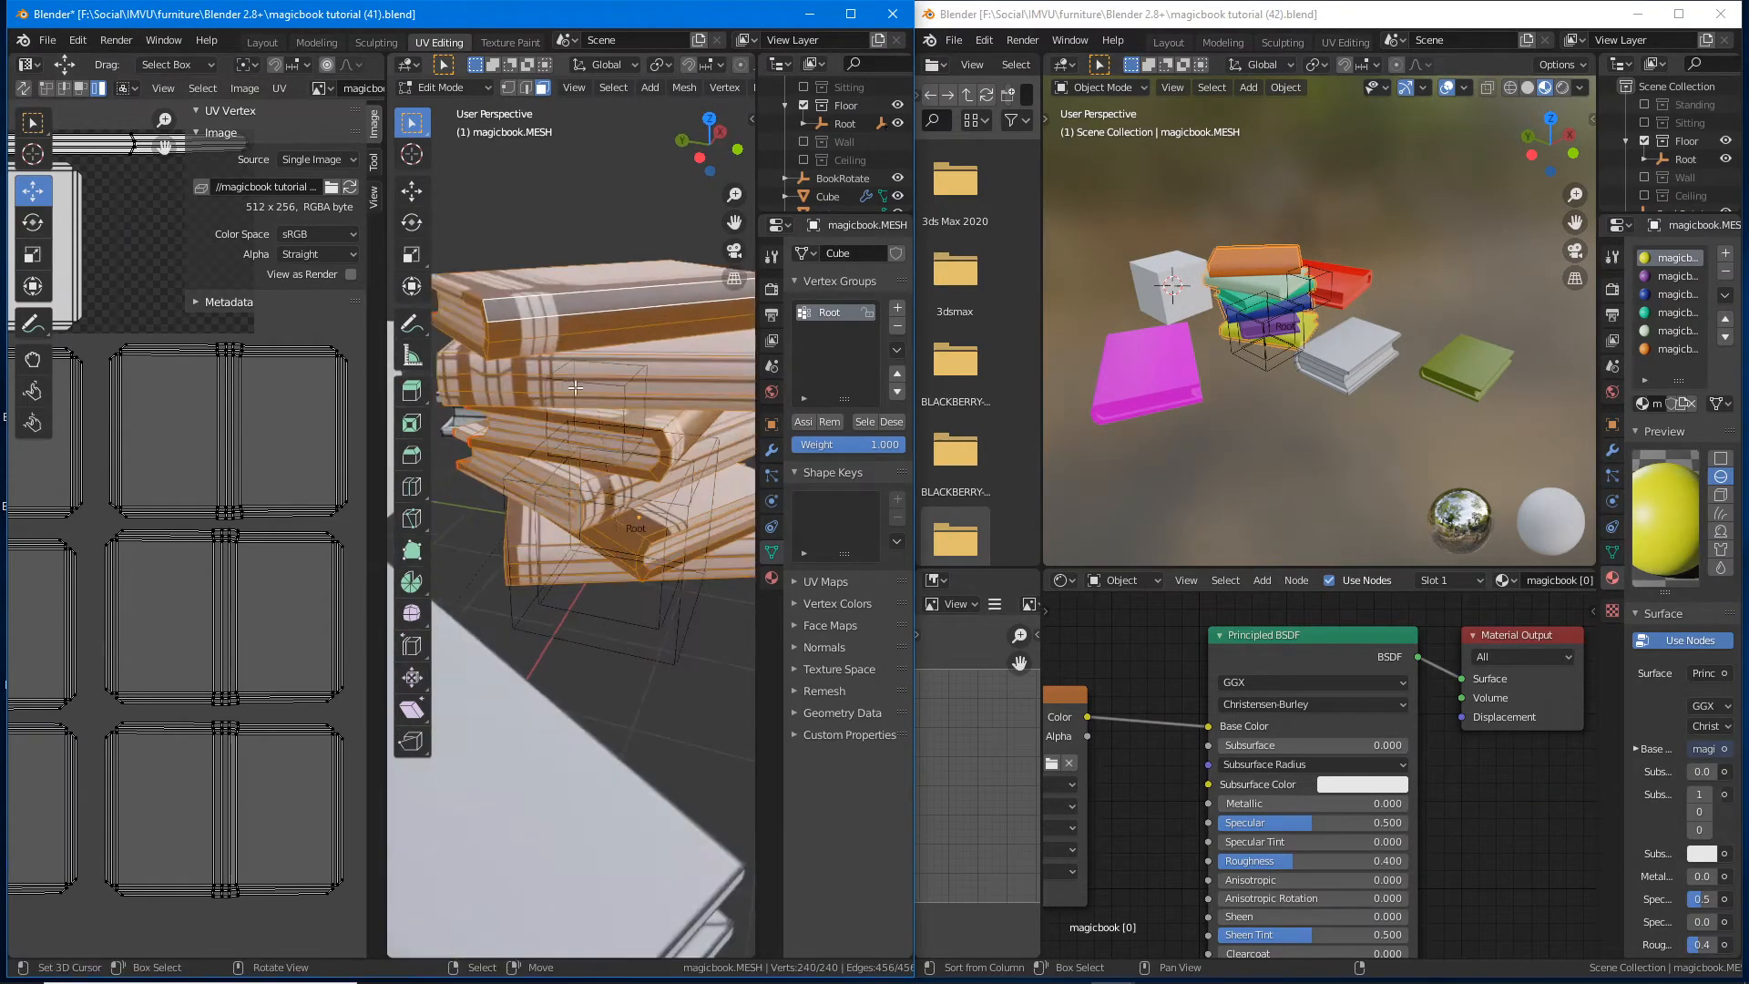
key("ctrl+space")
scroll(544, 314, "up", 4)
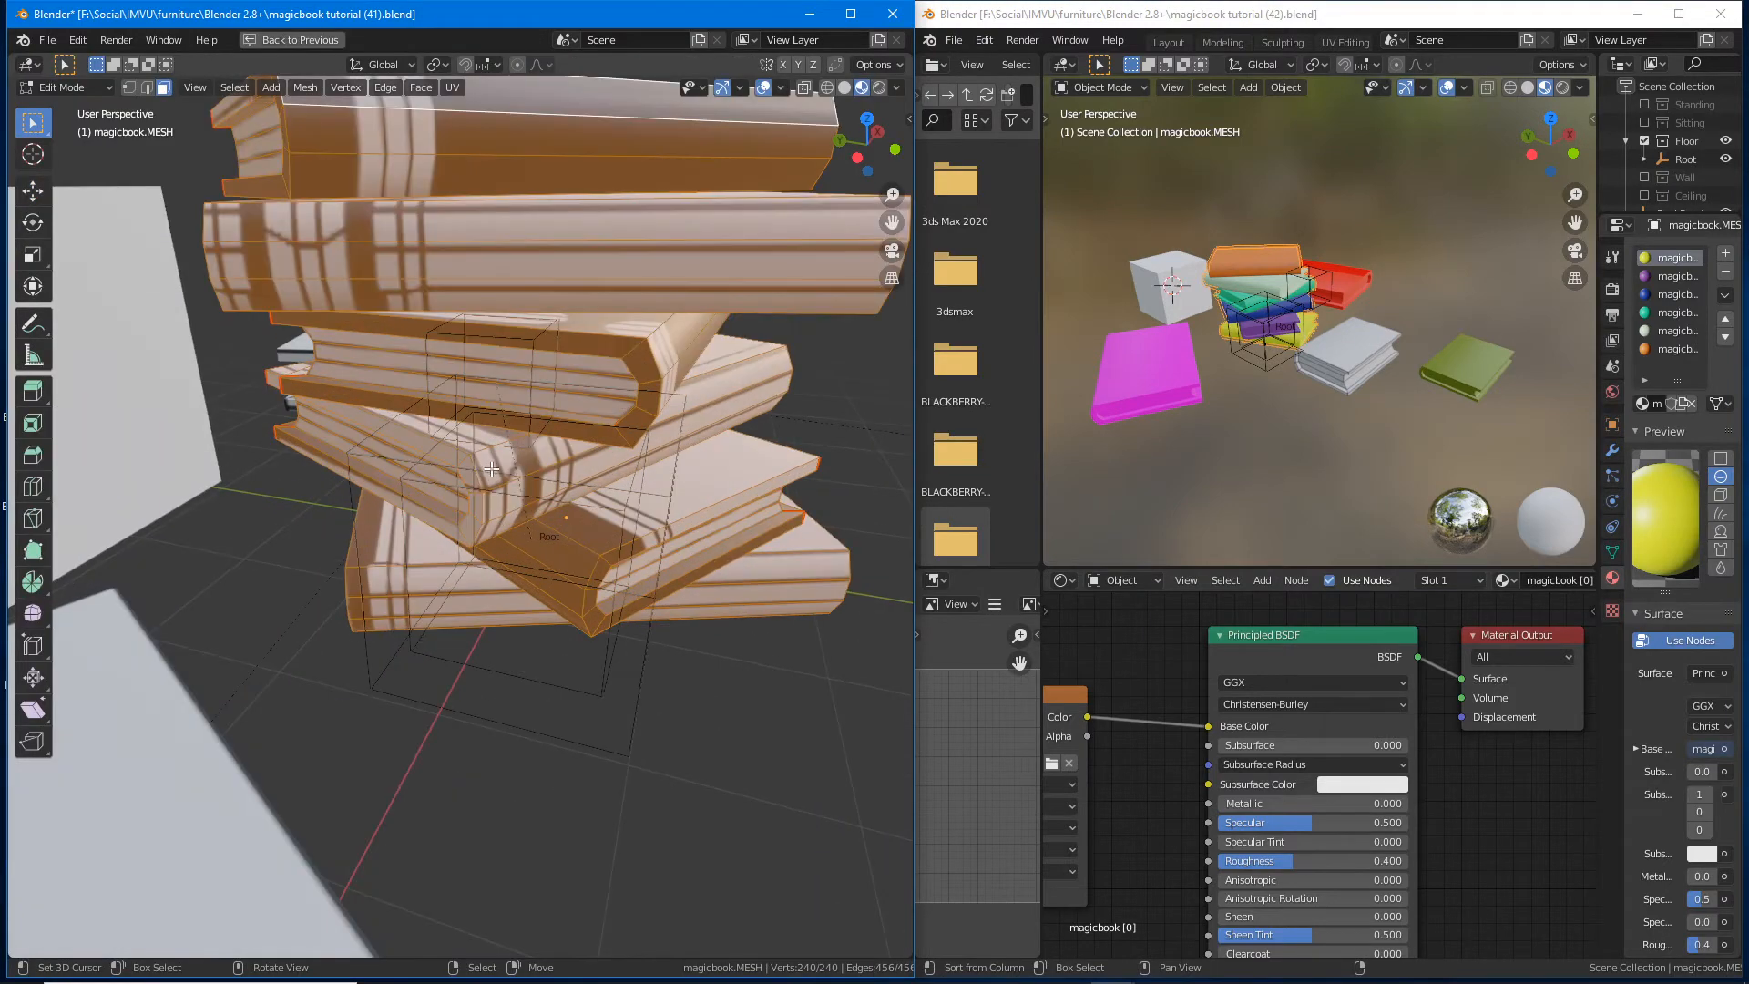
middle_click_drag(544, 315, 582, 407)
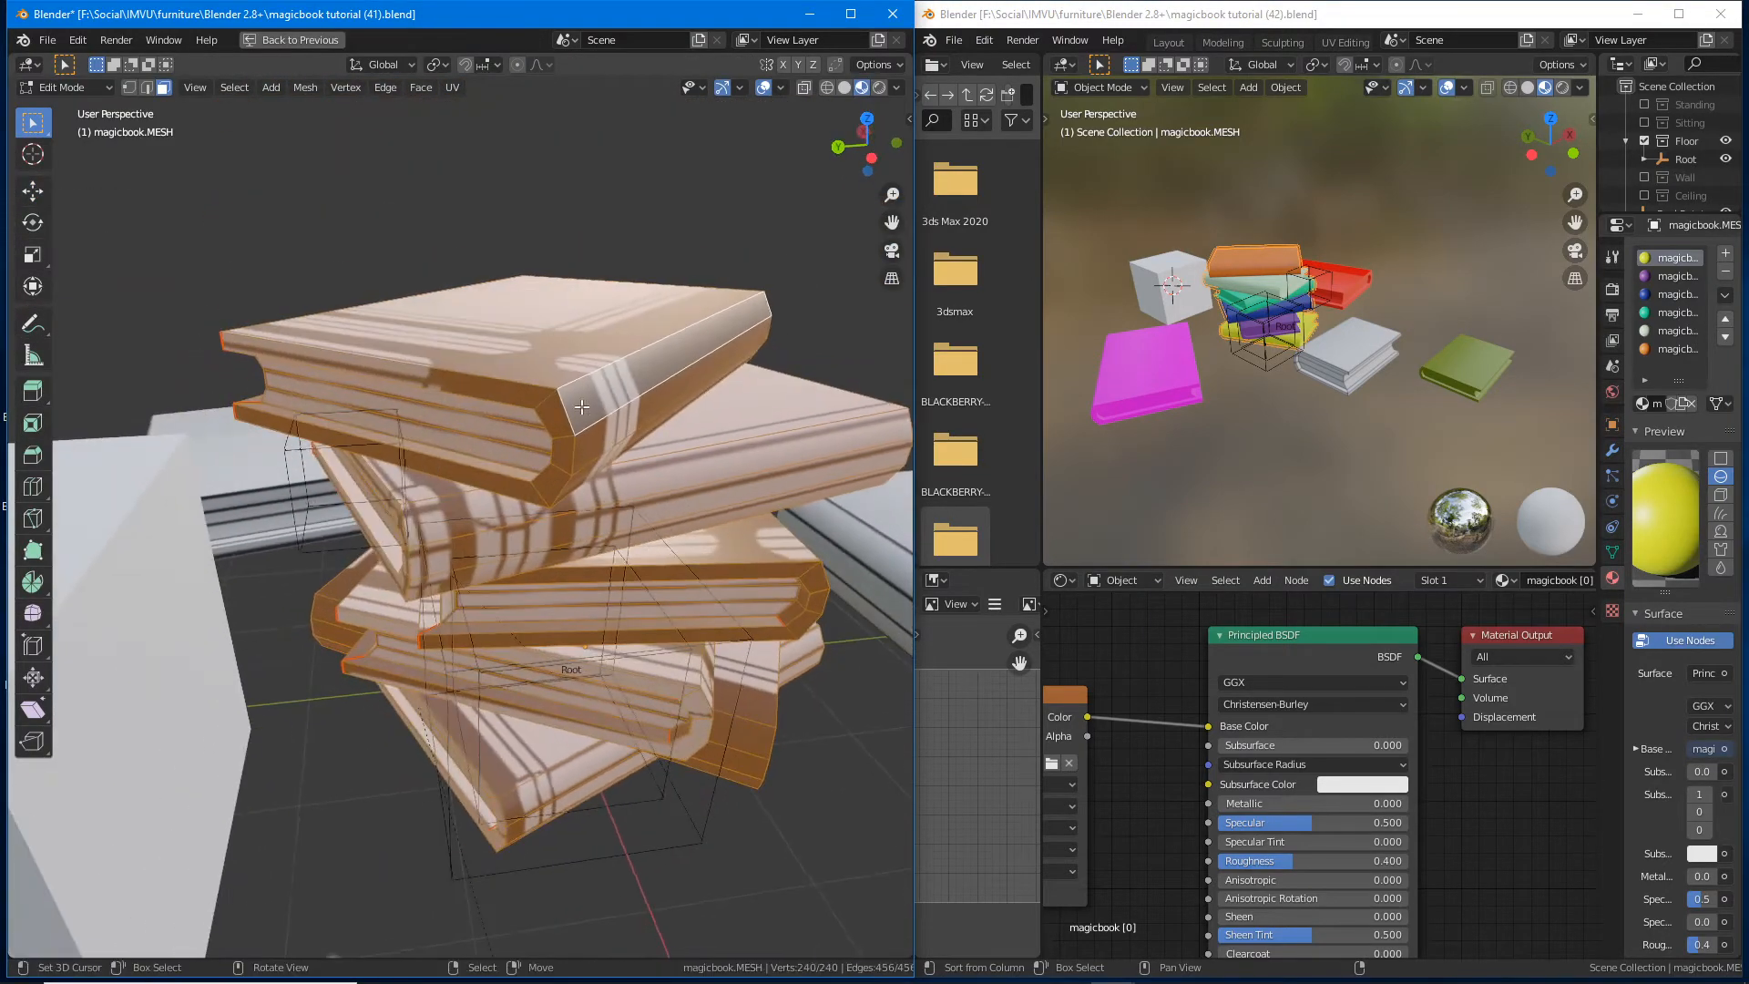
Step: Select one face of the bottom book in the stack and grow the selection to cover the whole book
left_click(565, 453)
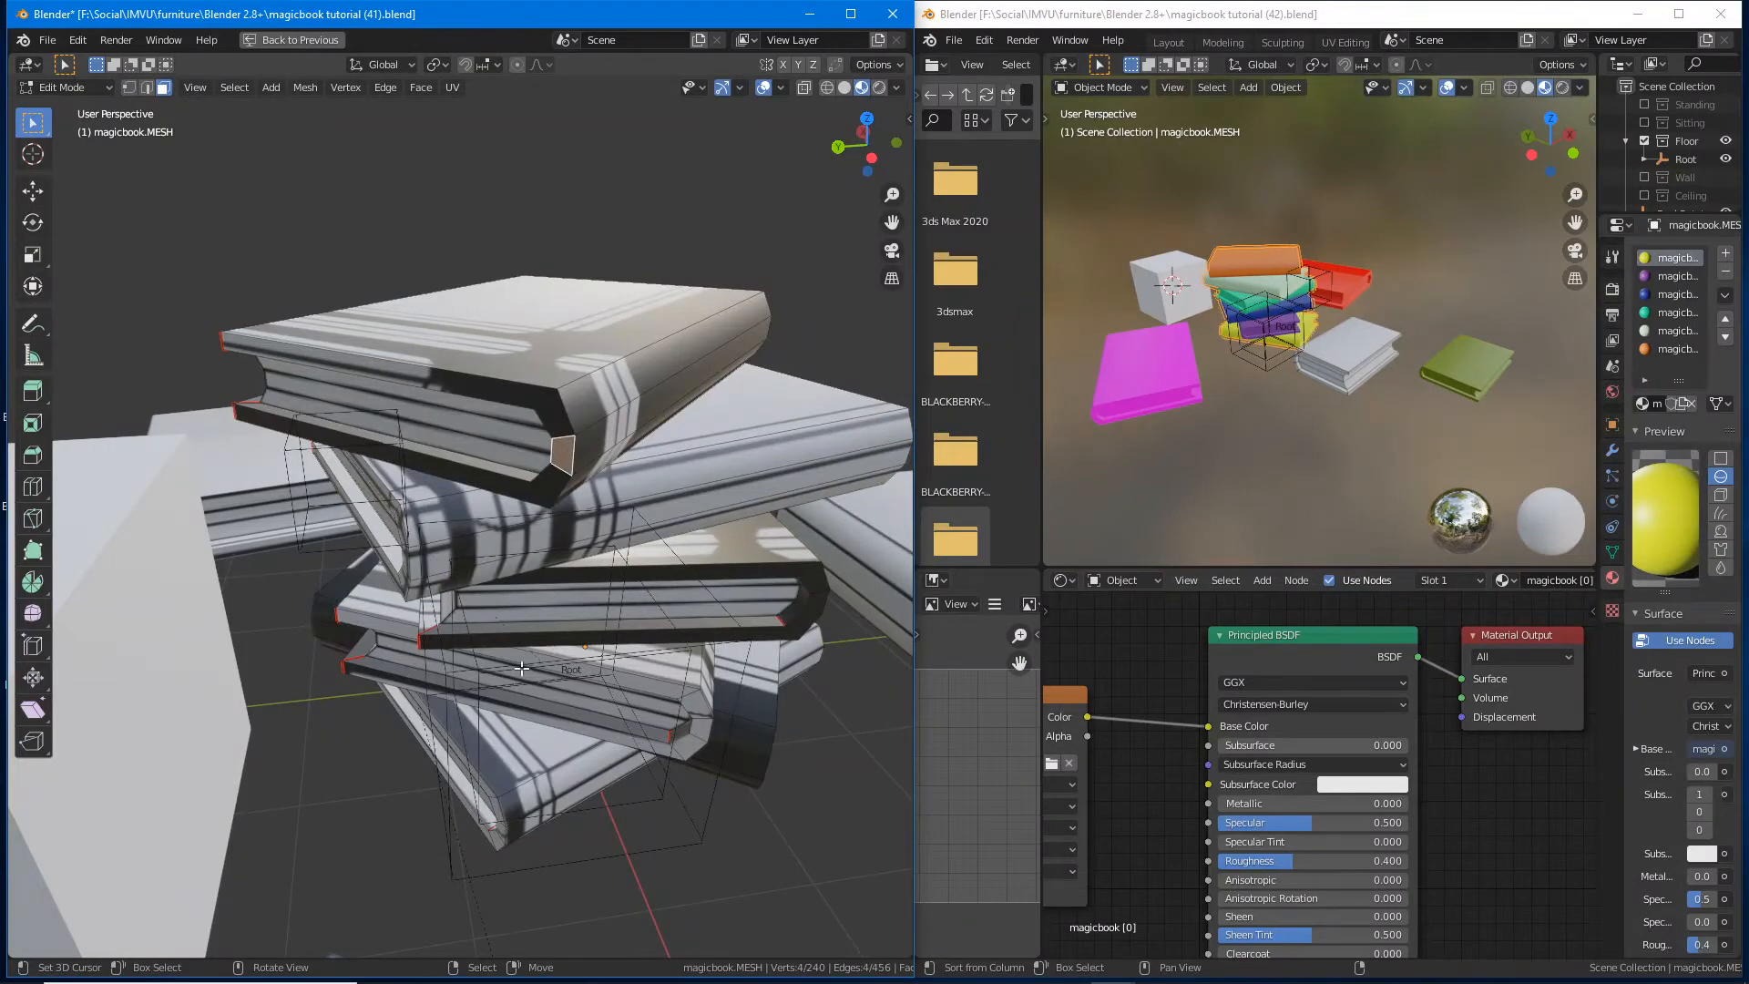
middle_click_drag(521, 667, 508, 701)
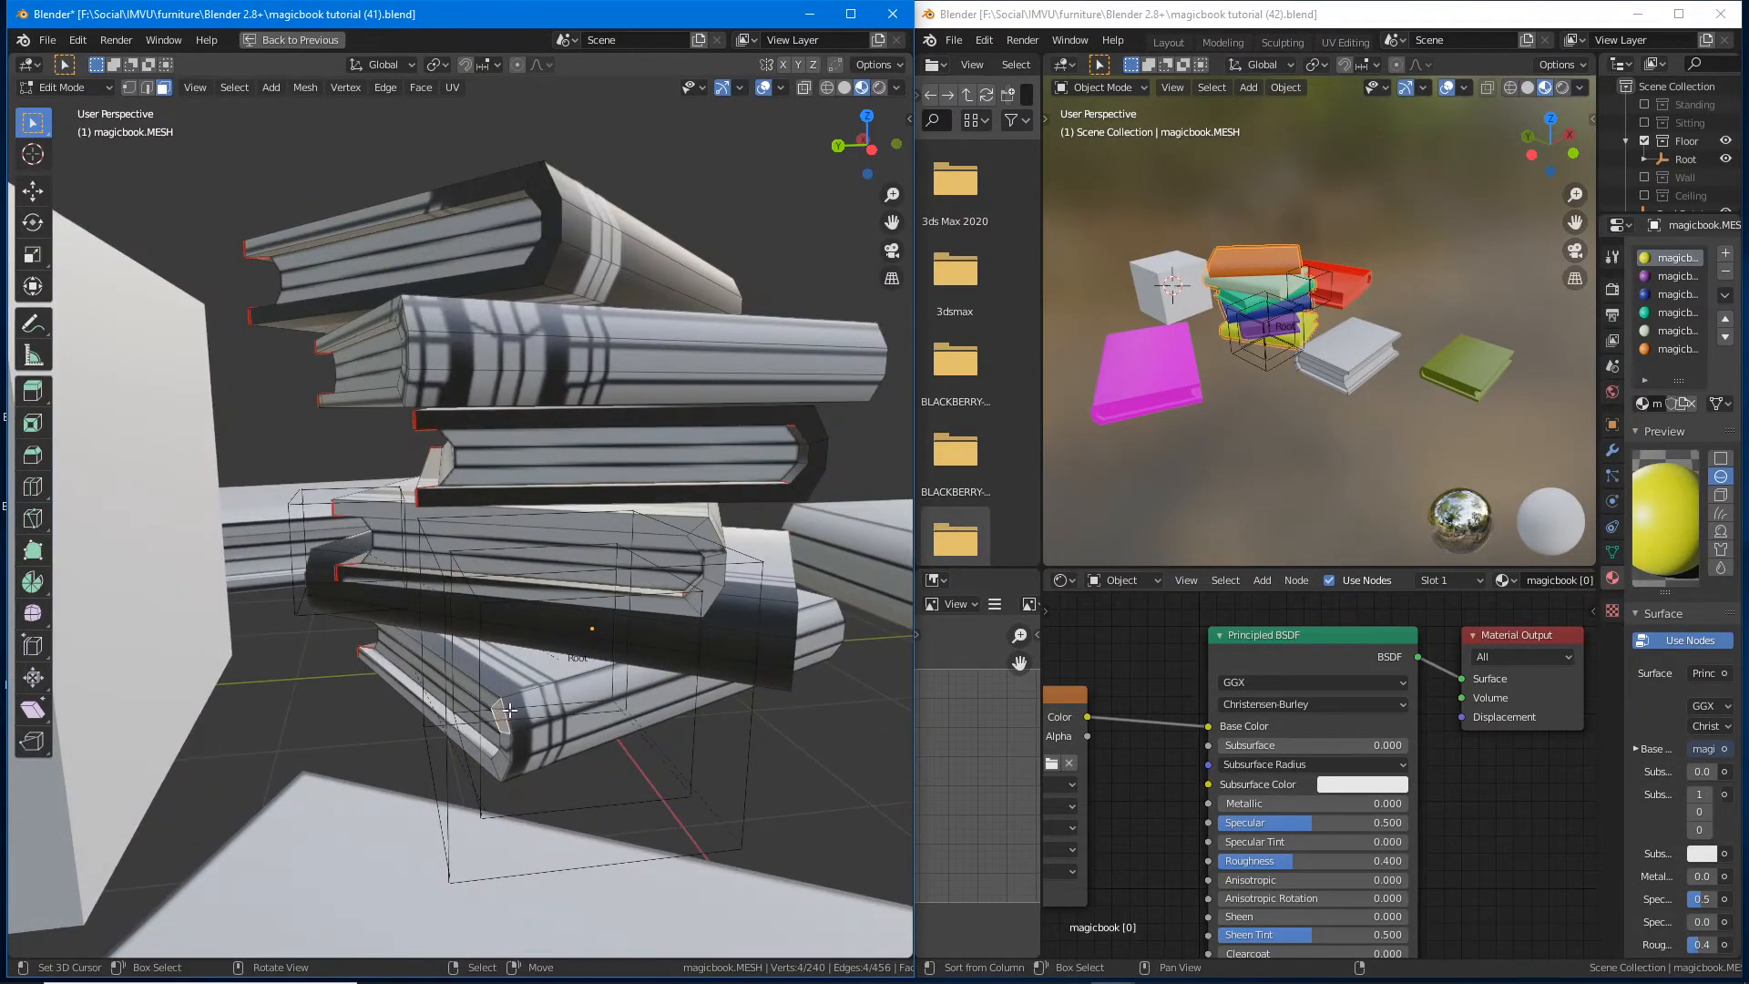
key("ctrl+KP_Add")
key("ctrl+KP_Add")
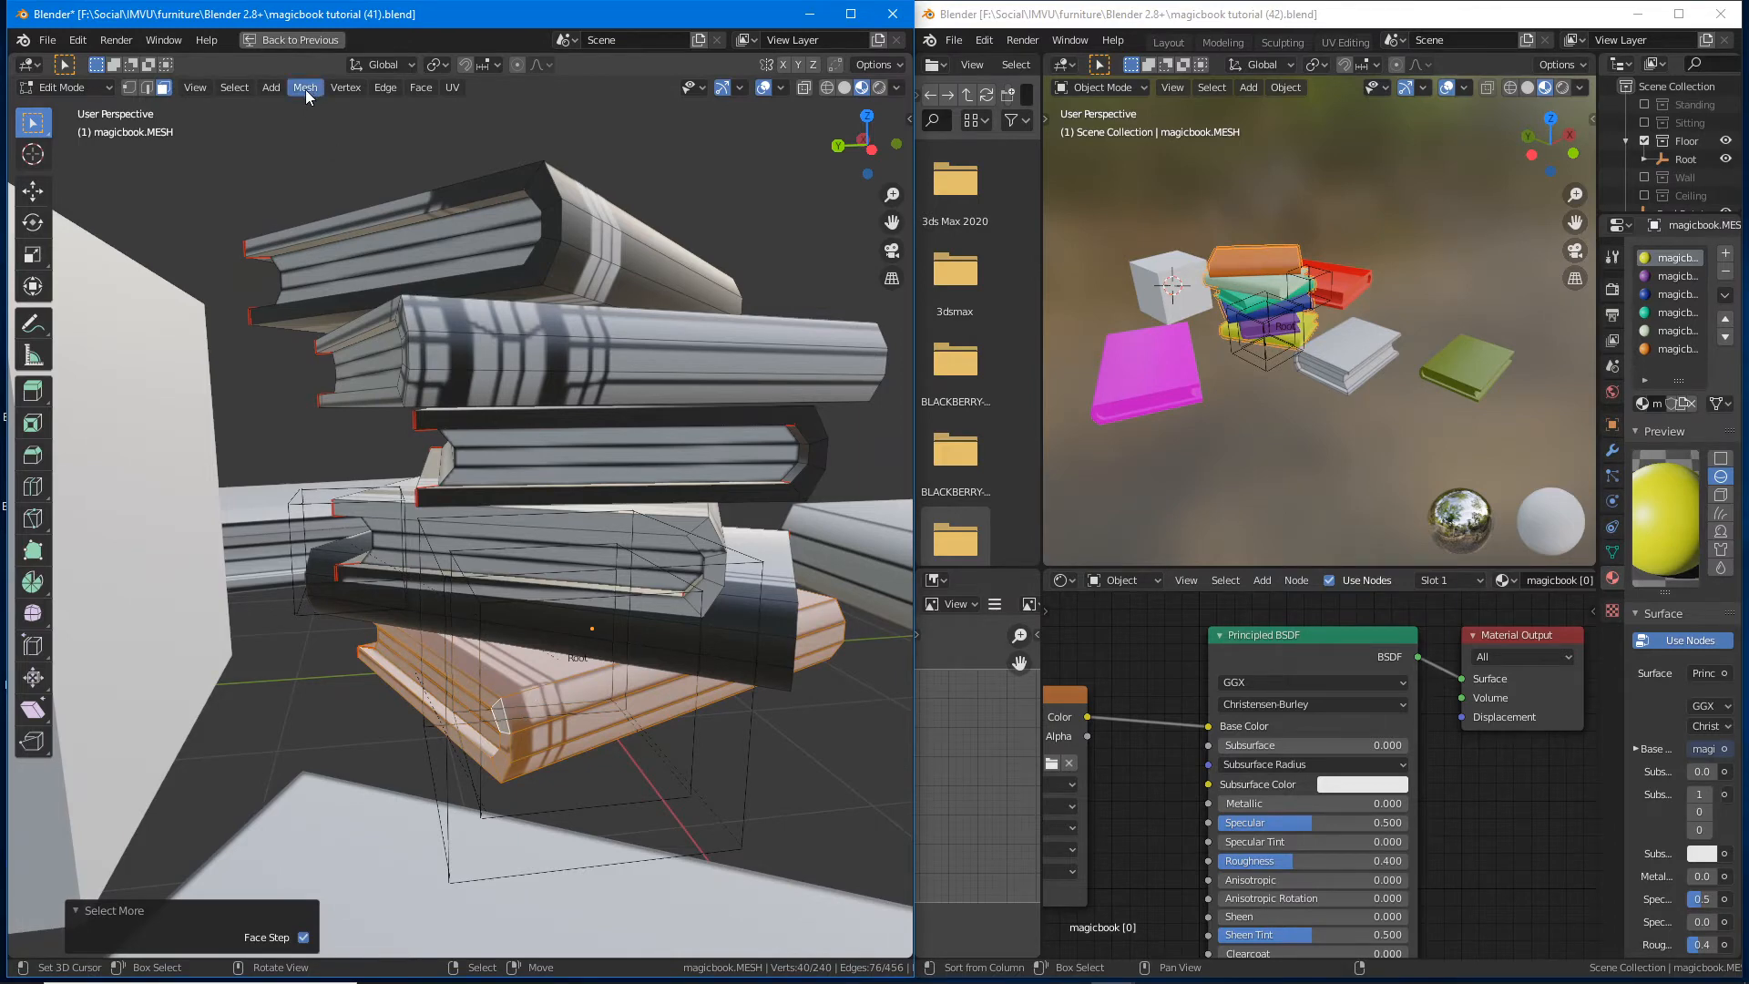
Step: Return to the split UV and 3D layout and move the bottom book's cover island back onto the image area
left_click(293, 40)
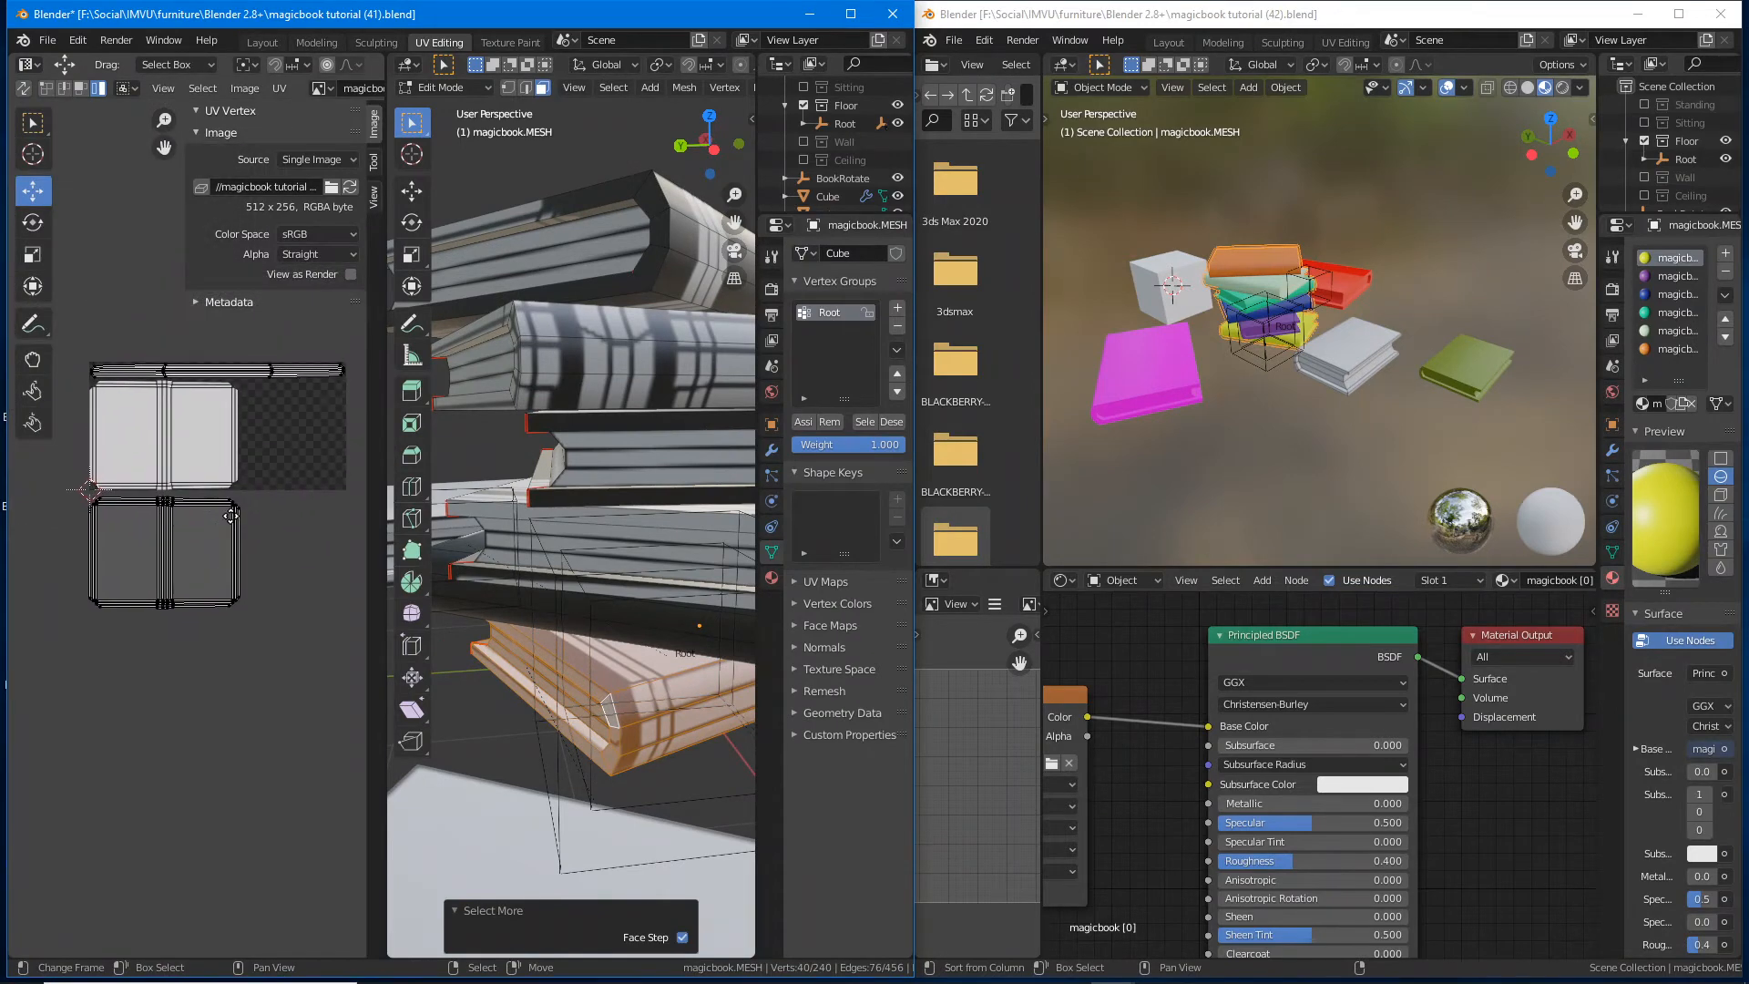
scroll(211, 563, "up", 1)
middle_click_drag(185, 537, 247, 585)
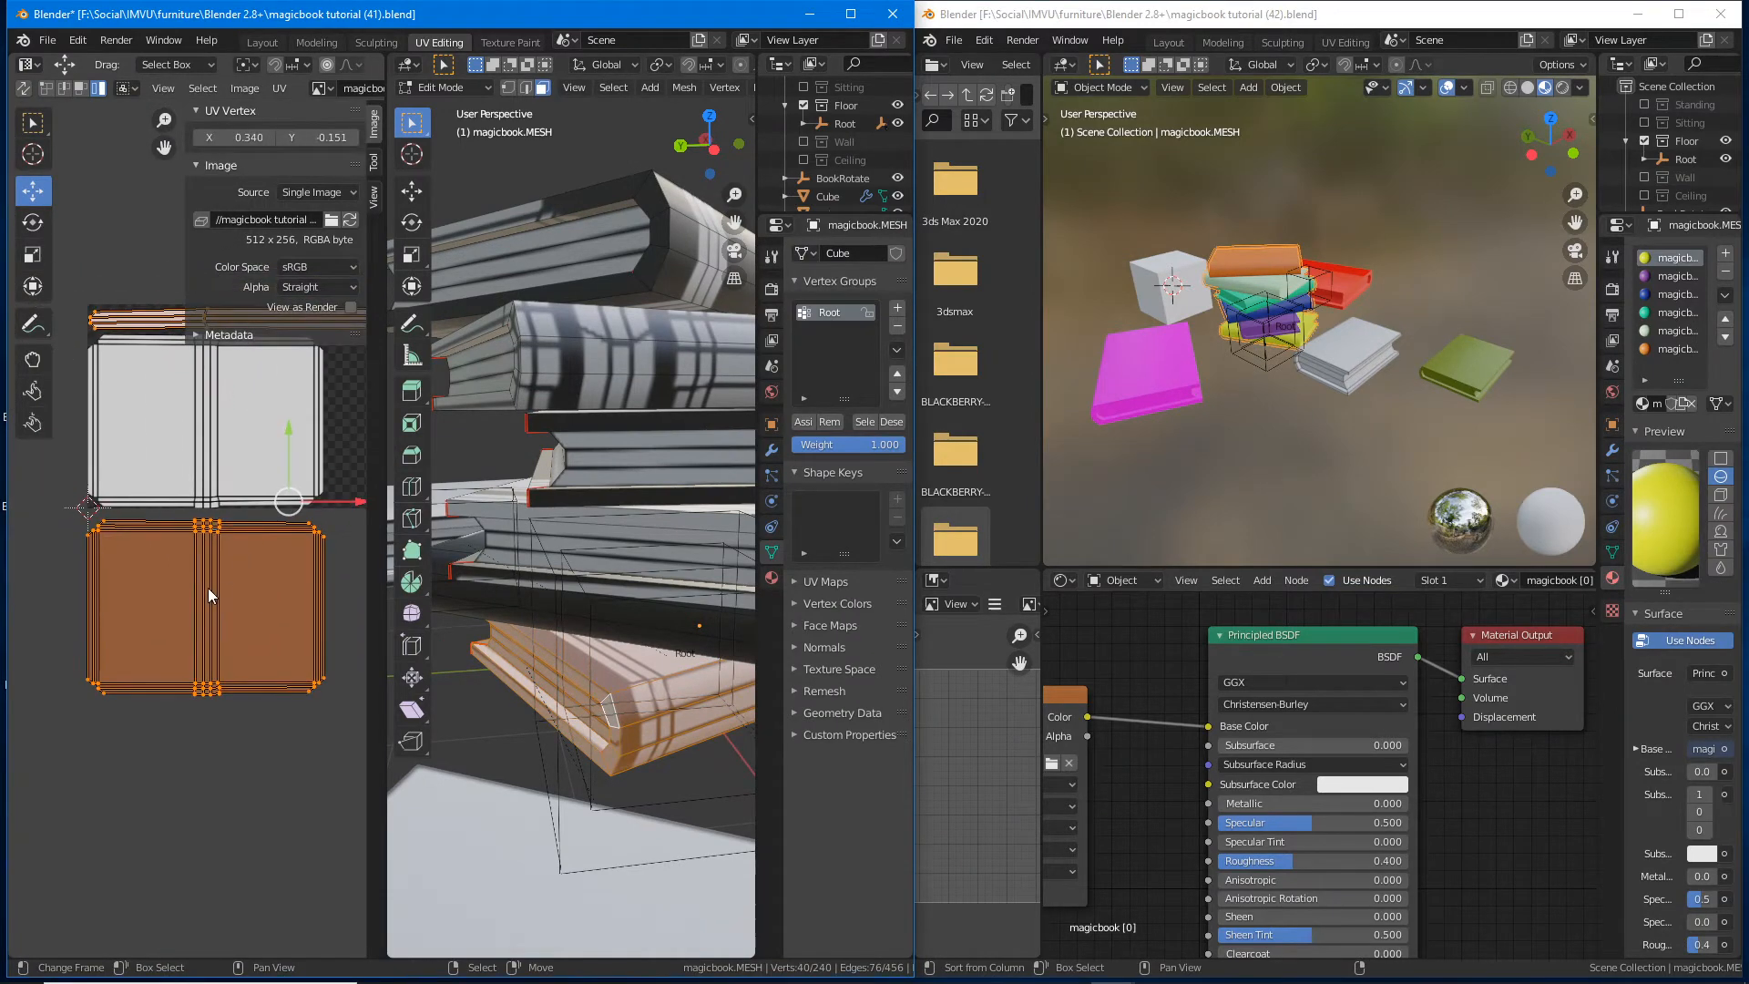
left_click(209, 587)
key("g")
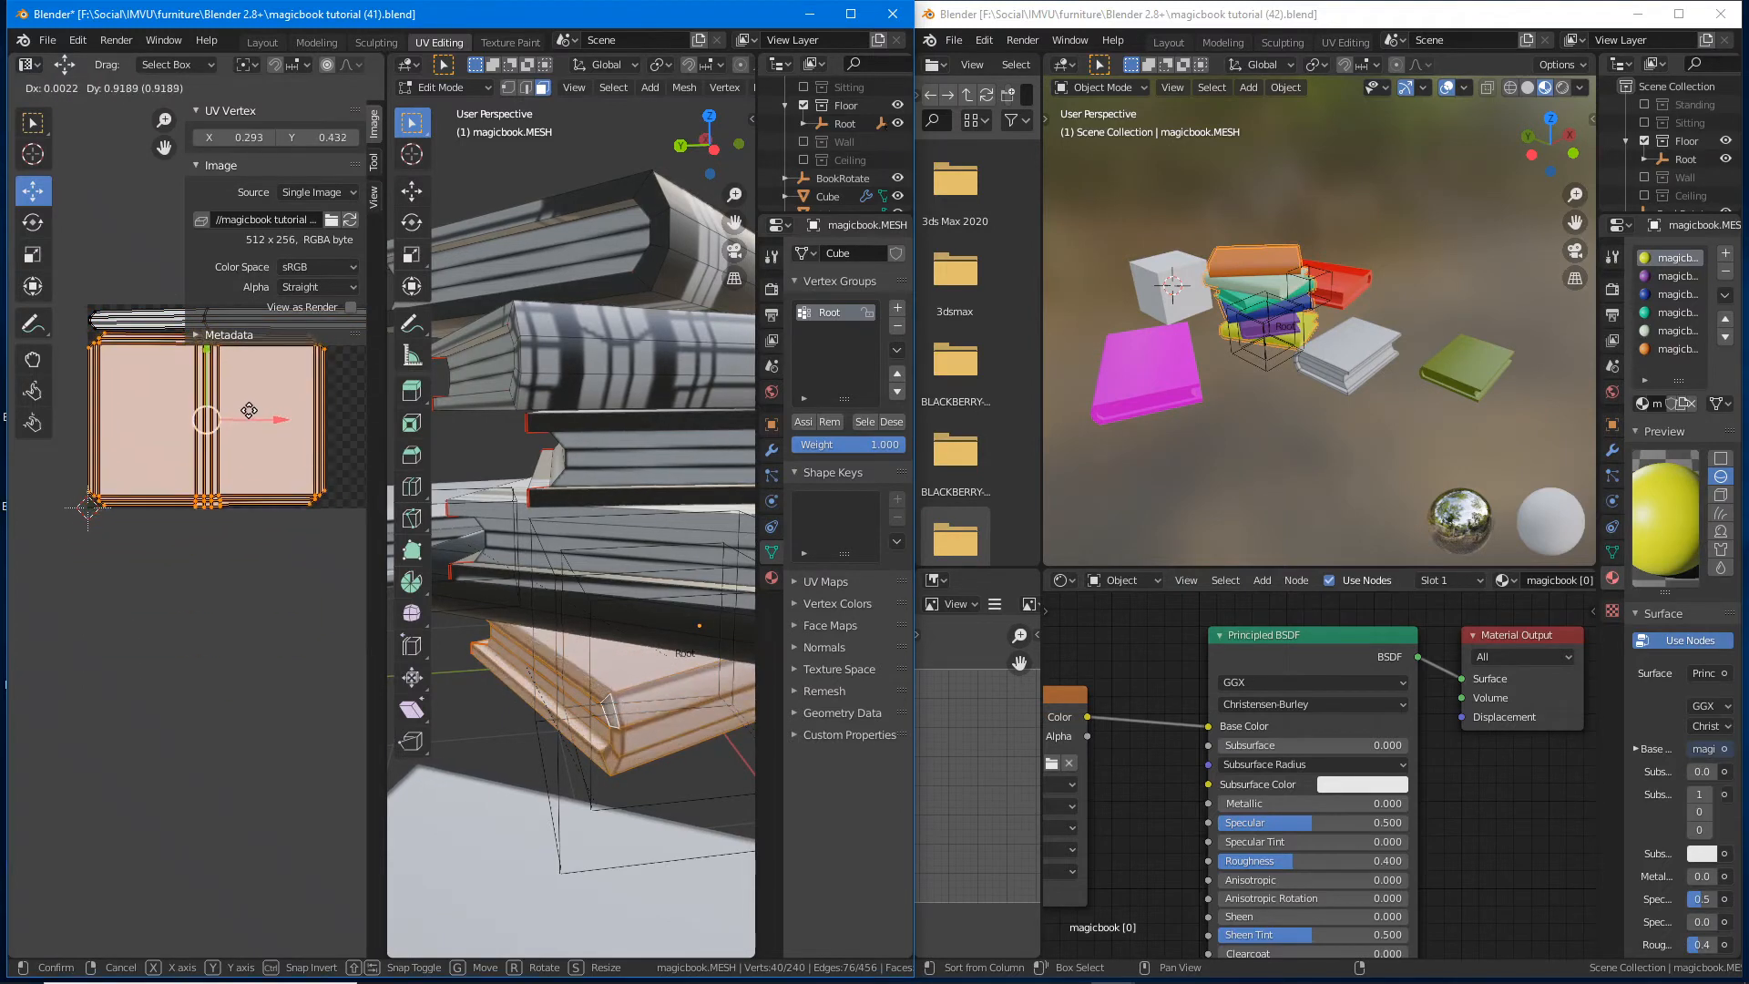
left_click(251, 417)
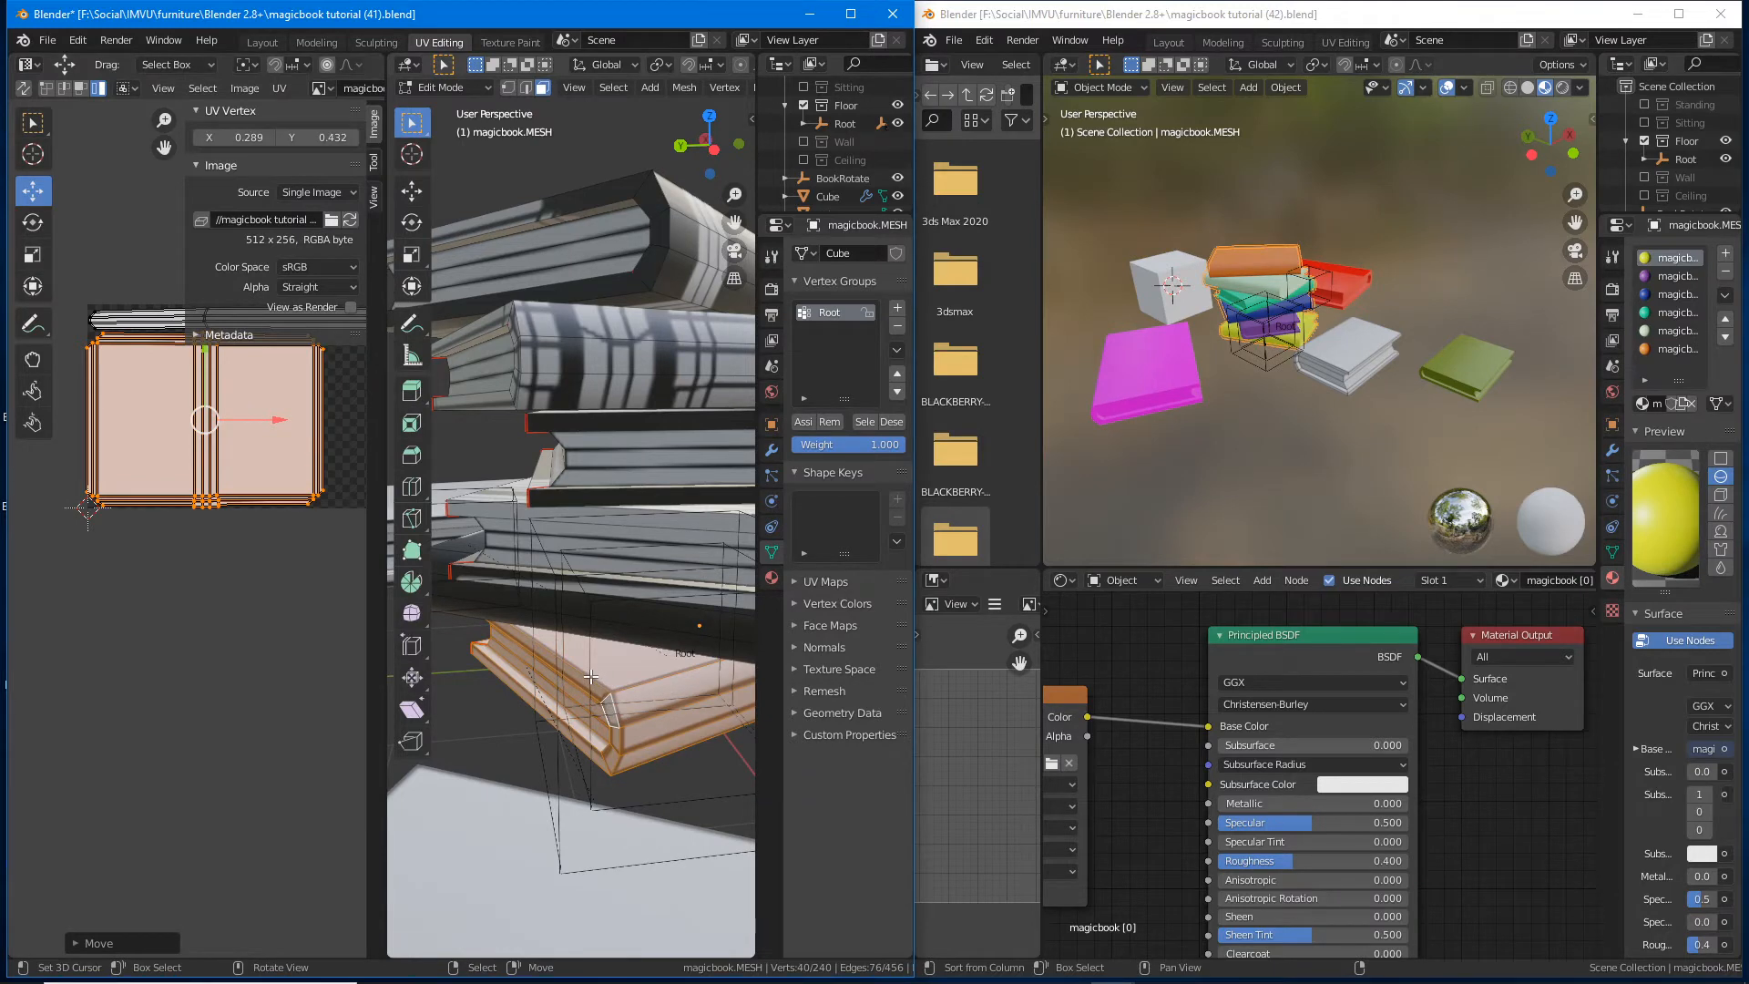
Step: Select all faces of the stacked books and maximize the 3D viewport to examine the texture across the whole stack
scroll(187, 565, "up", 3)
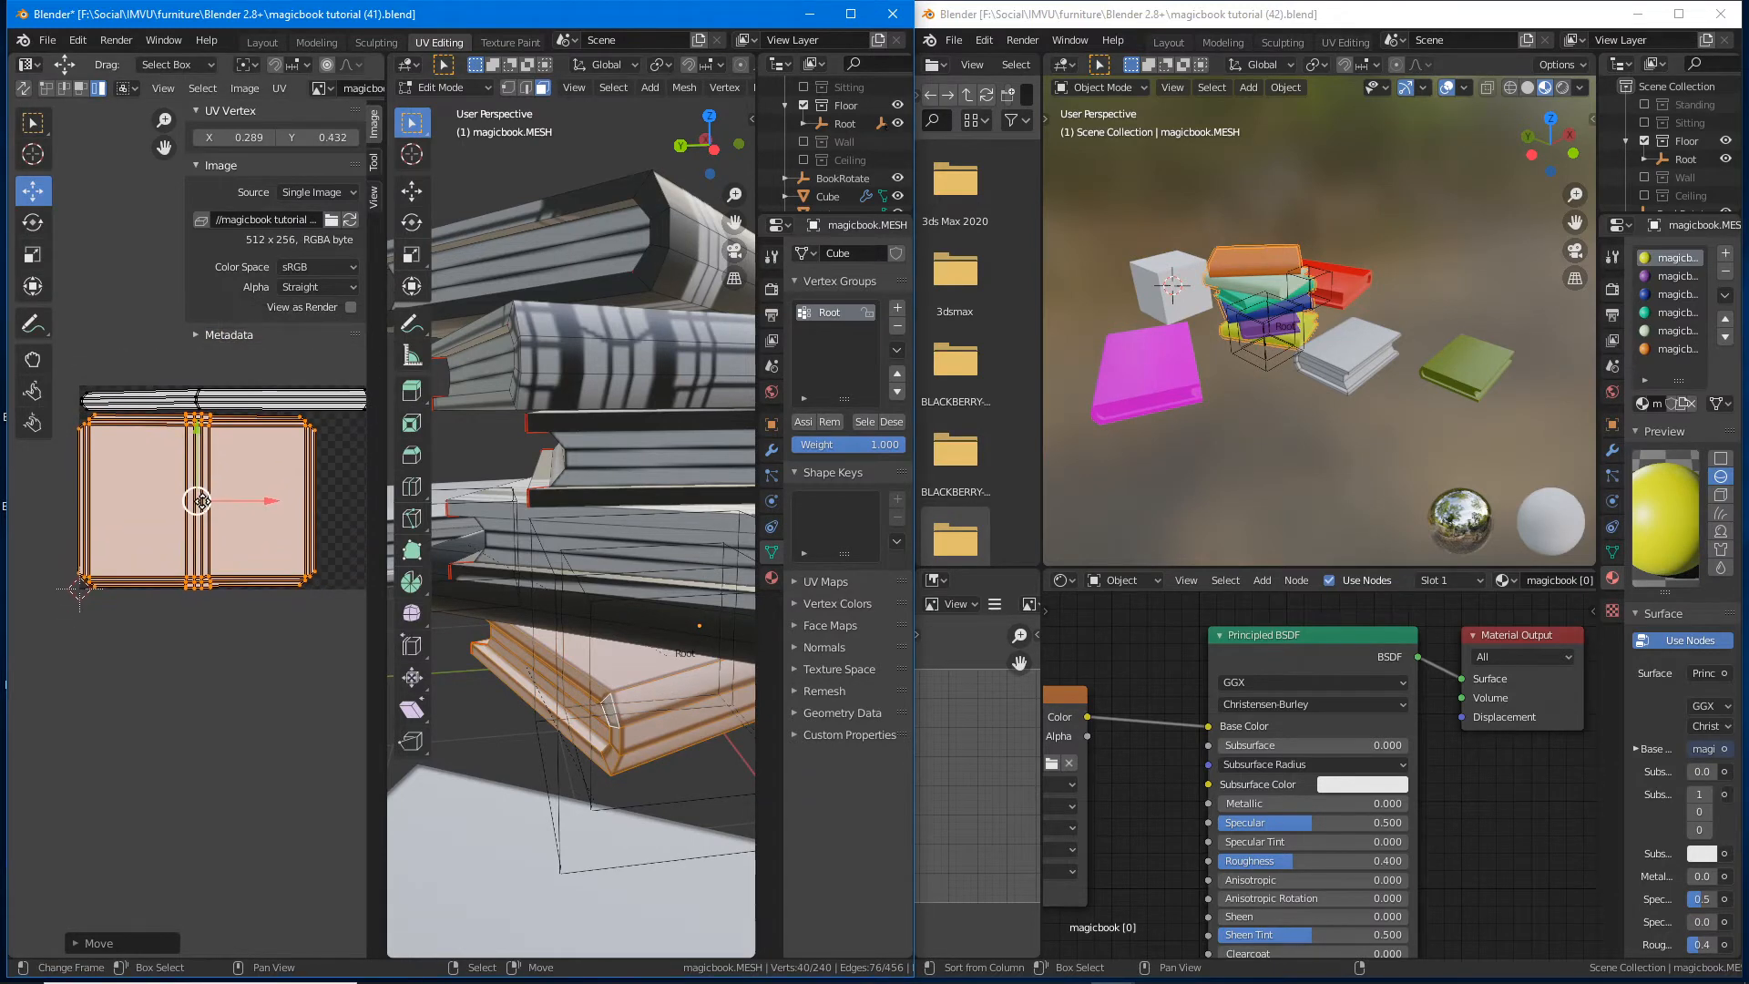
middle_click_drag(186, 563, 206, 538)
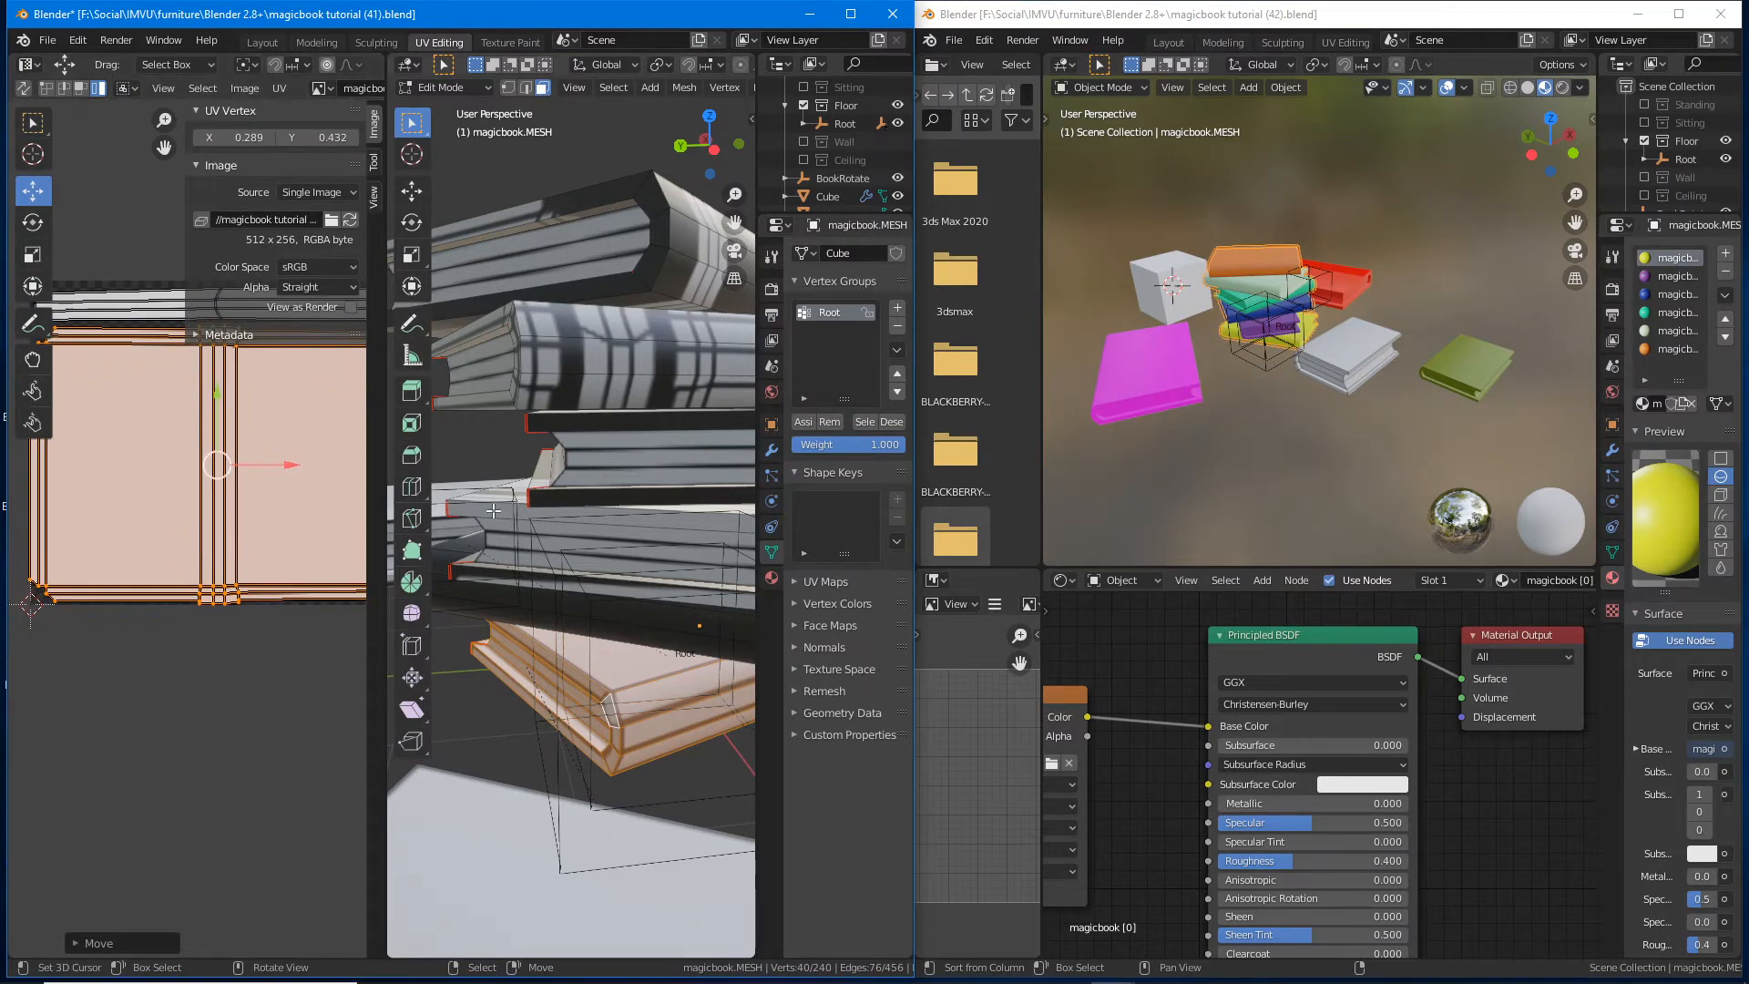
scroll(557, 474, "down", 2)
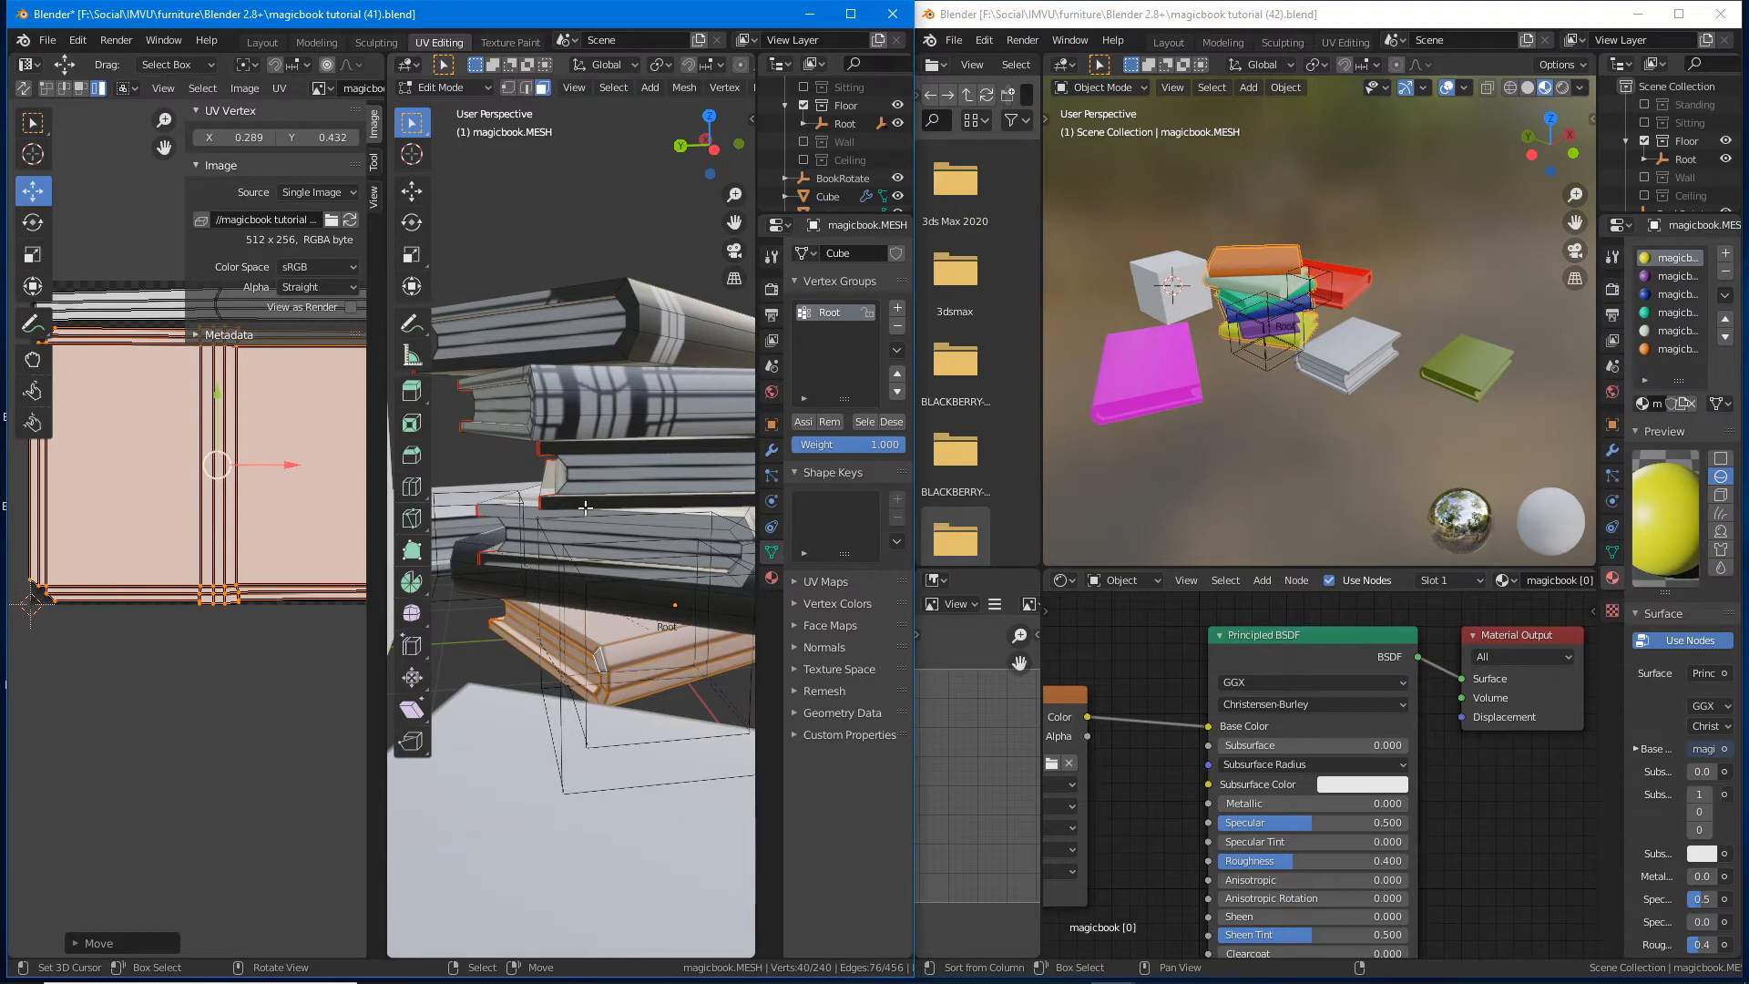
key("a")
scroll(598, 578, "up", 3)
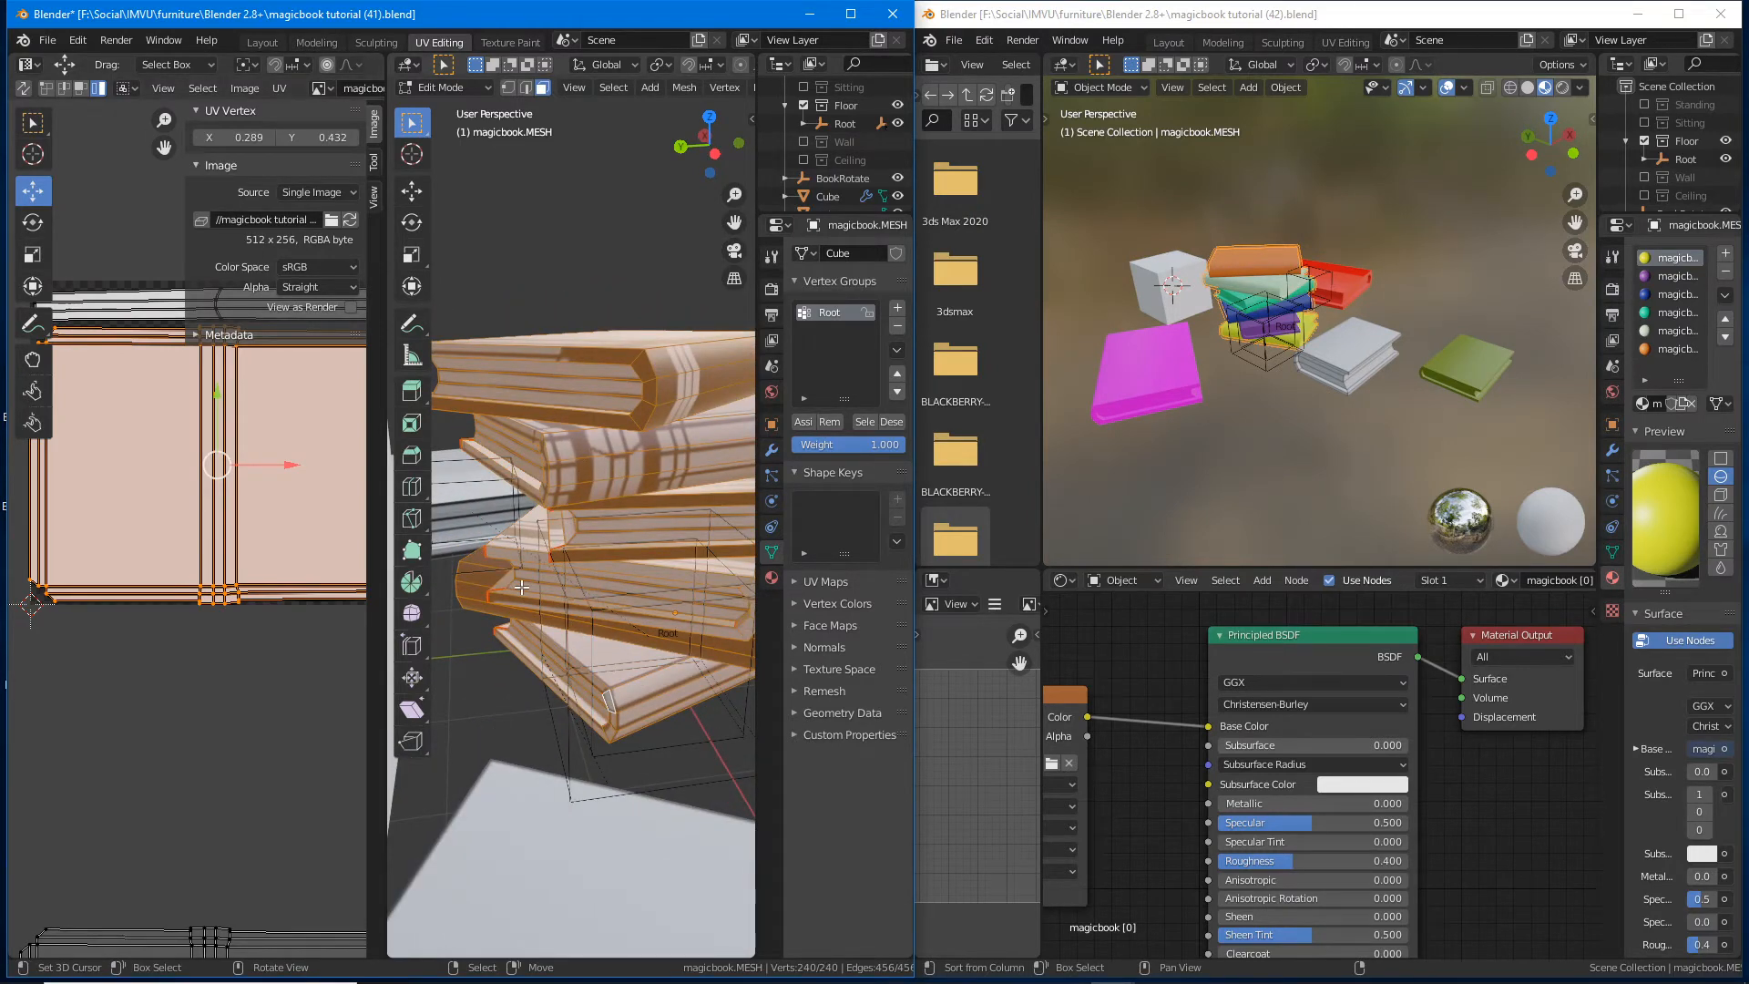
key("ctrl+space")
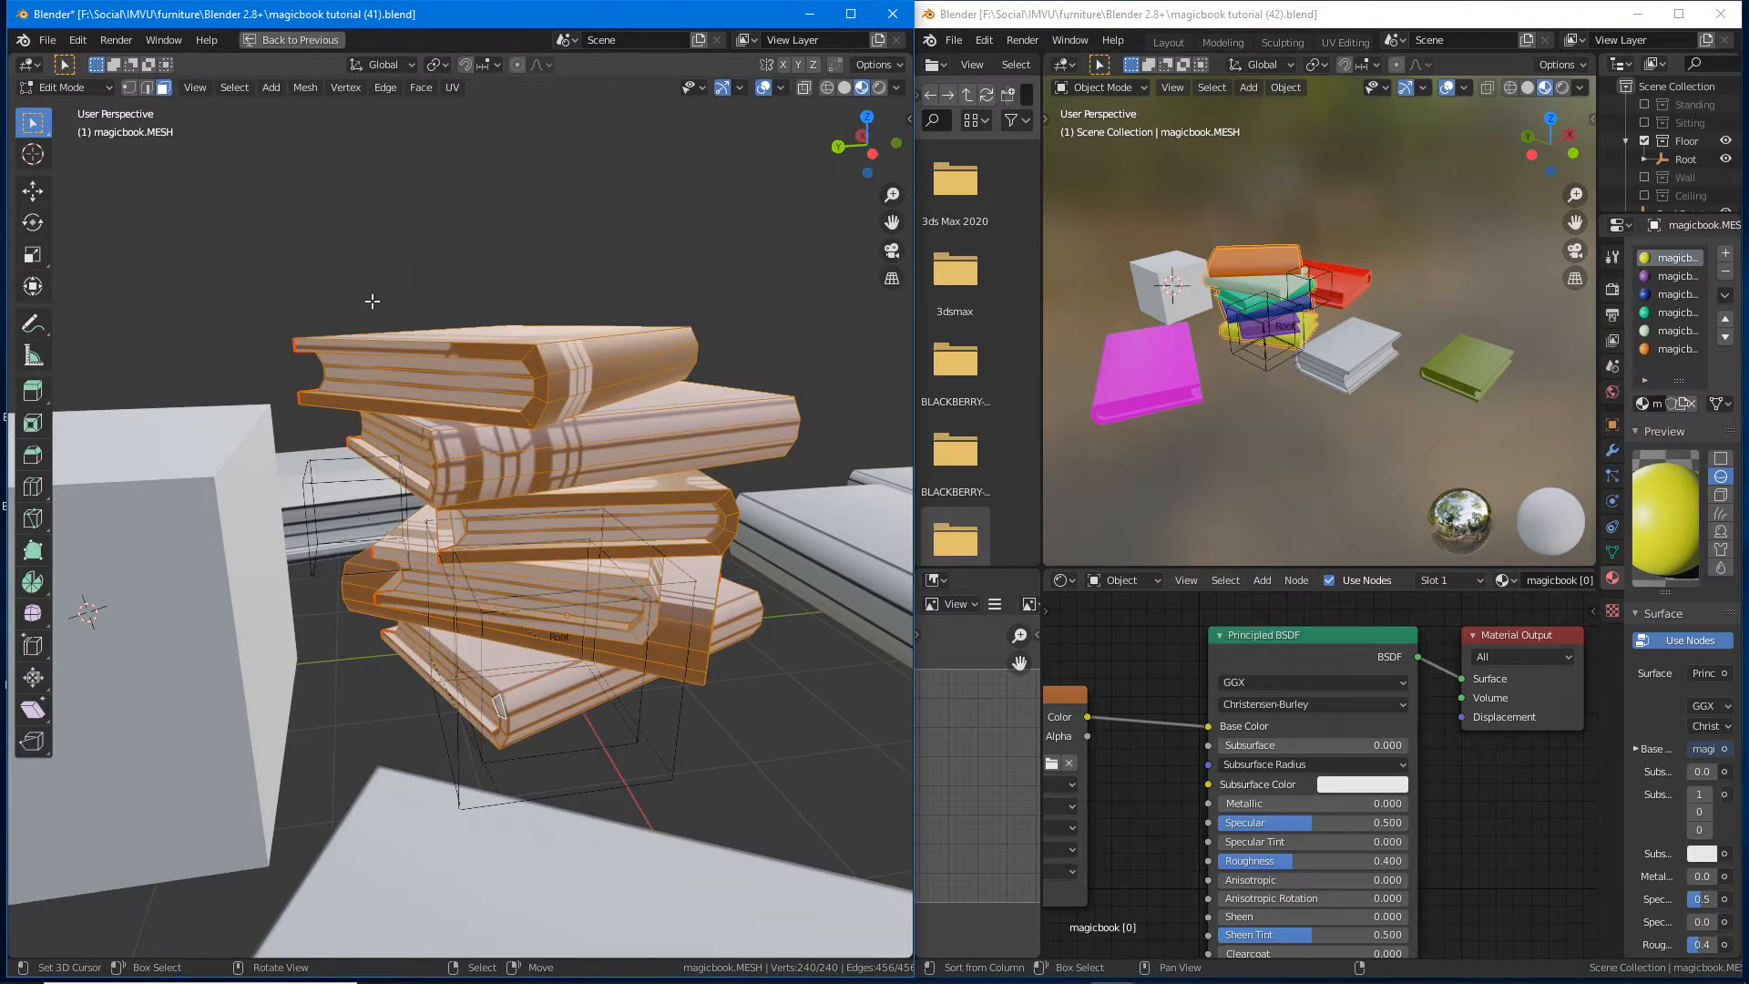
Step: Restore the split layout, maximize the UV editor, and examine the separated cover islands outside the image area
left_click(297, 40)
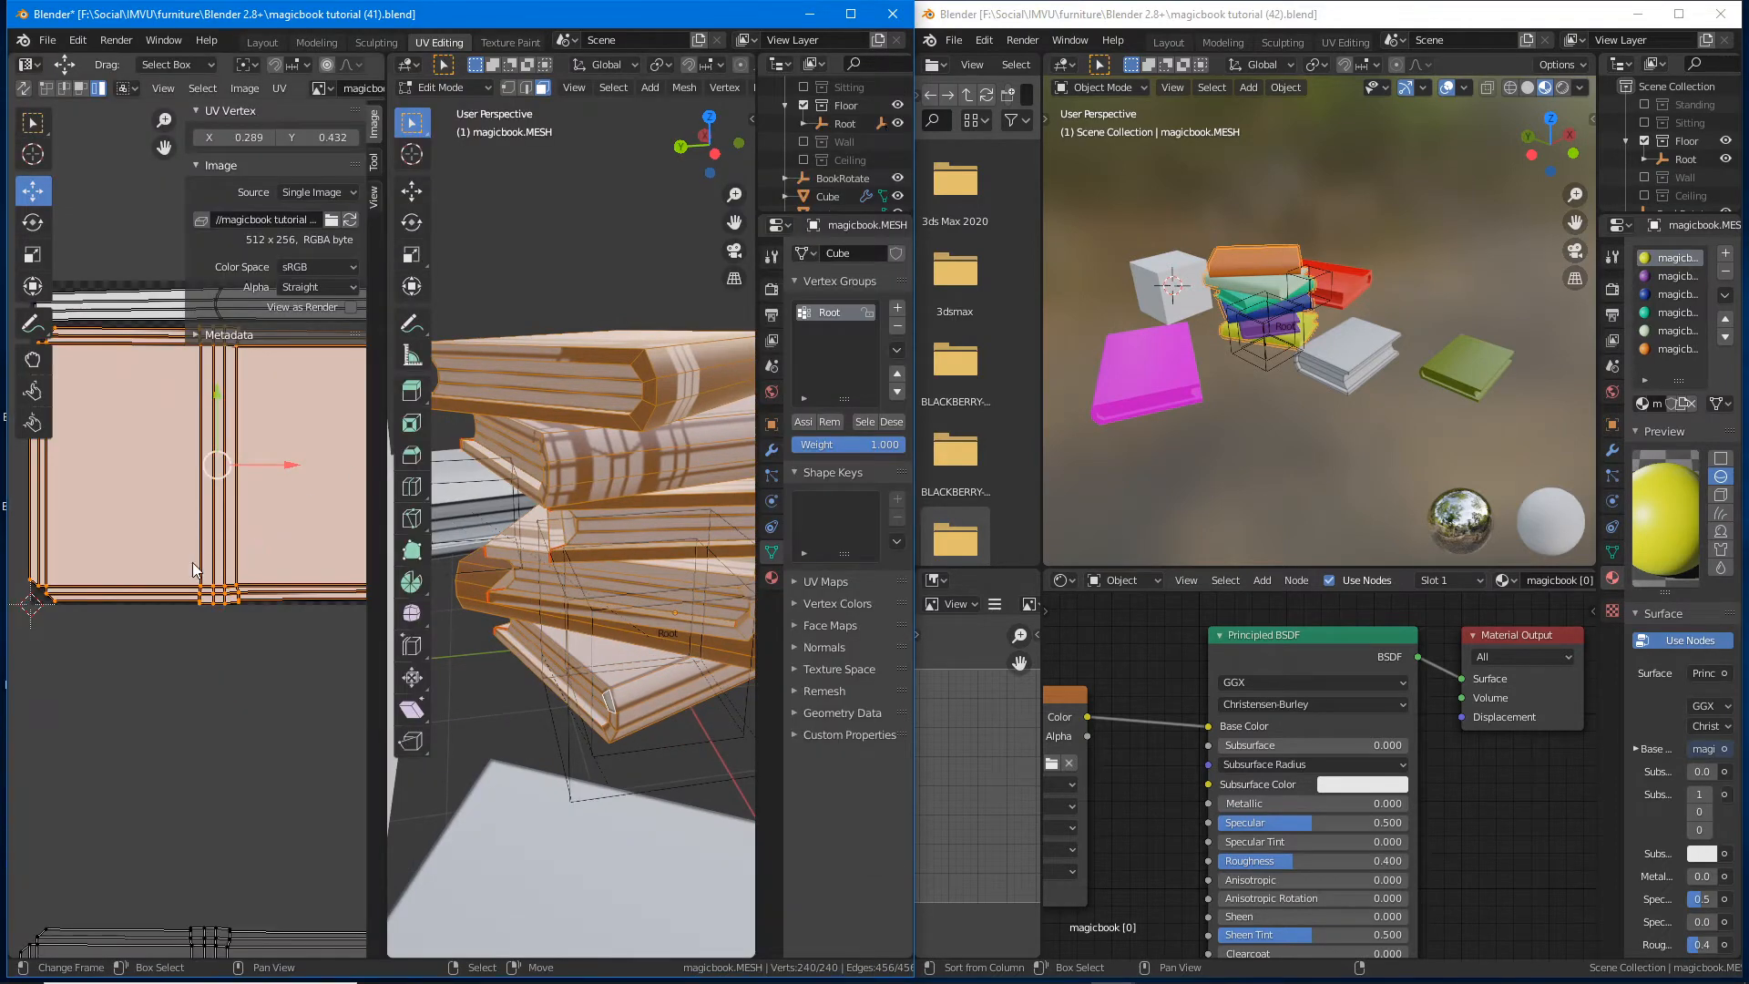
key("ctrl+space")
scroll(565, 599, "up", 3)
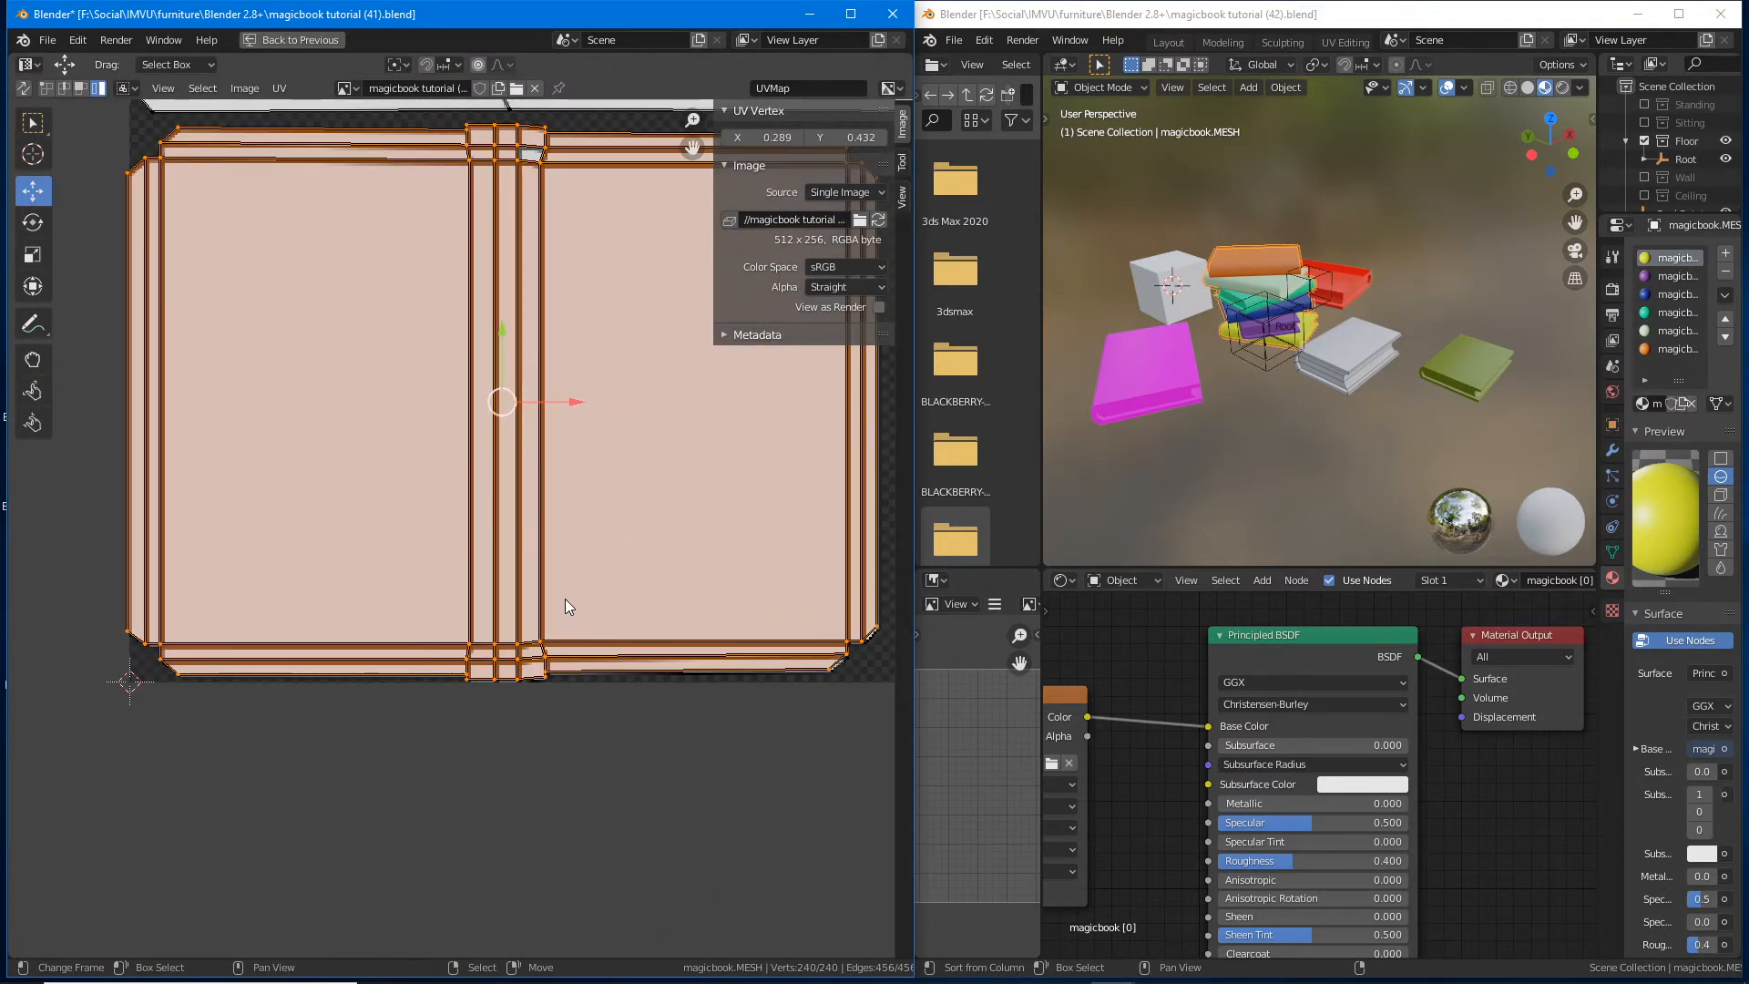
scroll(564, 603, "down", 4)
middle_click_drag(638, 696, 420, 443)
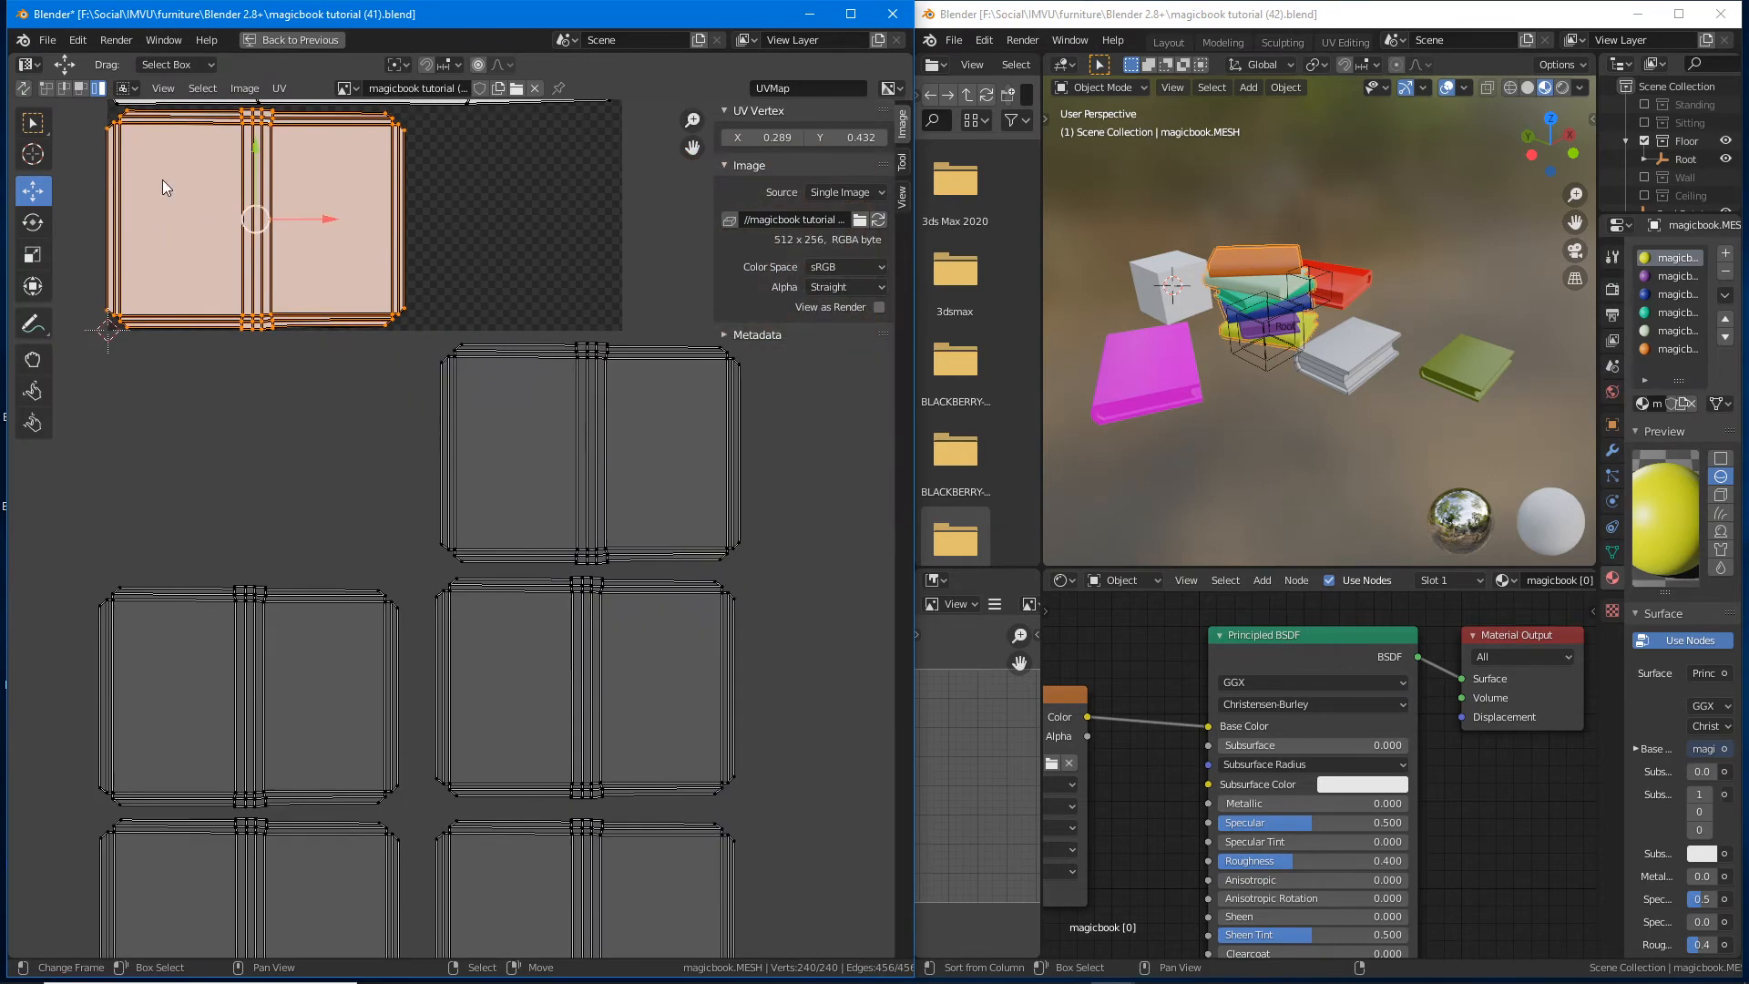
Step: Reopen the recent file magicbook tutorial (41).blend, discarding the unsaved UV changes
left_click(48, 46)
mouse_move(100, 97)
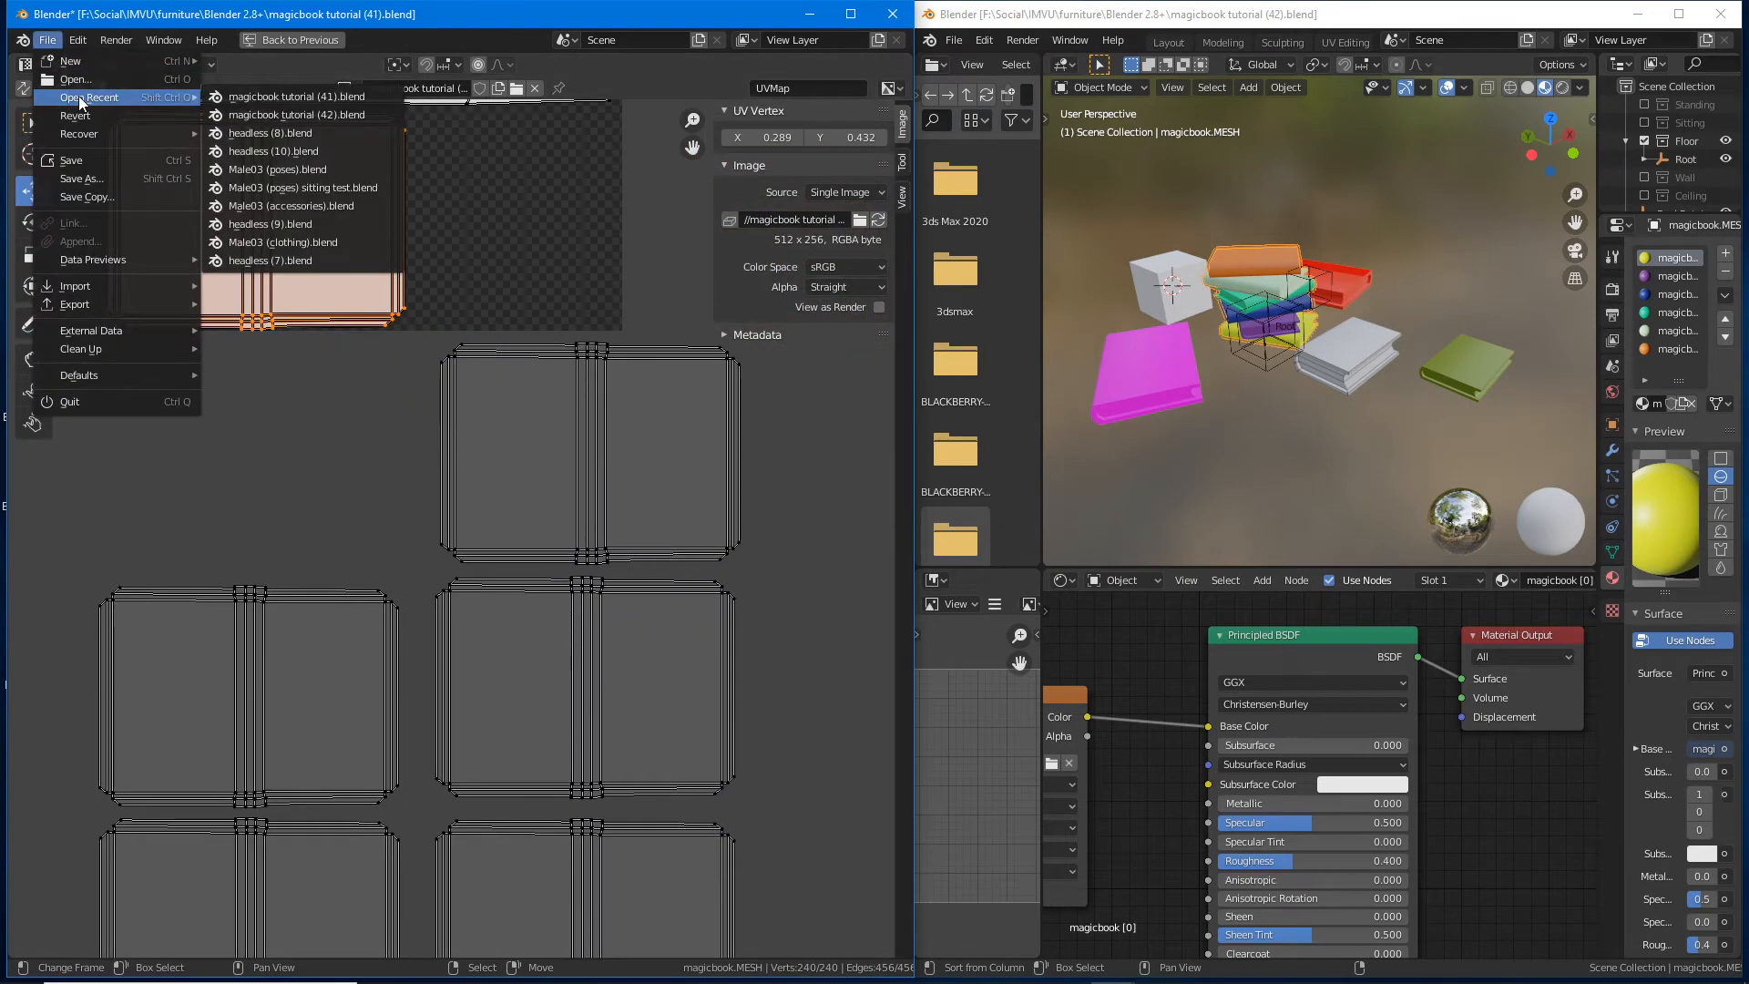
left_click(276, 98)
left_click(501, 537)
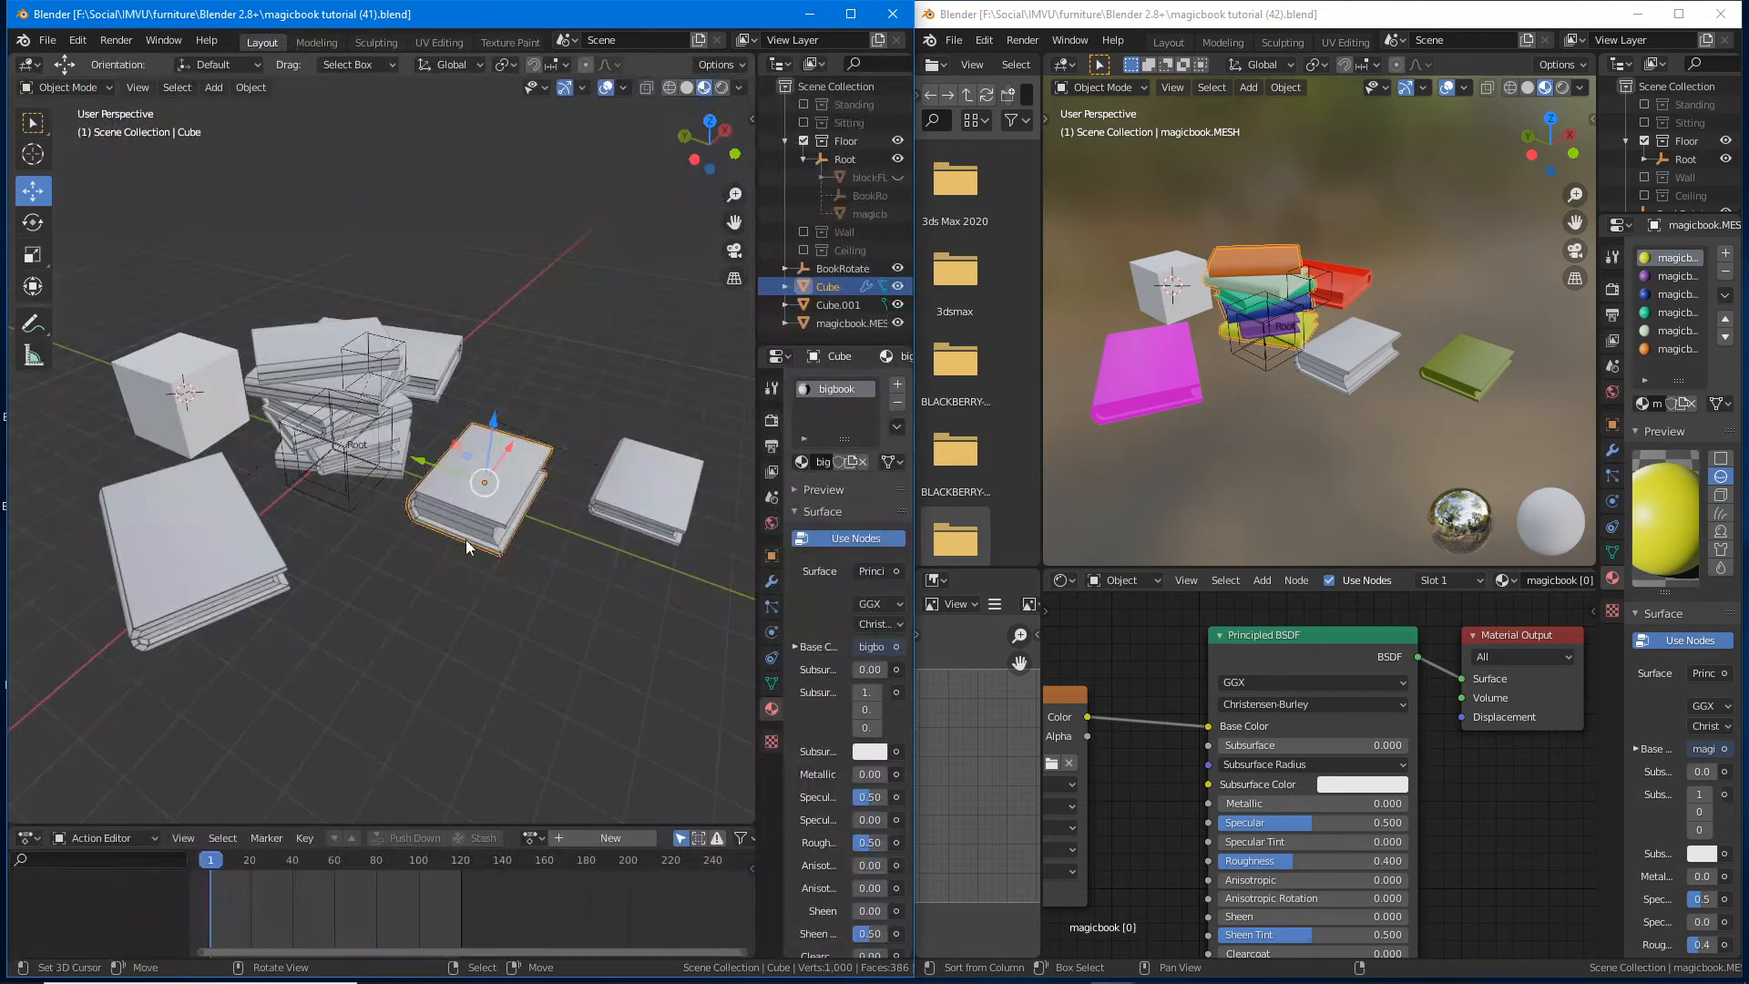
Step: Open the stacked books' mesh for editing in the UV Editing workspace and examine the overlapping cover islands in a maximized UV editor
key("Tab")
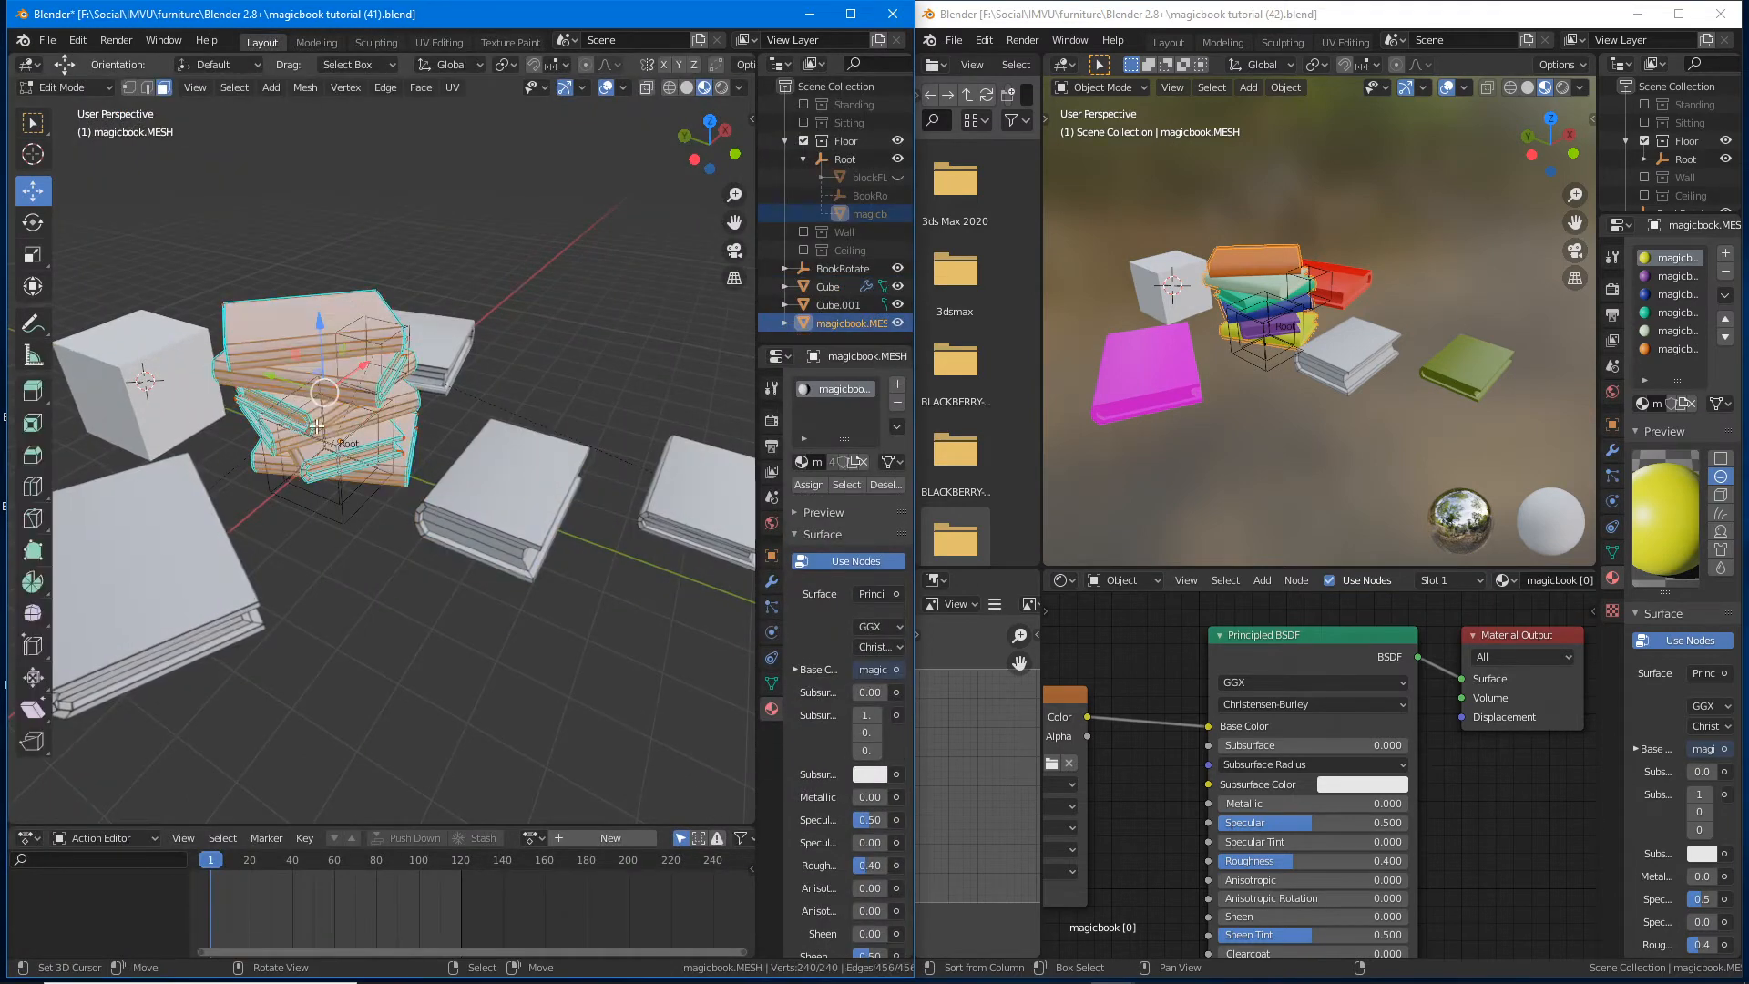
left_click(456, 38)
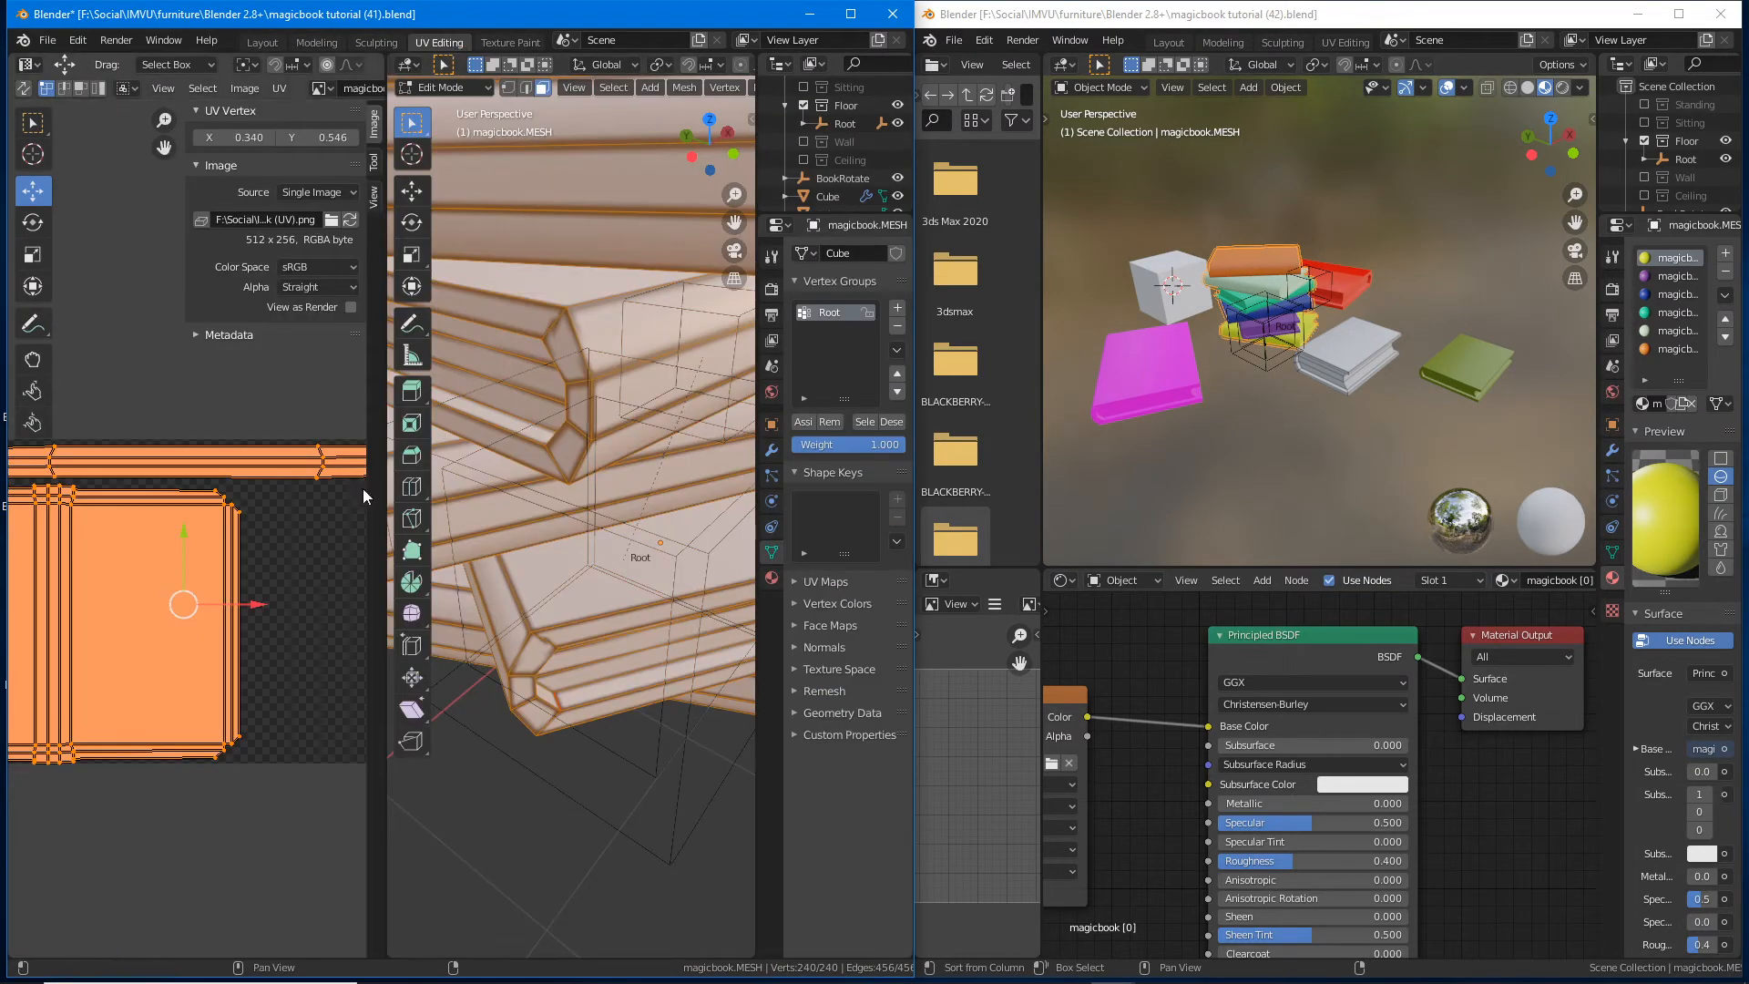
scroll(346, 497, "up", 2)
key("ctrl+space")
scroll(395, 541, "up", 3)
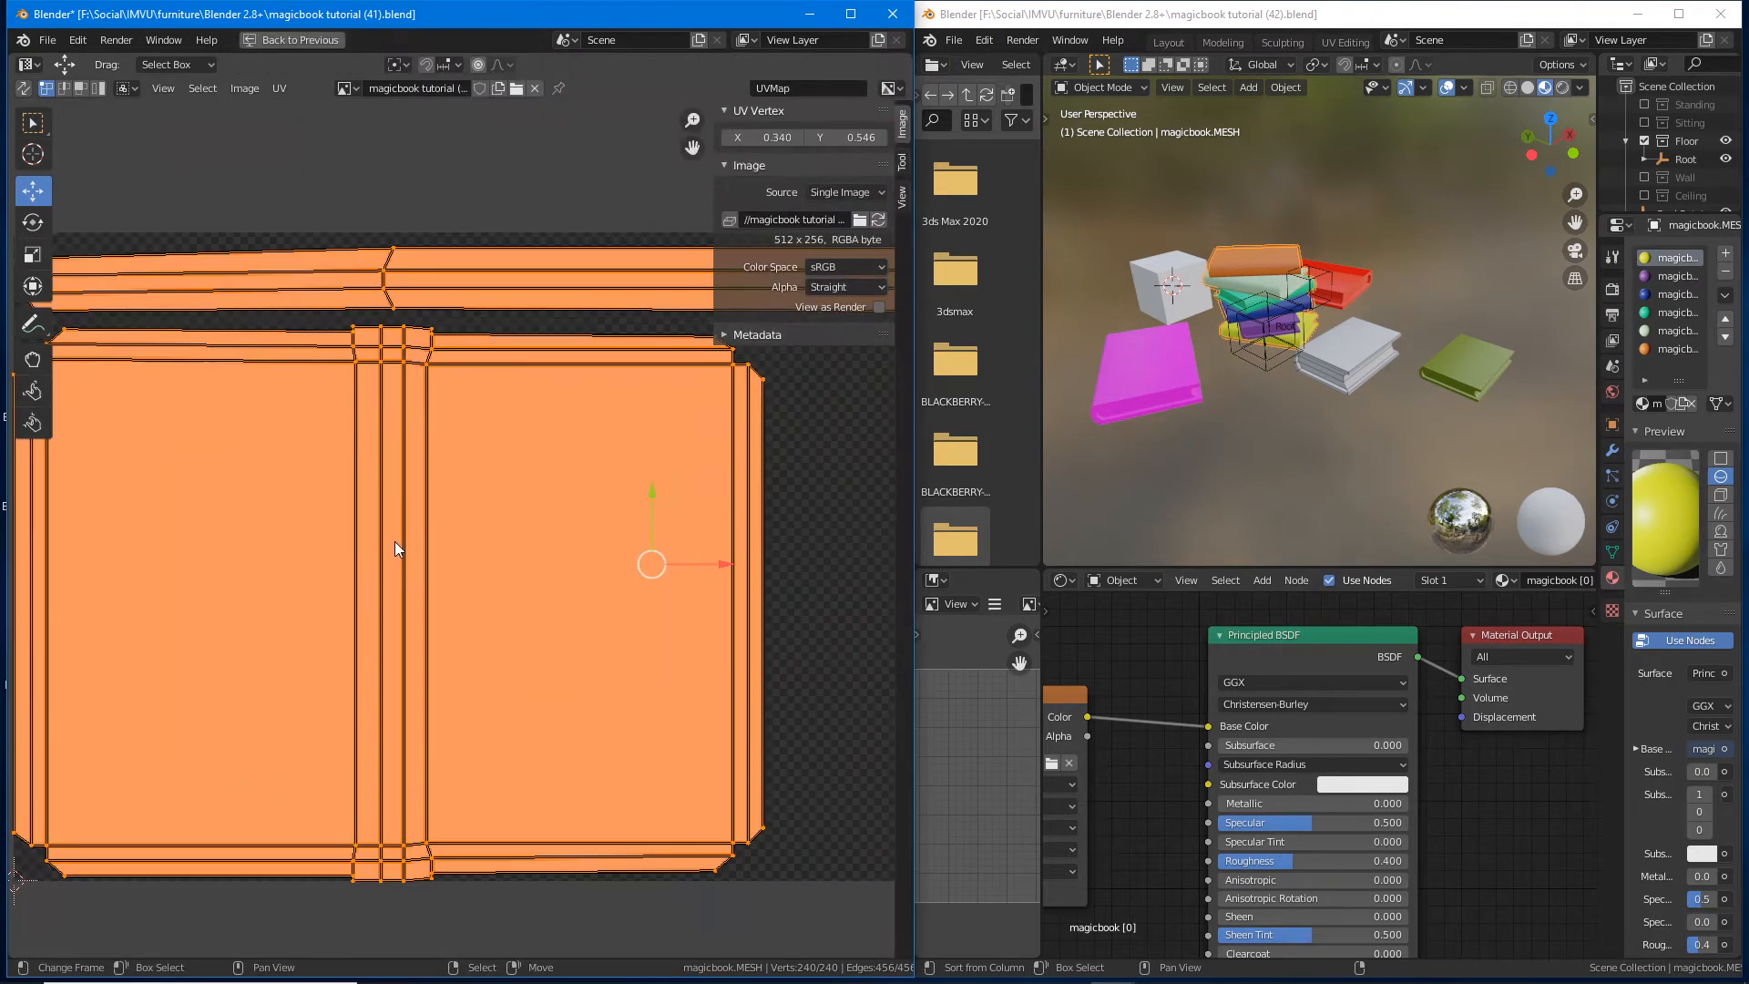
middle_click_drag(392, 507, 443, 351)
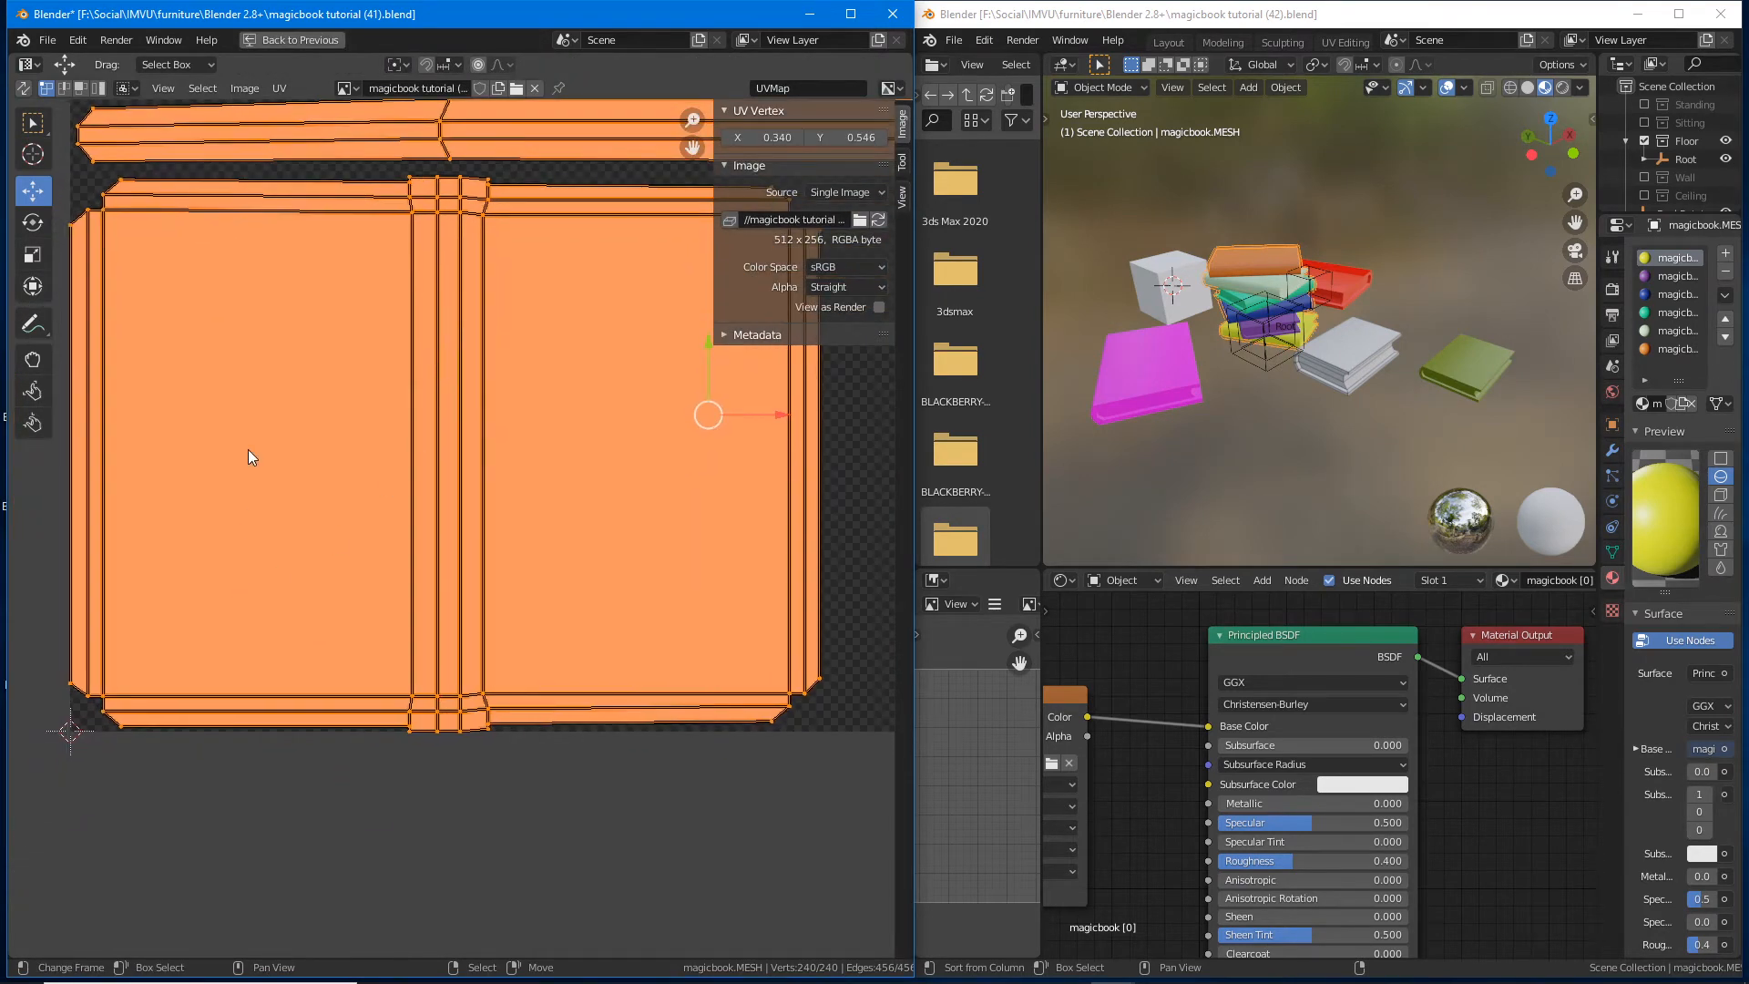
middle_click_drag(326, 277, 315, 368)
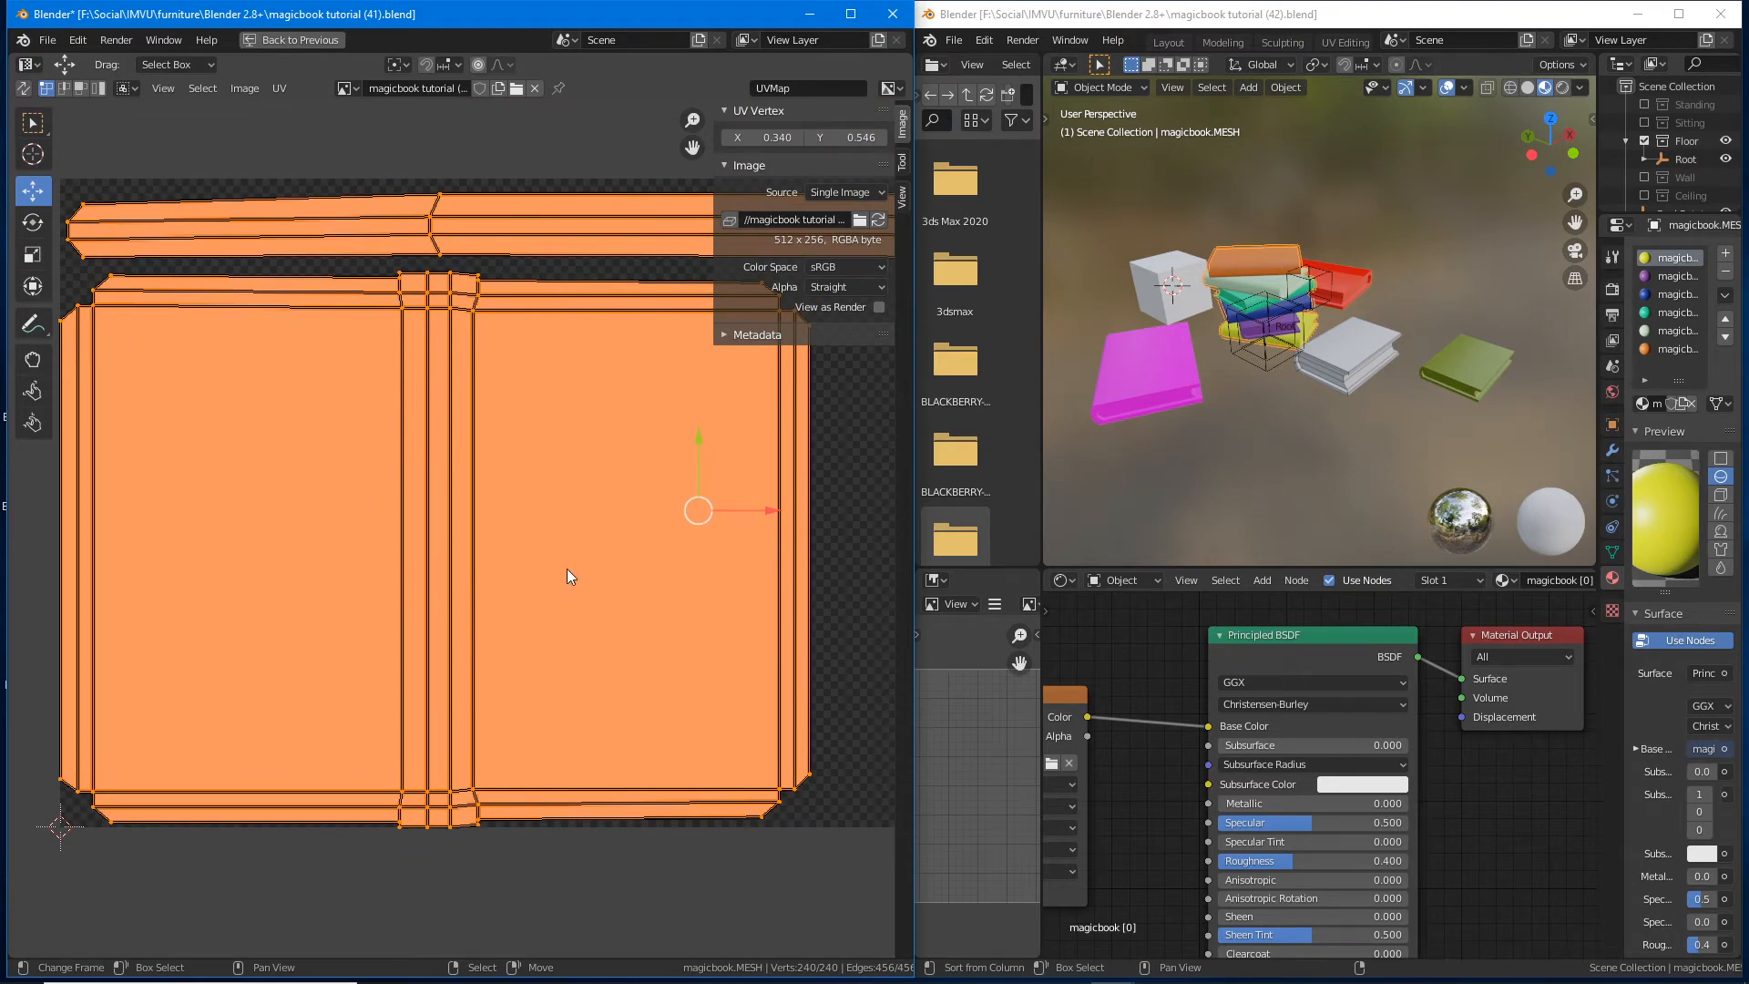
middle_click_drag(760, 518, 594, 550)
Step: Restore the split layout, maximize the 3D viewport, and switch the stacked books to Object Mode
key("ctrl+space")
scroll(632, 596, "down", 6)
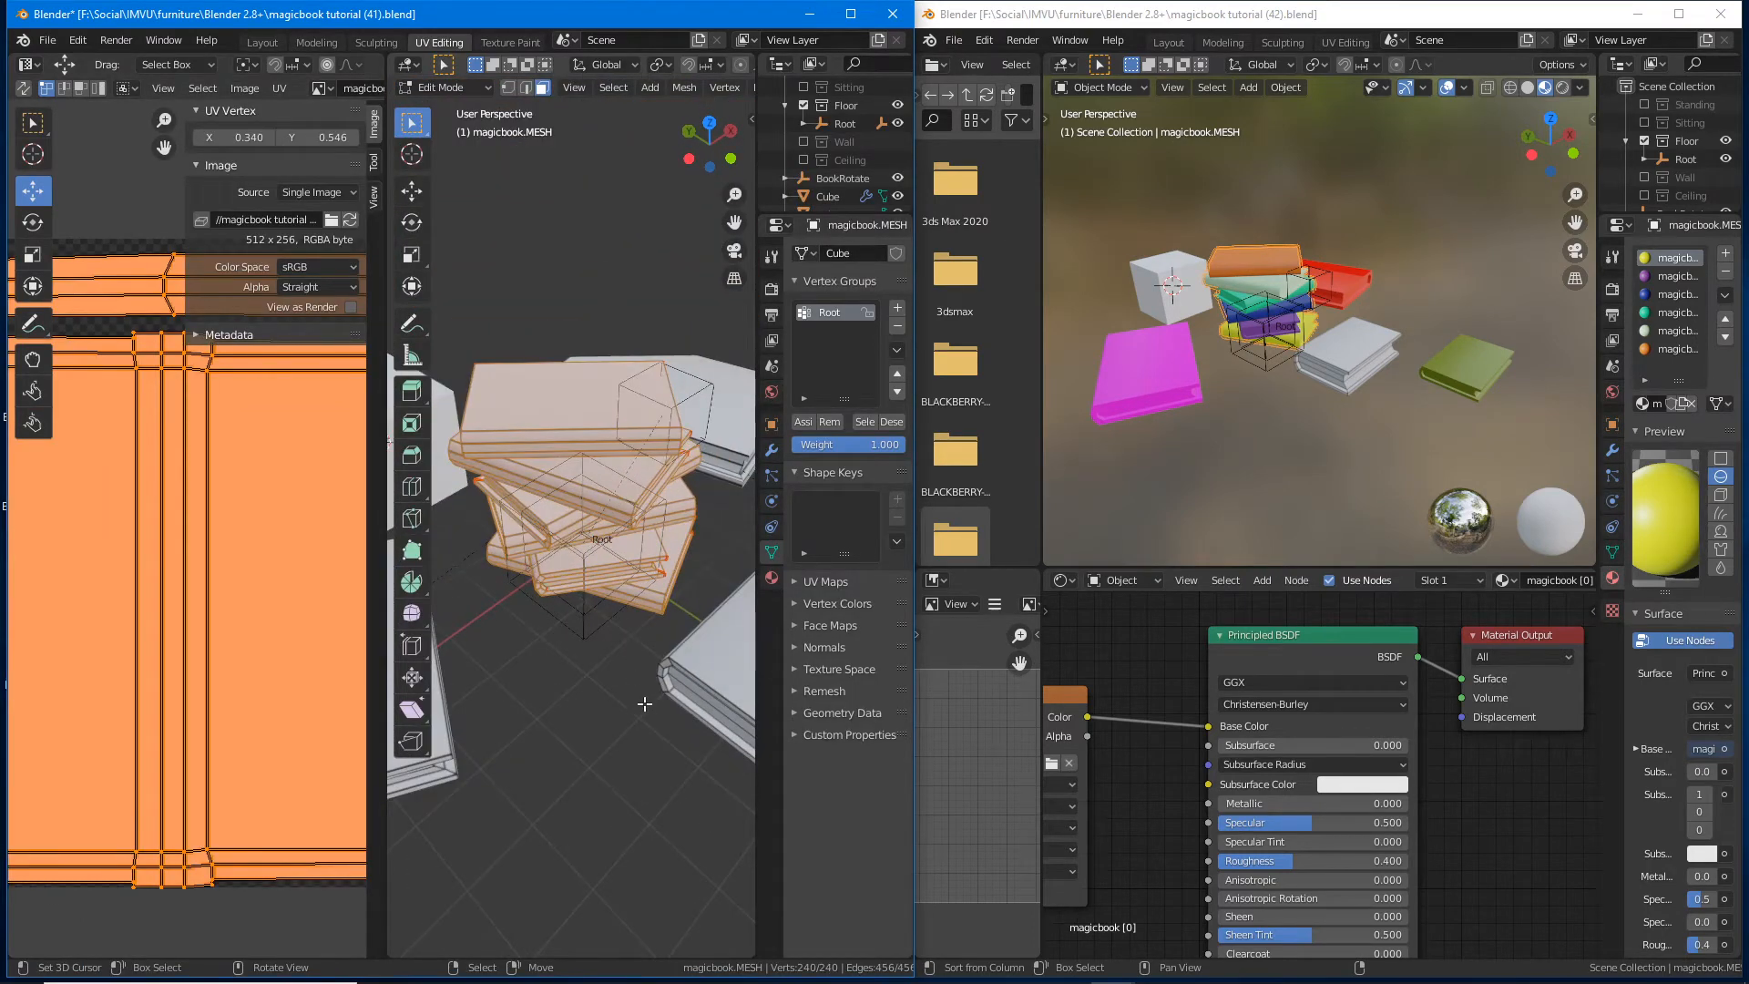
key("ctrl+space")
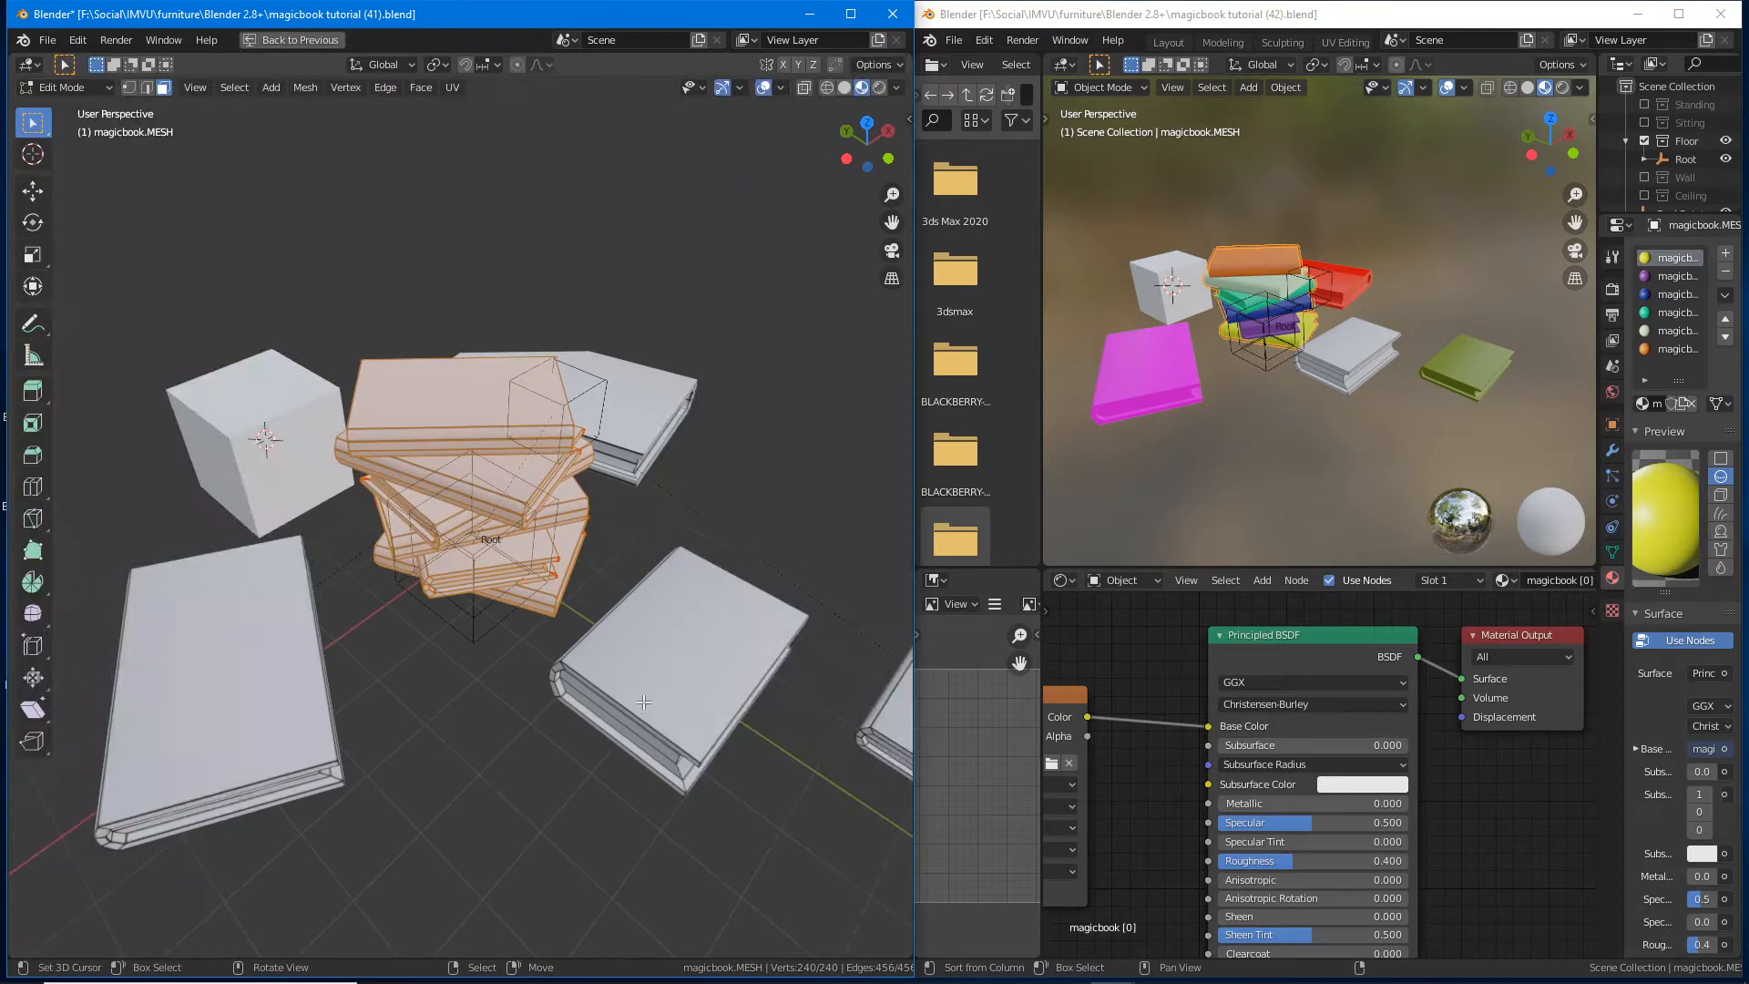
left_click(86, 90)
left_click(80, 111)
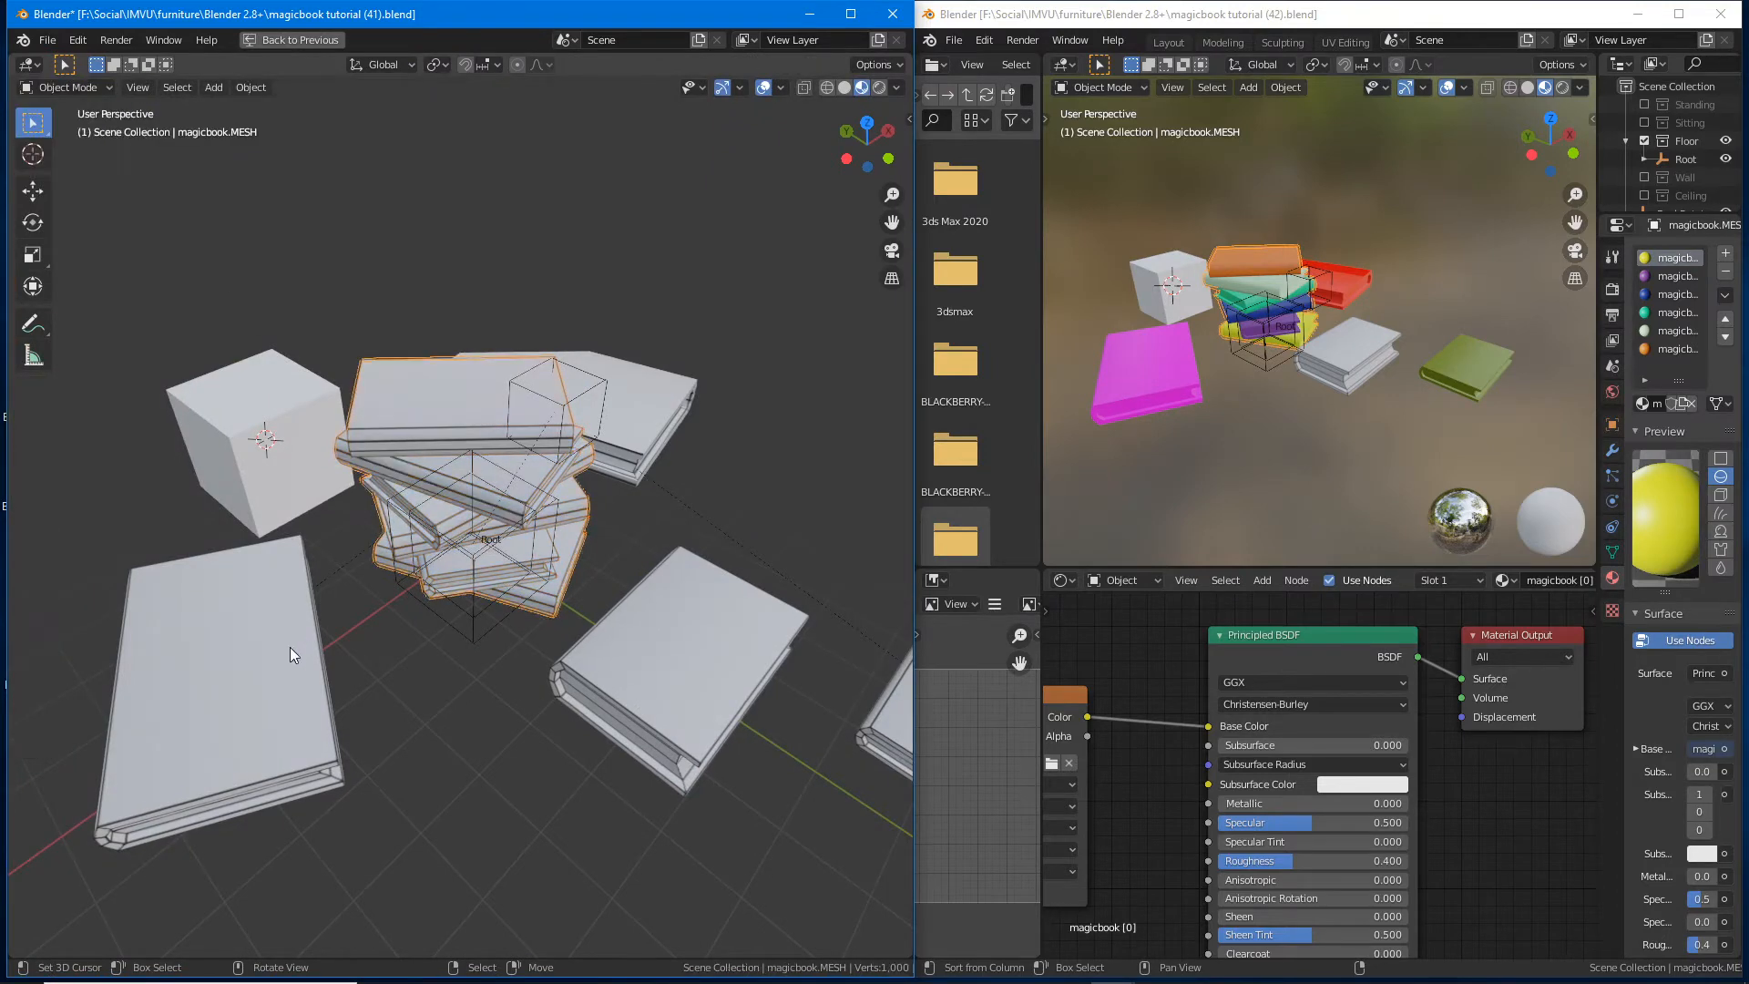
Step: Select the loose books book1.MESH and book3.MESH in turn to examine them around the stack
left_click(292, 648)
middle_click_drag(294, 650, 352, 654)
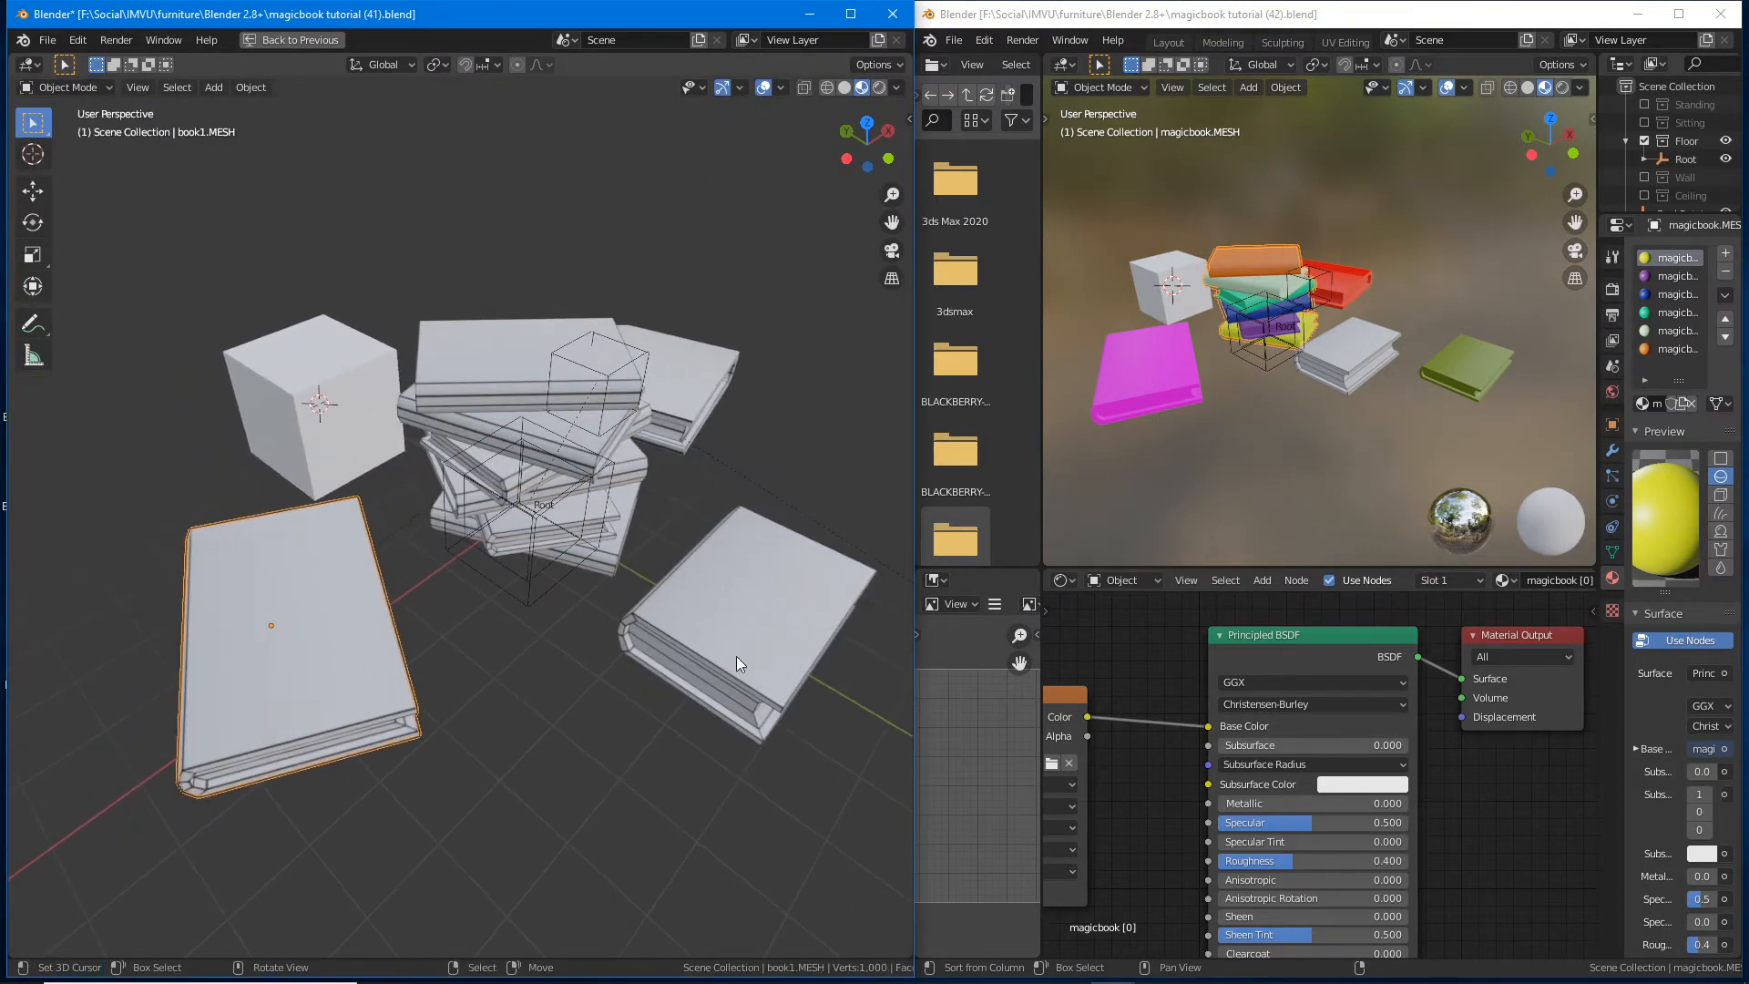
middle_click_drag(700, 356, 766, 565)
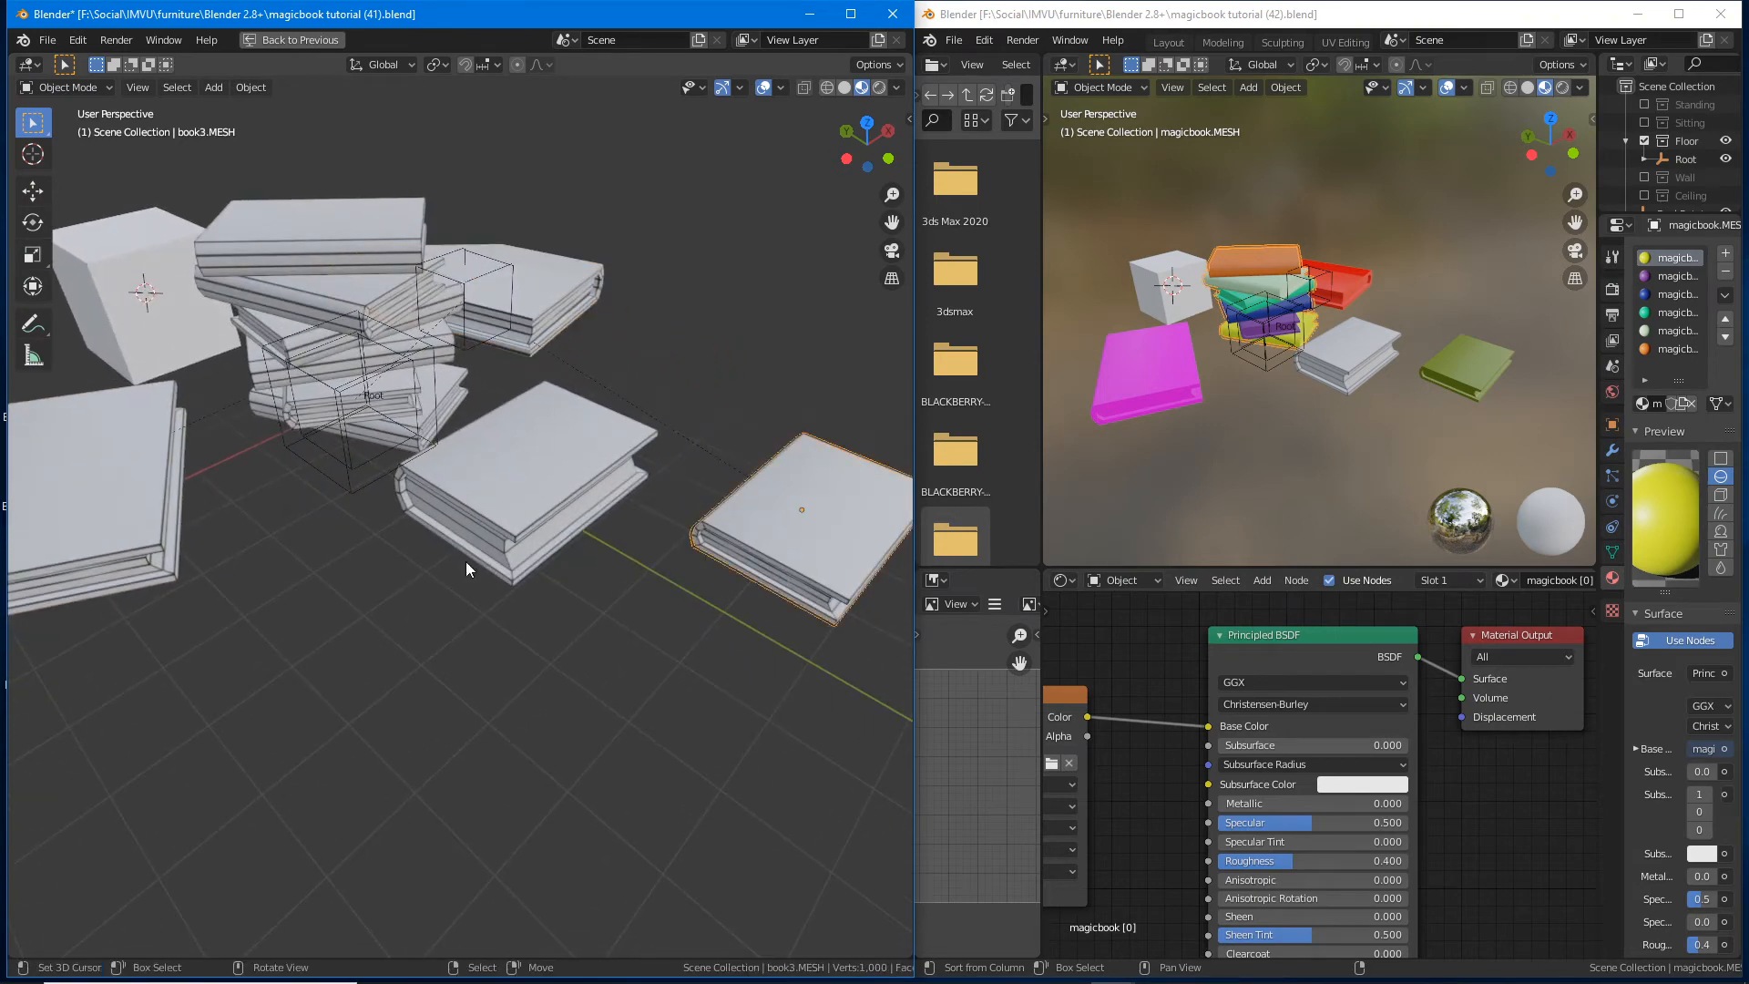
Step: Select book1.MESH beside the cube, restore the UV Editing layout and frame the book in the 3D view
left_click(541, 287)
left_click(758, 510, "shift")
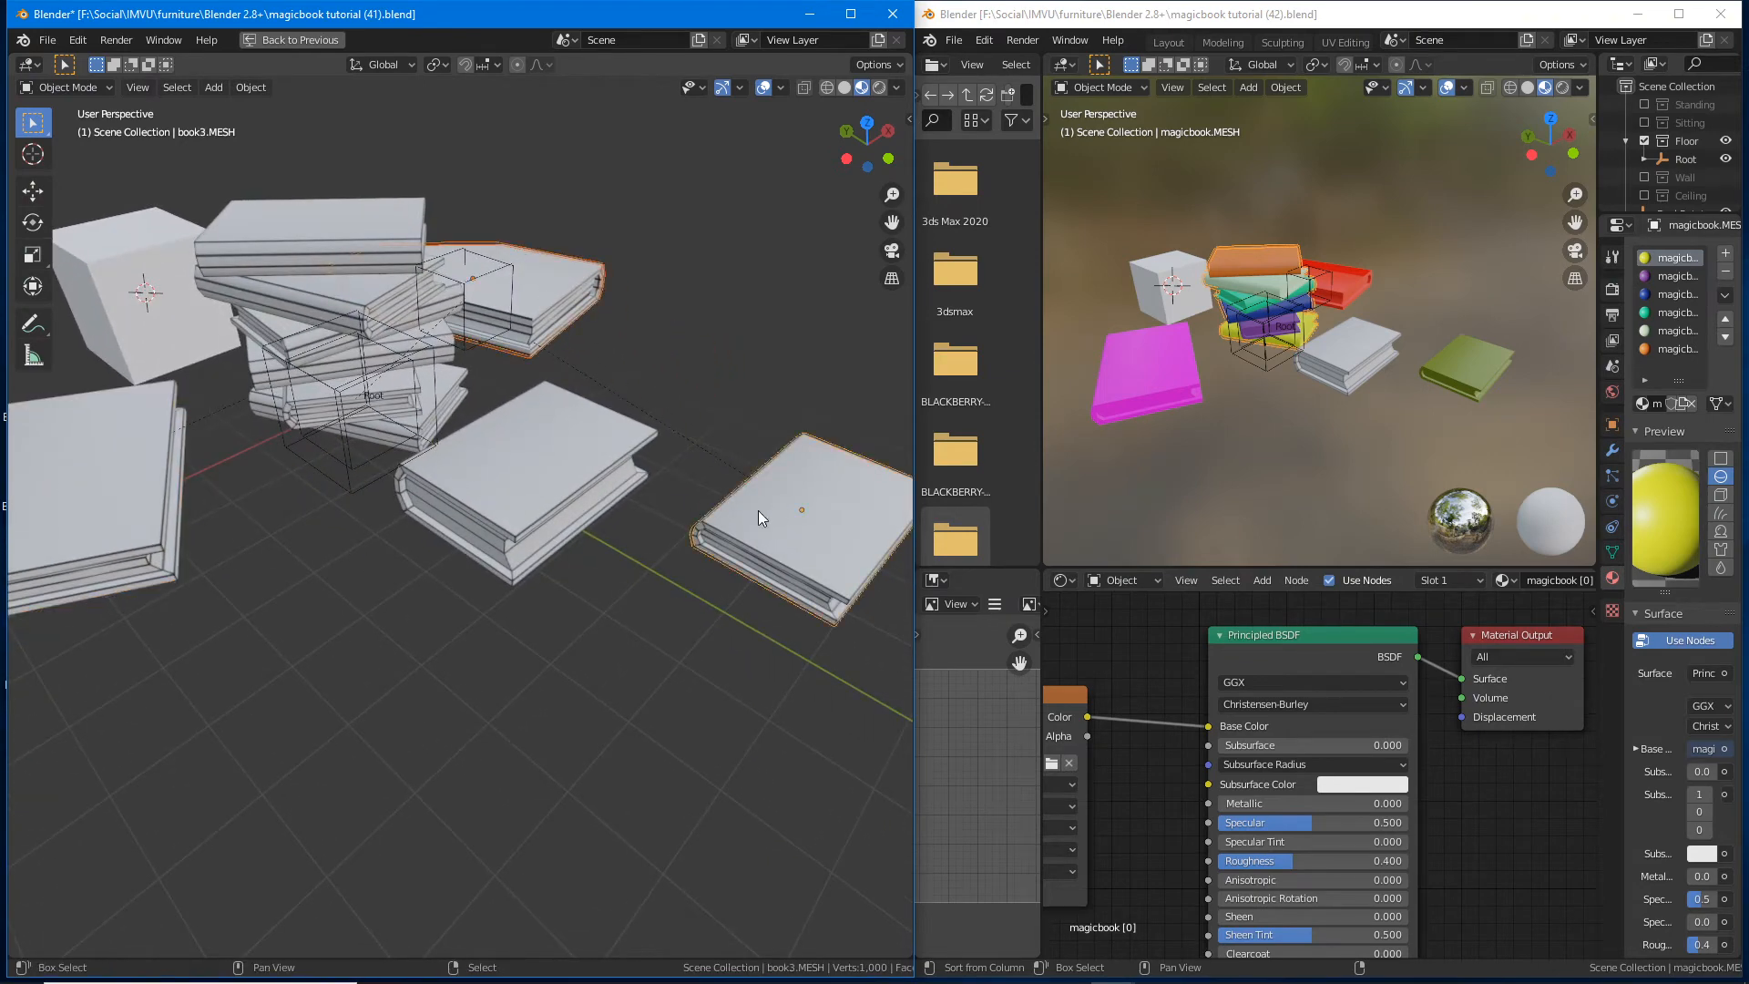
left_click(135, 494)
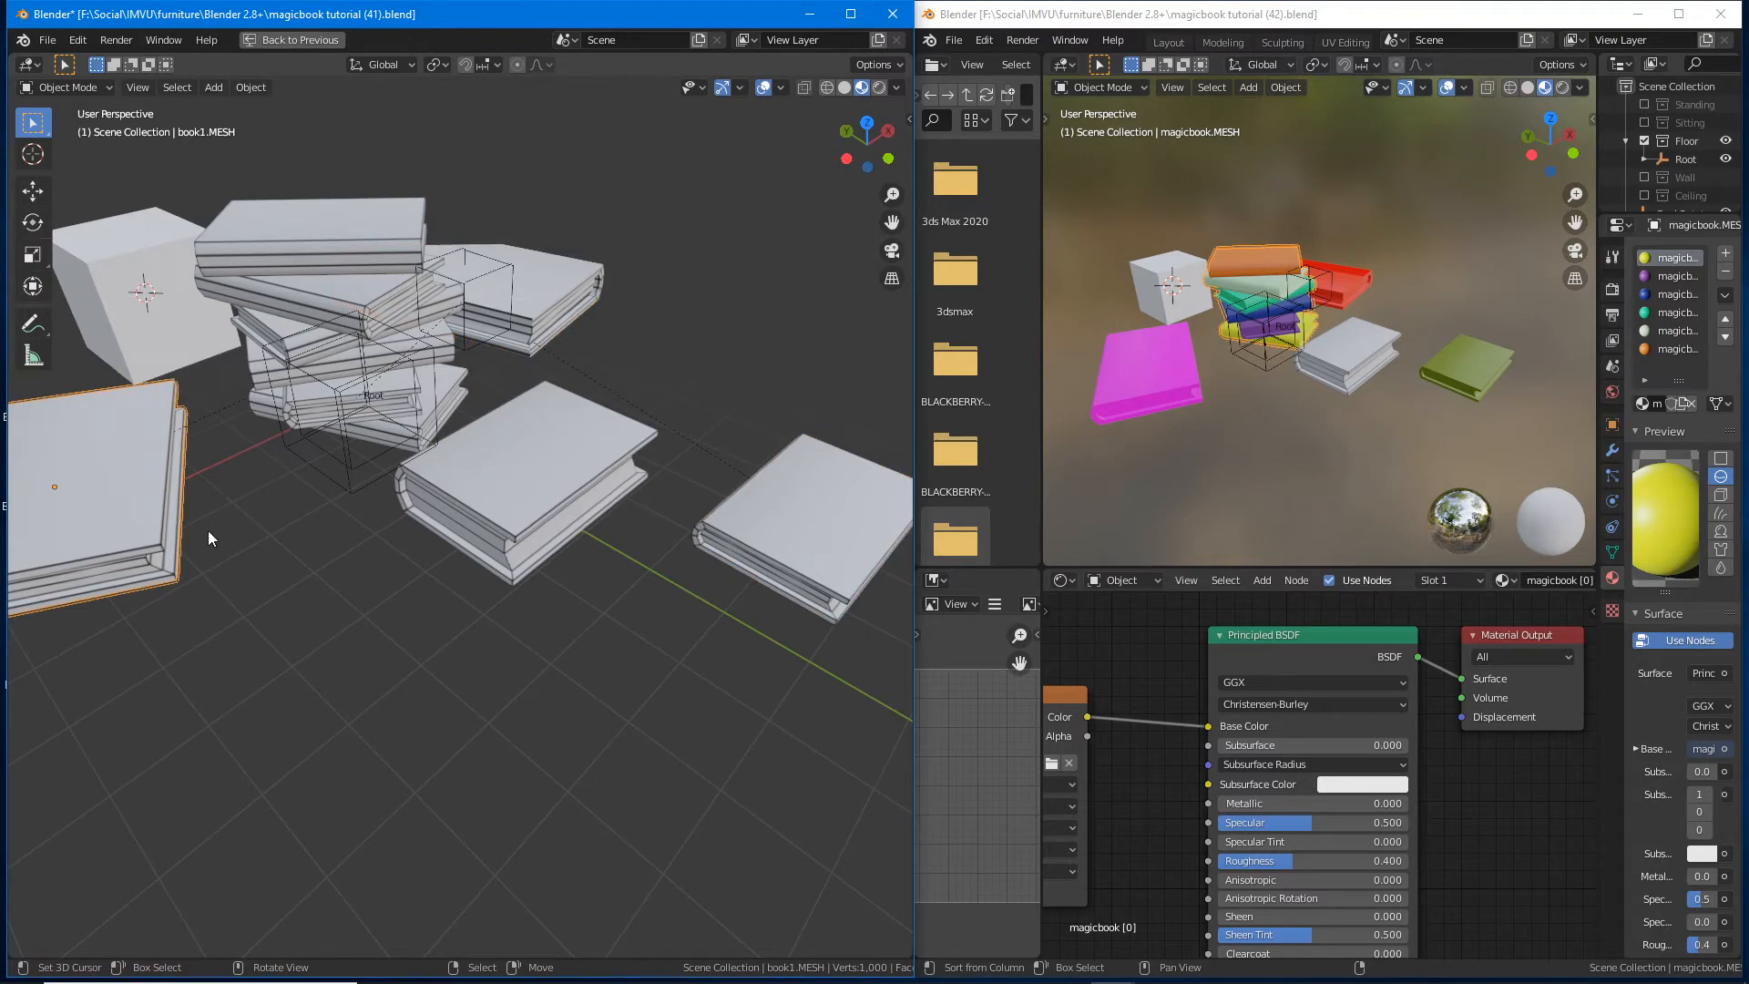
middle_click_drag(202, 543, 266, 567, "shift")
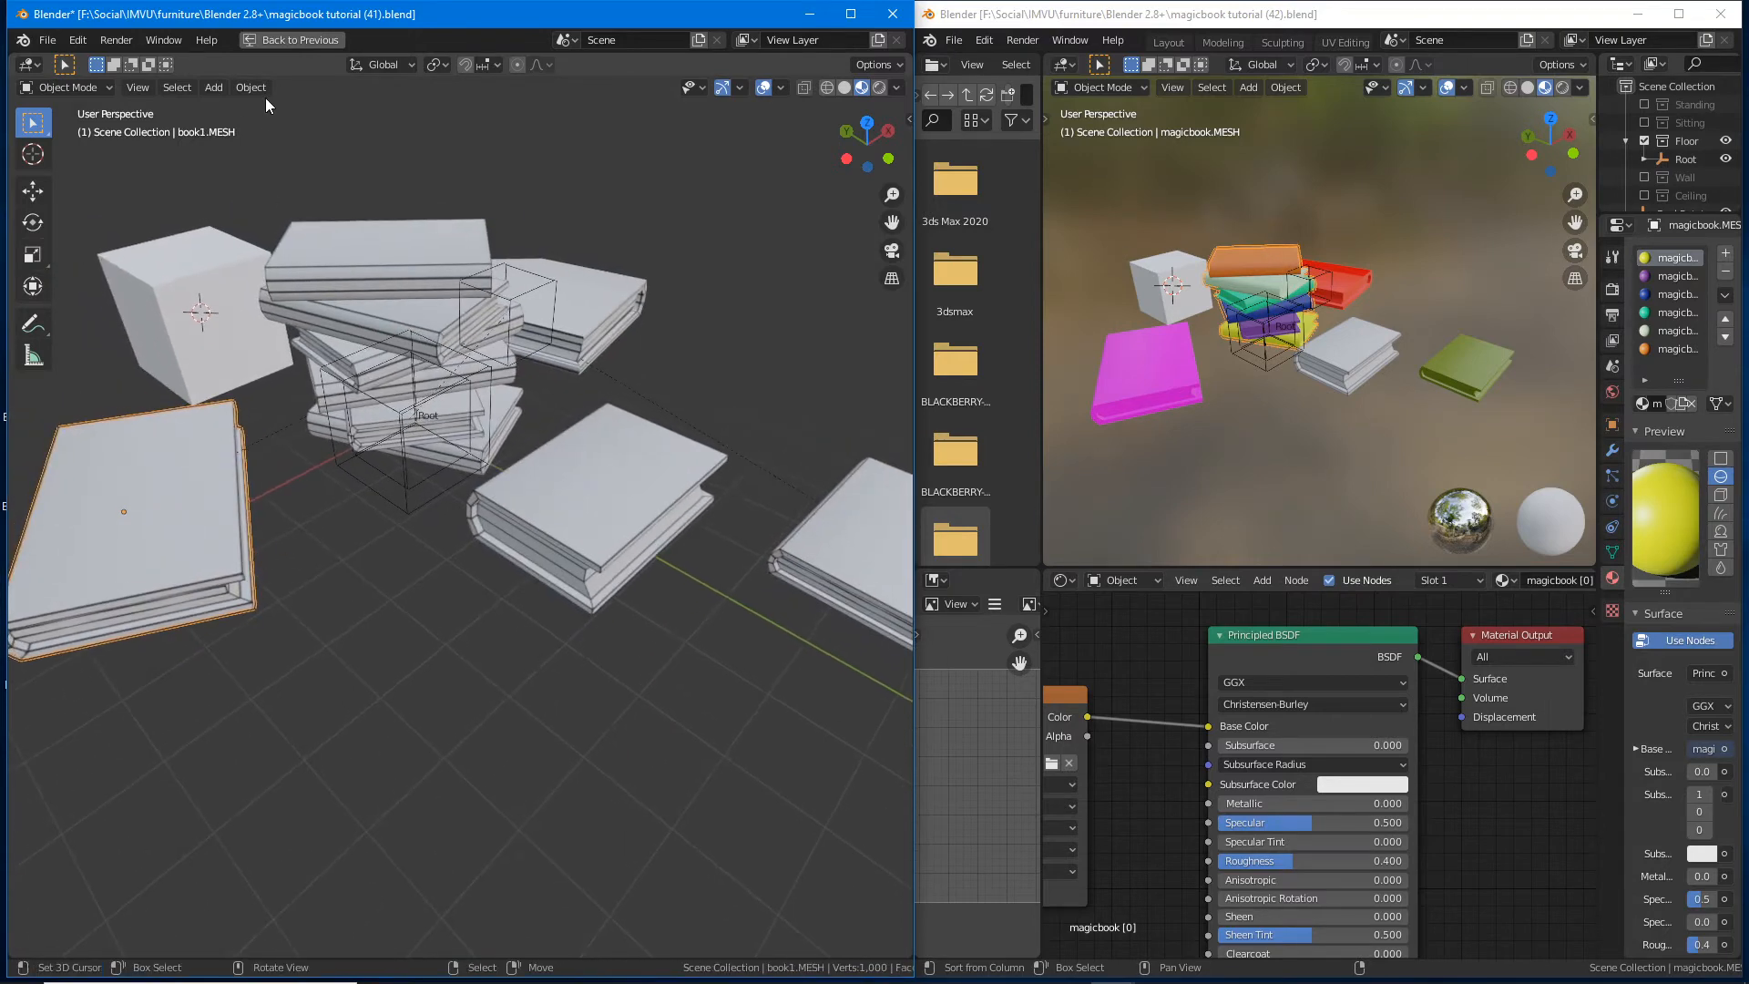
left_click(287, 40)
scroll(211, 610, "down", 4)
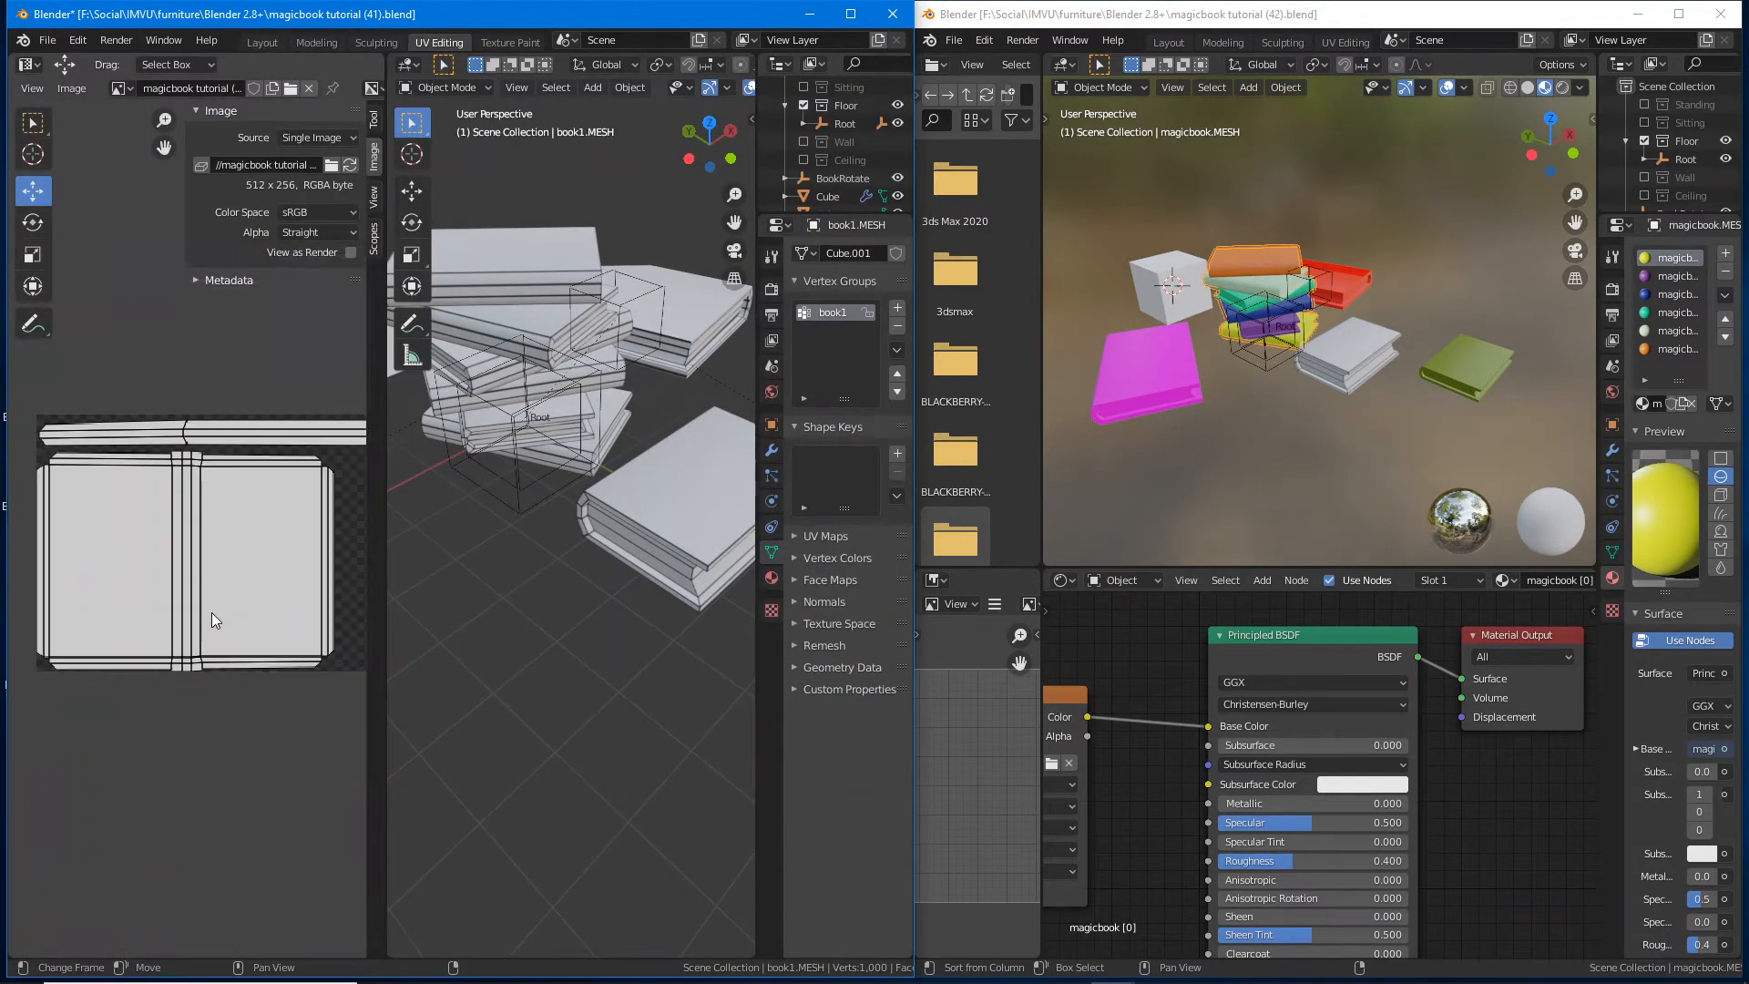
key("KP_Decimal")
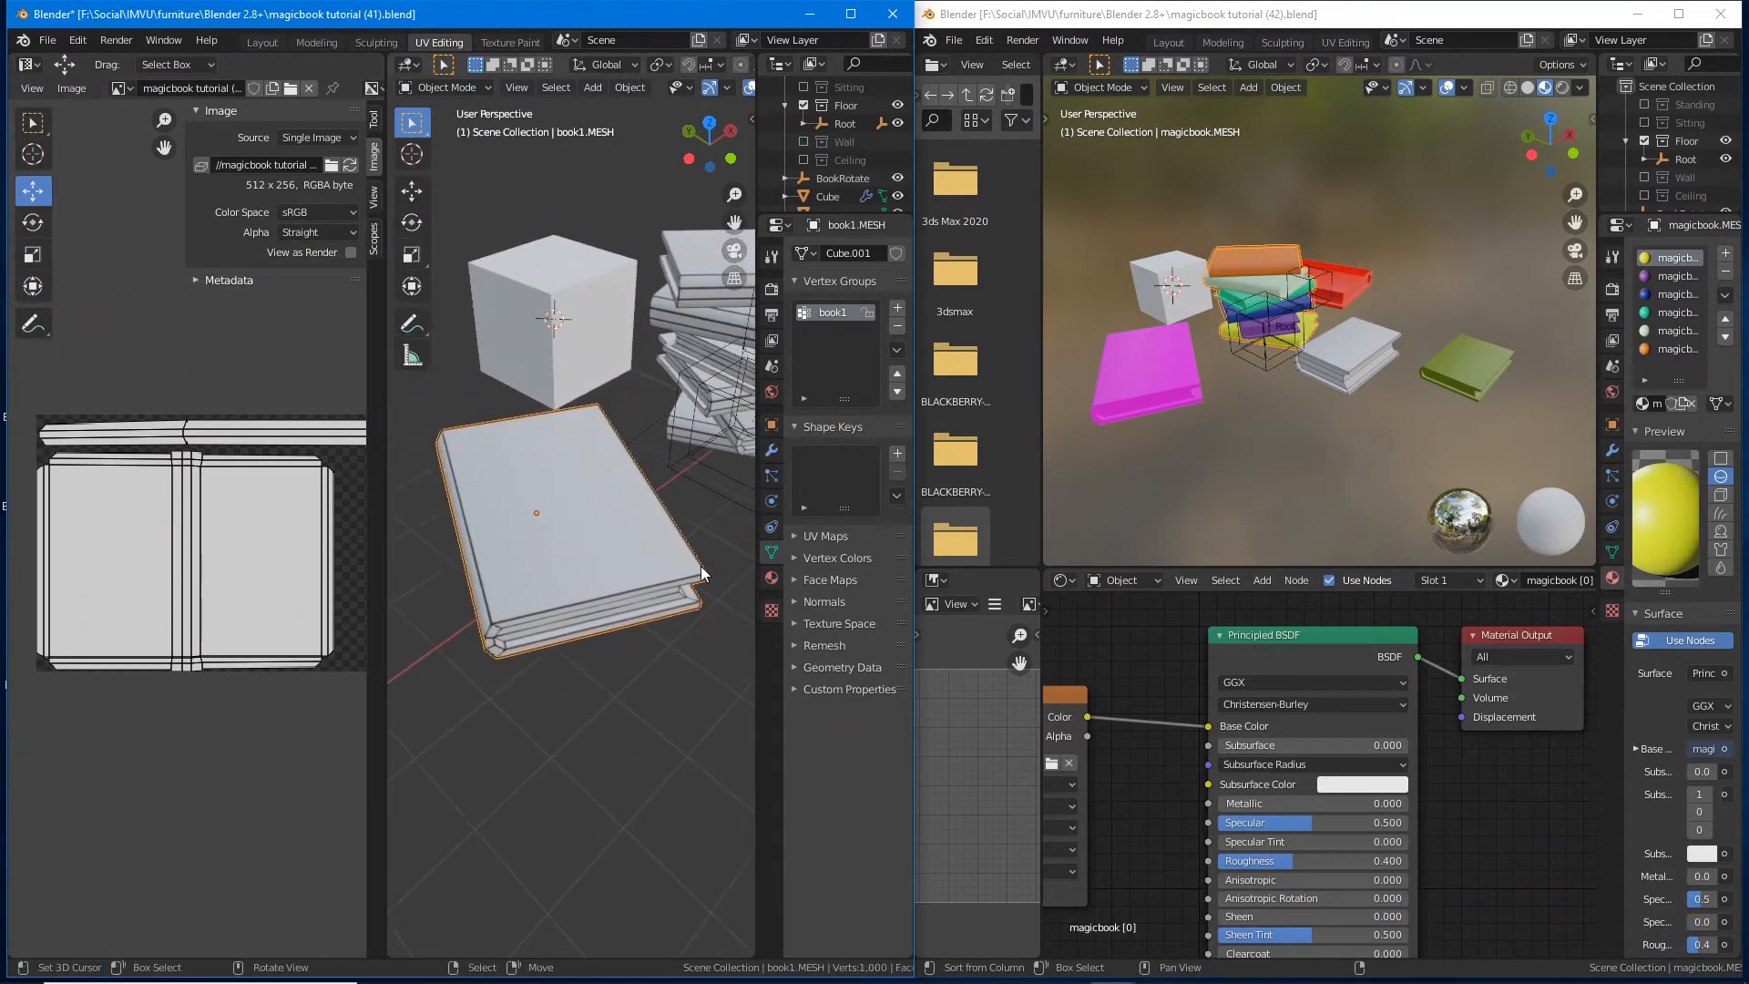
Step: Select all faces of book1 in Edit Mode and inspect its UV layout in an enlarged UV editor
left_click(453, 87)
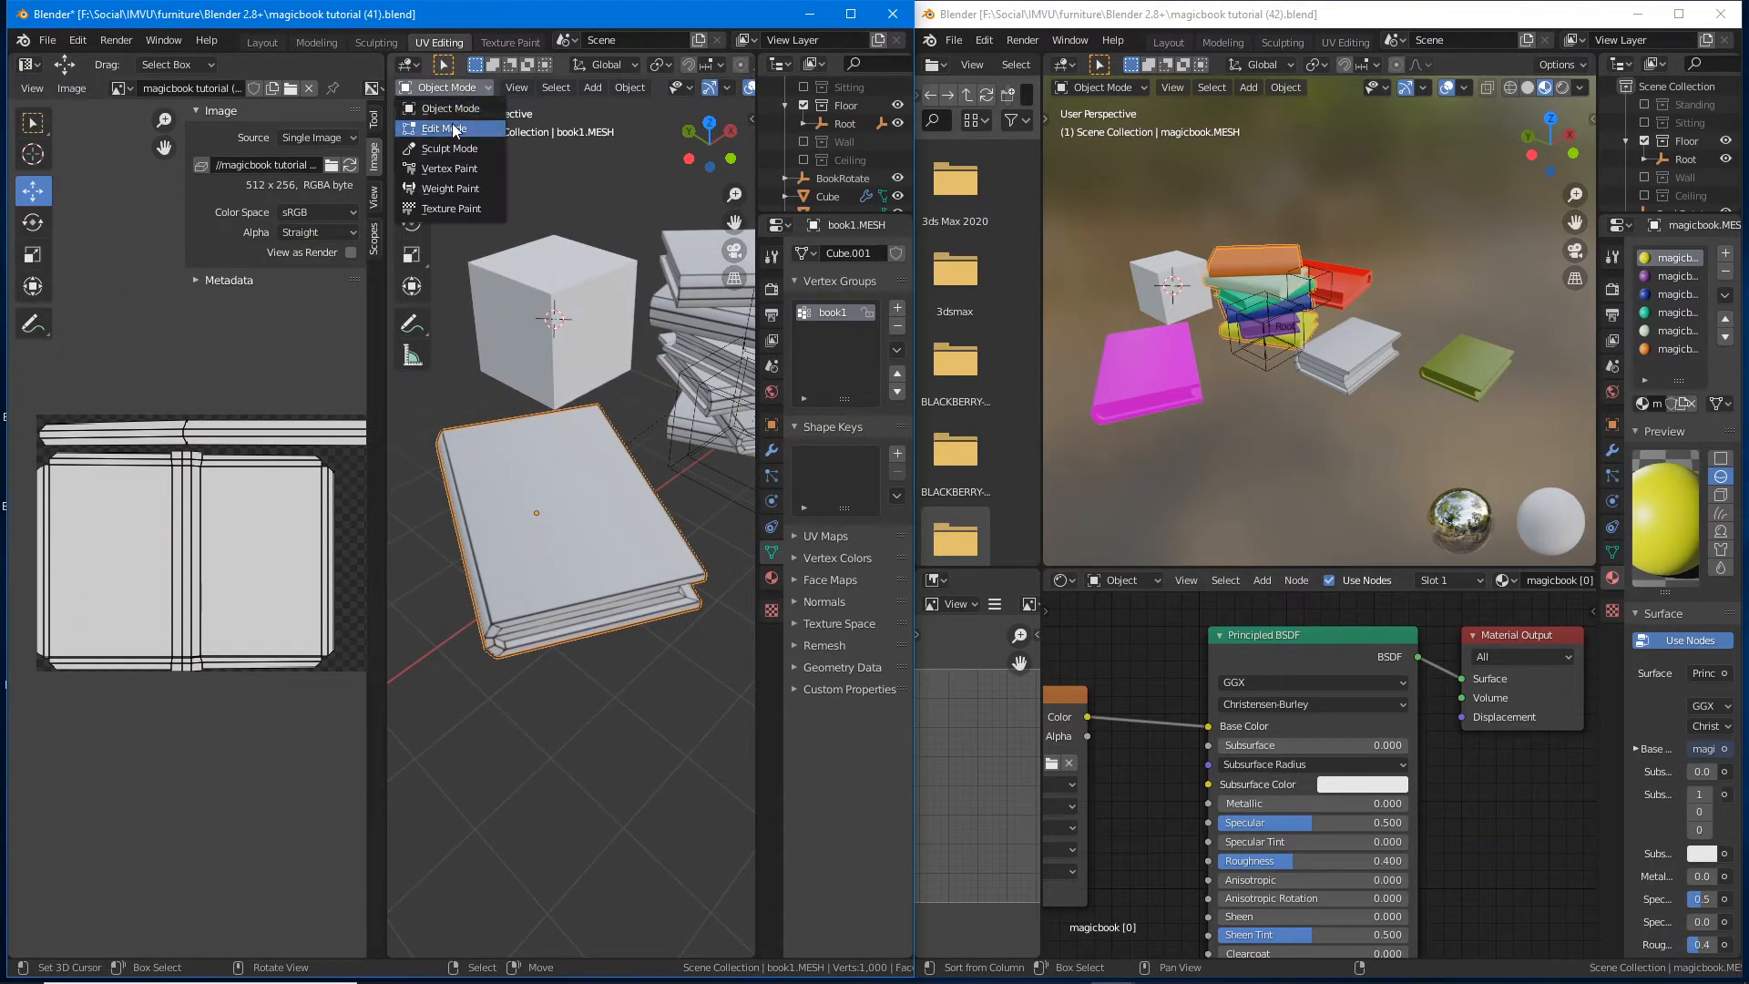
left_click(439, 127)
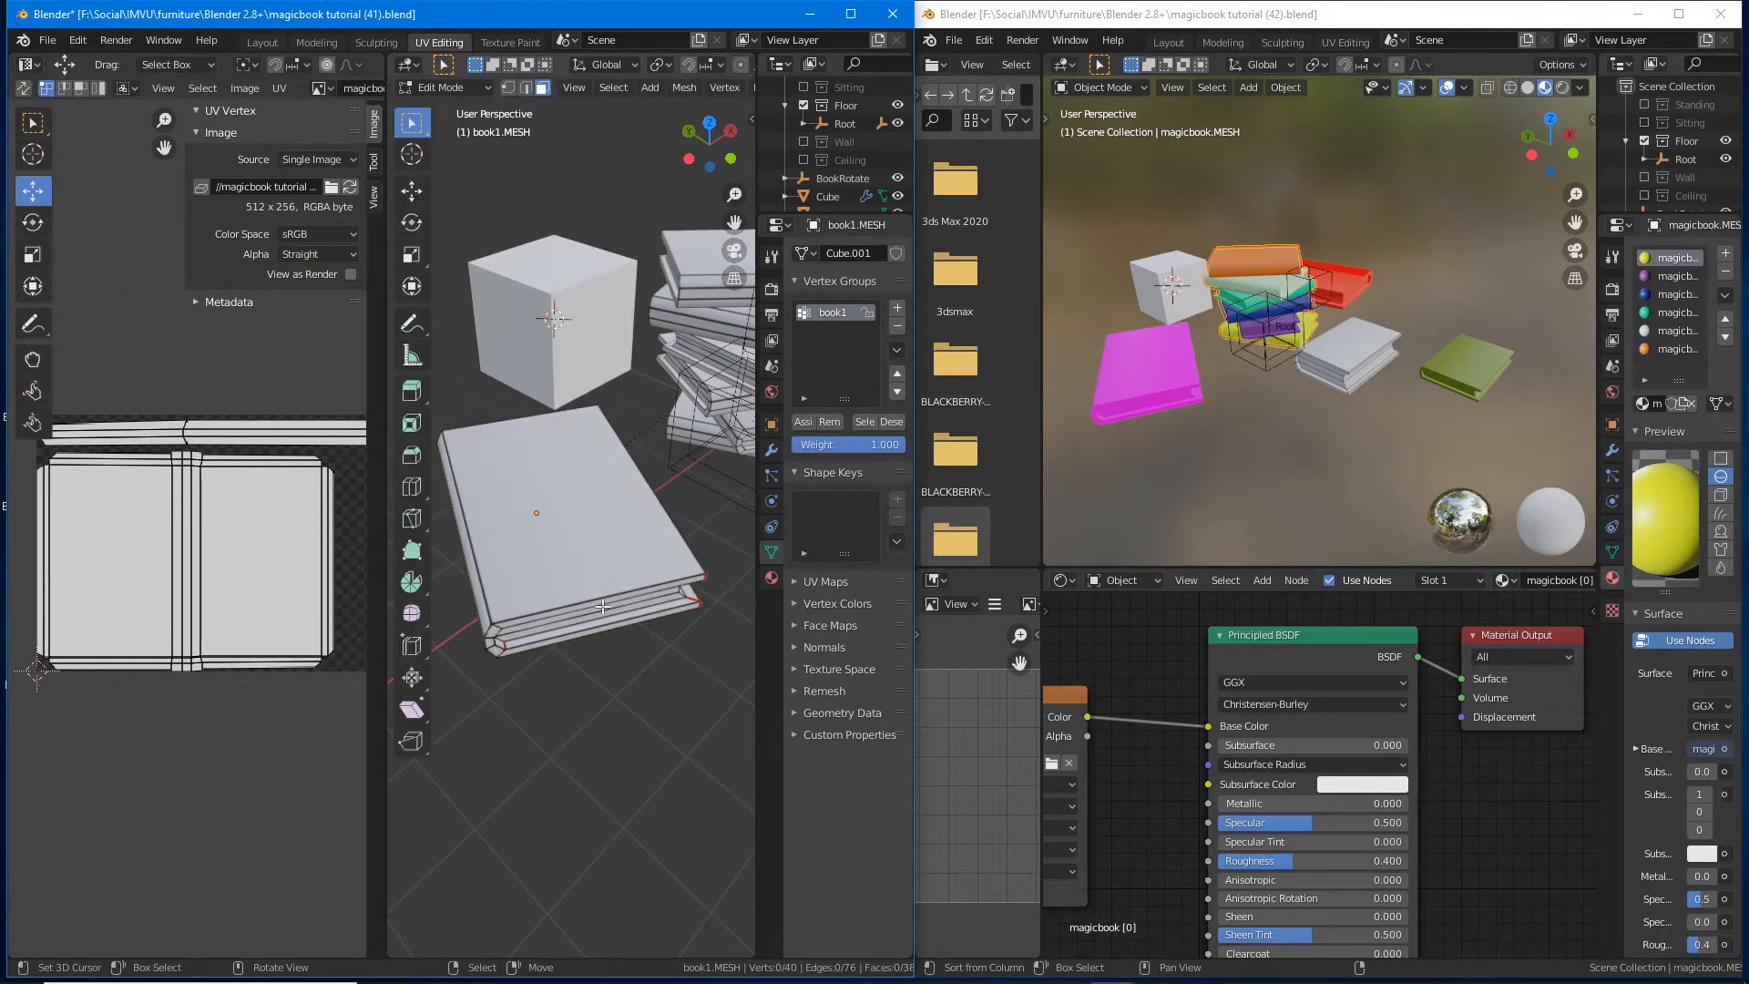
key("a")
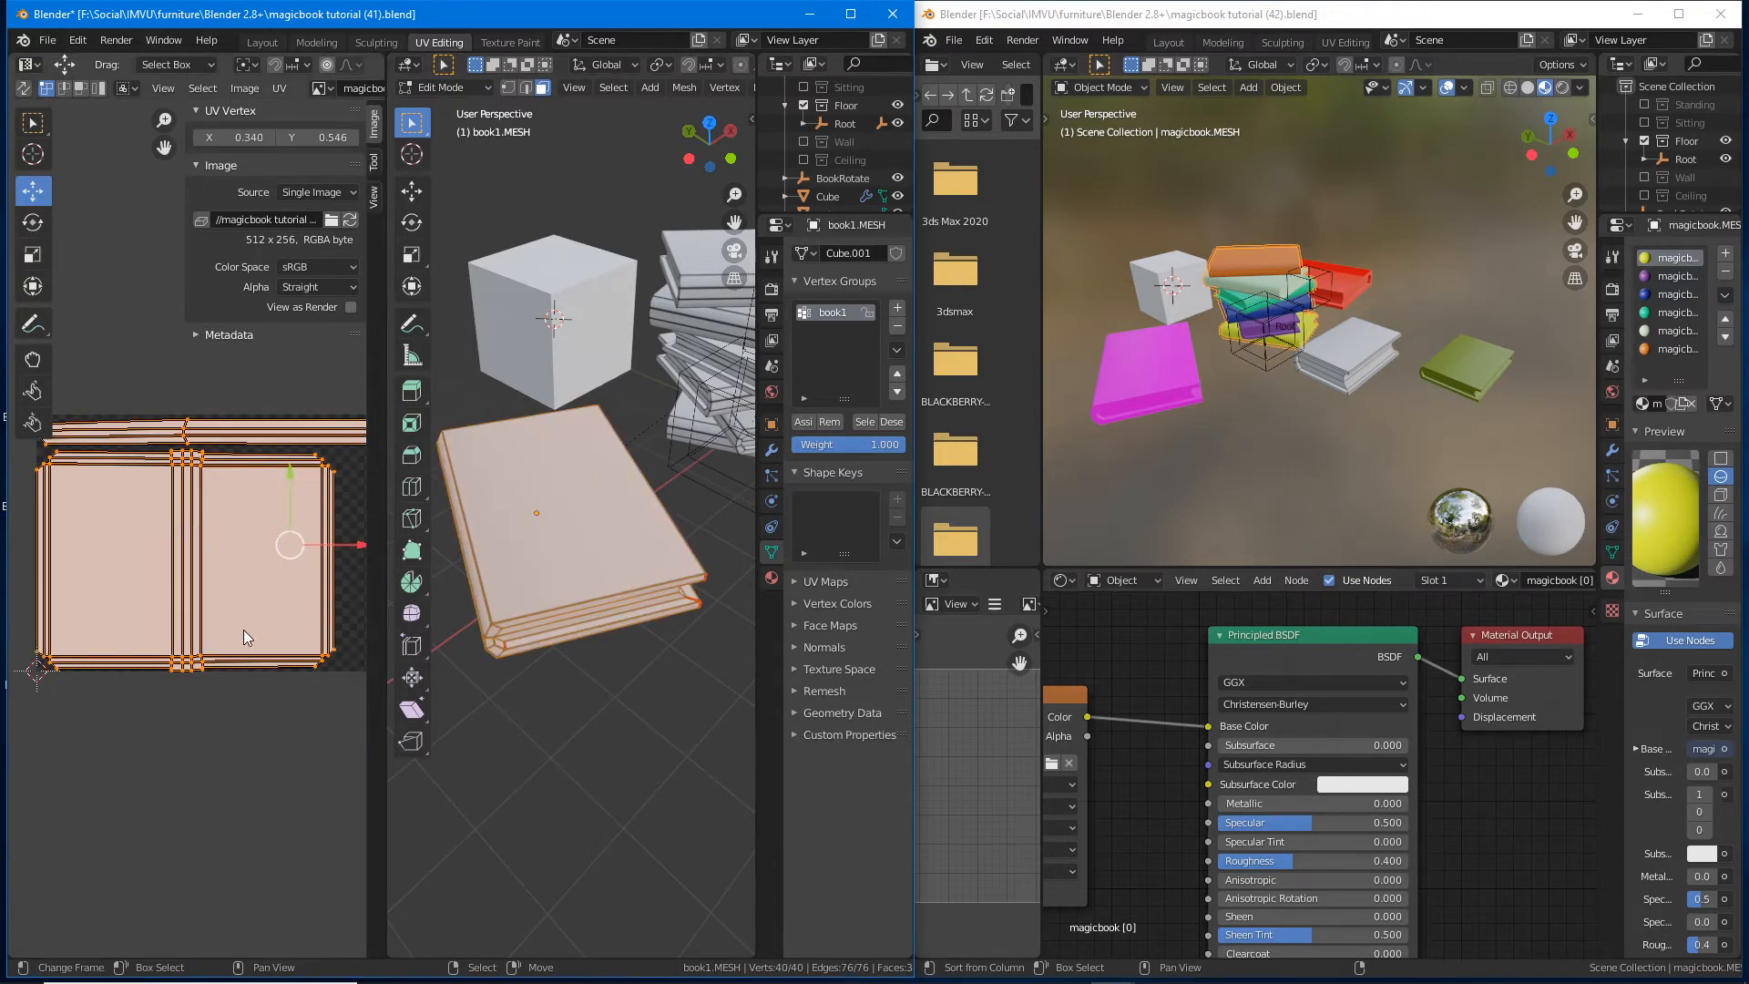
key("ctrl+space")
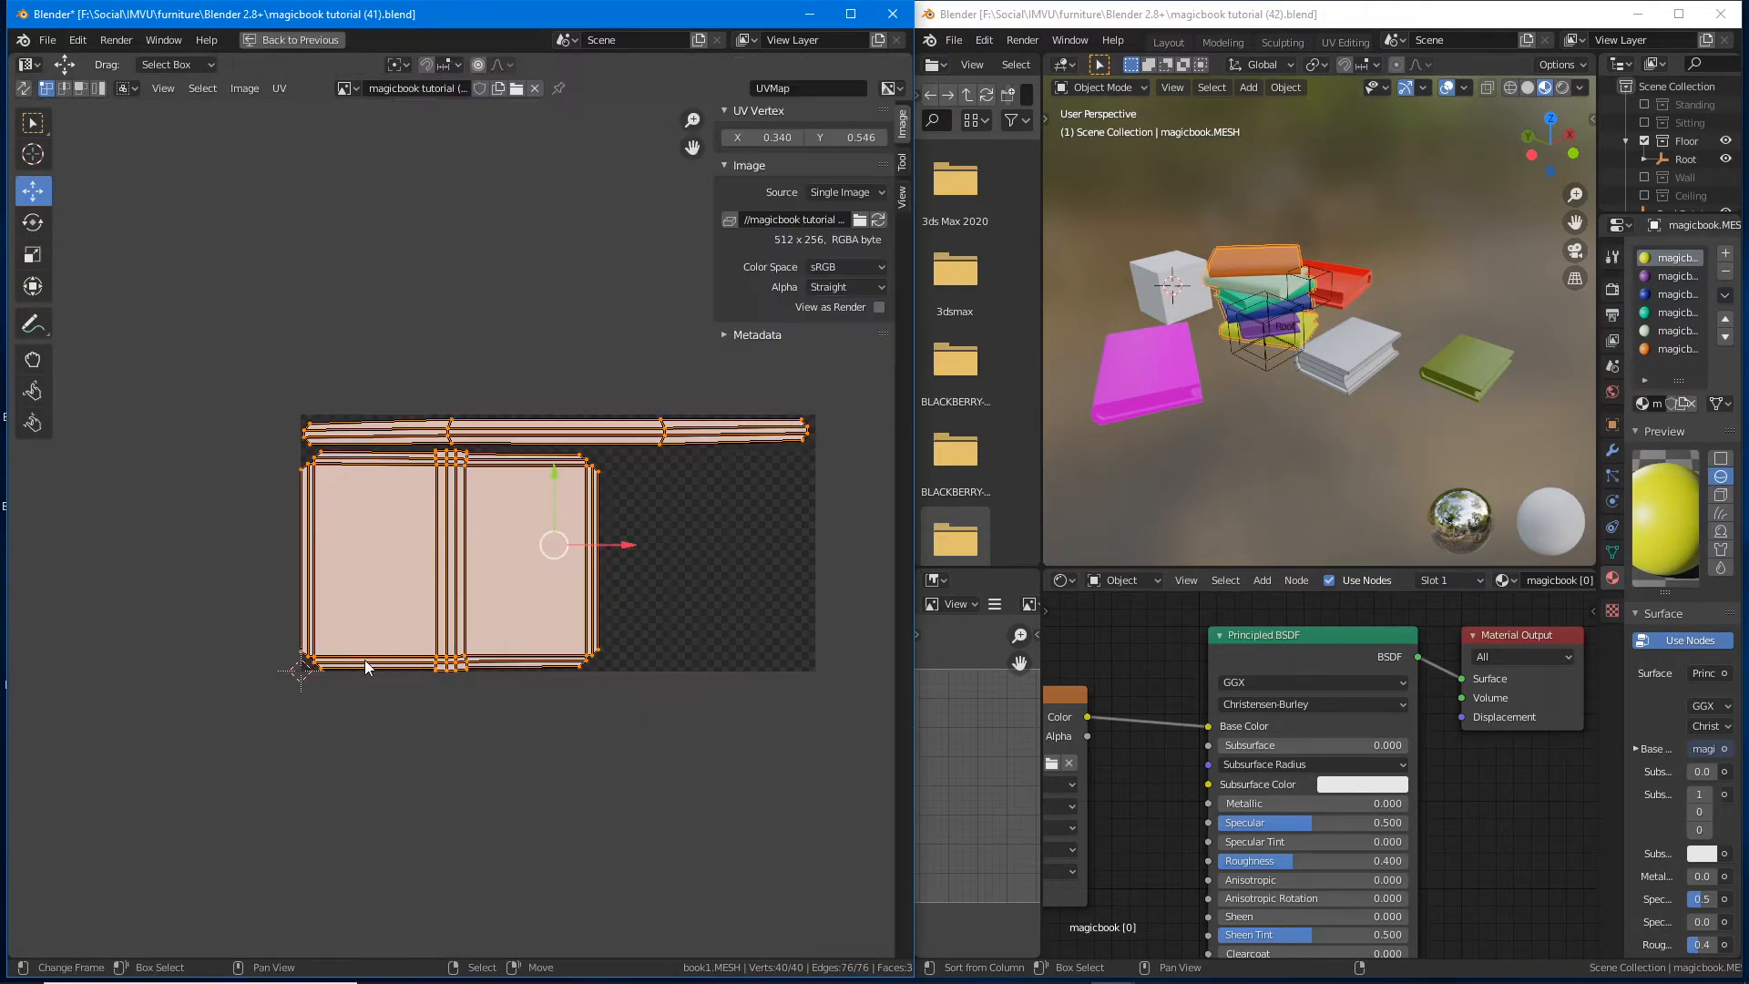
scroll(555, 713, "up", 3)
middle_click_drag(685, 663, 550, 500)
left_click(275, 42)
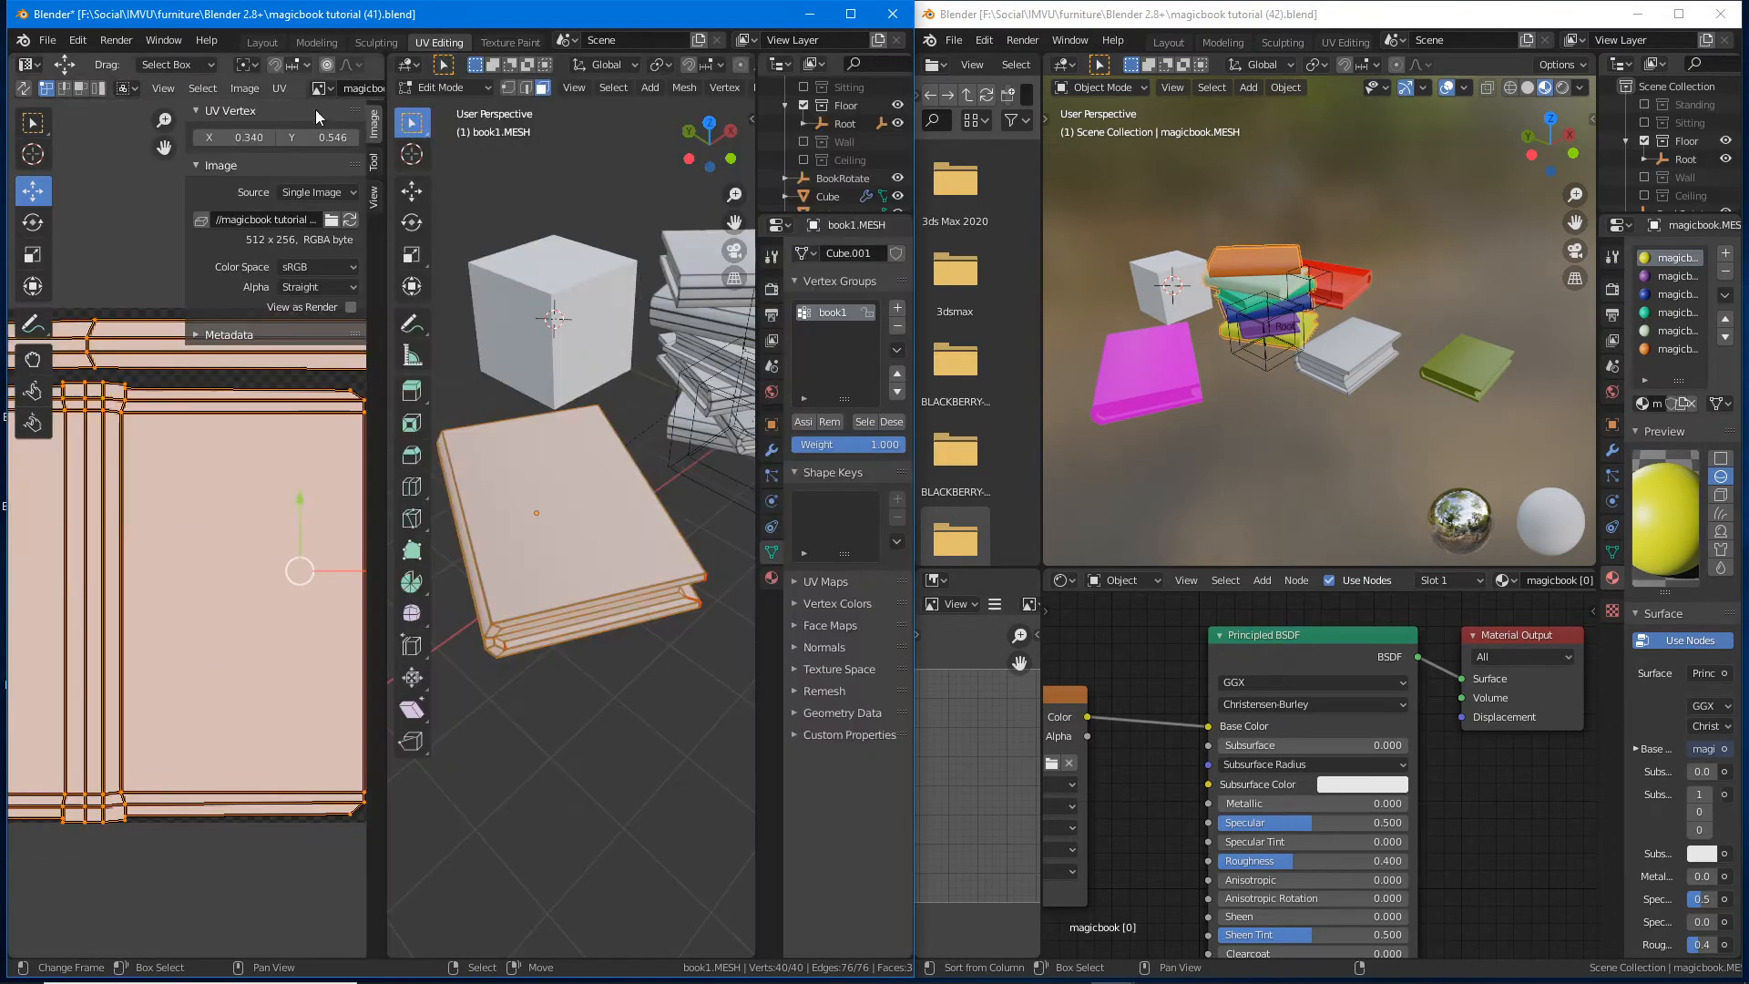
Step: Return to Object Mode, select book1, the book behind the stack and book3 together, and maximize the 3D viewport
middle_click_drag(556, 428, 576, 567)
key("Tab")
scroll(683, 481, "up", 4)
right_click(697, 423, "shift")
scroll(562, 558, "down", 2)
right_click(604, 517)
key("ctrl+space")
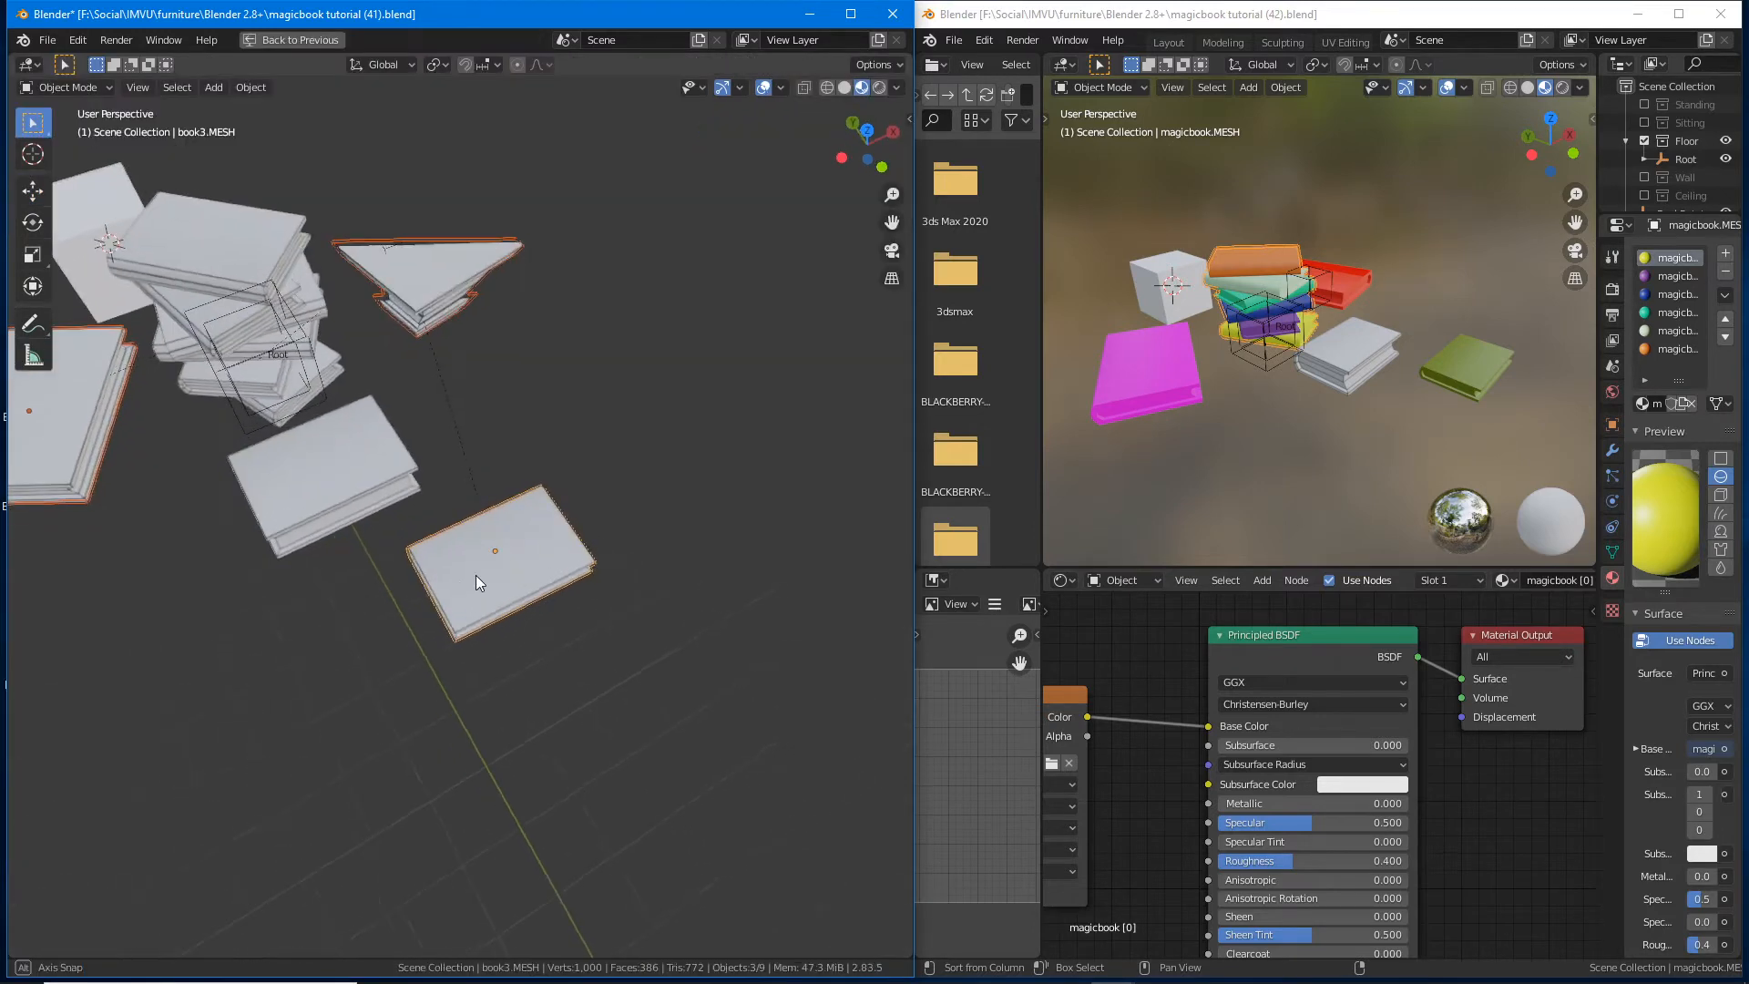
Step: Set the viewport's clip end distance to 2500 m so the distant book is not cut off
left_click(781, 87)
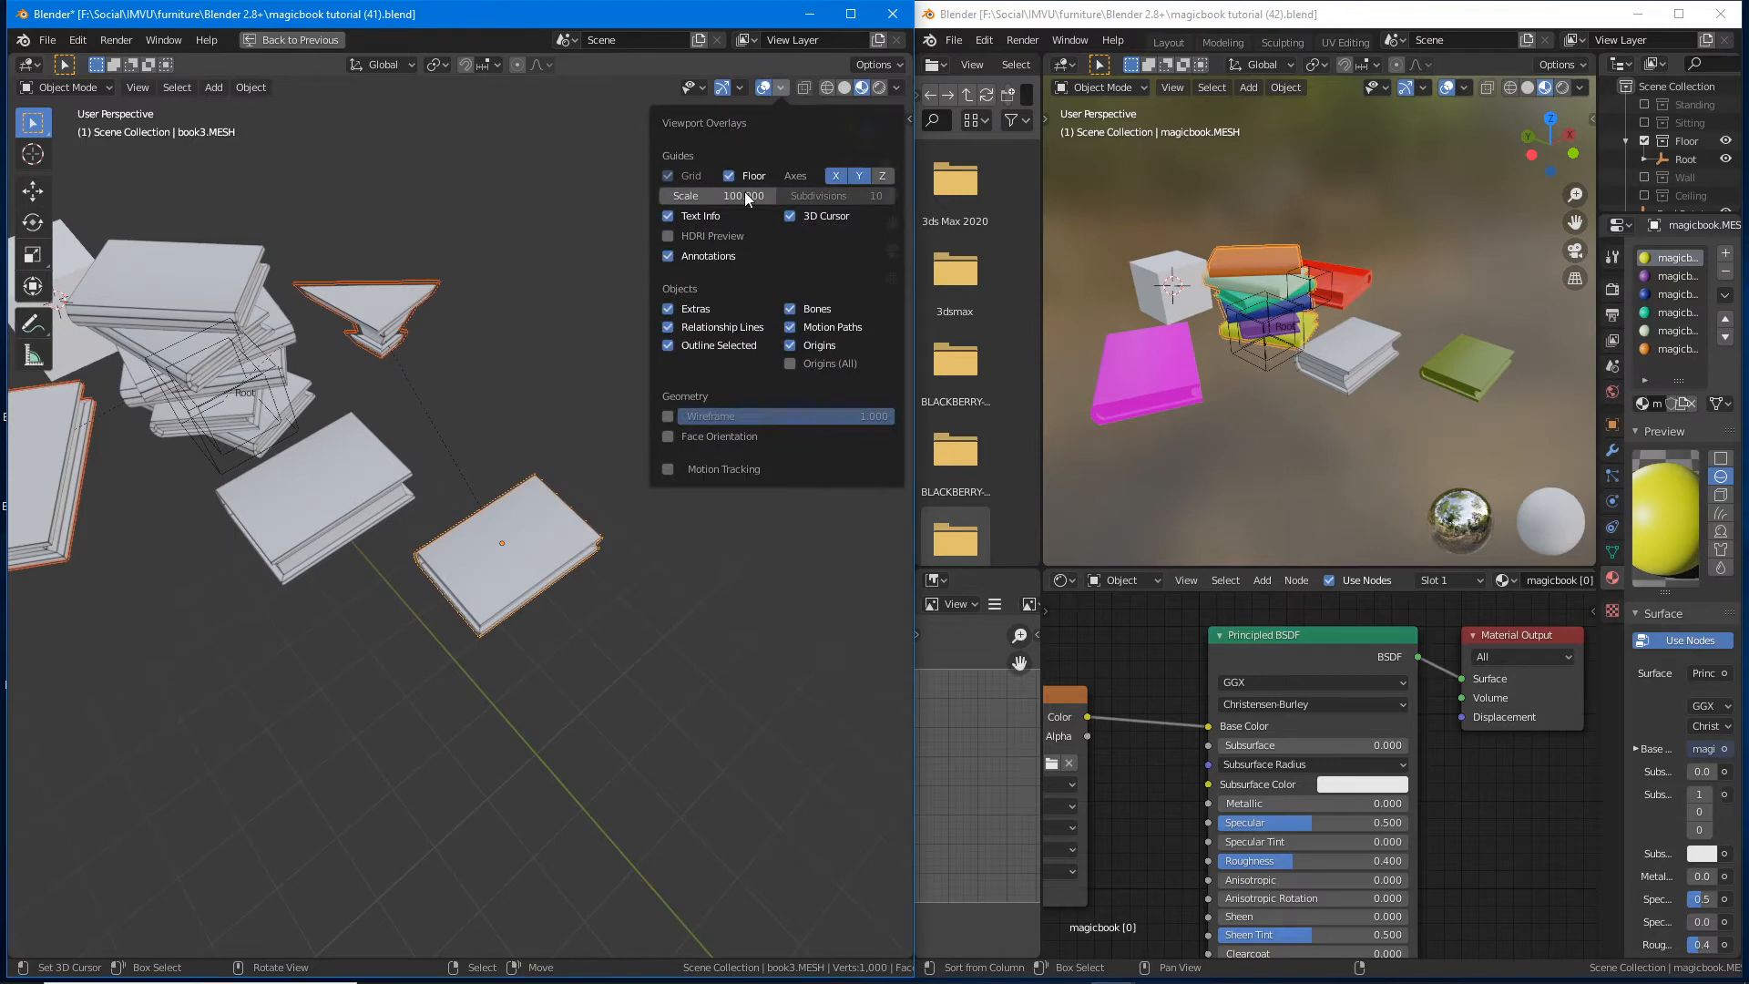
left_click(779, 84)
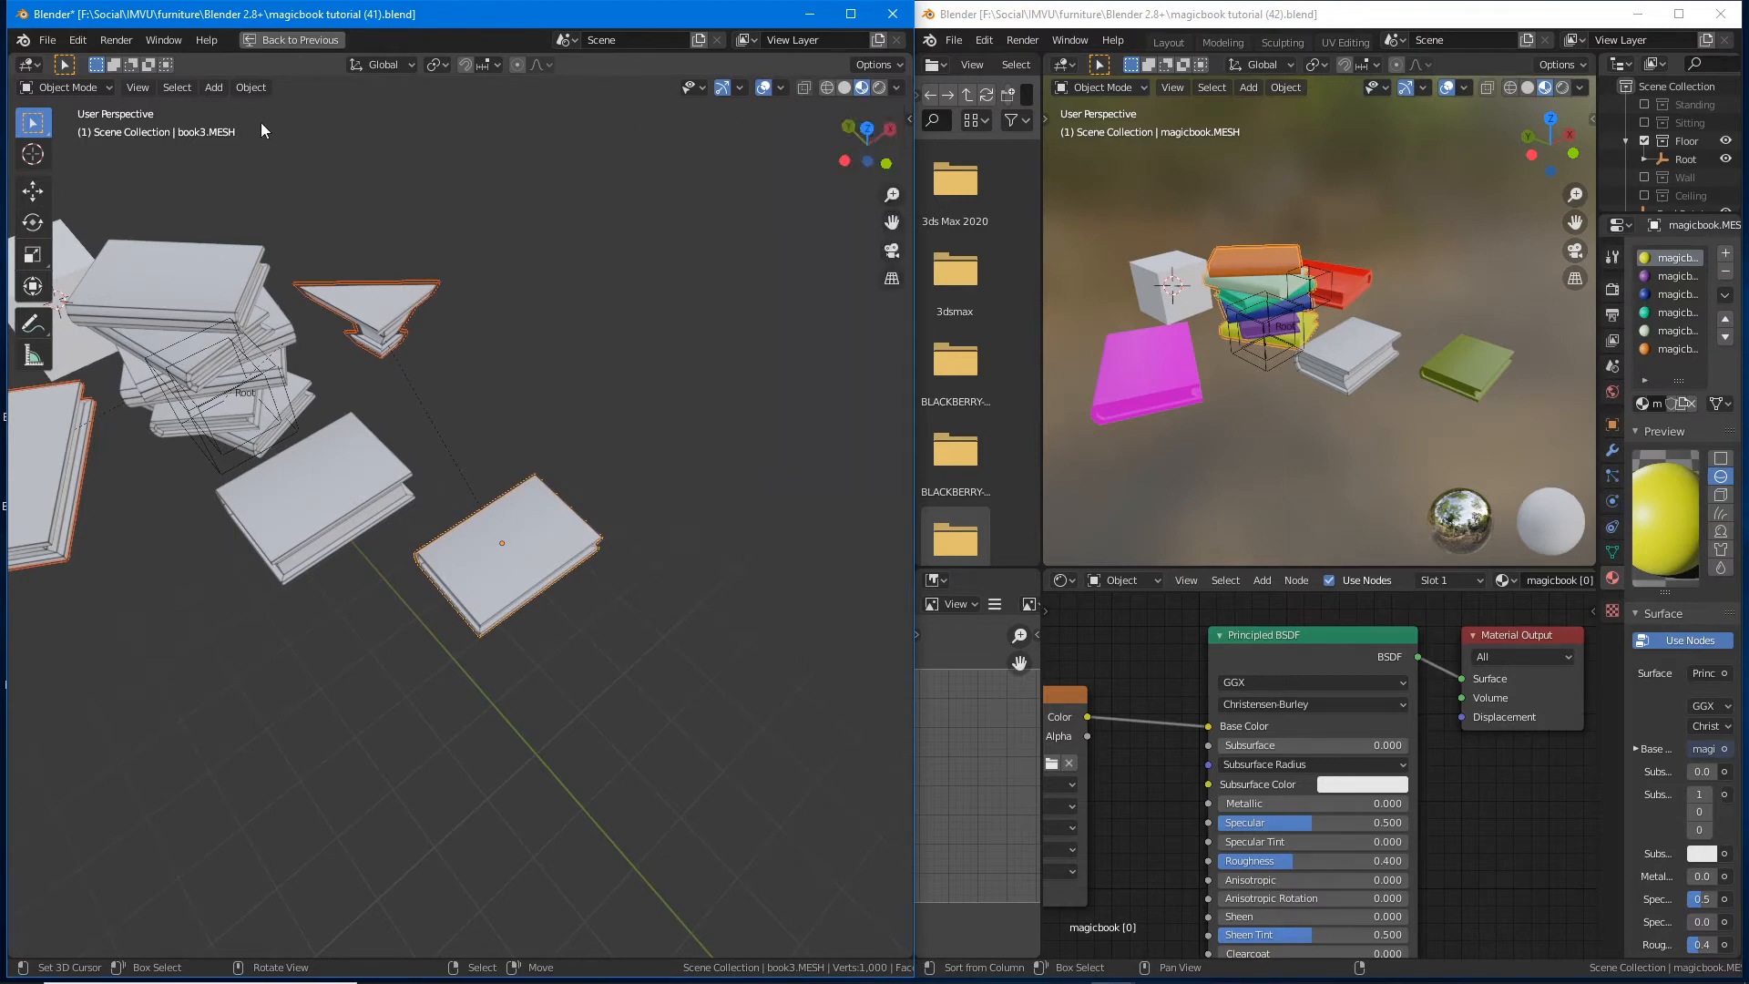
left_click(128, 87)
left_click(150, 126)
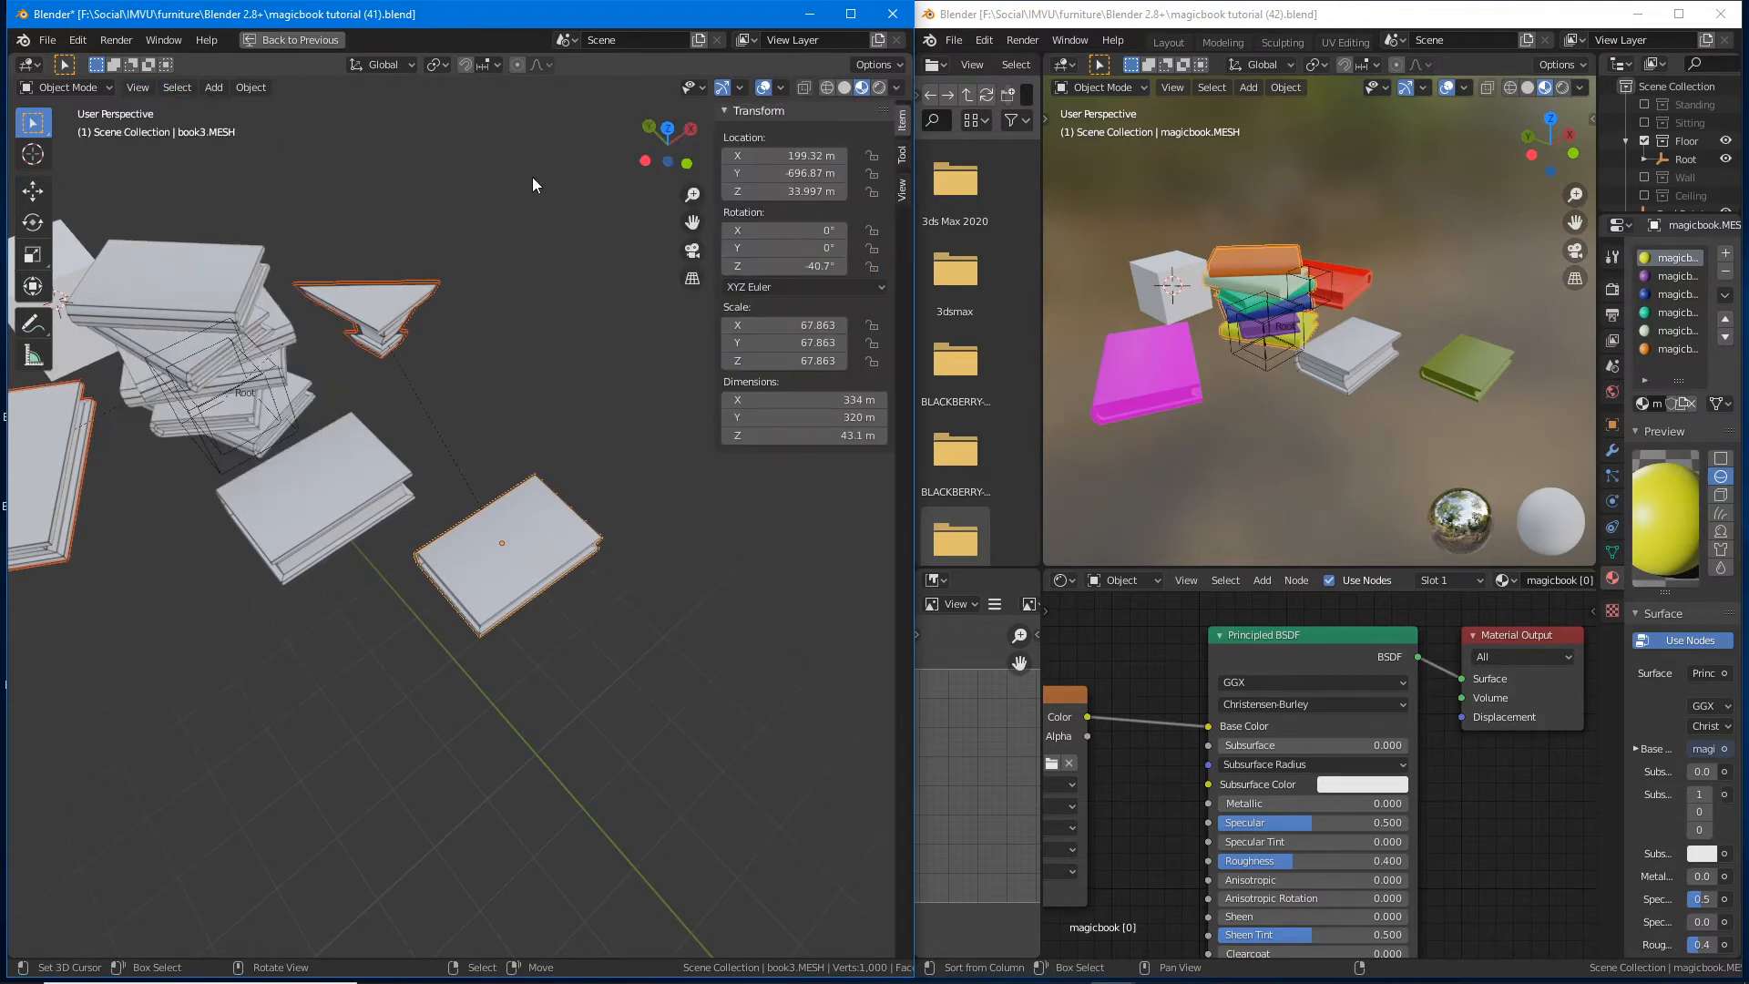
left_click(900, 192)
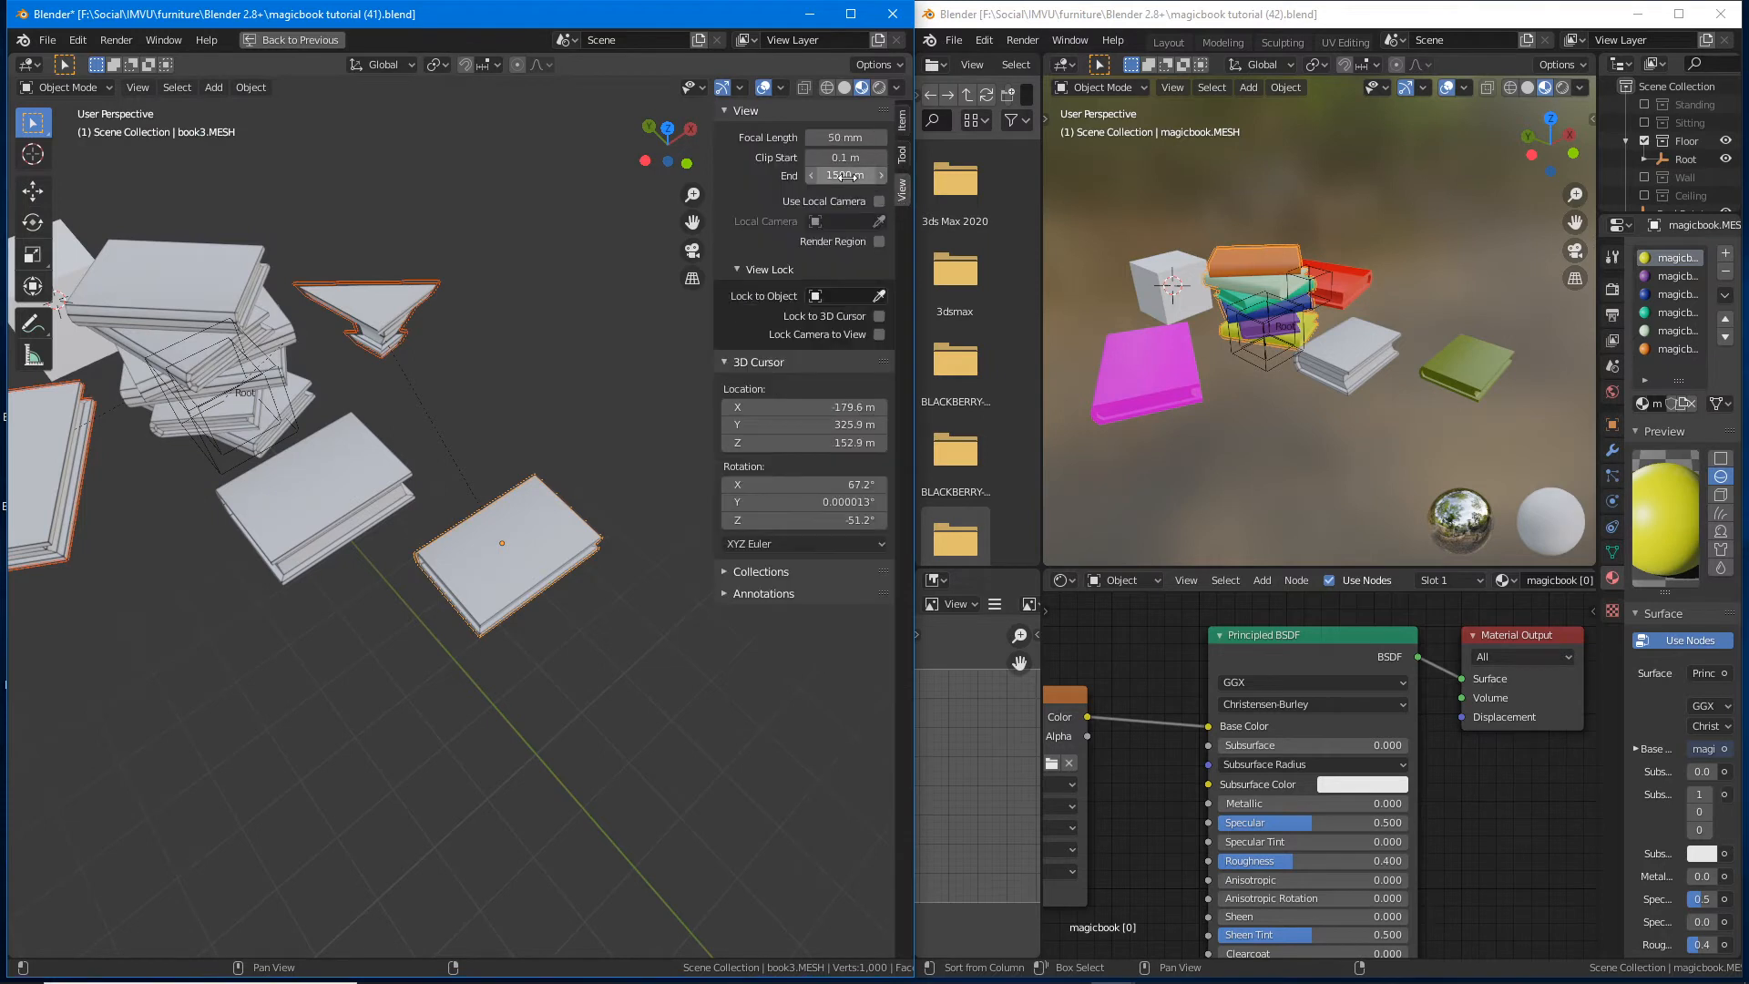
left_click(847, 176)
left_click_drag(818, 176, 795, 175)
key("Return")
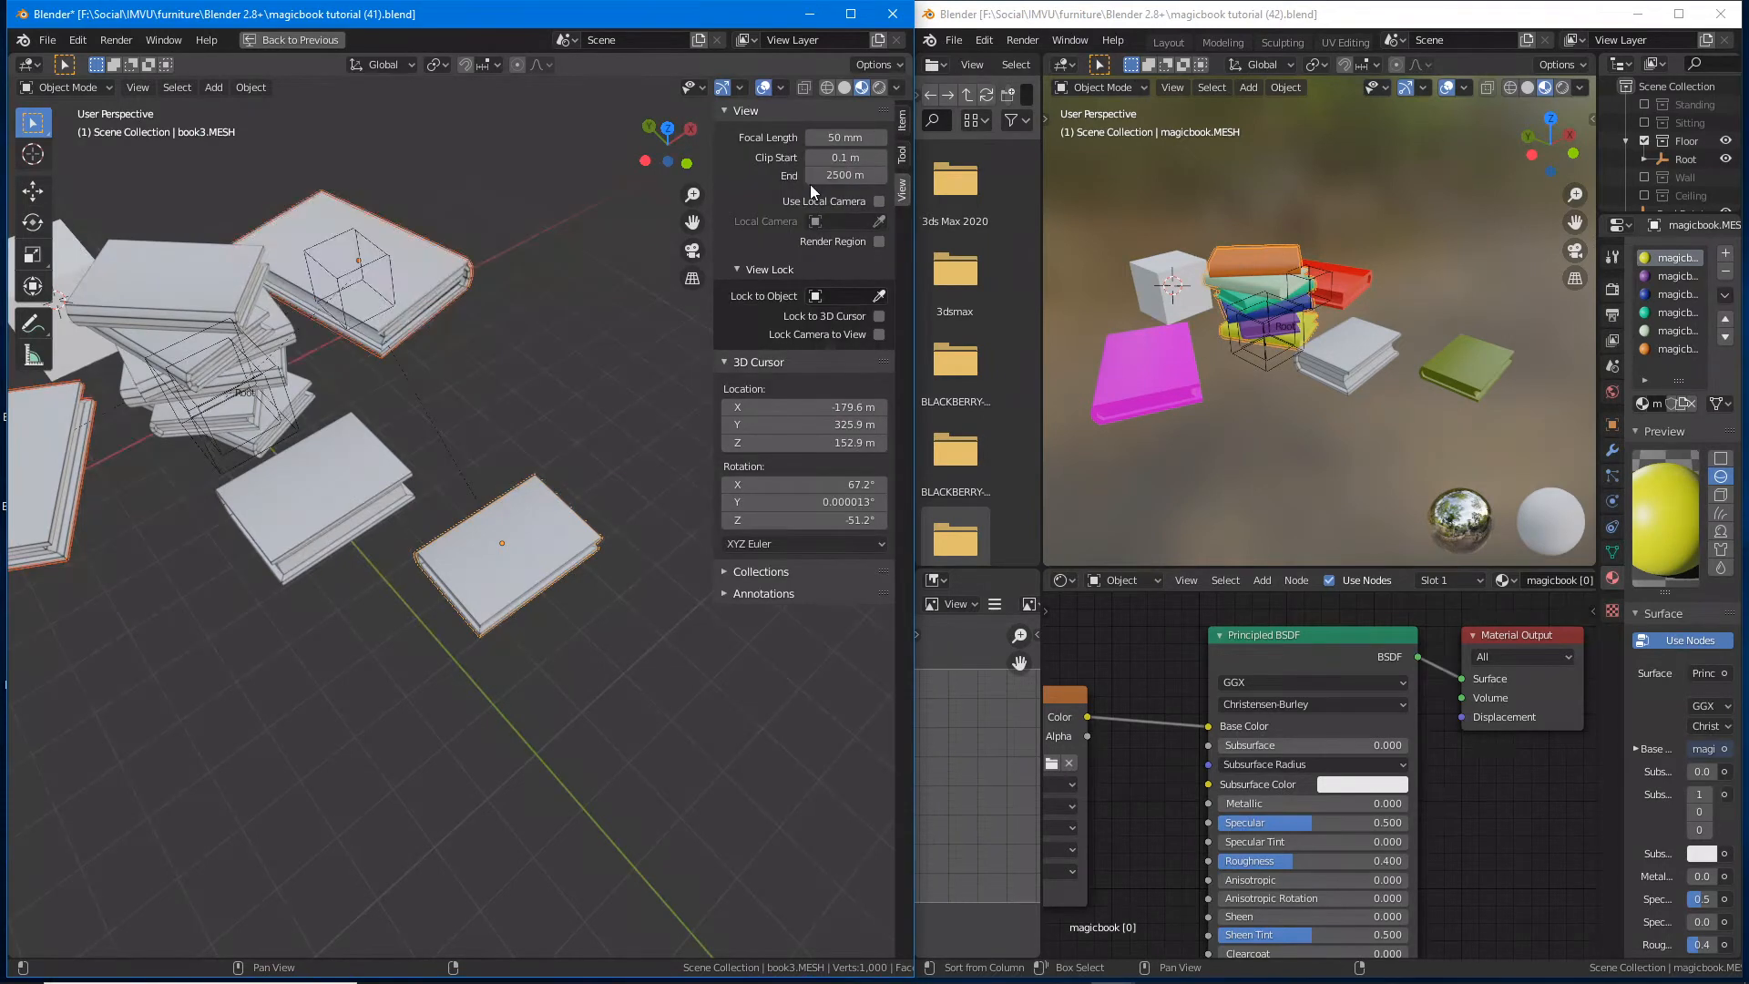
Step: Set the viewport's clip start distance to 1 m and hide the sidebar
left_click(850, 157)
key("Return")
left_click(138, 87)
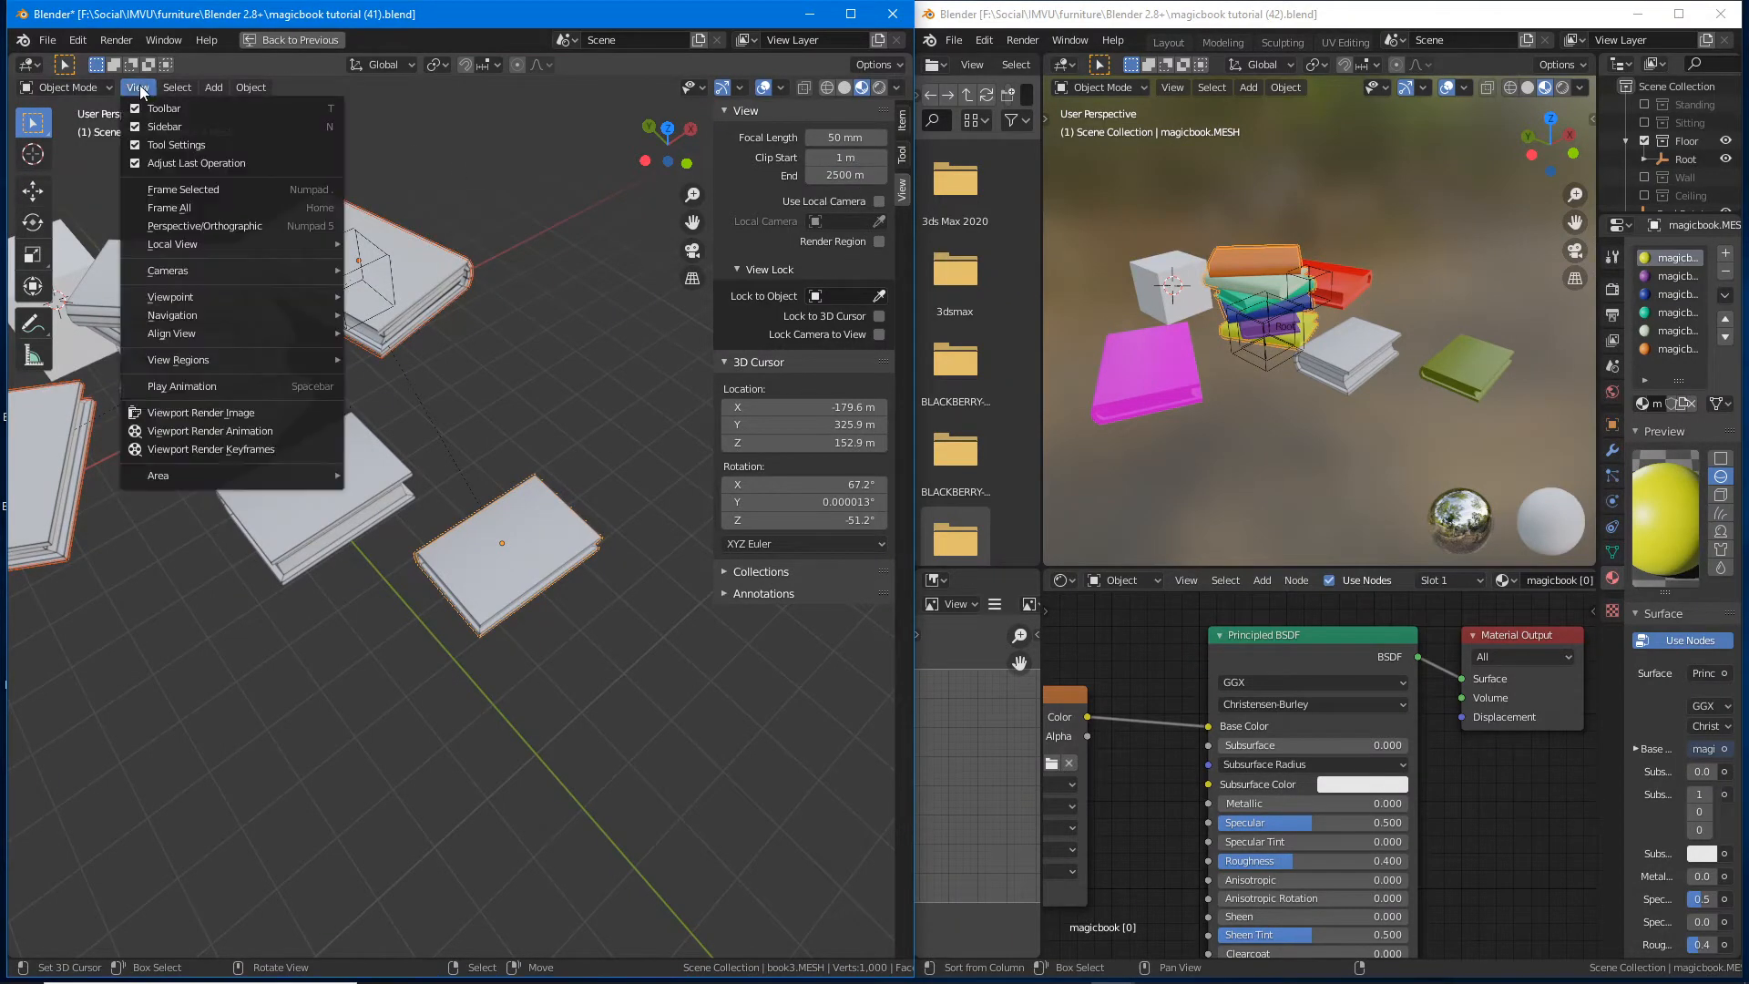
left_click(155, 127)
Step: Reselect book1, the book behind the stack and book3, restore the UV Editing layout, and enter Edit Mode on all three
scroll(417, 520, "up", 3)
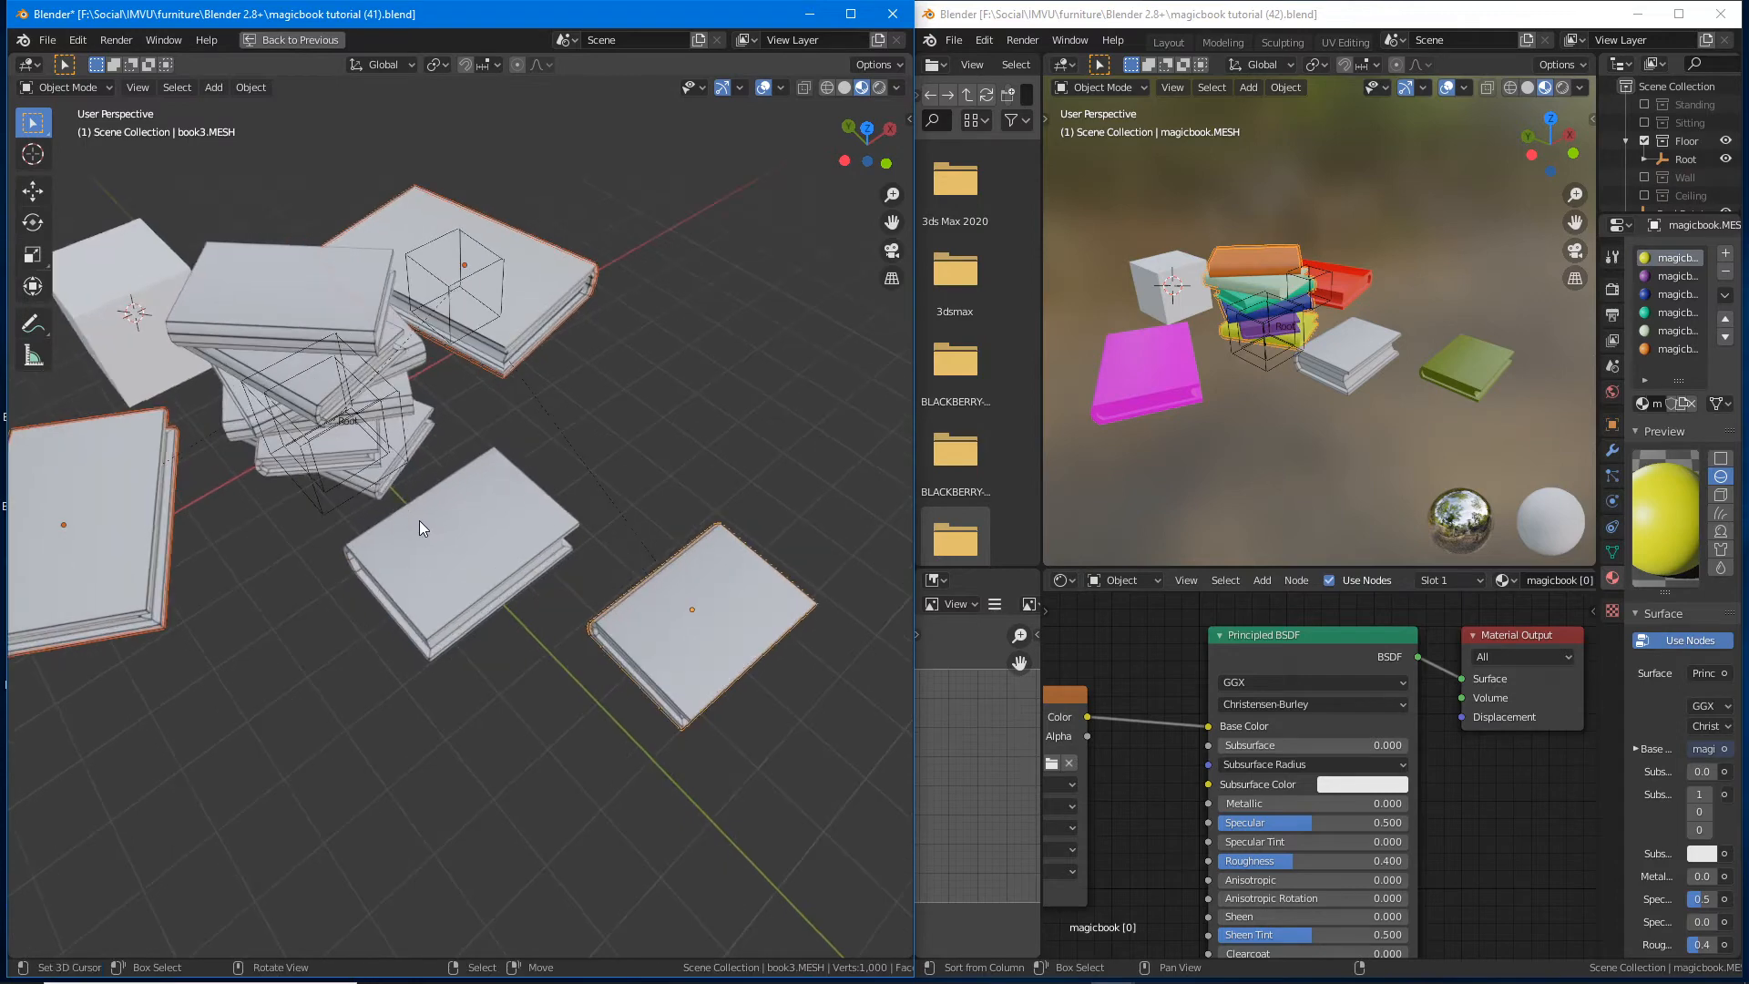
middle_click_drag(395, 523, 328, 521)
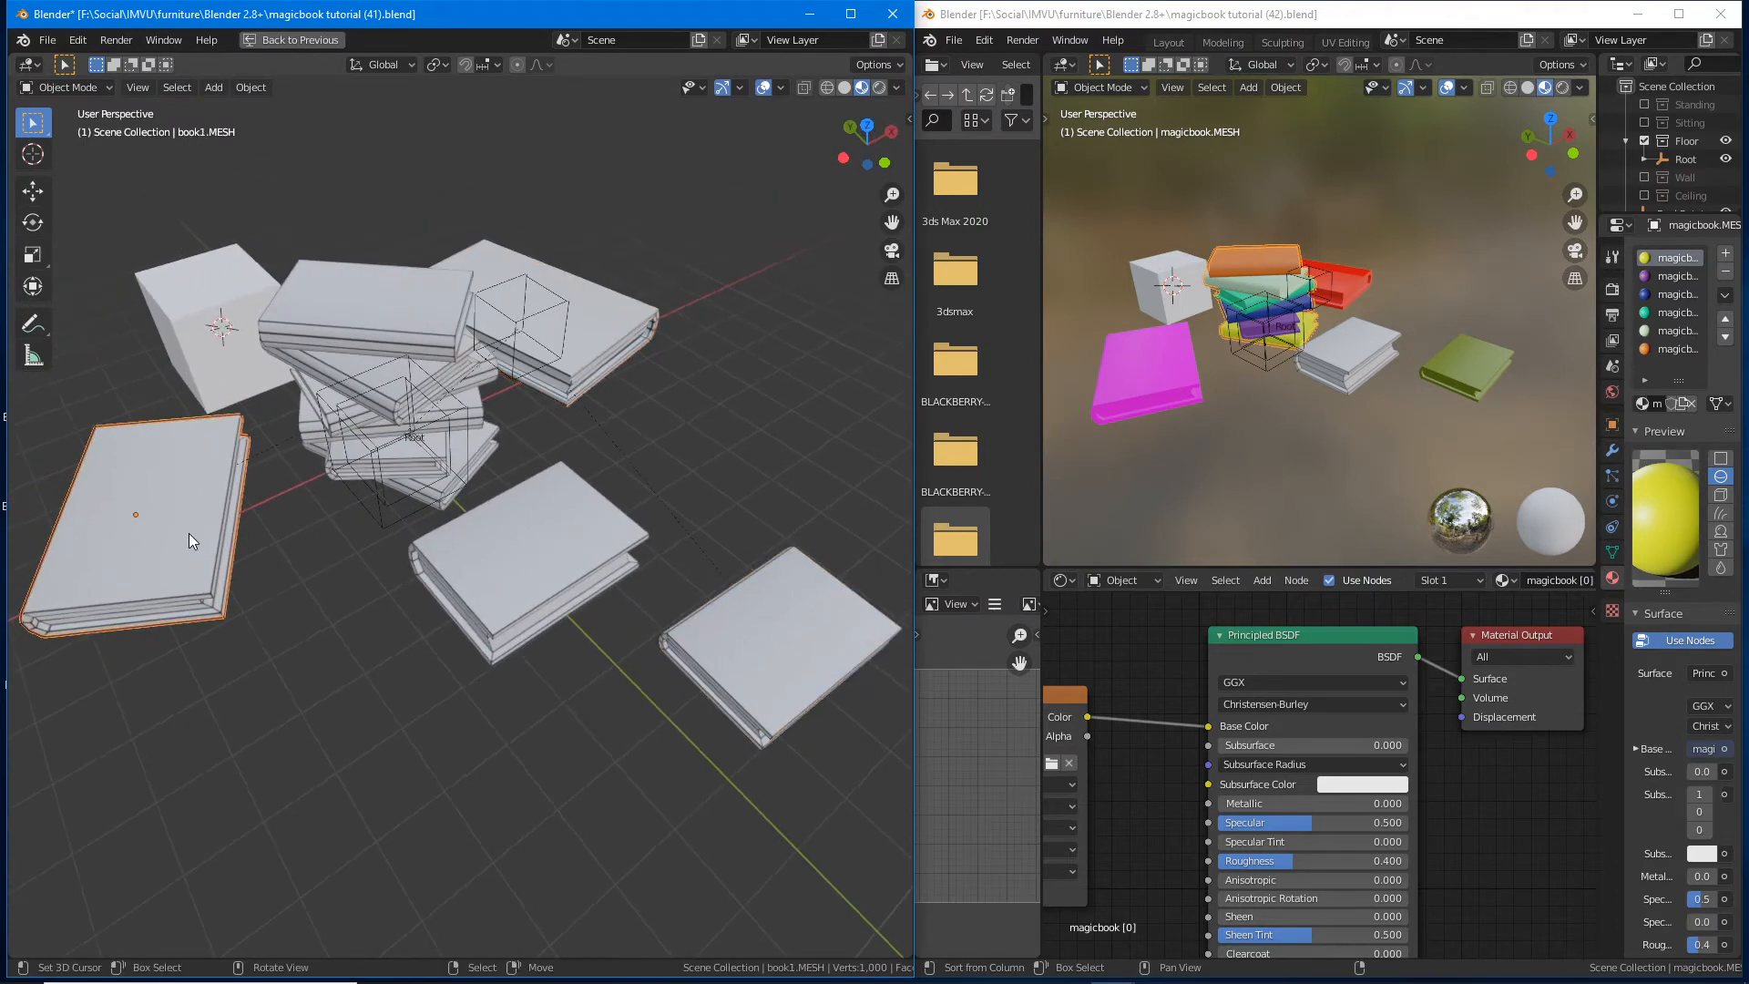
middle_click_drag(670, 614, 675, 554)
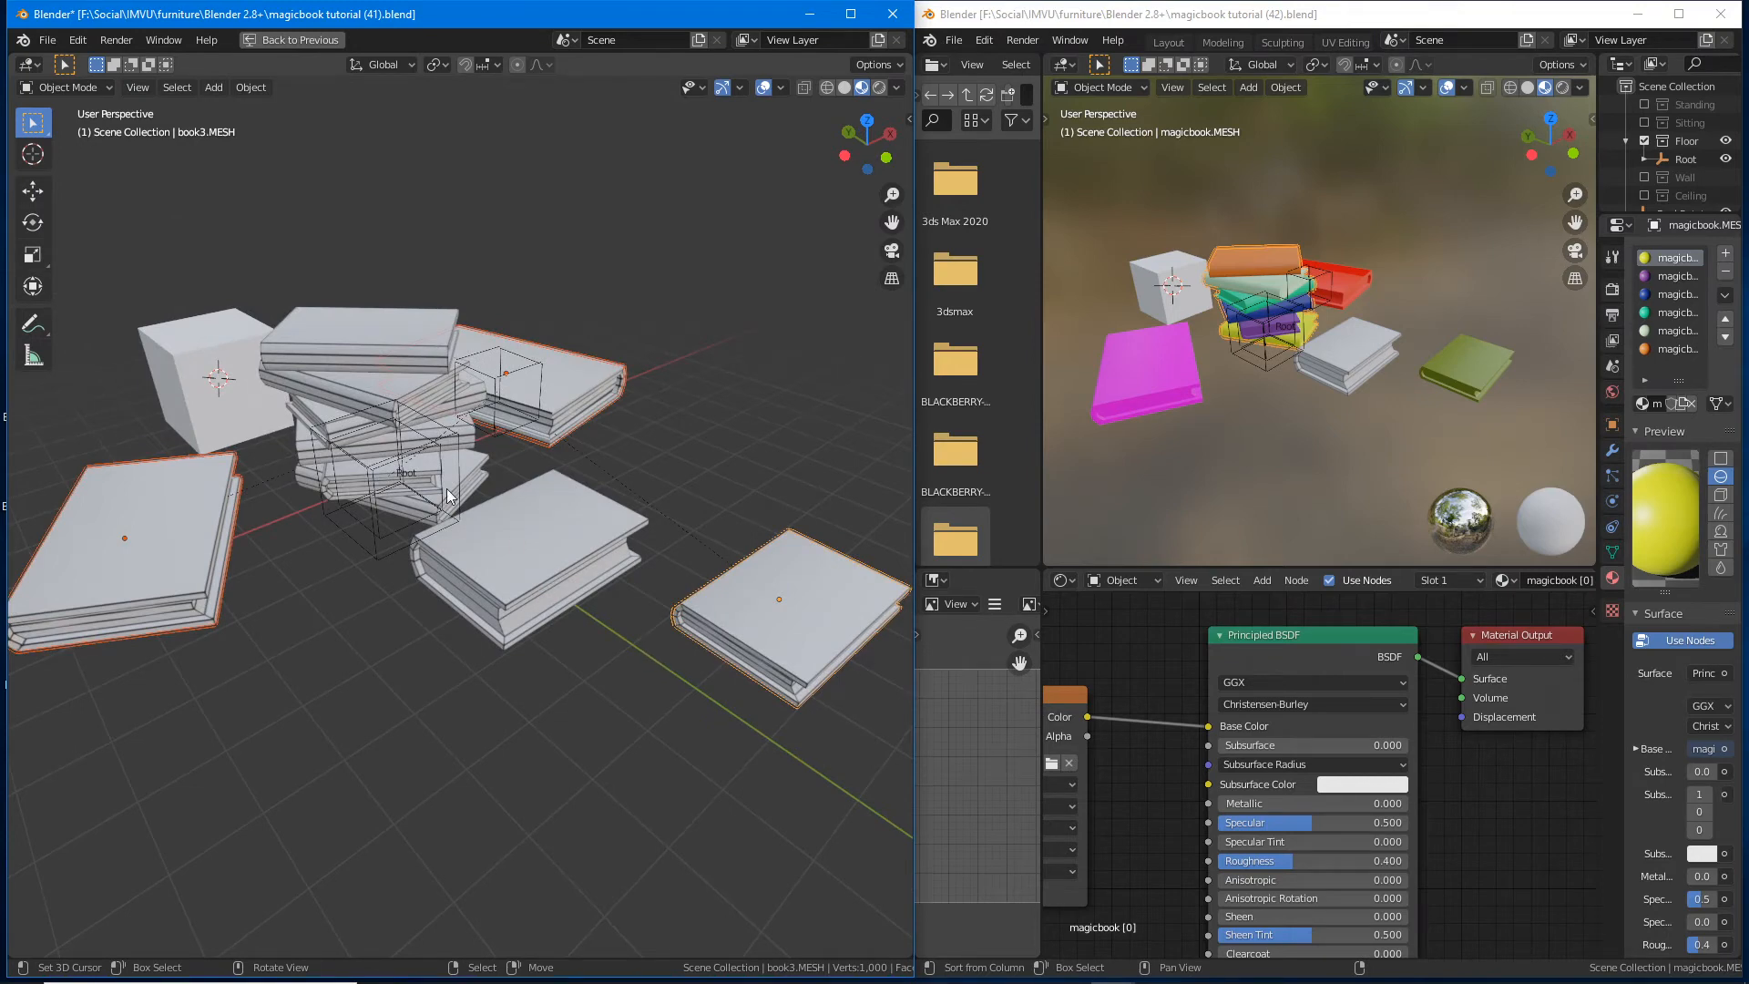
left_click(287, 40)
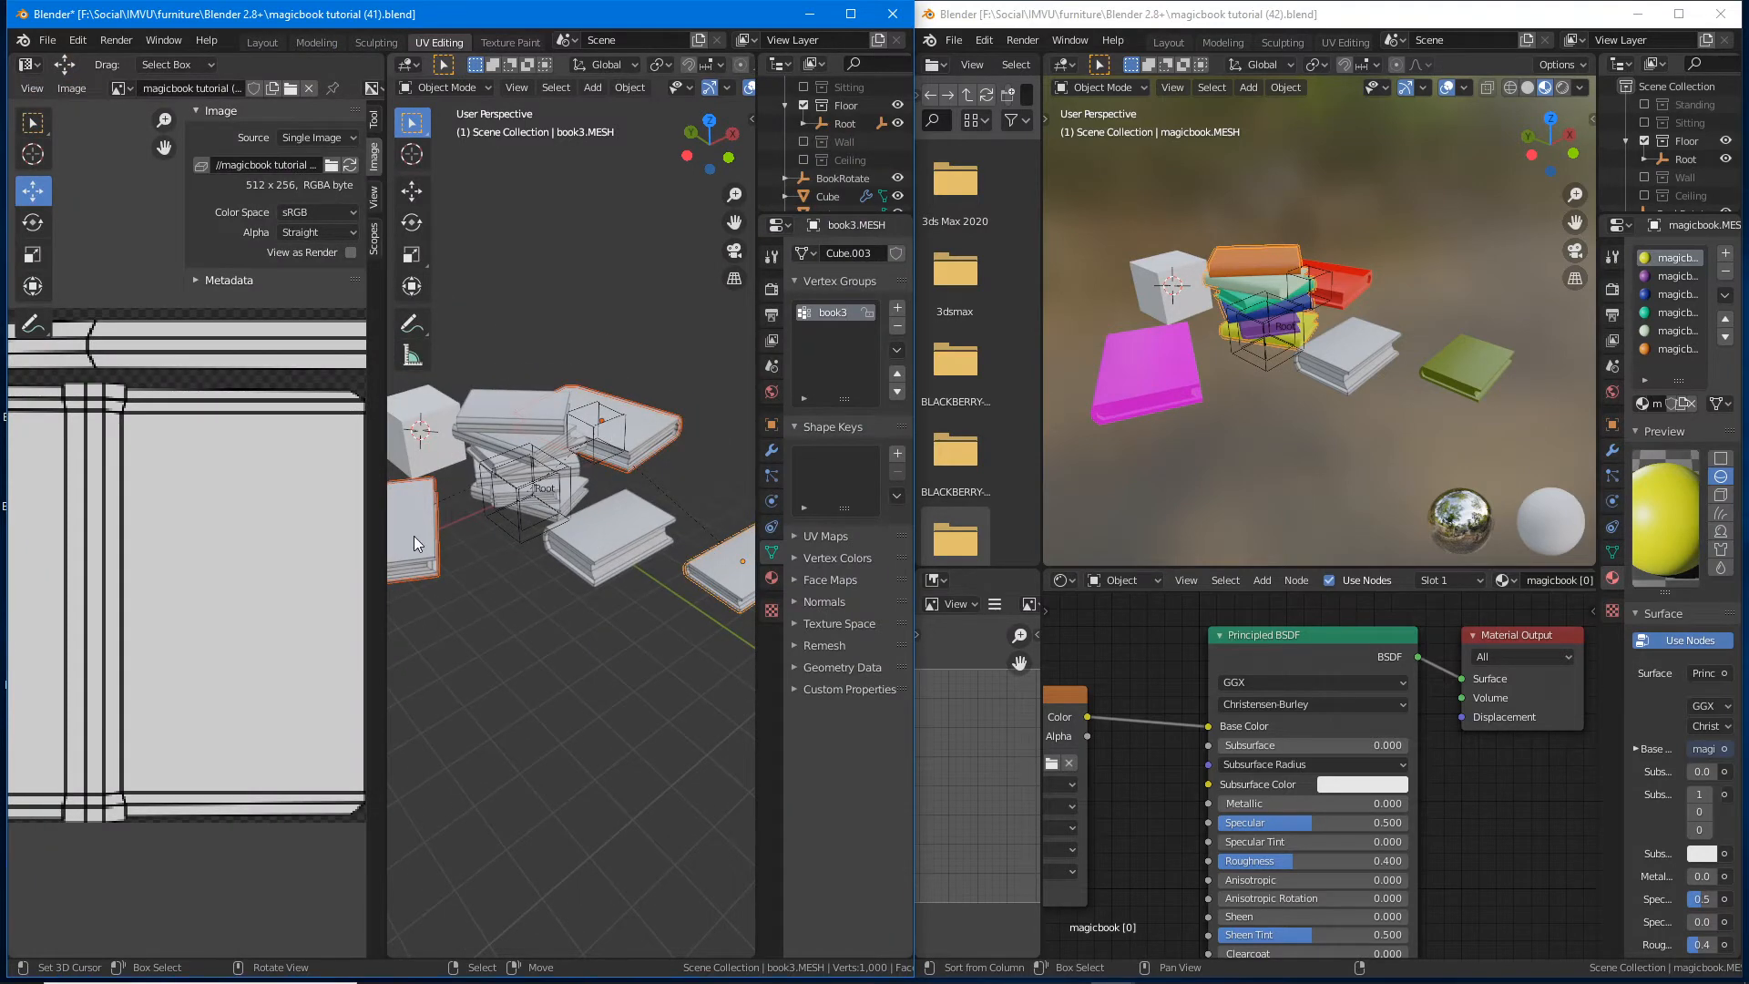
key("Tab")
Step: Examine the overlapping UV islands of the three books, checking the spine, page strip and cover corners
scroll(128, 495, "up", 3)
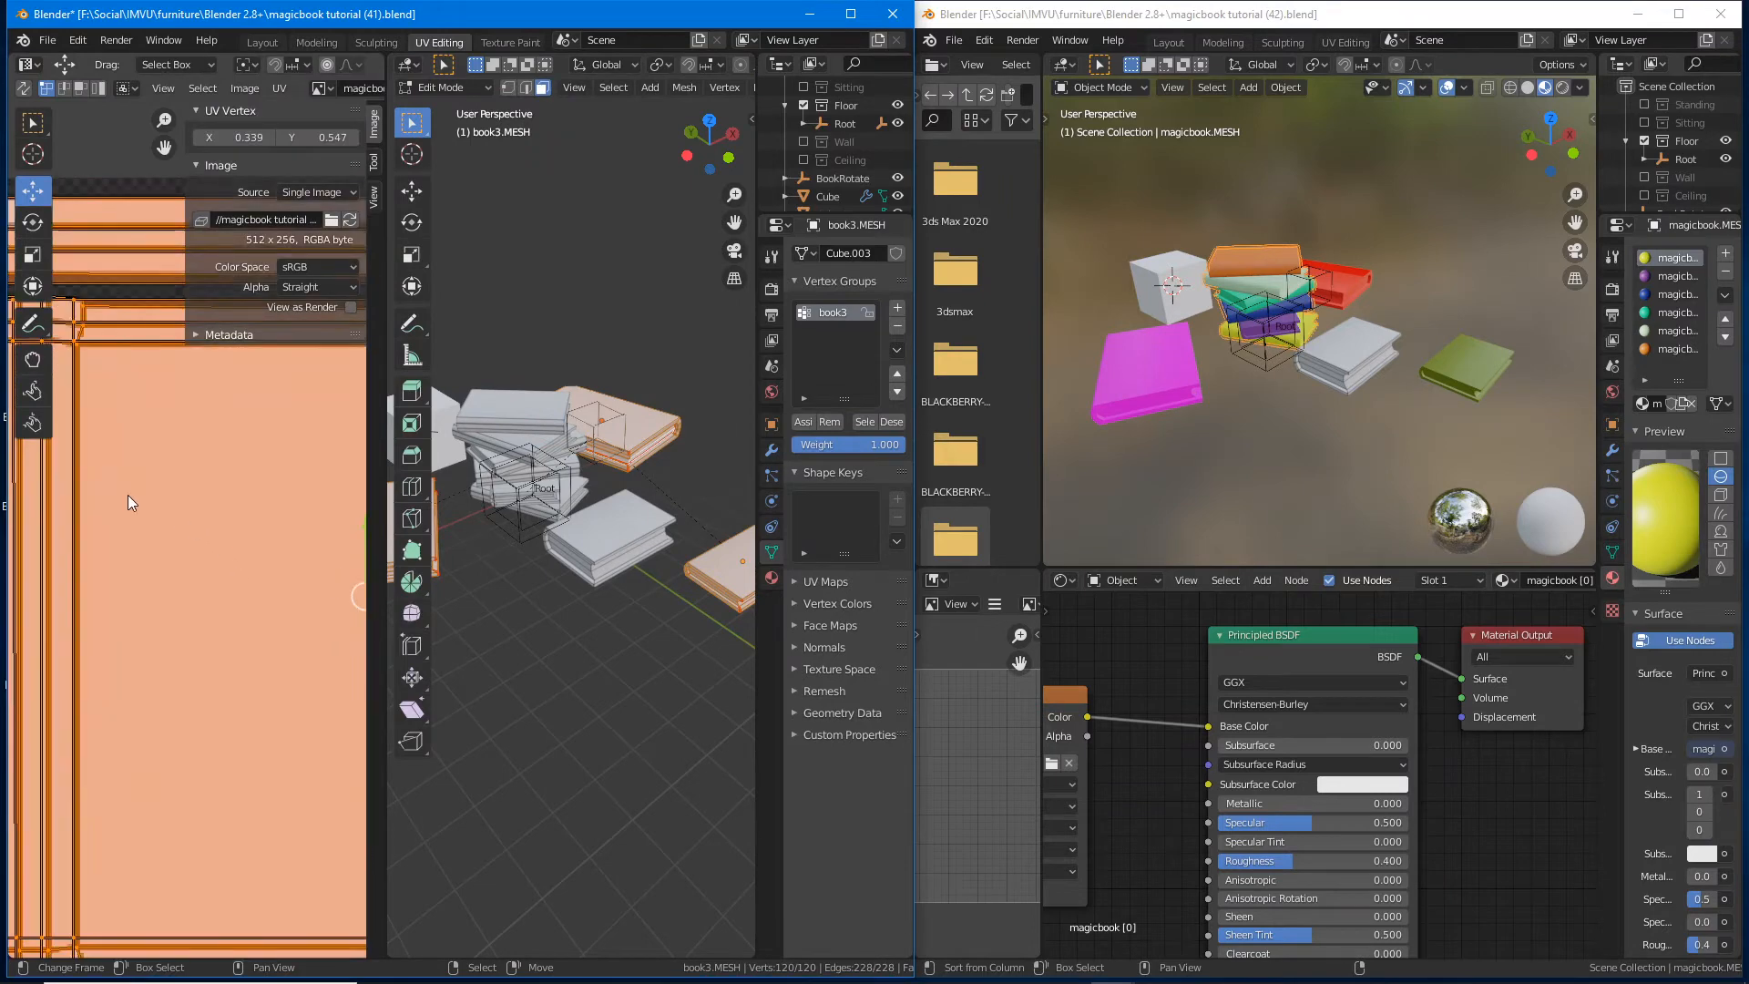
scroll(184, 517, "up", 3)
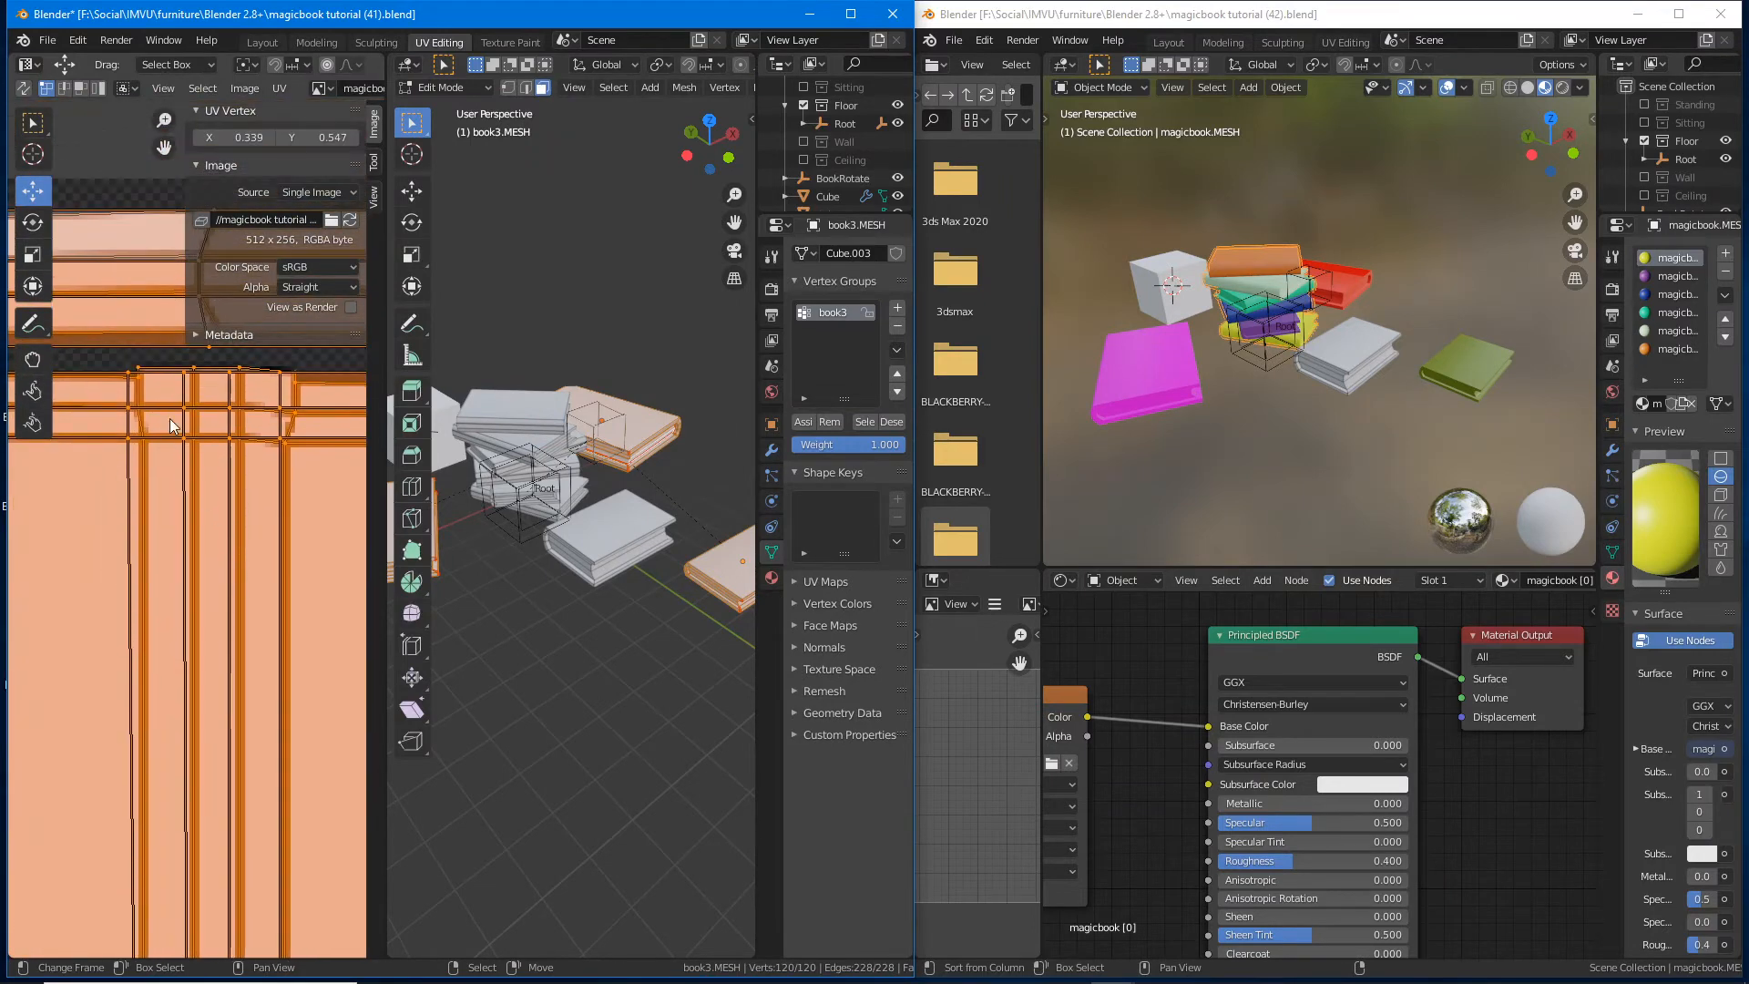
middle_click_drag(161, 401, 182, 498)
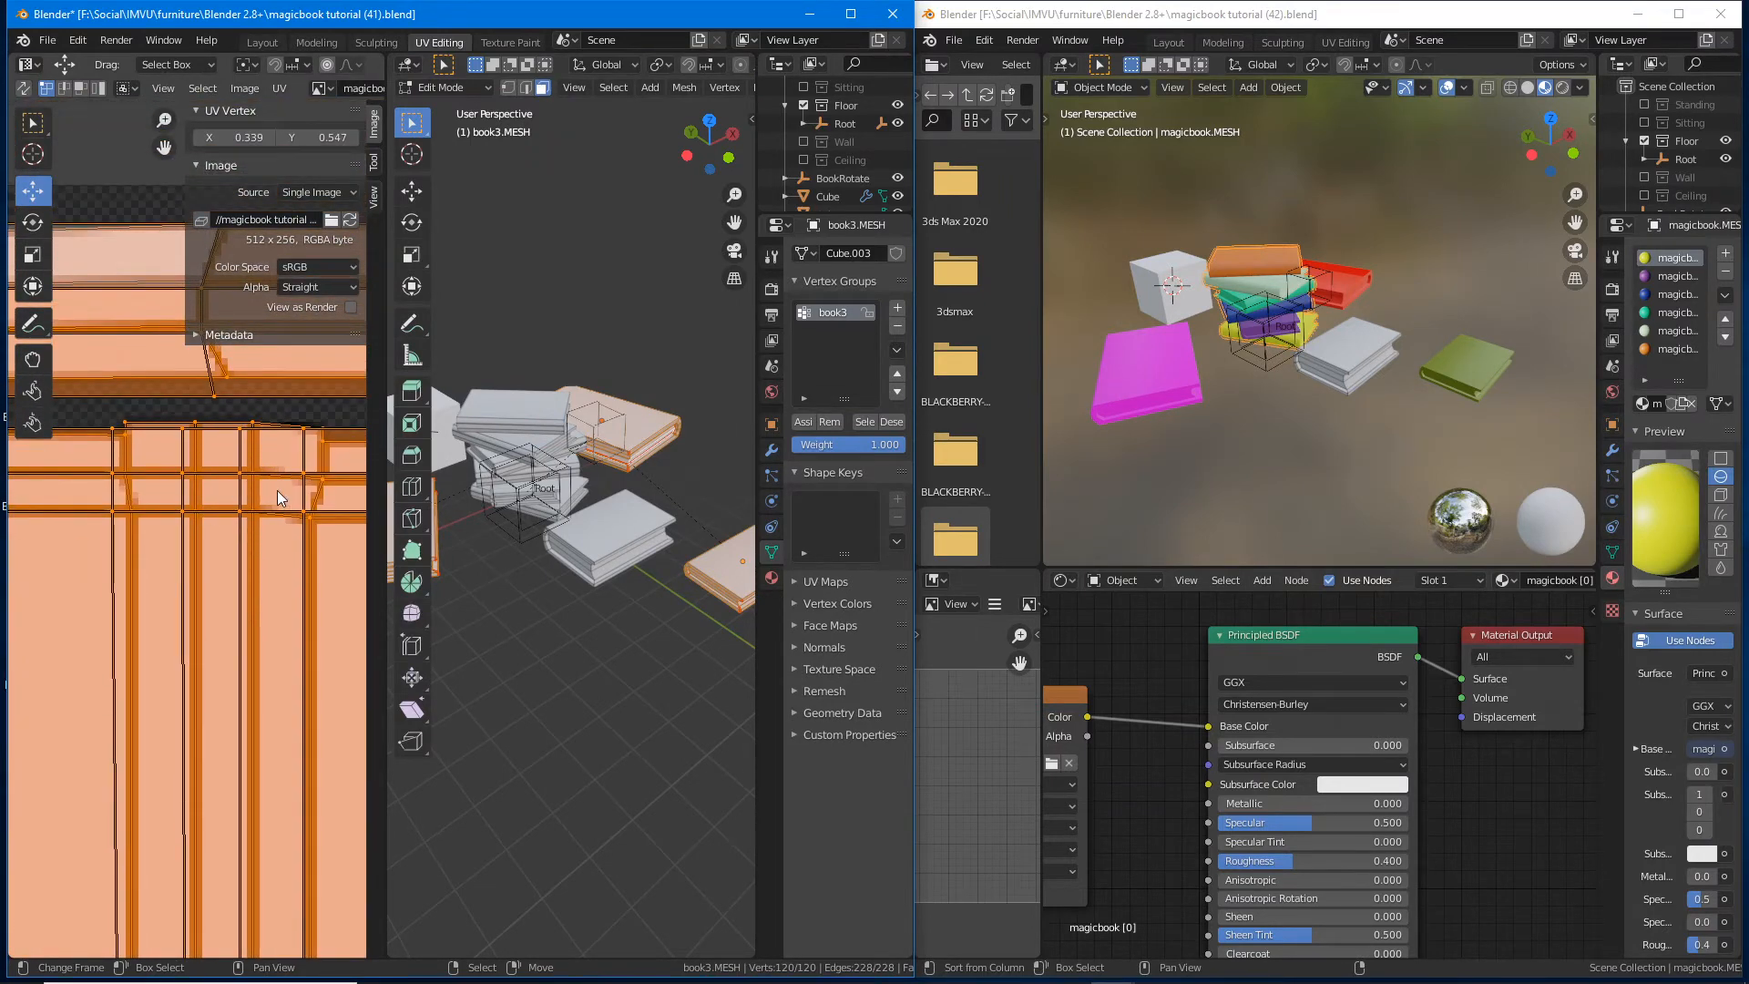
scroll(268, 508, "down", 4)
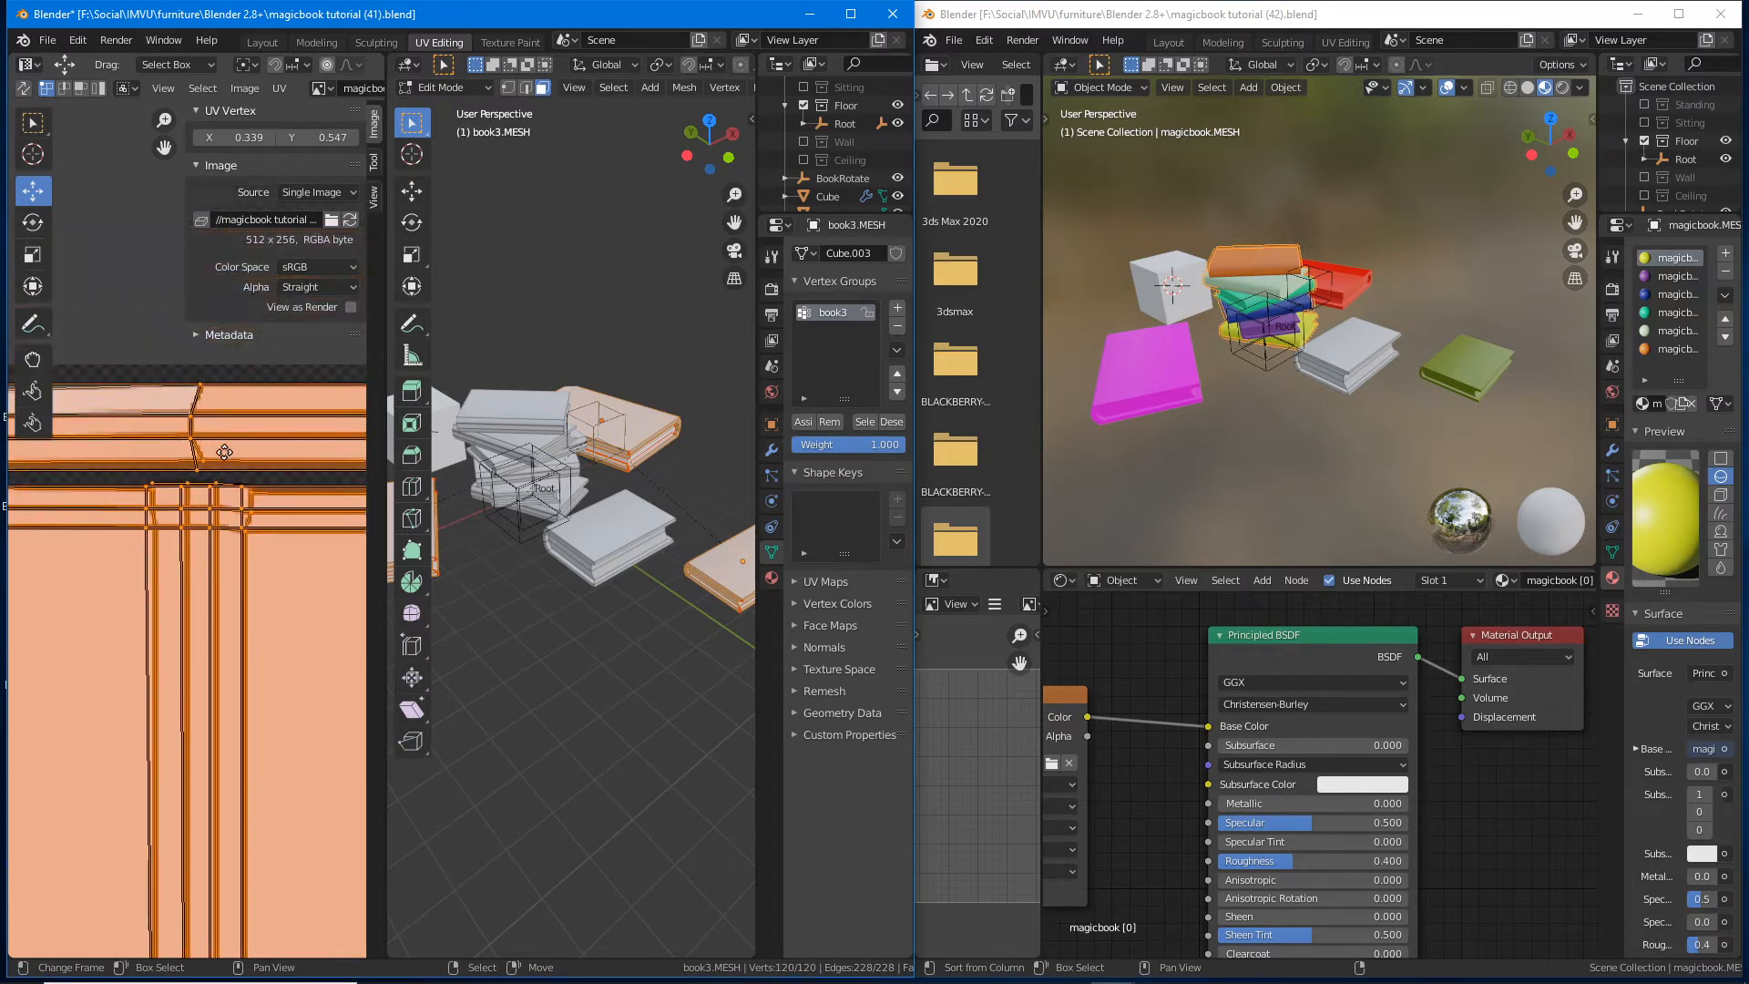
middle_click_drag(637, 545, 558, 568)
scroll(546, 520, "up", 3)
scroll(550, 522, "up", 4)
scroll(122, 565, "down", 5)
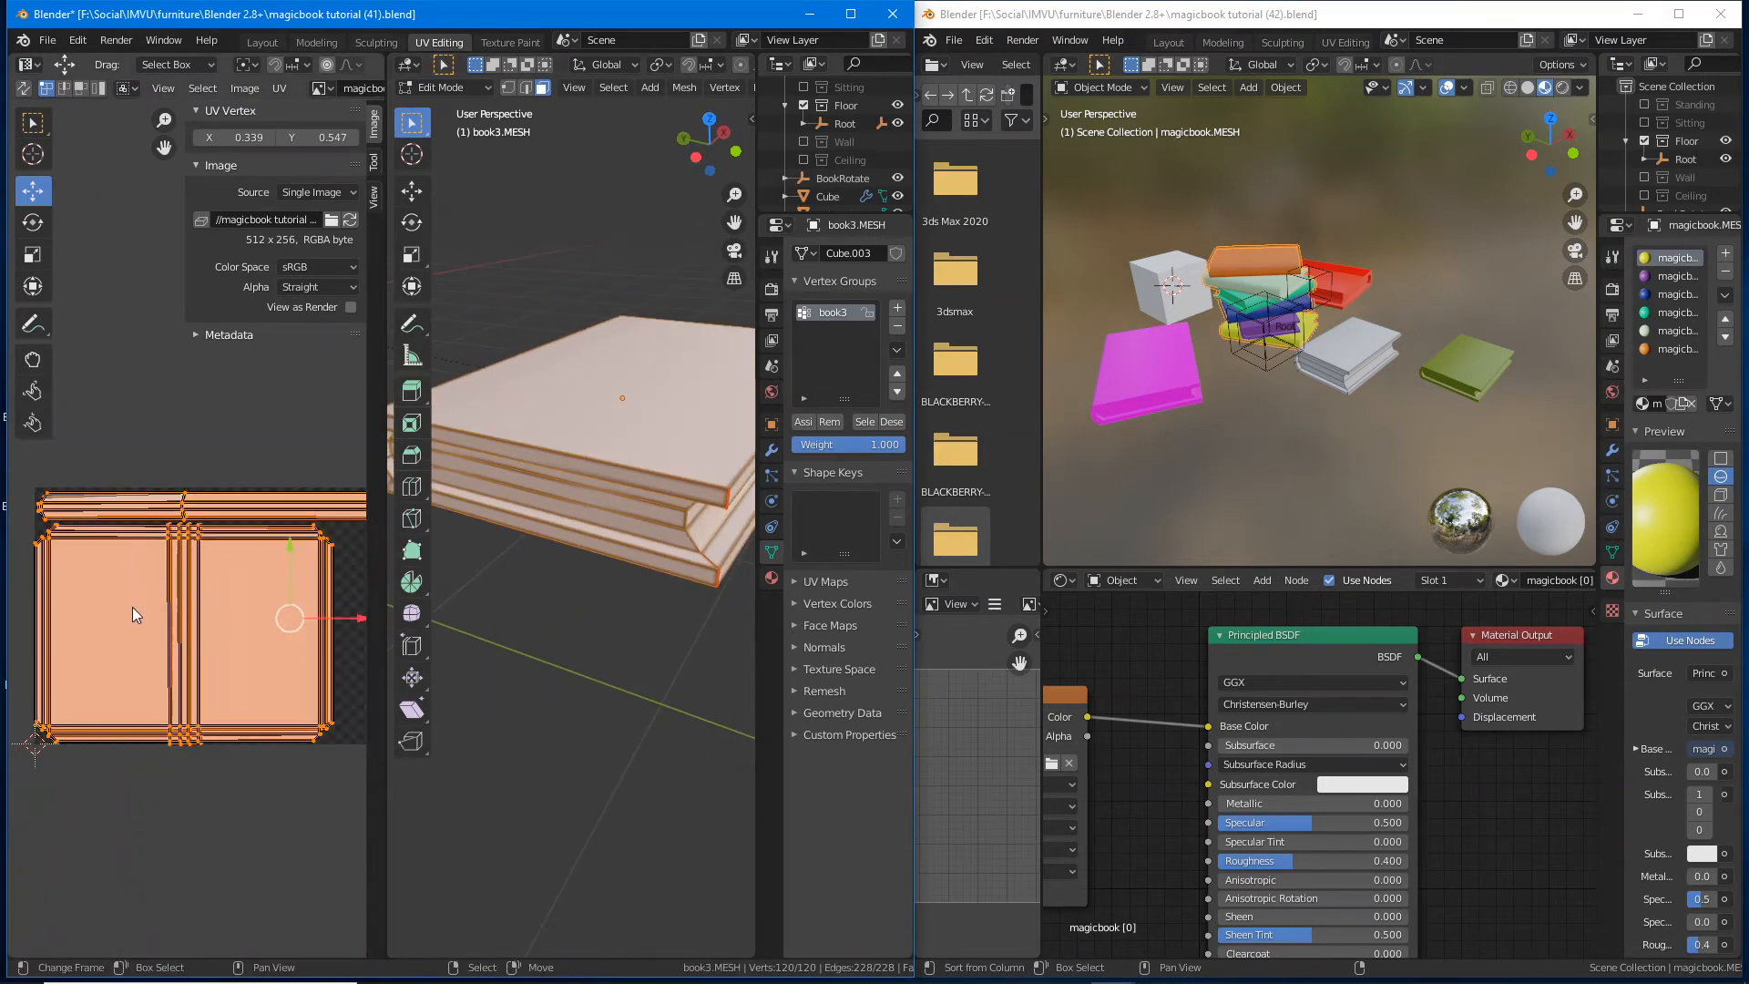
middle_click_drag(133, 607, 191, 577)
scroll(189, 576, "up", 4)
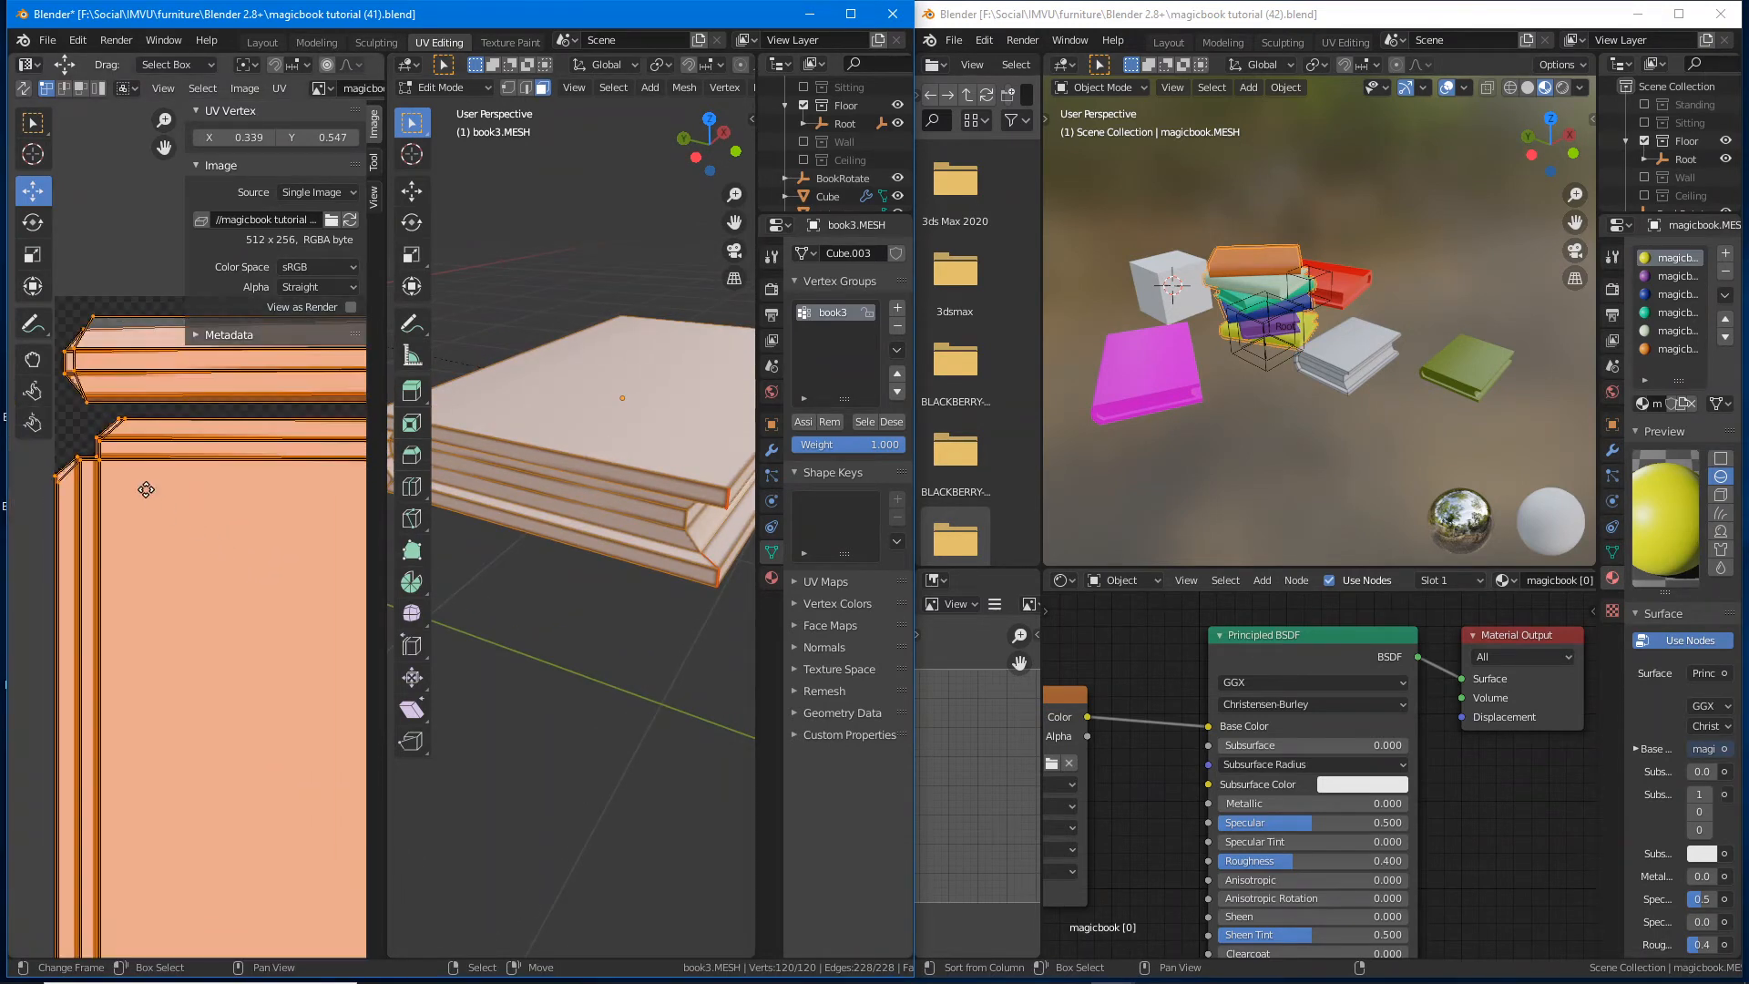
middle_click_drag(145, 490, 212, 578)
scroll(211, 578, "up", 2)
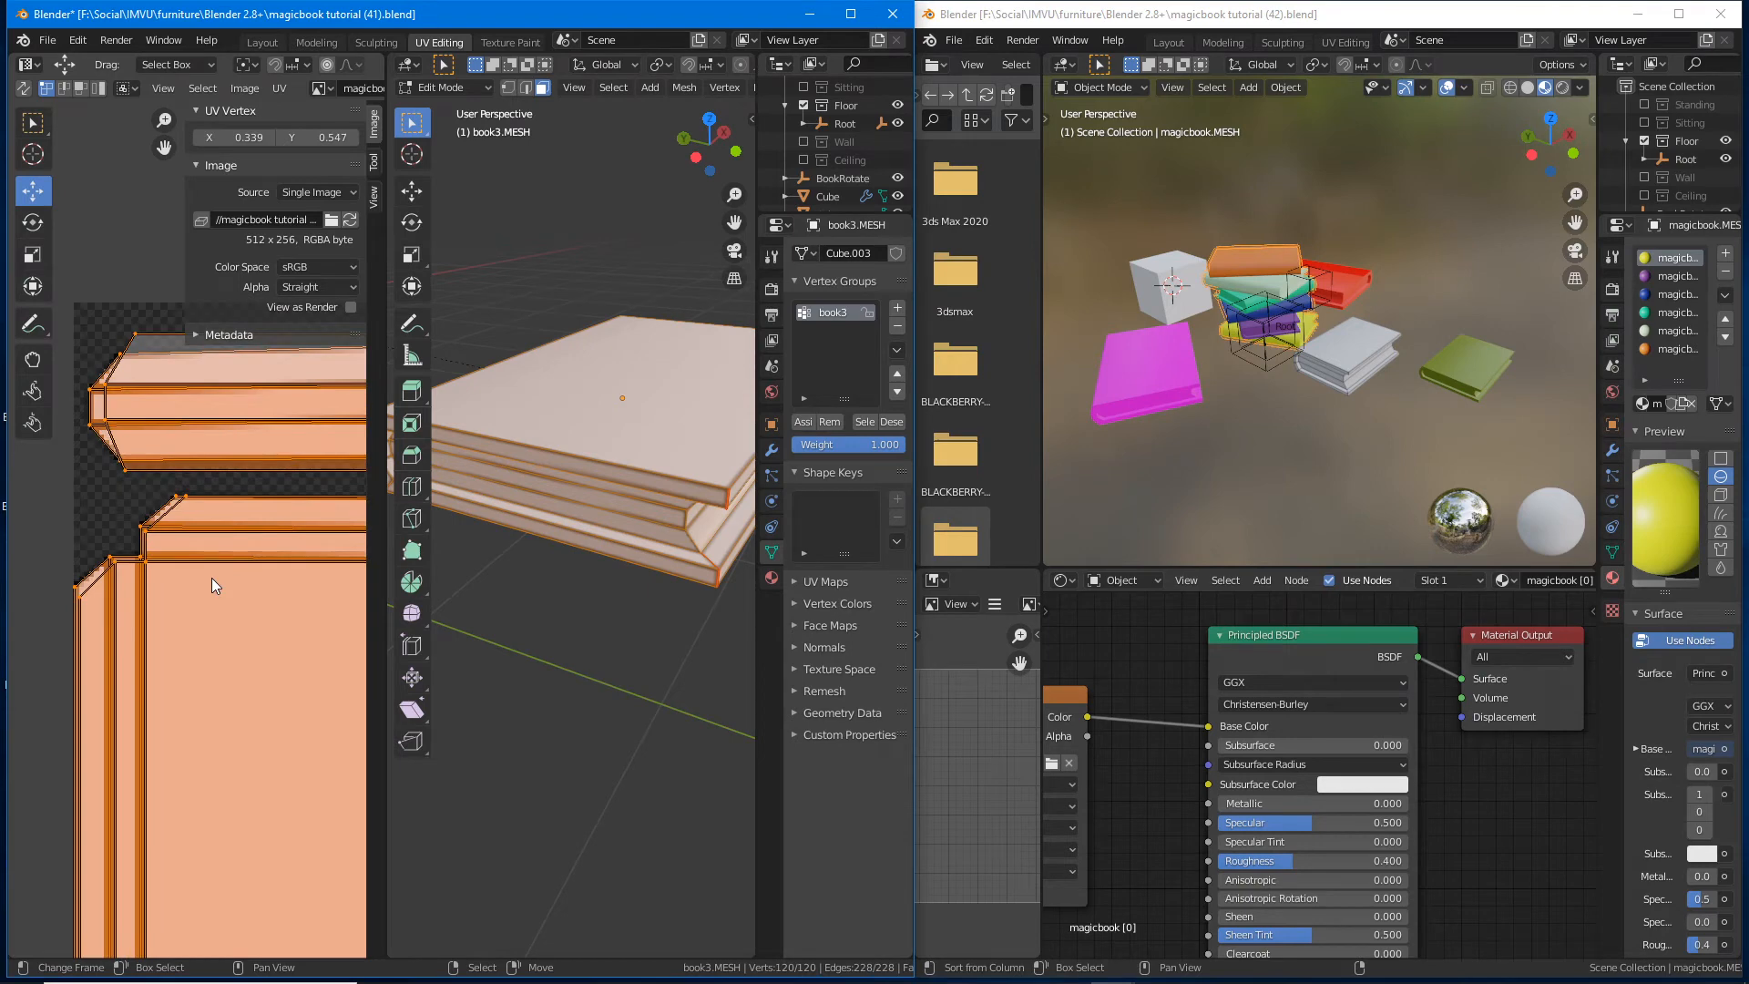
Step: Compare the edges and corners of the selected books in the 3D view, and return to Object Mode
middle_click_drag(647, 516, 643, 511)
middle_click_drag(496, 349, 651, 493, "shift")
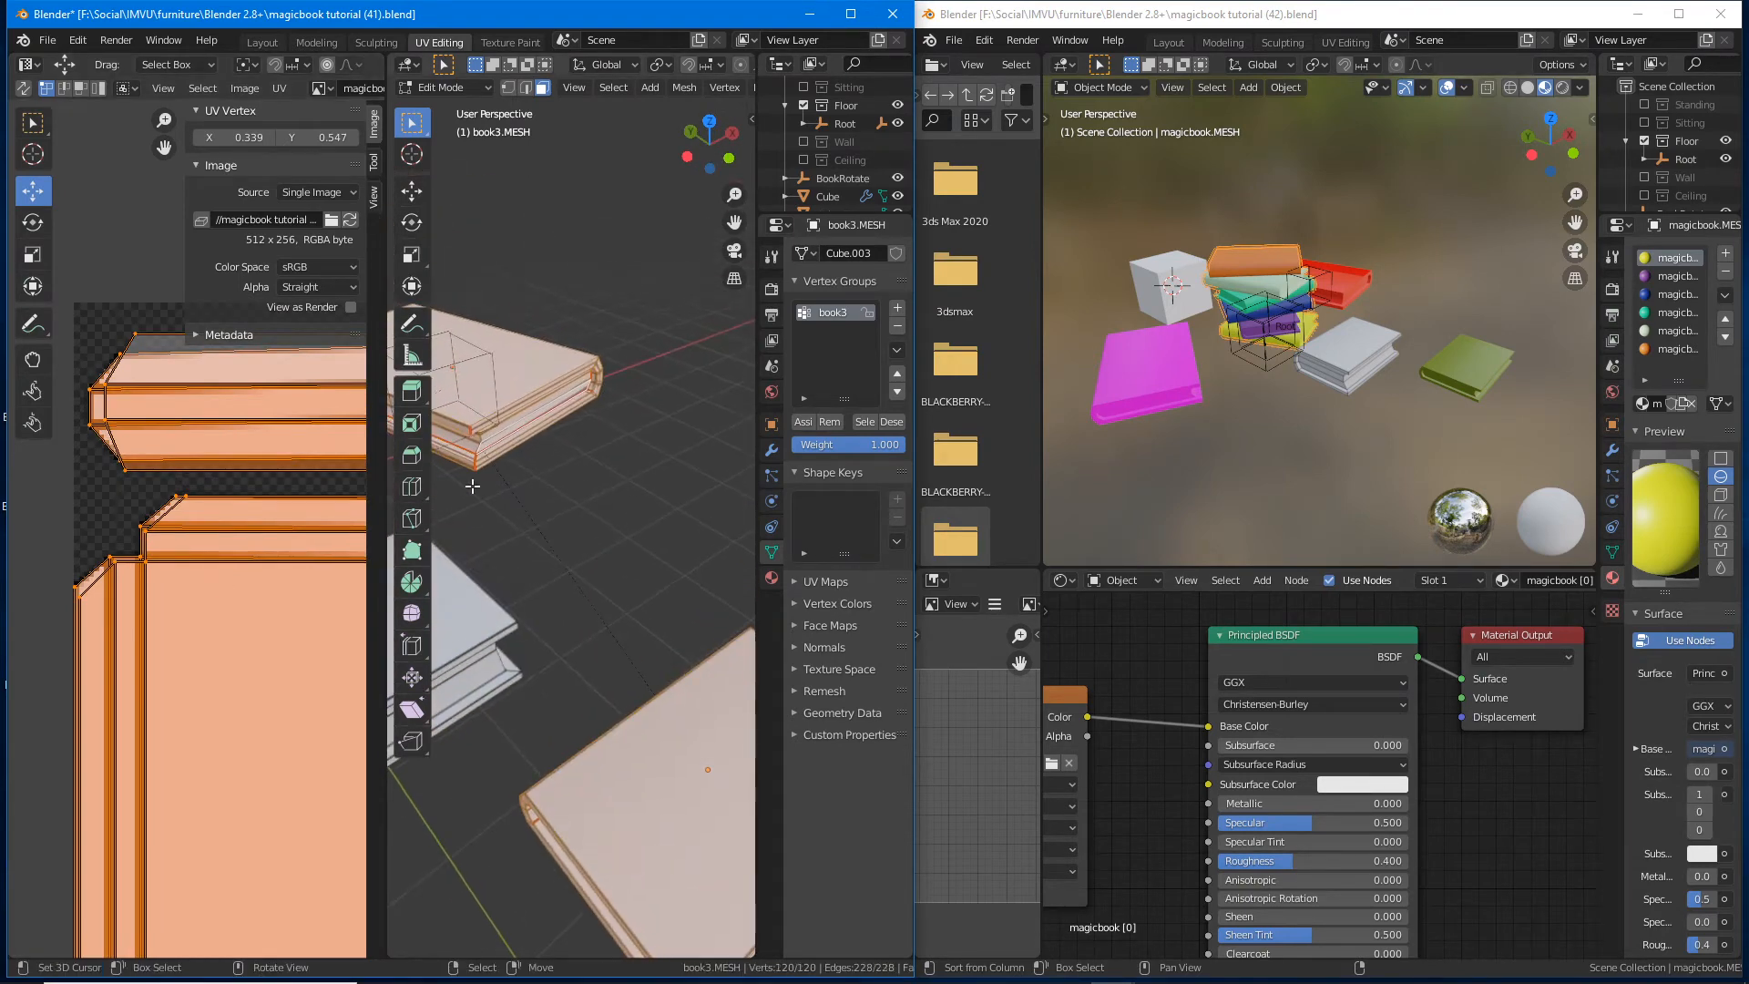
mouse_move(473, 486)
middle_mouse_down("shift")
mouse_move(616, 605)
mouse_move(537, 597)
mouse_move(456, 557)
middle_mouse_up("shift")
key("KP_Decimal")
scroll(542, 583, "up", 4)
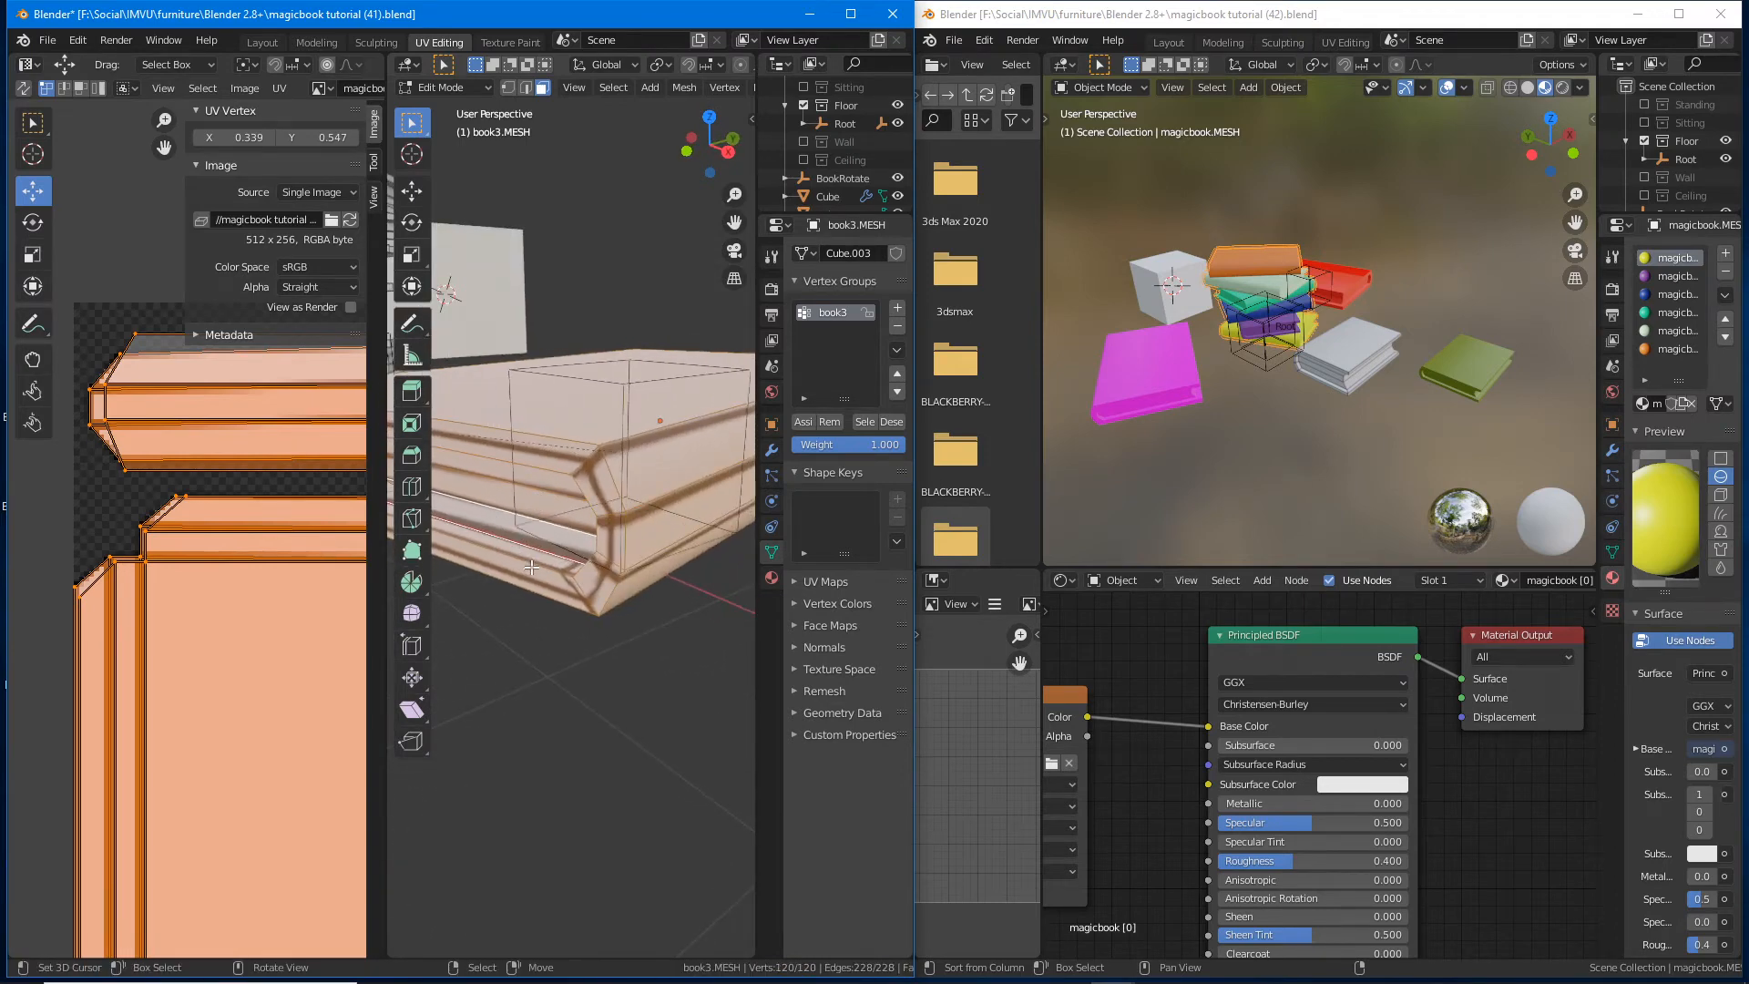
middle_click_drag(411, 496, 464, 563, "shift")
middle_click_drag(627, 590, 528, 315)
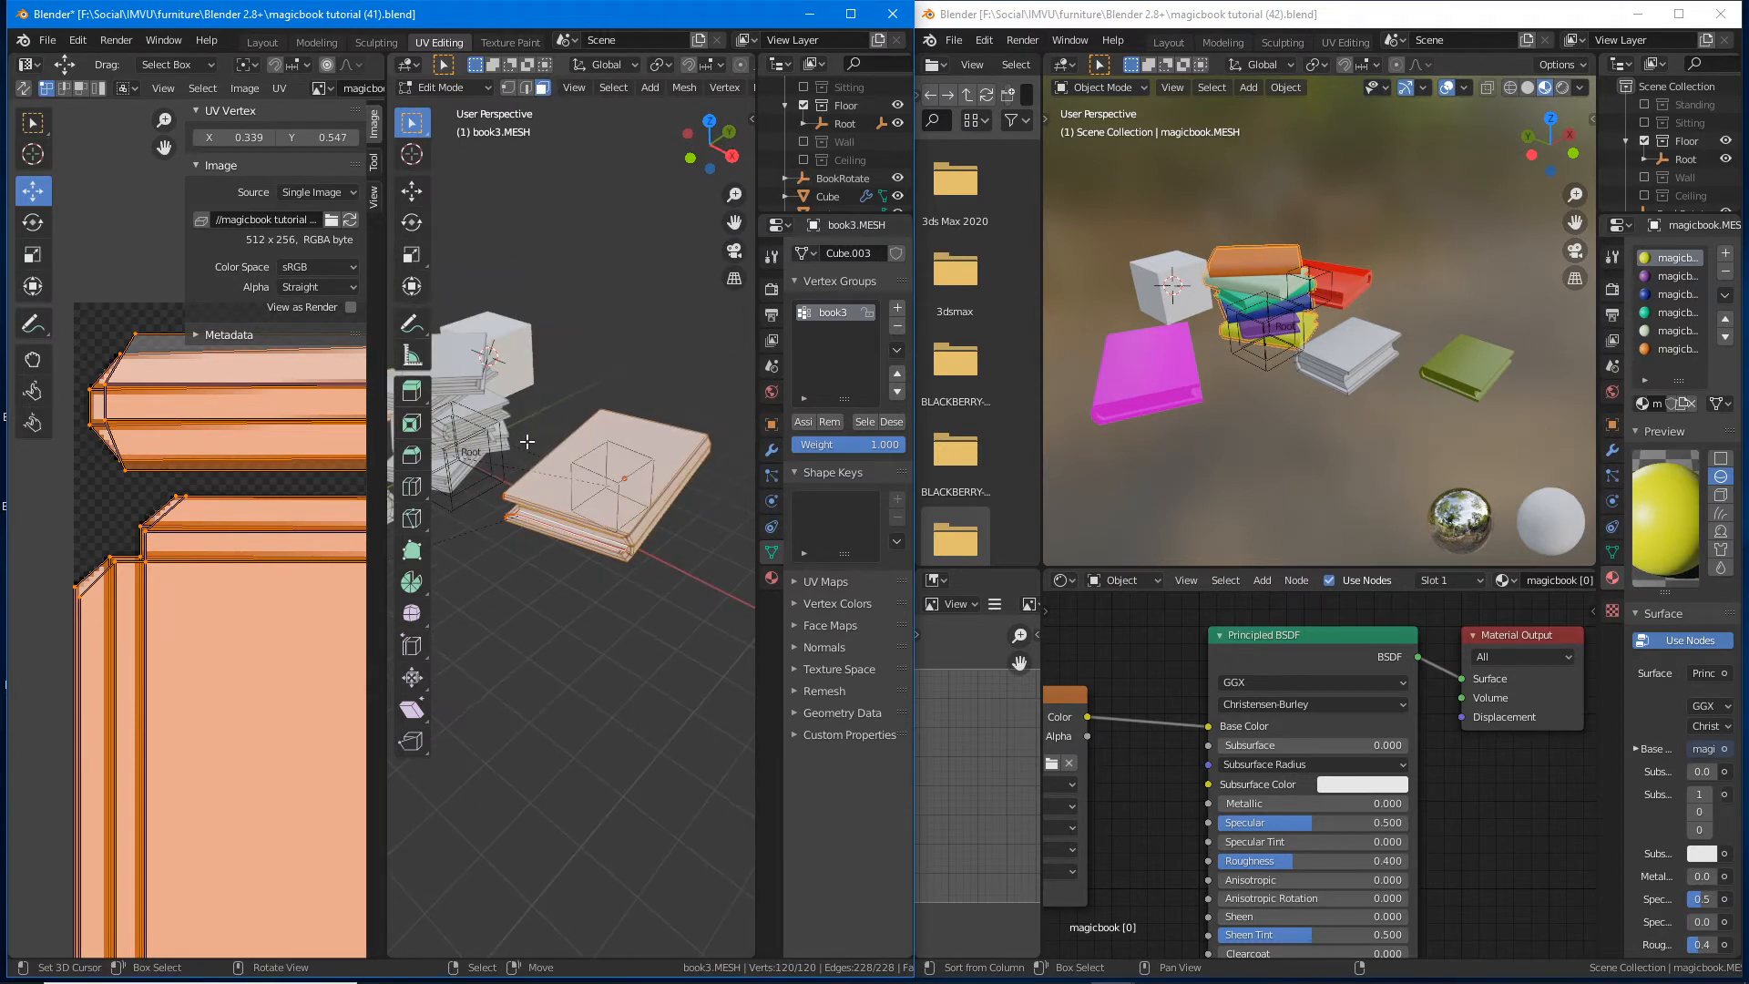
key("Tab")
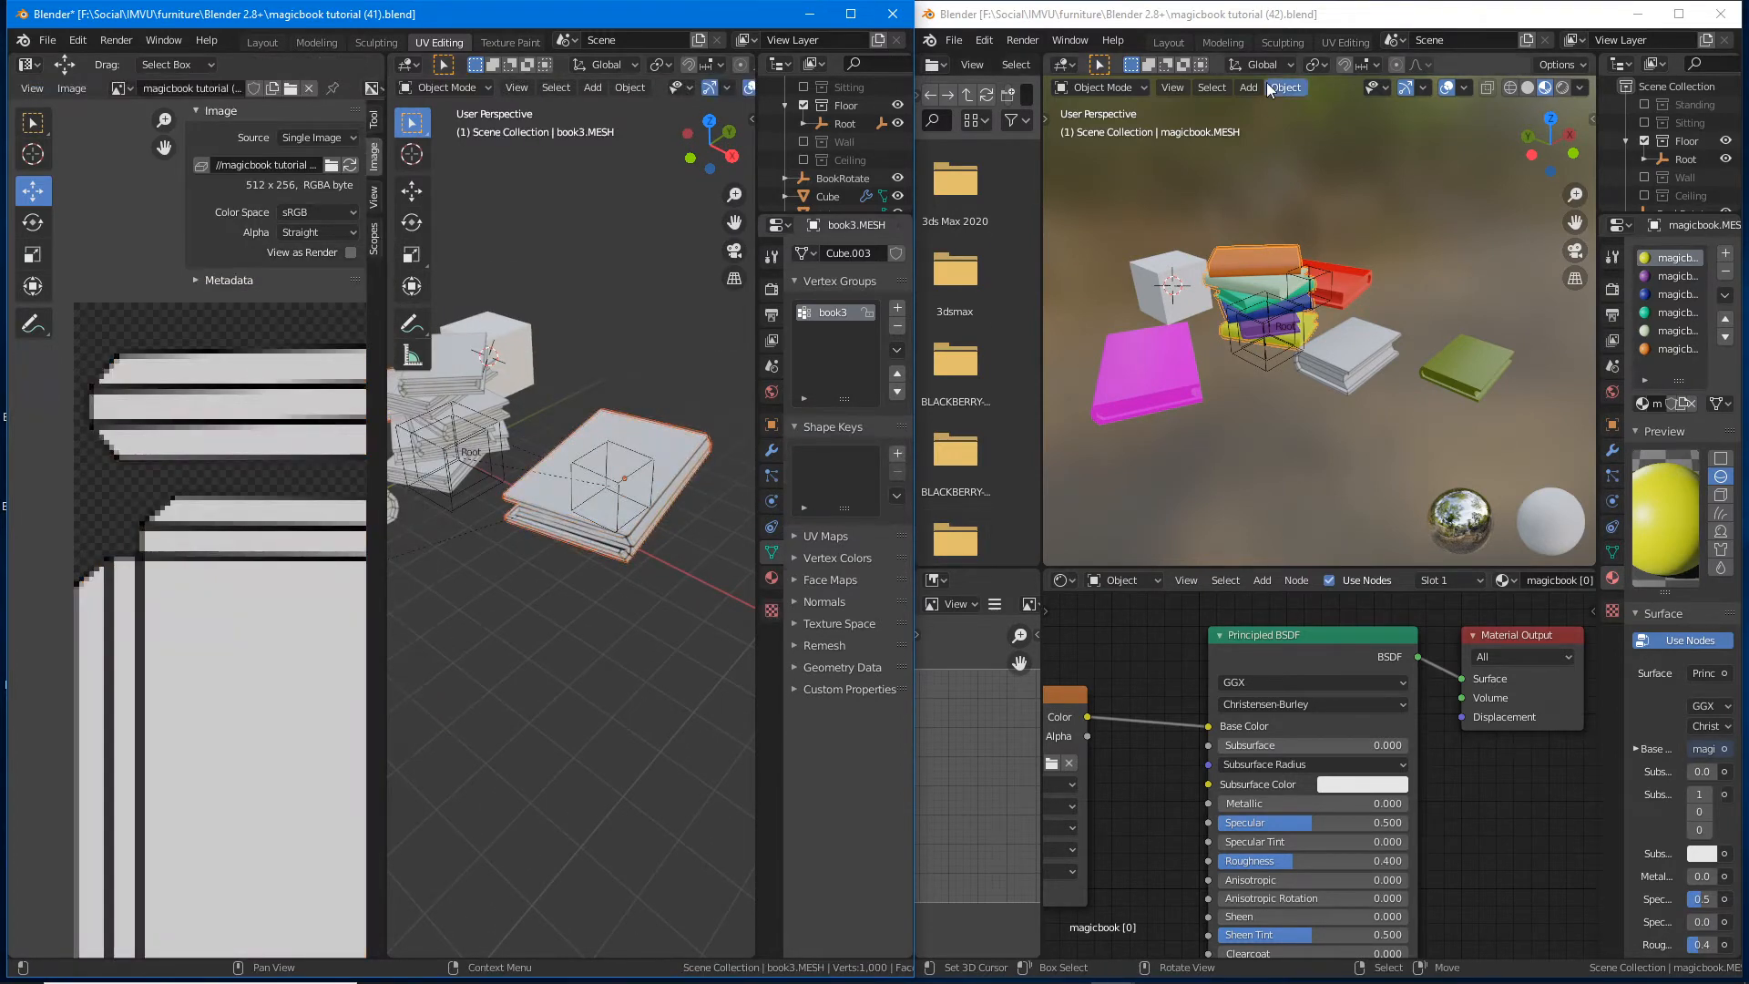
Step: Switch to the magicbook tutorial (42) Blender window, open its Layout workspace and view the coloured books from another angle
left_click(1266, 14)
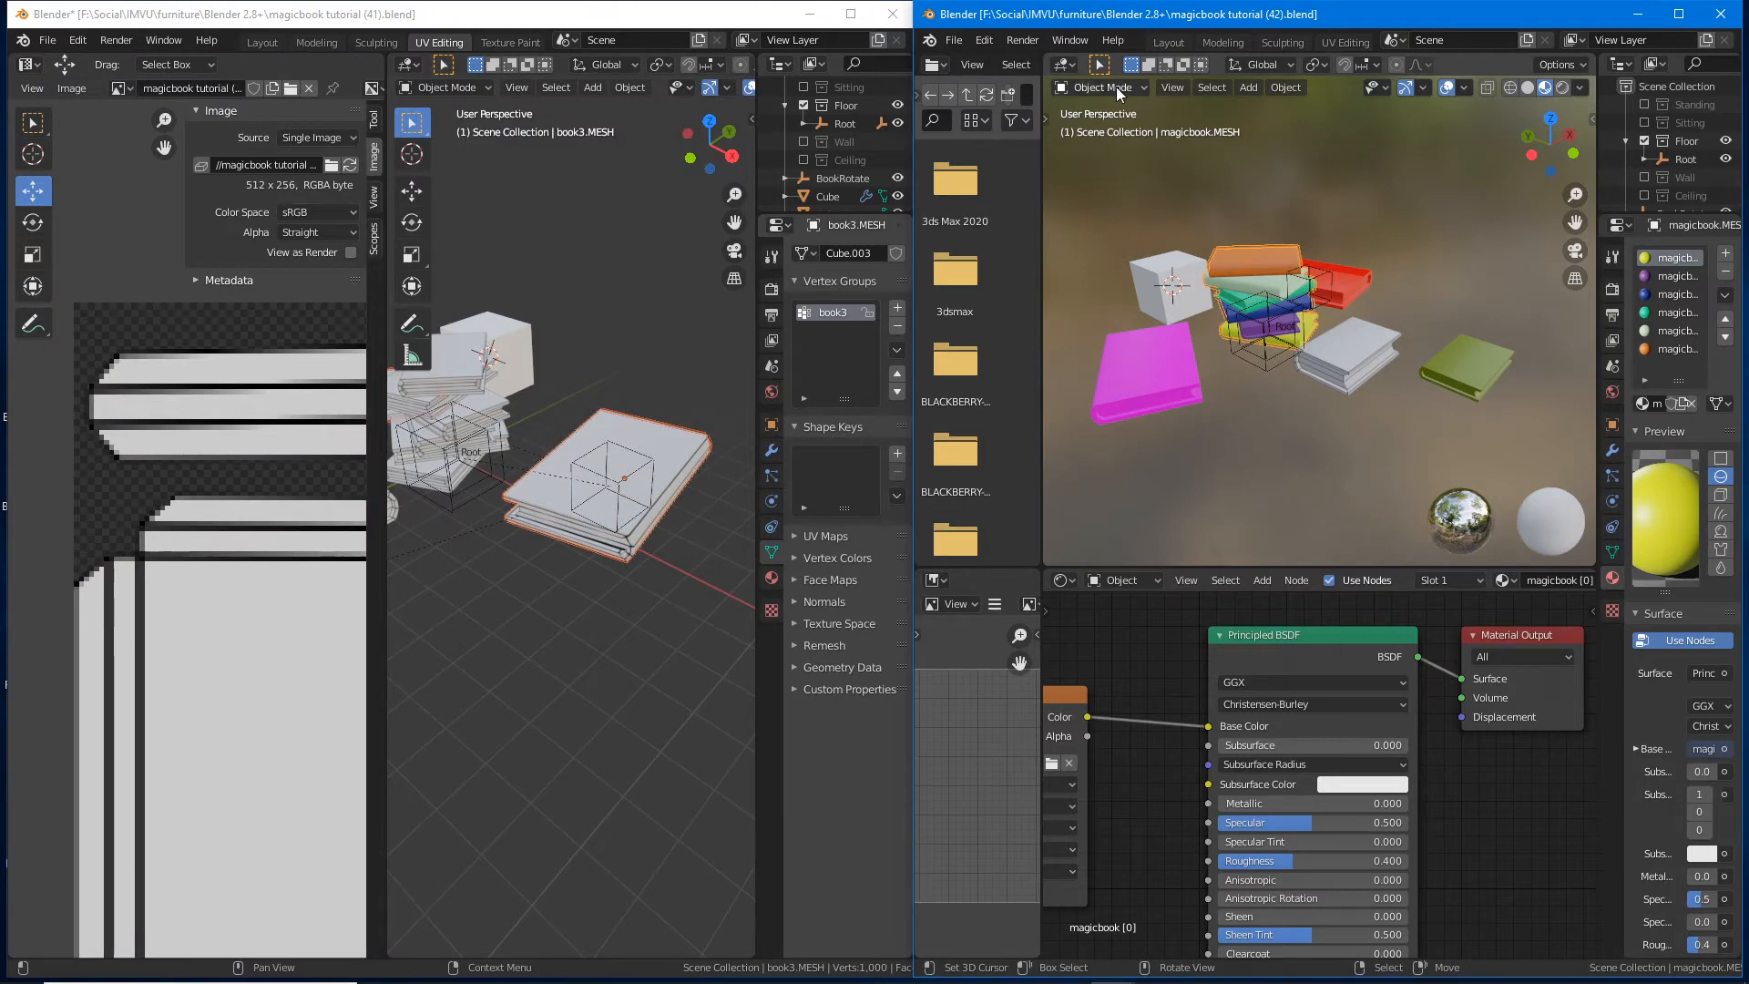
left_click(1169, 43)
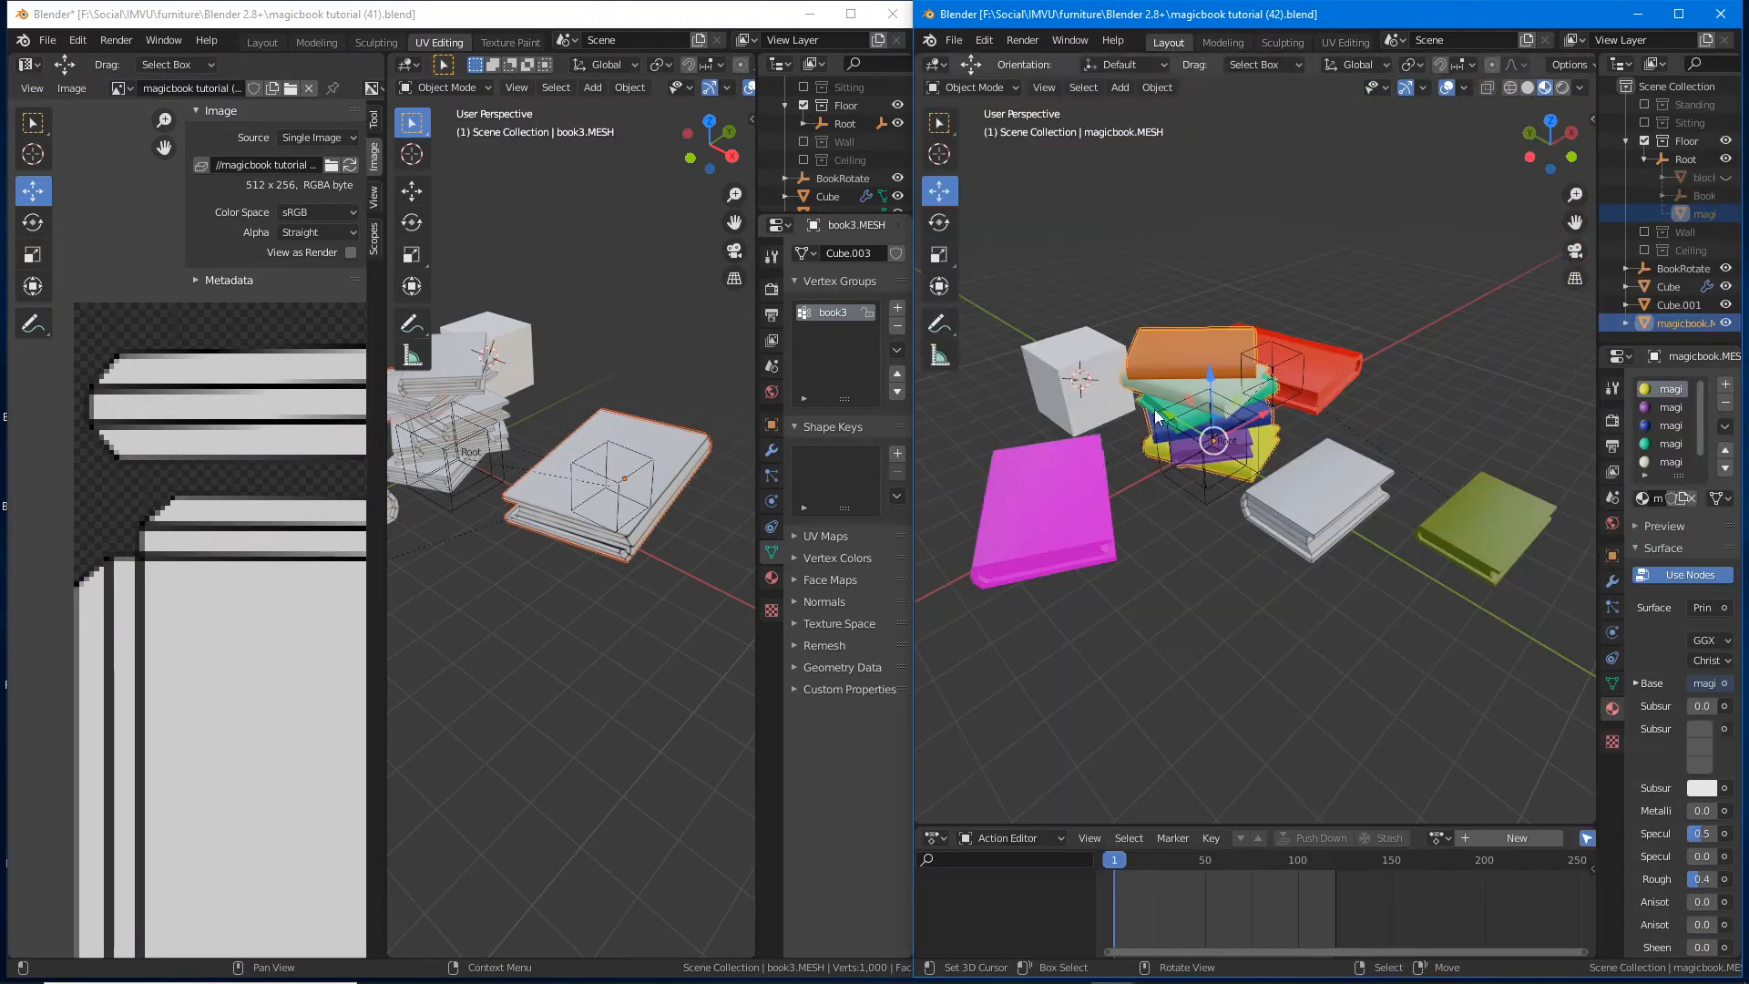
middle_click_drag(1128, 495, 1266, 505)
scroll(1257, 529, "up", 3)
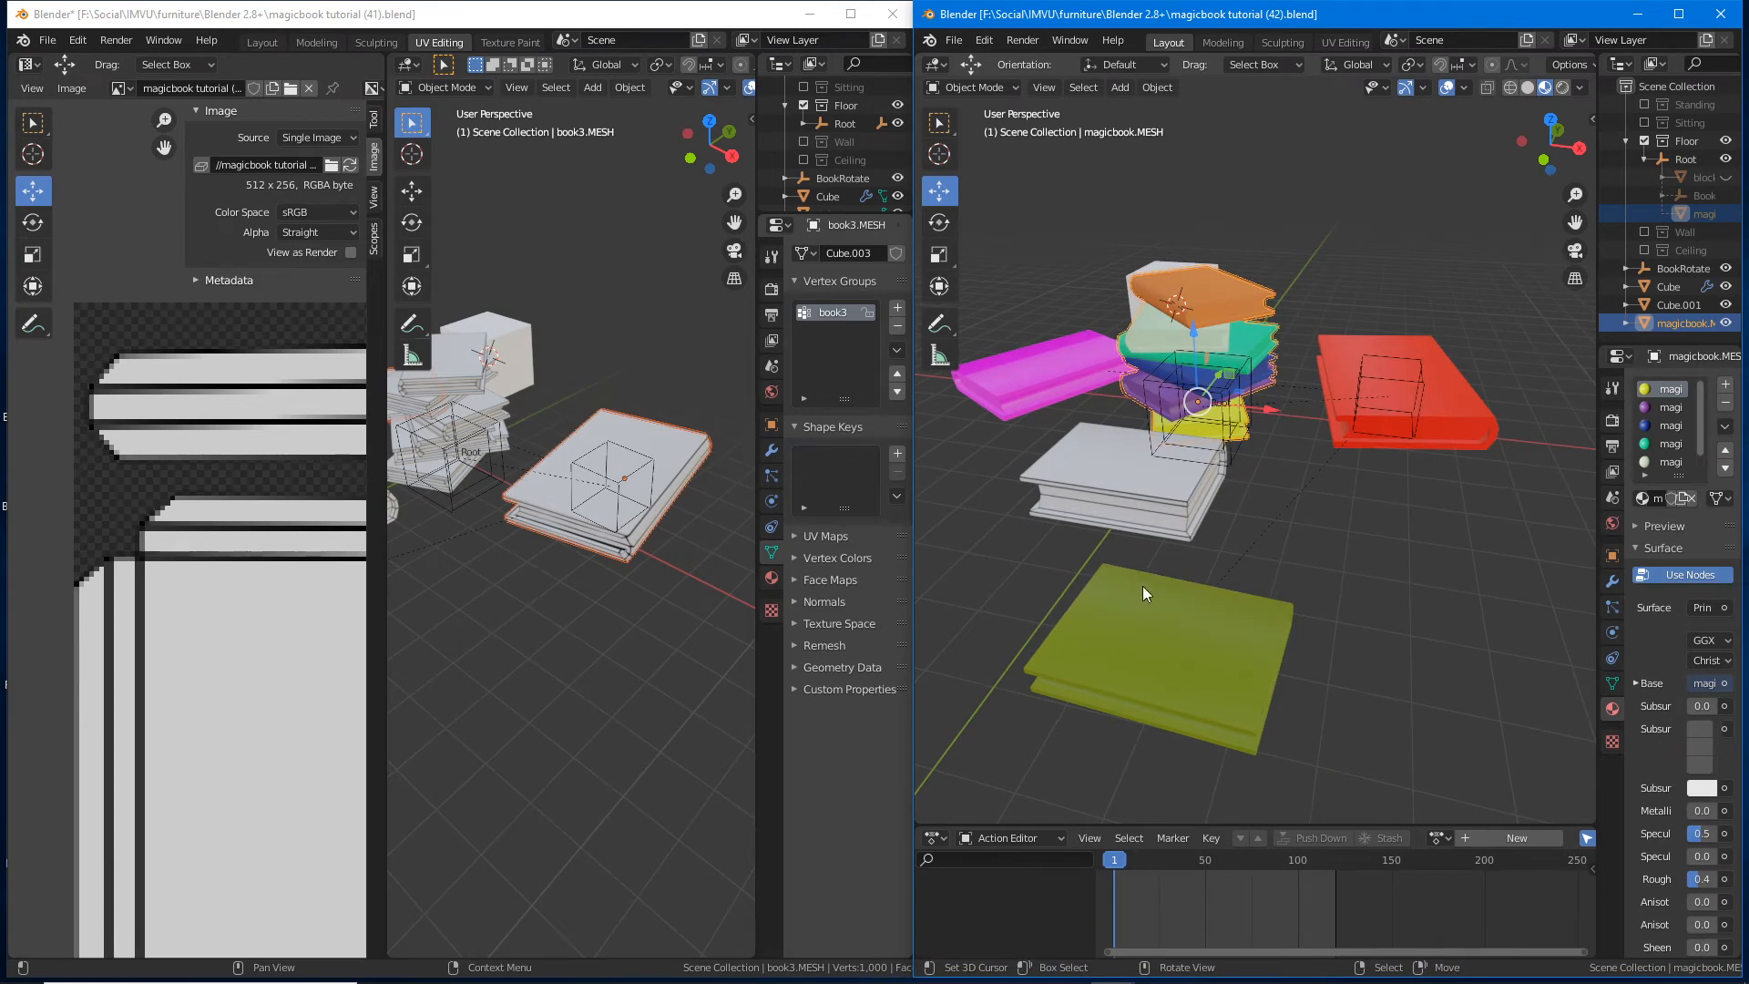
Step: Select the magenta, red and olive books together and open them in the UV Editing workspace
middle_click_drag(1142, 587, 1194, 582)
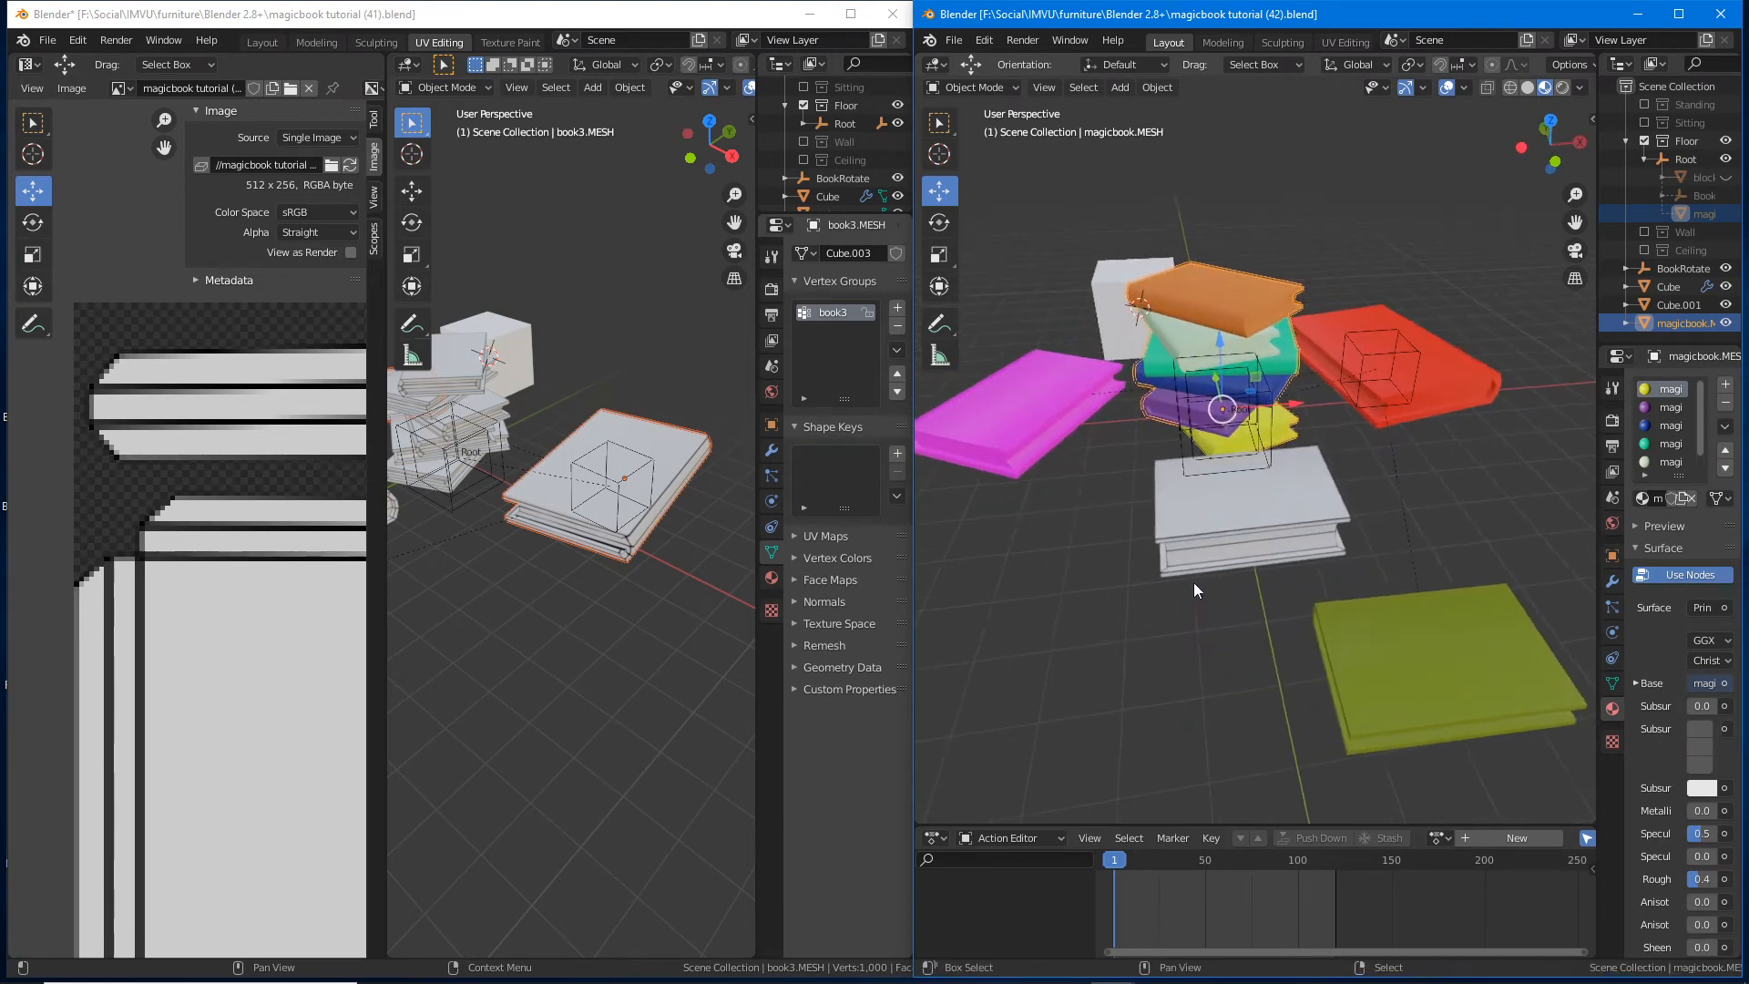
left_click(1003, 407)
left_click(1466, 407, "shift")
left_click(1445, 648, "shift")
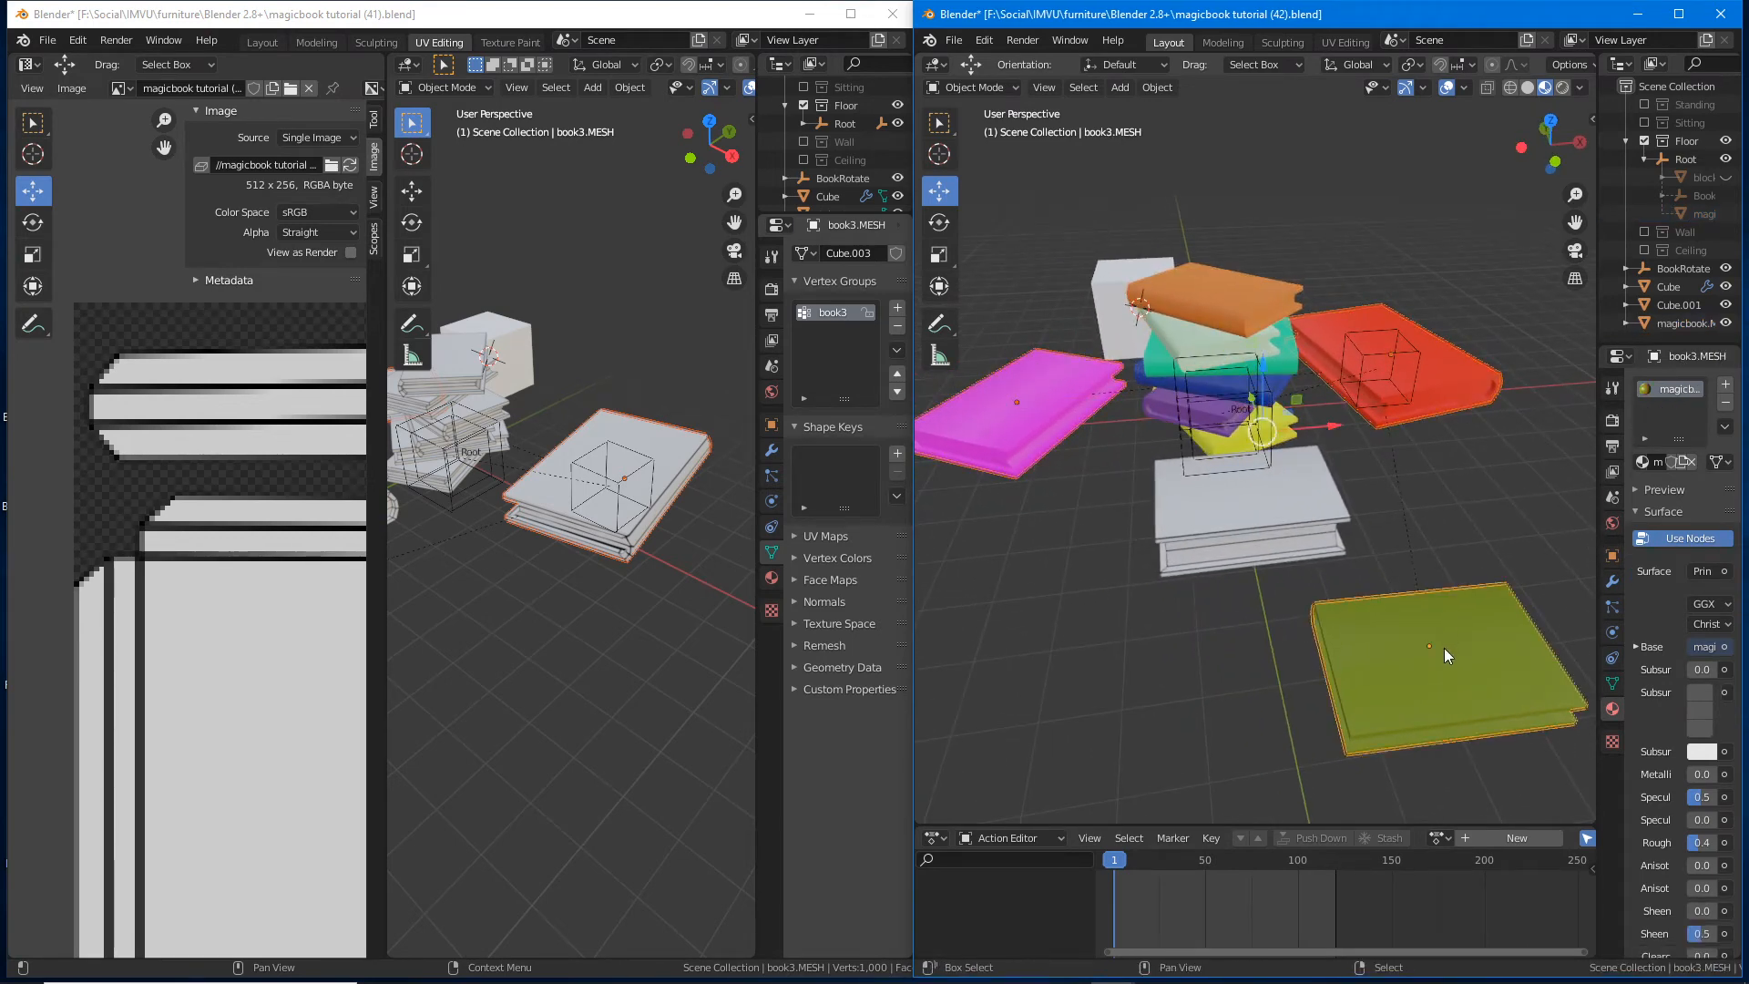
left_click(1343, 42)
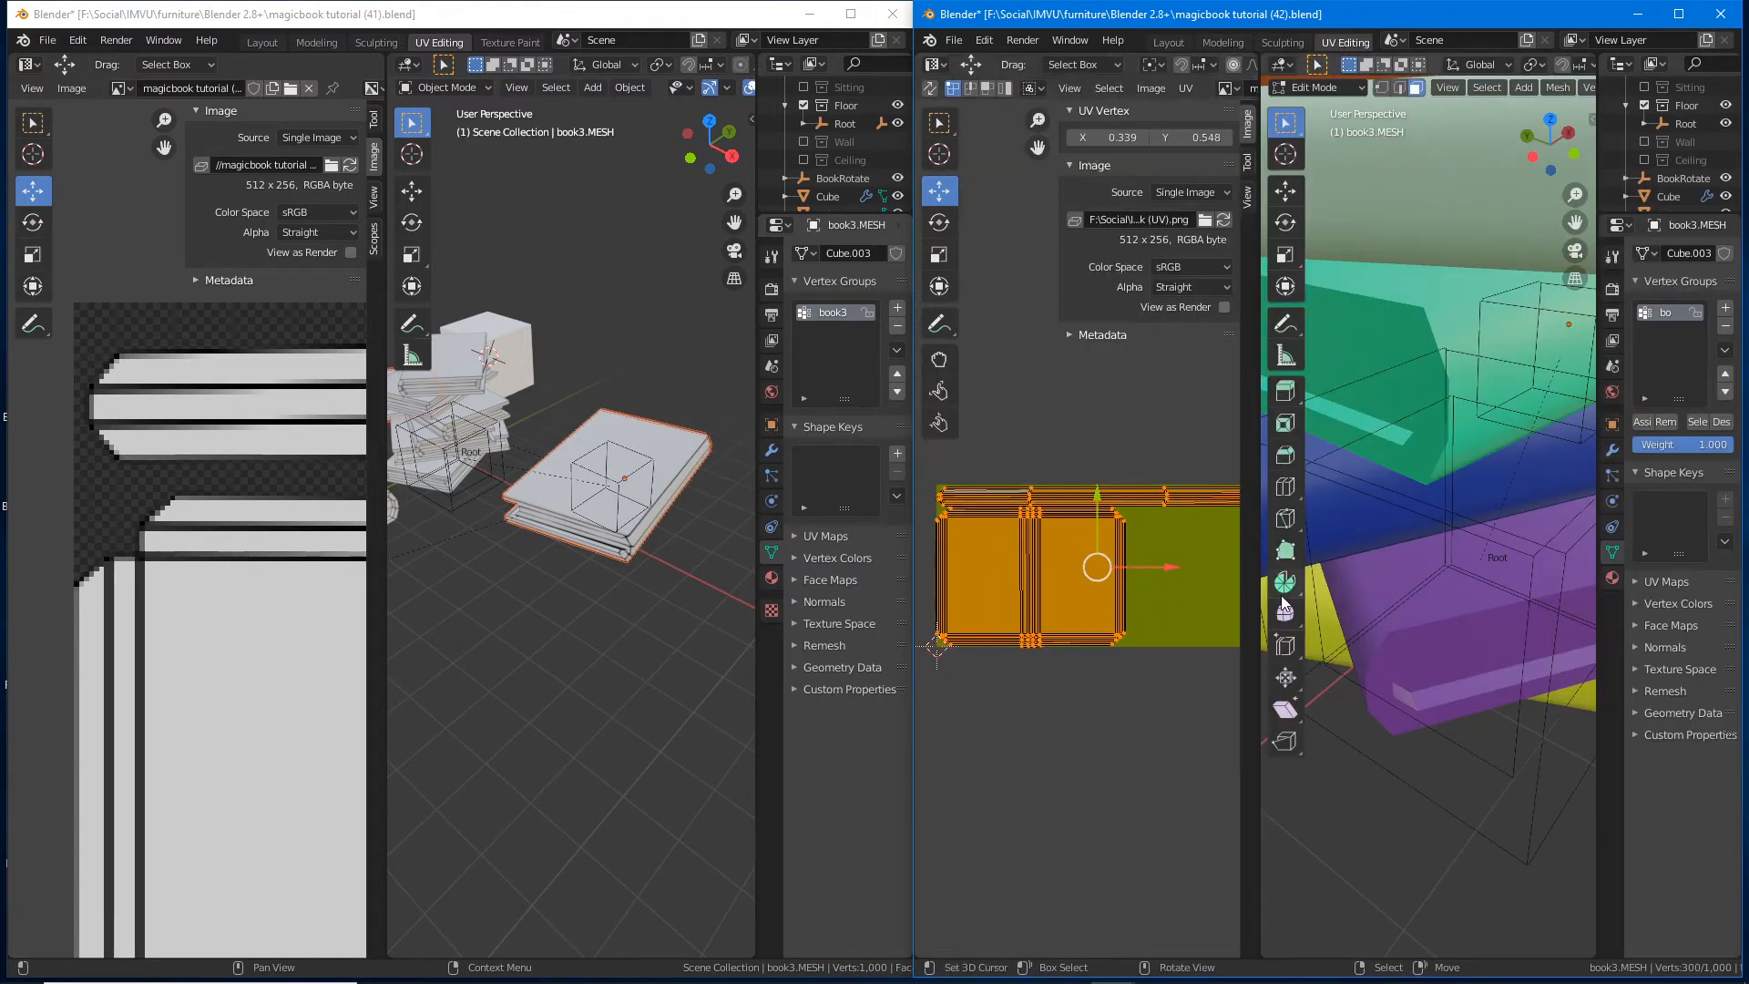
Step: Examine the overlapping UV islands of the three books over the olive texture, focusing on the cover's corner and edge strips
scroll(1051, 593, "up", 3)
scroll(1041, 594, "up", 4)
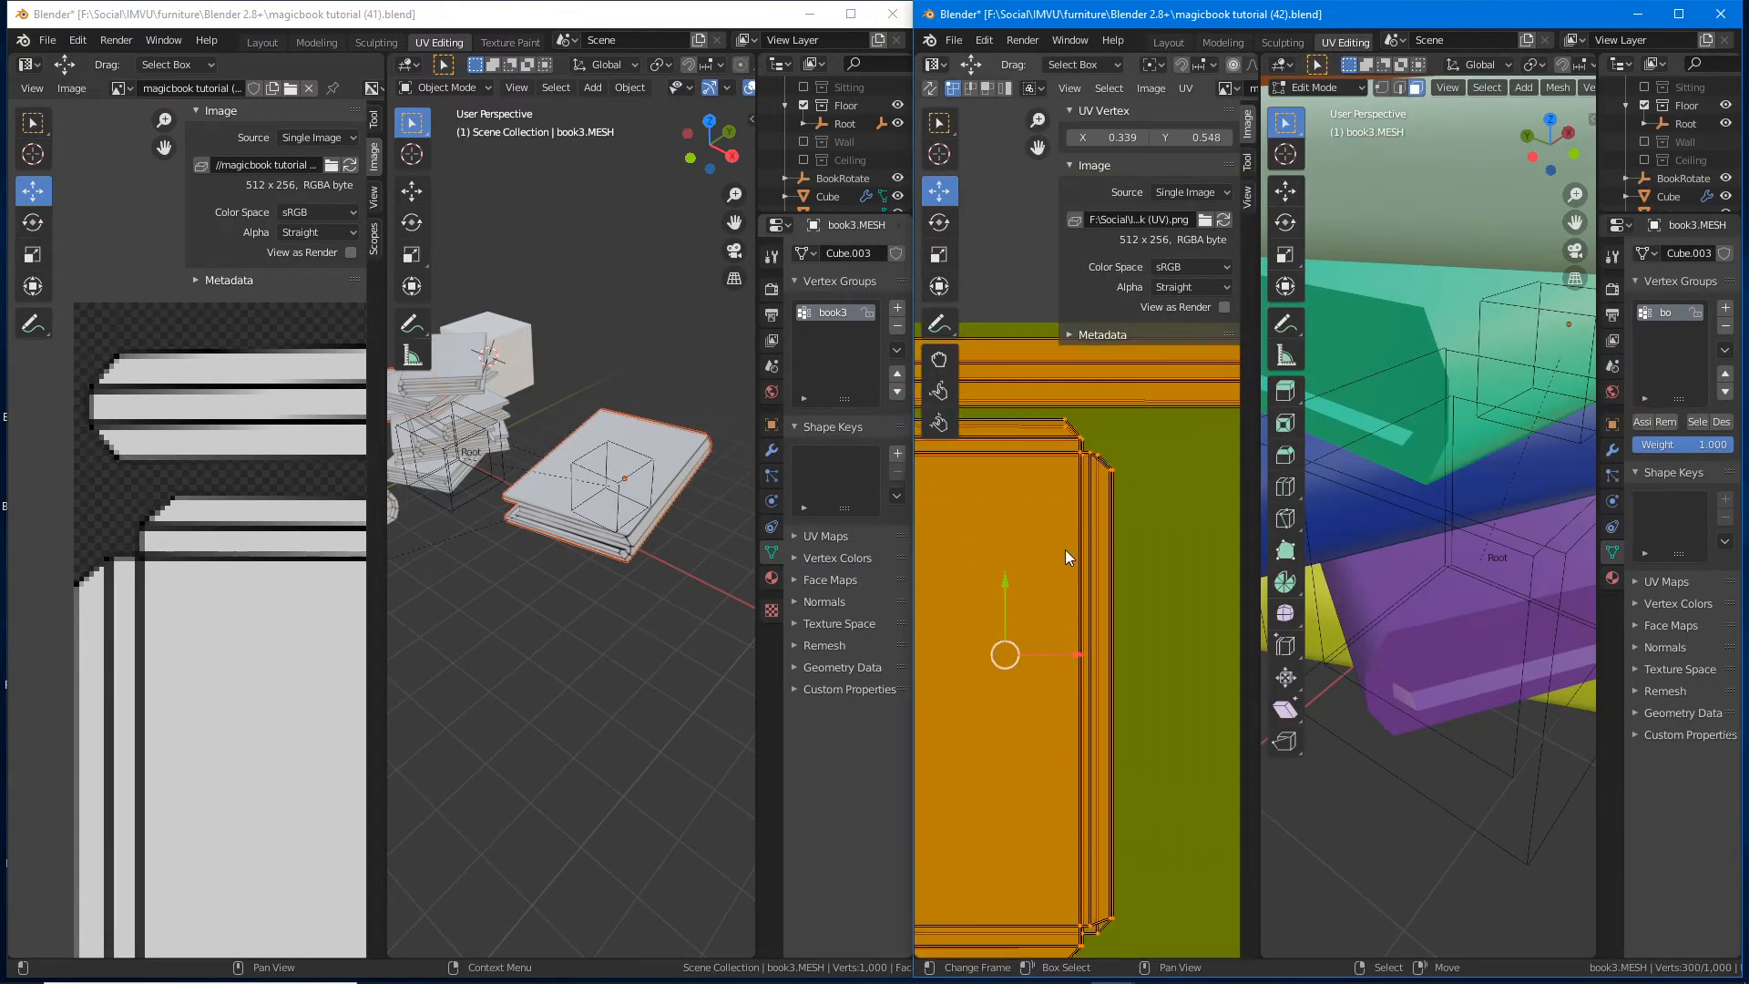
scroll(1058, 510, "up", 1)
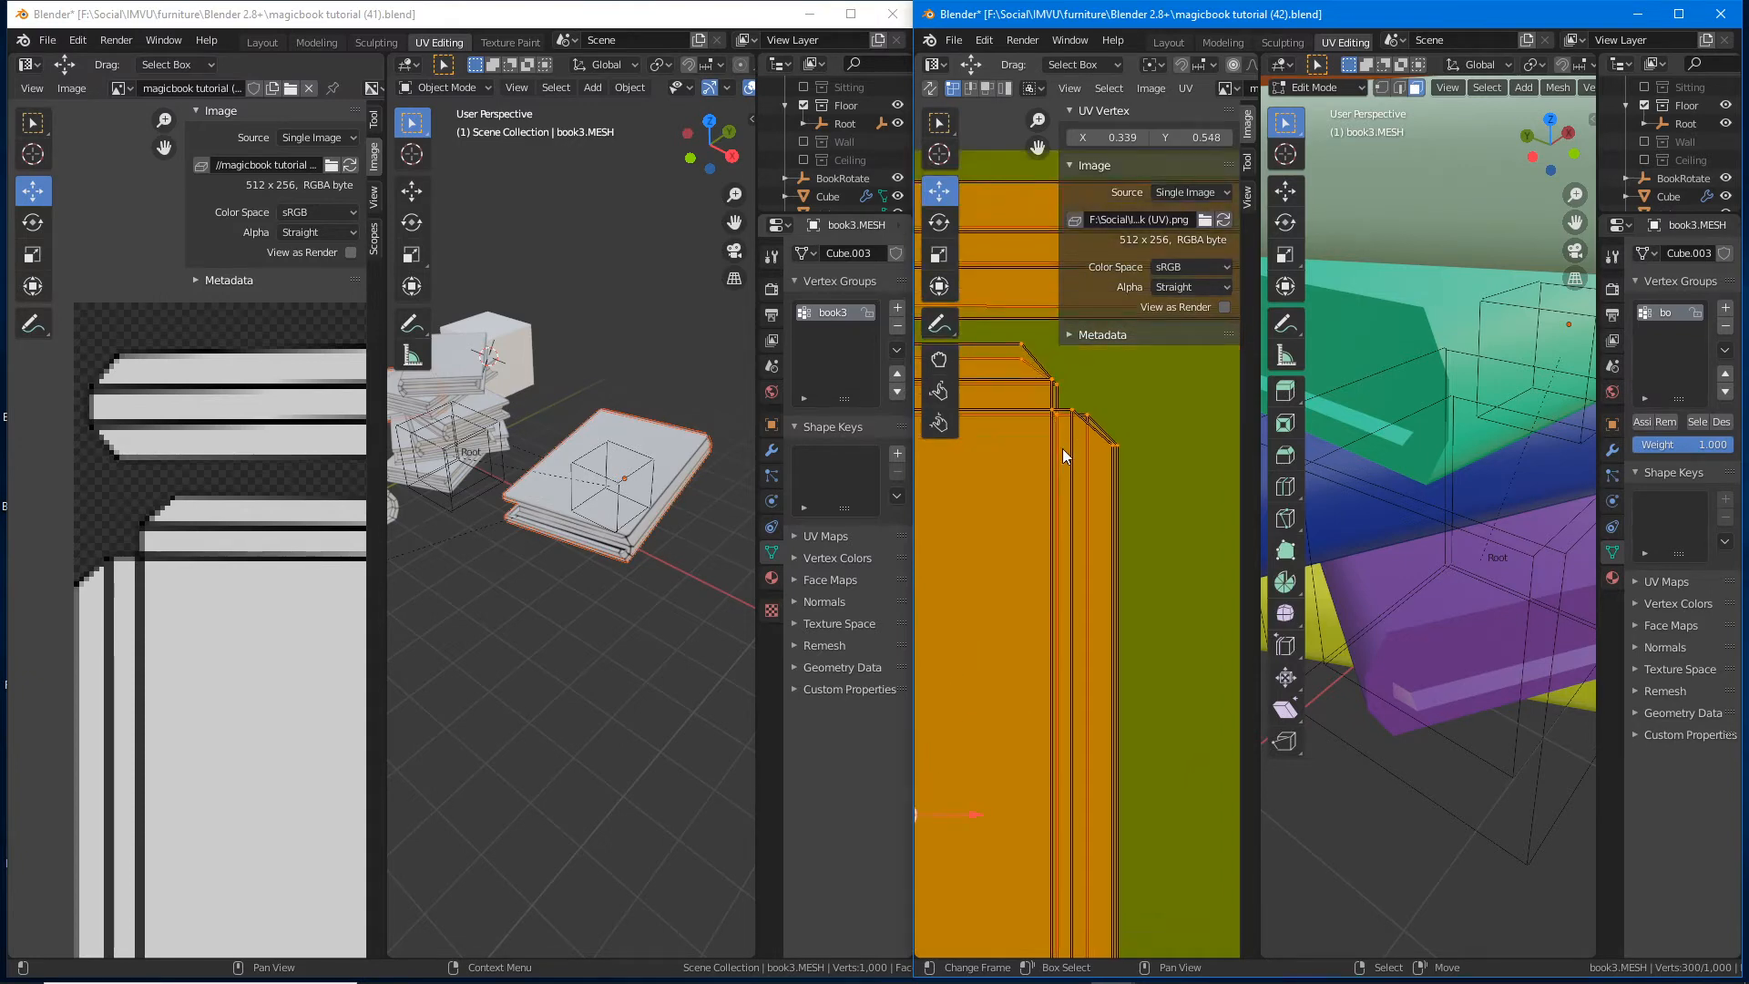
scroll(1057, 444, "down", 5)
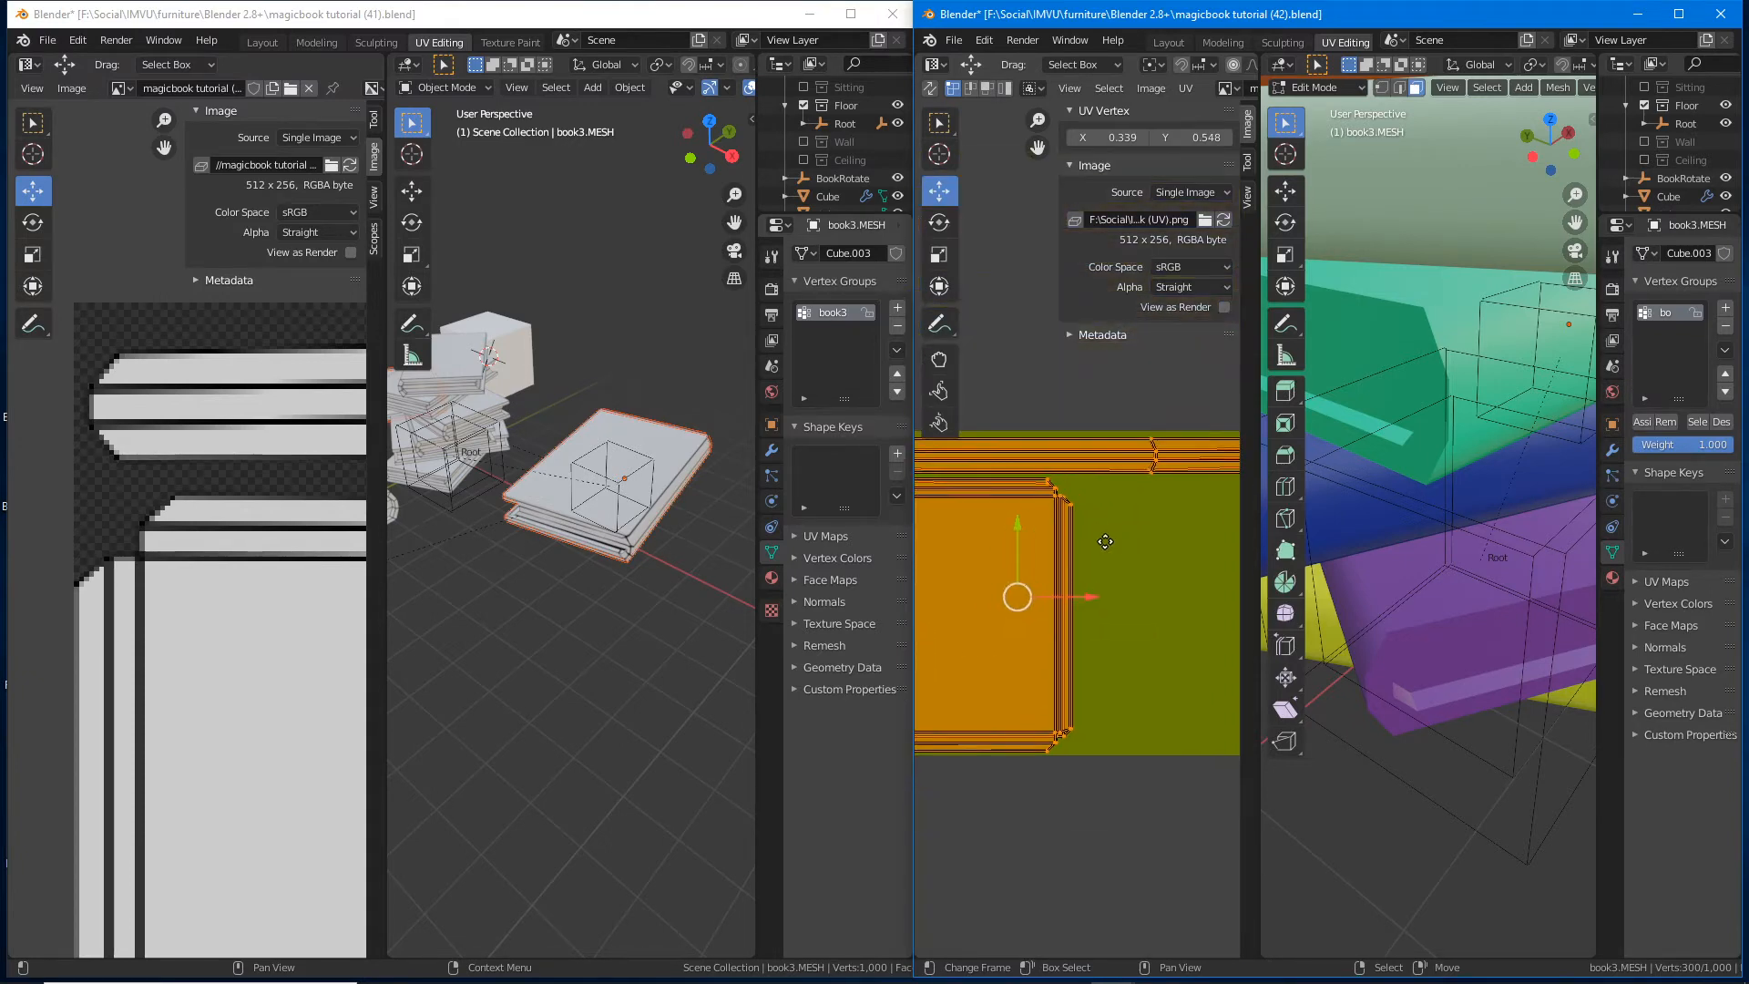
scroll(1094, 521, "up", 3)
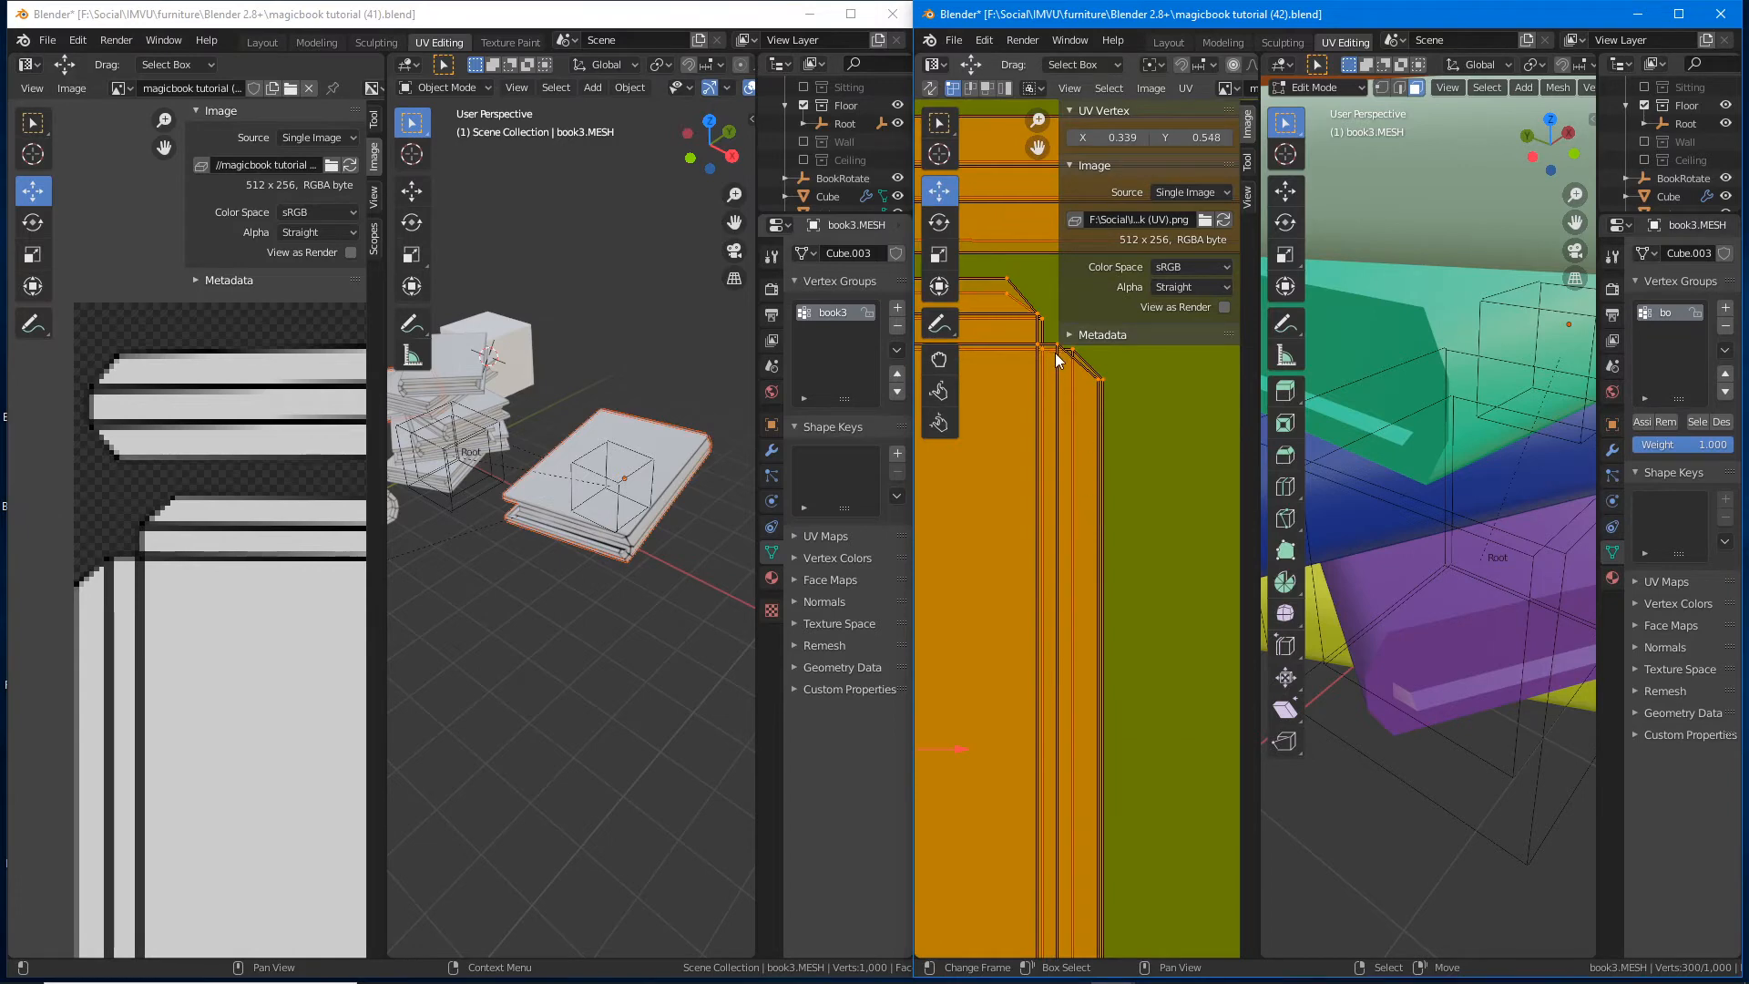
Step: Maximize the 3D viewport, bring all the coloured books into view and return to Object Mode
scroll(1417, 535, "down", 7)
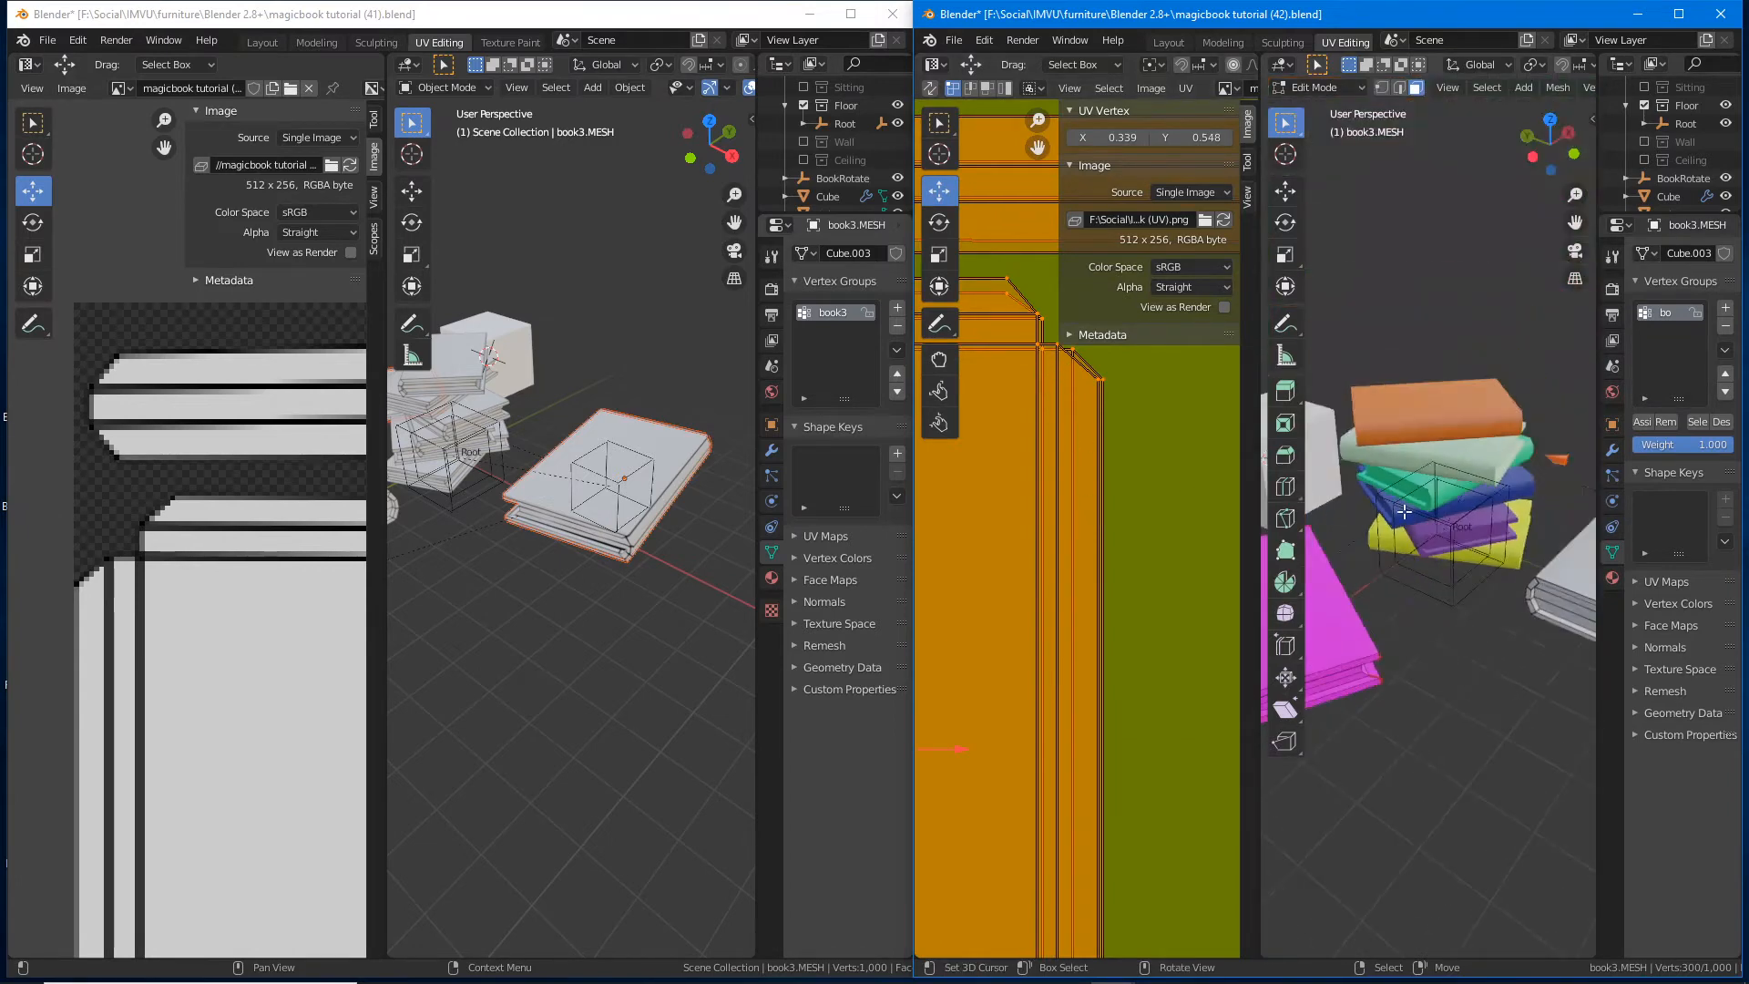
middle_click_drag(1415, 537, 1449, 539)
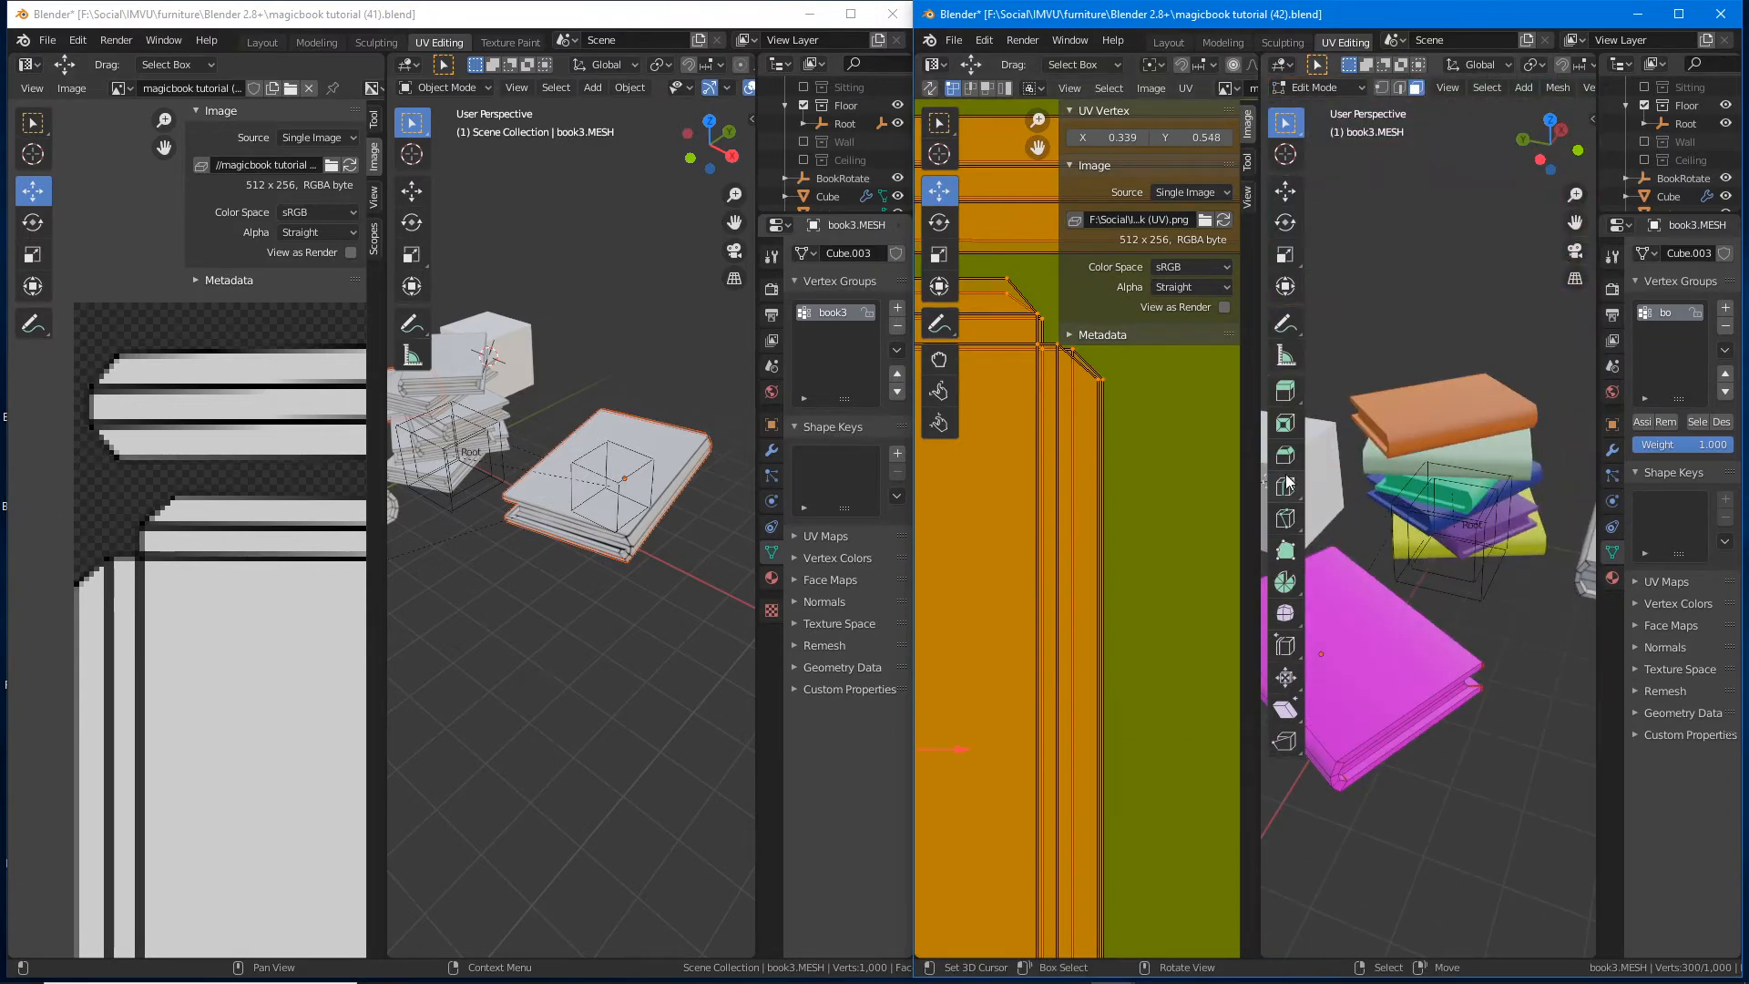
key("ctrl+space")
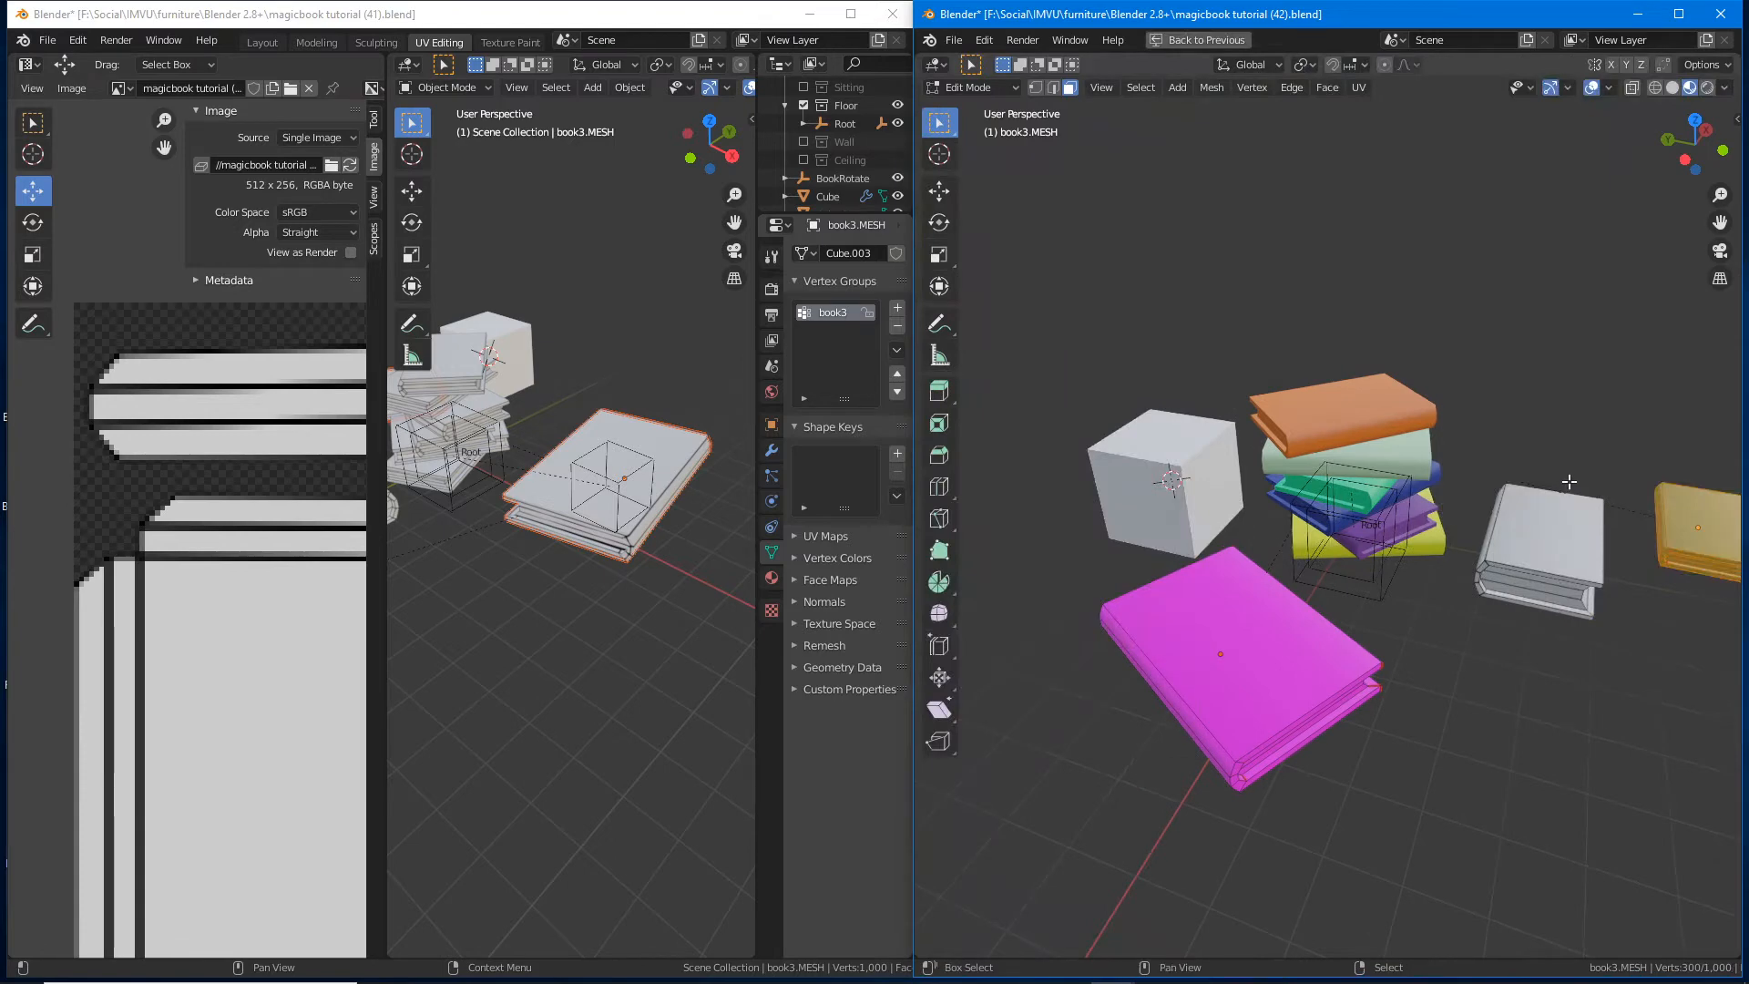
middle_click_drag(1561, 488, 1287, 501)
key("Tab")
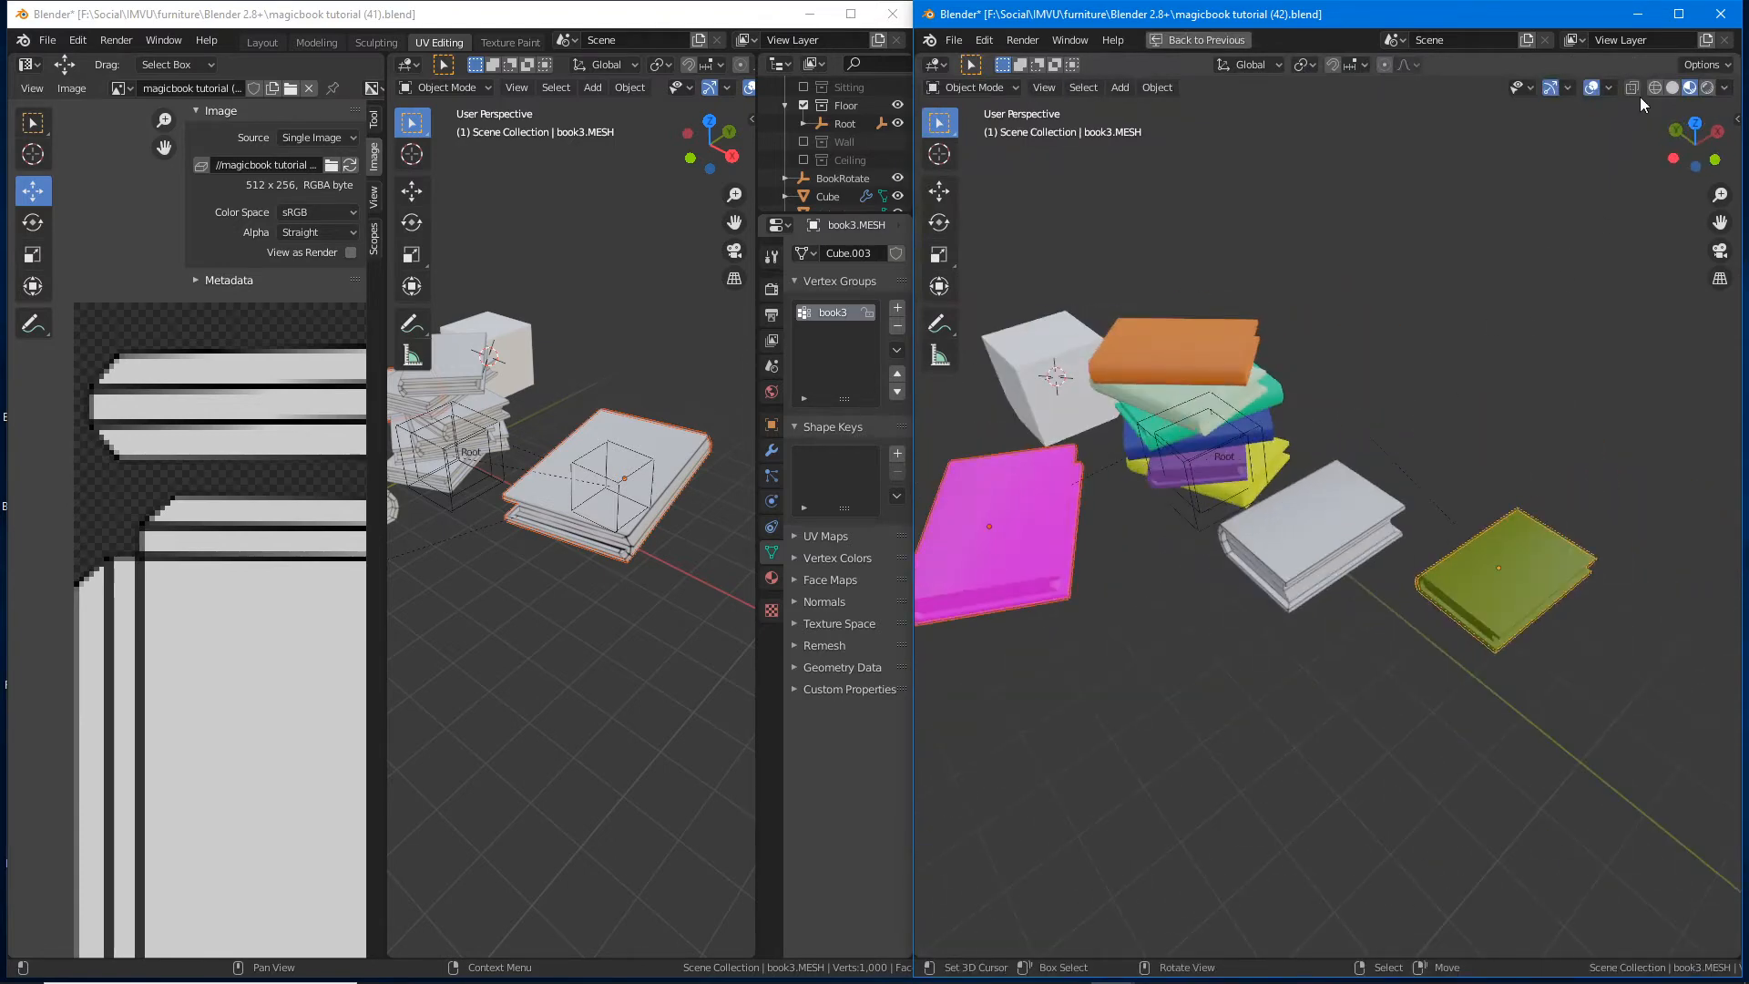
Step: Set the viewport's clip end to 2500 m and clip start to 1 m, showing the sidebar only for this change
left_click(1041, 88)
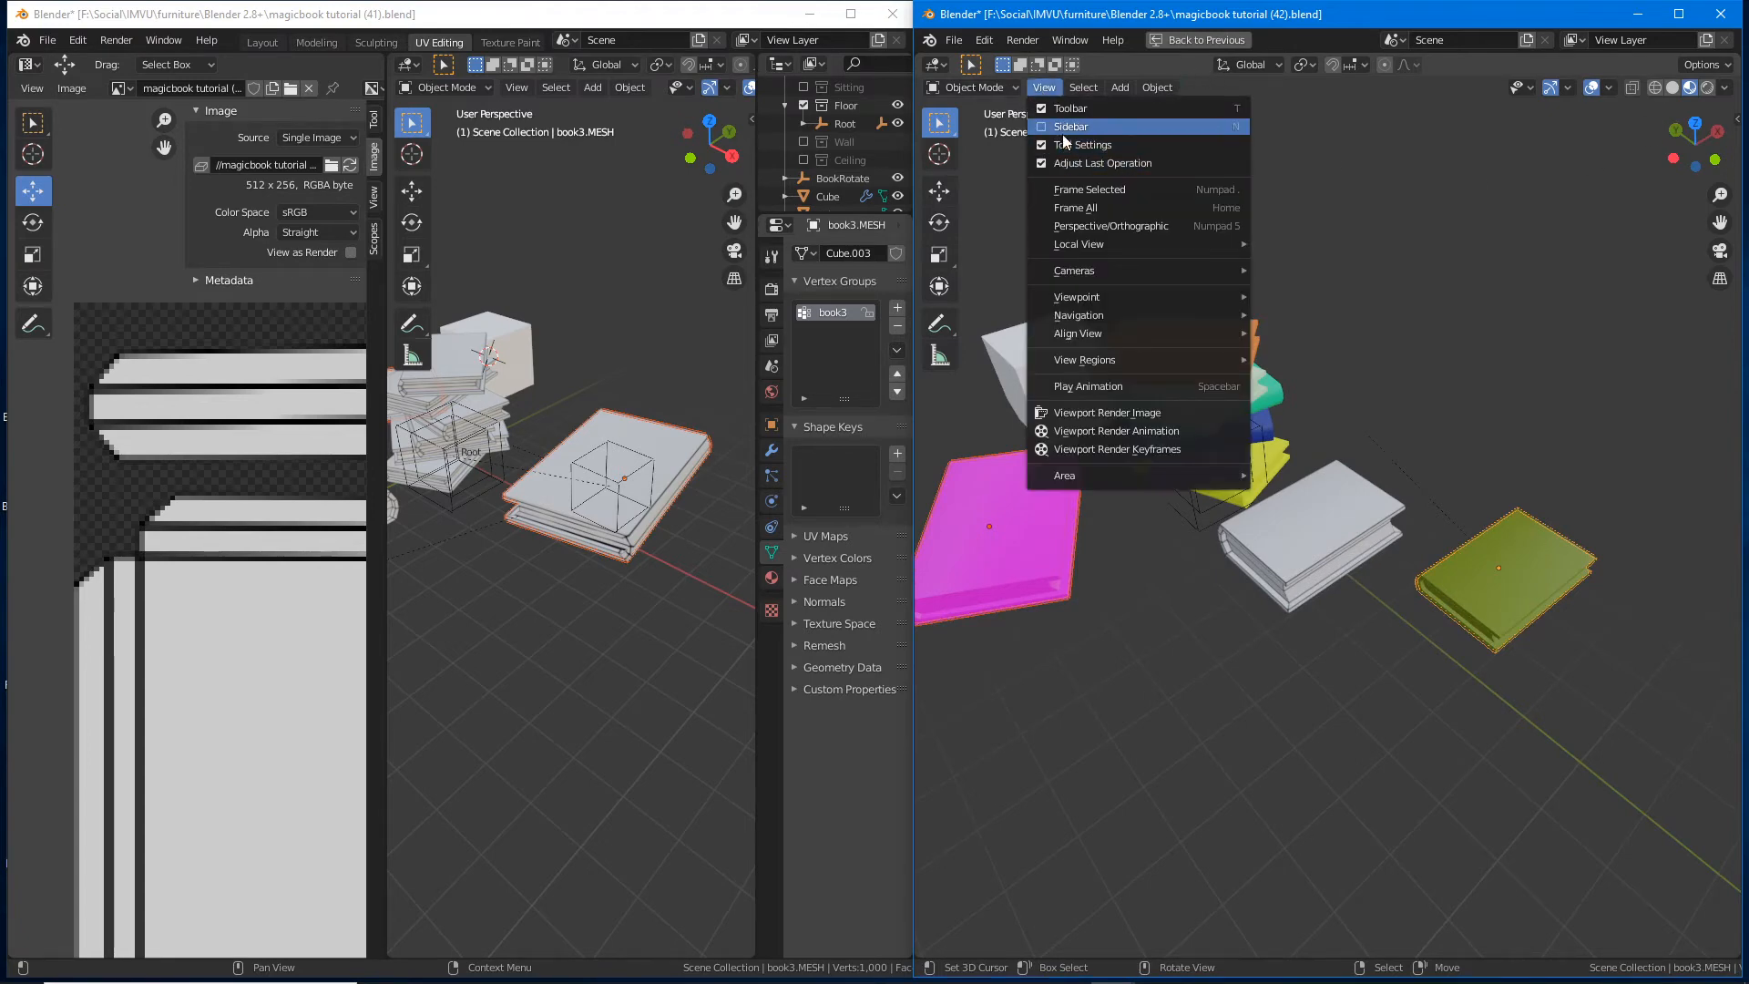
left_click(1068, 128)
left_click(1729, 190)
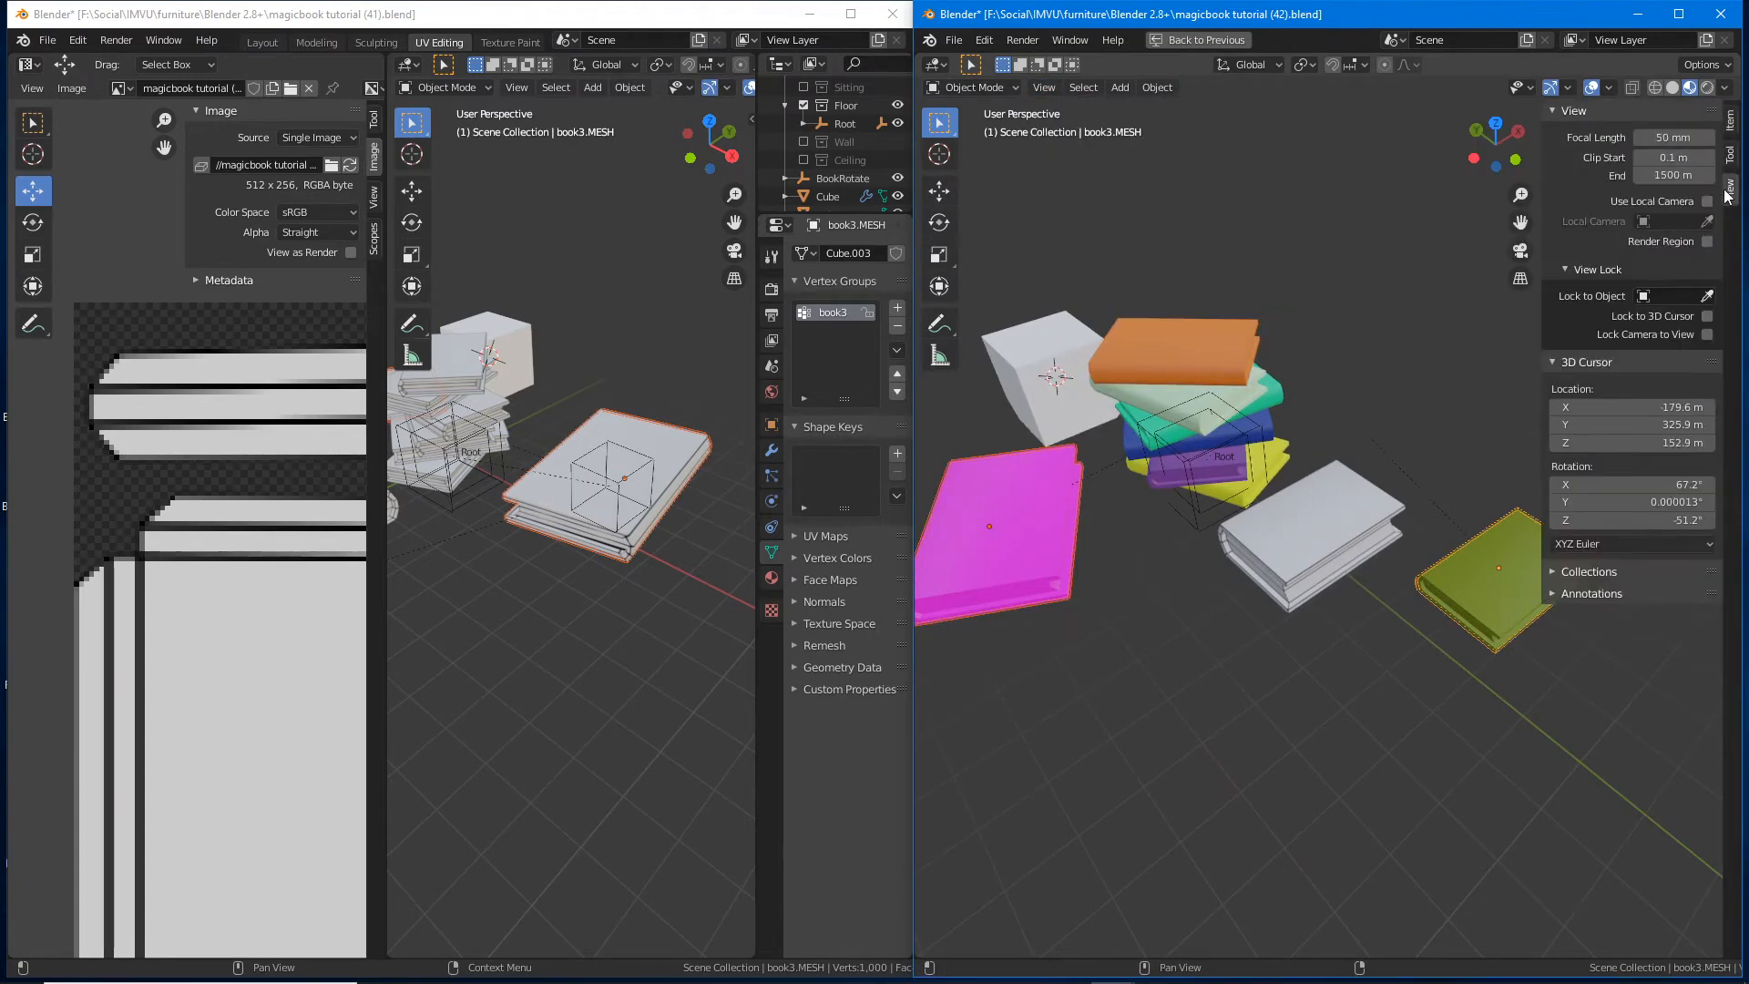
left_click(1662, 176)
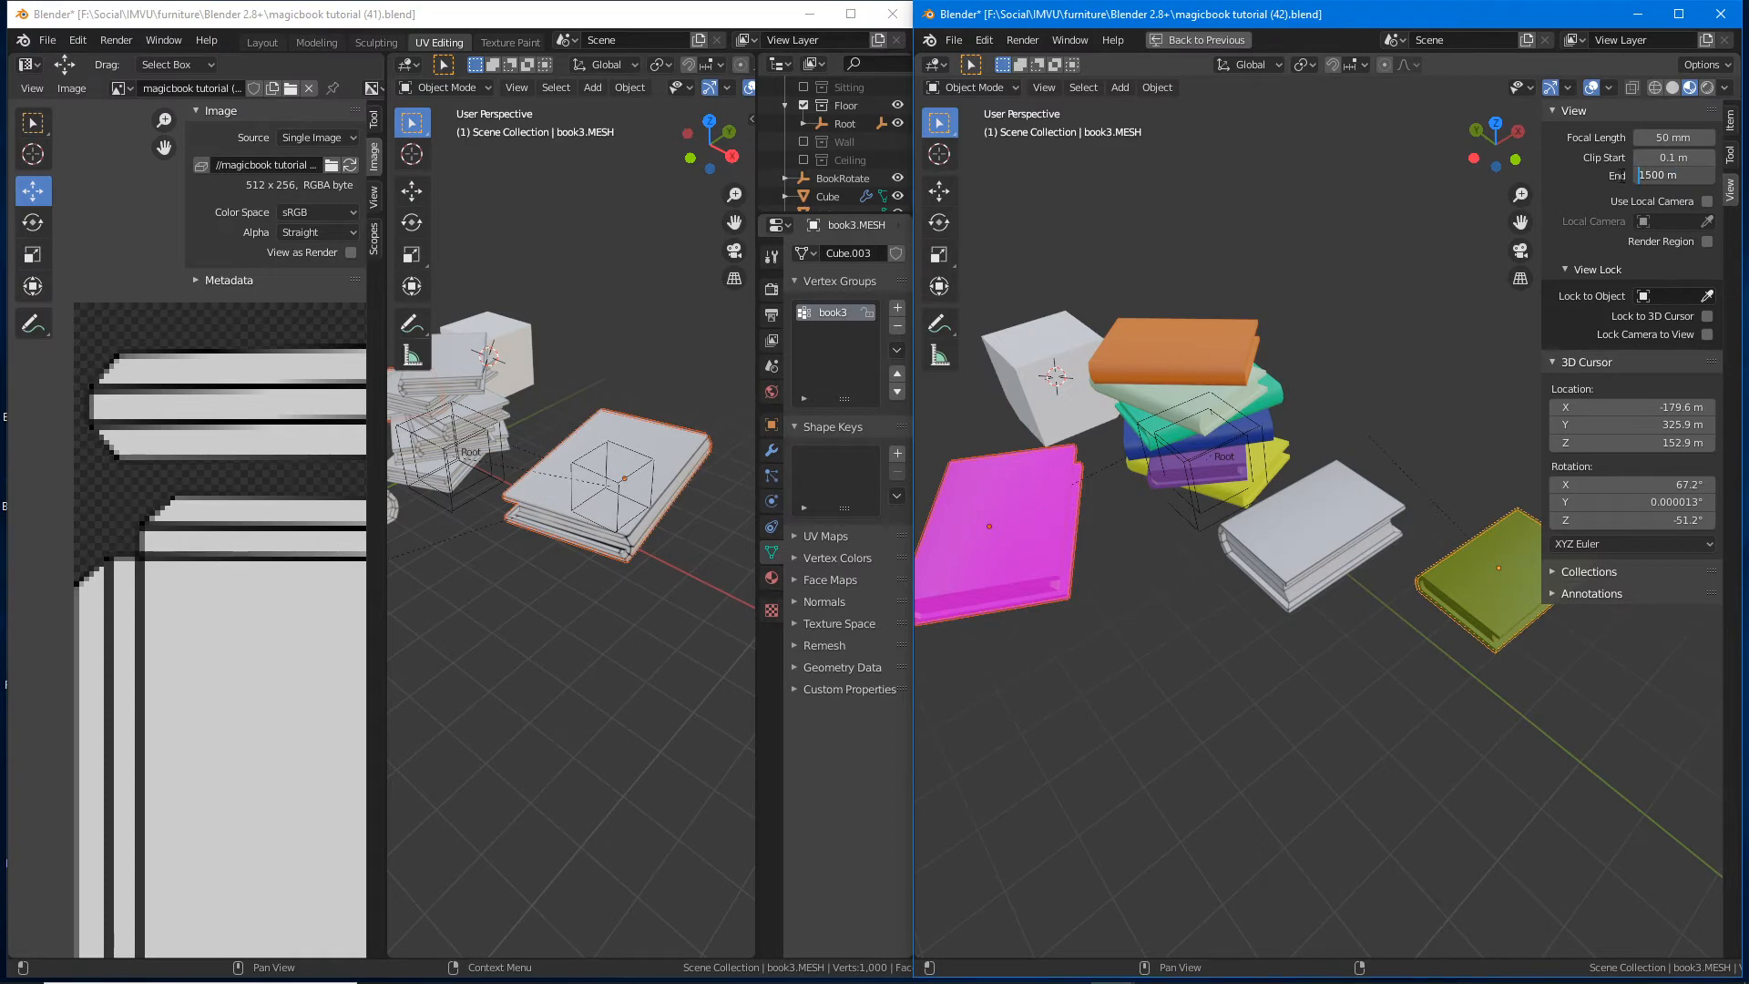
key("Return")
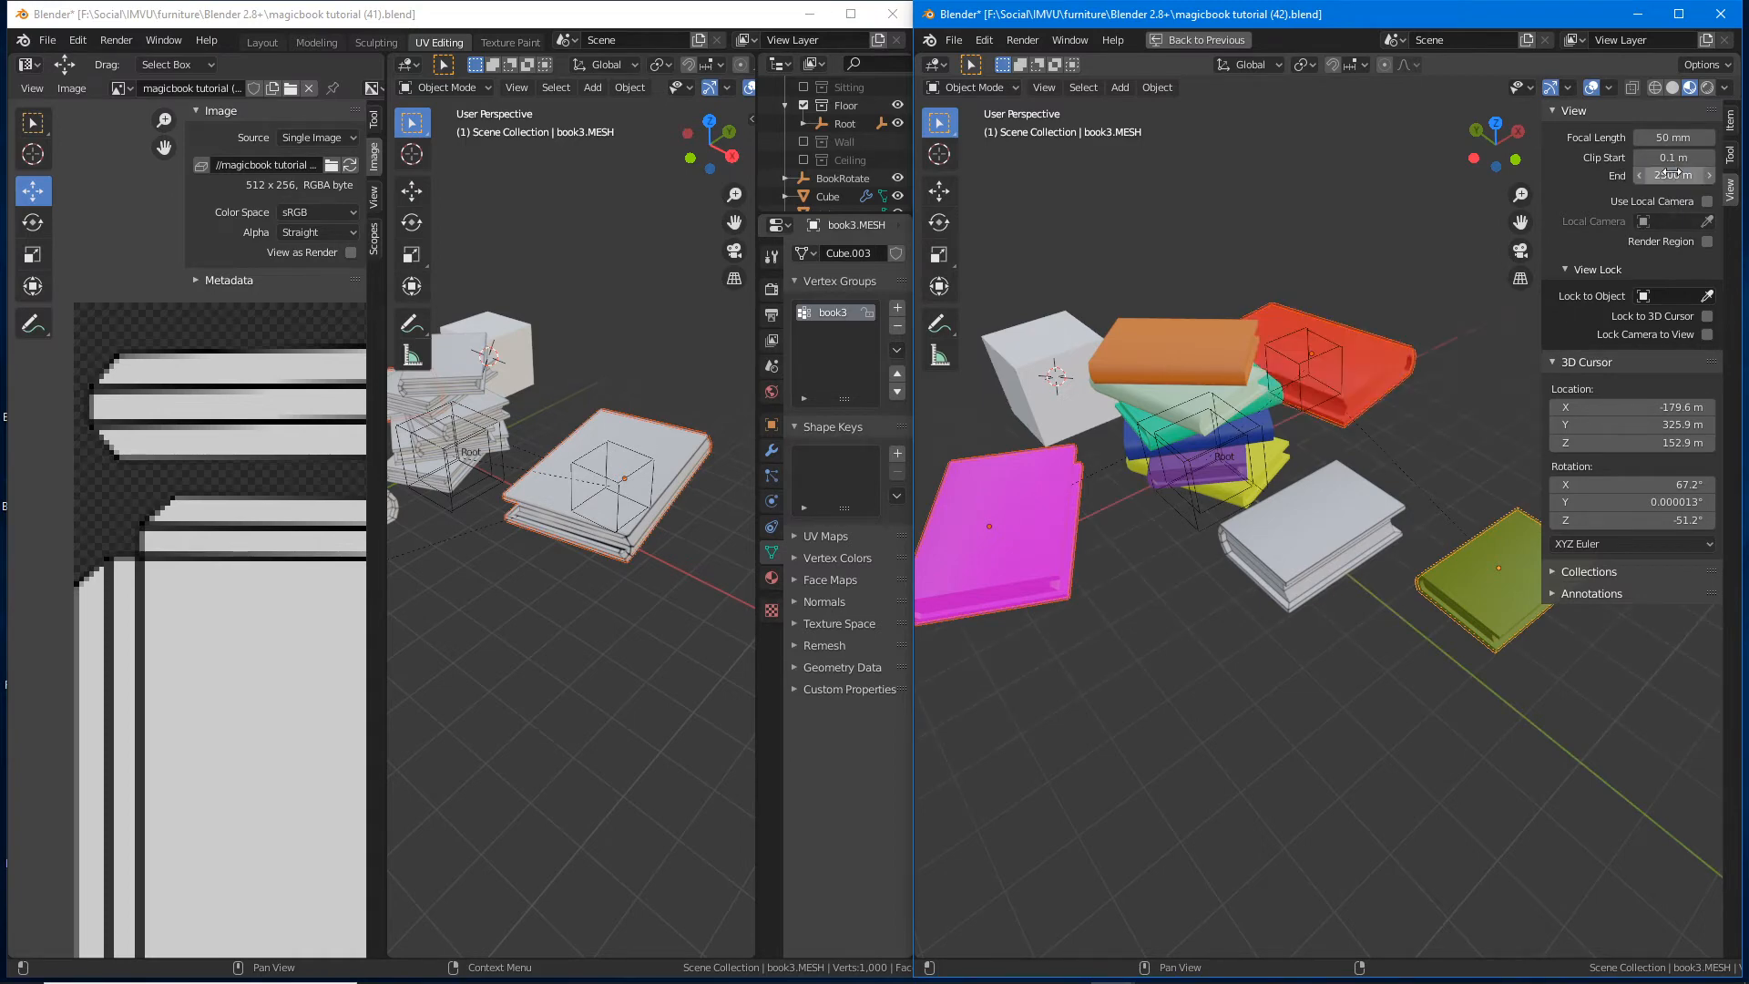
left_click(1672, 159)
type("1")
key("Return")
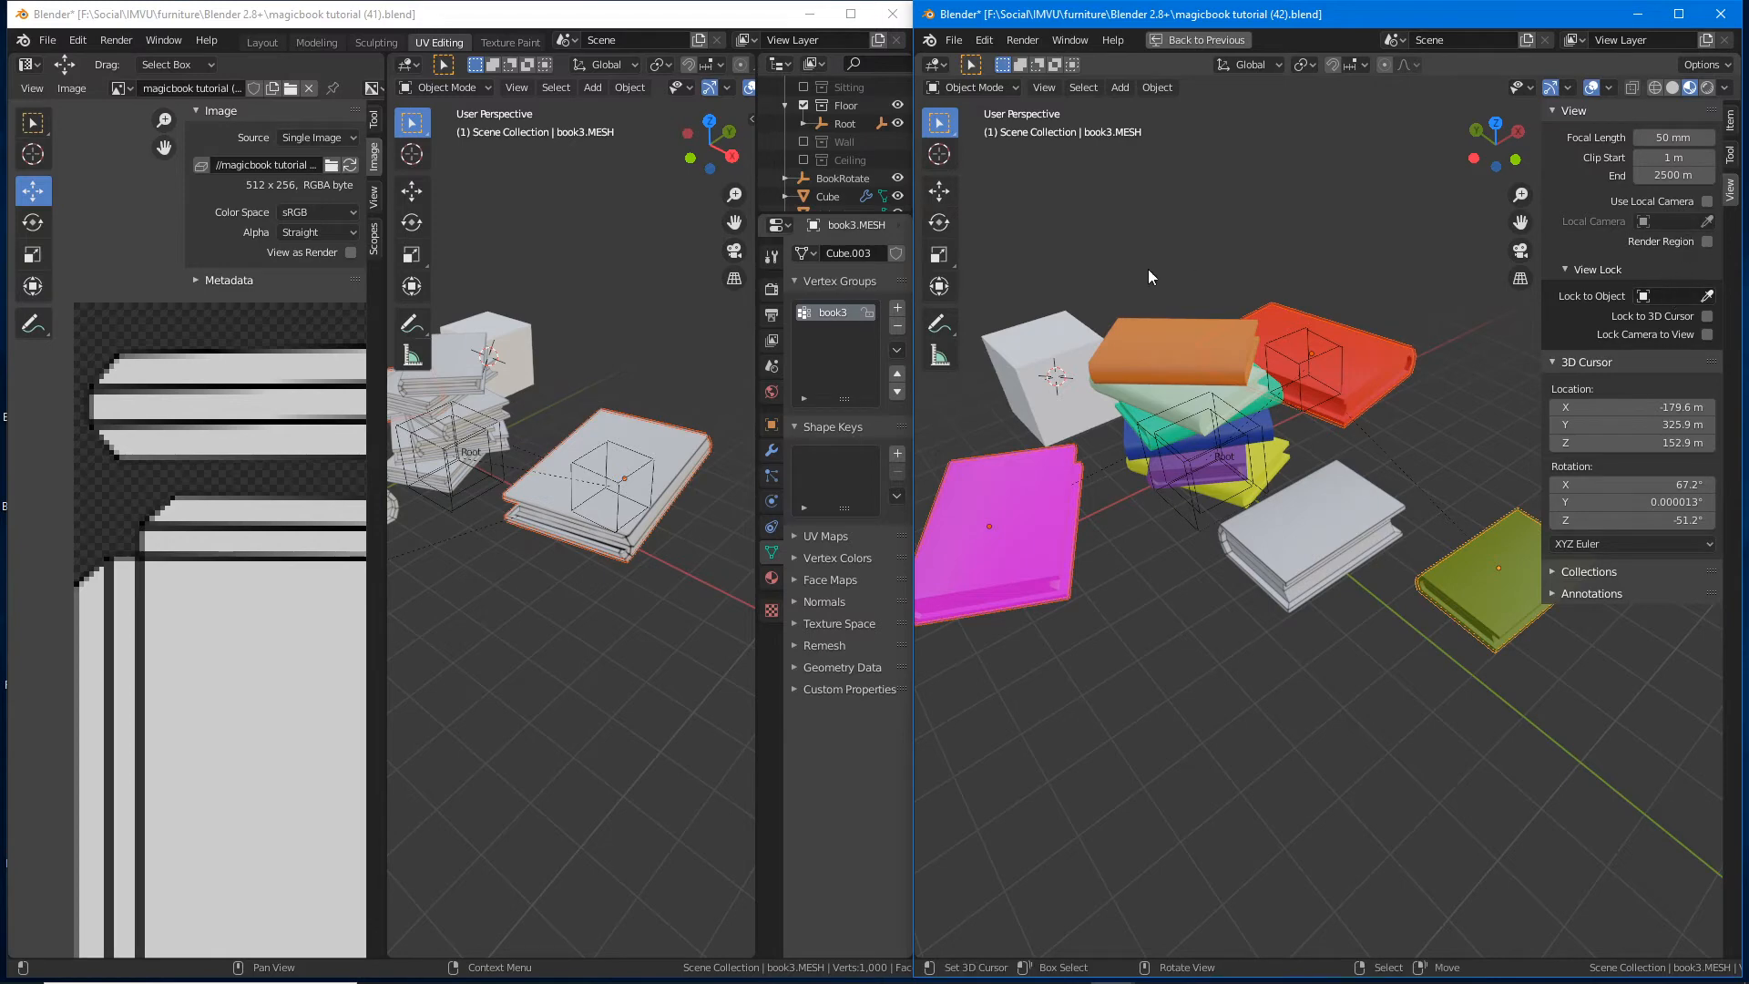
left_click(1046, 89)
left_click(1061, 126)
Step: Minimize the magicbook tutorial (41) window and maximize the magicbook tutorial (42) window
scroll(1287, 572, "up", 1)
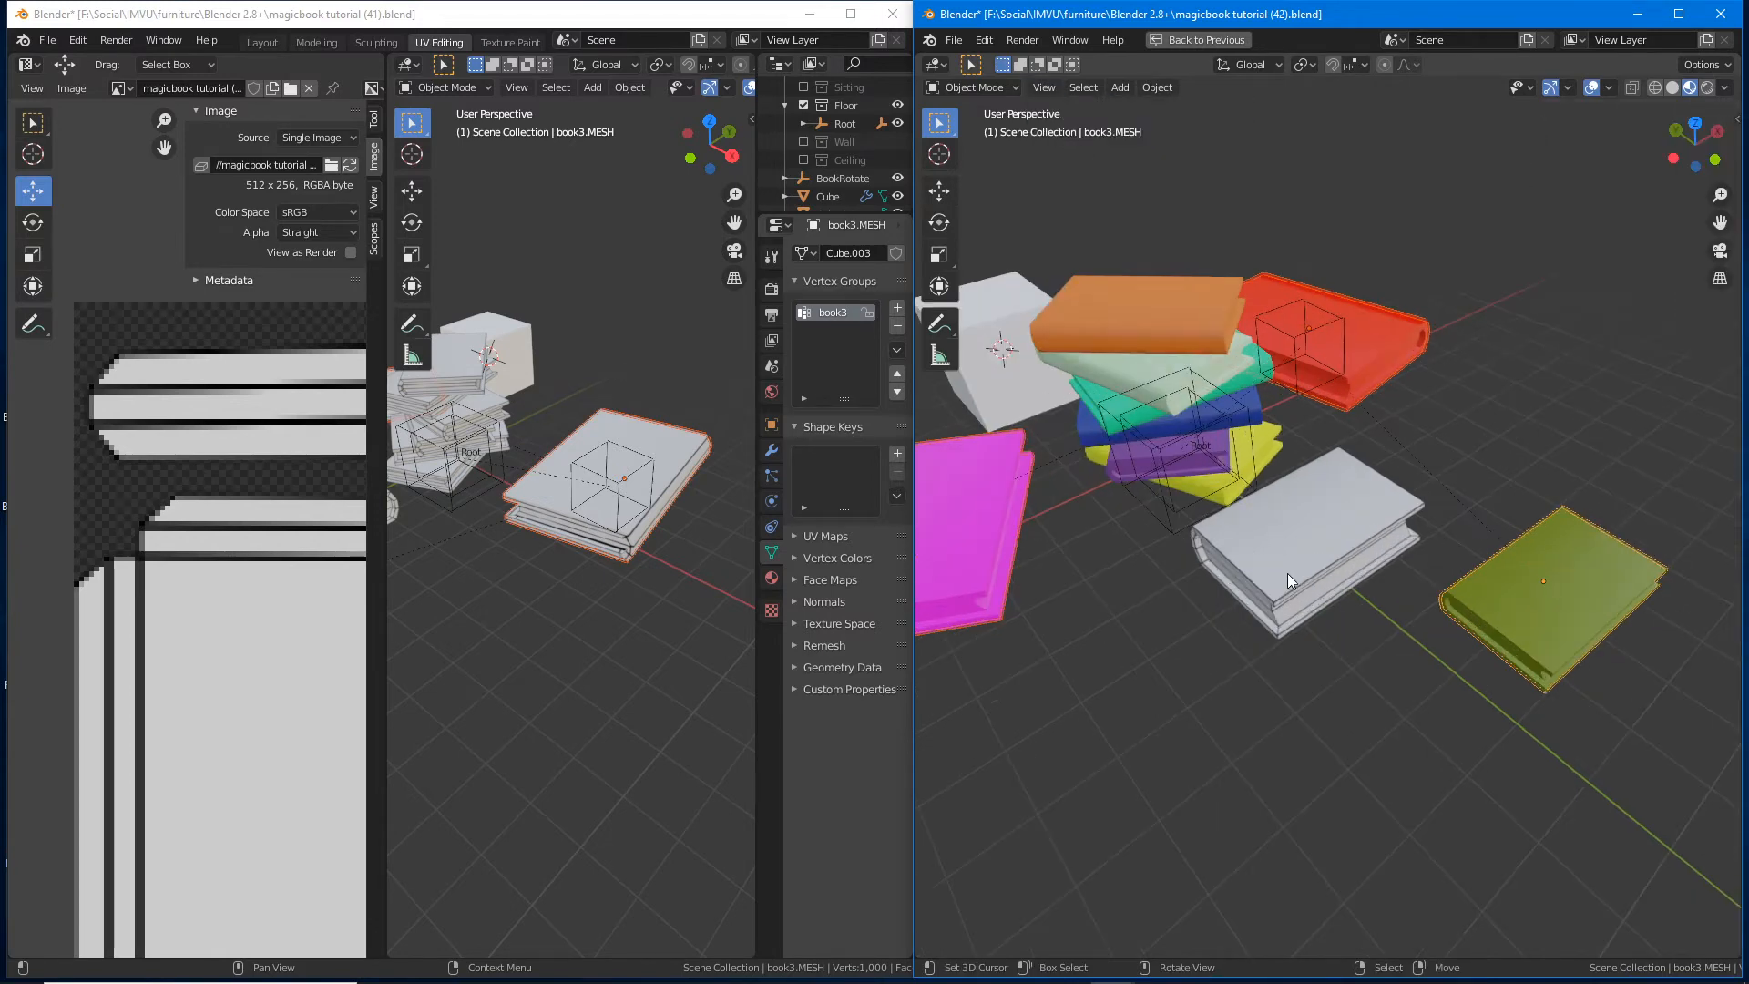
middle_click_drag(1287, 572, 1236, 539, "shift")
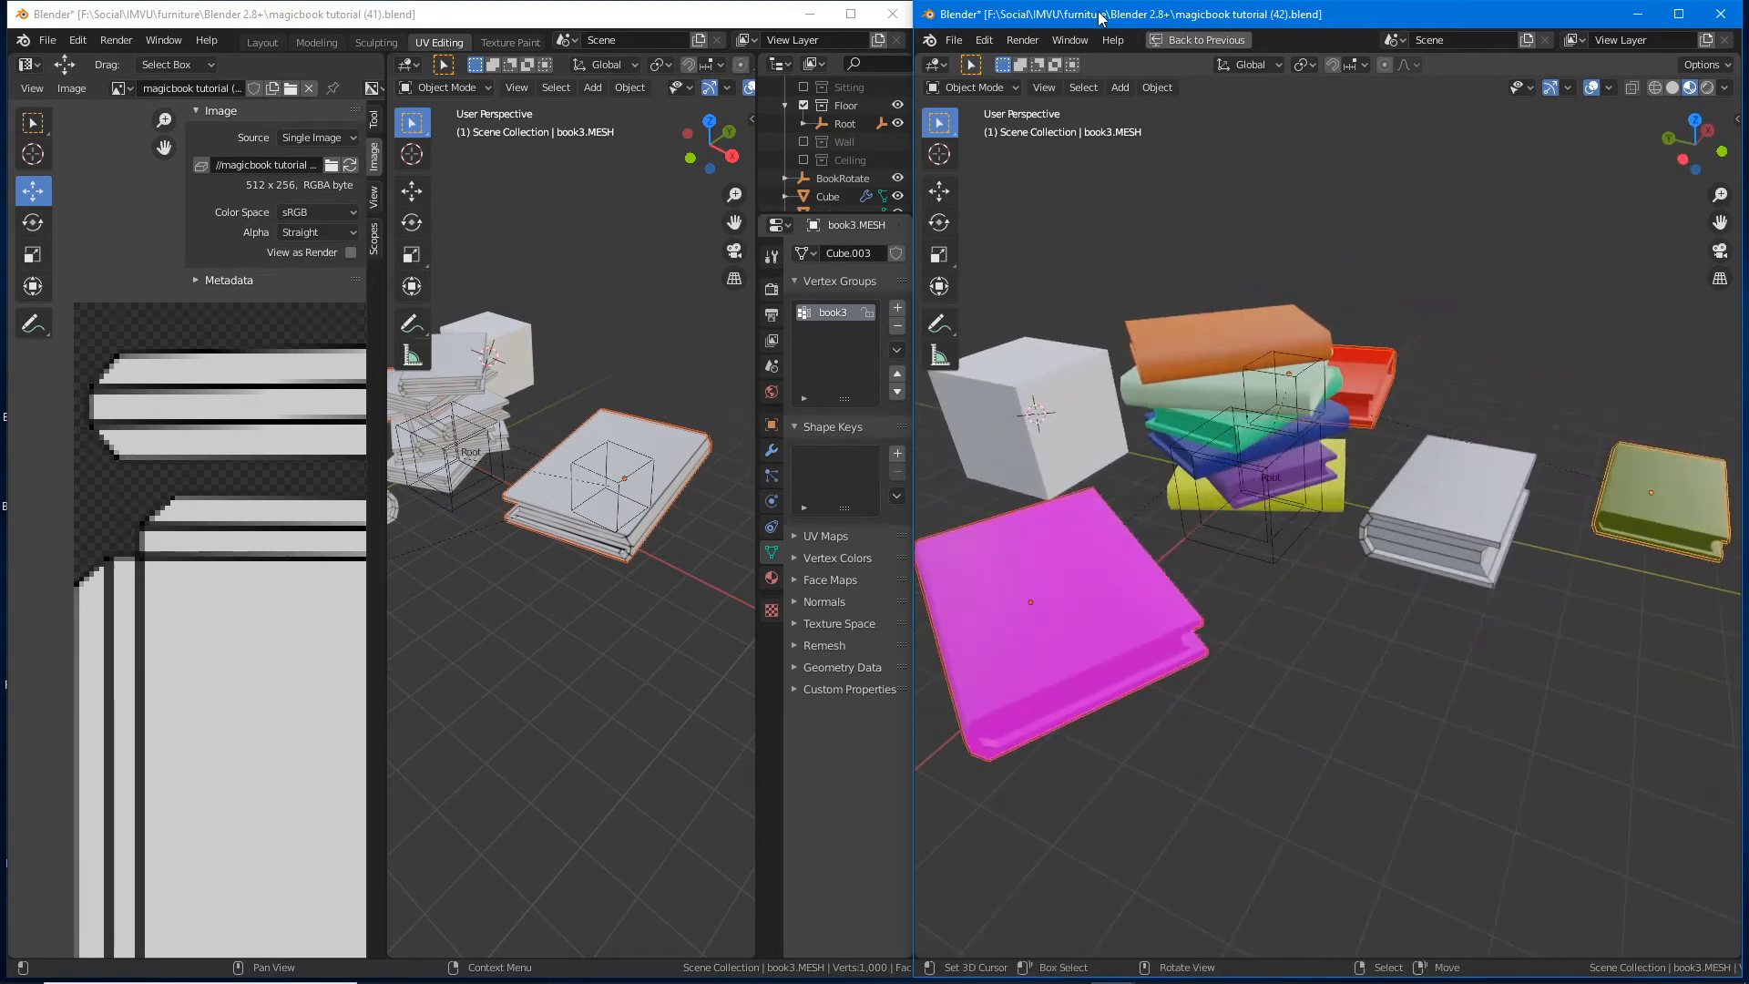
left_click(808, 13)
double_click(1026, 15)
scroll(758, 510, "down", 2)
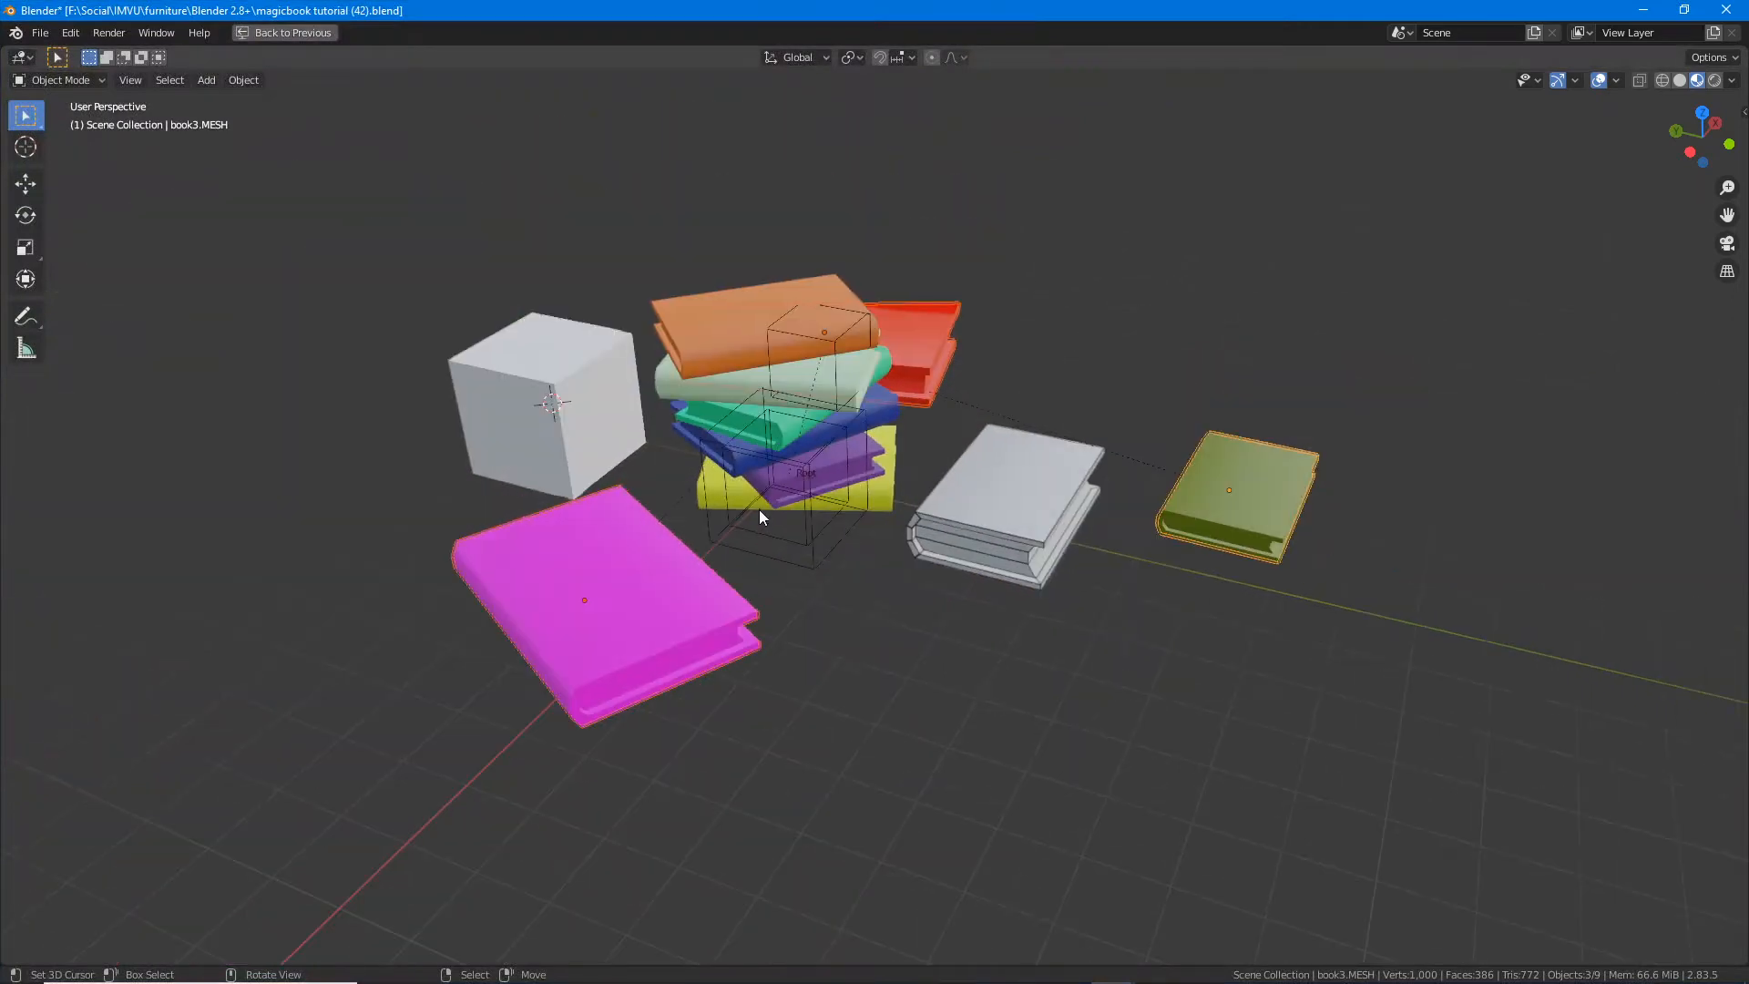
scroll(758, 508, "up", 2)
Step: Restore the split editor layout, switch to the Layout workspace and frame all the books in the viewport
left_click(306, 35)
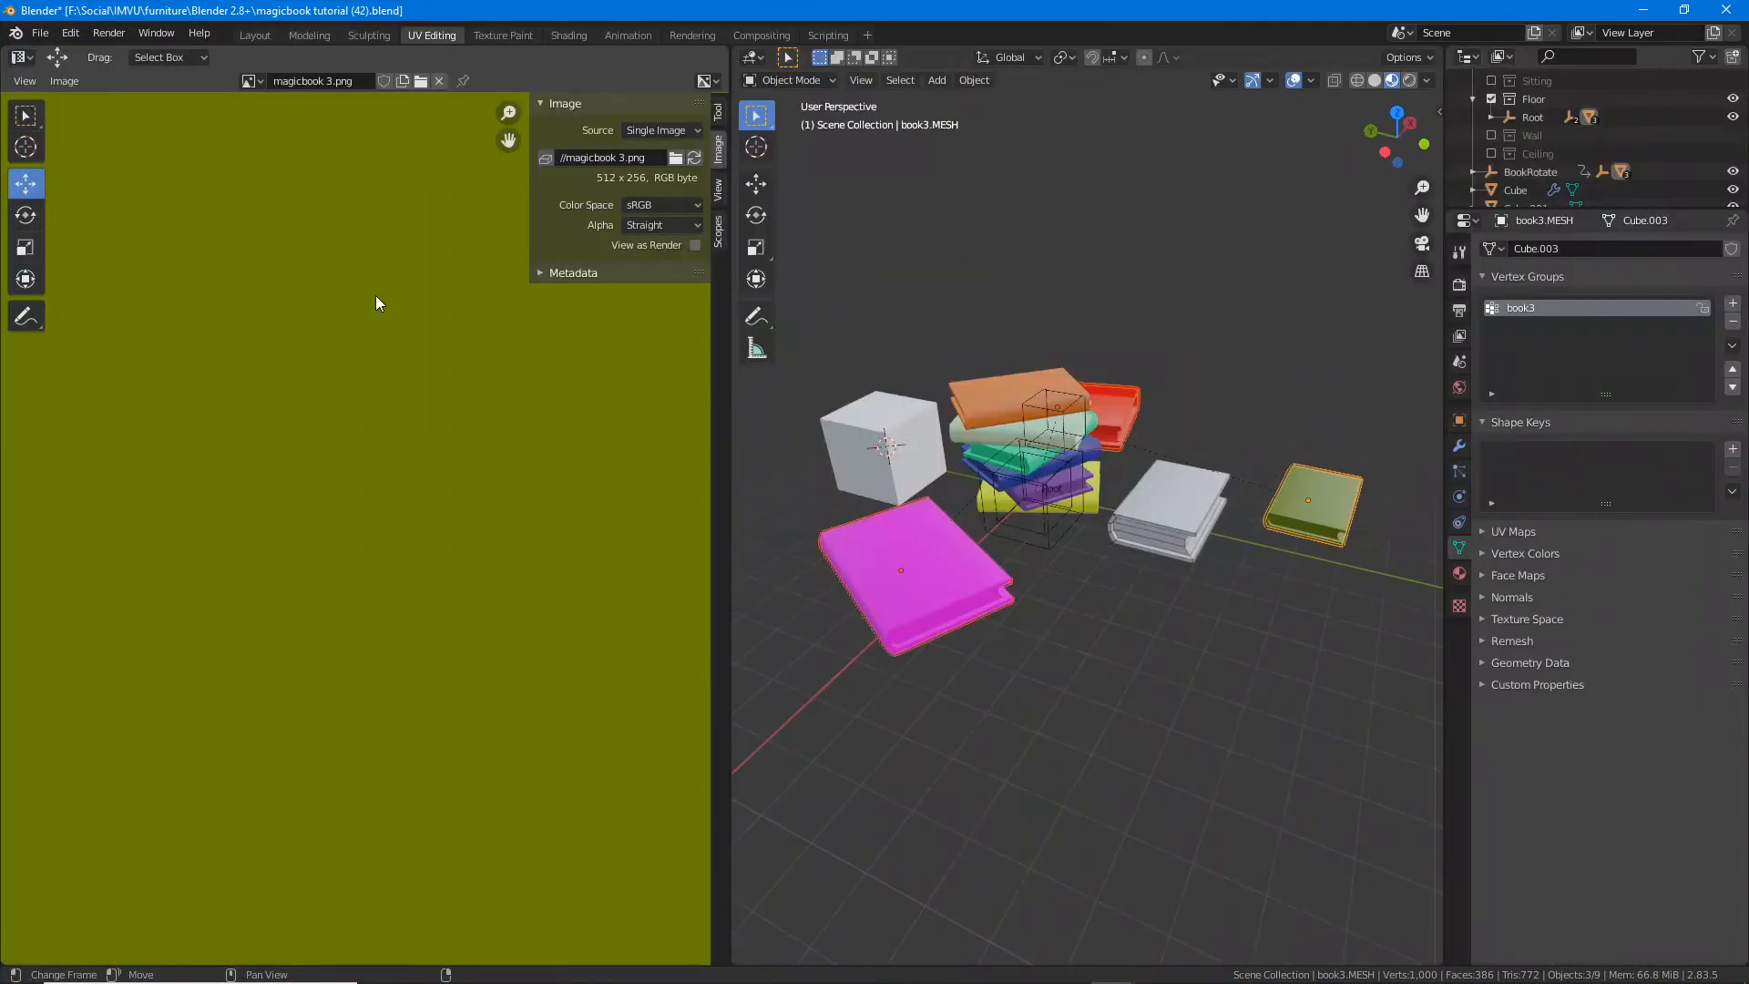
left_click(255, 36)
scroll(570, 428, "down", 3)
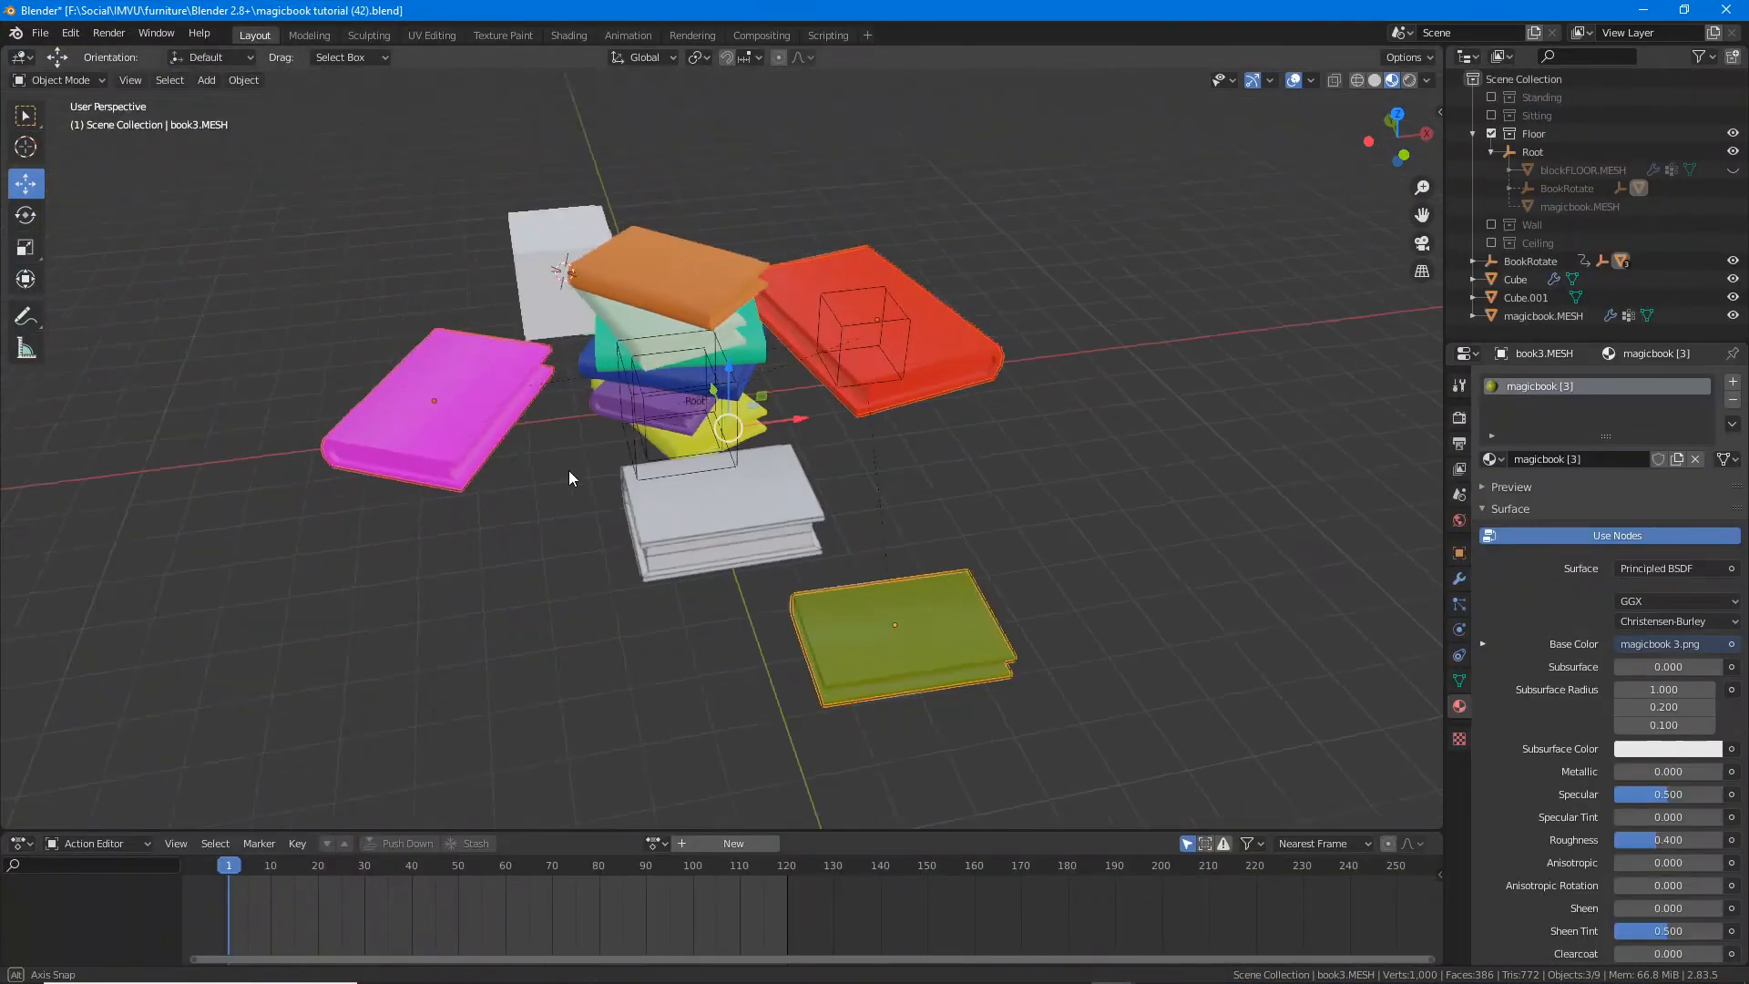
middle_click_drag(568, 470, 625, 466)
scroll(641, 463, "up", 2)
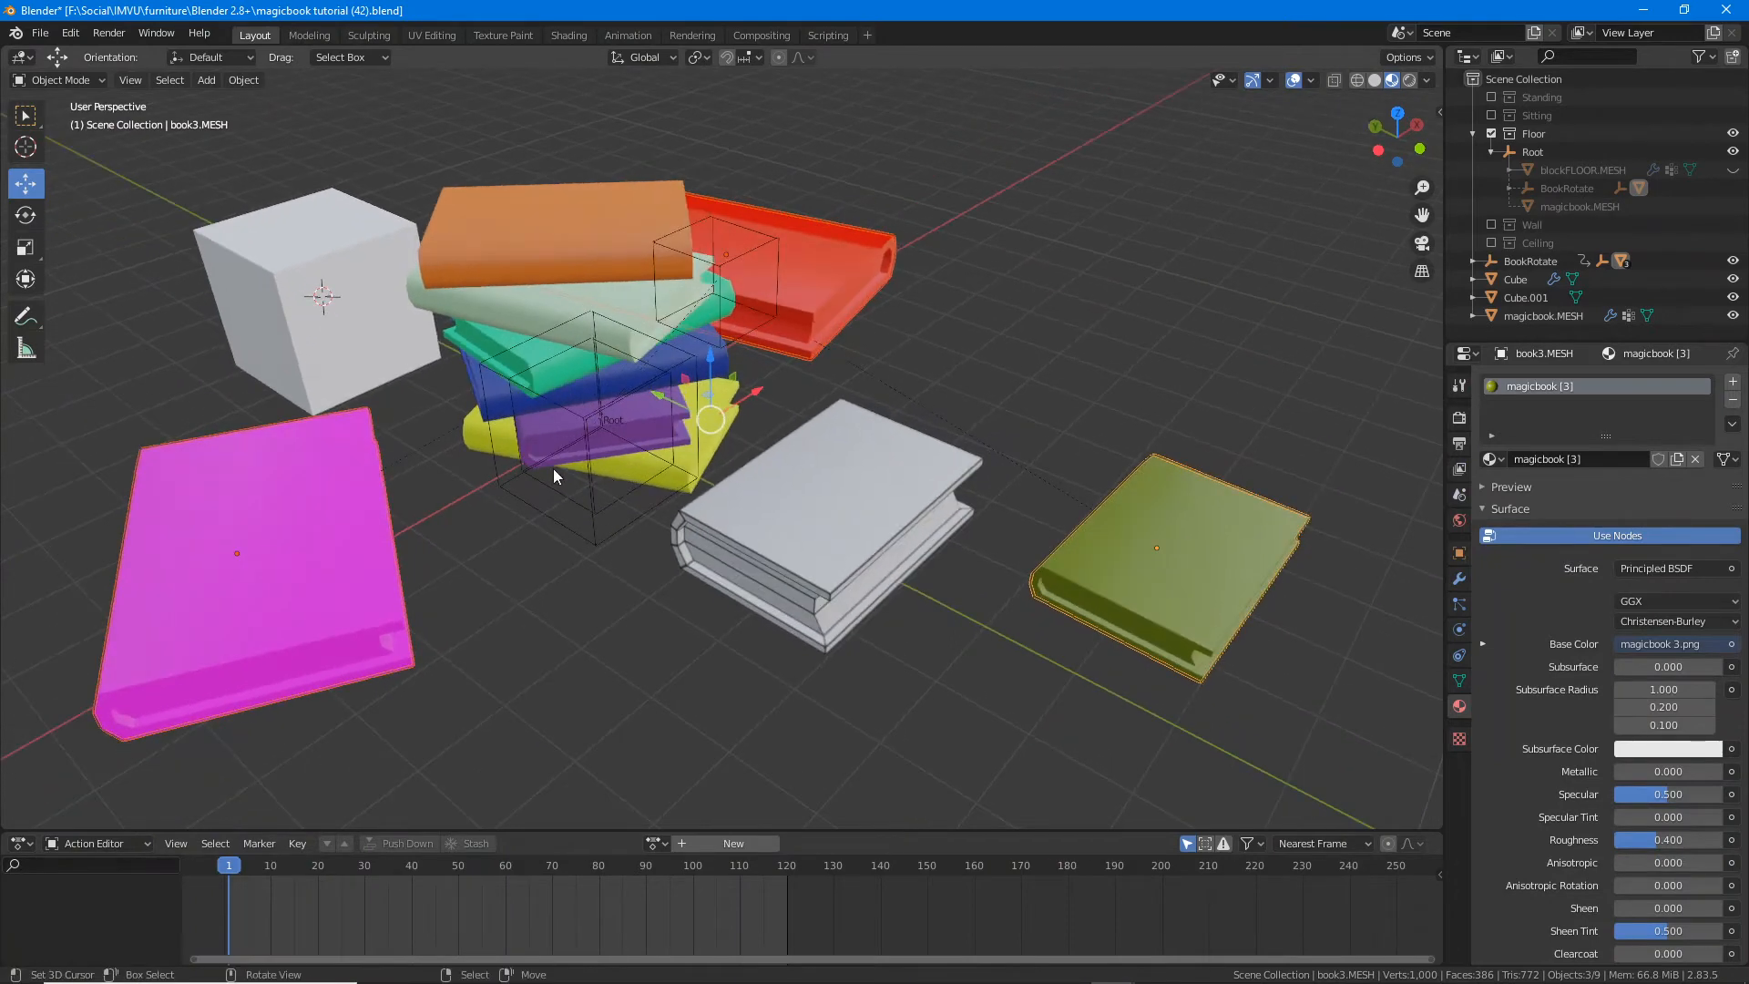
middle_click_drag(471, 459, 506, 477, "shift")
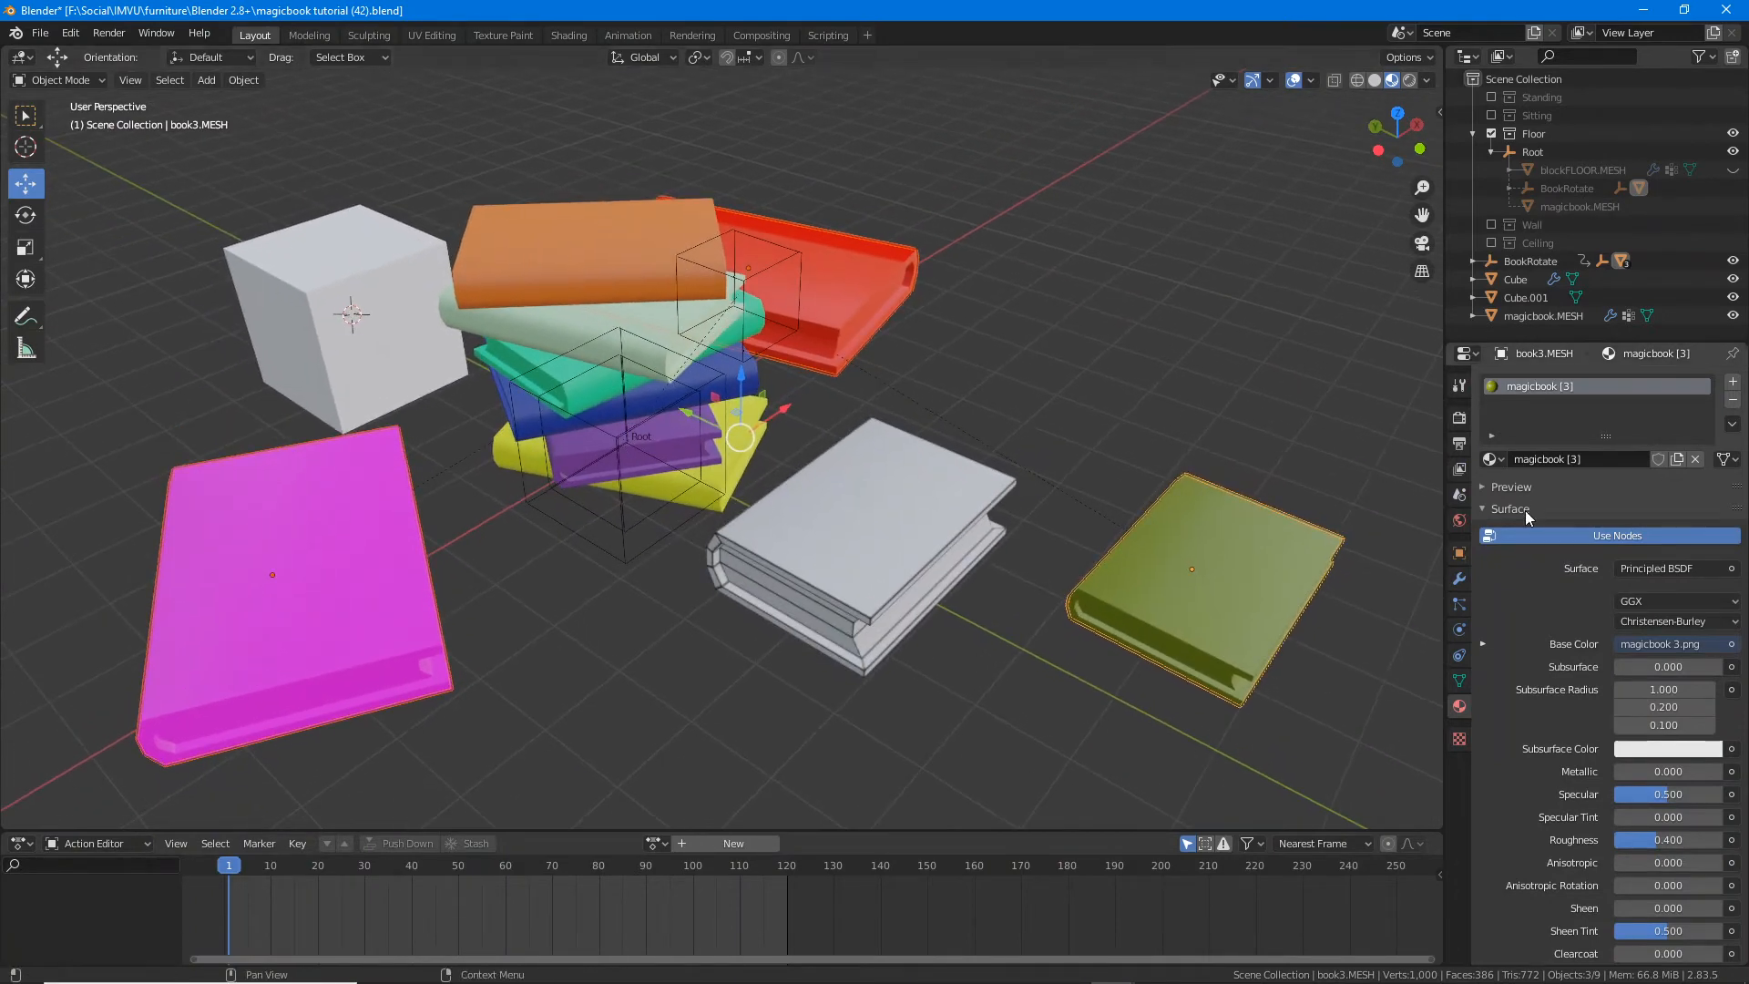
Step: Inspect the material slots of the book stack, then those of the separate red, magenta and olive books
left_click(543, 282)
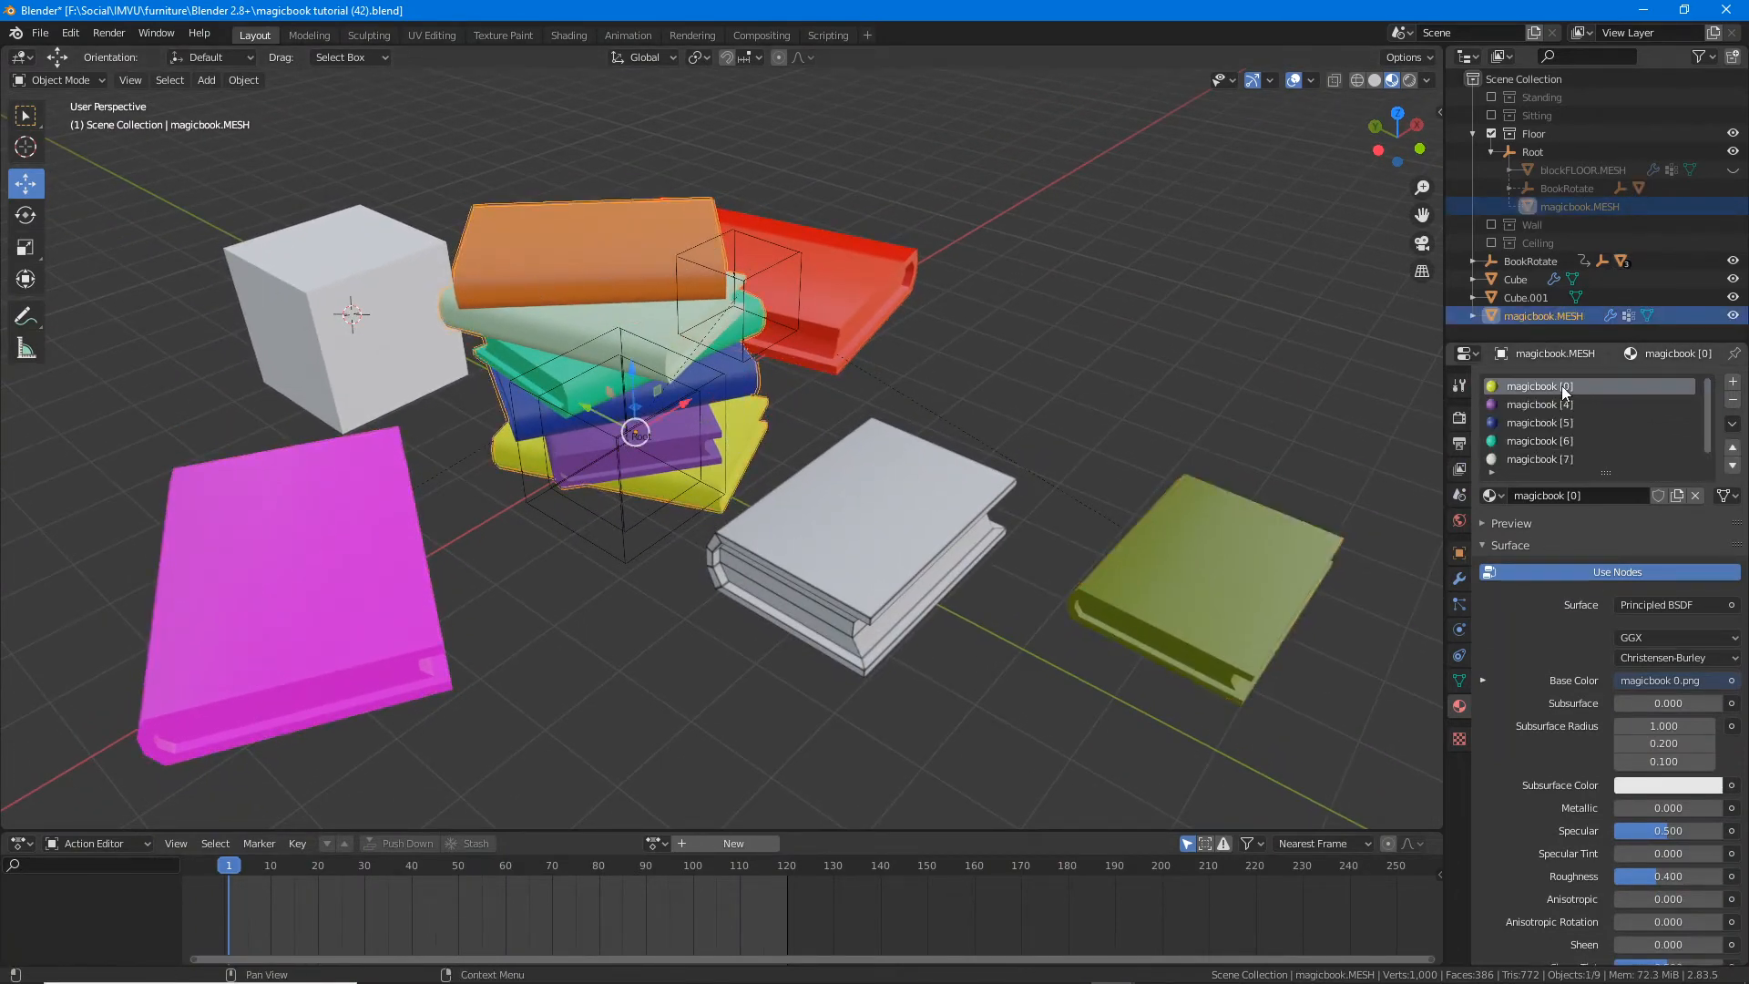
scroll(1578, 457, "down", 1)
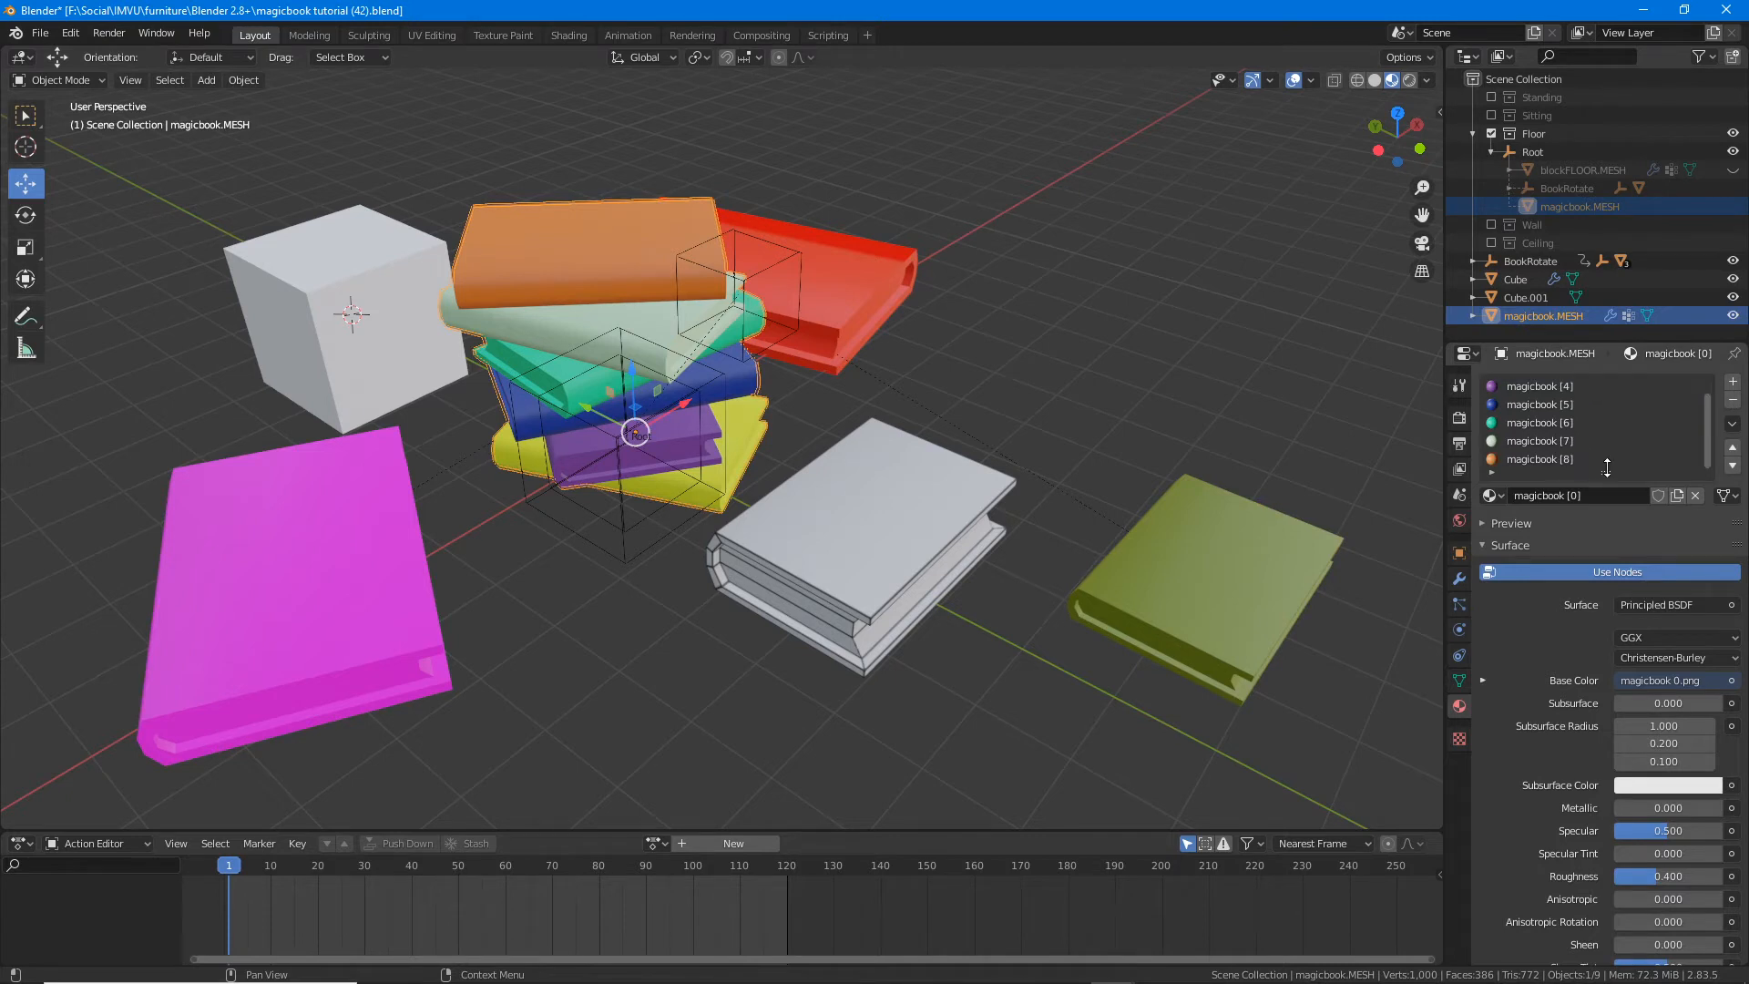
left_click(861, 271)
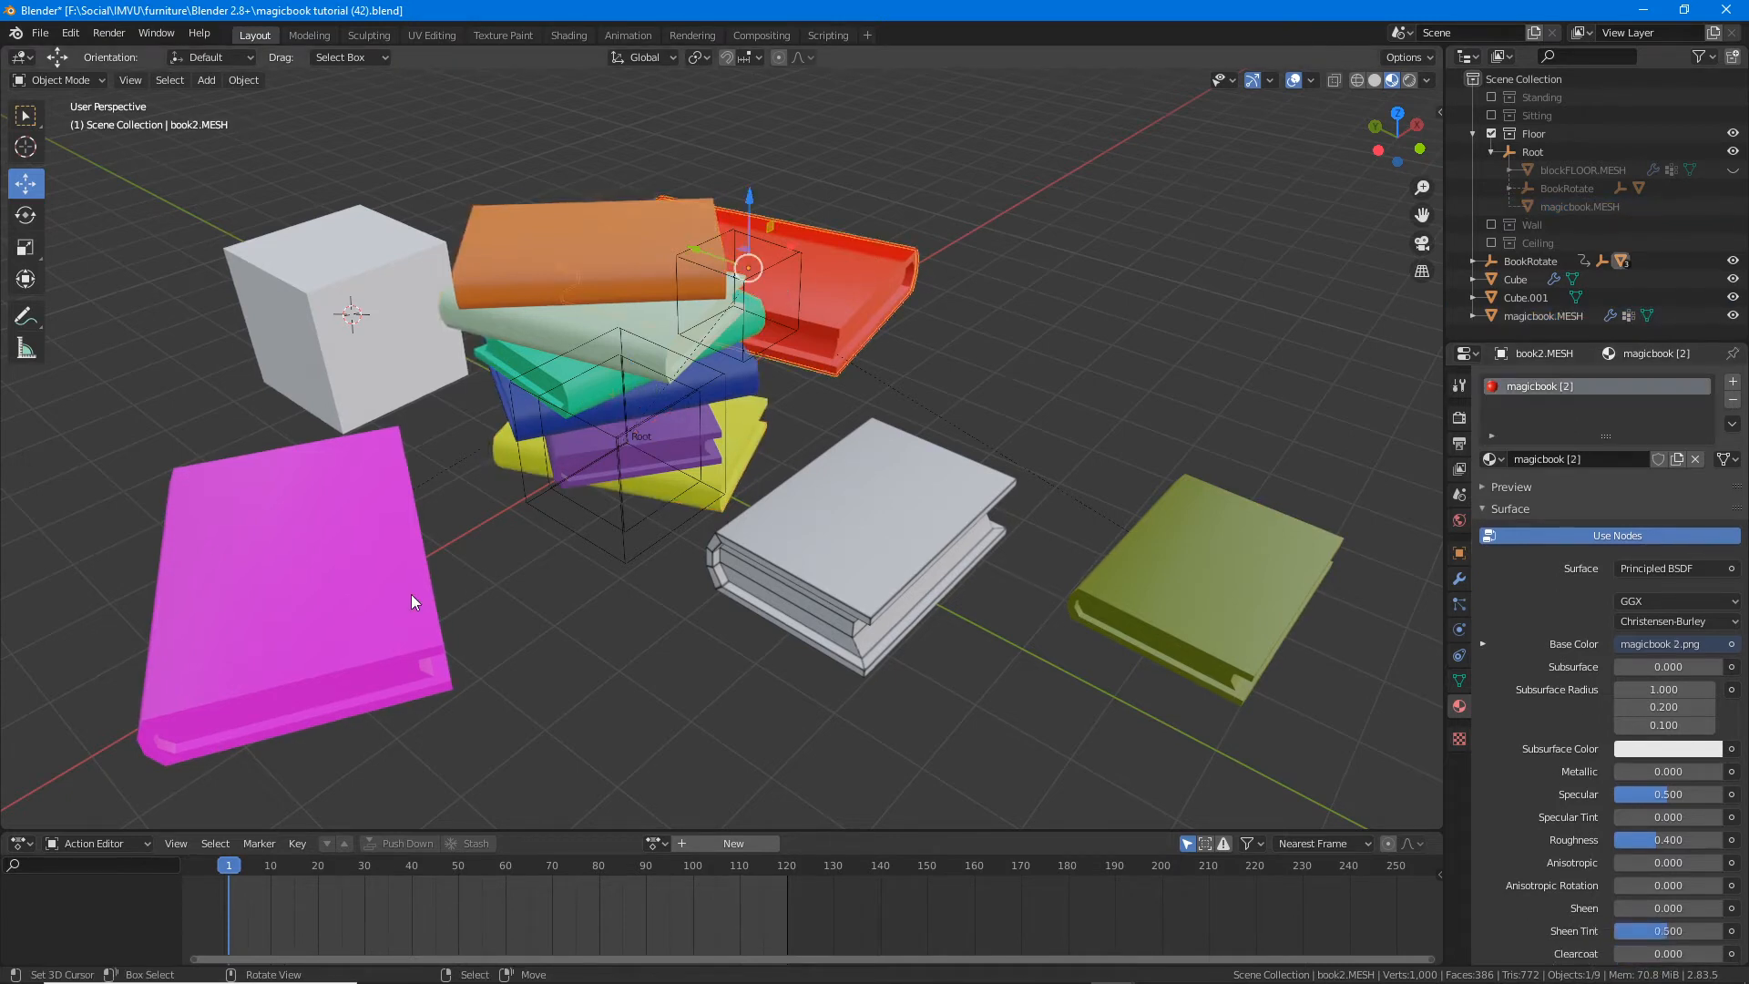
left_click(361, 584)
left_click(1101, 616)
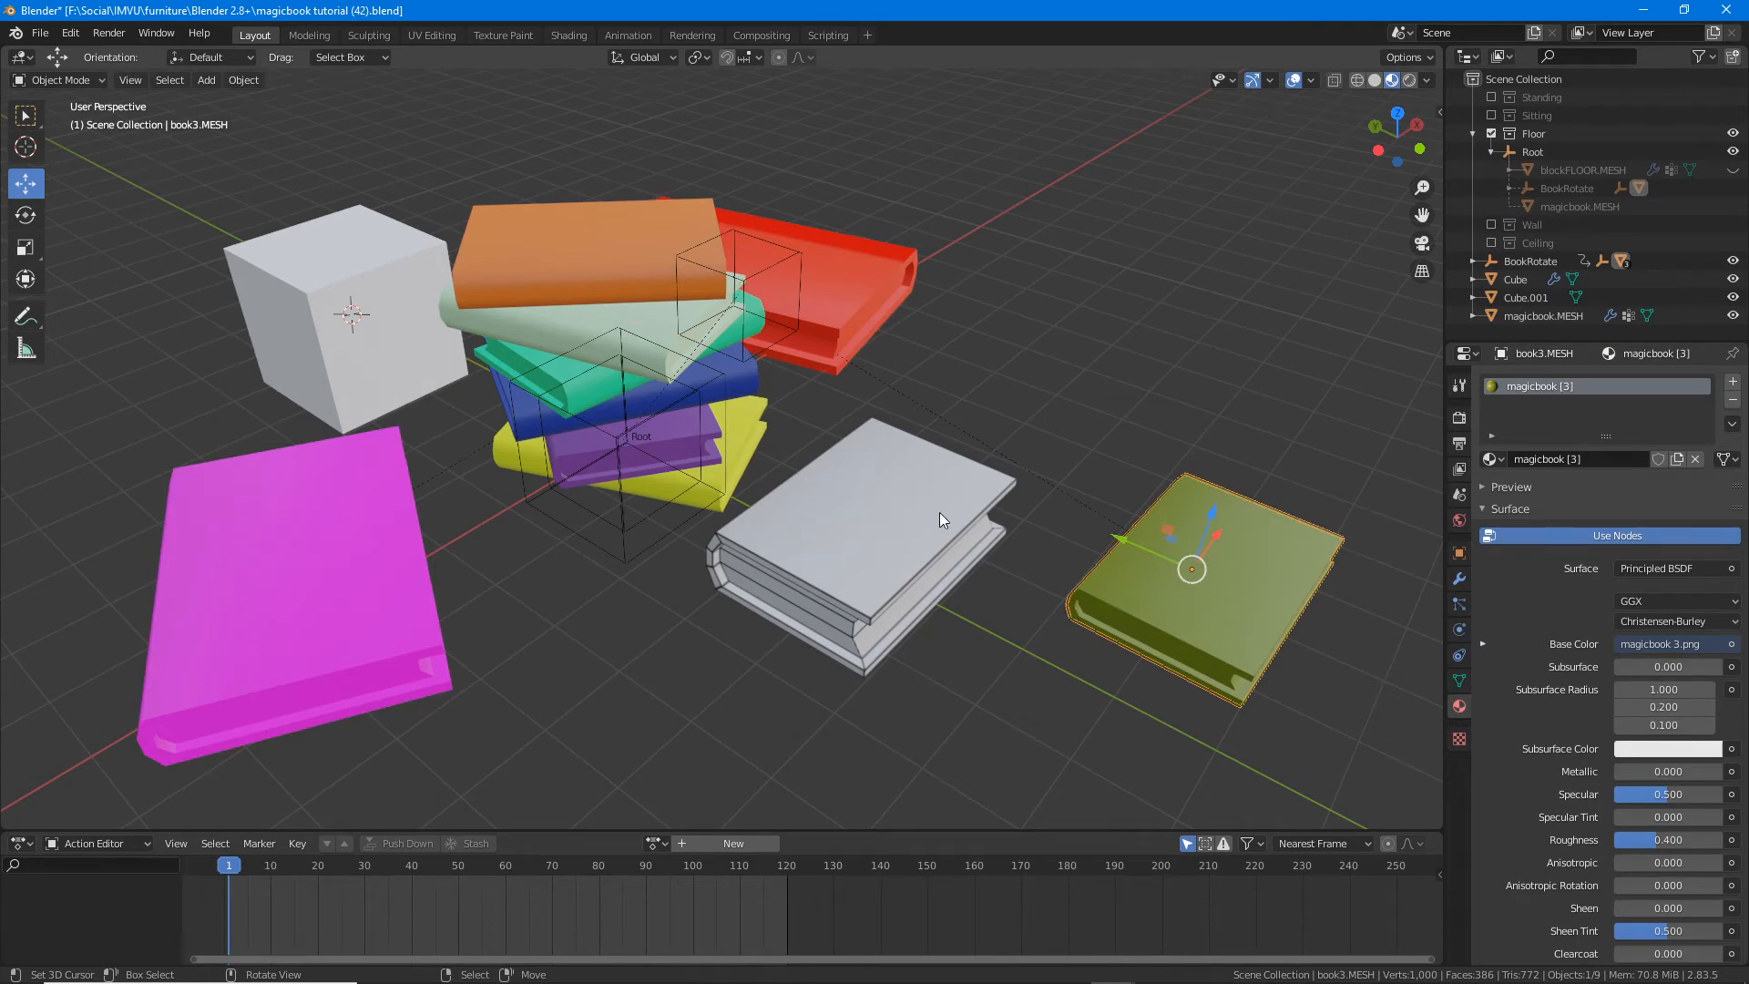
scroll(897, 478, "down", 2)
scroll(874, 466, "up", 2)
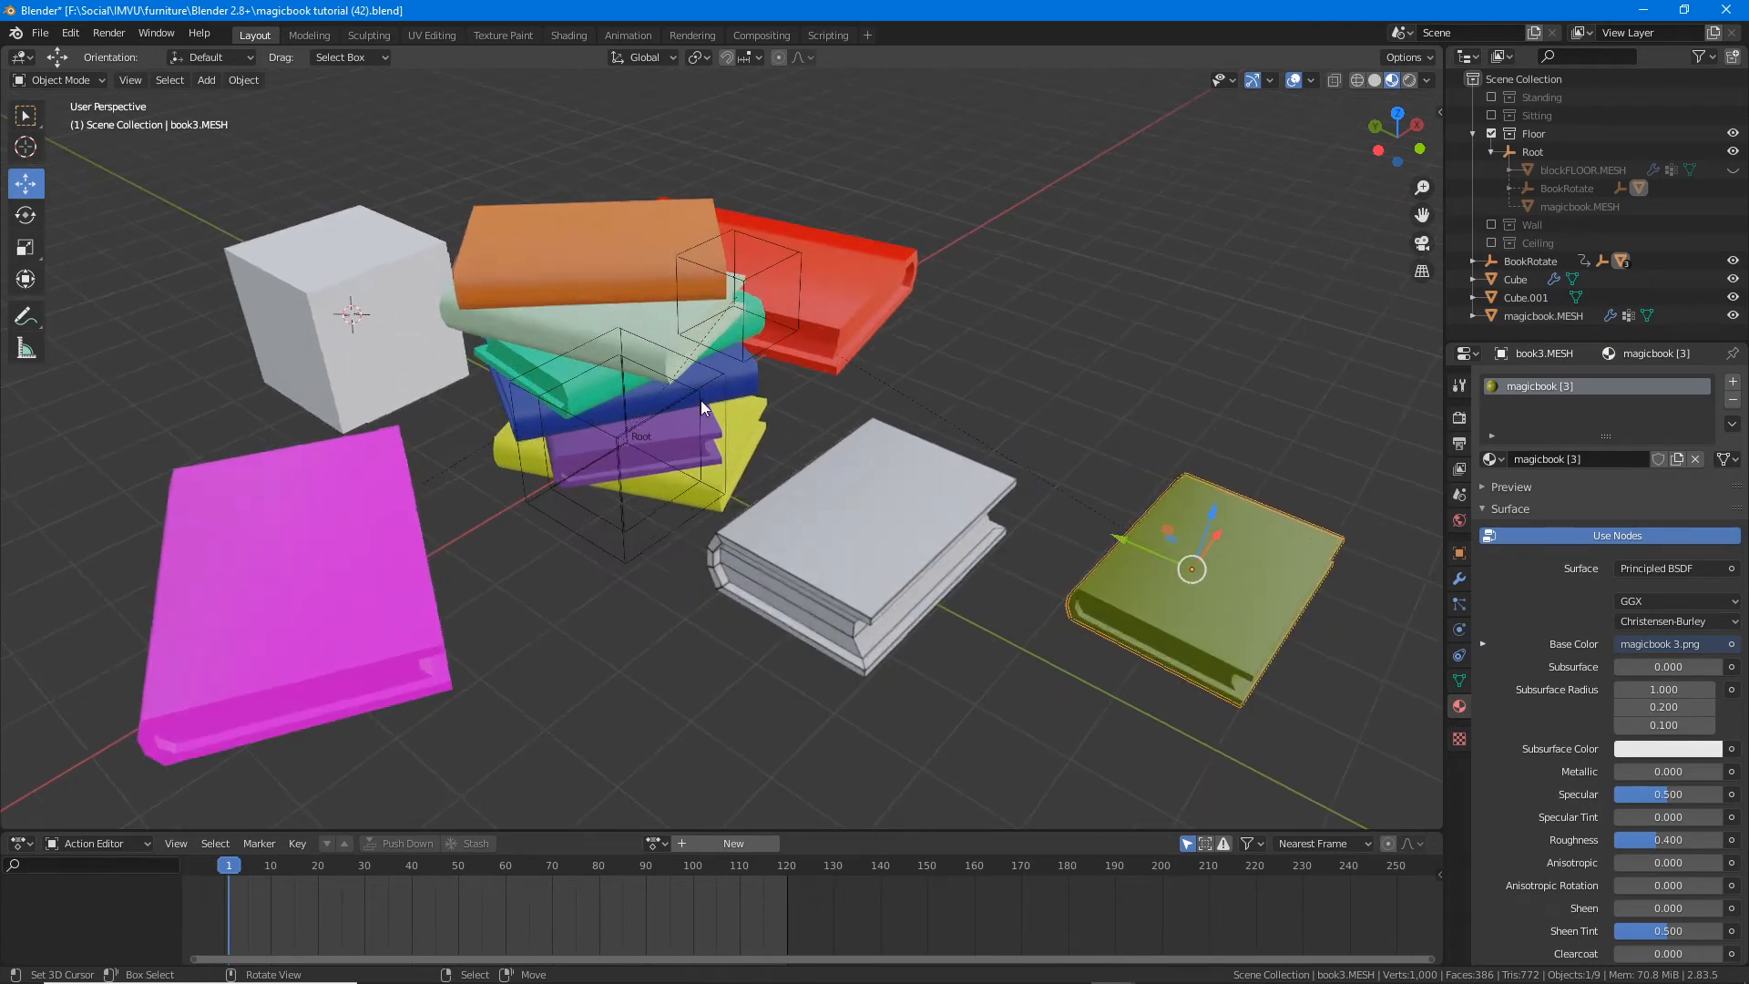
Step: Save the scene as a new file named magicbook tutorial (43).blend
left_click(41, 34)
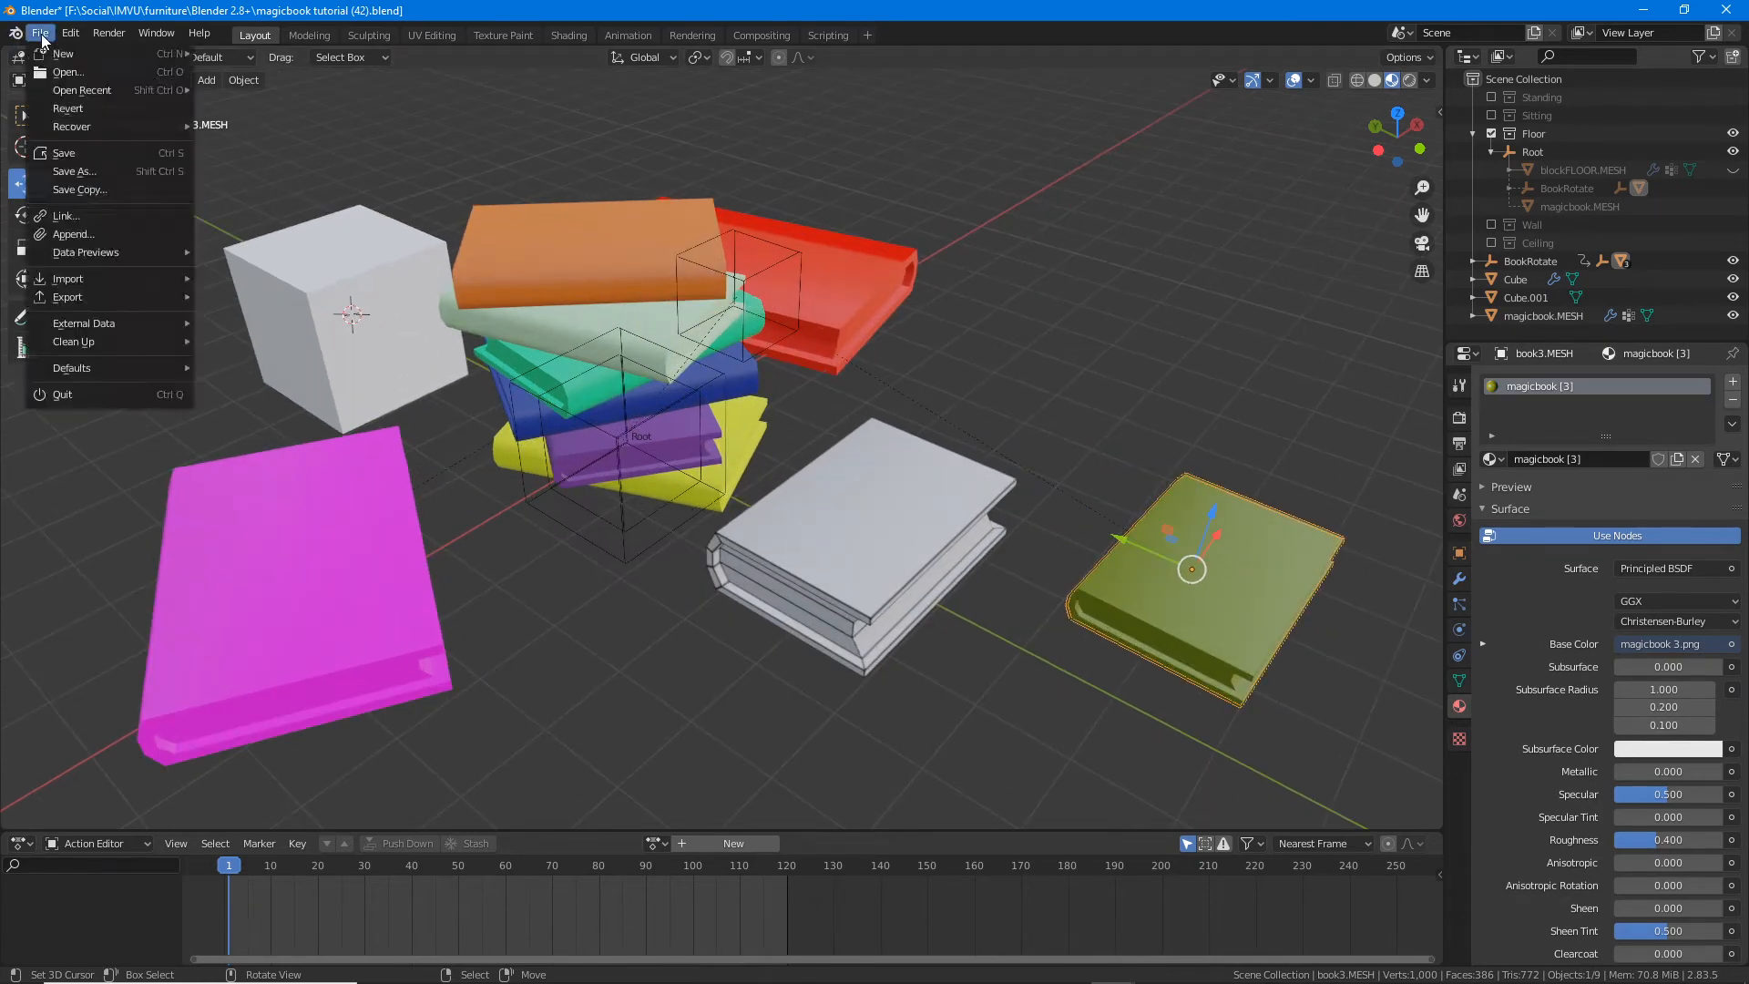
left_click(80, 170)
left_click(712, 815)
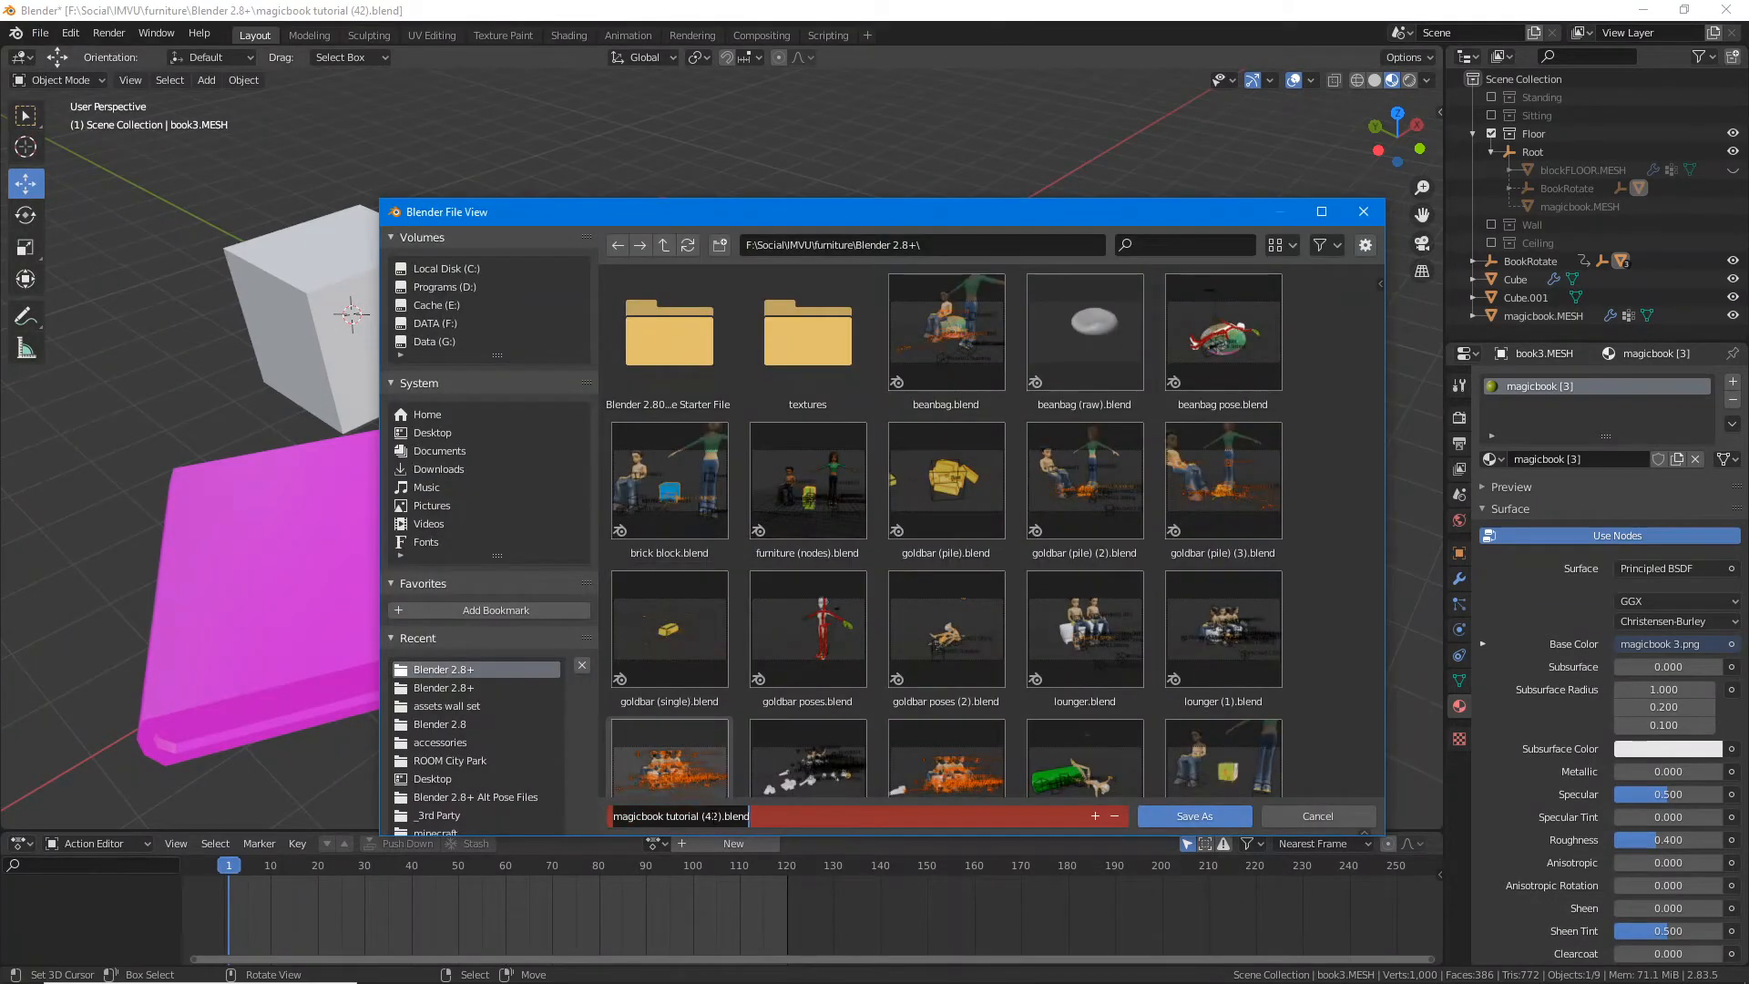
left_click(712, 816)
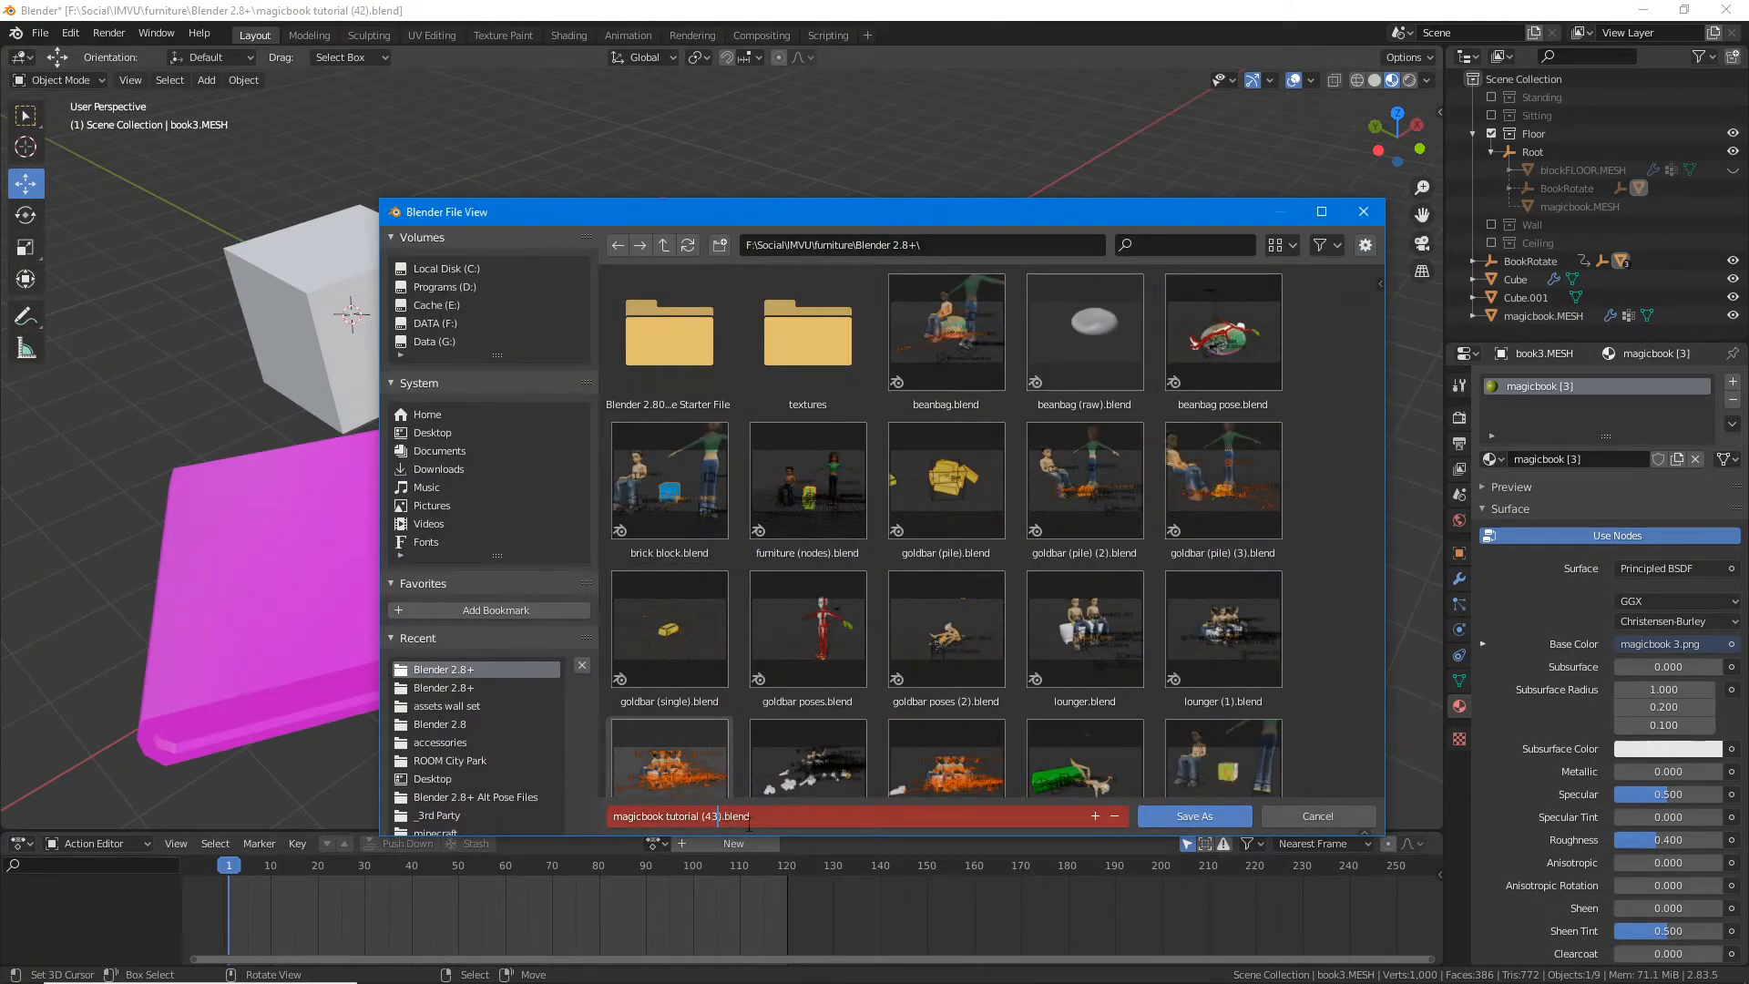
type("3")
key("Return")
left_click(1185, 815)
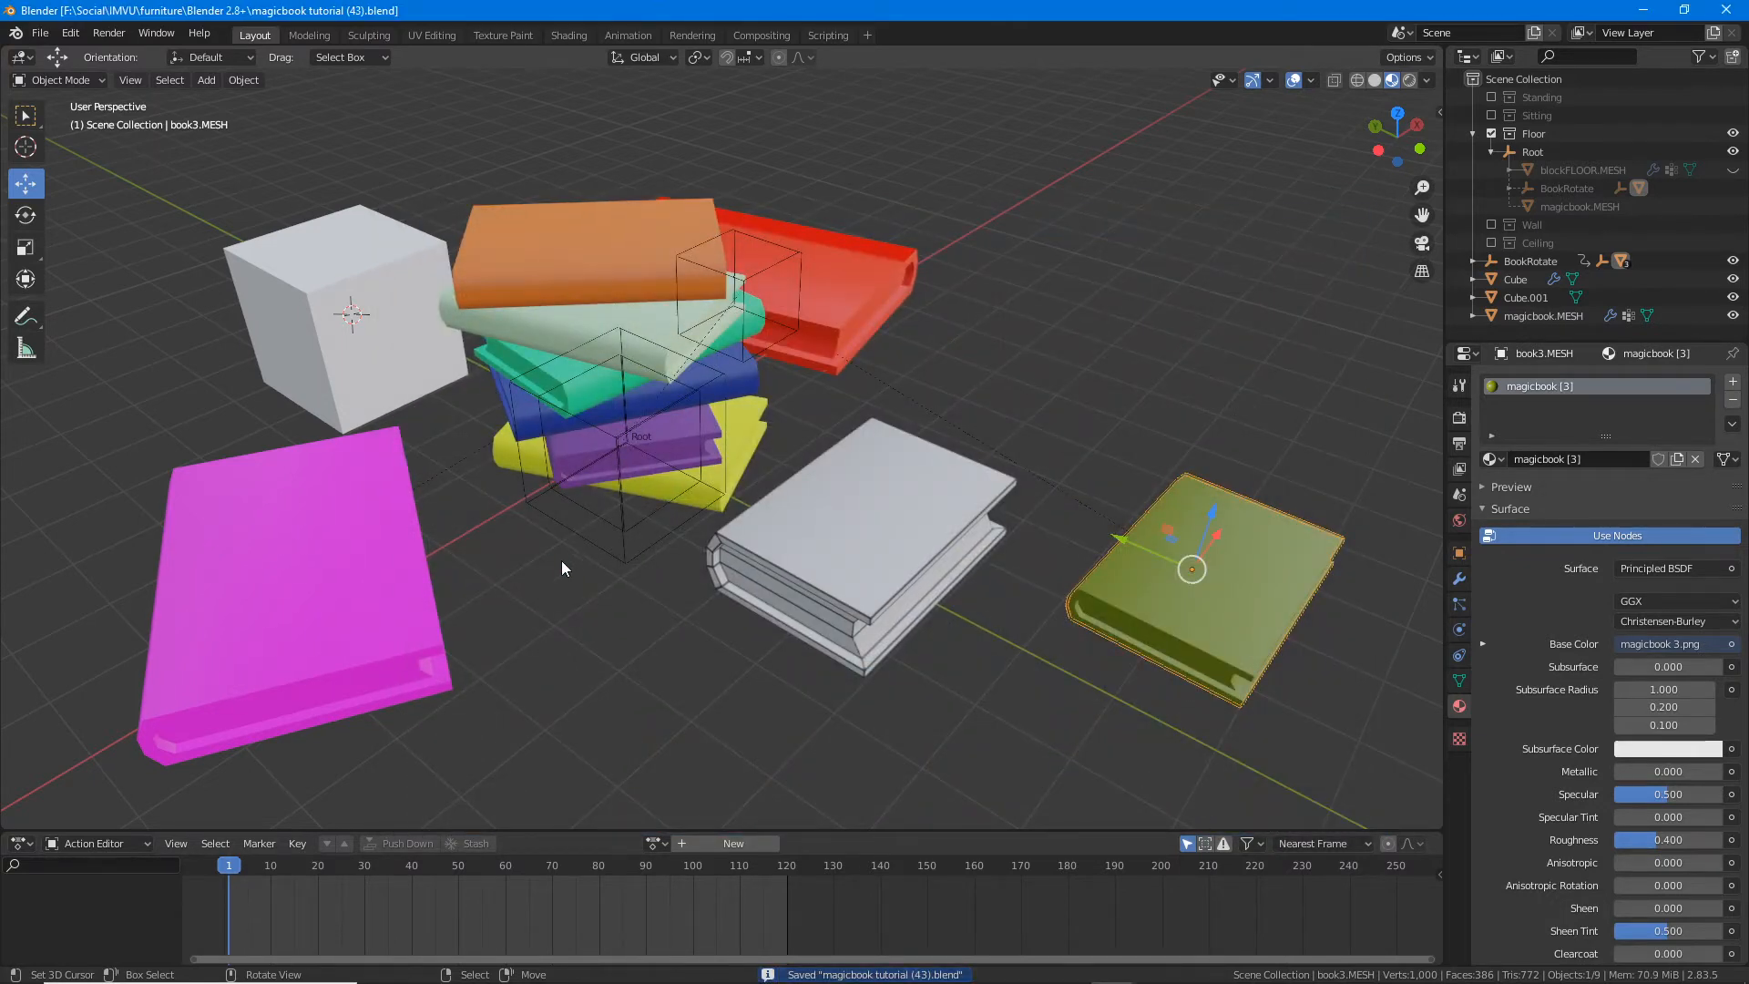
Step: Select the Root and try moving it to check that the books follow
mouse_move(222, 867)
left_mouse_down()
mouse_move(785, 877)
mouse_move(231, 876)
left_mouse_up()
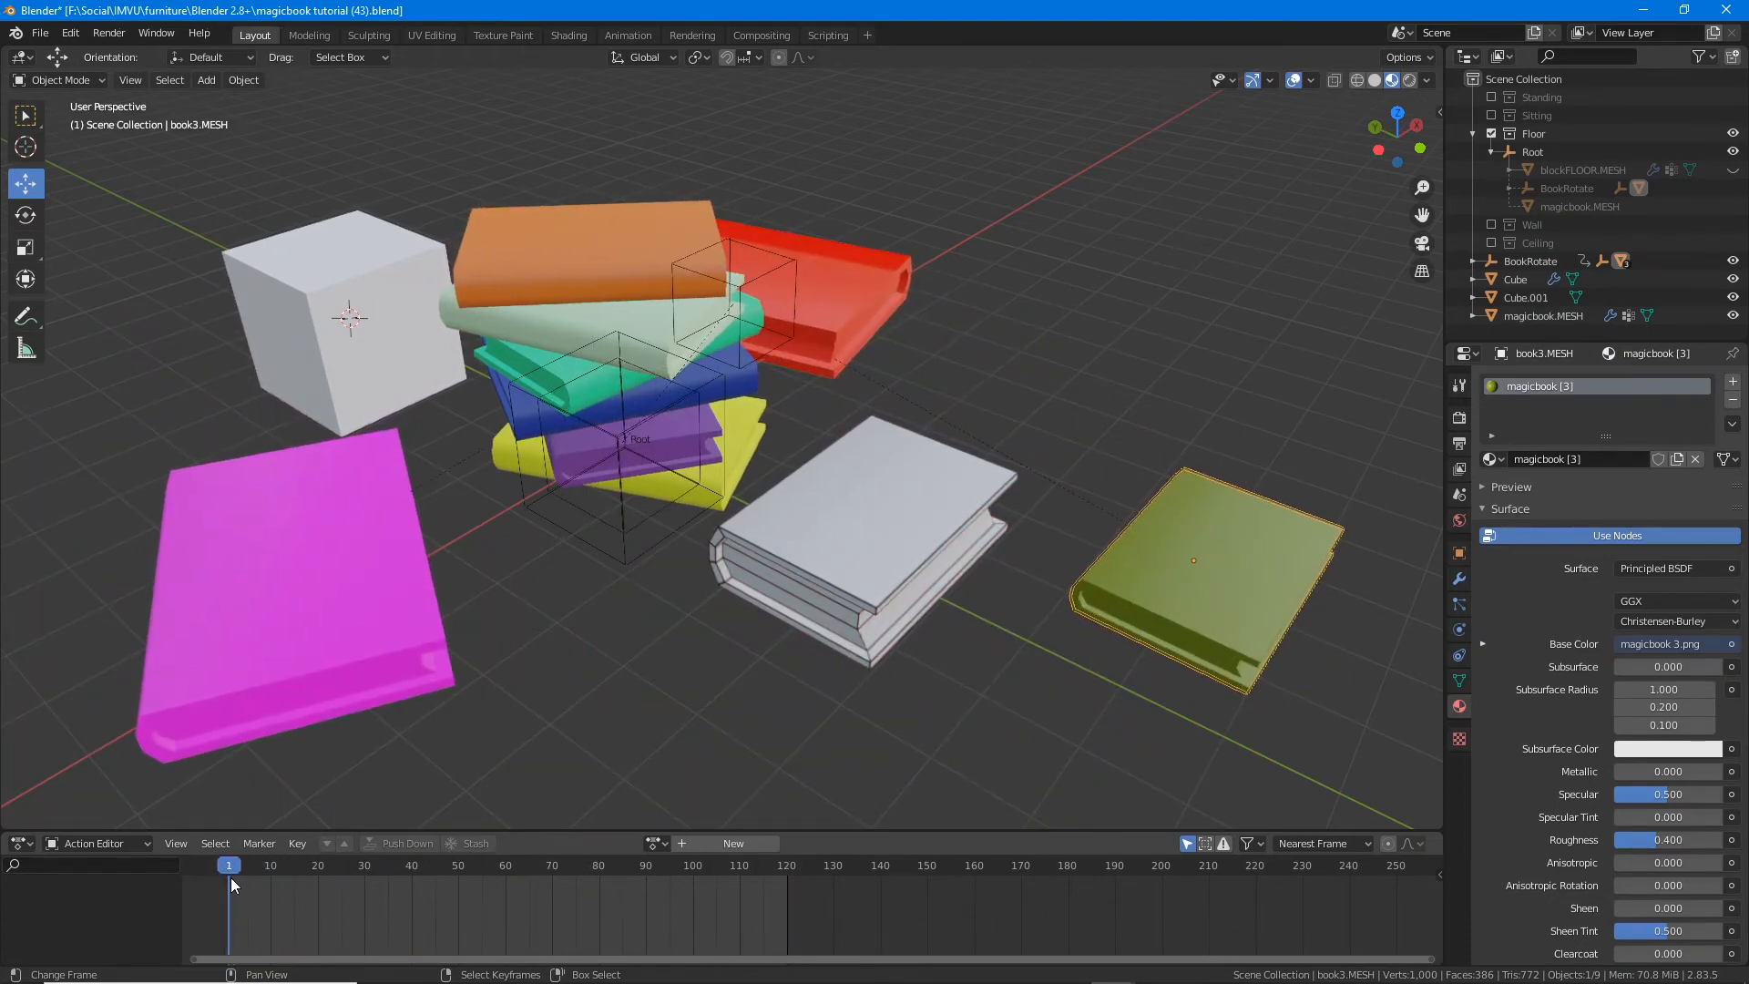
left_click(634, 559)
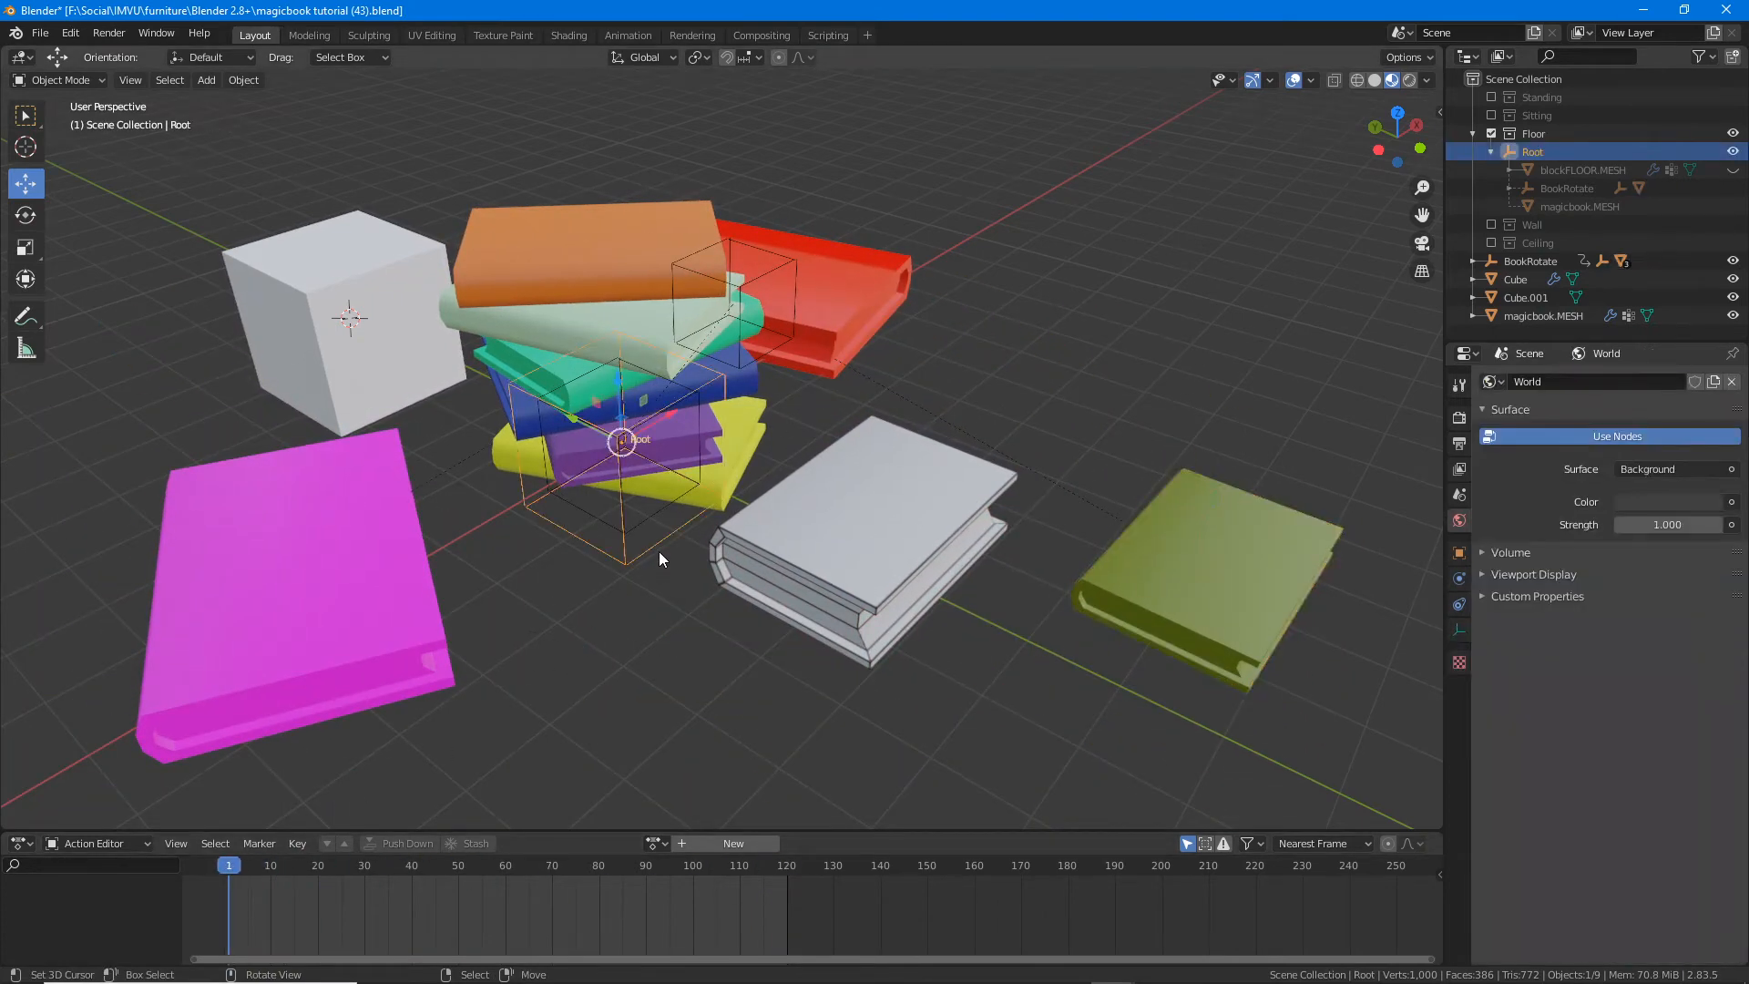
key("g")
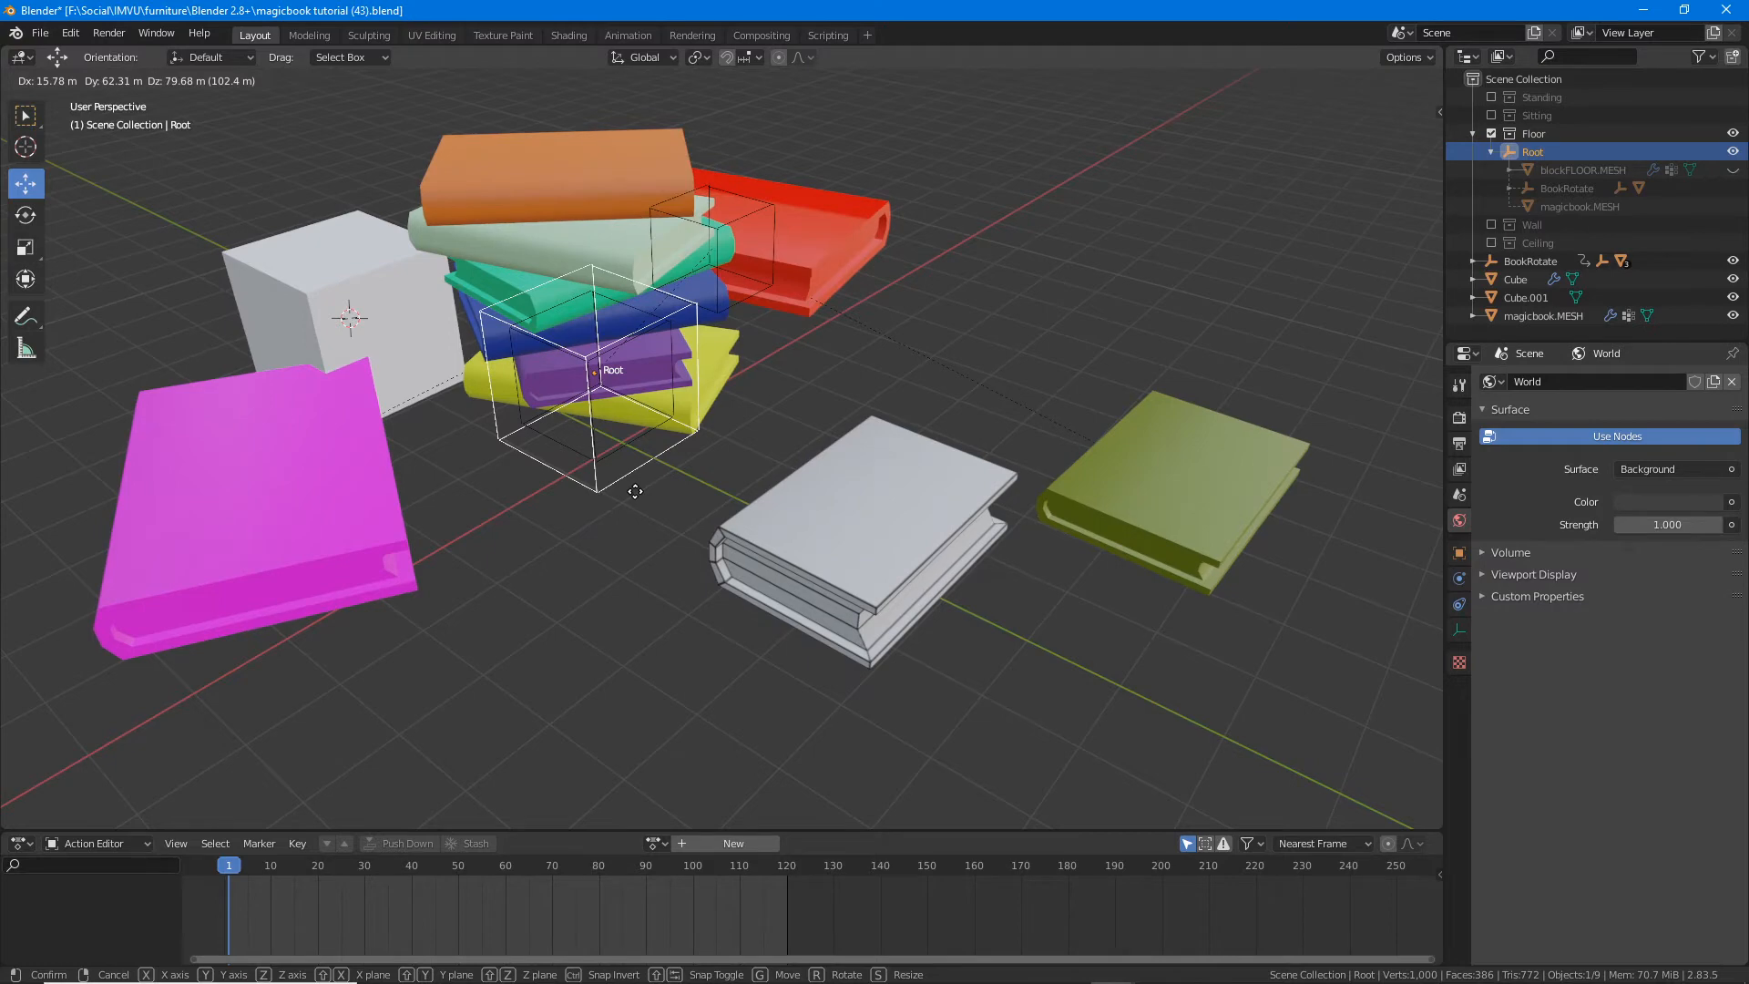
right_click(635, 490)
middle_click_drag(590, 393, 583, 399)
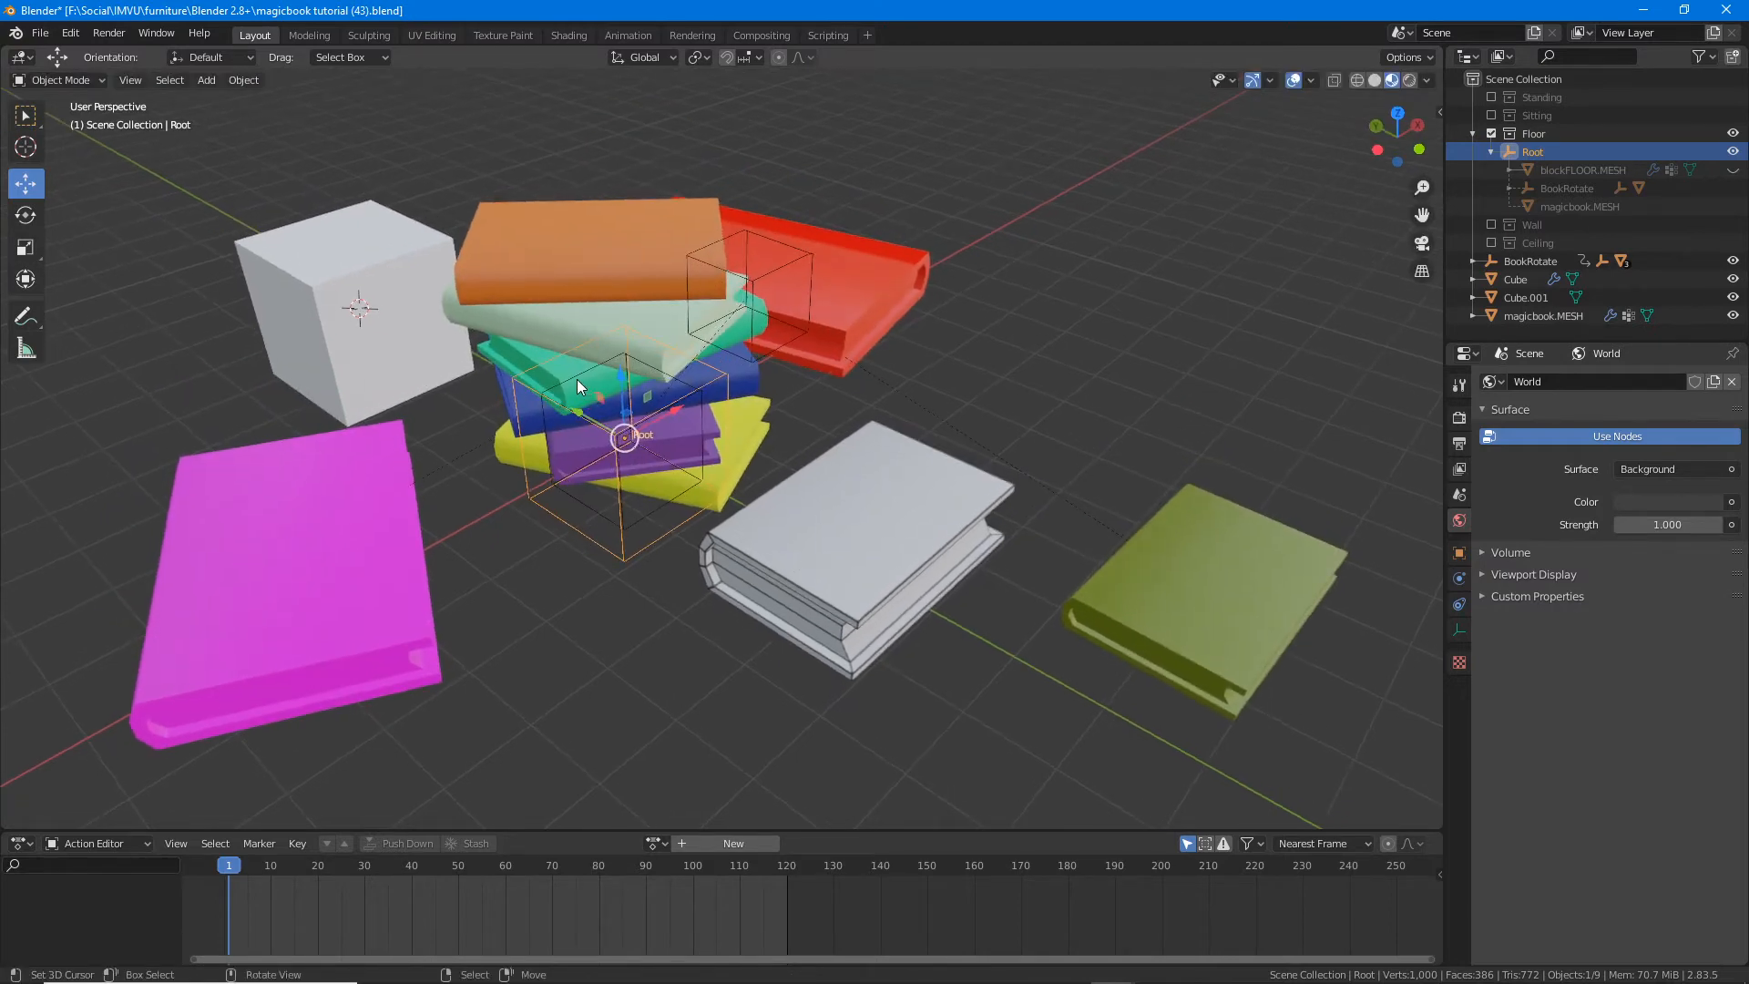
Step: Select the Root, its linked empties, the book stack and the red, magenta and olive books, with the Root as active object
right_click(577, 379, "shift")
right_click(799, 260, "shift")
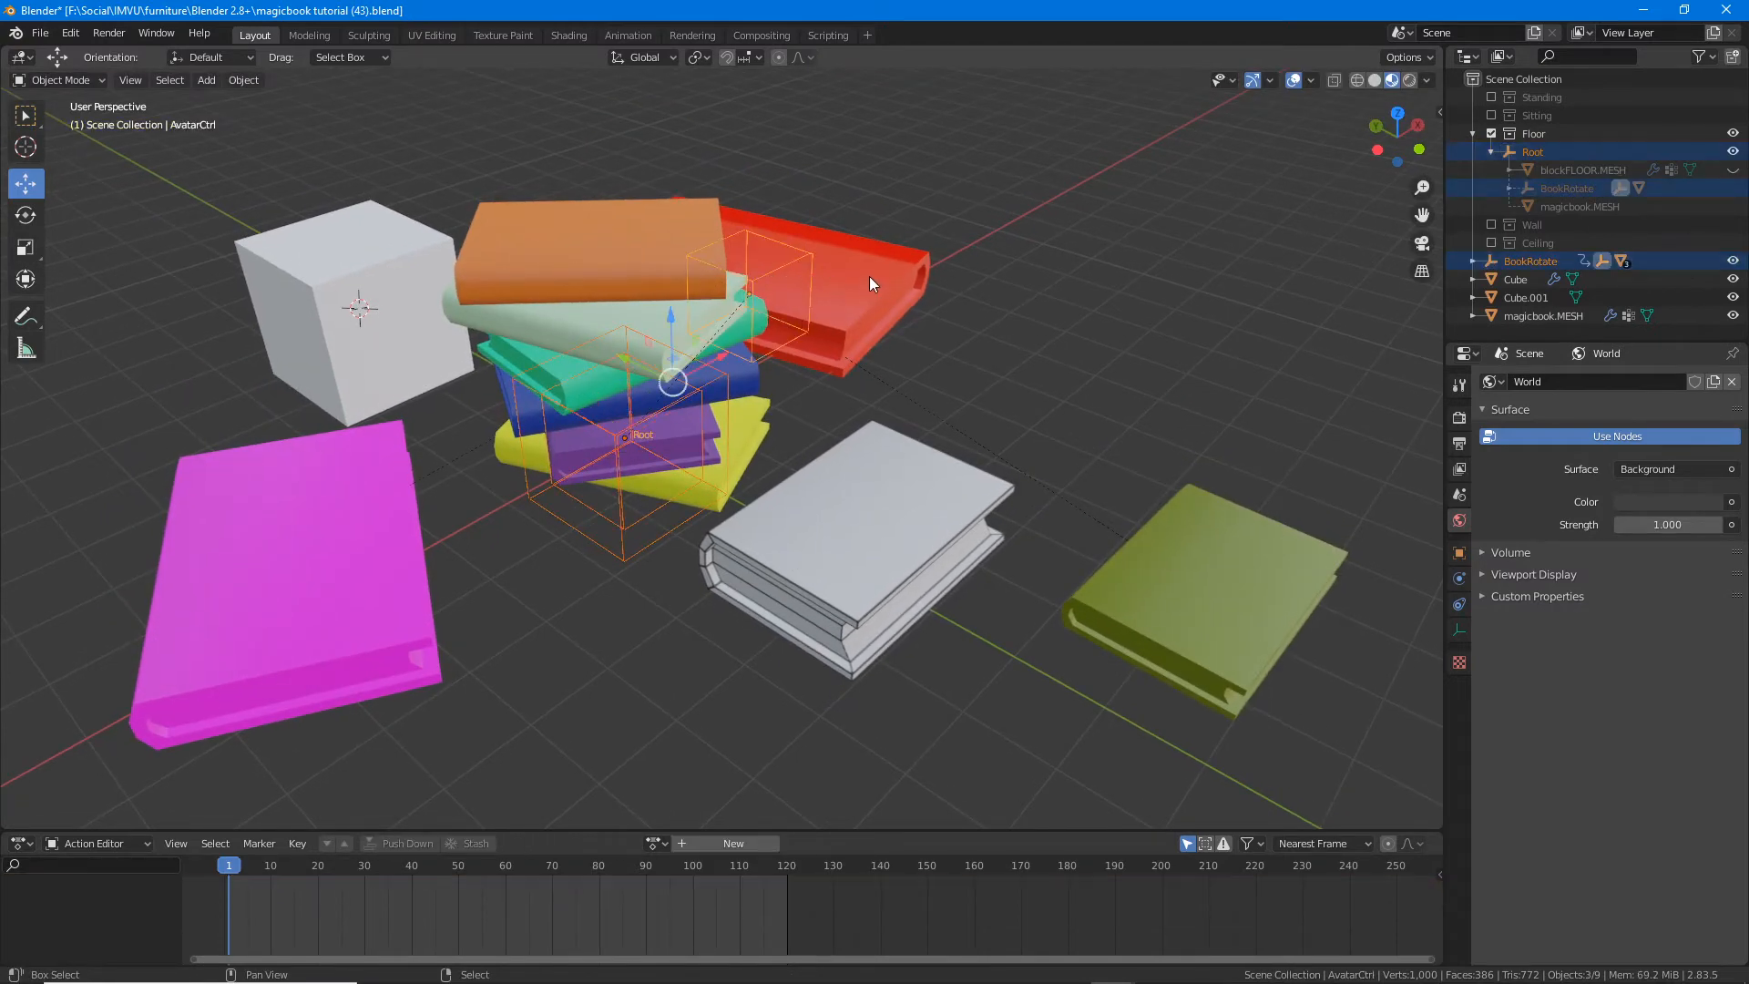
right_click(869, 276, "shift")
right_click(594, 230, "shift")
right_click(375, 617, "shift")
right_click(1112, 641, "shift")
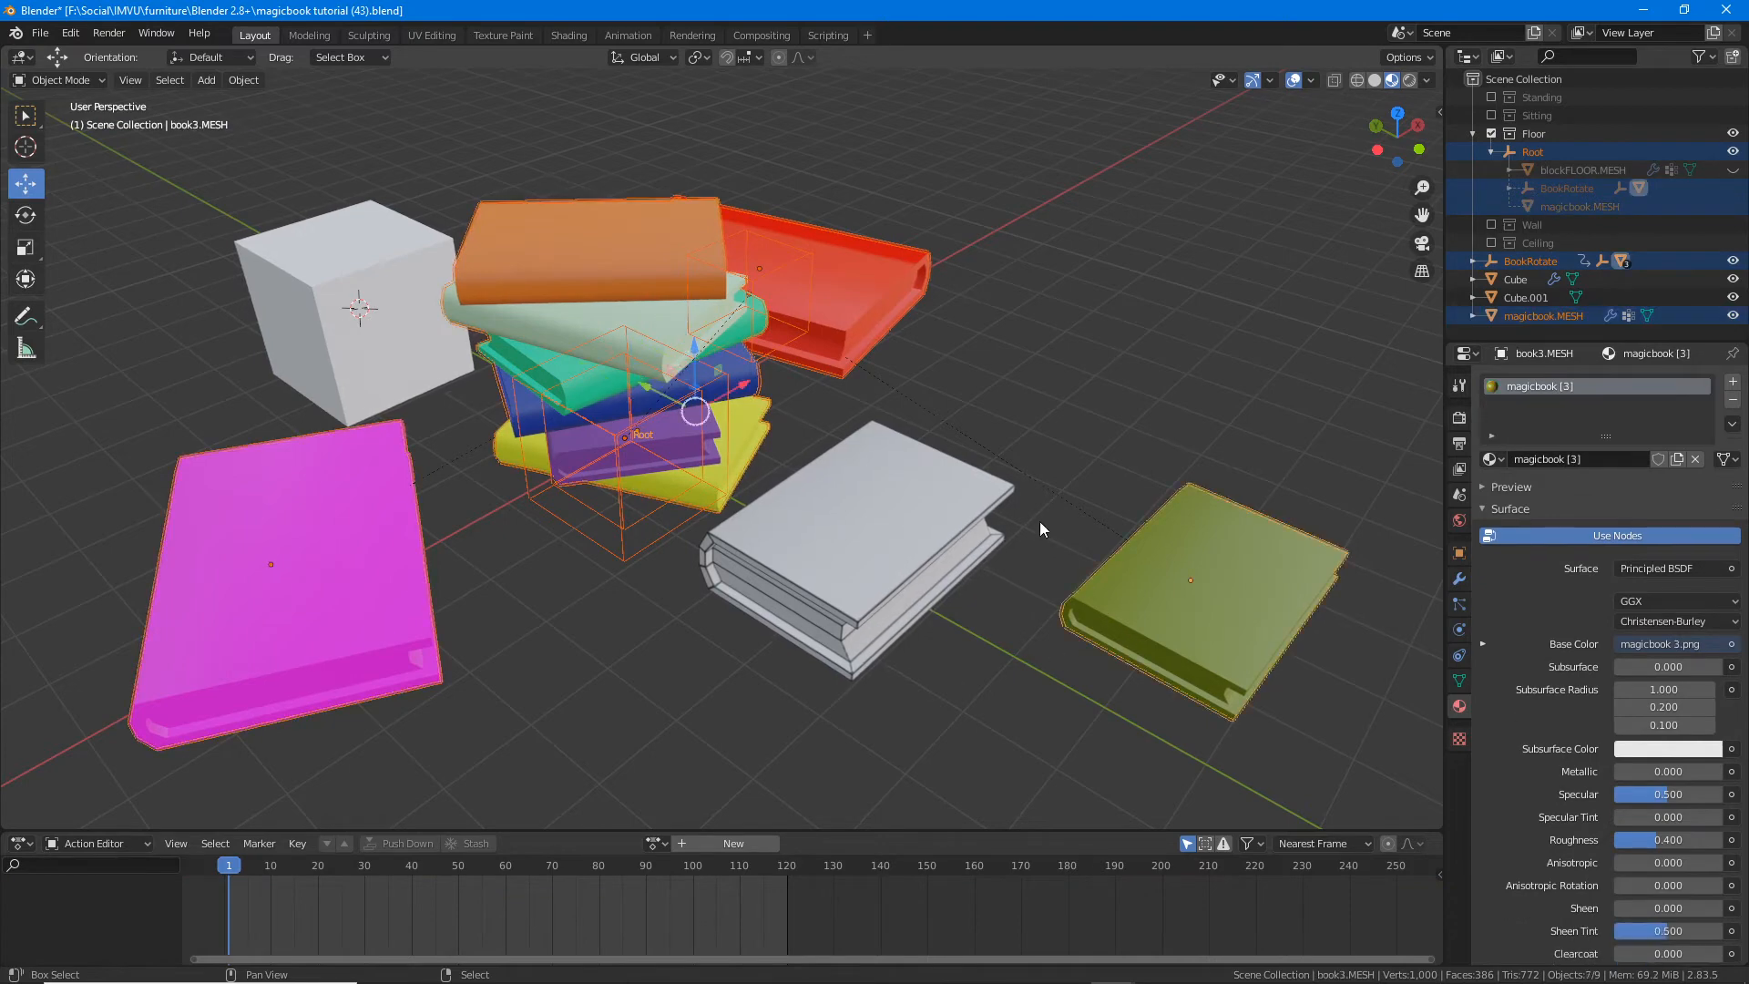
middle_click_drag(1040, 521, 981, 491)
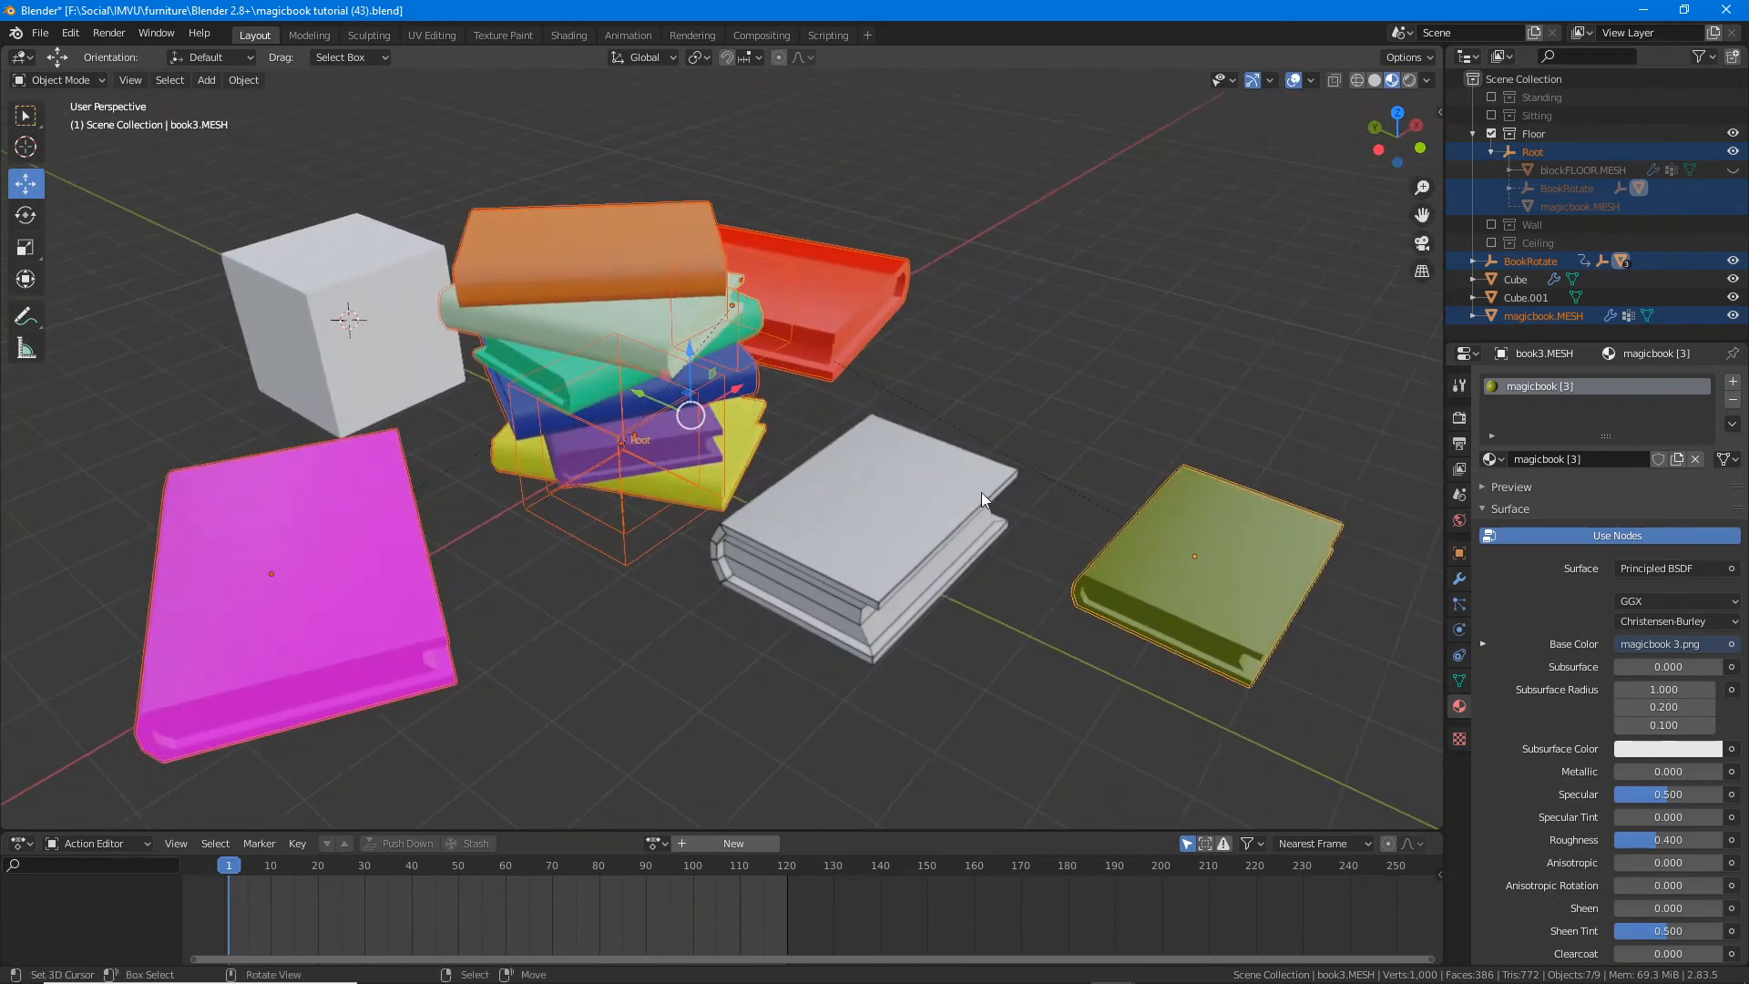
left_click(629, 561, "shift")
mouse_move(617, 623)
middle_mouse_down()
mouse_move(637, 590)
mouse_move(659, 598)
mouse_move(618, 605)
mouse_move(627, 645)
middle_mouse_up()
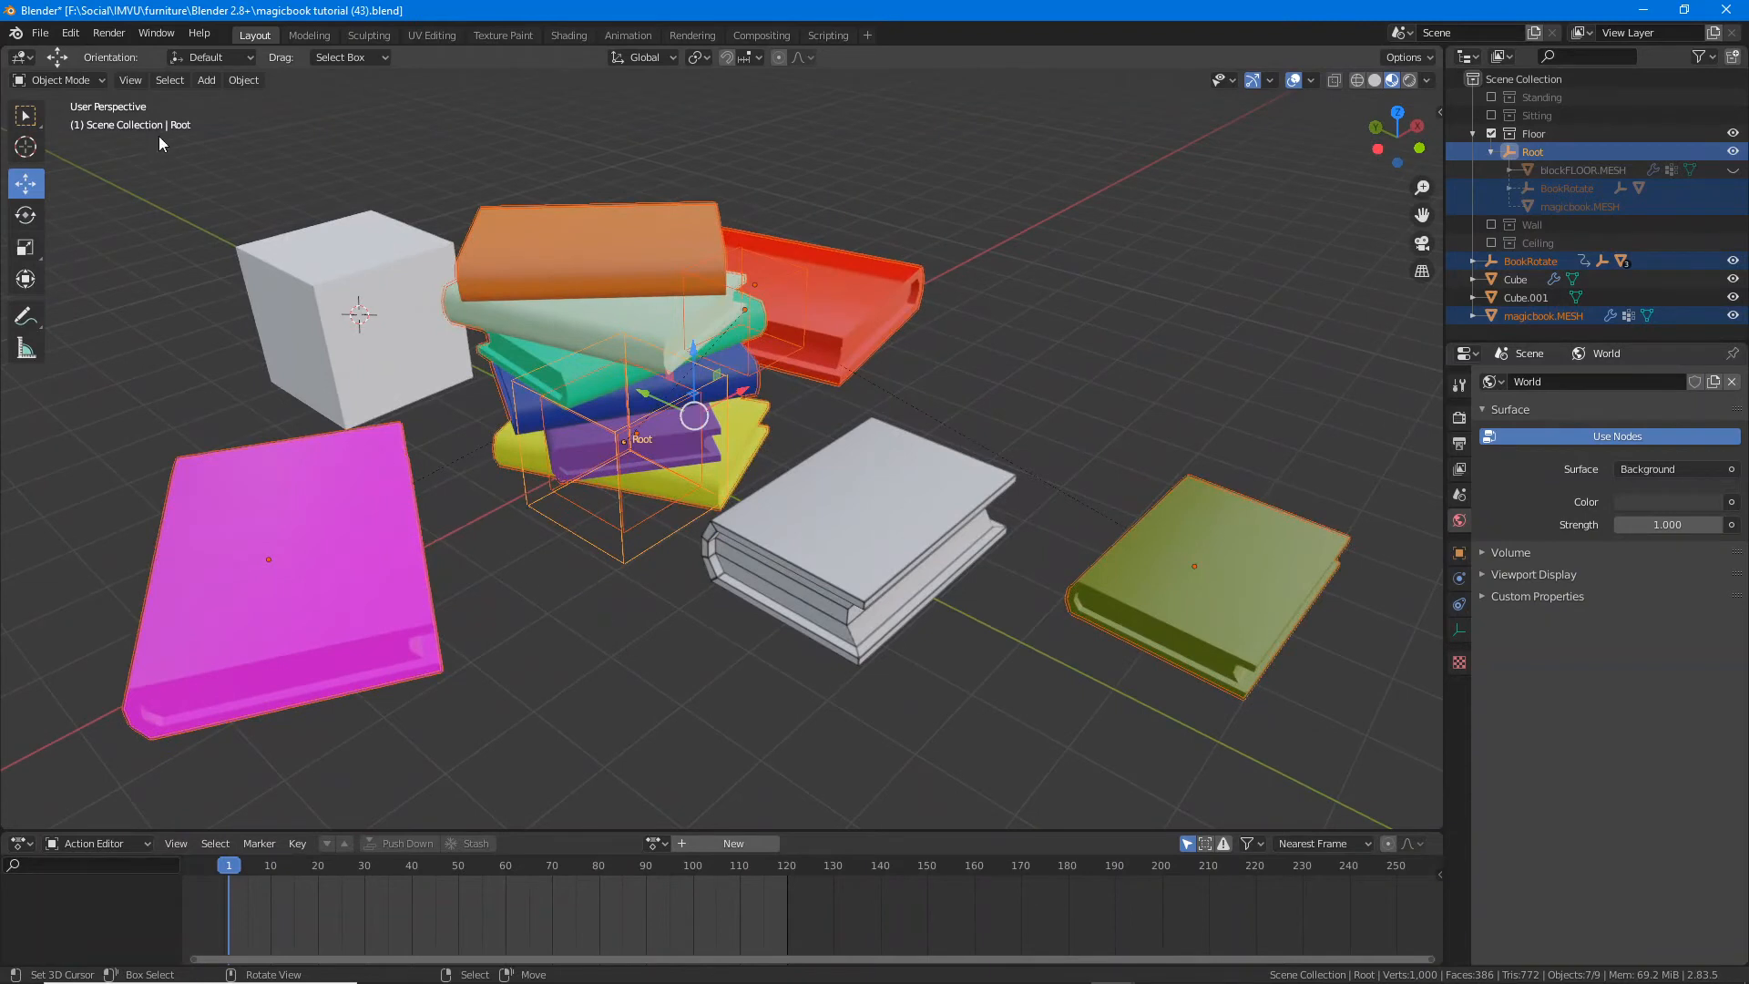
Step: Set up an FBX export of the scene and limit it to Selected Objects
left_click(40, 33)
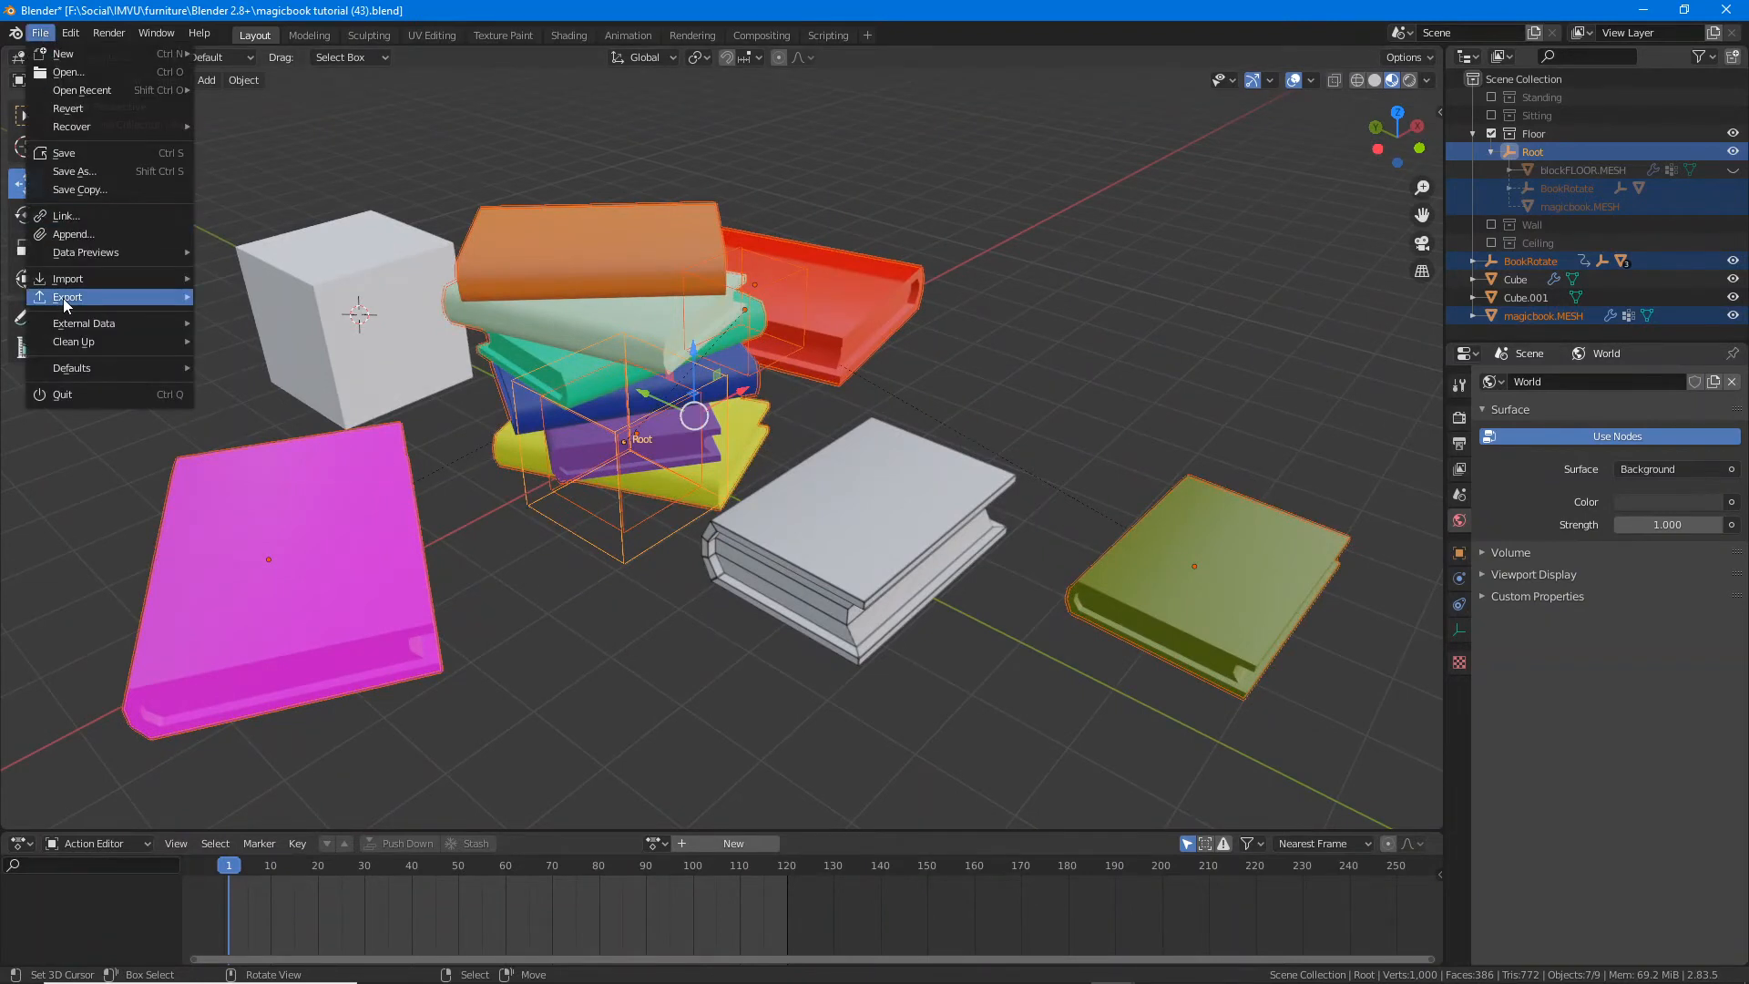
mouse_move(63, 298)
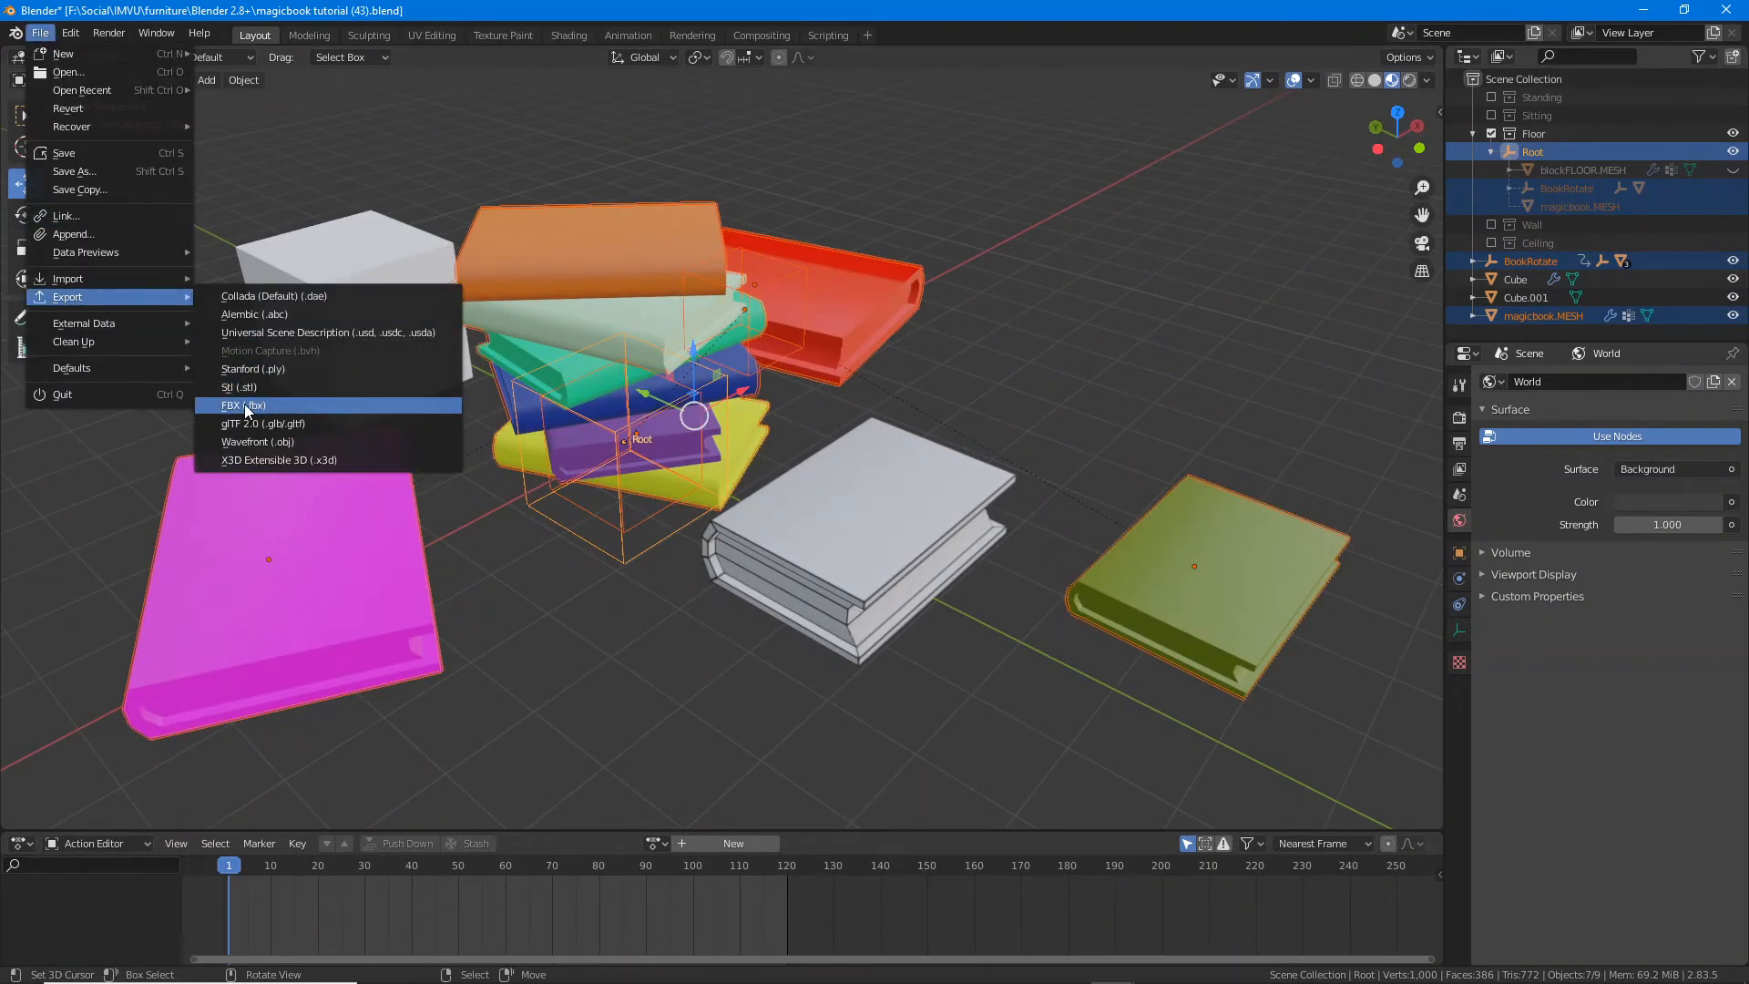
key("ctrl+2")
left_click_drag(217, 417, 279, 418)
key("Escape")
left_click(237, 404)
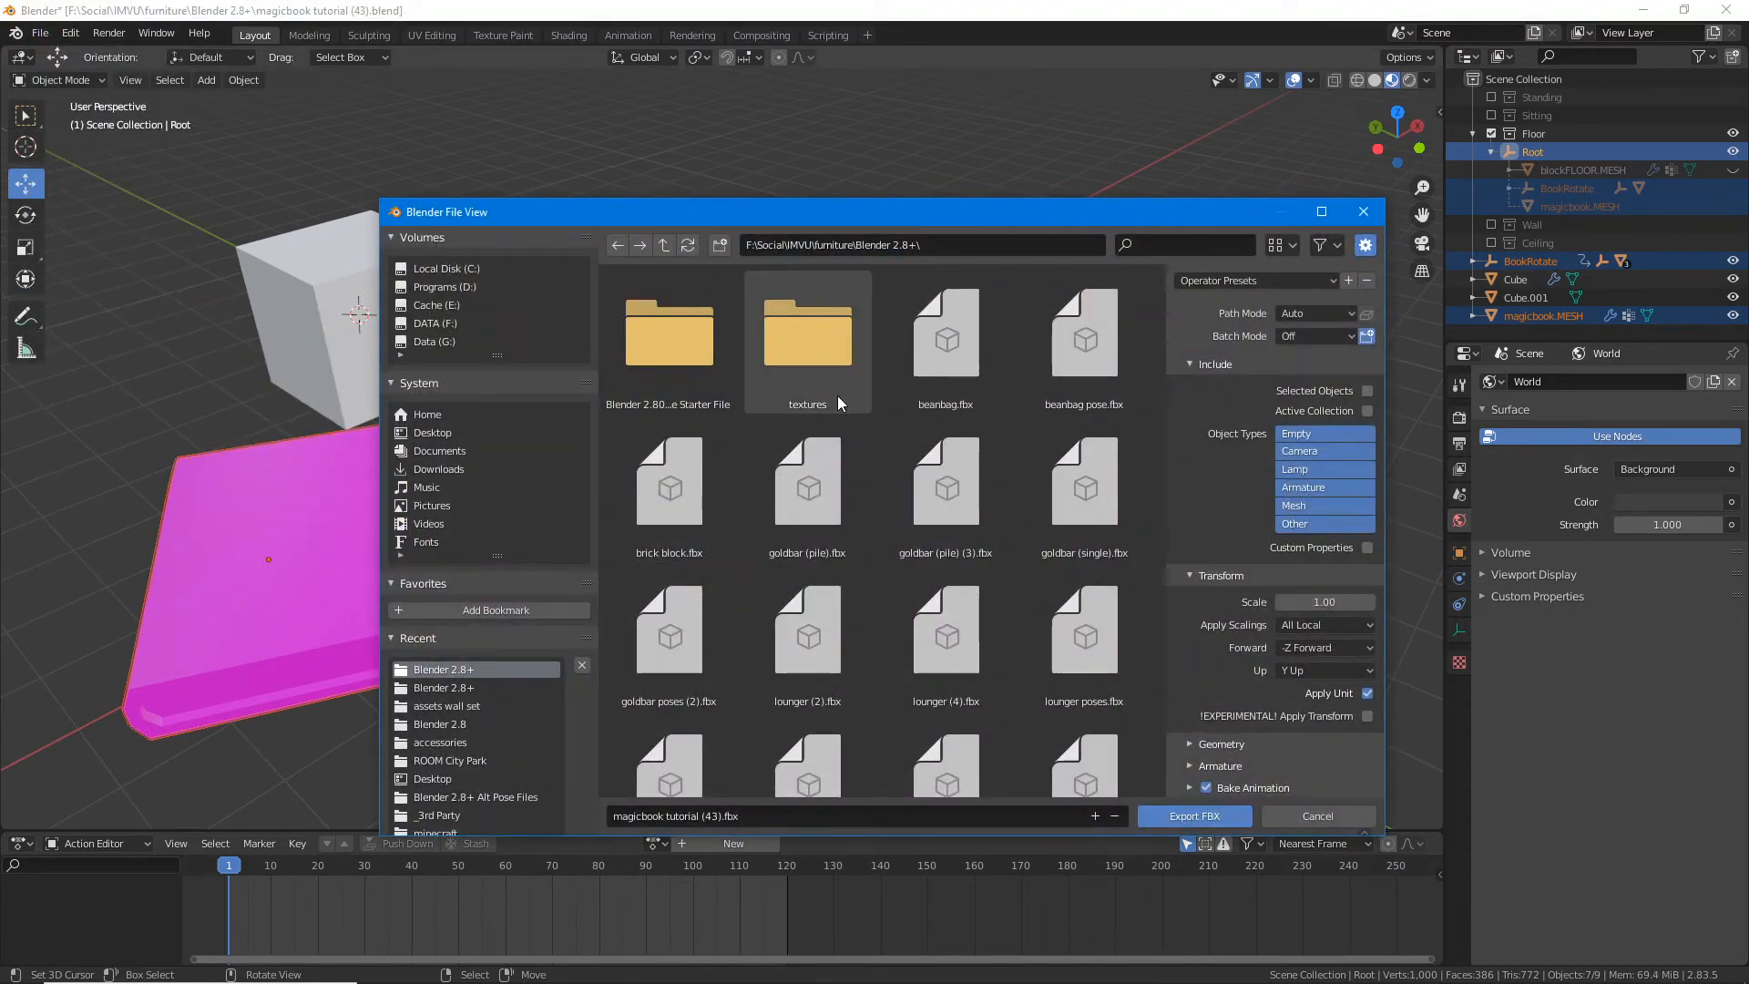
left_click_drag(920, 419, 831, 729)
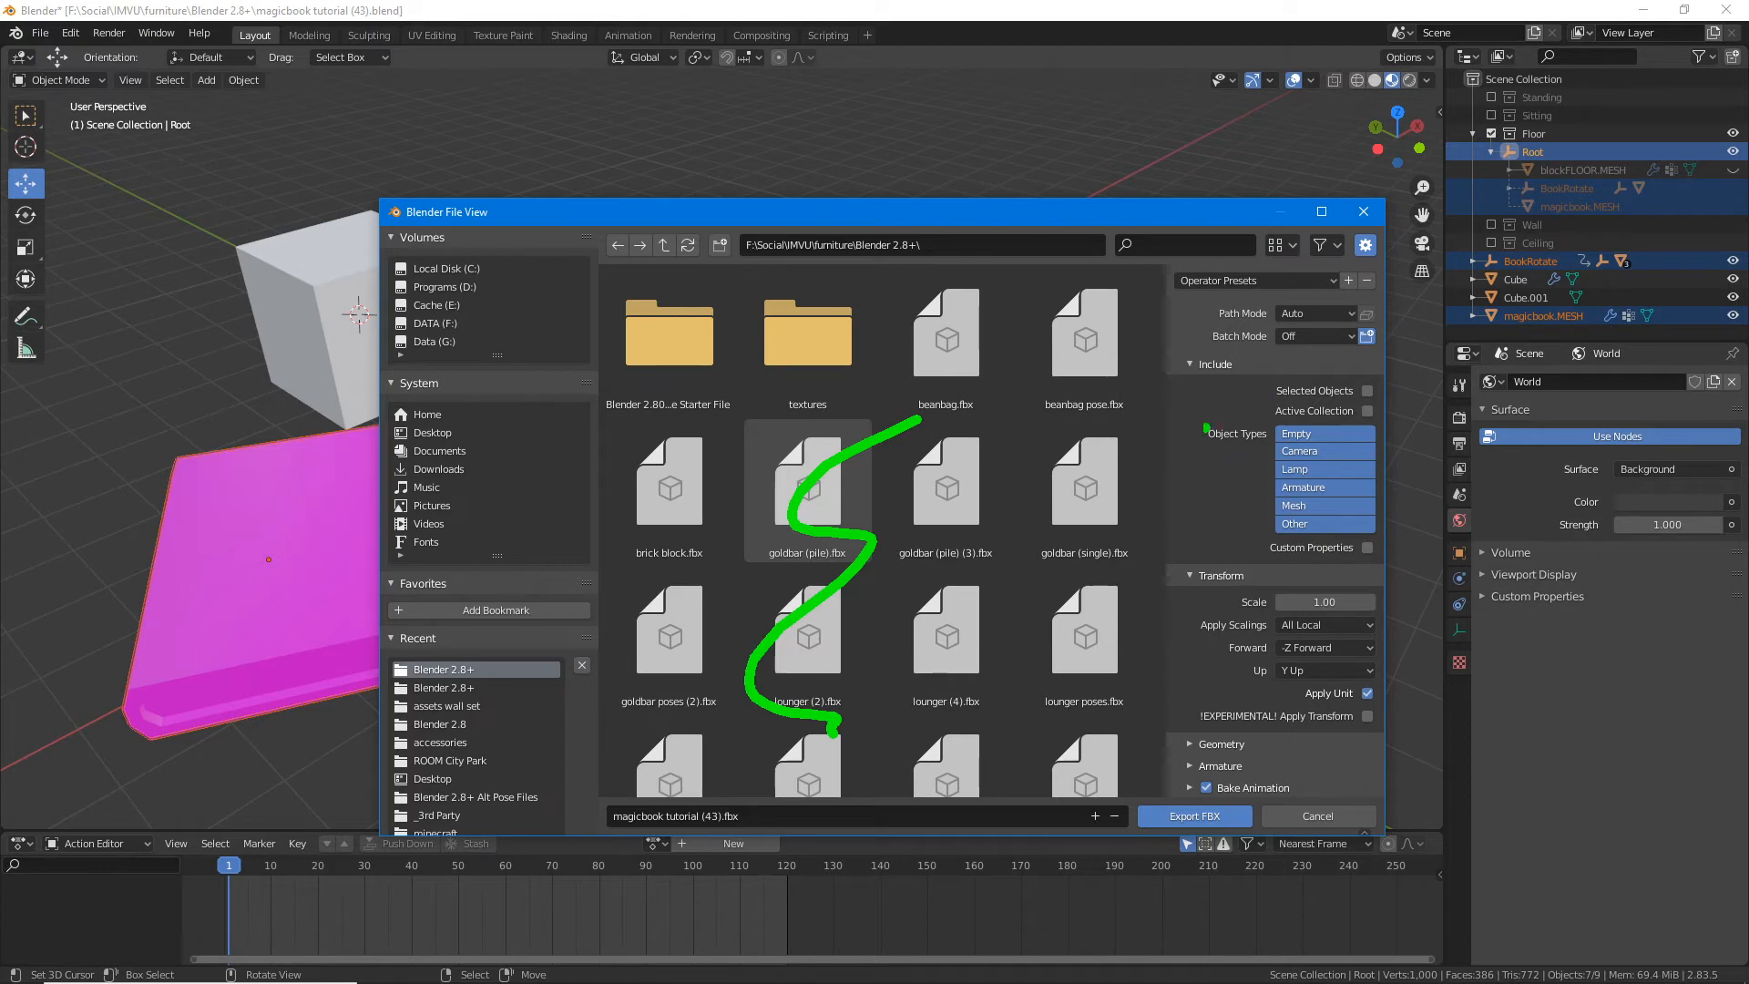
left_click_drag(1173, 415, 1166, 594)
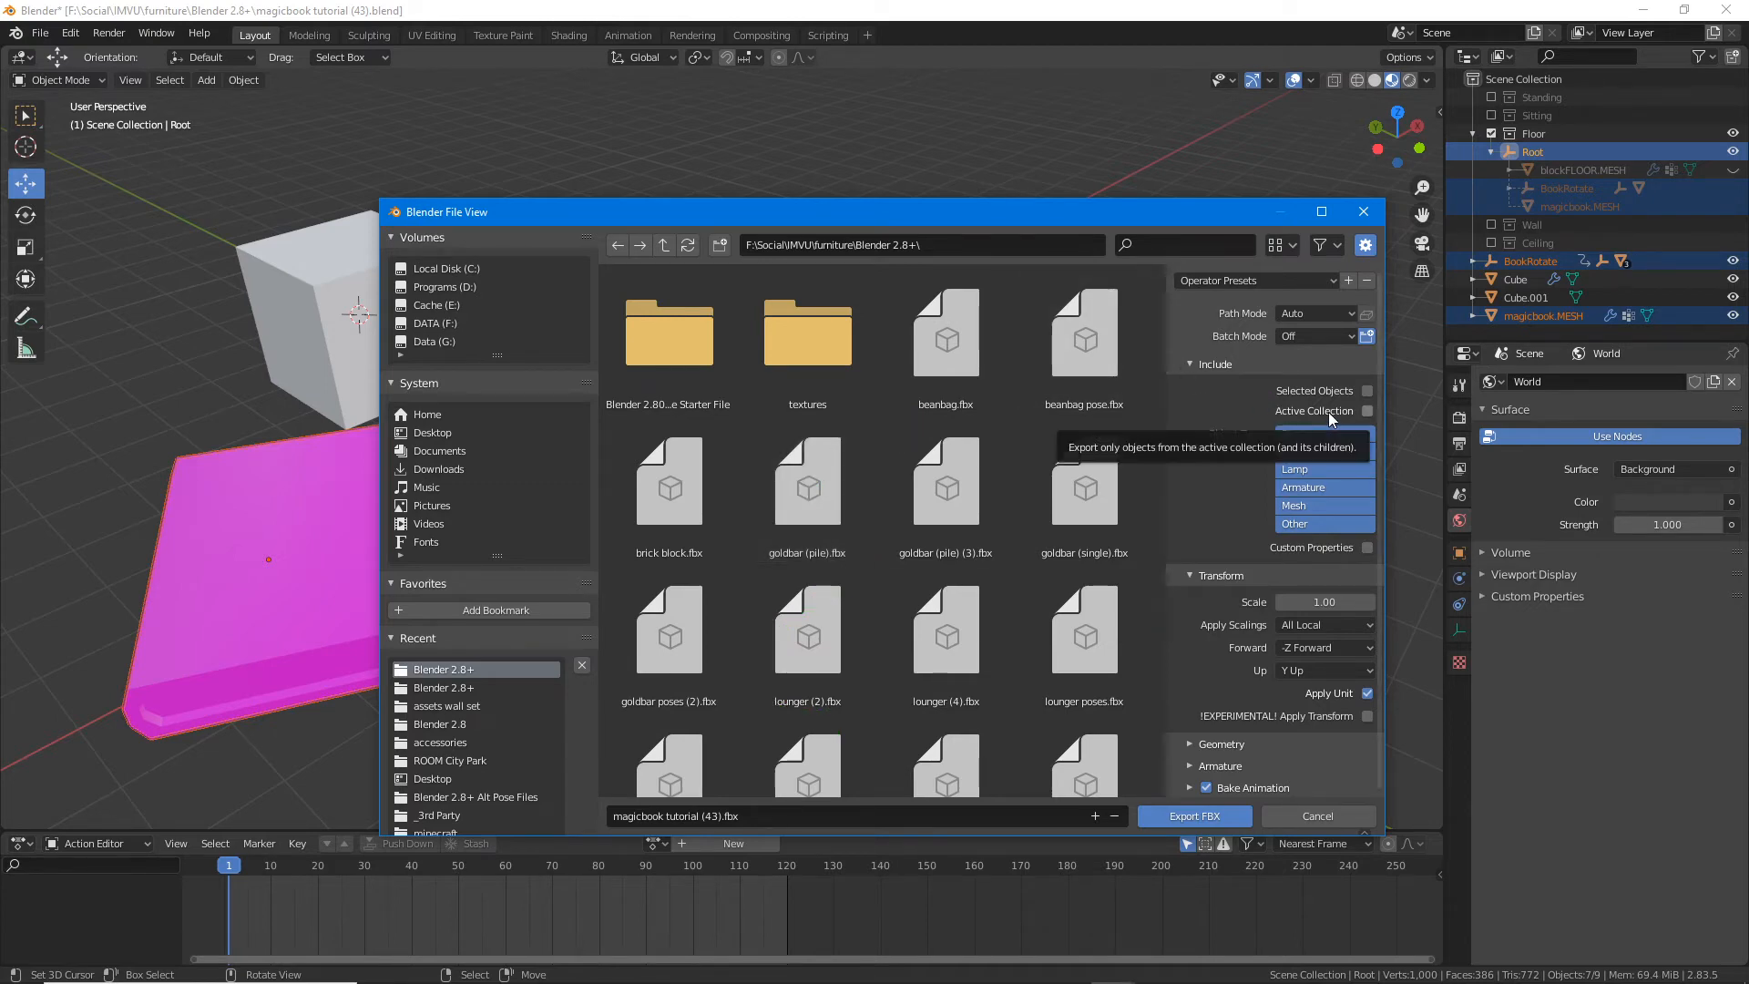
left_click_drag(1280, 411, 1375, 411)
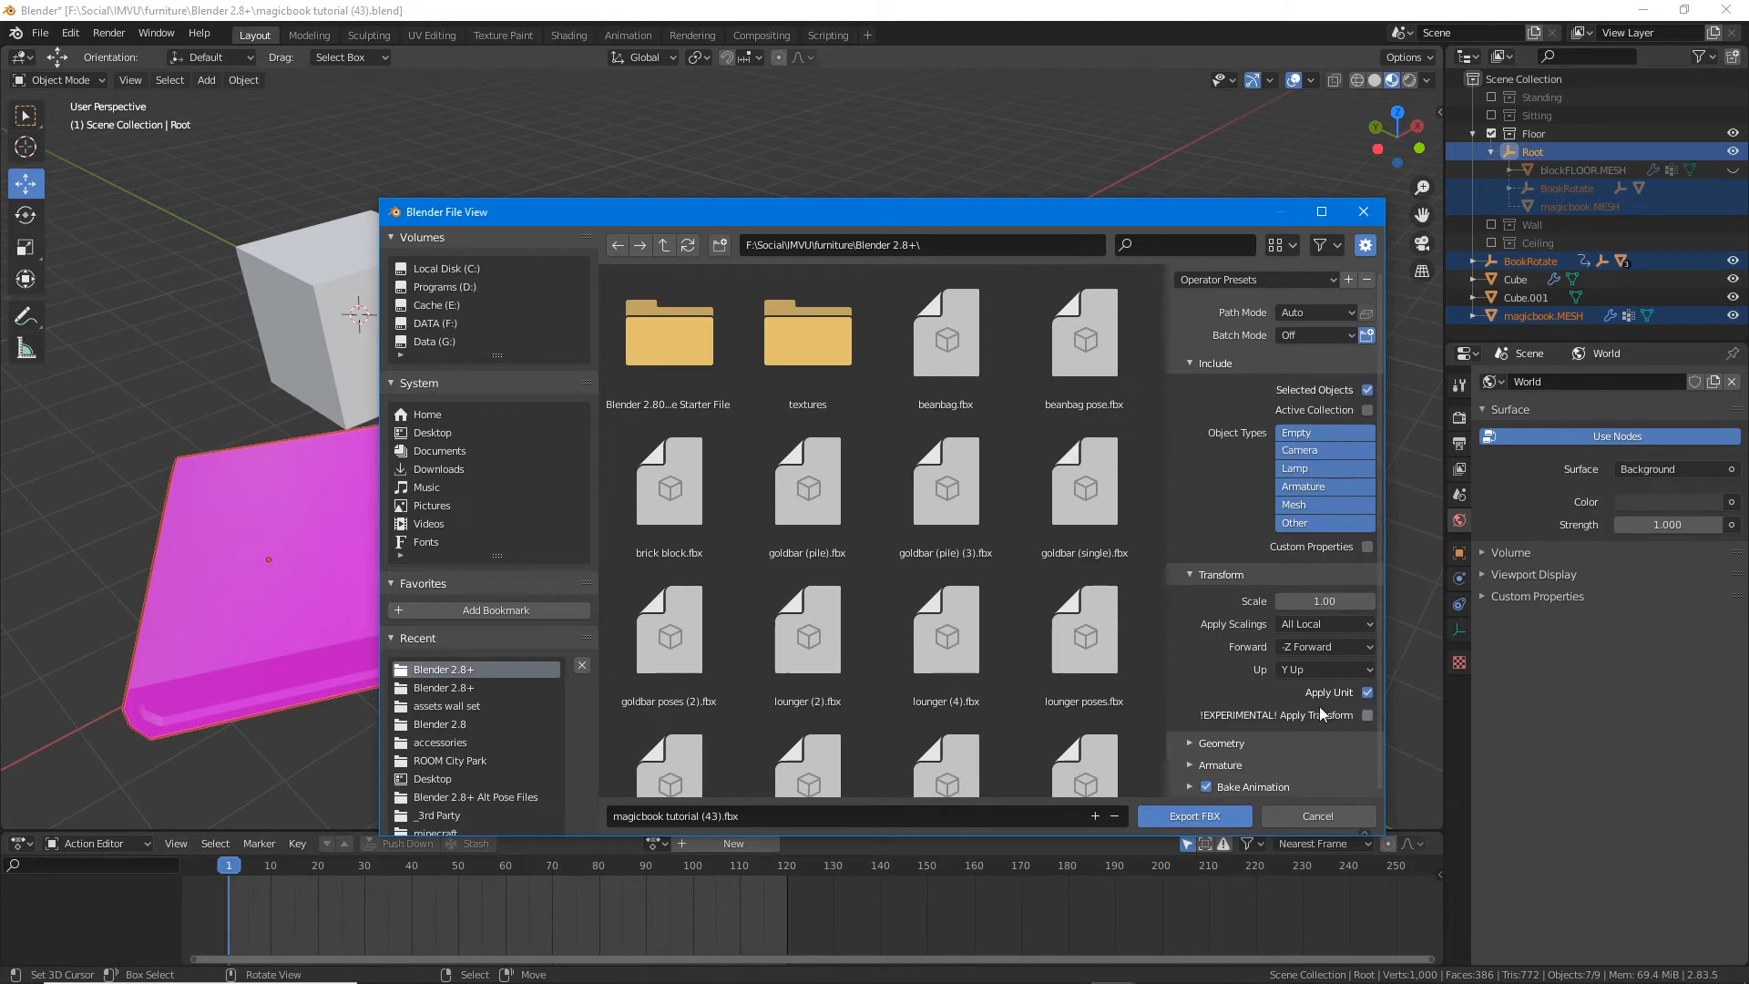
Step: Expand the Geometry and Armature export options and disable Add Leaf Bones
left_click(1190, 745)
scroll(1312, 711, "down", 3)
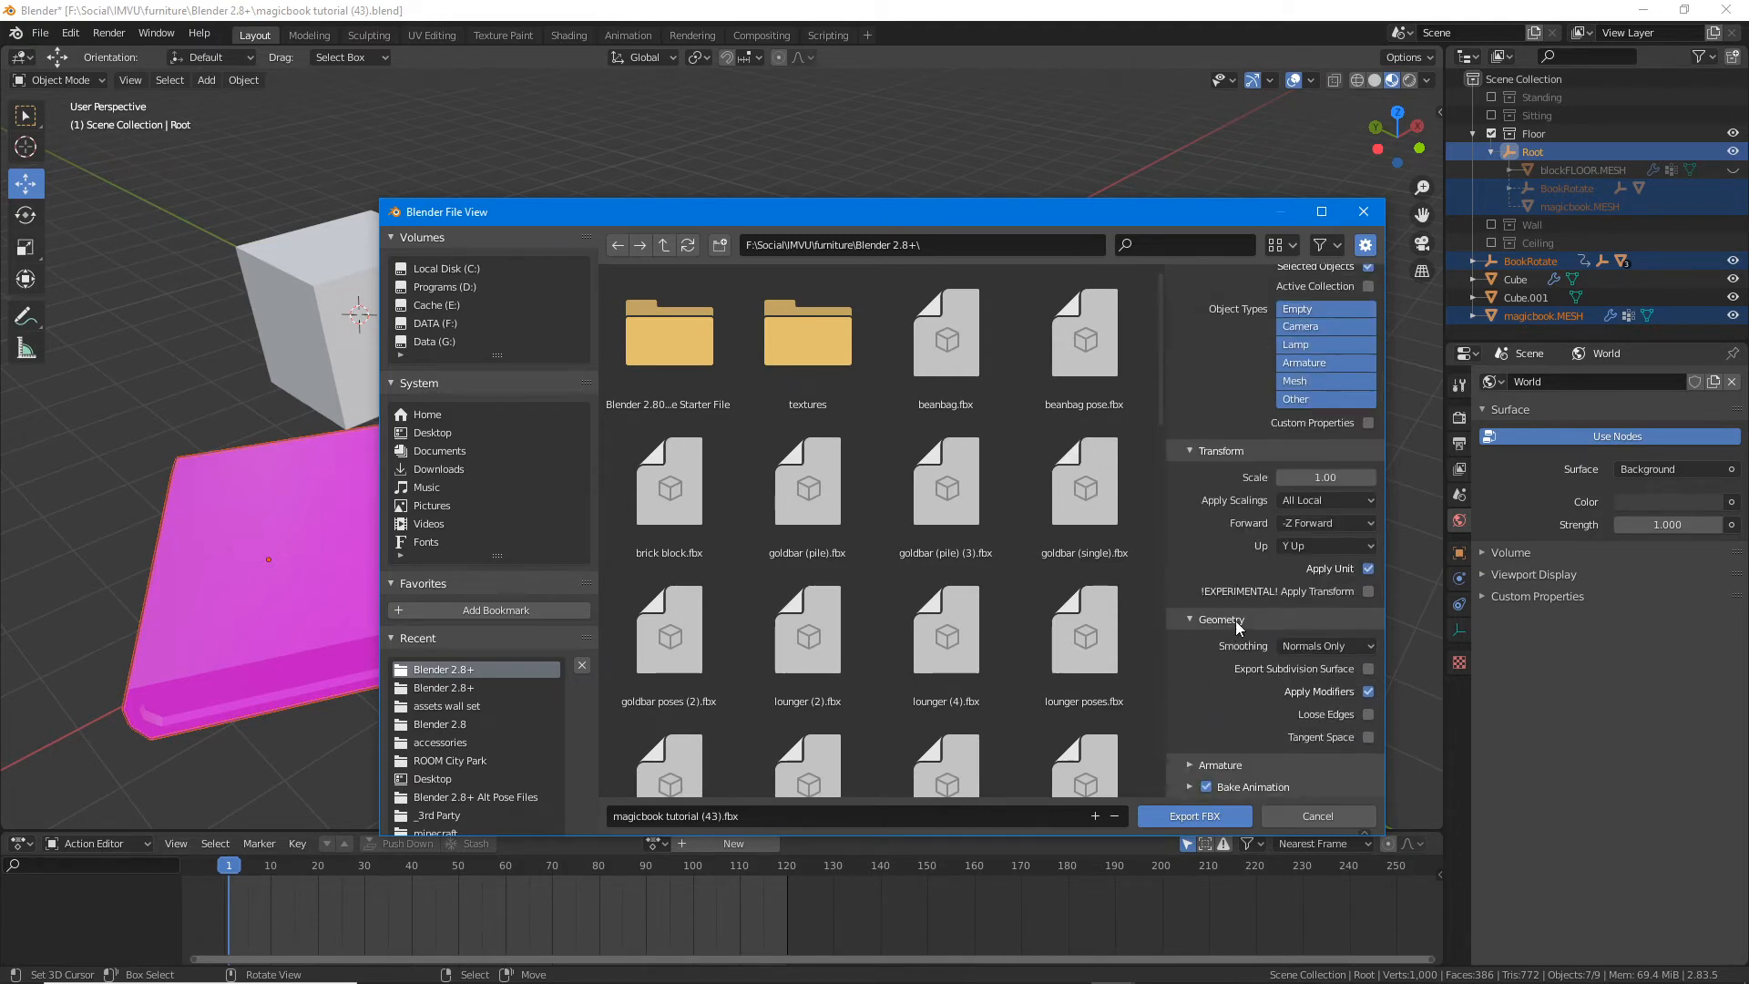
left_click(1194, 766)
scroll(1203, 674, "down", 3)
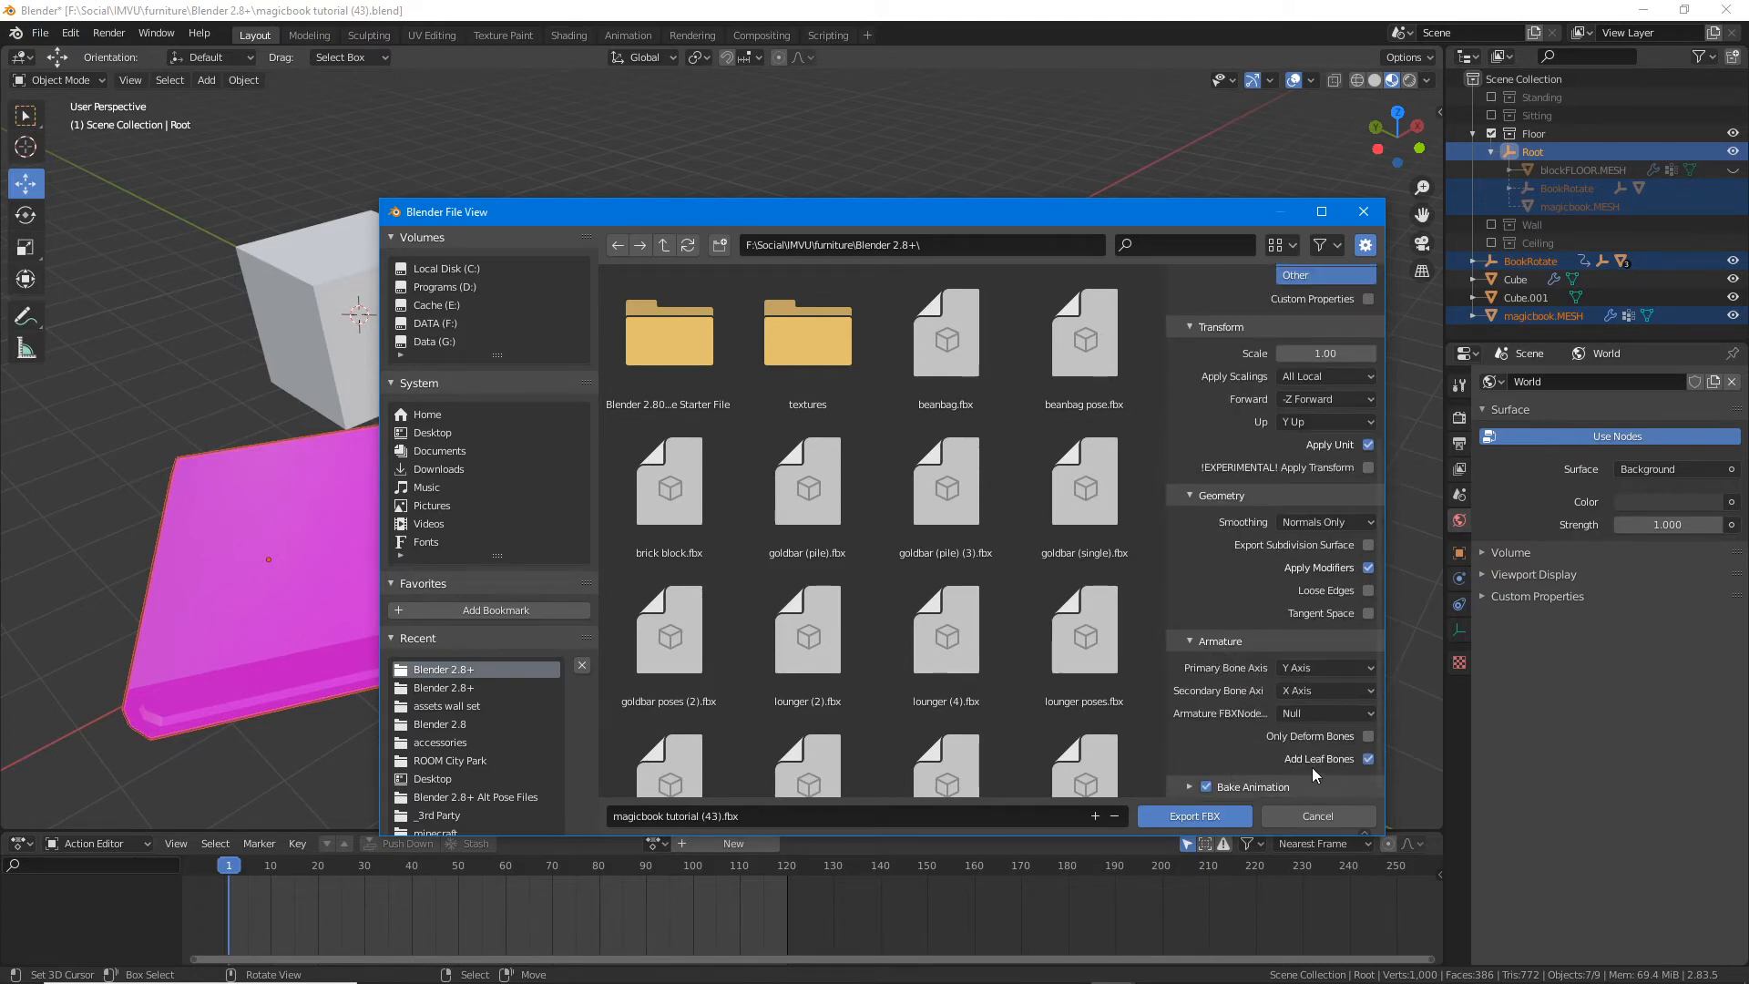
left_click_drag(1285, 774, 1357, 774)
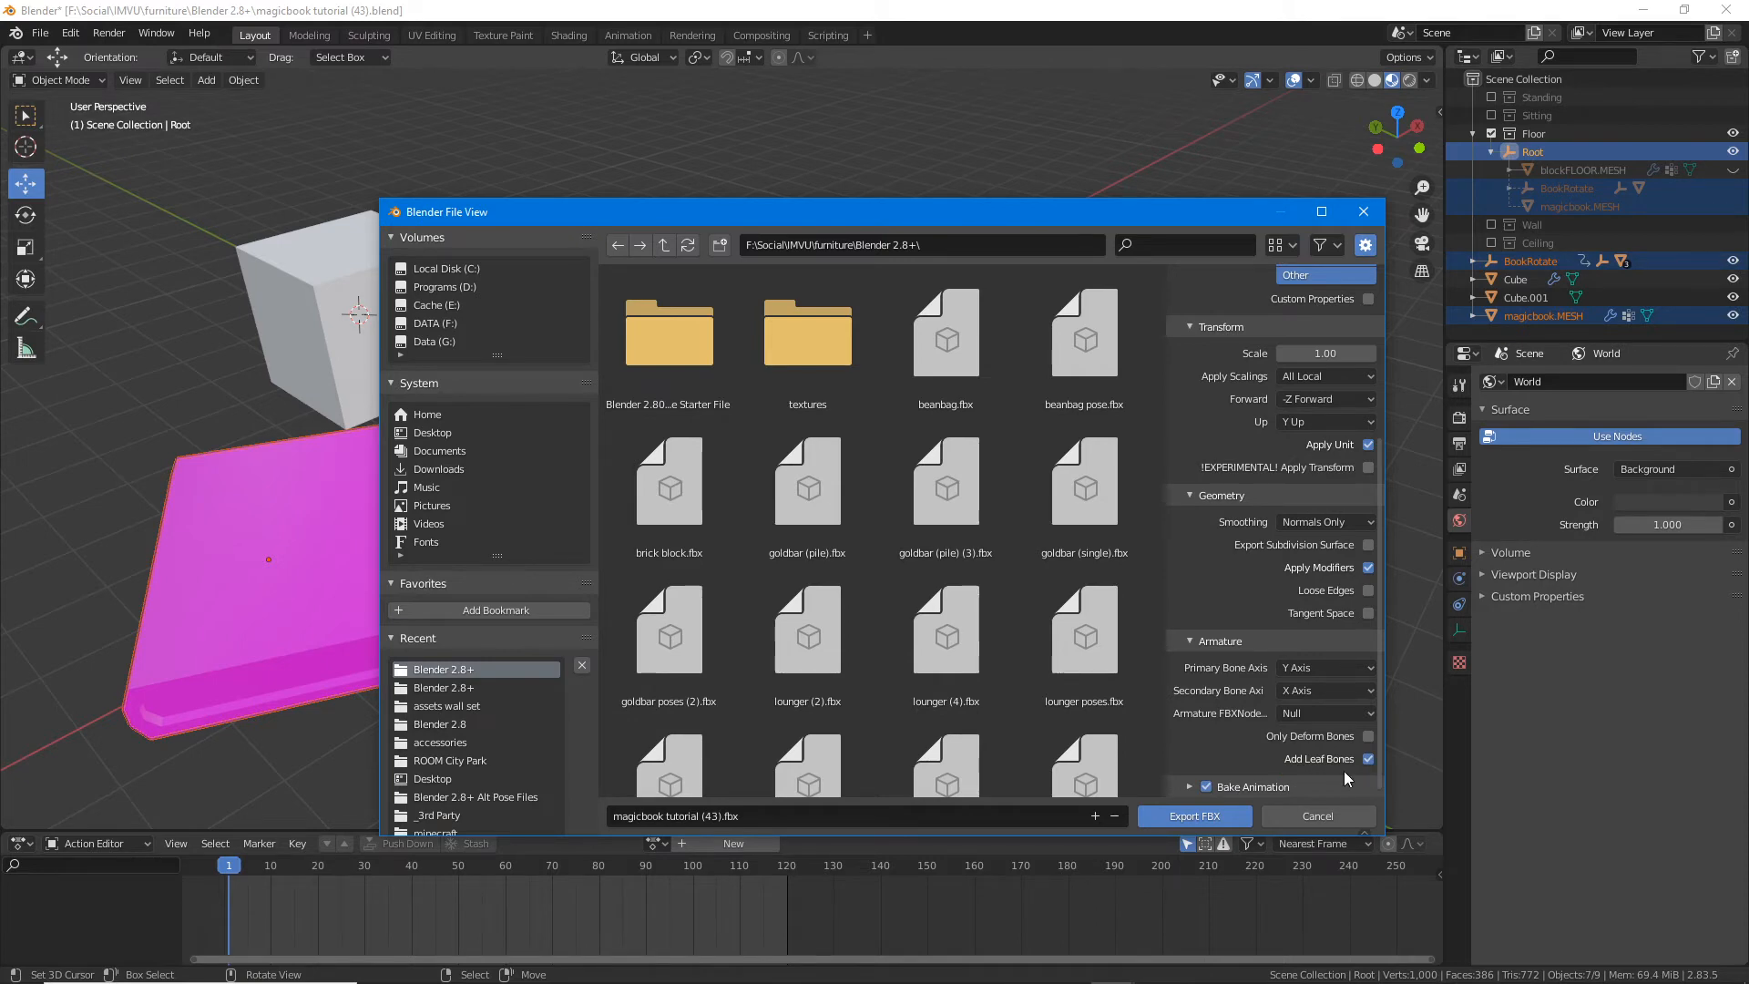
left_click(1368, 758)
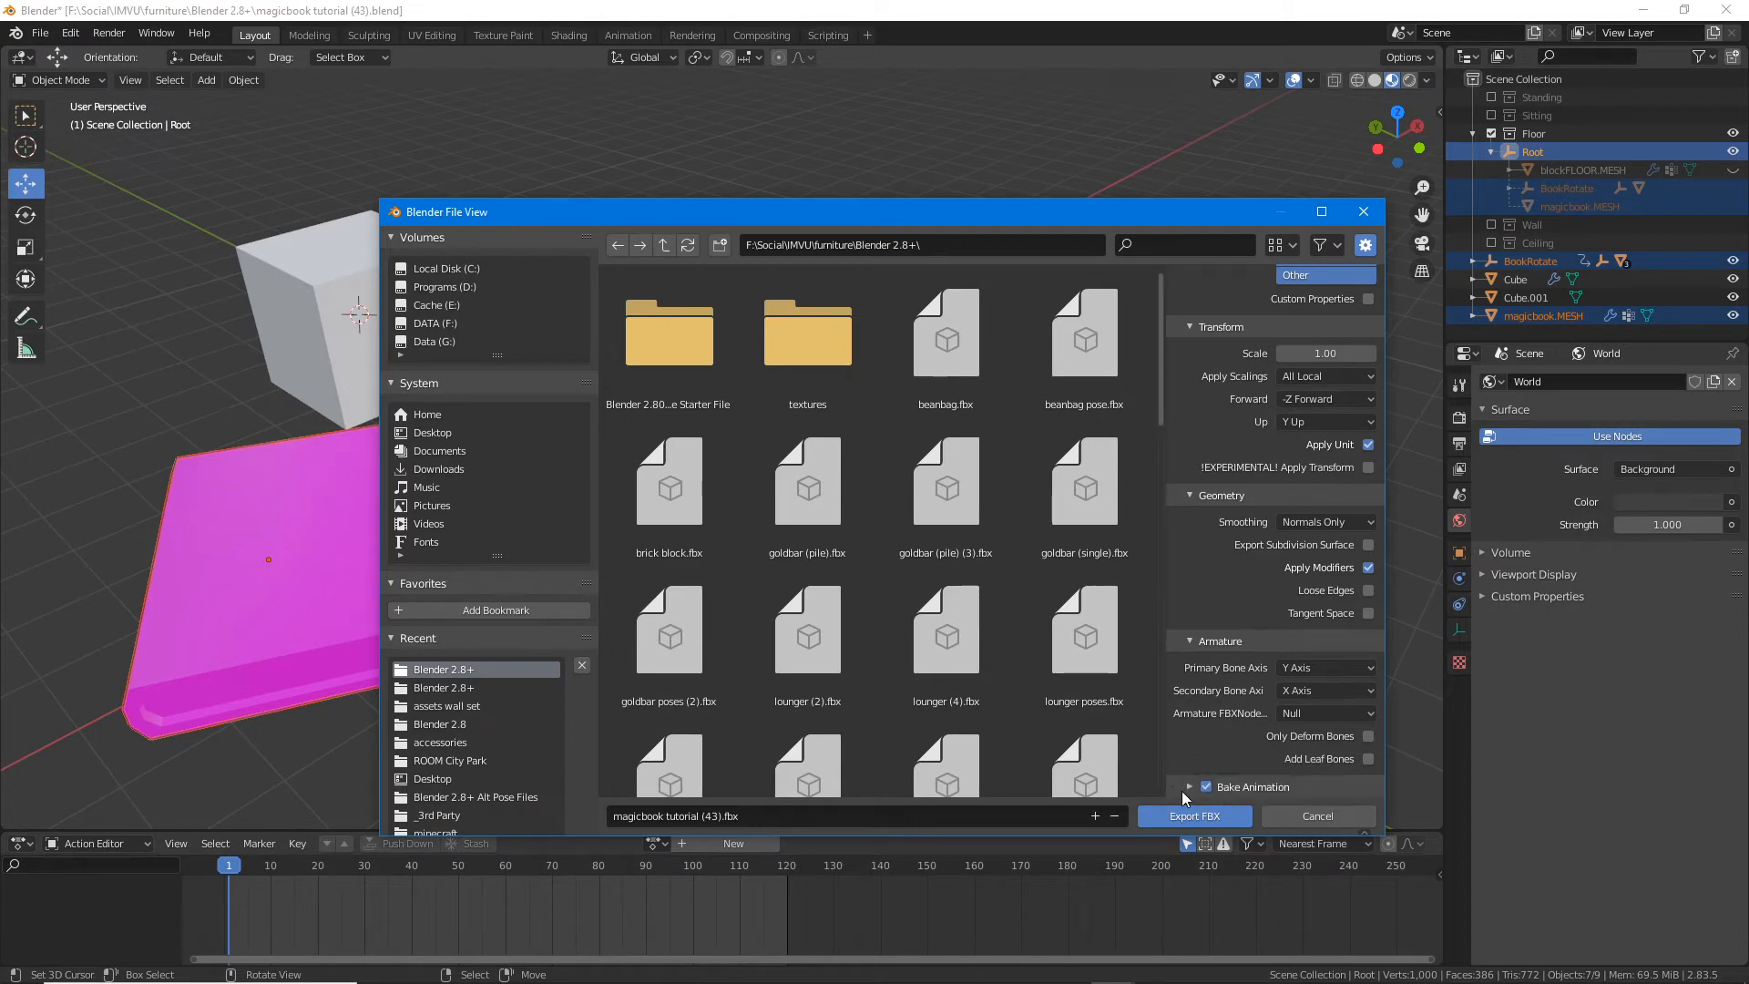
Step: Disable NLA Strips and Force Start/End Keying under Bake Animation, and export the selection as magicbook tutorial (43).fbx
left_click(1188, 787)
scroll(1195, 729, "down", 4)
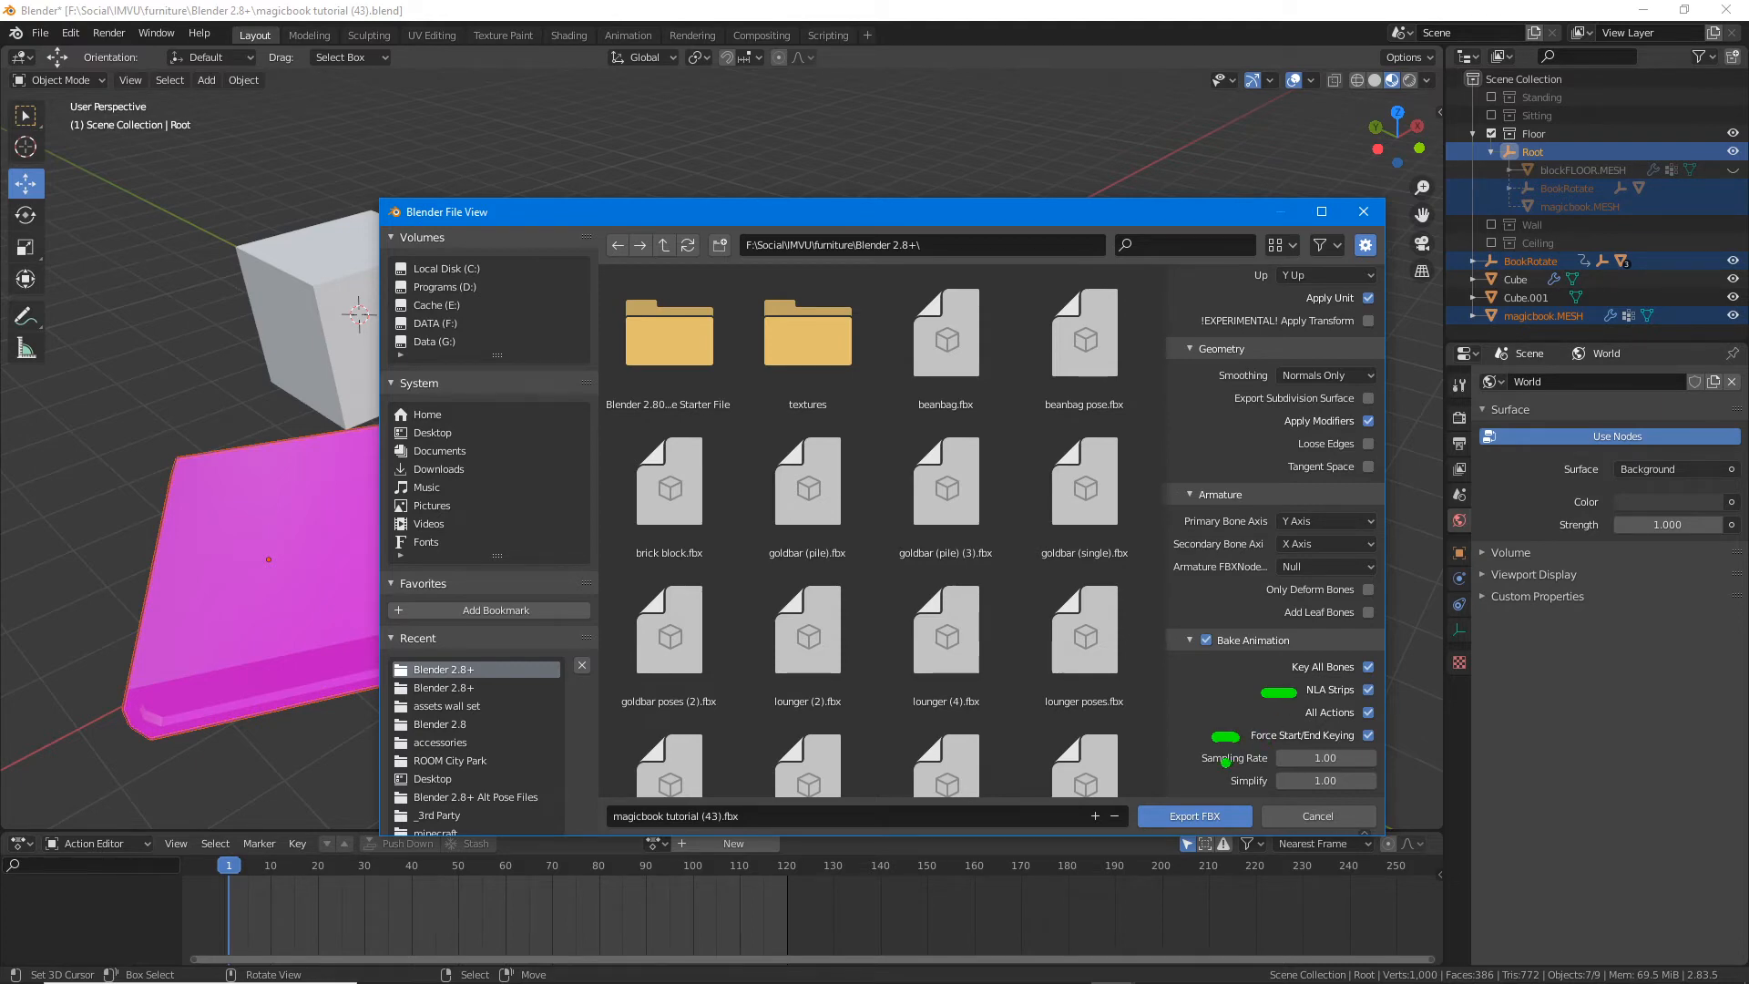
left_click(1368, 689)
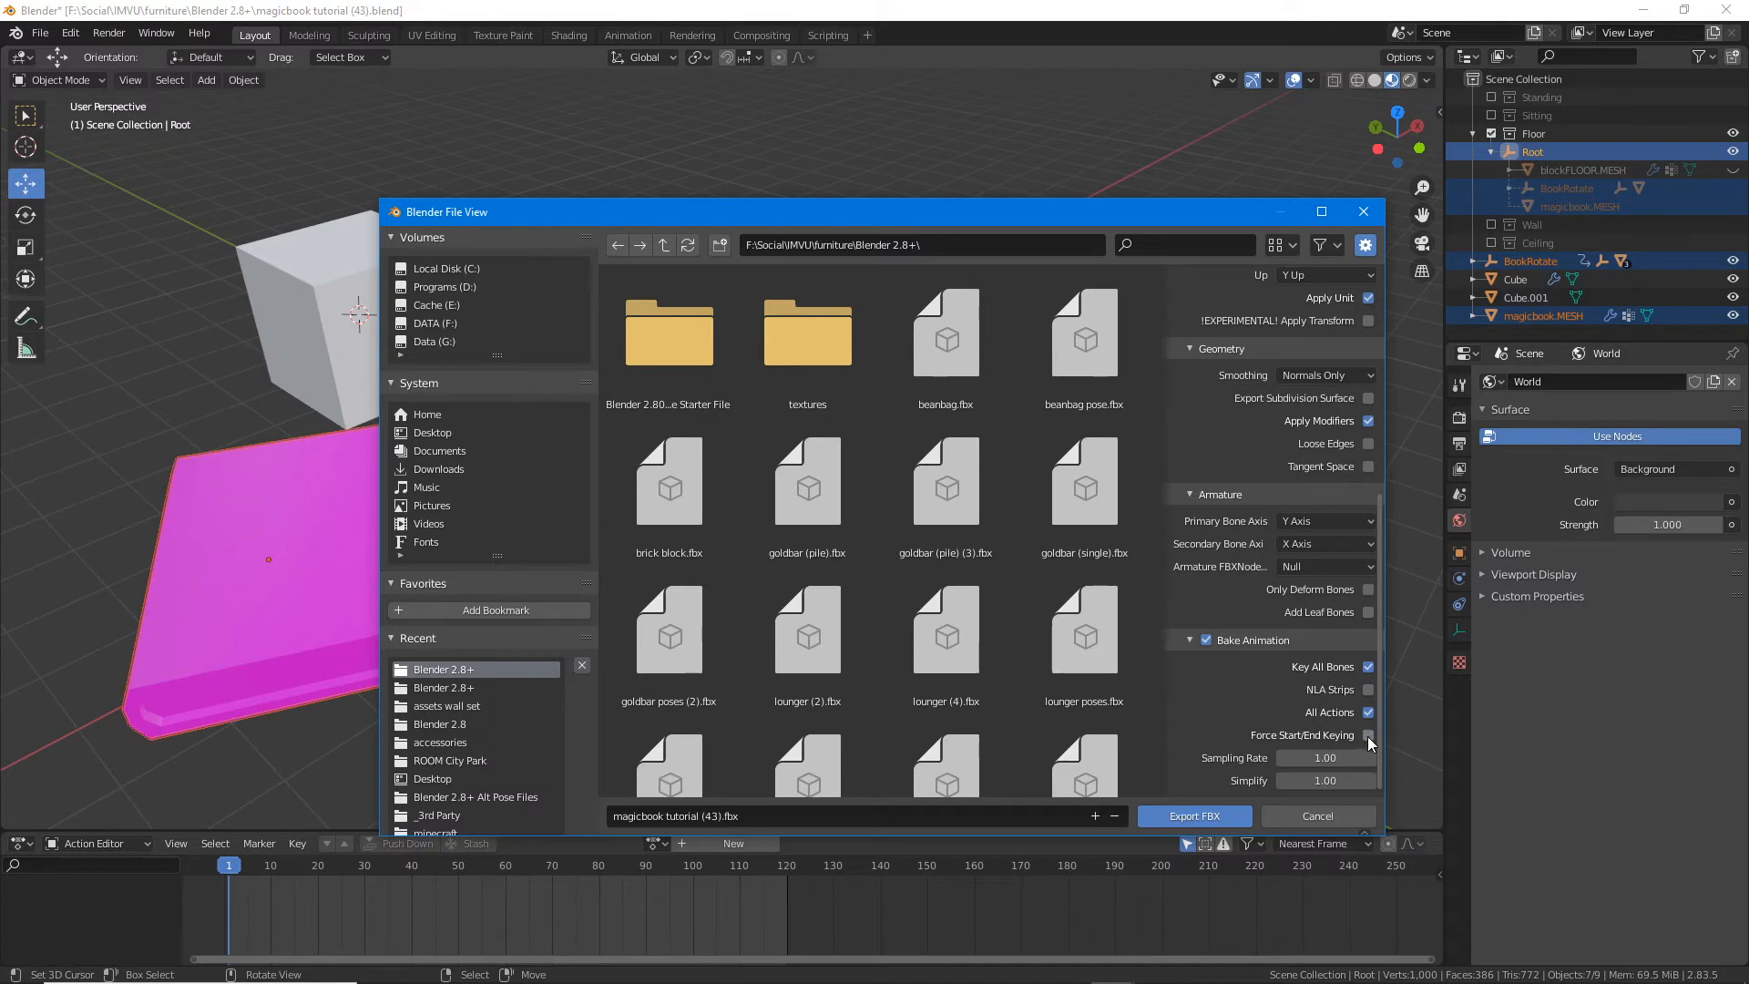
left_click(1368, 736)
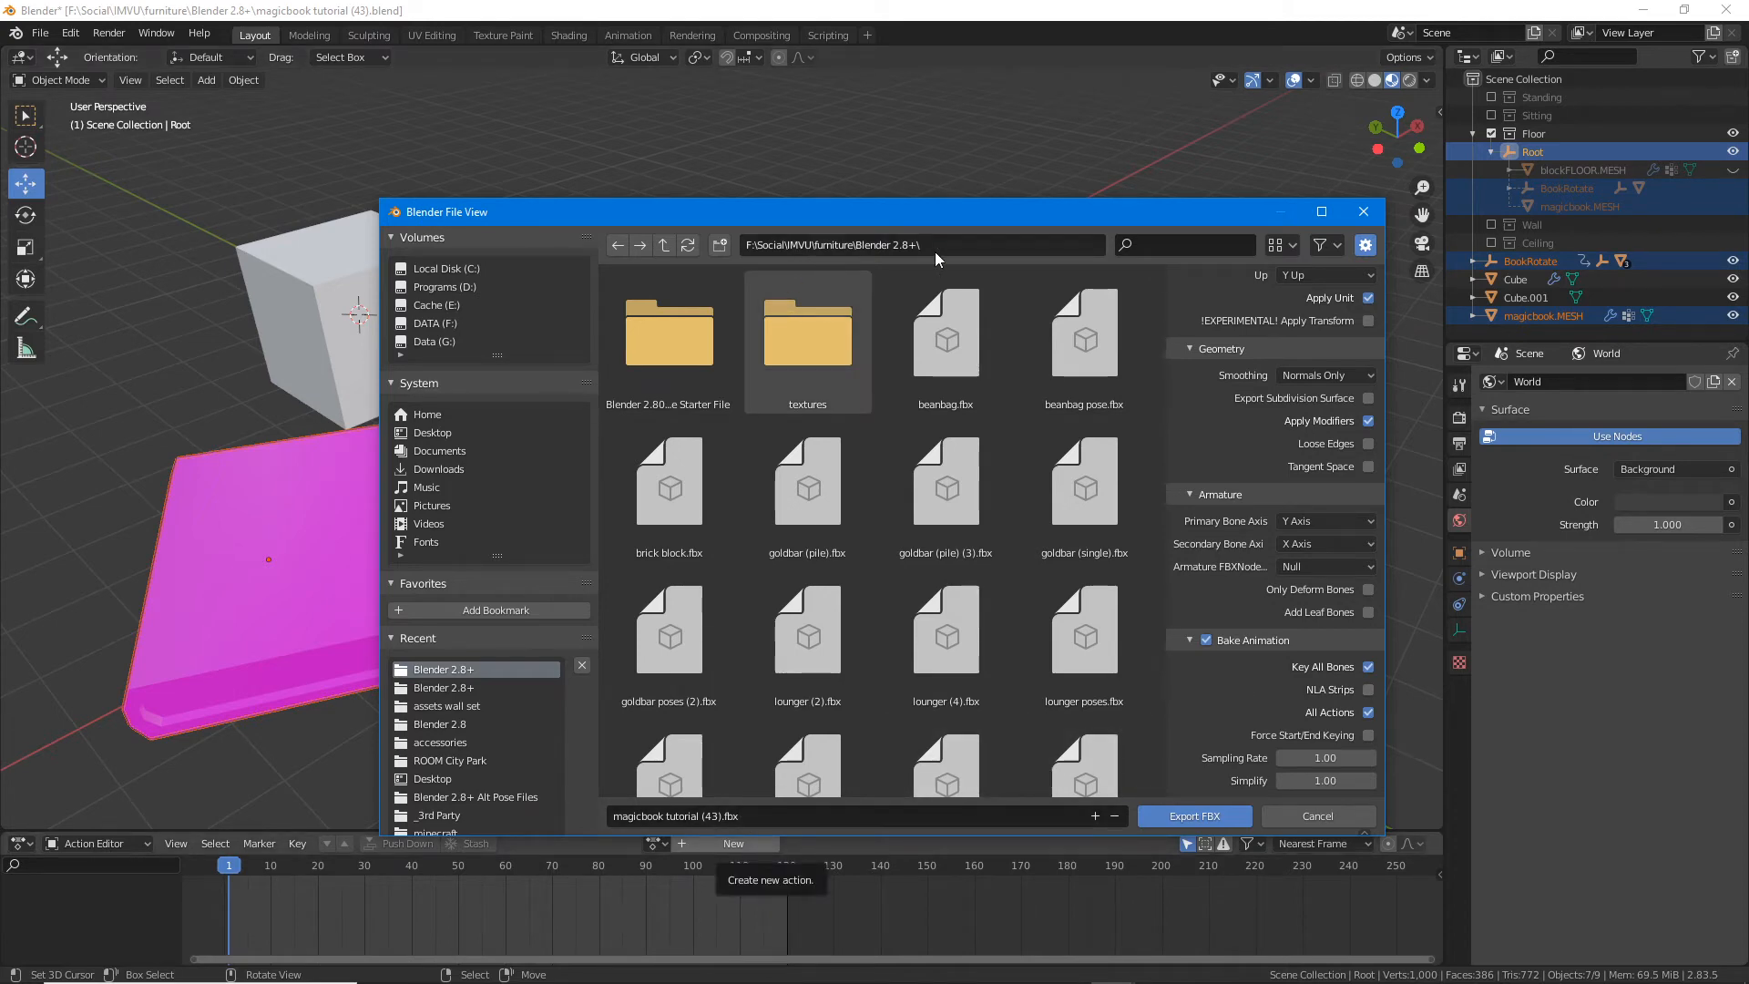
left_click(1197, 816)
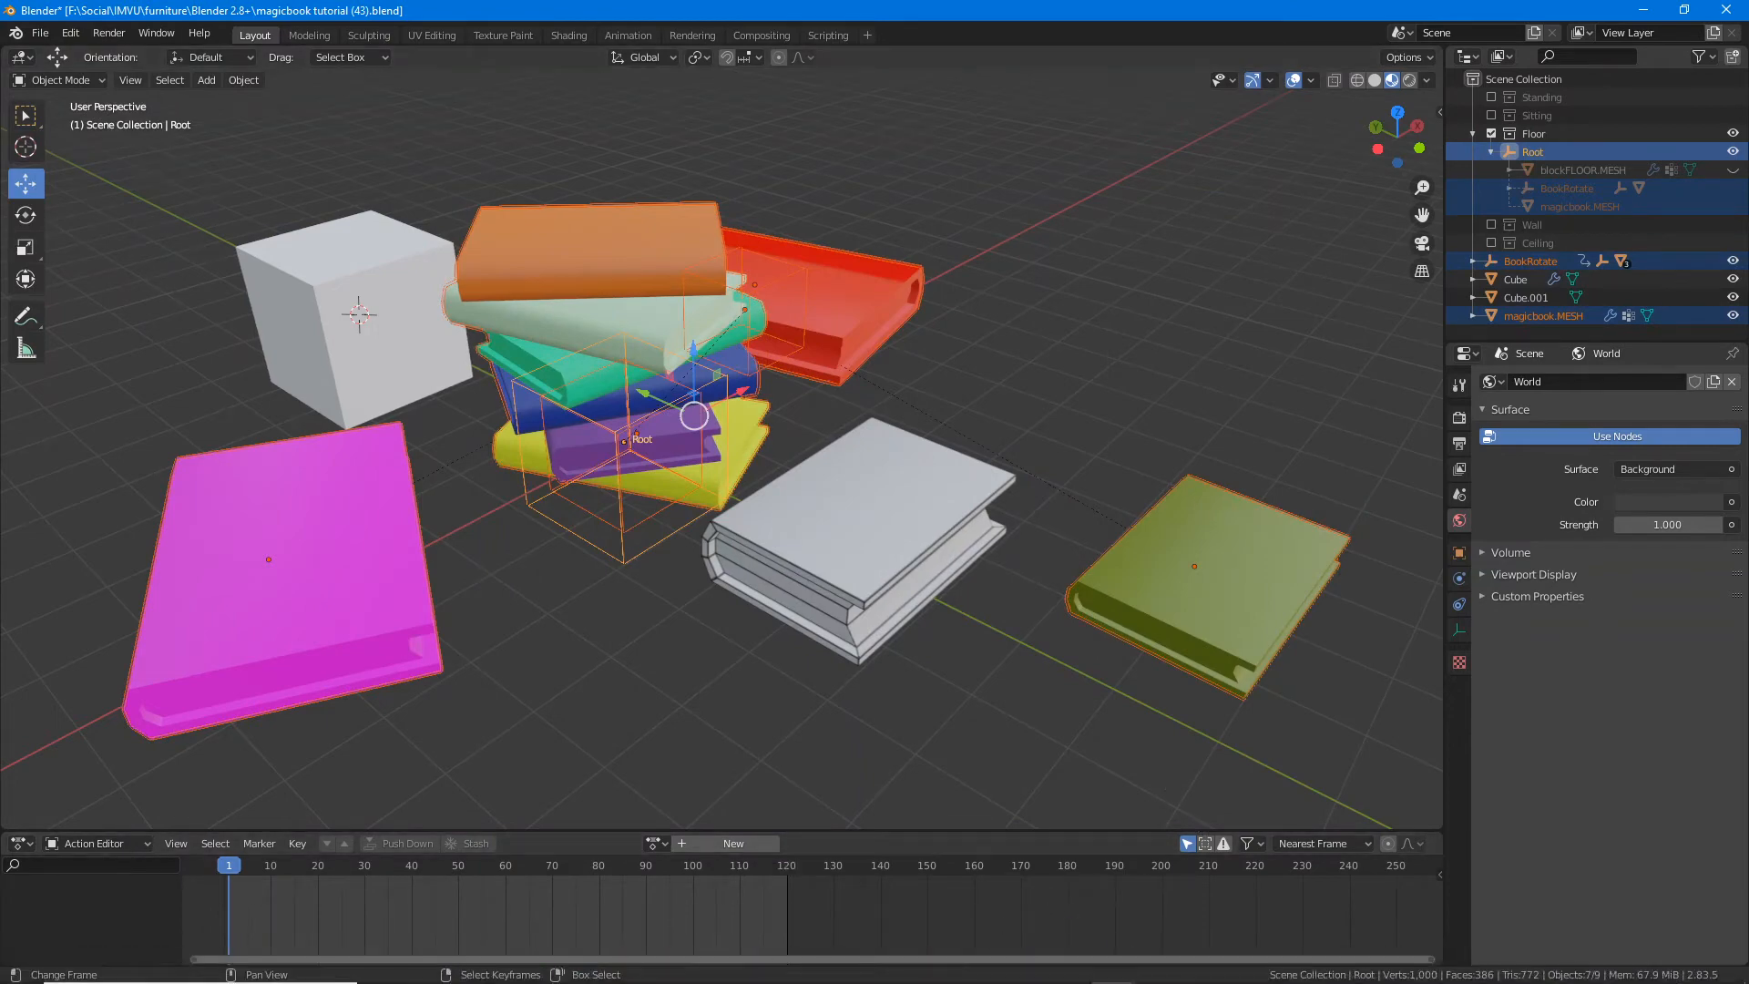
Step: Search Windows for imvu and launch the Run IMVU app
mouse_move(209, 961)
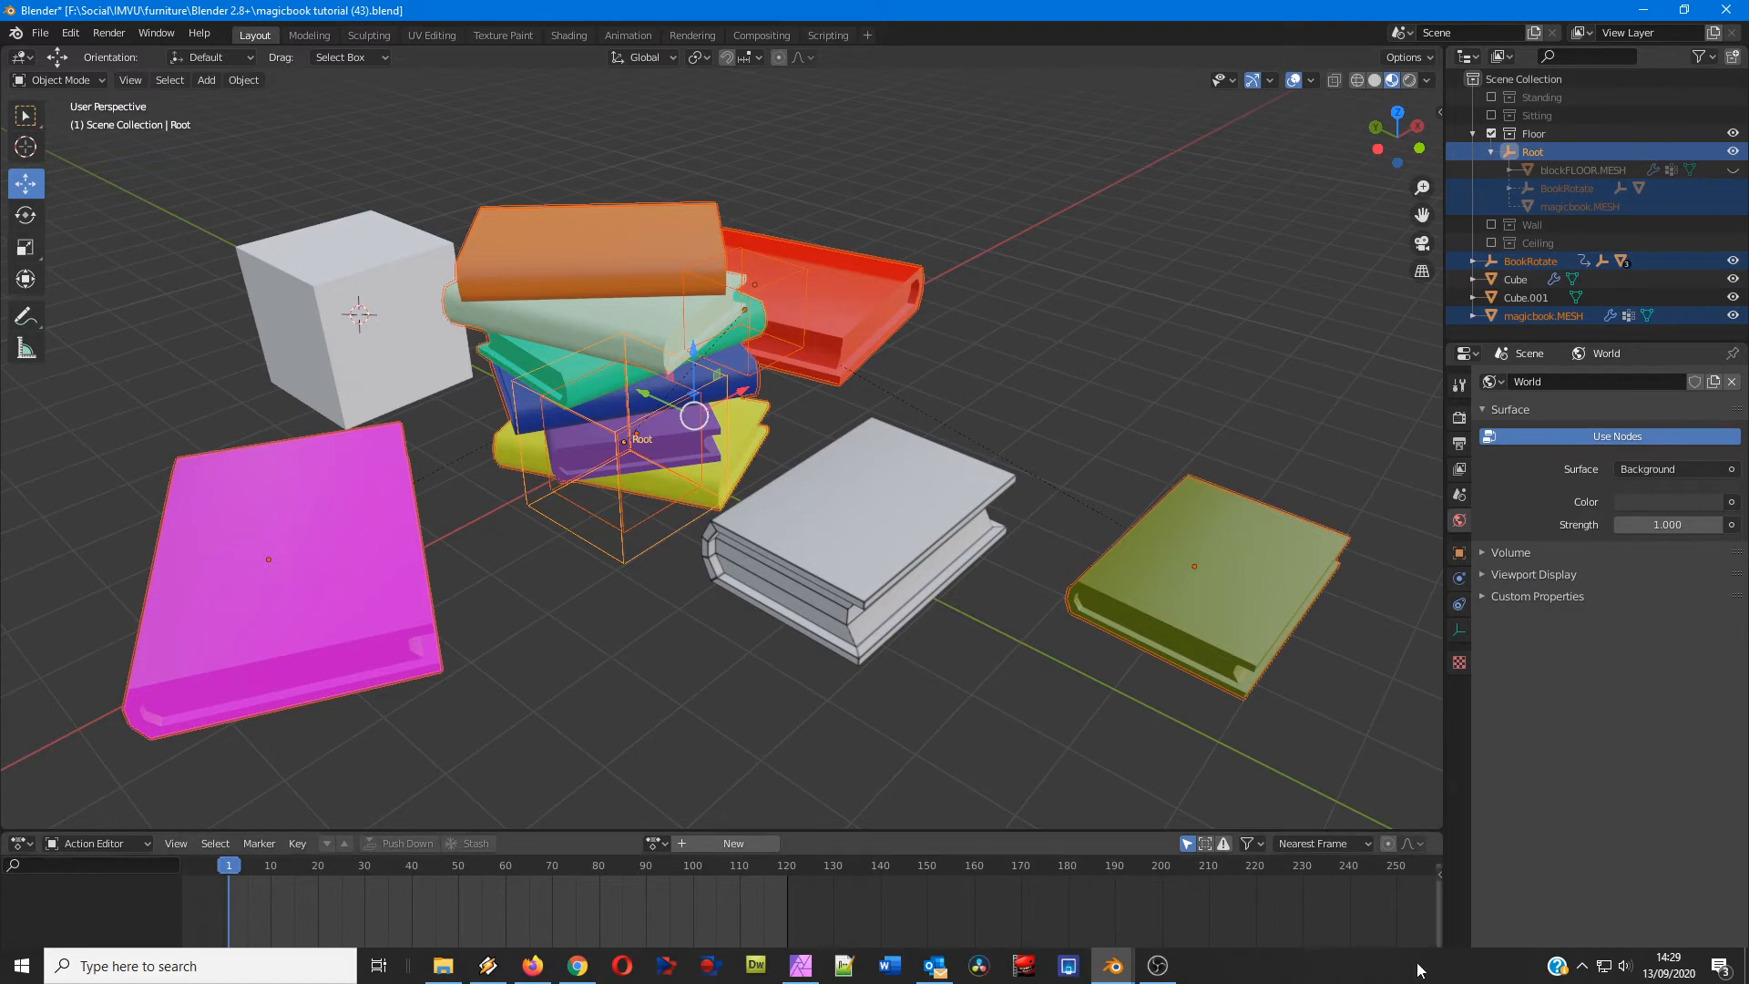
left_click(218, 967)
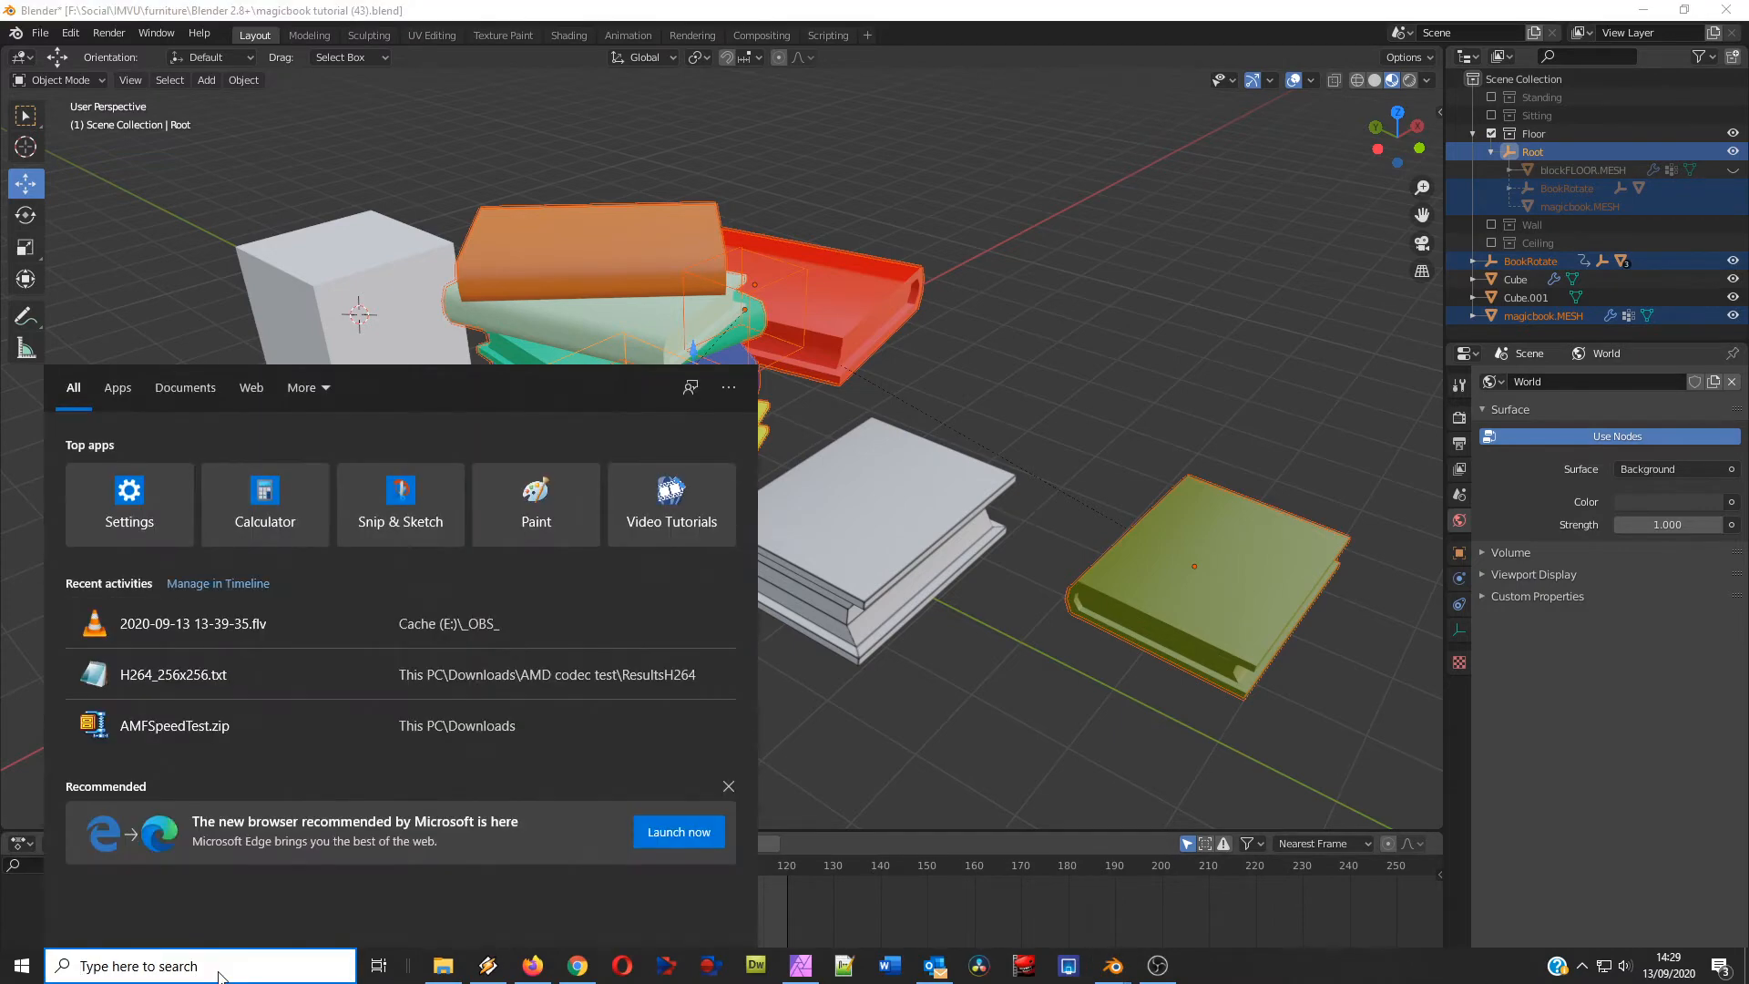
type("imvu")
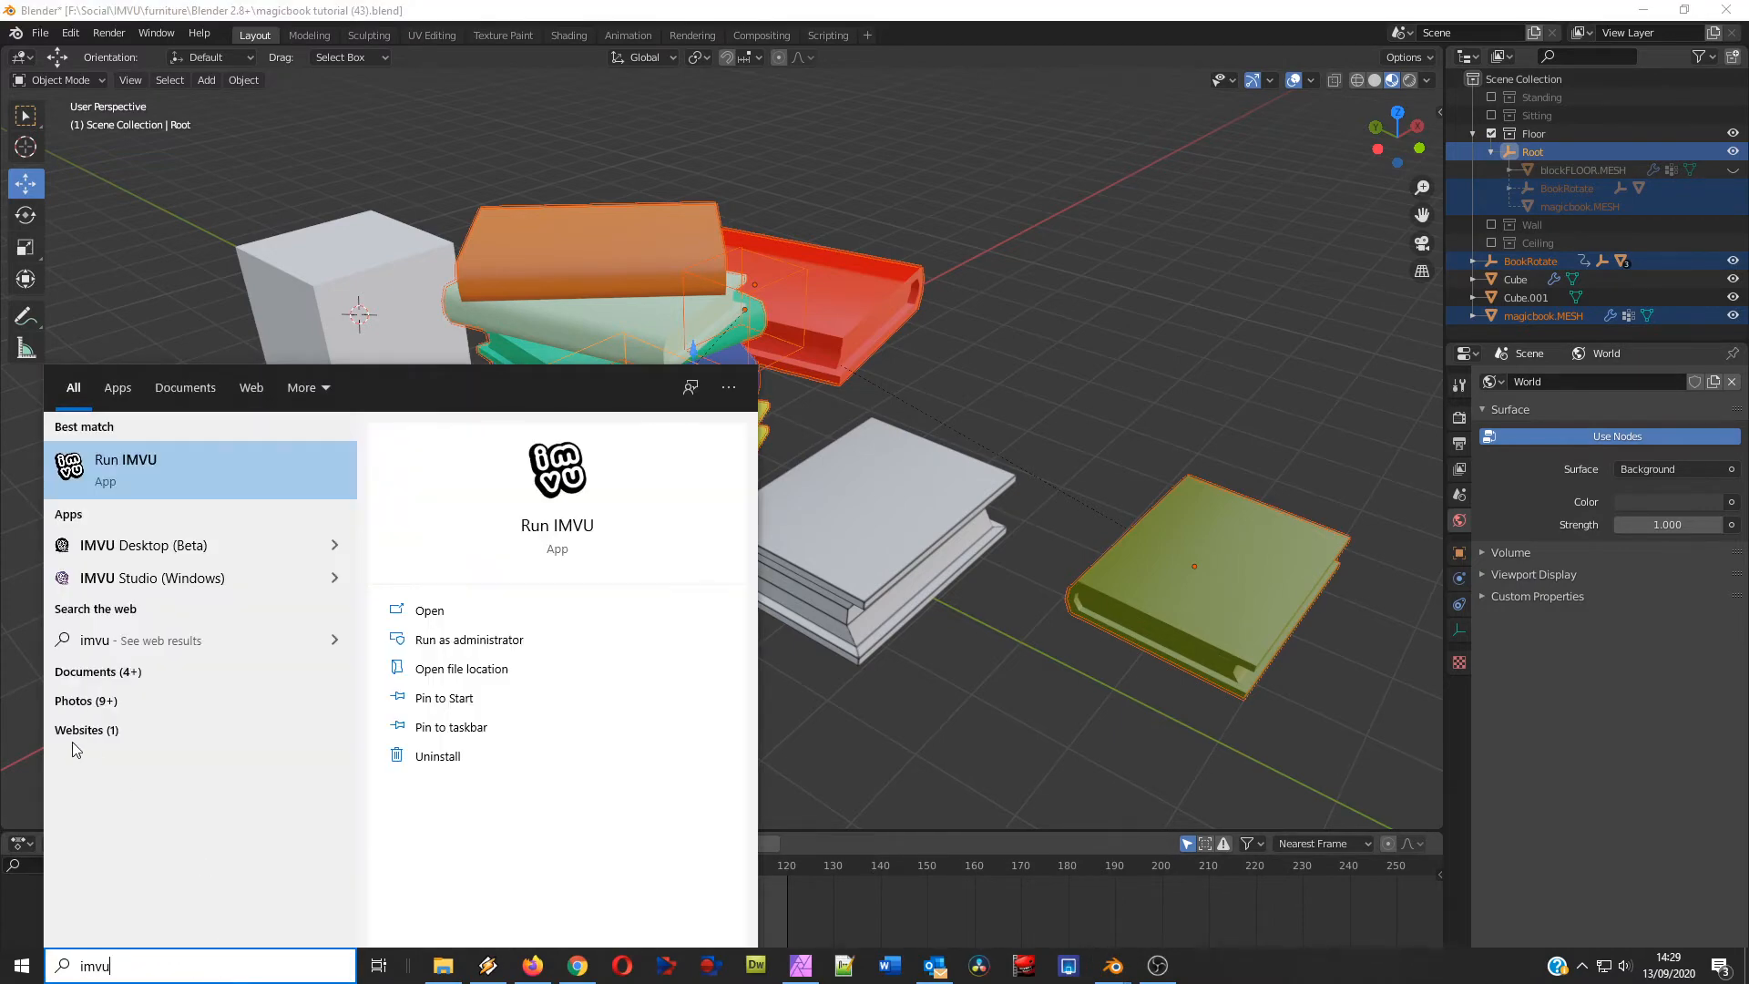
left_click(106, 464)
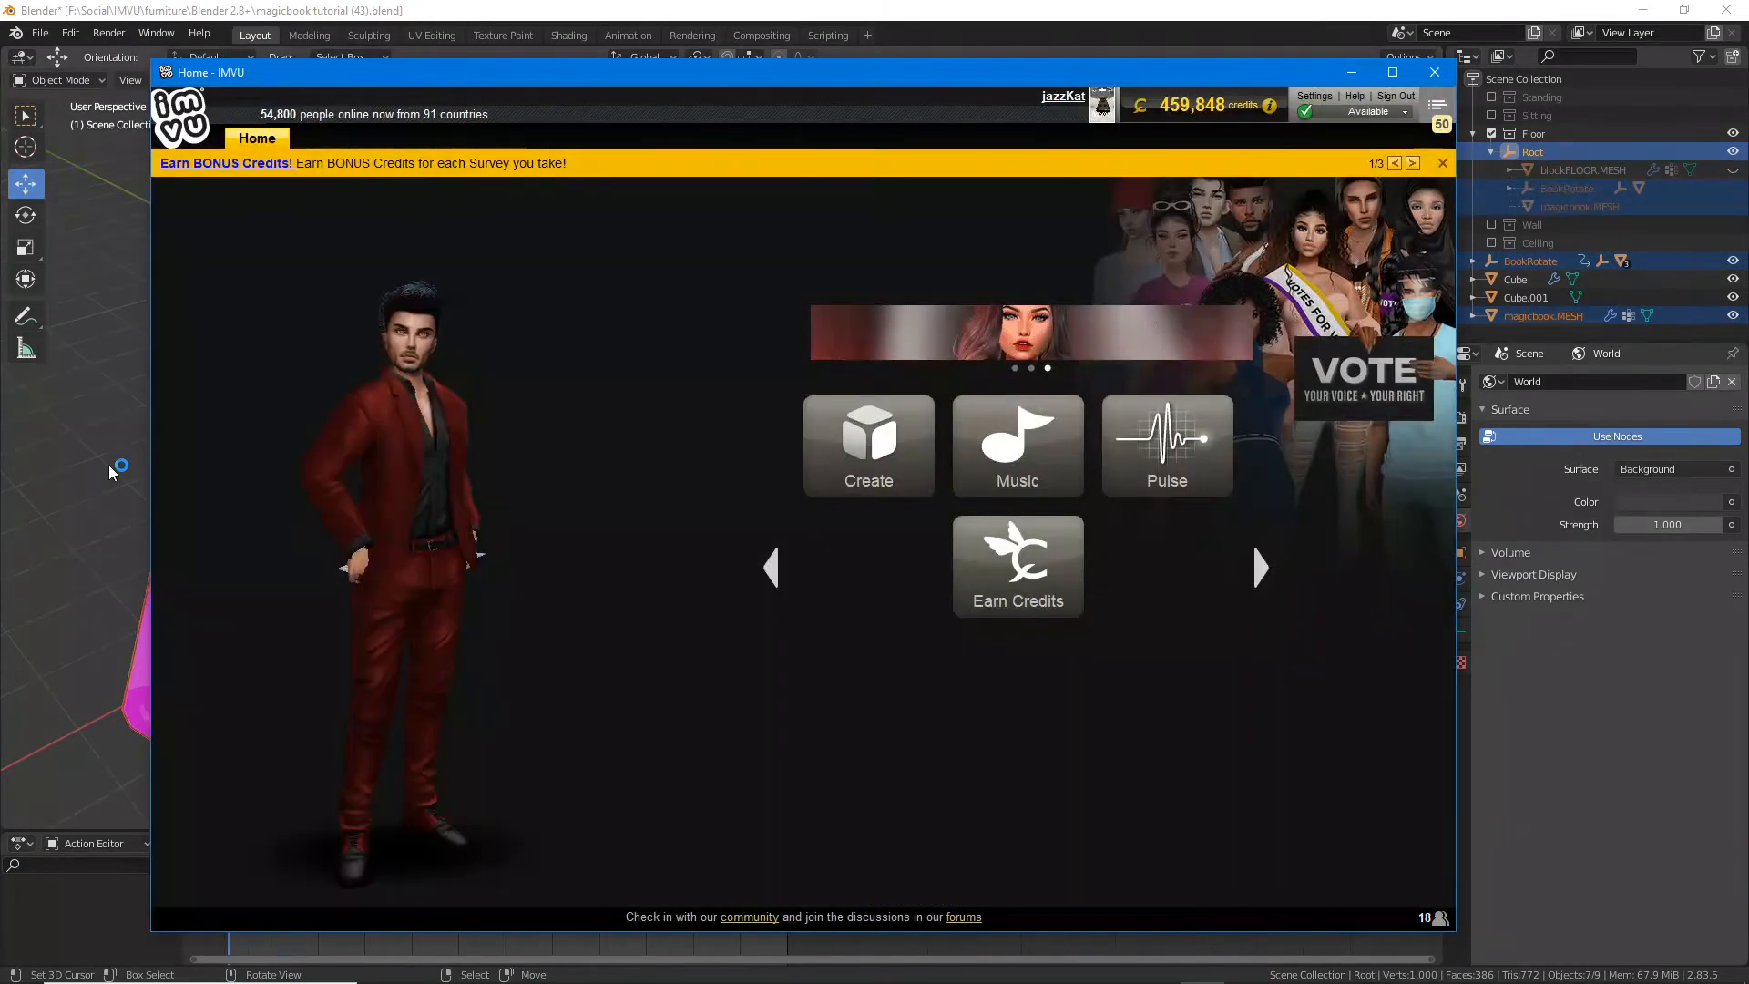
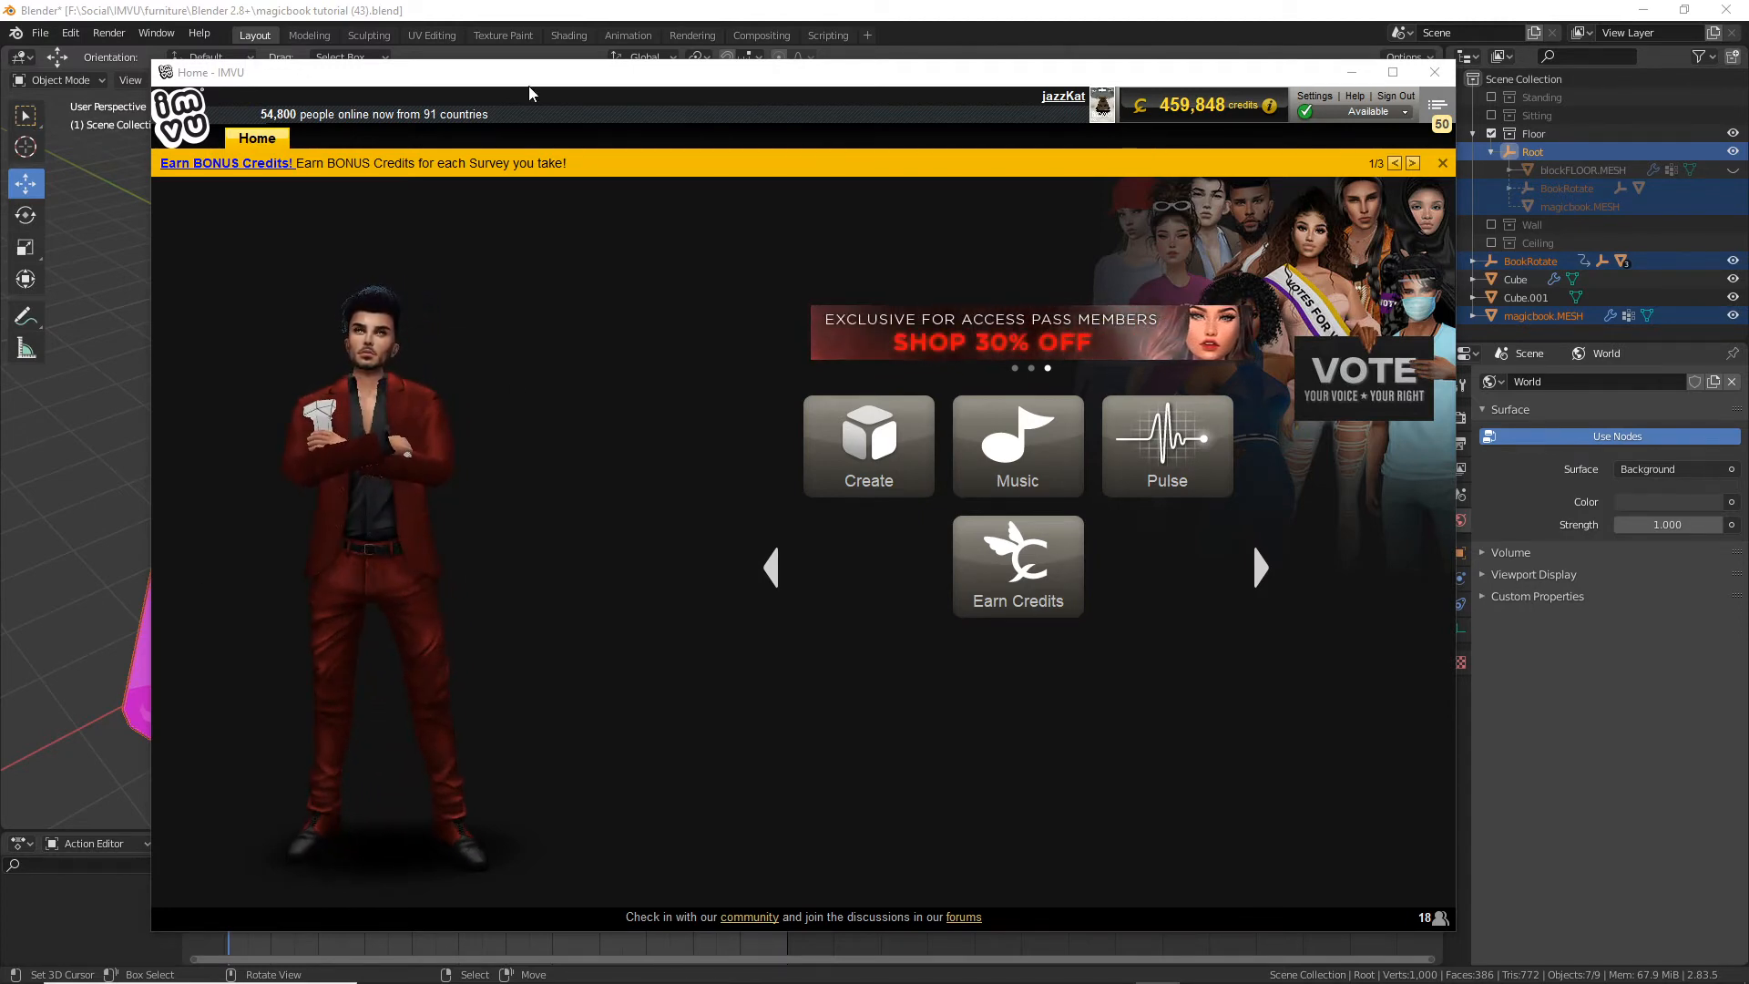
Step: Switch back to Blender and inspect the materials of the magenta, red and olive books, expanding the olive book's material preview
left_click(579, 16)
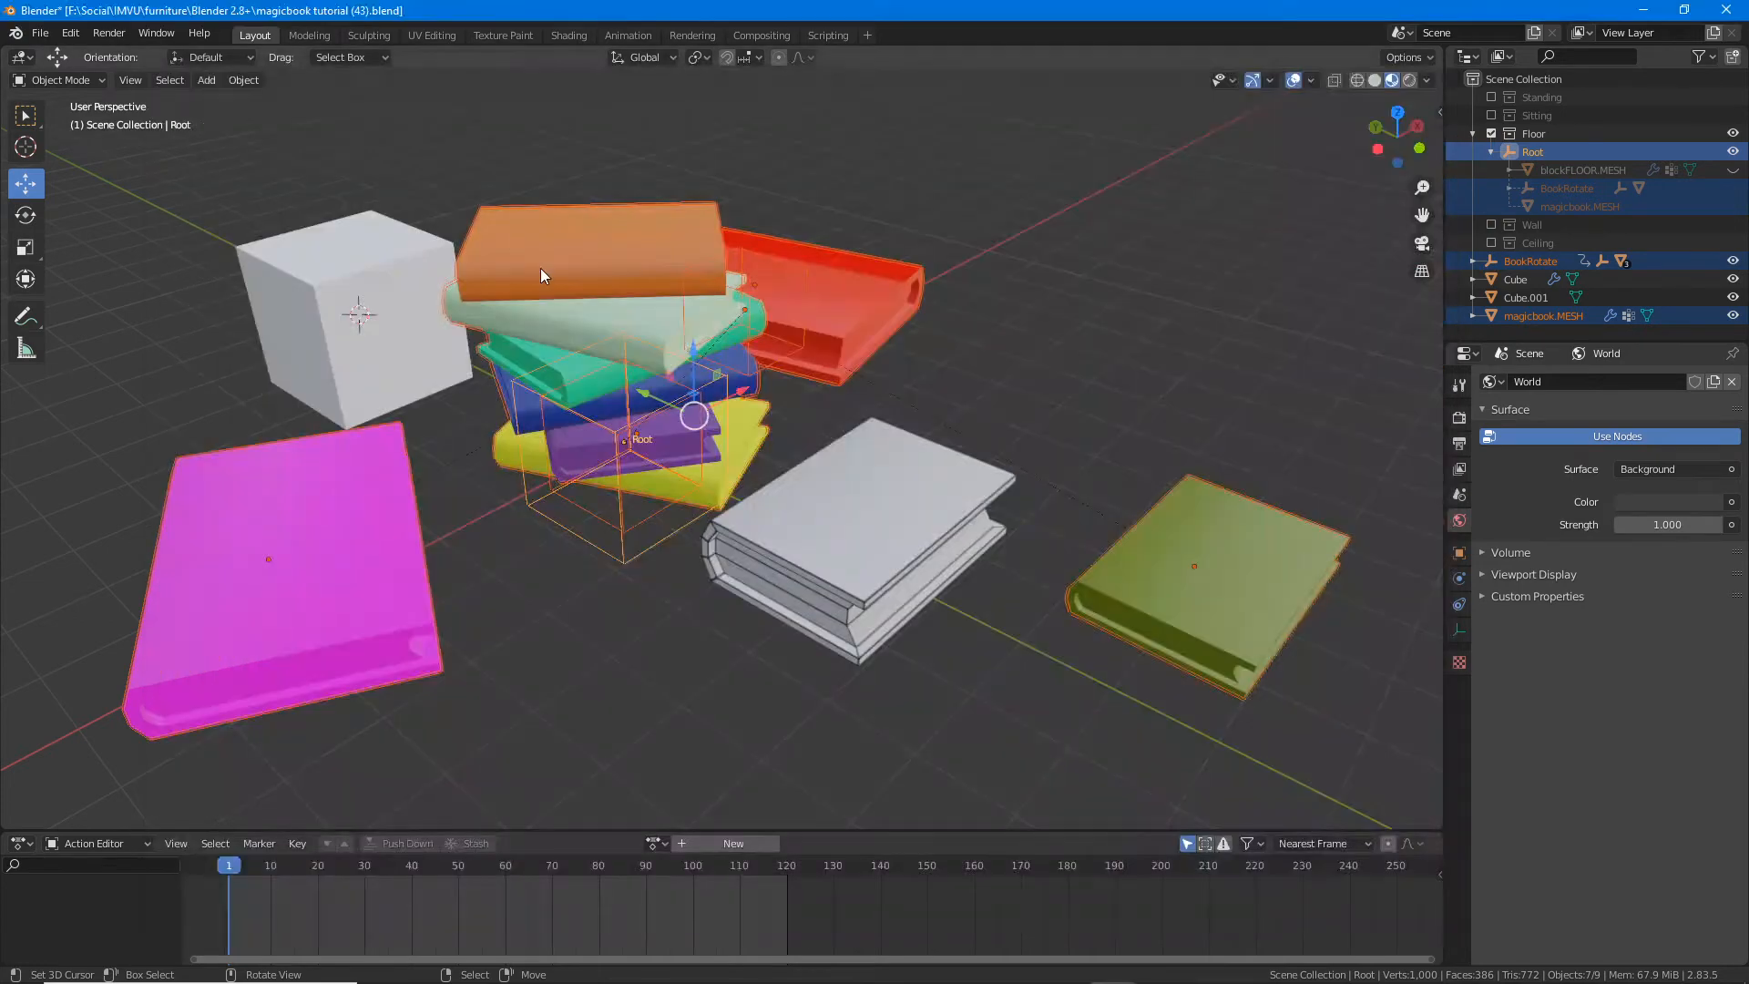
mouse_move(1026, 583)
middle_mouse_down()
mouse_move(878, 578)
mouse_move(1038, 587)
middle_mouse_up()
left_click(308, 532)
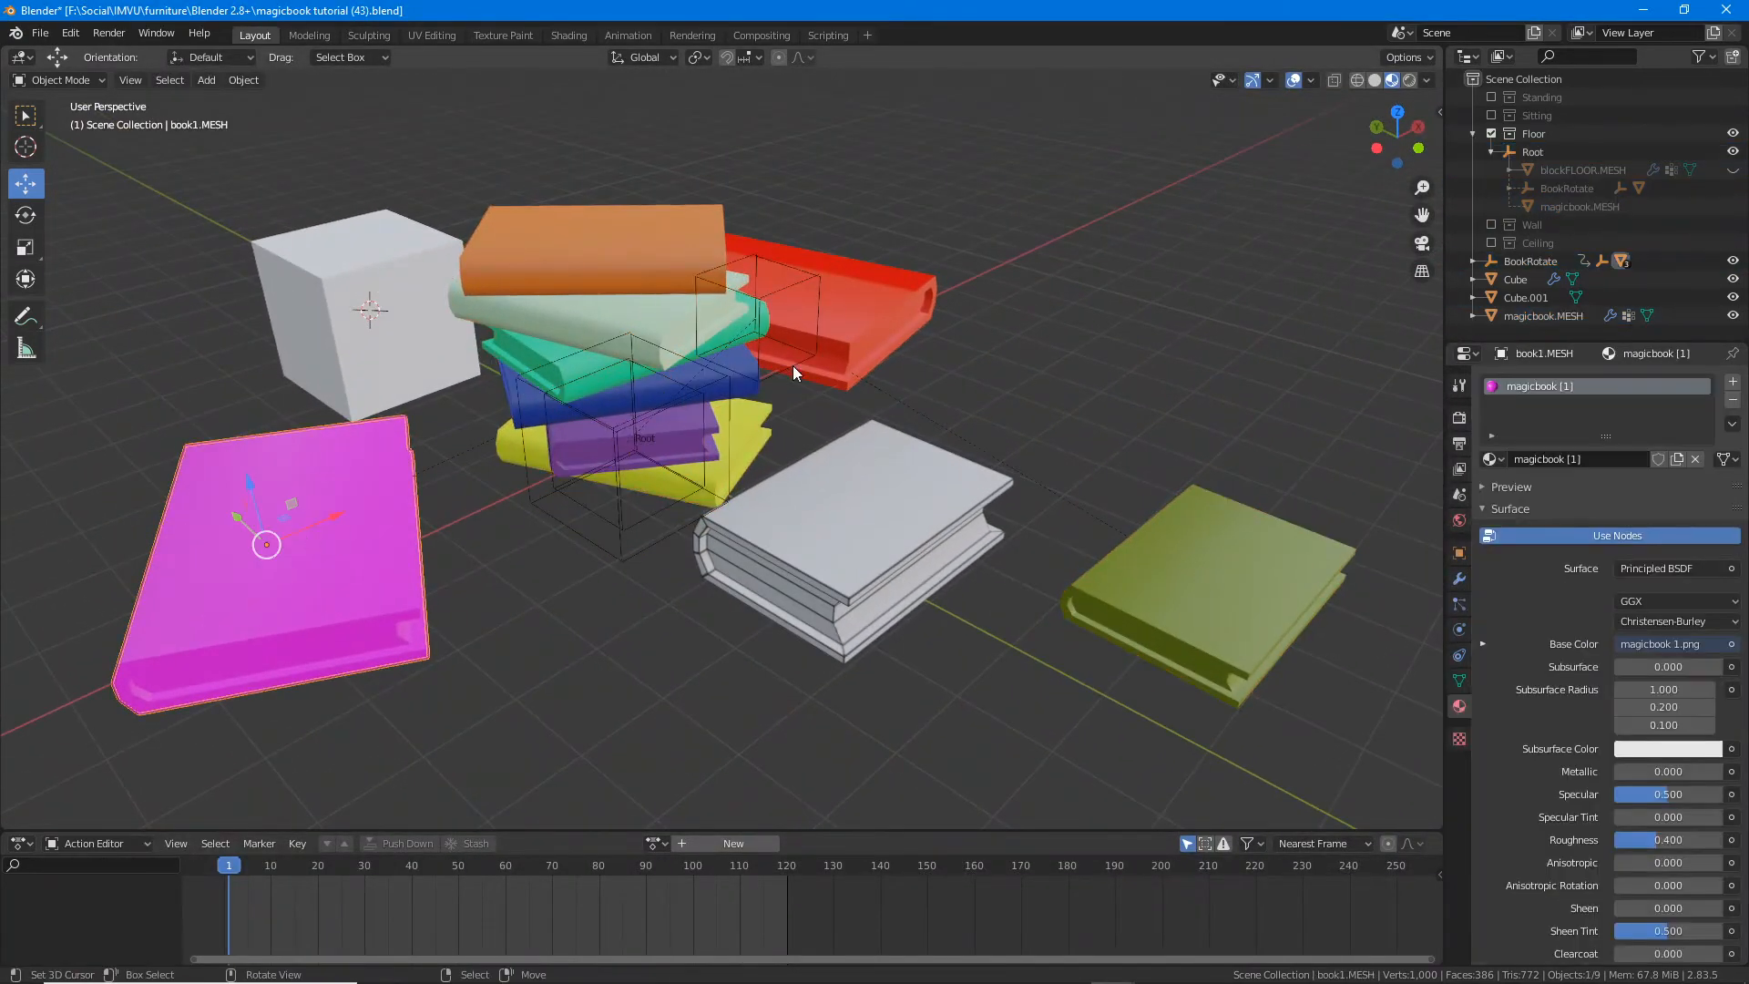
left_click(866, 314)
left_click(1183, 510)
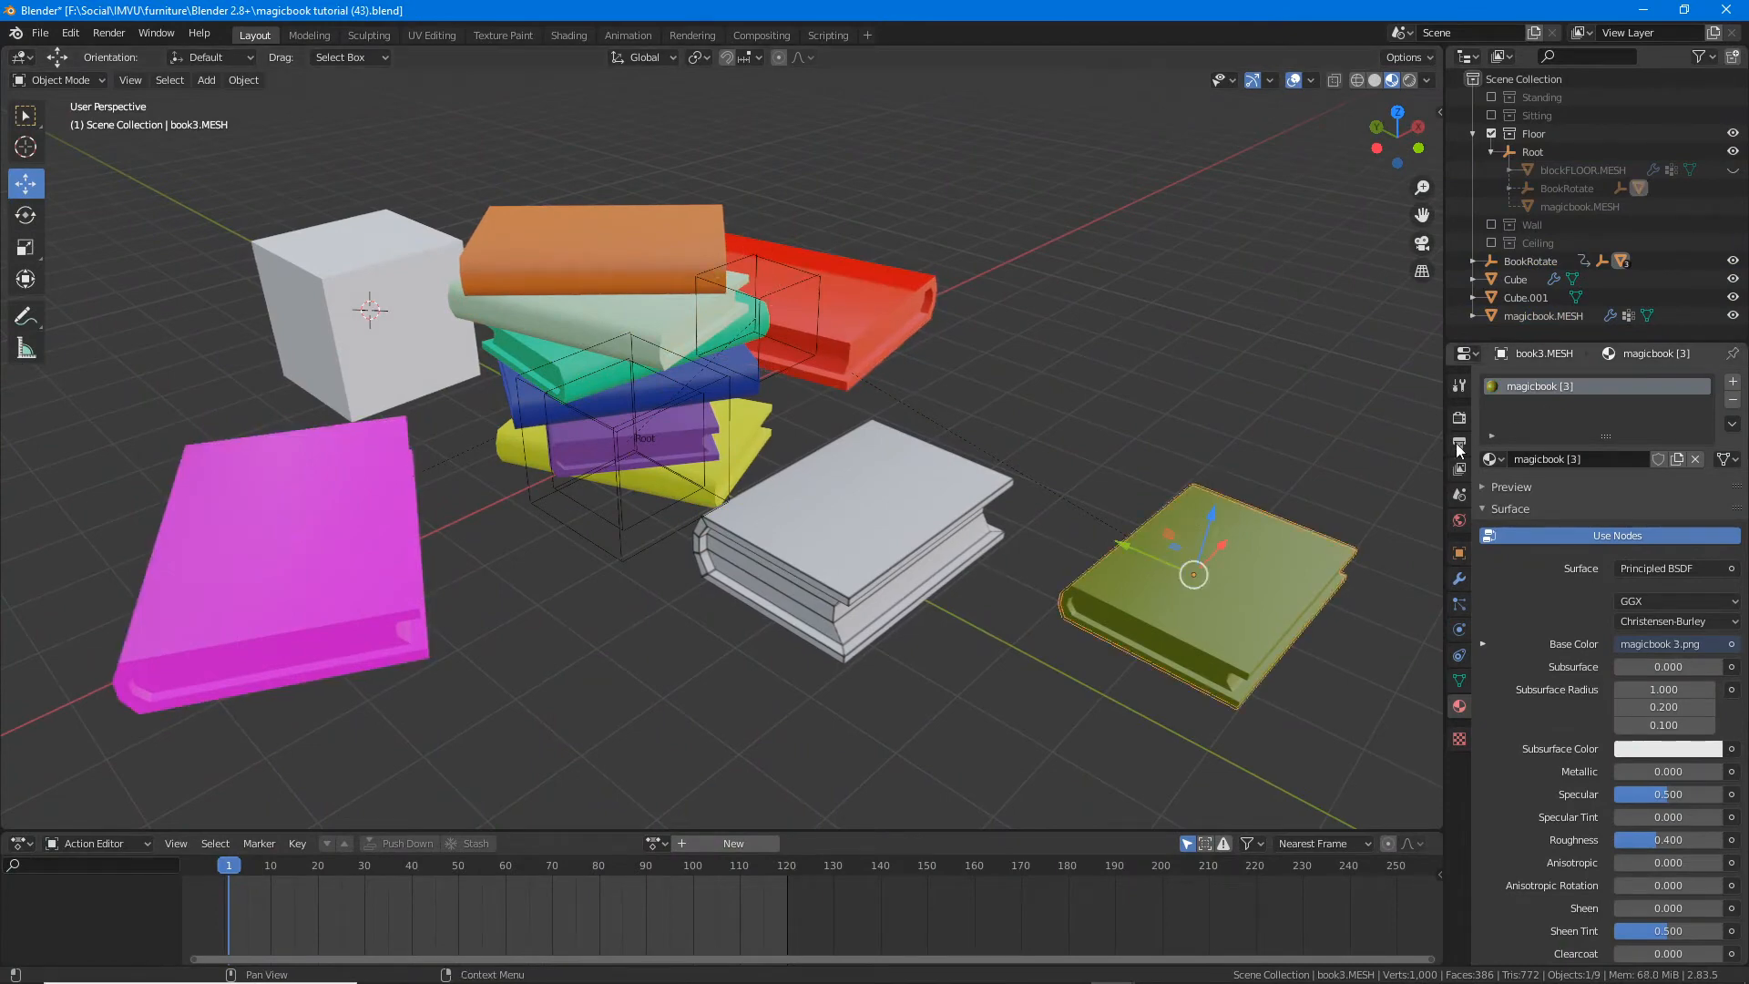
left_click(1489, 488)
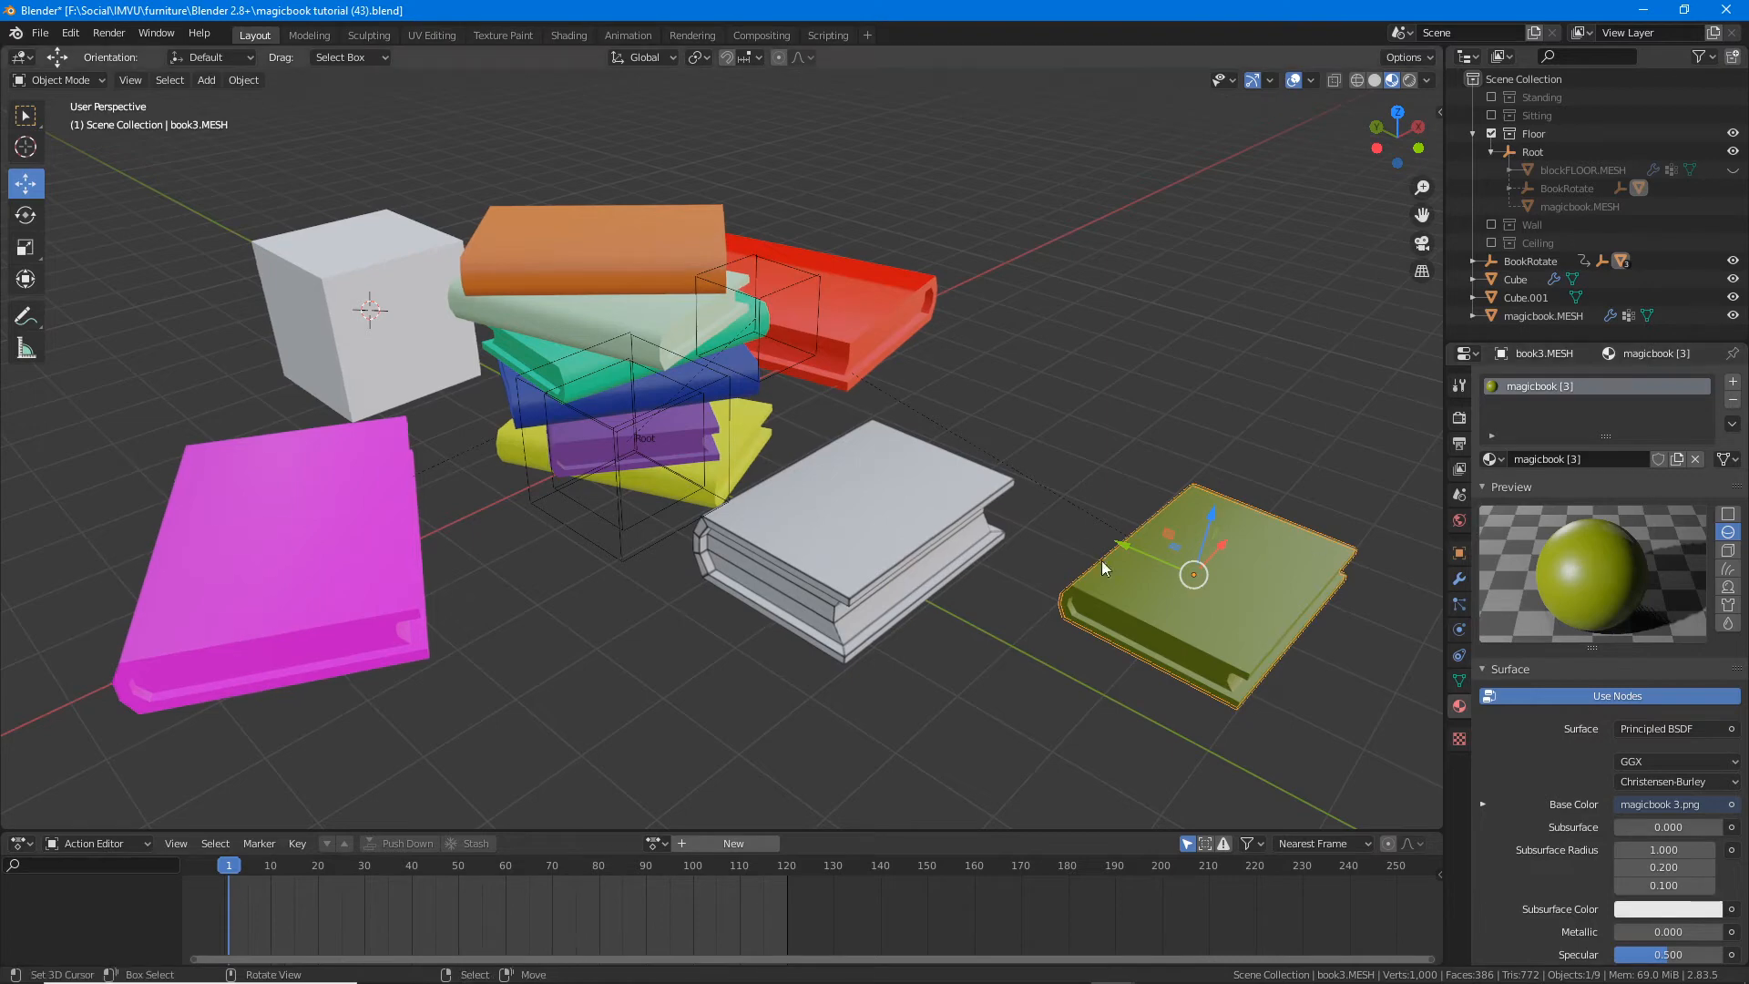
Step: Switch to the Shading workspace and examine the olive book's magicbook [3] material nodes, preview and slot
left_click(568, 34)
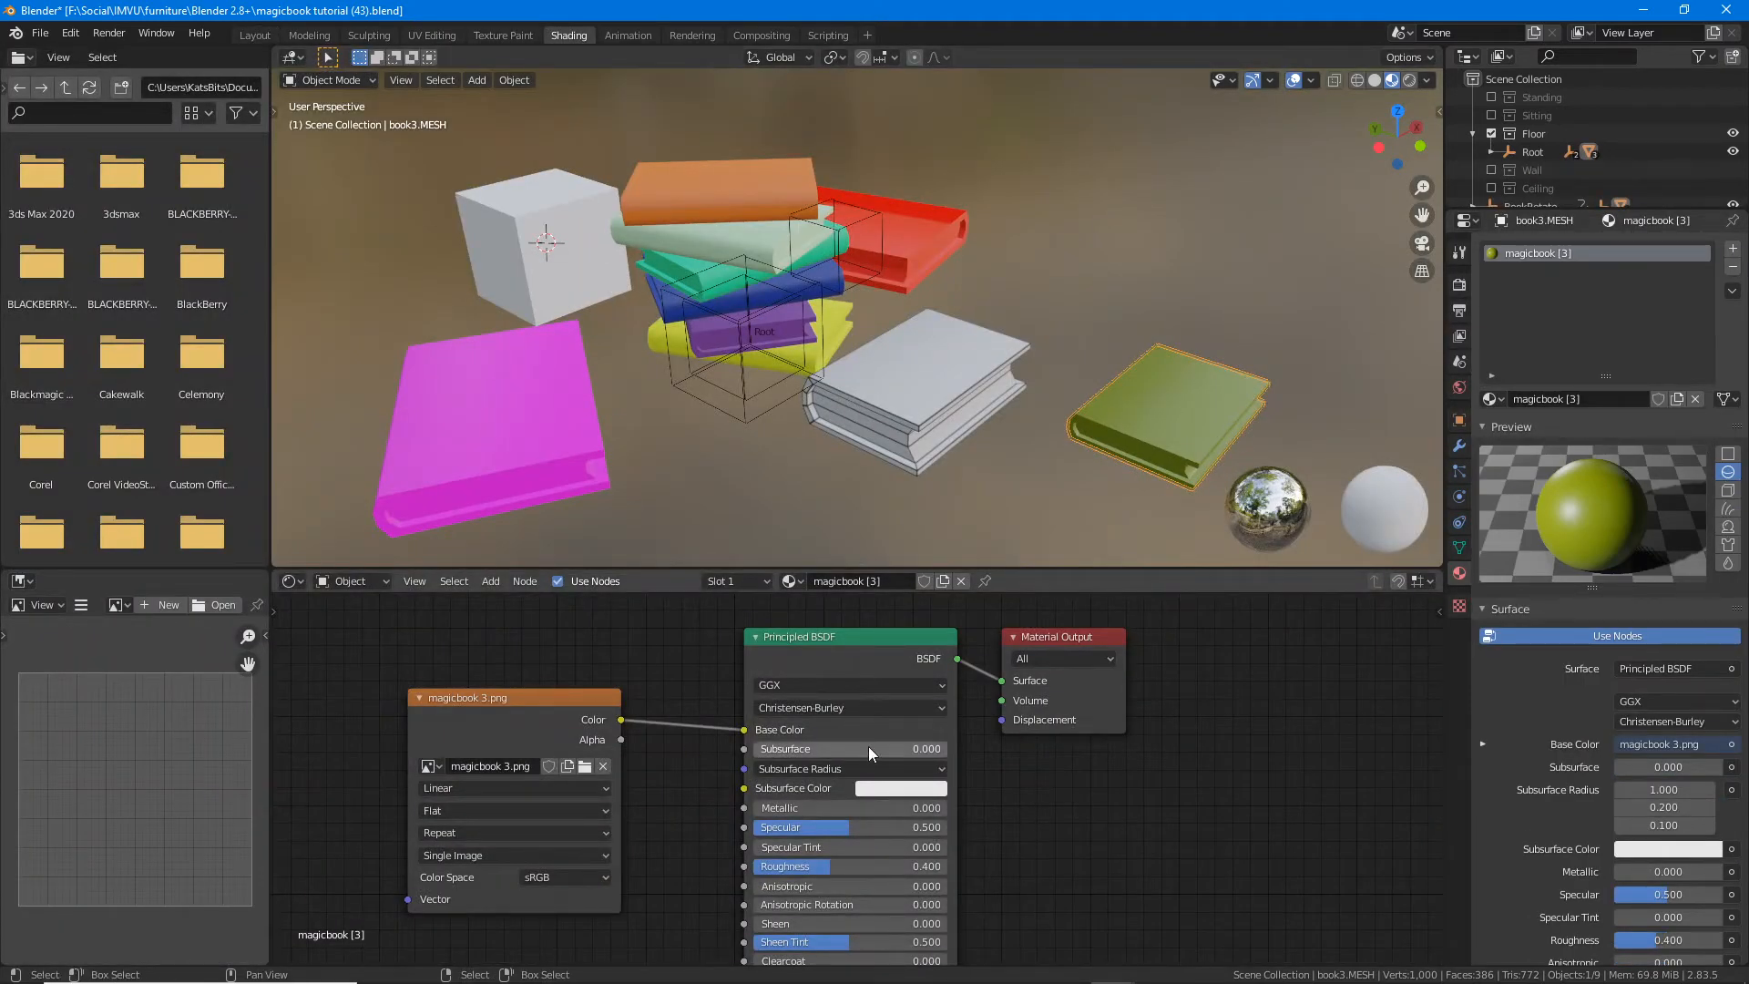
mouse_move(629, 740)
left_mouse_down()
mouse_move(964, 799)
mouse_move(1187, 790)
left_mouse_up()
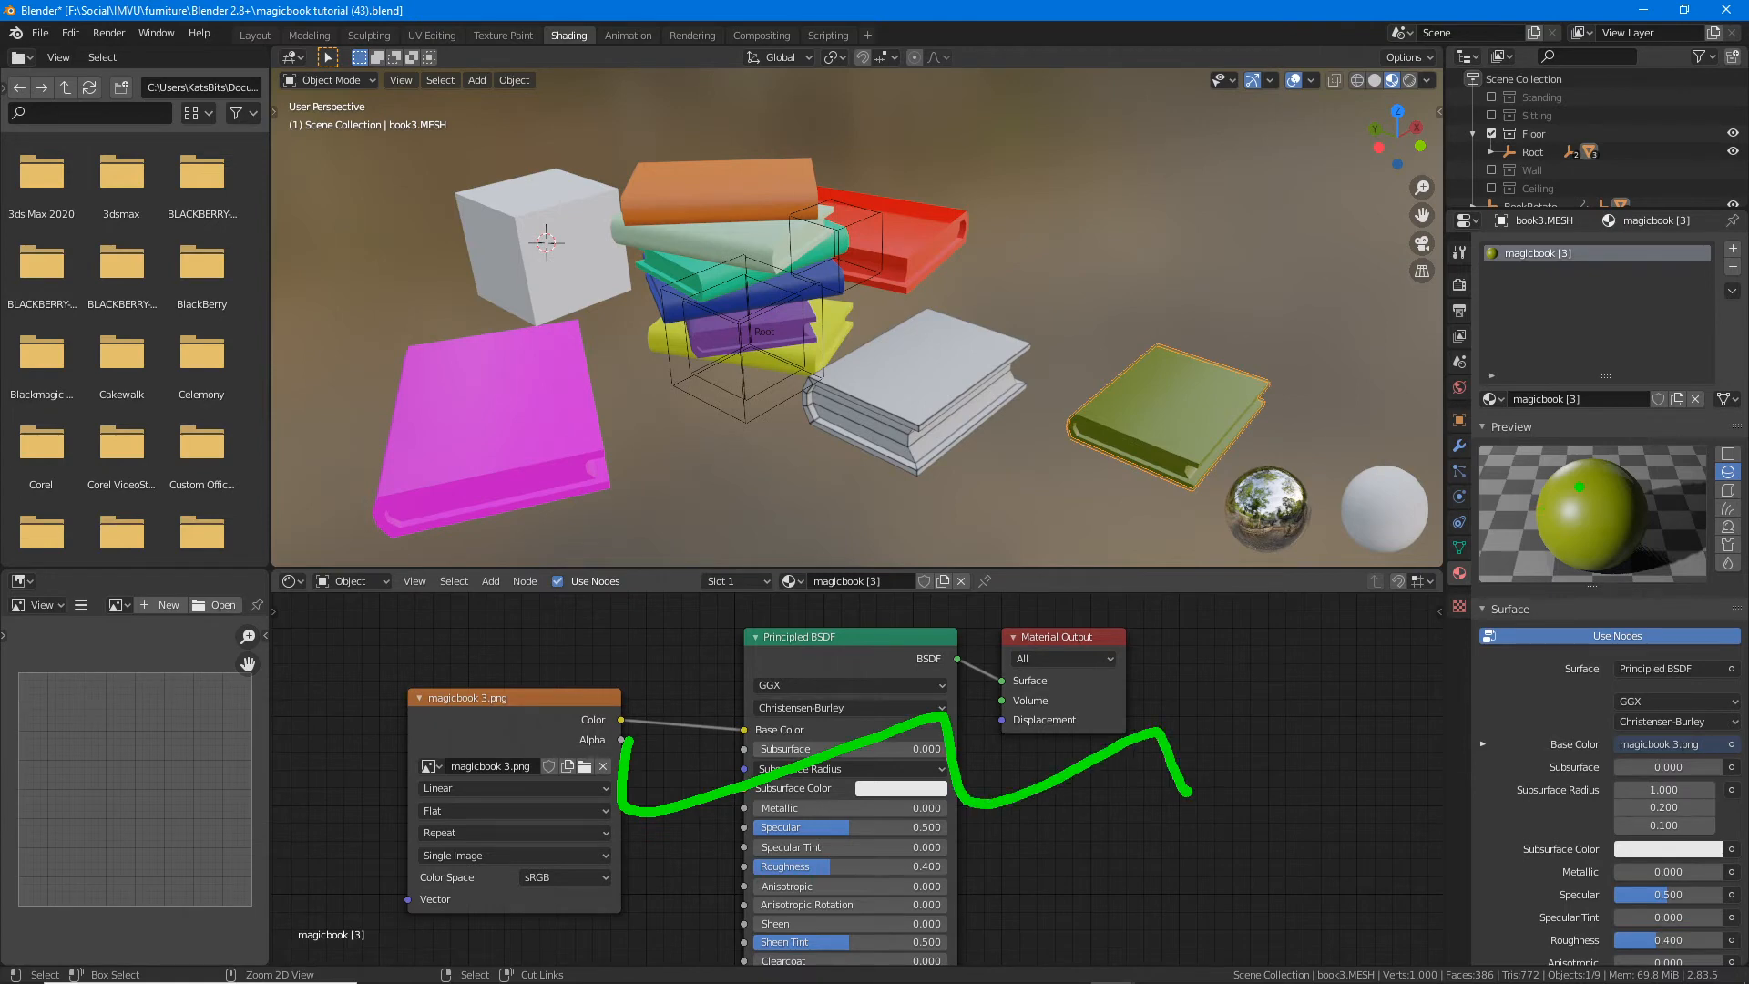
mouse_move(1547, 463)
left_mouse_down()
mouse_move(1518, 535)
mouse_move(1567, 474)
left_mouse_up()
mouse_move(1144, 351)
left_mouse_down()
mouse_move(1134, 453)
mouse_move(1113, 376)
left_mouse_up()
left_click_drag(1304, 330, 1430, 260)
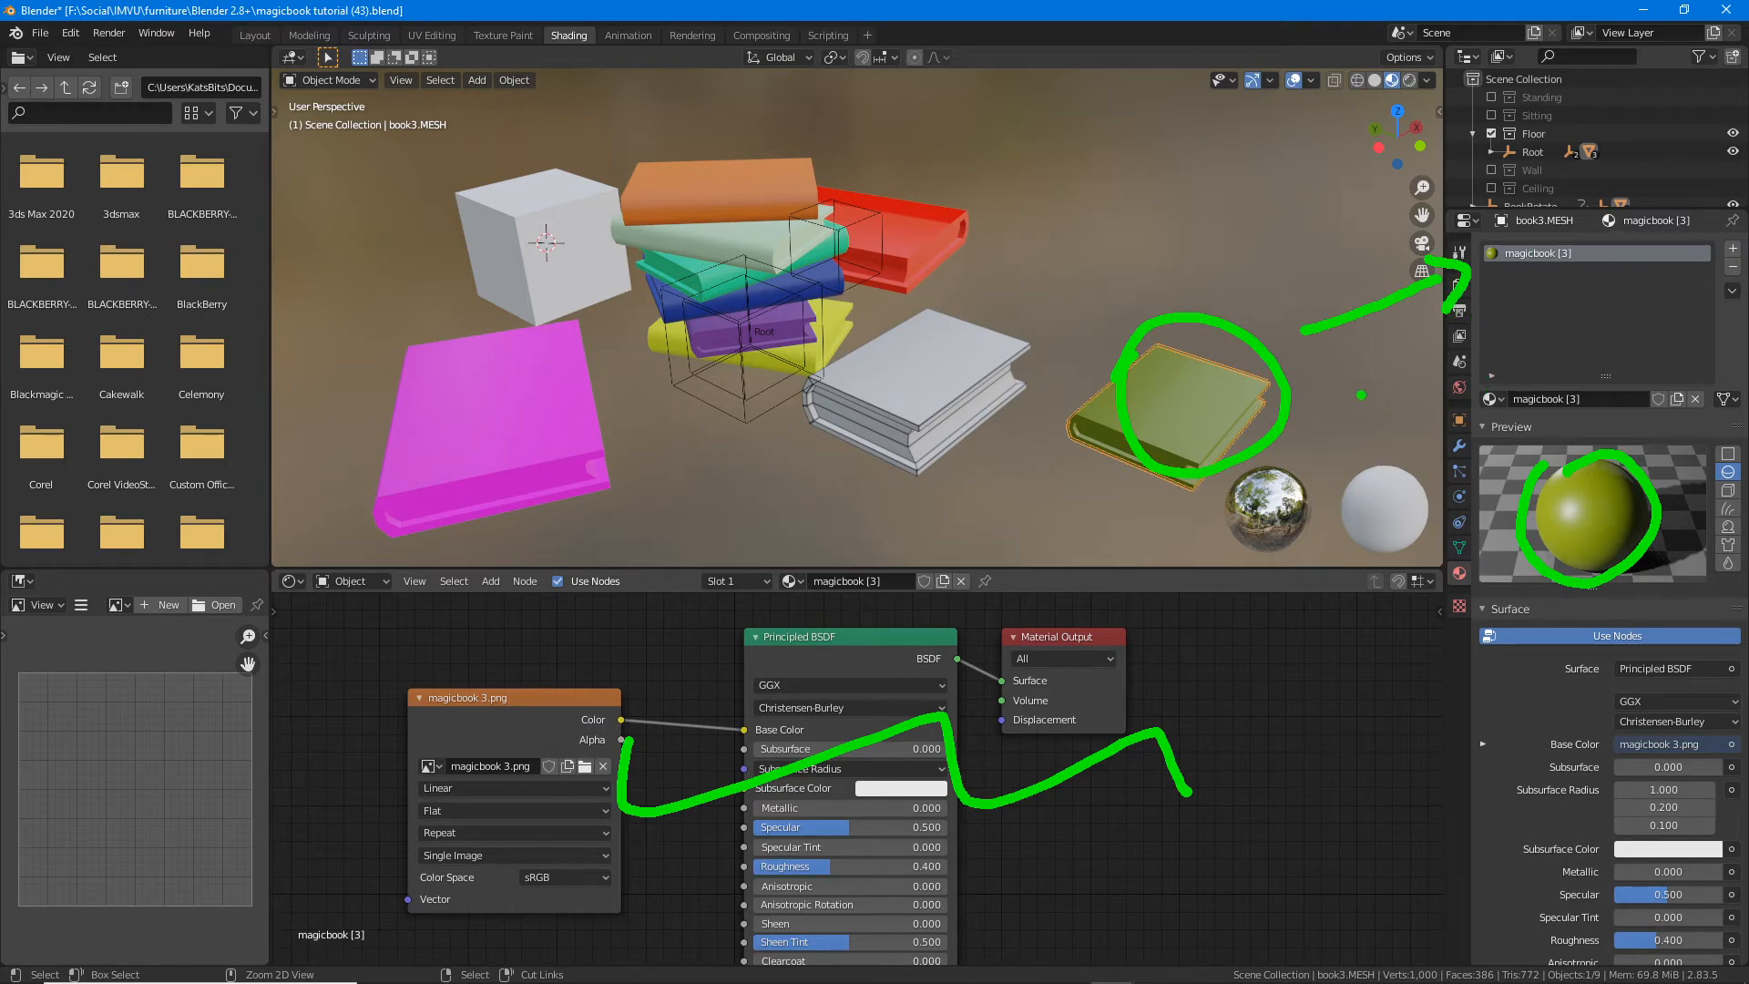
mouse_move(1499, 273)
left_mouse_down()
mouse_move(1585, 270)
mouse_move(1573, 335)
left_mouse_up()
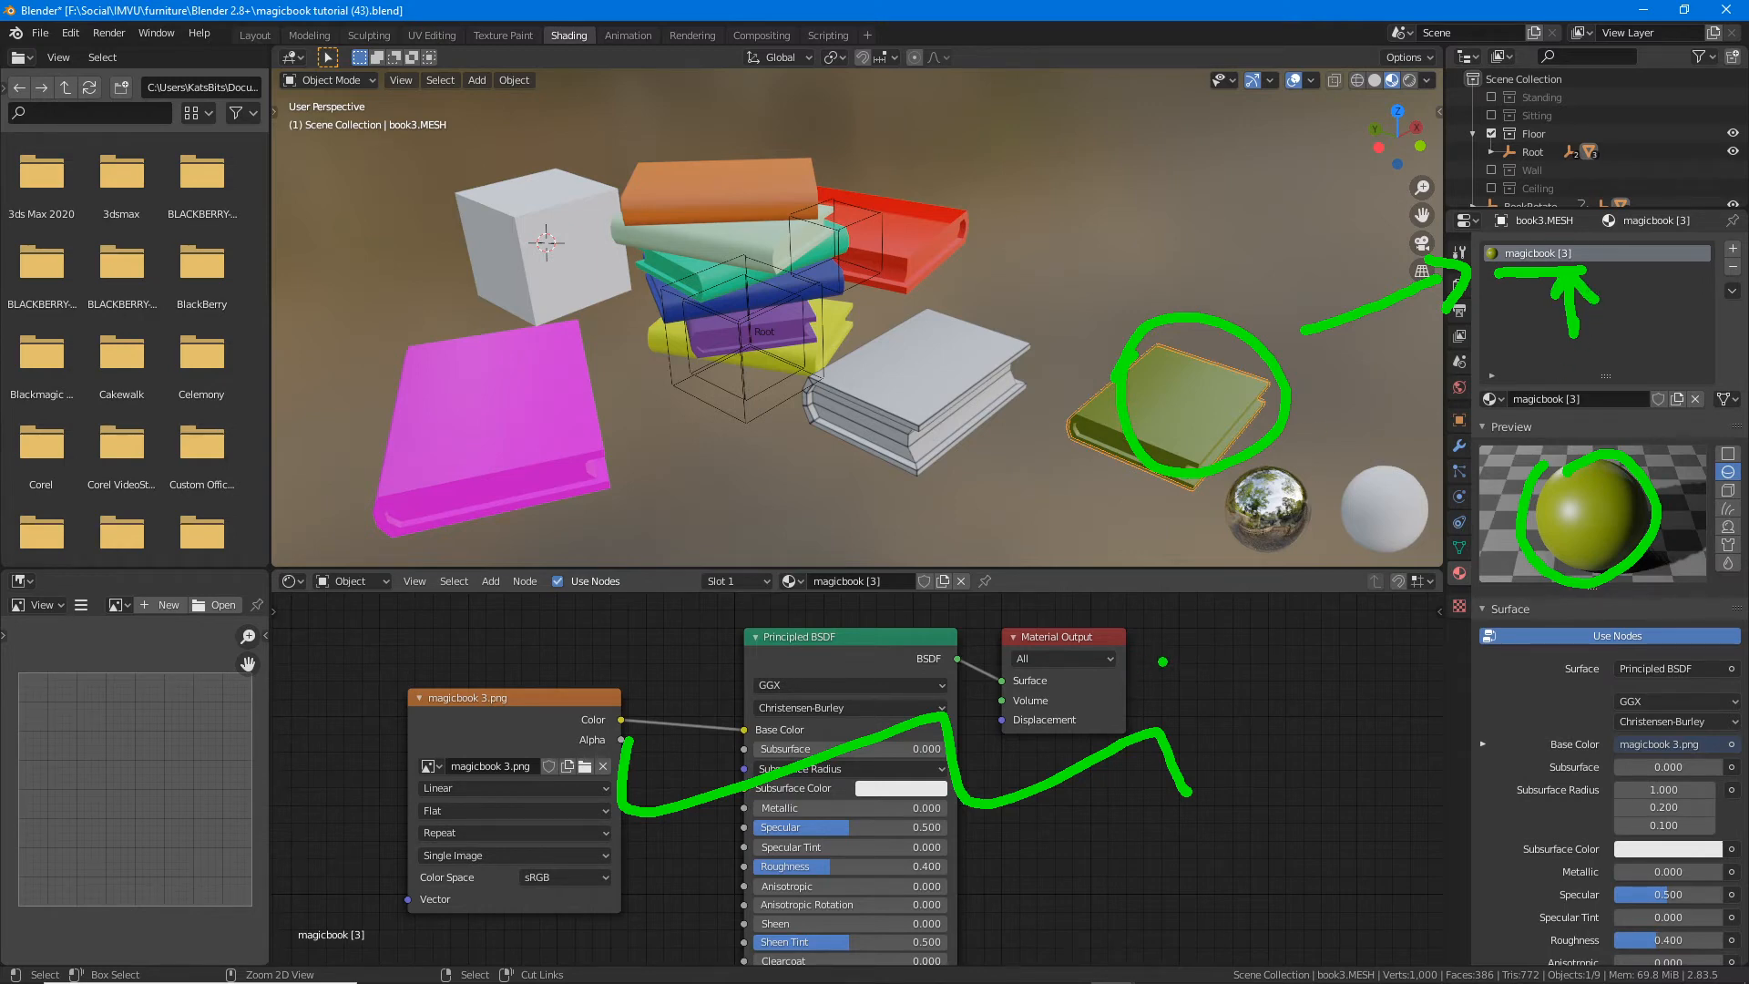
left_click_drag(1073, 691, 1347, 626)
mouse_move(1330, 595)
left_mouse_down()
mouse_move(1348, 599)
mouse_move(1323, 674)
left_mouse_up()
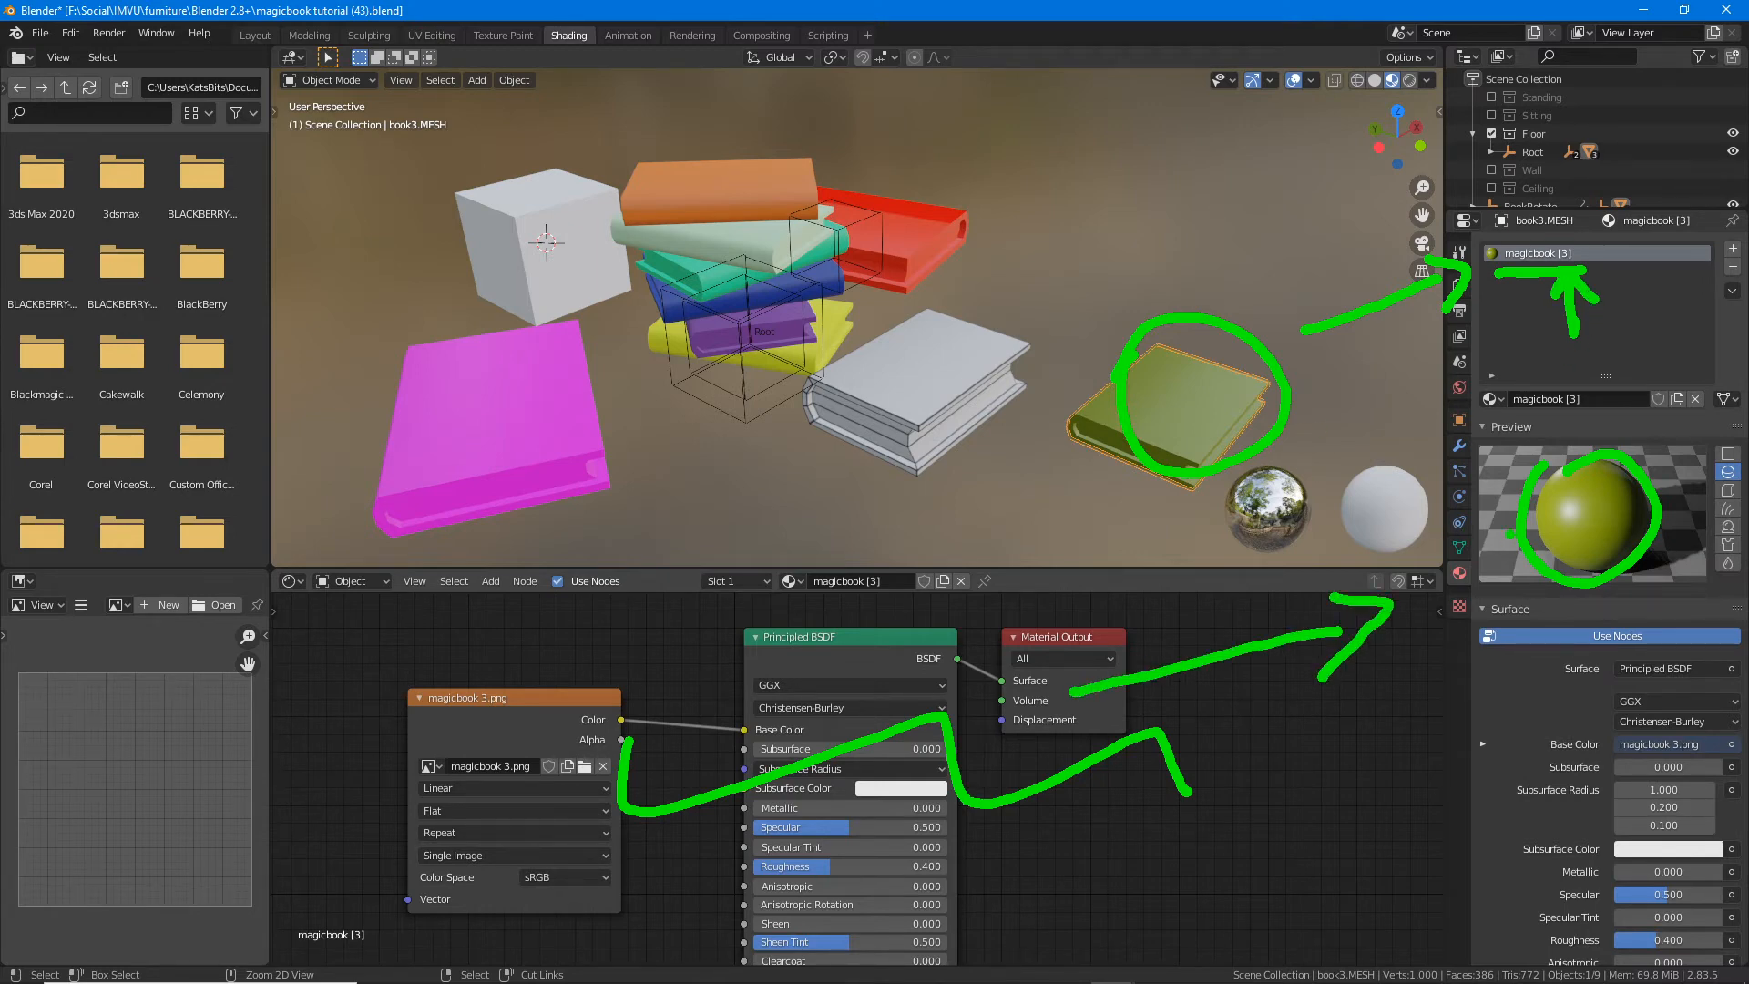
mouse_move(1509, 537)
left_mouse_down()
mouse_move(1288, 461)
mouse_move(1324, 506)
left_mouse_up()
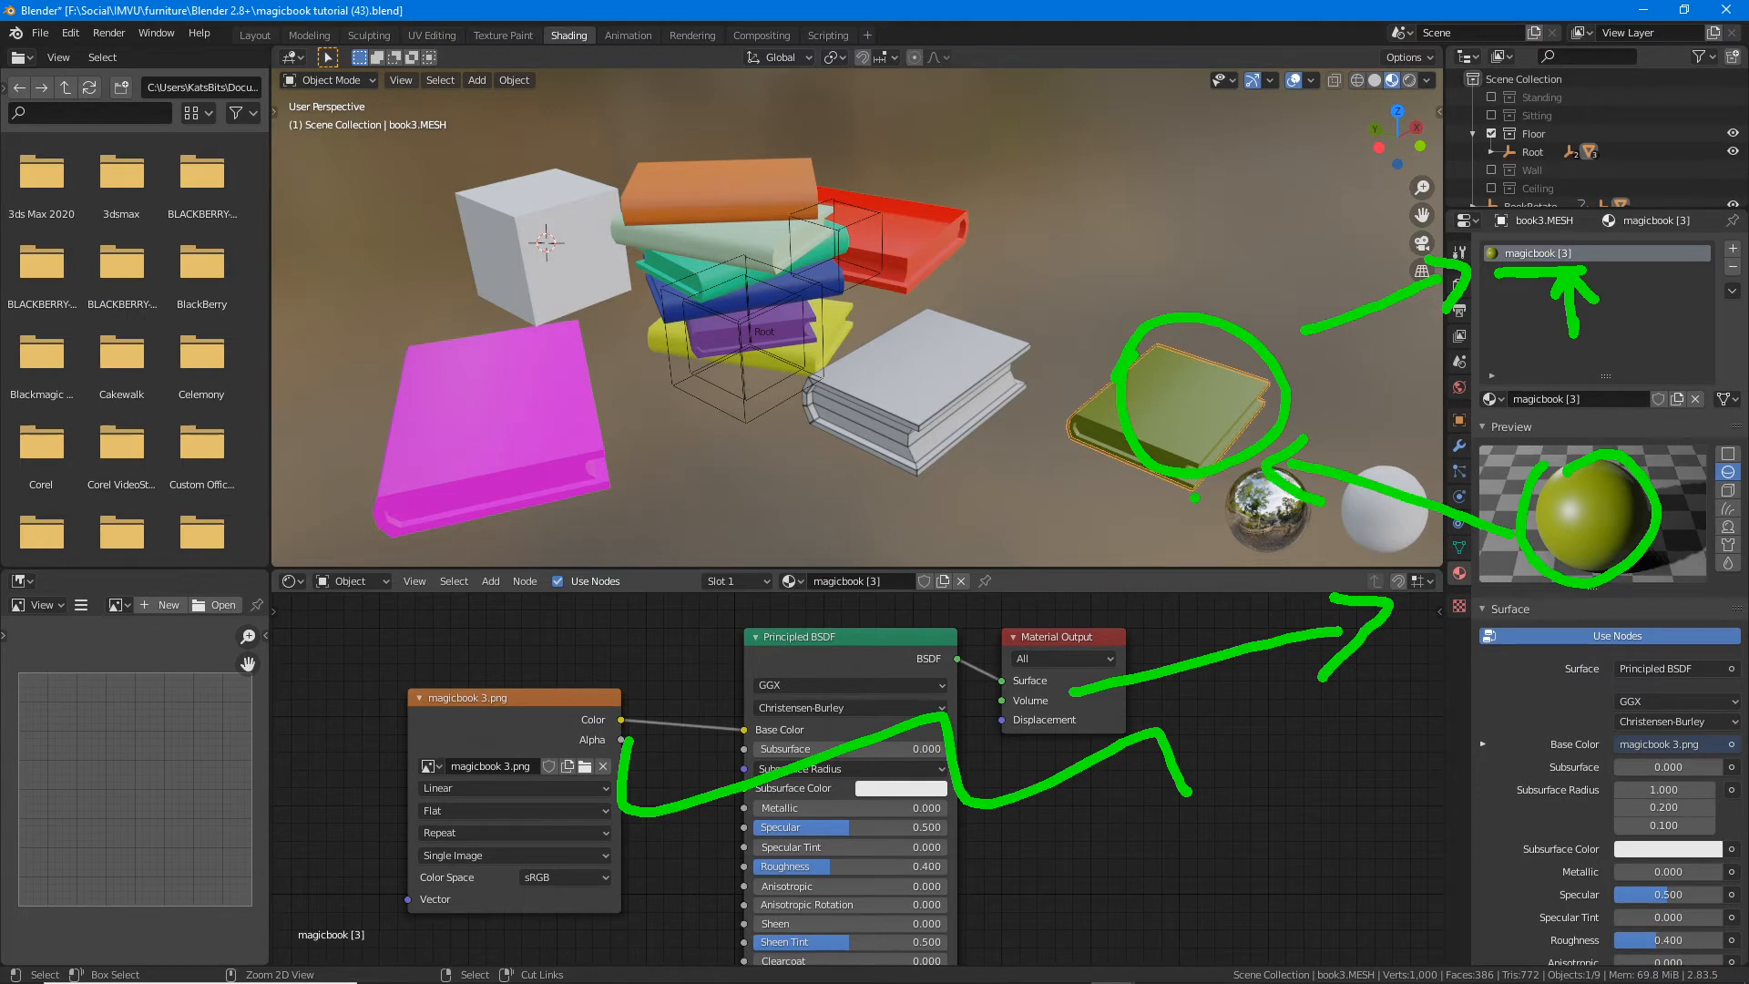
key("Escape")
Step: Switch to IMVU and derive a new Rooms & Furniture product from Furniture 12908, Chair Relaxed (denim)
mouse_move(1107, 978)
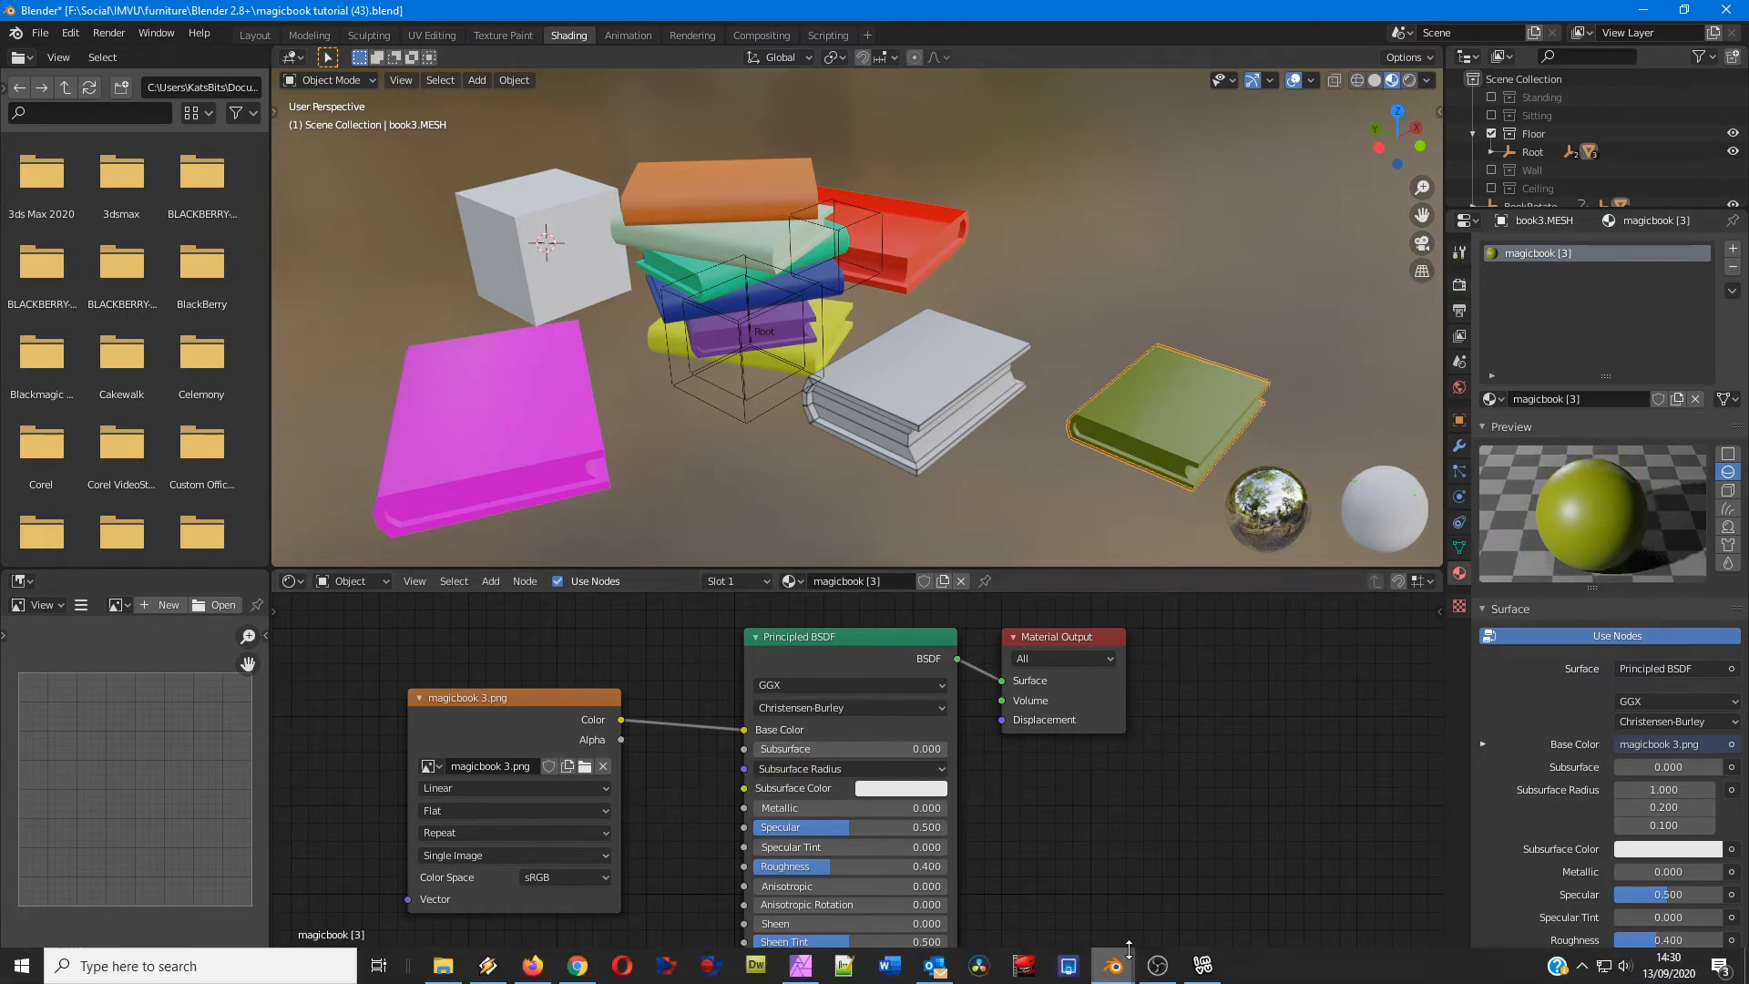
left_click(1202, 967)
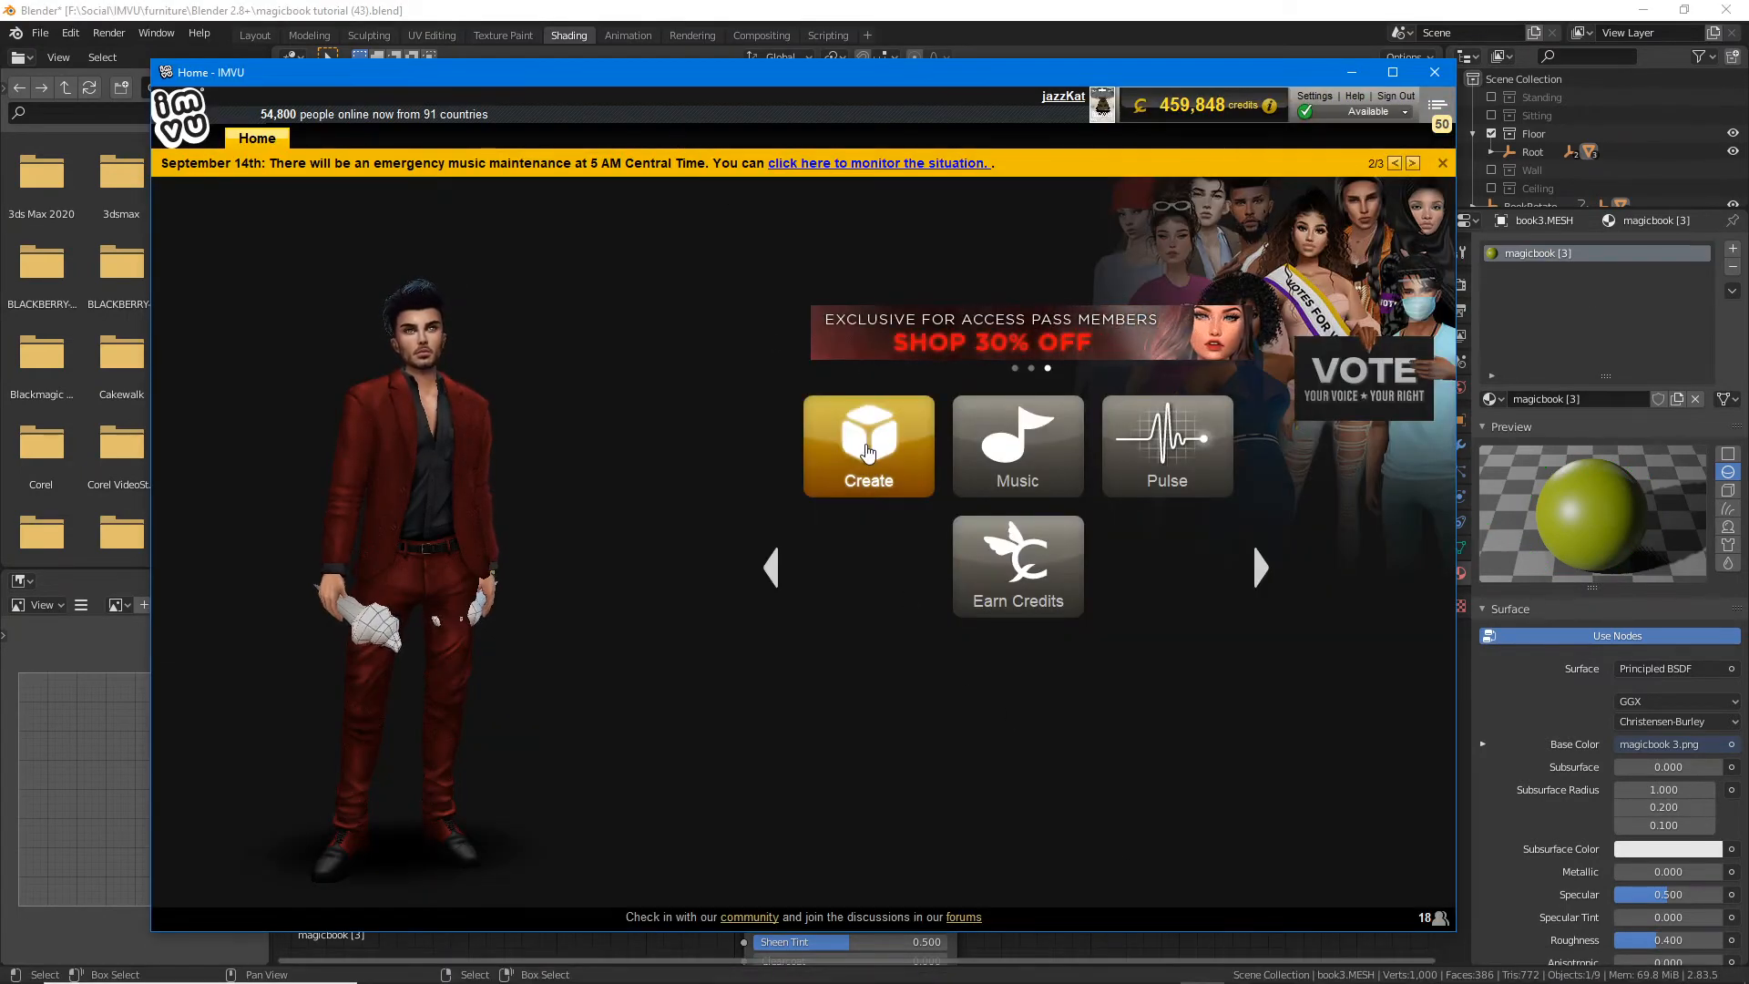
left_click(867, 453)
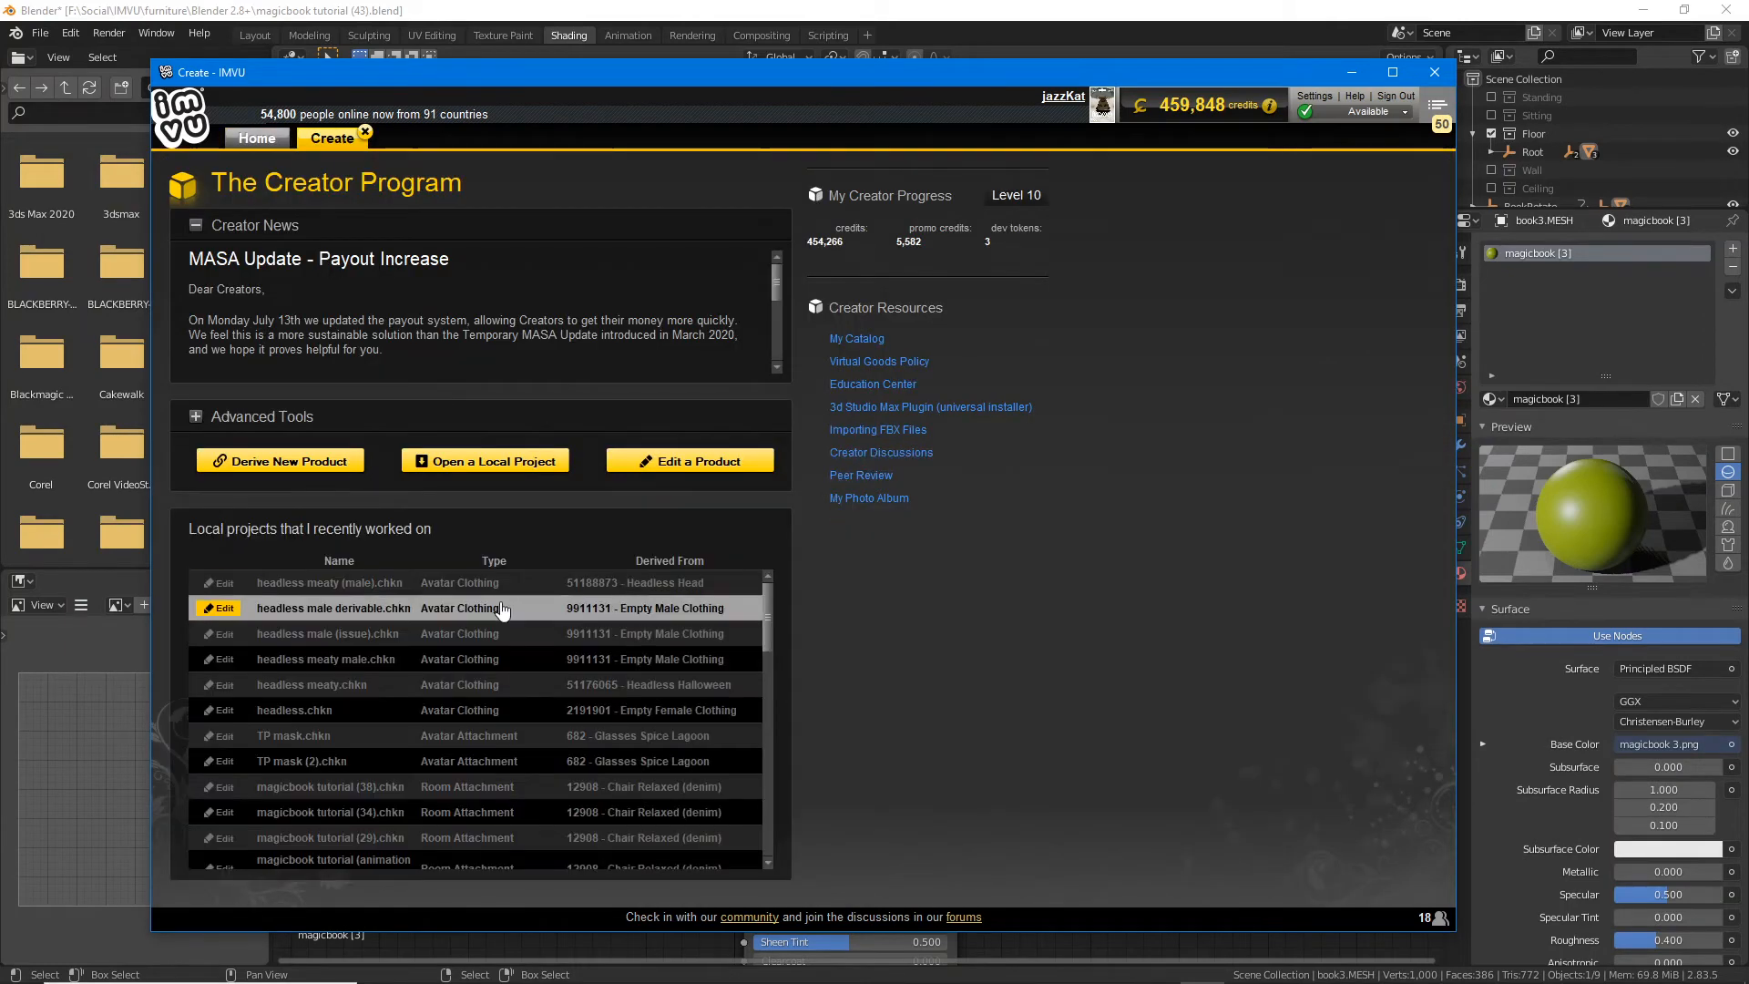
left_click(295, 463)
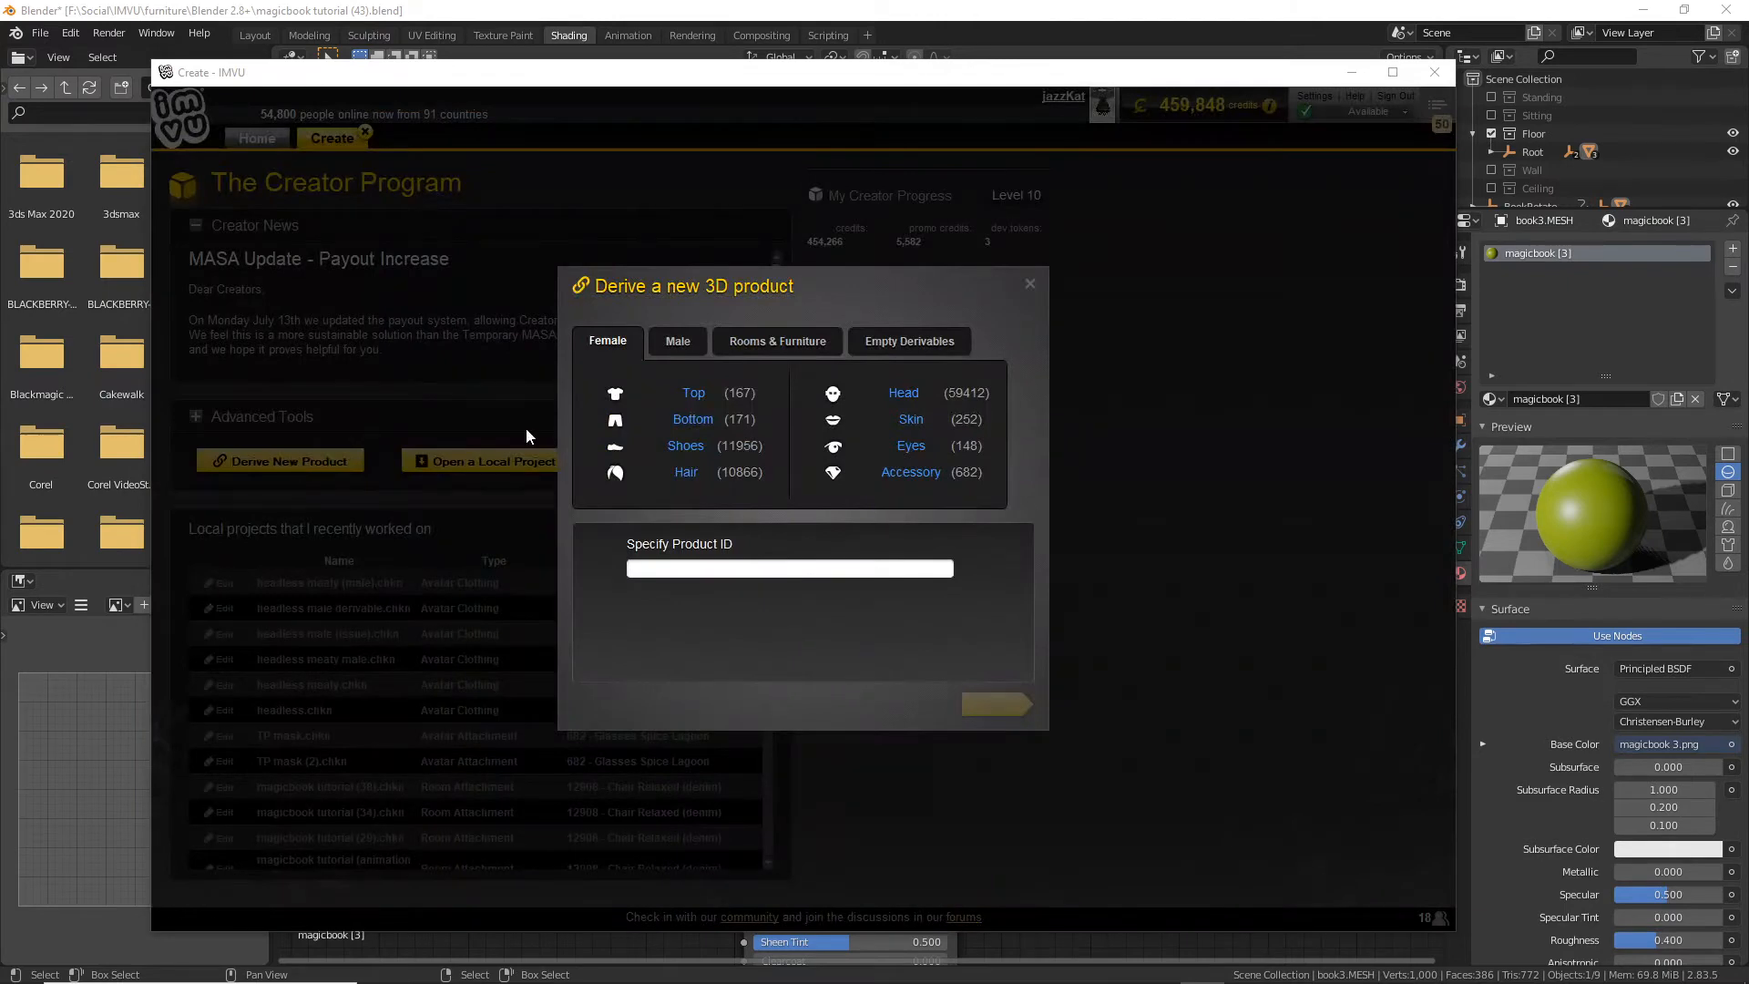
left_click(773, 346)
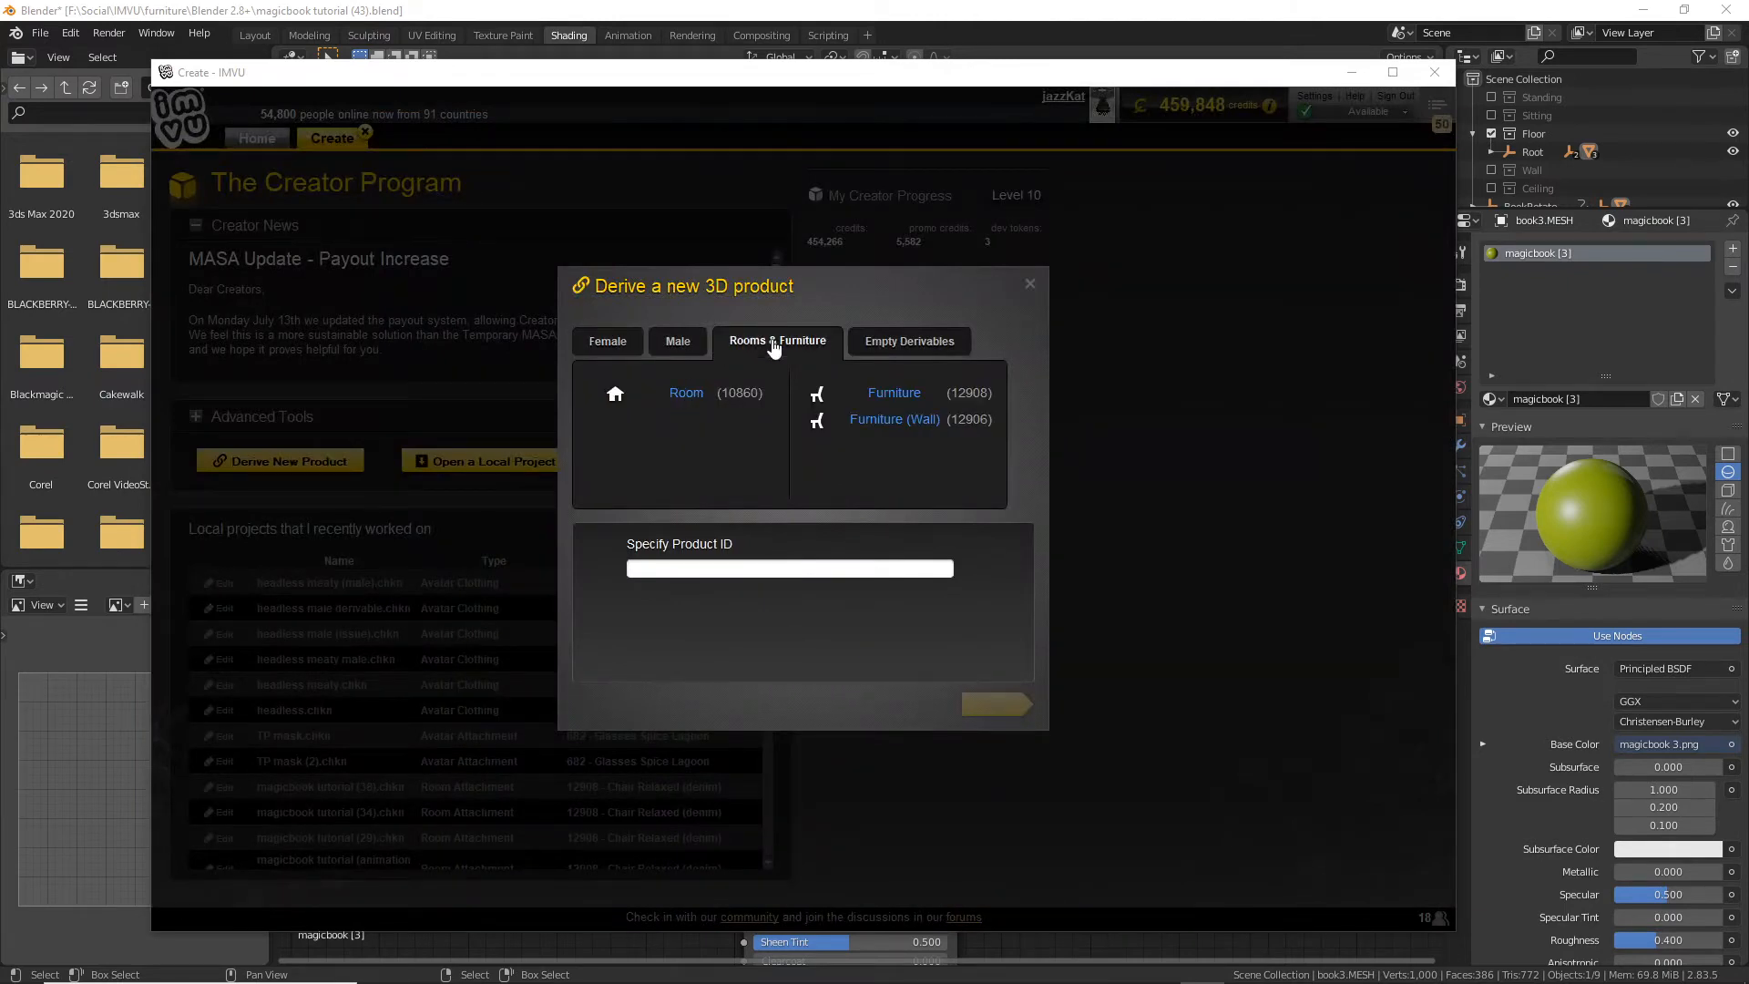
left_click(895, 394)
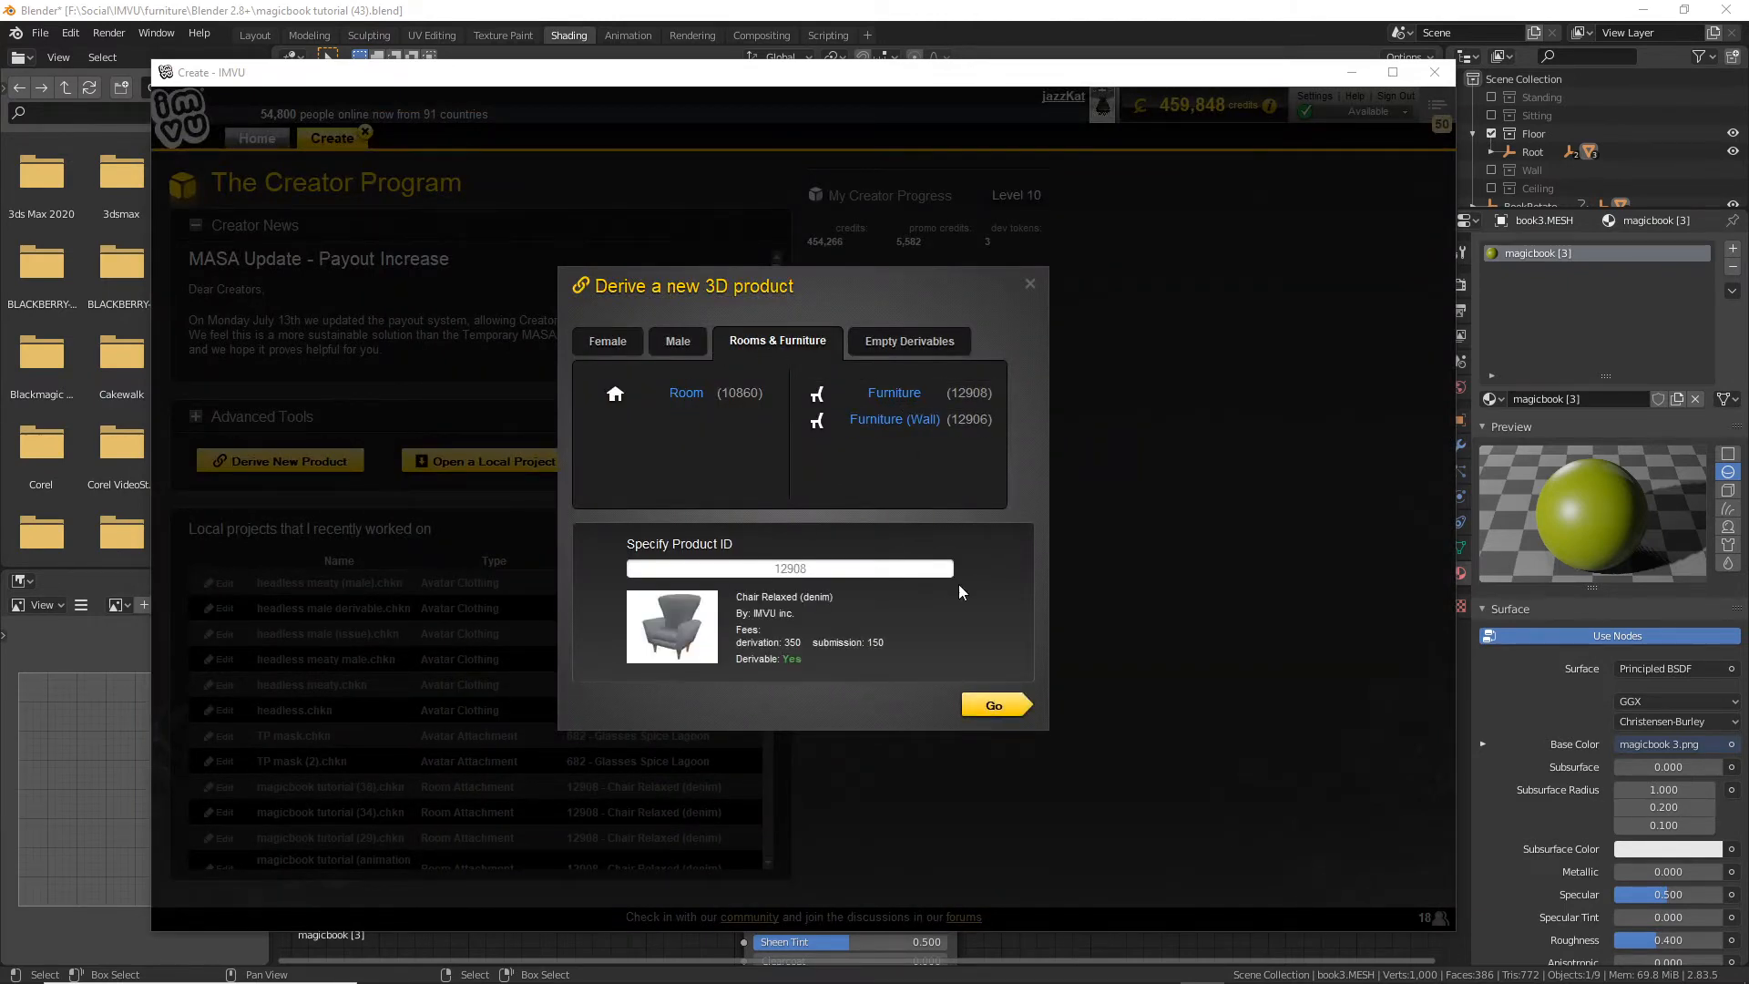
left_click(998, 704)
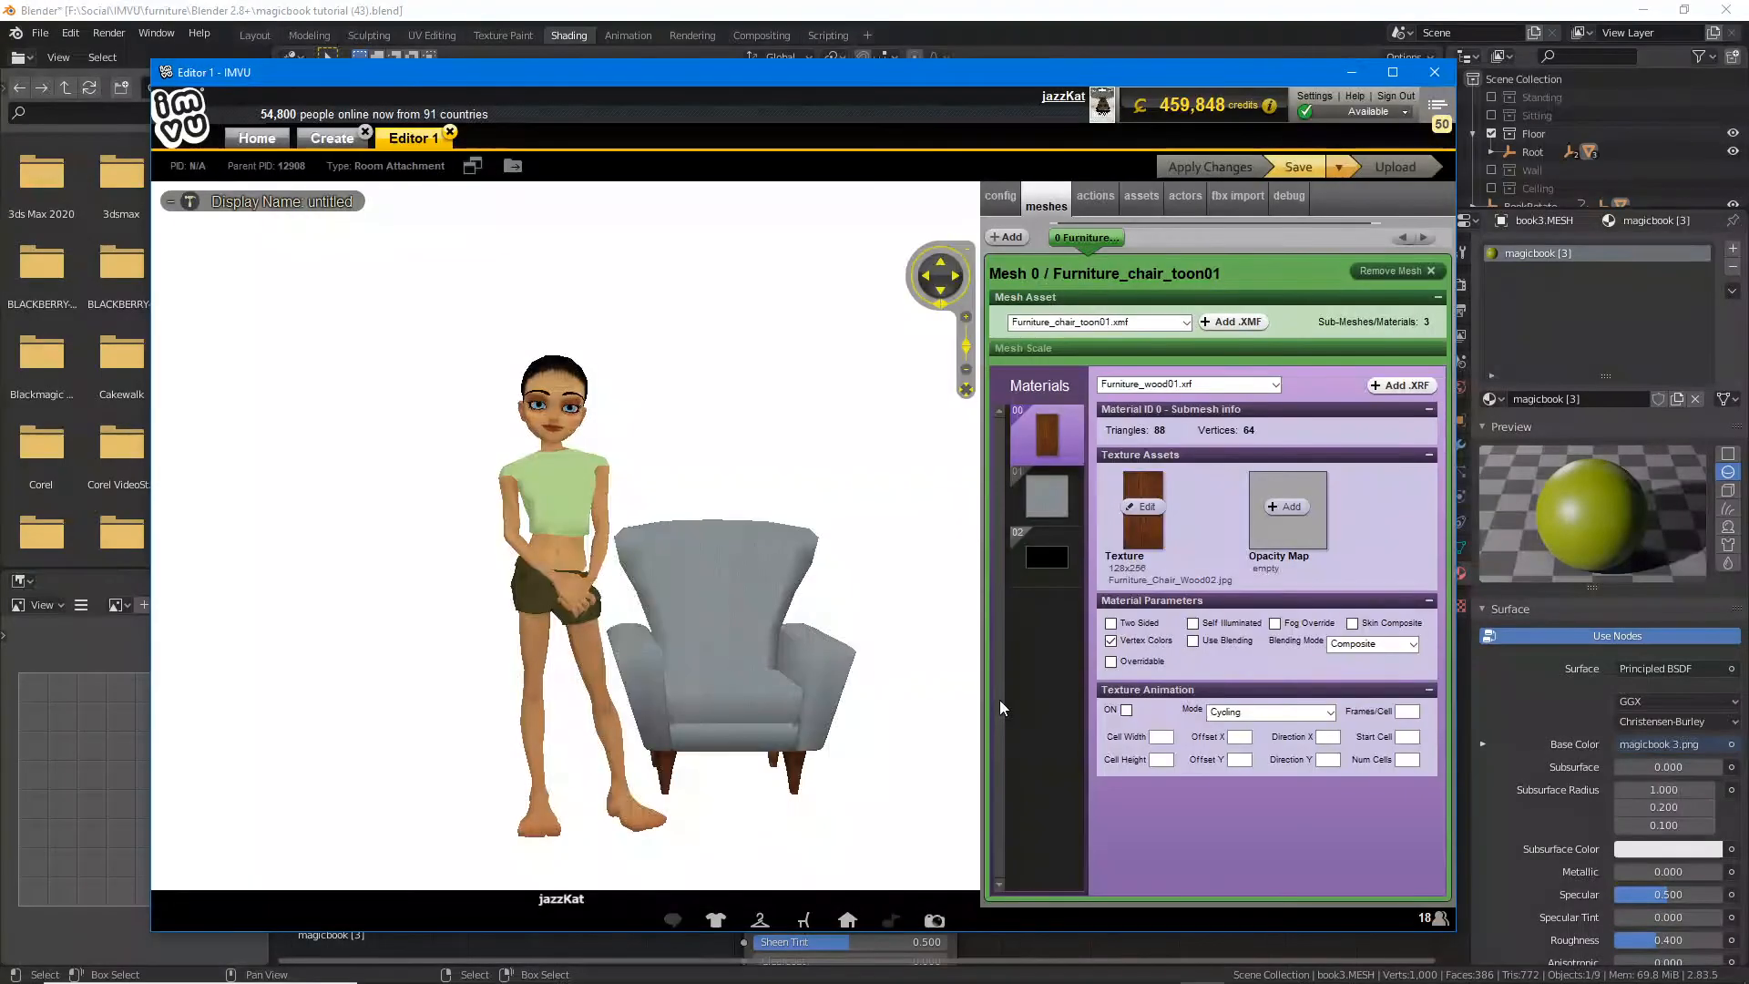
Step: Load magicbook tutorial (43).fbx from the Blender 2.8+ folder under IMVU furniture for FBX import
left_click(722, 670)
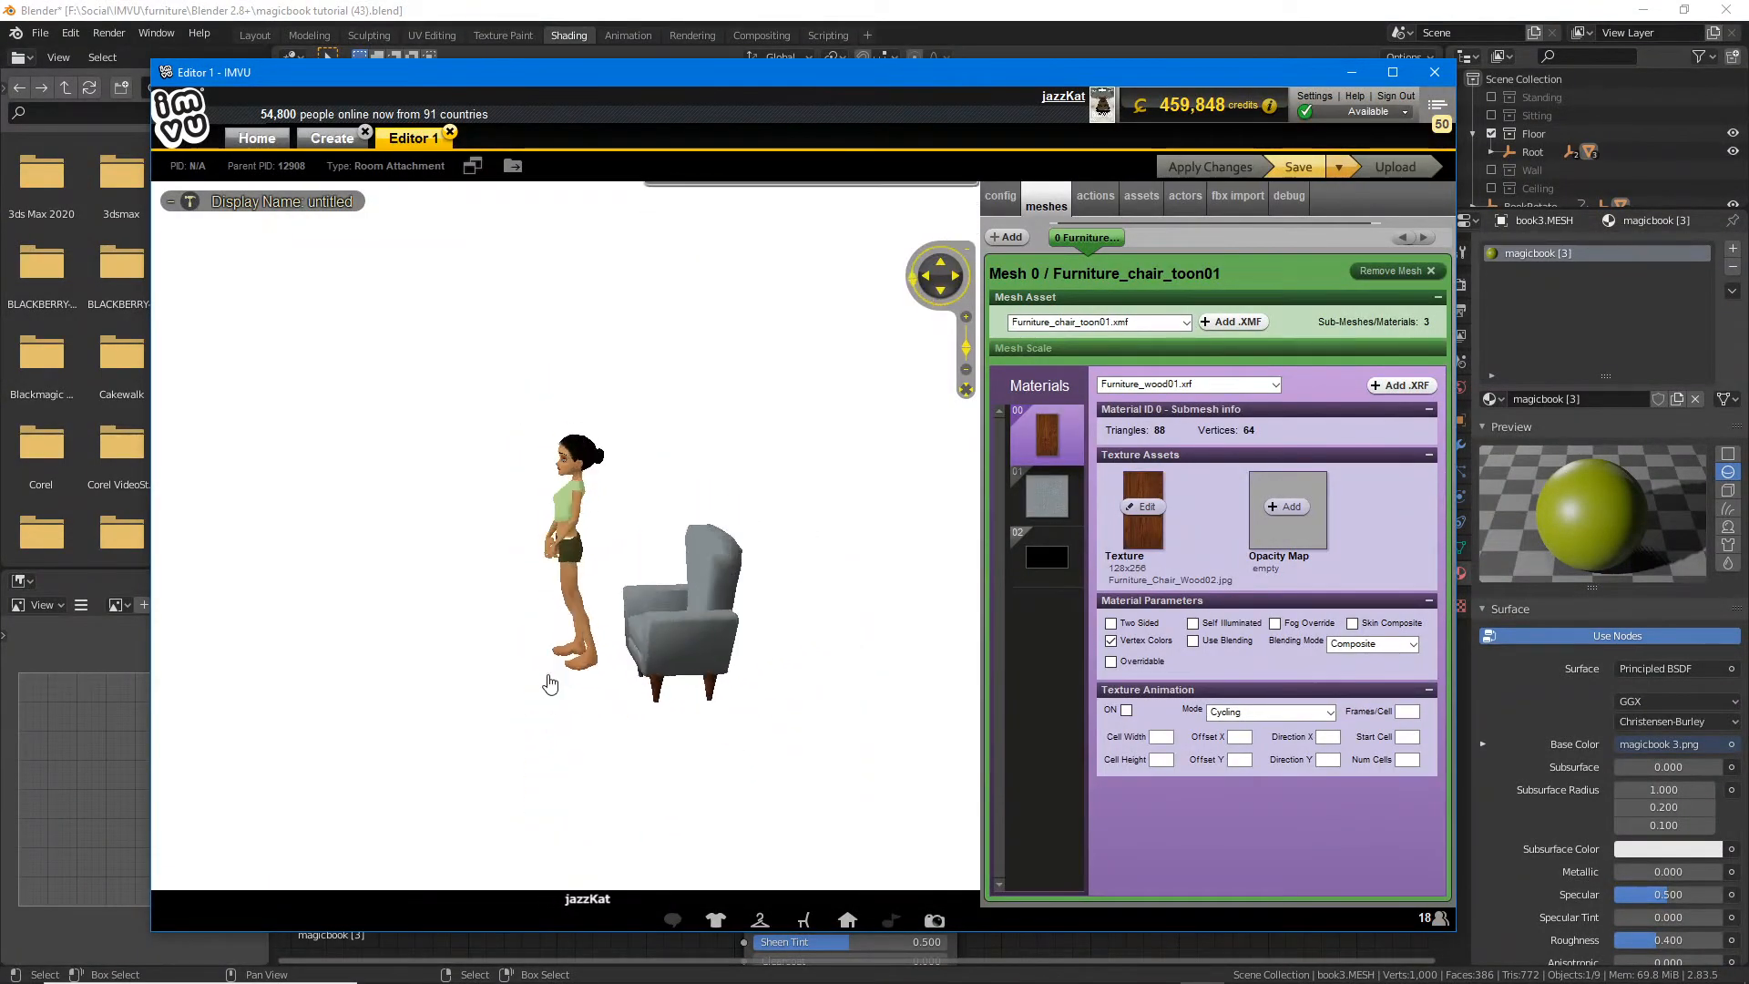
left_click_drag(498, 660, 623, 653)
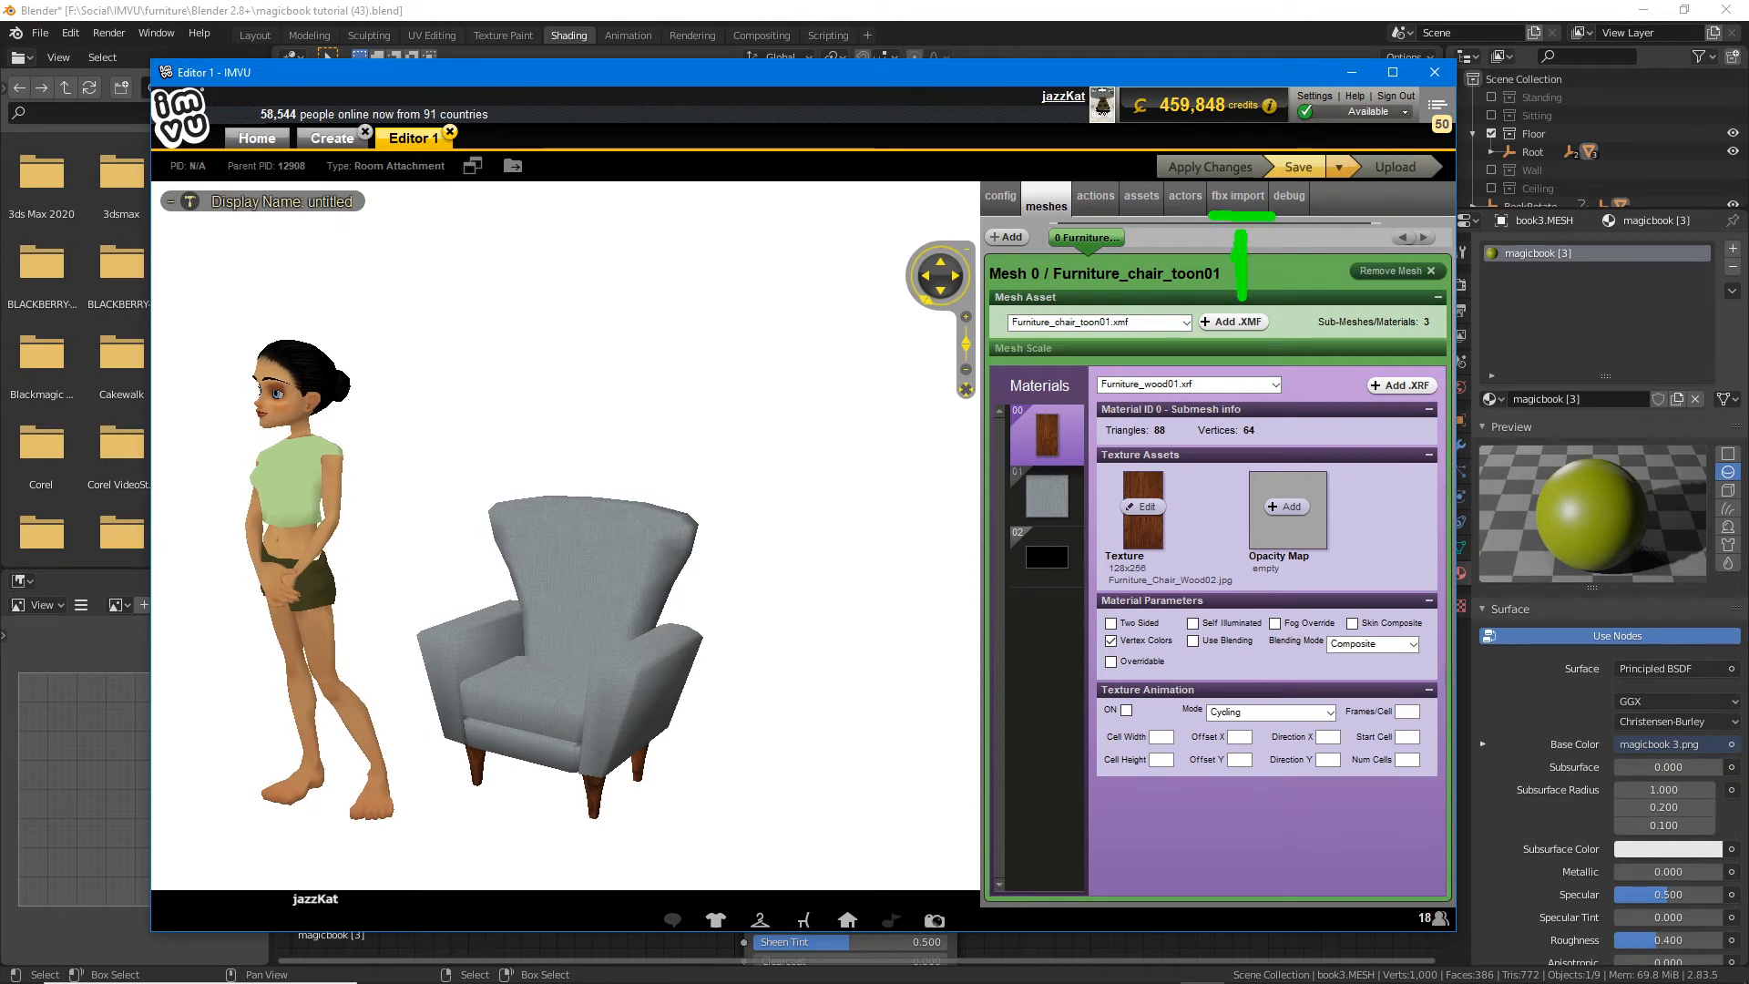
left_click(1237, 196)
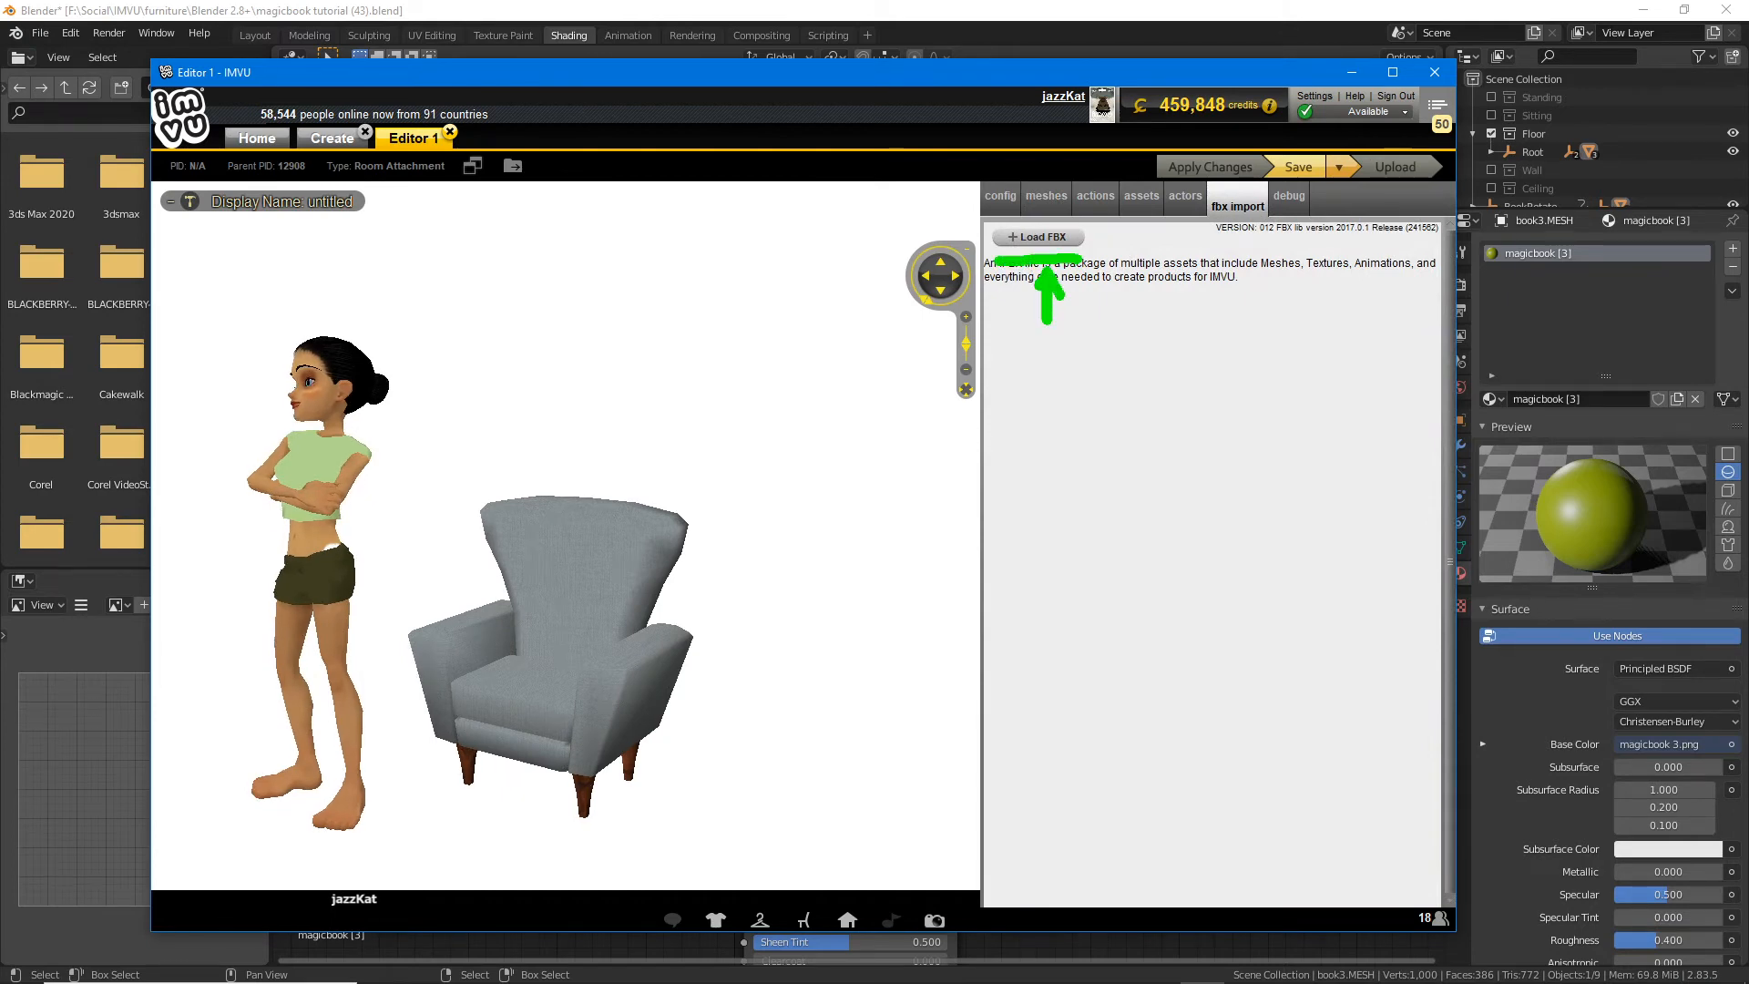
left_click(1039, 237)
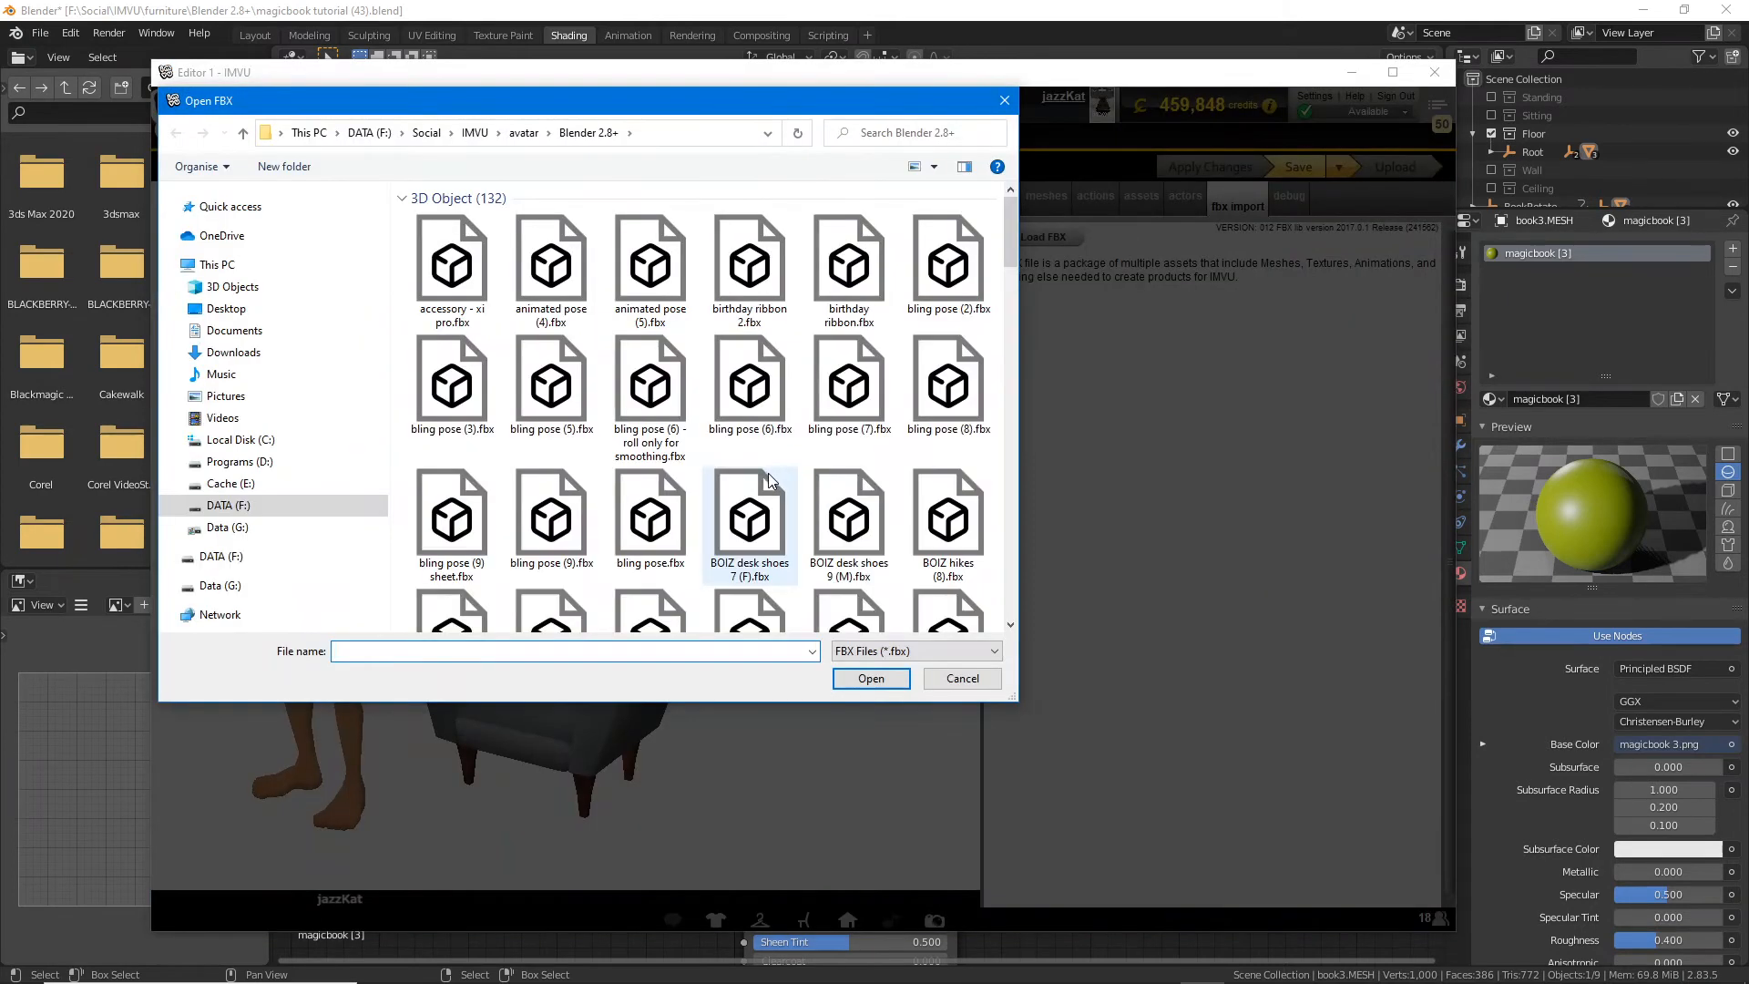
left_click(498, 133)
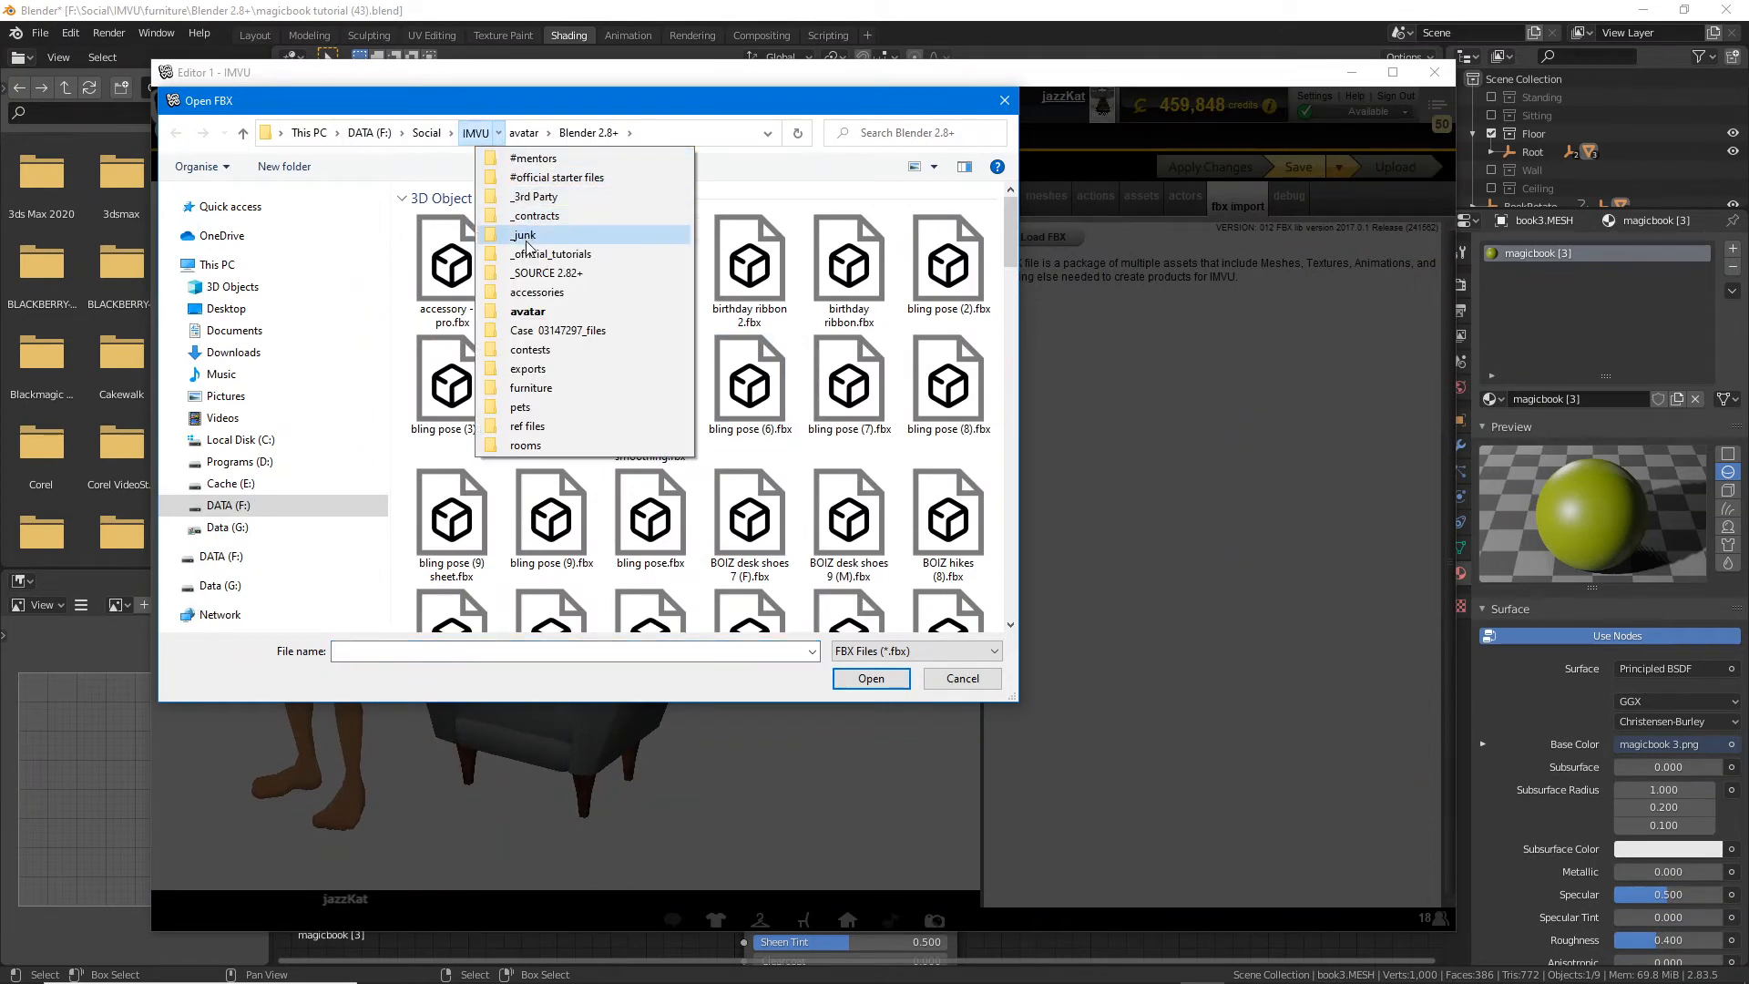
left_click(532, 388)
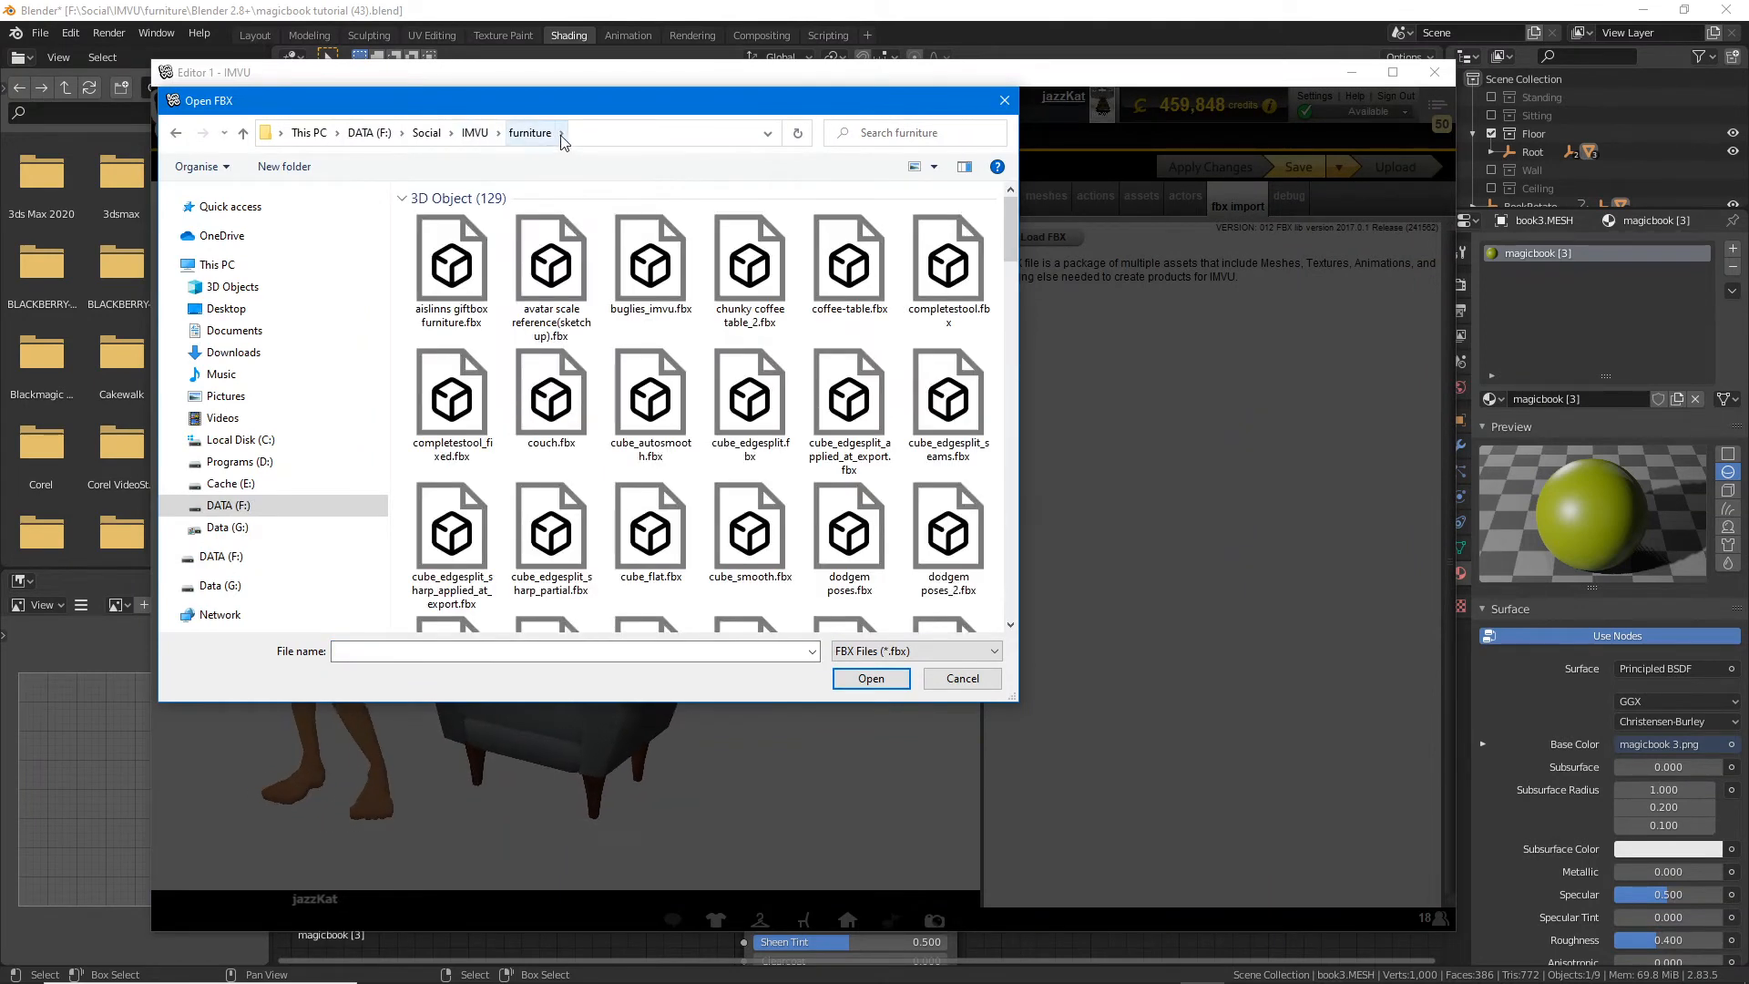
left_click(561, 135)
left_click(597, 199)
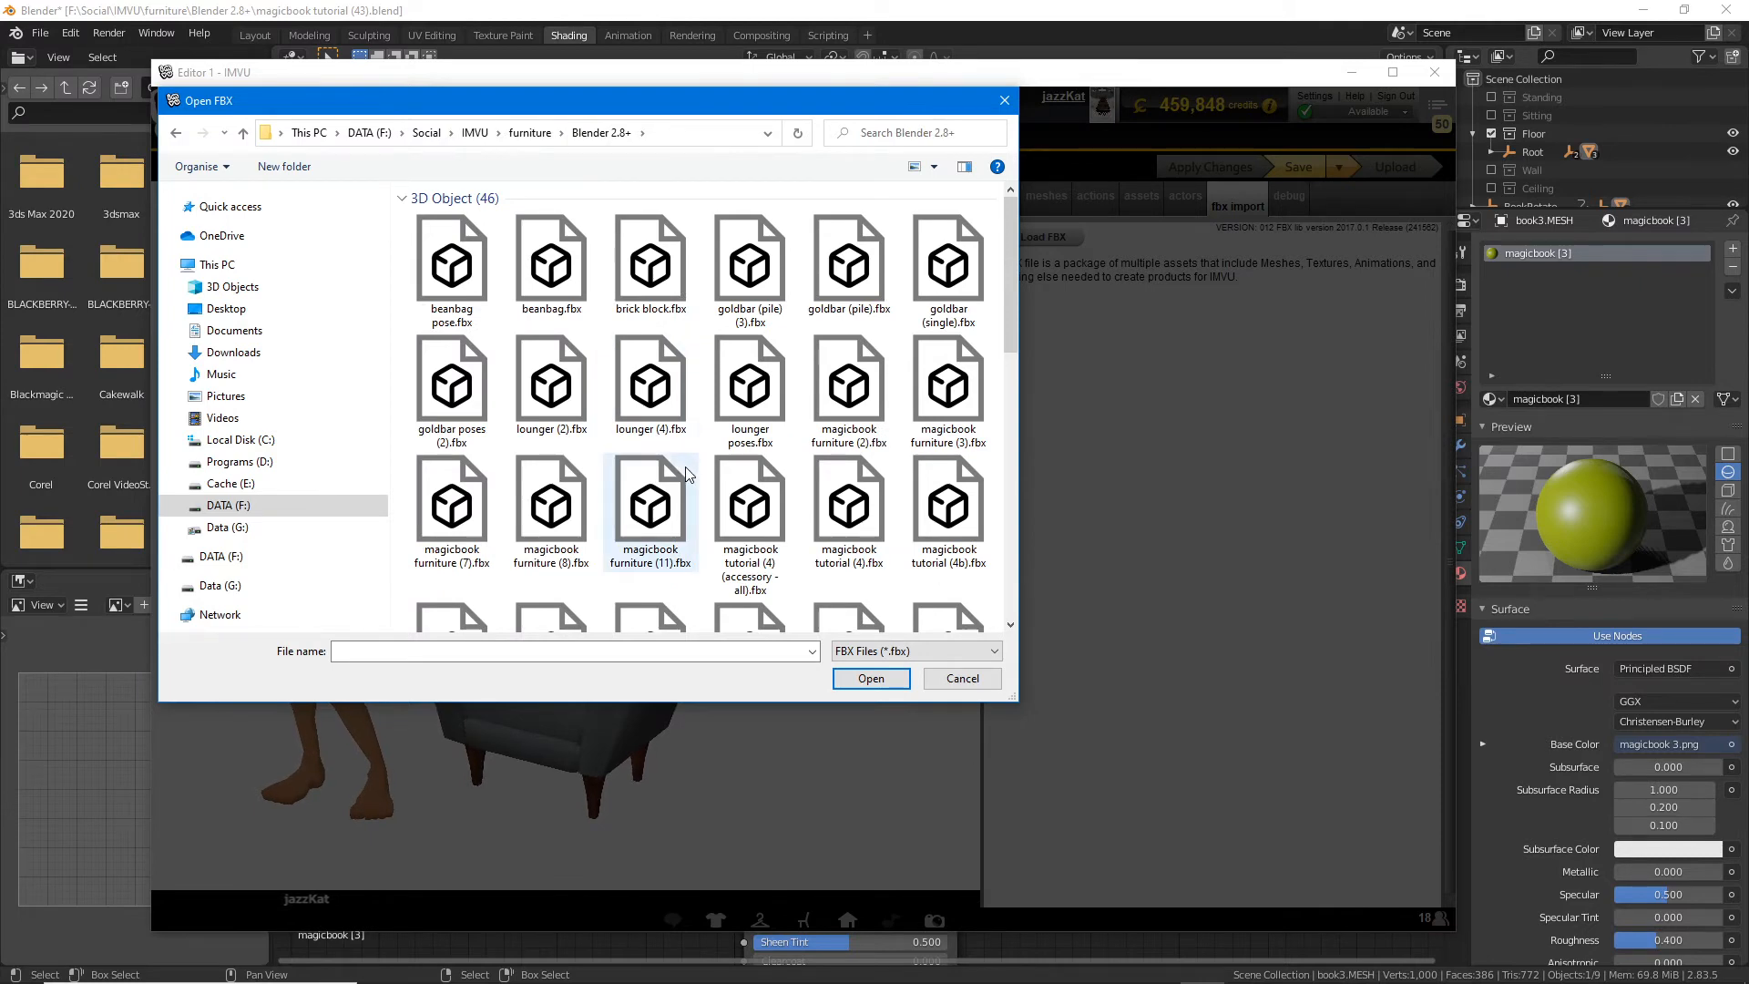
scroll(656, 473, "down", 2)
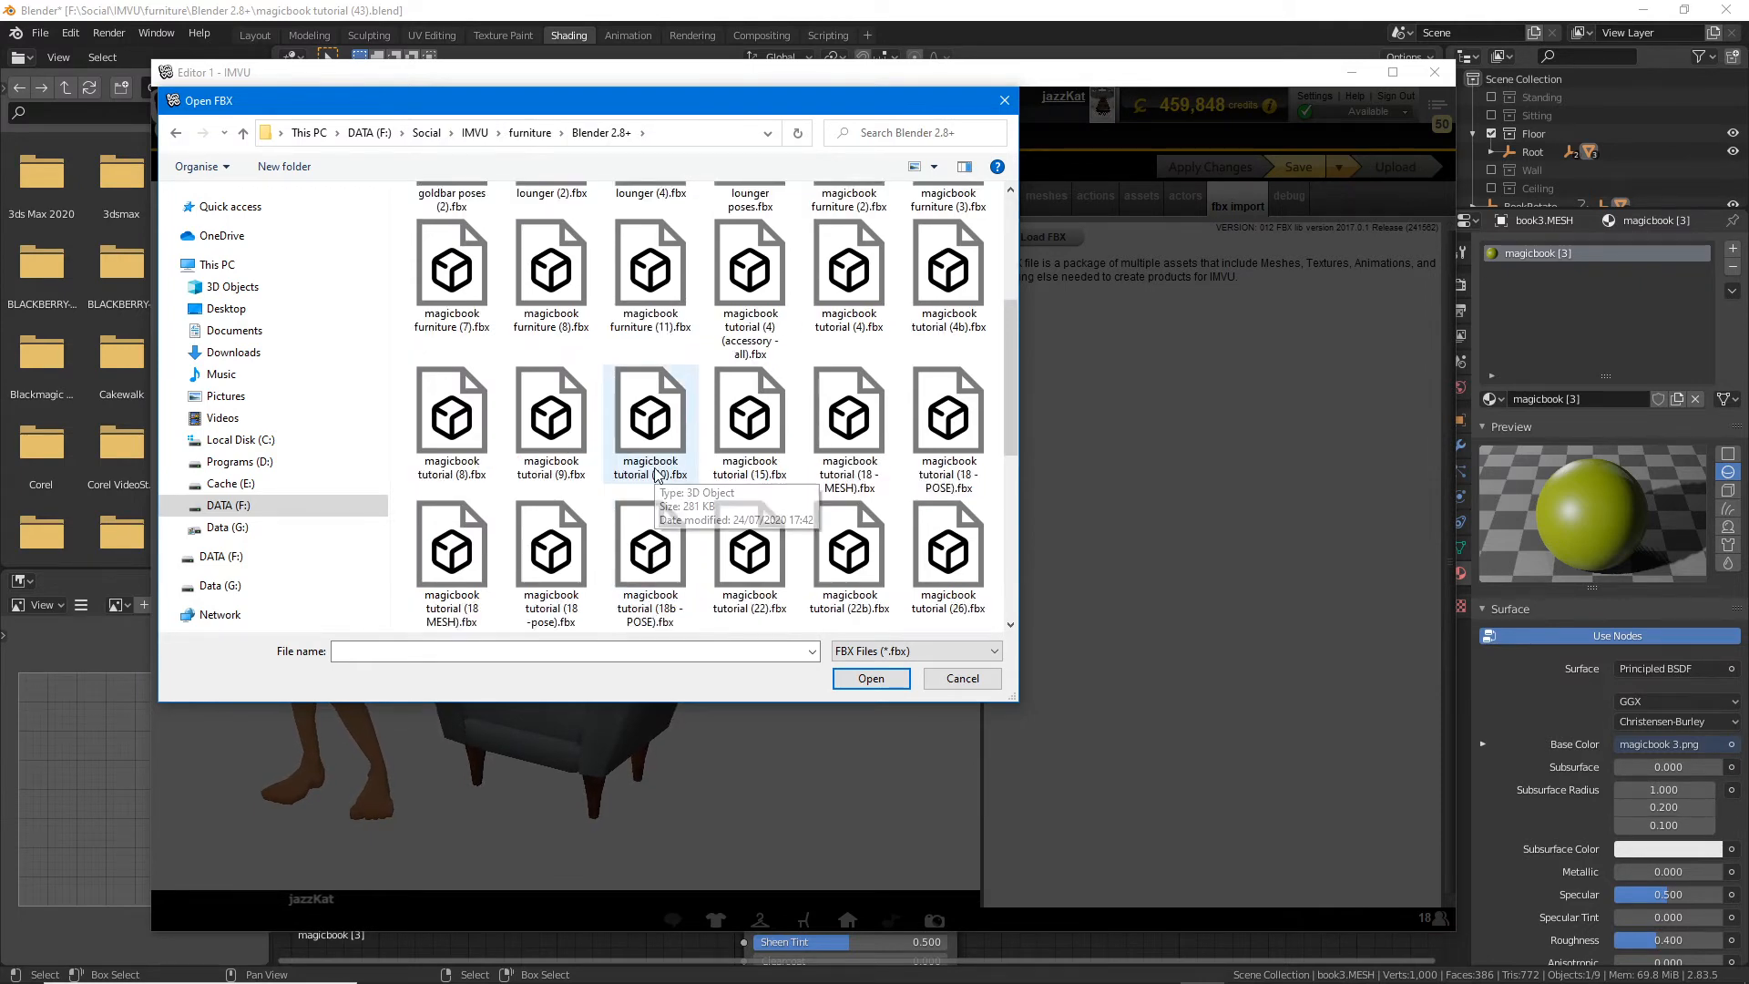
scroll(655, 473, "down", 2)
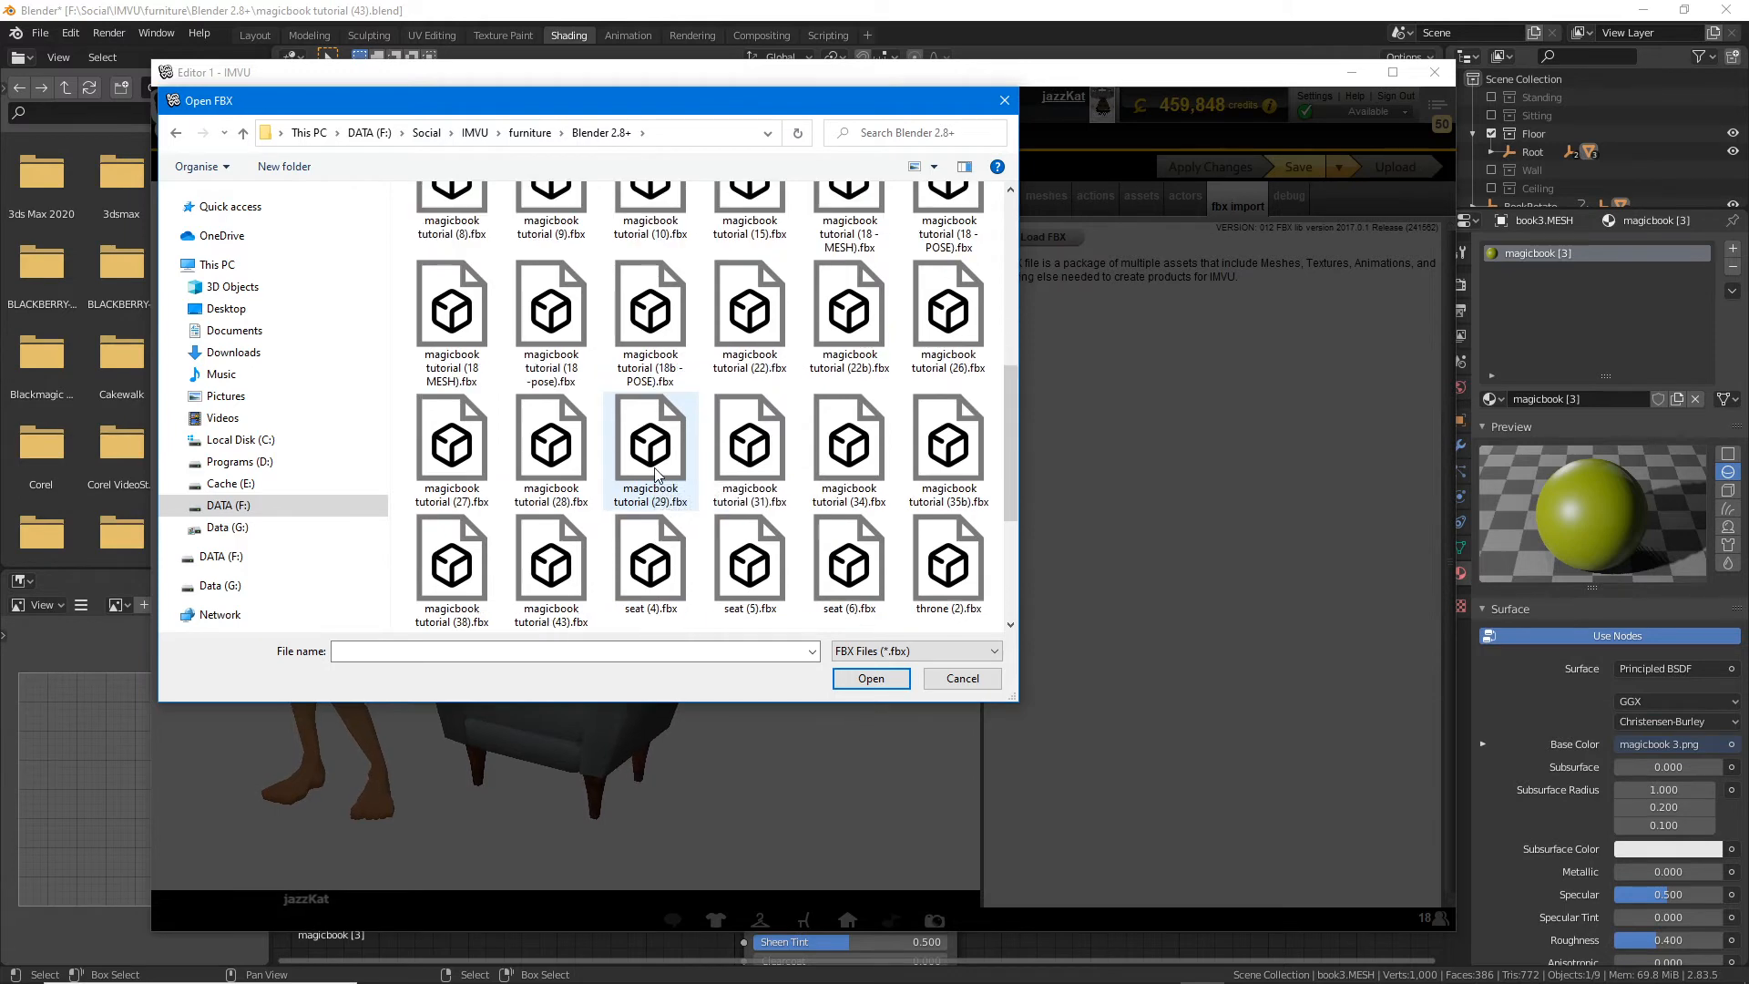
left_click(551, 564)
left_click(861, 679)
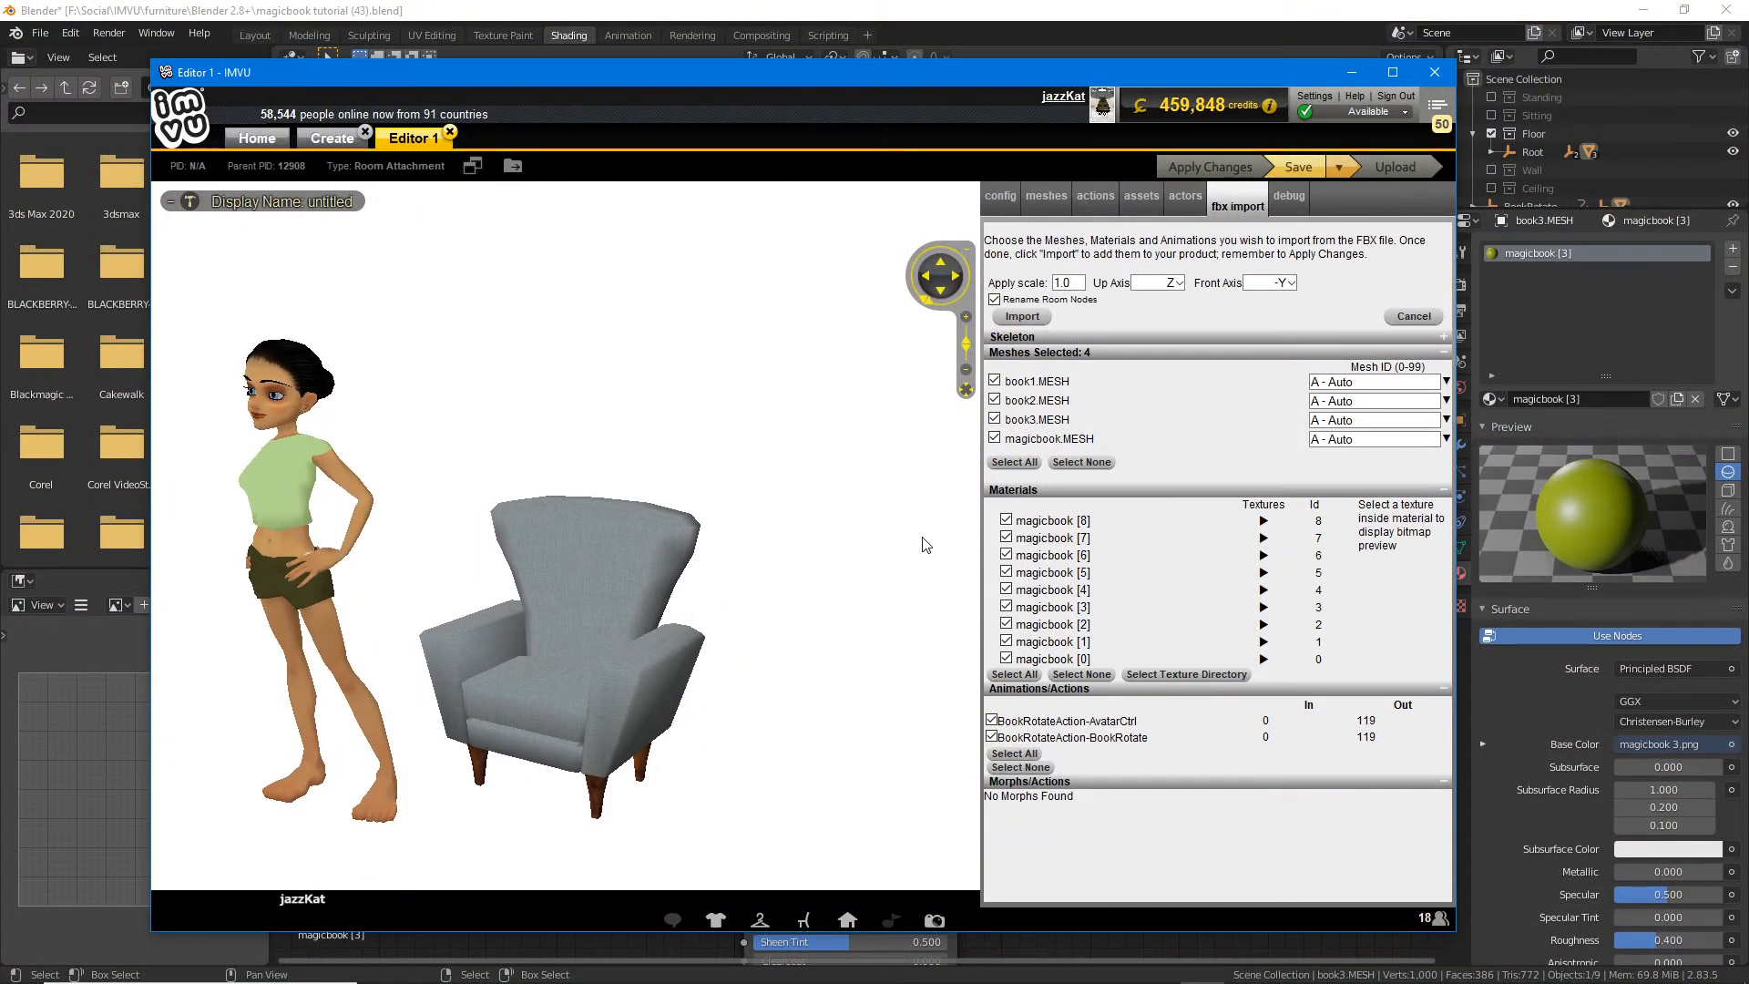
left_click_drag(808, 542, 1089, 531)
left_click_drag(1066, 494, 1104, 566)
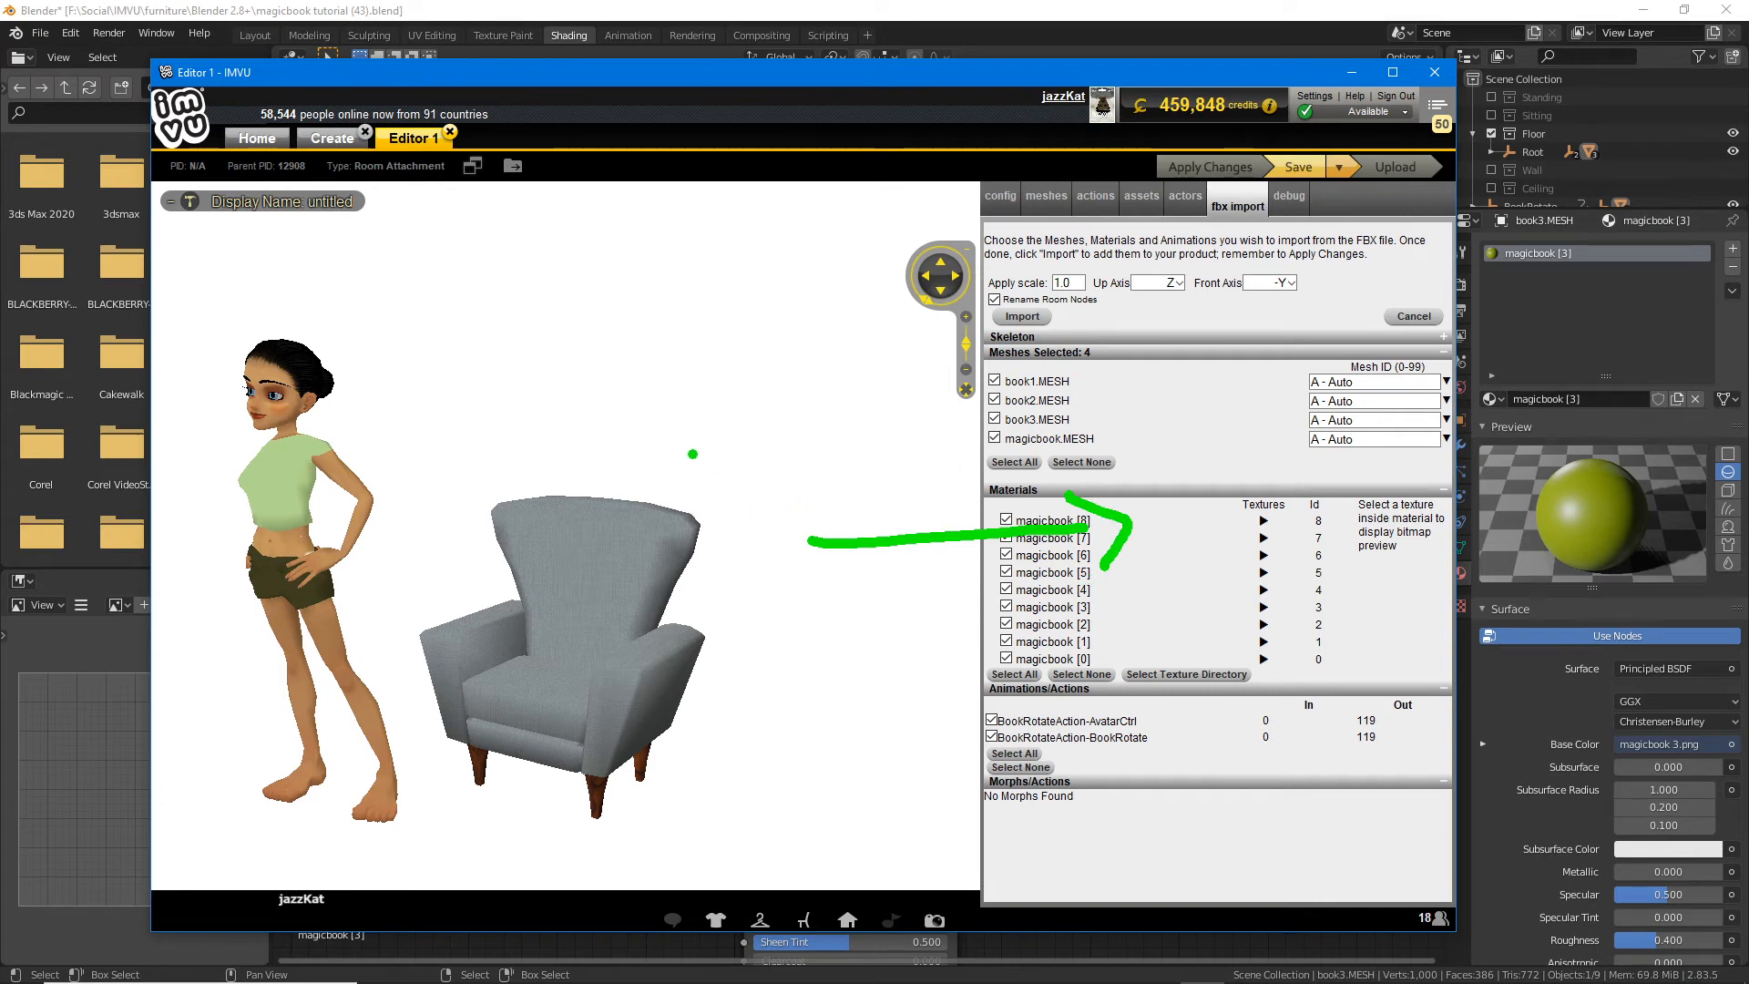
left_click_drag(635, 370, 628, 565)
mouse_move(646, 354)
left_mouse_down()
mouse_move(942, 323)
mouse_move(957, 606)
mouse_move(587, 603)
left_mouse_up()
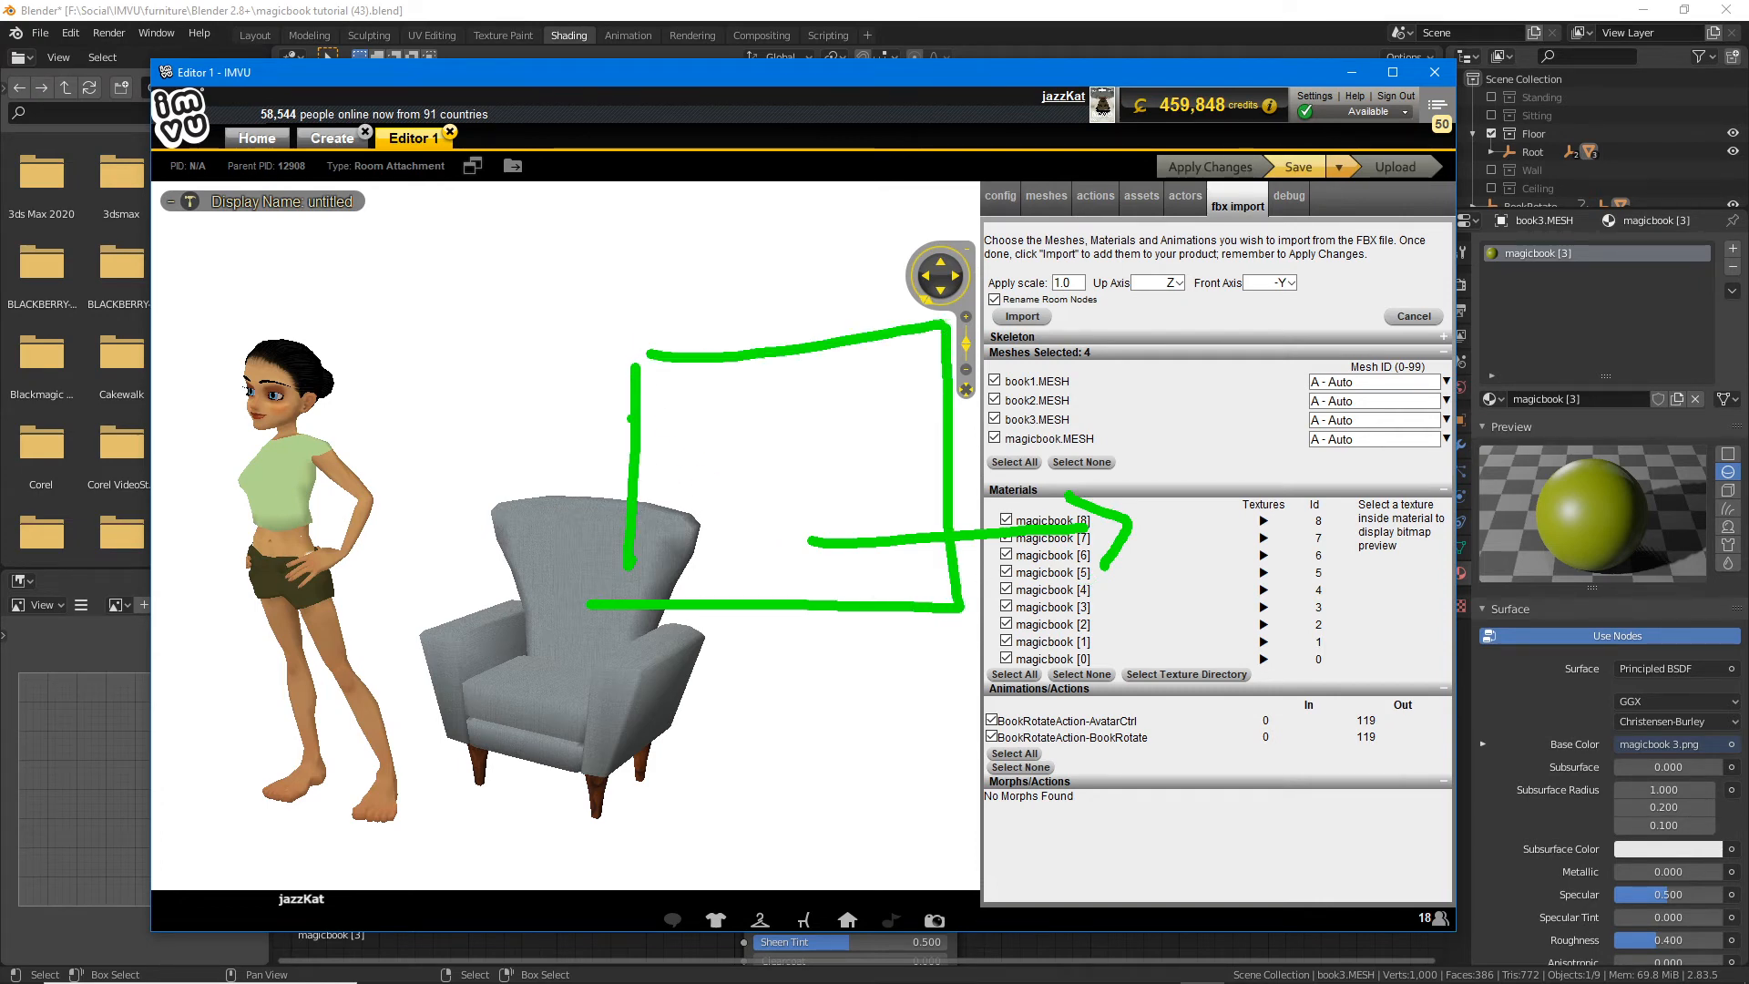
left_click_drag(632, 361, 635, 370)
key("Escape")
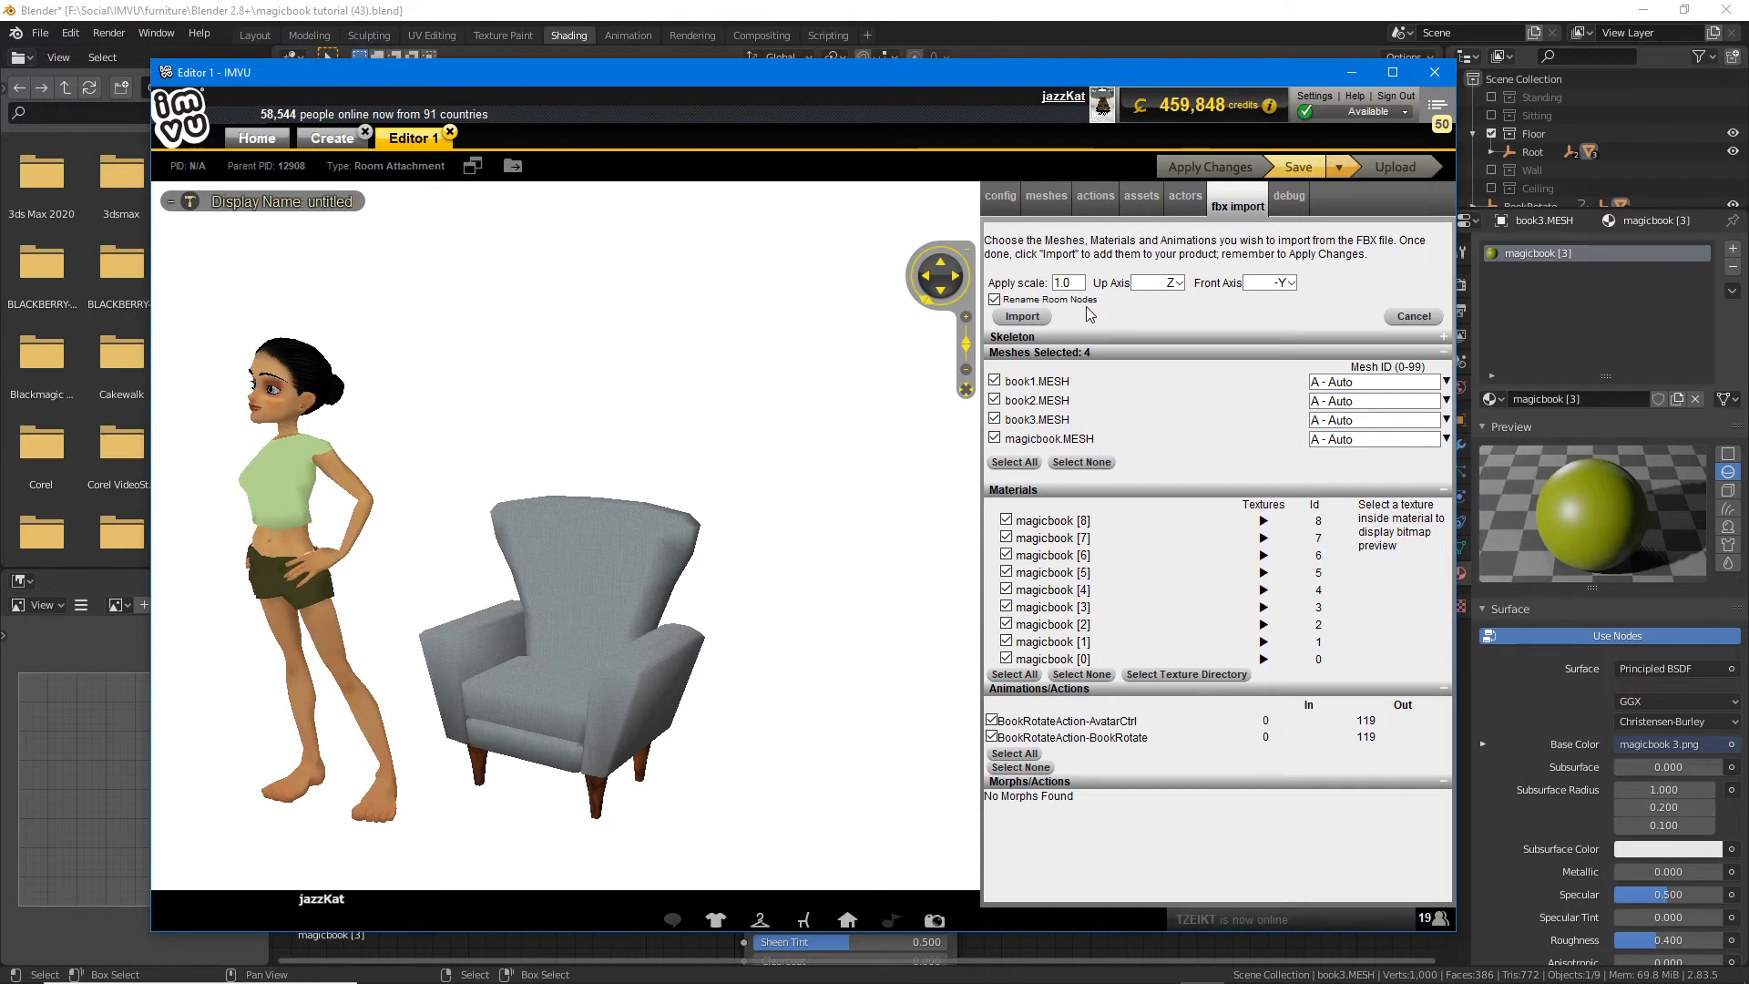
left_click_drag(1035, 305, 1107, 302)
key("Escape")
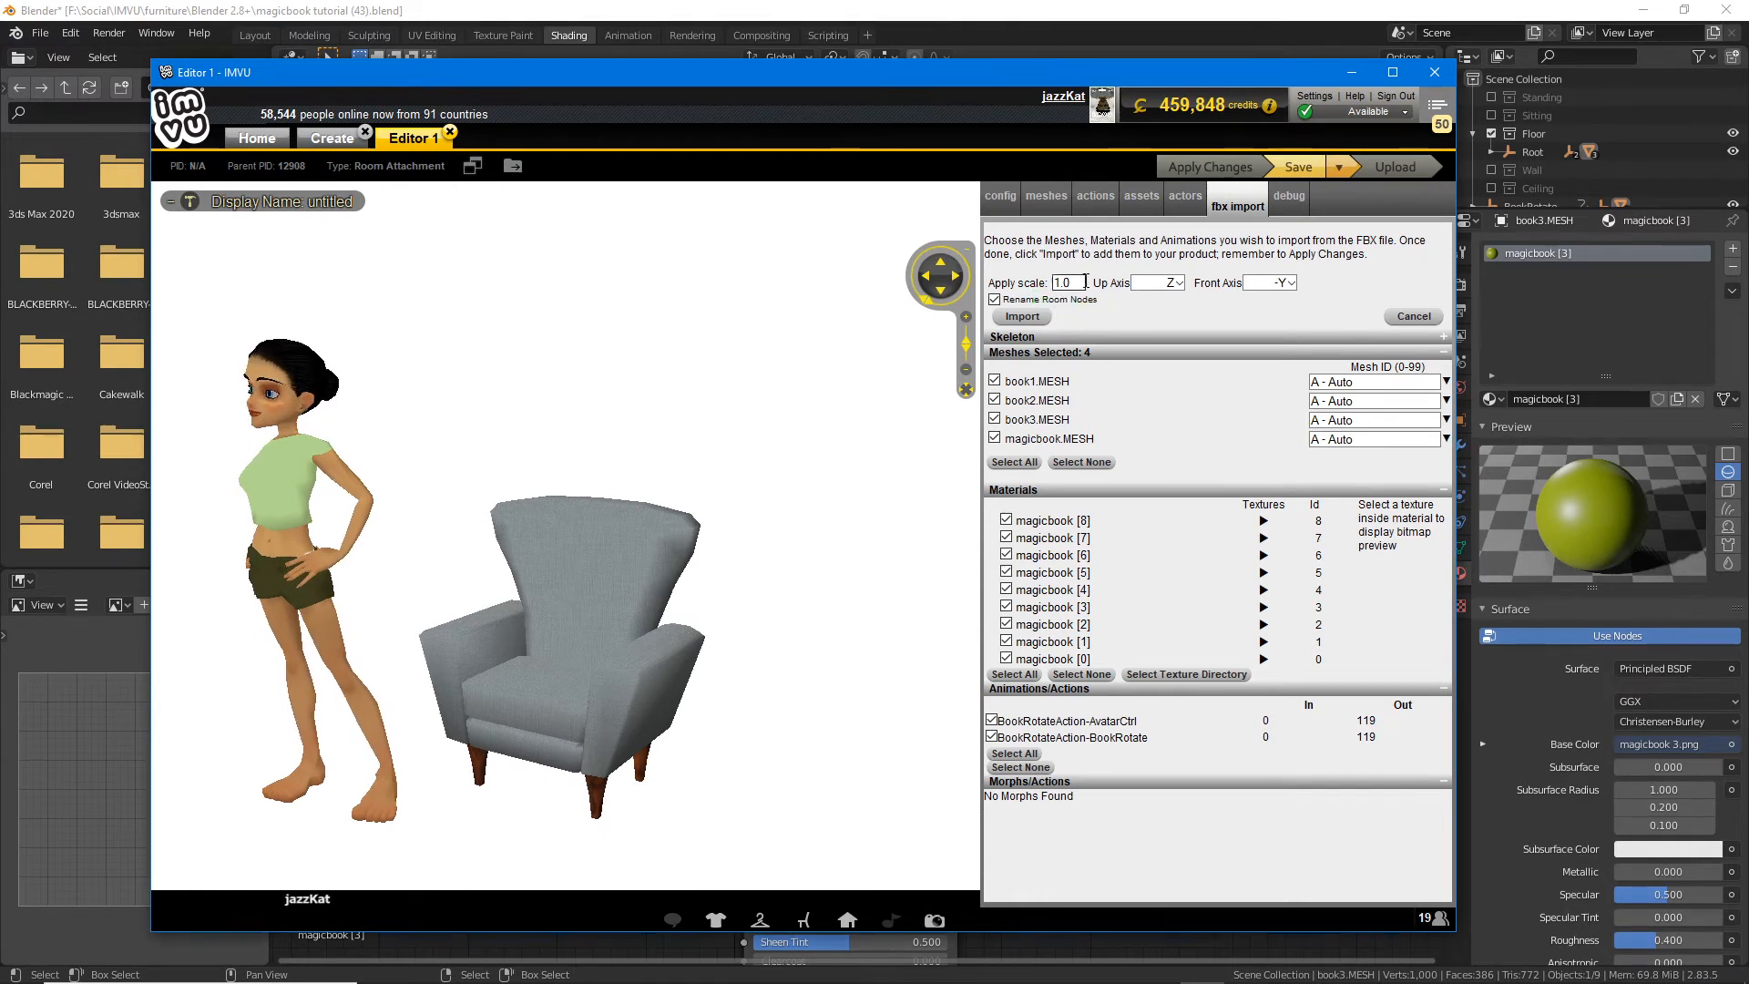
Step: Set the FBX import scale to 0.01 and disable Rename Room Nodes
left_click(1065, 282)
type("0")
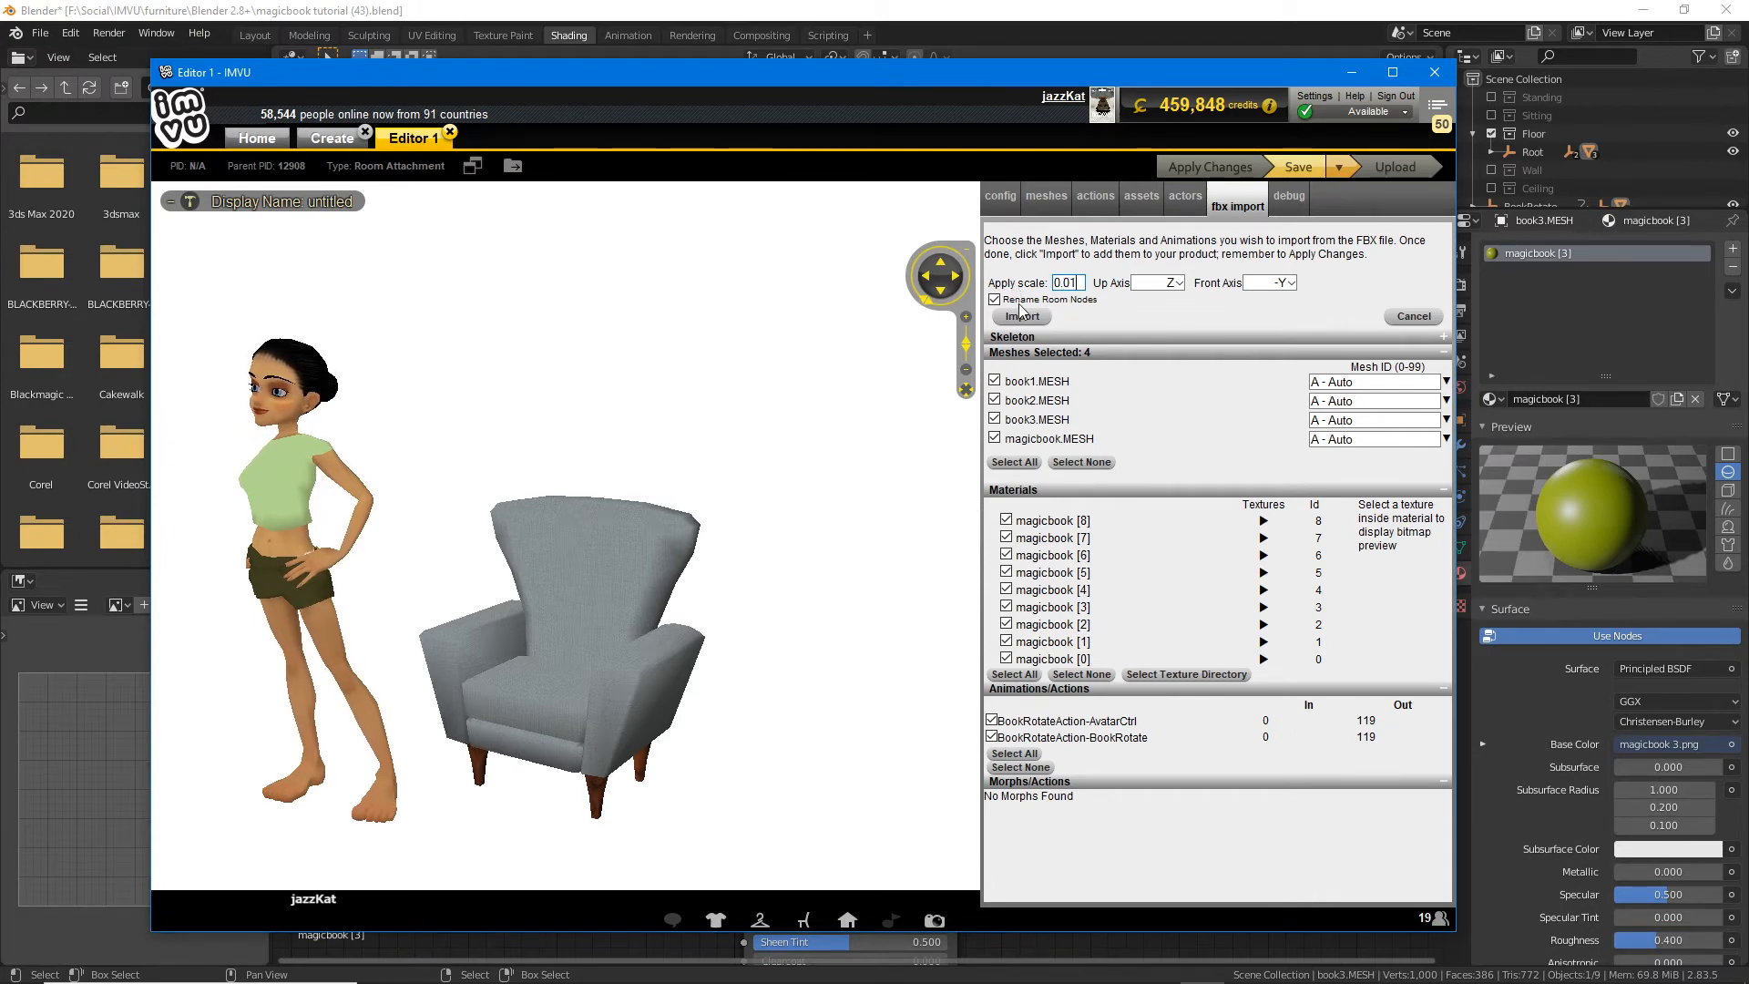
left_click_drag(1009, 312, 1099, 311)
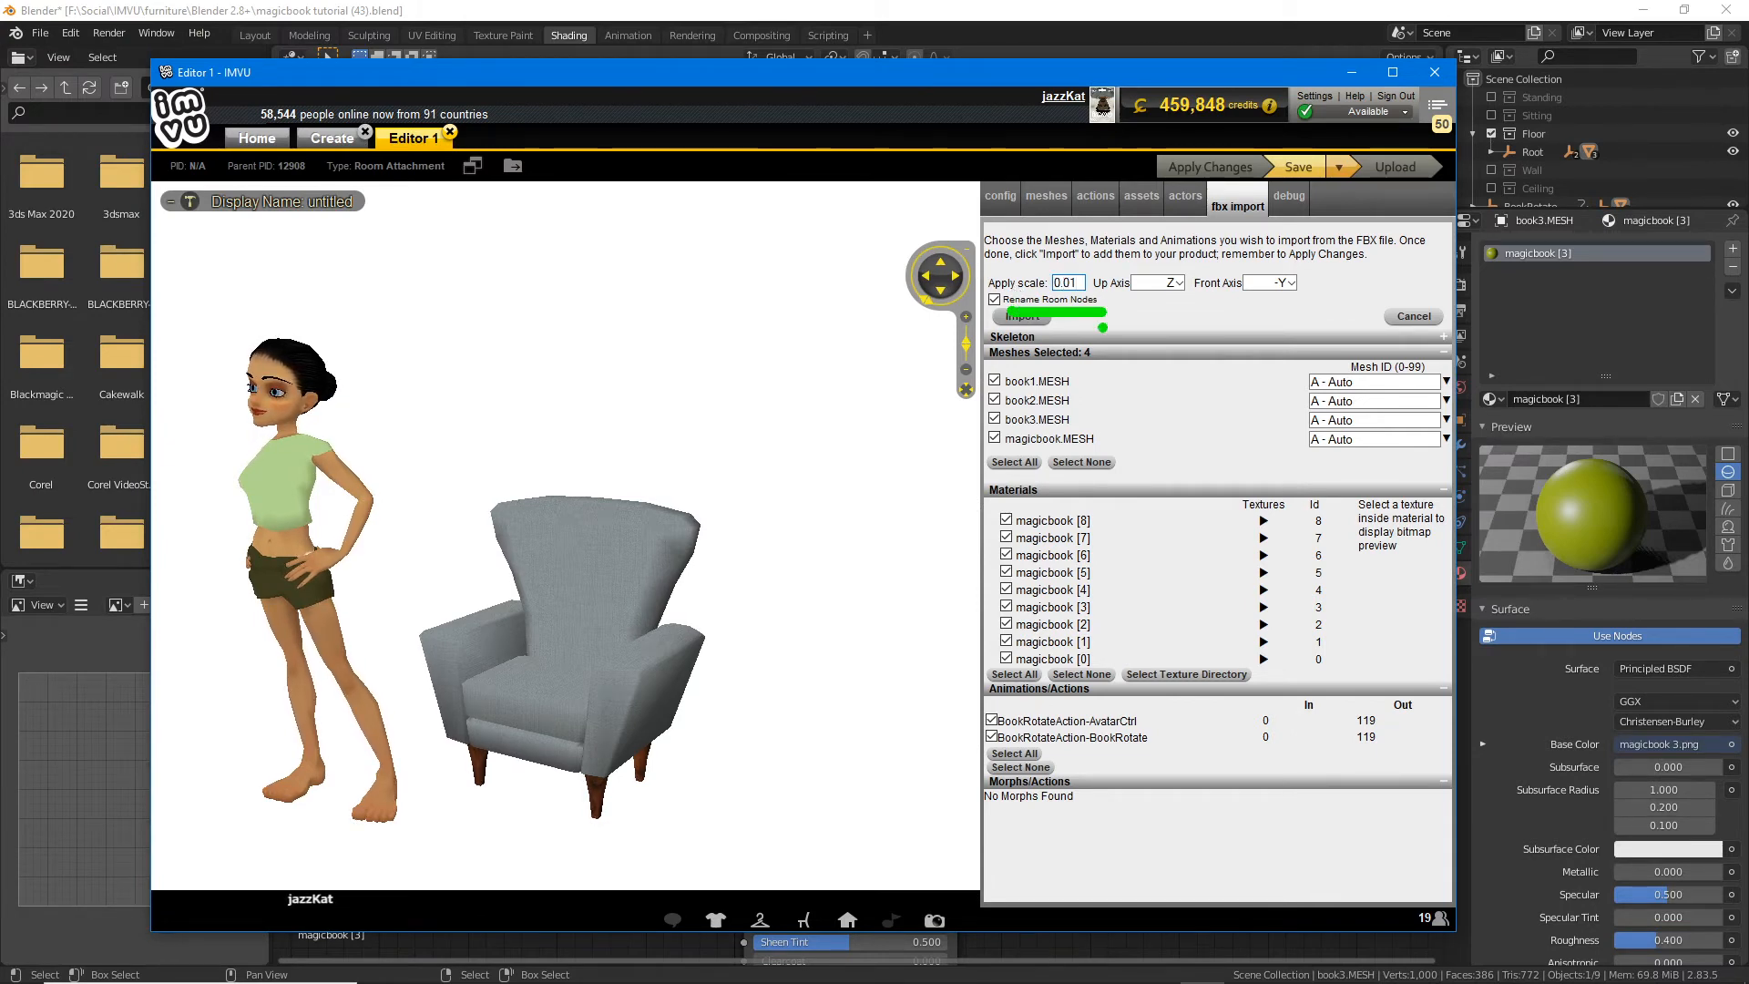
key("Escape")
left_click(994, 299)
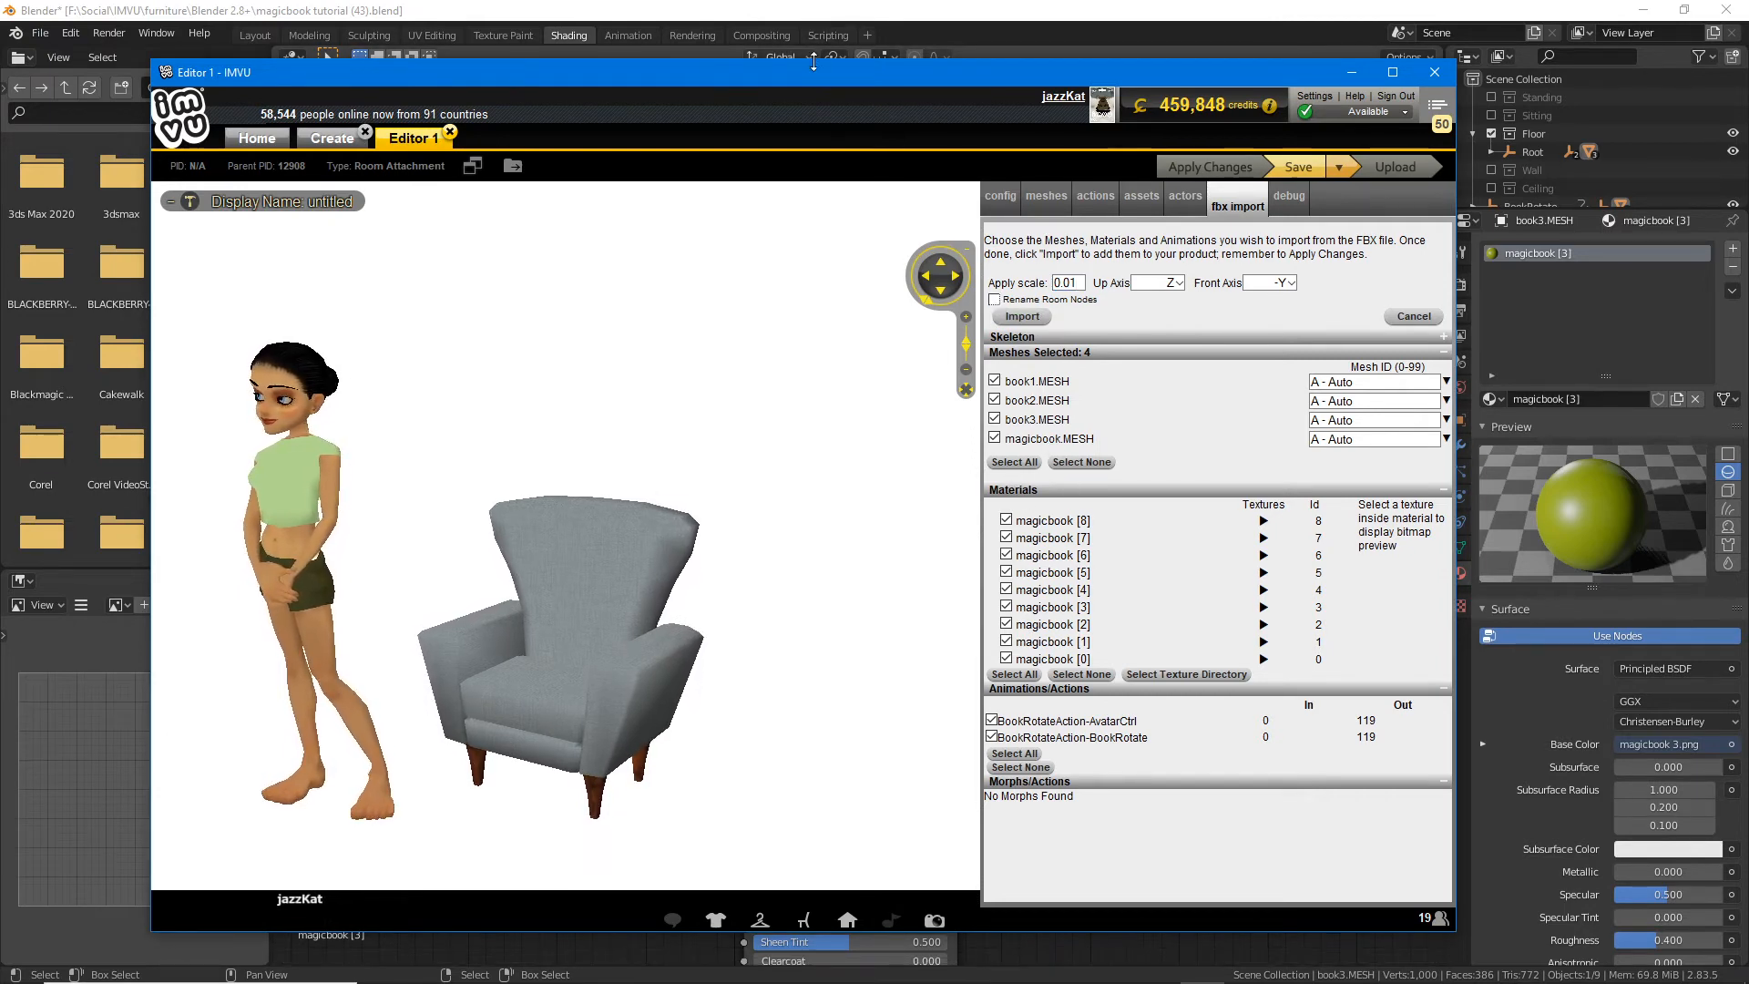
Step: Move the IMVU window aside, switch to Blender, and select the stacked books mesh to examine its materials
left_click_drag(822, 76, 912, 74)
left_click(847, 6)
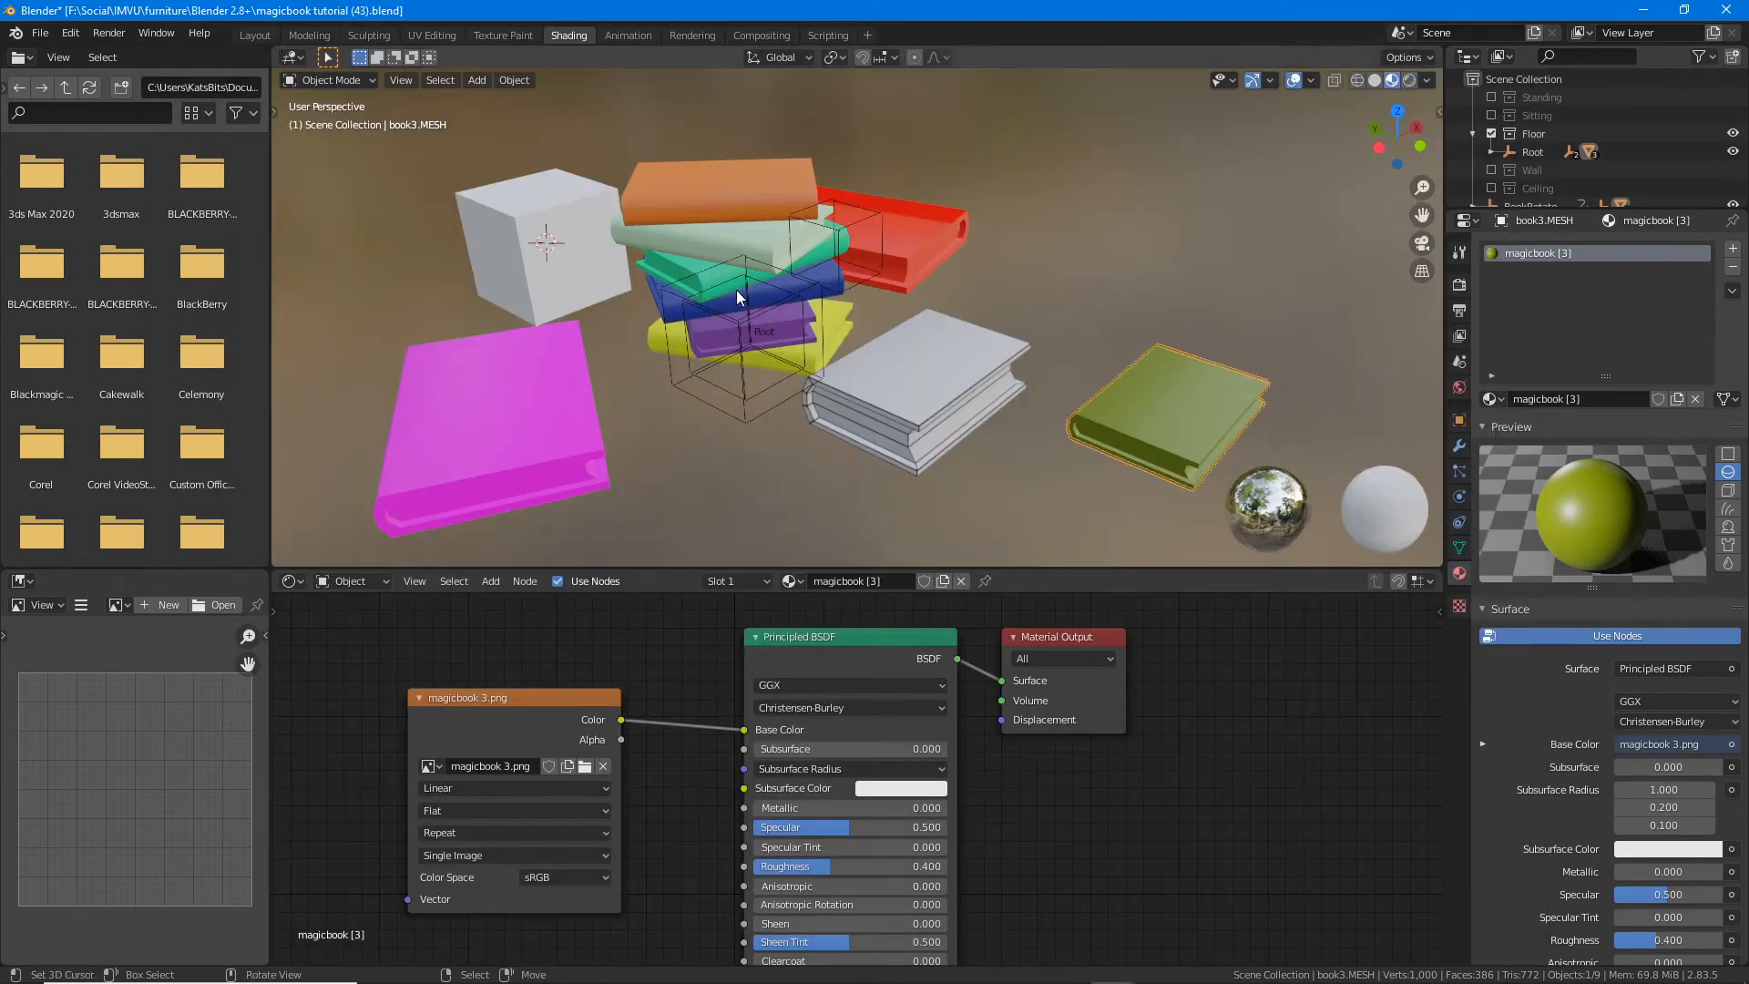
left_click(707, 205)
mouse_move(703, 314)
middle_mouse_down()
mouse_move(860, 297)
mouse_move(724, 301)
mouse_move(730, 314)
middle_mouse_up()
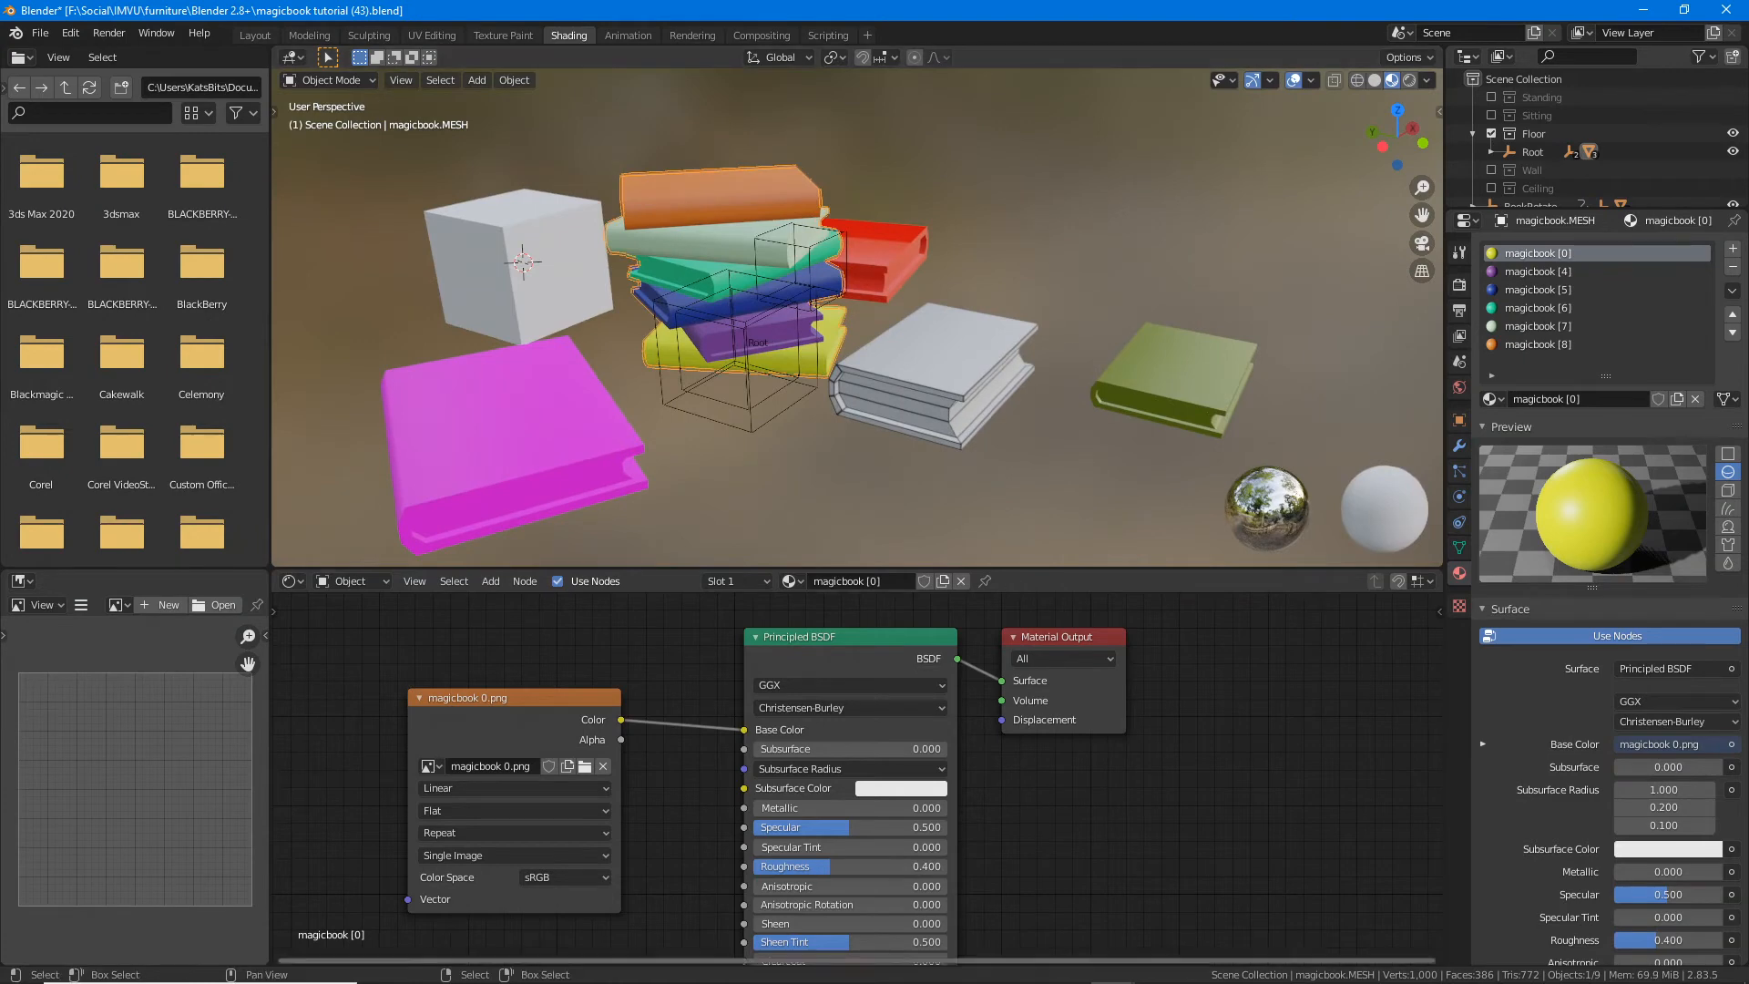
Step: Switch back to IMVU and set the Mesh ID of magicbook.MESH to 0
left_click(1202, 975)
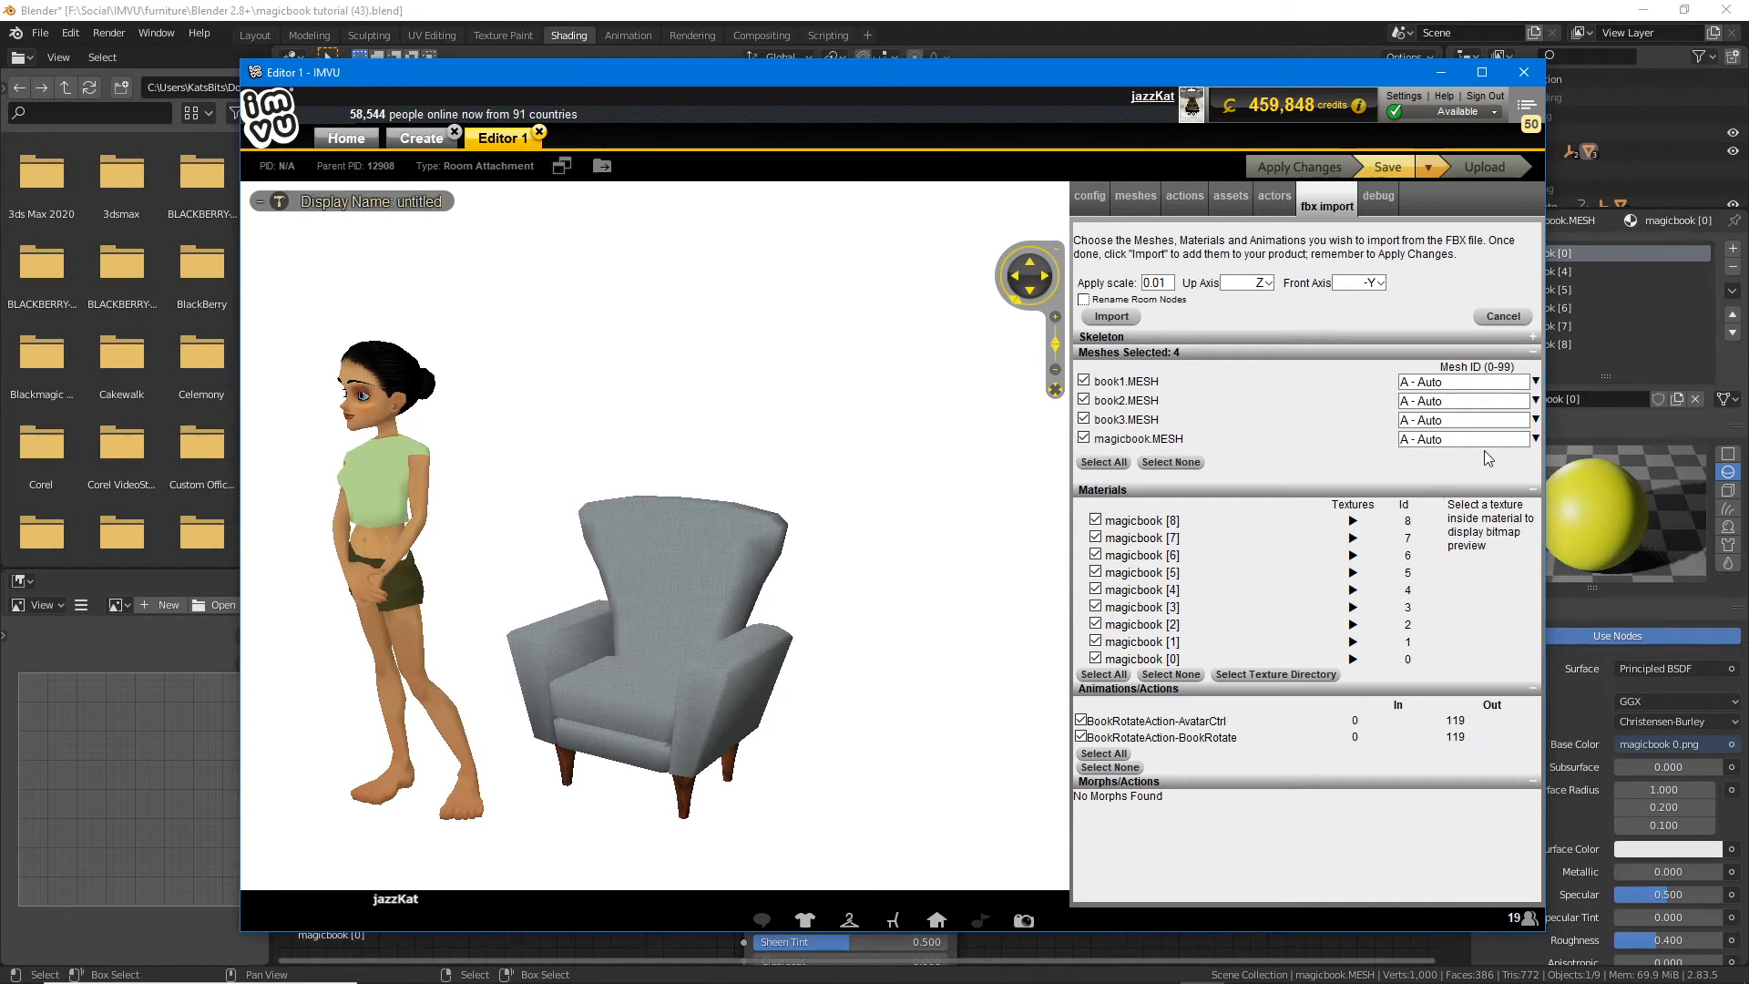
left_click(1437, 440)
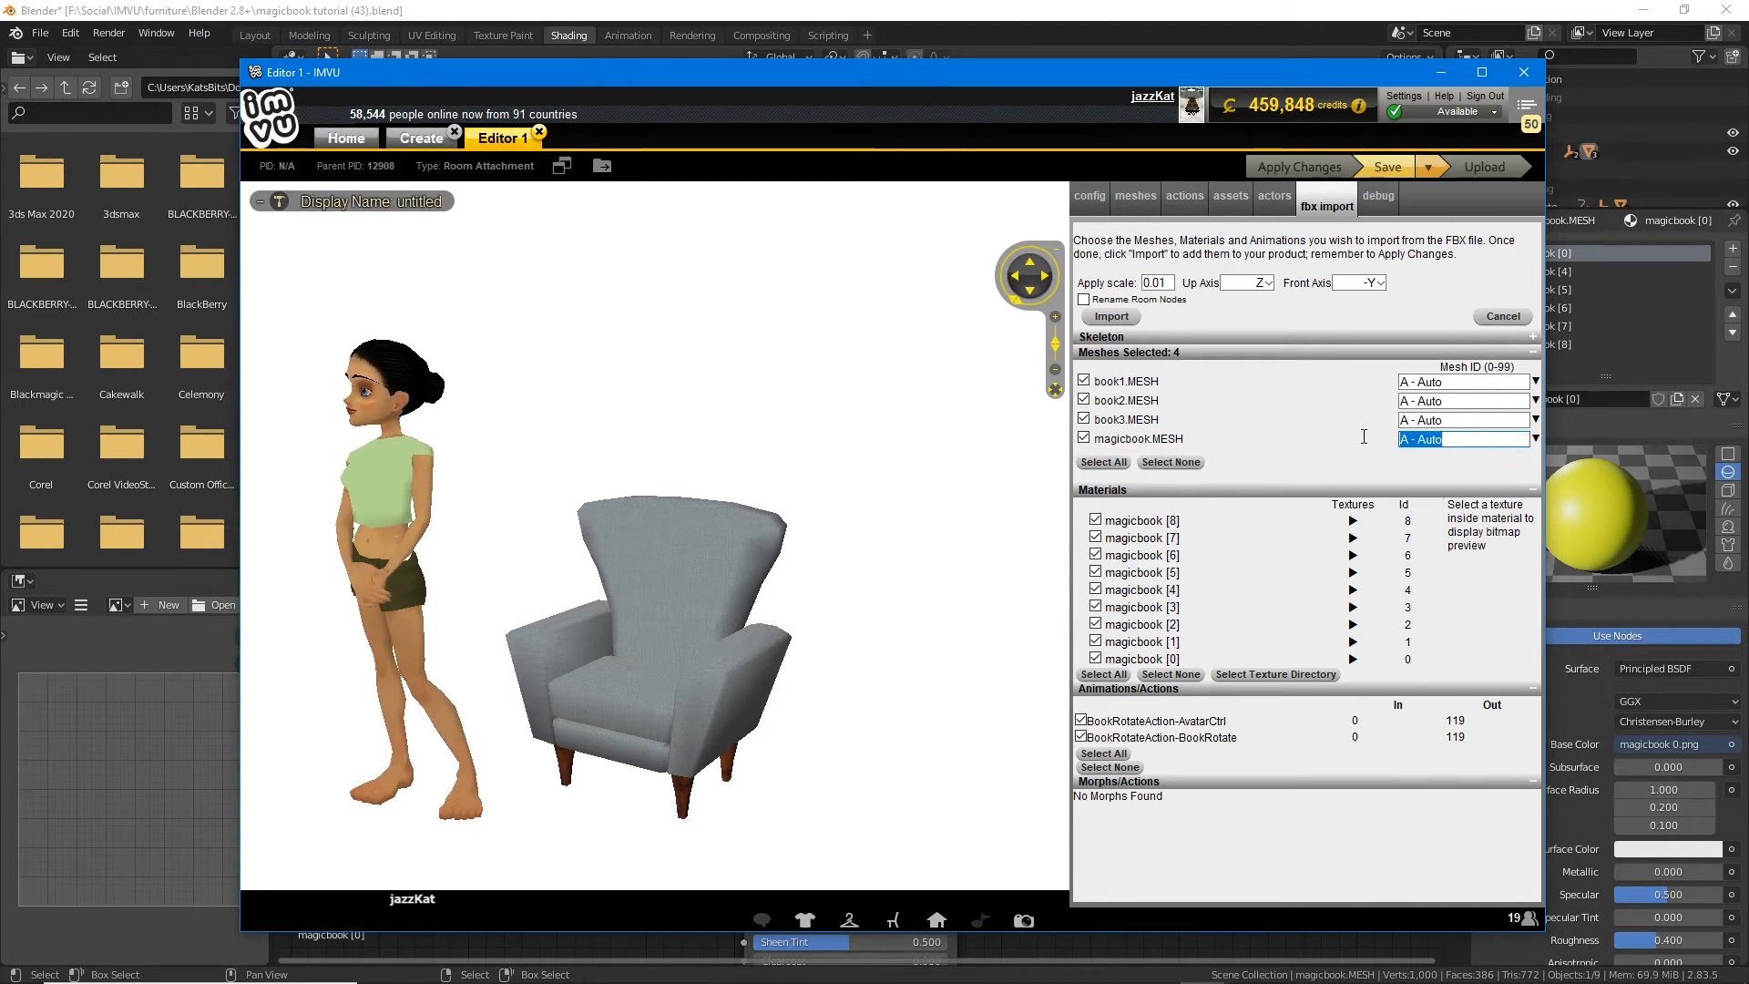
type("0")
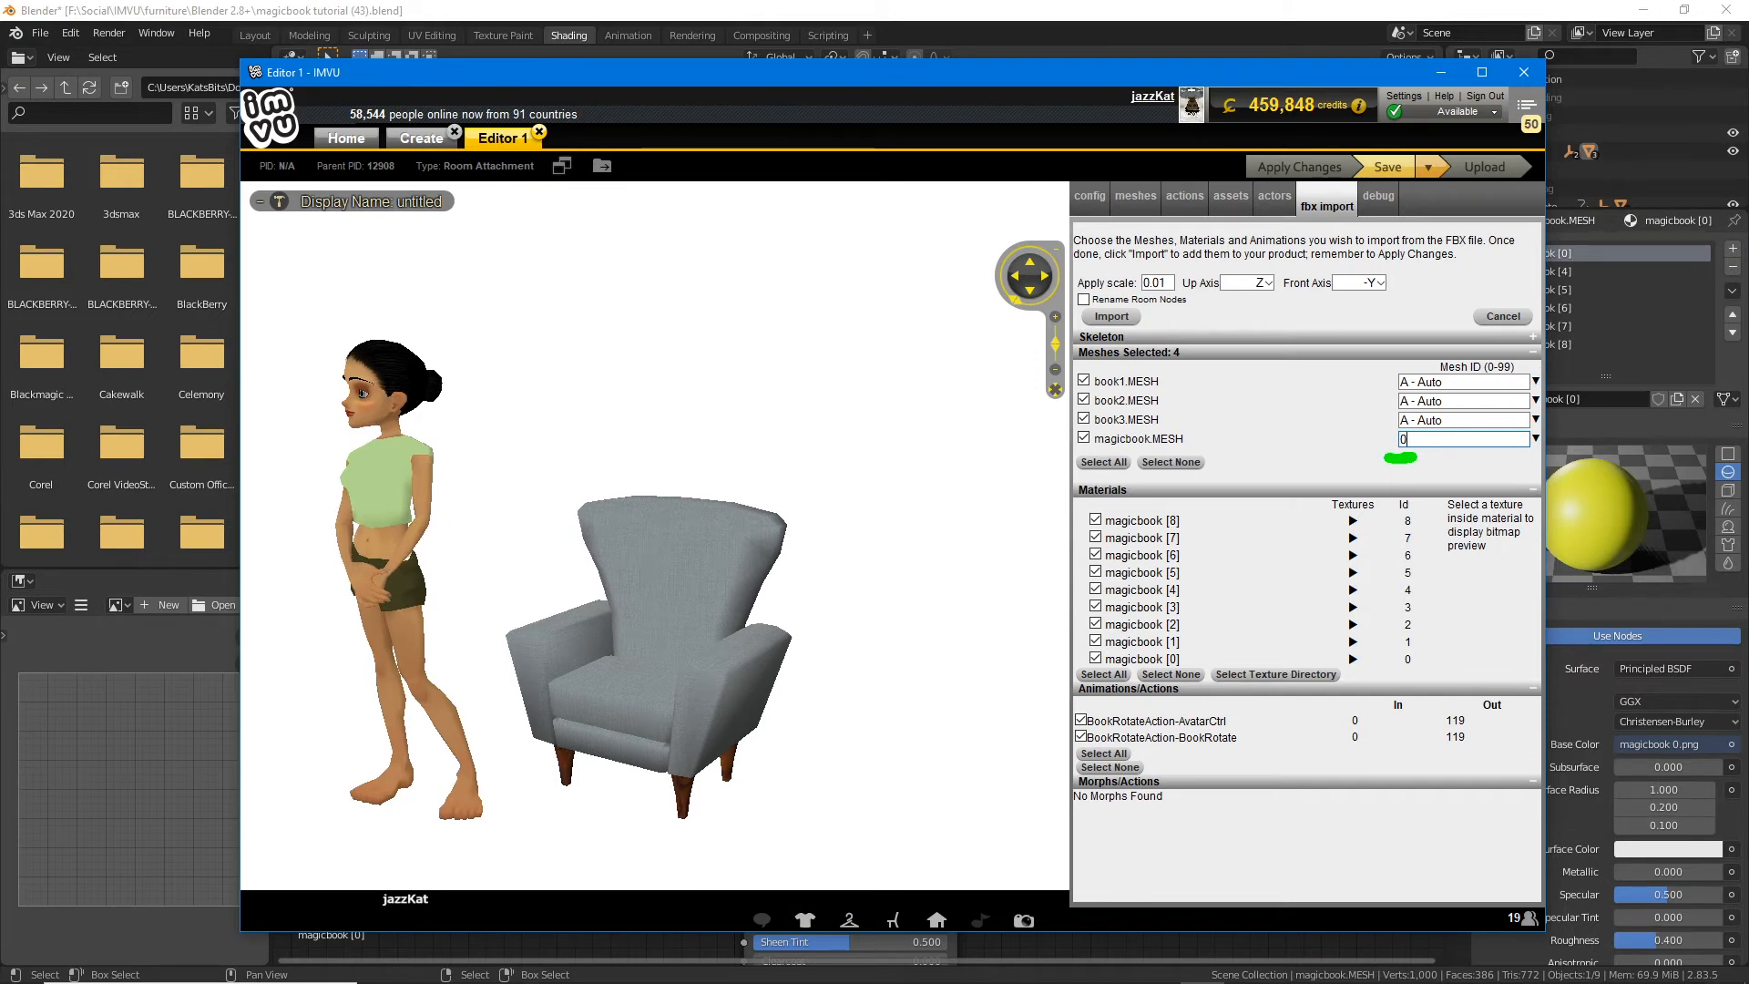
left_click_drag(1084, 455, 1205, 458)
mouse_move(965, 506)
left_mouse_down()
mouse_move(832, 582)
mouse_move(844, 597)
left_mouse_up()
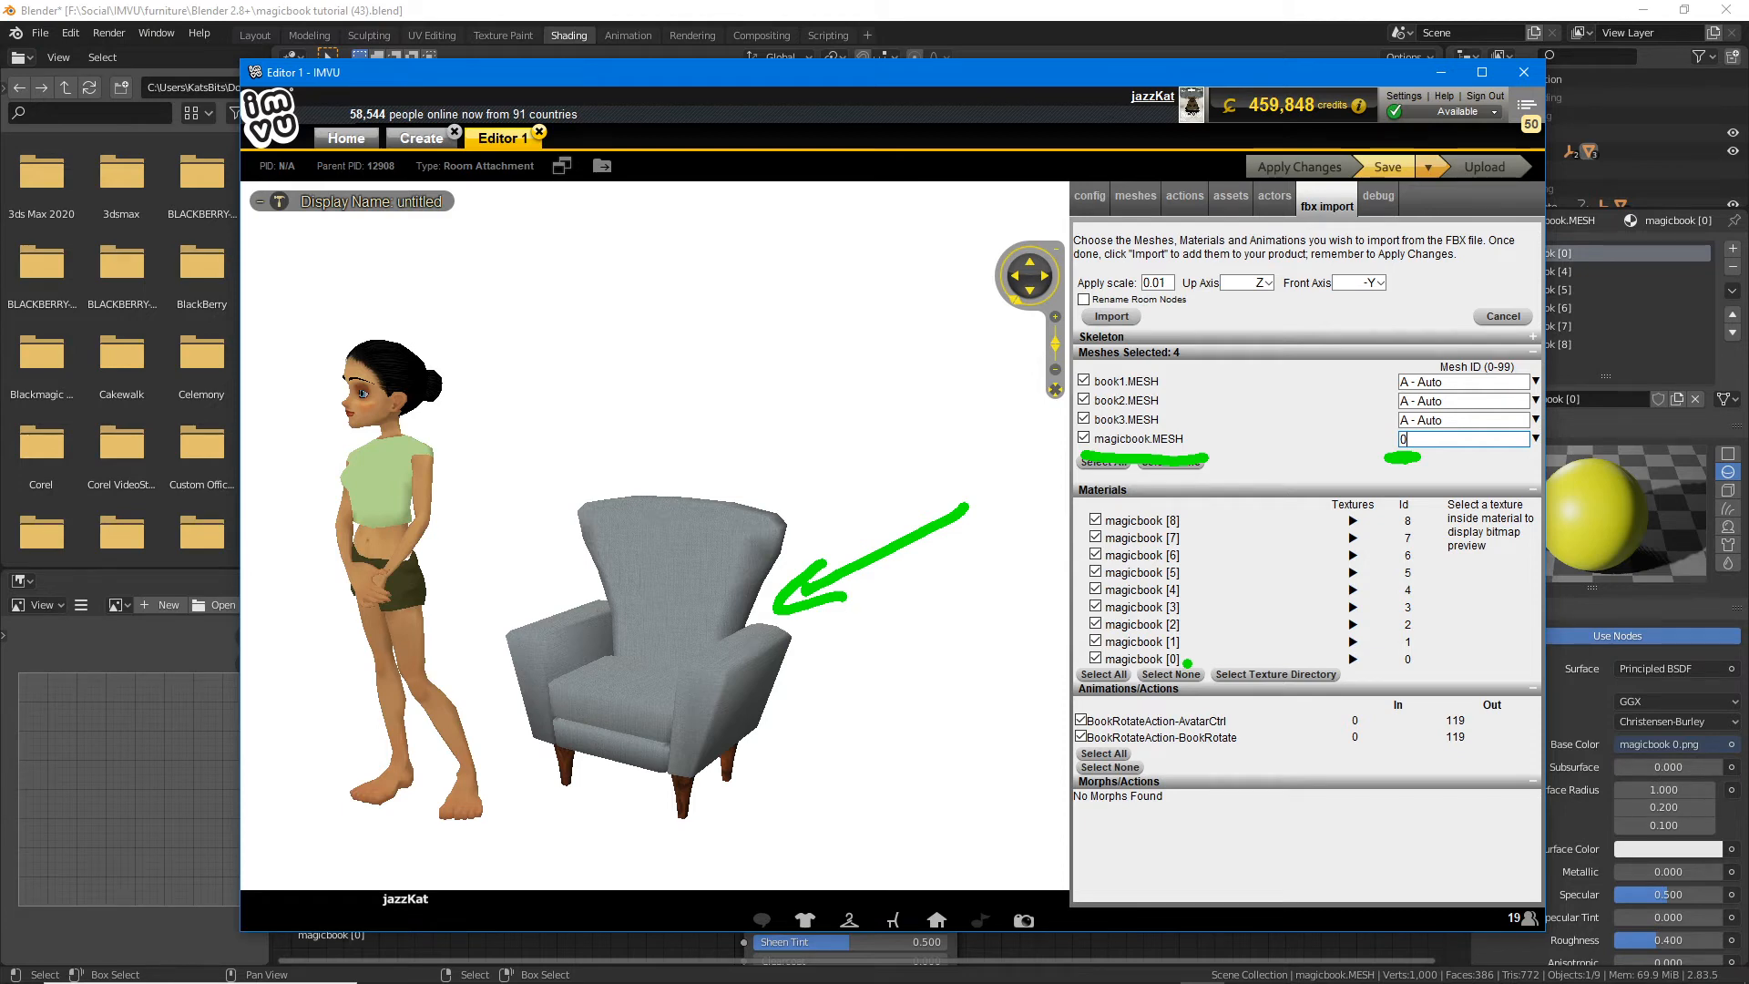
key("Escape")
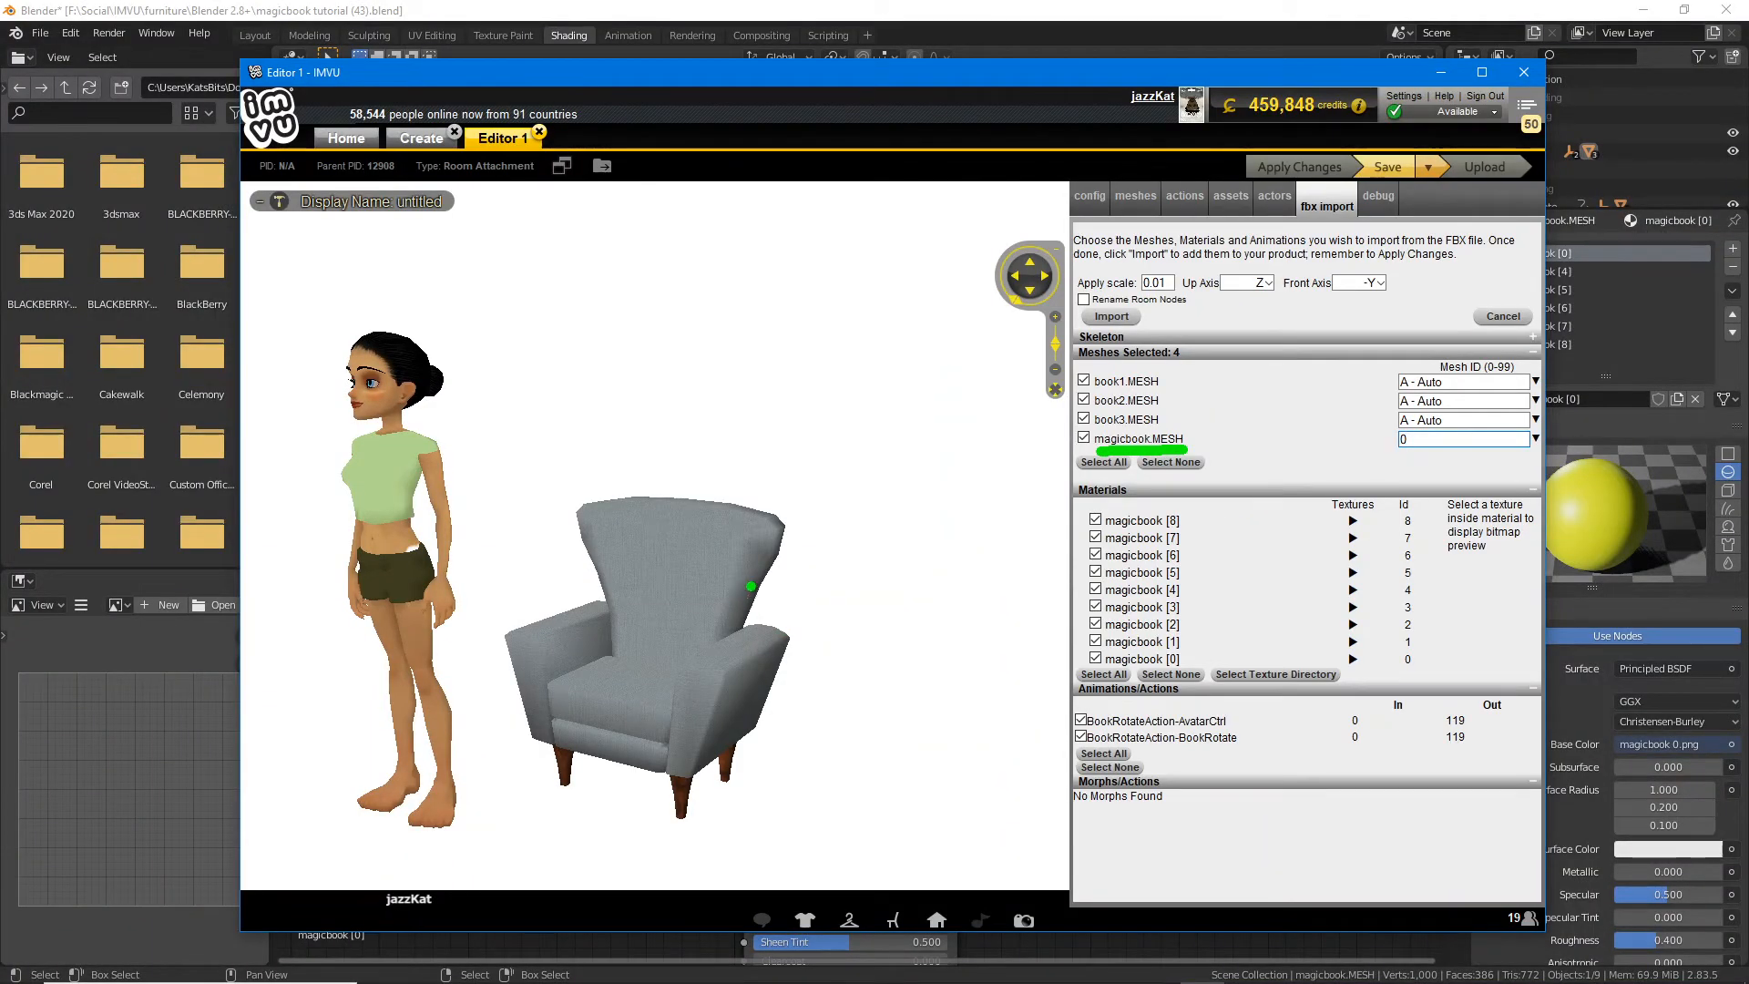
left_click_drag(750, 586, 765, 653)
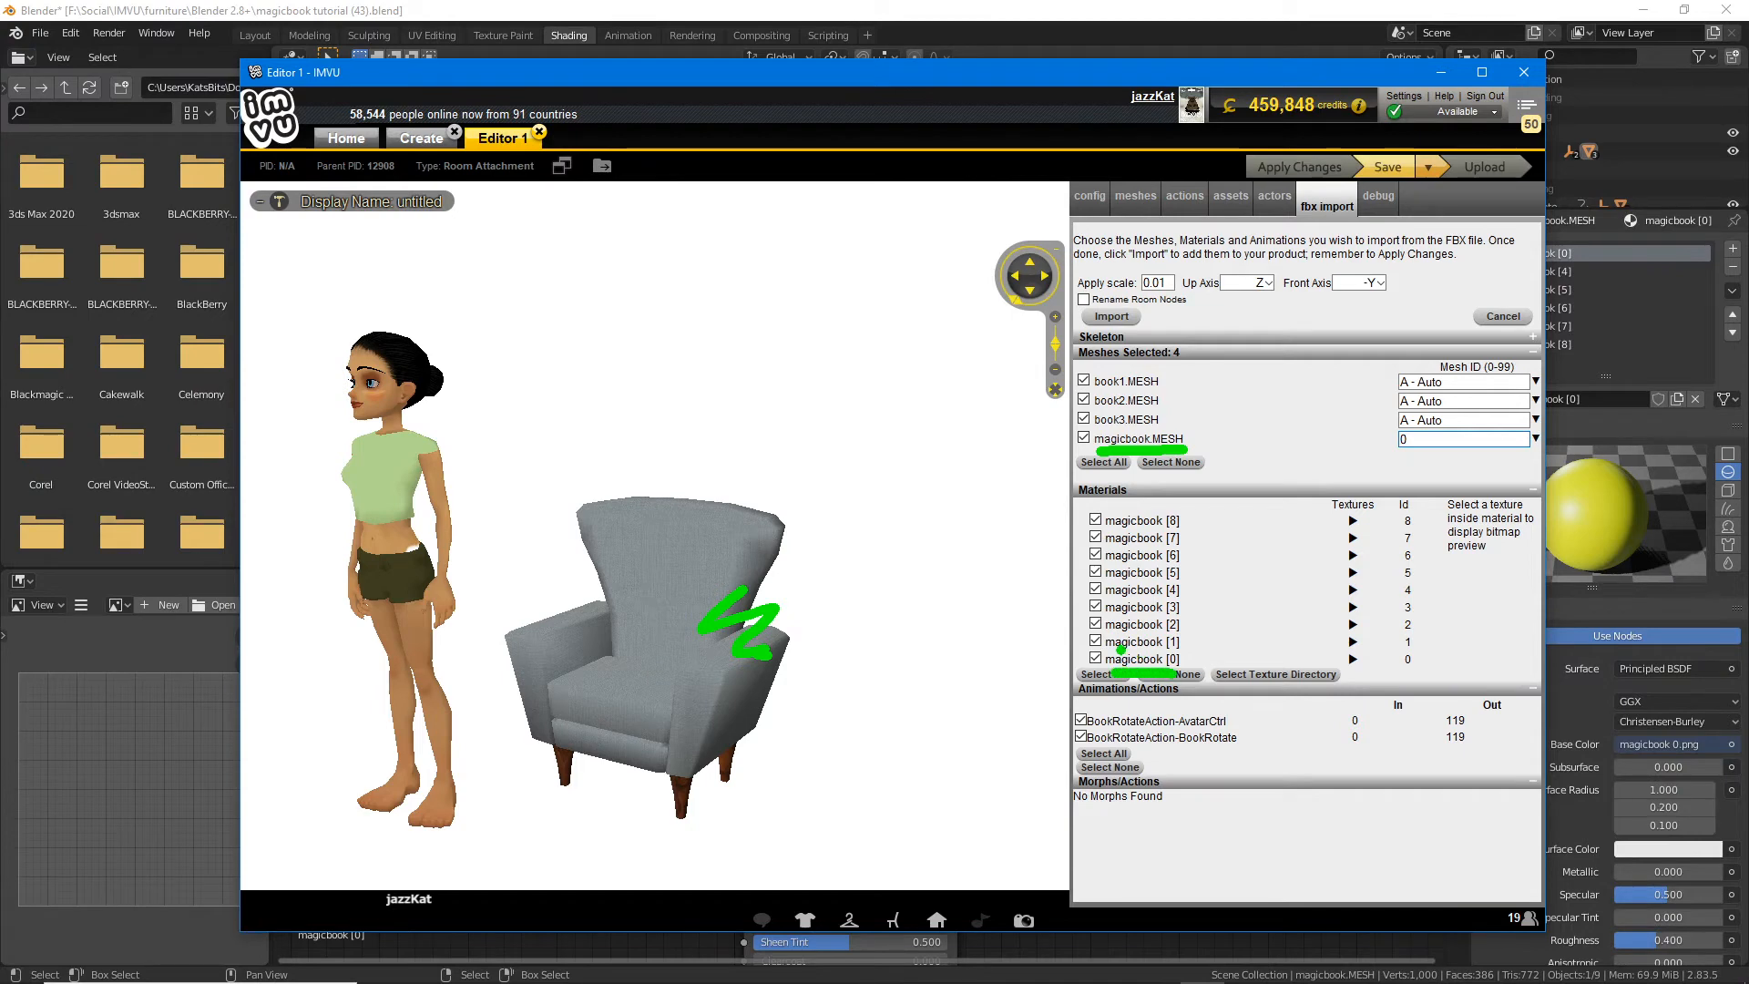
left_click_drag(1125, 620, 1160, 619)
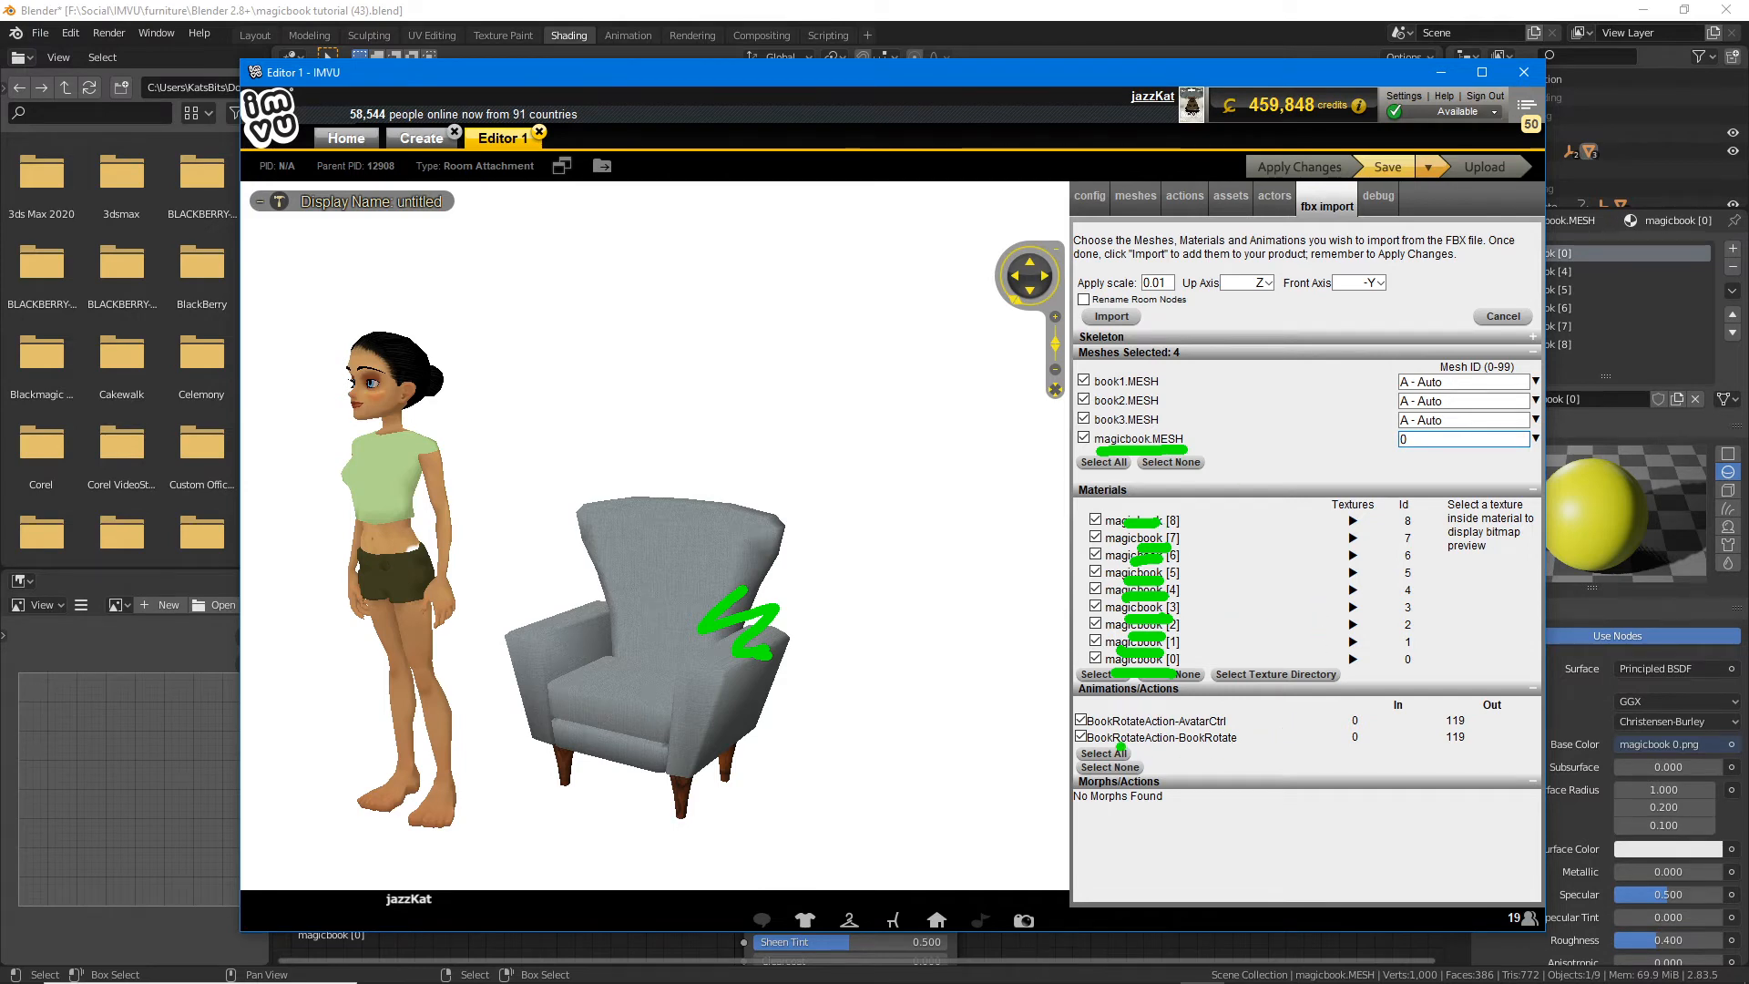
Step: Set the Mesh IDs of book1.MESH, book2.MESH and book3.MESH to 1, 2 and 3
left_click_drag(1086, 752, 1244, 749)
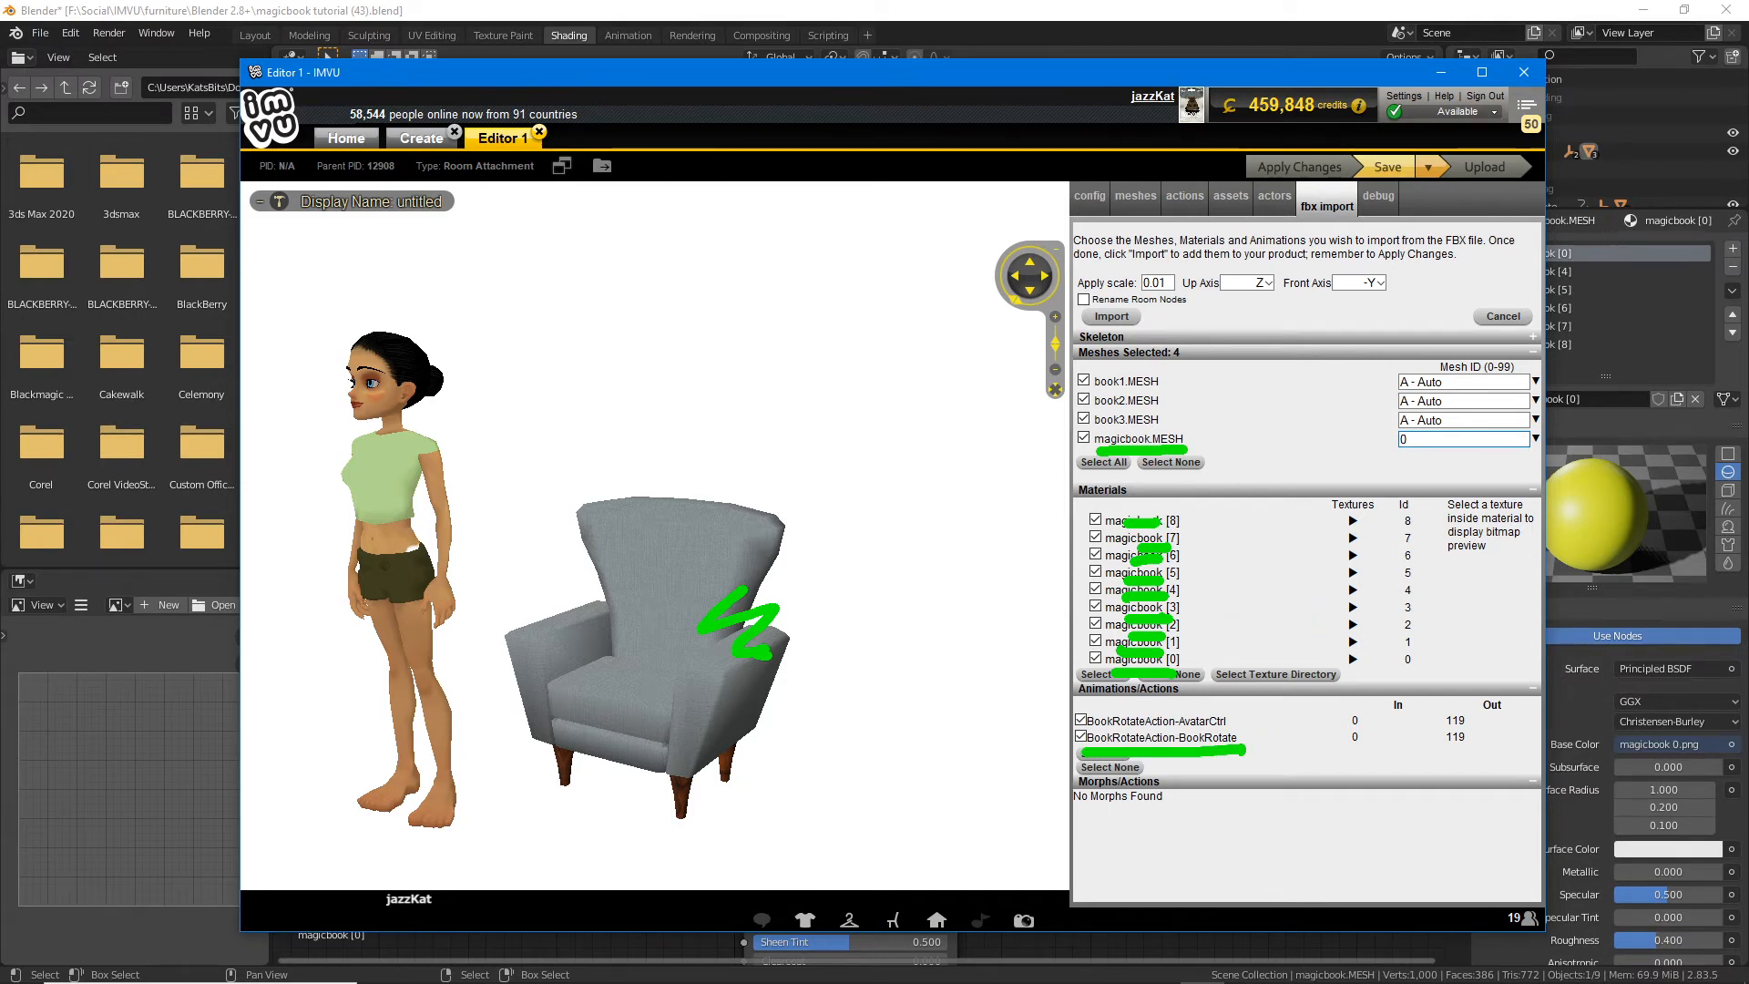
key("Escape")
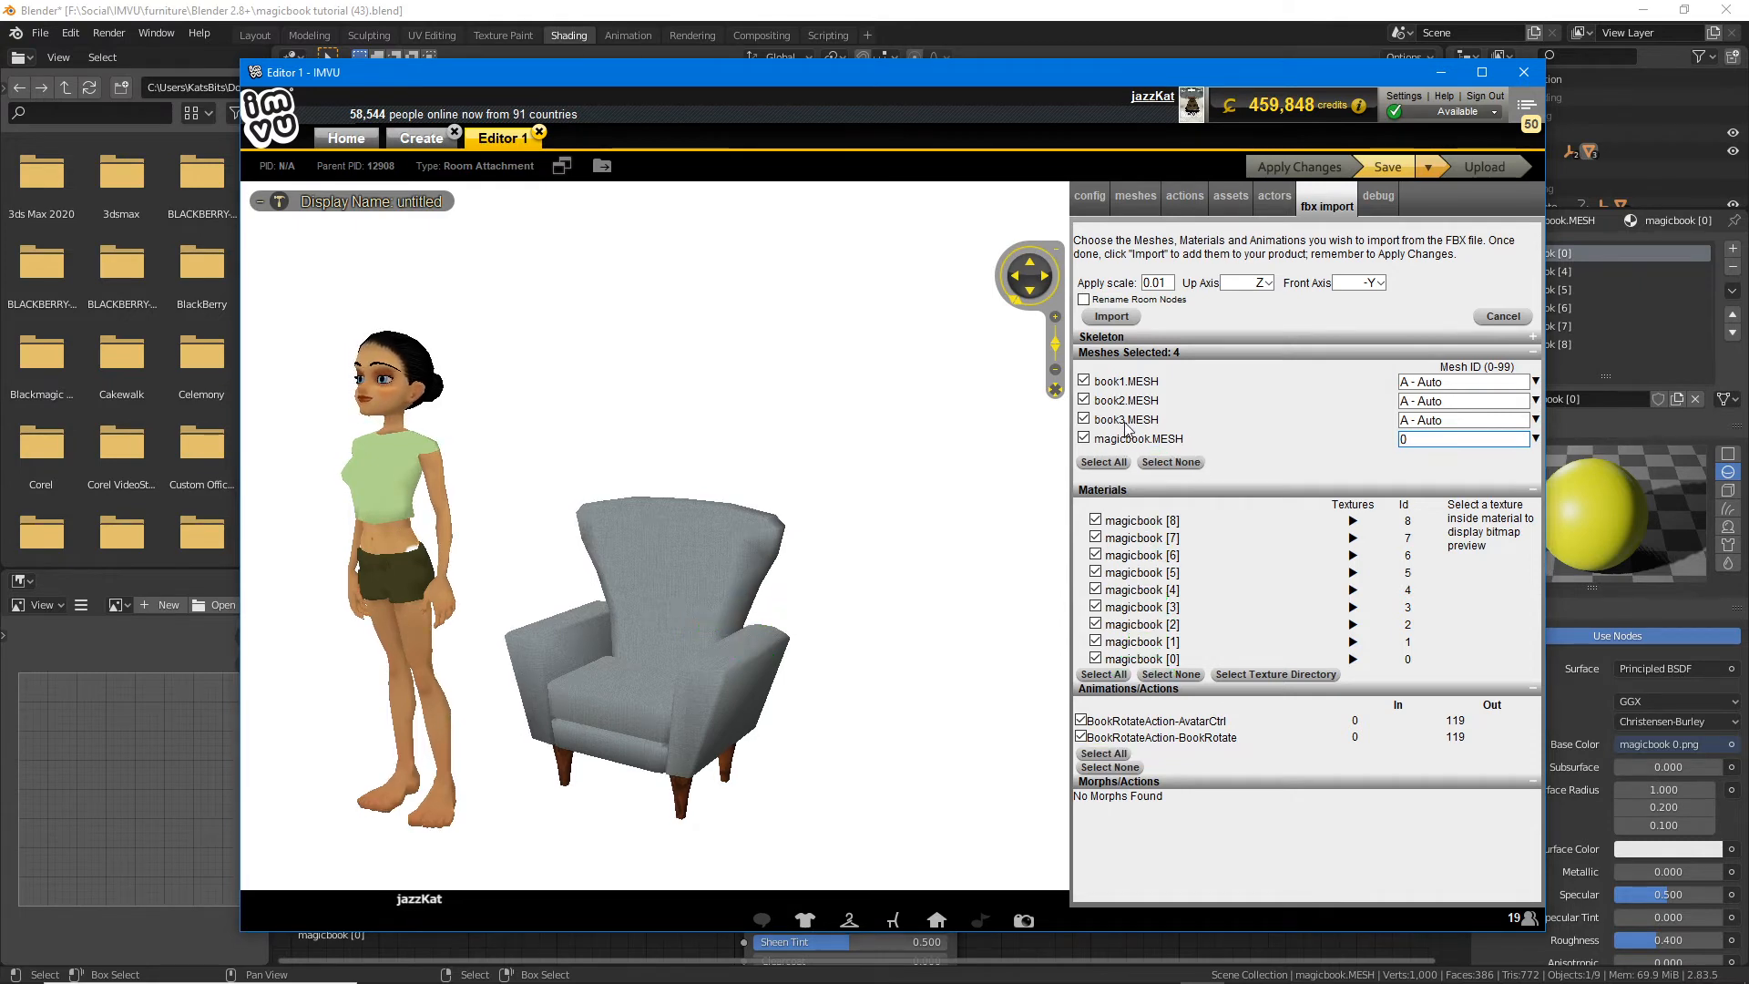
left_click(1451, 382)
type("1")
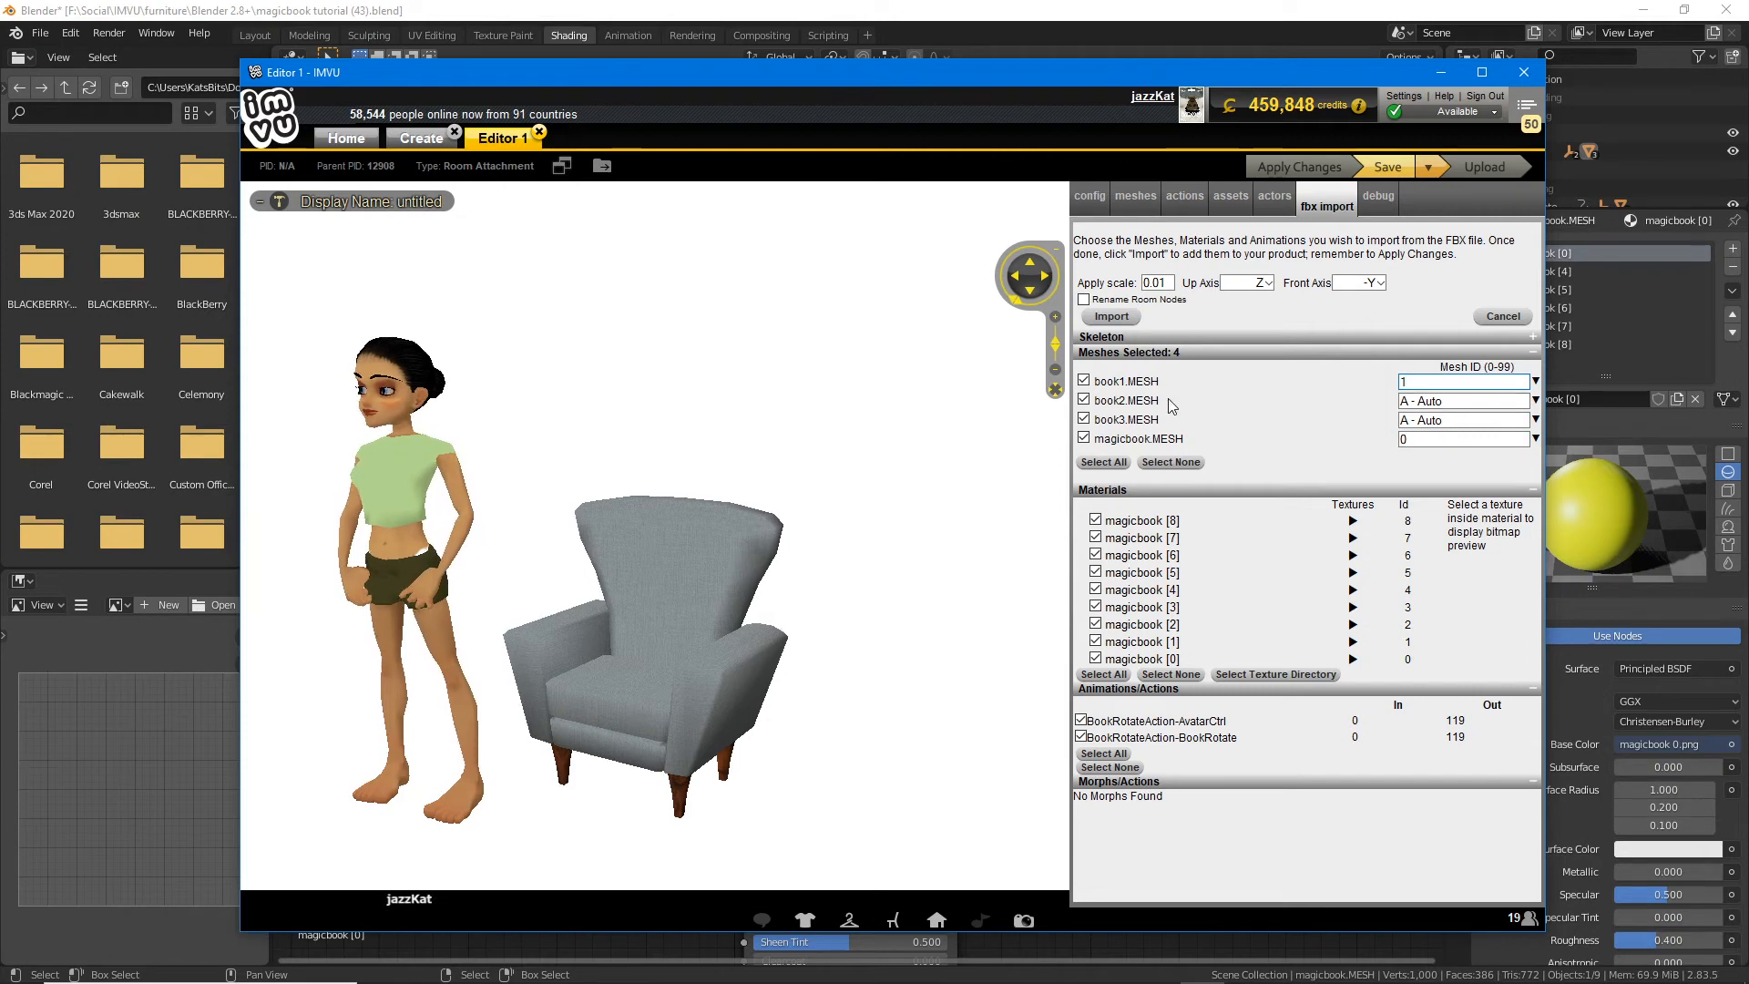
key("Tab")
type("2")
key("Tab")
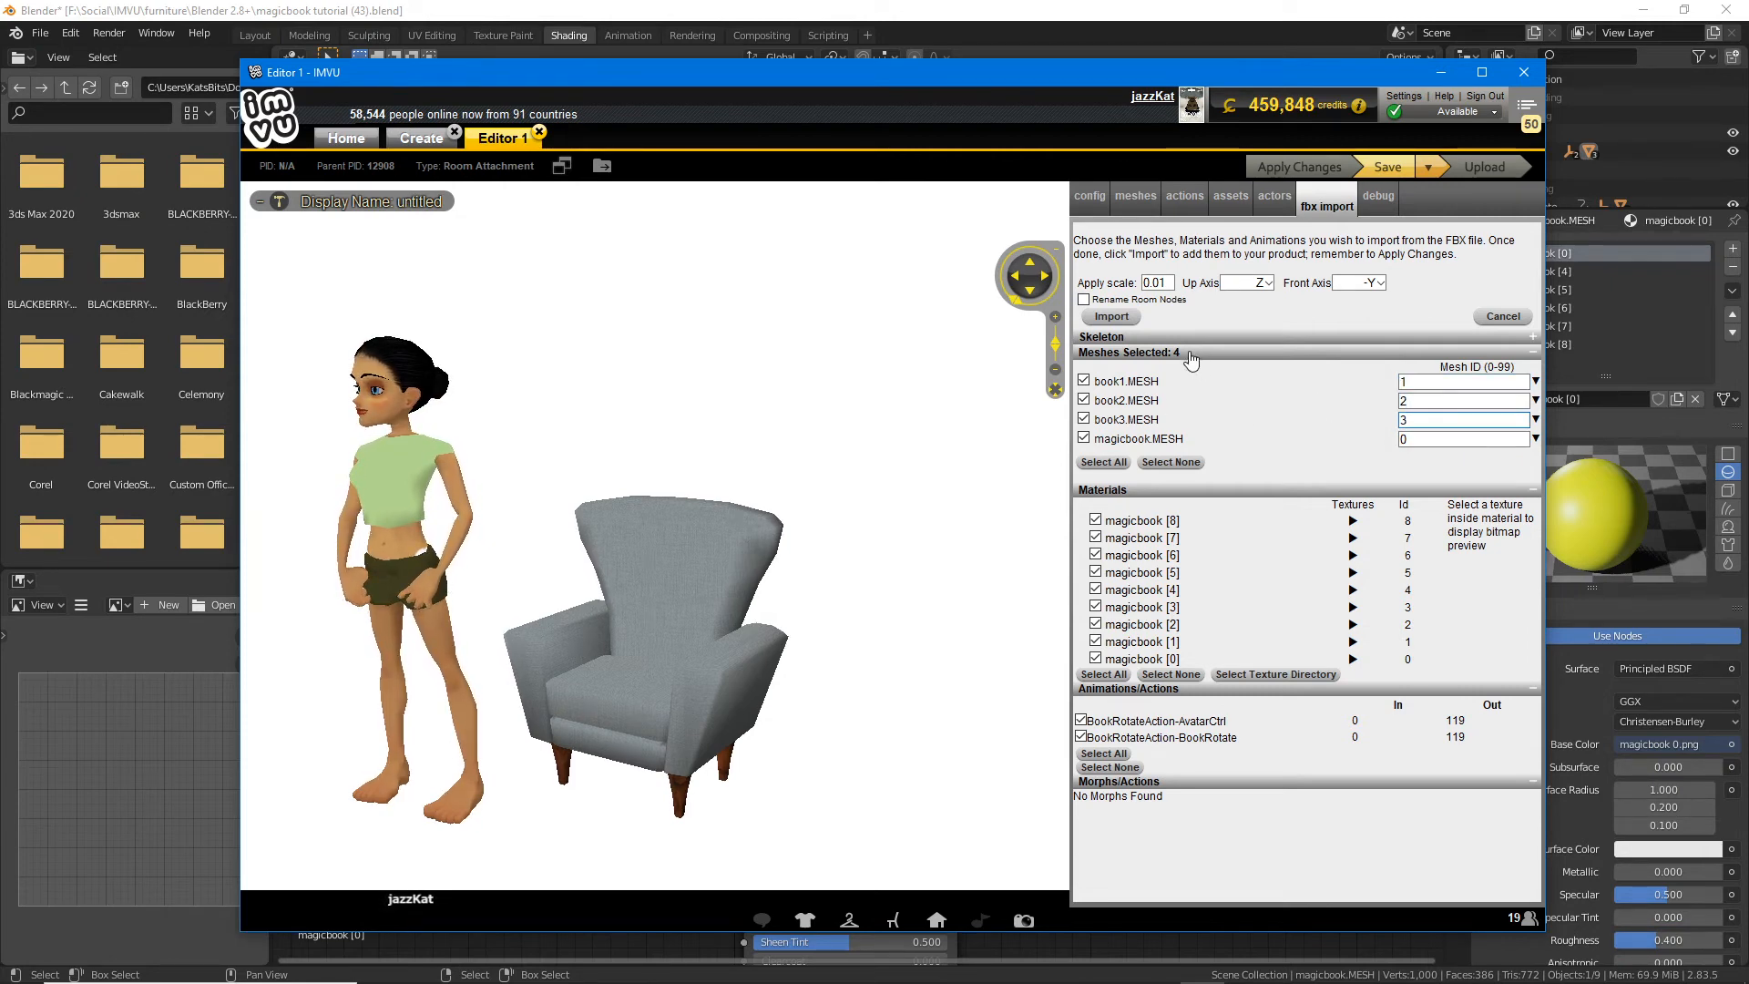
Step: Import the selected FBX meshes, materials and animations, accept the import changes, and apply them to the product
left_click(1111, 317)
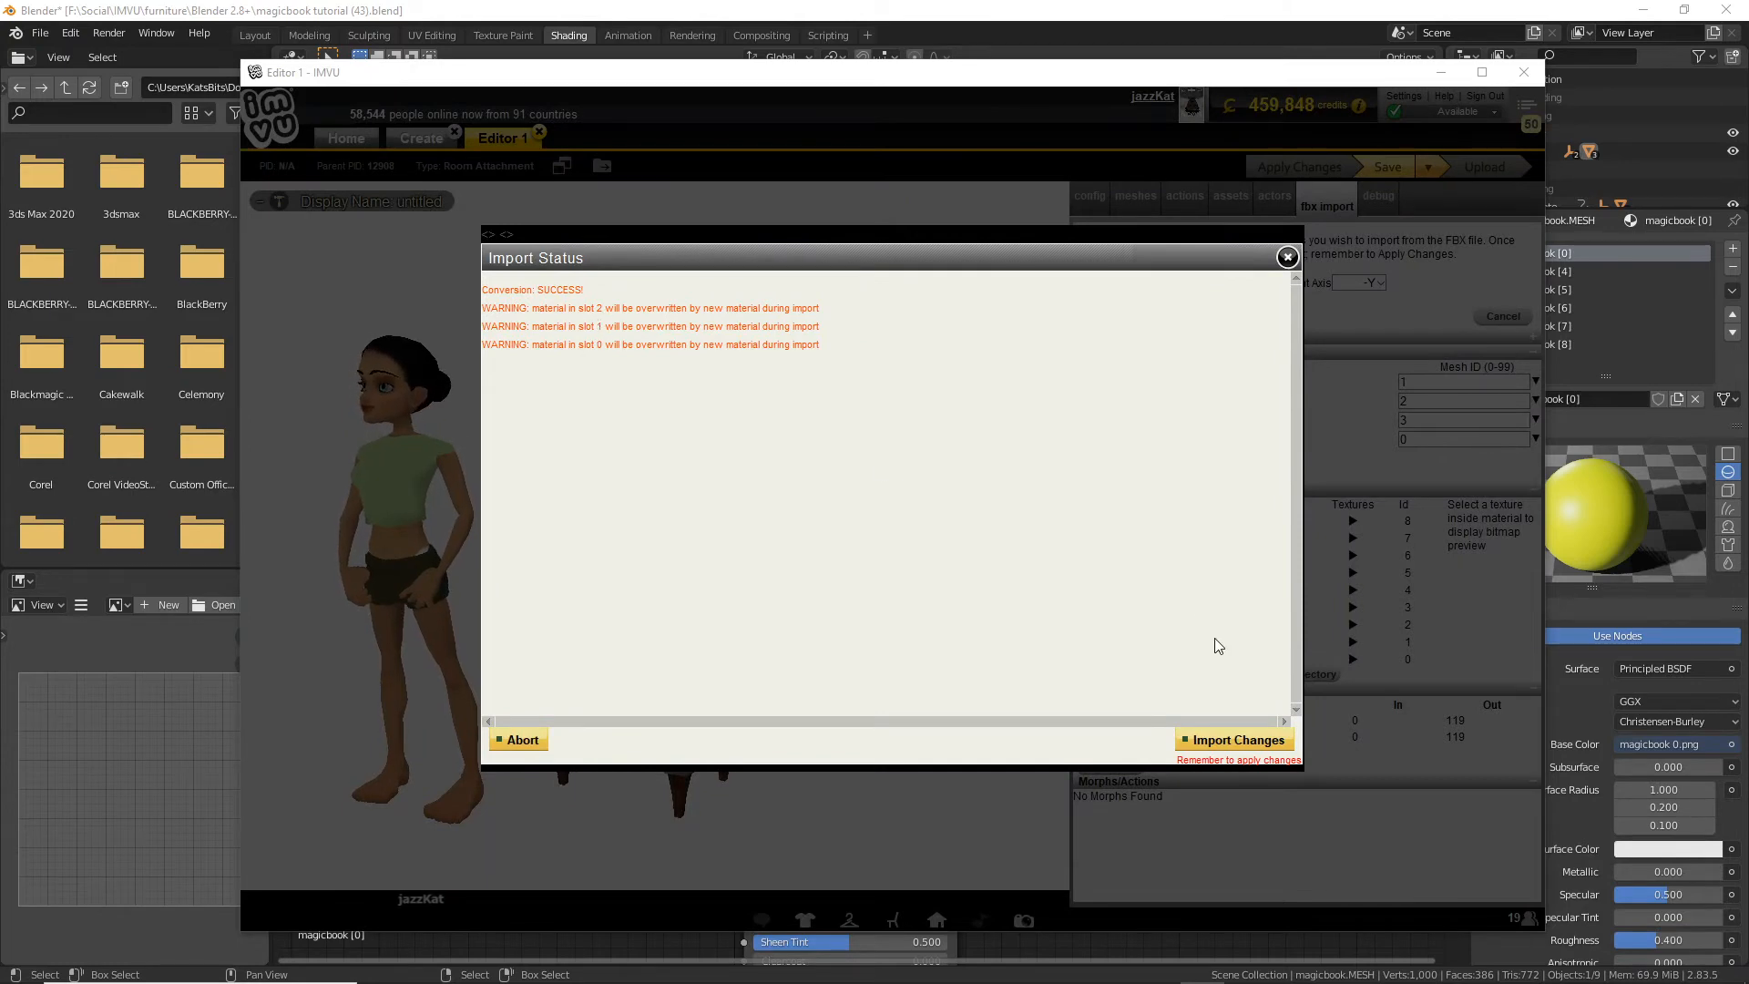
left_click(1227, 741)
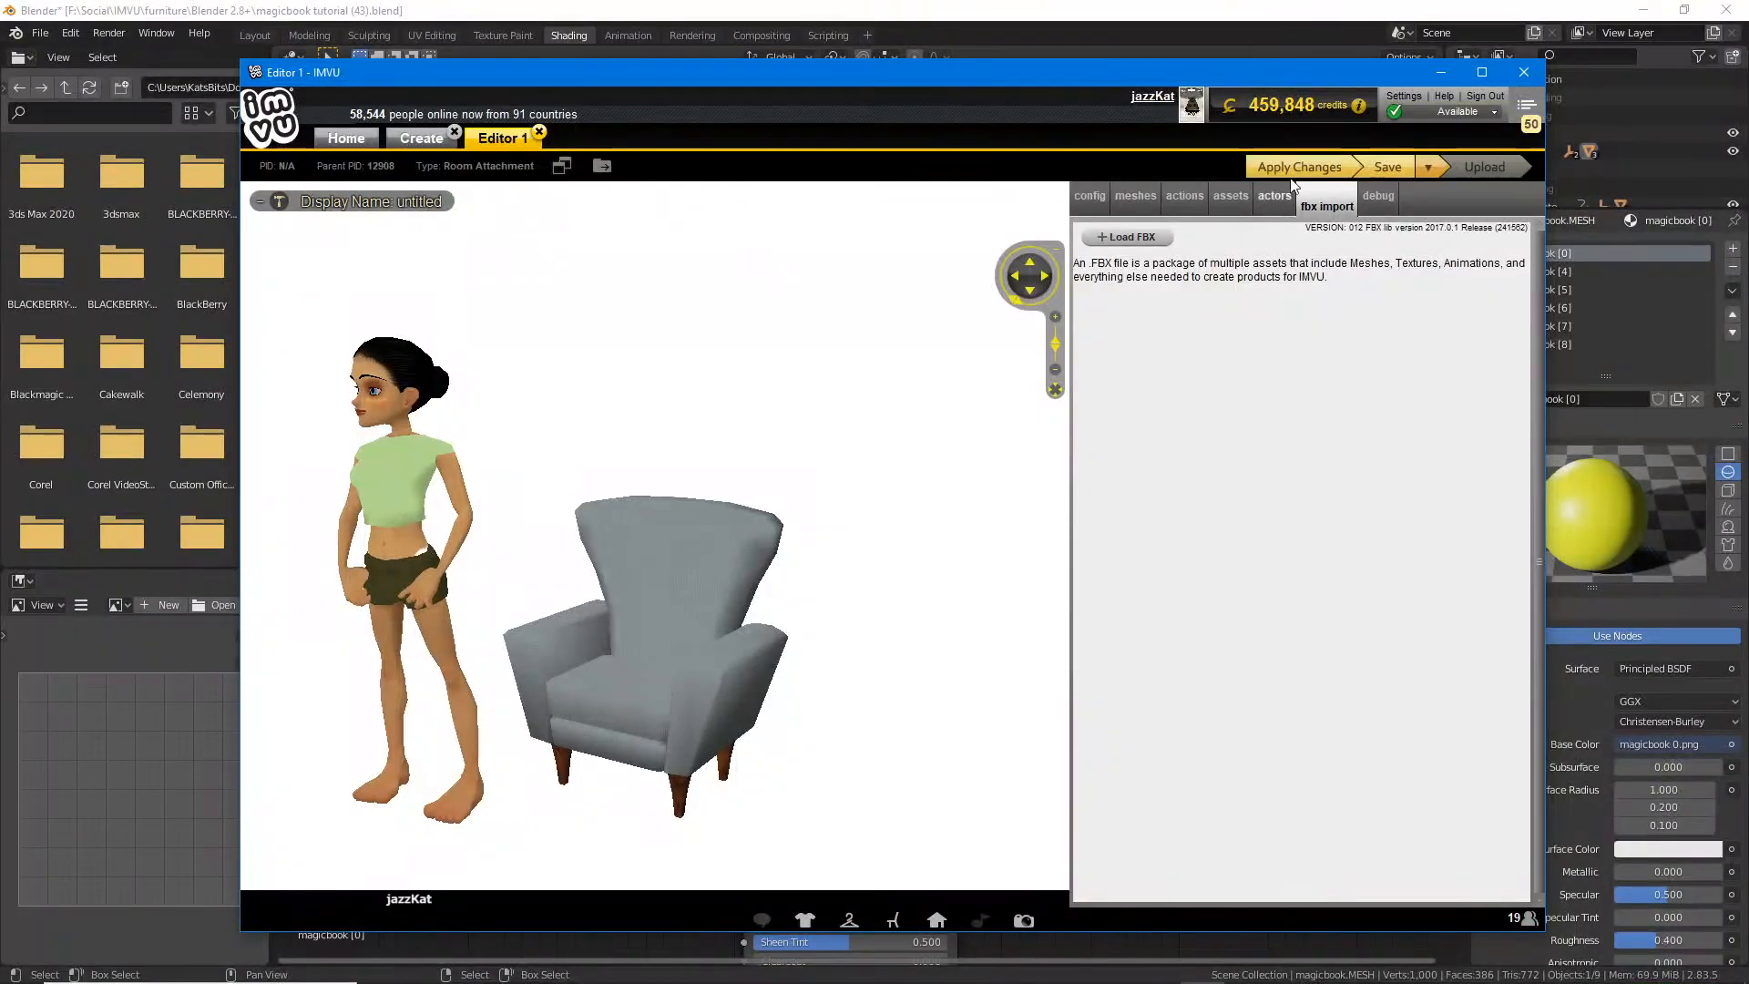
left_click(1286, 166)
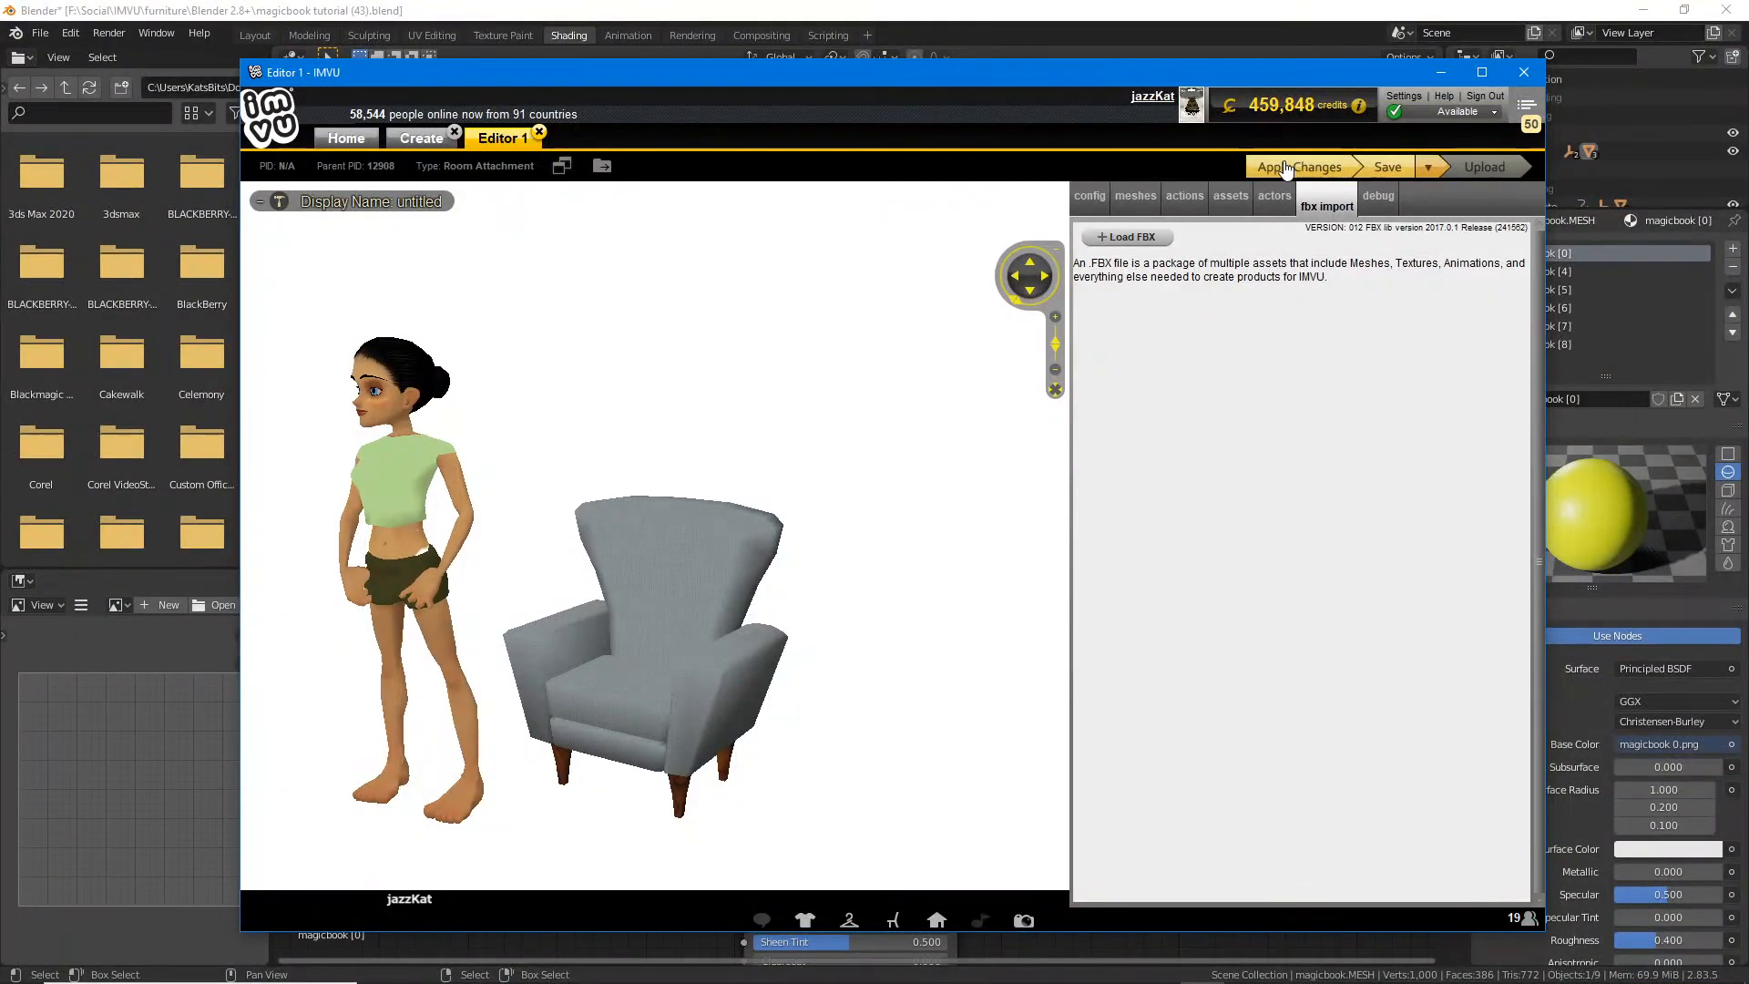
Step: Inspect the imported books in the preview from several angles and review the materials assigned to magicbook.MESH
left_click_drag(729, 671, 847, 616)
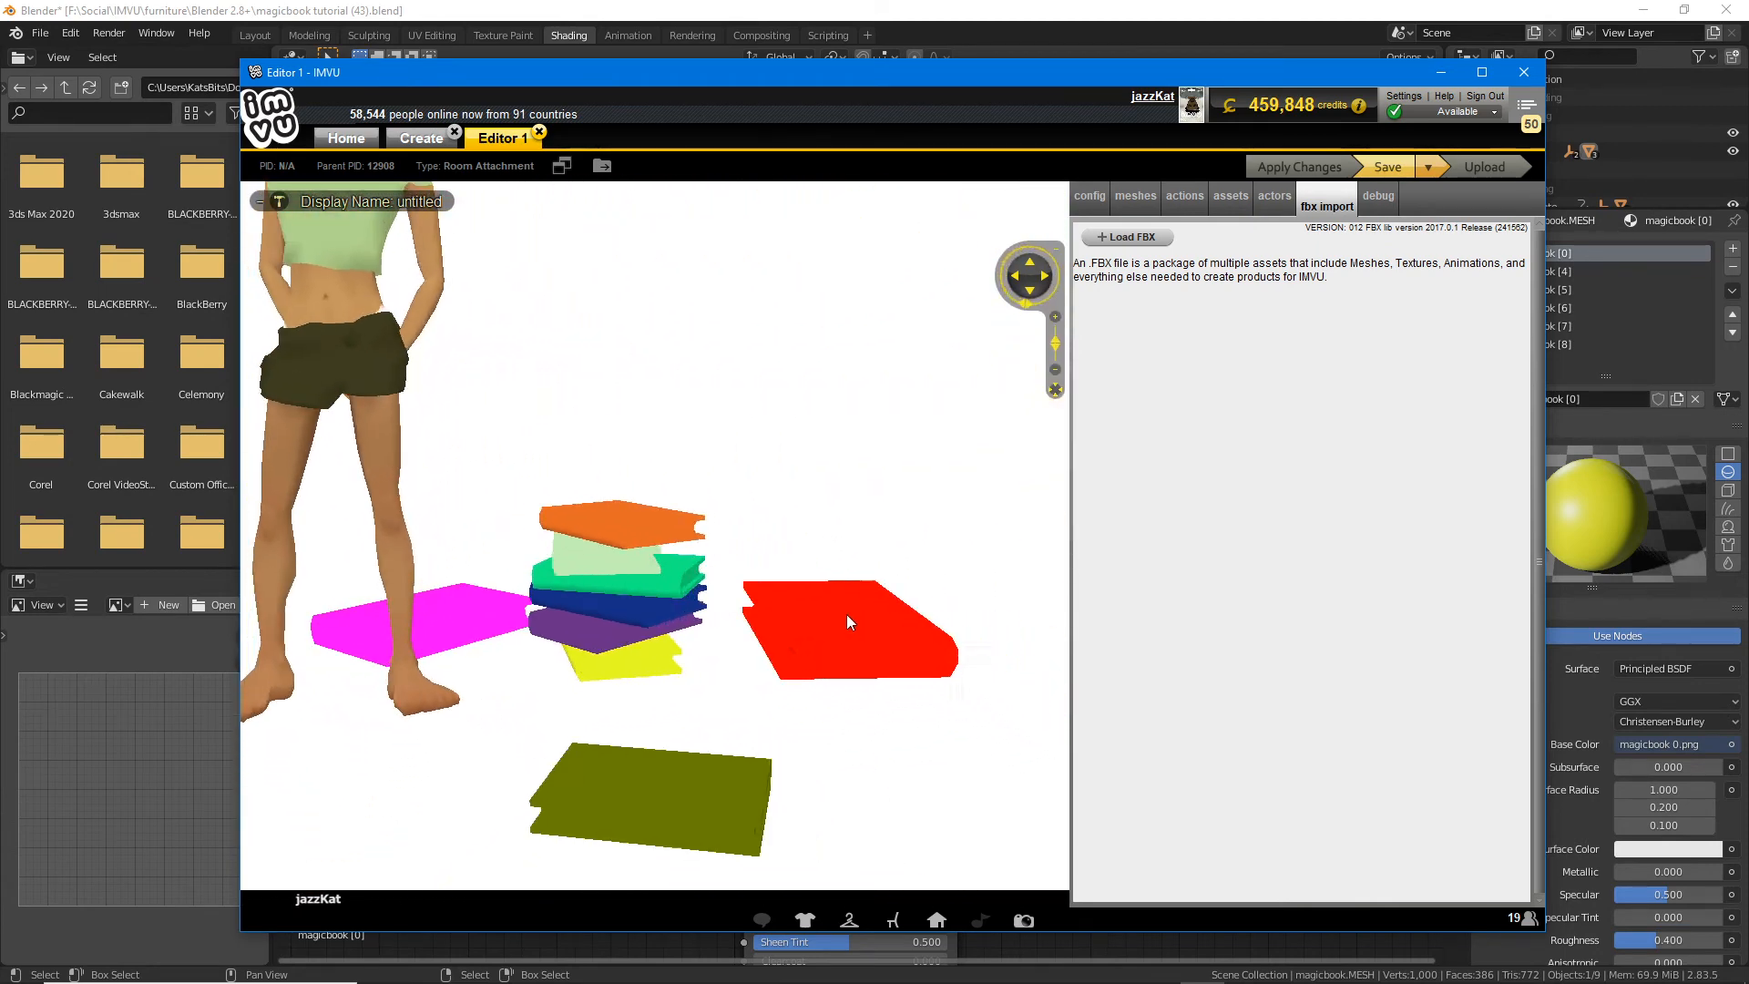
left_click(1135, 195)
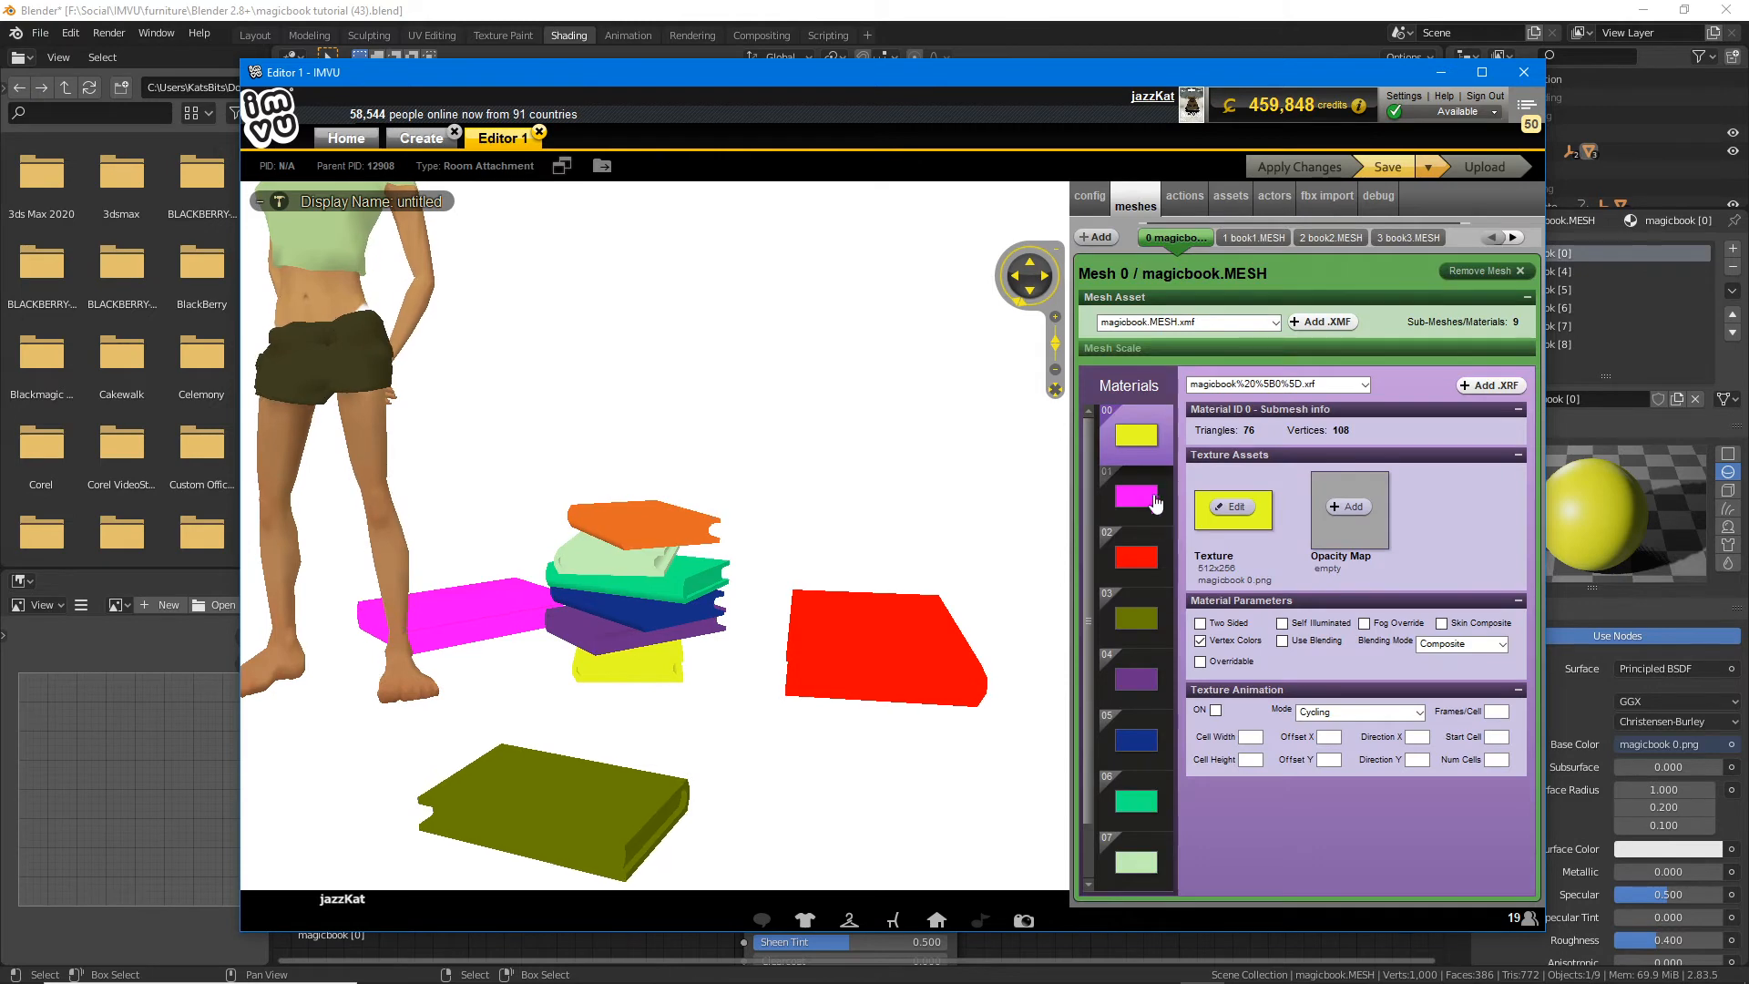
scroll(1139, 801, "down", 1)
scroll(1158, 838, "up", 1)
scroll(1155, 619, "down", 1)
scroll(1152, 555, "up", 1)
scroll(1153, 544, "down", 1)
scroll(1152, 544, "up", 1)
left_click_drag(761, 615, 713, 579)
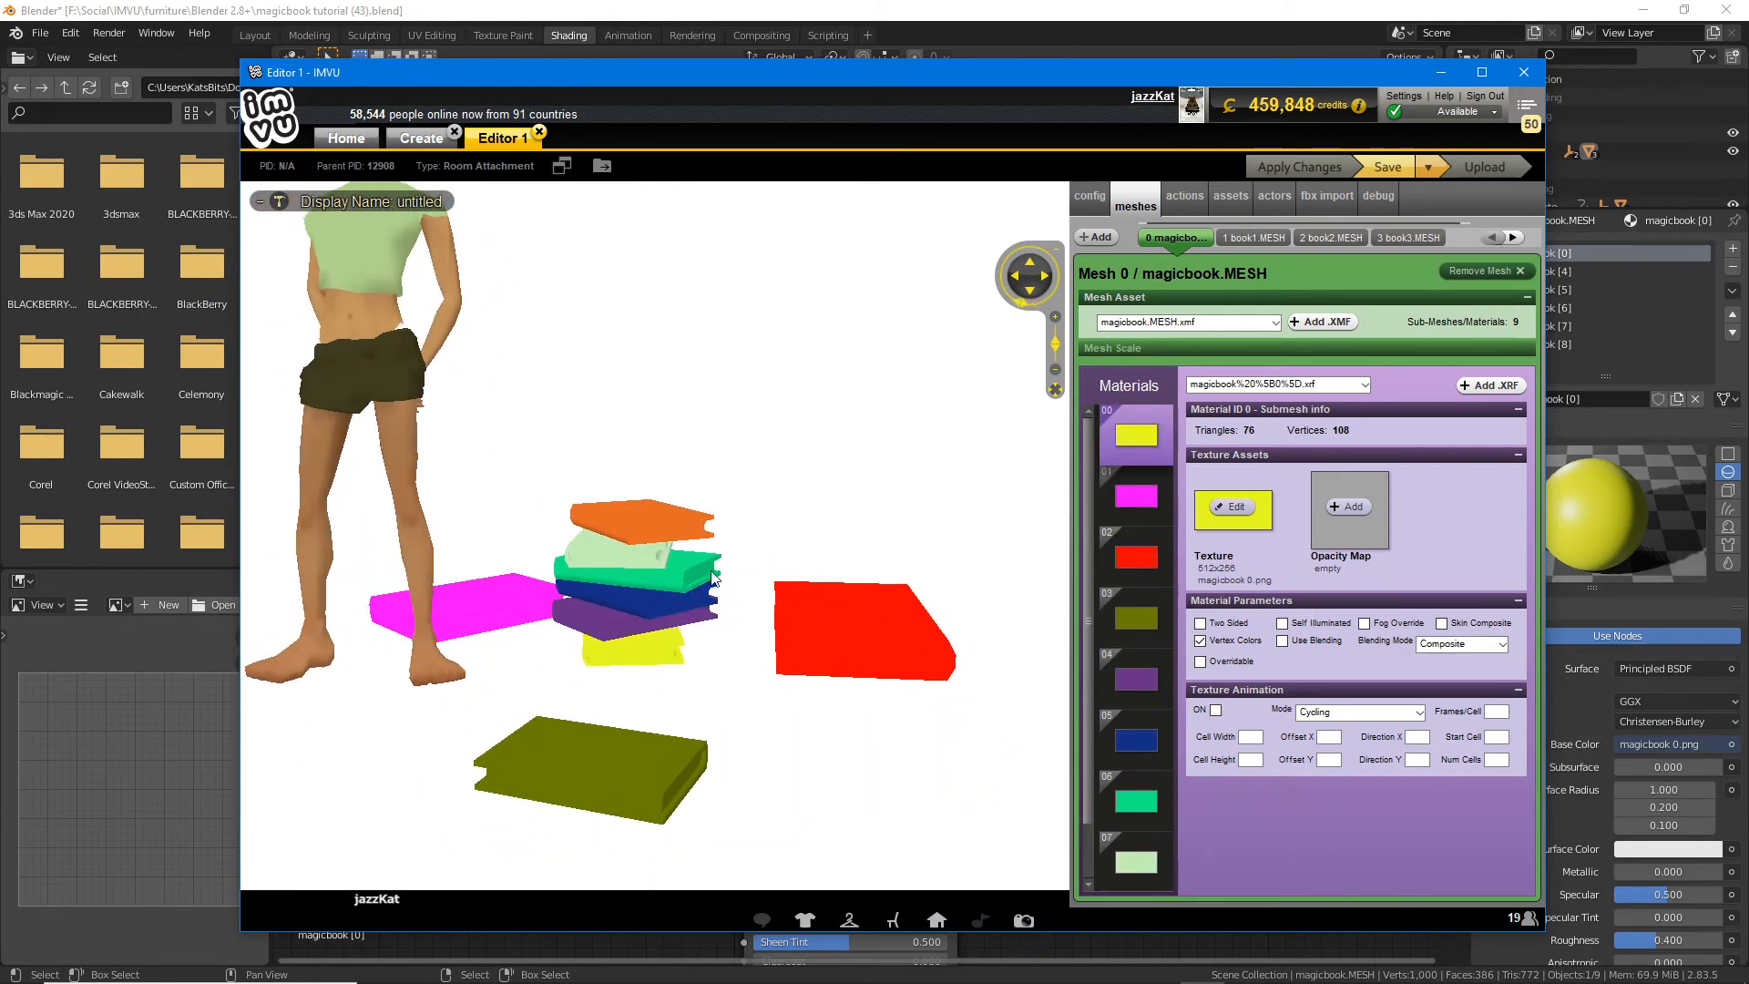
left_click_drag(593, 608, 636, 565)
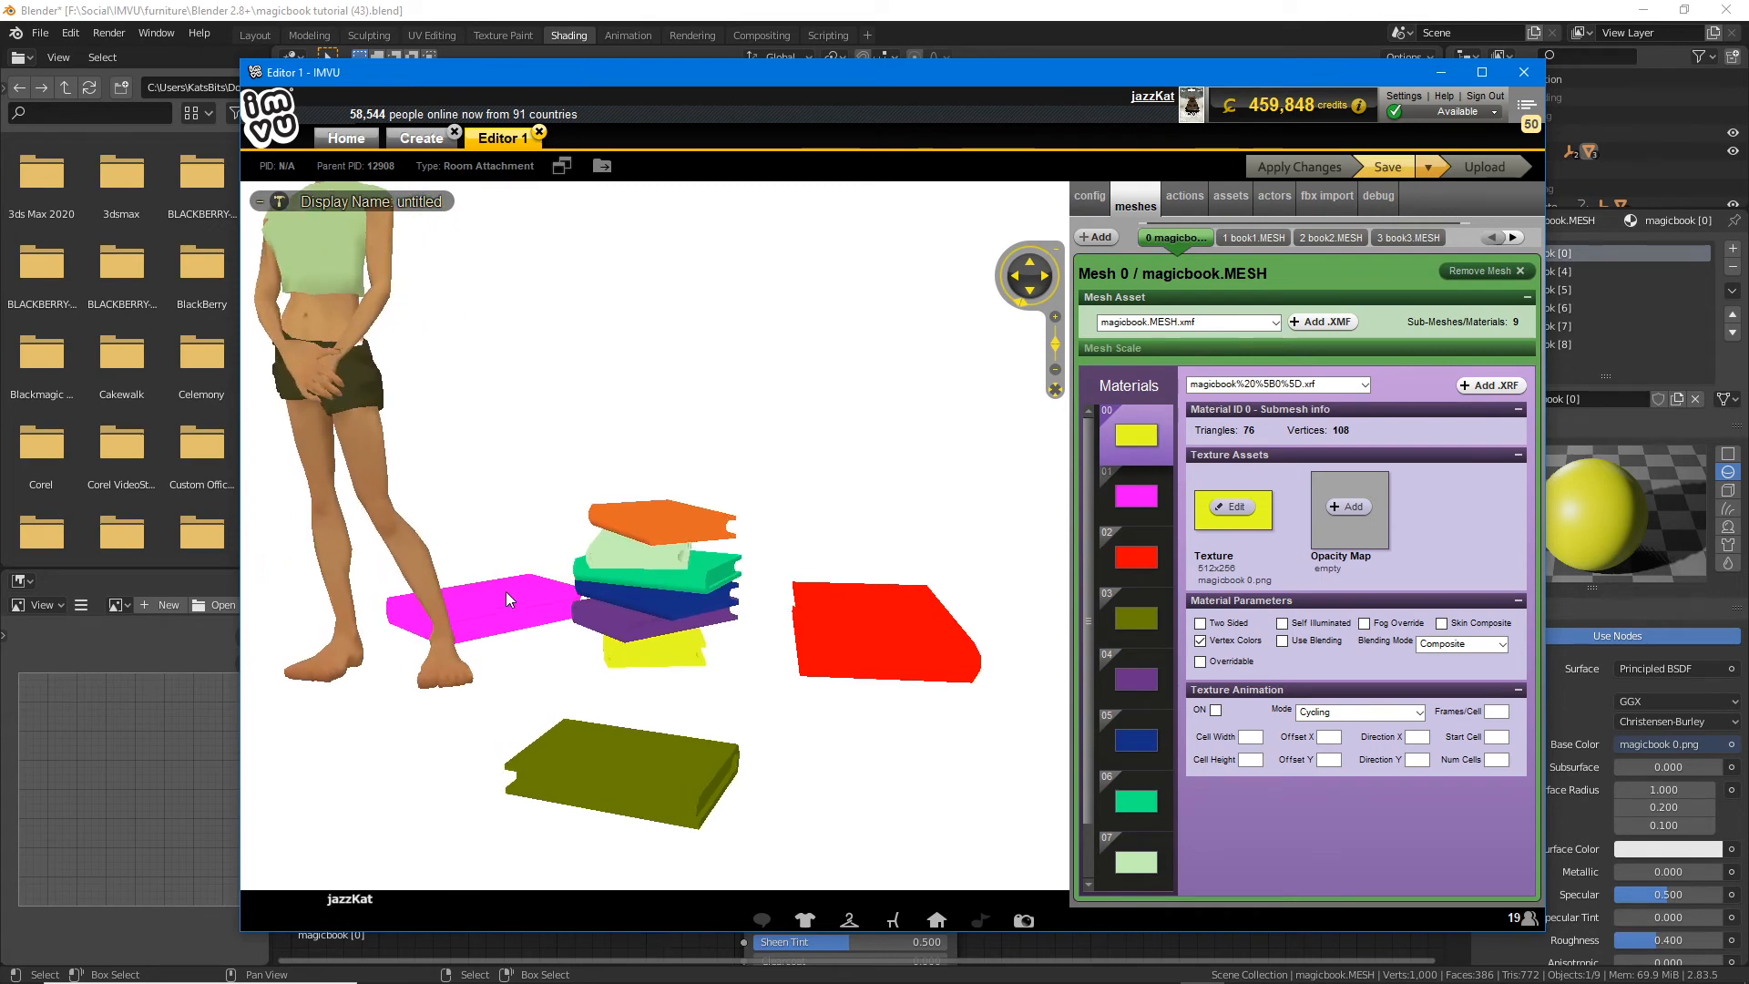
mouse_move(508, 599)
left_mouse_down()
mouse_move(733, 624)
mouse_move(861, 608)
mouse_move(494, 612)
left_mouse_up()
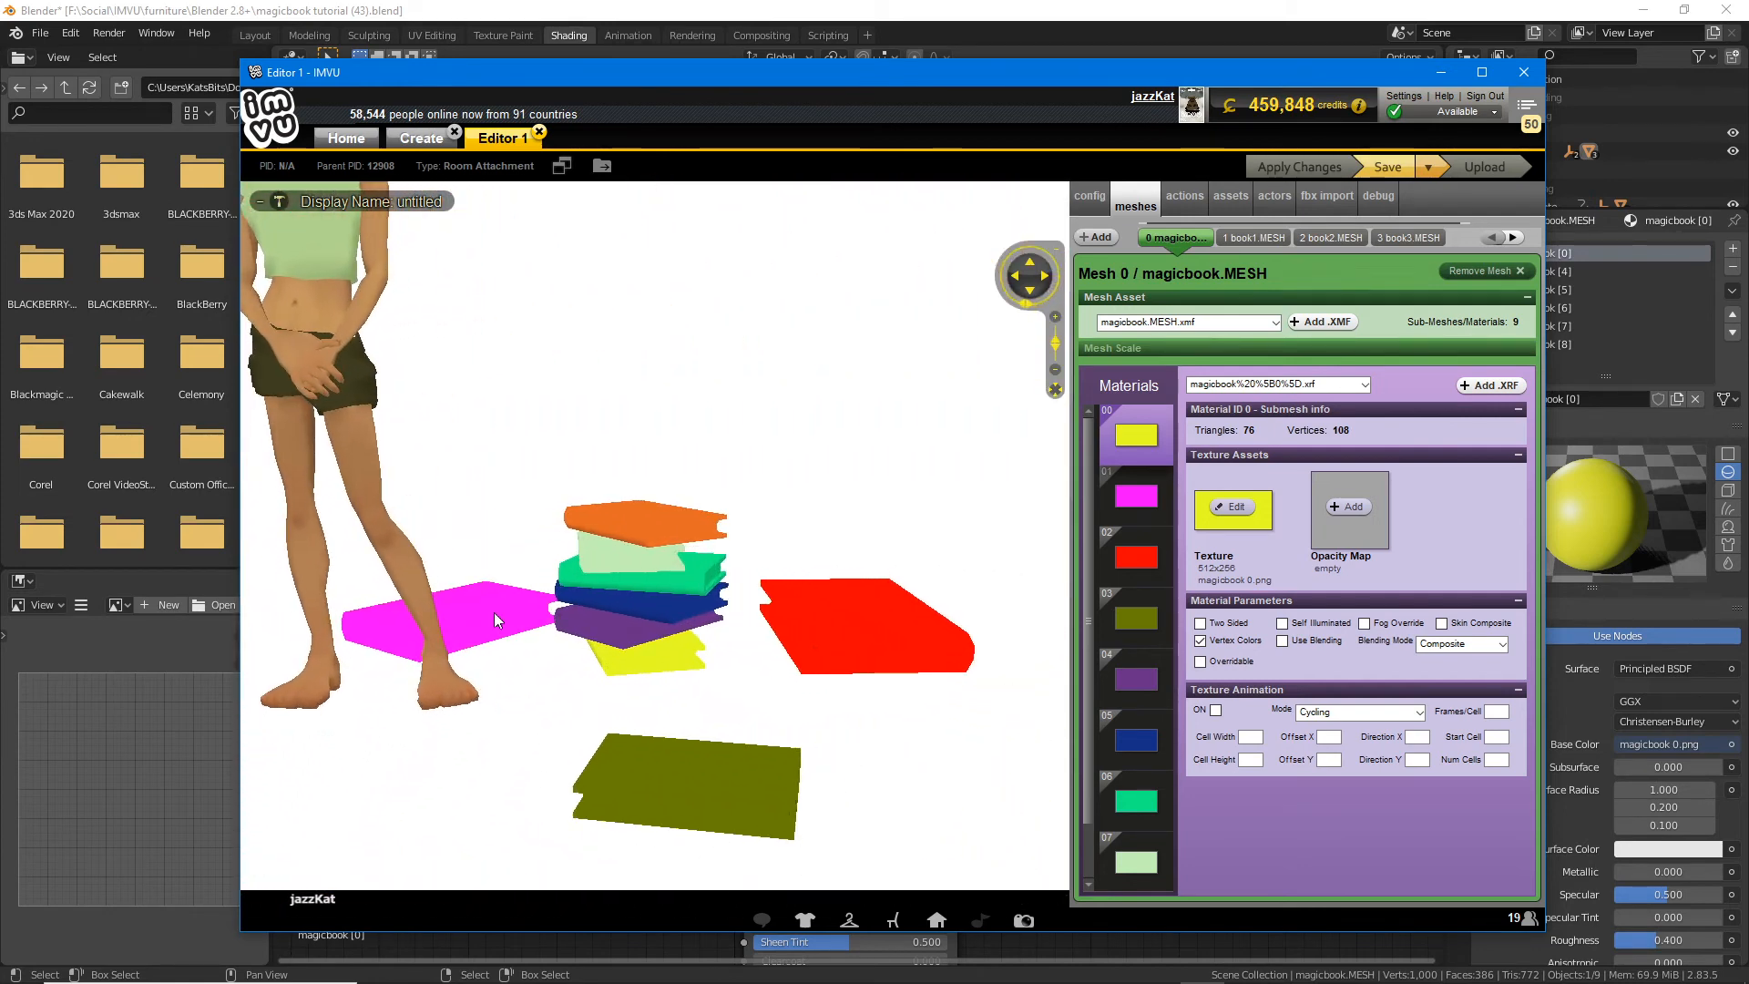
Step: Compare the books with the original Blender scene, then return to IMVU and check magicbook.MESH's material list
left_click(576, 9)
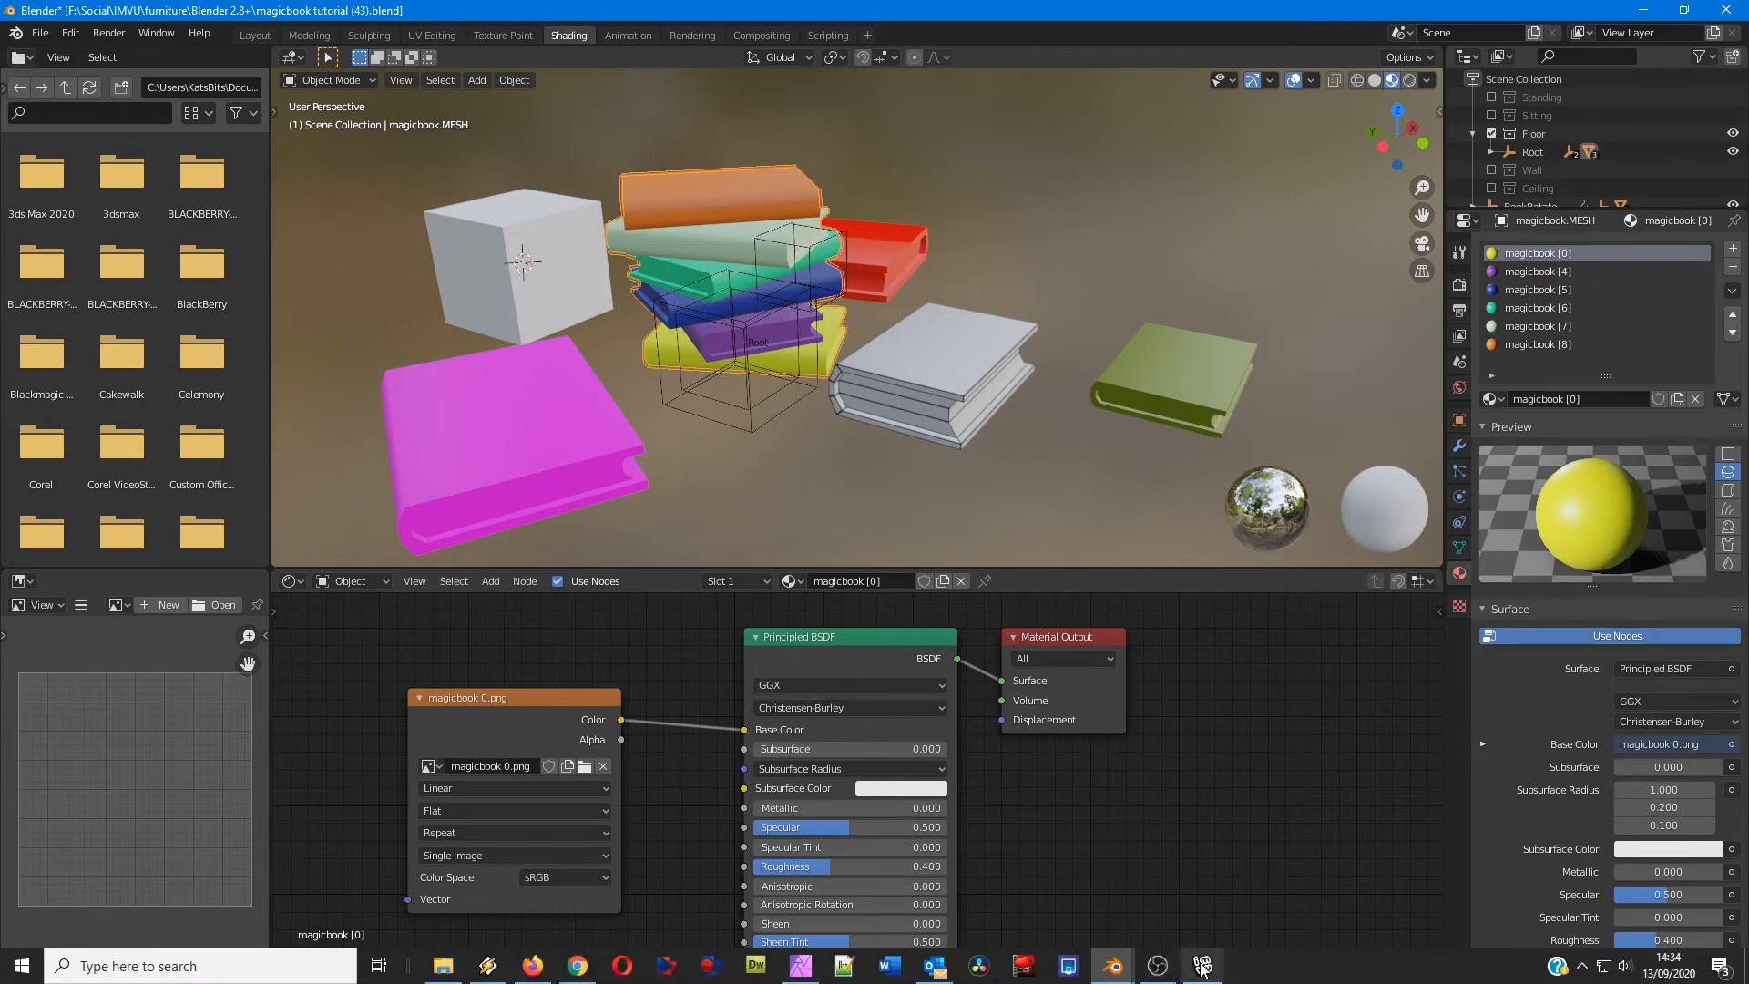
left_click(1202, 964)
left_click_drag(619, 609, 644, 640)
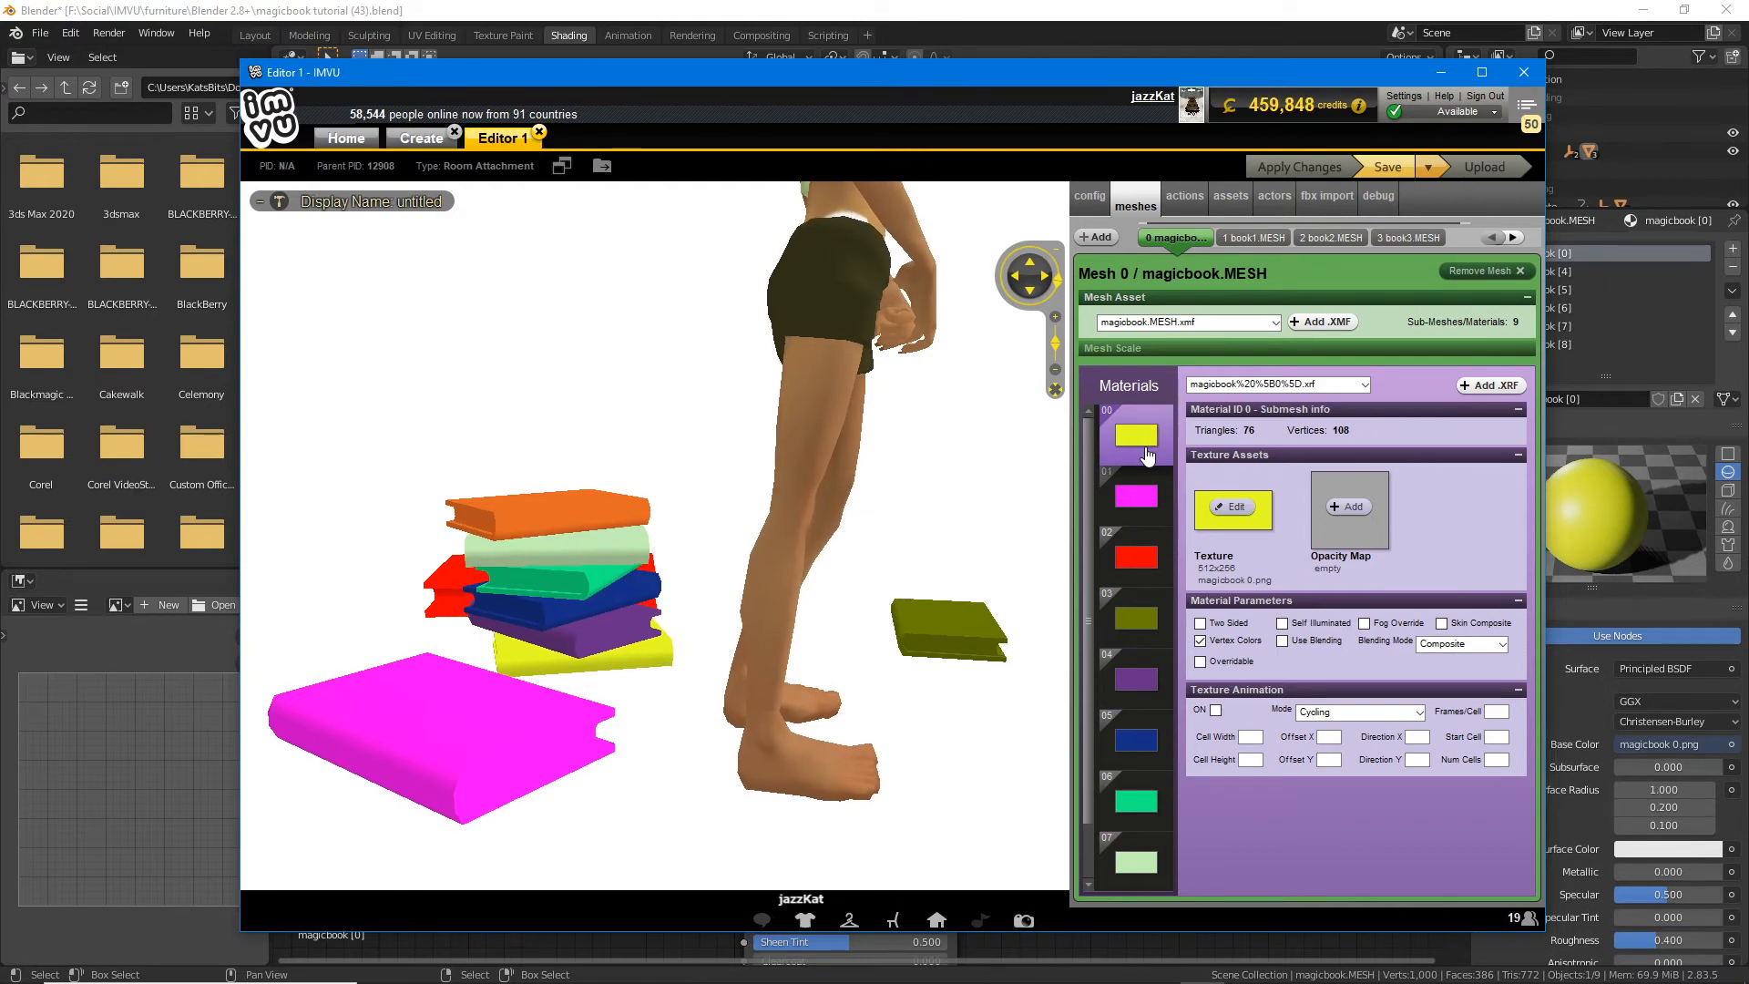
scroll(1146, 657, "down", 1)
scroll(1134, 510, "up", 1)
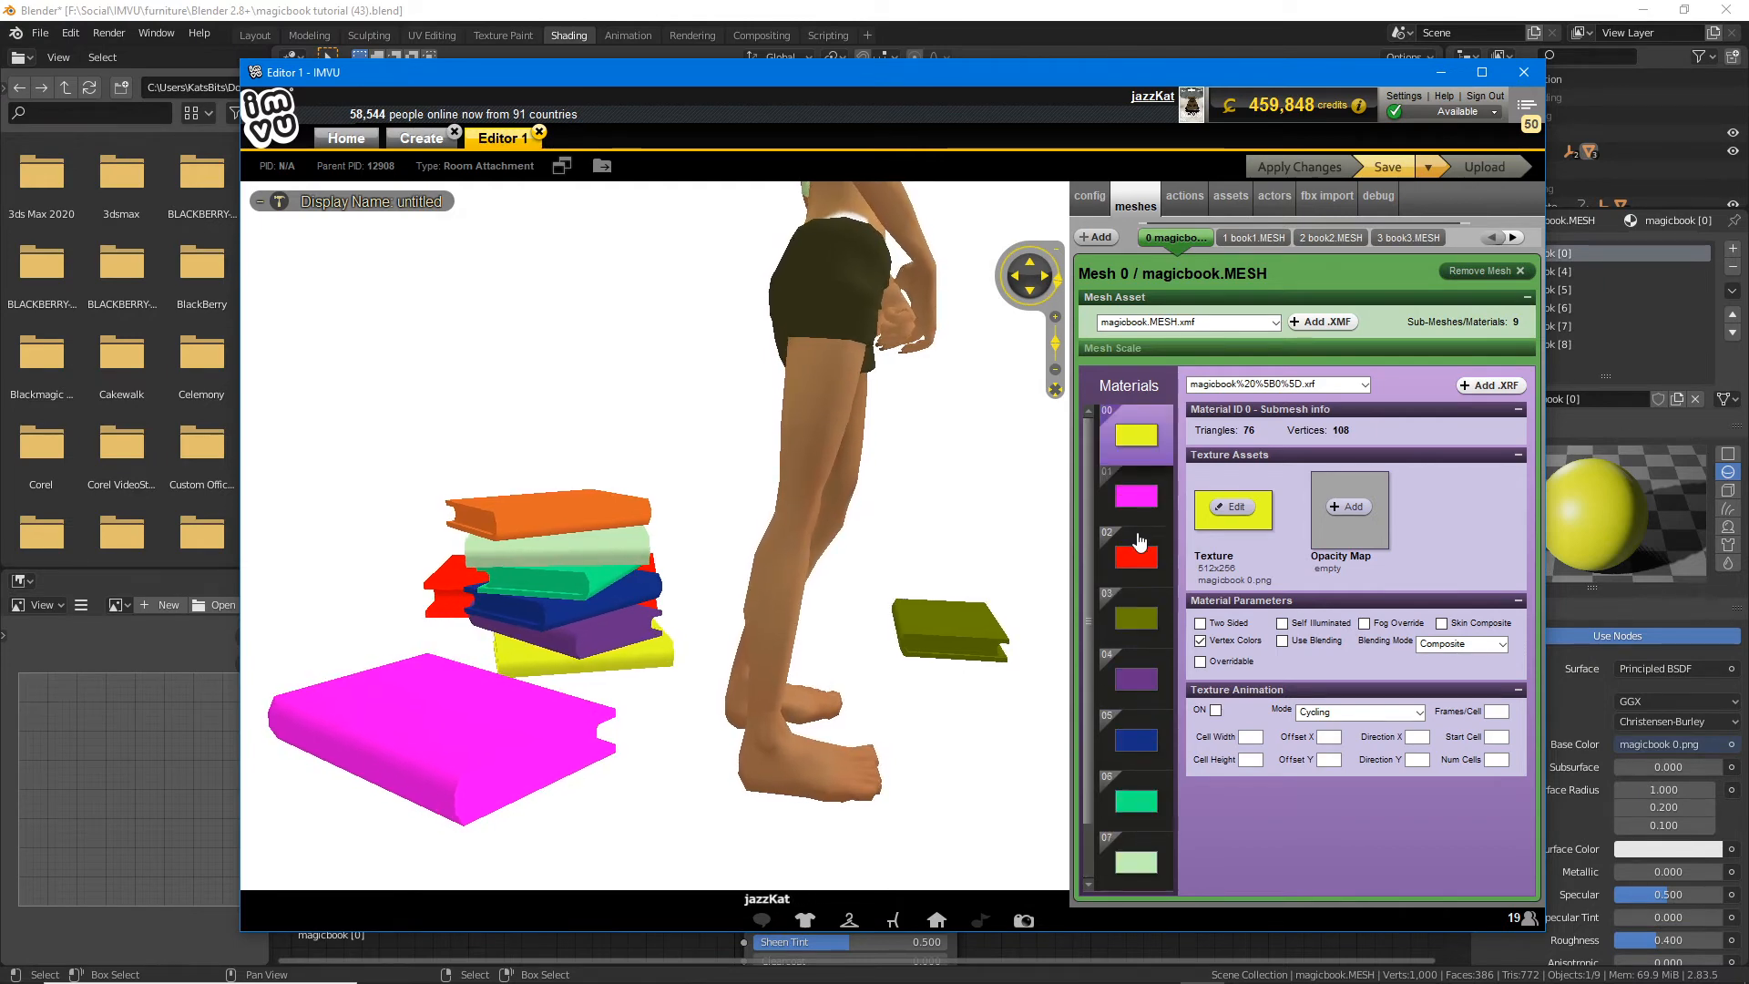
Step: Review the product's asset list, checking the file sizes of the imported materials, skeleton, meshes and animations
left_click(1230, 198)
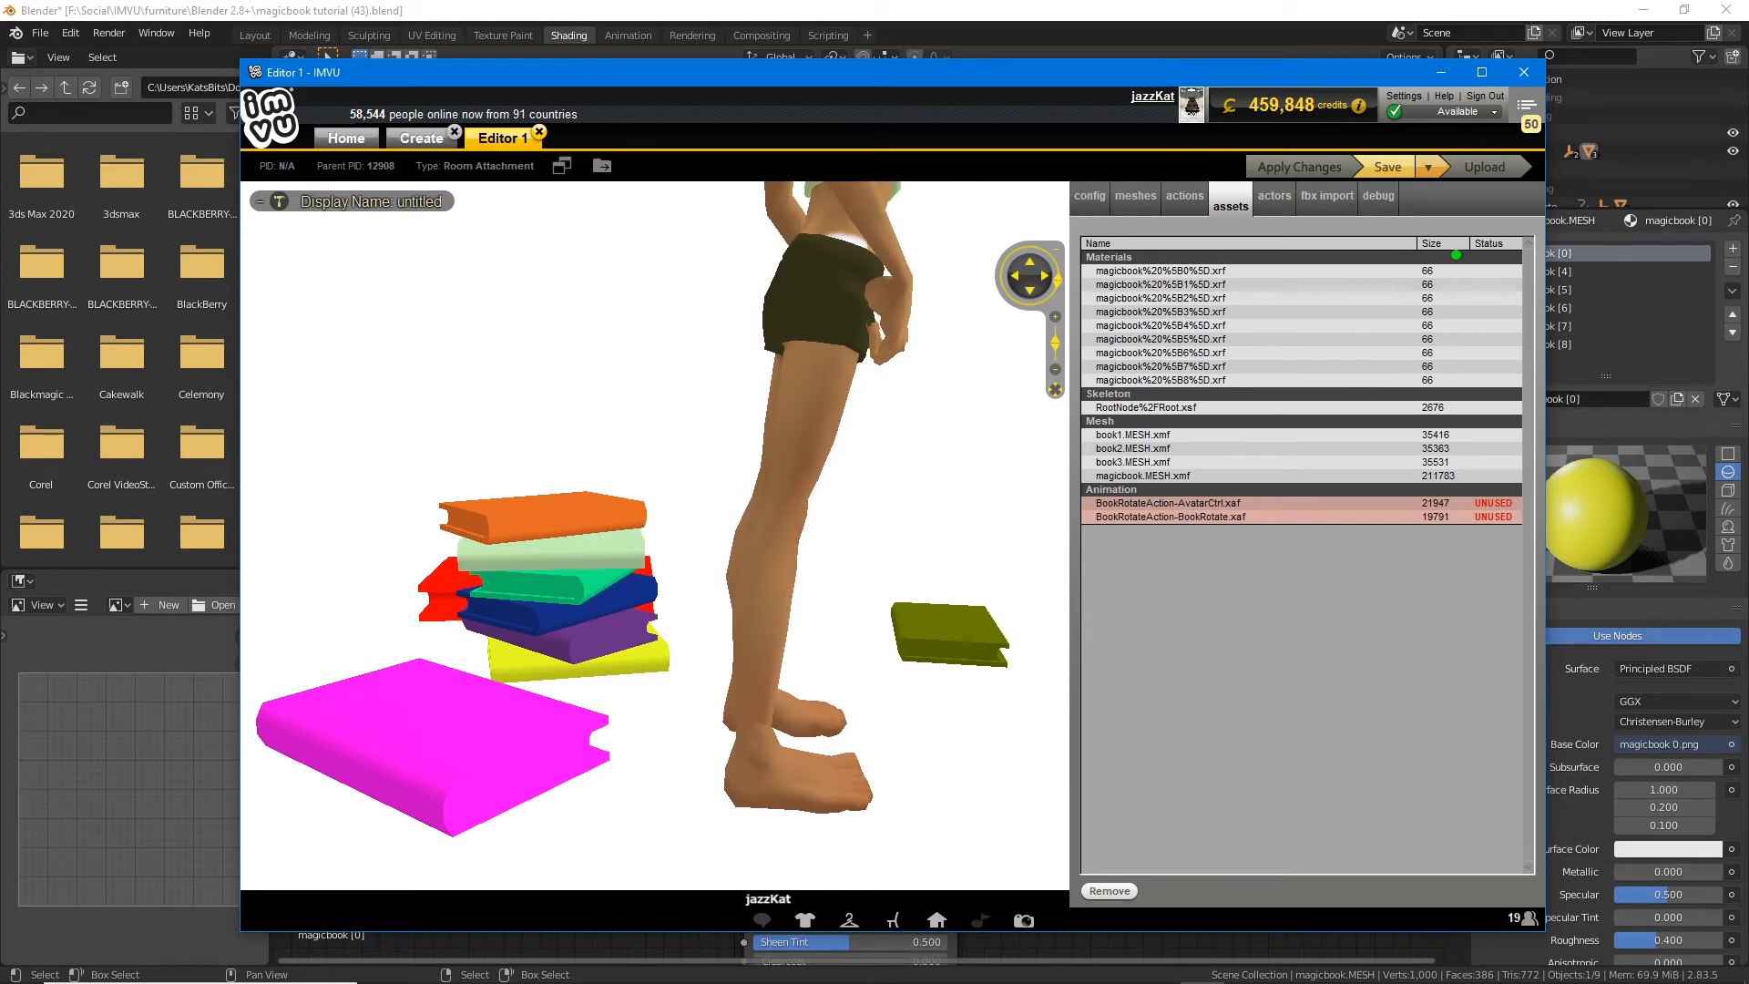
mouse_move(1457, 266)
left_mouse_down()
mouse_move(1442, 385)
mouse_move(1398, 251)
mouse_move(1464, 246)
left_mouse_up()
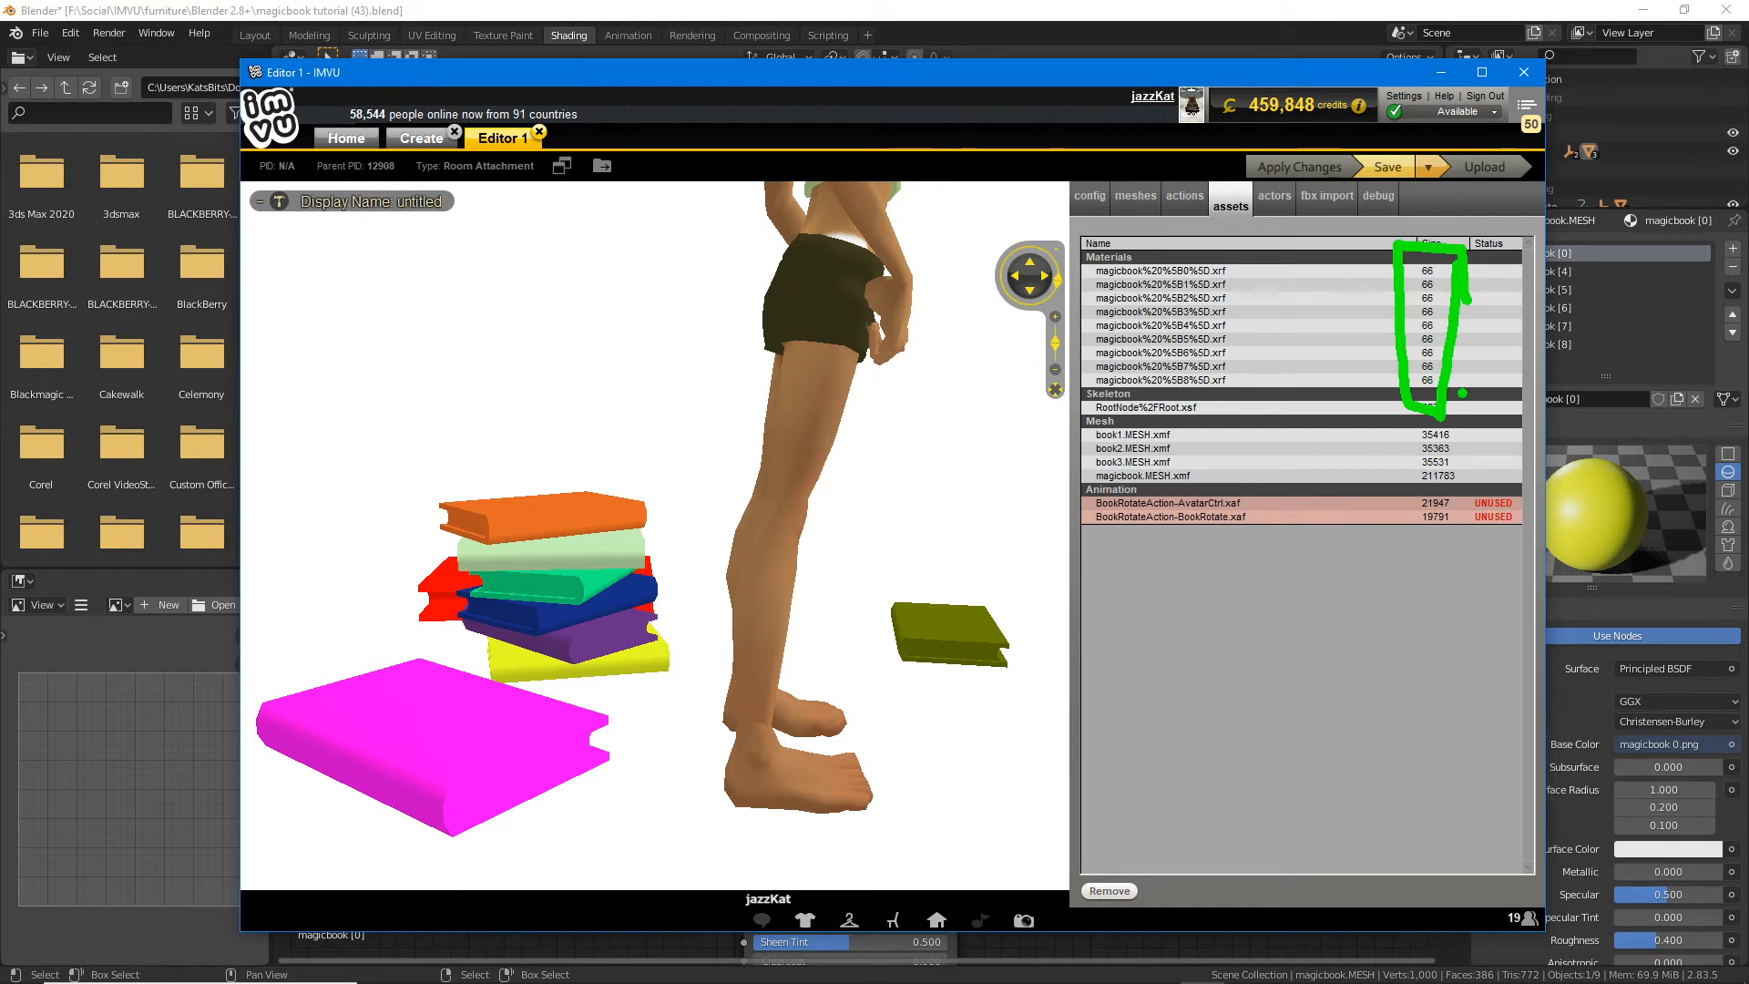
key("Escape")
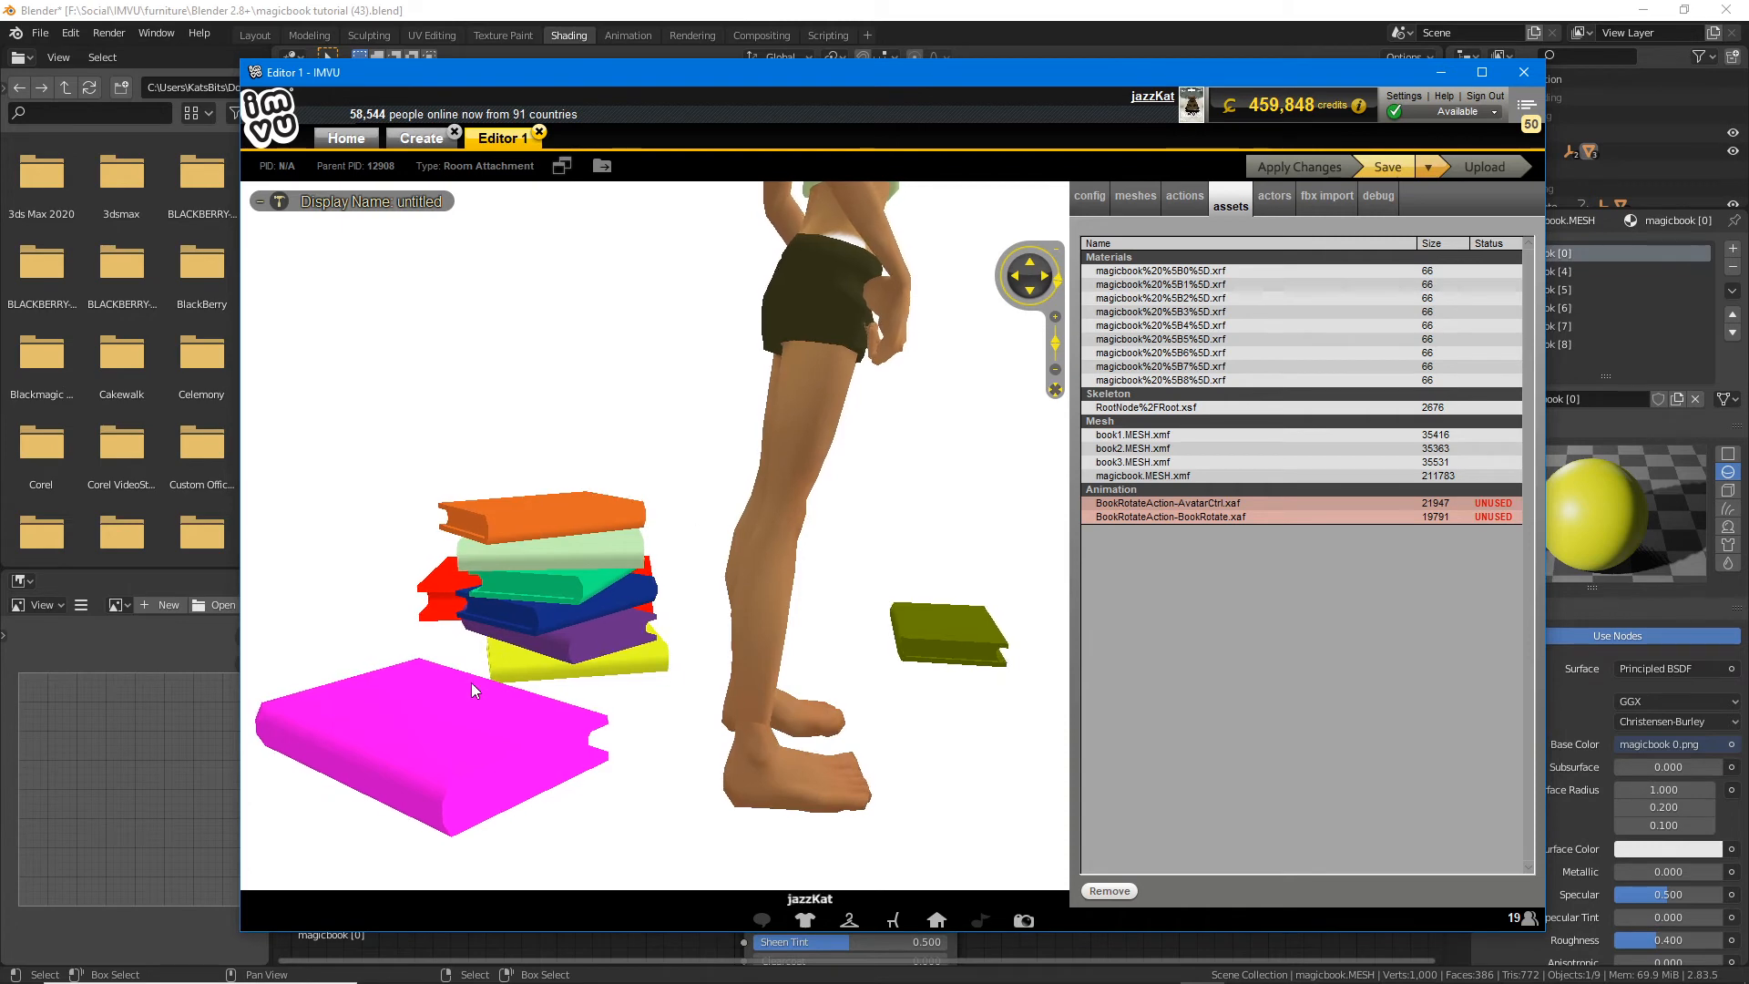
left_click_drag(454, 704, 515, 702)
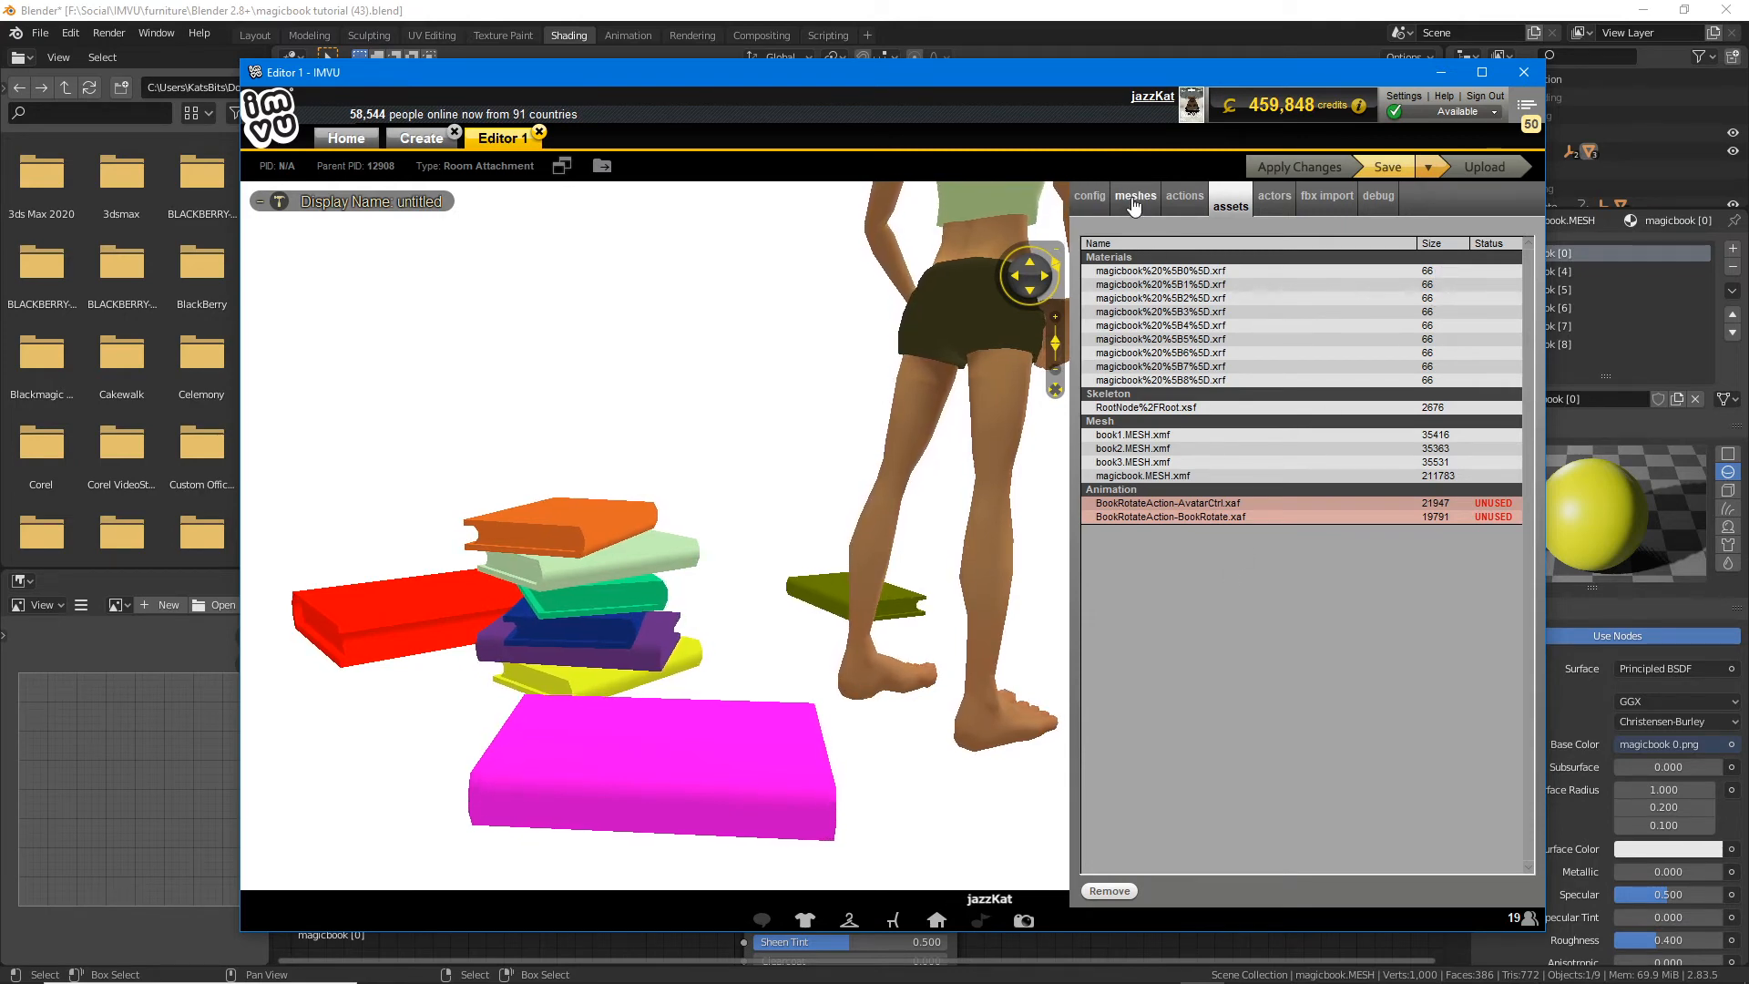
Step: Add an action with trigger stance.Idle, type Room, and After Playing set to Pick same Ensemble
left_click(1186, 199)
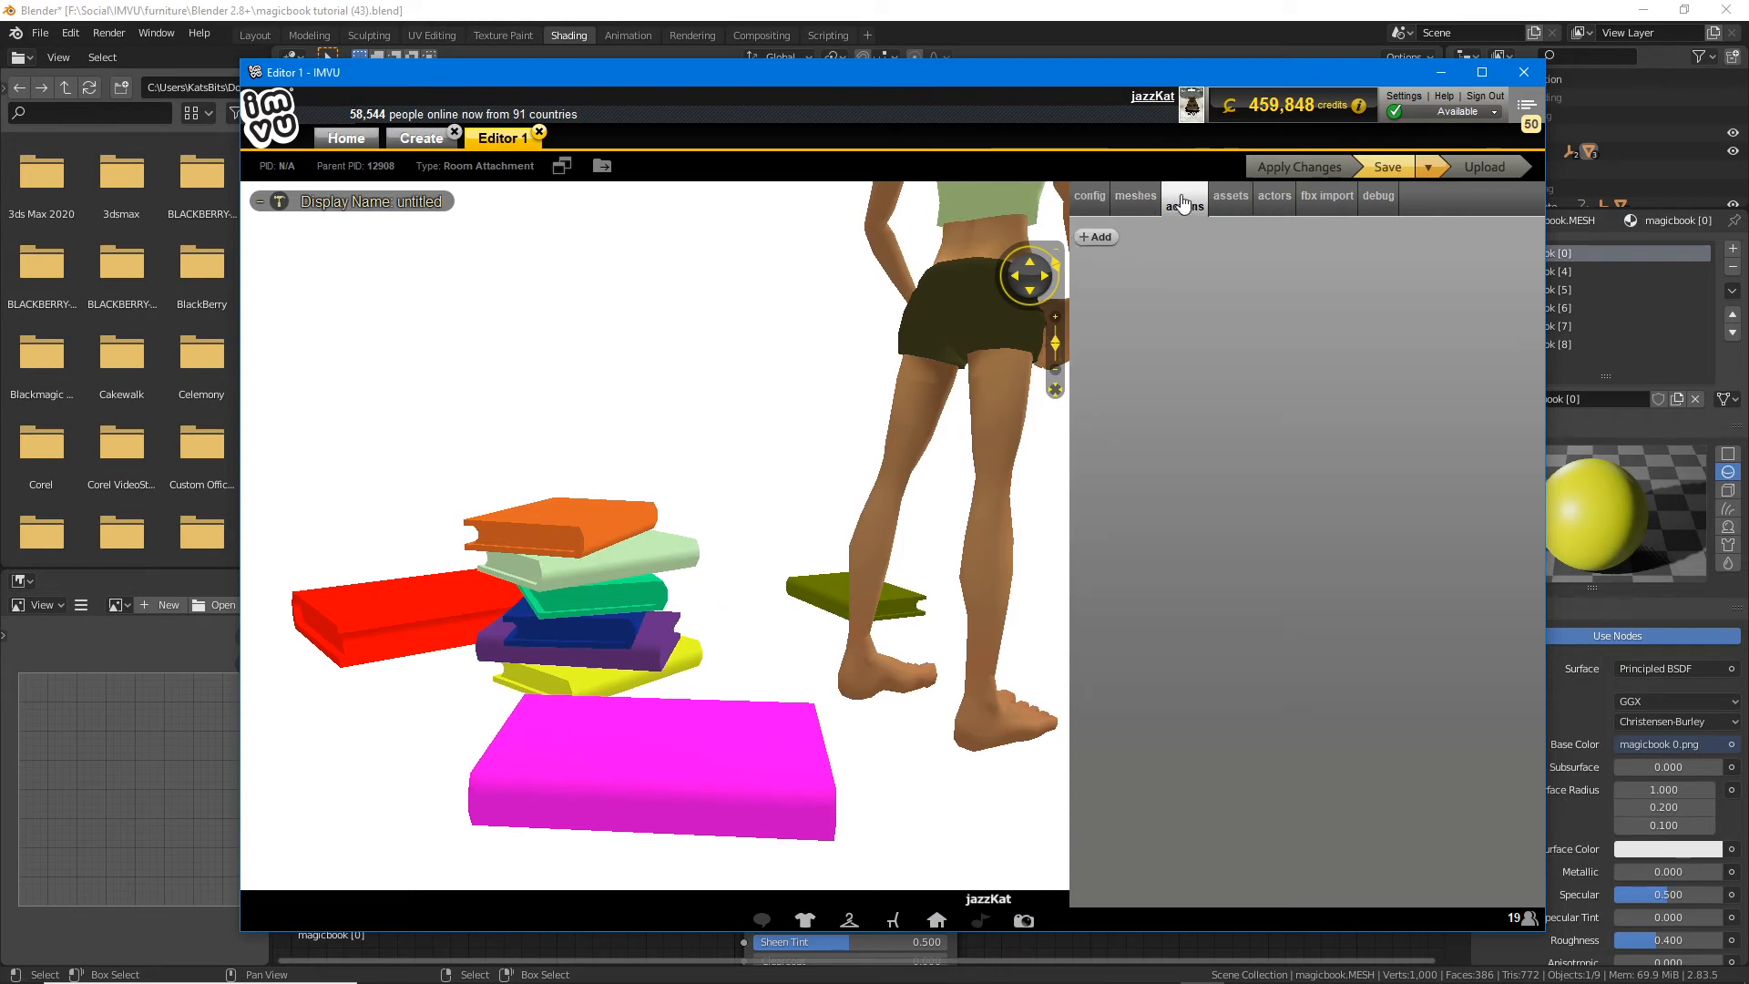
left_click(1099, 260)
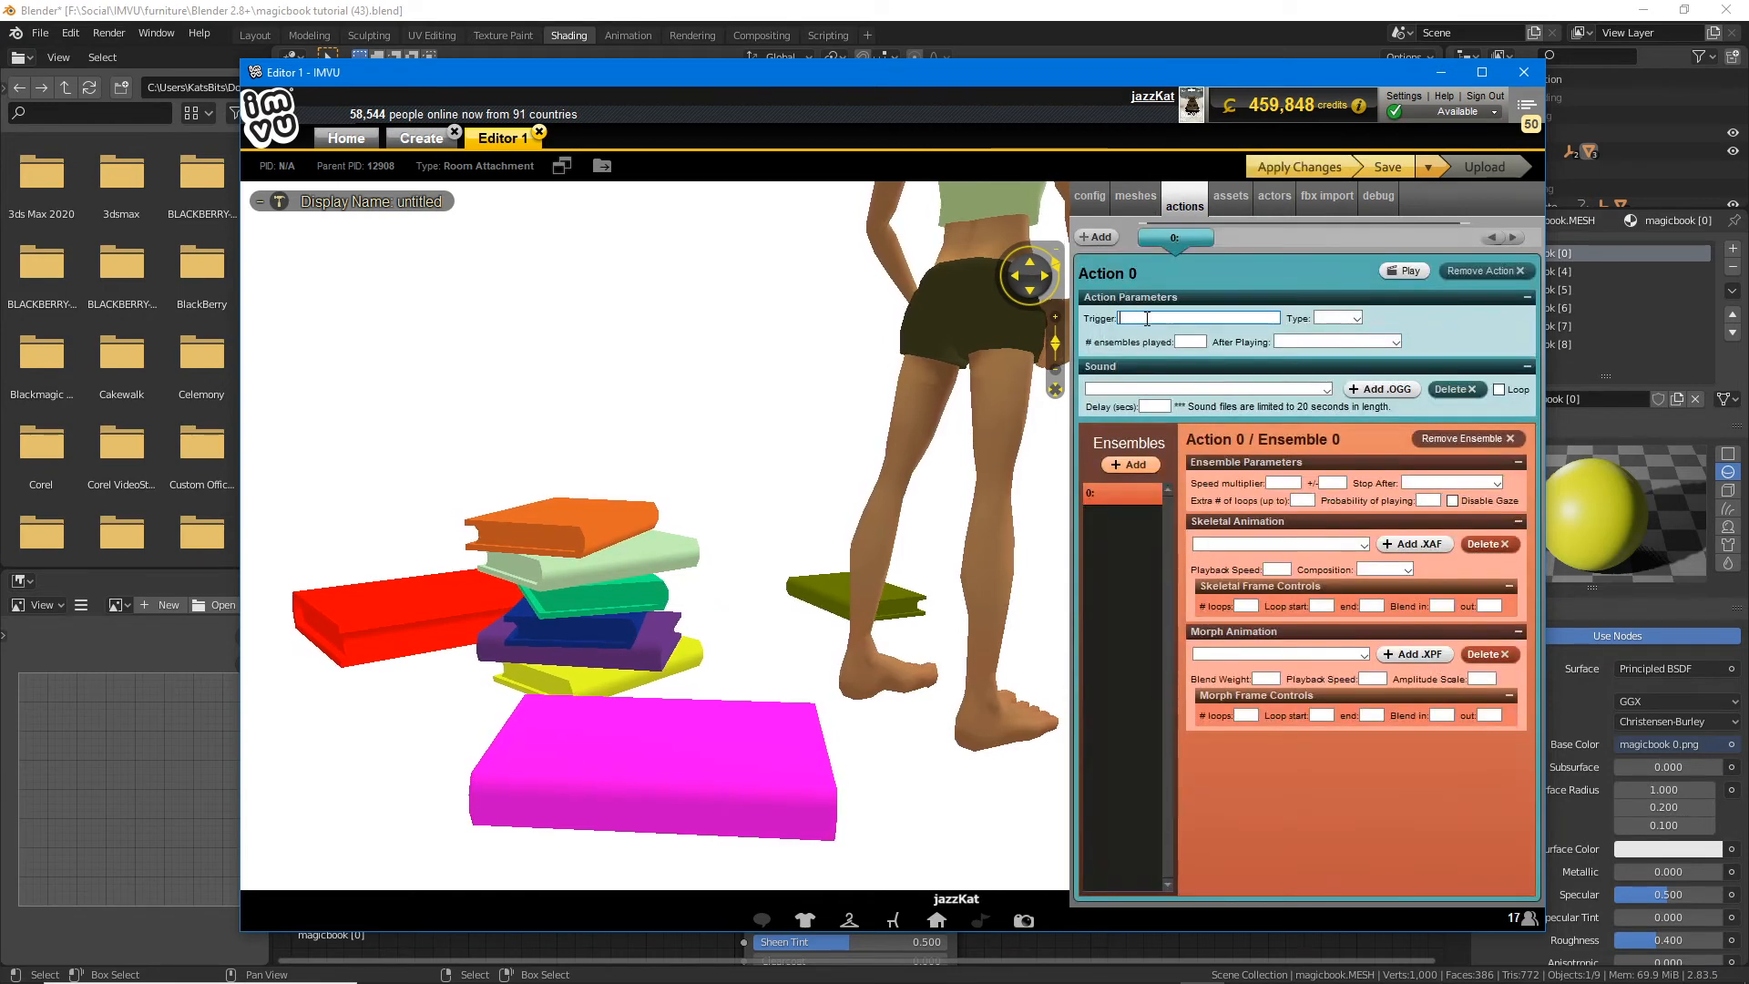
type("stance")
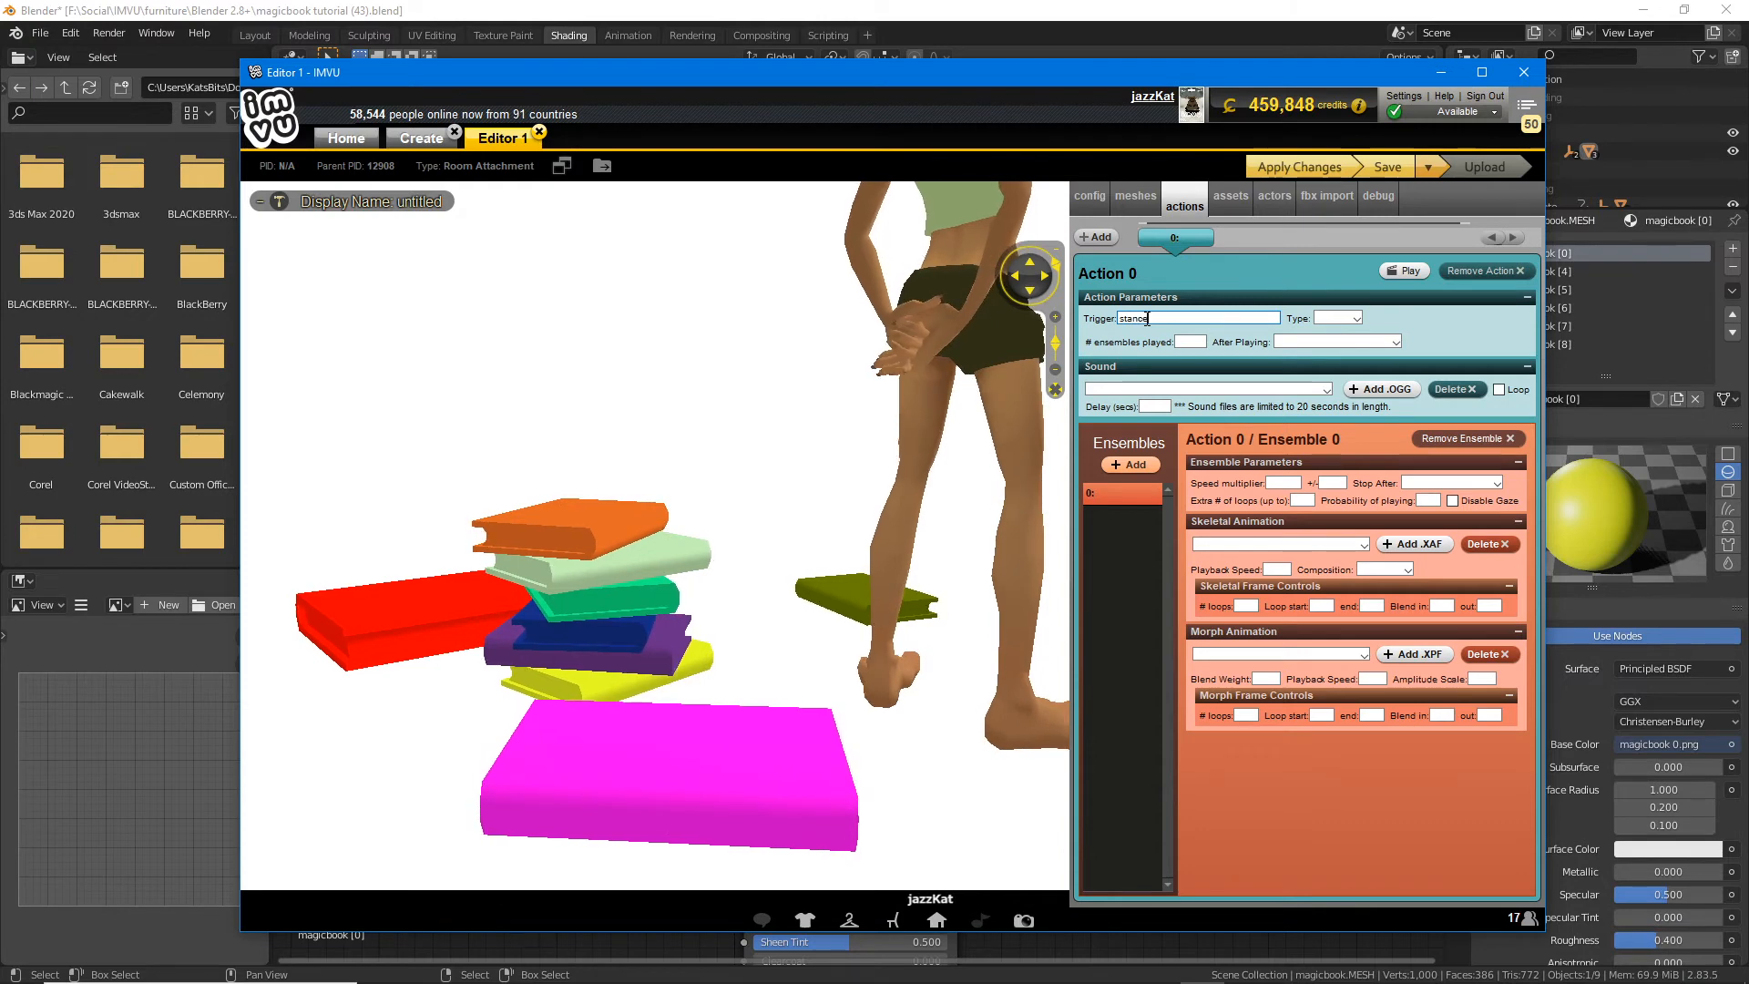
type("_Idle")
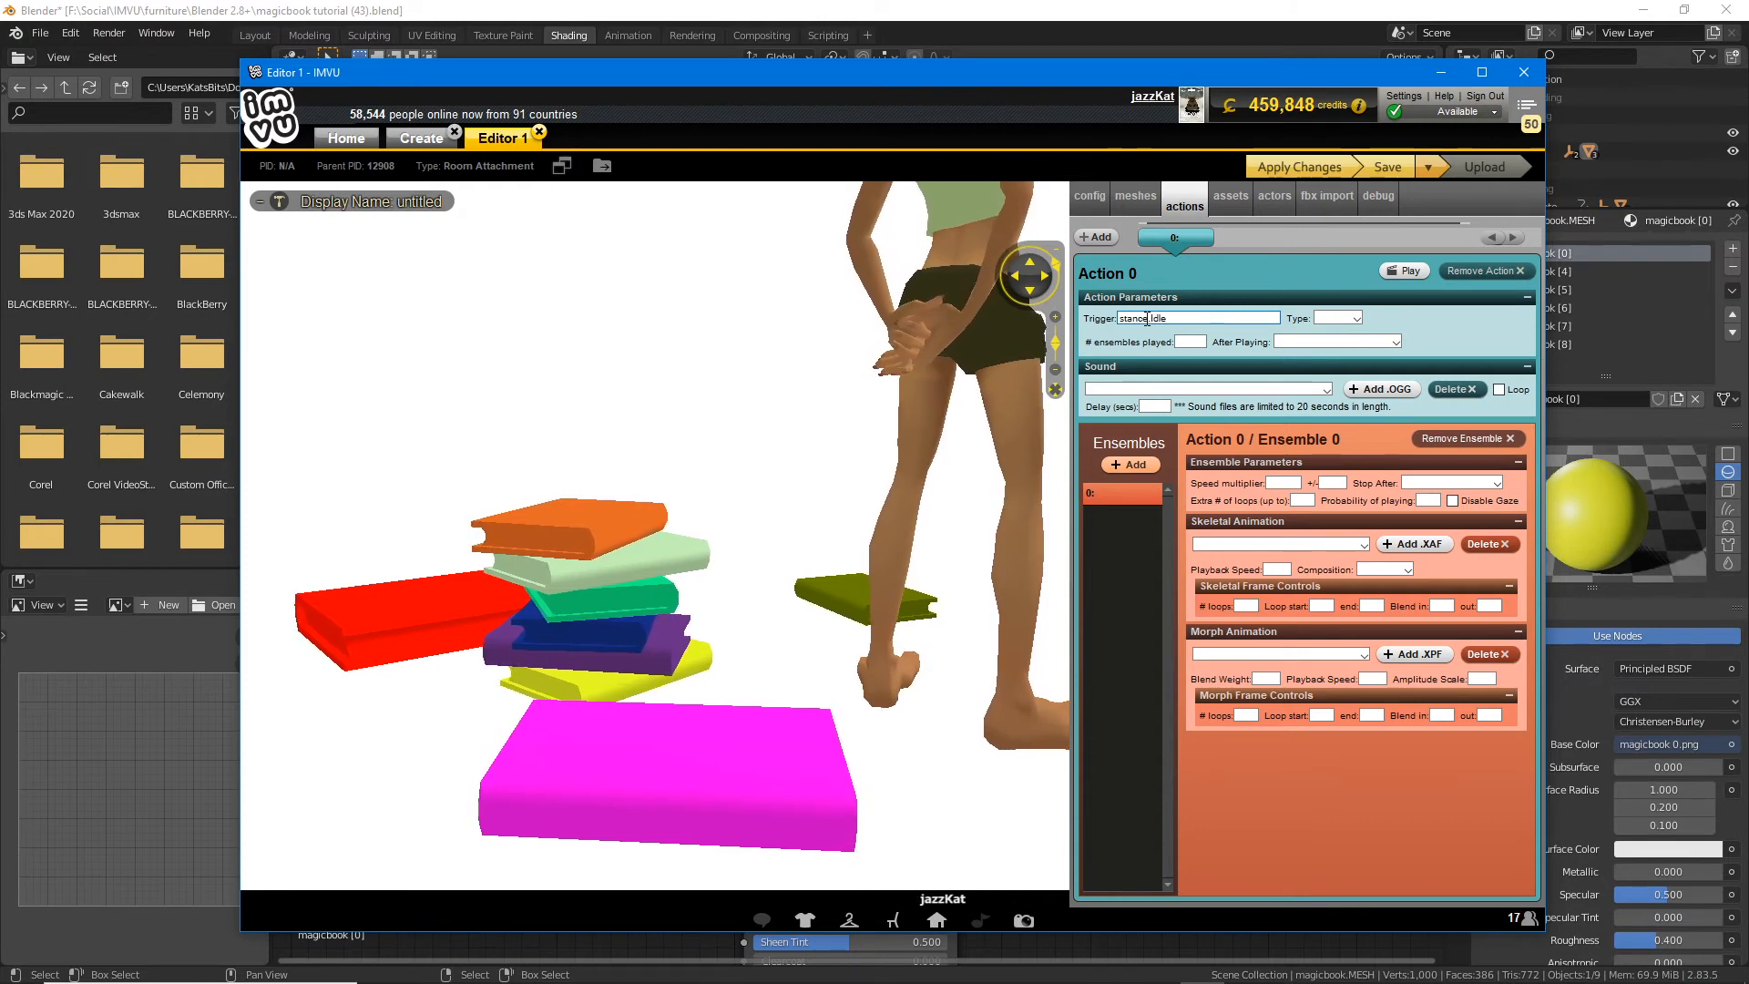
left_click(1346, 318)
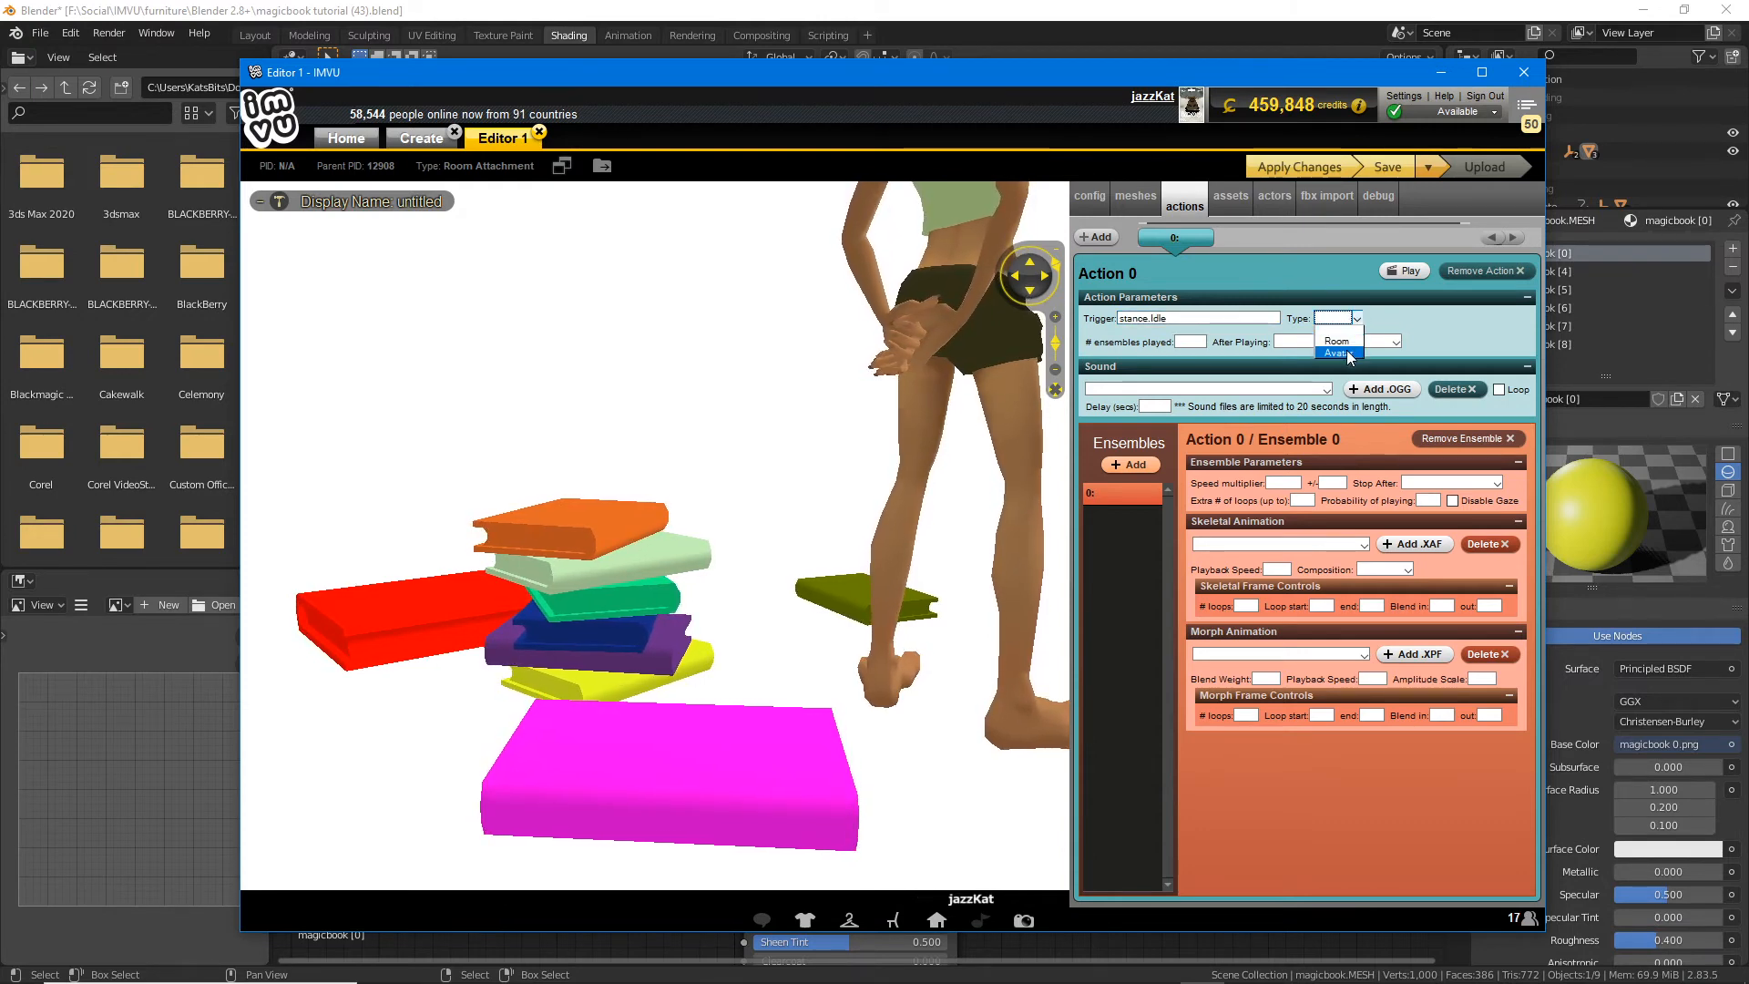
left_click(1337, 340)
left_click(1339, 342)
left_click(1339, 380)
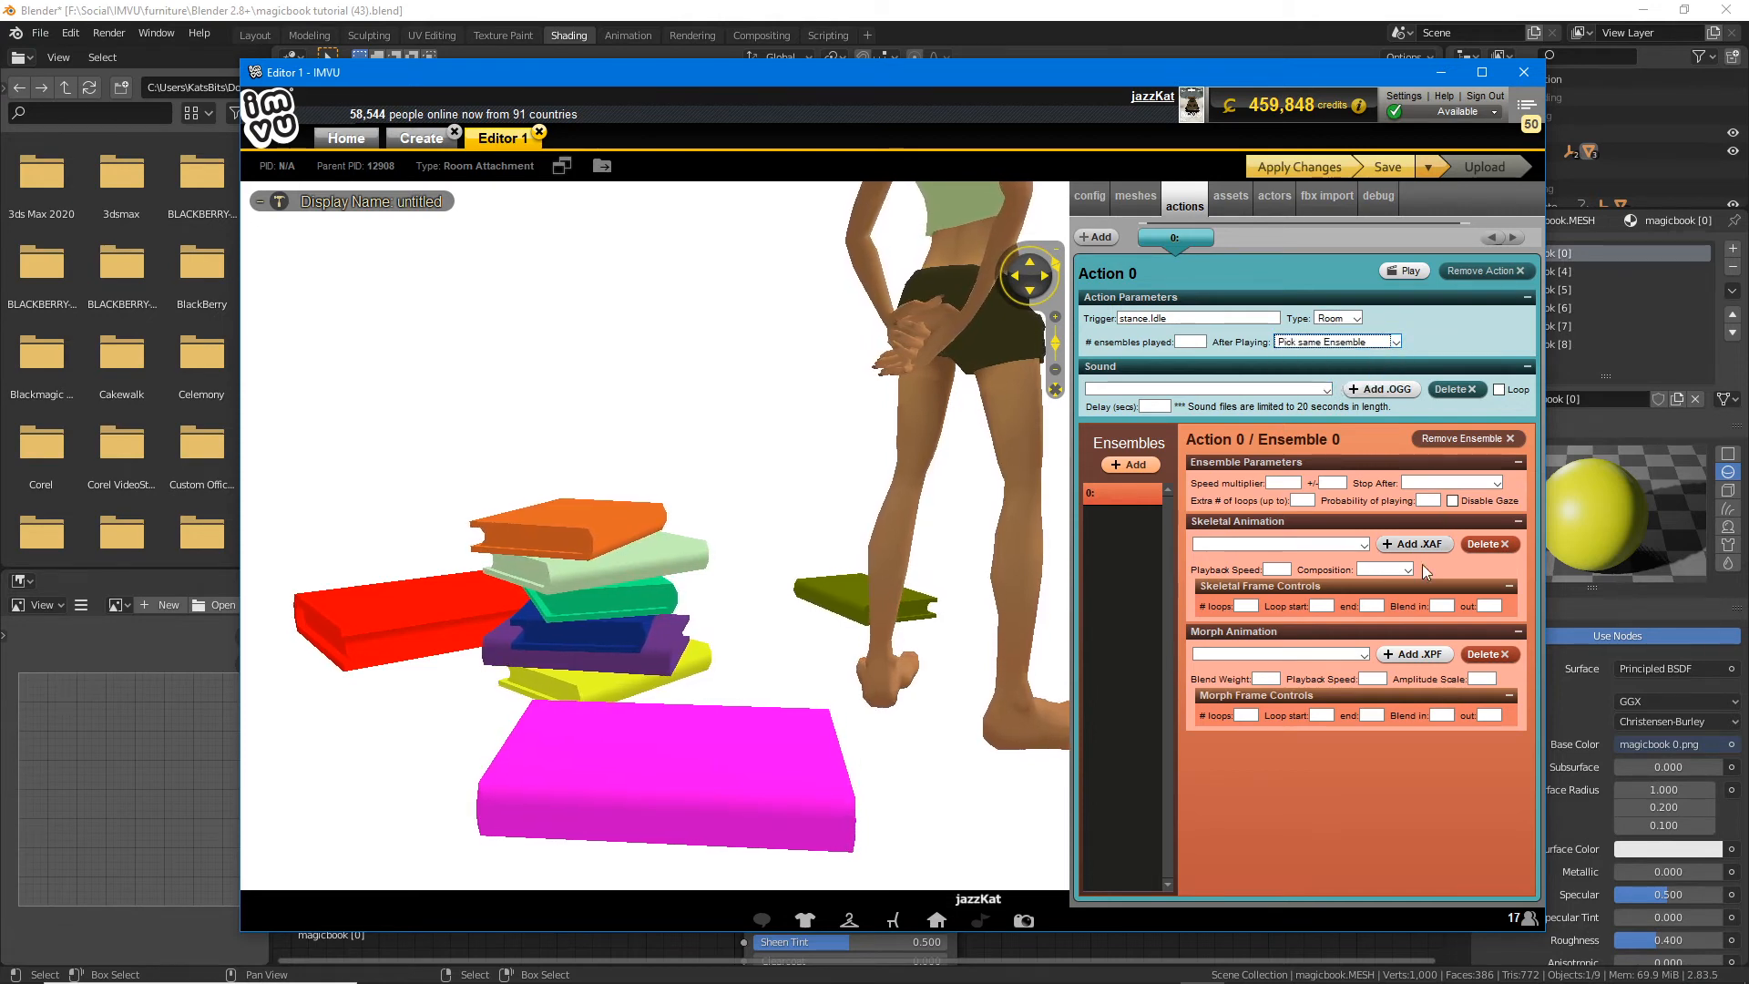
Step: Assign BookRotateAction-BookRotate.xaf as the ensemble's skeletal animation with 0 loops and Replace composition, and apply the changes
left_click(1234, 545)
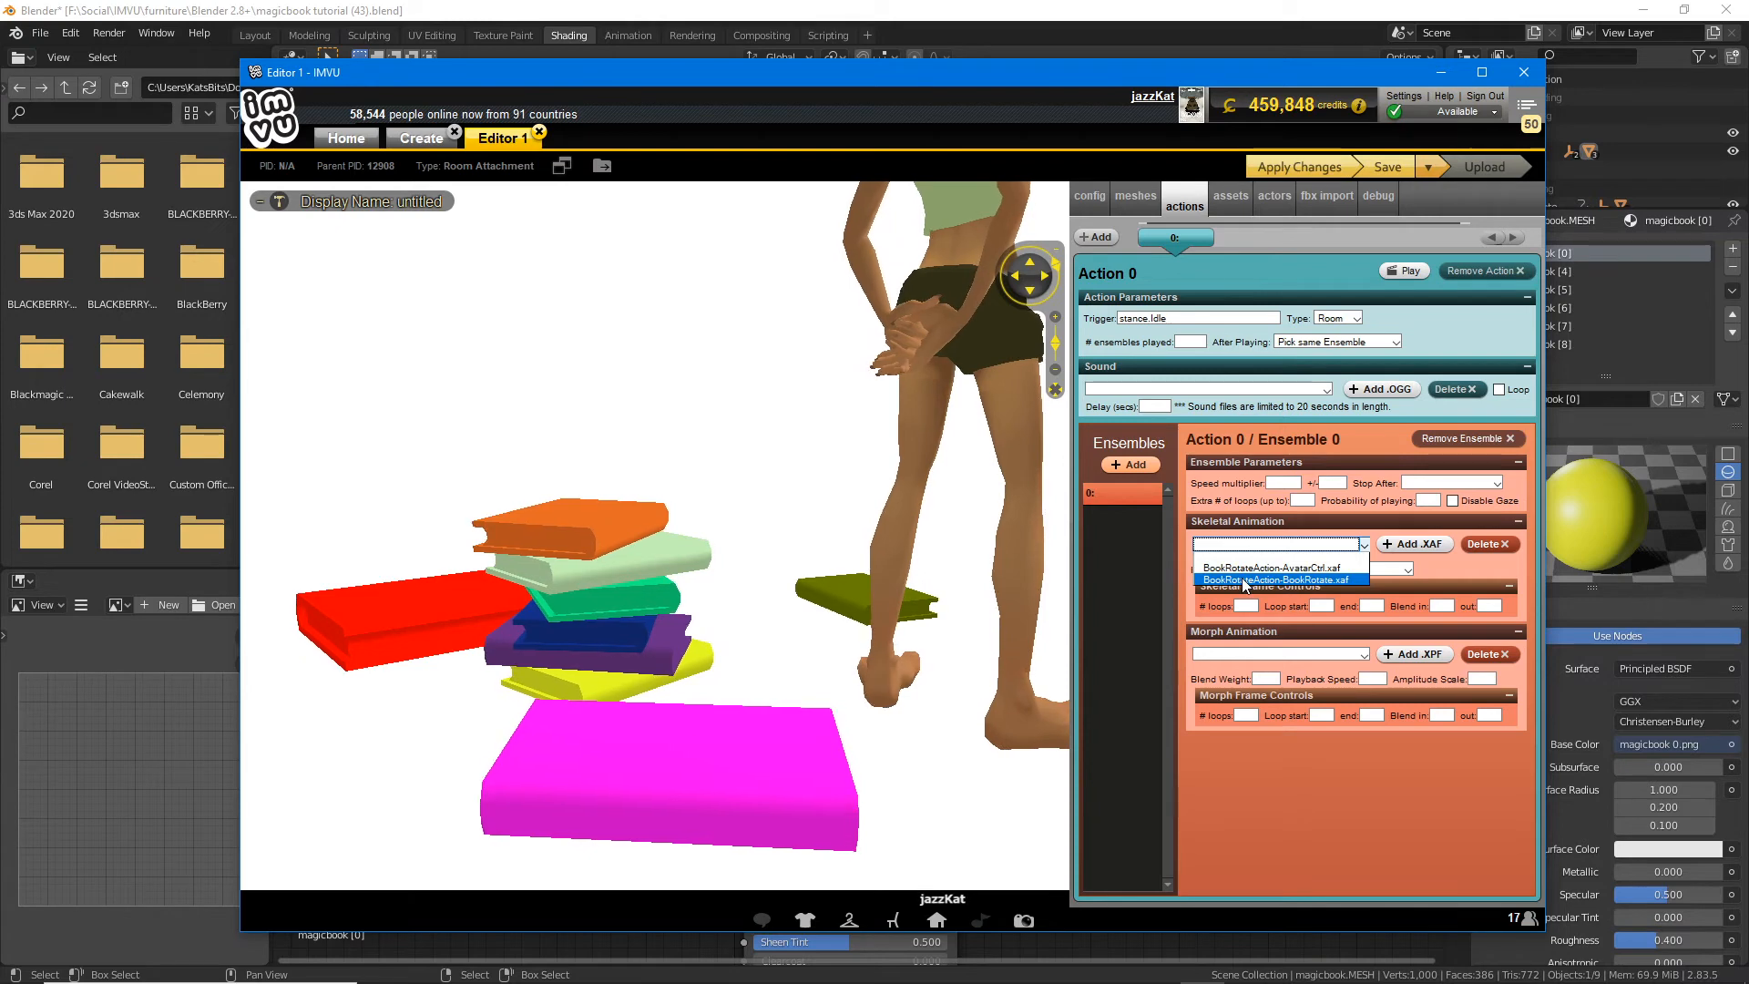
left_click(1245, 581)
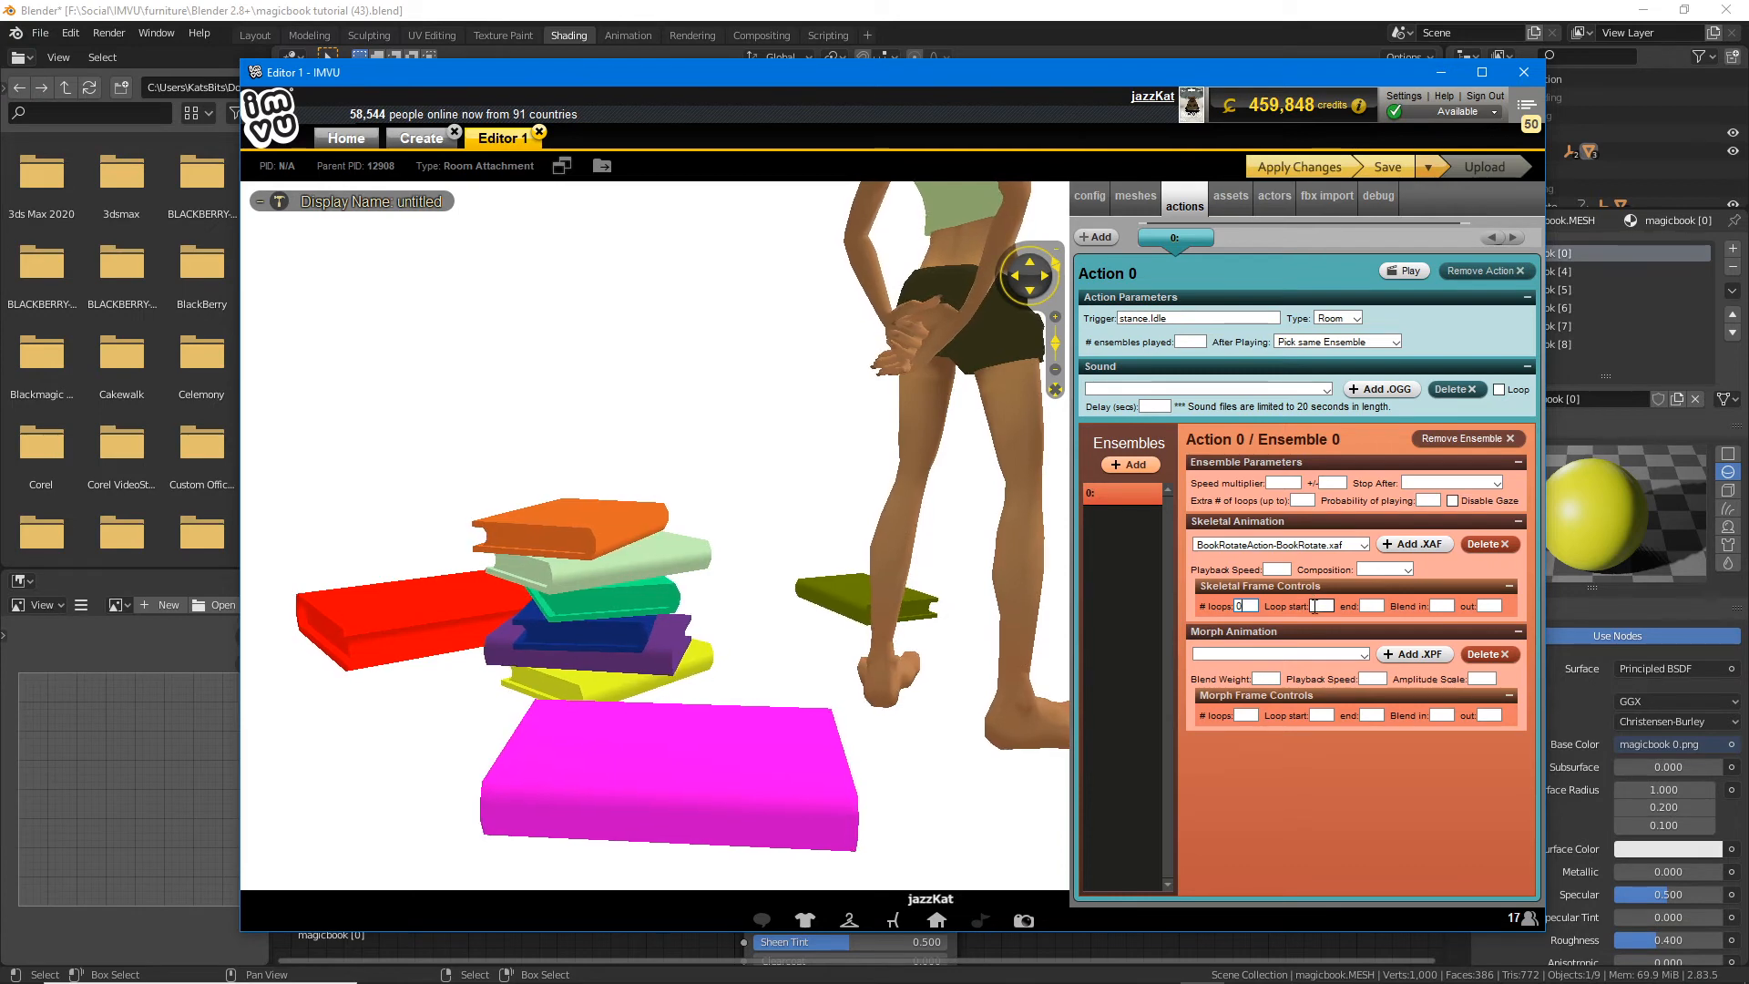
left_click(1407, 570)
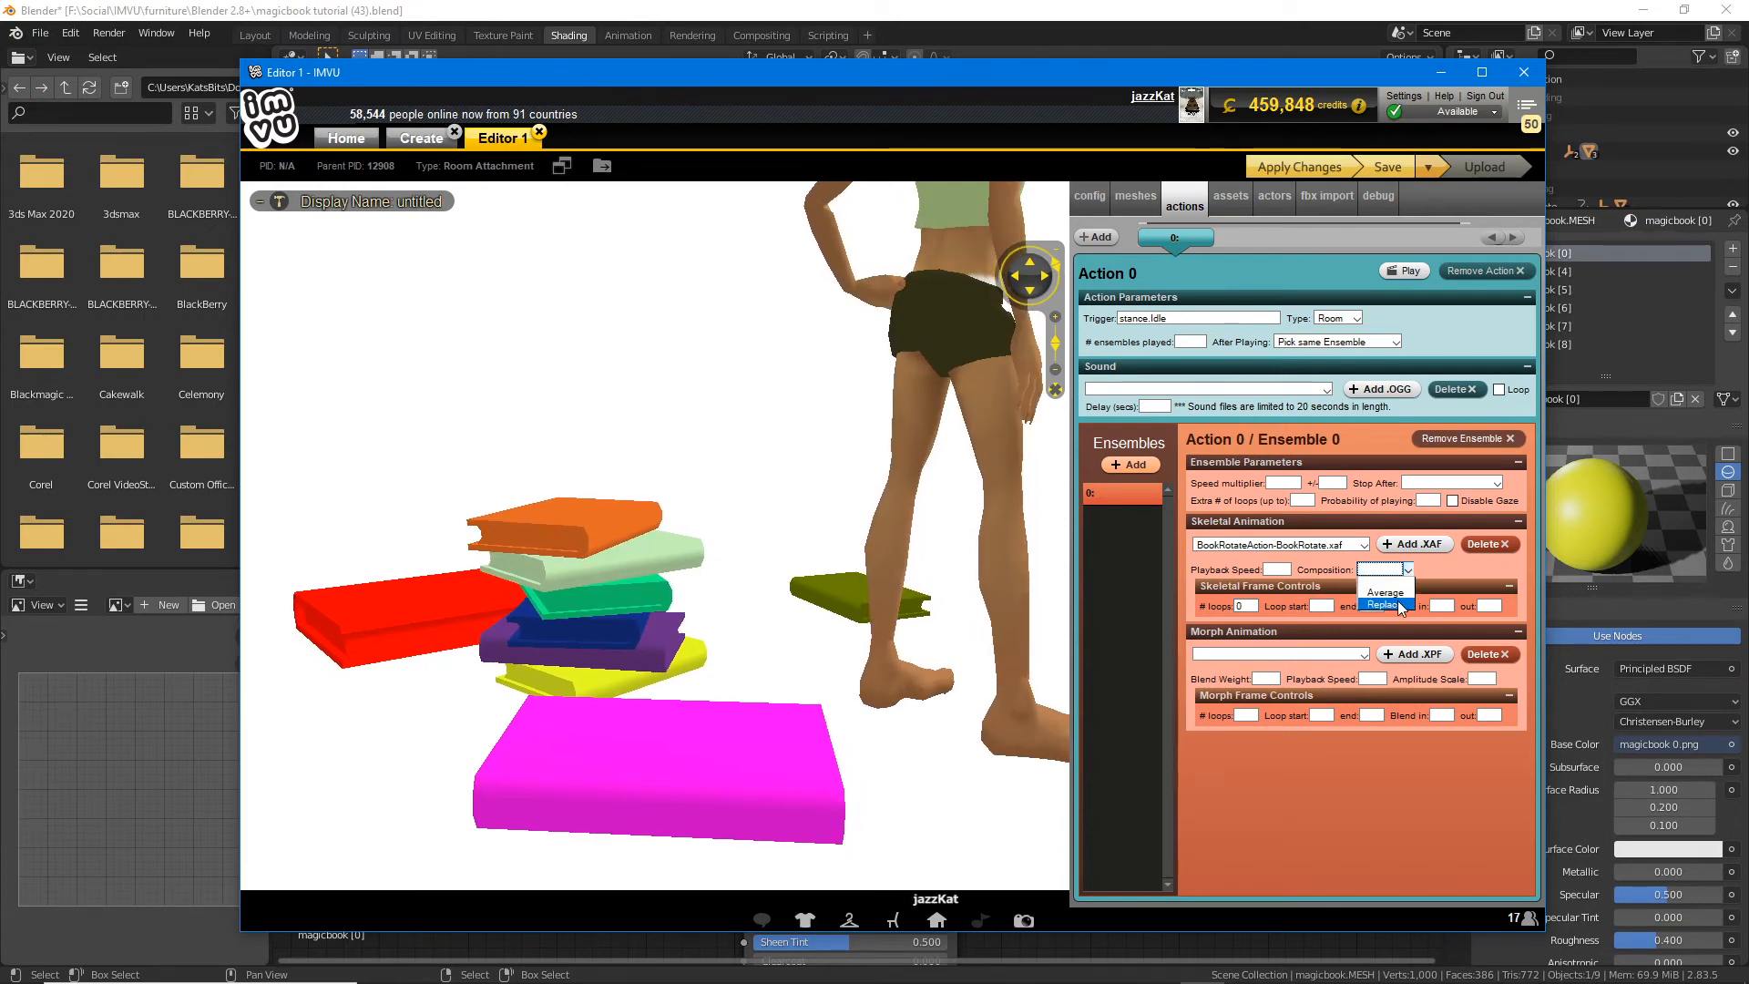
left_click(1385, 605)
left_click(1302, 168)
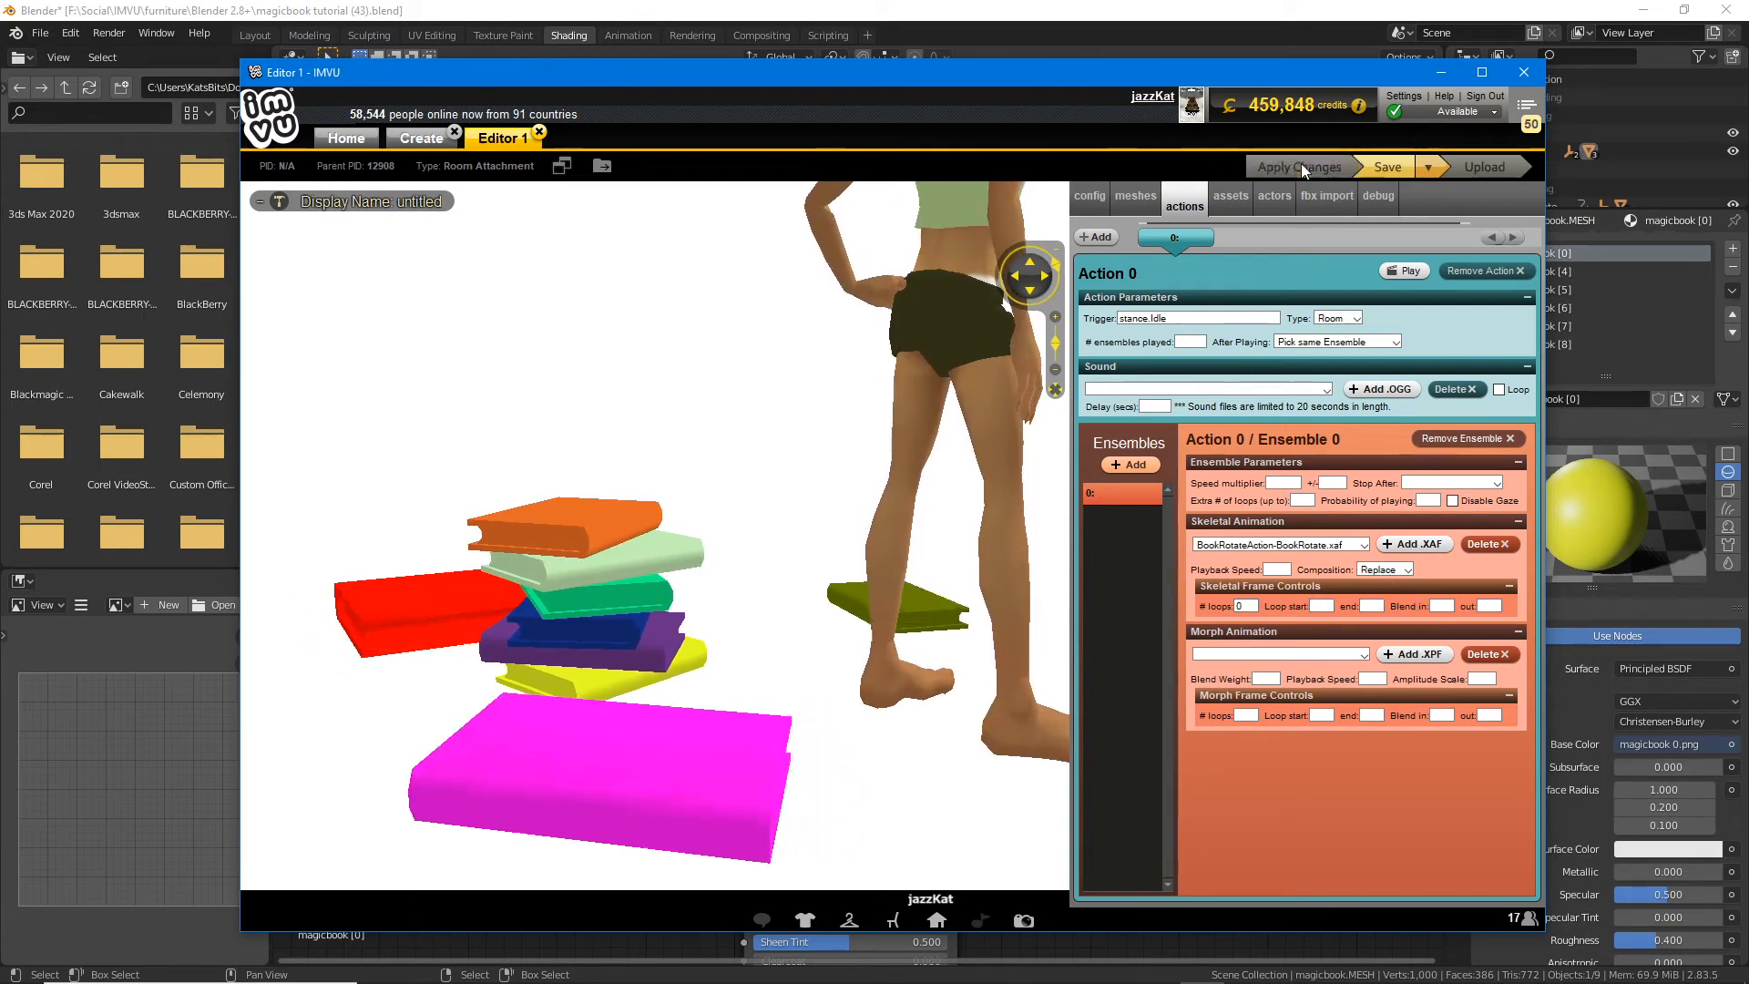
left_click(829, 625)
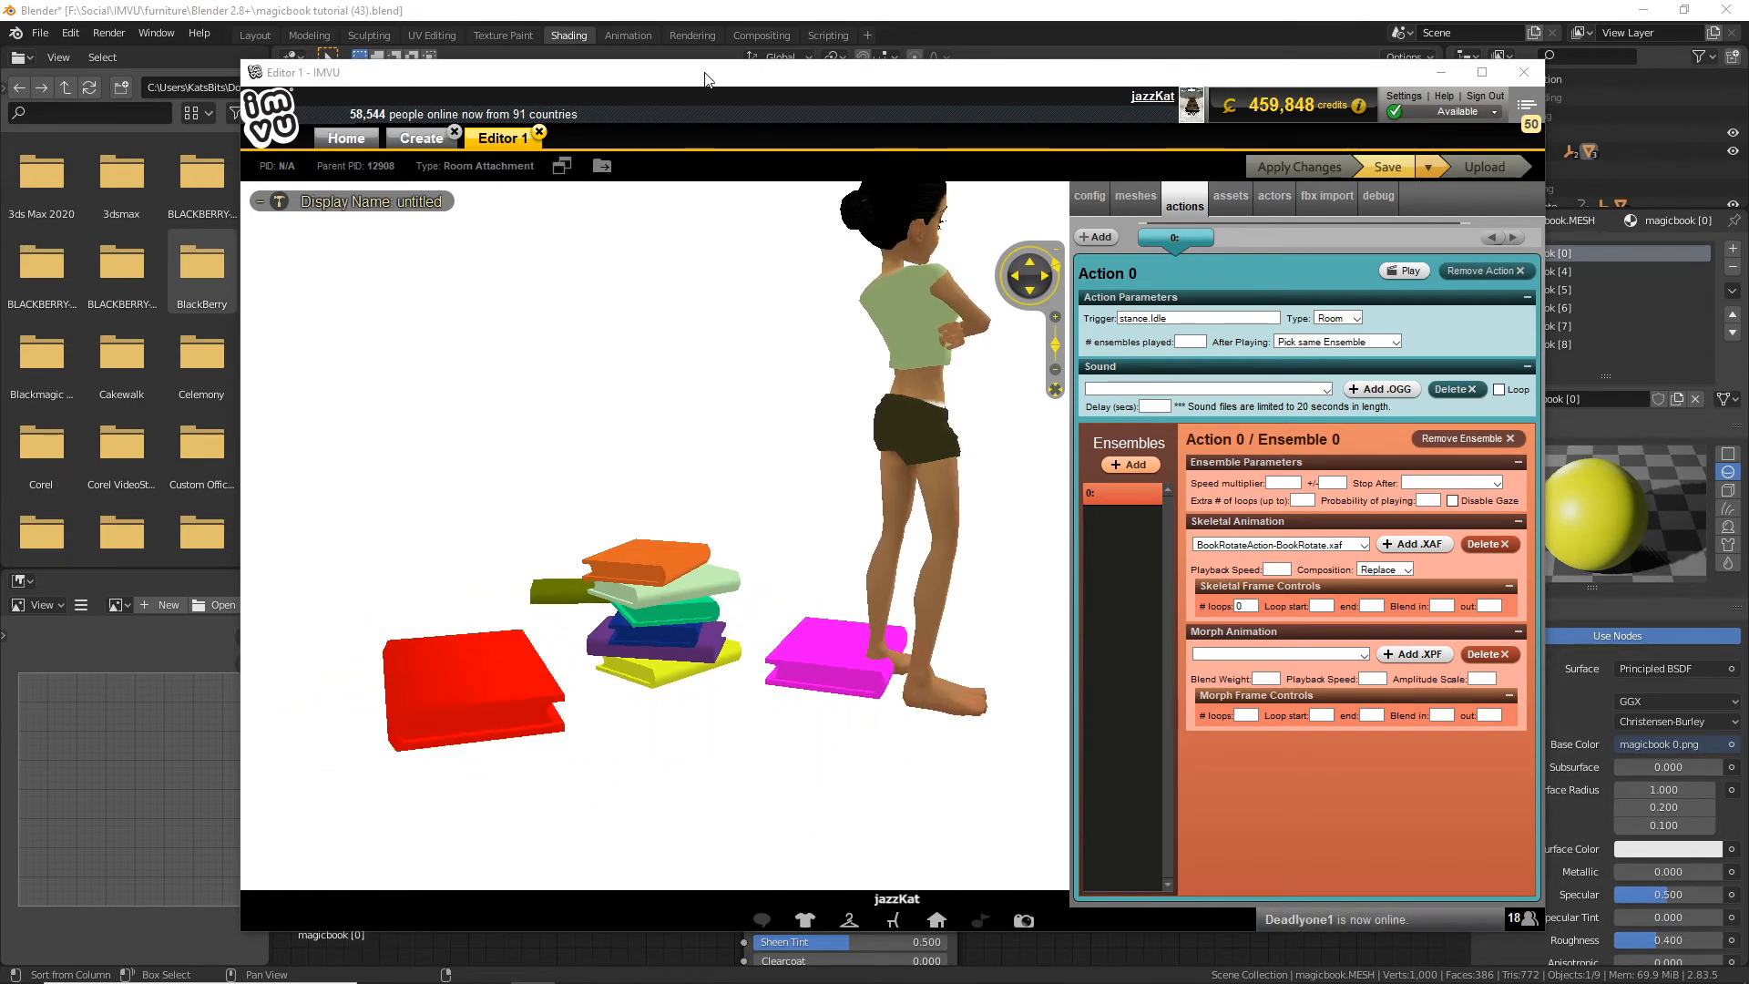
left_click(682, 635)
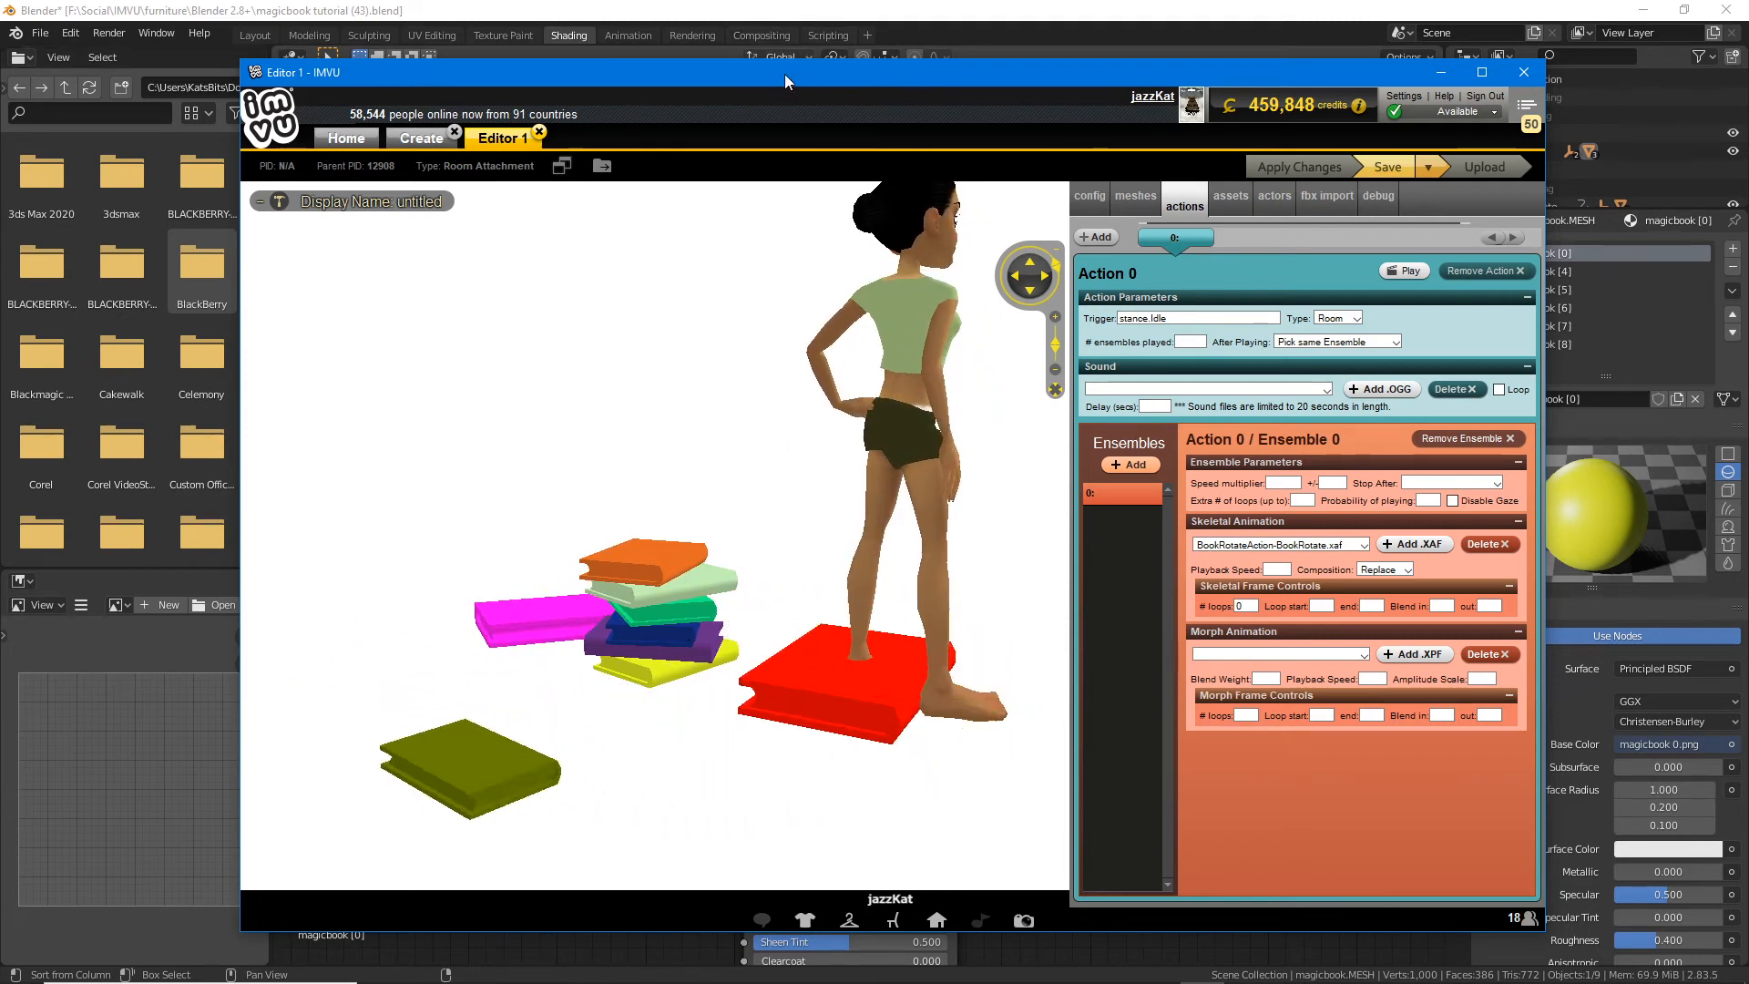
Step: Return to the Blender scene, inspect the material of the magenta book1.MESH, and shrink the window beside IMVU
left_click_drag(1030, 79, 831, 19)
left_click(832, 18)
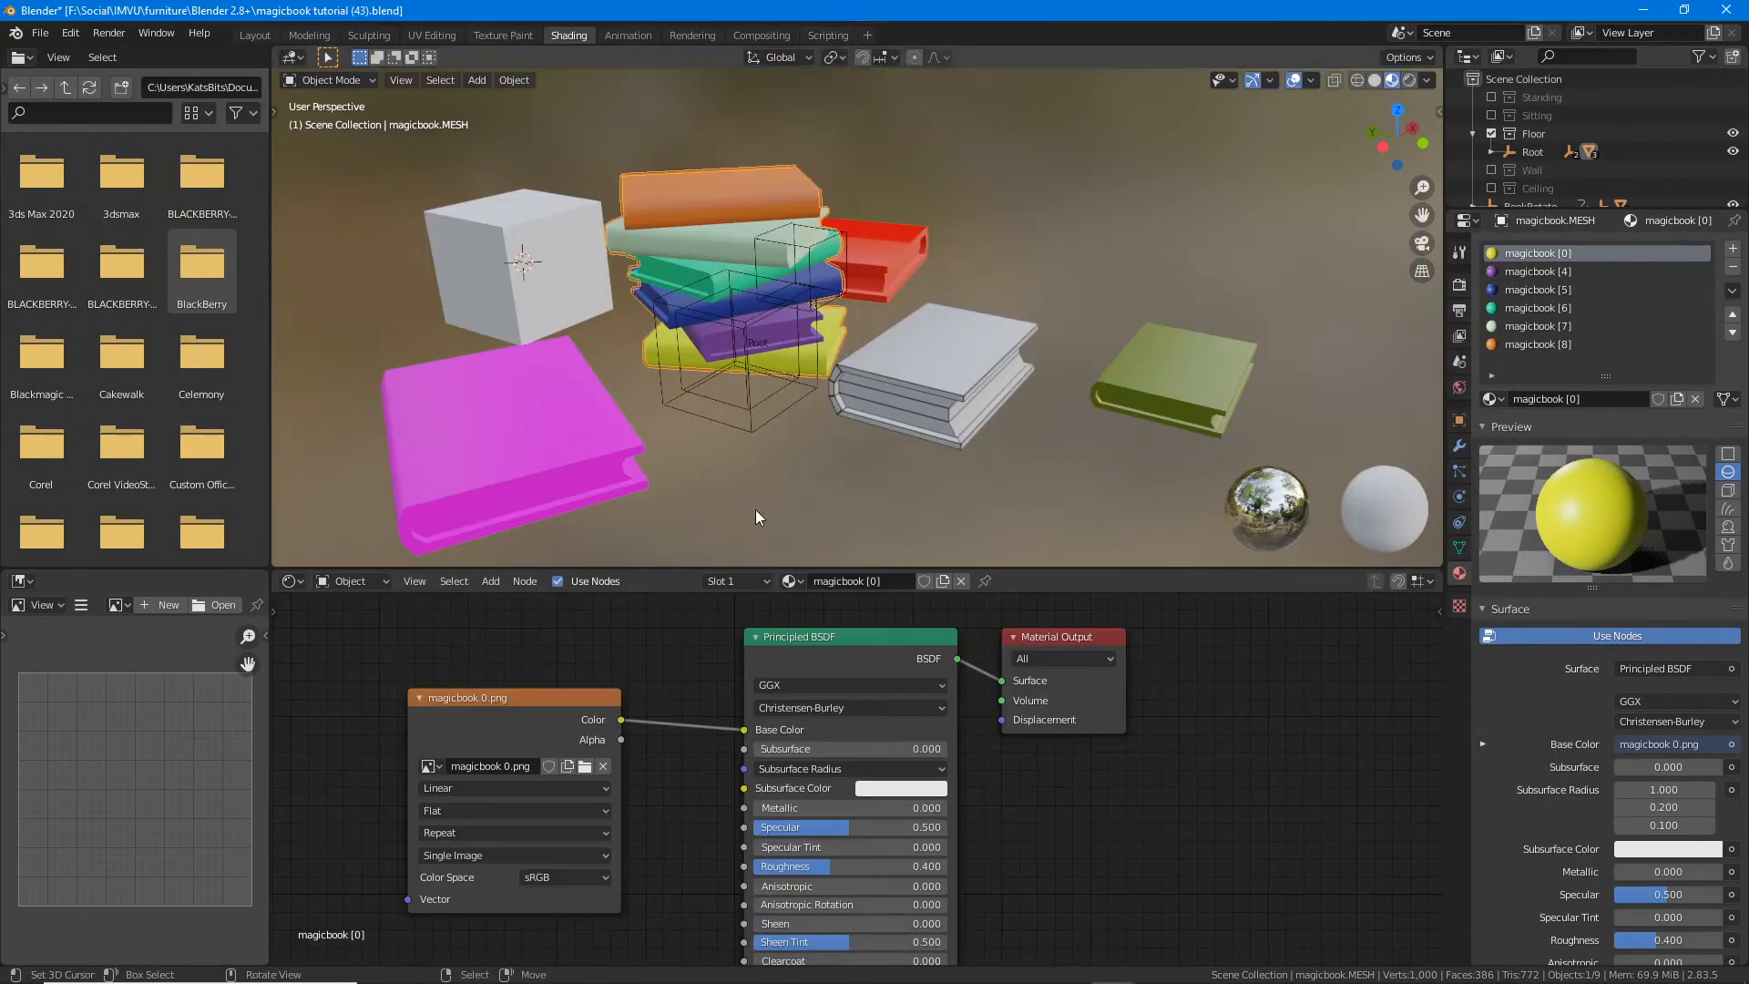
middle_click_drag(703, 377, 696, 264)
left_click(560, 496)
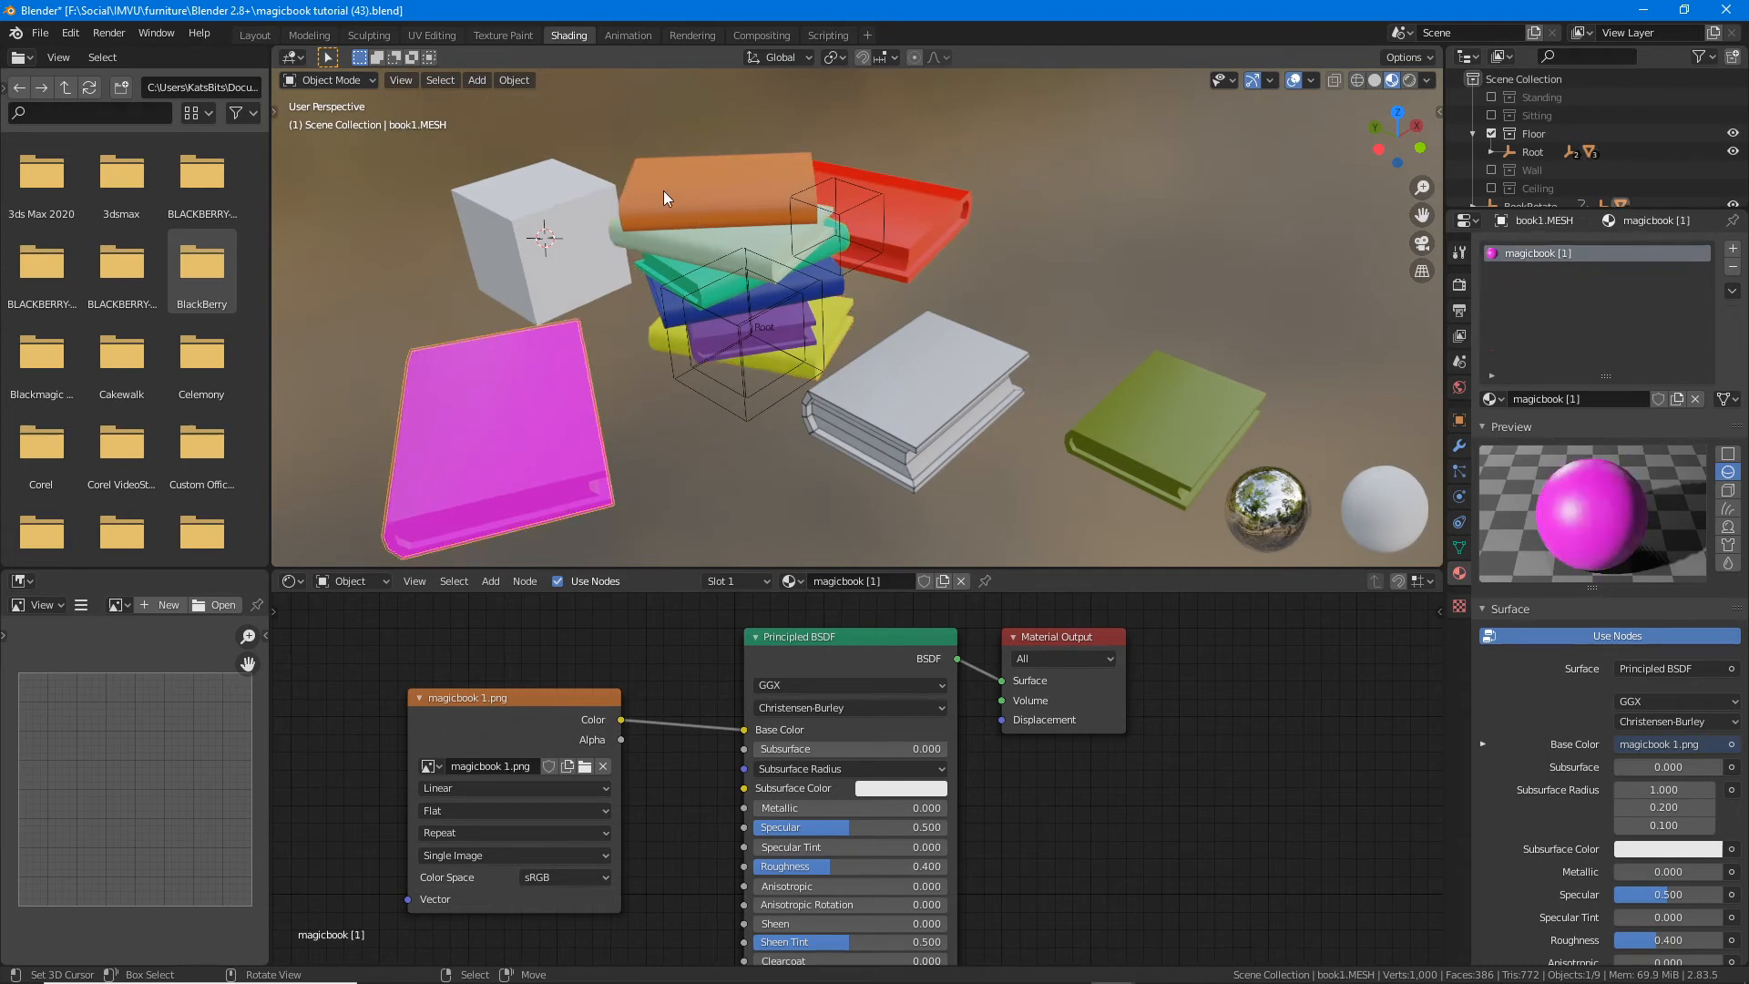
left_click(1684, 35)
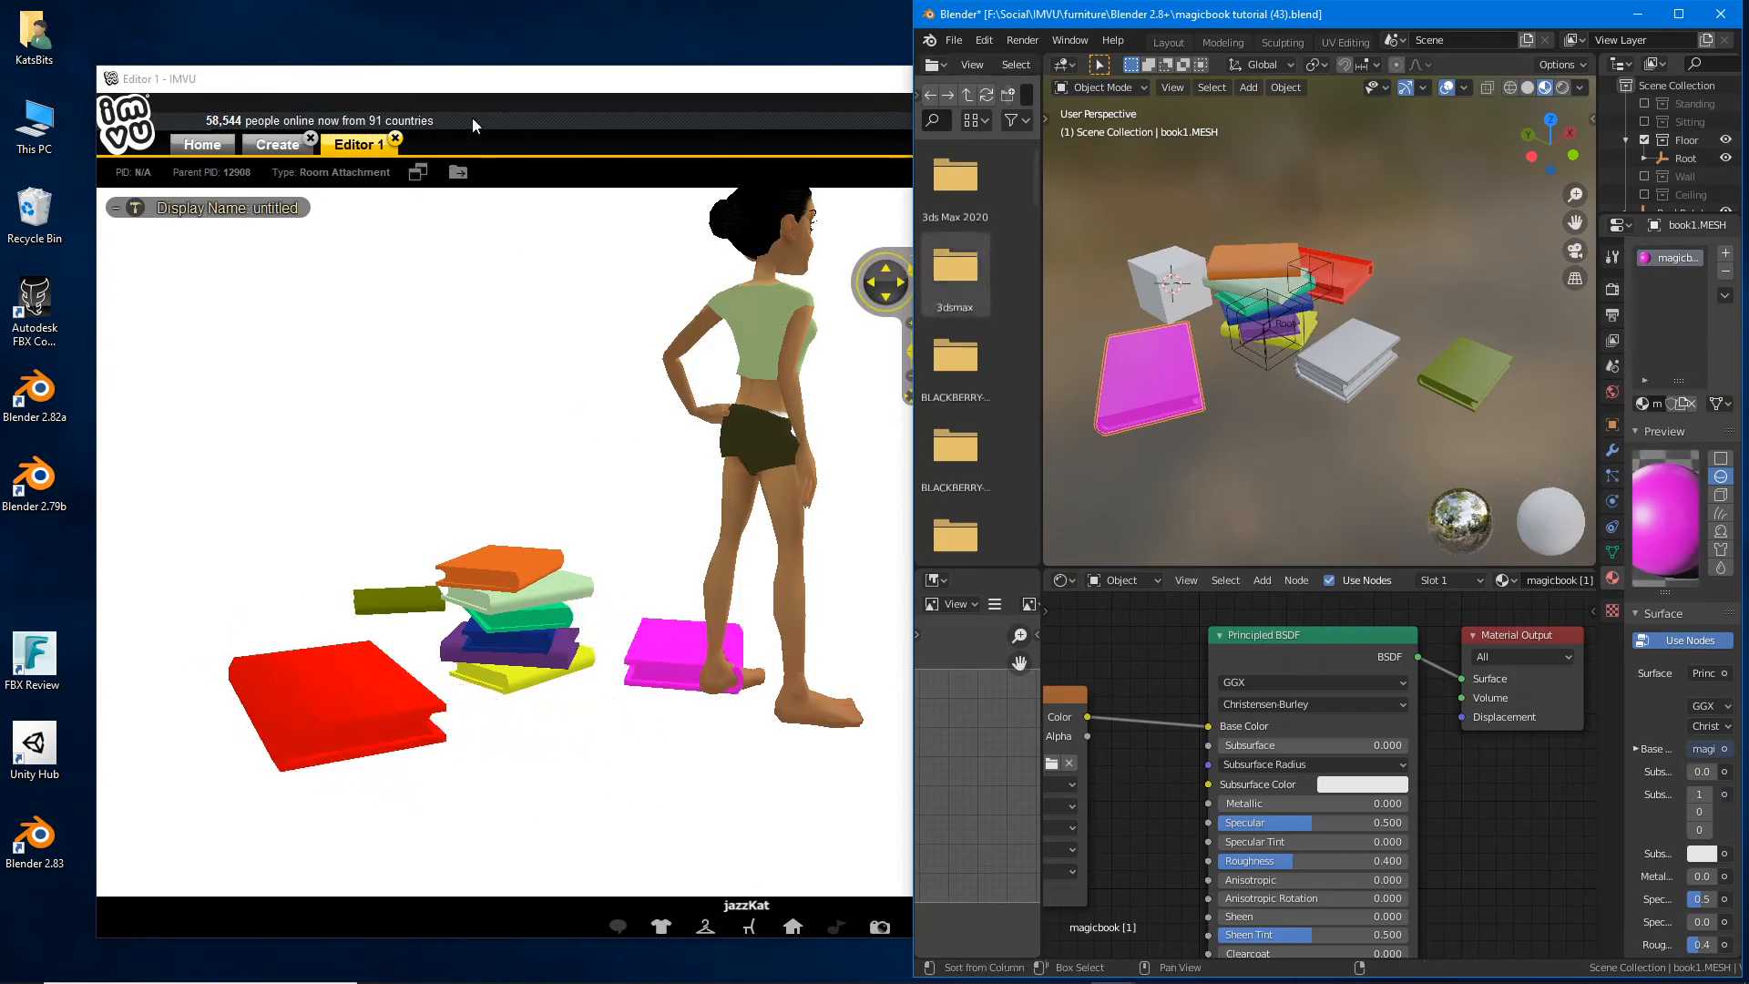
Step: Switch to the other Blender window and reopen magicbook tutorial (41).blend from the recent files without saving the current changes
mouse_move(1113, 965)
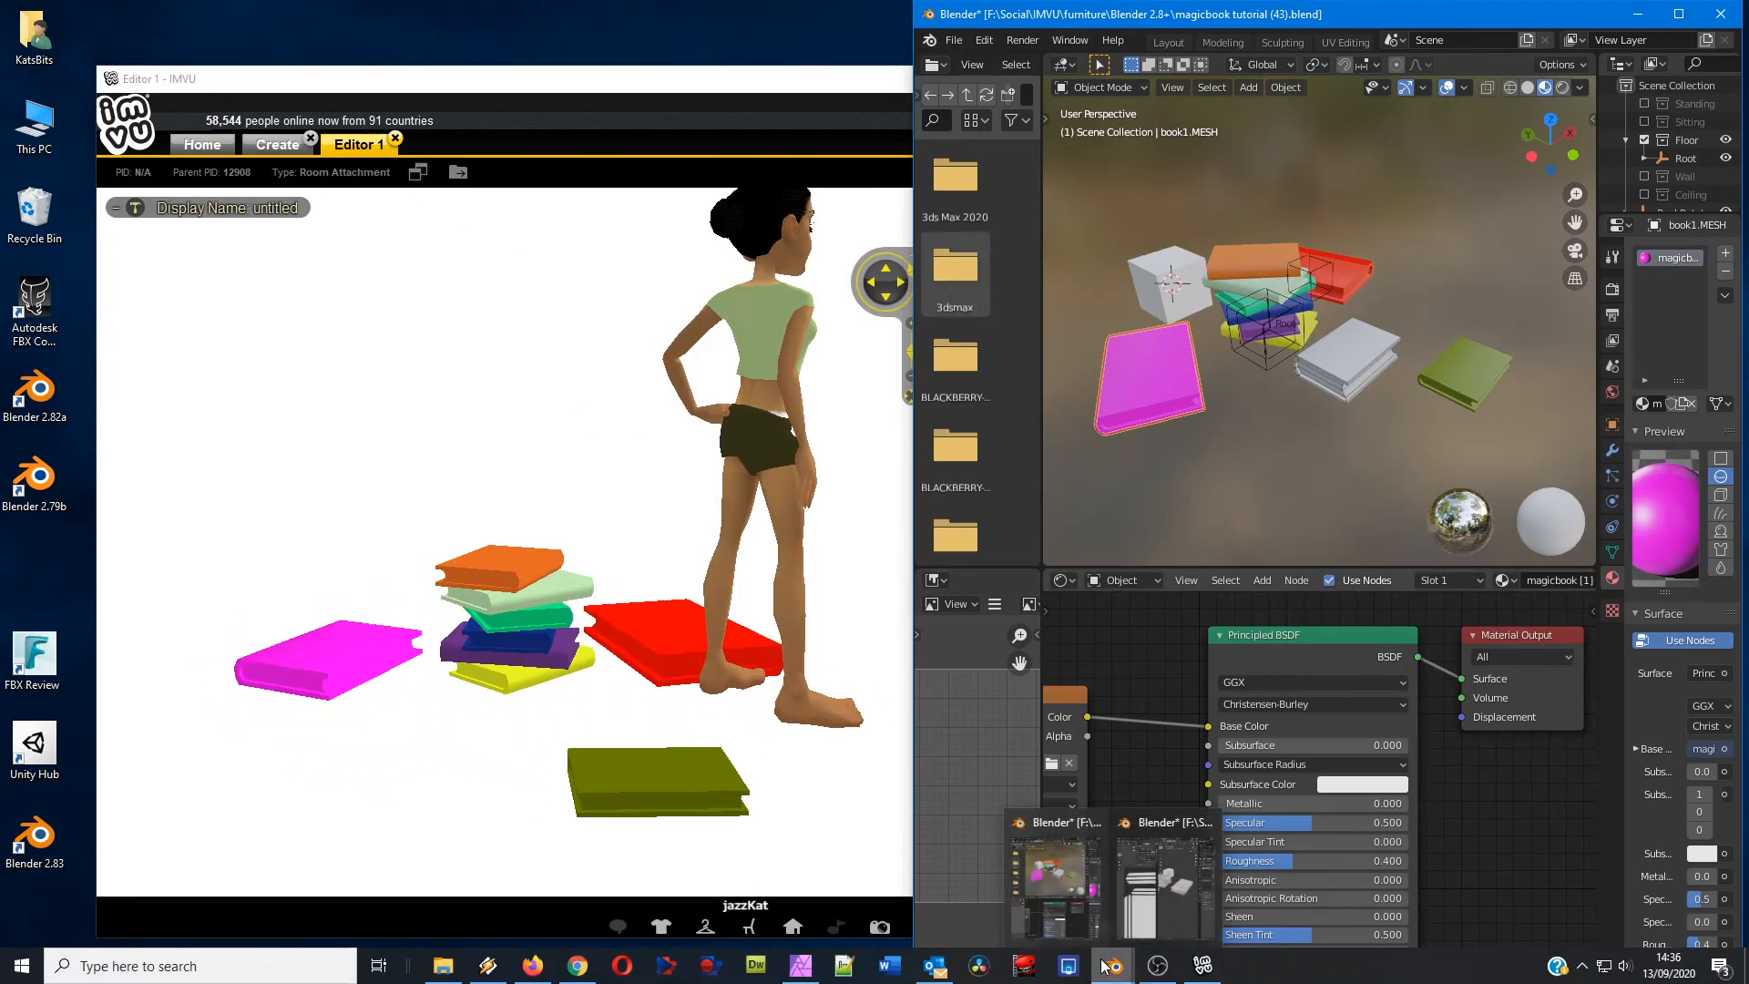
left_click(1162, 893)
left_click(47, 40)
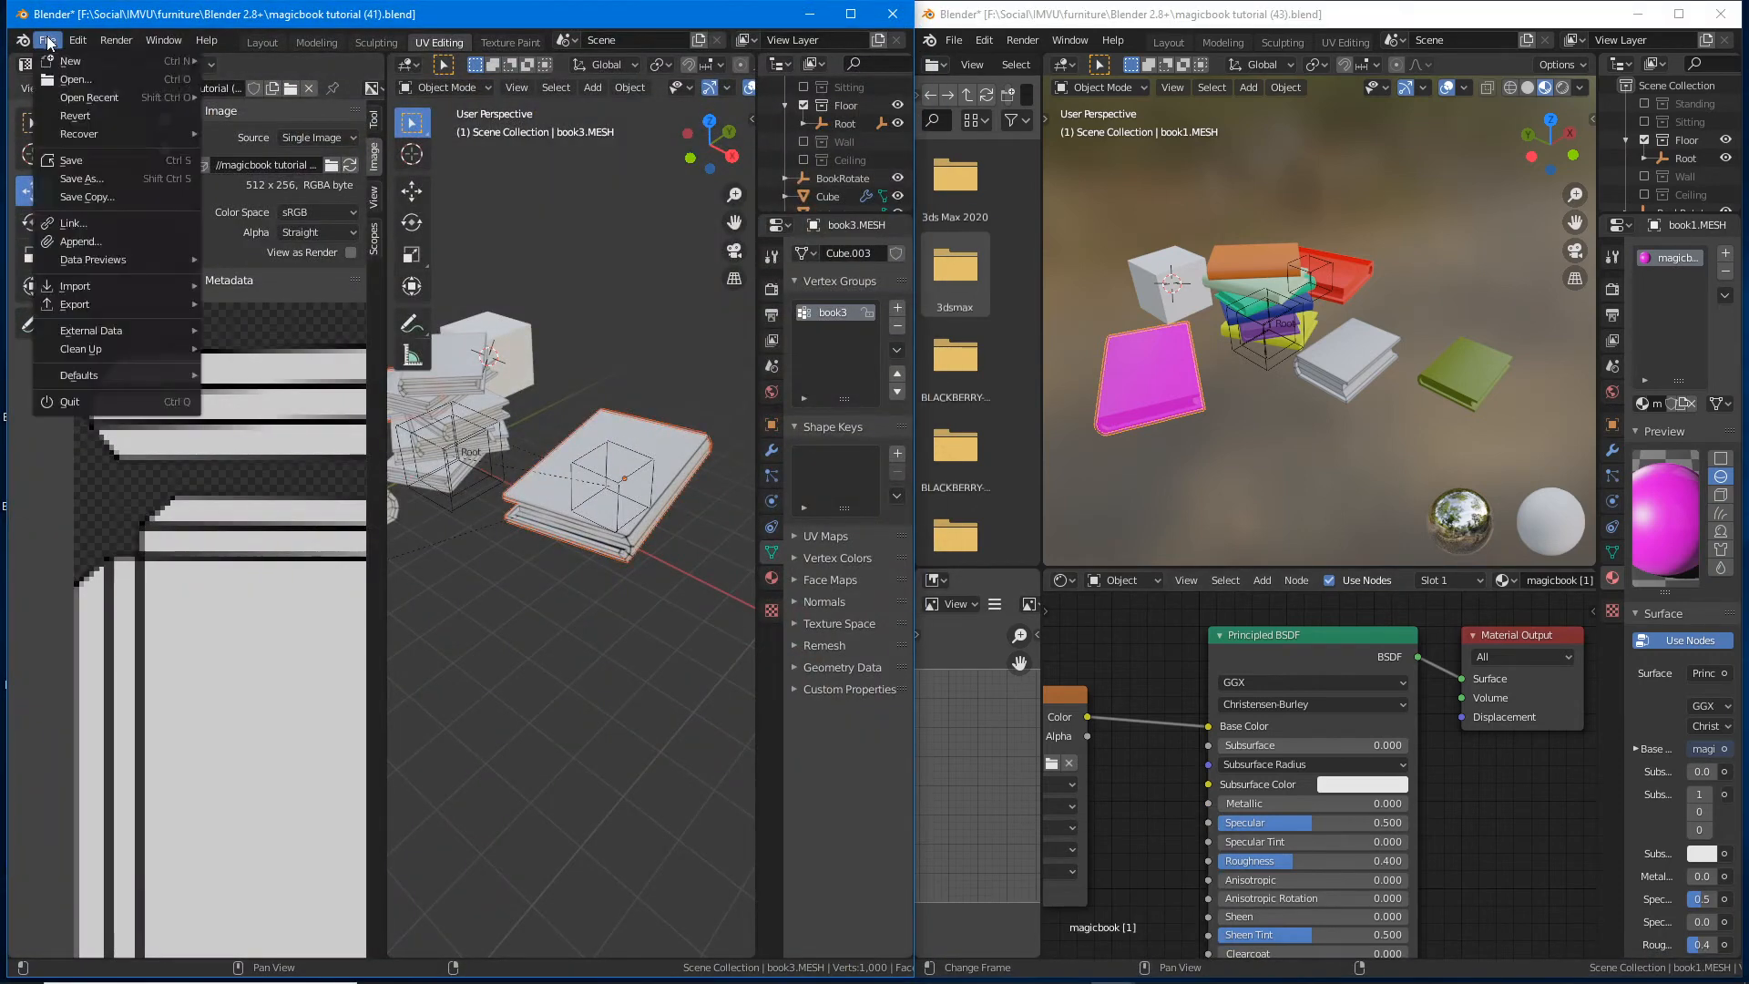
mouse_move(89, 97)
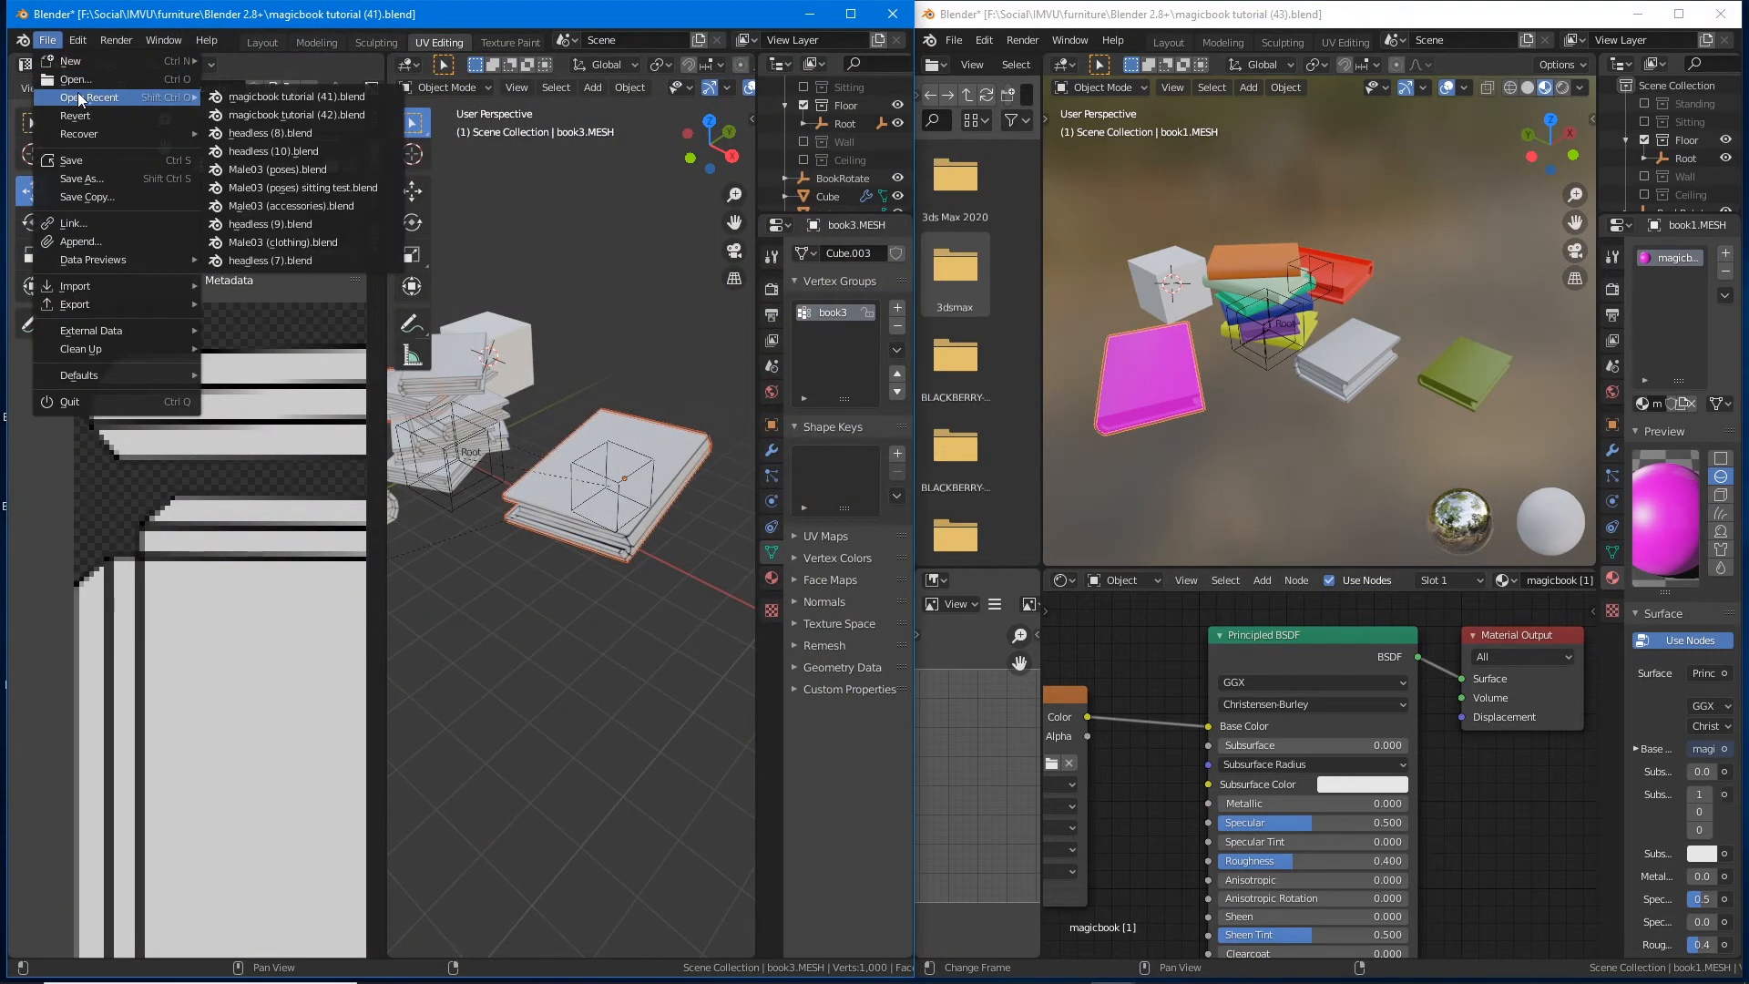
left_click(275, 96)
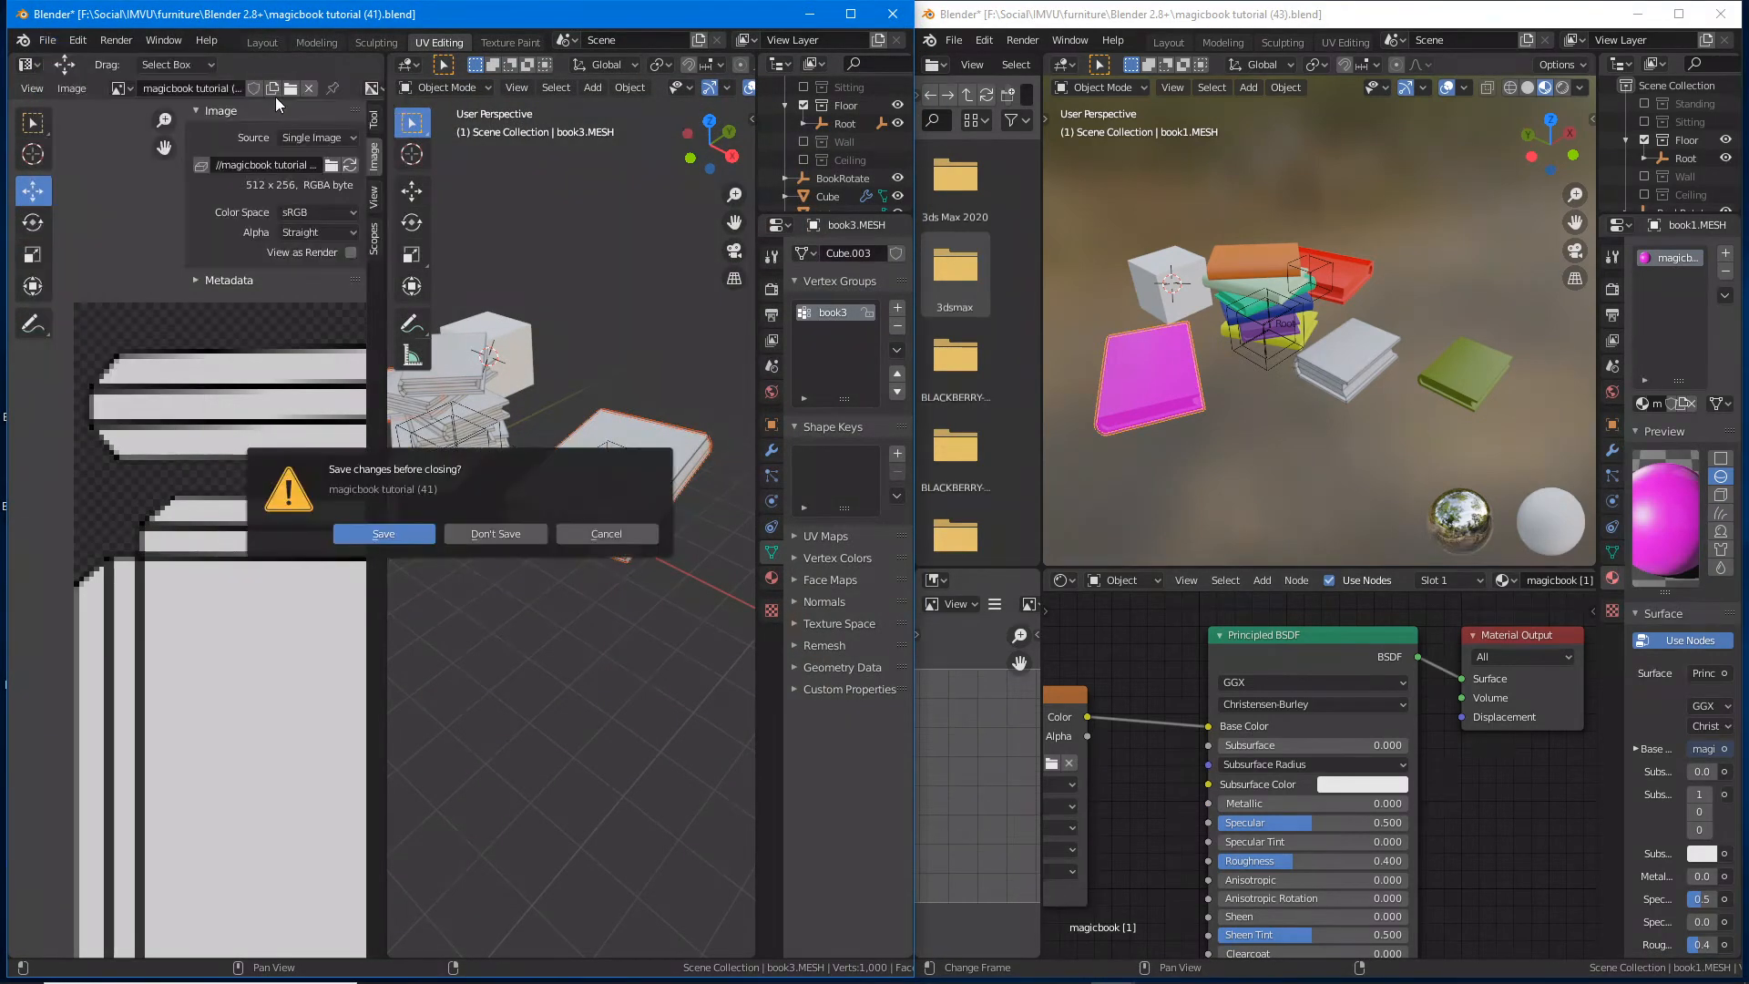
left_click(500, 534)
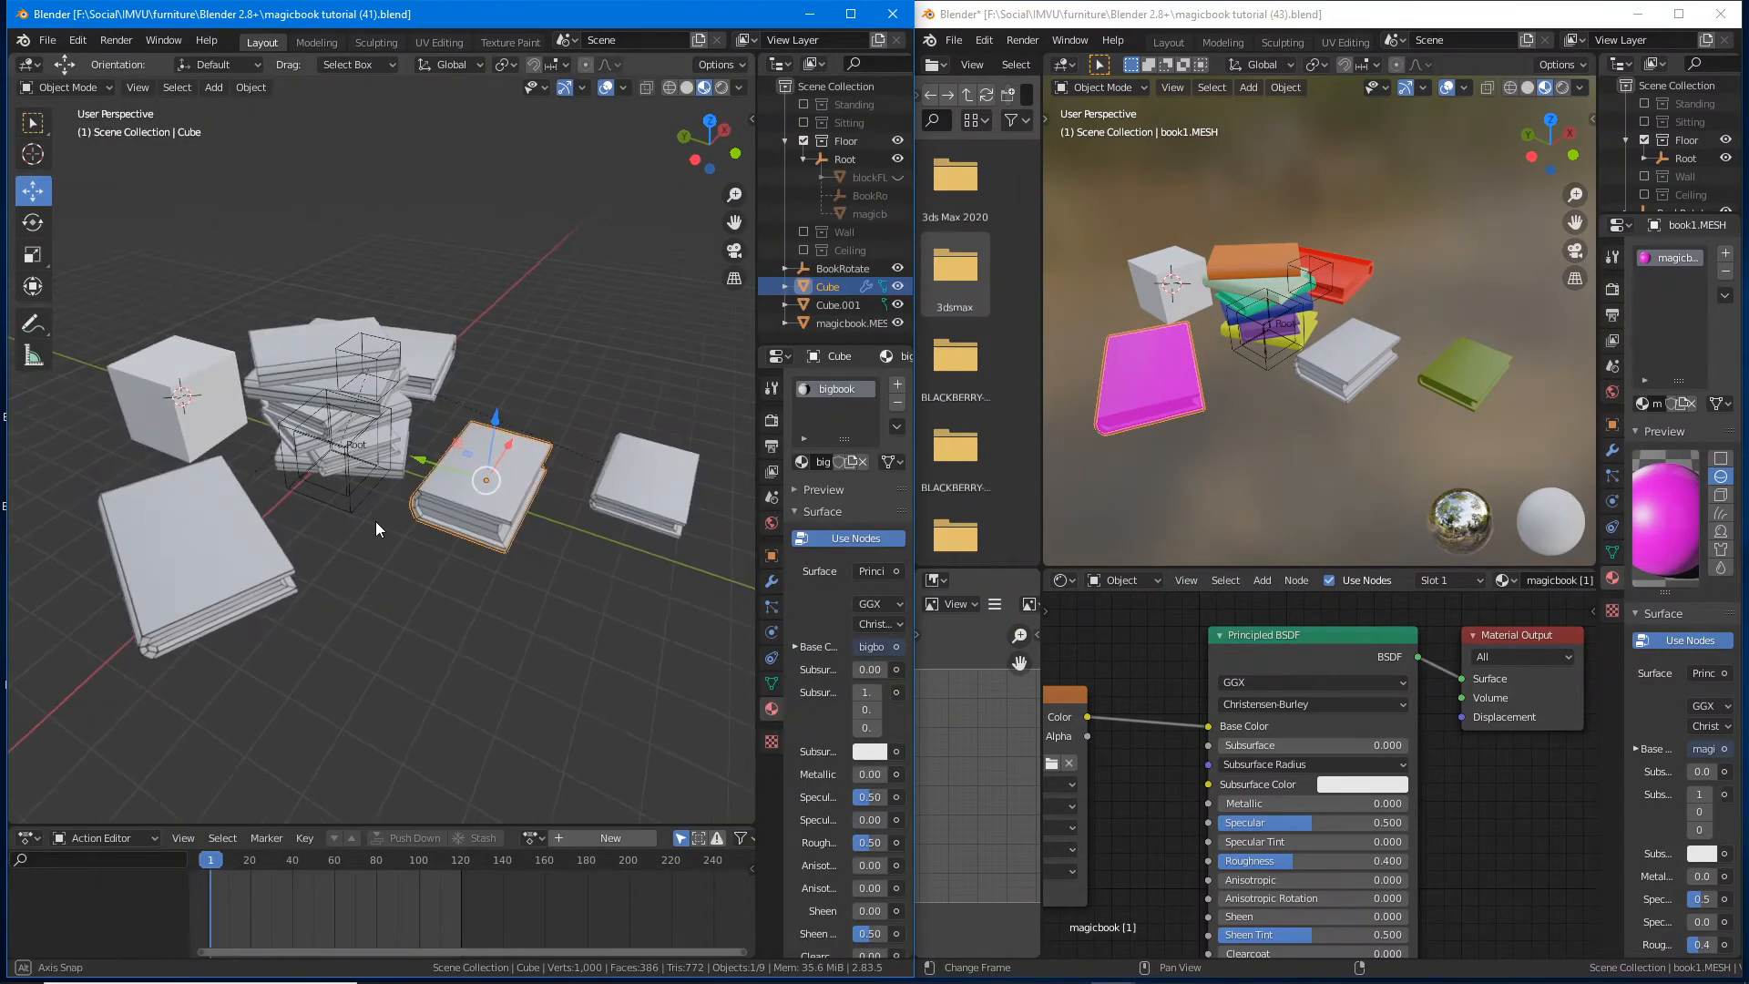
Step: Select the stacked books together with the three surrounding loose books that share the magic book material
scroll(383, 521, "up", 2)
middle_click_drag(412, 485, 473, 477)
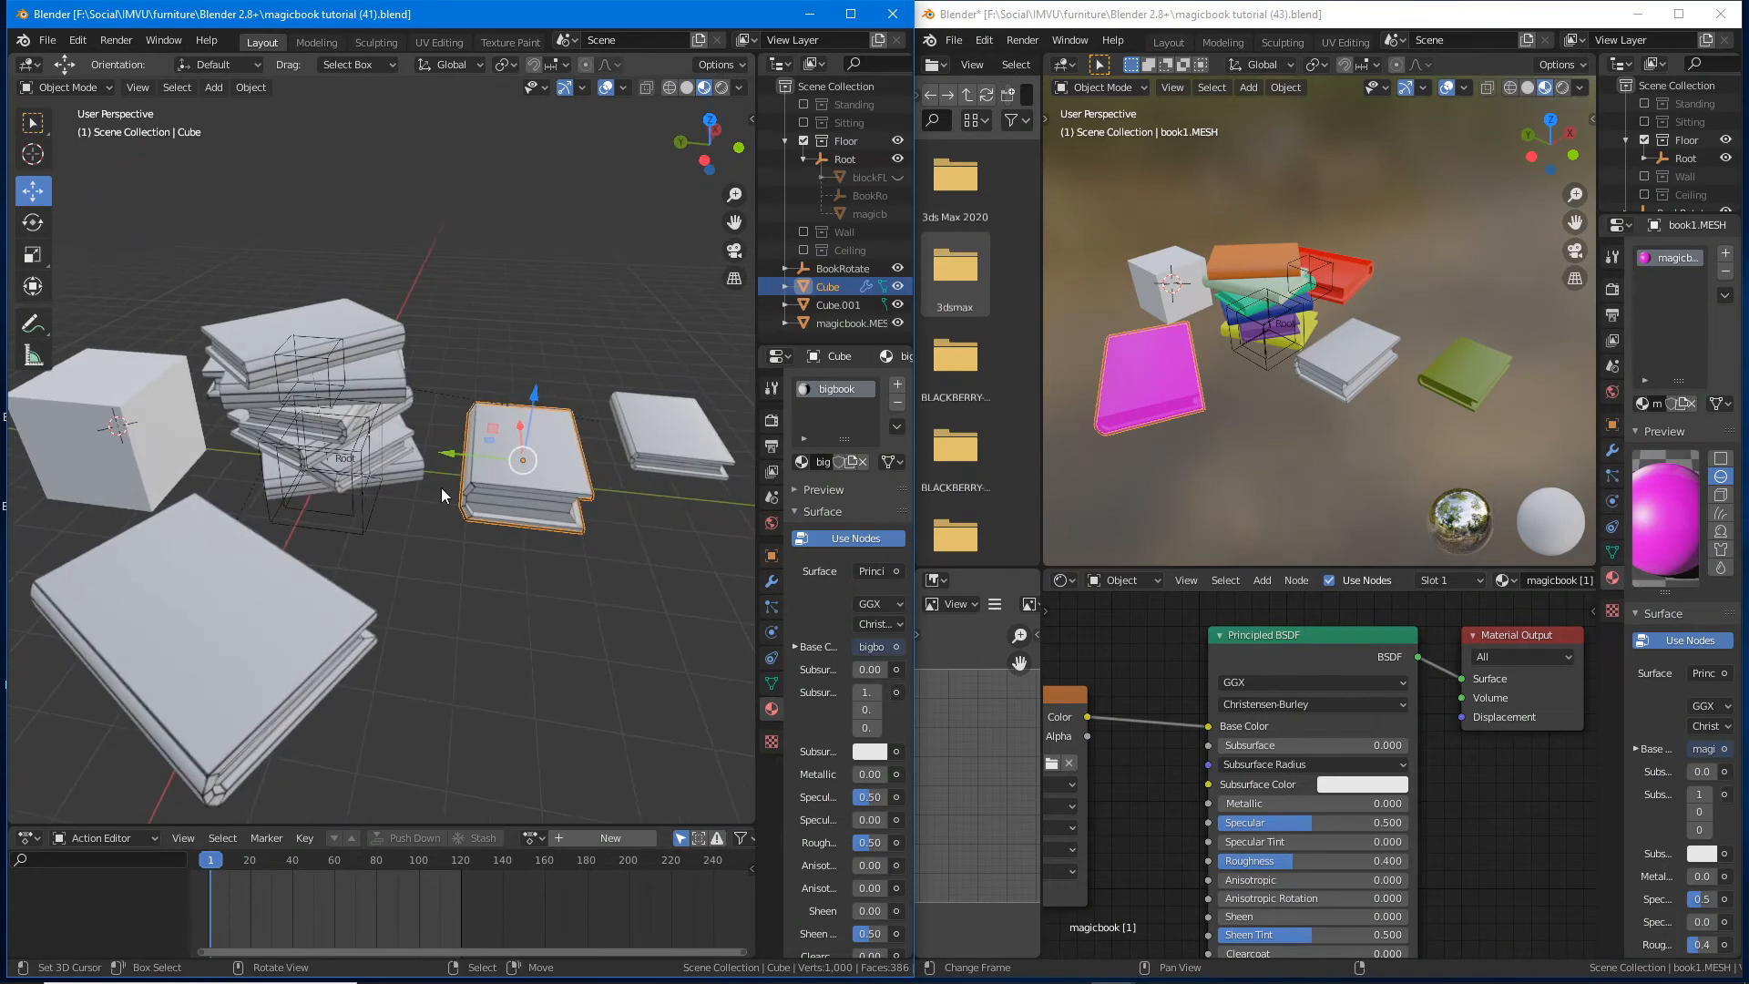
left_click(315, 643)
left_click(239, 347)
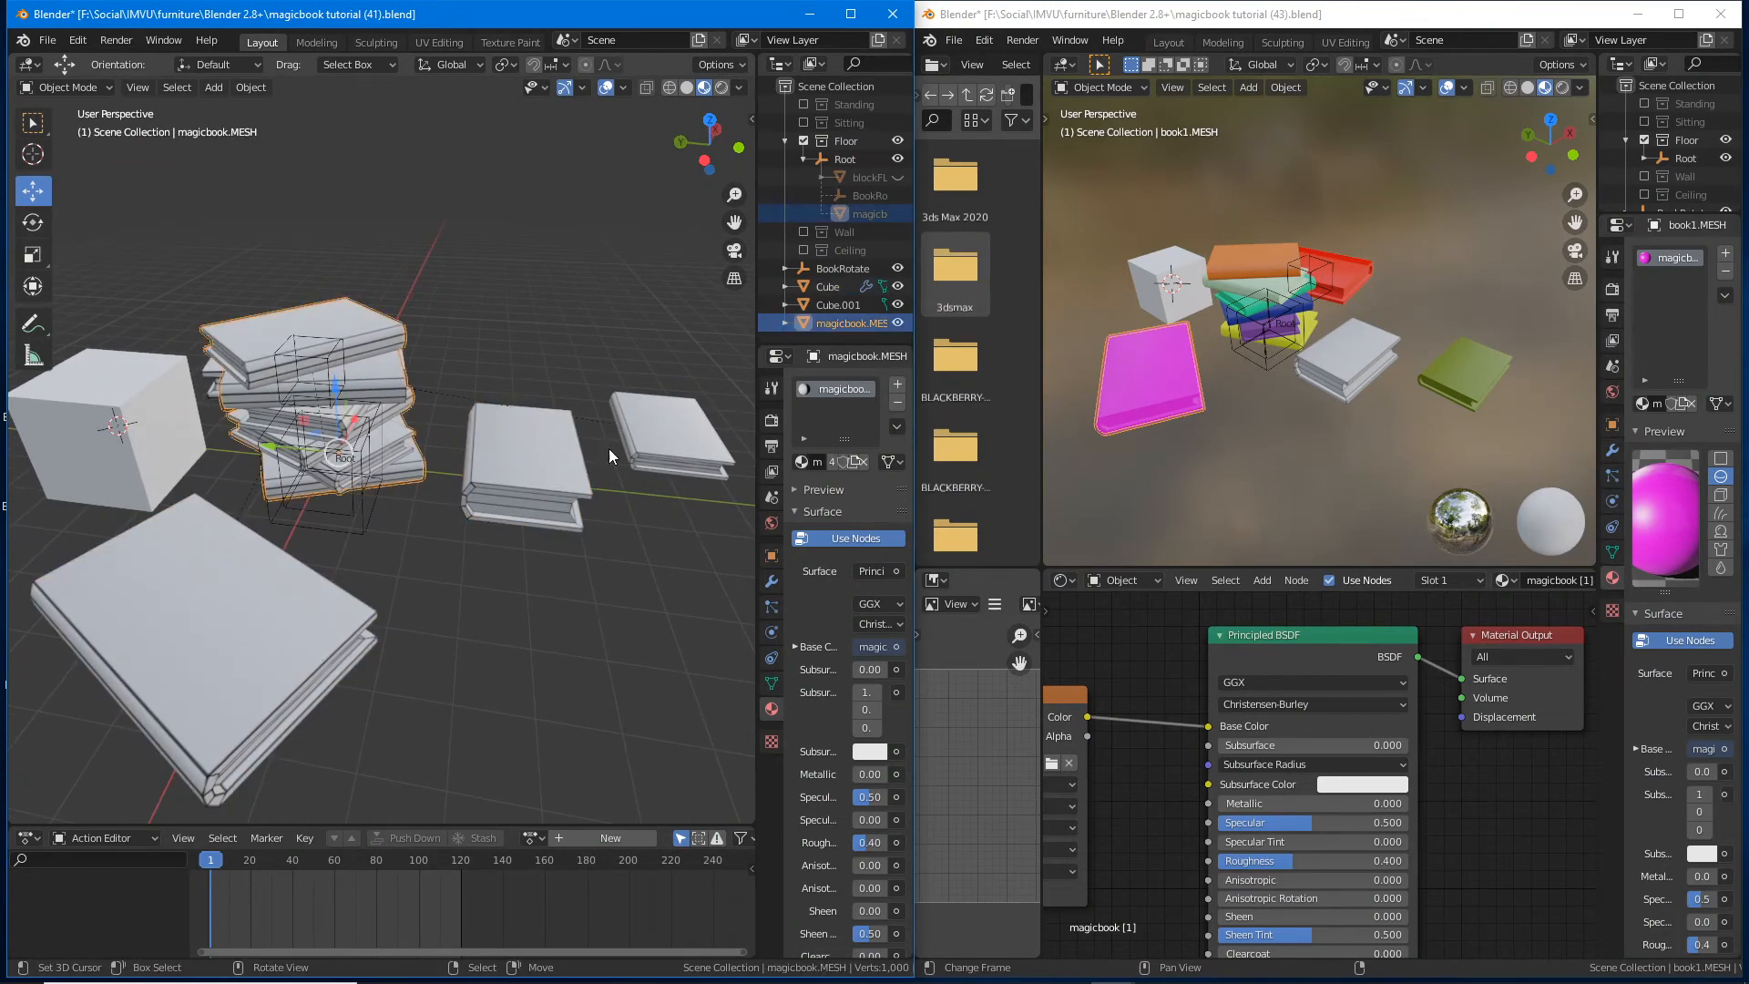
left_click(667, 434, "shift")
left_click(324, 612, "shift")
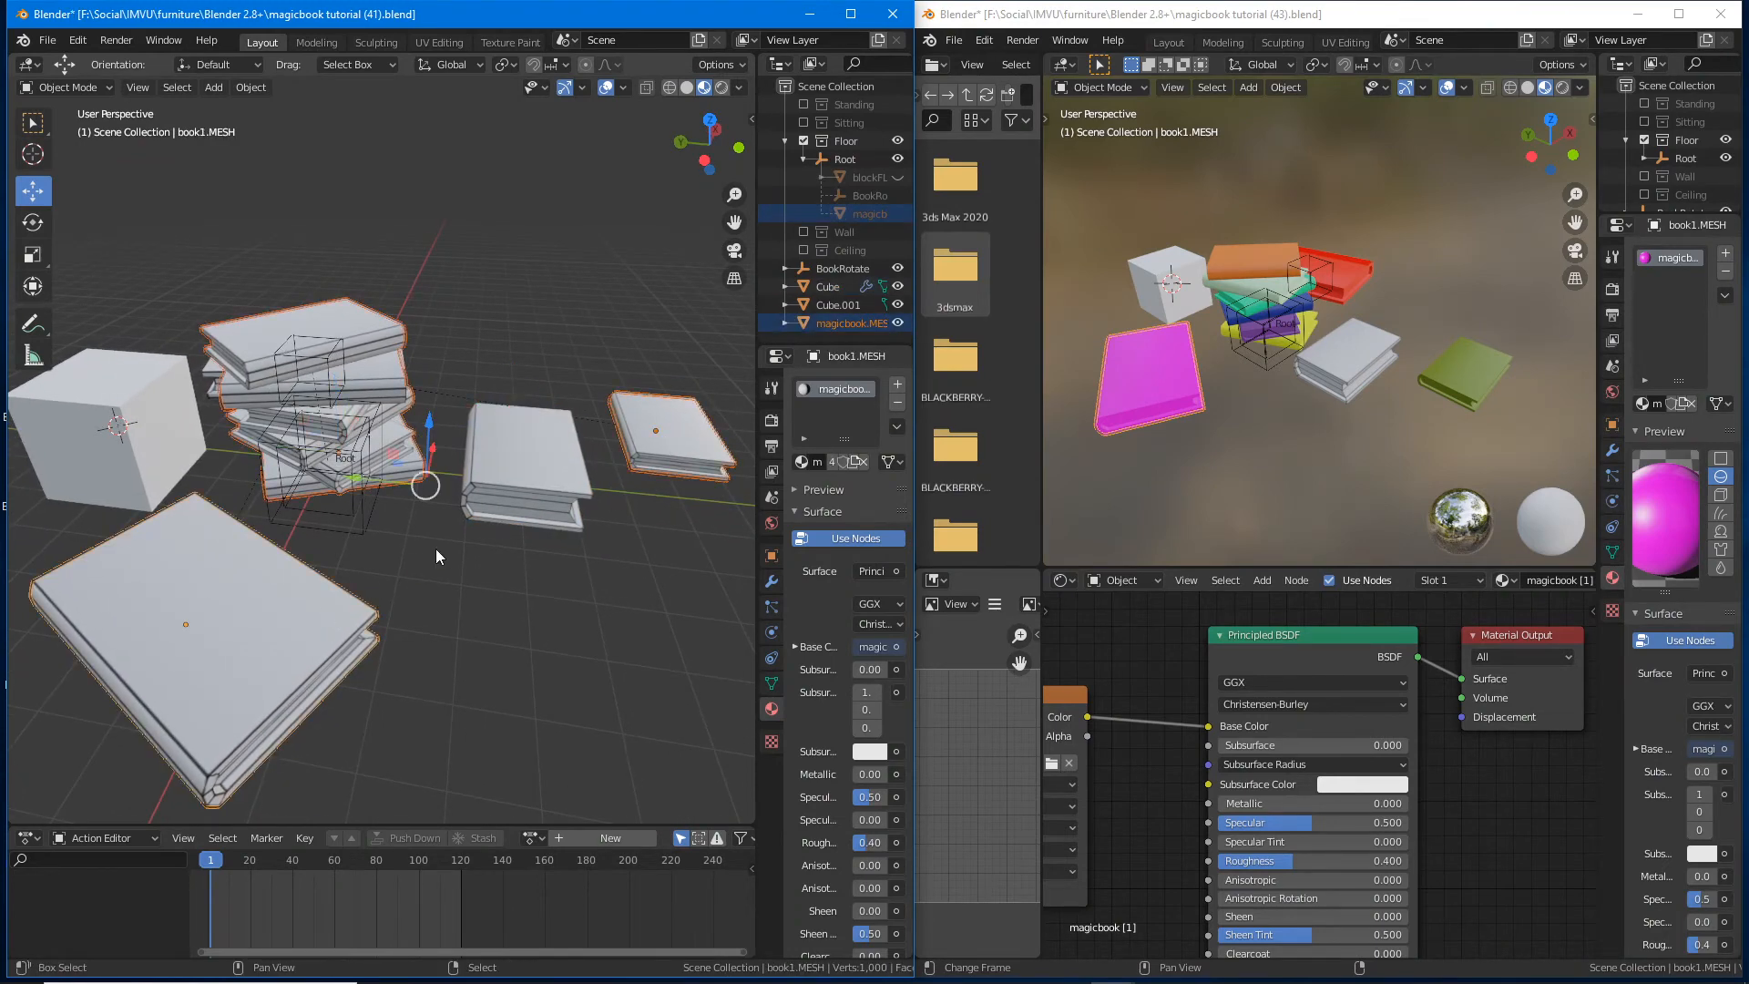
middle_click_drag(435, 549, 530, 434)
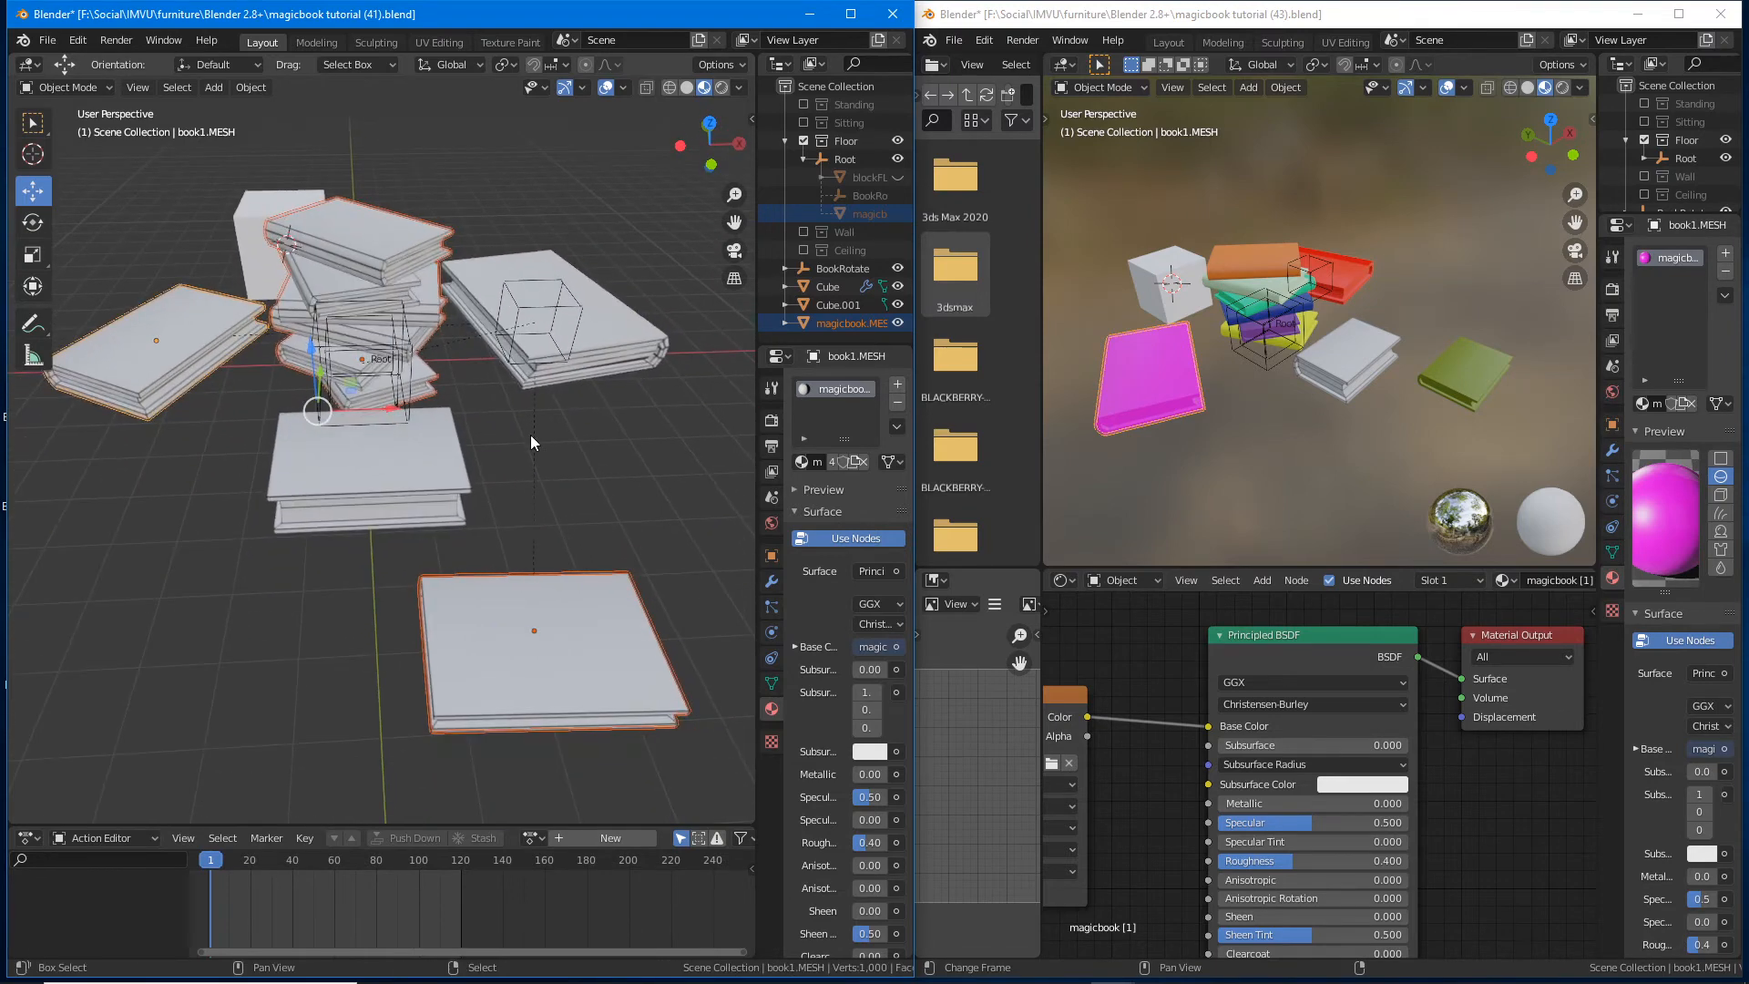
left_click(612, 347, "shift")
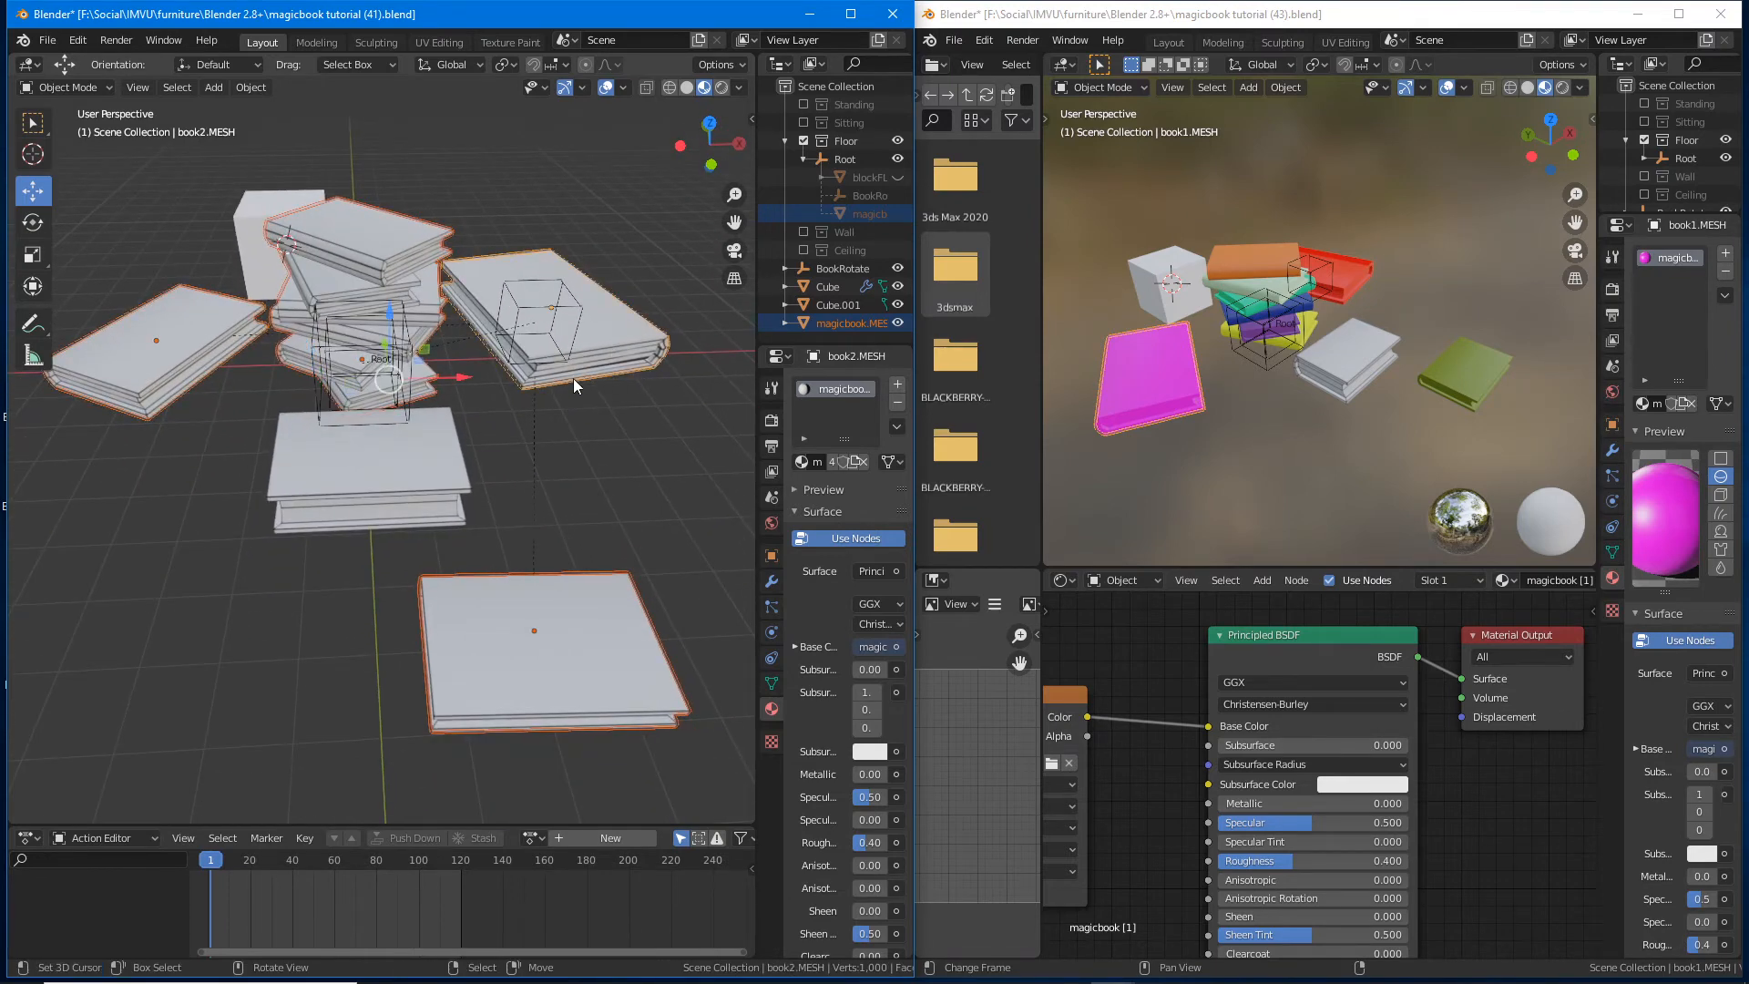
middle_click_drag(572, 379, 494, 326)
Step: Compare the material slots of magicbook.MESH and book1.MESH, then enlarge the Blender window to full screen
left_click(433, 267)
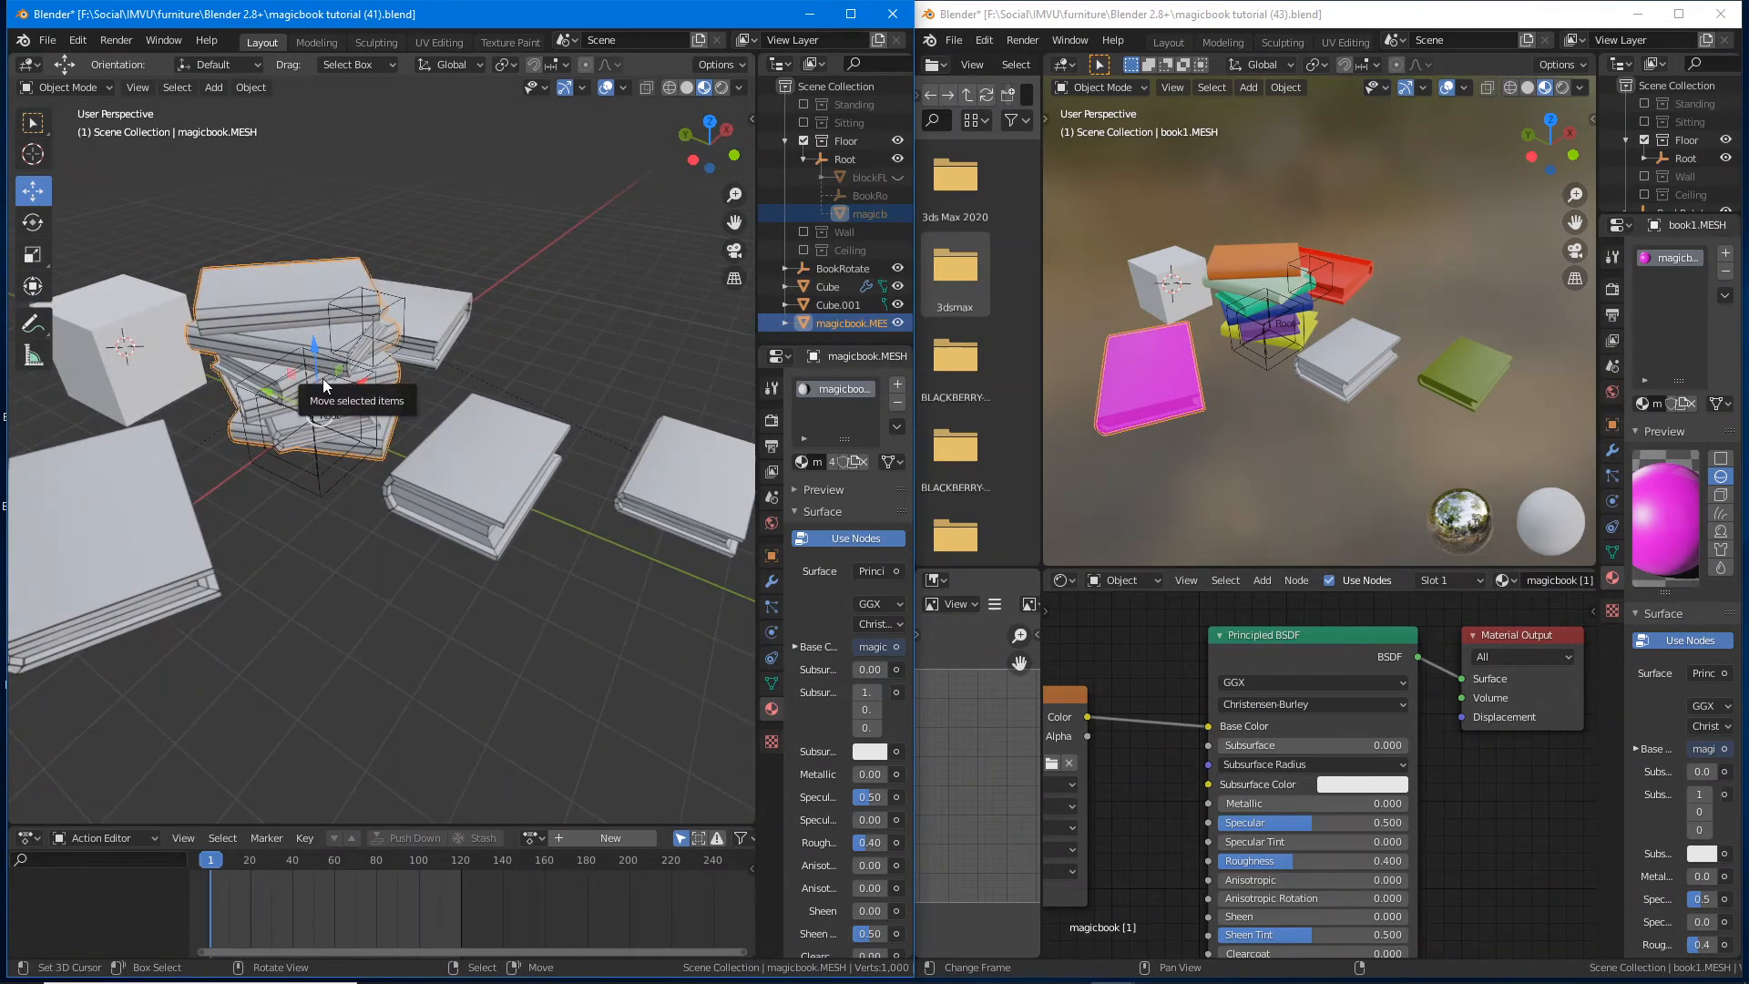
middle_click_drag(294, 406, 195, 406)
left_click(133, 412)
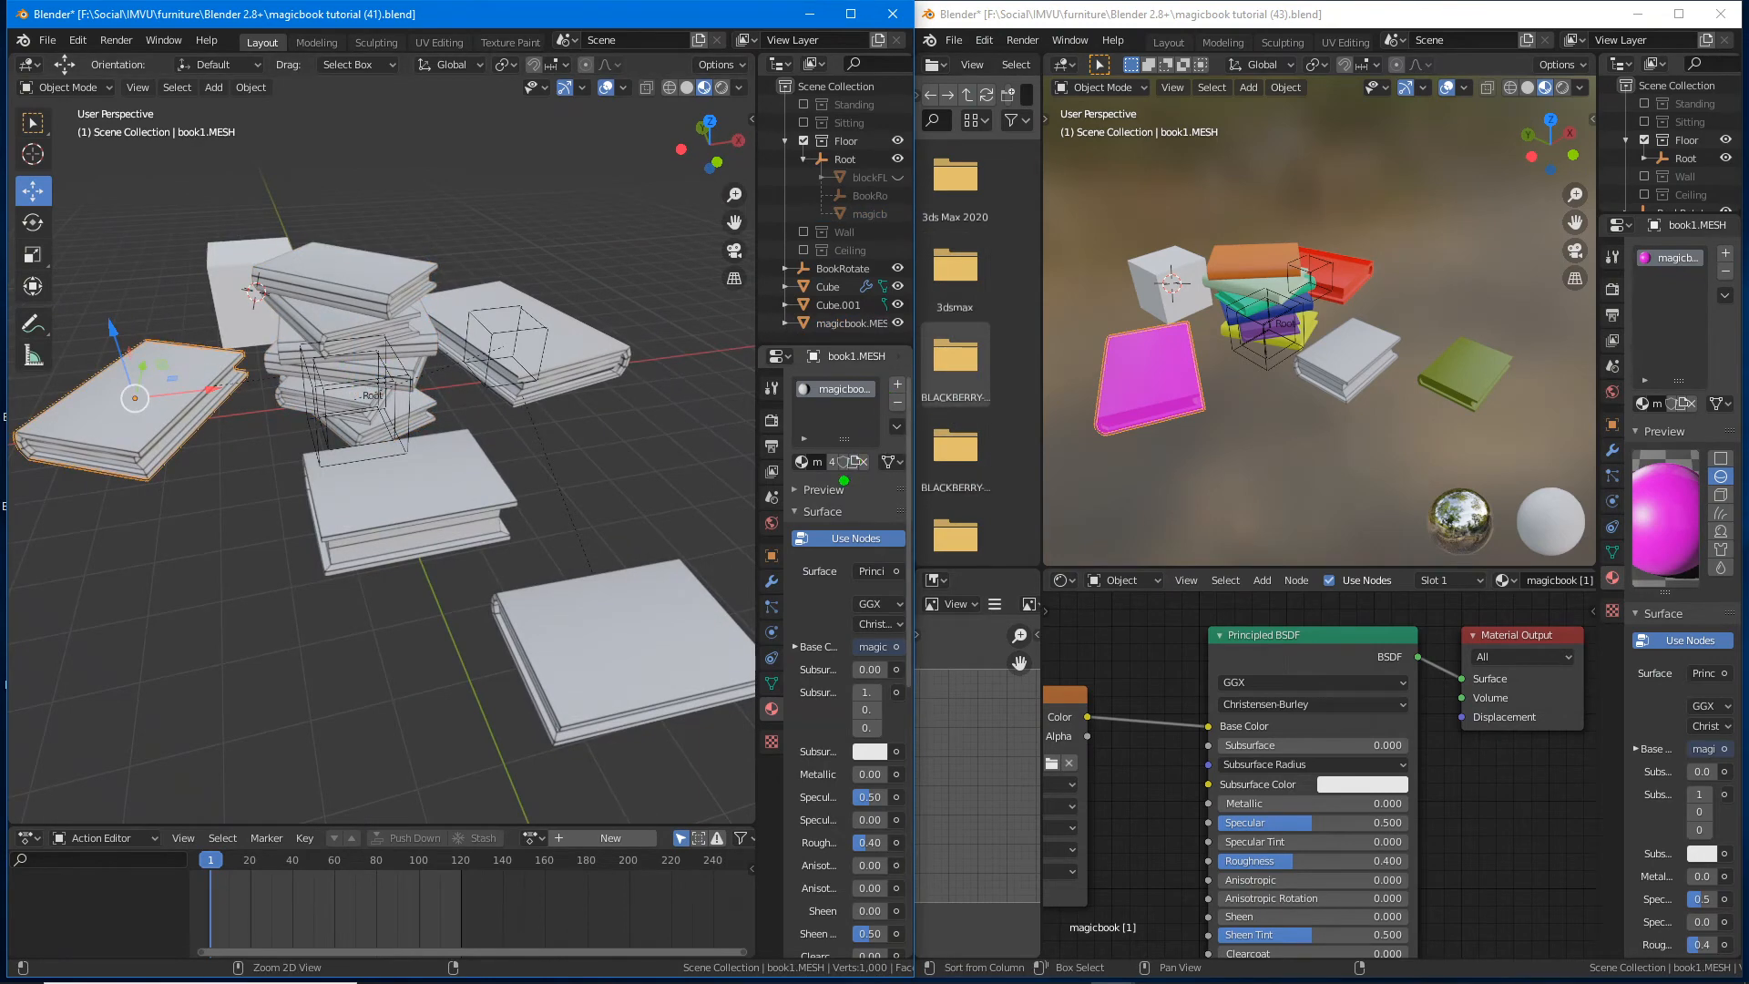
mouse_move(813, 444)
left_mouse_down()
mouse_move(860, 487)
mouse_move(876, 441)
mouse_move(820, 456)
mouse_move(834, 574)
left_mouse_up()
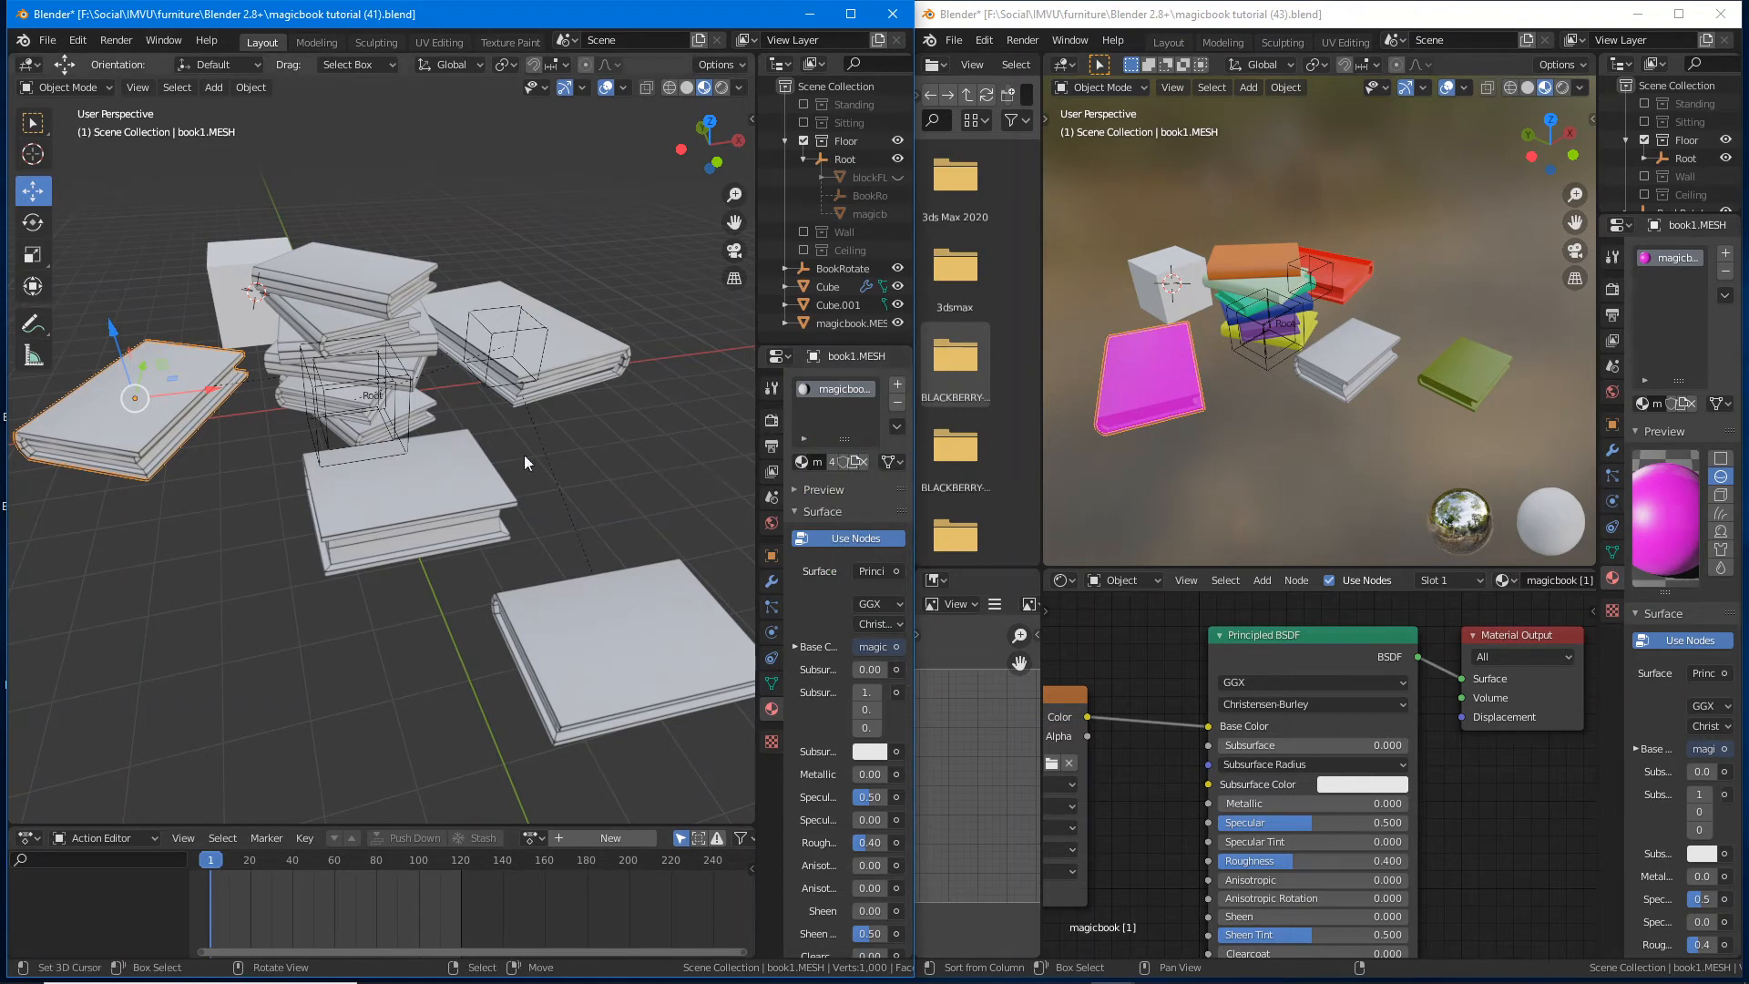
left_click(381, 281)
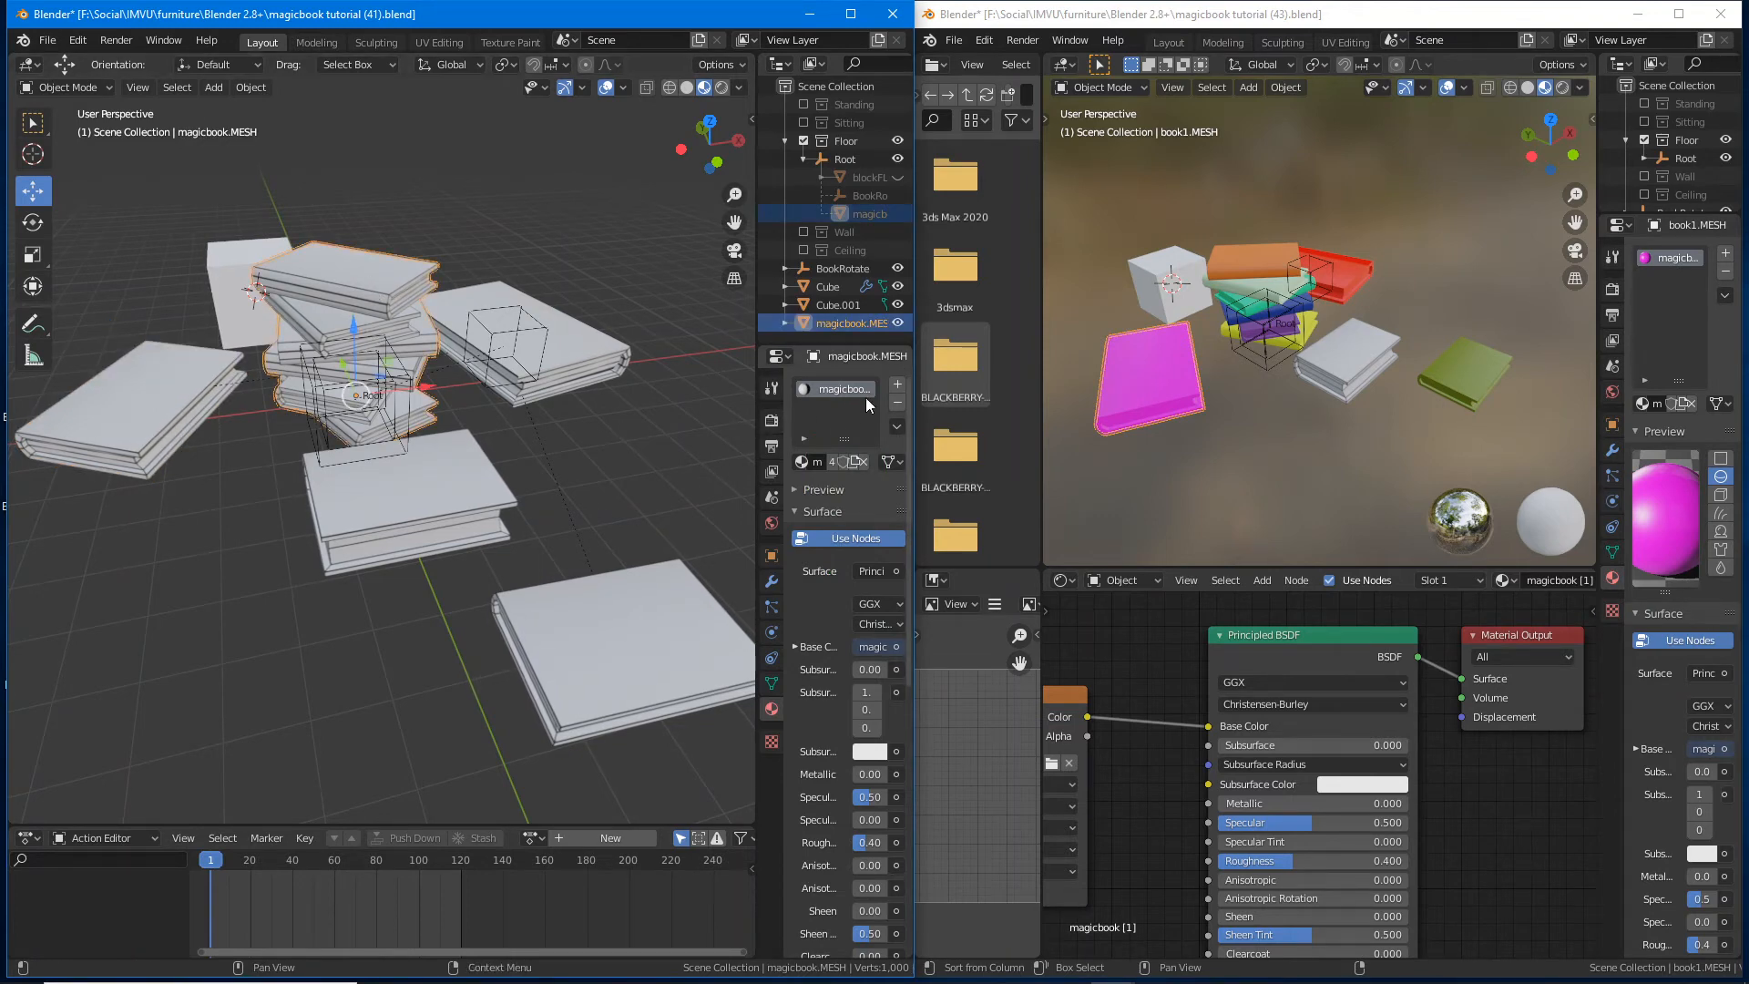
mouse_move(877, 364)
left_mouse_down()
mouse_move(876, 407)
mouse_move(931, 363)
mouse_move(879, 360)
left_mouse_up()
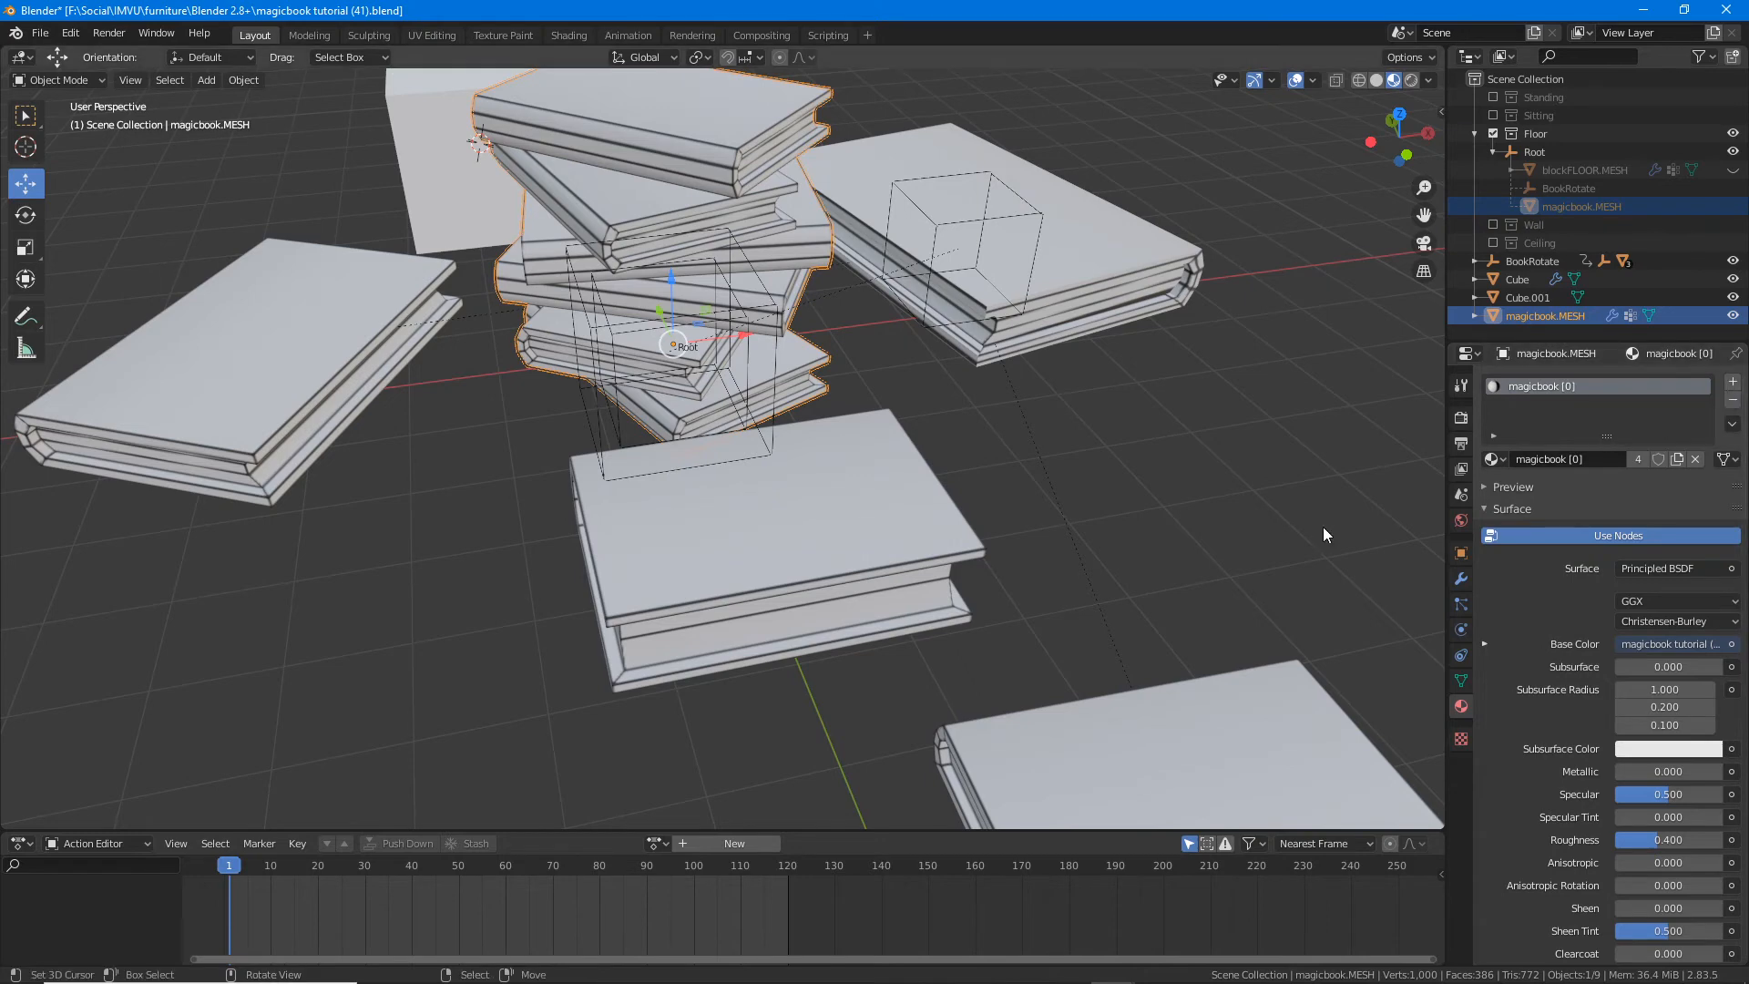
Step: Check book1.MESH's material slot and user count, then examine where slots are added for the stacked magicbook.MESH
middle_click_drag(811, 534, 437, 538)
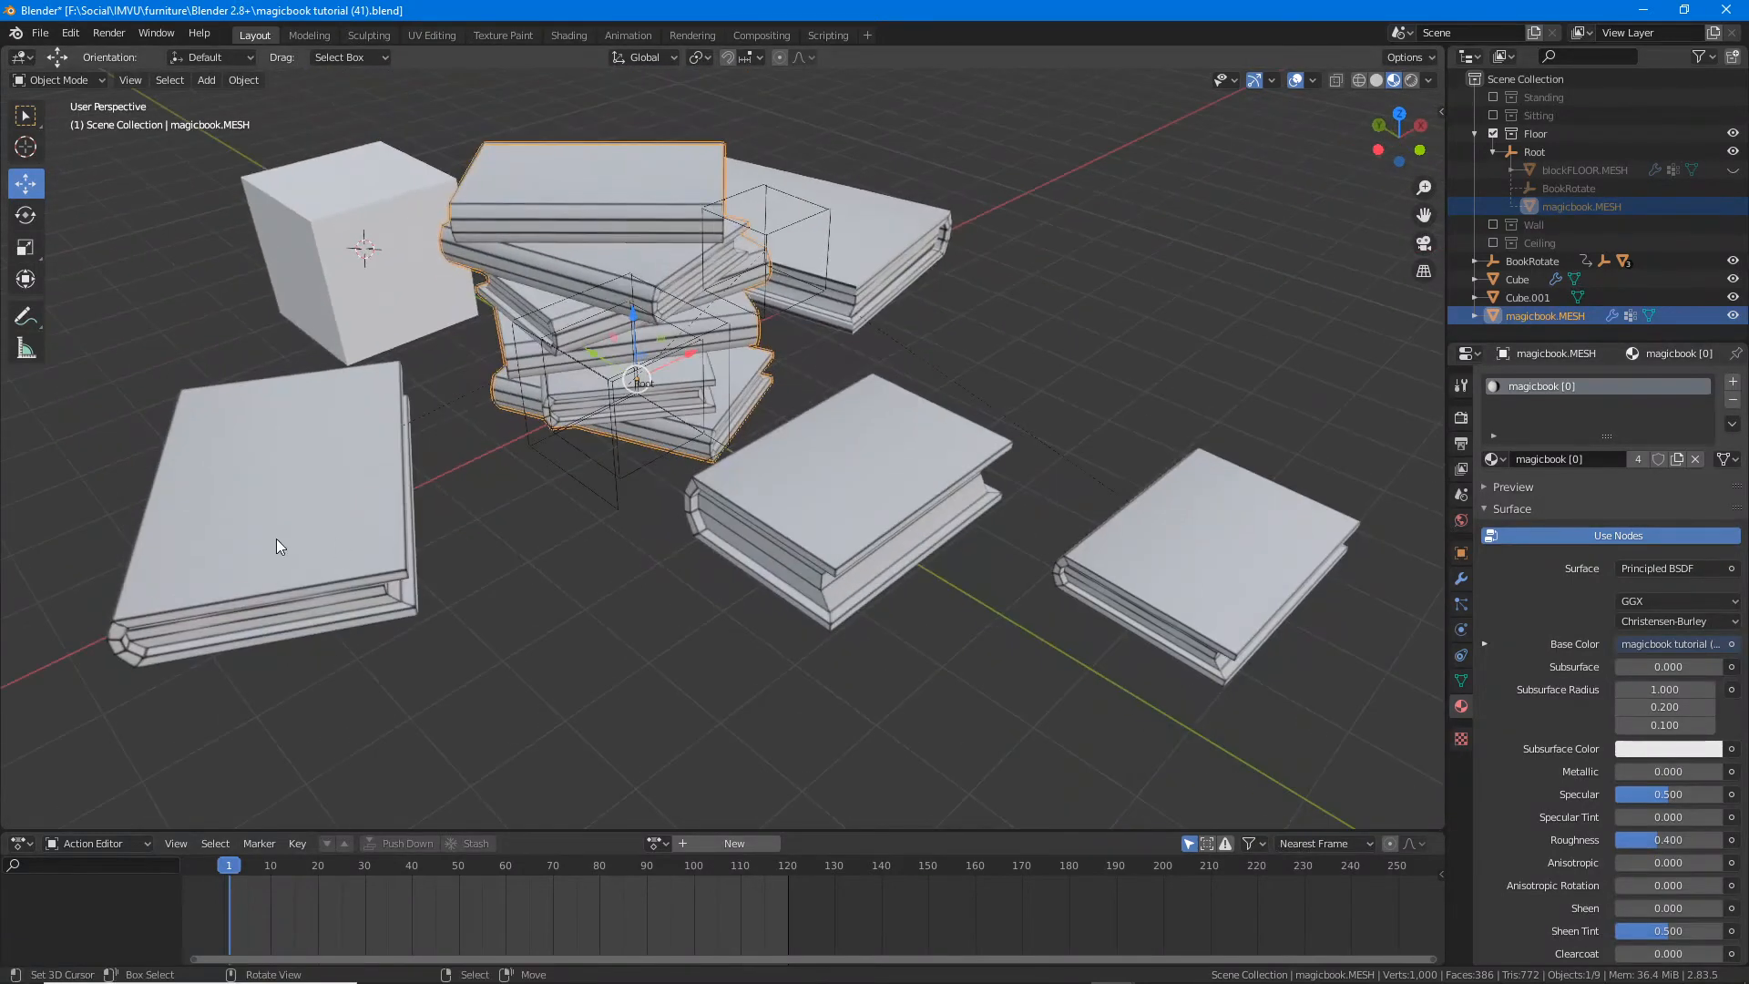
left_click(276, 538)
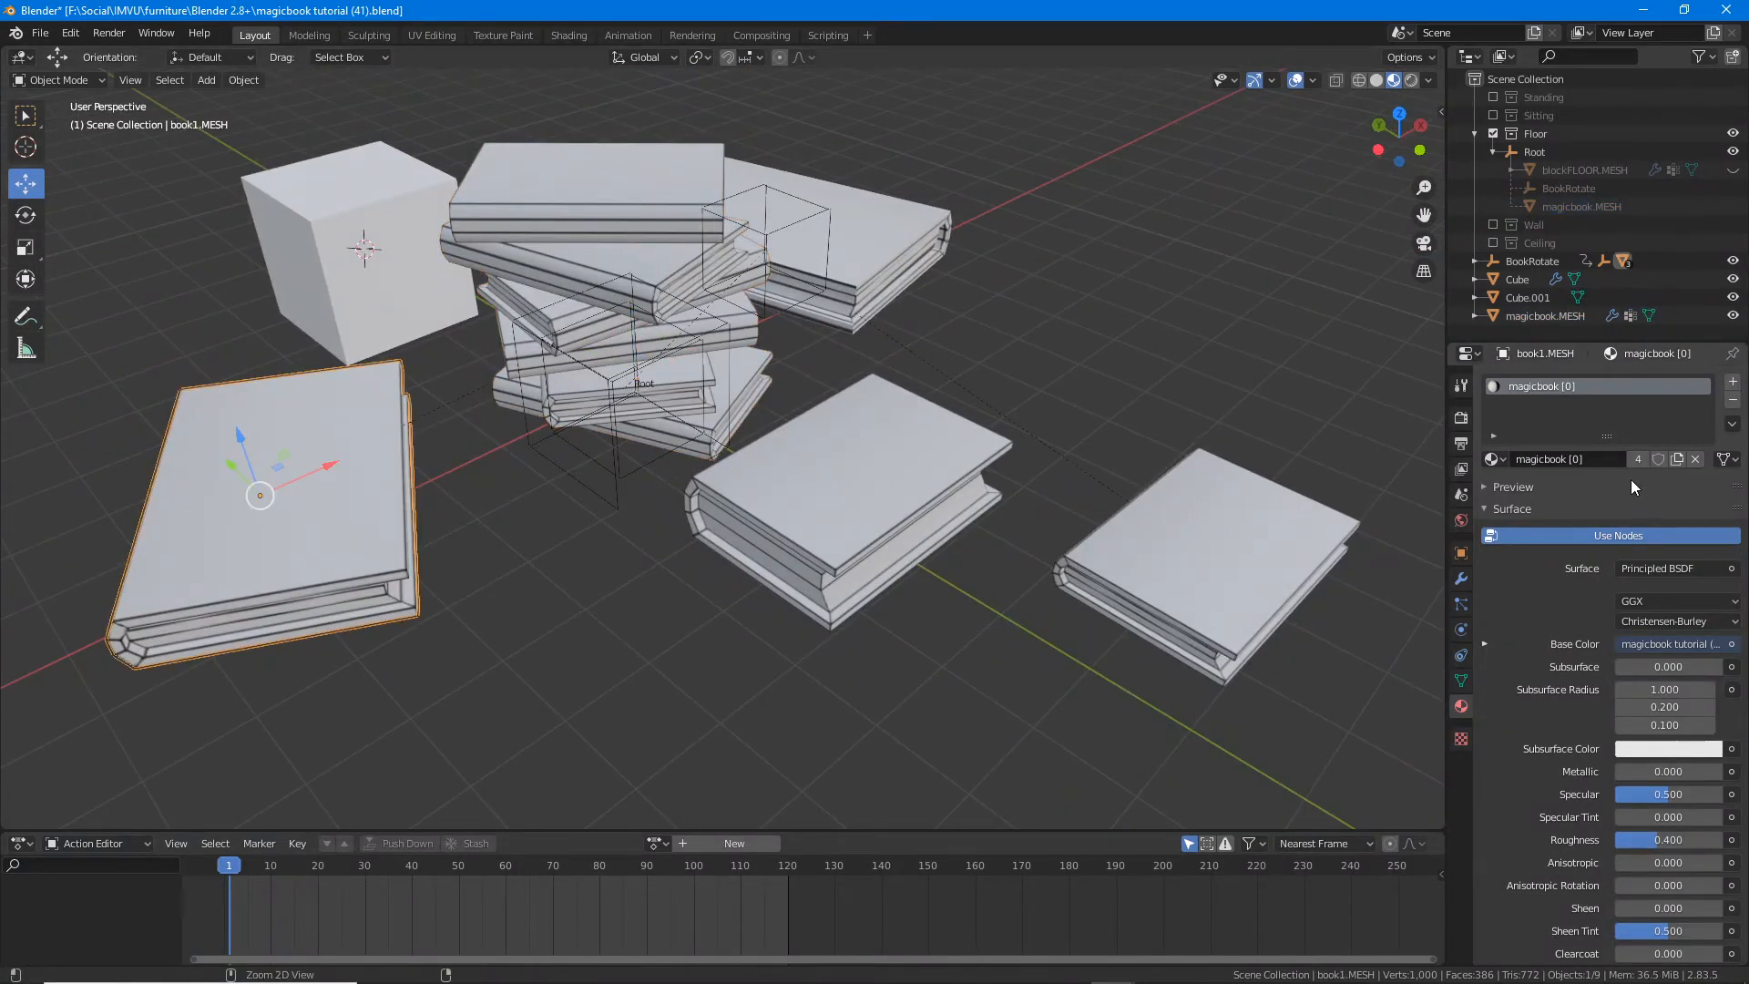
mouse_move(1613, 444)
left_mouse_down()
mouse_move(1665, 461)
mouse_move(1606, 442)
left_mouse_up()
left_click(583, 200)
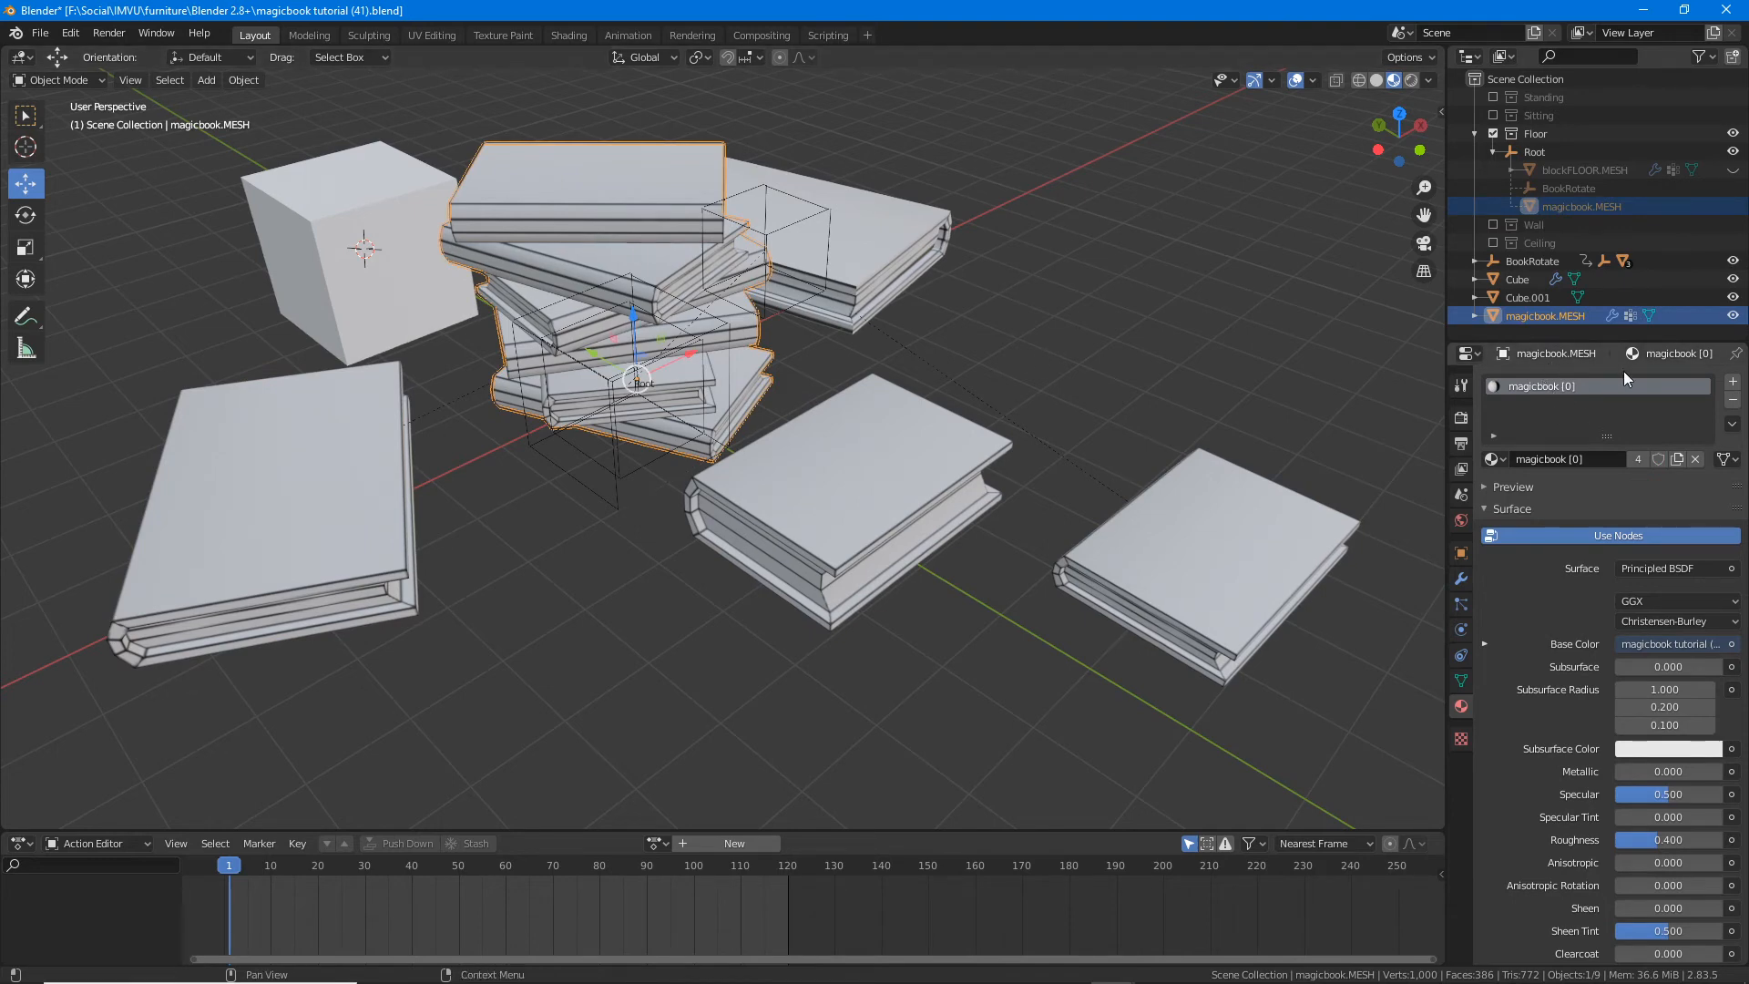
left_click_drag(1712, 374, 1747, 409)
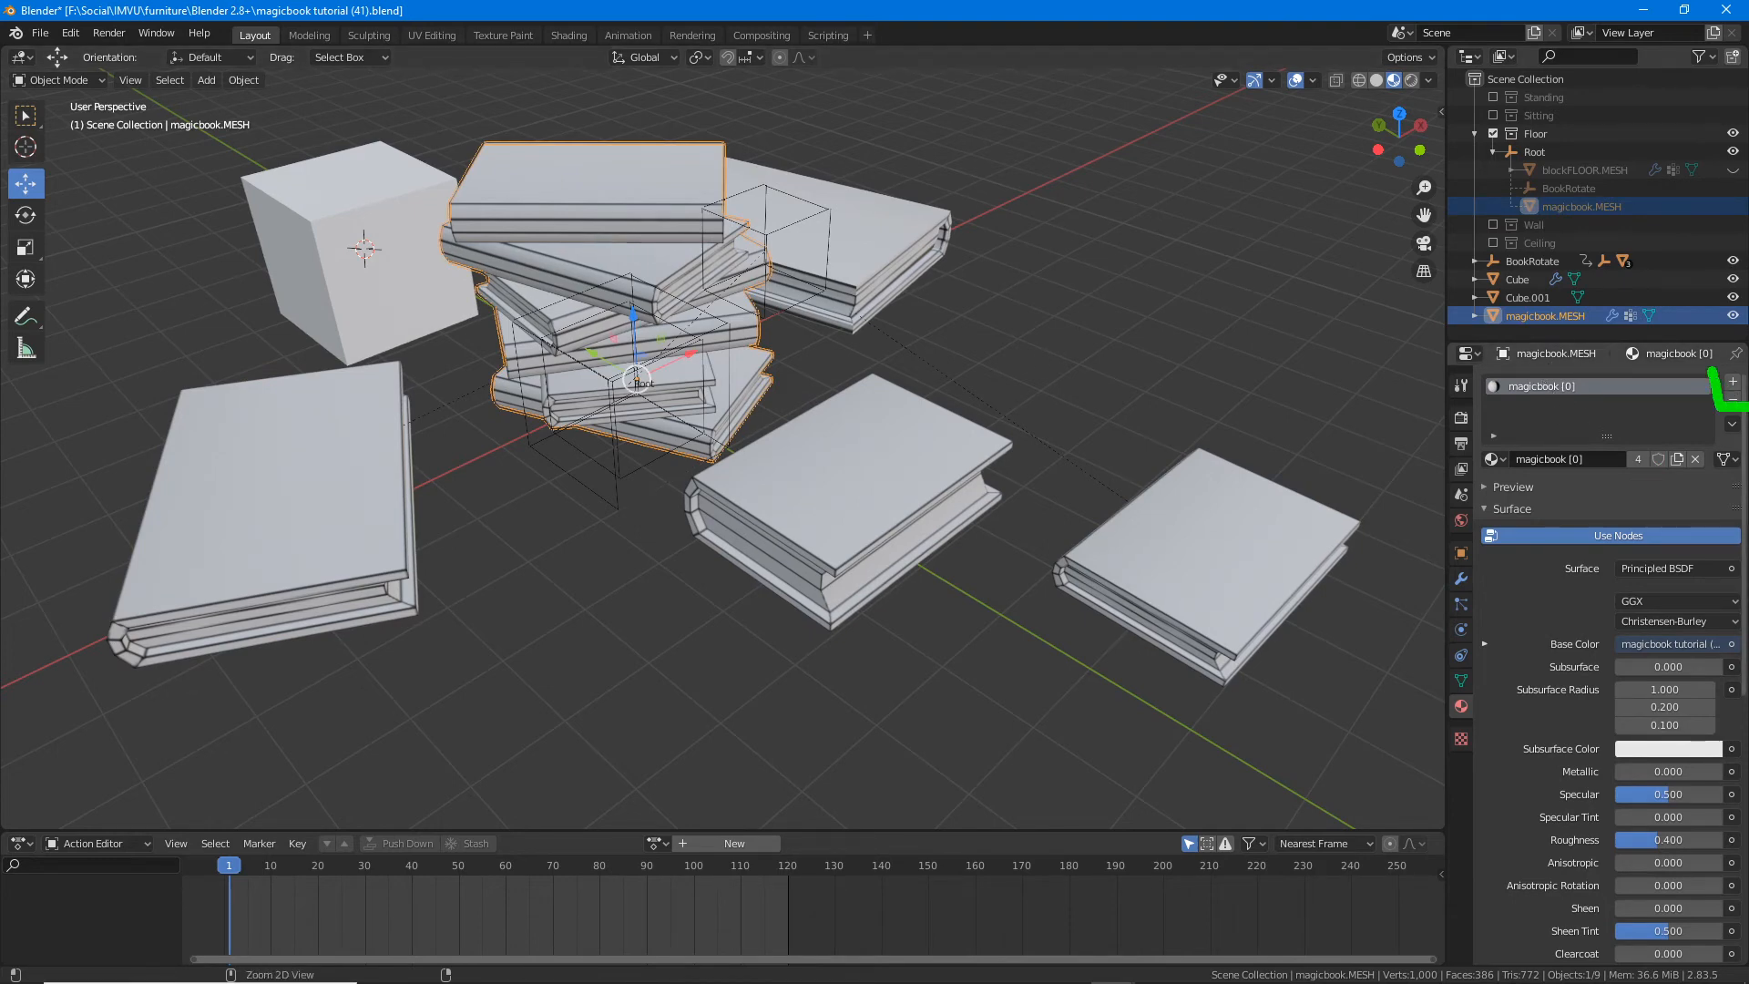
left_click_drag(1488, 403, 1552, 403)
mouse_move(1499, 425)
left_mouse_down()
mouse_move(1547, 423)
mouse_move(1526, 487)
left_mouse_up()
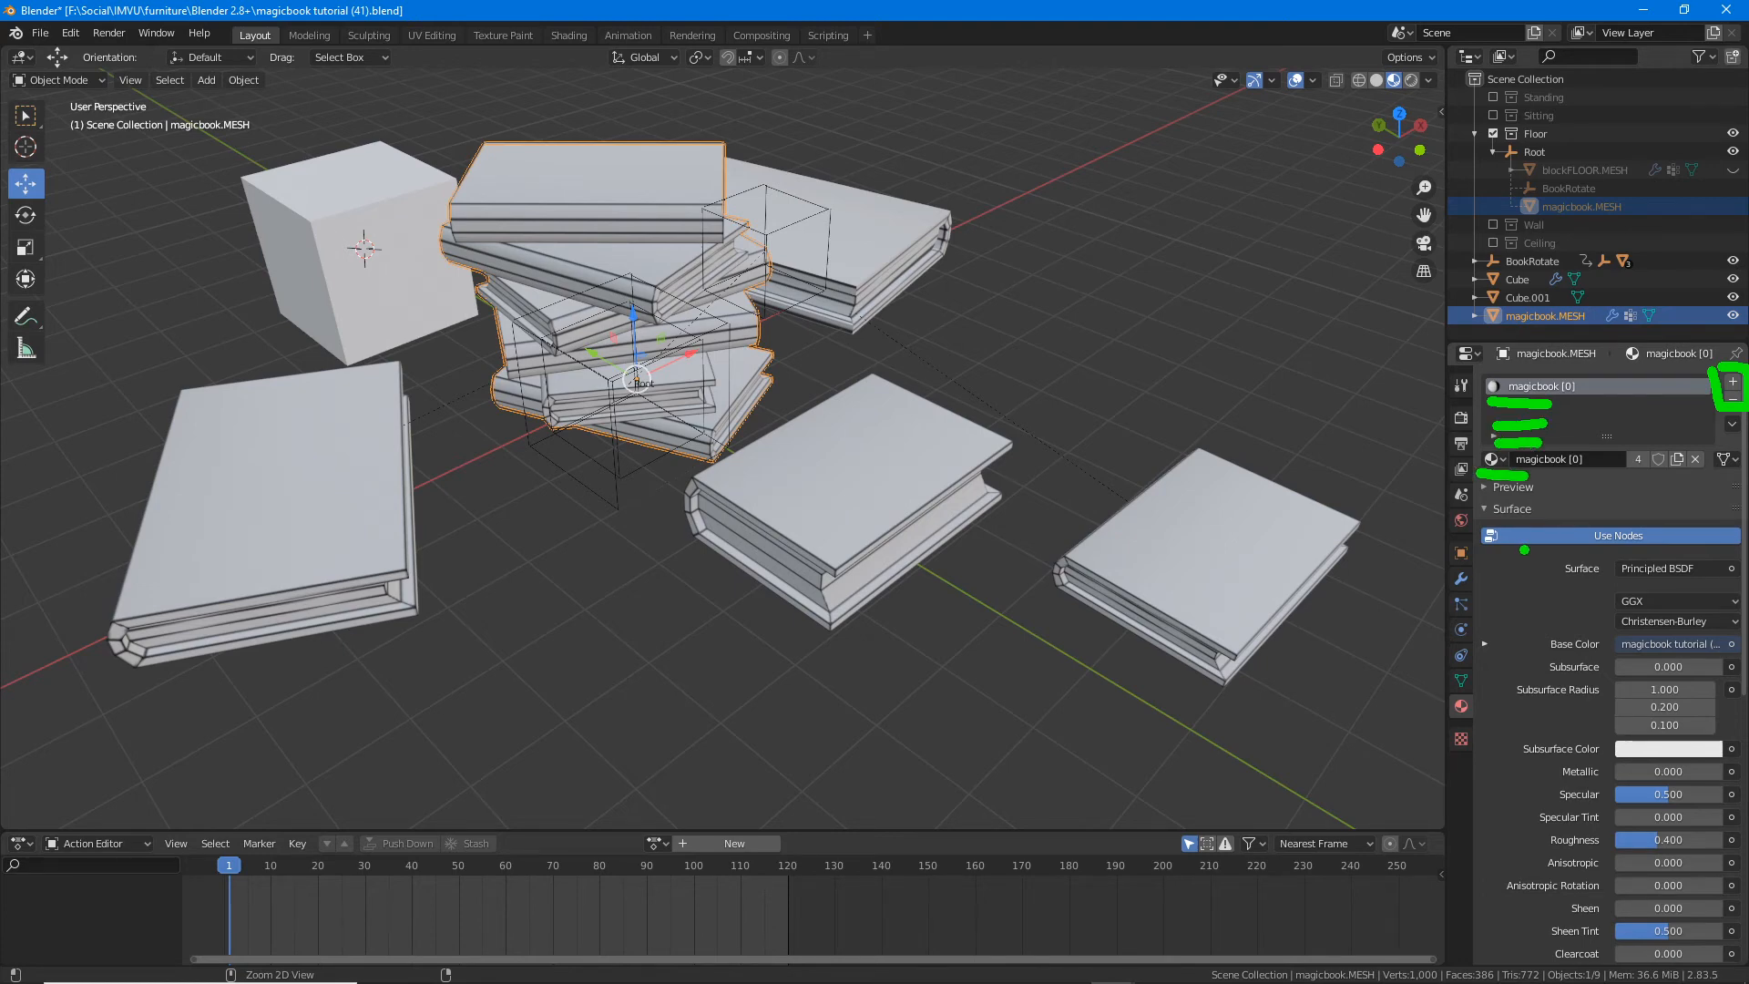
key("Escape")
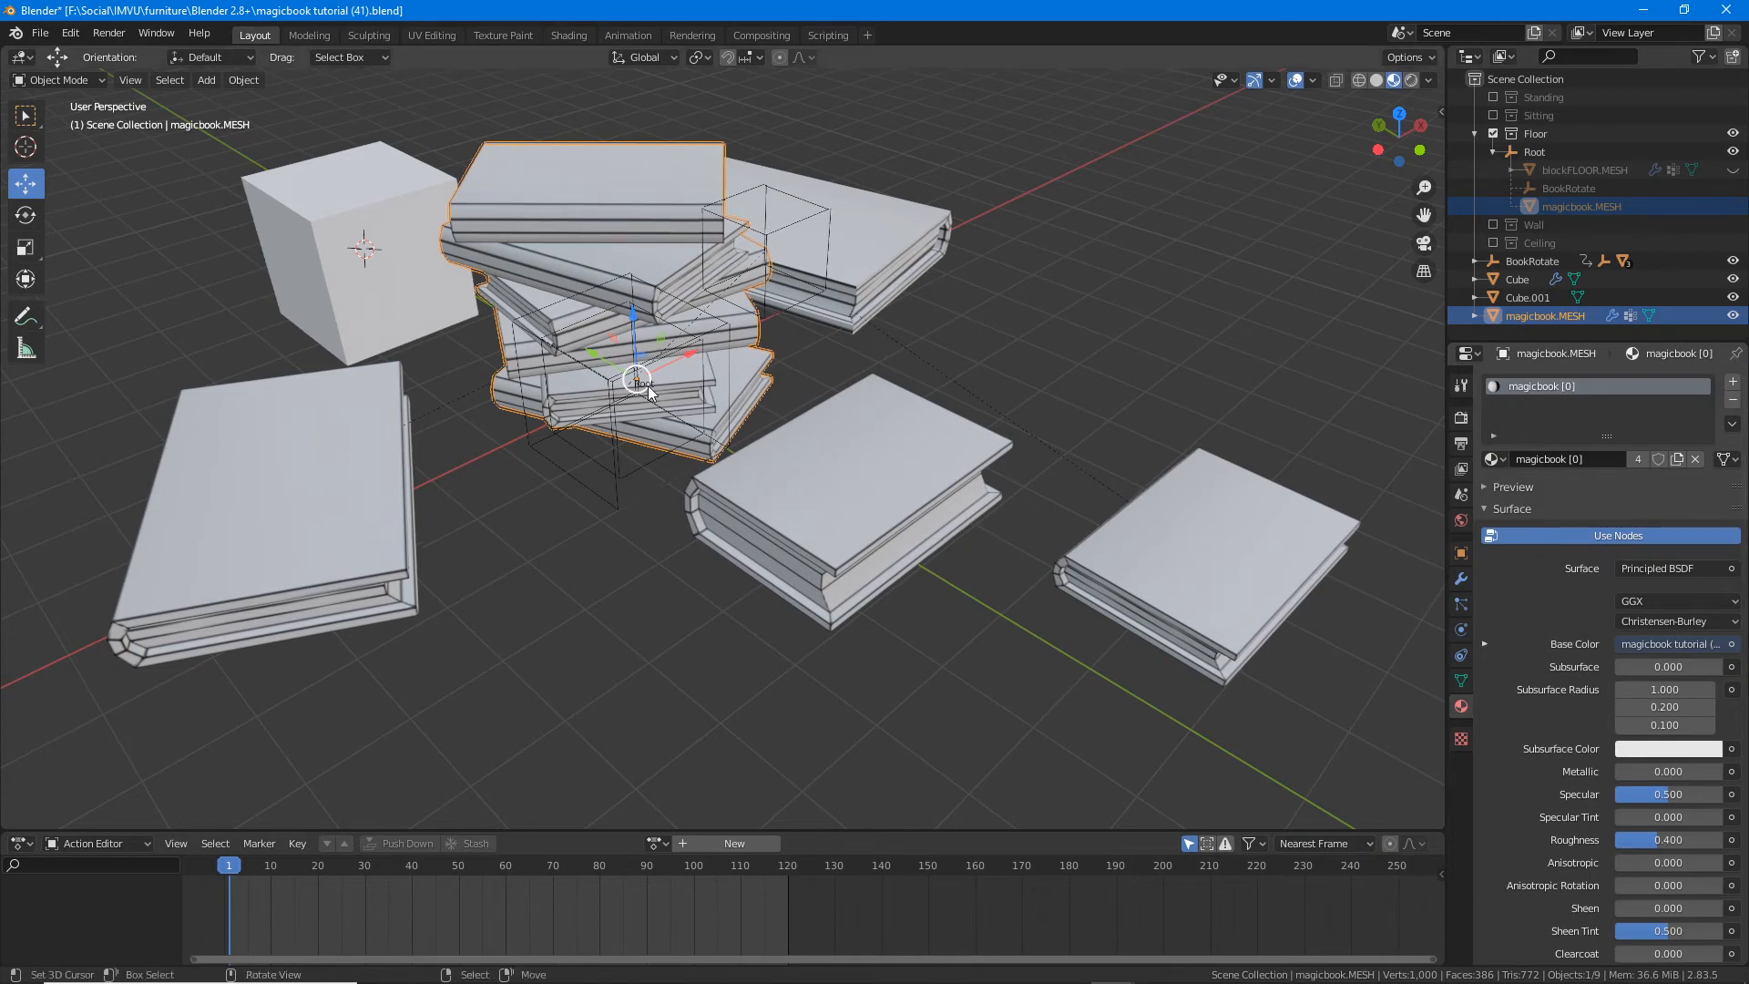
Step: Select all faces of the stack's top book in Edit Mode, add a second material slot, and assign the faces to it
middle_click_drag(681, 248, 904, 339)
scroll(942, 341, "up", 3)
key("Tab")
right_click(897, 260)
key("ctrl+KP_Add")
key("ctrl+KP_Add")
key("ctrl+KP_Add")
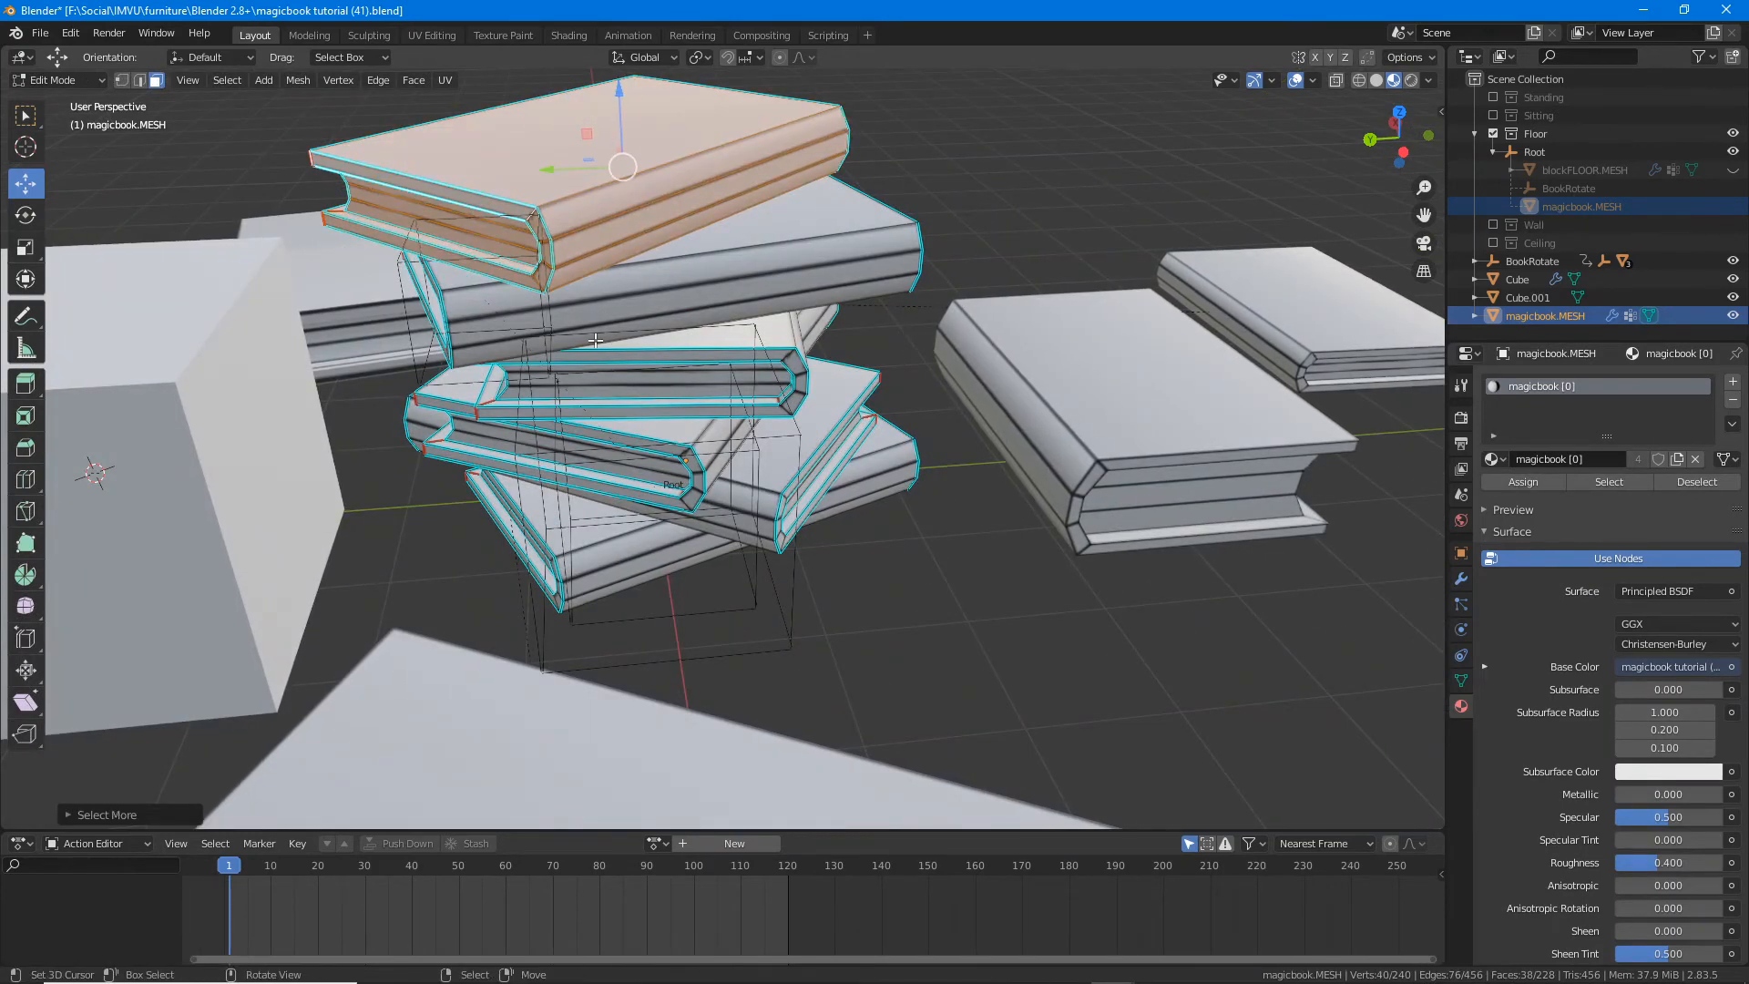
middle_click_drag(596, 340, 672, 421, "shift")
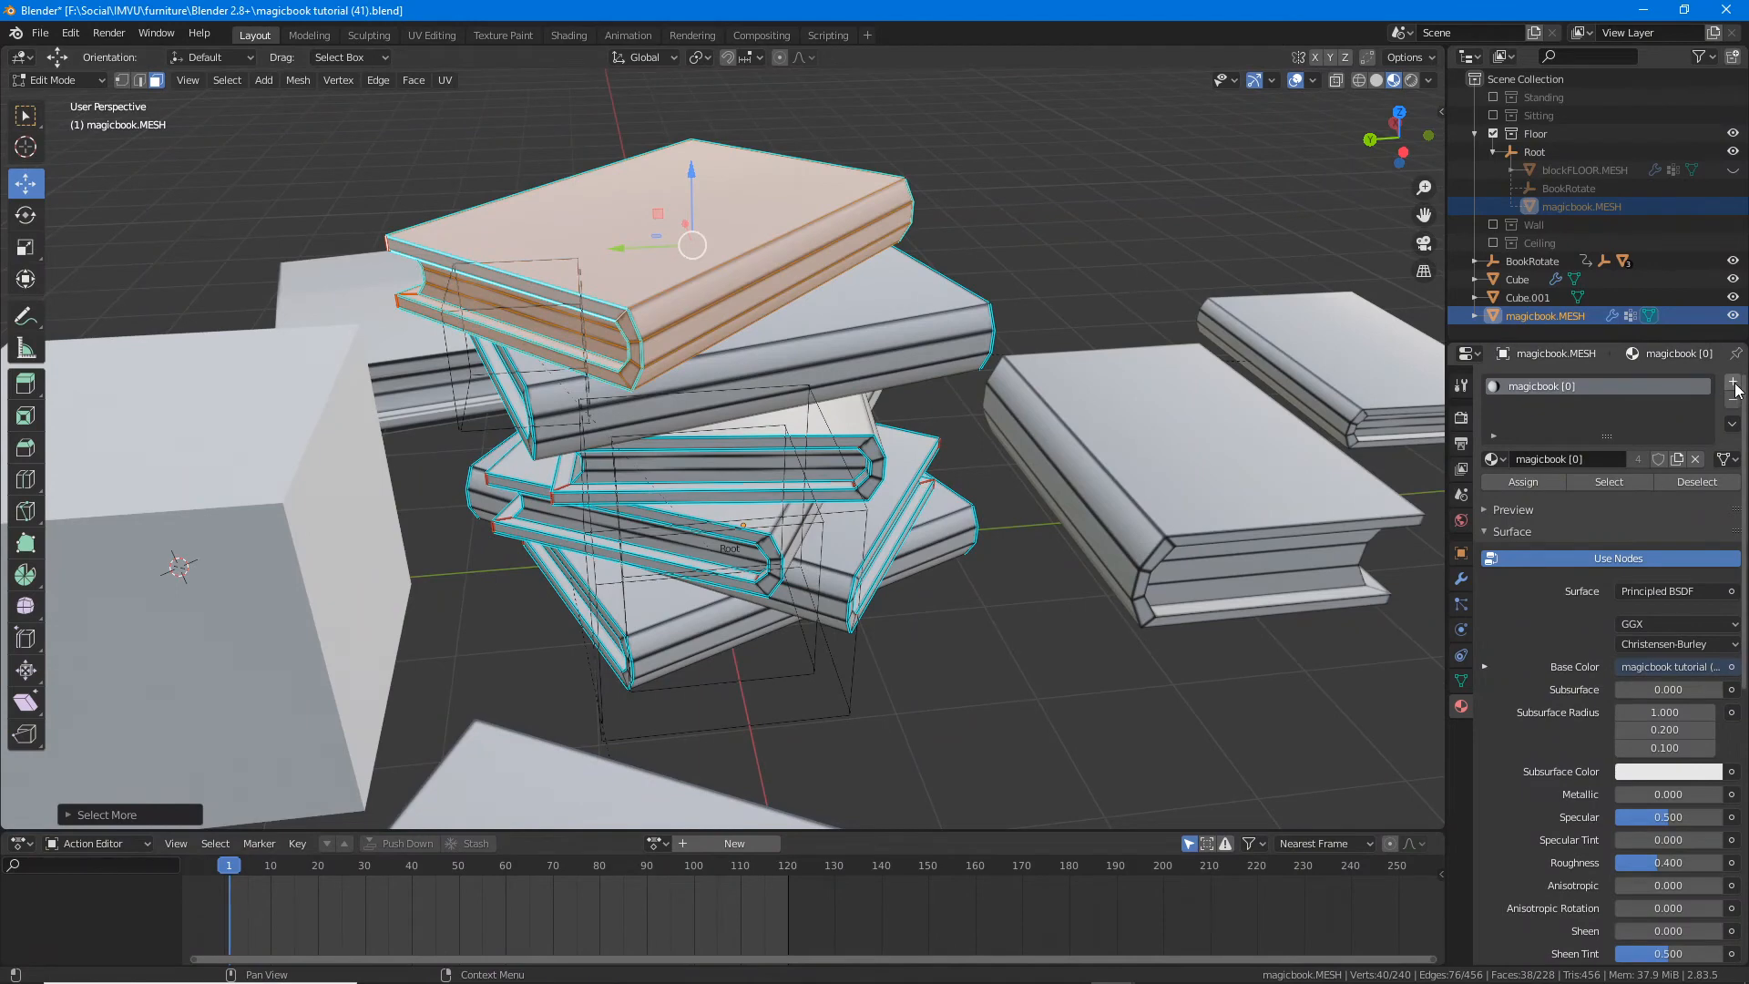
left_click_drag(1717, 374, 1747, 401)
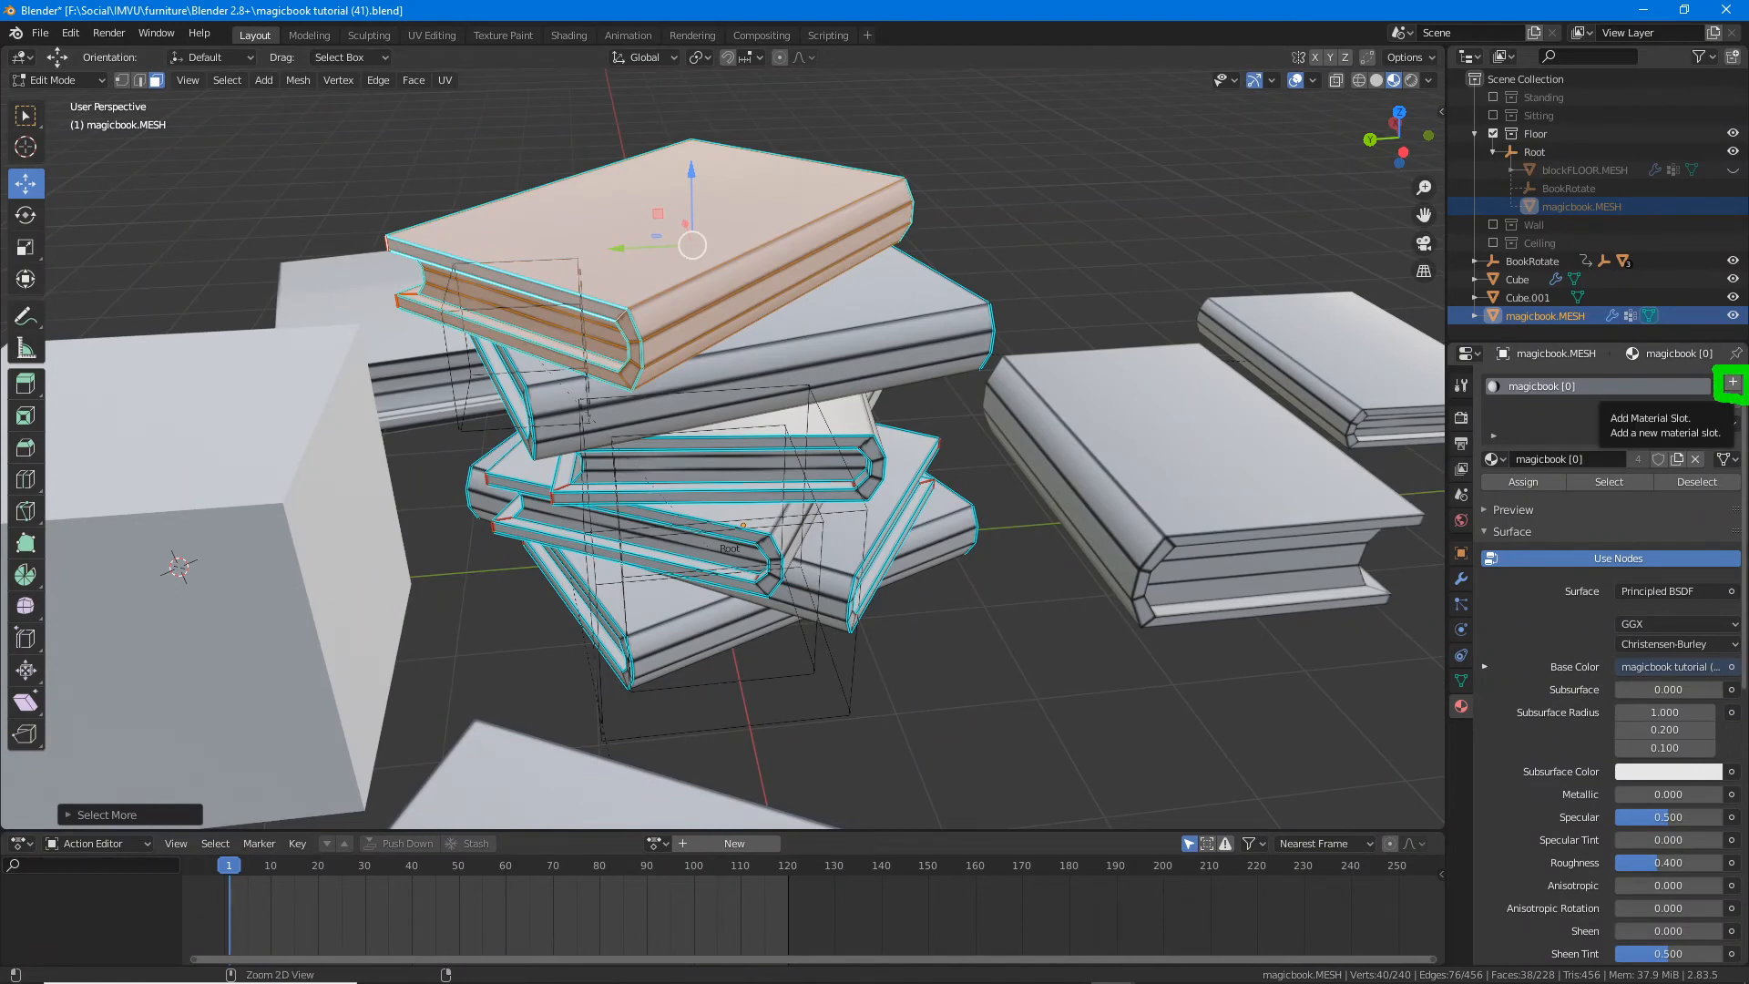
left_click(1732, 383)
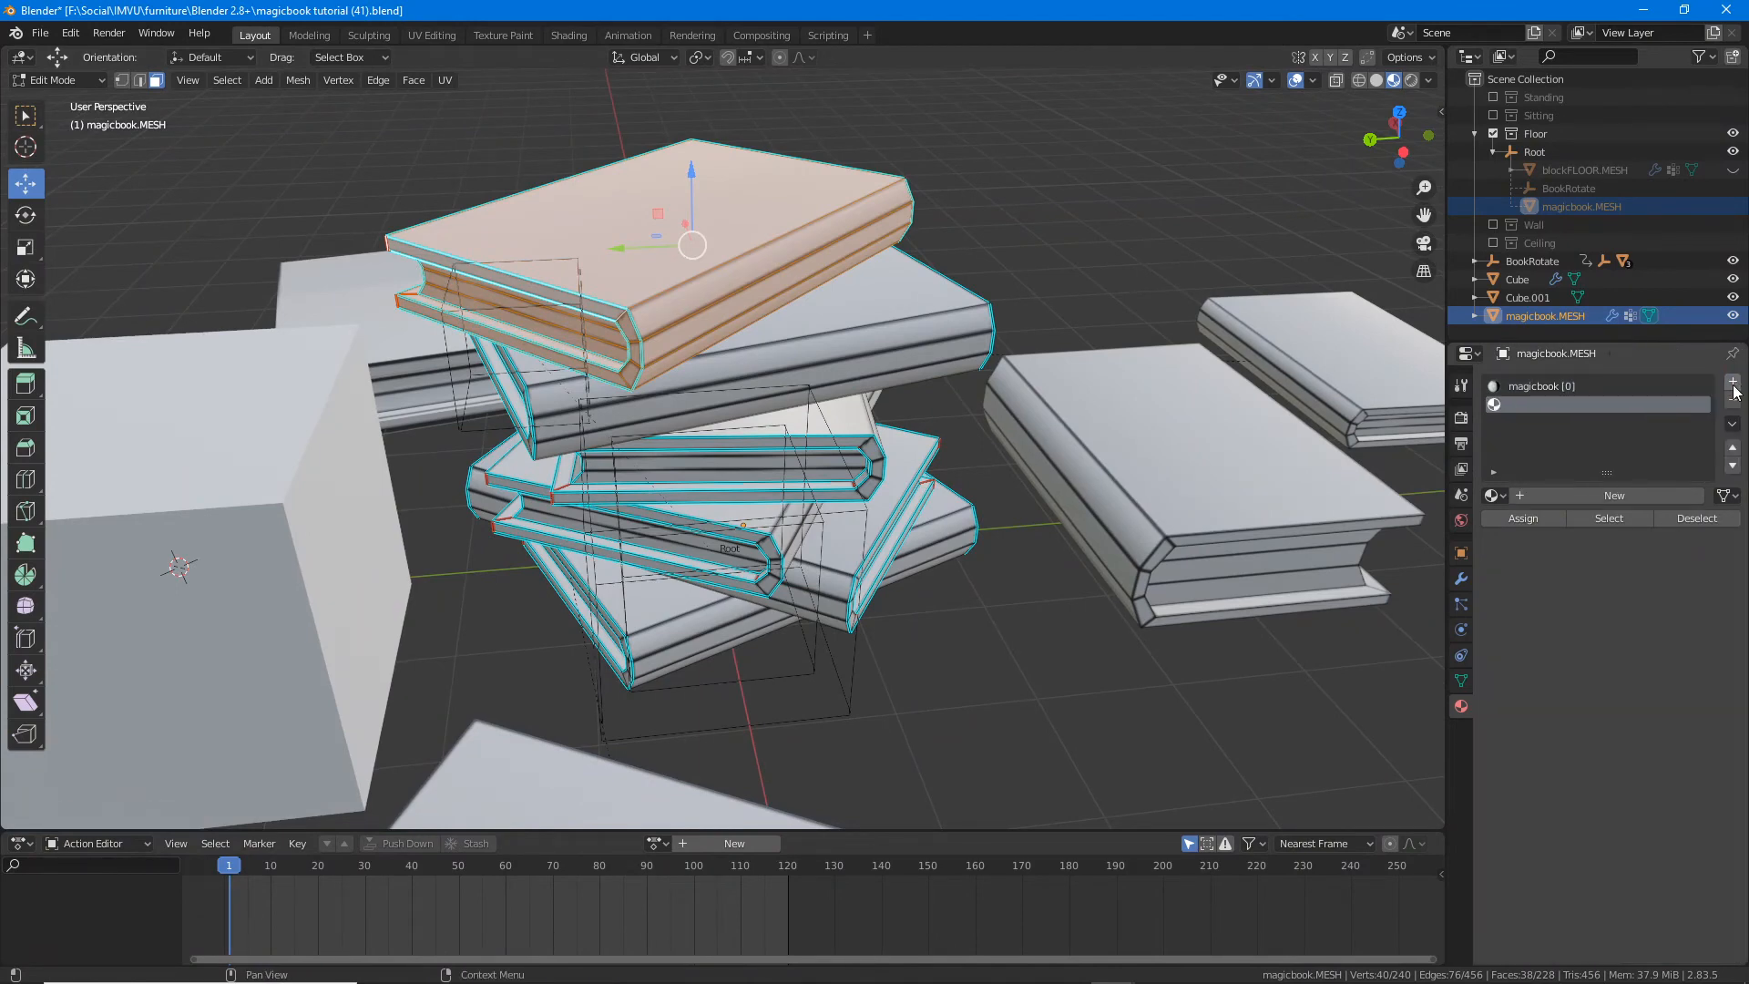
left_click(1531, 519)
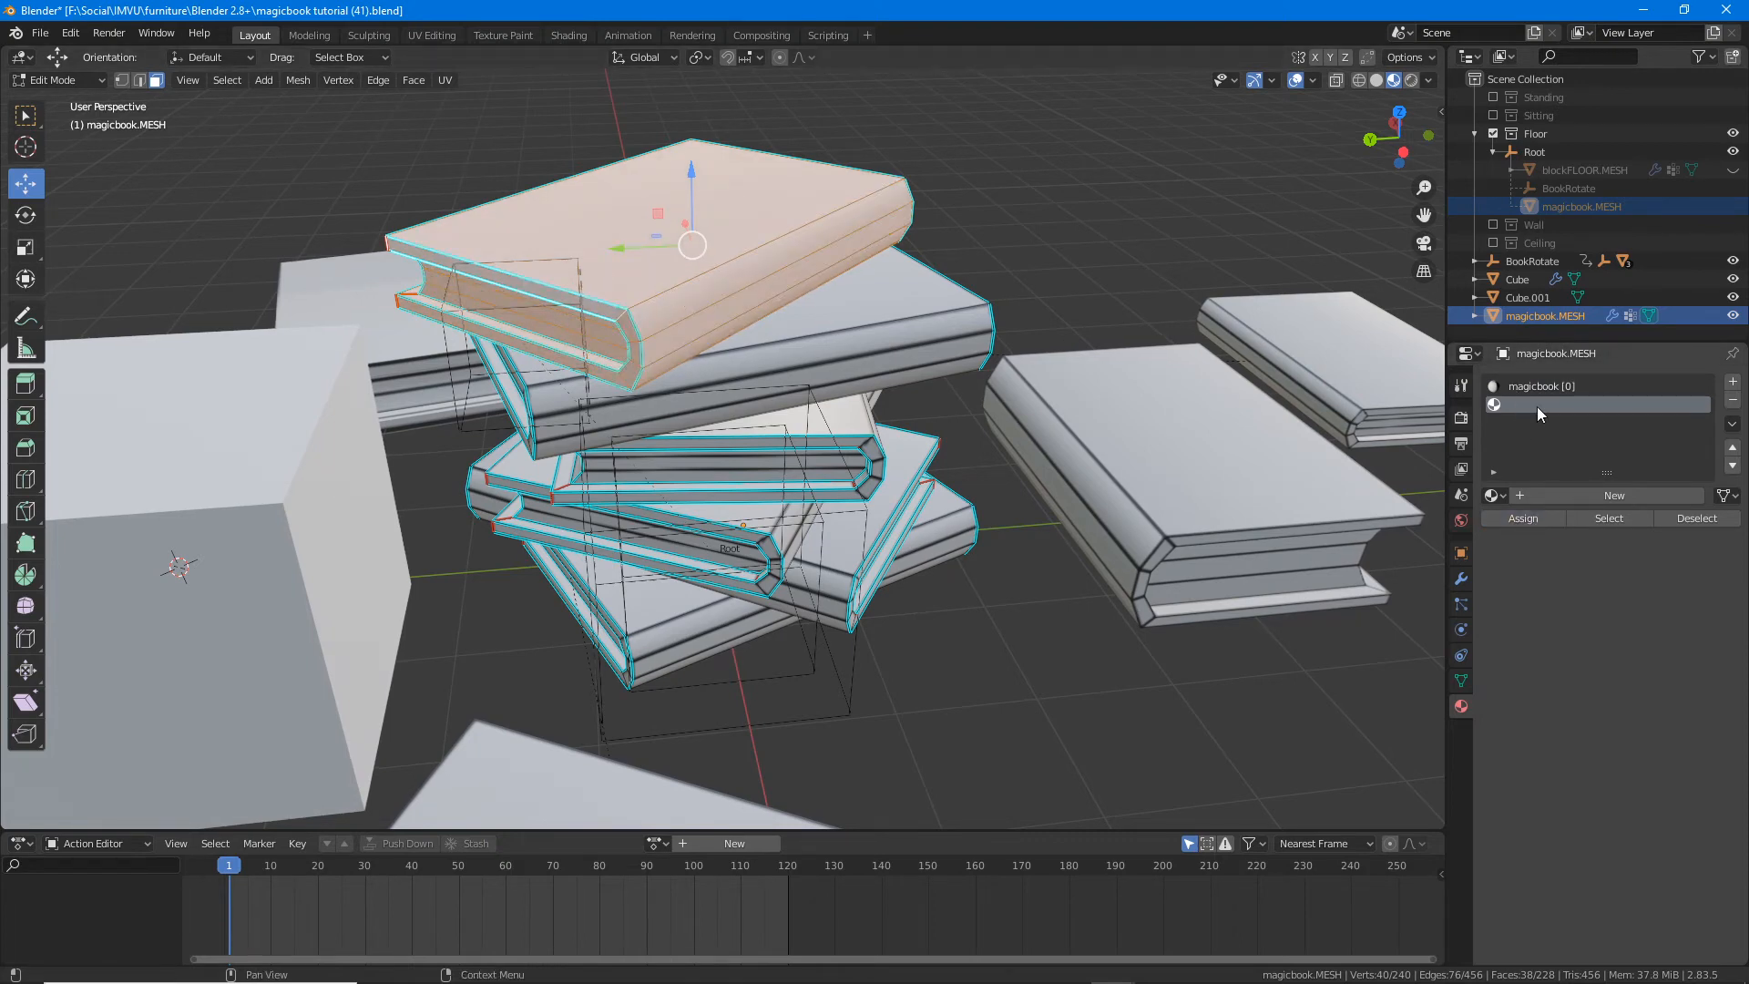
key("ctrl+2")
left_click_drag(1458, 409, 950, 356)
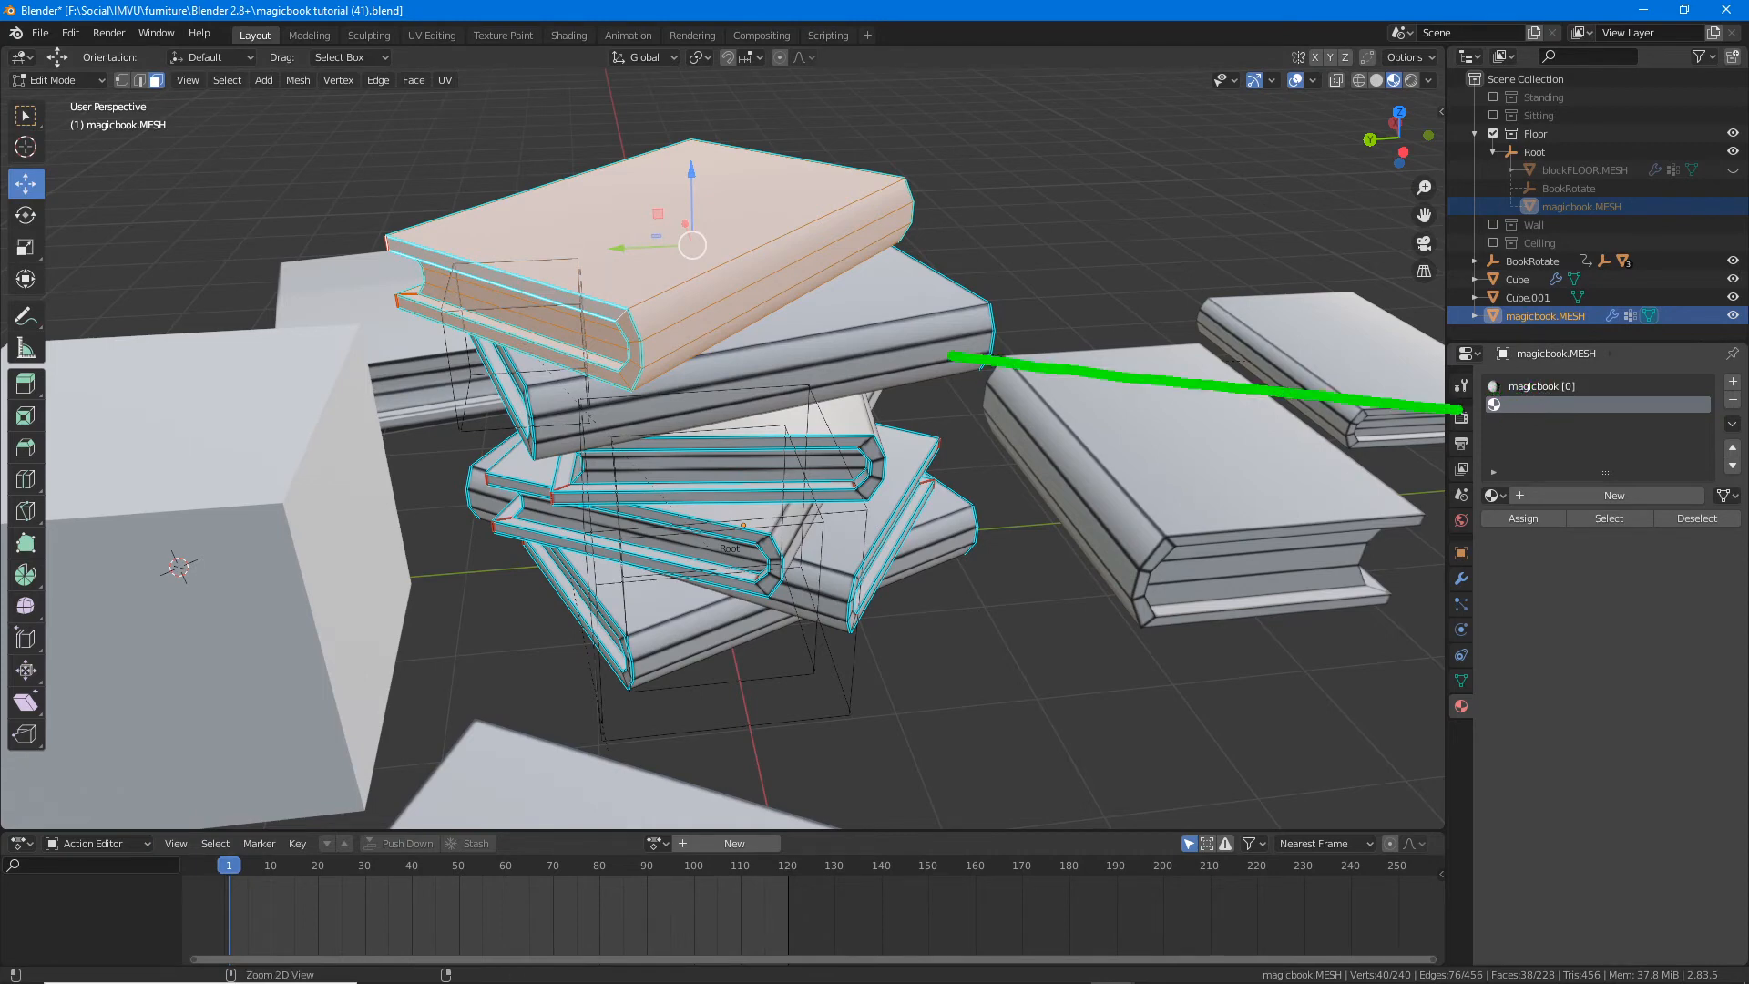
left_click_drag(851, 309, 952, 344)
mouse_move(747, 199)
left_mouse_down()
mouse_move(807, 224)
mouse_move(838, 275)
left_mouse_up()
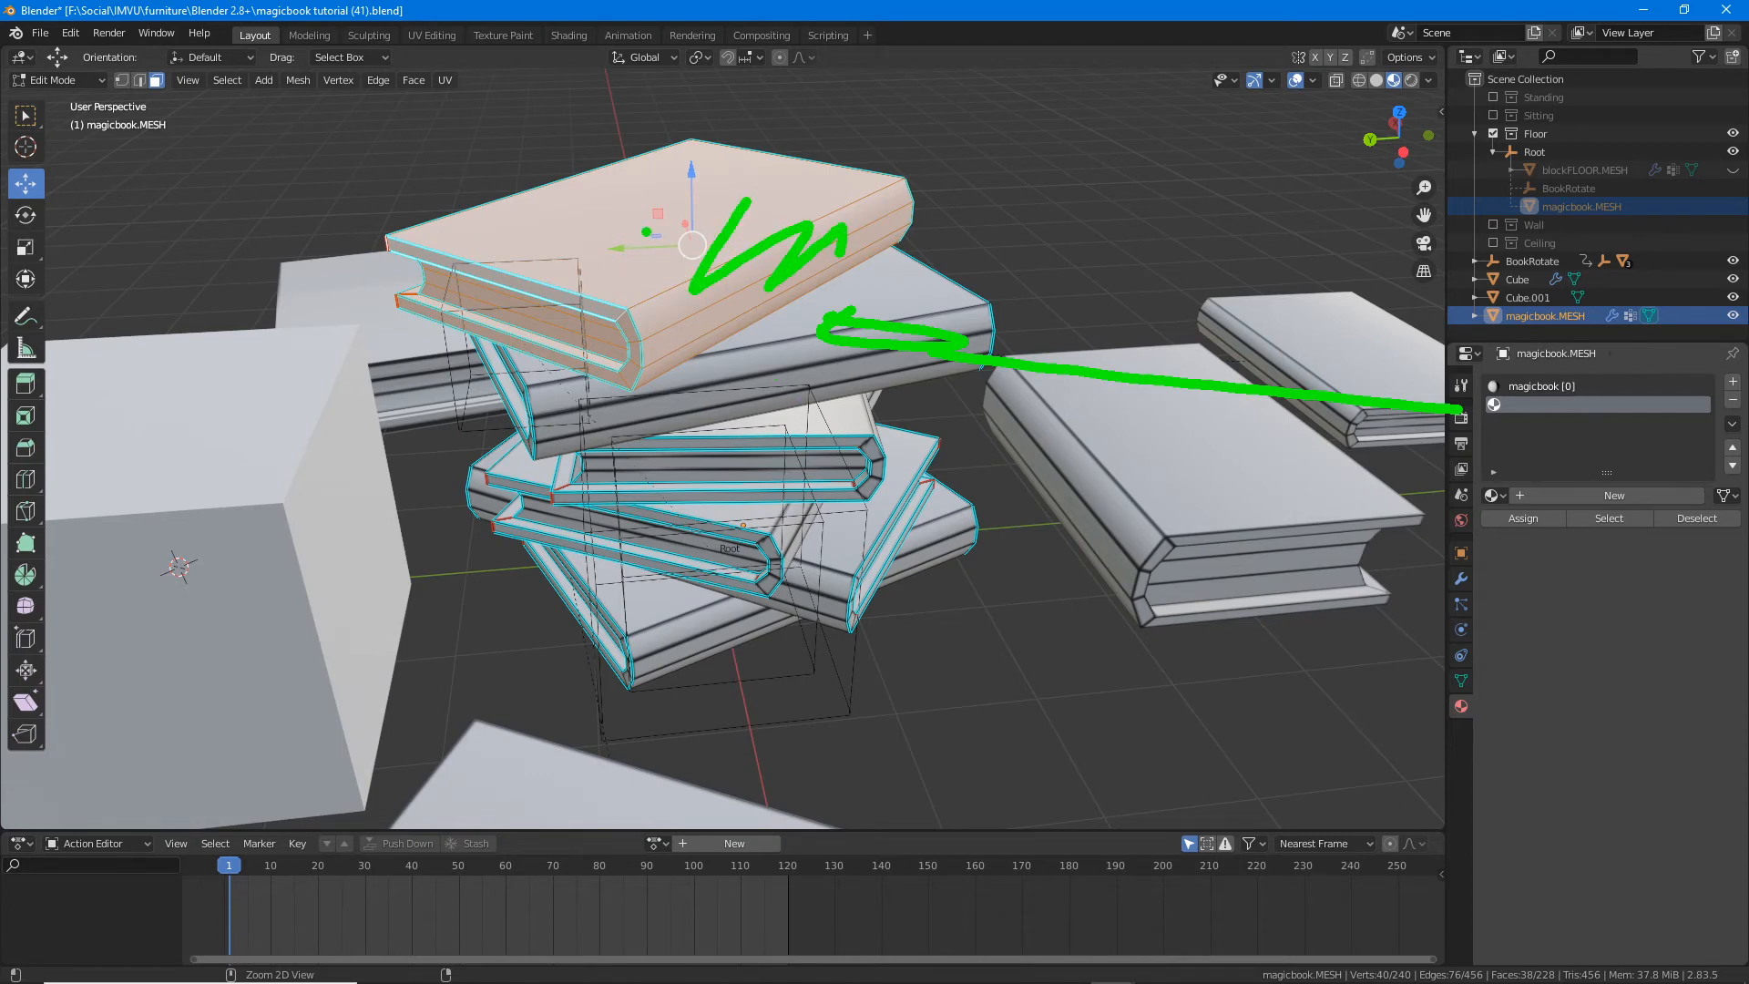
key("Escape")
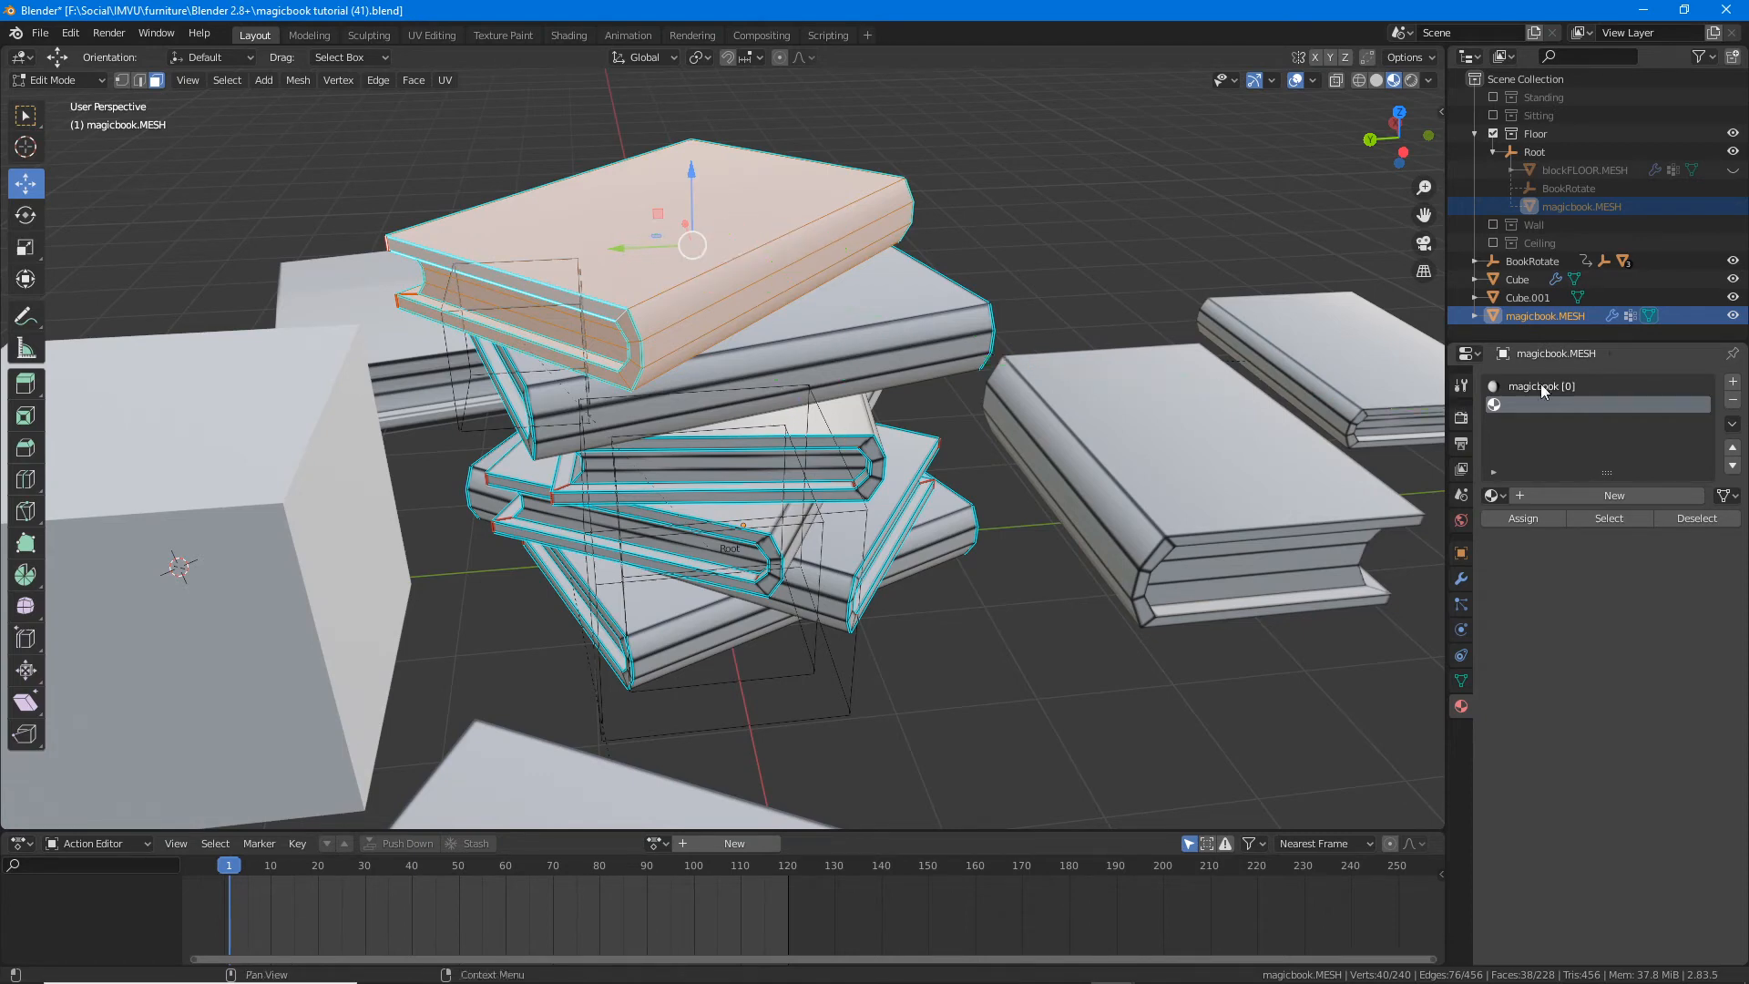
Step: Select all faces of the lower book beside the Root marker and assign them to the empty second material slot
left_click(779, 569)
key("ctrl+KP_Add")
key("ctrl+KP_Add")
key("ctrl+KP_Add")
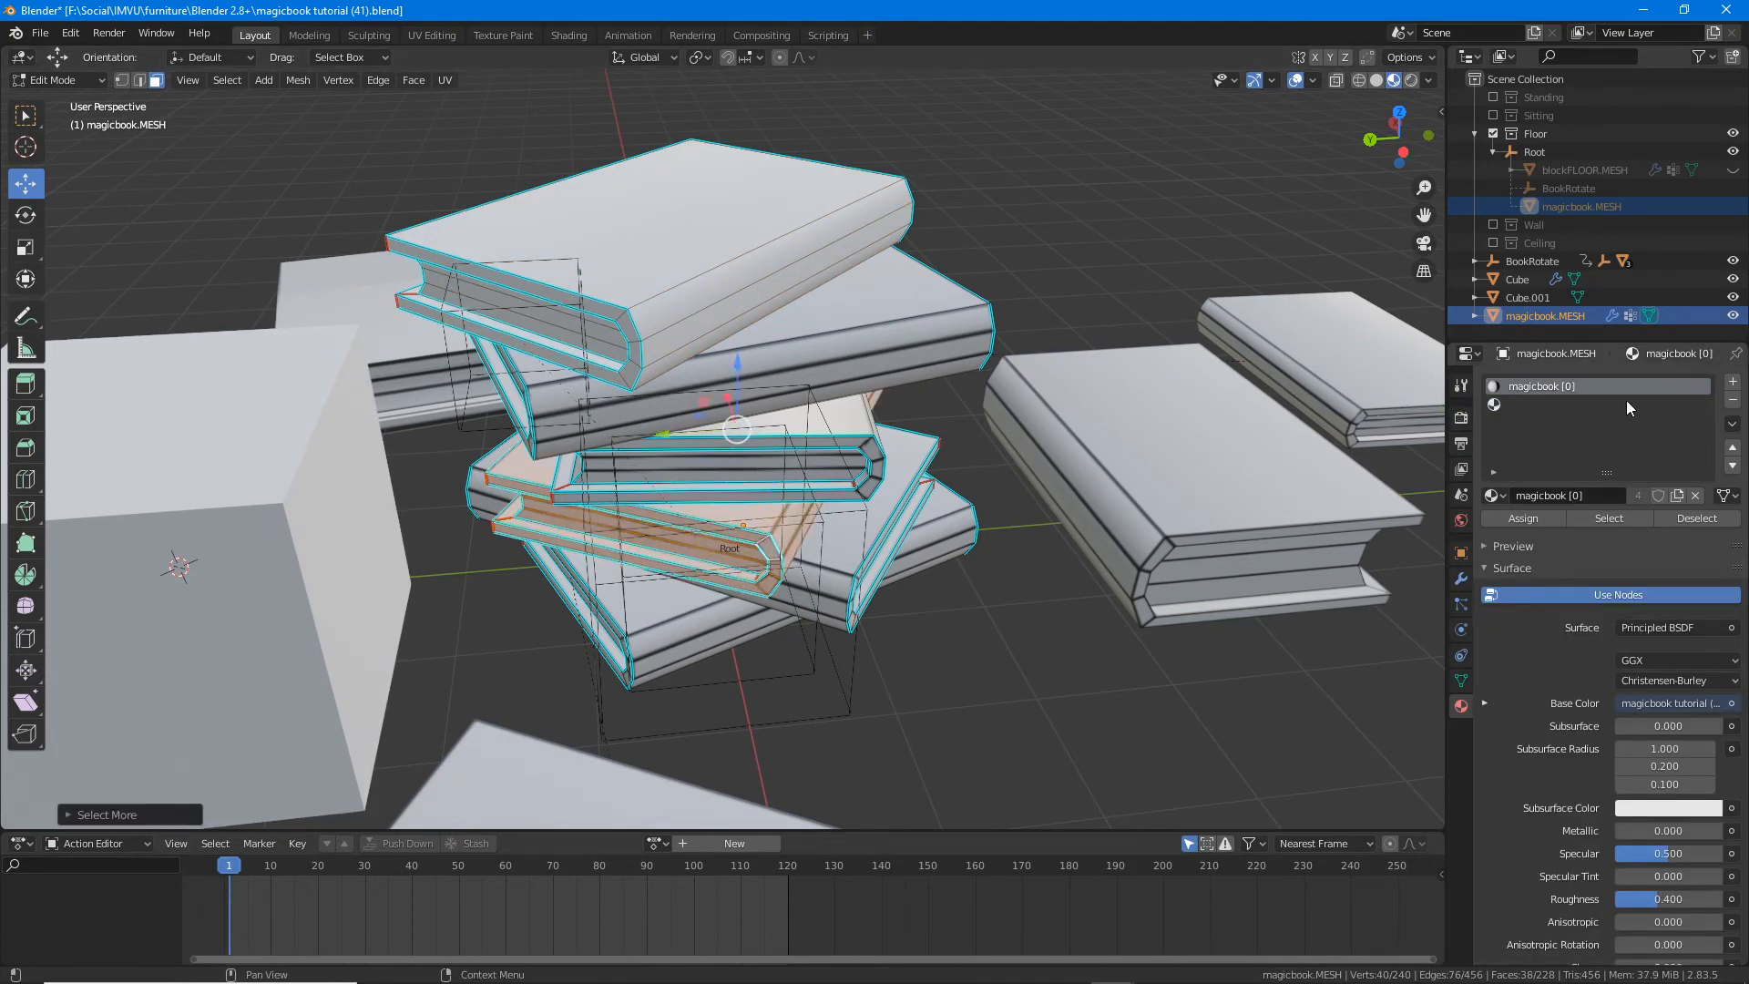
left_click(1535, 408)
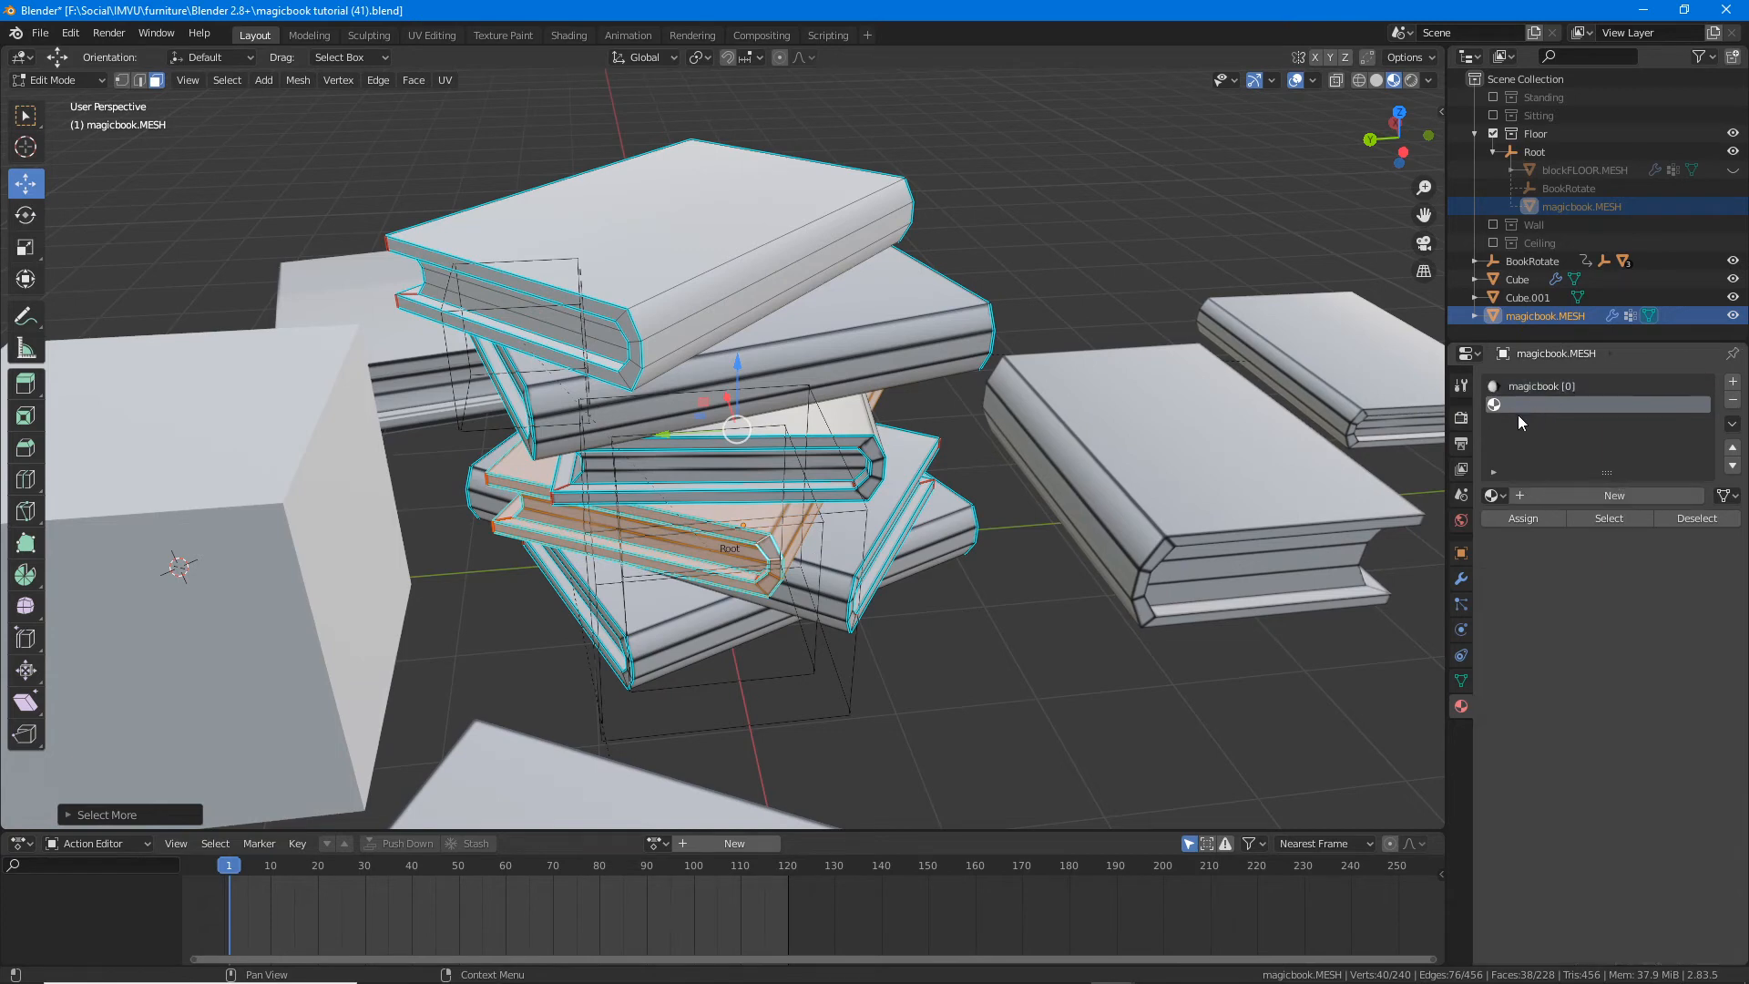
left_click(1523, 517)
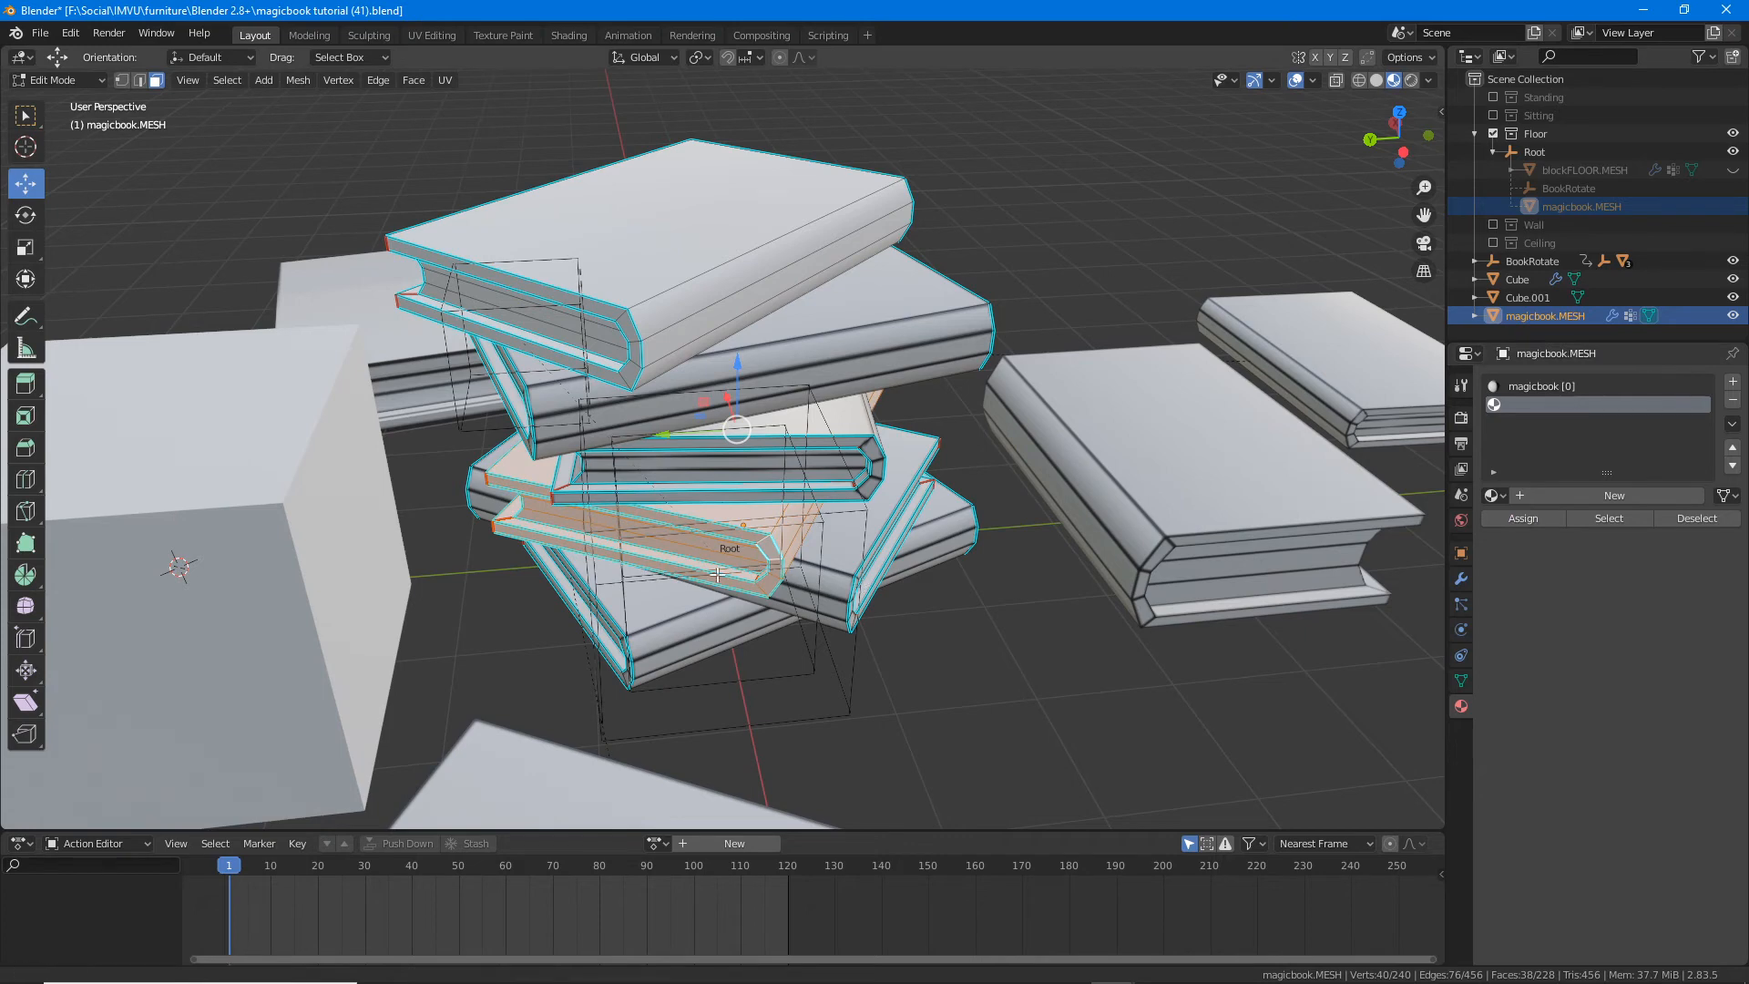
Step: Leave Edit Mode and create a new material in the empty second slot of magicbook.MESH
middle_click_drag(718, 574, 773, 551, "shift")
middle_click_drag(675, 417, 633, 153)
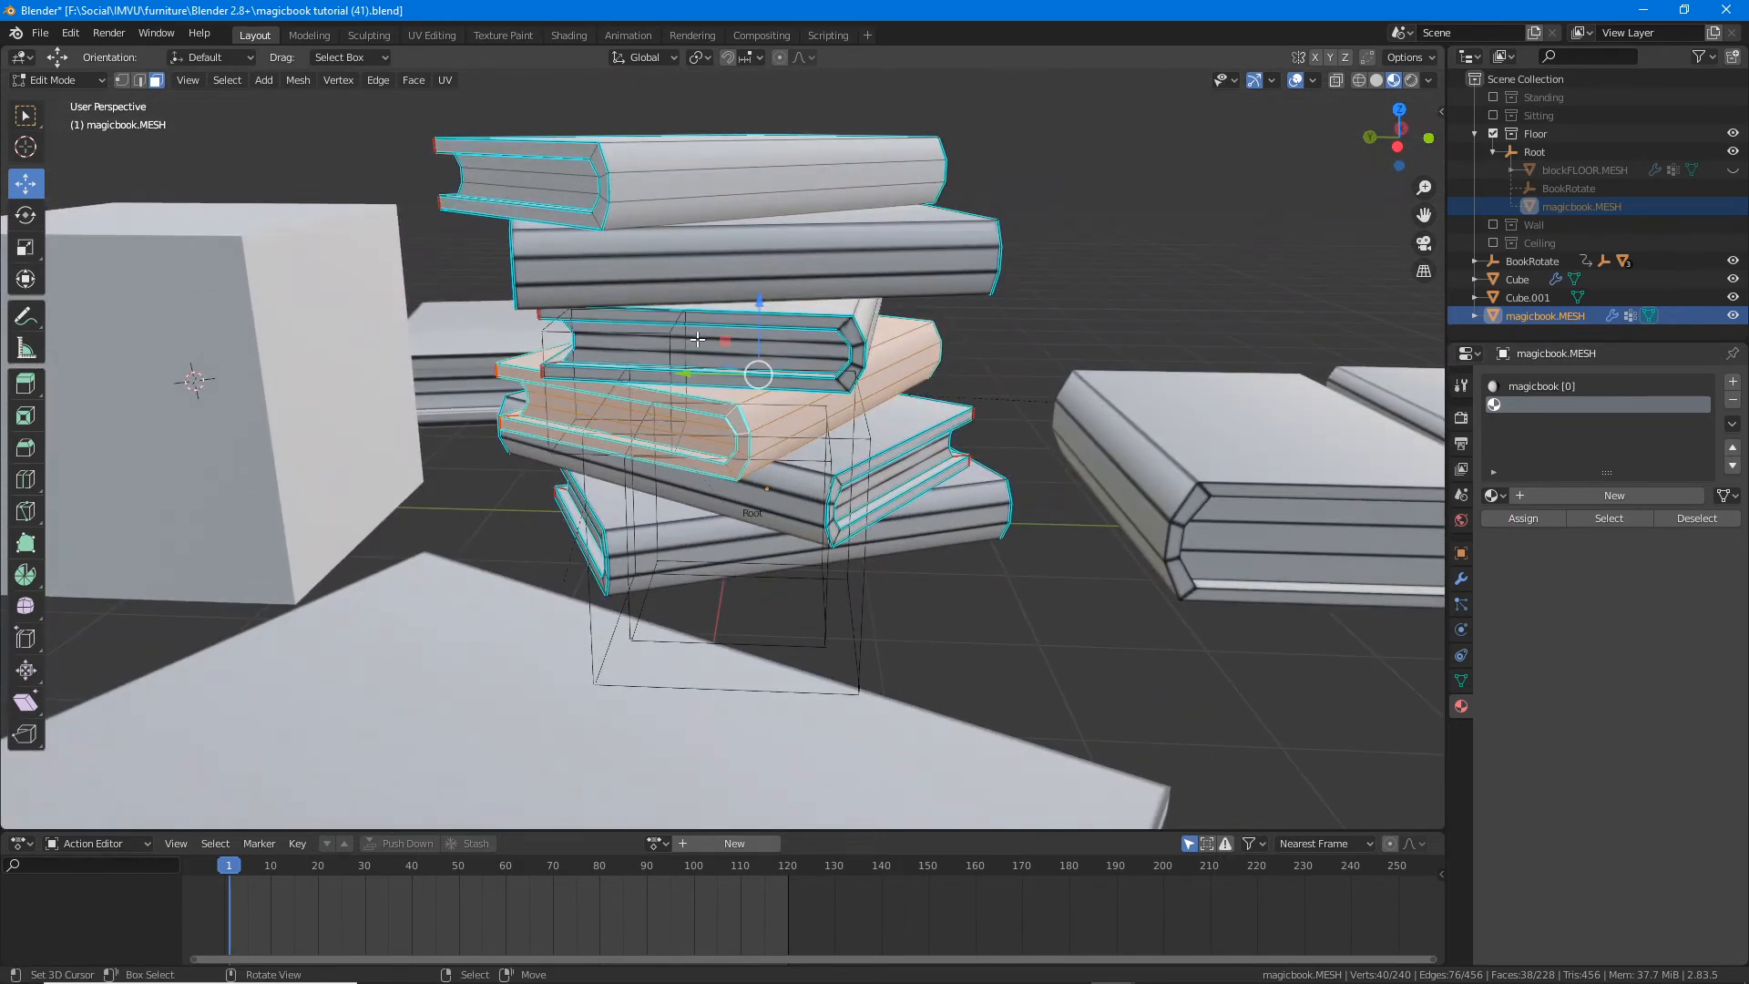
middle_click_drag(697, 339, 712, 356)
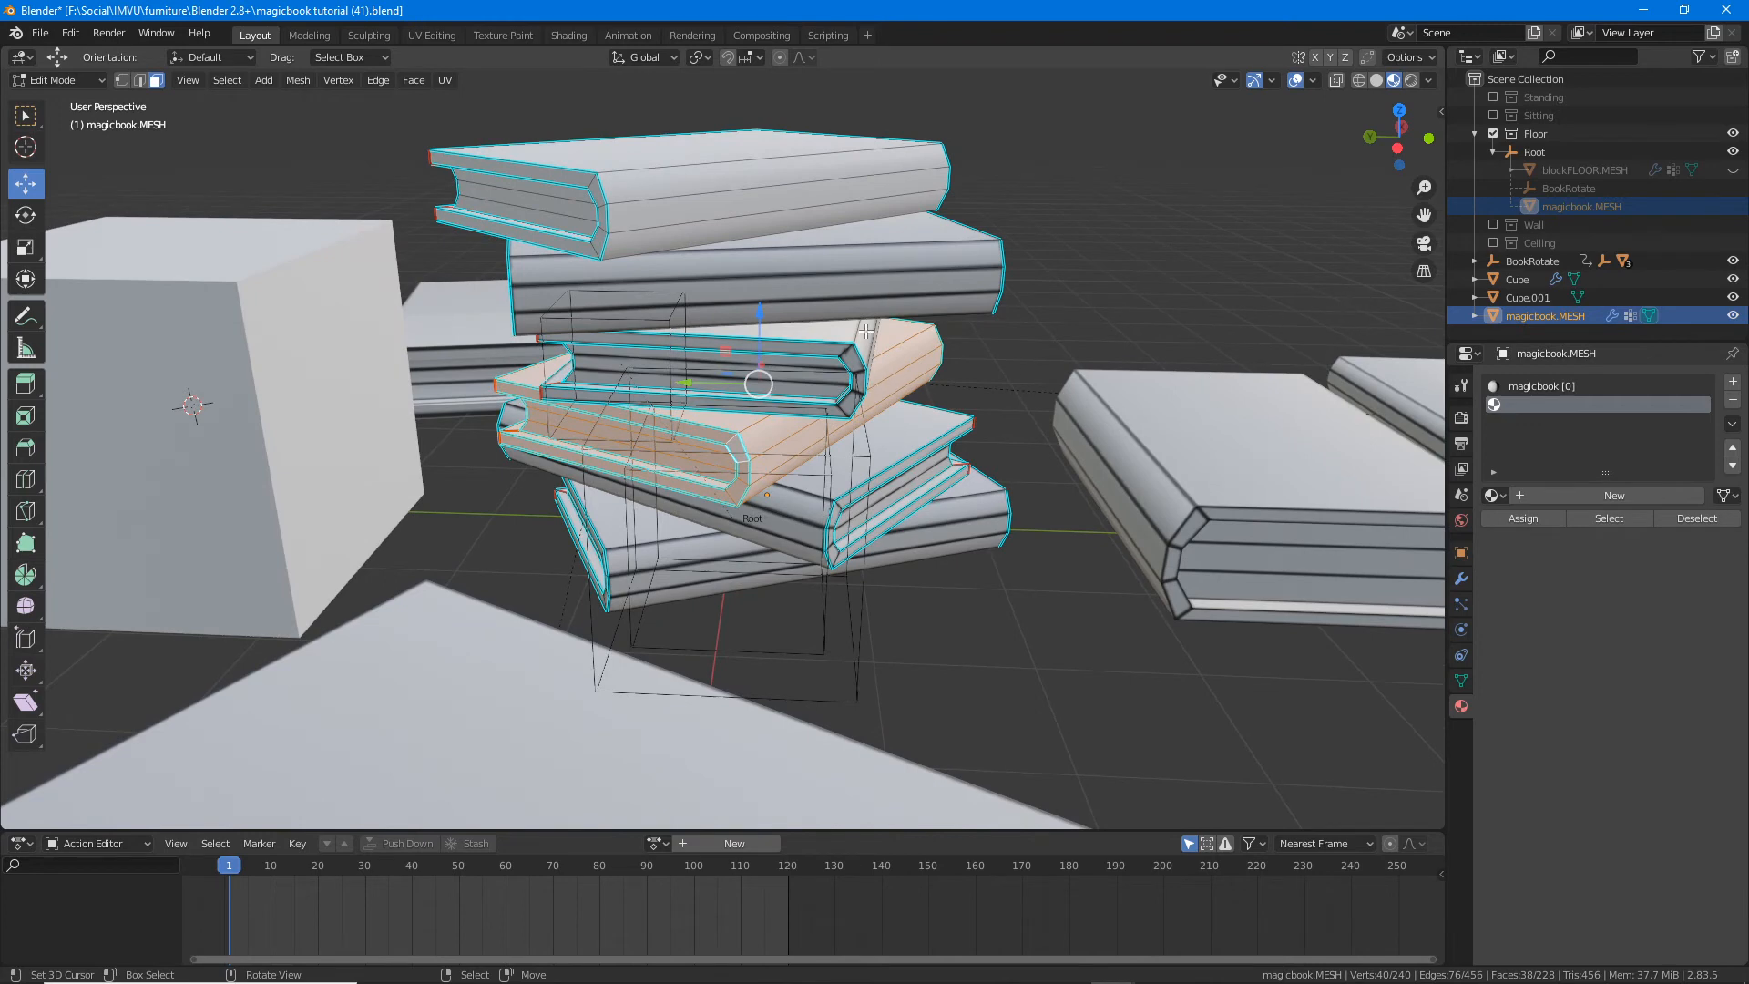
key("Tab")
middle_click_drag(742, 328, 756, 351)
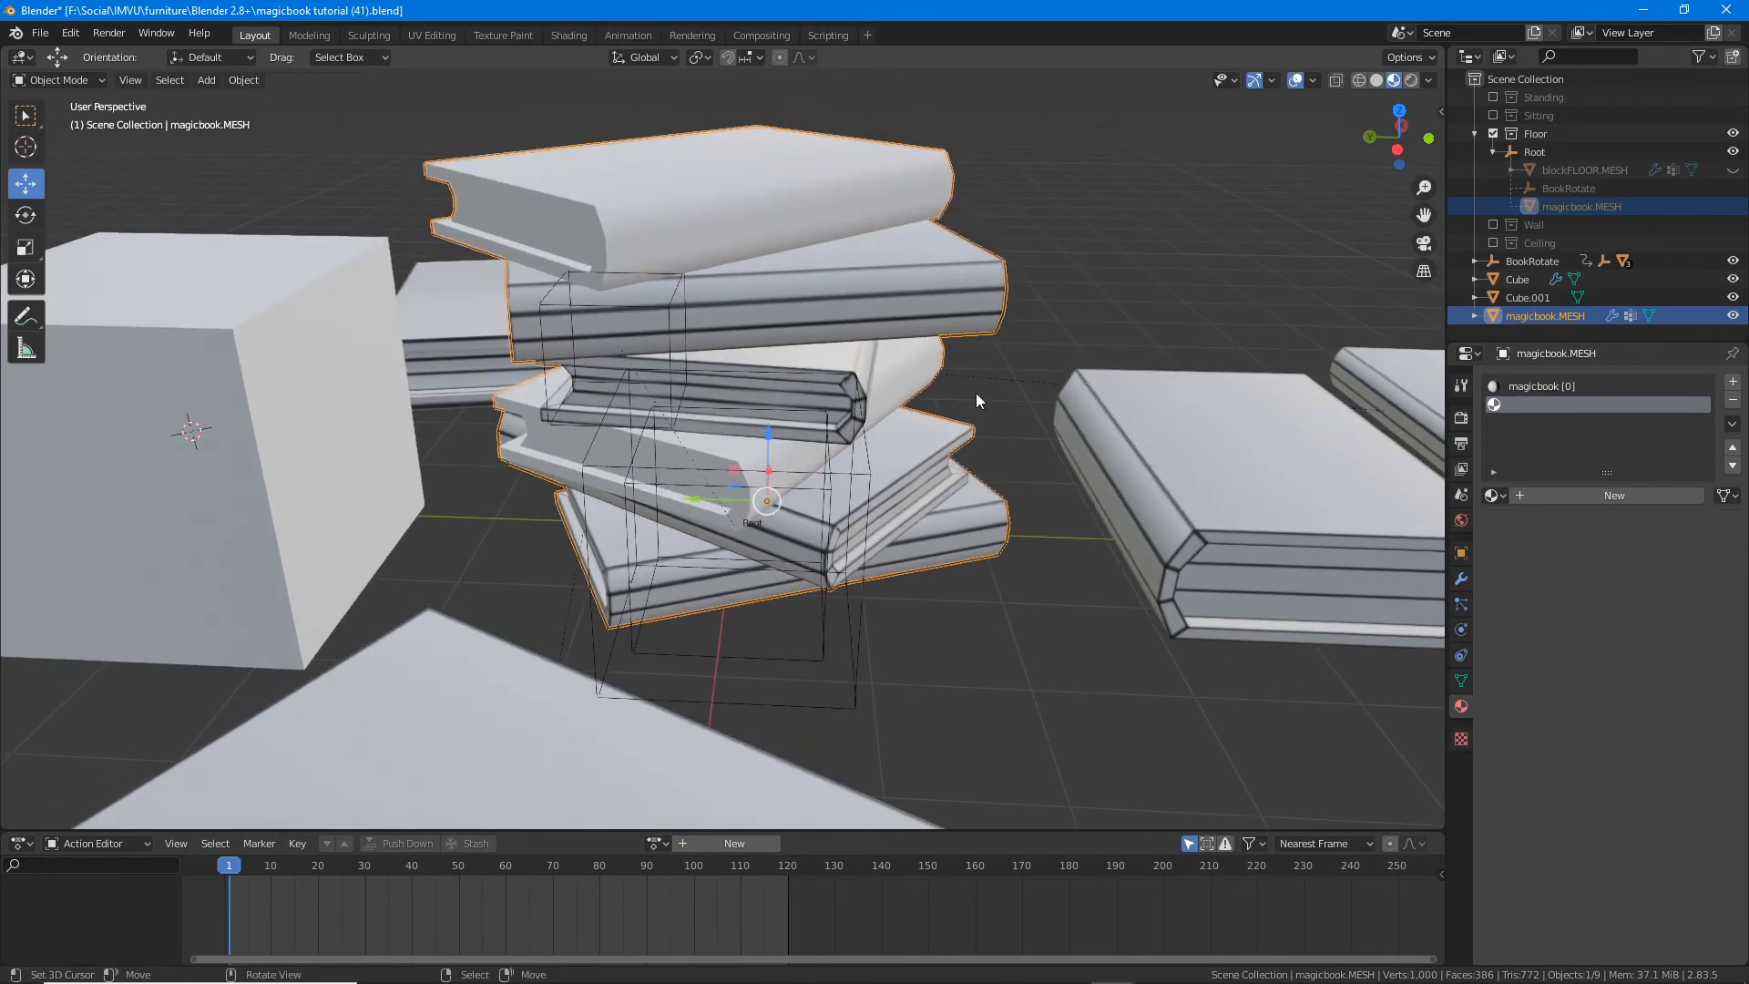
left_click(1588, 495)
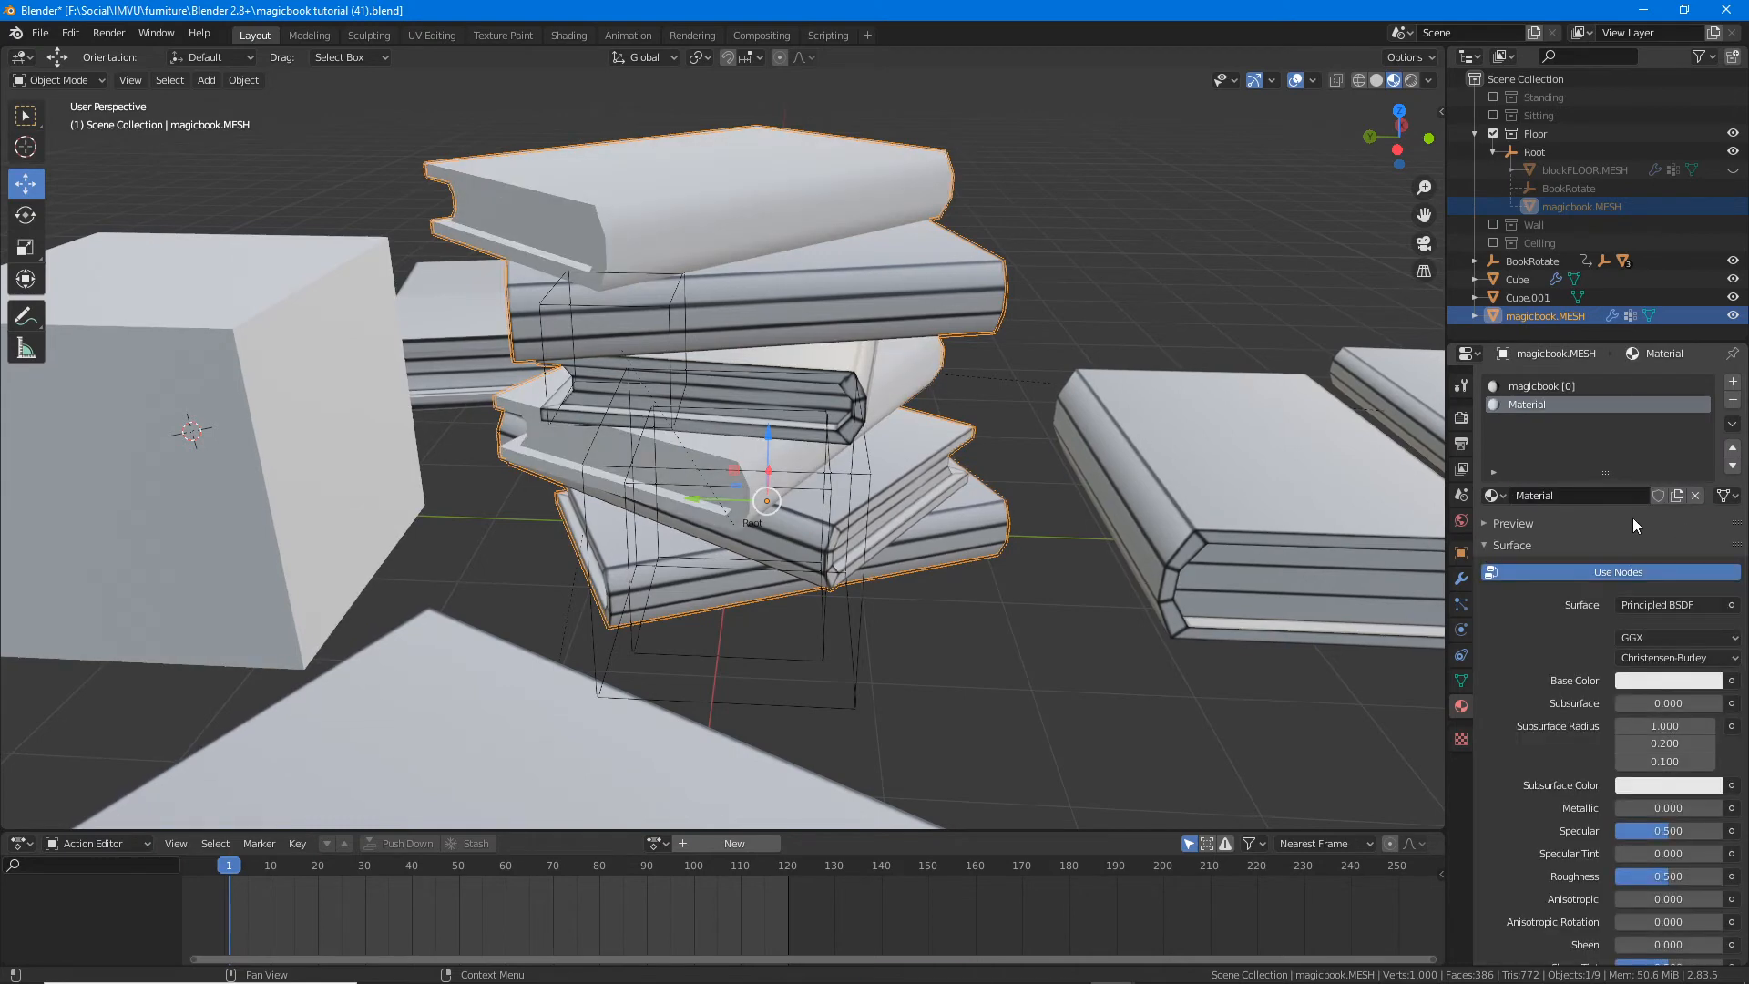
Step: Switch the viewport to Solid shading and set the second material's viewport display color to orange
scroll(1549, 745, "down", 8)
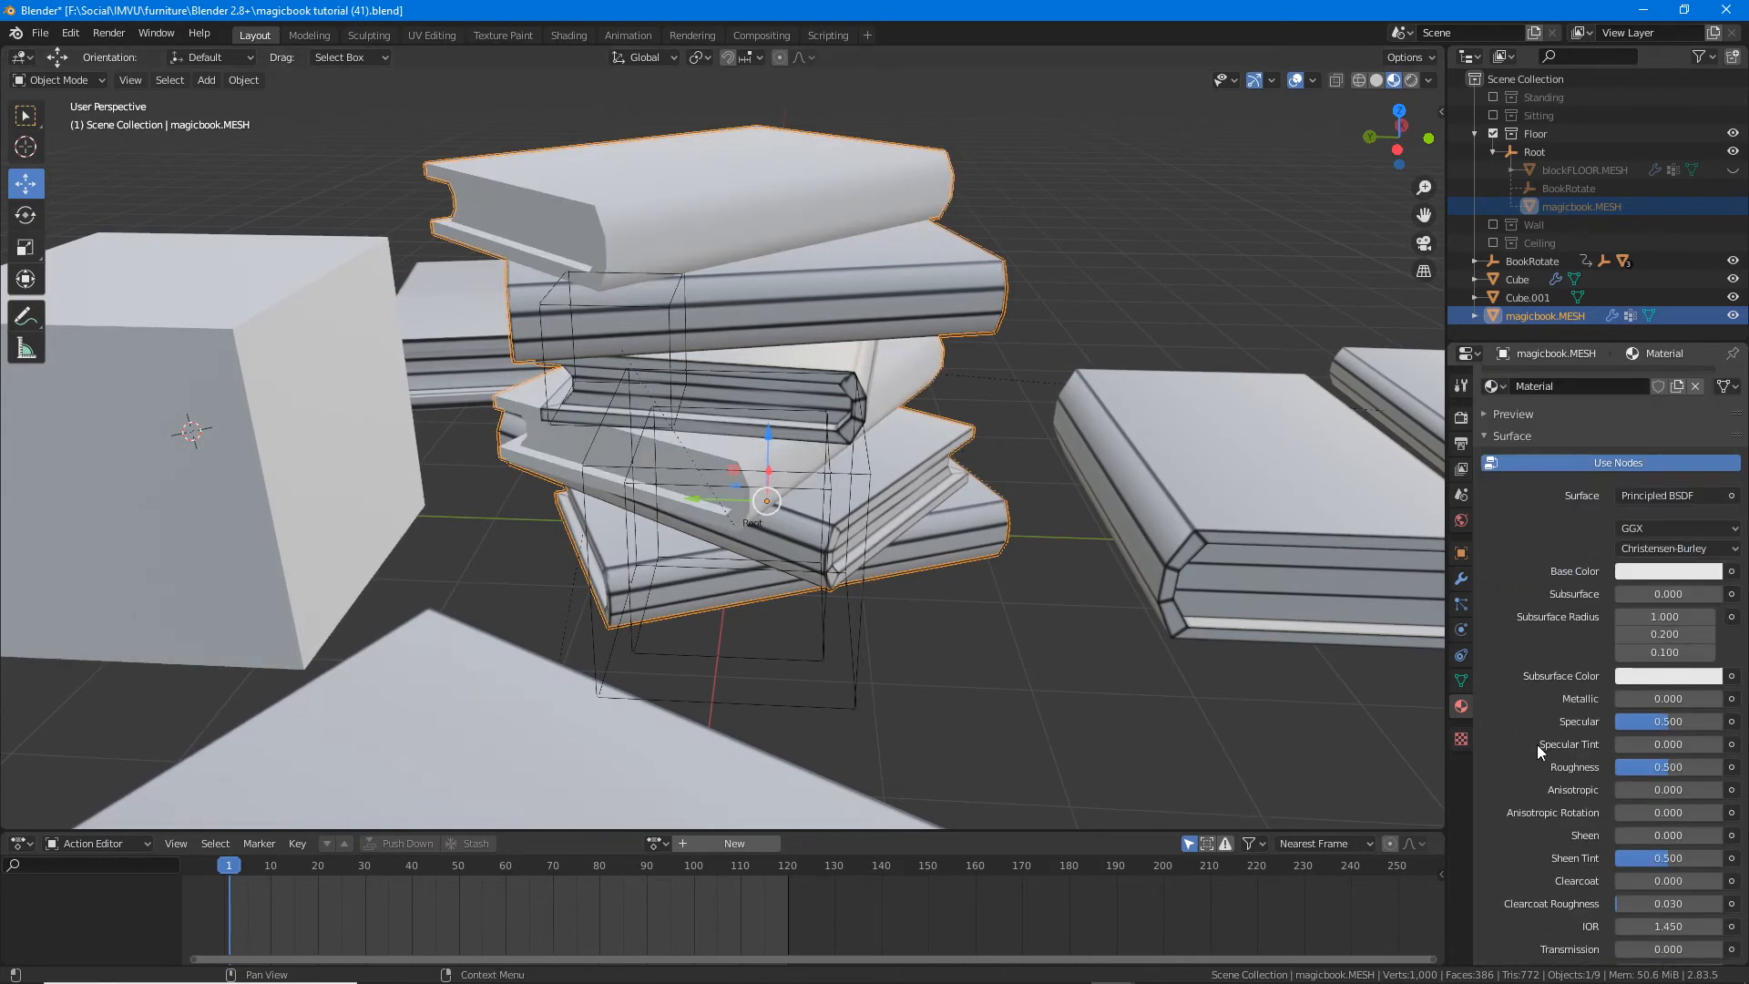
left_click(1376, 81)
scroll(1620, 679, "down", 5)
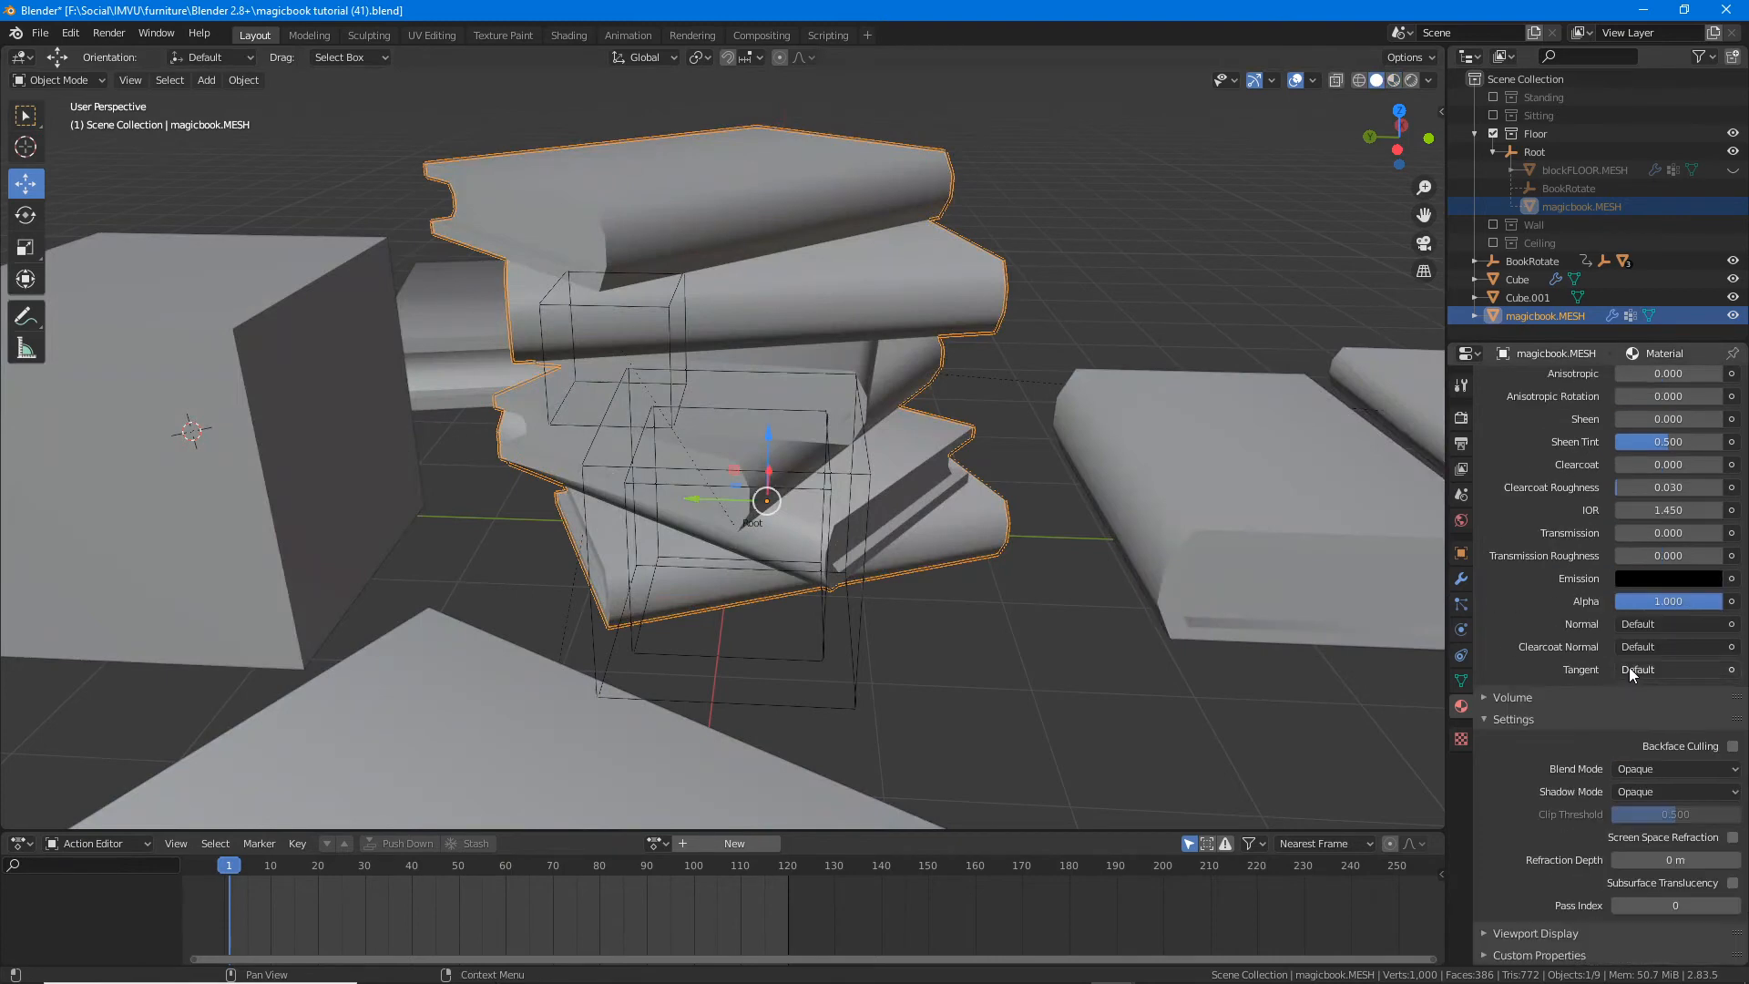
left_click(1484, 931)
scroll(1549, 911, "down", 2)
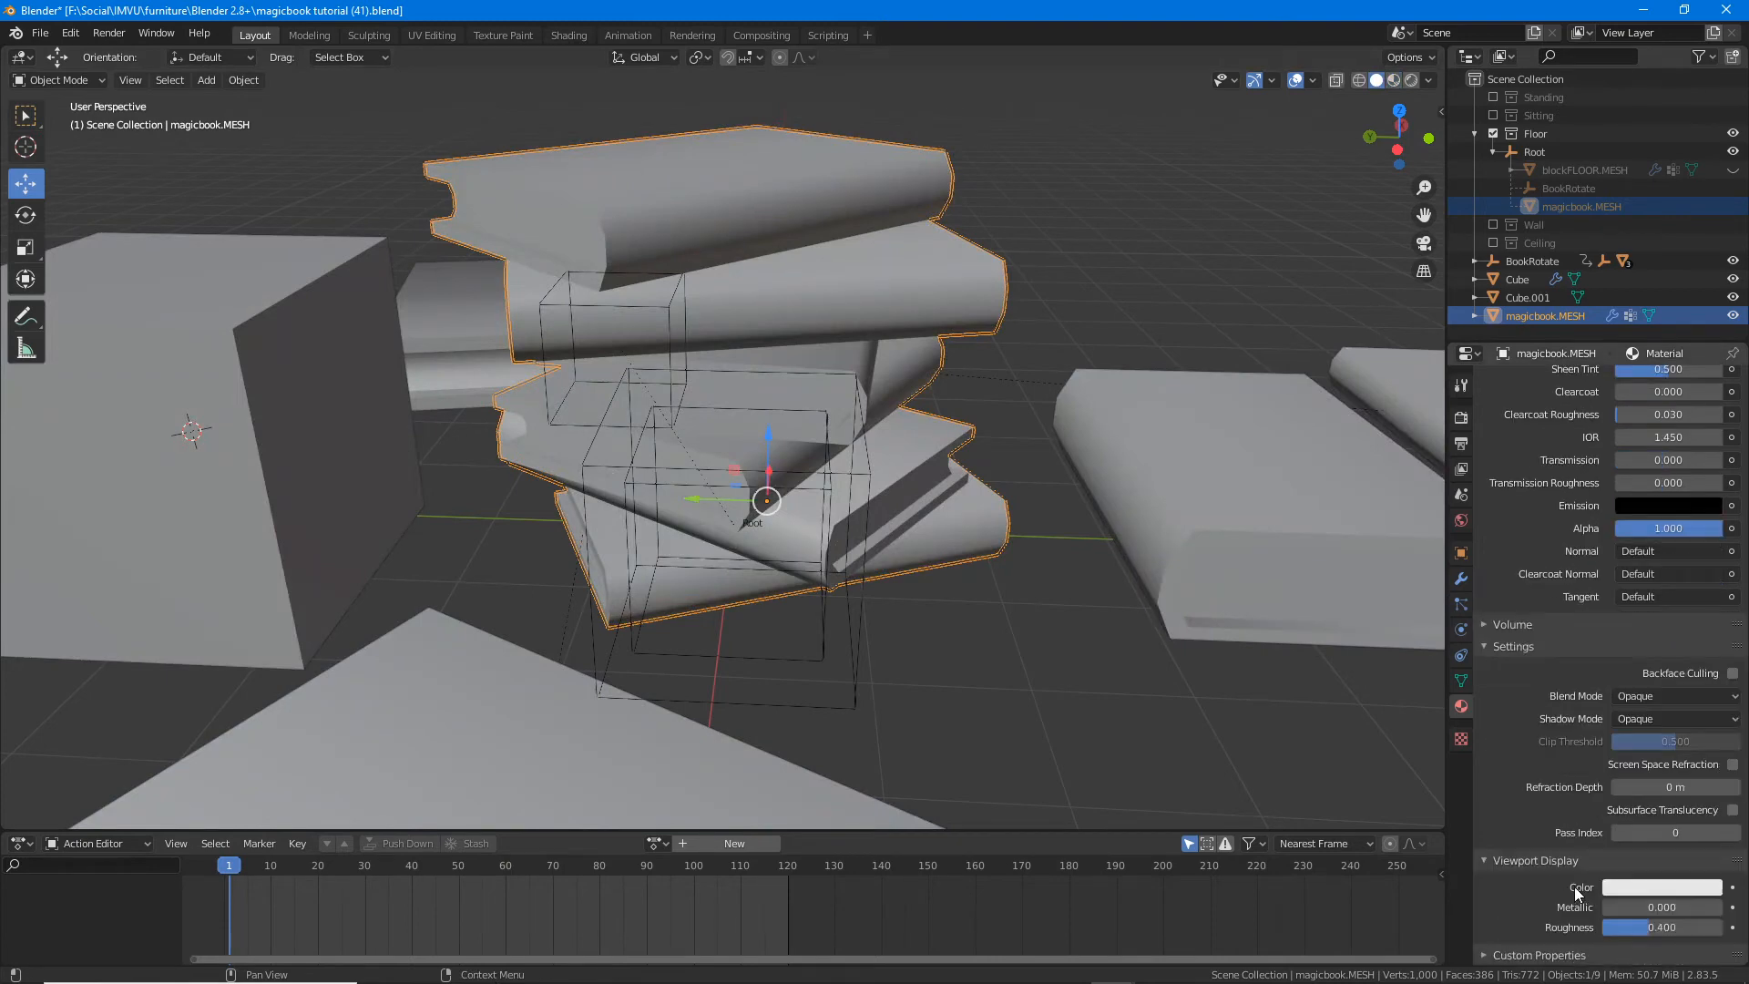
left_click(1625, 886)
left_click_drag(1626, 695, 1585, 746)
Step: Set the viewport display color of the magicbook [0] material to green
scroll(1647, 430, "up", 8)
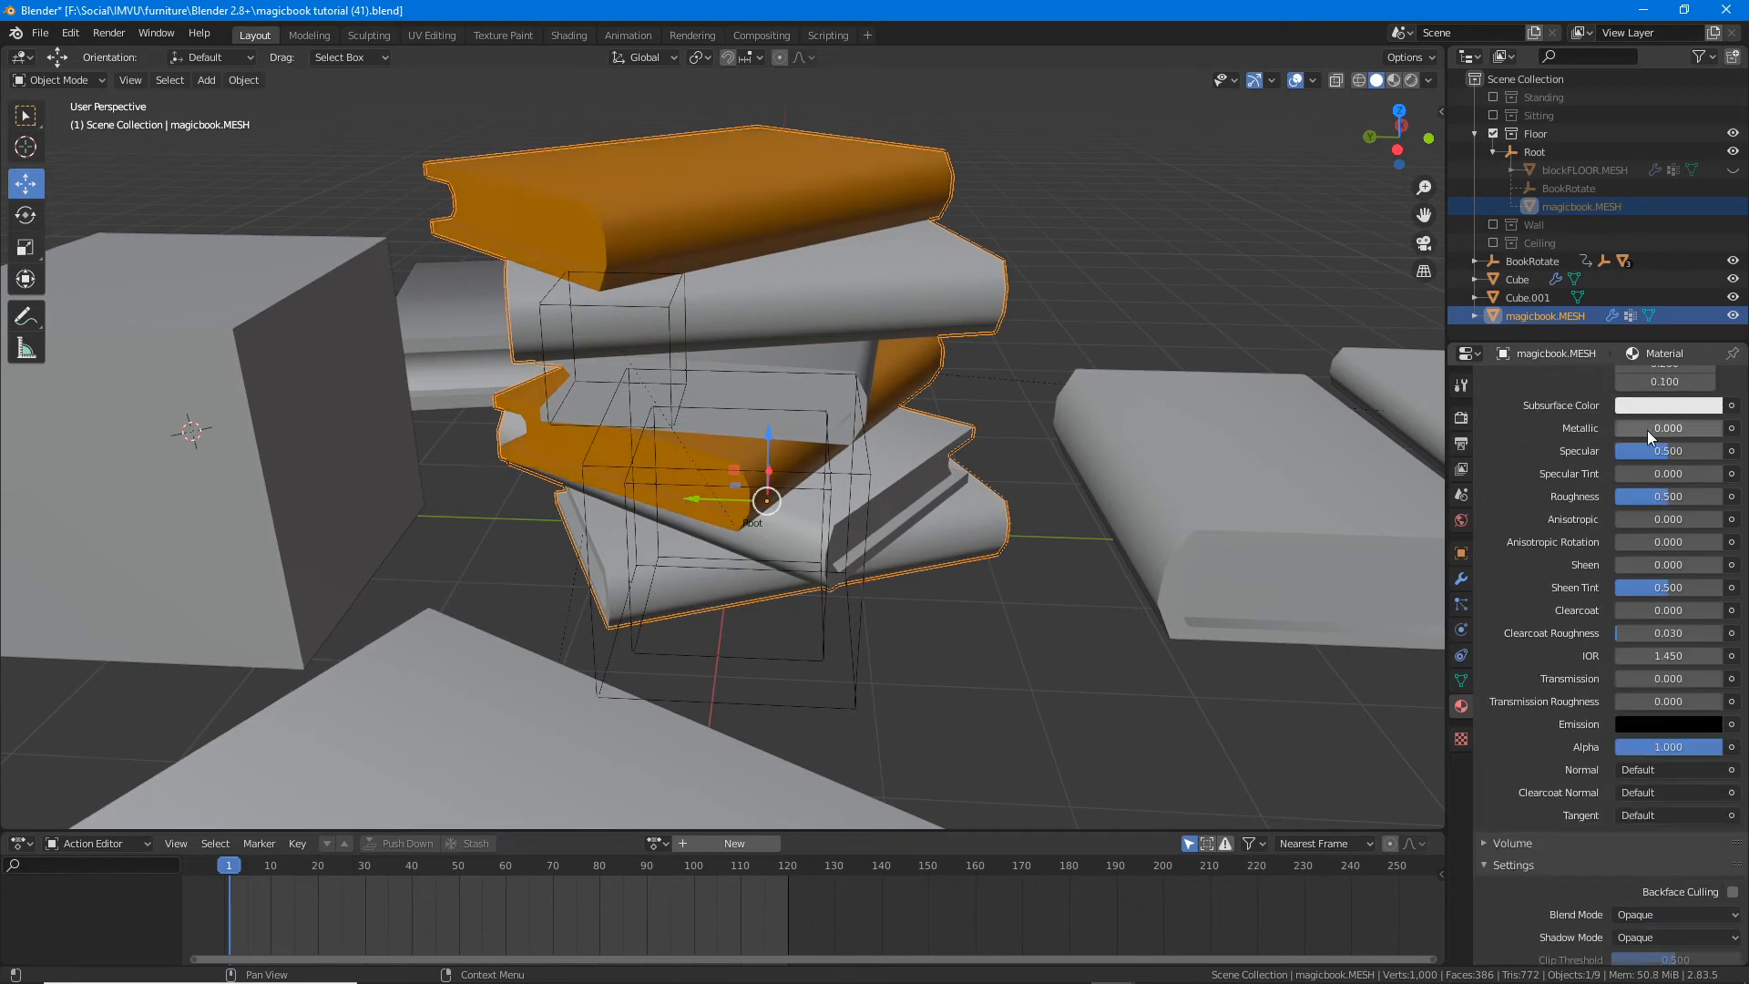
scroll(1548, 687, "down", 12)
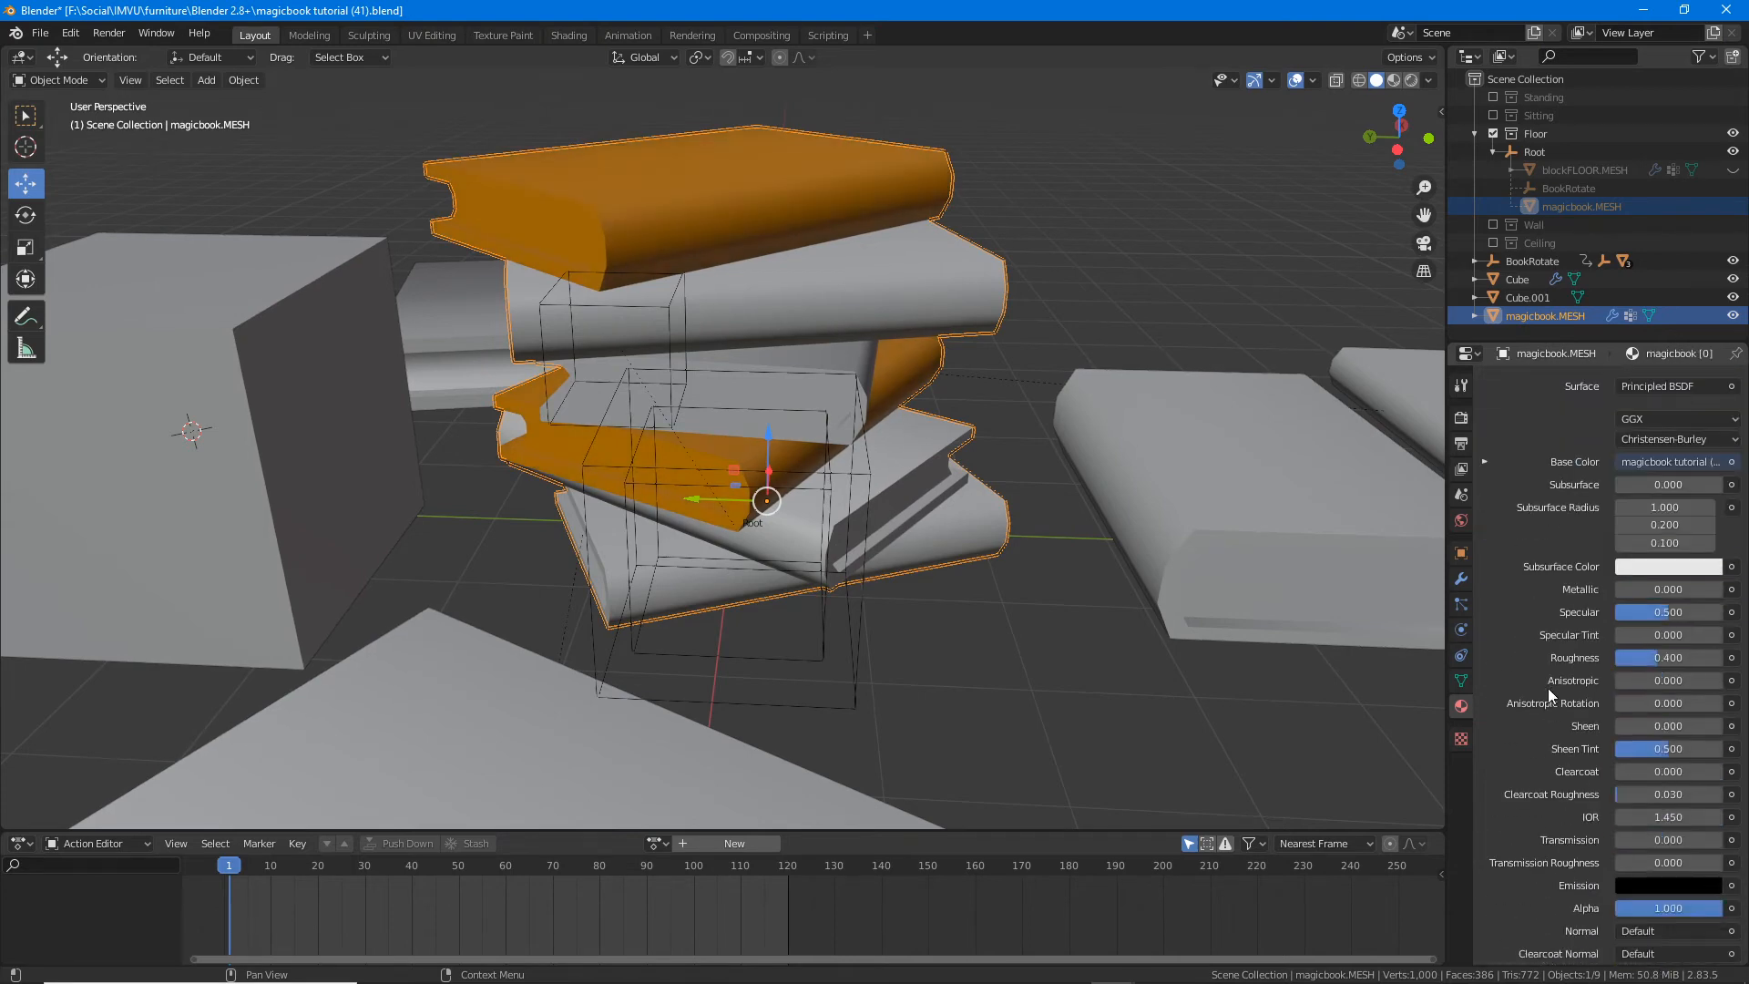
left_click(1634, 887)
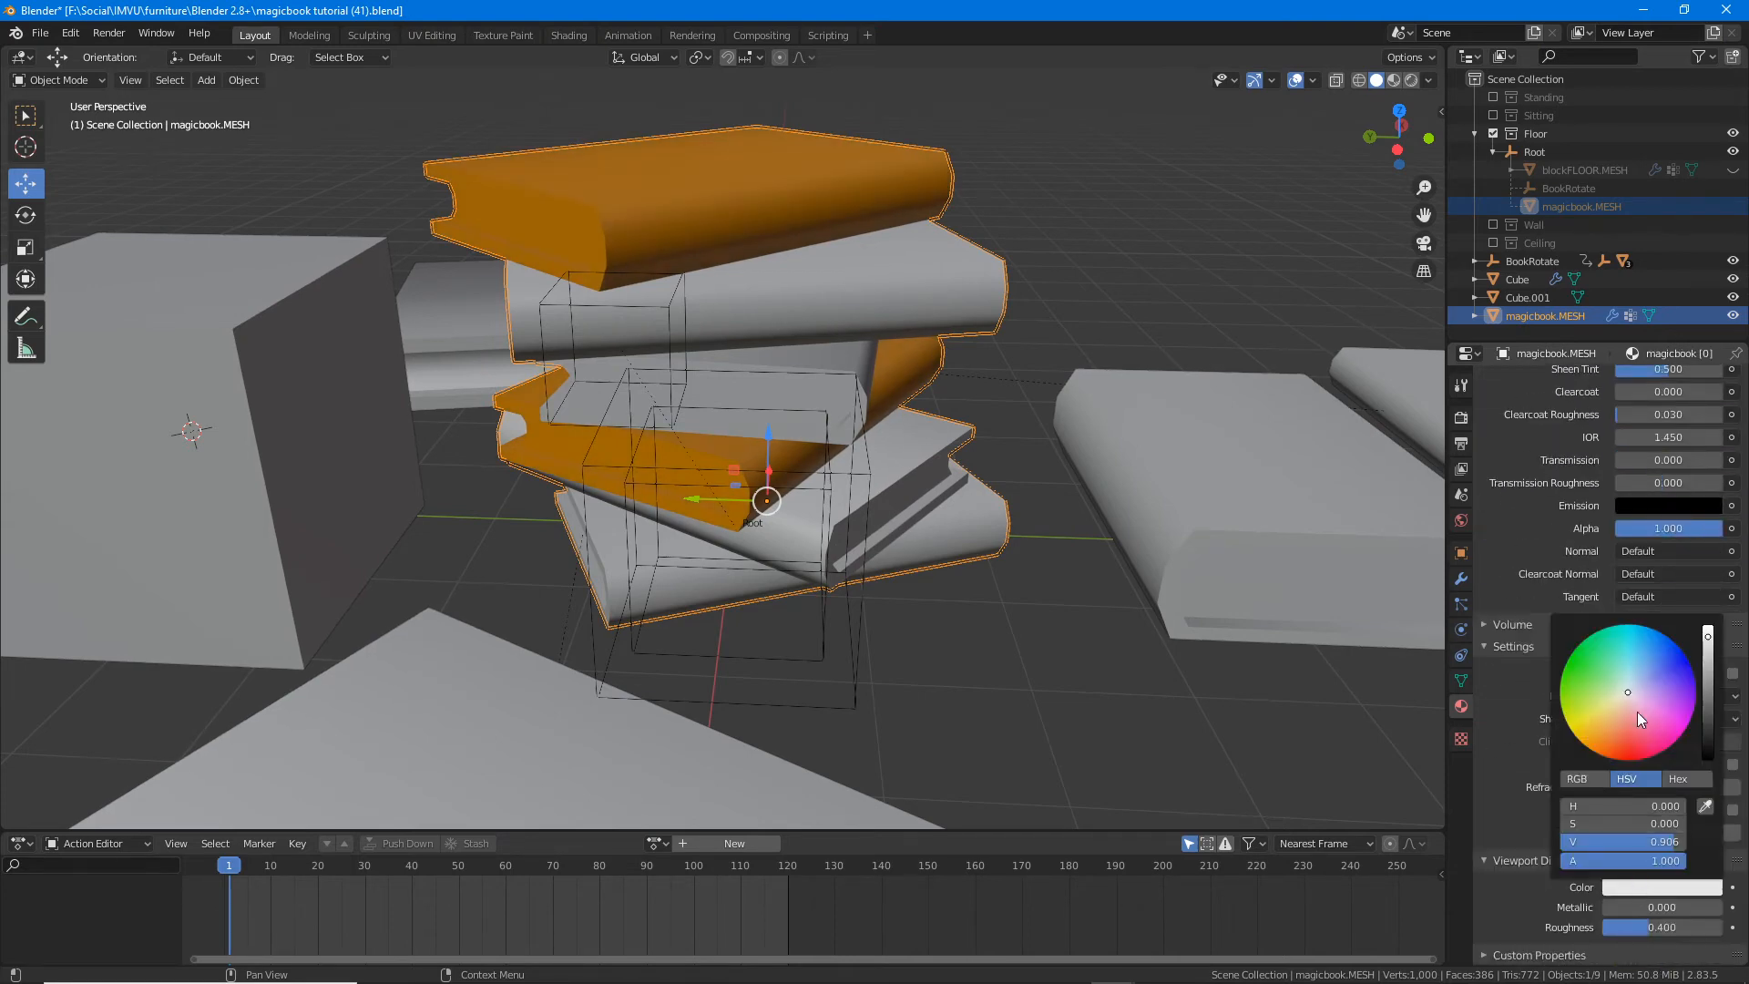
left_click(1589, 654)
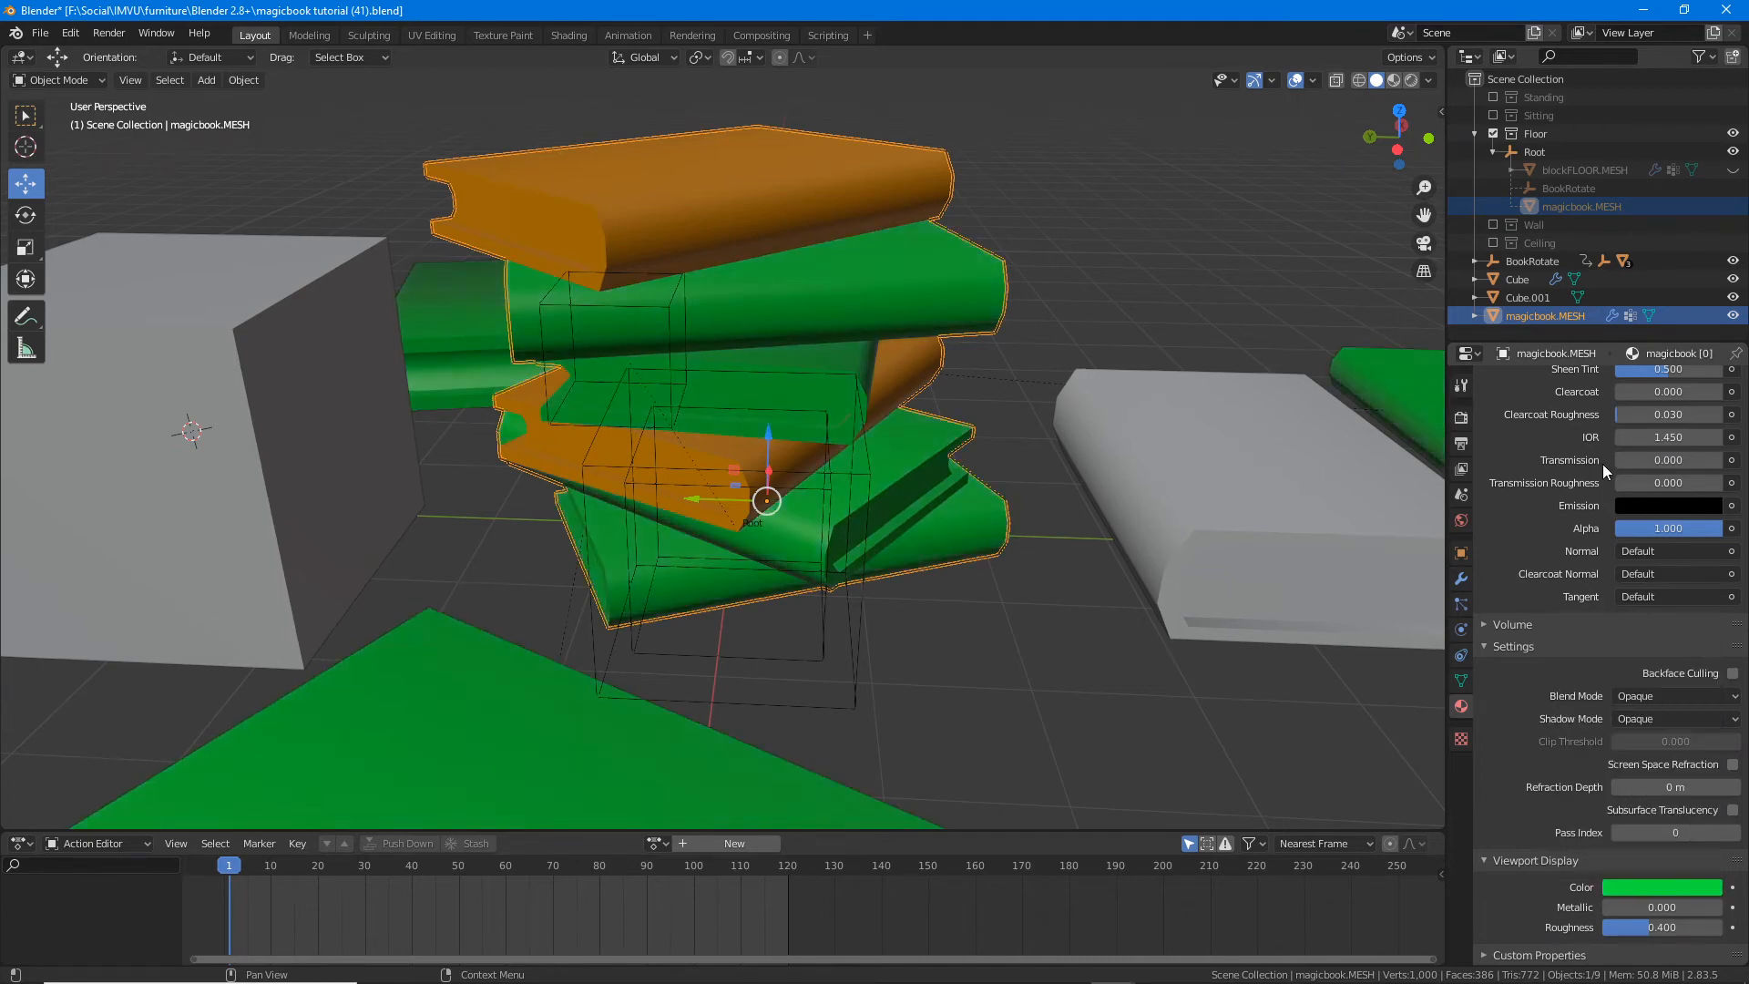
Step: Compare the magicbook [0] and Material slots with the green and orange books around the stack
scroll(1603, 462, "up", 10)
scroll(1604, 464, "up", 5)
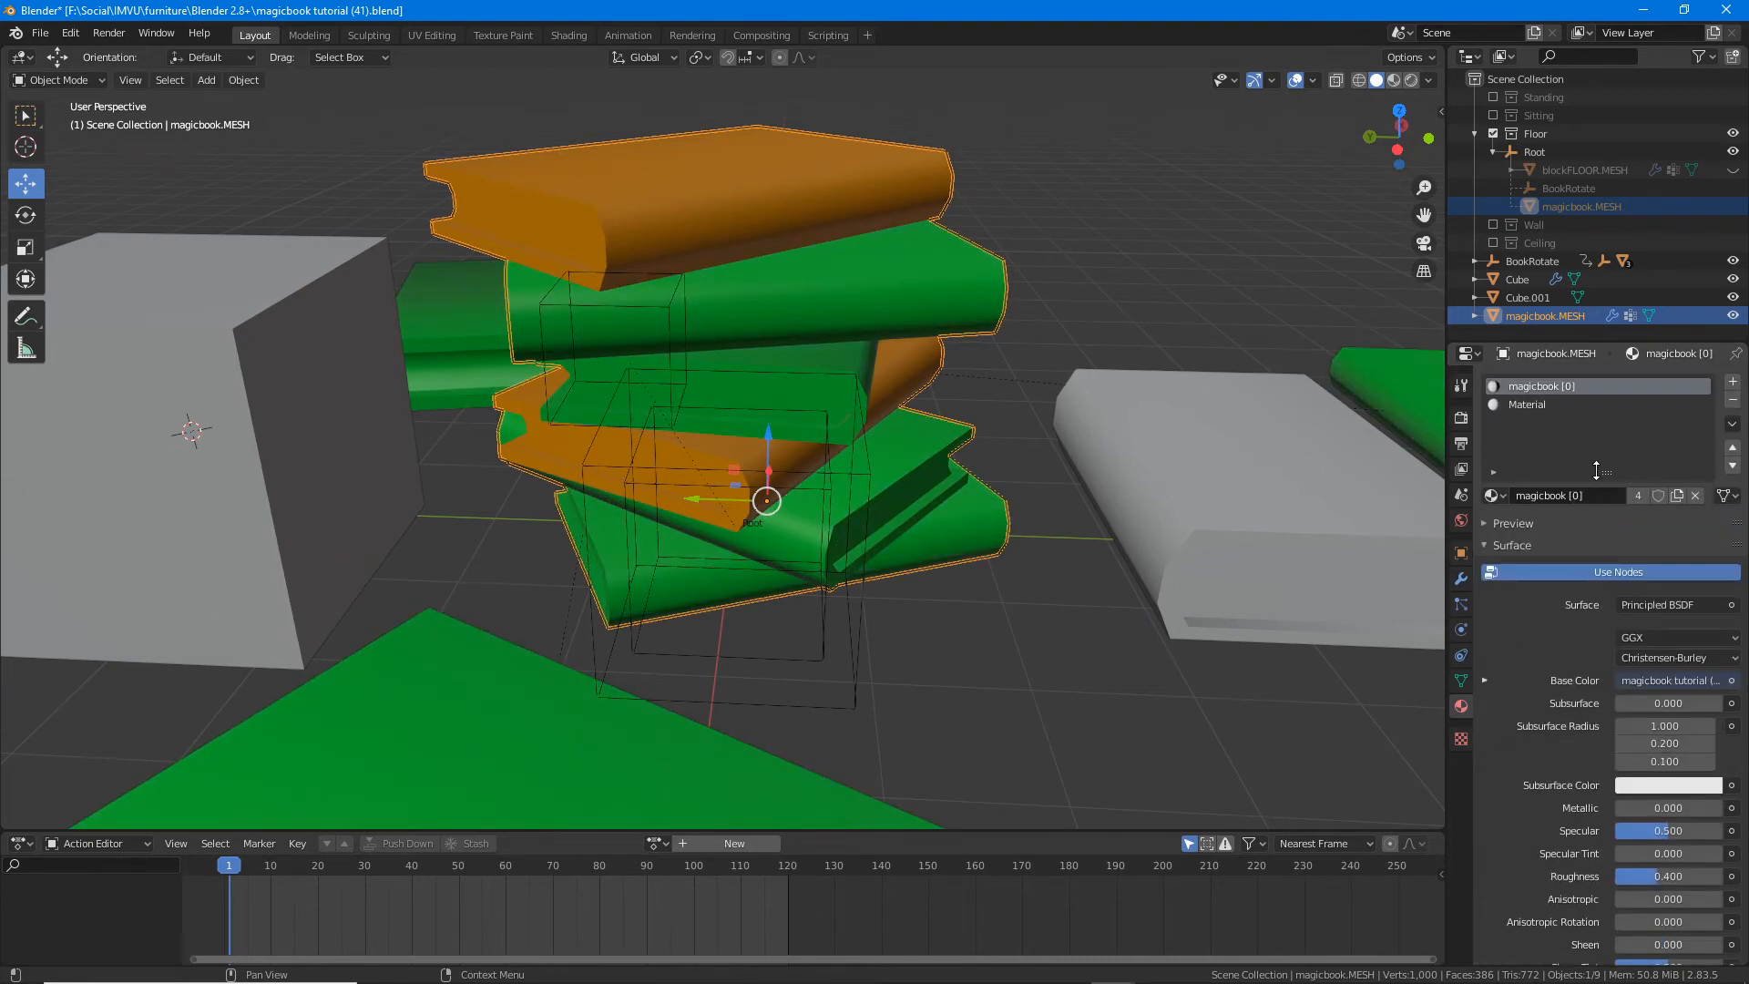
left_click(1535, 405)
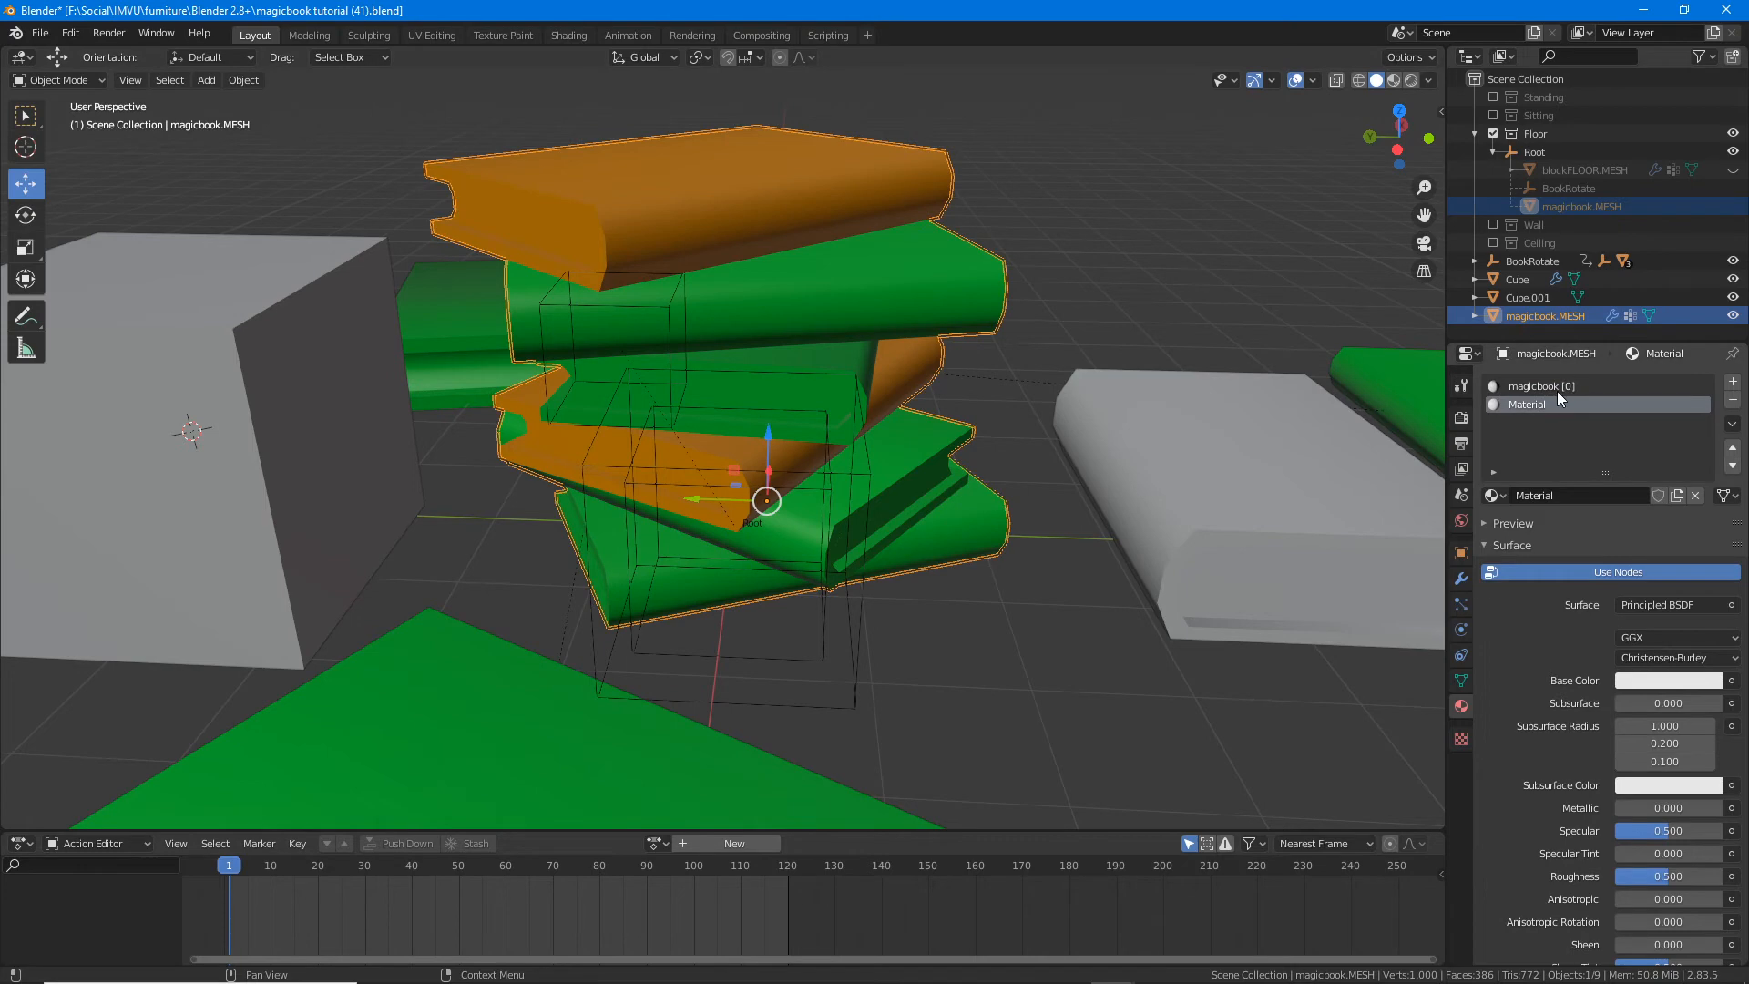
left_click(1548, 386)
middle_click_drag(1221, 560, 1039, 597)
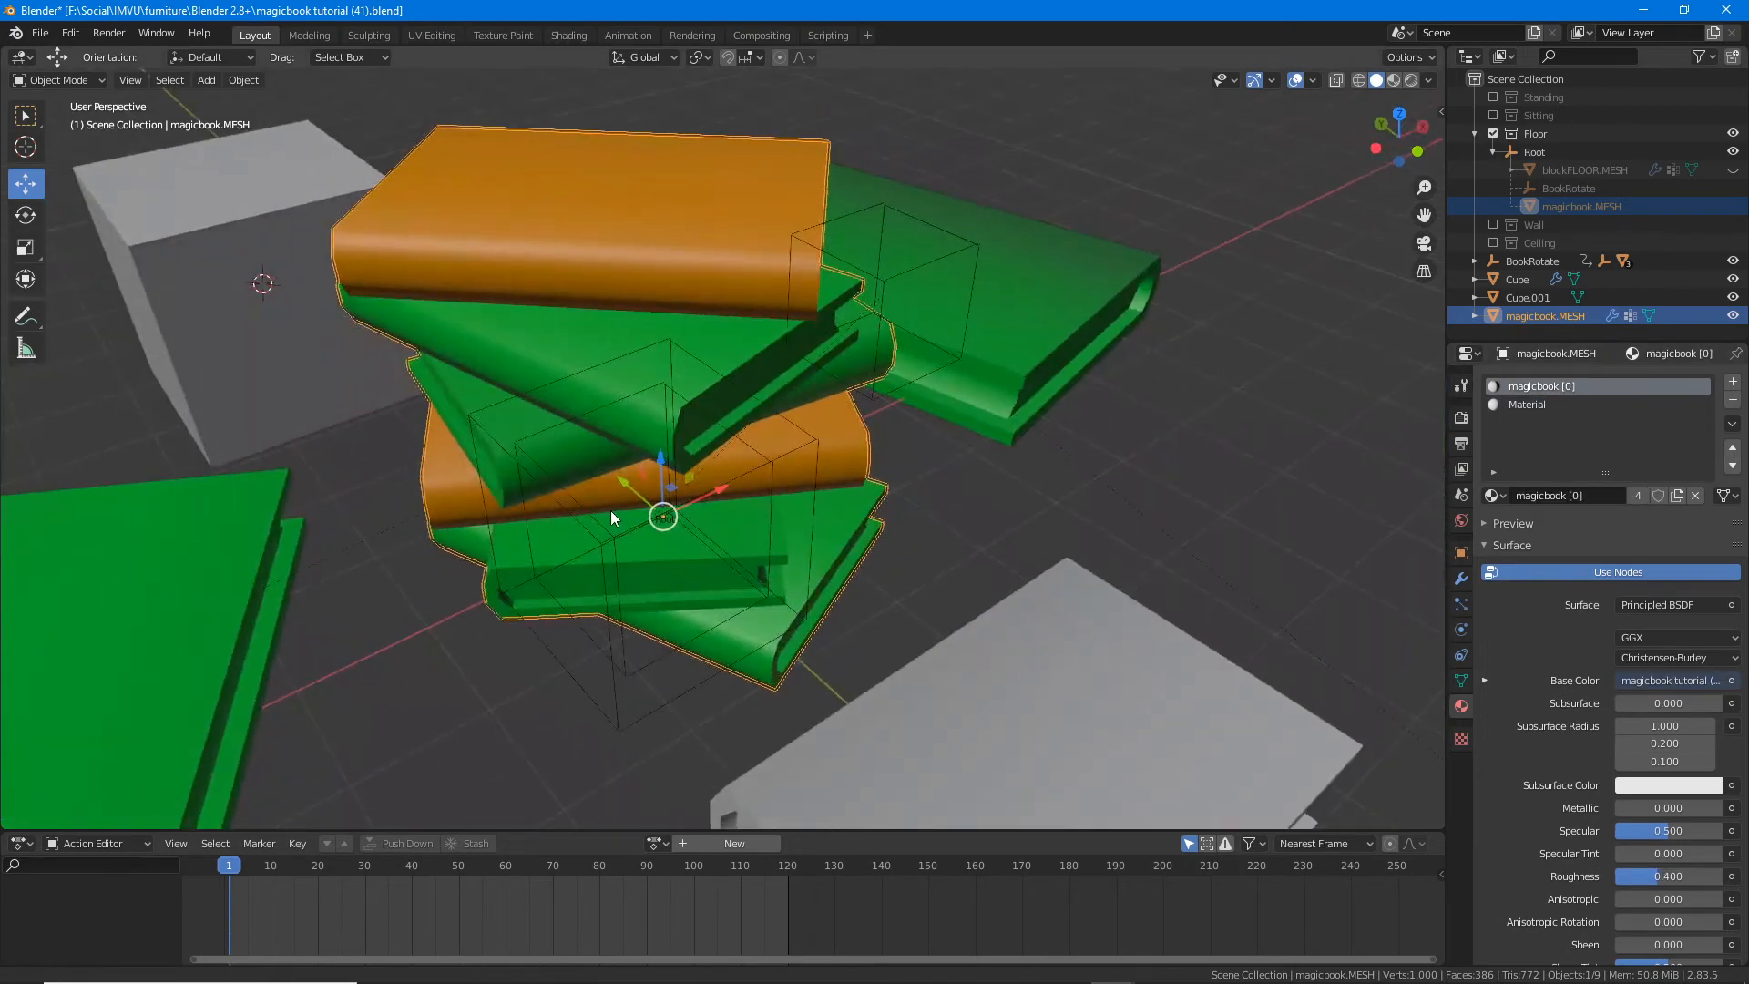
middle_click_drag(611, 510, 680, 452)
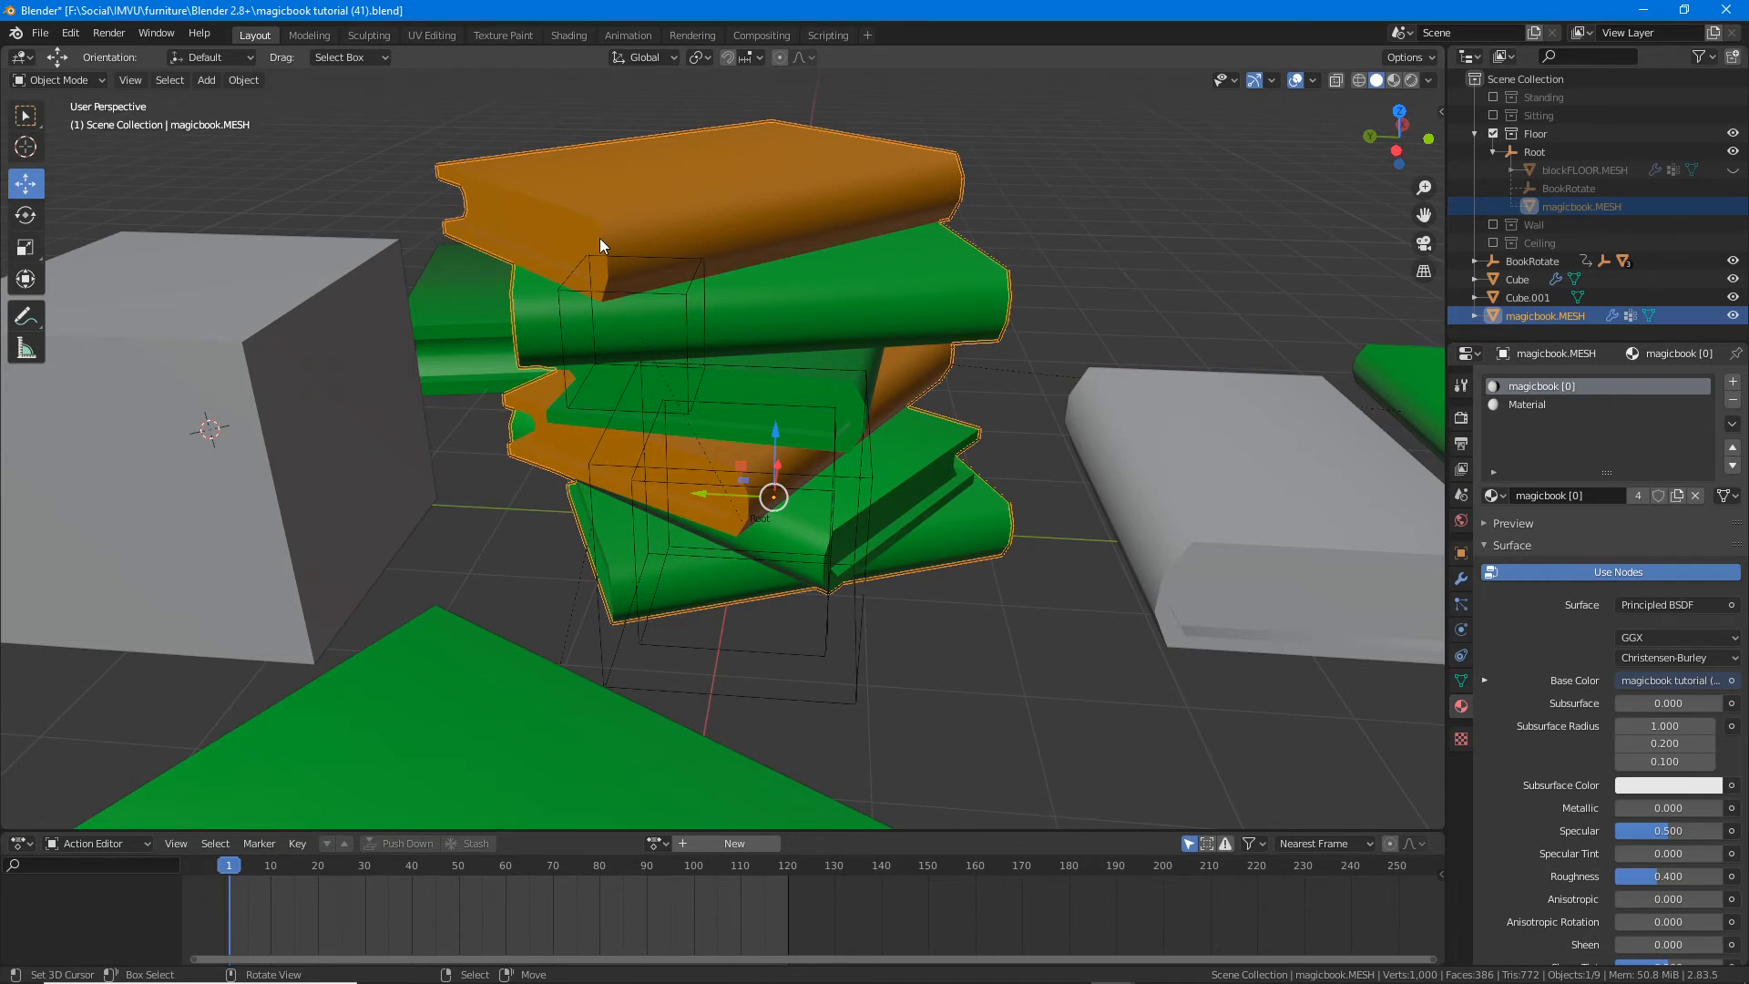
left_click(1523, 404)
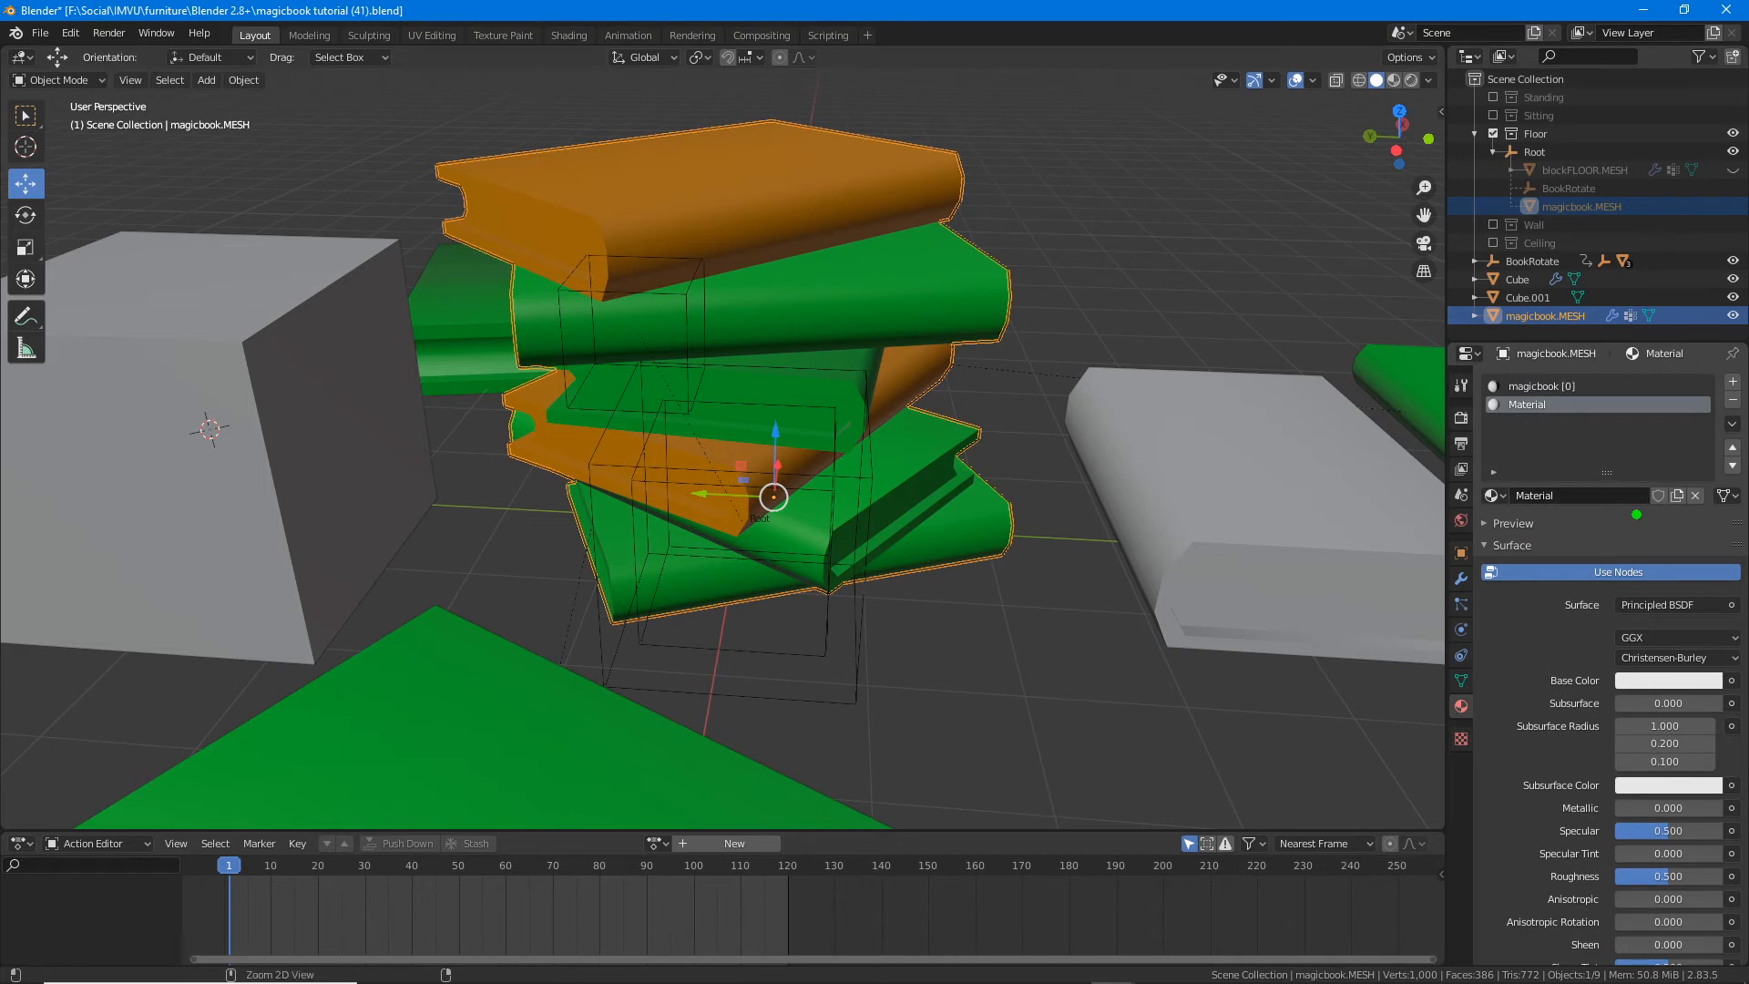
mouse_move(1630, 476)
left_mouse_down()
mouse_move(1631, 515)
mouse_move(1684, 476)
mouse_move(1636, 474)
left_mouse_up()
mouse_move(1658, 534)
left_mouse_down()
mouse_move(1658, 595)
mouse_move(1658, 526)
mouse_move(1683, 552)
left_mouse_up()
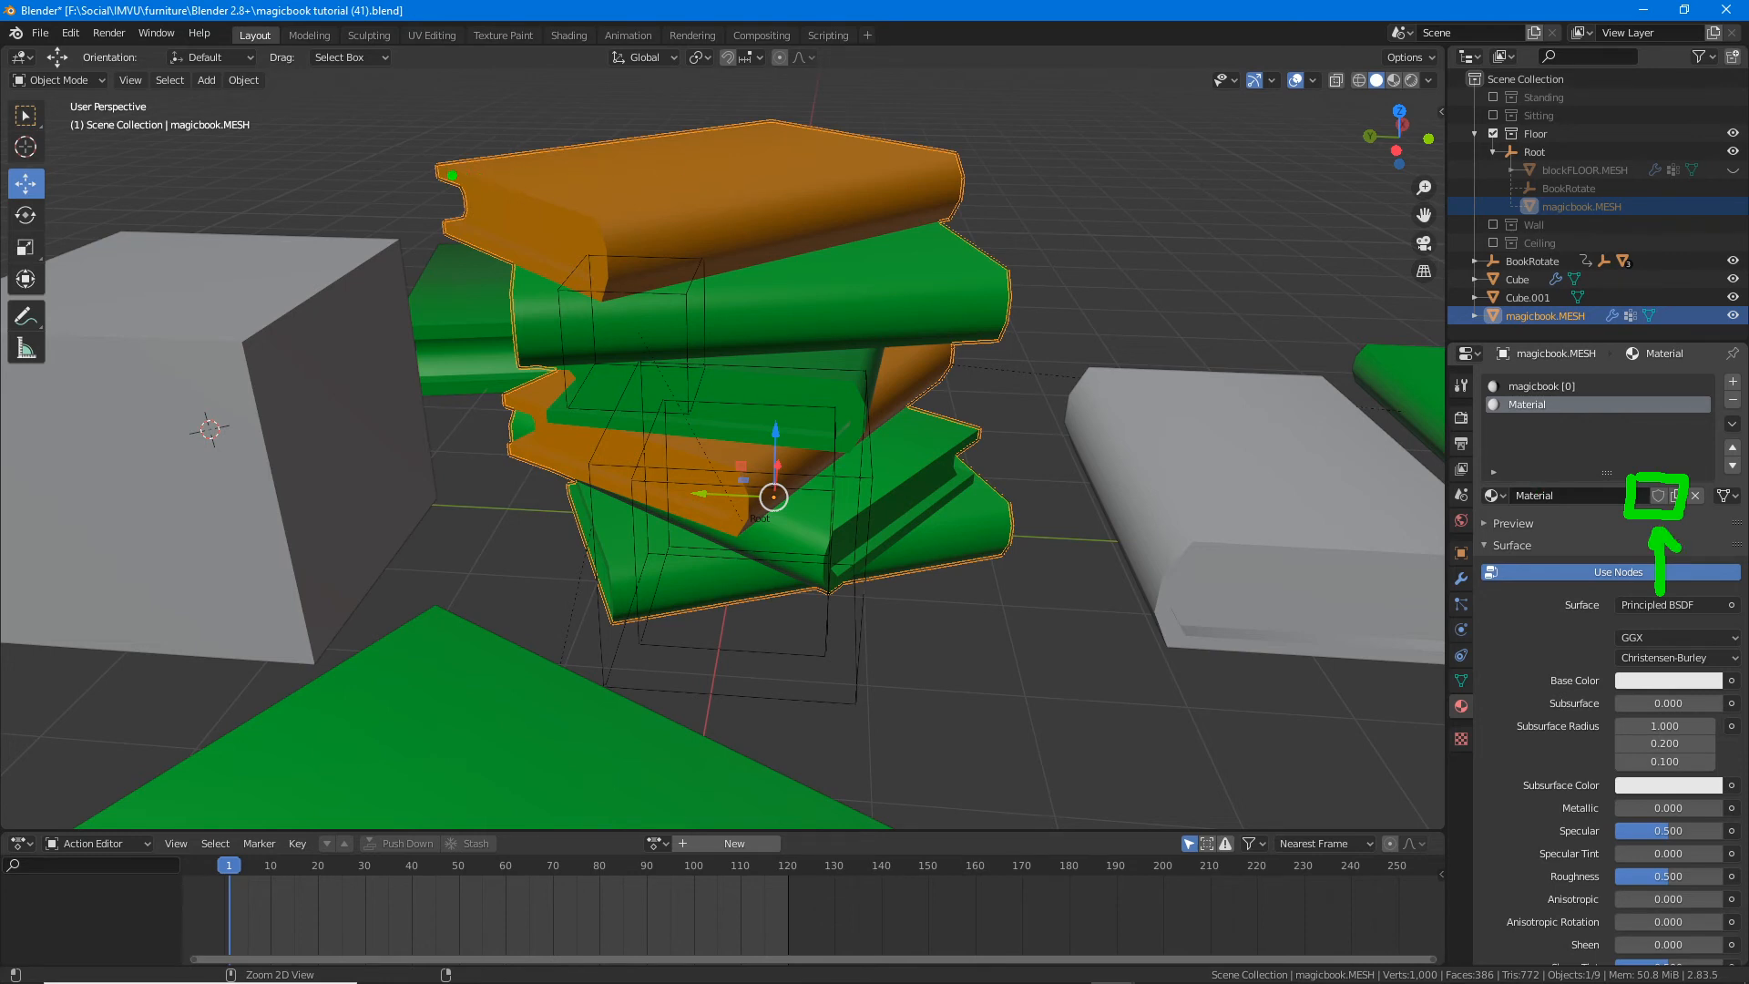
left_click_drag(445, 172, 593, 219)
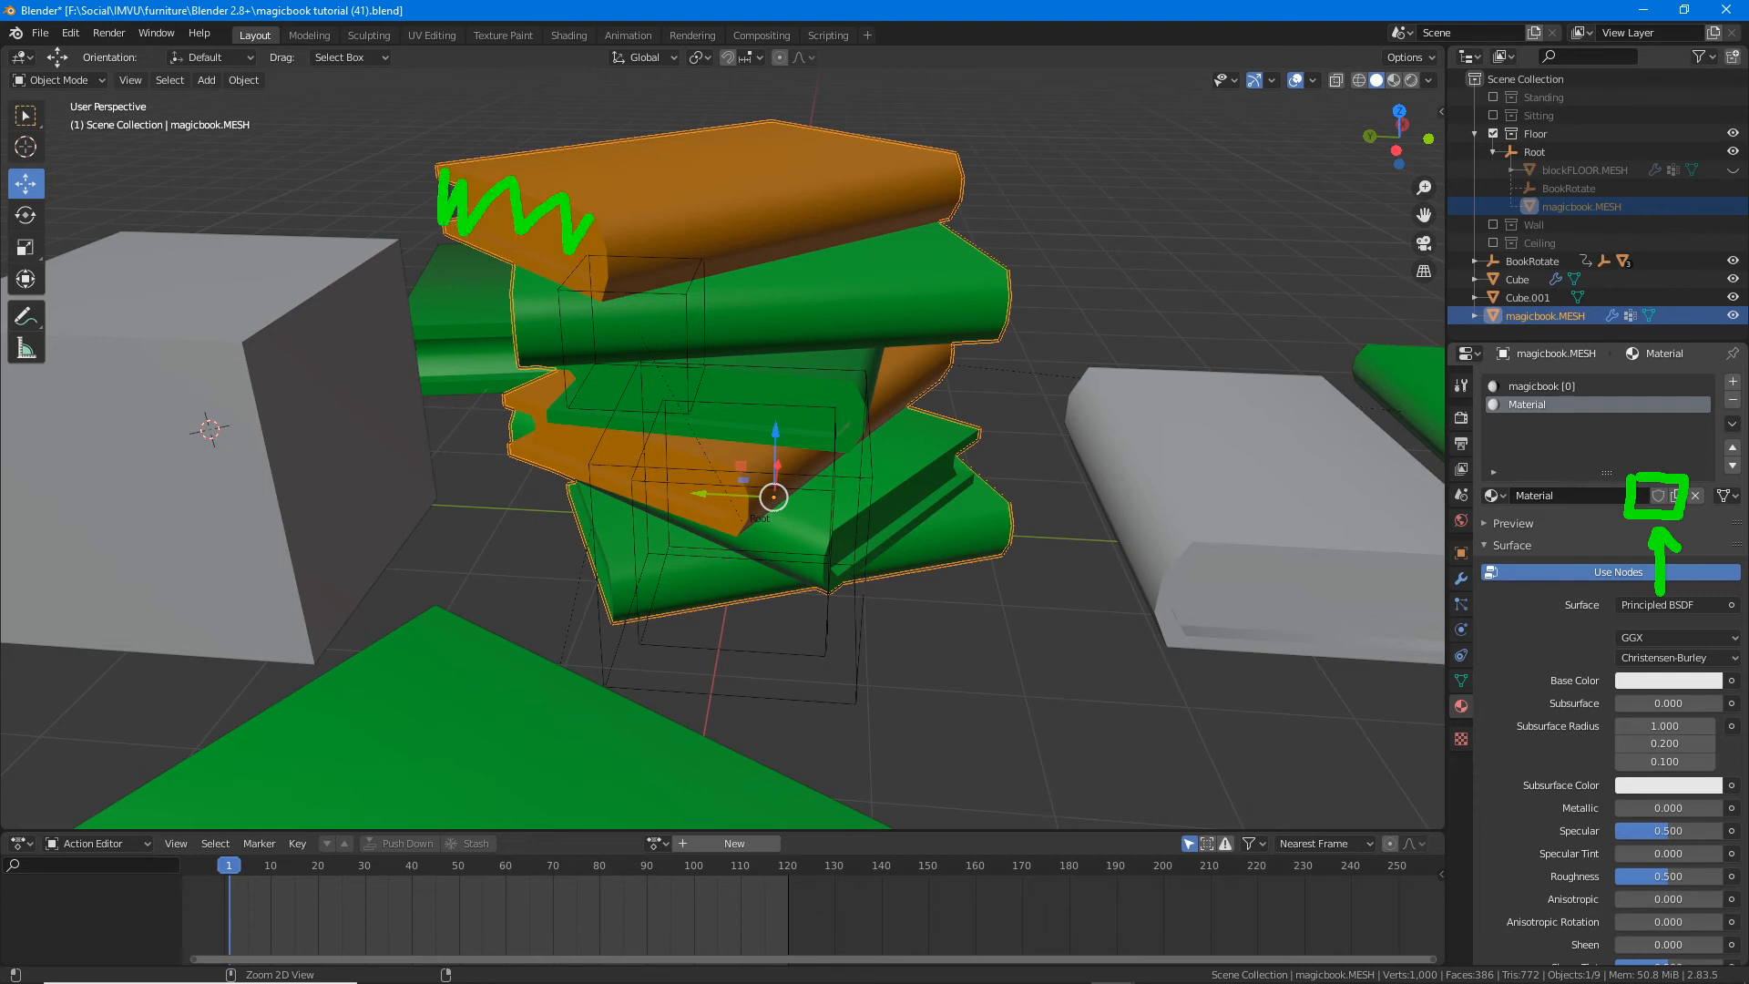
left_click_drag(543, 410, 734, 505)
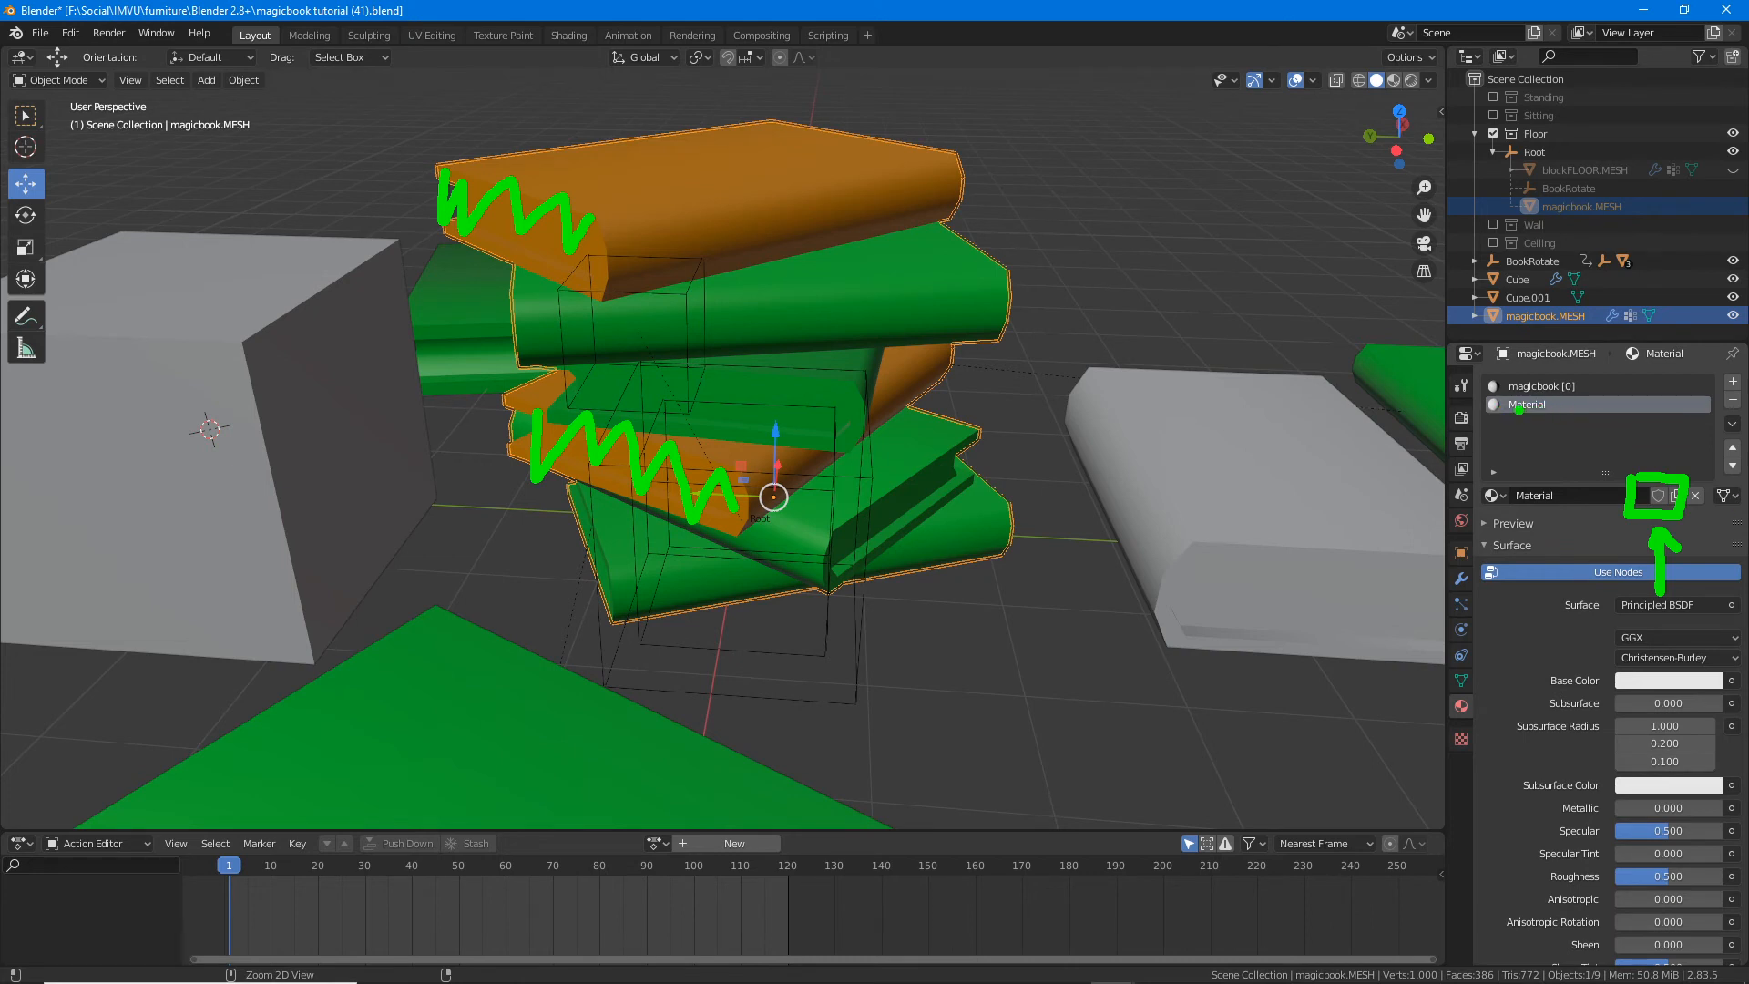
mouse_move(1519, 419)
left_mouse_down()
mouse_move(1561, 421)
mouse_move(1479, 426)
left_mouse_up()
mouse_move(904, 282)
left_mouse_down()
mouse_move(914, 302)
mouse_move(963, 301)
left_mouse_up()
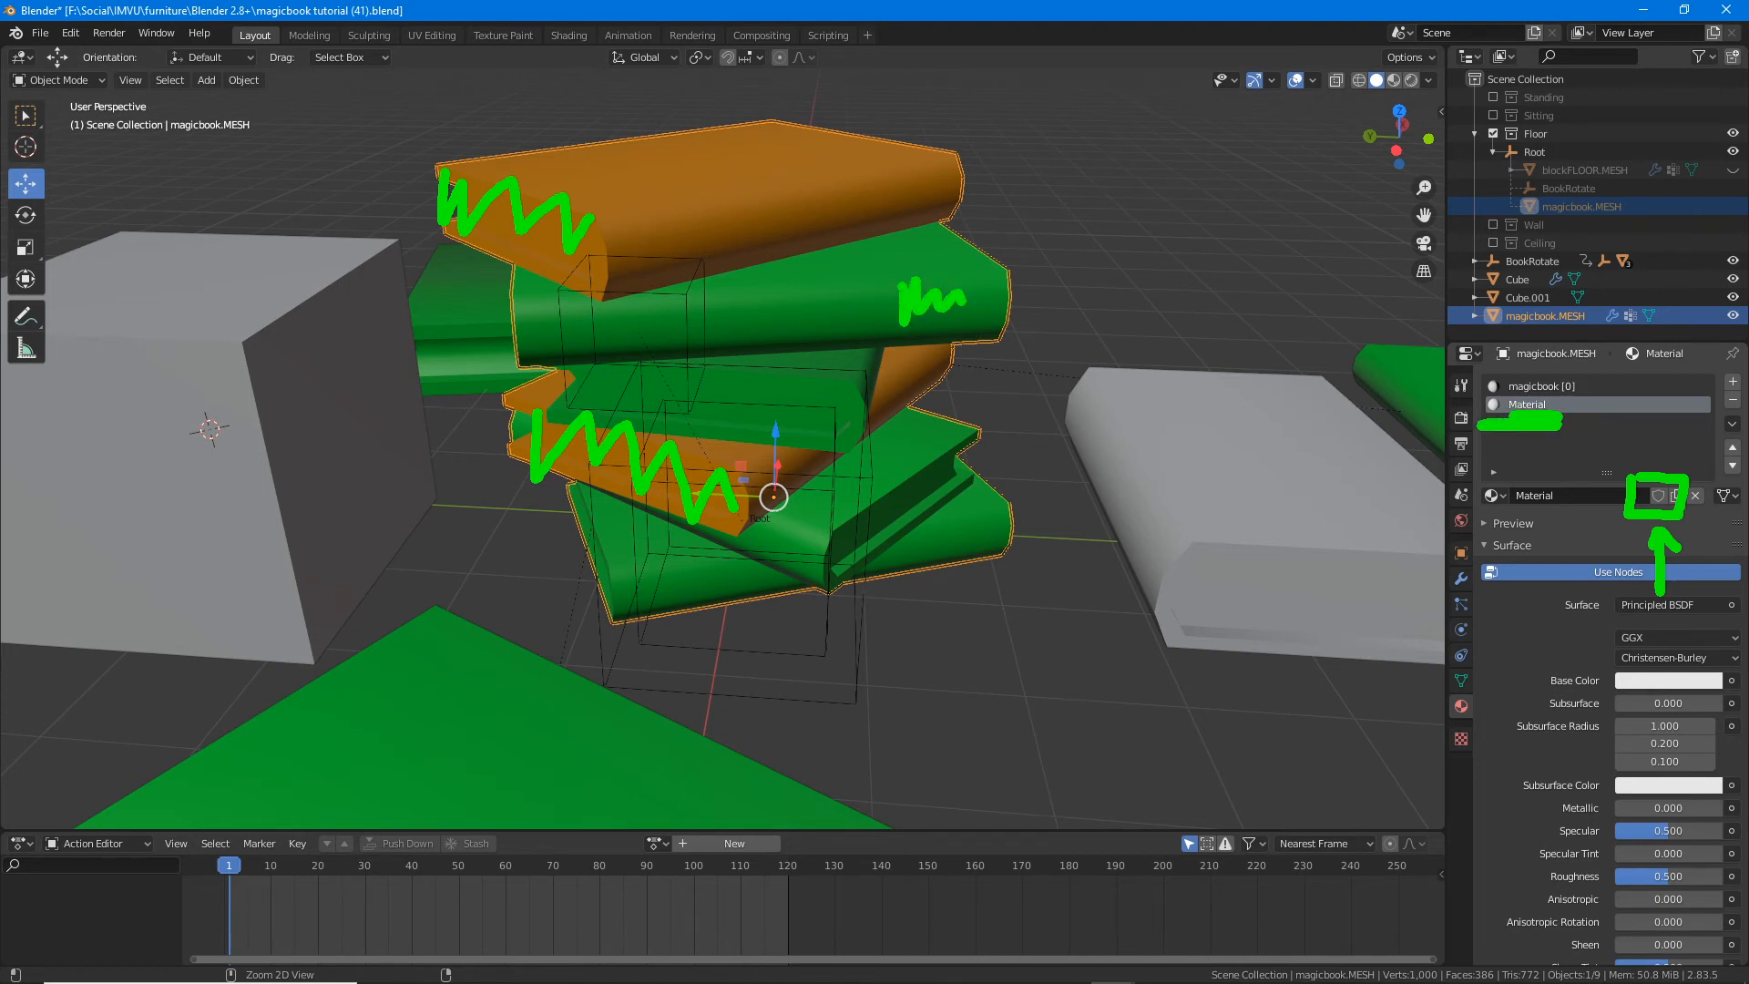
left_click_drag(856, 387, 862, 402)
left_click_drag(830, 536, 833, 554)
left_click_drag(1013, 505, 1010, 544)
mouse_move(590, 504)
left_mouse_down()
mouse_move(601, 541)
mouse_move(588, 517)
left_mouse_up()
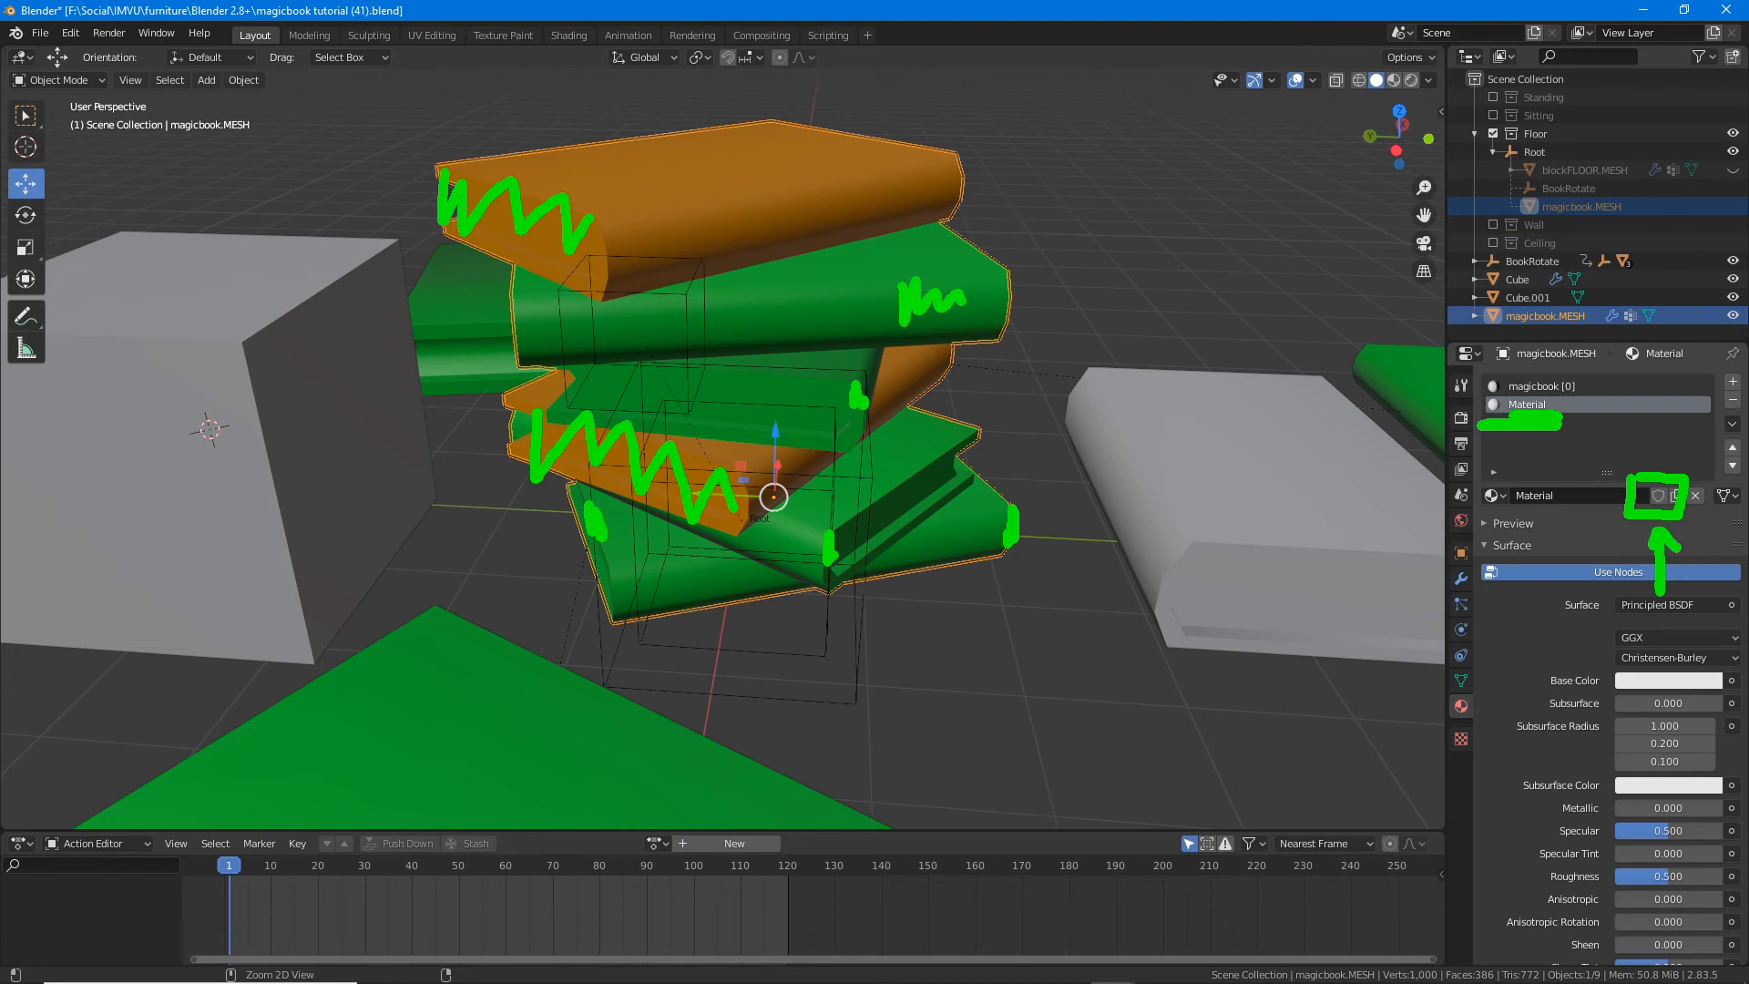
key("Escape")
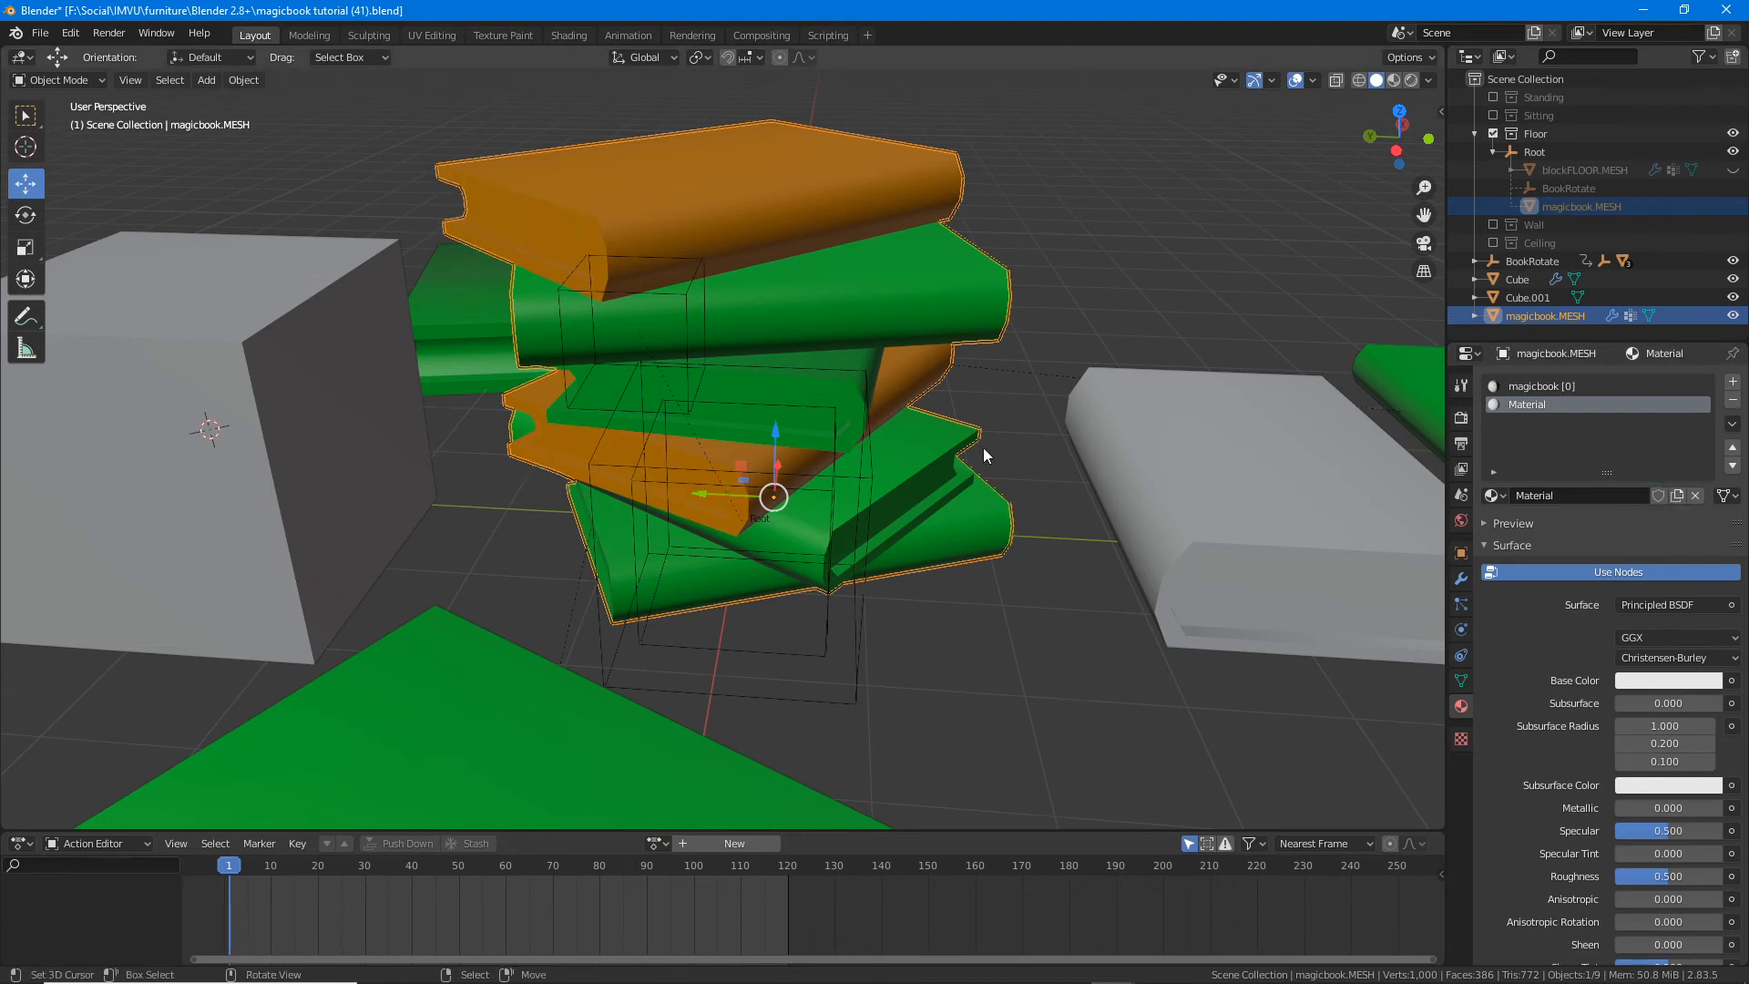
Step: Select book2.MESH, the stack and the other loose green books in turn to check their material slots and user counts
middle_click_drag(805, 336, 799, 469)
left_click(1003, 359)
scroll(1007, 514, "down", 1)
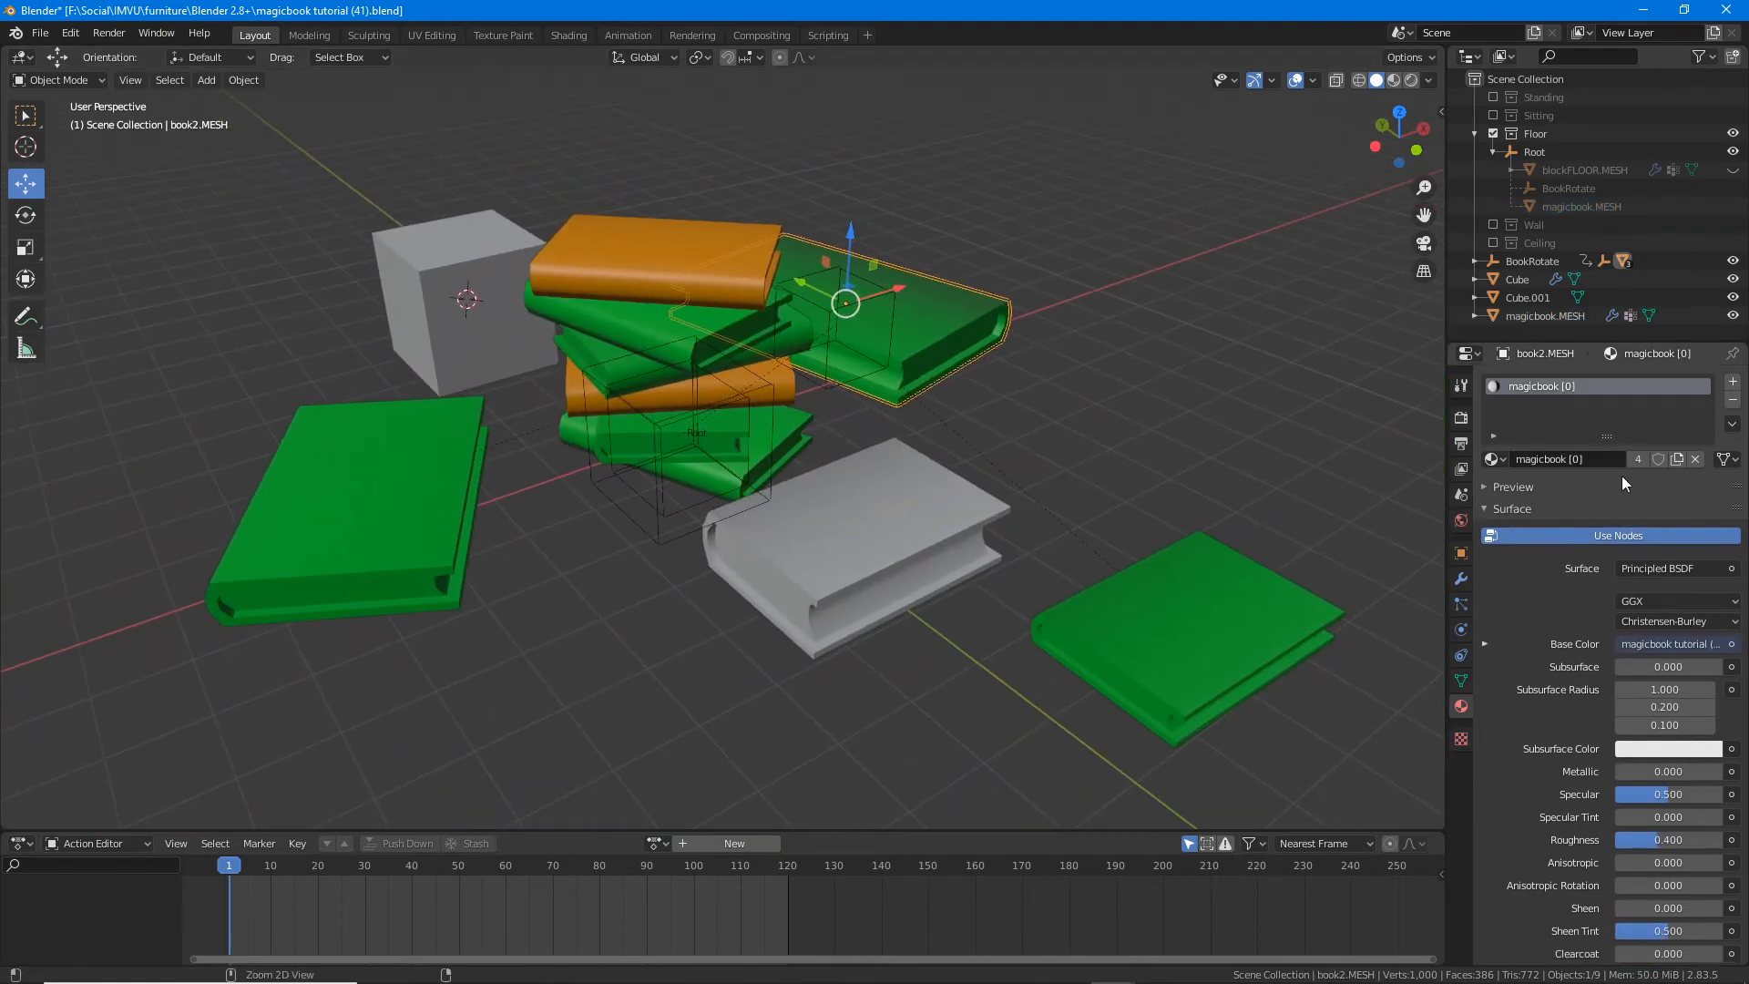
key("ctrl+2")
mouse_move(1614, 446)
left_mouse_down()
mouse_move(1617, 492)
mouse_move(1664, 446)
mouse_move(1627, 455)
mouse_move(1641, 557)
mouse_move(1658, 508)
left_mouse_up()
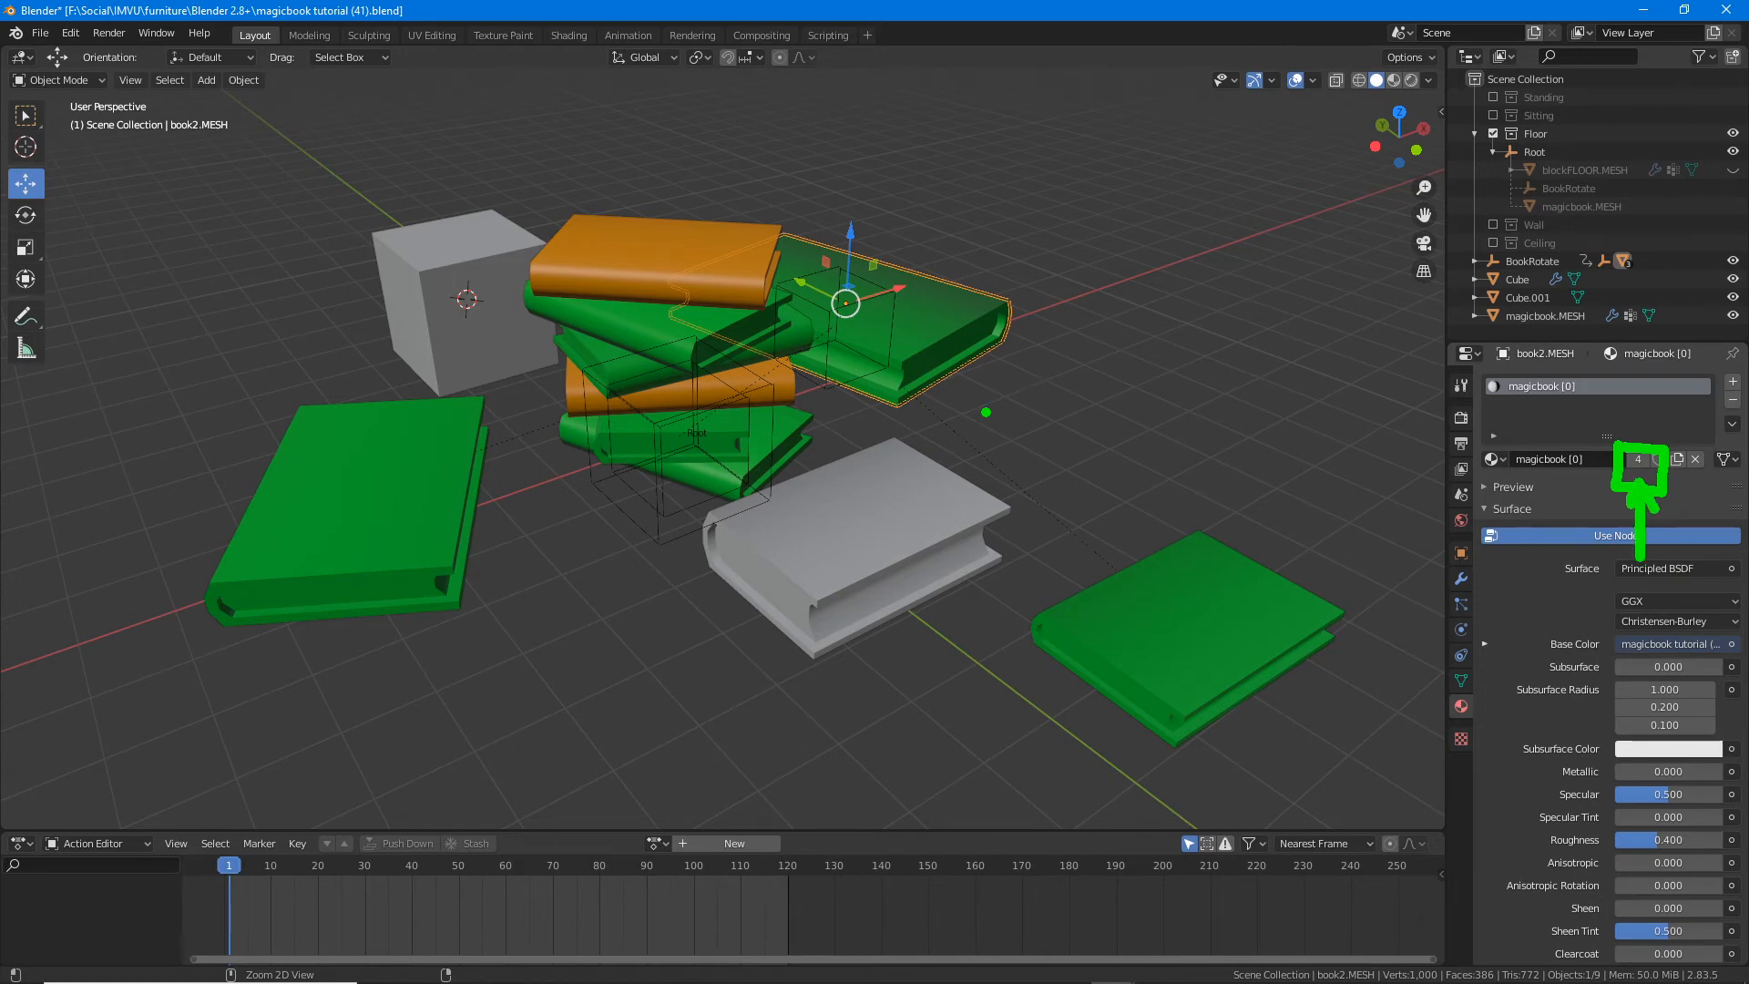
key("Escape")
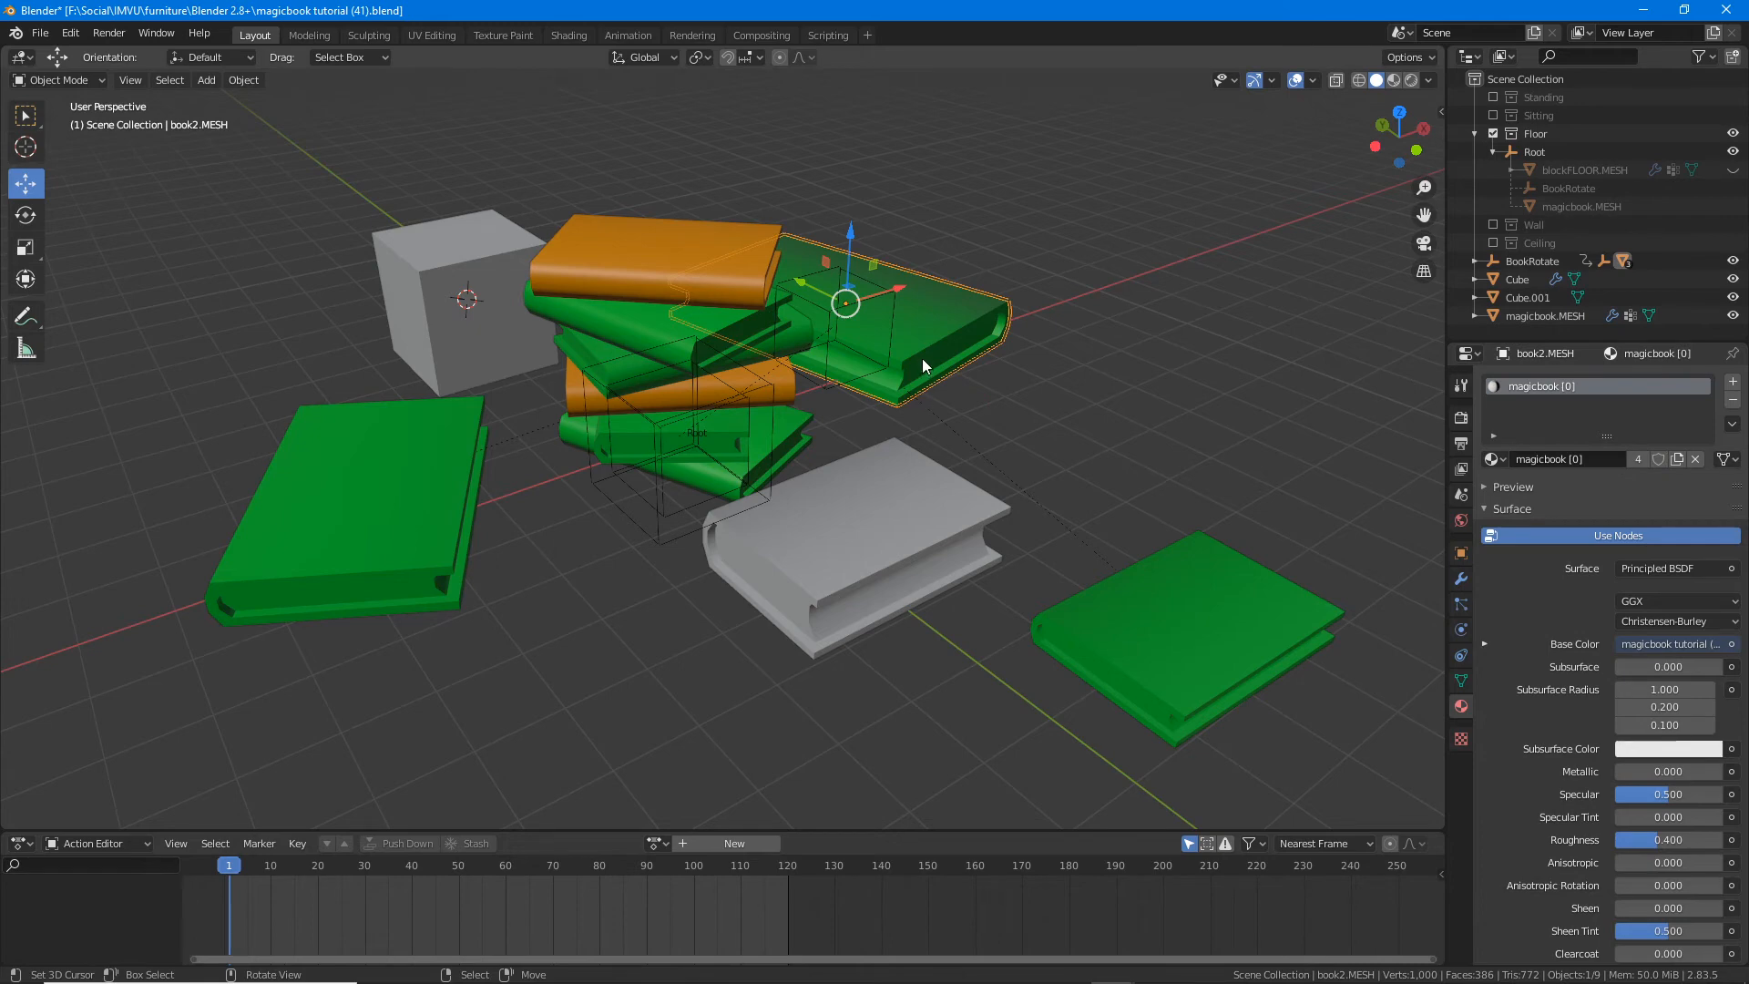
right_click(468, 498)
right_click(616, 282)
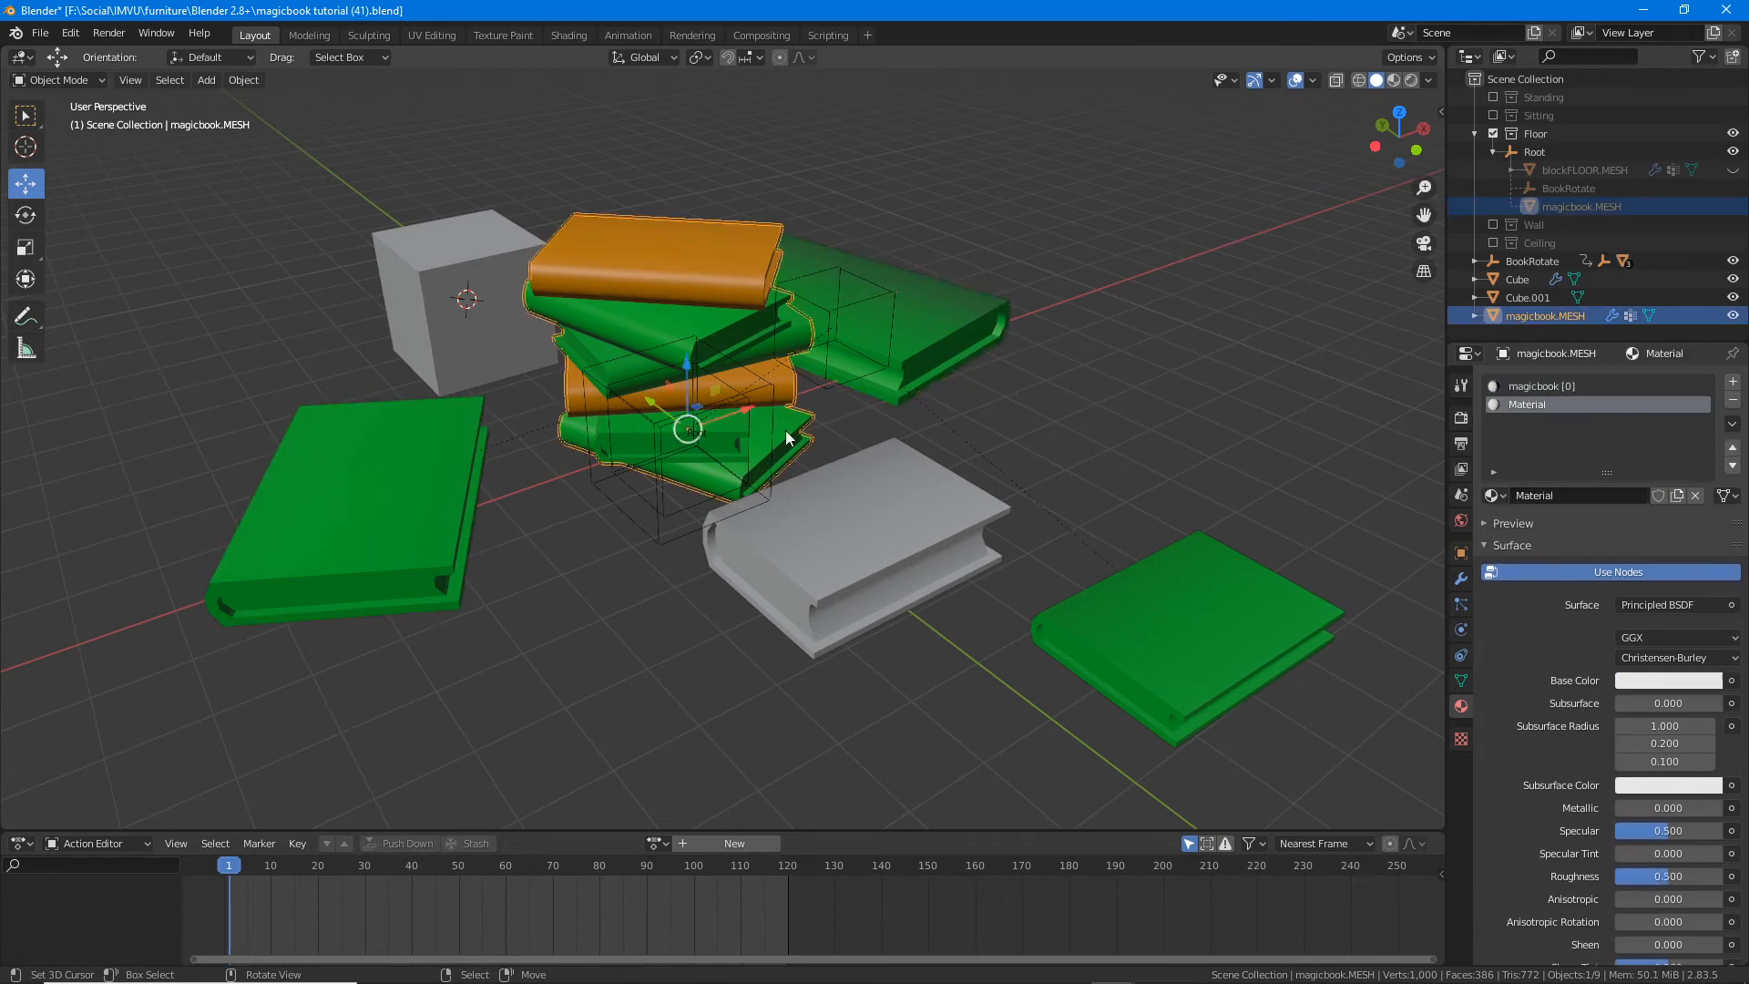
right_click(920, 341)
right_click(1156, 610)
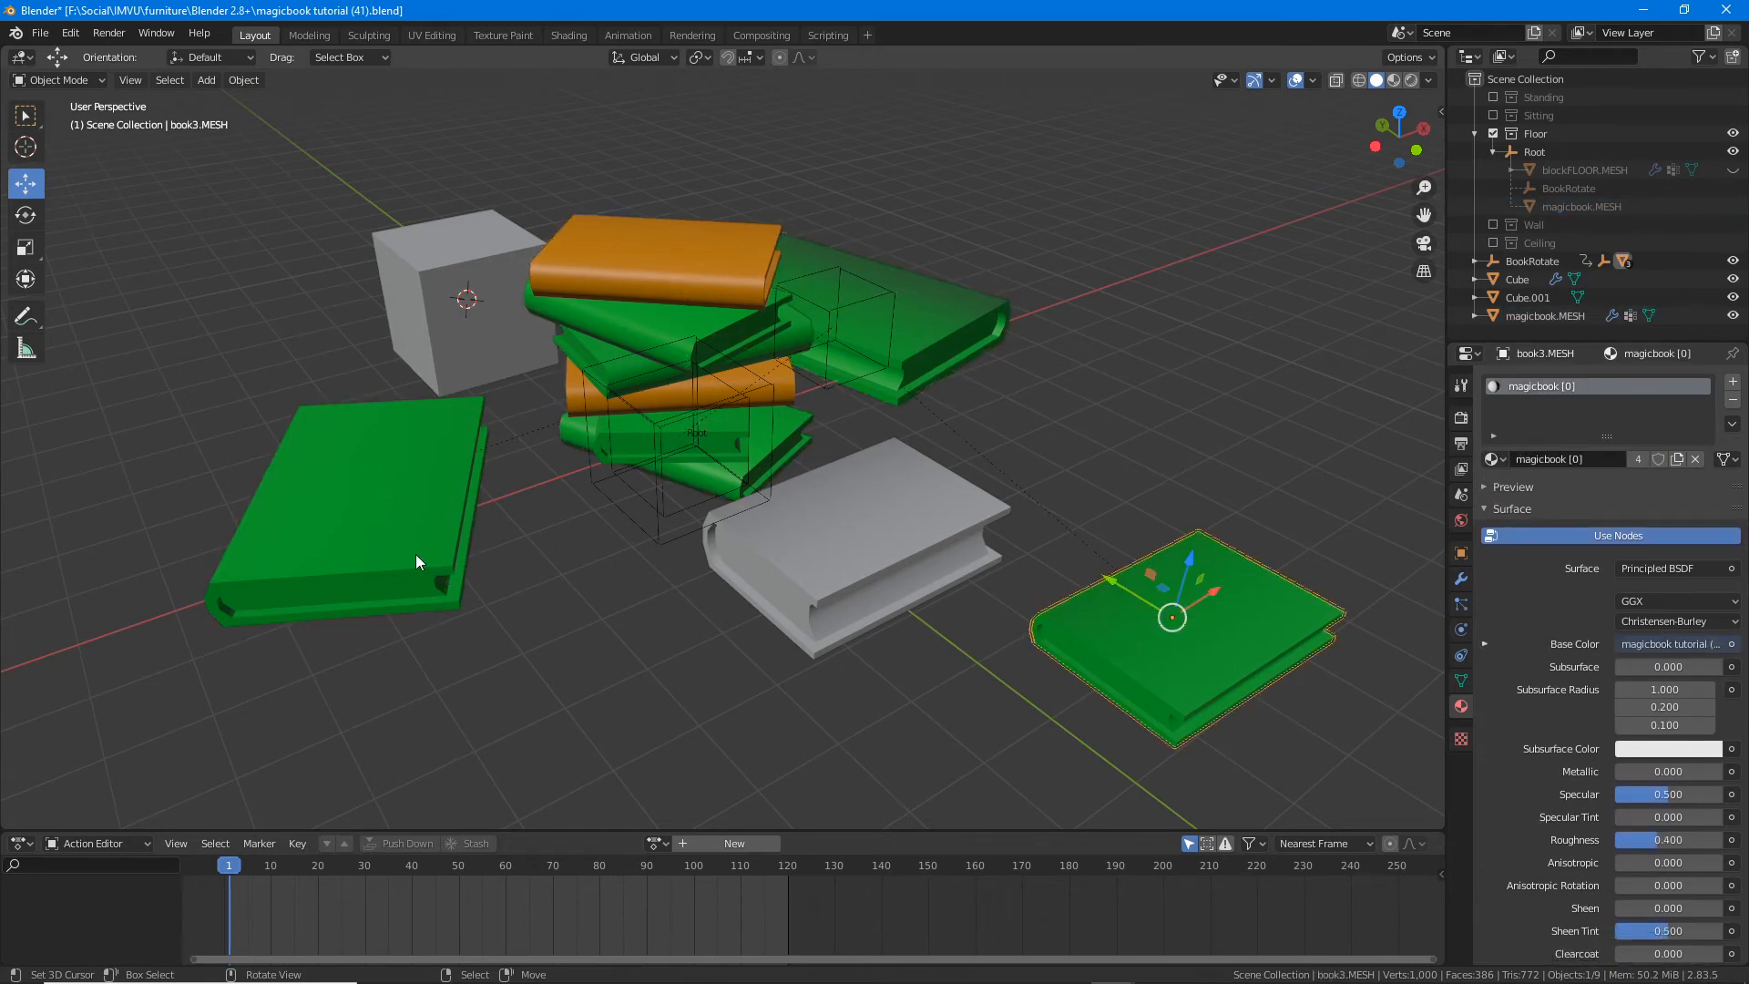
Step: Reselect the stacked magicbook.MESH and examine its second material slot in relation to the loose book2.MESH
middle_click_drag(415, 554, 438, 561)
scroll(438, 561, "up", 2)
right_click(582, 269)
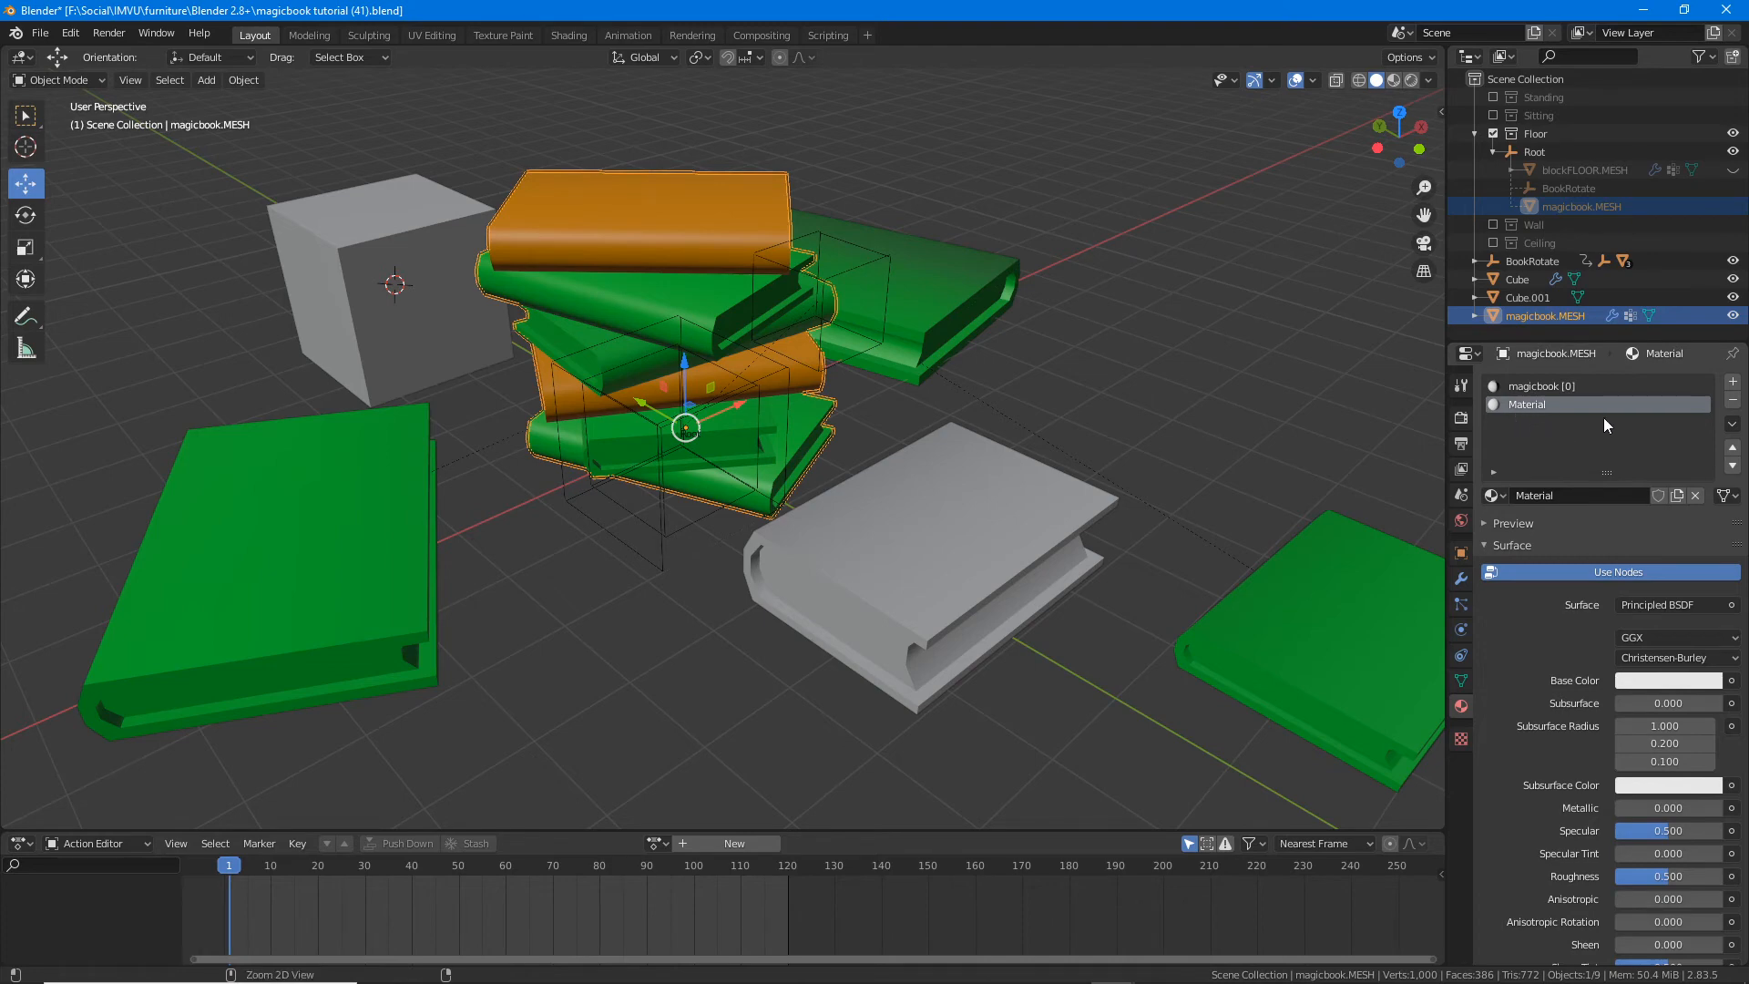
left_click_drag(1496, 425, 1574, 425)
mouse_move(1382, 422)
left_mouse_down()
mouse_move(861, 339)
mouse_move(879, 332)
mouse_move(865, 355)
mouse_move(904, 330)
mouse_move(936, 338)
left_mouse_up()
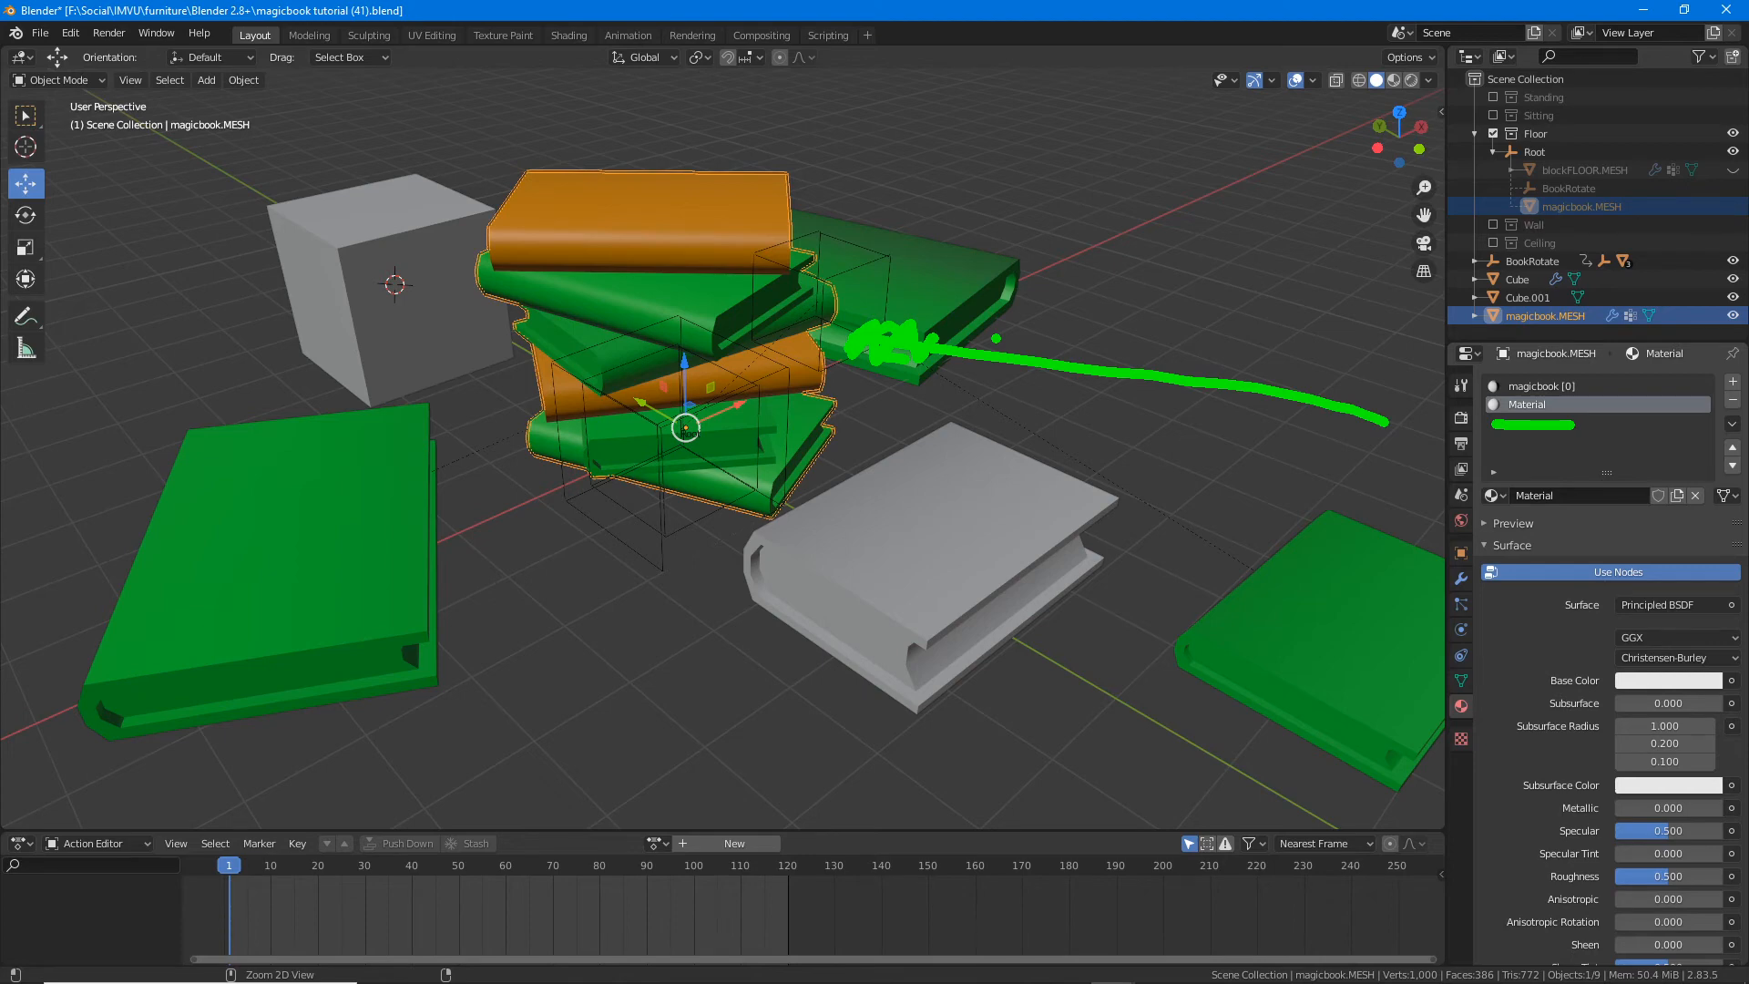
key("Escape")
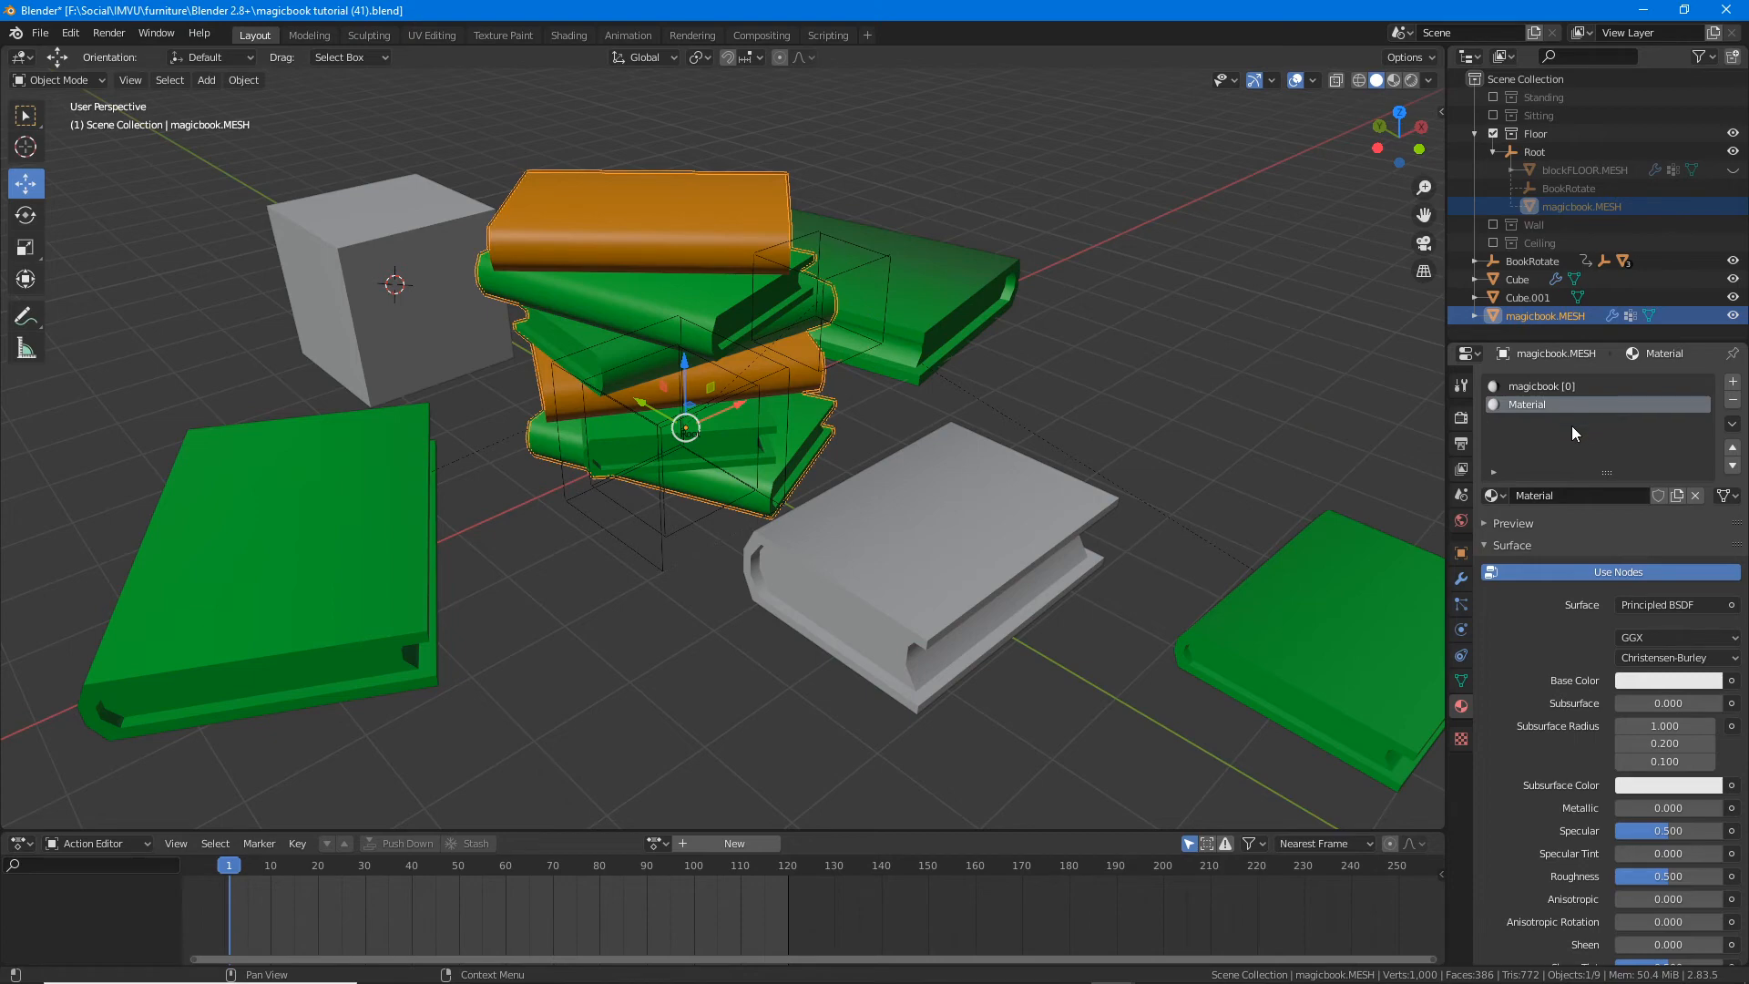
Step: Go through the three loose green books once more and return to magicbook.MESH to compare their assigned materials
left_click(931, 303)
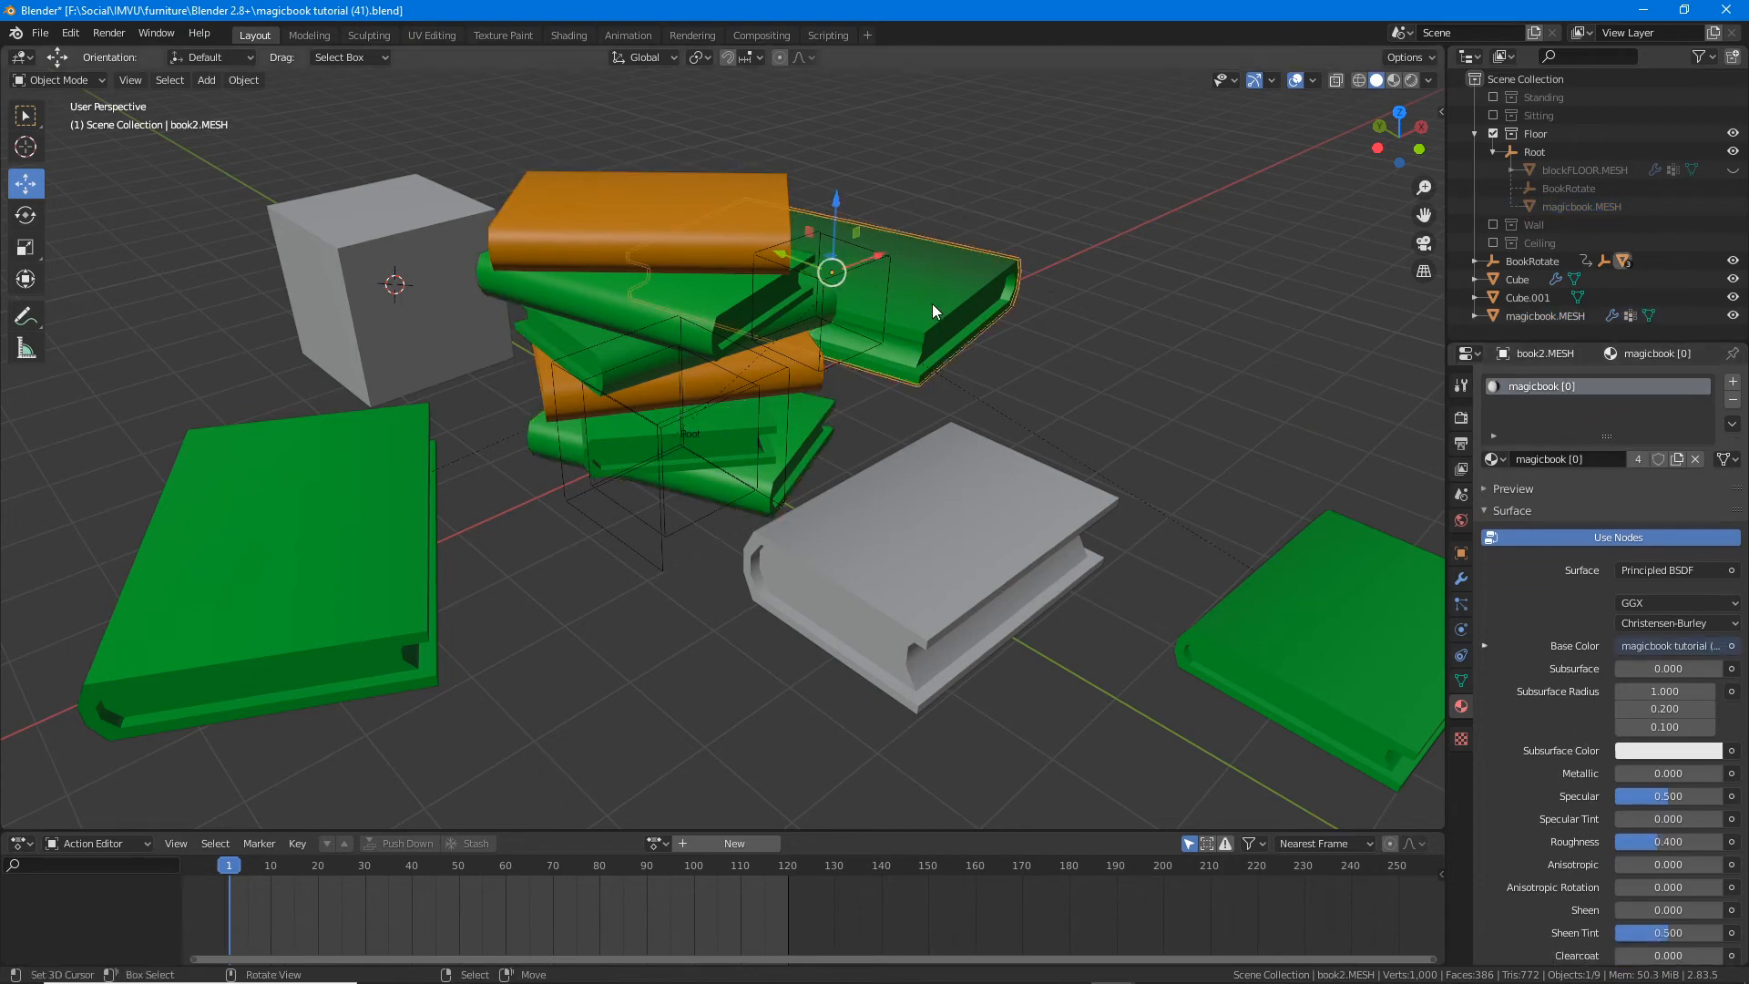
left_click(406, 597)
left_click(1273, 632)
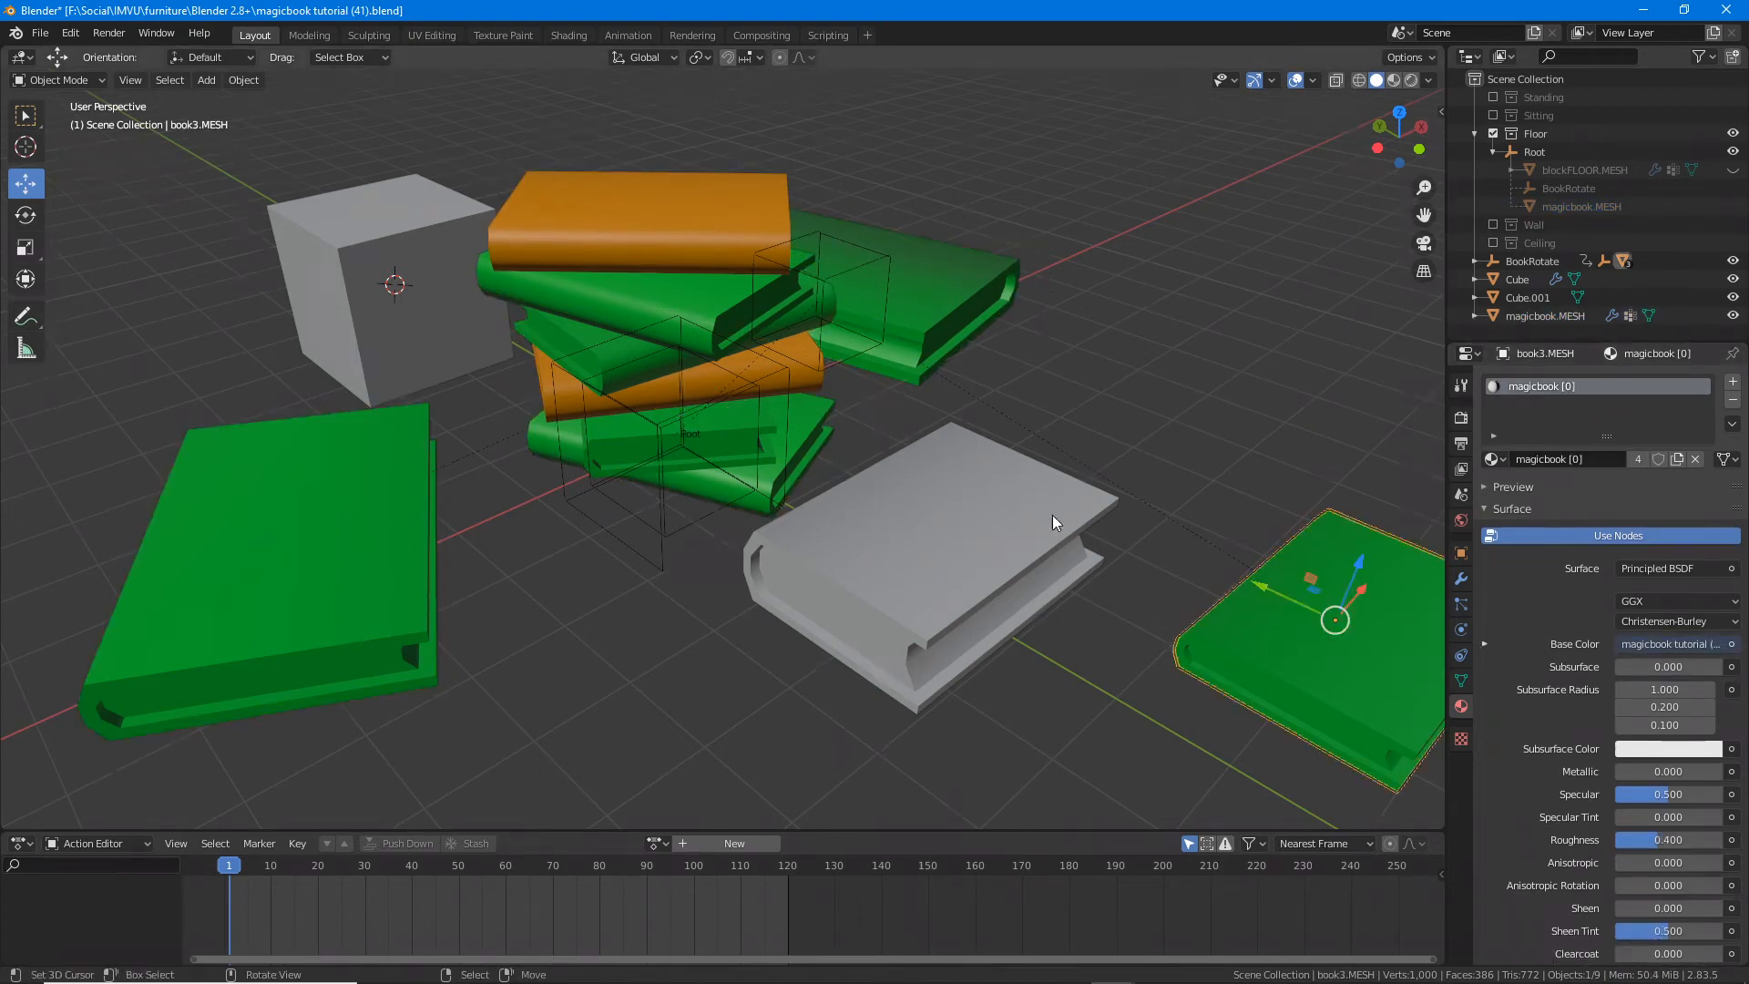
left_click(686, 309)
mouse_move(650, 340)
middle_mouse_down()
mouse_move(801, 335)
mouse_move(671, 341)
middle_mouse_up()
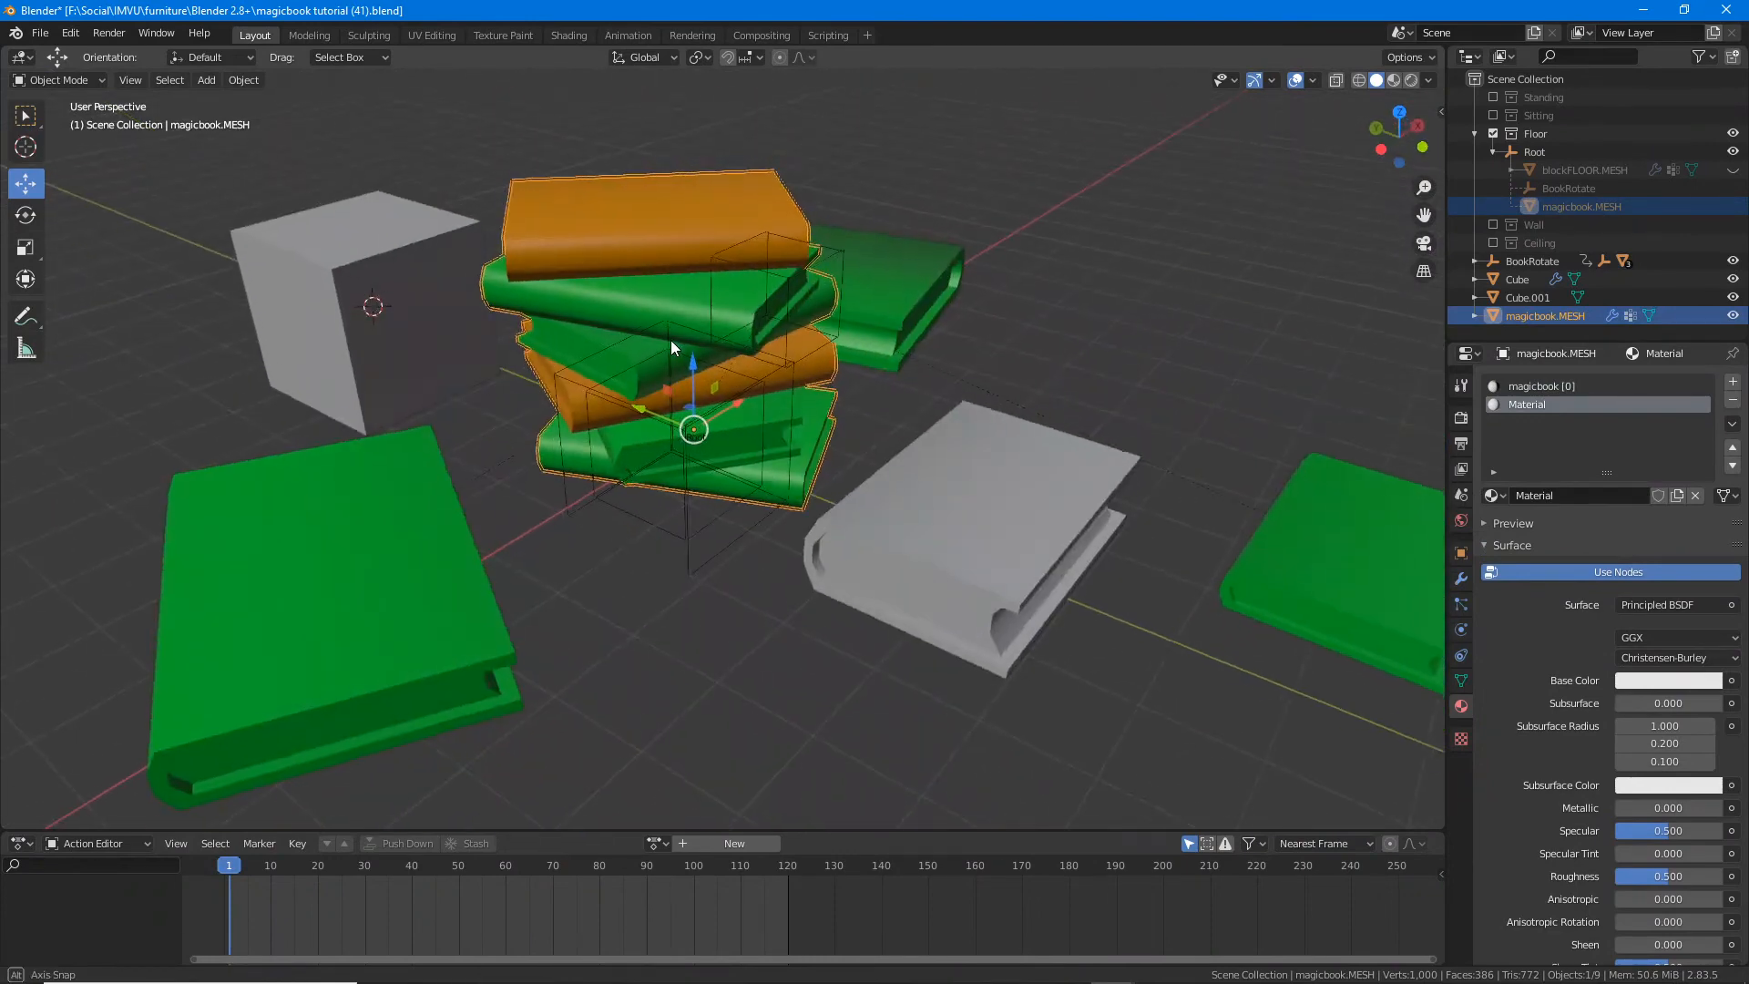
middle_click_drag(950, 401, 1065, 420)
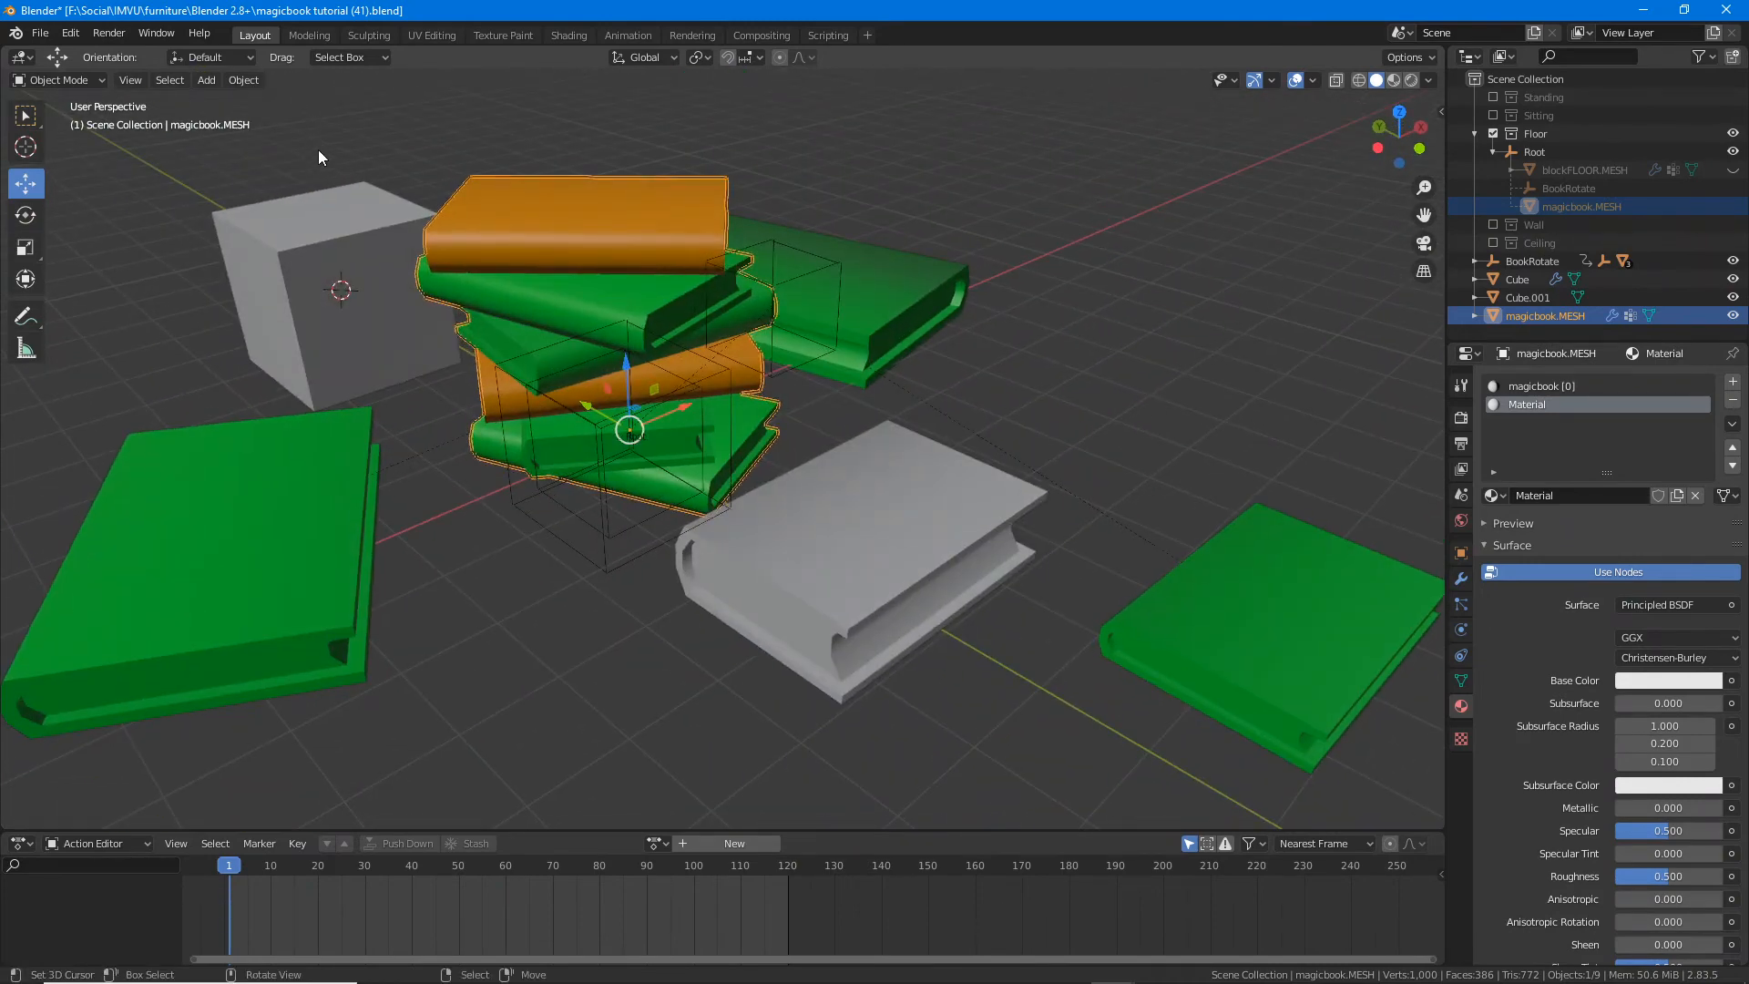
Step: Switch to the Blender window with magicbook tutorial (43).blend, maximize it and show the coloured books in the general scene layout
mouse_move(1113, 975)
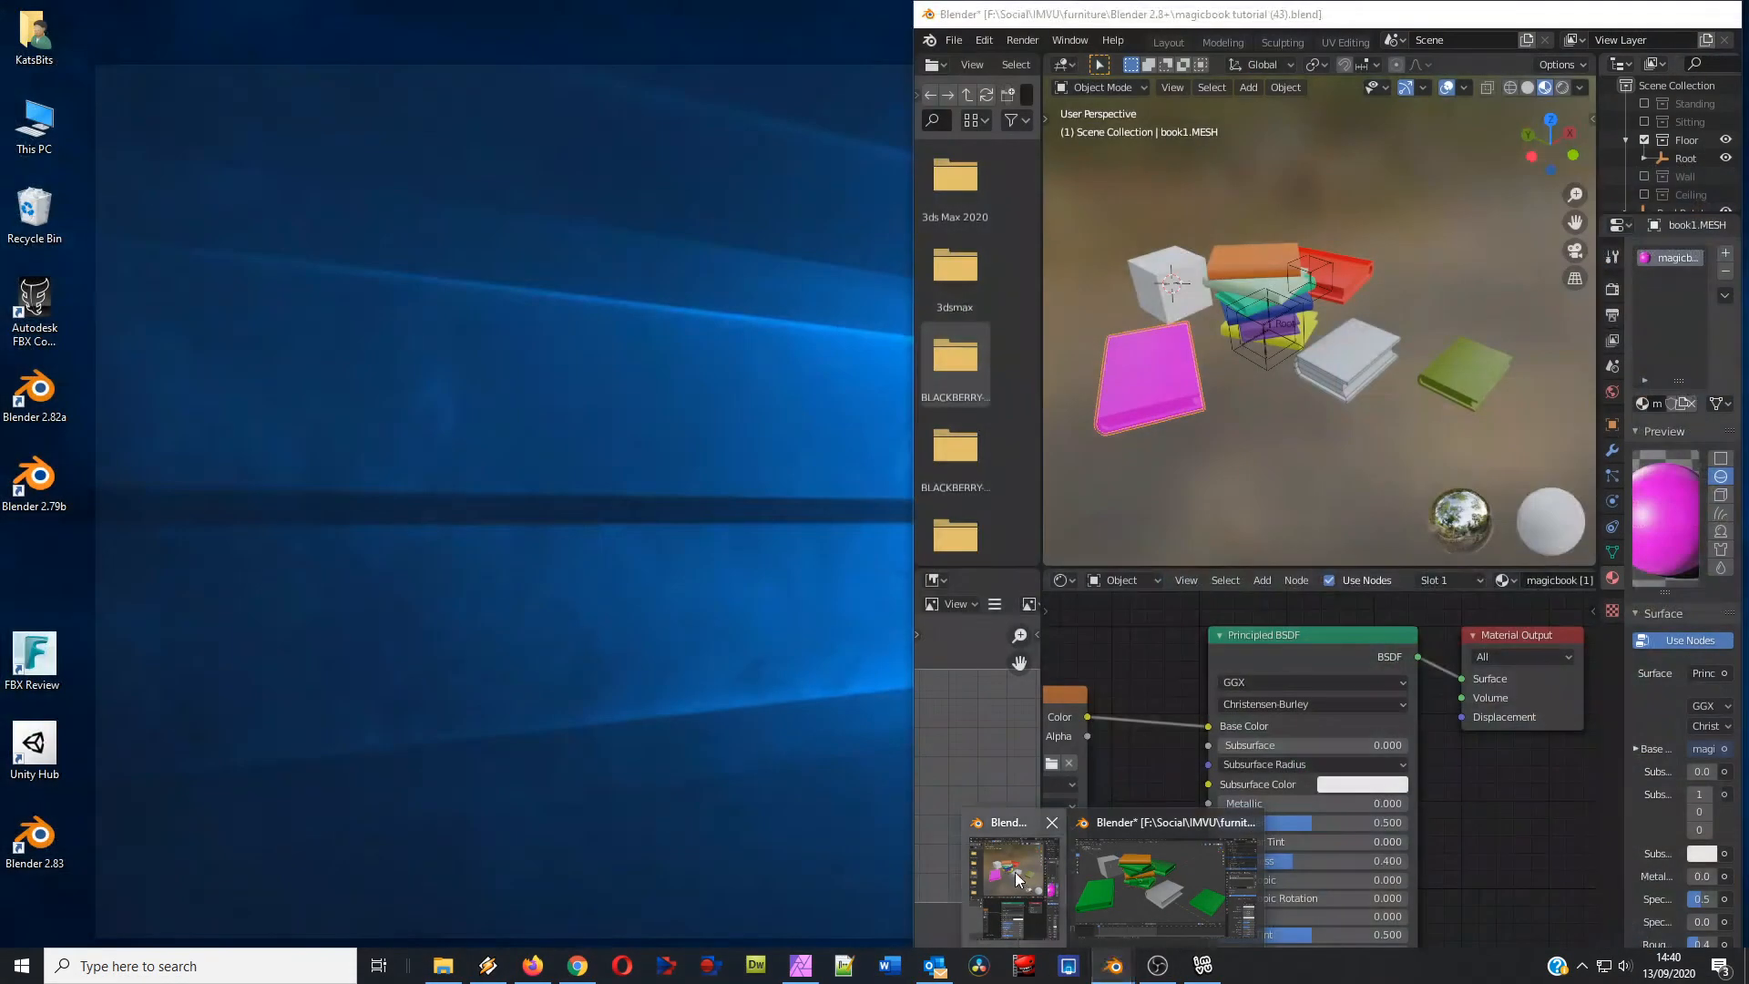
left_click(1015, 872)
double_click(1171, 9)
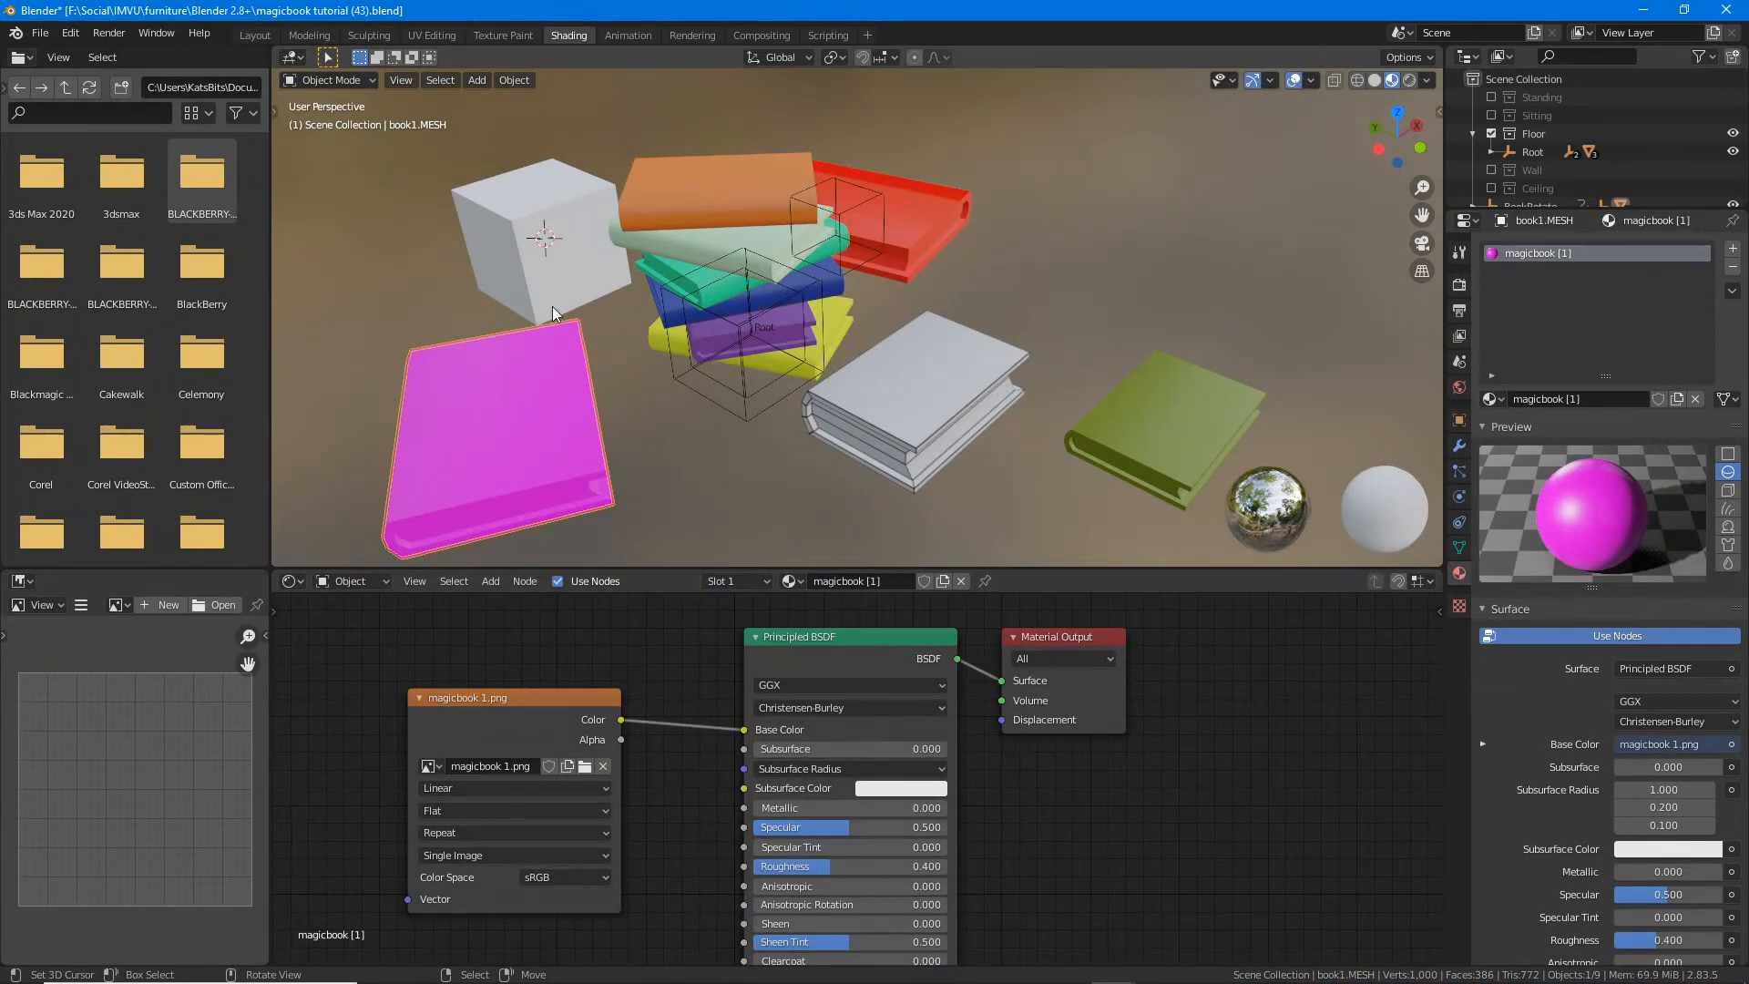
left_click(261, 37)
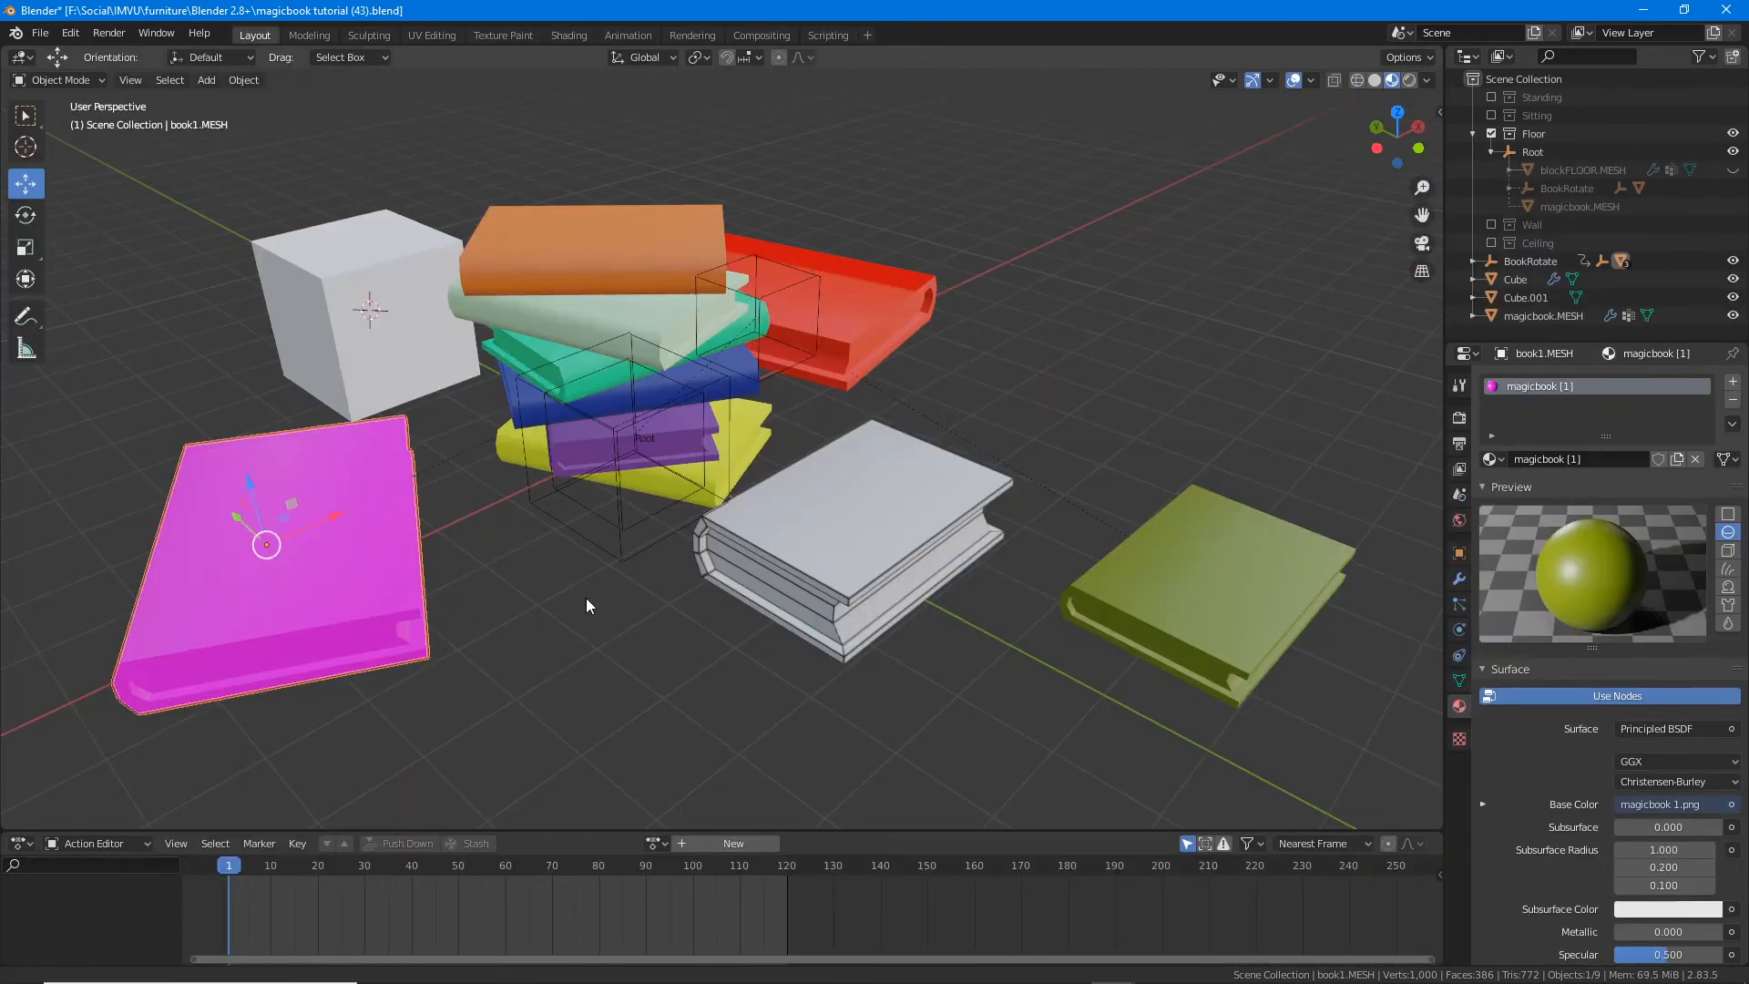
mouse_move(846, 602)
middle_mouse_down("shift")
mouse_move(863, 622)
mouse_move(528, 603)
mouse_move(876, 611)
mouse_move(875, 636)
mouse_move(861, 623)
middle_mouse_up("shift")
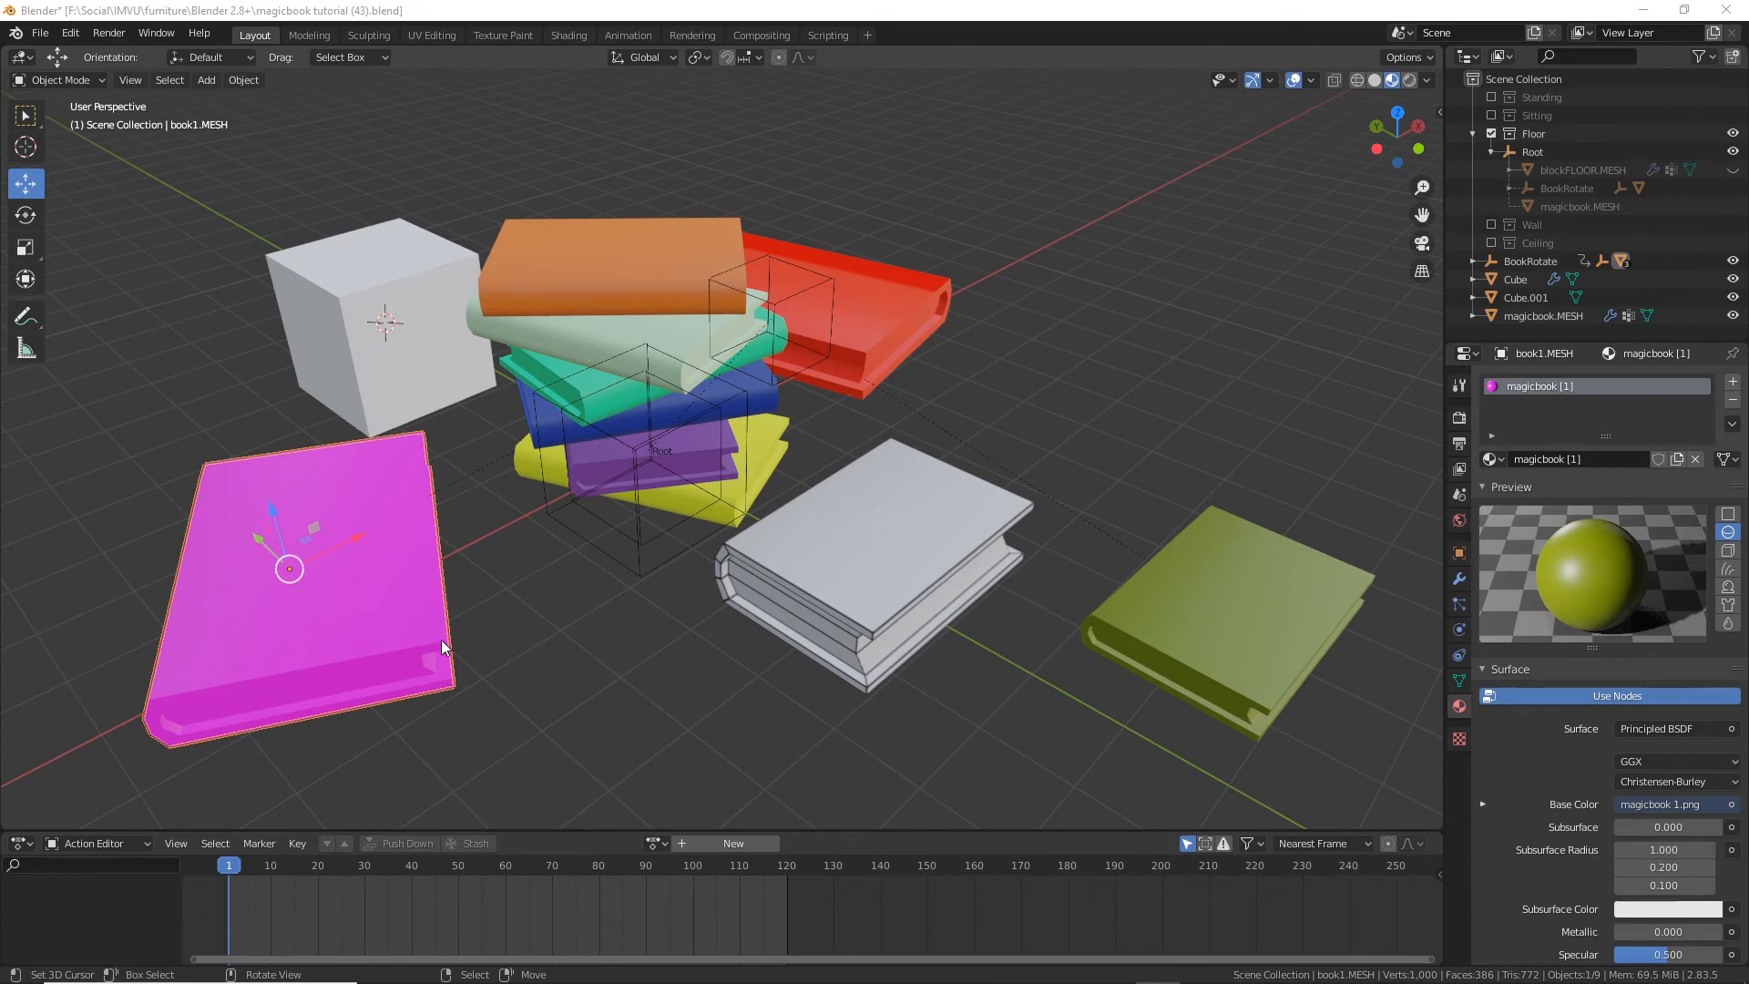
left_click_drag(293, 480, 281, 654)
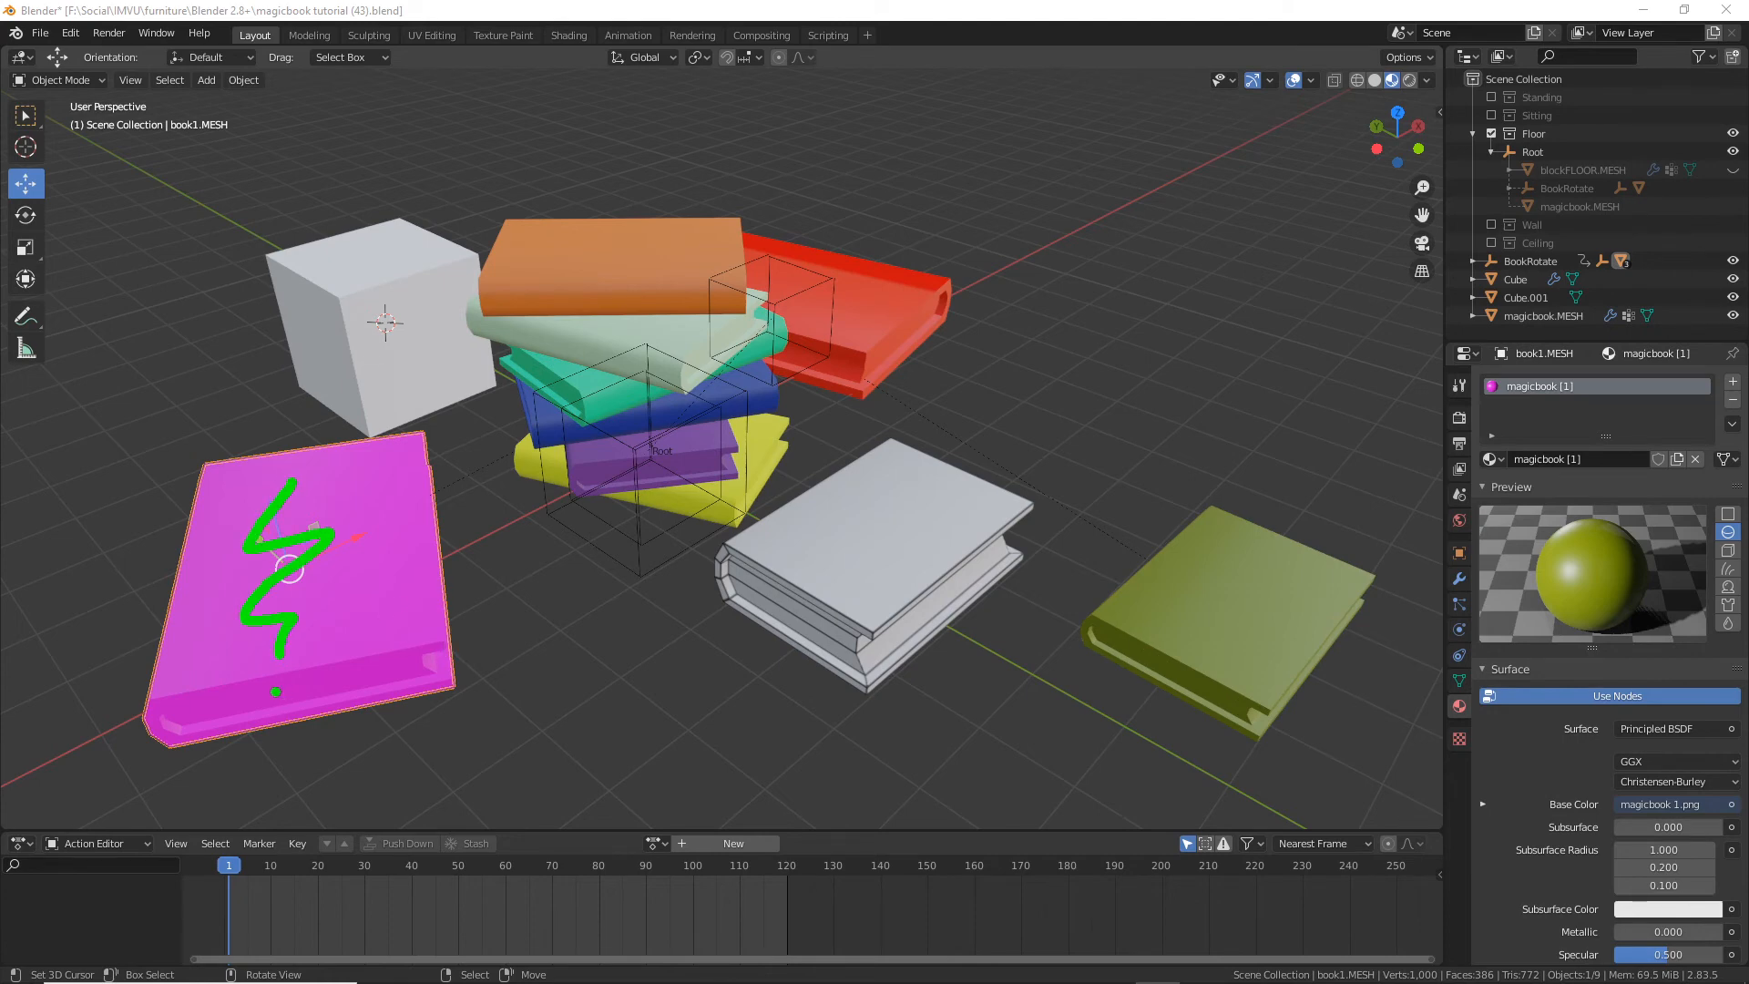
mouse_move(135, 703)
left_mouse_down()
mouse_move(142, 753)
mouse_move(451, 743)
mouse_move(223, 662)
mouse_move(169, 672)
left_mouse_up()
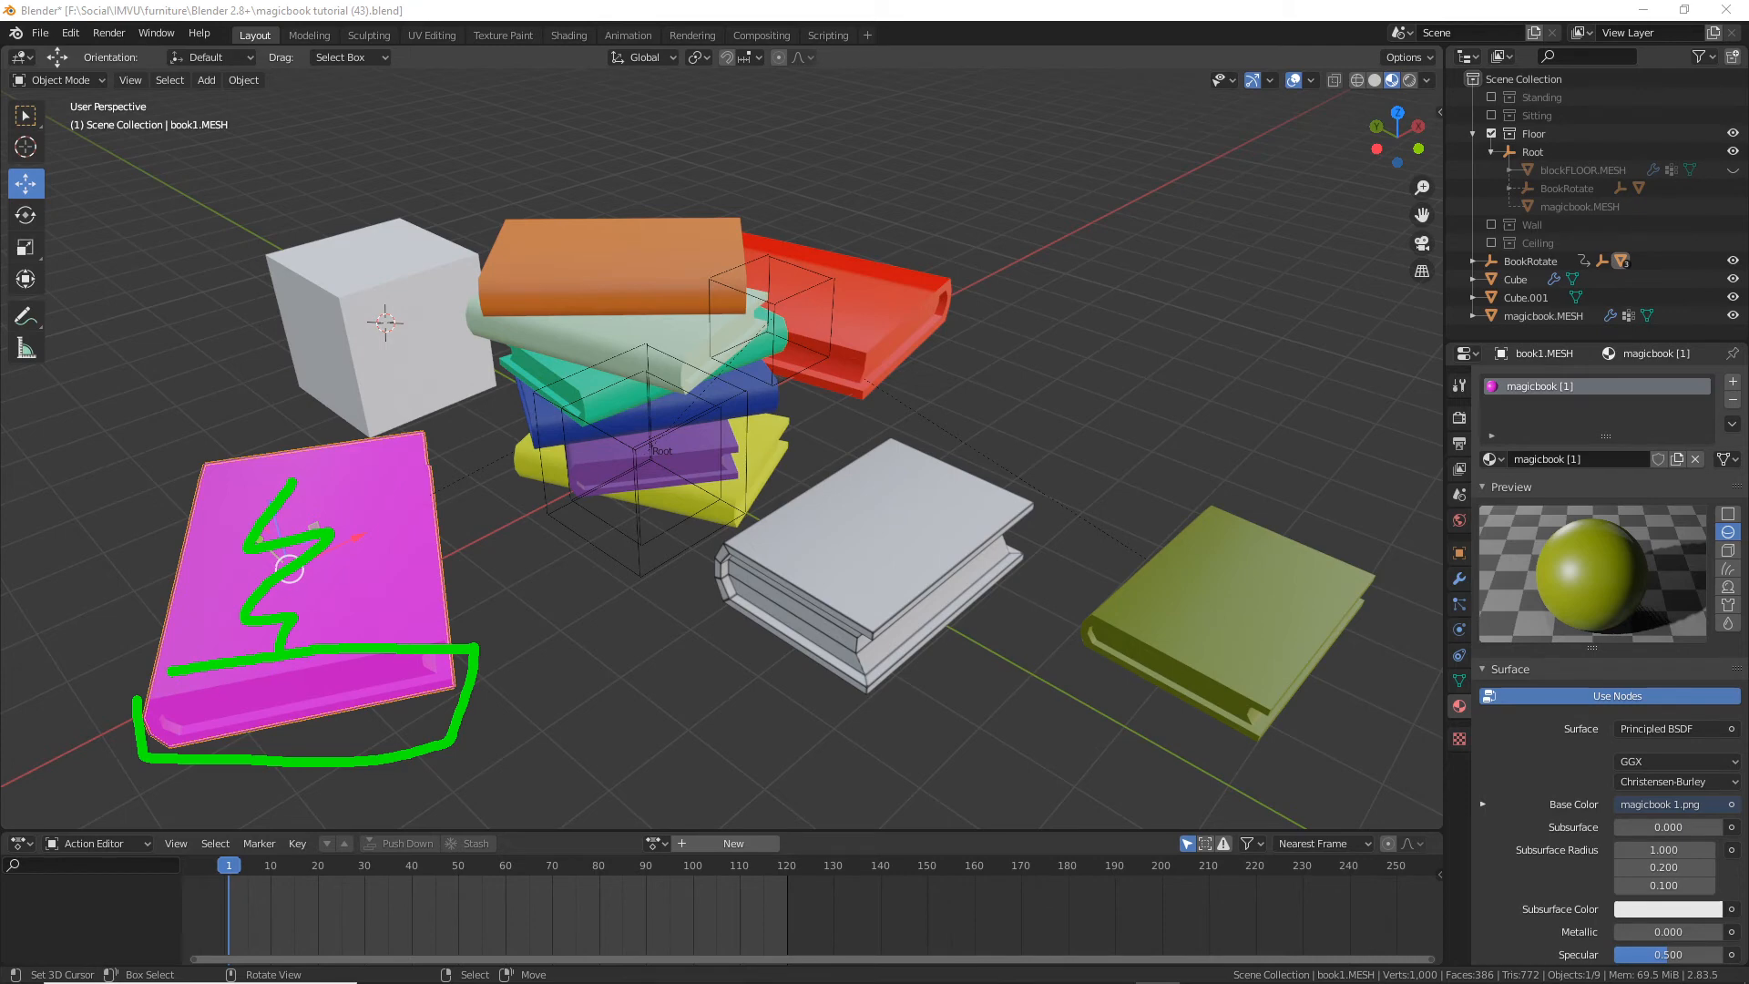
key("Escape")
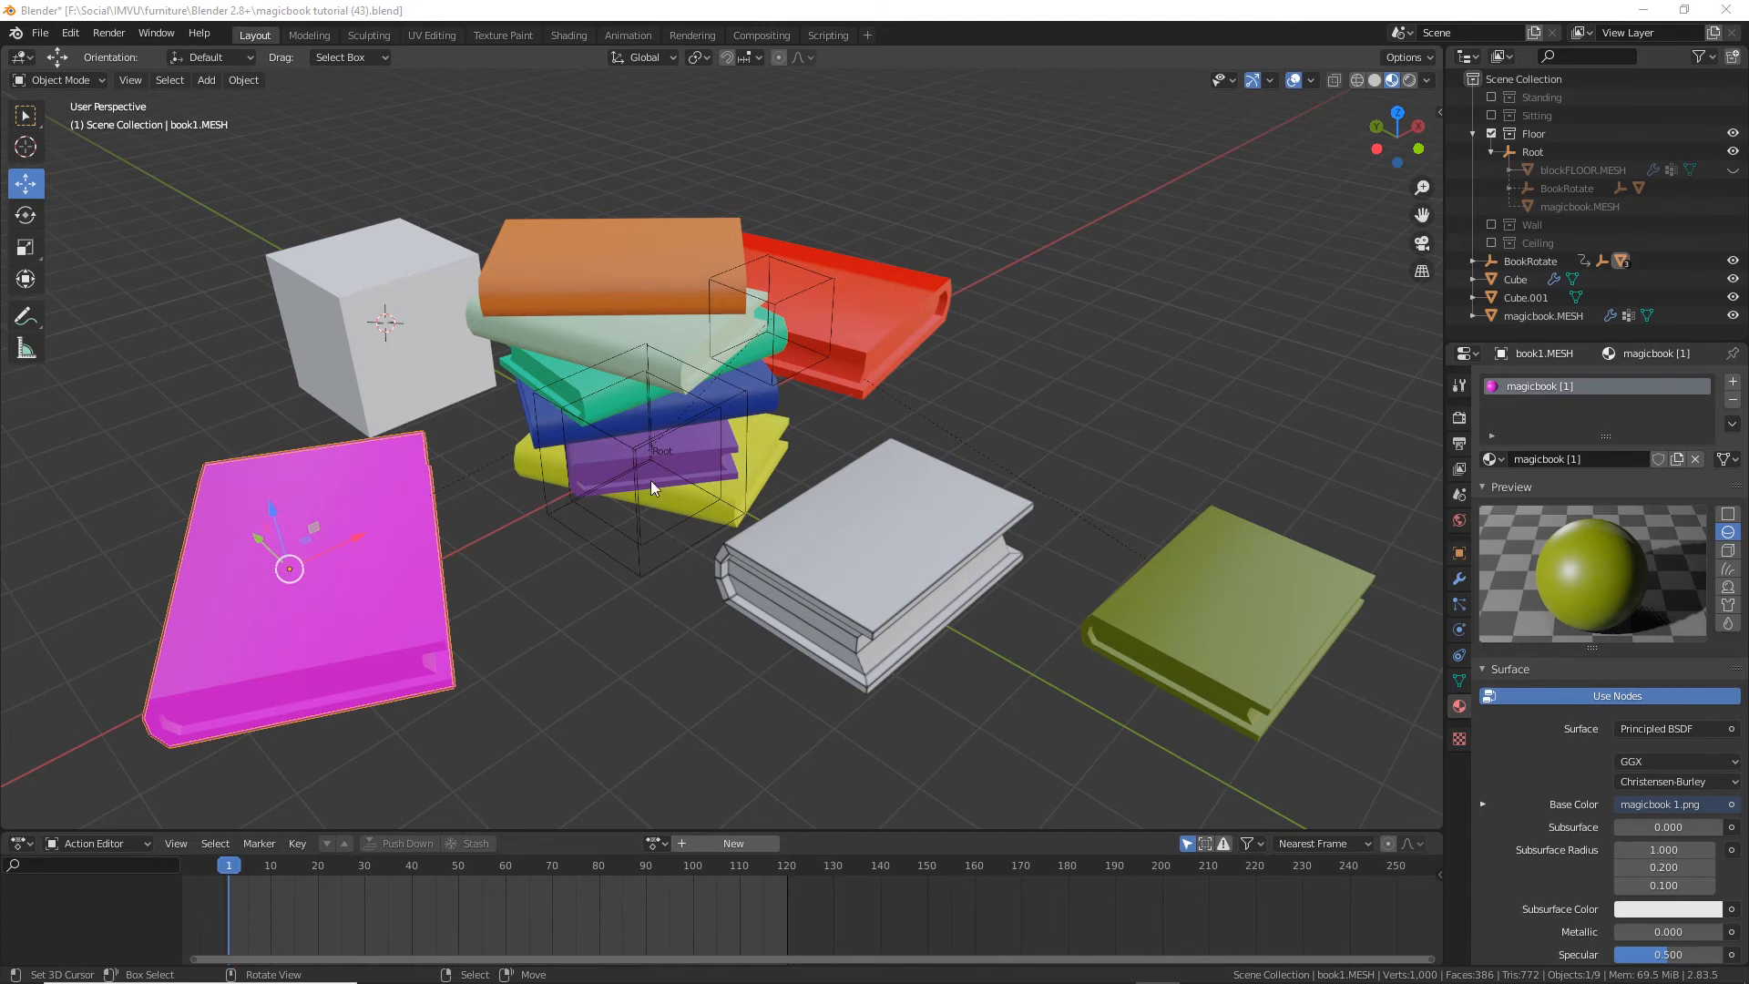
middle_click_drag(650, 479, 826, 538)
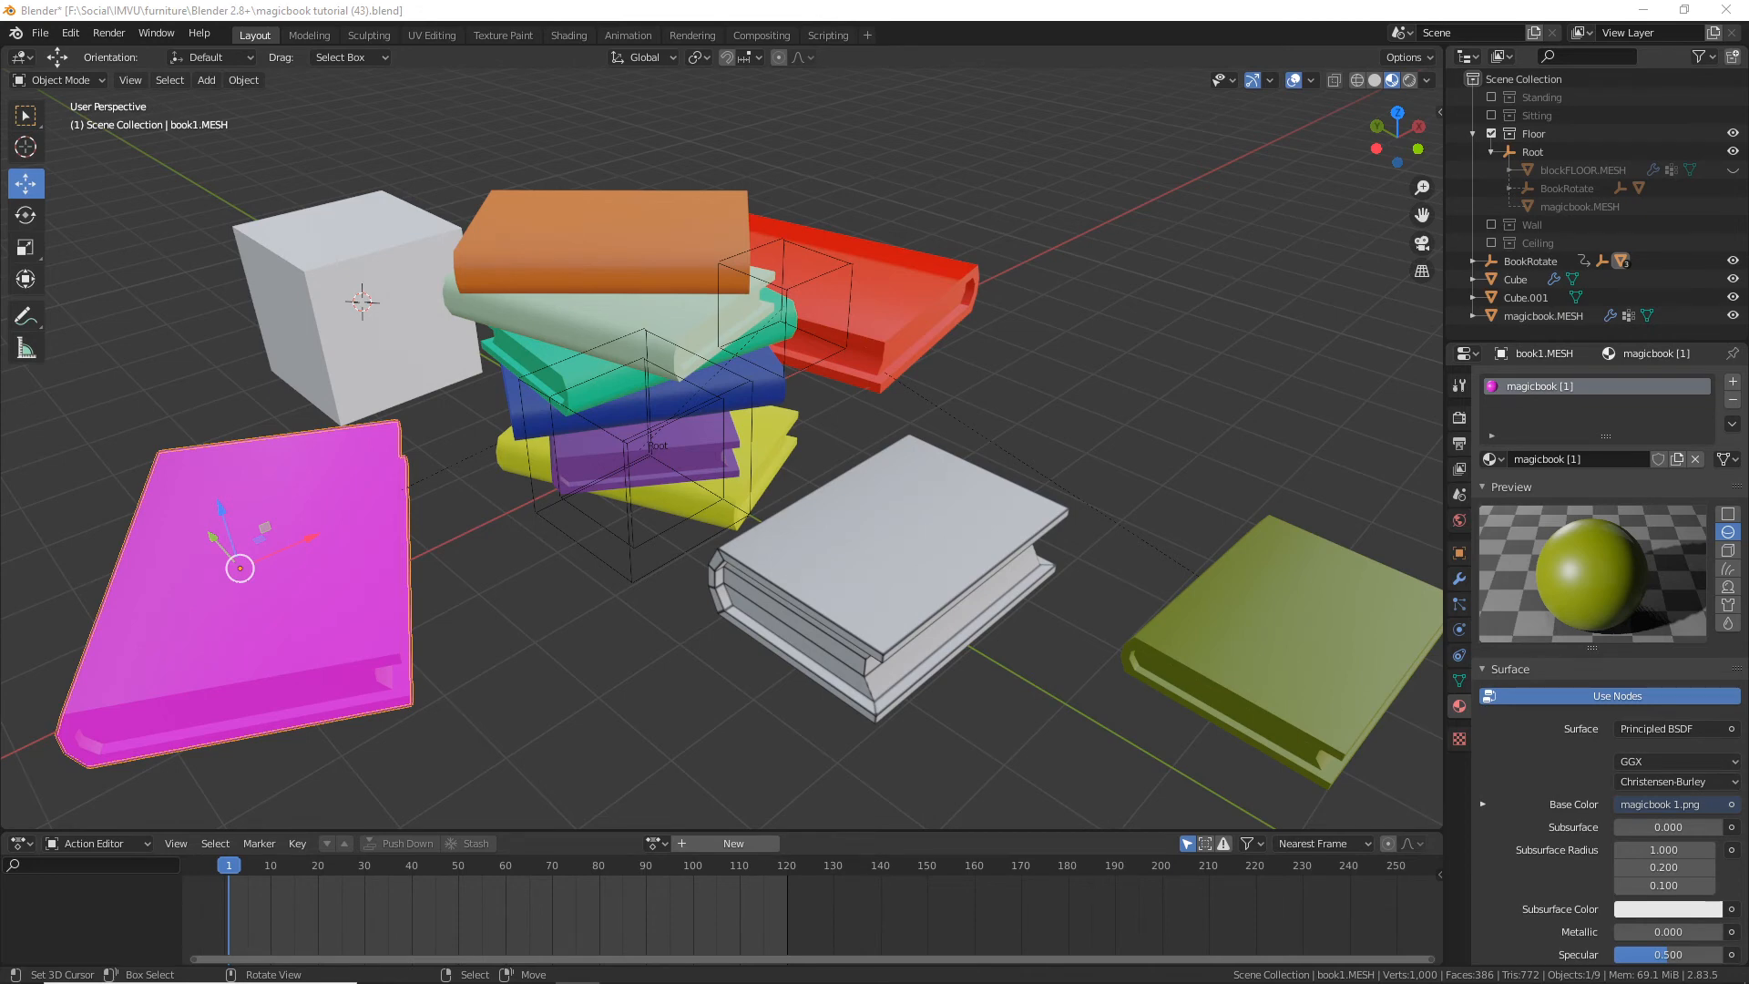
mouse_move(601, 554)
middle_mouse_down()
mouse_move(735, 554)
mouse_move(583, 554)
mouse_move(578, 612)
mouse_move(588, 543)
middle_mouse_up()
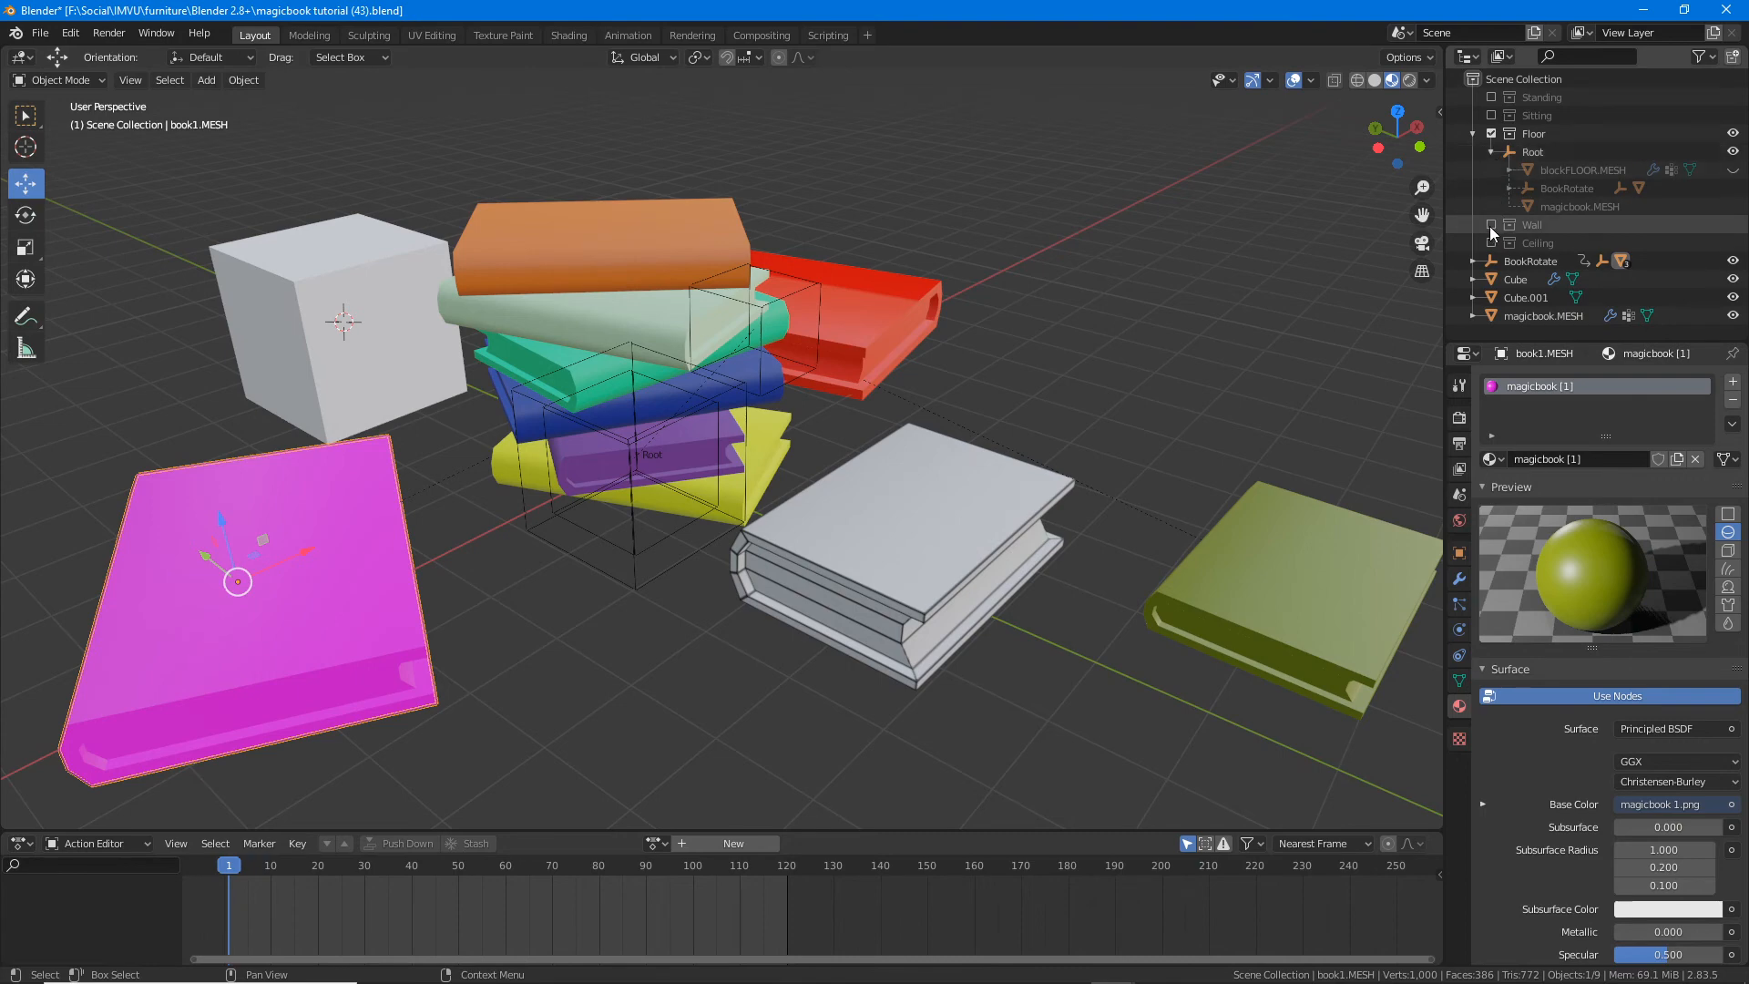
Step: Enable the Standing and Sitting collections so their avatars and seat nodes show around the books
left_click(1492, 98)
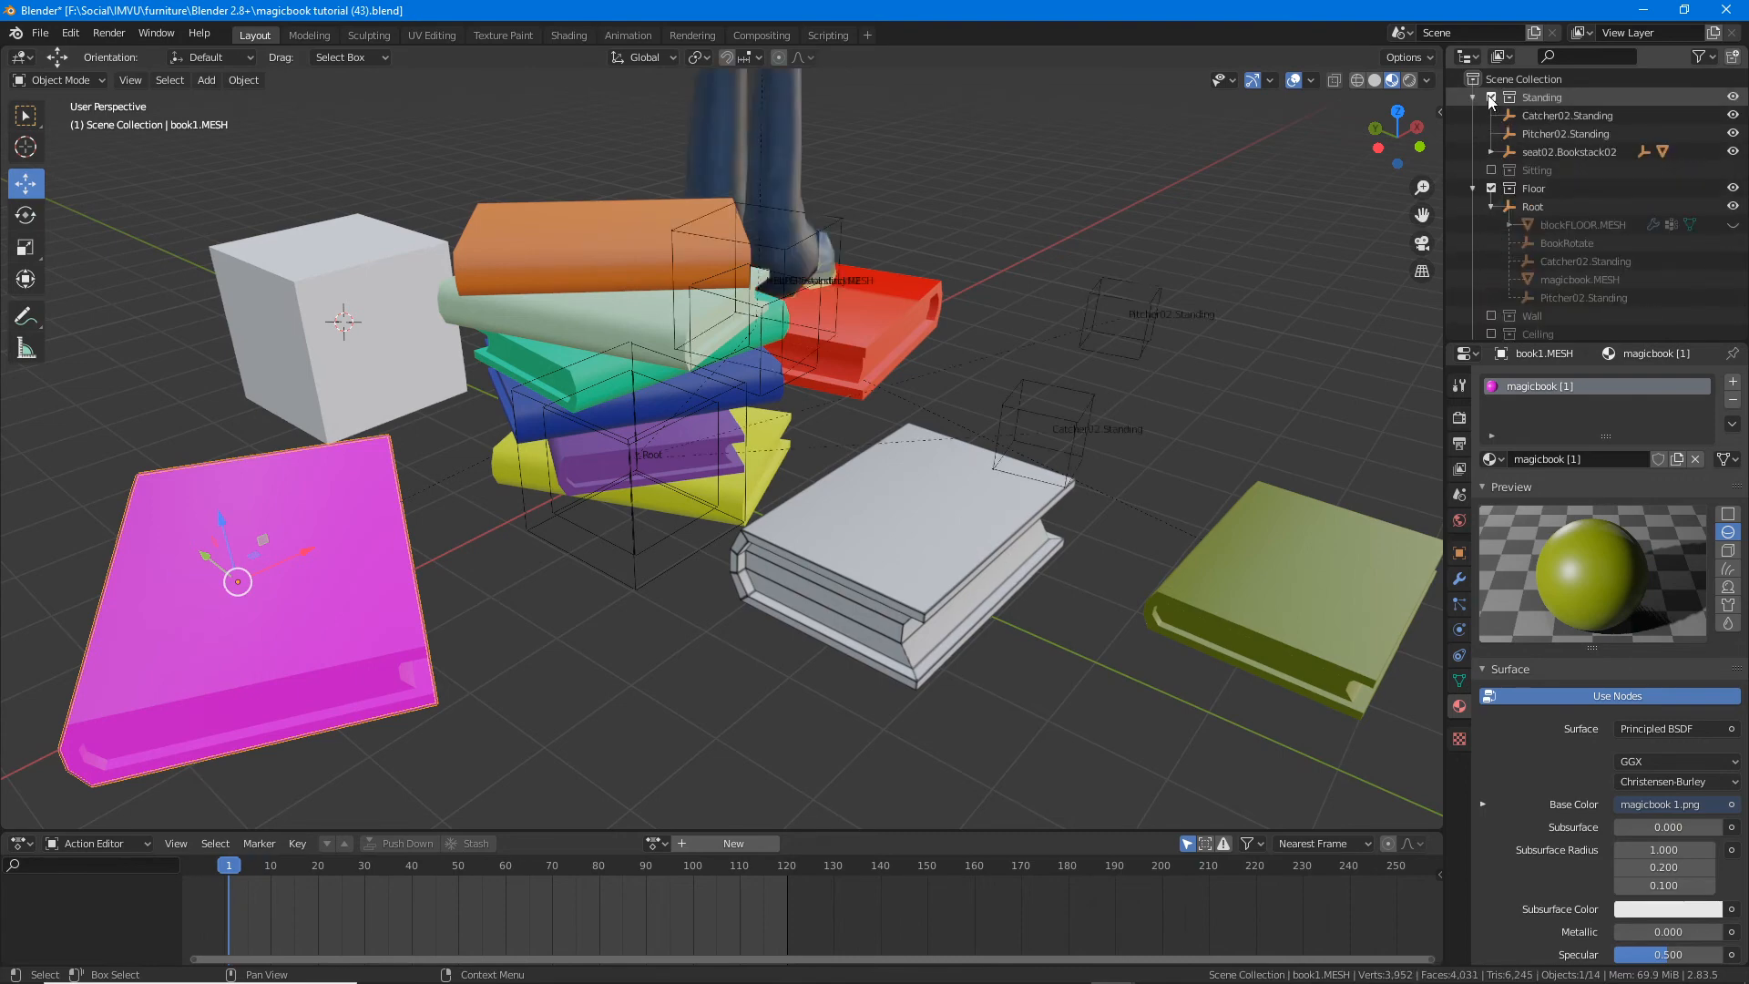
left_click(1488, 171)
scroll(870, 430, "down", 2)
middle_click_drag(807, 456, 773, 537)
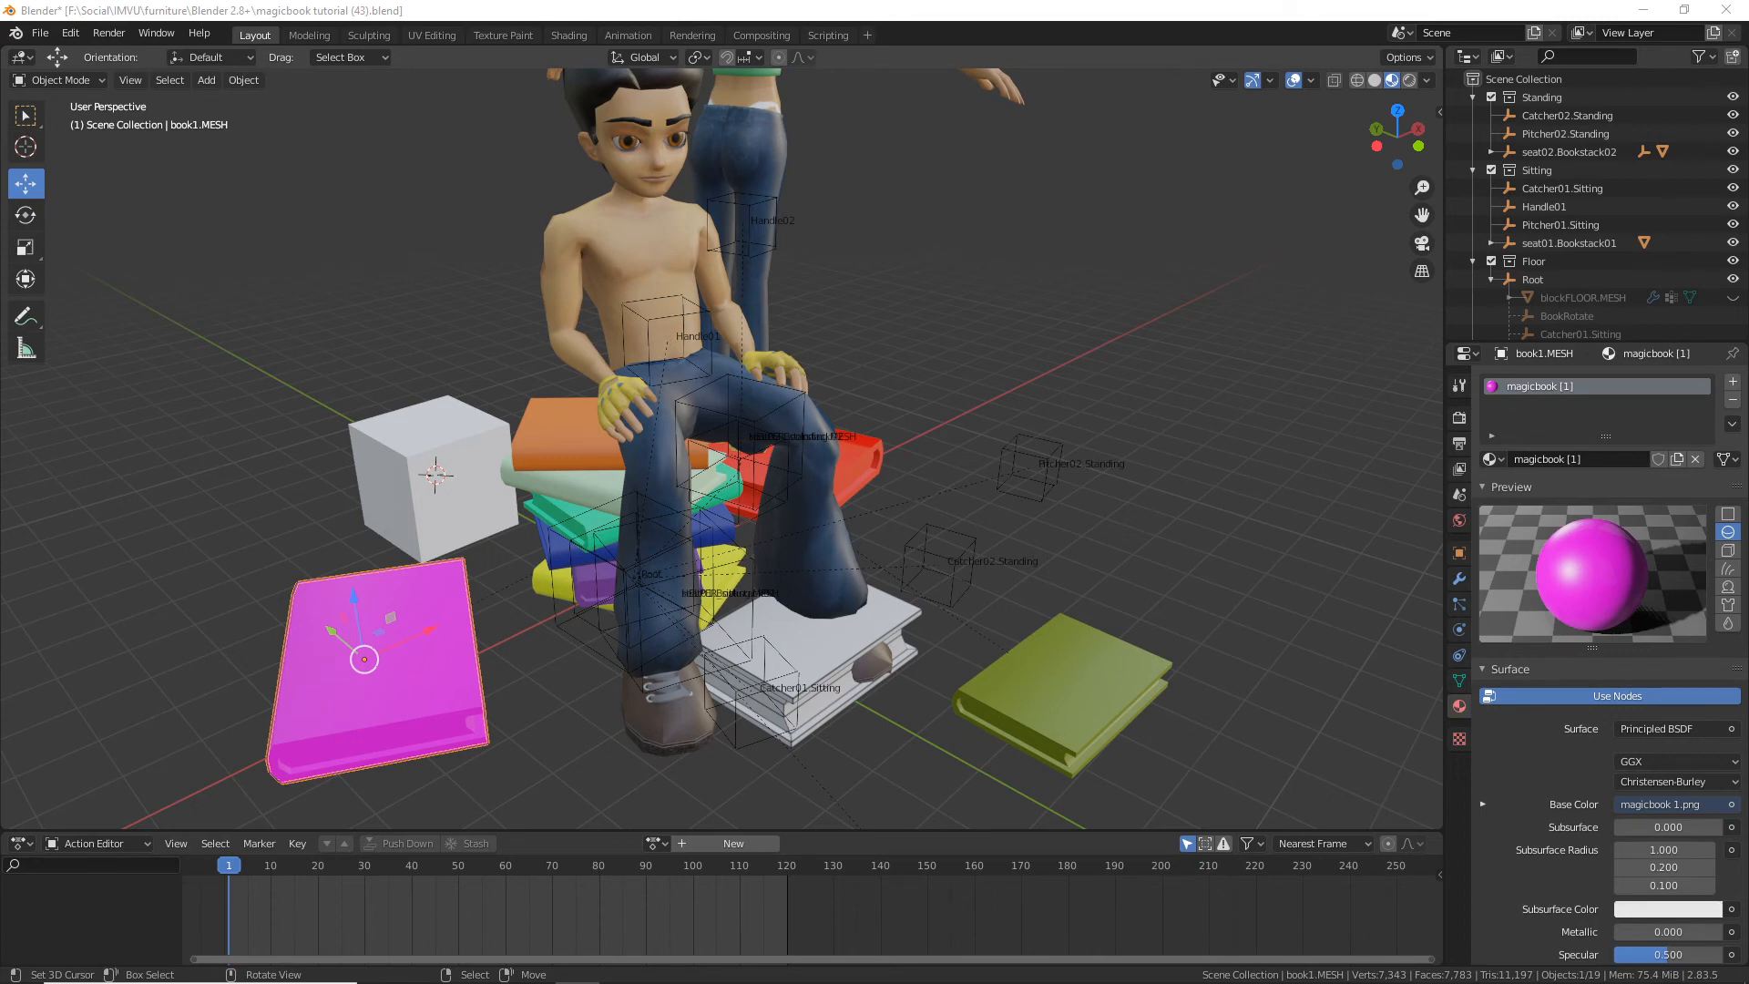
mouse_move(501, 621)
middle_mouse_down()
mouse_move(829, 601)
mouse_move(492, 618)
middle_mouse_up()
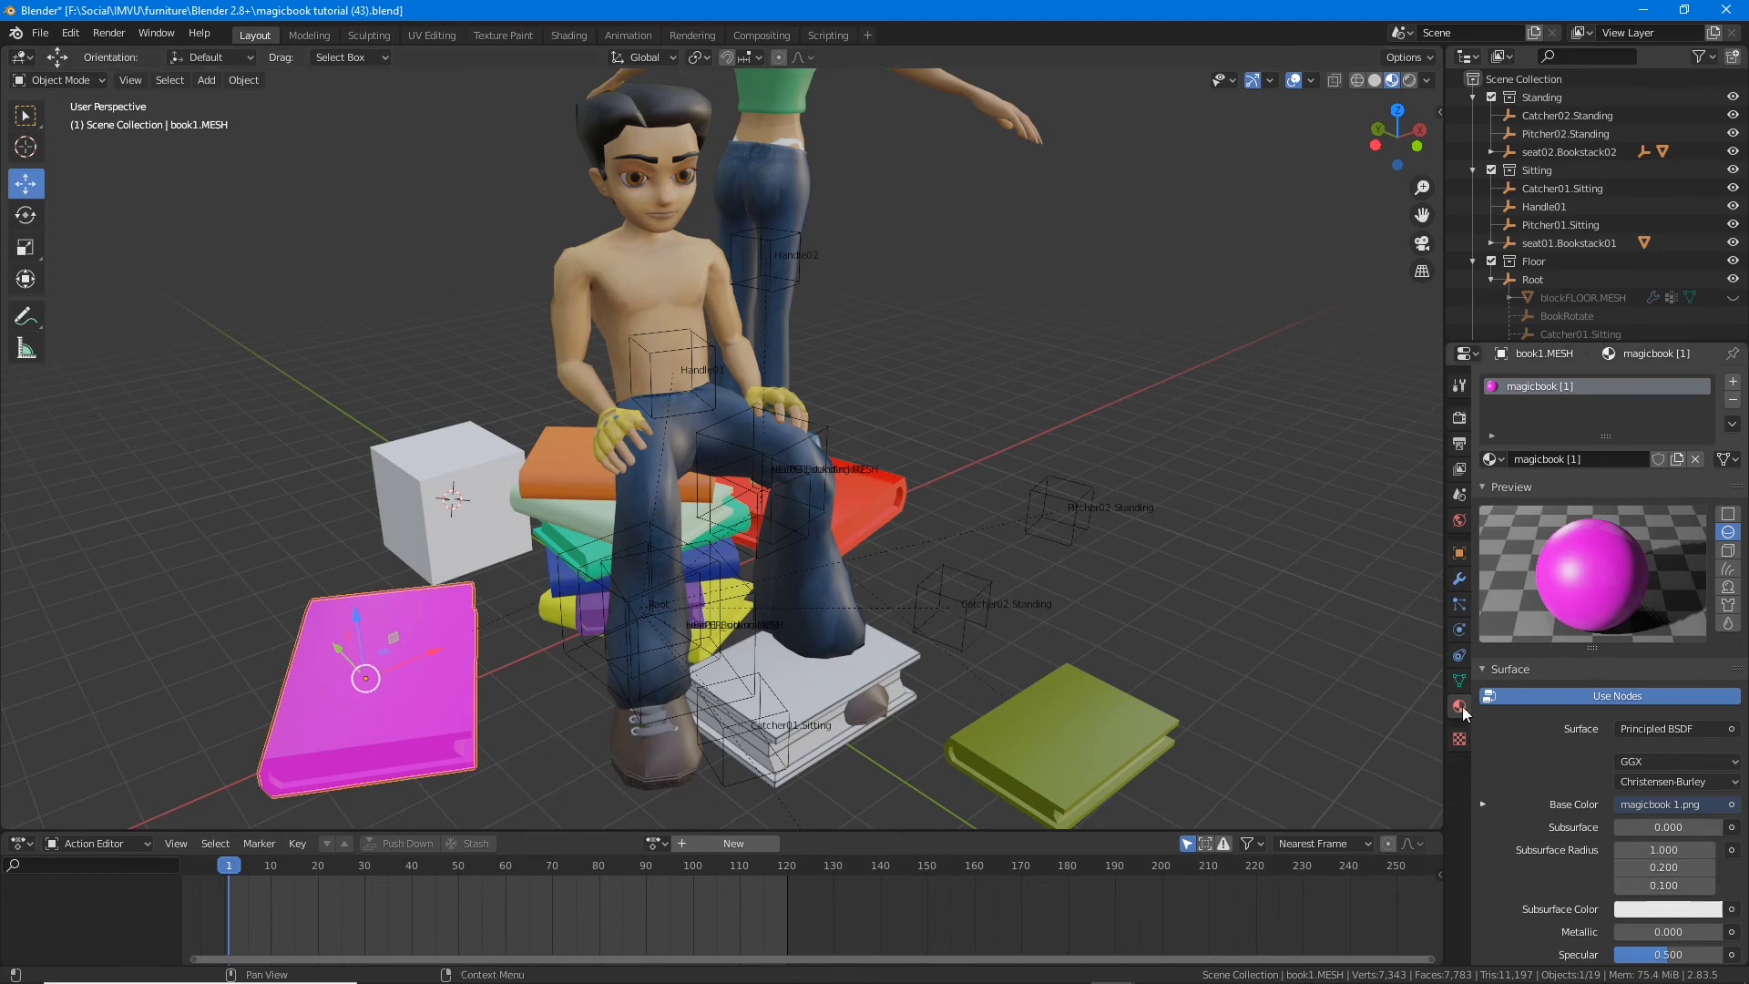
Step: Open book1.MESH for UV editing and select one page-edge face to inspect its UVs over the whole magicbook 1.png
left_click(419, 35)
scroll(1007, 614, "up", 5)
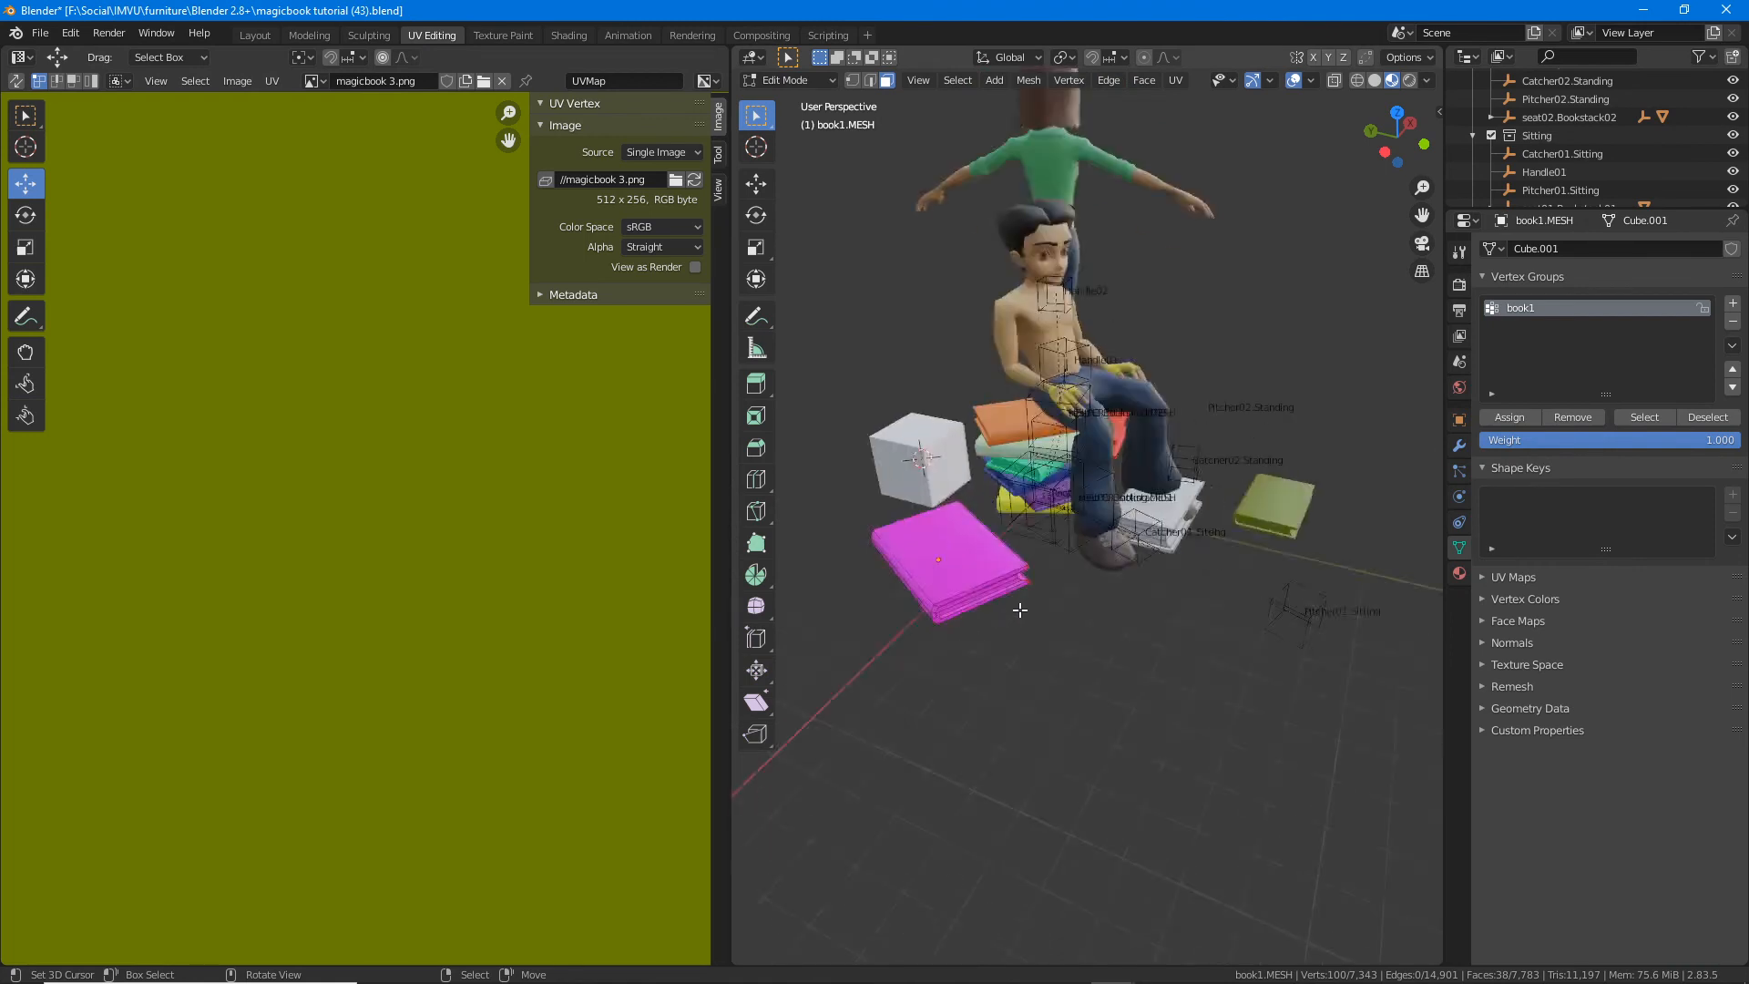
left_click(943, 636)
scroll(943, 636, "down", 2)
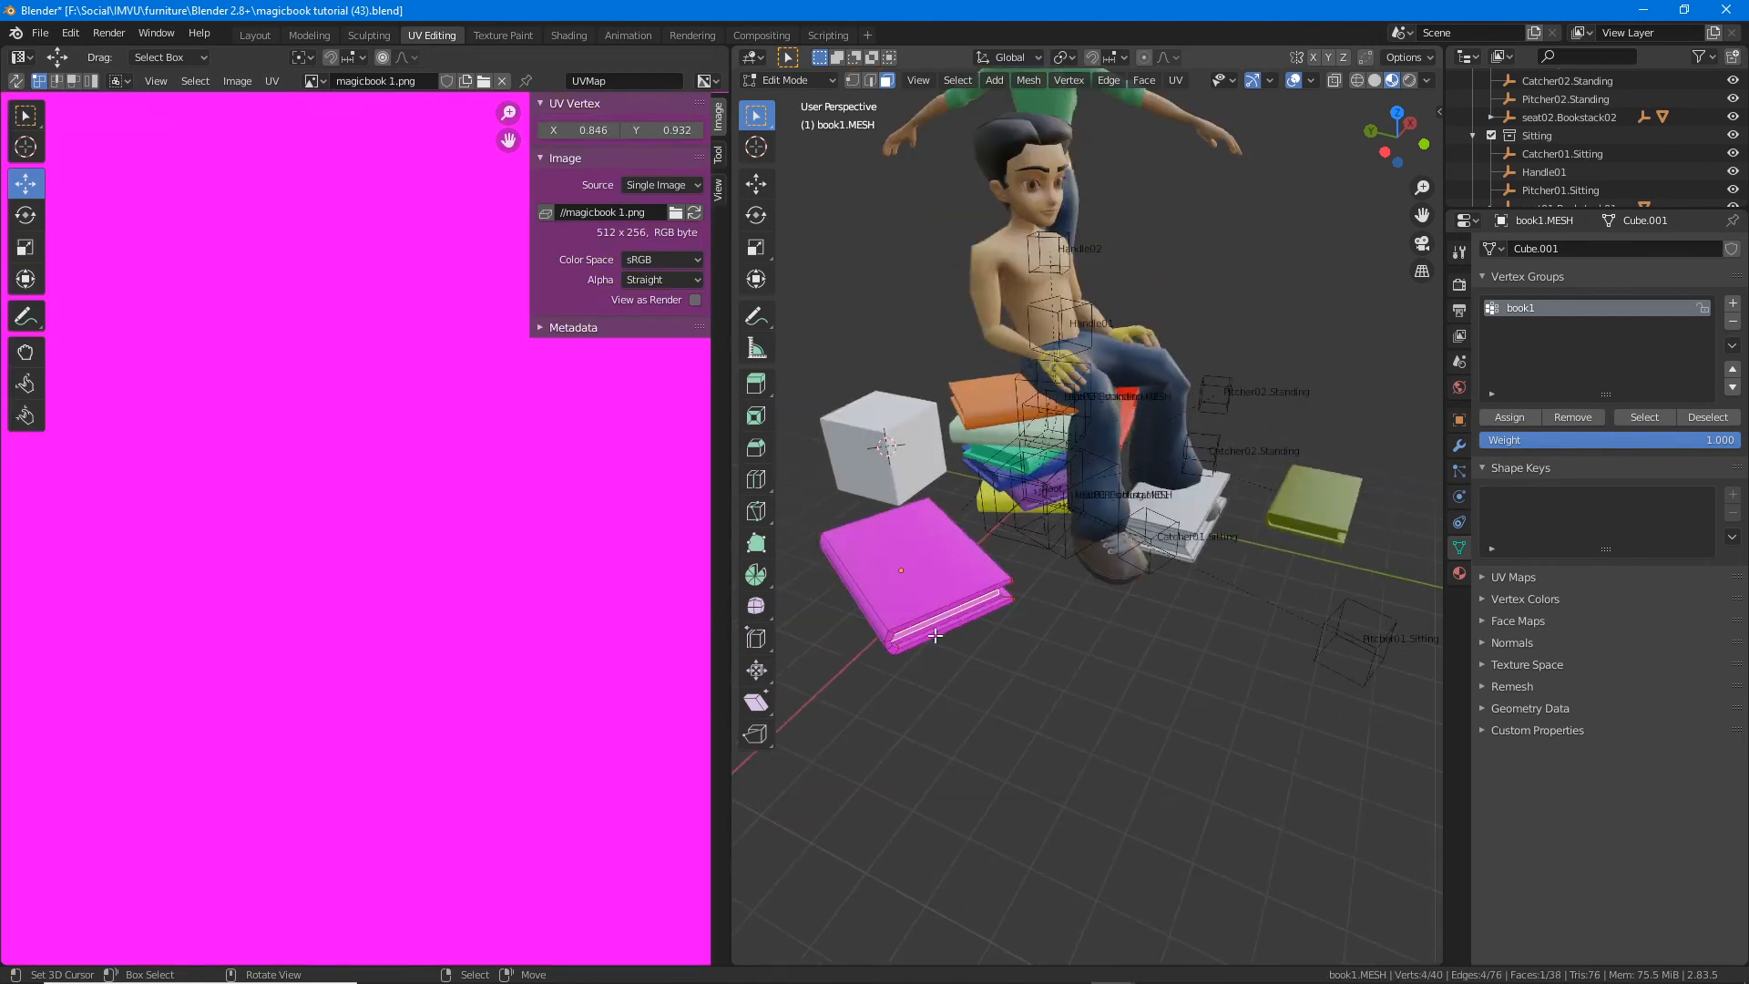
scroll(367, 605, "down", 4)
middle_click_drag(458, 615, 478, 611)
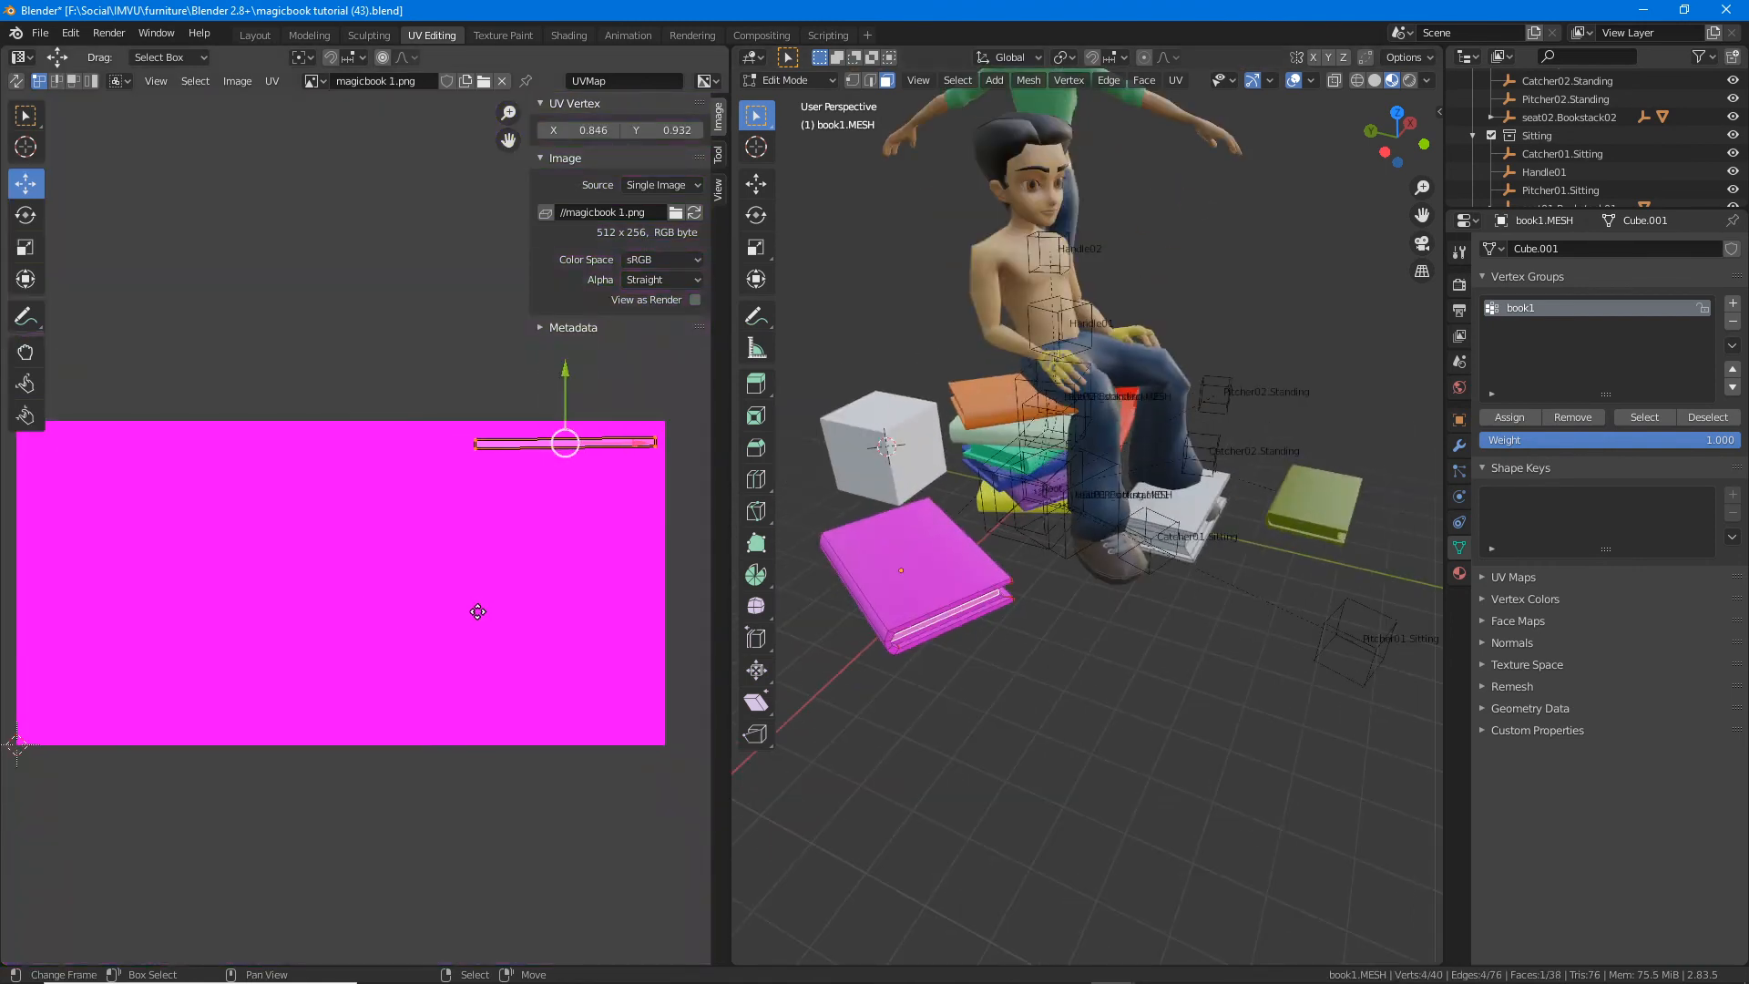
Step: Add the remaining page-edge faces on the sides of book1.MESH to the selection and examine their UV strips on the texture
middle_click_drag(984, 618, 1088, 578)
scroll(928, 595, "up", 1)
scroll(992, 640, "up", 3)
left_click(977, 643, "shift")
left_click(976, 682, "shift")
right_click(908, 601, "shift")
right_click(906, 586, "shift")
right_click(900, 573, "shift")
right_click(1089, 579, "shift")
right_click(1090, 593, "shift")
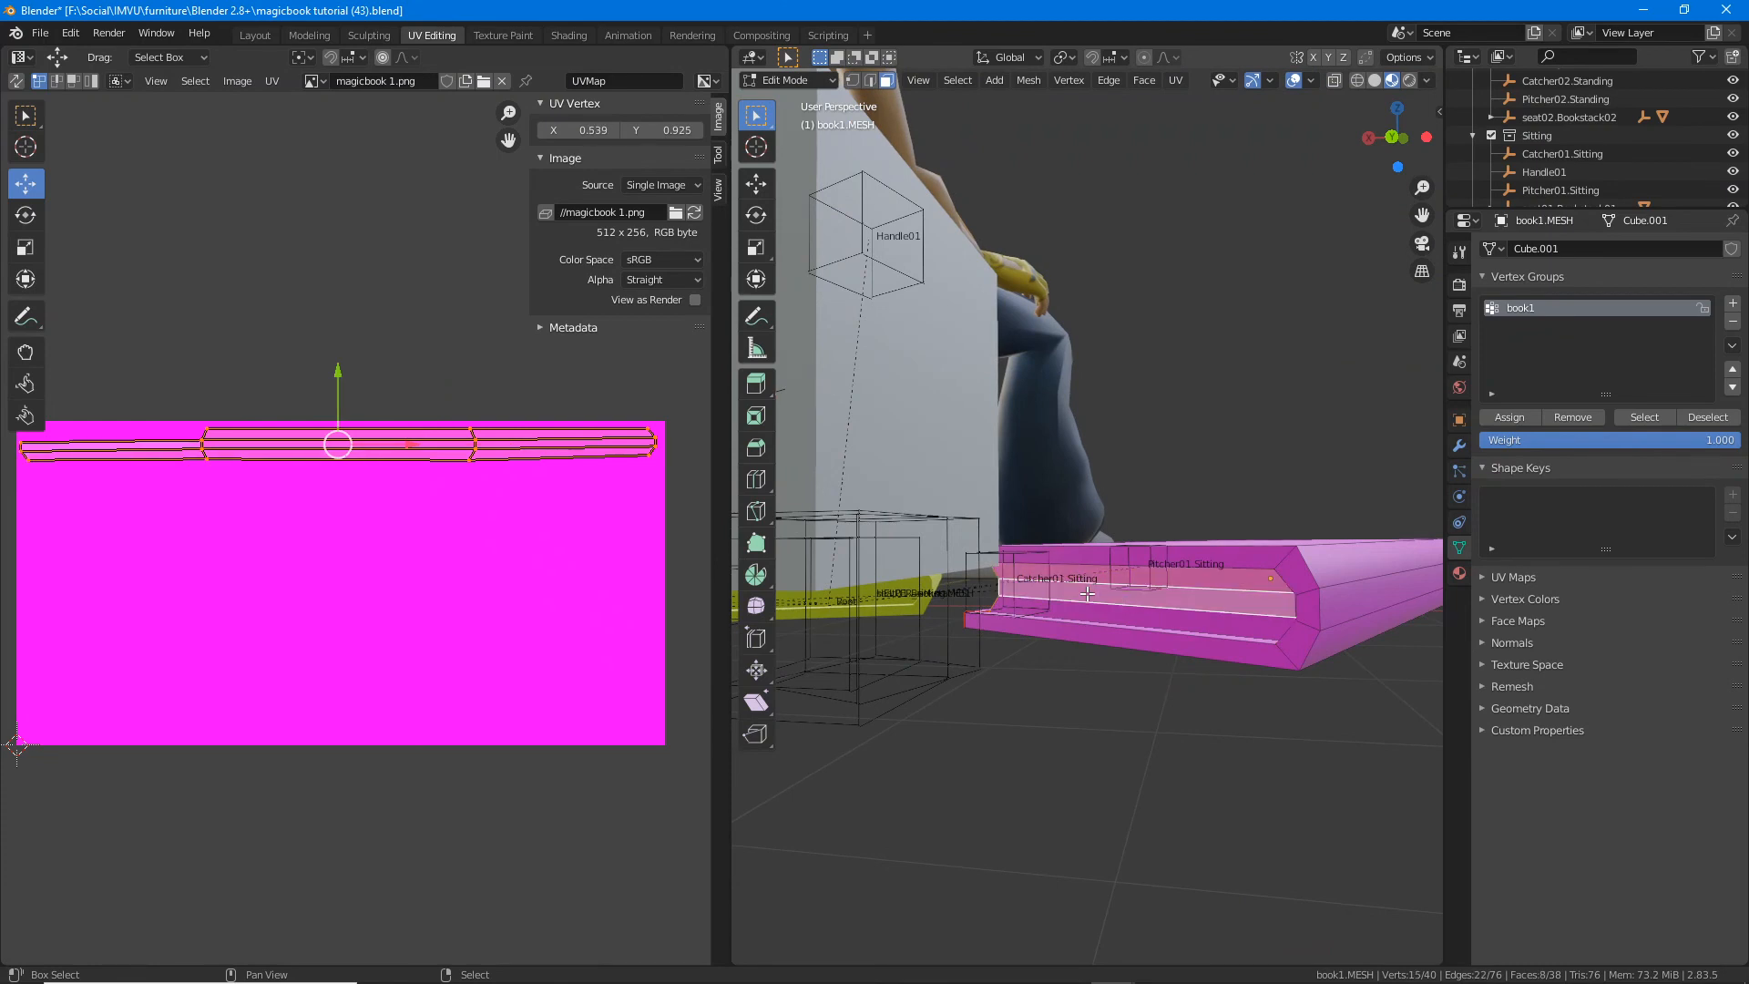
right_click(1091, 613, "shift")
middle_click_drag(254, 451, 269, 487)
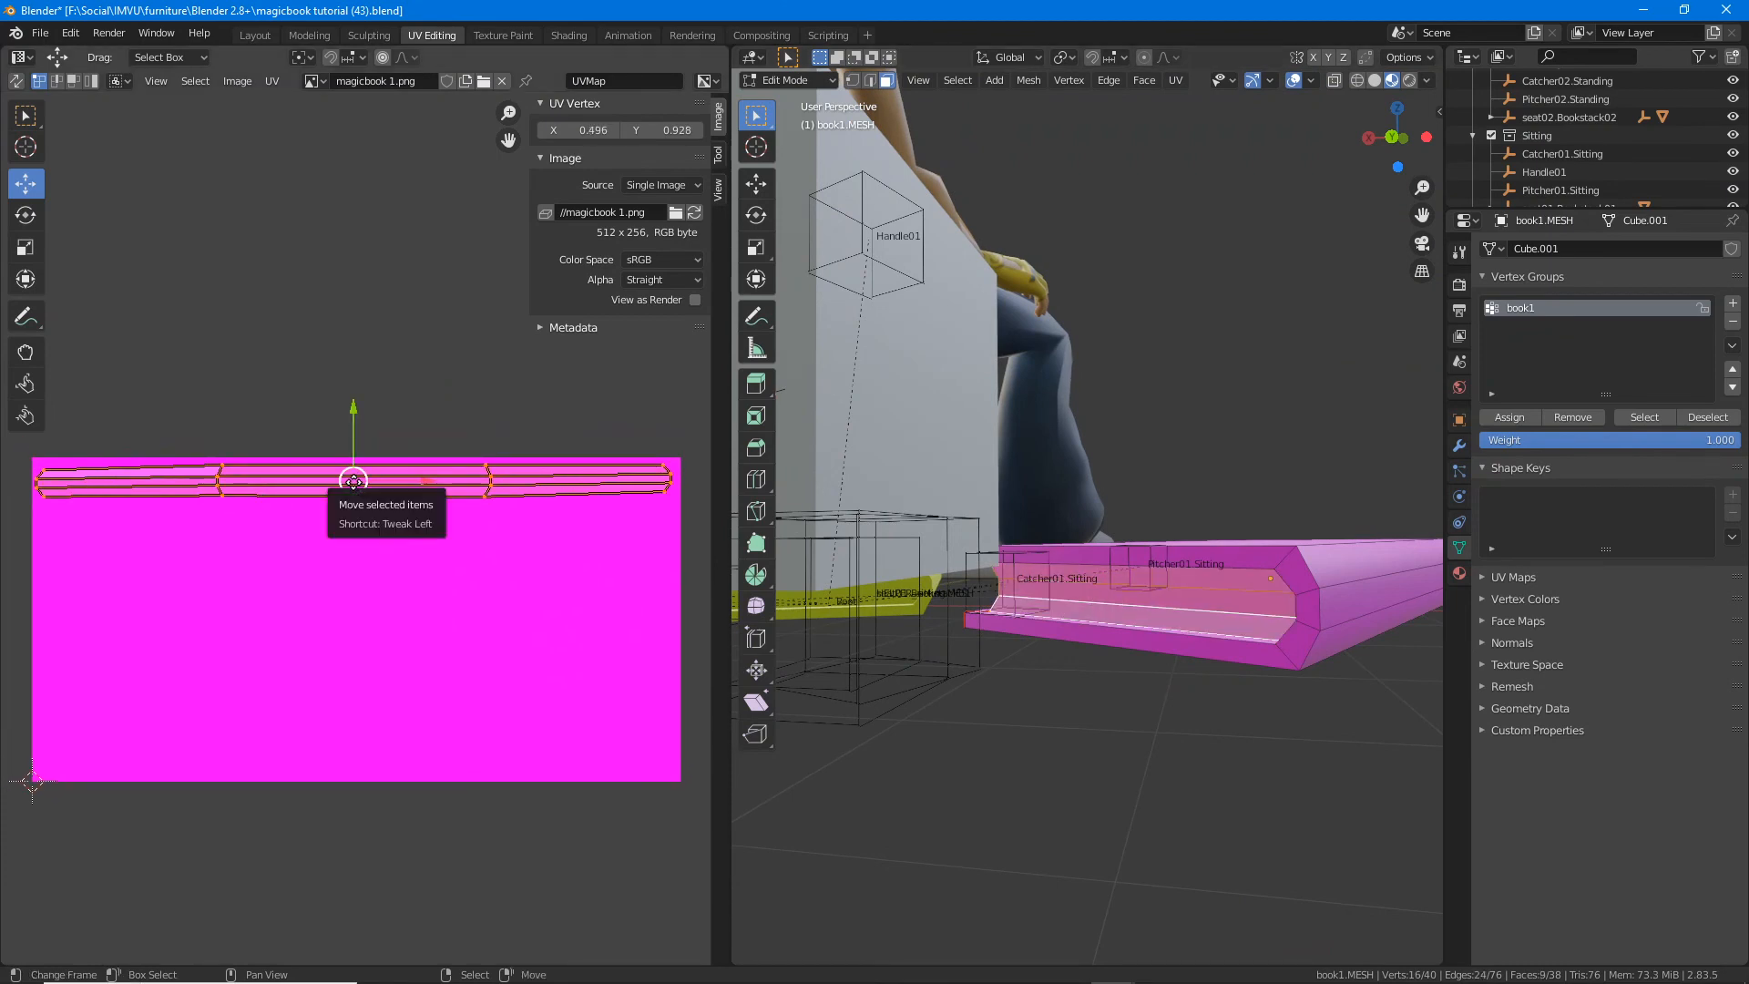
mouse_move(353, 481)
left_mouse_down()
mouse_move(358, 355)
mouse_move(354, 481)
left_mouse_up()
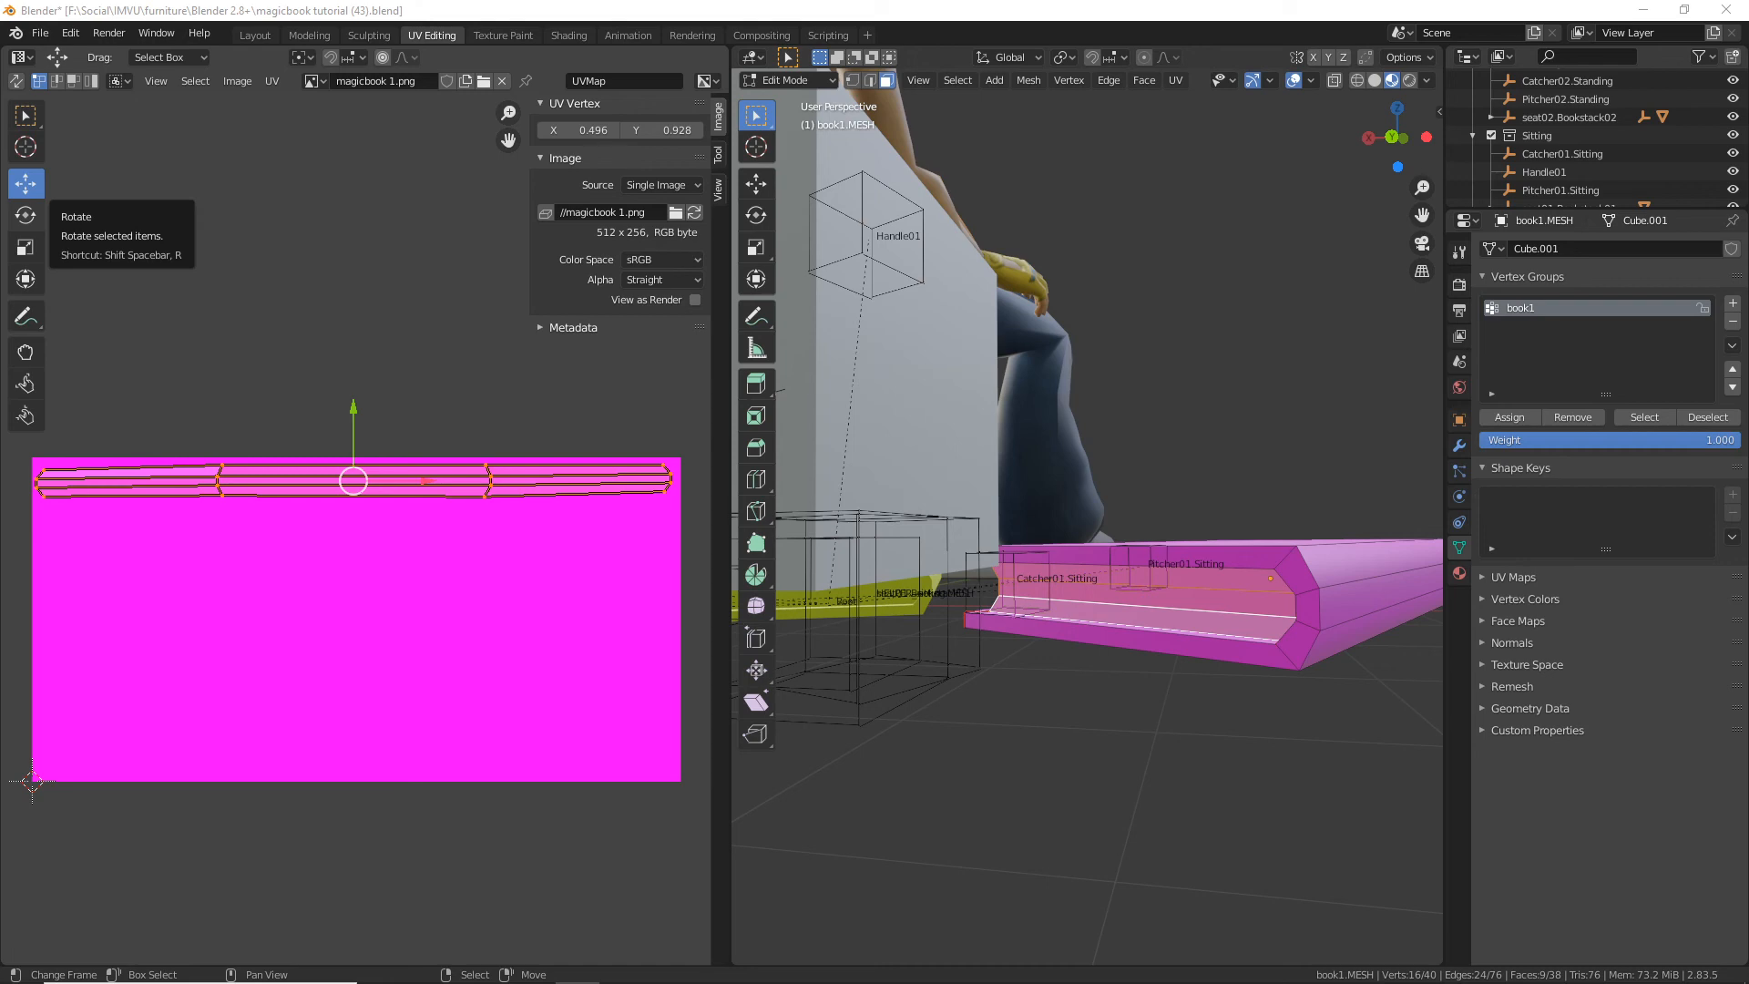
Step: Show the shader nodes of book1.MESH's magicbook [1] material and examine the image texture, Principled BSDF and output connections
left_click(559, 32)
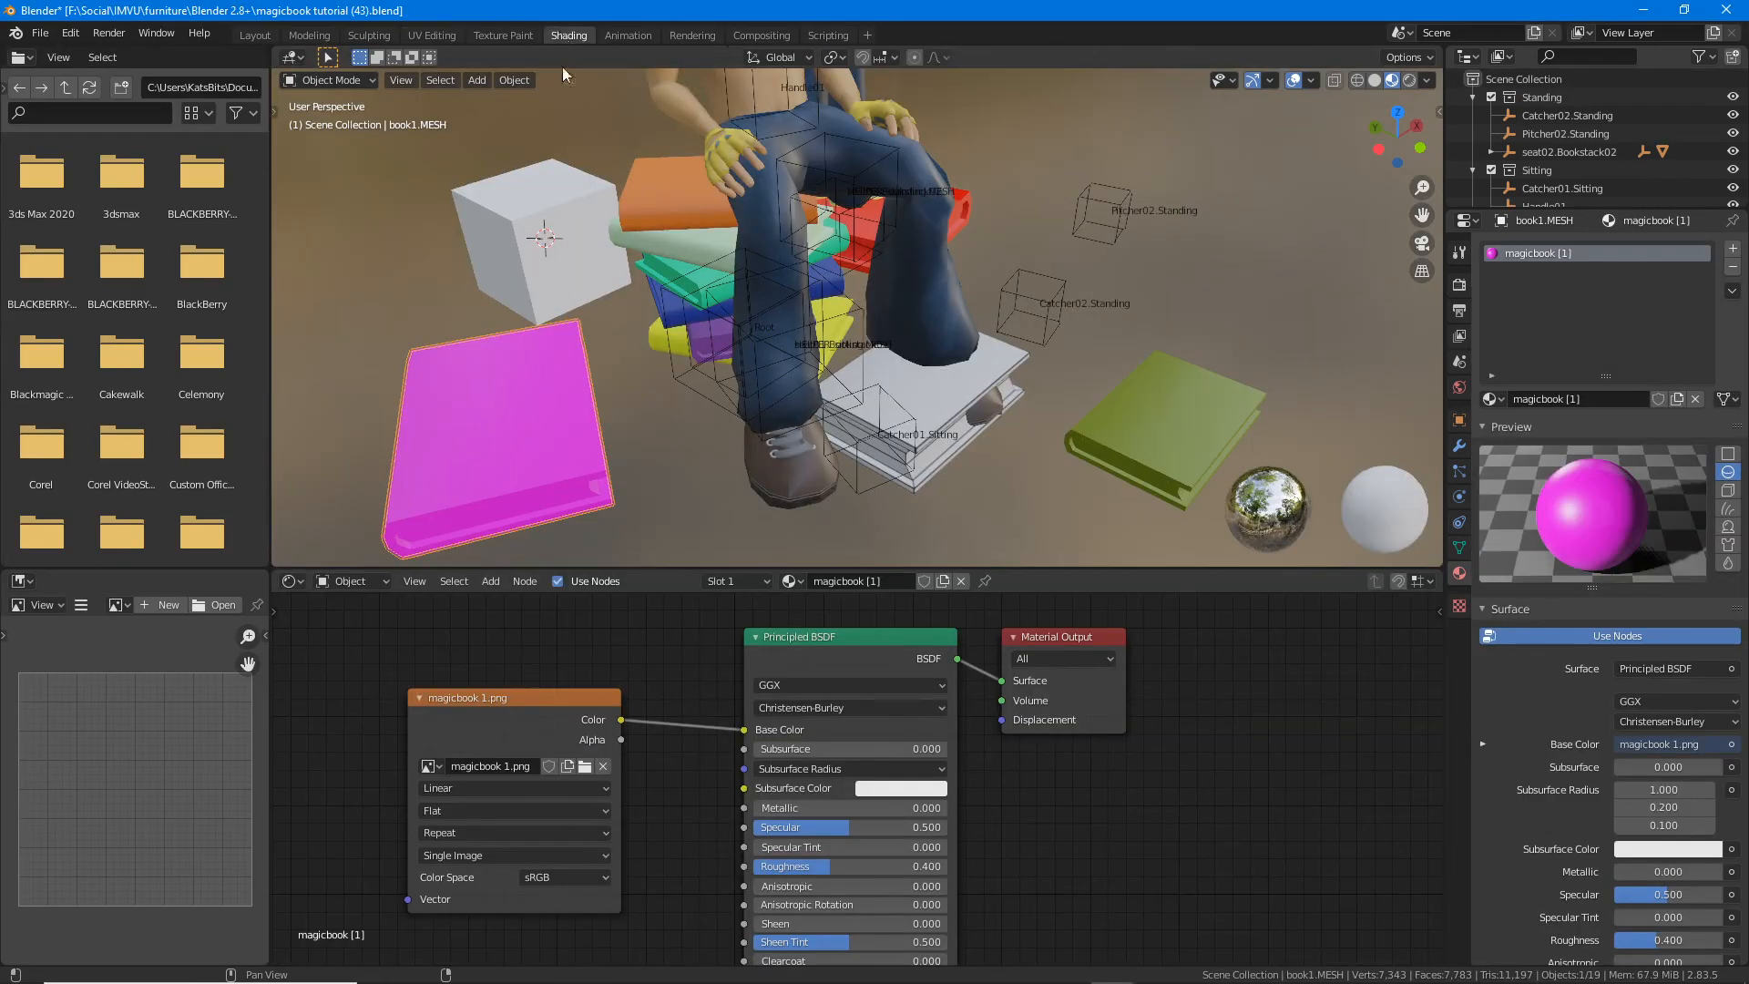
scroll(647, 833, "down", 2)
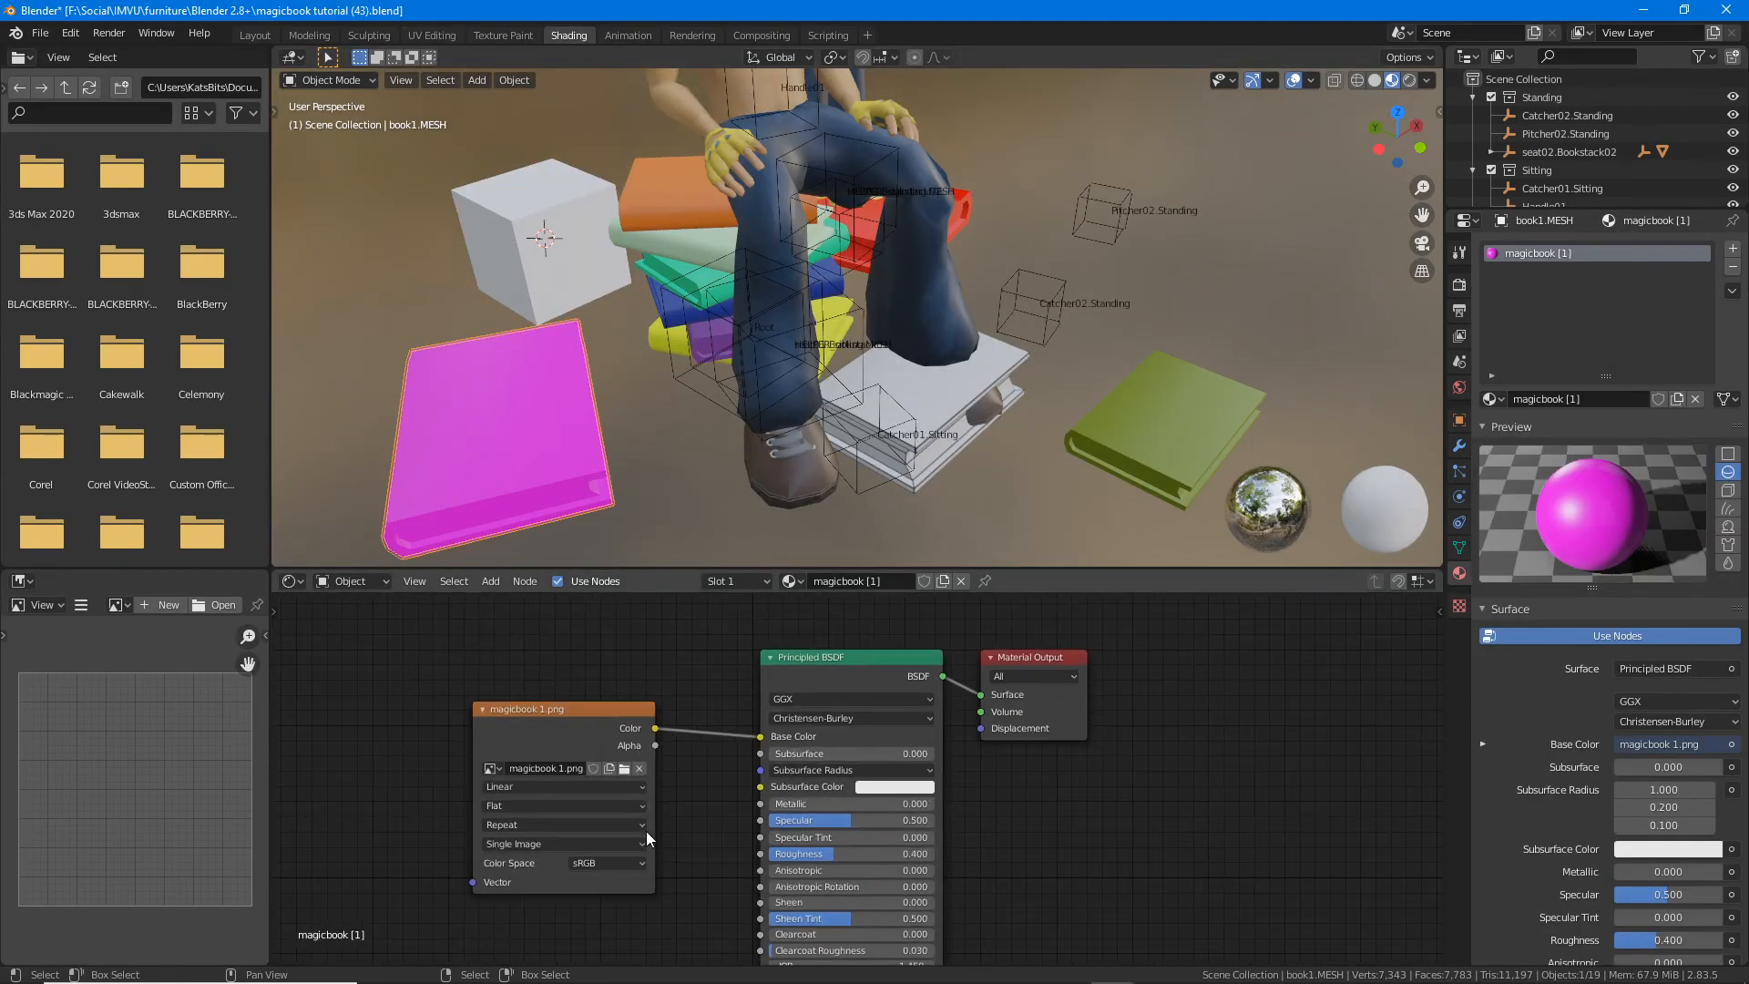
middle_click_drag(672, 859, 672, 819)
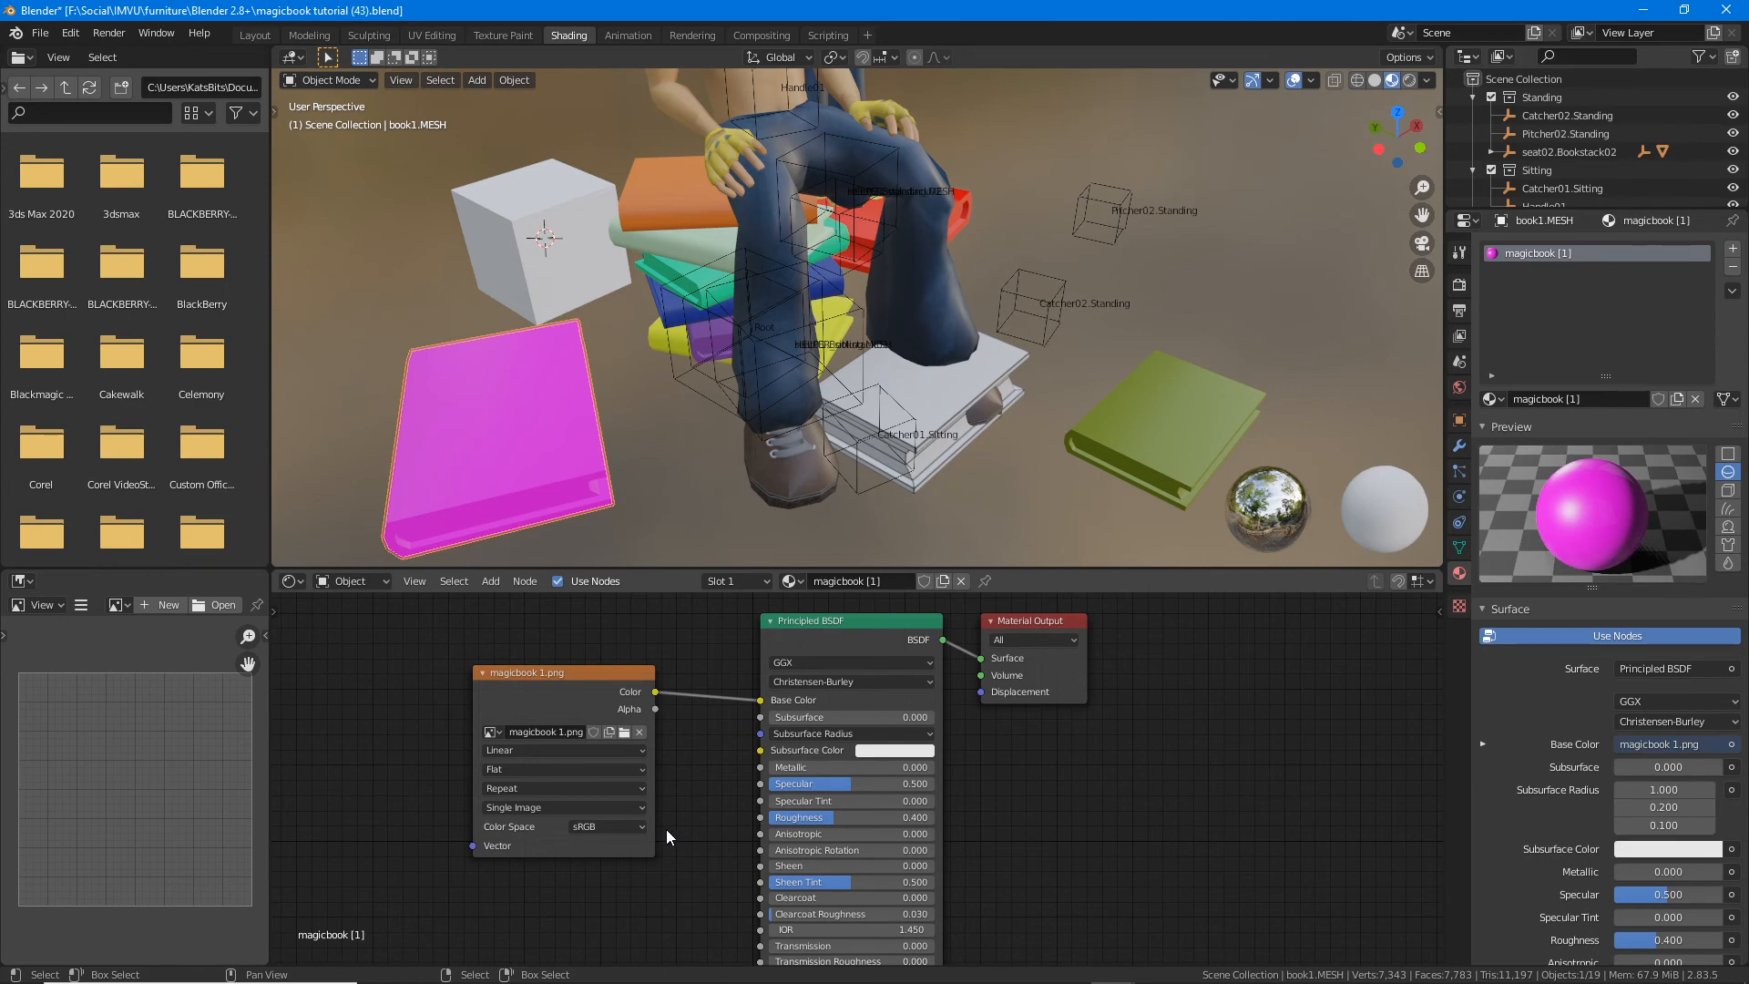
scroll(667, 836, "down", 2)
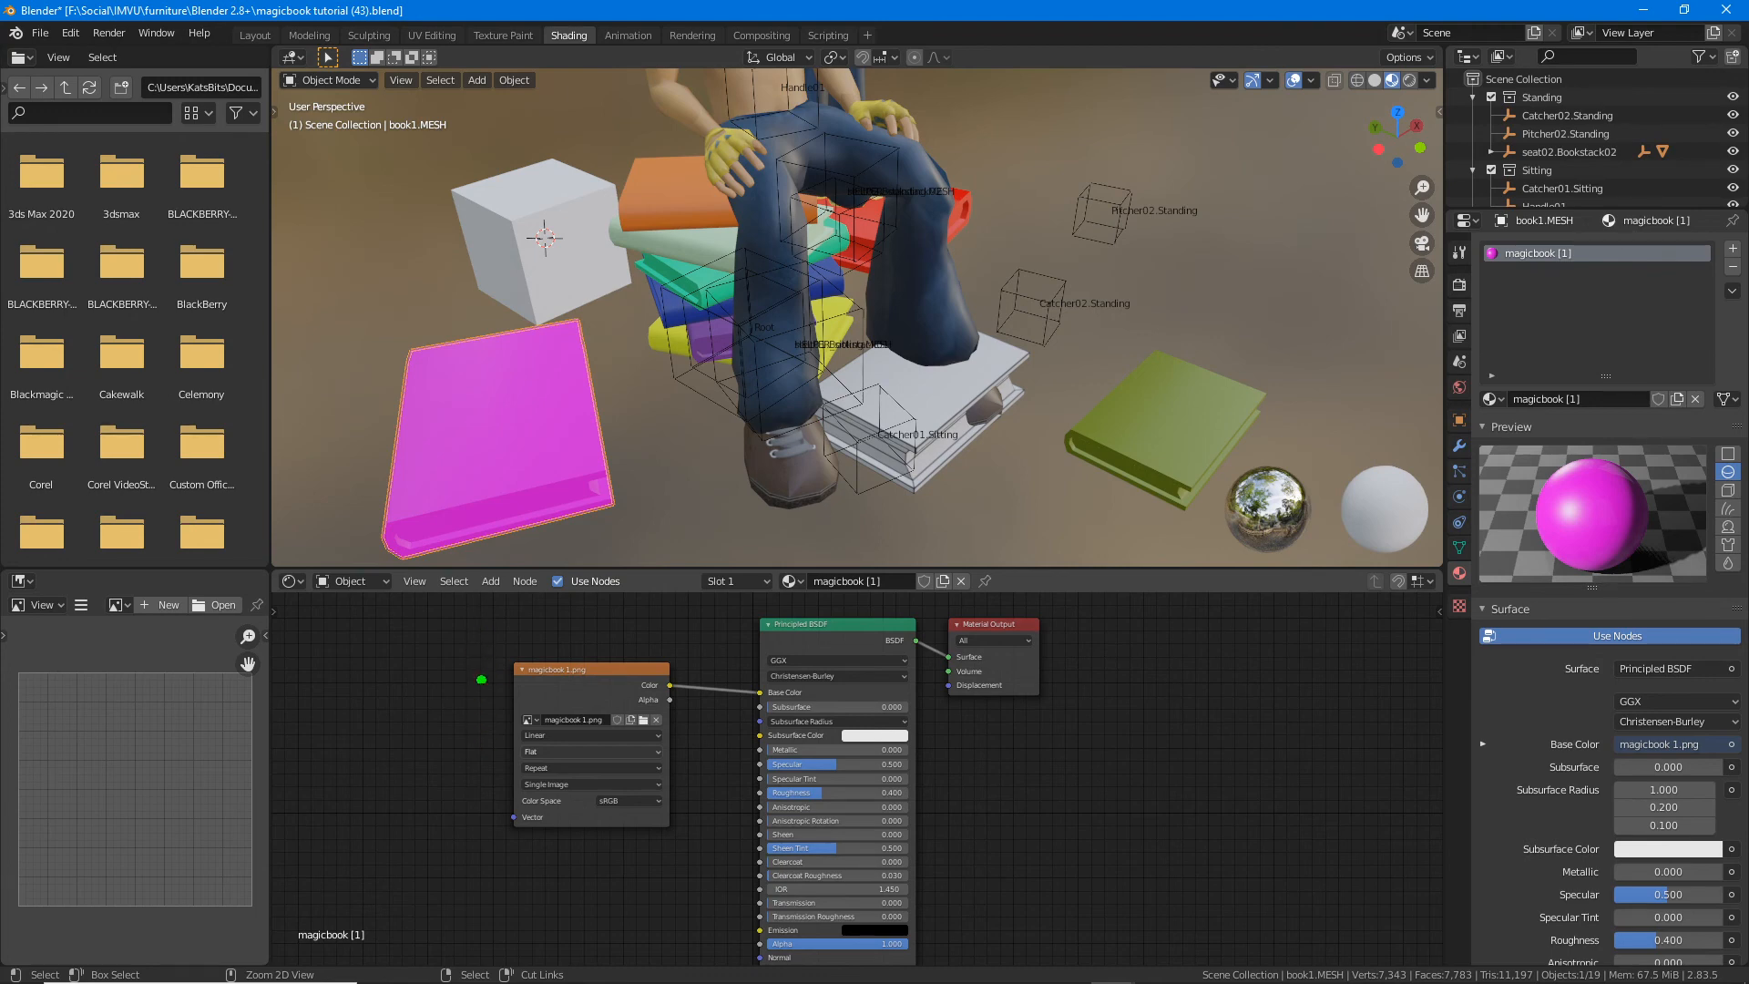
mouse_move(490, 664)
left_mouse_down()
mouse_move(488, 747)
mouse_move(716, 867)
mouse_move(802, 874)
left_mouse_up()
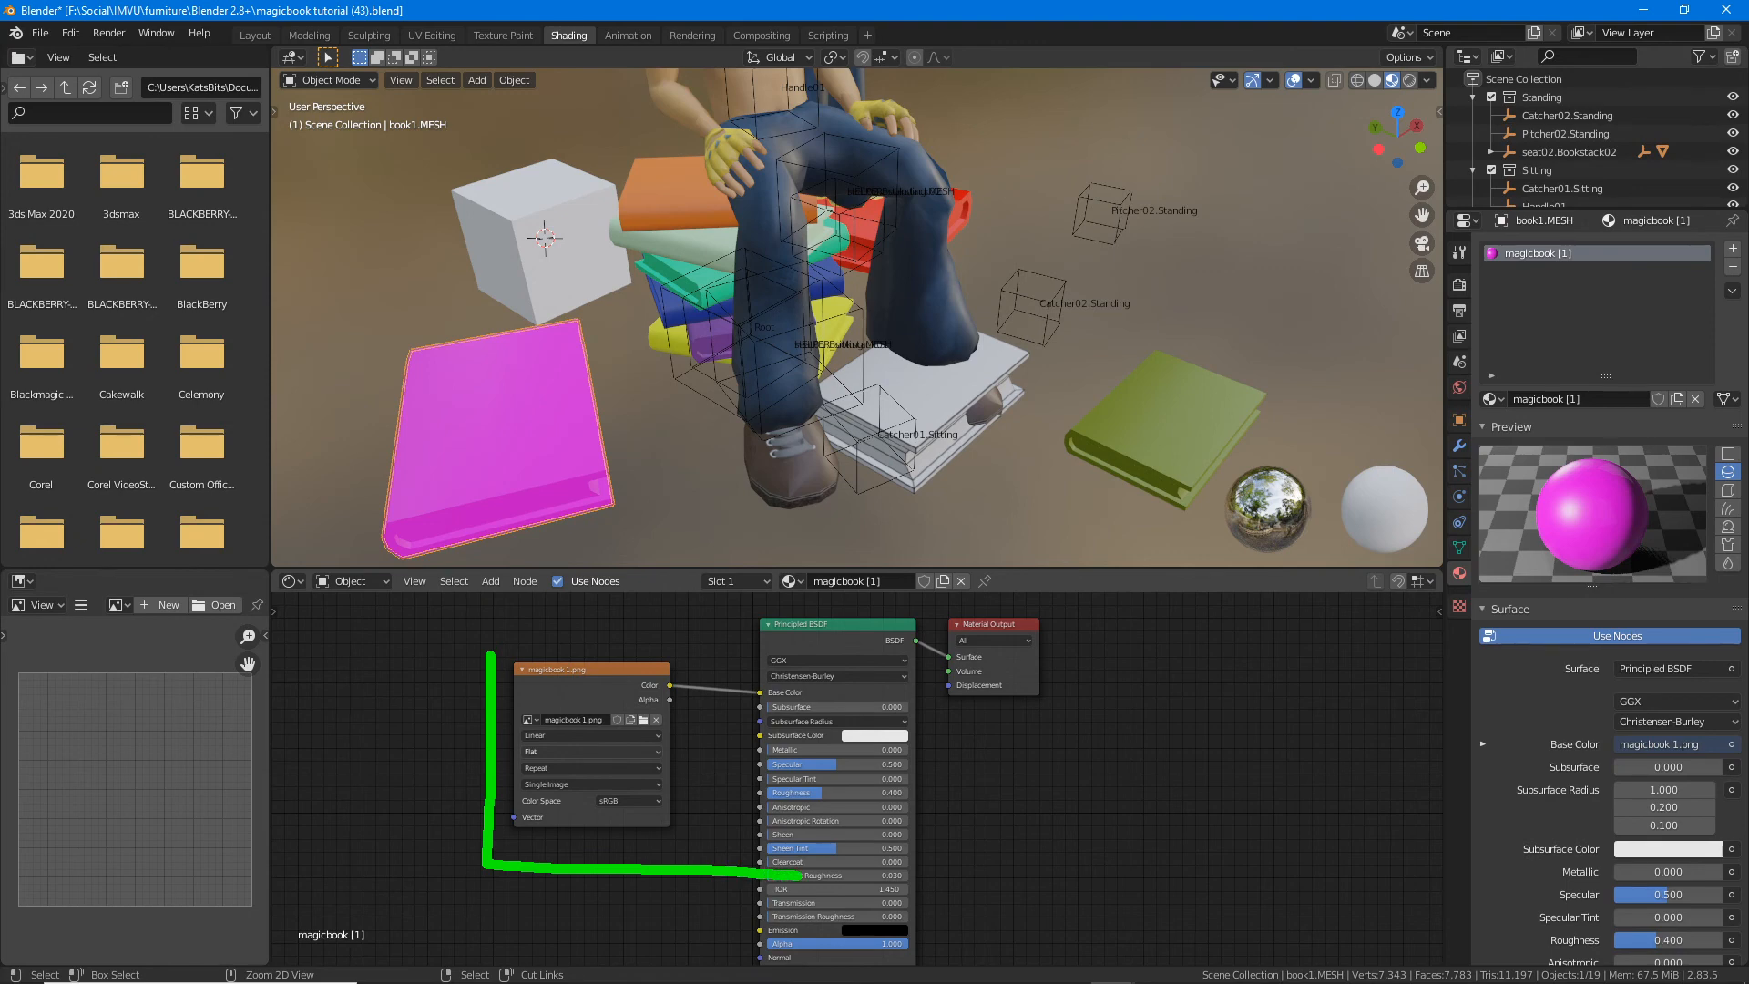
left_click_drag(492, 642, 733, 644)
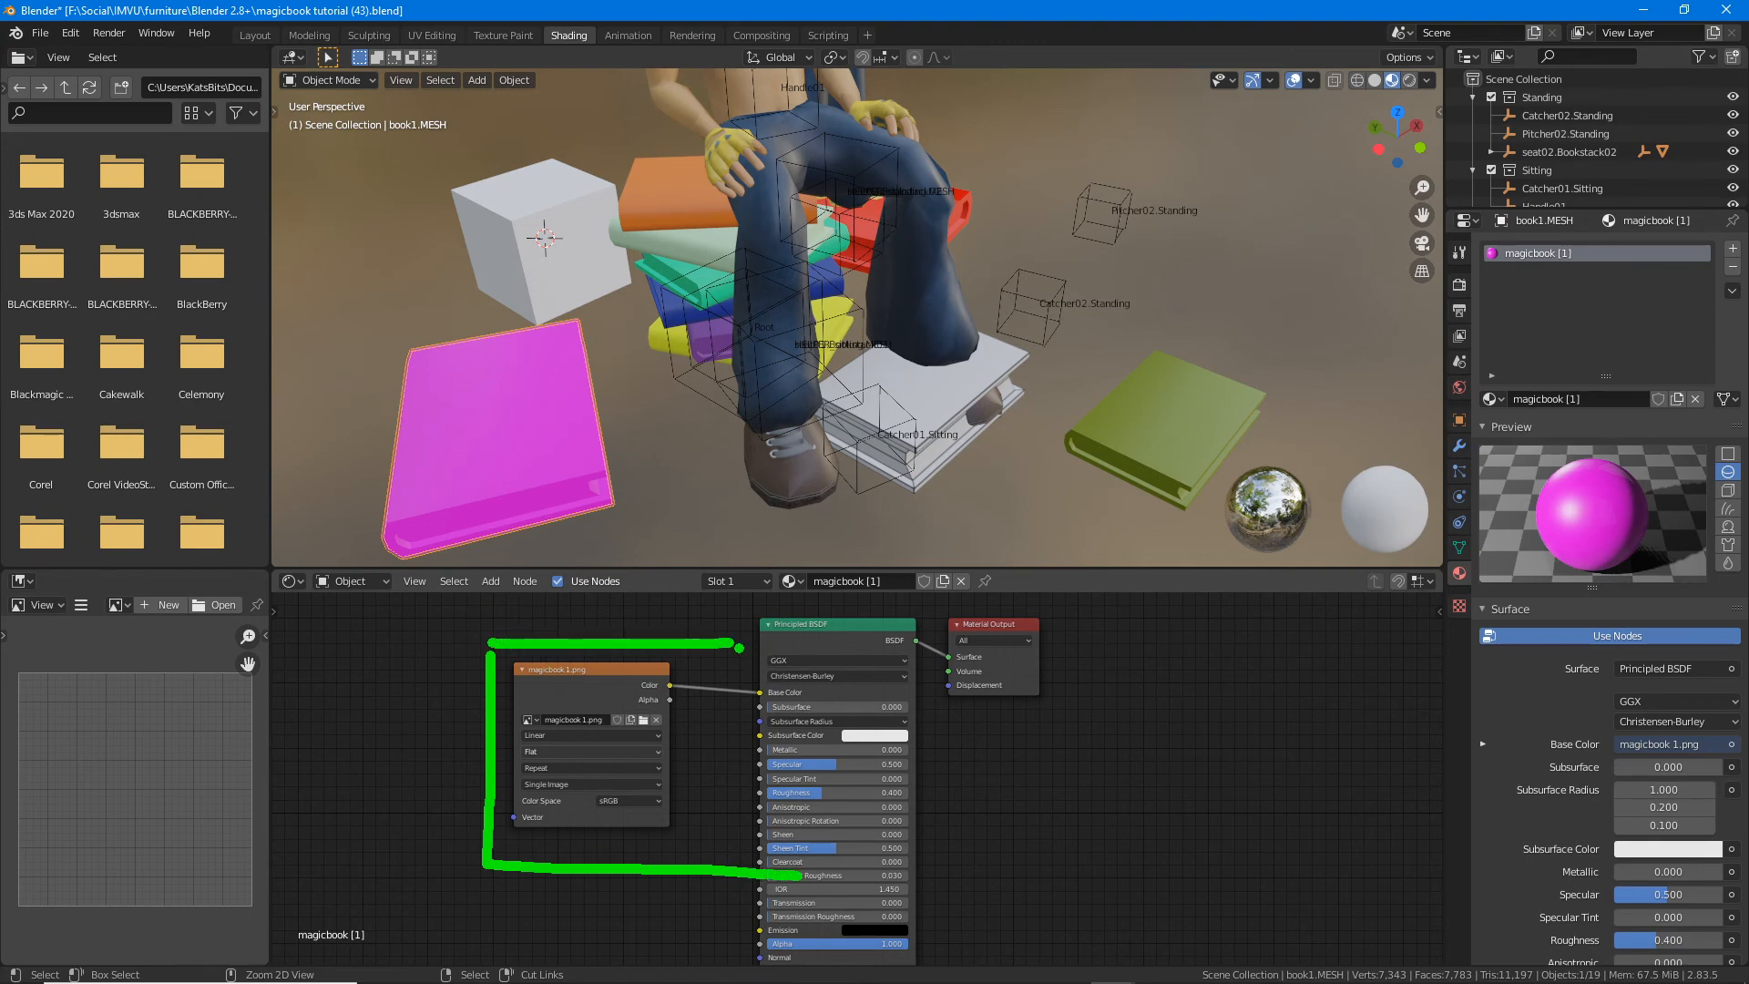
mouse_move(936, 605)
left_mouse_down()
mouse_move(933, 632)
mouse_move(1088, 726)
mouse_move(902, 598)
left_mouse_up()
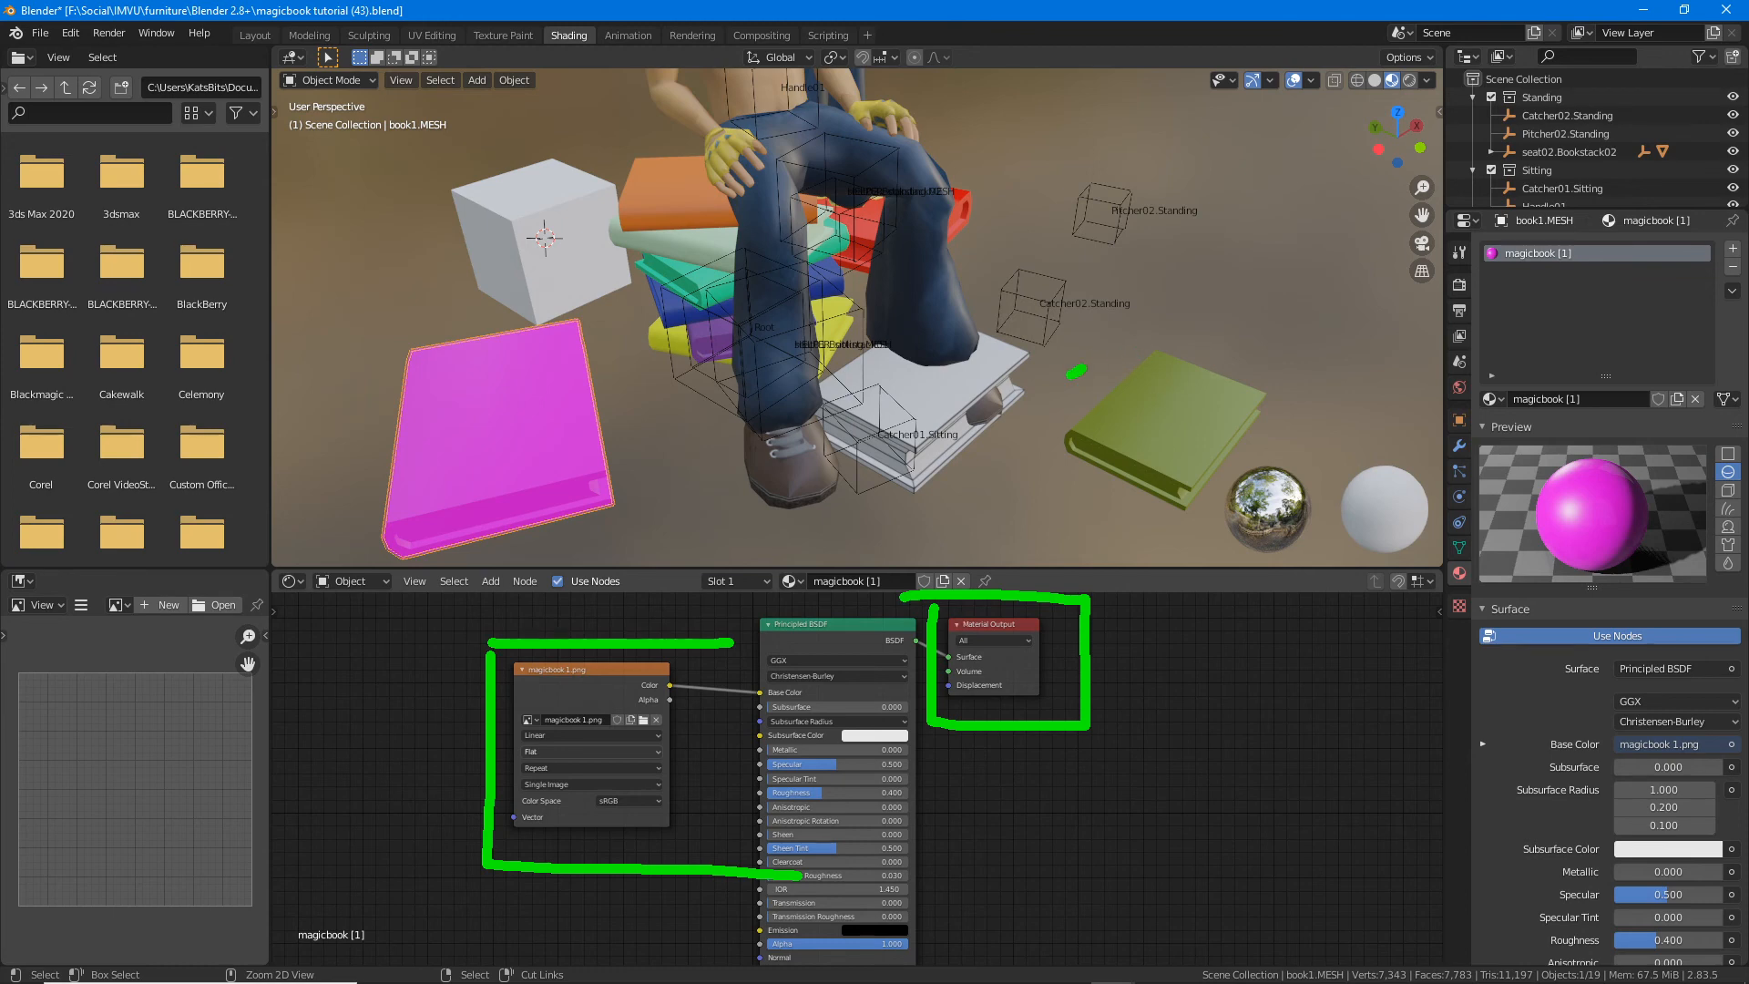
mouse_move(1082, 369)
left_mouse_down()
mouse_move(1184, 296)
mouse_move(1103, 396)
left_mouse_up()
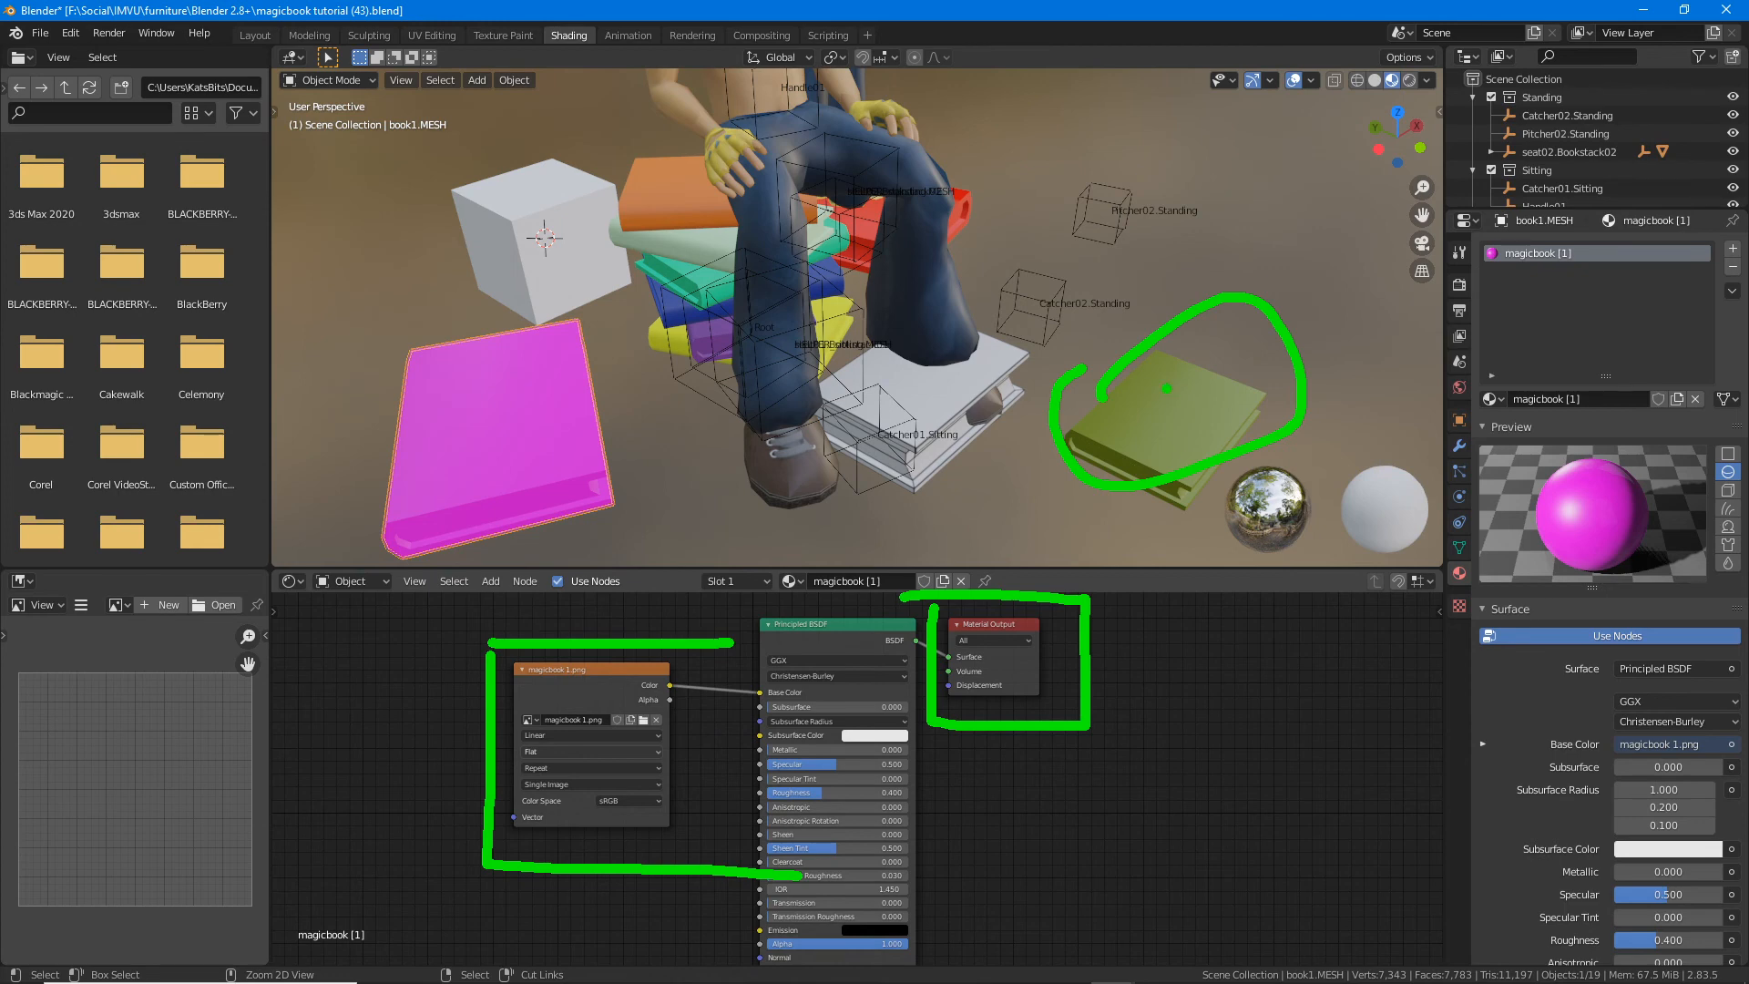
mouse_move(1015, 214)
left_mouse_down()
mouse_move(1008, 264)
mouse_move(1230, 305)
mouse_move(1313, 243)
left_mouse_up()
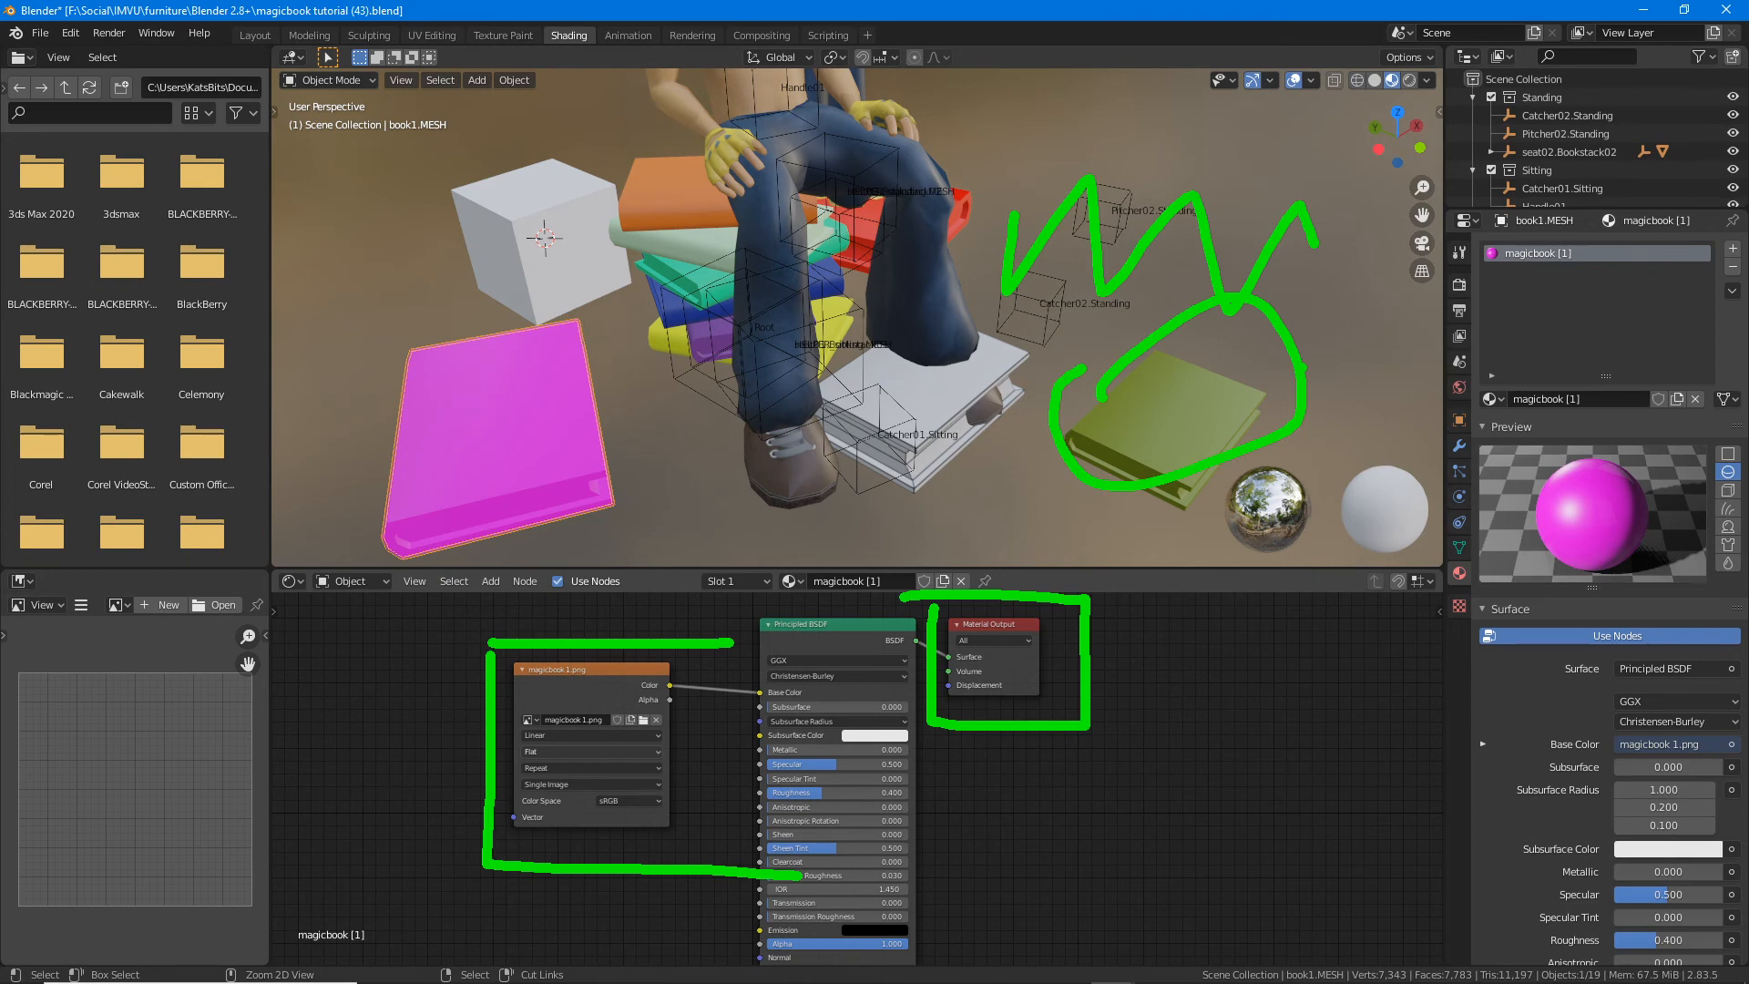
key("Escape")
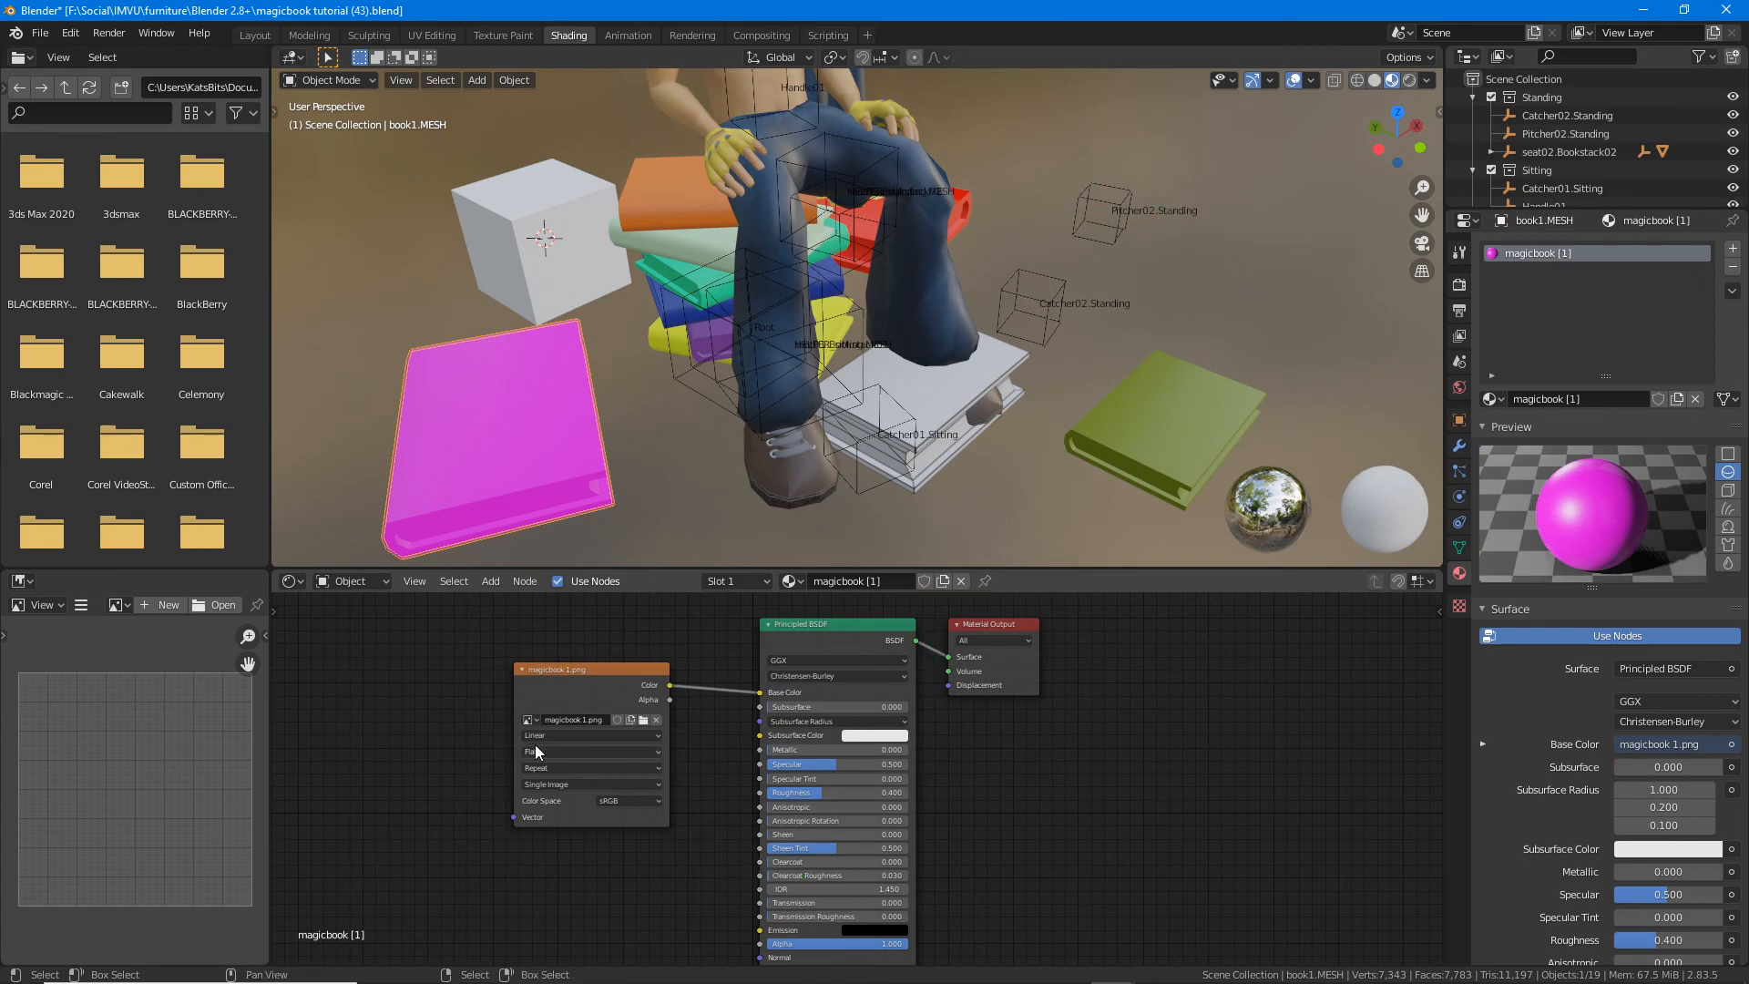
Step: Display the scene's render settings to check the render engine and sampling options
left_click(1460, 285)
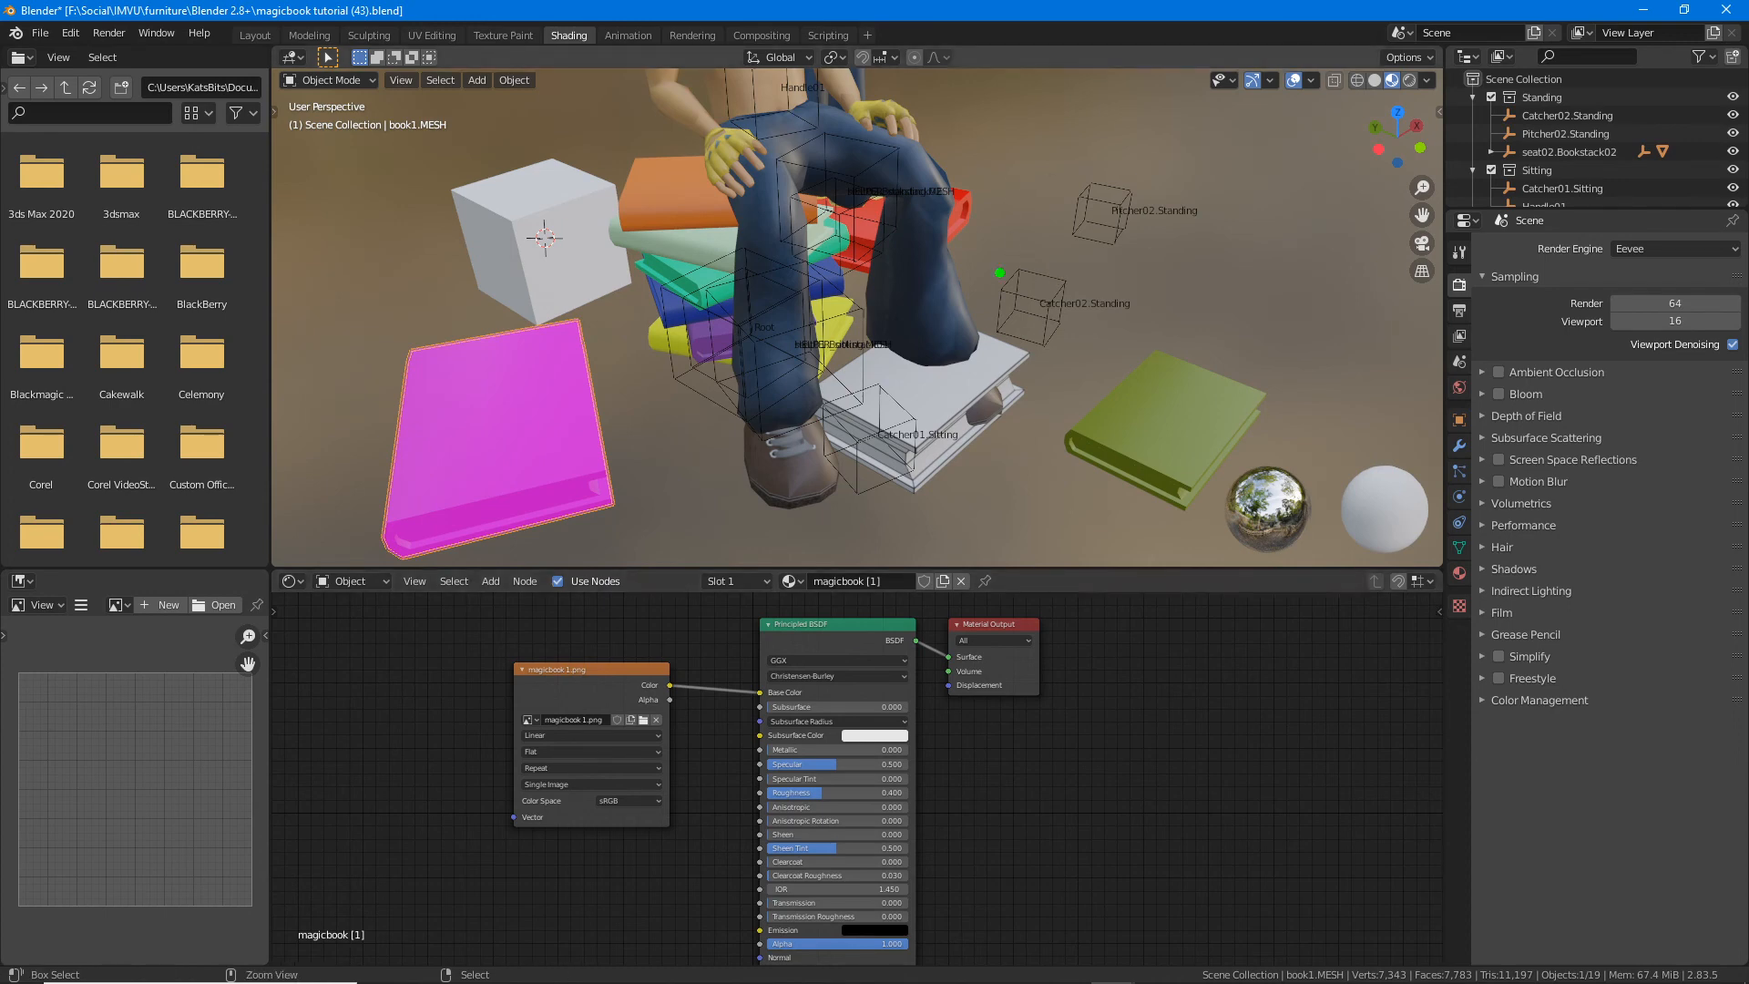
mouse_move(1141, 395)
left_mouse_down()
mouse_move(1120, 492)
mouse_move(1096, 408)
left_mouse_up()
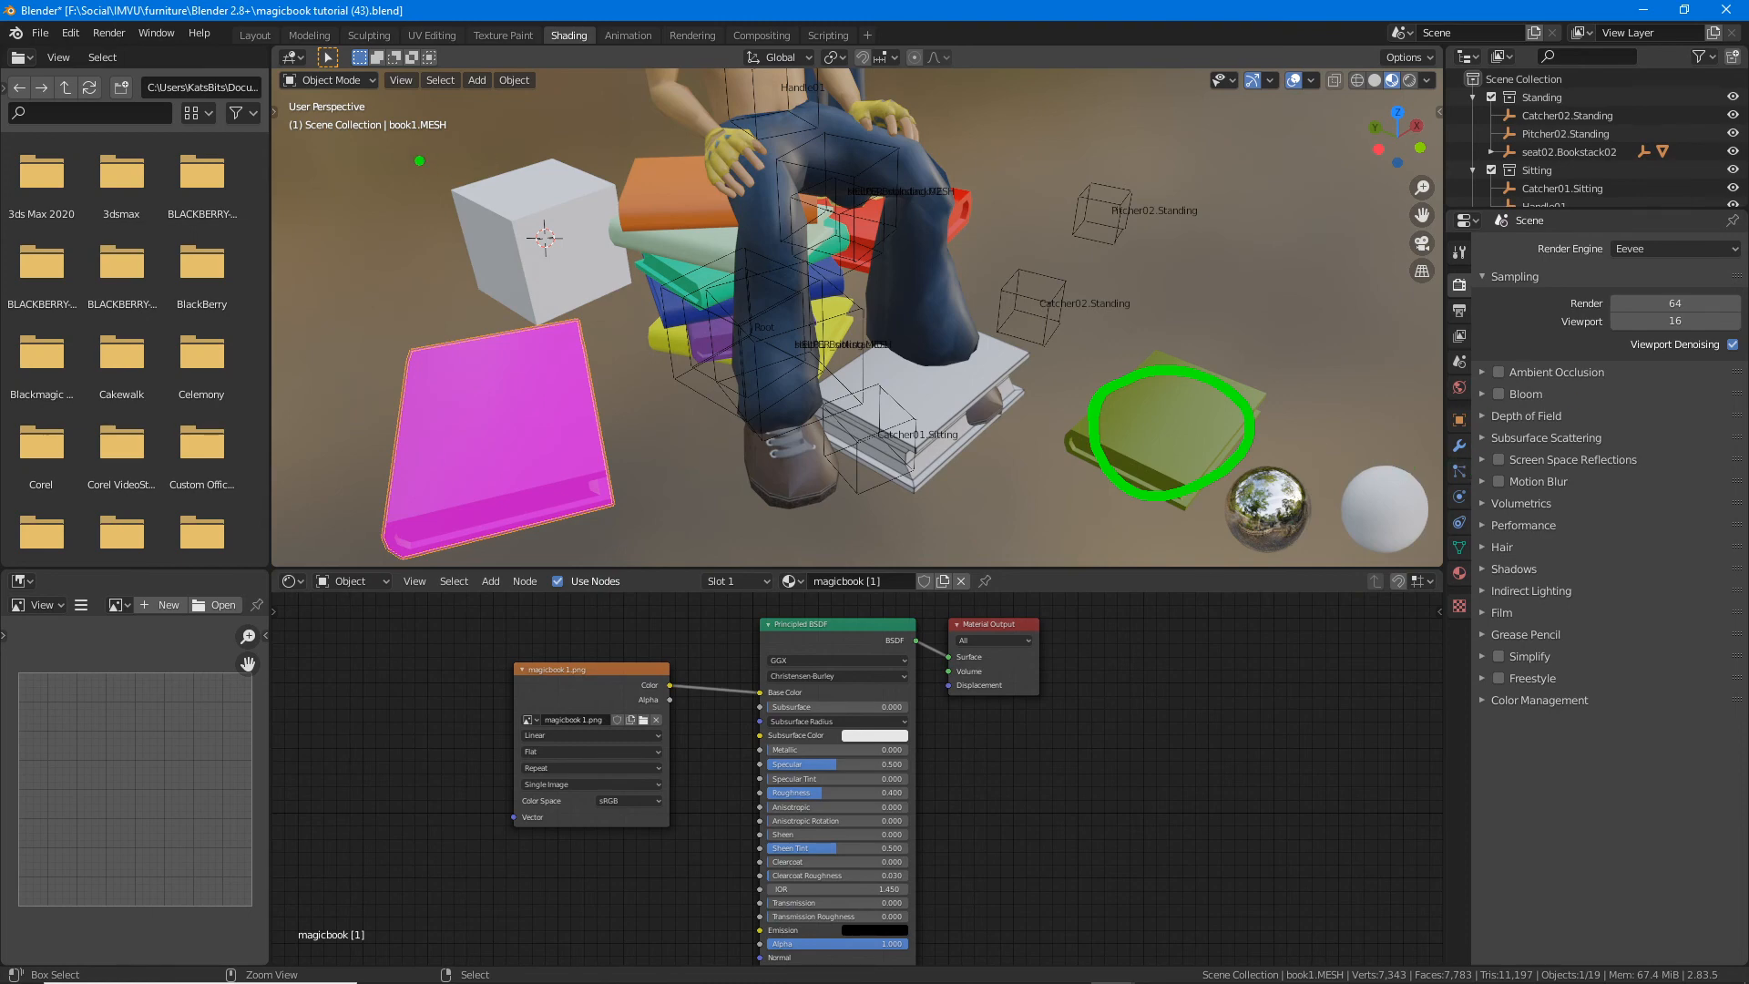
left_click_drag(89, 50, 139, 53)
mouse_move(113, 57)
left_mouse_down()
mouse_move(117, 124)
mouse_move(92, 93)
mouse_move(136, 98)
left_mouse_up()
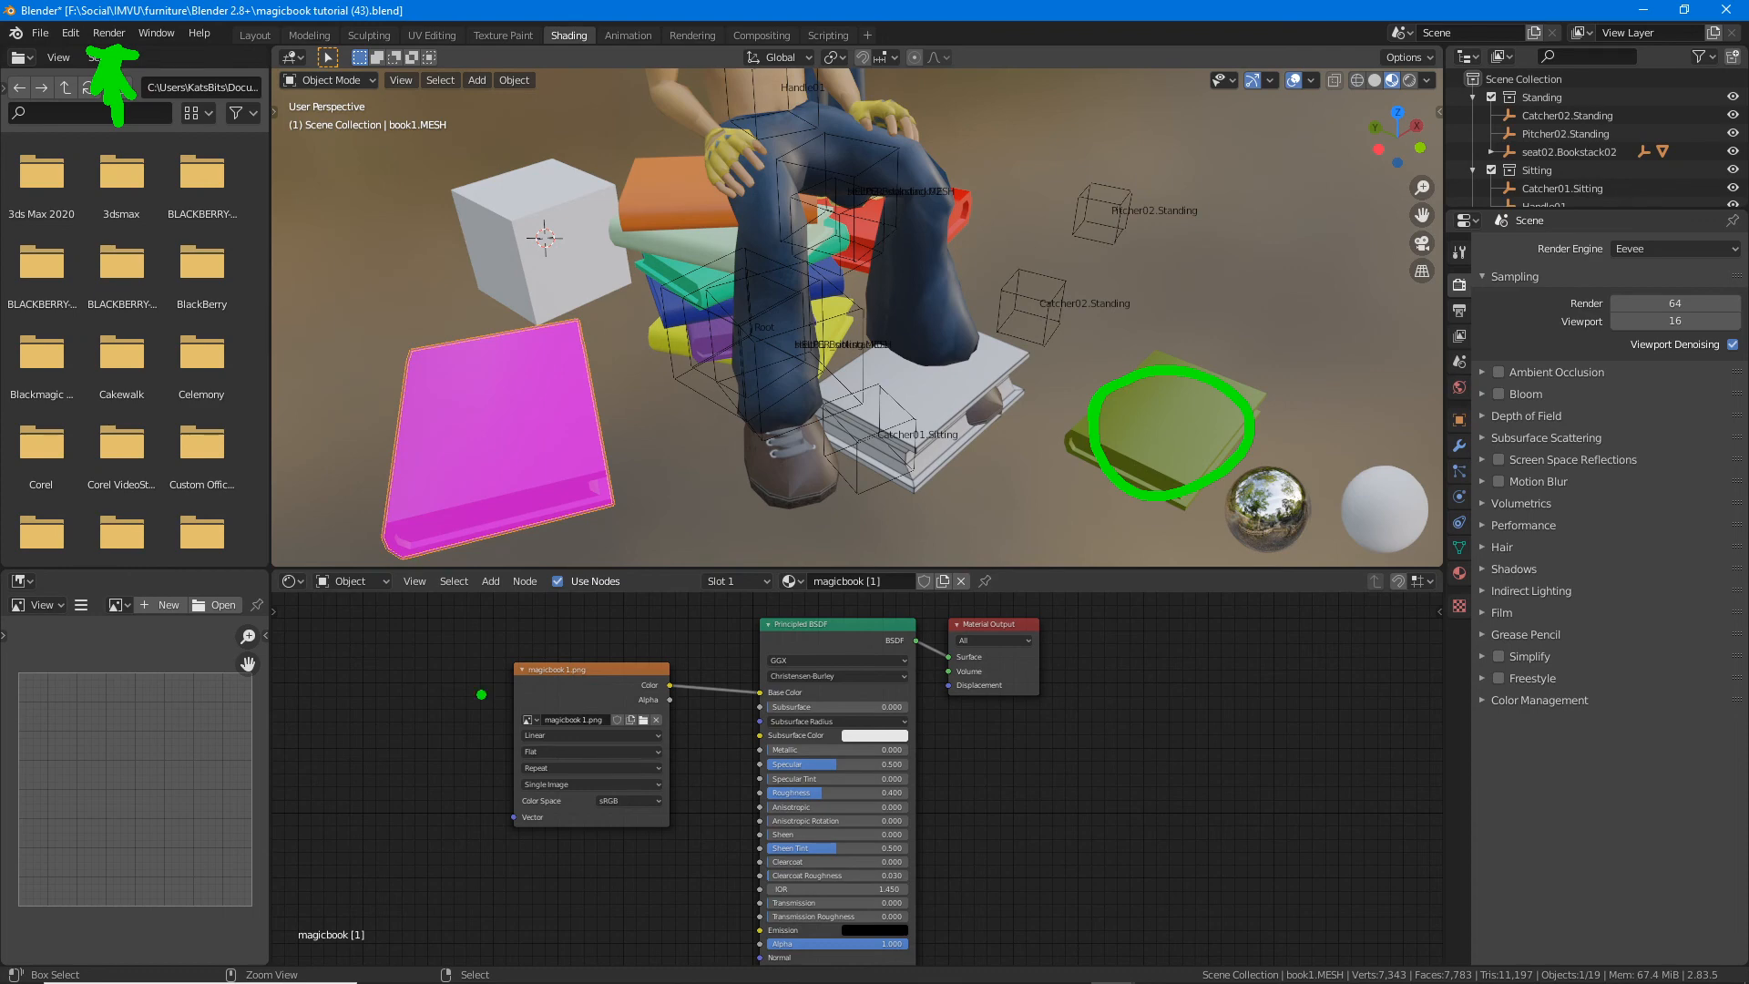
mouse_move(467, 686)
left_mouse_down()
mouse_move(699, 882)
mouse_move(703, 729)
left_mouse_up()
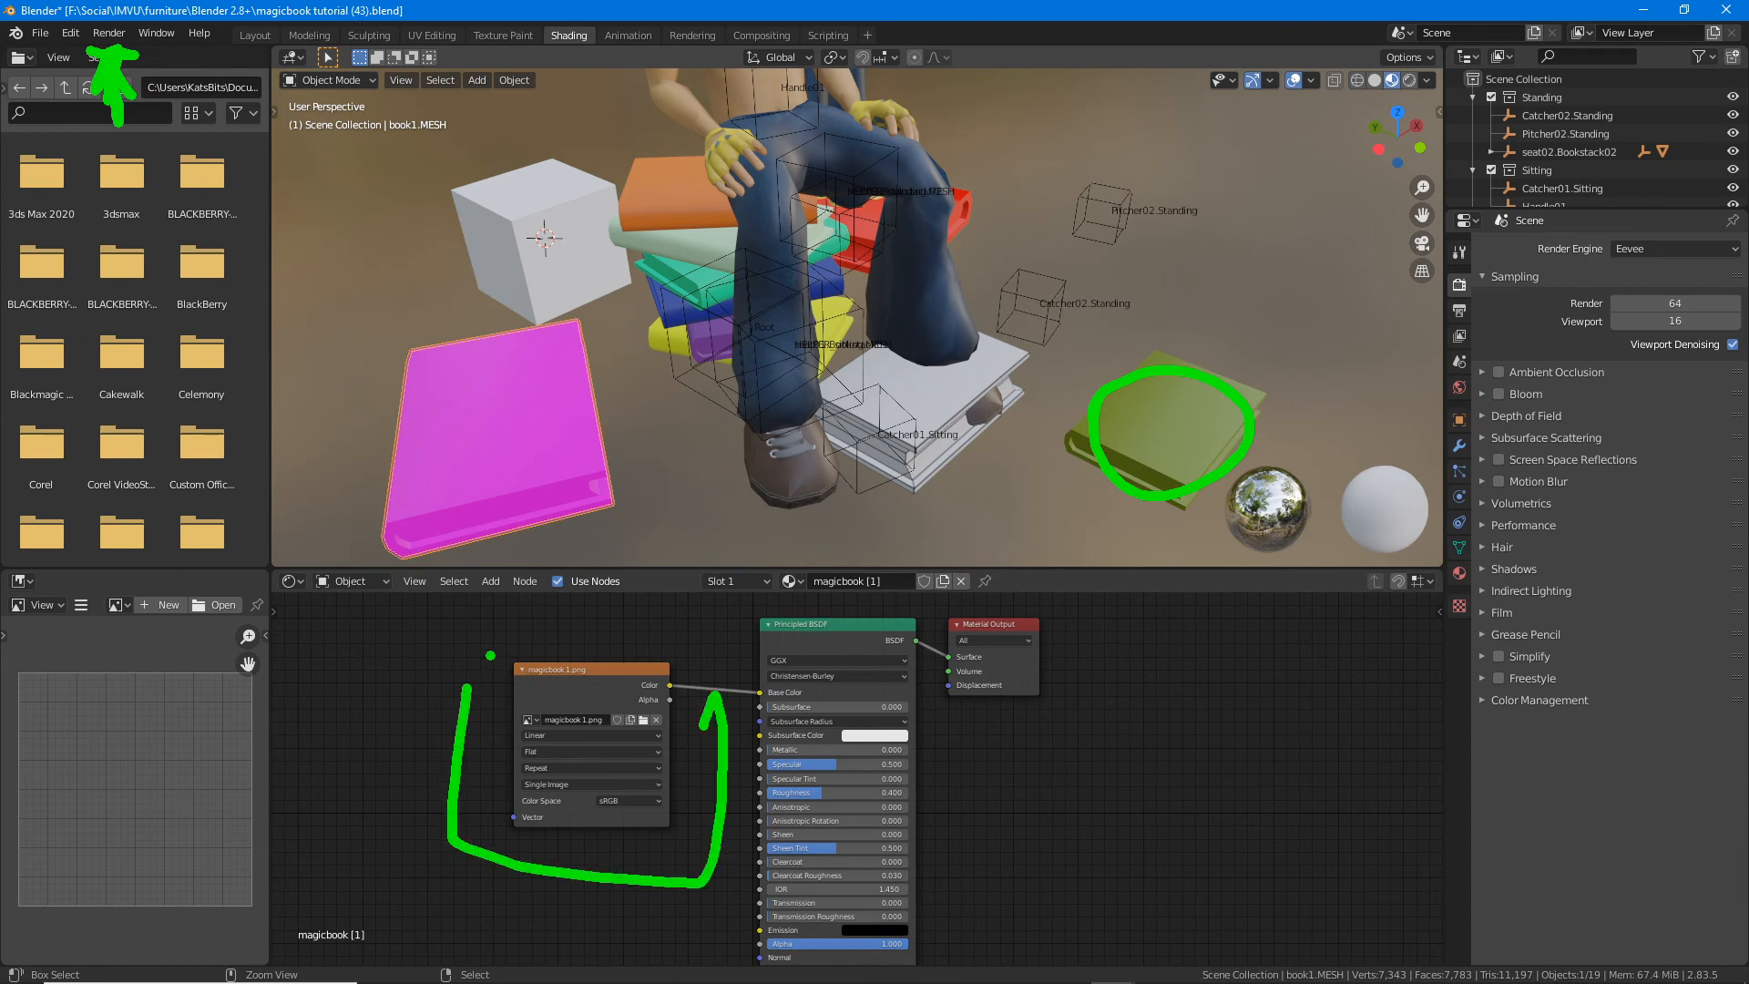
left_click_drag(498, 661, 706, 660)
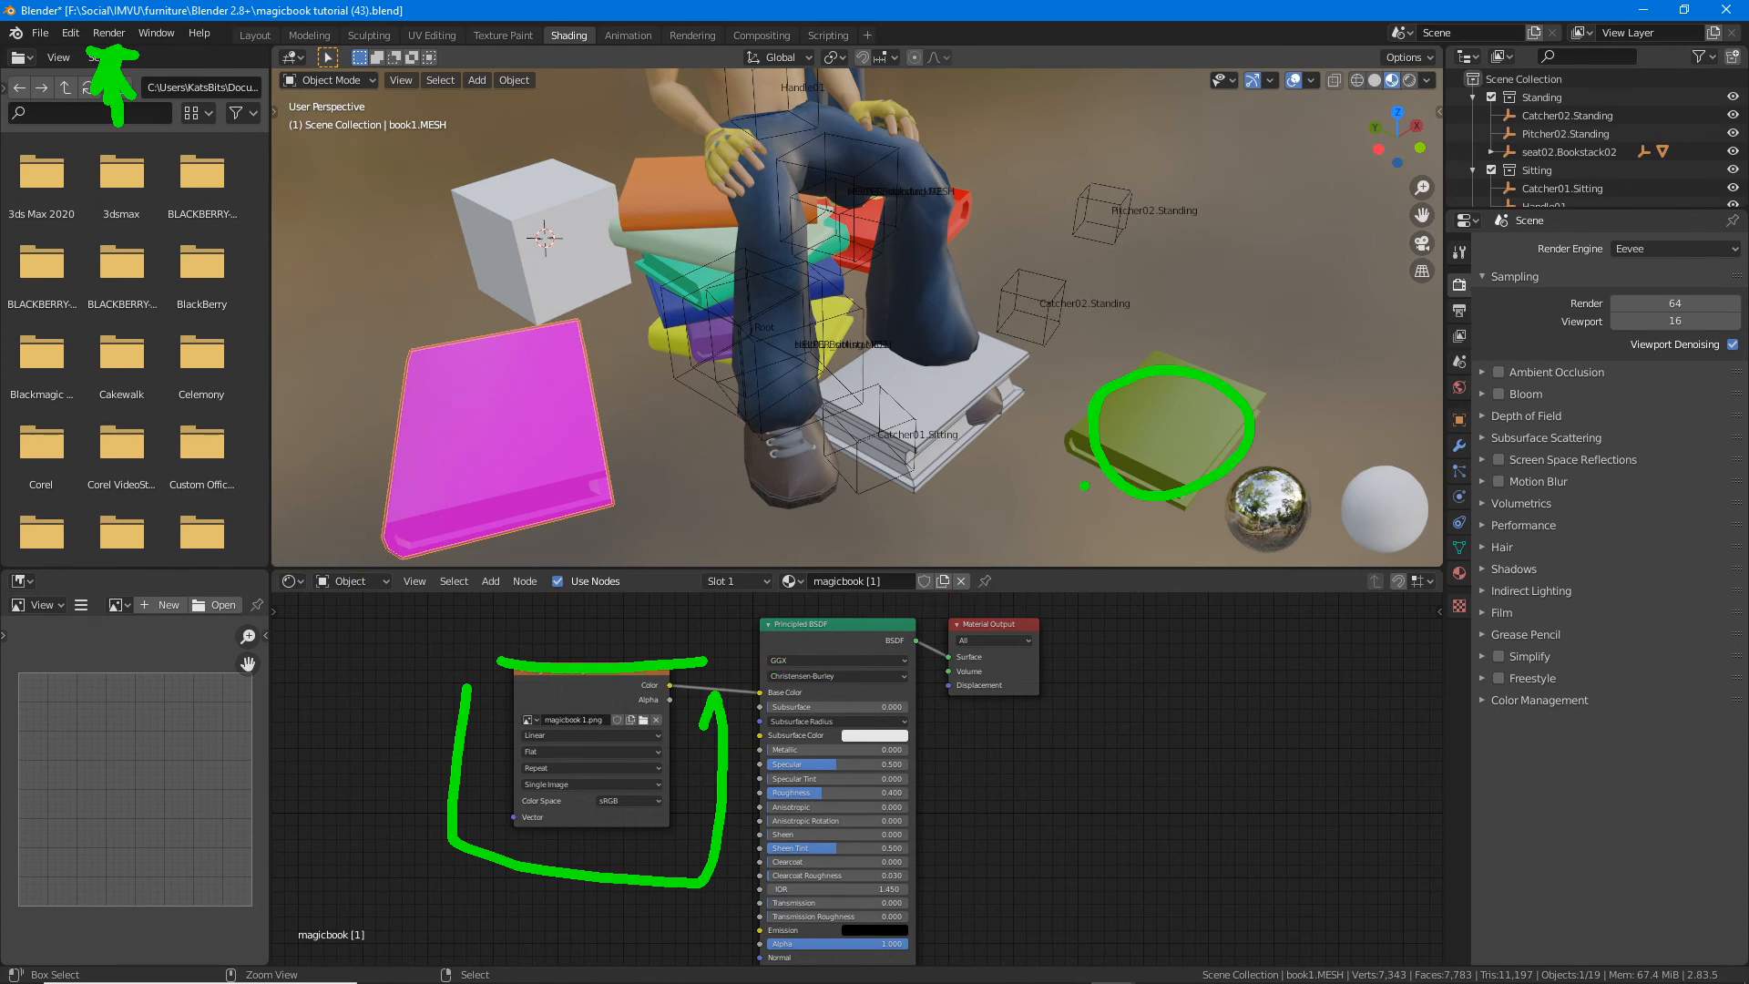
left_click_drag(842, 624, 1068, 503)
left_click_drag(1030, 497, 1043, 558)
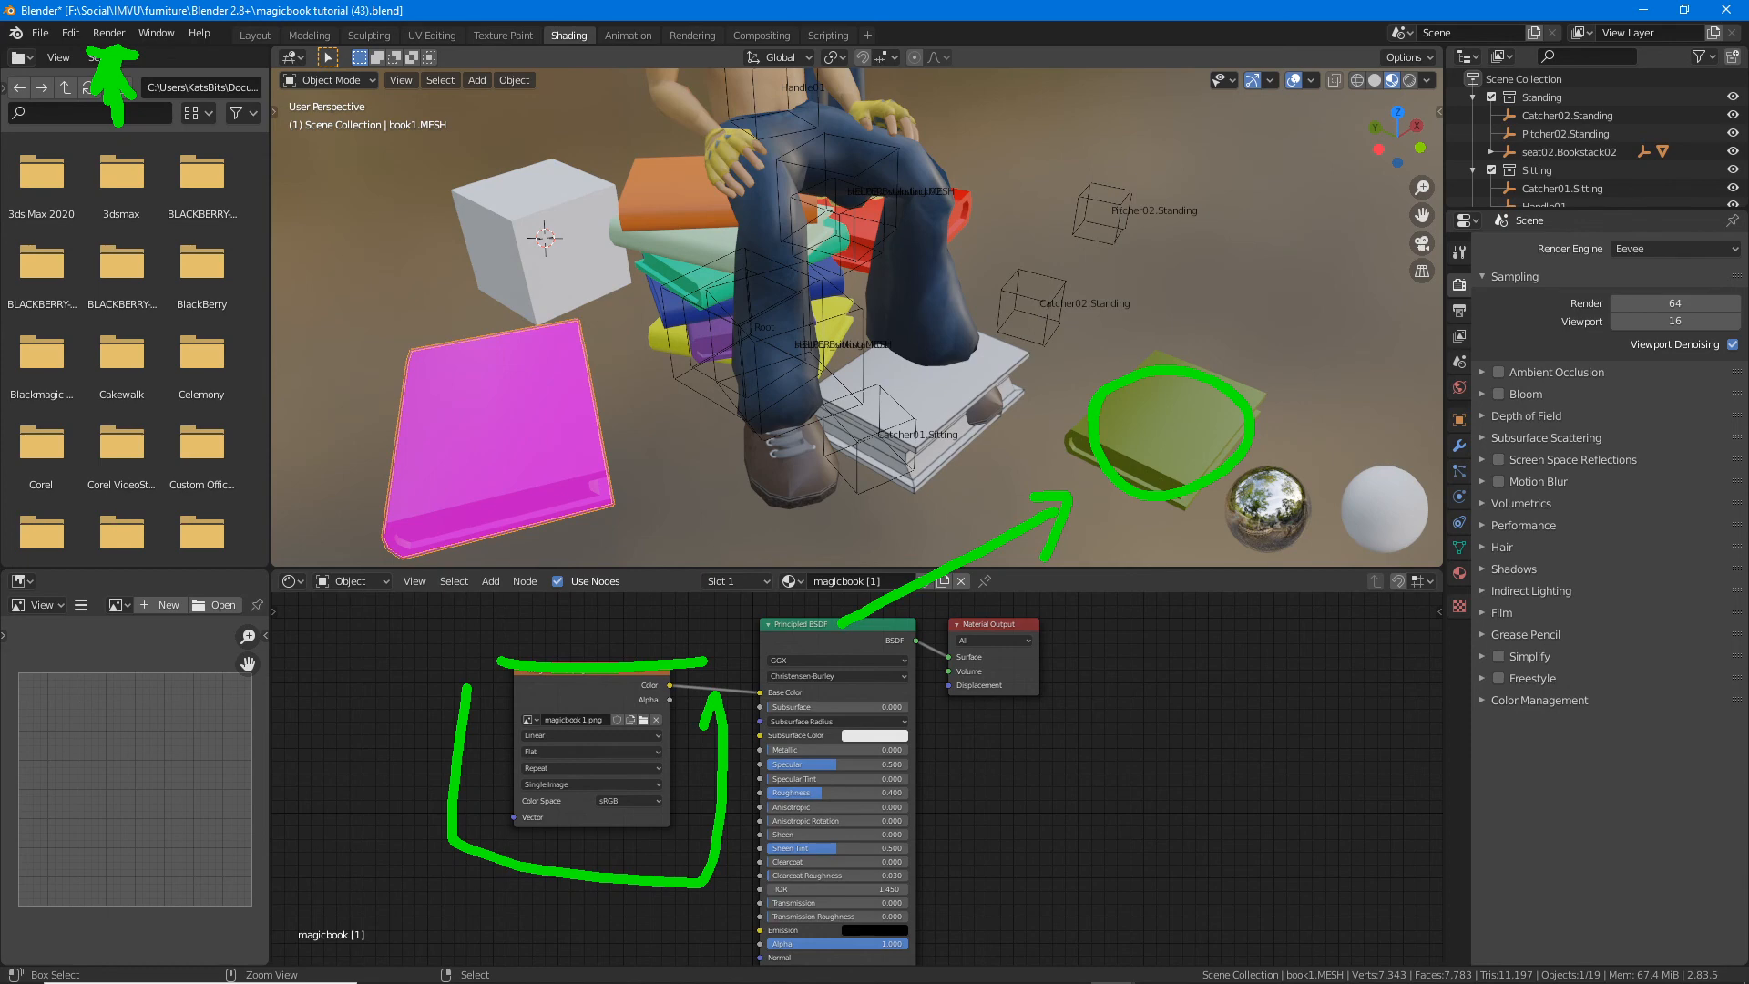
mouse_move(1276, 364)
left_mouse_down()
mouse_move(1316, 469)
mouse_move(1292, 512)
left_mouse_up()
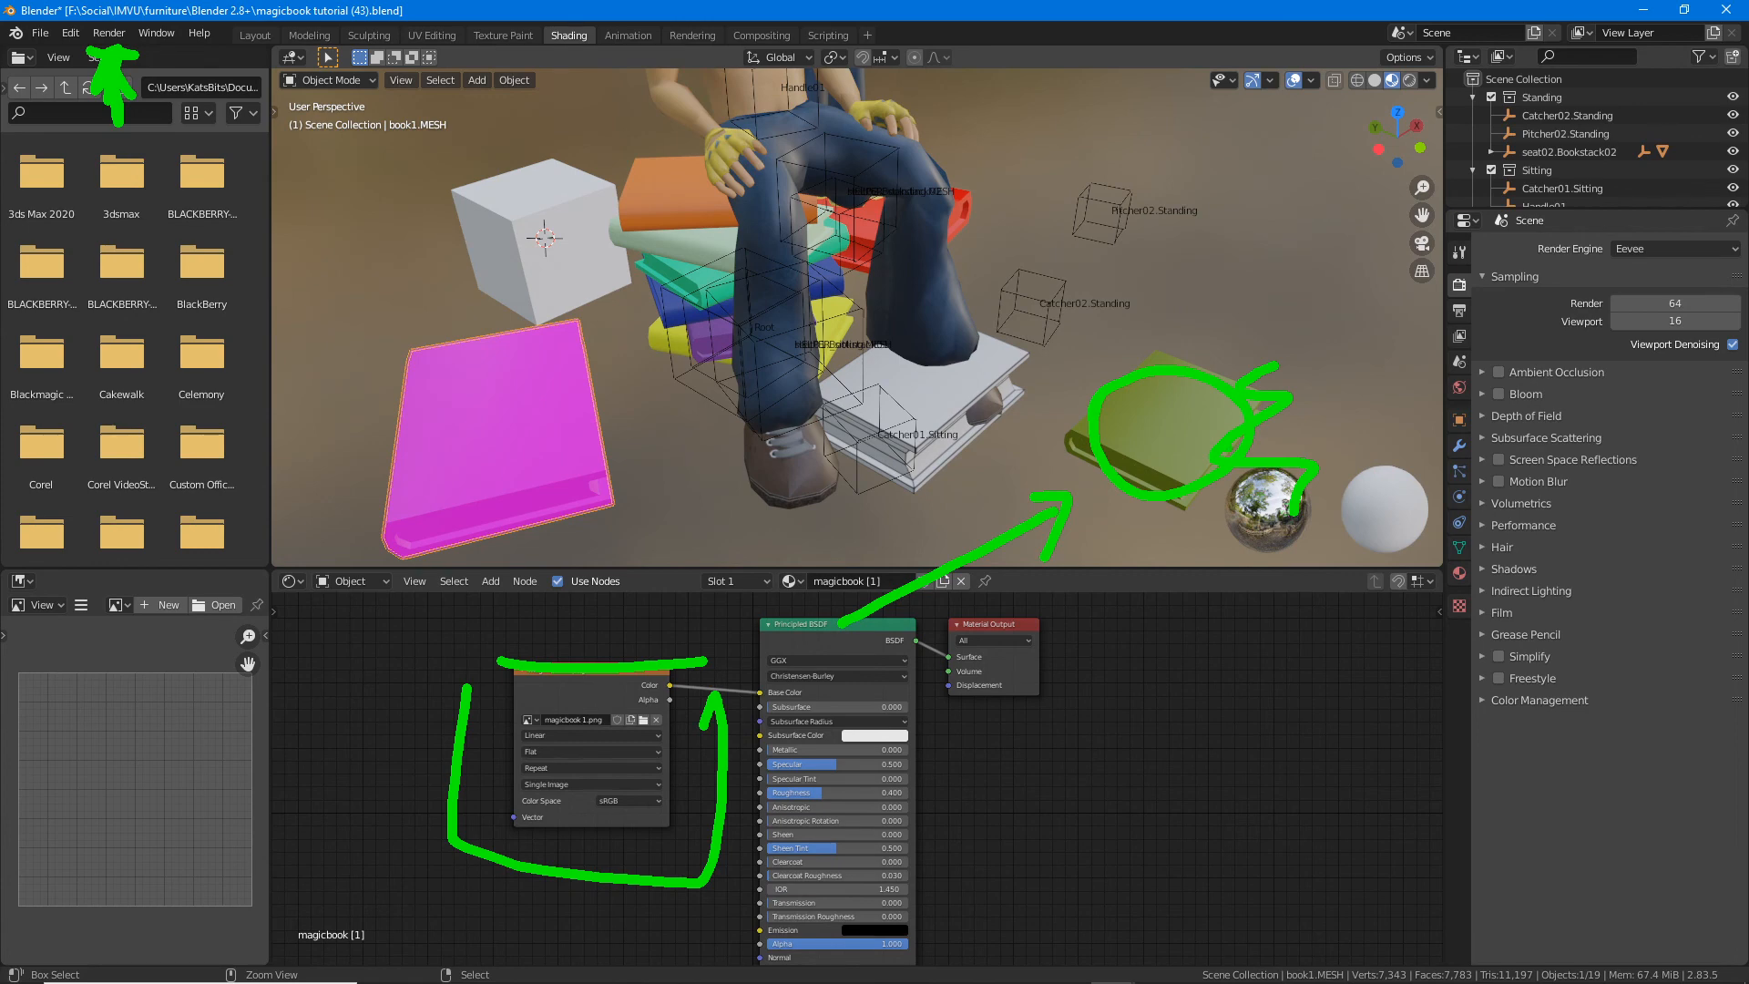
left_click_drag(1130, 418, 1184, 451)
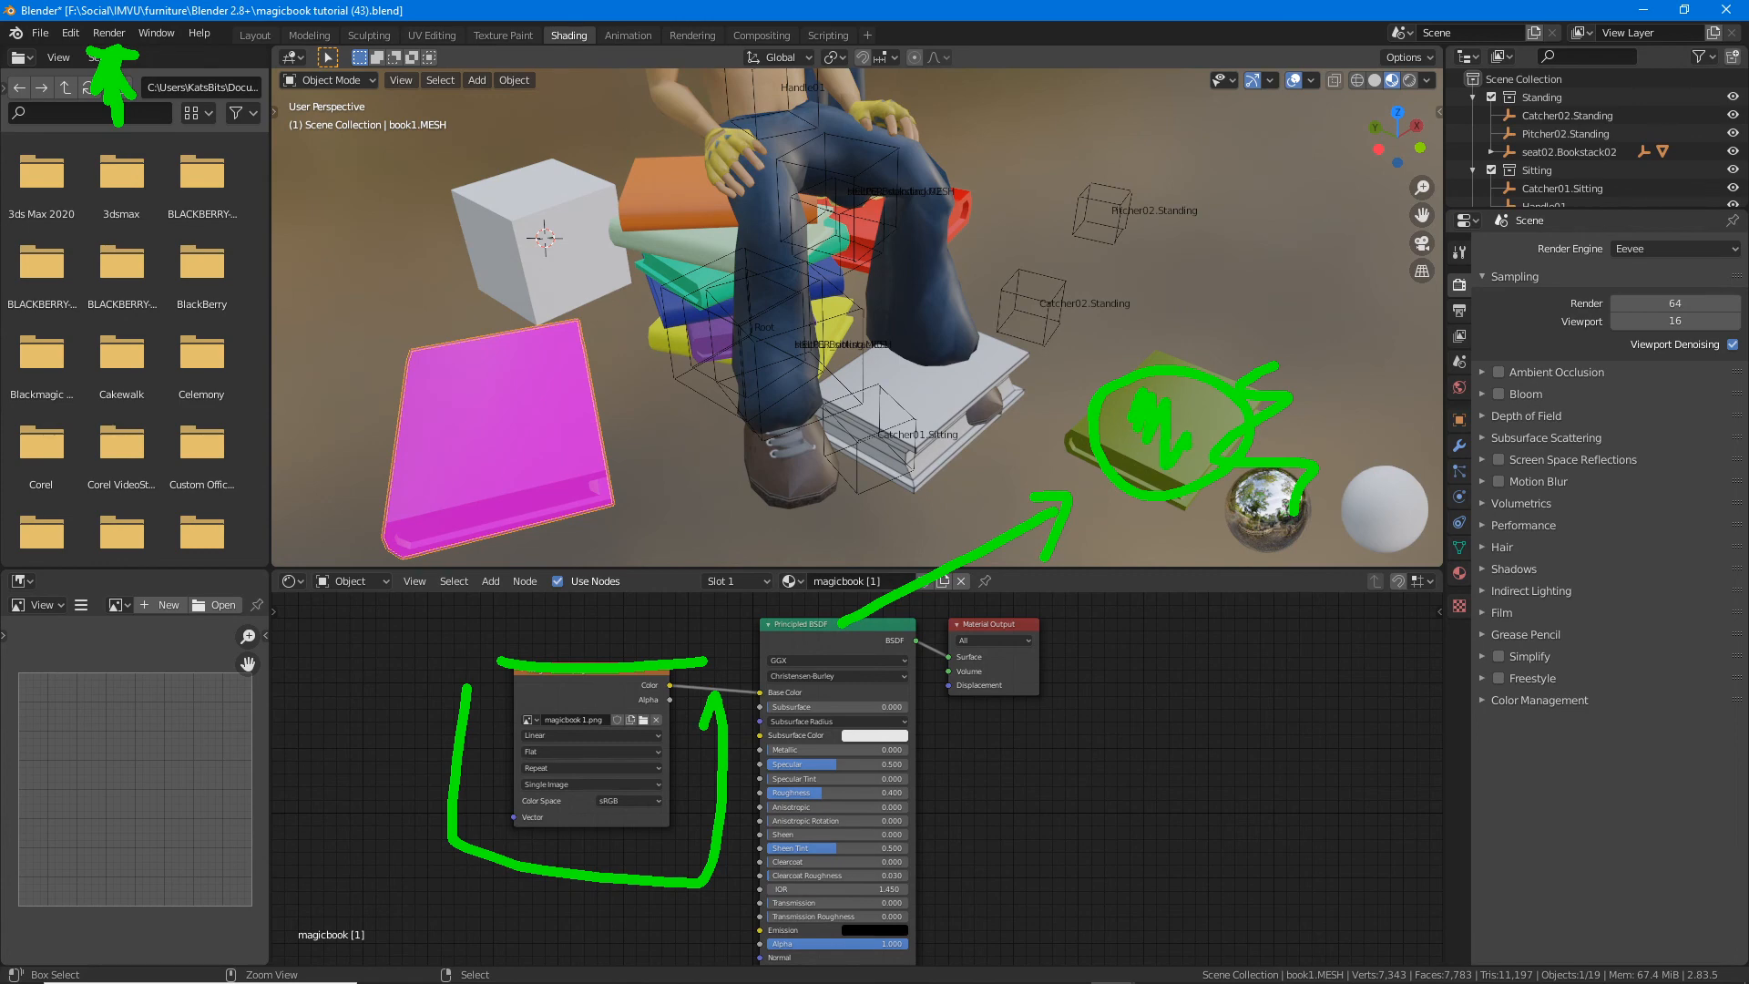
left_click_drag(958, 752, 959, 872)
mouse_move(954, 753)
left_mouse_down()
mouse_move(1063, 754)
mouse_move(972, 897)
left_mouse_up()
mouse_move(1116, 761)
left_mouse_down()
mouse_move(1117, 902)
mouse_move(1216, 753)
mouse_move(1113, 911)
left_mouse_up()
left_click_drag(1072, 827, 1113, 824)
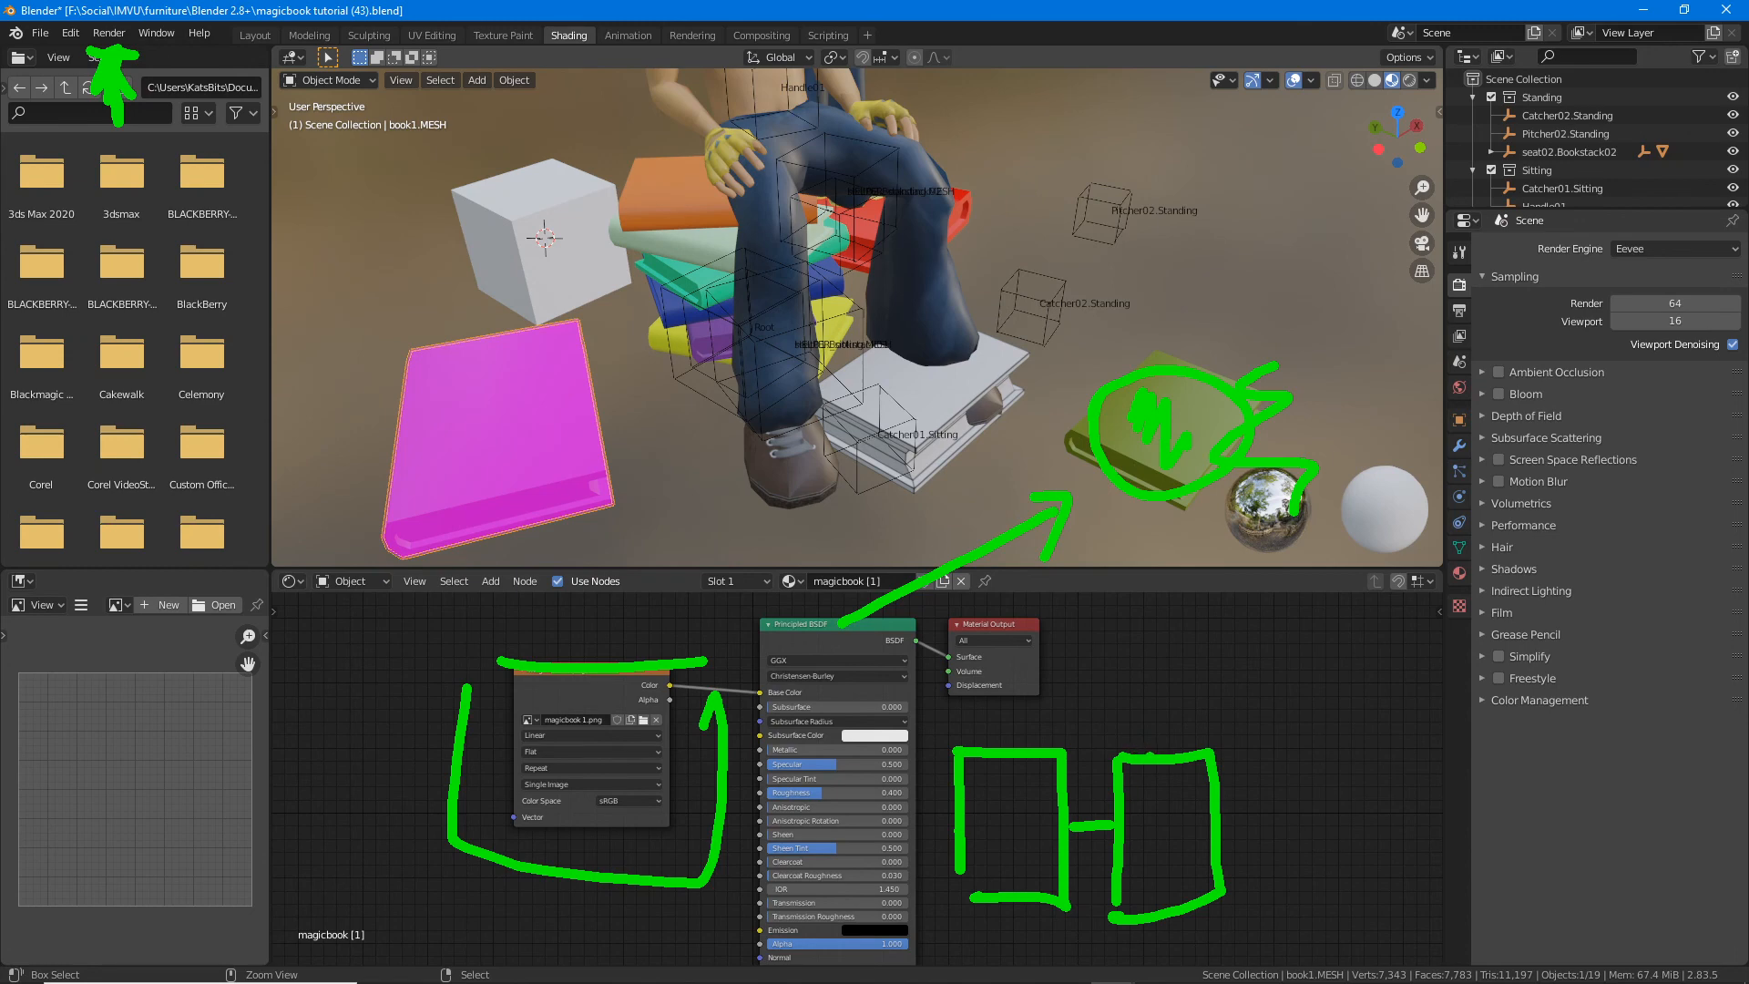
mouse_move(1149, 754)
left_mouse_down()
mouse_move(989, 685)
mouse_move(1009, 689)
left_mouse_up()
left_click(997, 665)
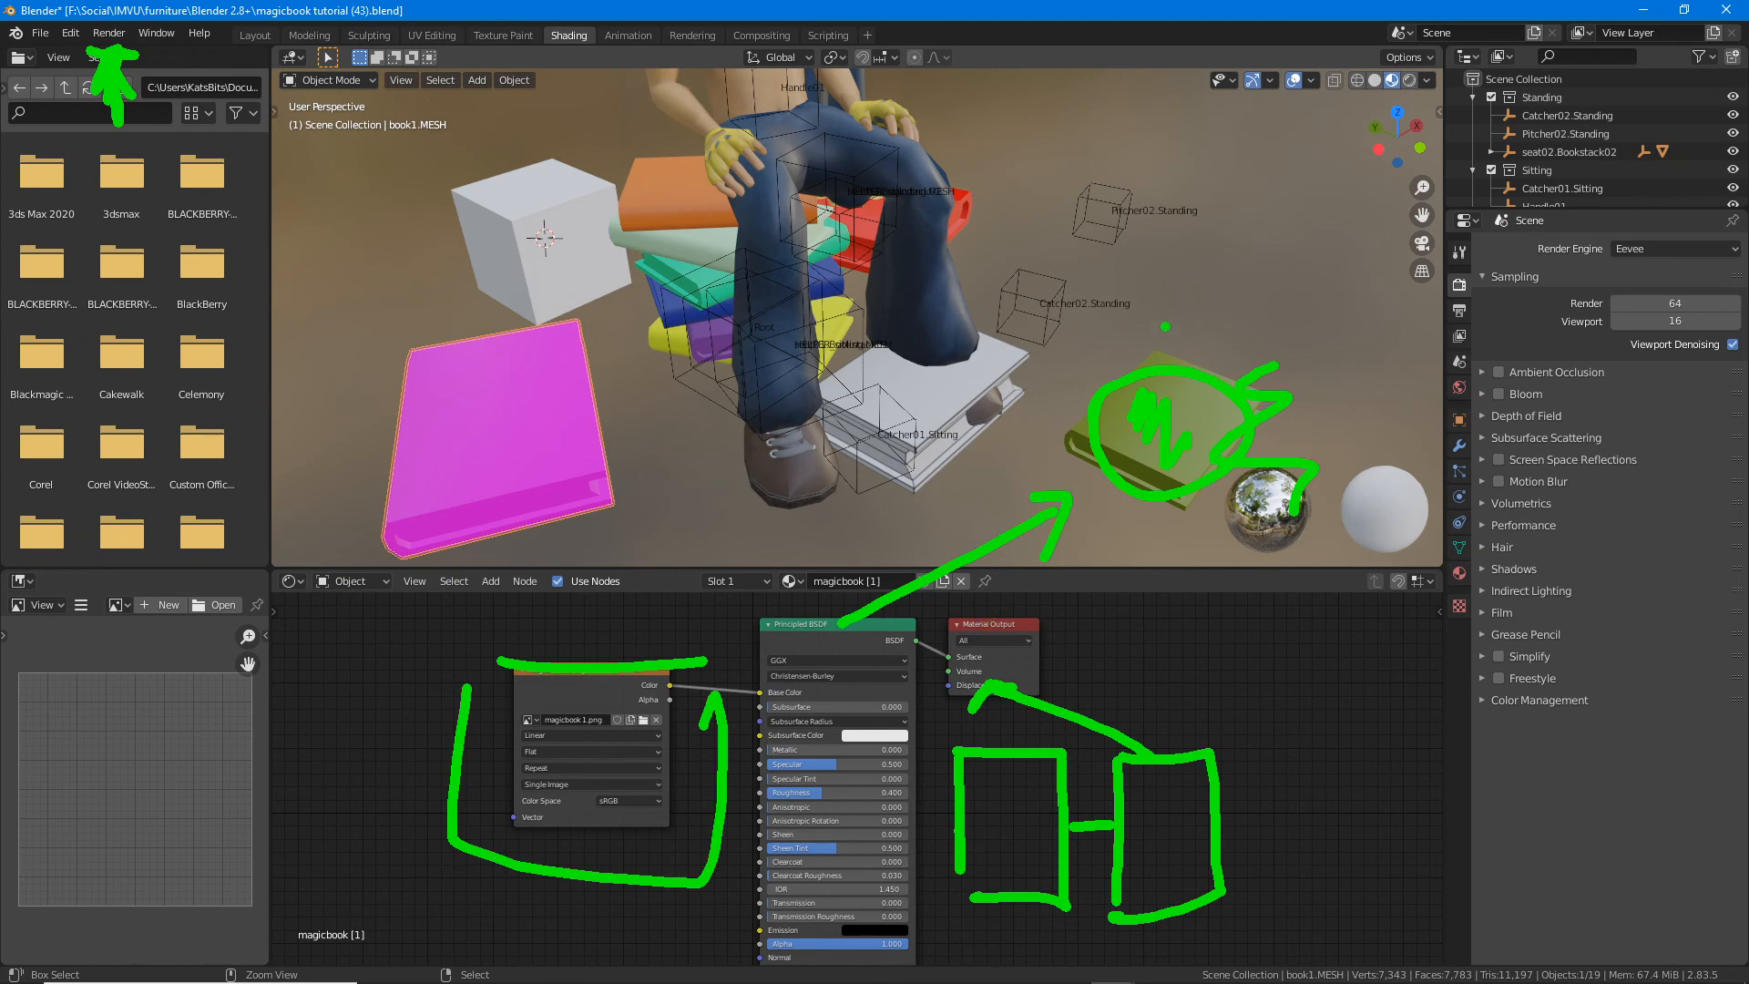
mouse_move(1165, 326)
left_mouse_down()
mouse_move(1203, 539)
mouse_move(1230, 344)
mouse_move(1170, 335)
left_mouse_up()
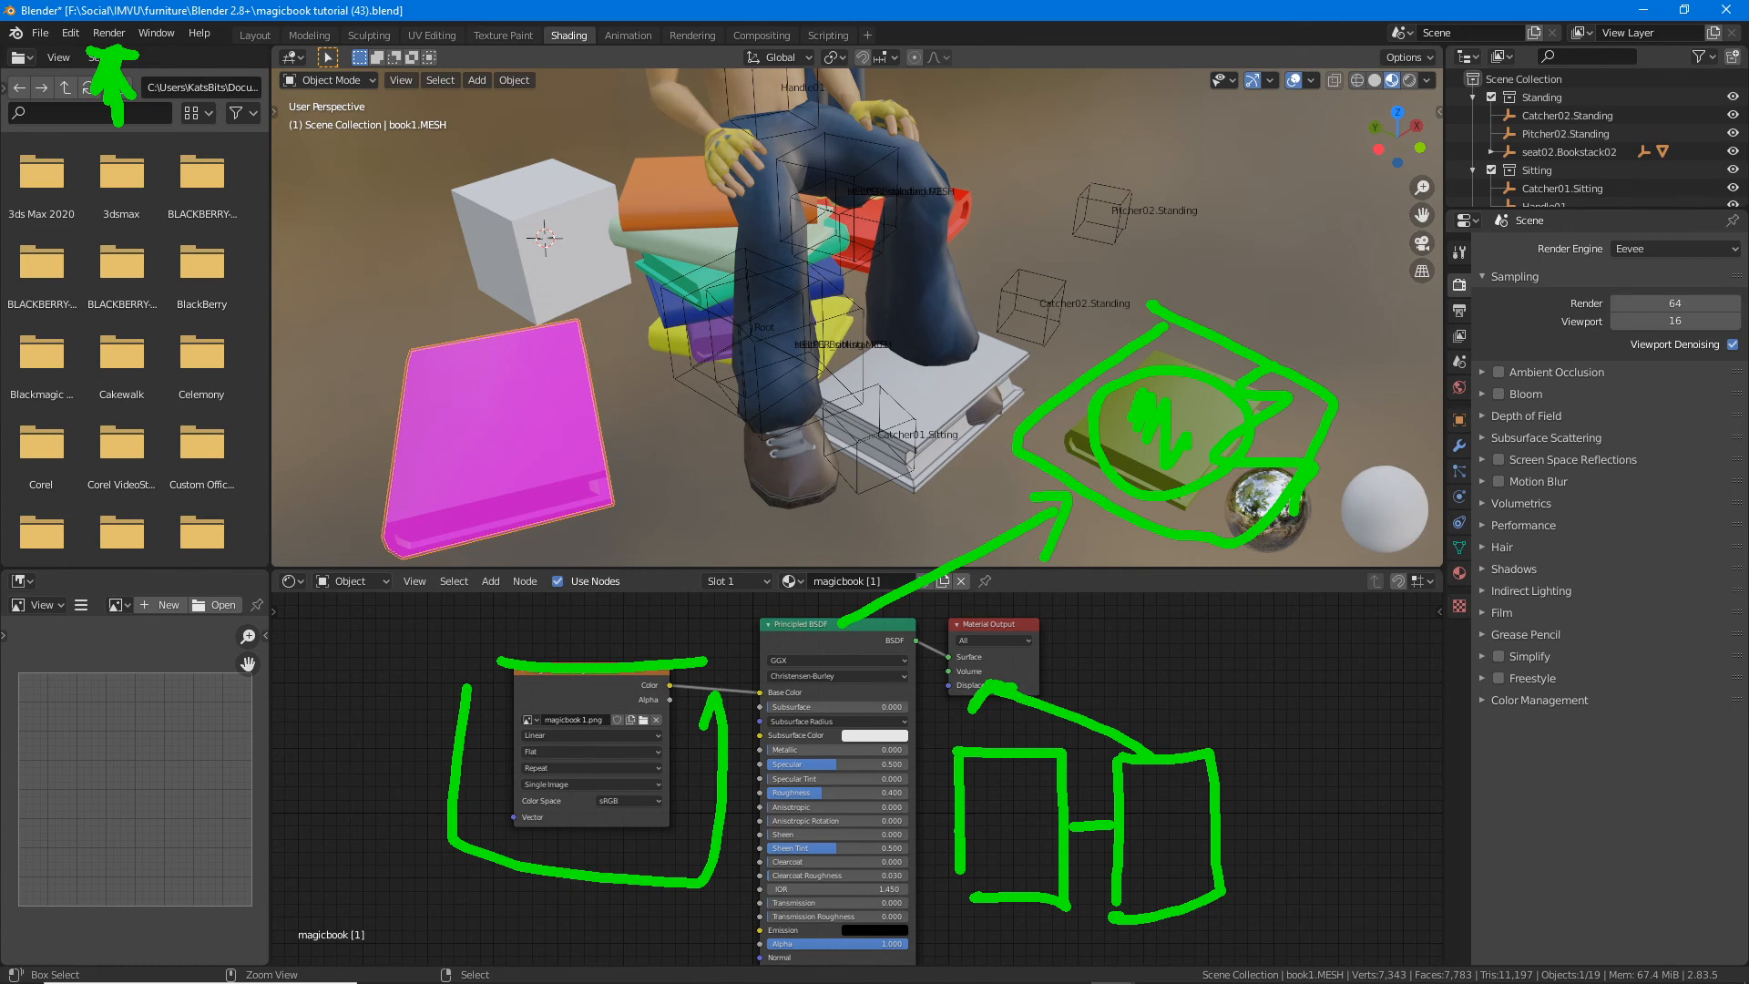
mouse_move(749, 824)
left_mouse_down()
mouse_move(940, 831)
mouse_move(929, 862)
left_mouse_up()
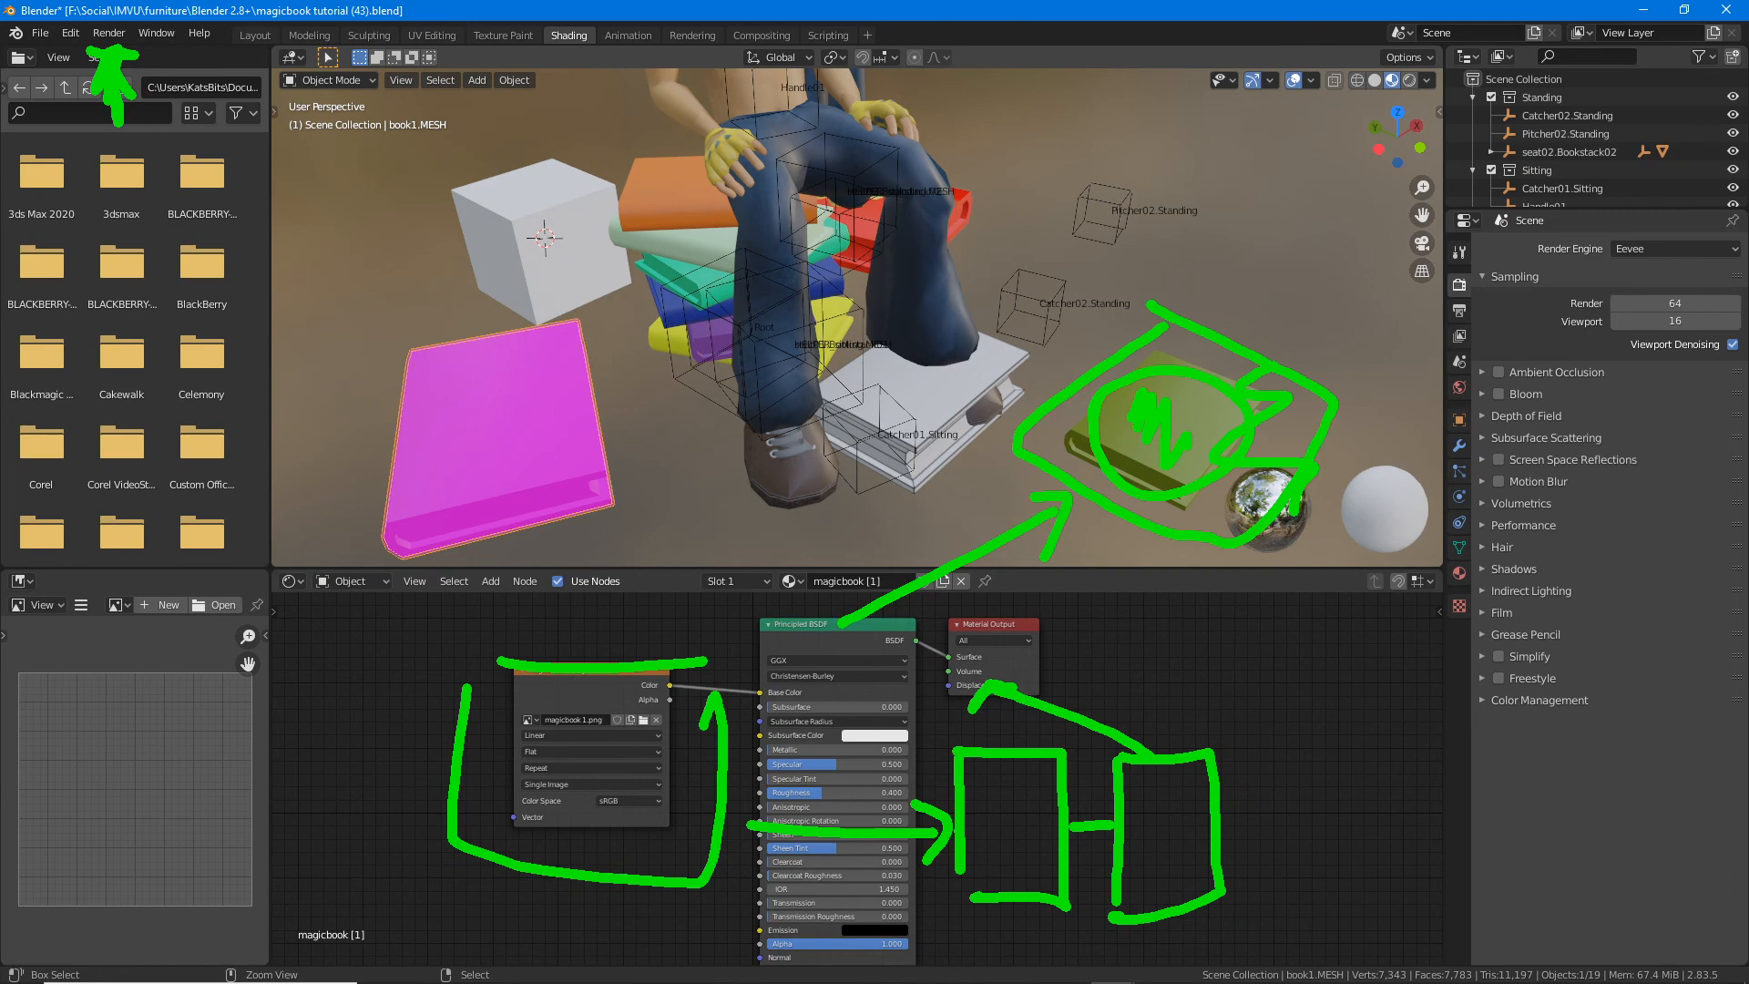
mouse_move(1134, 455)
left_mouse_down()
mouse_move(1184, 396)
mouse_move(1230, 529)
left_mouse_up()
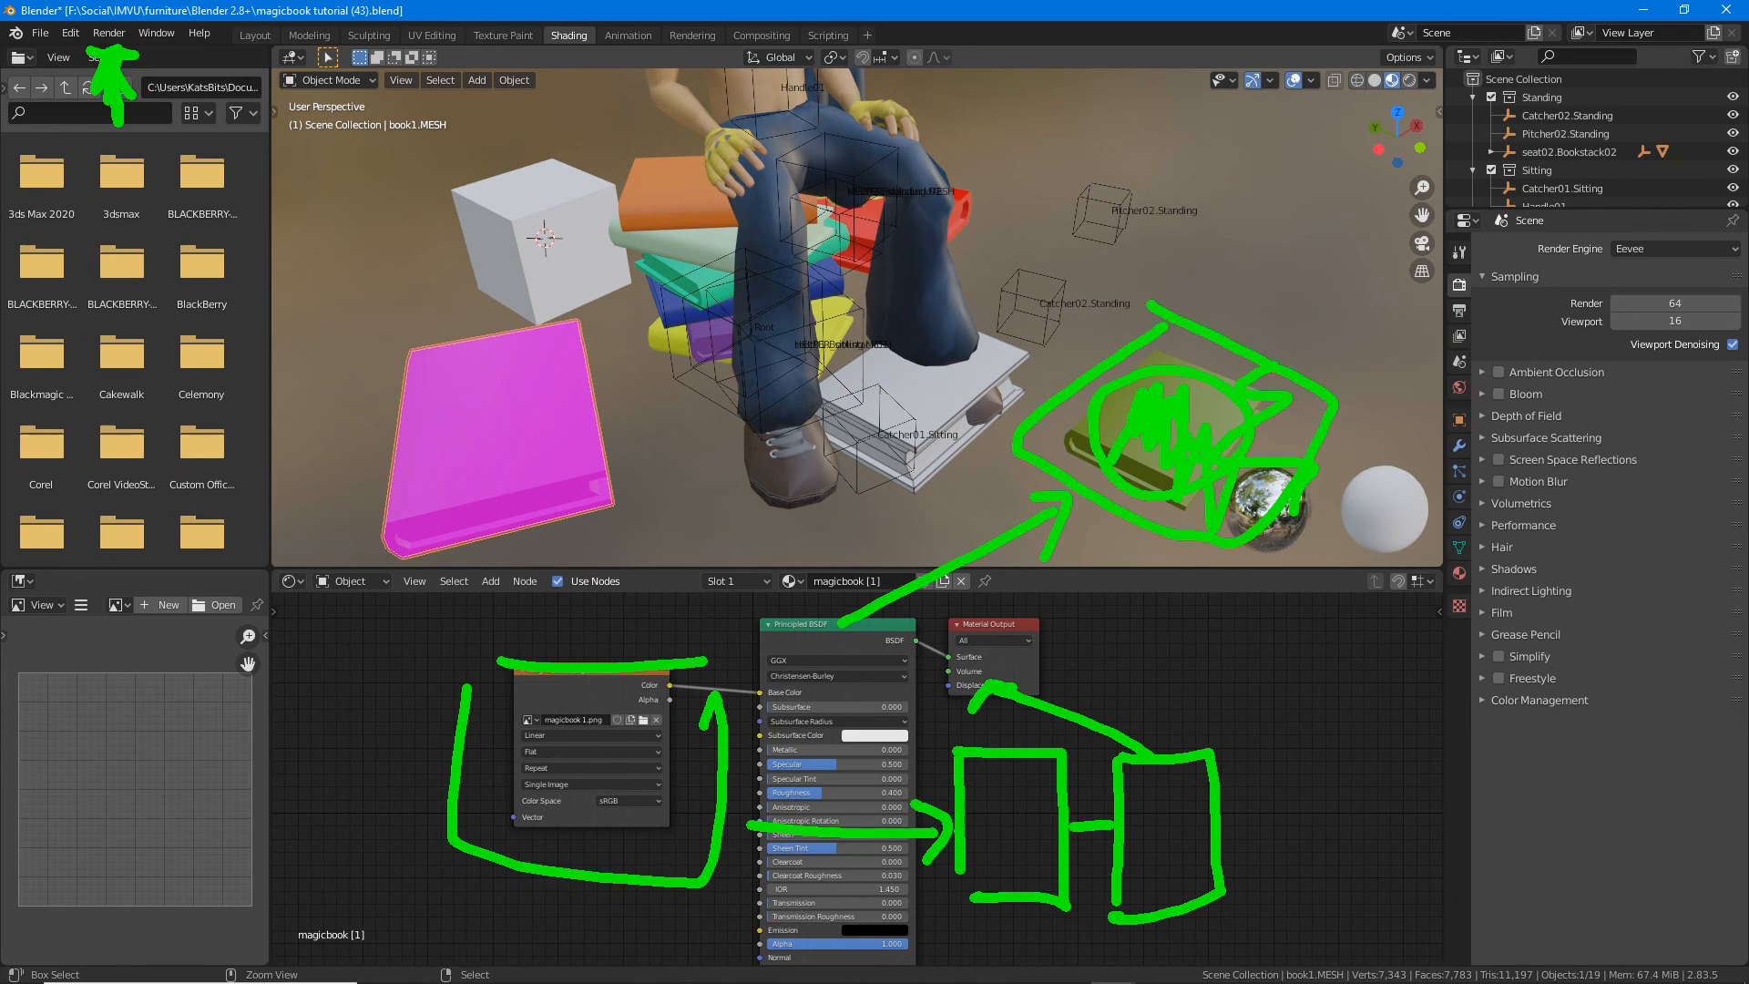
key("Escape")
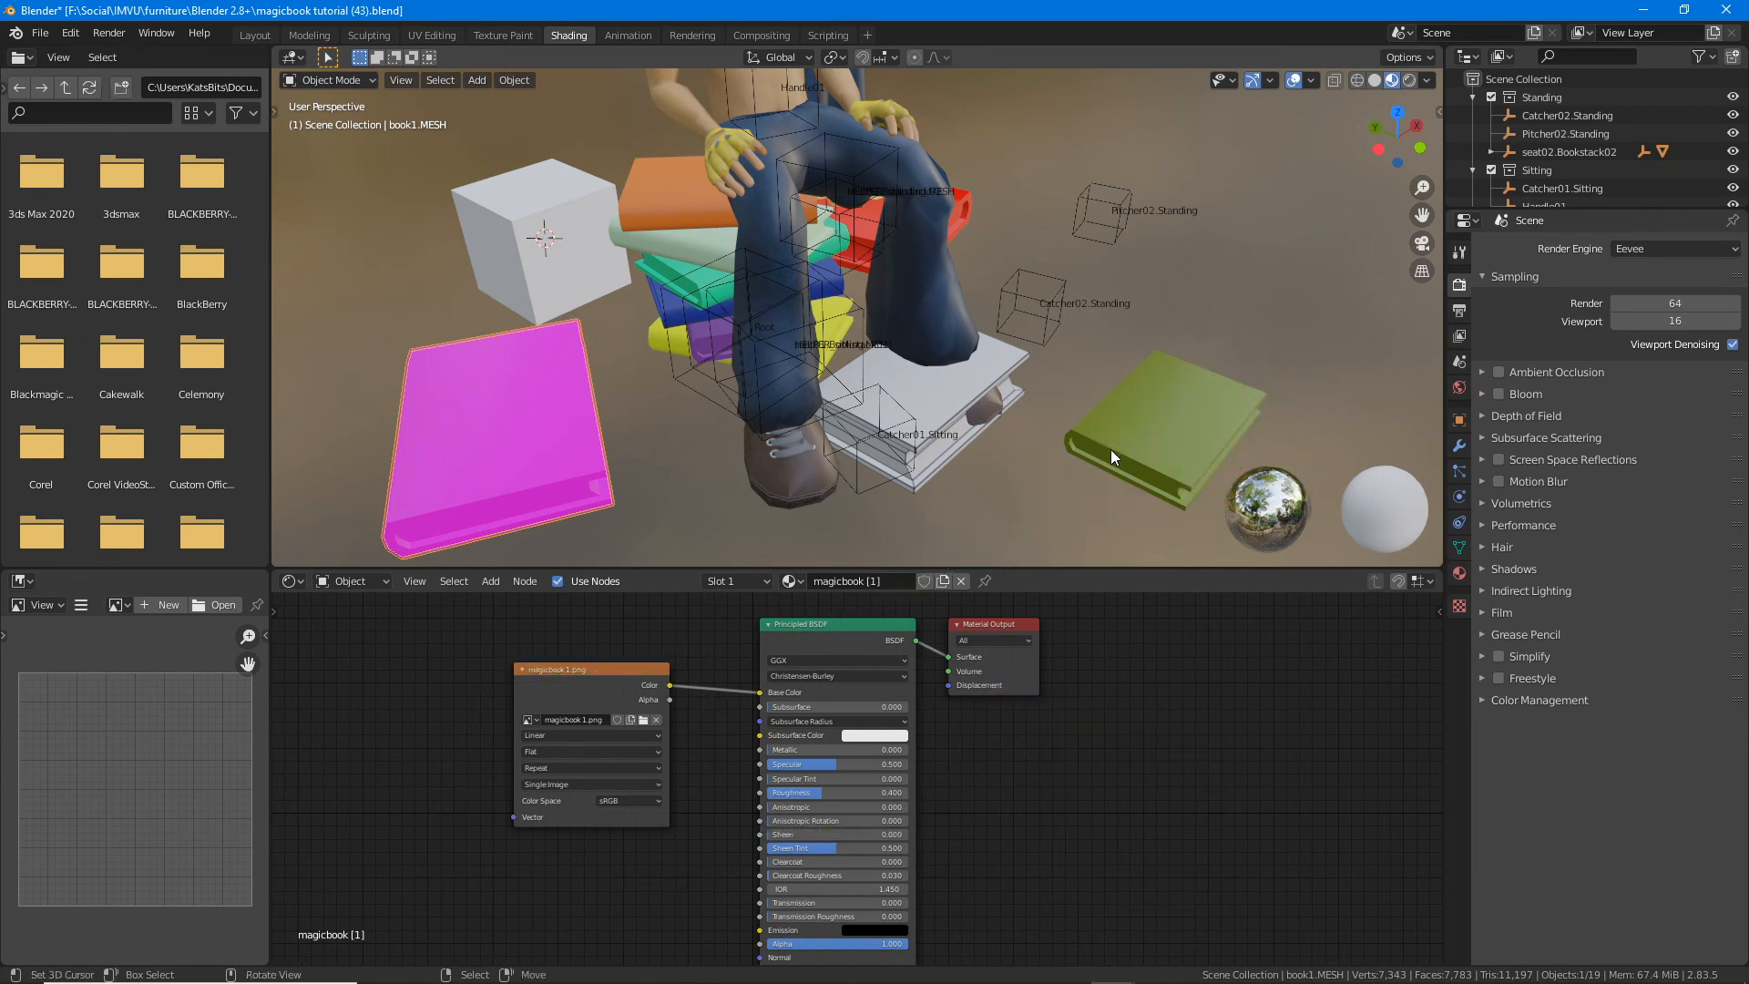
Step: Examine the magicbook [1] node links from the image texture through the Principled BSDF to the Material Output up close
scroll(786, 720, "up", 1)
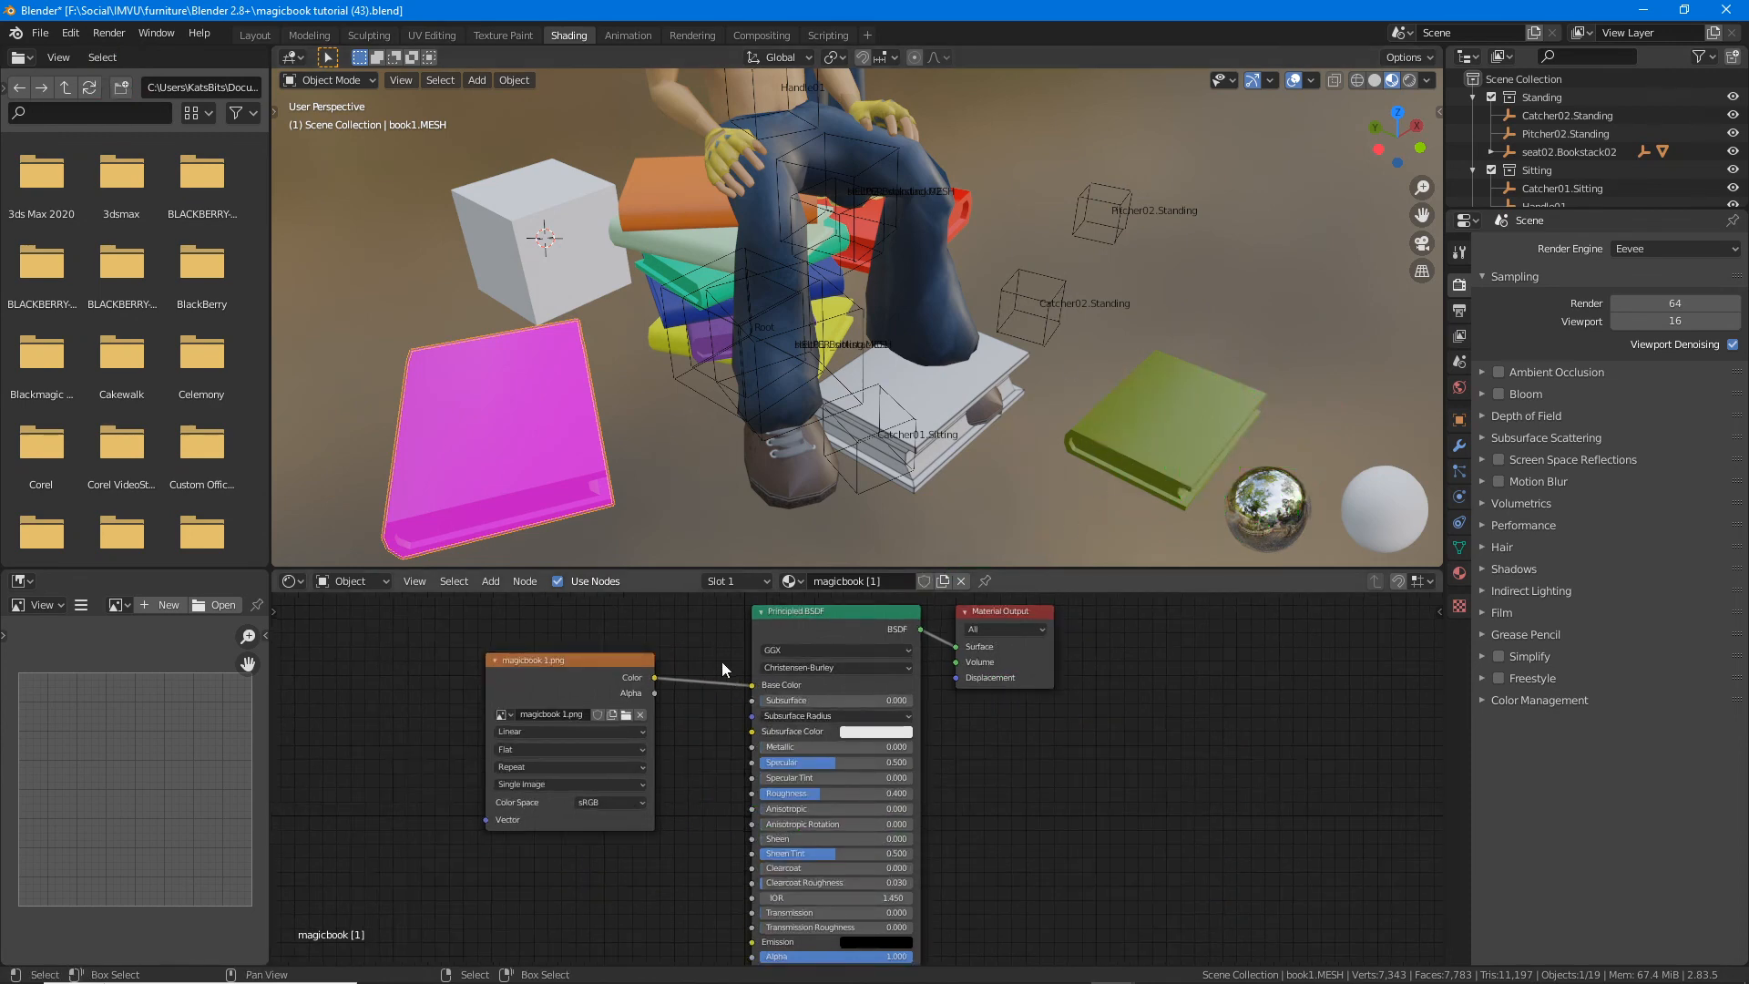
scroll(720, 708, "up", 3)
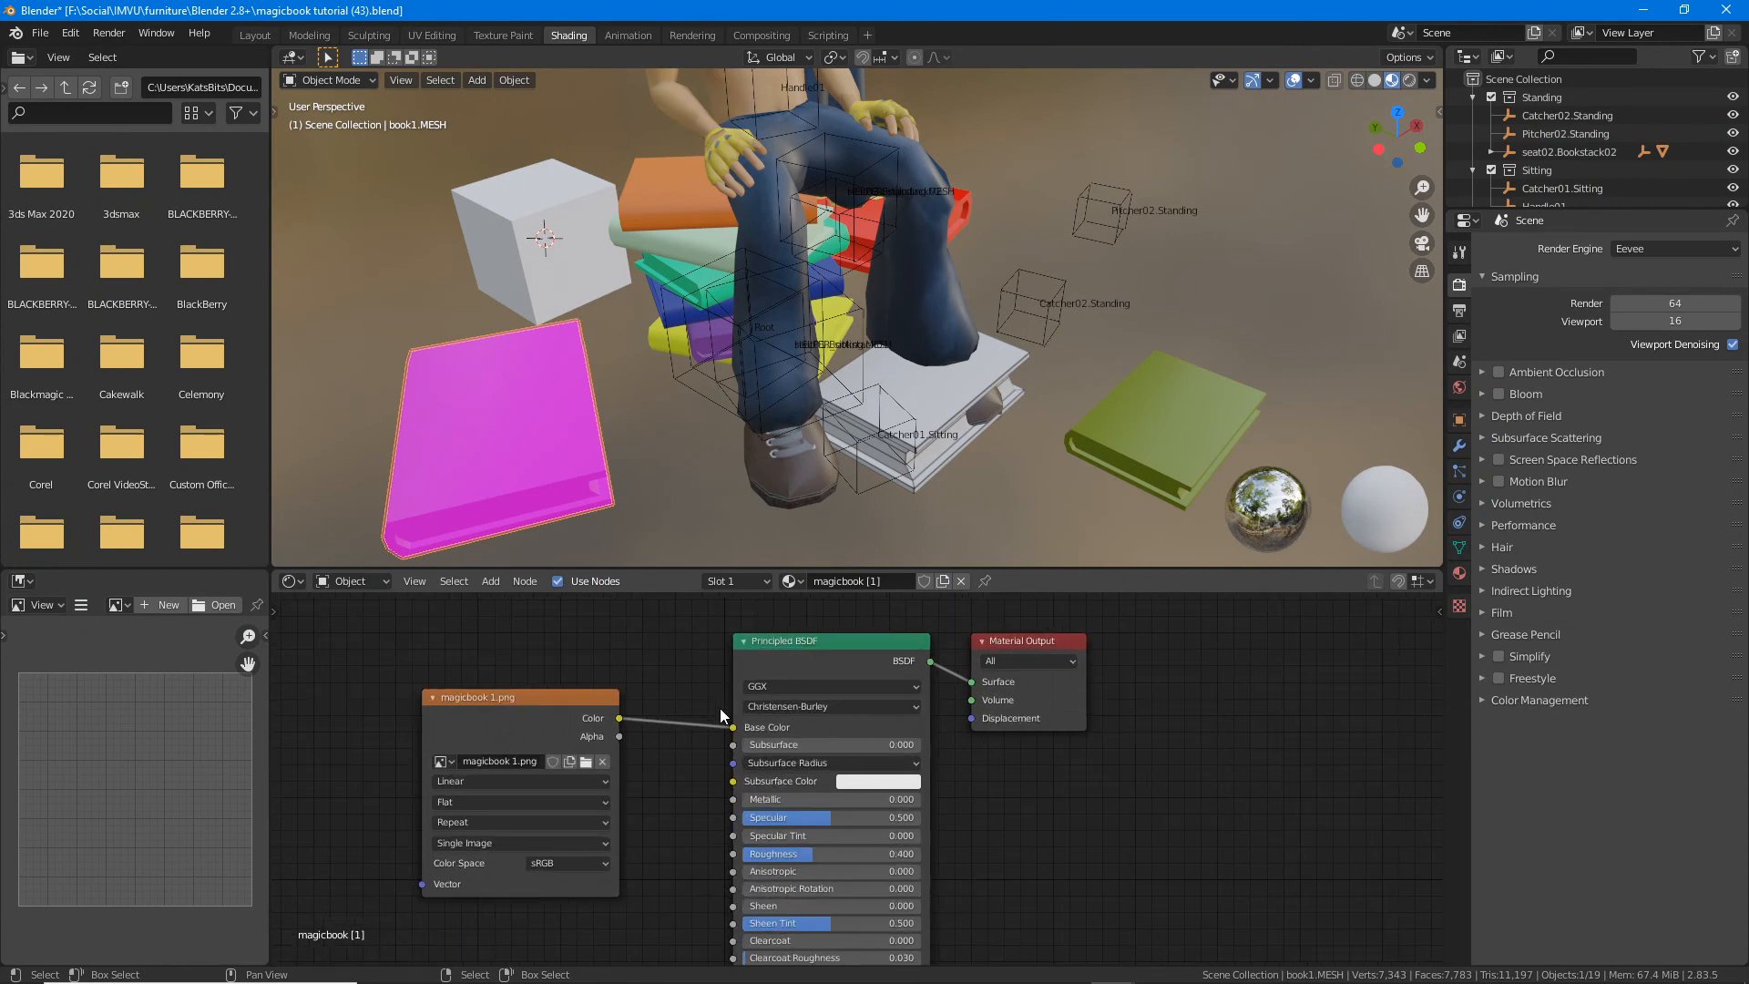
middle_click_drag(698, 703, 734, 701)
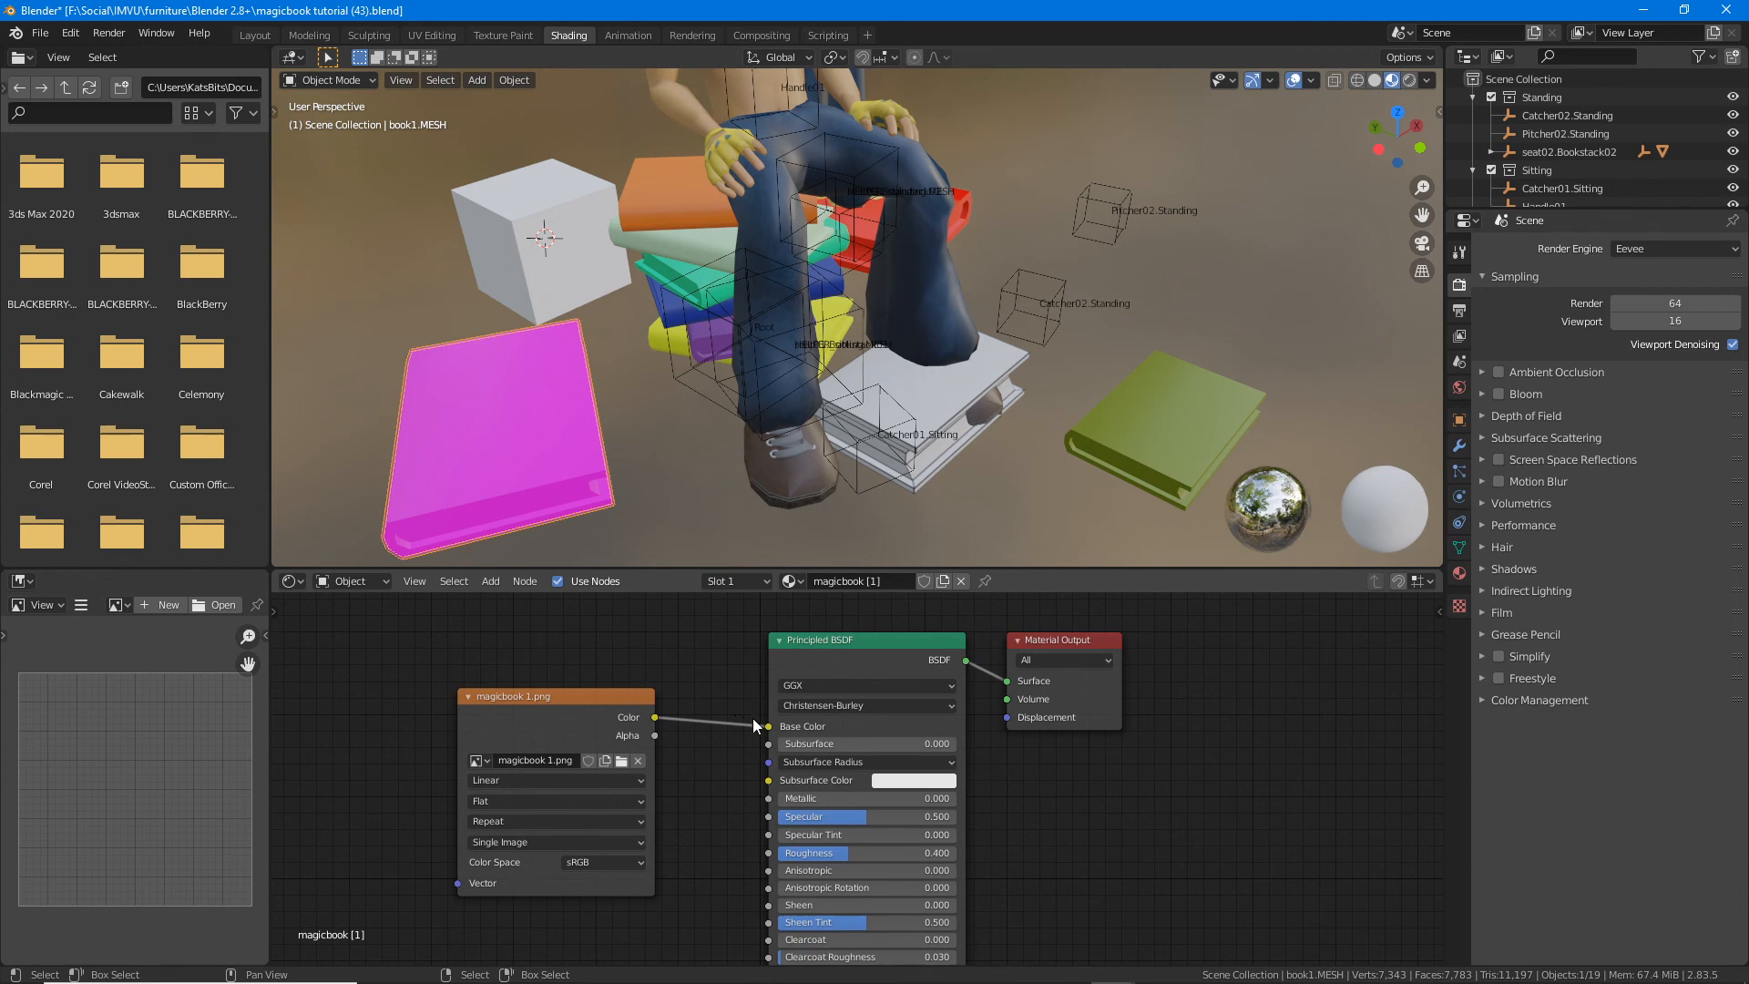
key("ctrl+2")
mouse_move(1000, 627)
left_mouse_down()
mouse_move(1000, 679)
mouse_move(1146, 752)
mouse_move(993, 609)
mouse_move(1107, 497)
mouse_move(1125, 544)
left_mouse_up()
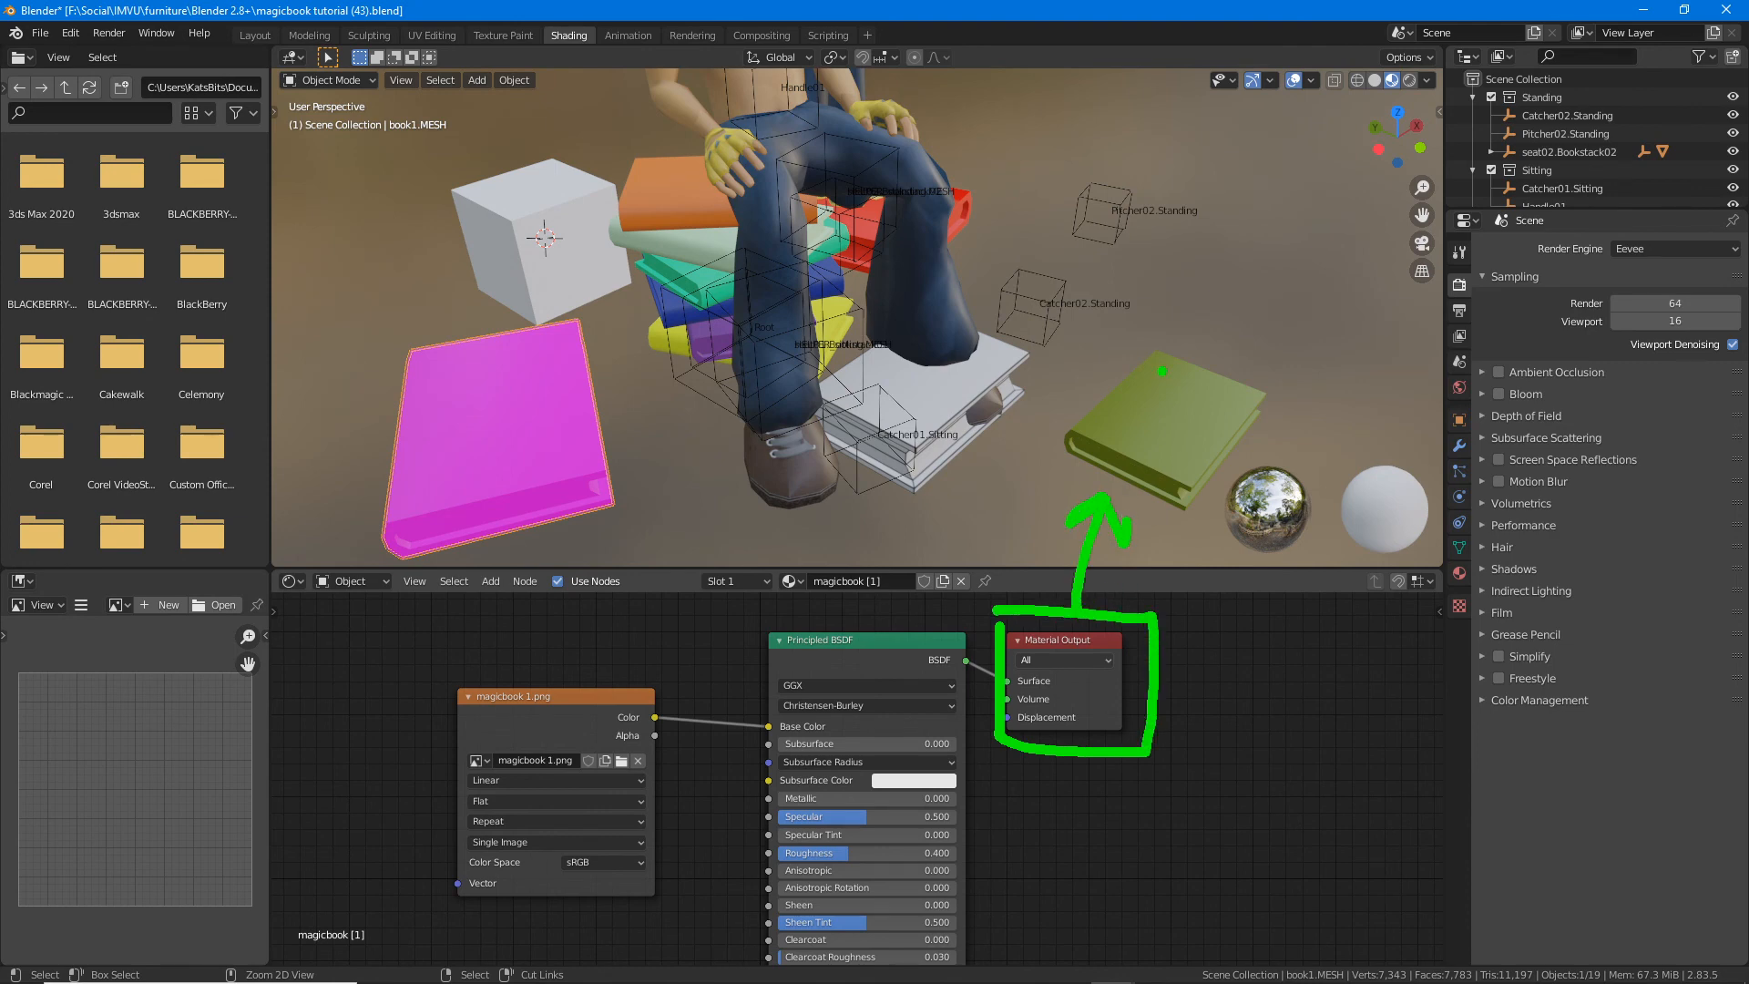
mouse_move(1146, 322)
left_mouse_down()
mouse_move(1028, 452)
mouse_move(1169, 536)
mouse_move(1280, 378)
mouse_move(1158, 330)
left_mouse_up()
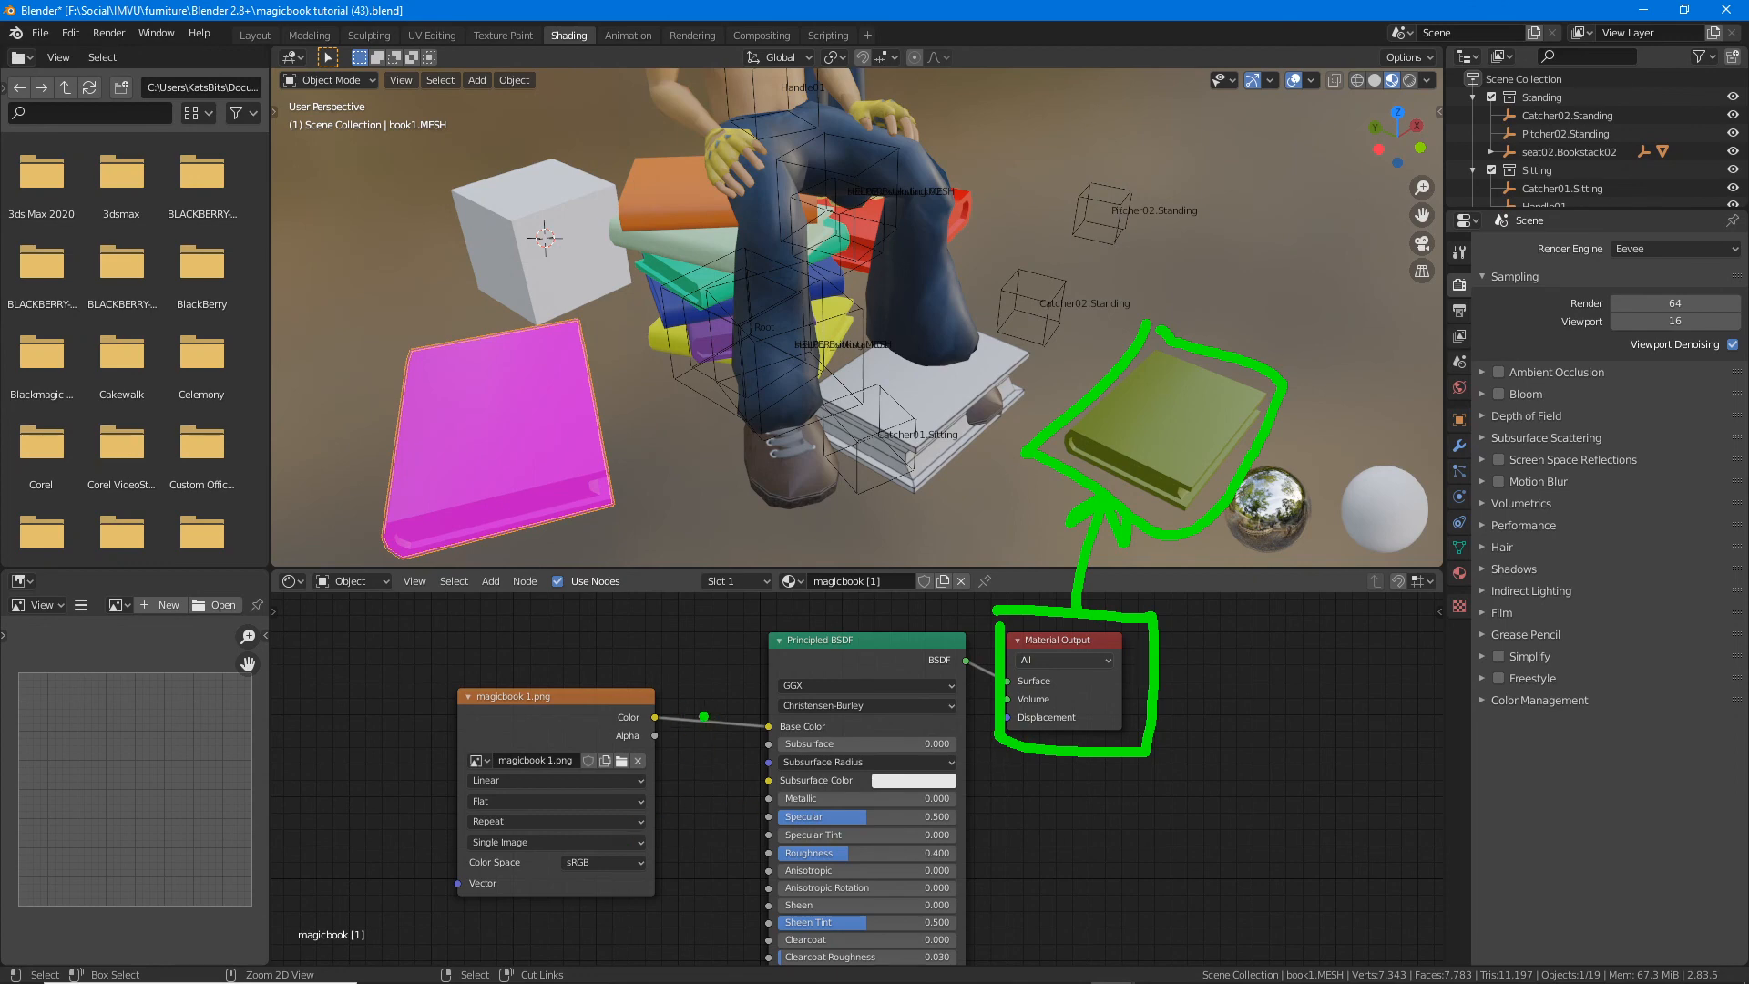
mouse_move(694, 718)
left_mouse_down()
mouse_move(926, 703)
mouse_move(971, 751)
left_mouse_up()
left_click_drag(365, 675, 365, 789)
left_click_drag(344, 655, 366, 789)
mouse_move(336, 858)
left_mouse_down()
mouse_move(337, 905)
mouse_move(462, 938)
mouse_move(339, 913)
left_mouse_up()
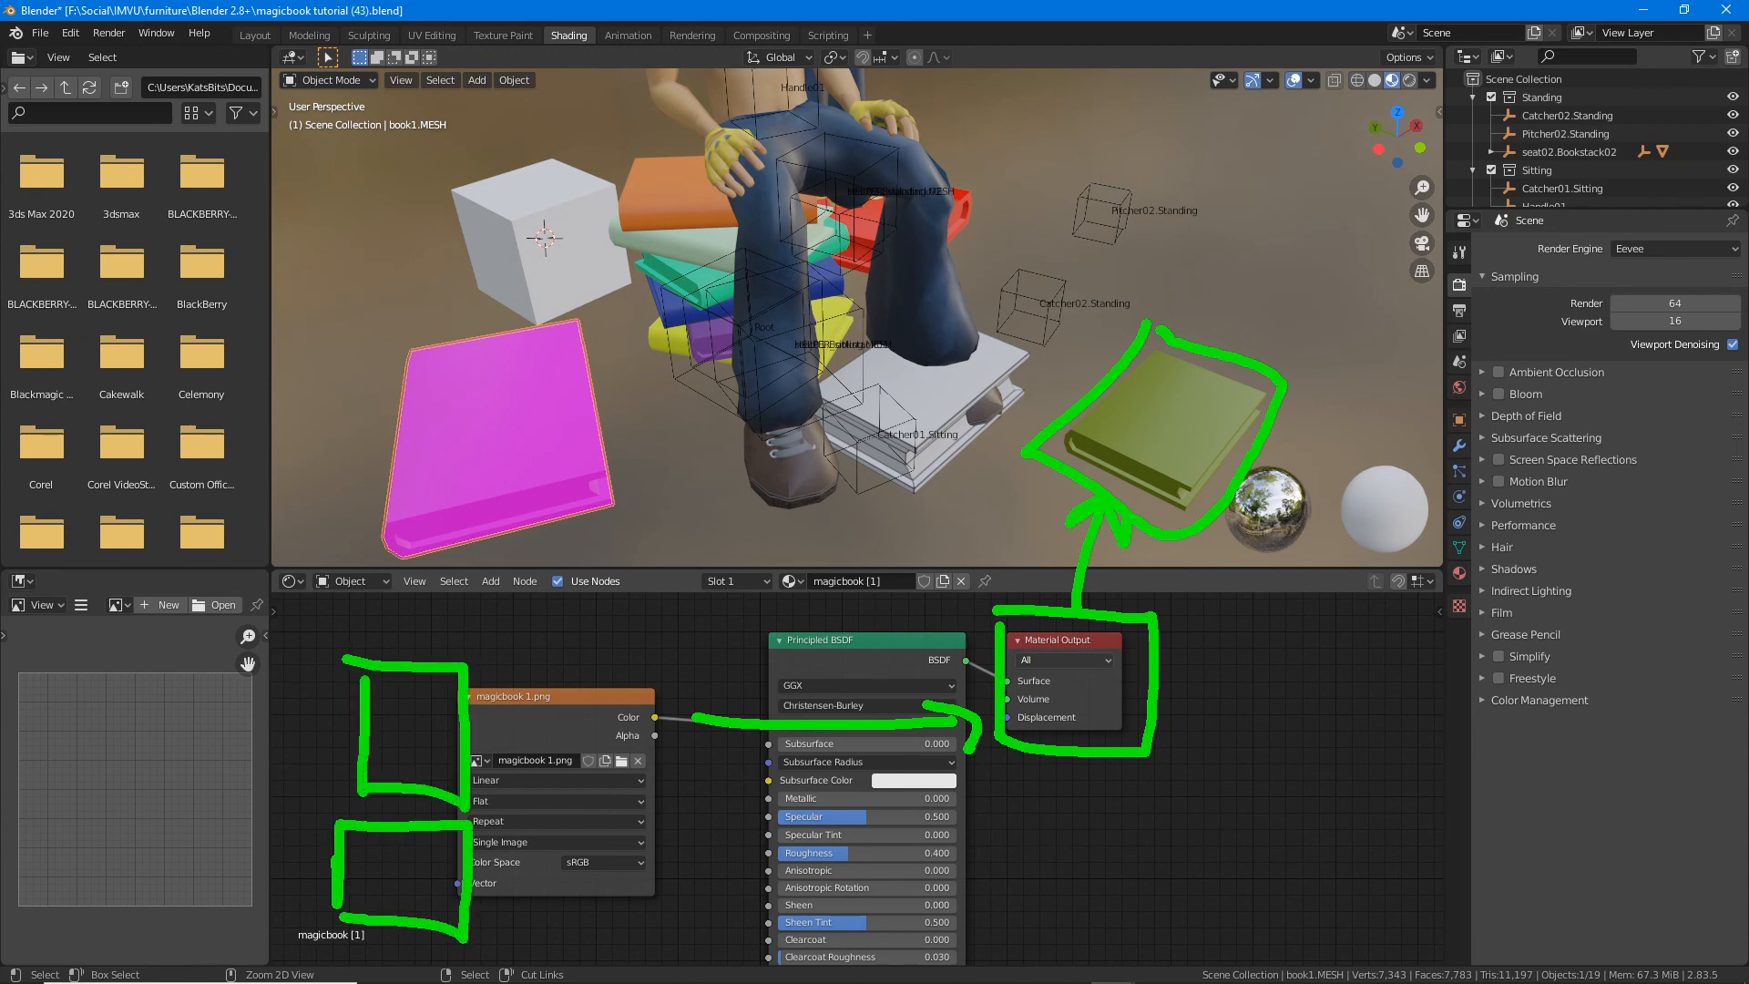
mouse_move(242, 658)
left_mouse_down()
mouse_move(308, 789)
mouse_move(248, 657)
left_mouse_up()
left_click_drag(320, 727, 373, 727)
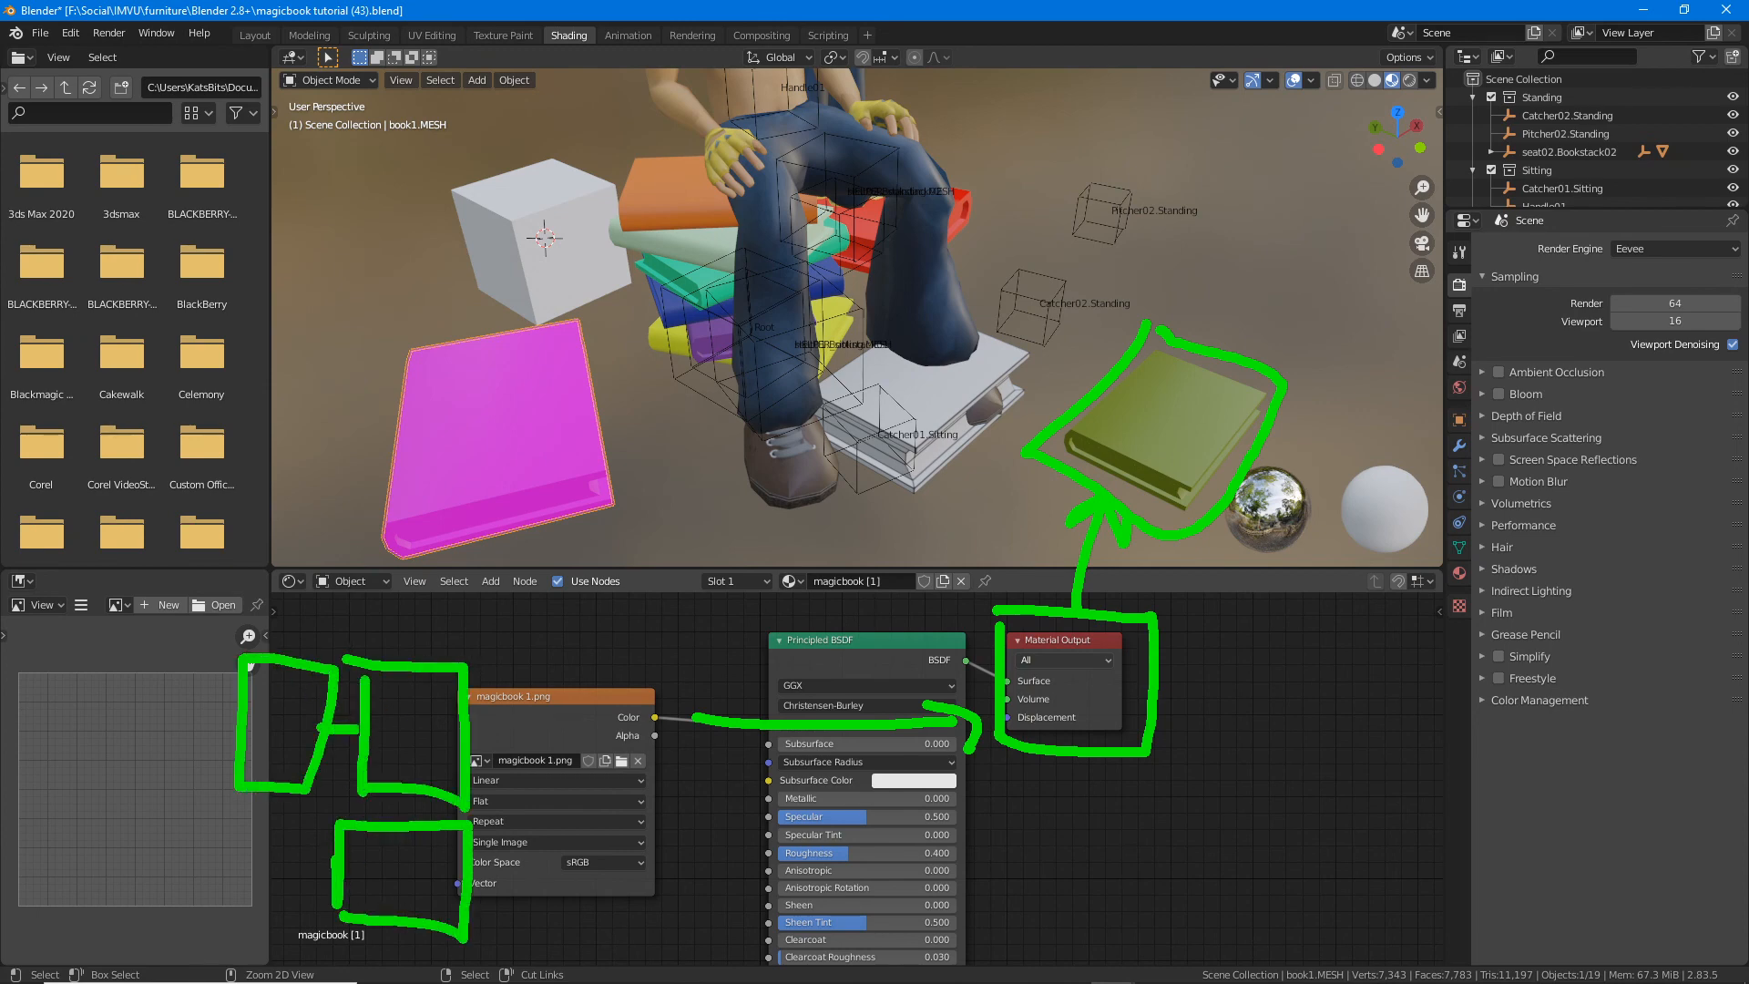
left_click_drag(463, 862, 526, 853)
left_click_drag(456, 738, 534, 742)
left_click_drag(1305, 235, 1226, 346)
left_click_drag(1244, 290, 1305, 330)
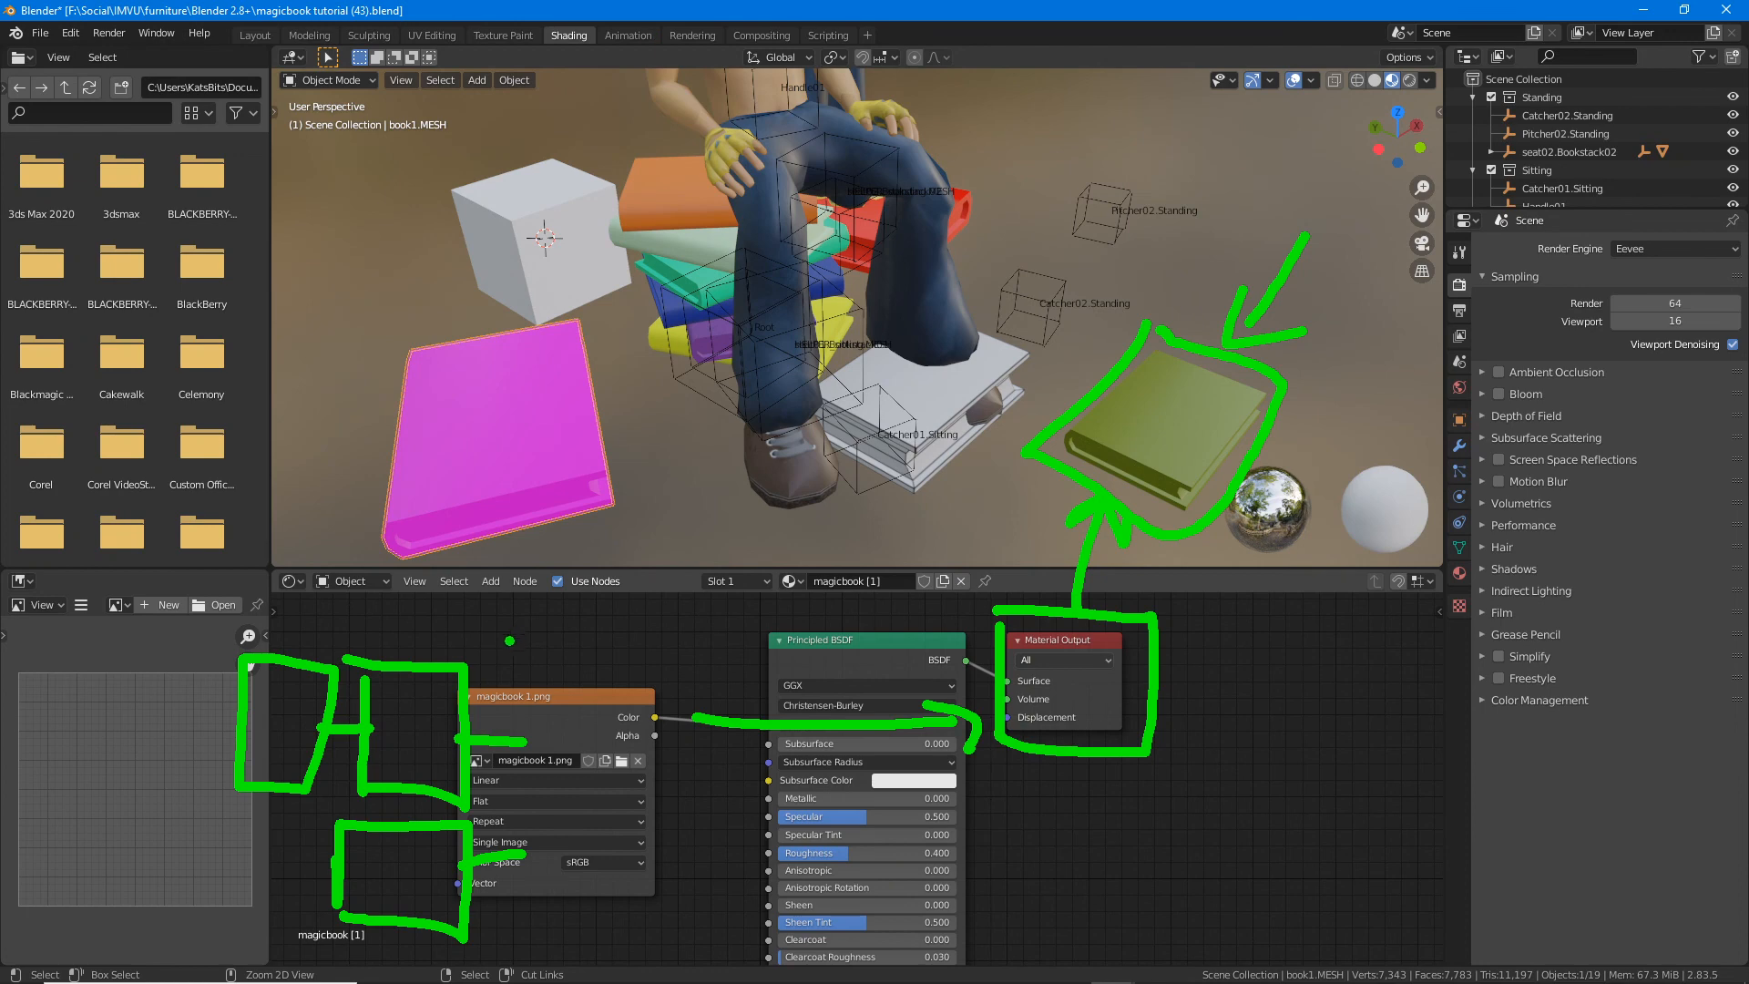
key("Escape")
Step: Browse the node types that can be added to the magicbook [1] material, including the Vector, Group and Converter categories
left_click(490, 581)
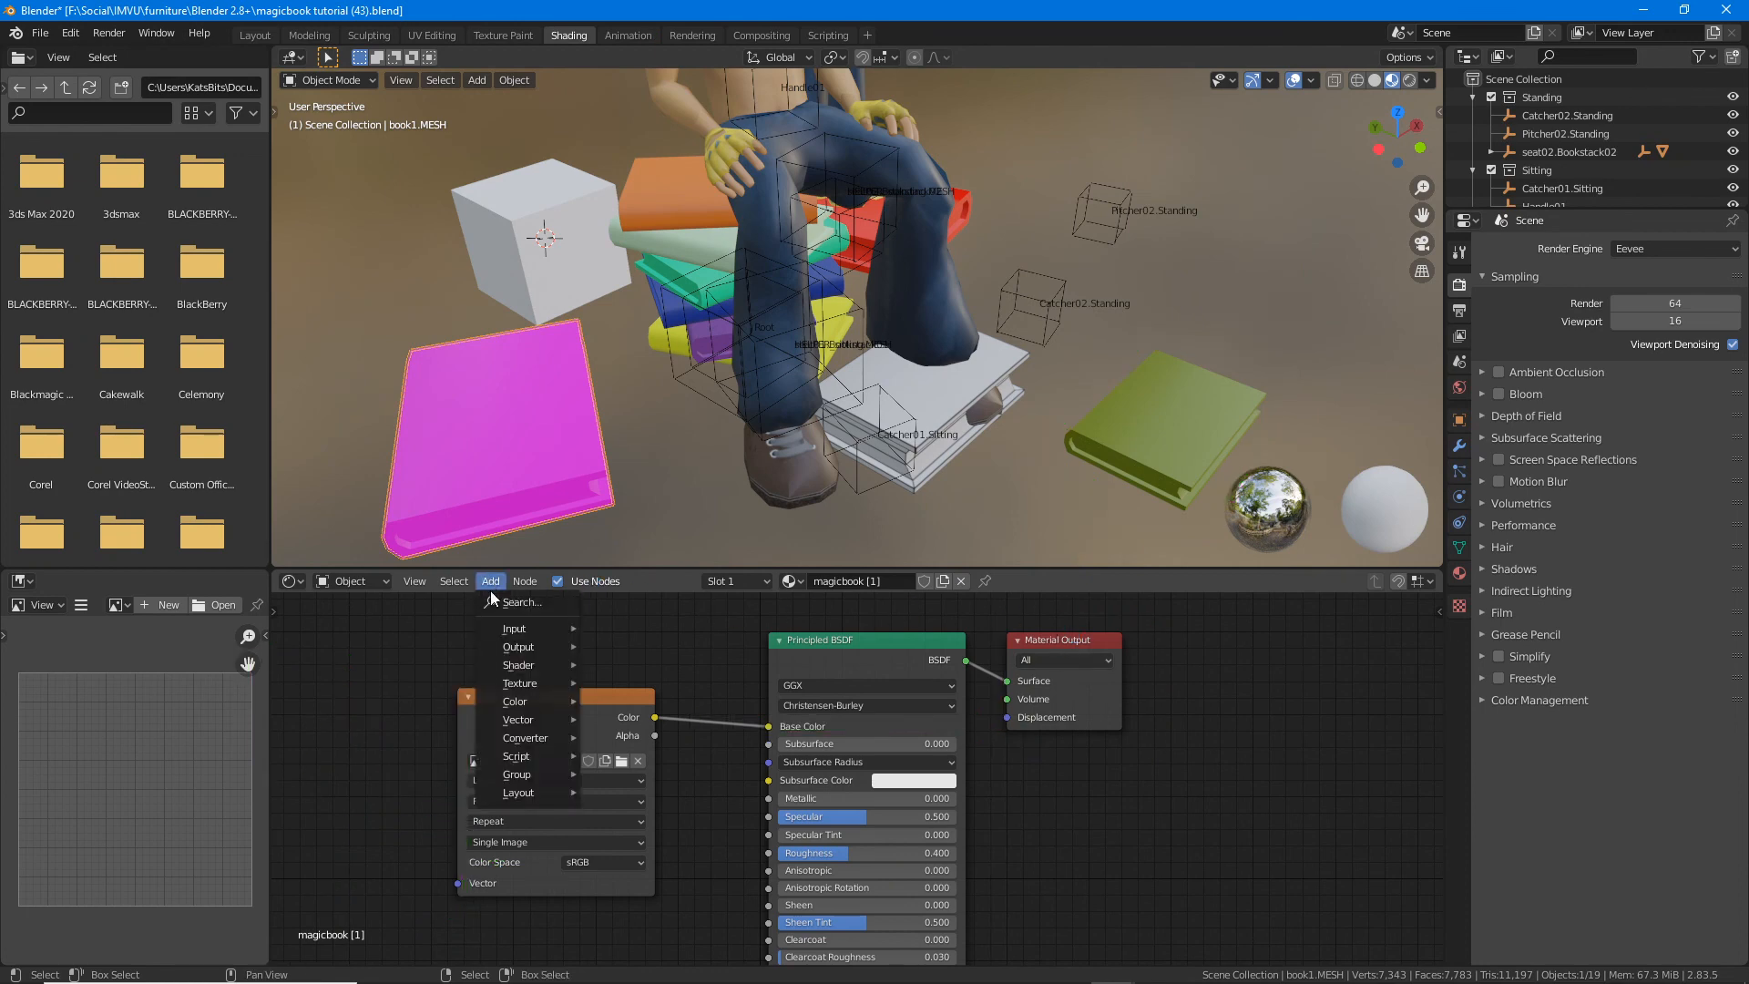
mouse_move(515, 650)
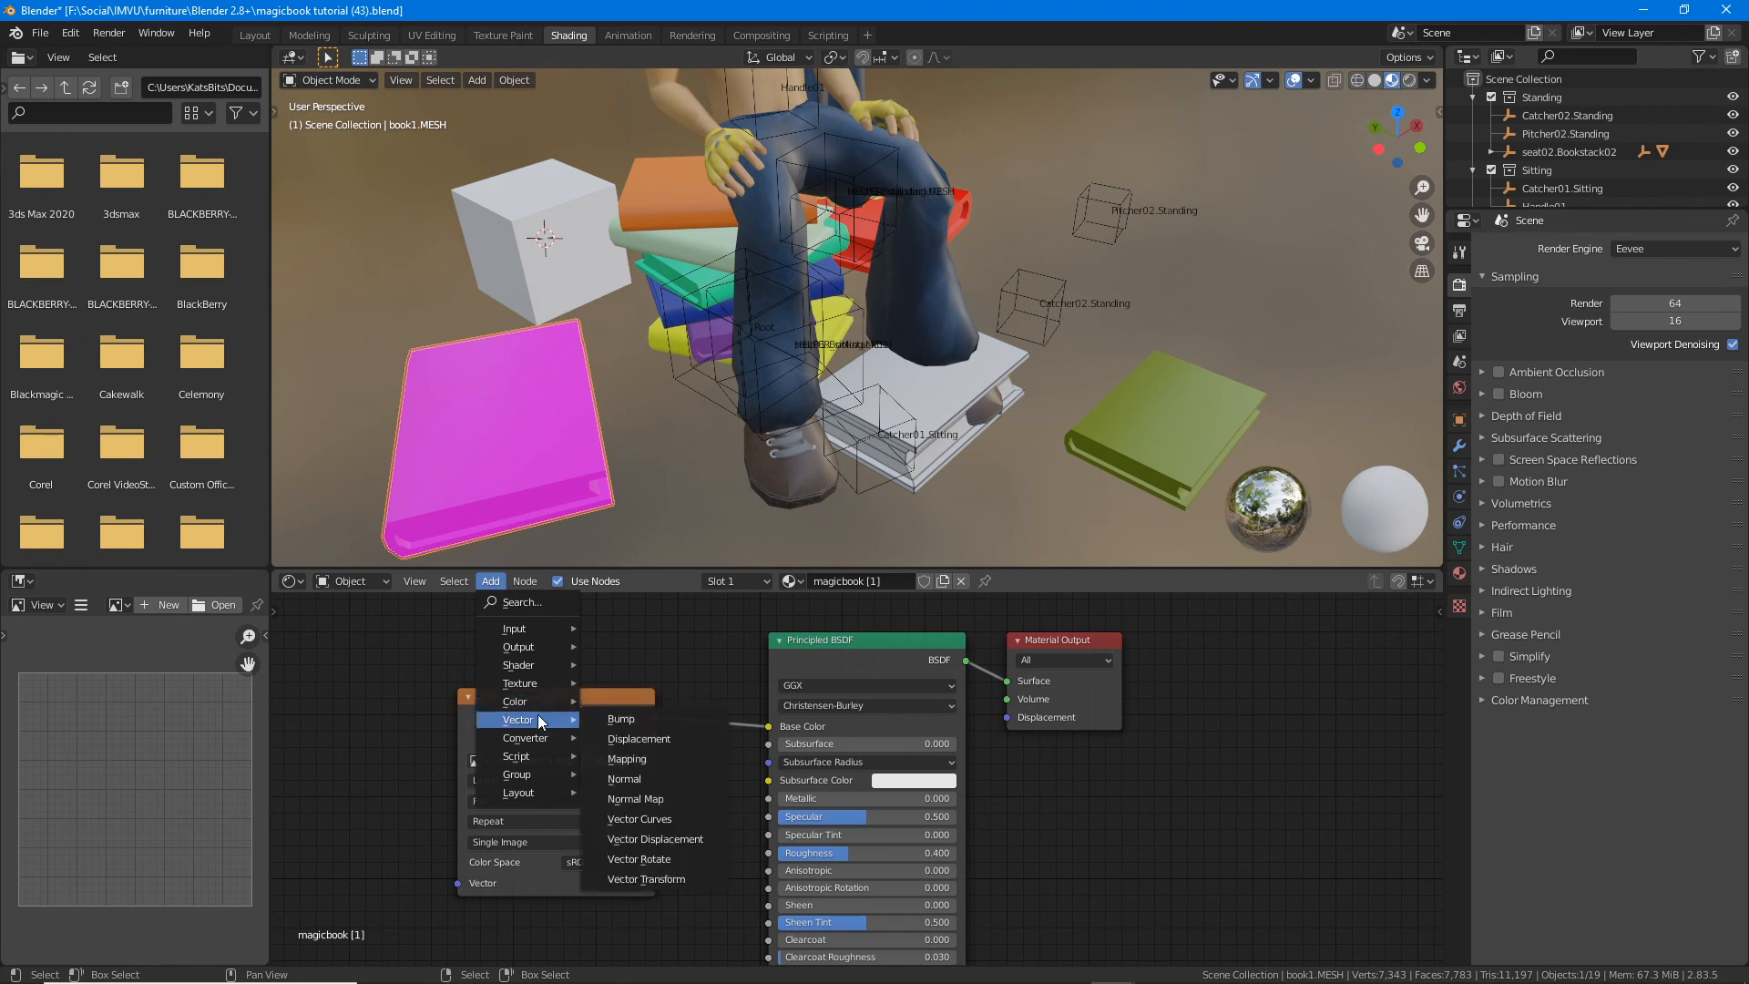
mouse_move(534, 777)
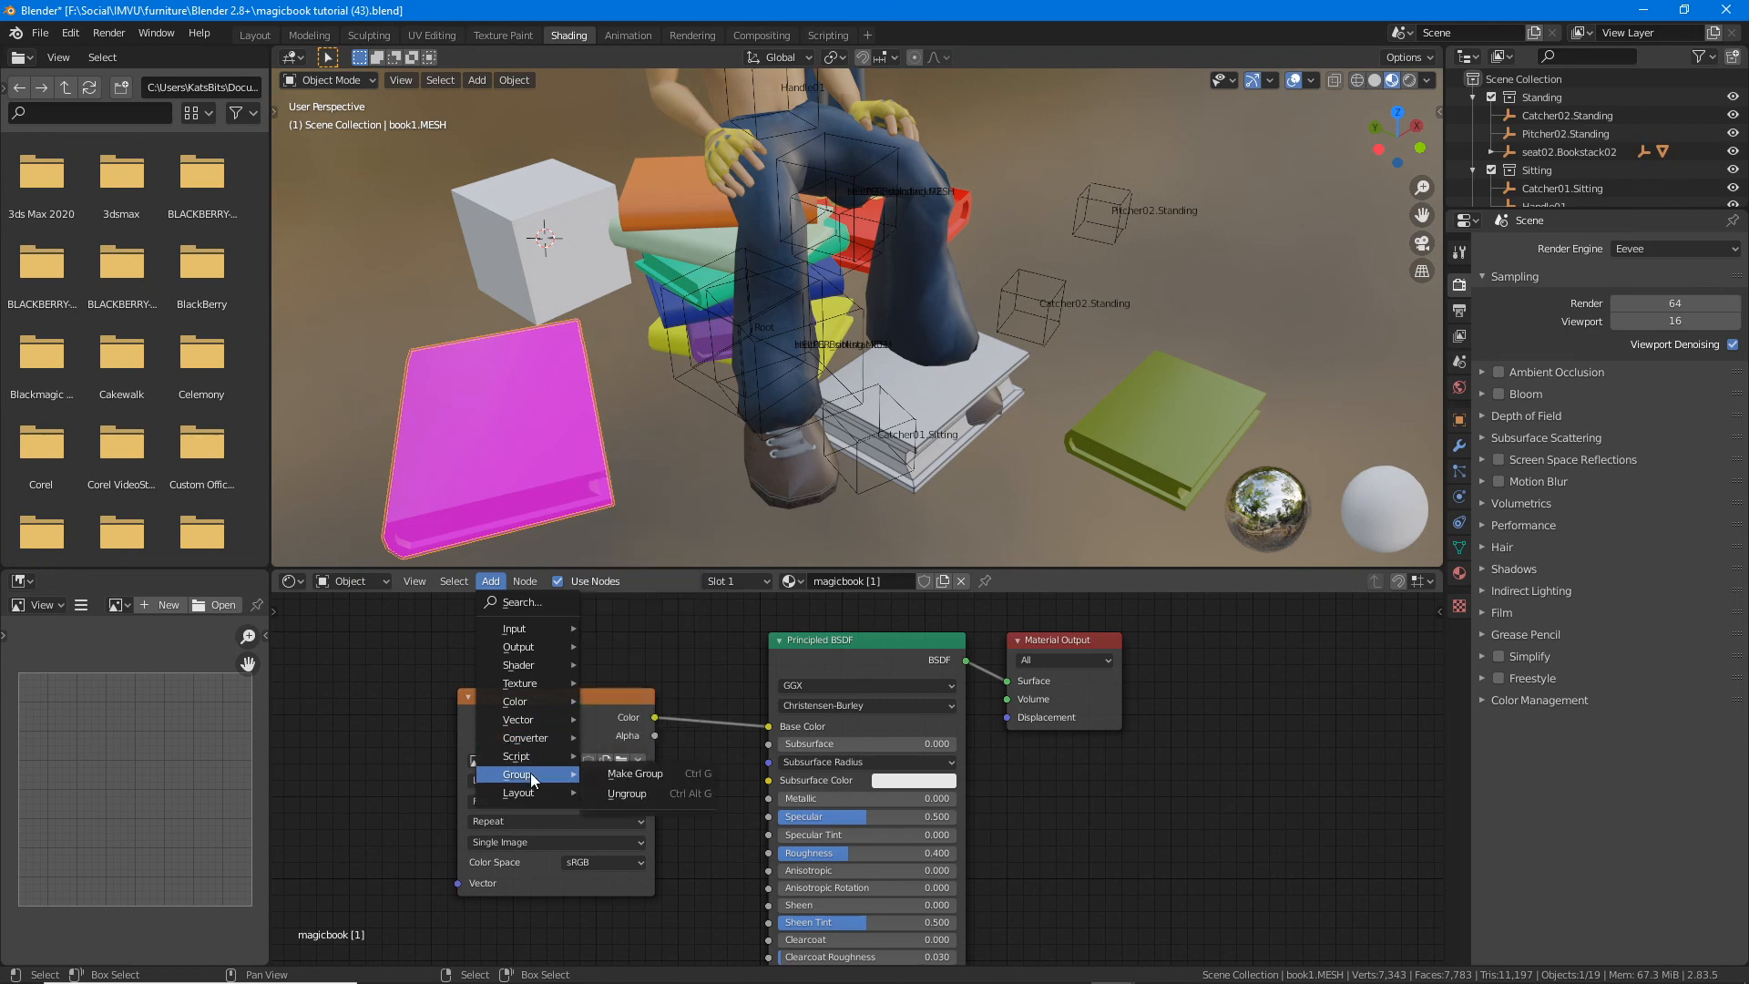
mouse_move(536, 738)
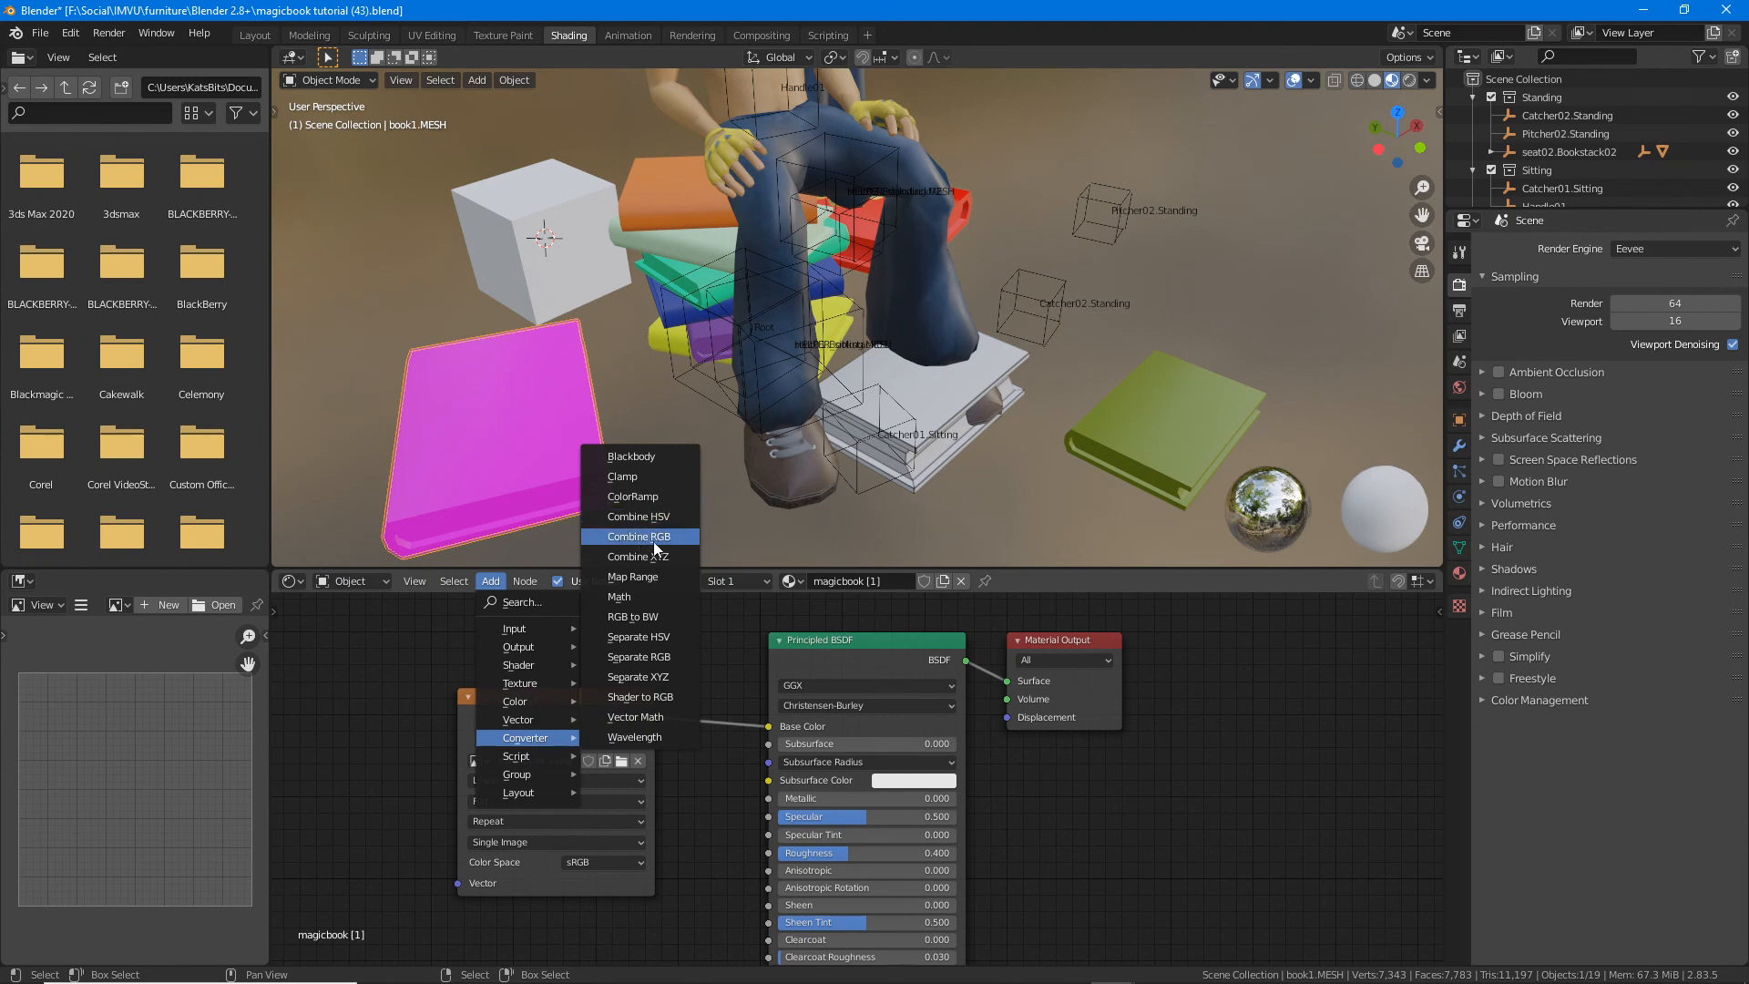
left_click_drag(645, 548, 690, 554)
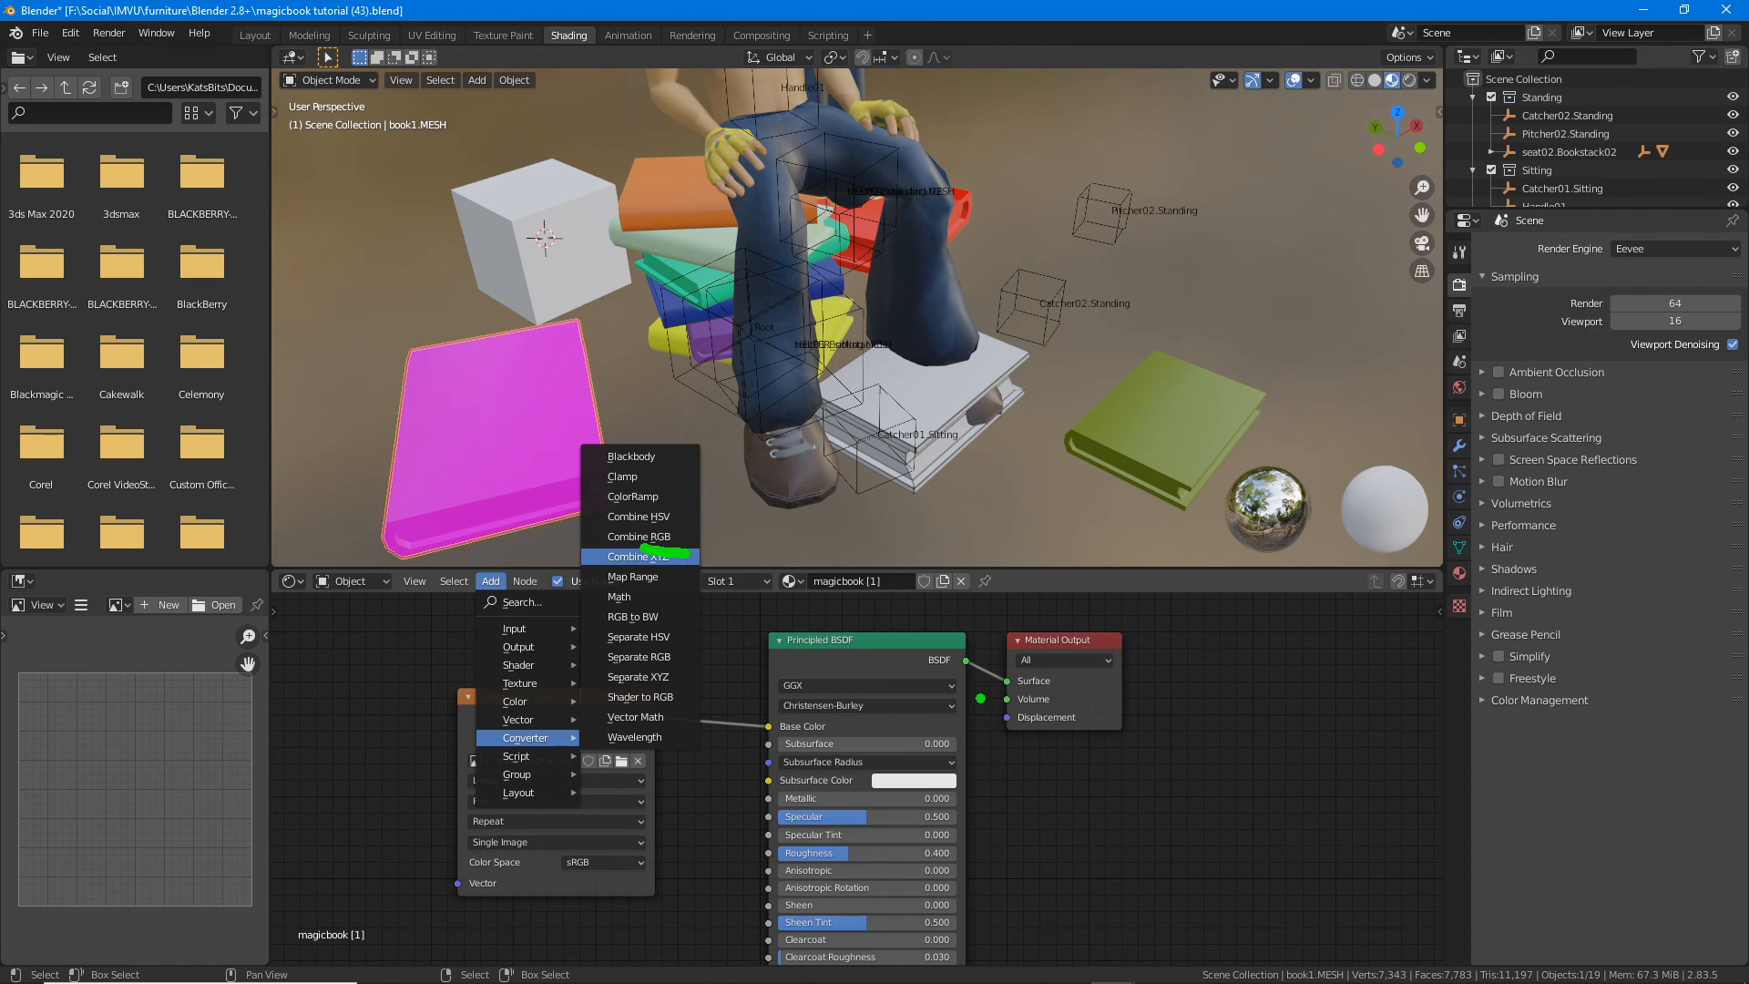
mouse_move(995, 624)
left_mouse_down()
mouse_move(1166, 756)
mouse_move(973, 612)
left_mouse_up()
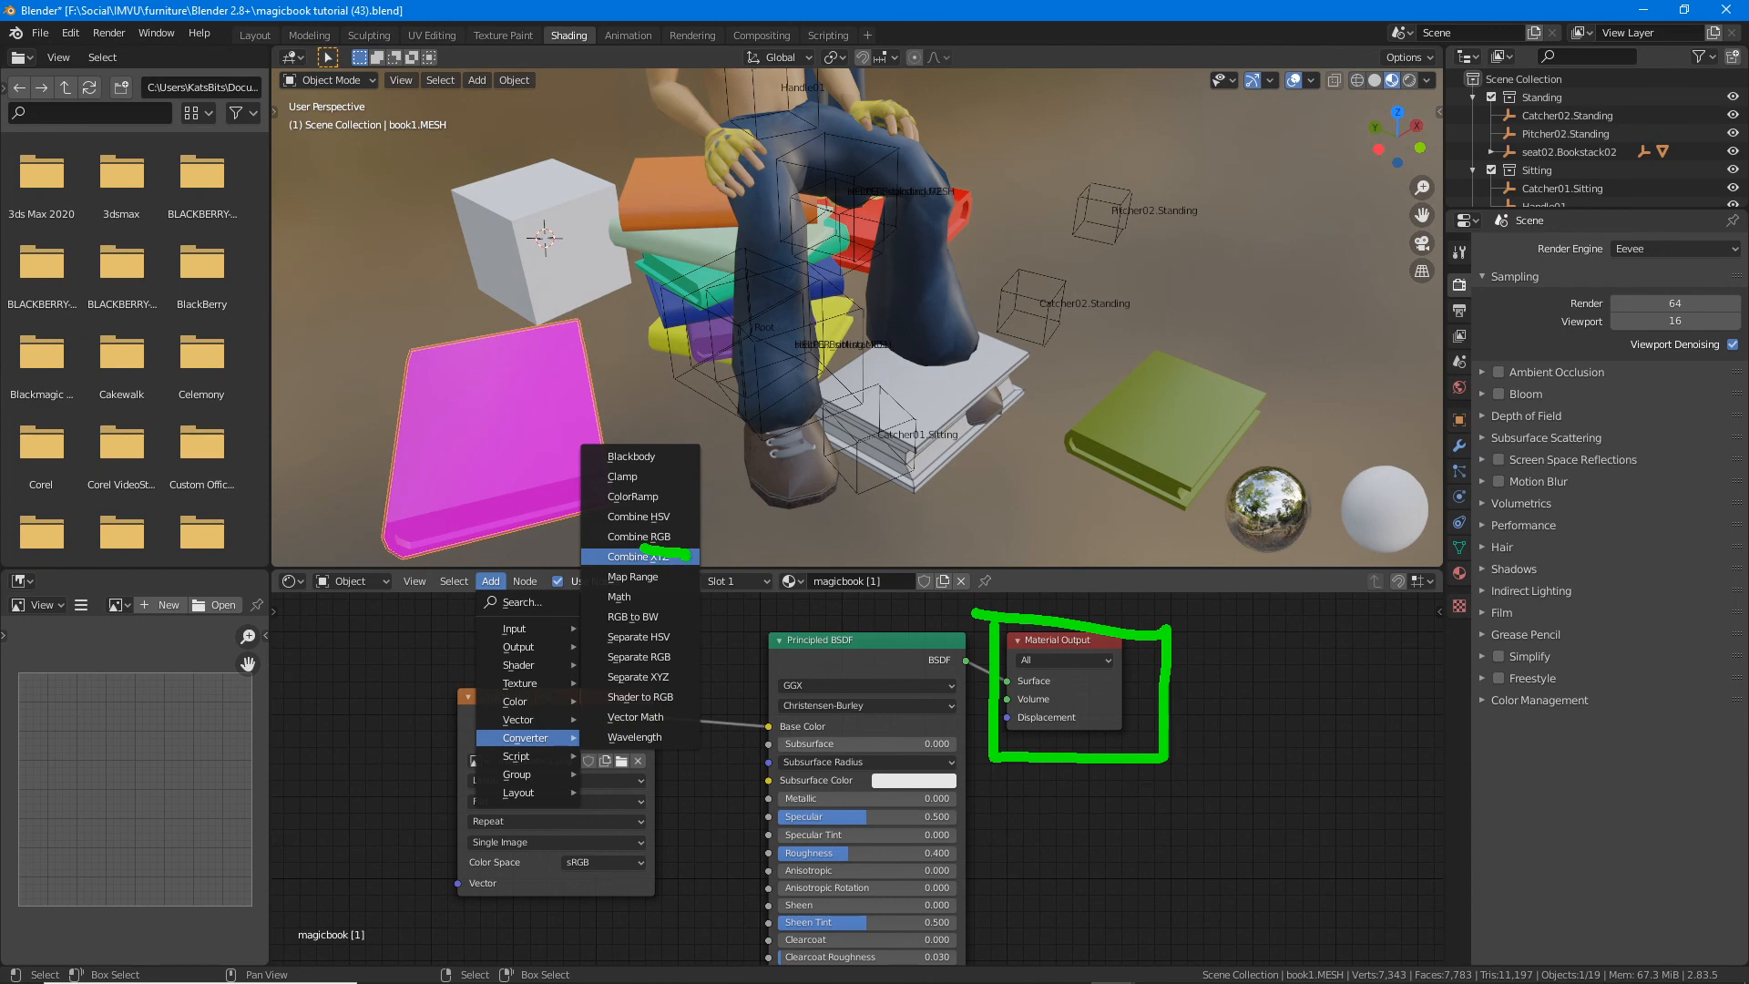
mouse_move(685, 557)
left_mouse_down()
mouse_move(742, 590)
mouse_move(728, 616)
left_mouse_up()
mouse_move(648, 533)
left_mouse_down()
mouse_move(666, 525)
mouse_move(649, 521)
left_mouse_up()
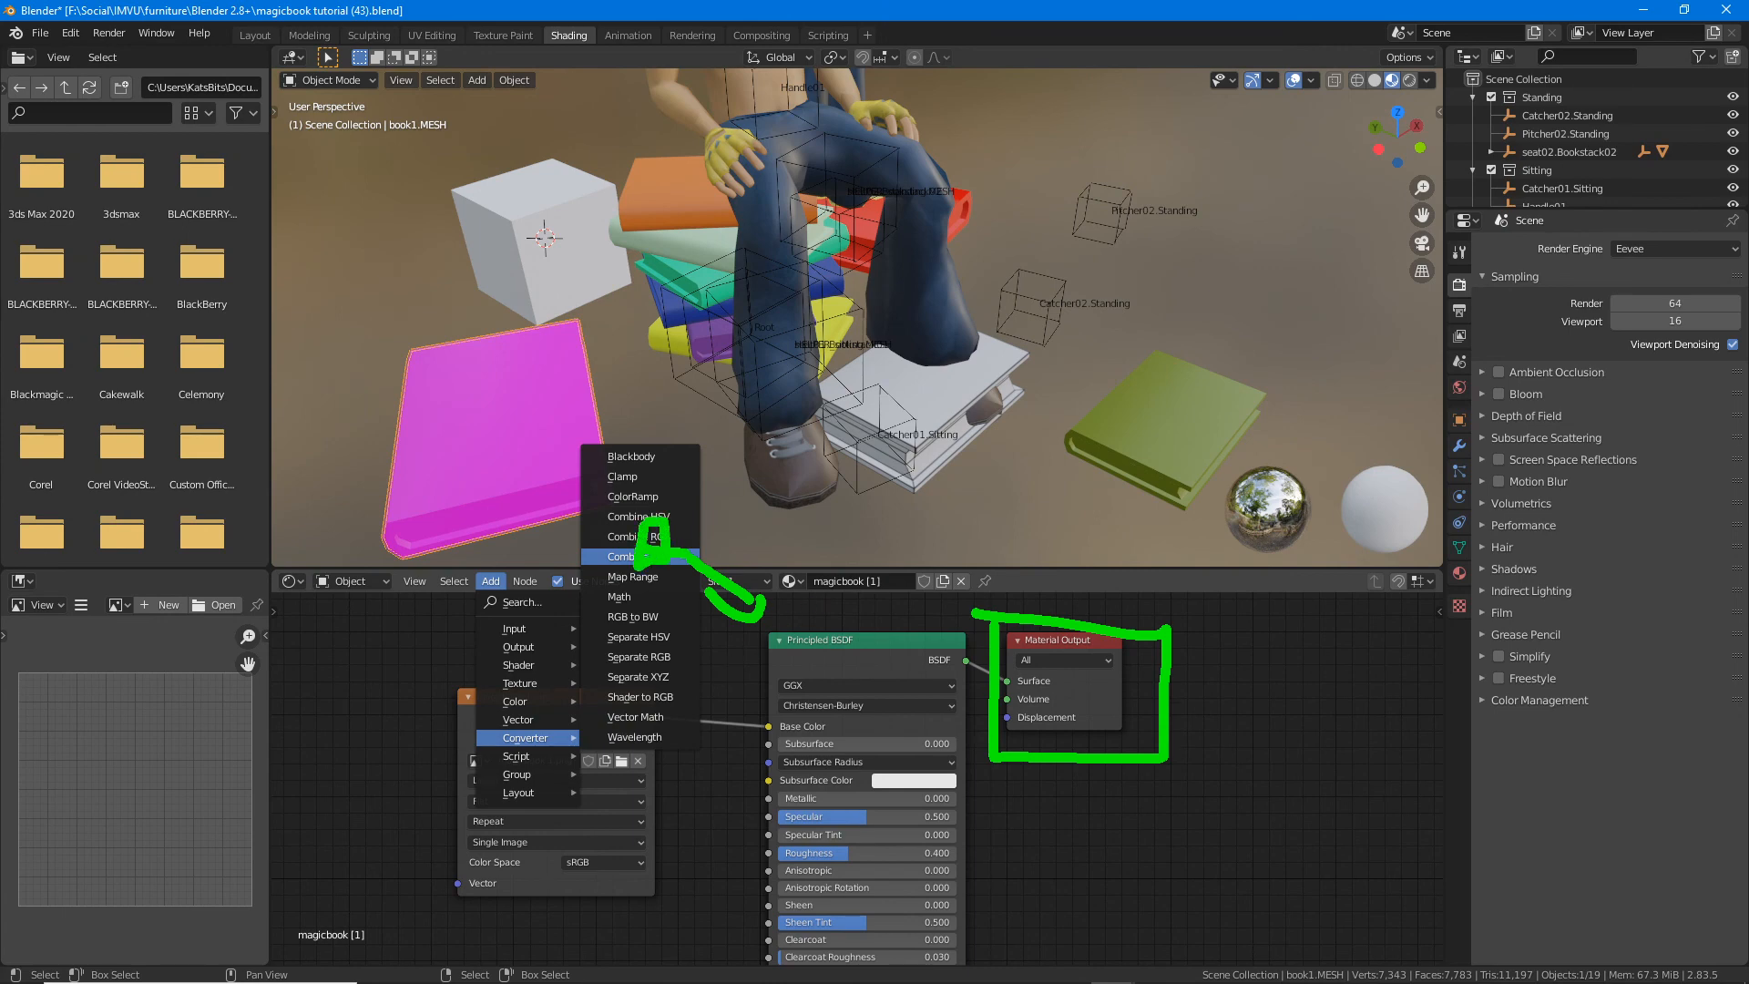
mouse_move(1099, 605)
left_mouse_down()
mouse_move(1150, 504)
mouse_move(1163, 557)
left_mouse_up()
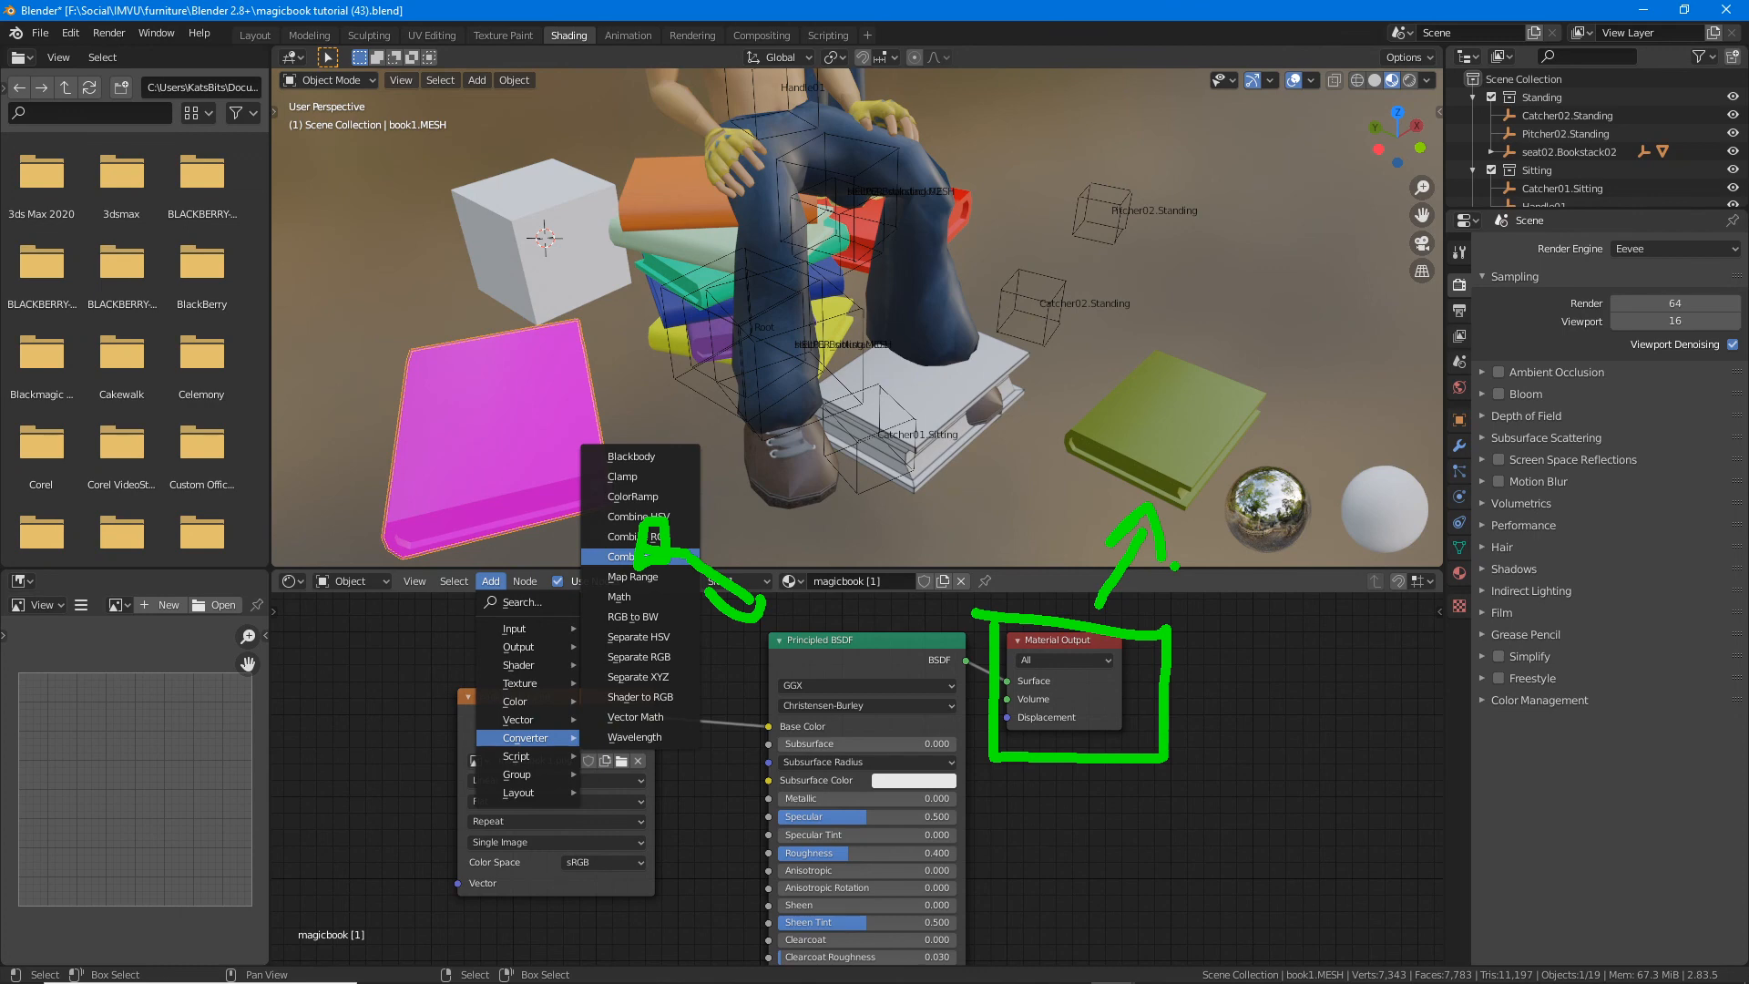
key("Escape")
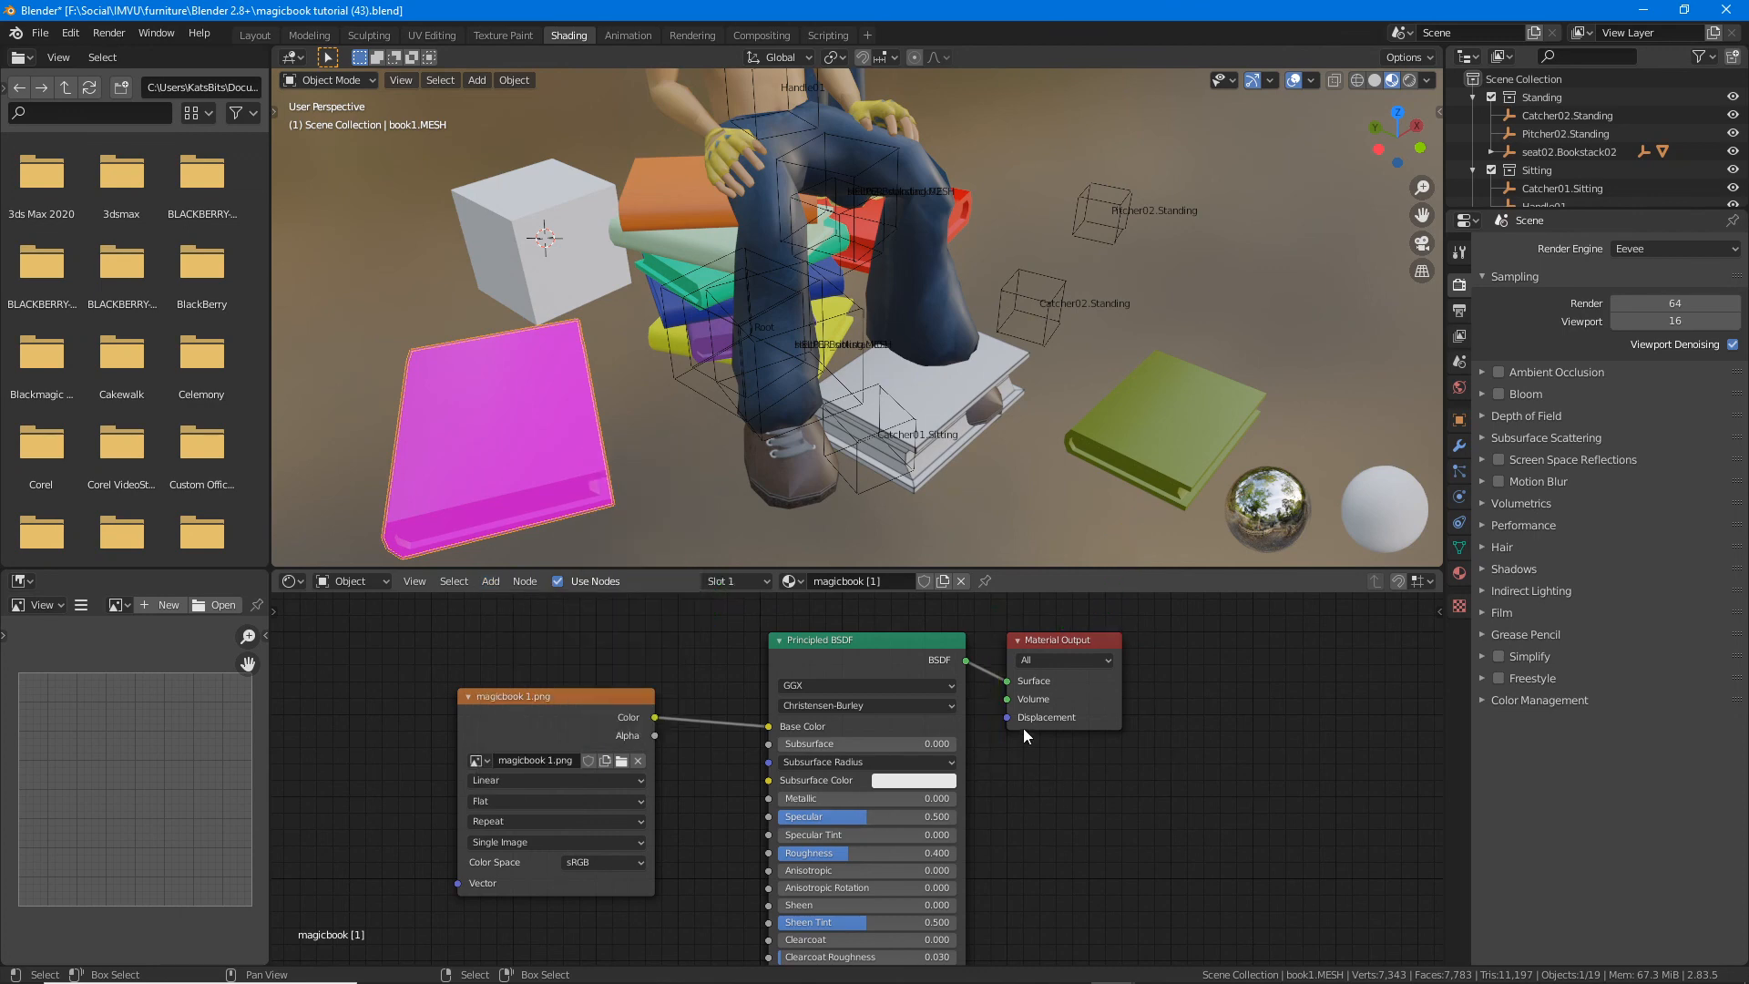
Step: Return to the Layout workspace with book1.MESH and its magicbook [1] material properties in view
scroll(1003, 735, "up", 3)
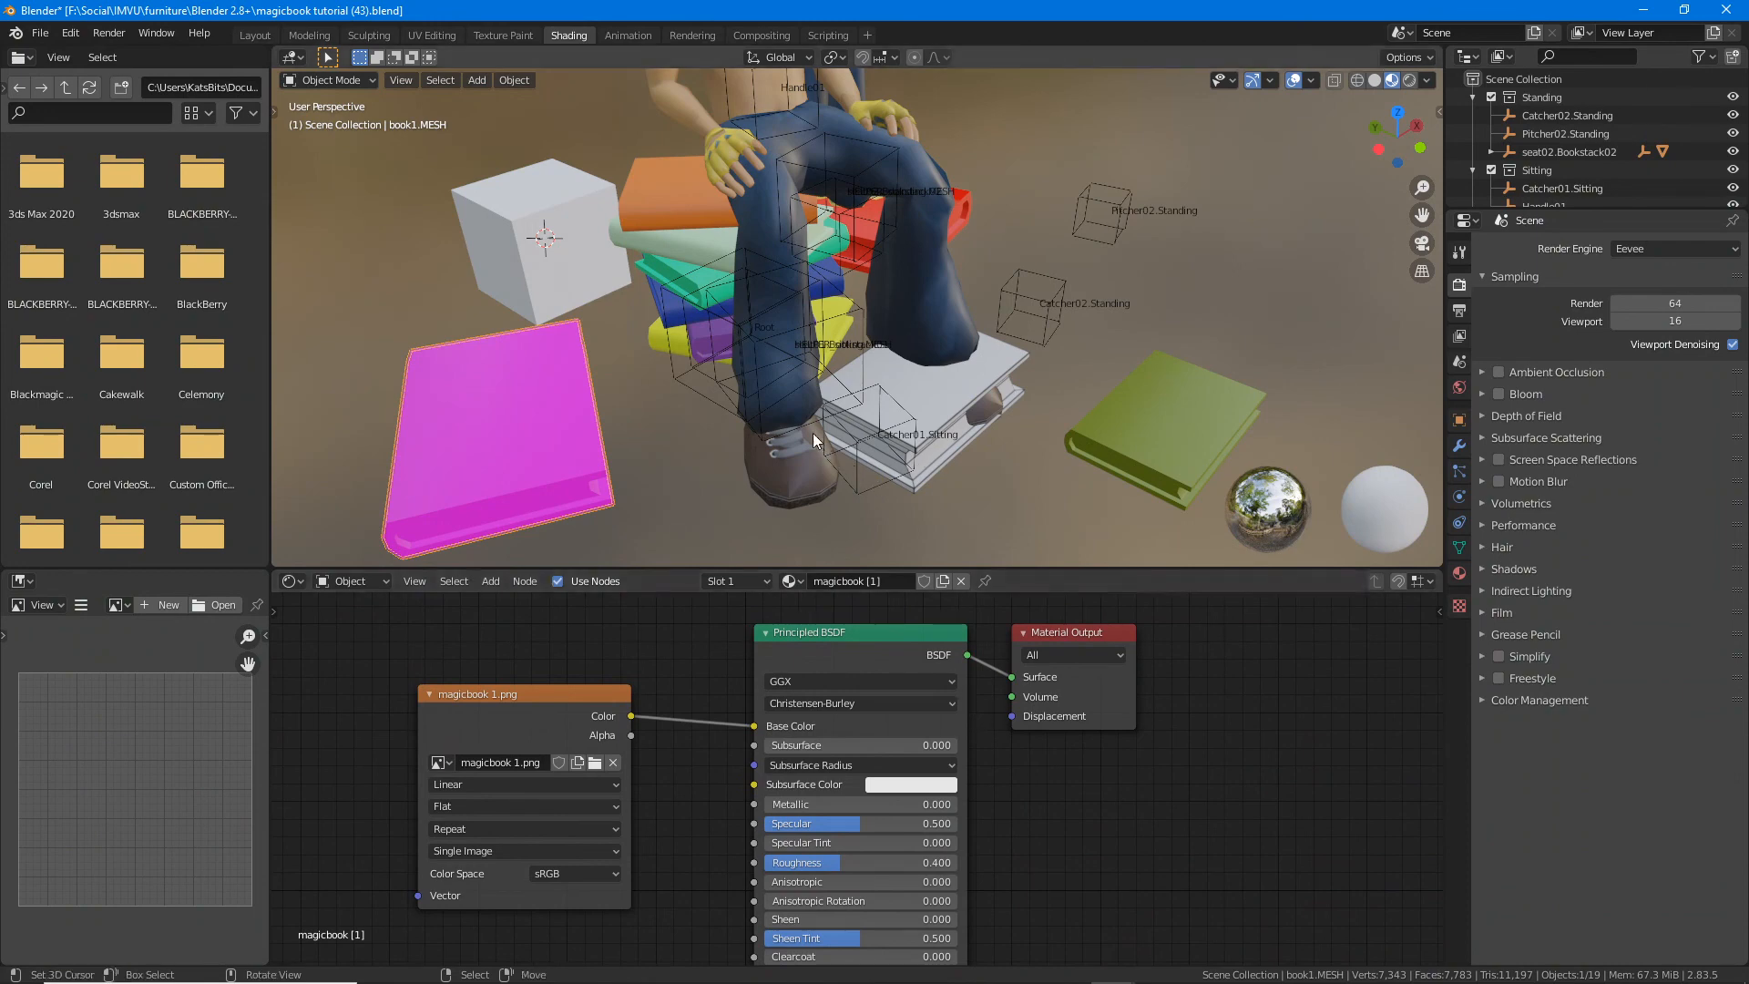
left_click(254, 36)
mouse_move(660, 594)
middle_mouse_down()
mouse_move(769, 597)
mouse_move(651, 594)
mouse_move(672, 595)
middle_mouse_up()
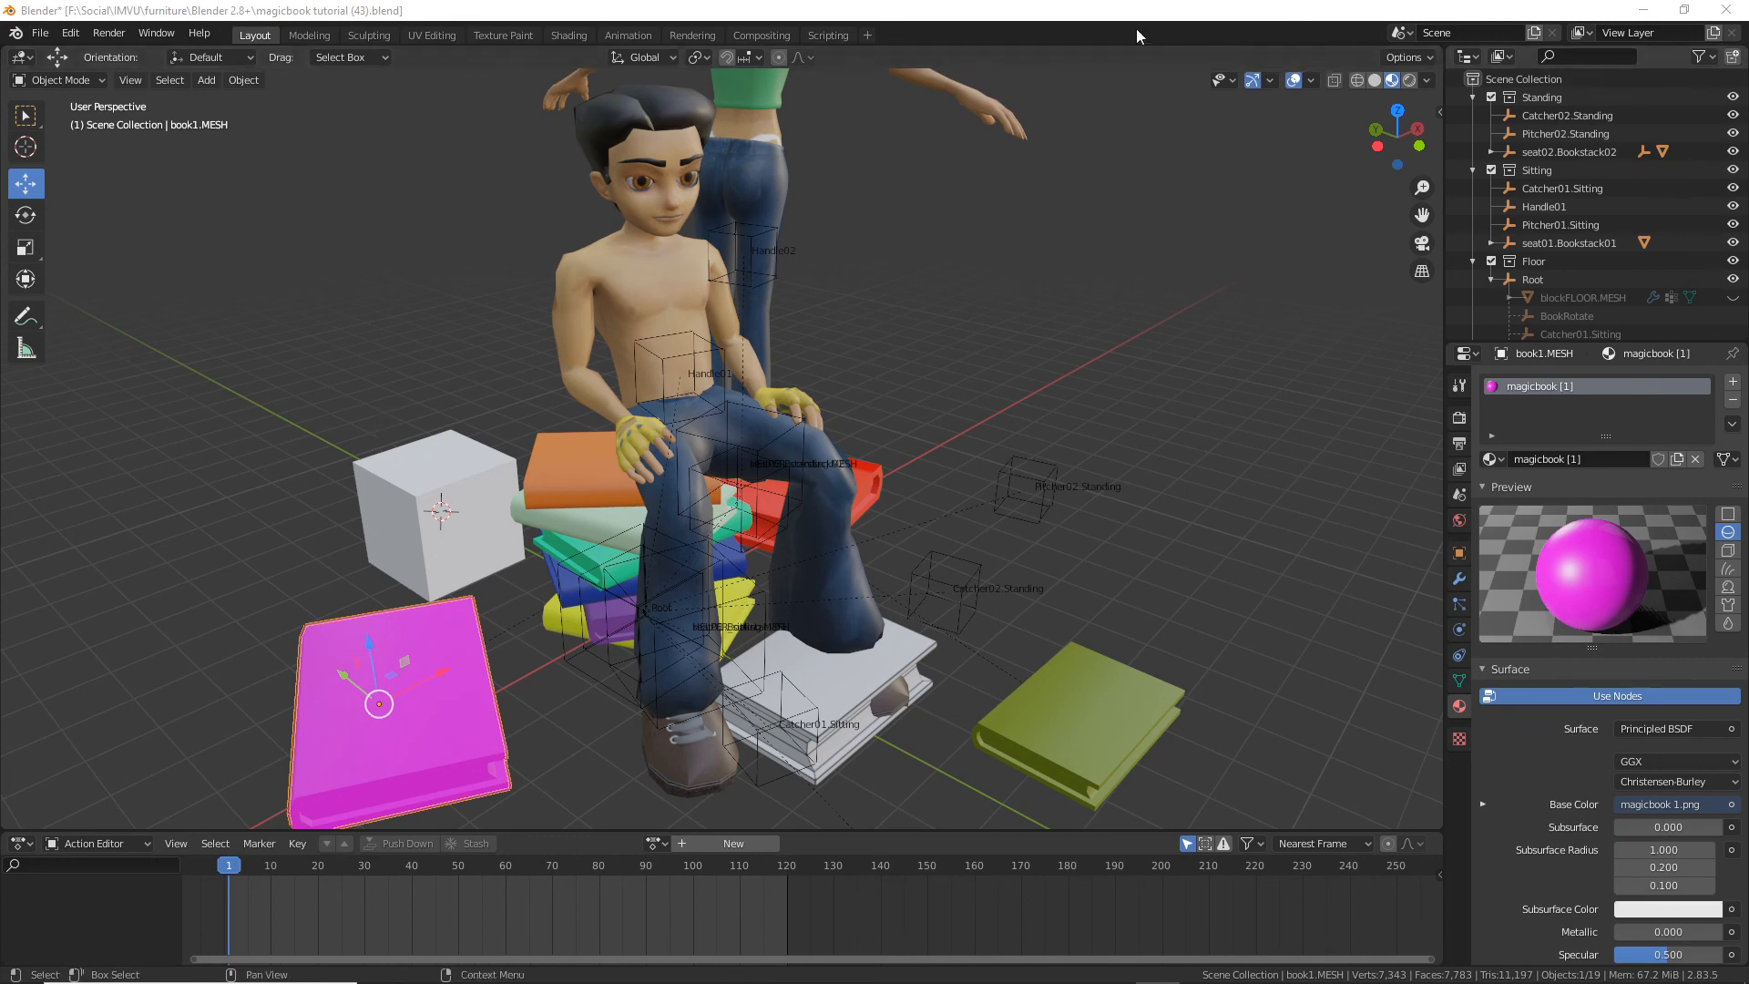
left_click(1002, 11)
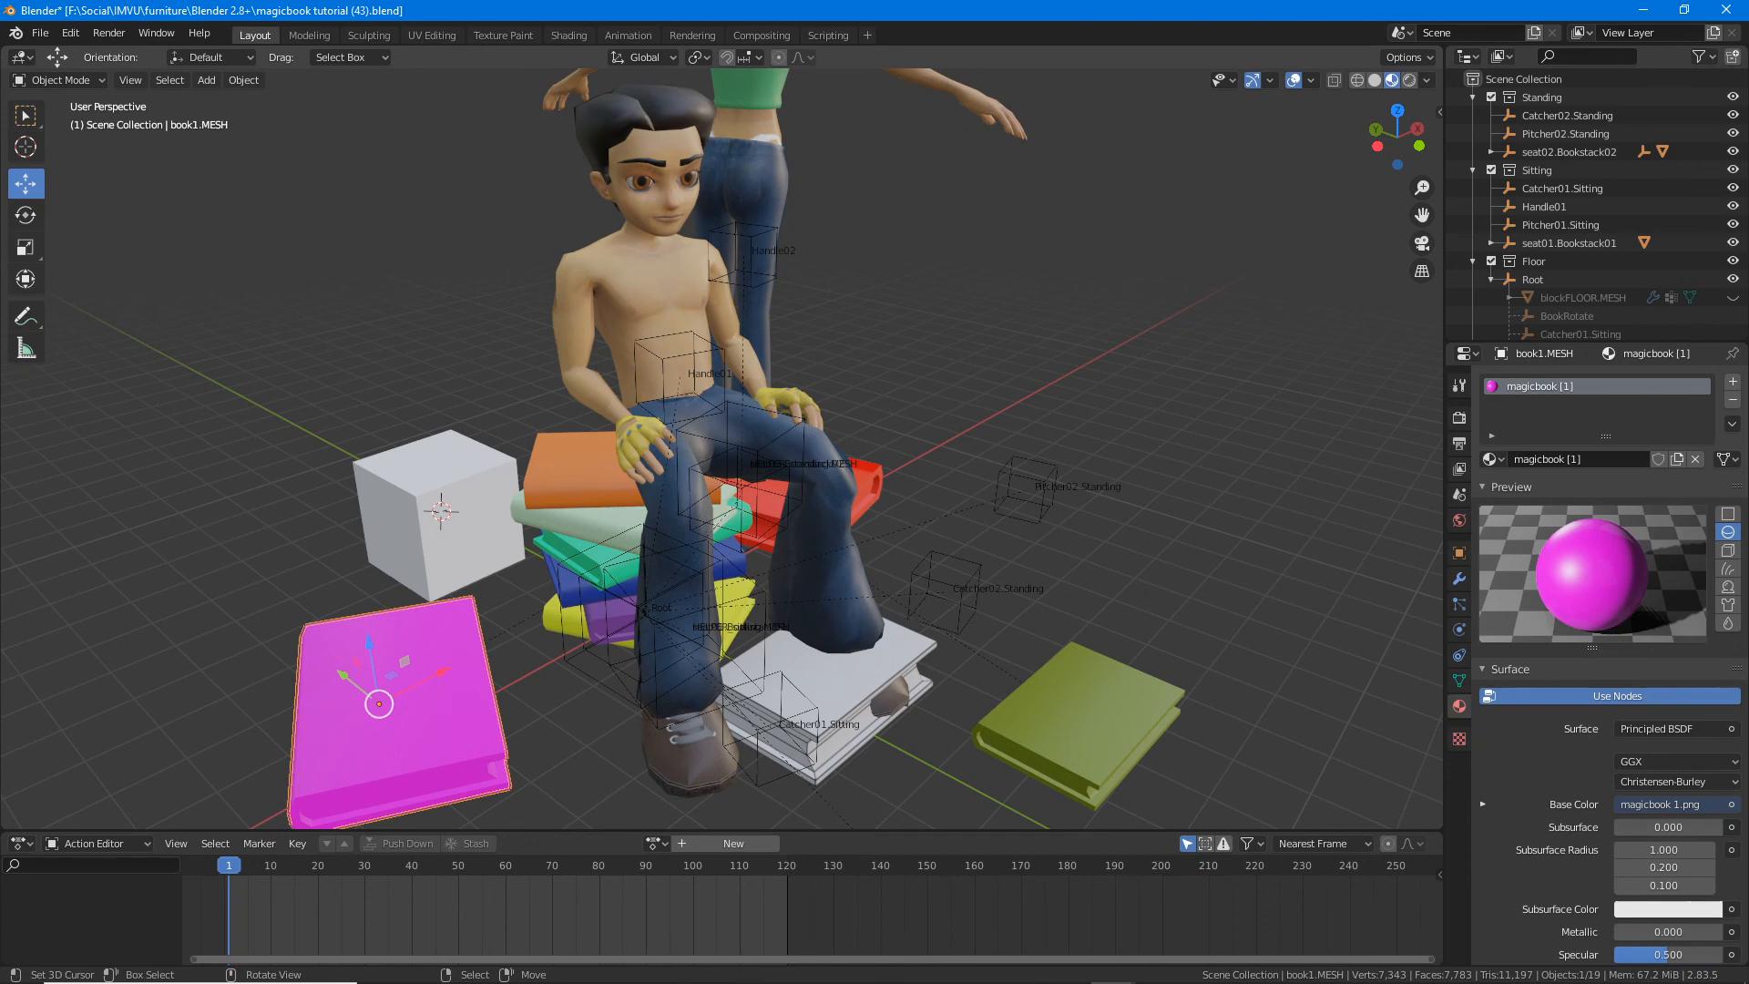